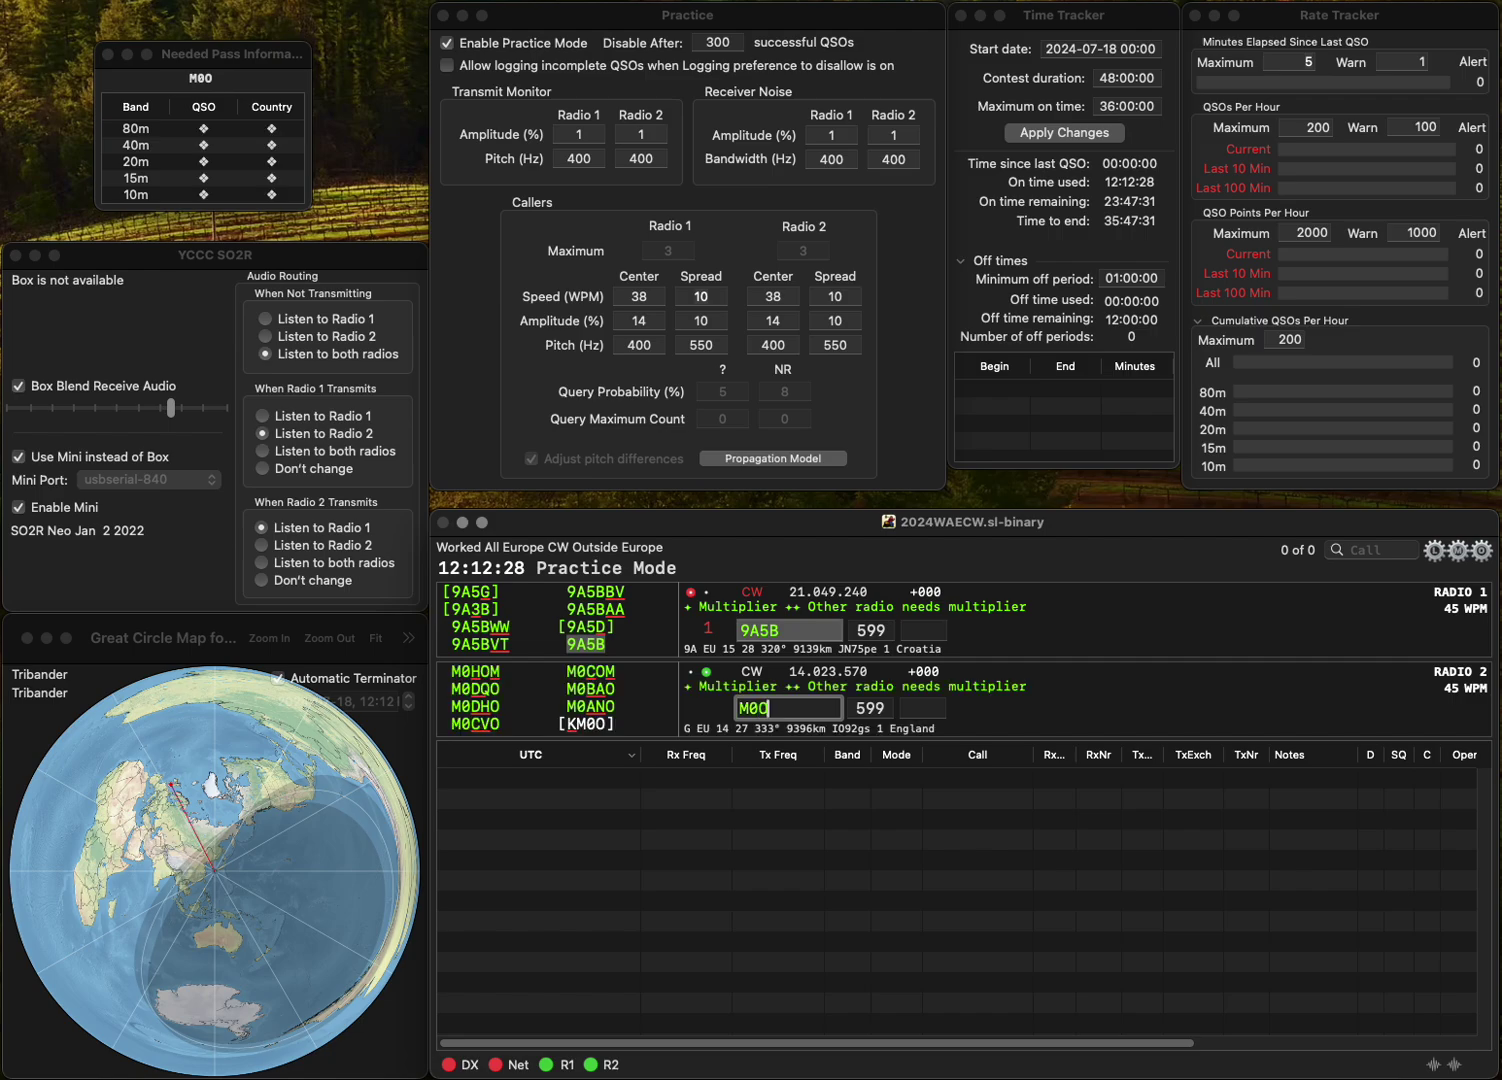
type("OIA")
key("Return")
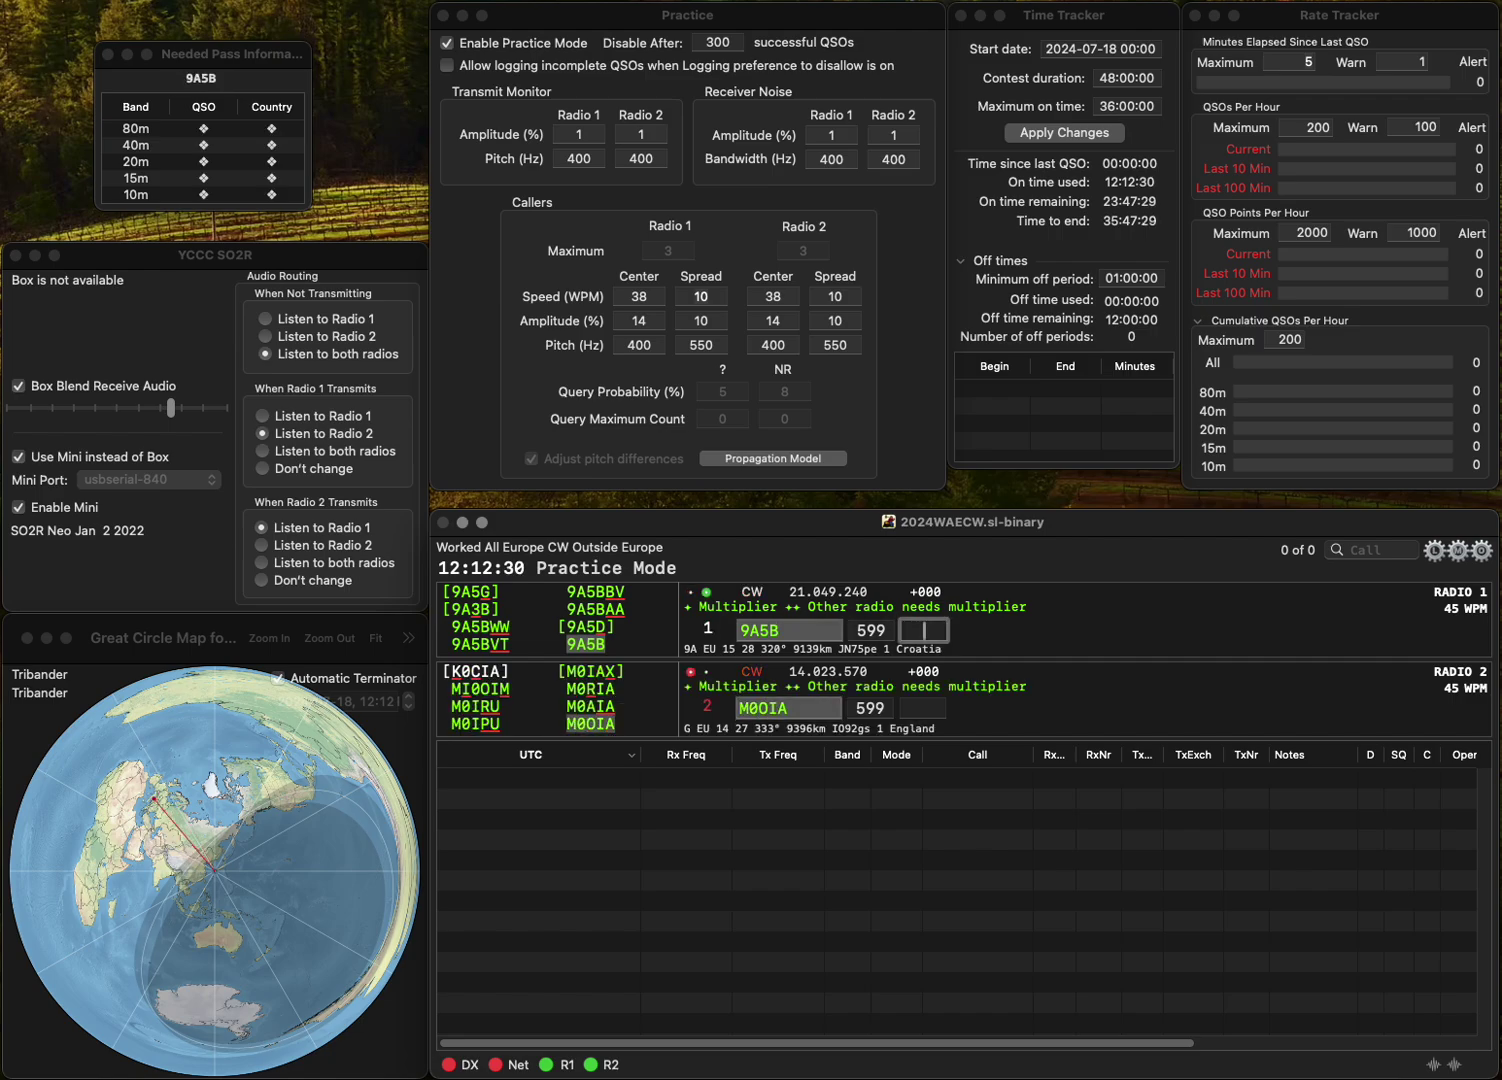
key("BackSpace")
type("D")
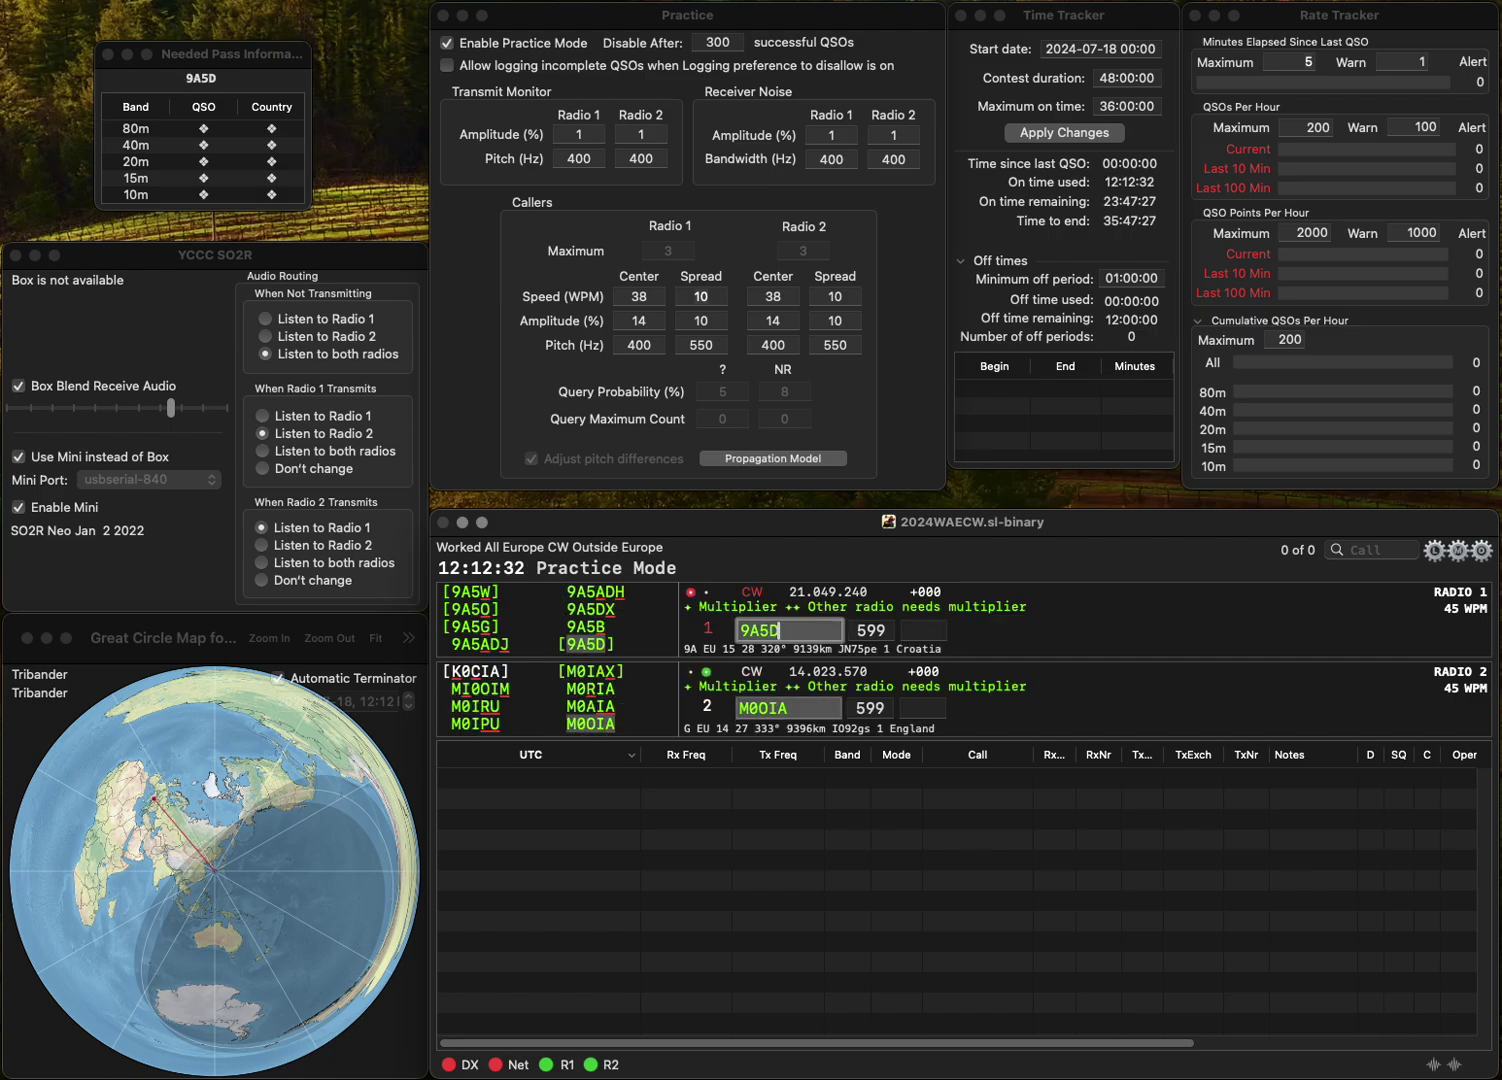
key("Return")
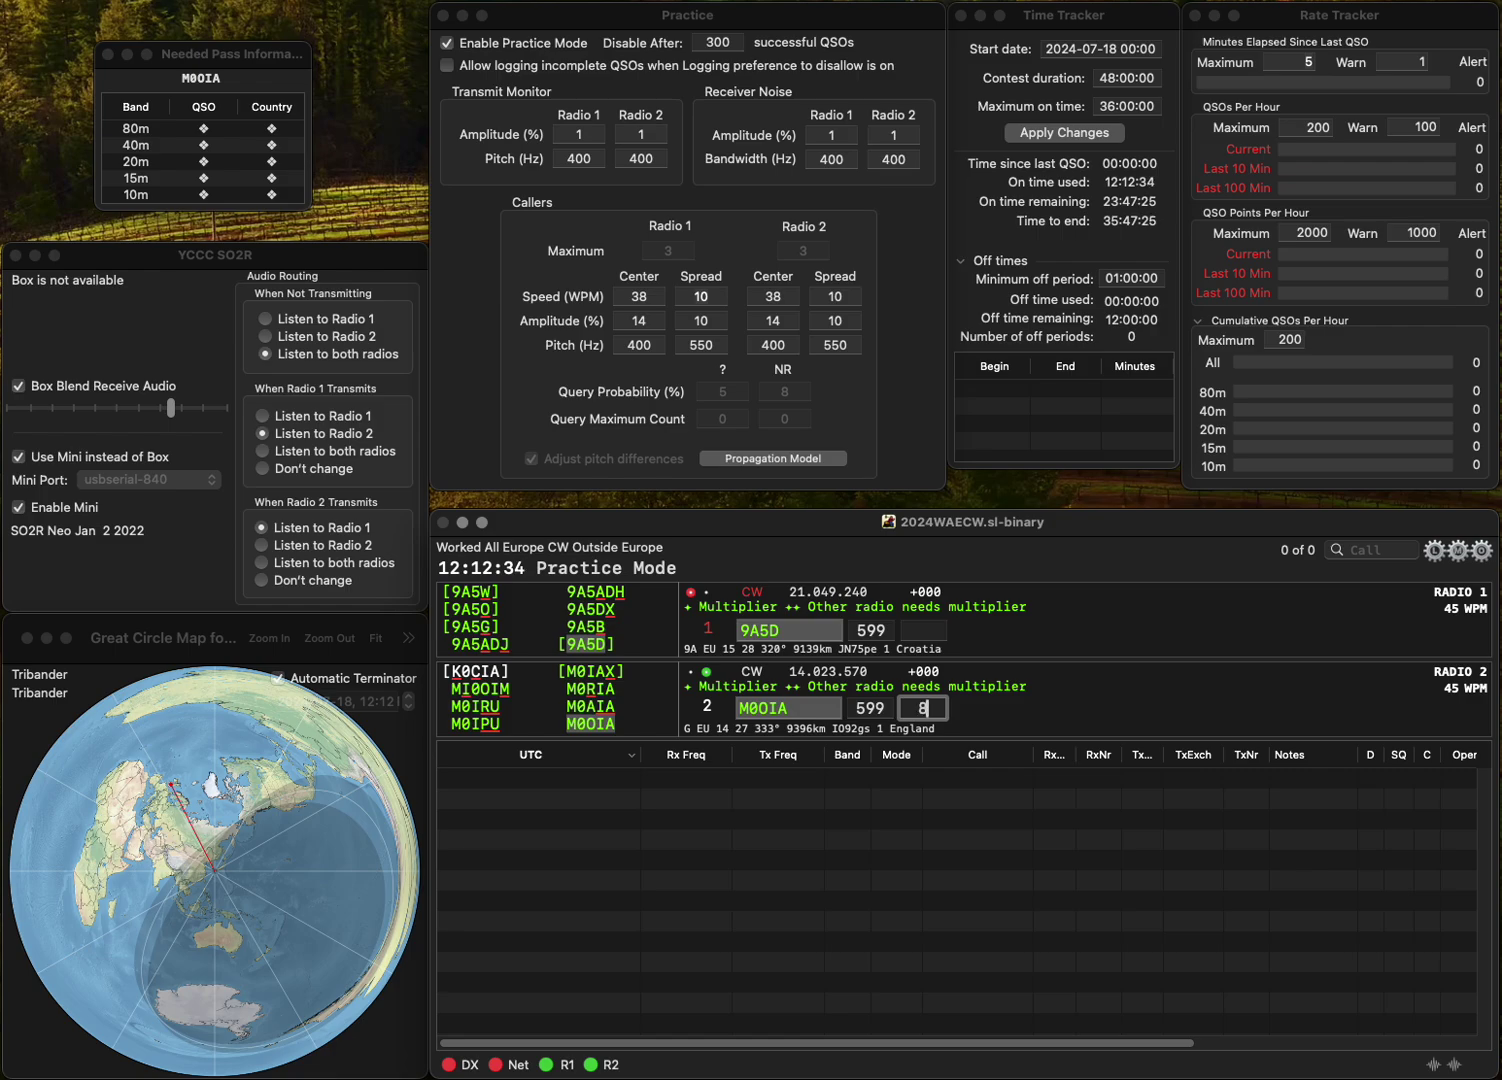
key("Return")
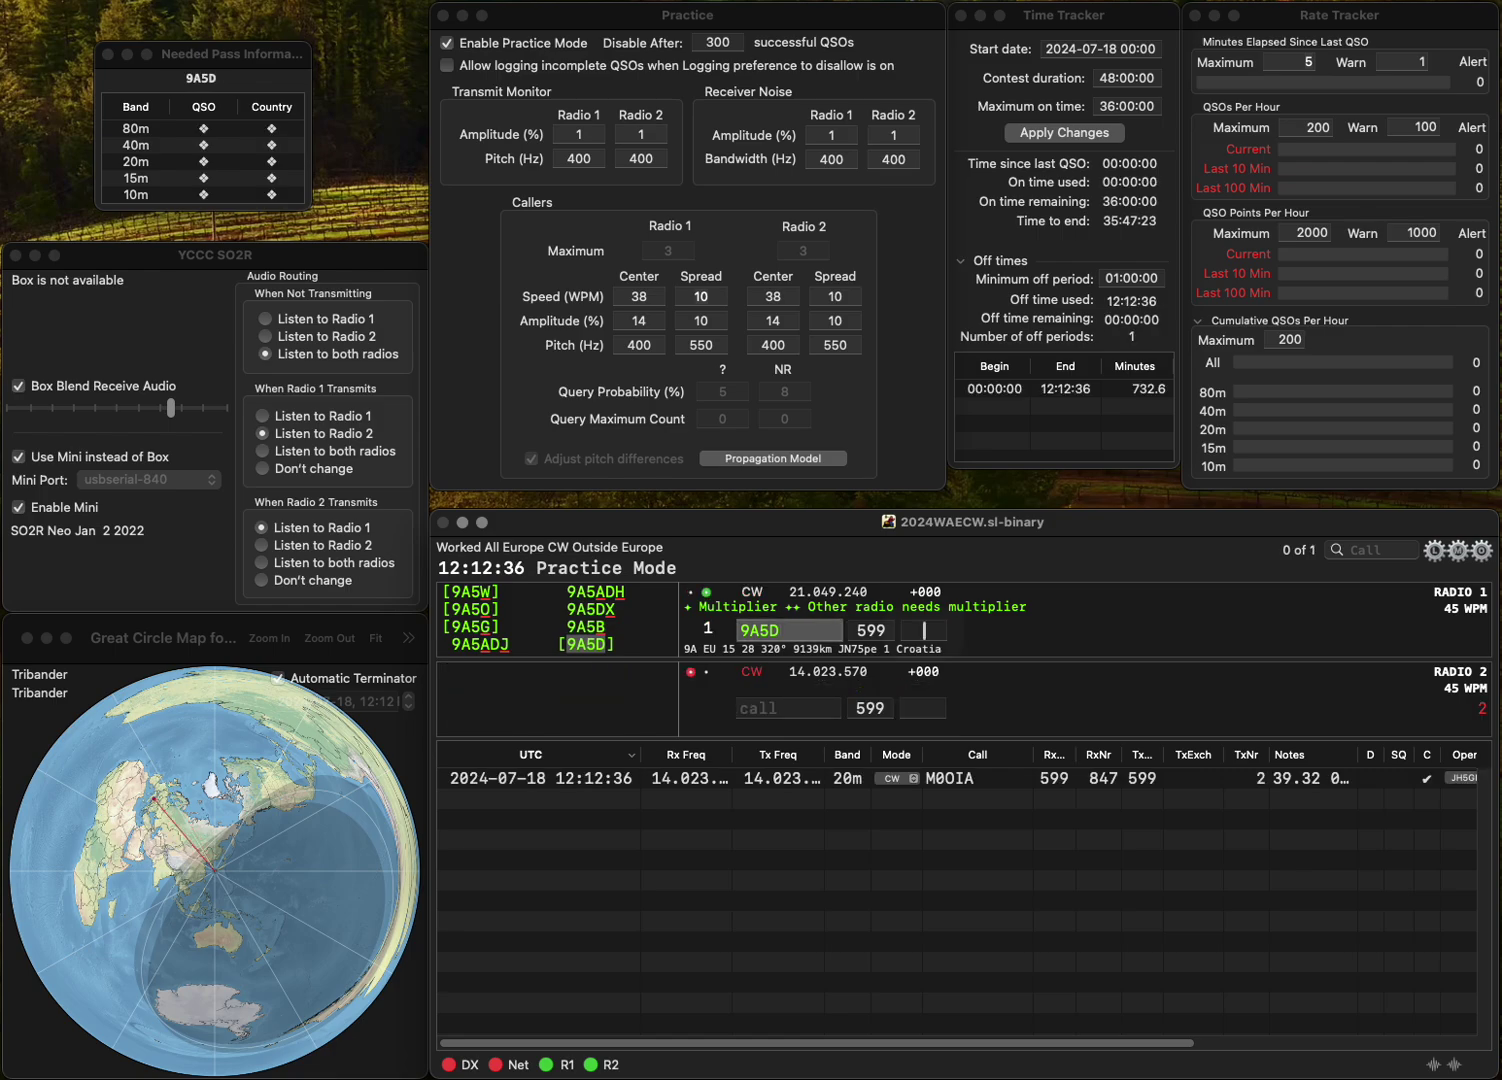
type("906")
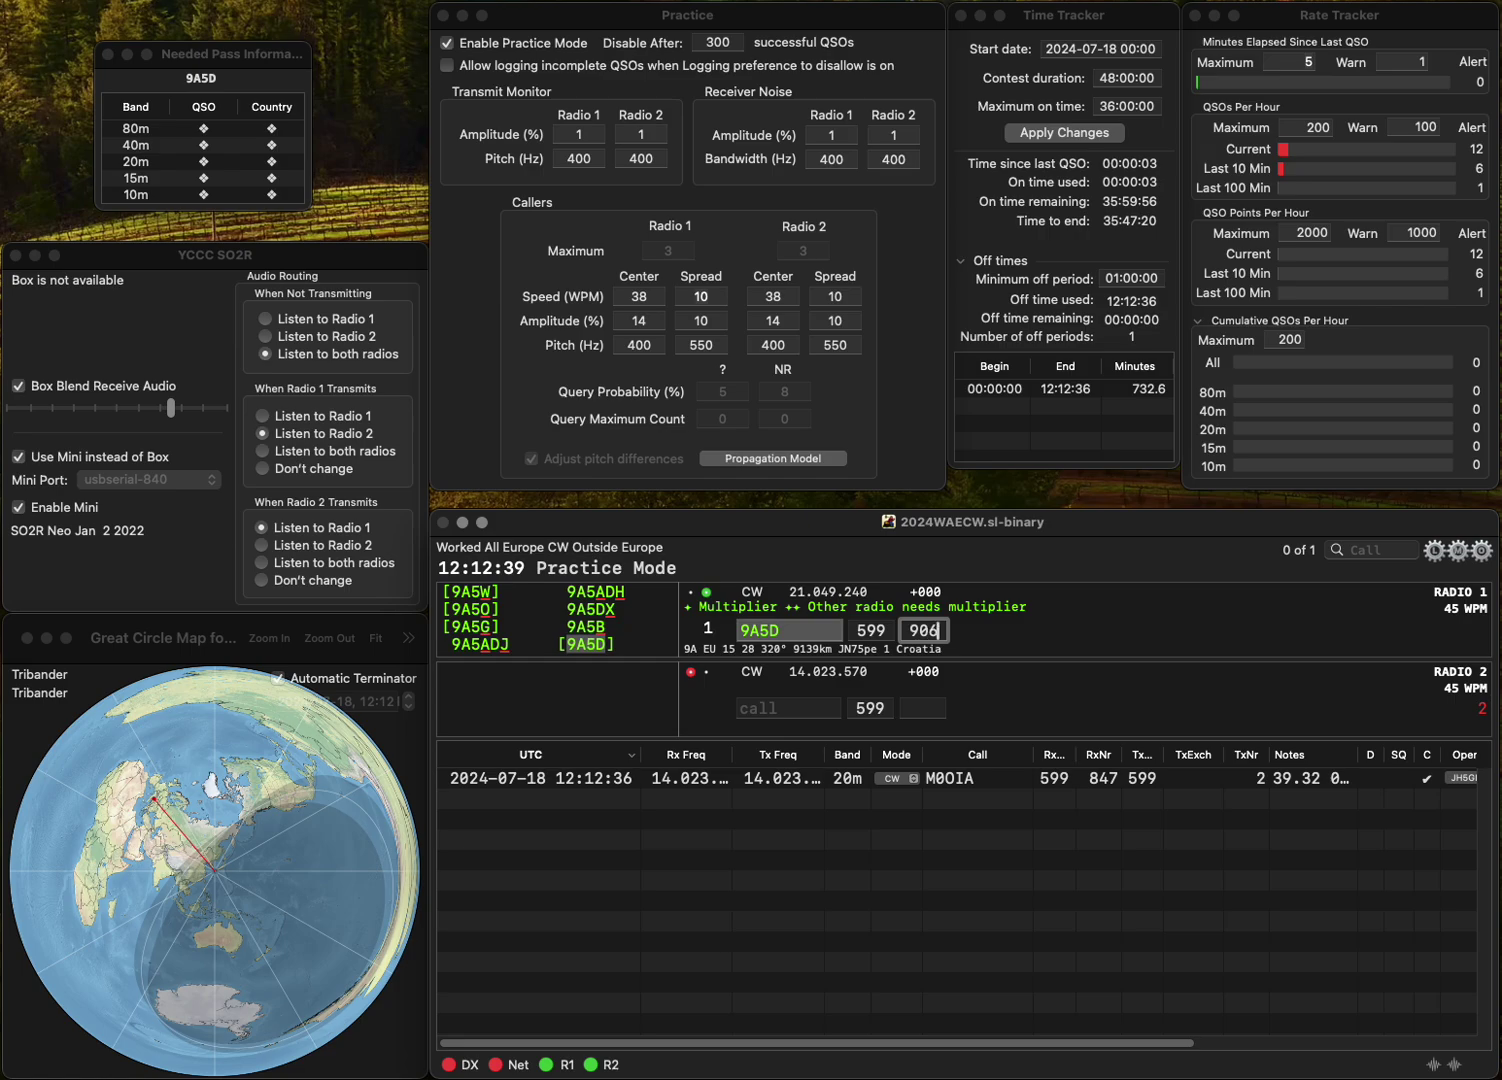
key("Return")
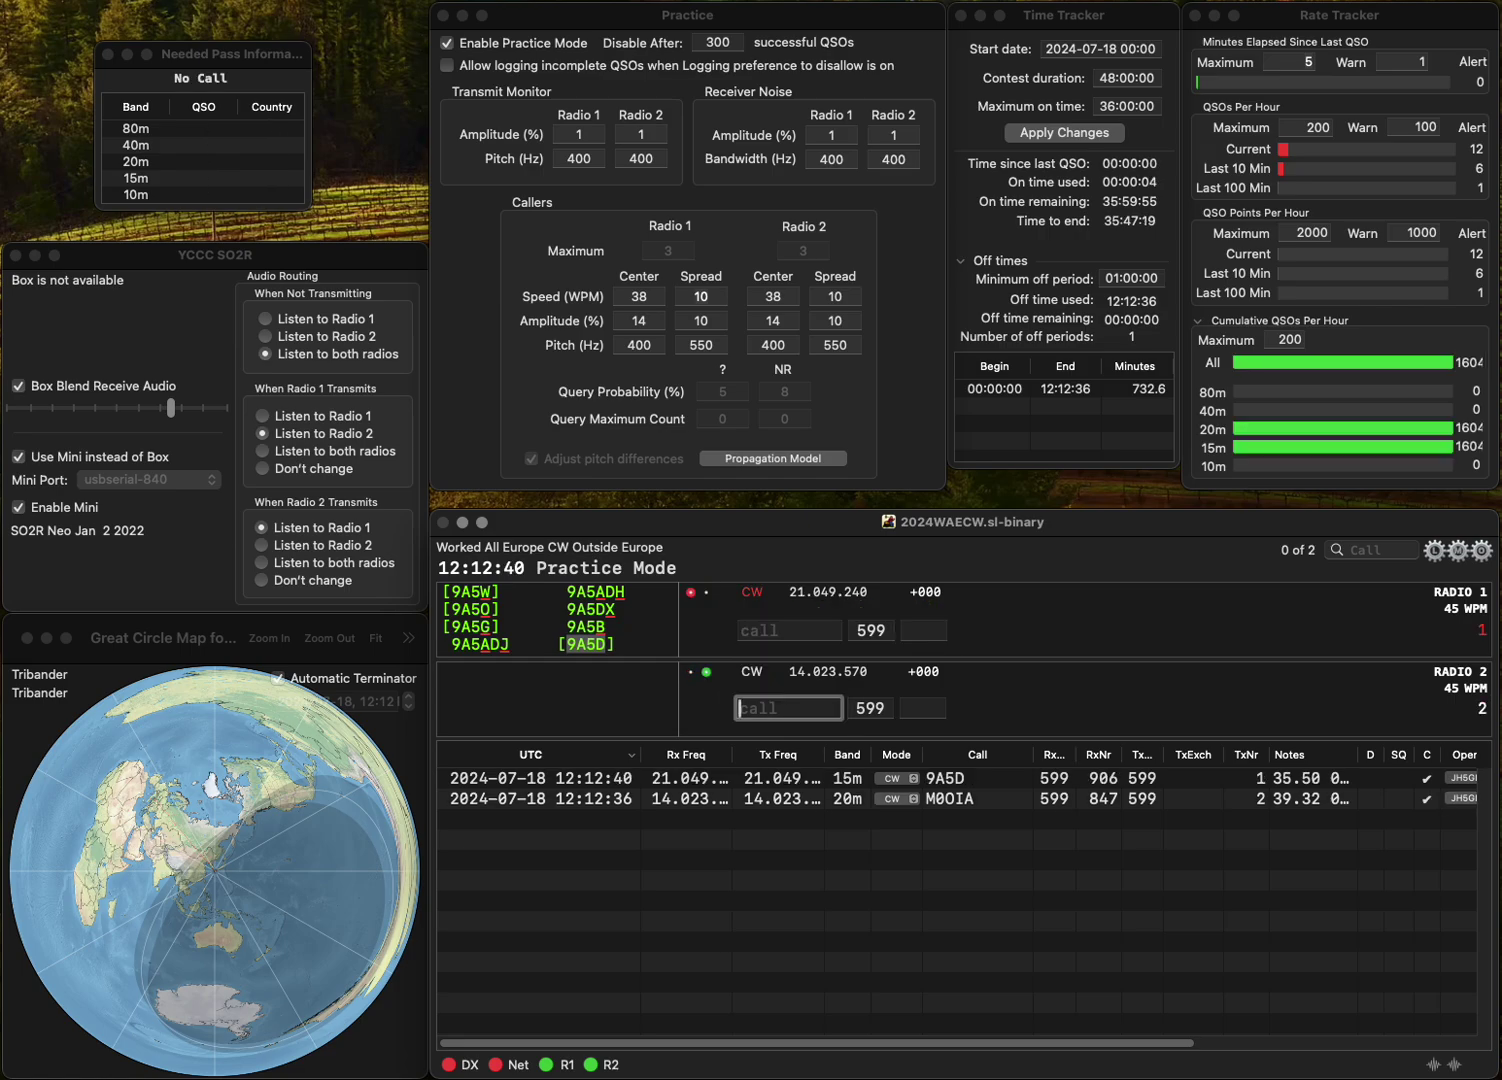
- Send the partial call F4 on Radio 1, and work the Radio 2 caller from DB up to the full call DB3MI
type("DB")
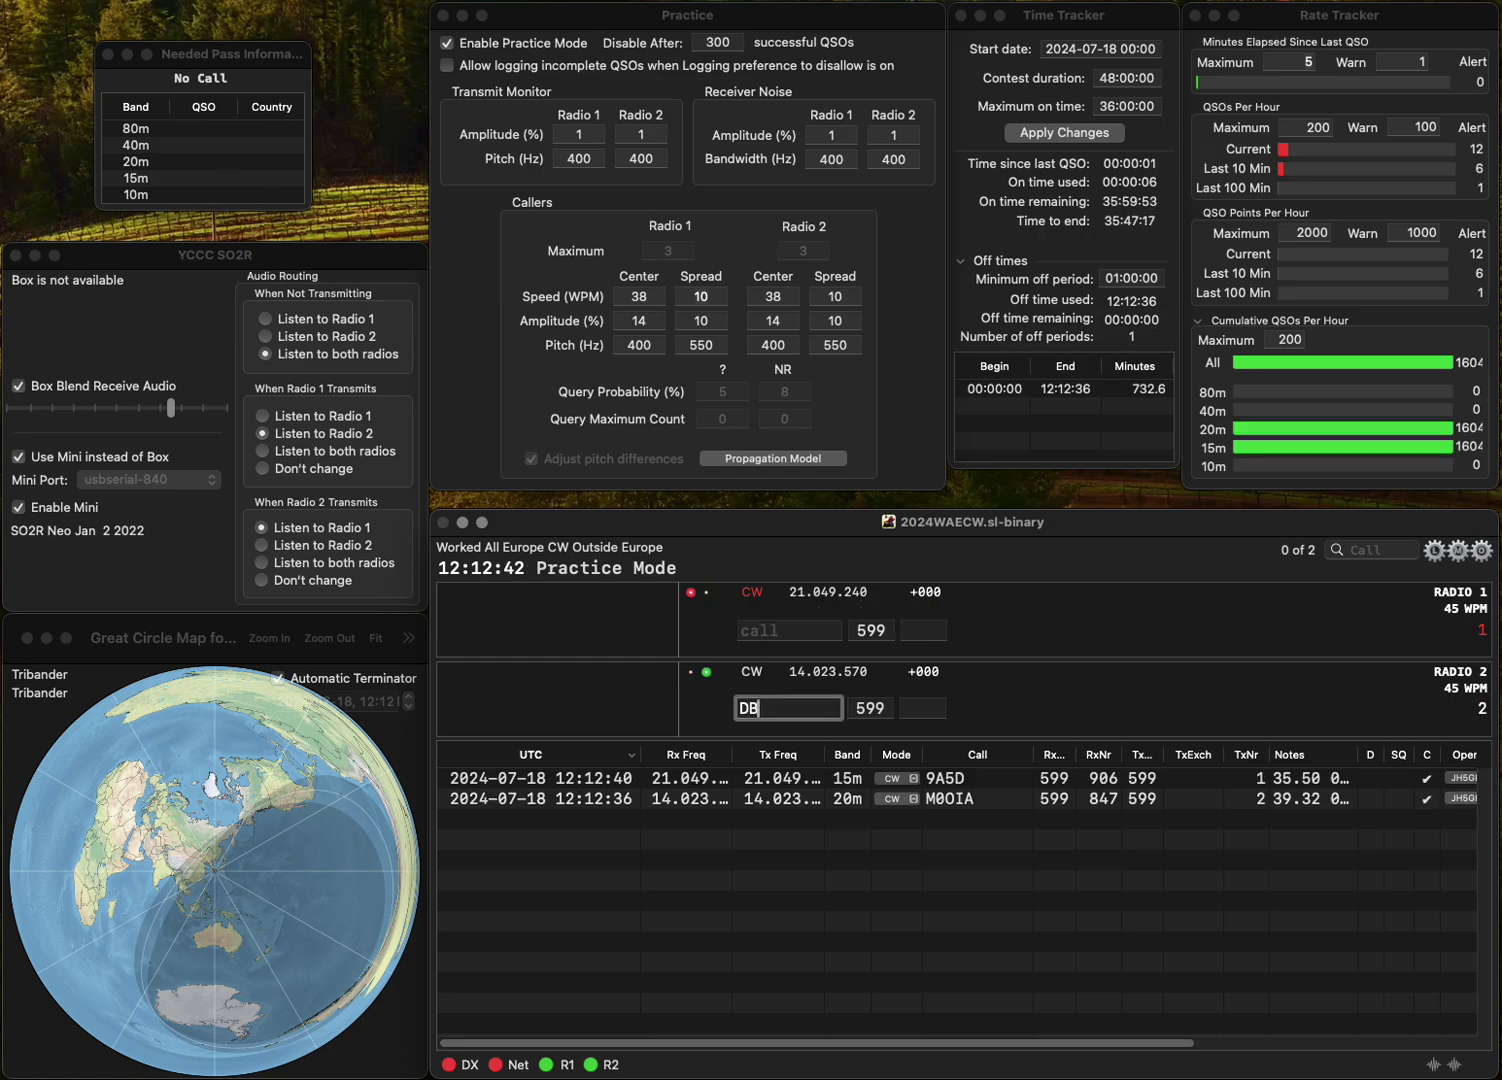
key("Return")
type("F4")
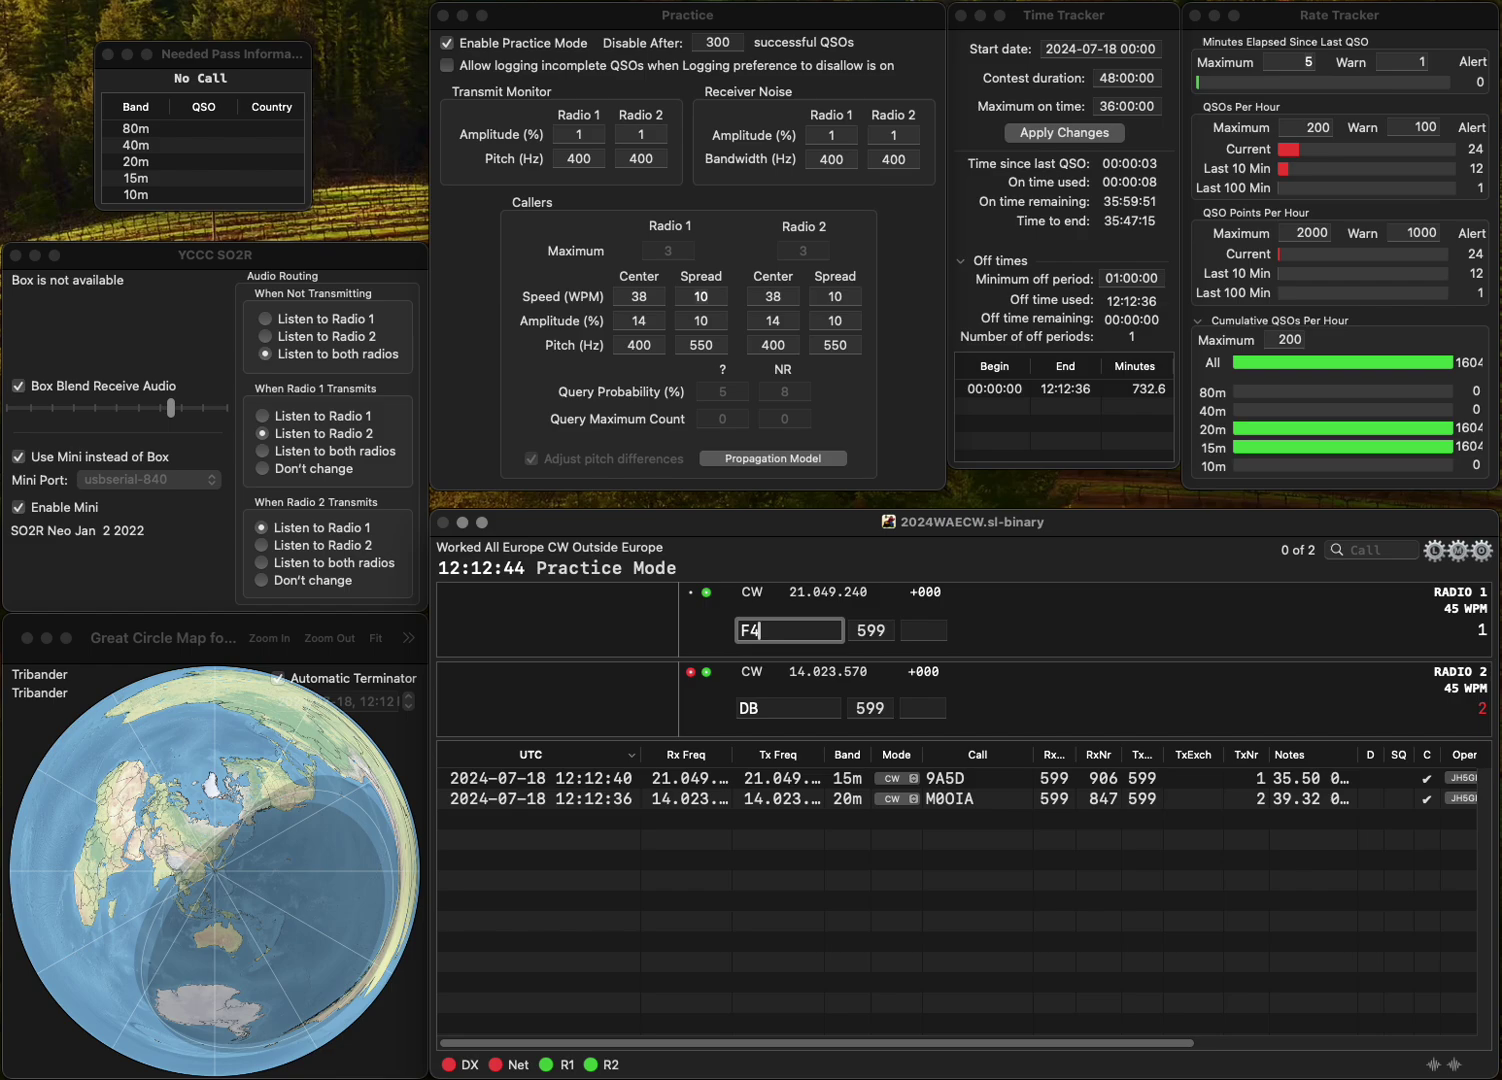
key("Return")
type("3")
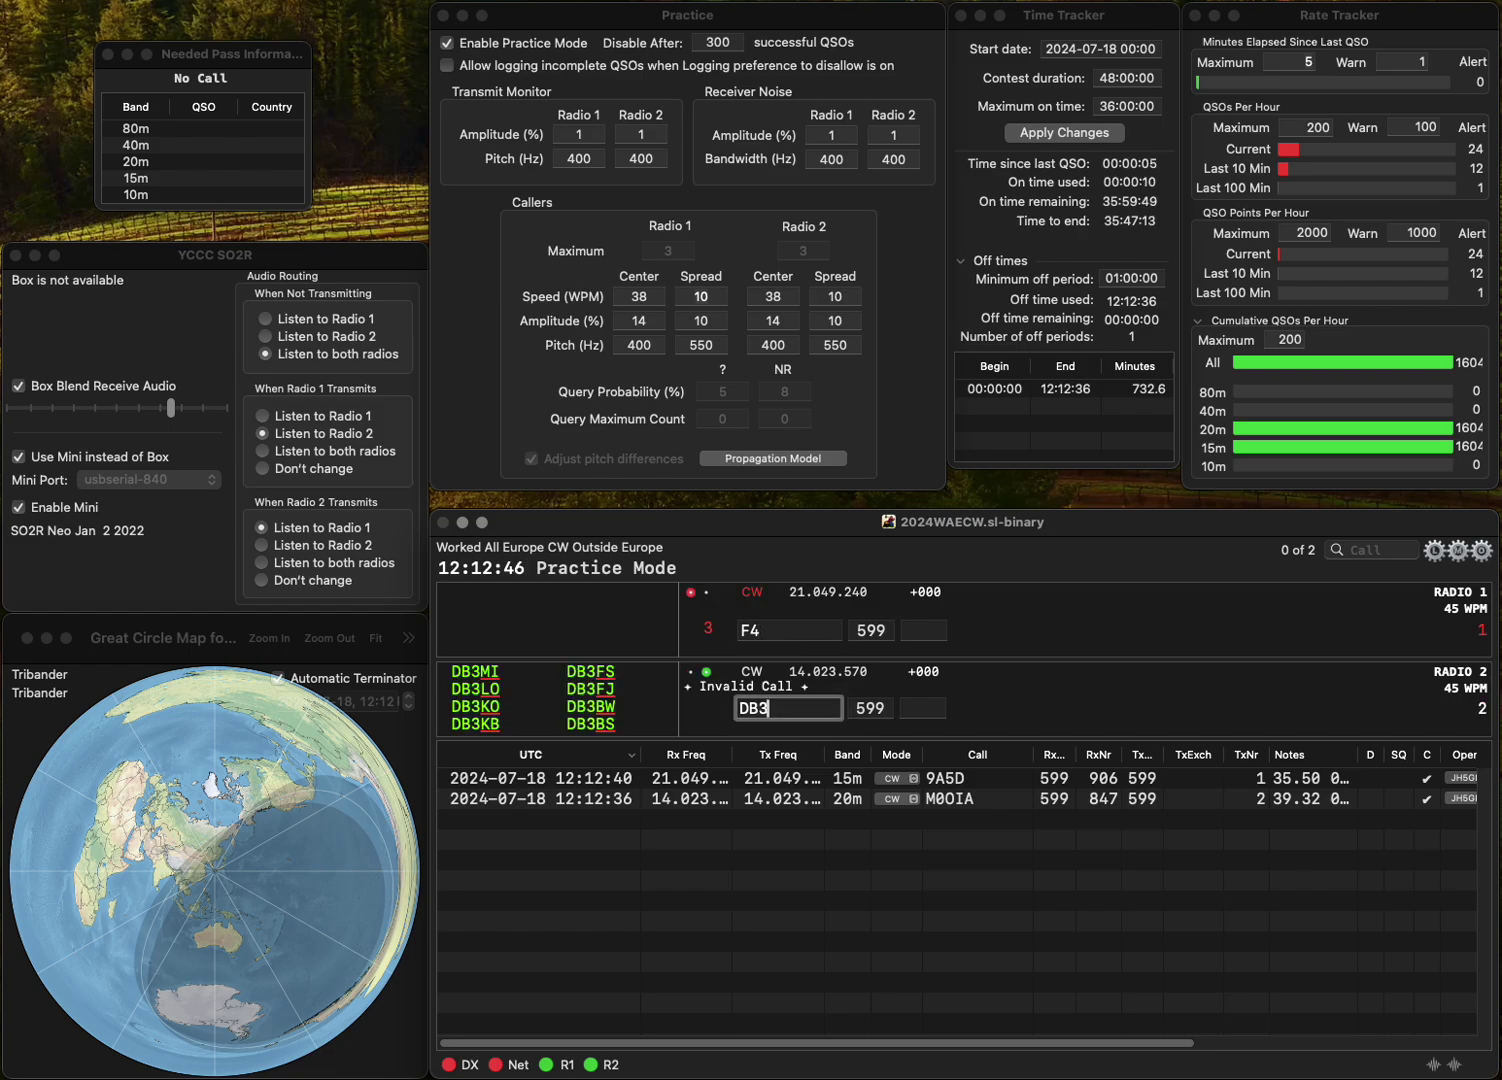
type("MI")
key("Return")
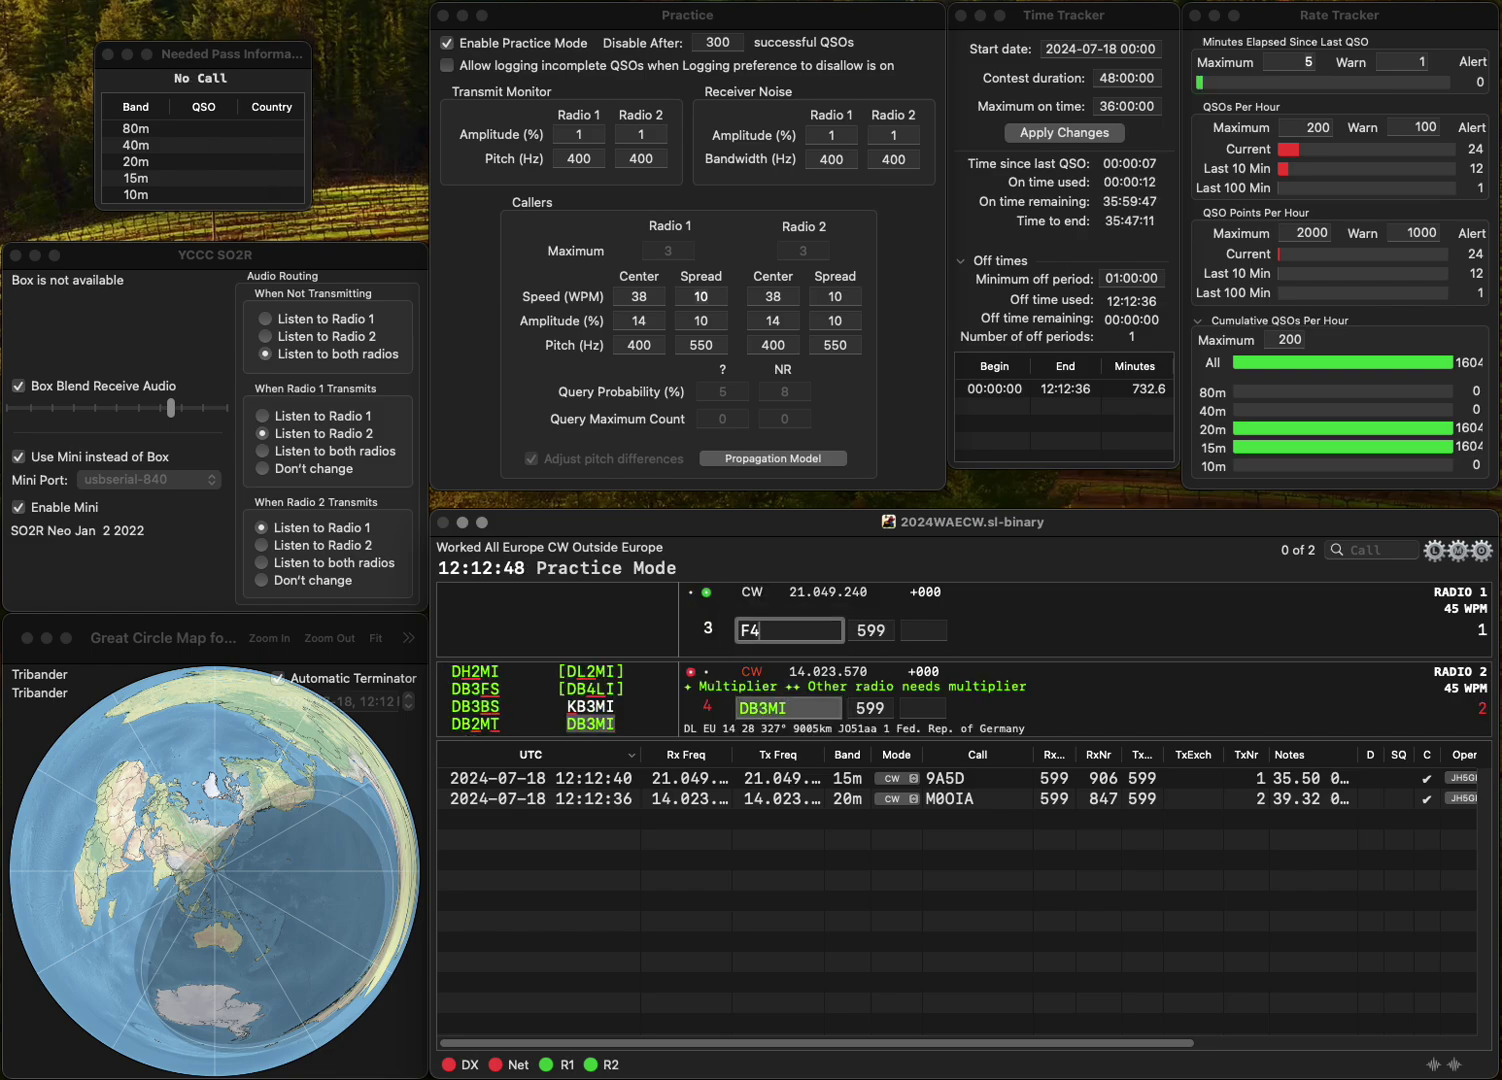
type("GPW")
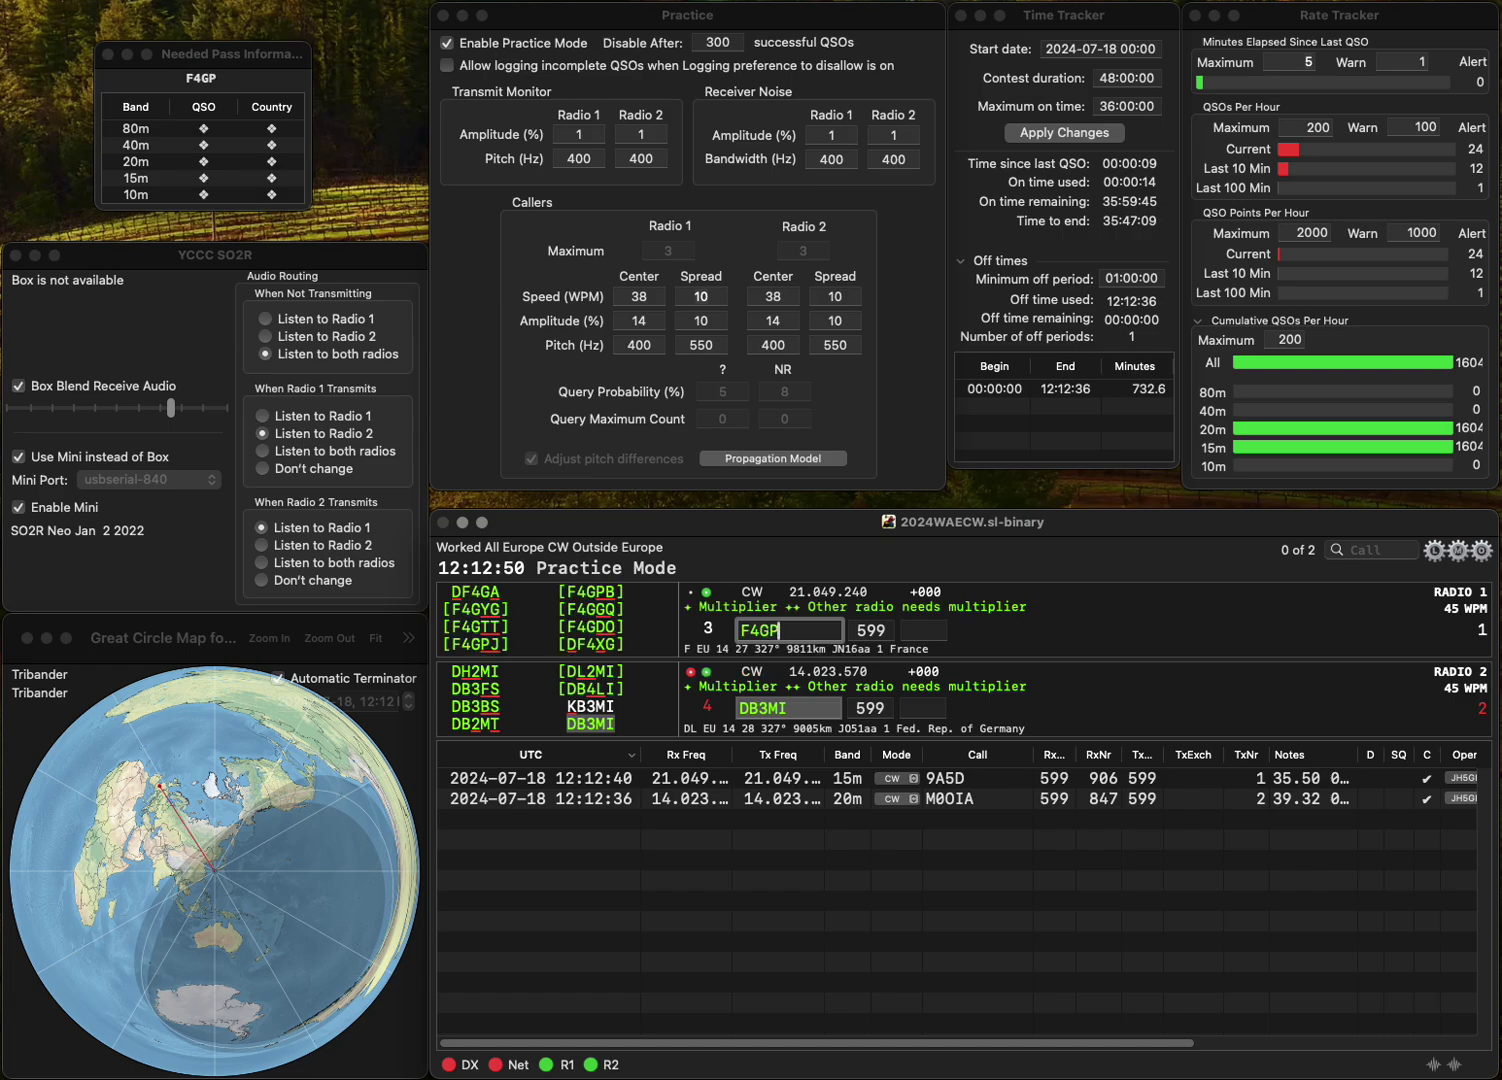
key("Return")
key("space")
type("4")
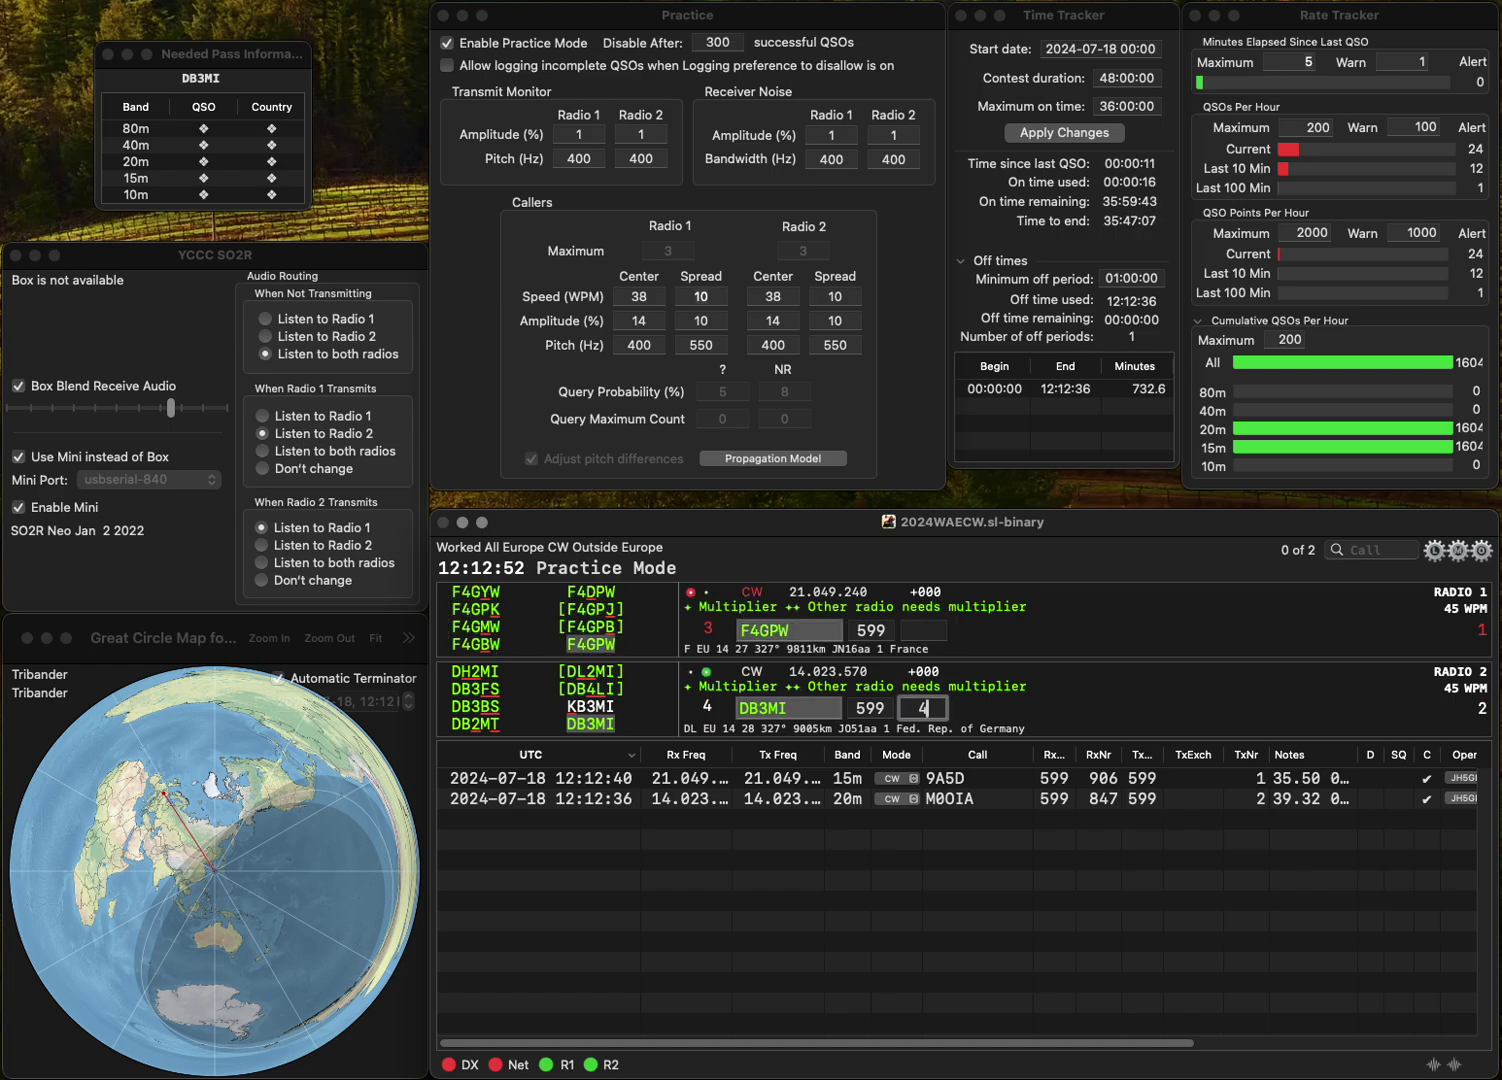
type("12")
key("Return")
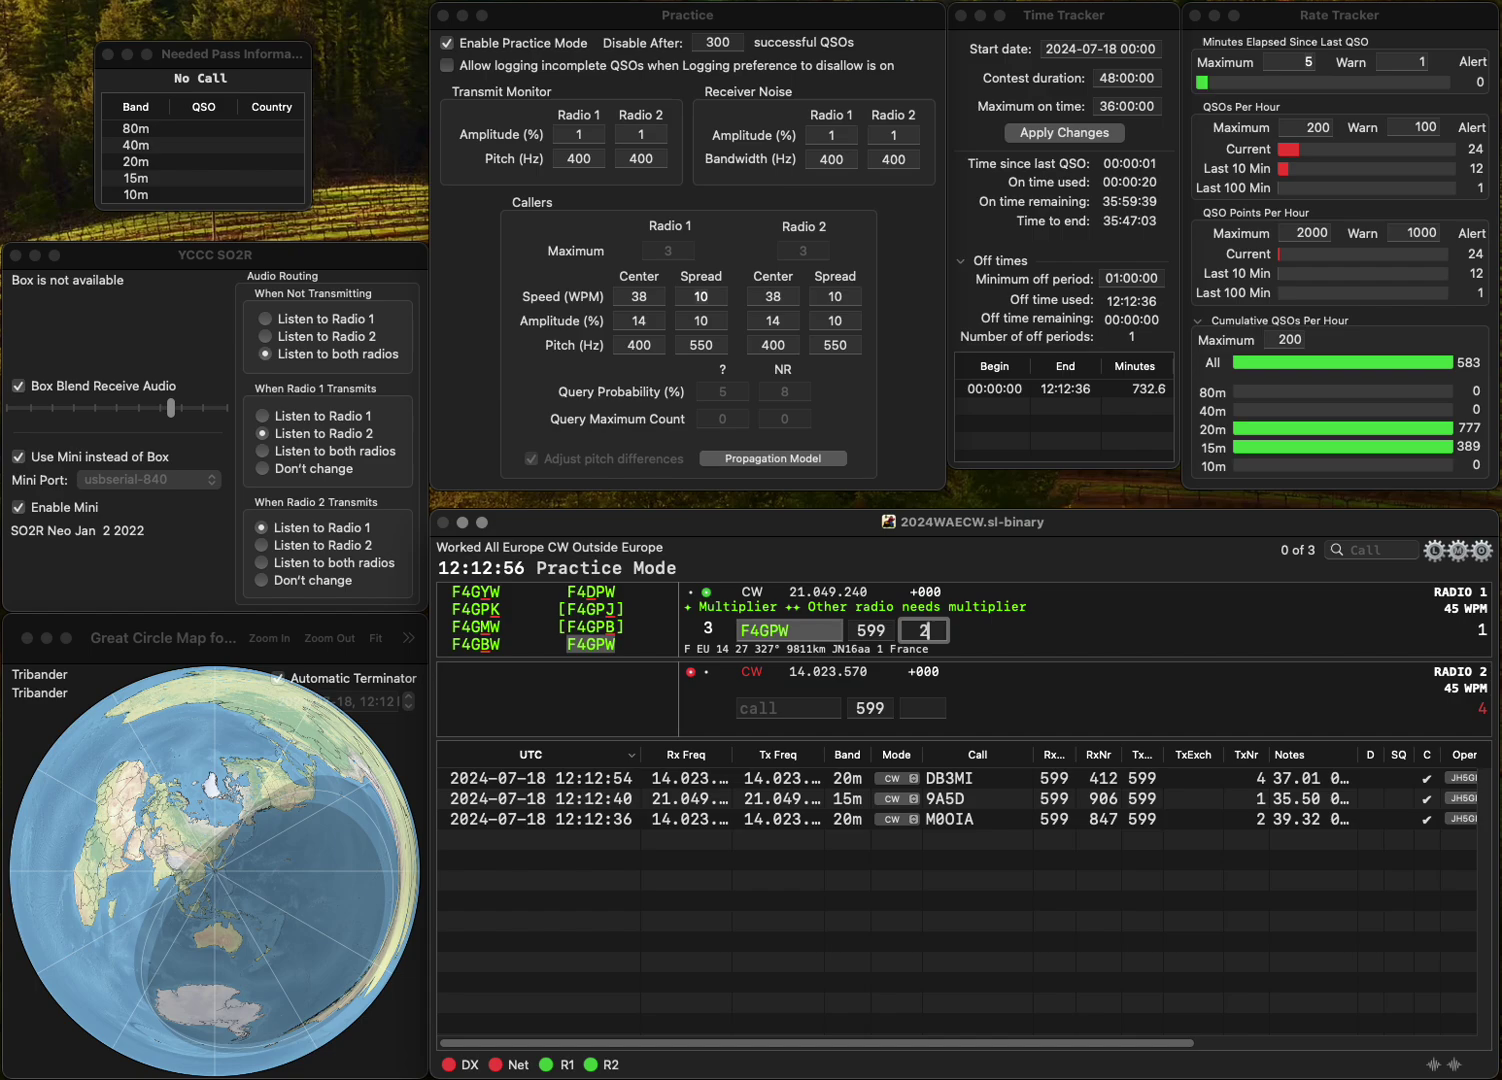
- Log F4GPW on Radio 1 with received number 208, and answer the new Radio 2 caller as G4AI
type("208")
key("Return")
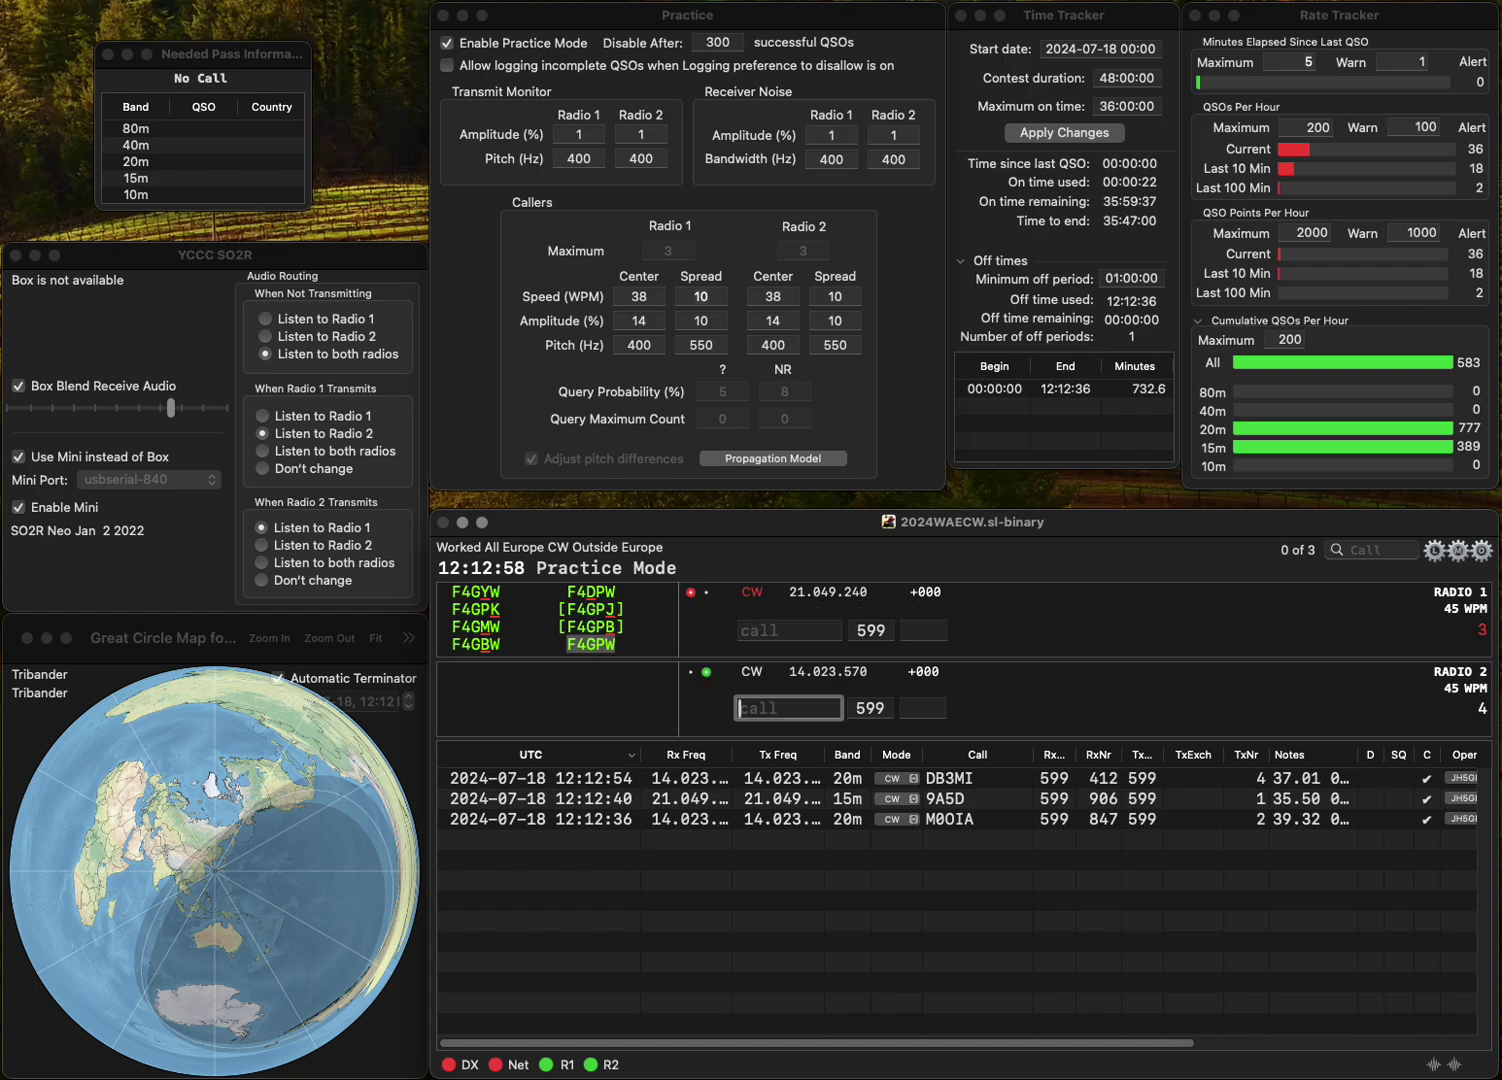
type("G4UDAI")
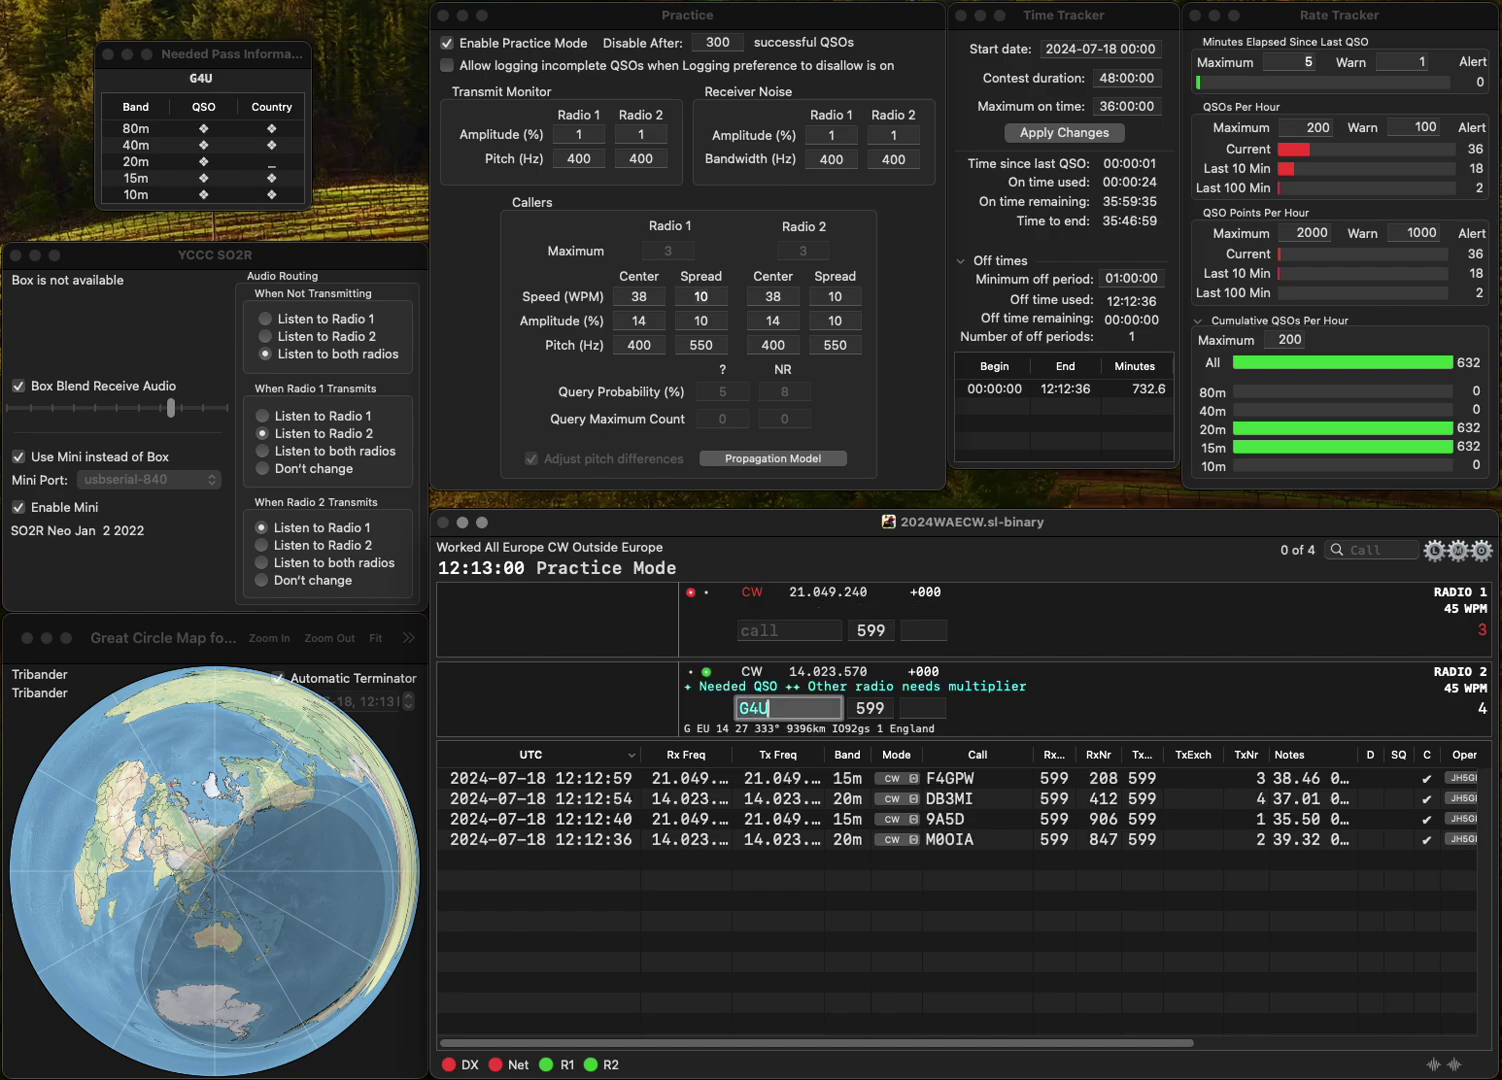
key("BackSpace")
key("BackSpace")
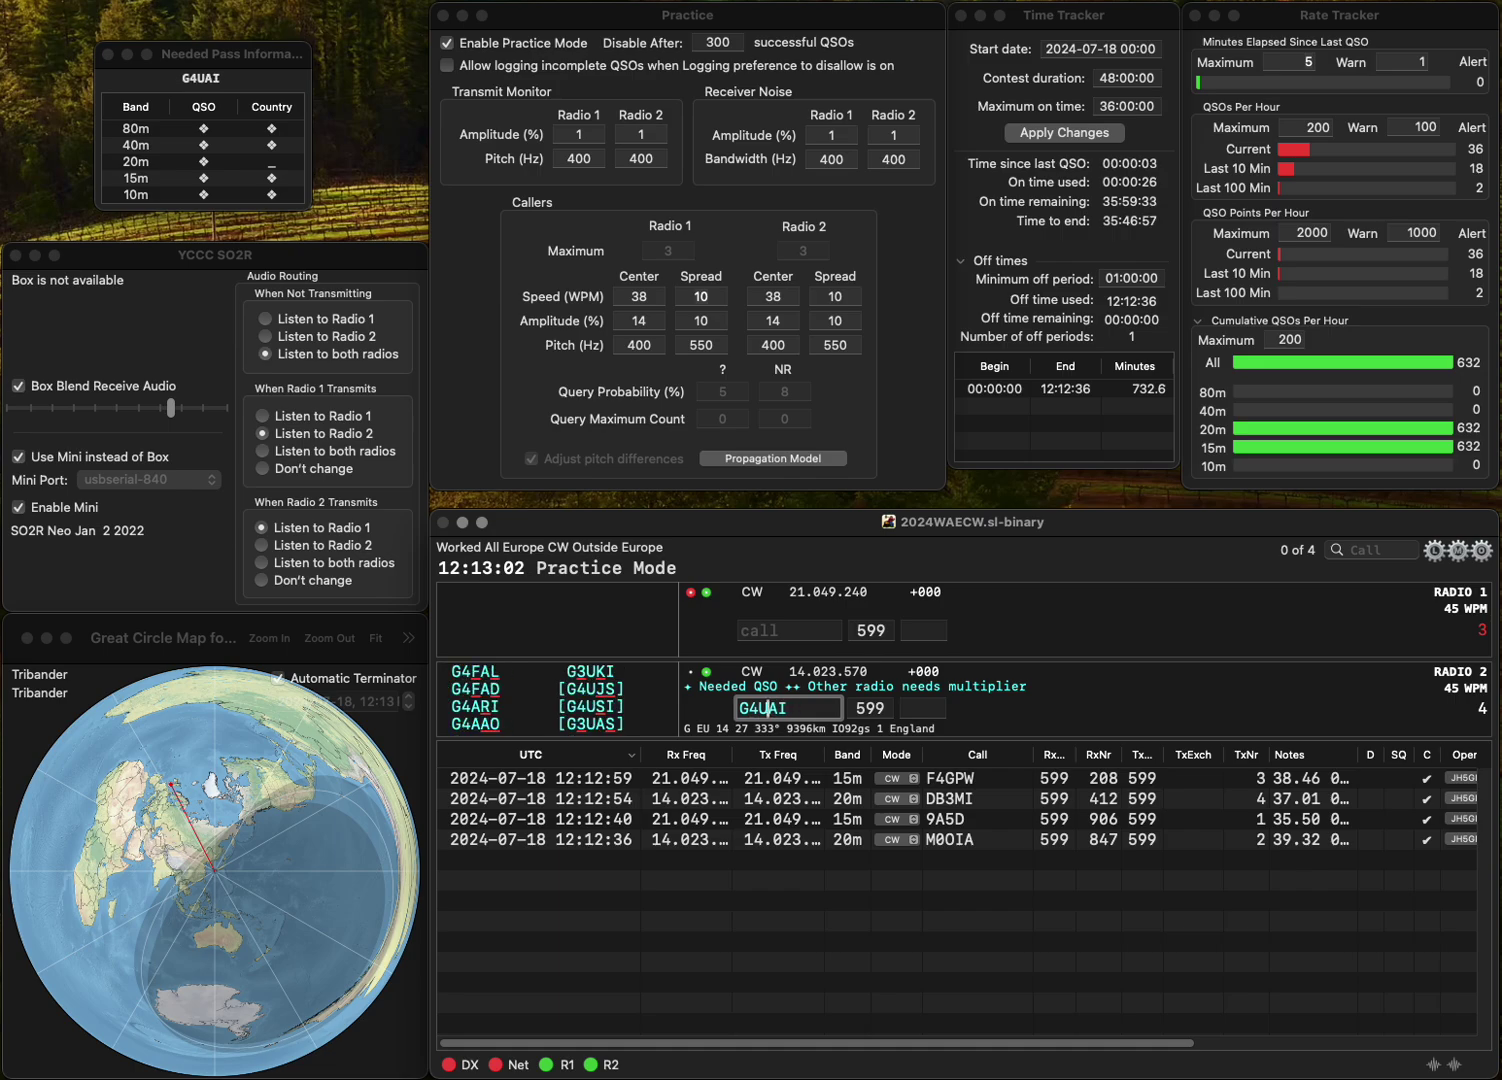
key("Return")
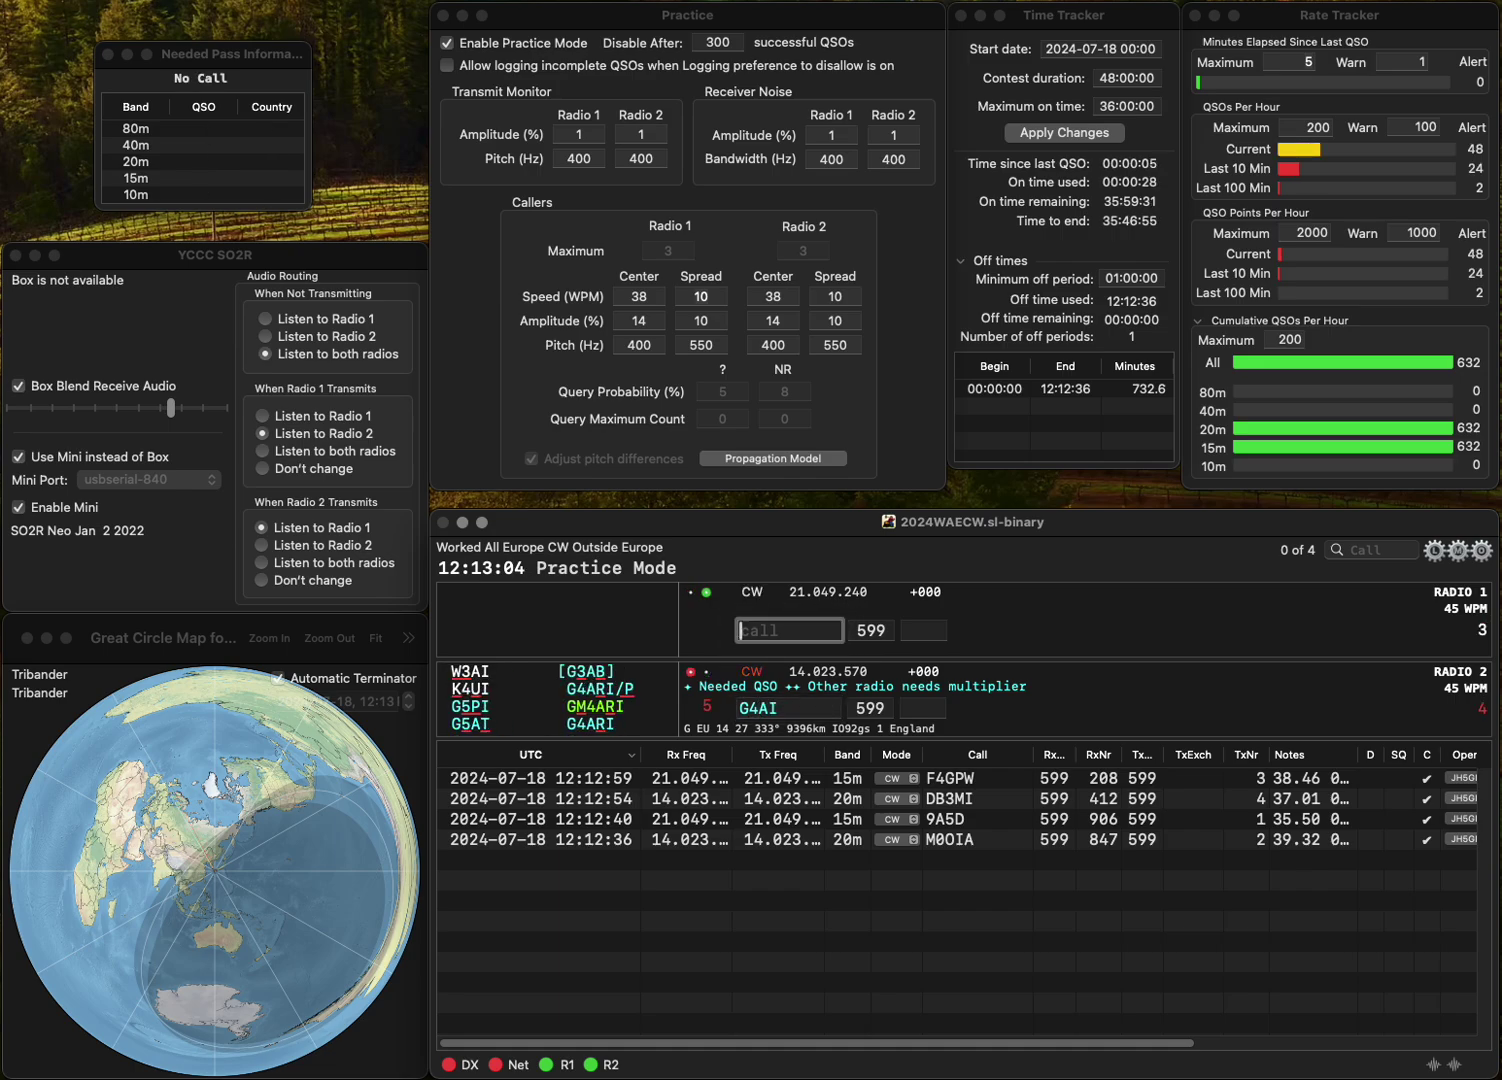
type("SV2DFK")
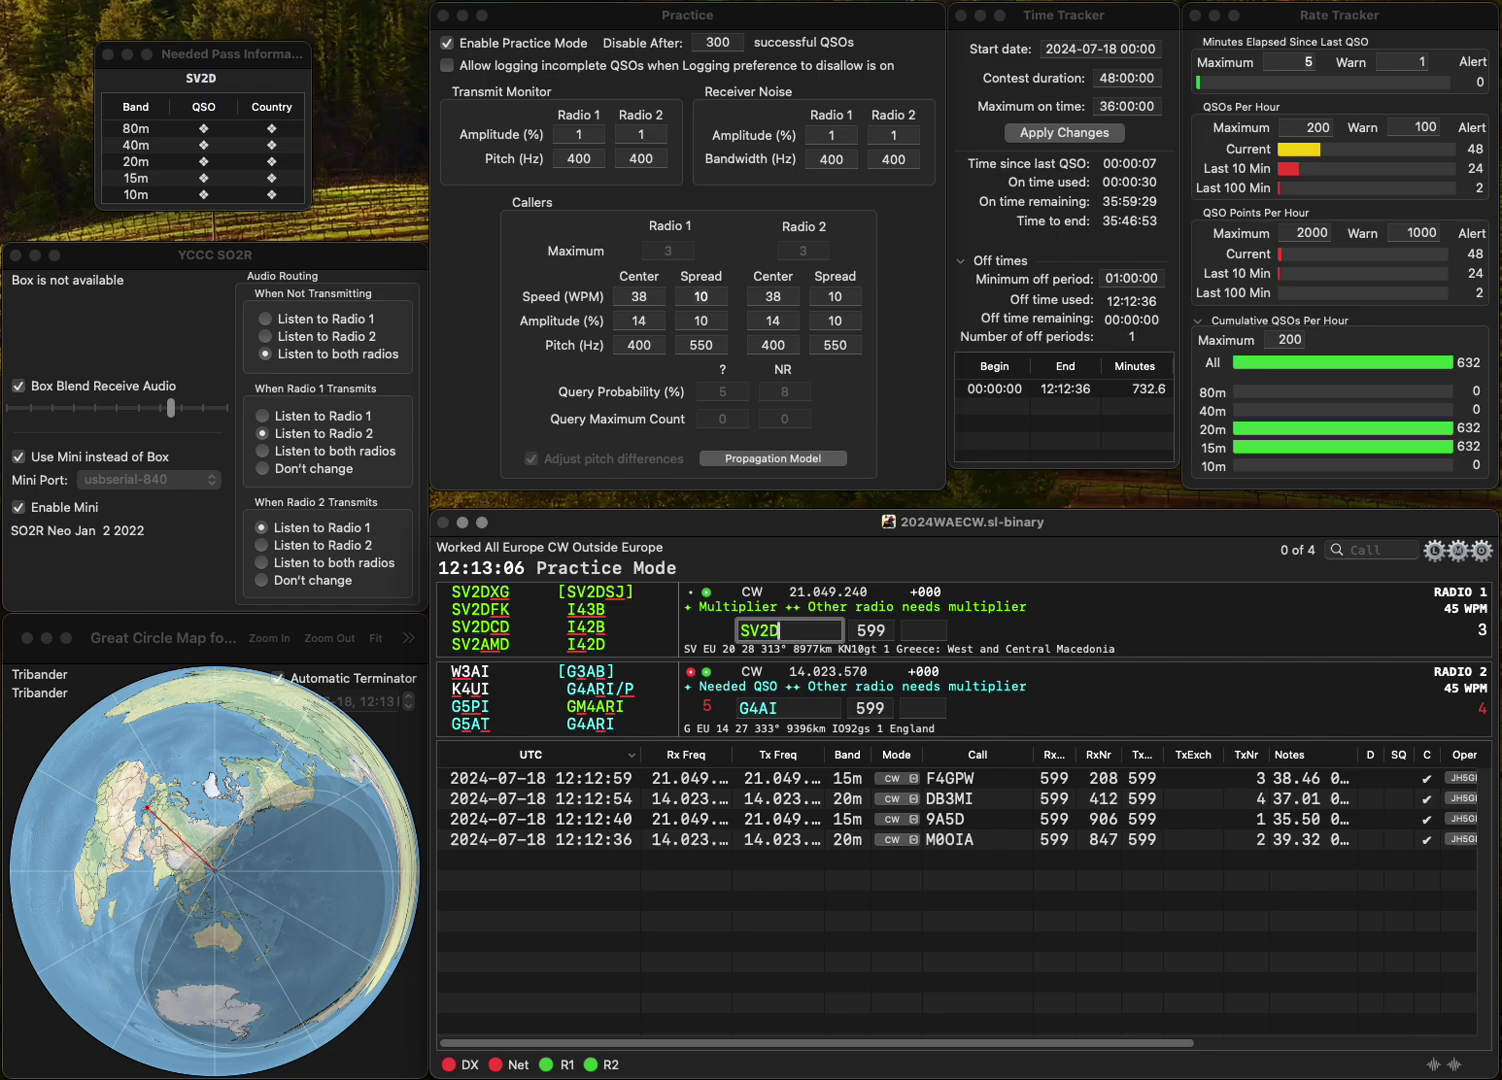
left_click(758, 708)
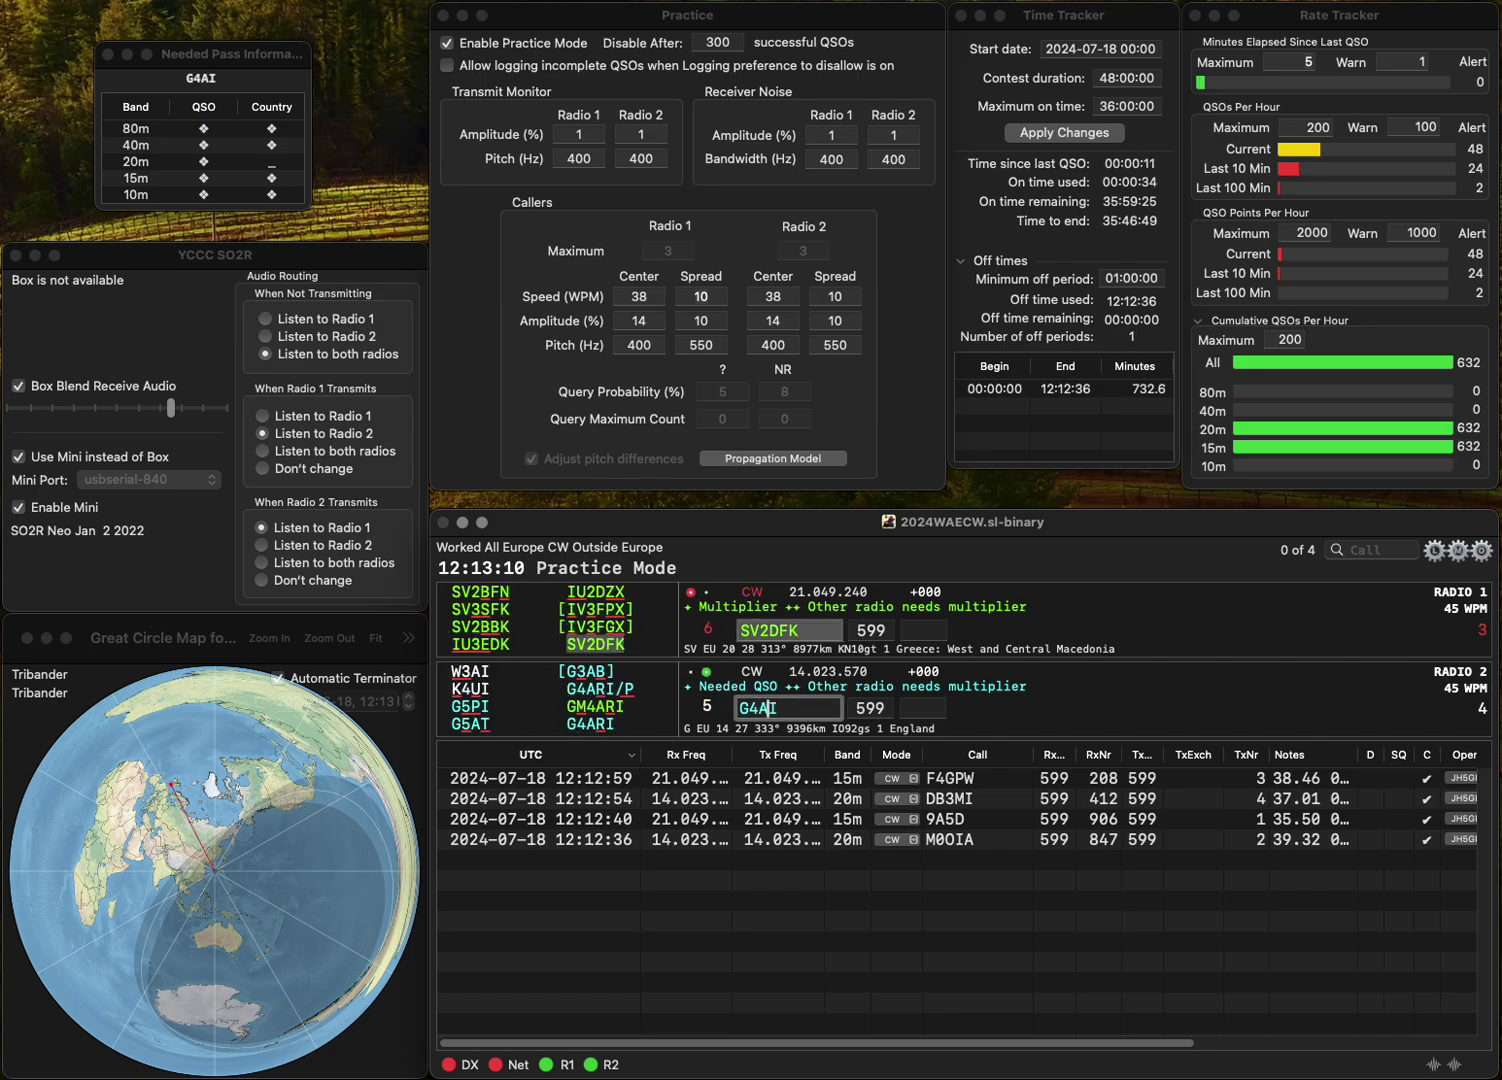
key("Left")
type("D")
key("Return")
key("grave")
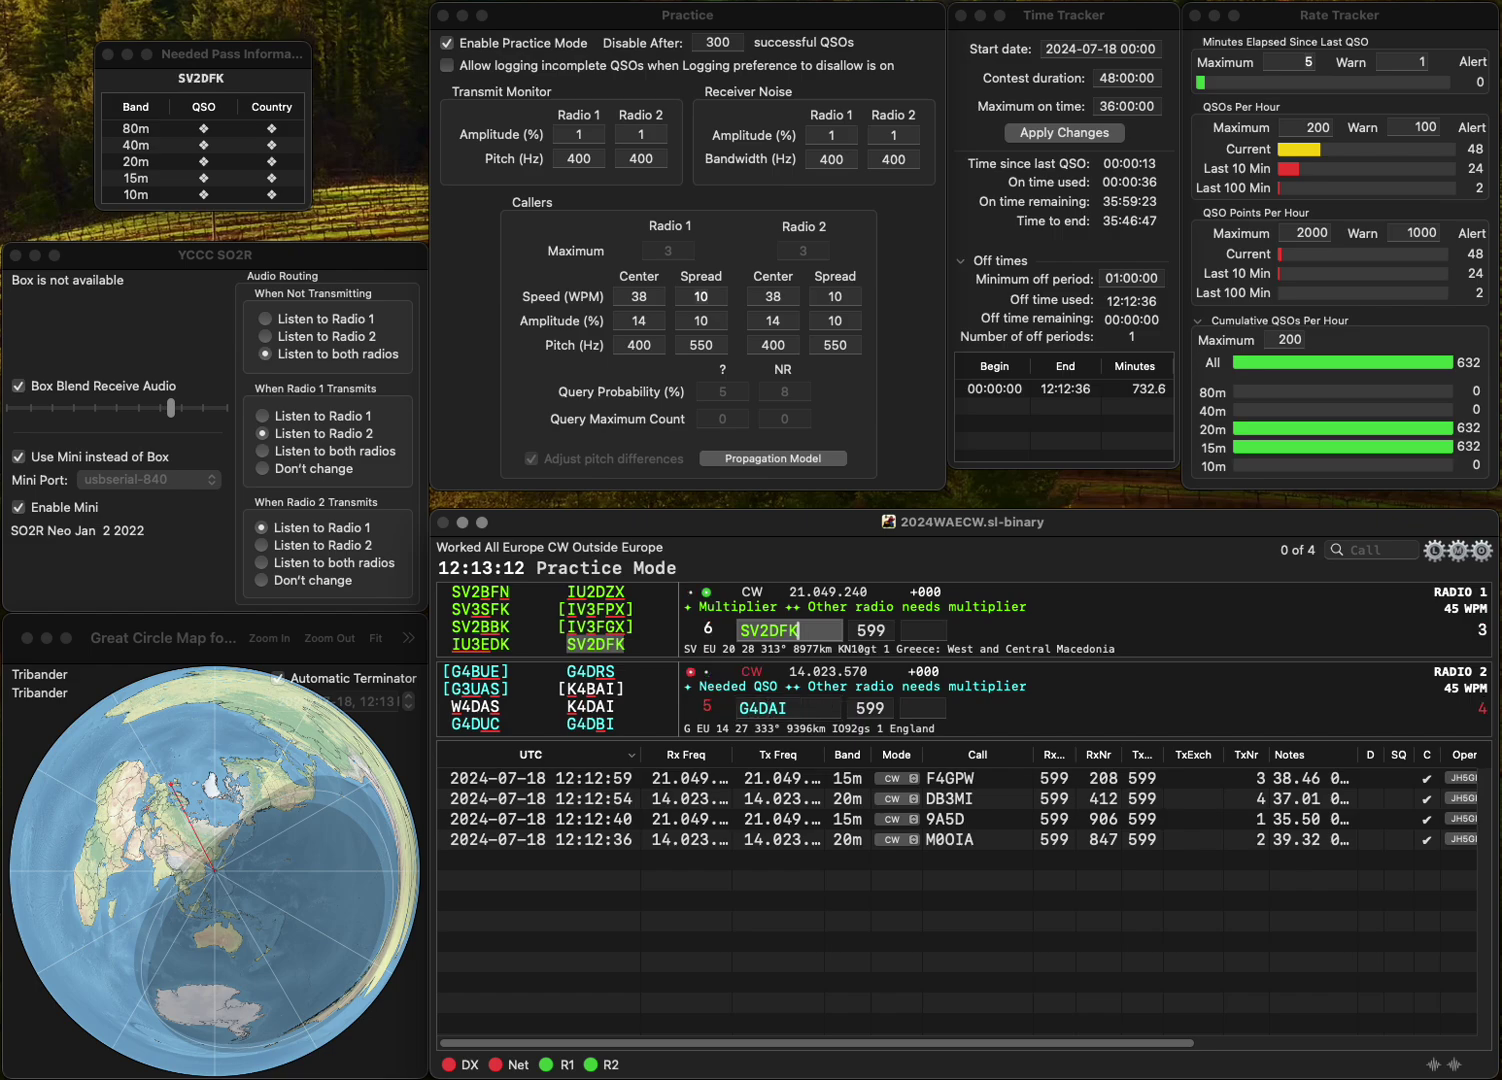
key("space")
type("217")
key("Return")
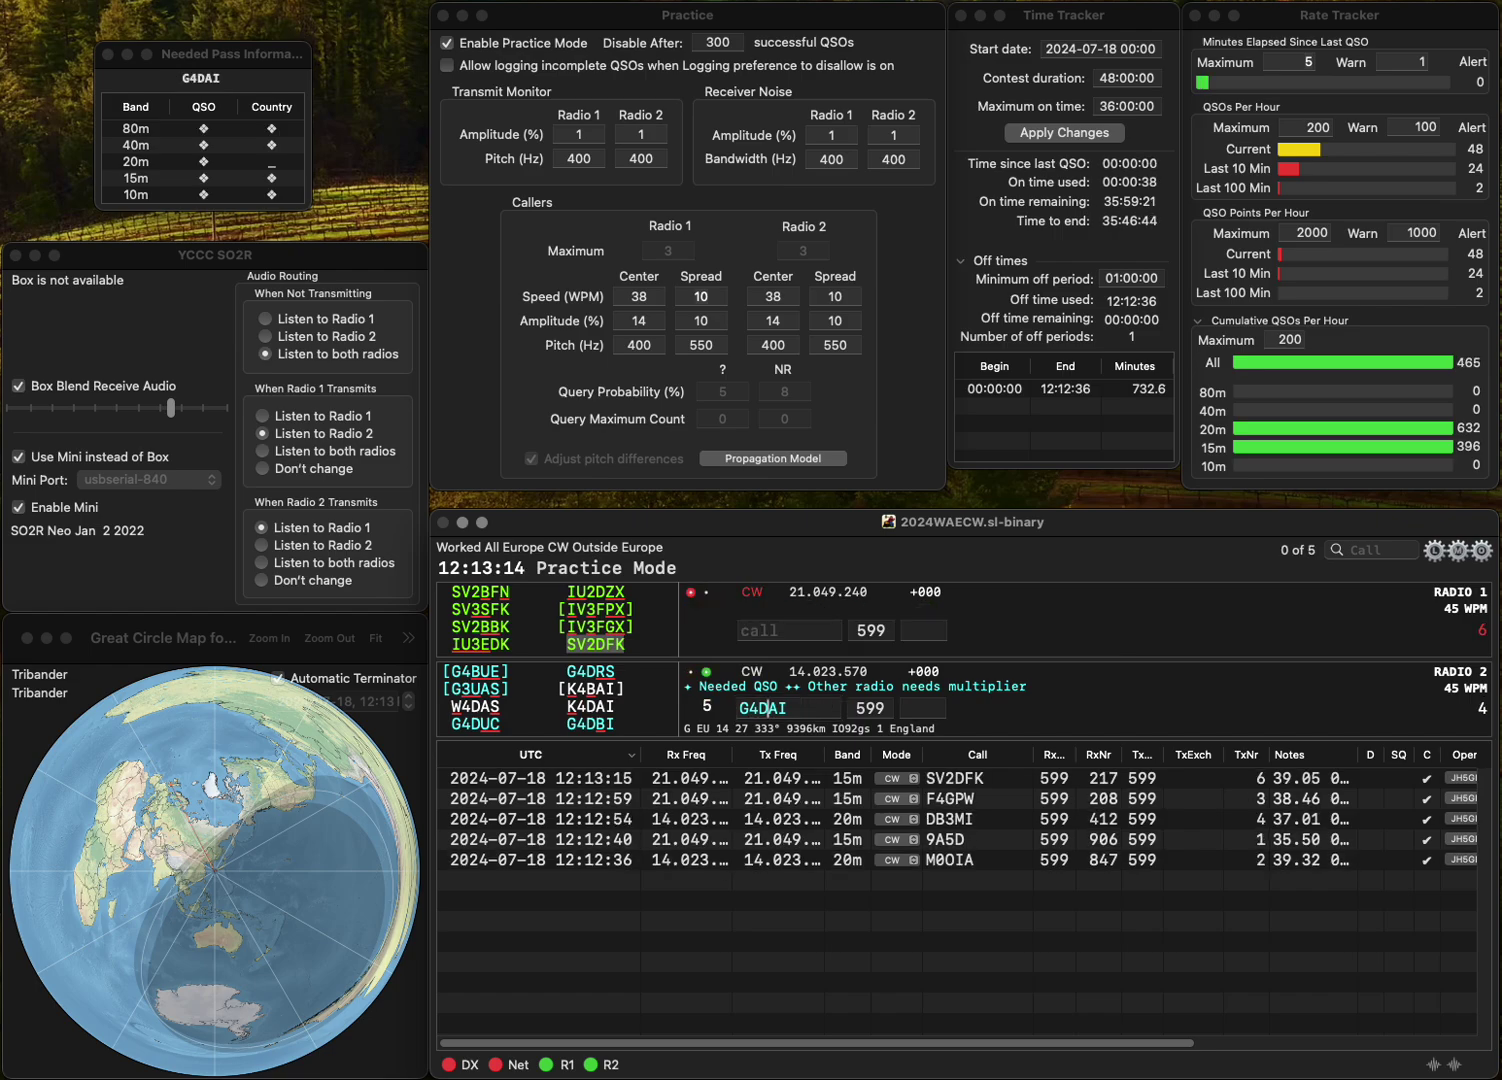
key("BackSpace")
key("BackSpace")
key("BackSpace")
key("BackSpace")
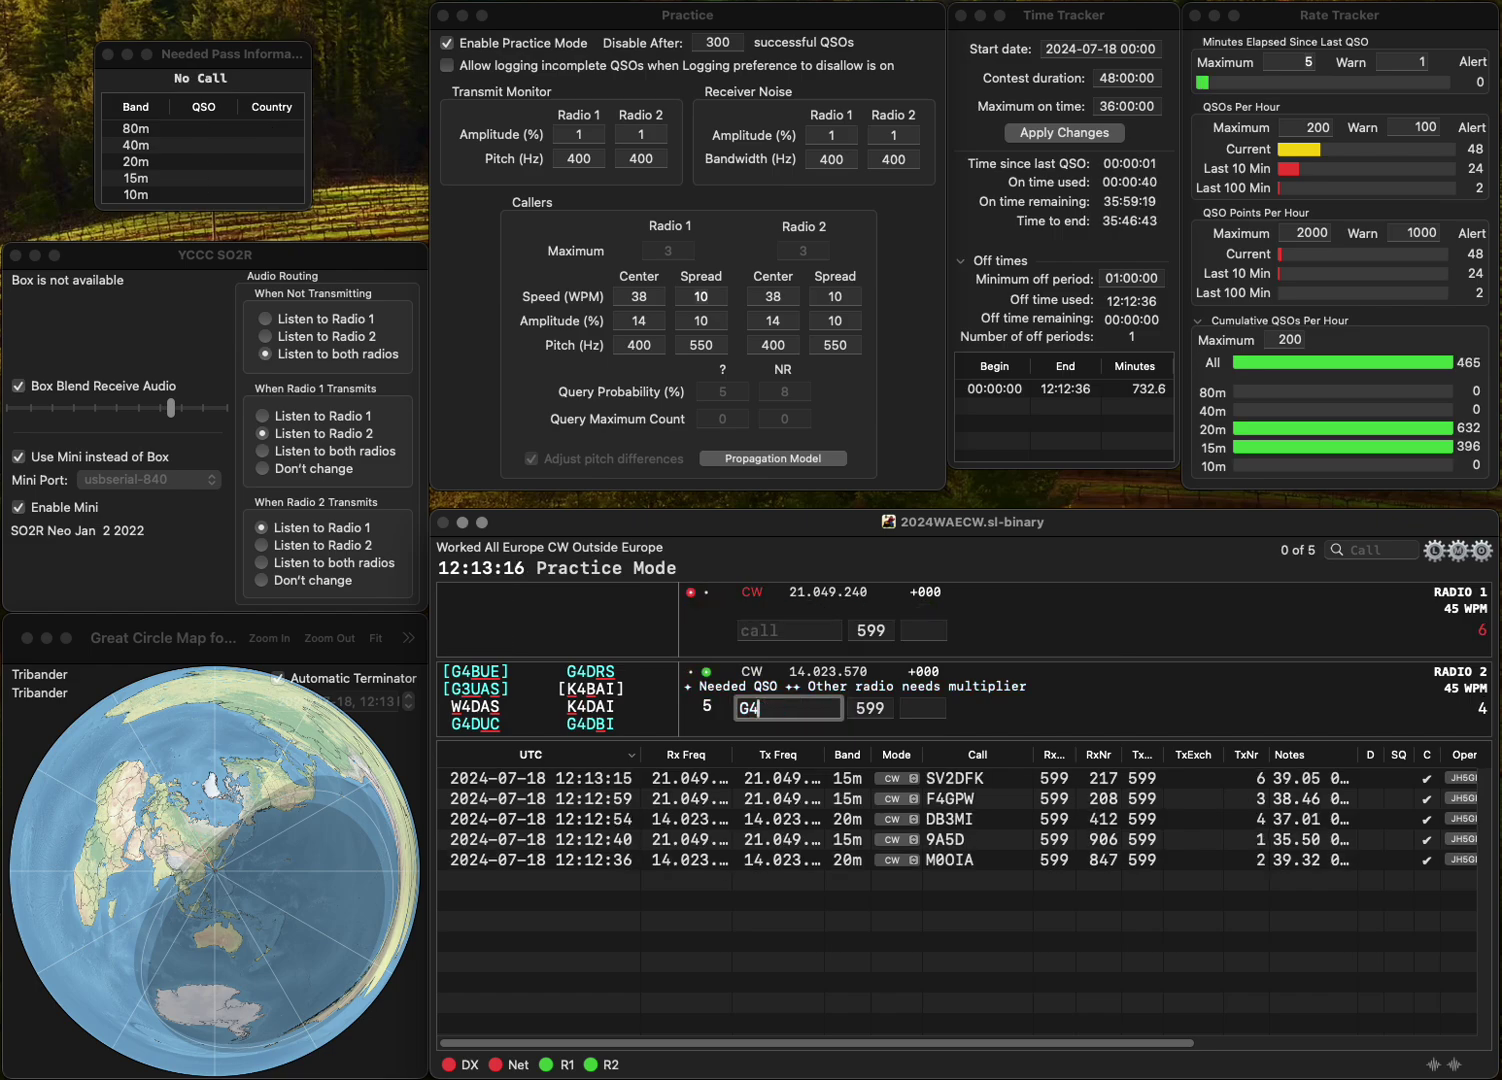
type("U4")
key("Return")
key("grave")
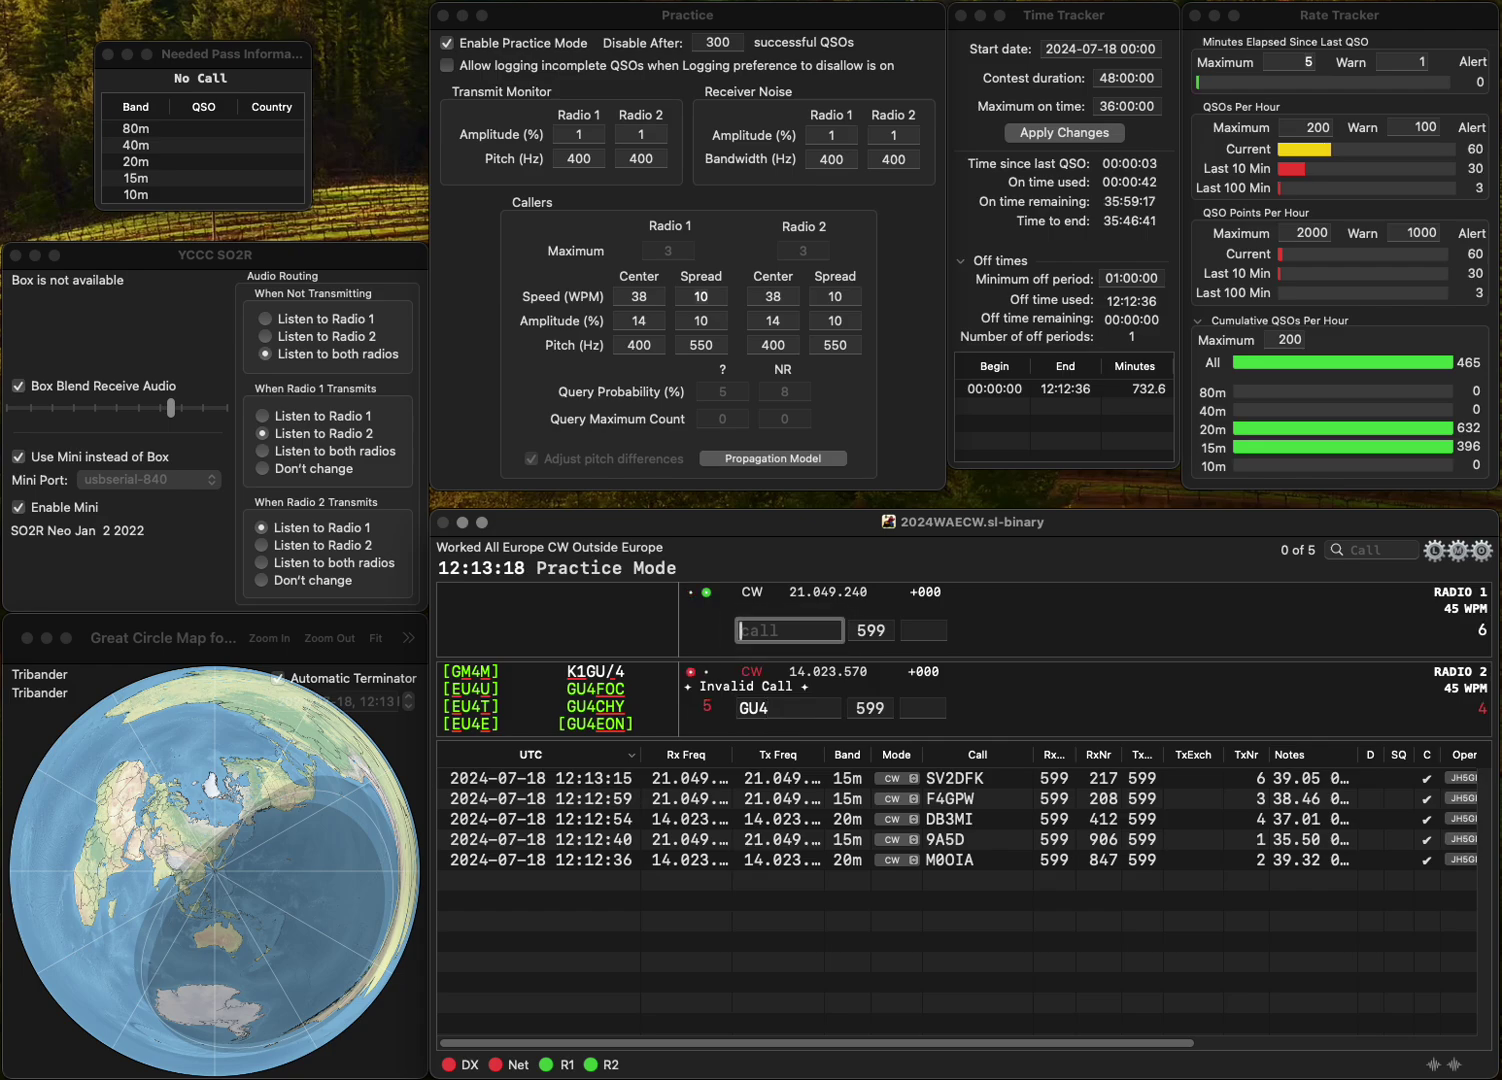
key("grave")
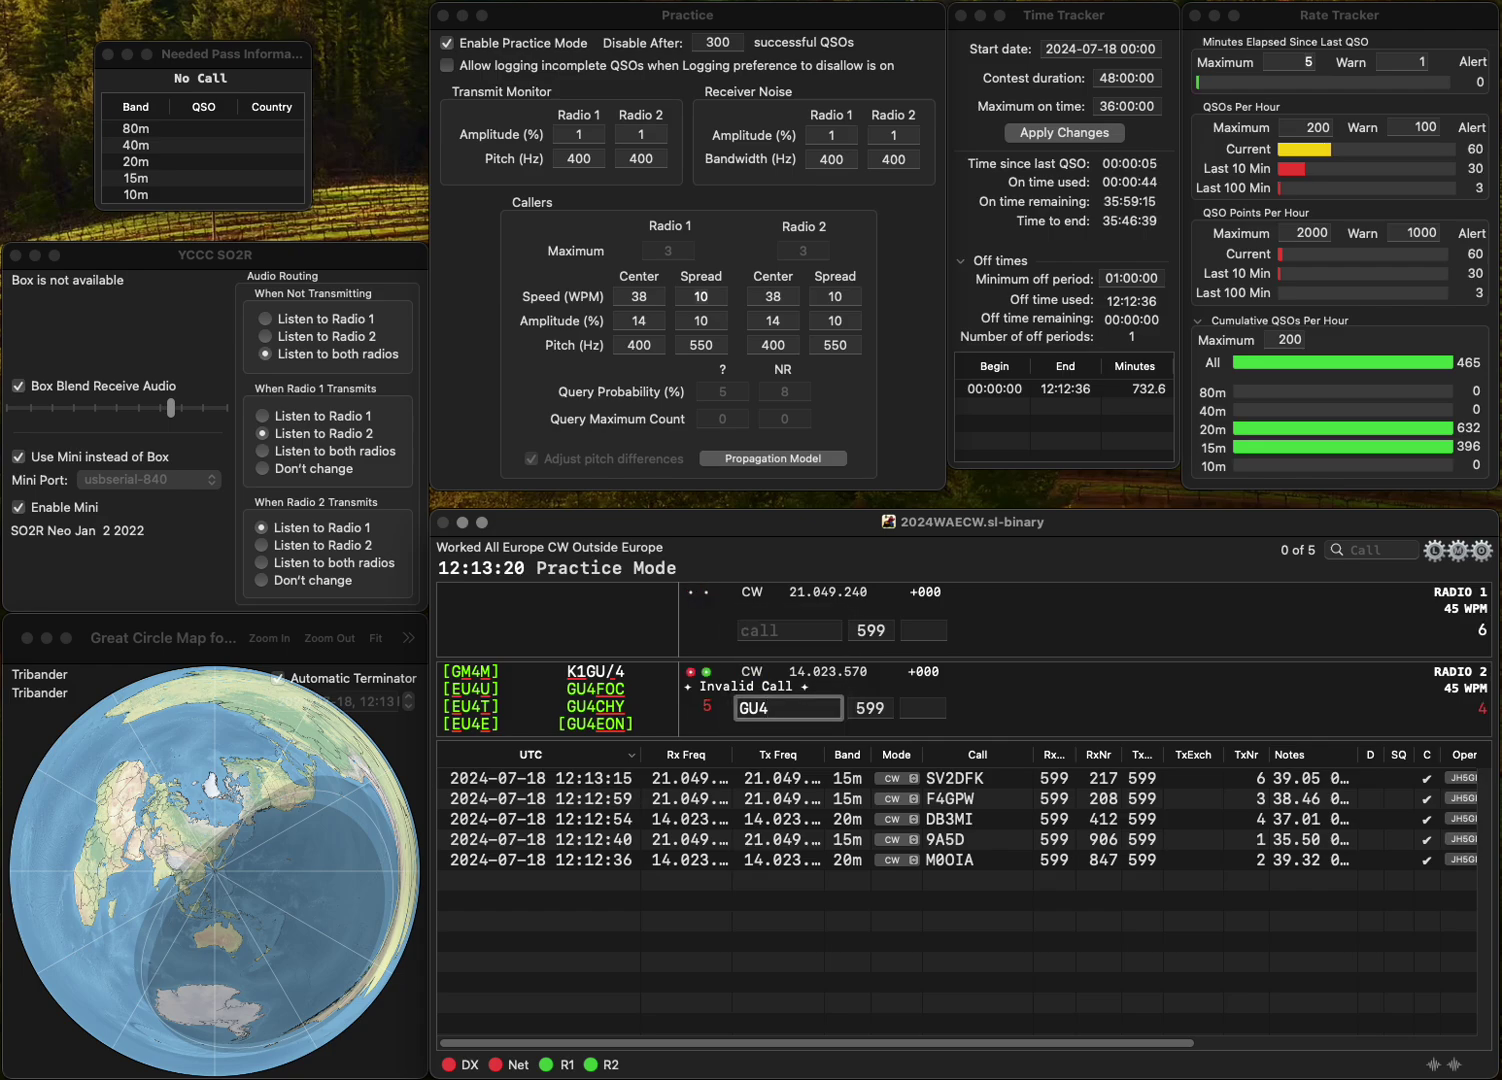
type("DAI")
key("Return")
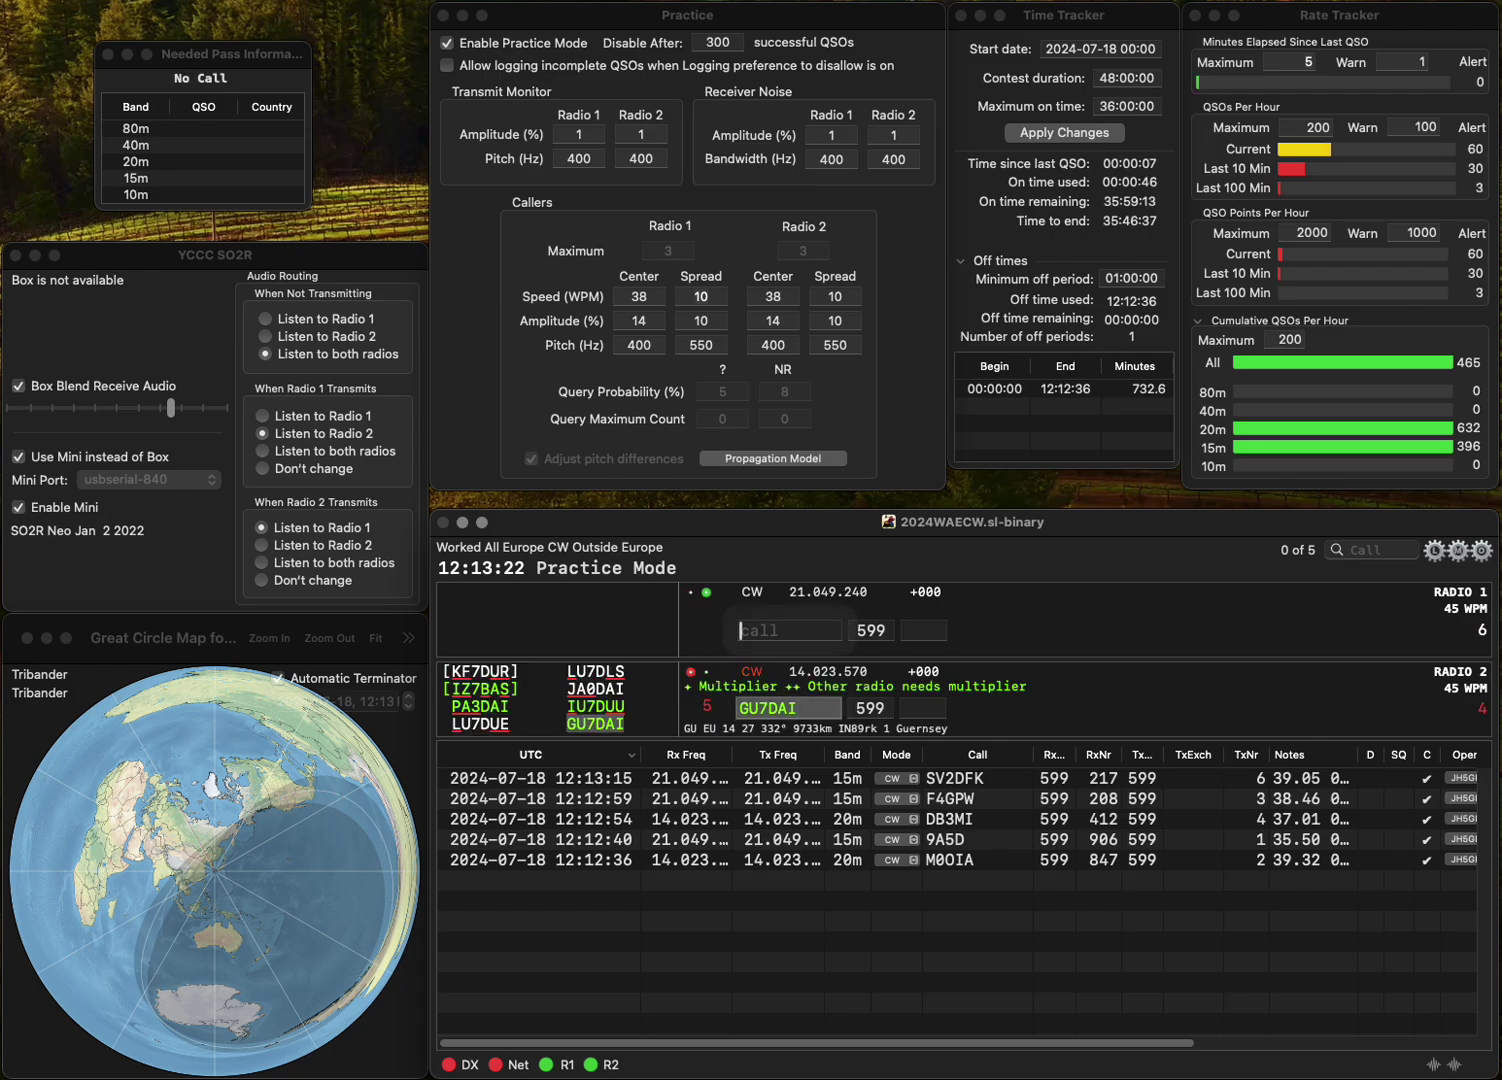
- Enter the call R7CF on Radio 1 and send its exchange
type("R")
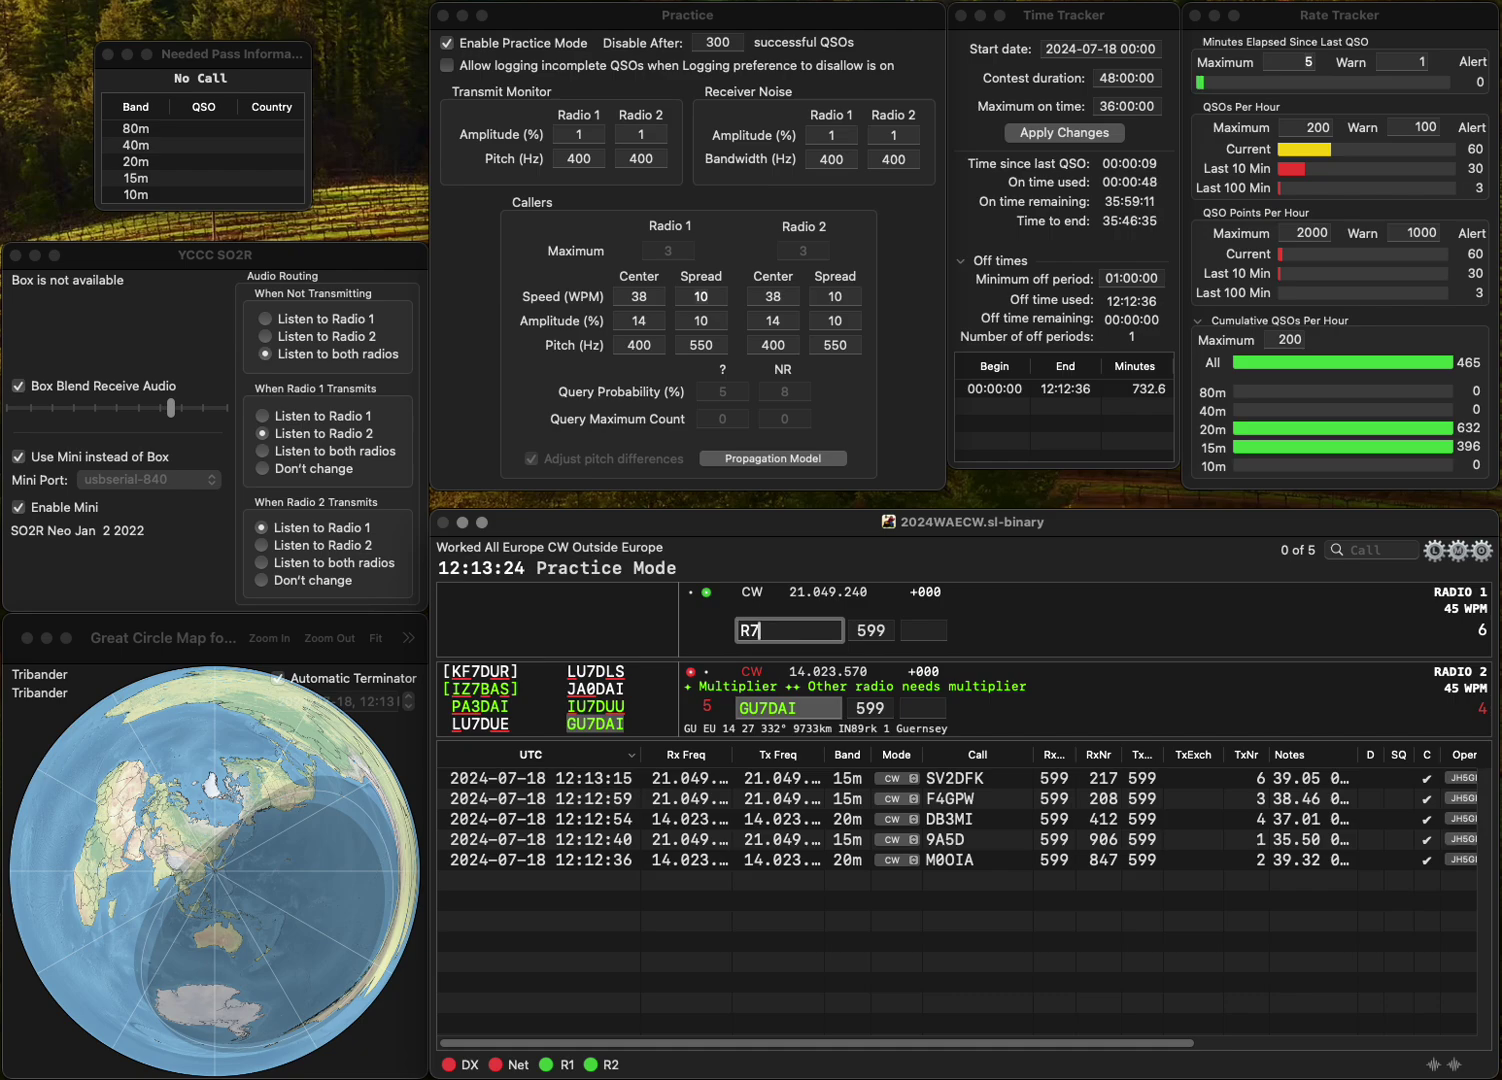
type("7")
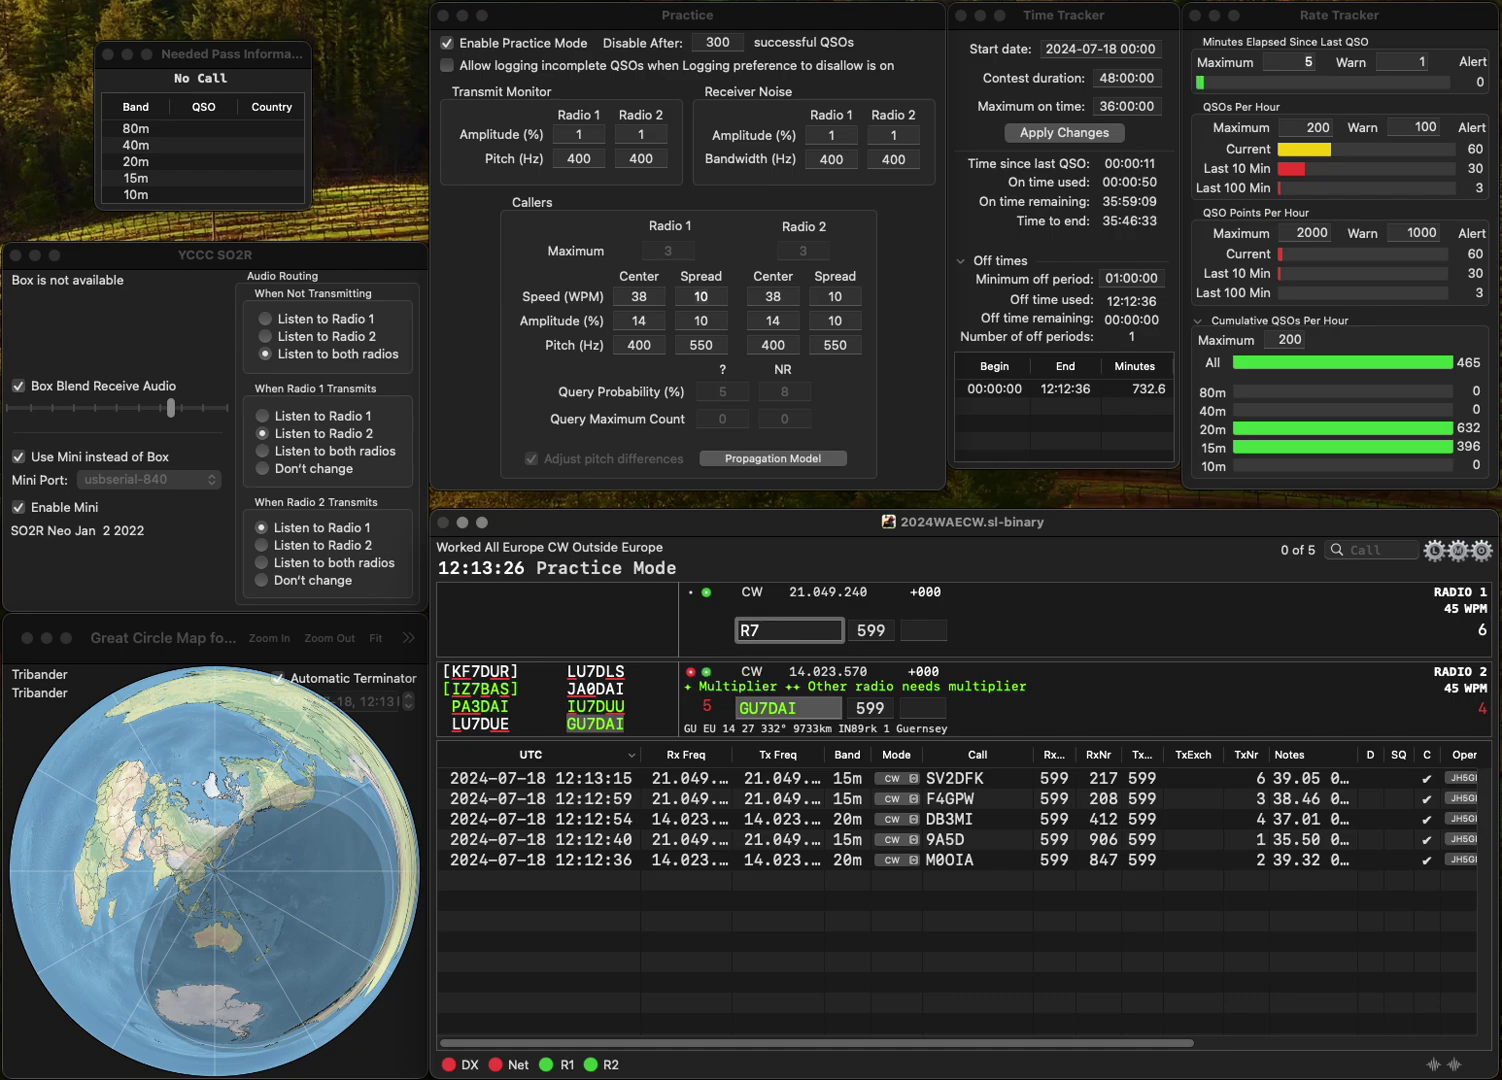
type("CF")
key("Return")
type("21")
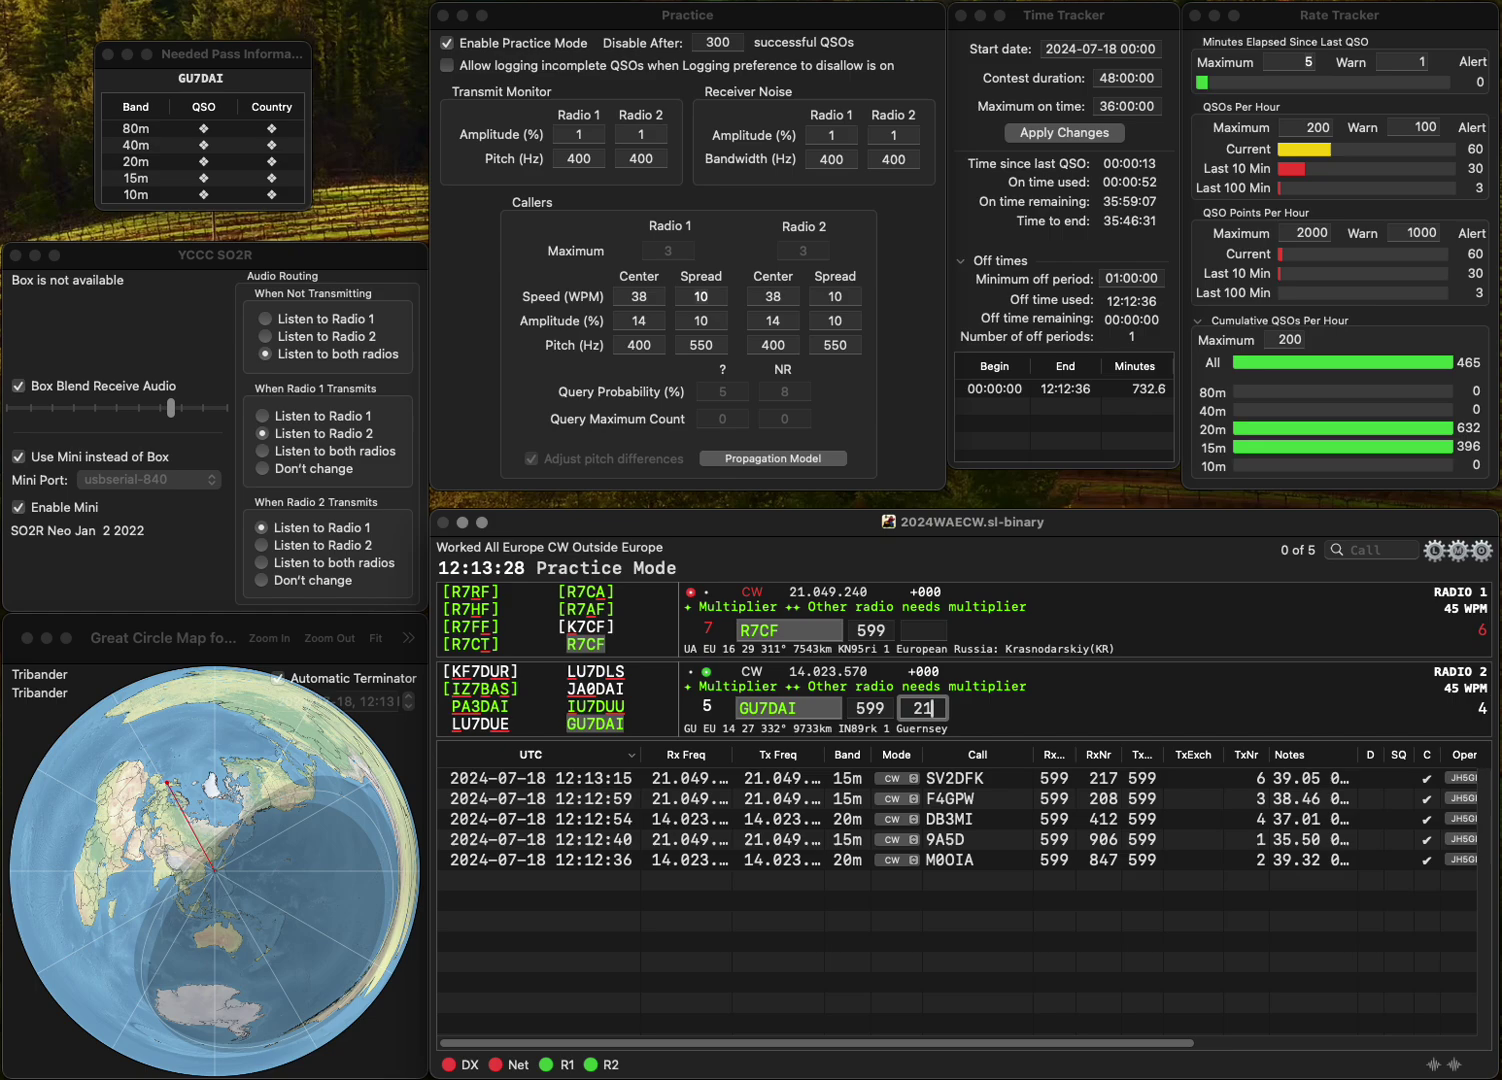
type("8")
key("Return")
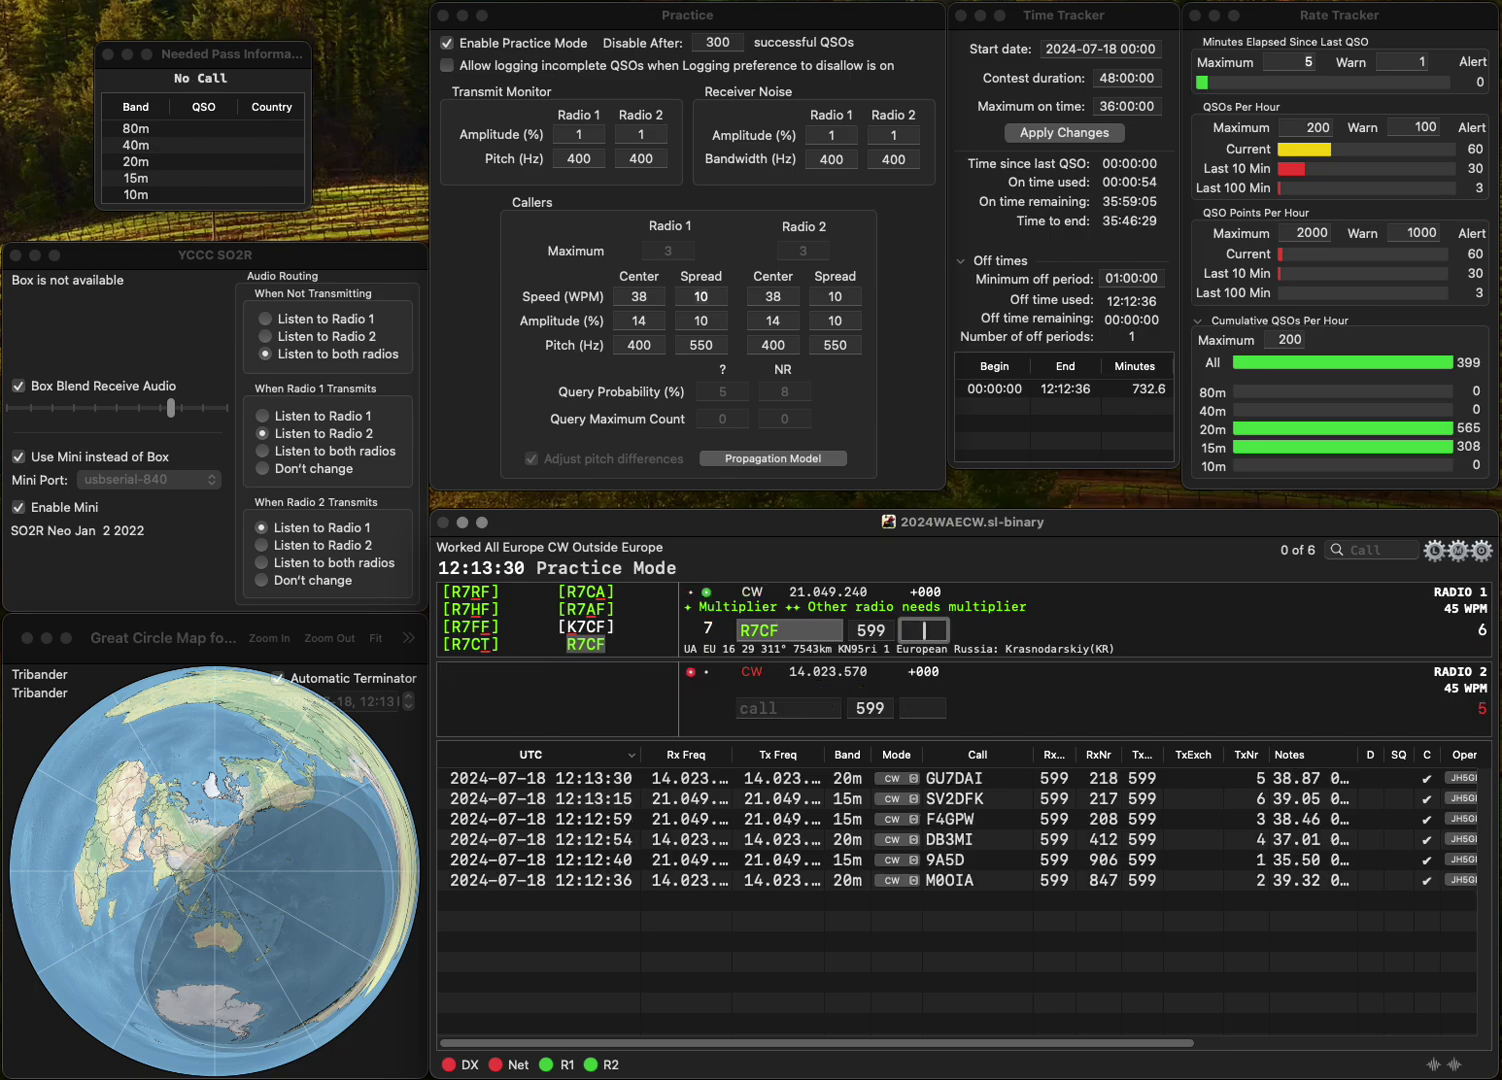
type("259")
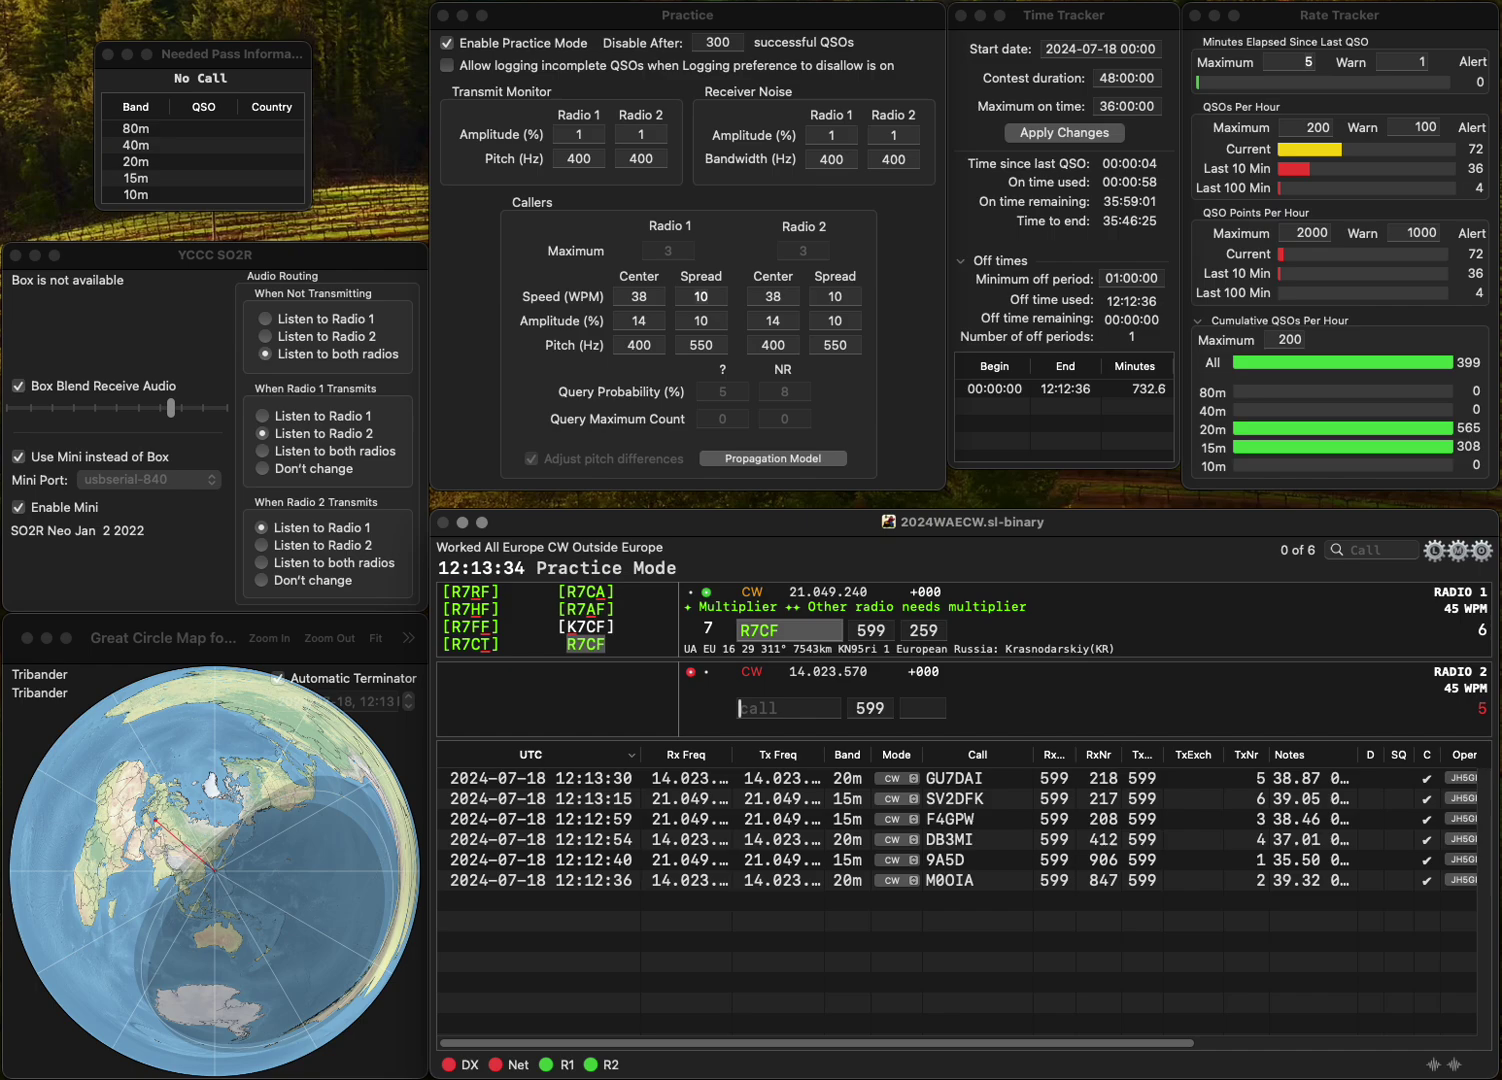
key("Return")
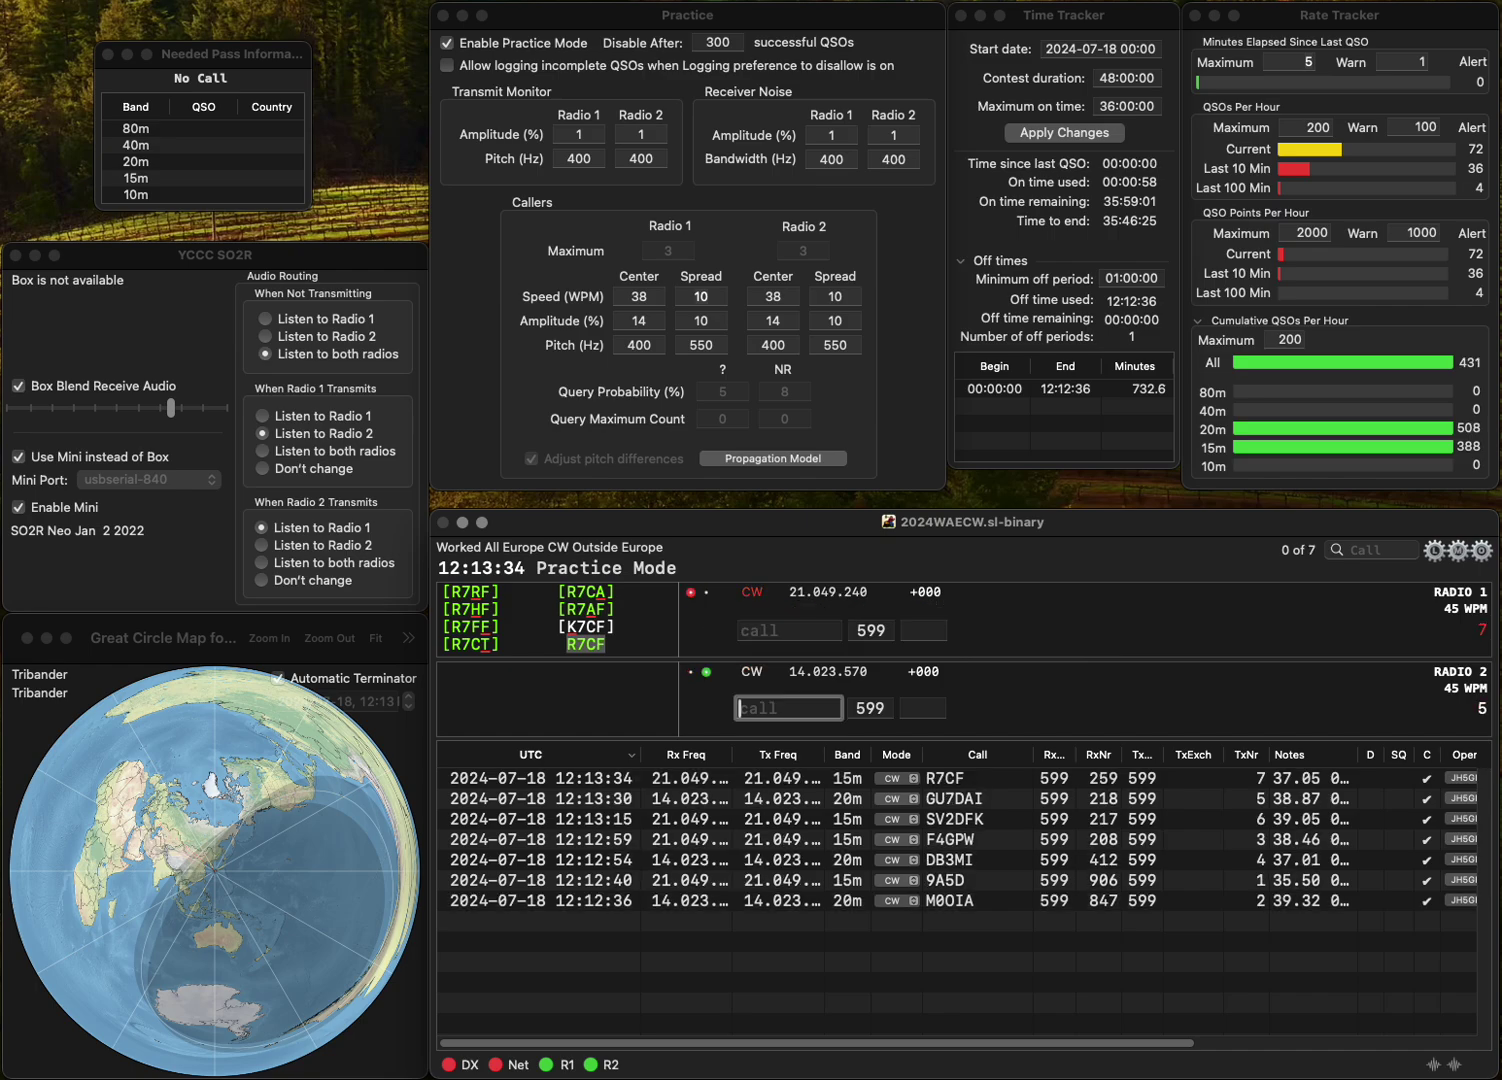
type("SP1TEA")
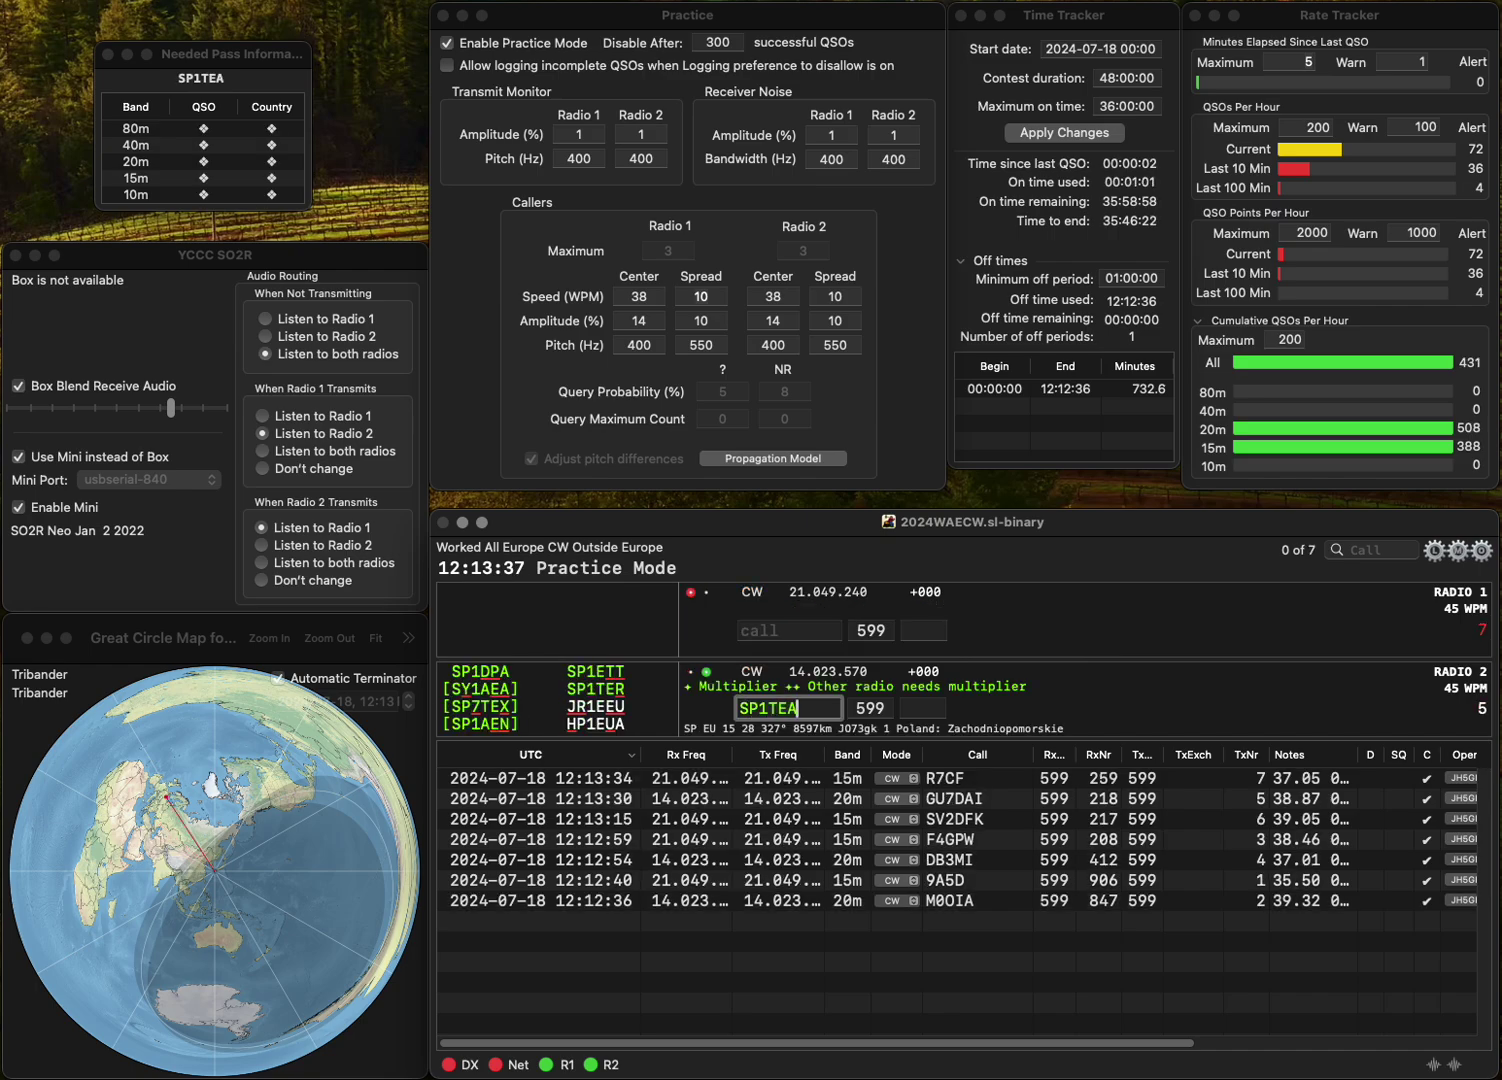
key("BackSpace")
type("R")
key("Return")
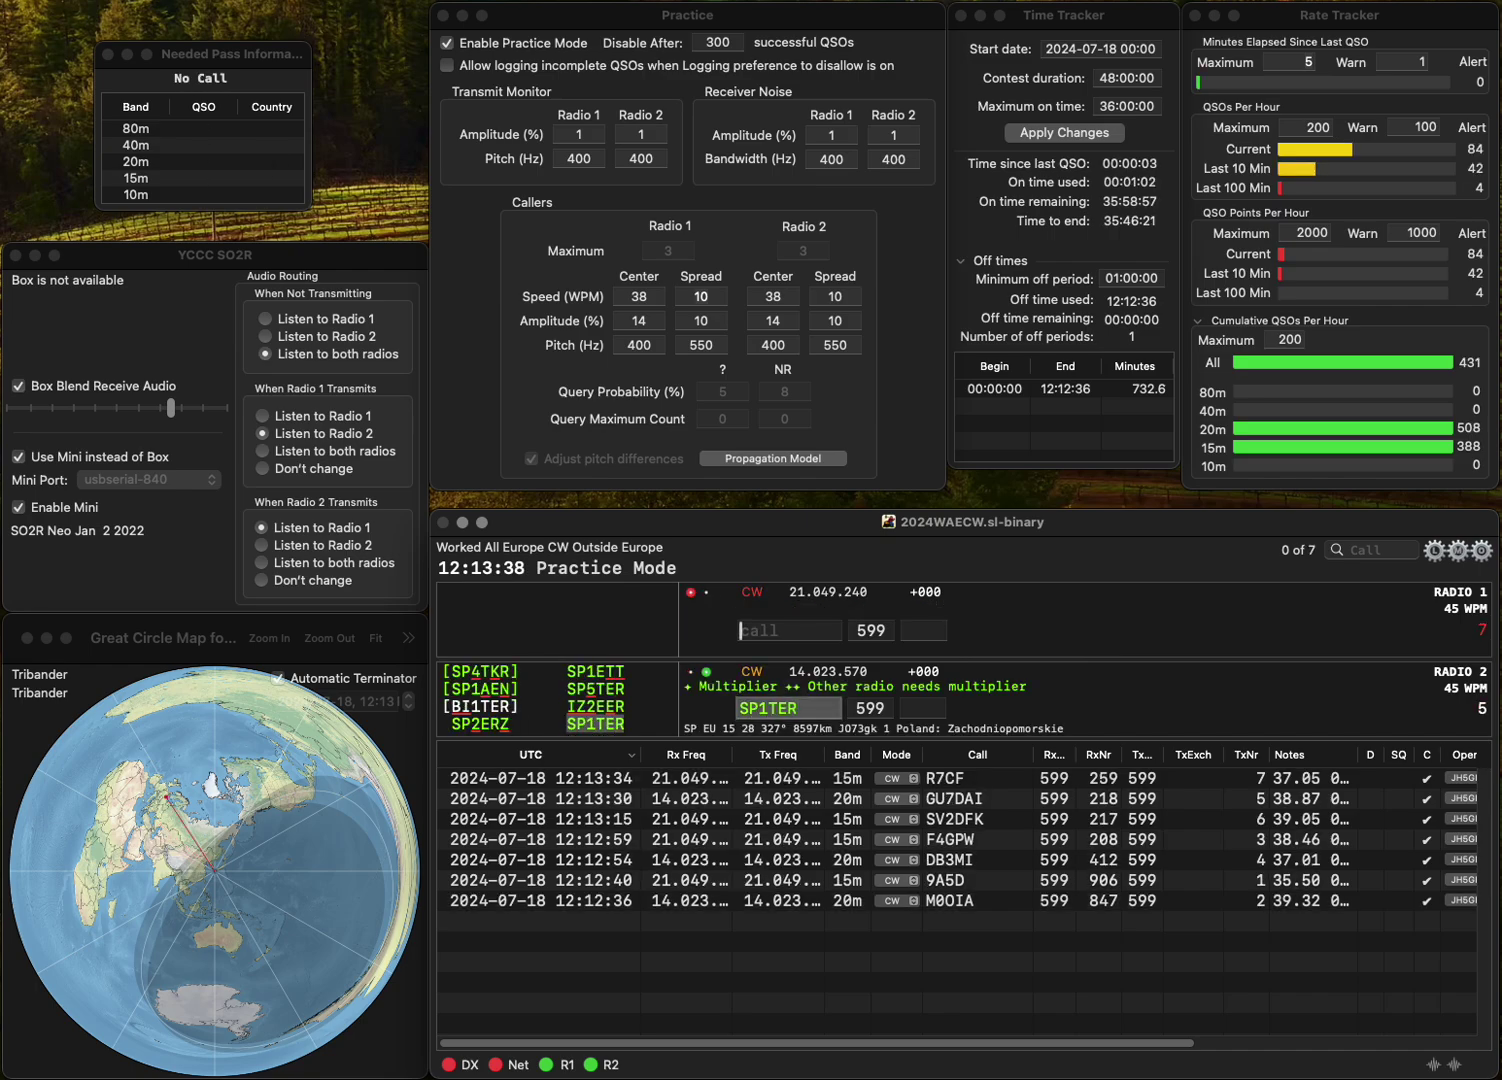
type("LZ8PWN")
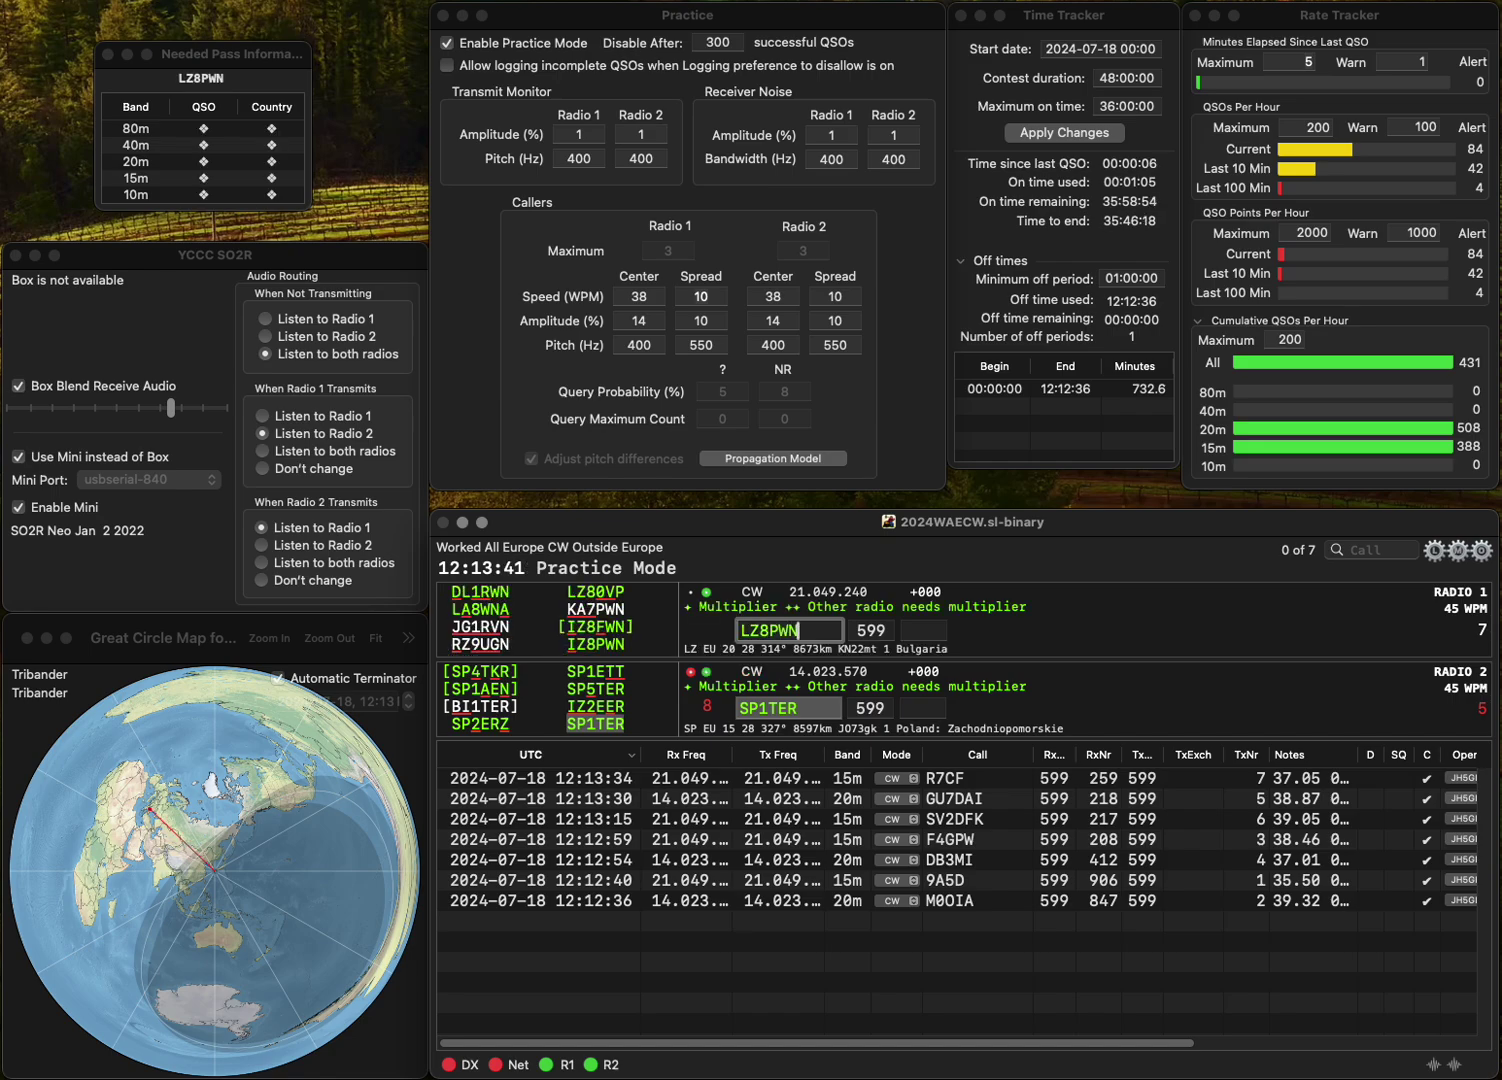
key("Return")
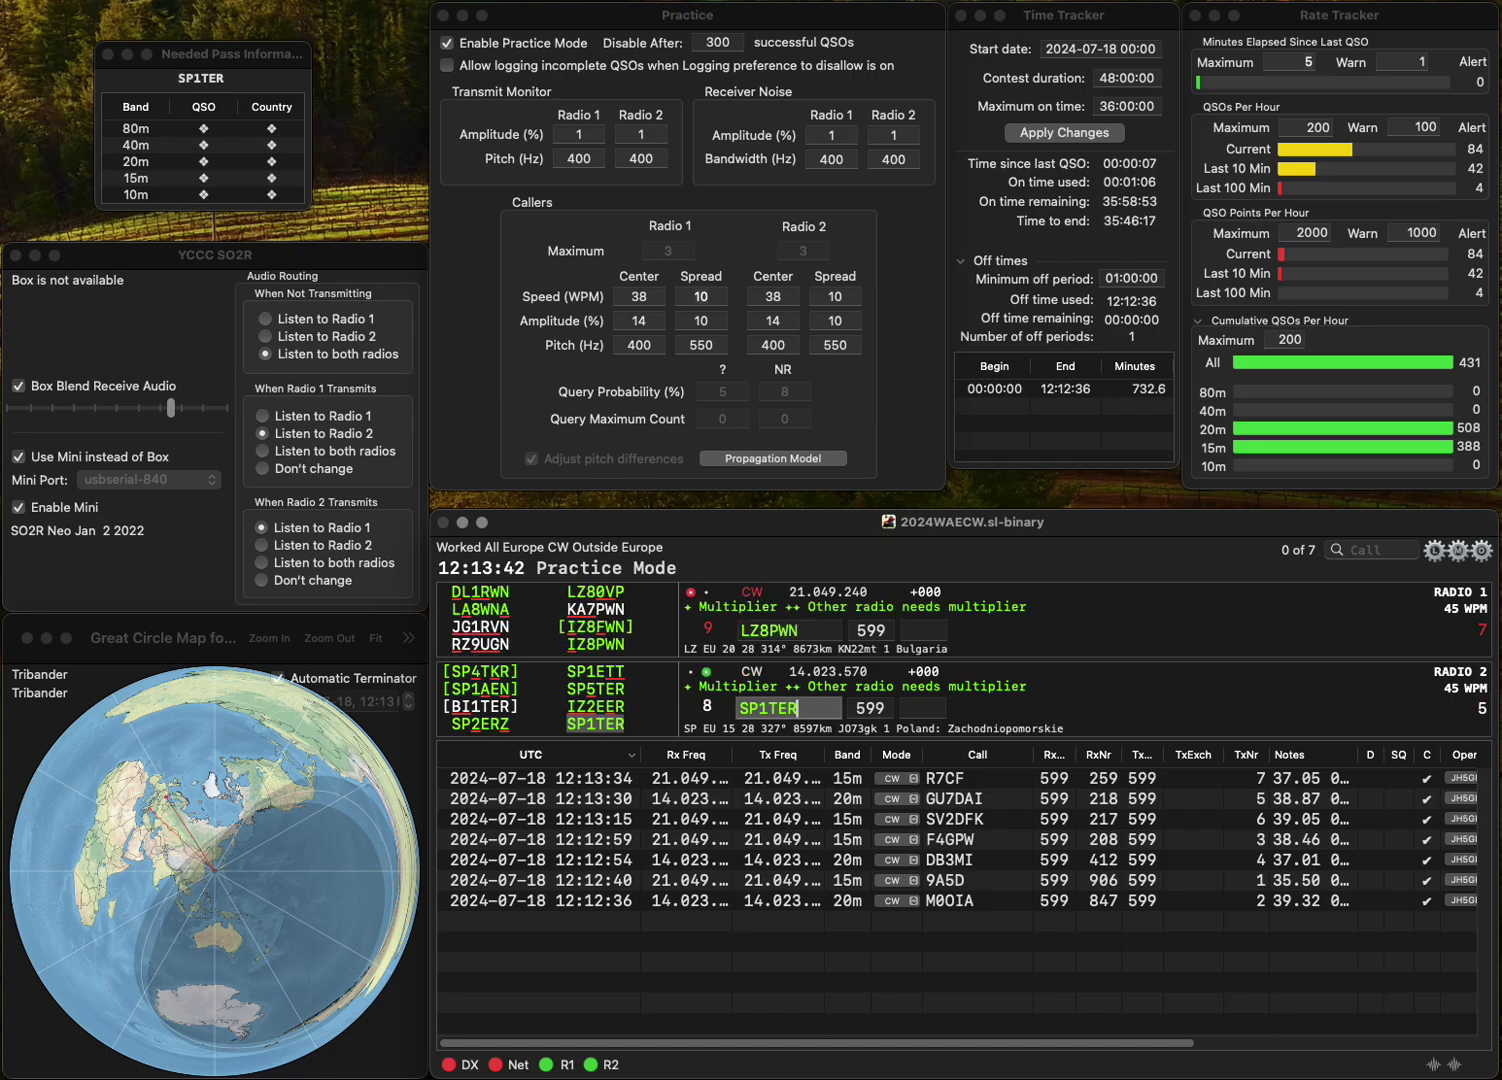
- Log SP1TER on Radio 2 with received number 185, and correct the Radio 1 call to IZ8PWN and send it
type("185")
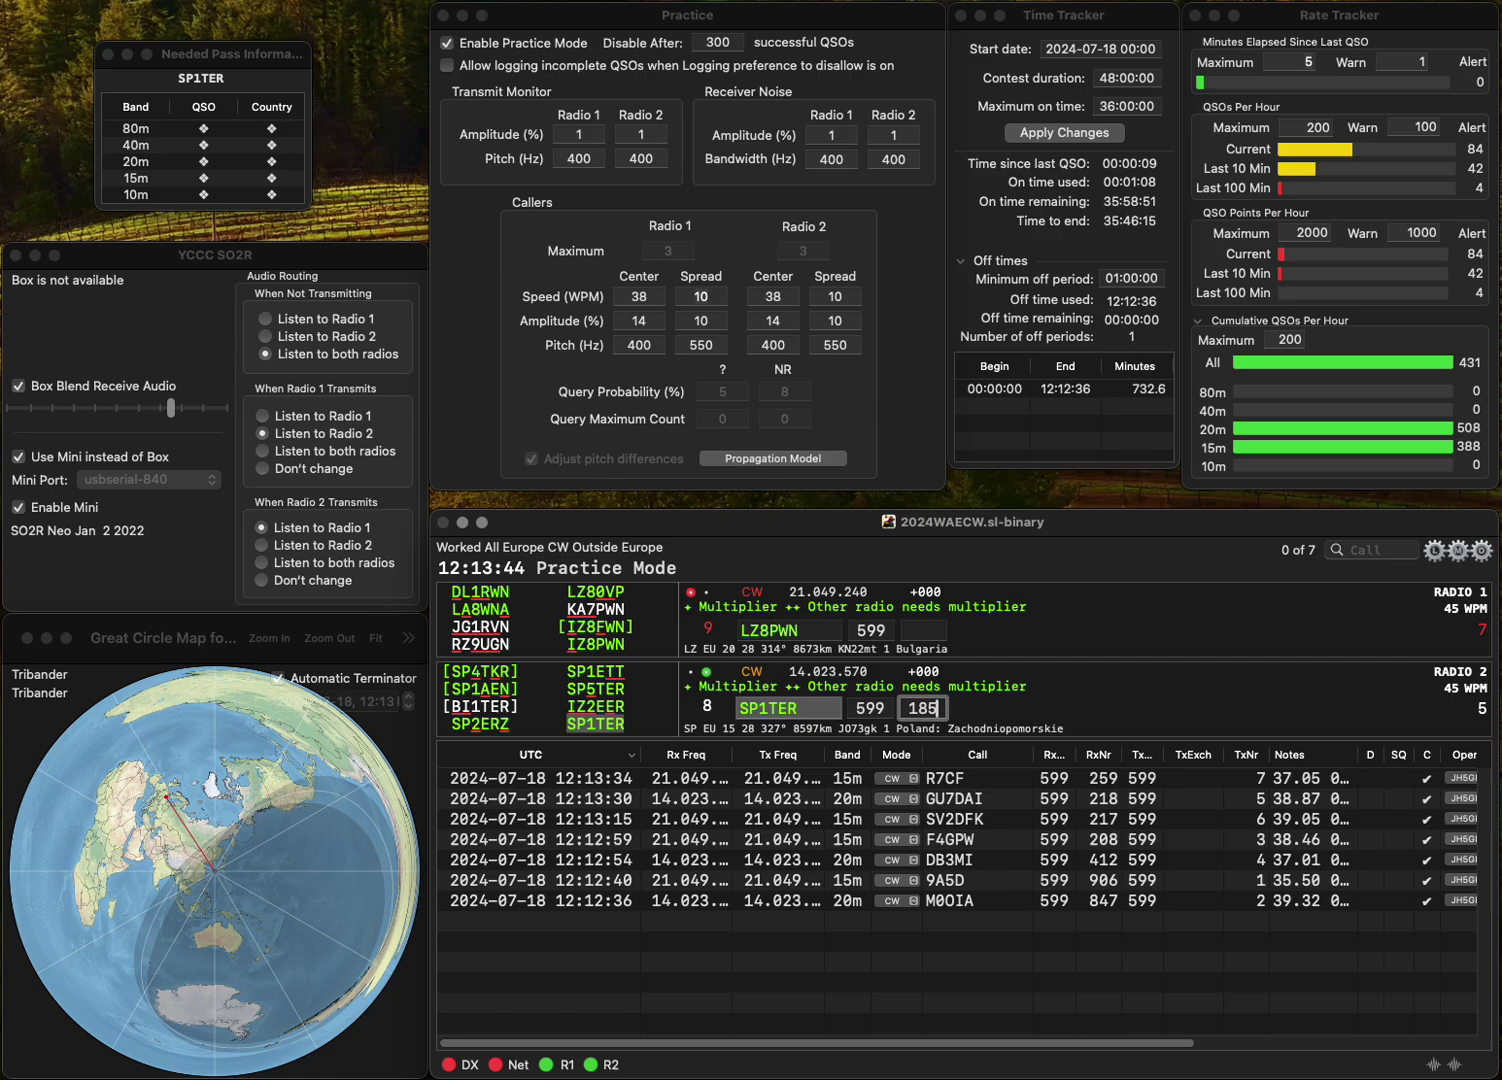
key("Return")
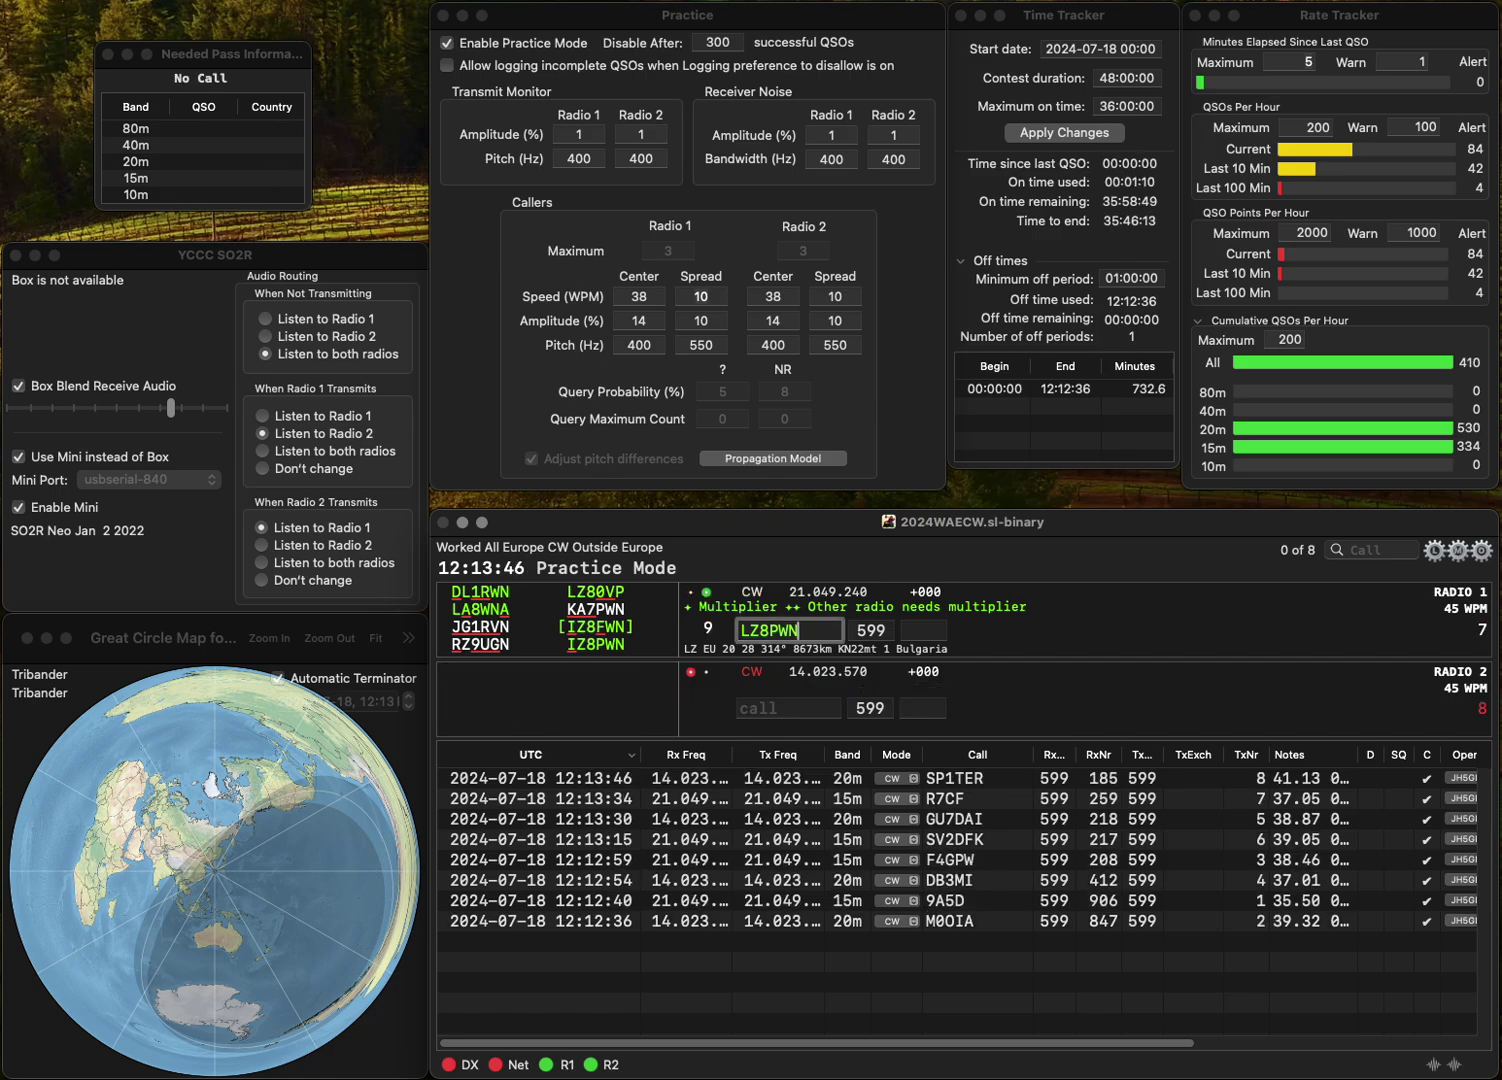
key("Delete")
type("I")
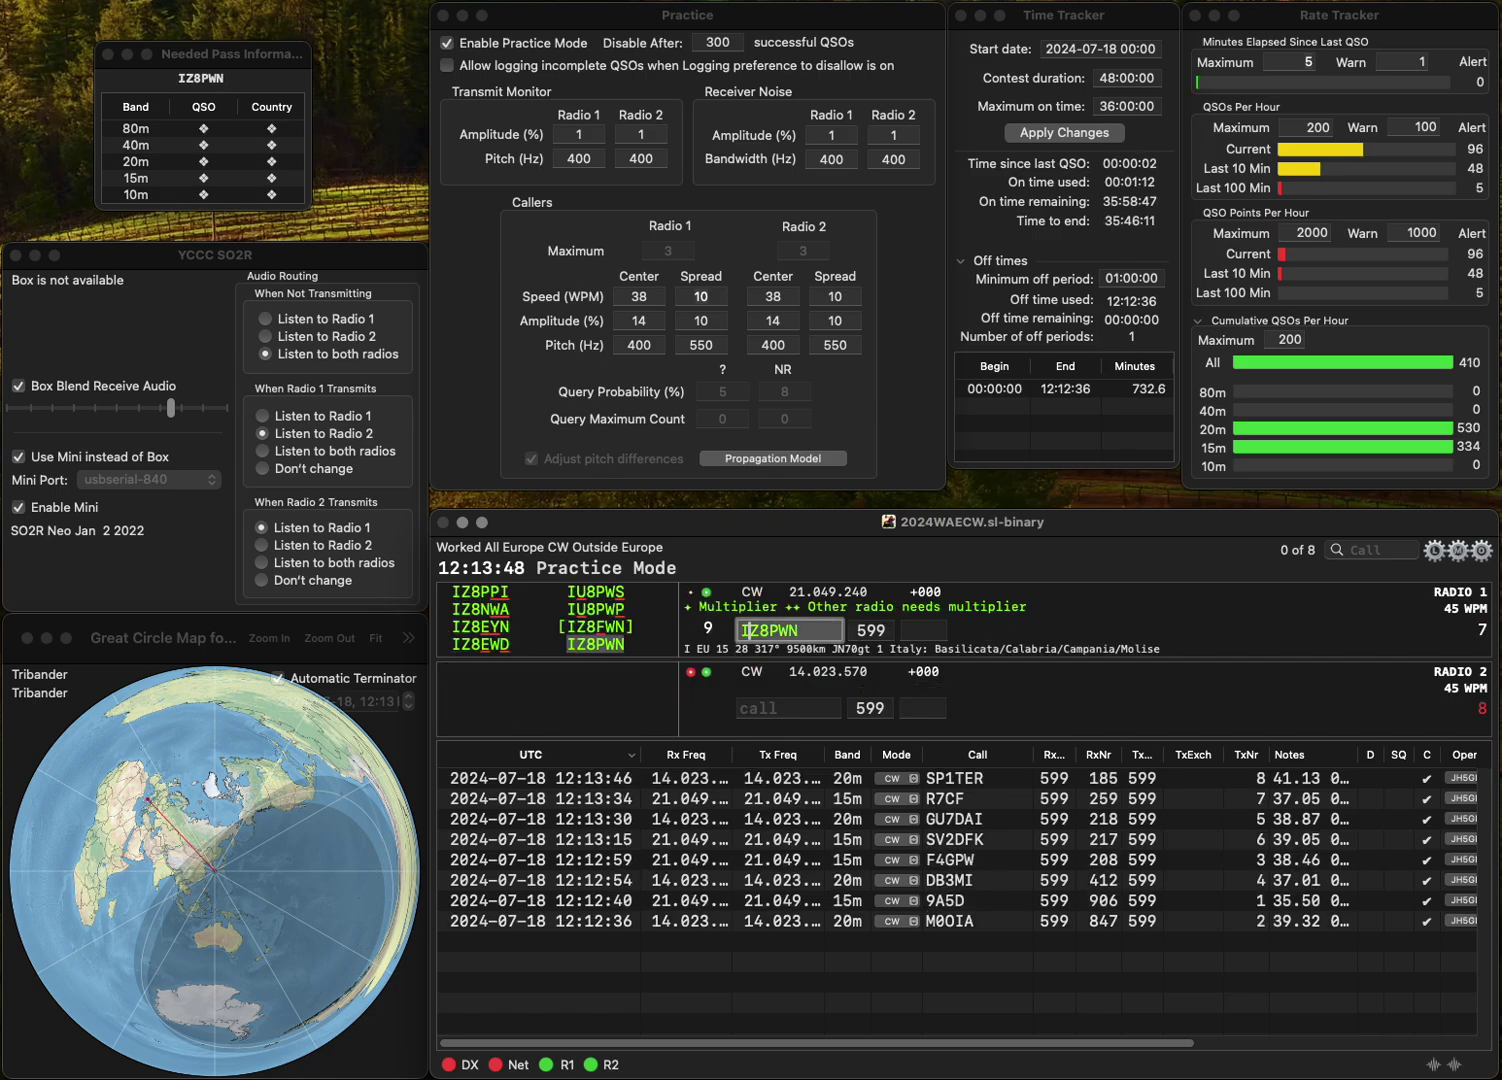
key("Down")
- Enter the call OK2WY on Radio 2 and send its exchange
type("K2WY")
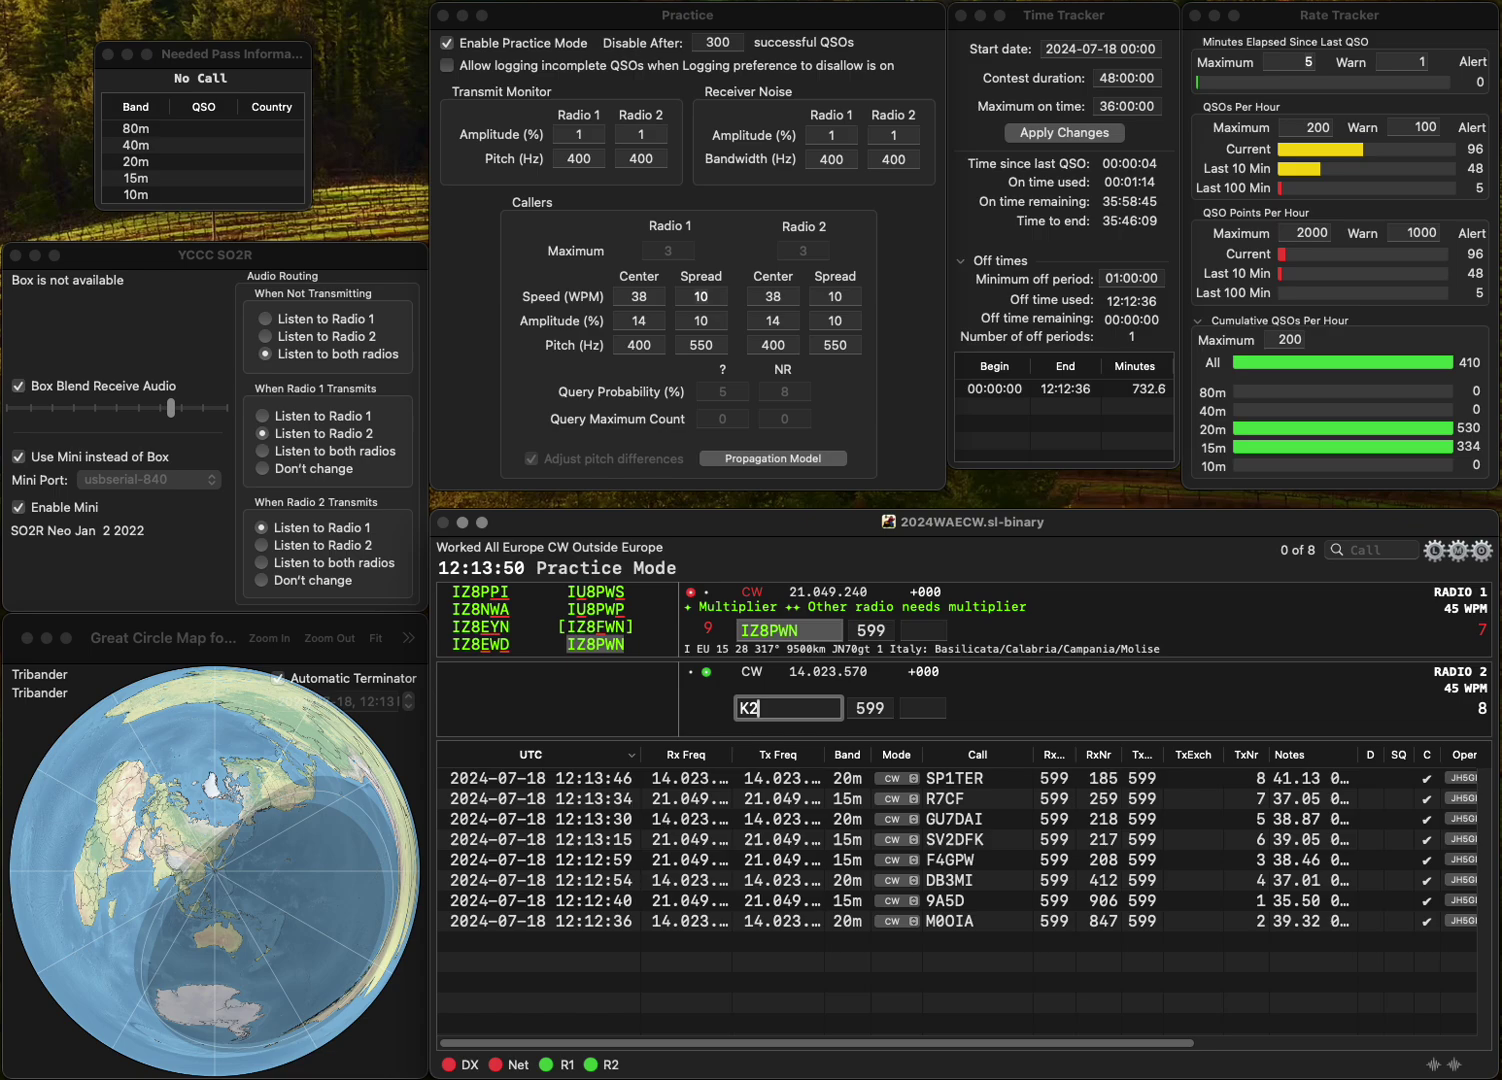
key("Home")
type("O")
key("Return")
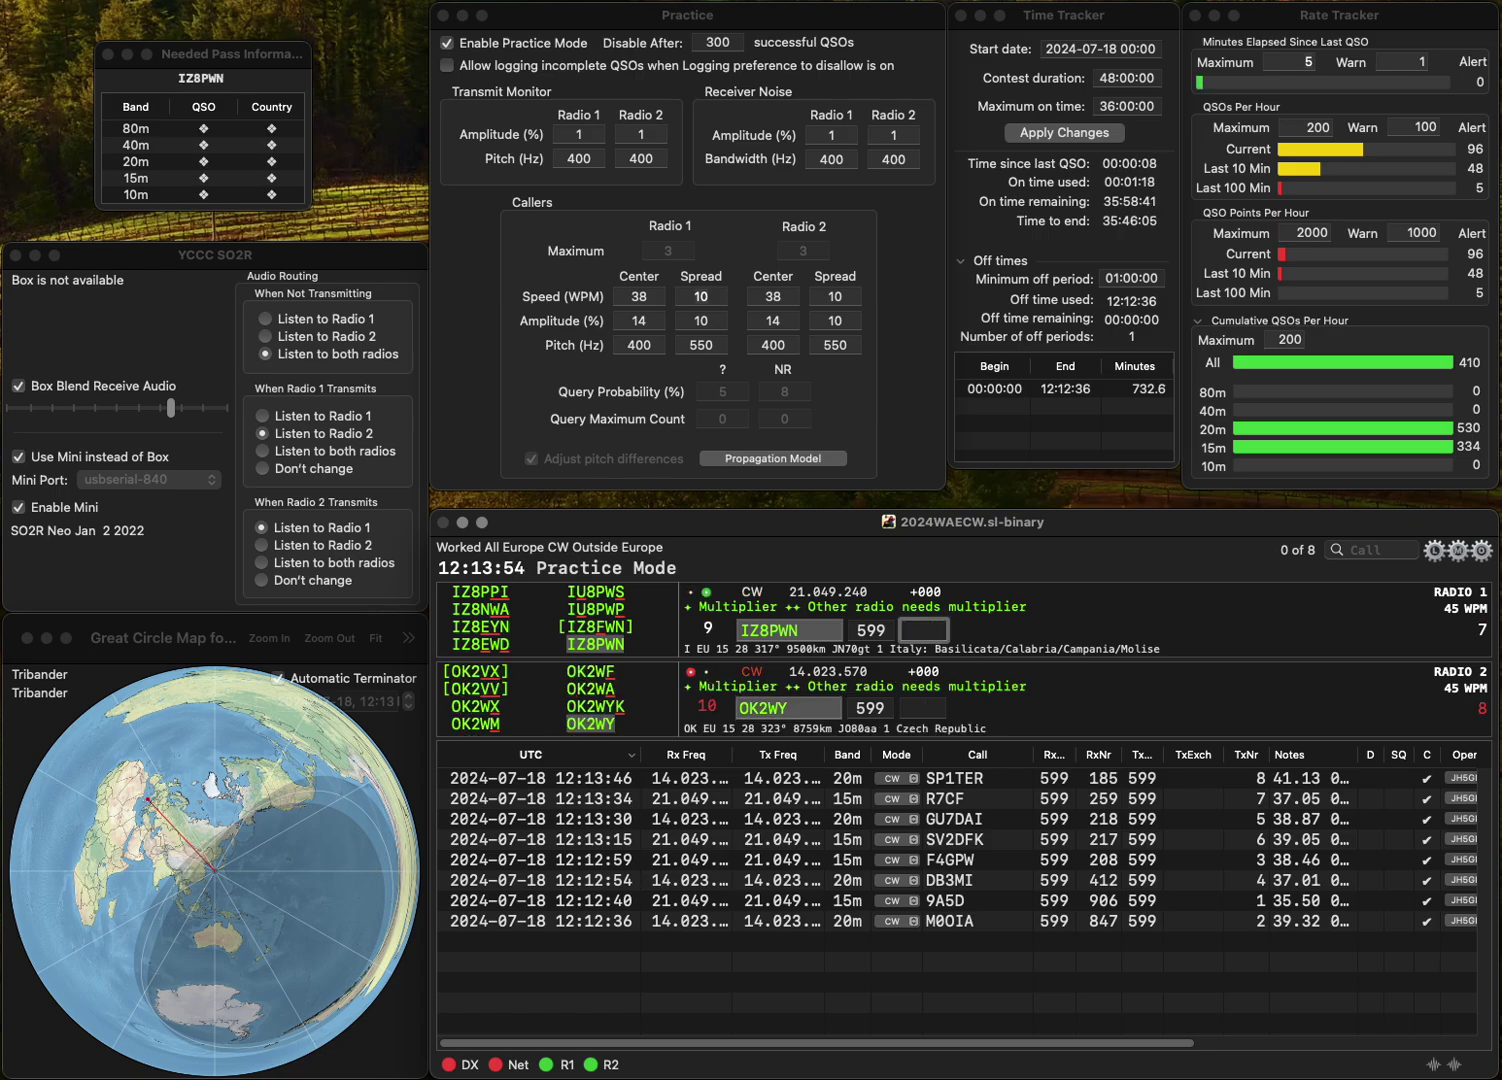
type("968")
key("Return")
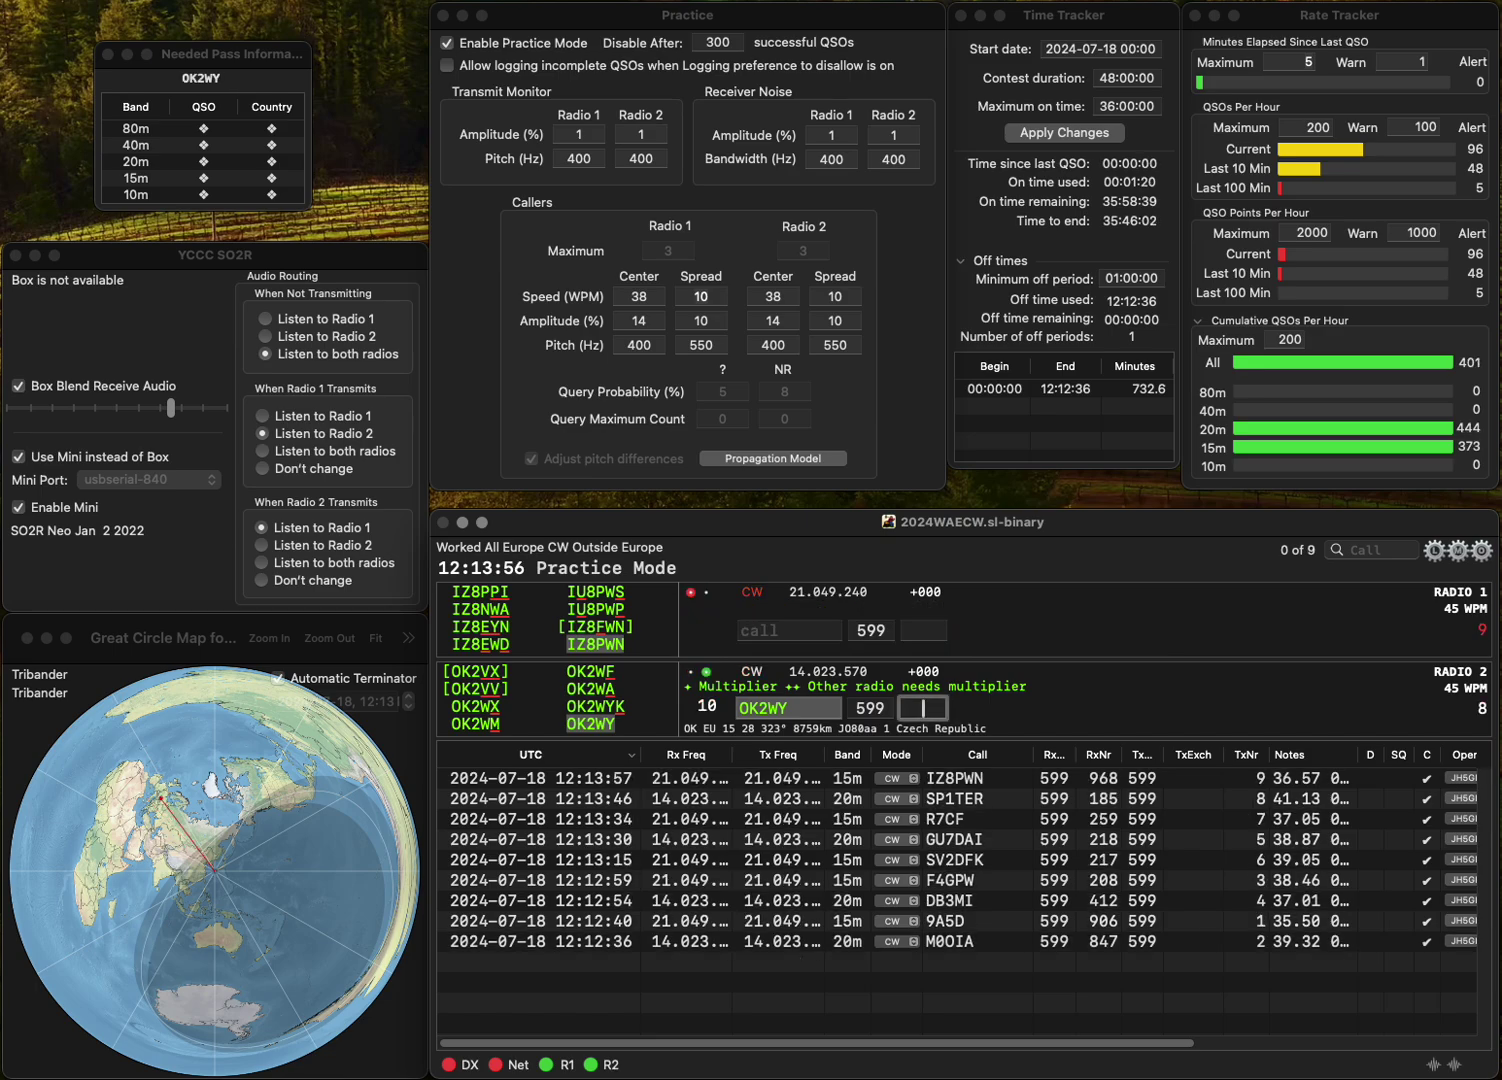
type("7")
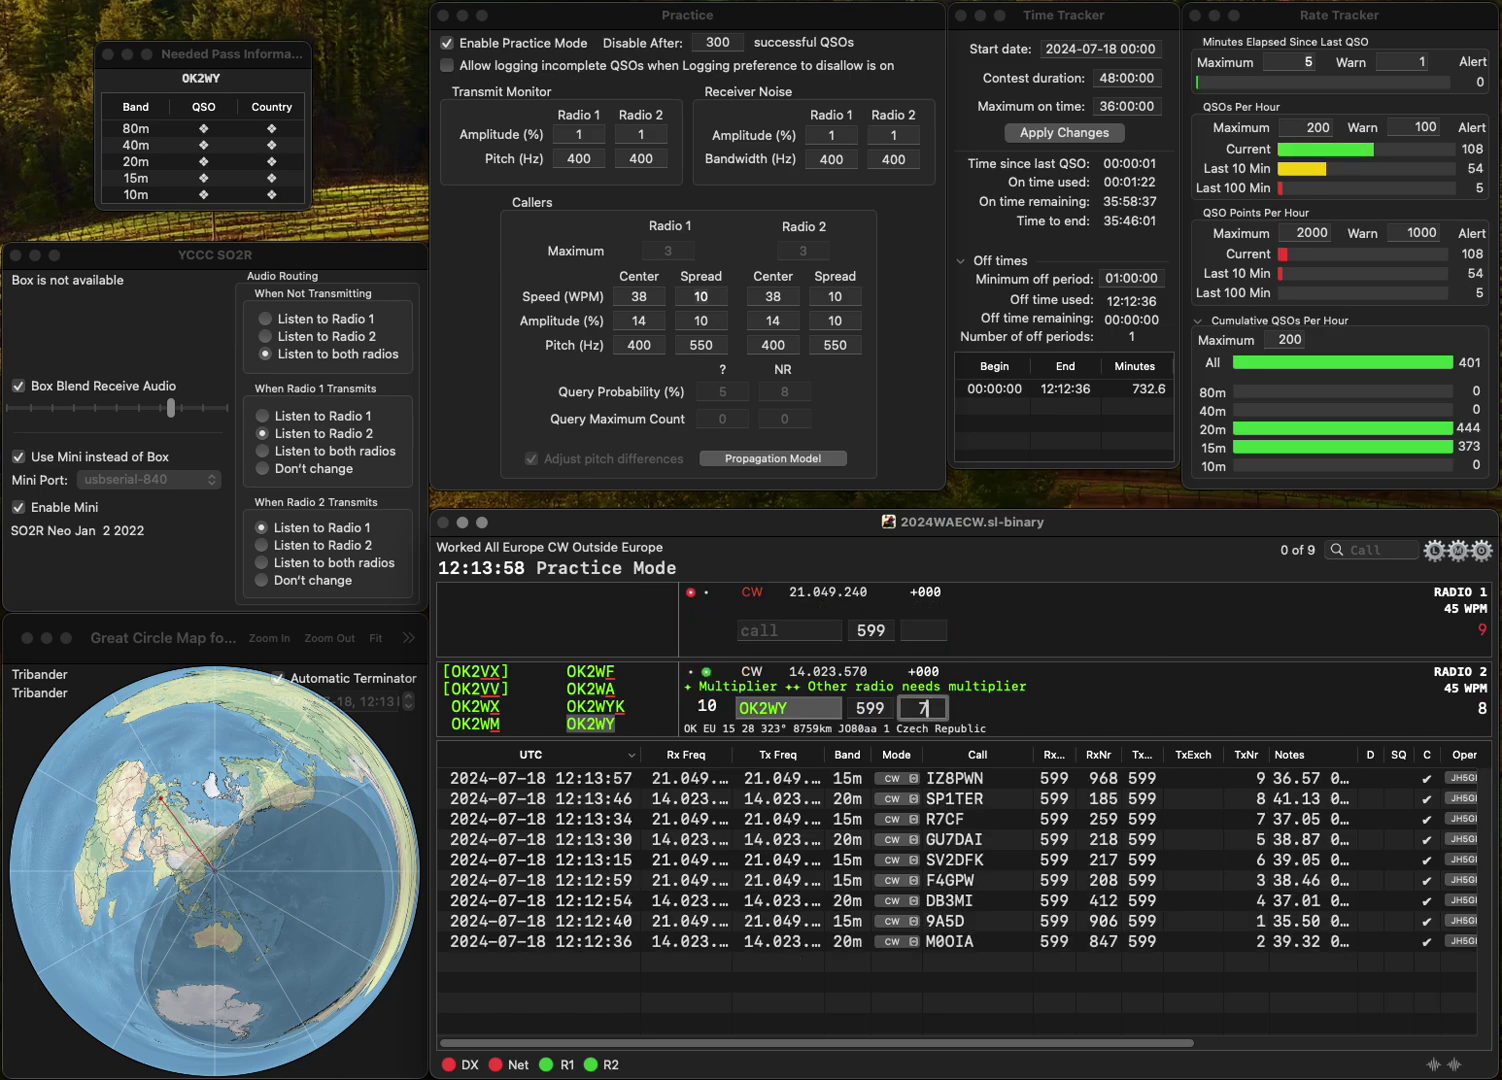
type("83")
key("Return")
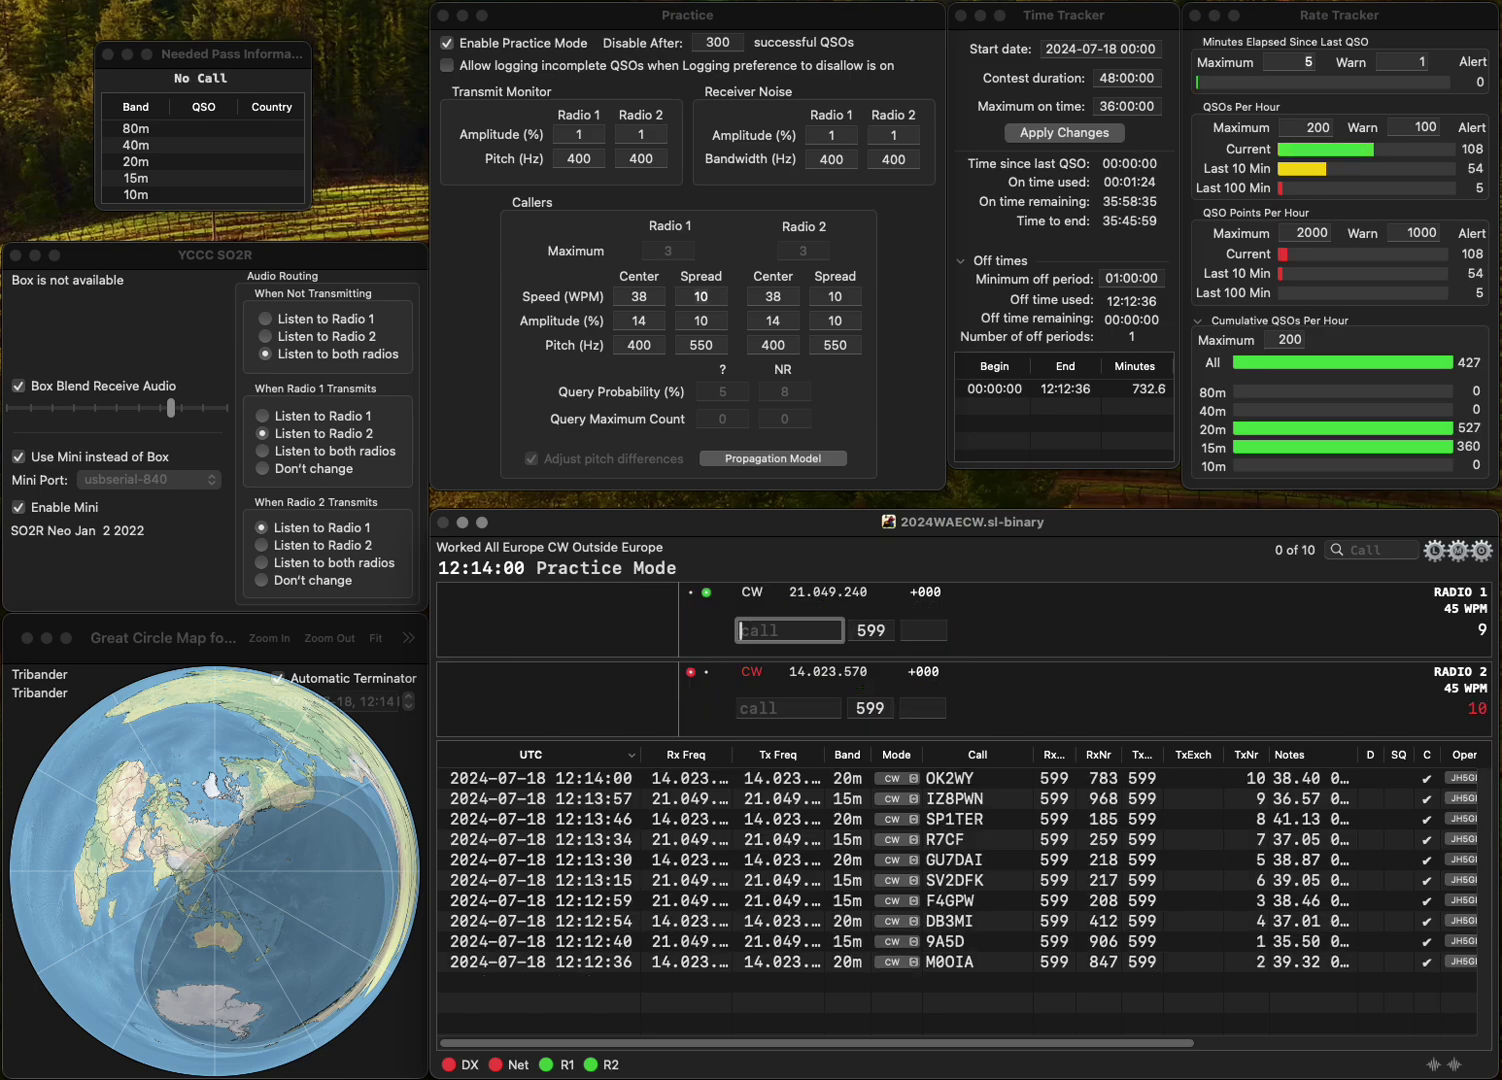
type("G4JMM")
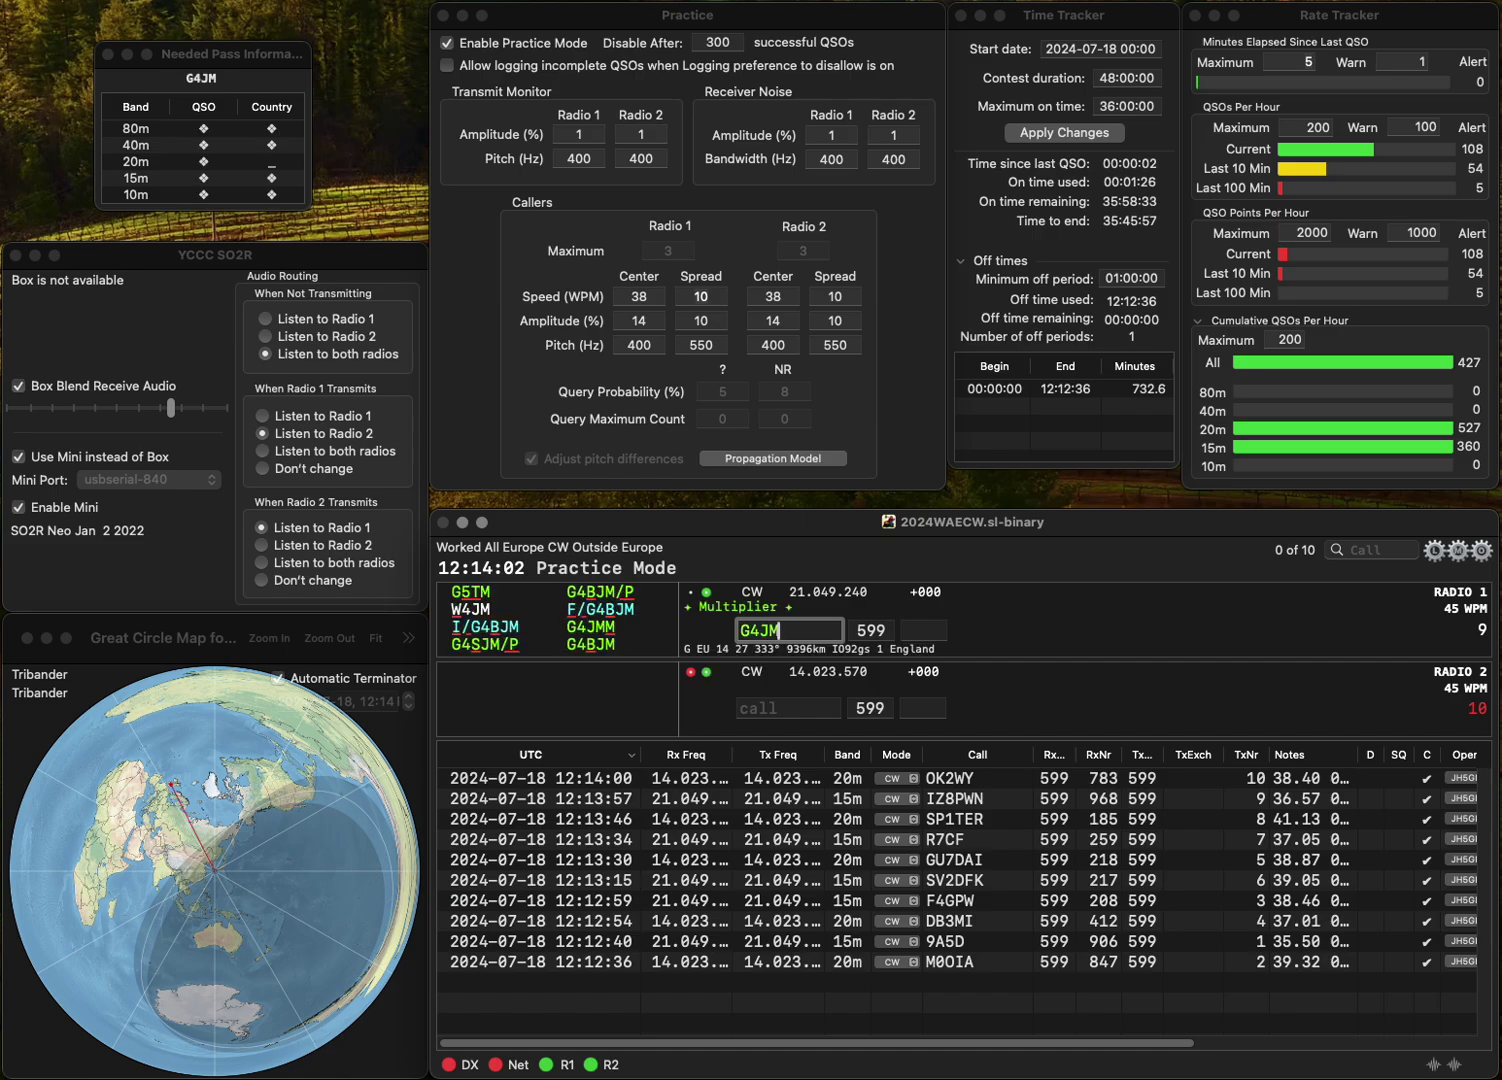
key("Return")
type("SN1T")
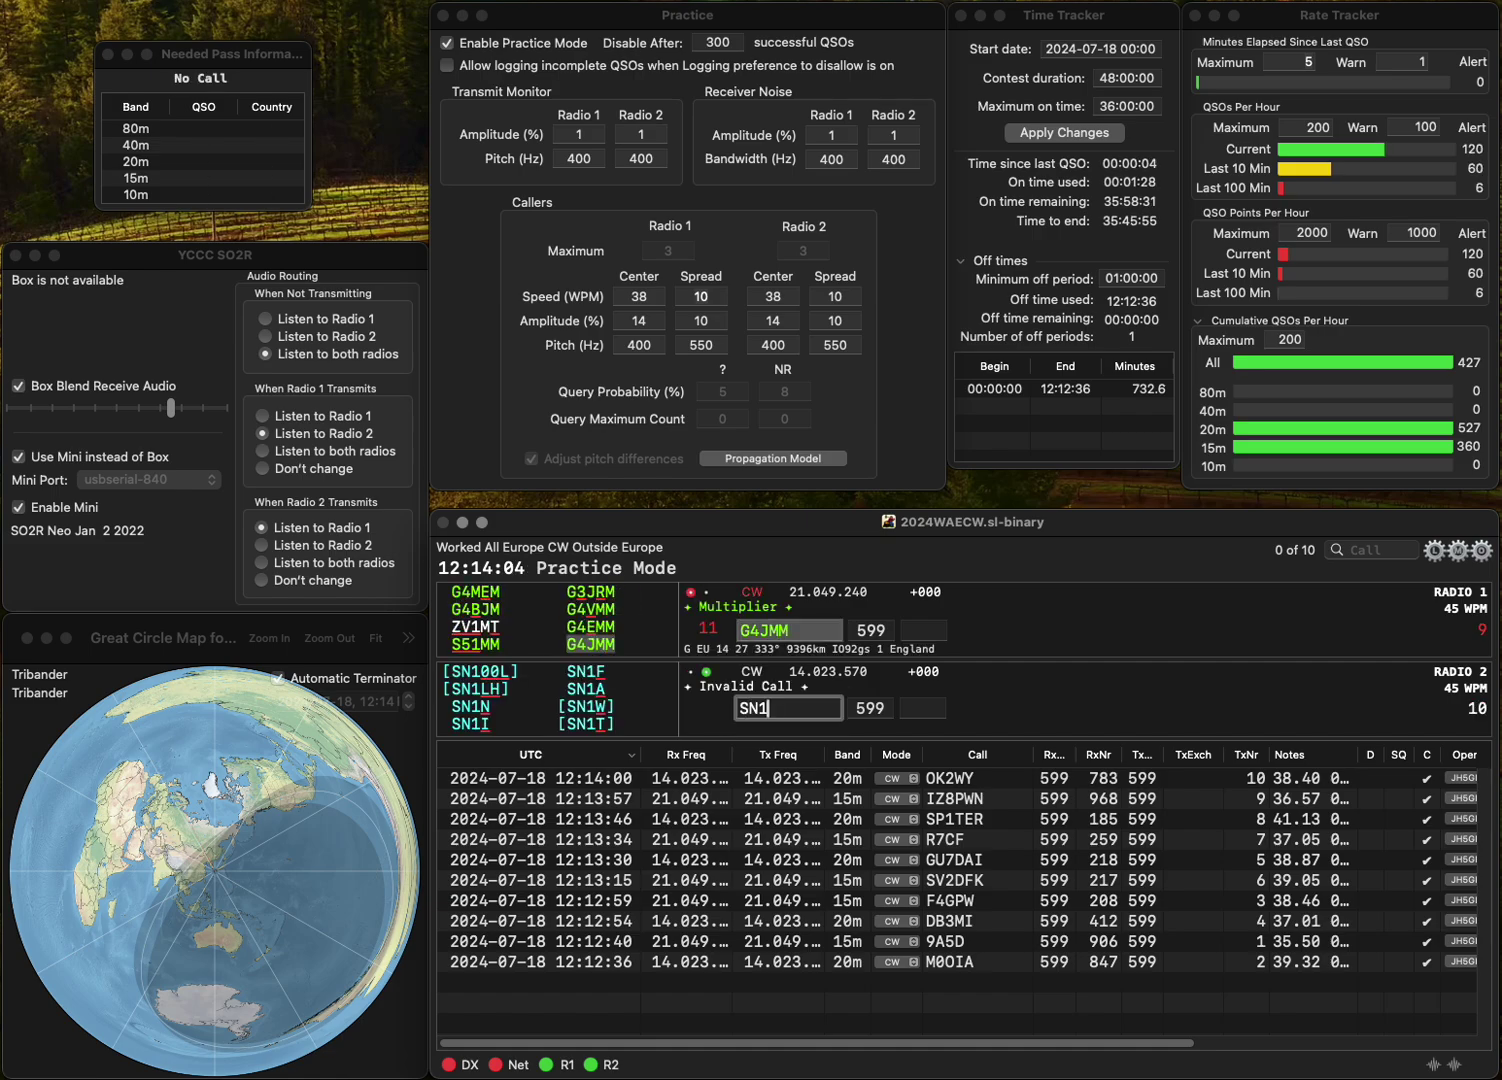
key("Return")
left_click(925, 630)
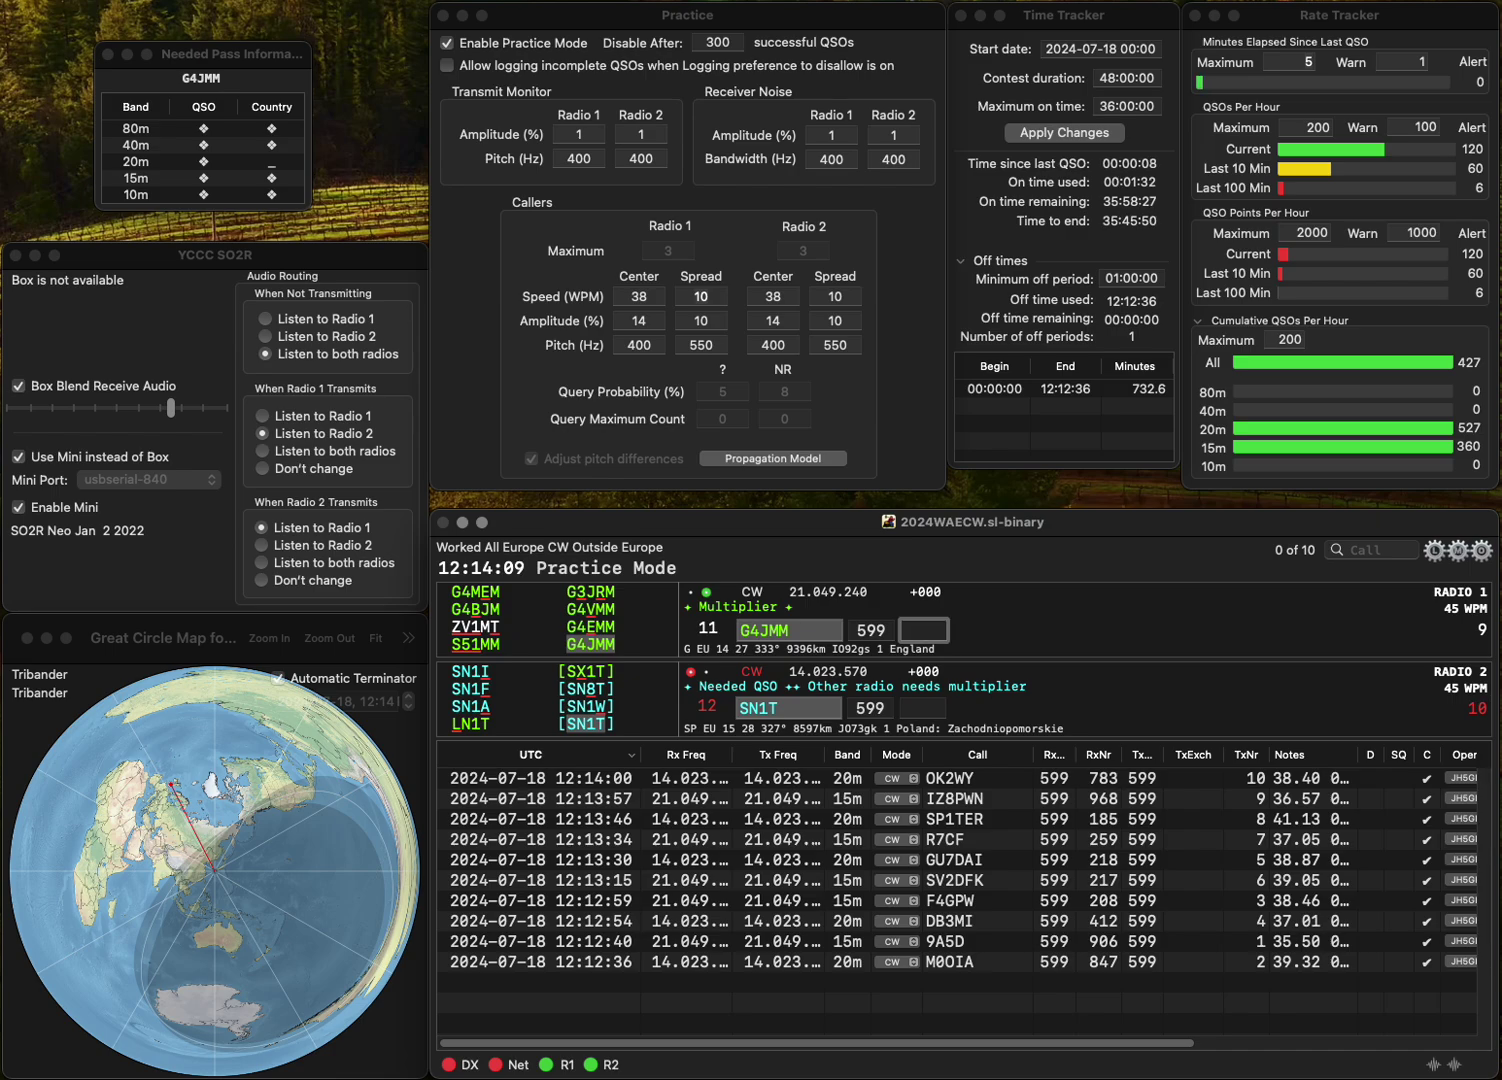
type("667")
key("Return")
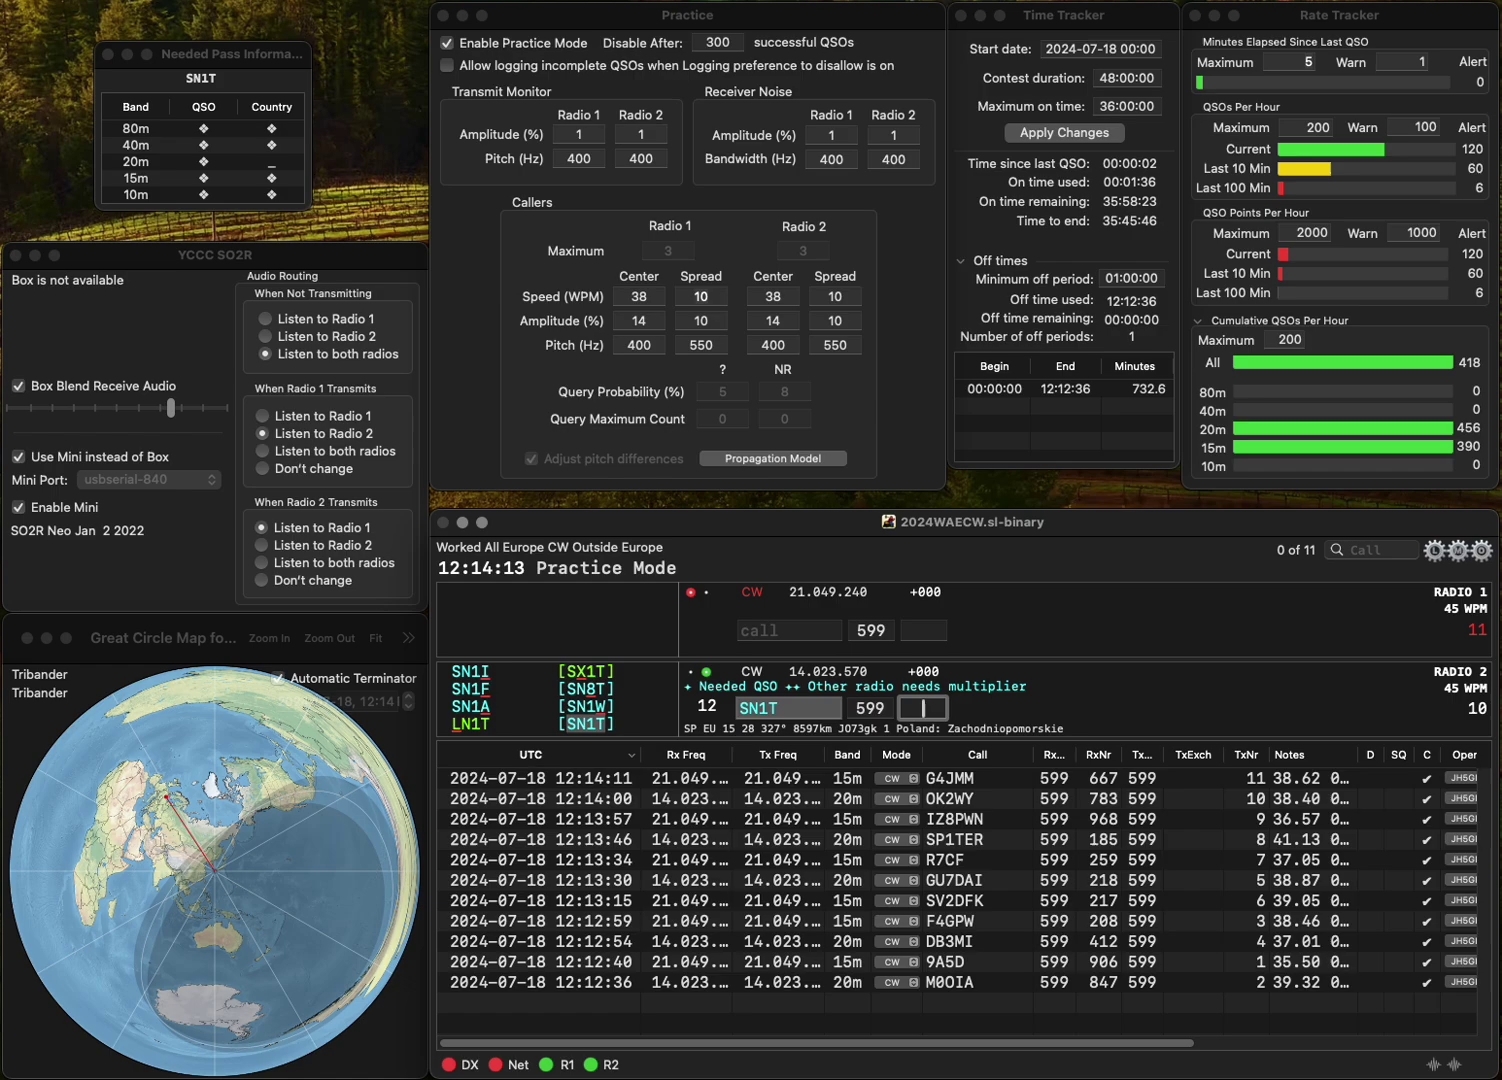
type("805")
key("Return")
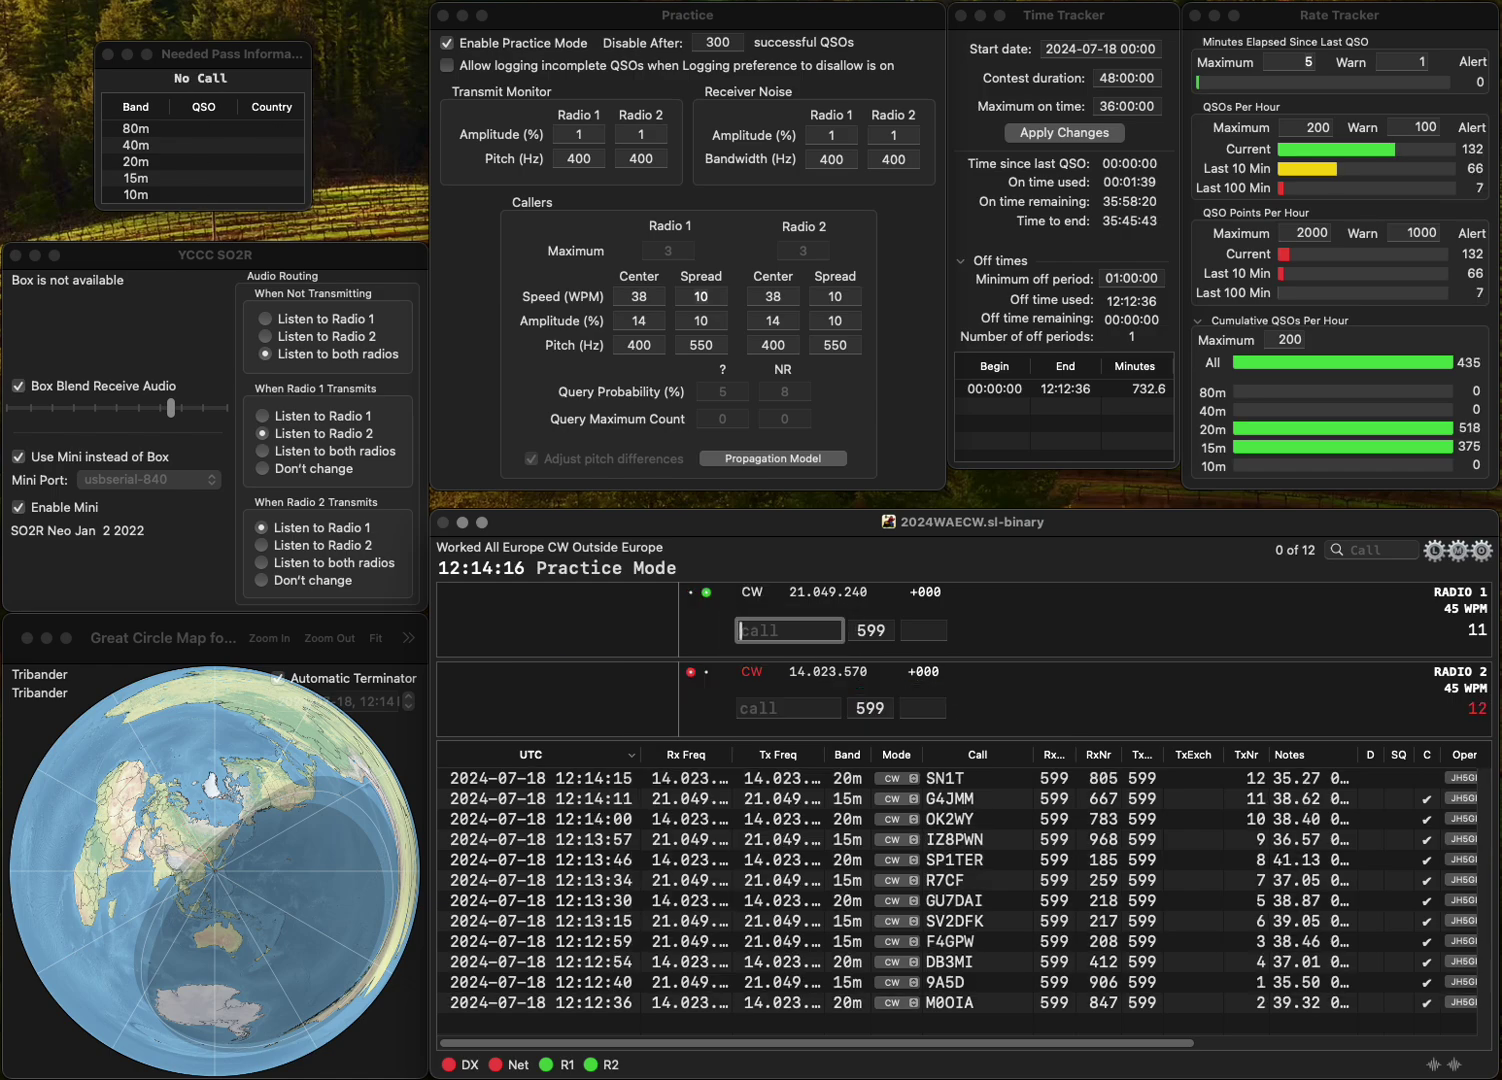
type("CT1EB")
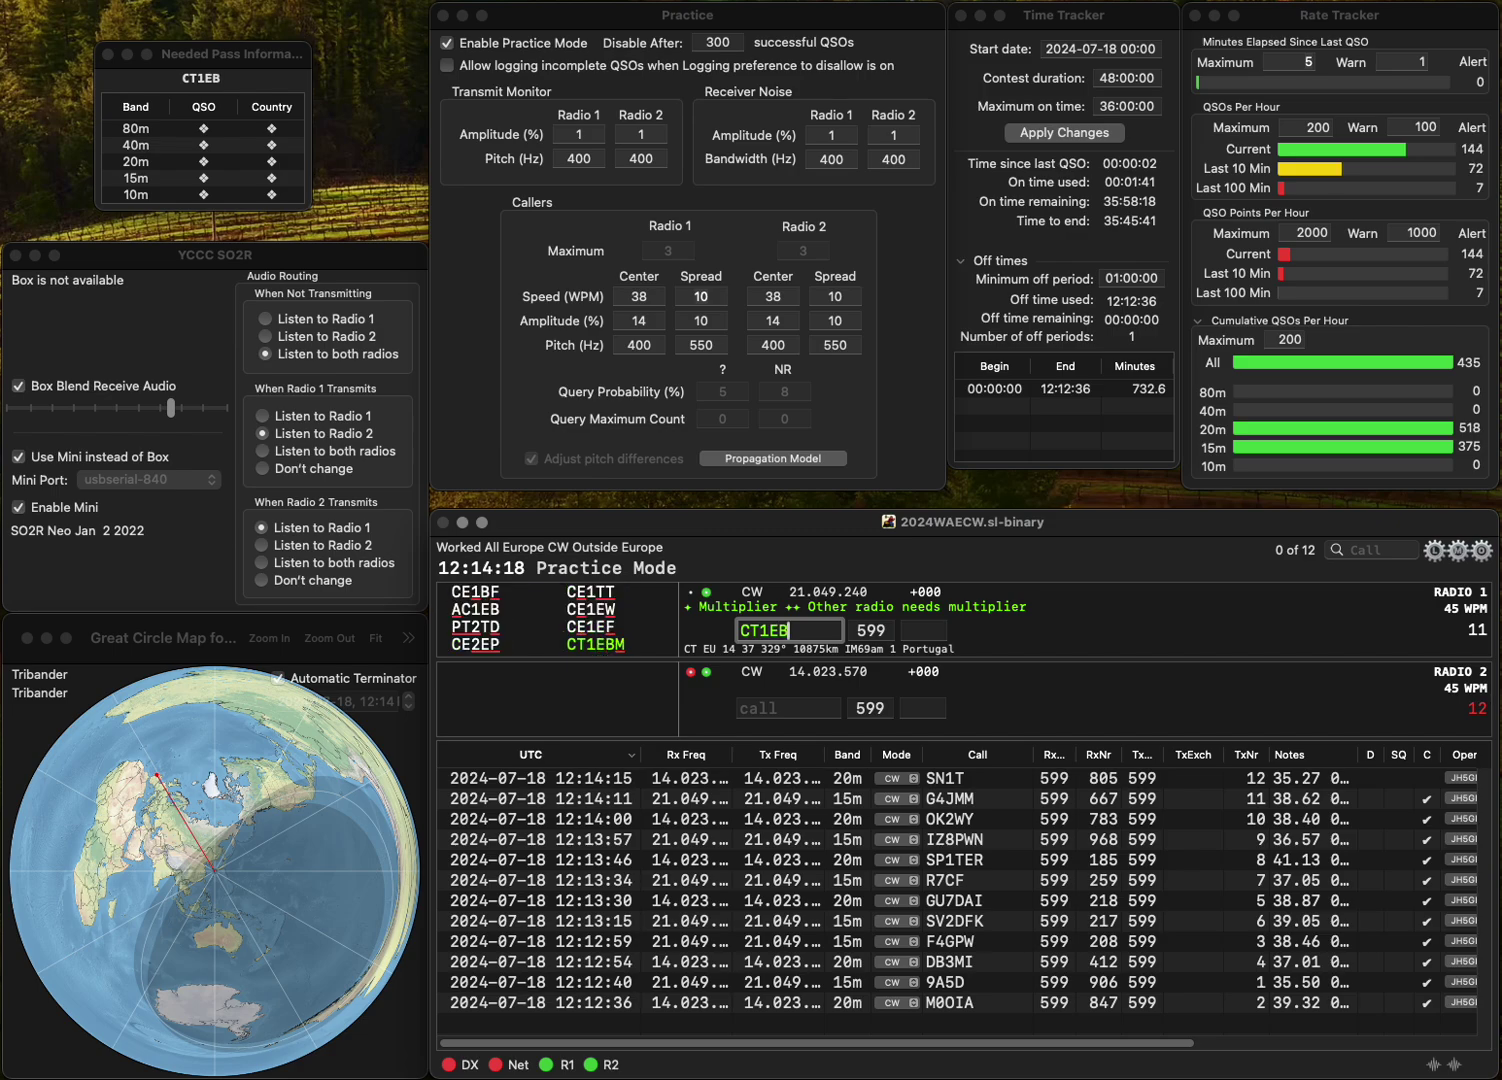
type("M")
key("Return")
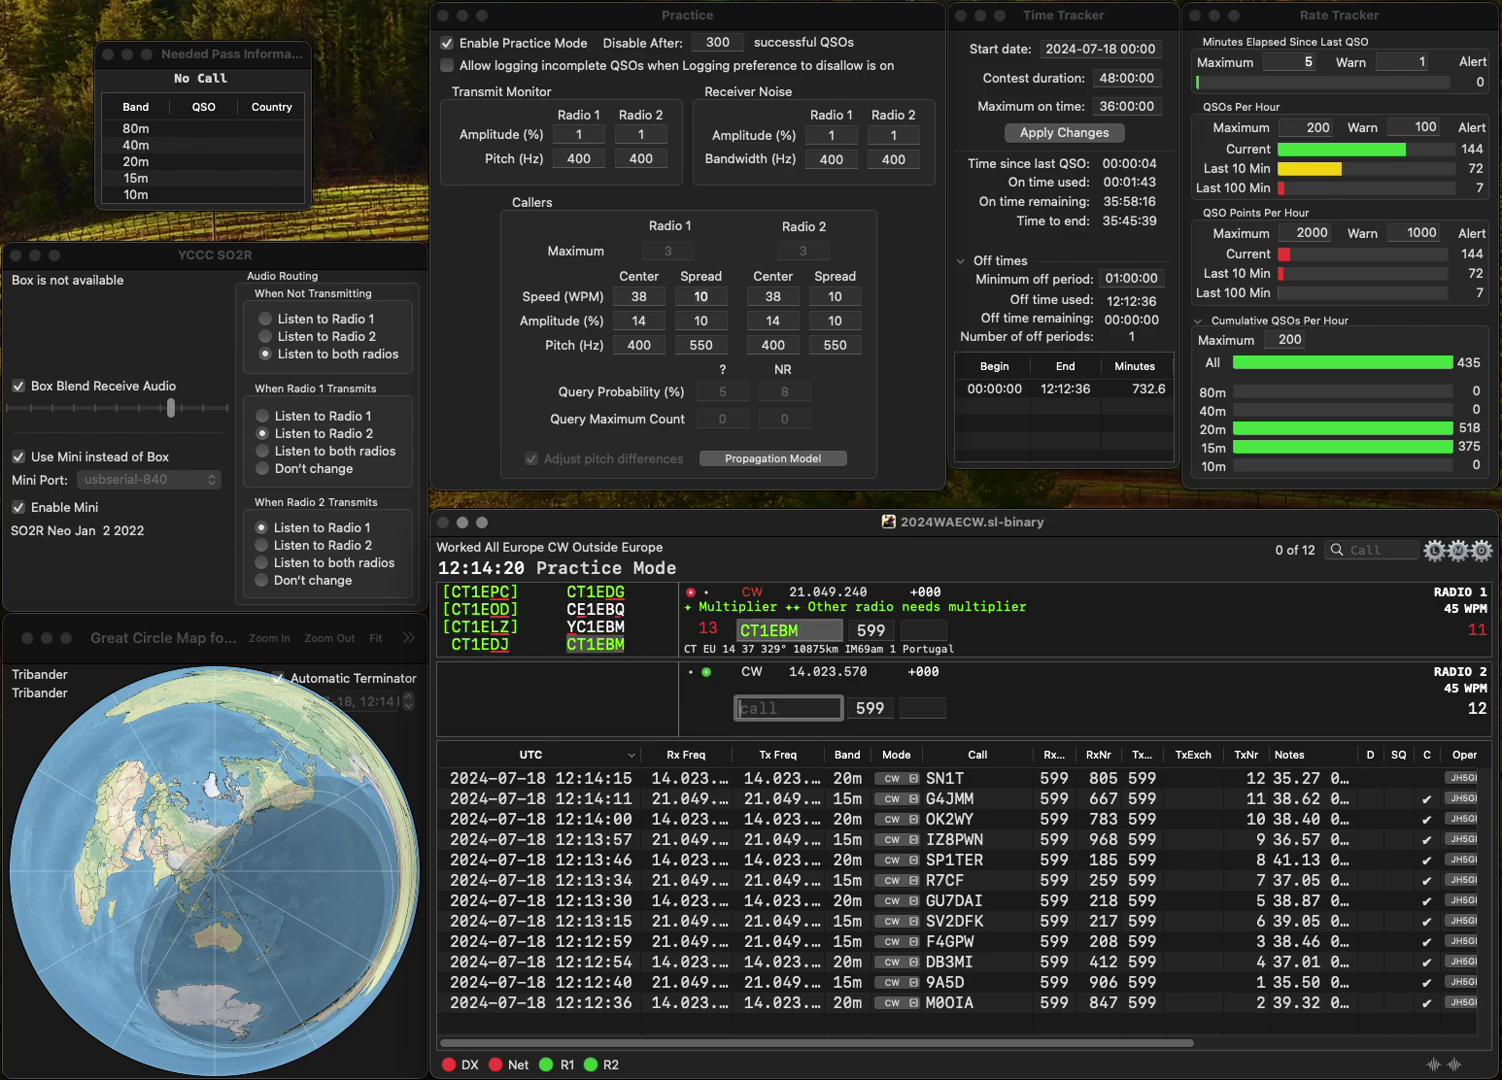
type("O3APC")
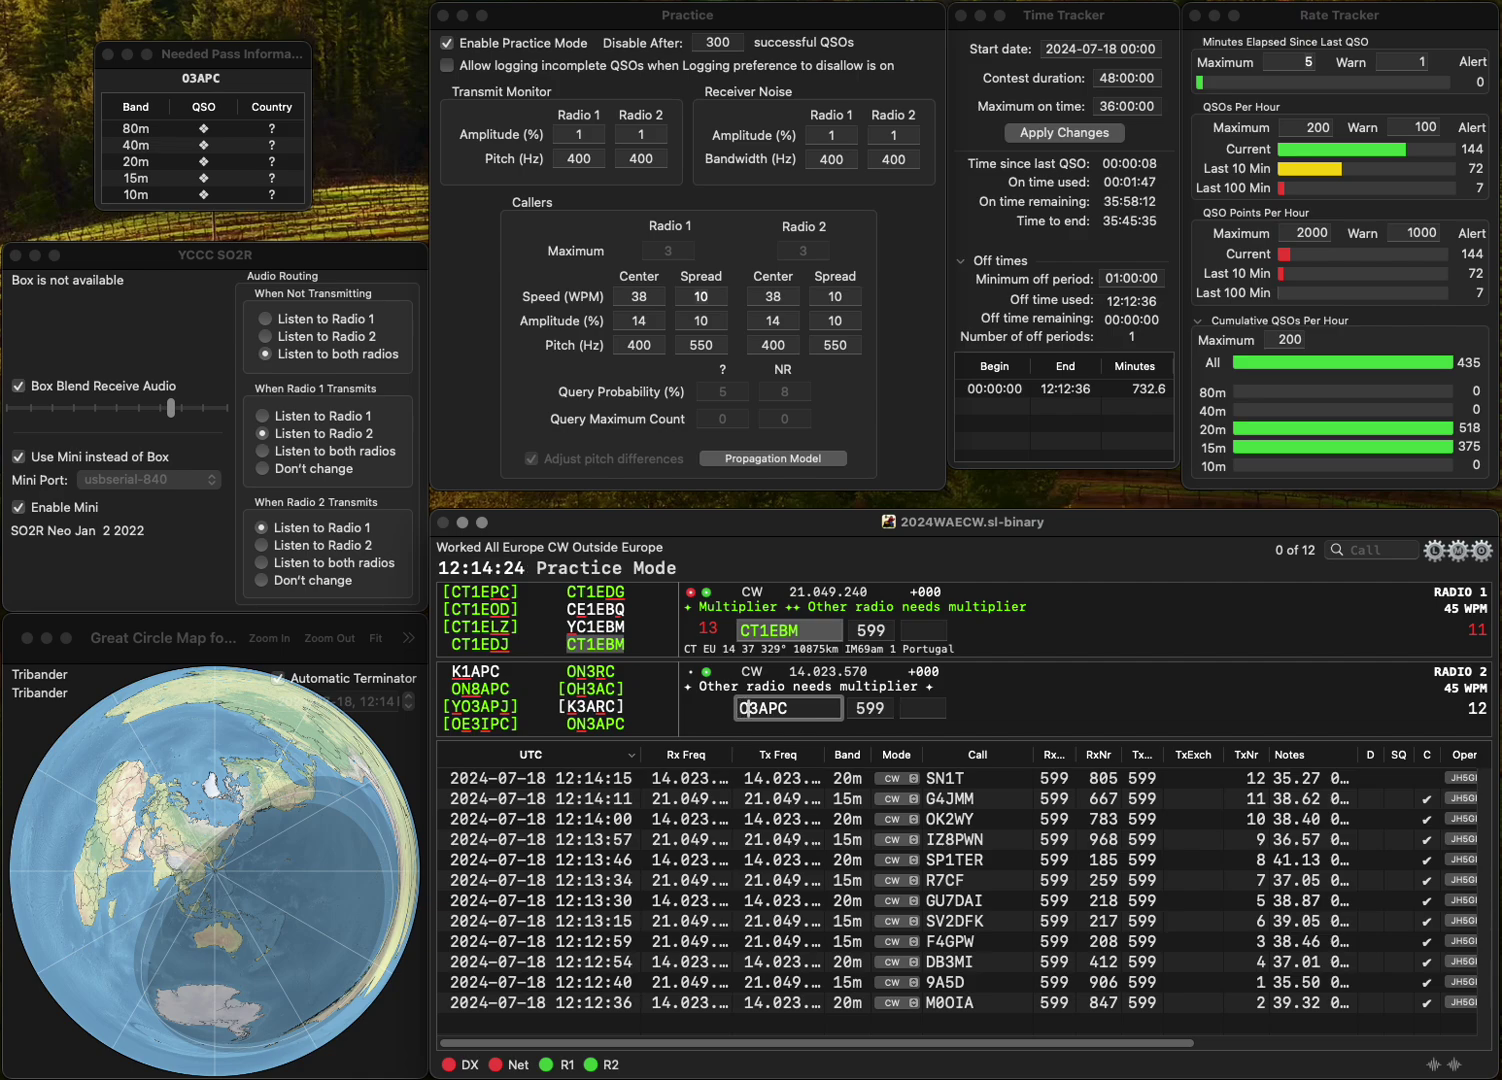
type("N")
key("Return")
type("21")
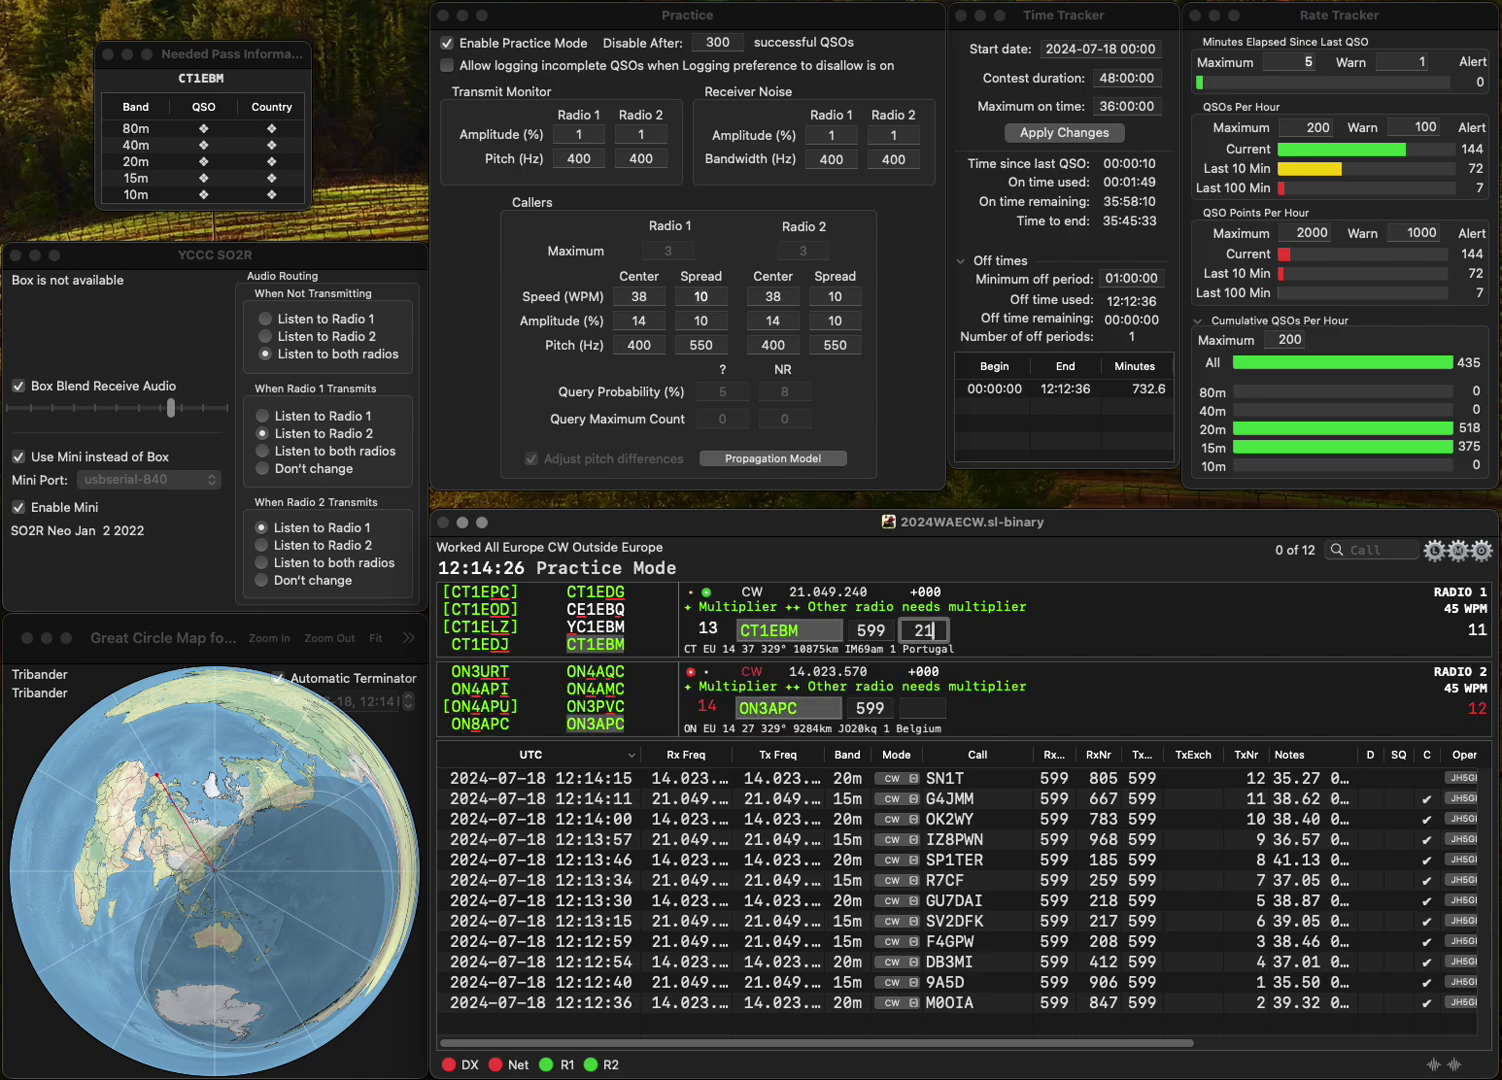
type("2")
key("Return")
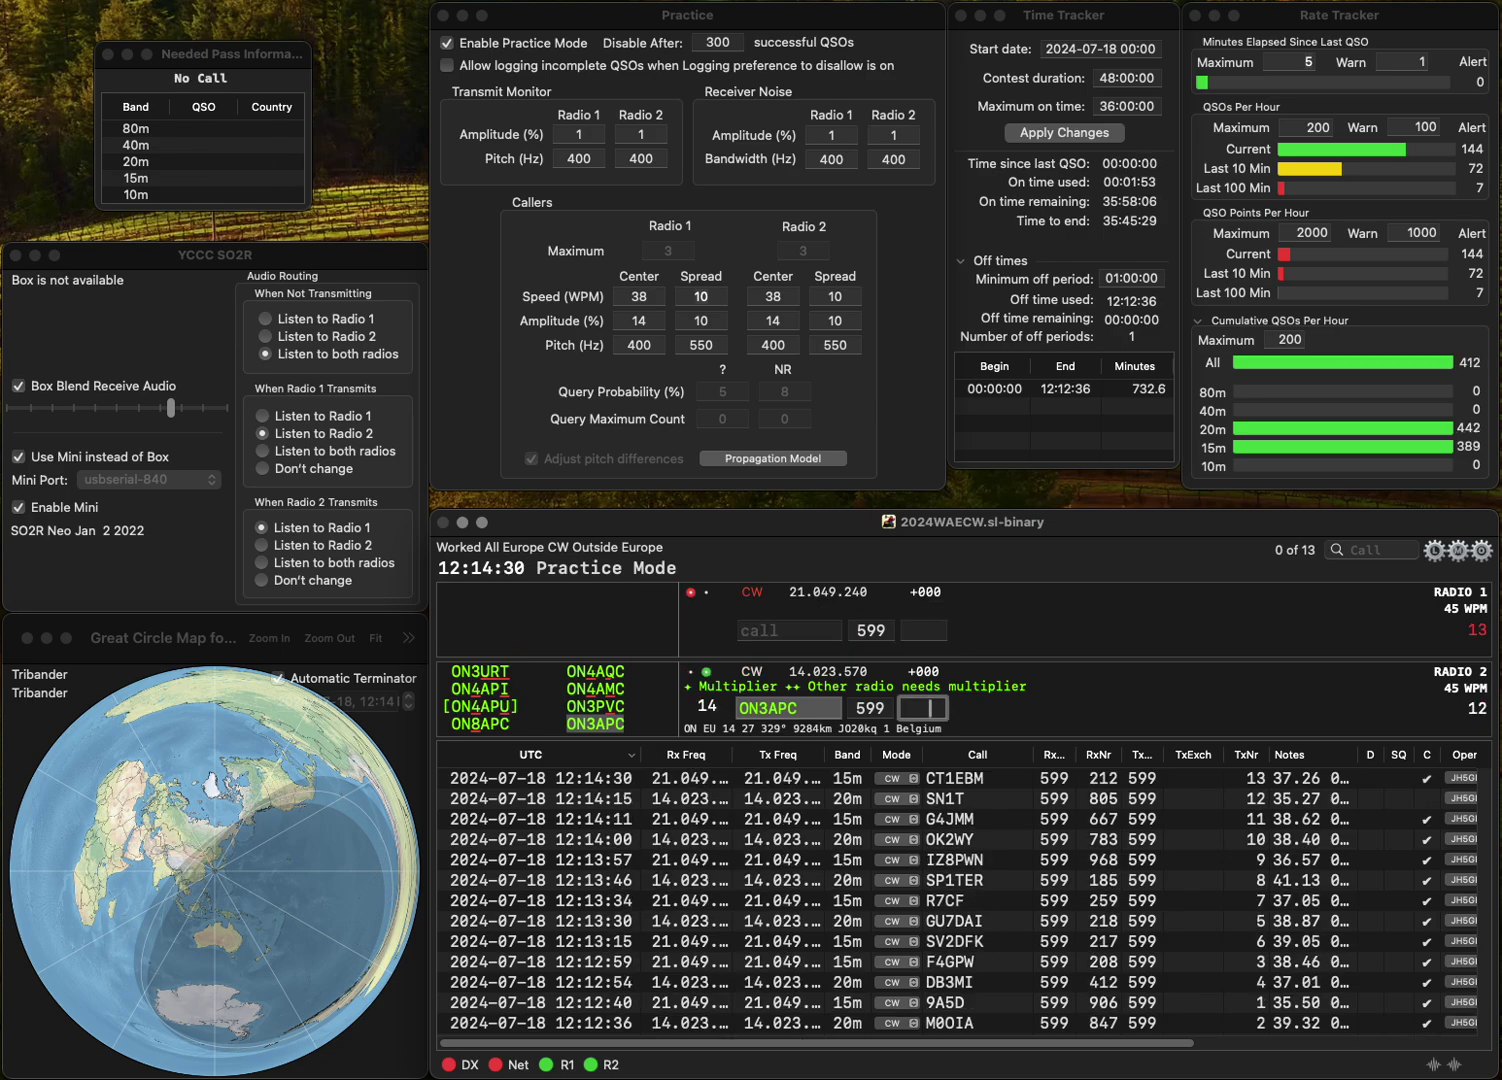
type("75")
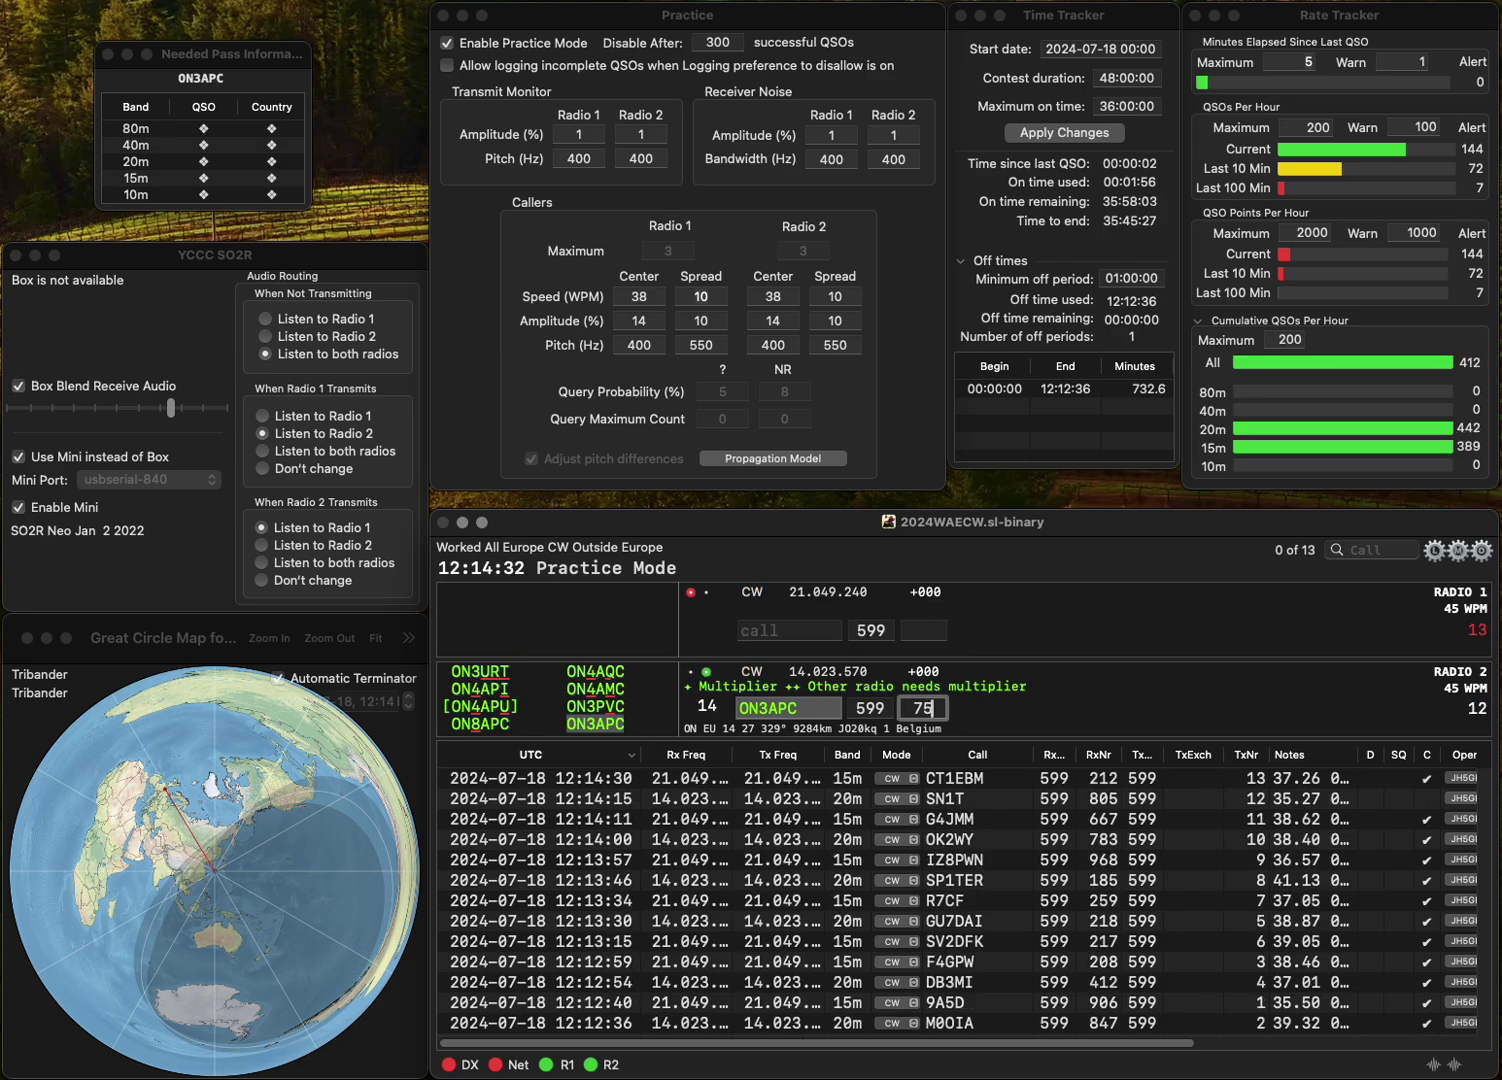
type("5")
key("Return")
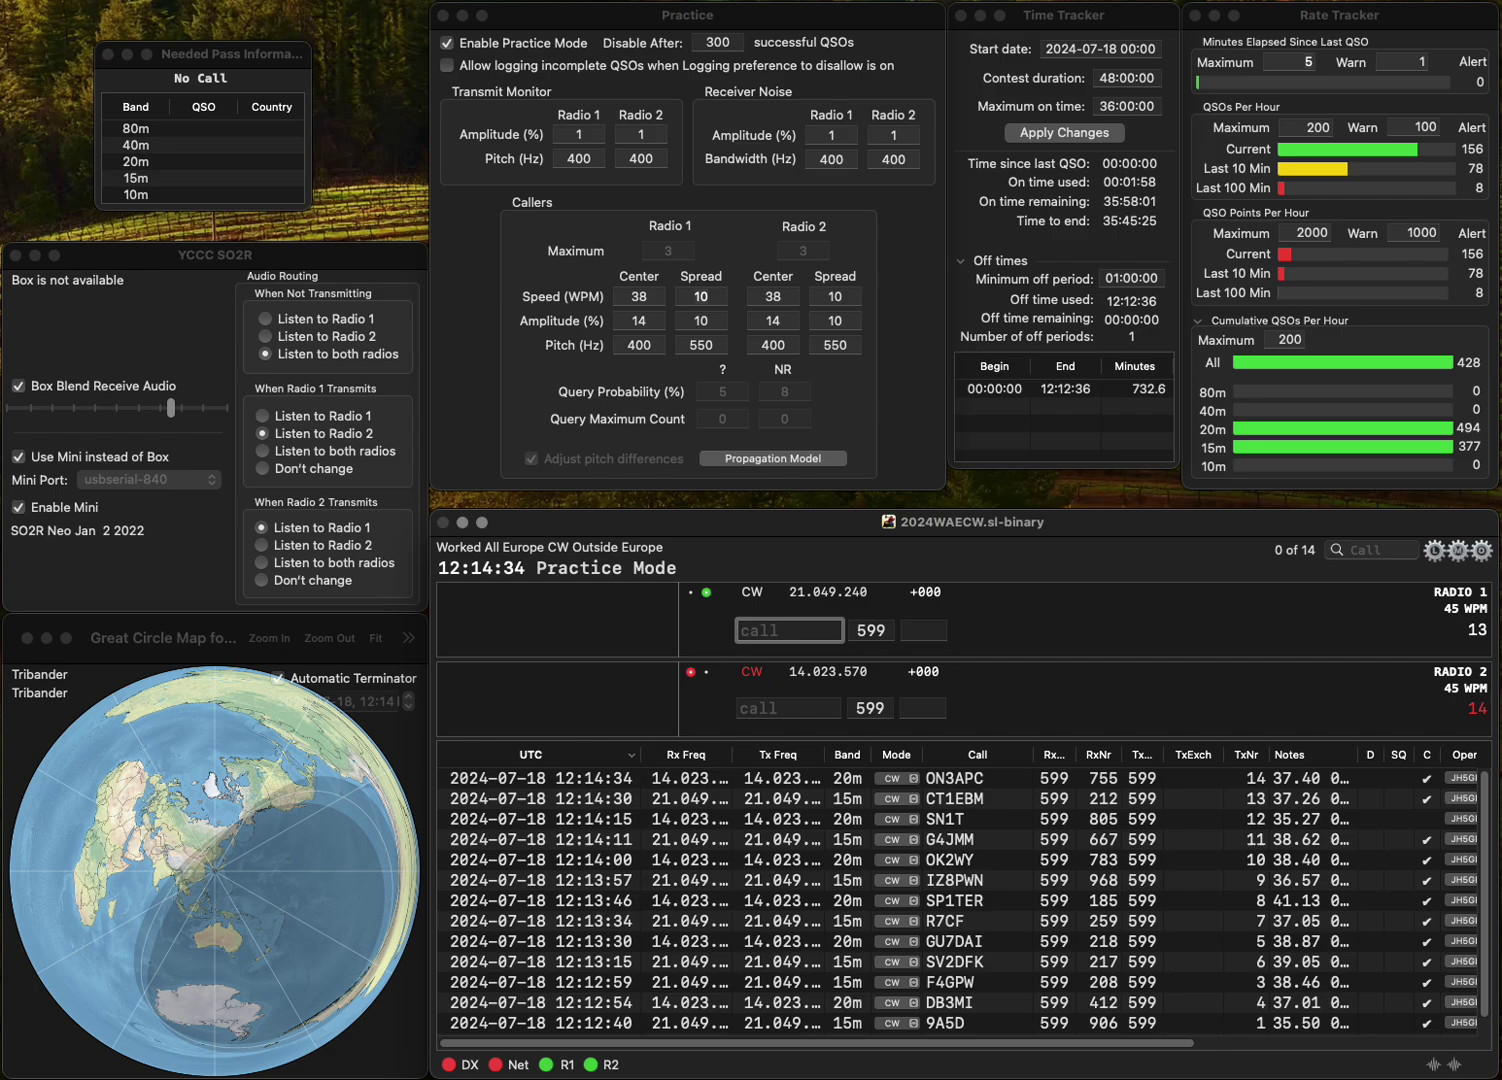
type("L1QS")
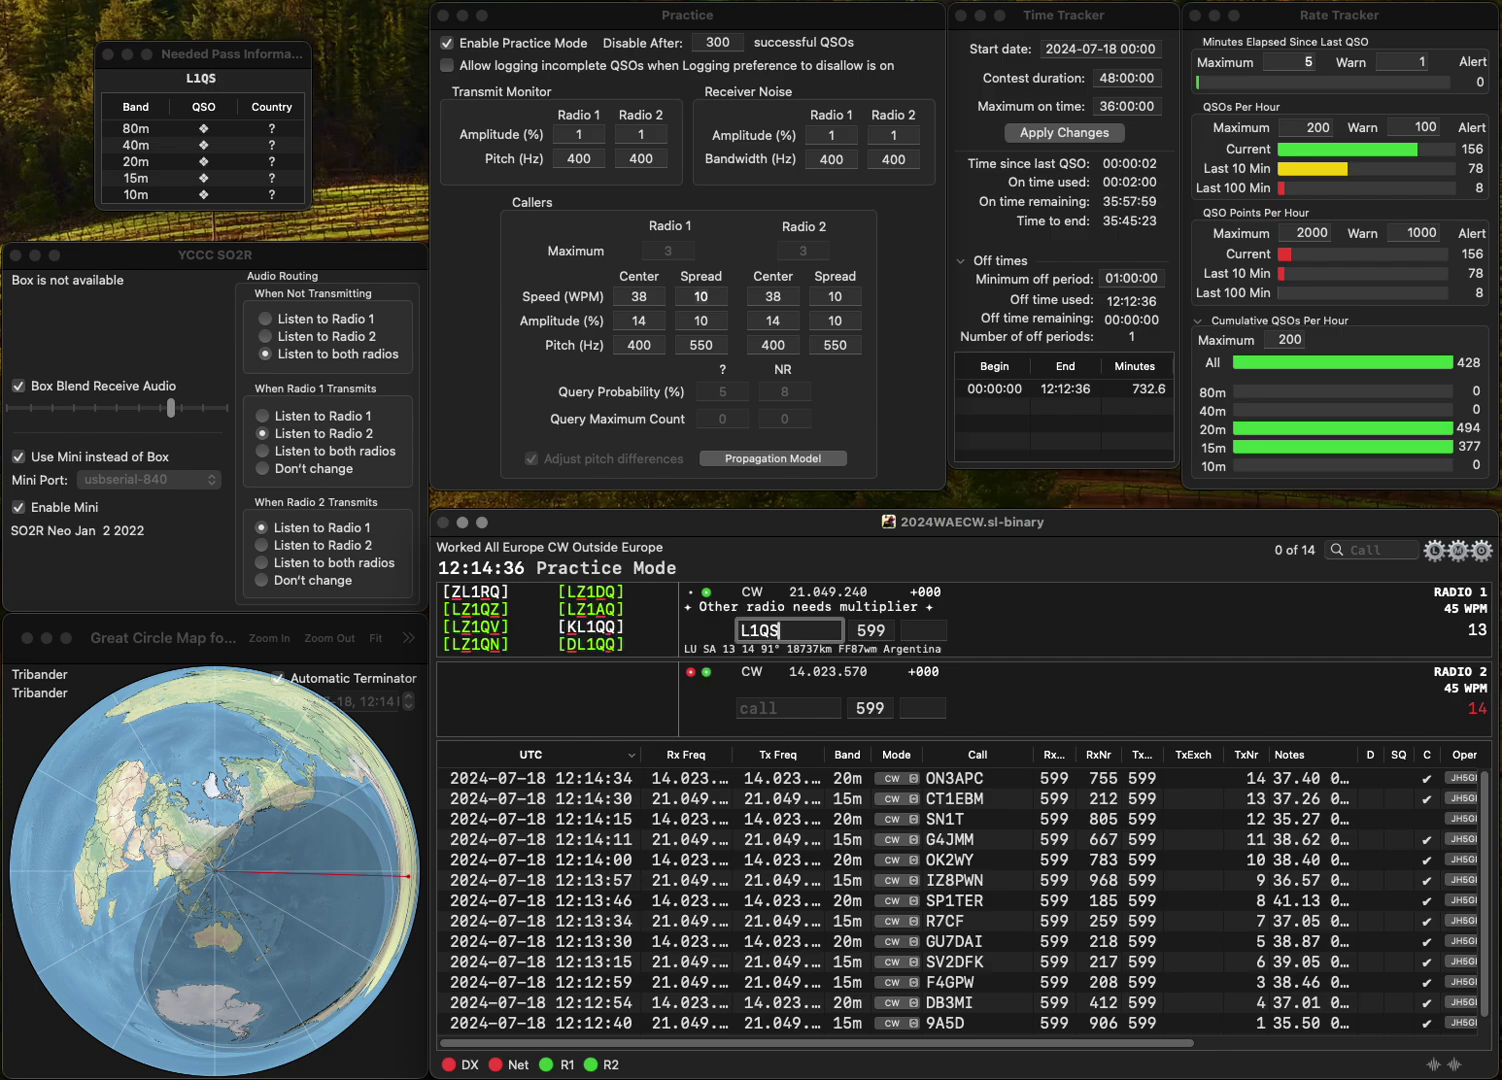
key("Home")
type("D")
key("Return")
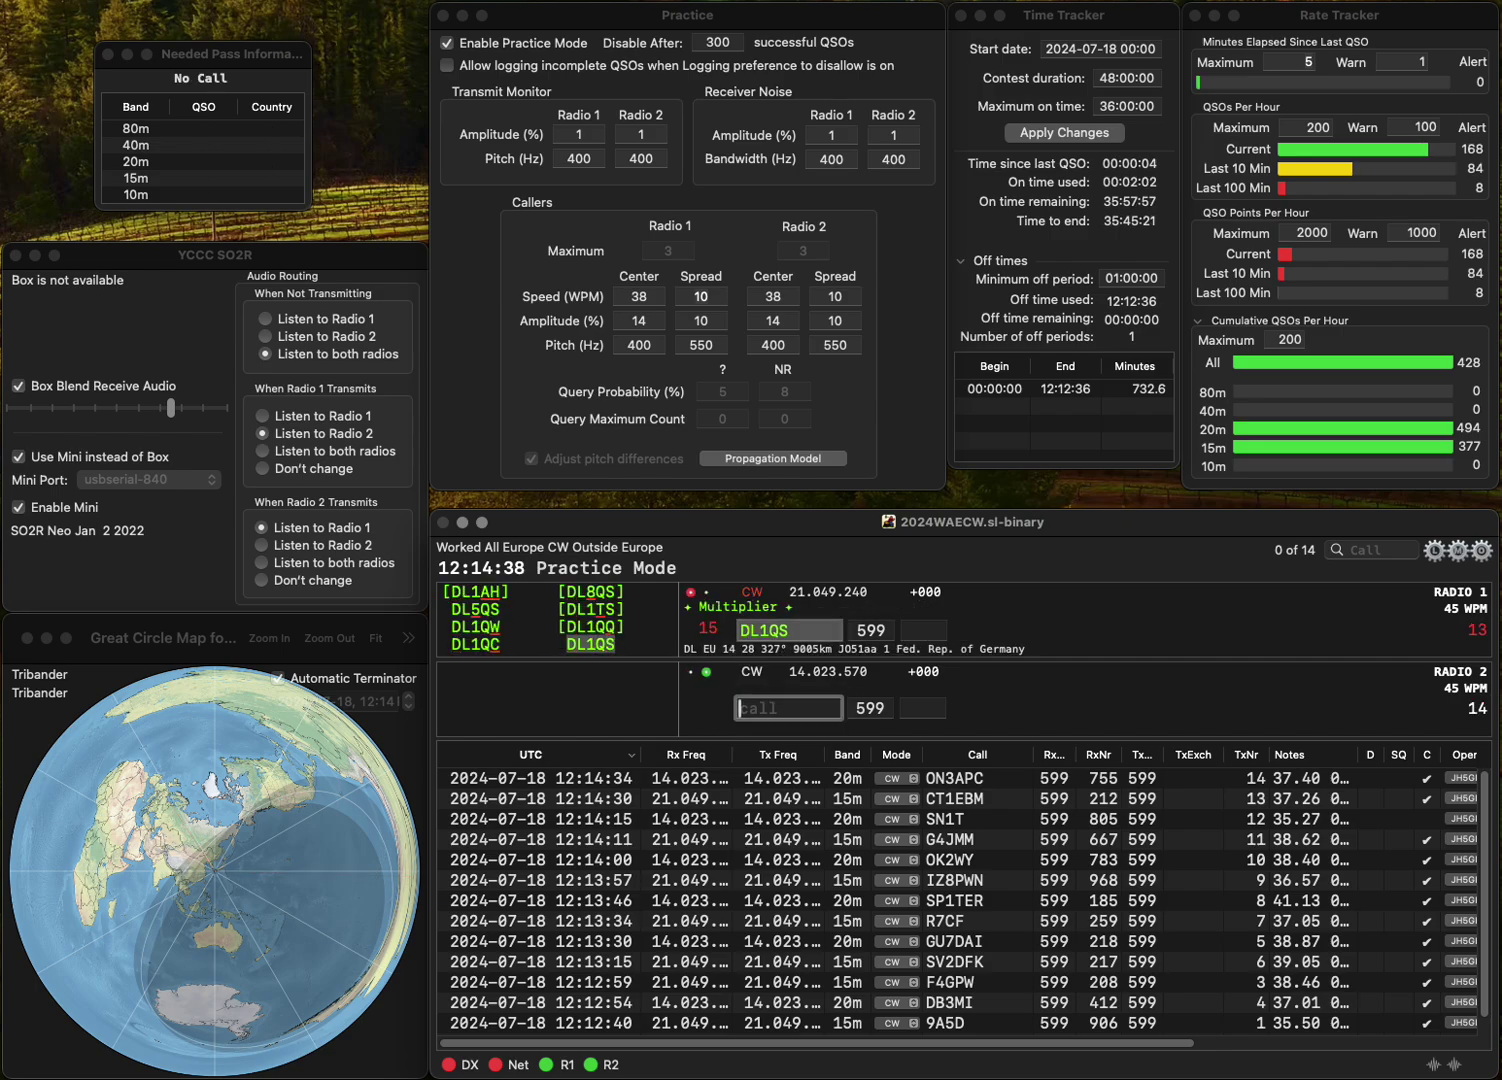
- Enter the call IN3IZO on Radio 2 and send its exchange
type("IN3")
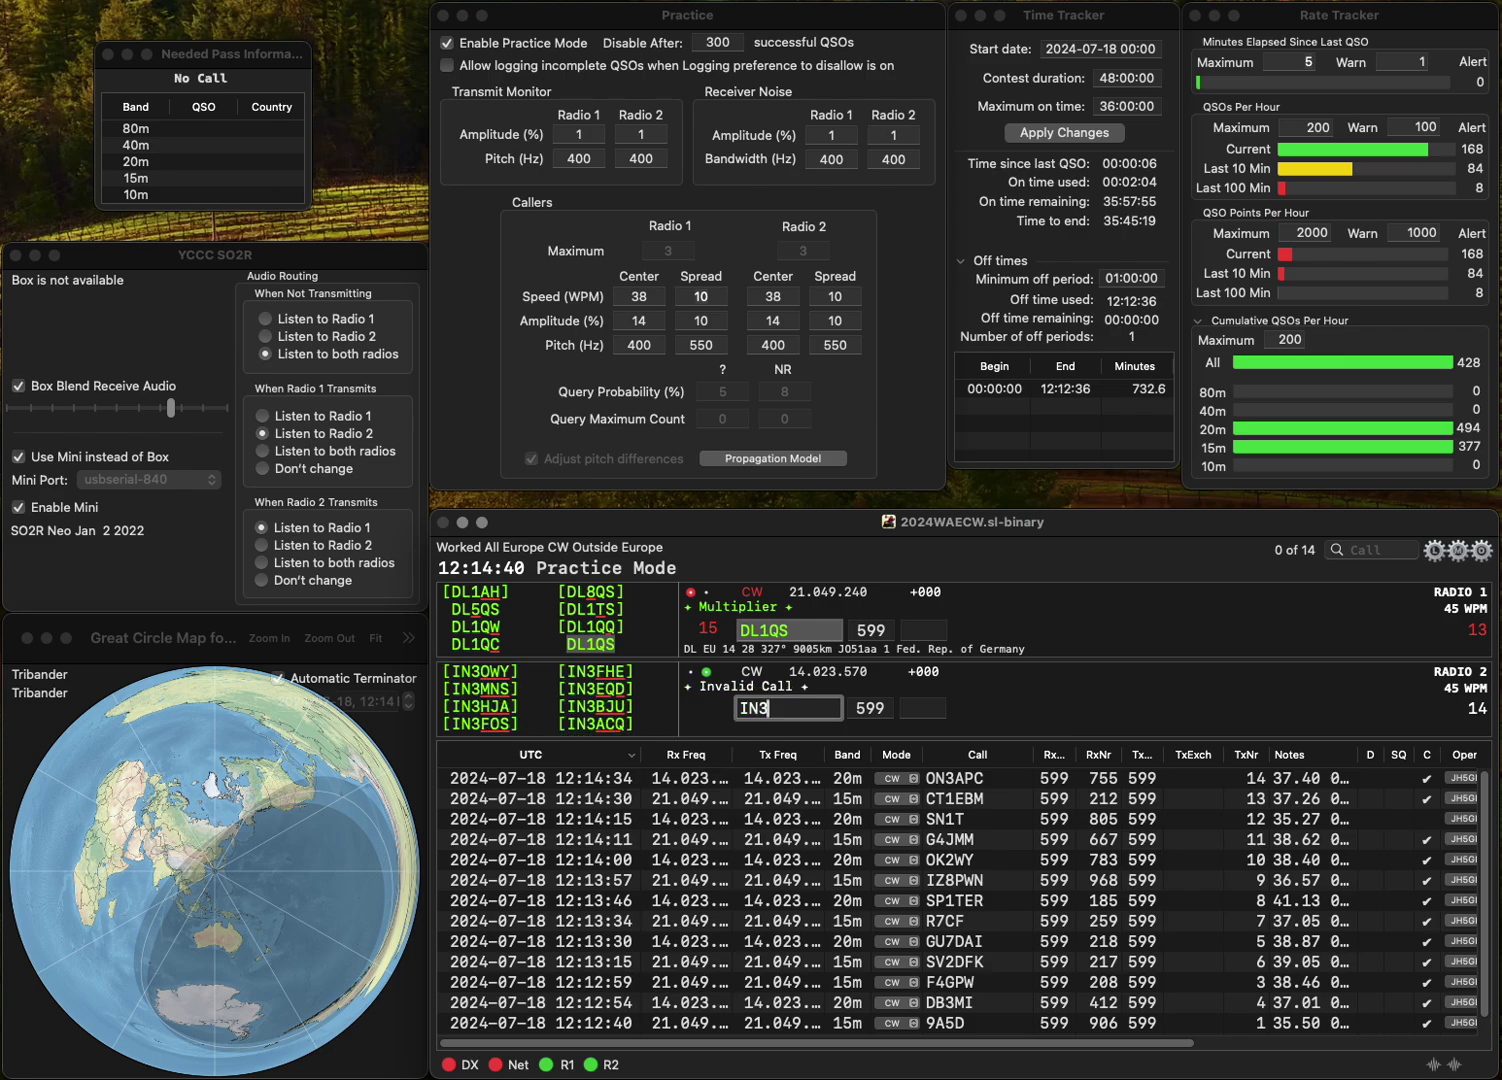
type("IGO")
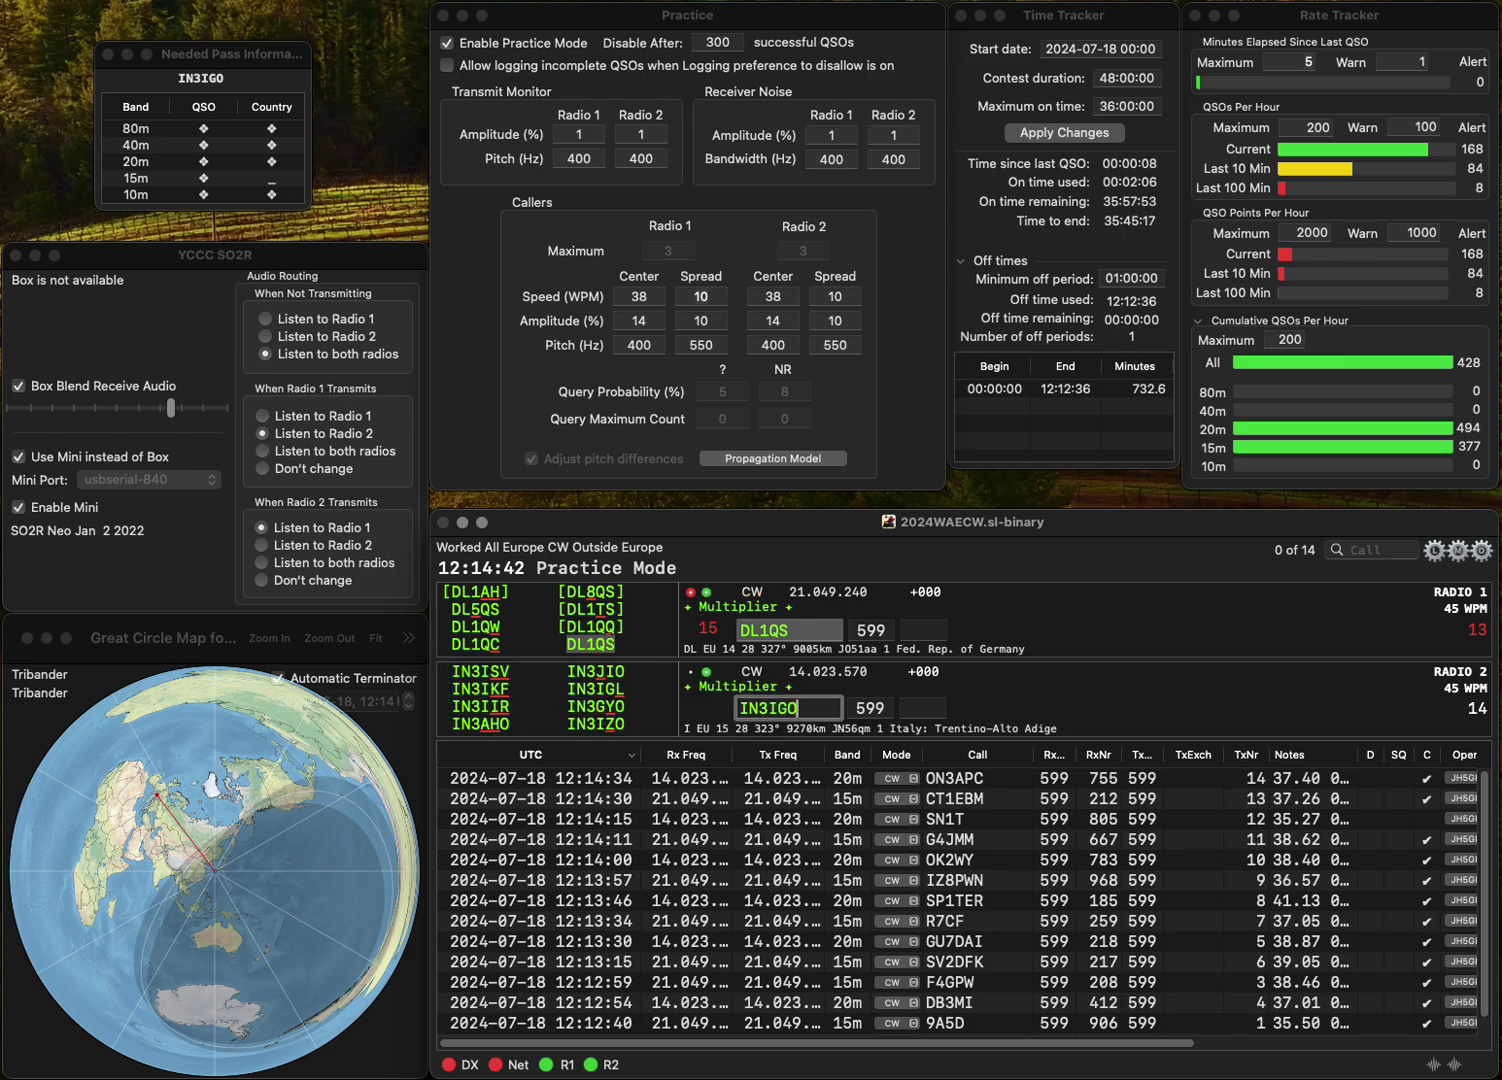
key("BackSpace")
key("BackSpace")
type("ZO")
key("Return")
type("4")
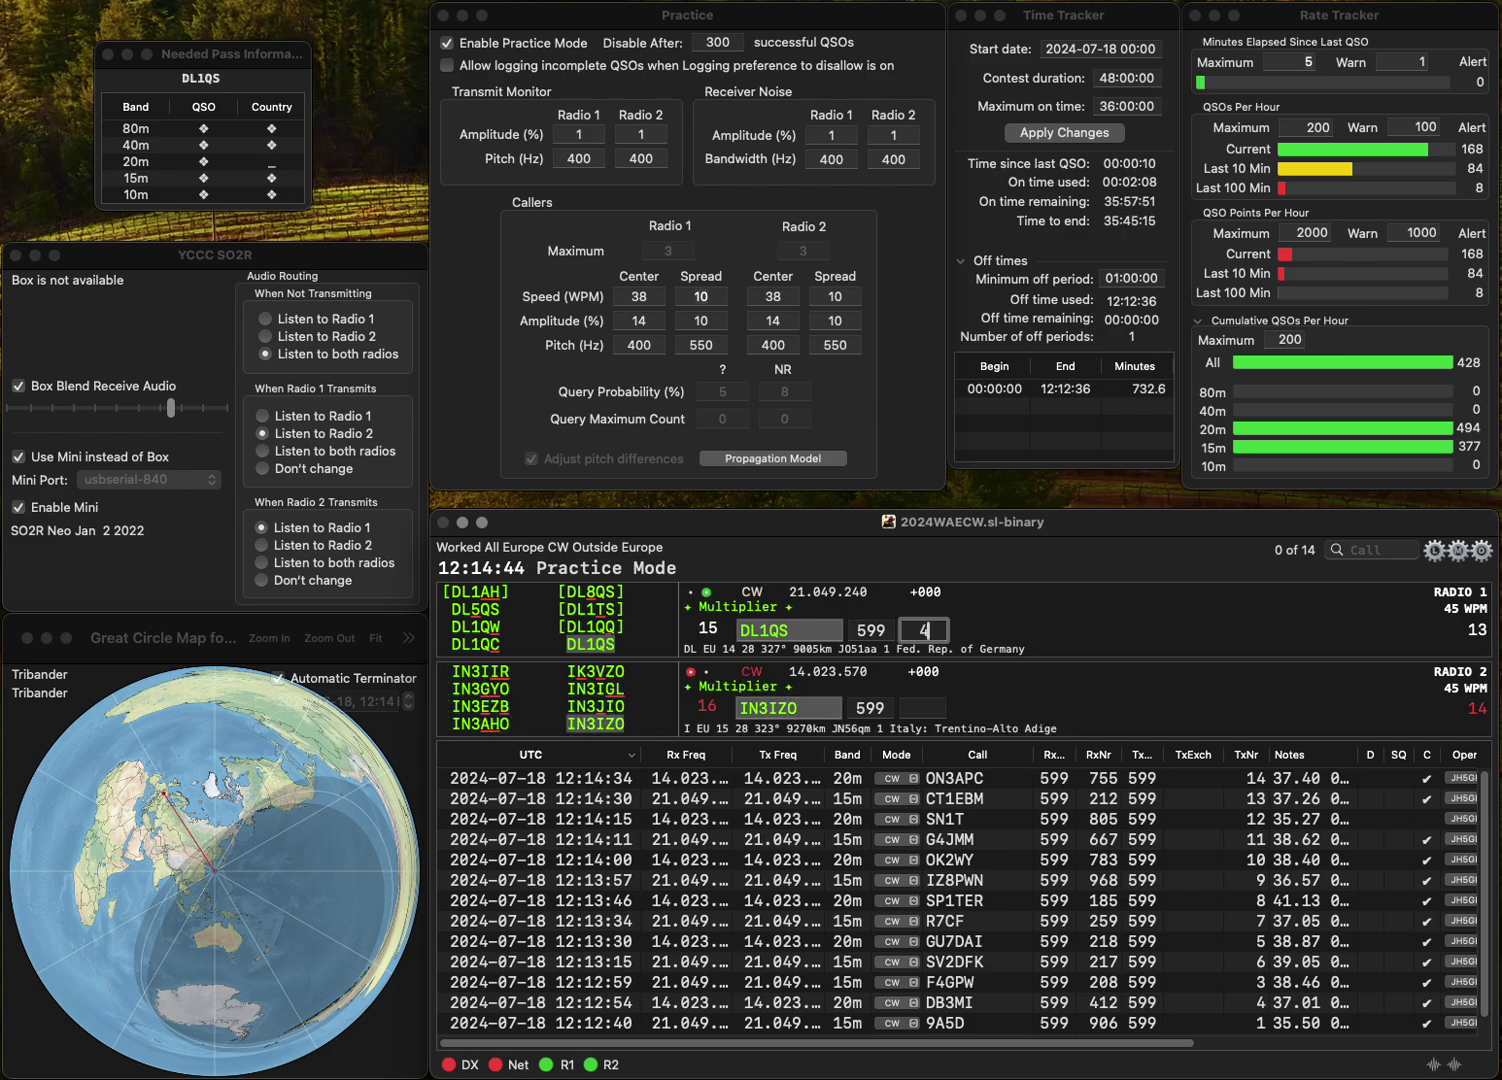
type("76")
key("Return")
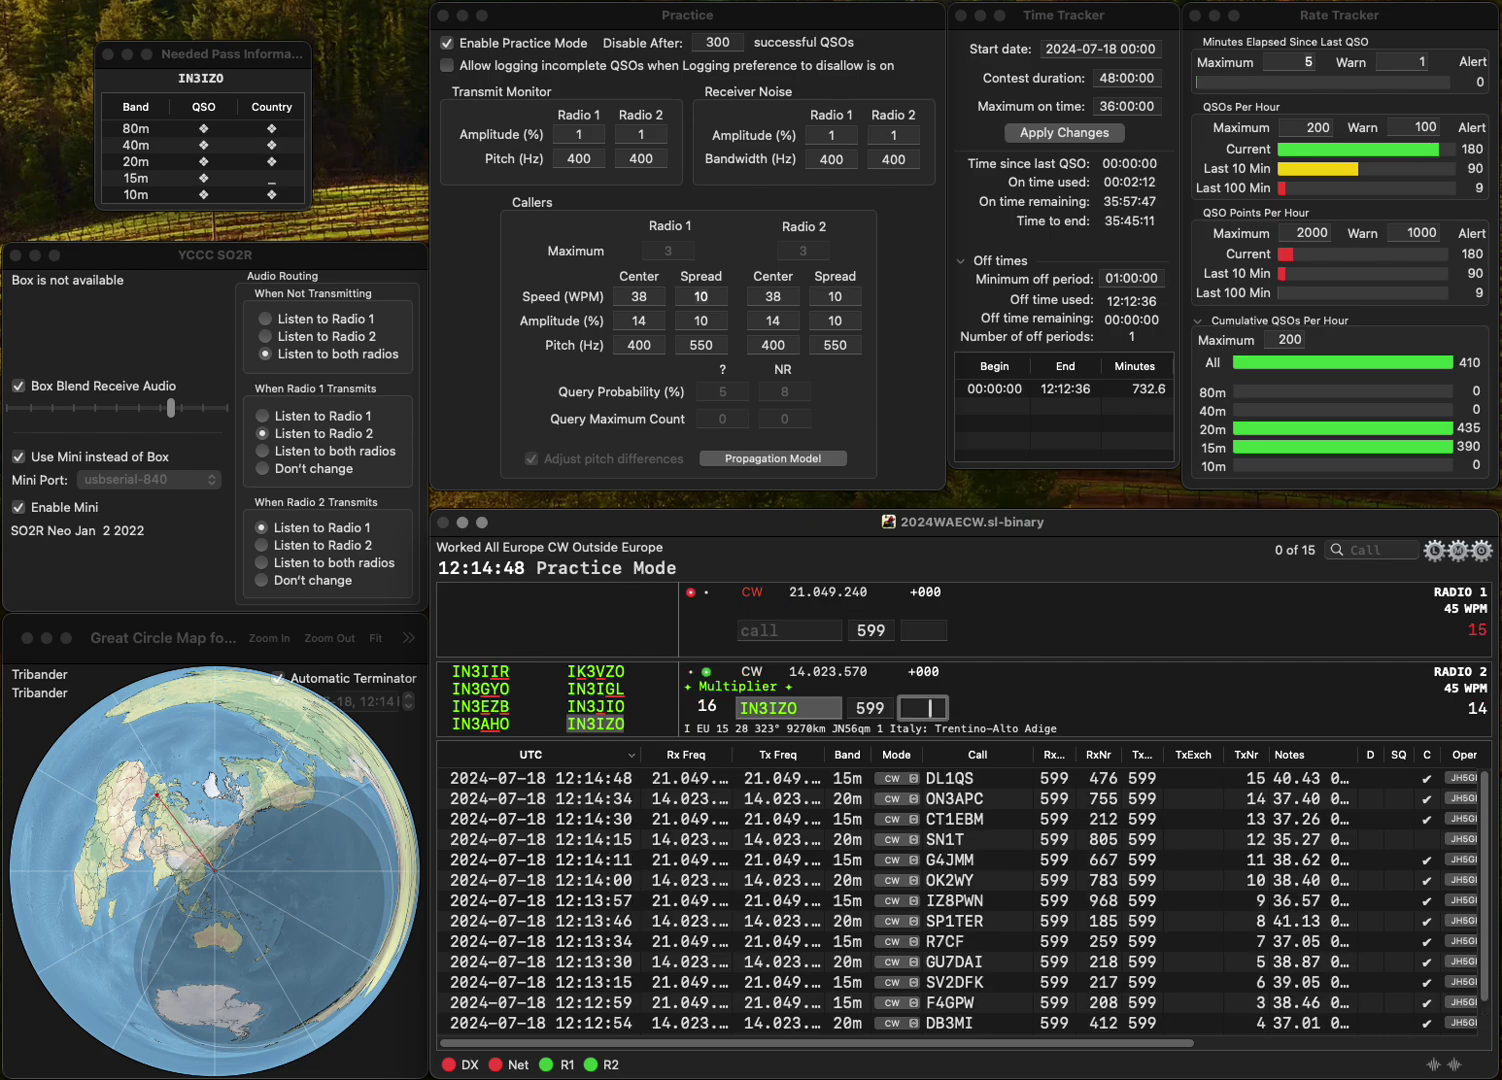
type("87")
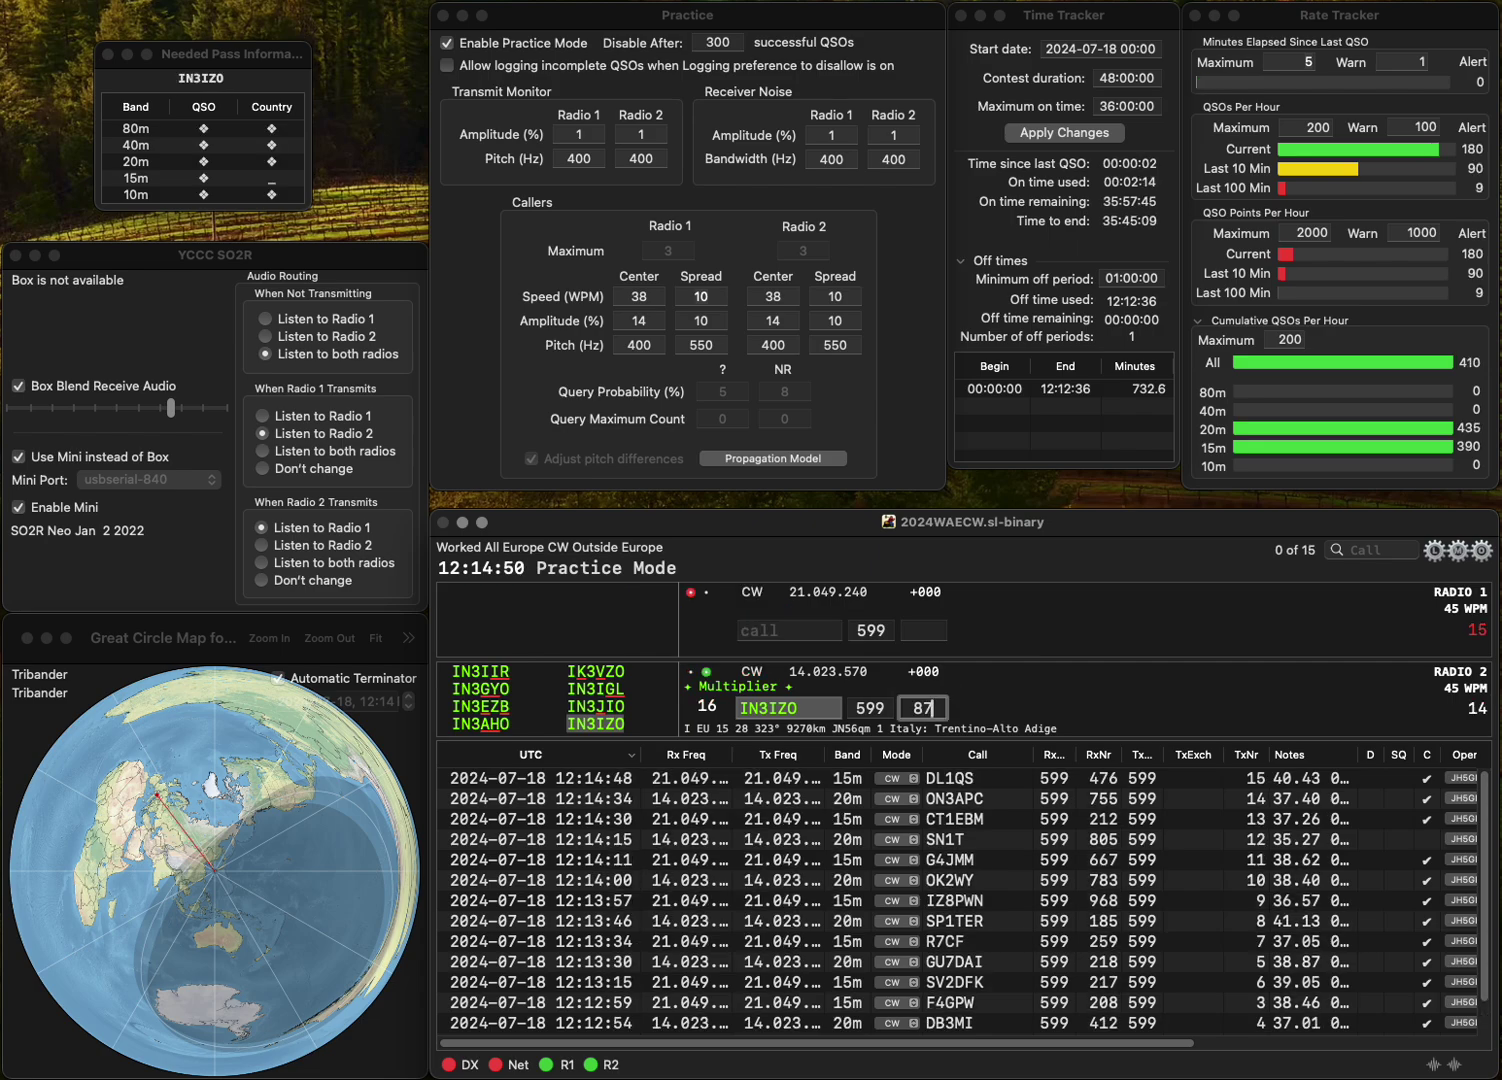
type("7")
key("Return")
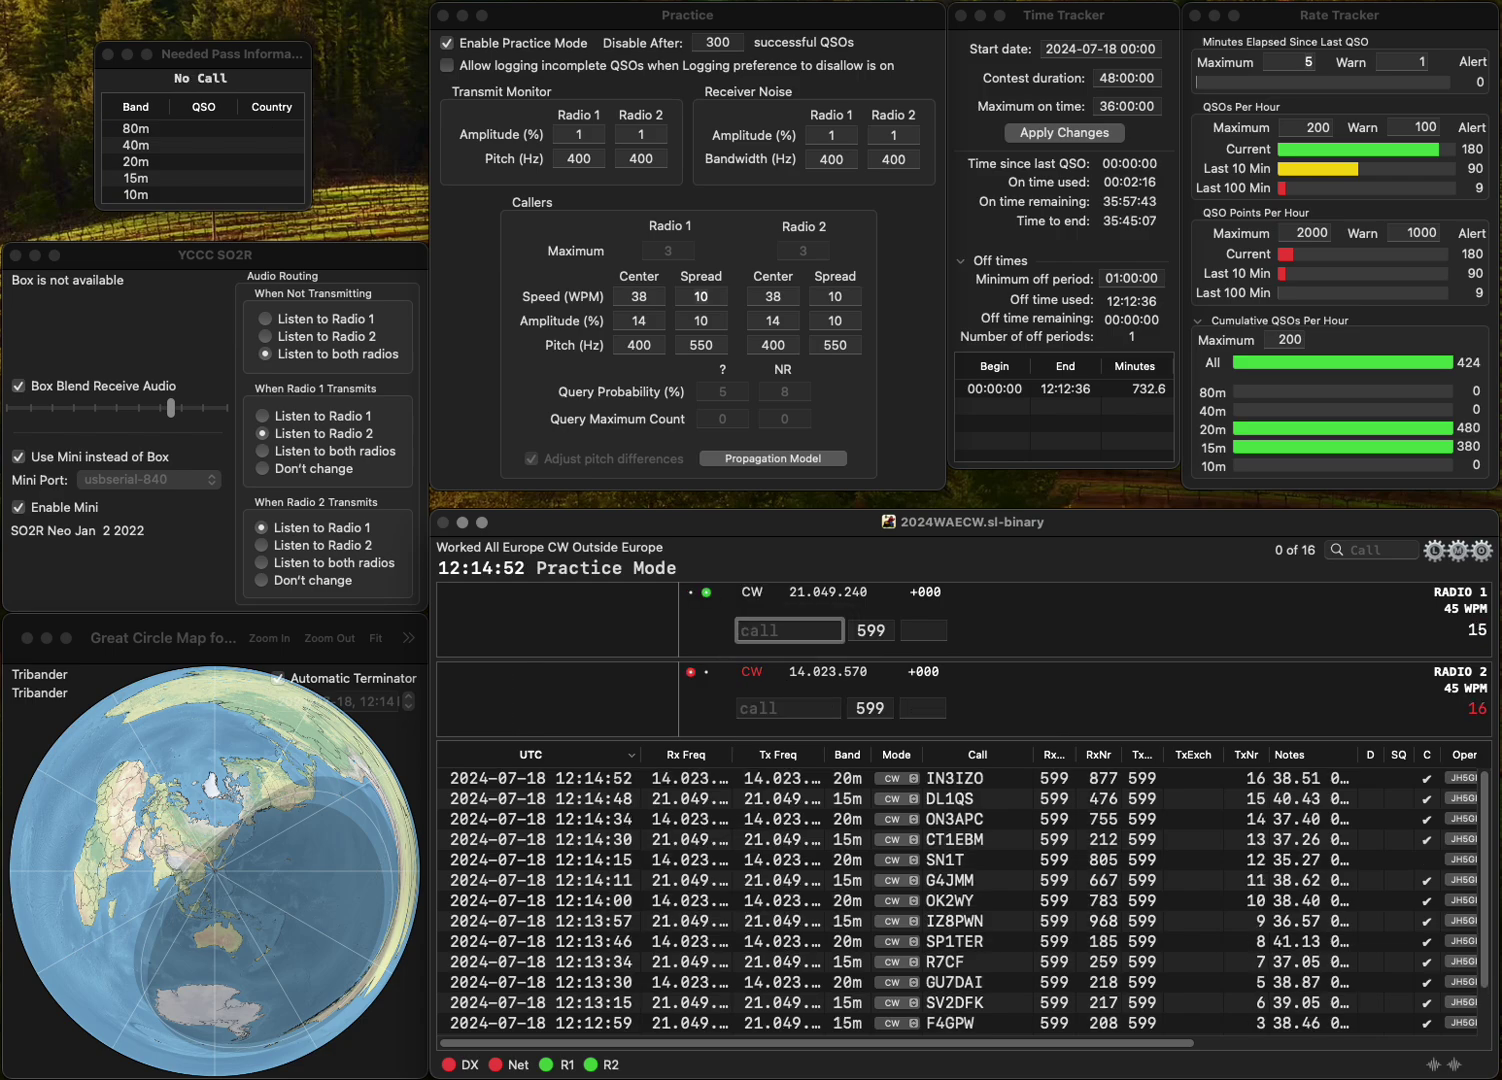
- Enter SP5GTI on Radio 1 and RN6AT on Radio 2, sending the exchange to each
type("P5GTI")
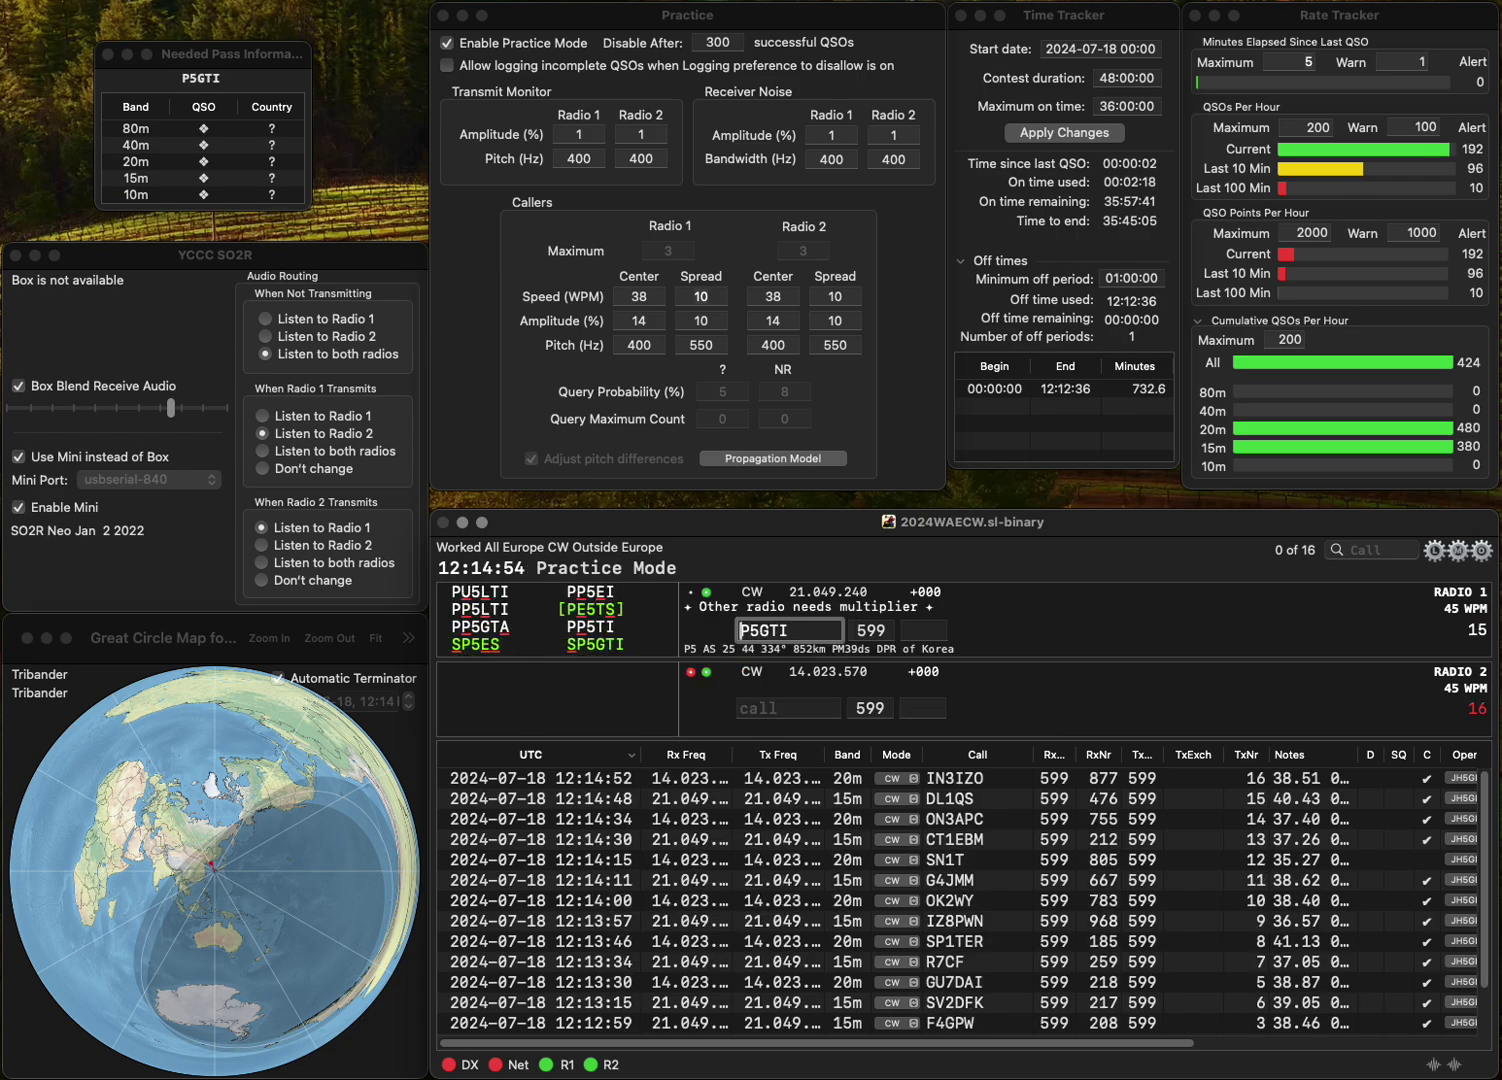
key("Home")
type("S")
key("Return")
type("AT")
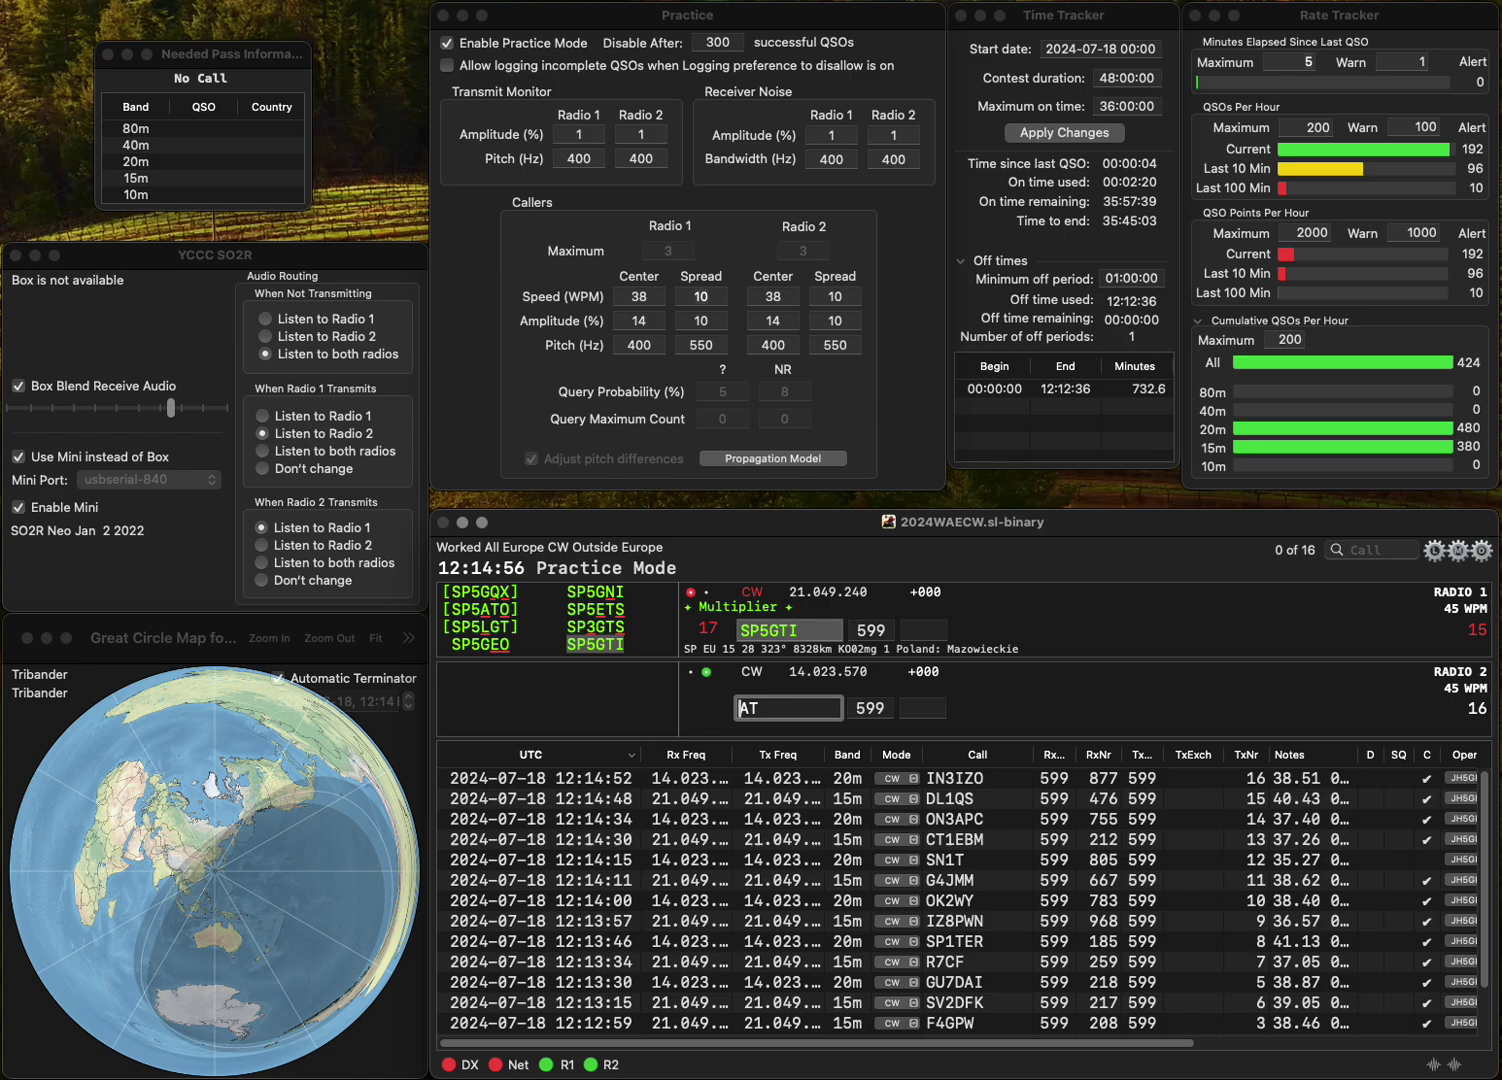
type("RN6")
key("Return")
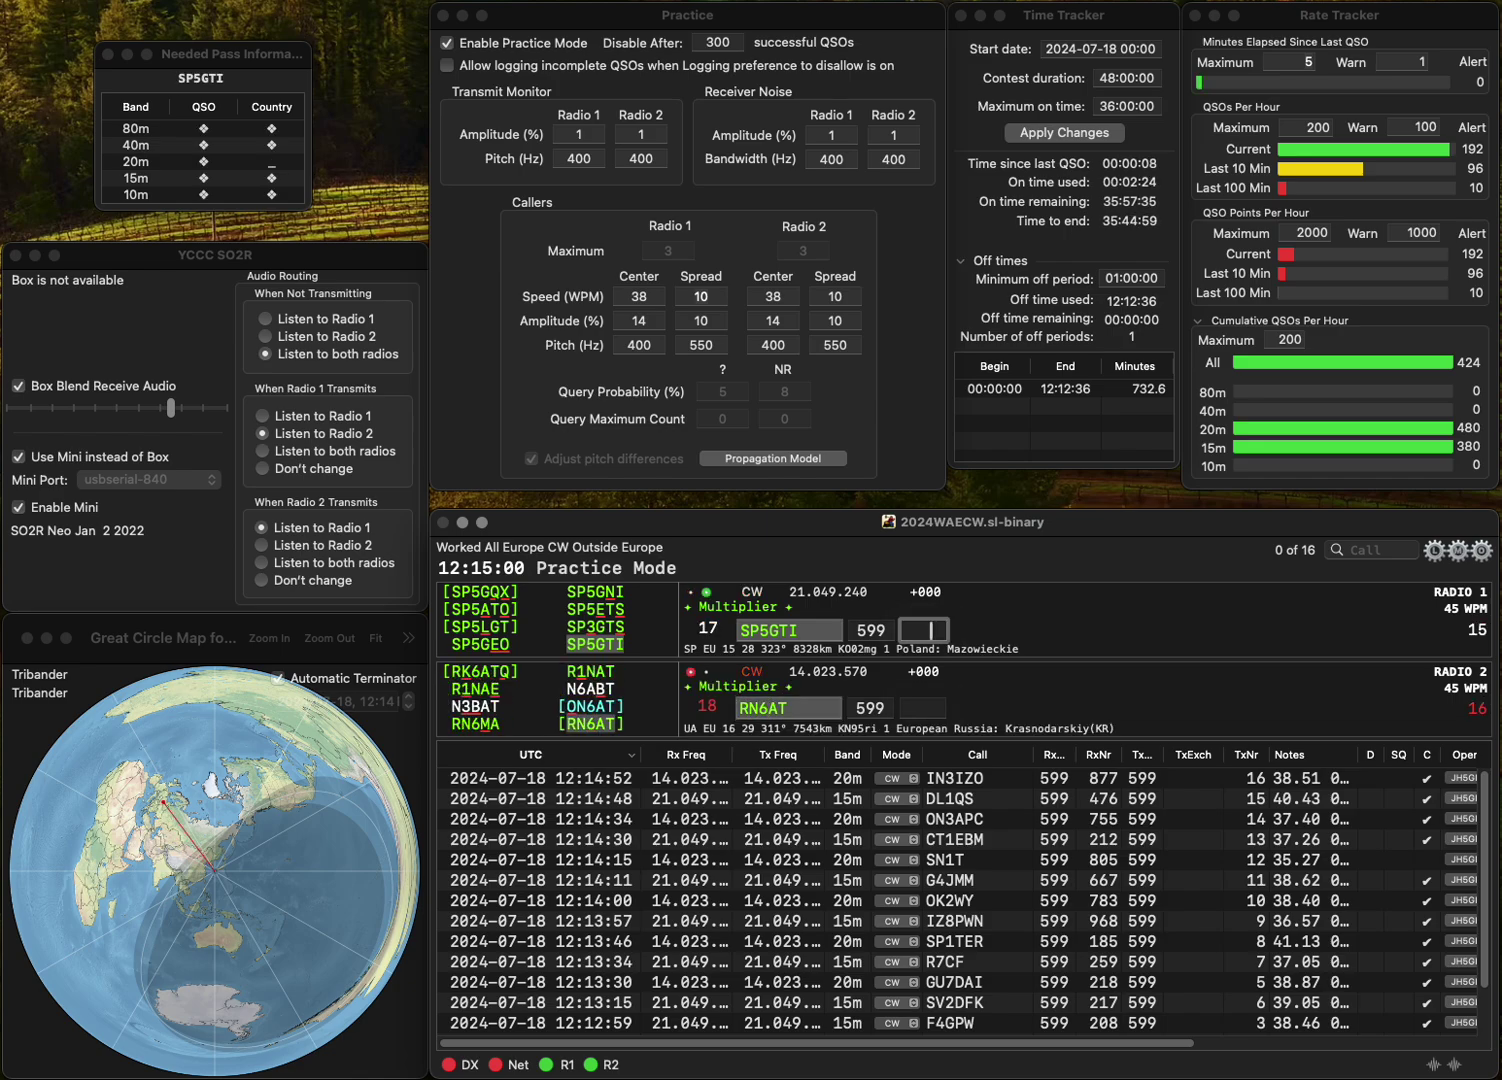
- Log SP5GTI on Radio 1 with received number 267 and RN6AT on Radio 2 with received number 79
type("267")
key("Return")
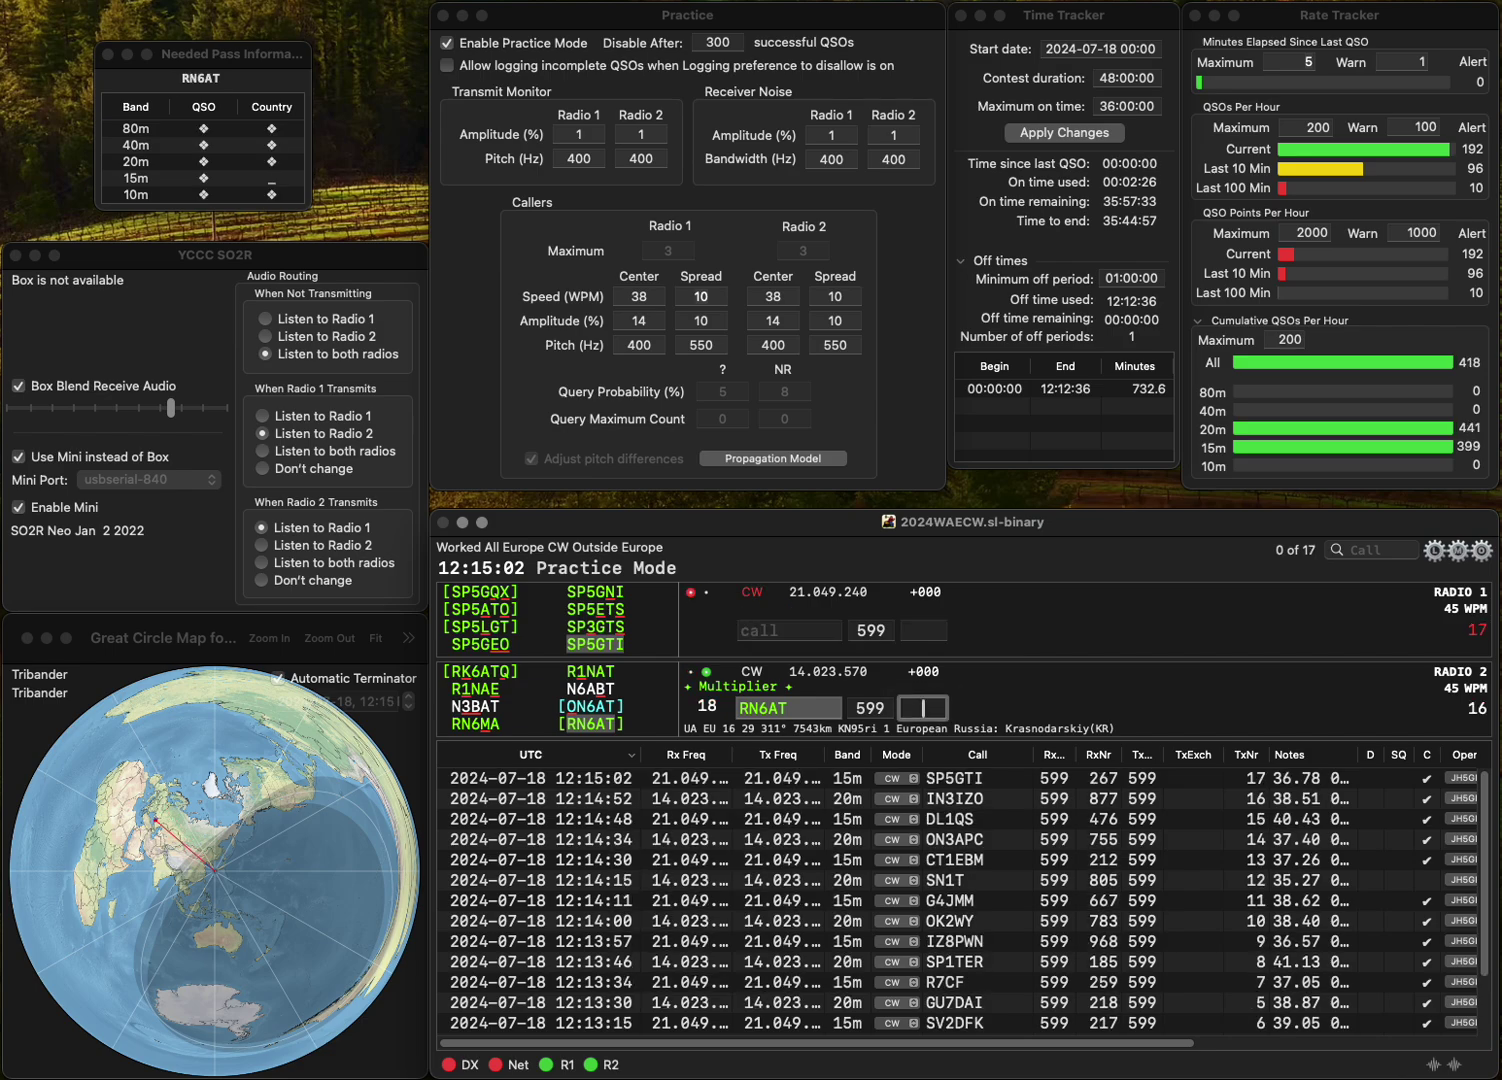
type("7")
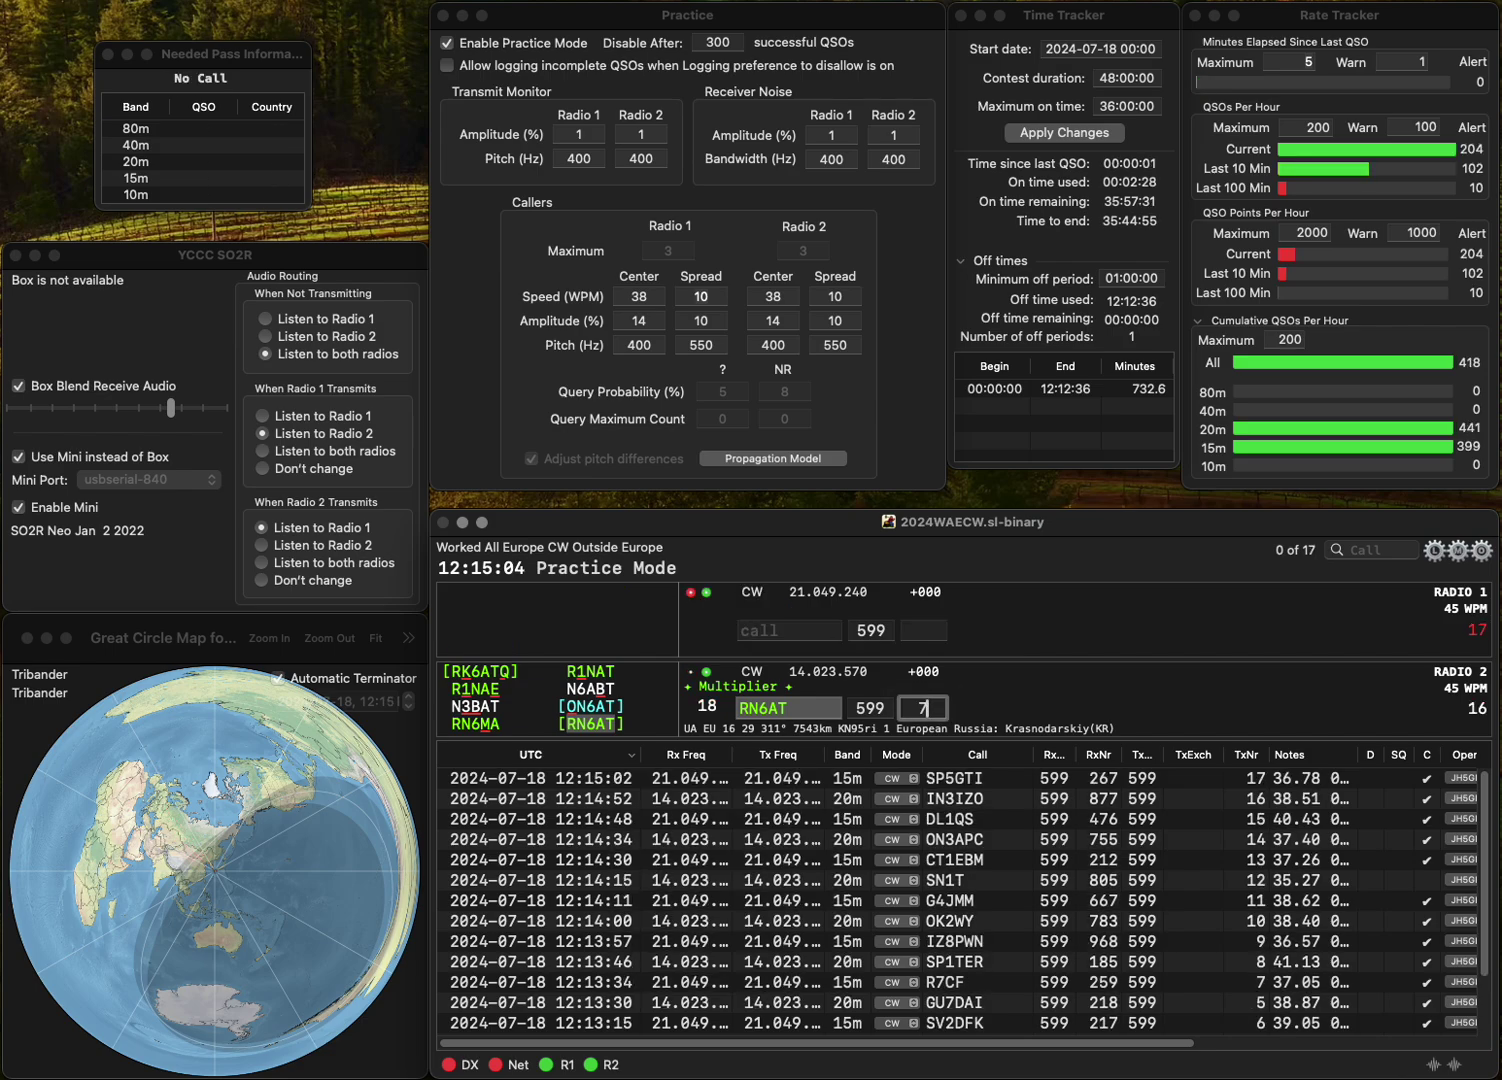
type("9")
key("Return")
- Enter the call F1BOQ on Radio 1 and send its exchange
type("1")
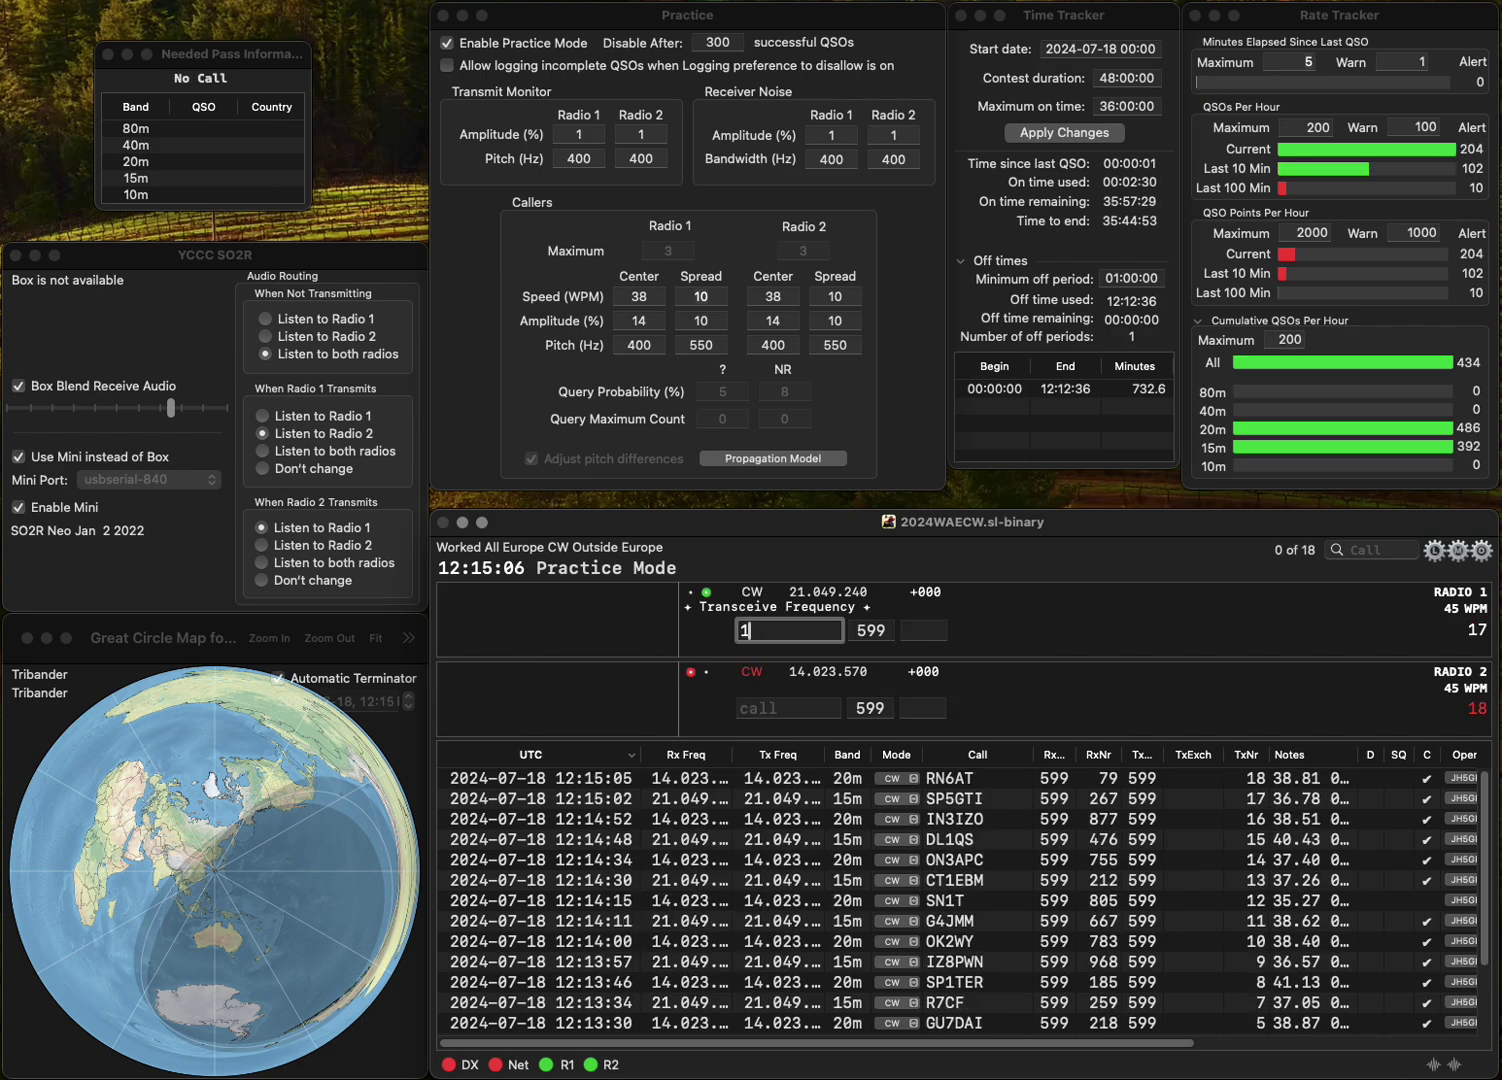
type("BOQ")
key("Home")
type("F")
key("Return")
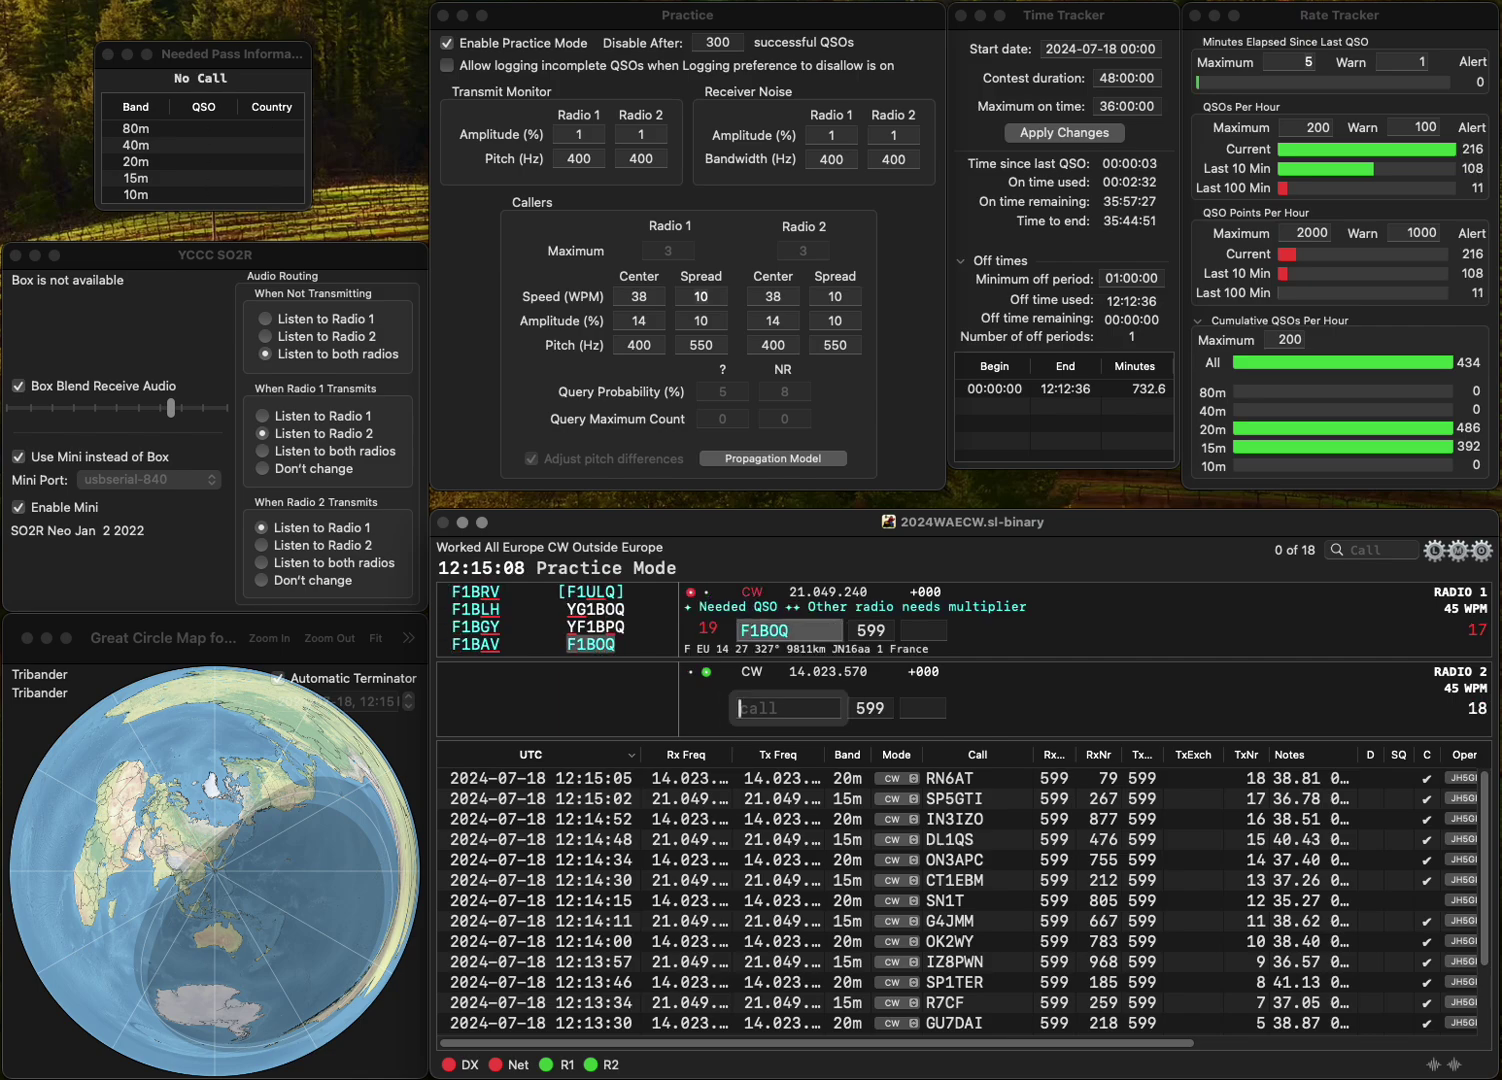
- Send the exchange to MW3WQZ on Radio 2 and log F1BOQ on Radio 1 with received number 487
type("3WQZ")
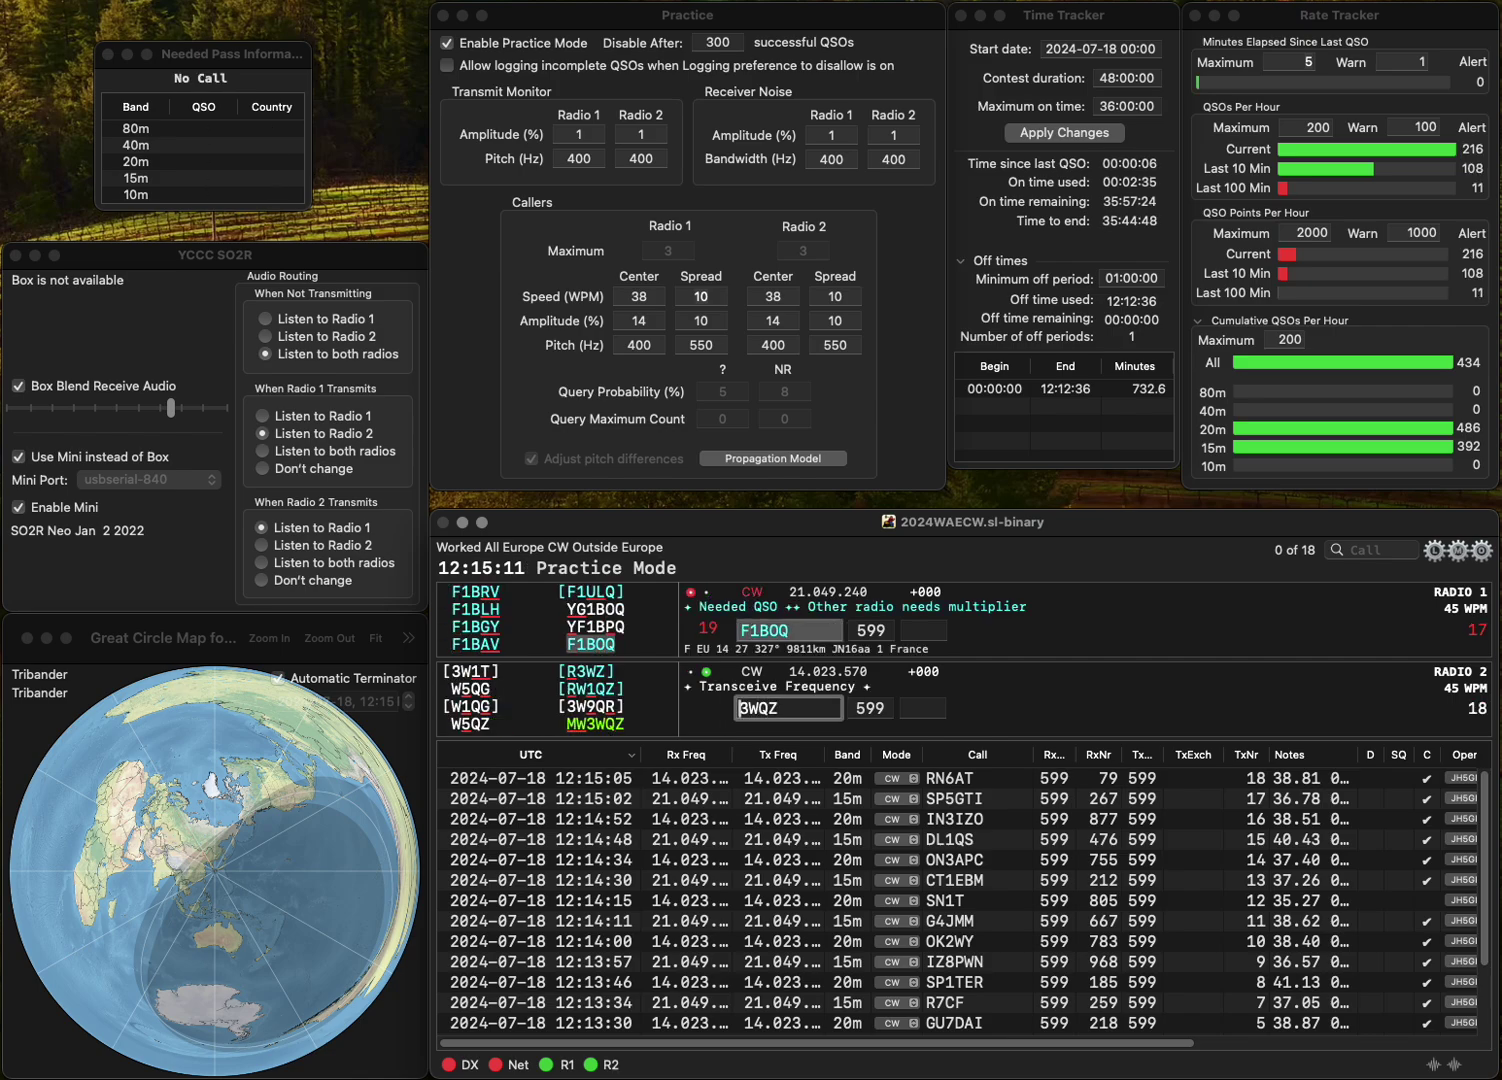
key("Return")
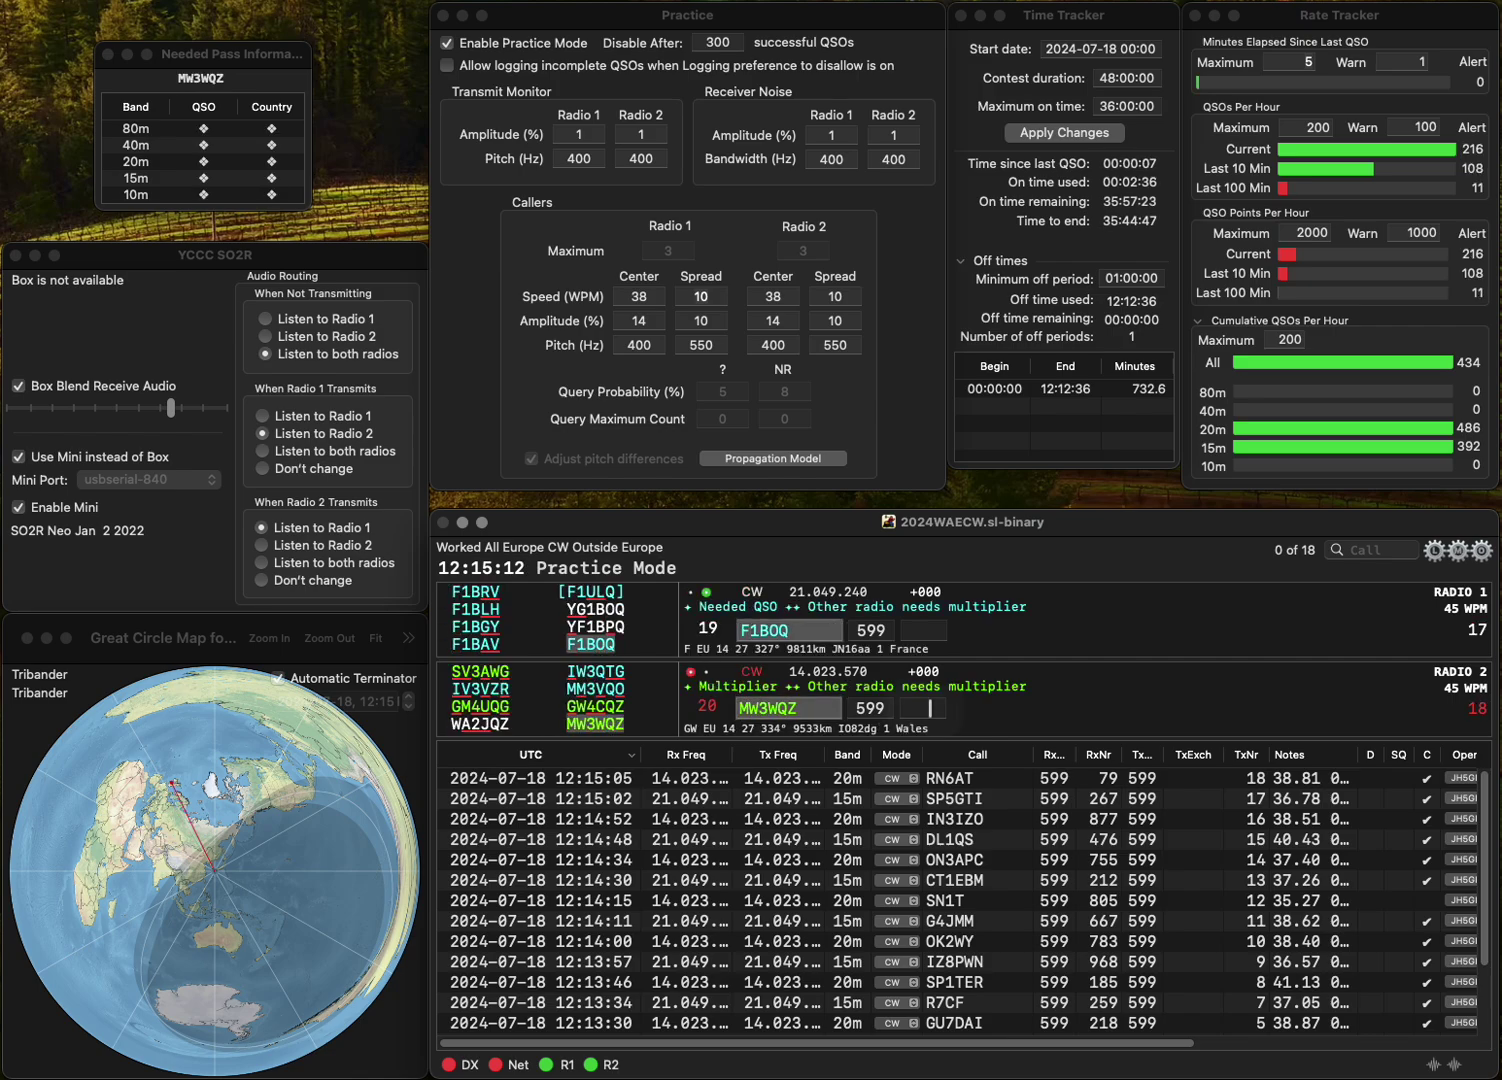
type("4")
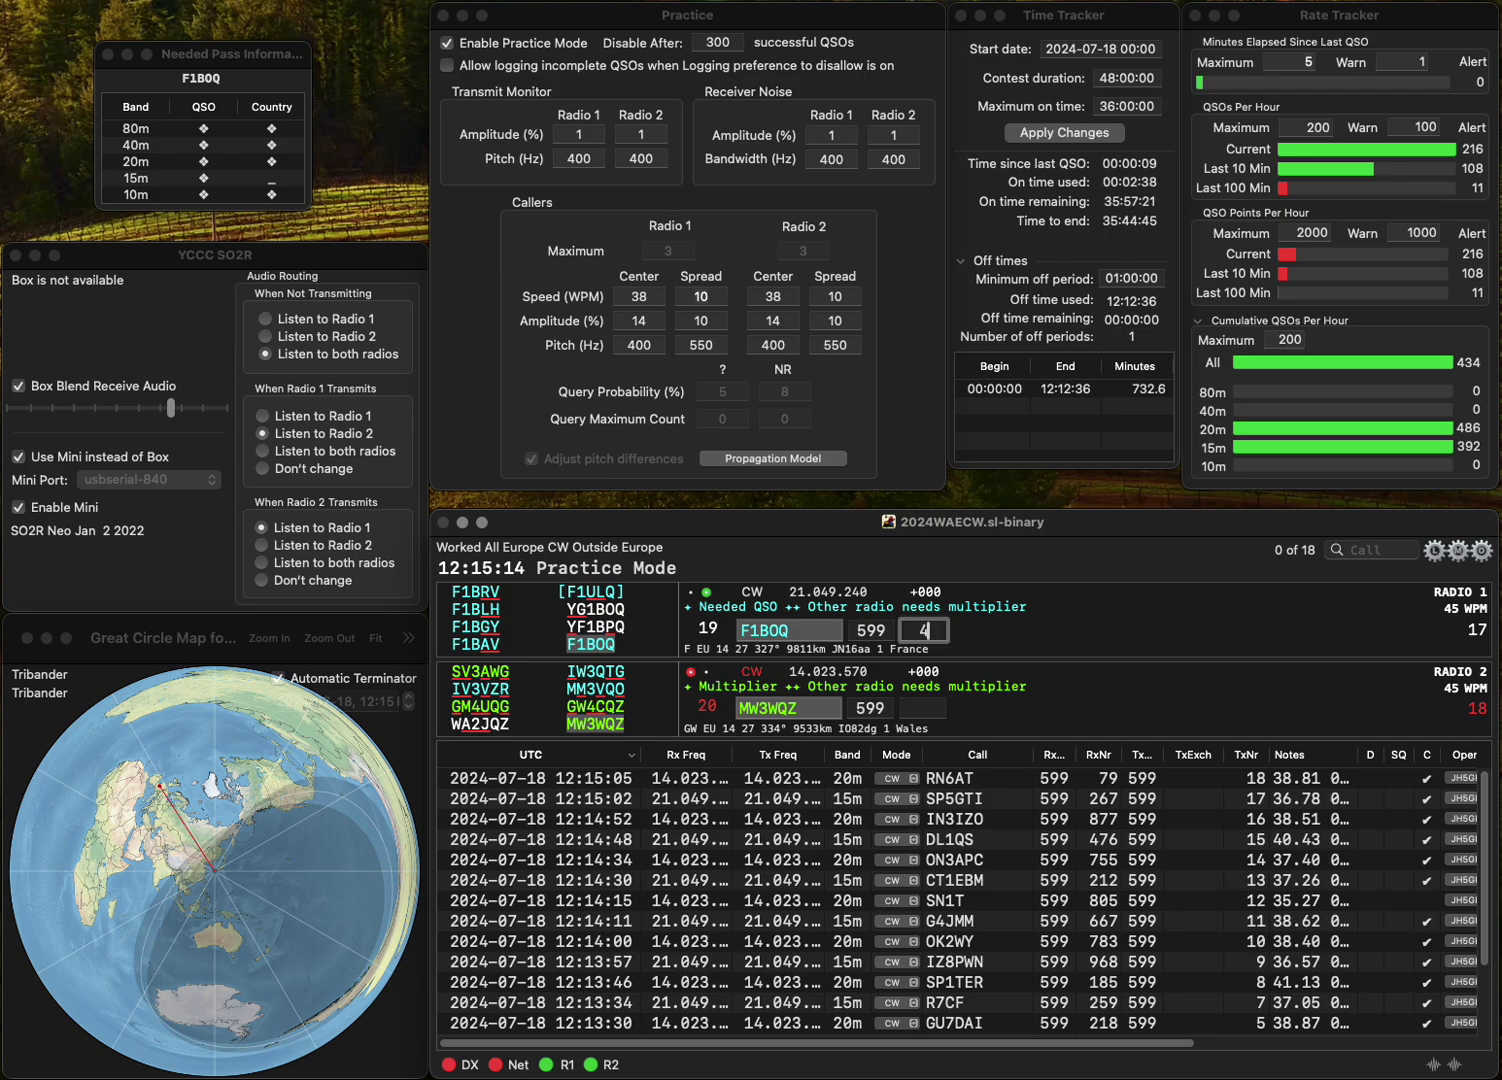
type("87")
key("Return")
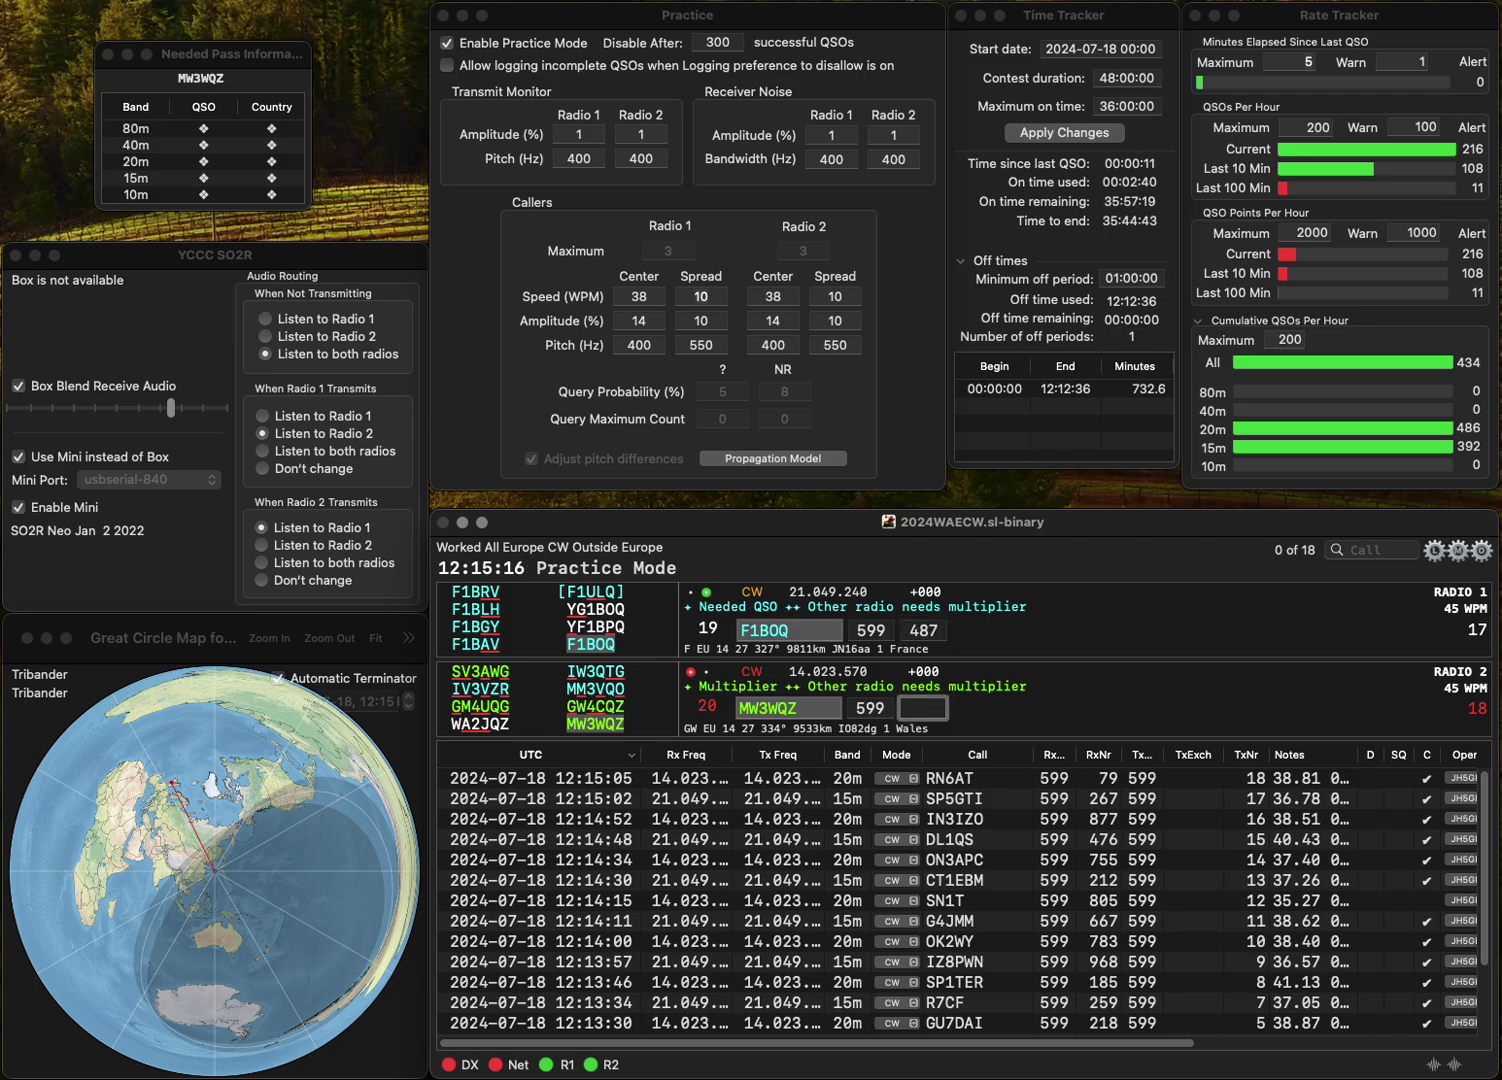
- Log MW3WQZ on Radio 2 with received number 573
type("5")
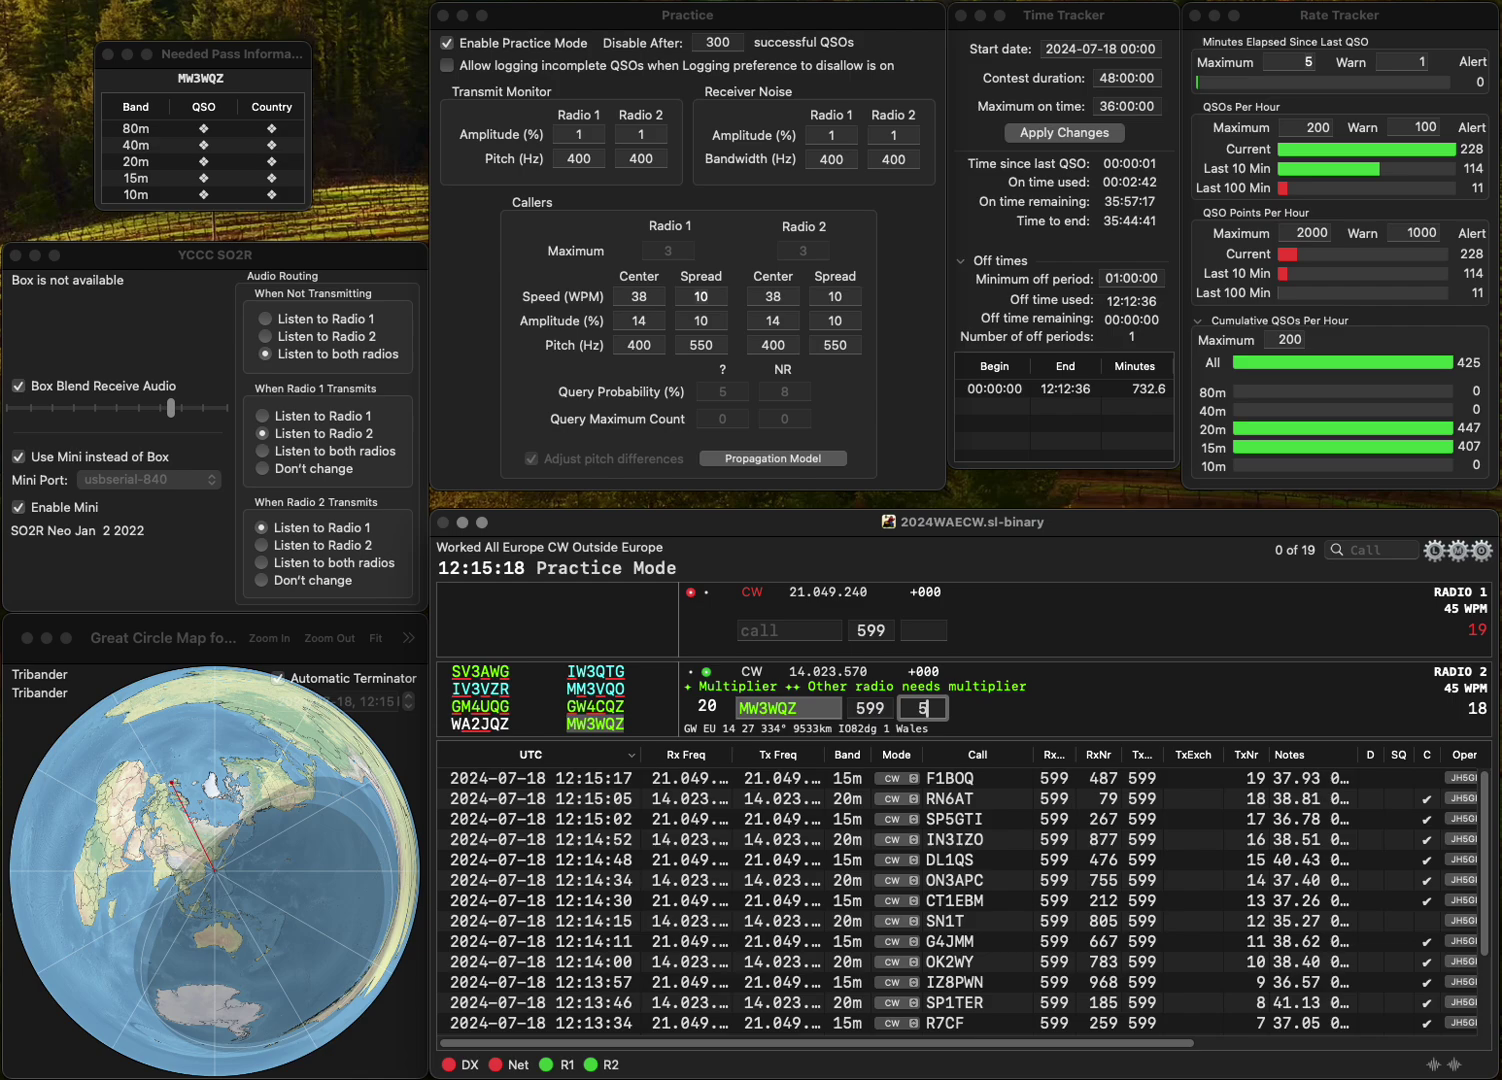
type("73")
key("Return")
- Enter RR1PBL on Radio 1, correct the call to UA3PBL and send its exchange
type("RR1")
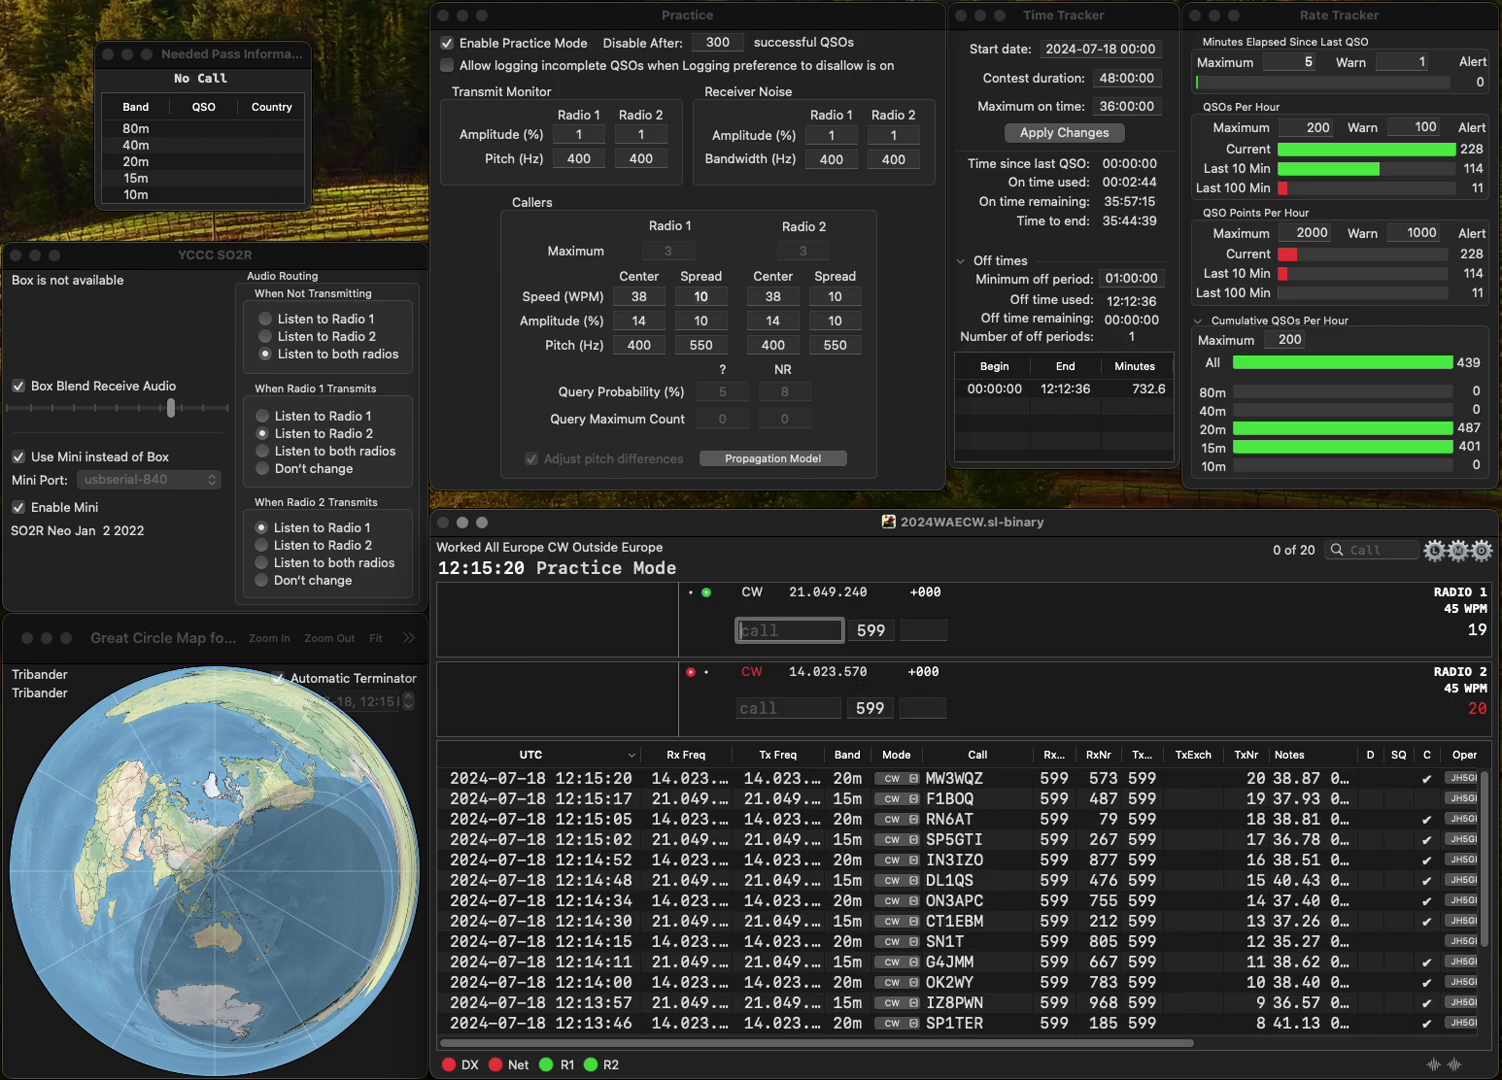
type("PBL")
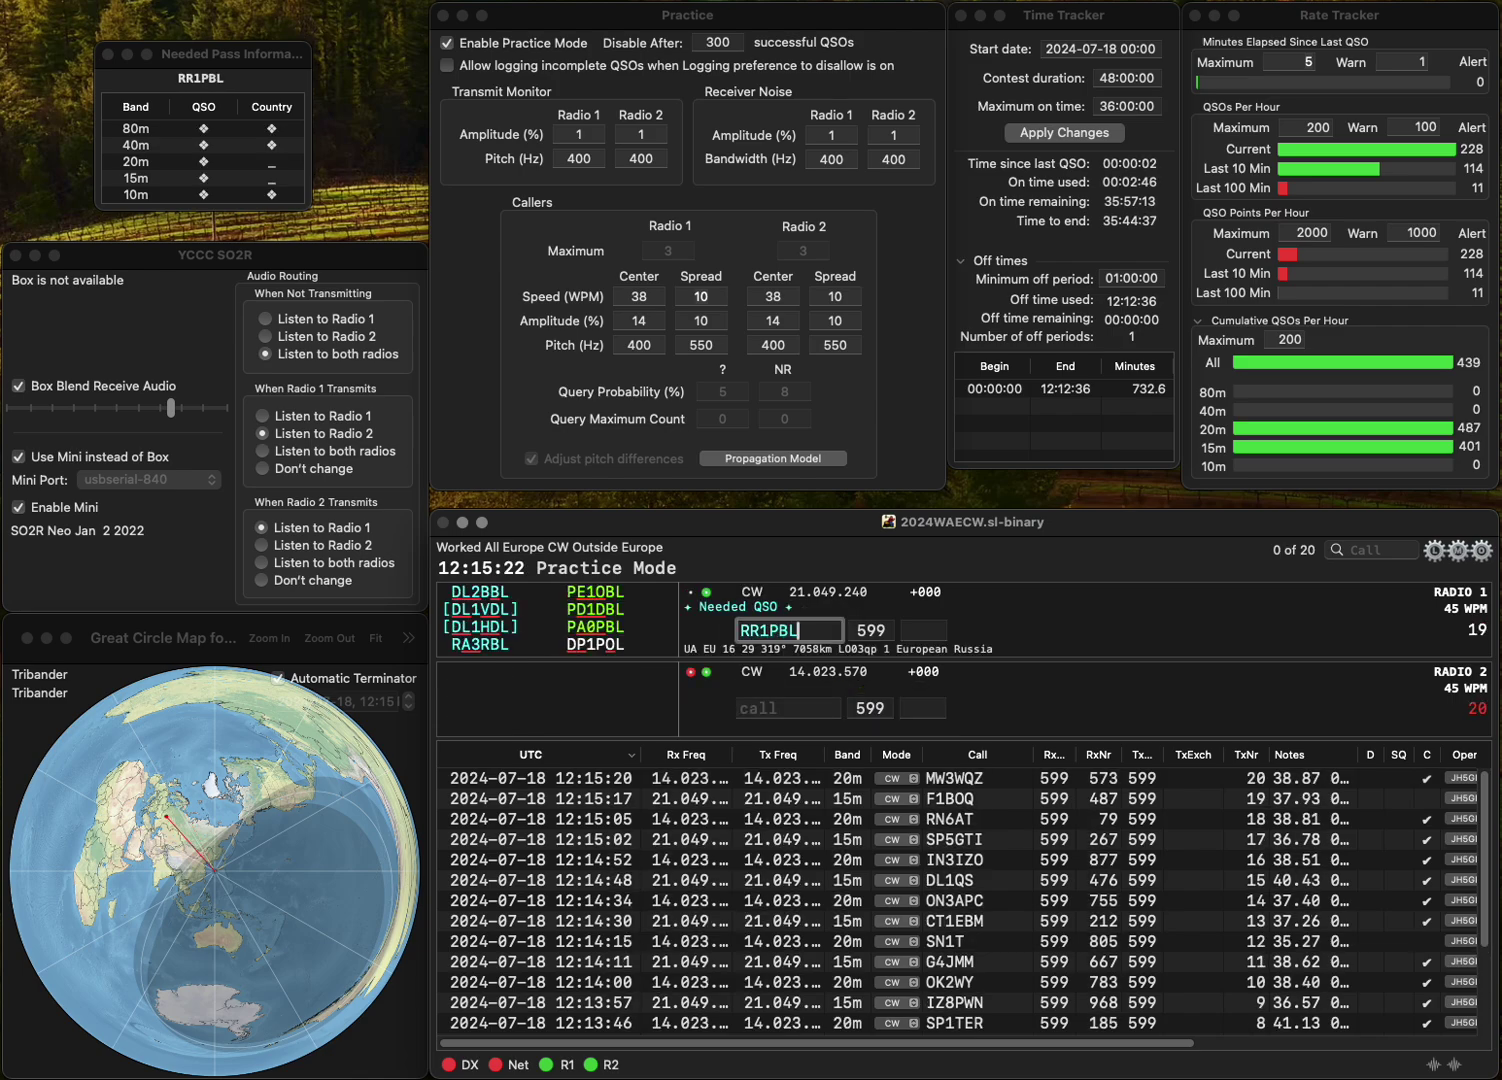
key("Left")
key("Left")
key("Left")
key("Left")
key("BackSpace")
key("BackSpace")
type("UA3")
key("Delete")
key("Return")
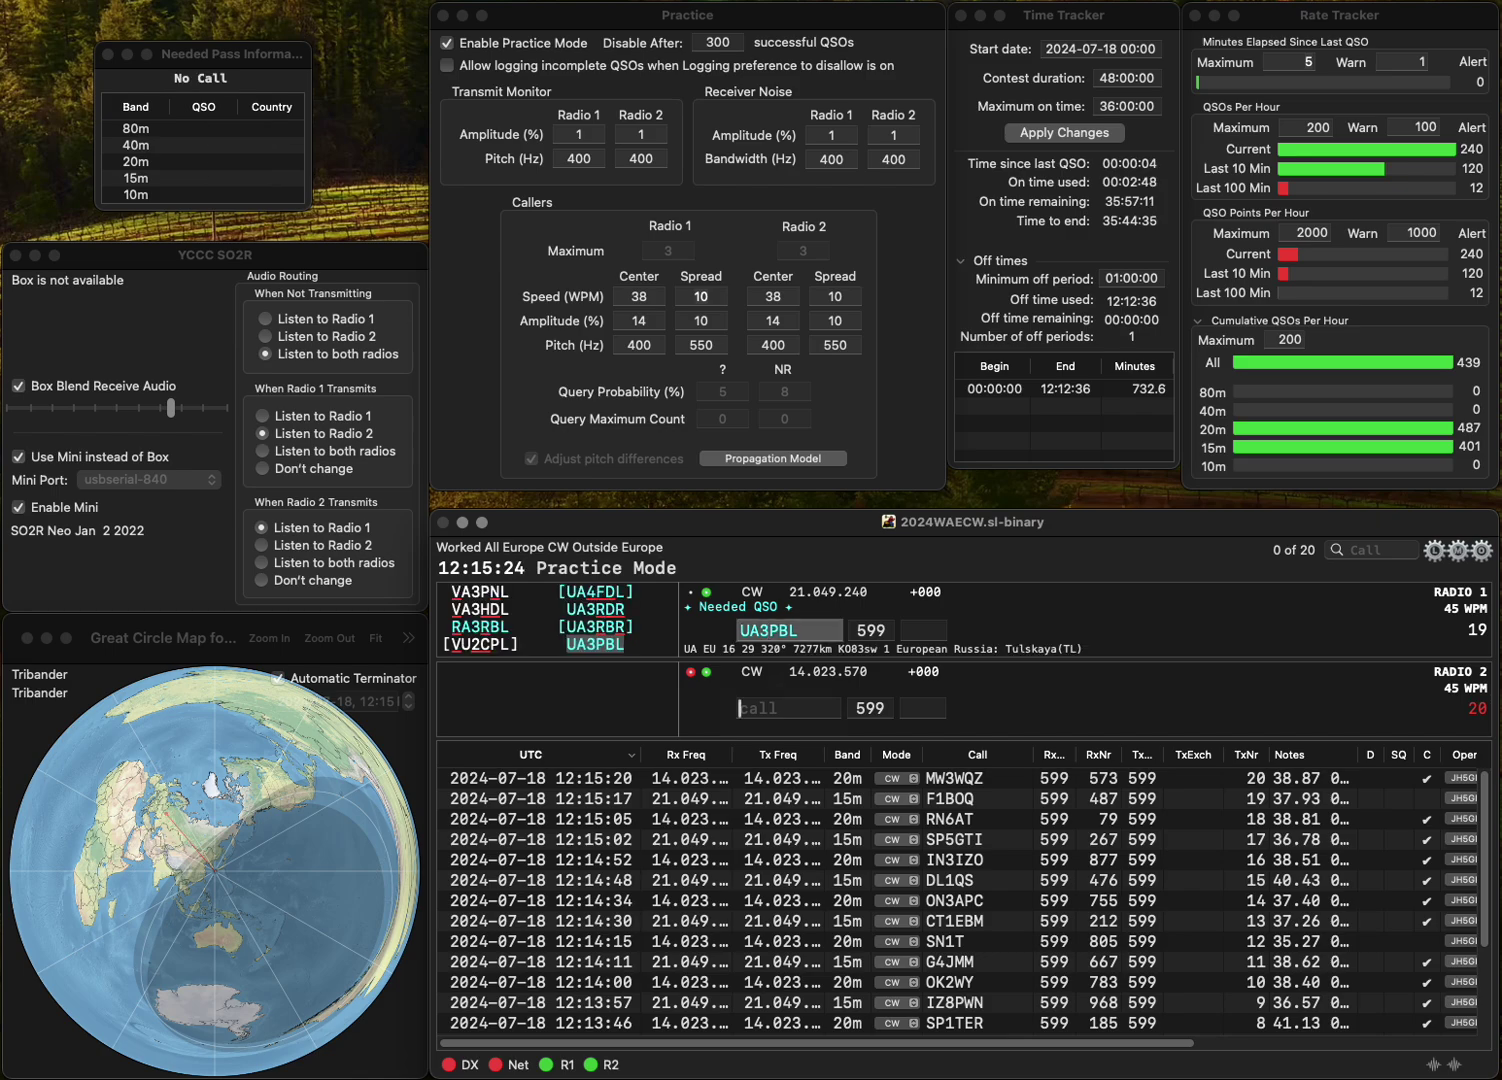
- Enter the partial call EADL on Radio 2 and transmit to that caller
type("EA")
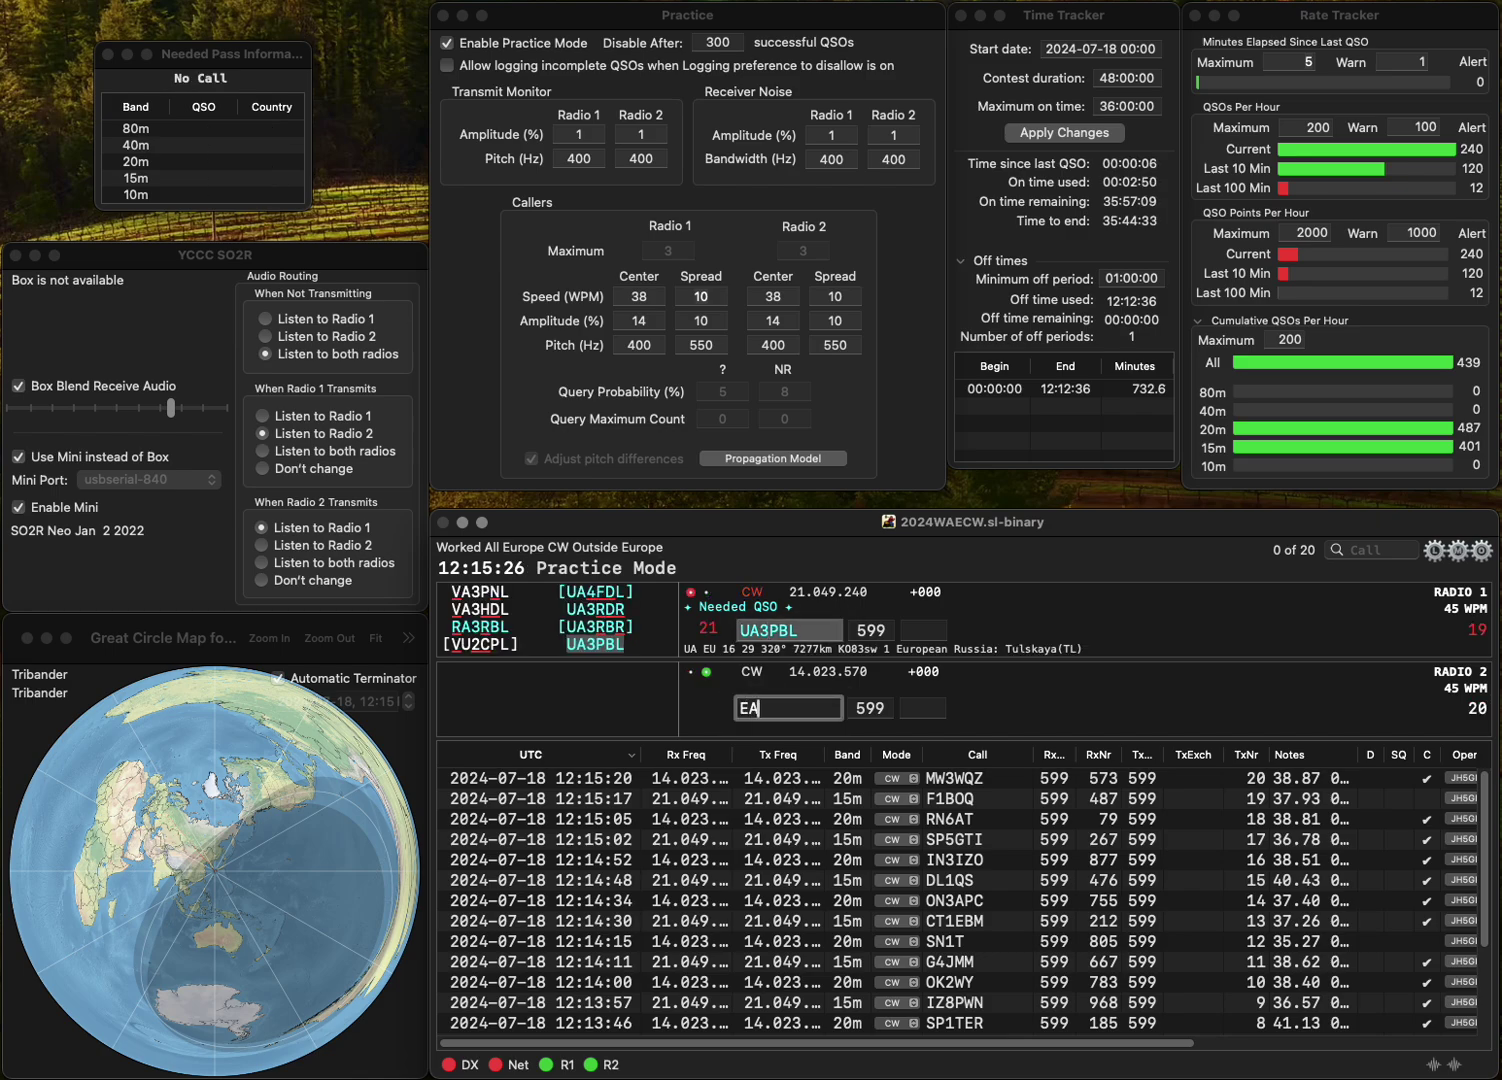
type("DL")
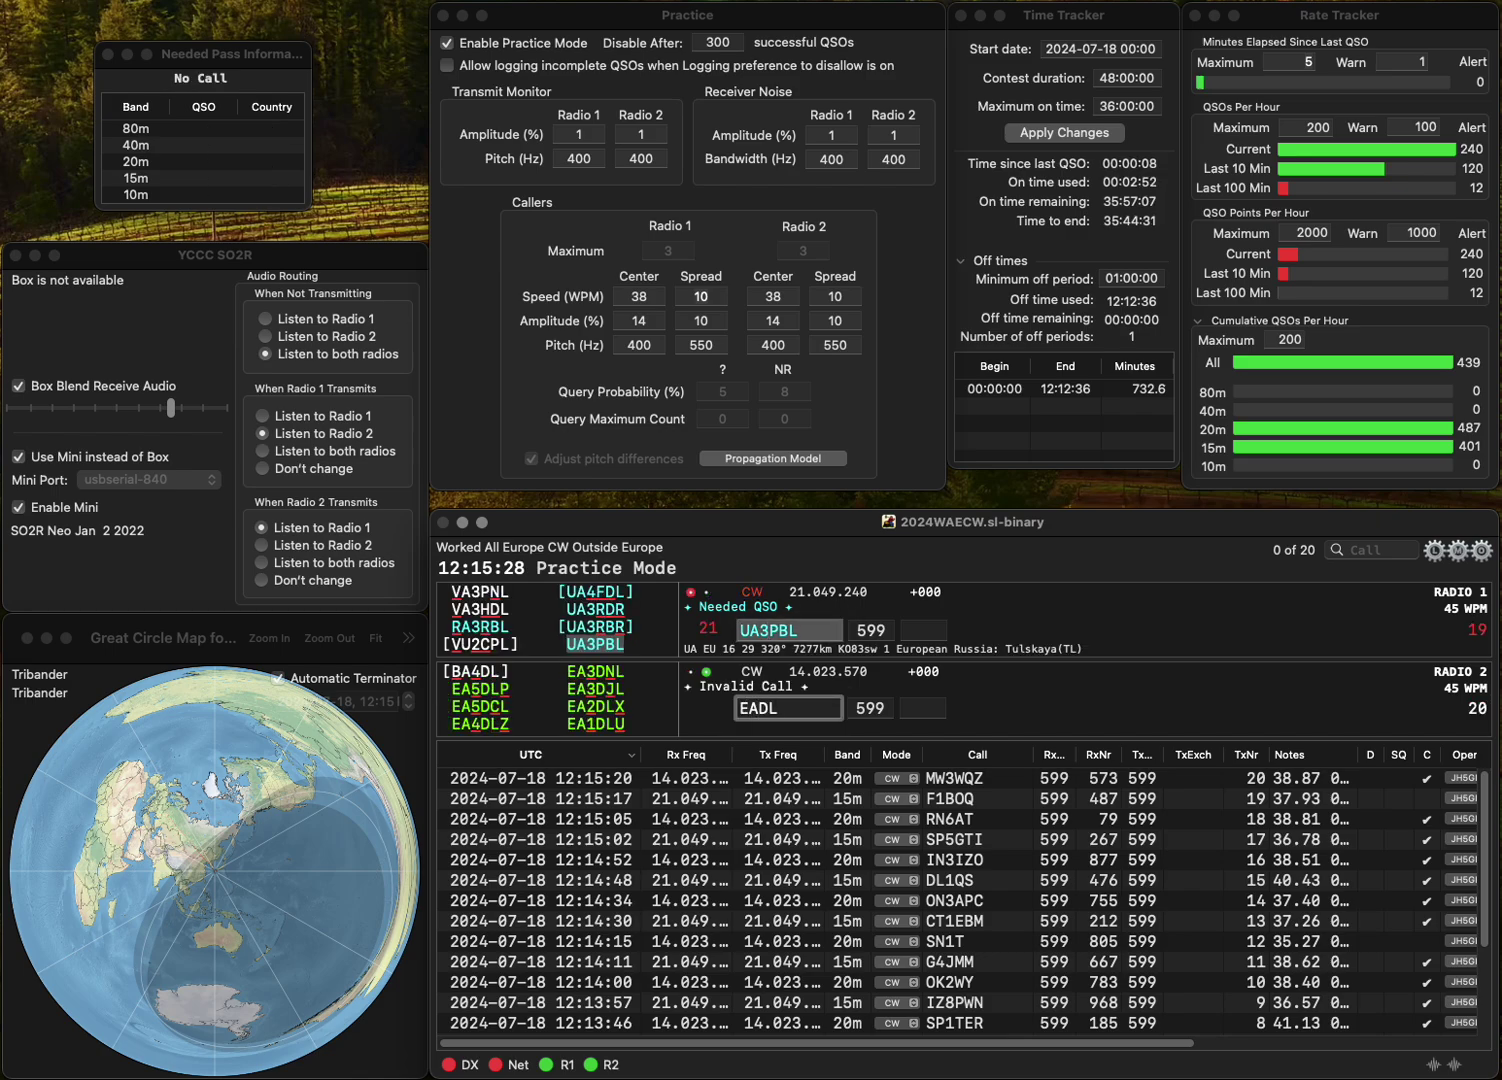
key("Return")
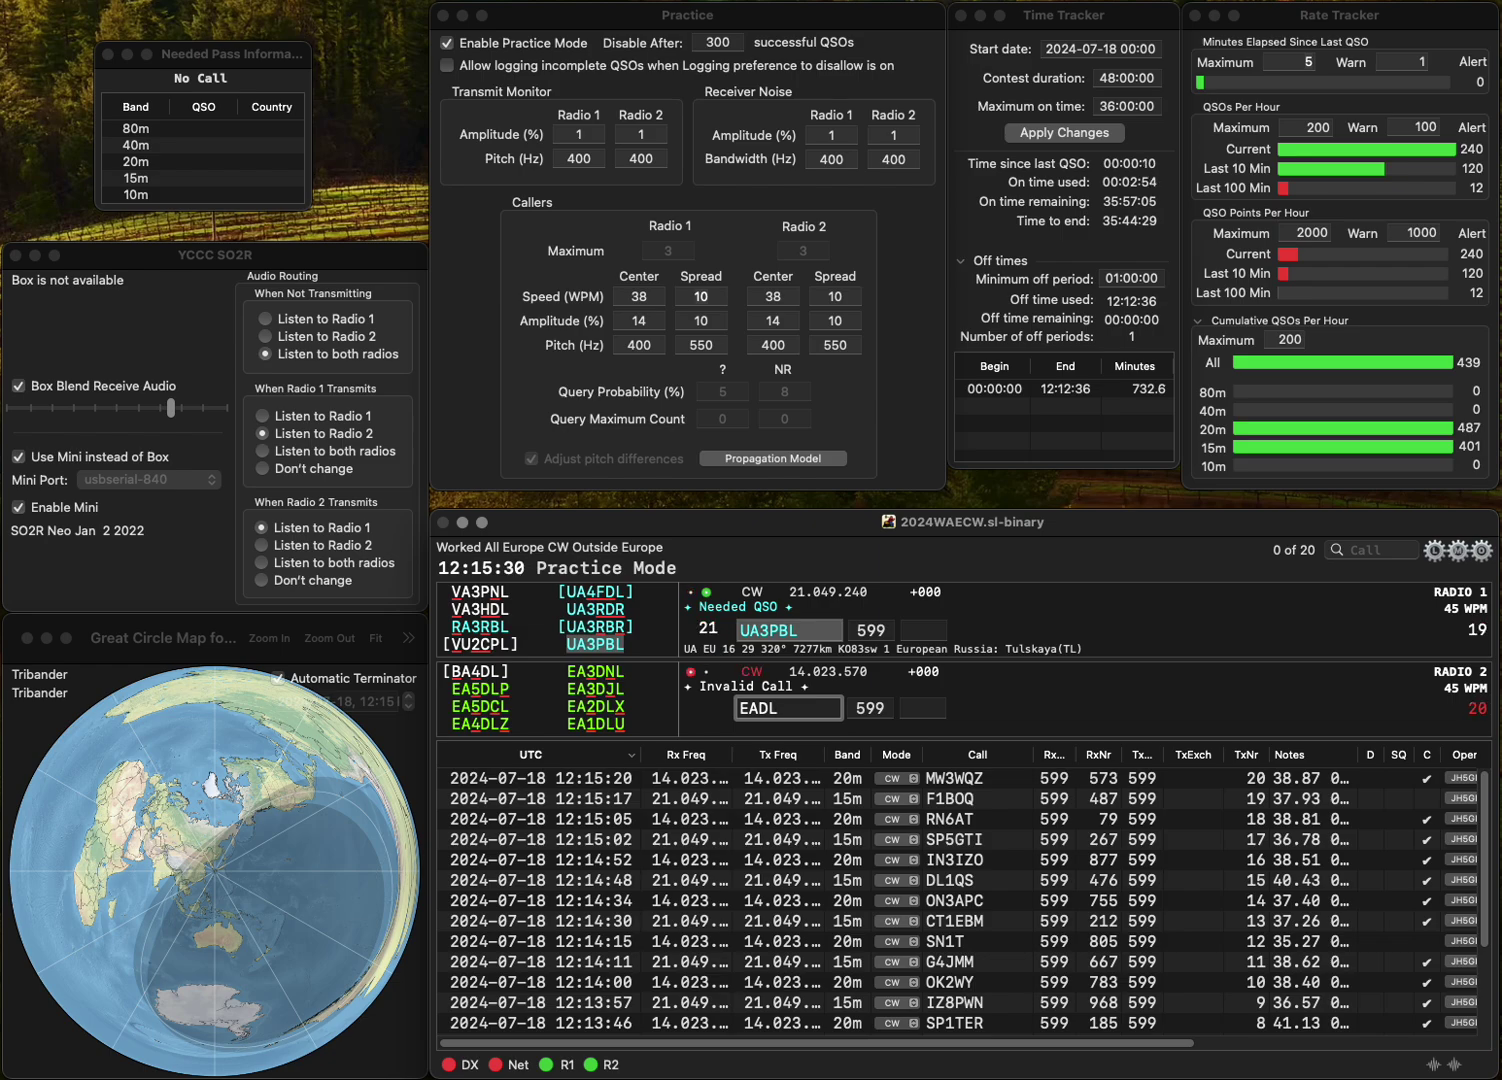
type("81")
key("Return")
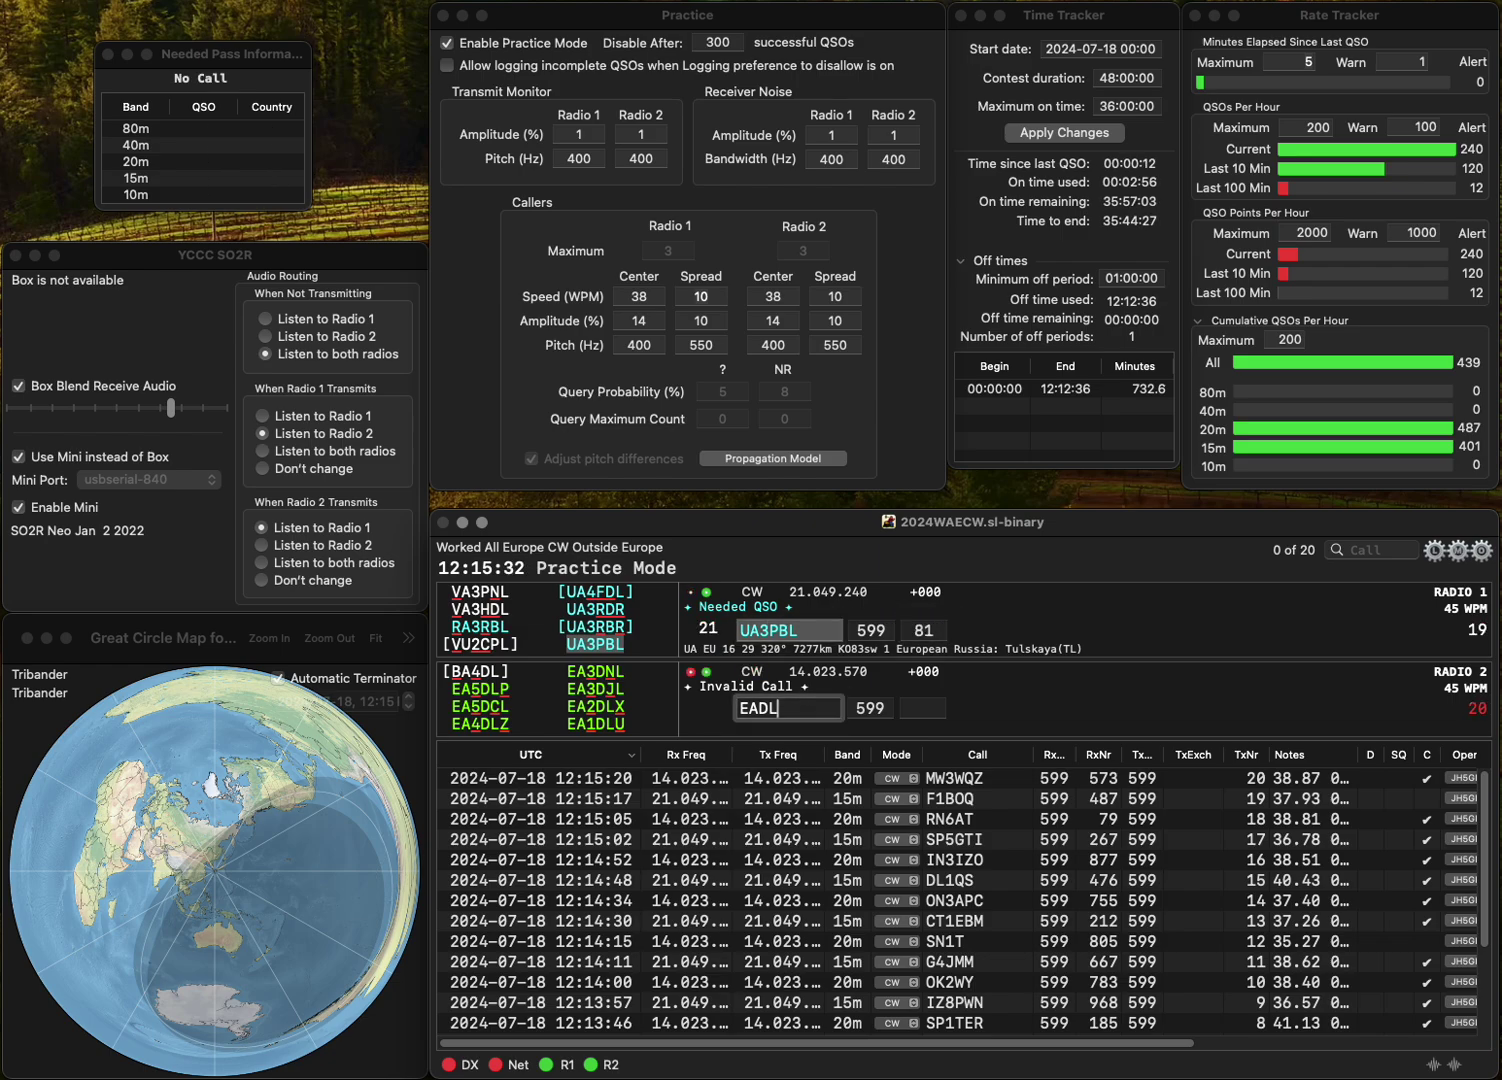
key("Return")
key("Return")
key("Left")
key("Left")
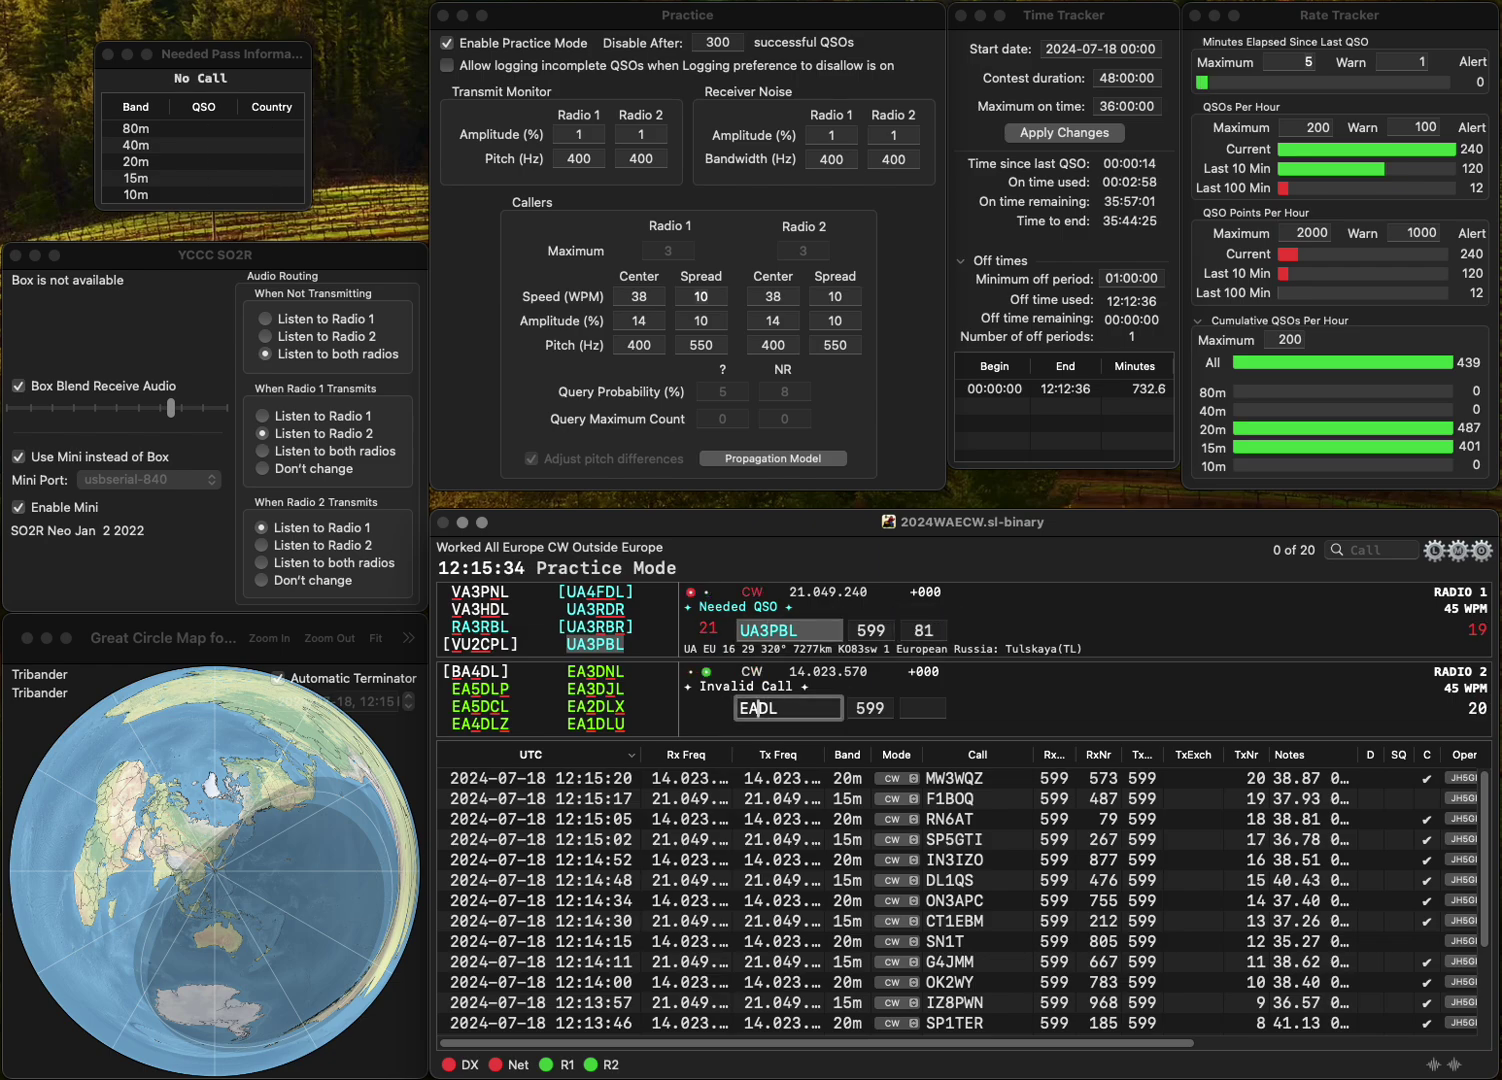
type("2")
key("BackSpace")
type("R")
key("Return")
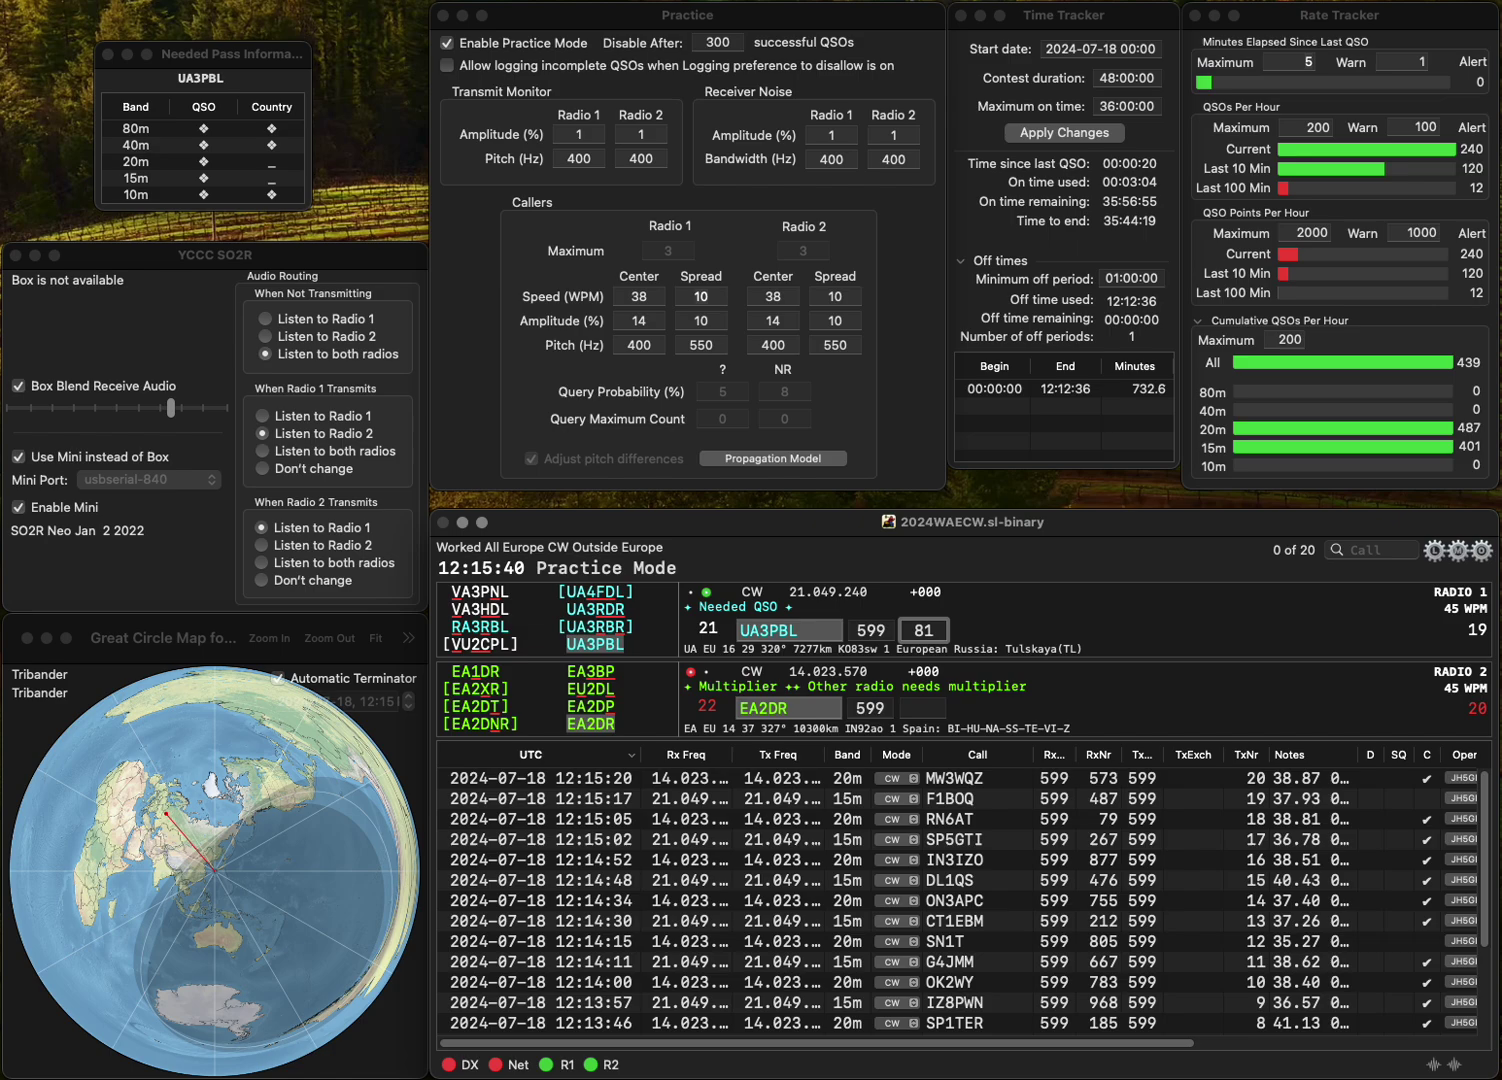
type("1")
key("Return")
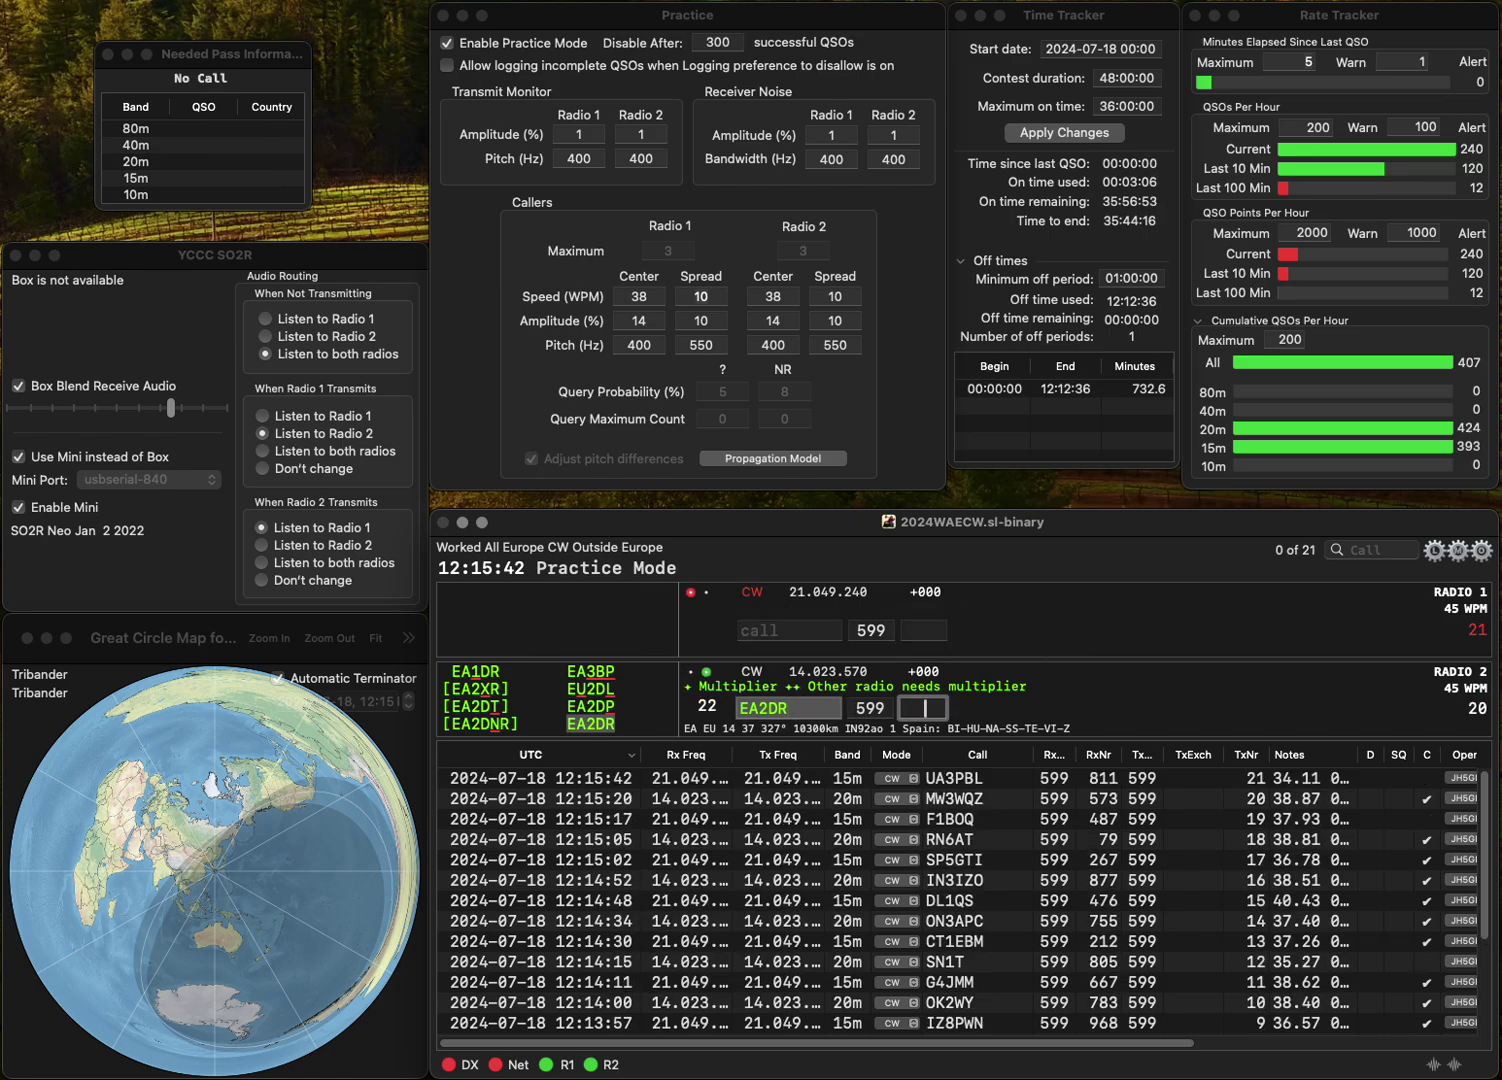
type("12")
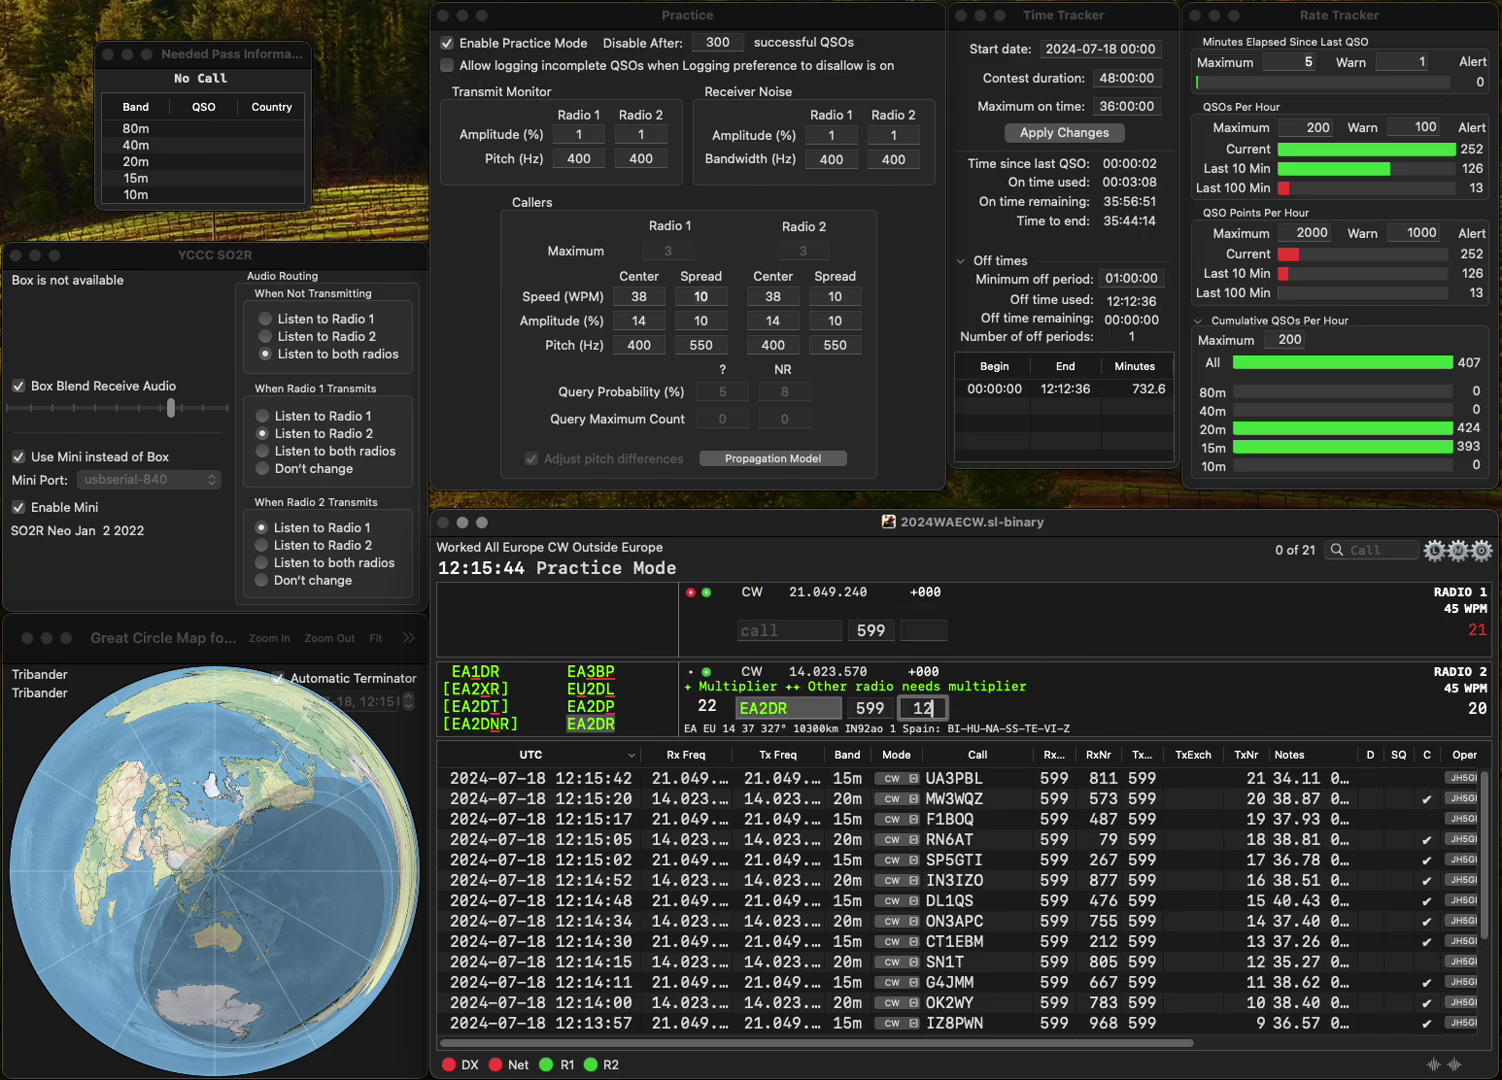
key("Return")
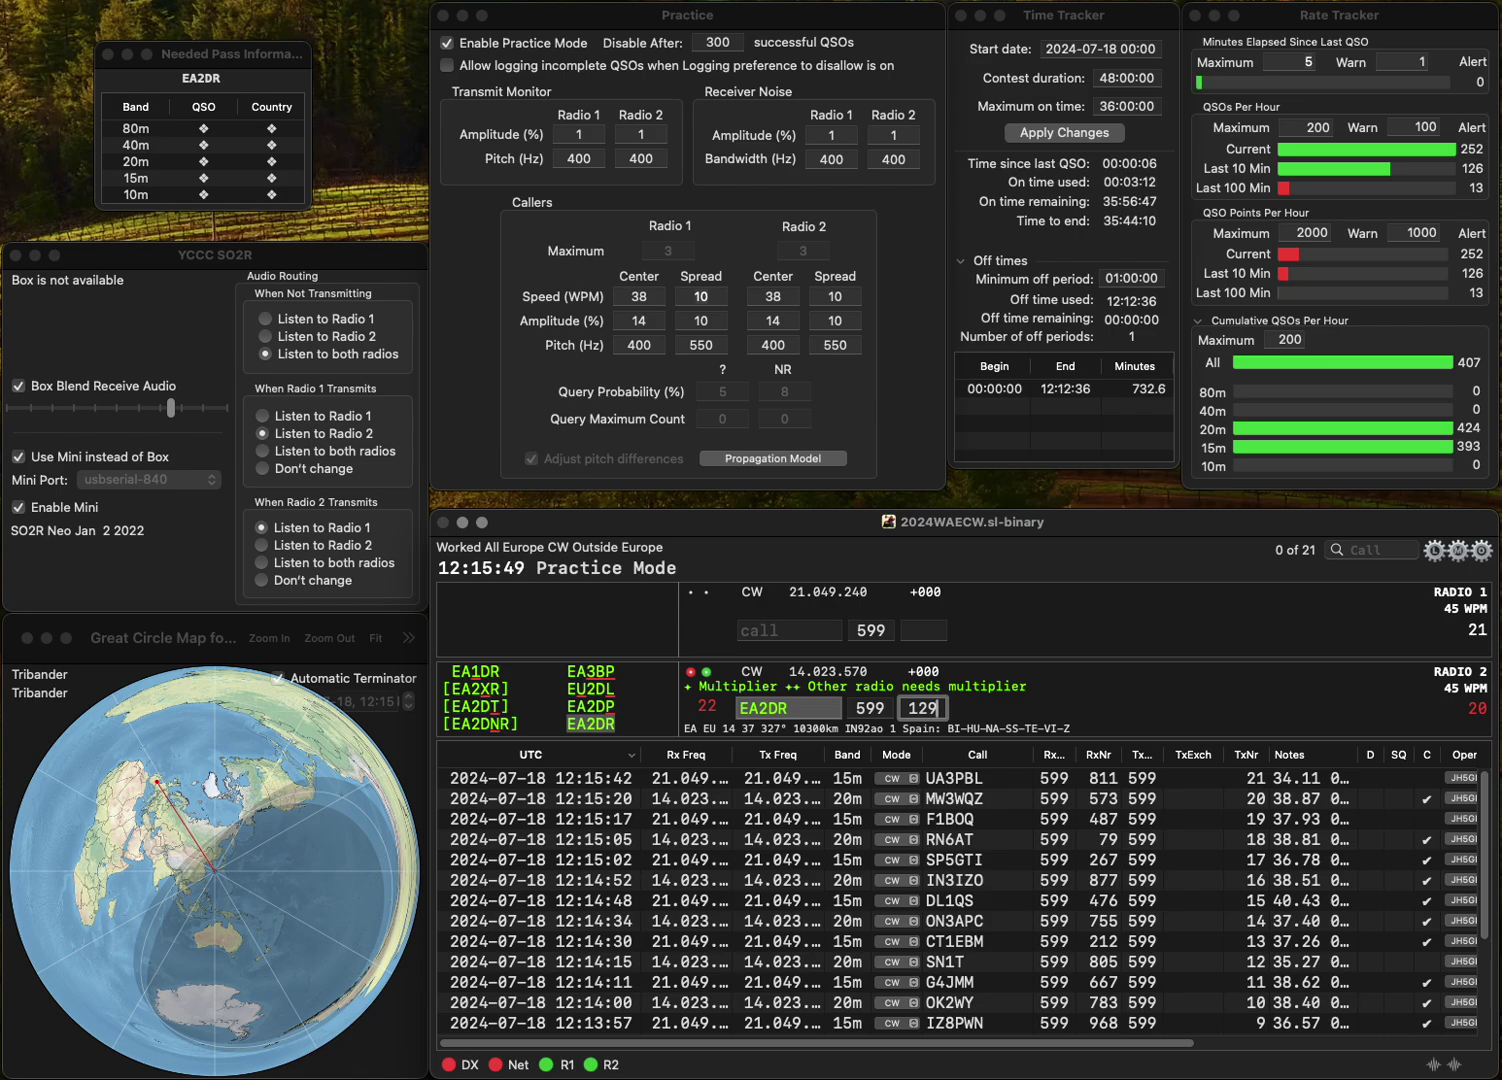
key("Return")
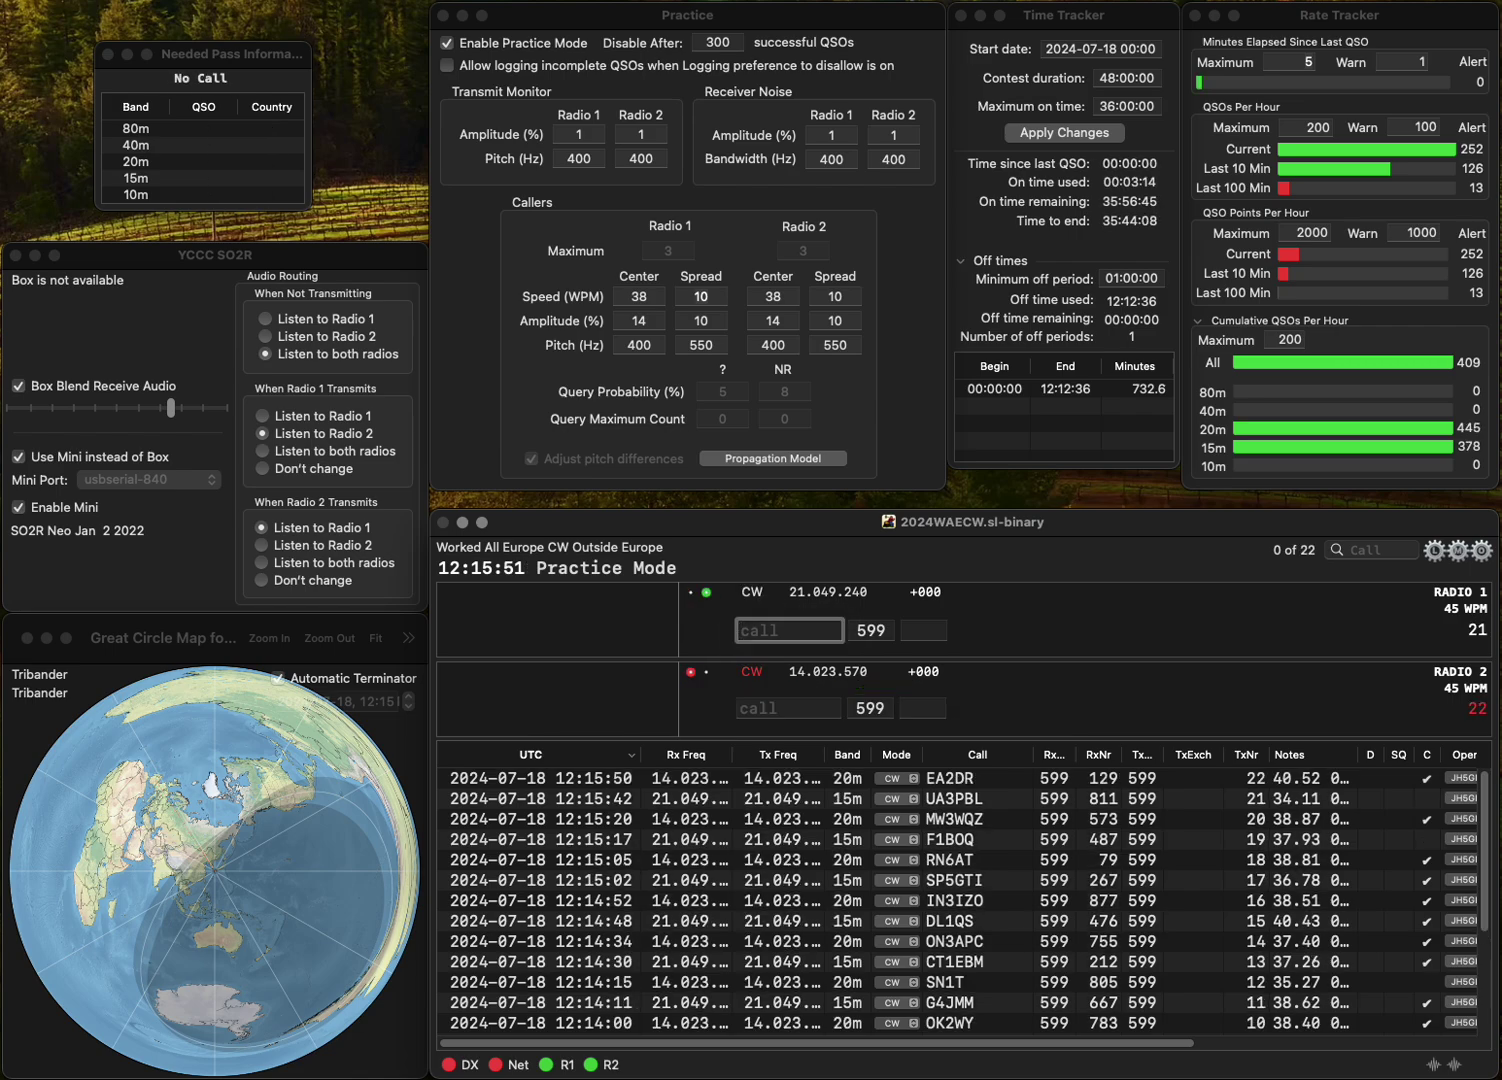
type("RO7T")
key("Return")
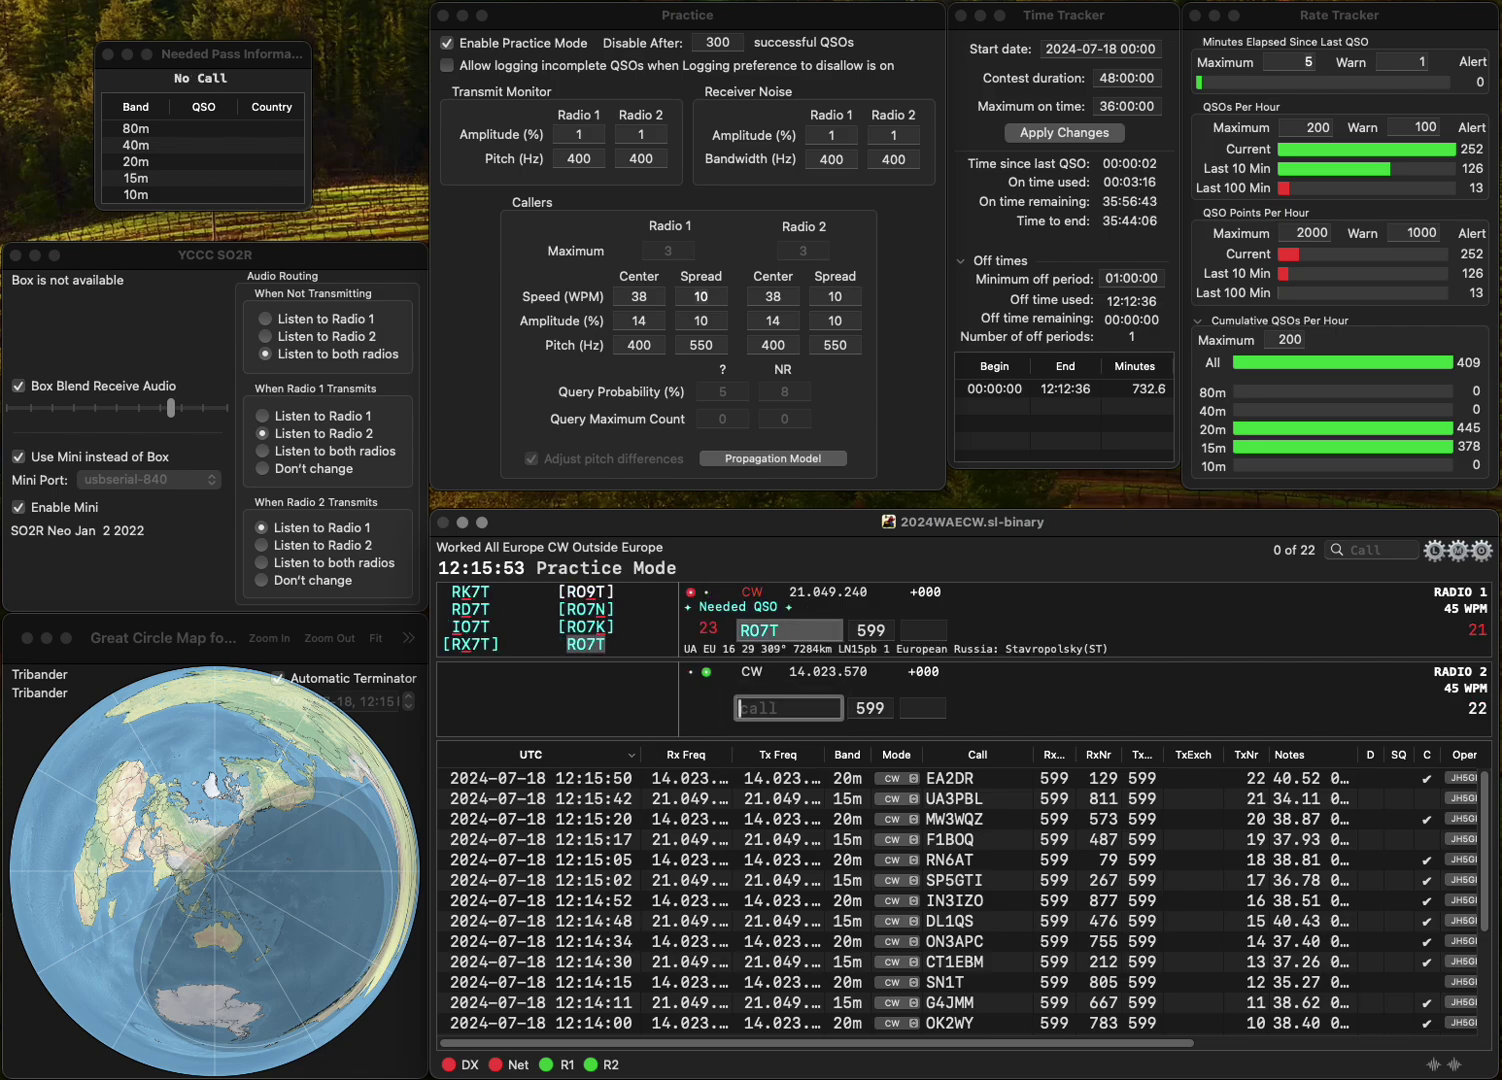
type("F4FXH")
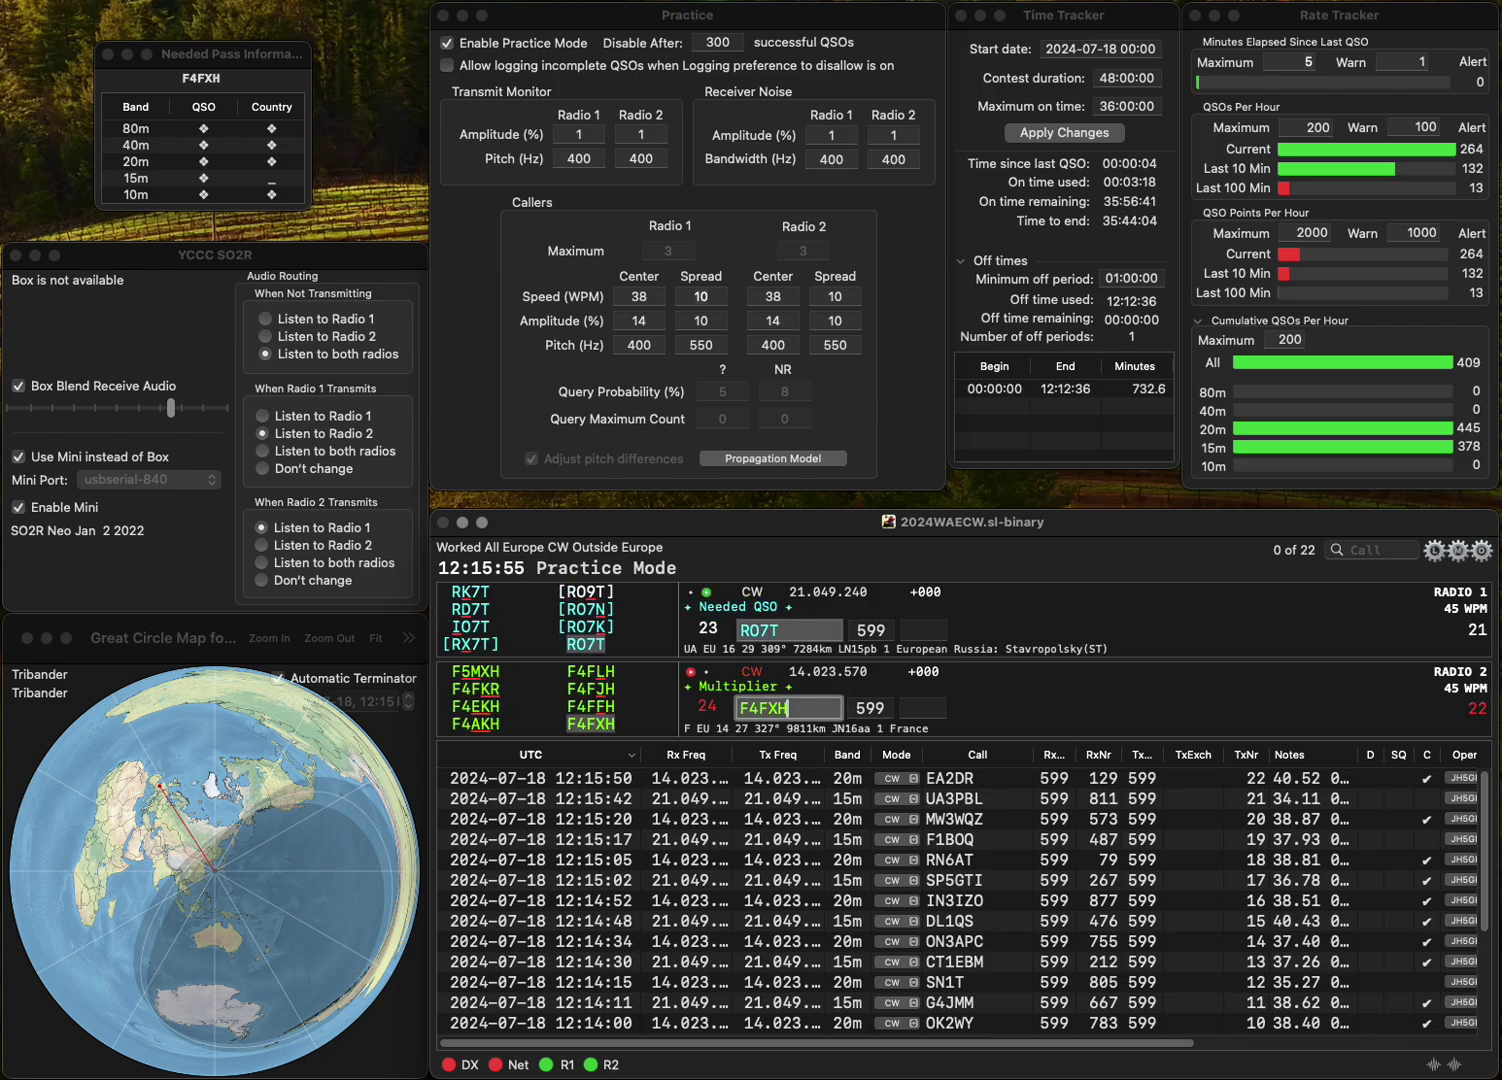
key("Return")
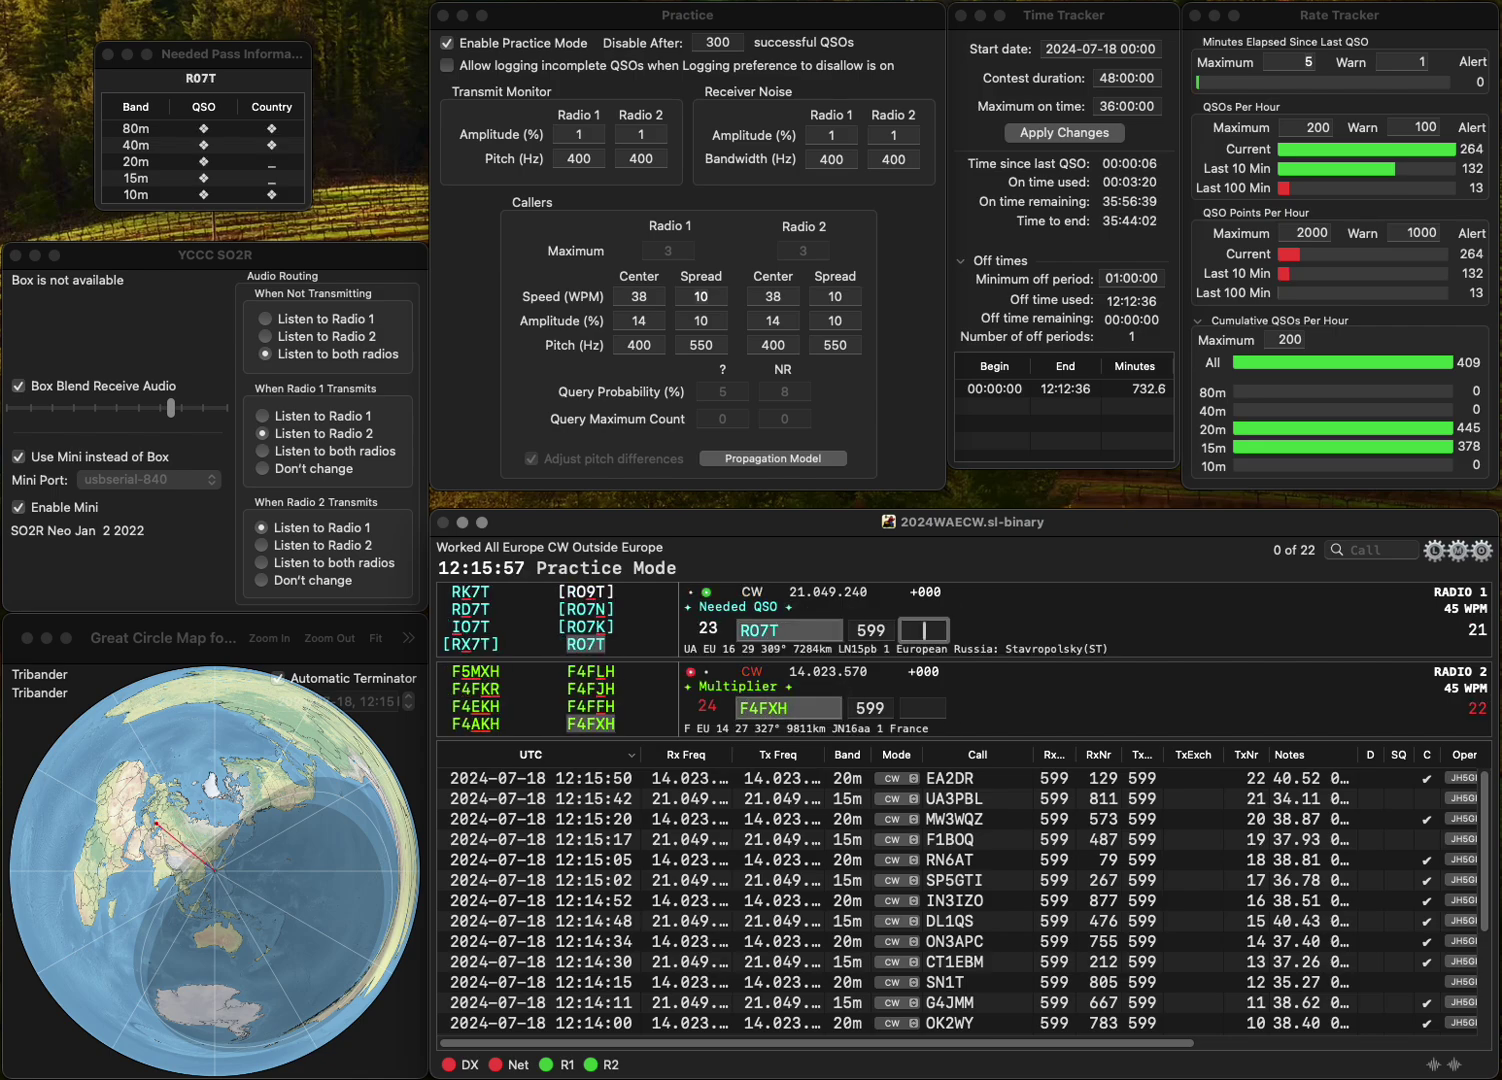
type("175")
key("Return")
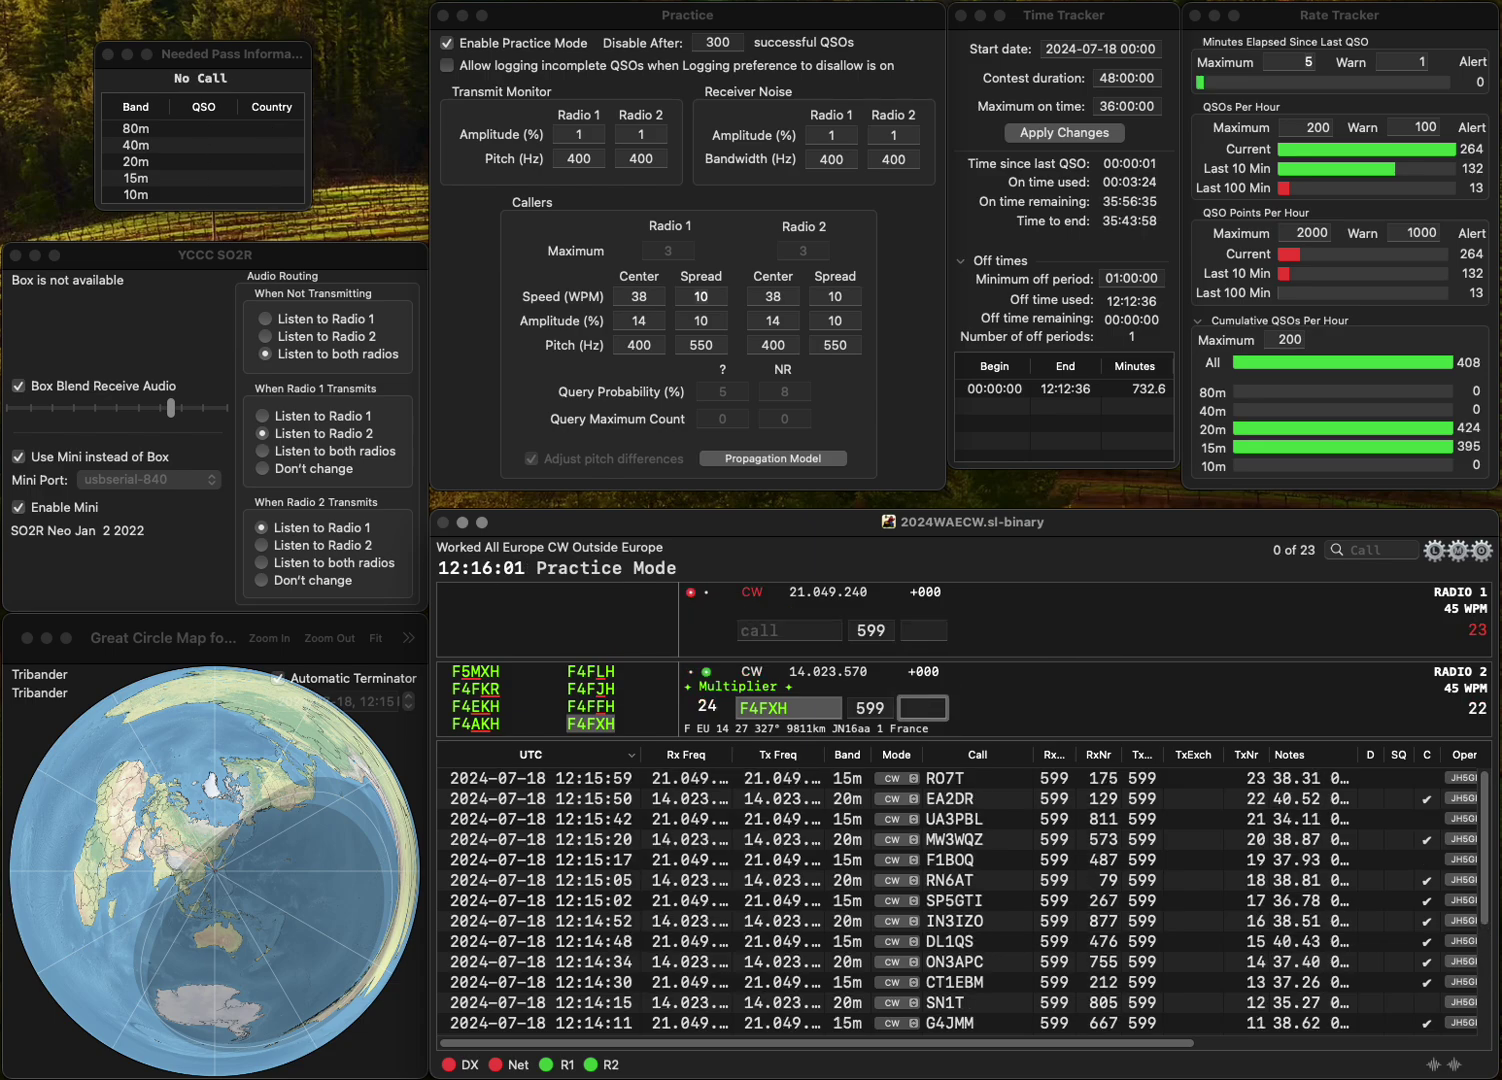
type("382")
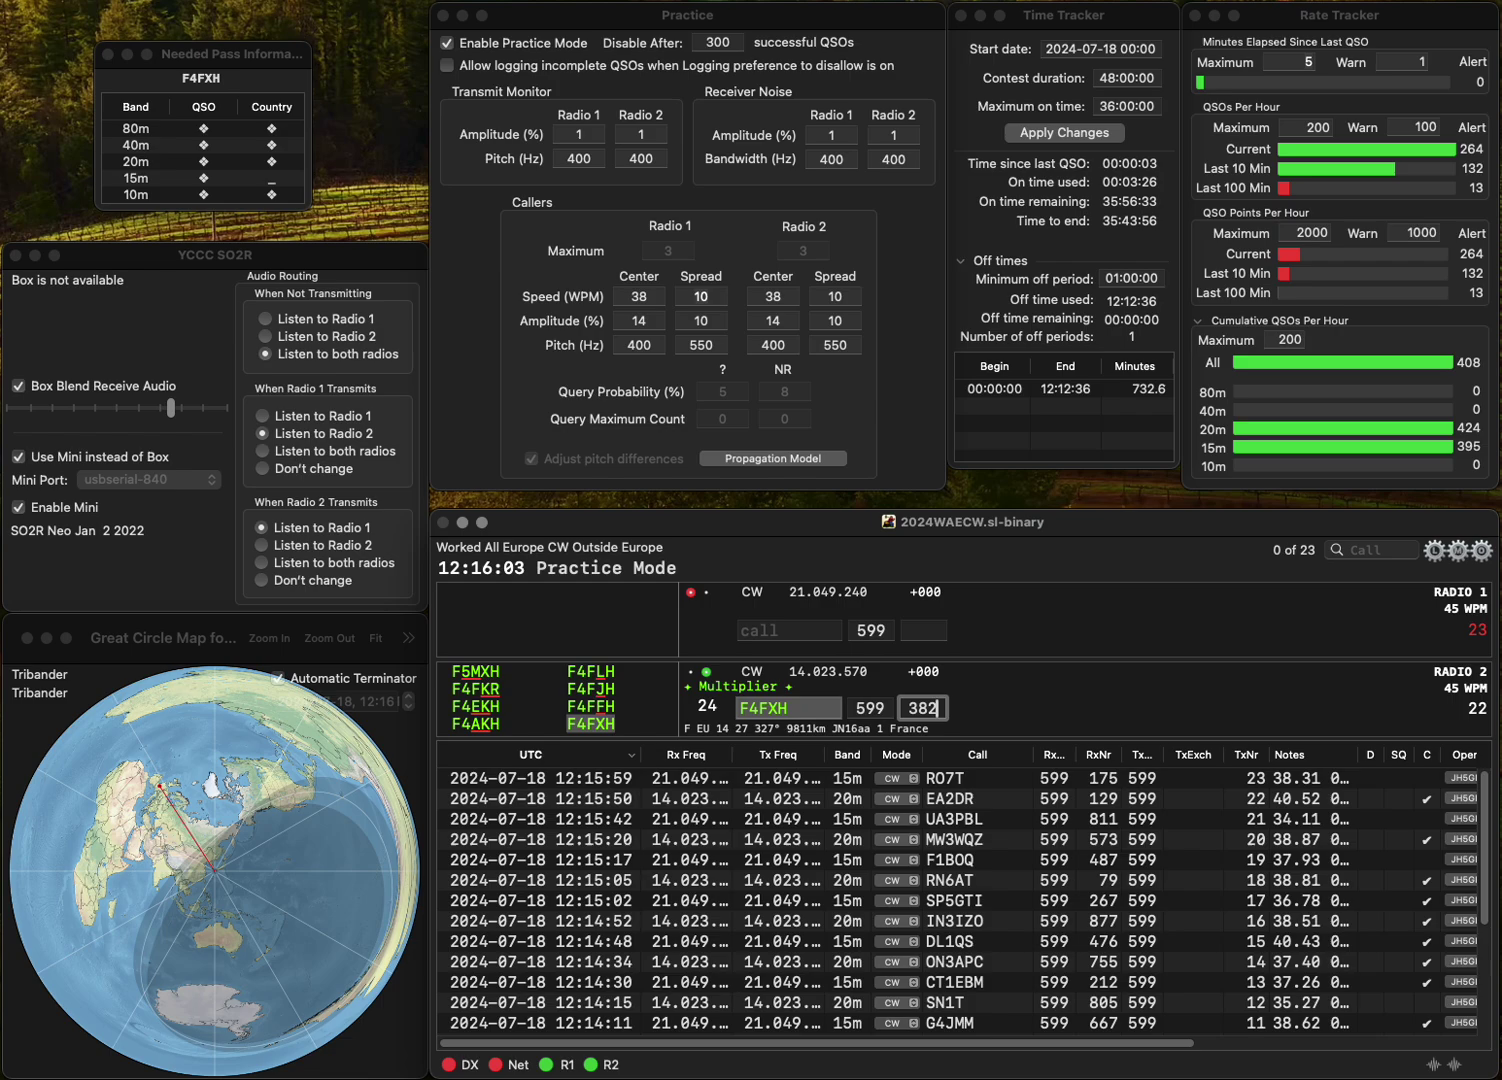
key("Return")
- Enter PC2T on Radio 1 and IZ1GQI on Radio 2, sending the exchange to each
type("P")
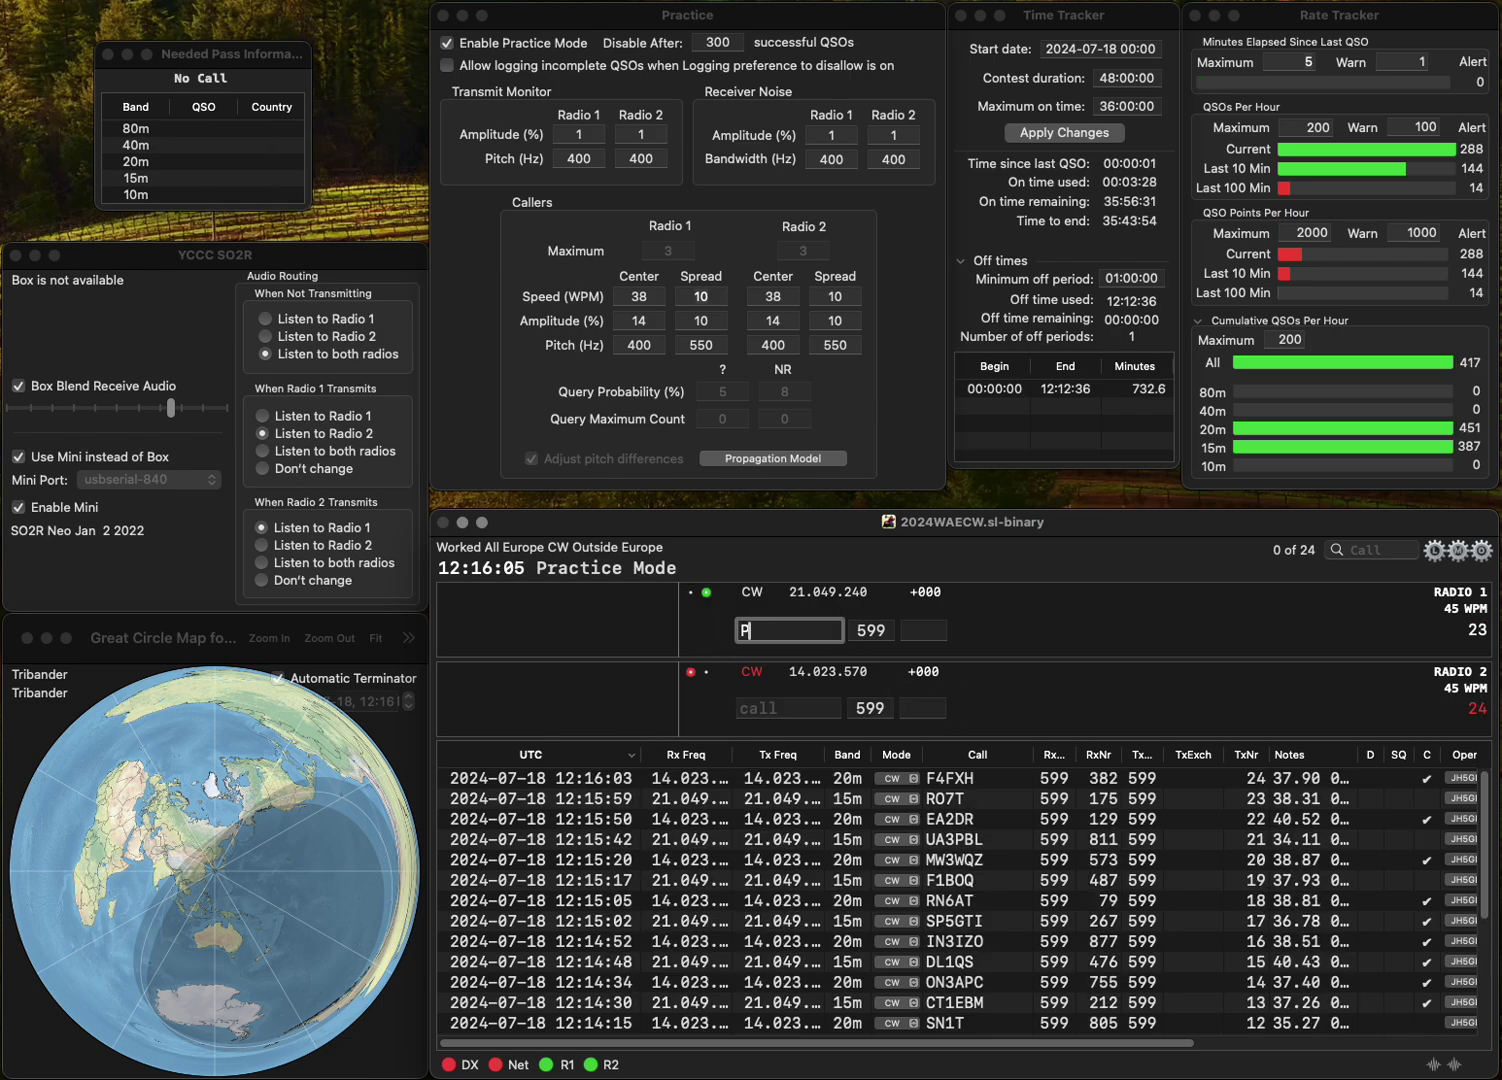
type("C2T")
key("Return")
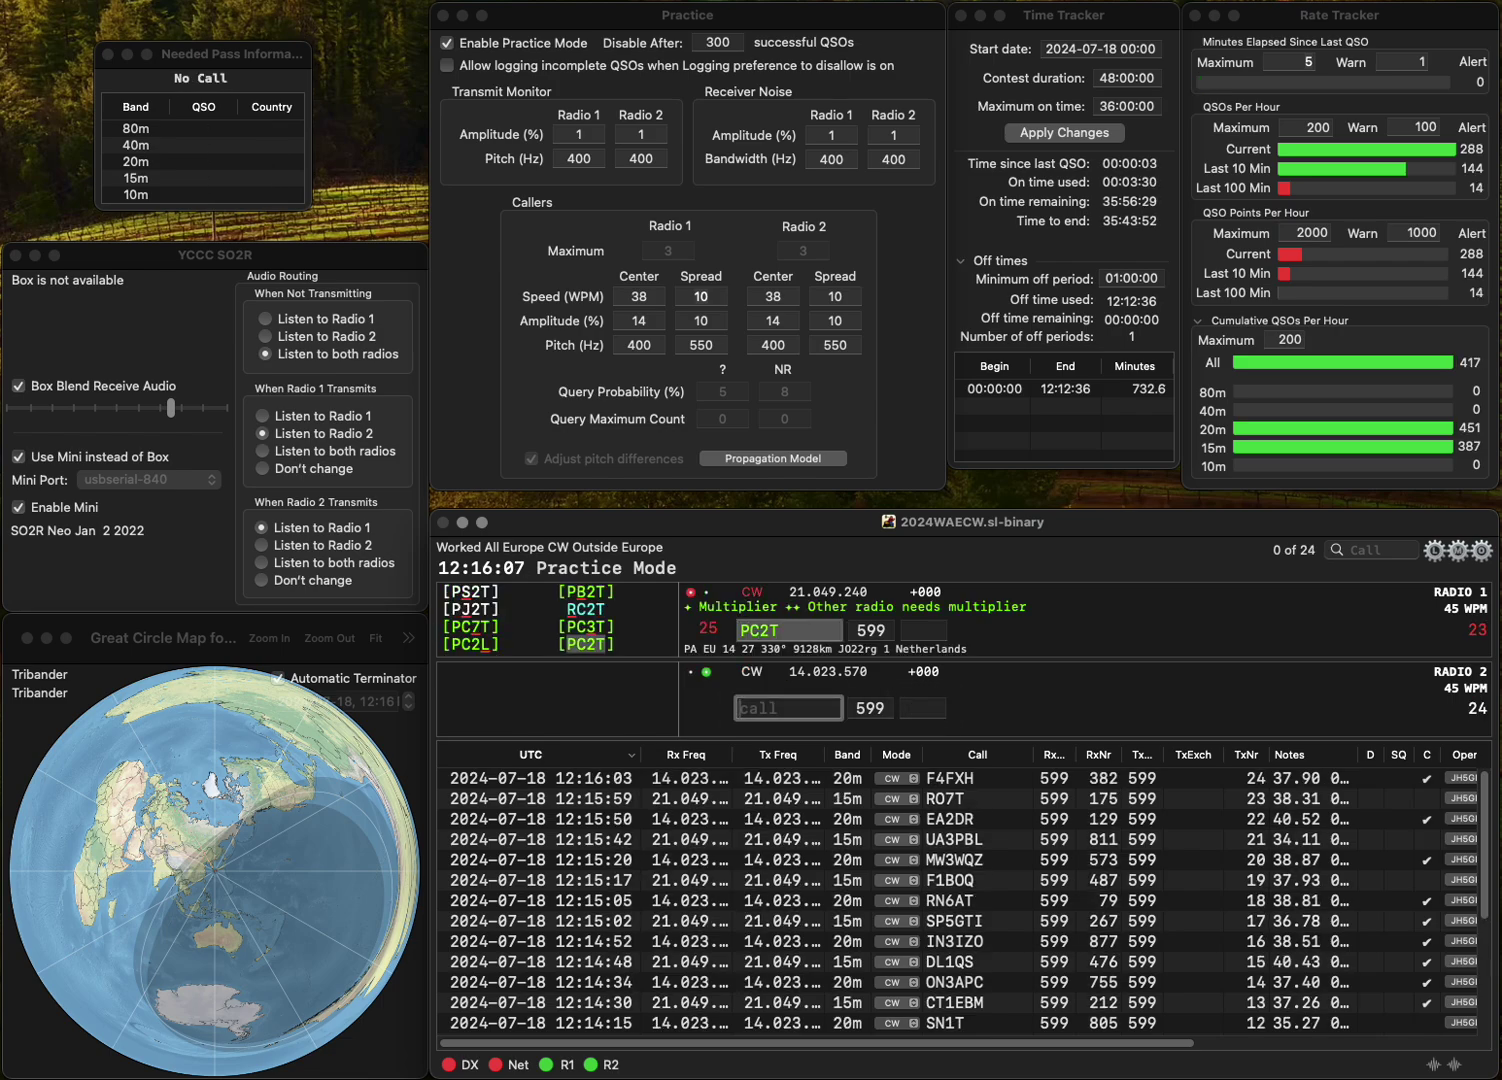
type("IZ1GQI")
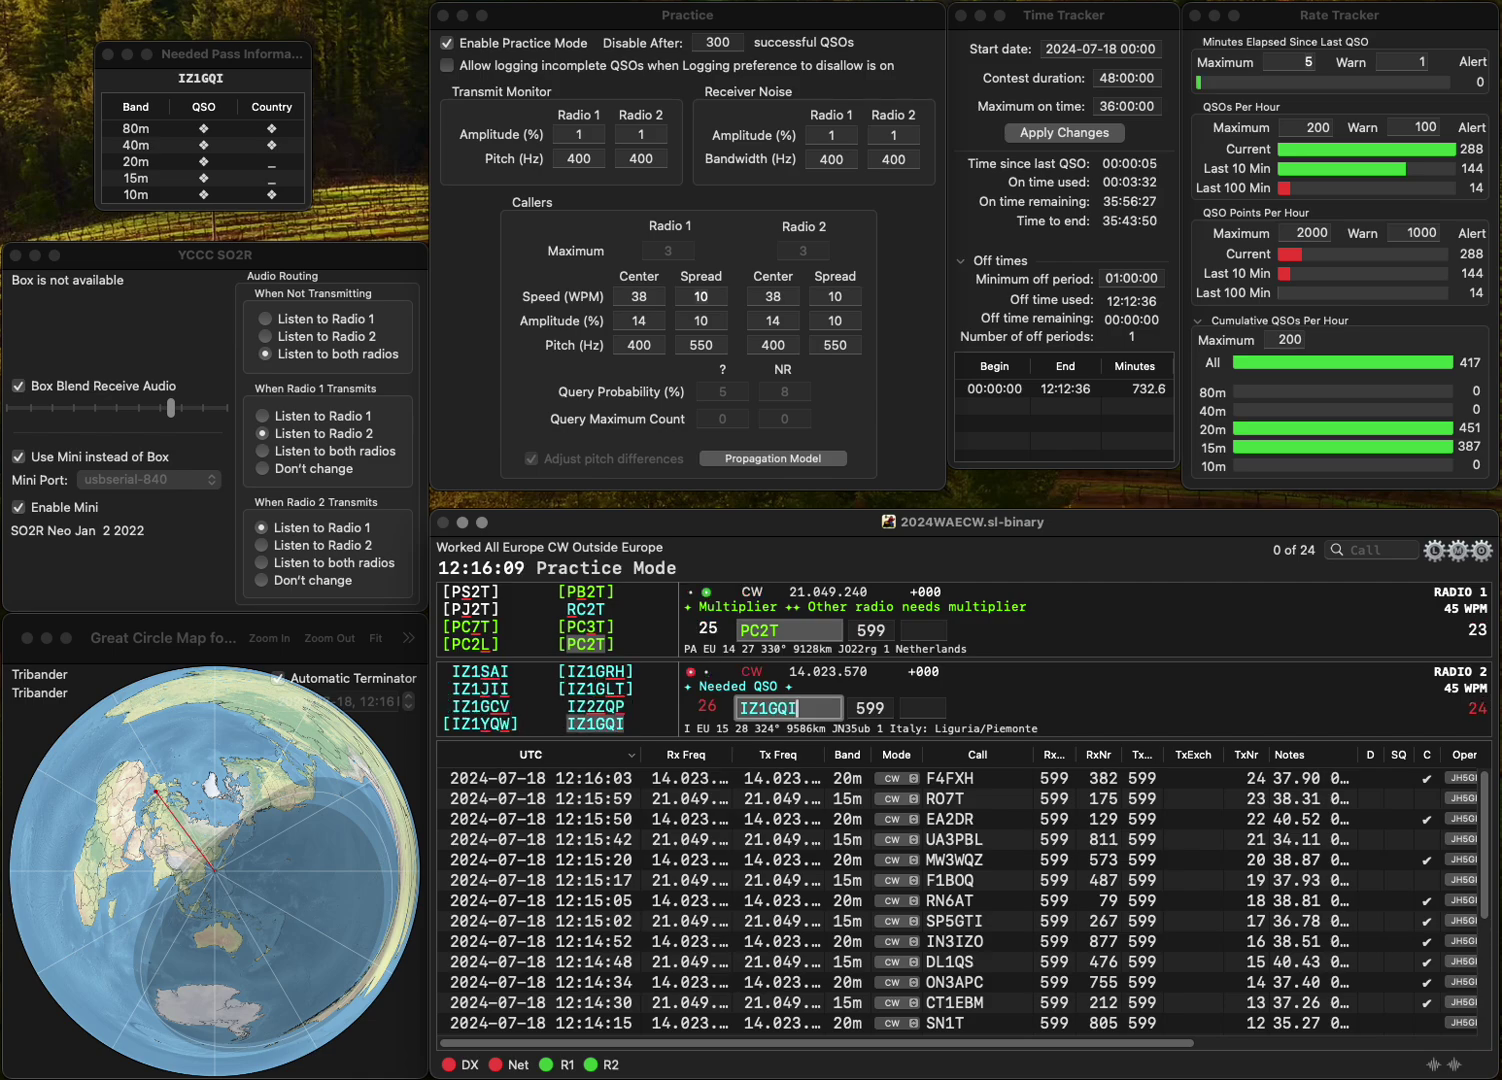
key("Return")
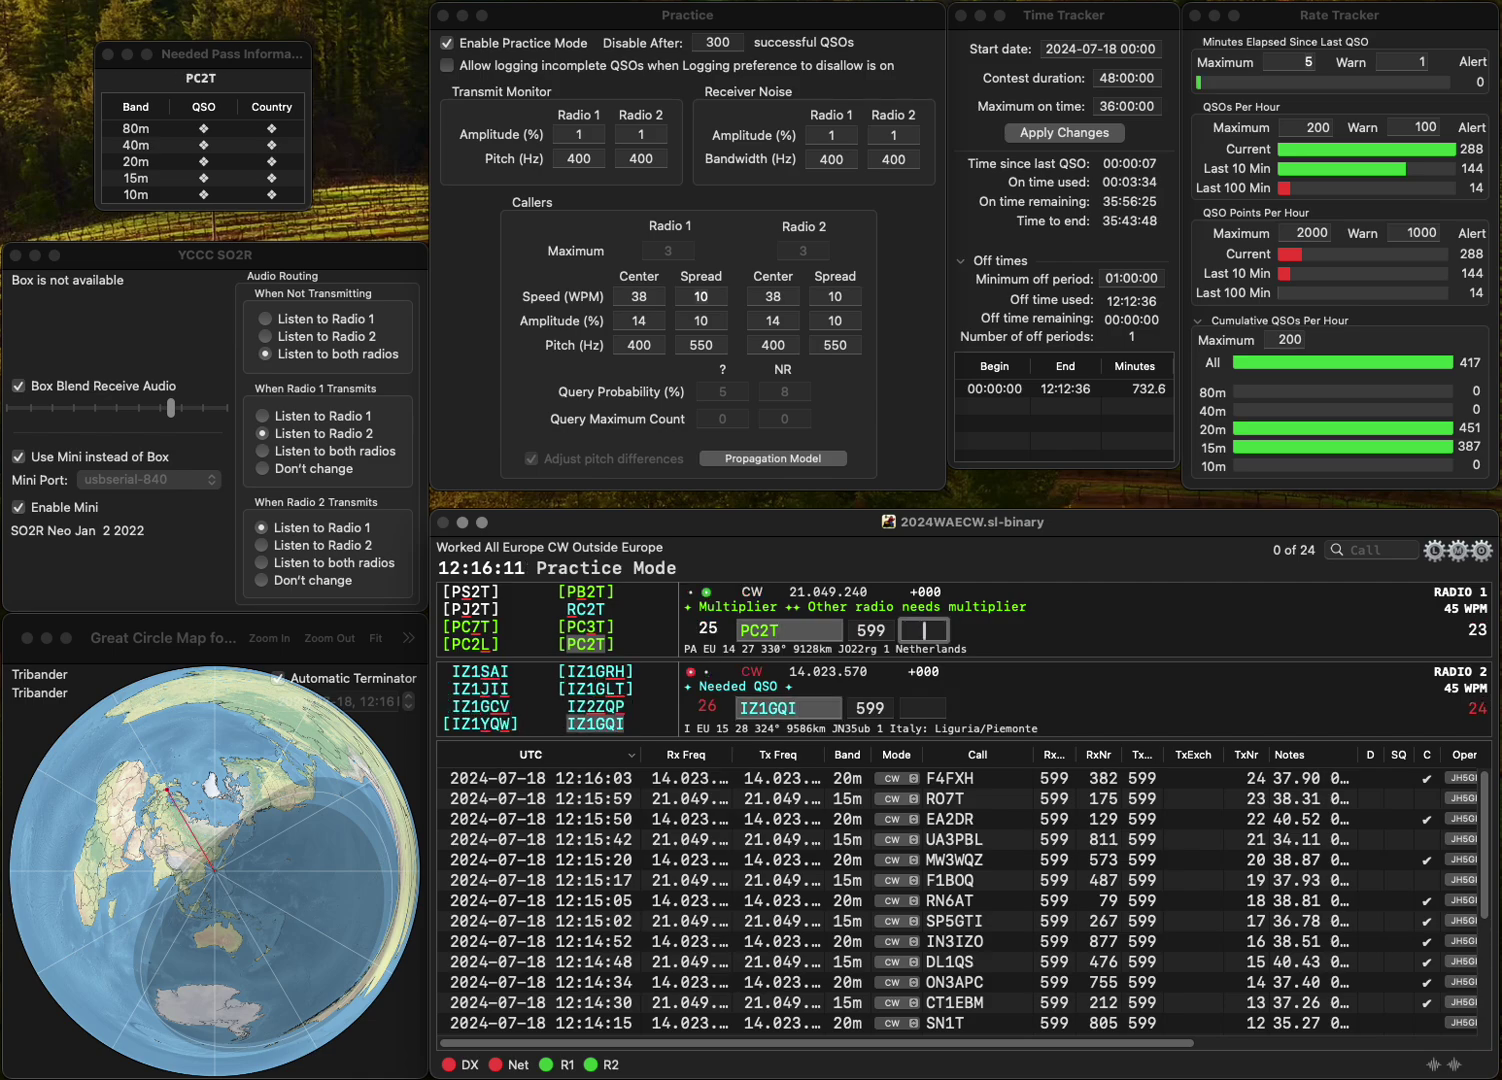
type("797")
key("Return")
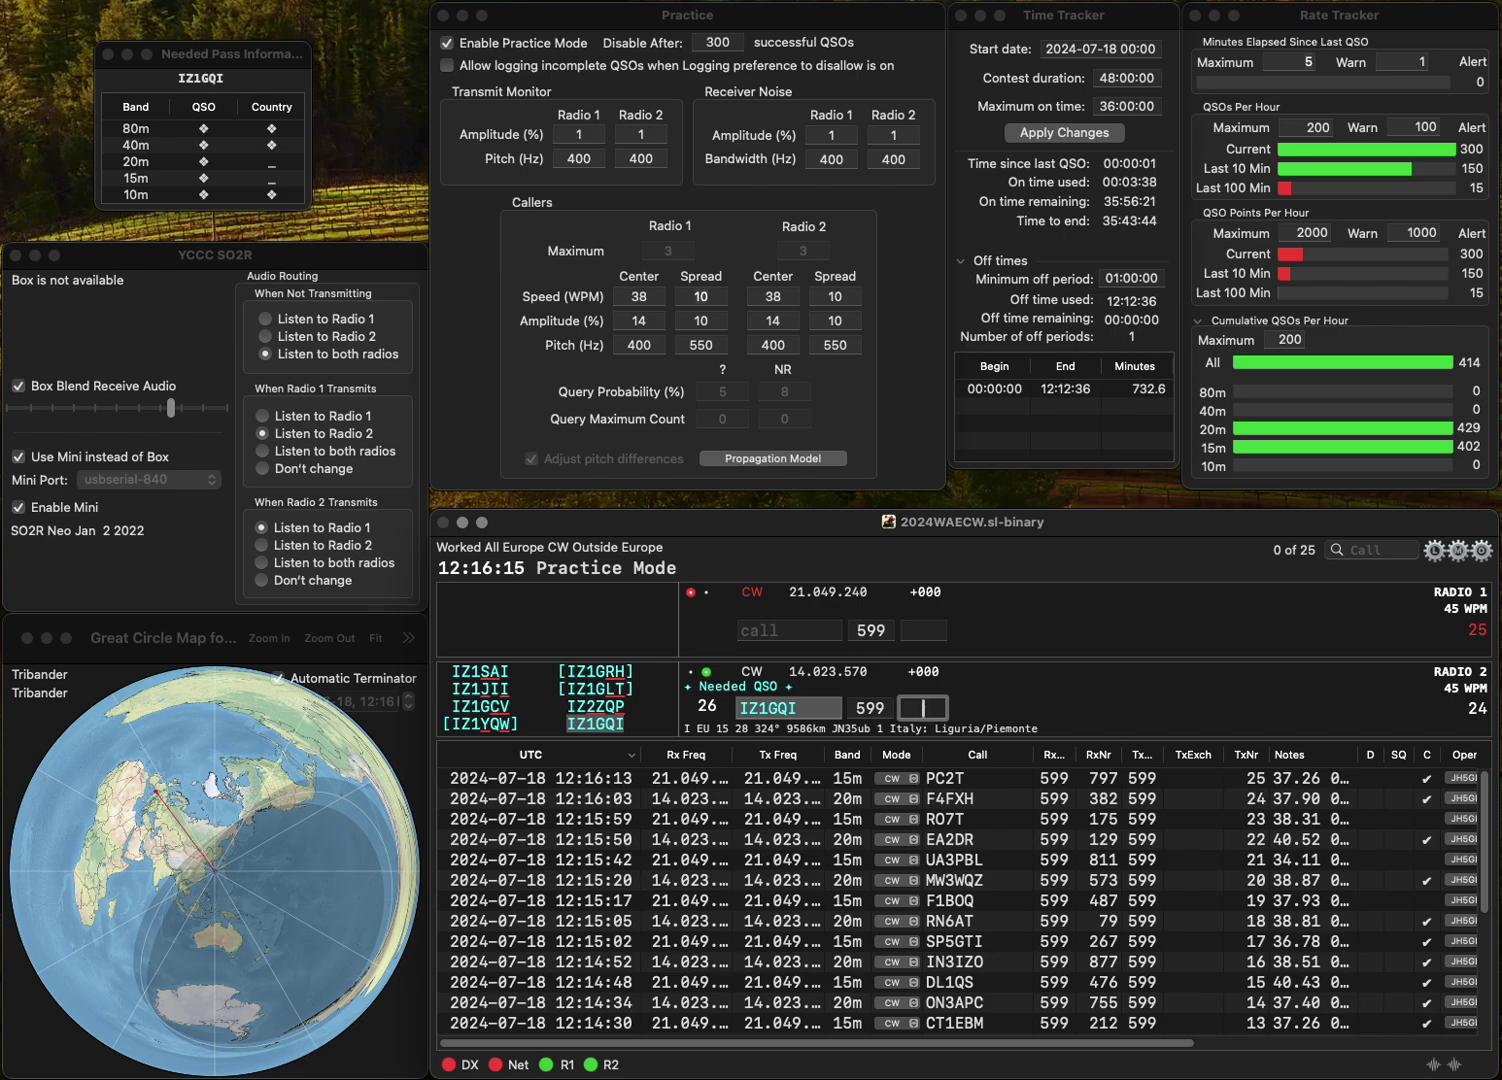
type("777")
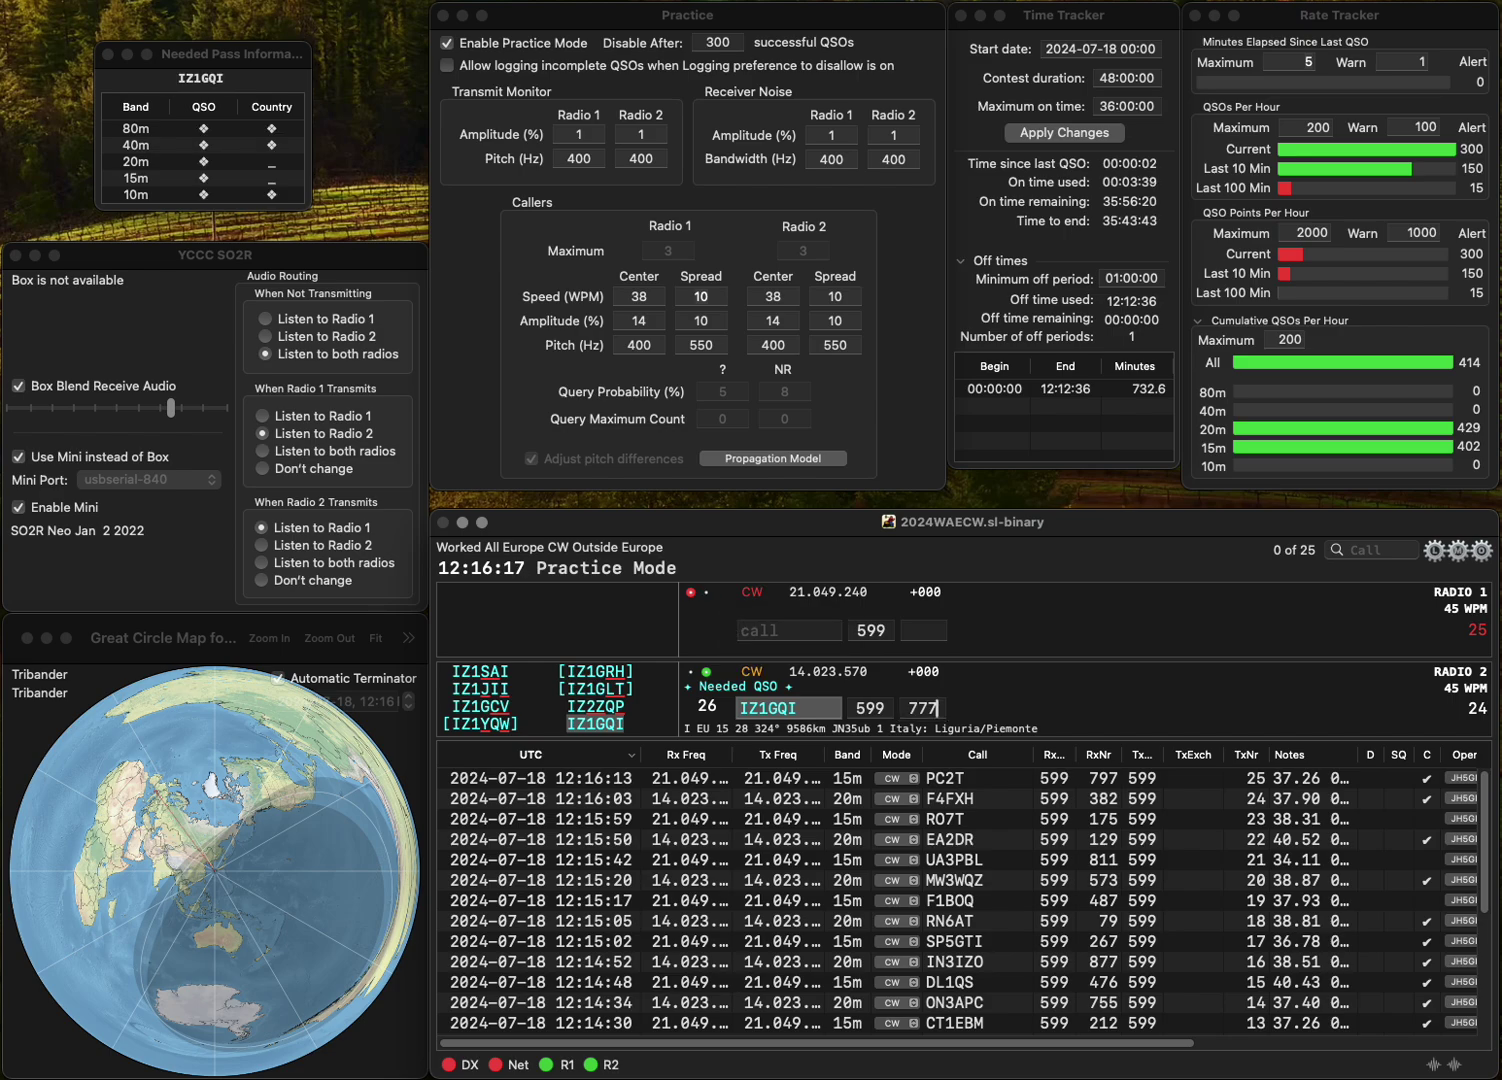
key("Return")
- Enter L1STX on Radio 1 and G3POG on Radio 2, transmitting to each caller
type("L1STX")
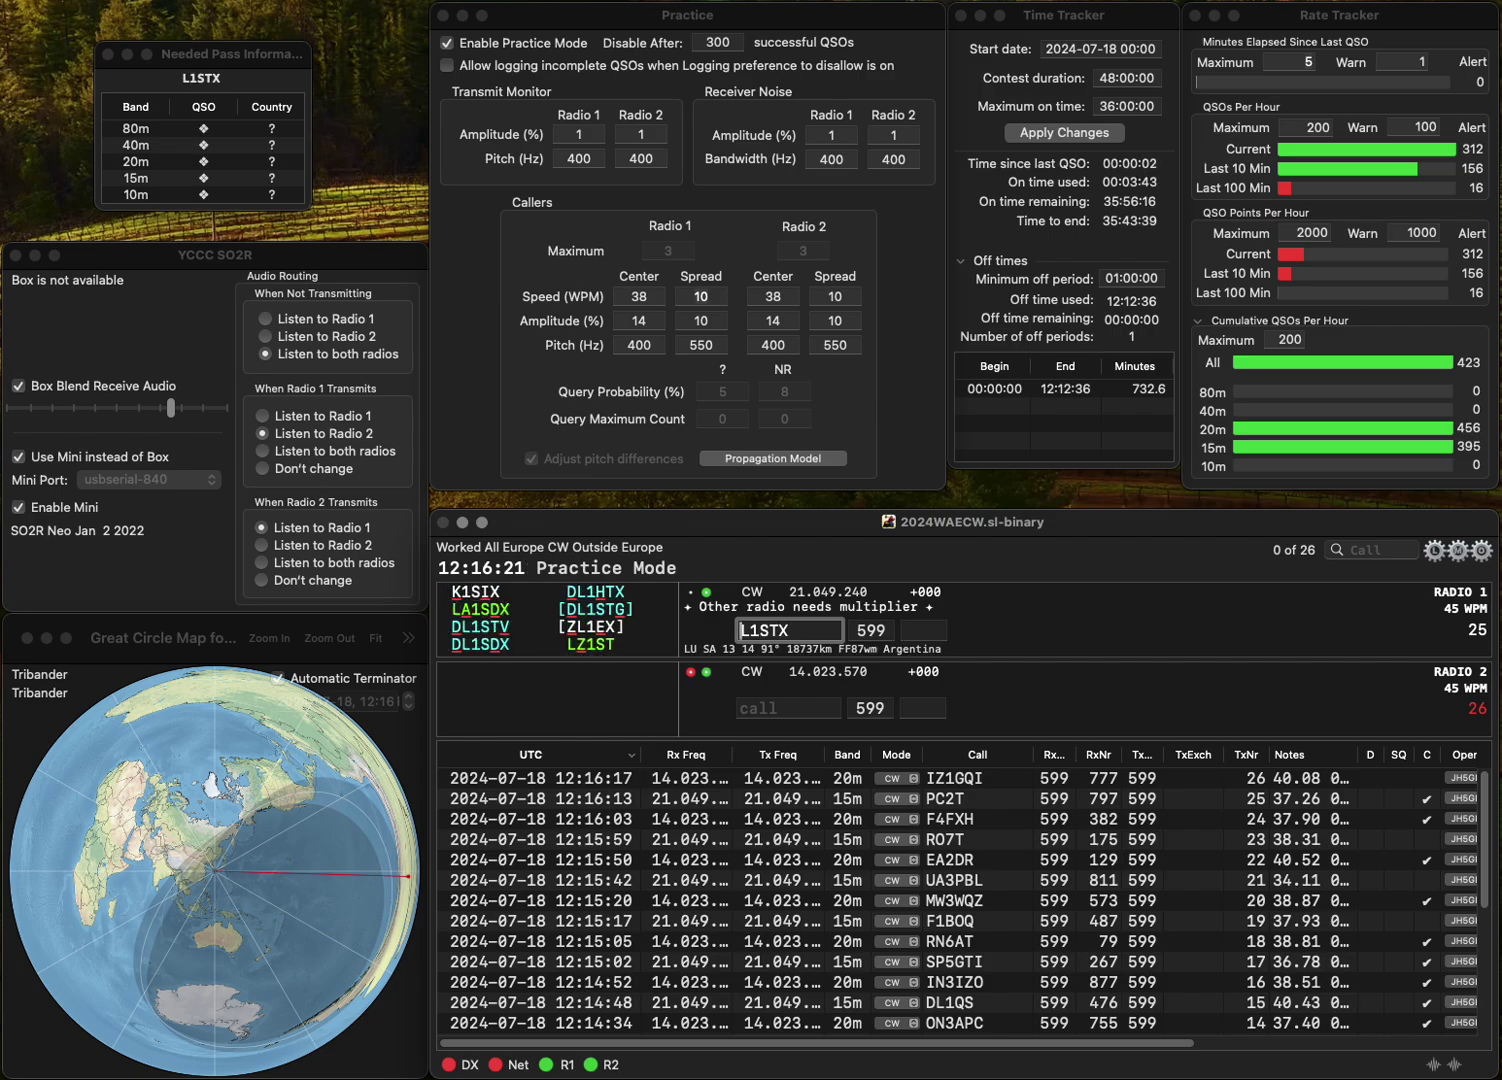
key("Return")
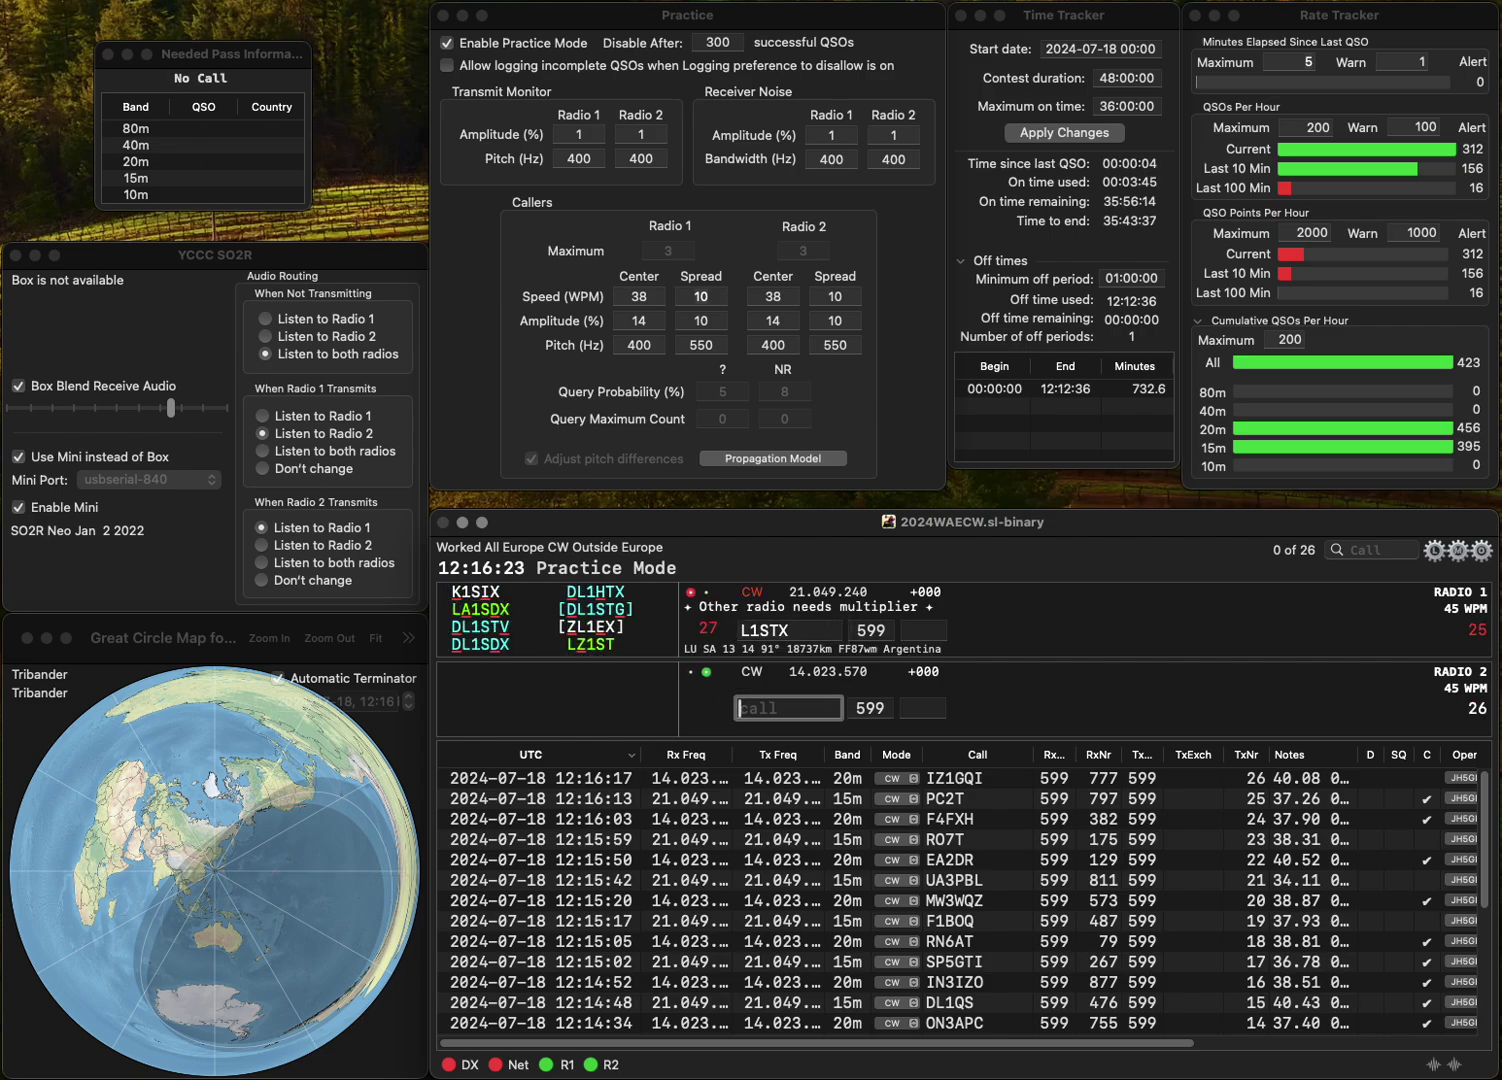
type("G3POG")
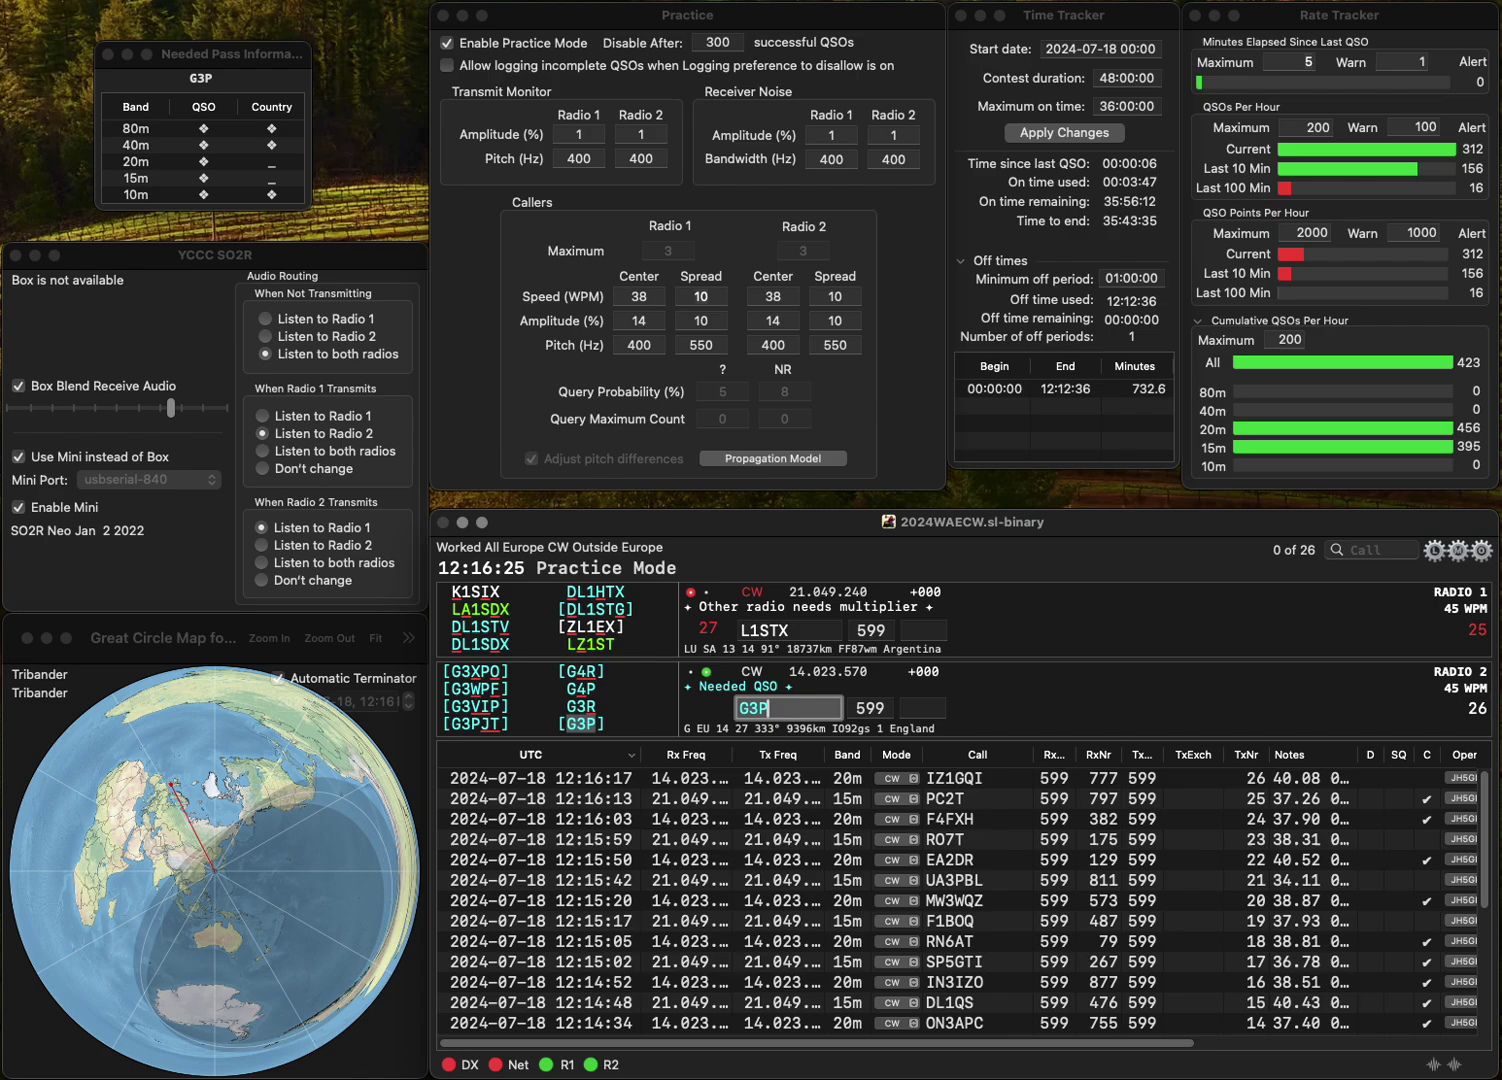
key("Return")
type("D")
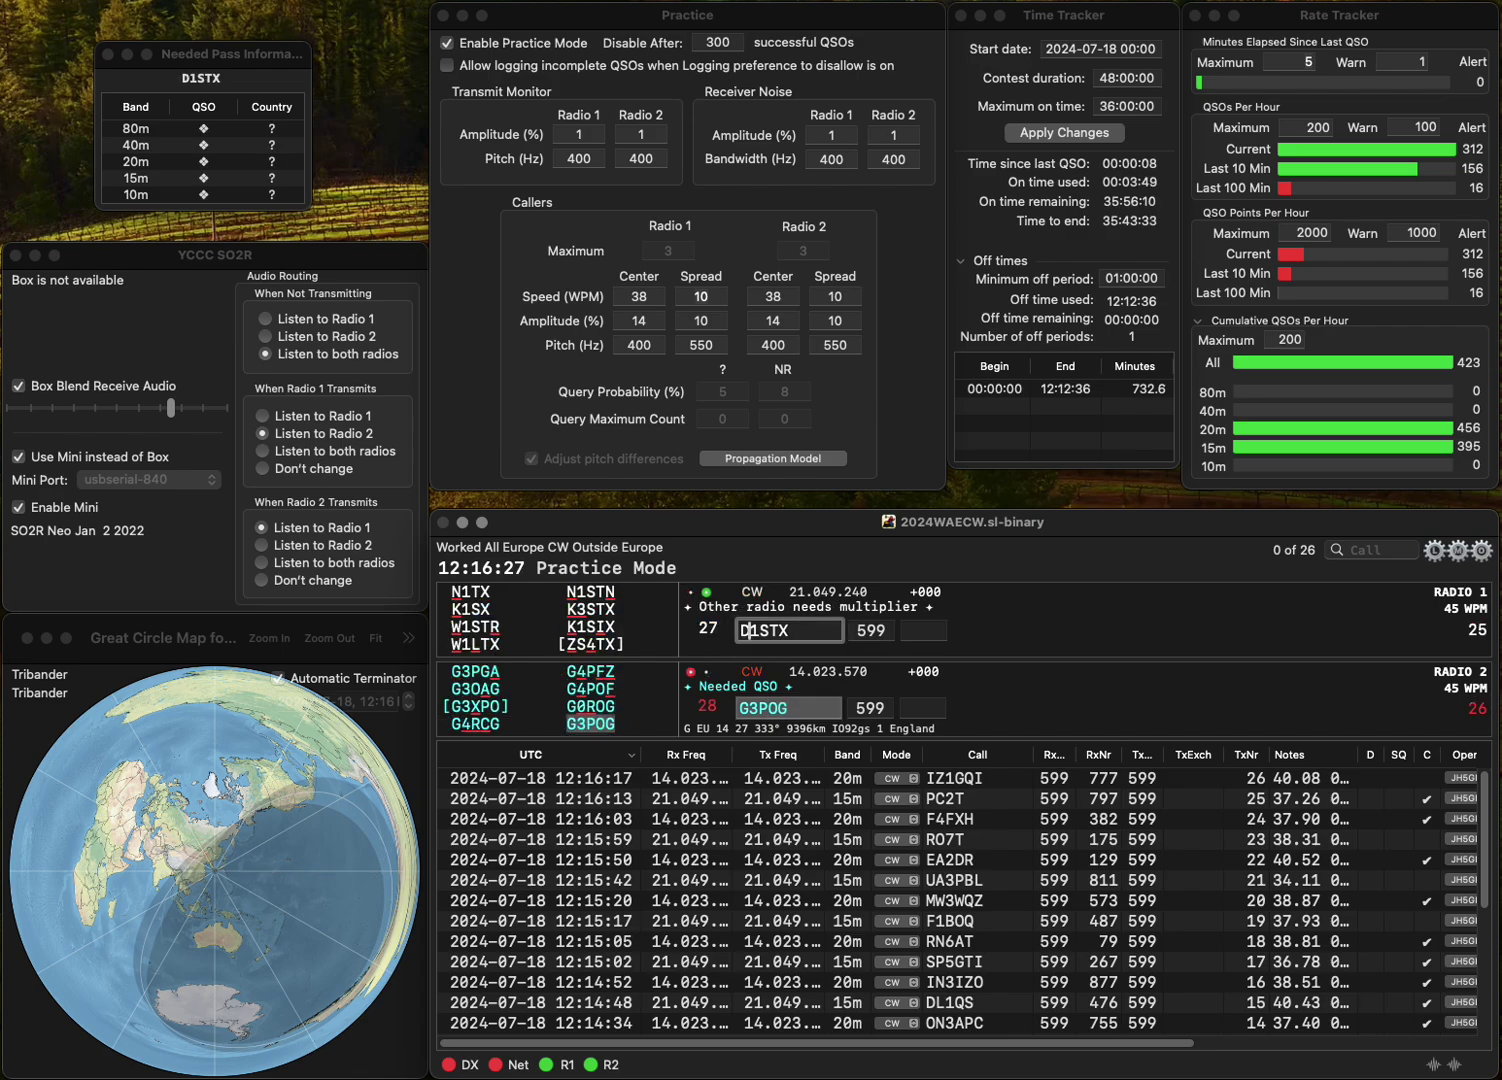
key("Delete")
type("H")
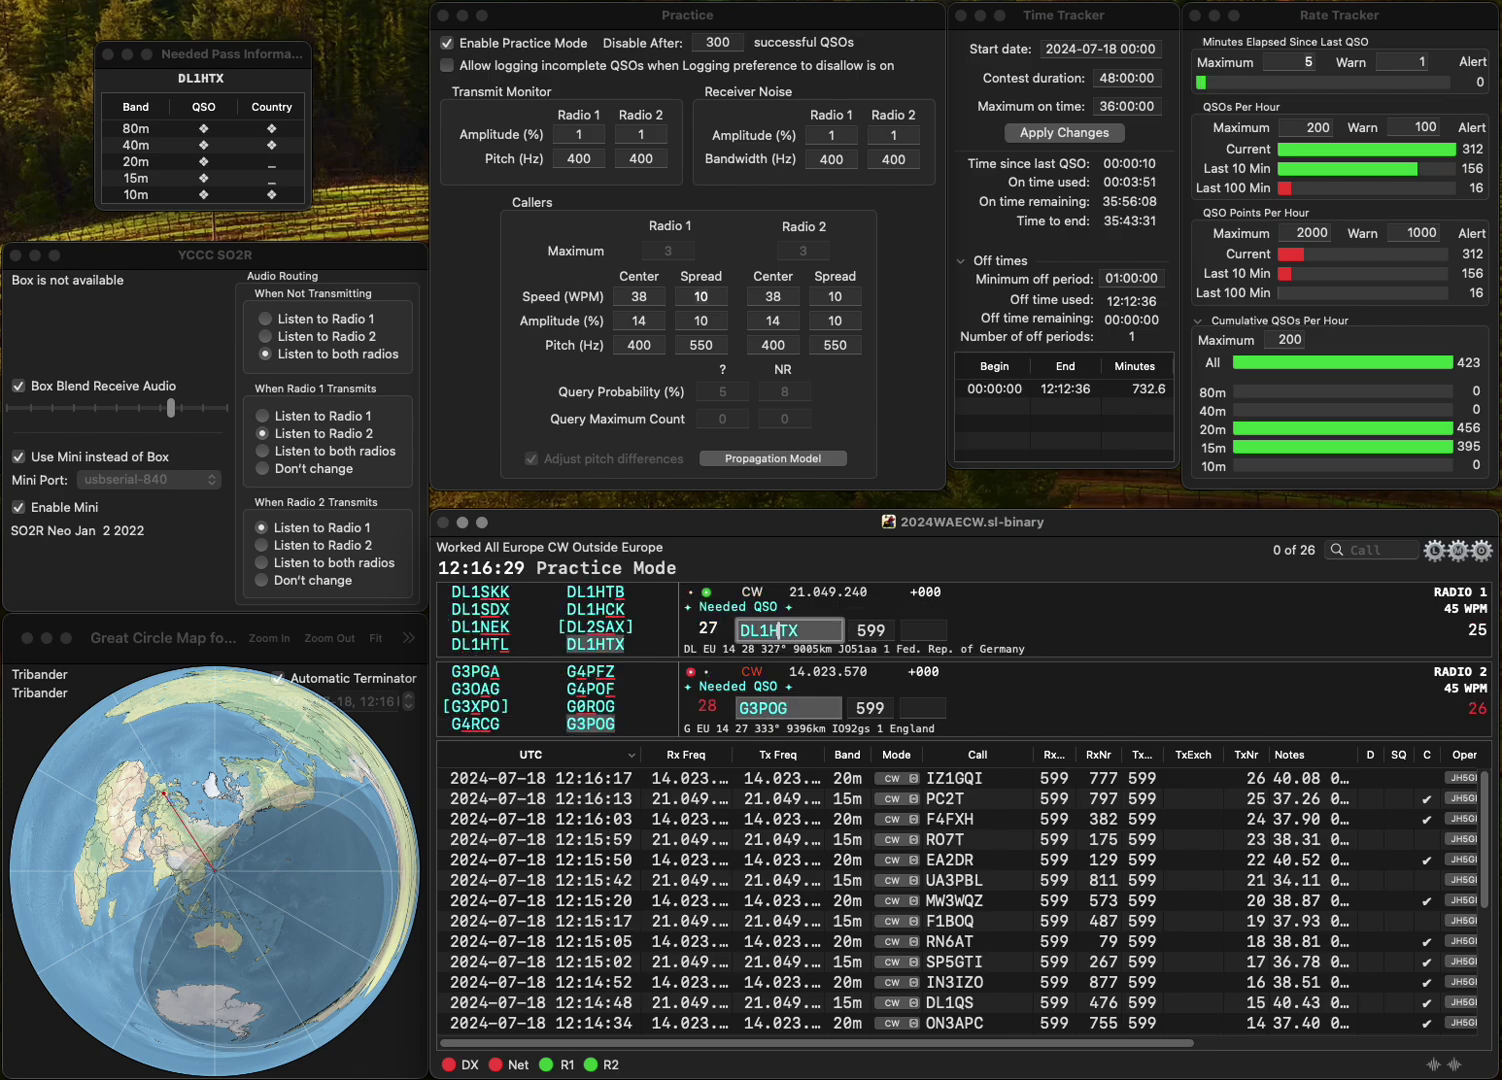
key("Return")
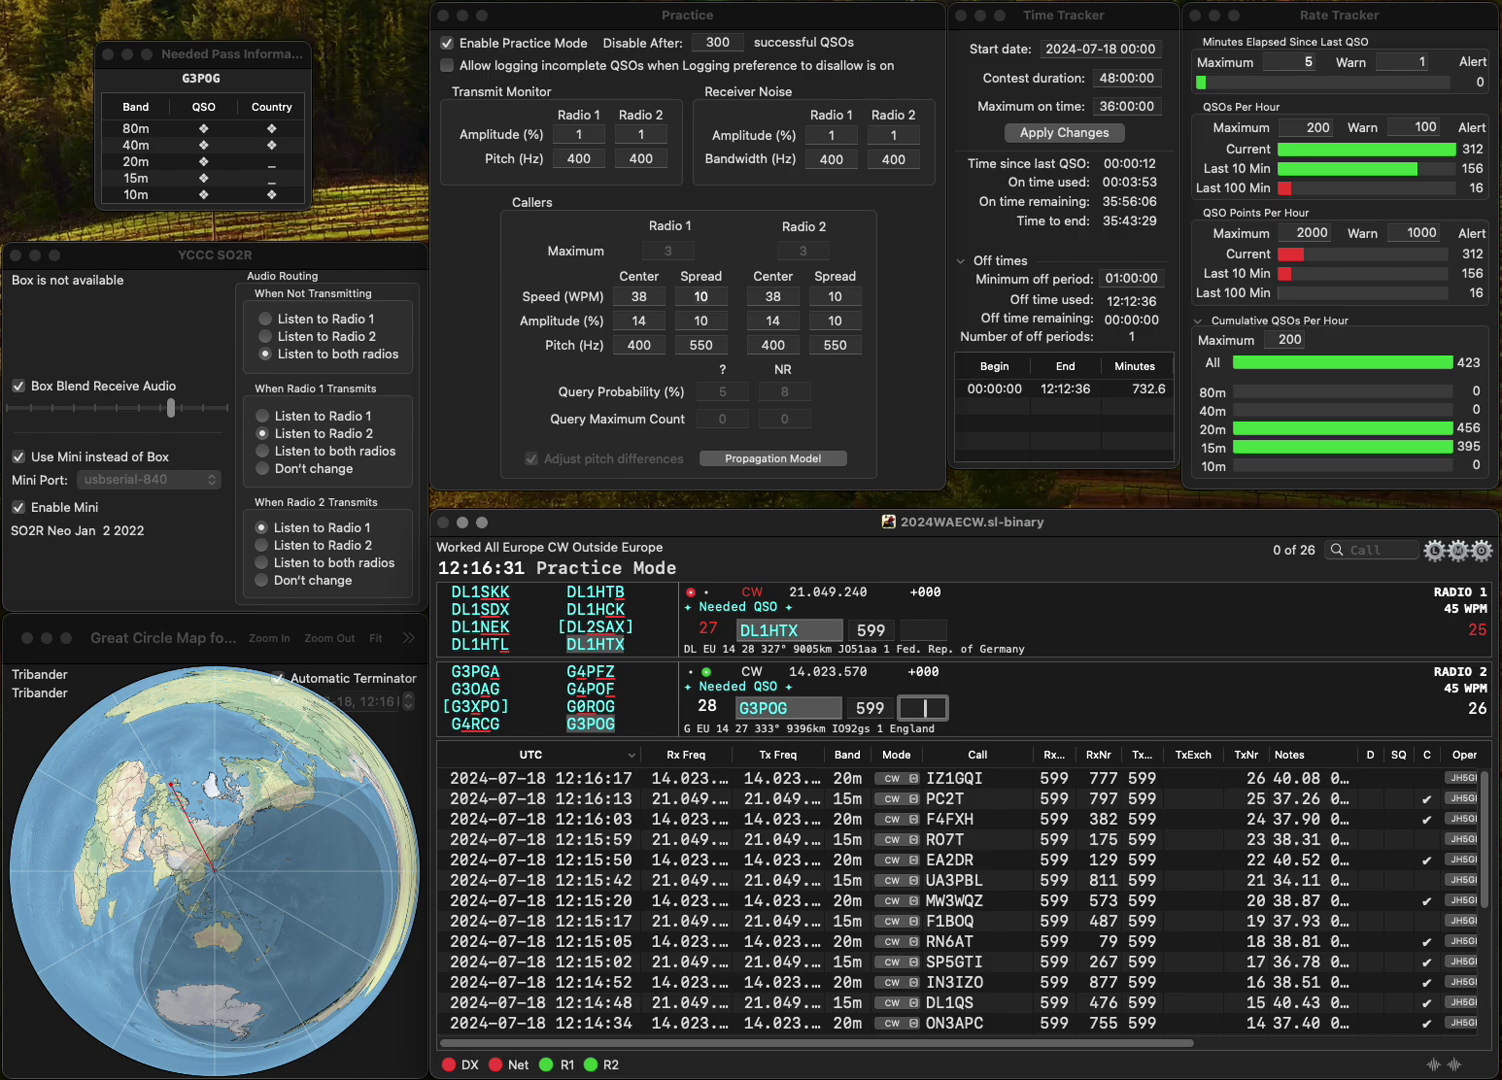
type("349")
key("Return")
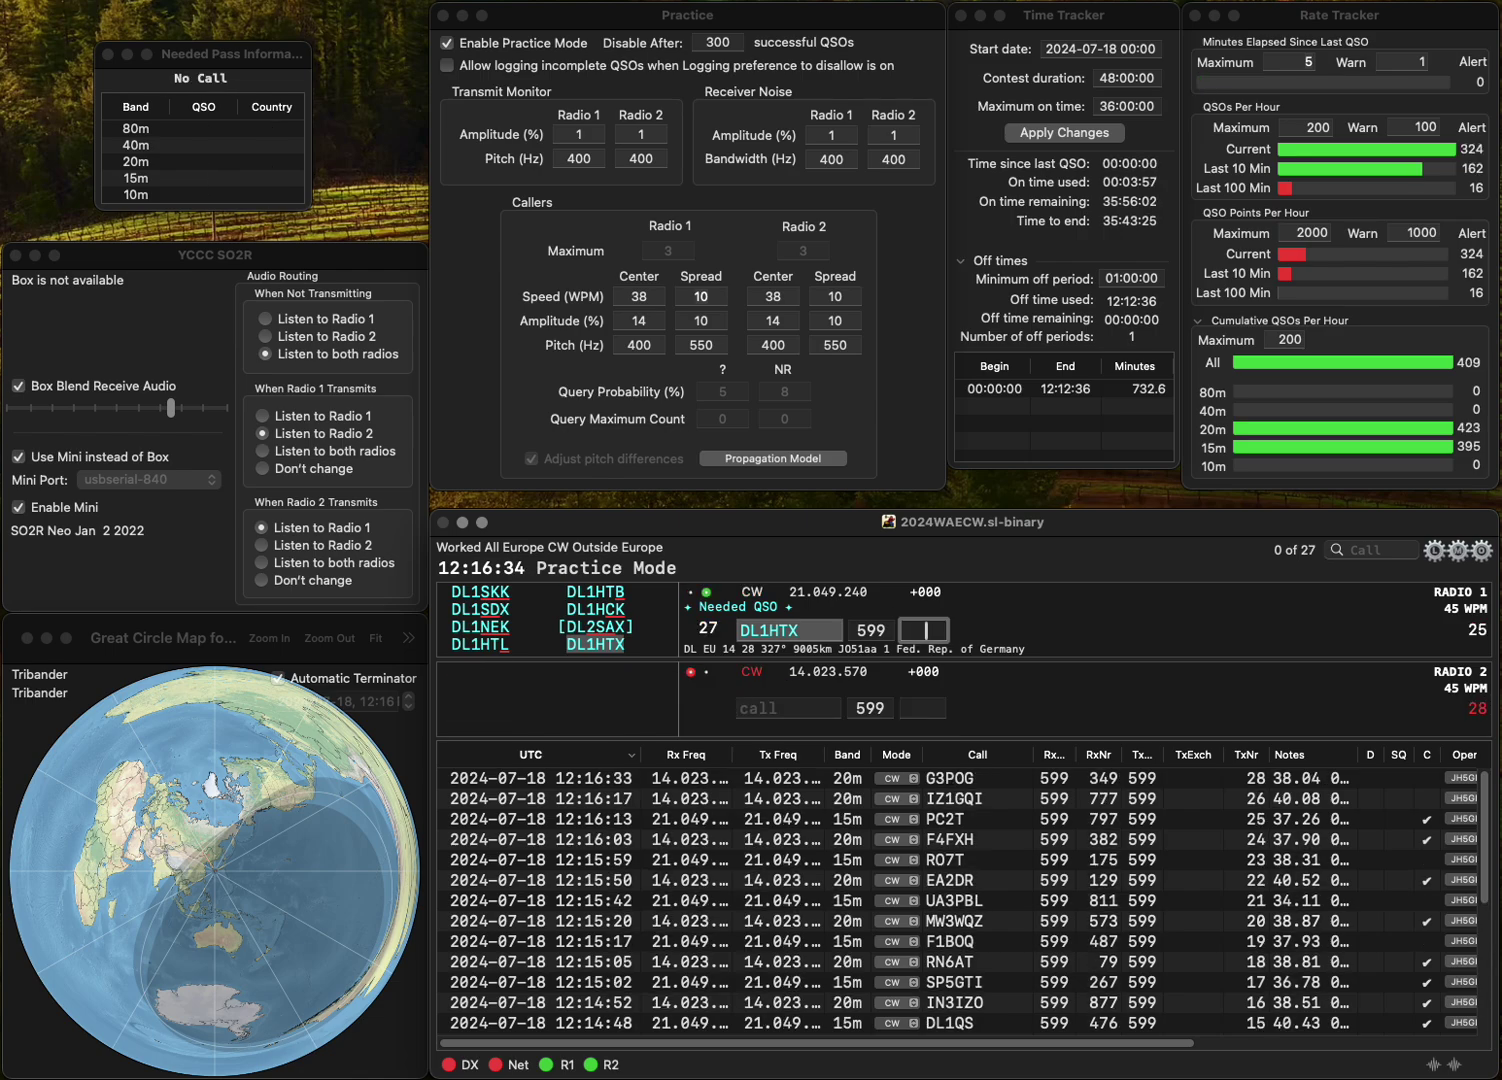
type("104")
key("Return")
type("IZ5IC")
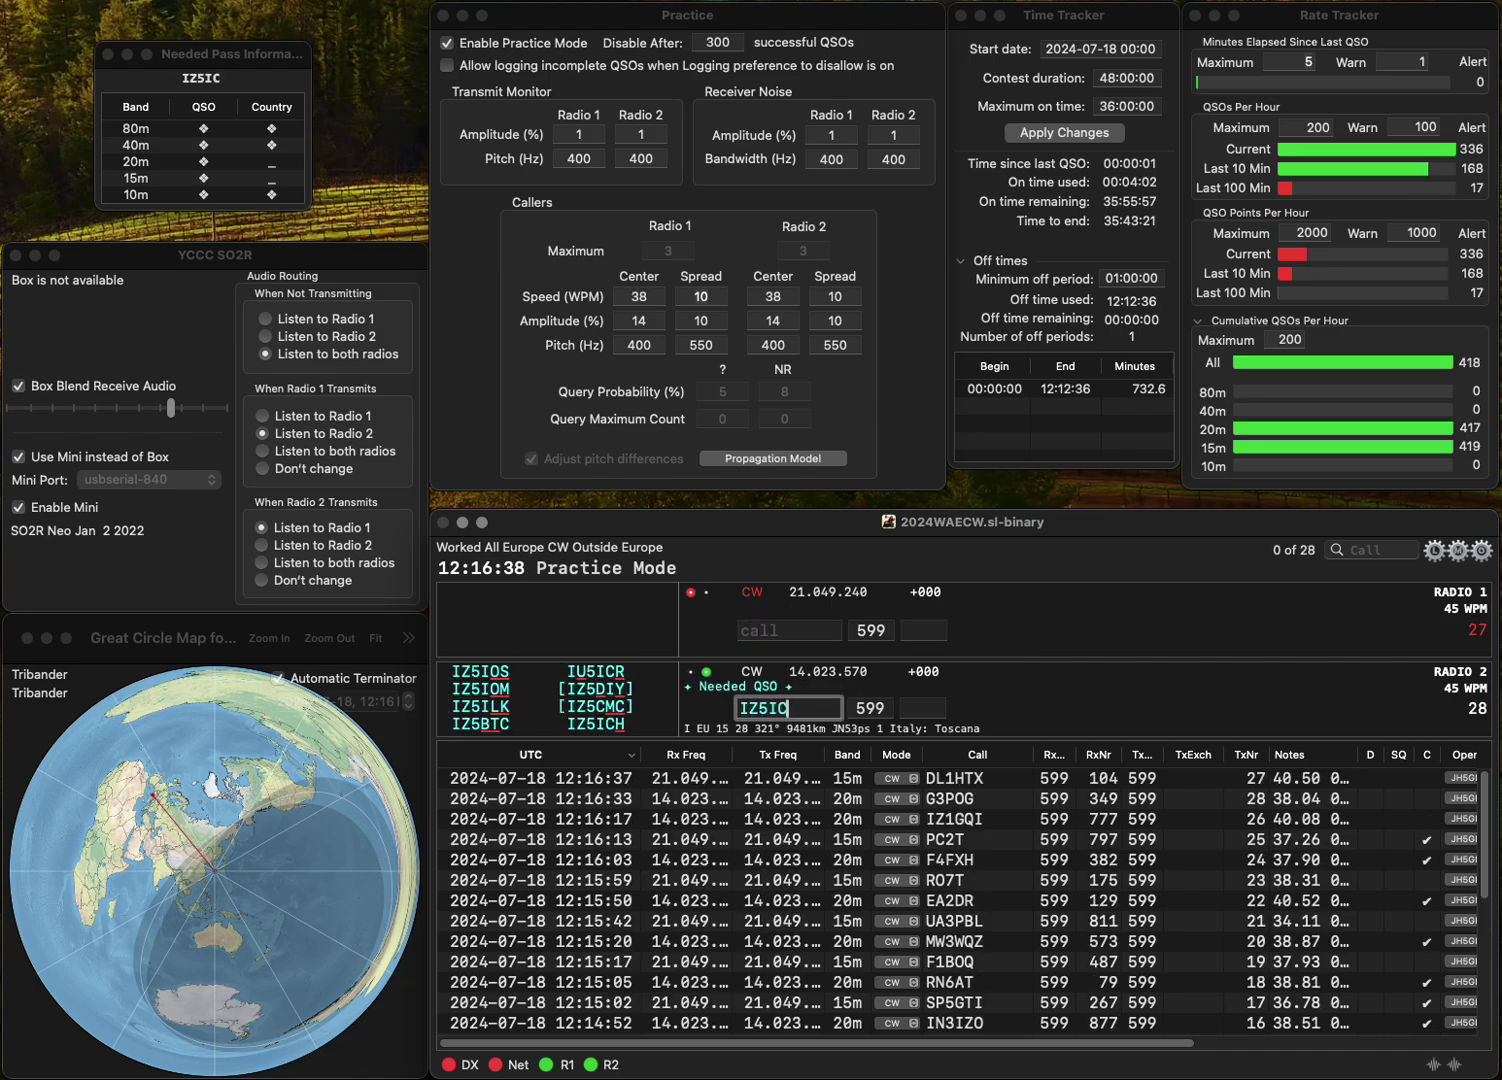
type("H")
key("Return")
type("UA")
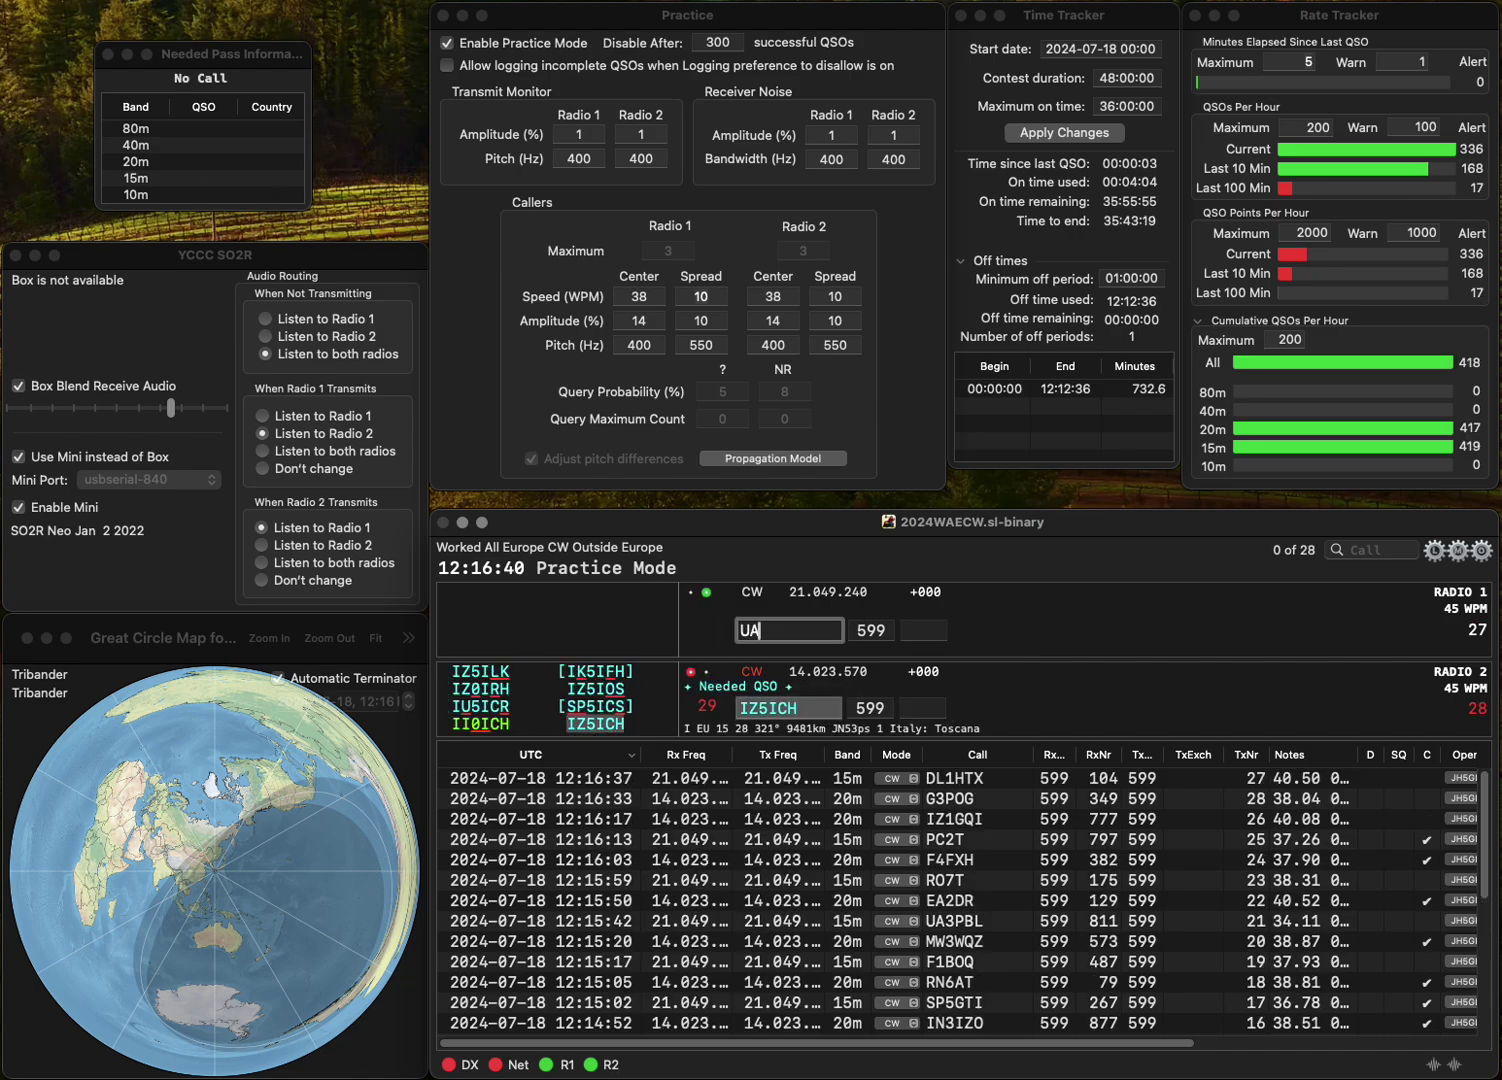
type("6ABE")
key("Return")
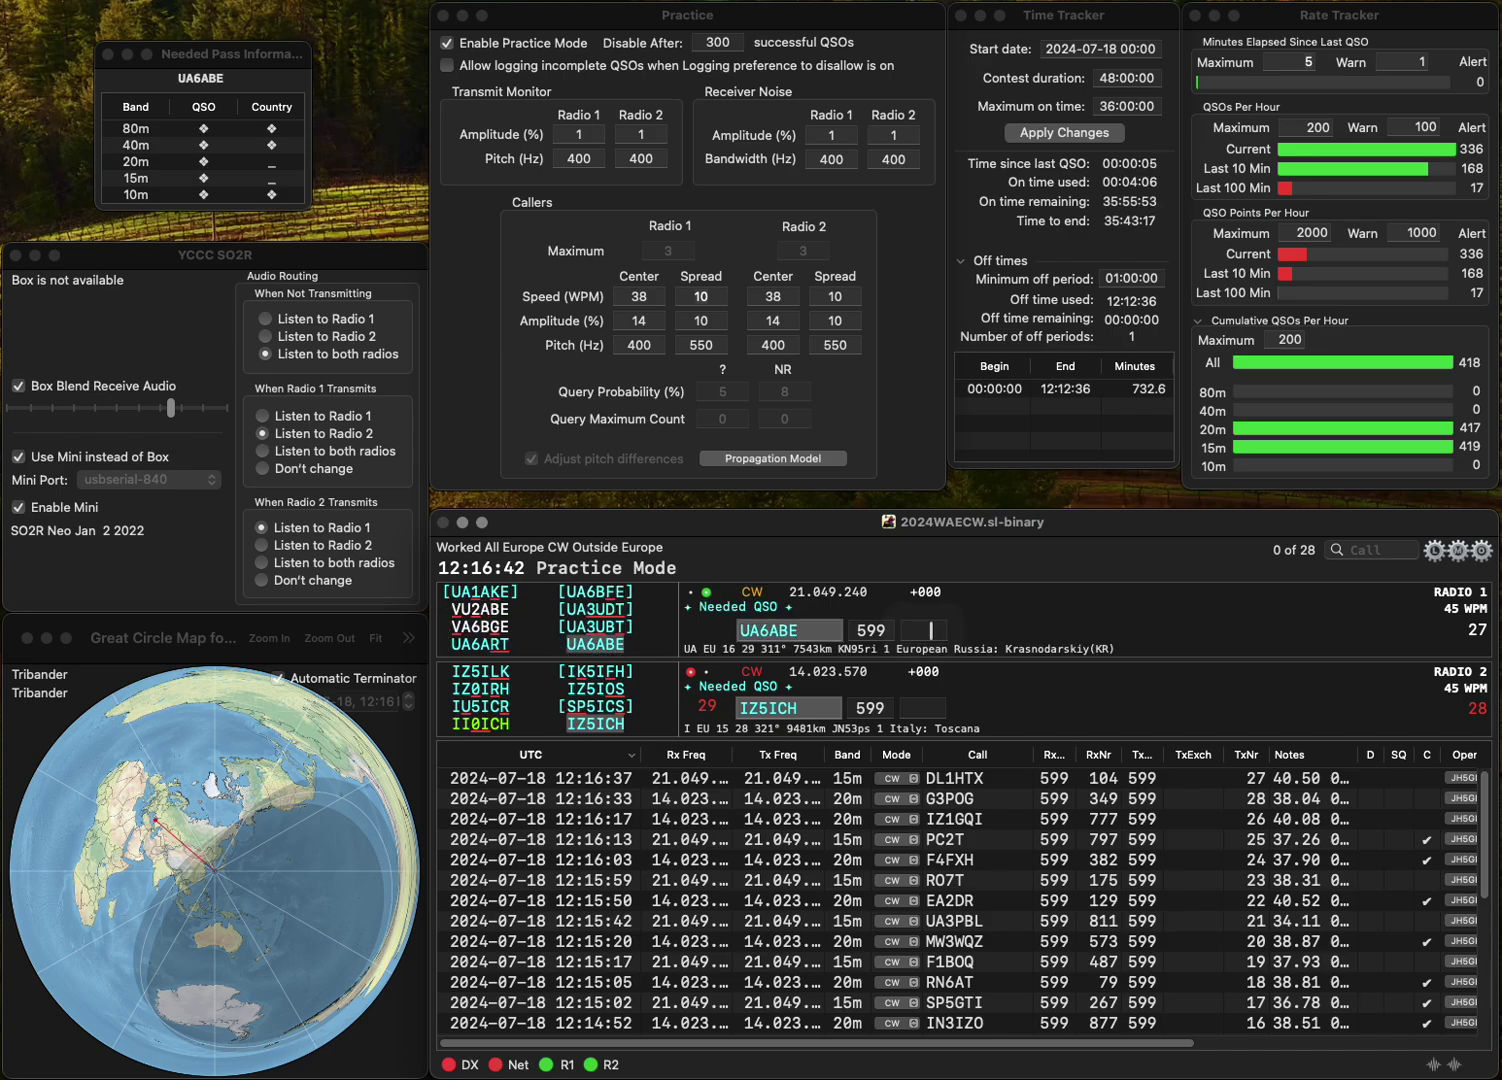
type("6")
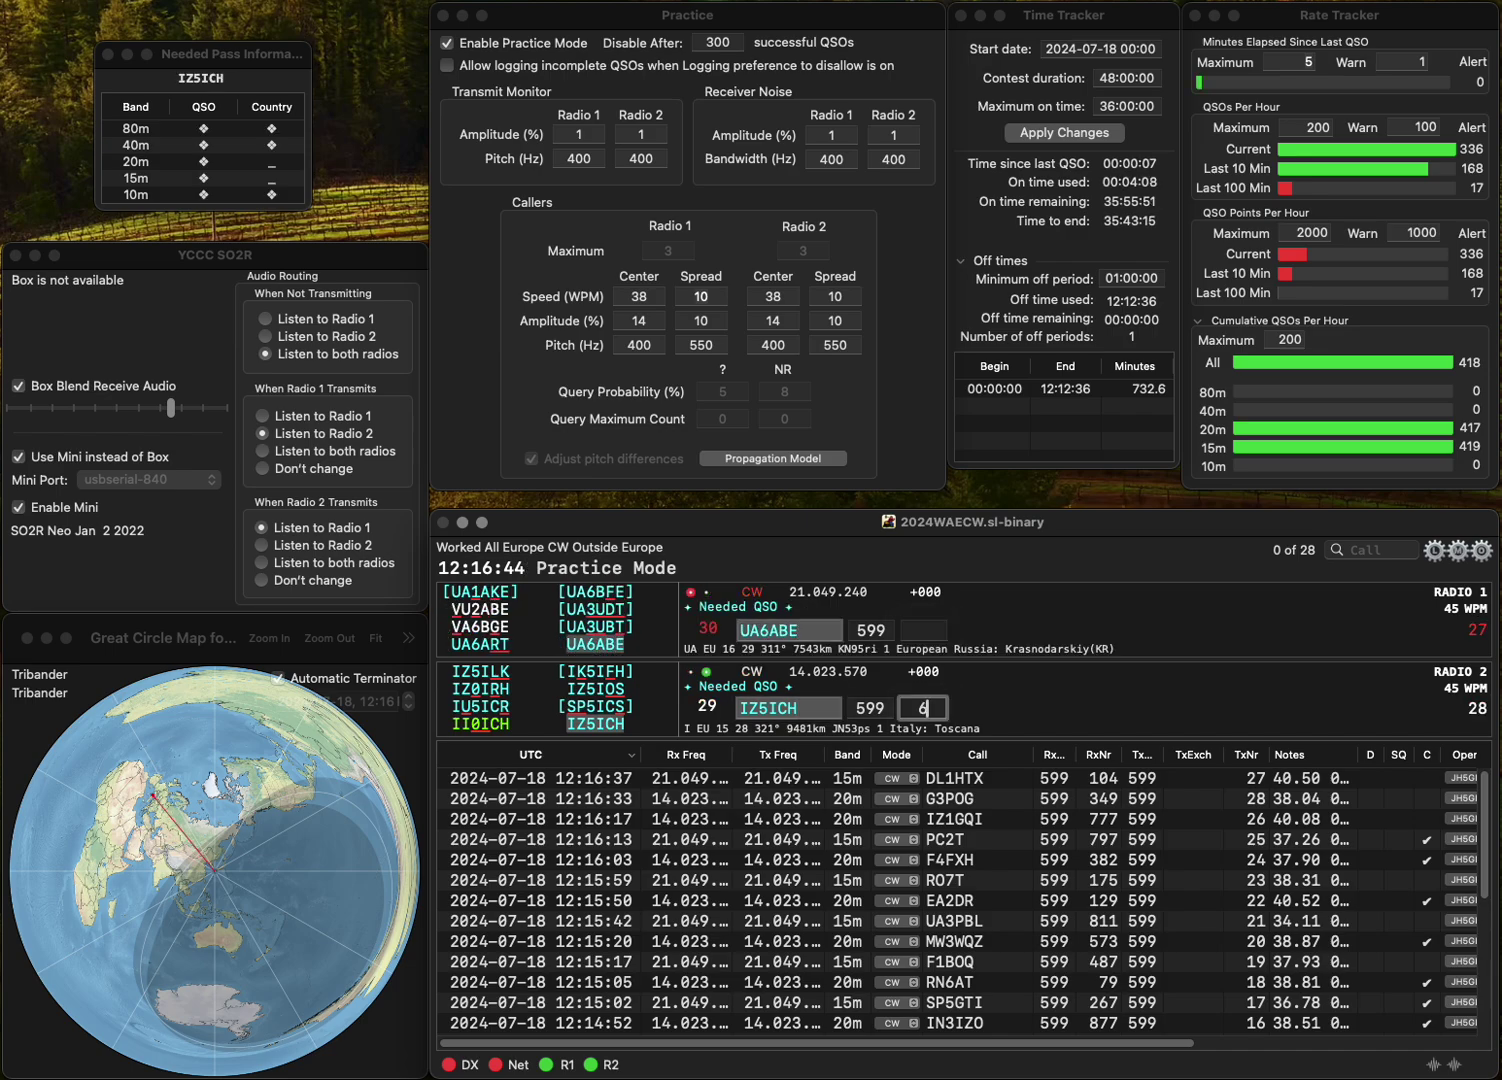
type("44")
key("Return")
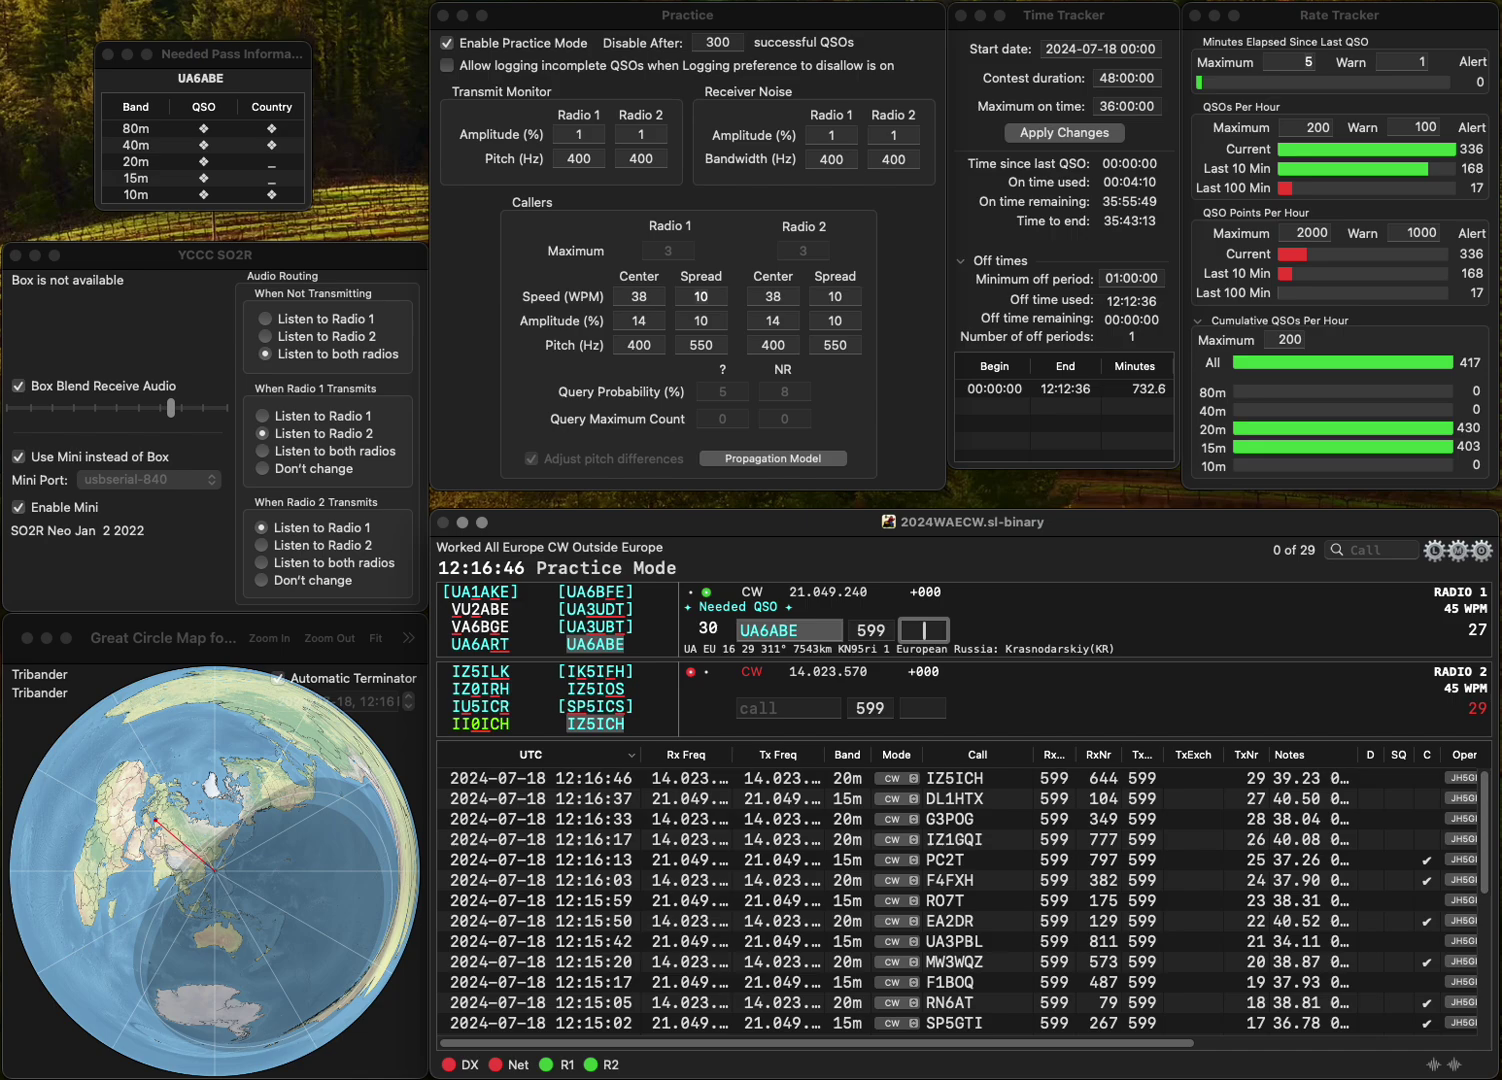
type("6")
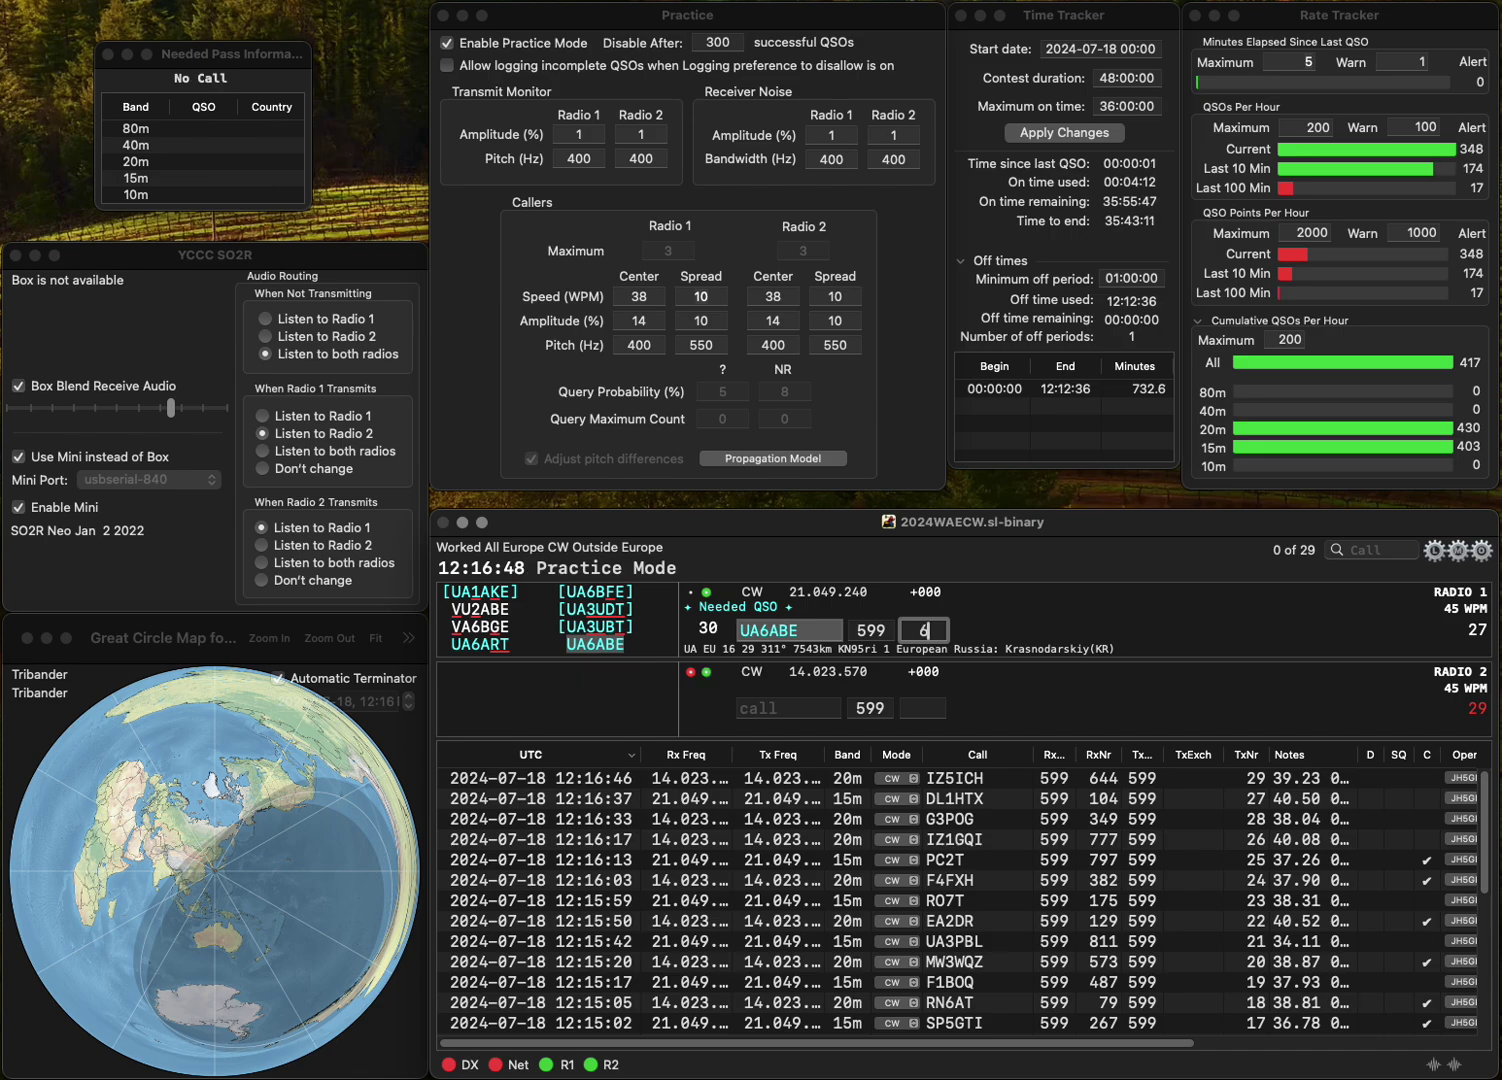
type("00")
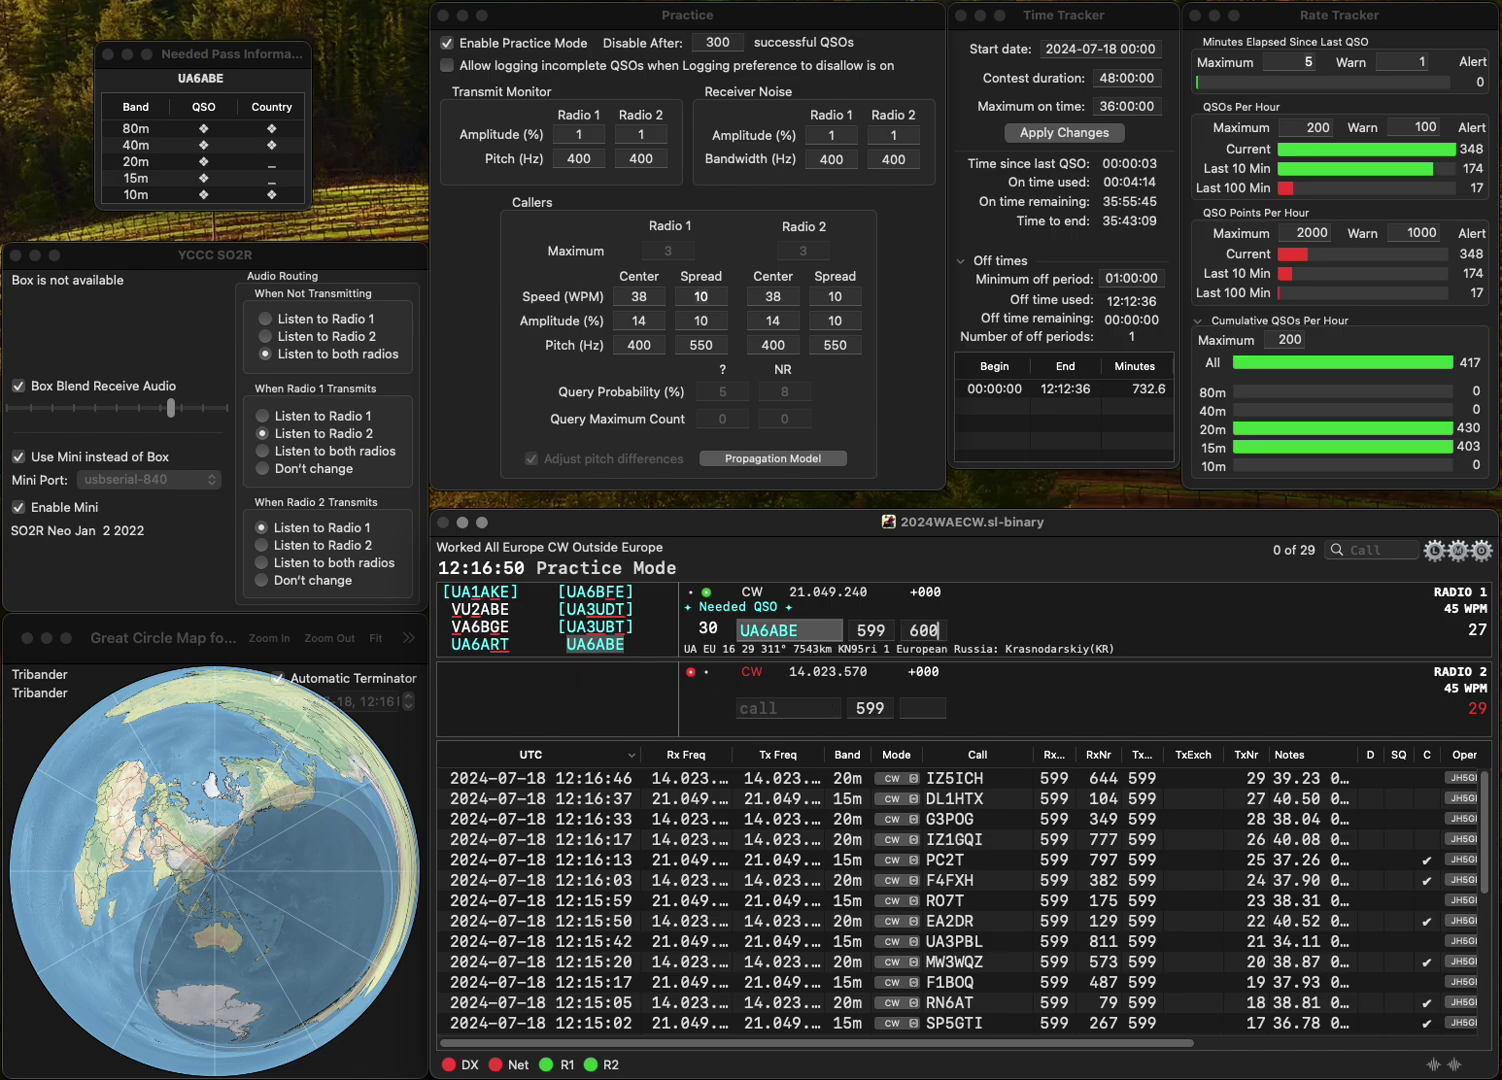
key("Return")
- Enter LA7GIA on Radio 2 and DK5UA on Radio 1, sending the exchange to each
type("LA")
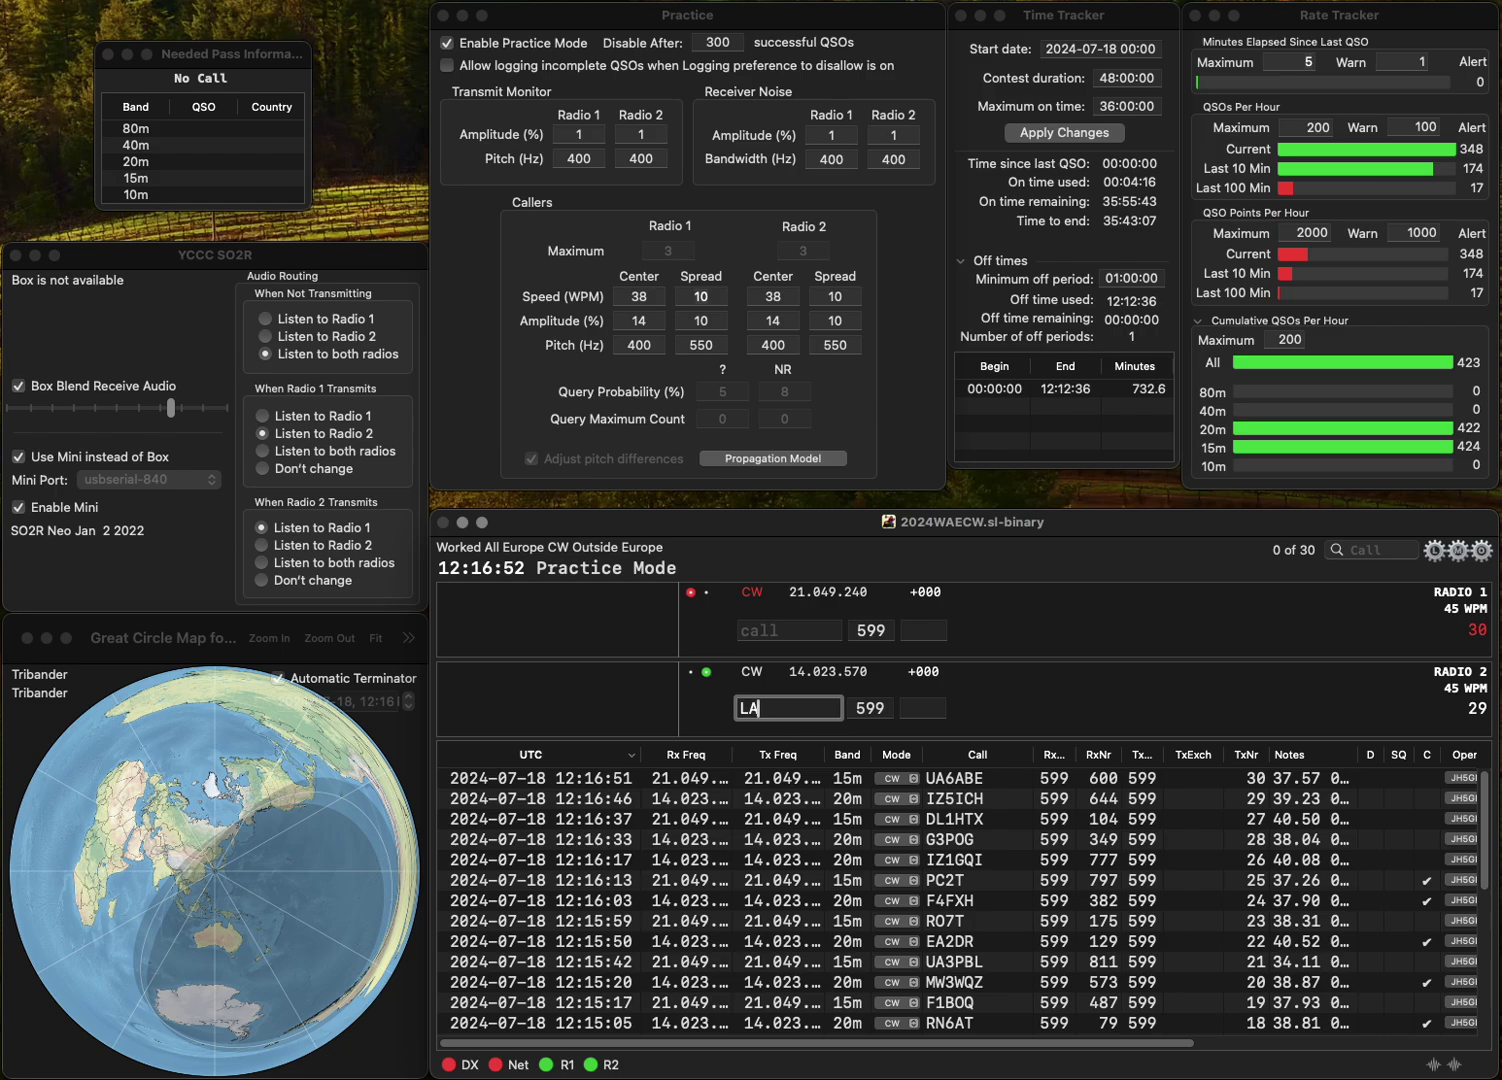
type("7GIA")
key("Return")
type("D")
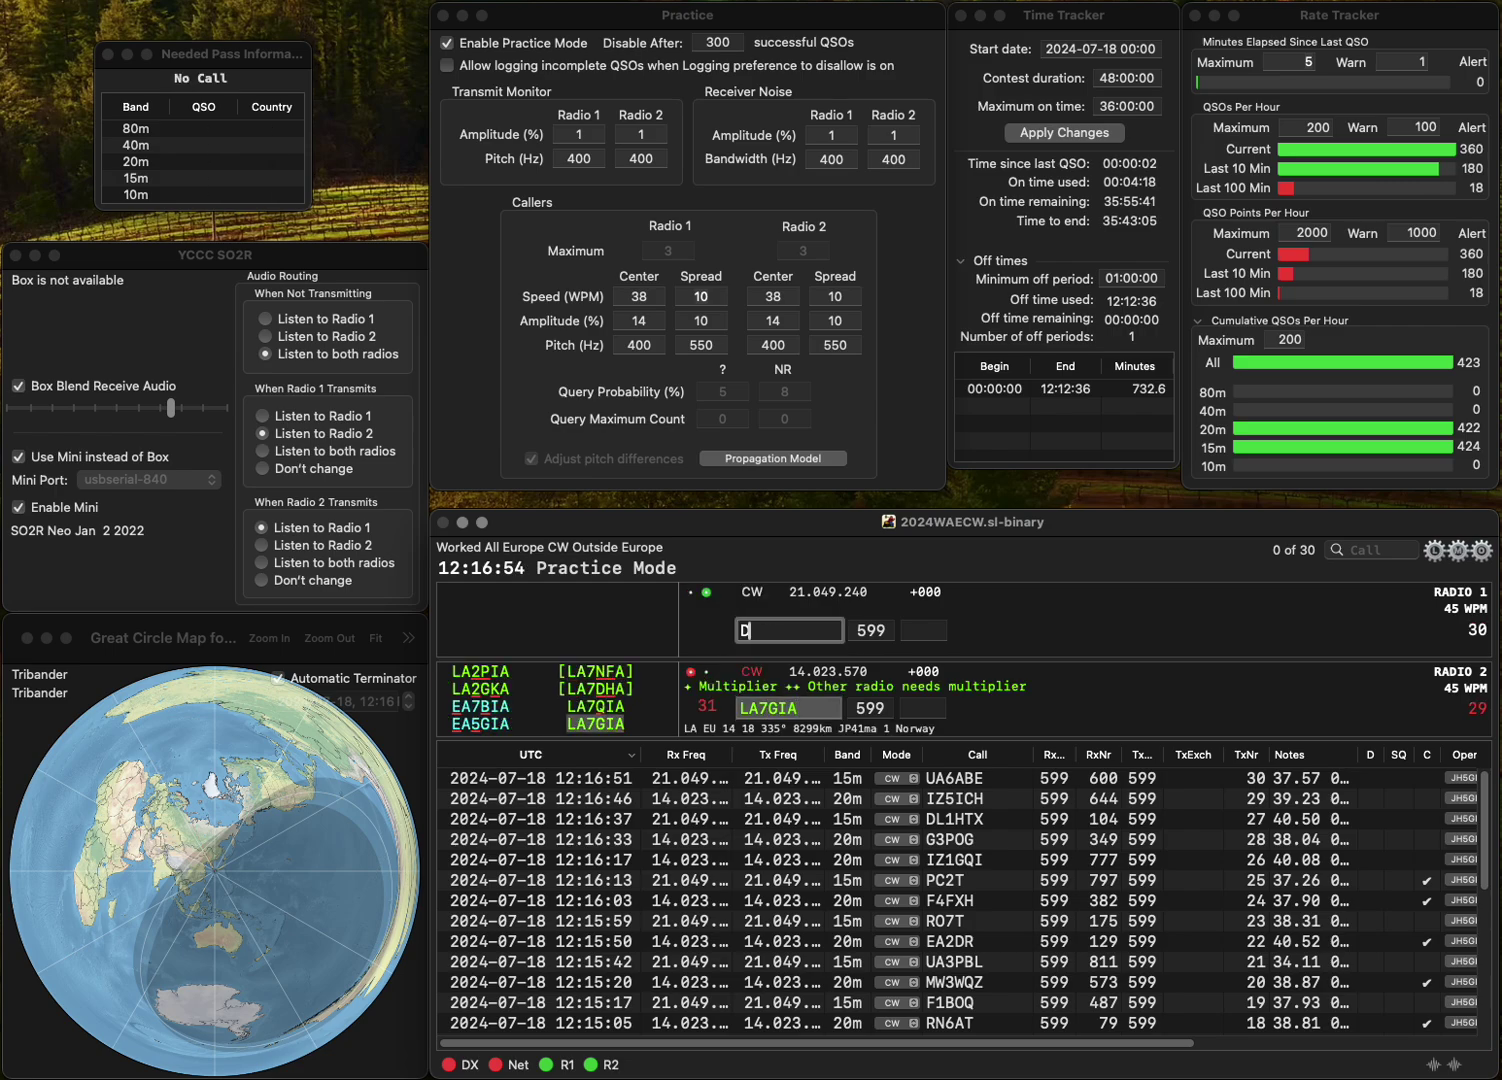
type("K5UA")
key("Return")
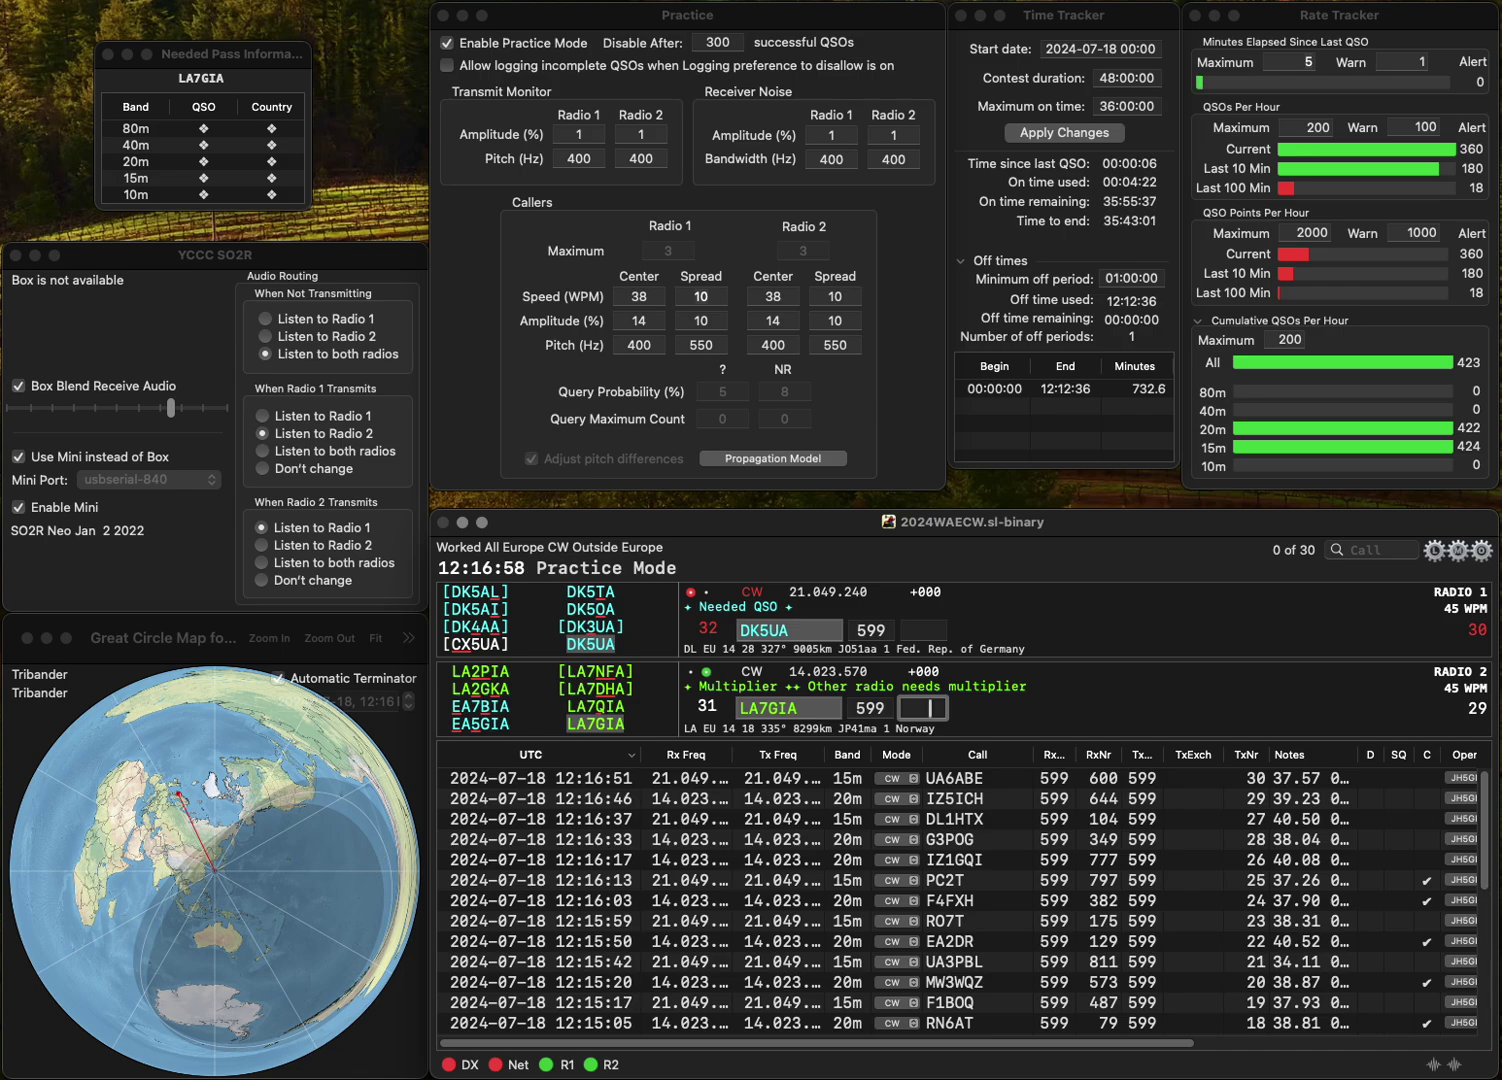
type("580")
key("Return")
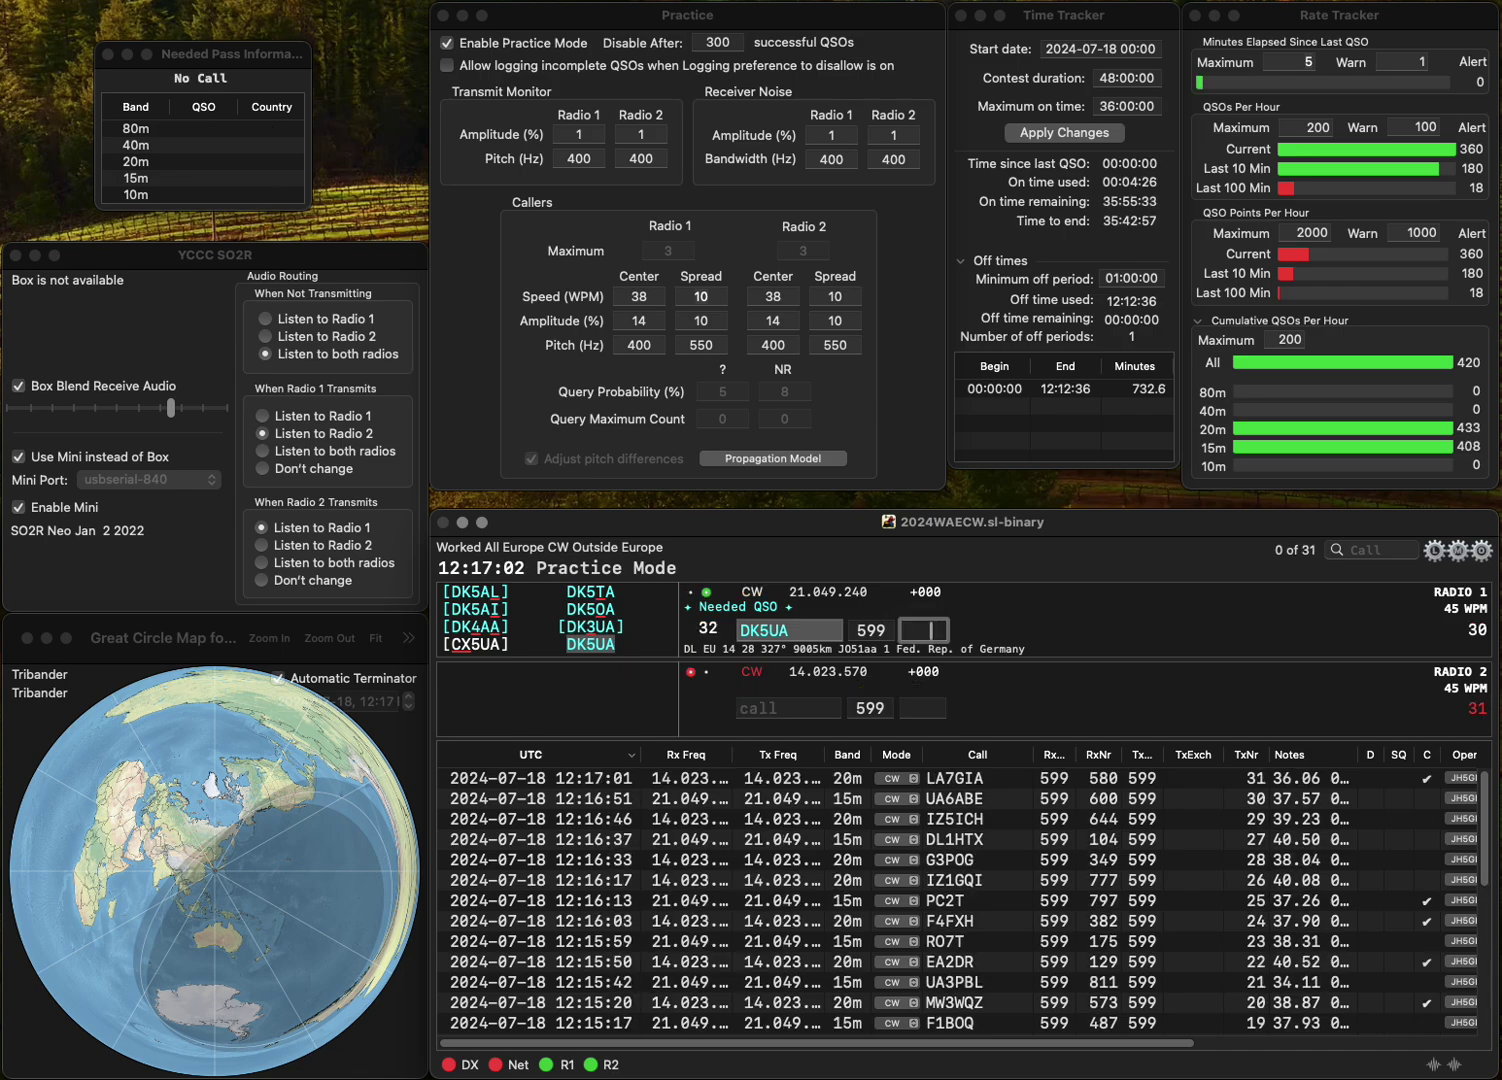
type("56")
key("Return")
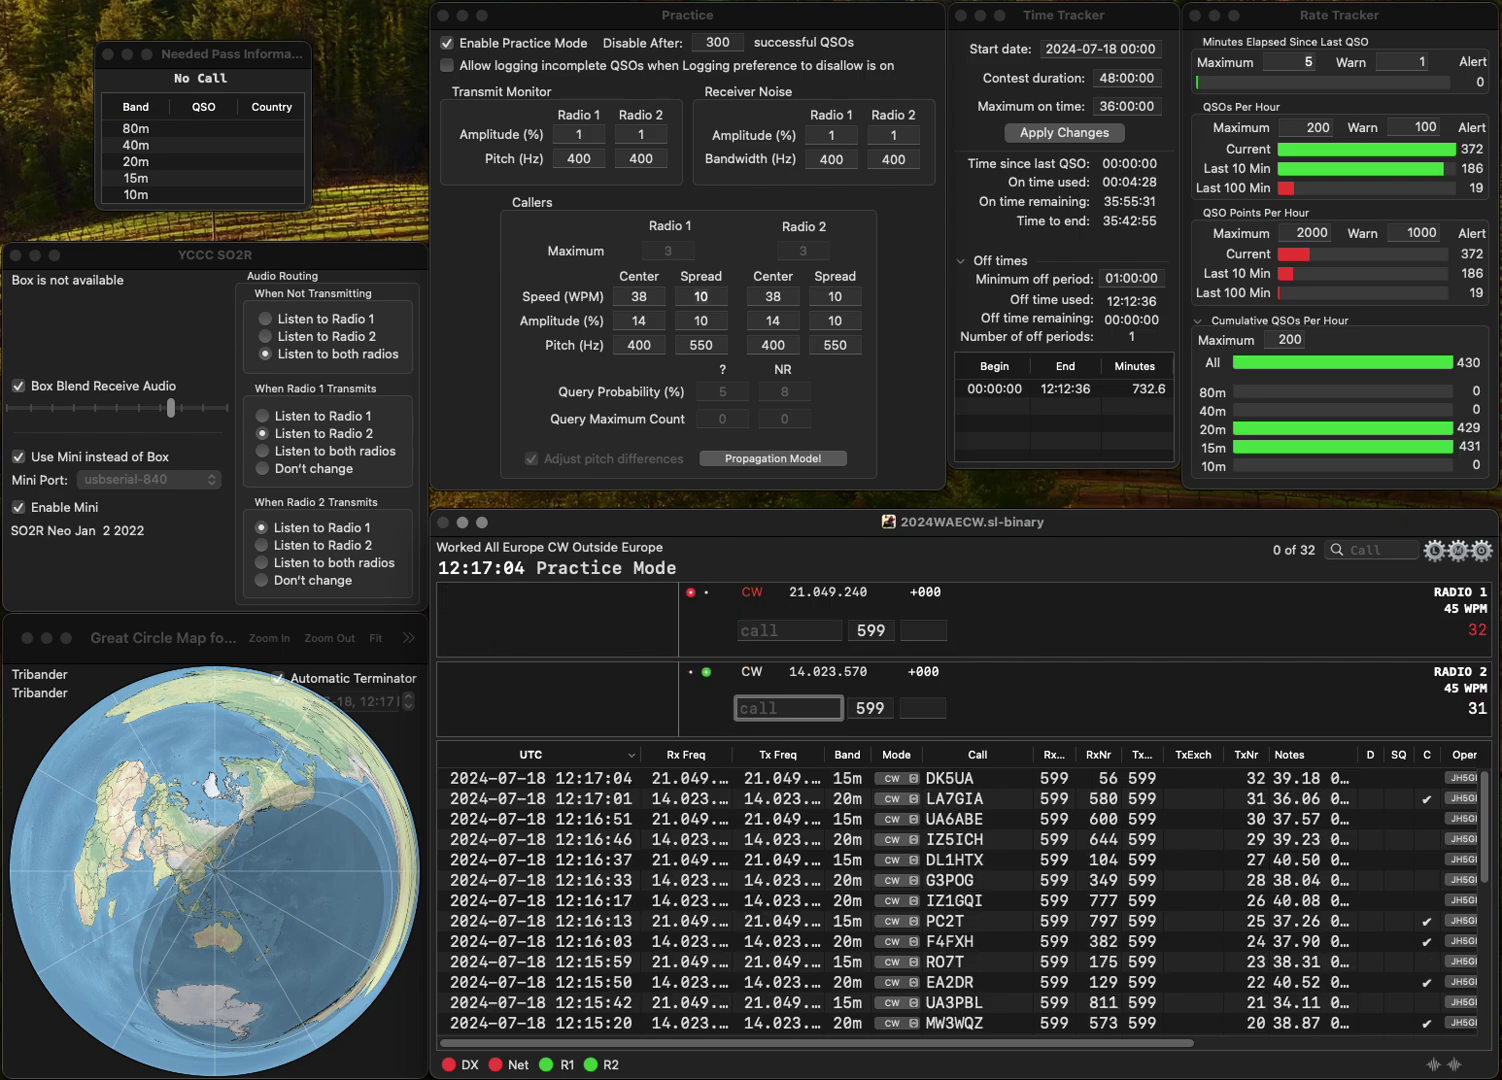
type("LA5LDX/P")
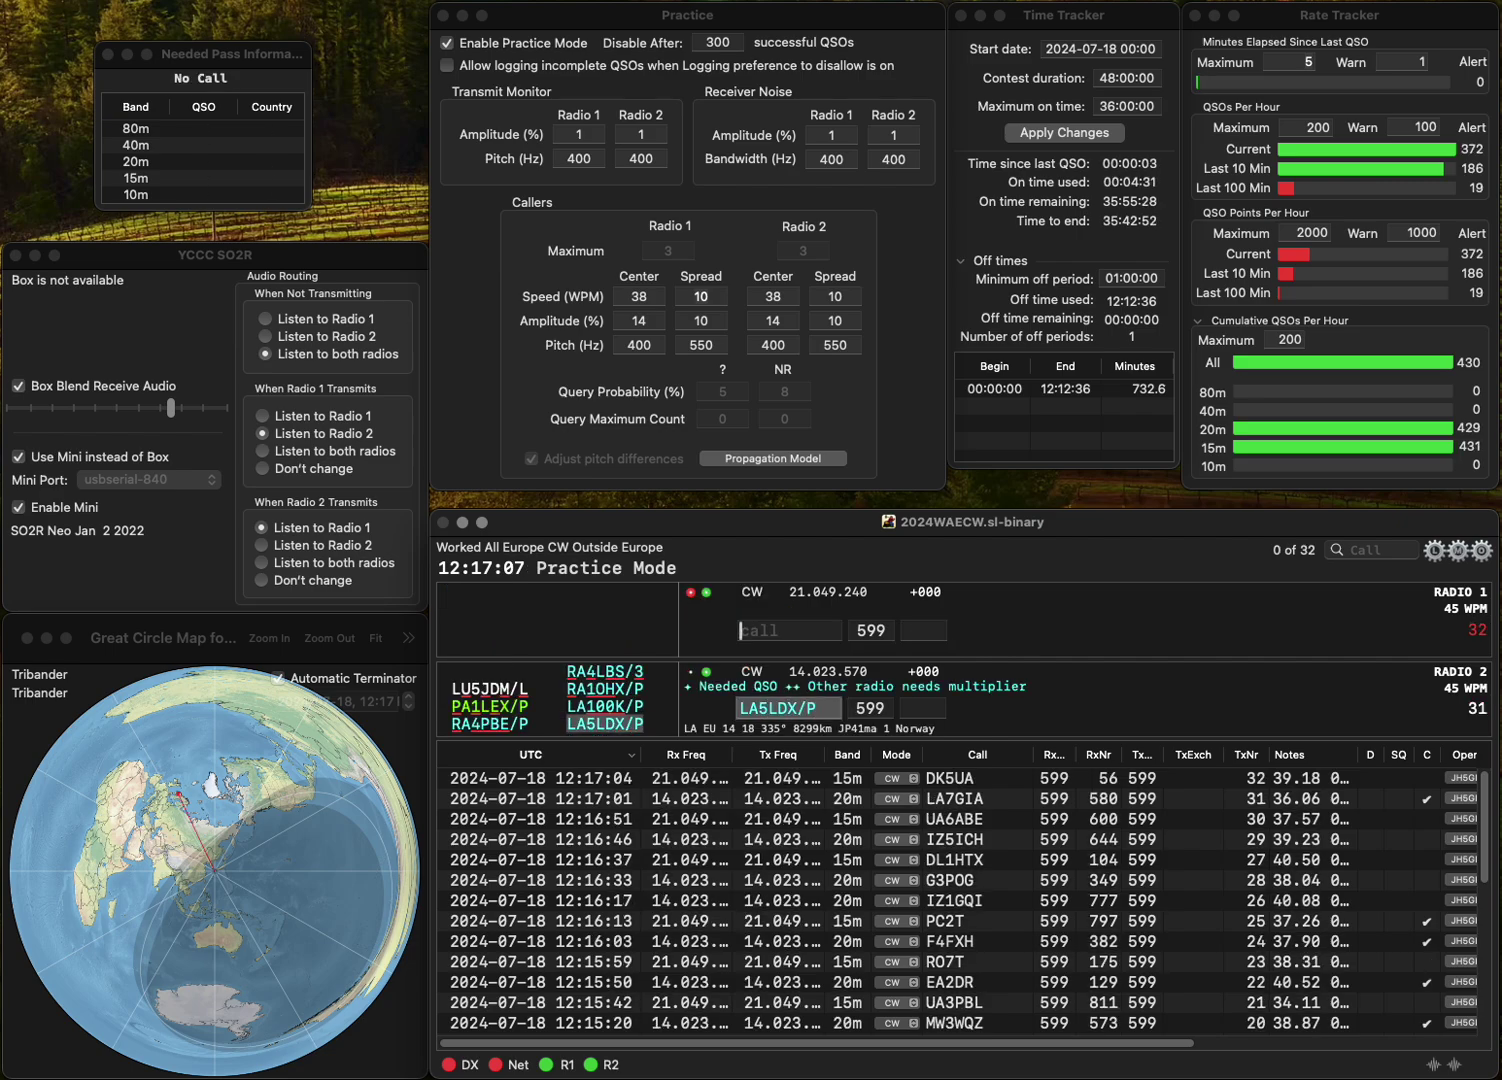
key("Return")
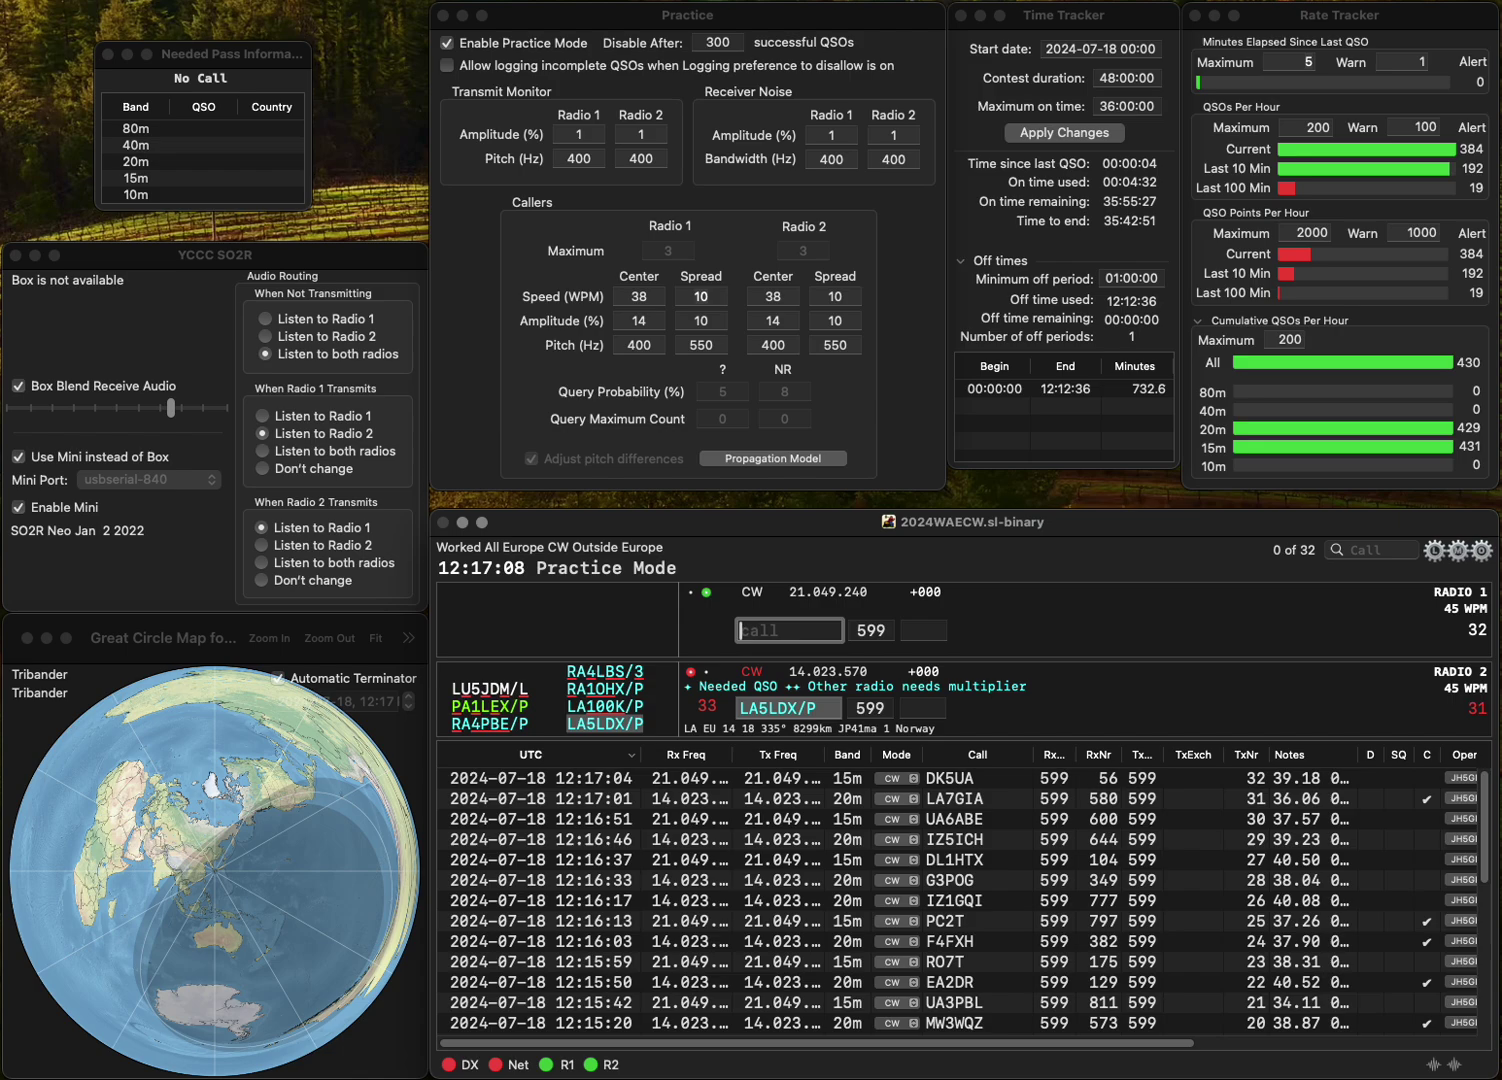
type("GW5P")
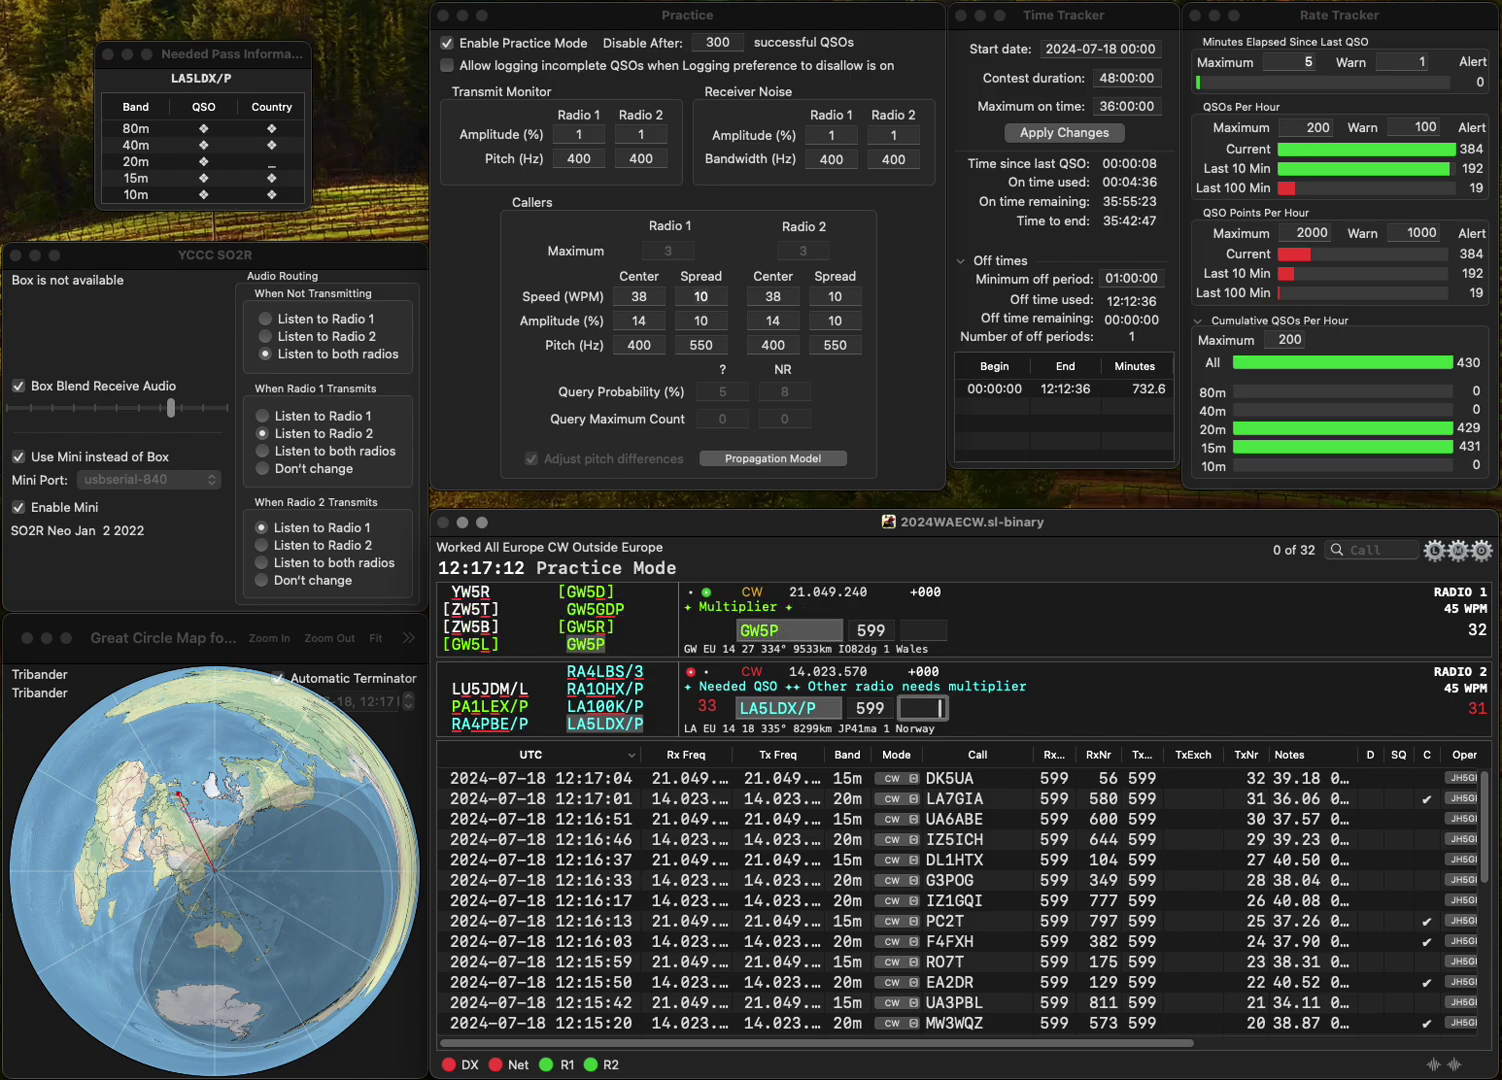
key("Return")
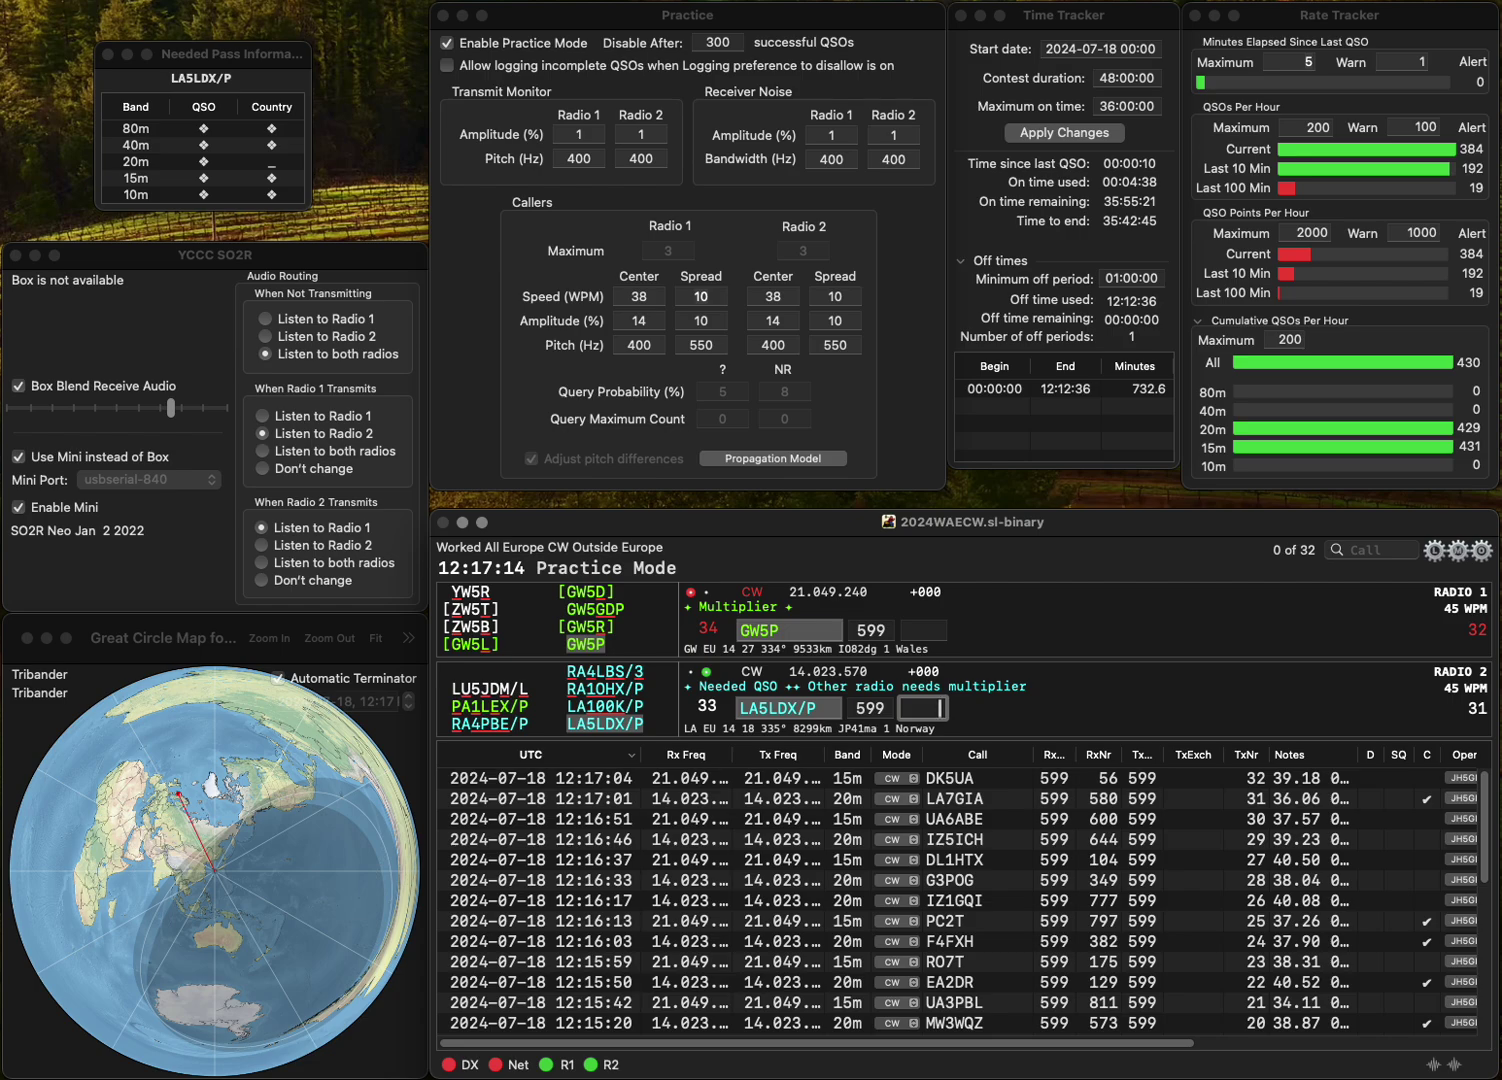
key("Return")
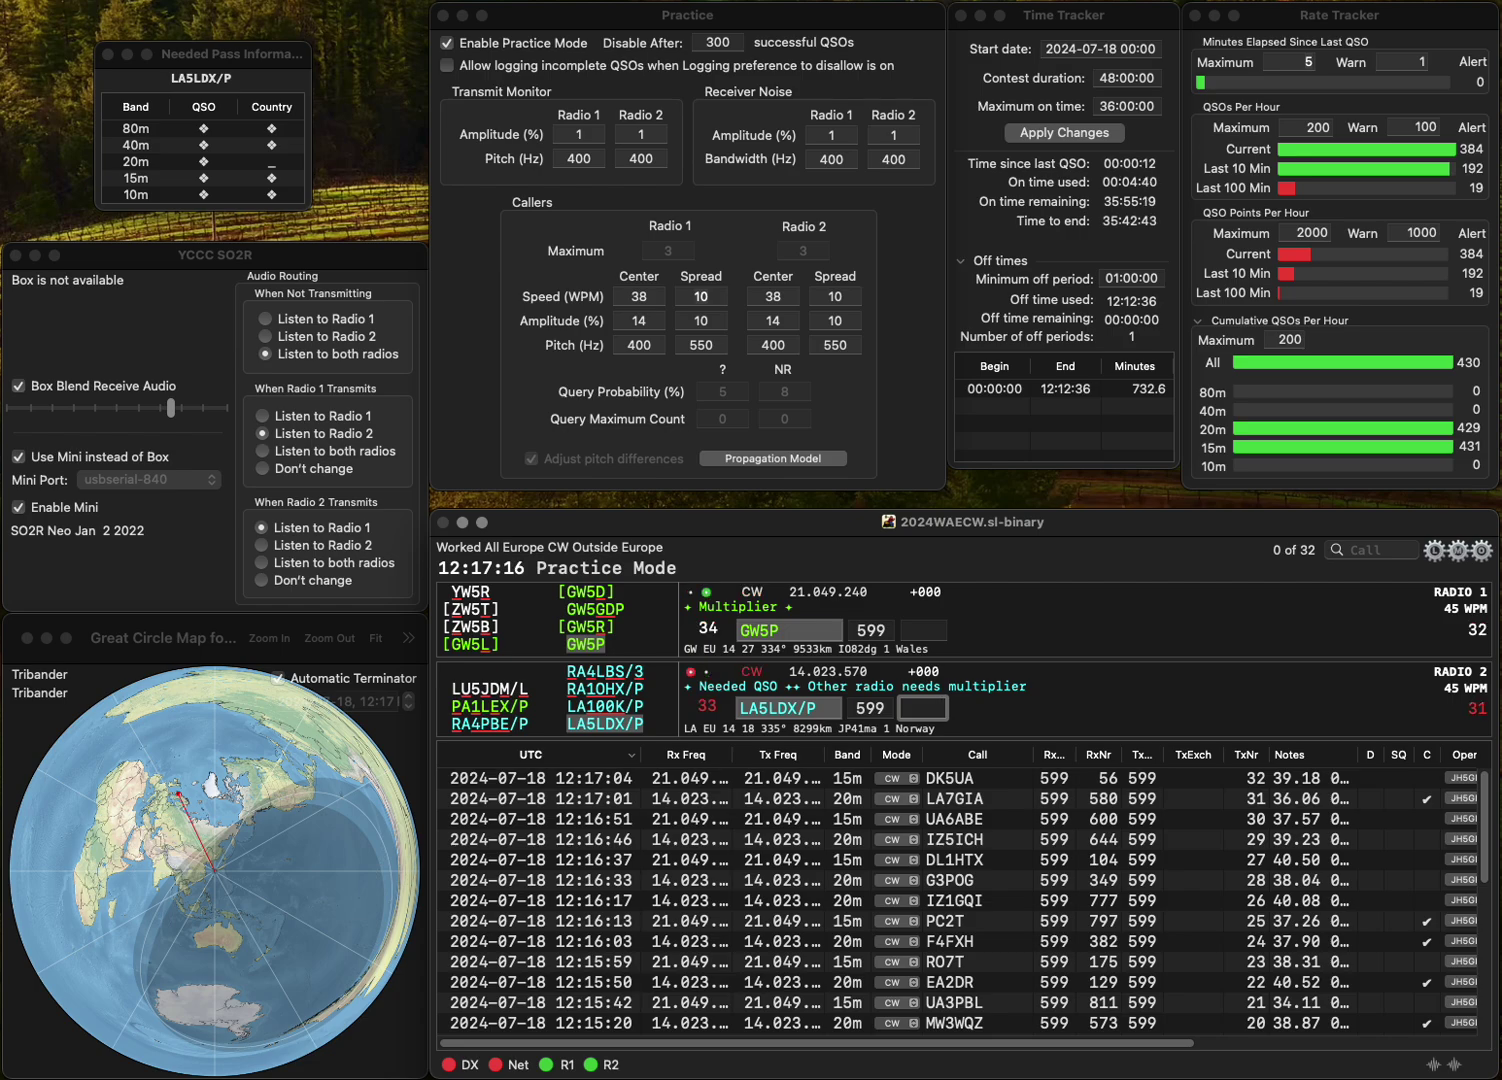
key("backslash")
type("38")
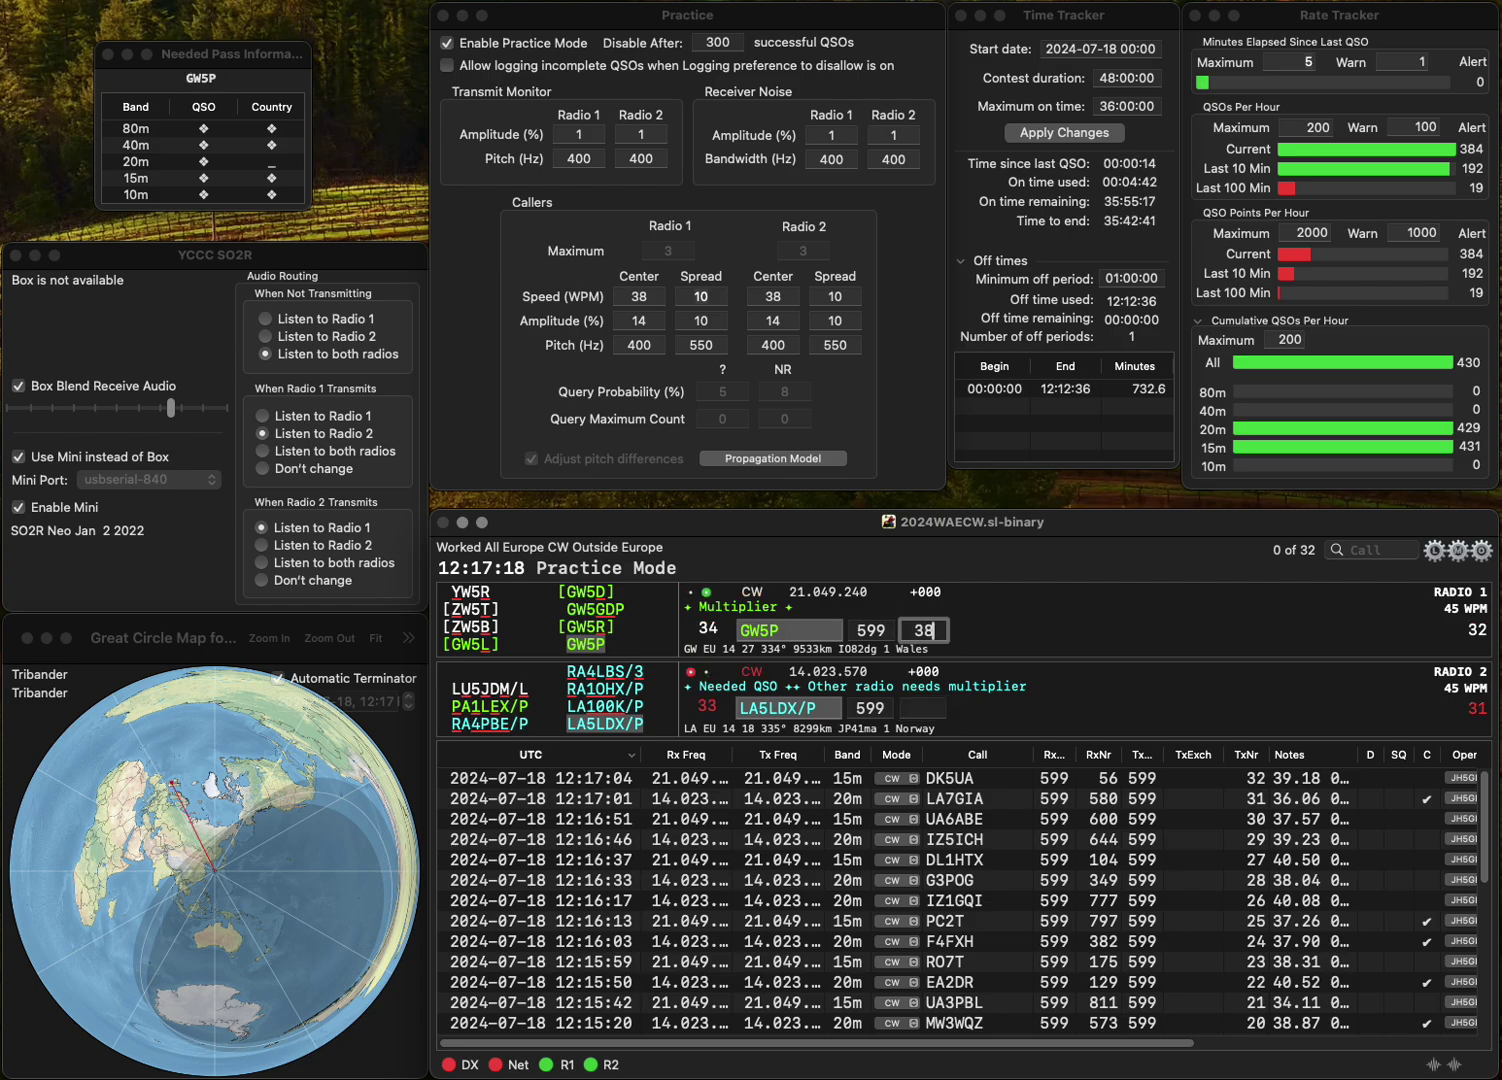
key("Return")
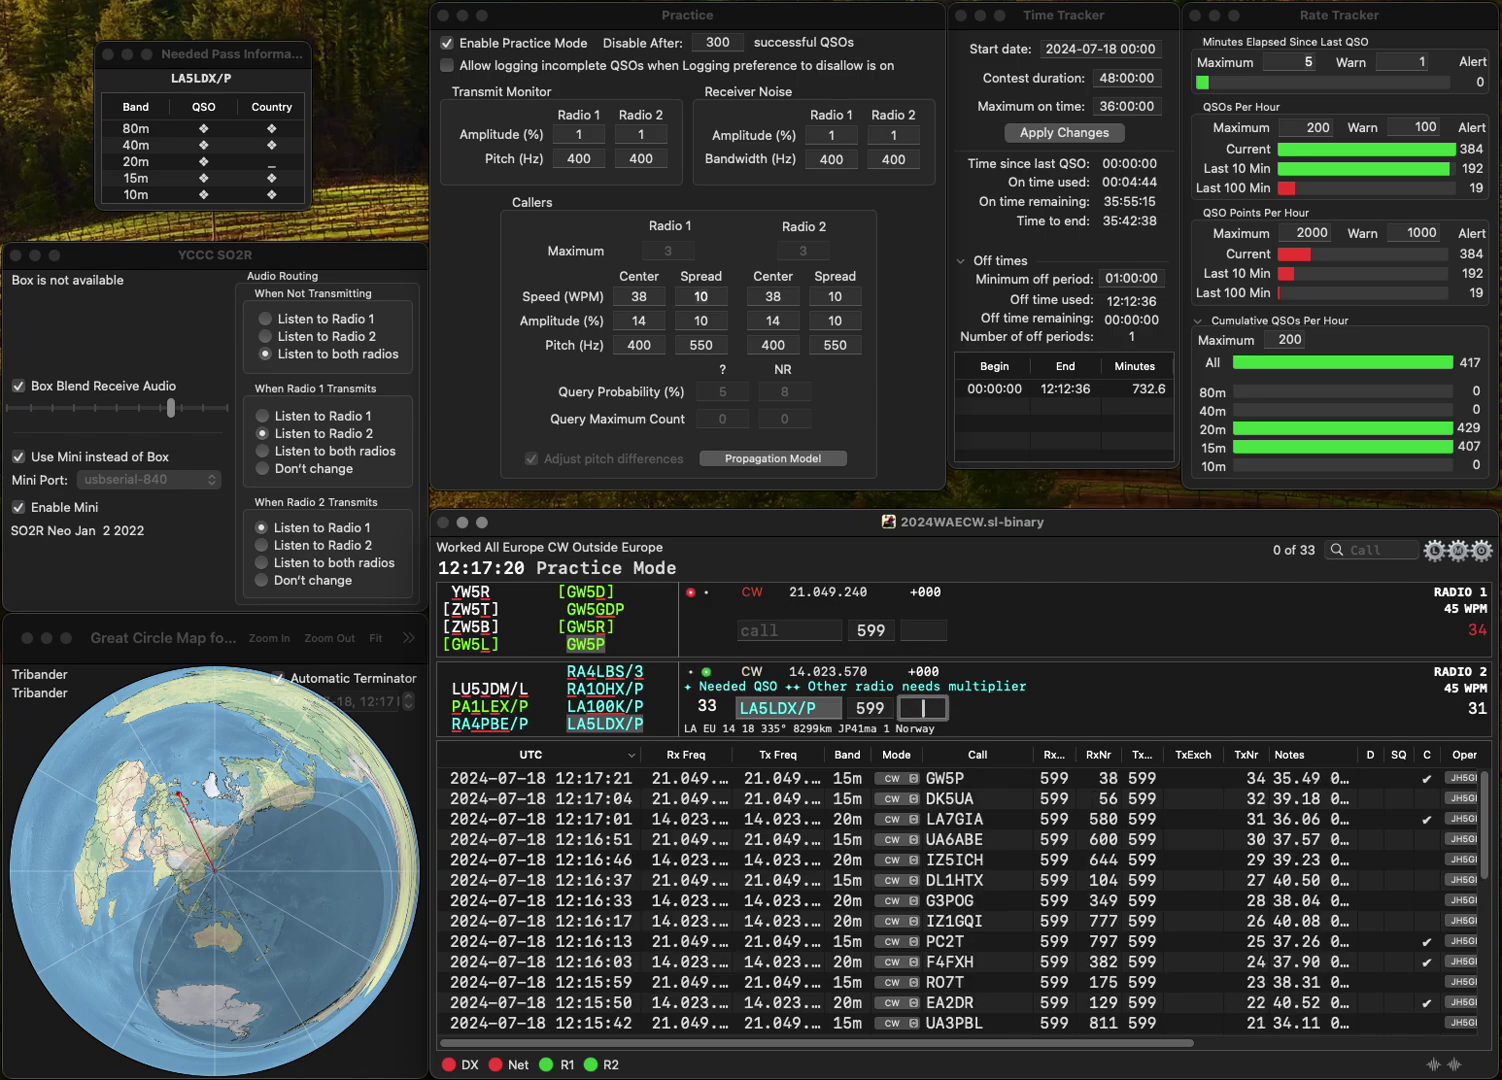
type("3")
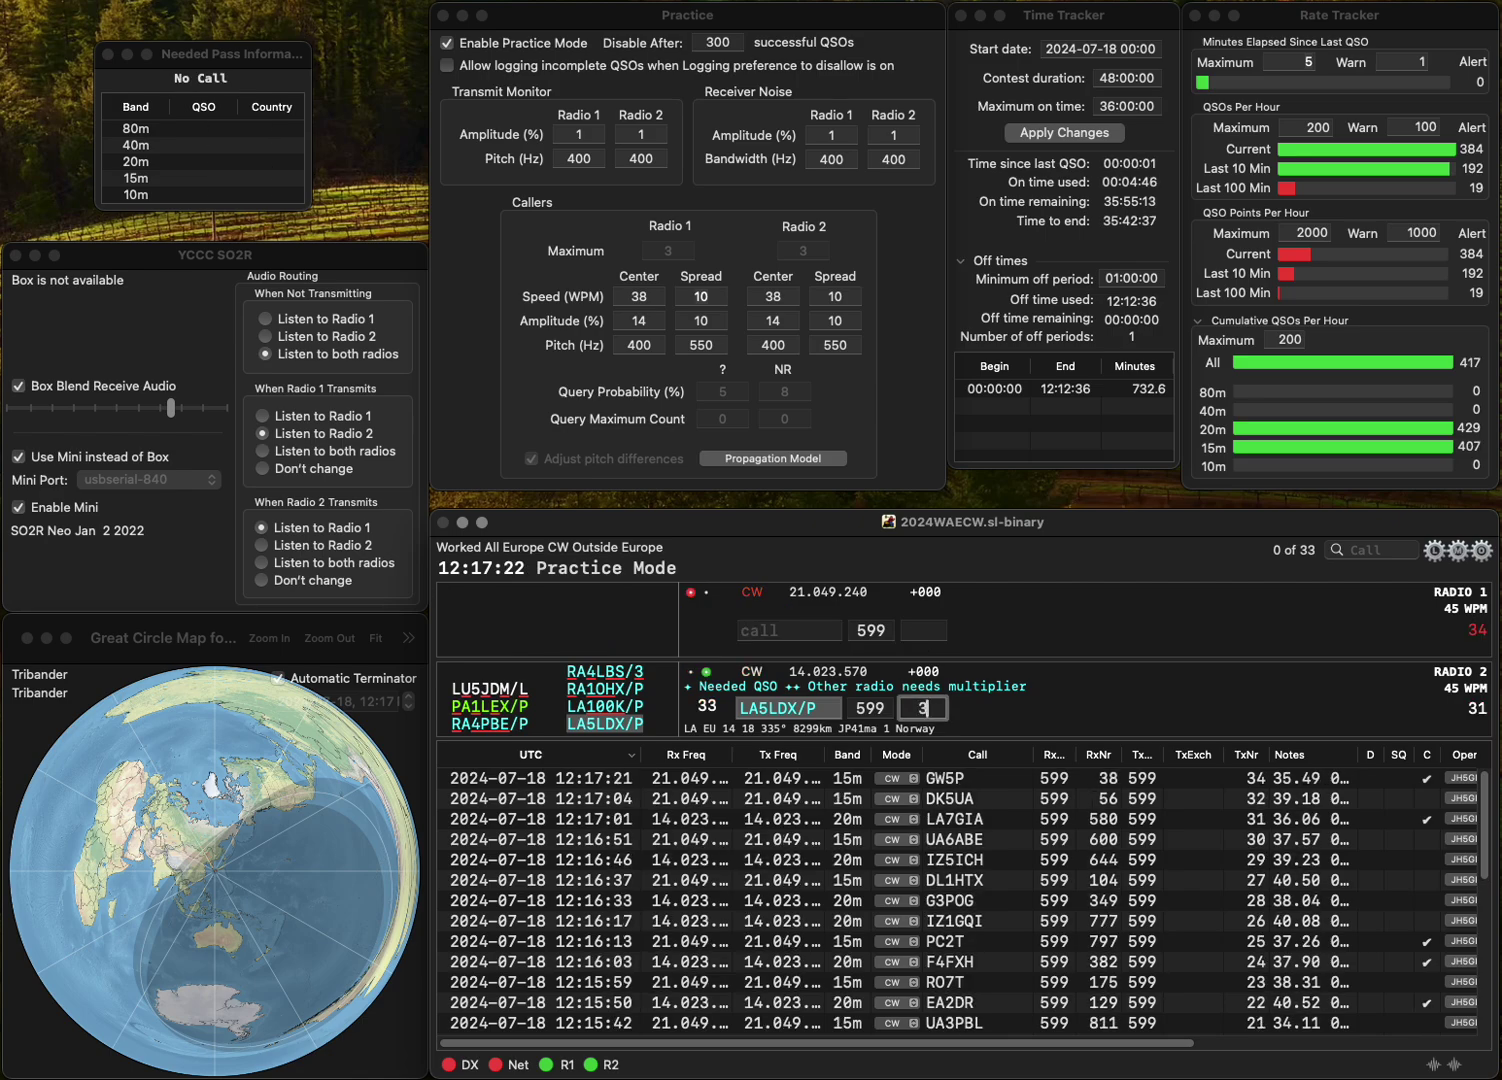
type("6")
key("Return")
type("HA8")
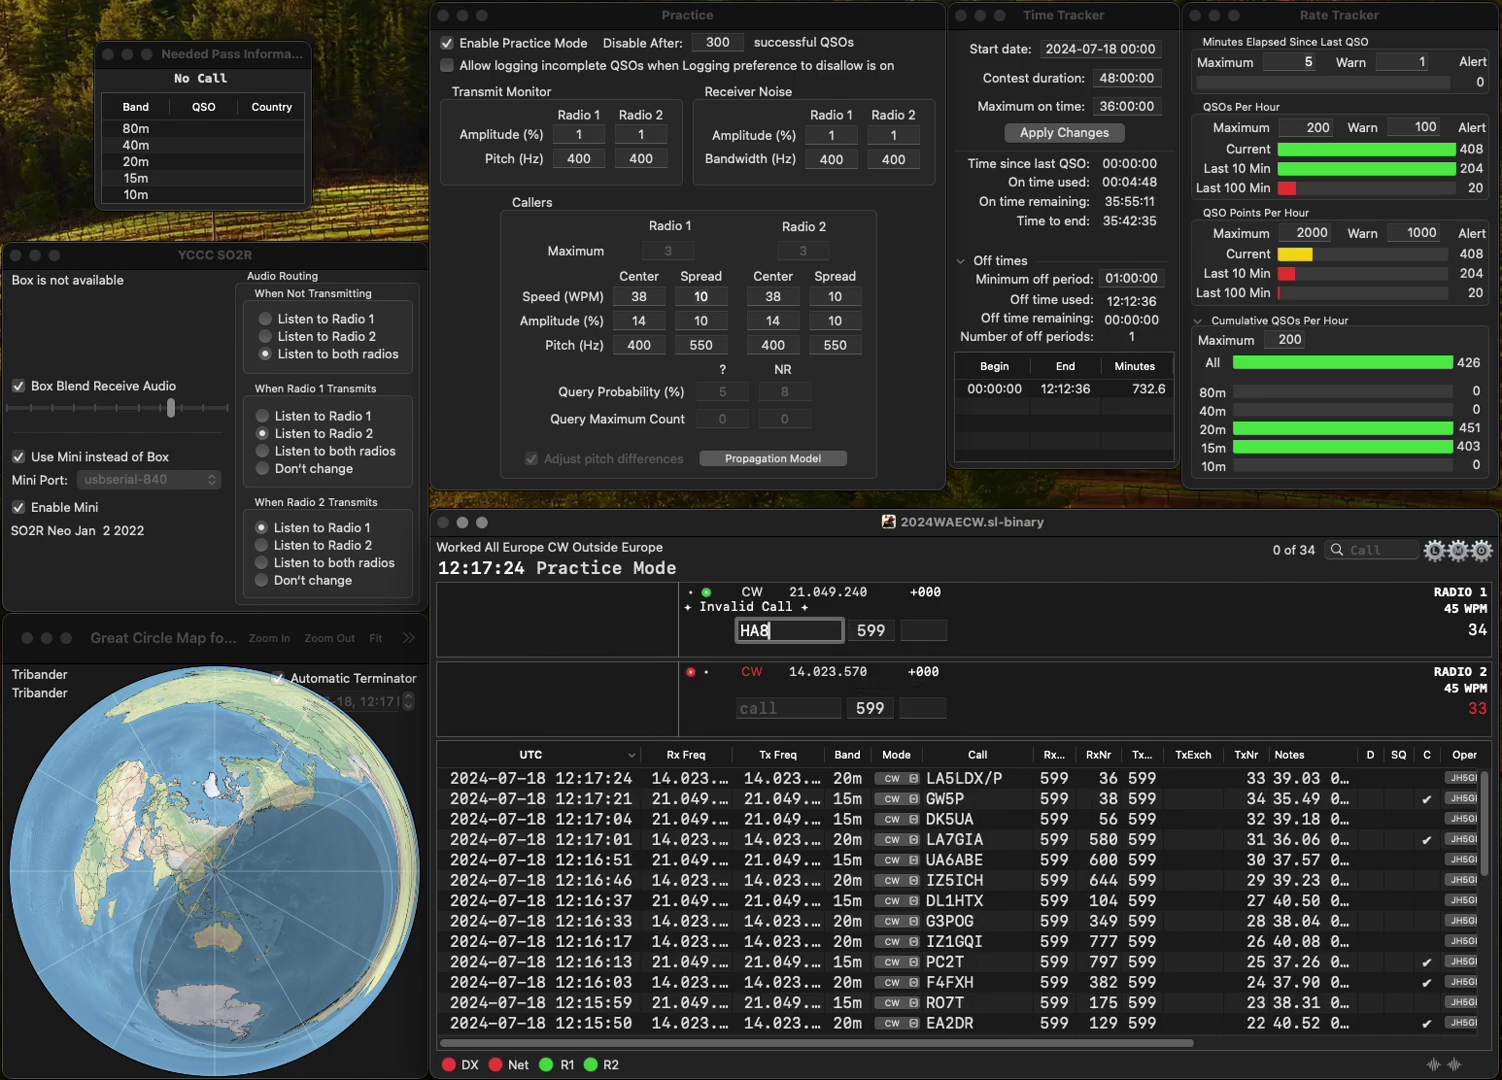
type("JV")
key("Return")
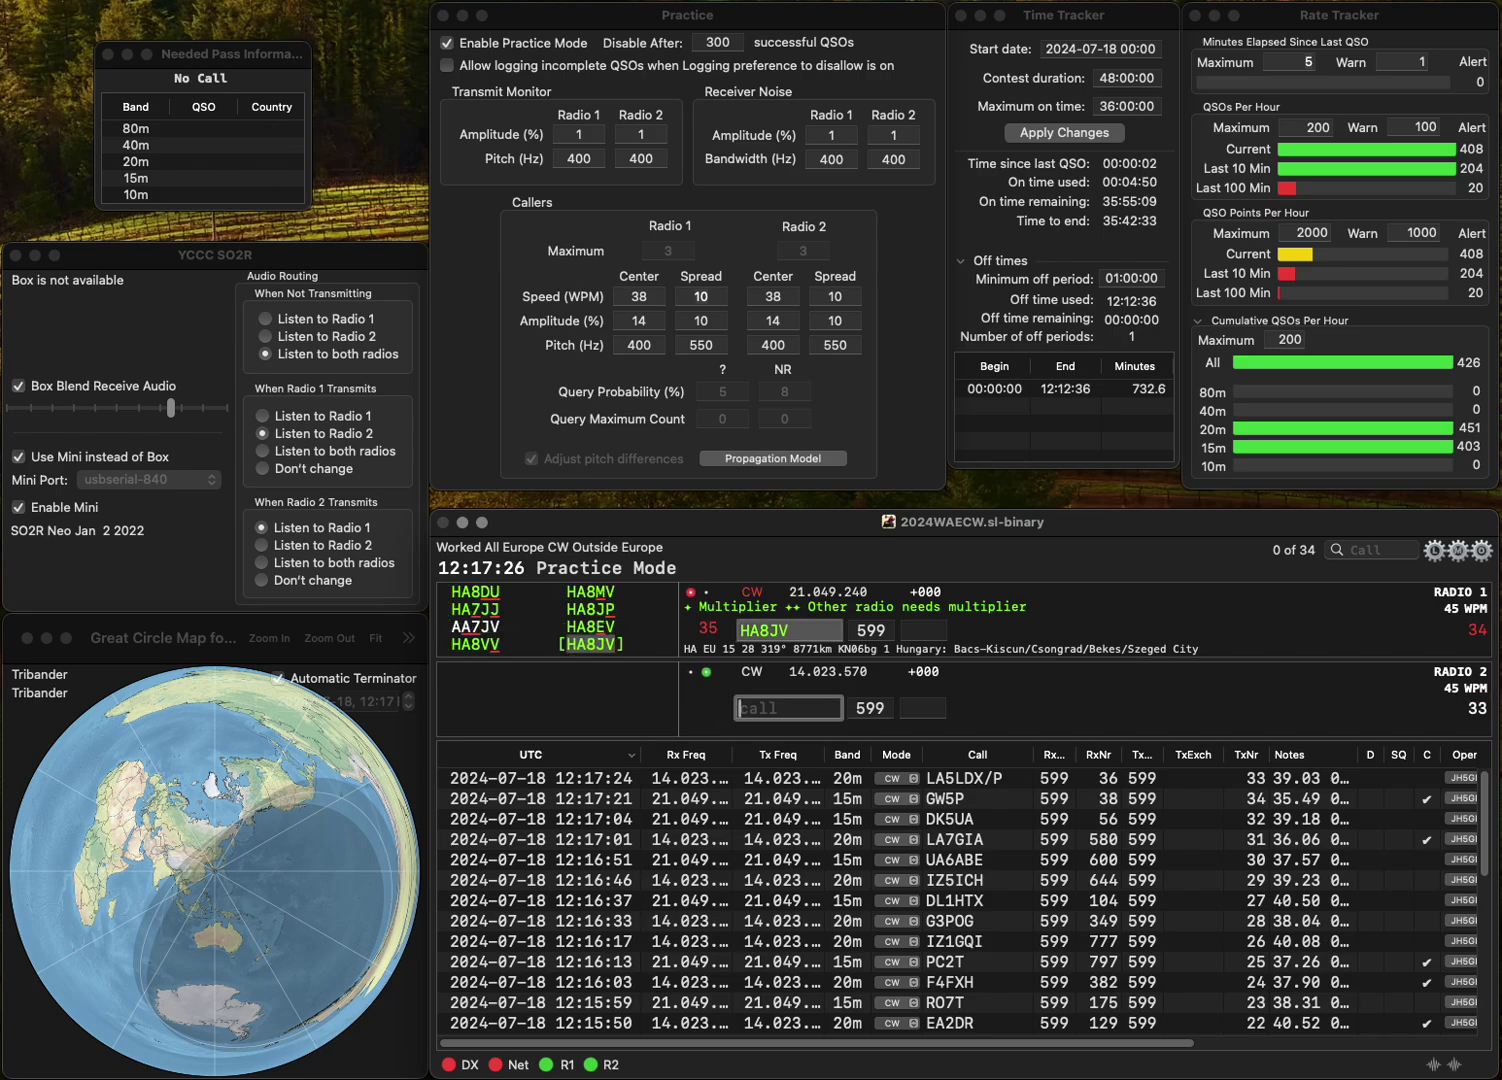
type("IN7Z")
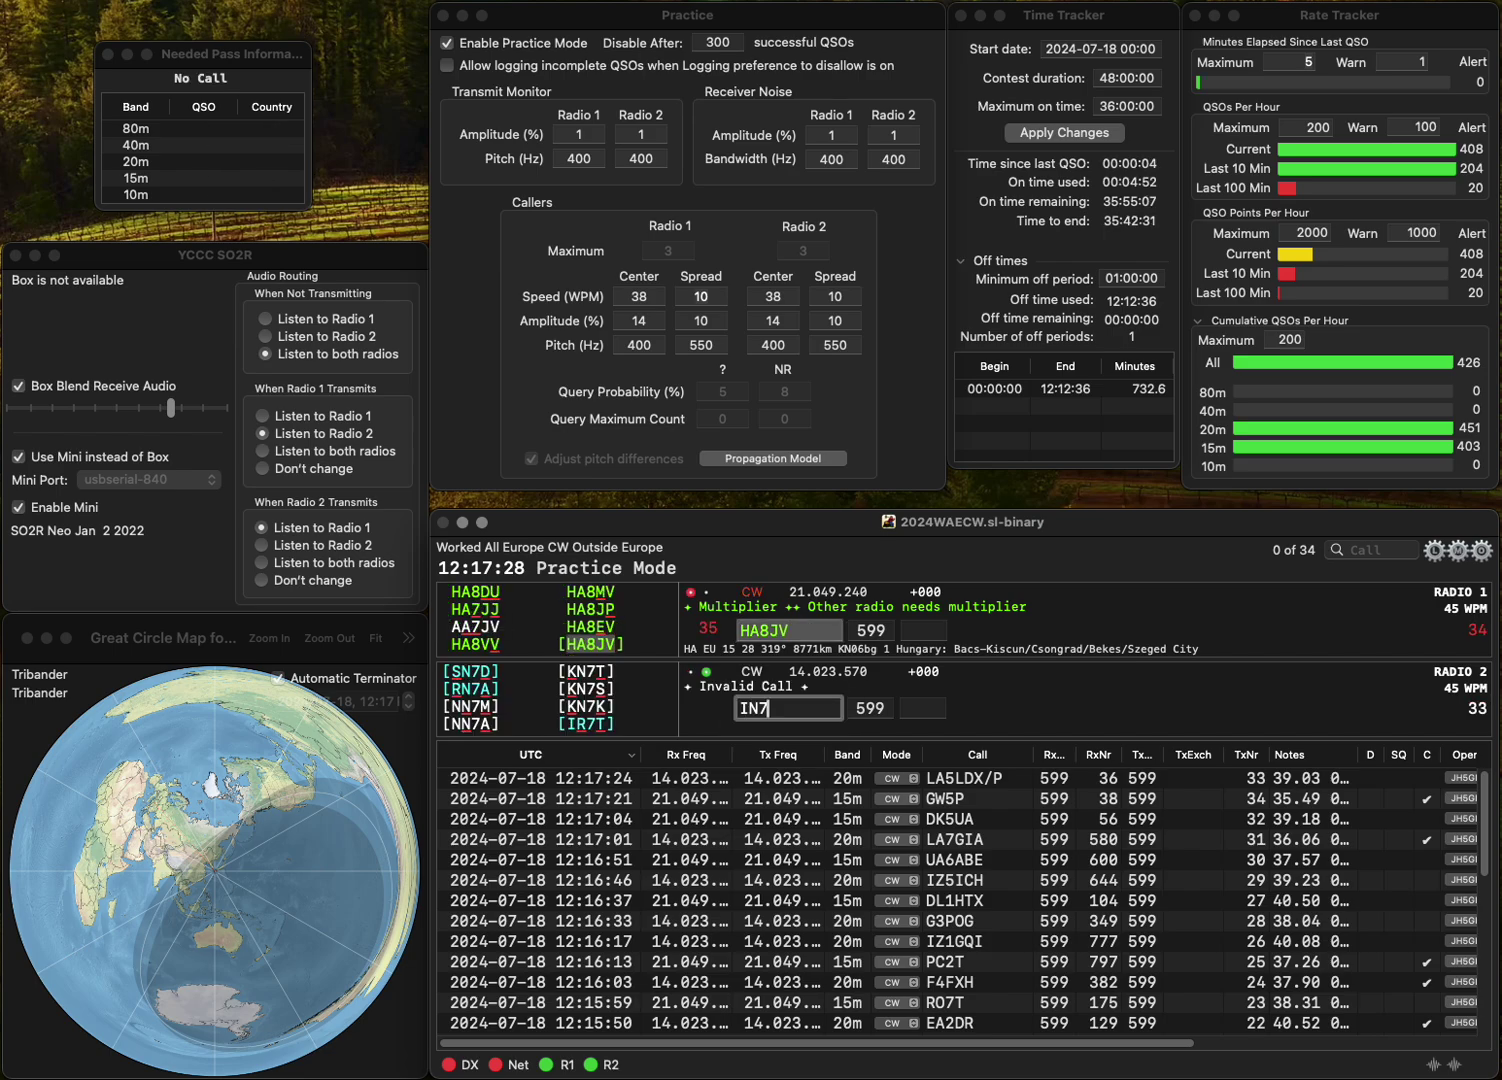
key("Left")
key("Left")
key("Left")
key("BackSpace")
type("S")
key("Return")
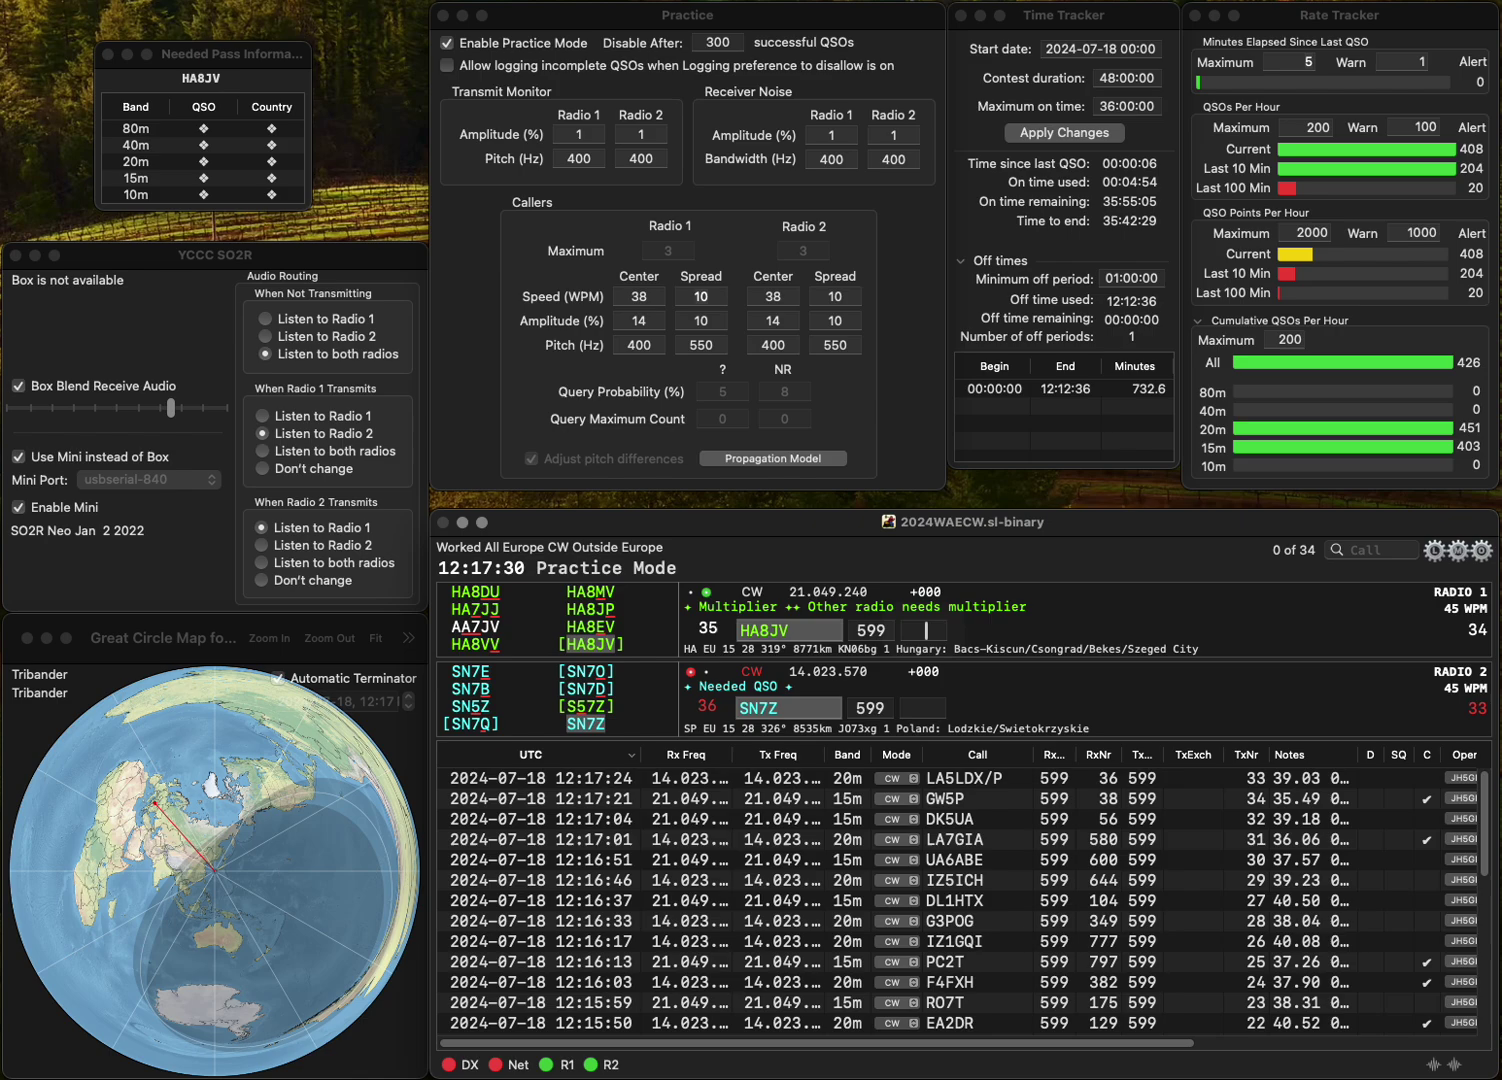
type("23")
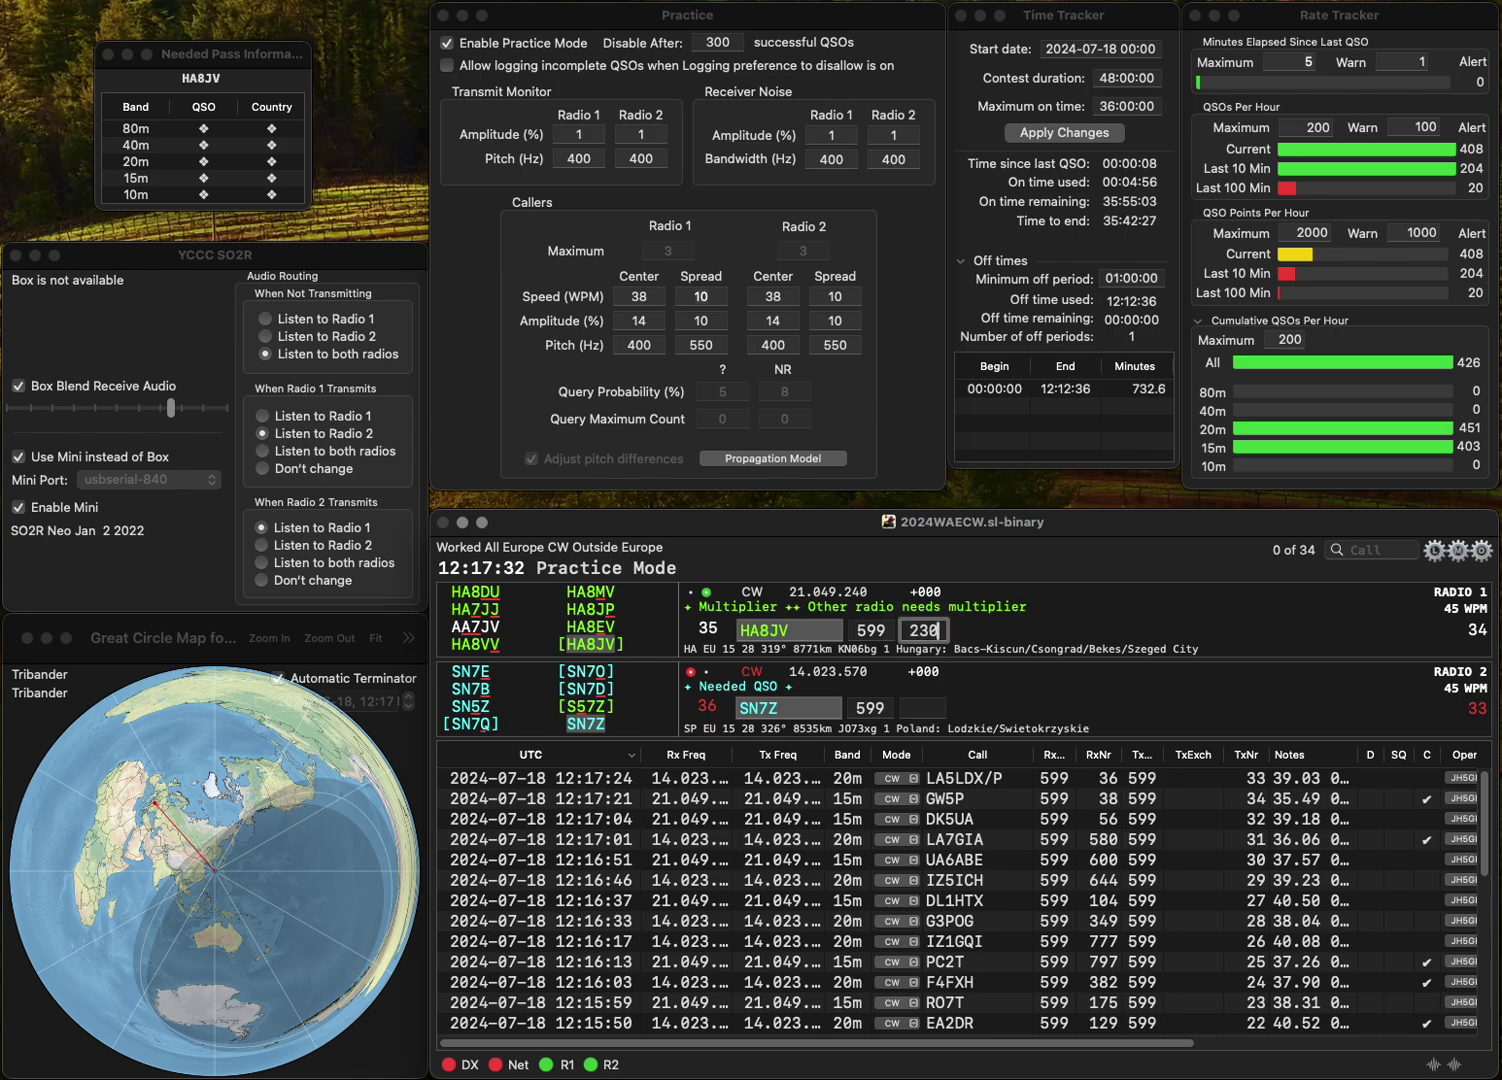
type("0")
key("Return")
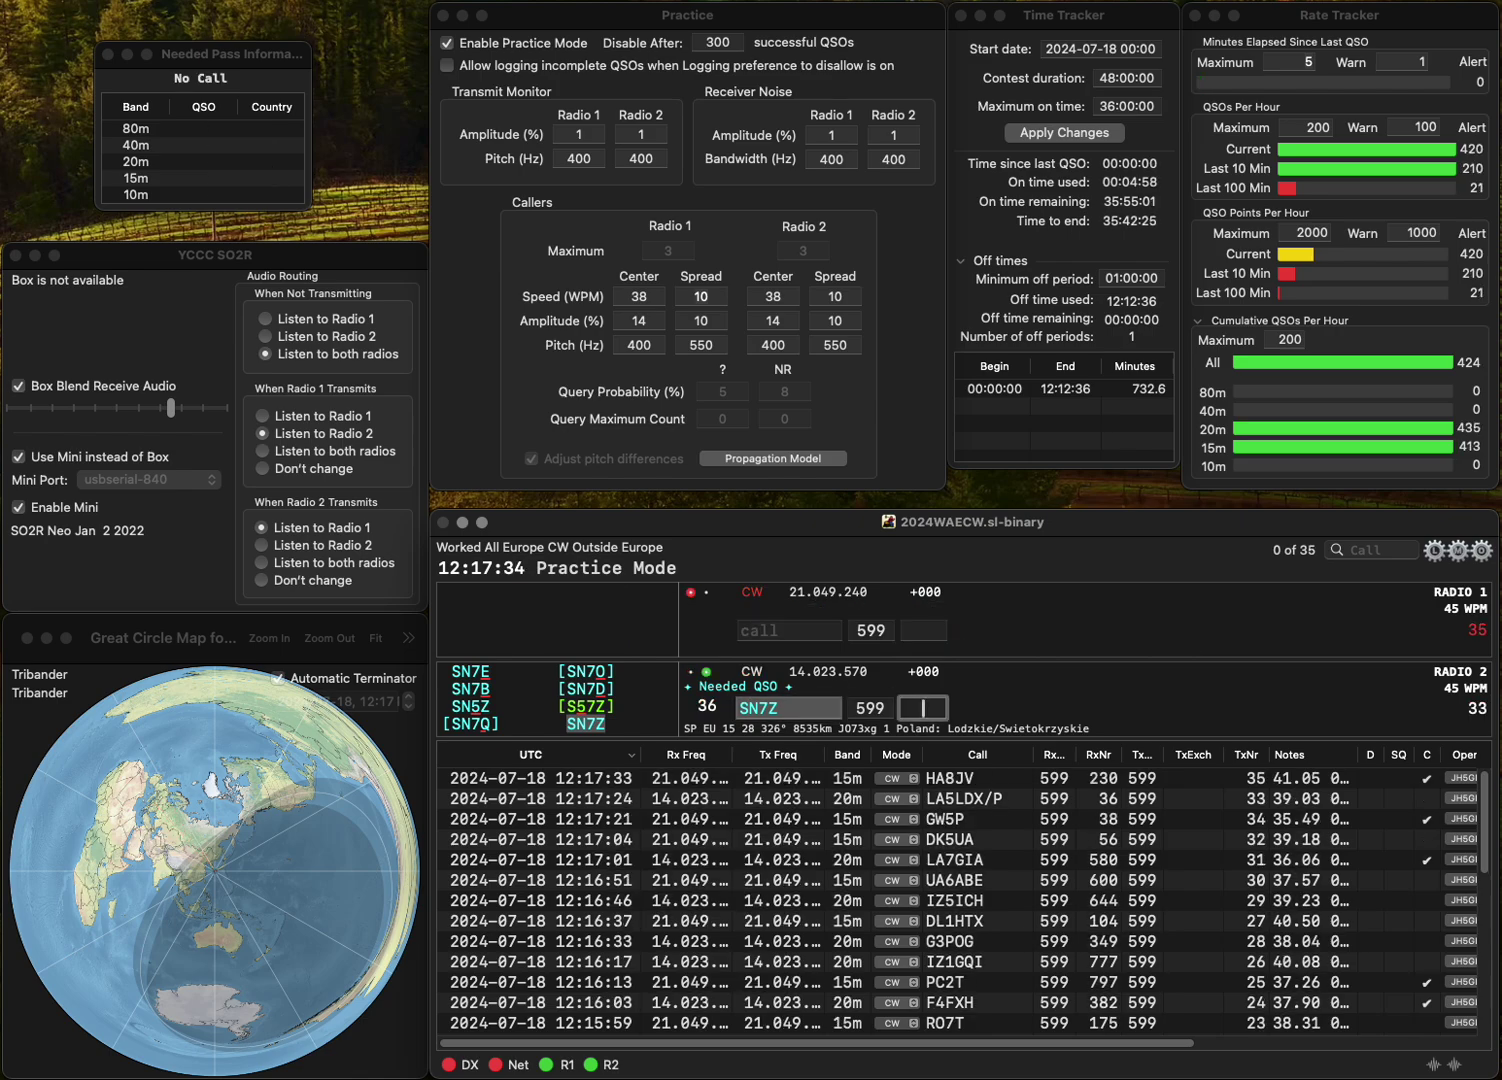
type("786")
key("Return")
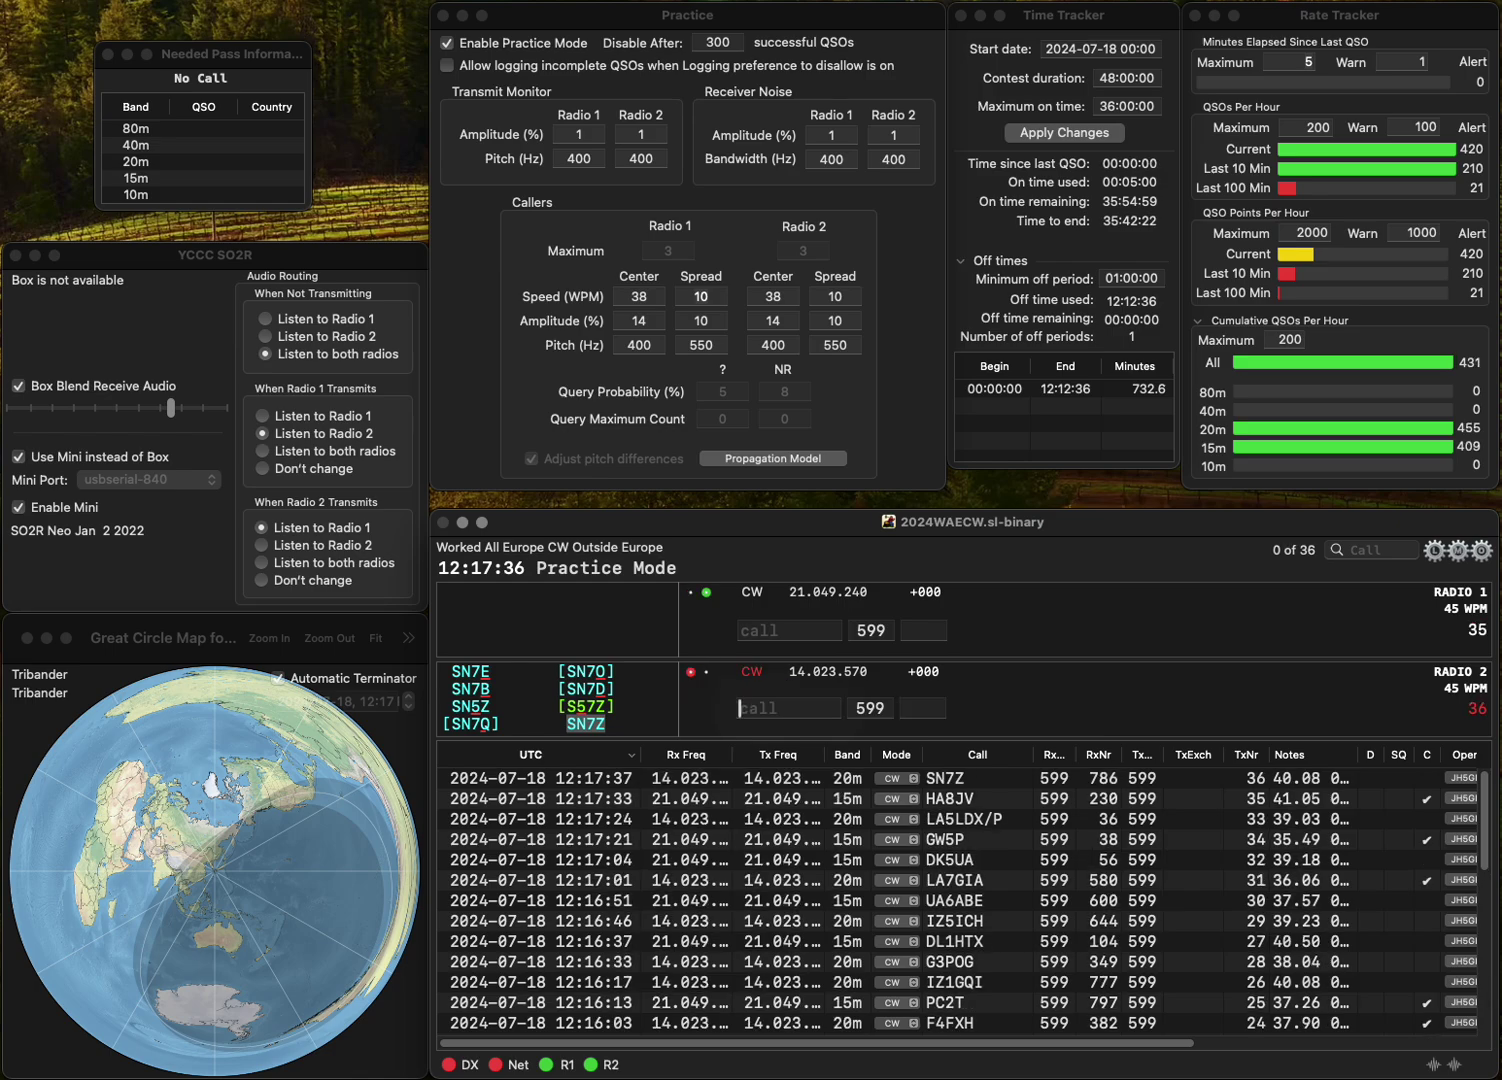
- Enter OTCJ/IKO on Radio 1 and ON4APU on Radio 2, transmitting to each caller
type("OTCJ")
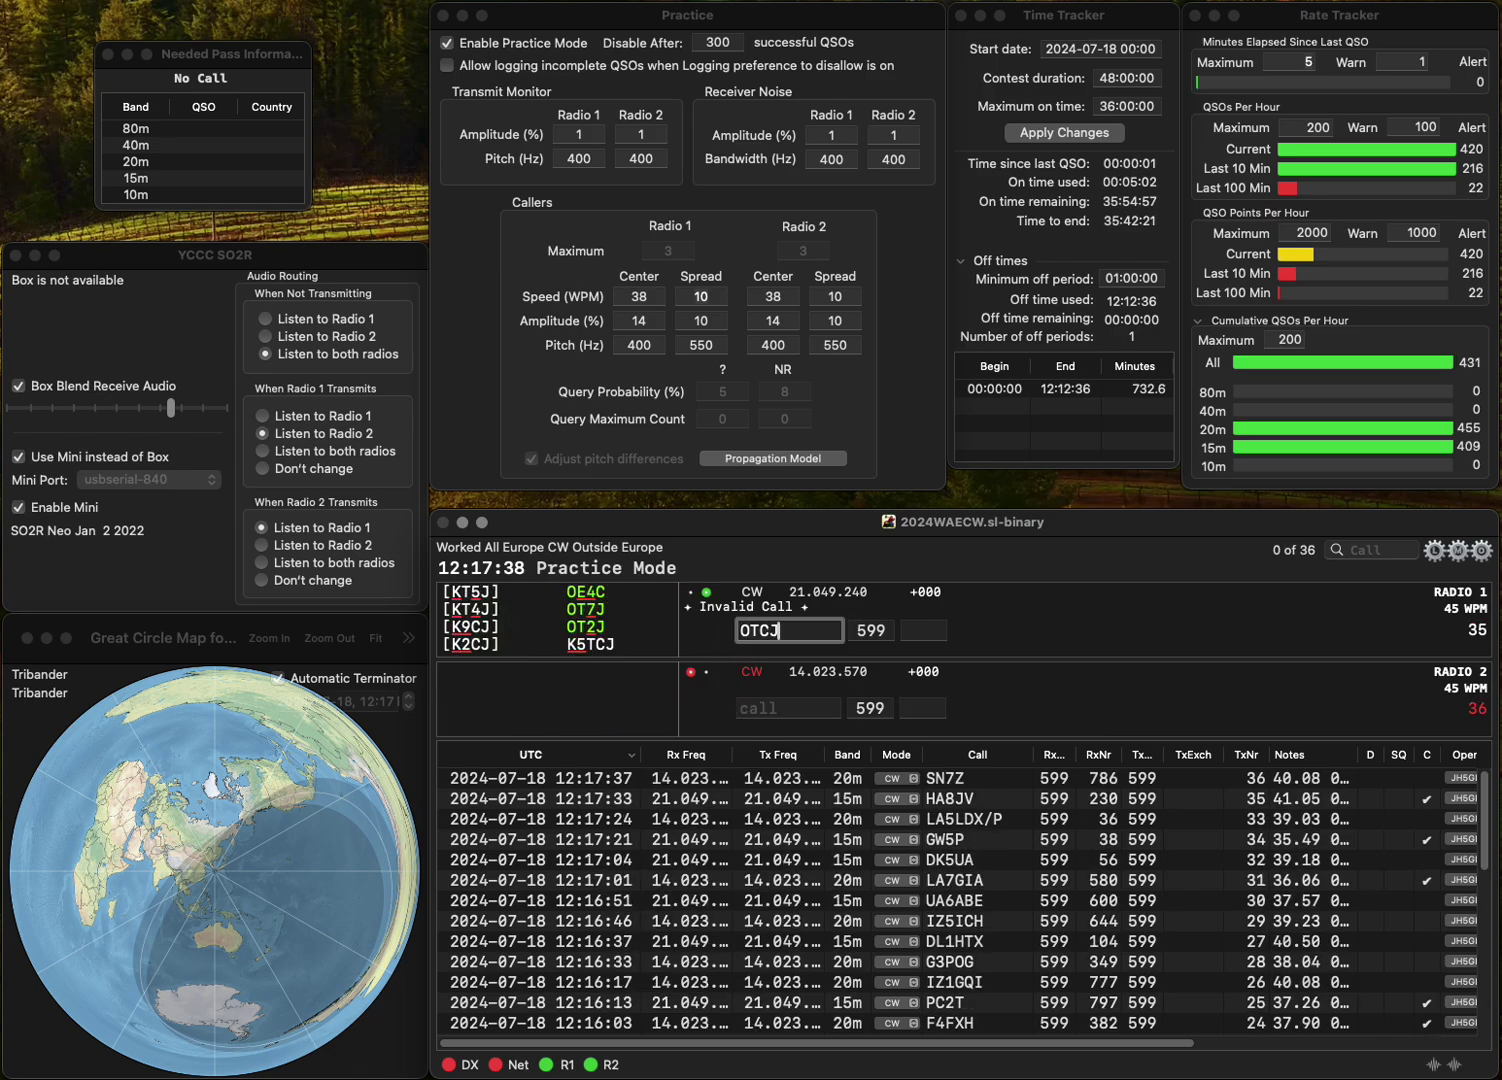
type("/IKO")
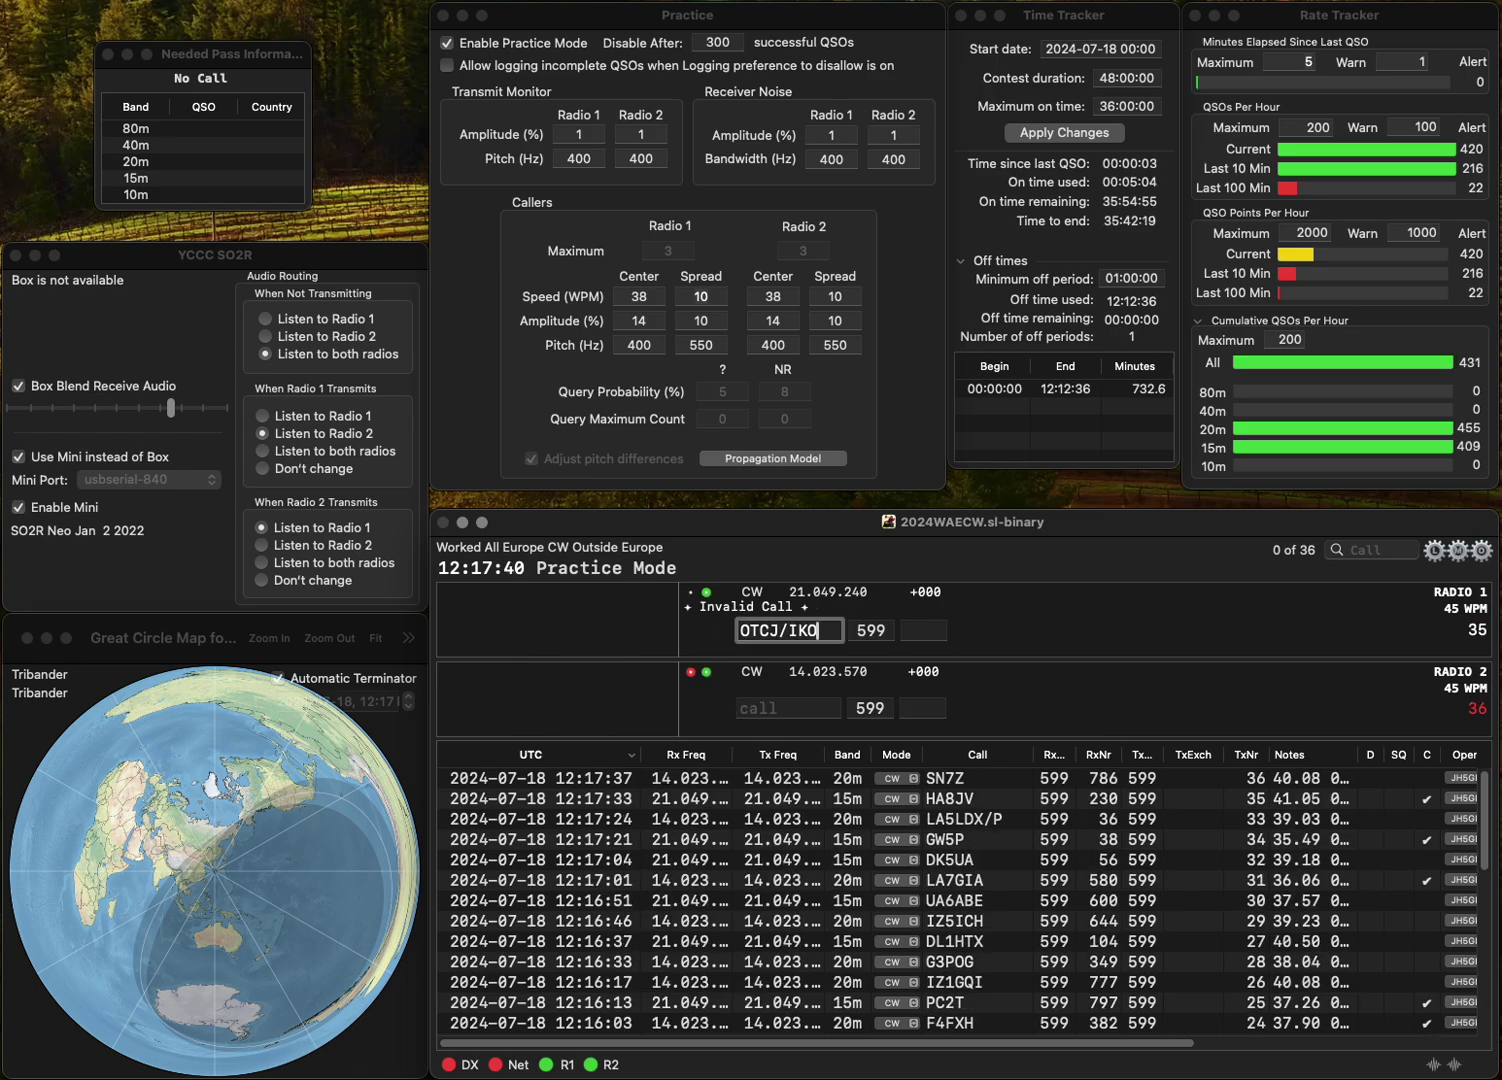
key("Return")
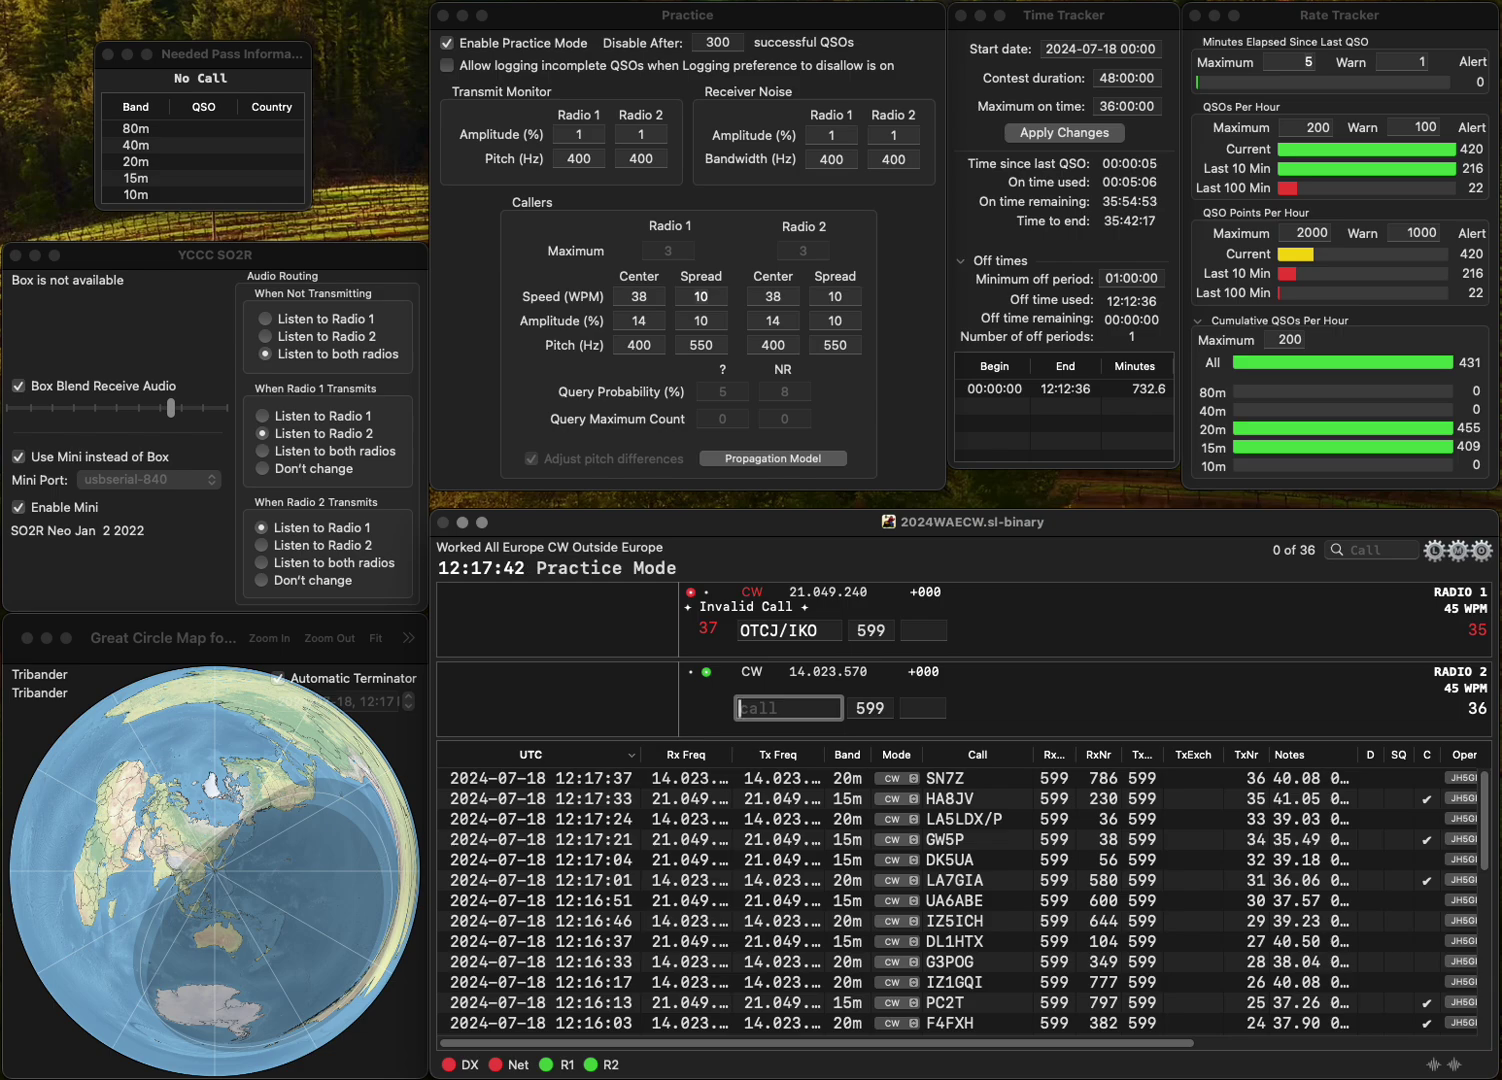
type("ON4APU")
key("Return")
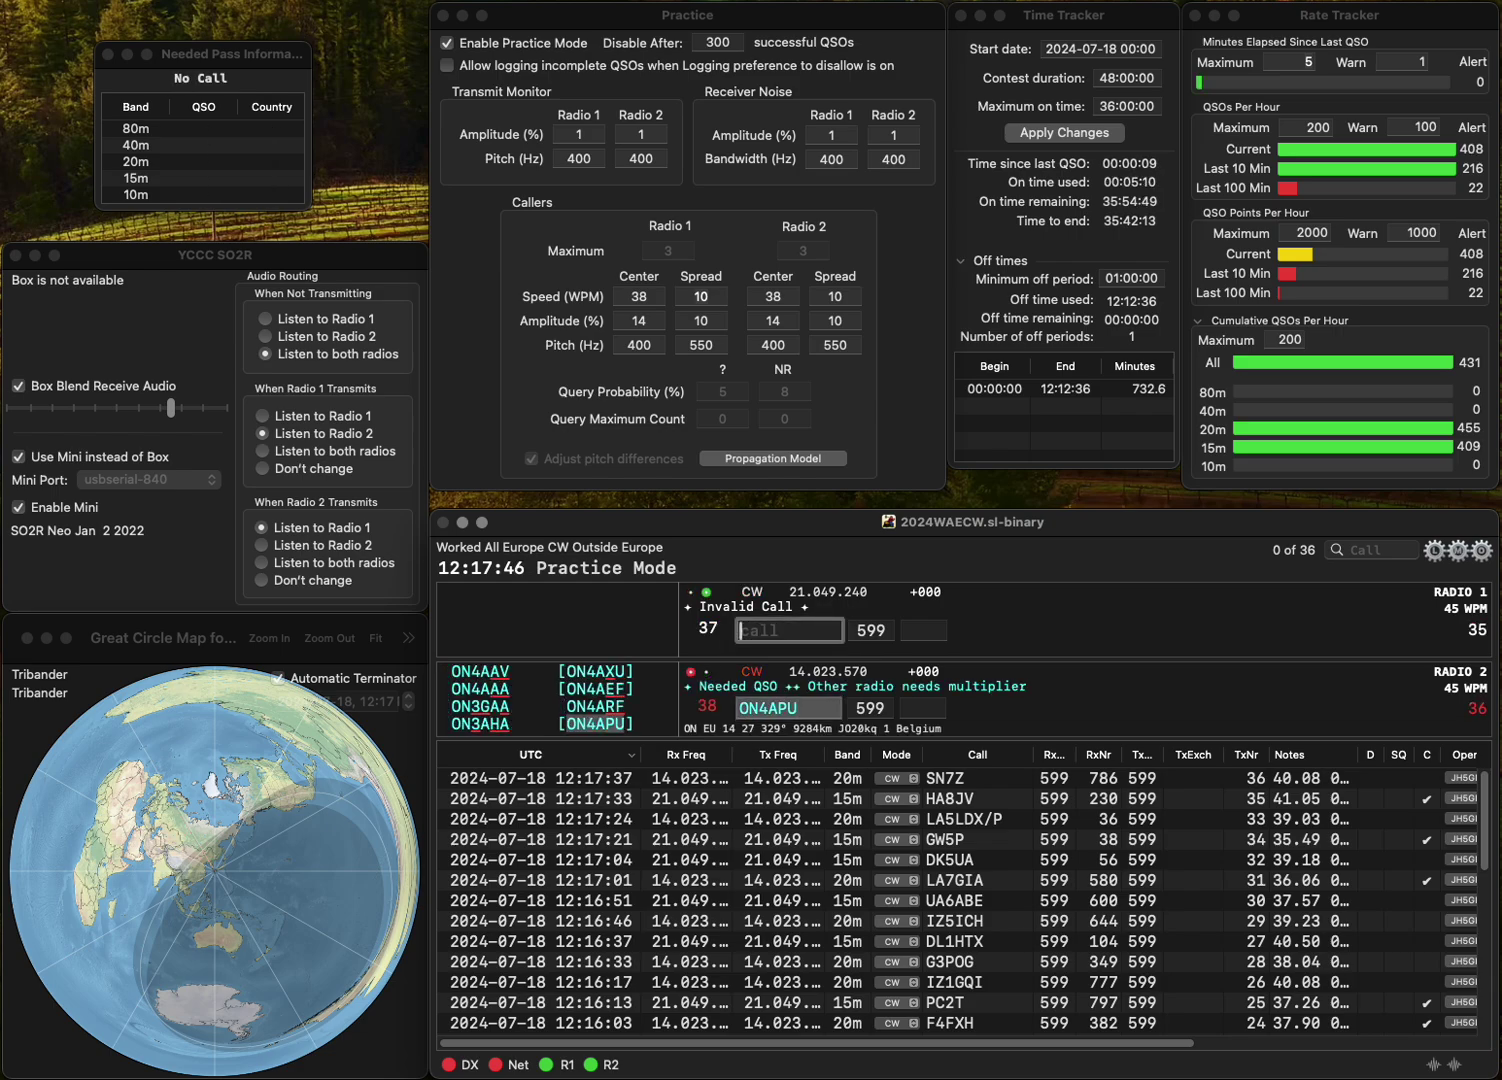
- Enter IT9ACJ/I/BO as the caller on Radio 1 and send the exchange
type("IT9AC")
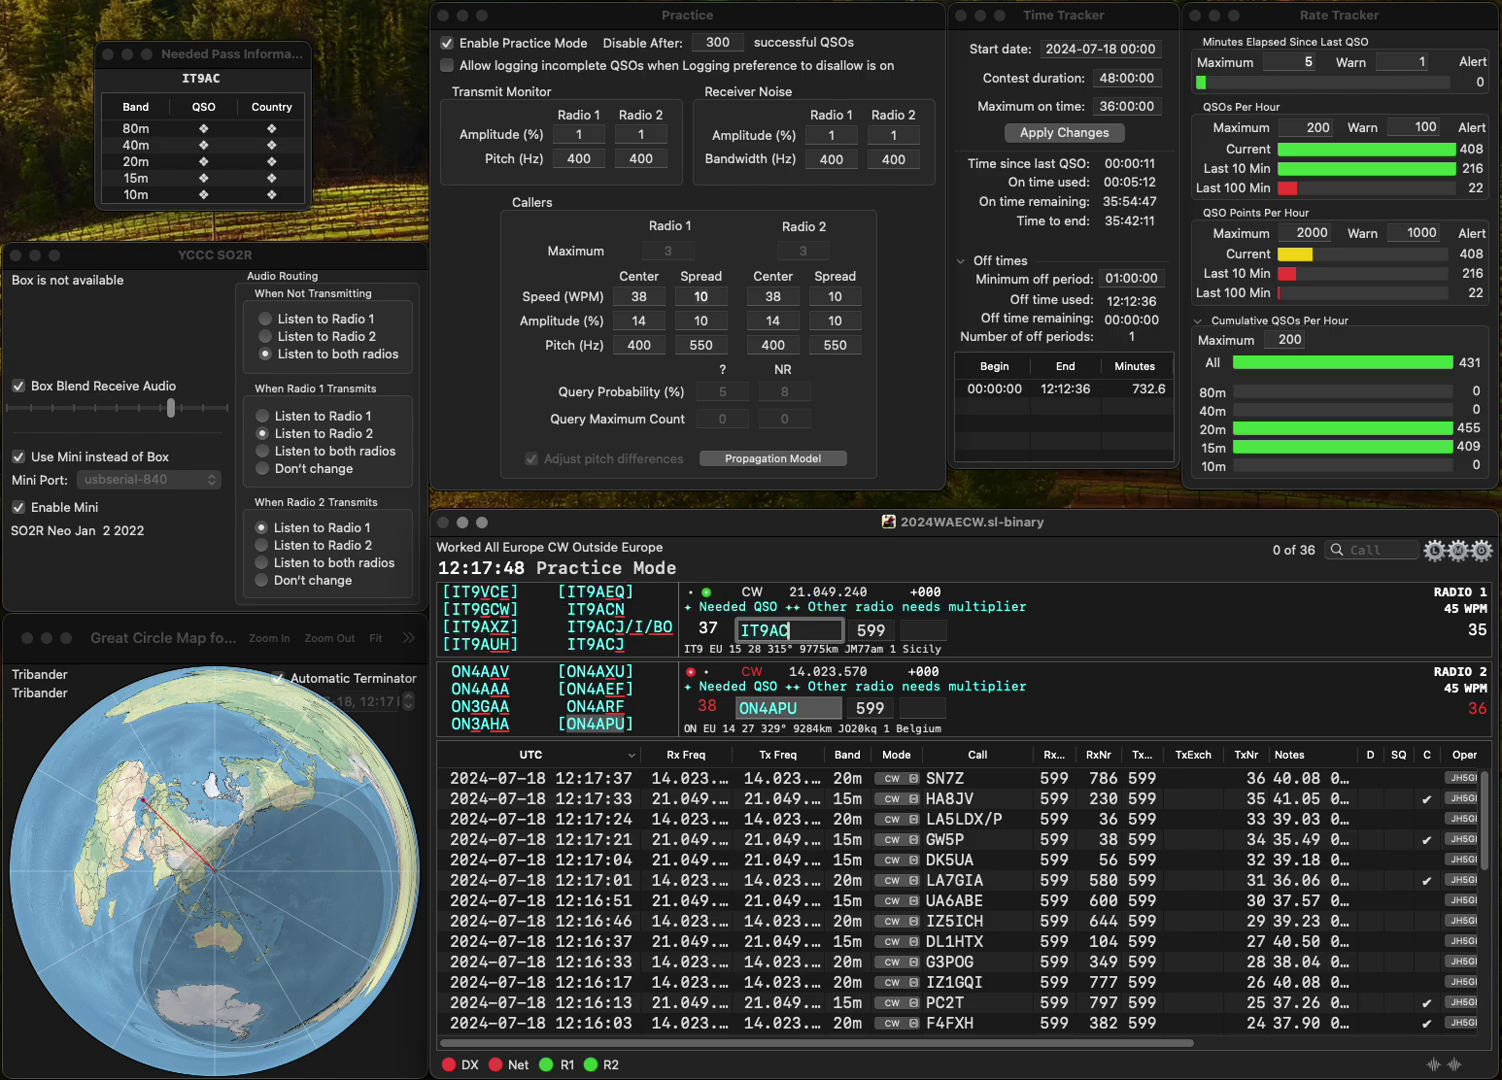
type("J/")
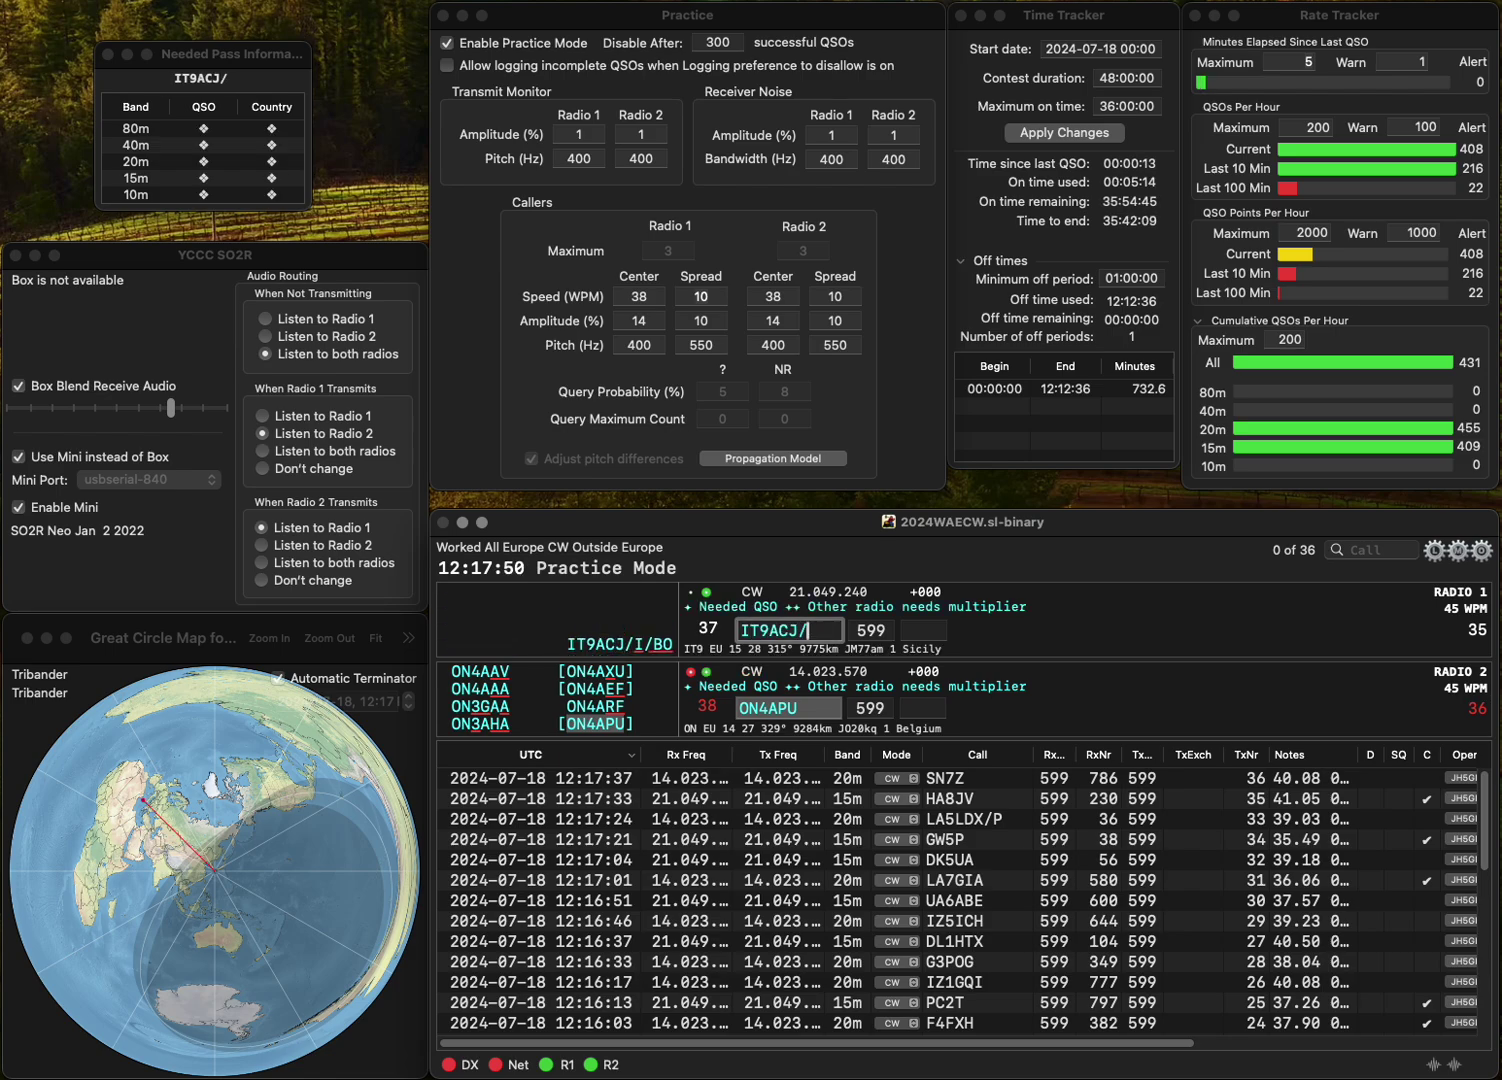
type("I")
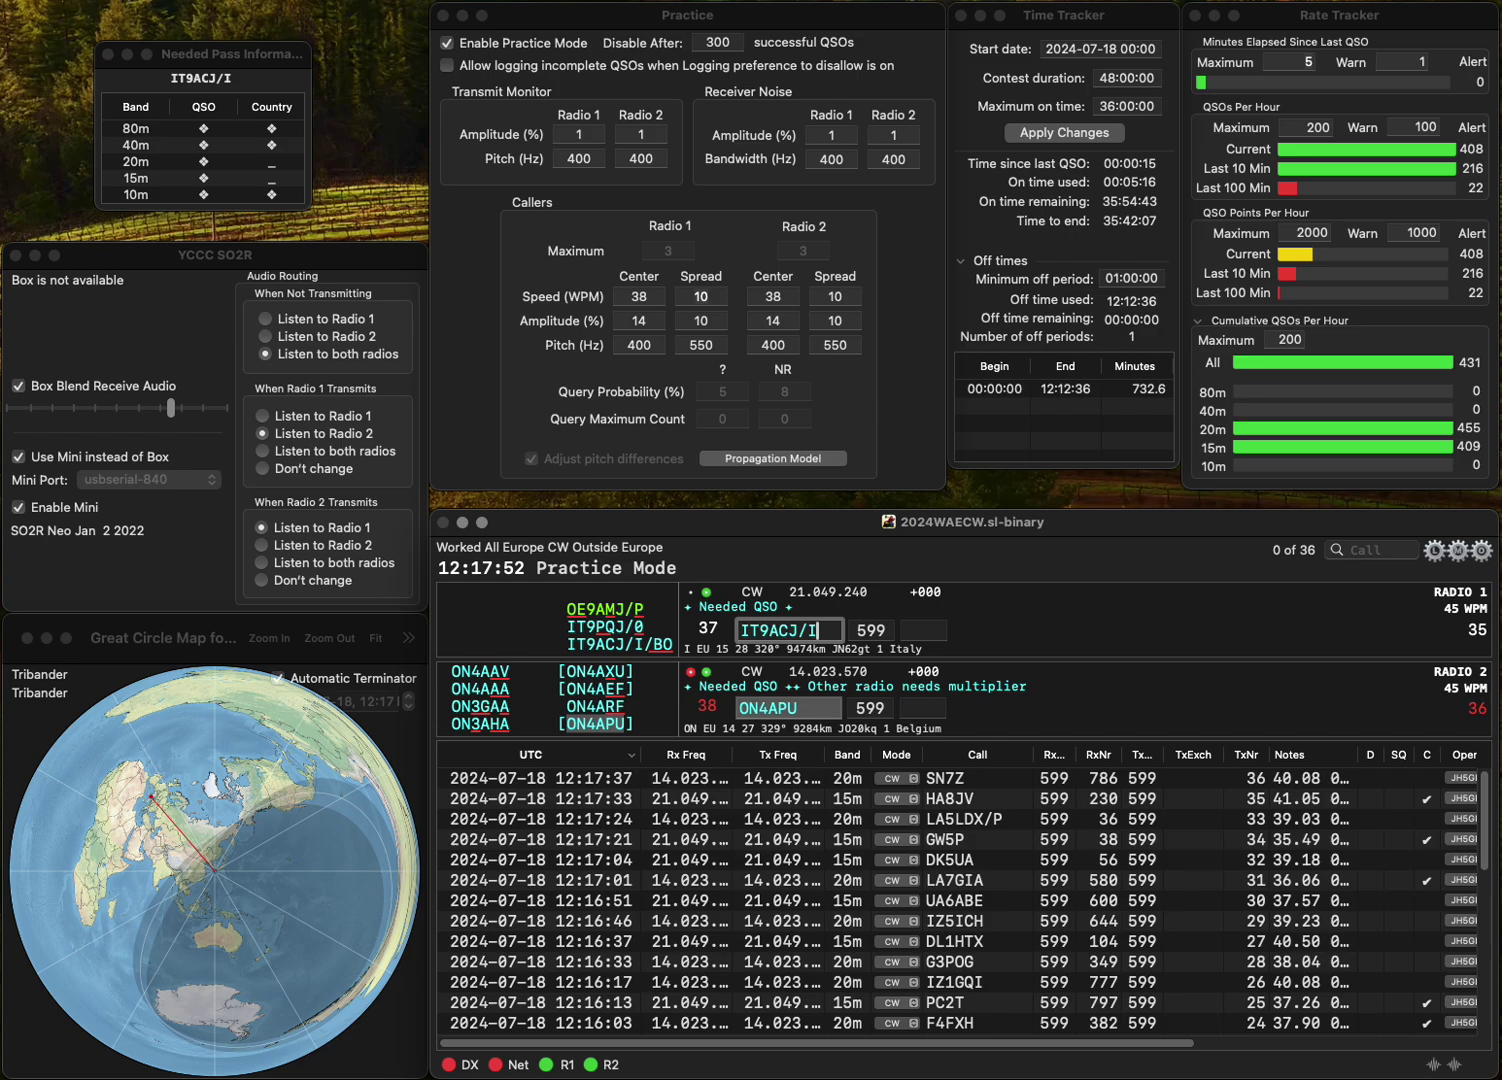
type("/BO")
key("Return")
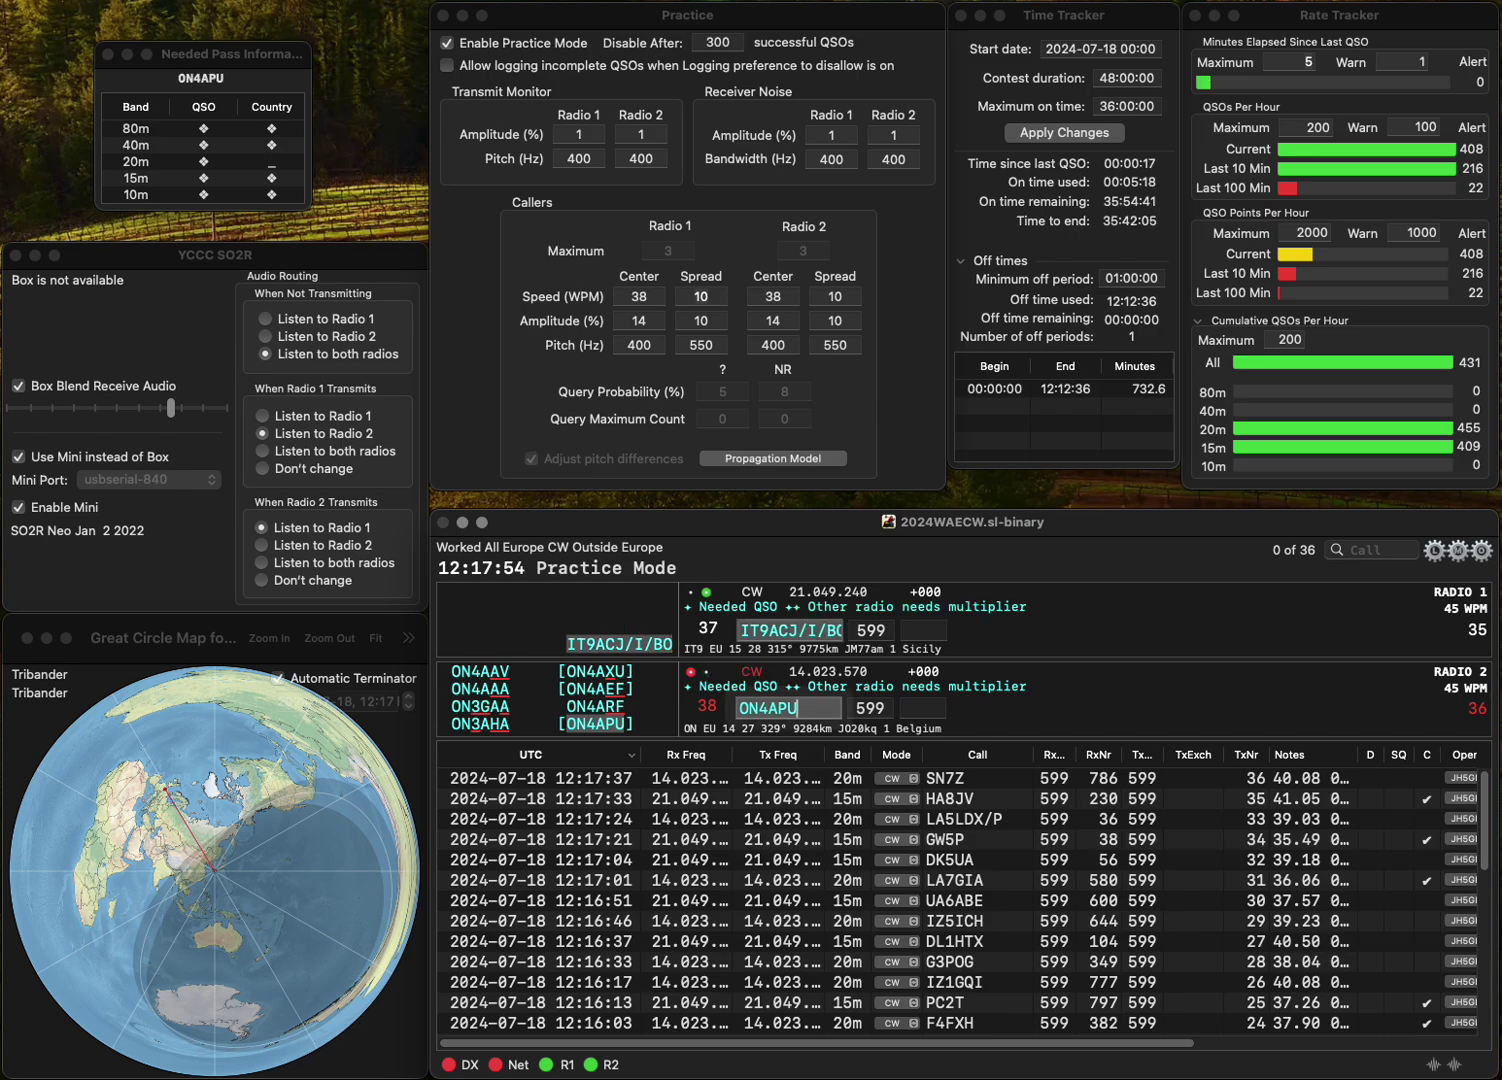
key("space")
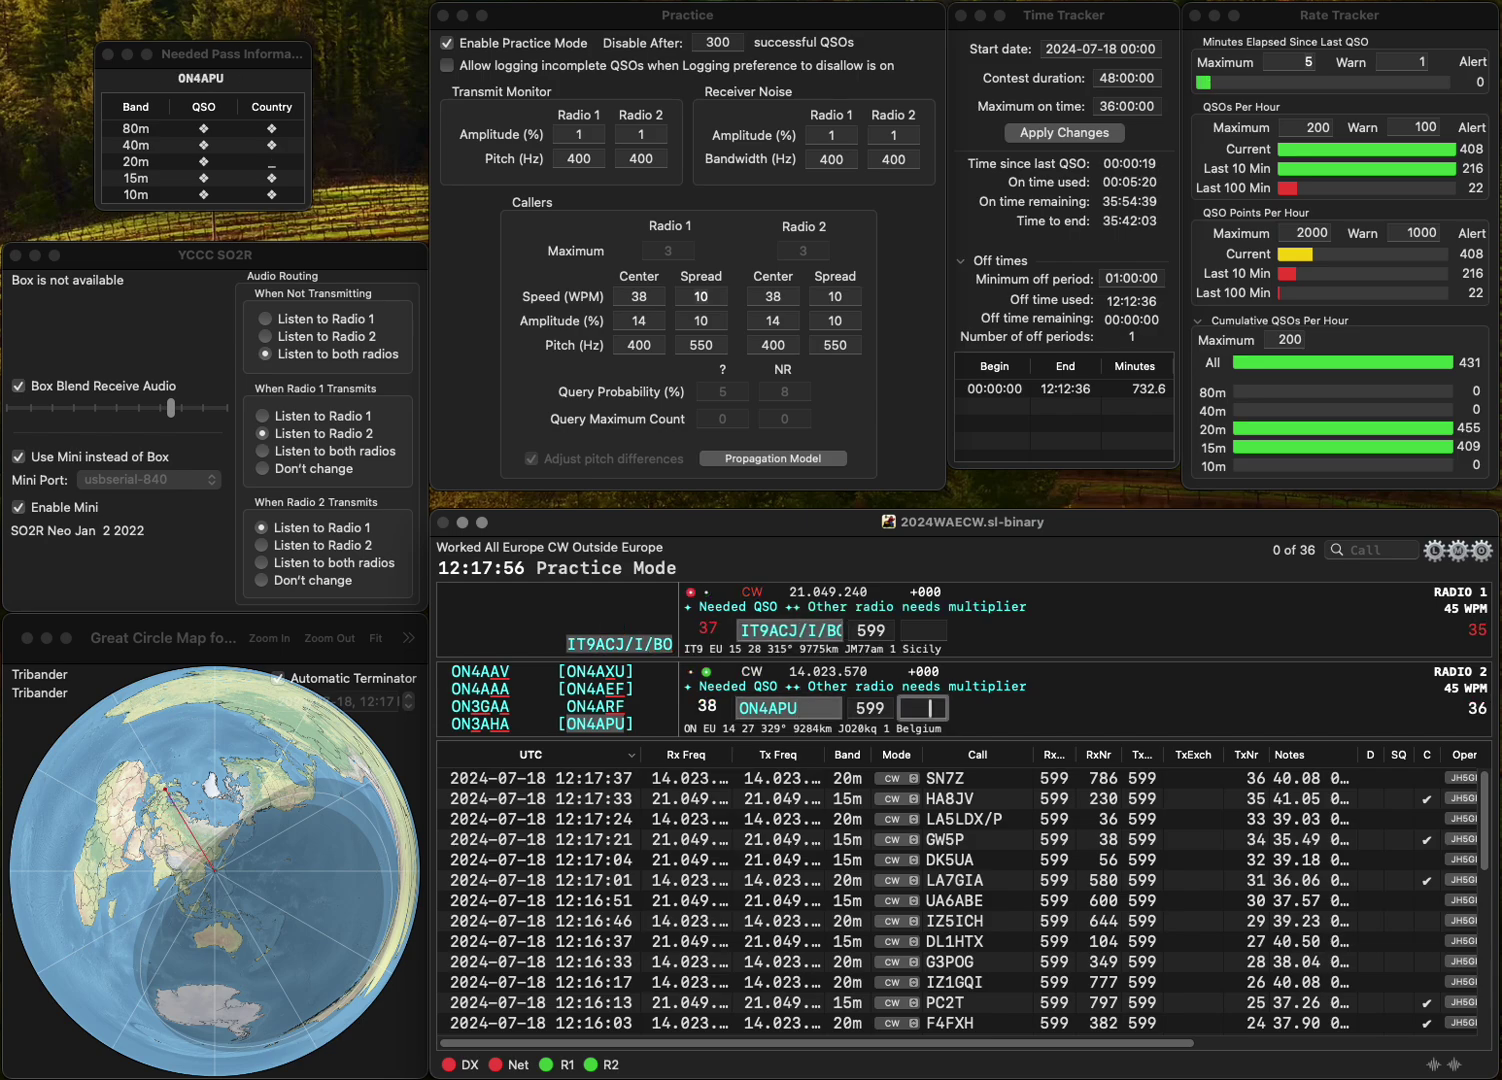
type("863")
key("Return")
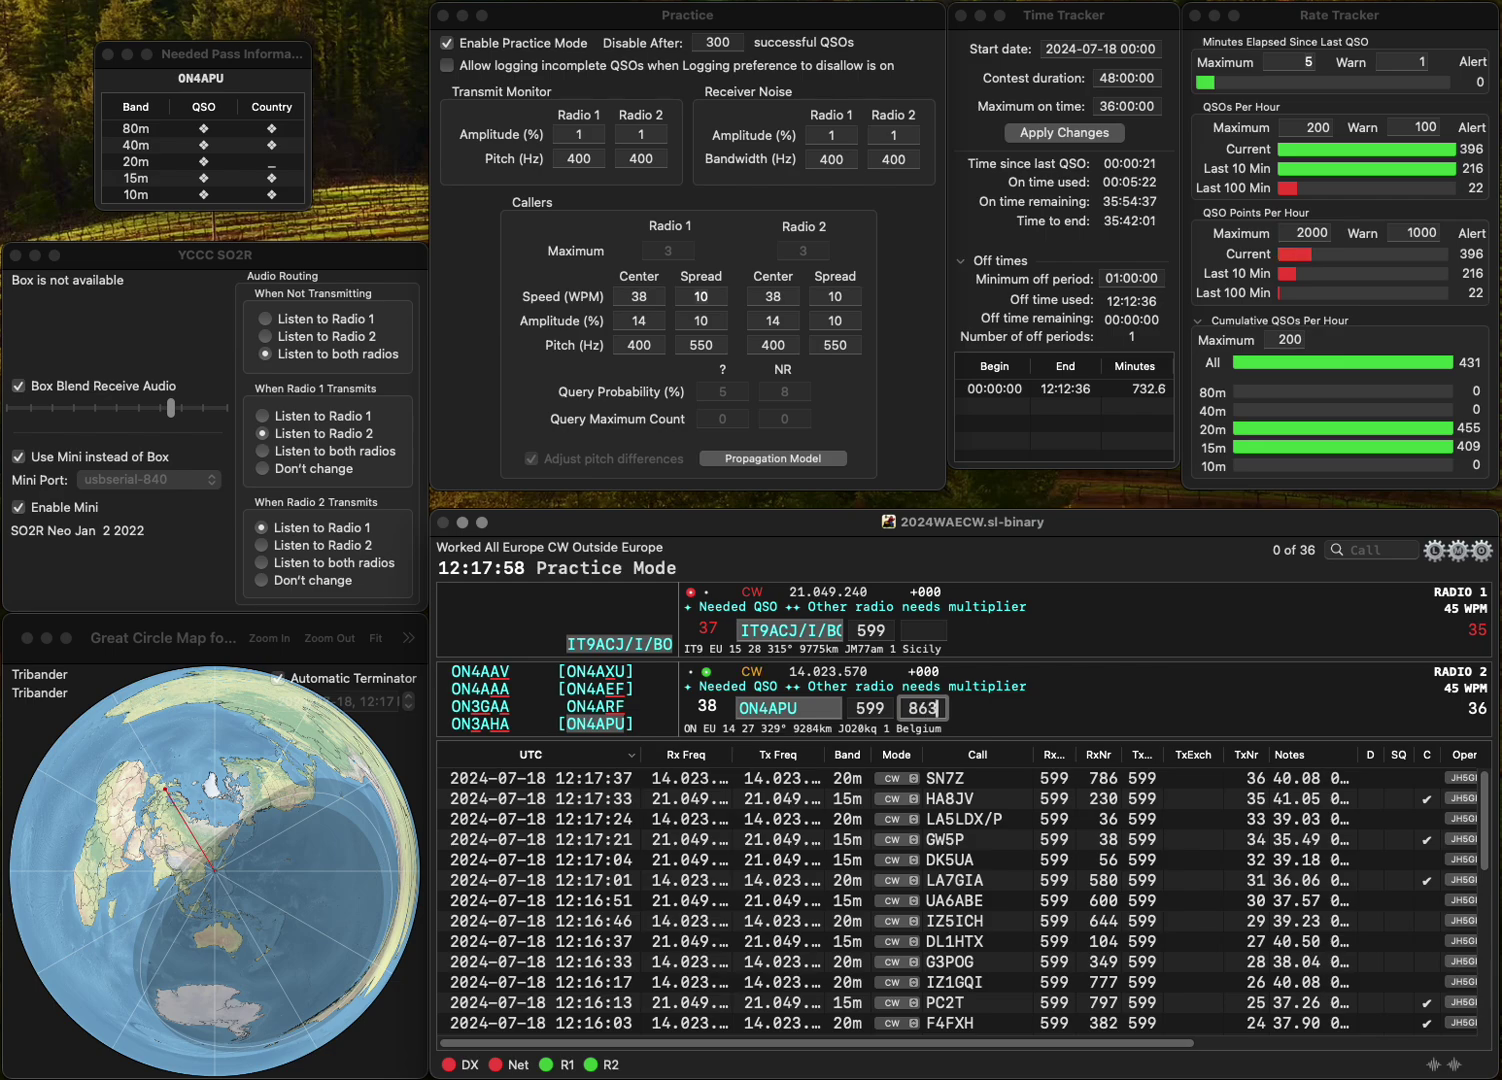
key("space")
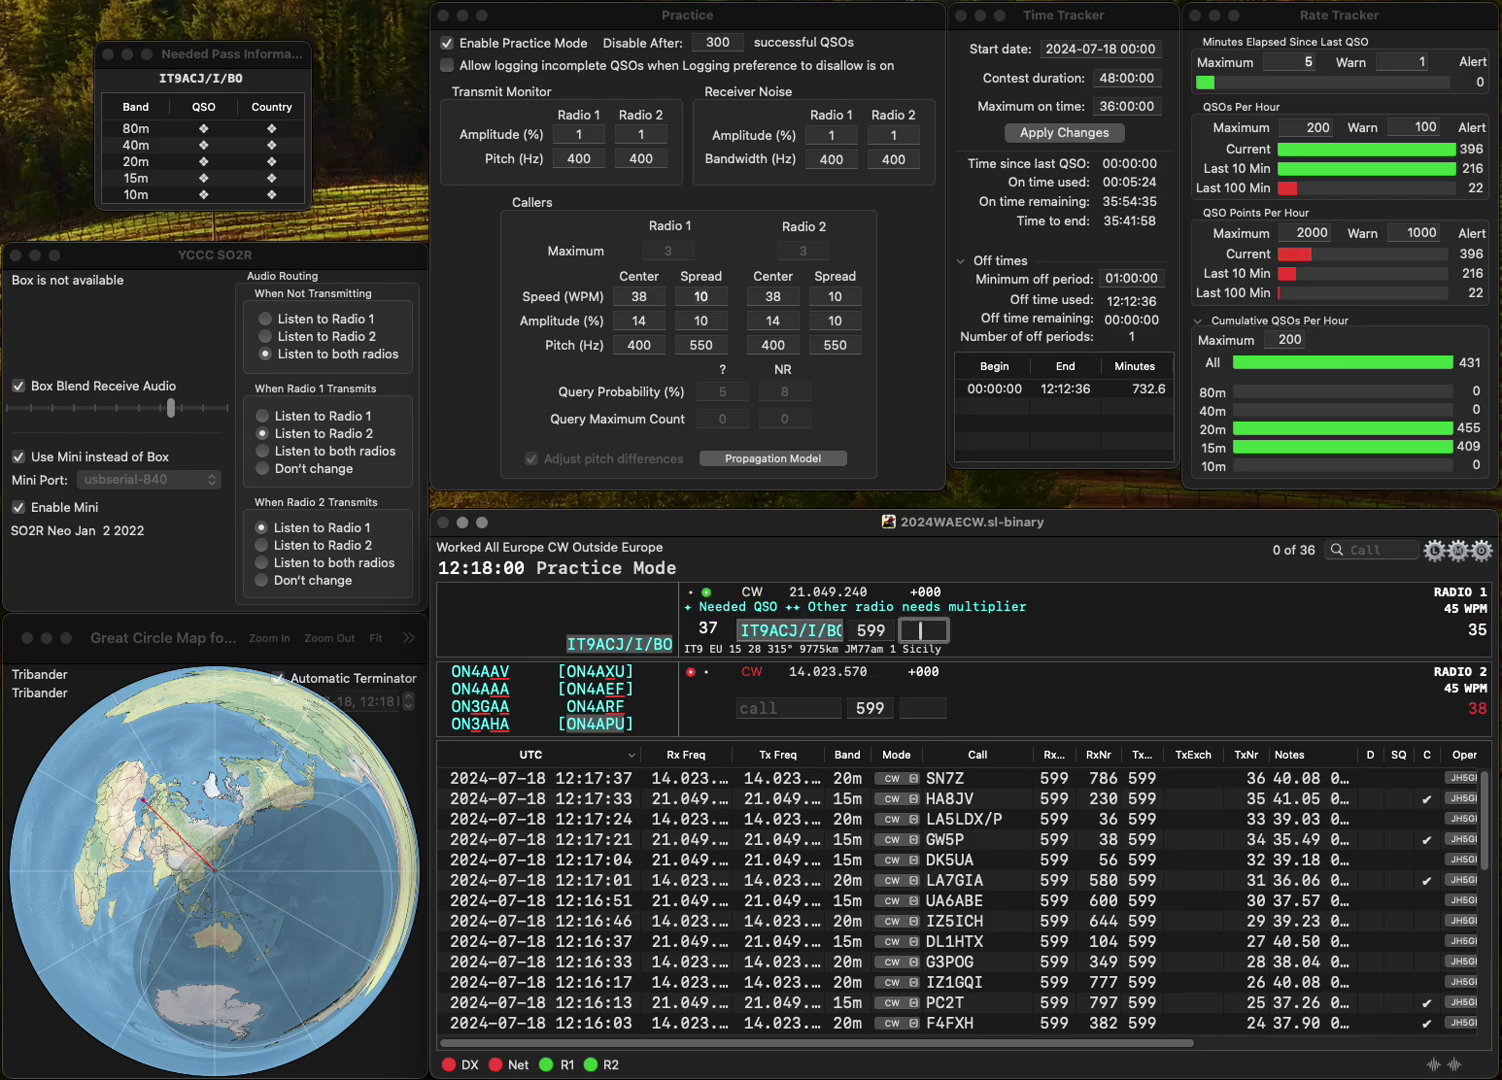
type("328")
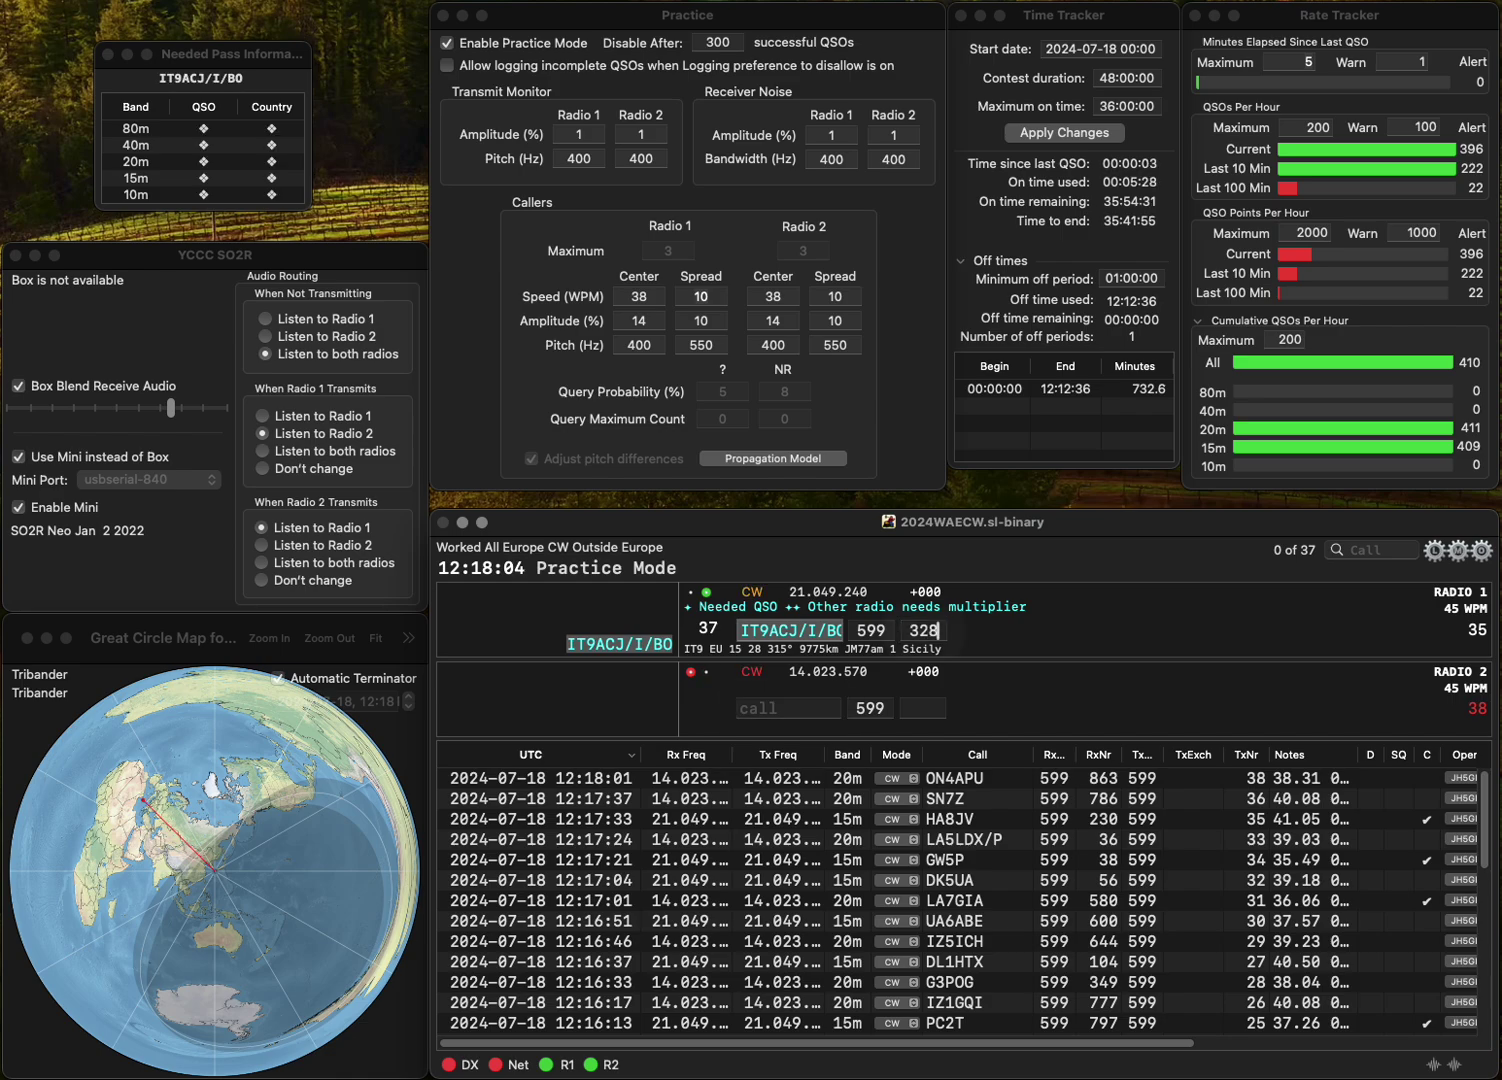
key("Return")
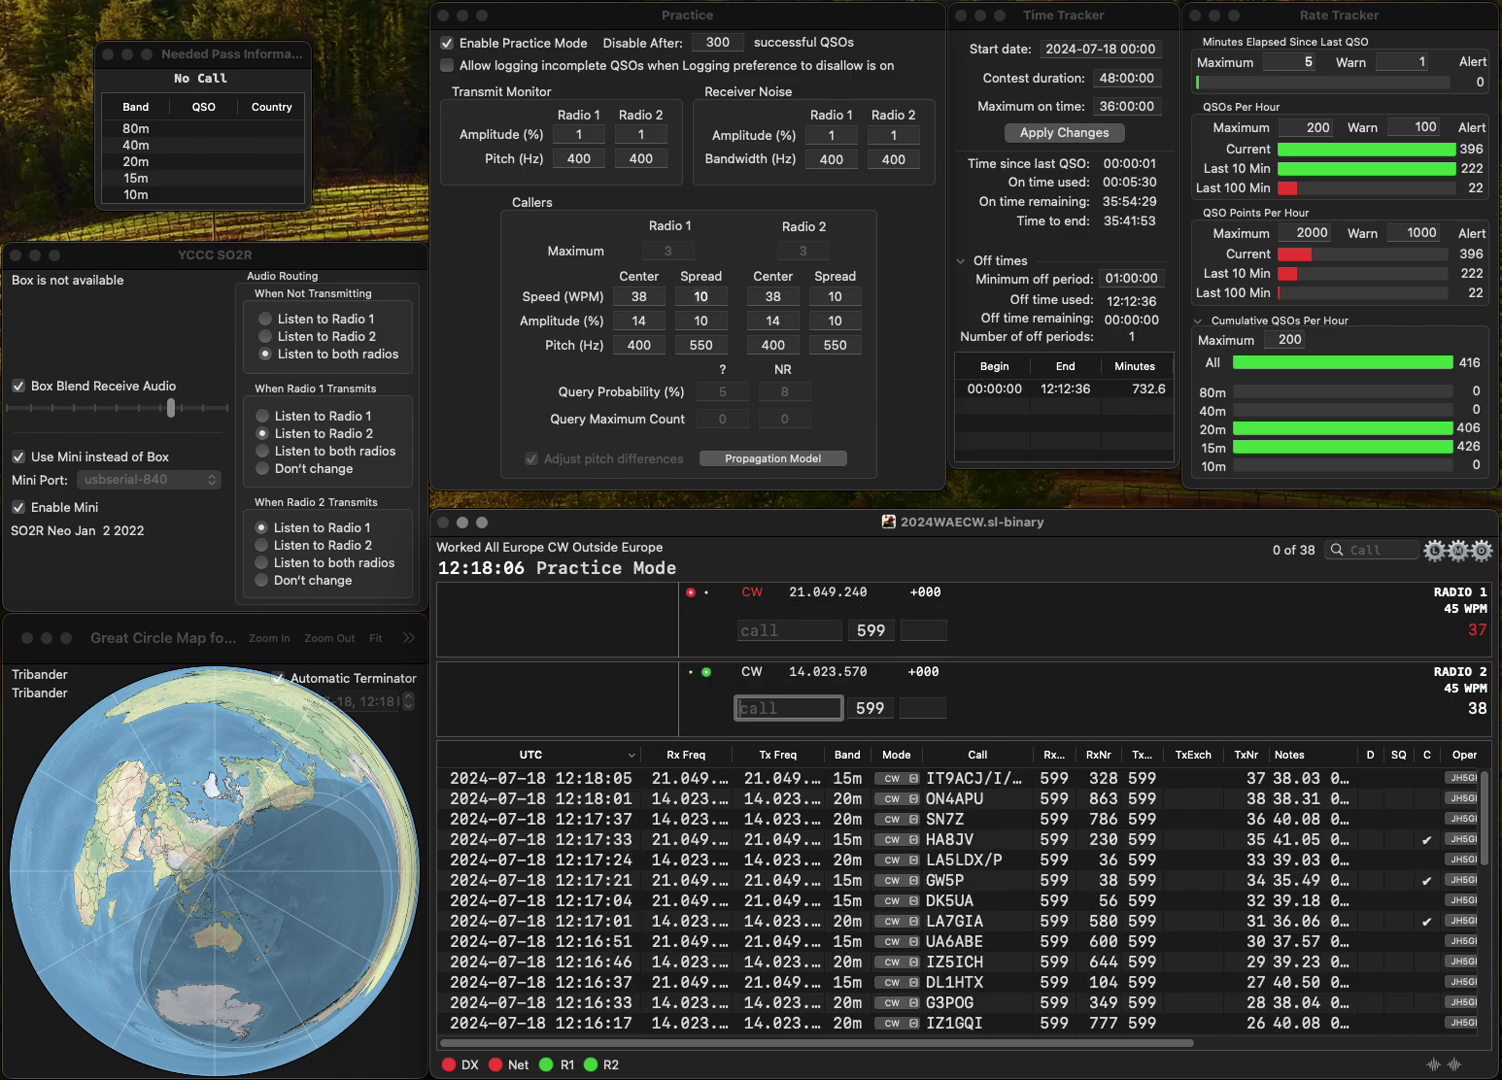
- Enter the partly copied calls OZRAA on Radio 2 and 2DD on Radio 1, transmitting to each caller
type("OZRAA")
key("Return")
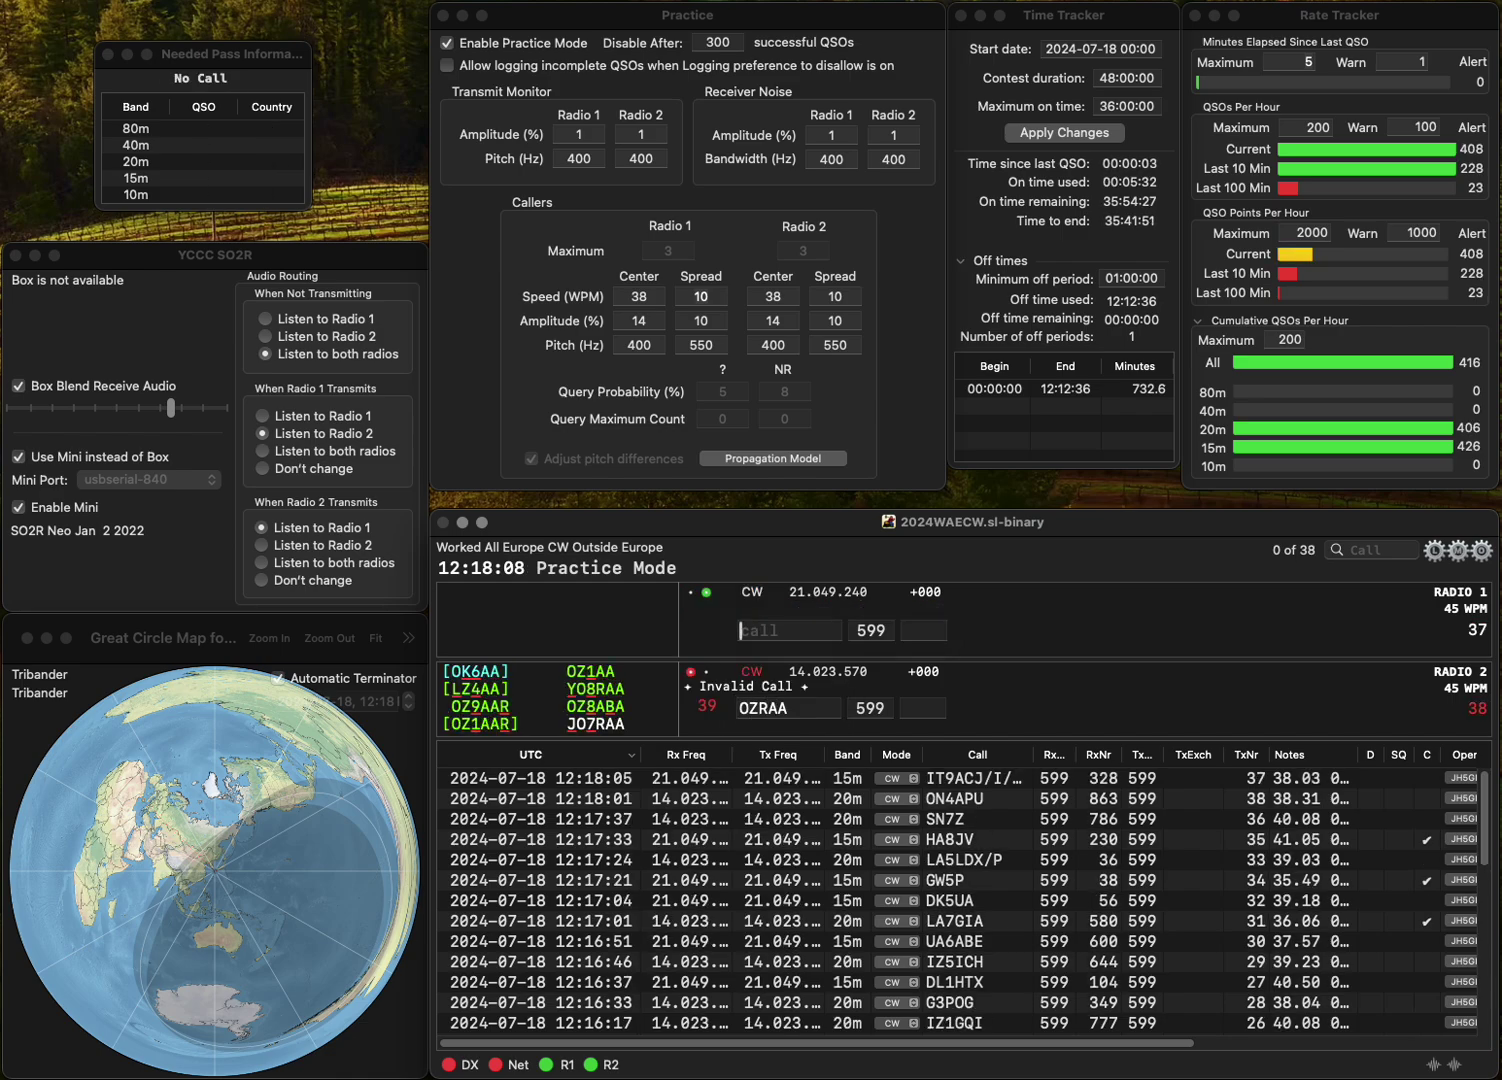
type("2DD")
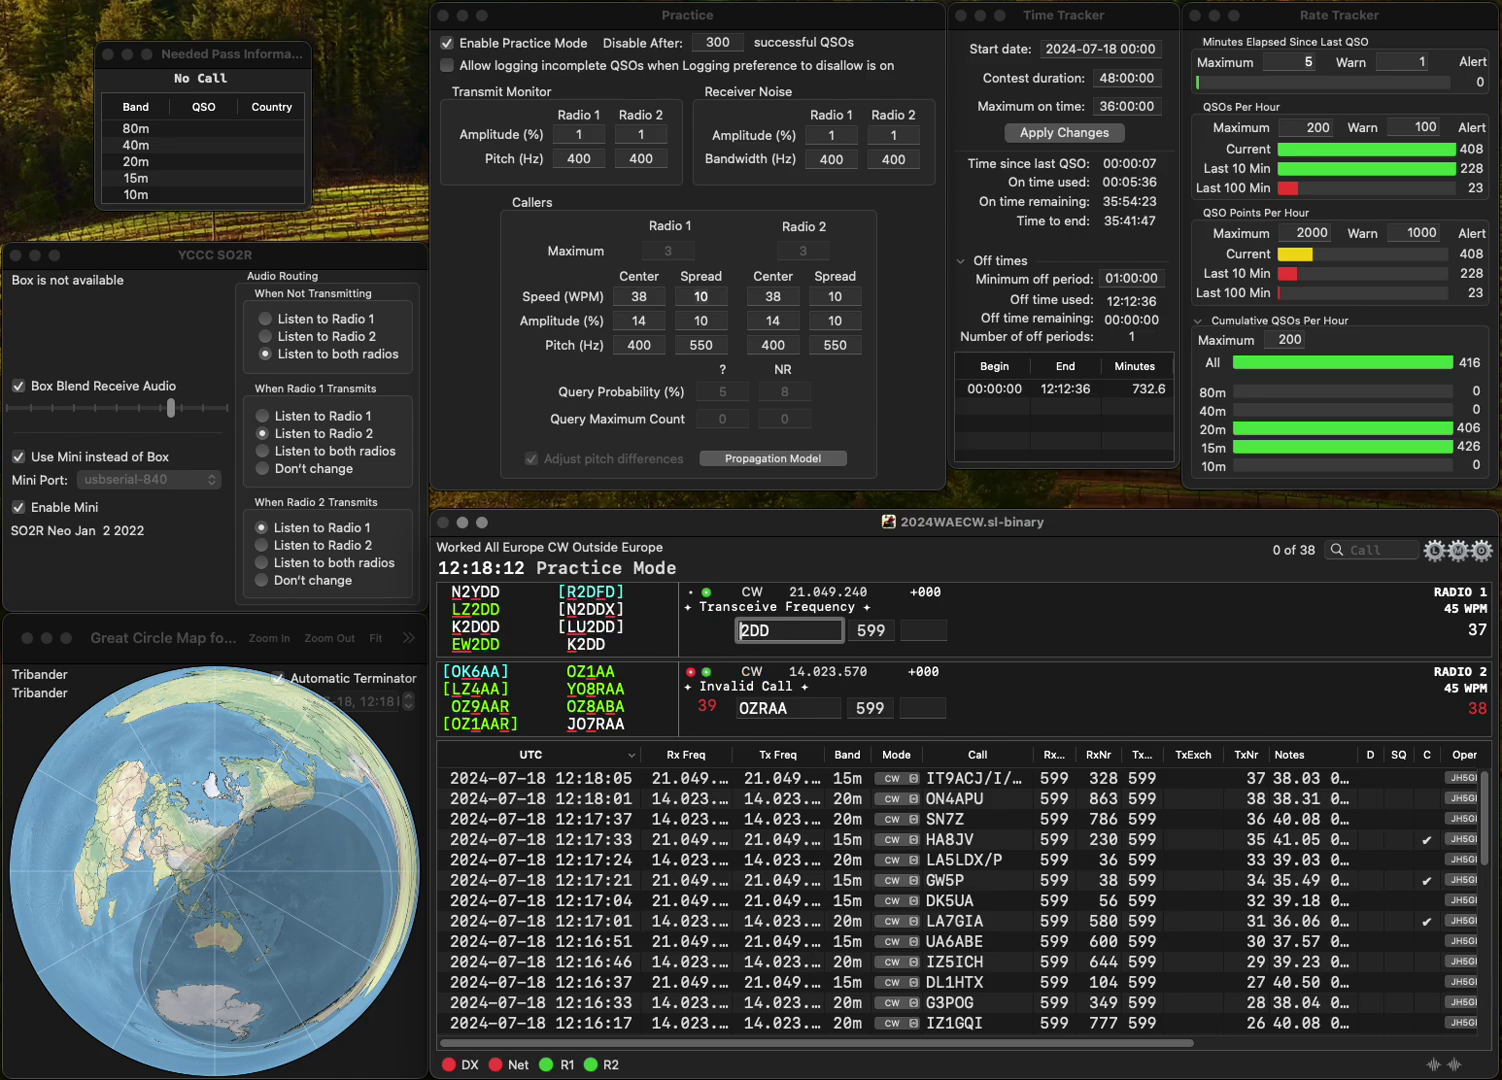
key("Return")
- Correct the calls to YO8RAA on Radio 2 and S52DD on Radio 1, and send to each
key("Home")
key("Delete")
key("Delete")
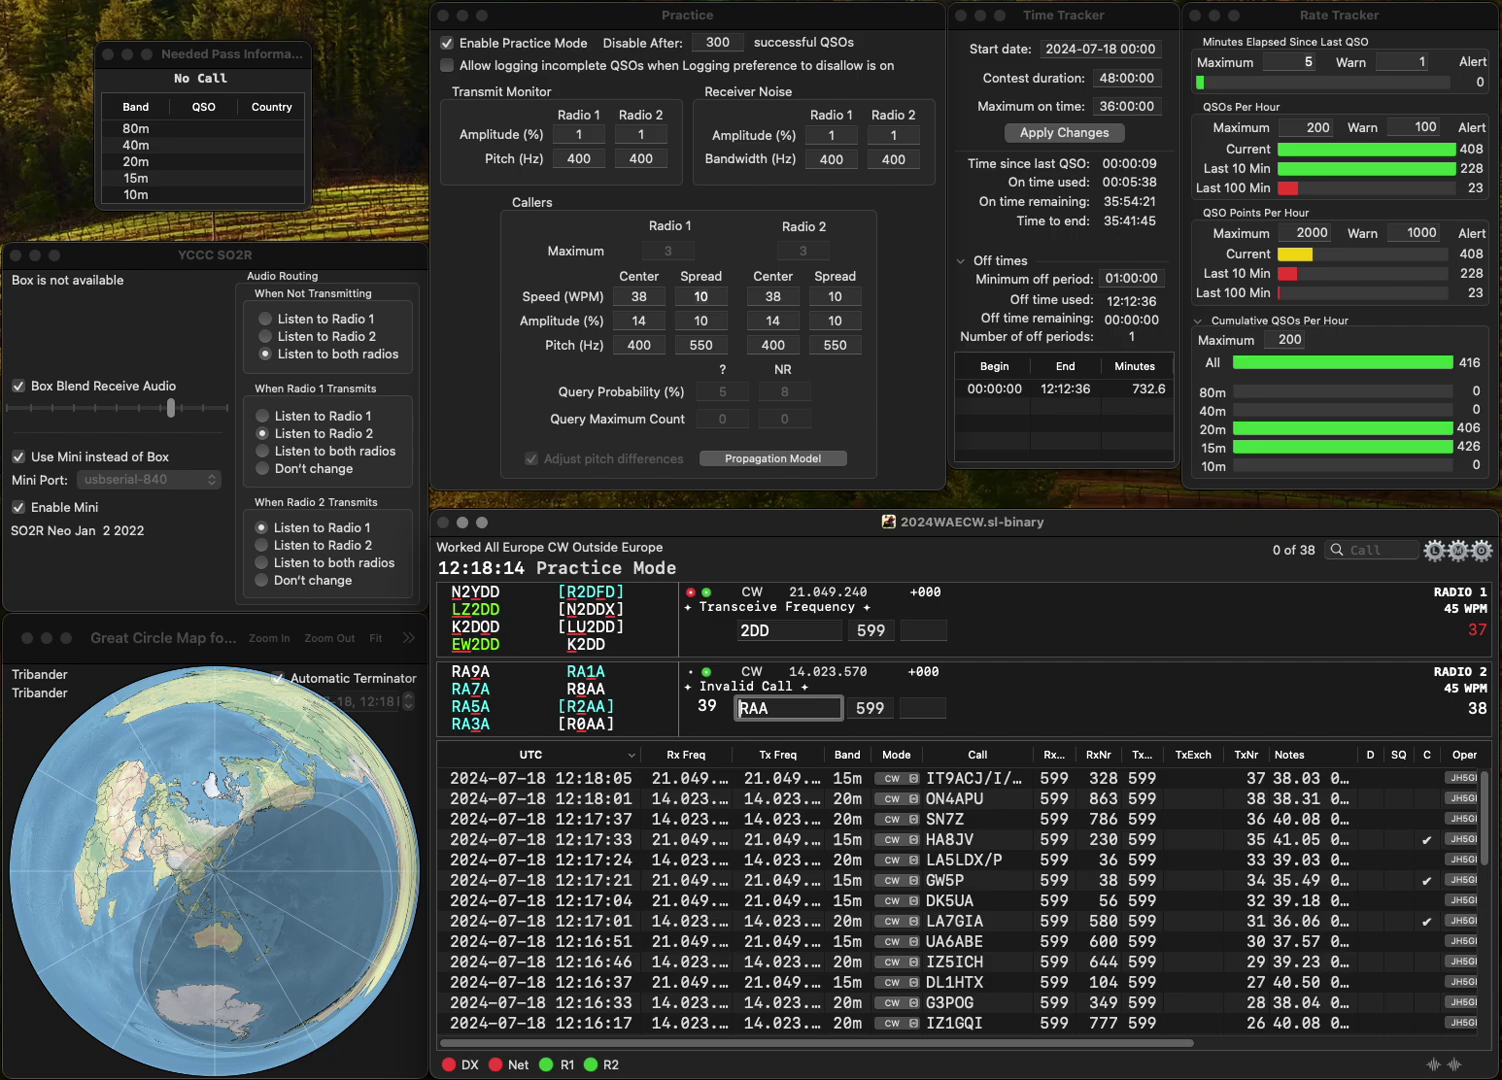
type("YO")
type("8")
key("Return")
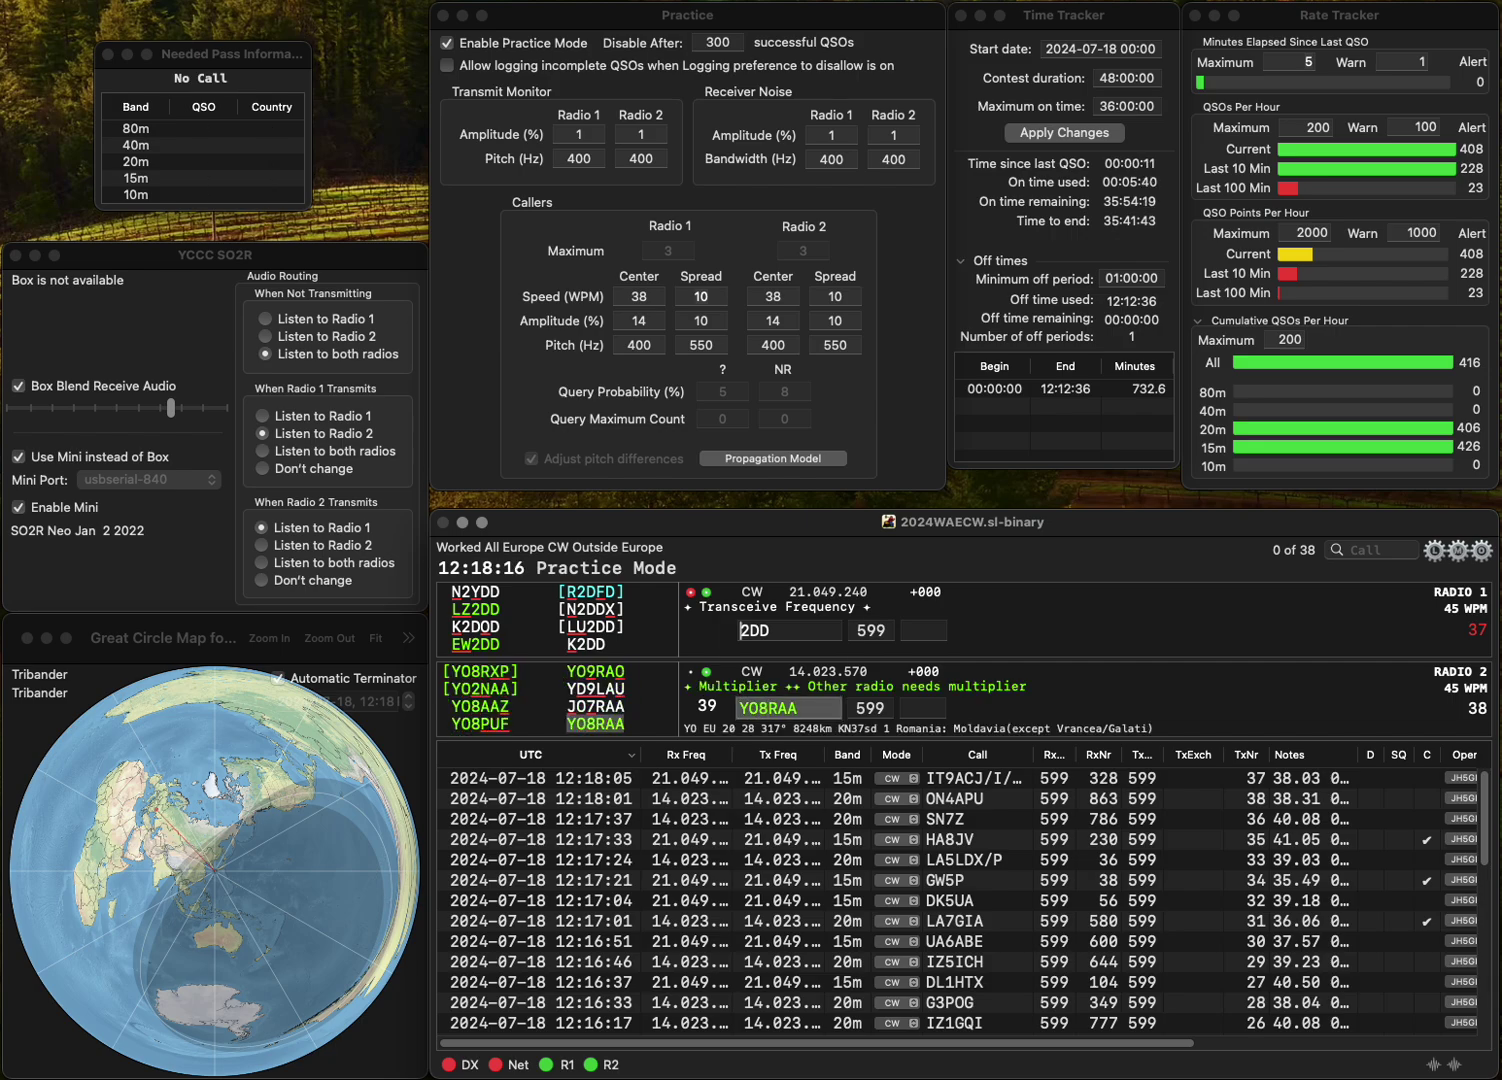
key("Home")
type("S5")
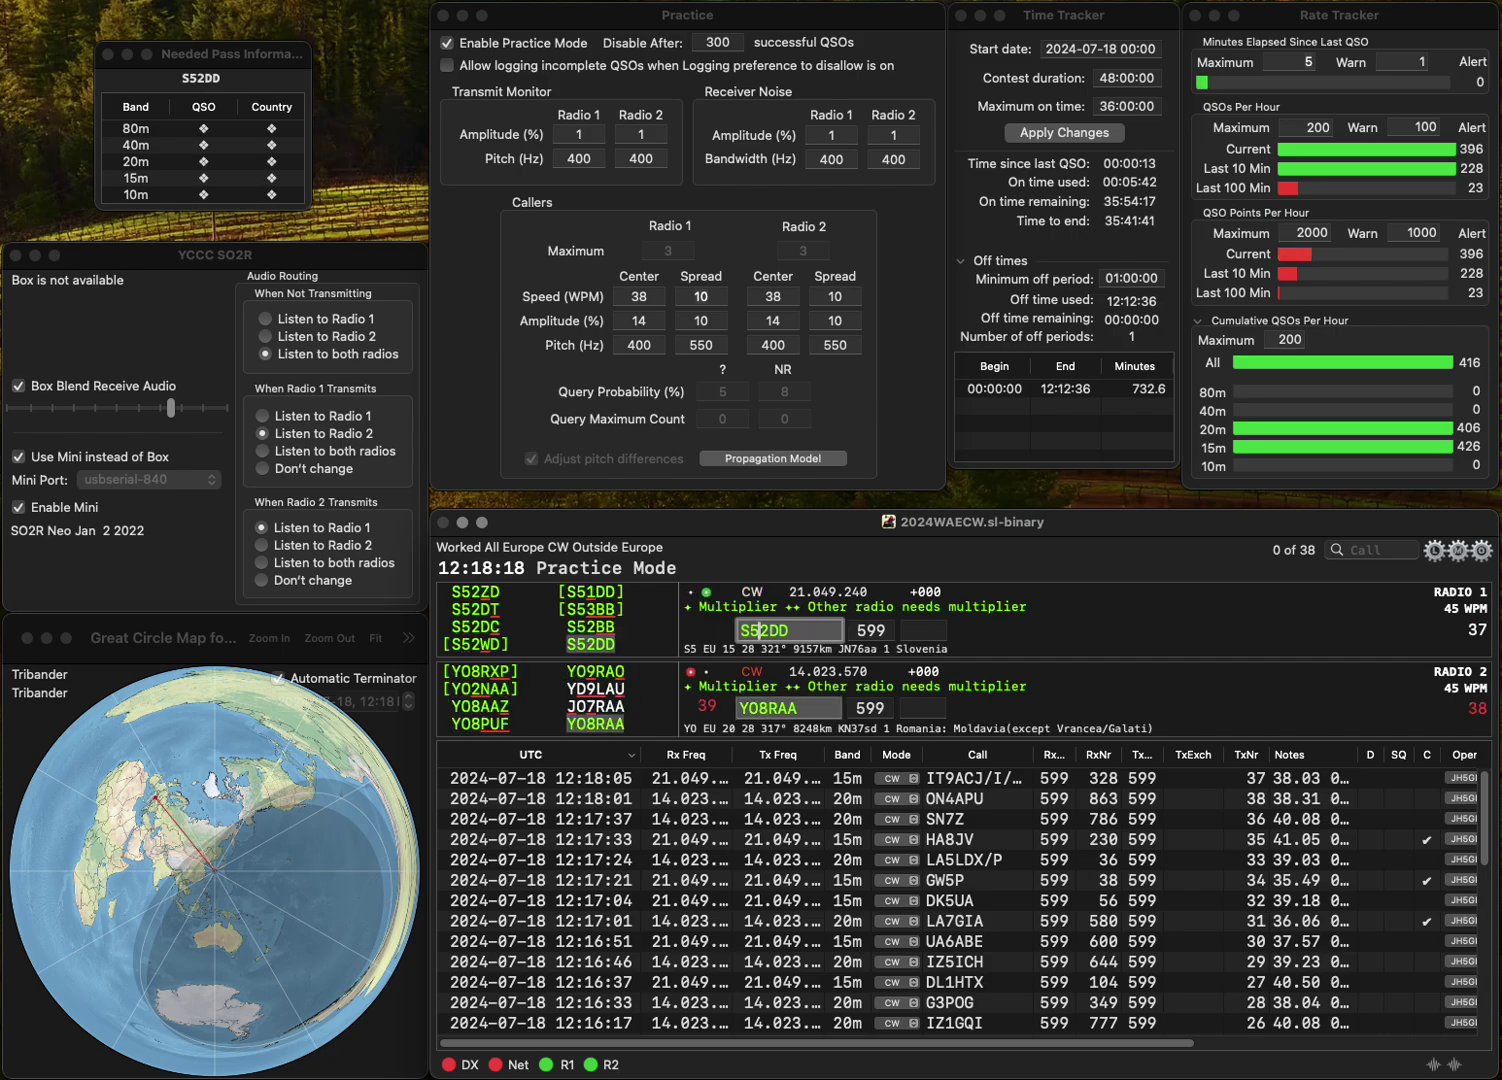
key("Return")
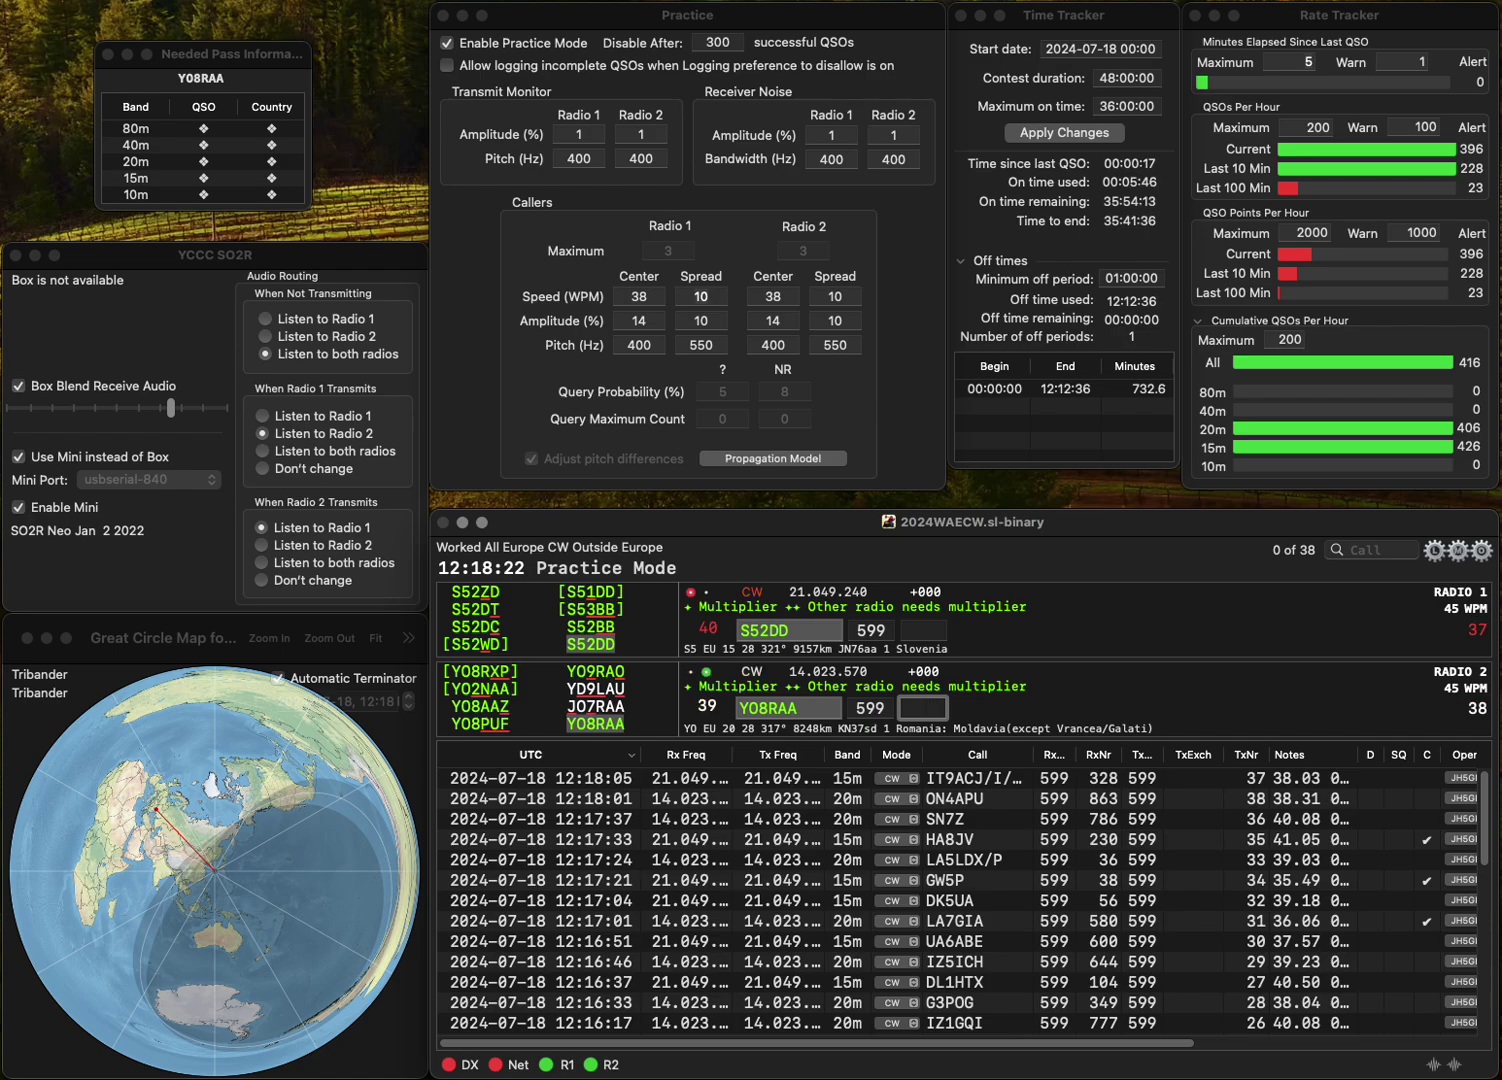
type("2")
key("Return")
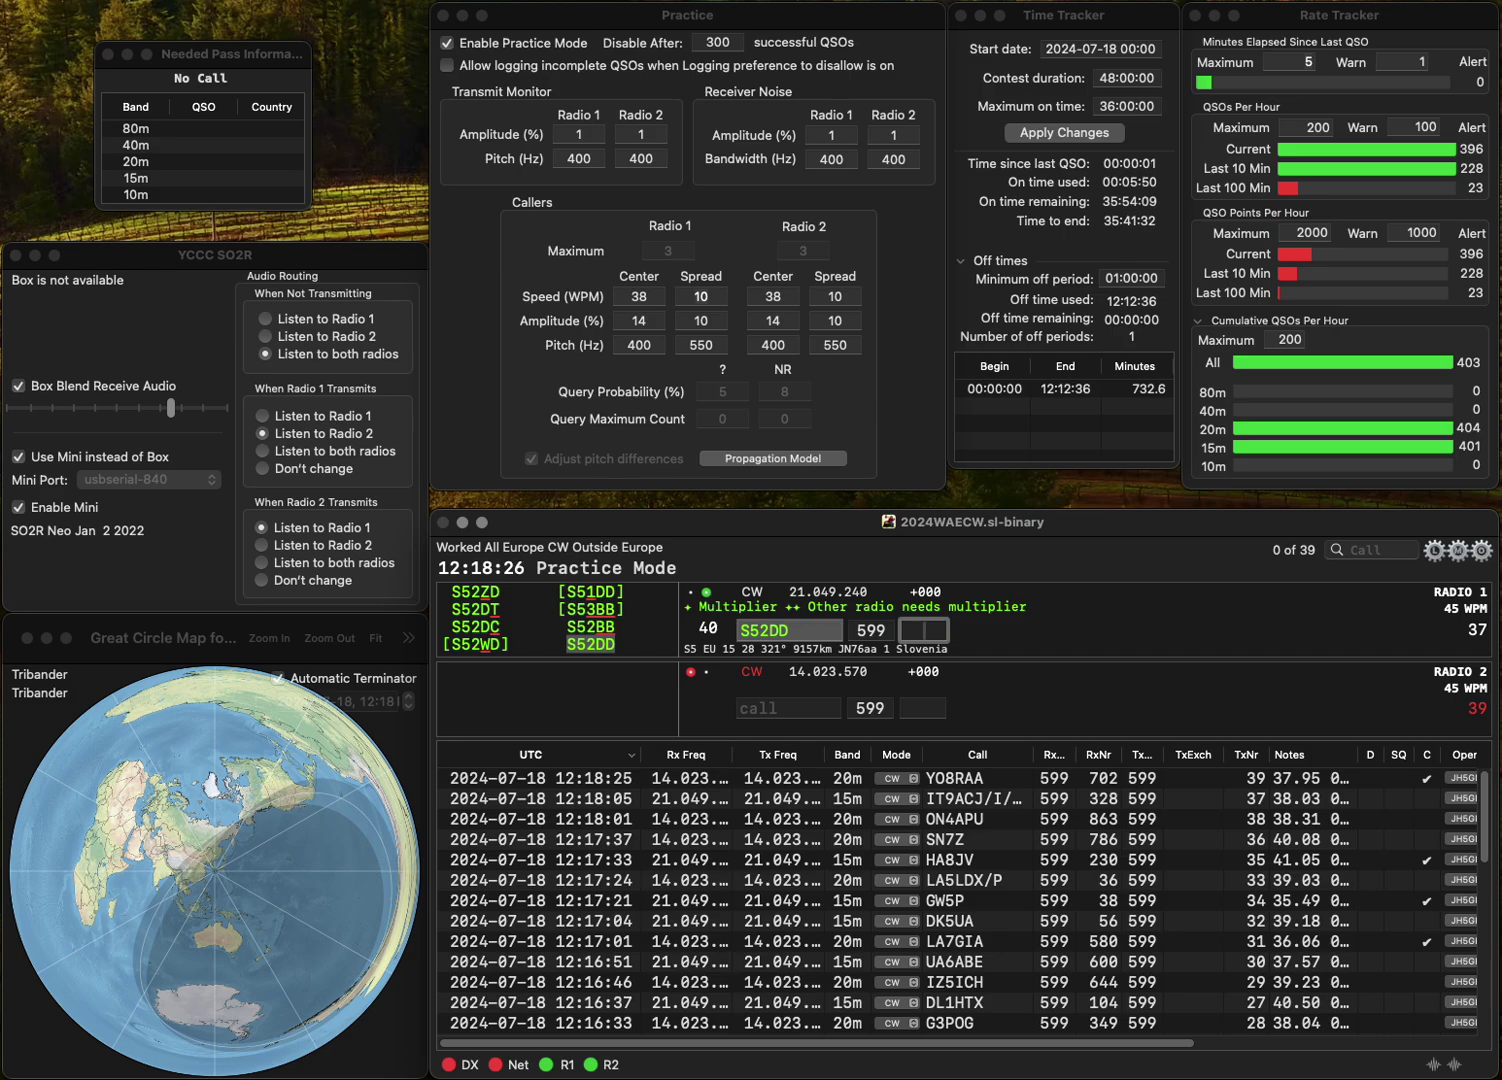
type("620")
key("Return")
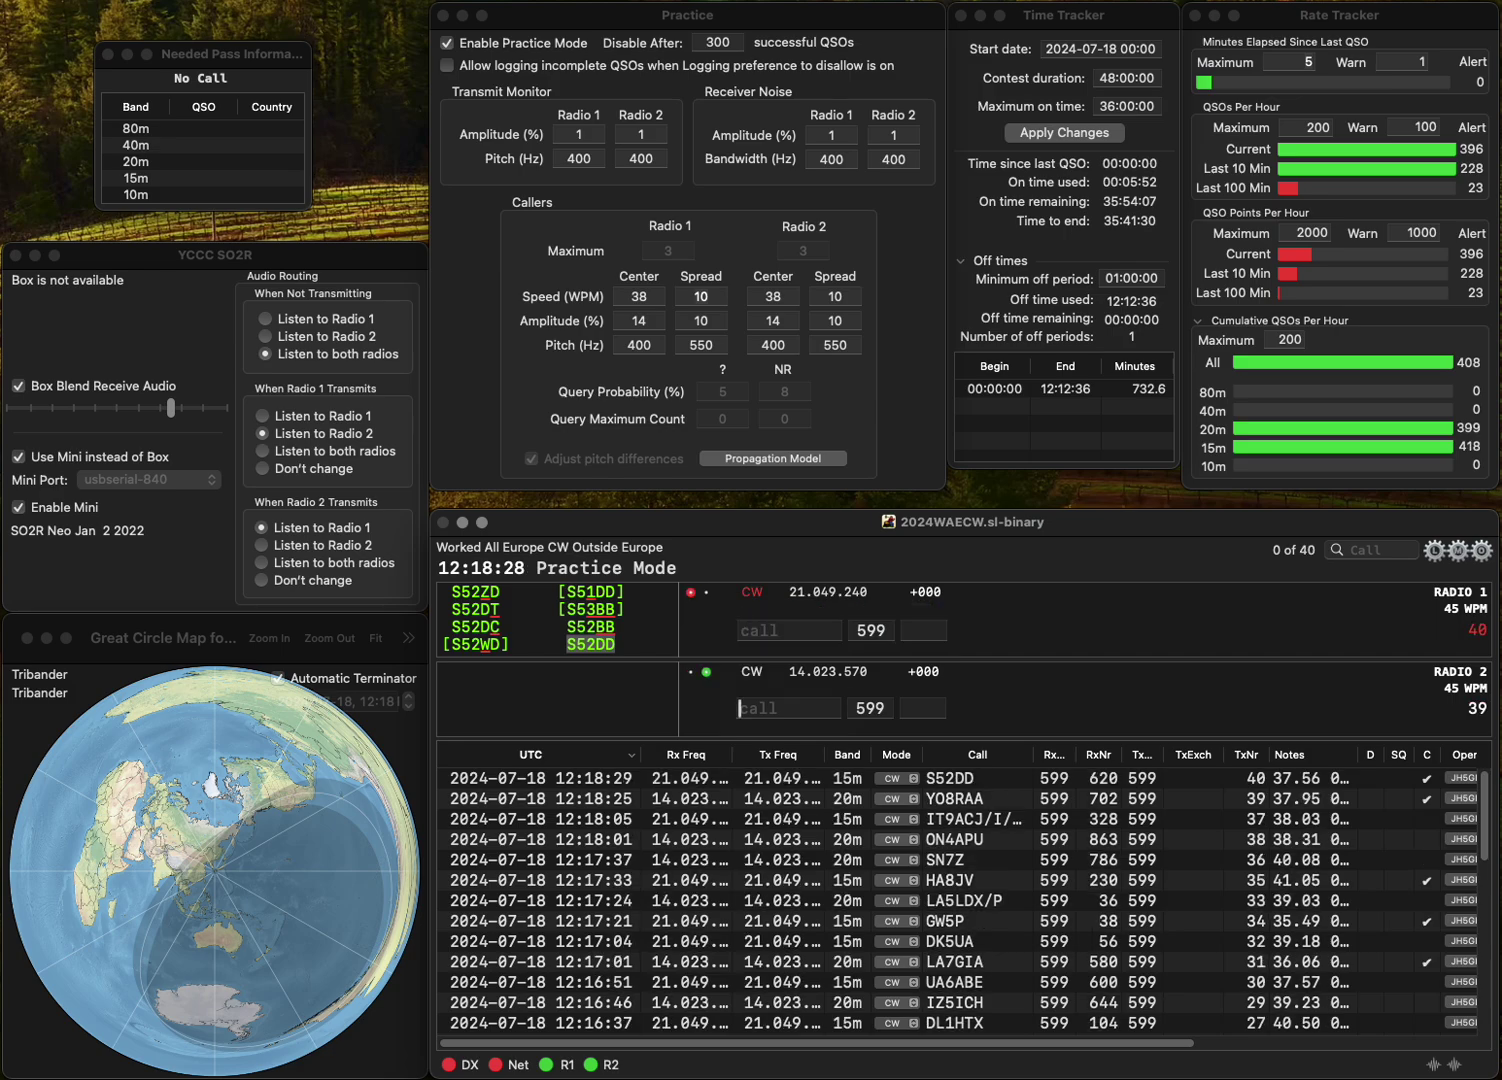
type("3TE")
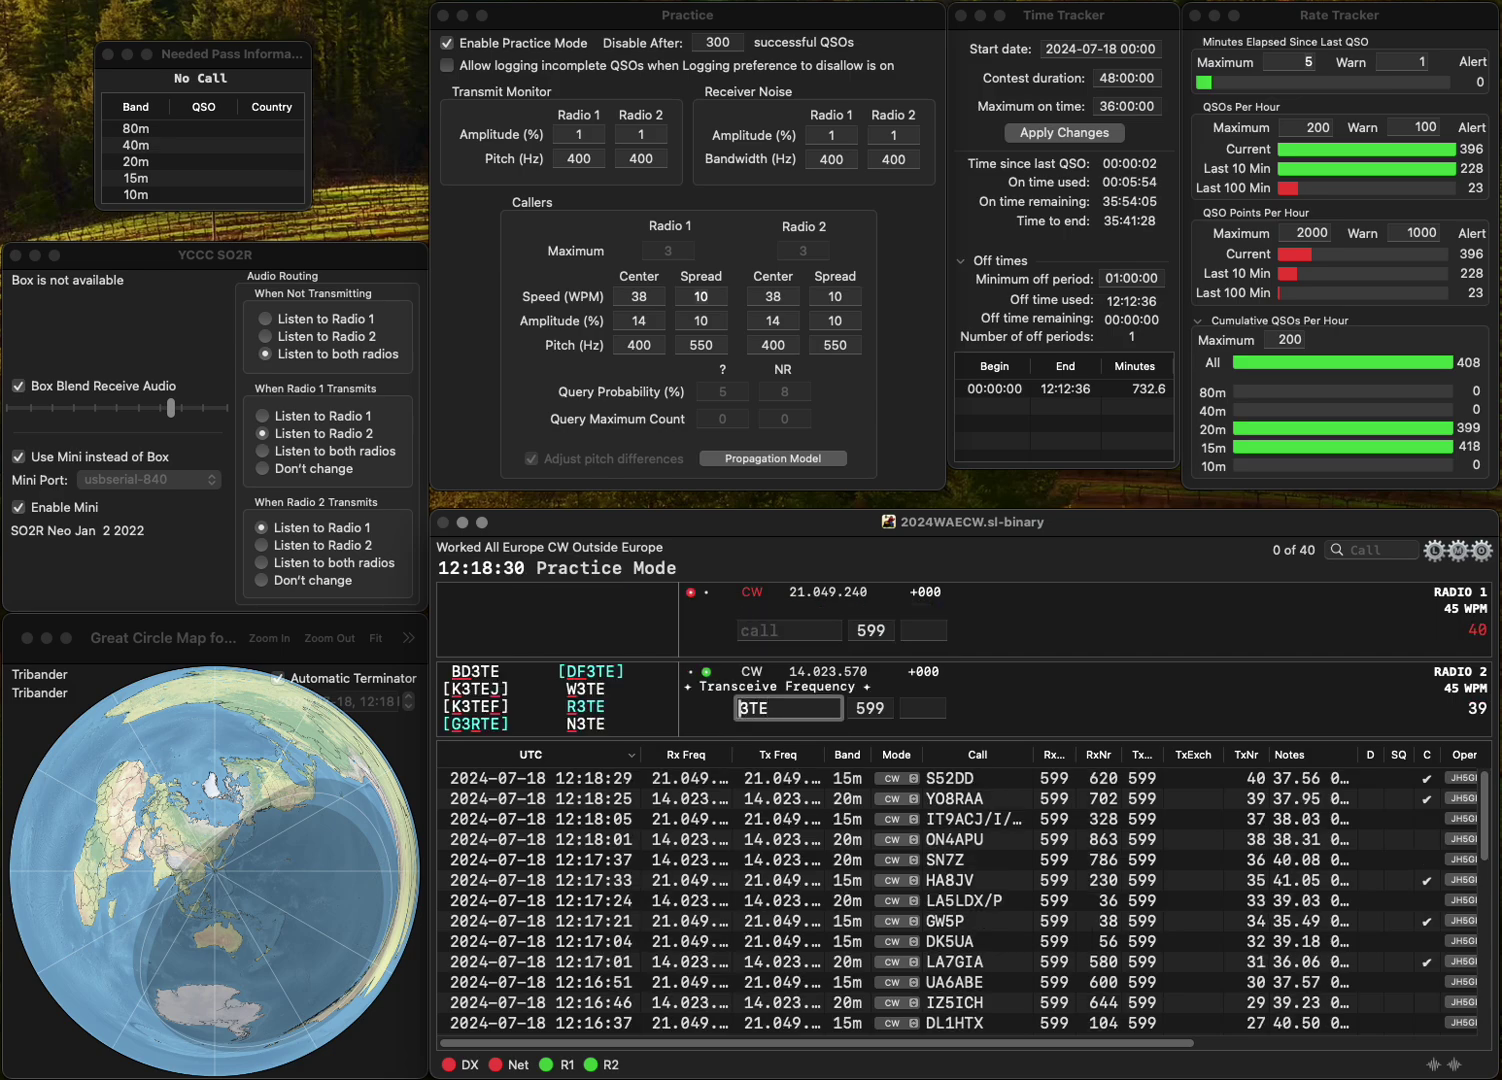
key("Return")
type("DJ")
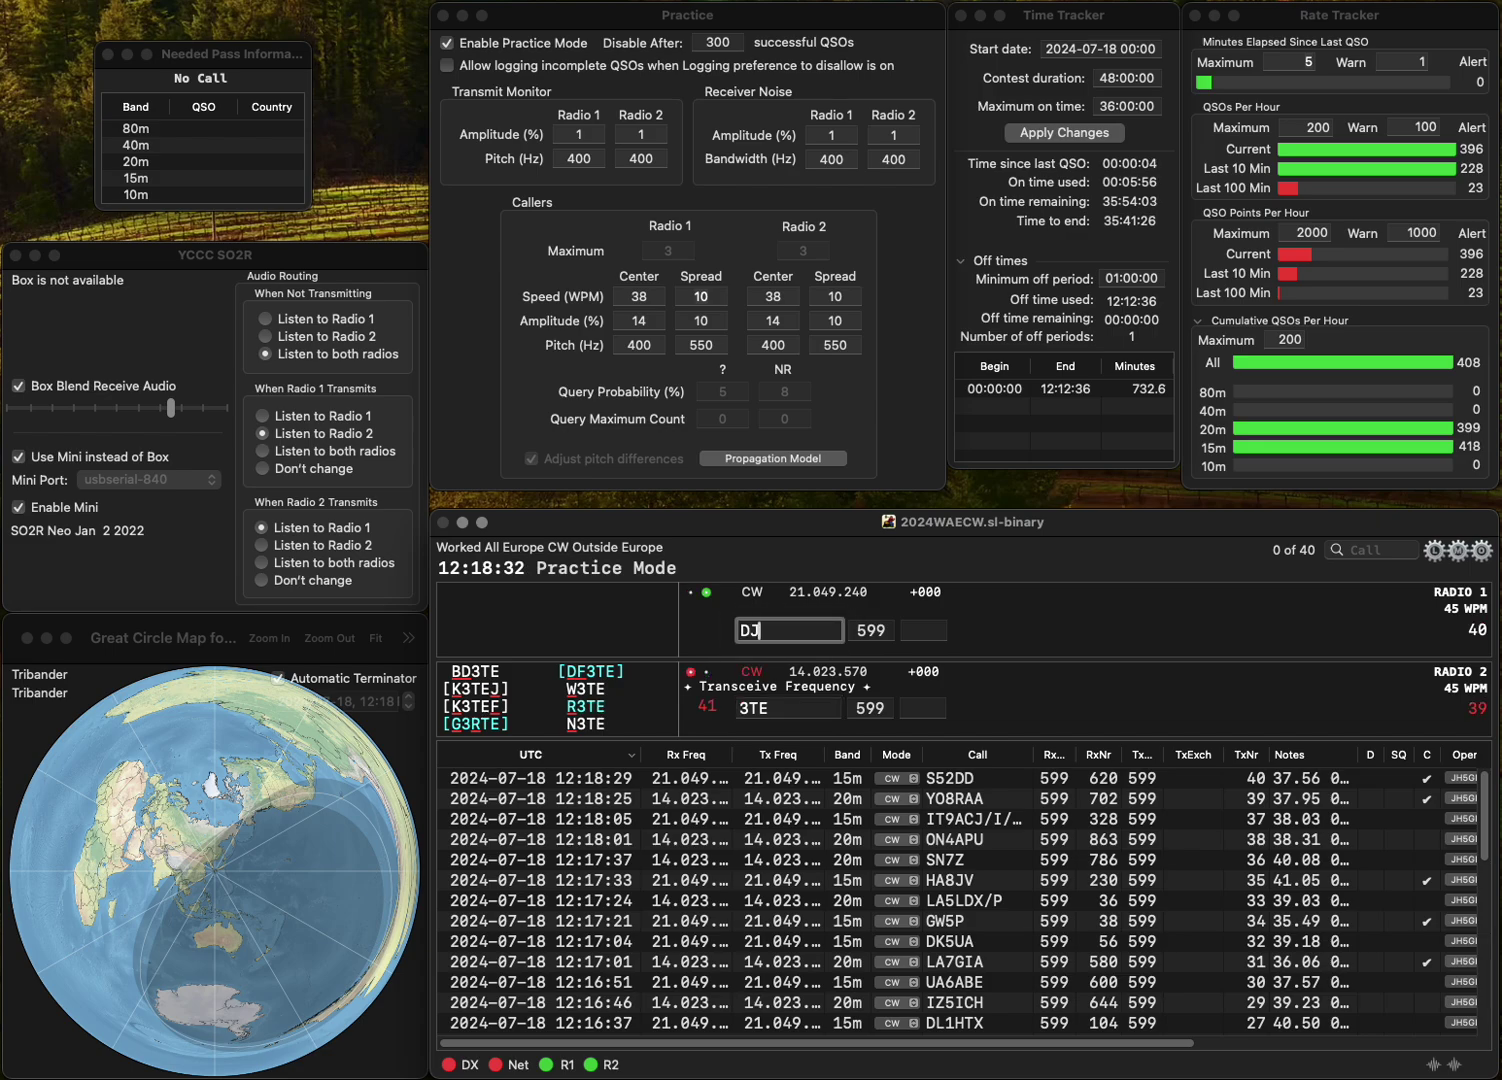
type("9KM")
key("Return")
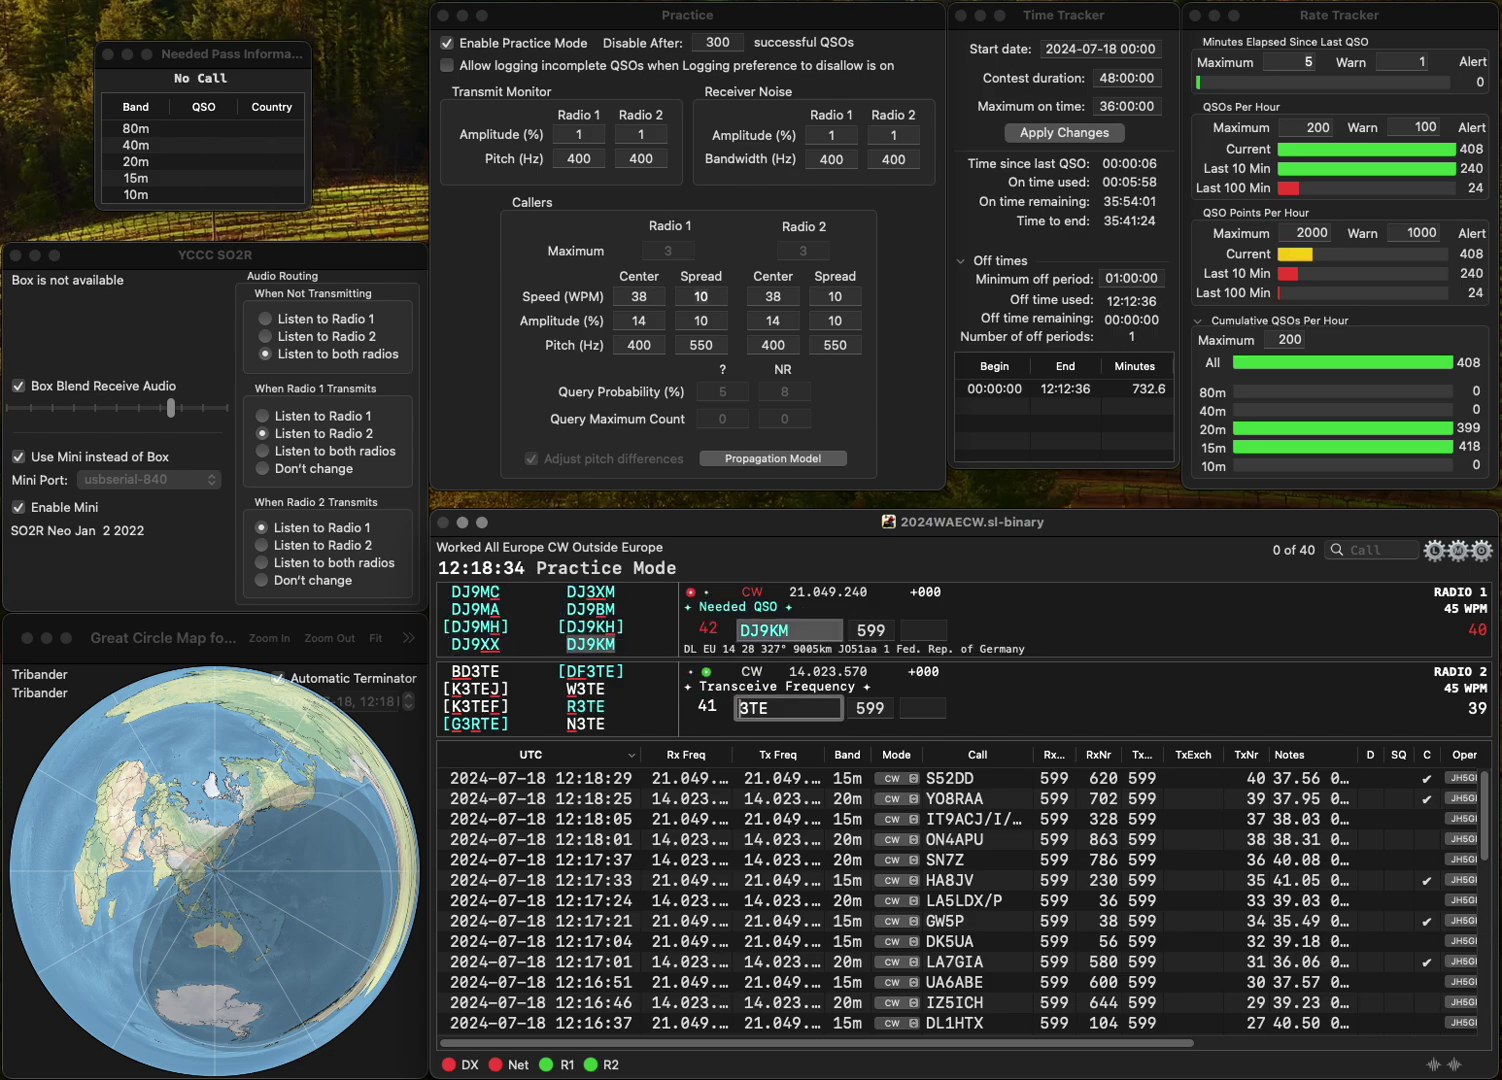
type("RA")
key("Return")
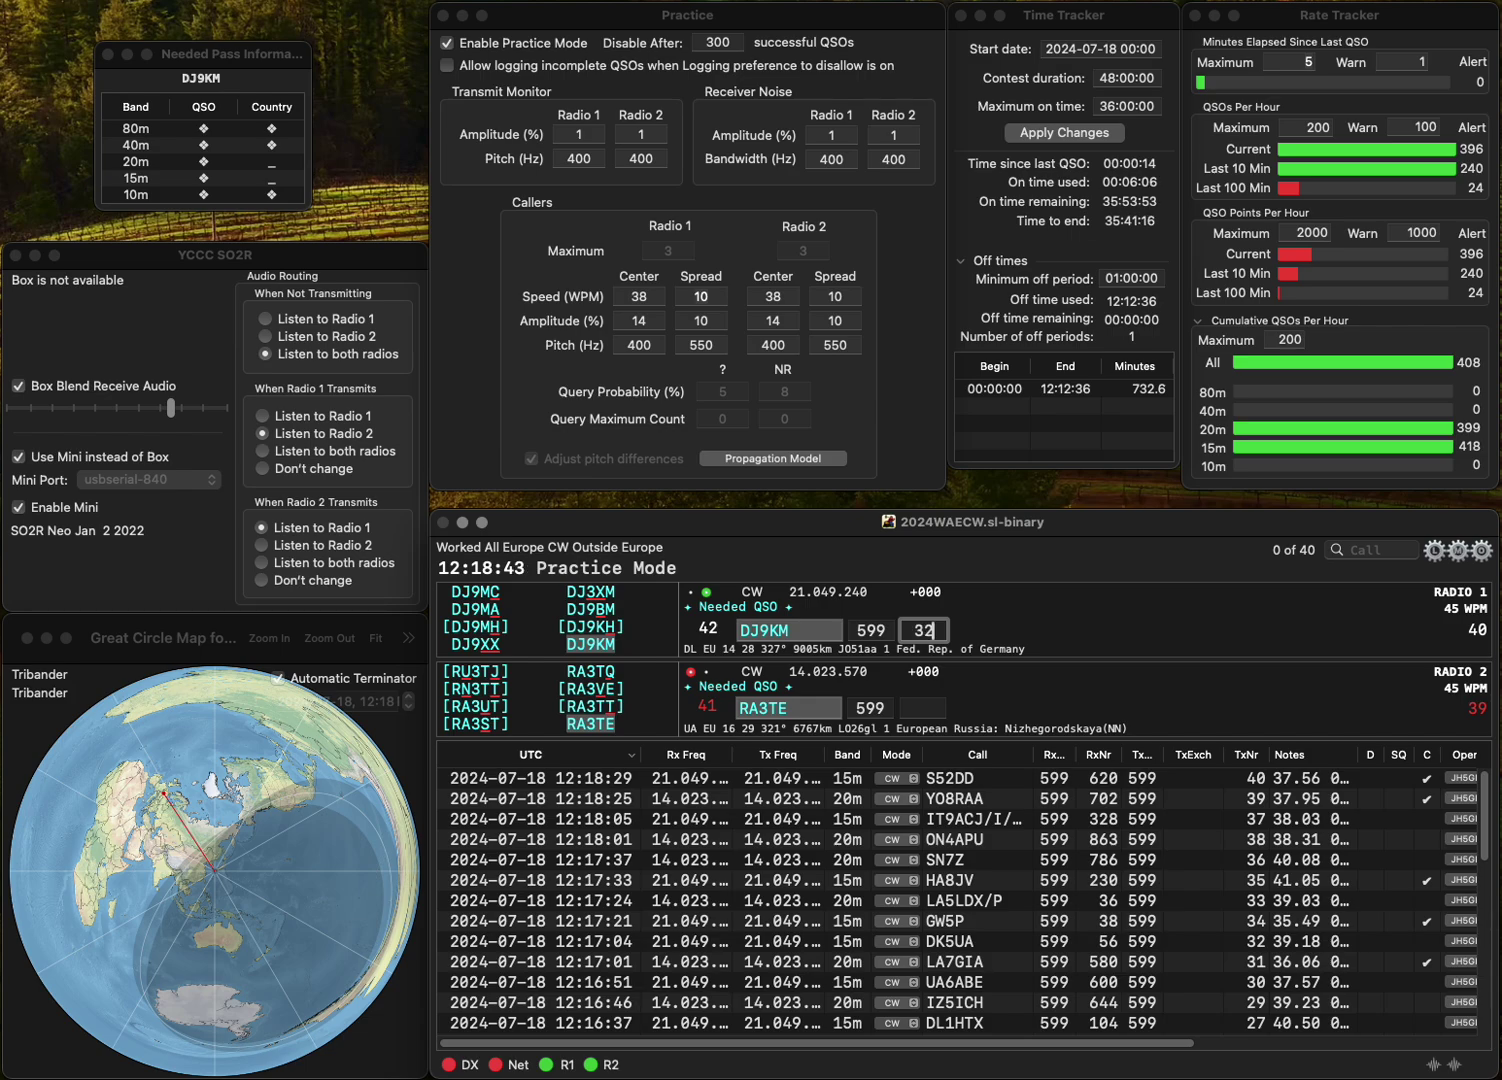
type("3")
key("Return")
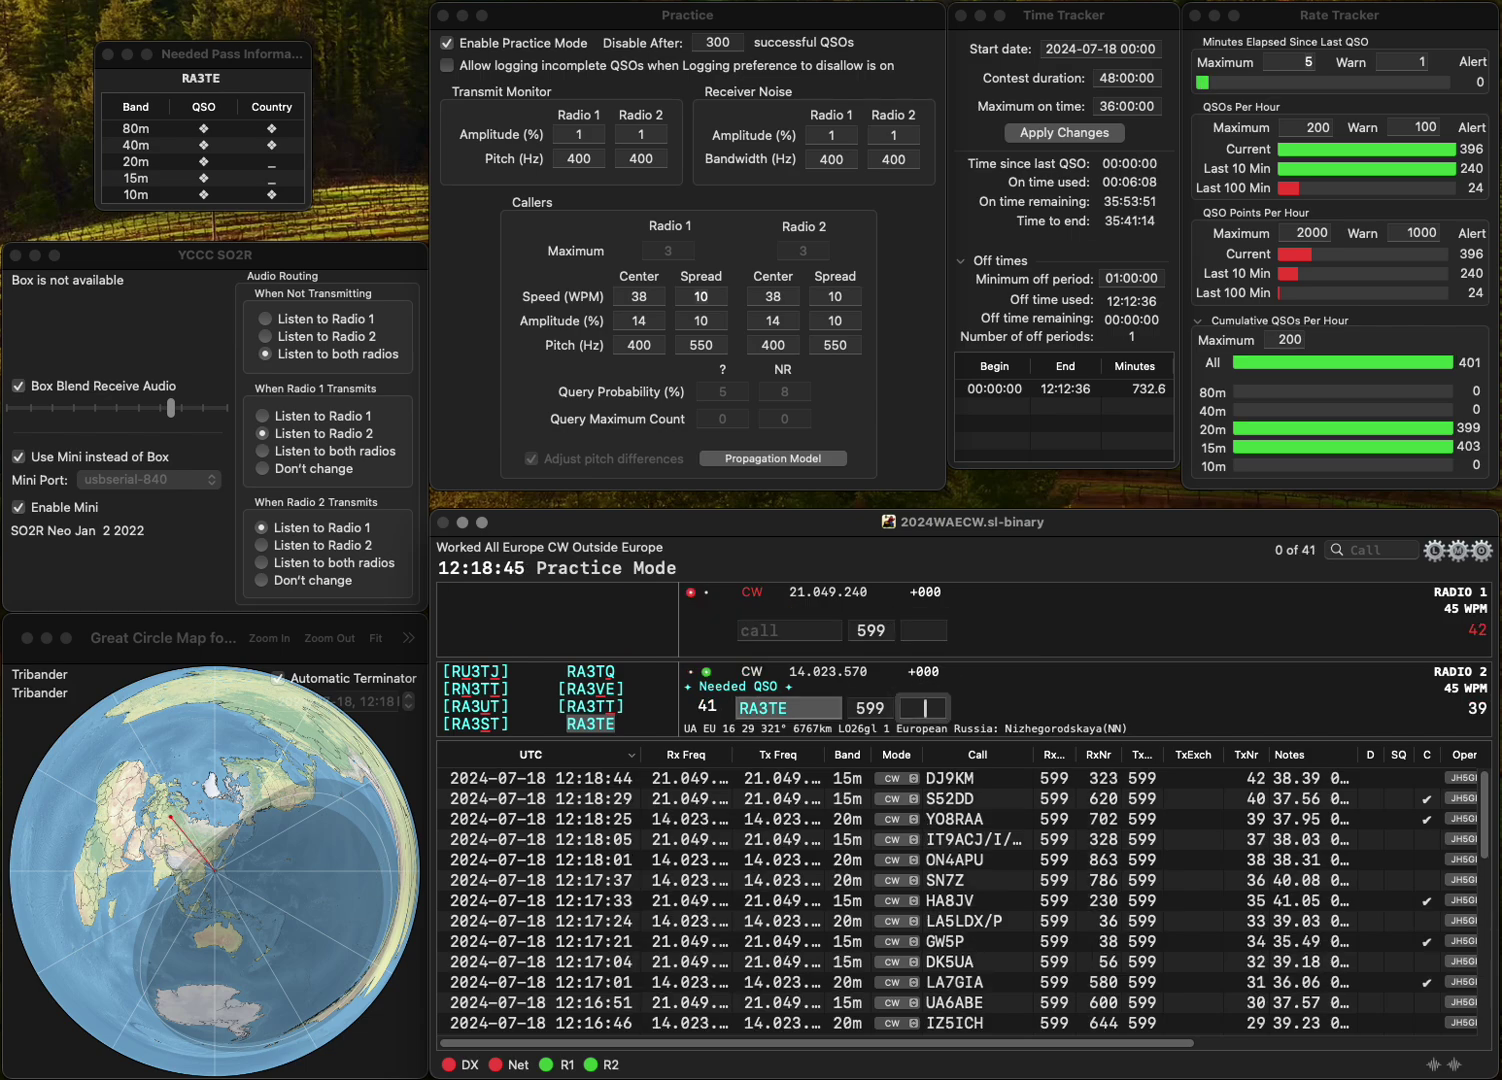
type("61")
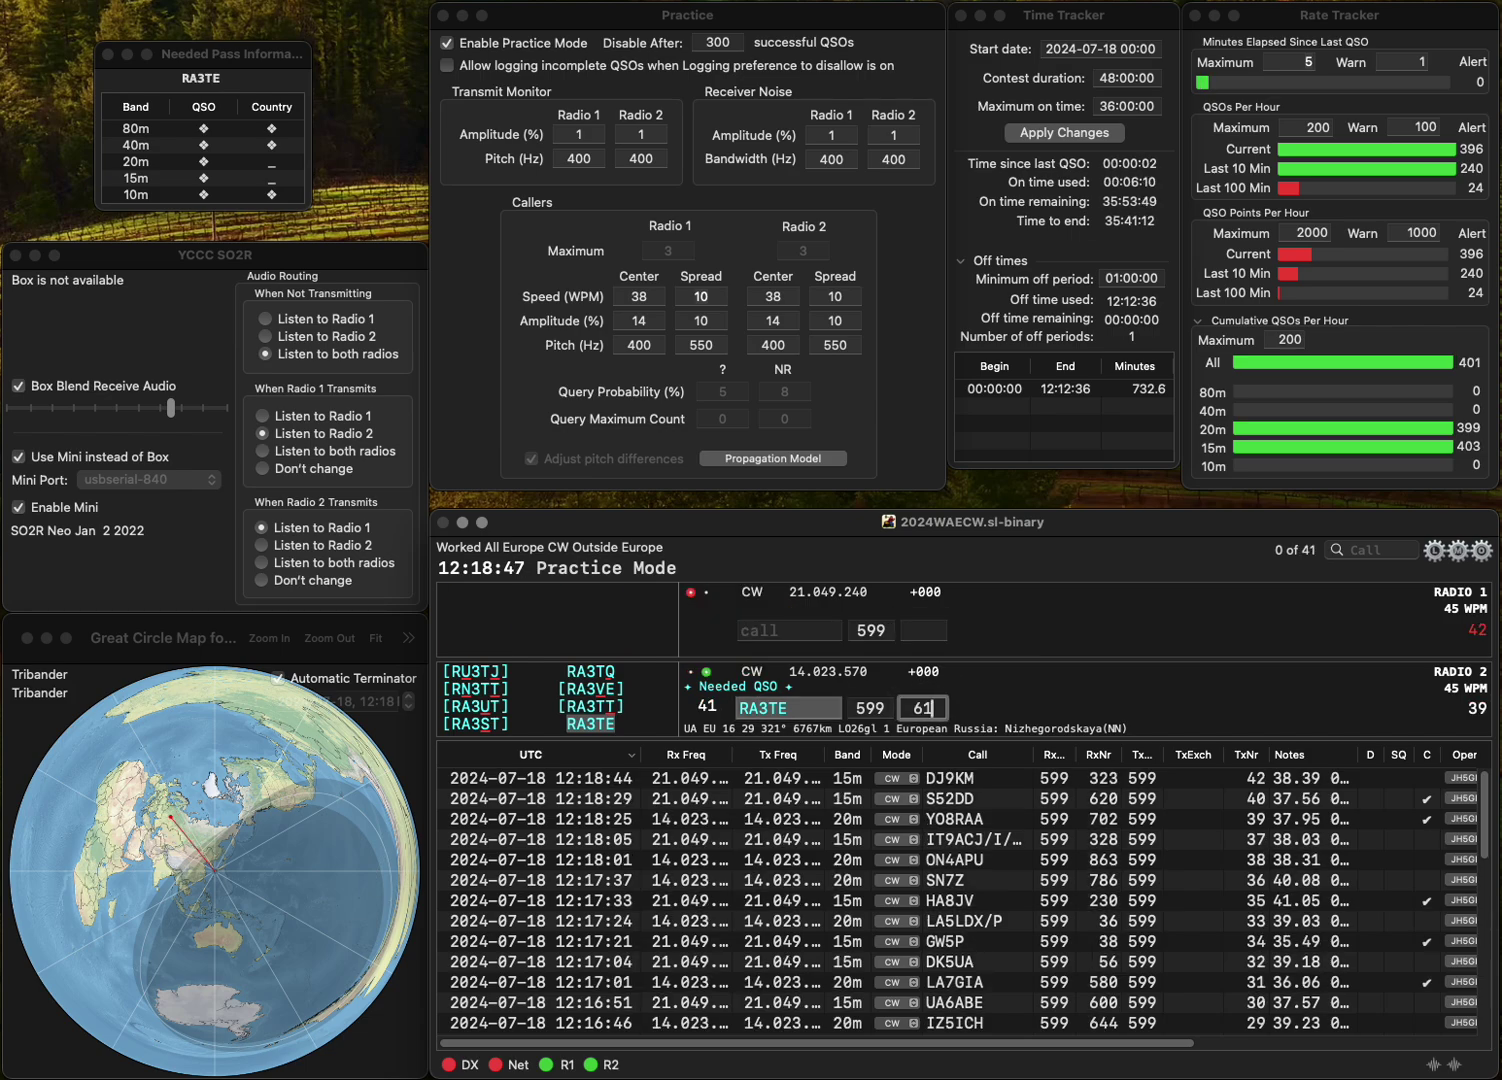
type("8")
key("Return")
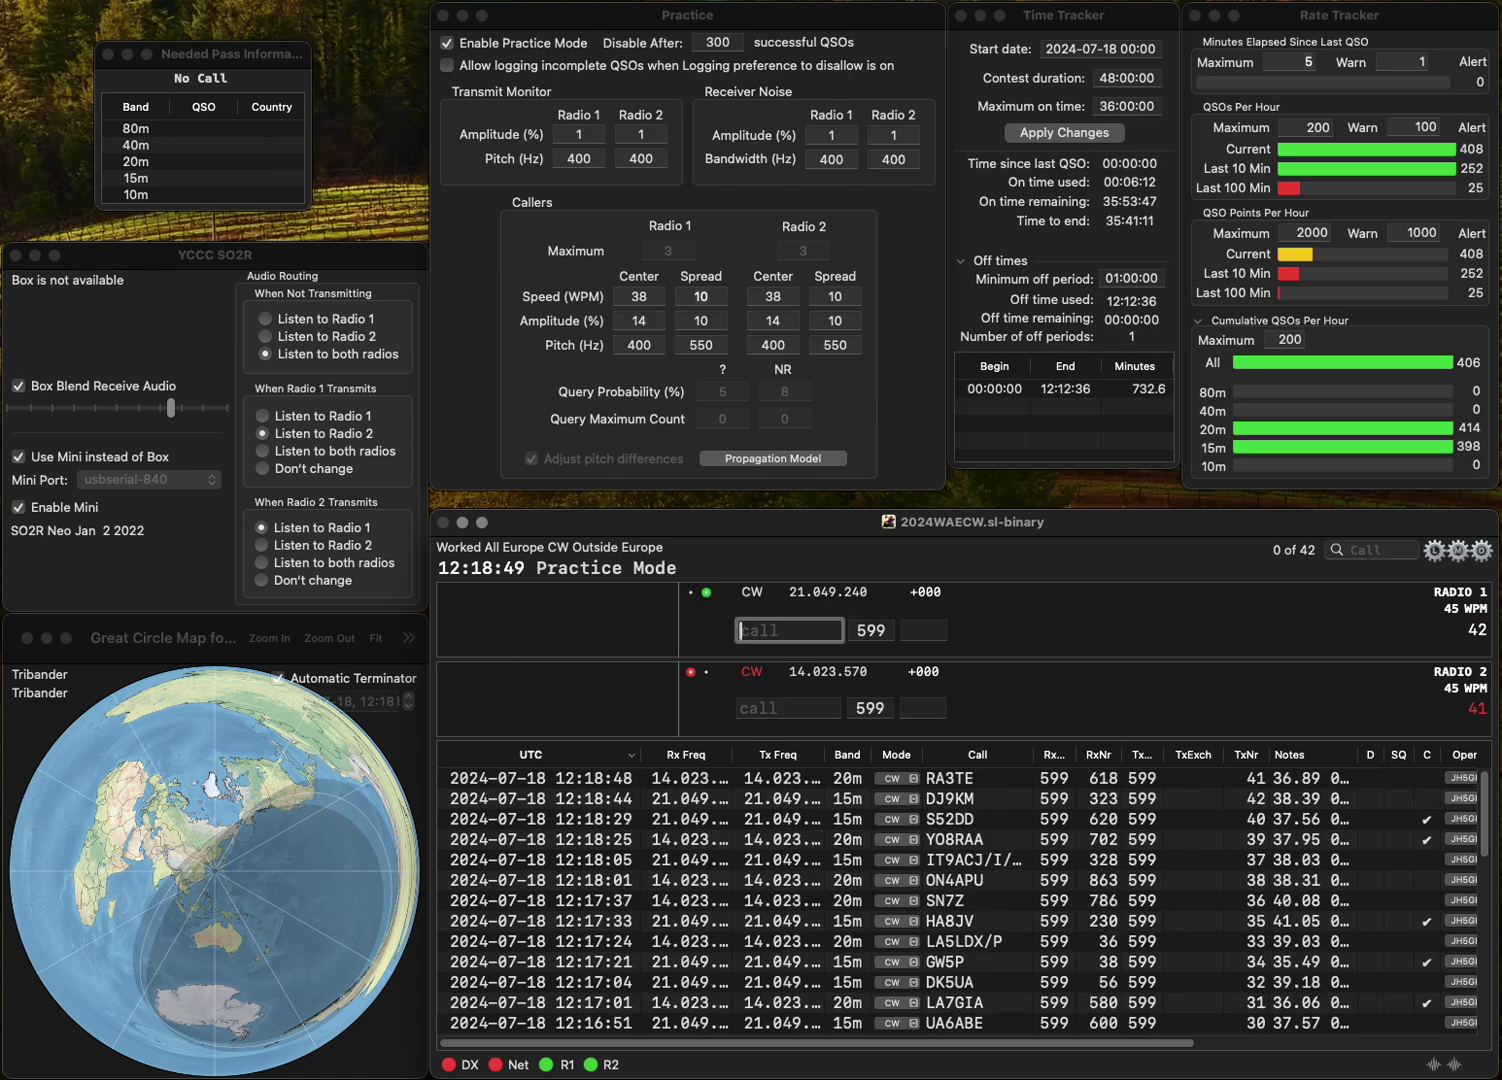
type("R2VM")
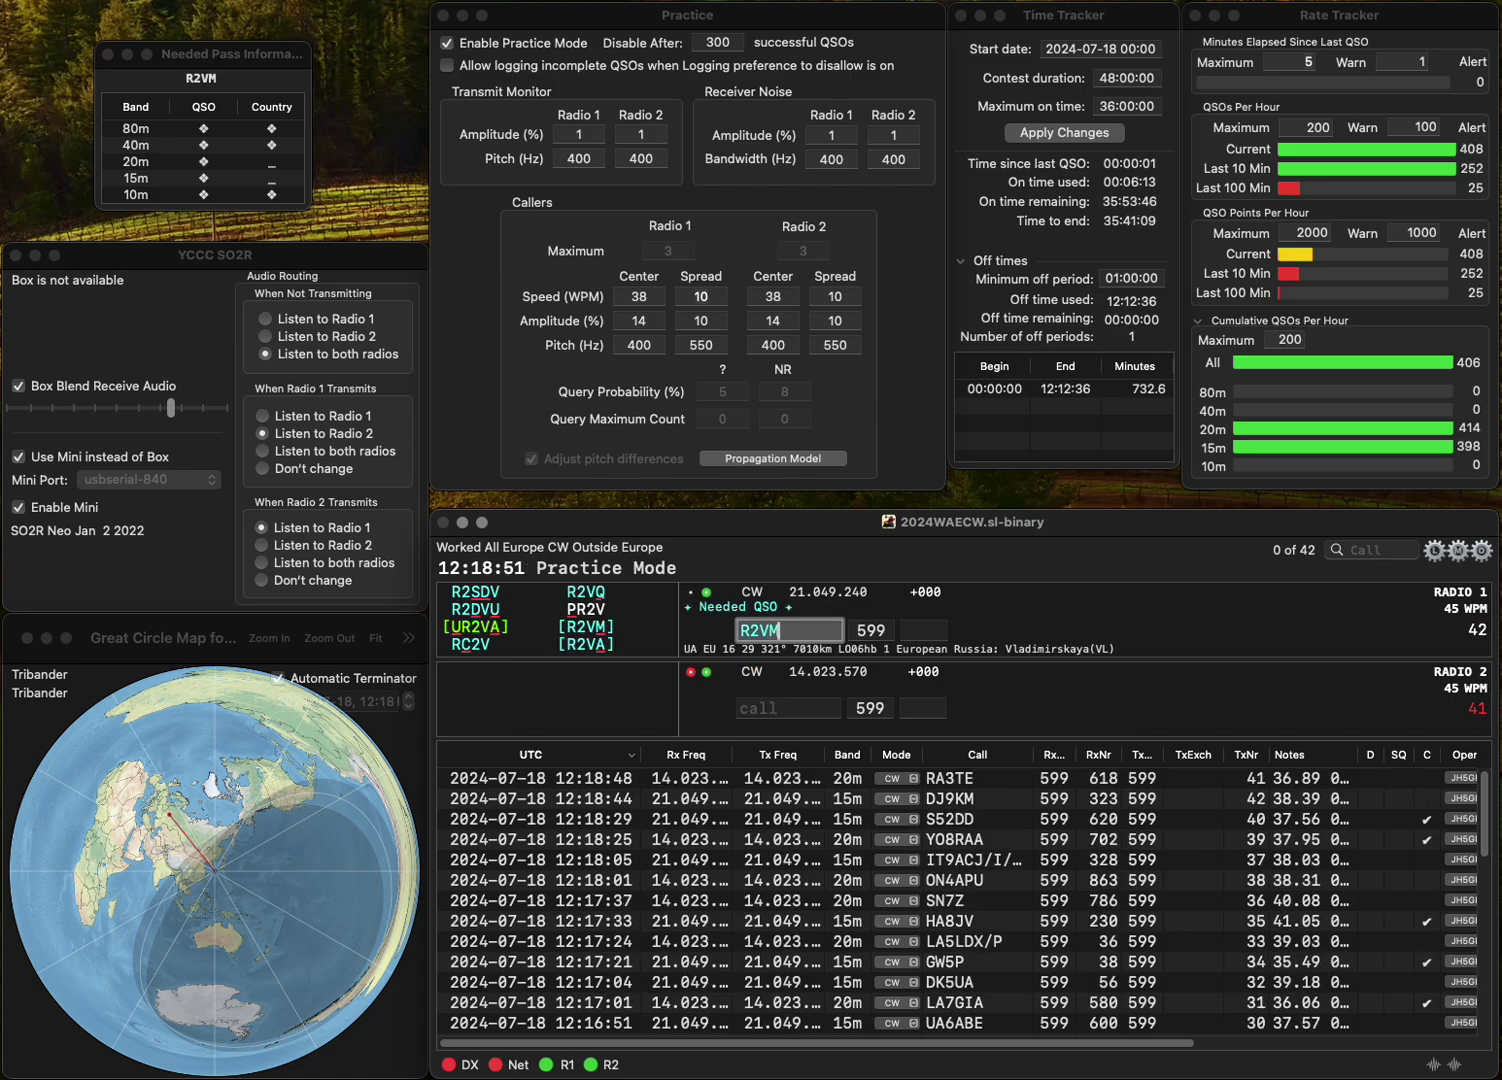
type("IK8")
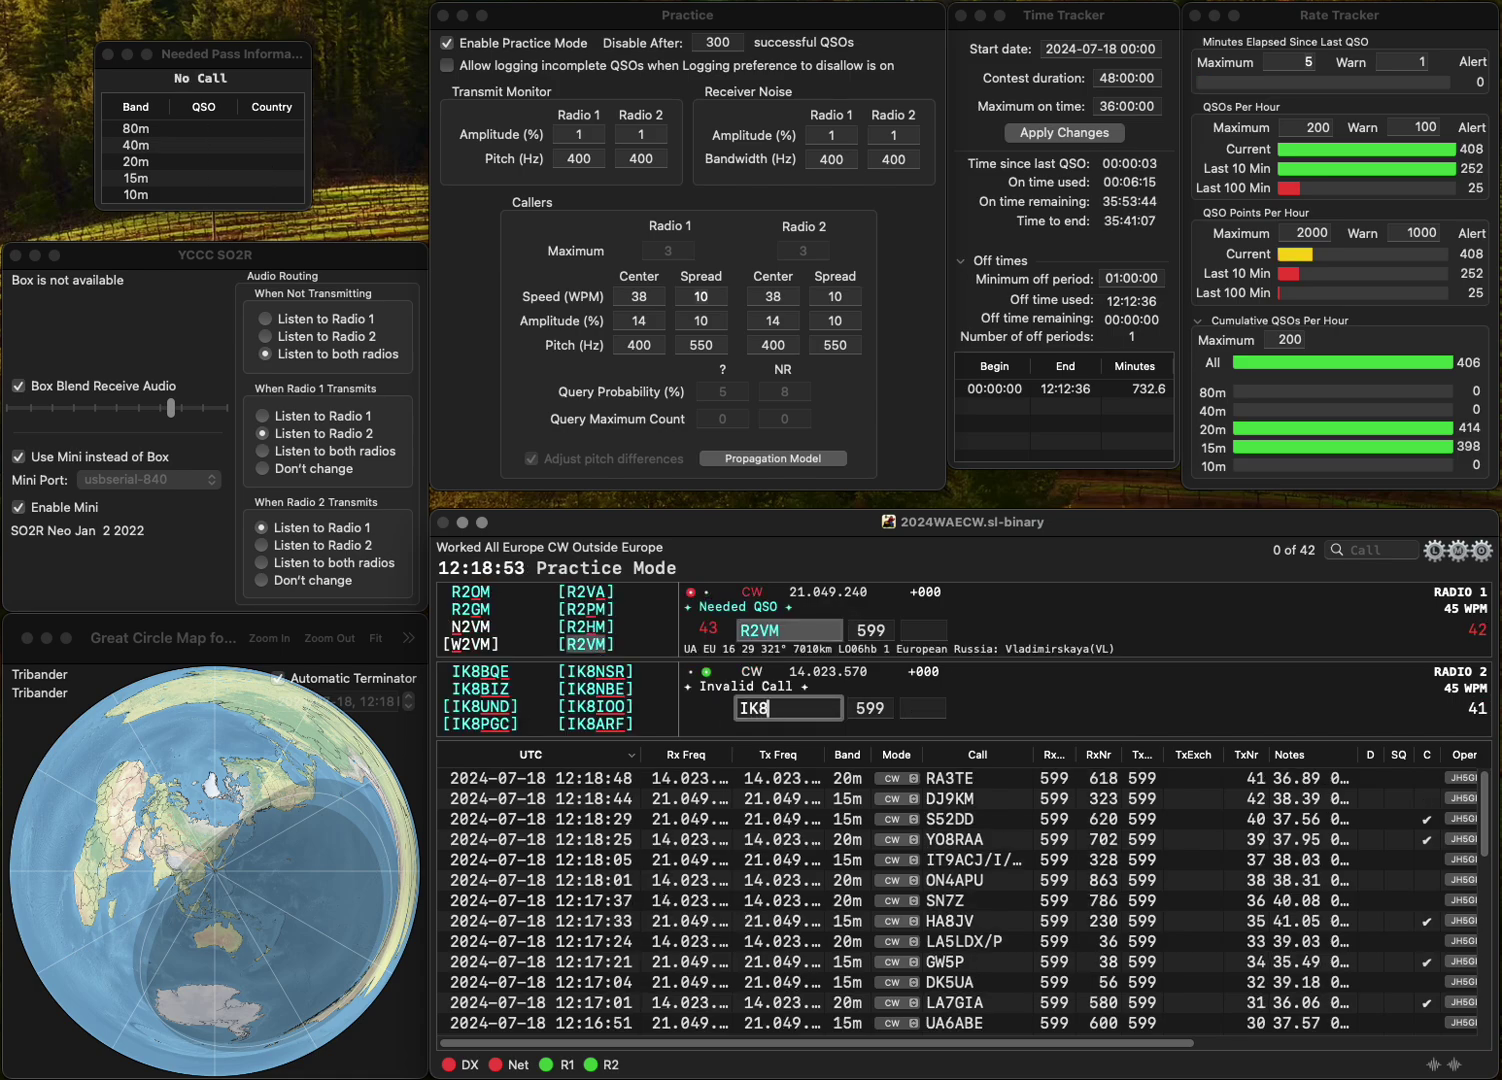
type("PGM")
key("Return")
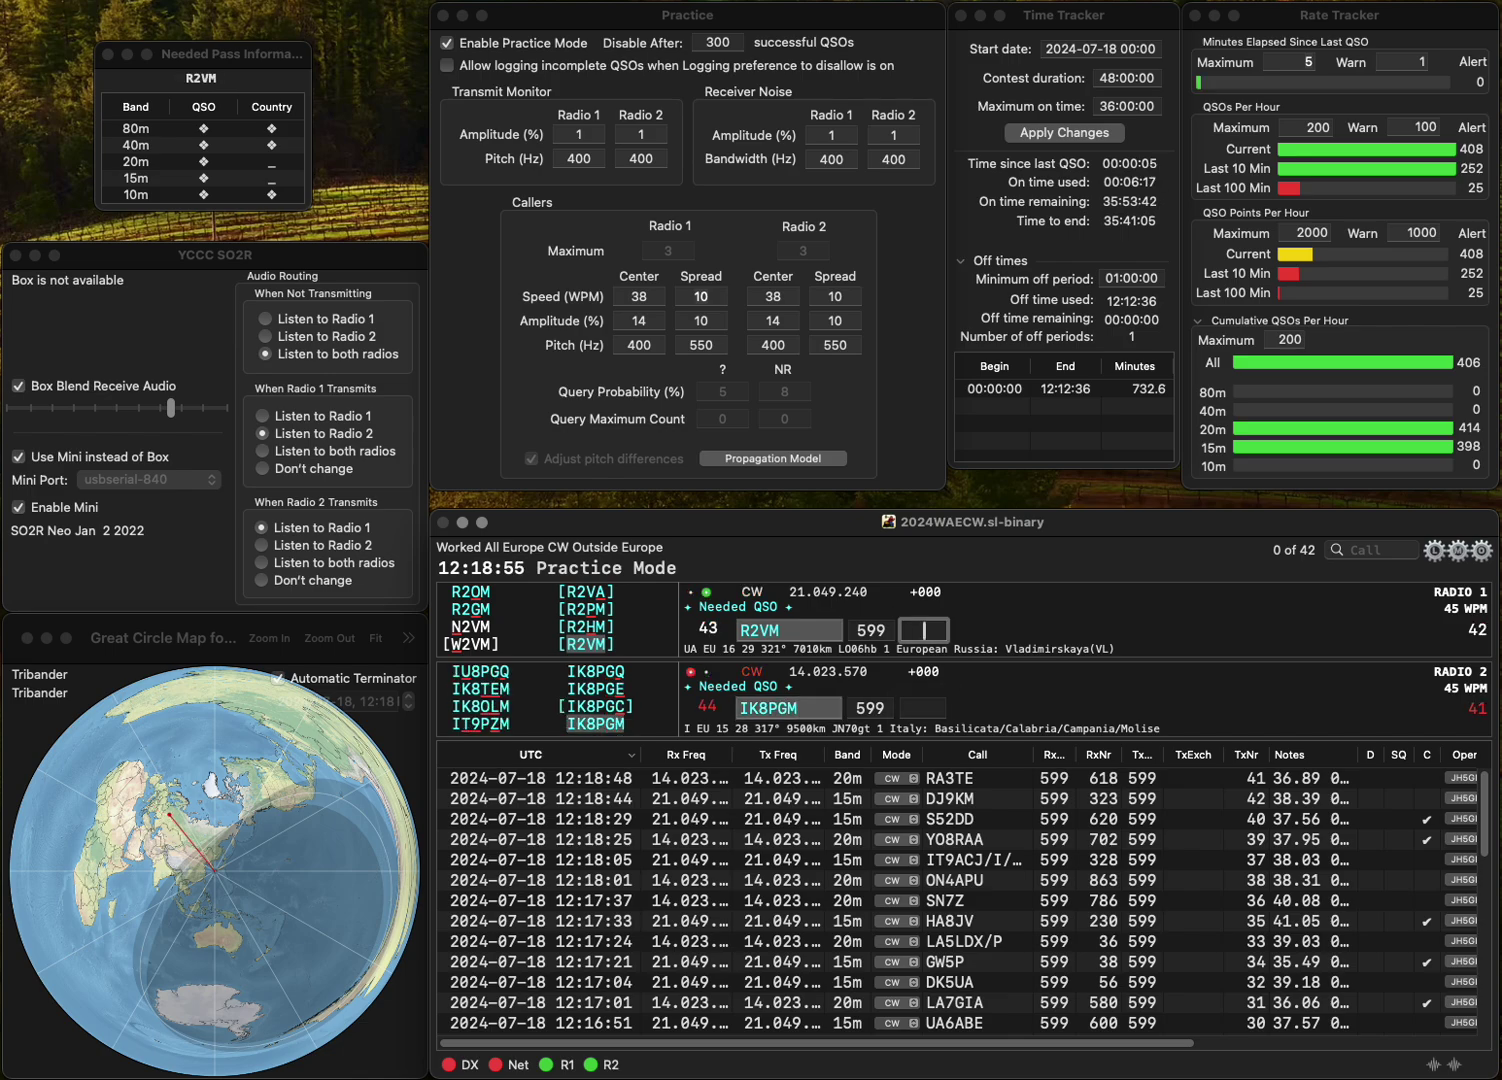
key("Return")
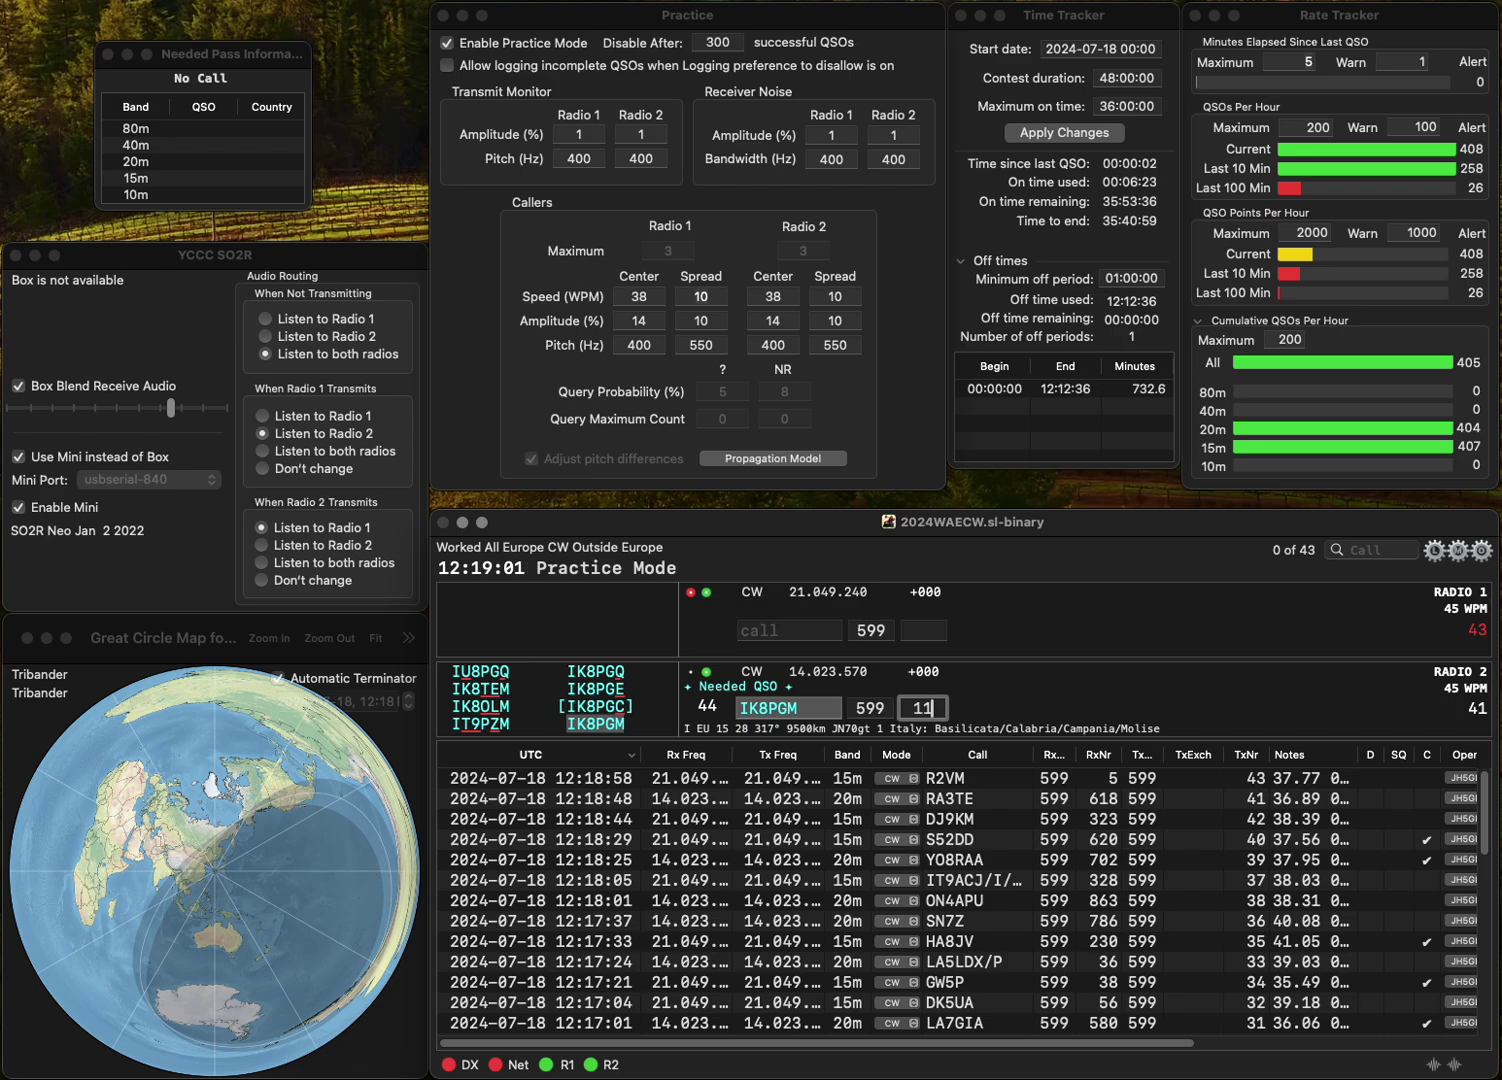
key("Return")
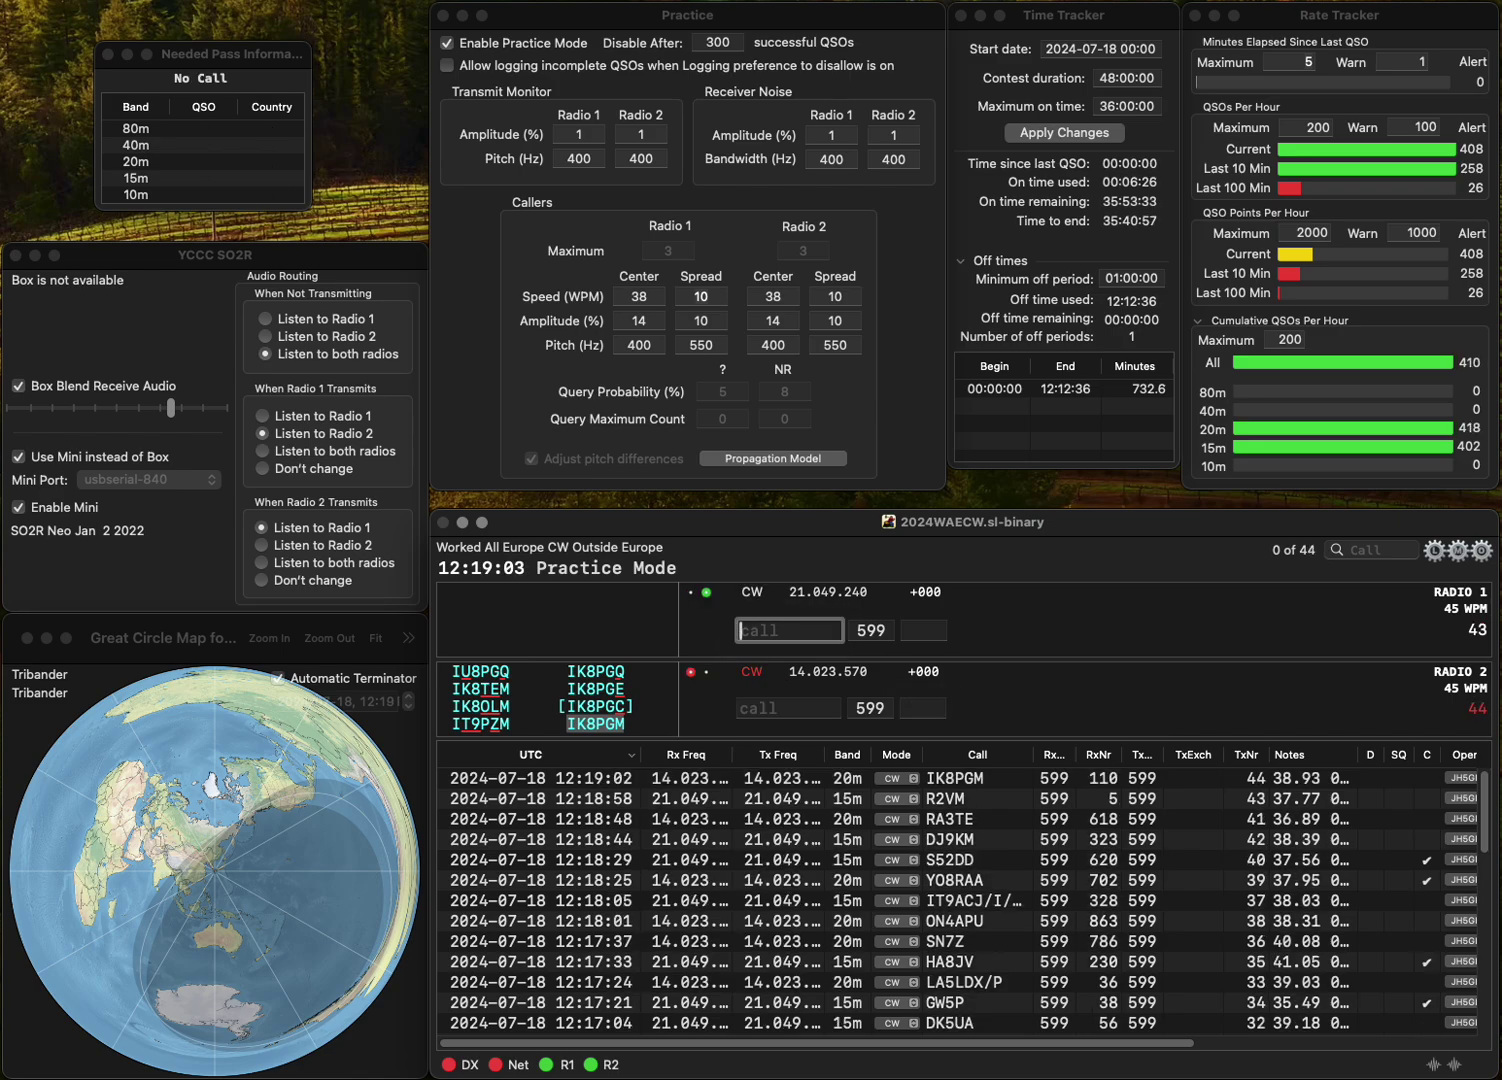
- Enter the partial call O1G on Radio 1 and G0ATR on Radio 2, transmitting to each caller
type("O1")
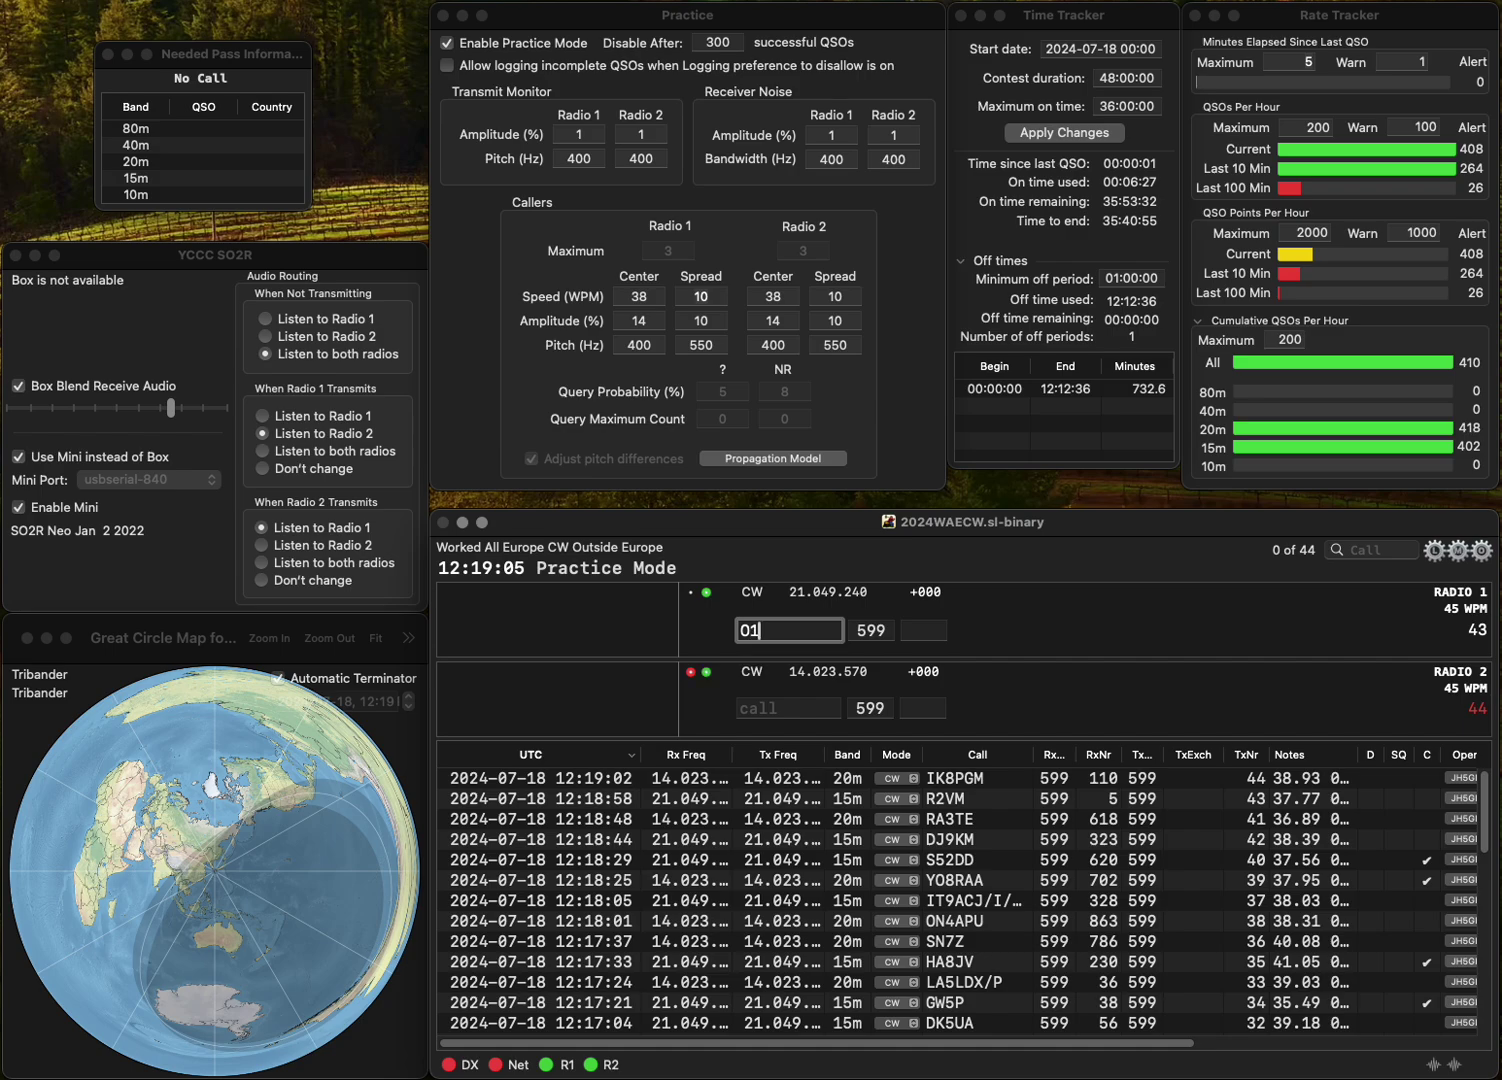
type("G")
key("Return")
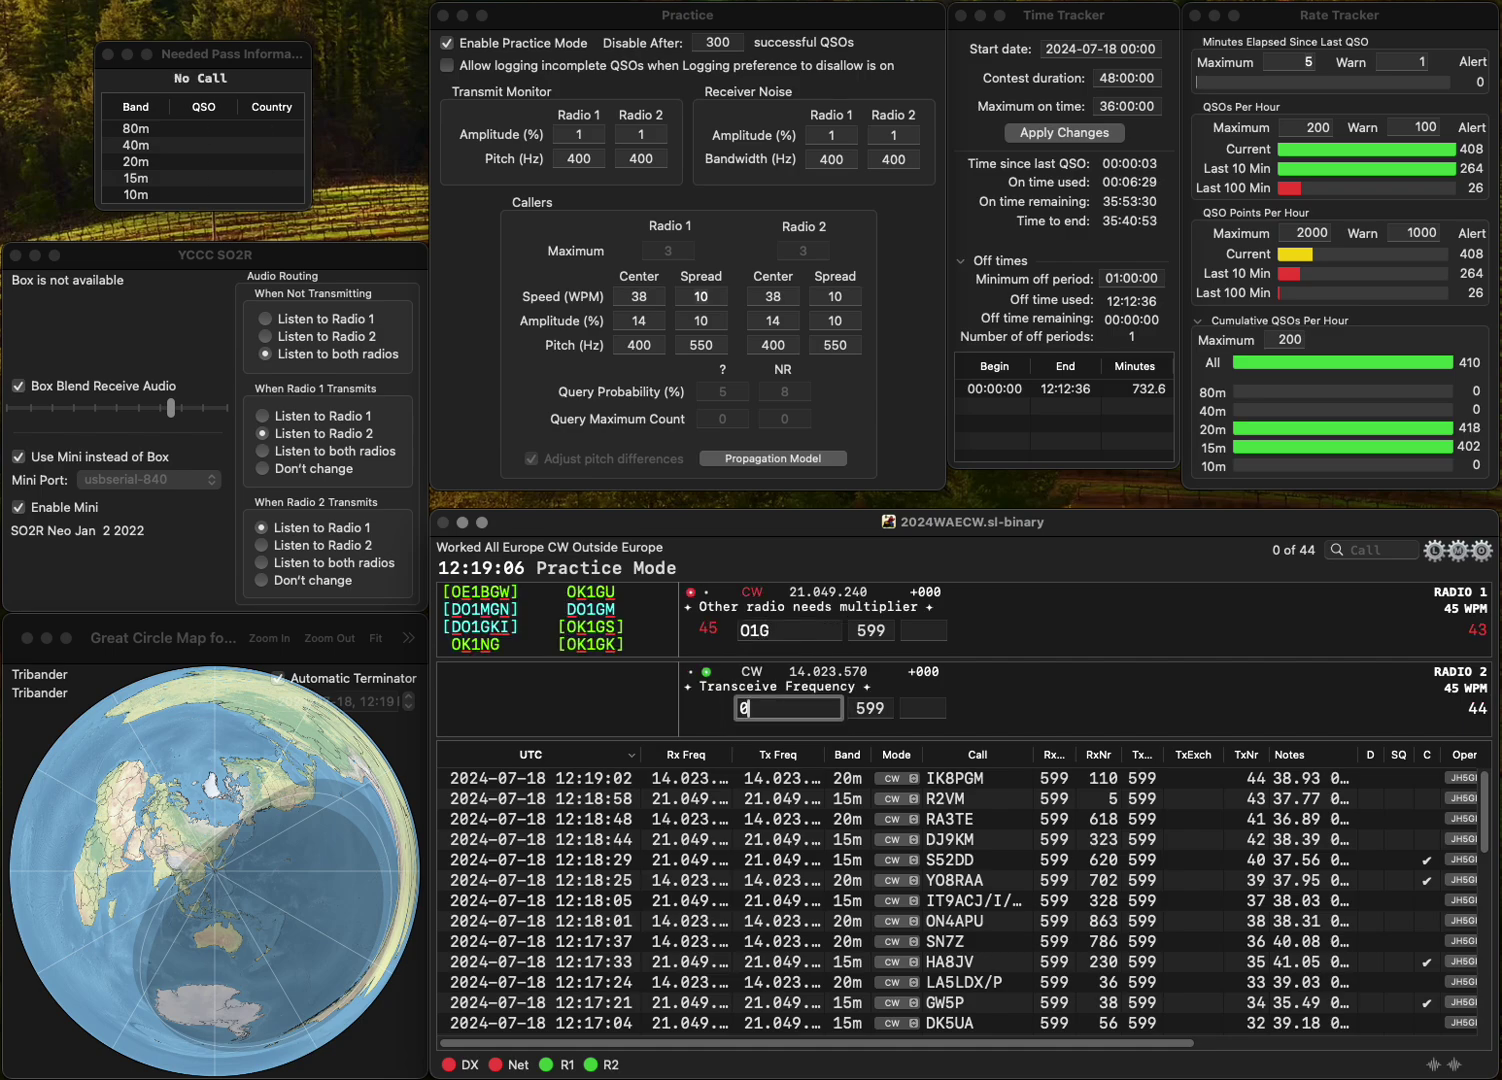
type("0ATR")
key("Return")
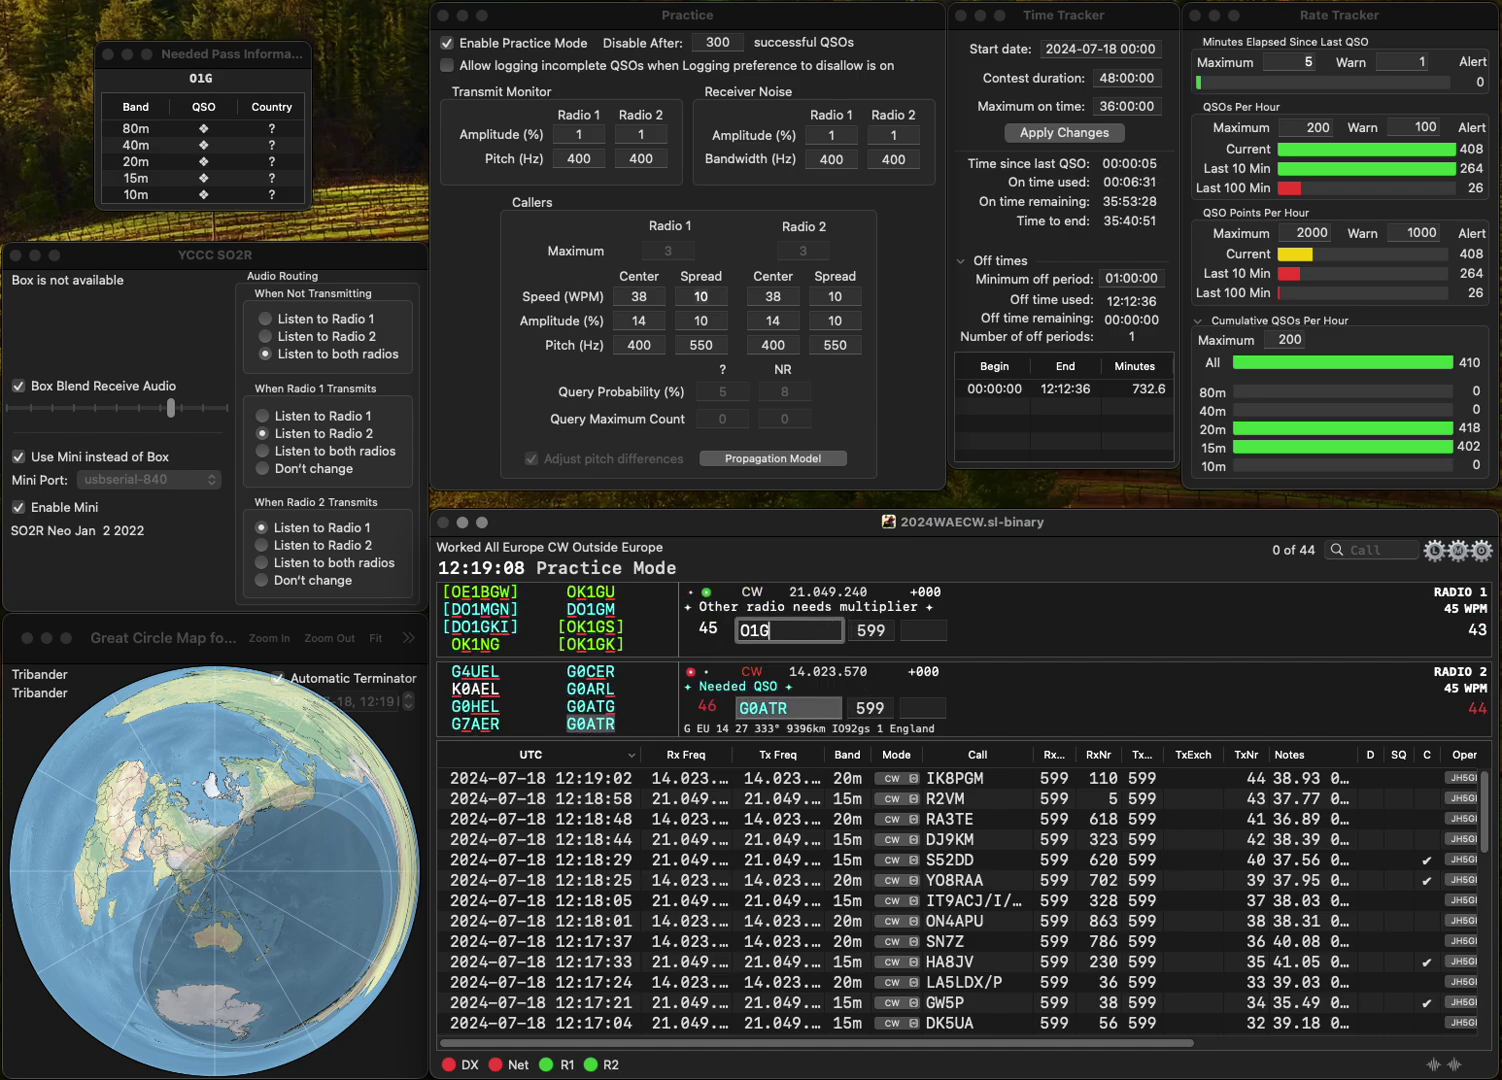
type("Z")
key("Right")
key("Right")
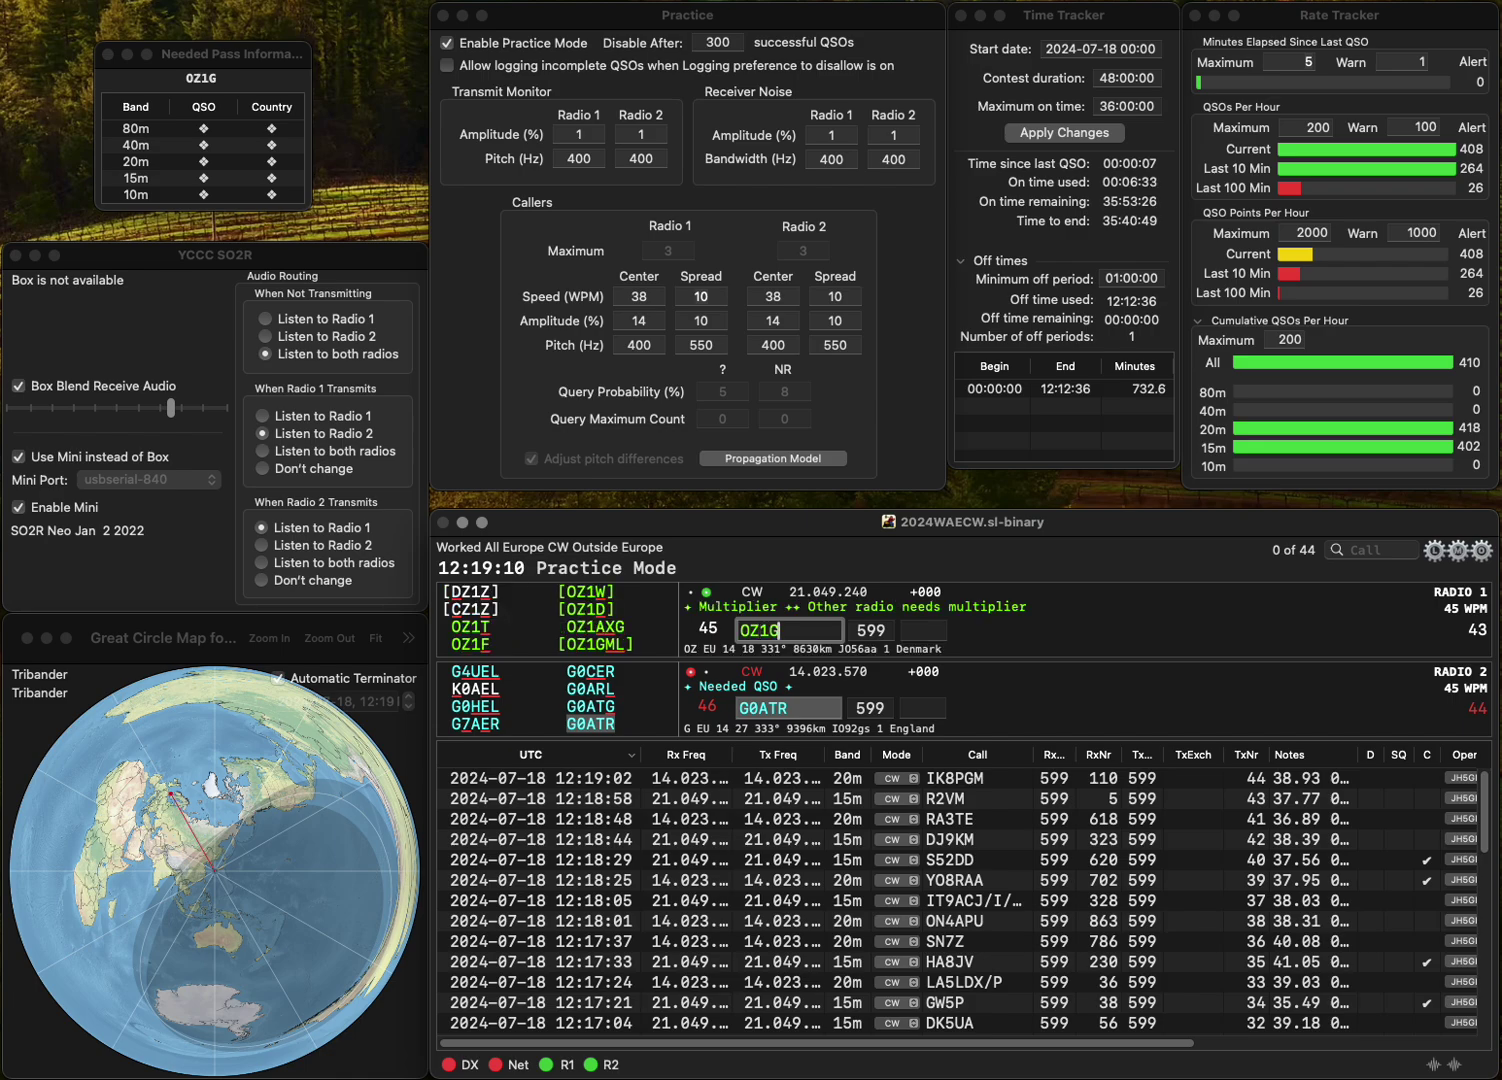
key("BackSpace")
type("ZD")
key("Return")
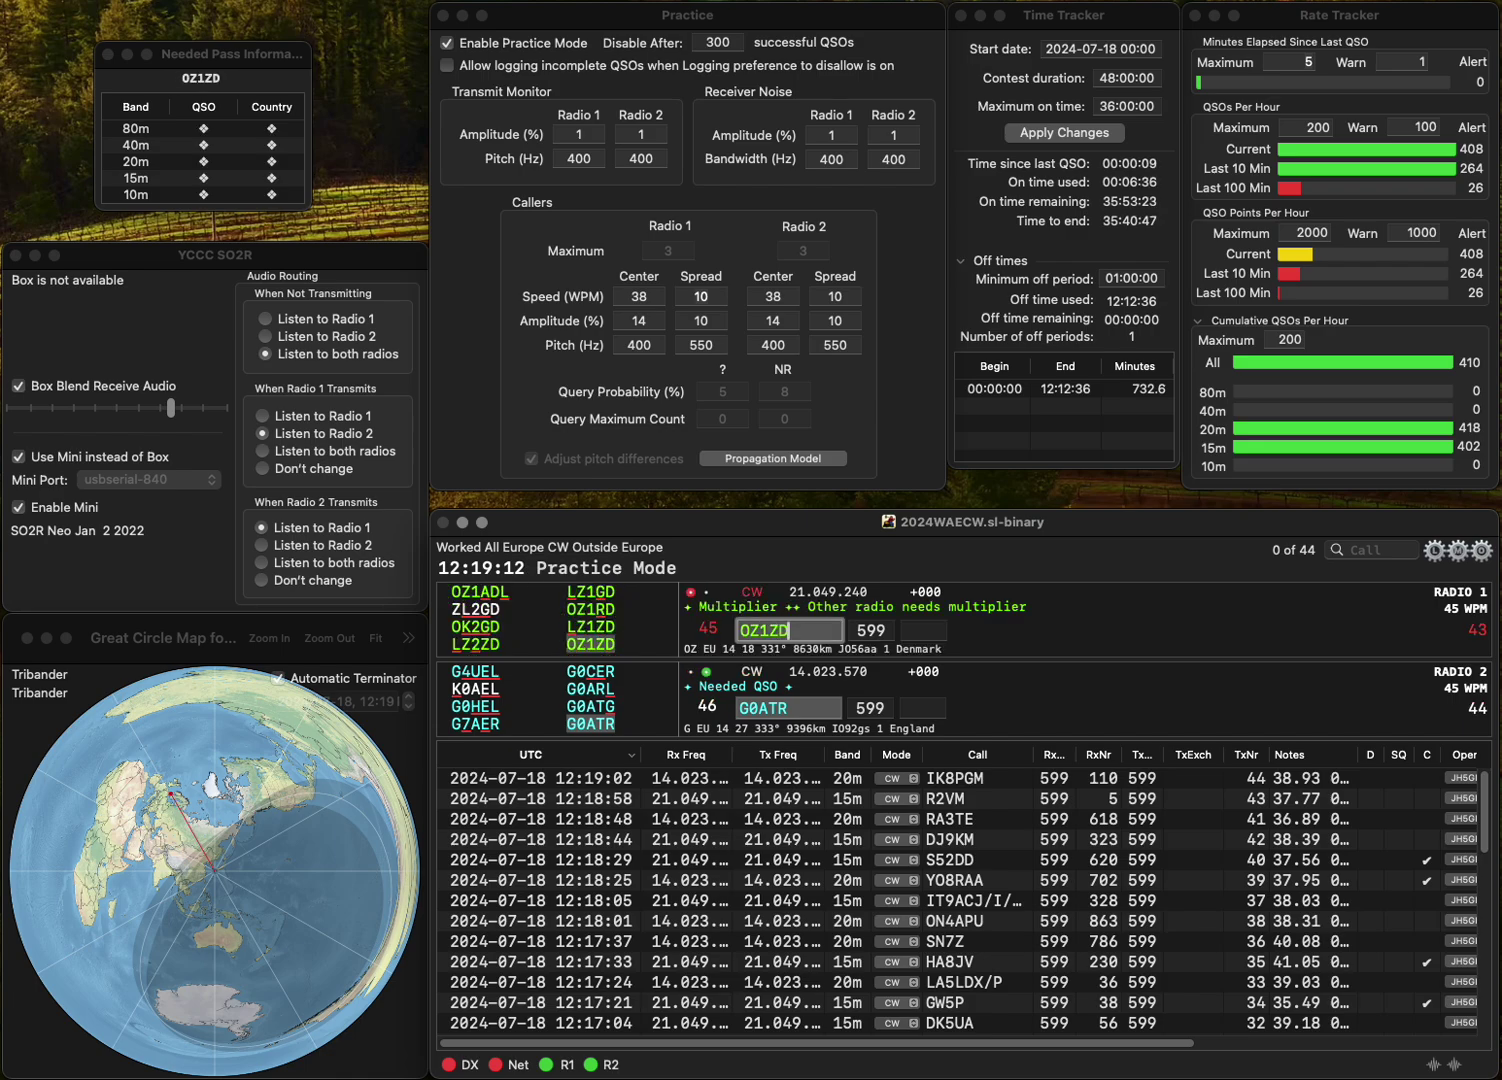
type("82")
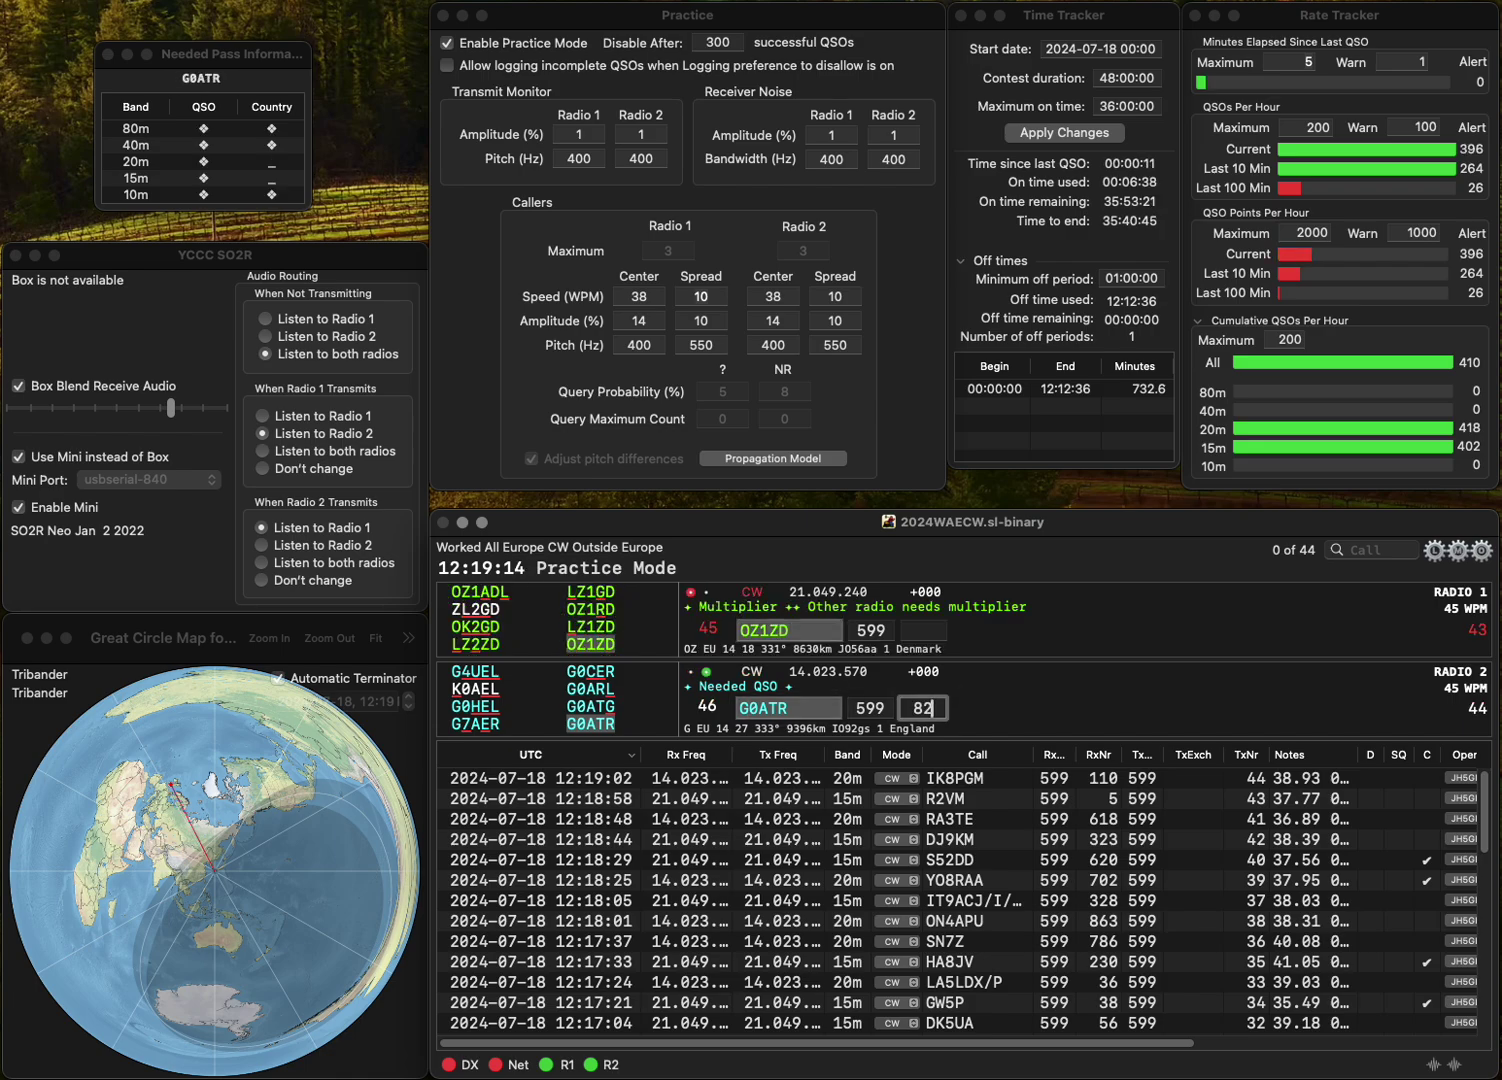
type("9")
key("Return")
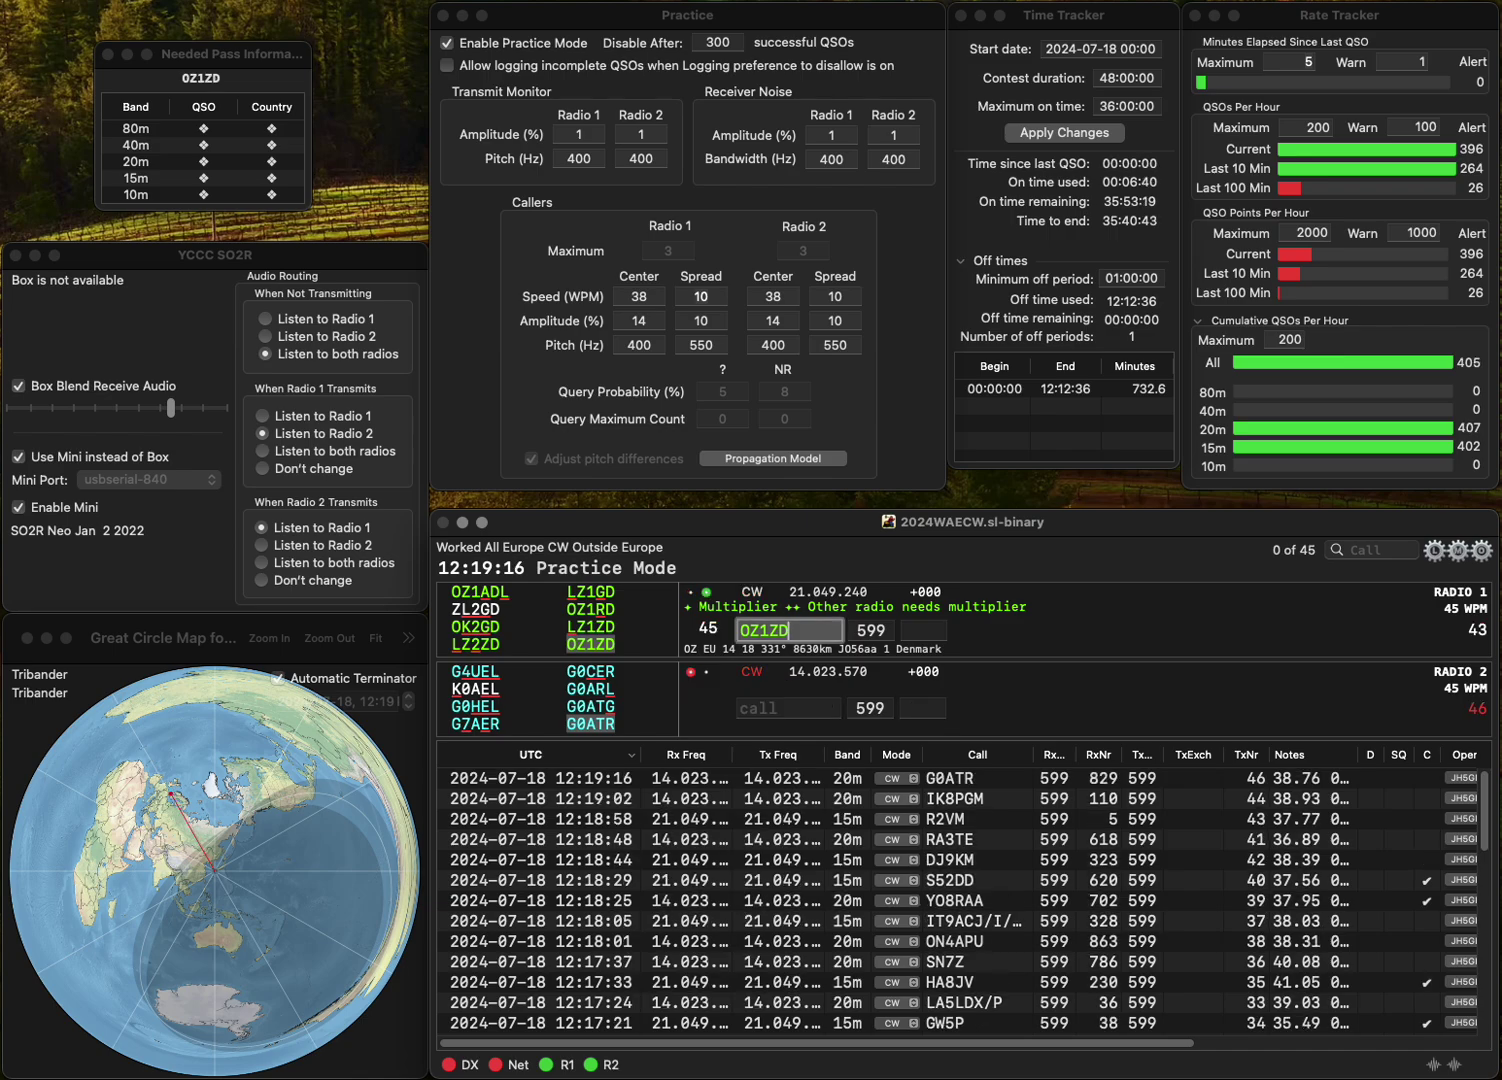
left_click(924, 630)
type("8")
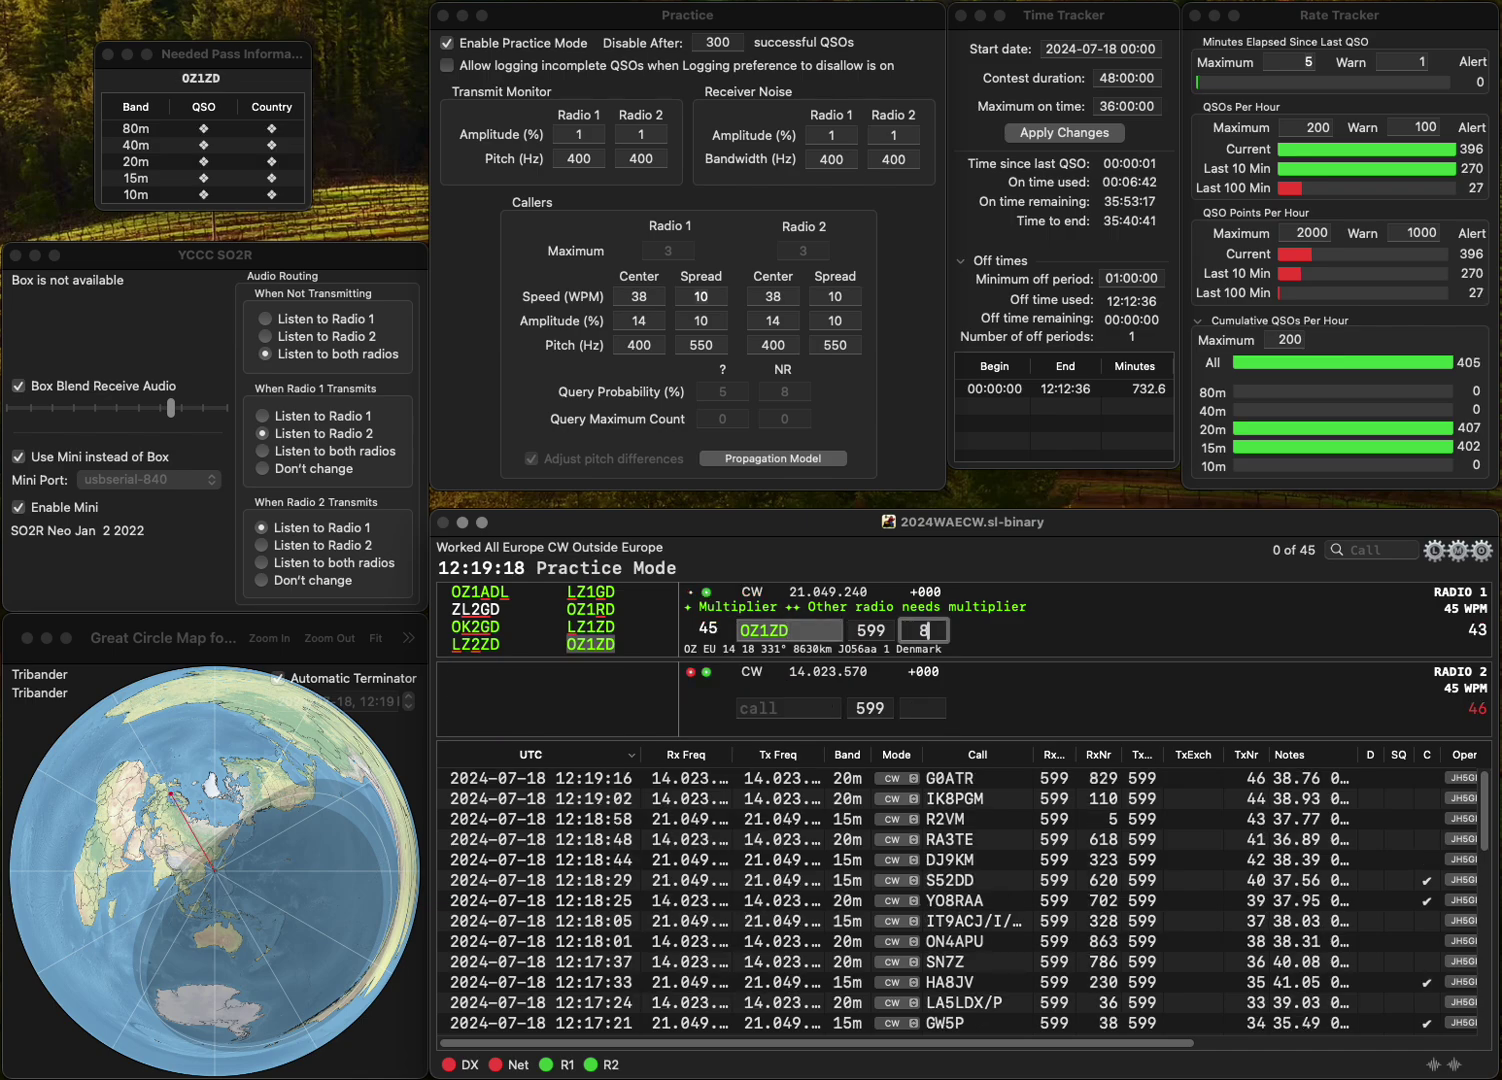
type("40")
key("Return")
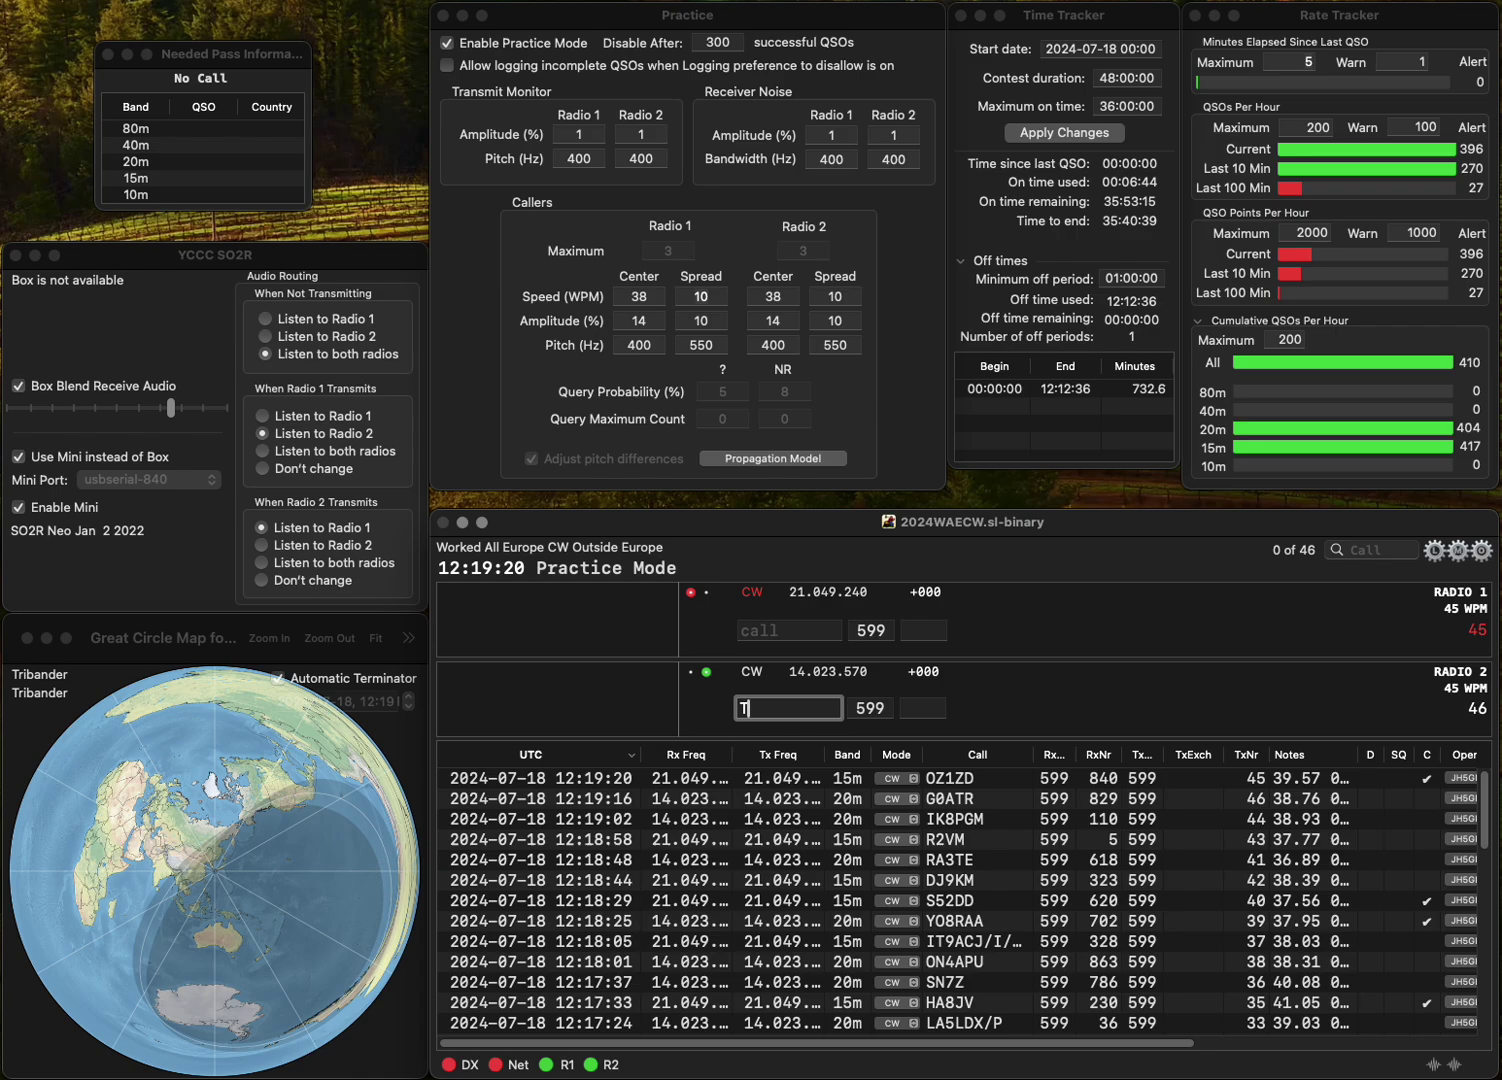
- Enter F5TGC on Radio 2 and IK5PWC on Radio 1, sending the exchange to each caller
type("TGC")
key("Home")
type("F5")
key("Return")
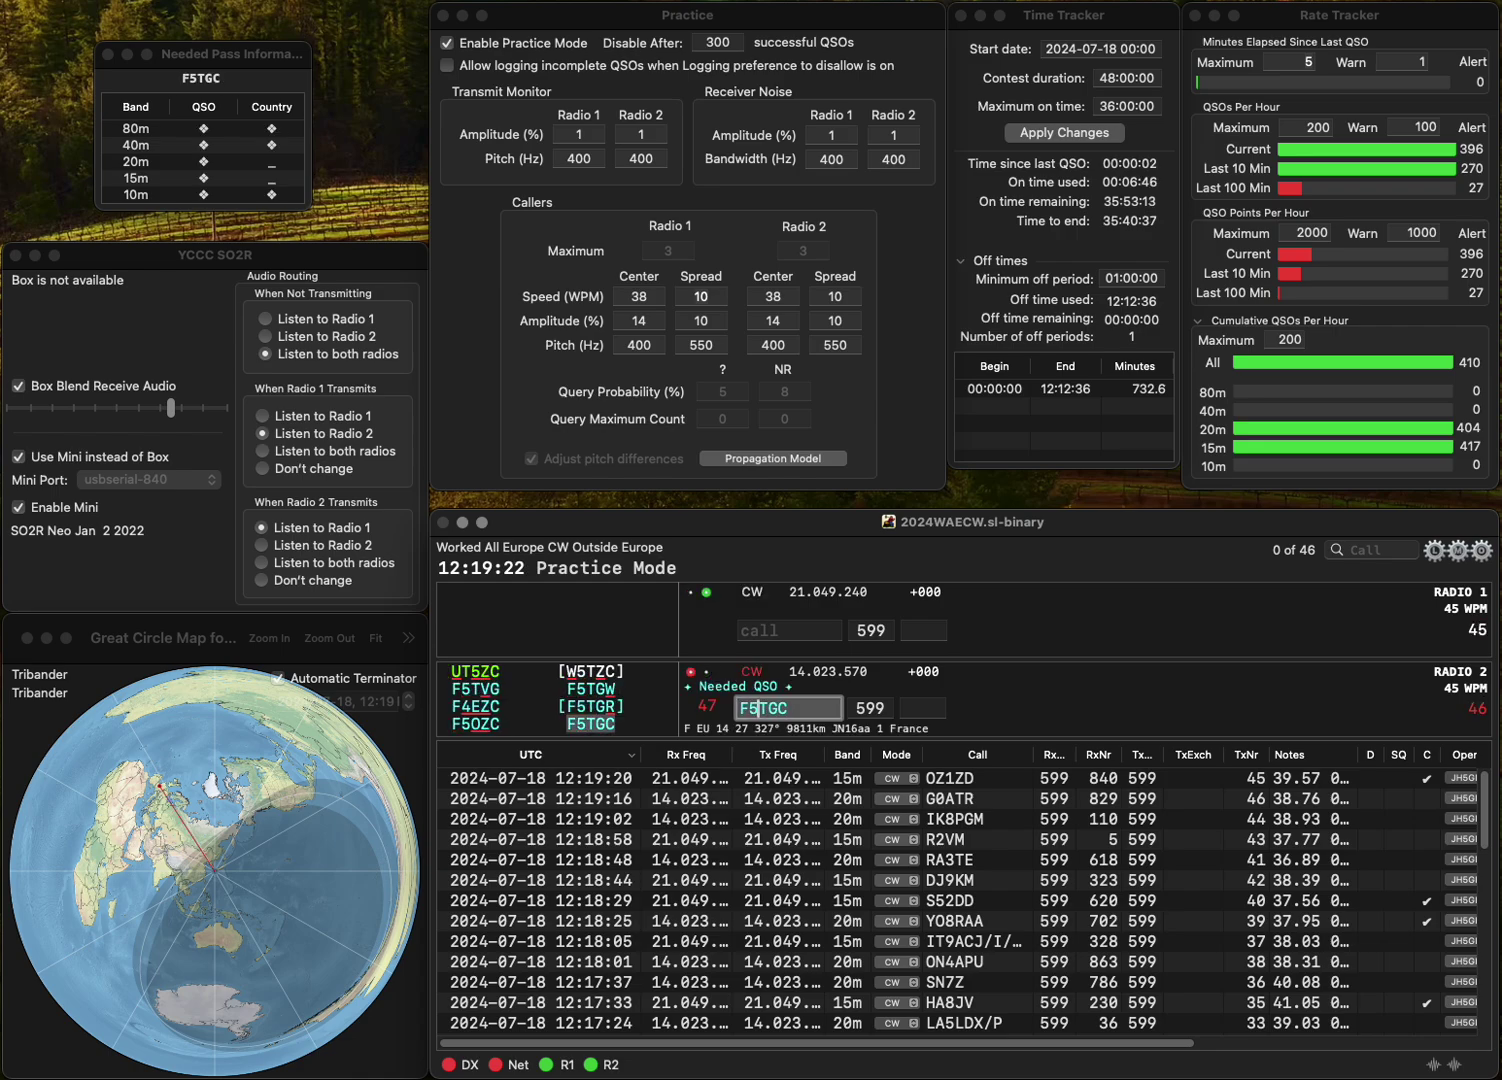
type("IK5PWC")
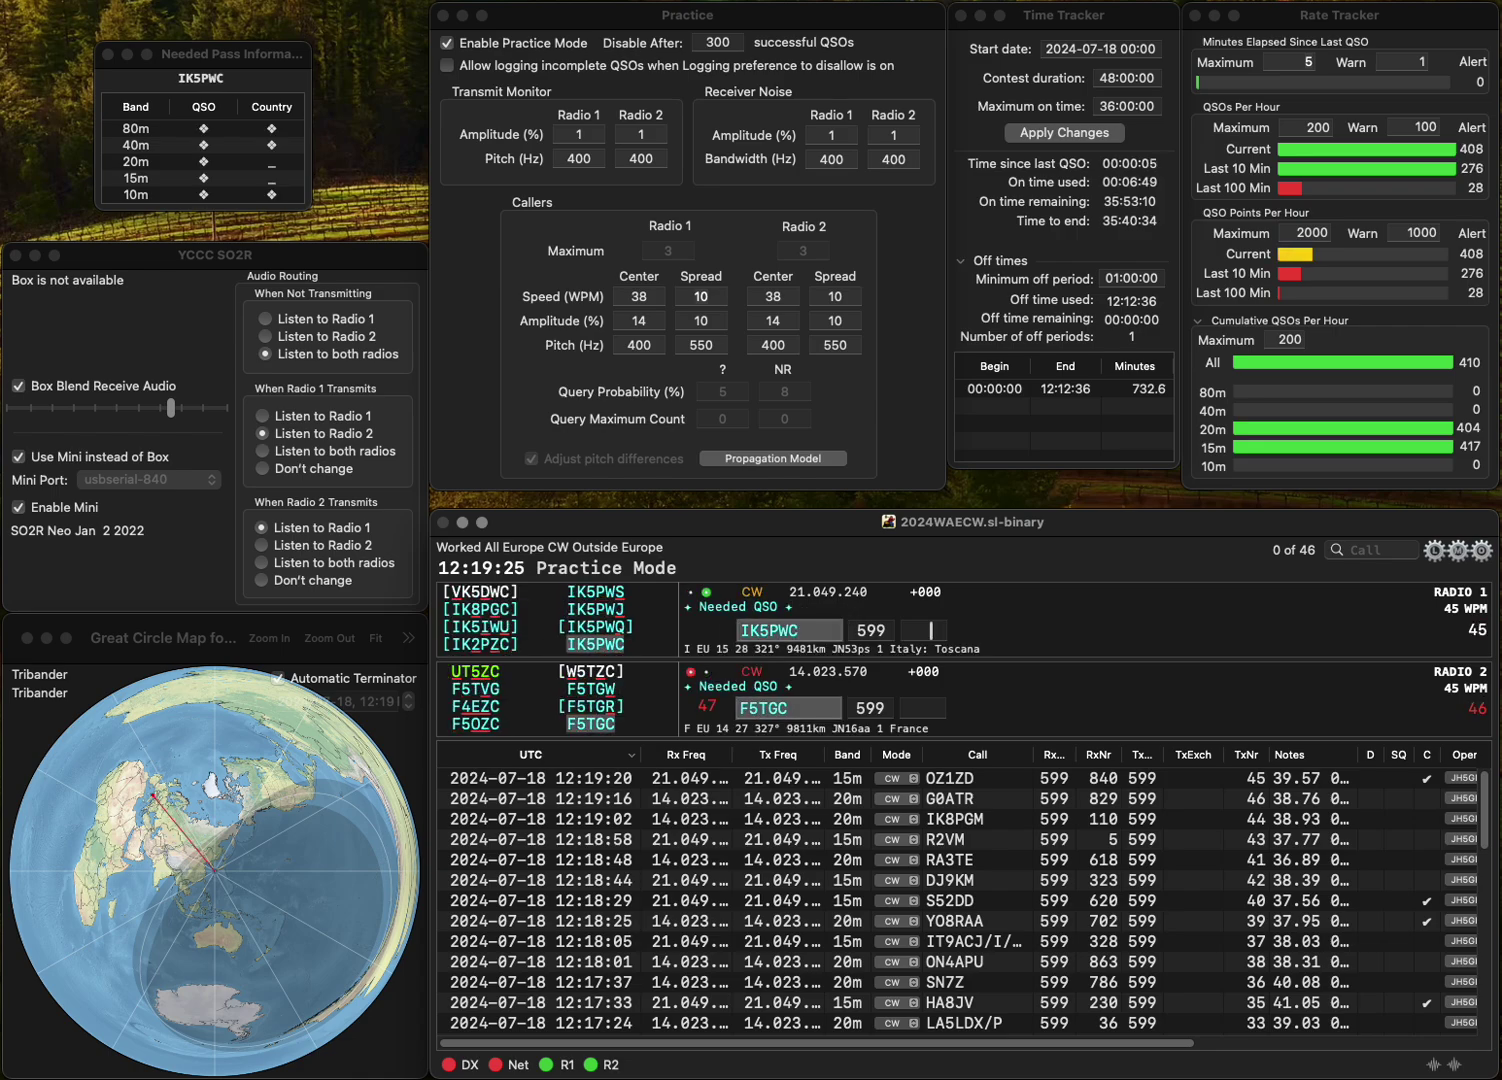
key("Return")
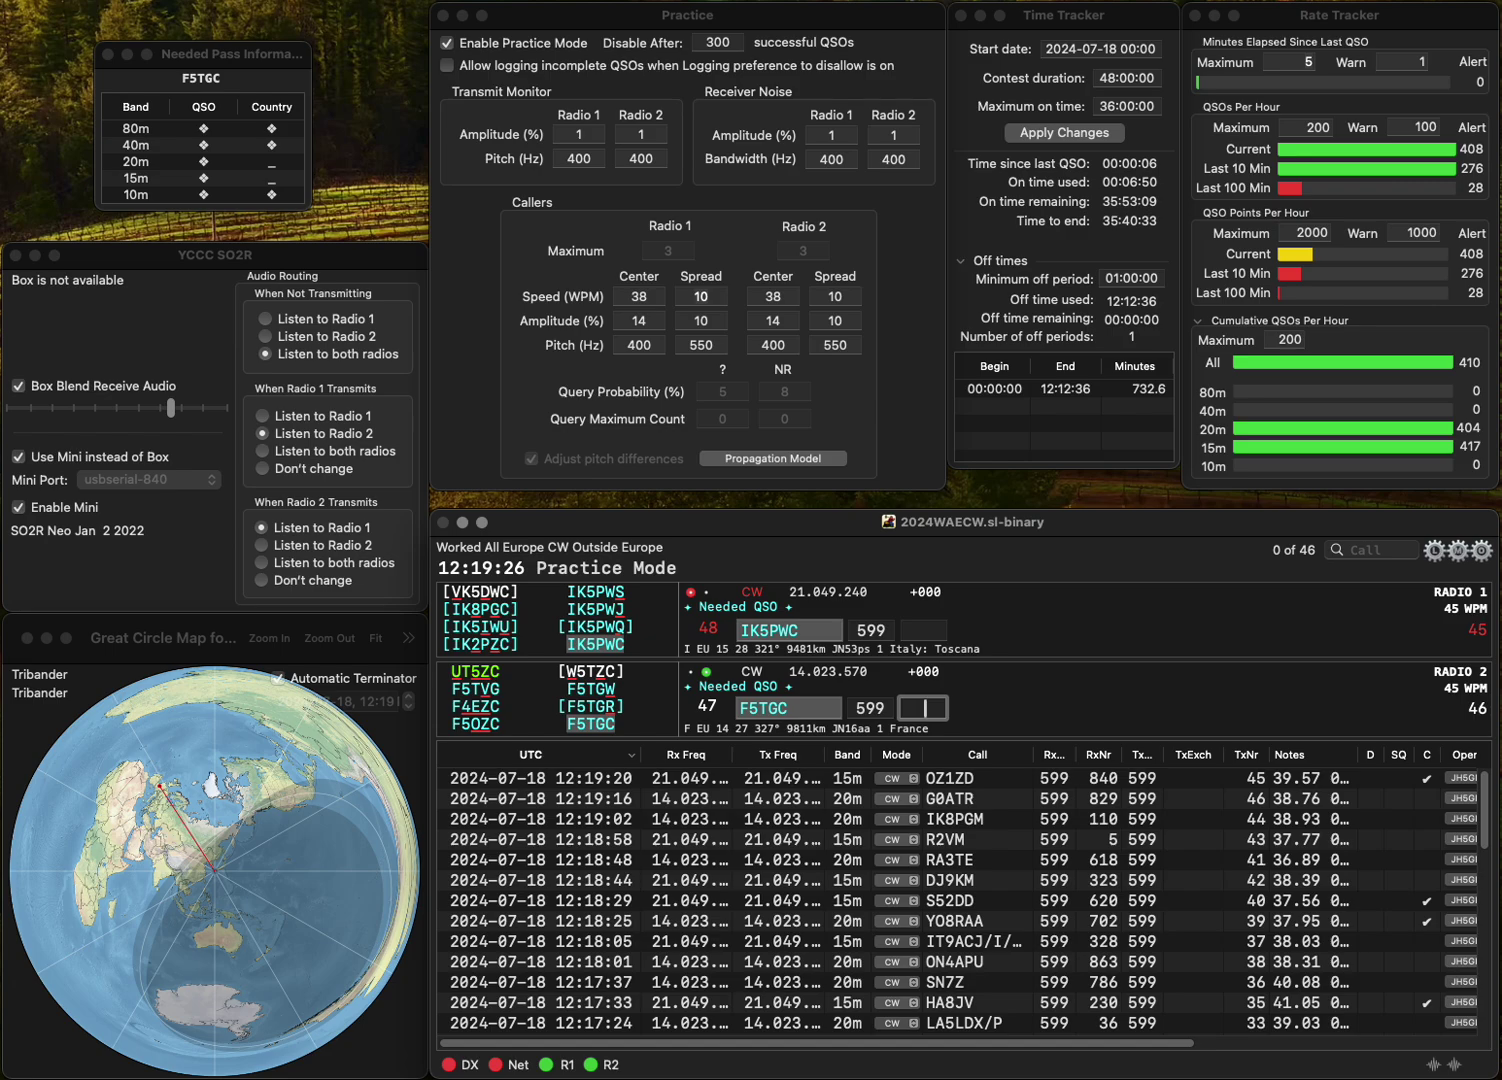
- Log F5TGC on Radio 2 with received number 130 and IK5PWC on Radio 1 with received number 941
type("1")
type("0")
key("Return")
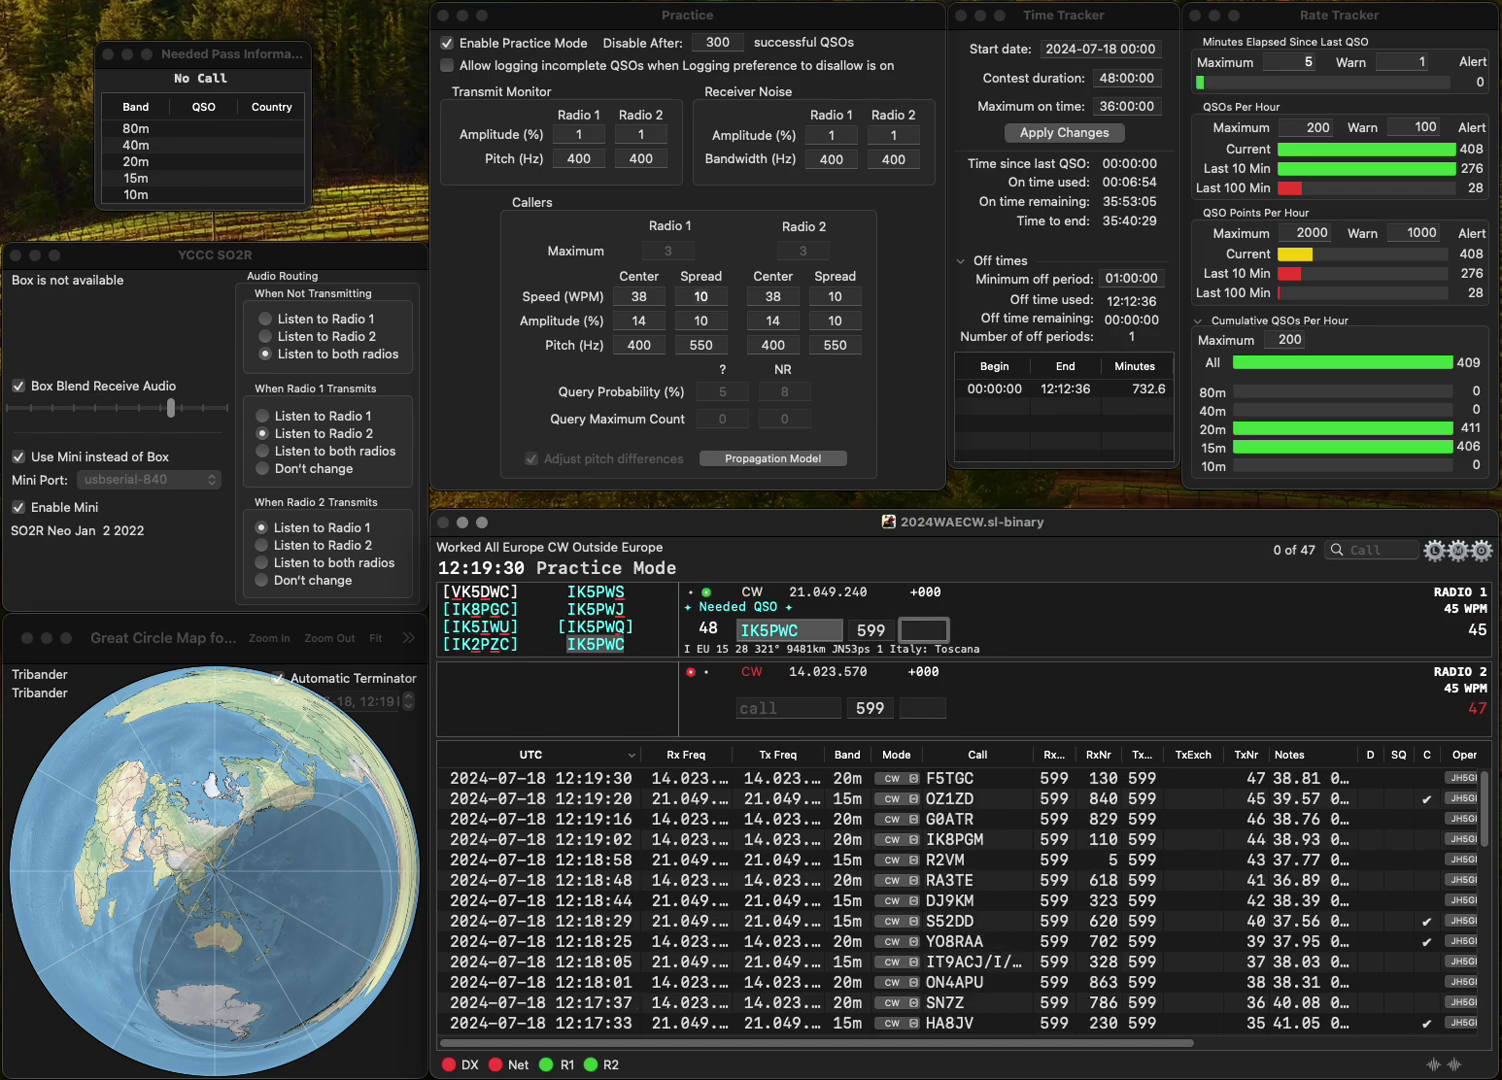
type("941")
key("Return")
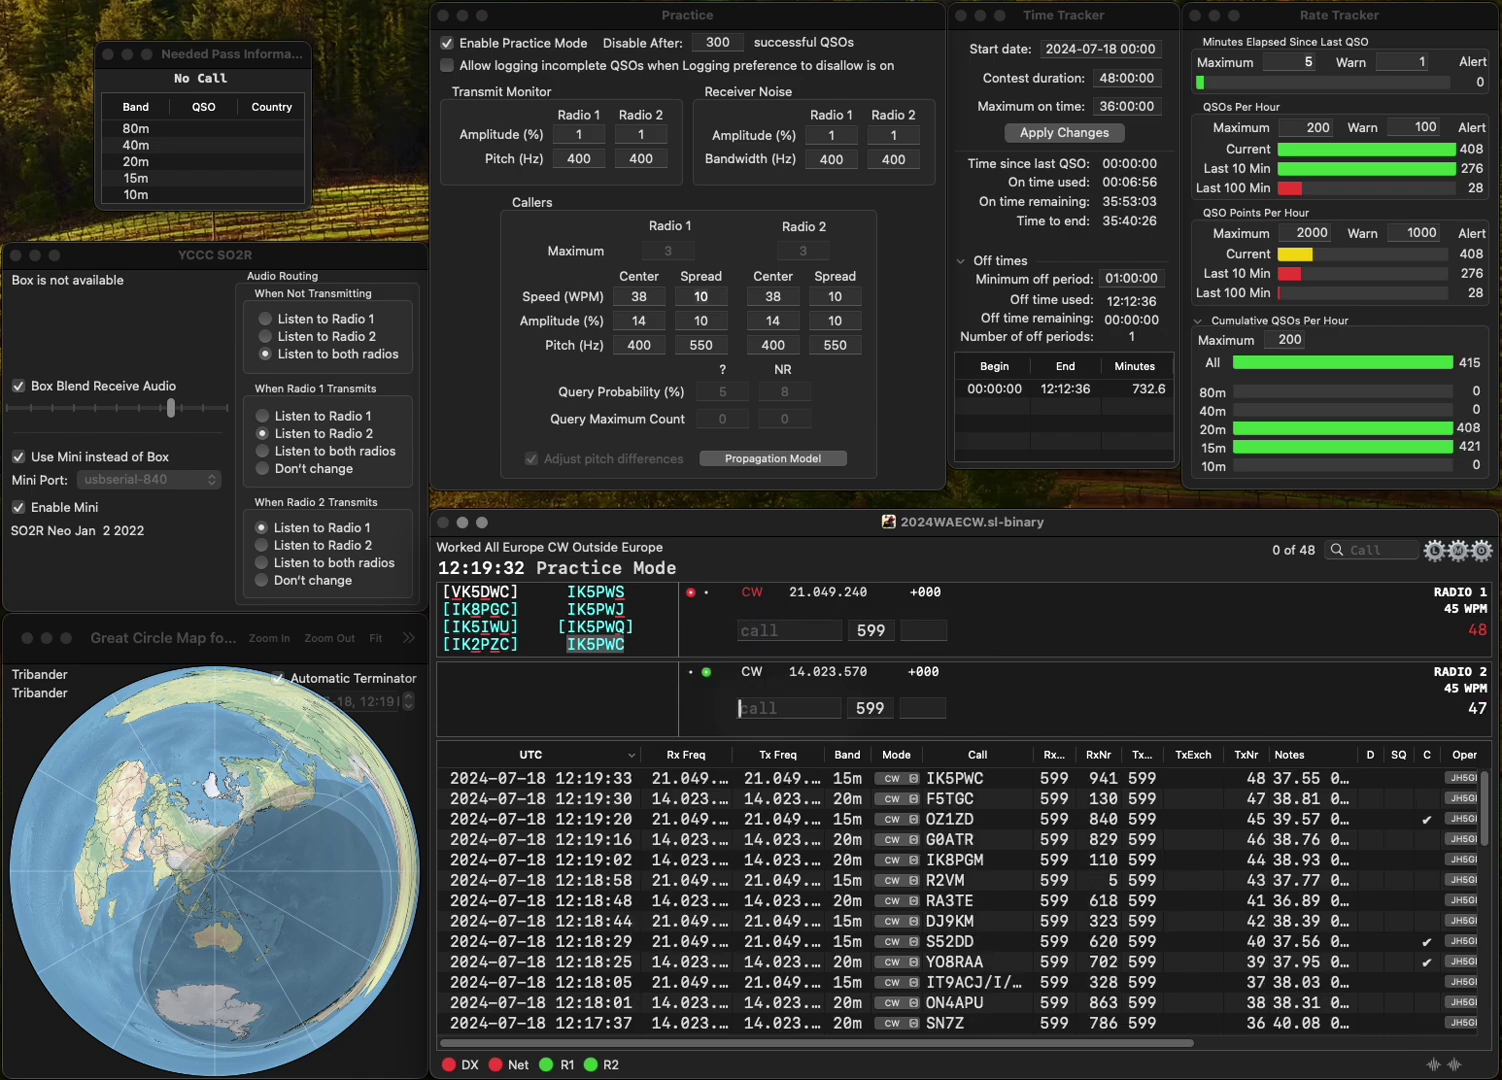
type("GM6")
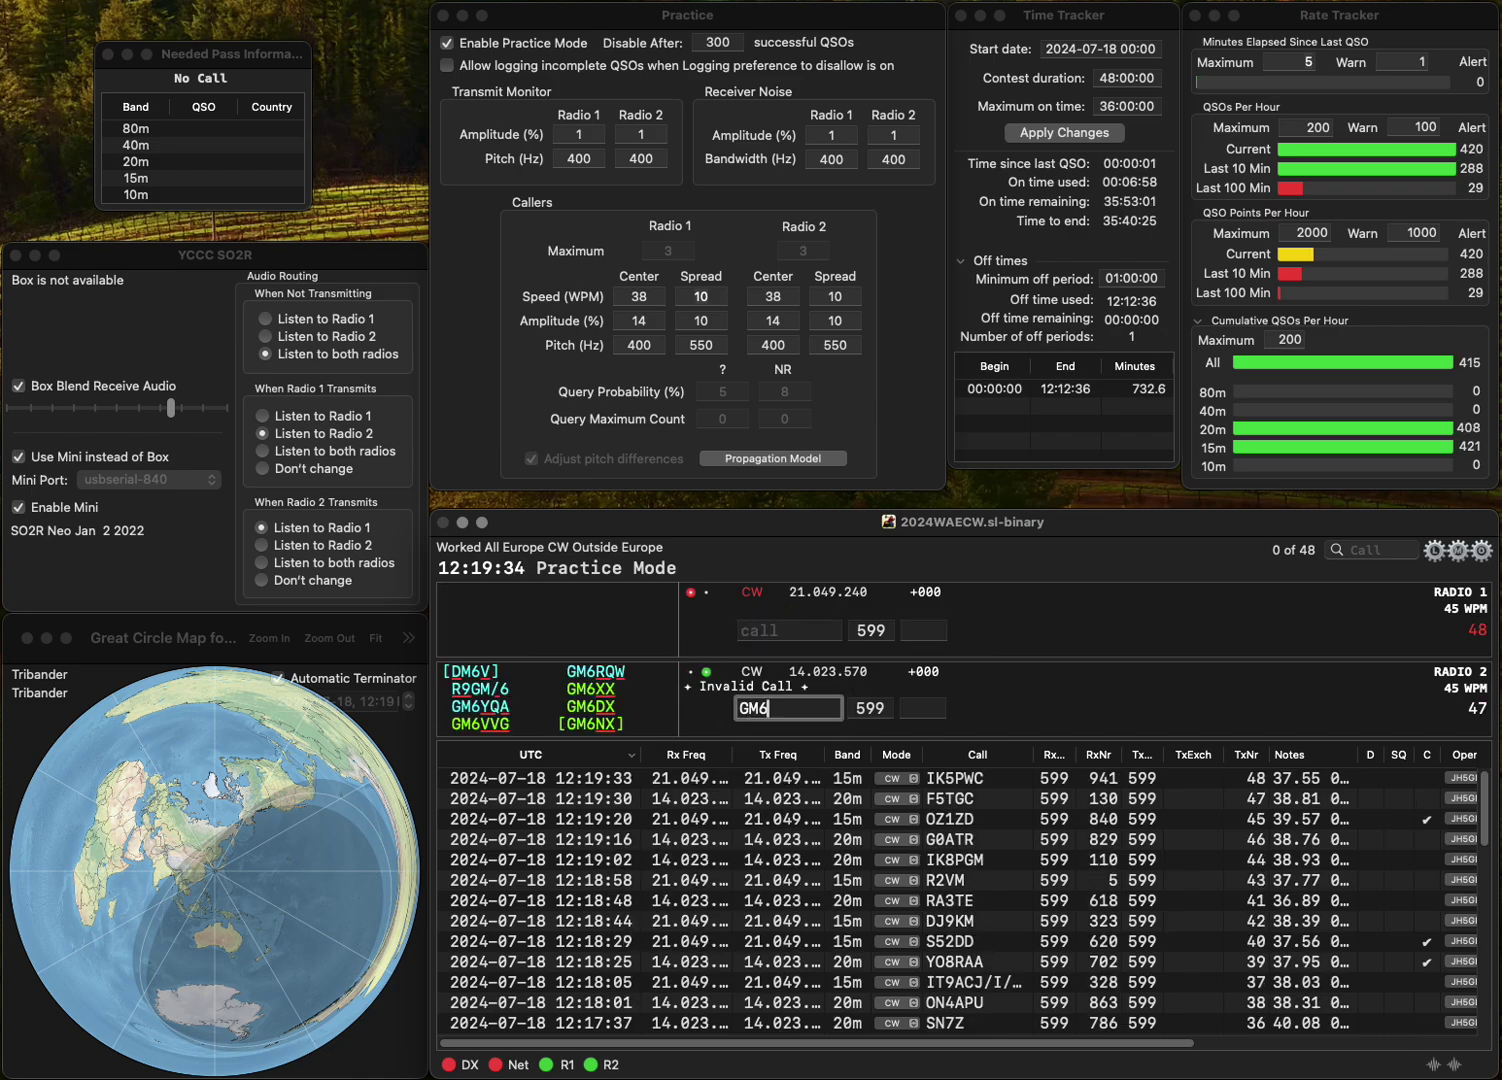
type("YQA")
key("Return")
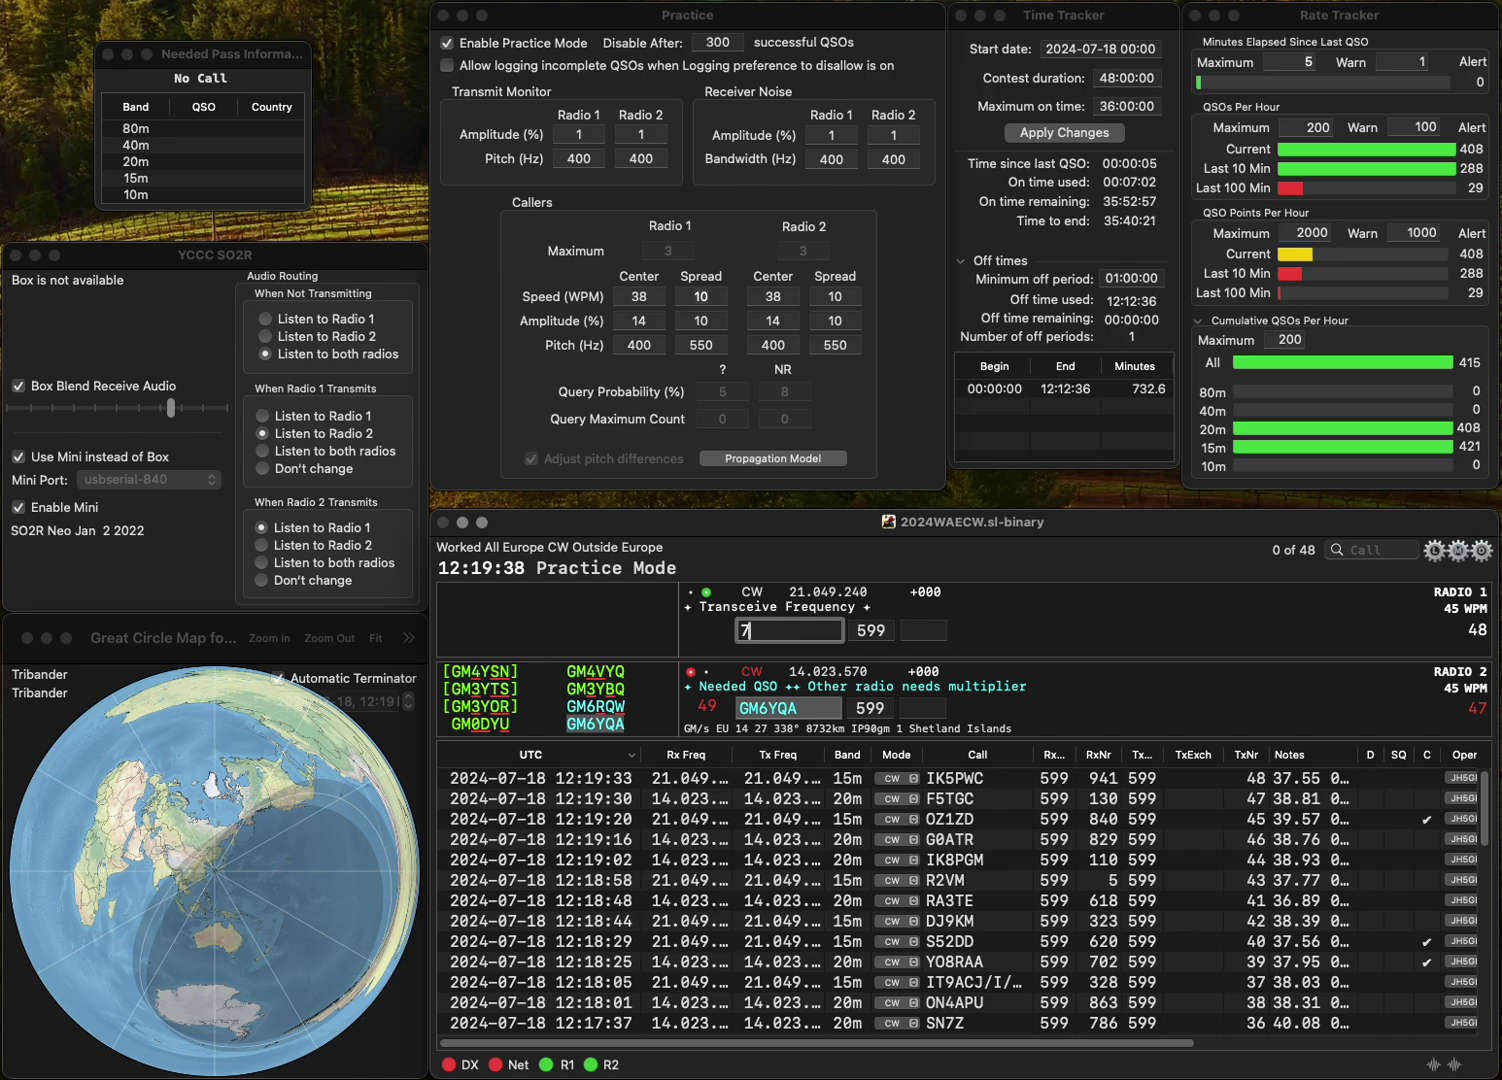
type("72VV")
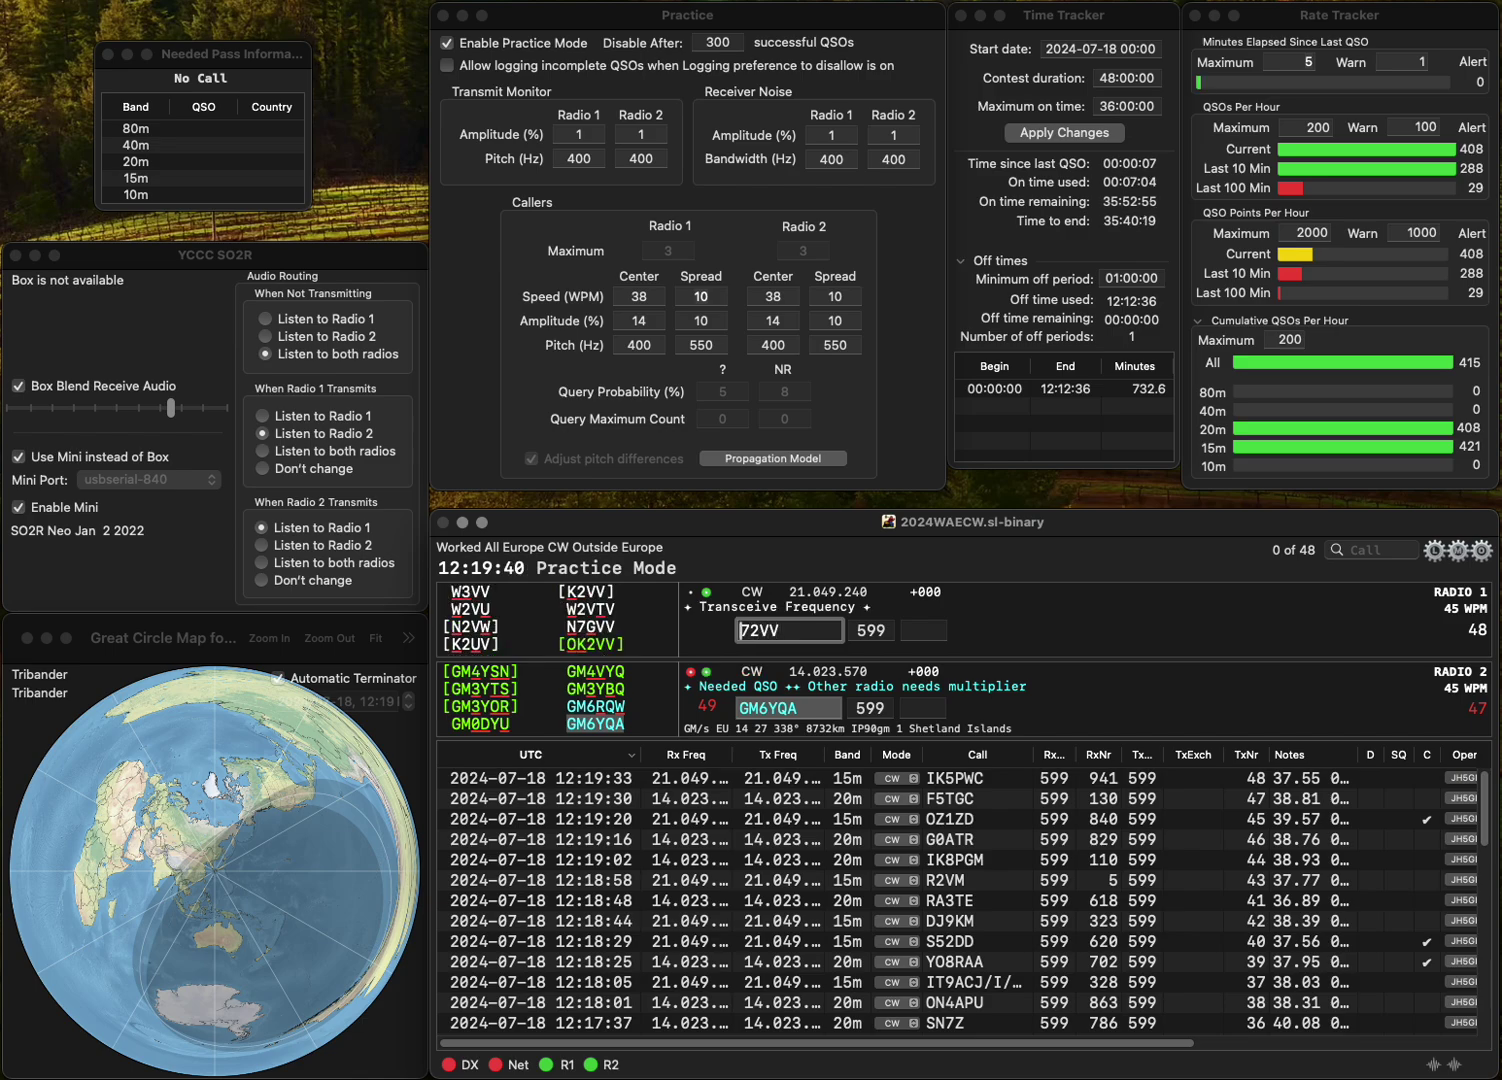
key("Return")
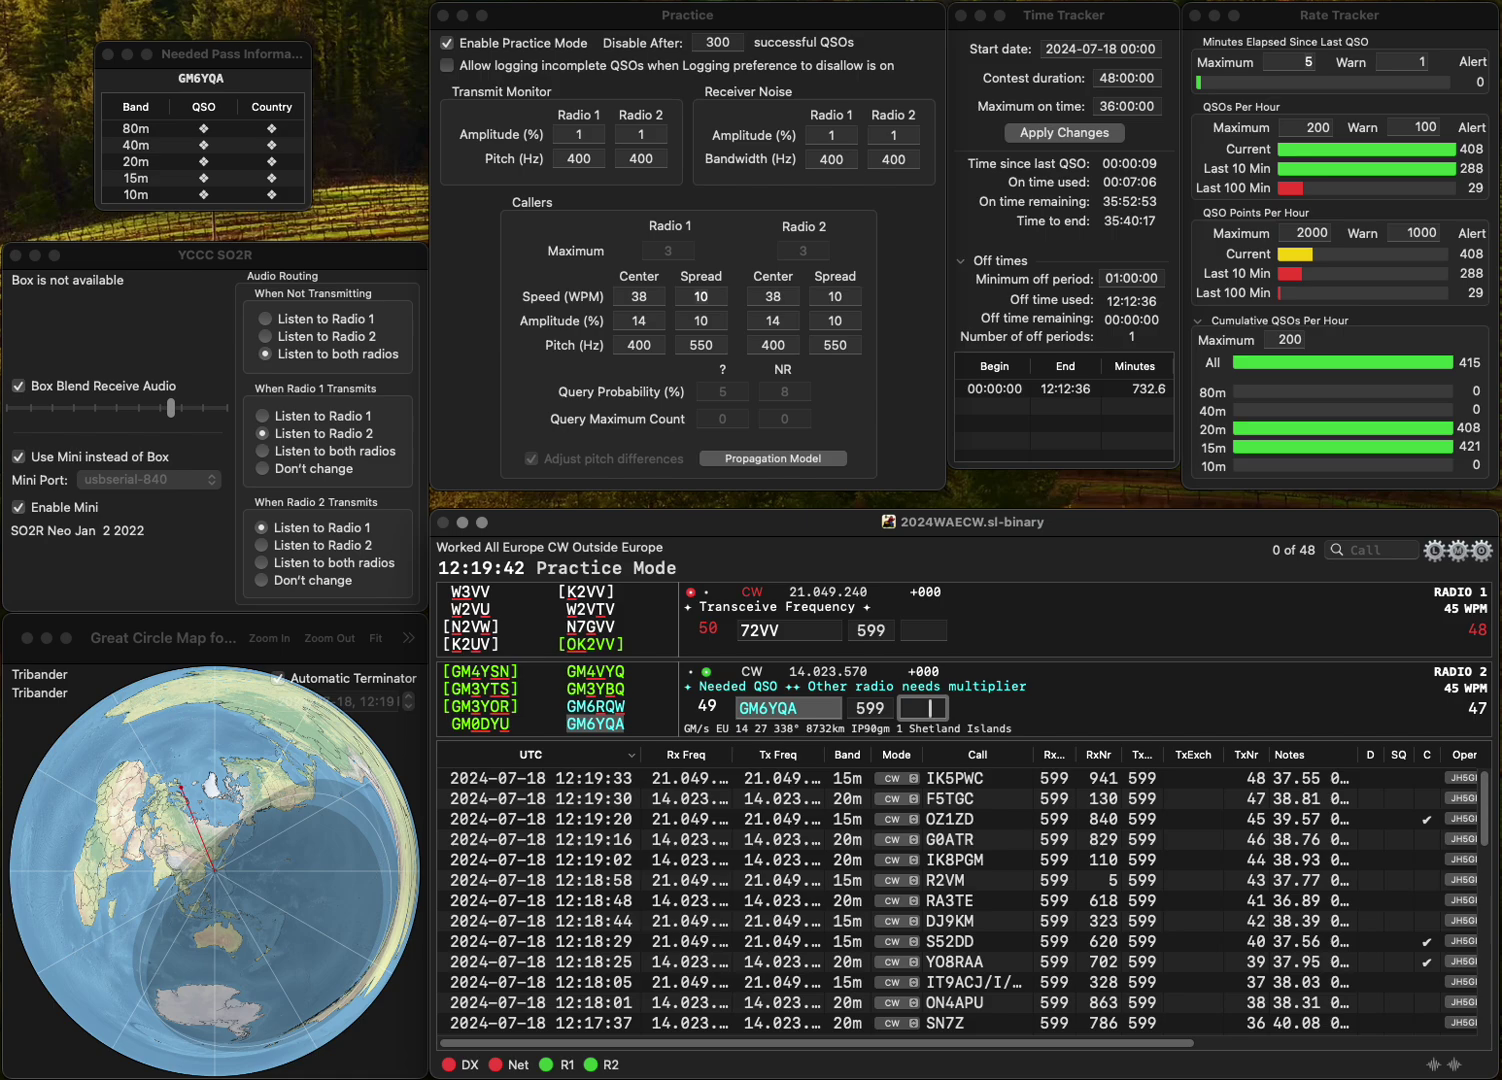
type("455")
key("BackSpace")
type("4")
key("Return")
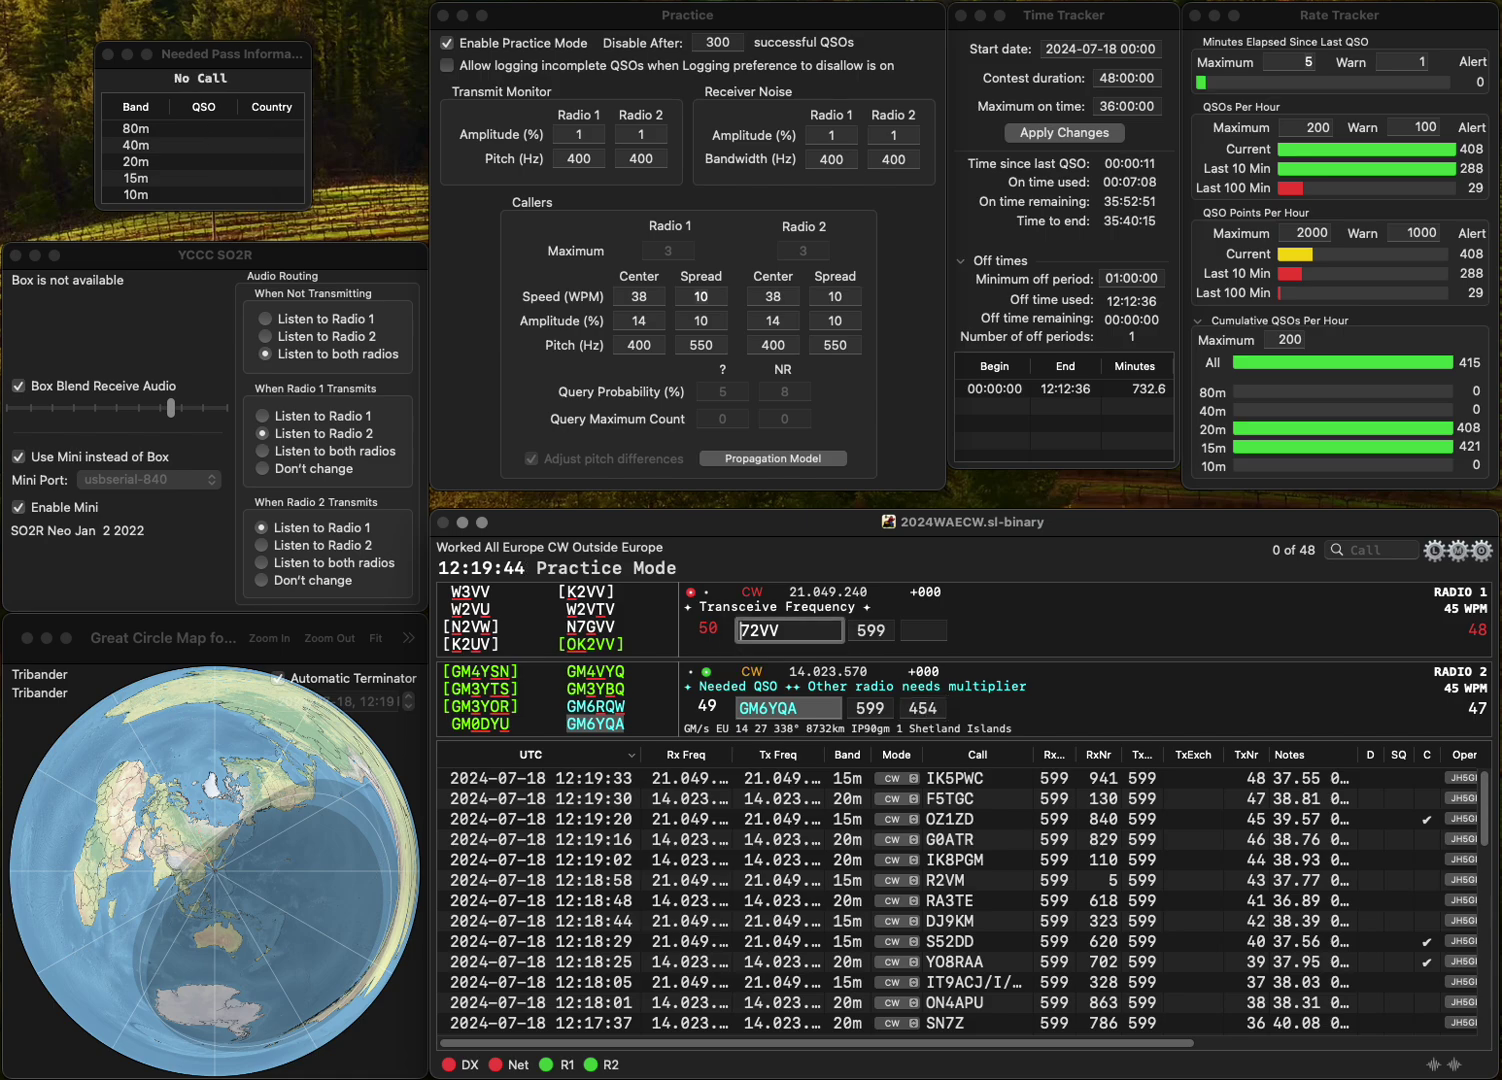
- Correct the Radio 1 call to LZ2VU and send the exchange
key("BackSpace")
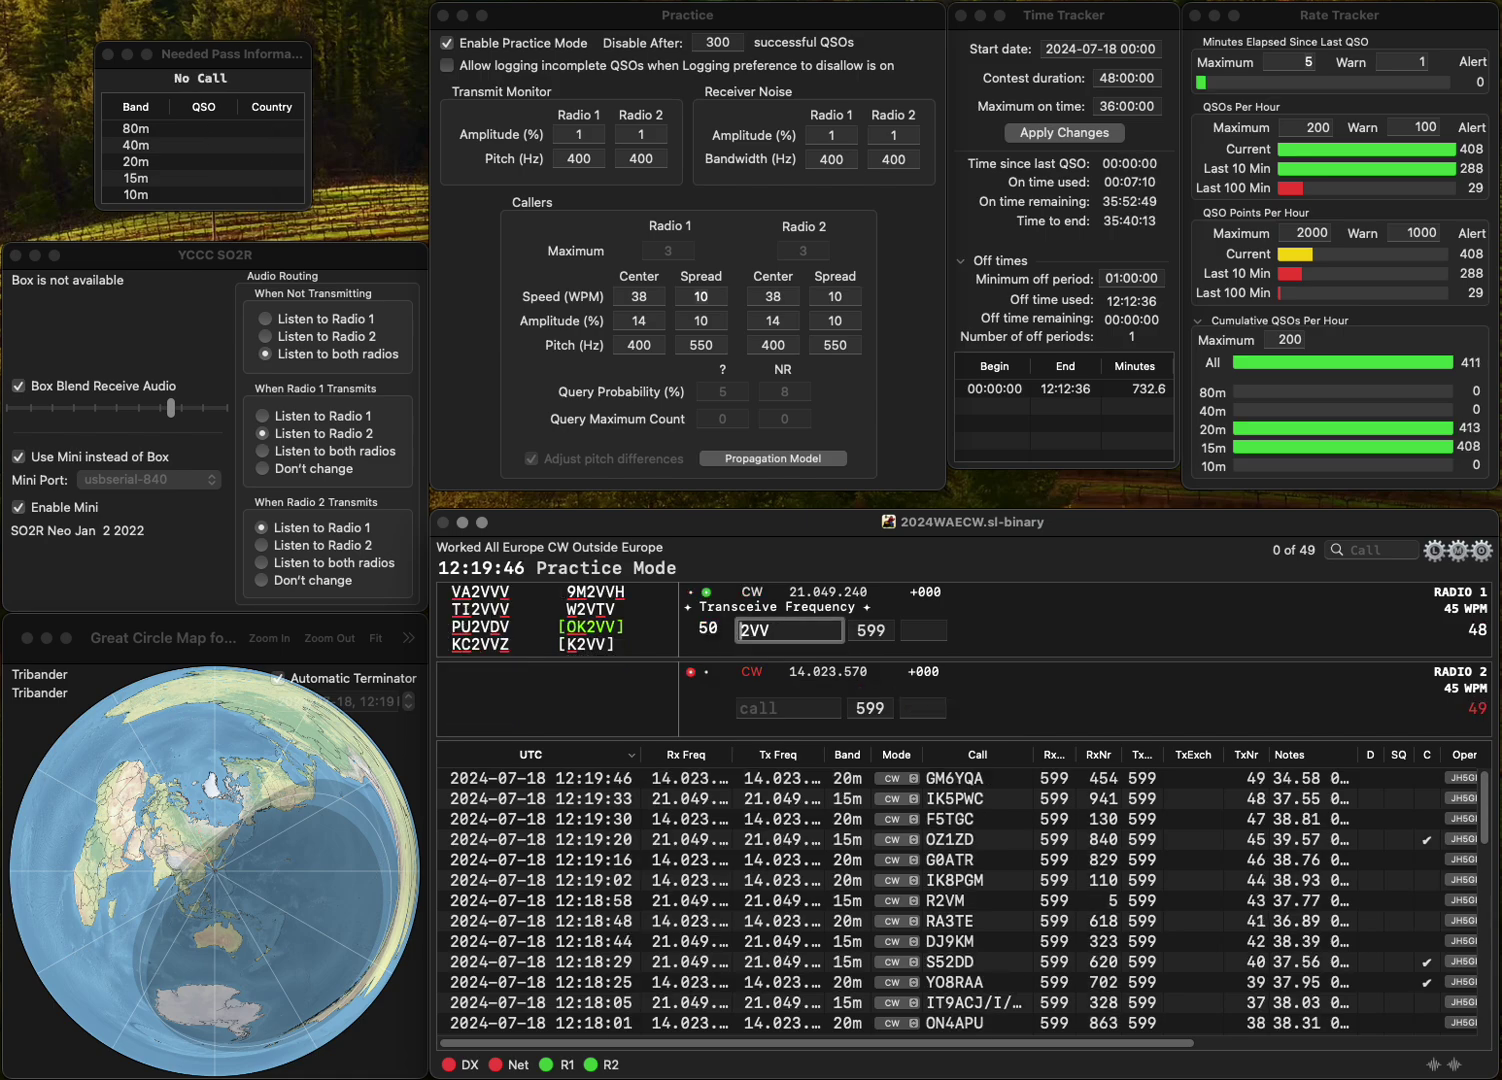
type("LZ")
key("Right")
key("Right")
key("Right")
key("BackSpace")
key("Left")
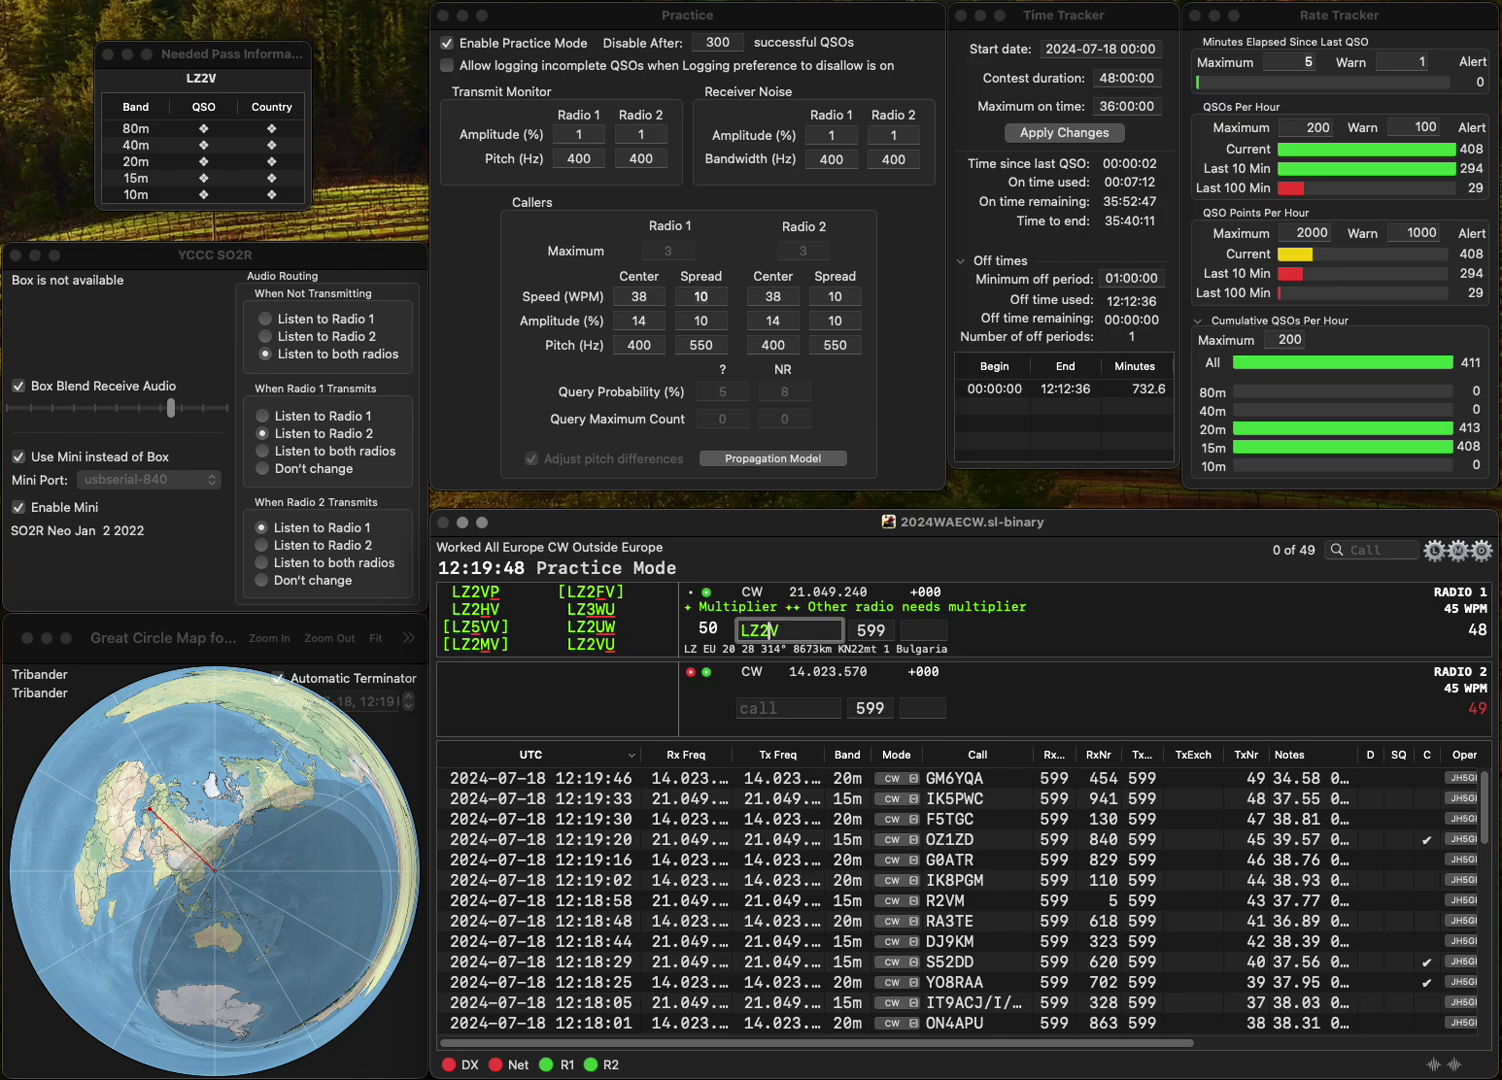
key("Right")
type("U")
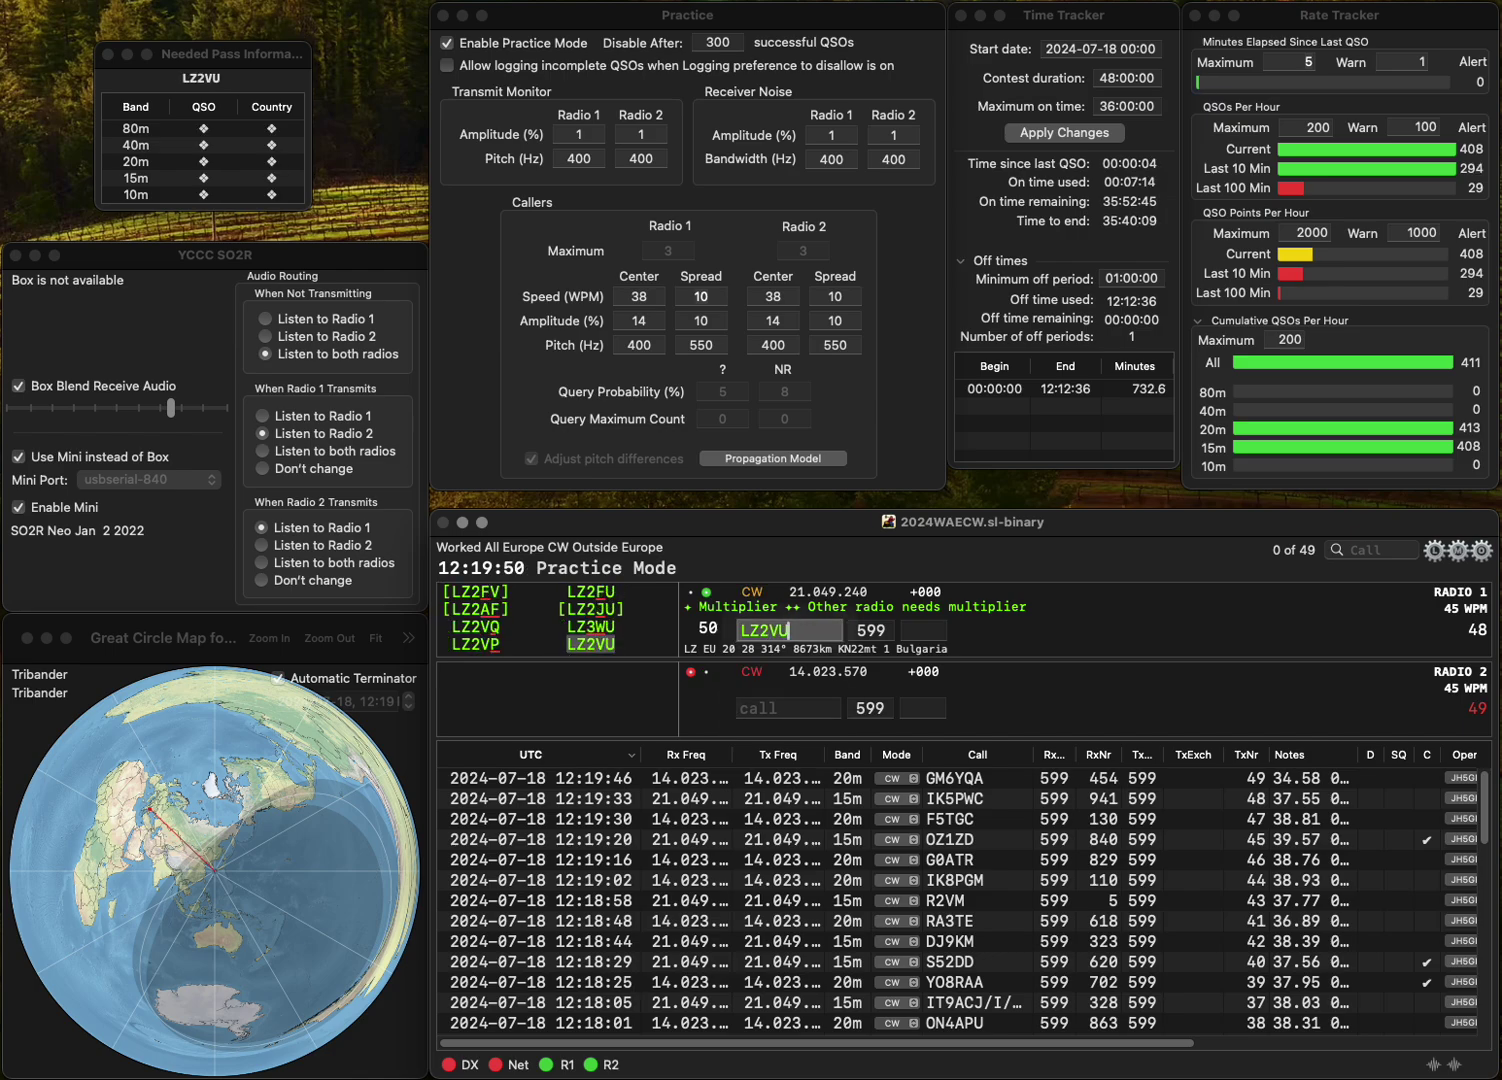
key("Return")
- Enter UX3IT on Radio 2 and send the exchange to that caller
type("UX")
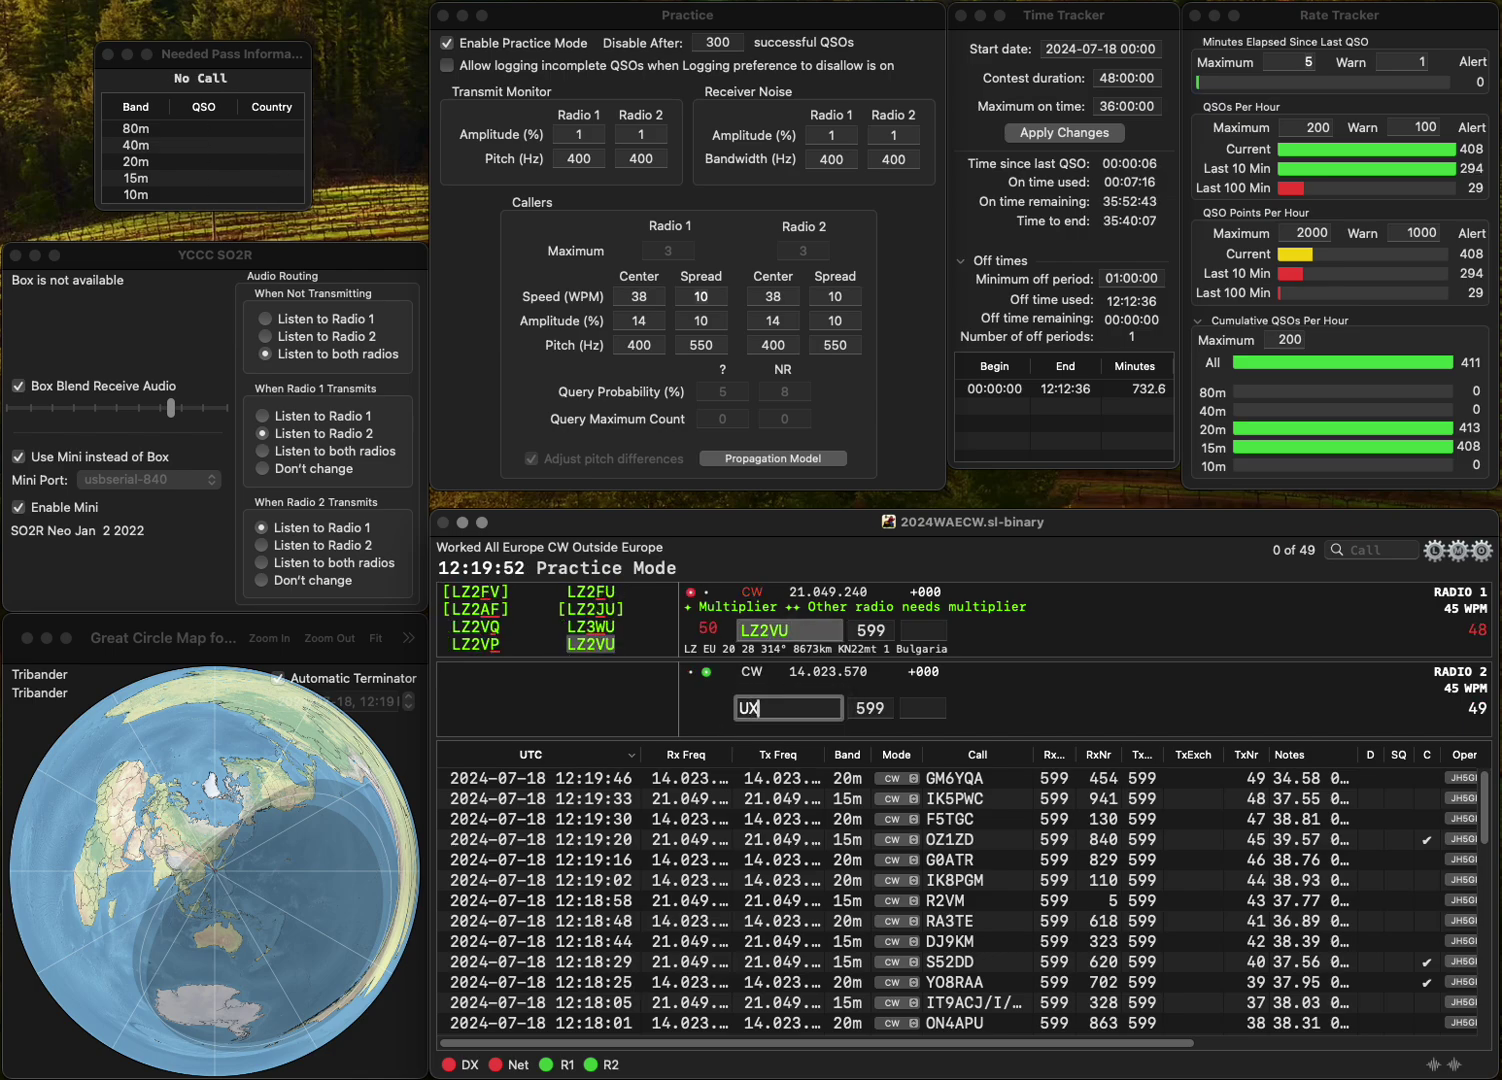
type("3IT")
key("Return")
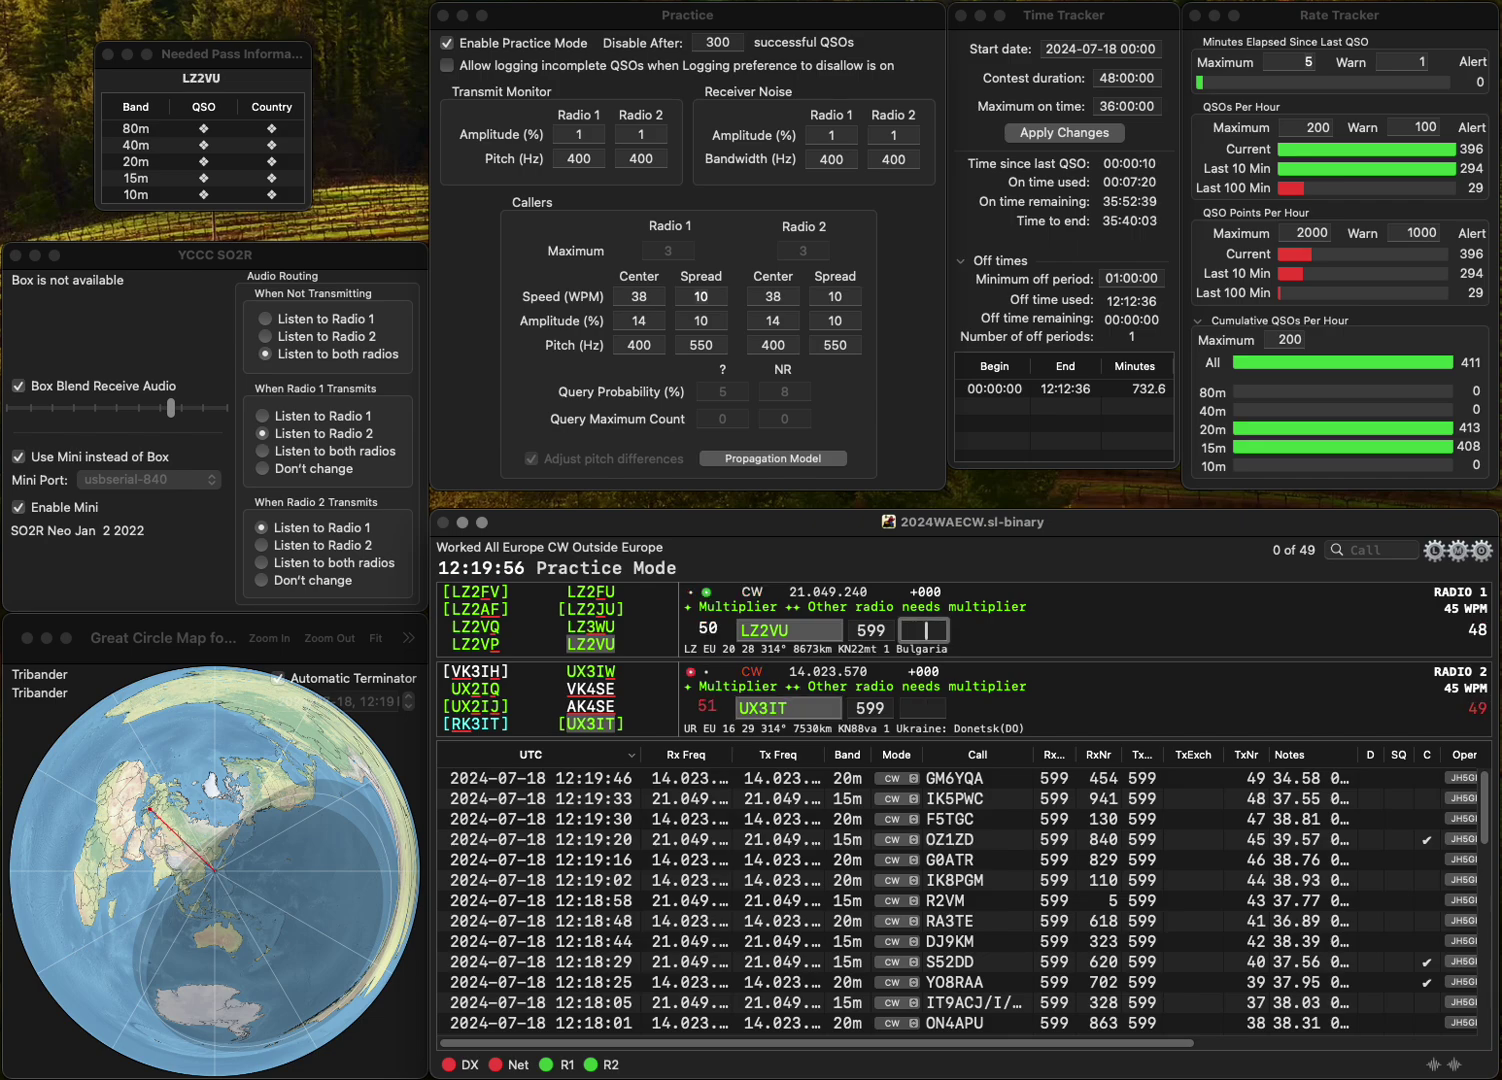
- Log LZ2VU on Radio 1 with received number 93 and UX3IT on Radio 2 with received number 472
type("93")
key("Return")
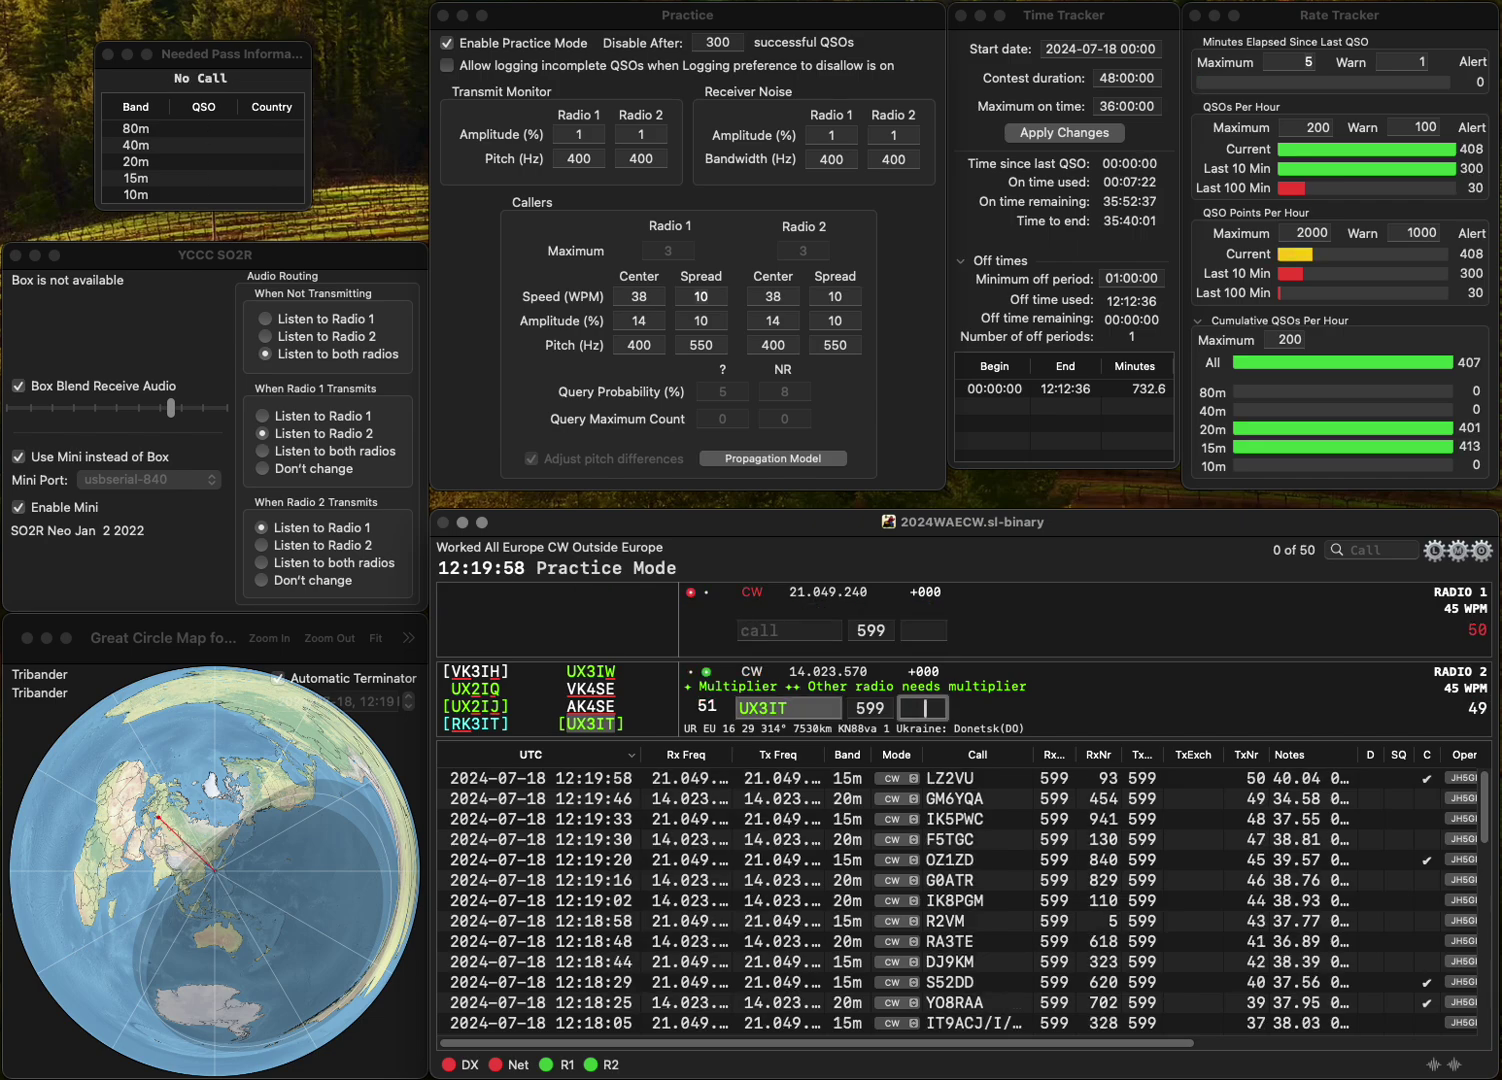
type("472")
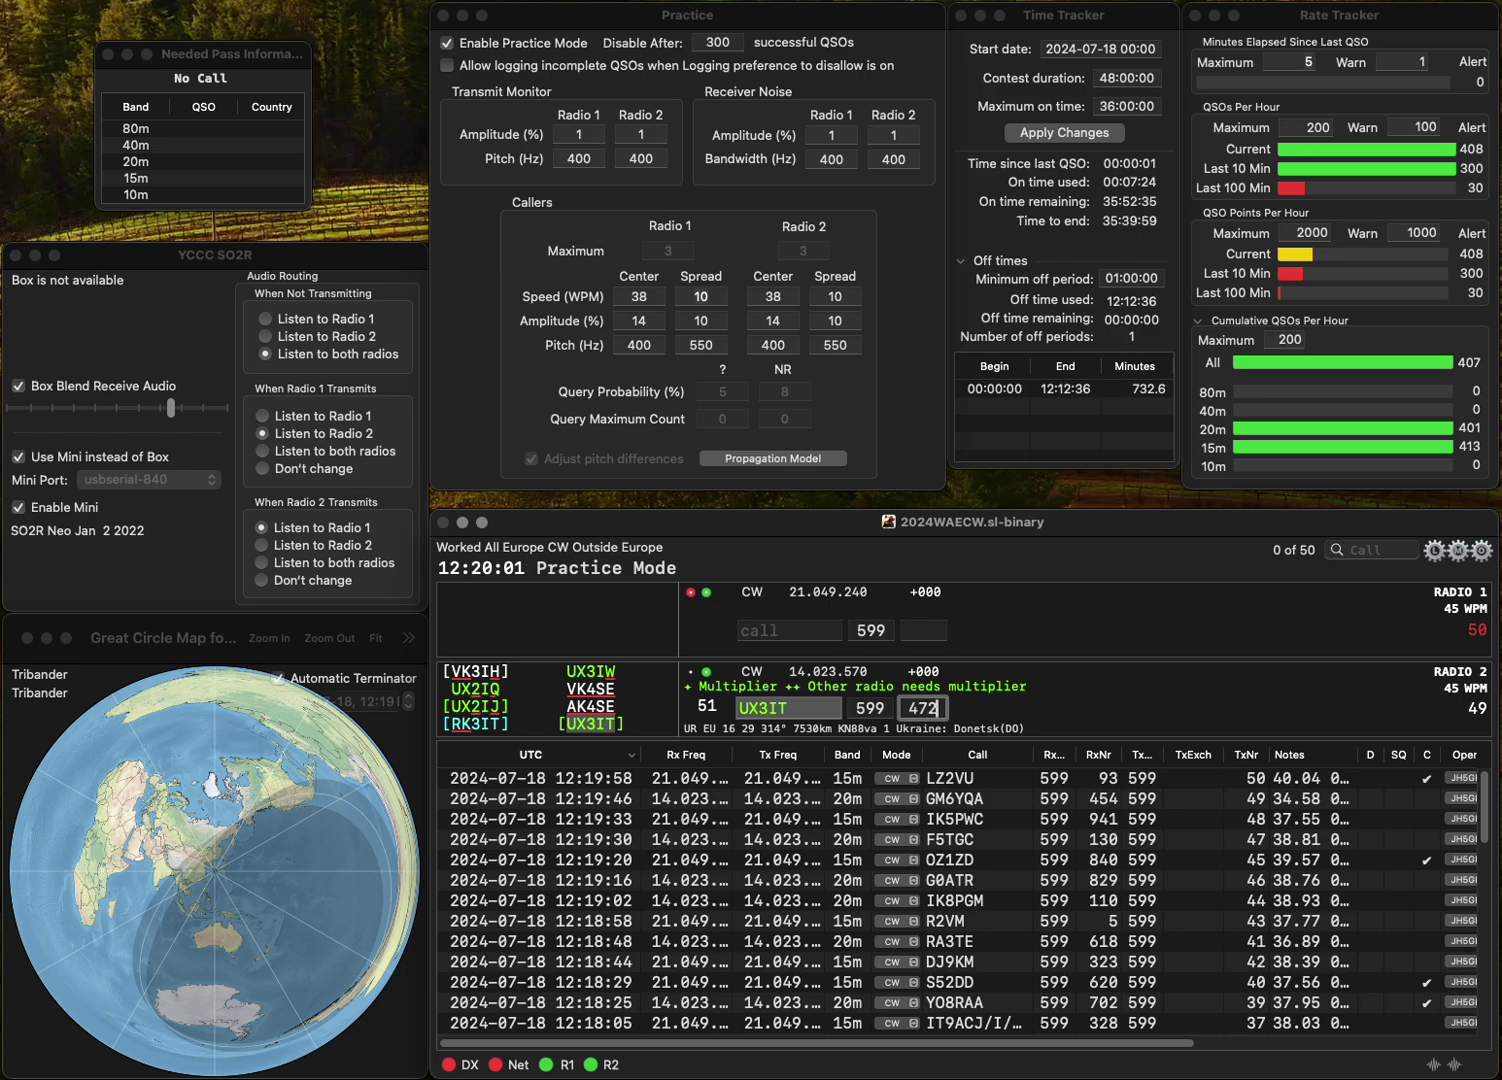
key("Return")
- Enter DG7WX on Radio 1 and UG3A on Radio 2, transmitting to each caller
type("DG7WX")
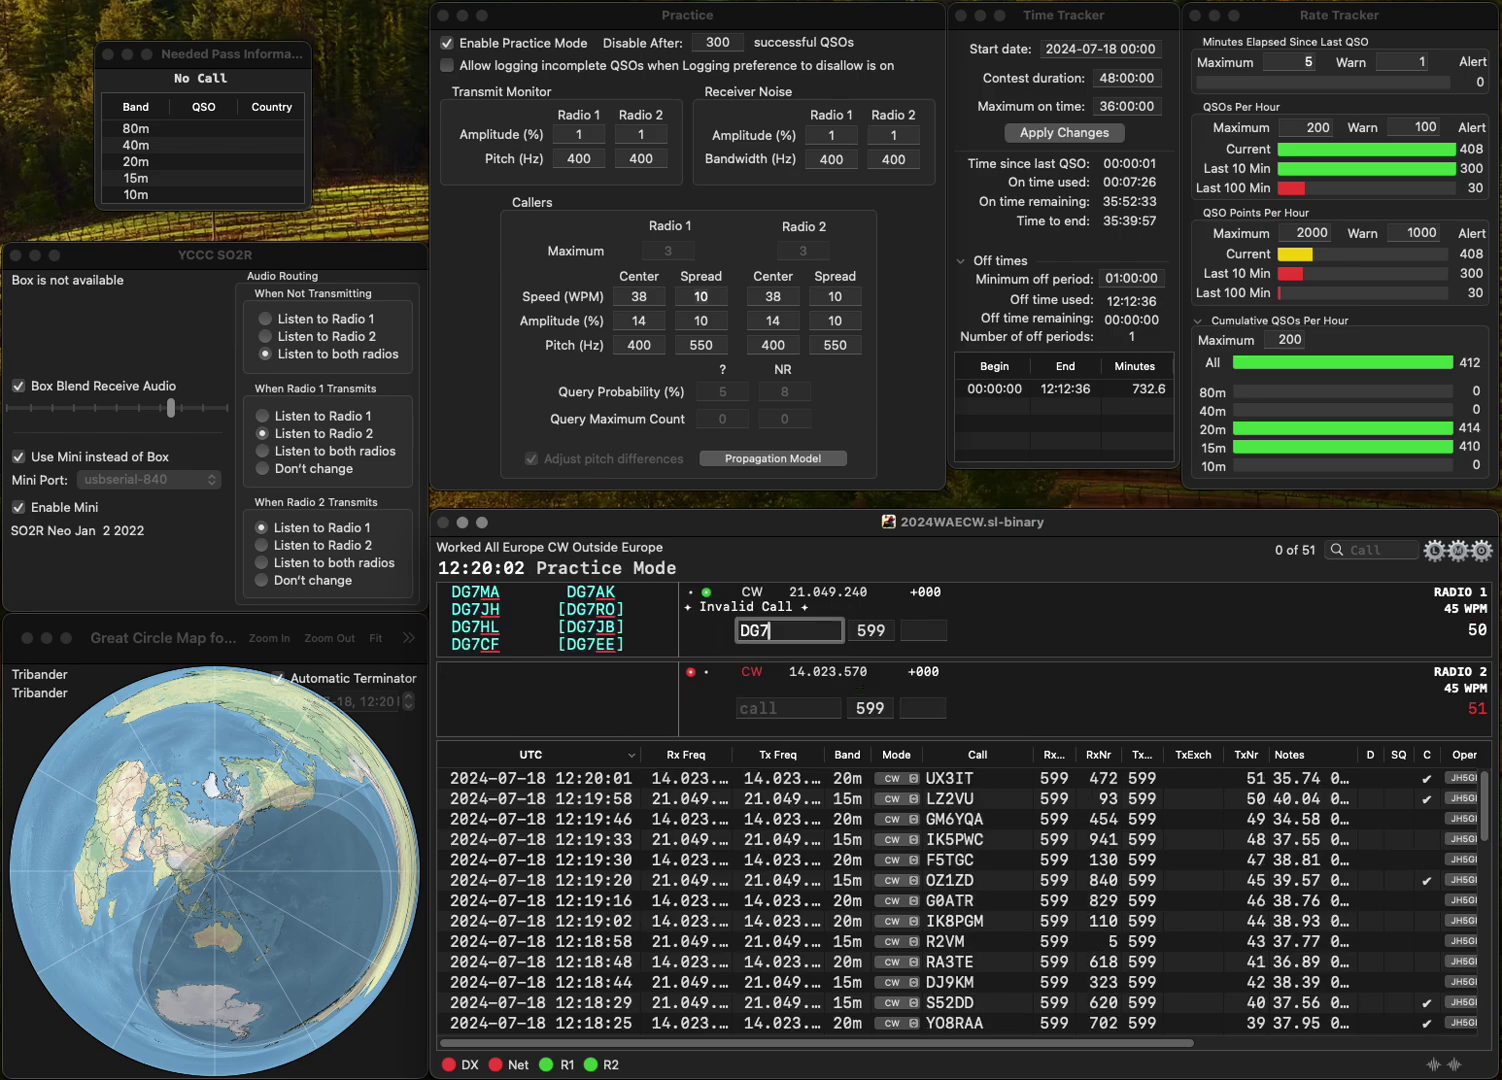
key("Return")
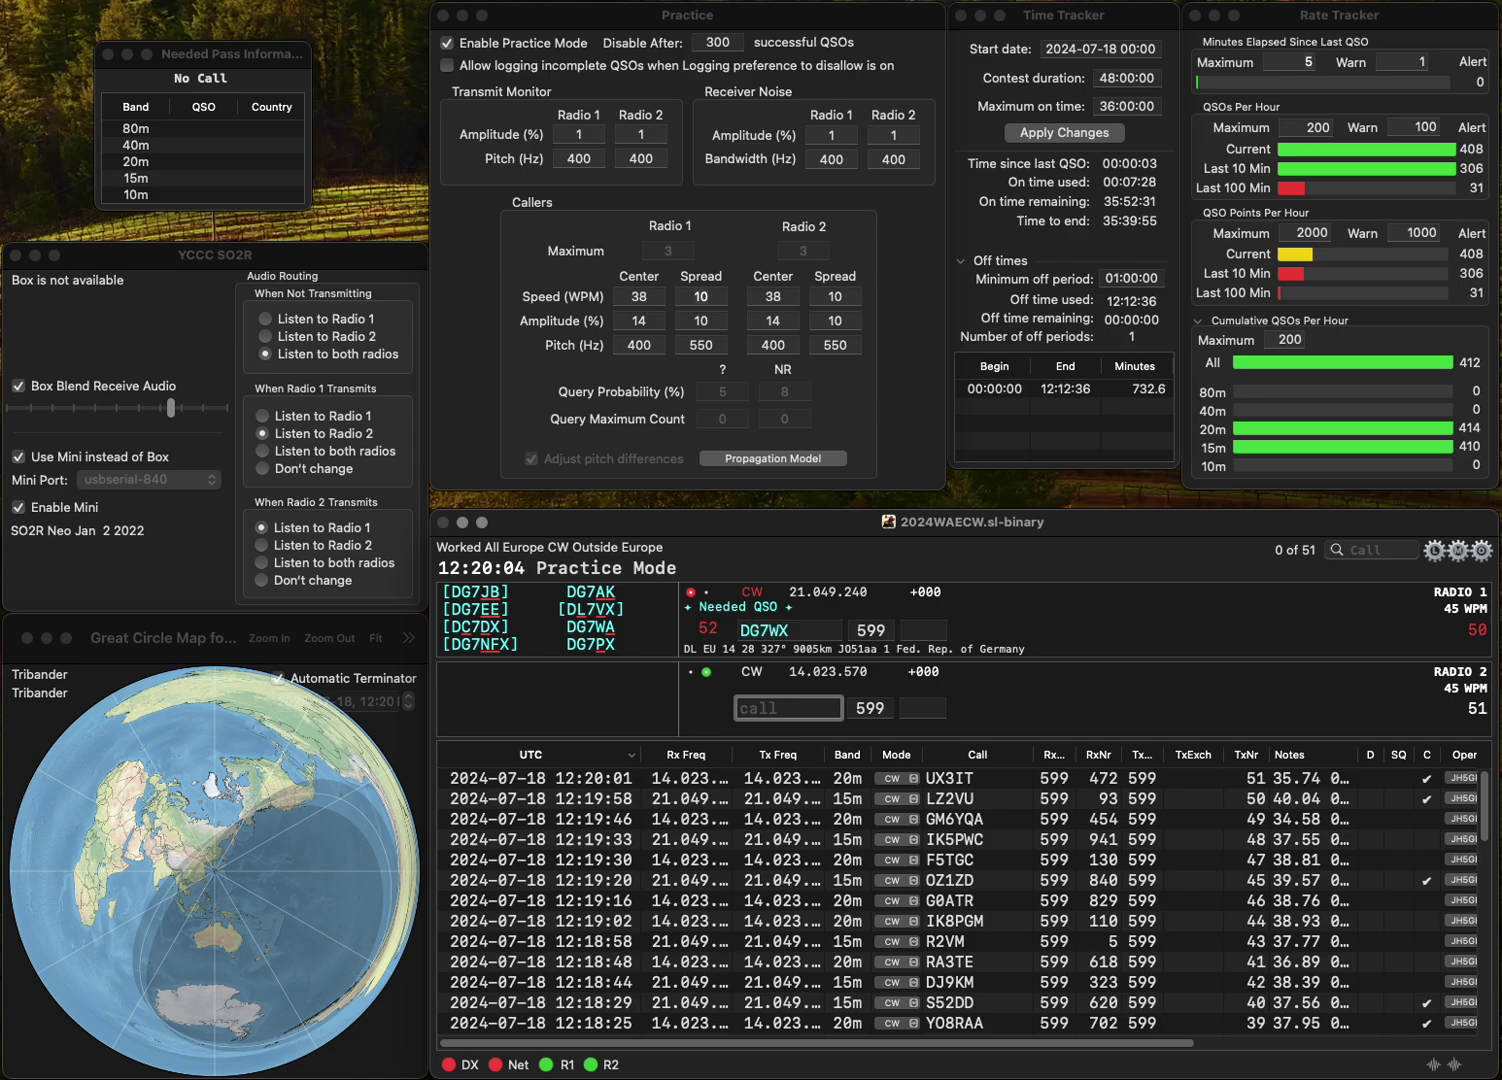
type("UG3A")
key("Return")
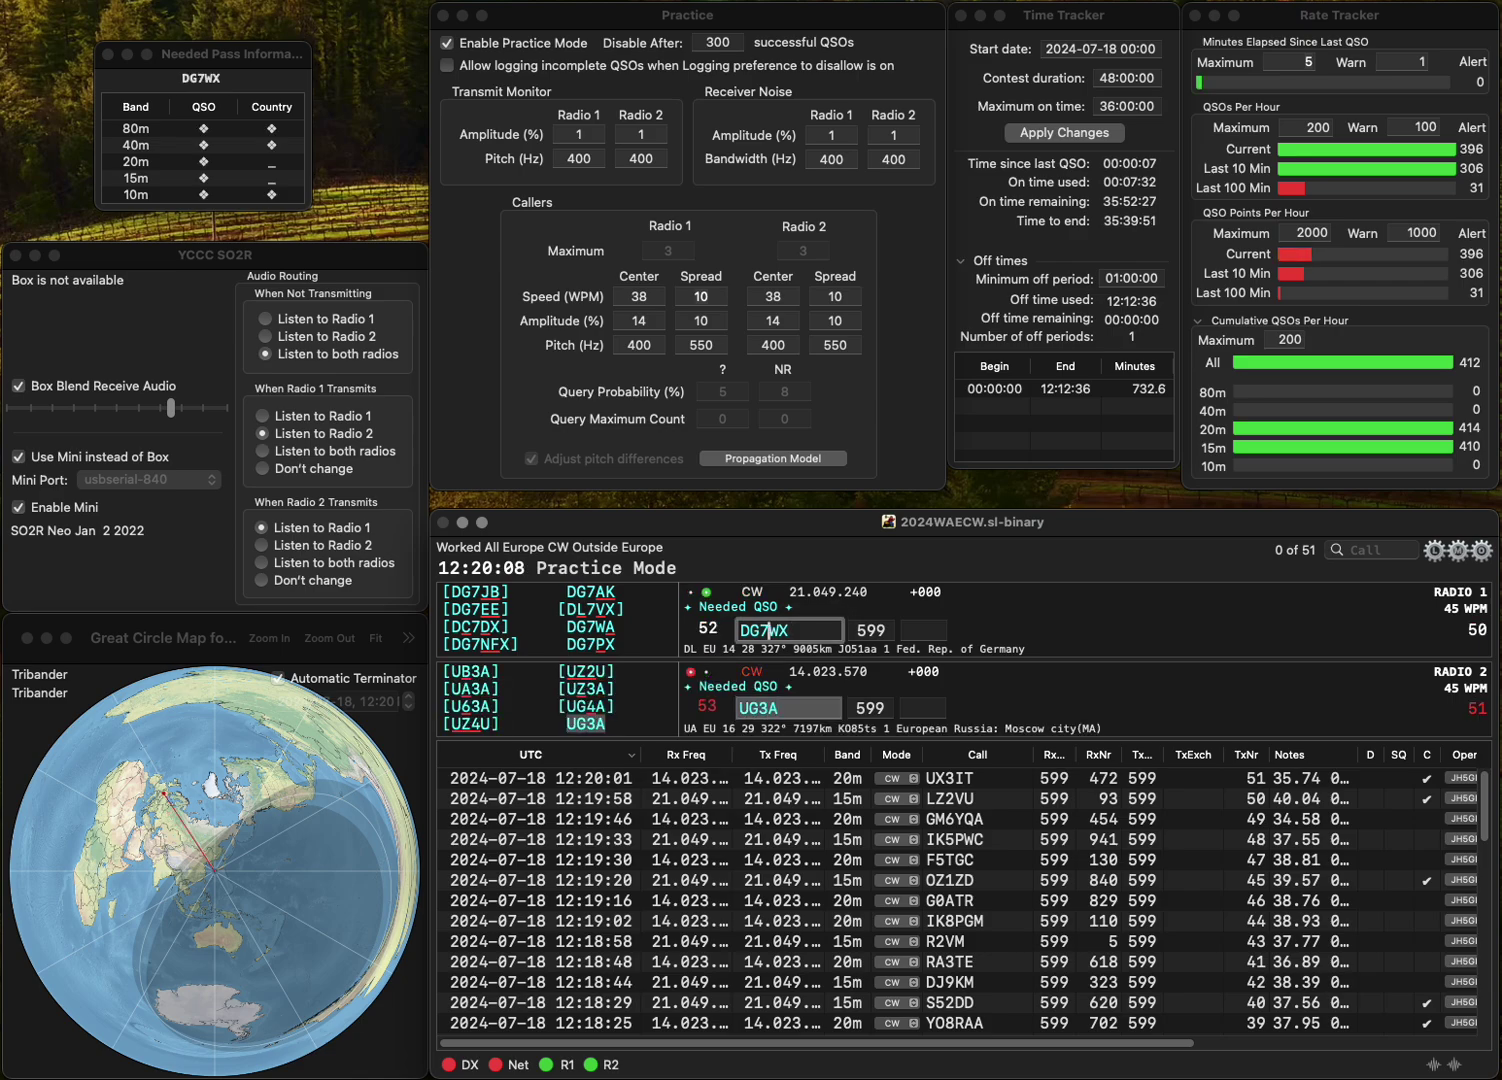
key("Left")
key("BackSpace")
type("P")
key("Return")
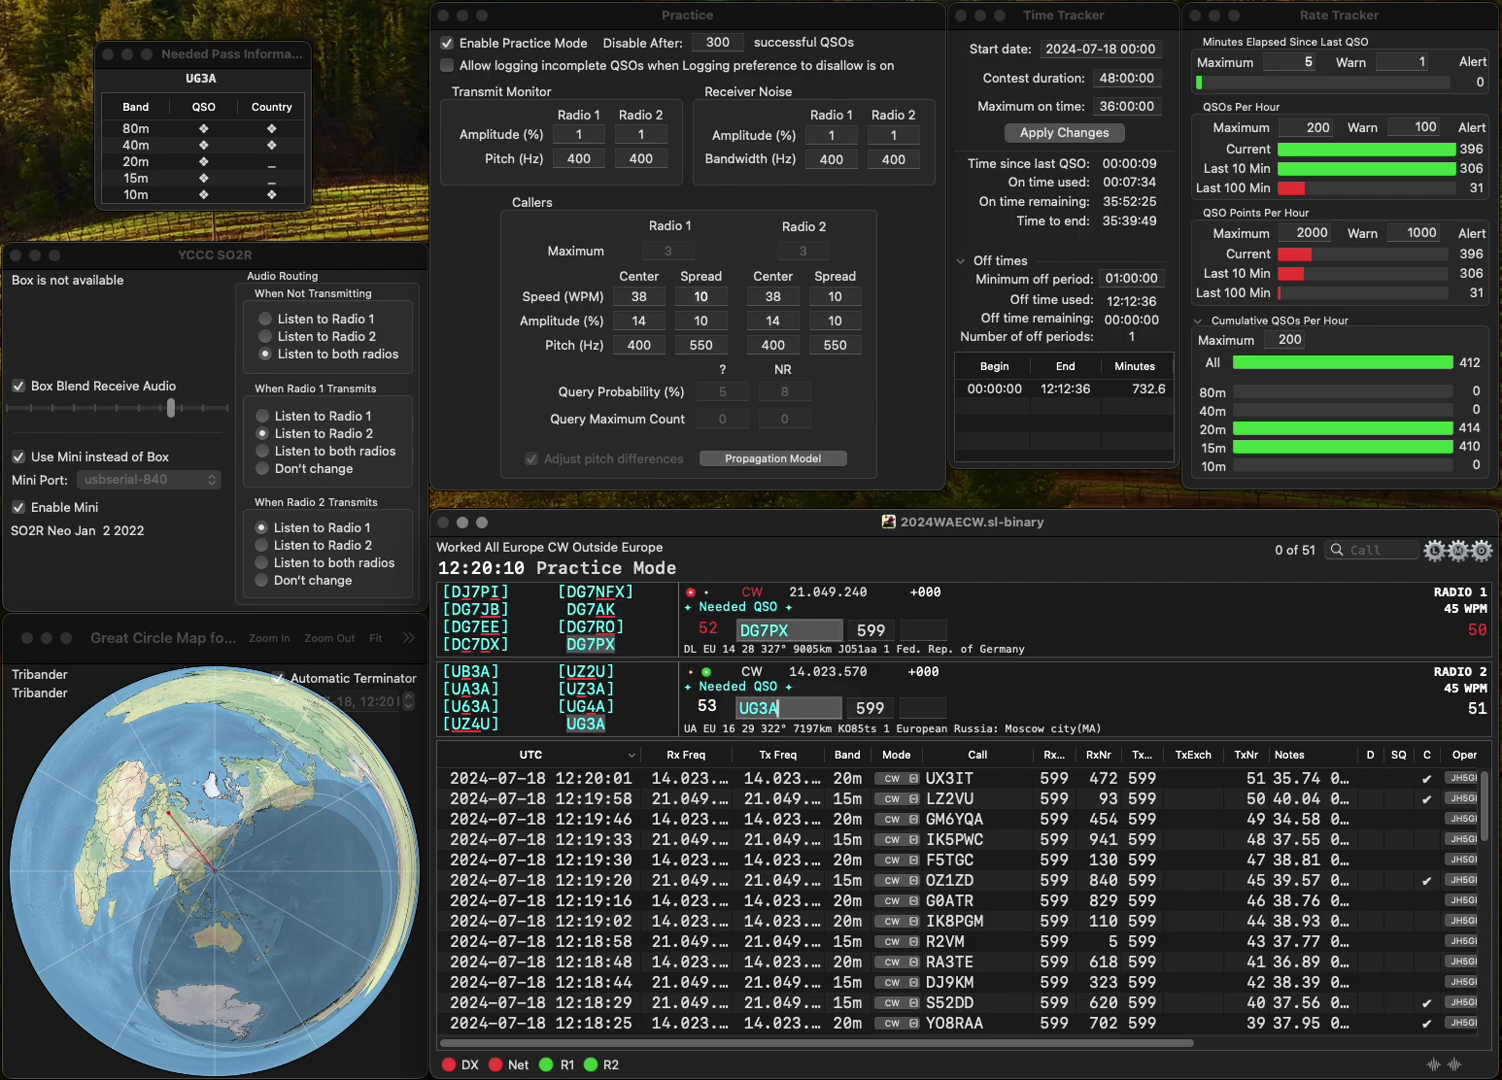
key("space")
type("11")
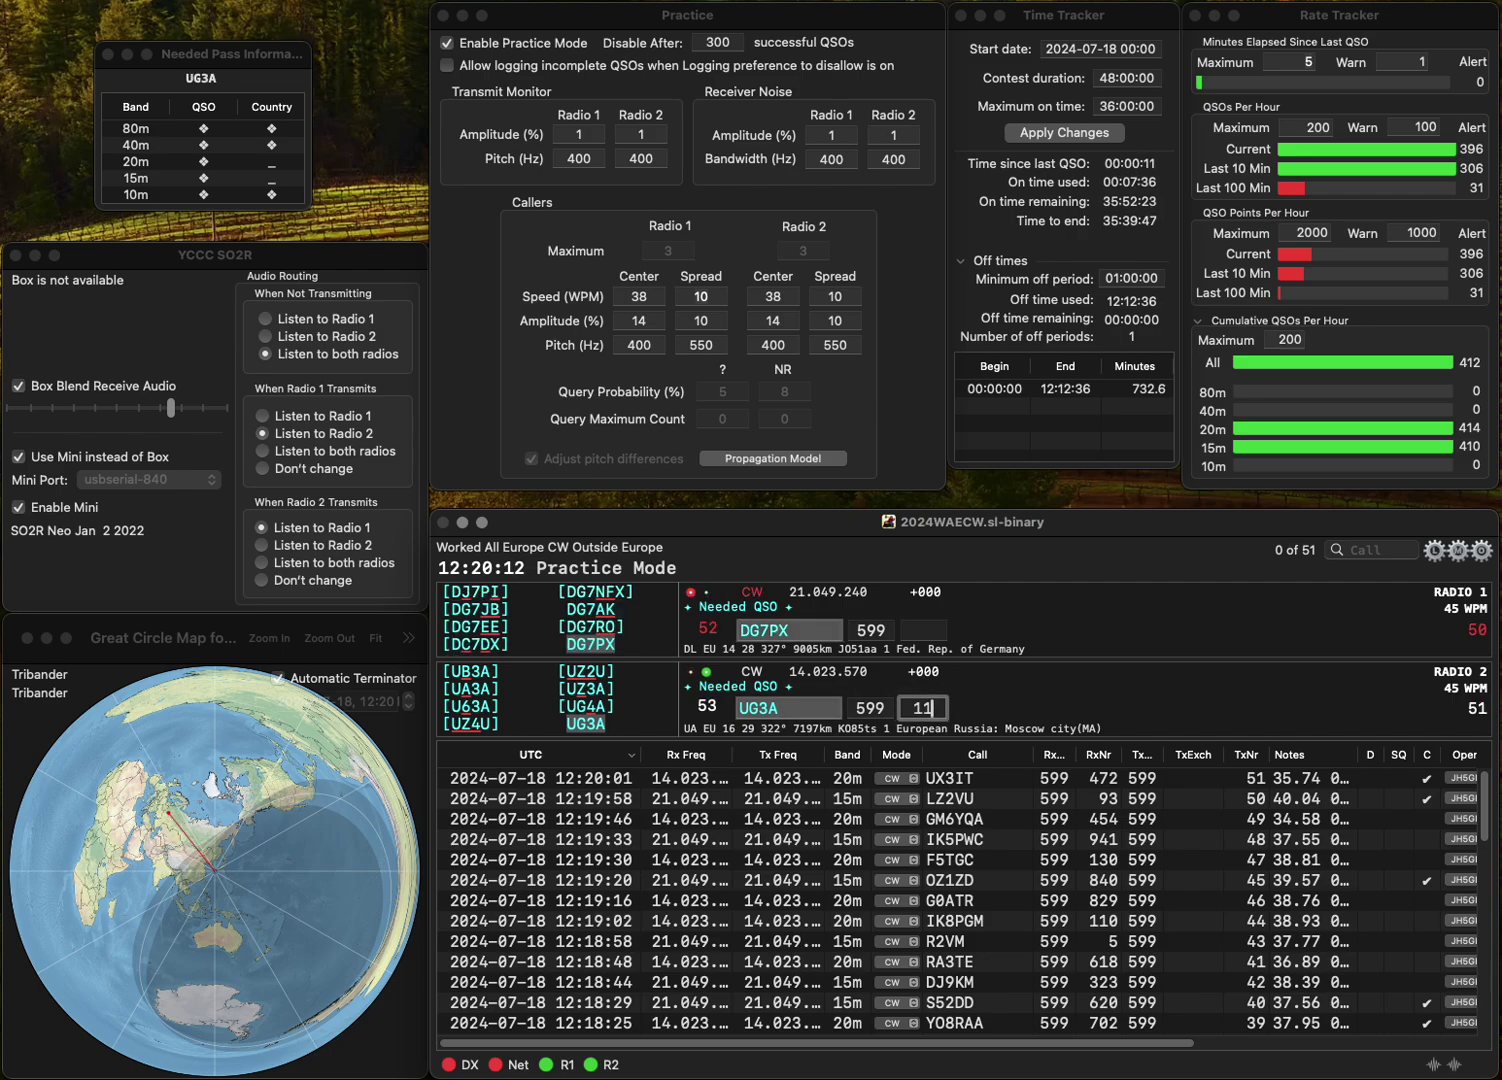
type("2")
key("Return")
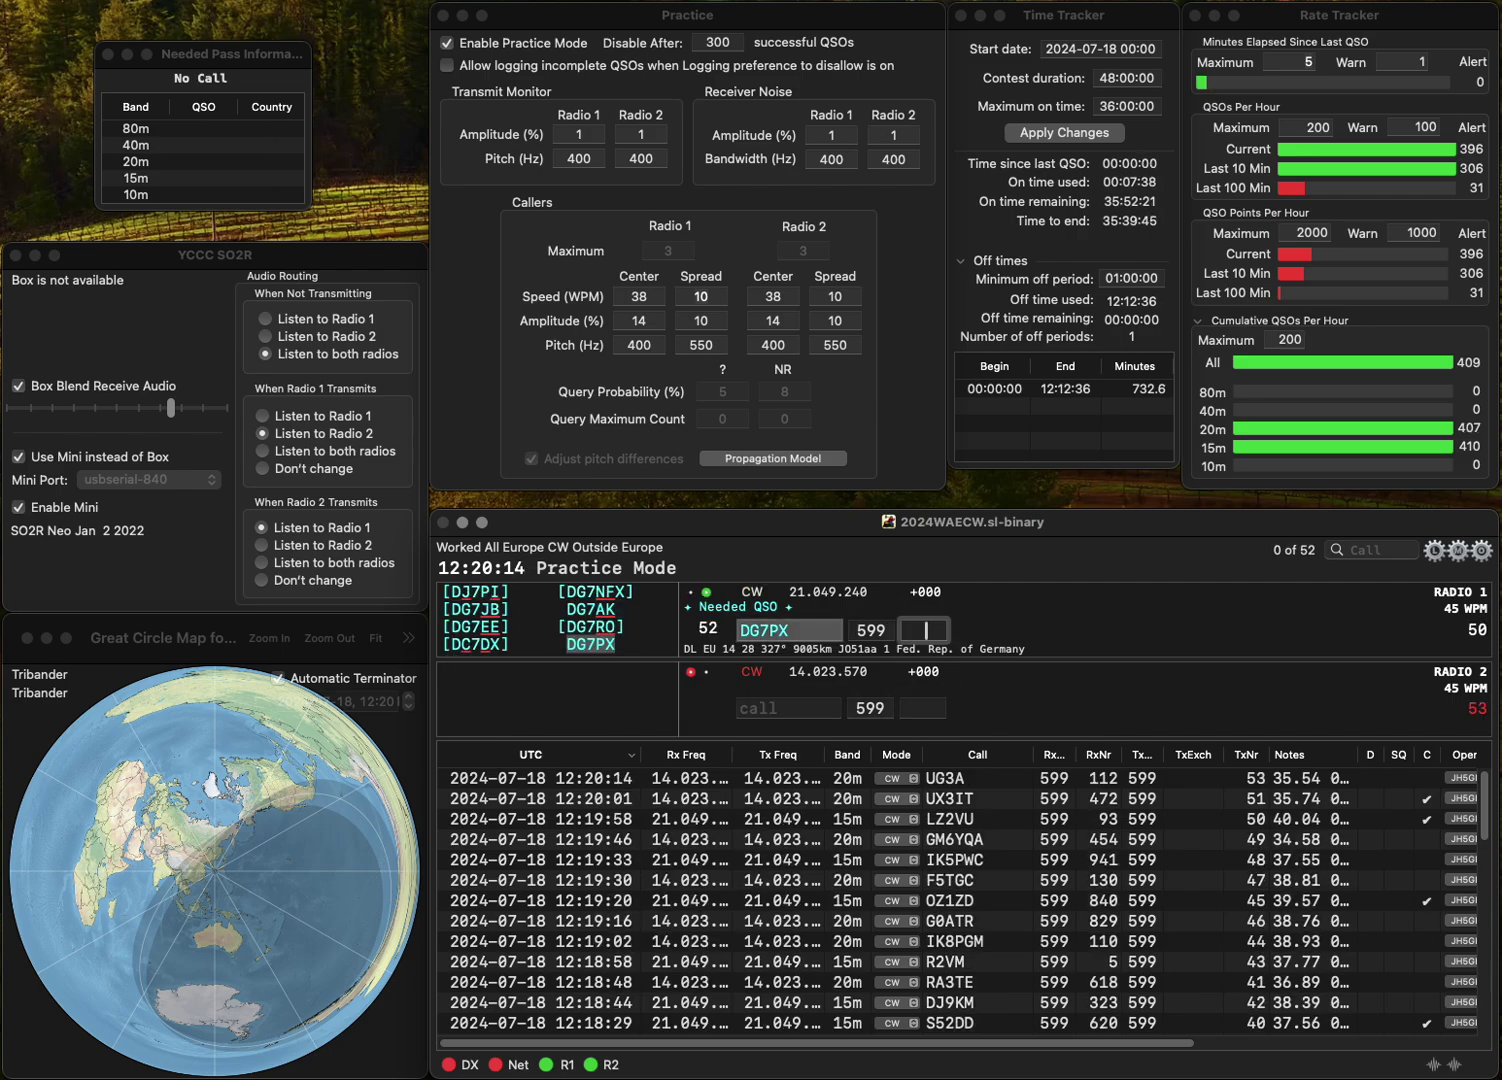
type("47")
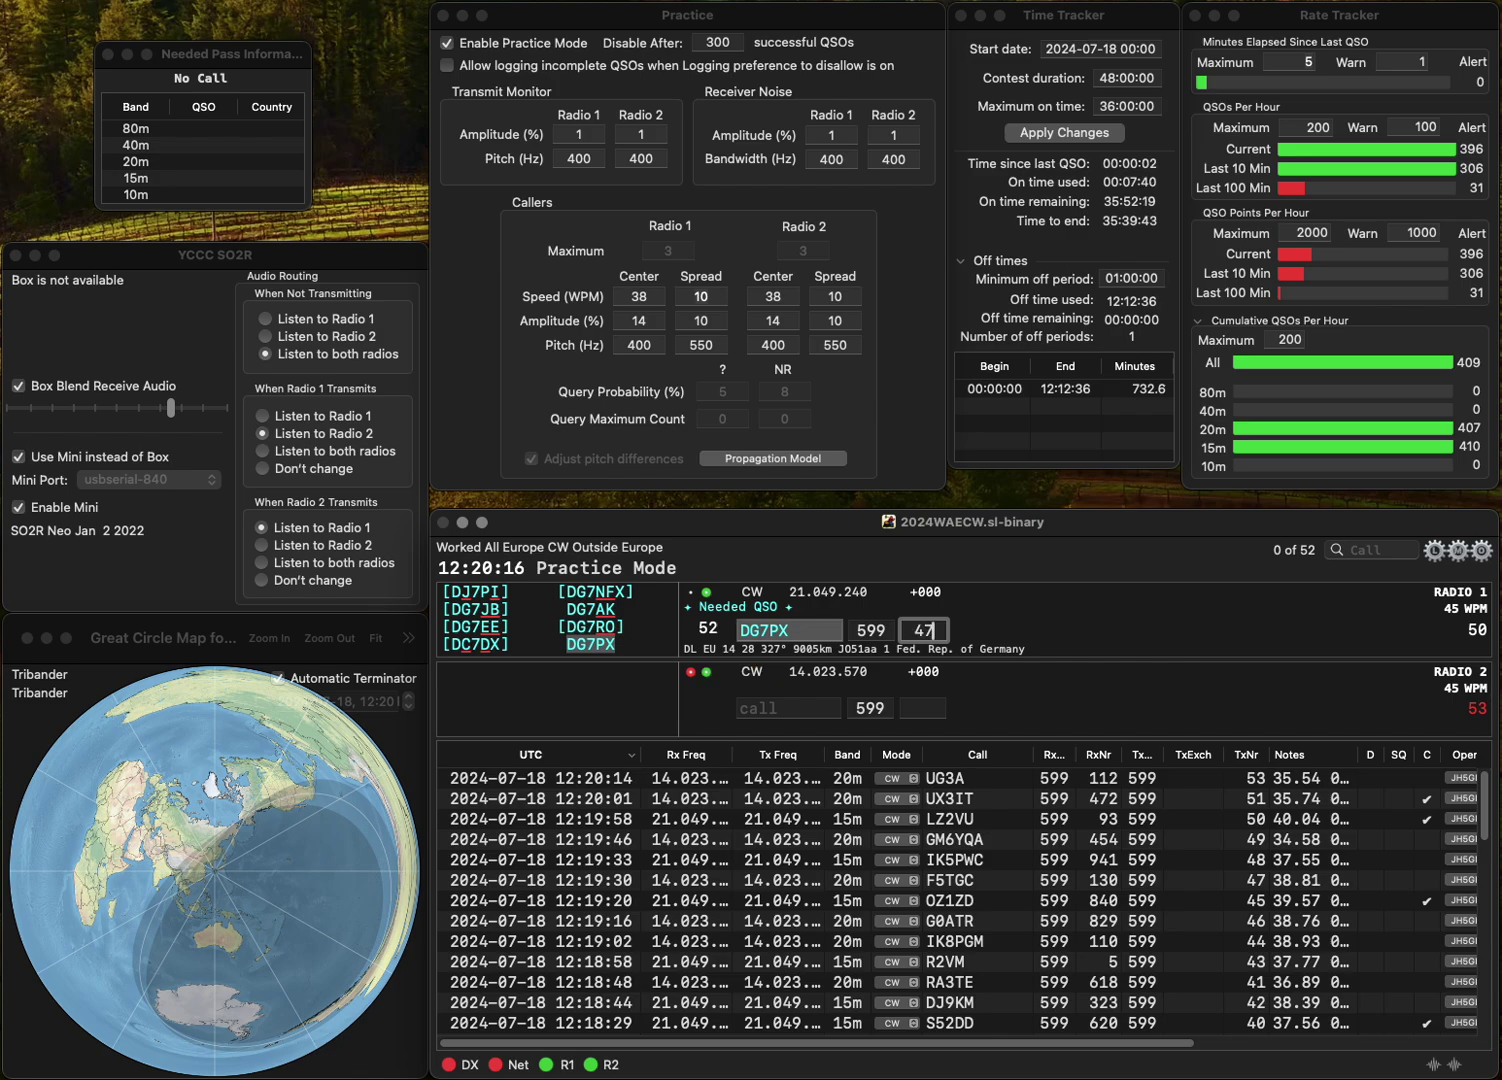
type("7")
key("Return")
- Enter the partial call 0V/P on Radio 2 and F5PJQ on Radio 1, transmitting to each caller
type("0")
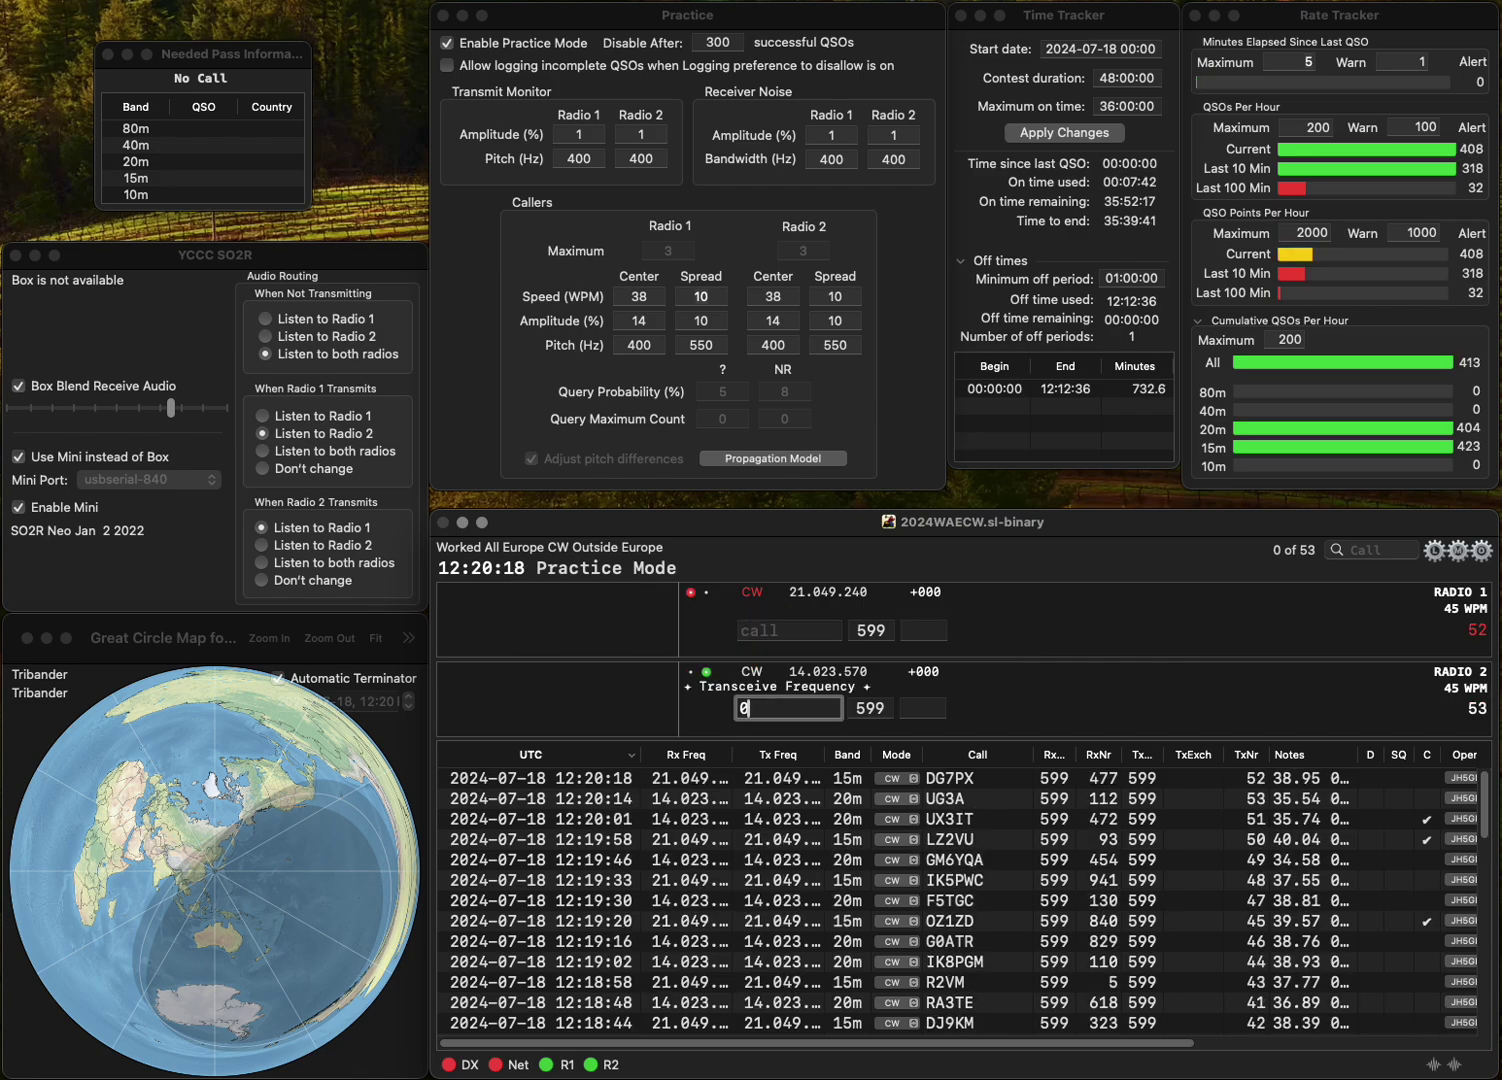
type("V/P")
key("Return")
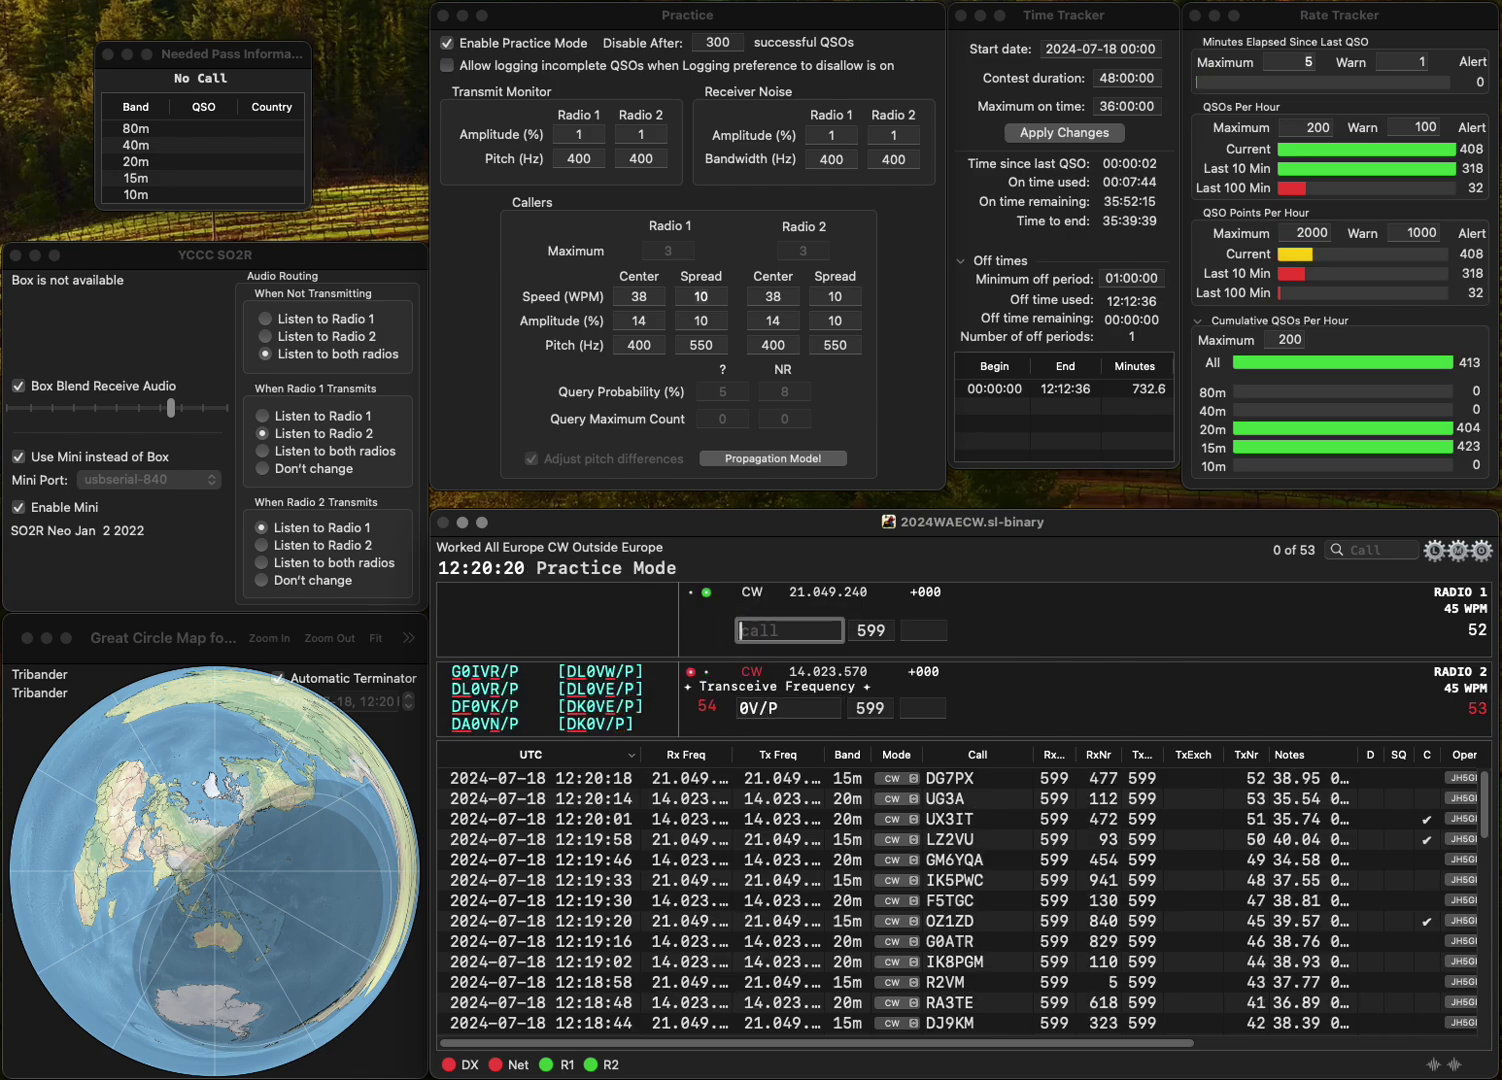
type("F5PJQ")
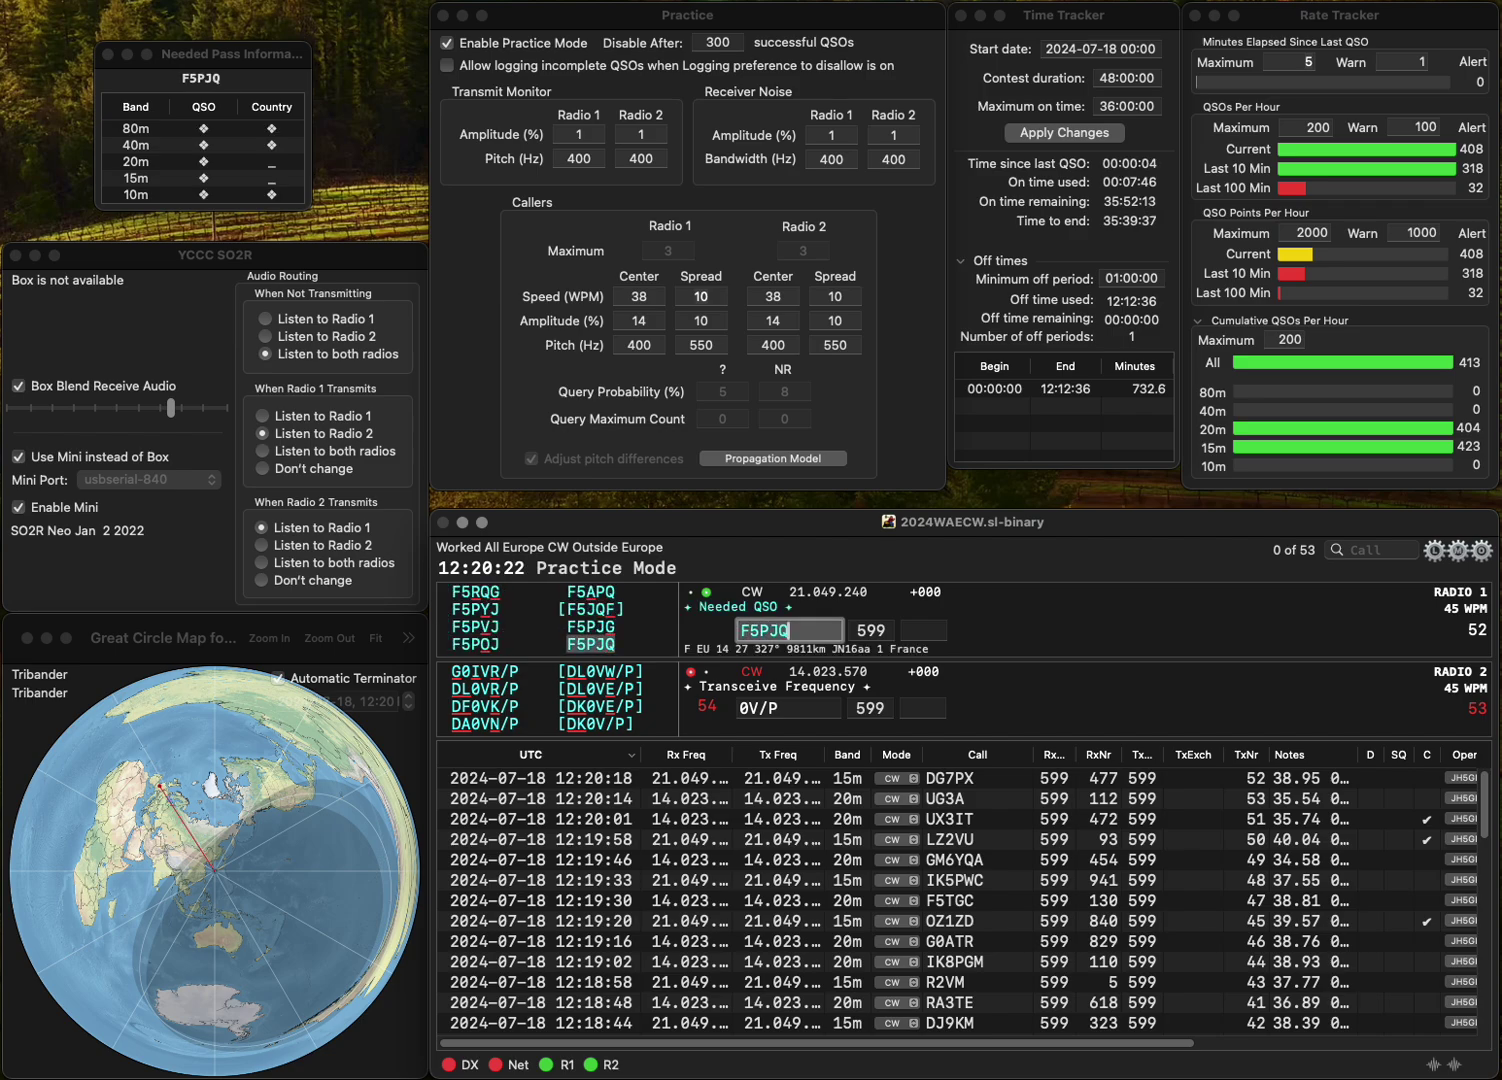
key("Return")
- Complete the Radio 2 call as DK0V/P, send its exchange, and log F5PJQ on Radio 1 with received number 214
type("DK")
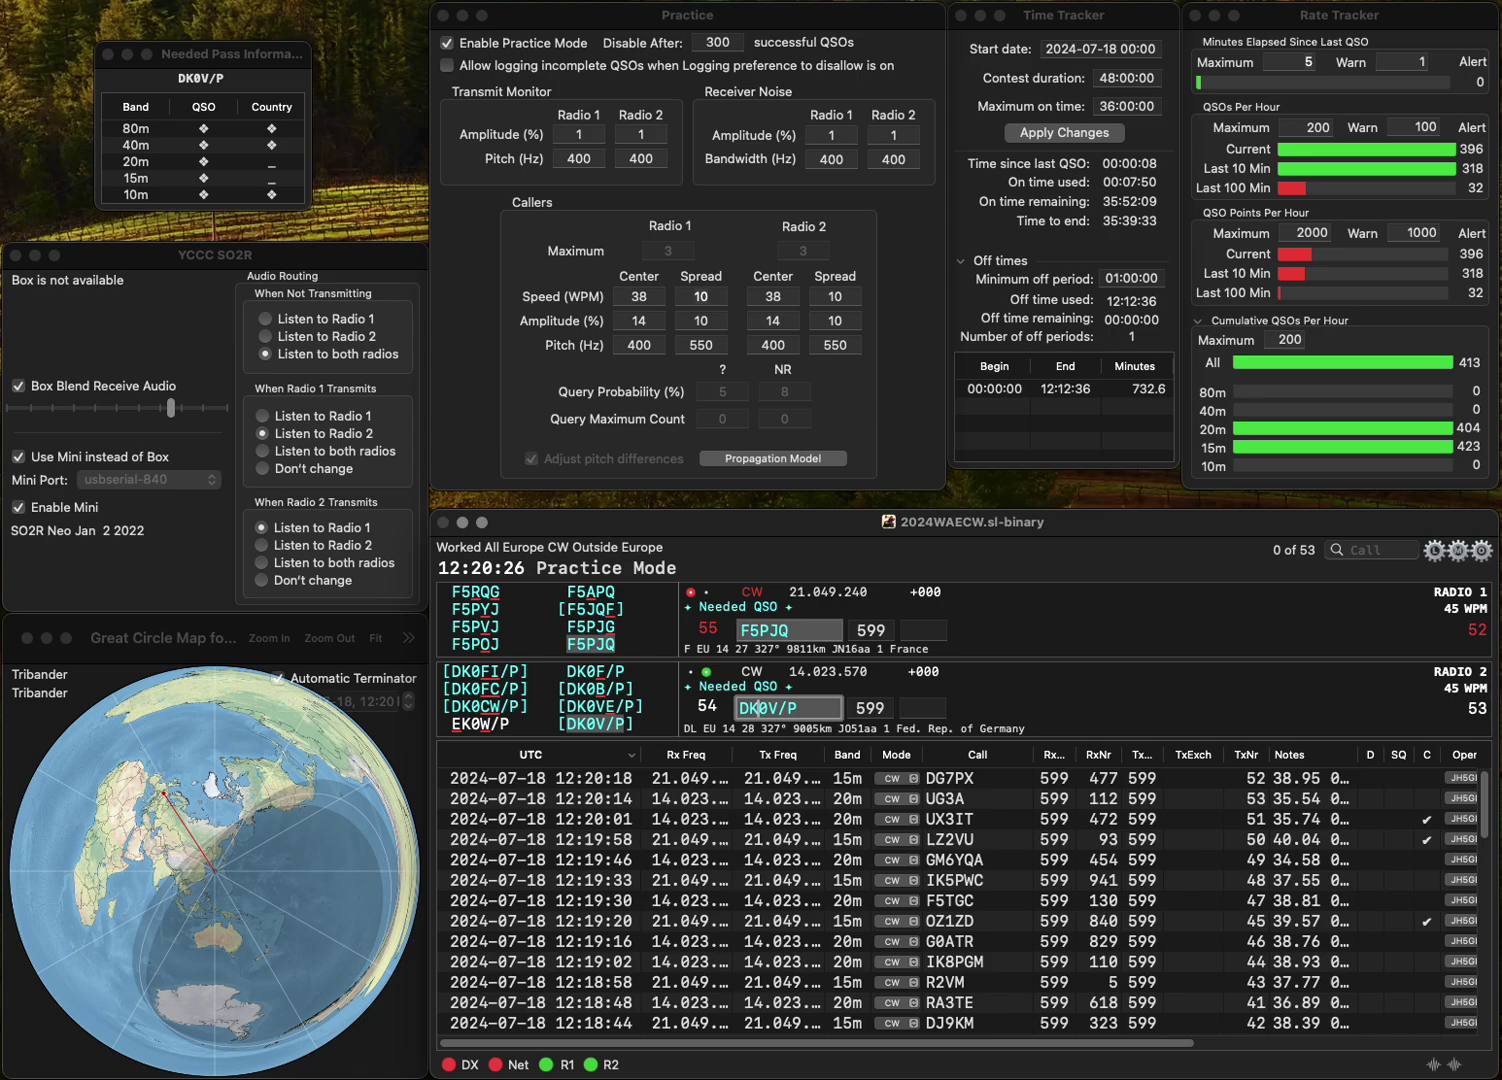
key("Return")
key("space")
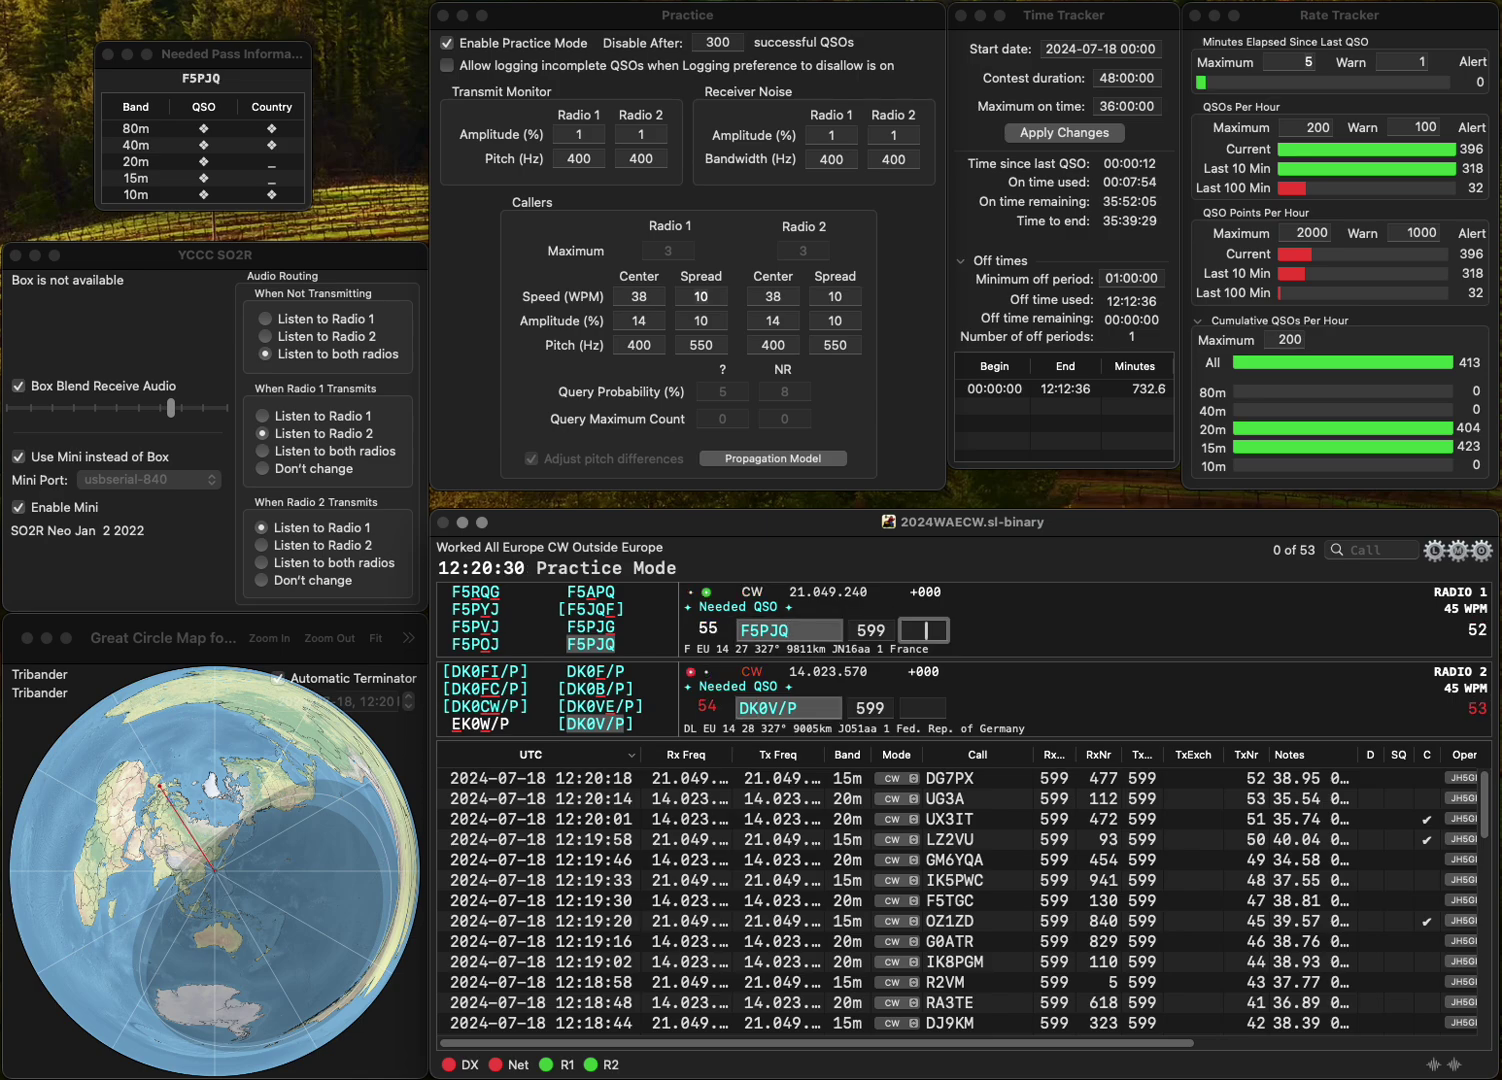
type("14")
key("Return")
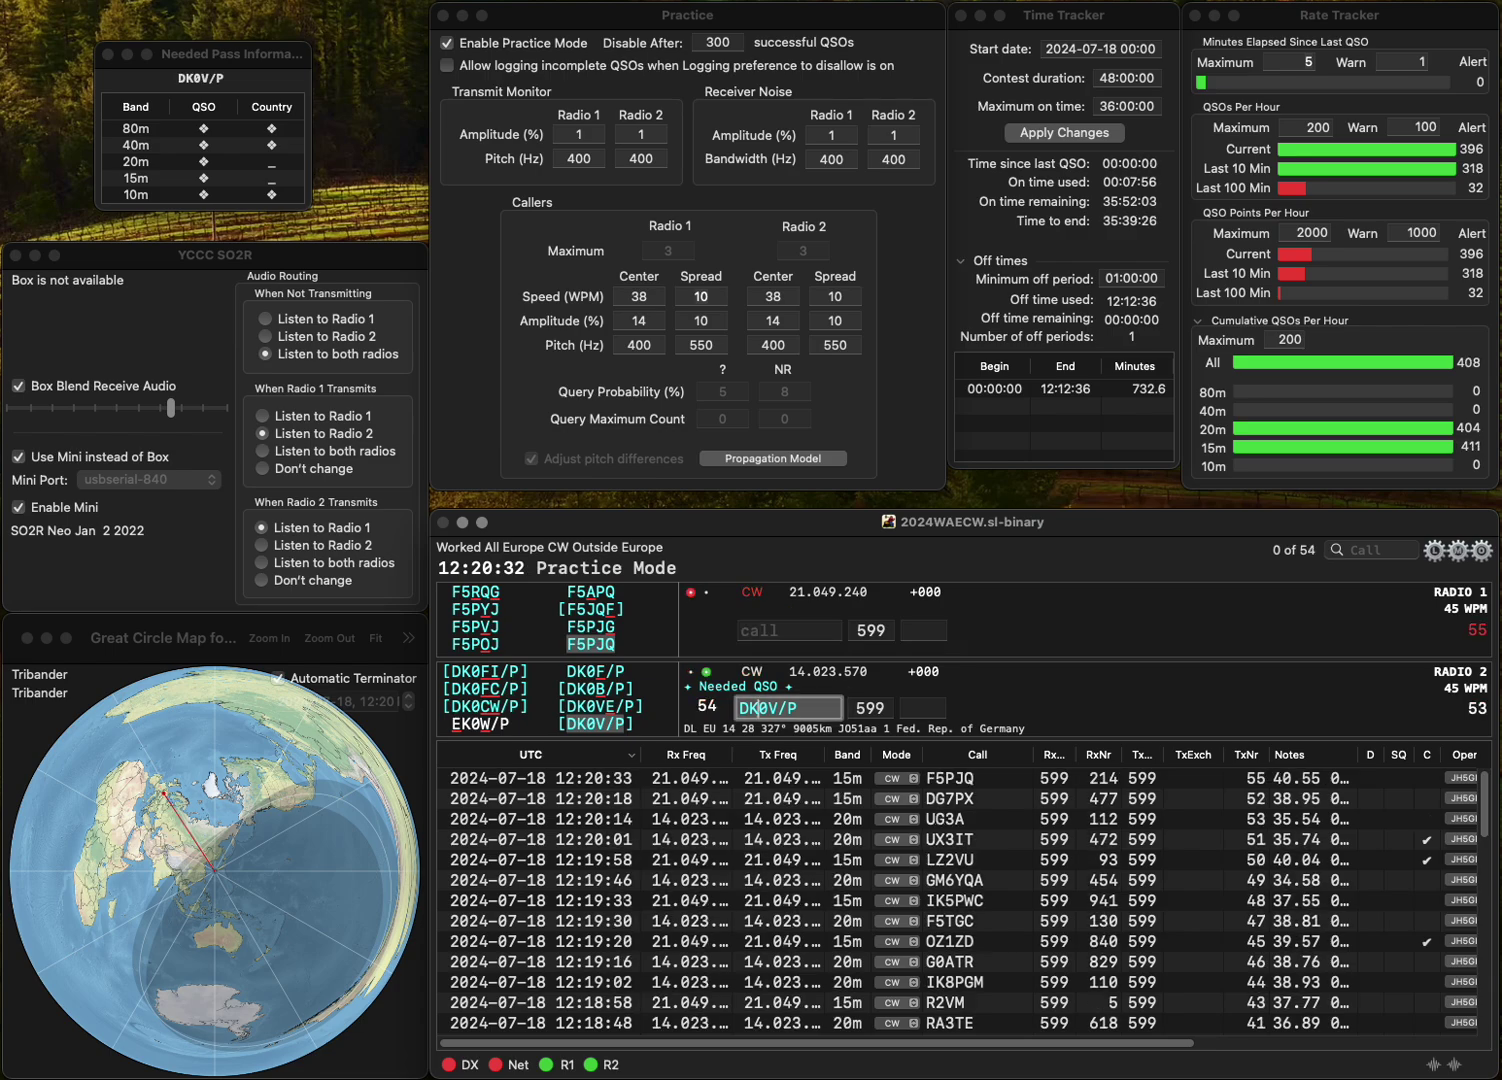
- Log DK0V/P on Radio 2 with received number 282
type("2")
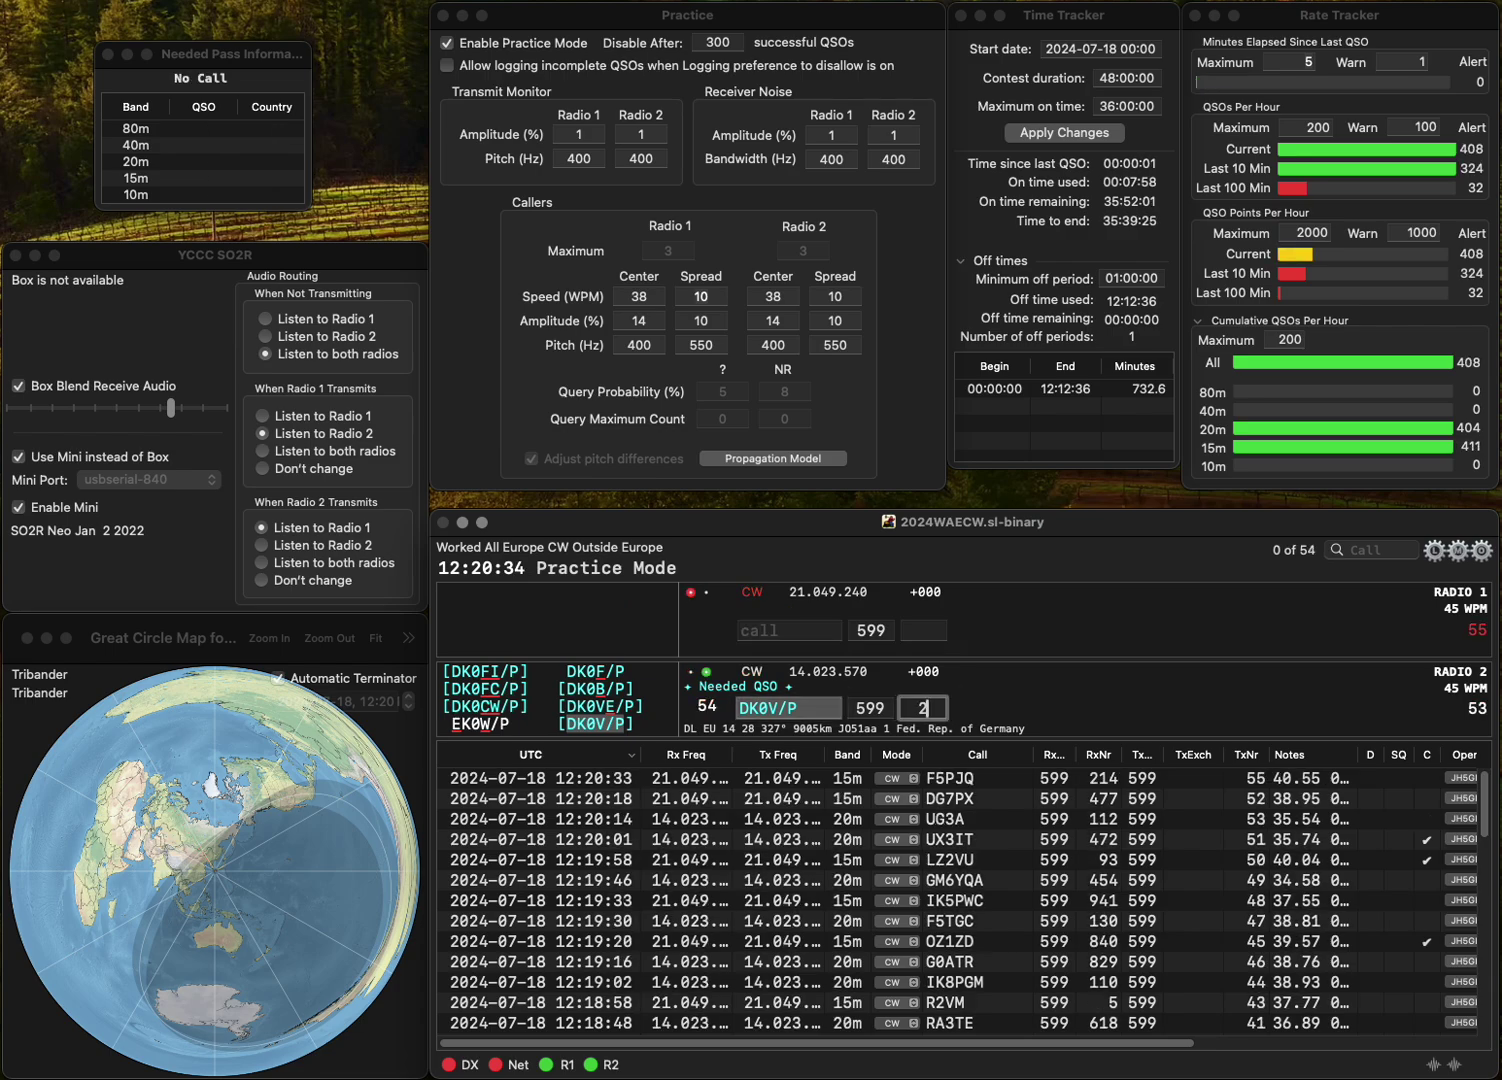
type("82")
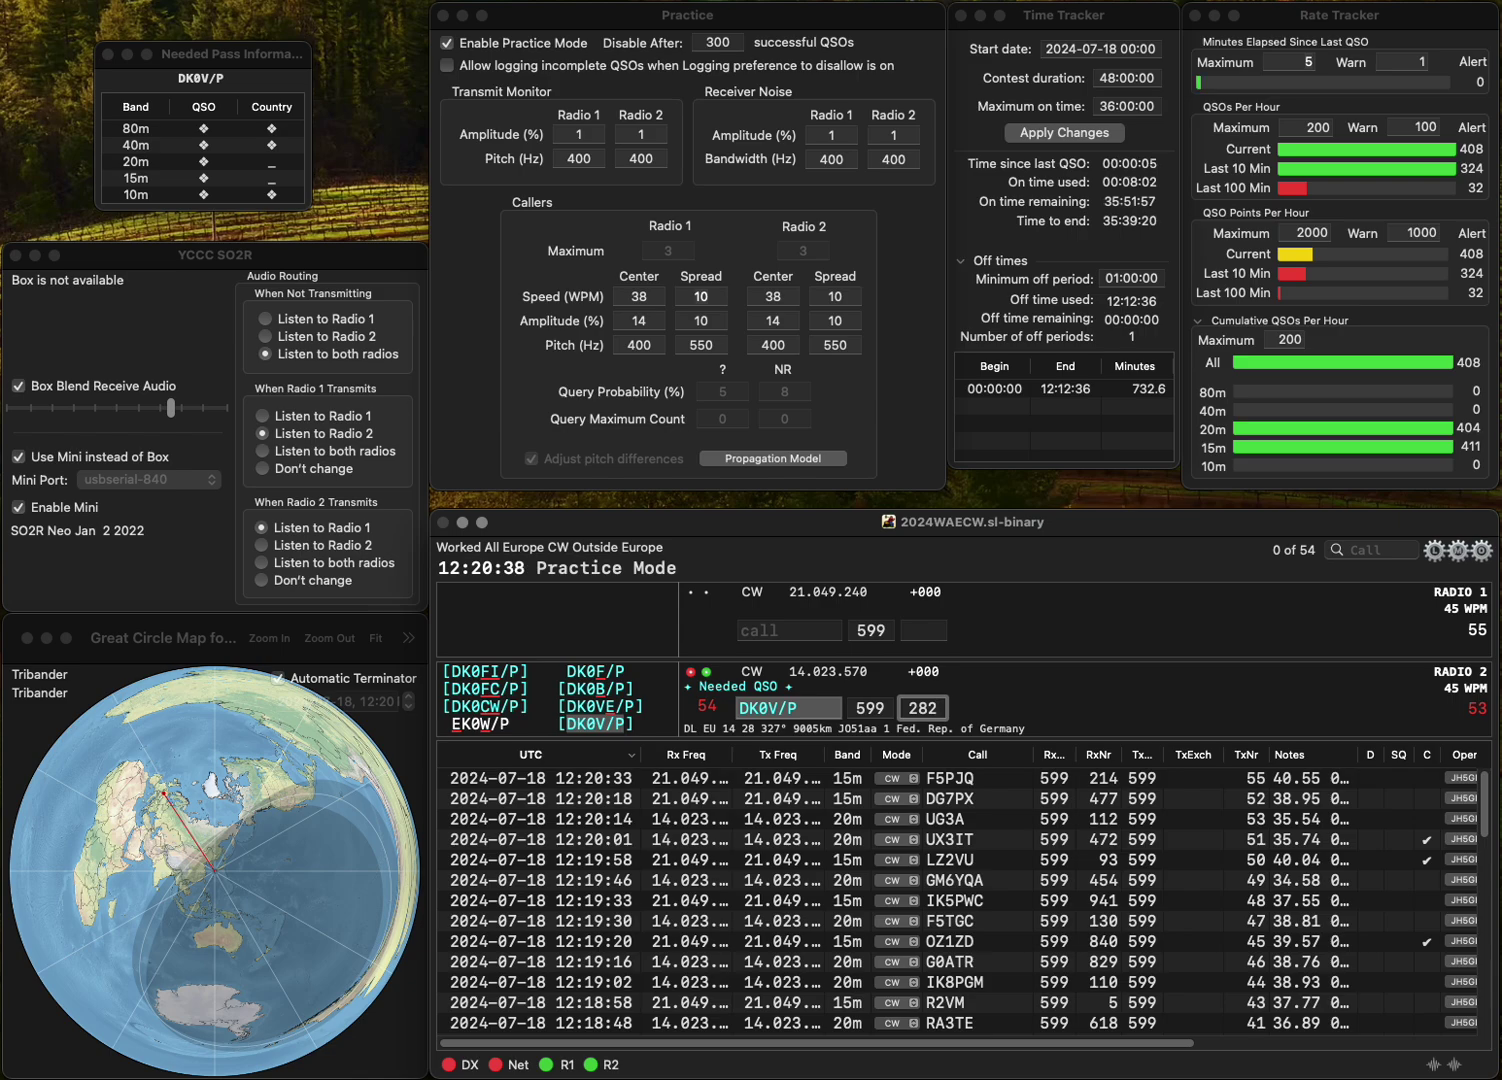
key("Return")
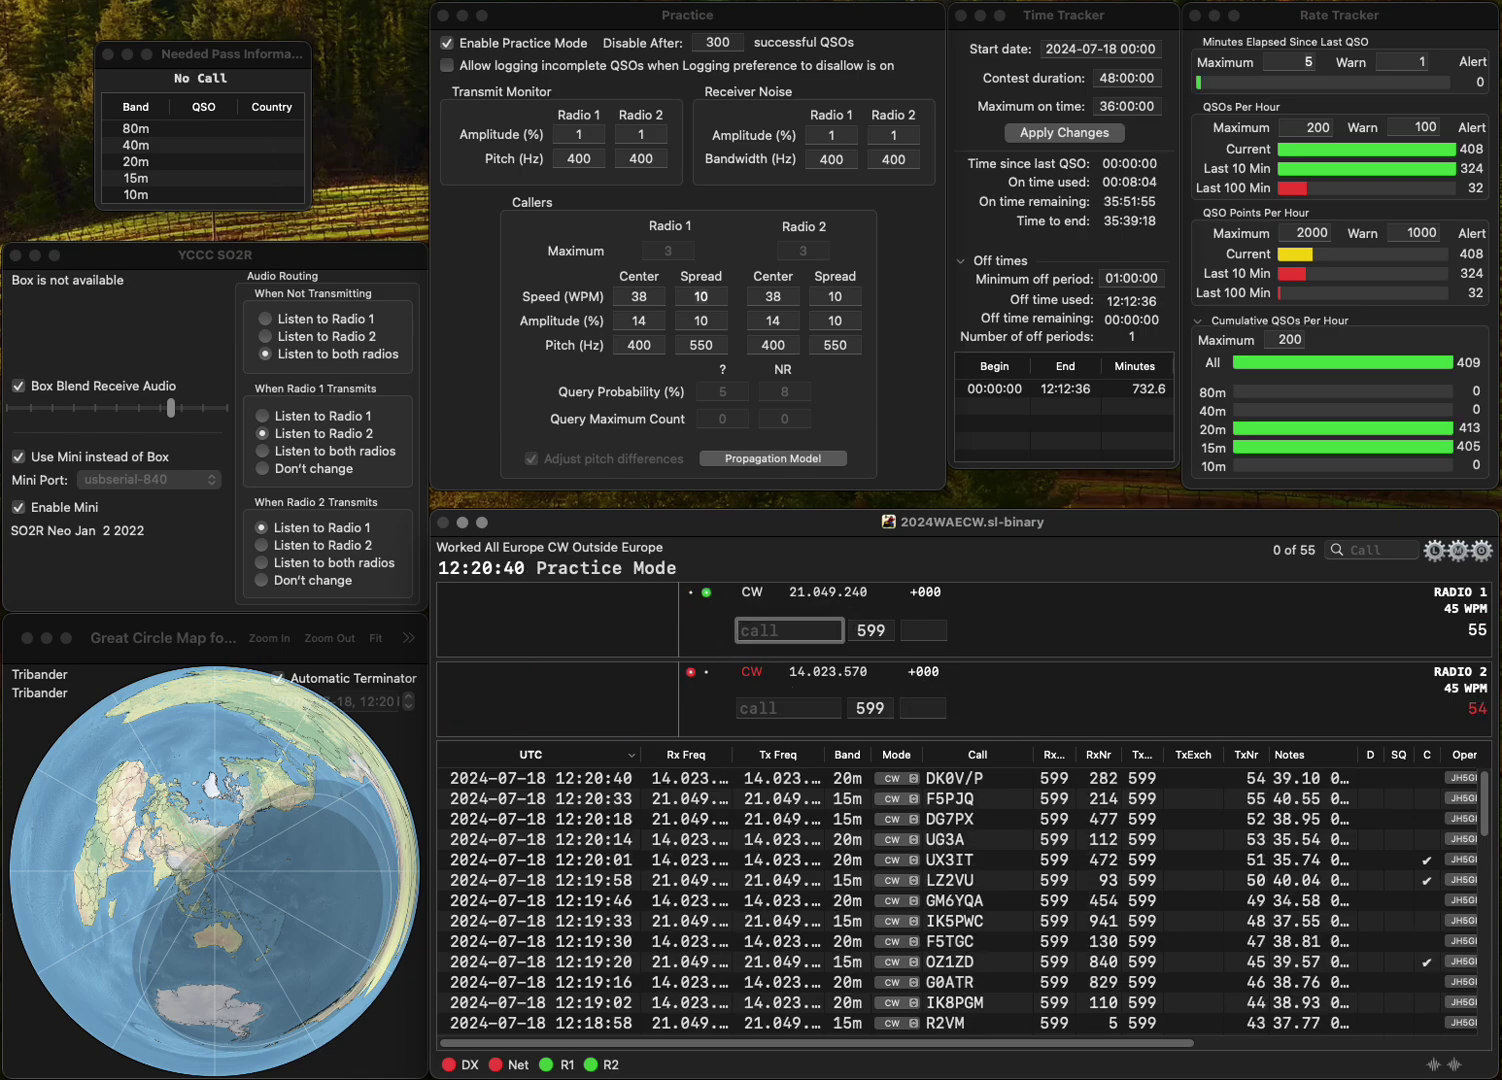
- Enter the caller on Radio 1, correct the call to RD3FT, and send the exchange
type("LD3FT")
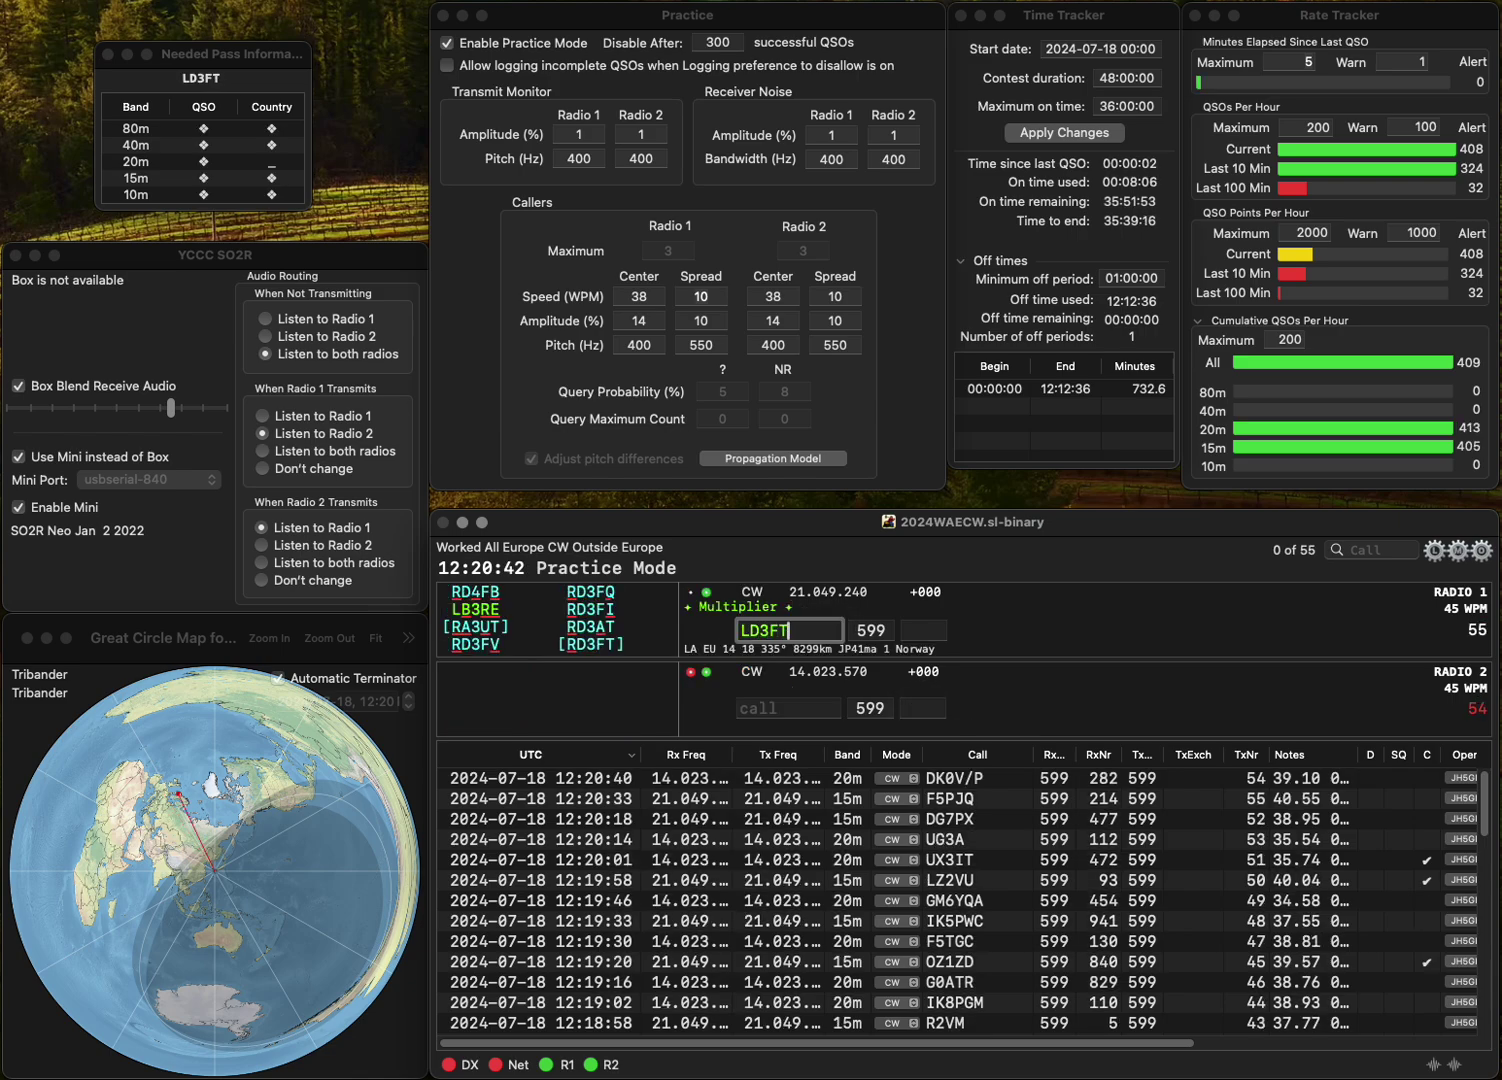
key("ctrl+a")
type("D")
key("ctrl+d")
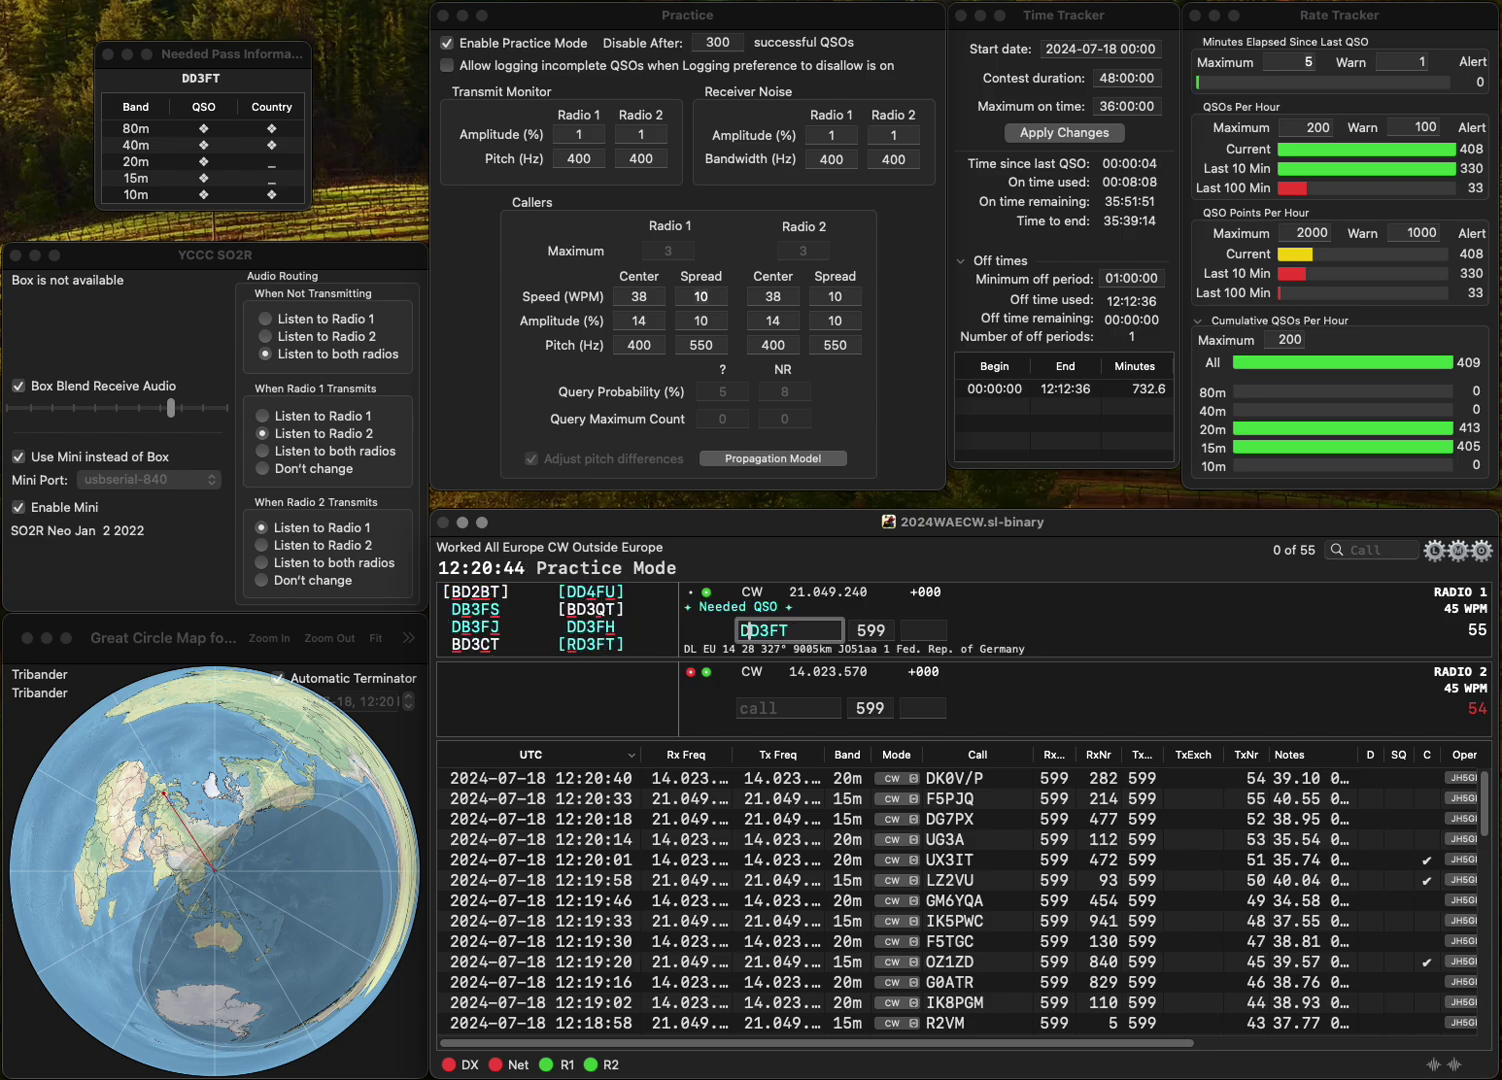
key("BackSpace")
type("R")
key("Return")
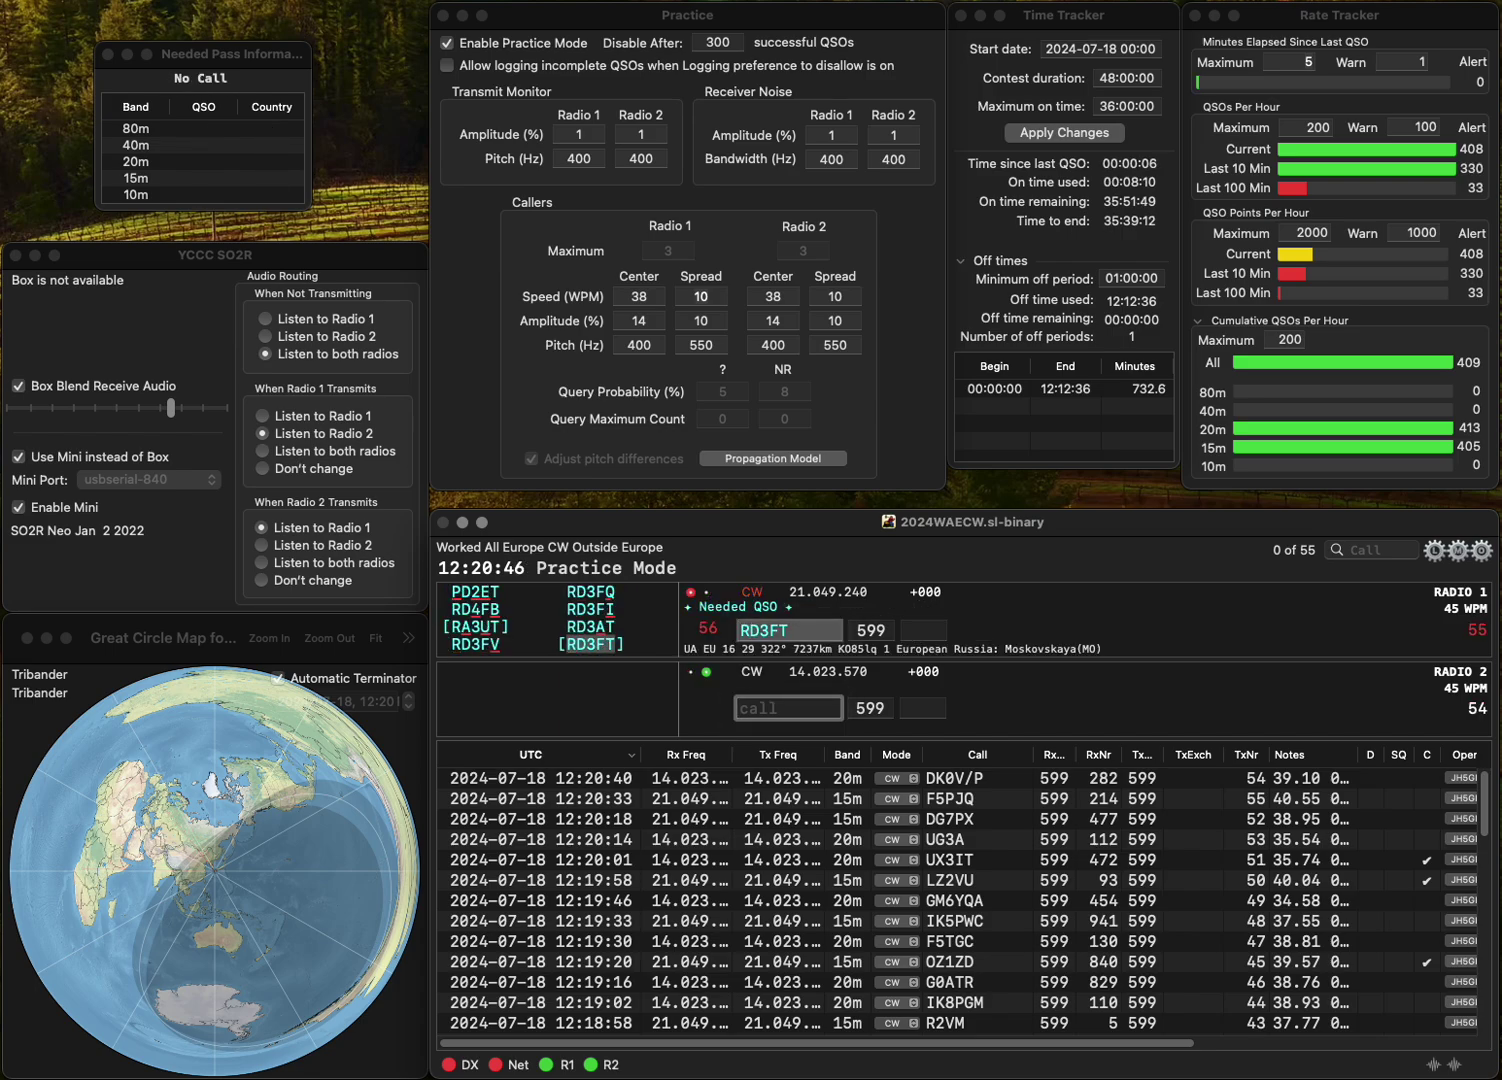
type("IW1QIF")
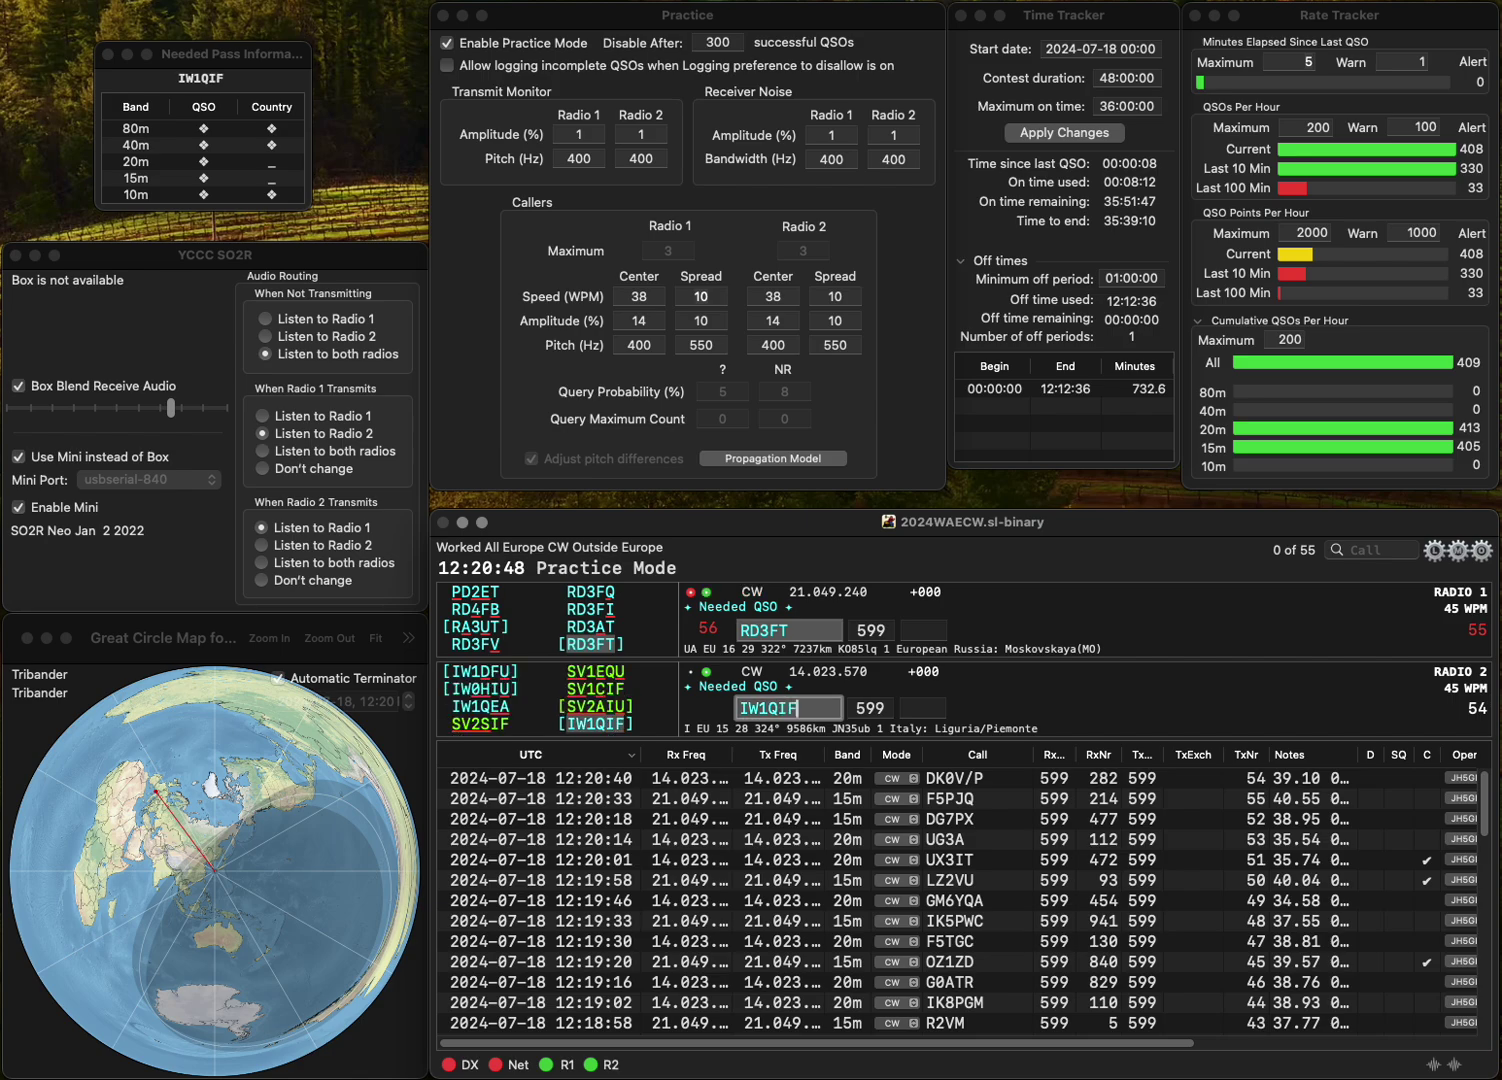
key("Return")
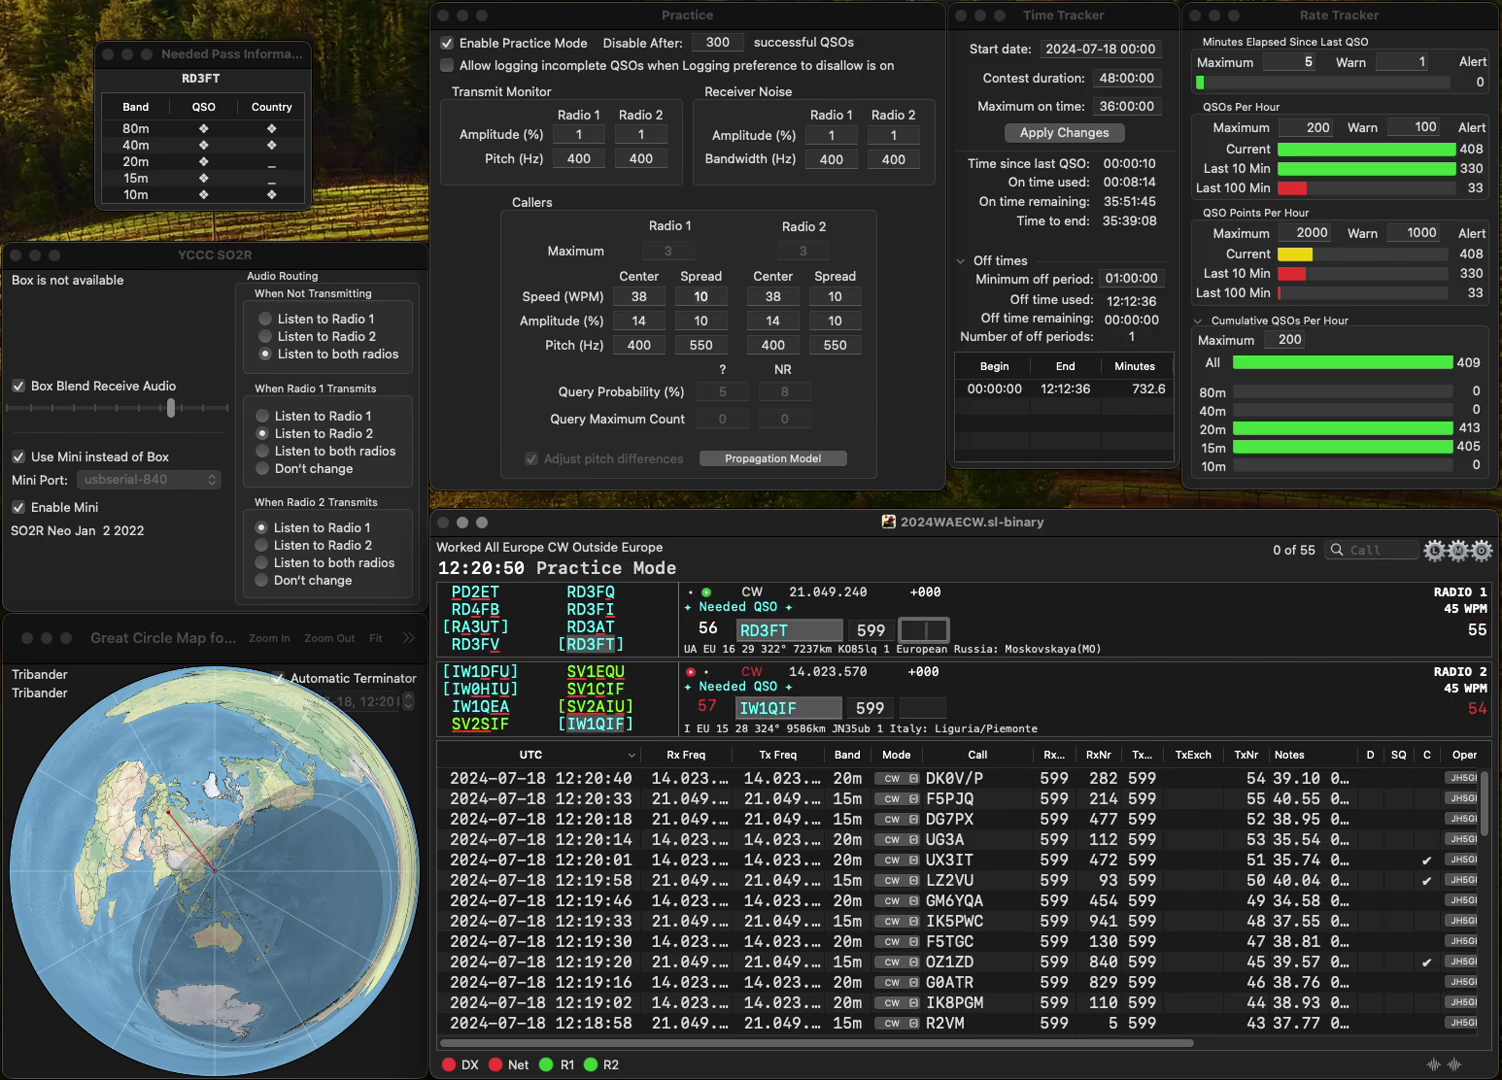
type("521")
key("Return")
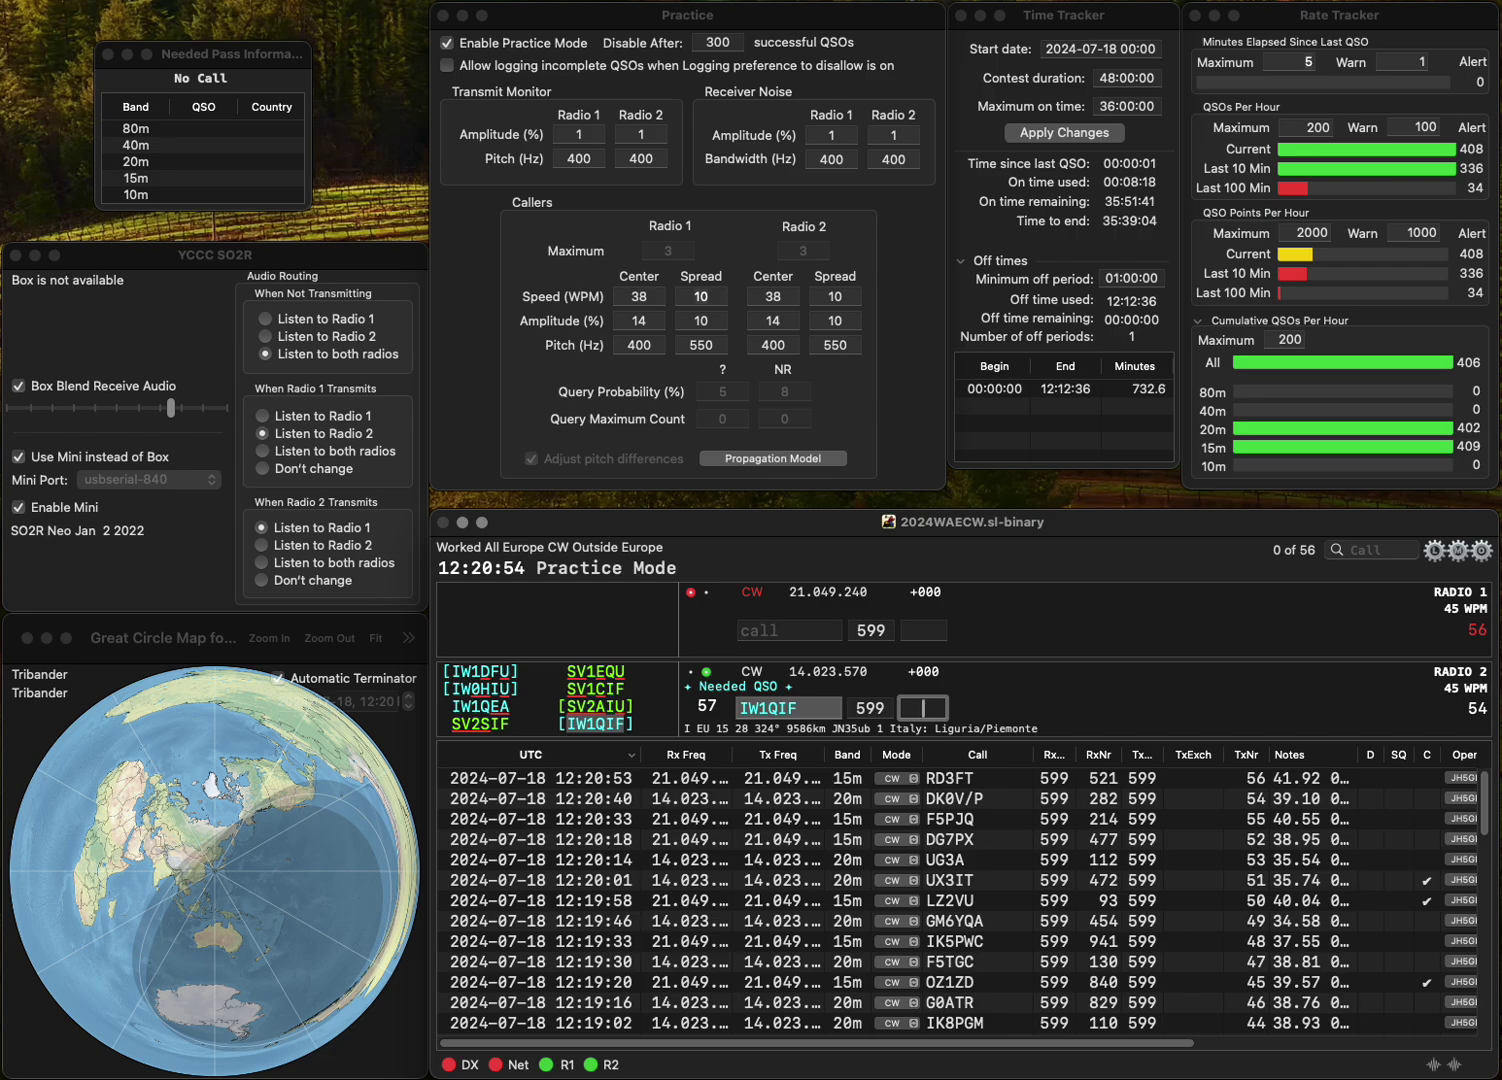
type("8")
key("BackSpace")
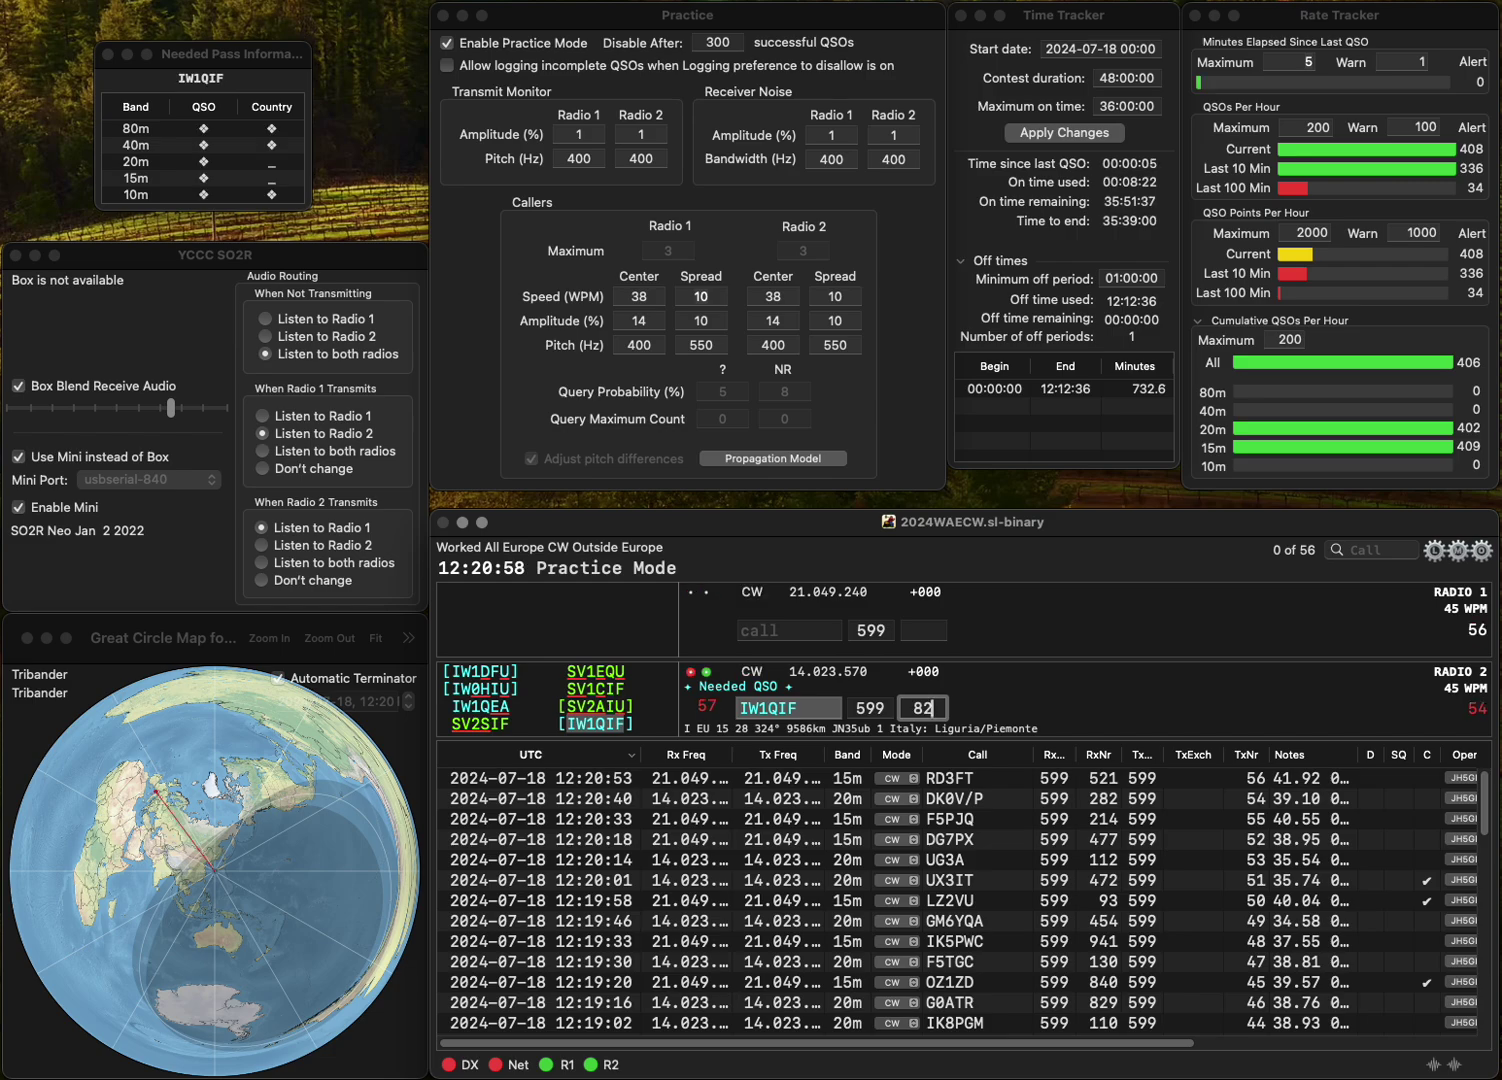
key("BackSpace")
type("7")
key("Return")
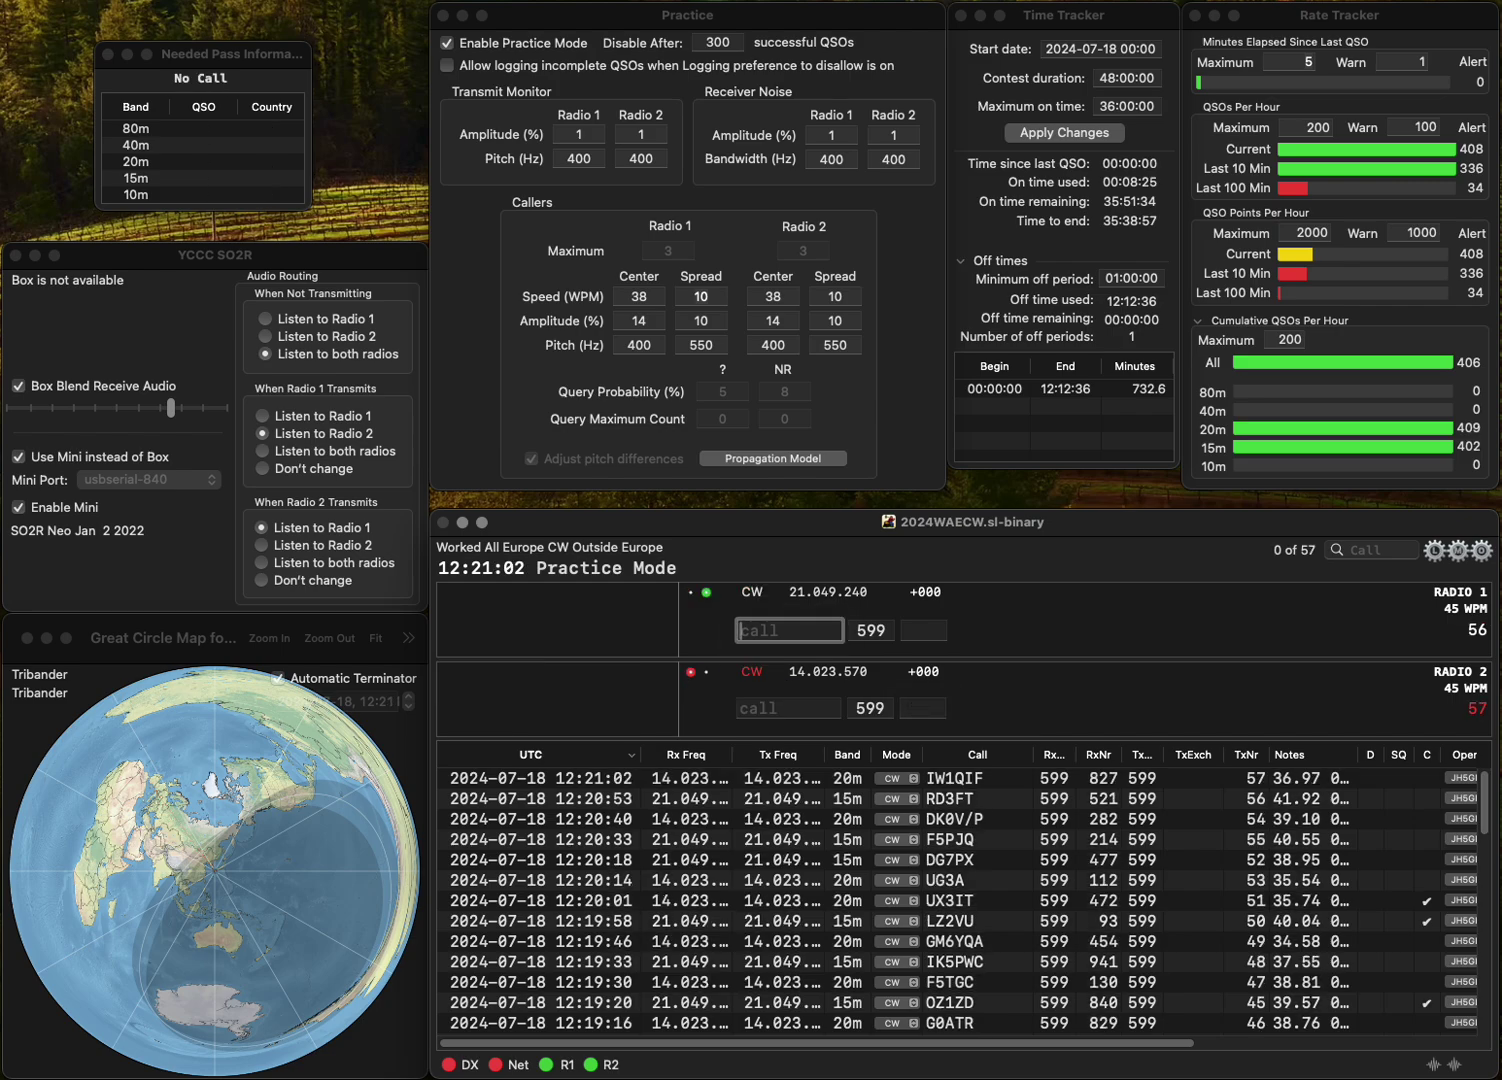
- Enter the call PA3EXJ on Radio 1 and send the exchange
type("PA3EX")
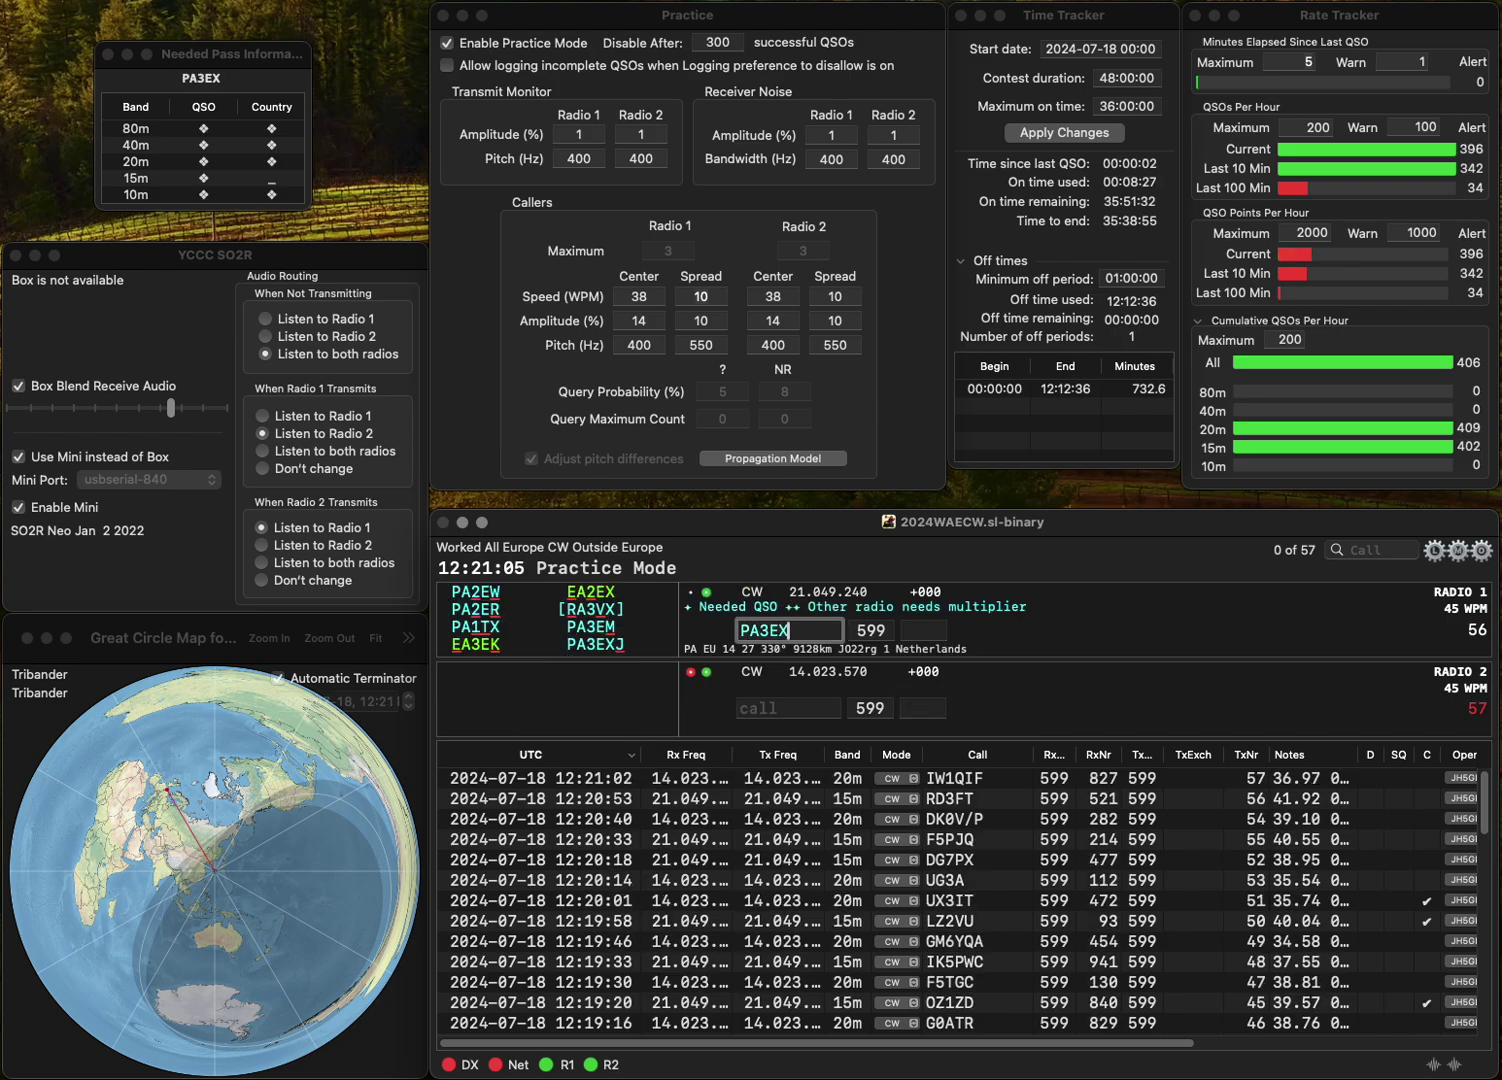
type("J")
key("Return")
- Enter the partial call HRG on Radio 2, complete it as F4HRG, and send the exchange
type("HRG")
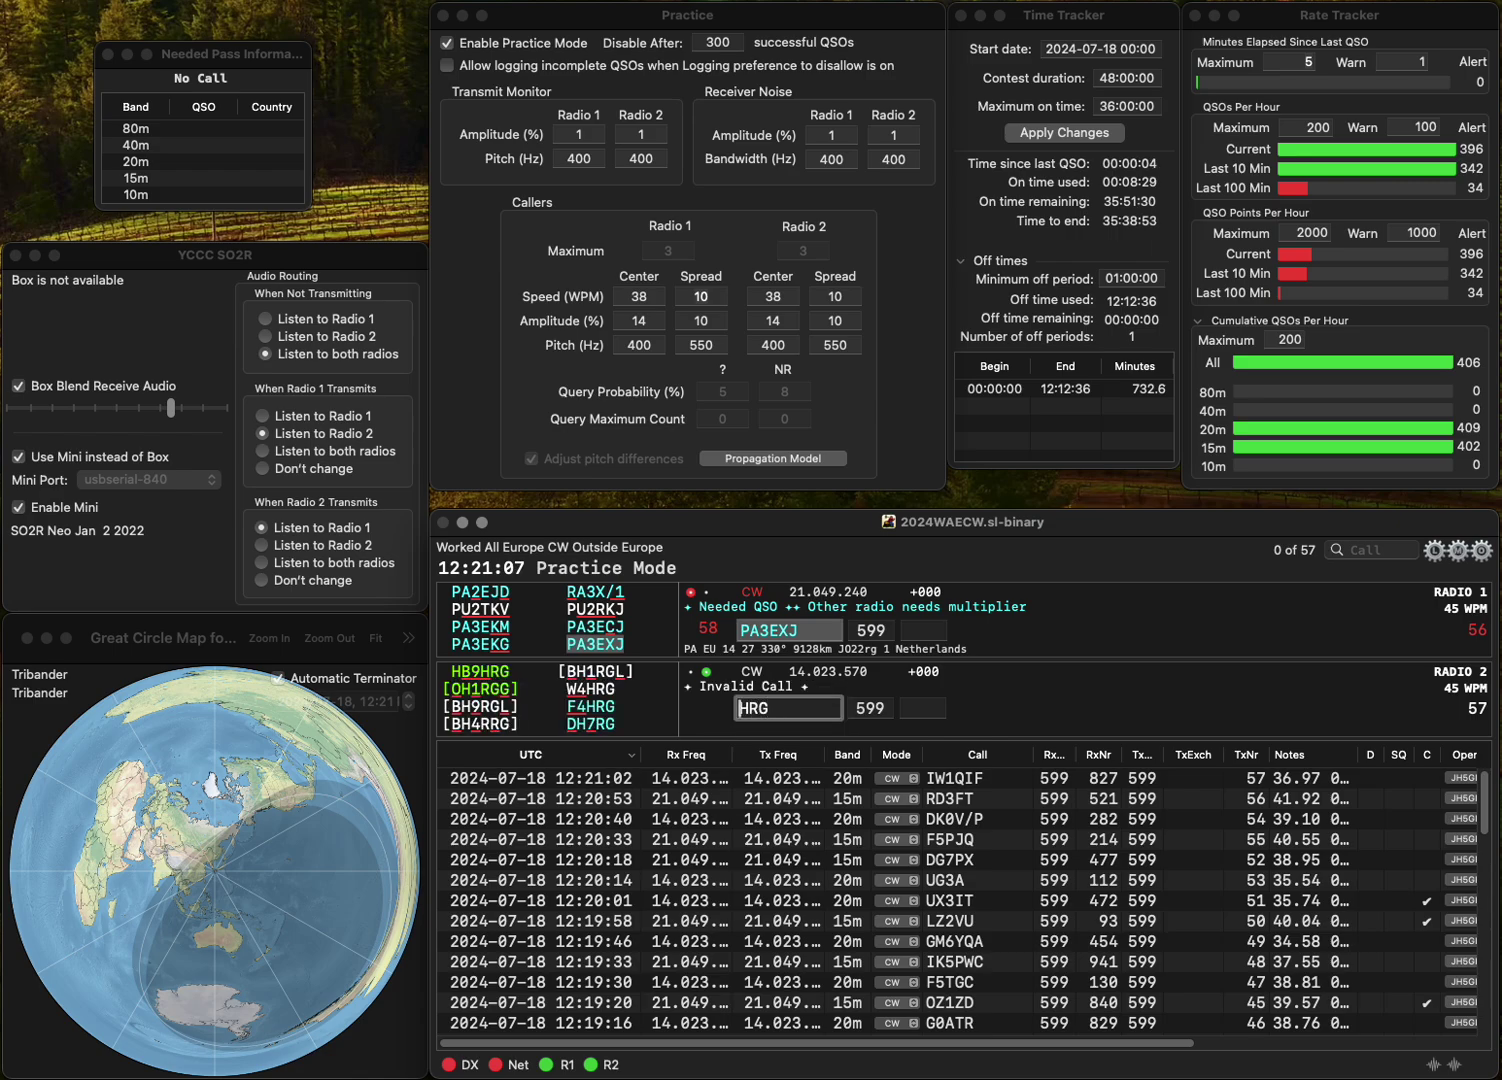
key("Left")
key("Left")
key("Left")
type("F4")
key("Return")
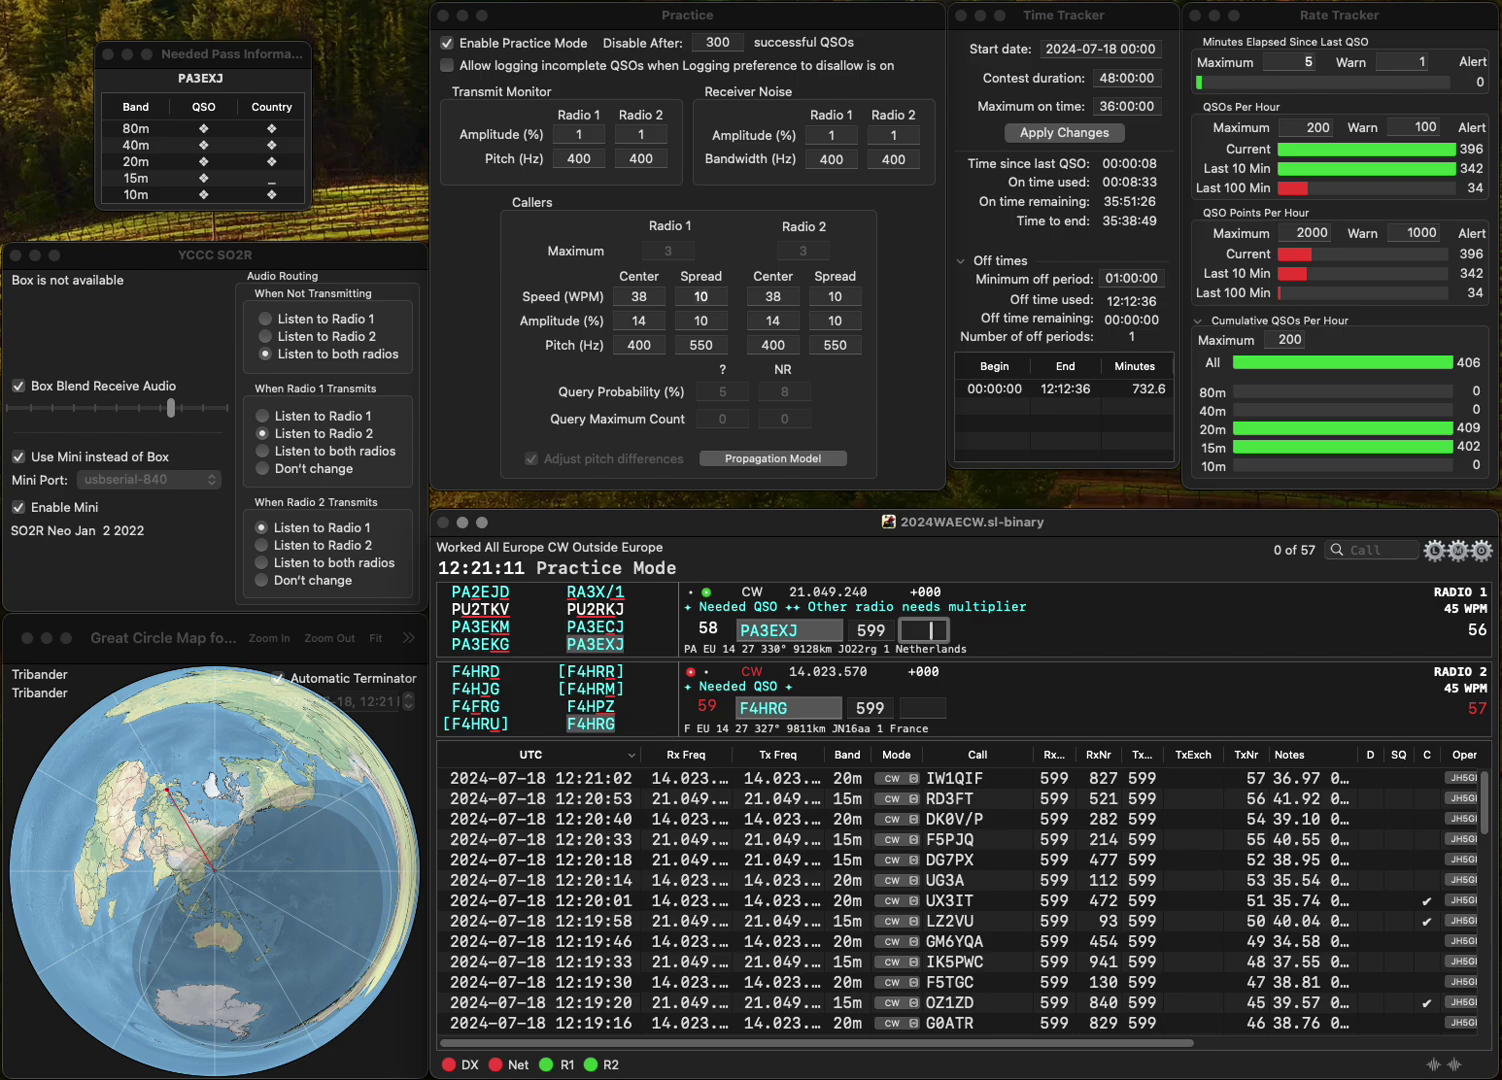
type("734")
key("Return")
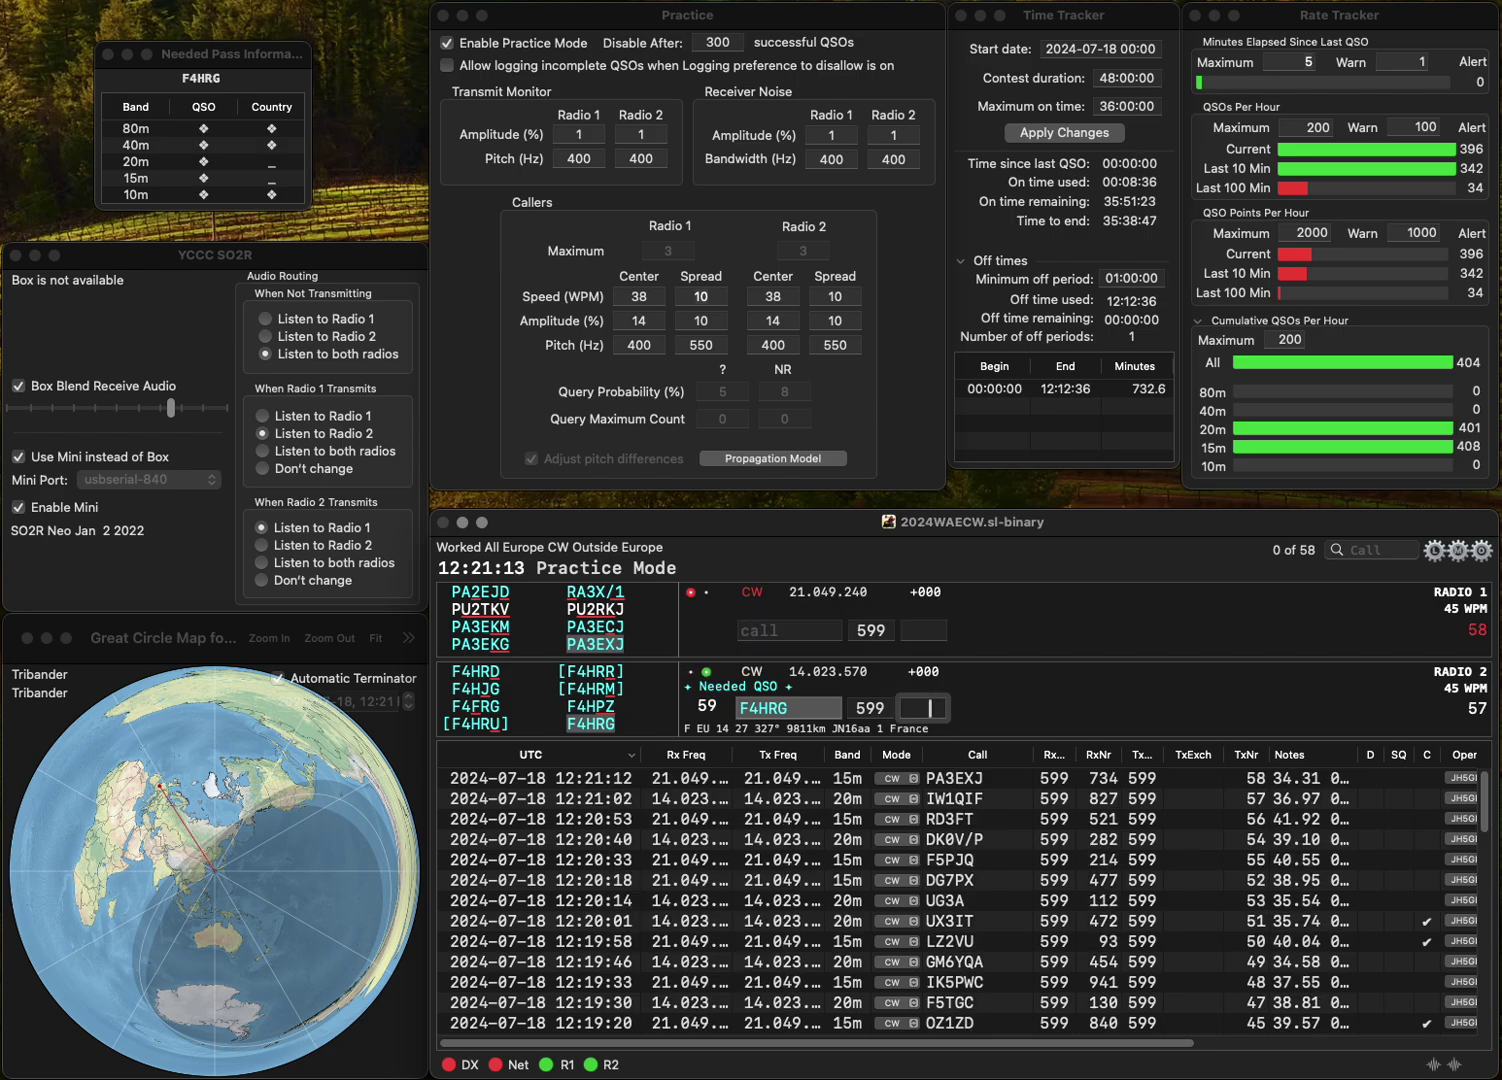
type("1")
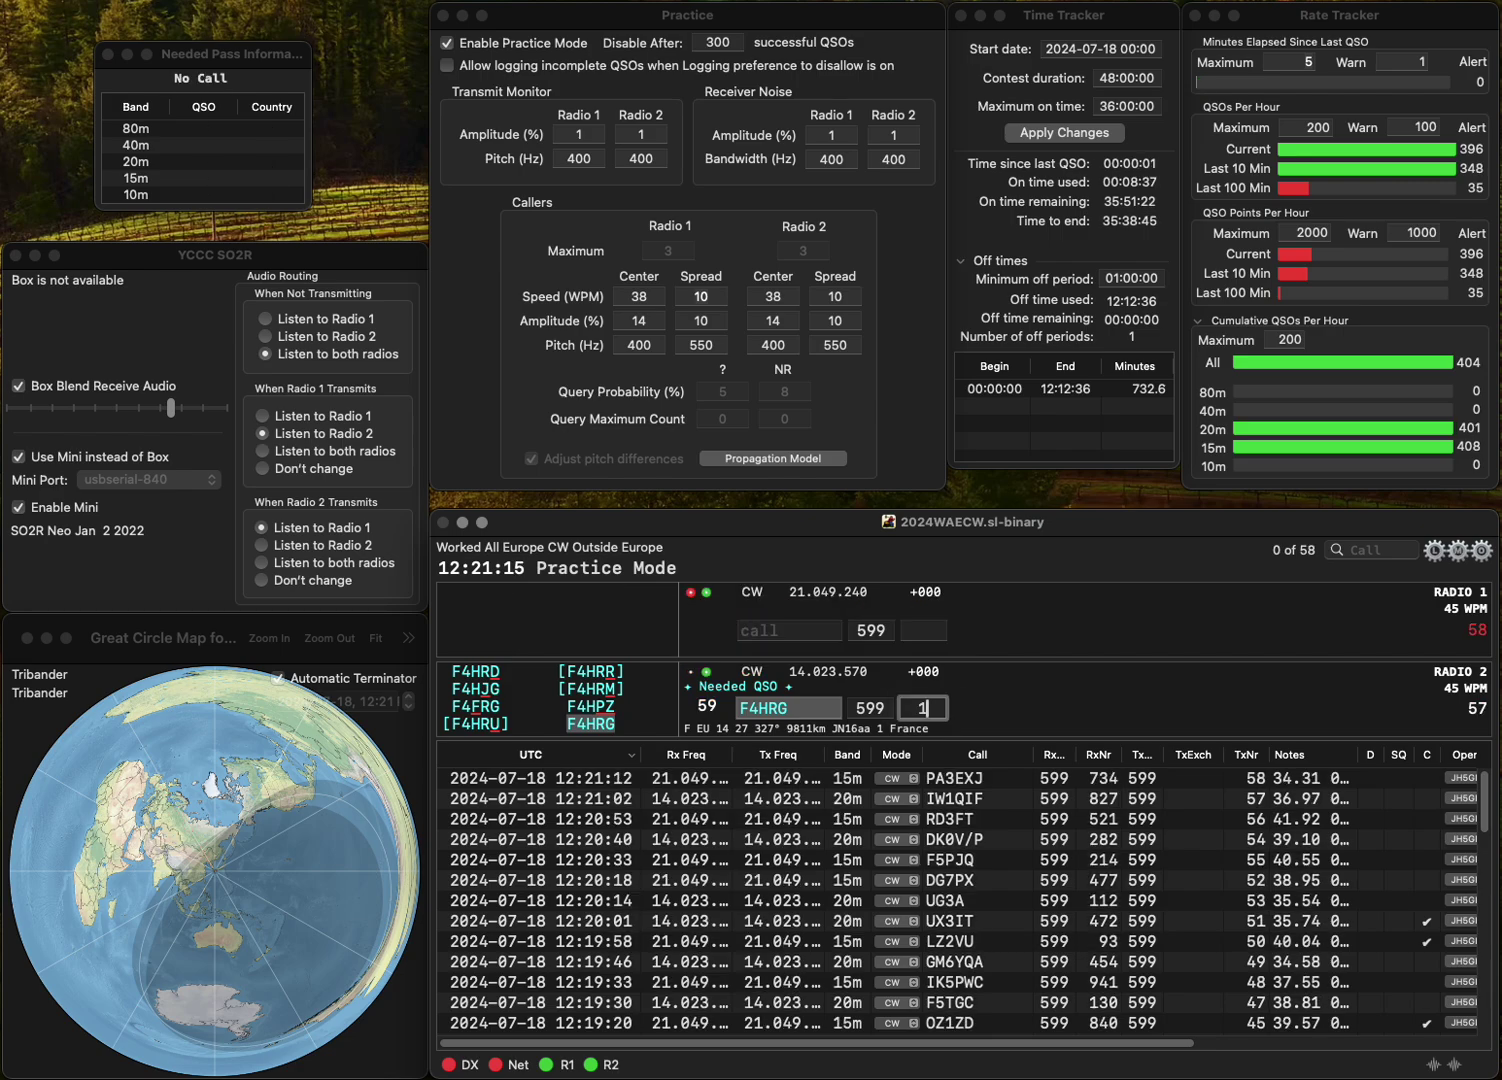
type("04")
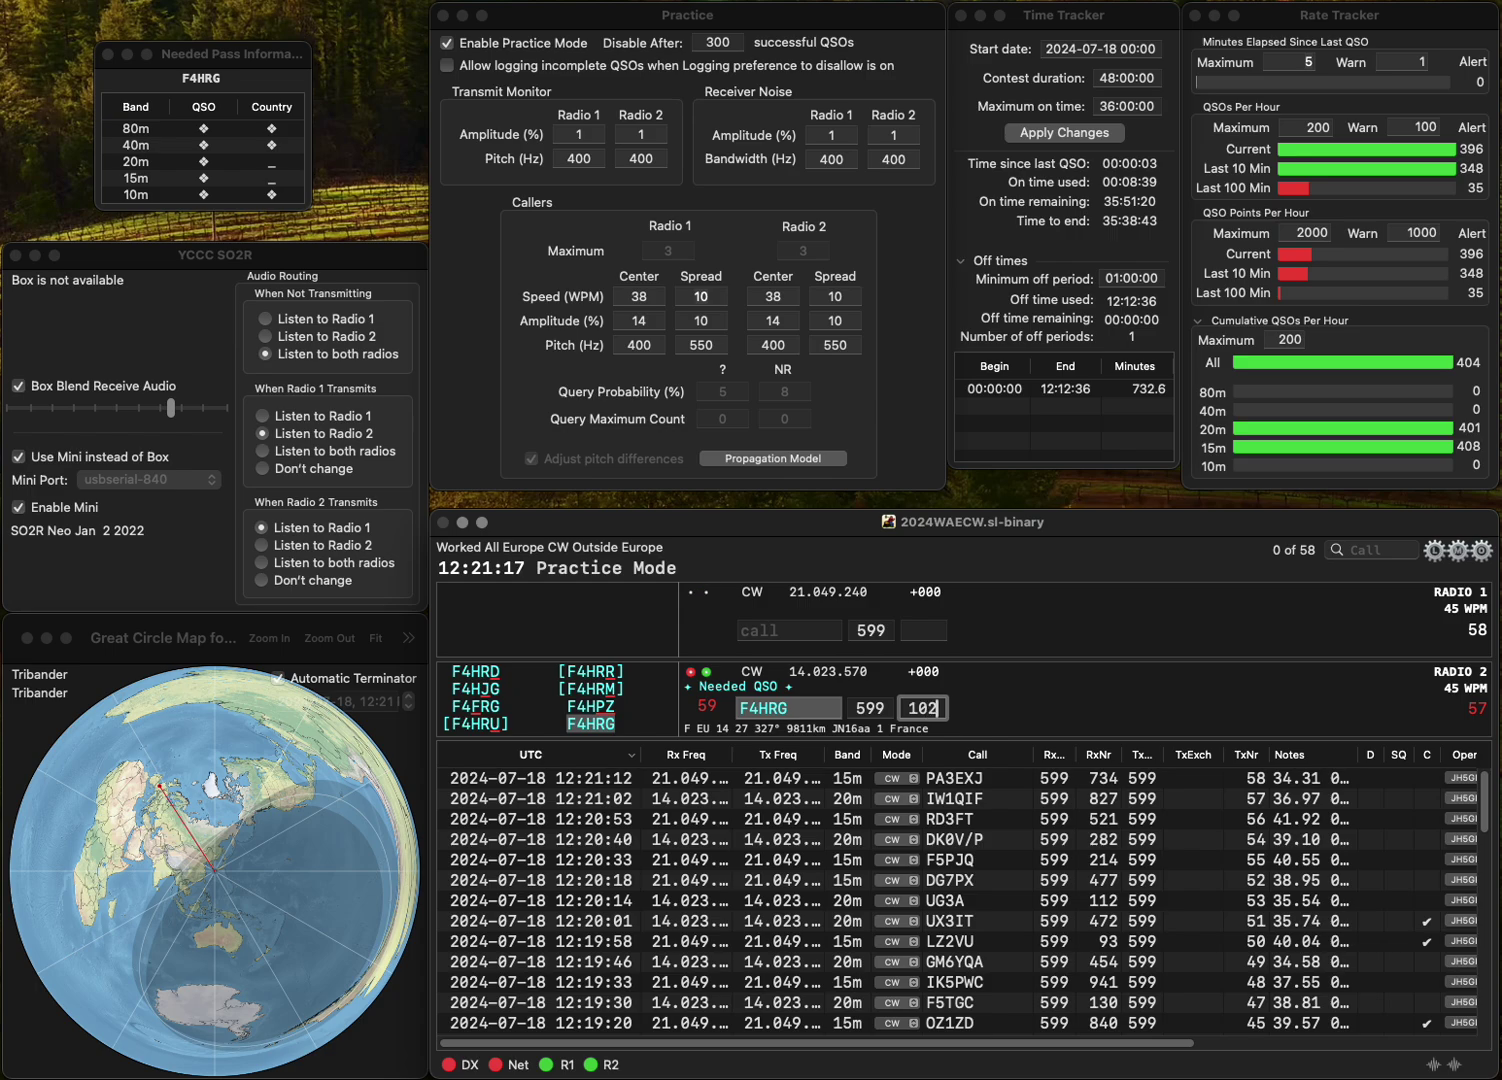
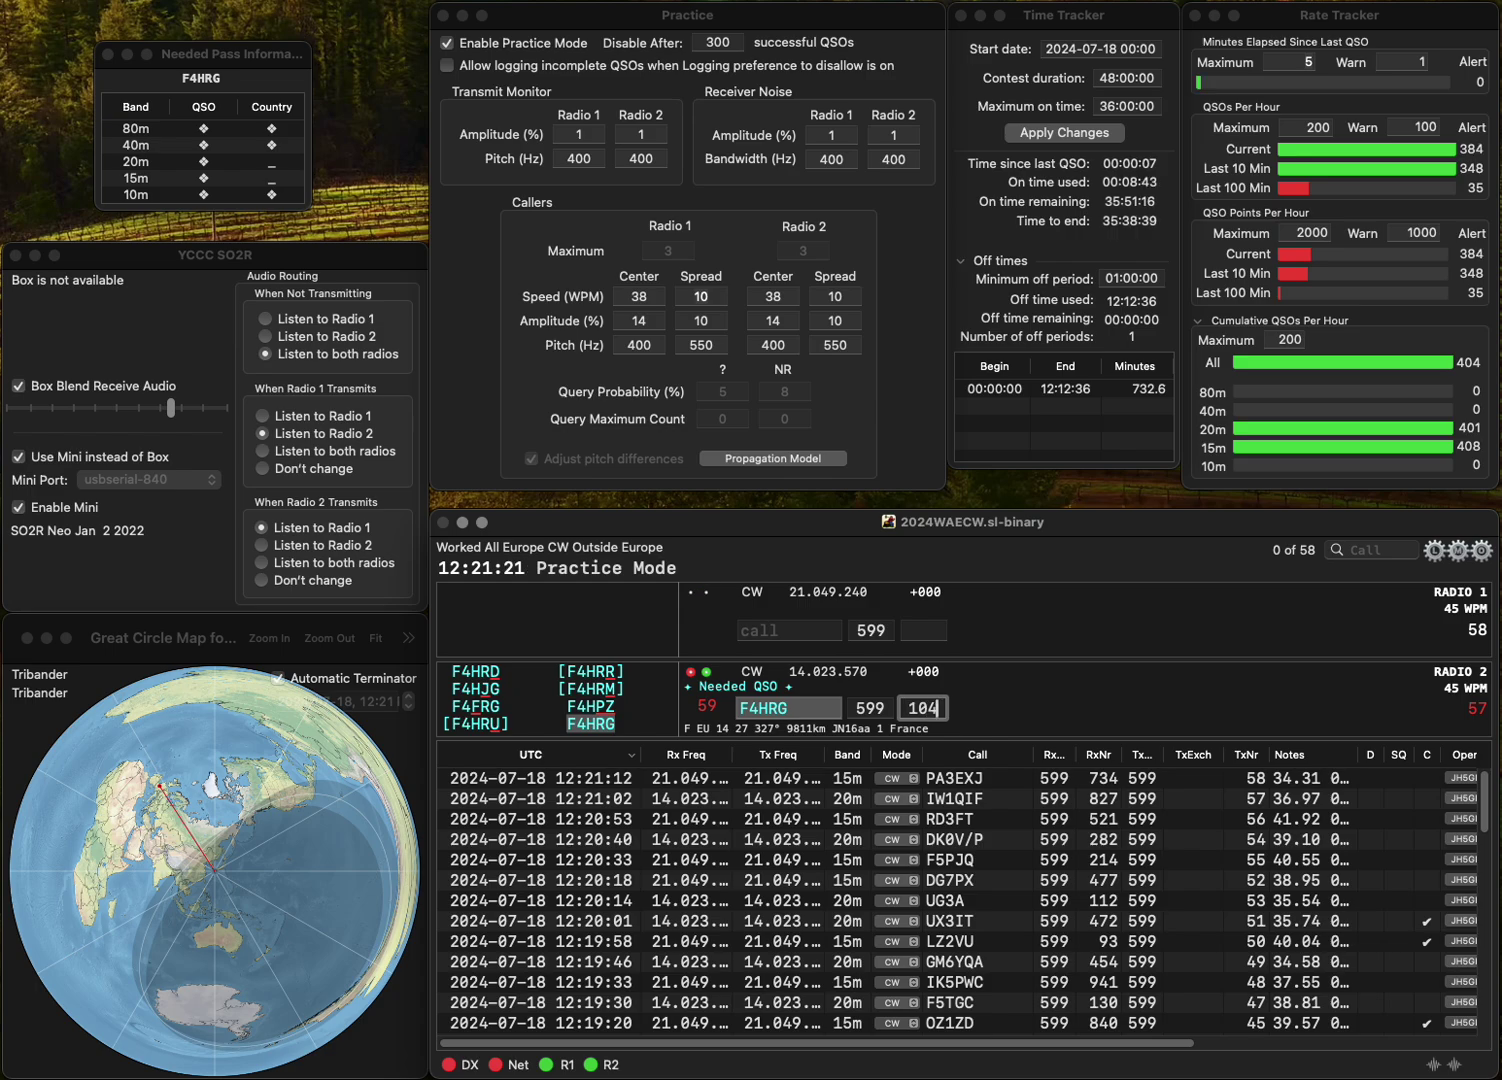
key("Return")
type("DL")
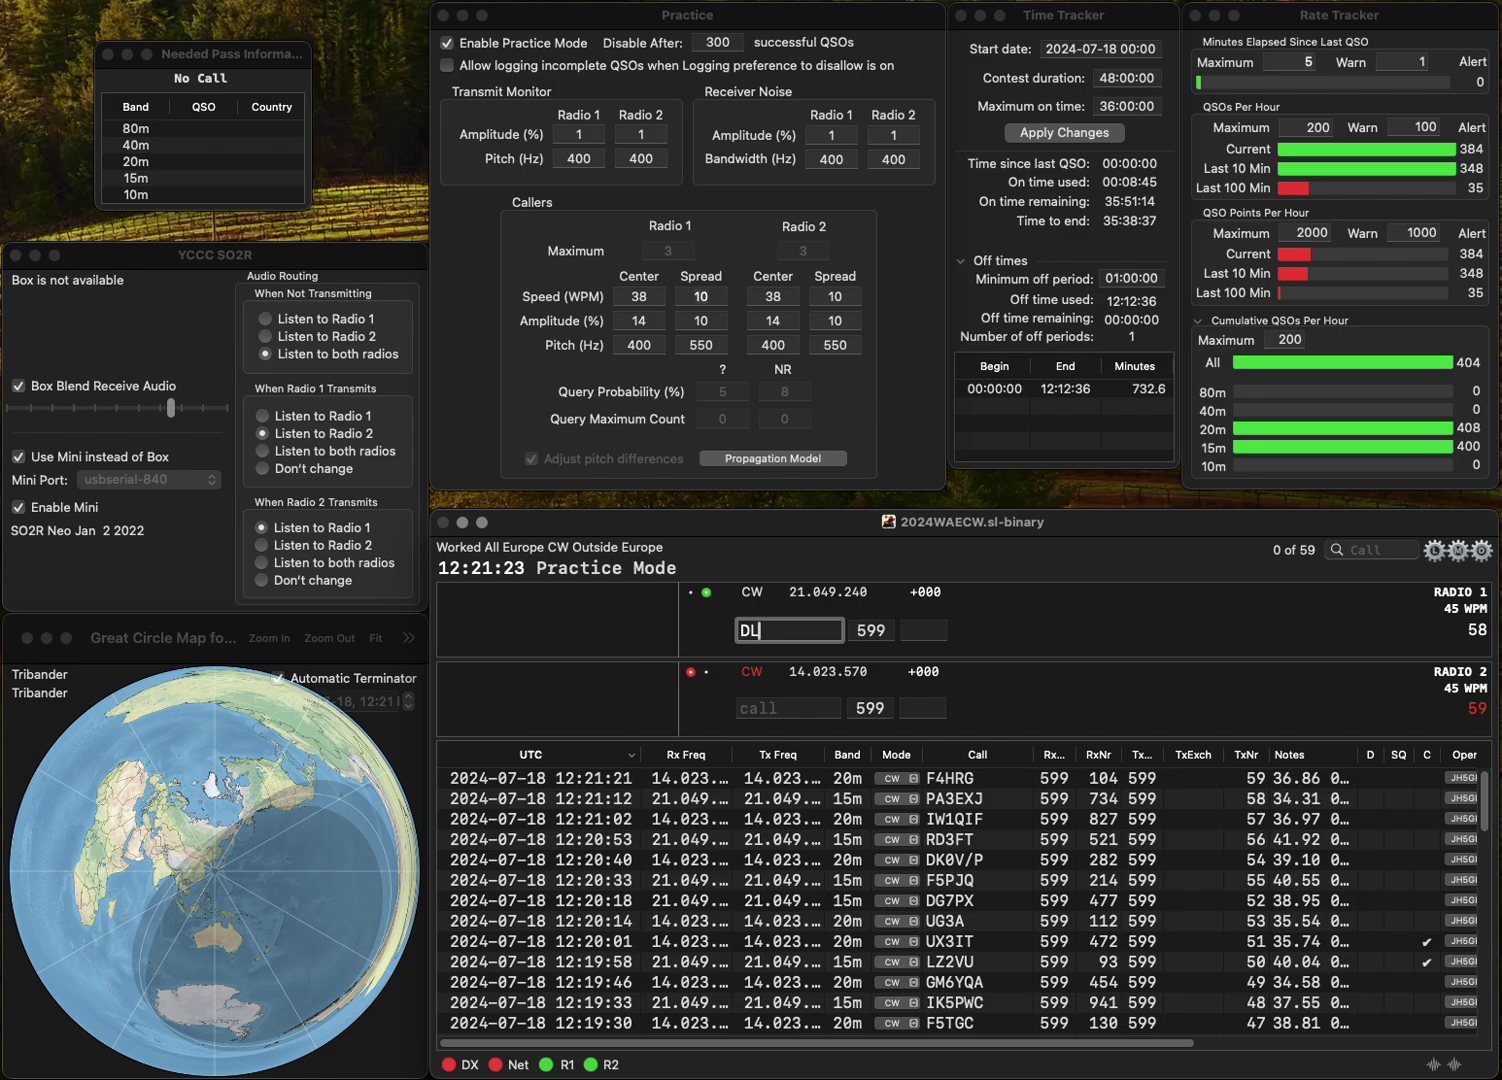
type("3KWR")
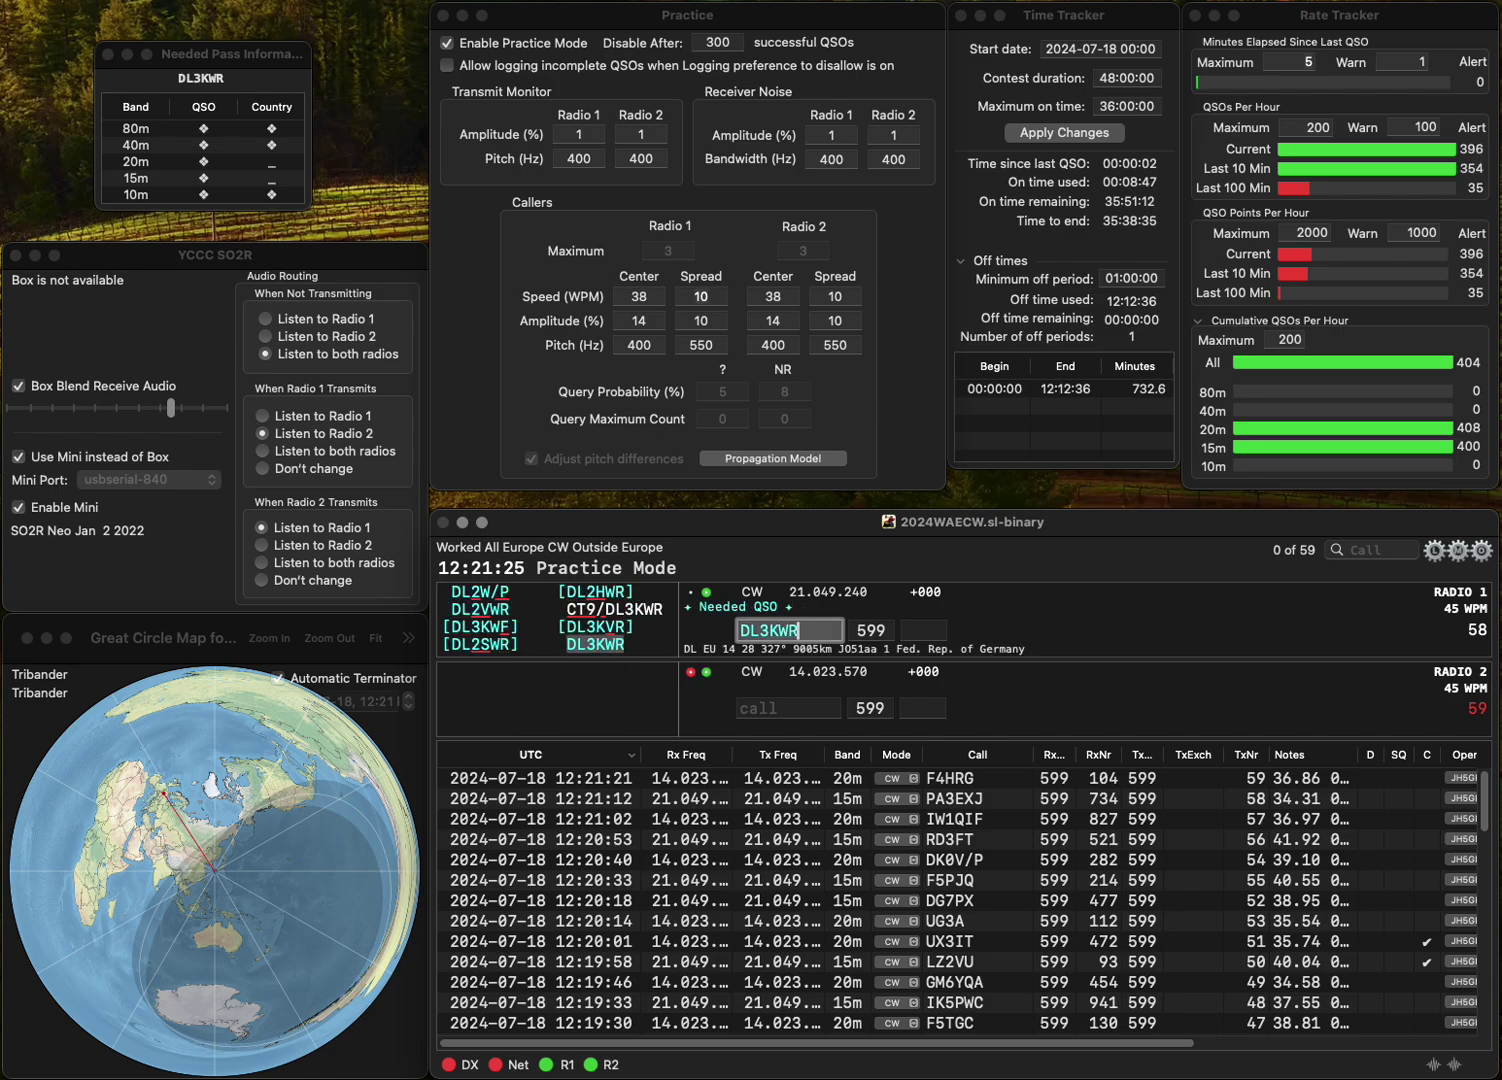
key("Return")
- Answer G2M on Radio 2, logging DL3KWR with received number 921 and G2M with received number 450
type("G2M")
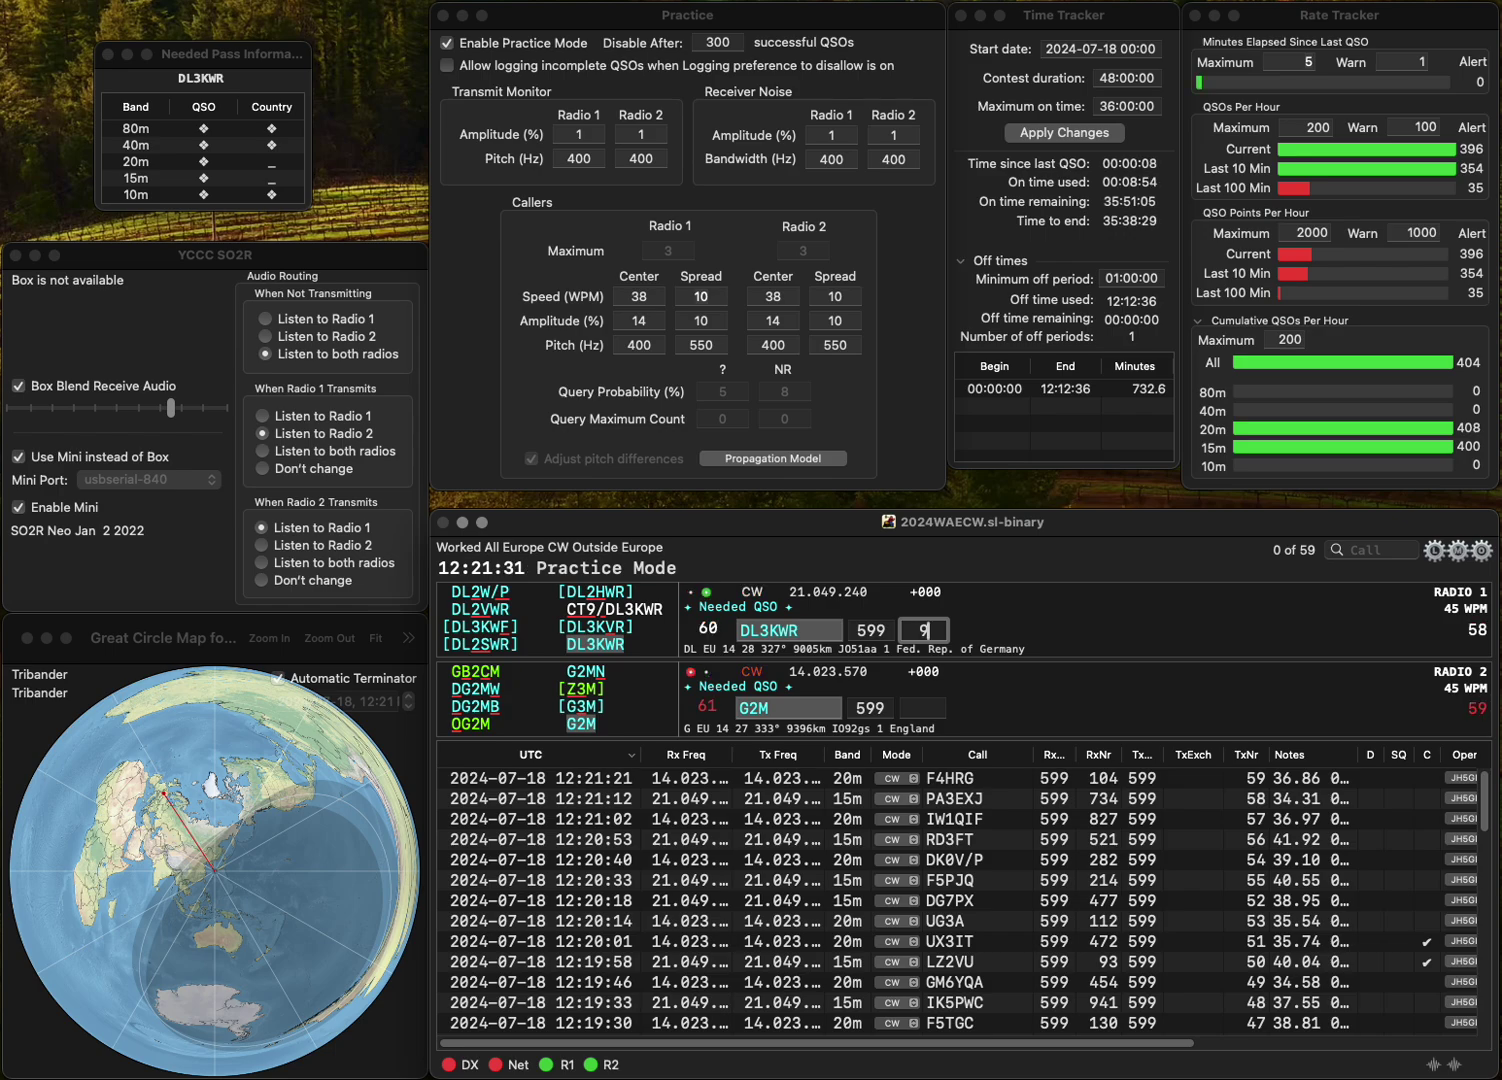
key("Return")
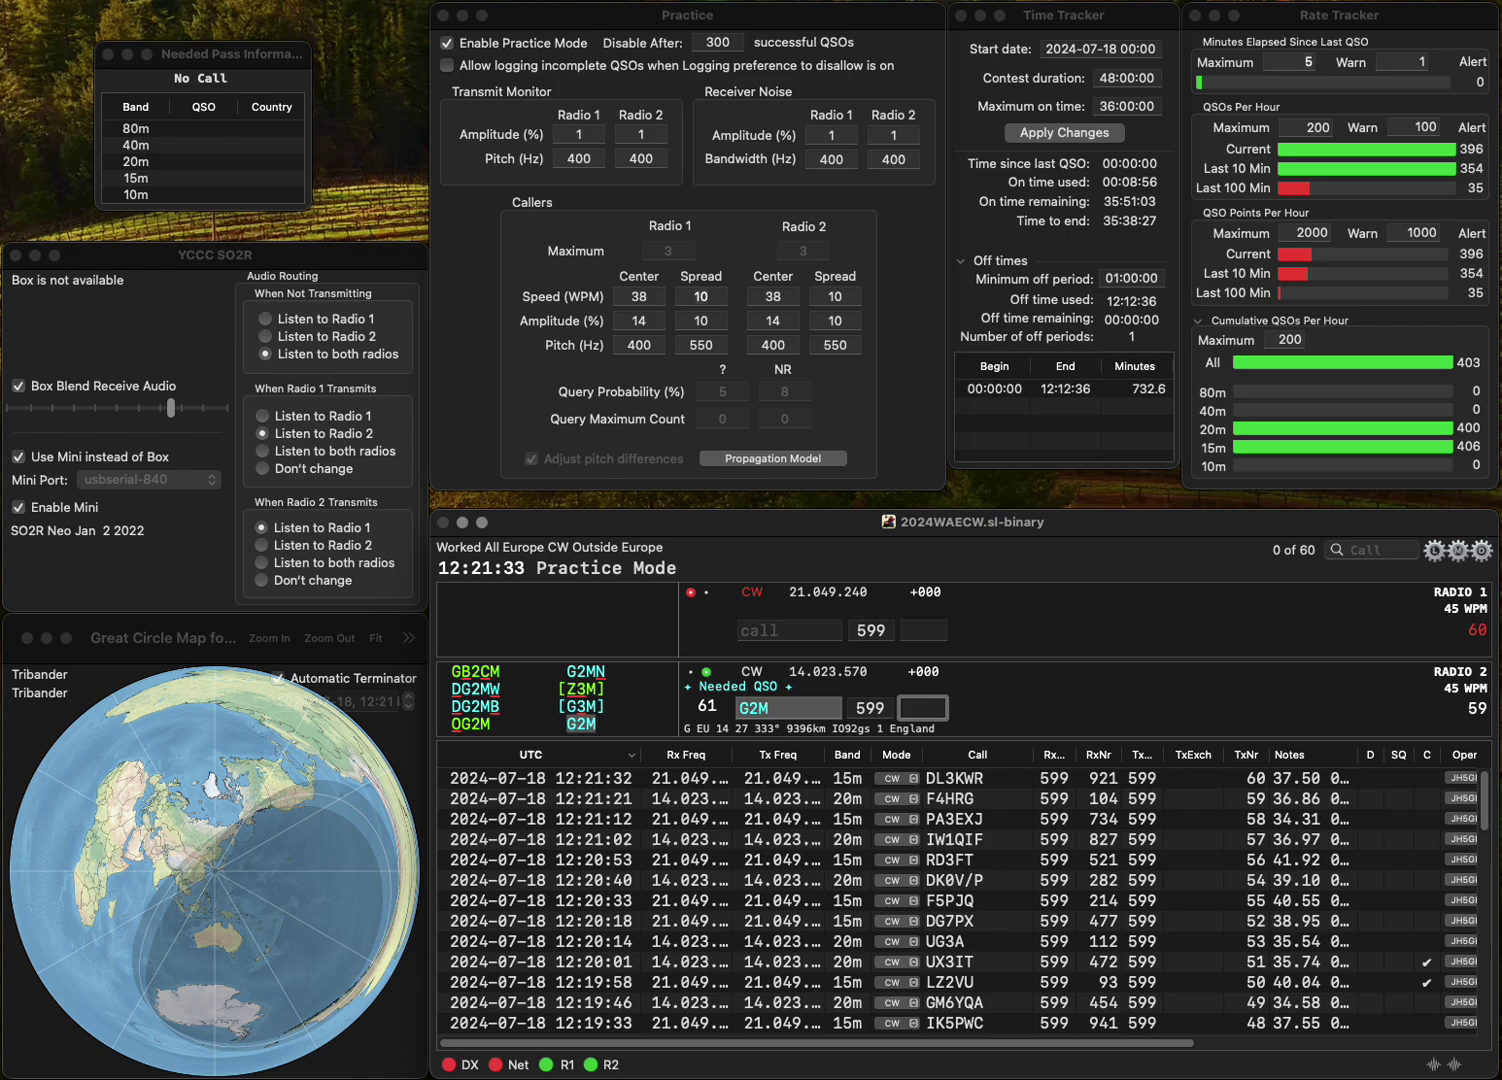
type("450")
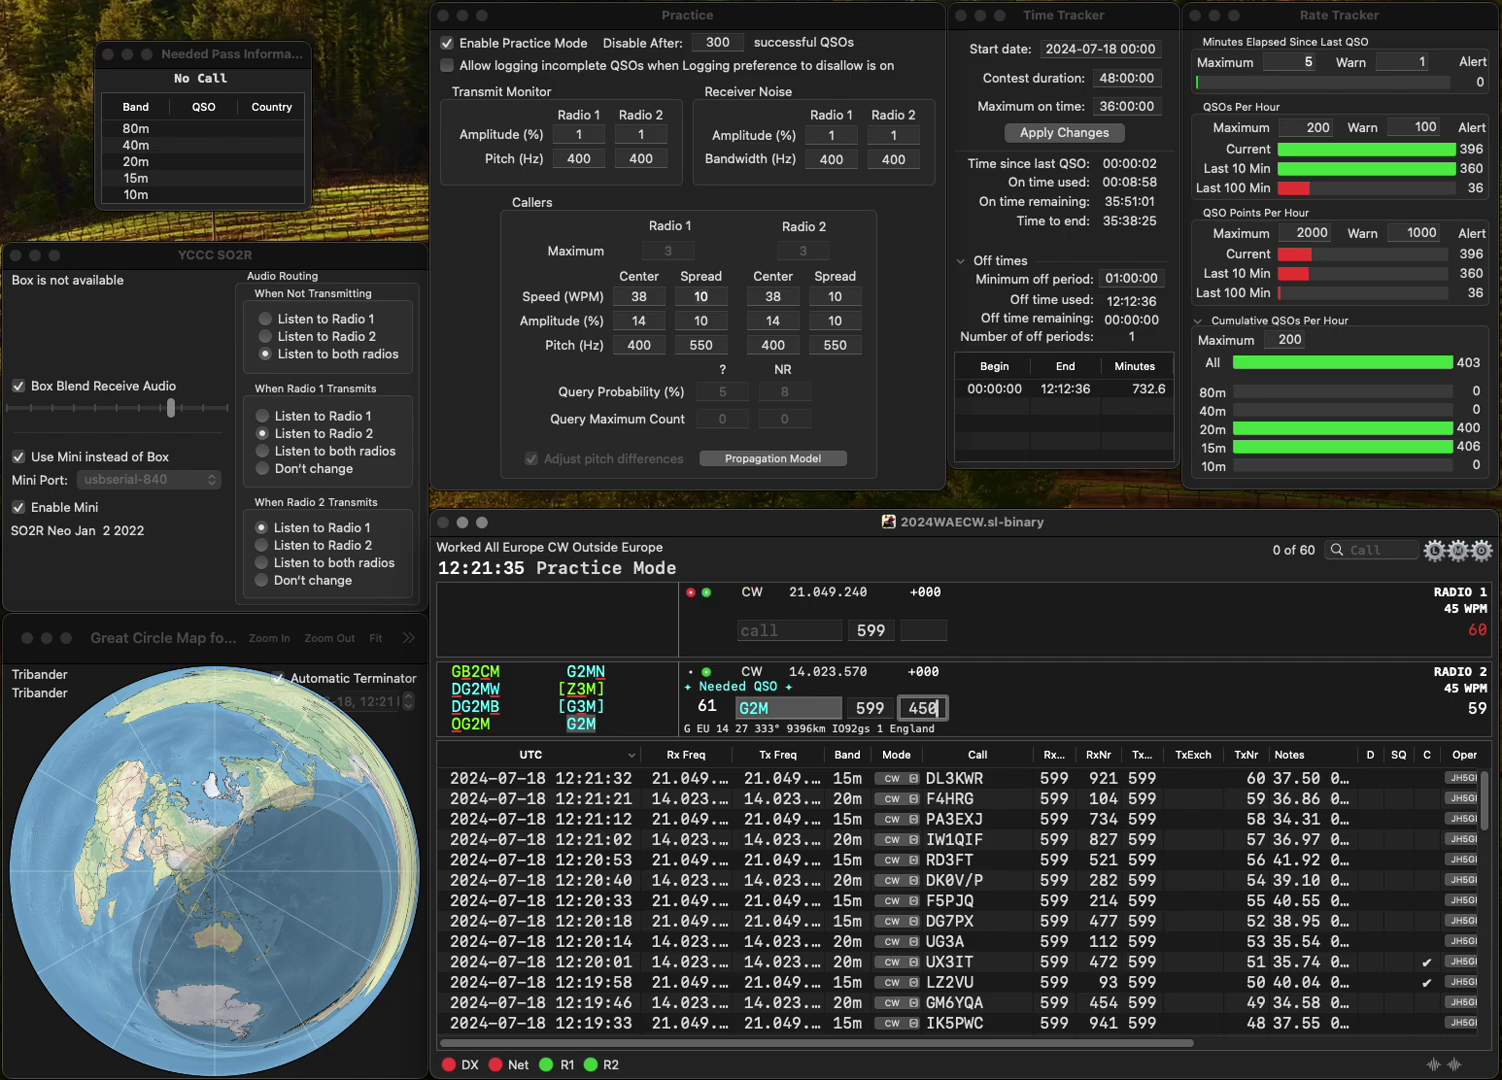
key("Return")
type("0A3")
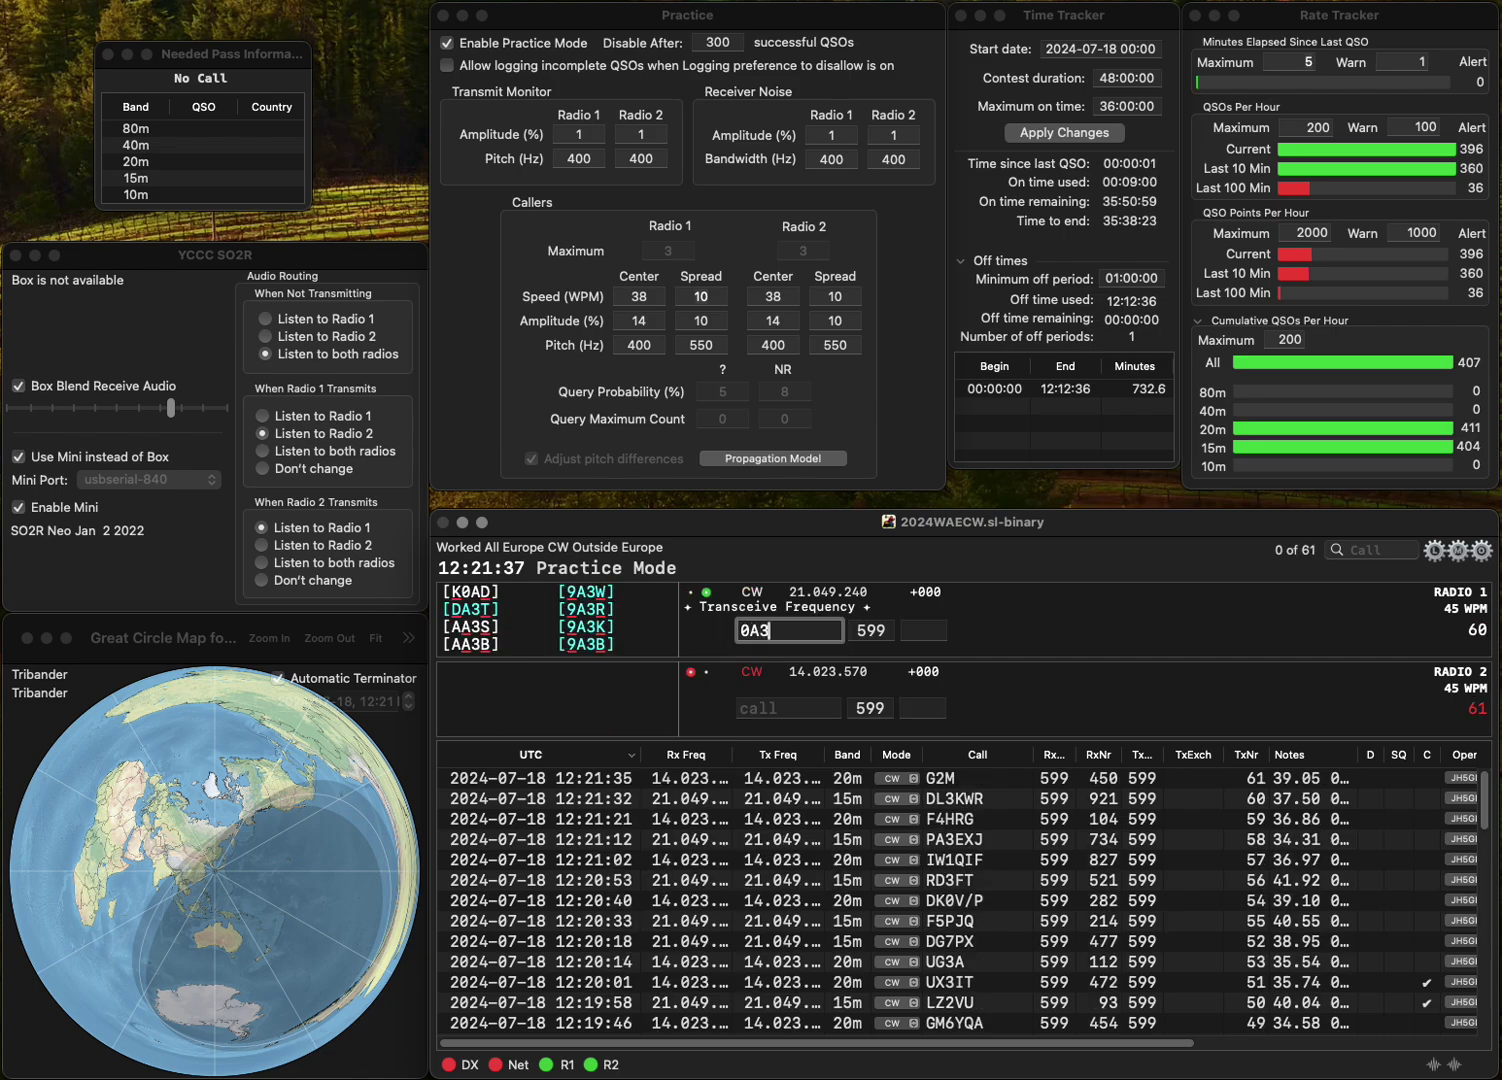
type("LYL")
key("Home")
key("Delete")
type("9")
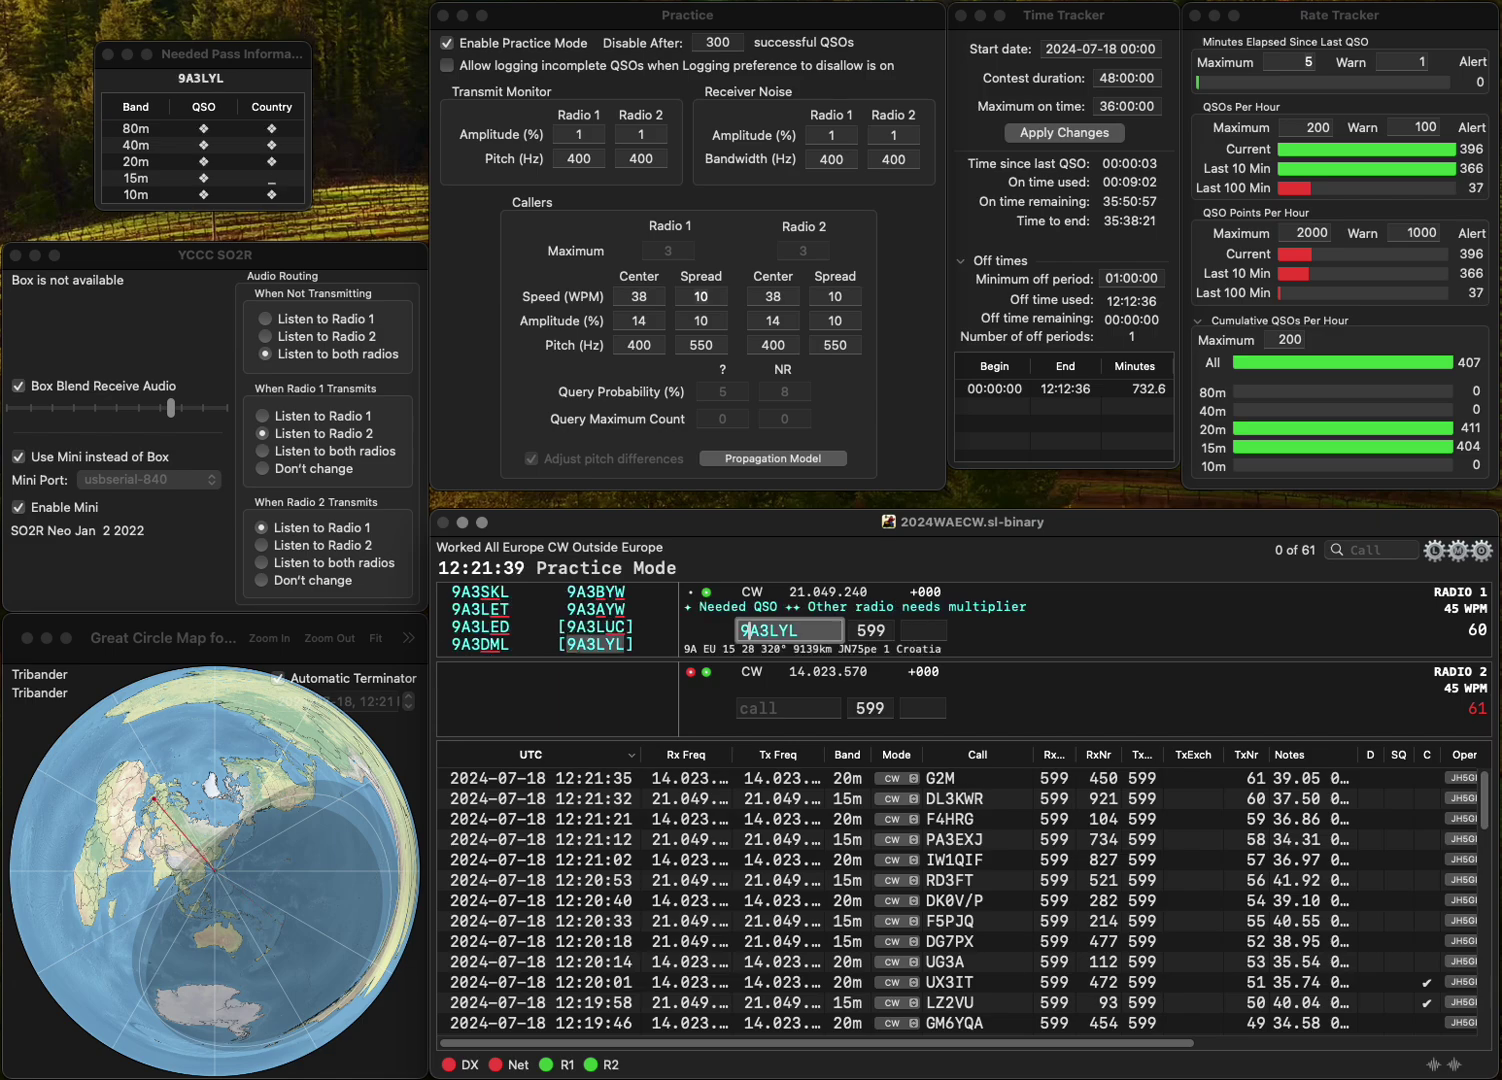
key("Return")
- Enter the call OE2MRN on Radio 2 and send the exchange
type("OE1")
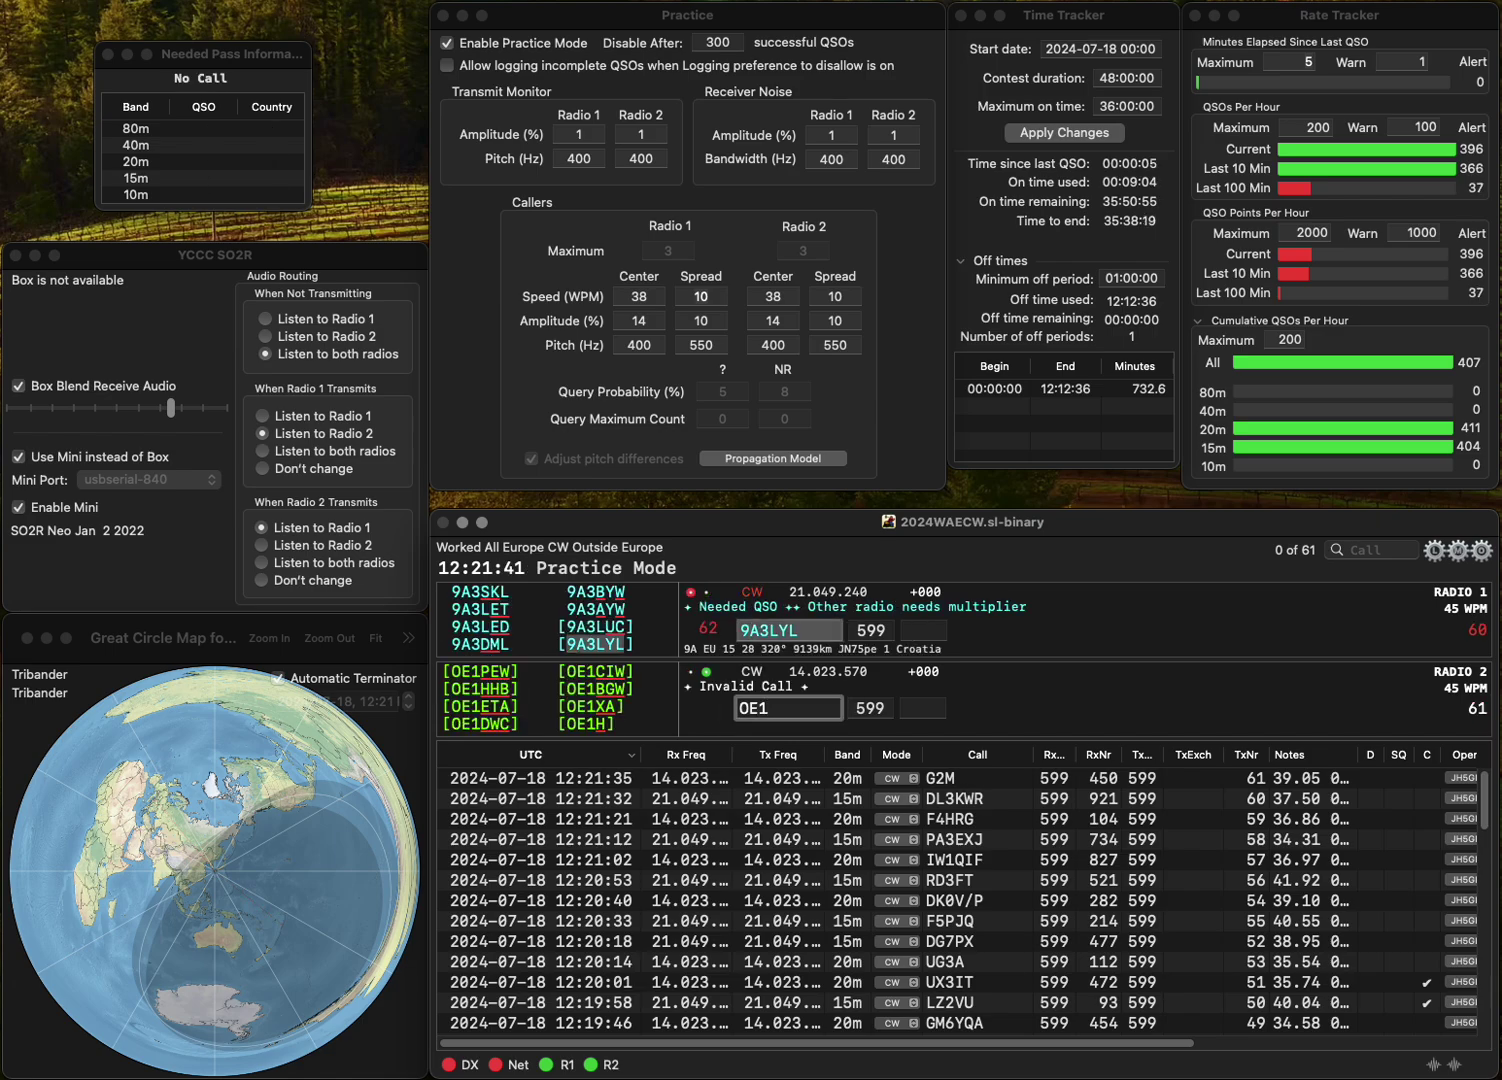
type("MRN")
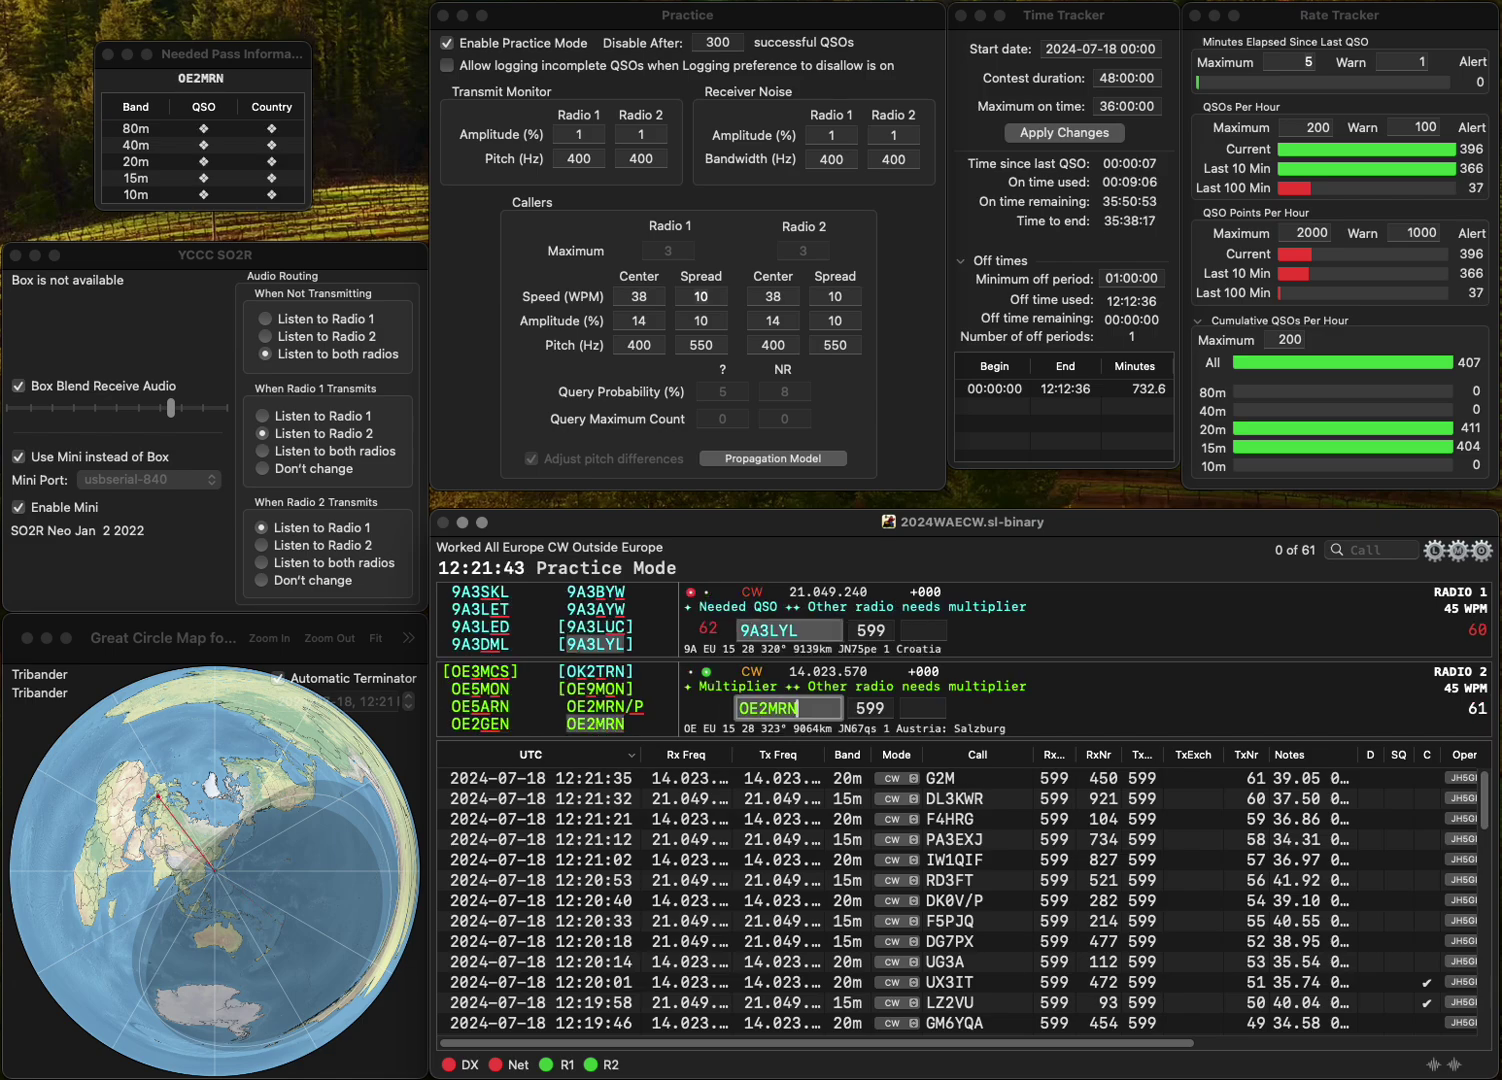
key("Return")
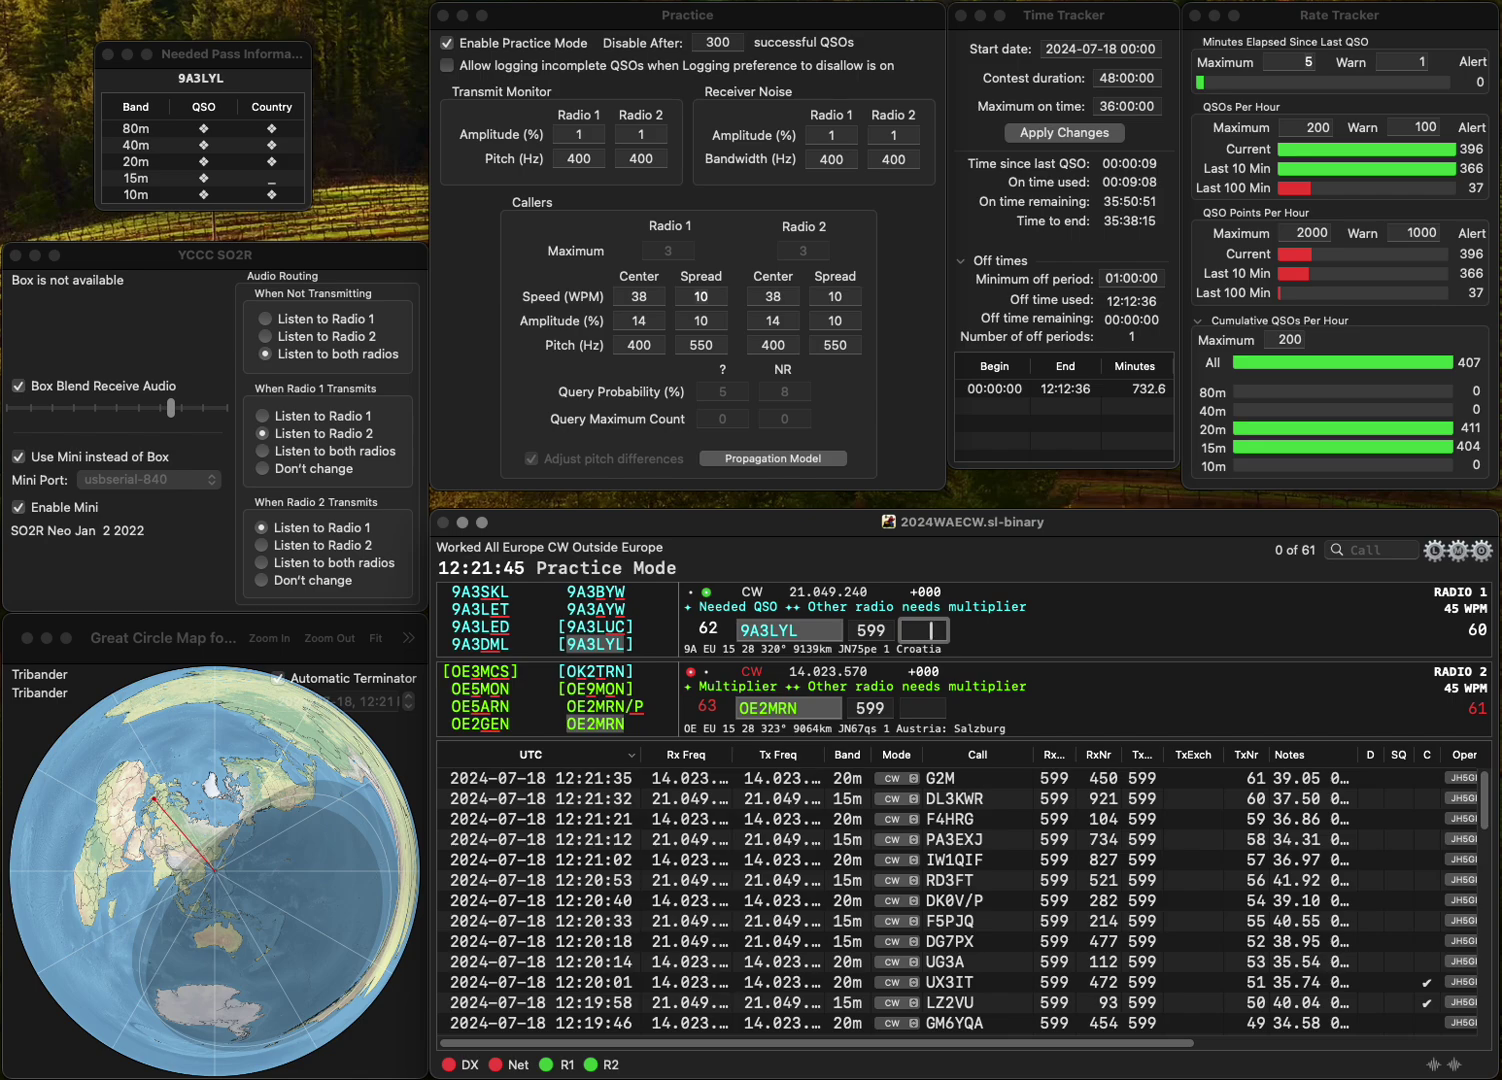
type("71")
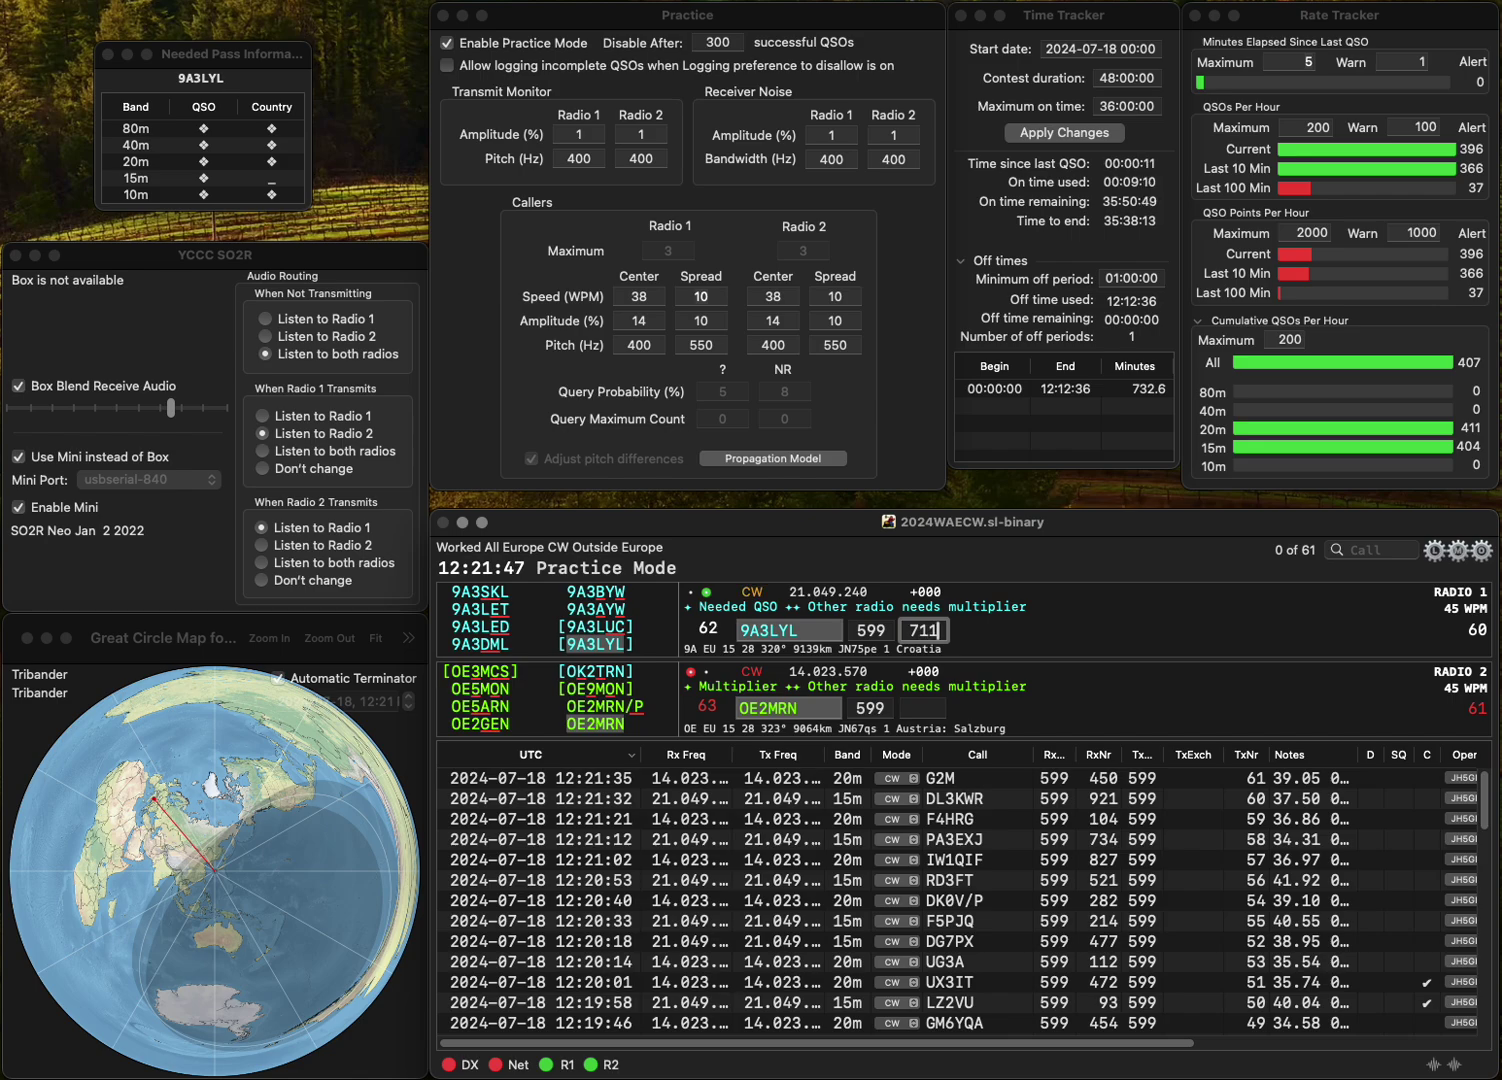
type("1")
key("Return")
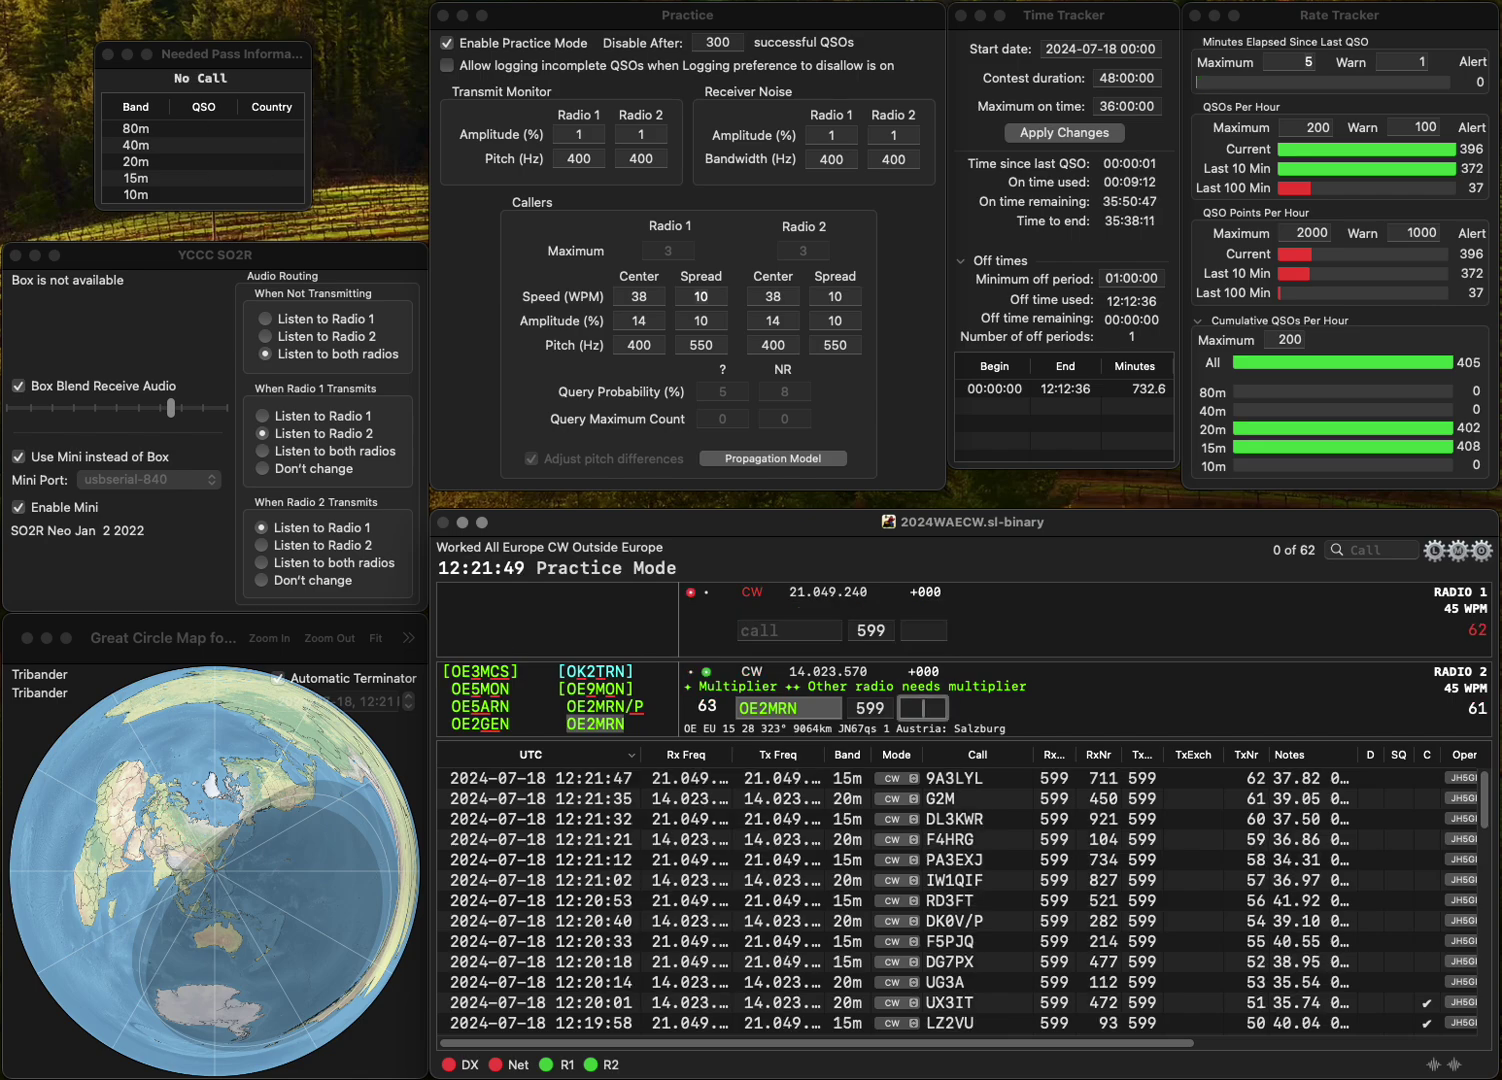
type("931")
key("Return")
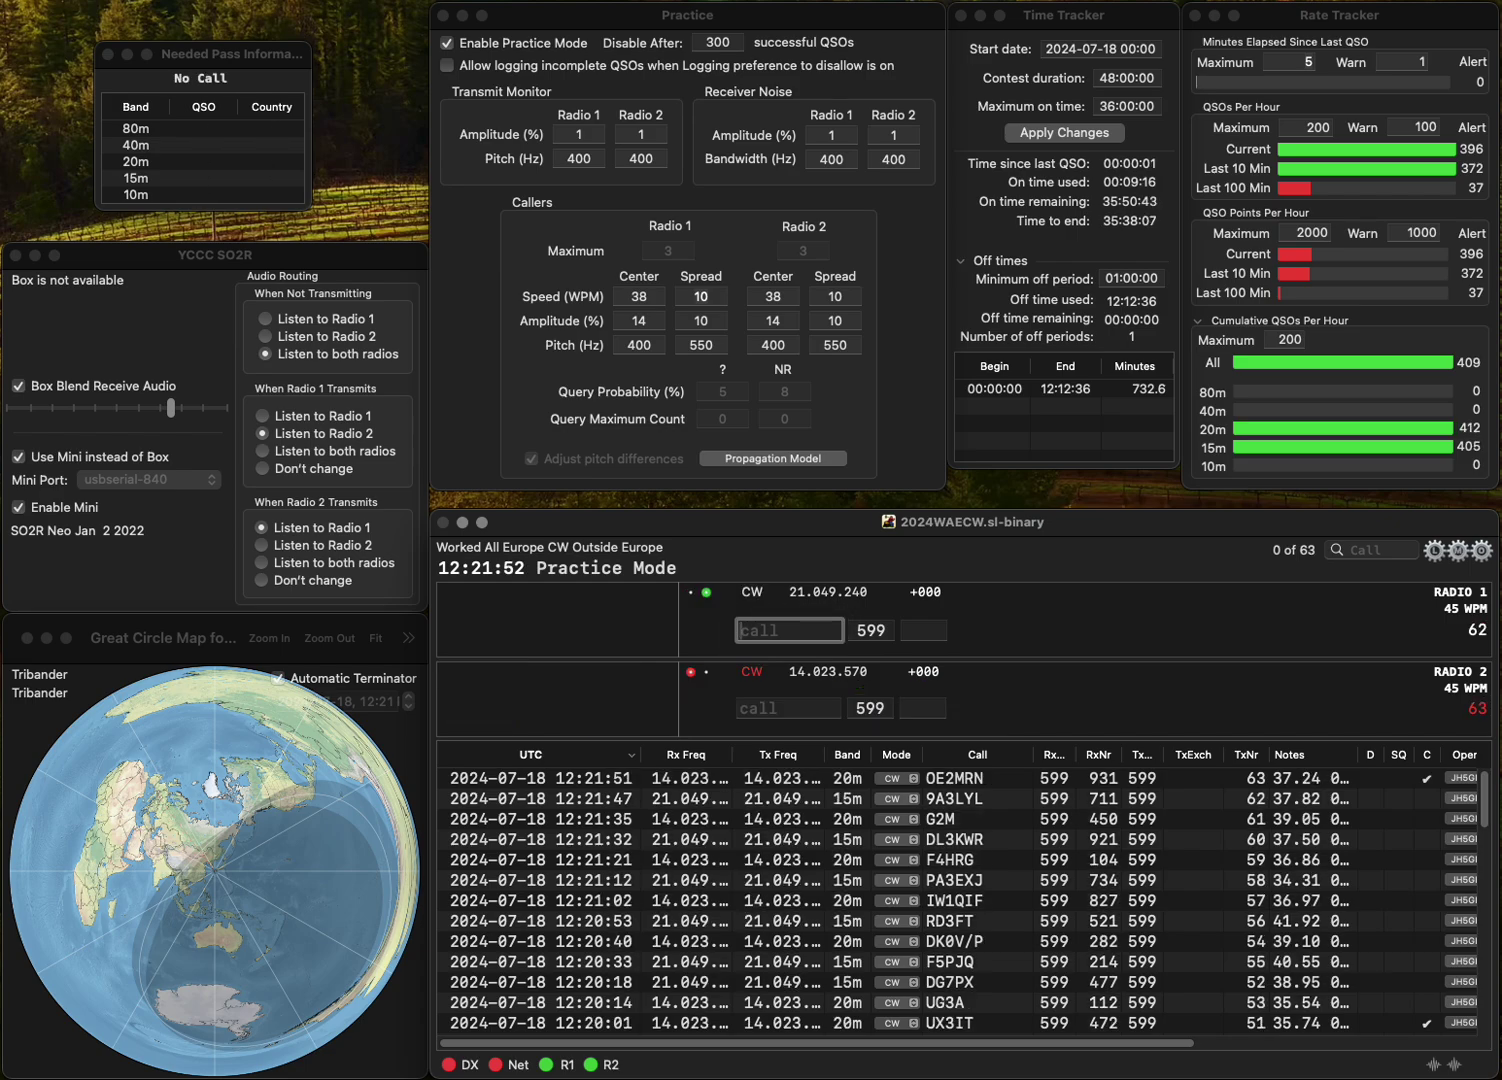
type("PA5HA")
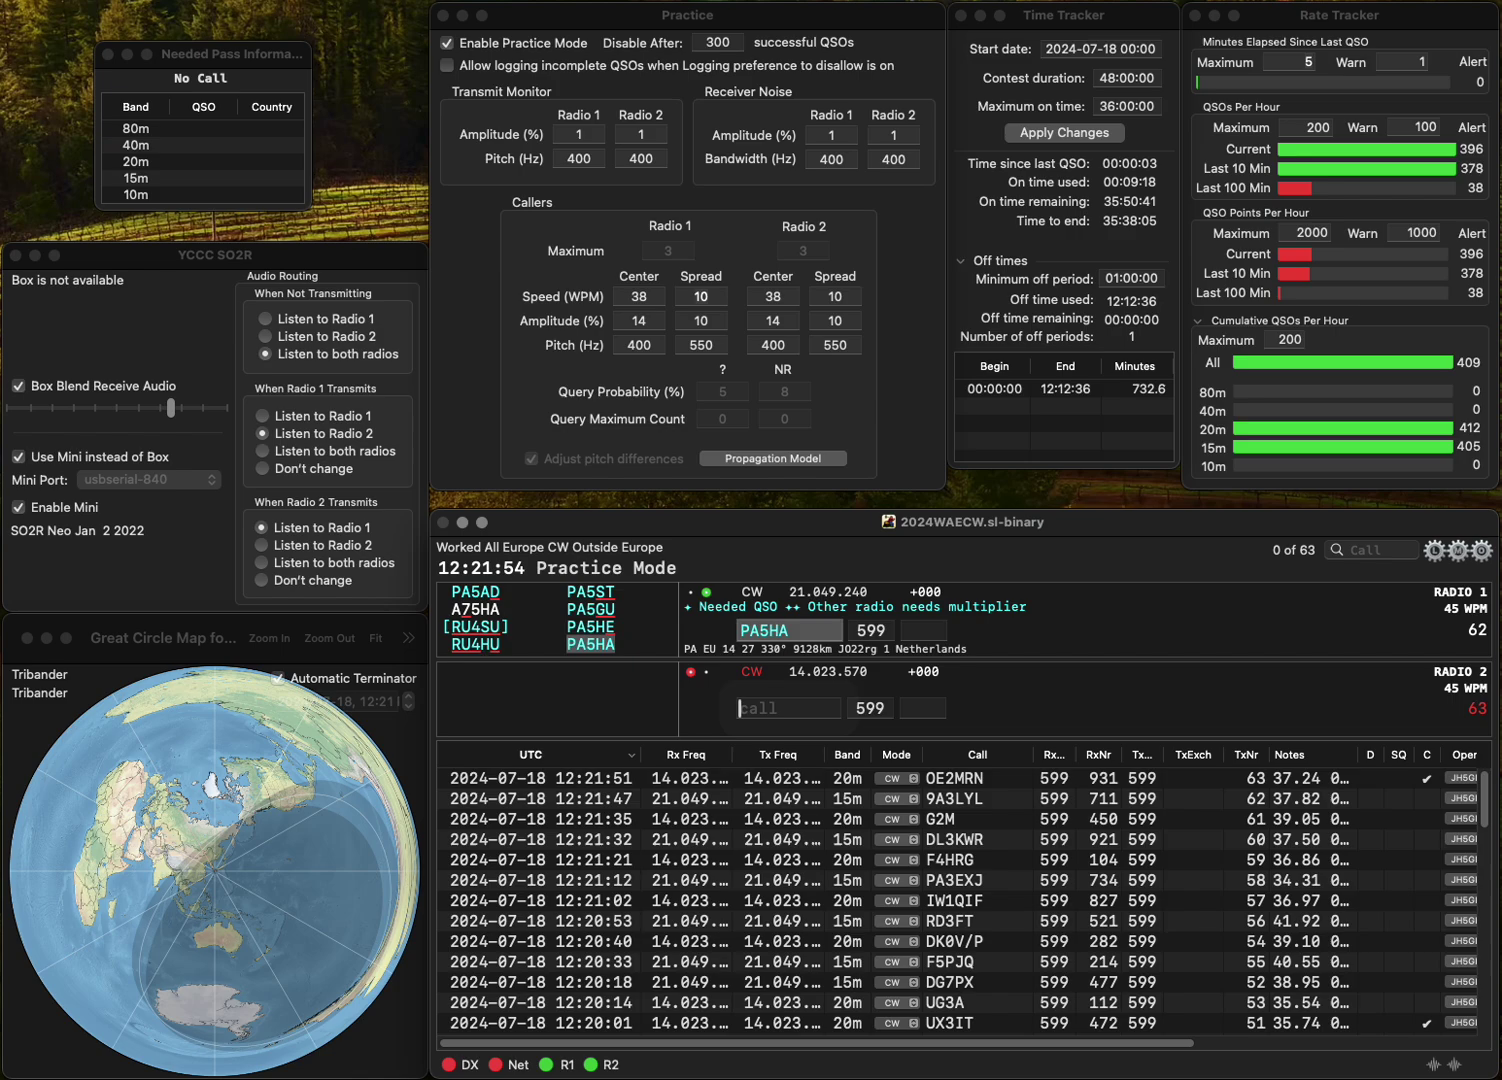
key("Return")
type("E7")
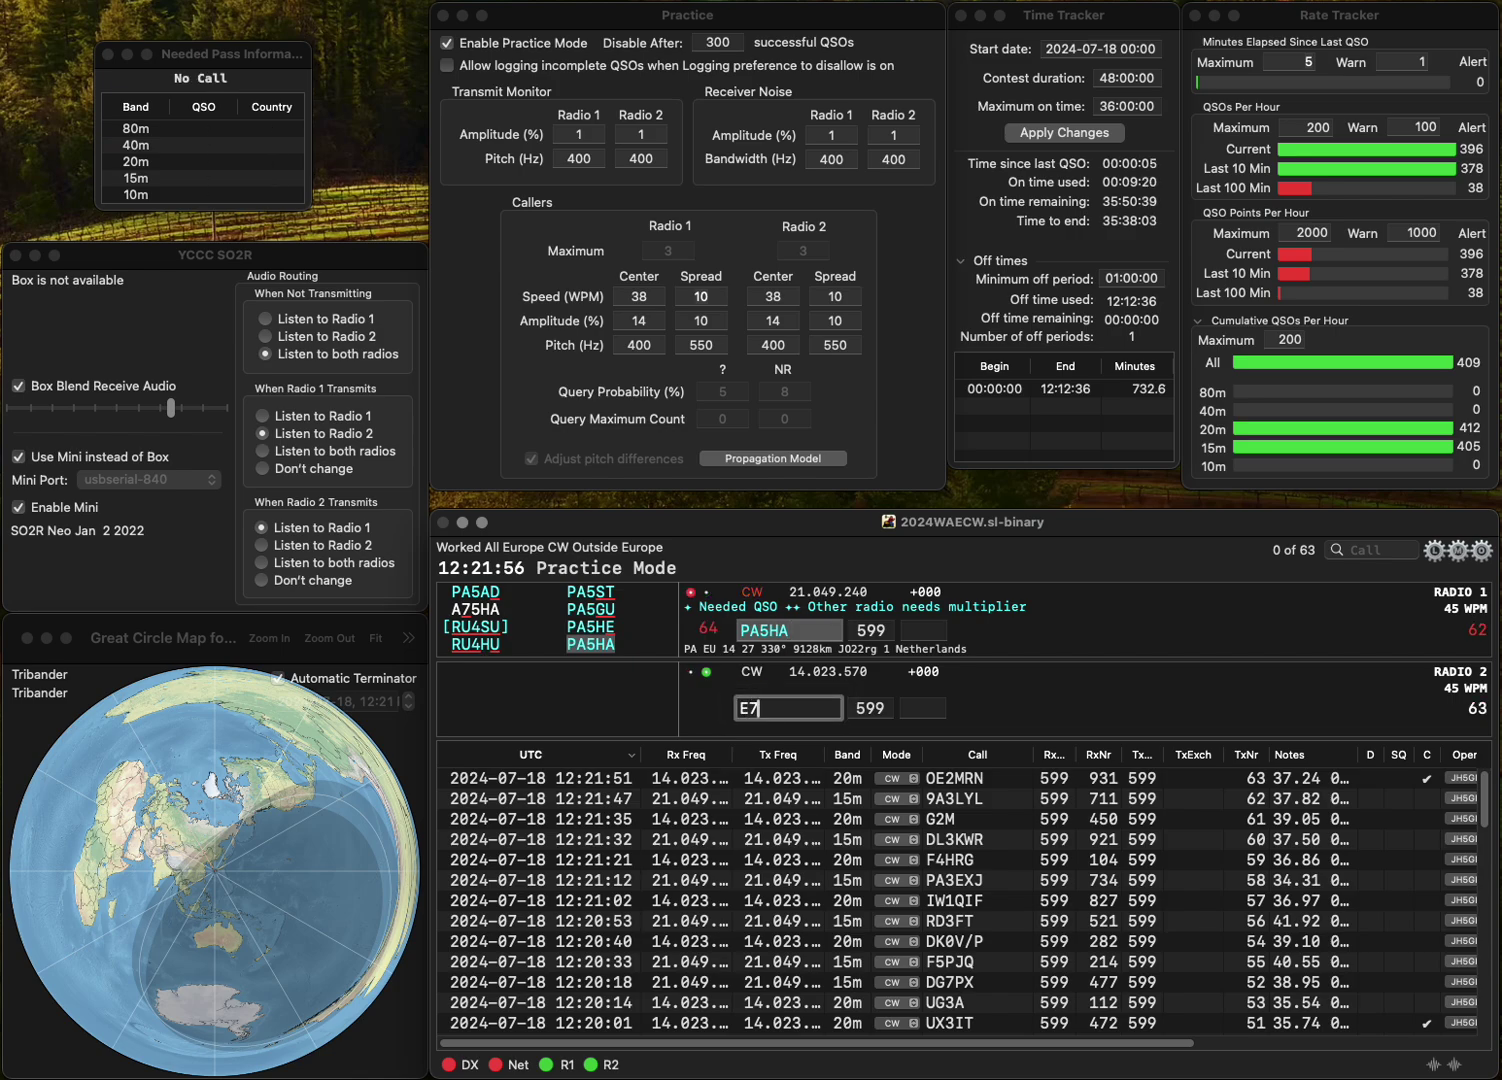
type("5IO")
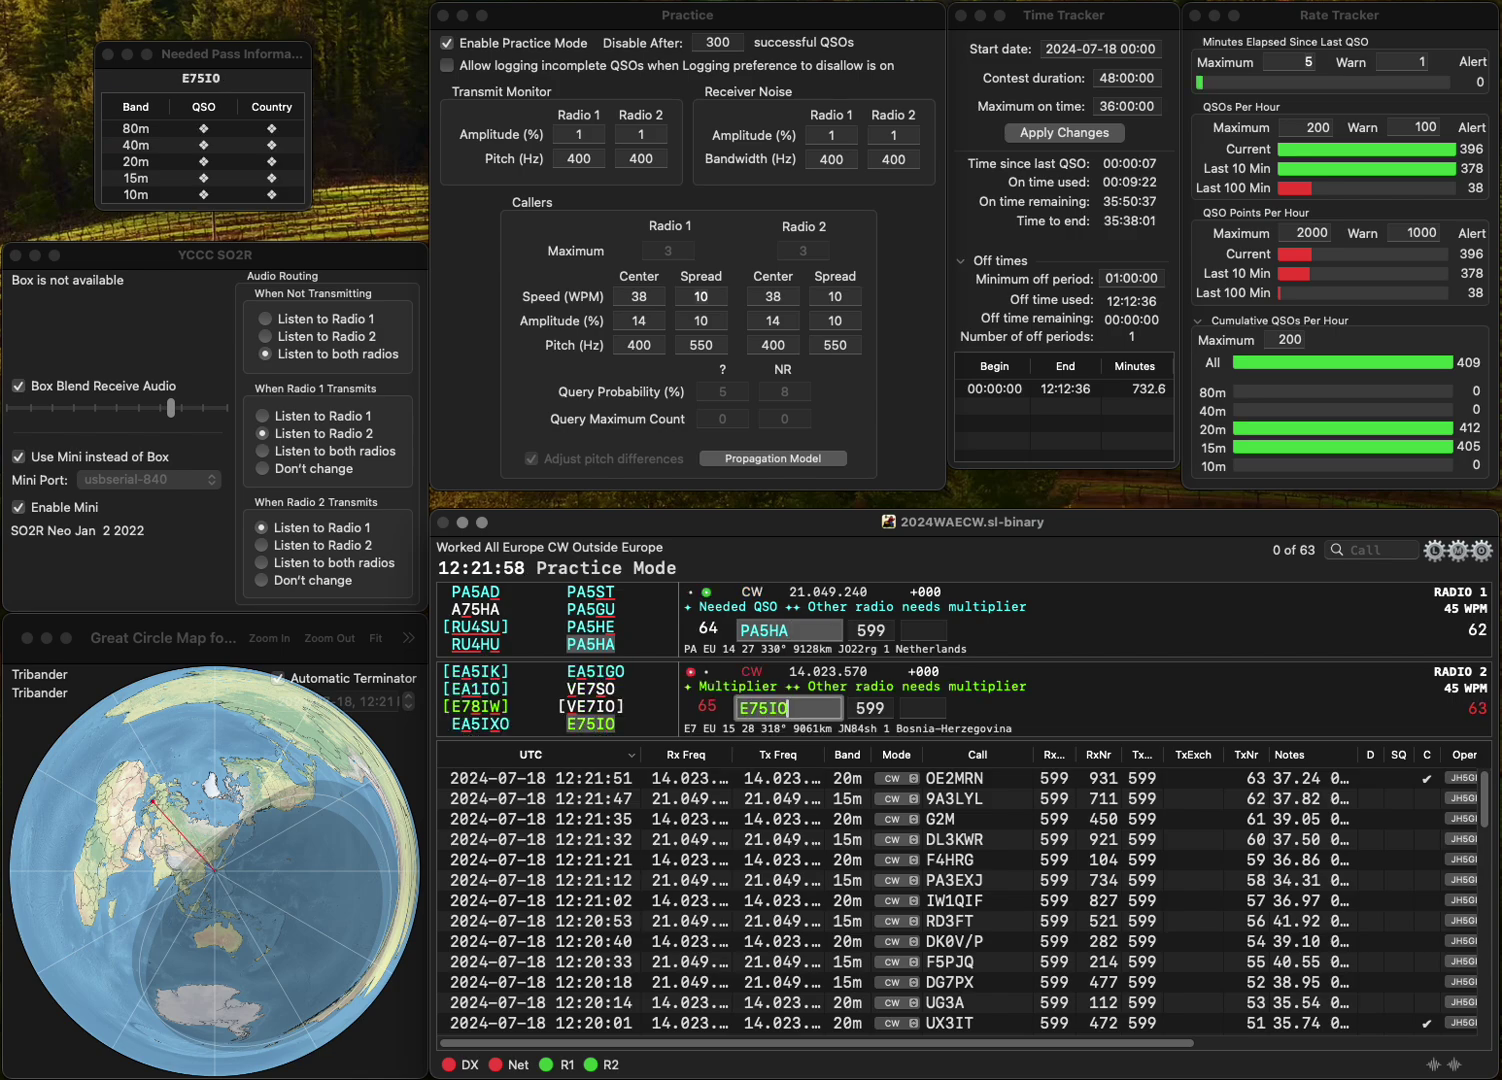
key("Tab")
key("space")
type("1")
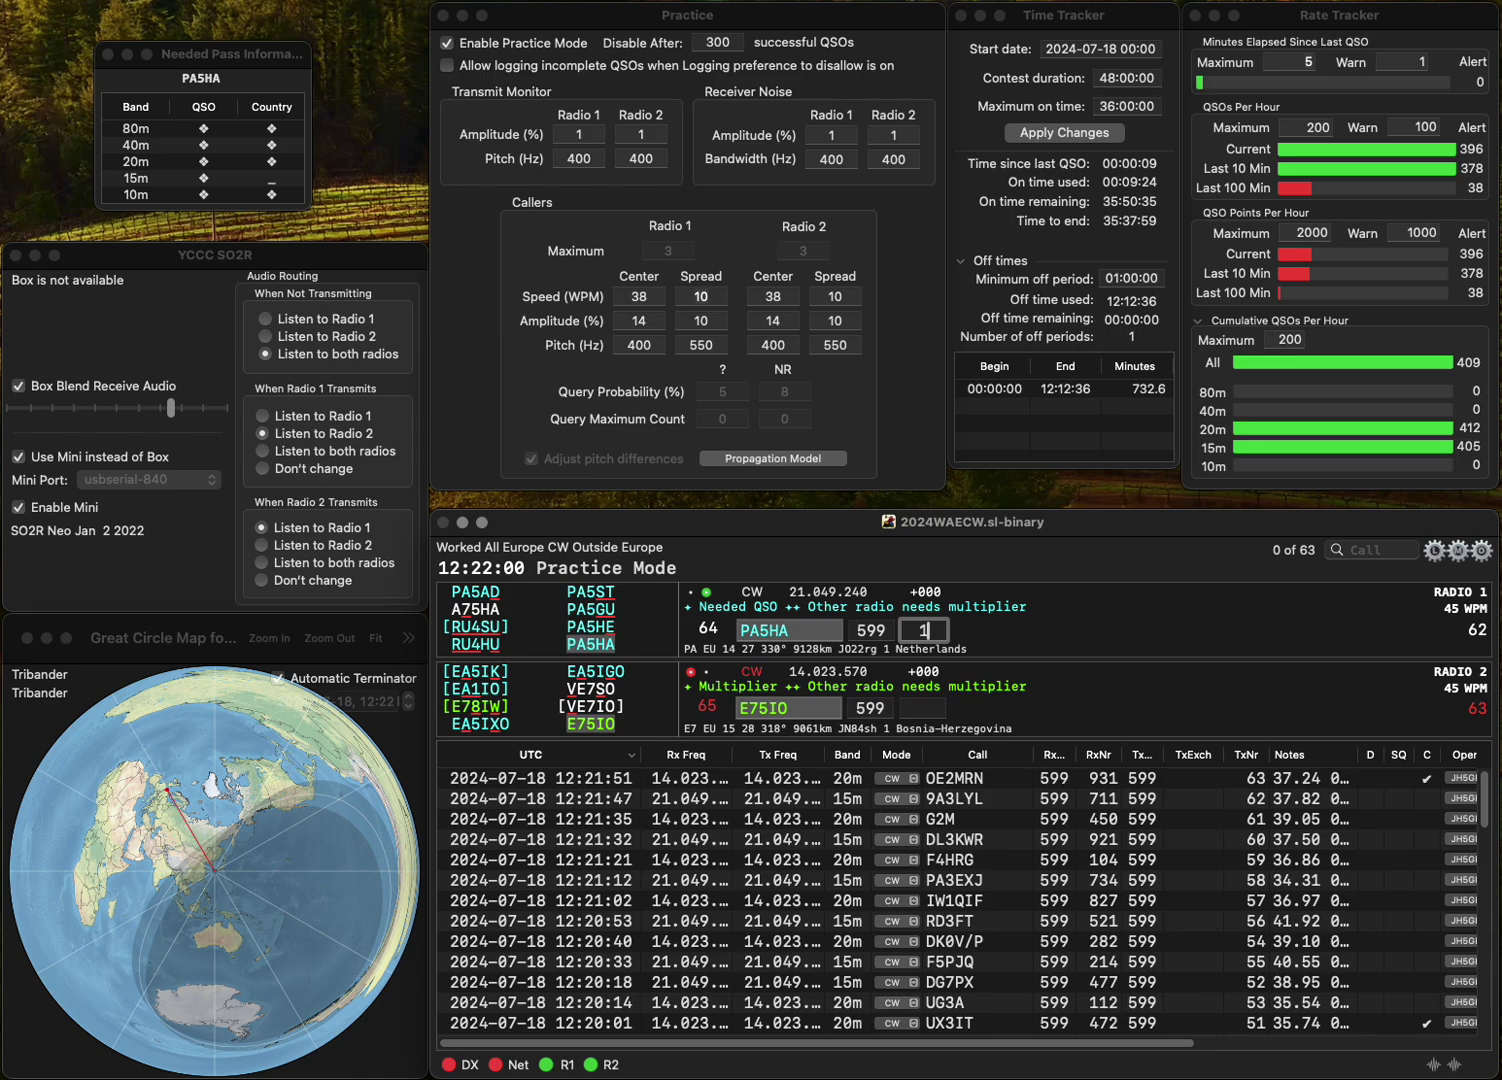
type("81")
key("Return")
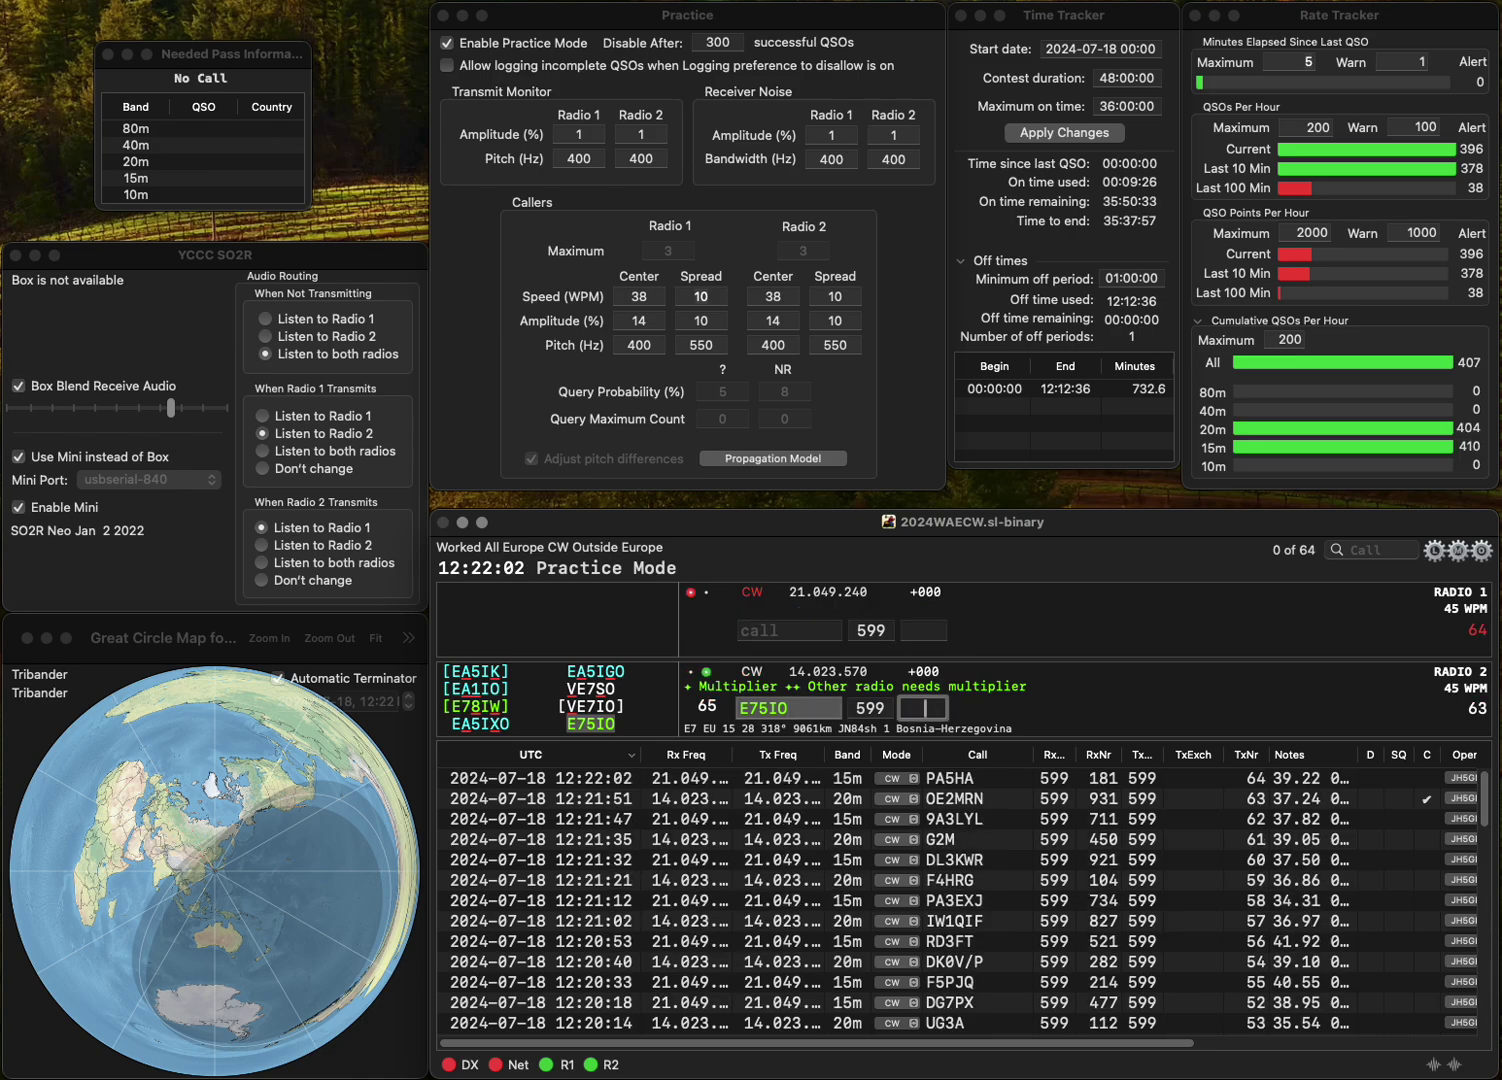
type("6")
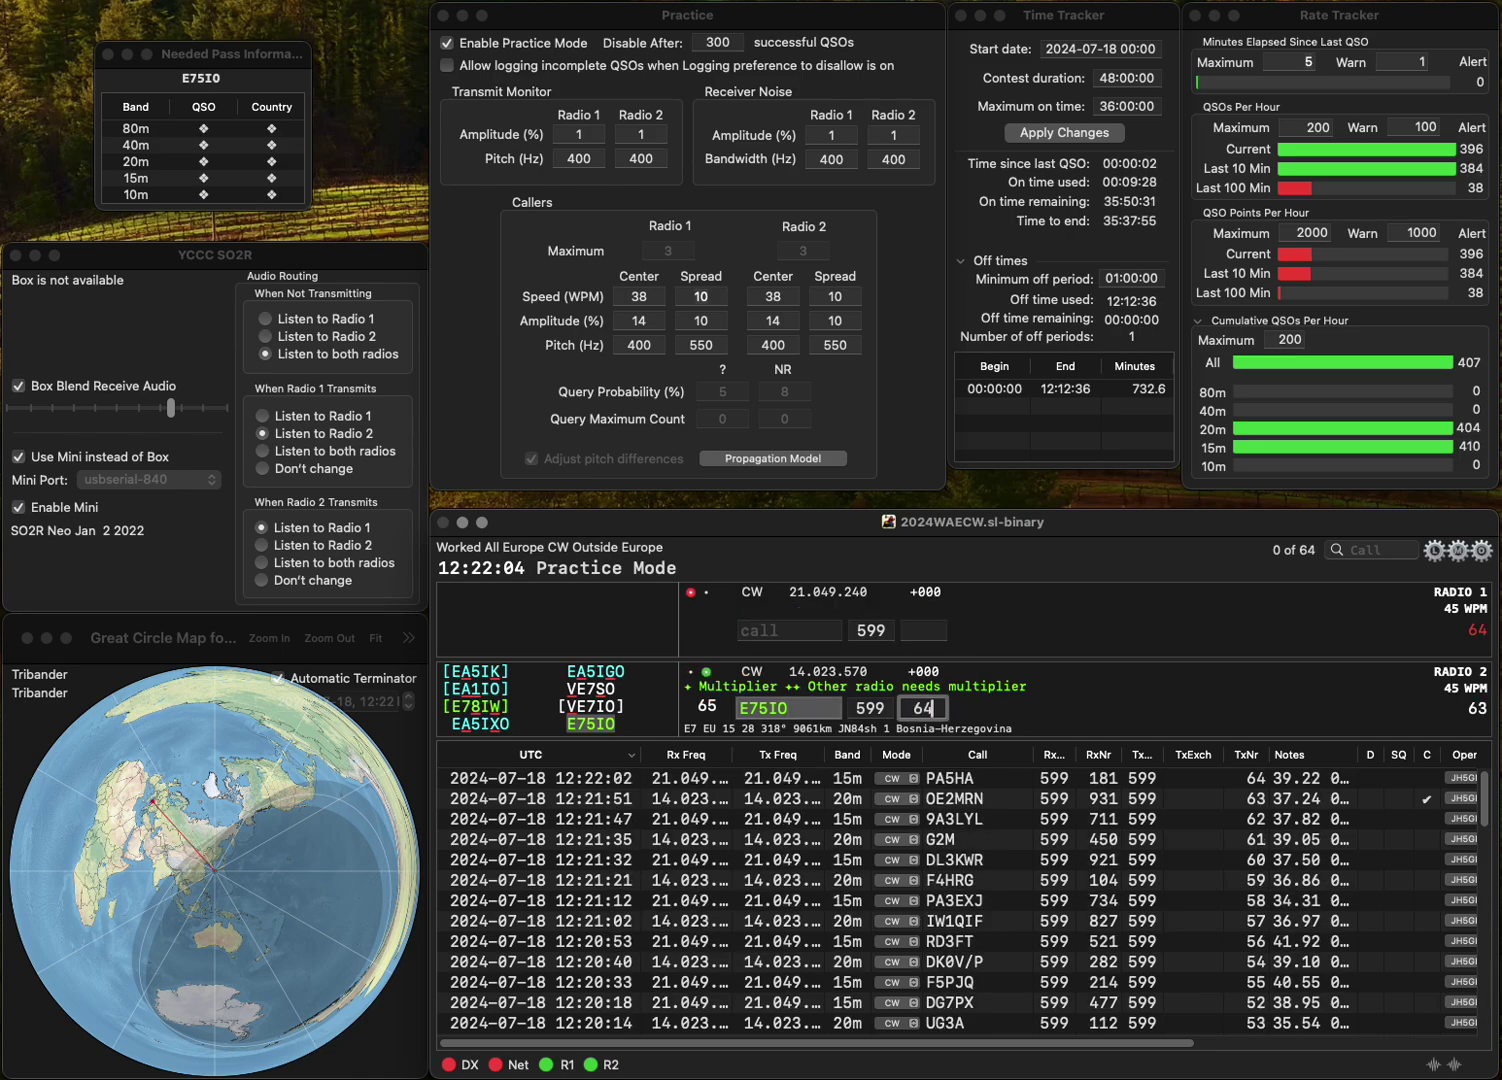
type("4")
key("Return")
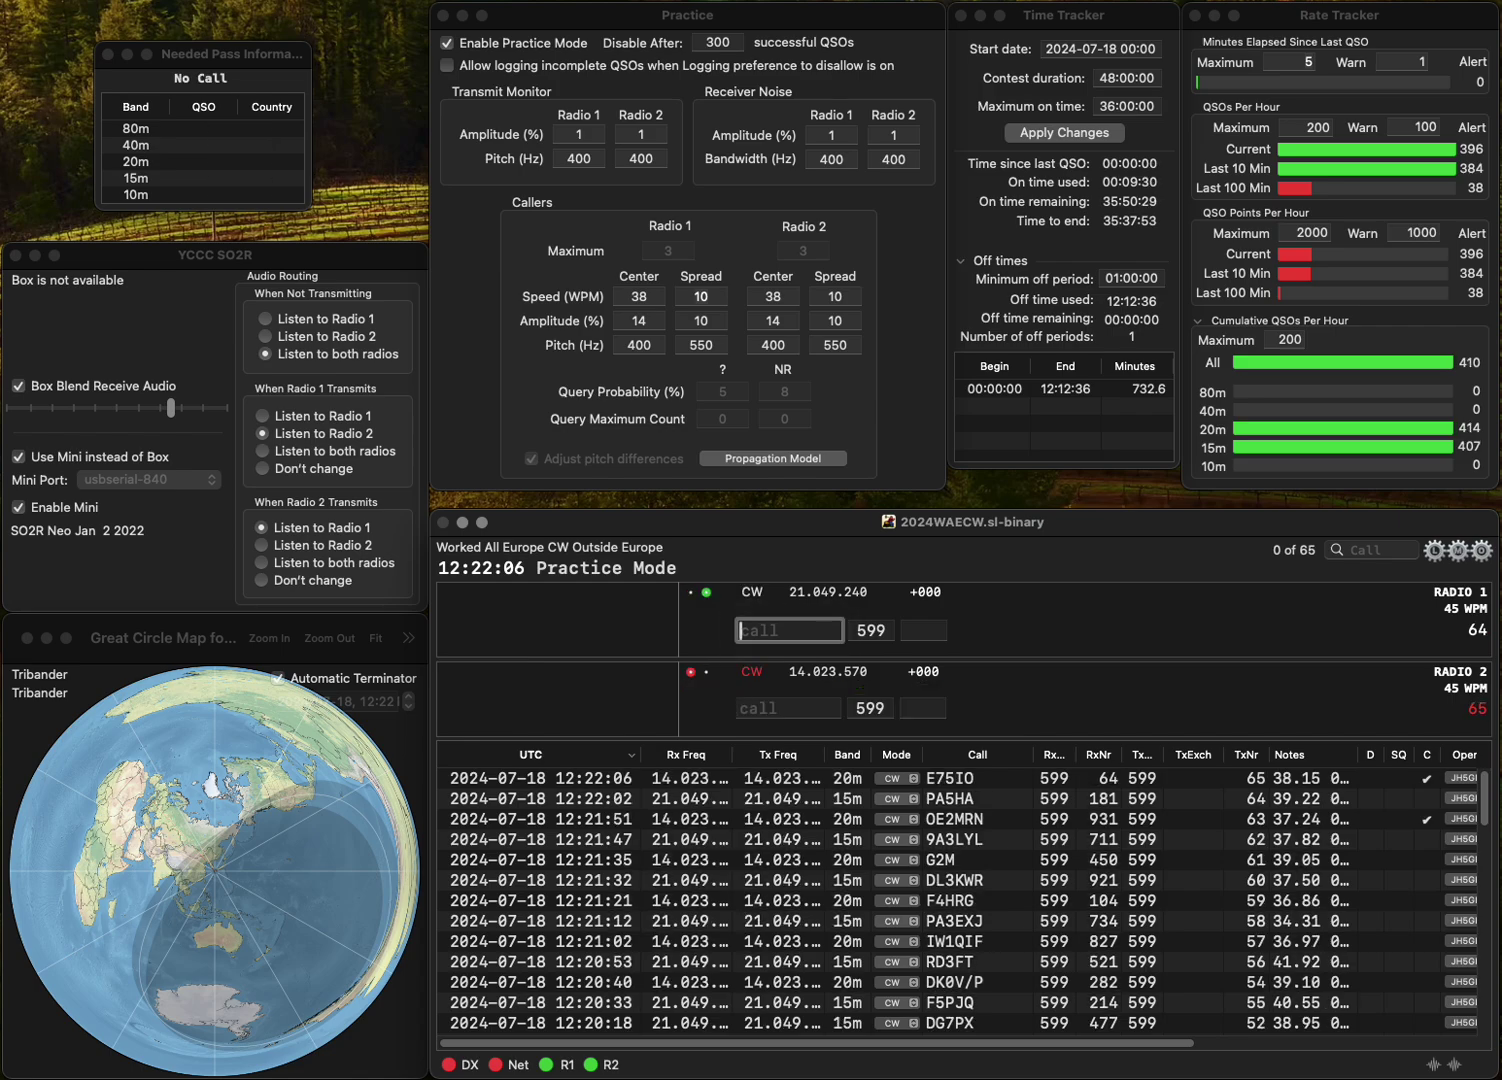
type("GM9A")
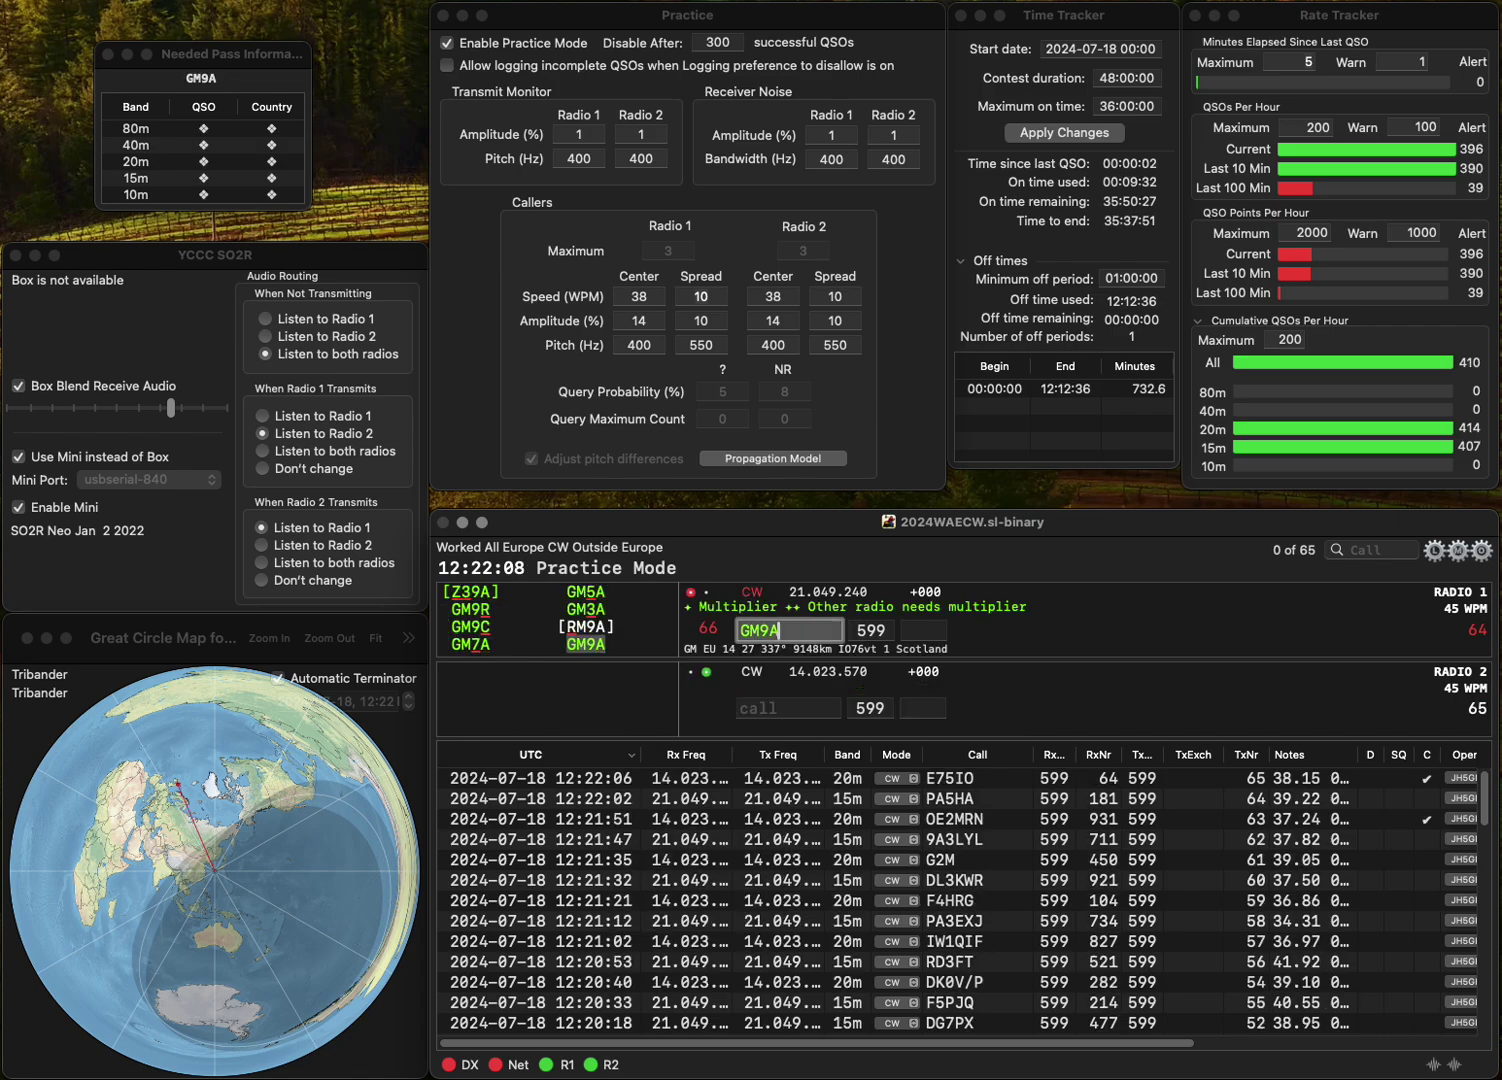
key("Return")
type("UT7RYL")
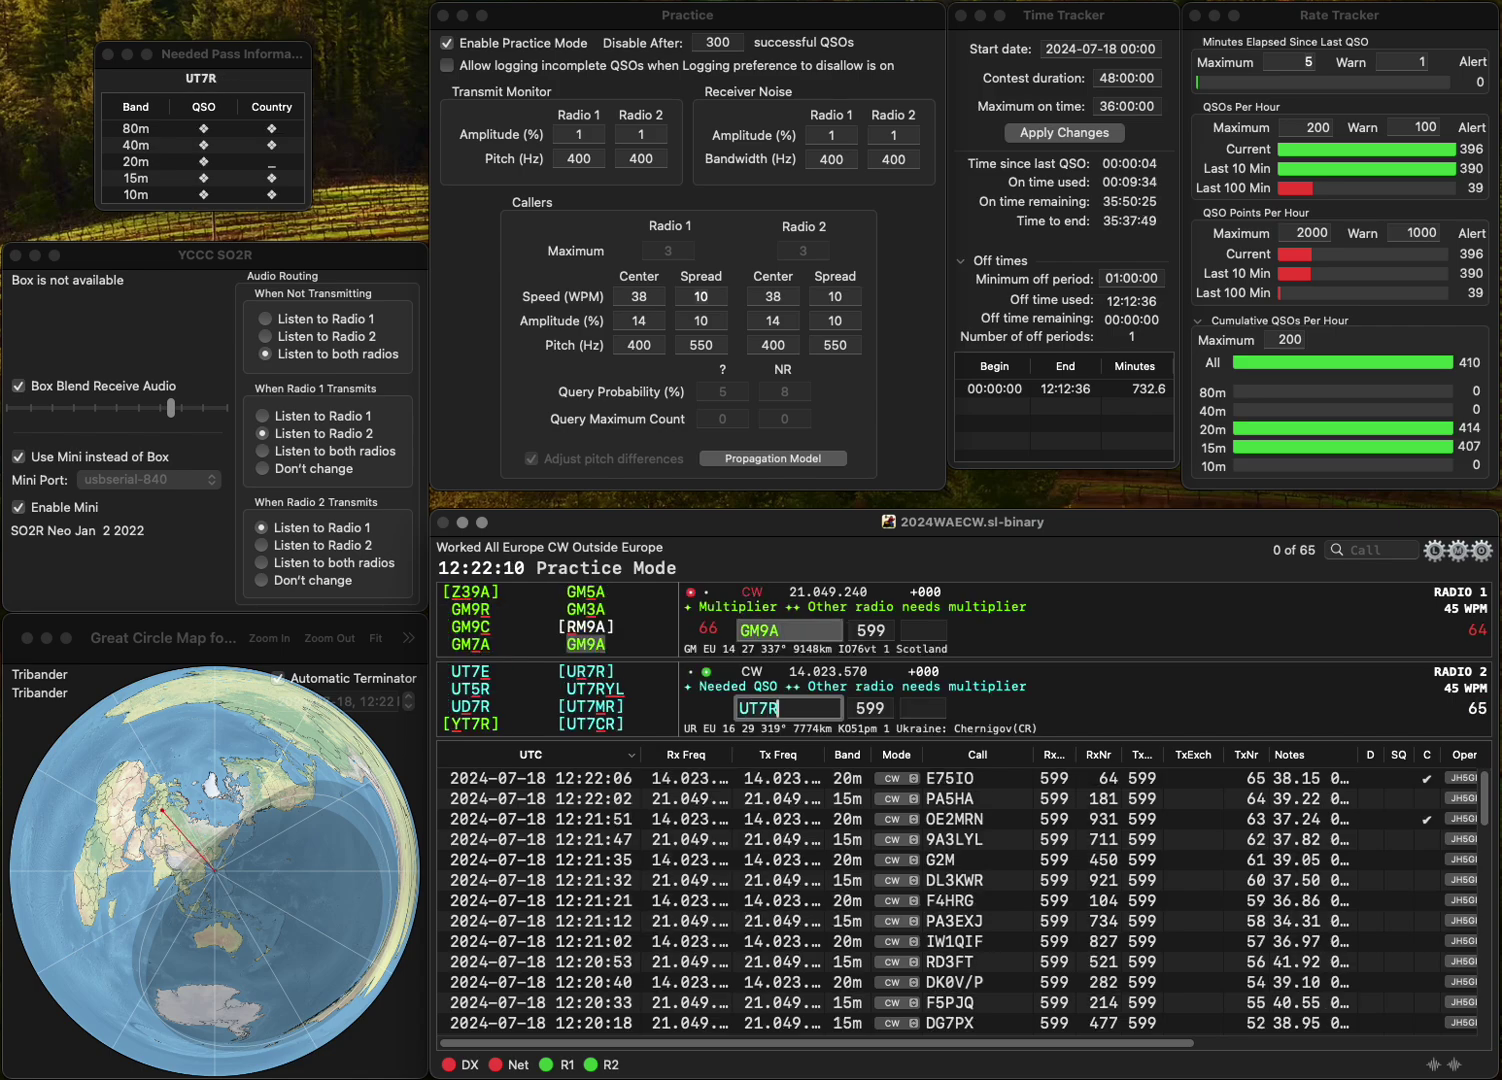
key("Return")
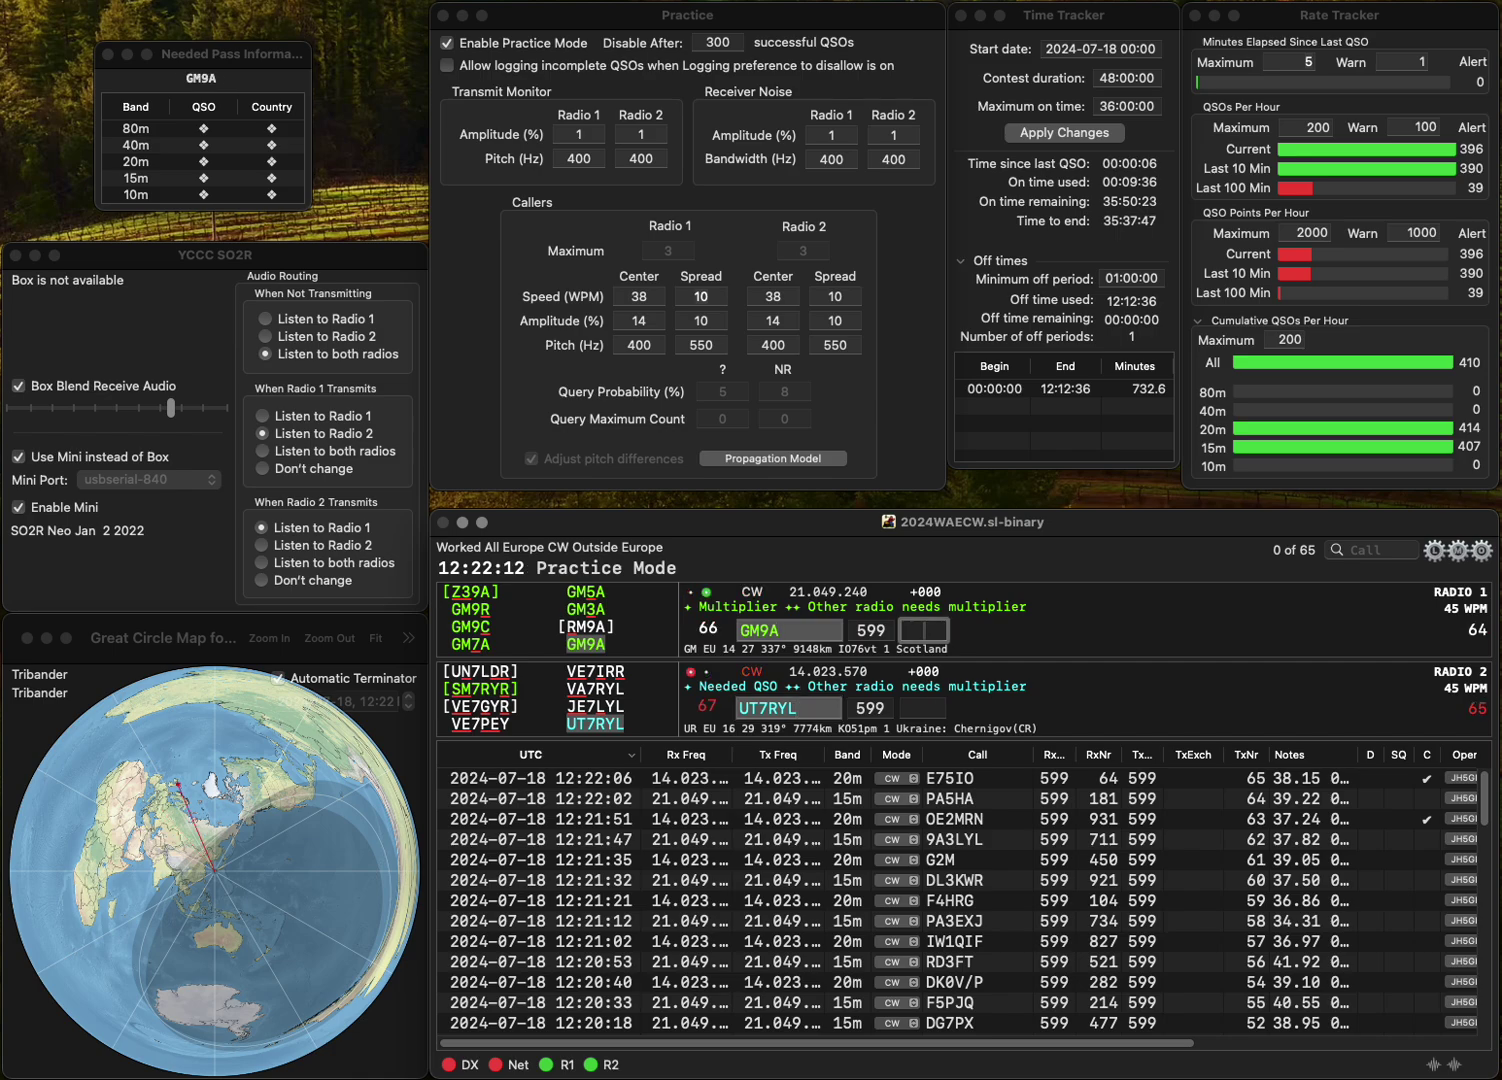
- Log GM9A on Radio 1 with received number 102 and UT7RYL on Radio 2 with received number 391
type("102")
key("Return")
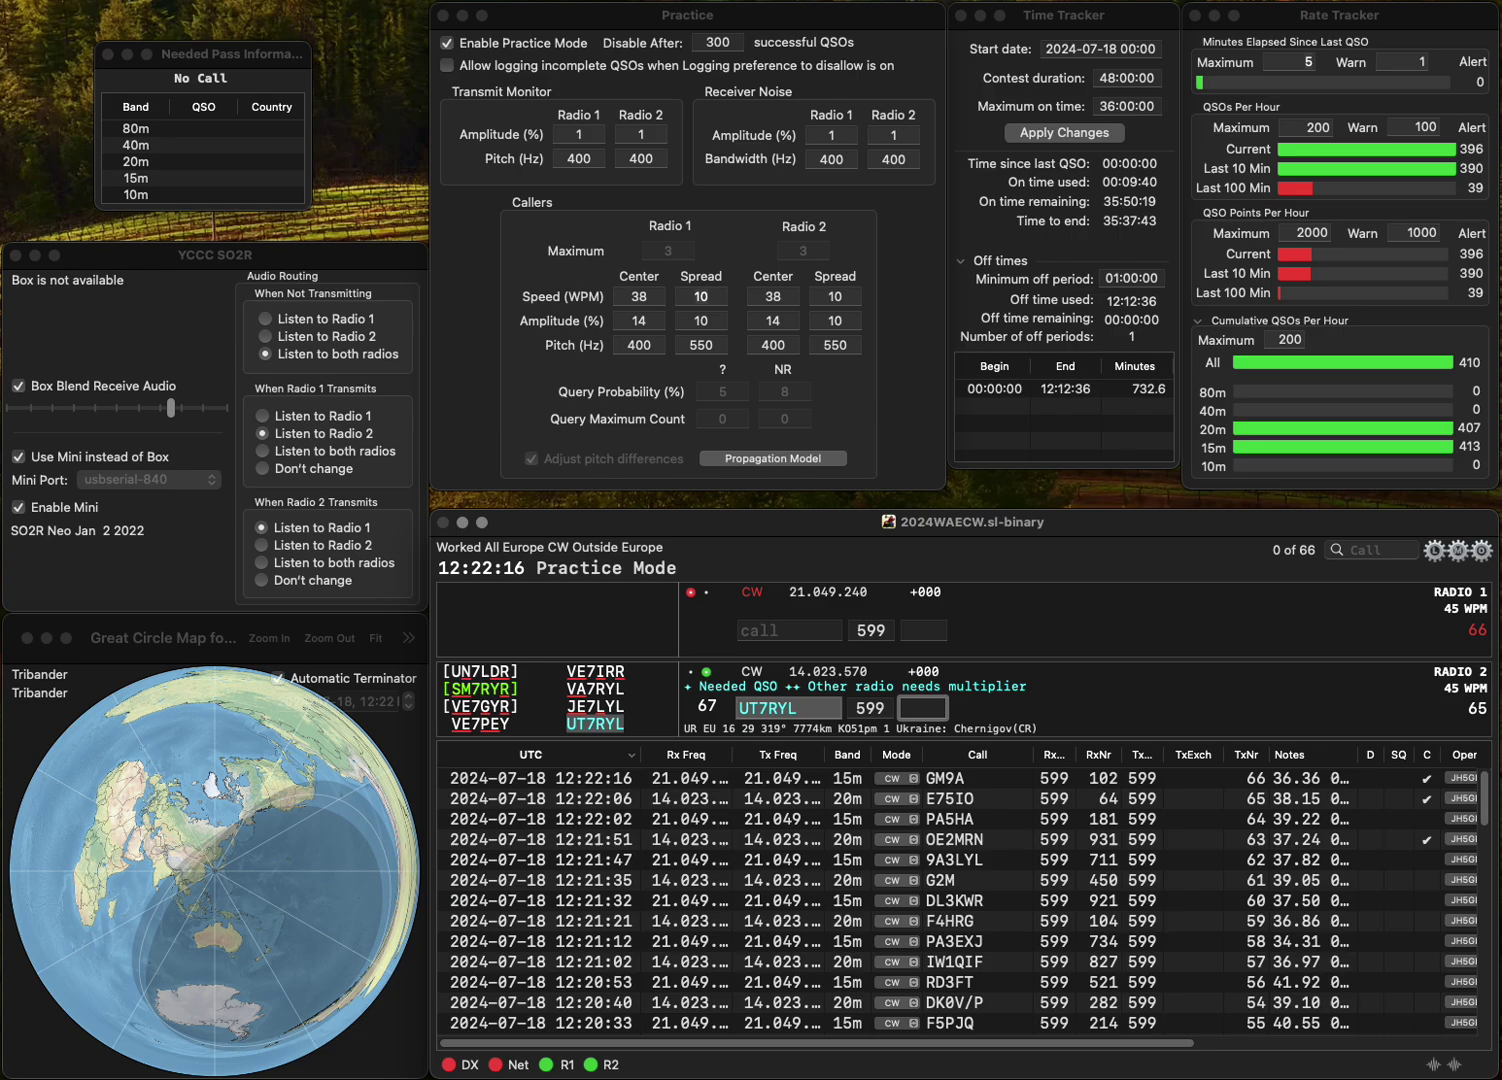
type("391")
key("Return")
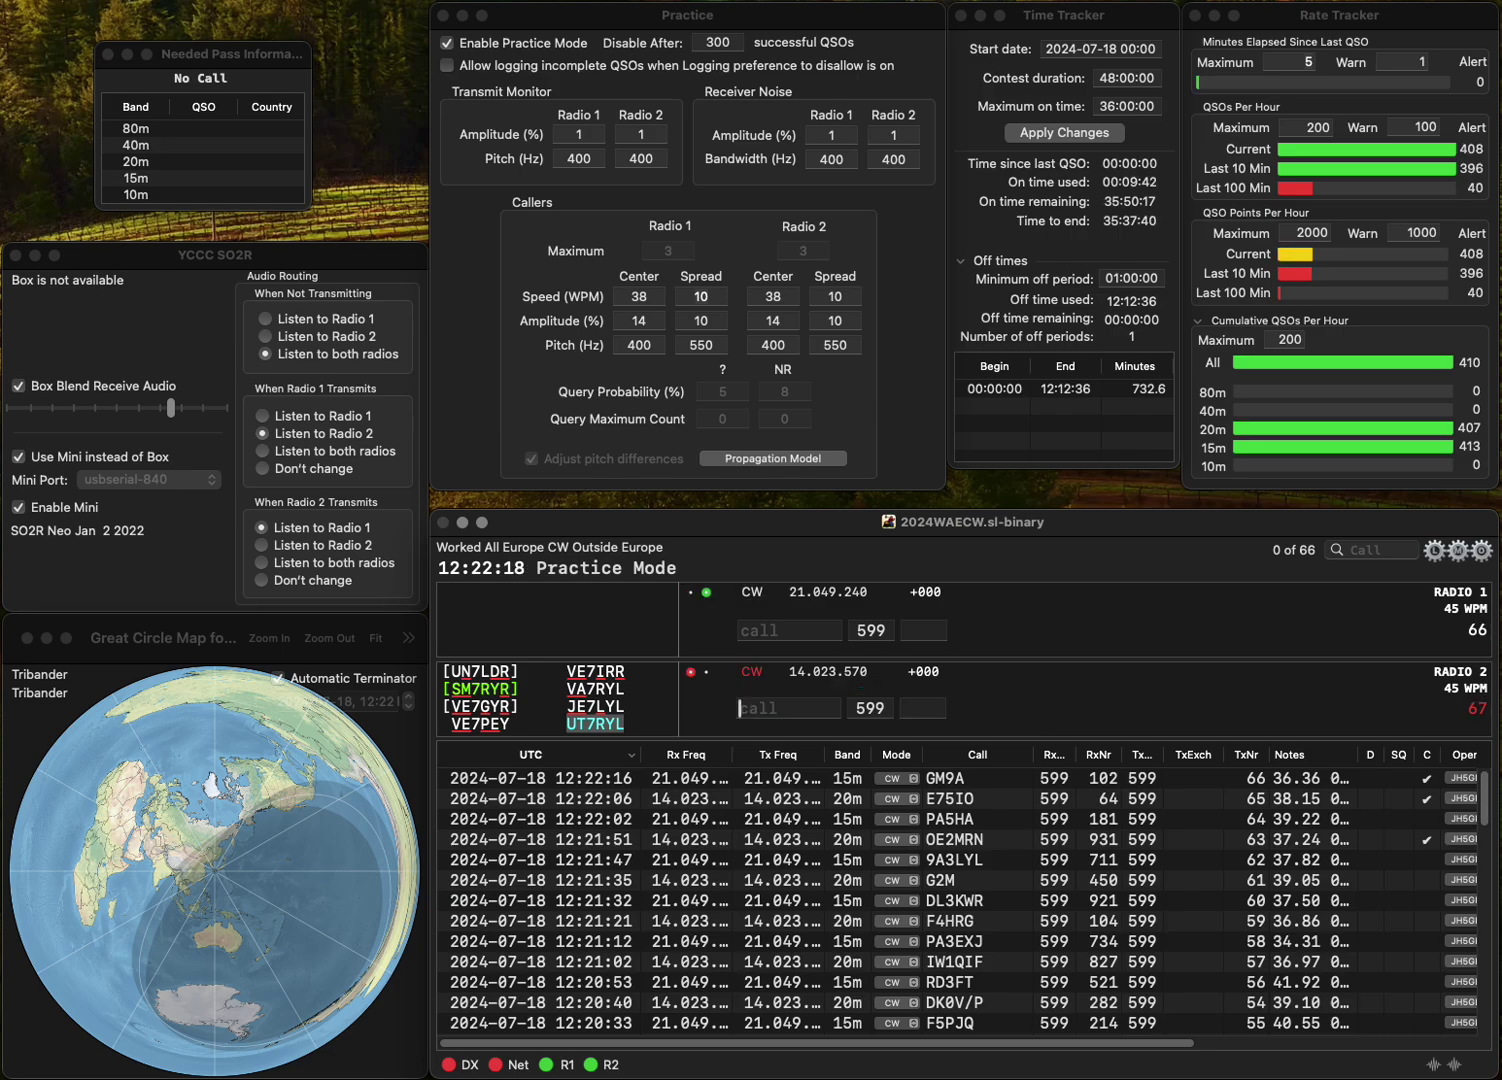
type("0GKW")
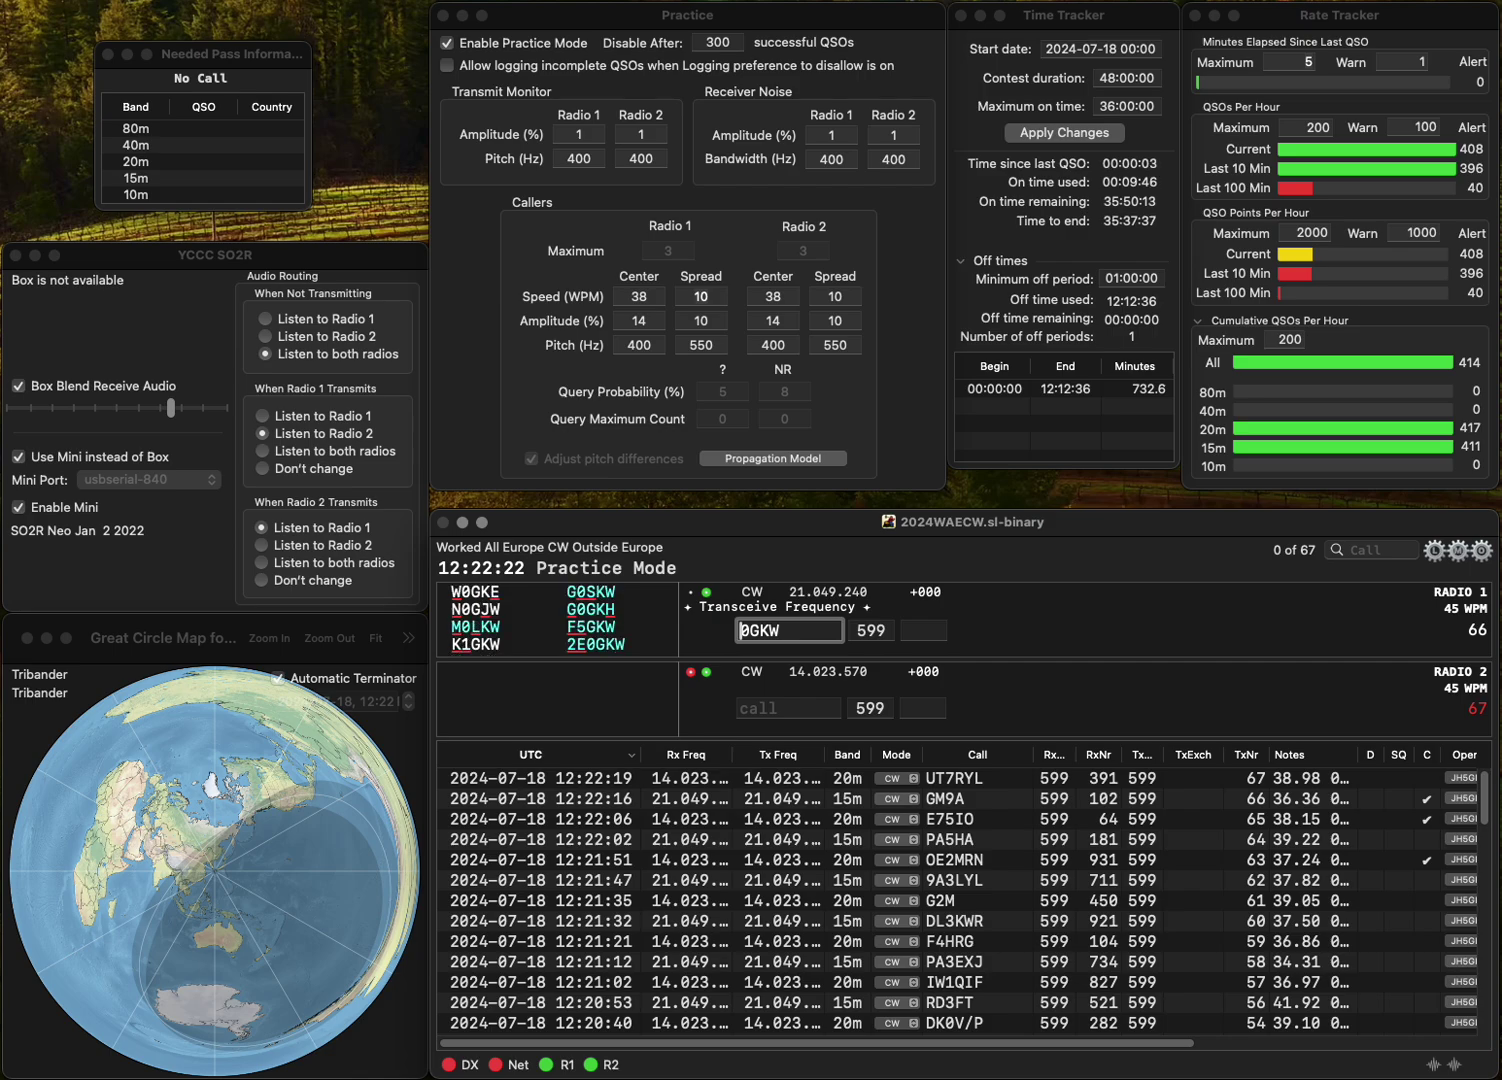
type("2E")
key("Return")
type("HB")
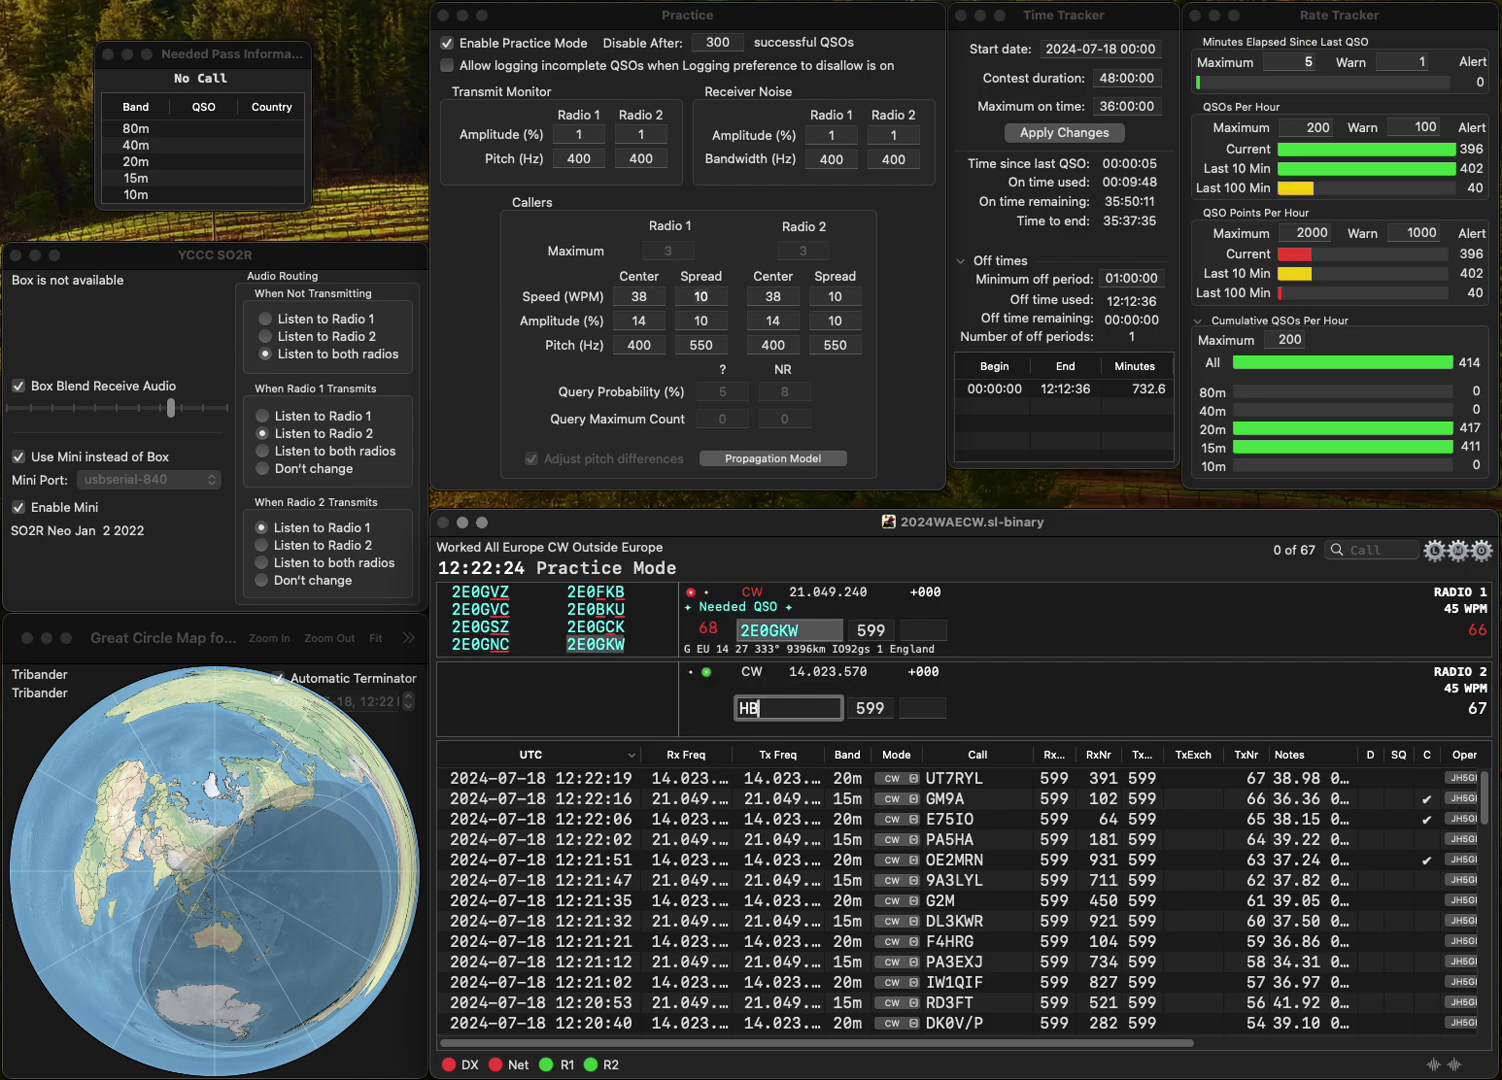
type("9AWS")
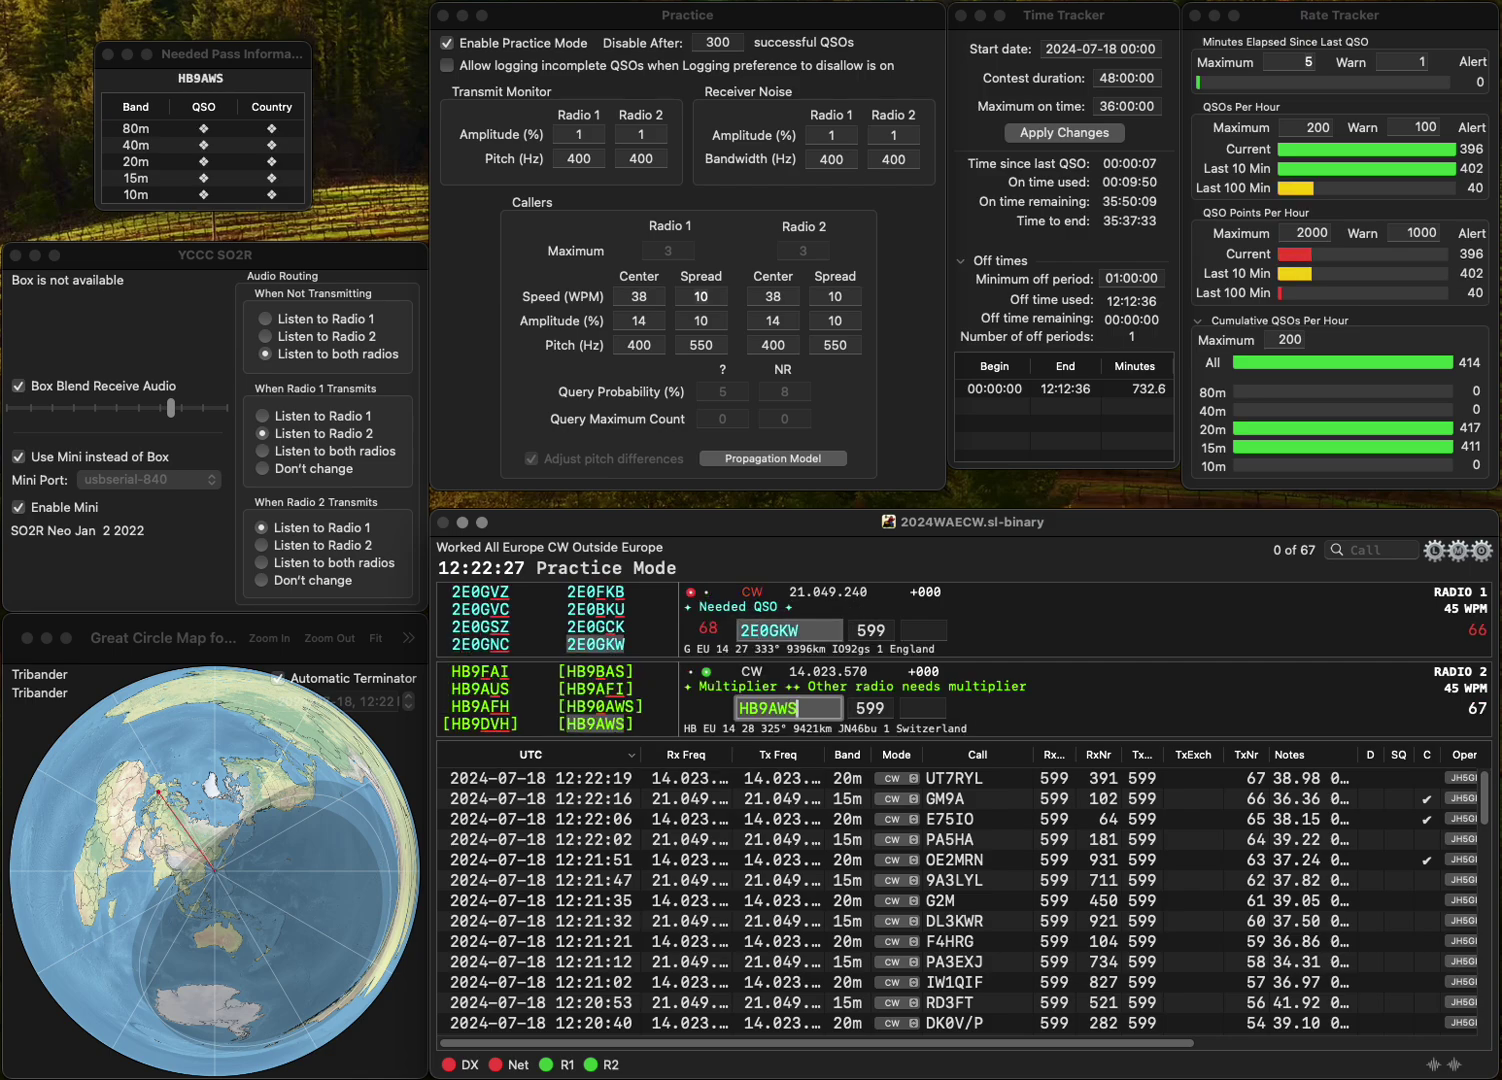
key("Return")
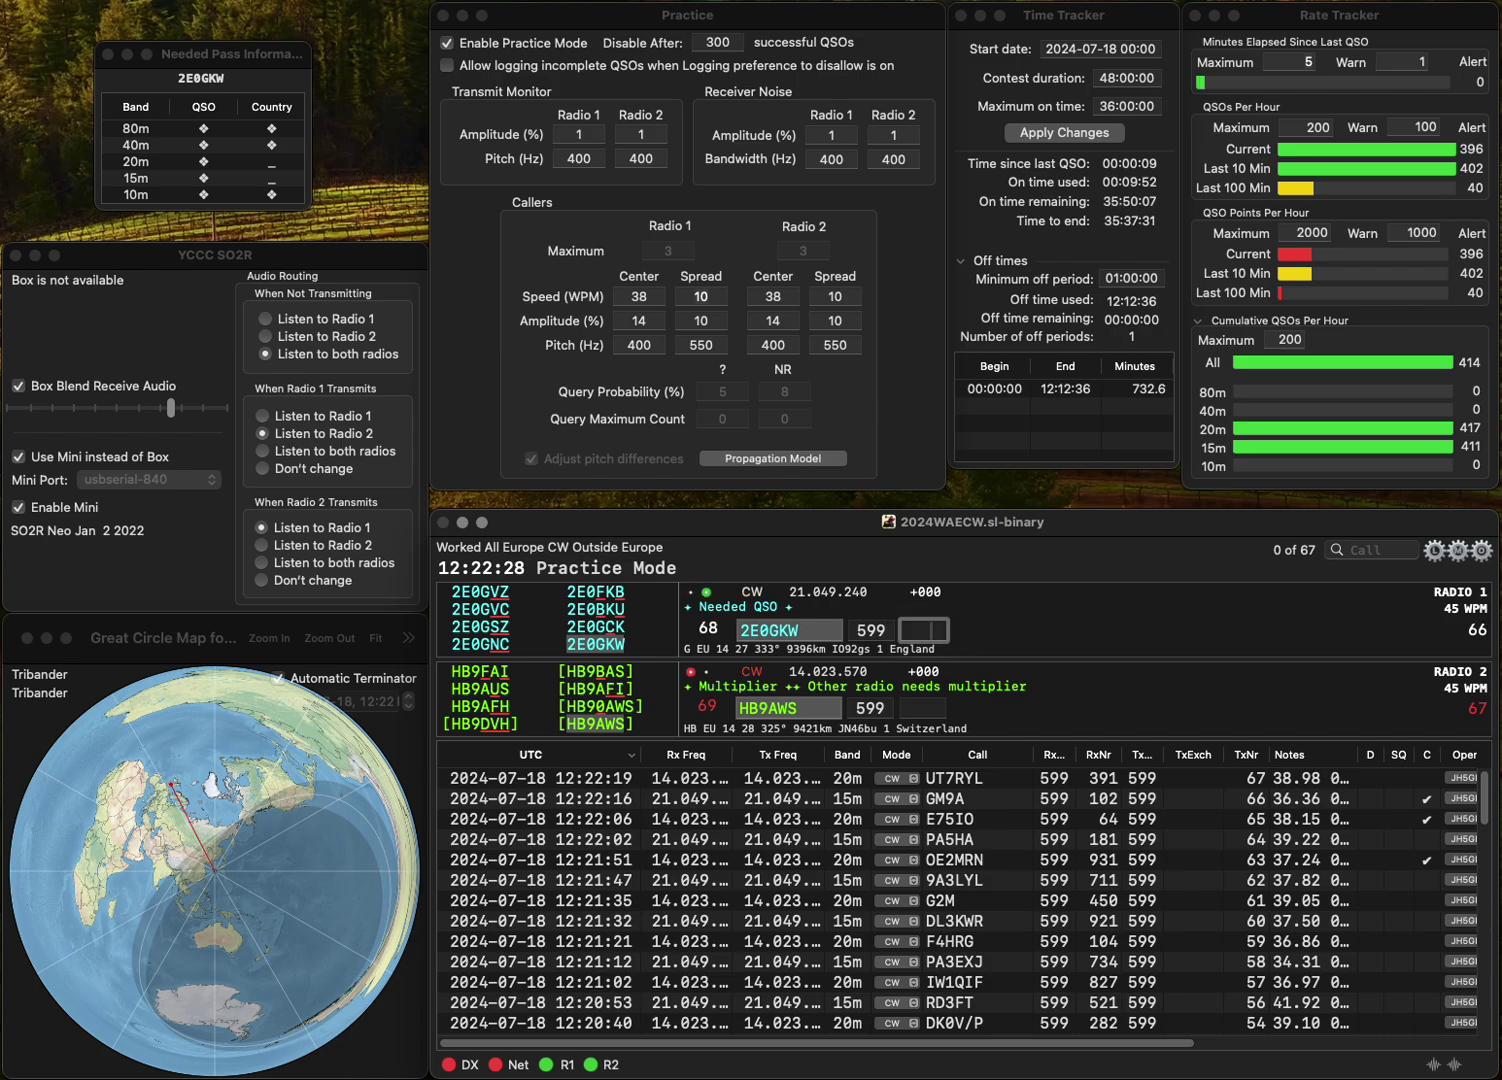
- Log 2E0GKW on Radio 1 with received number 435 and HB9AWS on Radio 2 with received number 123
type("43")
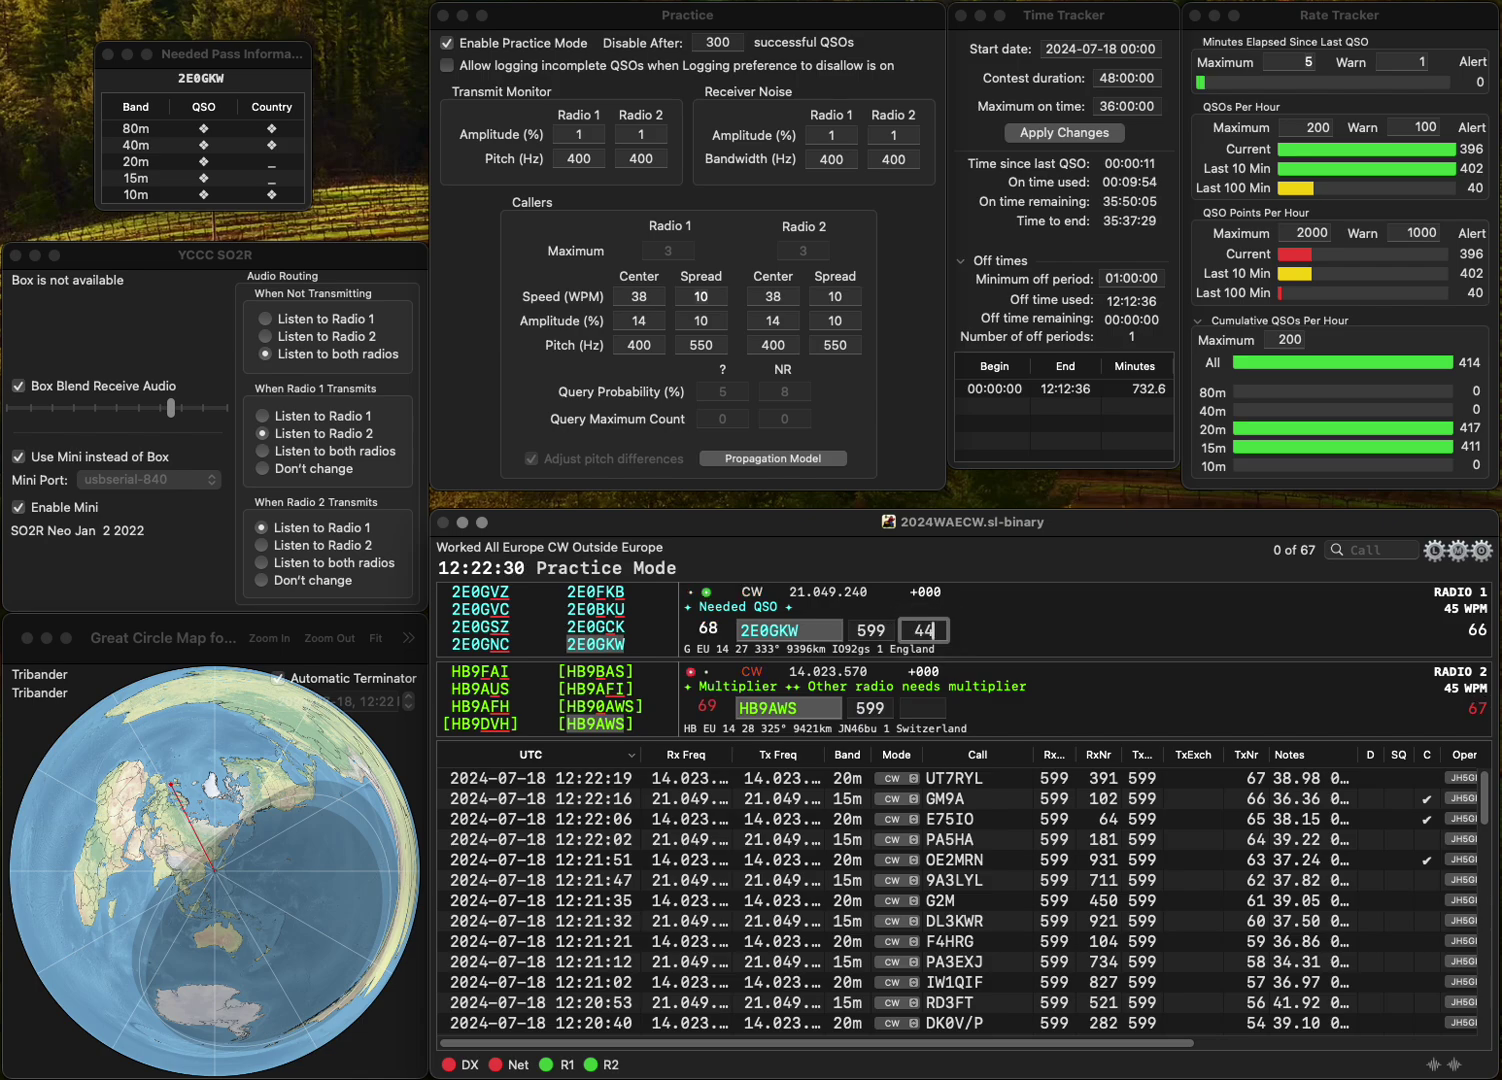
type("5")
key("Return")
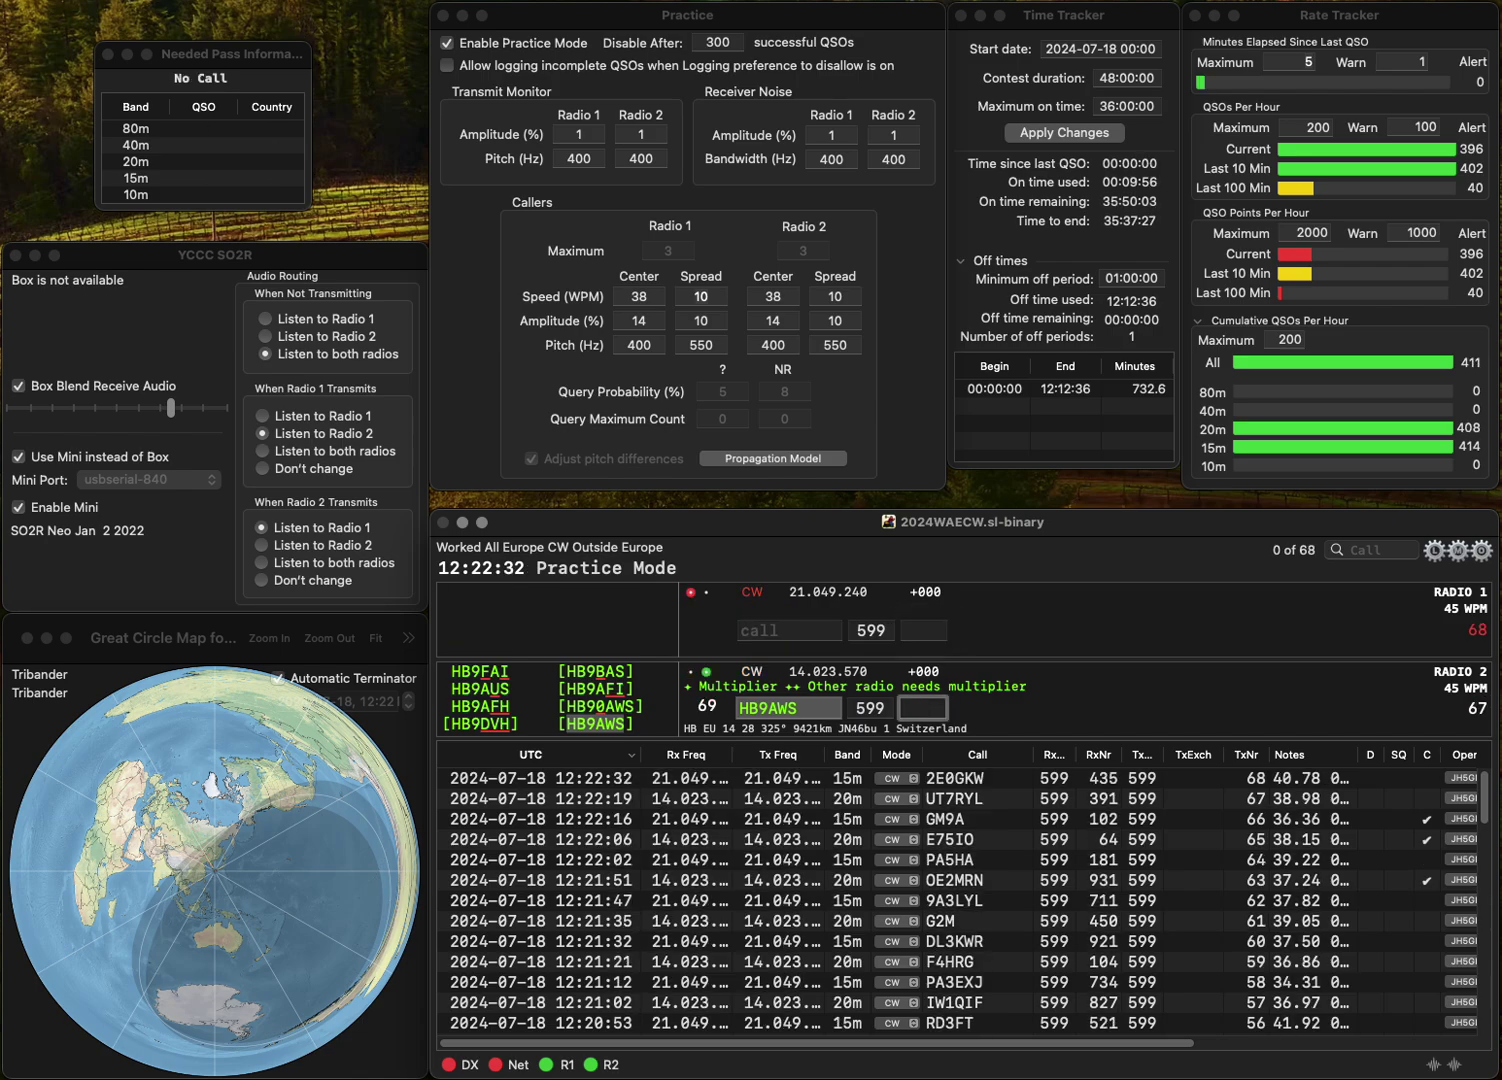
type("123")
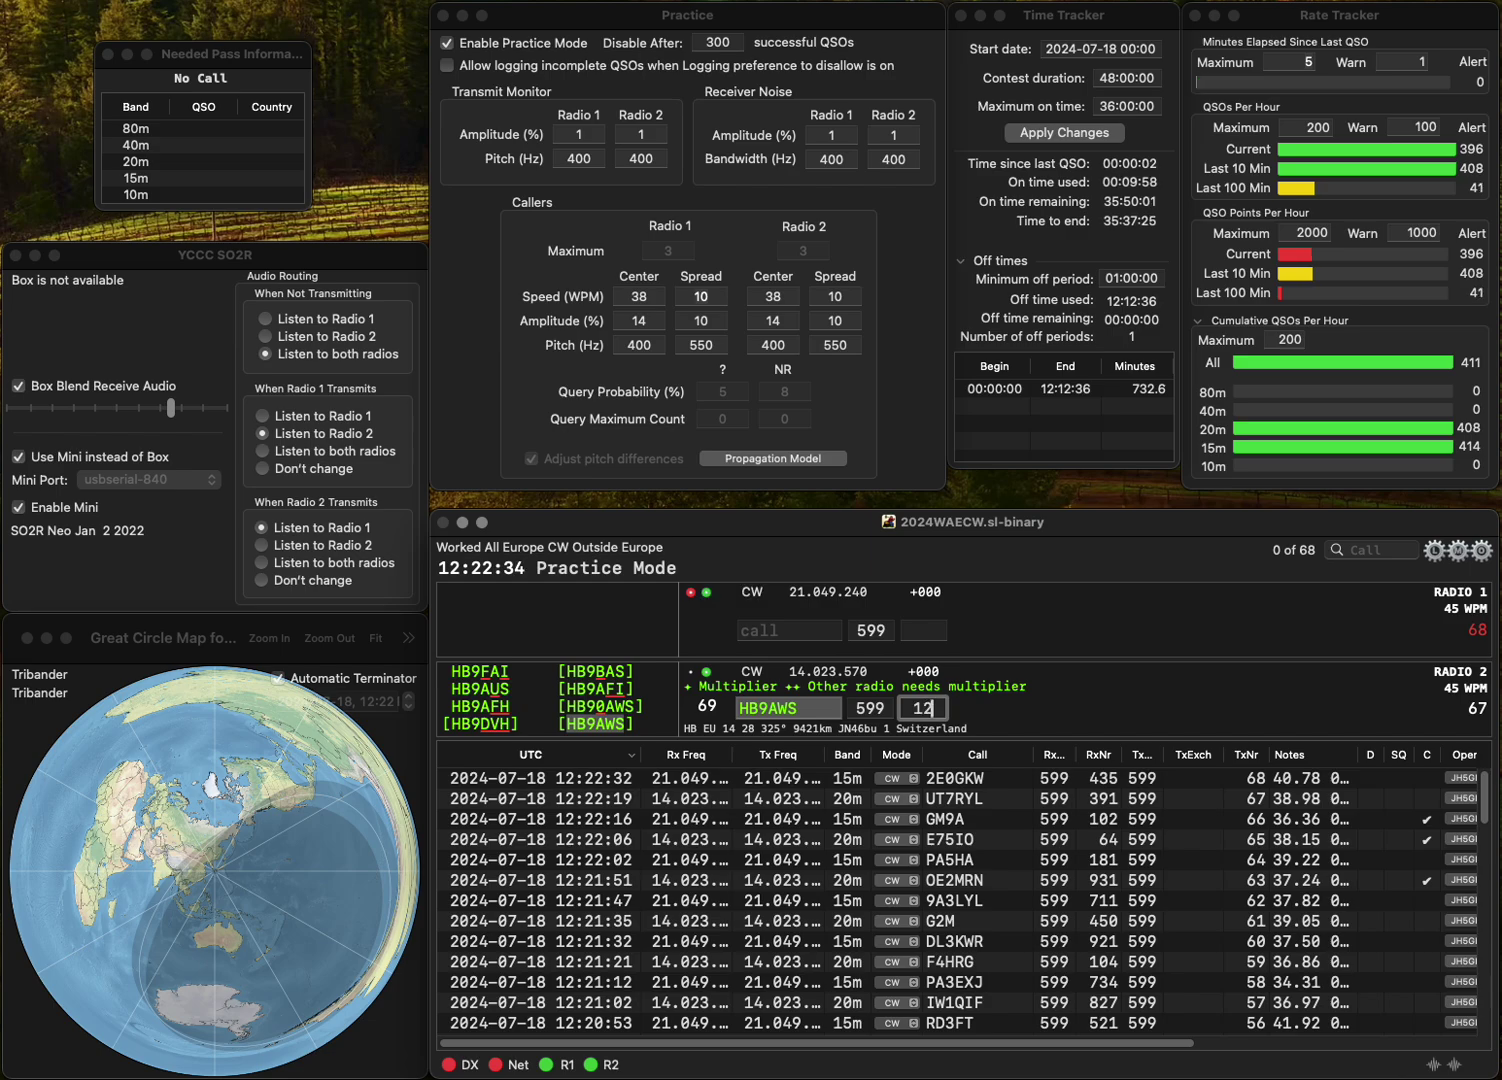
key("Return")
type("OK1FK")
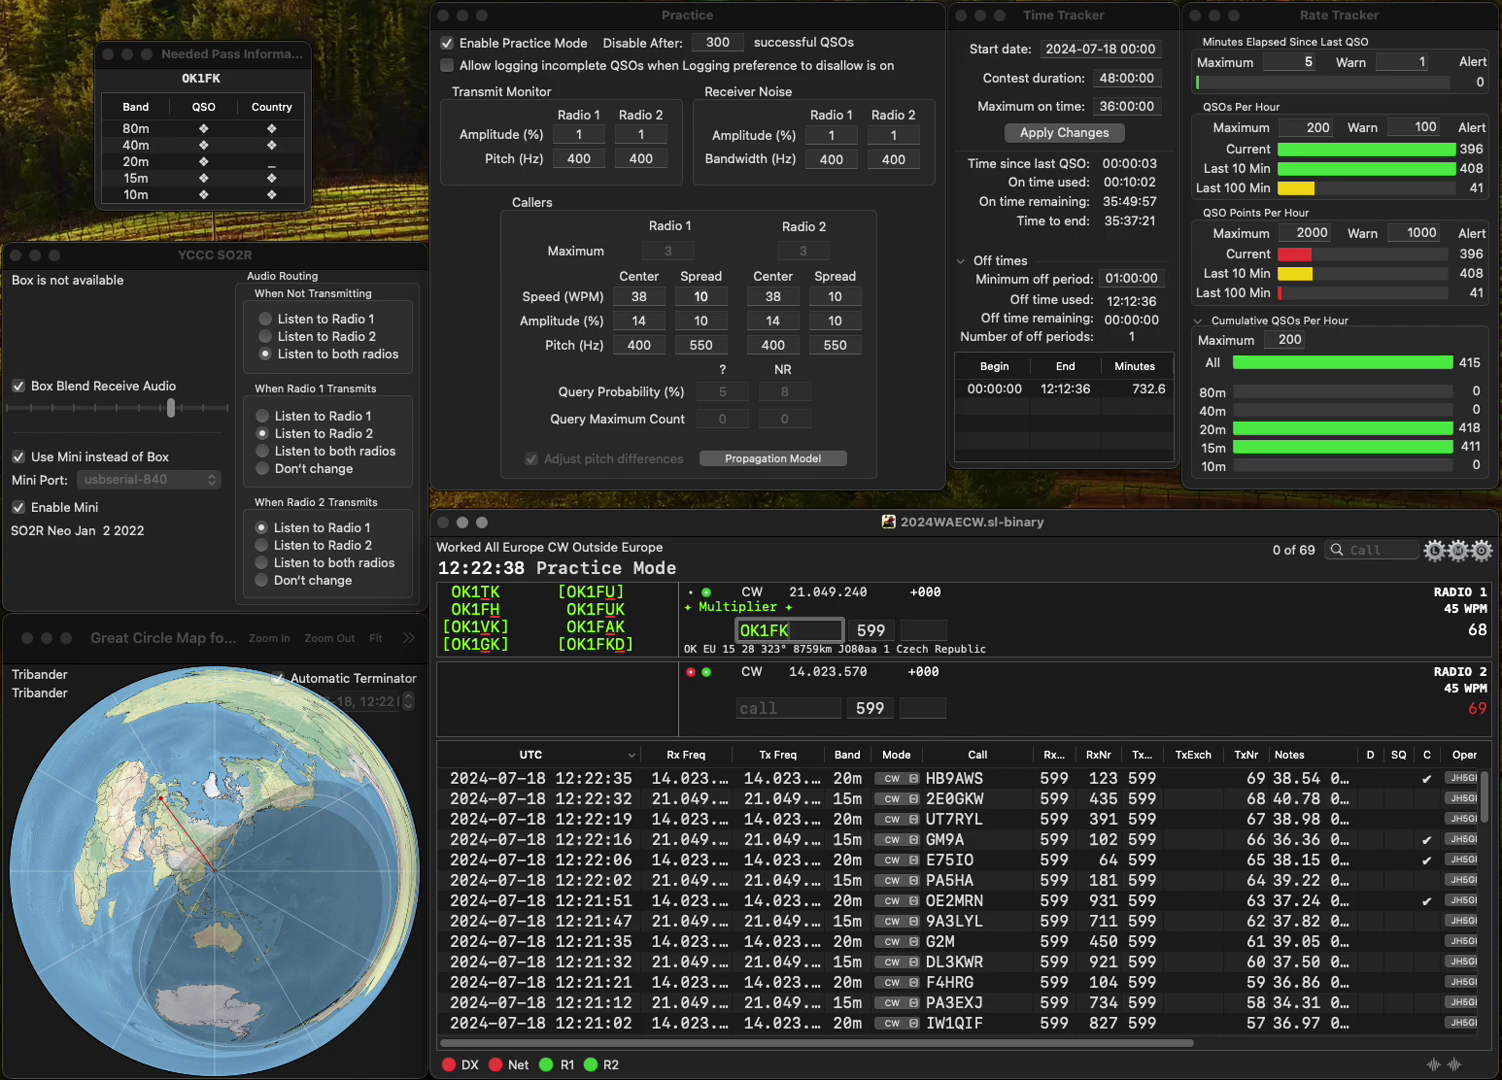
type("D")
key("Return")
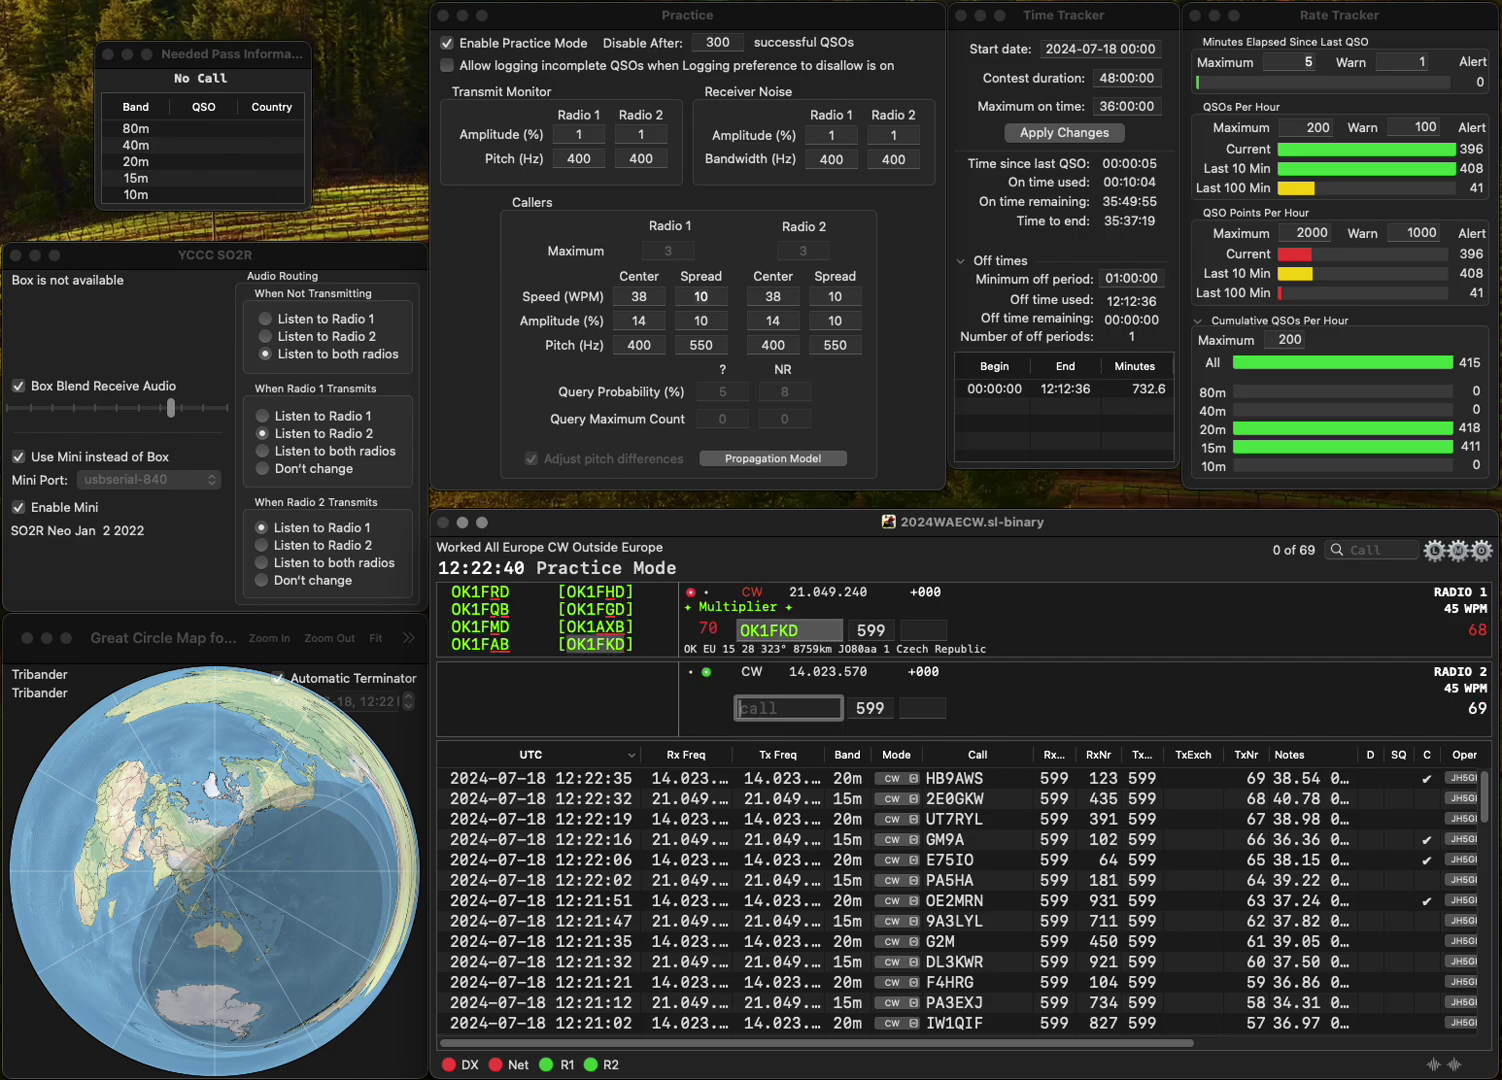
type("DF8DX")
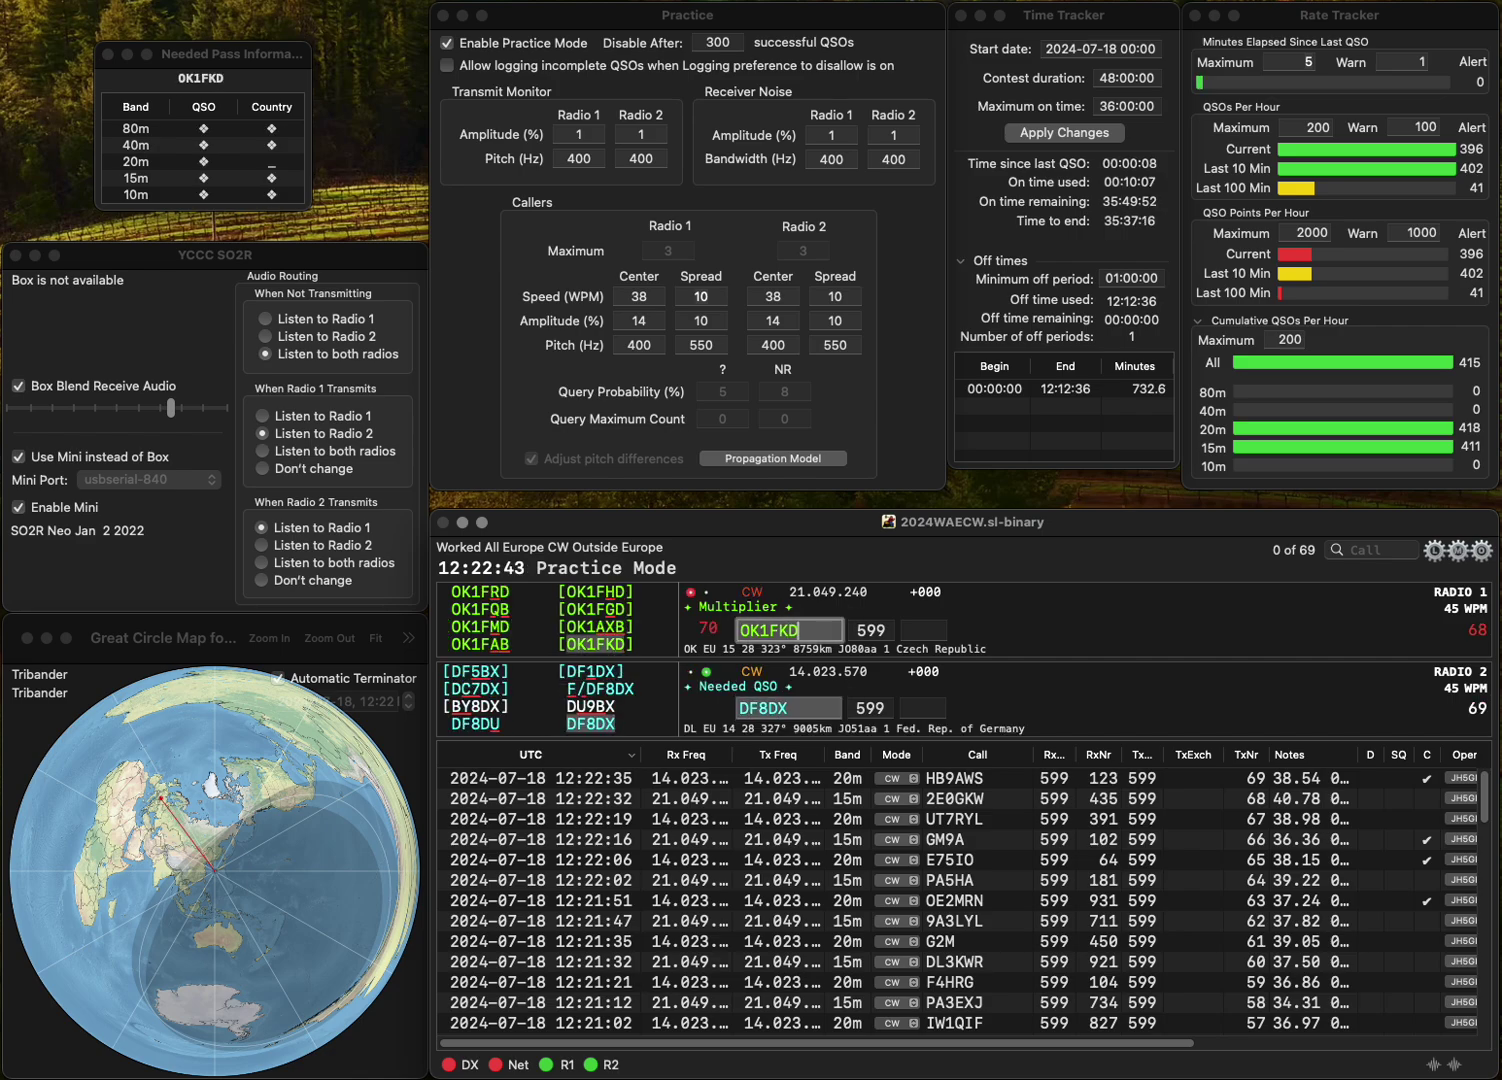
key("Return")
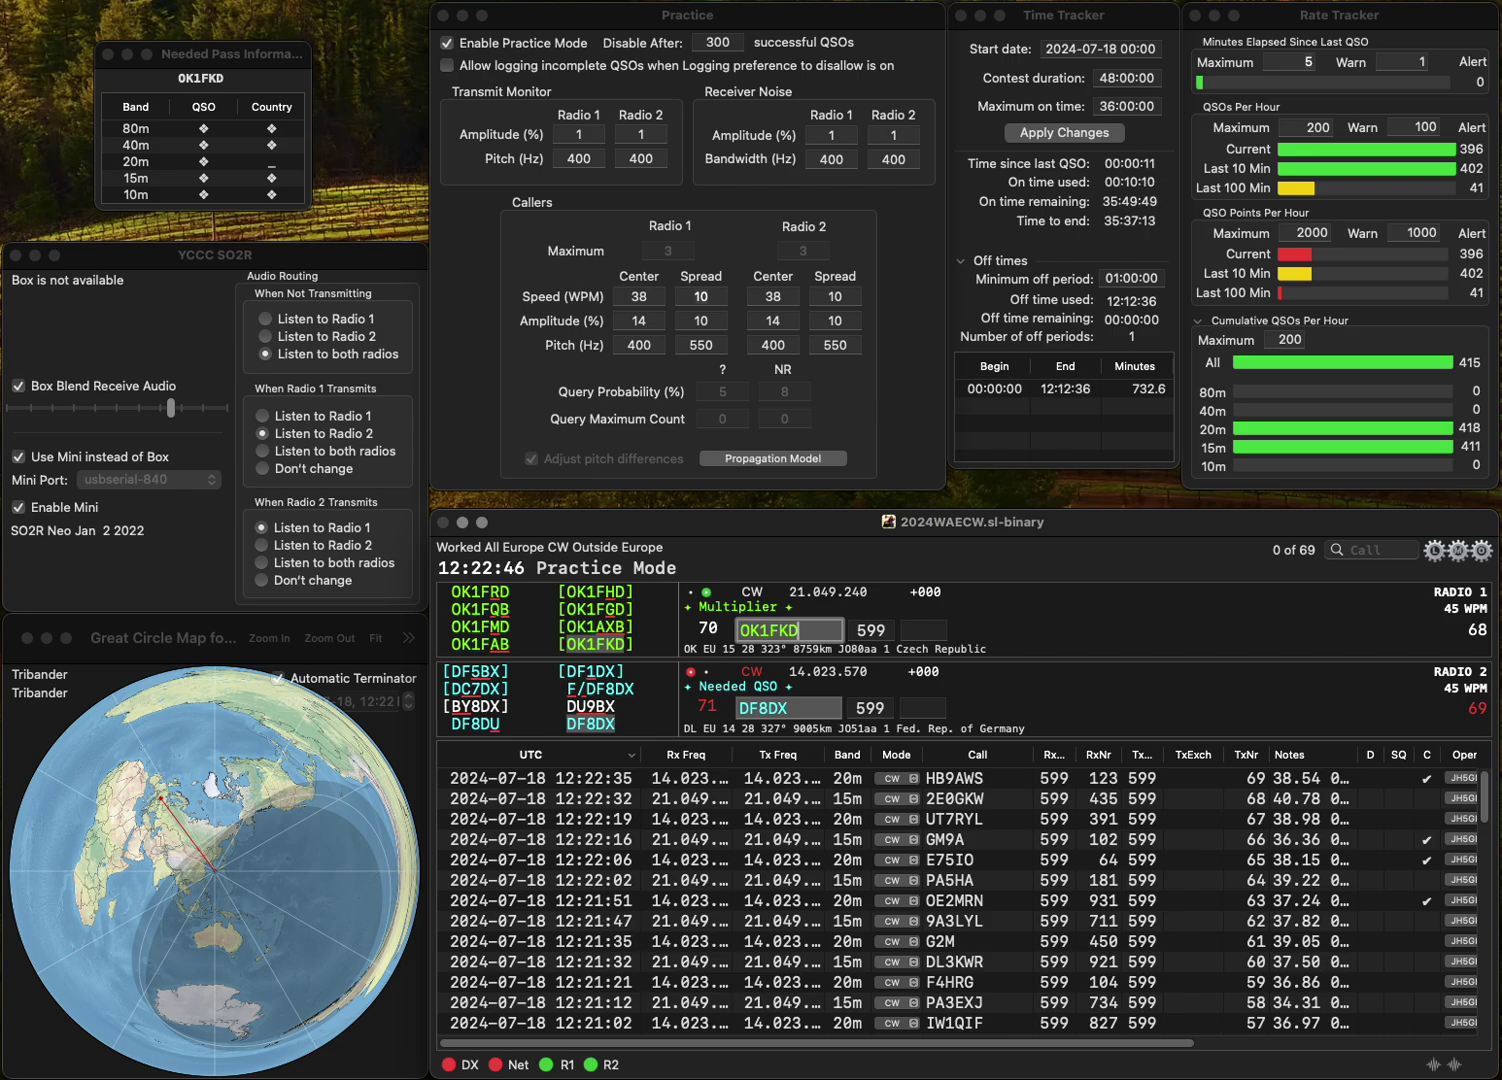
- Correct the Radio 1 call to OK1FCJ and resend the exchange
key("BackSpace")
key("BackSpace")
type("CJ")
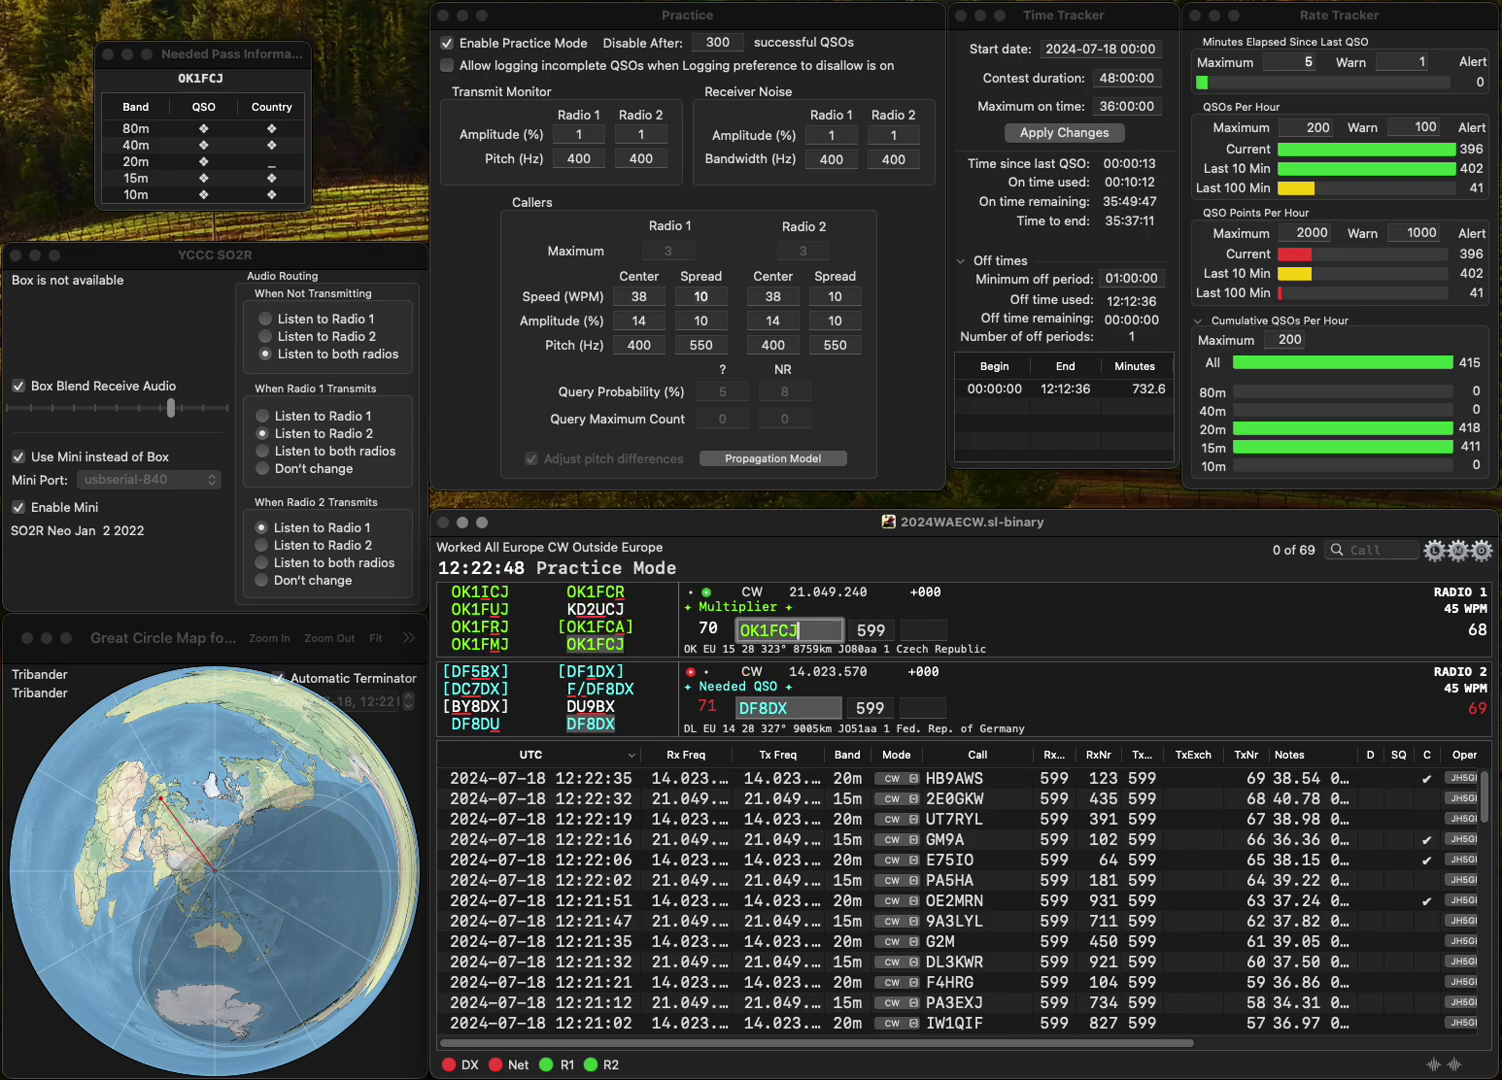
key("Return")
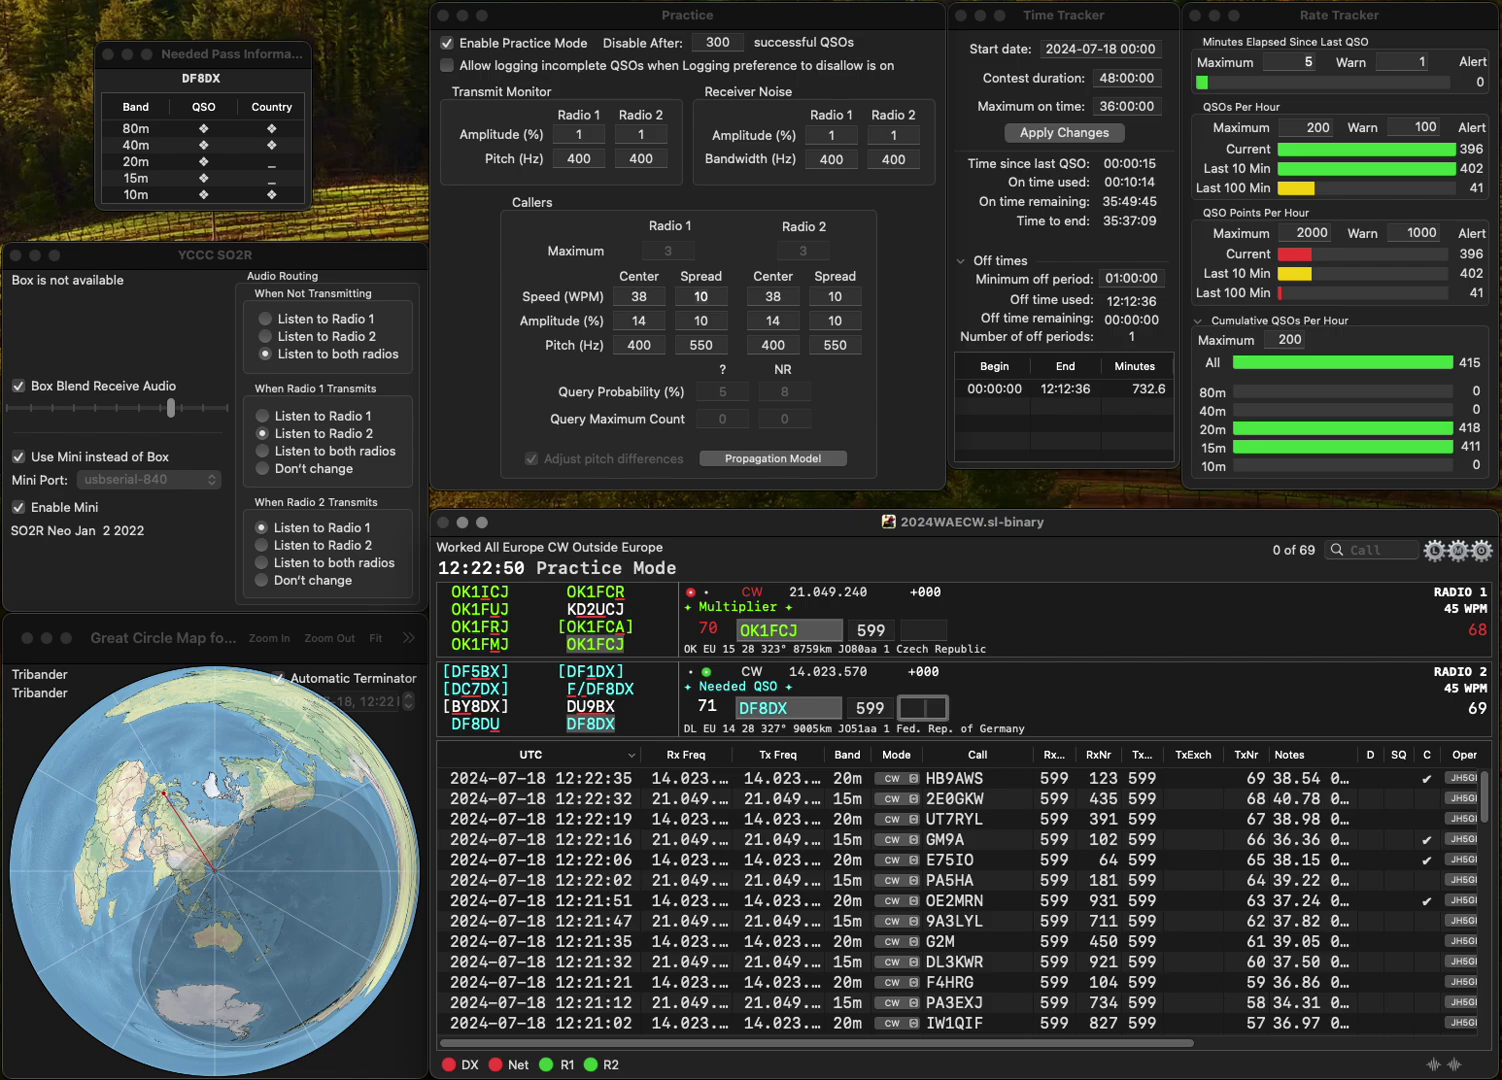
- Log DF8DX on Radio 2 with received number 766 and OK1FCJ on Radio 1 with received number 44
type("766")
key("Return")
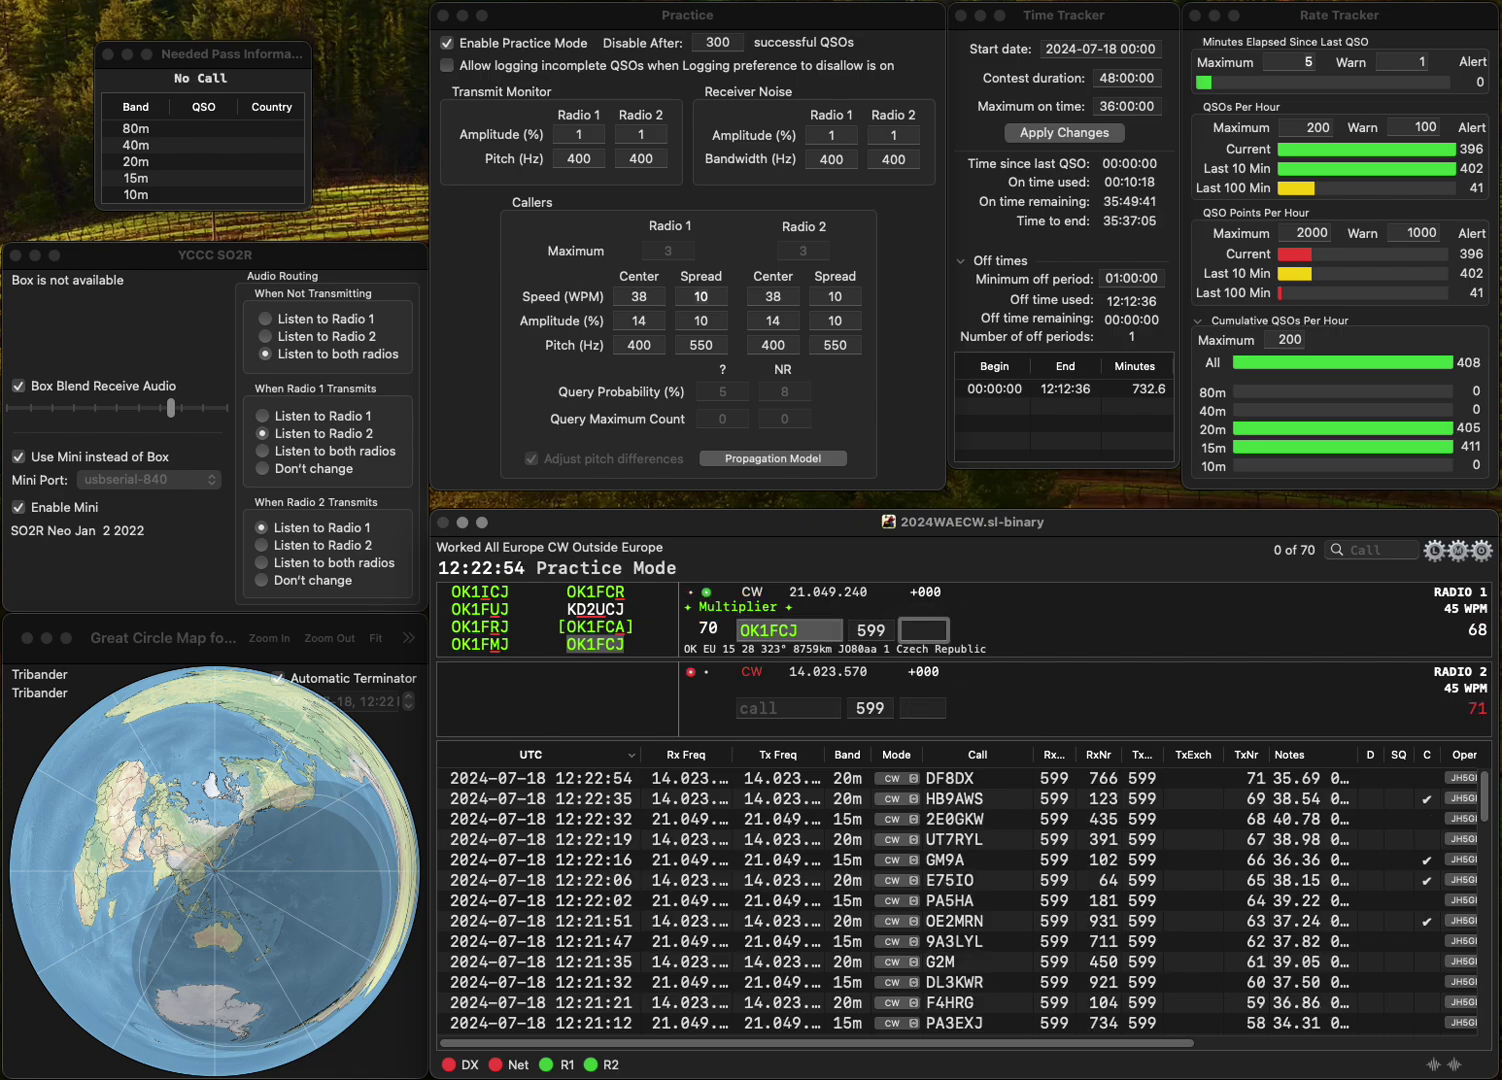
type("44")
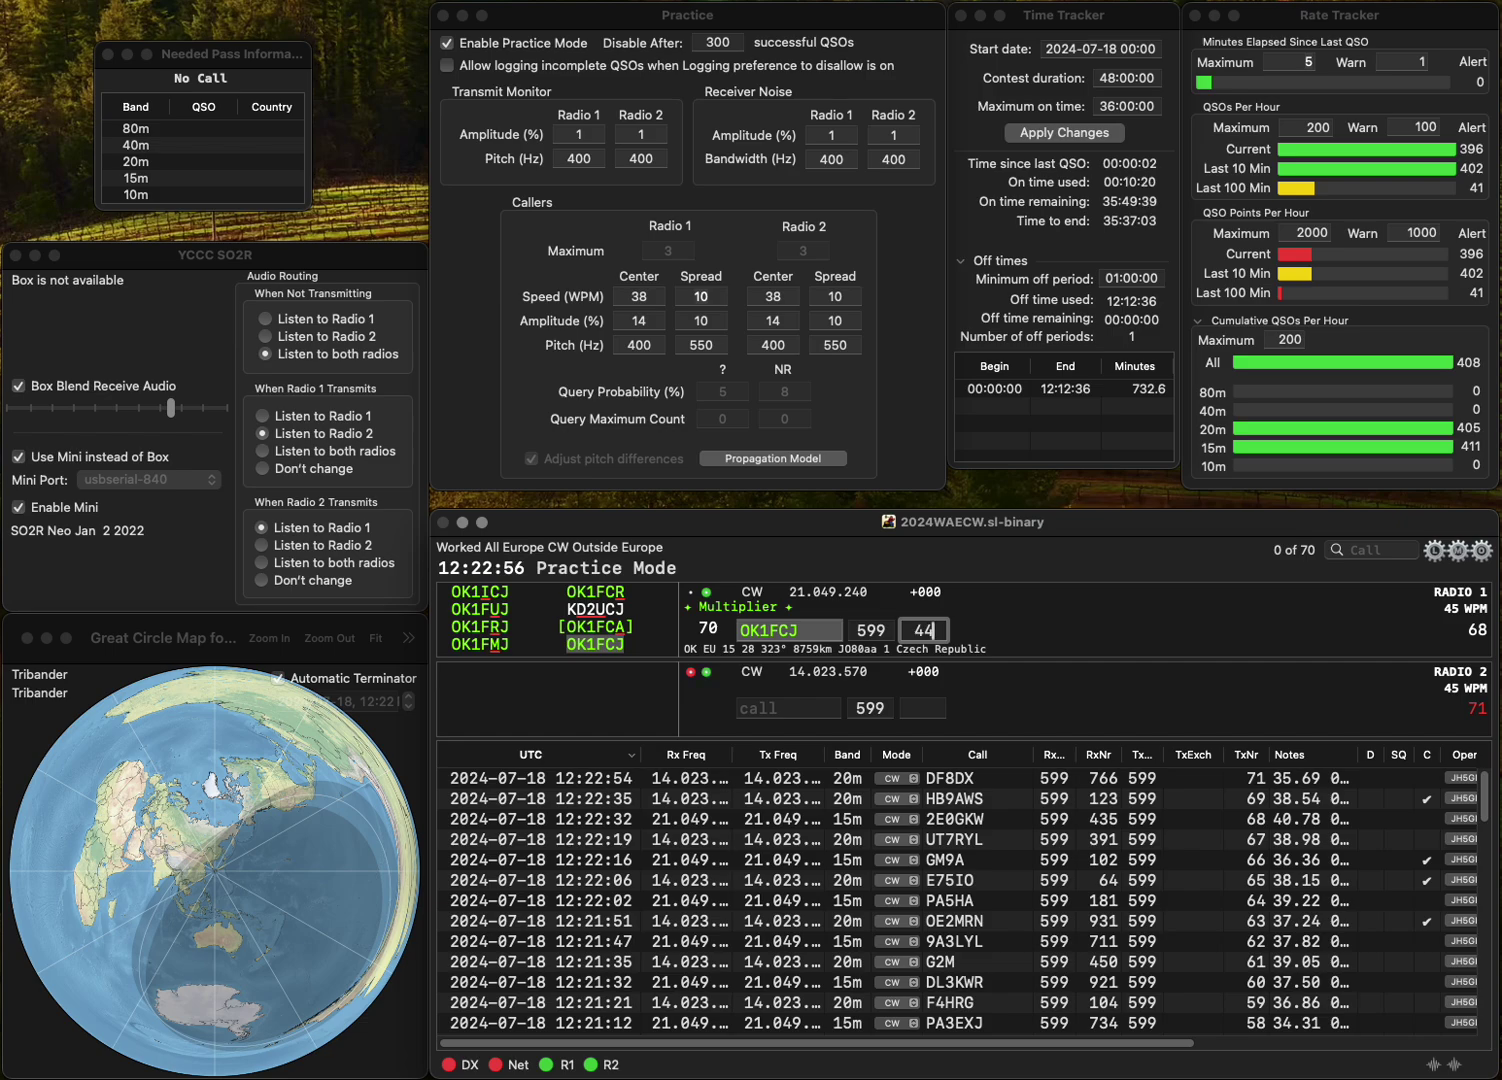
key("Return")
type("LB9VS")
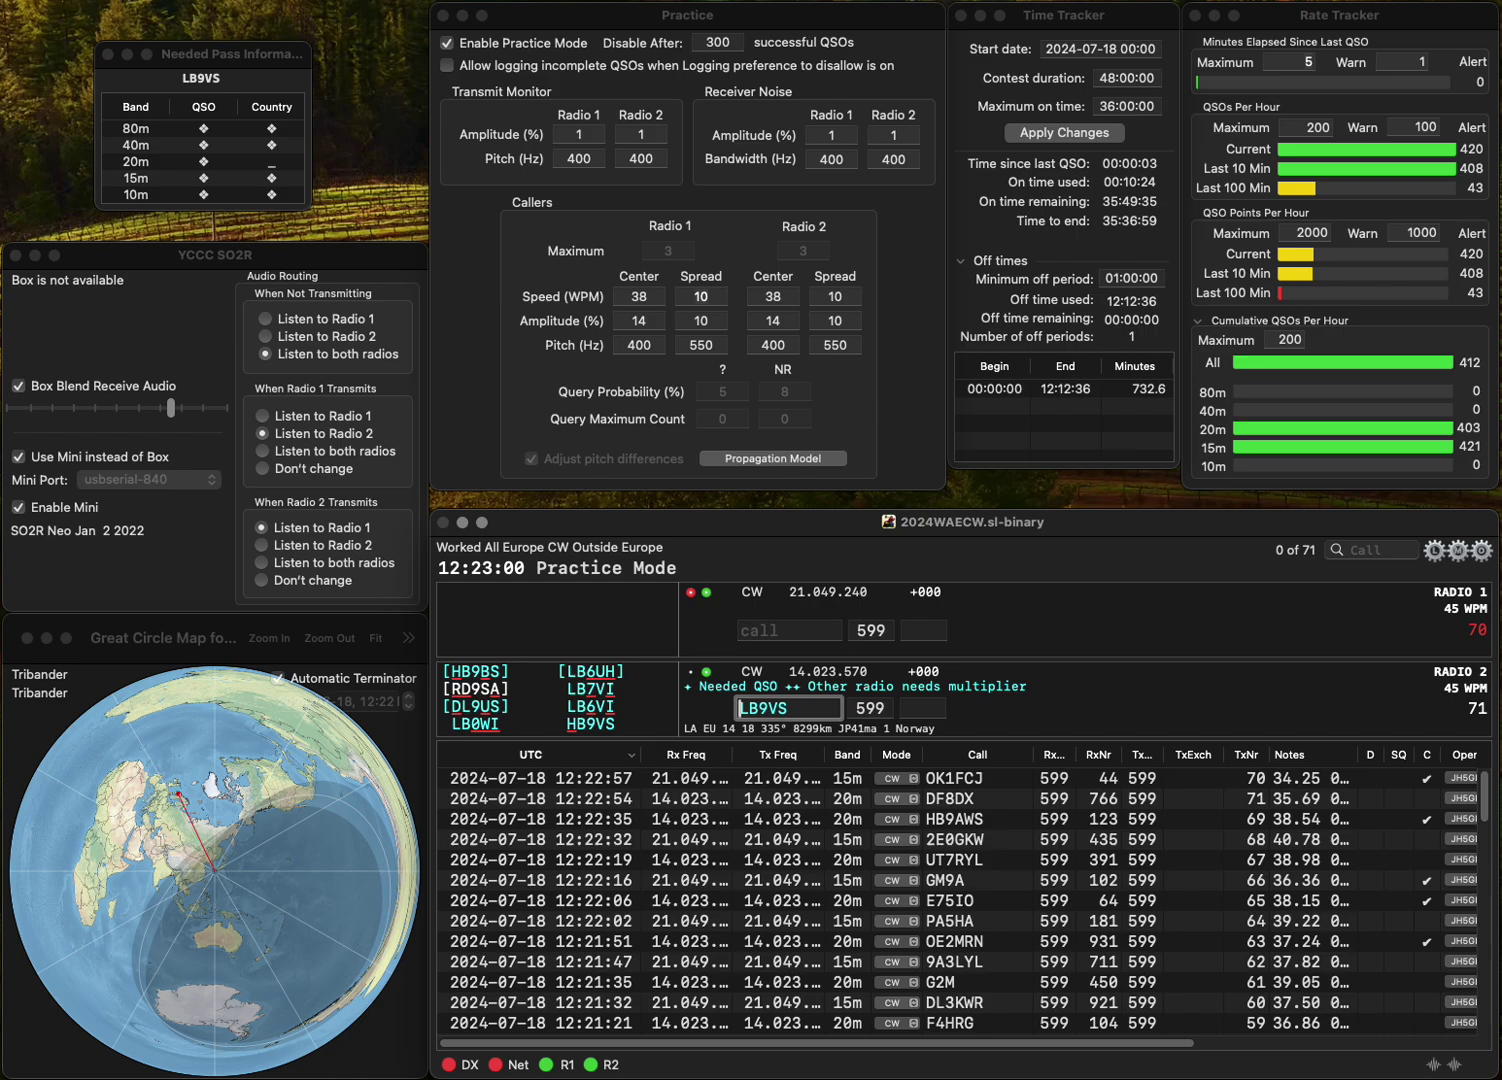
key("Return")
type("IE")
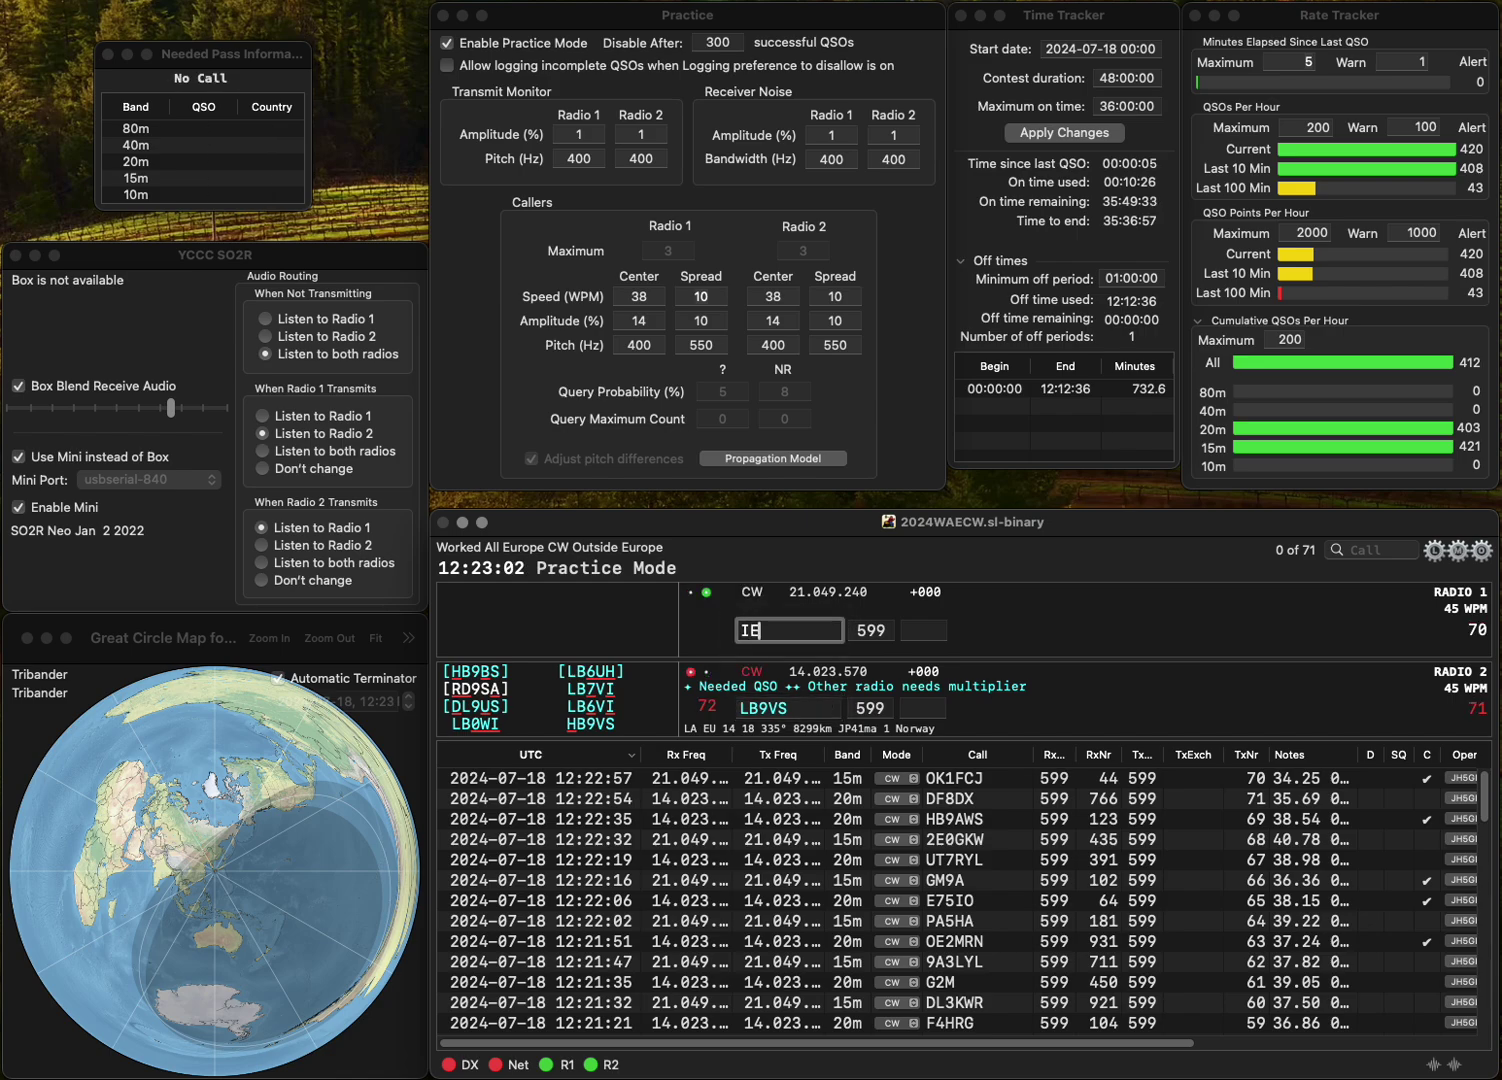
type("EER")
key("Home")
key("Delete")
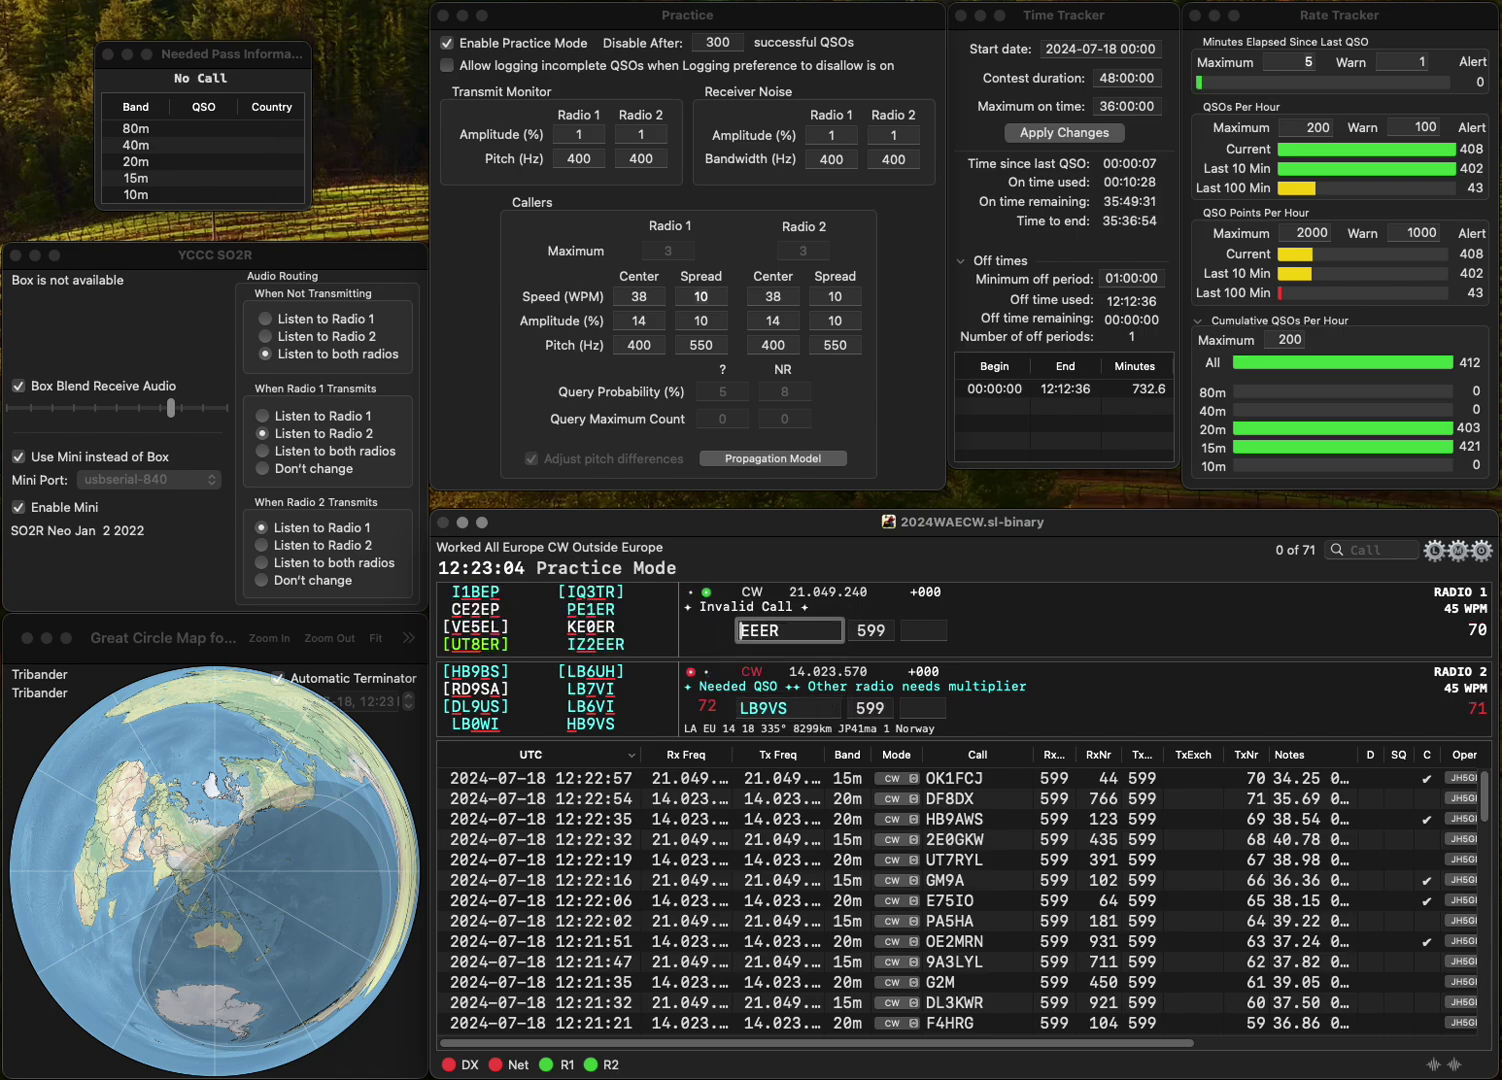
key("Right")
type("A4")
key("Return")
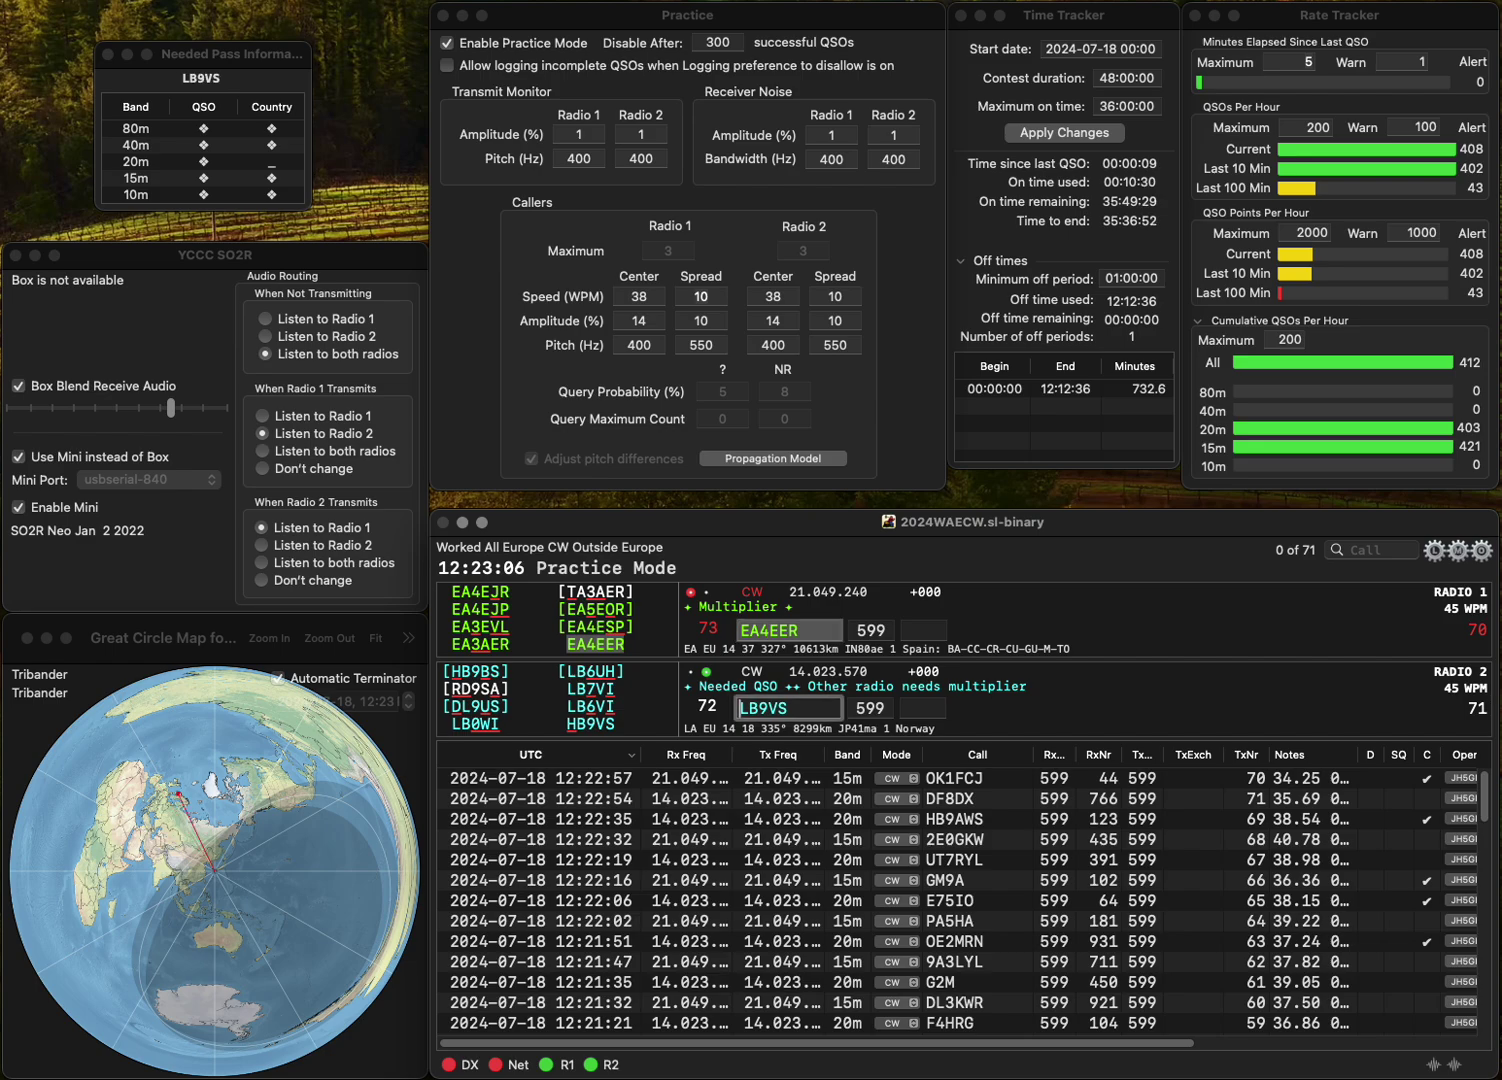
key("Home")
key("Delete")
type("H")
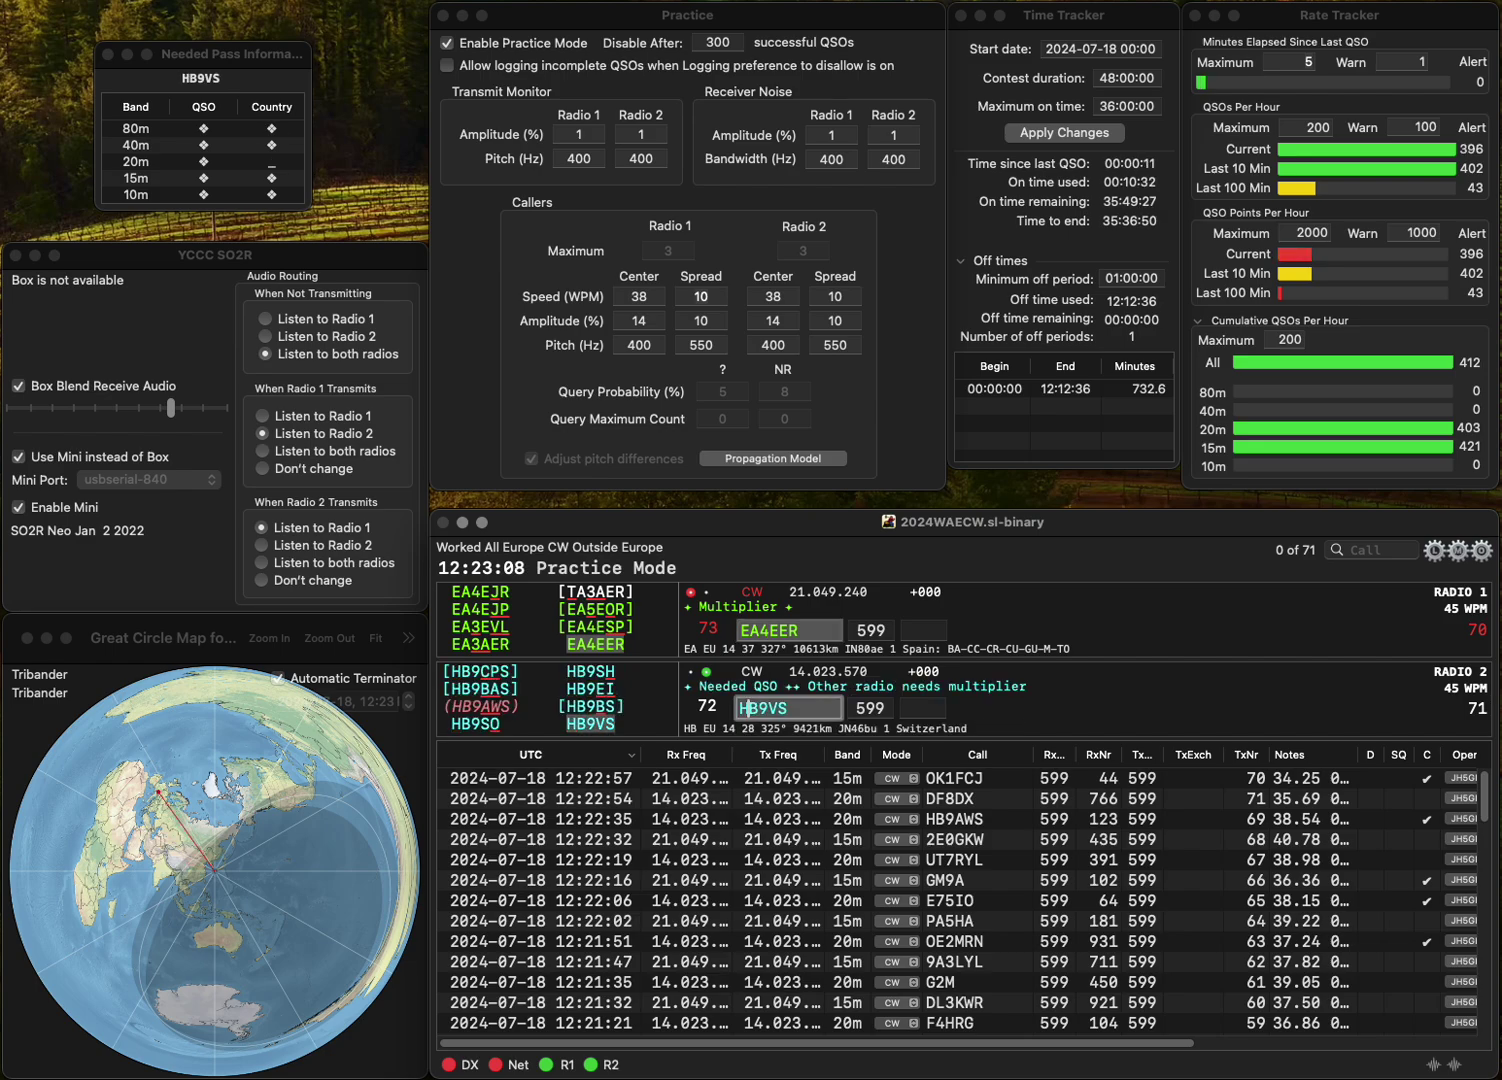
key("Return")
key("Tab")
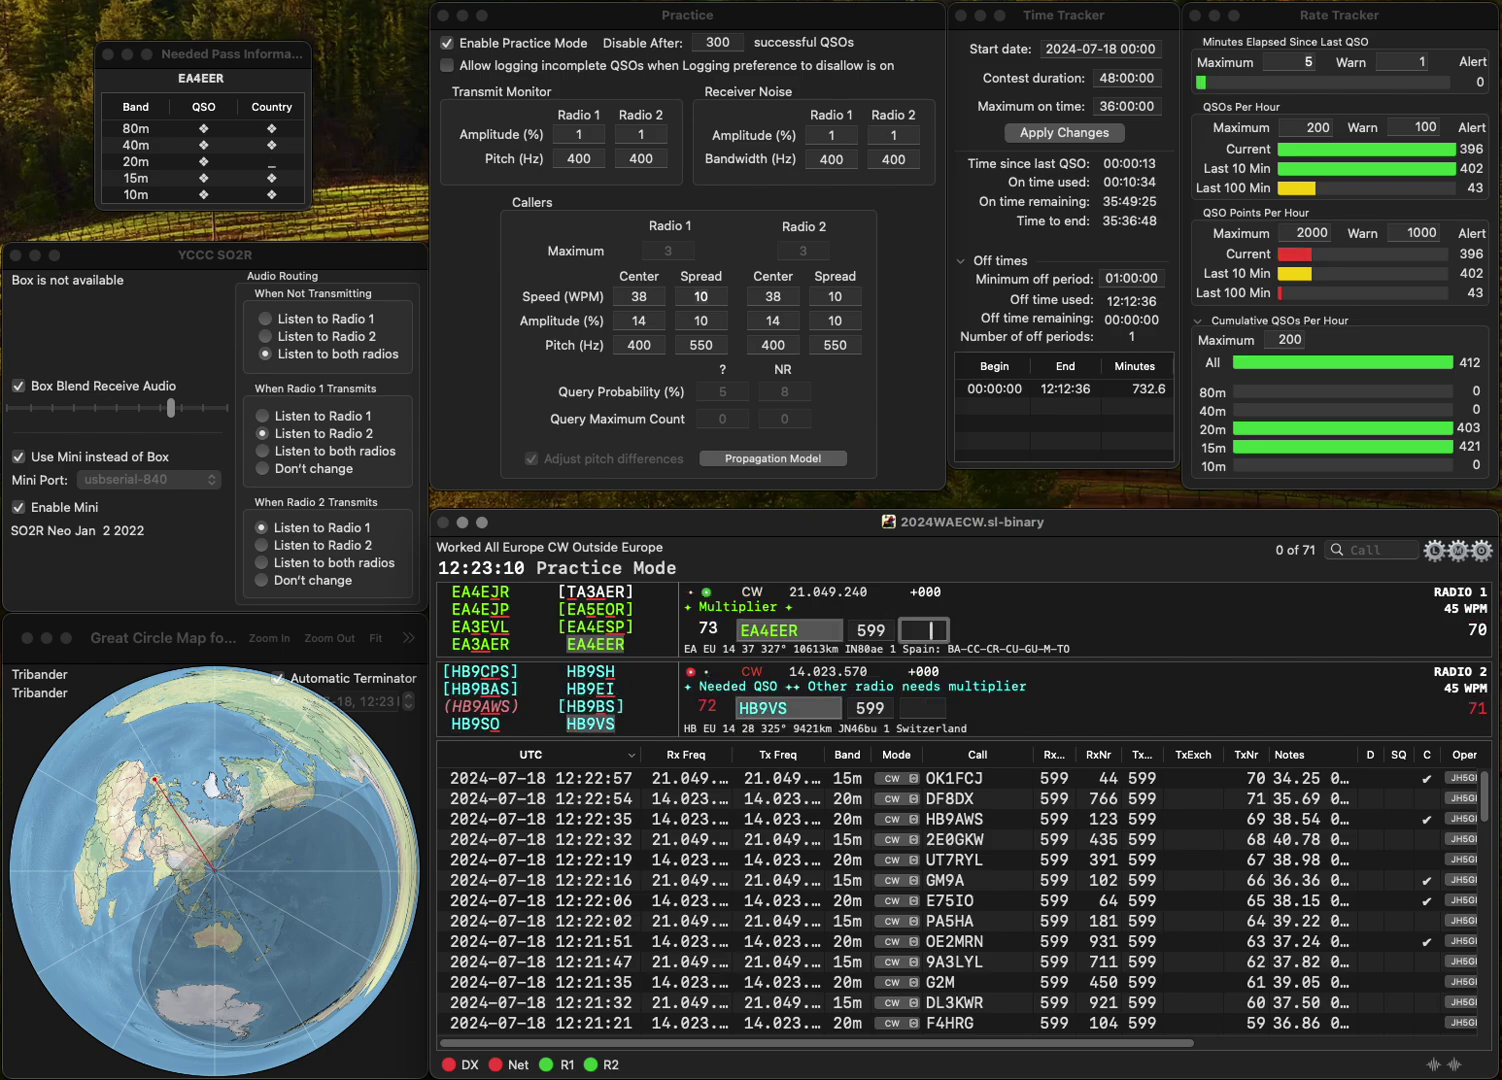
type("537")
key("Return")
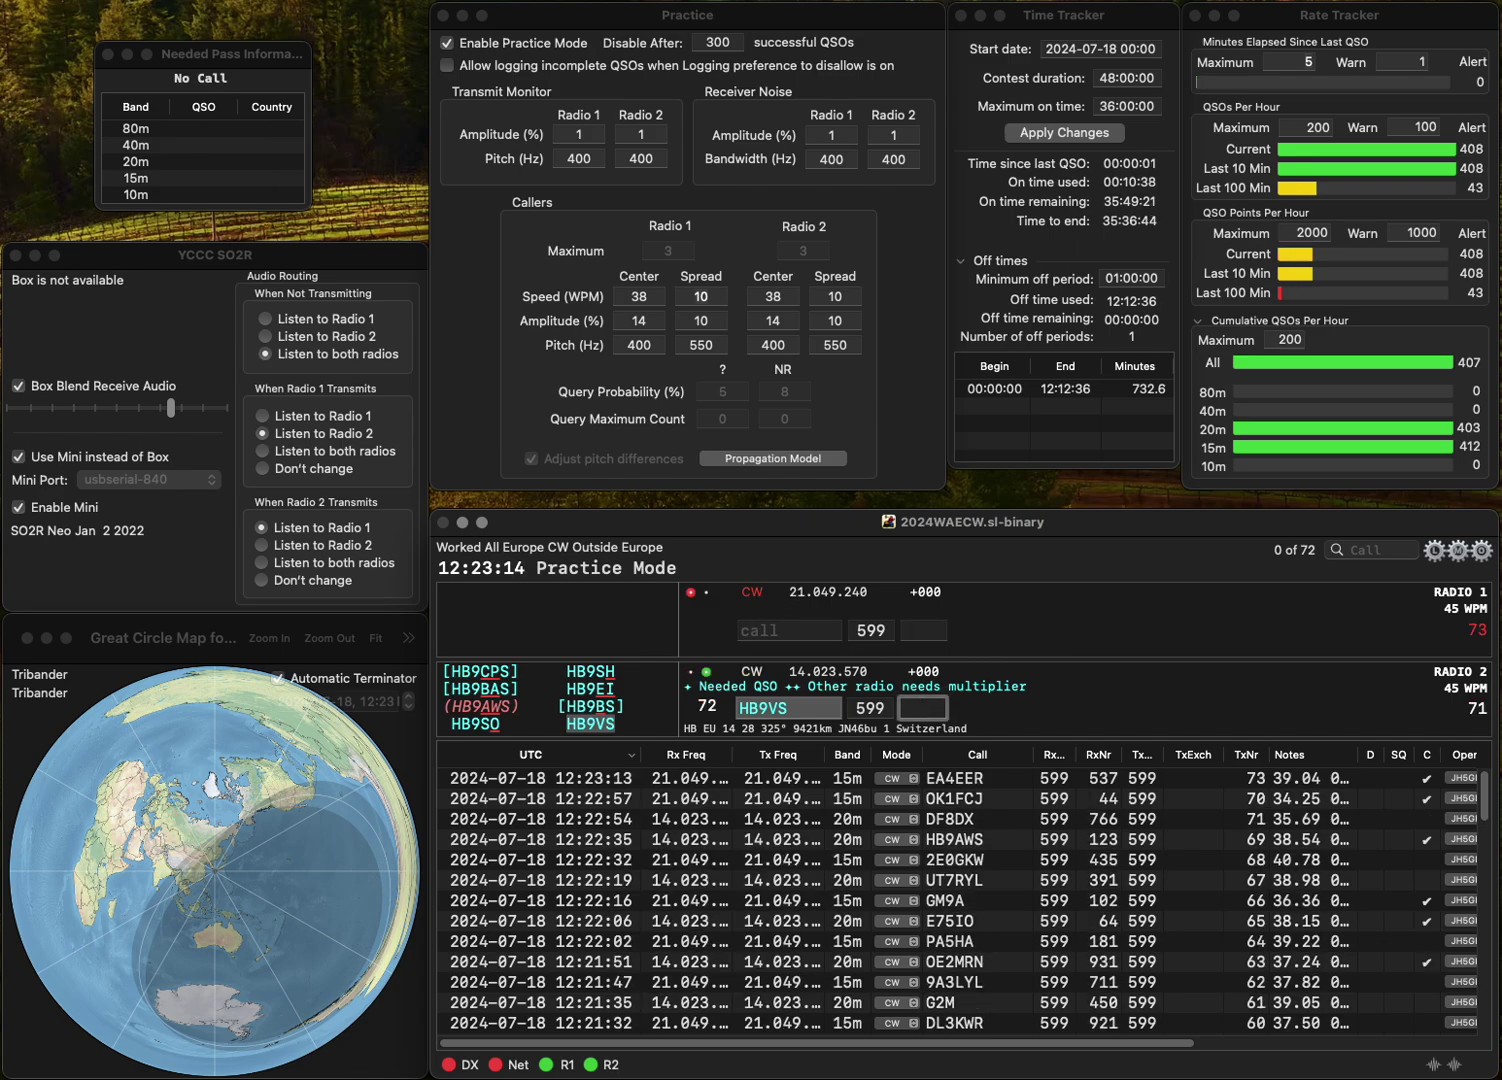
type("9")
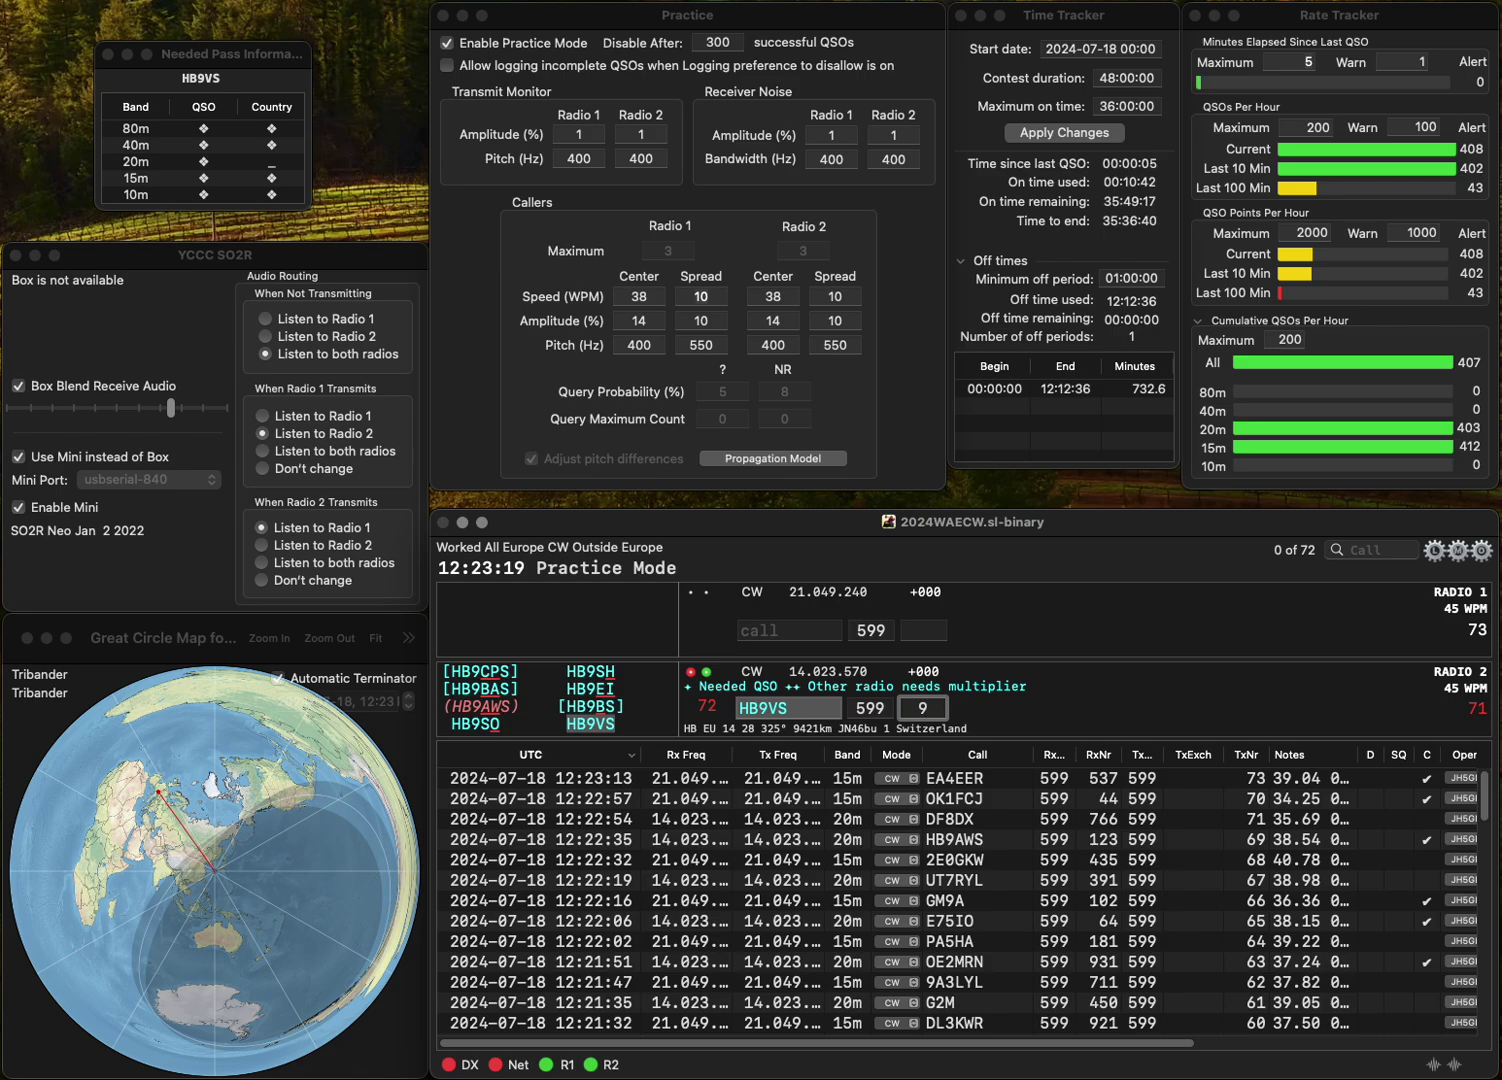
type("39")
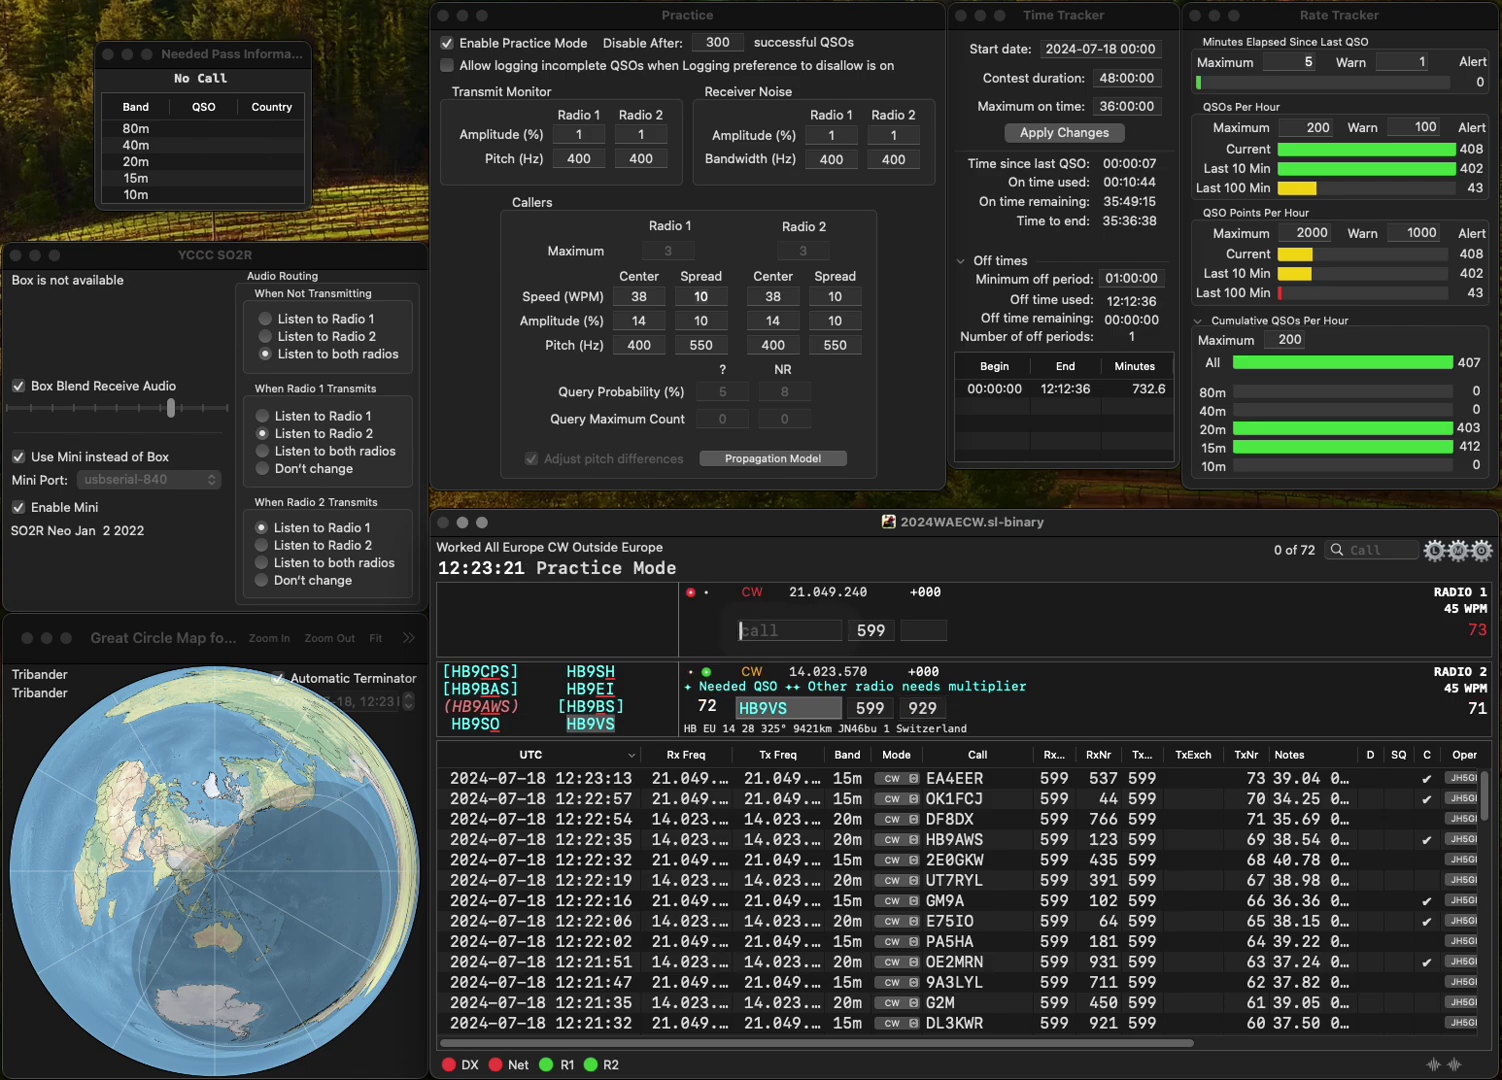
key("Return")
- Enter the call EA3CK on Radio 1 and RY3A on Radio 2, sending the exchange to each
type("EA3CK")
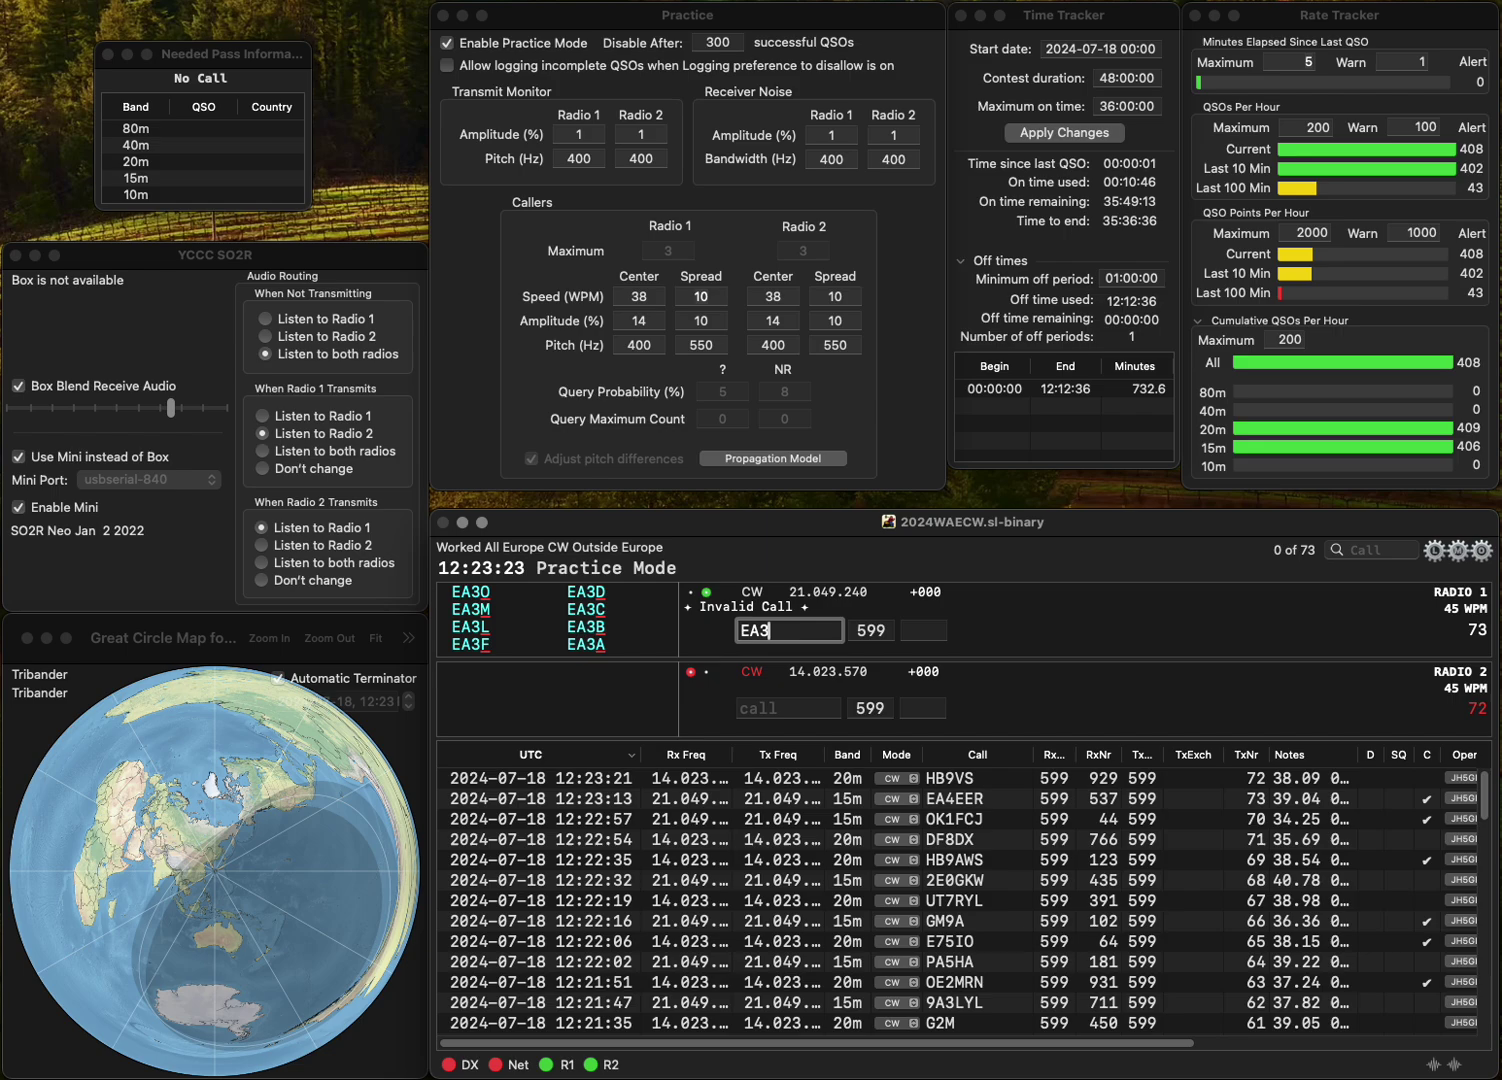
key("Return")
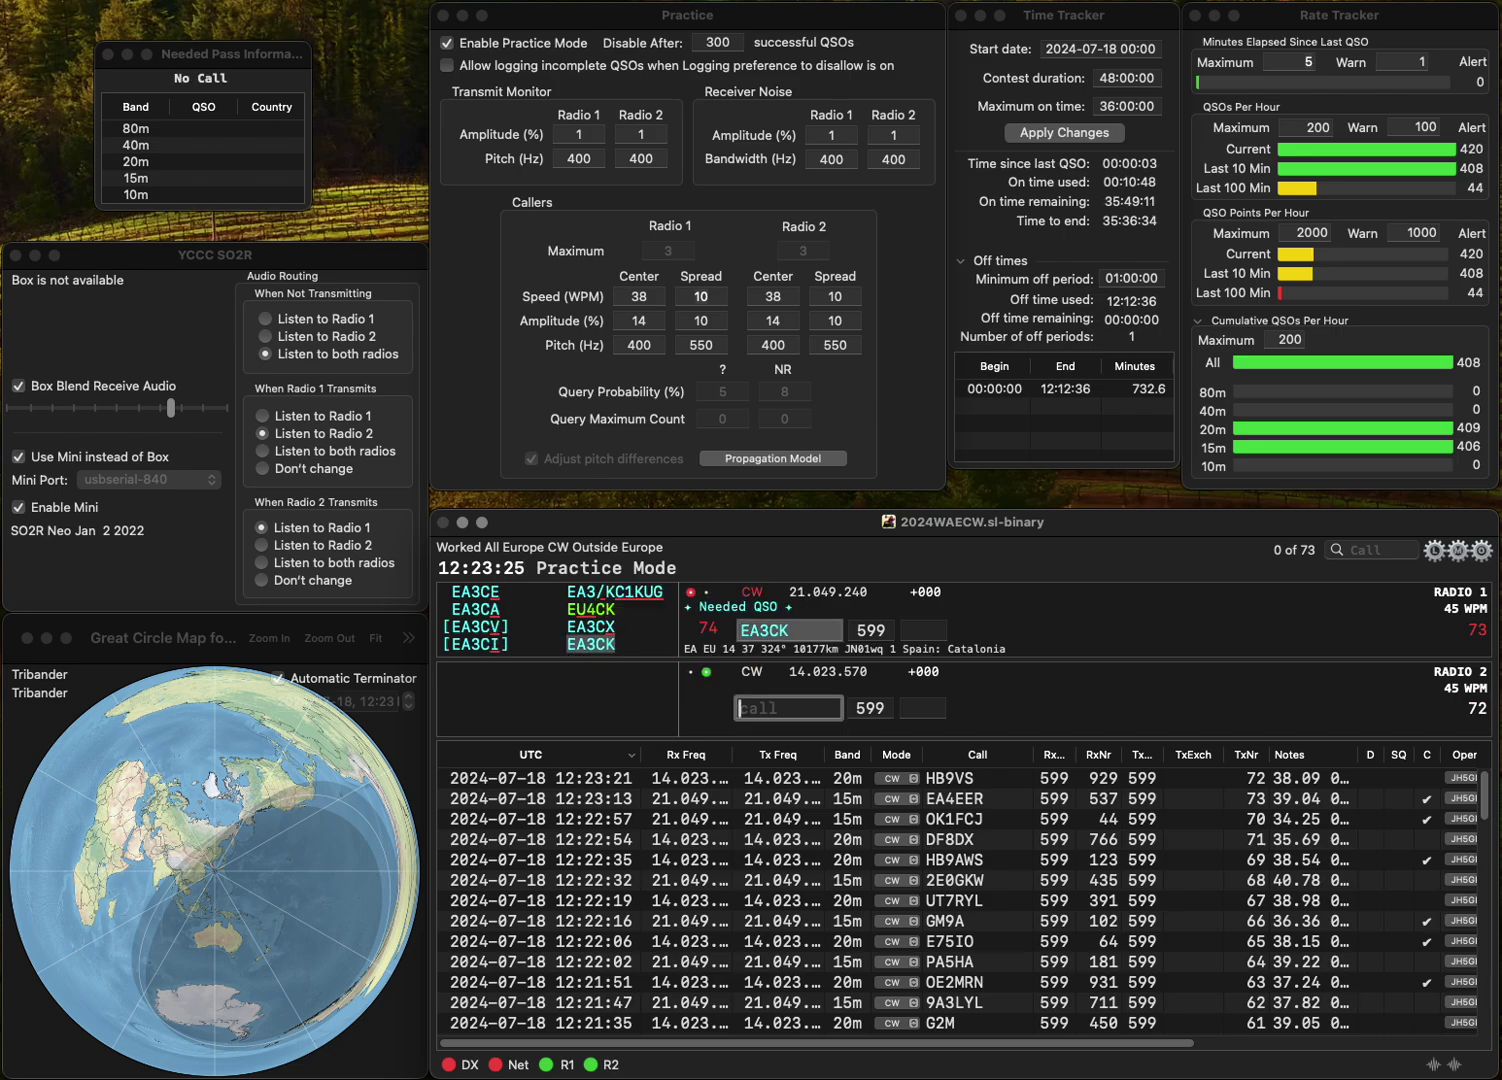
key("BackSpace")
type("RY3A")
key("Return")
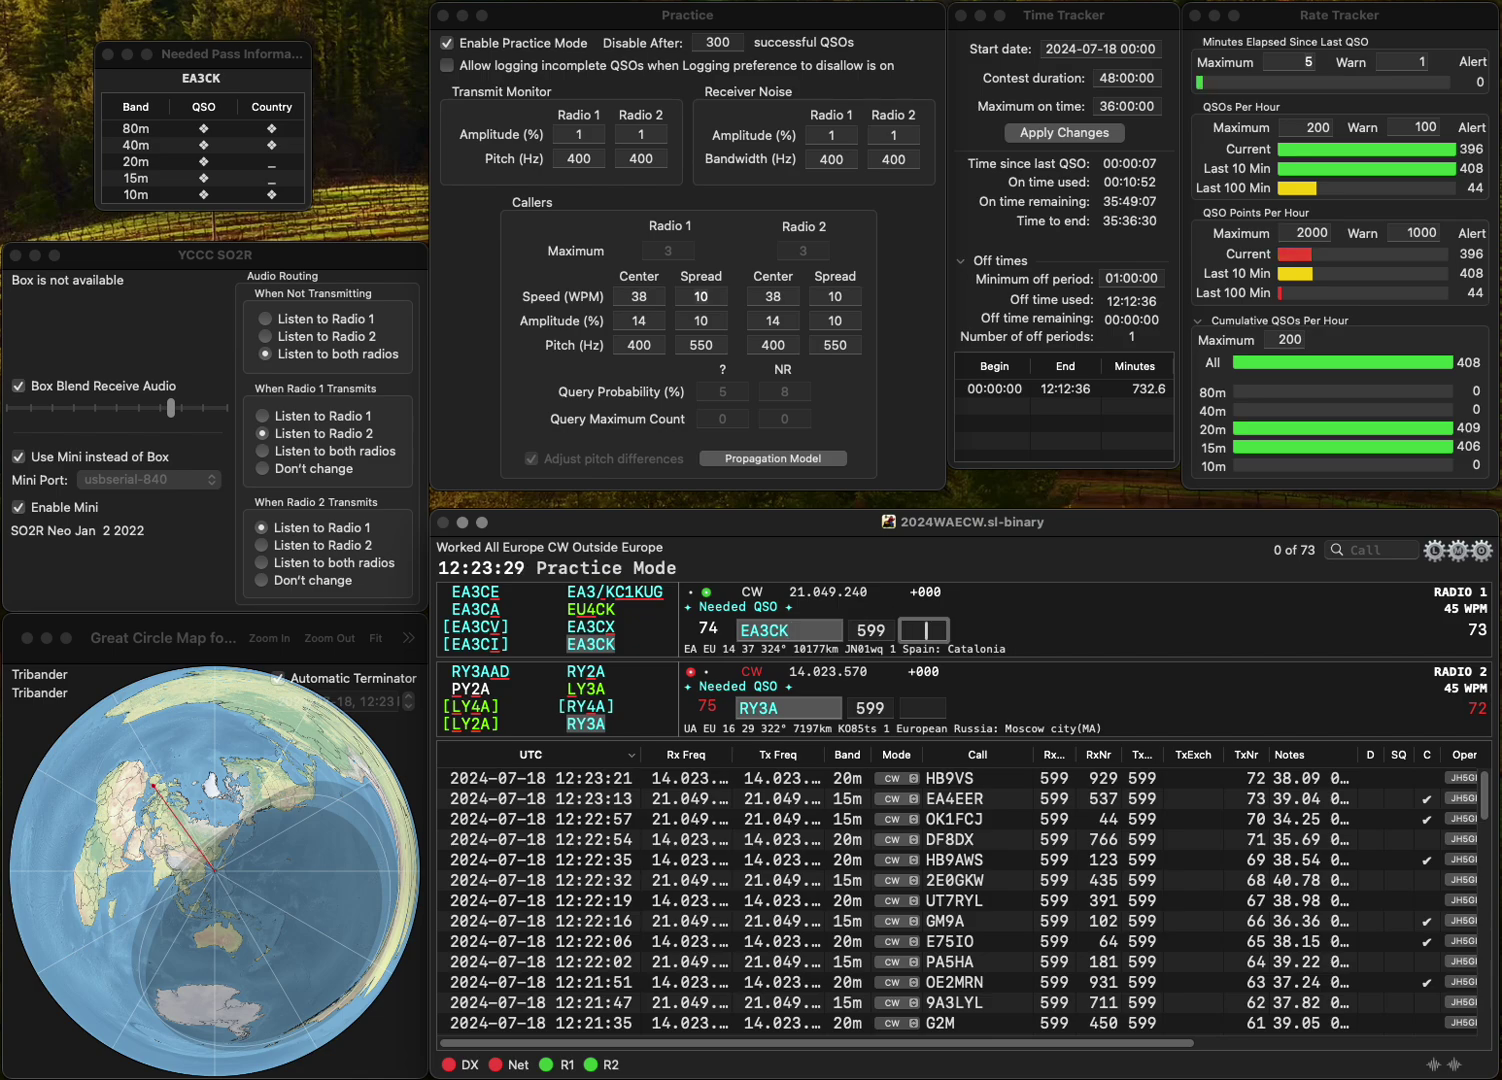
type("557")
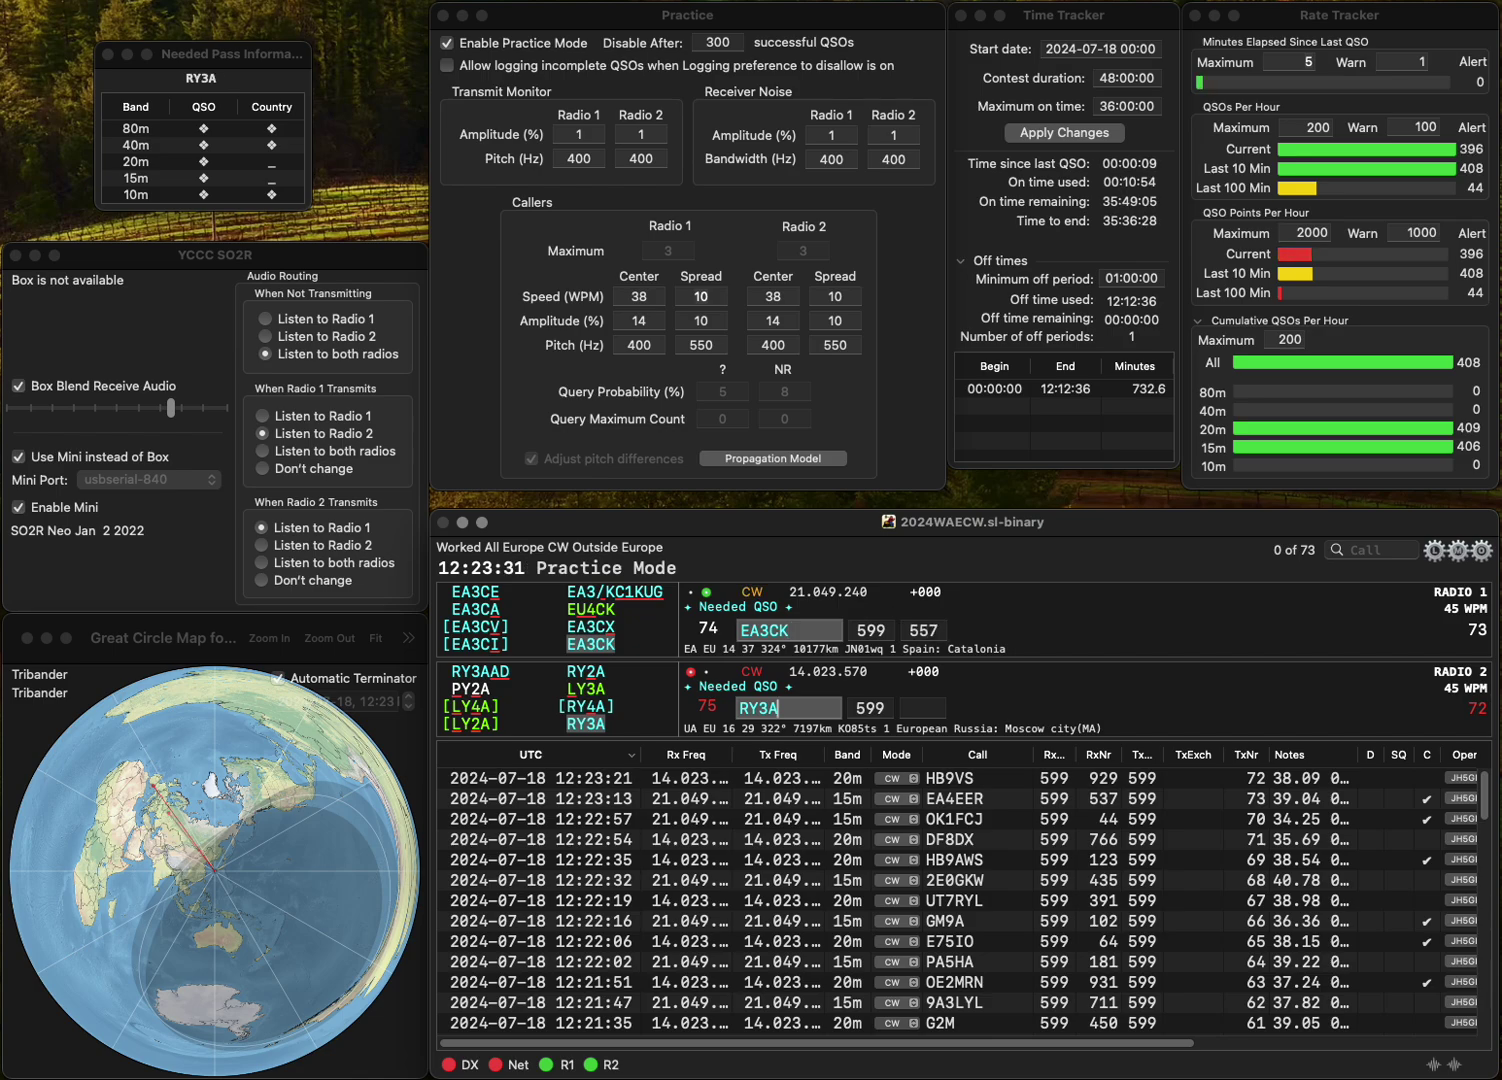
key("Return")
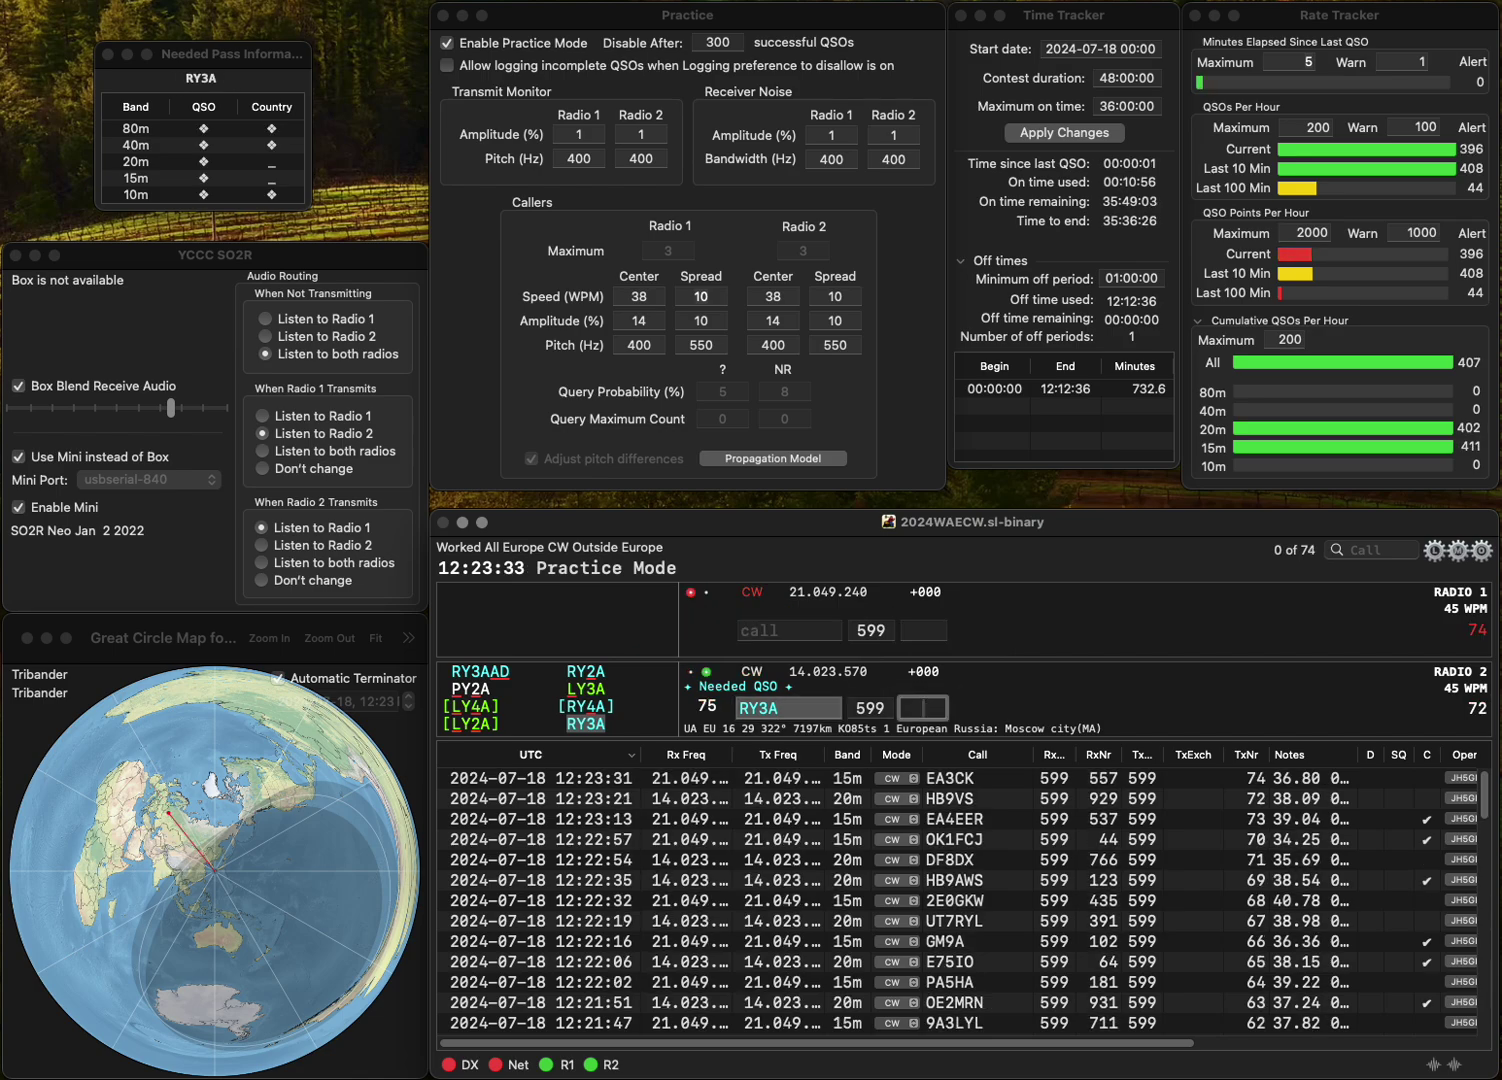
type("82")
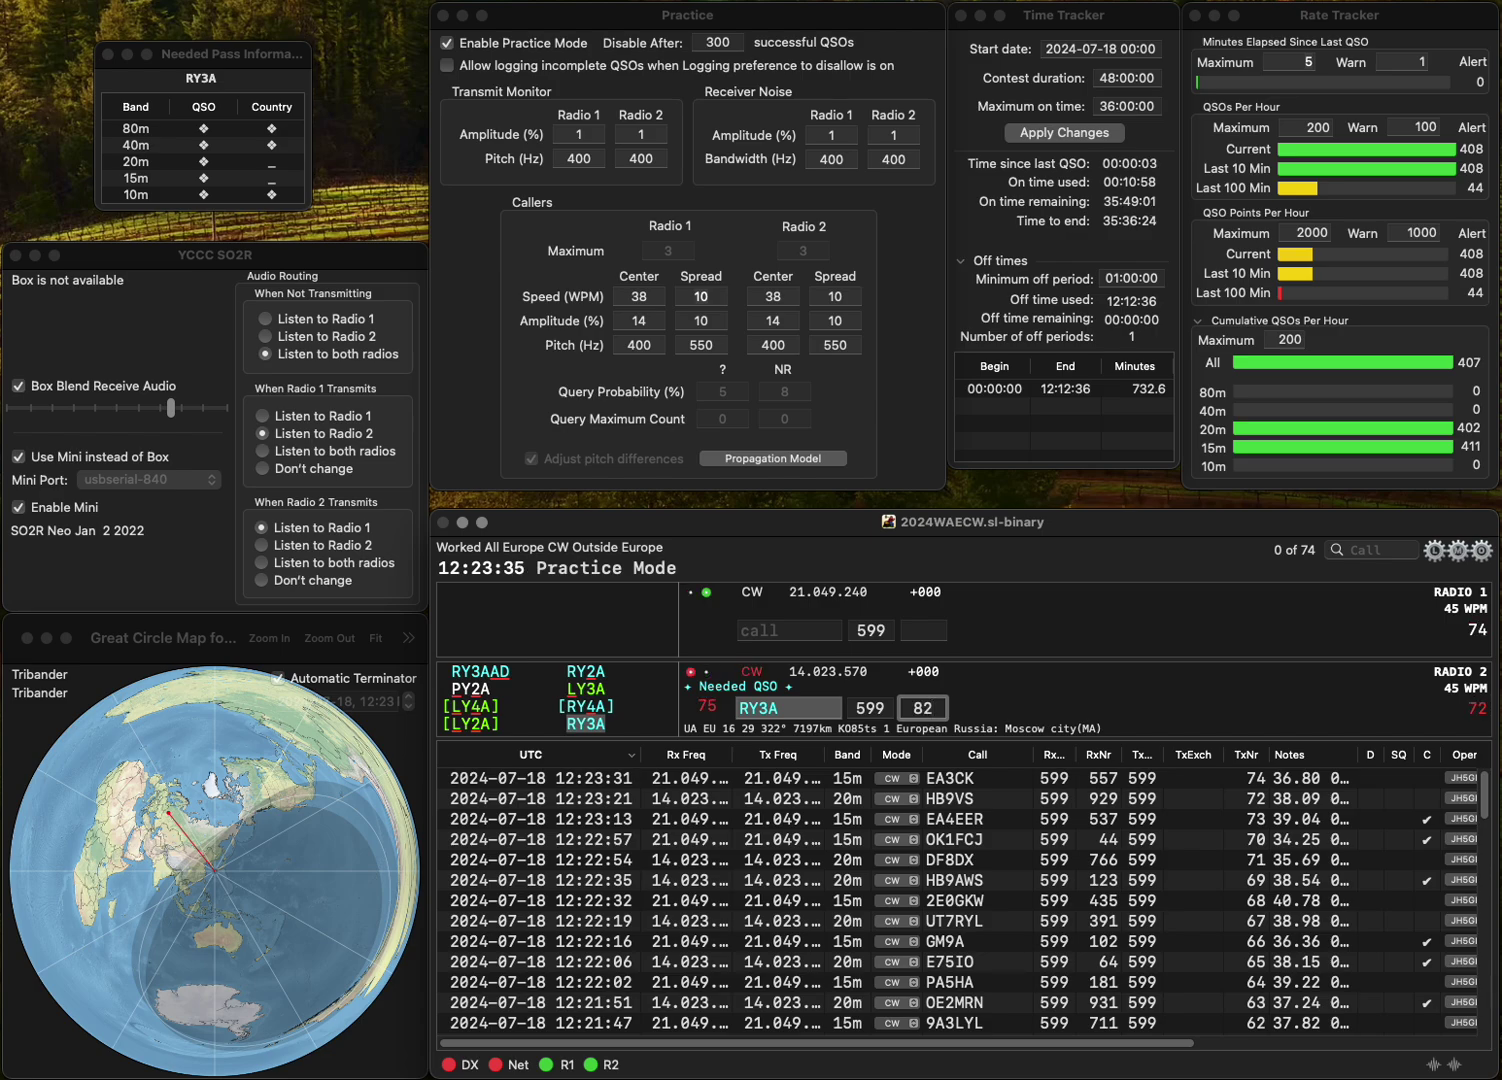
type("7")
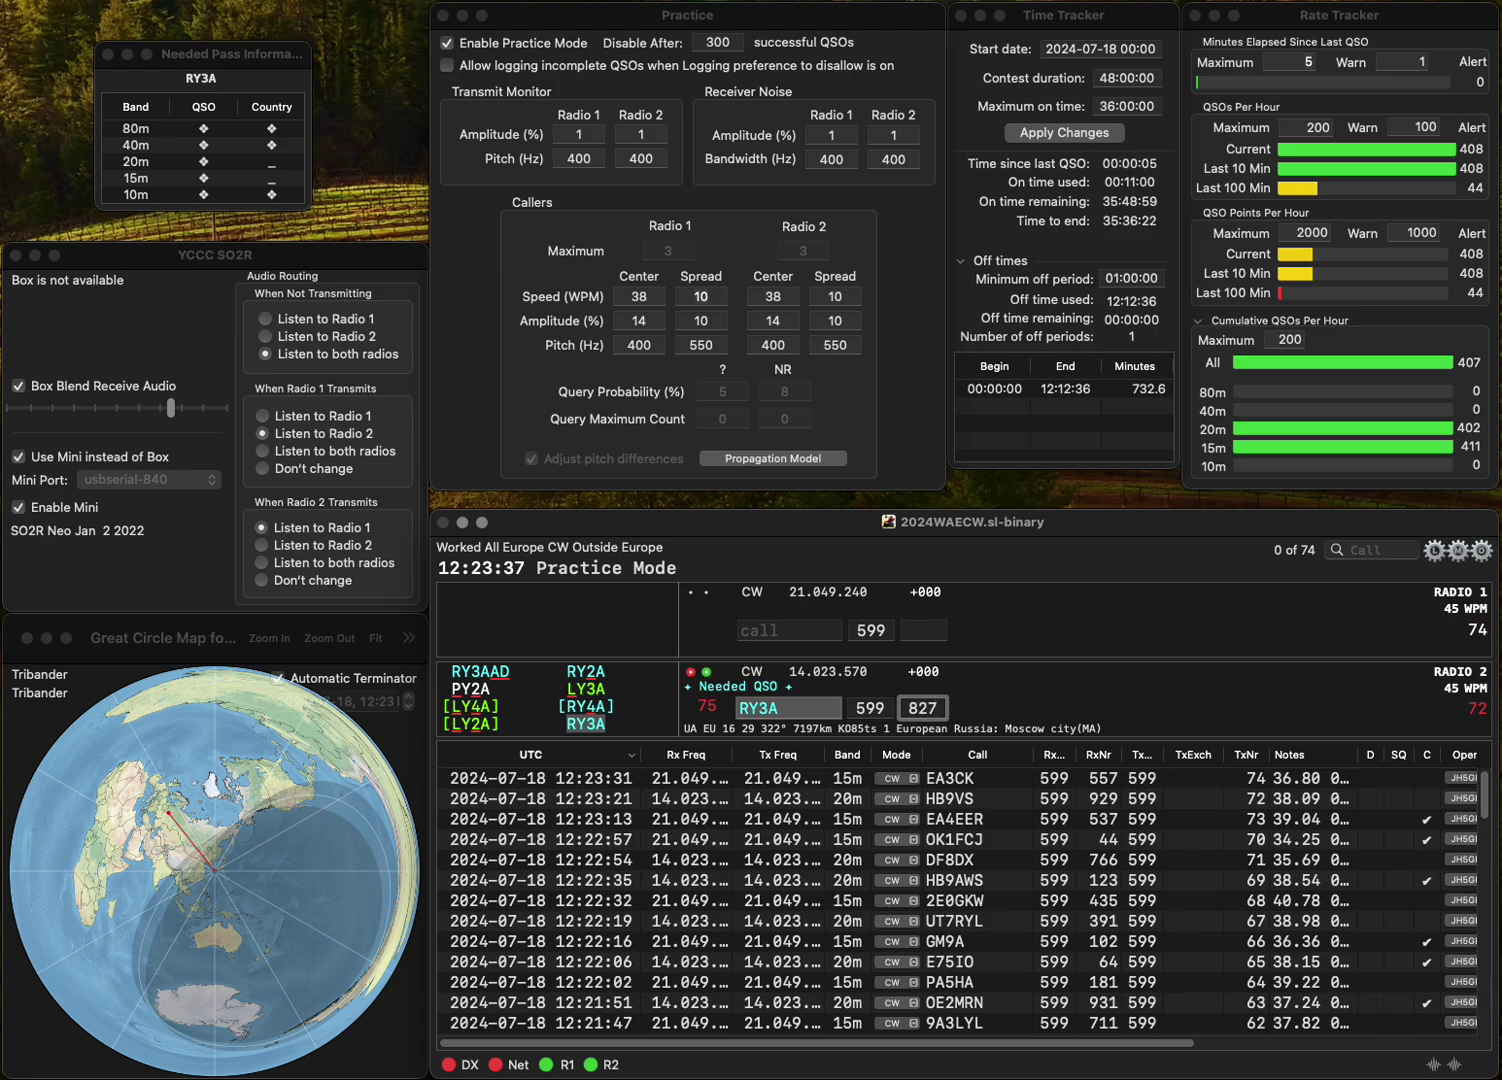
key("Return")
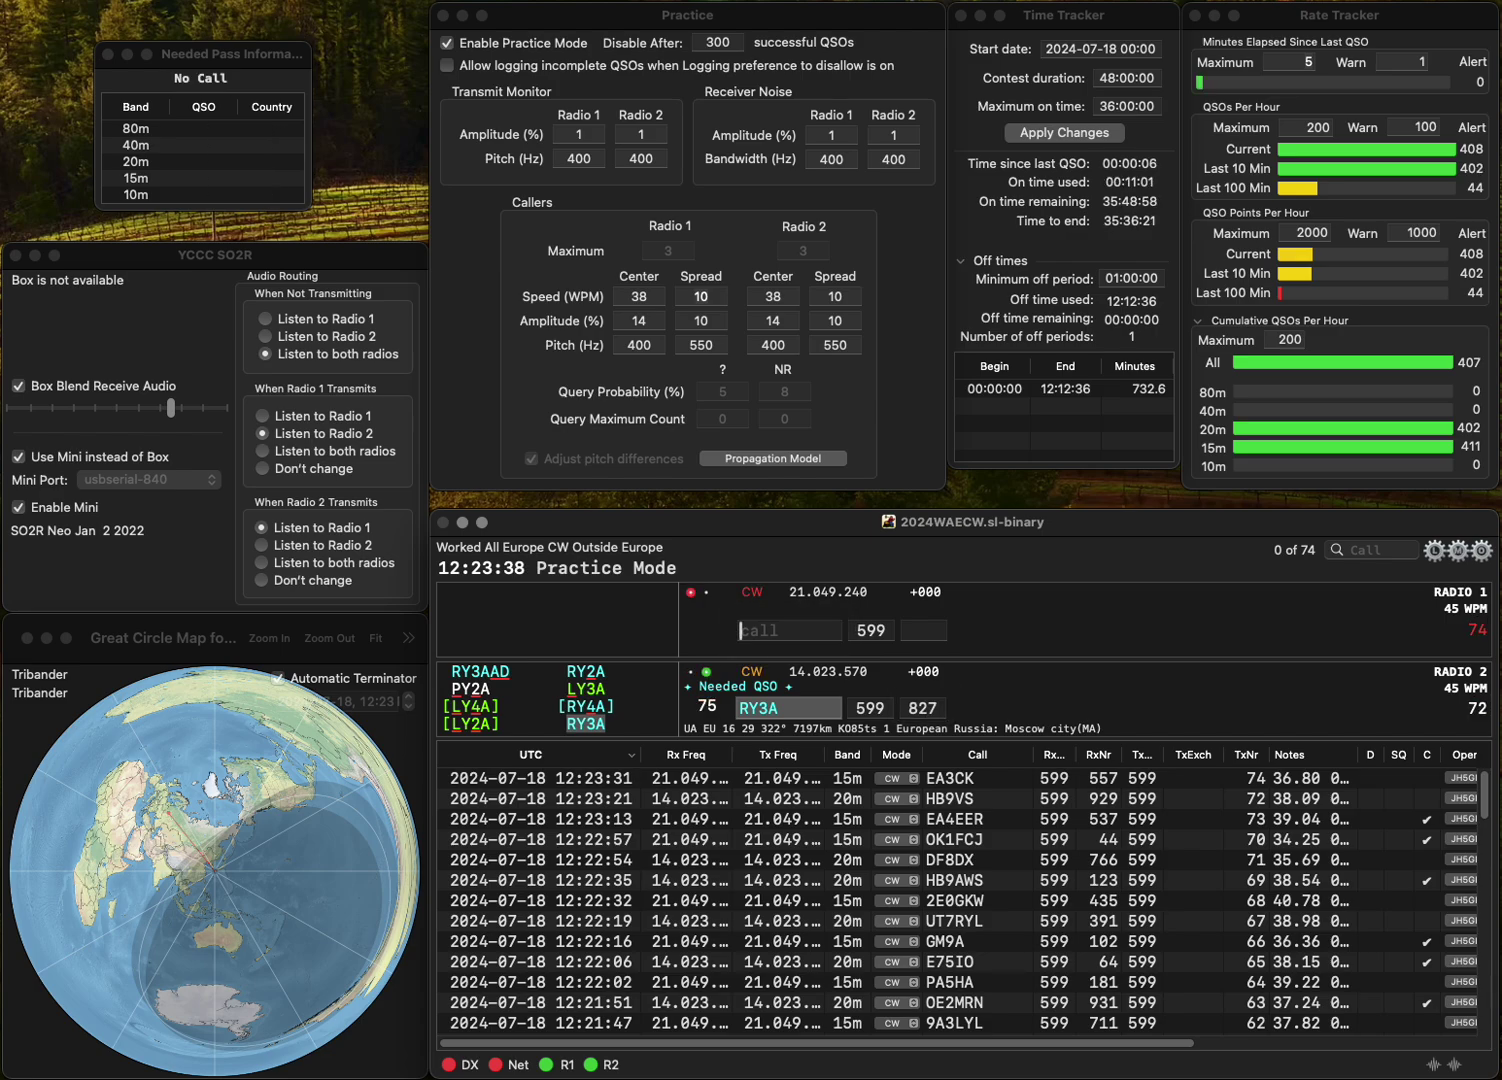
type("SP")
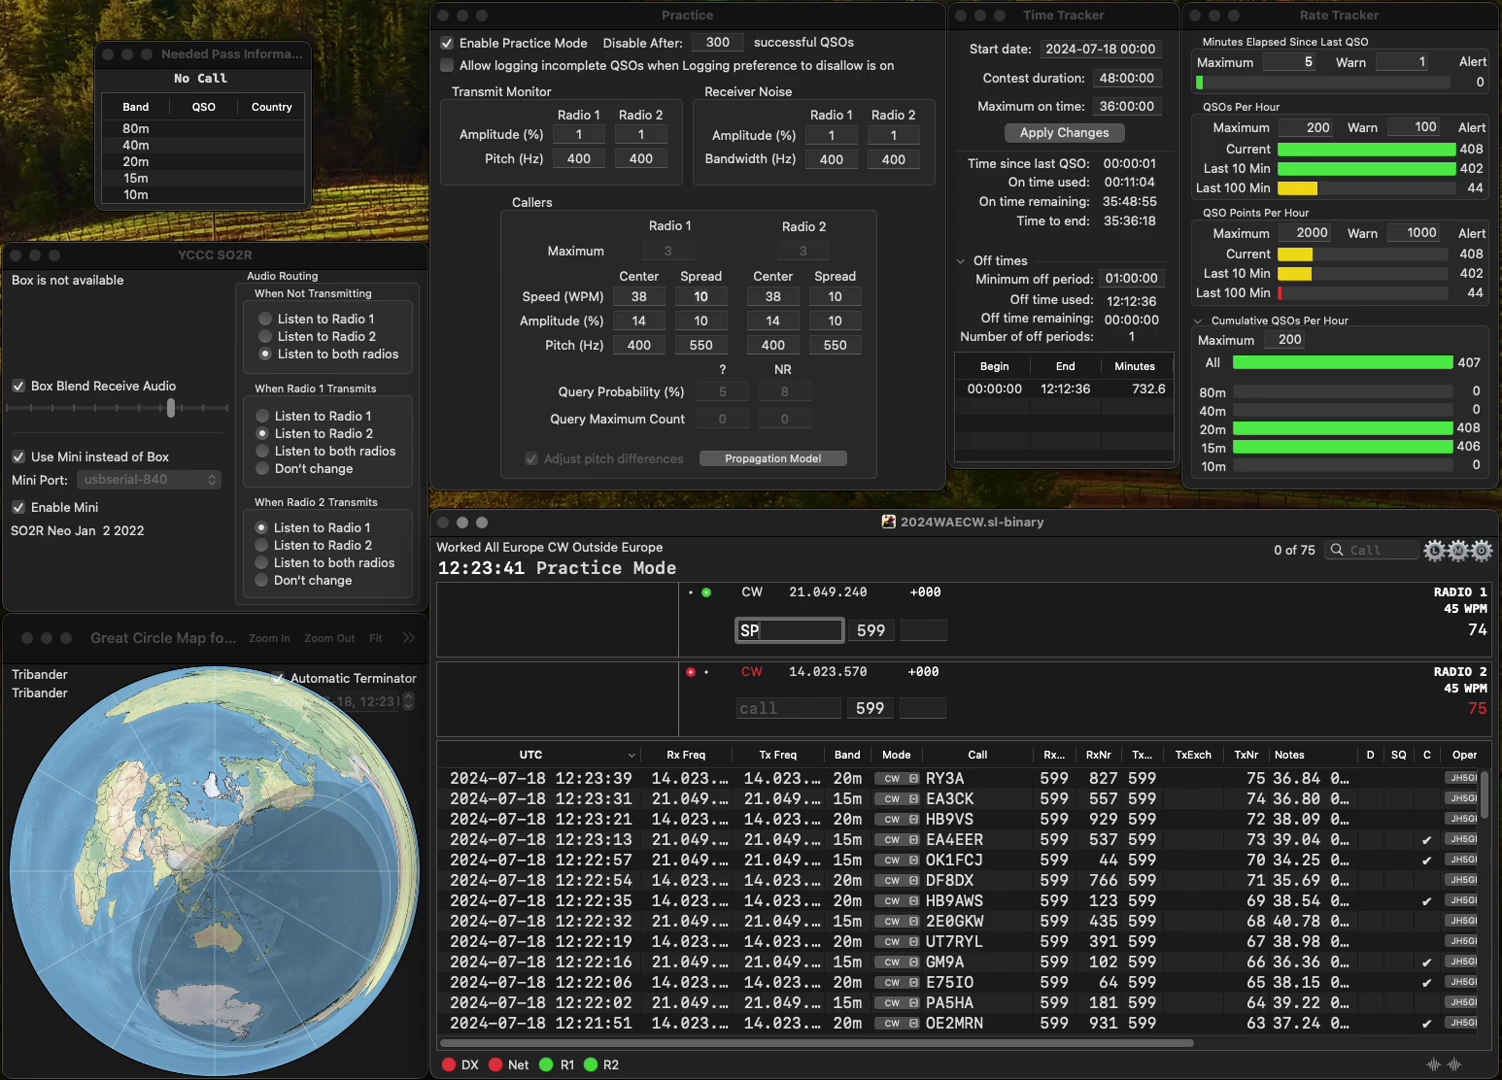
type("9BRJ")
key("BackSpace")
type("P")
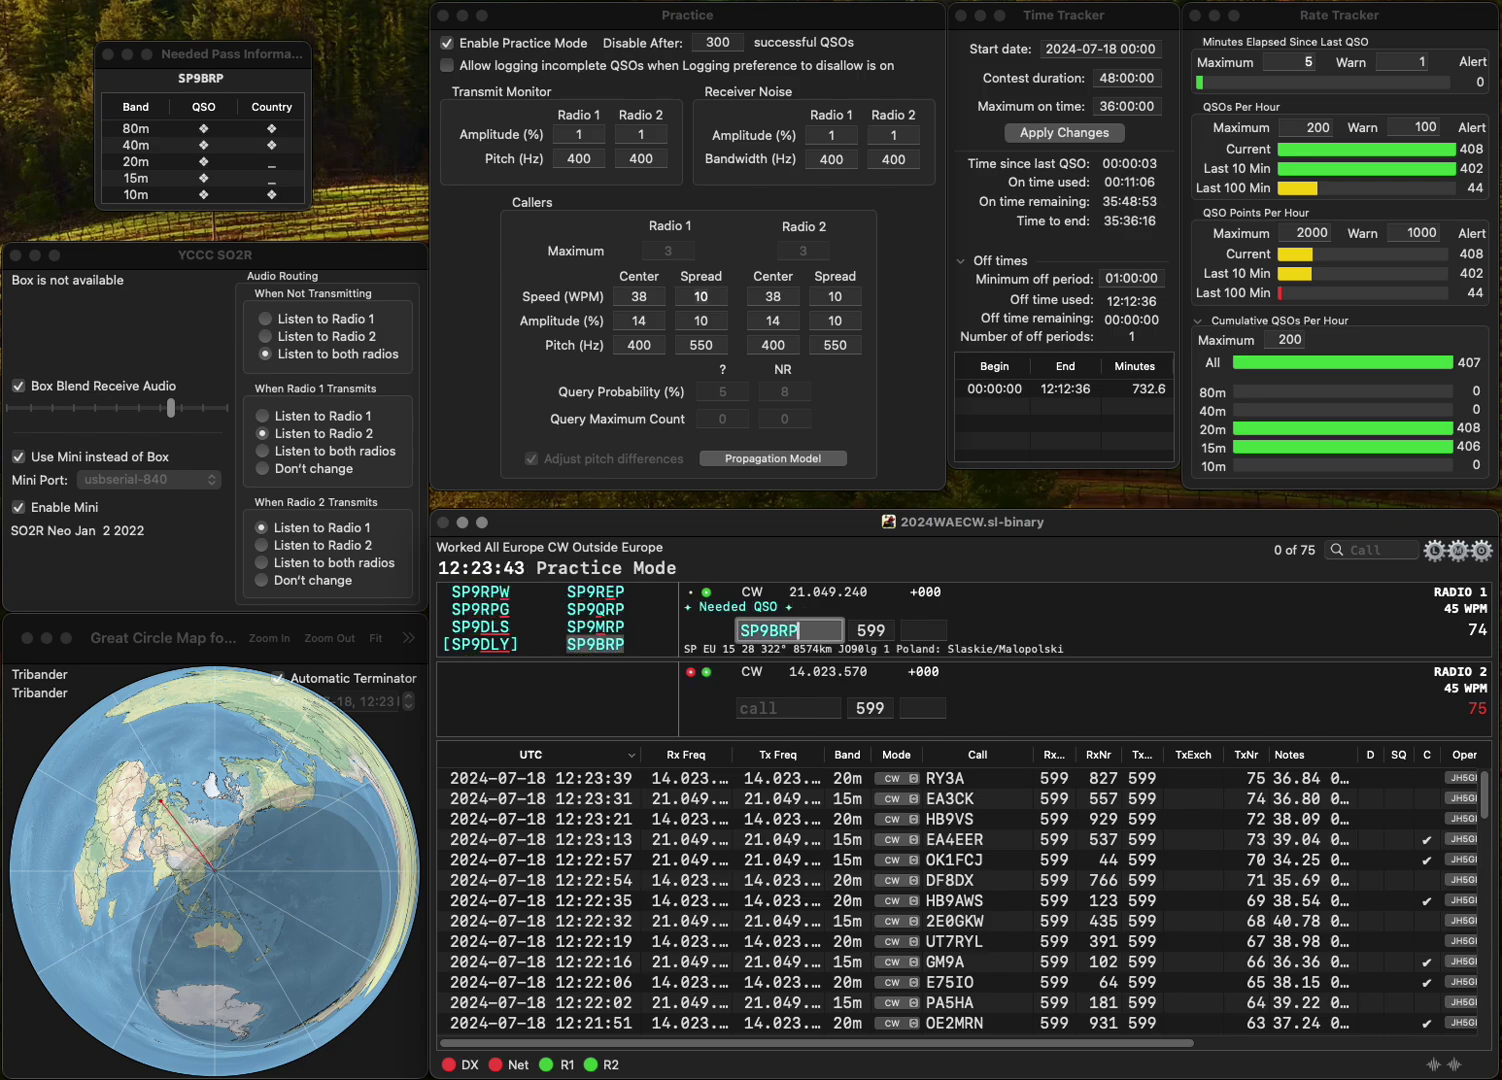
key("Return")
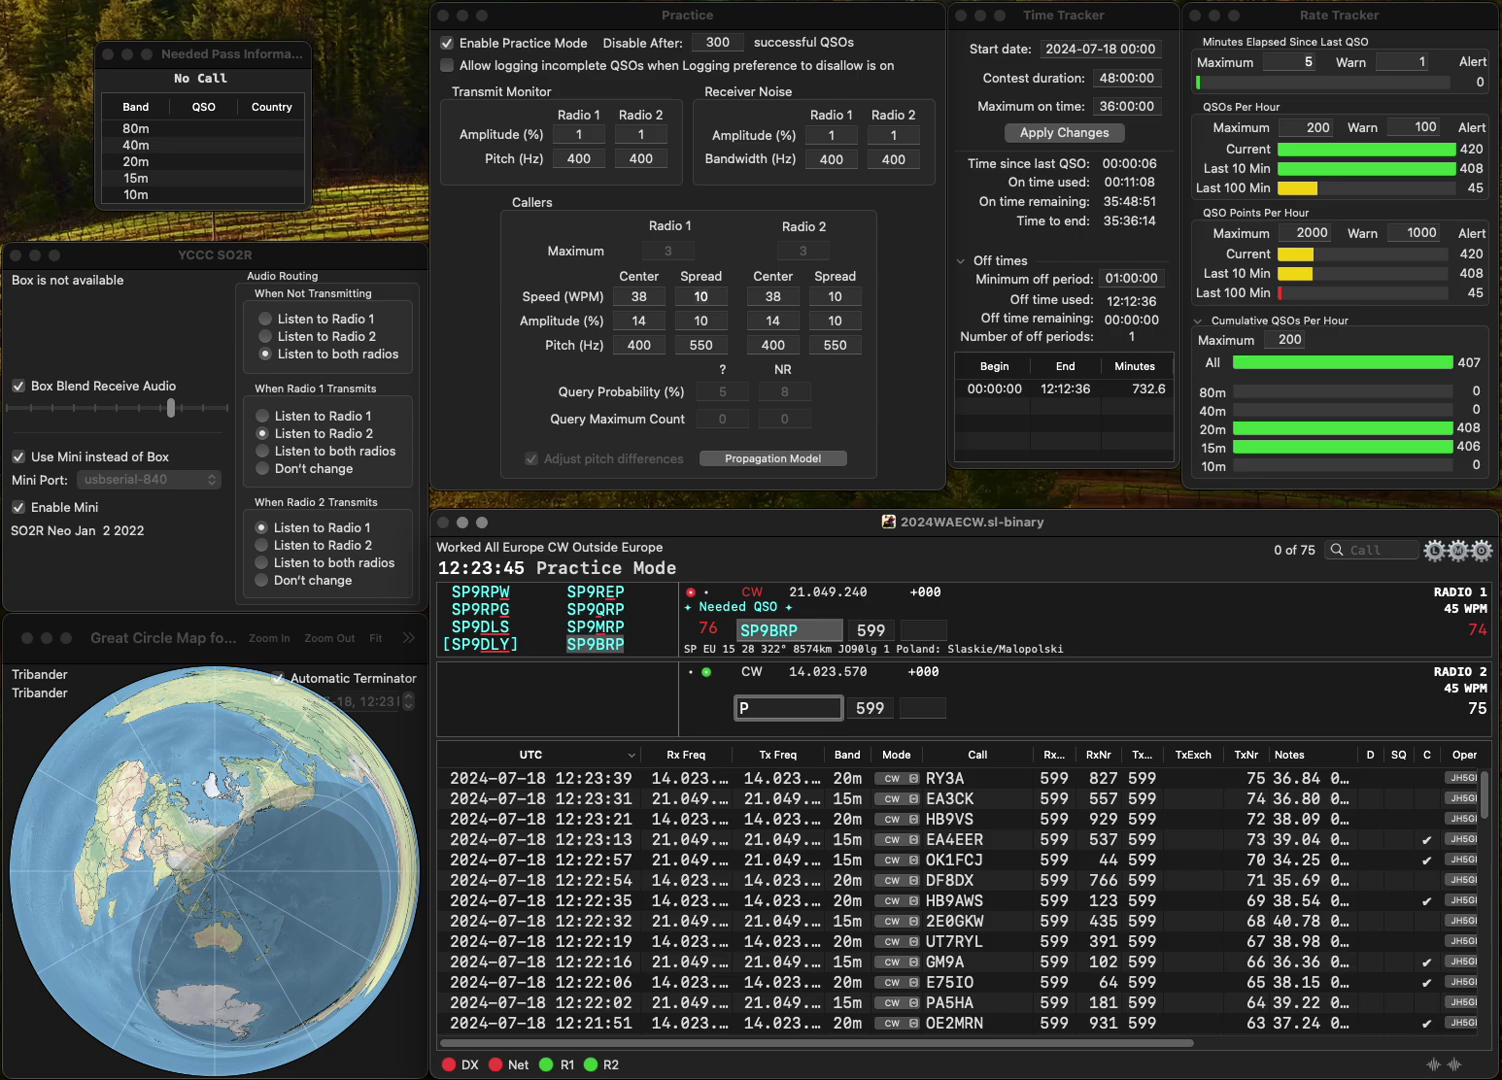
type("PD4BER")
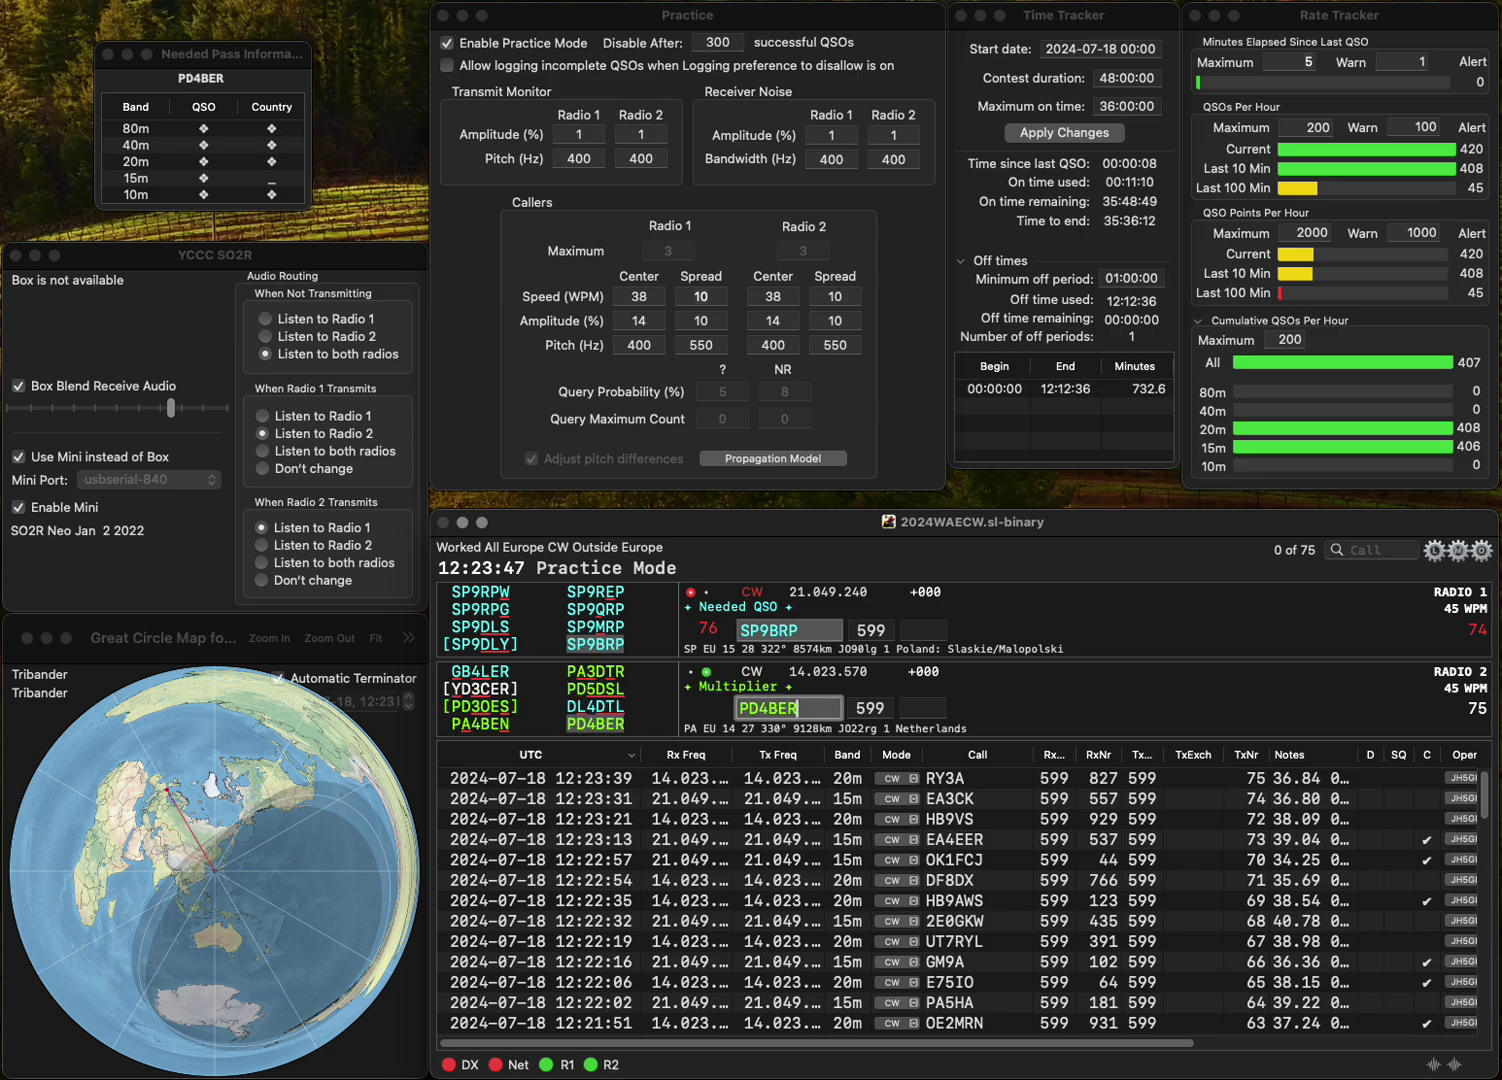
key("Return")
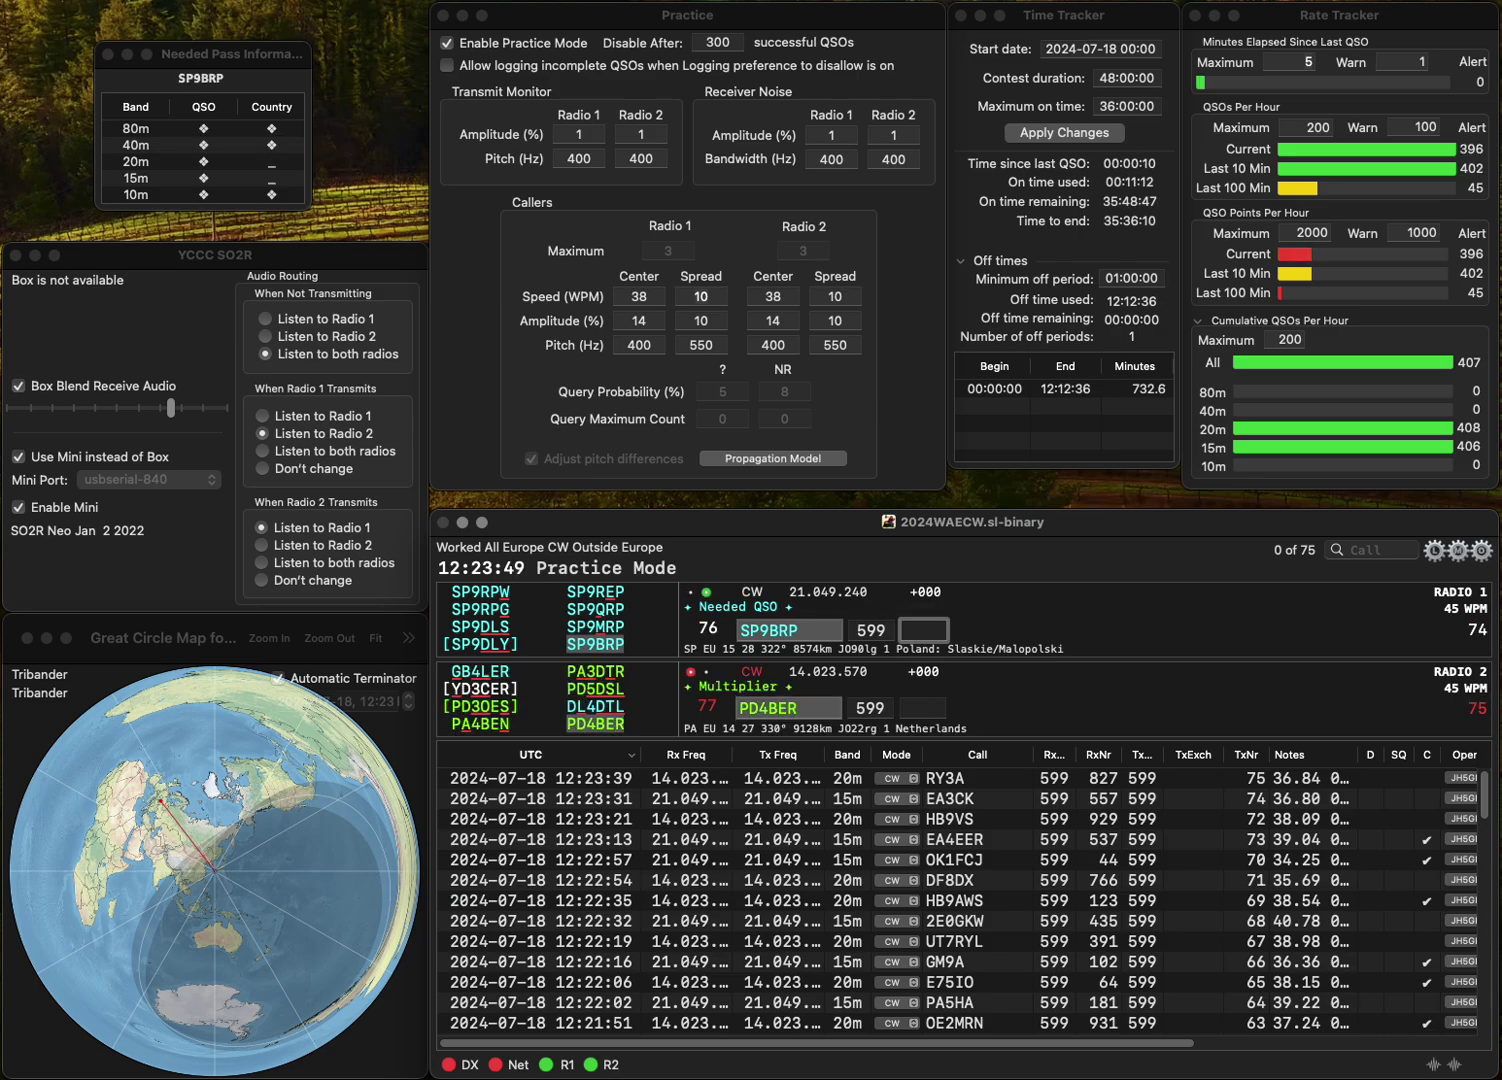
type("756")
key("Return")
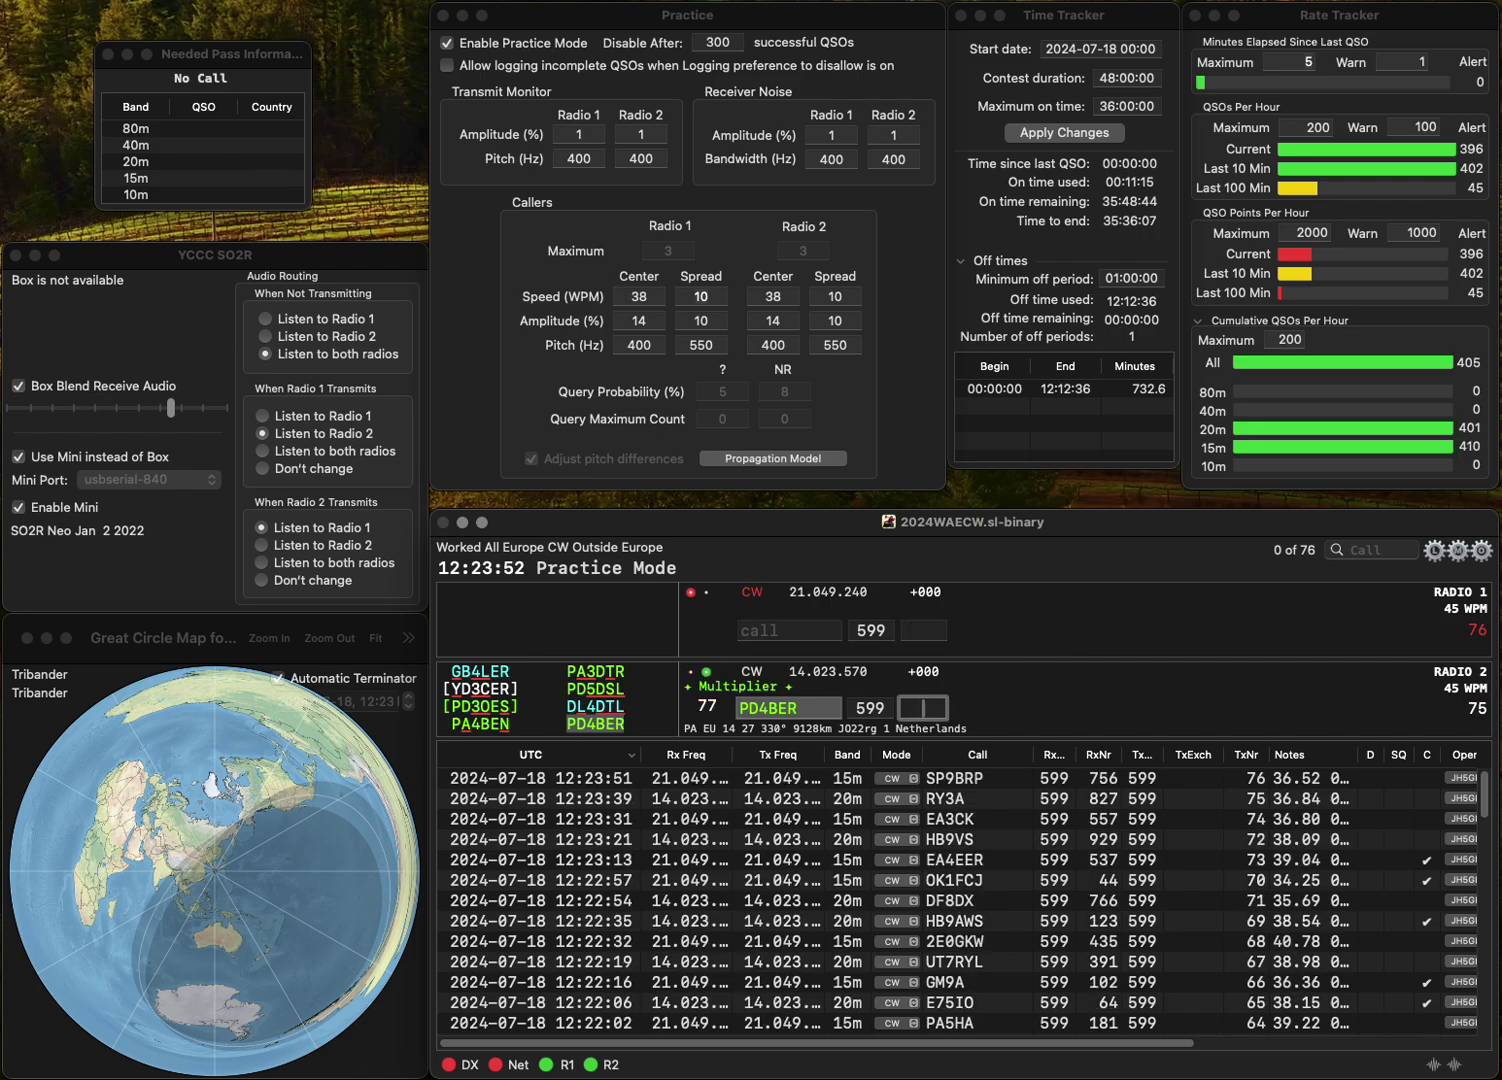
type("613")
key("Return")
- Enter the call DL1BJD on Radio 1 and ON7JA on Radio 2, sending the exchange to each
type("DL")
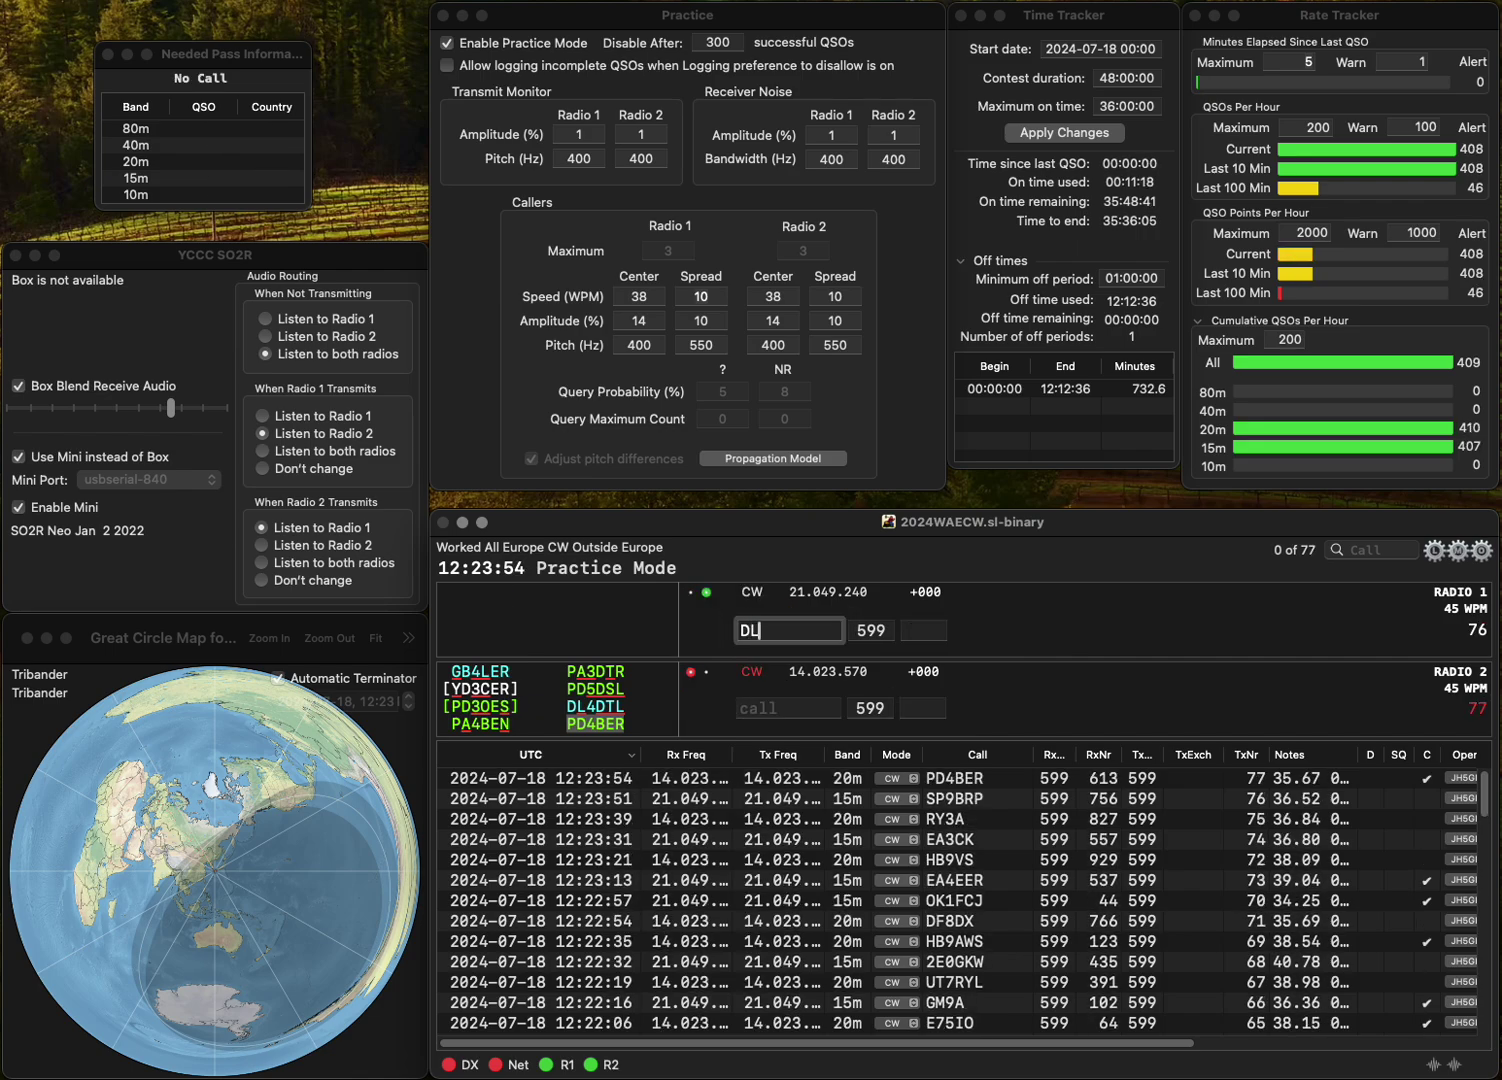
type("1BJD")
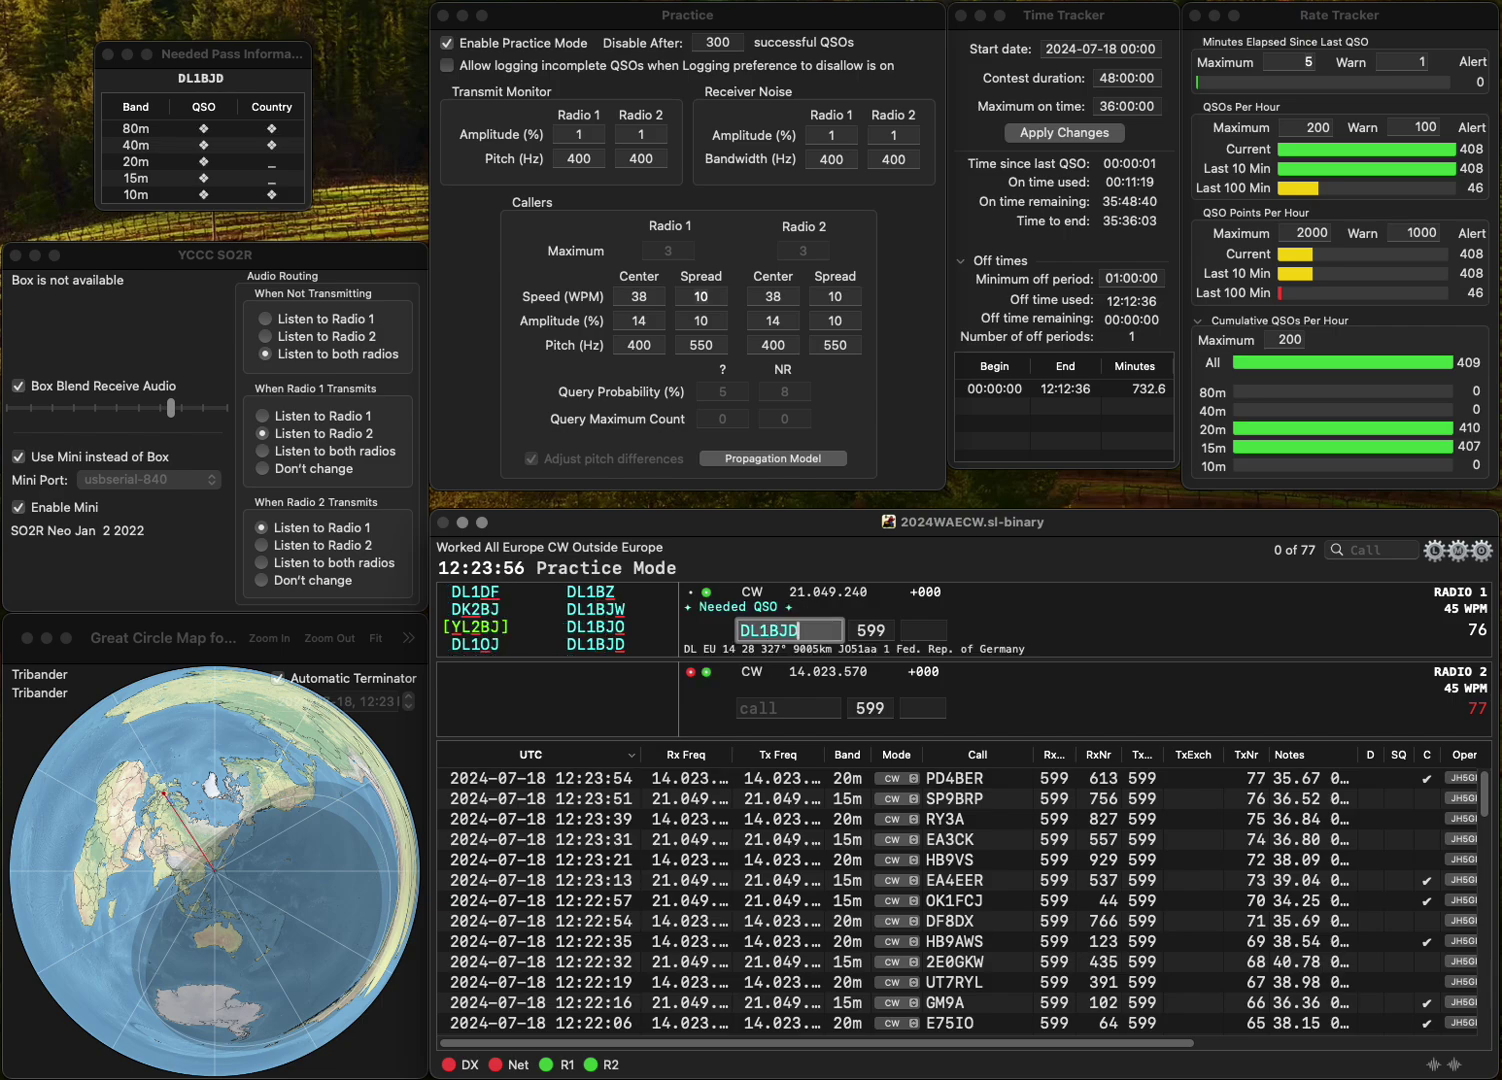
key("Return")
type("ON7")
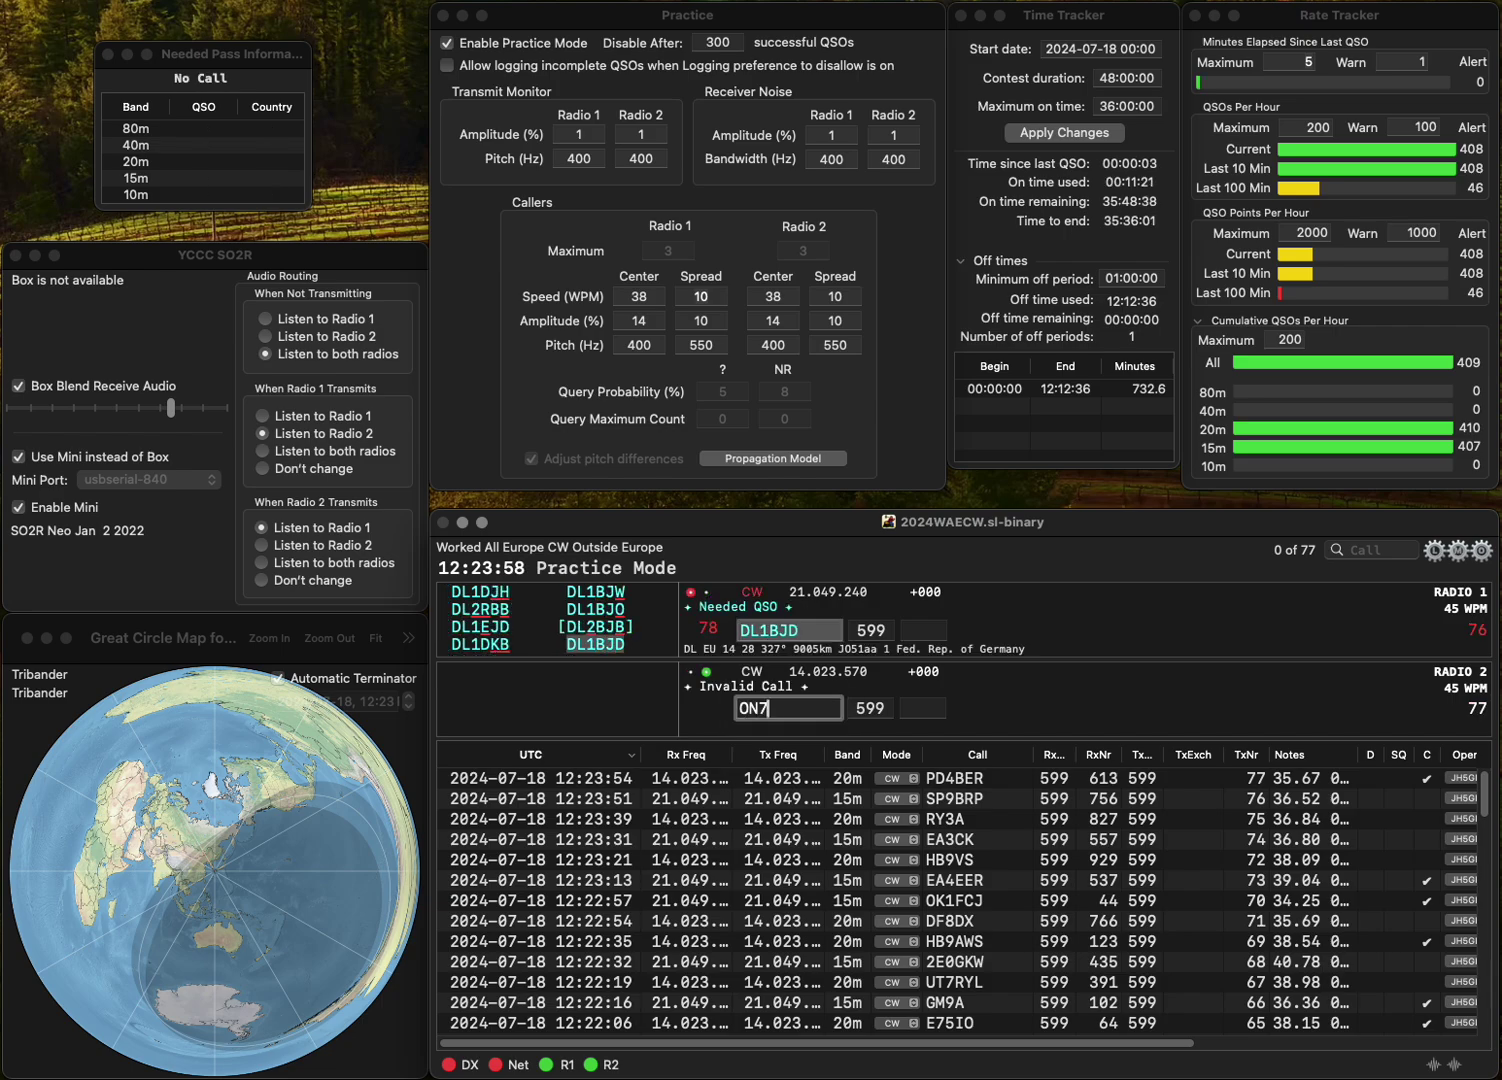
type("JA")
key("Return")
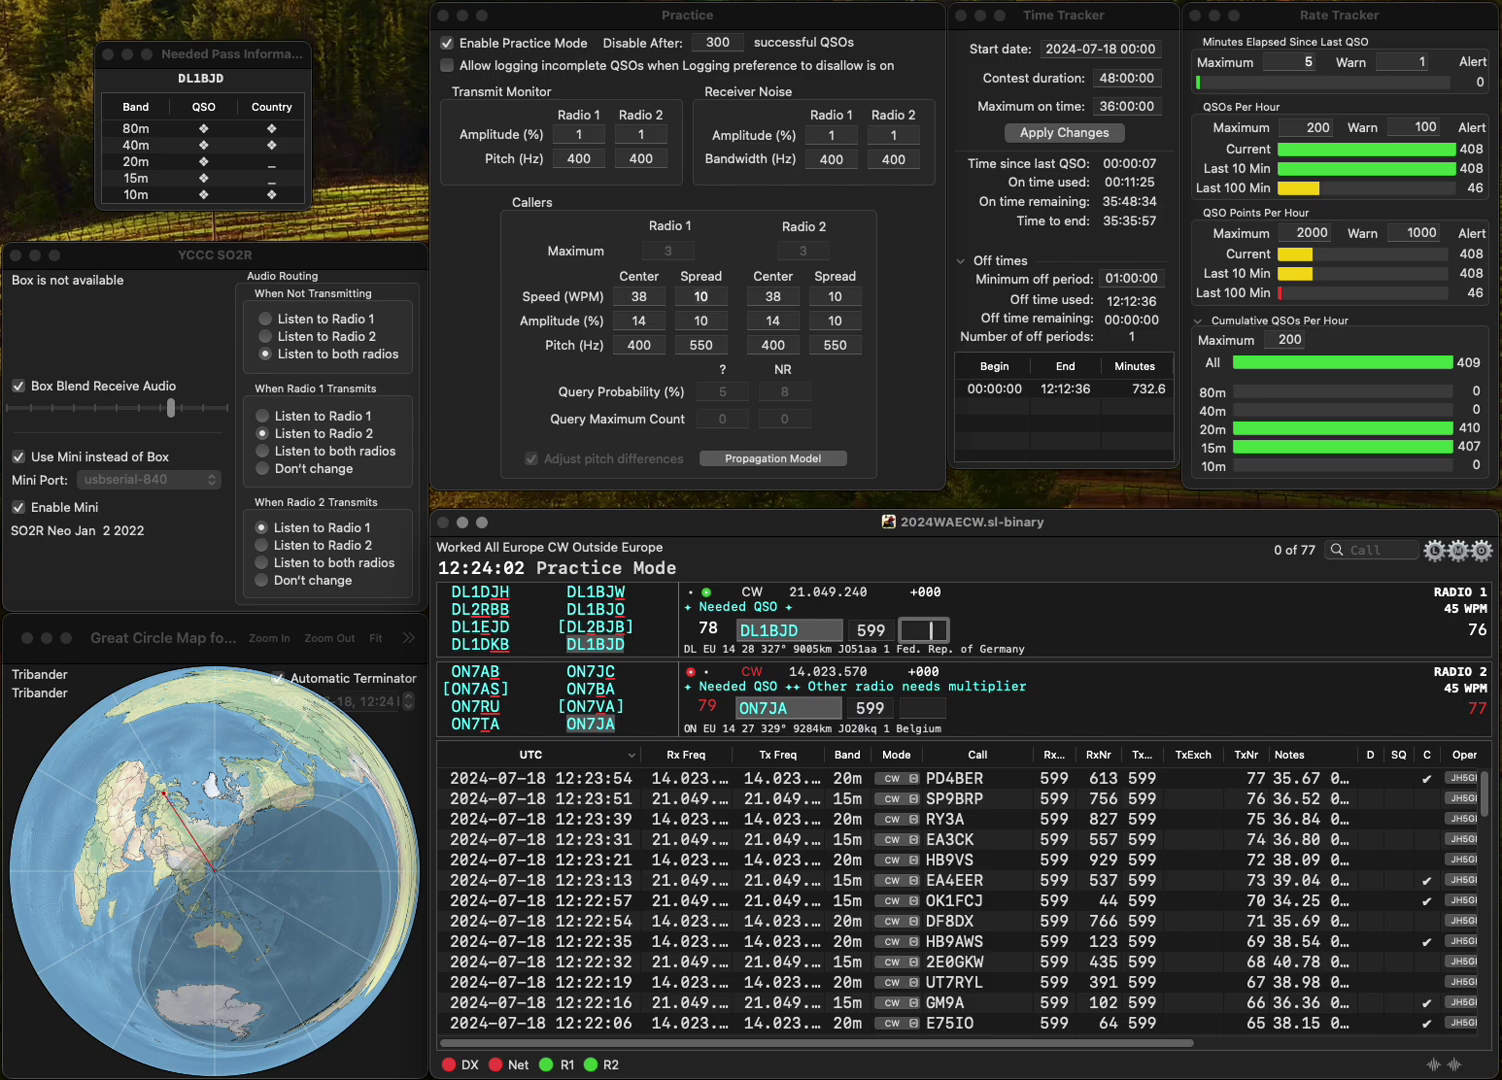
key("Return")
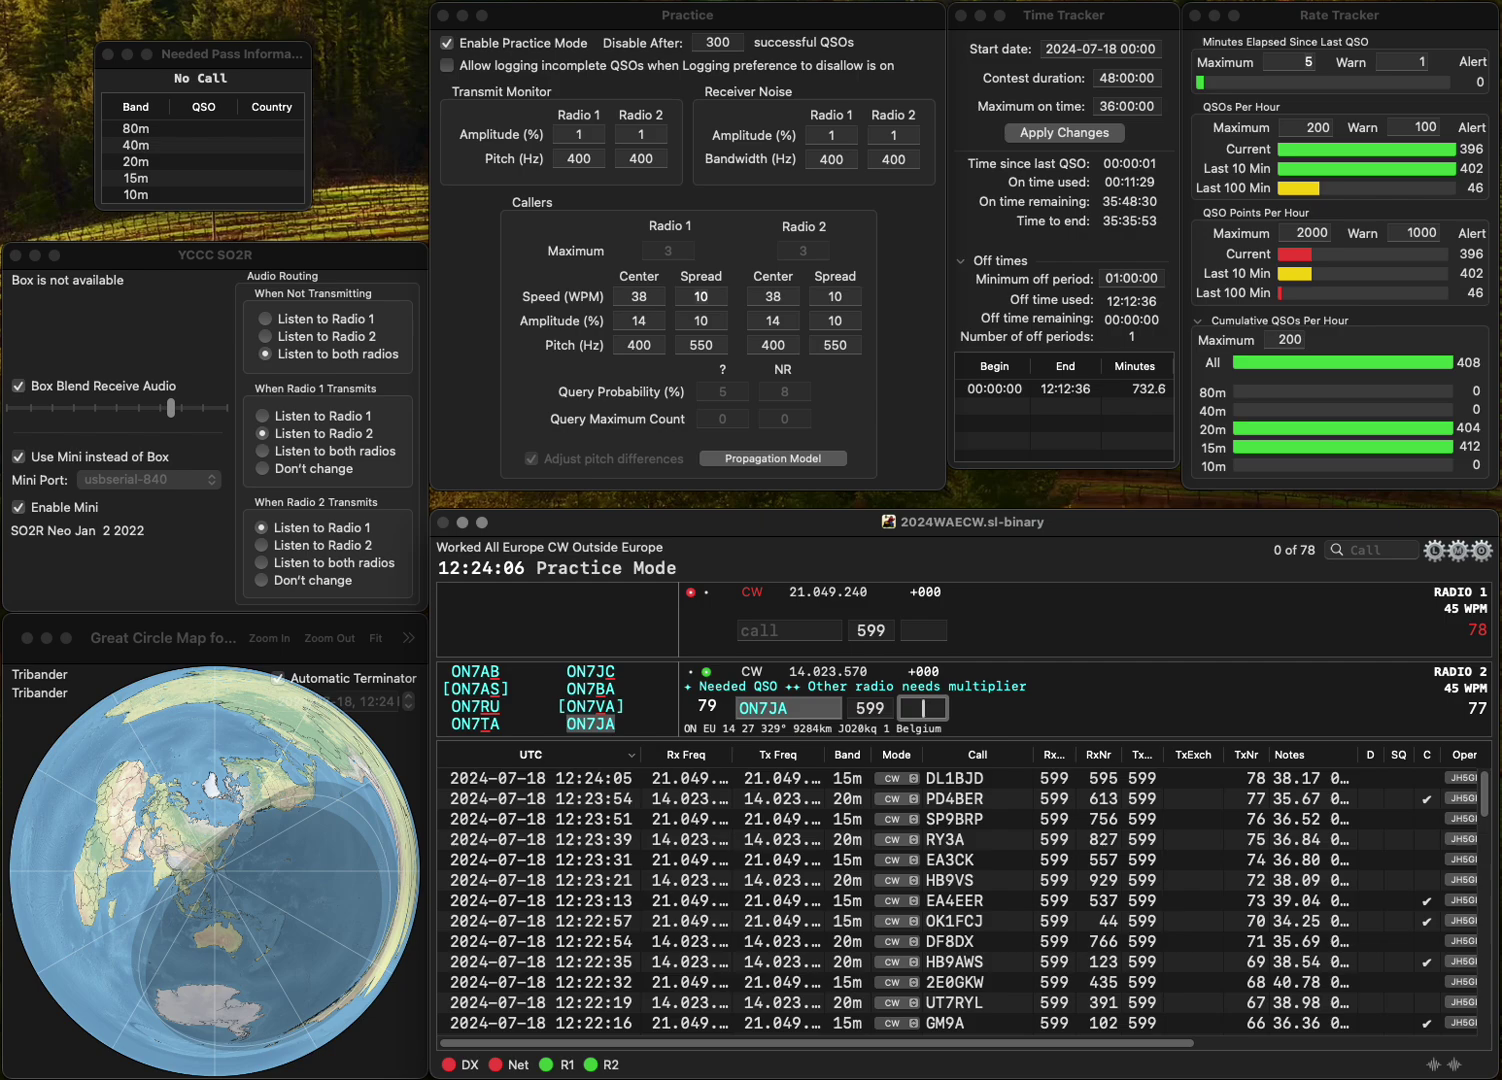
type("365")
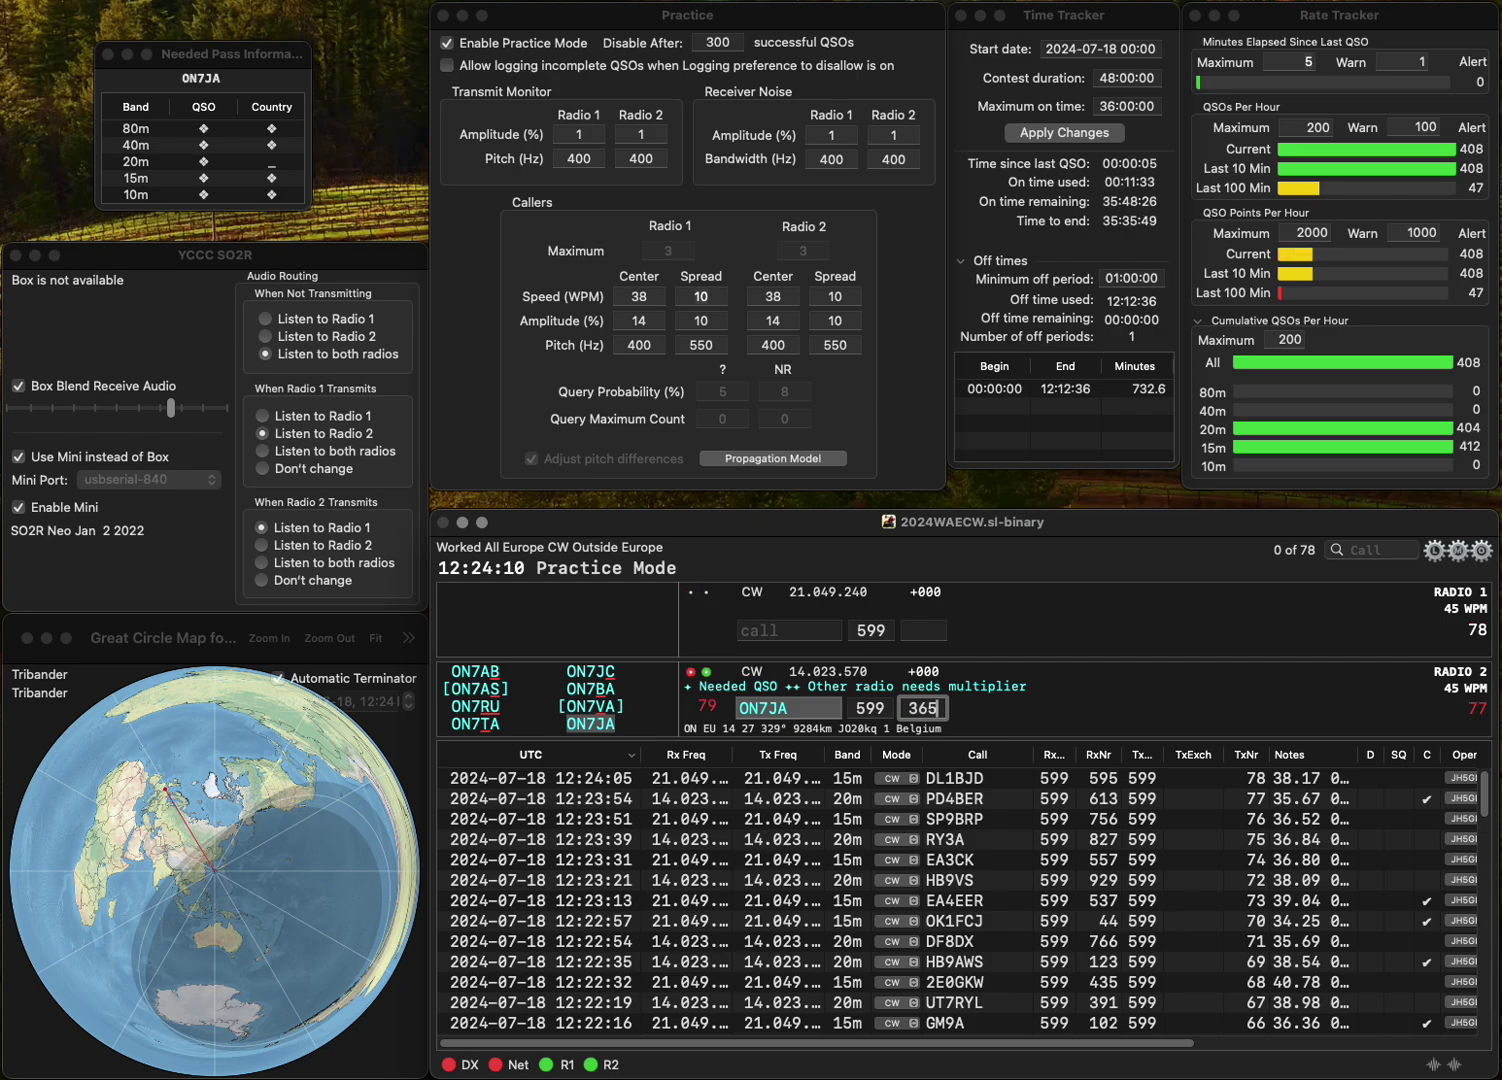
key("Return")
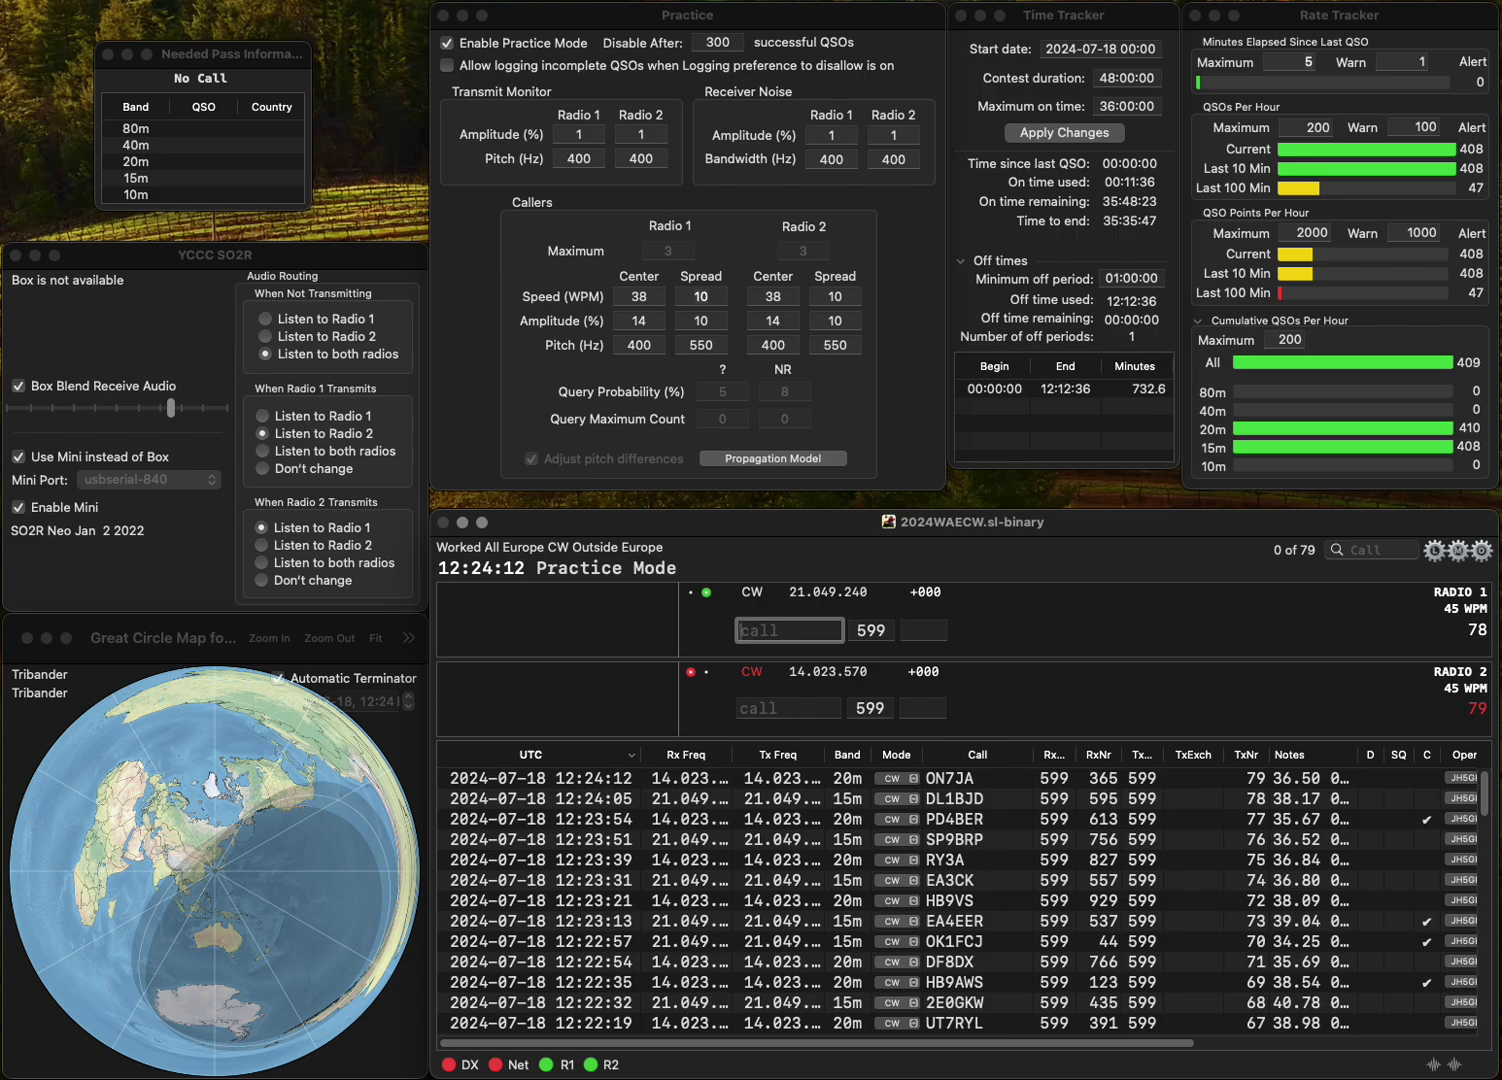
- Enter the call IU1MRH on Radio 1 and send the exchange
type("IU1MRS")
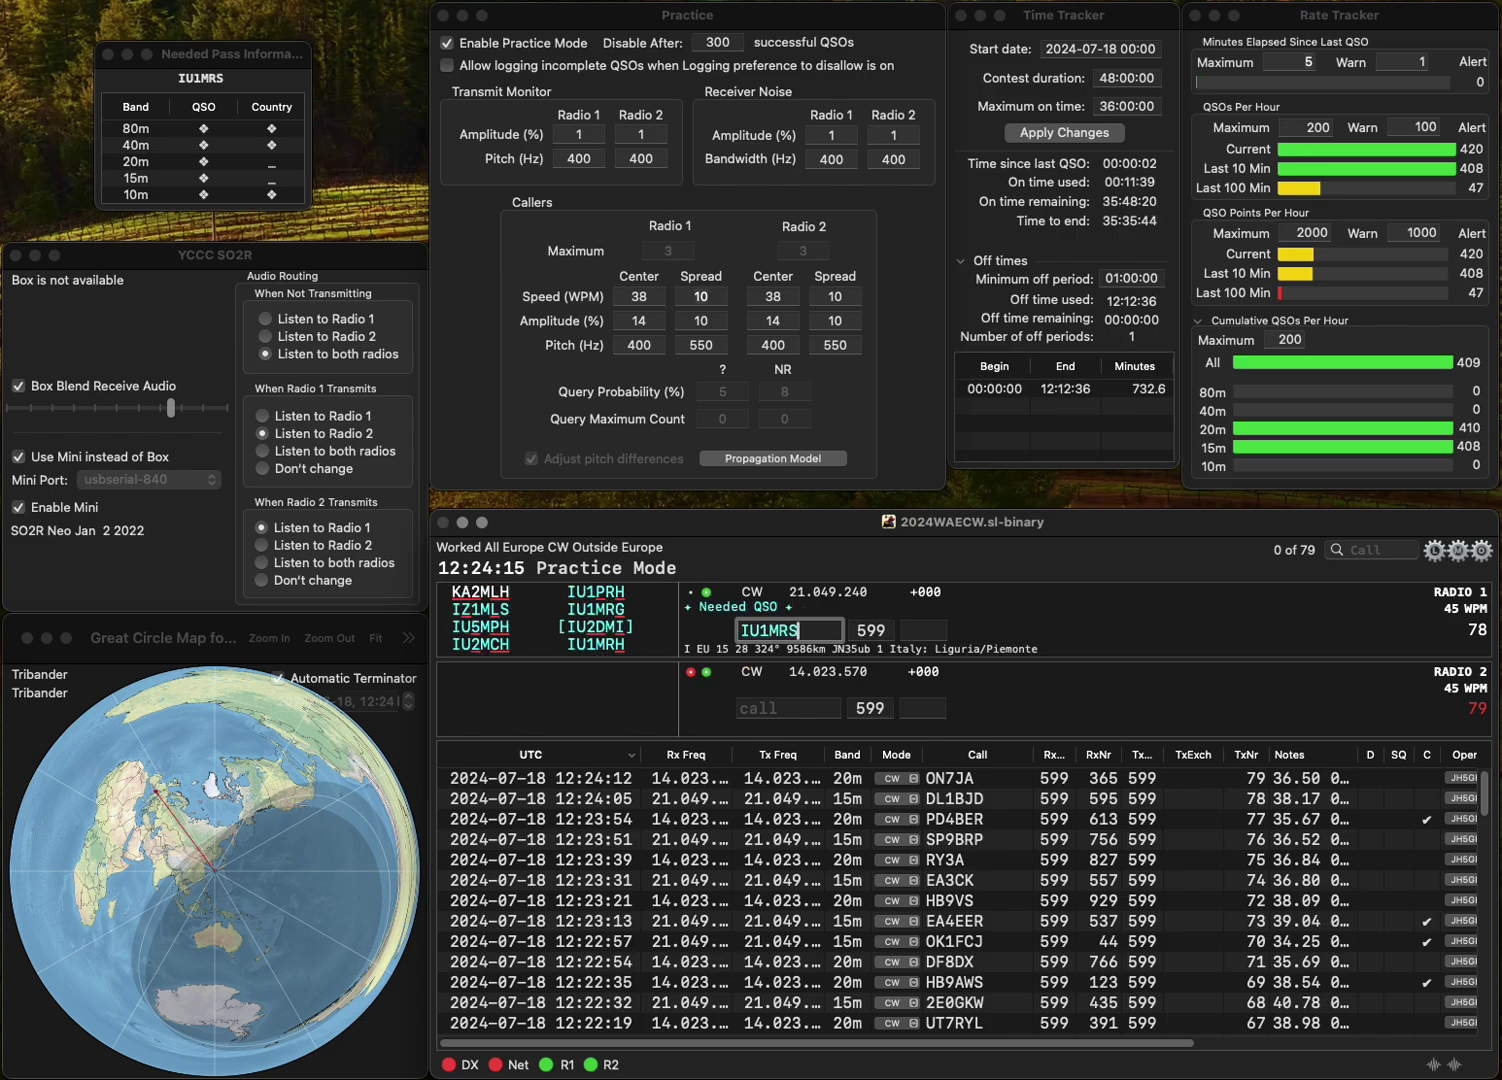
key("Return")
key("BackSpace")
type("H")
key("Tab")
- Enter the partial call DLE/P on Radio 2 and send the exchange
type("E")
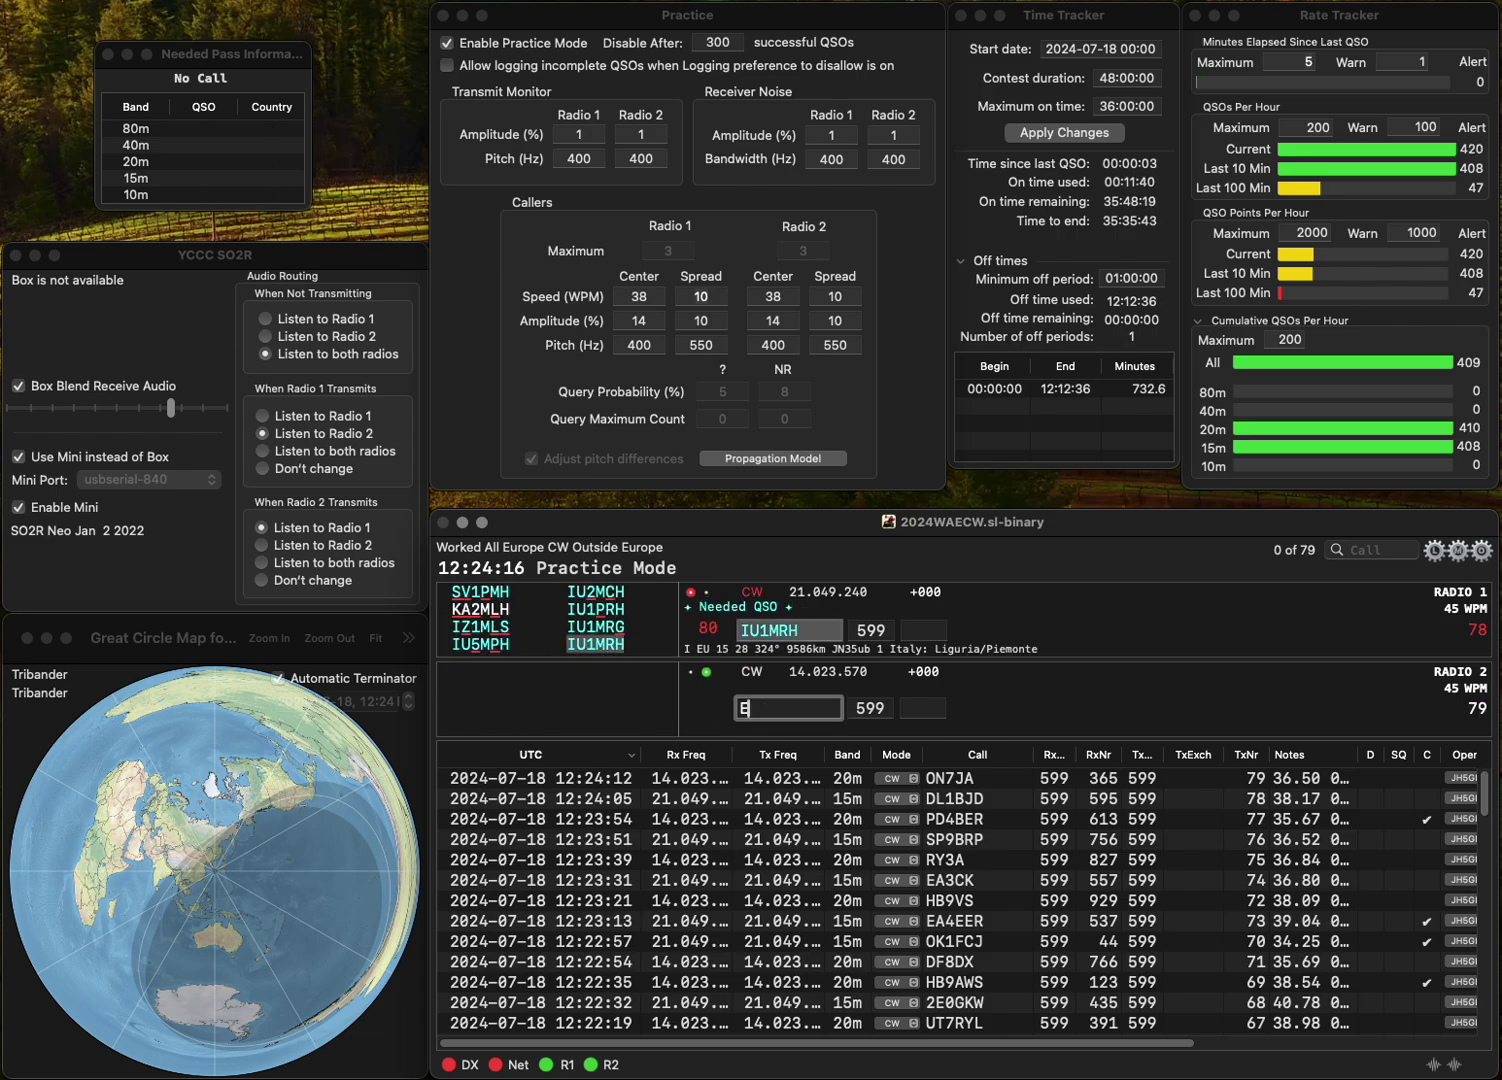
type("X/P")
key("Home")
key("Right")
key("Delete")
key("Left")
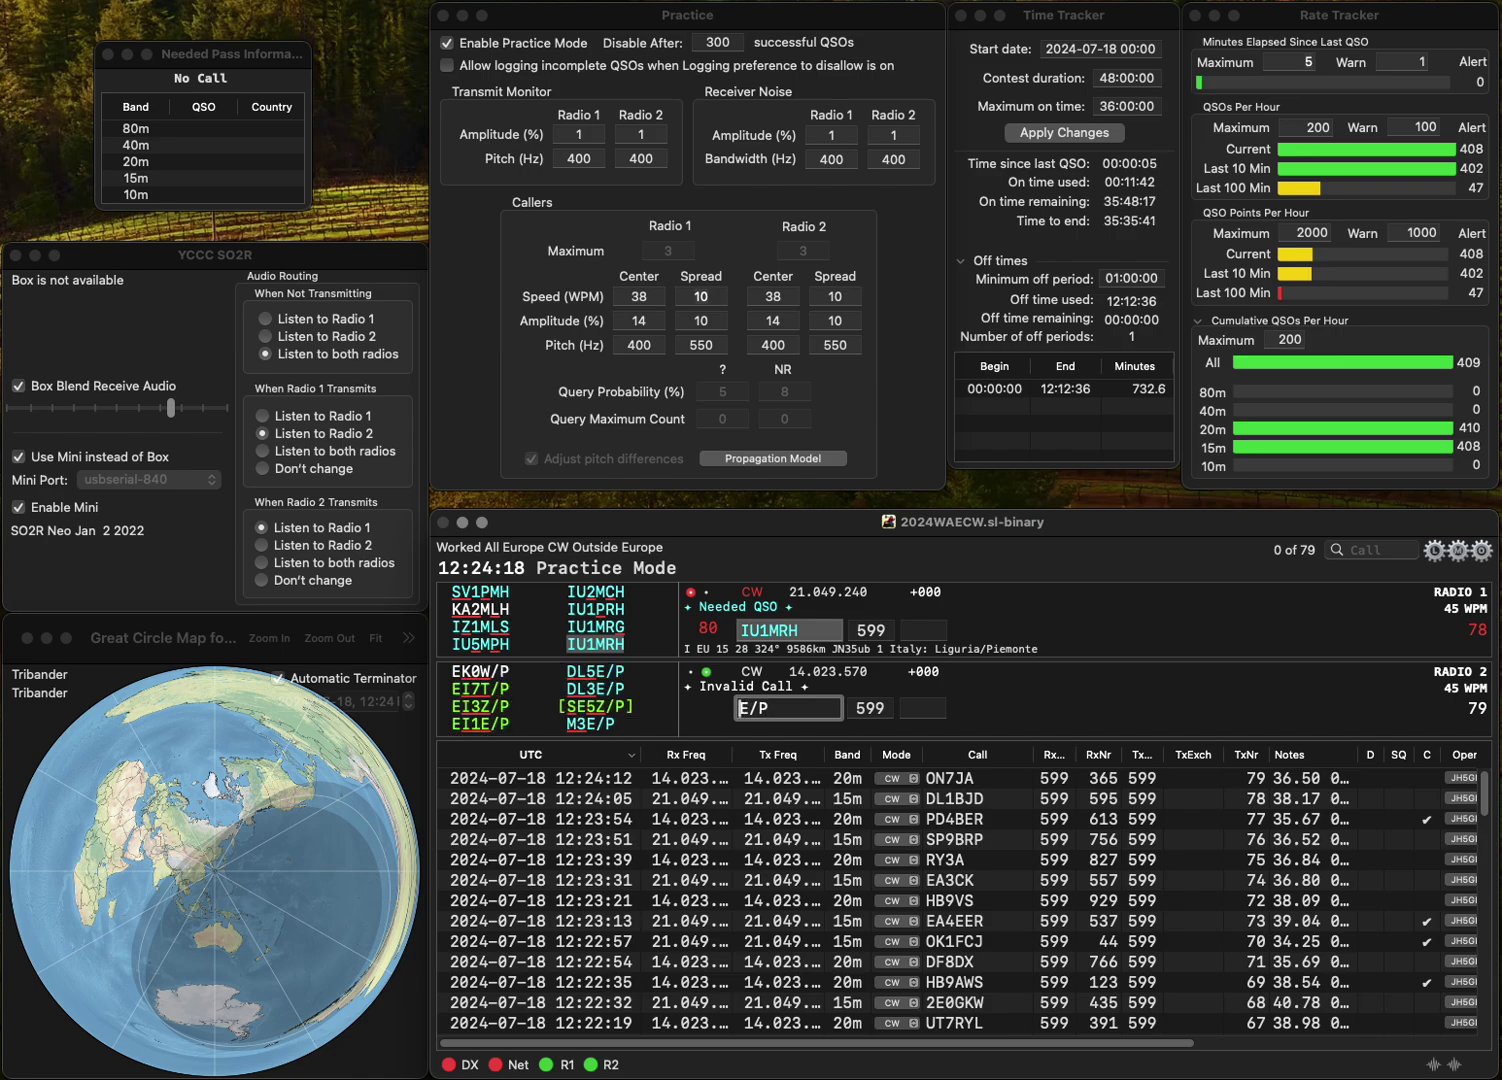
type("DL")
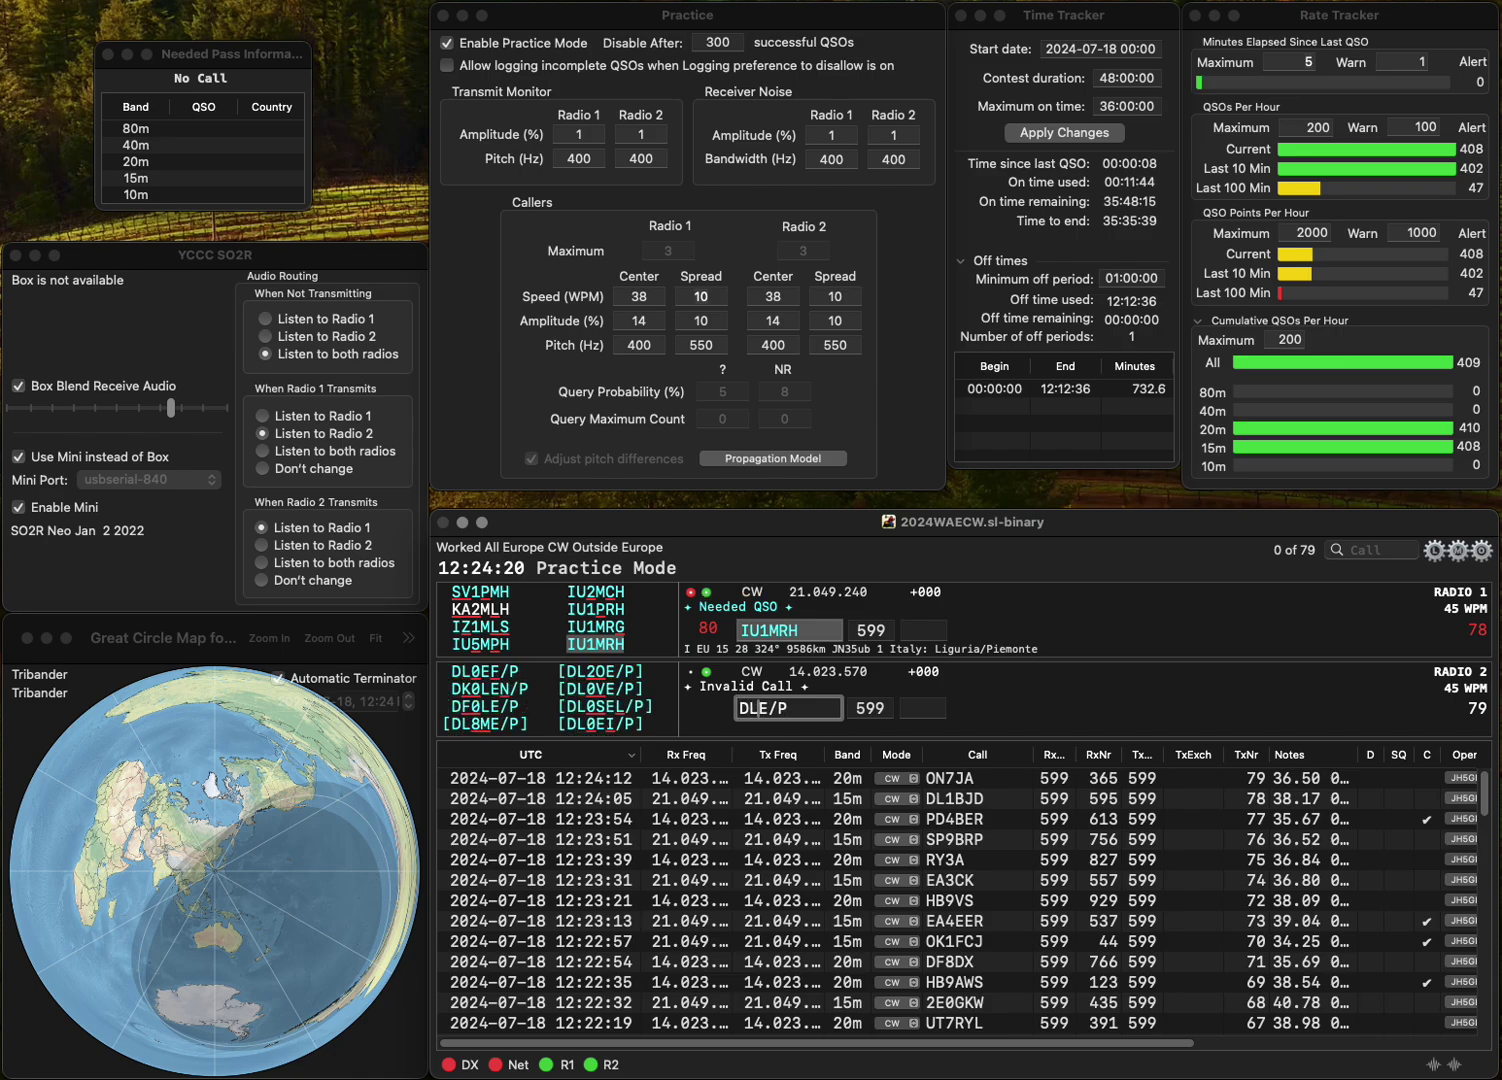
key("Return")
- Log IU1MRH on Radio 1 with received number 680
type("680")
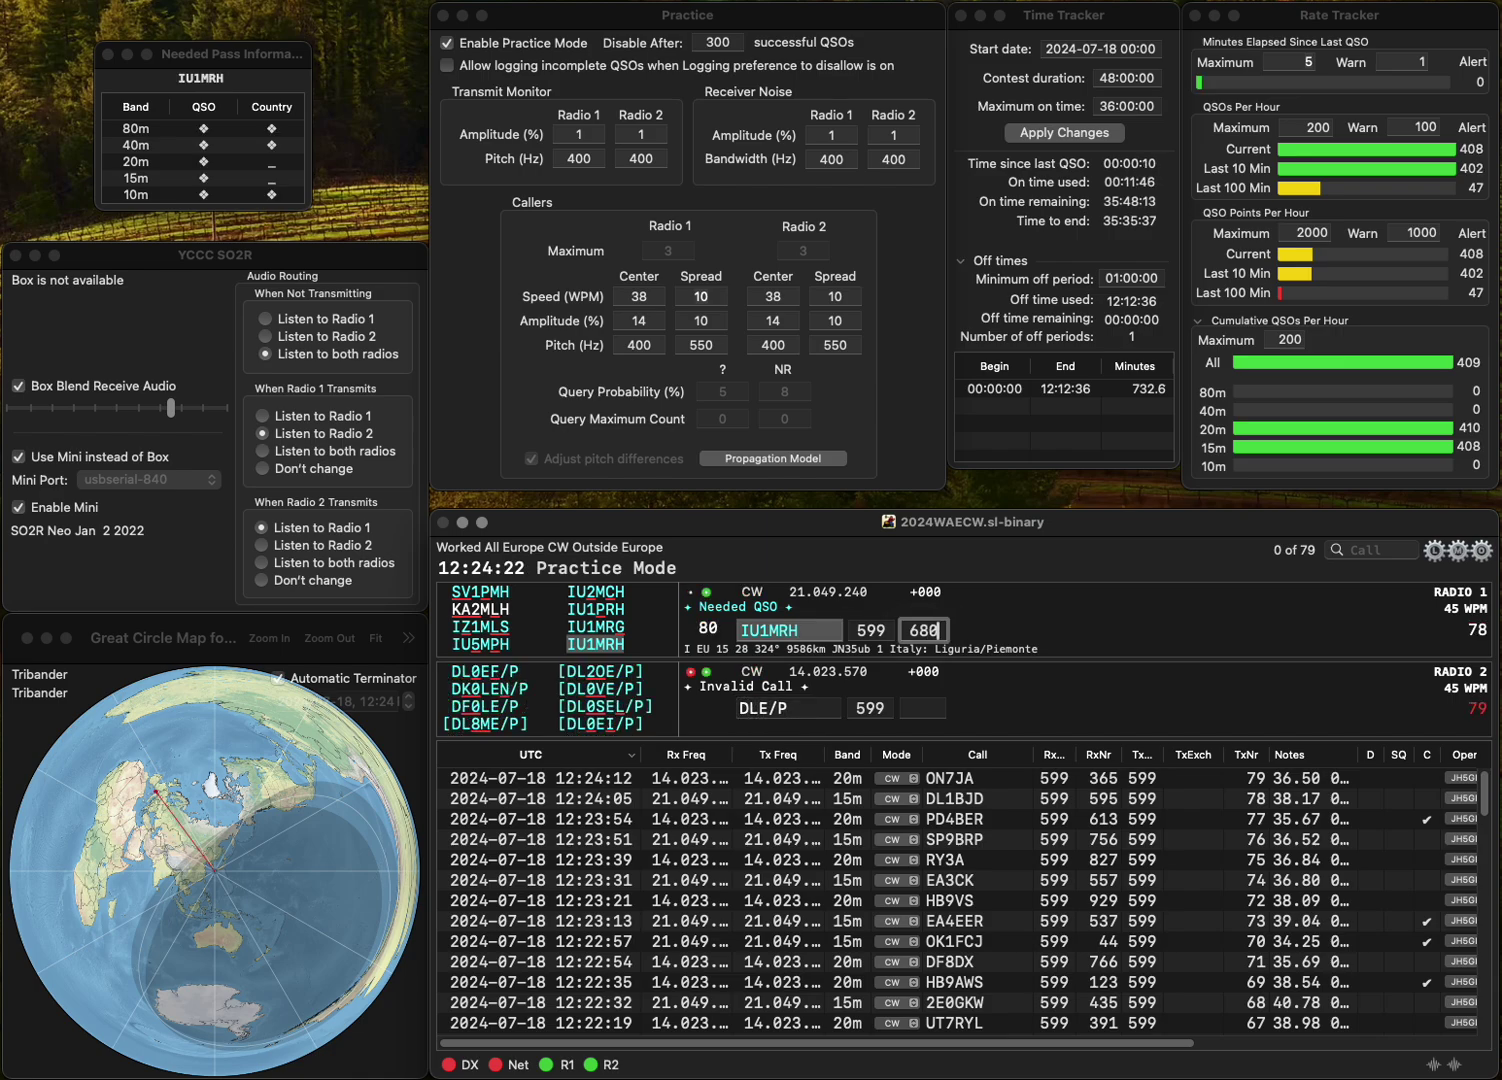
key("Return")
type("3")
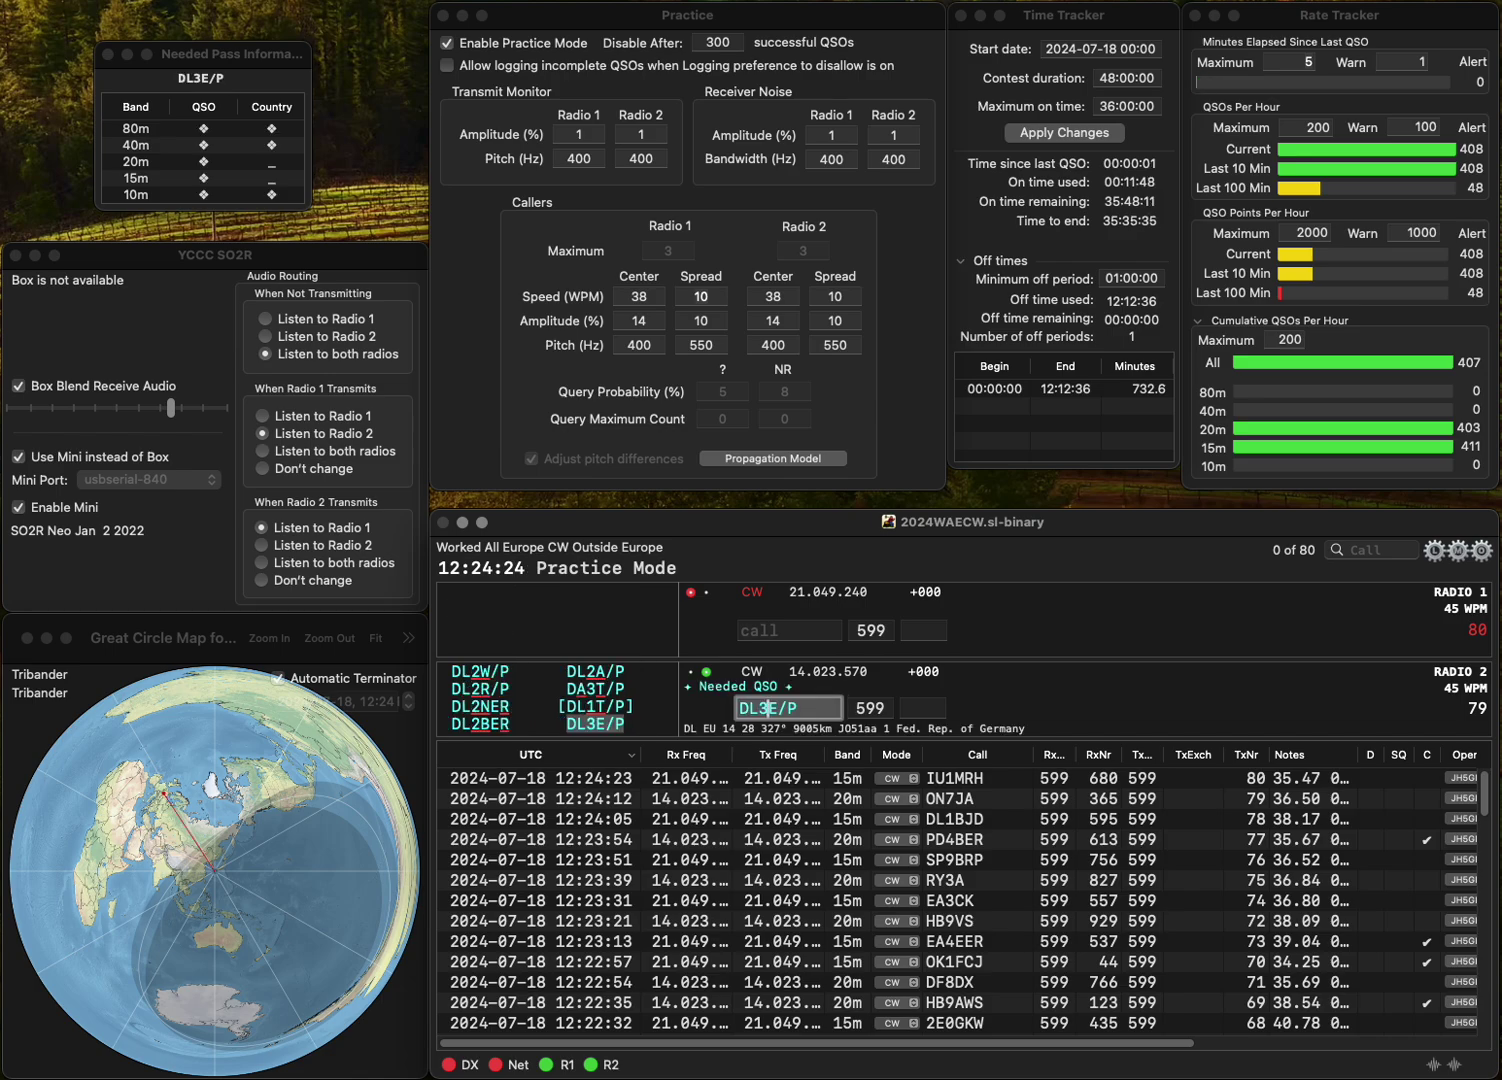
key("Return")
type("HB")
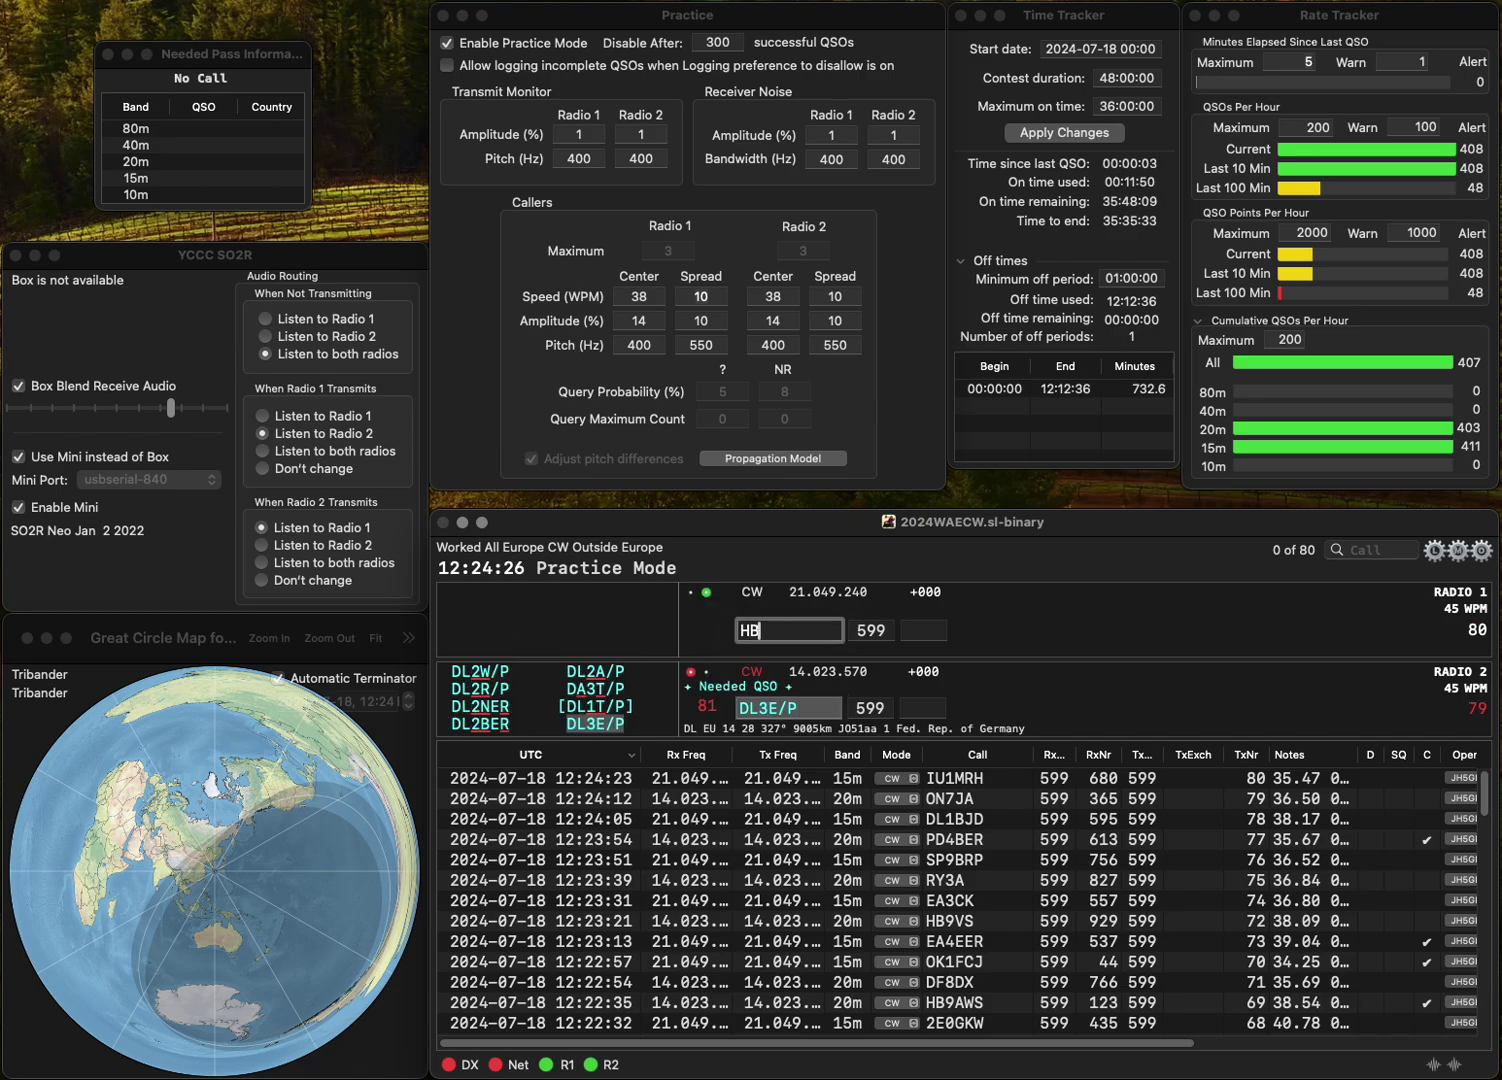
type("9HLI")
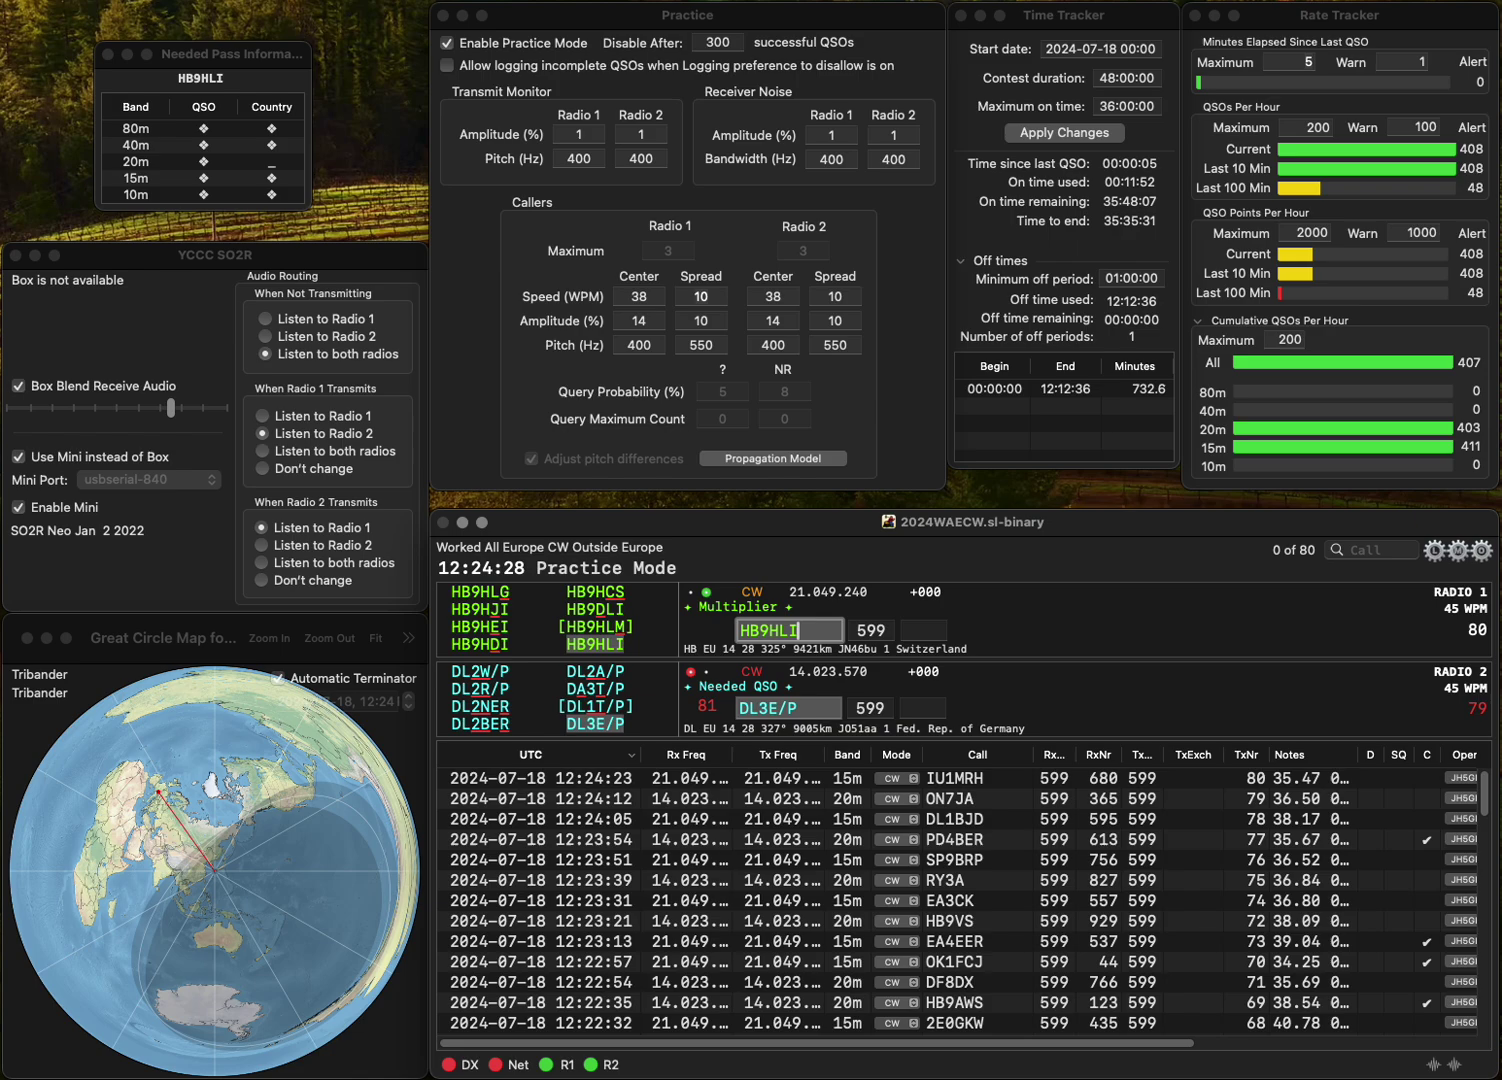
key("Return")
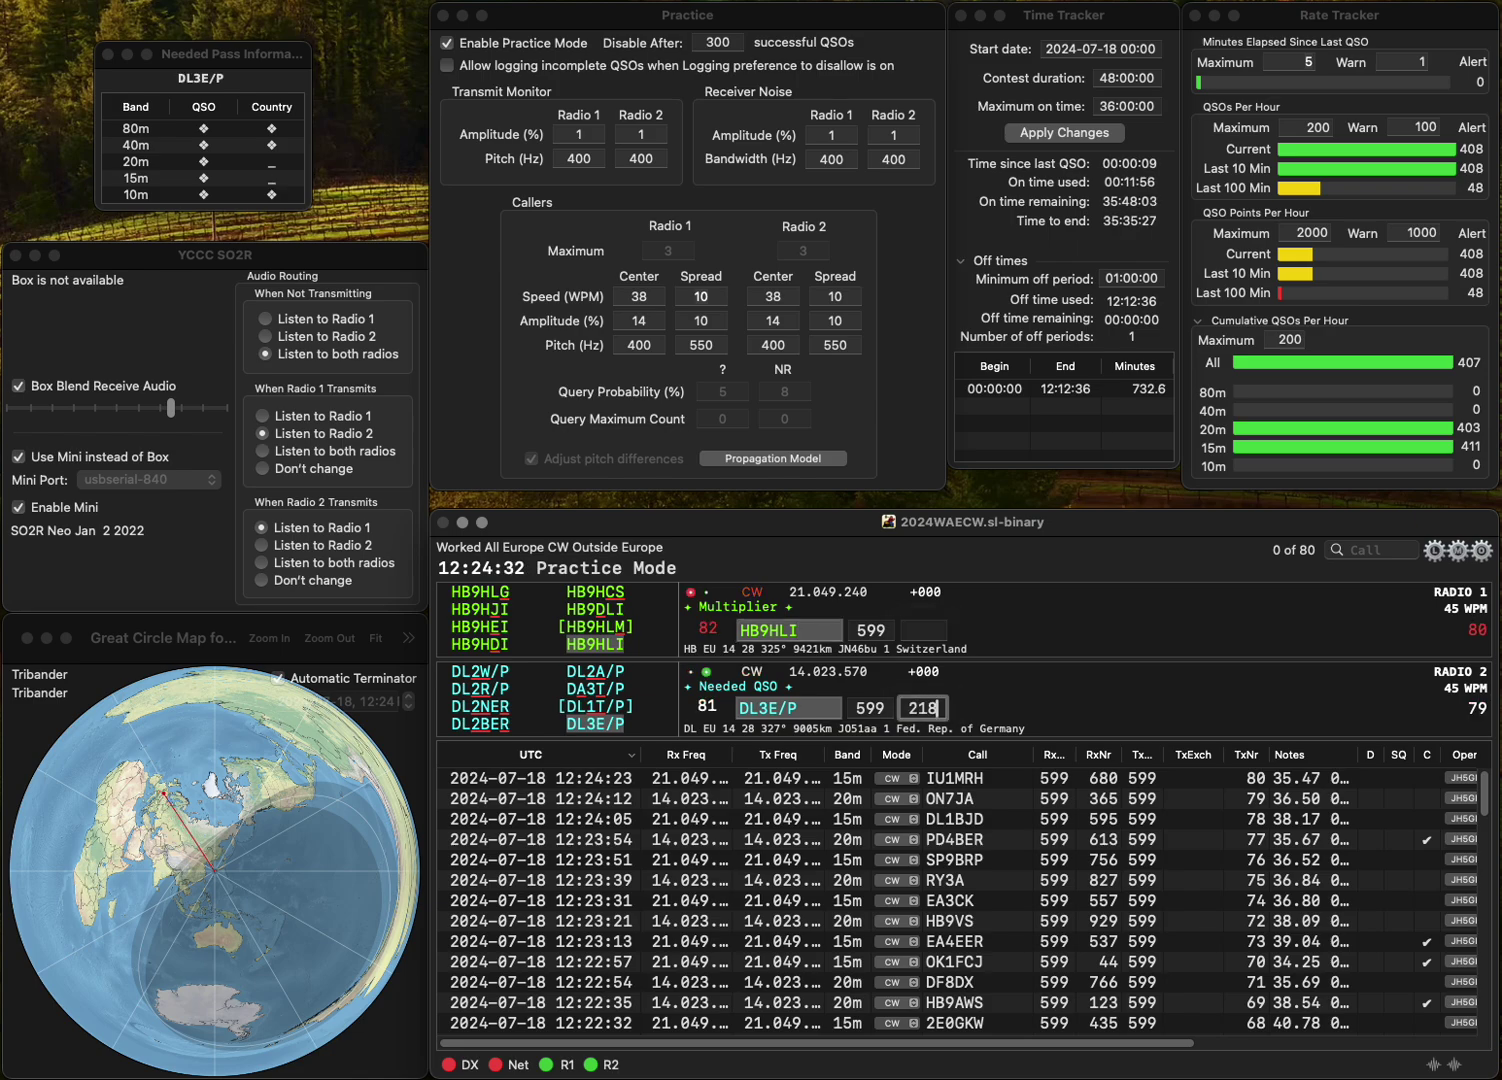
type("218")
key("Return")
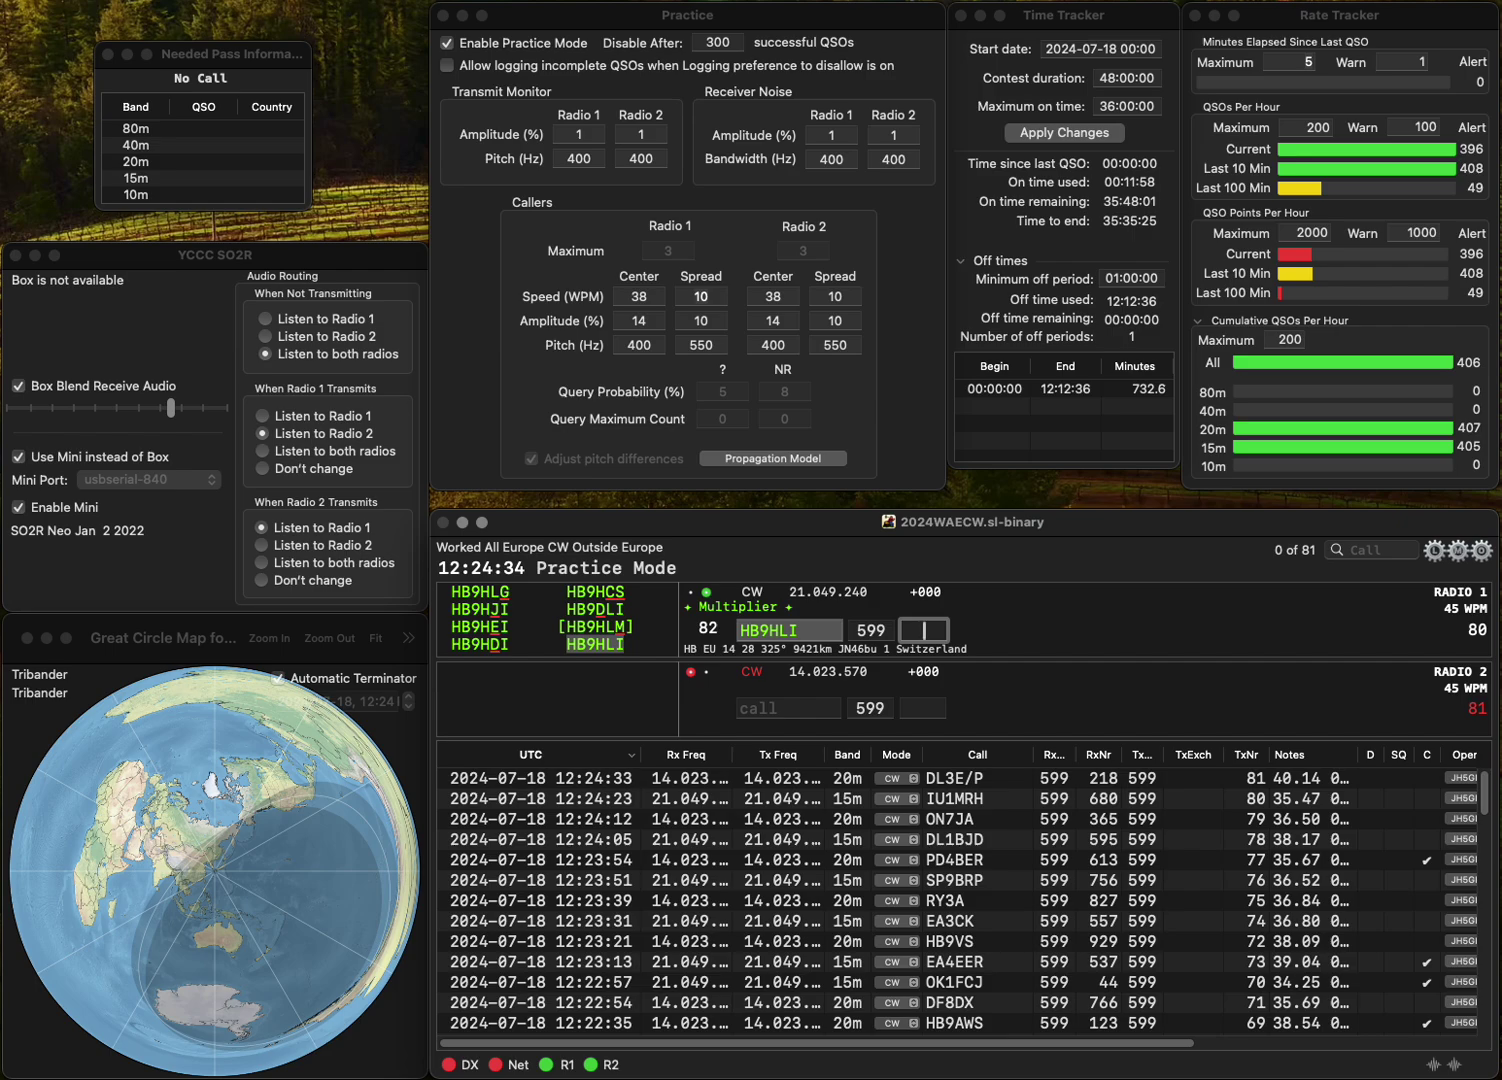
type("175")
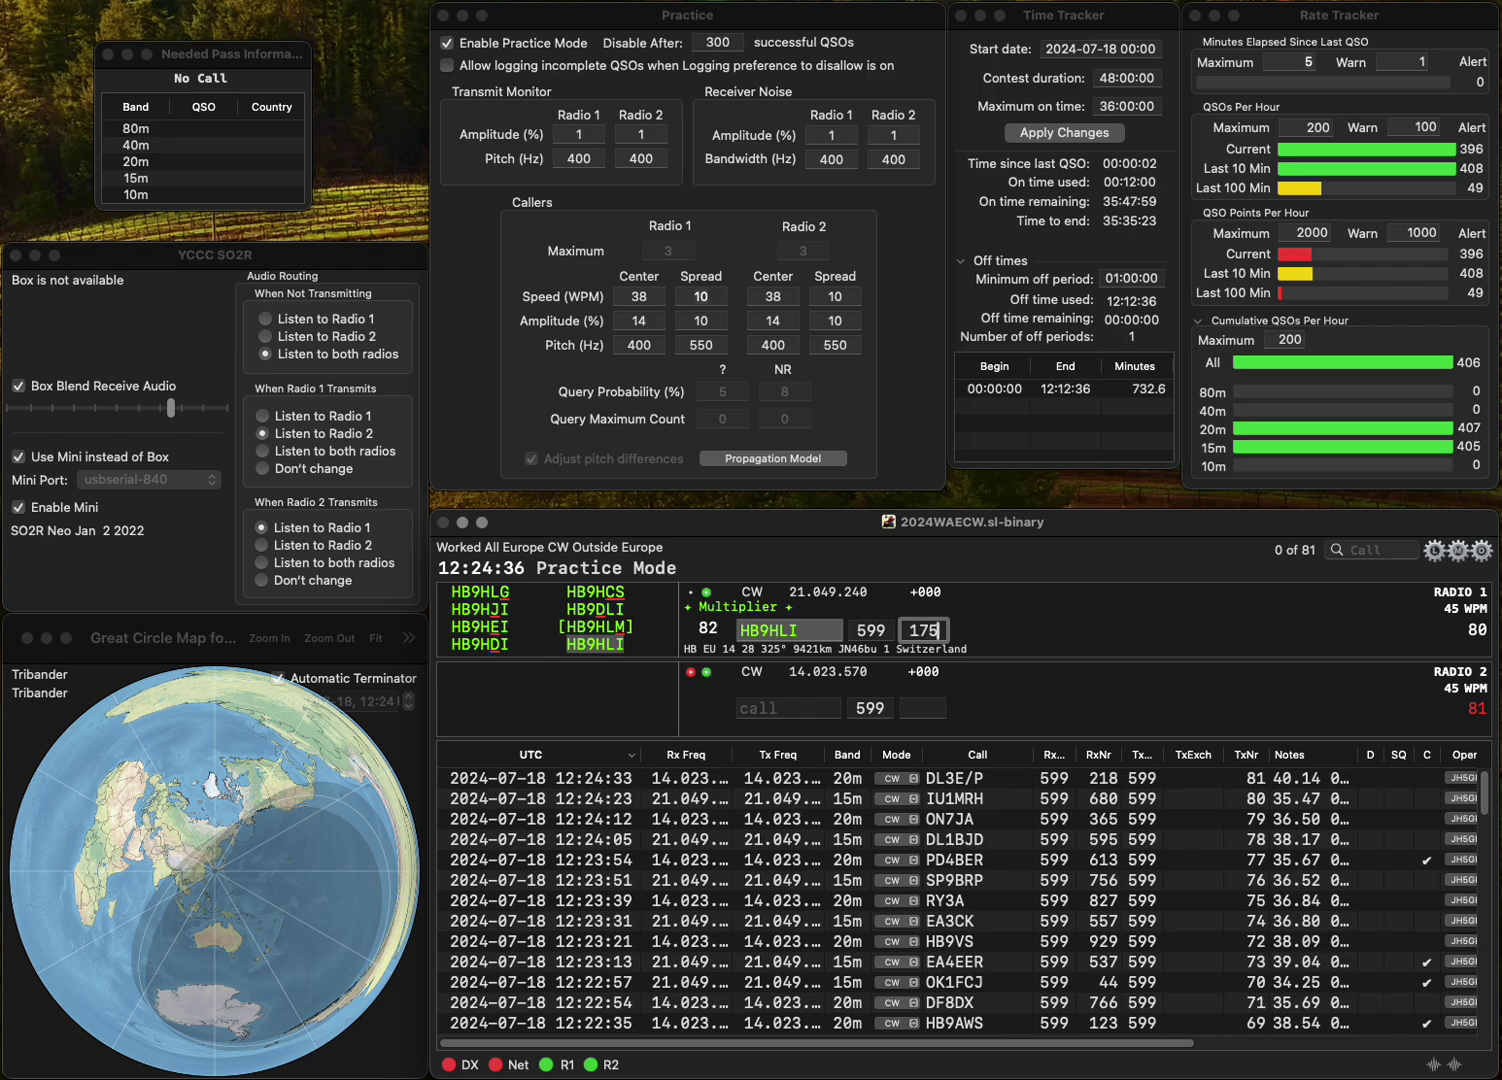
key("Return")
type("LZ7DX")
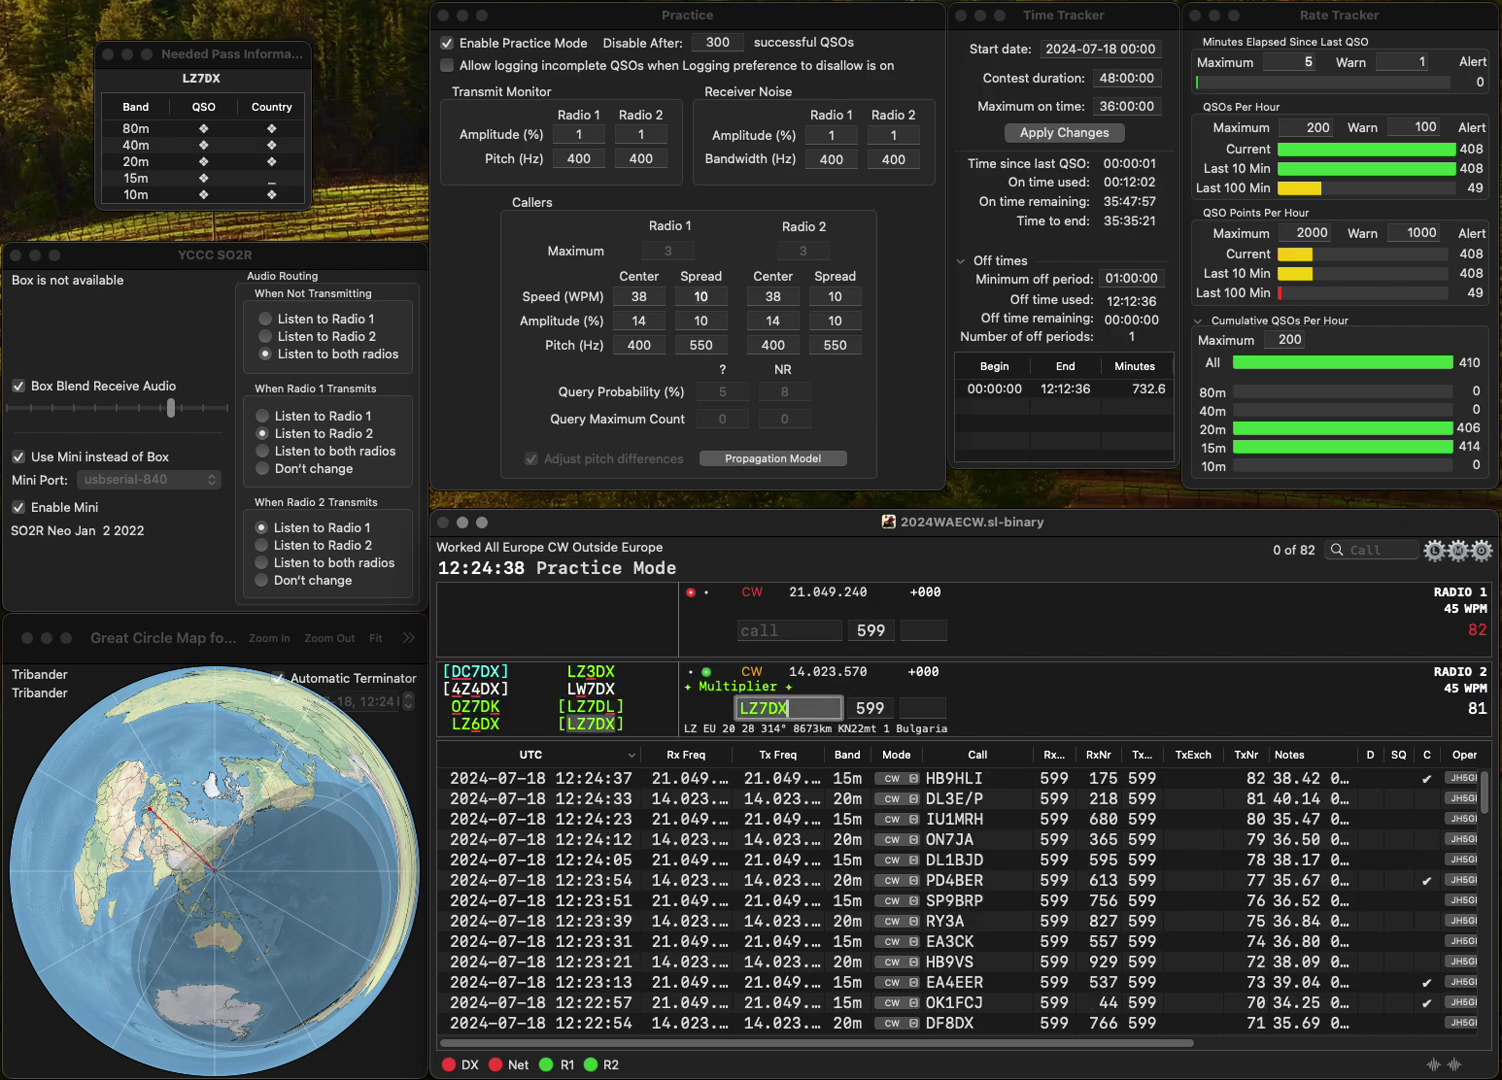
key("Return")
type("LB")
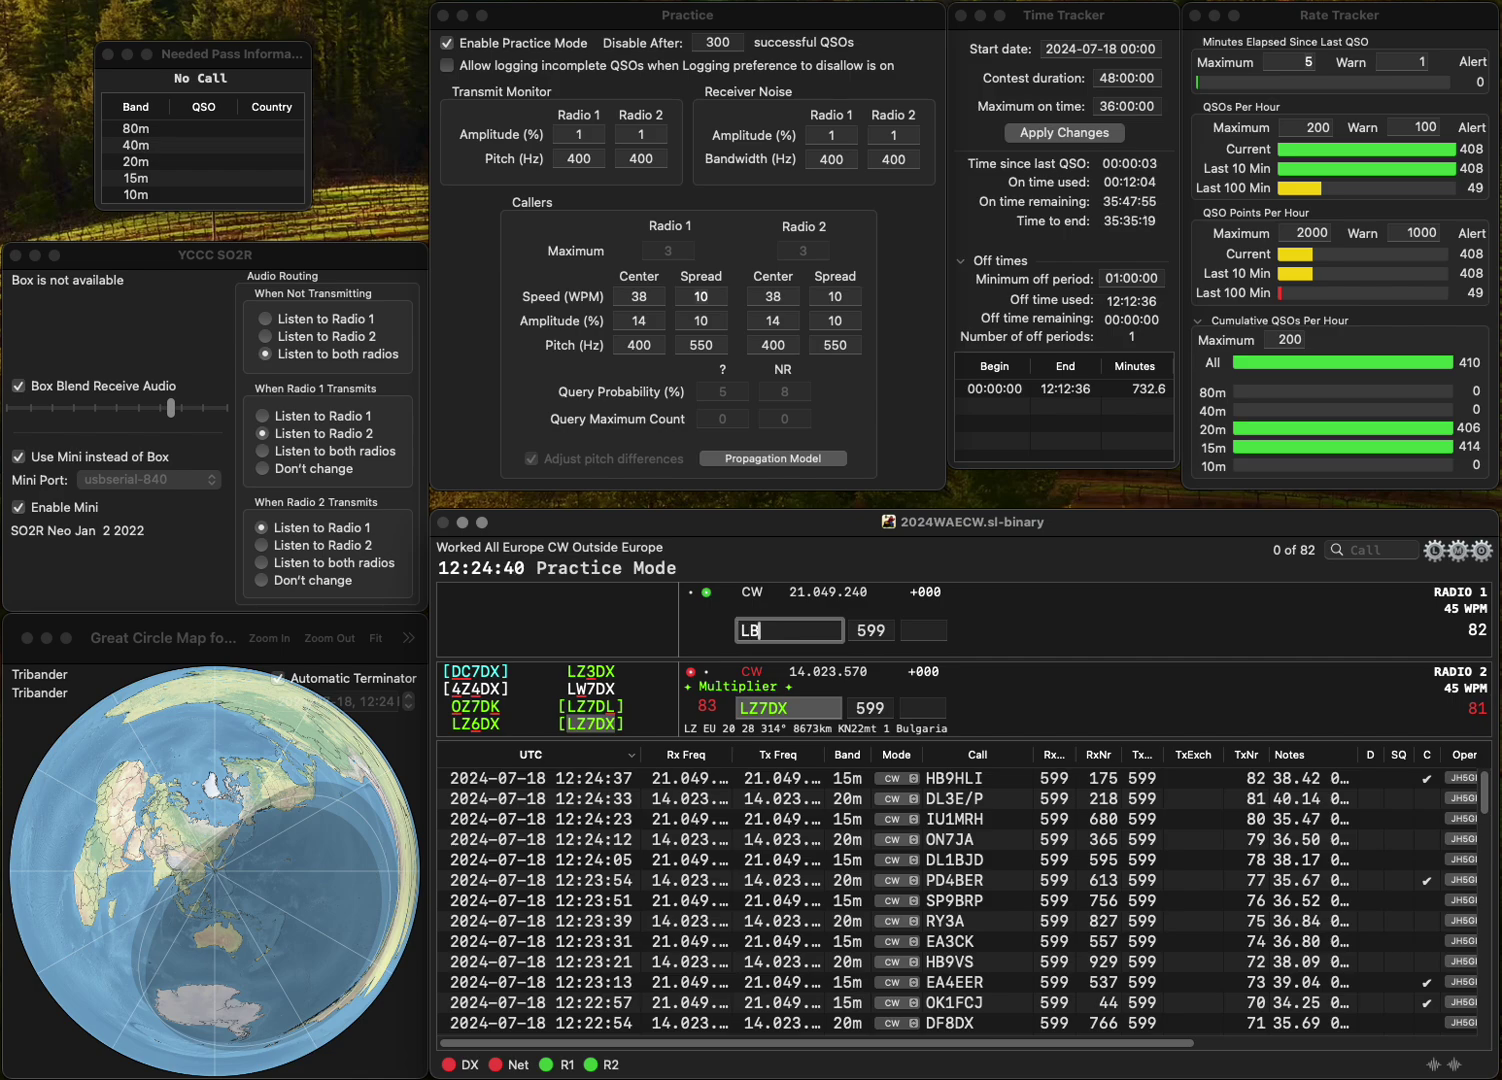
type("8DC")
key("Return")
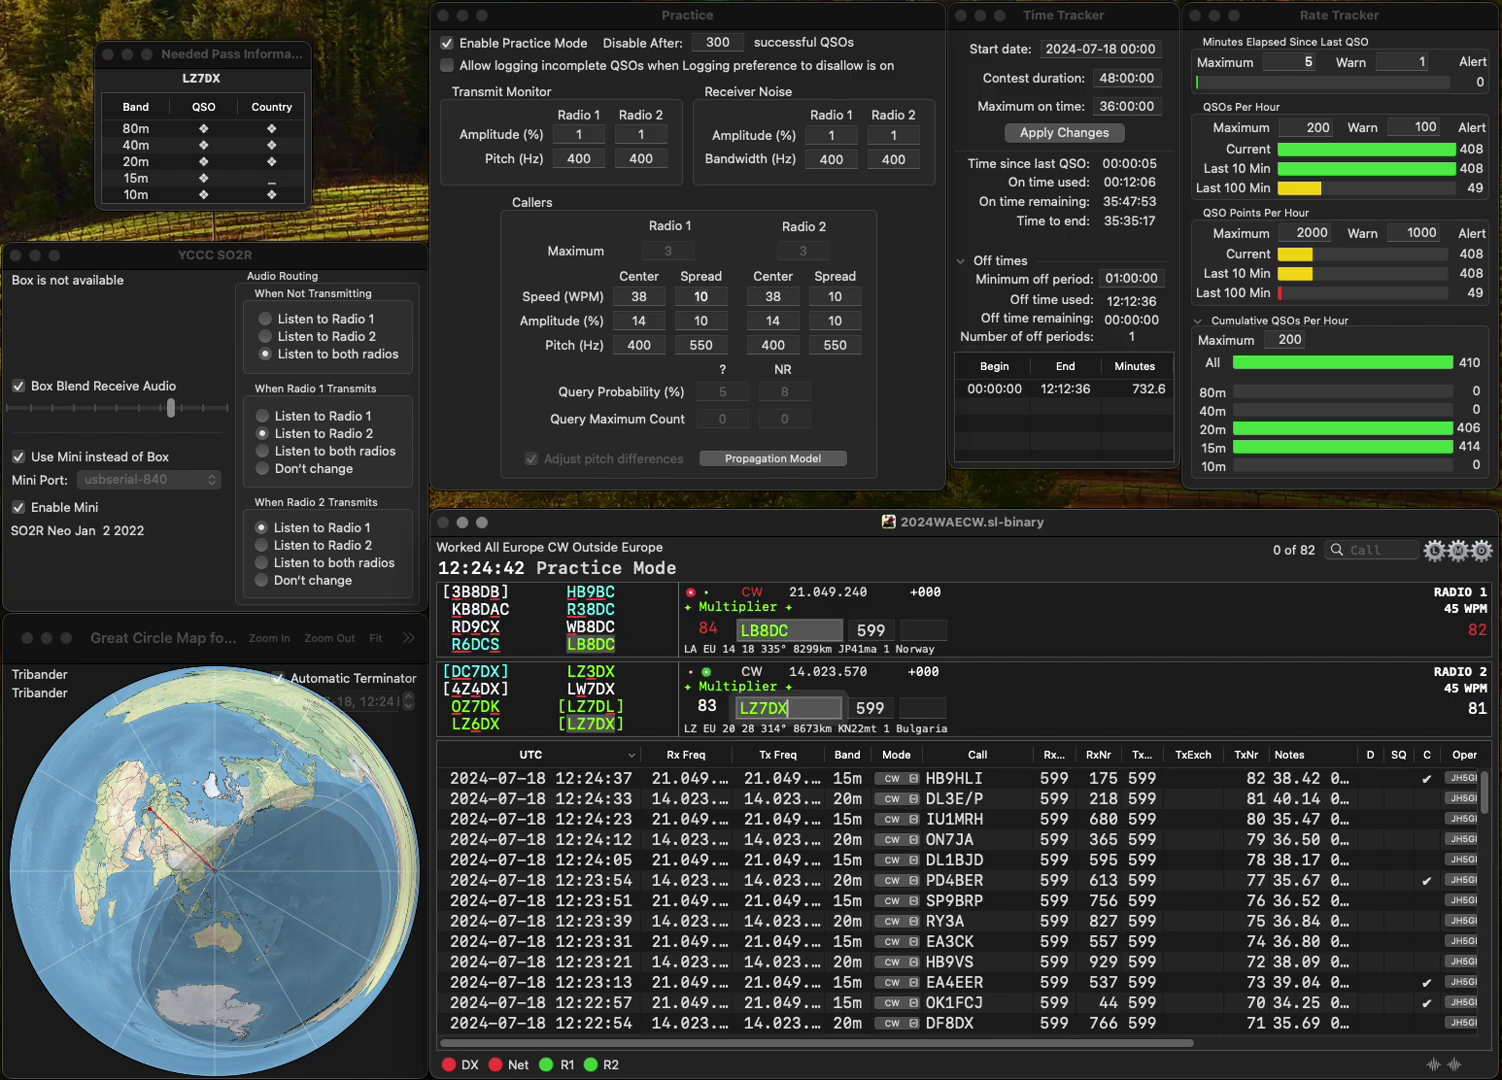
- Log LZ7DX on Radio 2 with received number 942 and LB8DC on Radio 1 with received number 326
key("space")
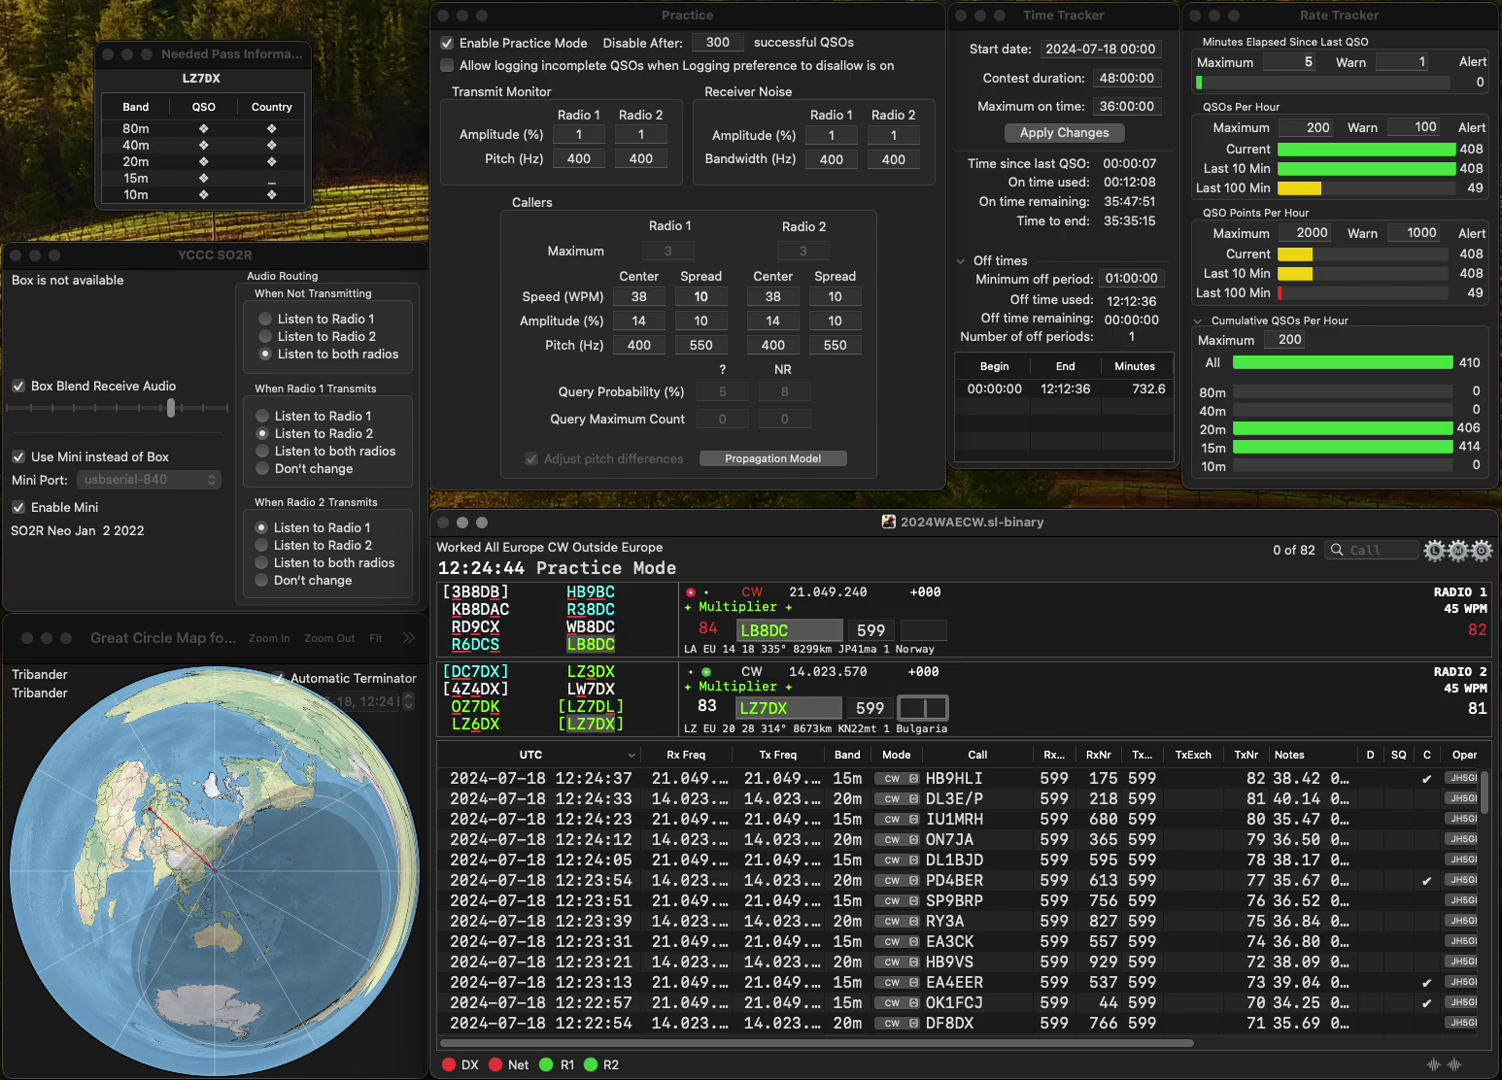
type("942")
key("Return")
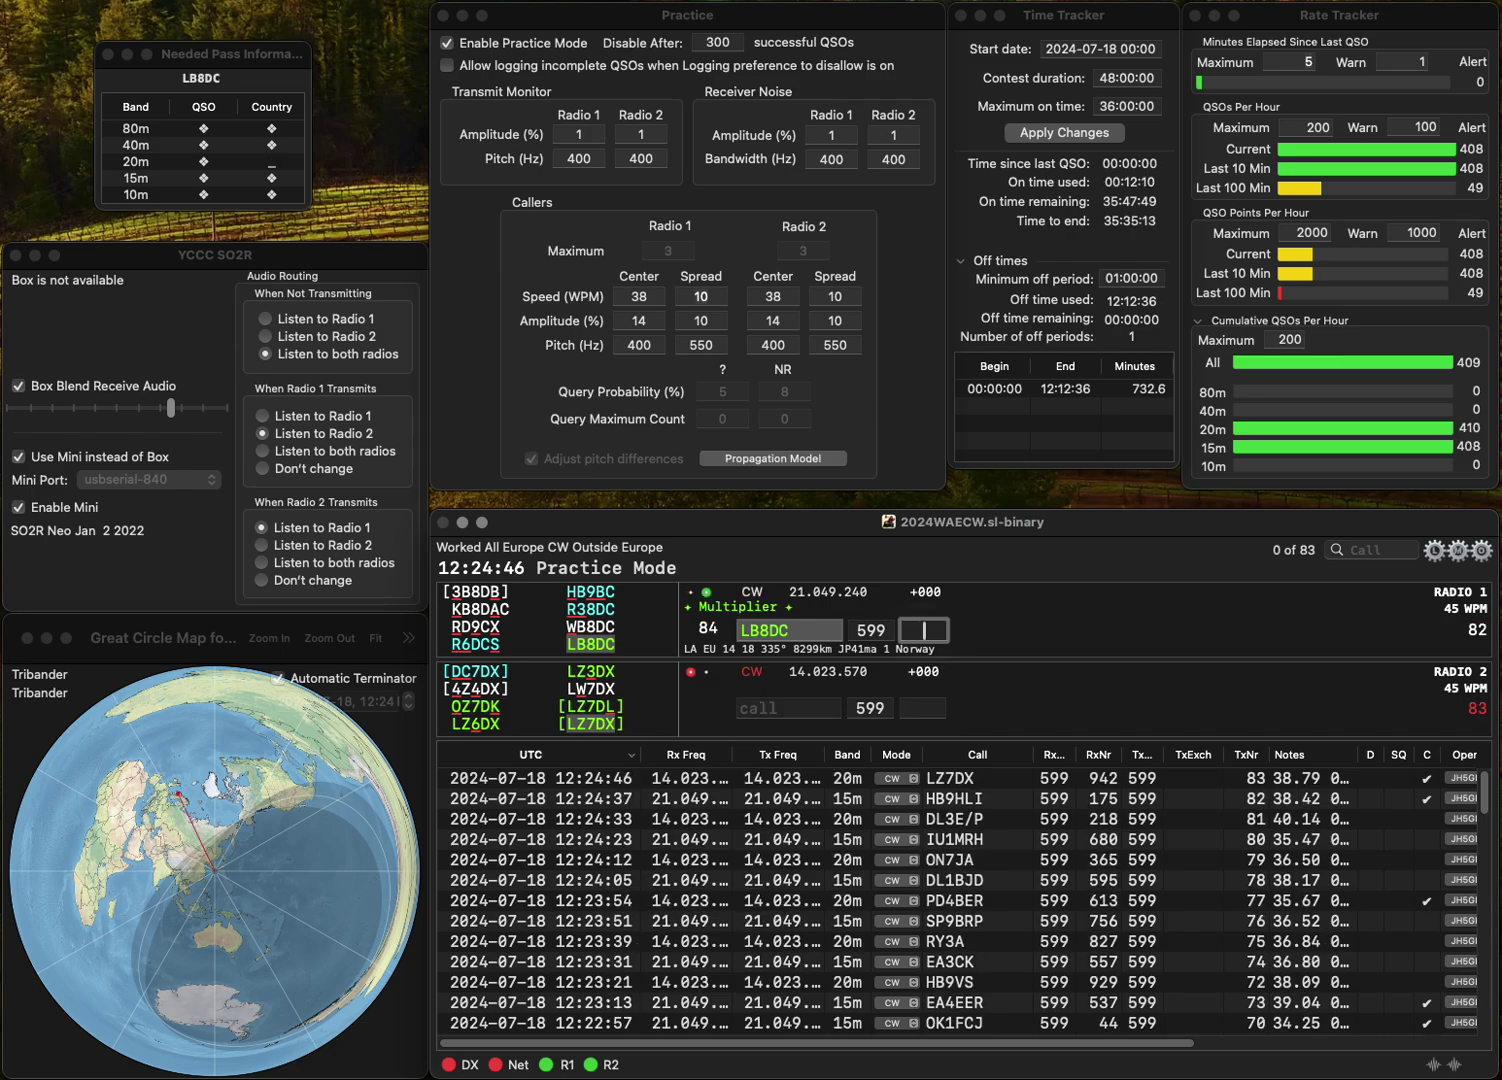
type("3")
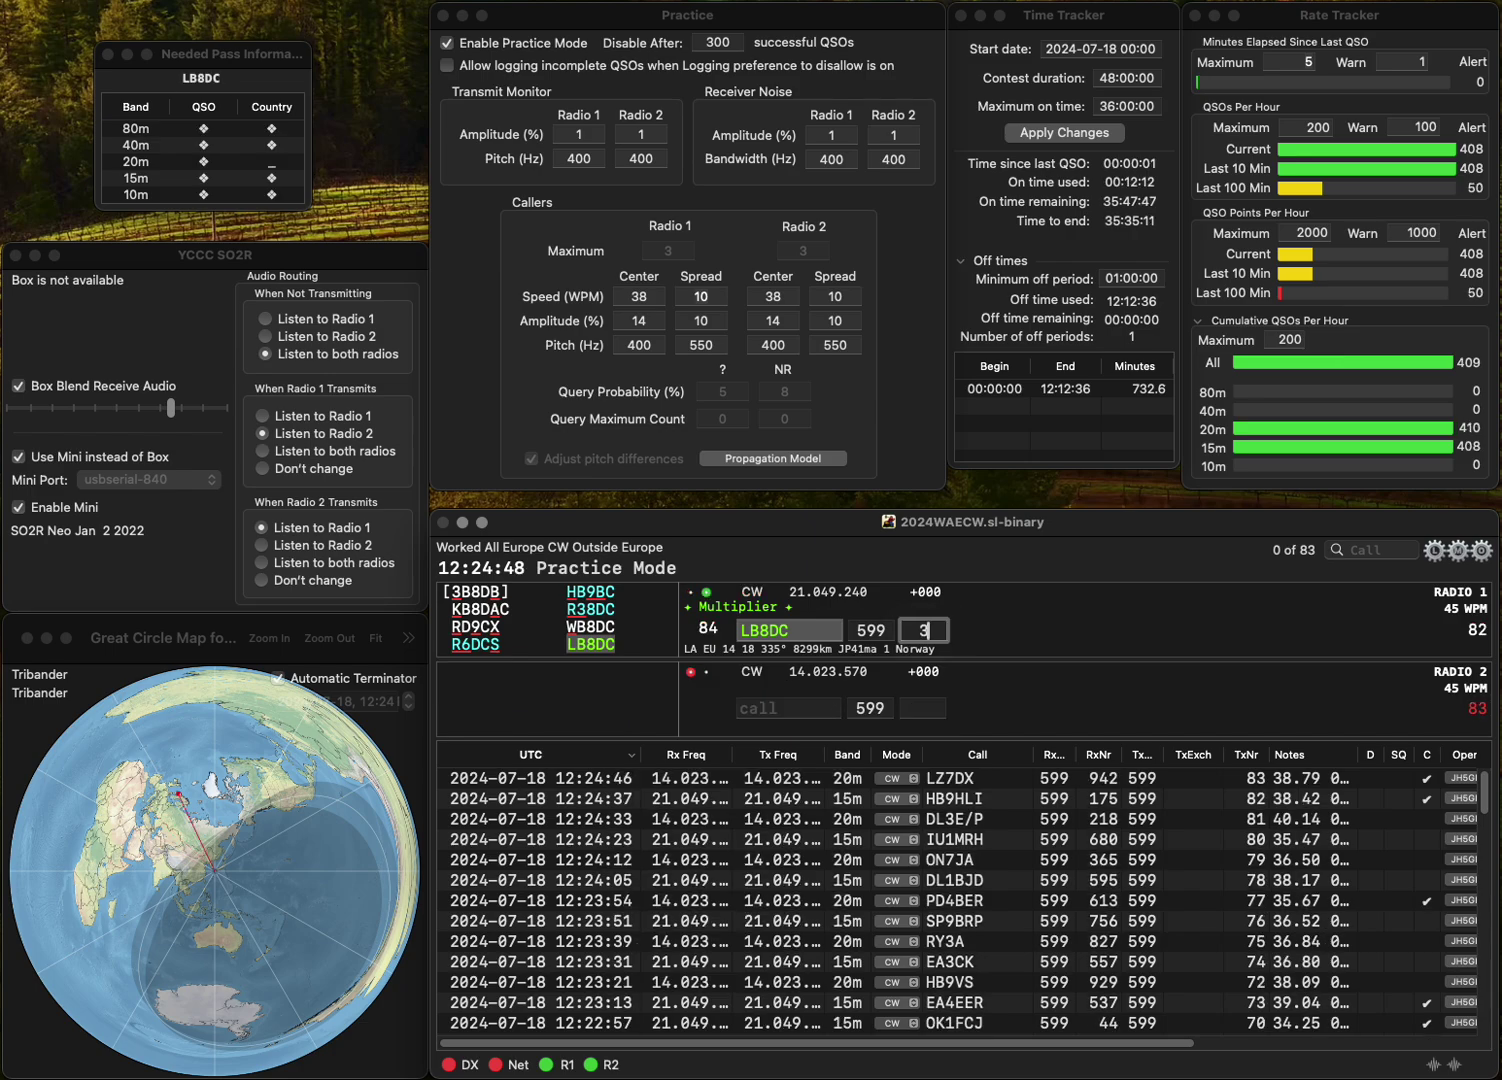
type("26")
key("Return")
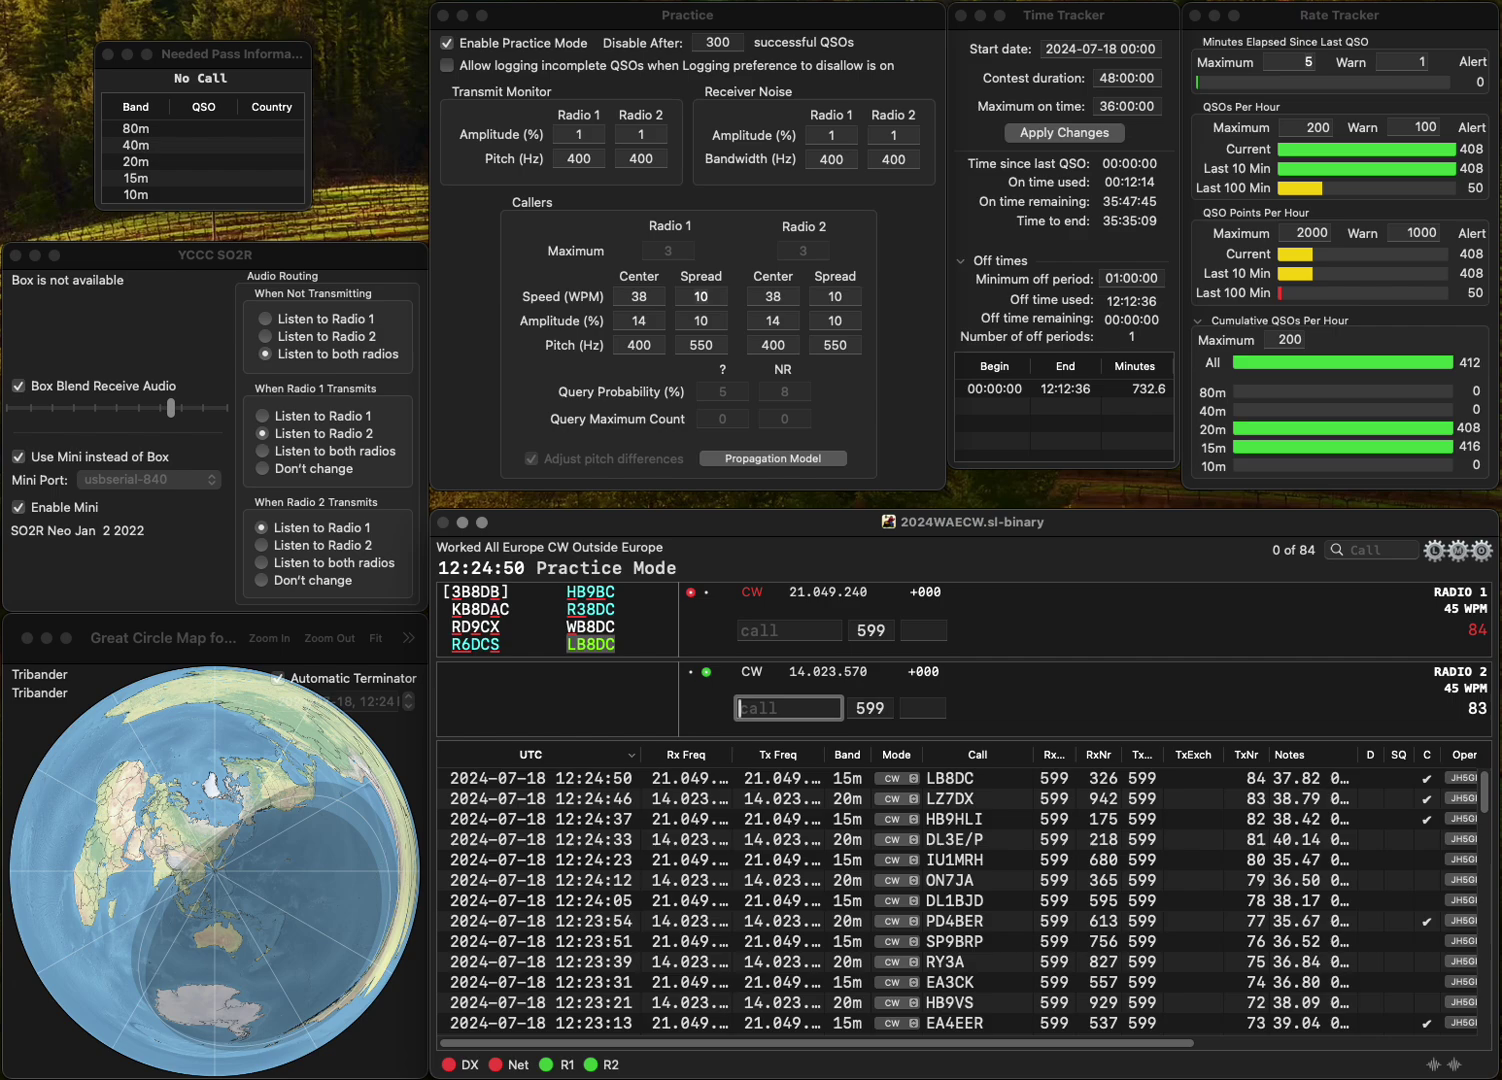
- Enter the partial call O1TOM on Radio 2 and CYG on Radio 1, sending the exchange to each
type("O1")
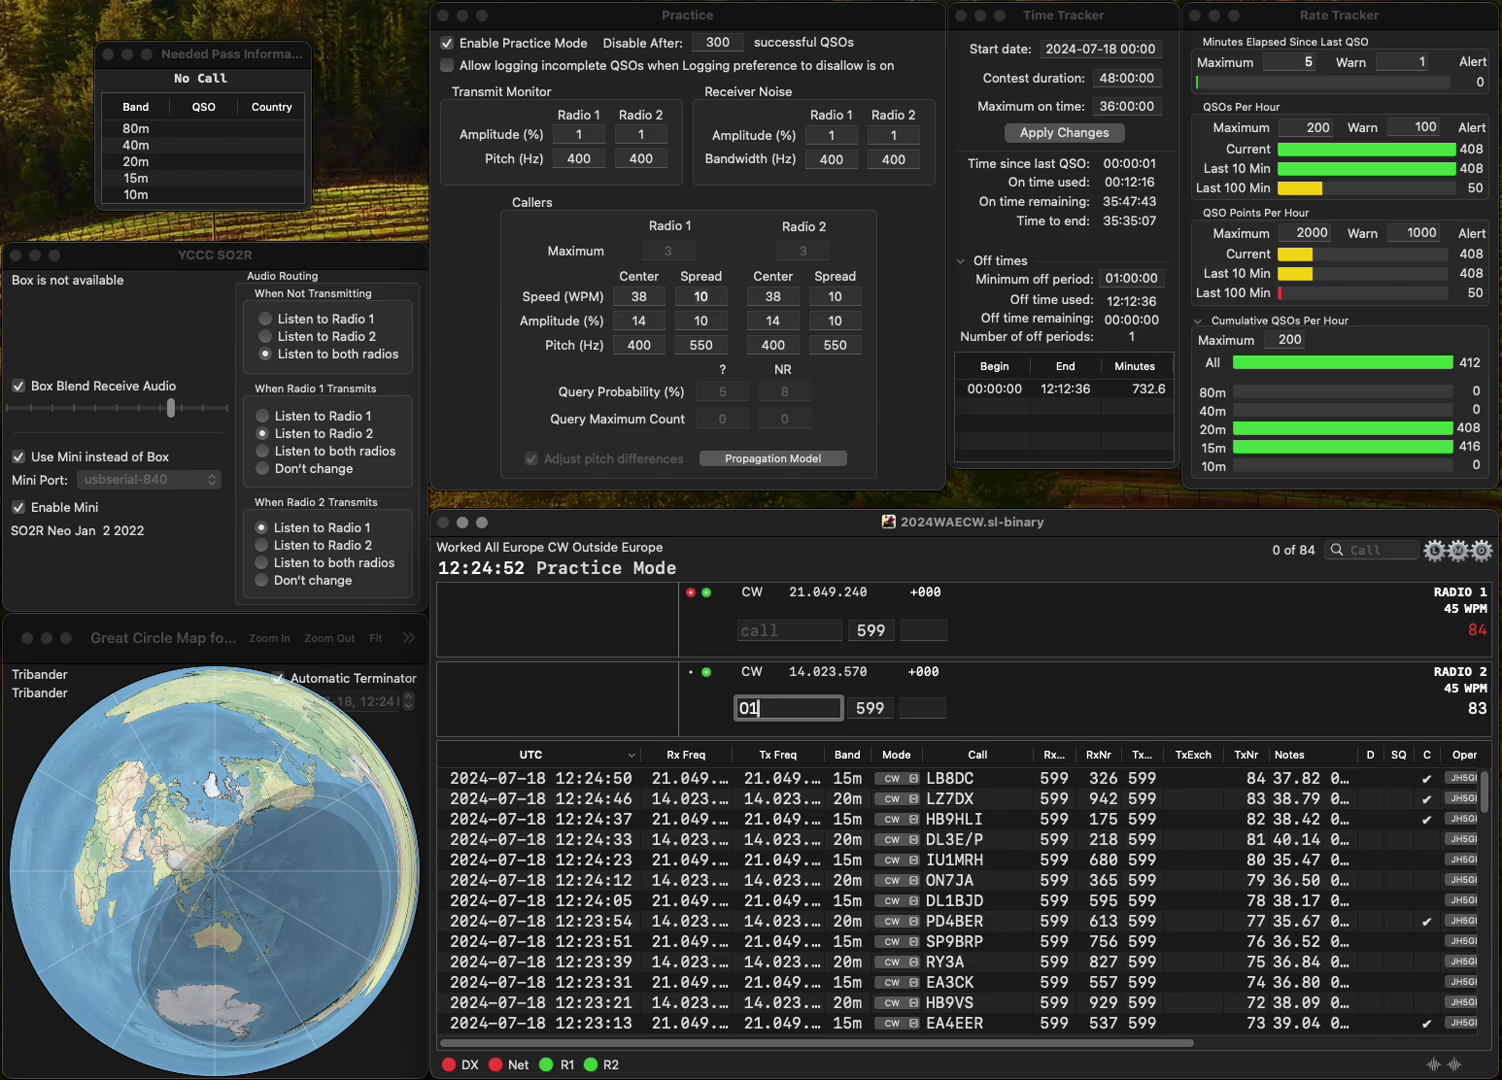
type("TOM")
key("Return")
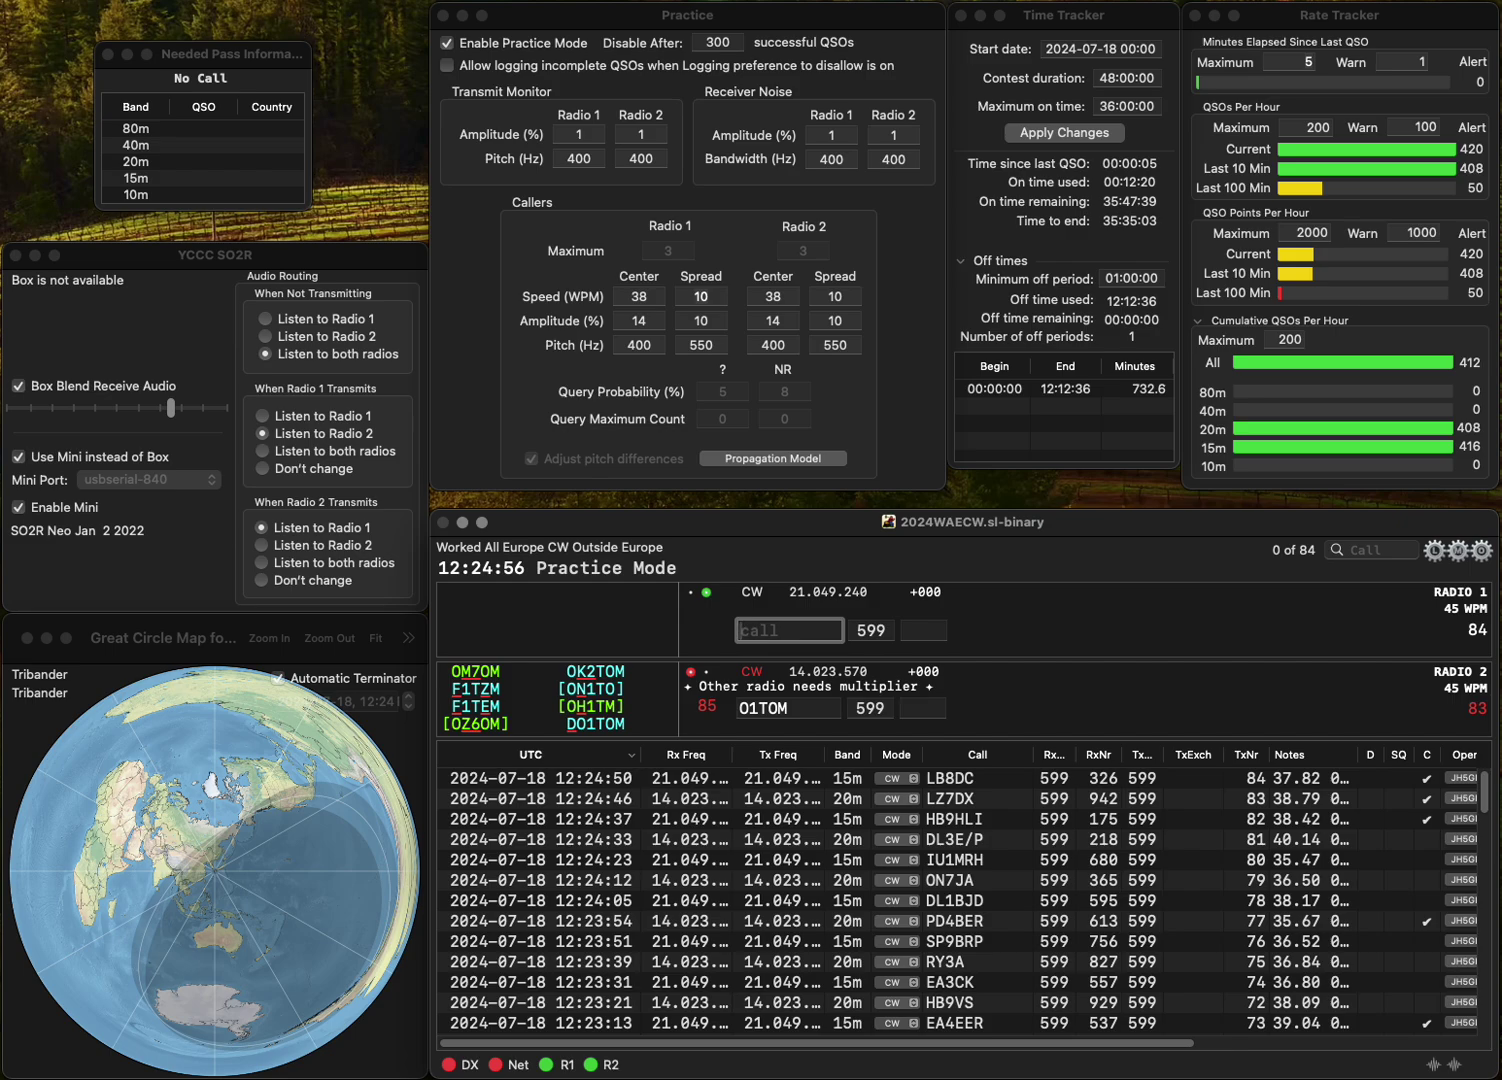
type("OYG")
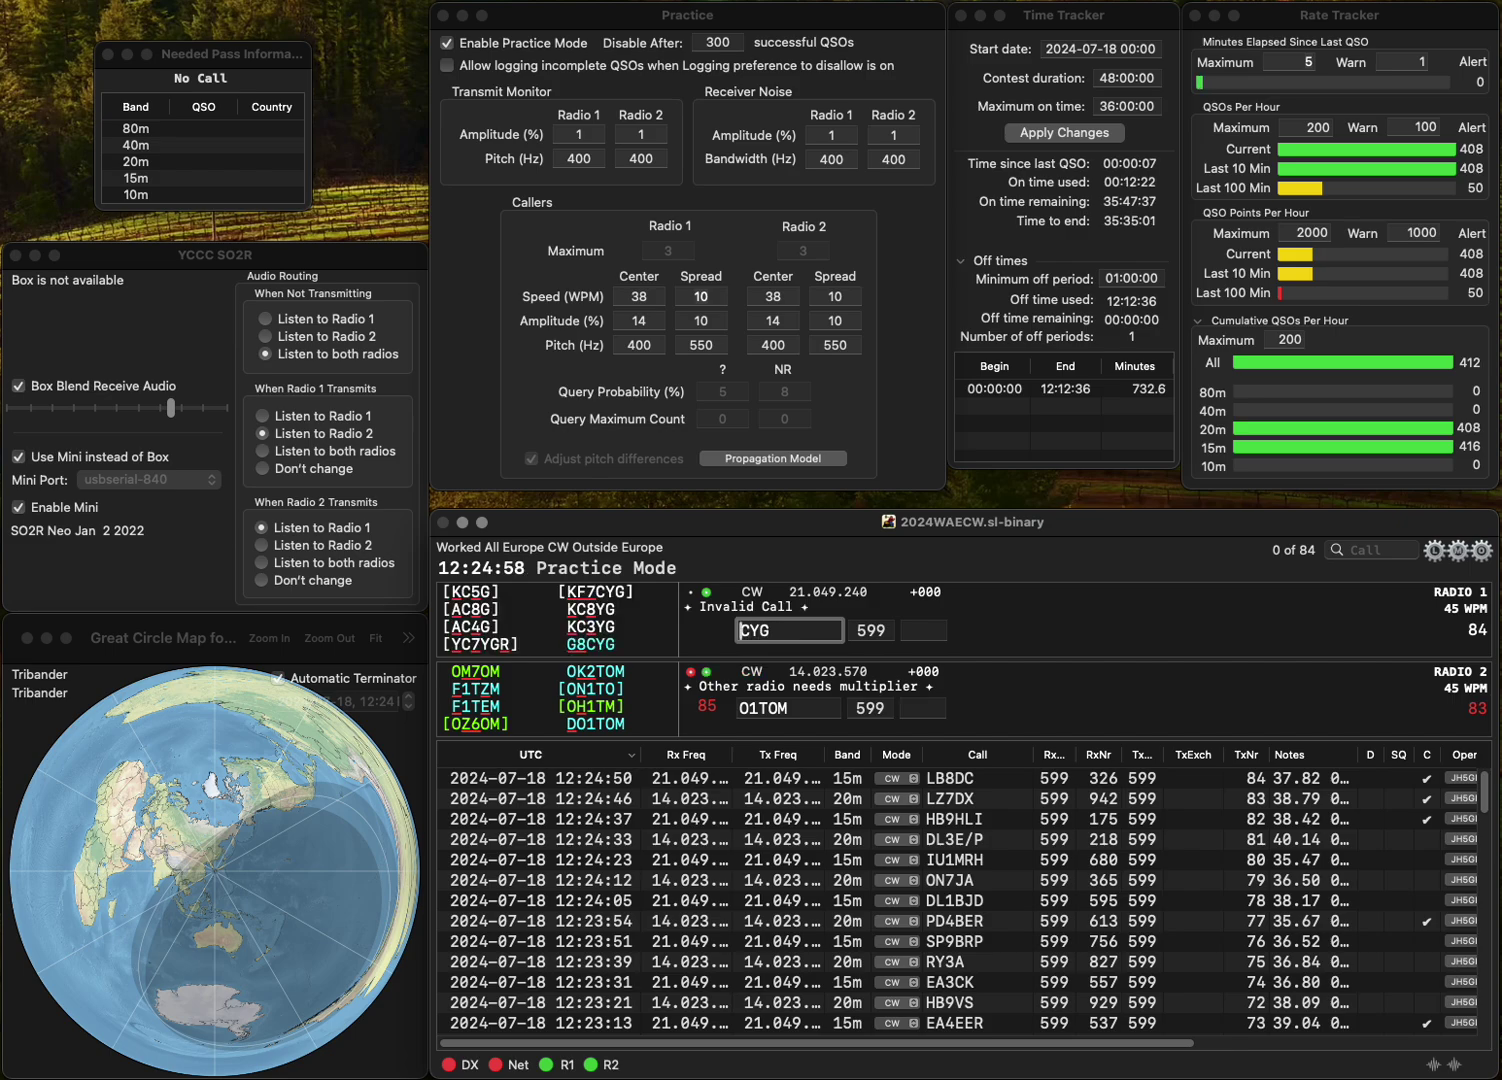
key("Return")
- Correct the Radio 2 call to DO1TOM and resend the exchange
type("AO")
key("BackSpace")
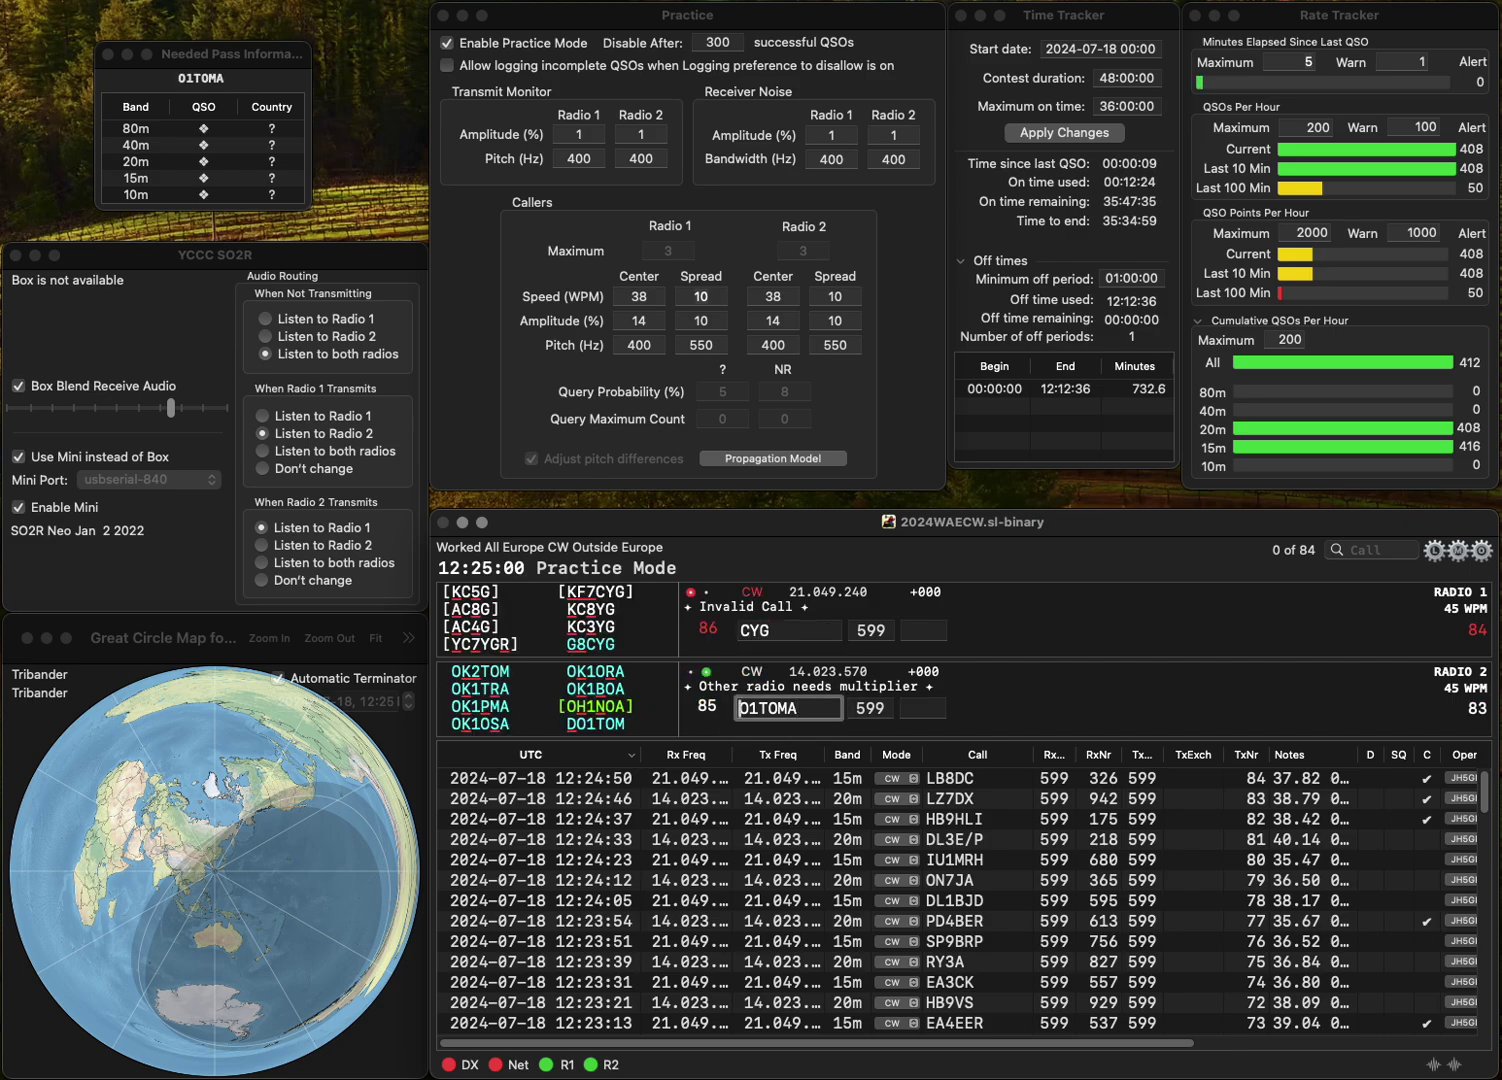
type("D")
key("End")
key("BackSpace")
key("Return")
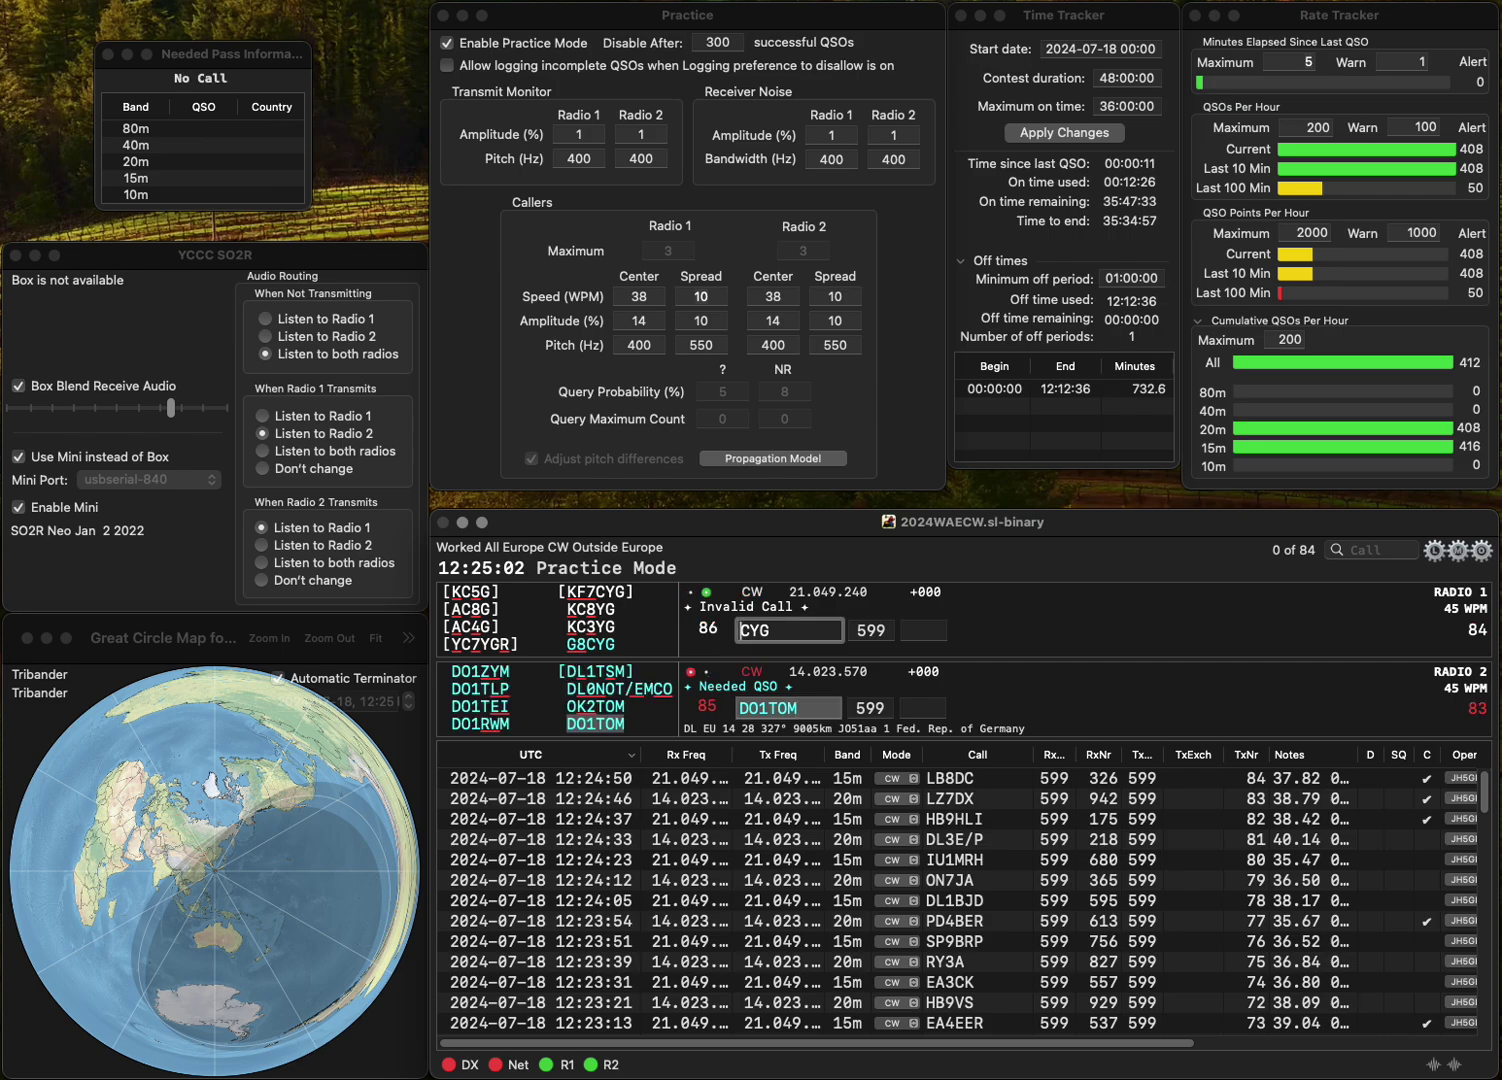
type("G0")
key("BackSpace")
type("8")
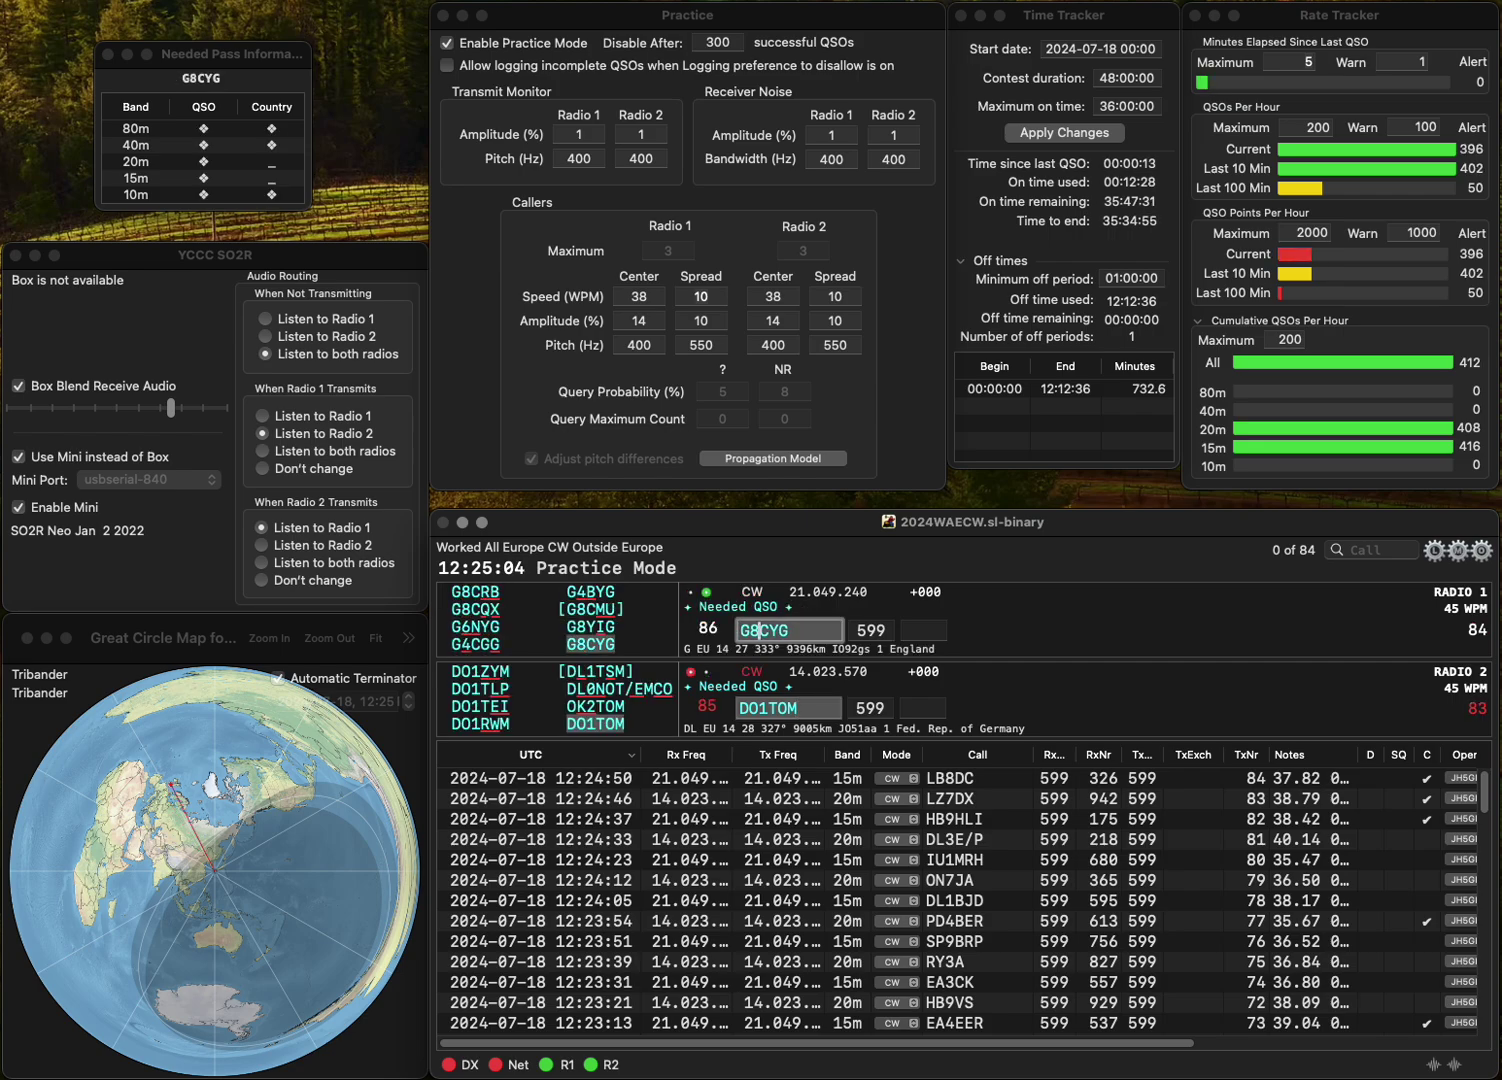
key("Return")
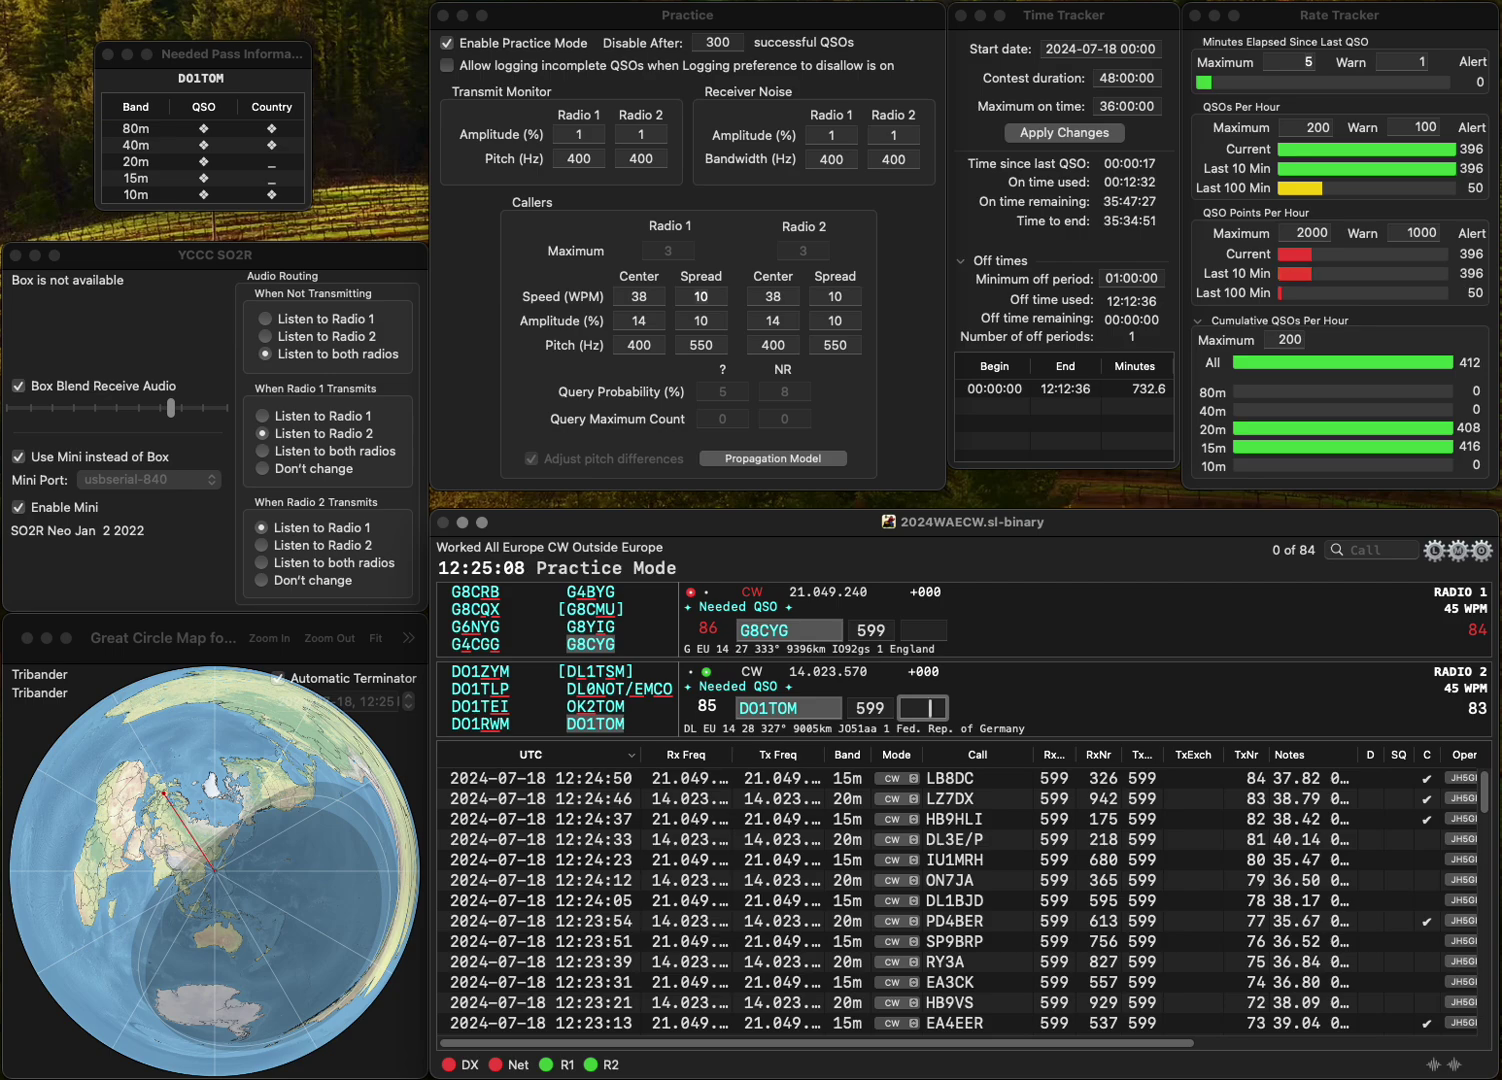
- Log DO1TOM on Radio 2 with received number 600 and G8CYG on Radio 1 with received number 593
type("600")
key("Return")
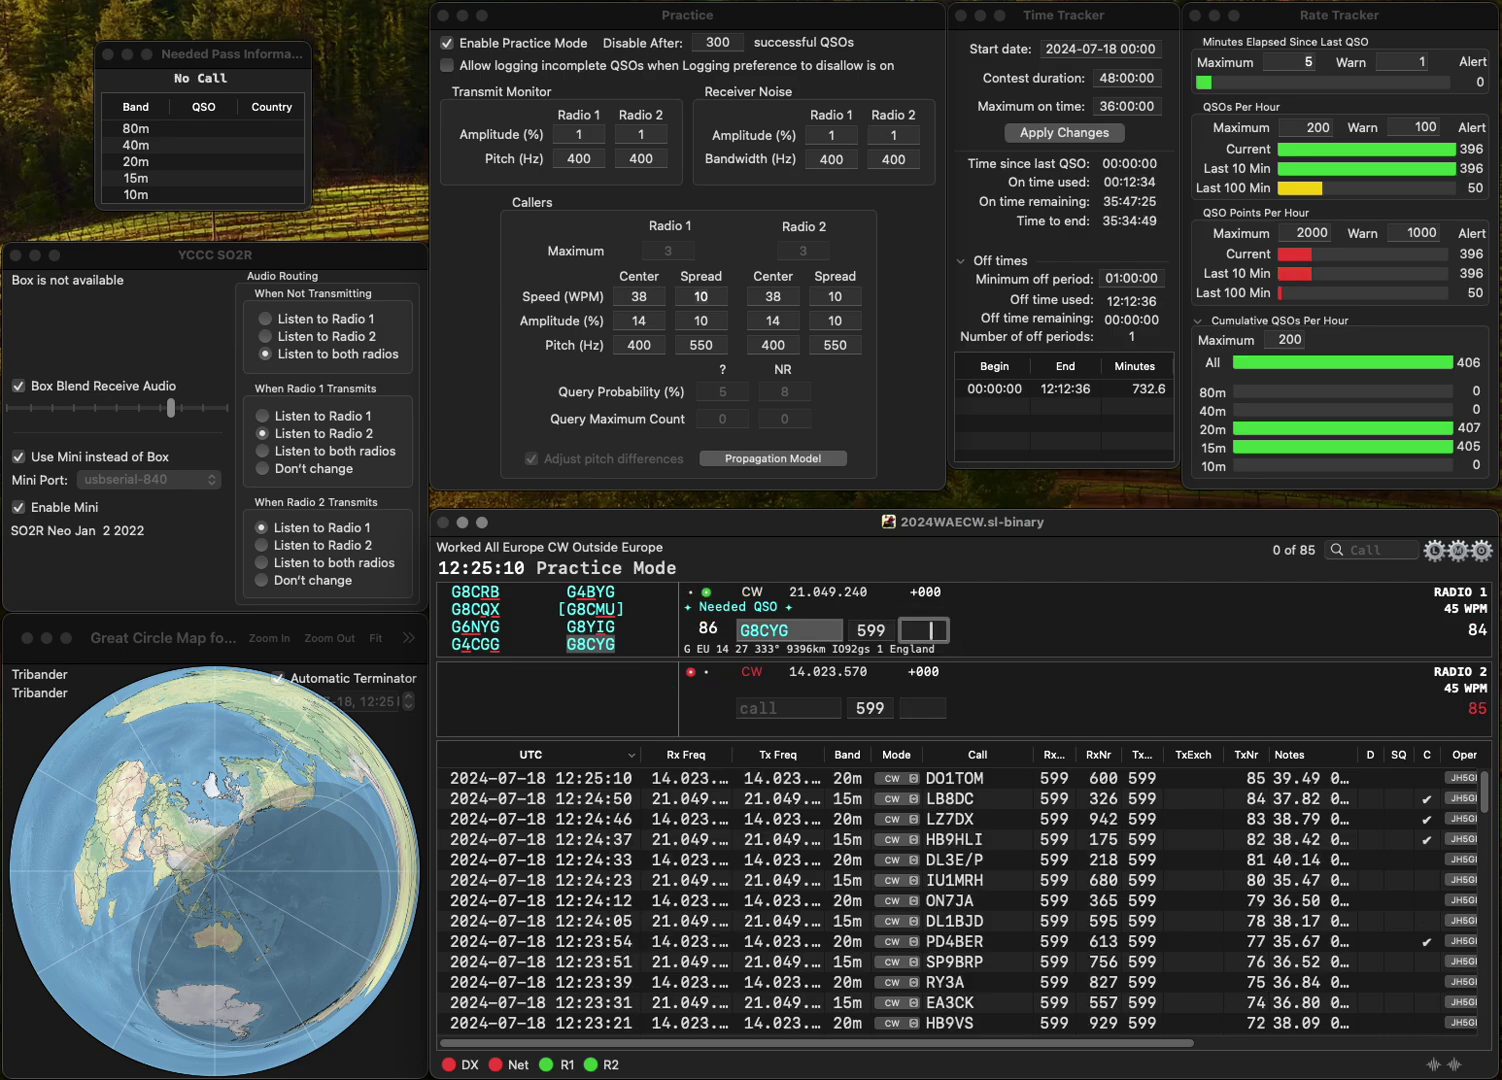
type("593")
key("Return")
- Enter the partial call 1AC on Radio 2 and GB6BC on Radio 1, sending the exchange to each
type("1AC")
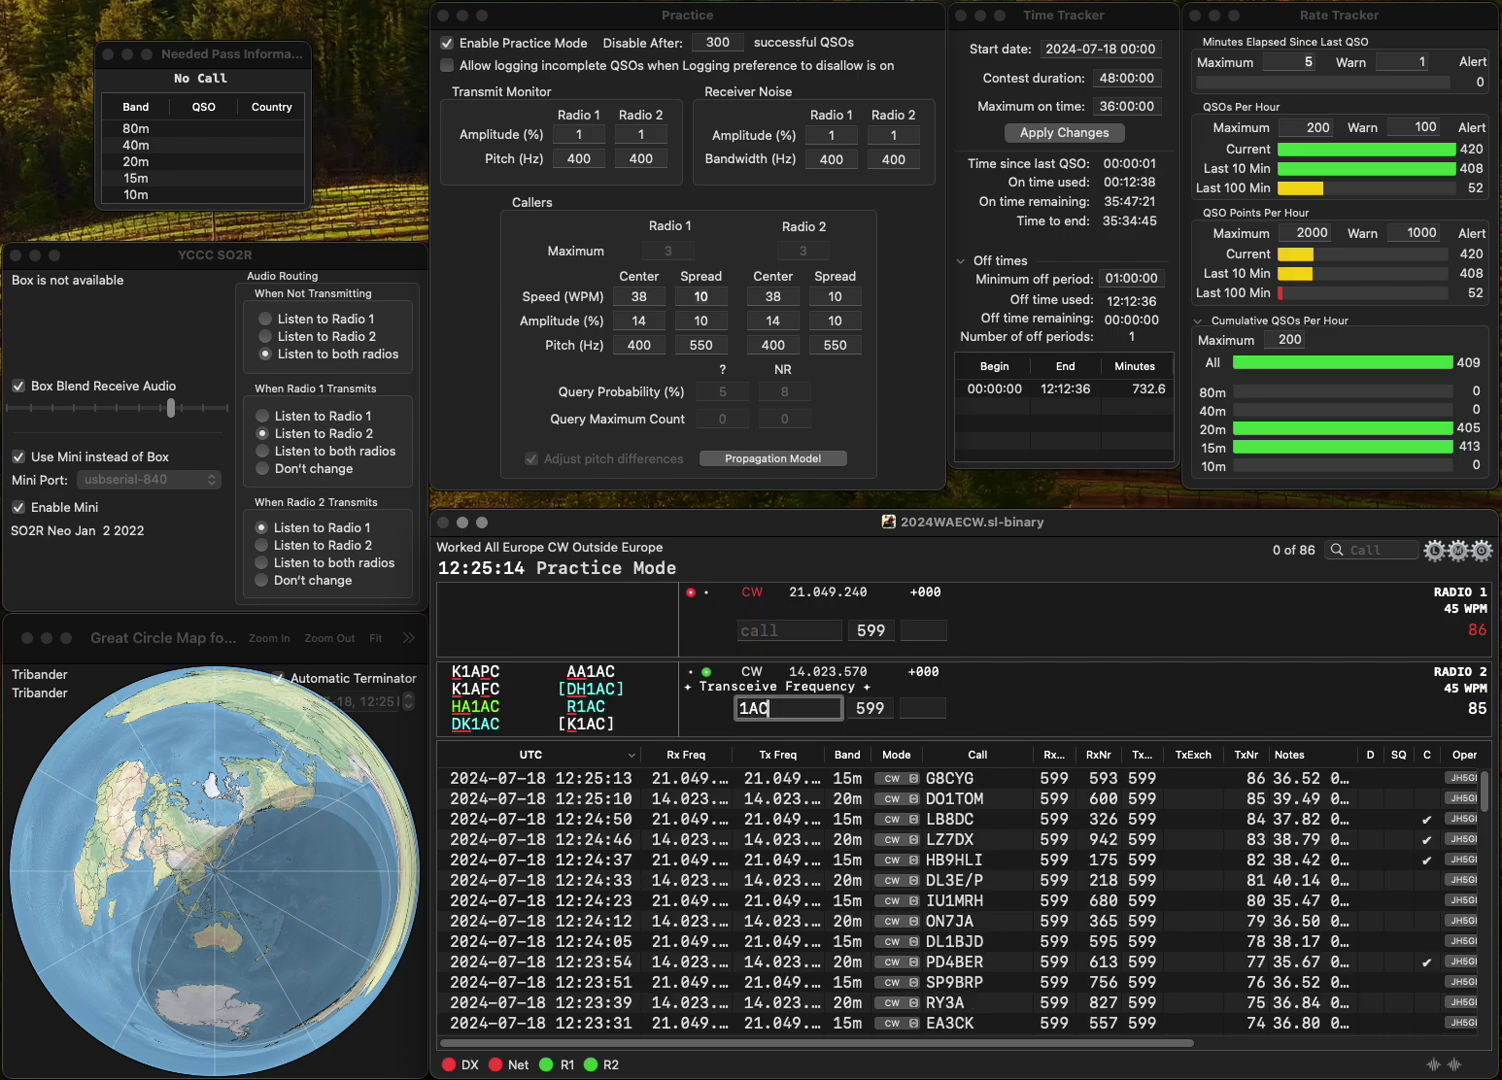
key("Return")
type("G")
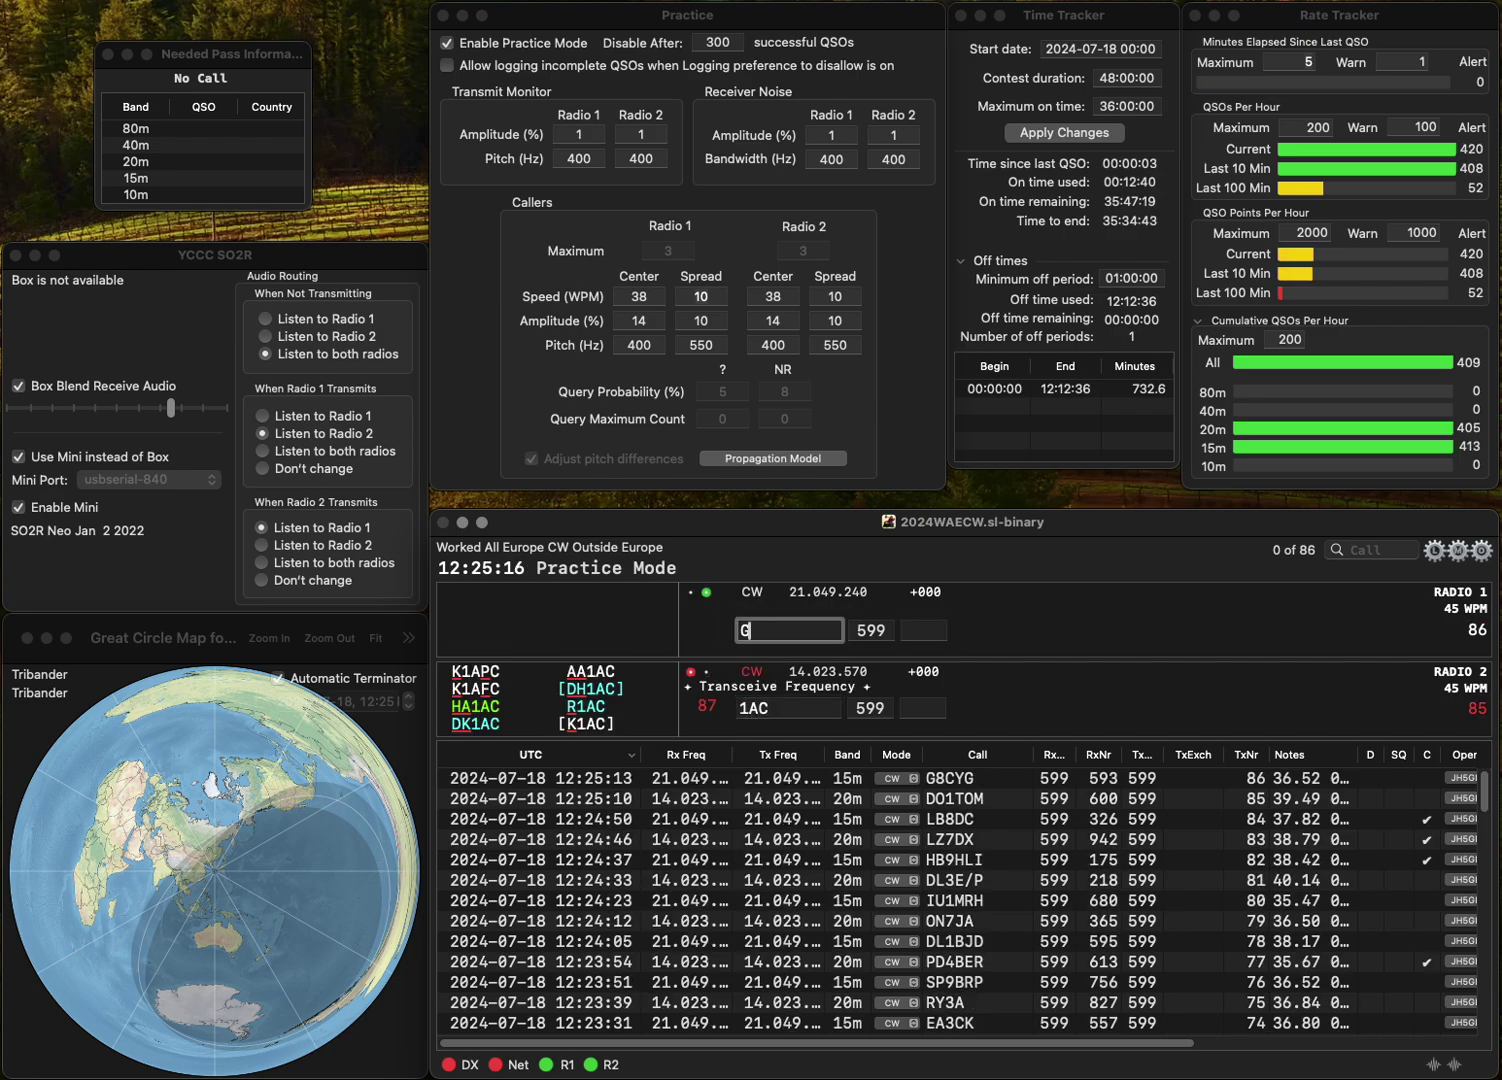
type("B6BC")
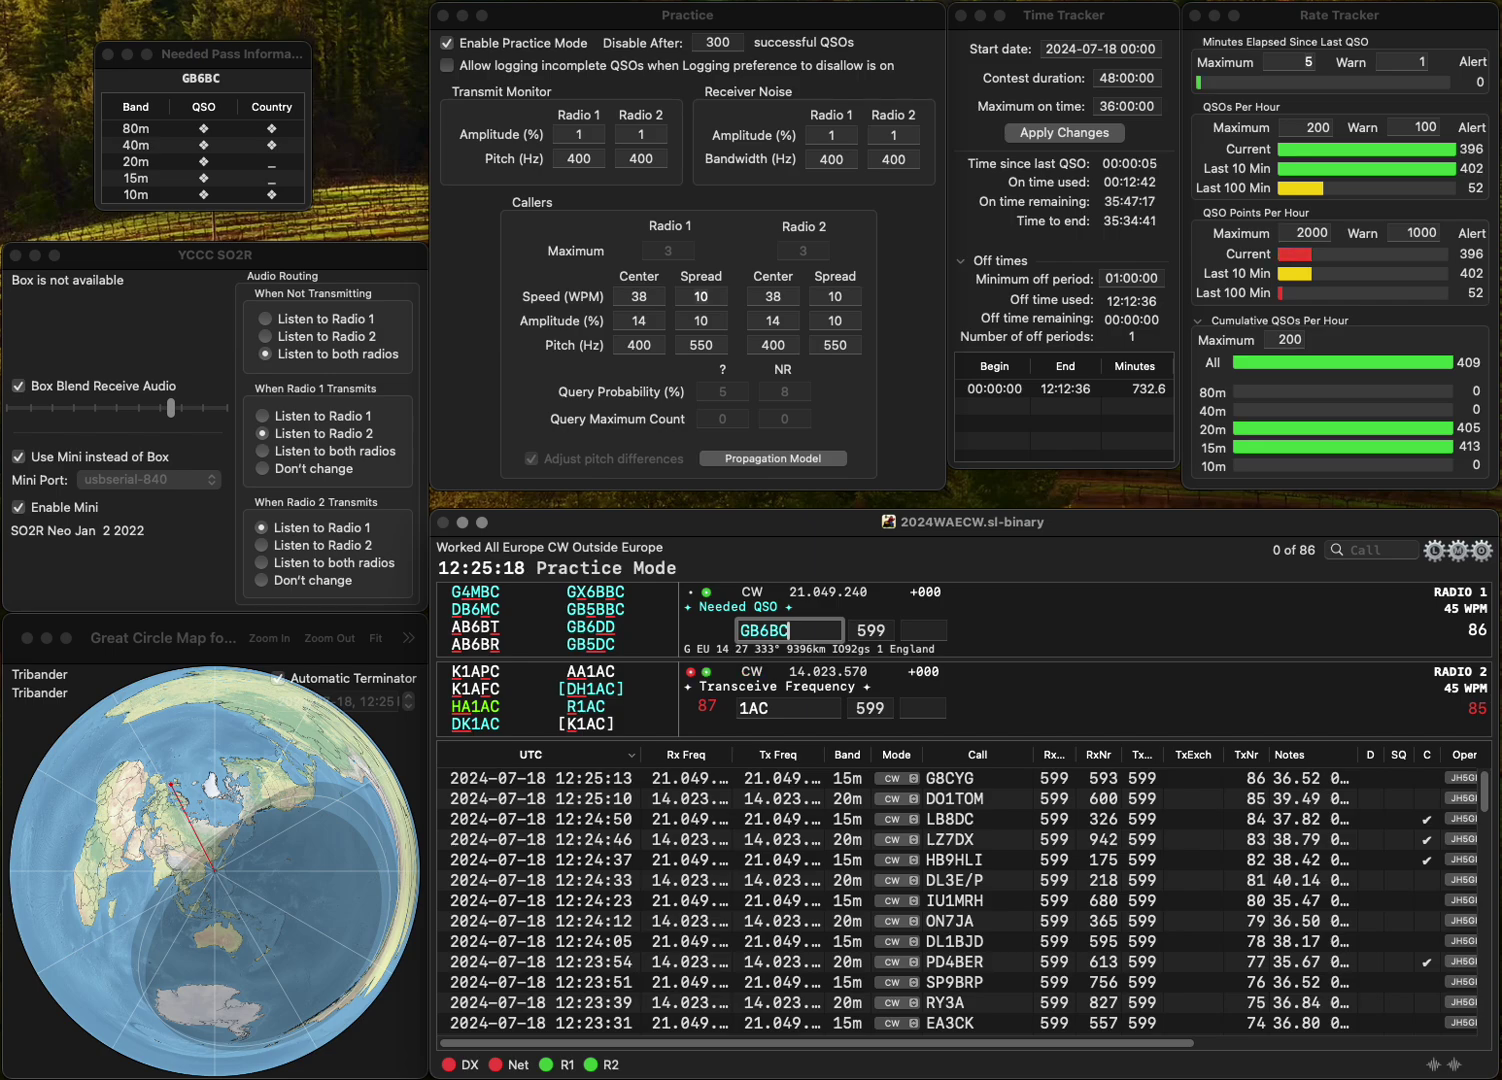
key("Return")
- Complete the Radio 2 call as R1AC and resend the exchange
type("R")
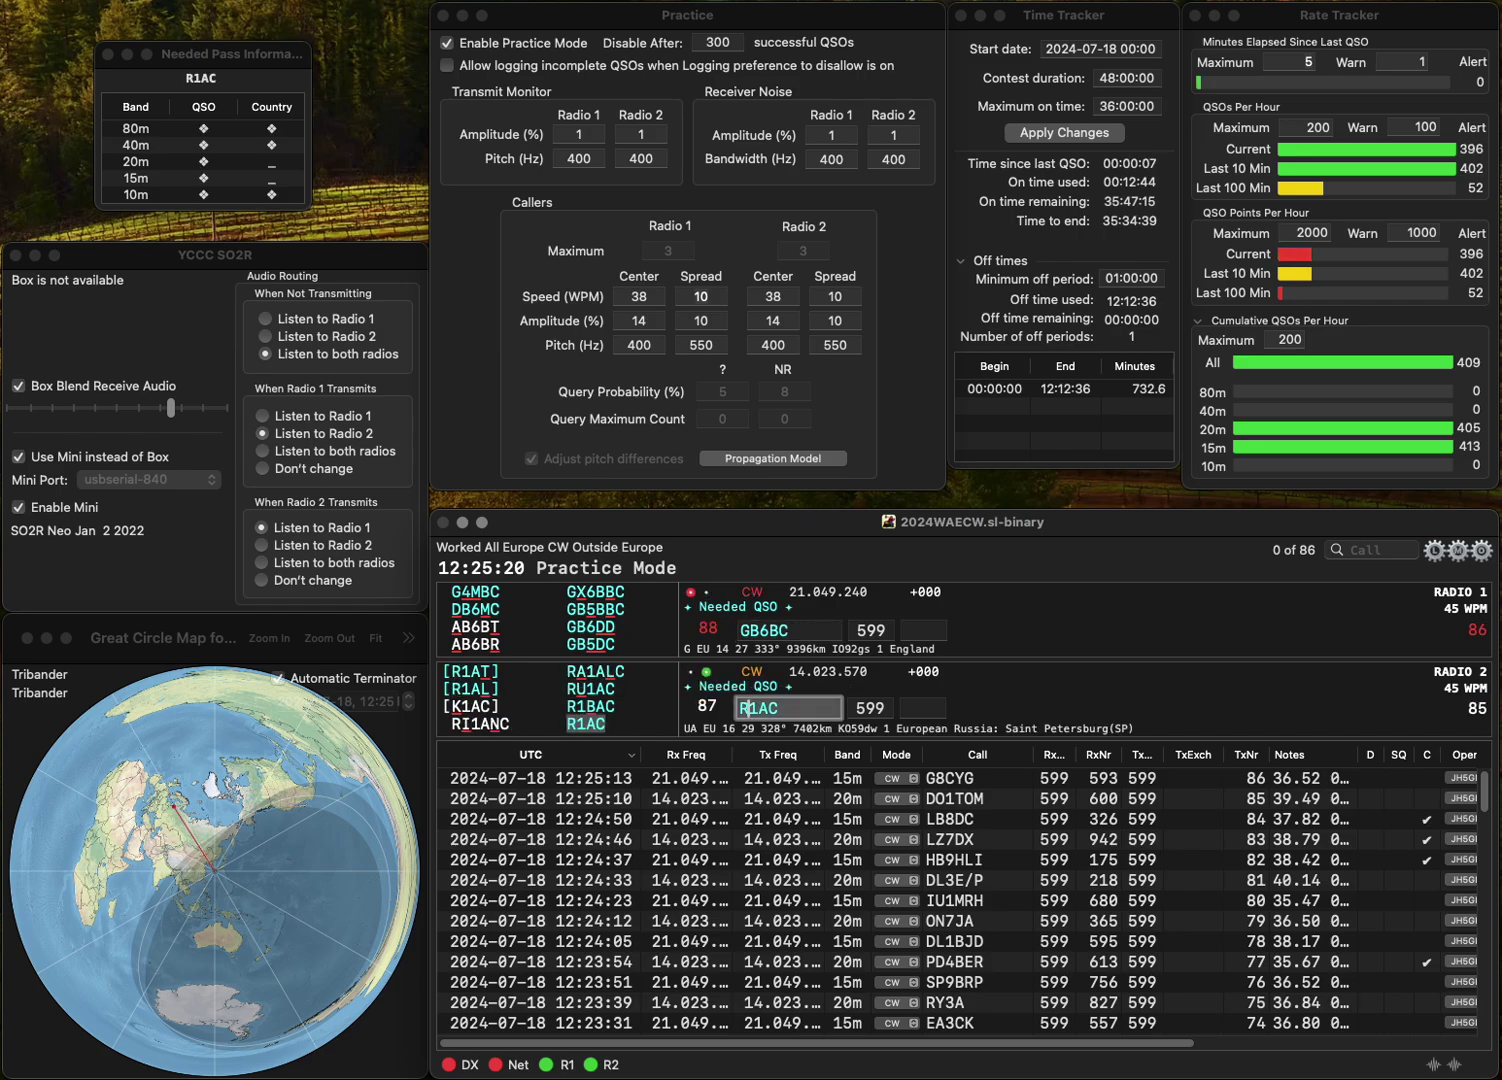
key("Return")
- Replace the Radio 1 call GB6BC with the partial call Z6 and send the exchange
key("Escape")
type("G")
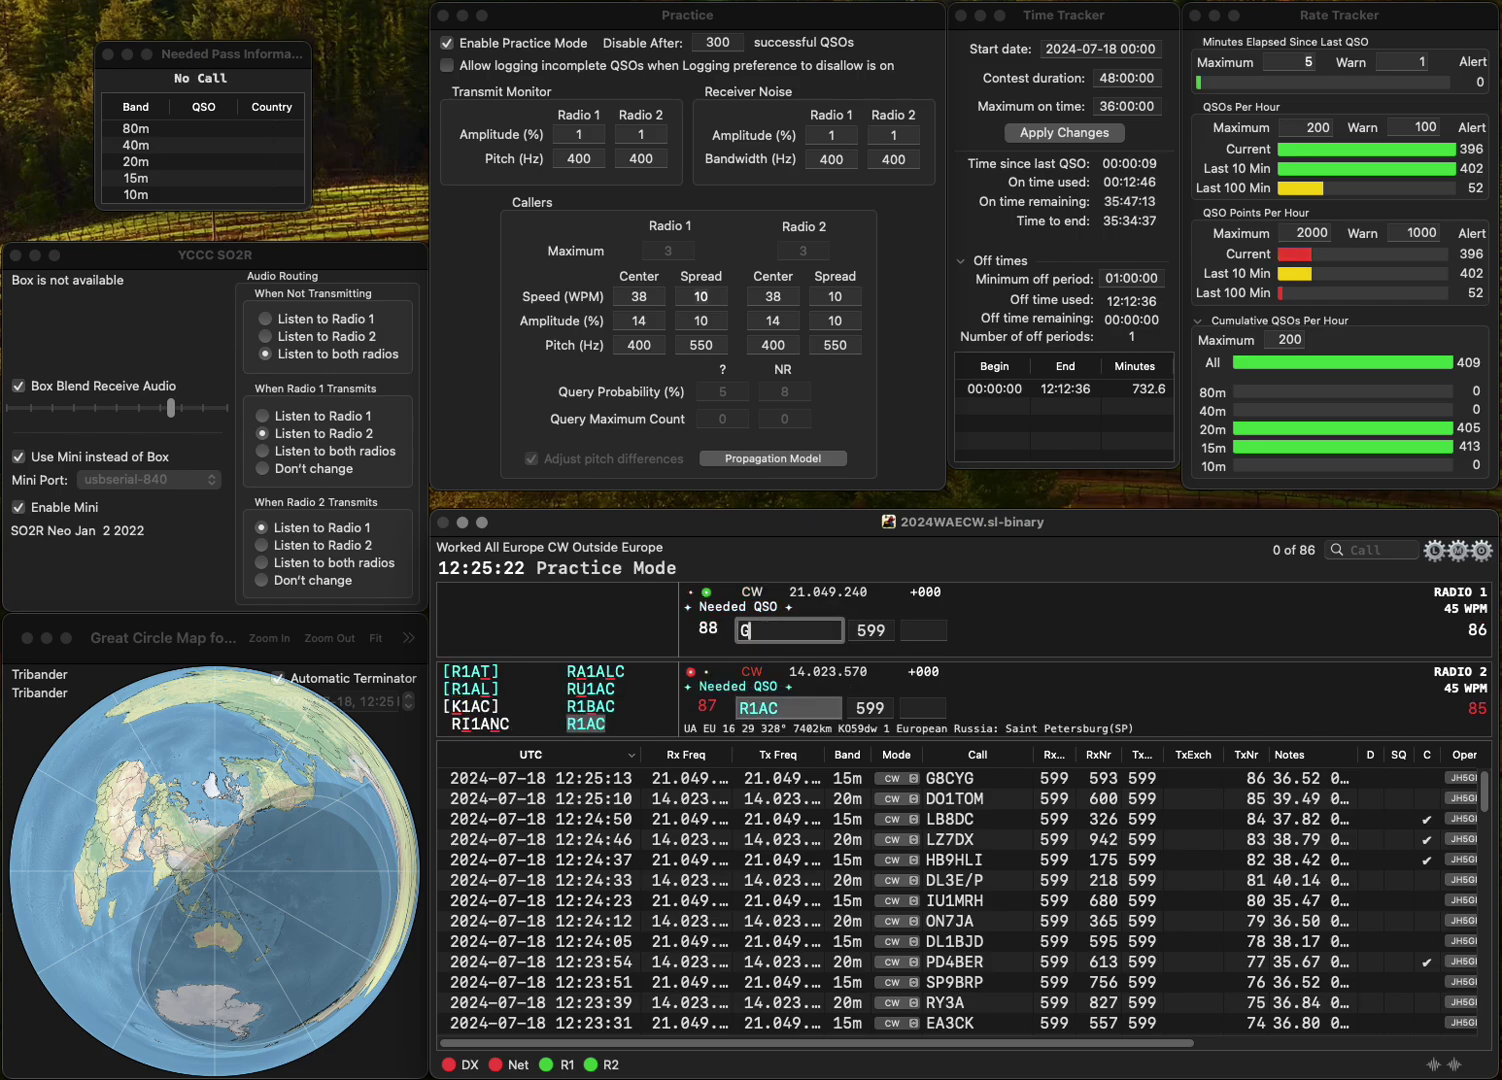
key("BackSpace")
type("B6")
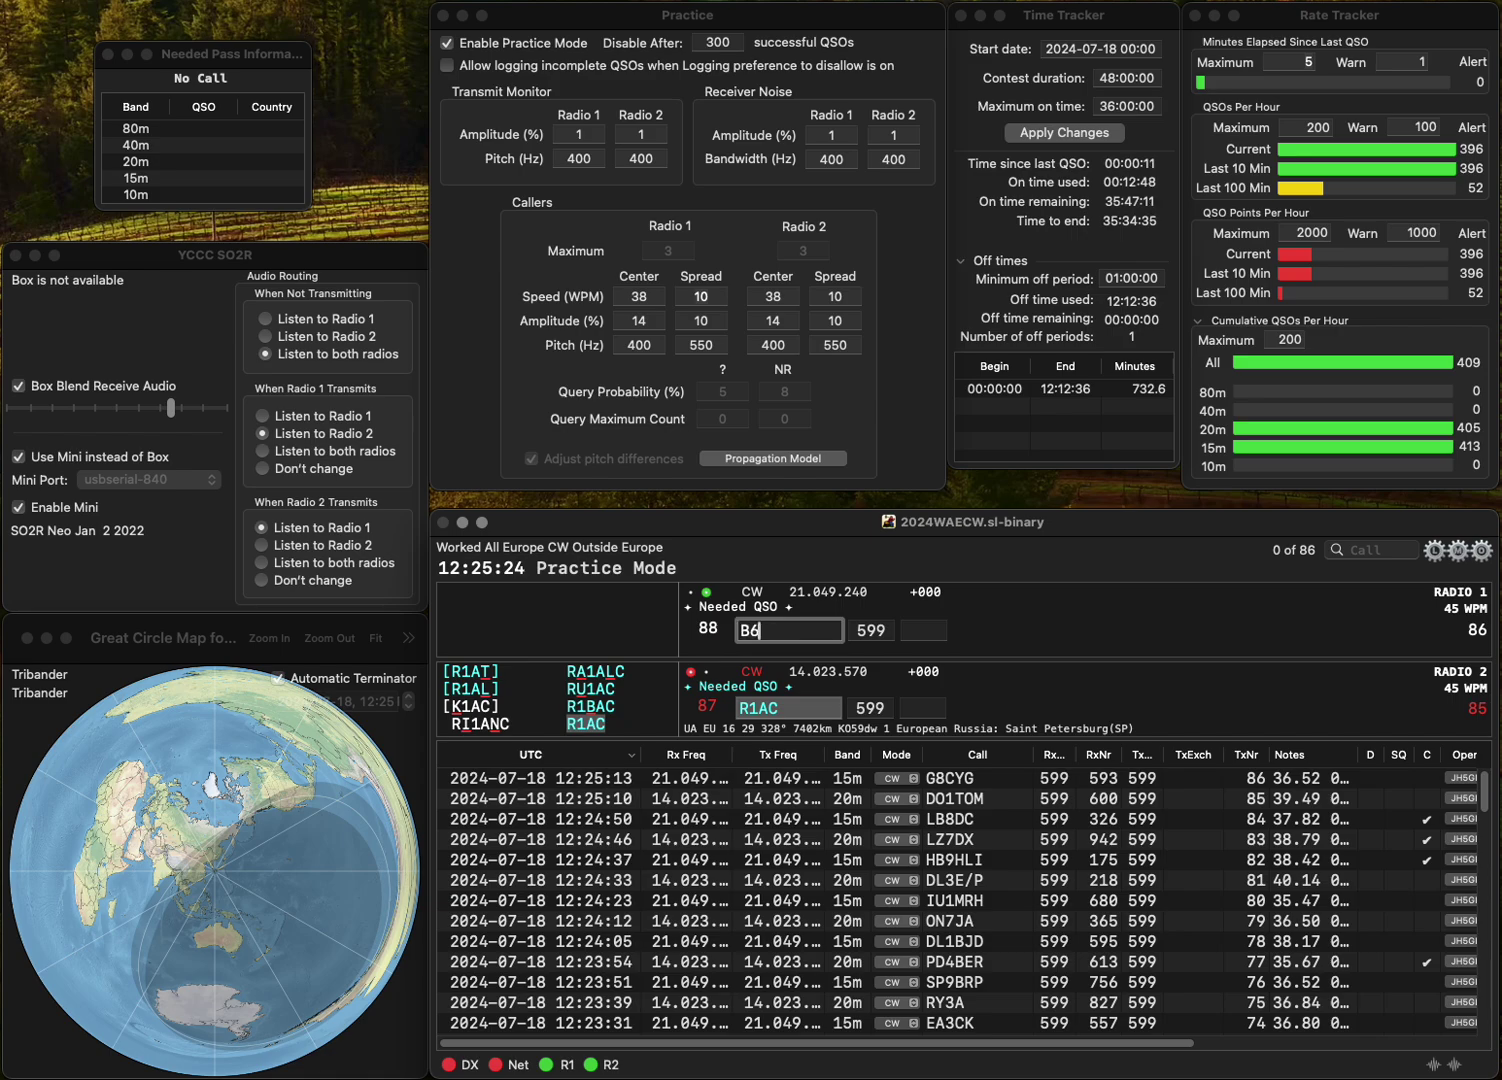
type("B")
key("BackSpace")
key("Left")
key("Left")
key("Delete")
type("Z")
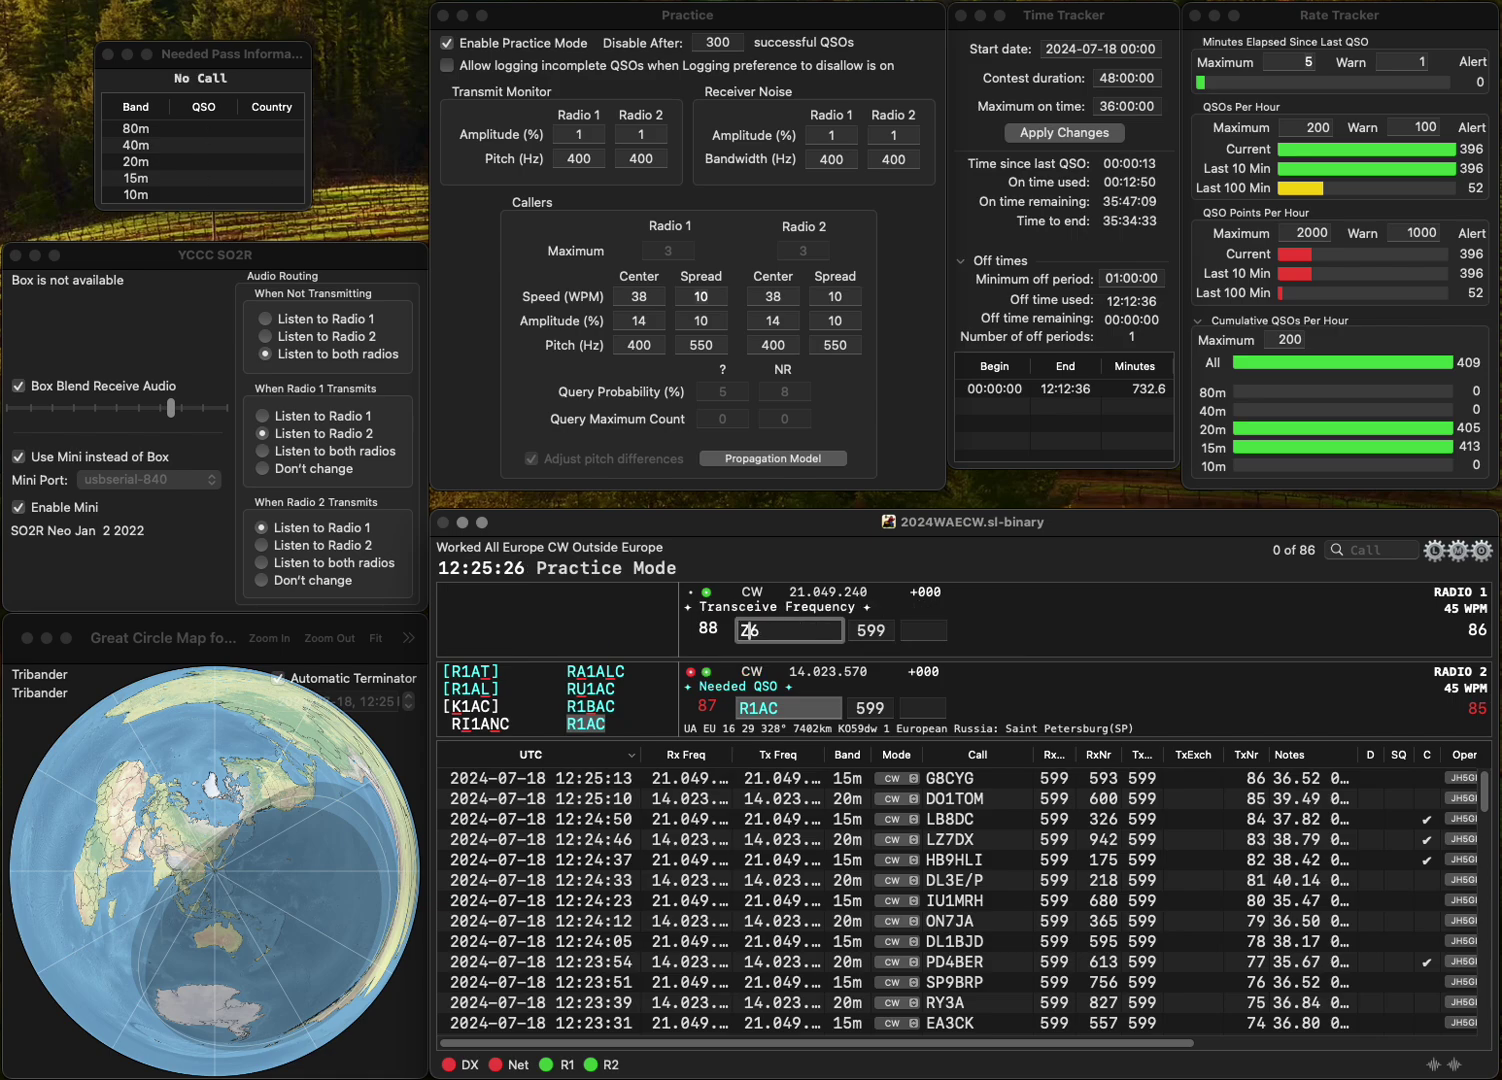
key("Return")
- Enter the partial received number 50 for R1AC on Radio 2 and complete the Radio 1 call as Z66BCC, transmitting on each radio
type("50")
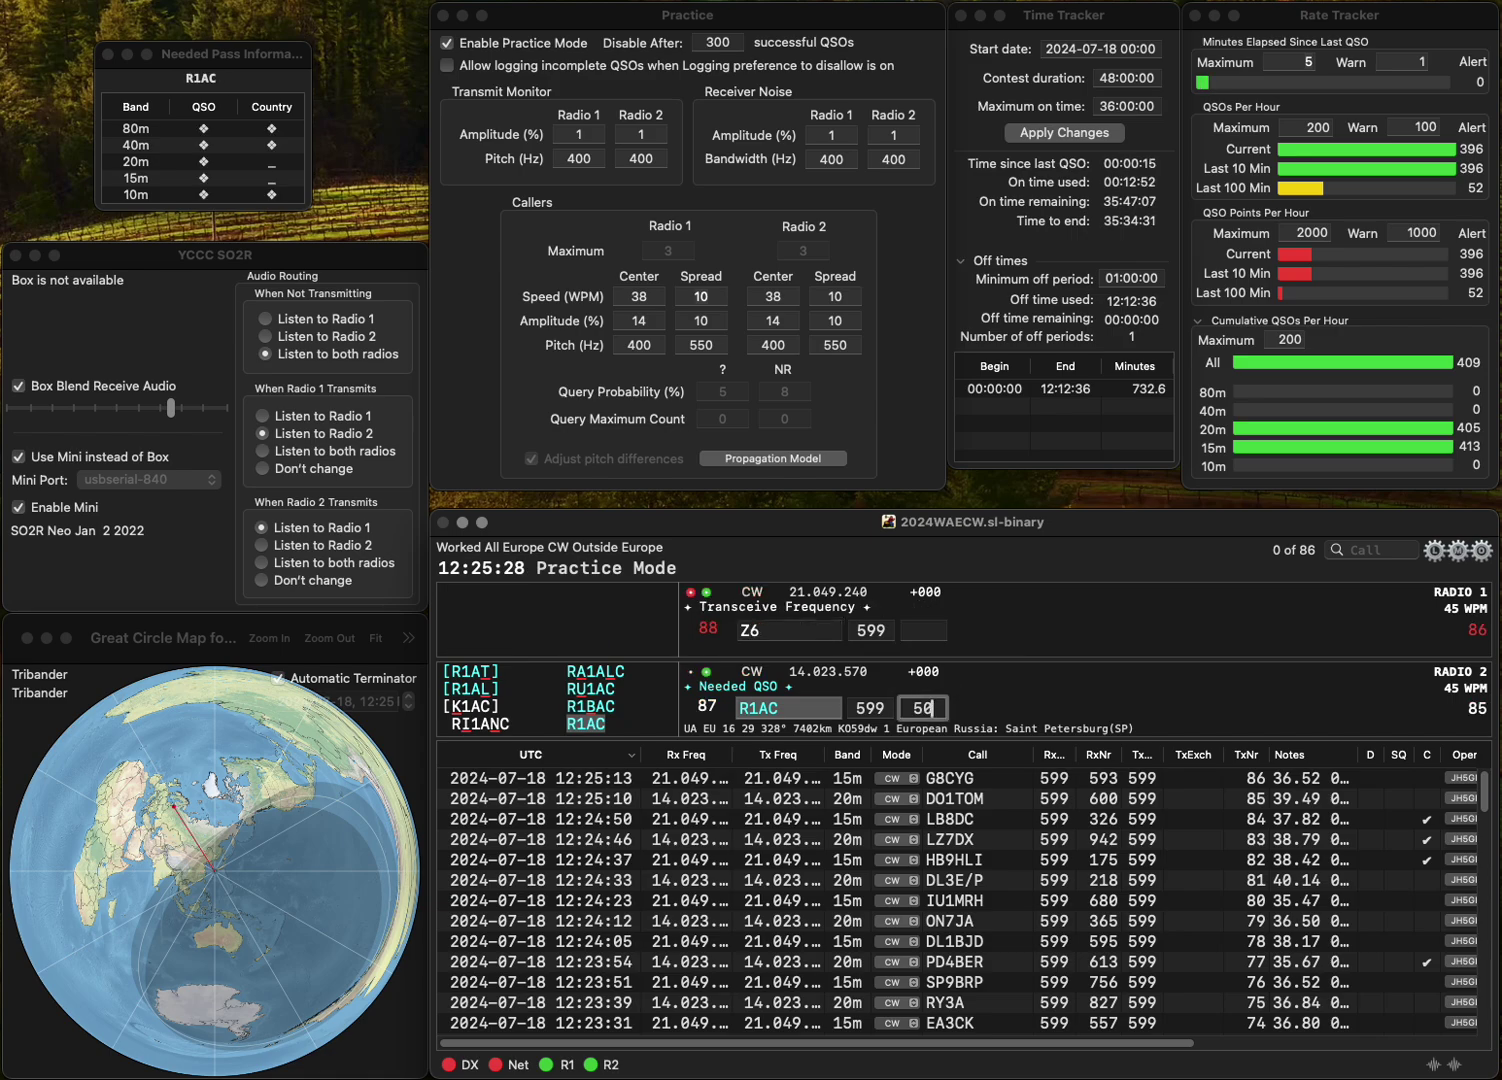
key("Return")
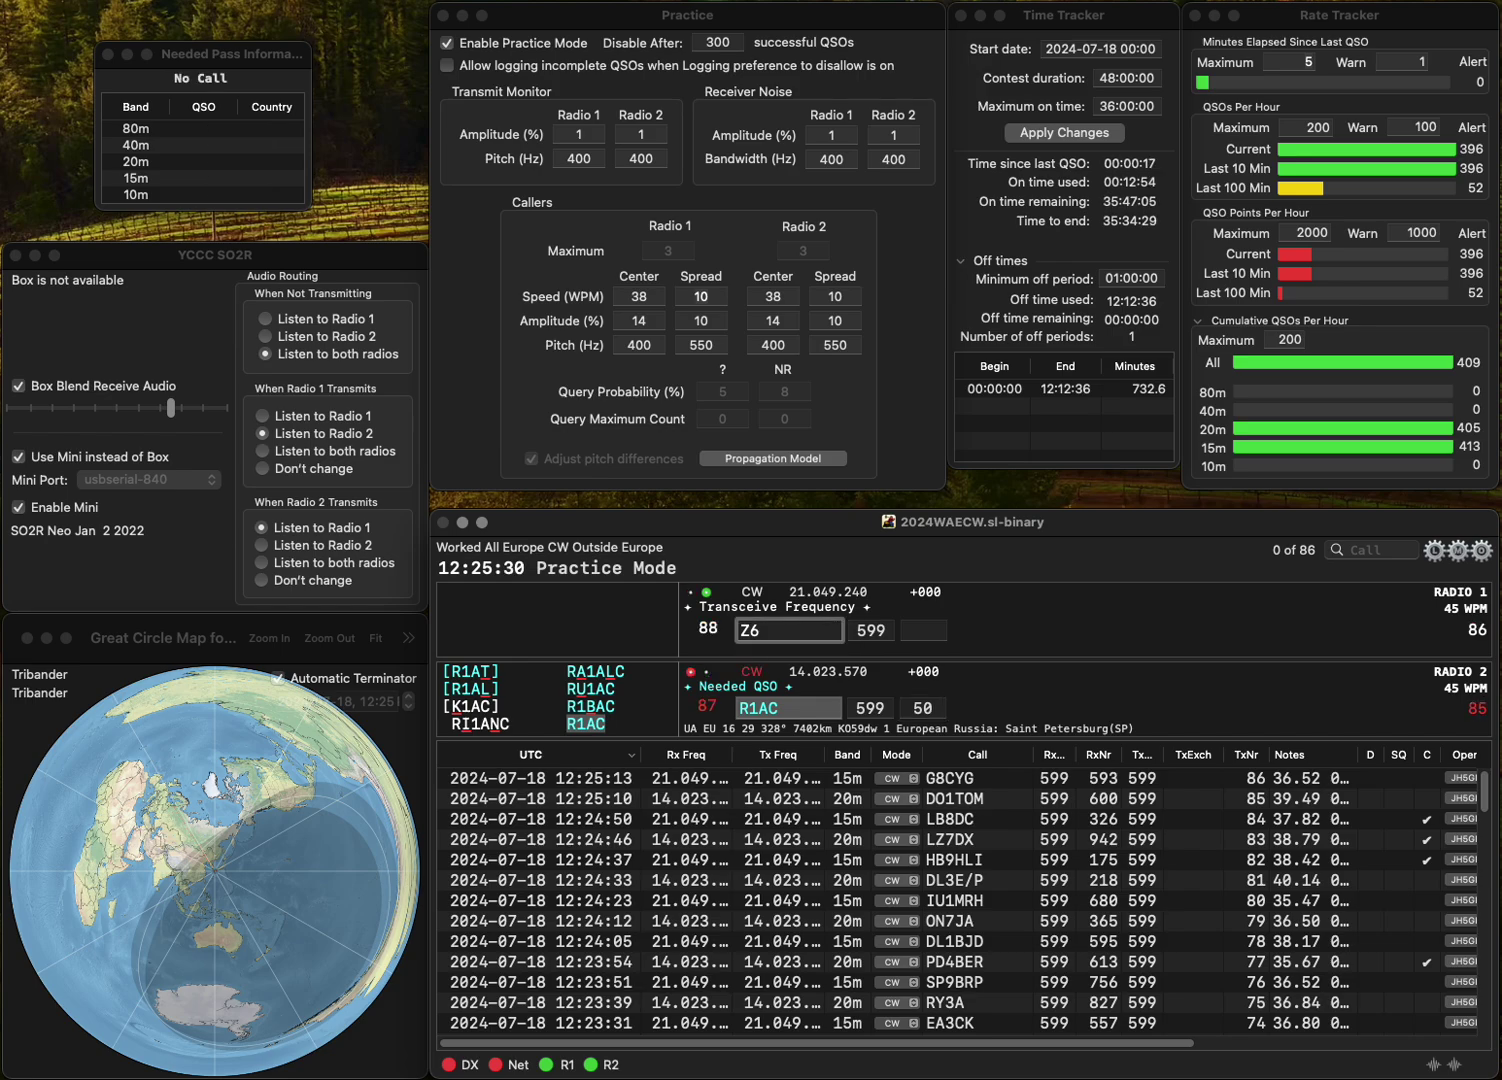
type("6C")
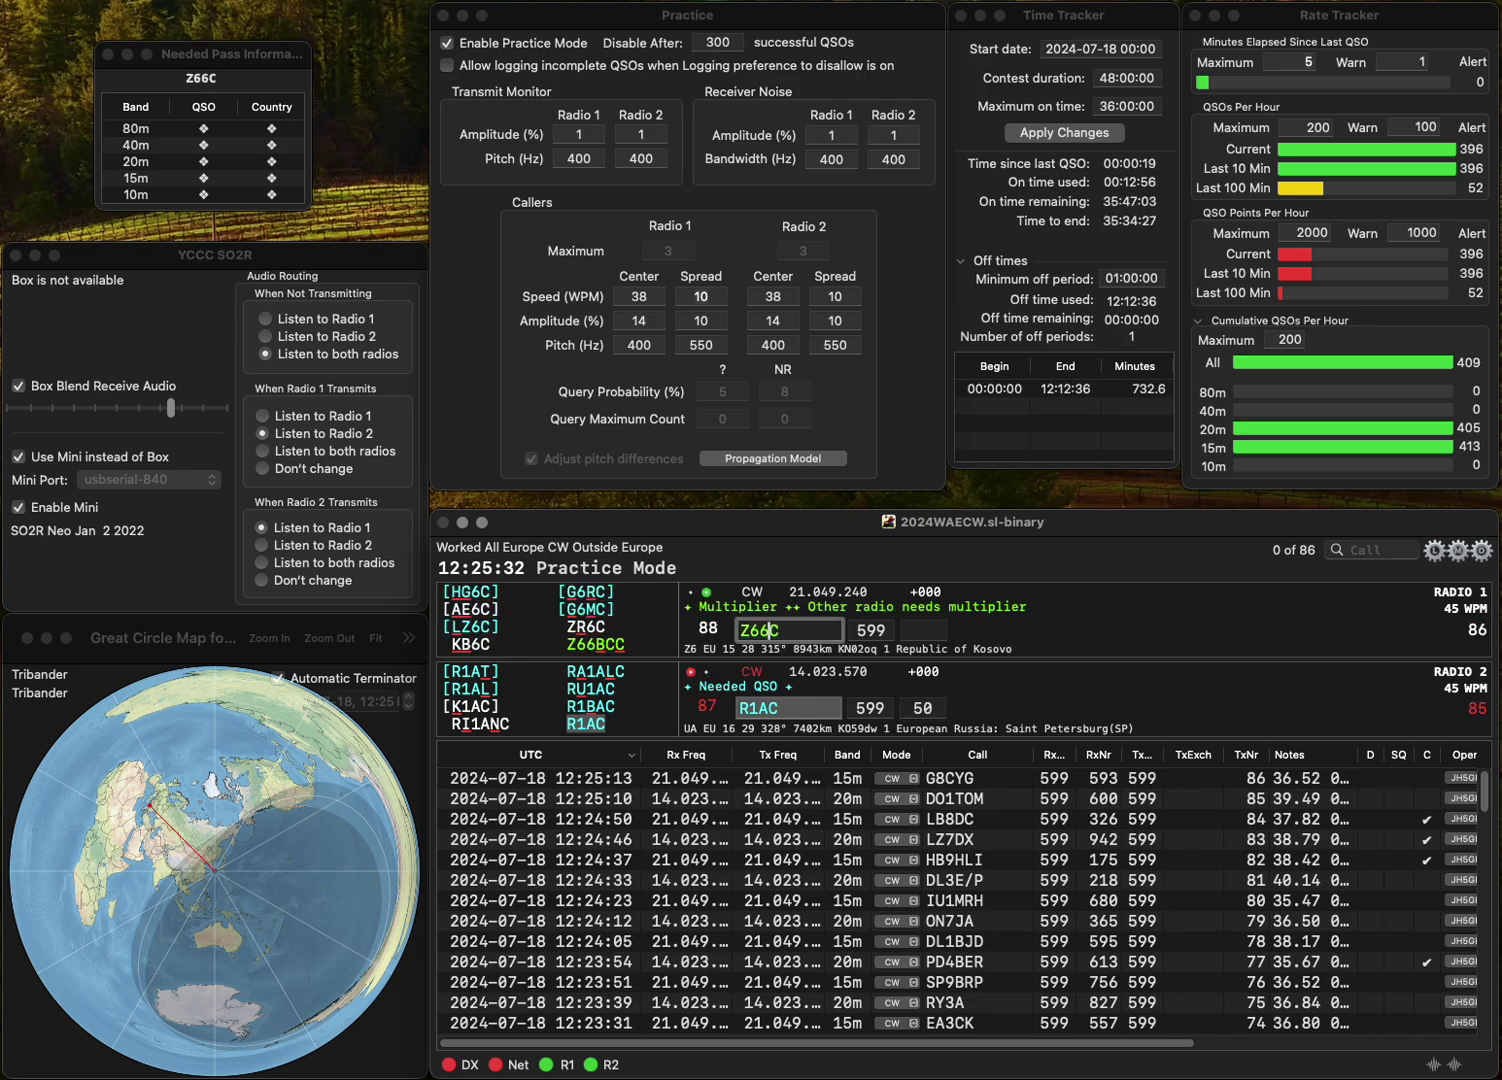
type("BC")
key("Return")
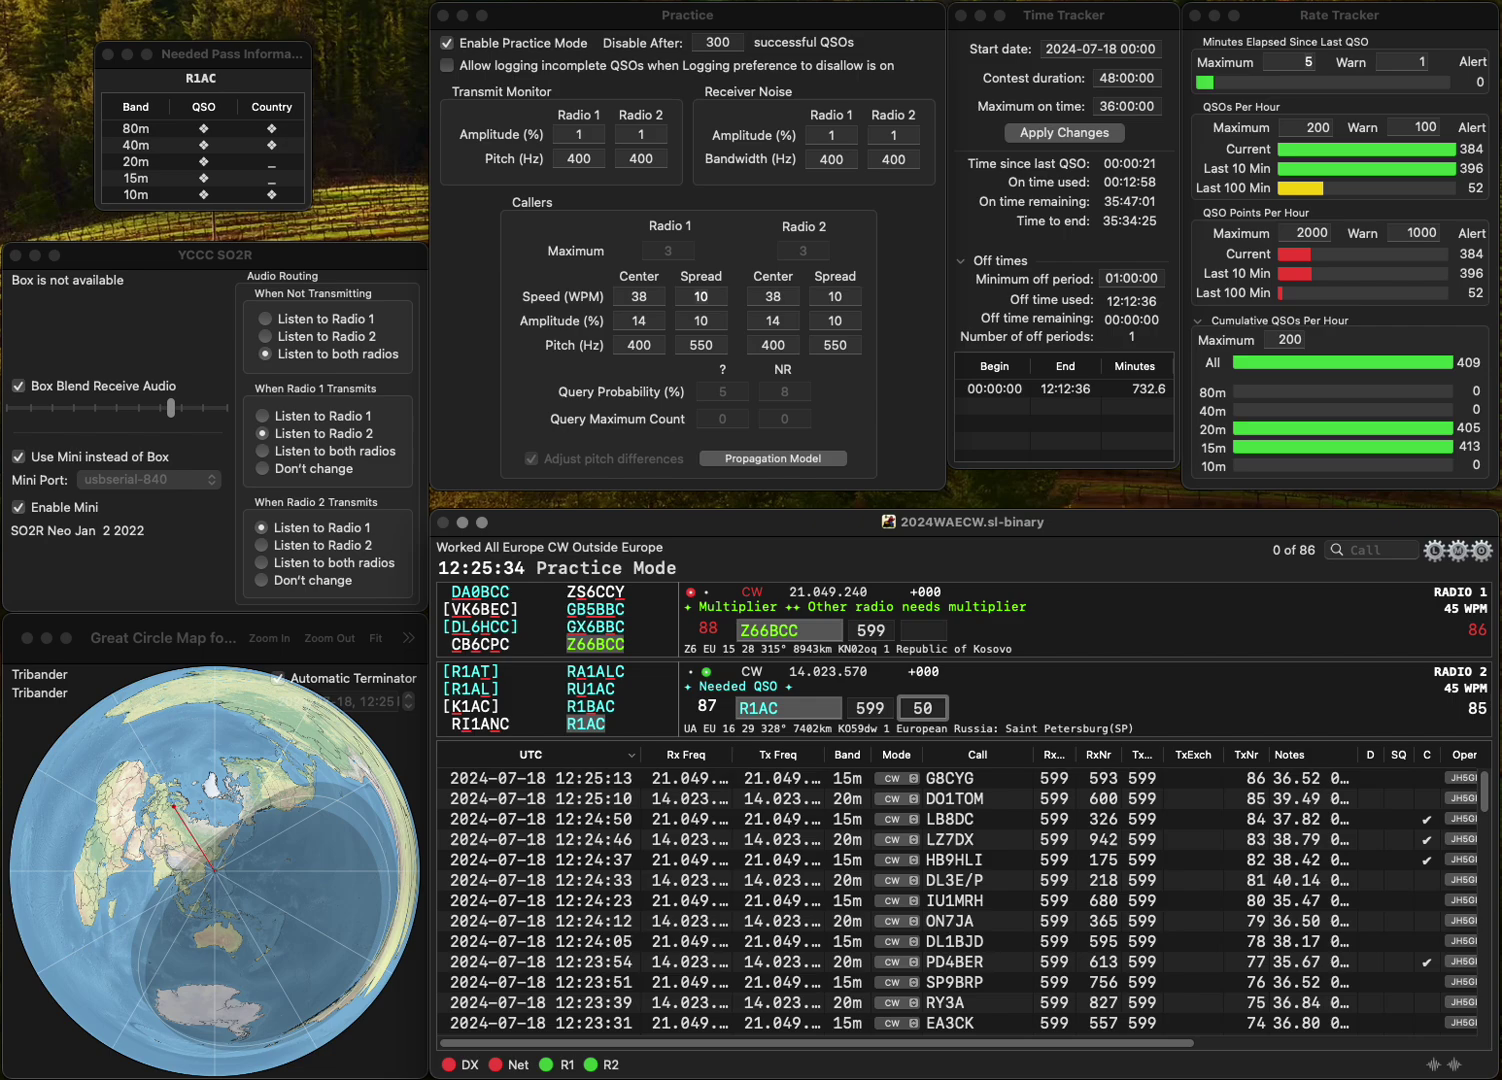
- Log R1AC on Radio 2 with received number 502 and Z66BCC on Radio 1 with received number 729
type("2")
key("Return")
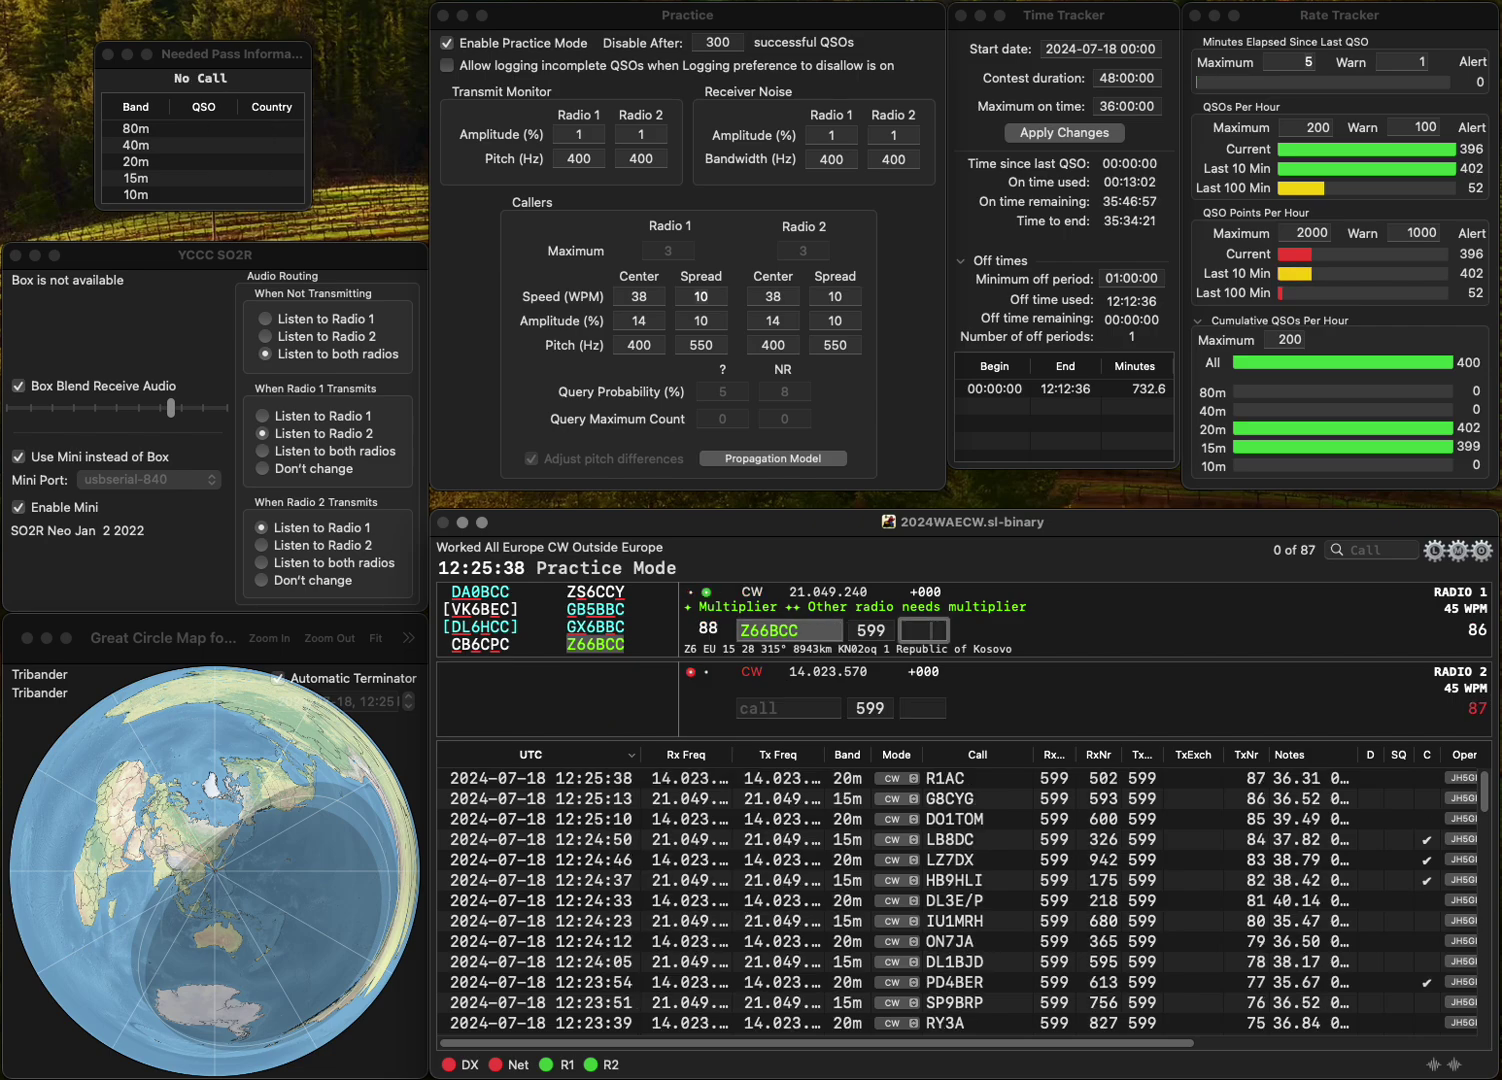
type("729")
key("Return")
type("S52T")
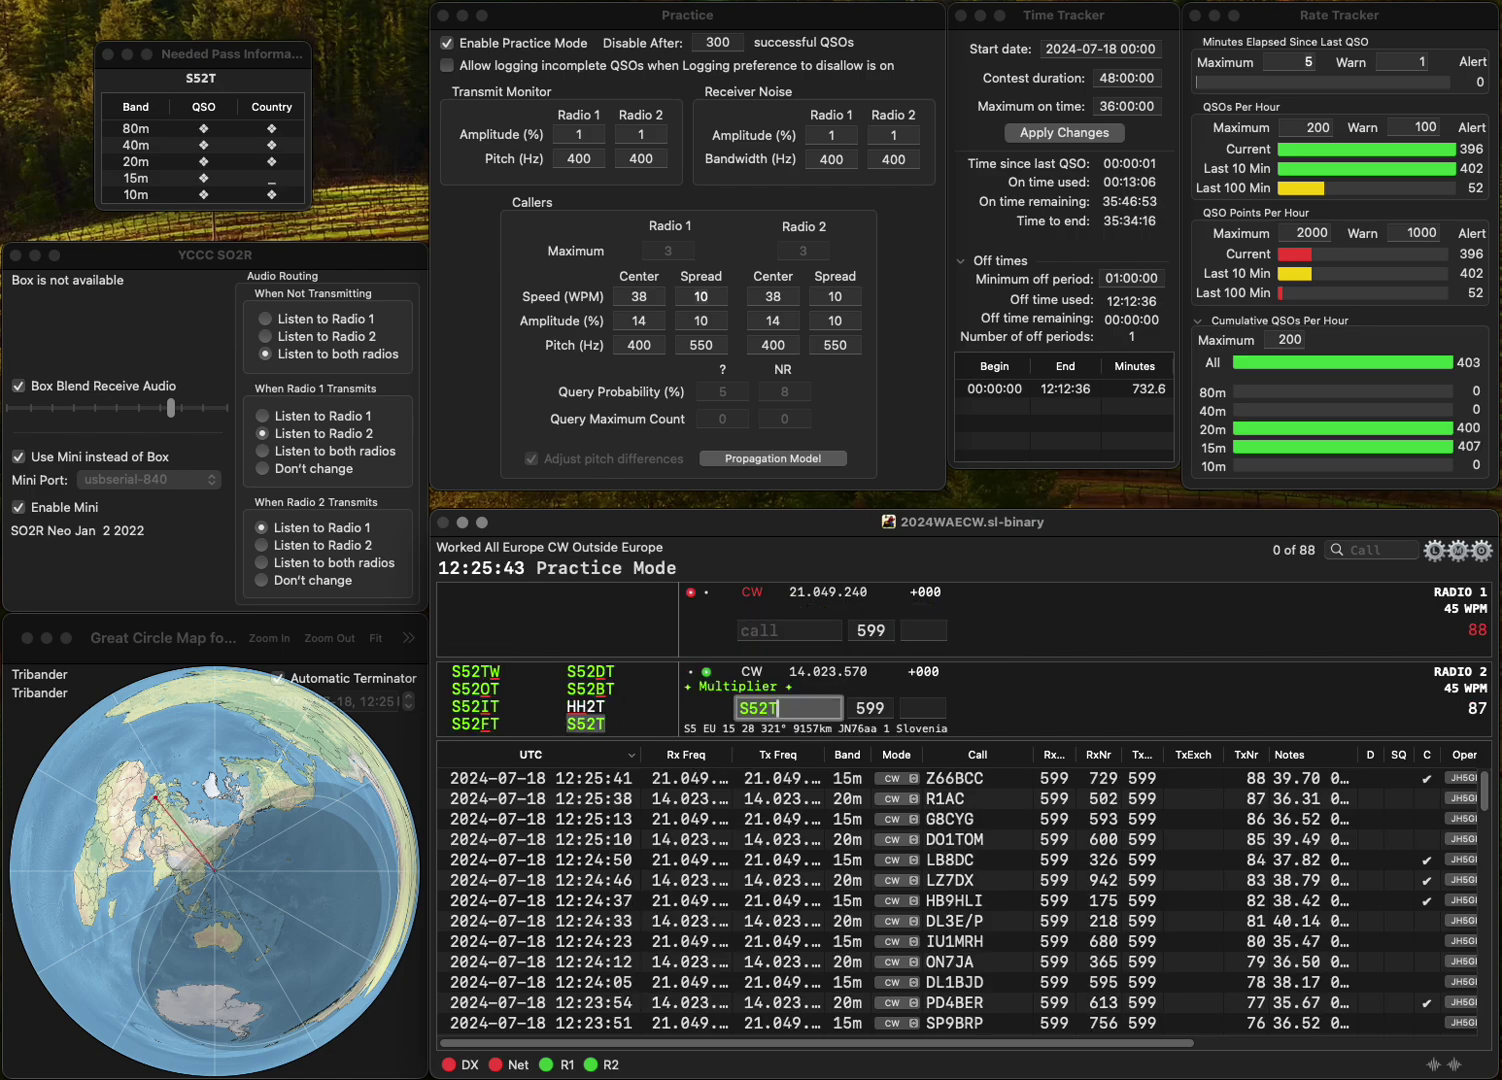
key("Return")
type("D")
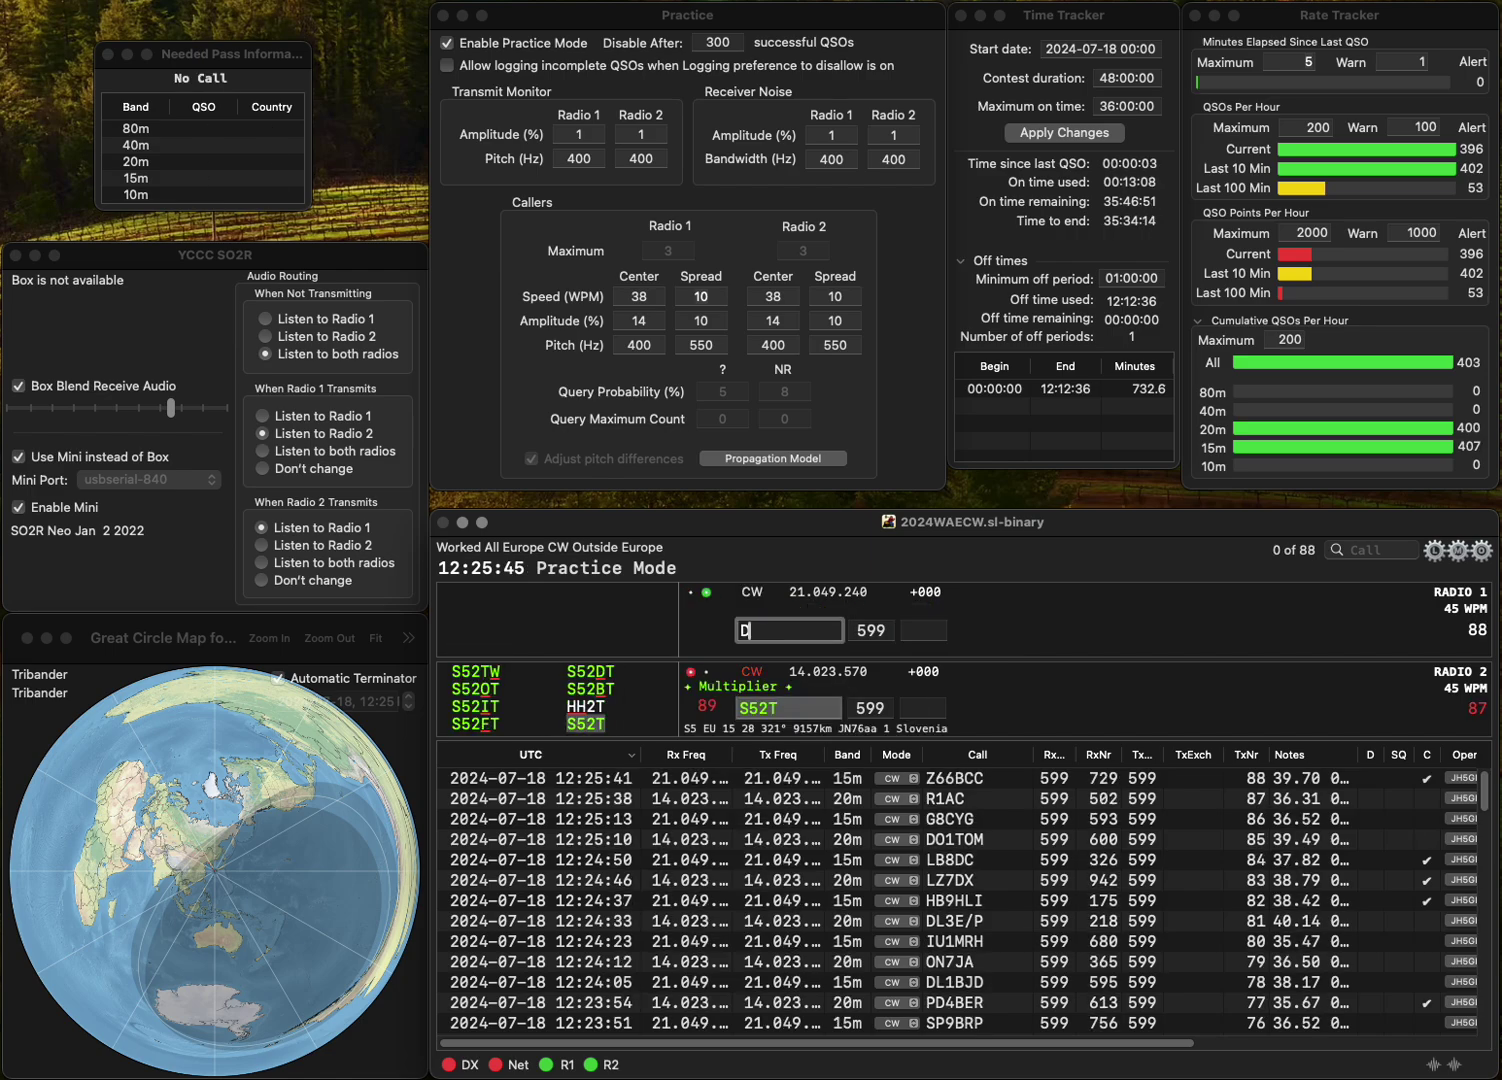
type("O1HKL")
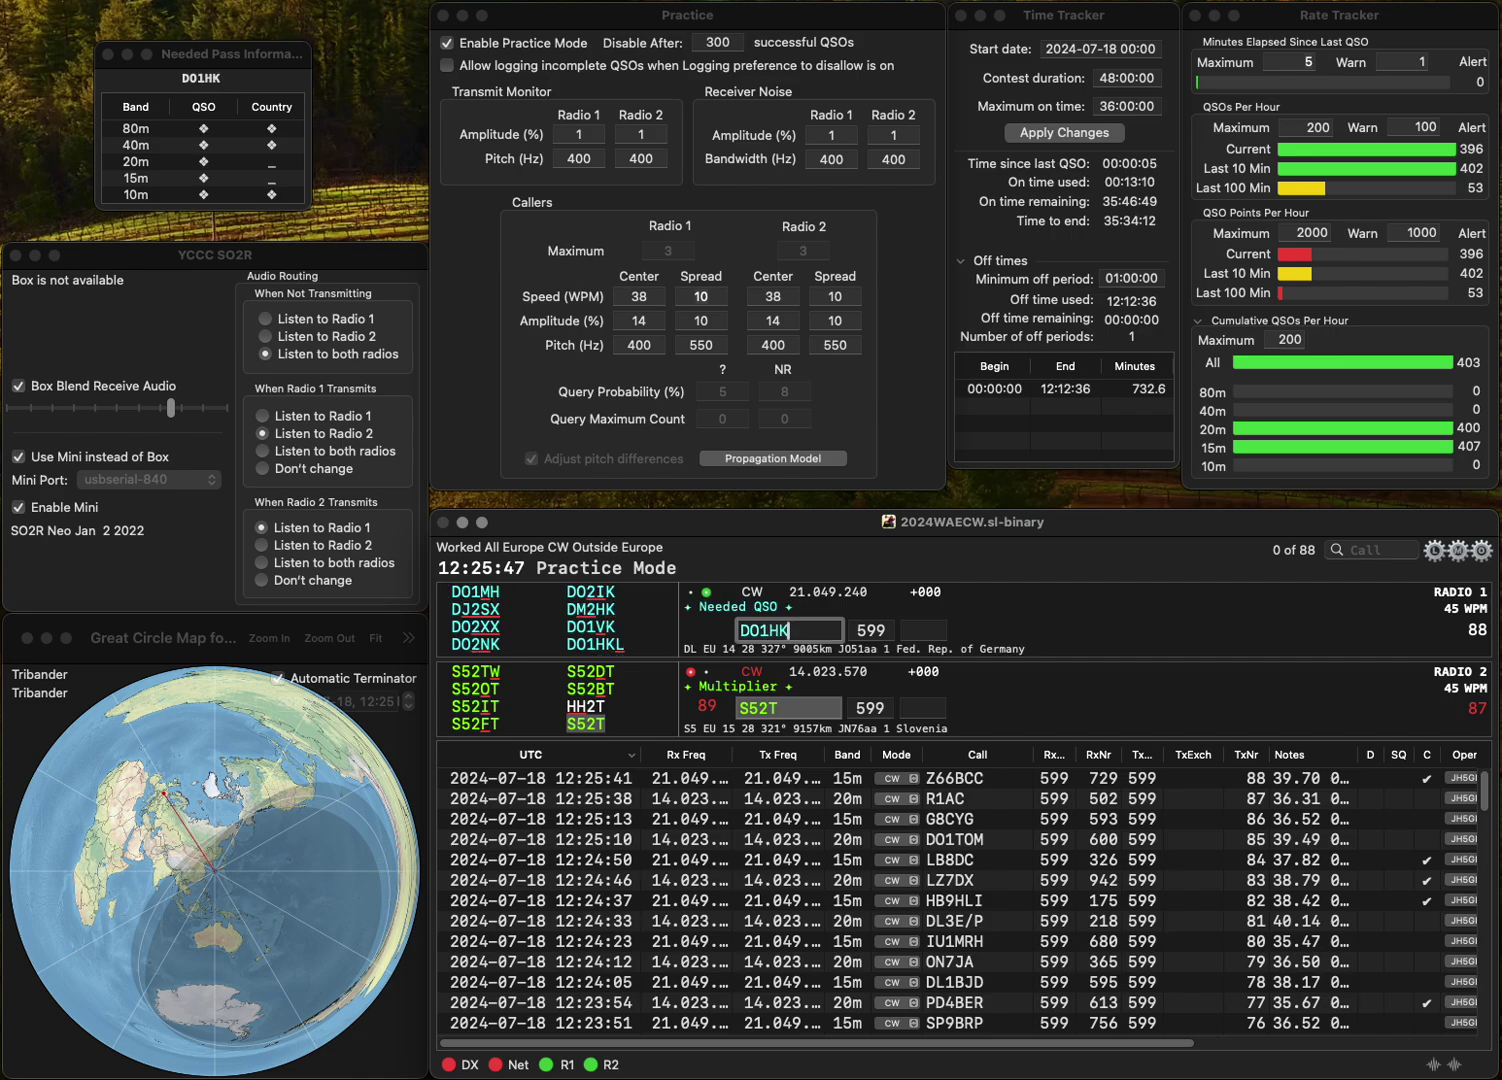
key("Return")
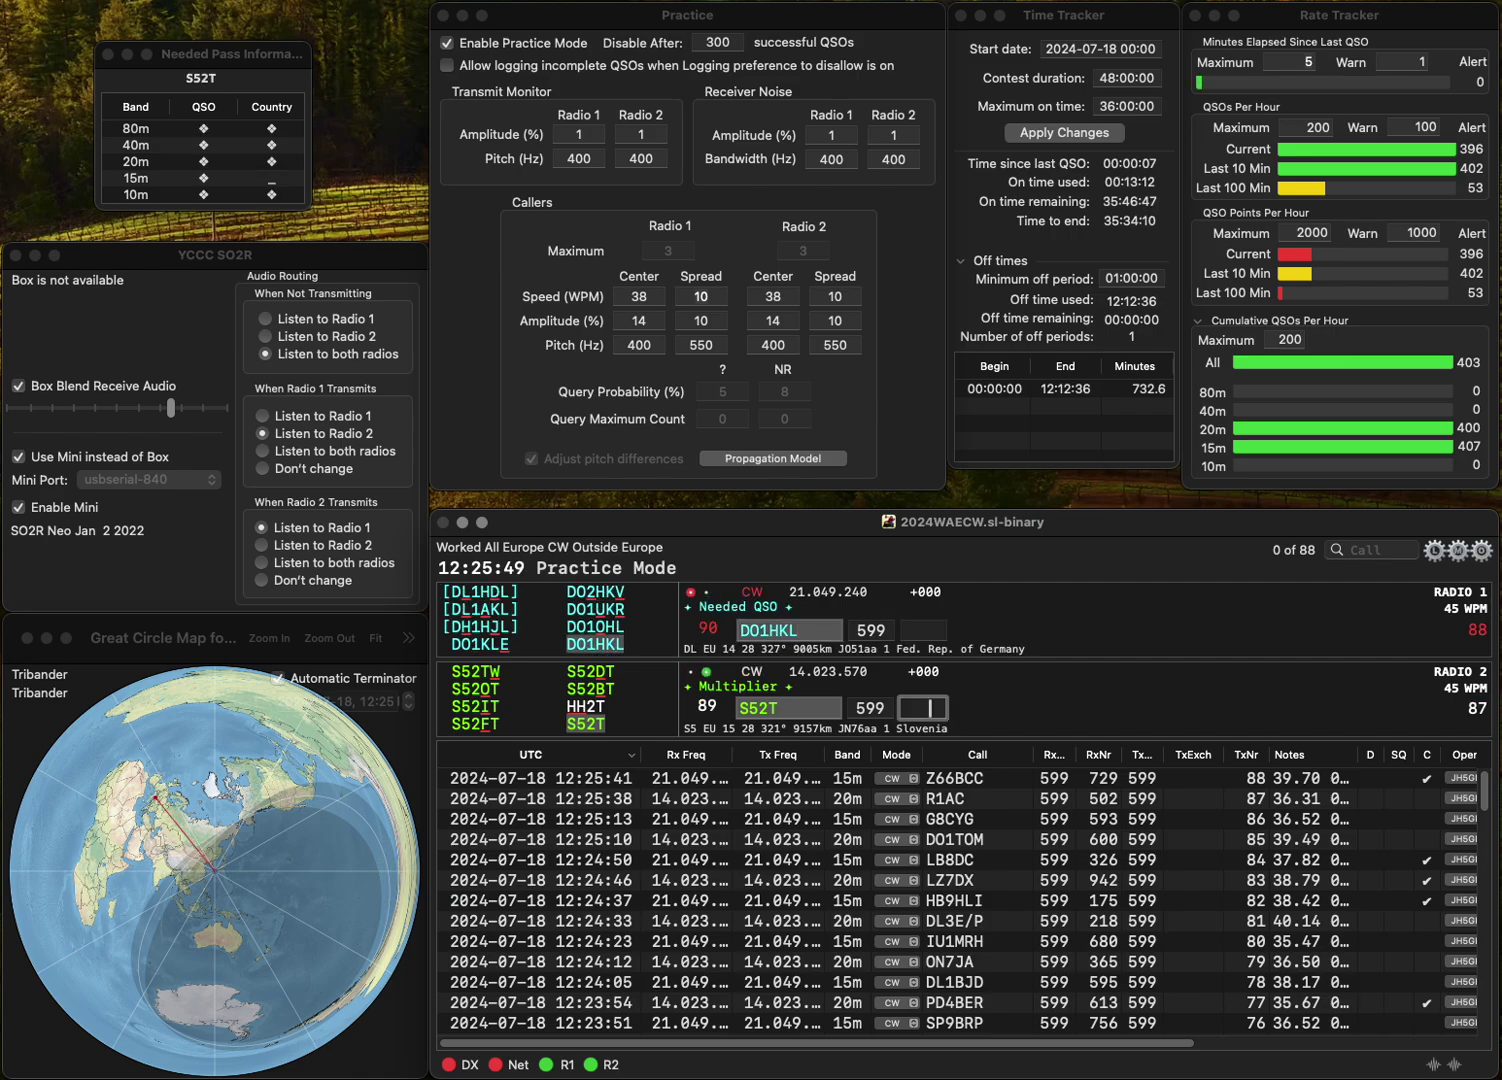
type("32")
key("Return")
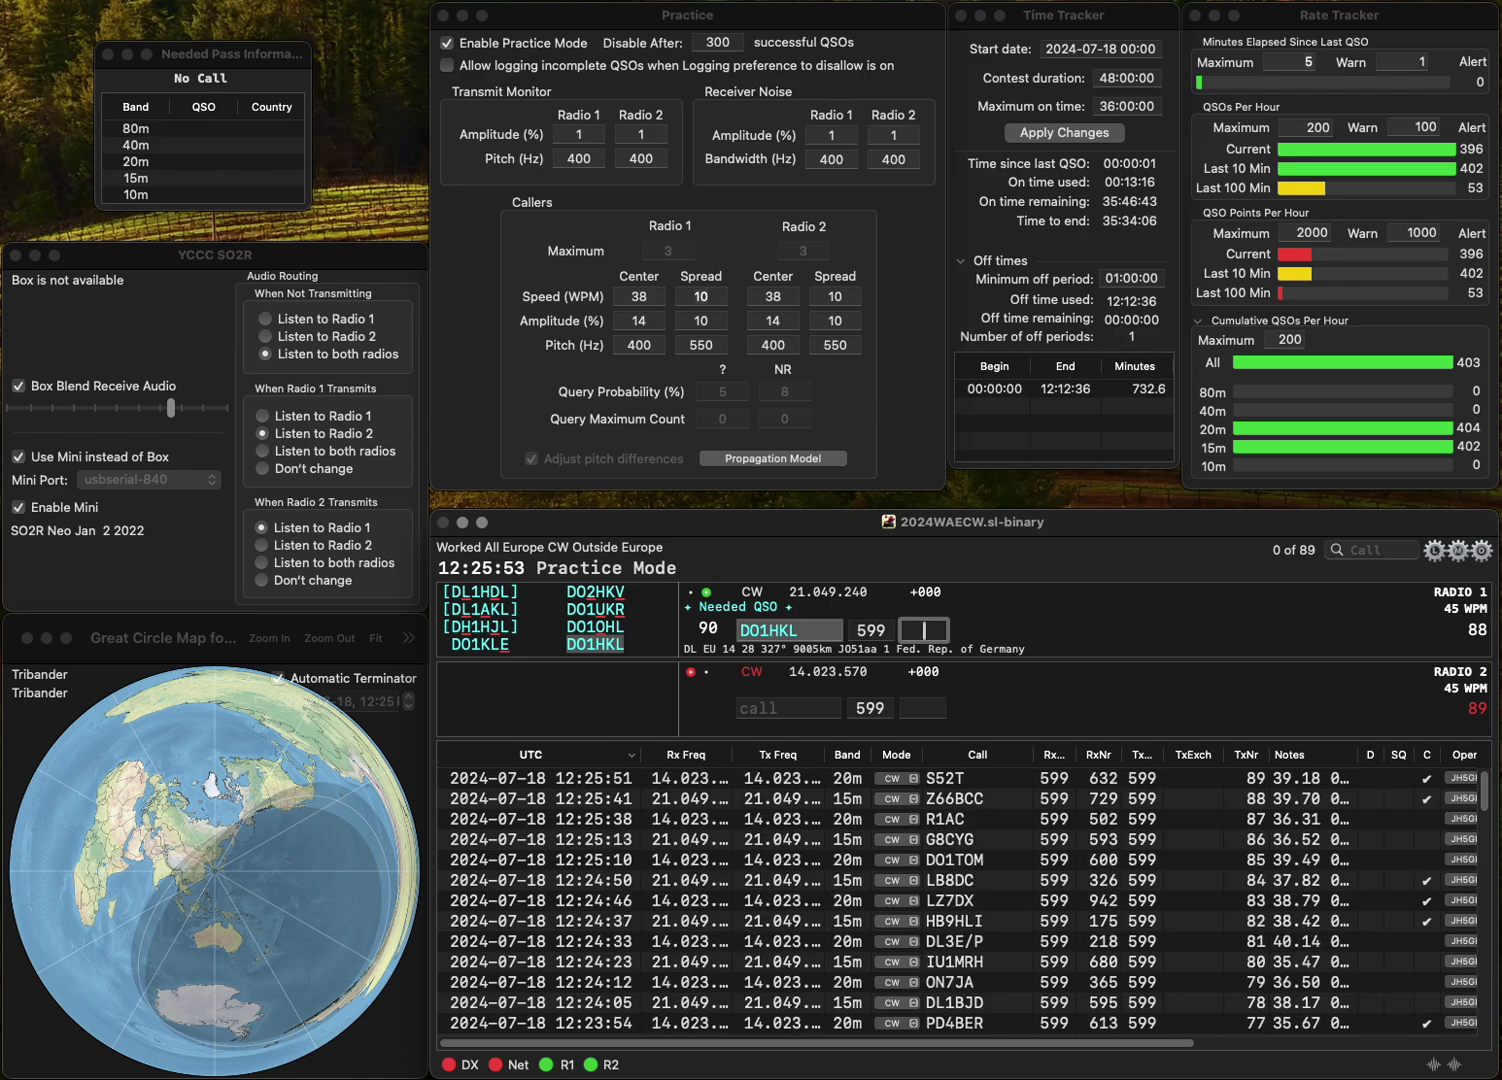
type("18")
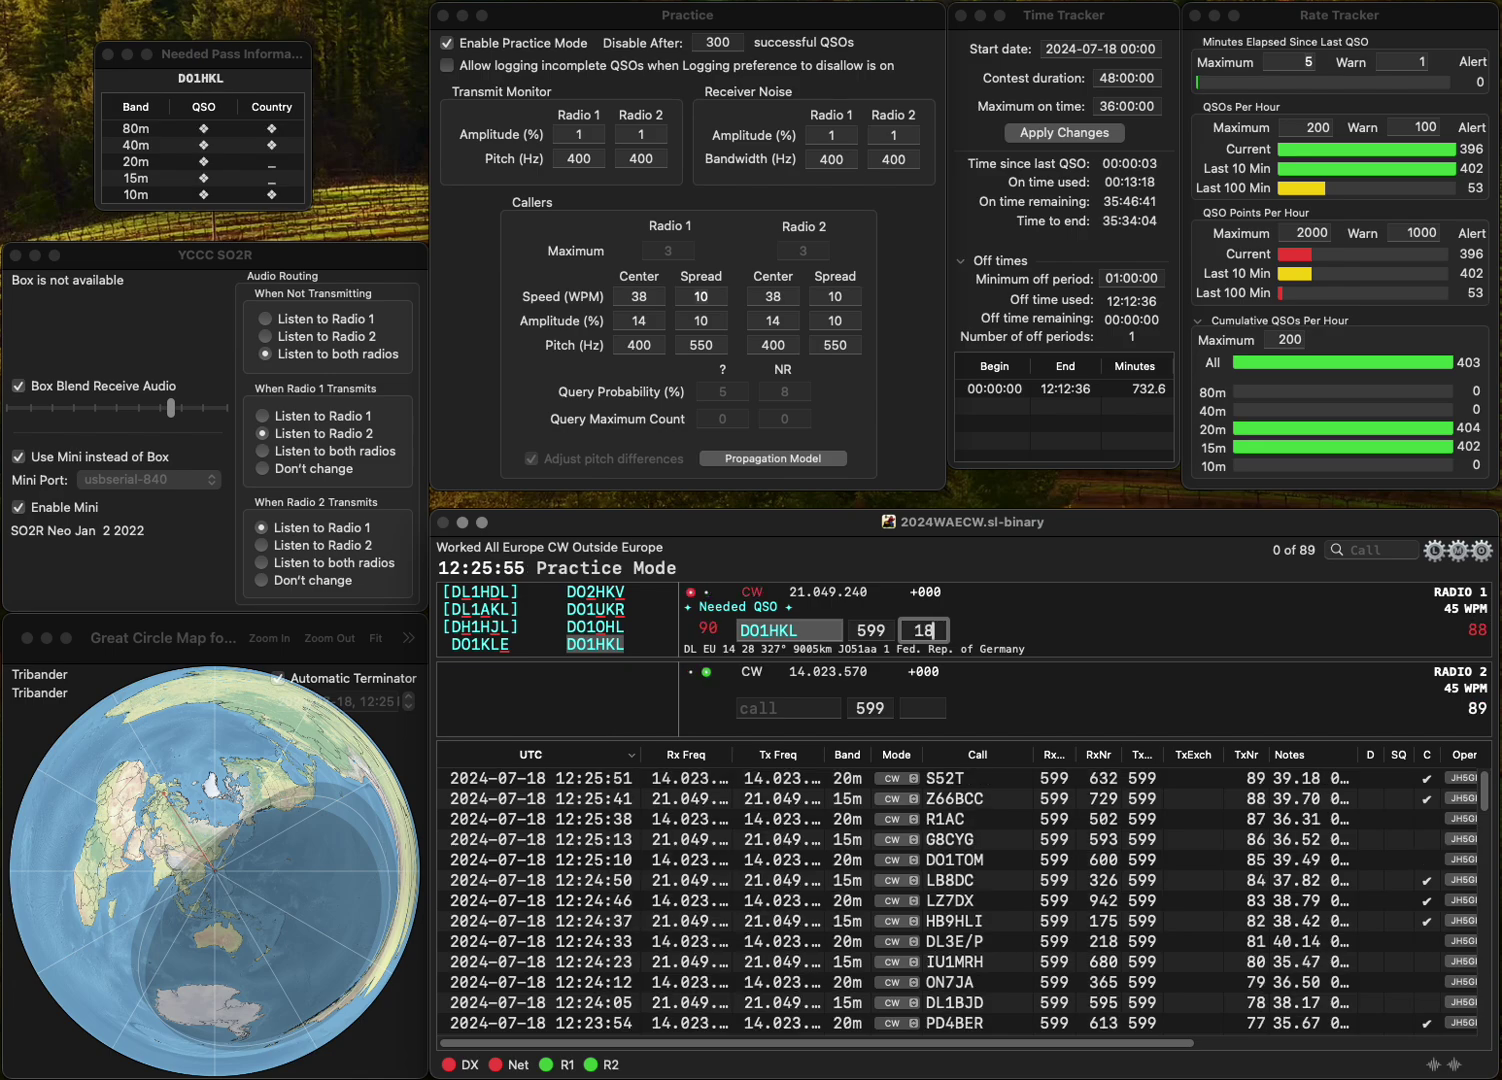
type("3")
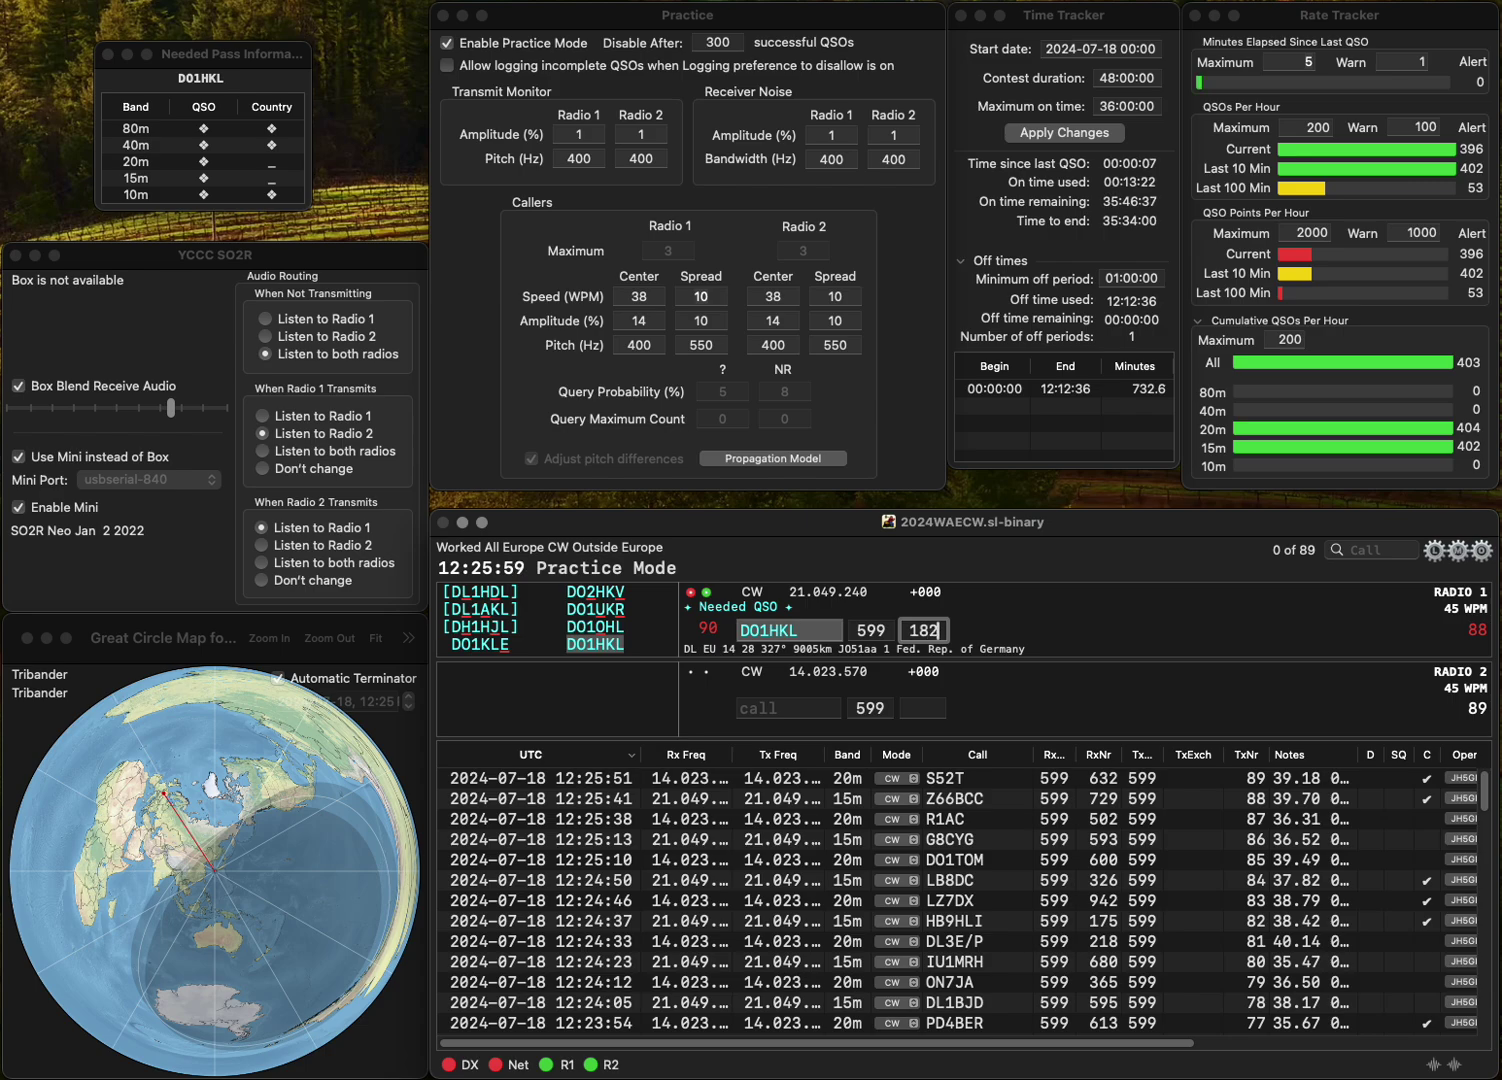
key("Return")
type("L")
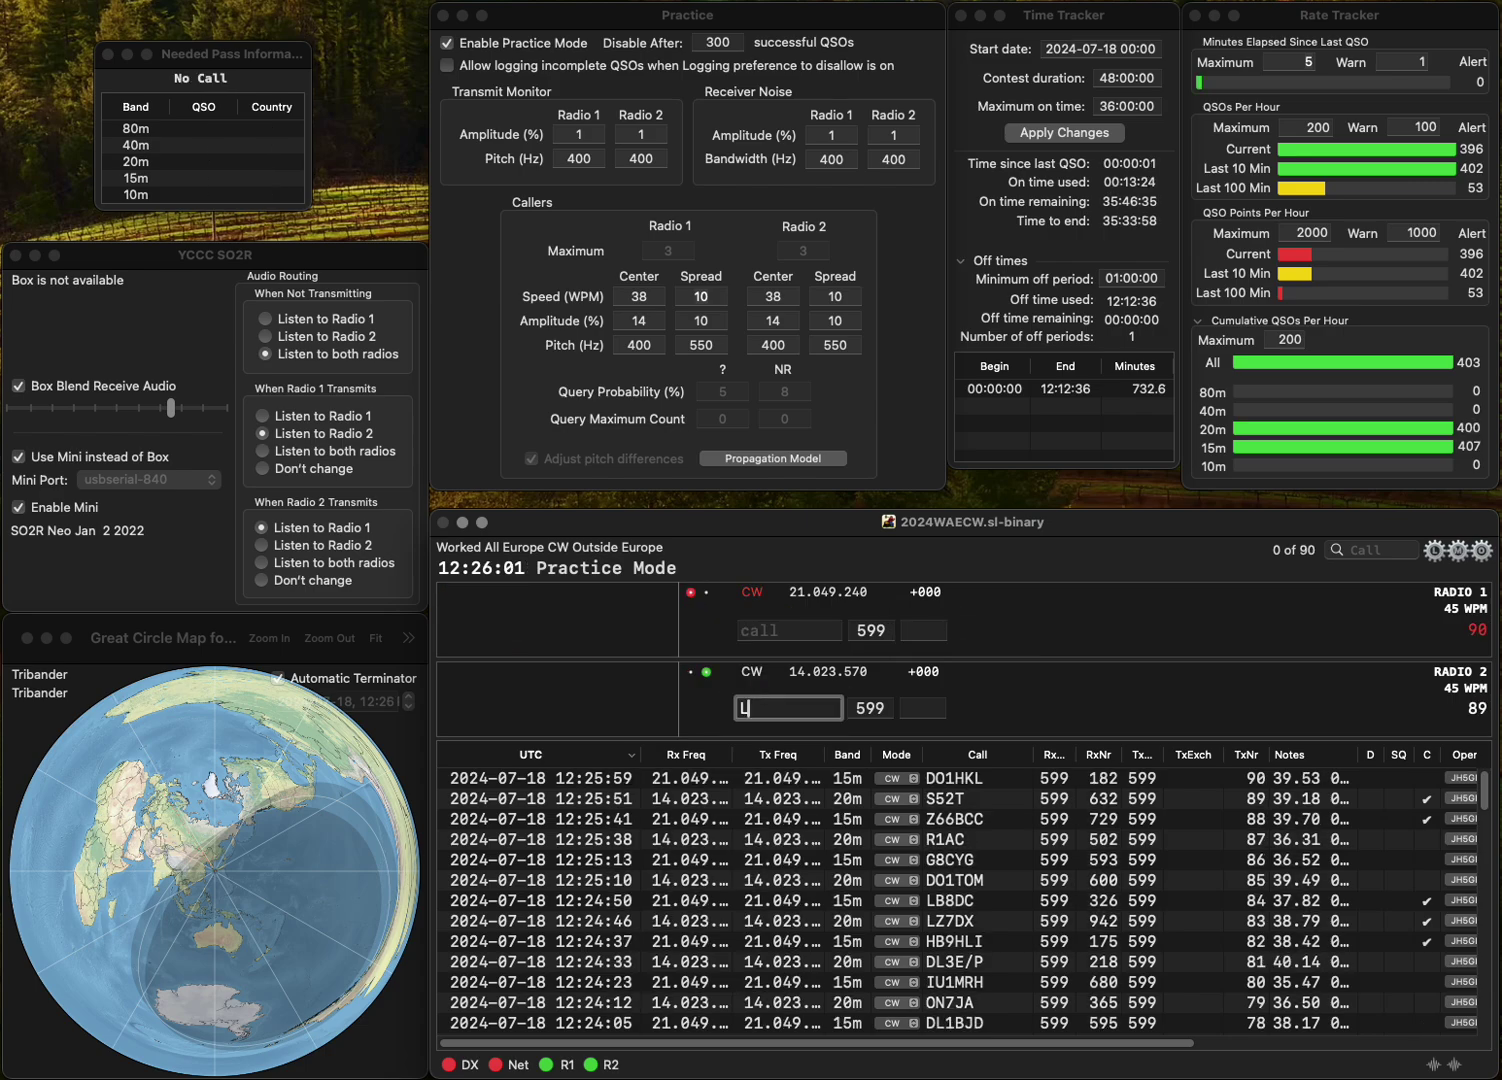
type("D2N")
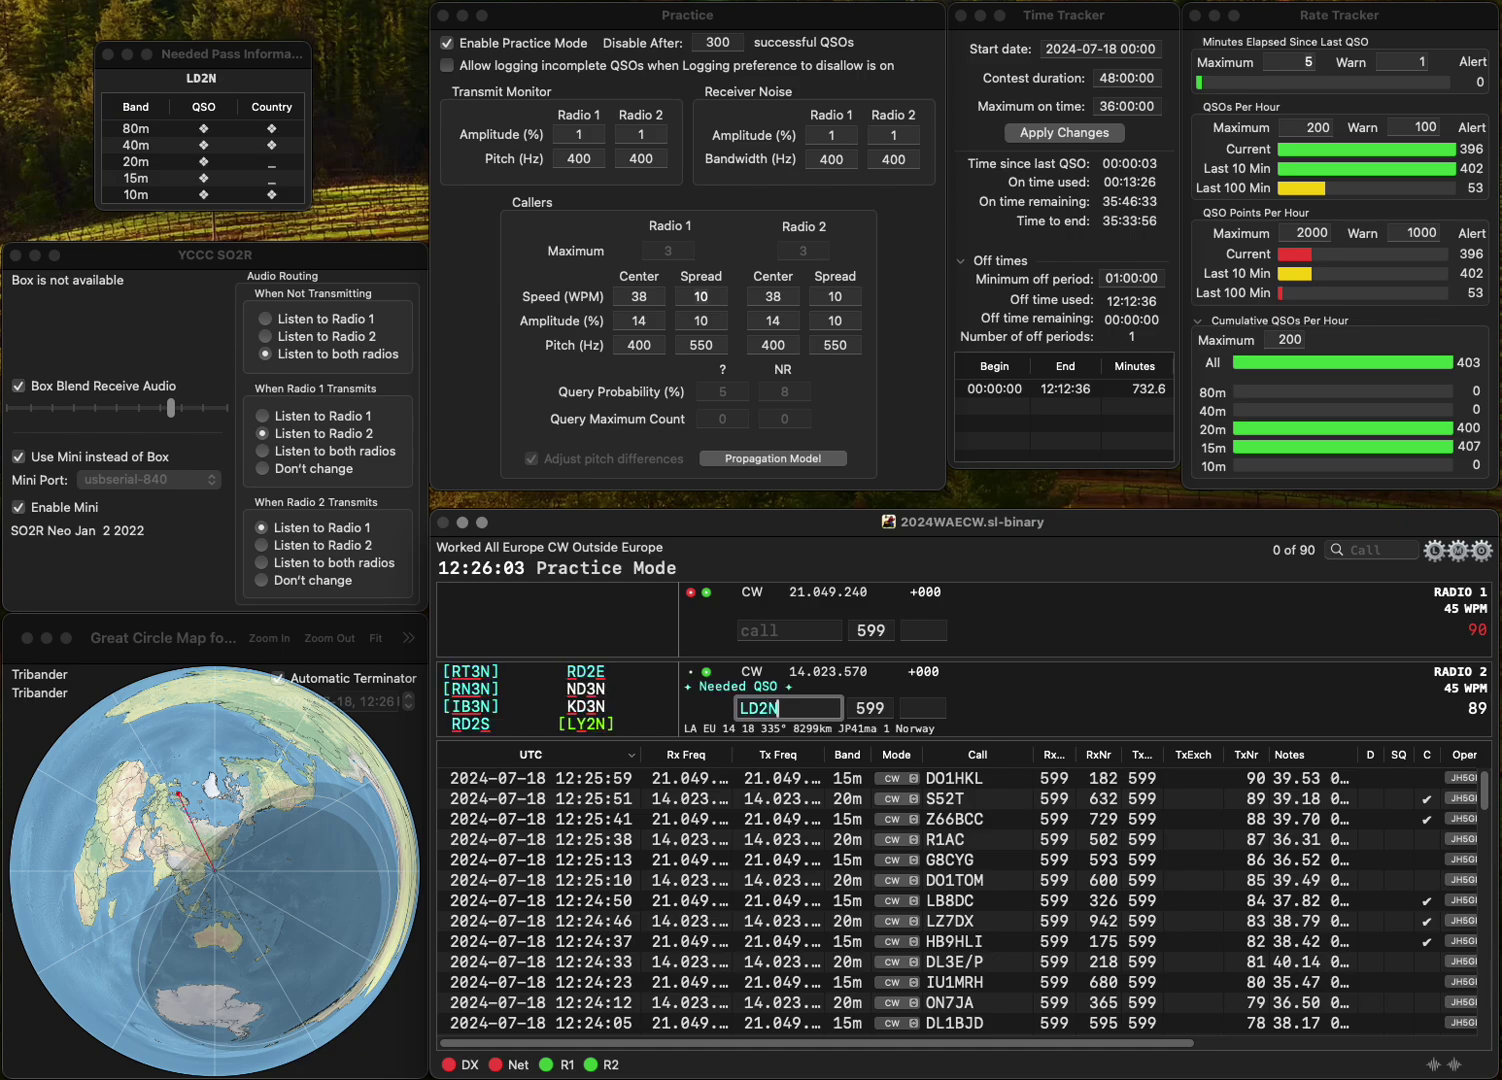
type("L")
key("Return")
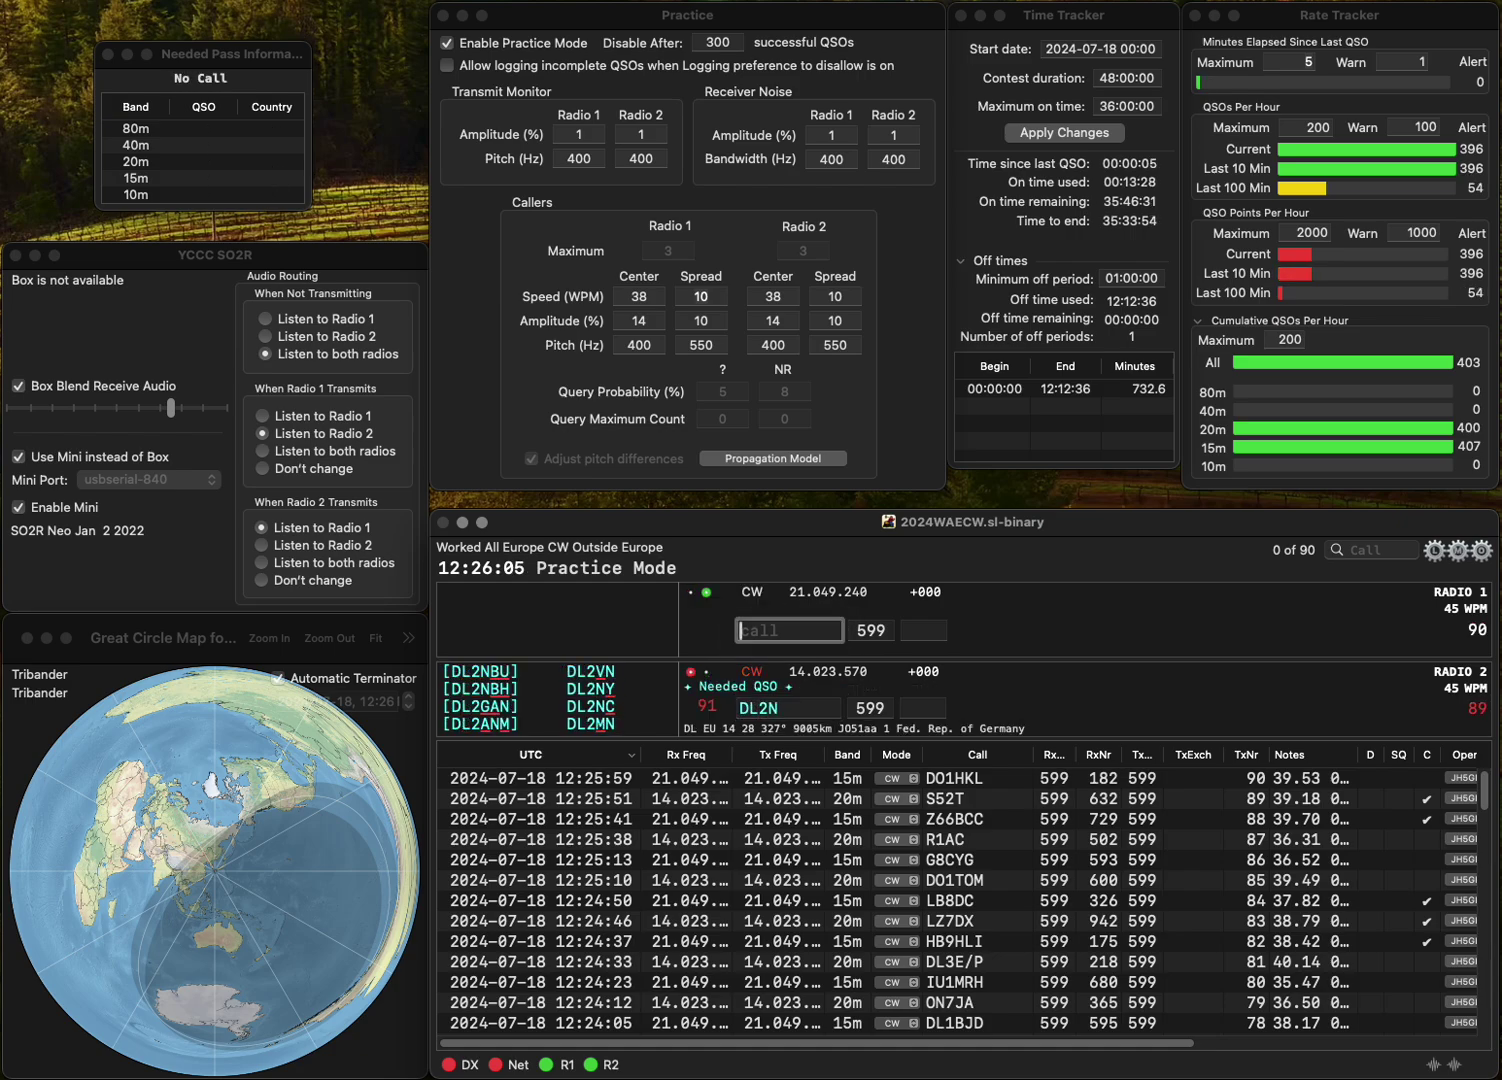
type("IN3")
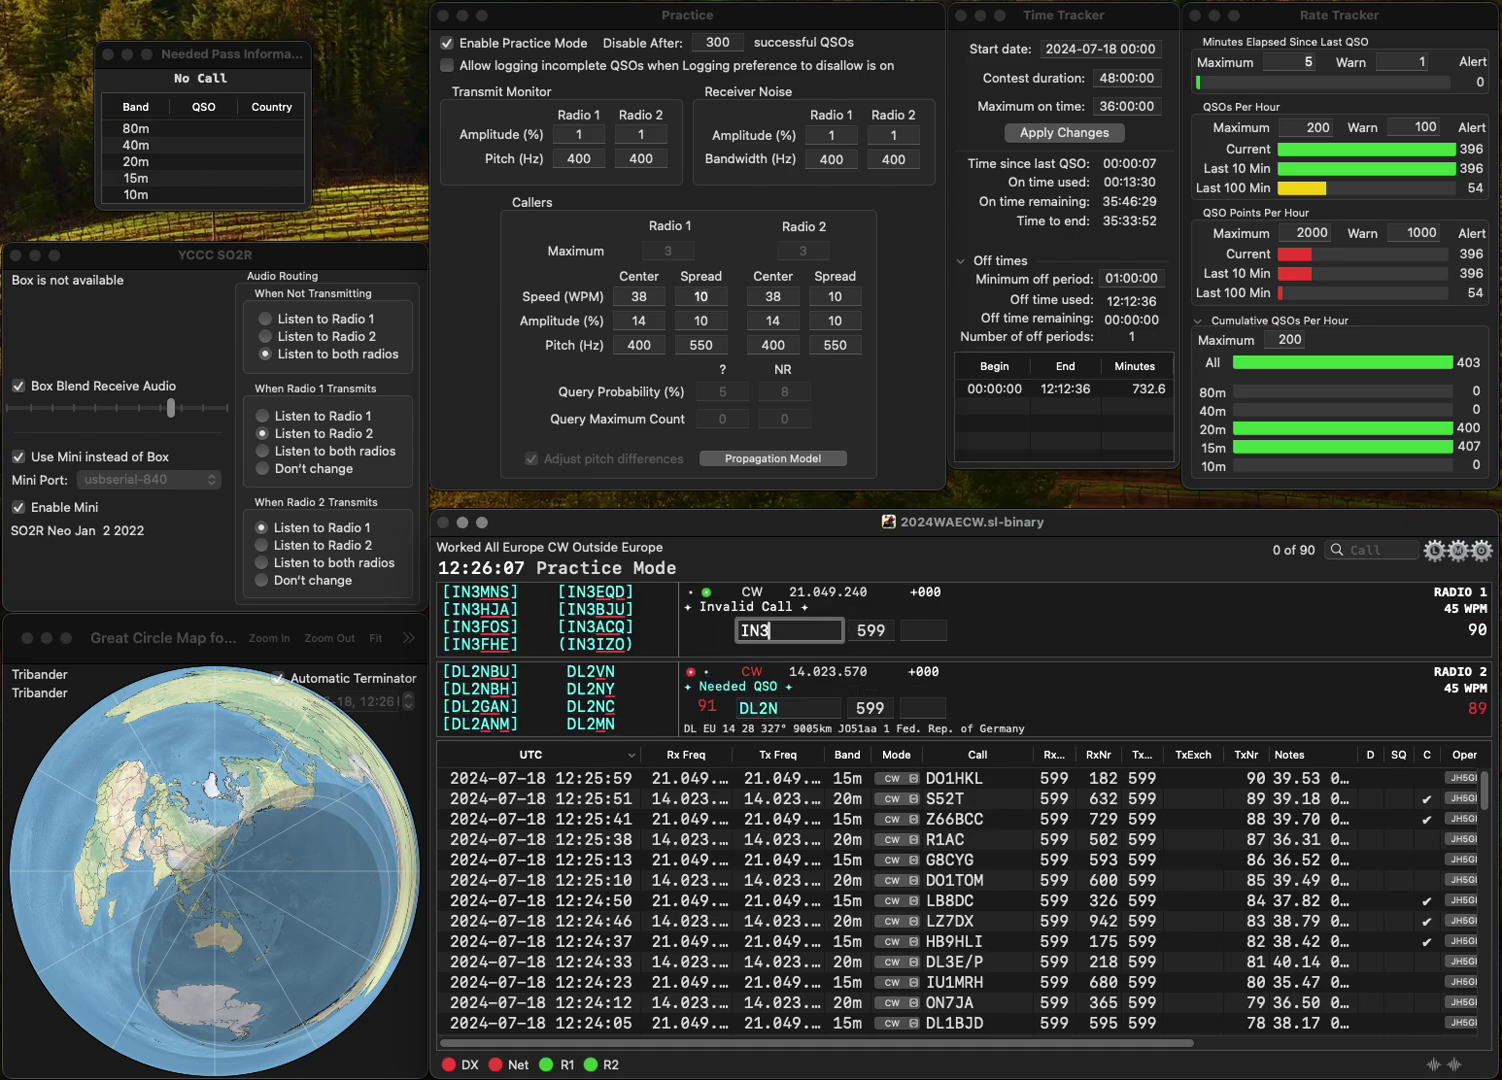
type("JIE")
key("Return")
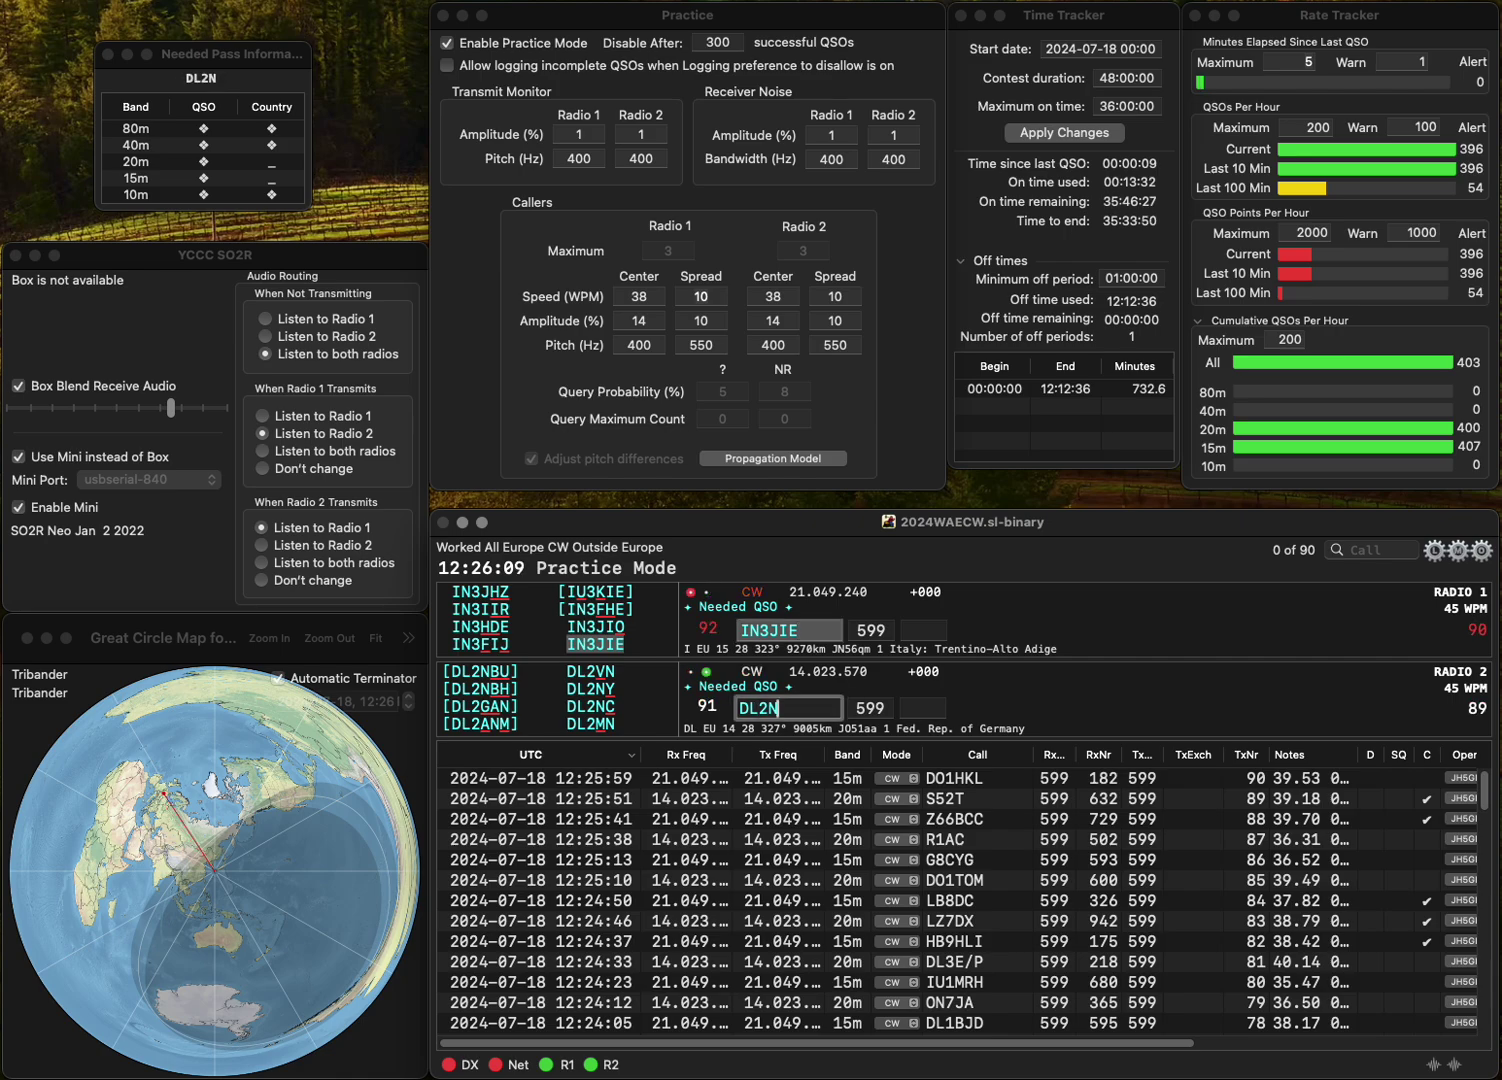
type("PM")
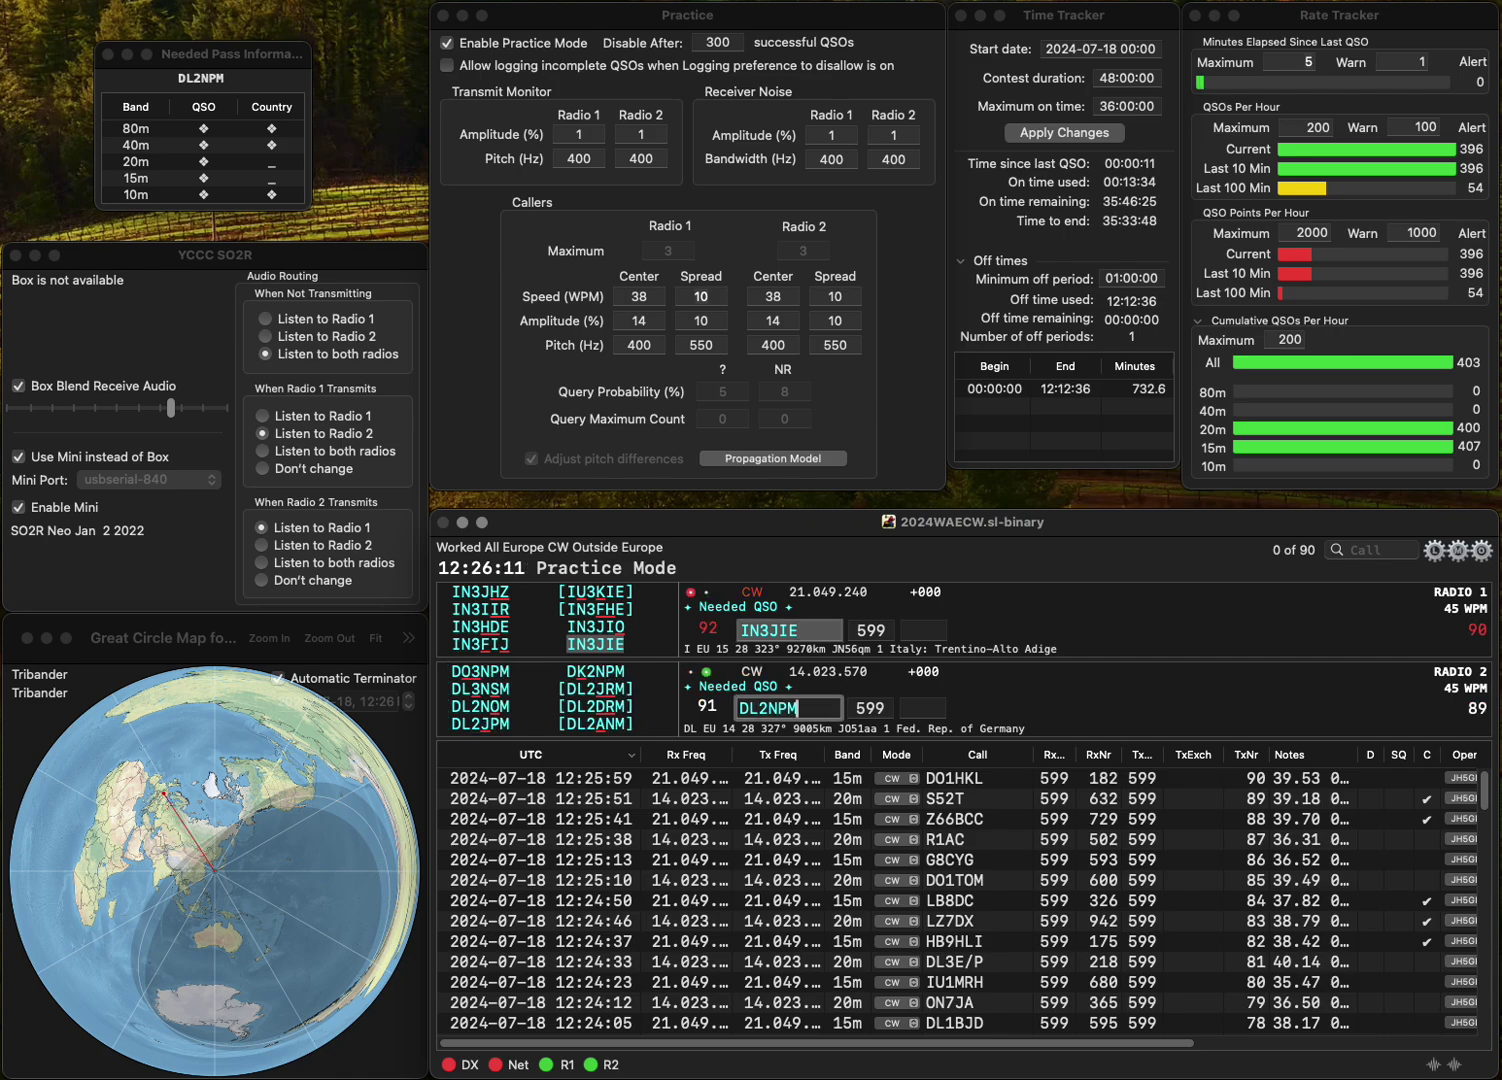
key("Home")
key("Right")
key("Delete")
type("K")
key("Return")
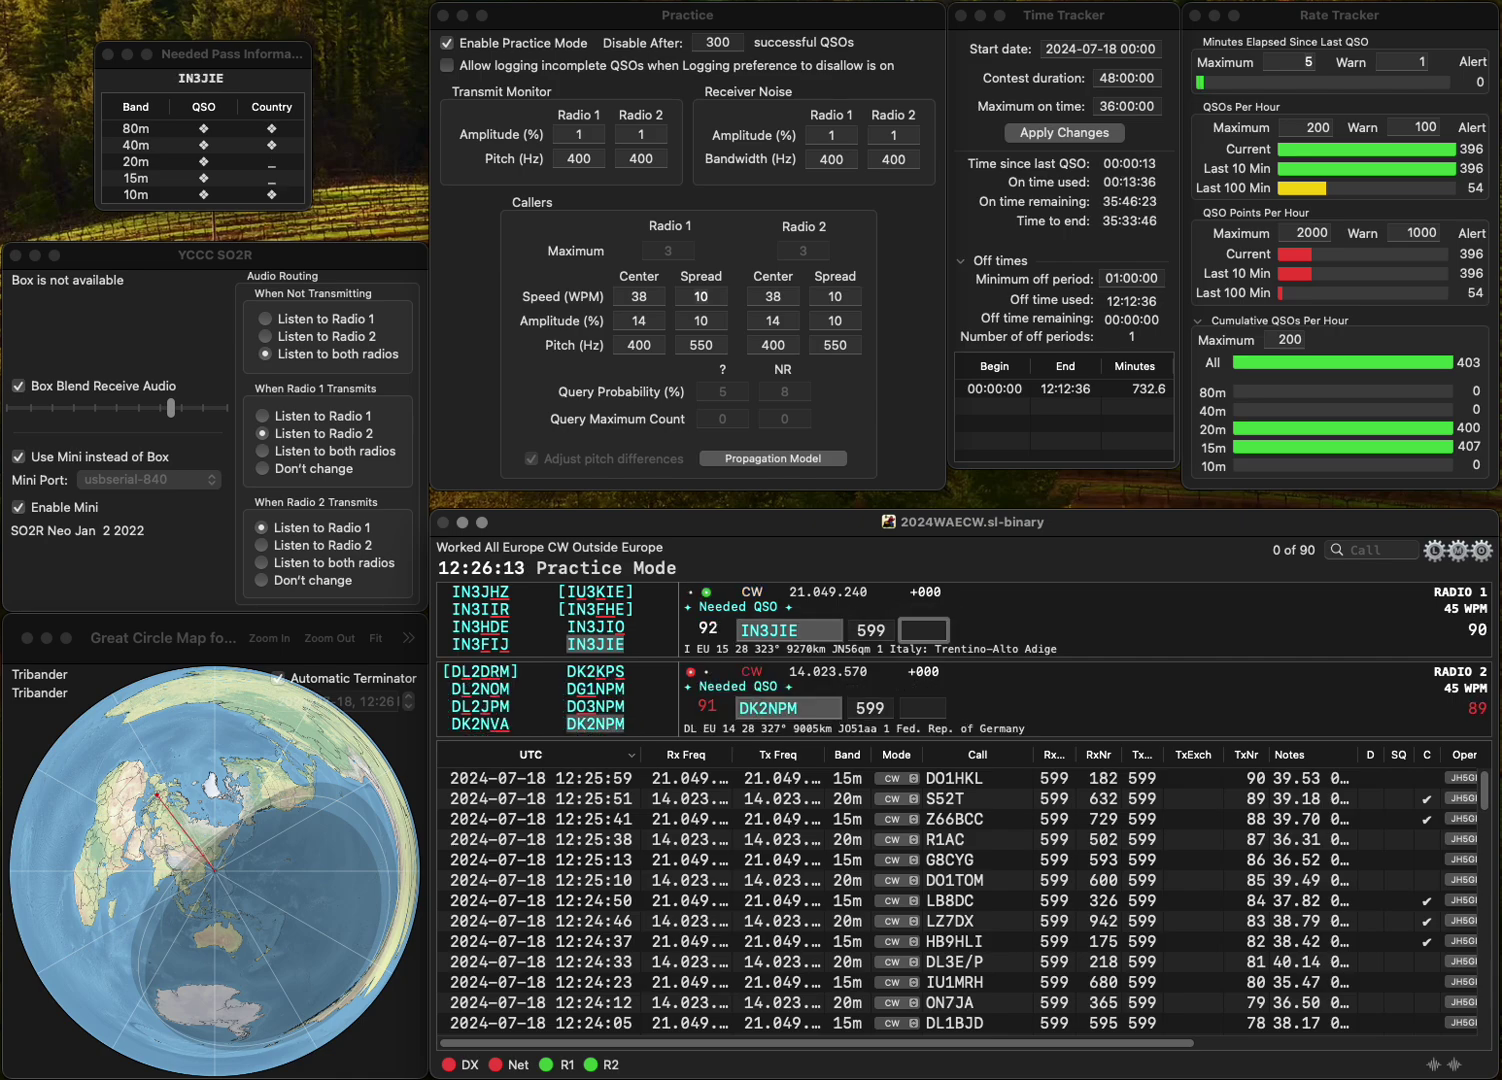
type("583")
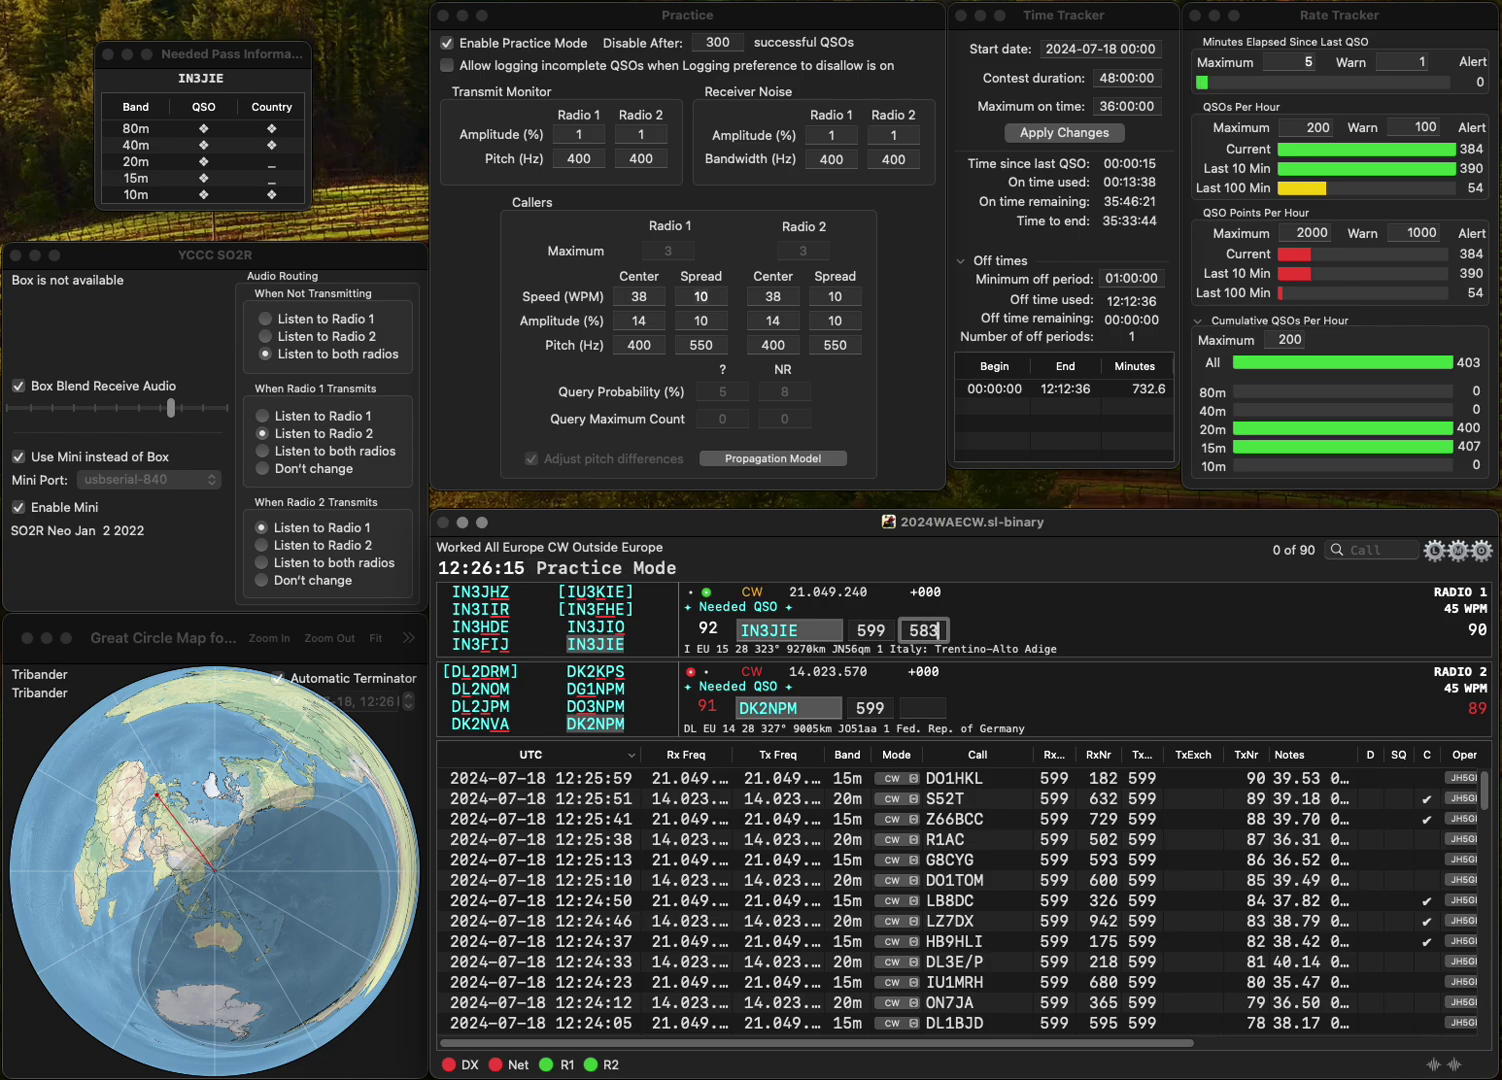
key("Return")
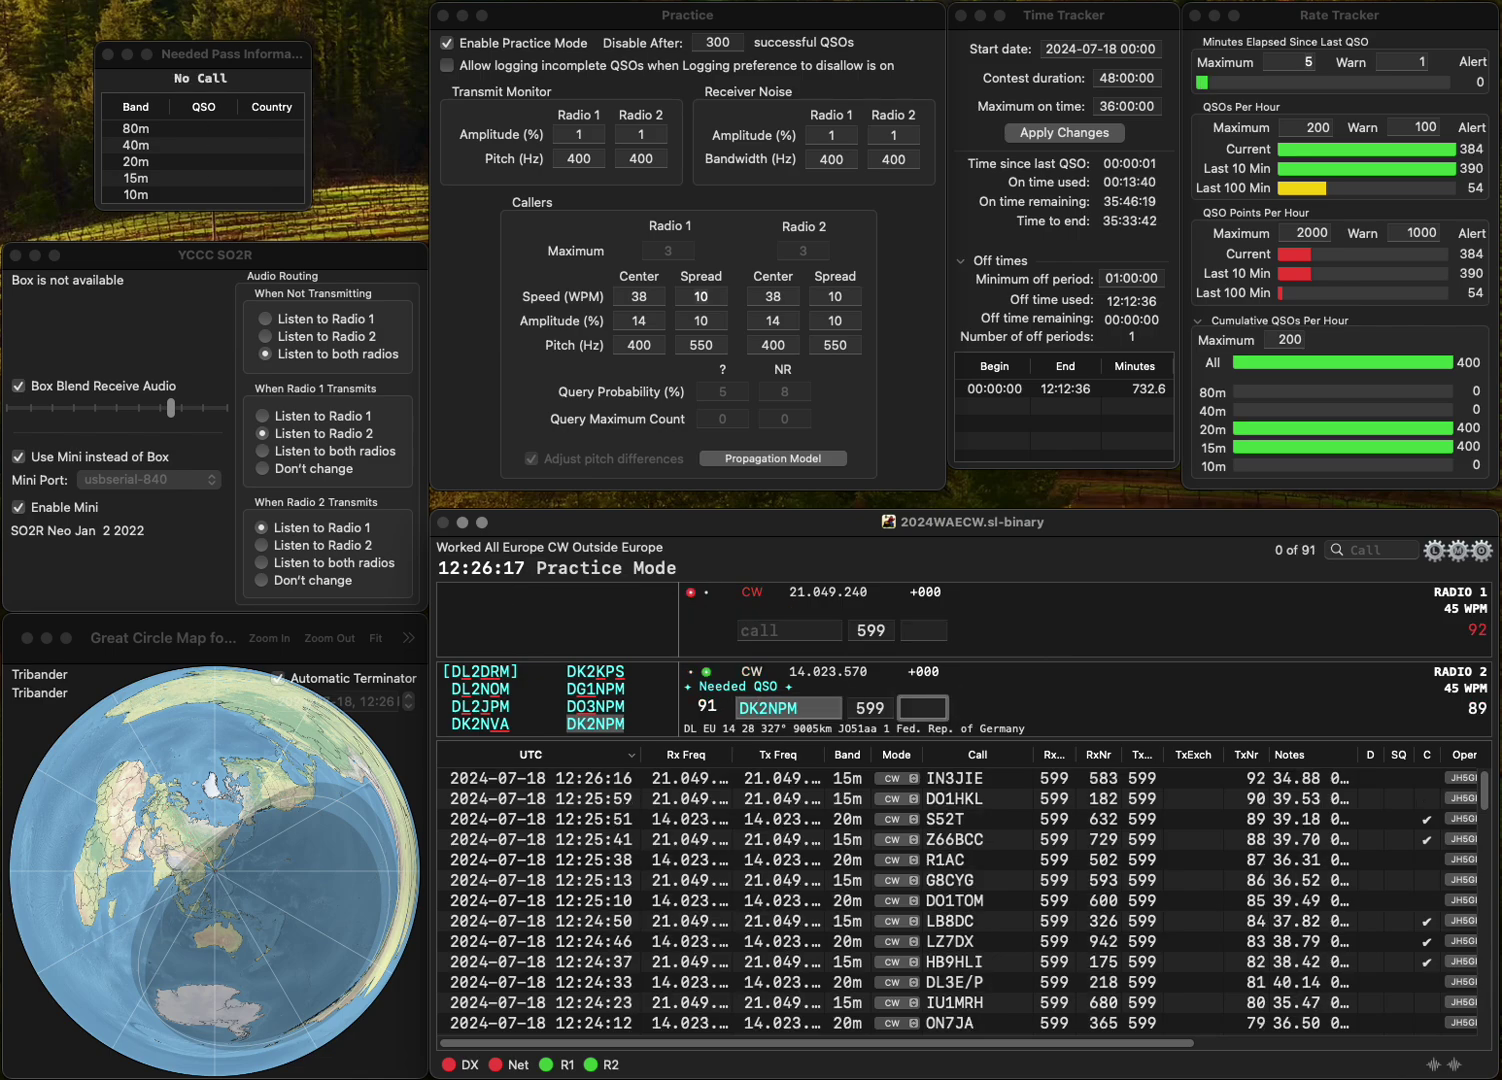
type("277")
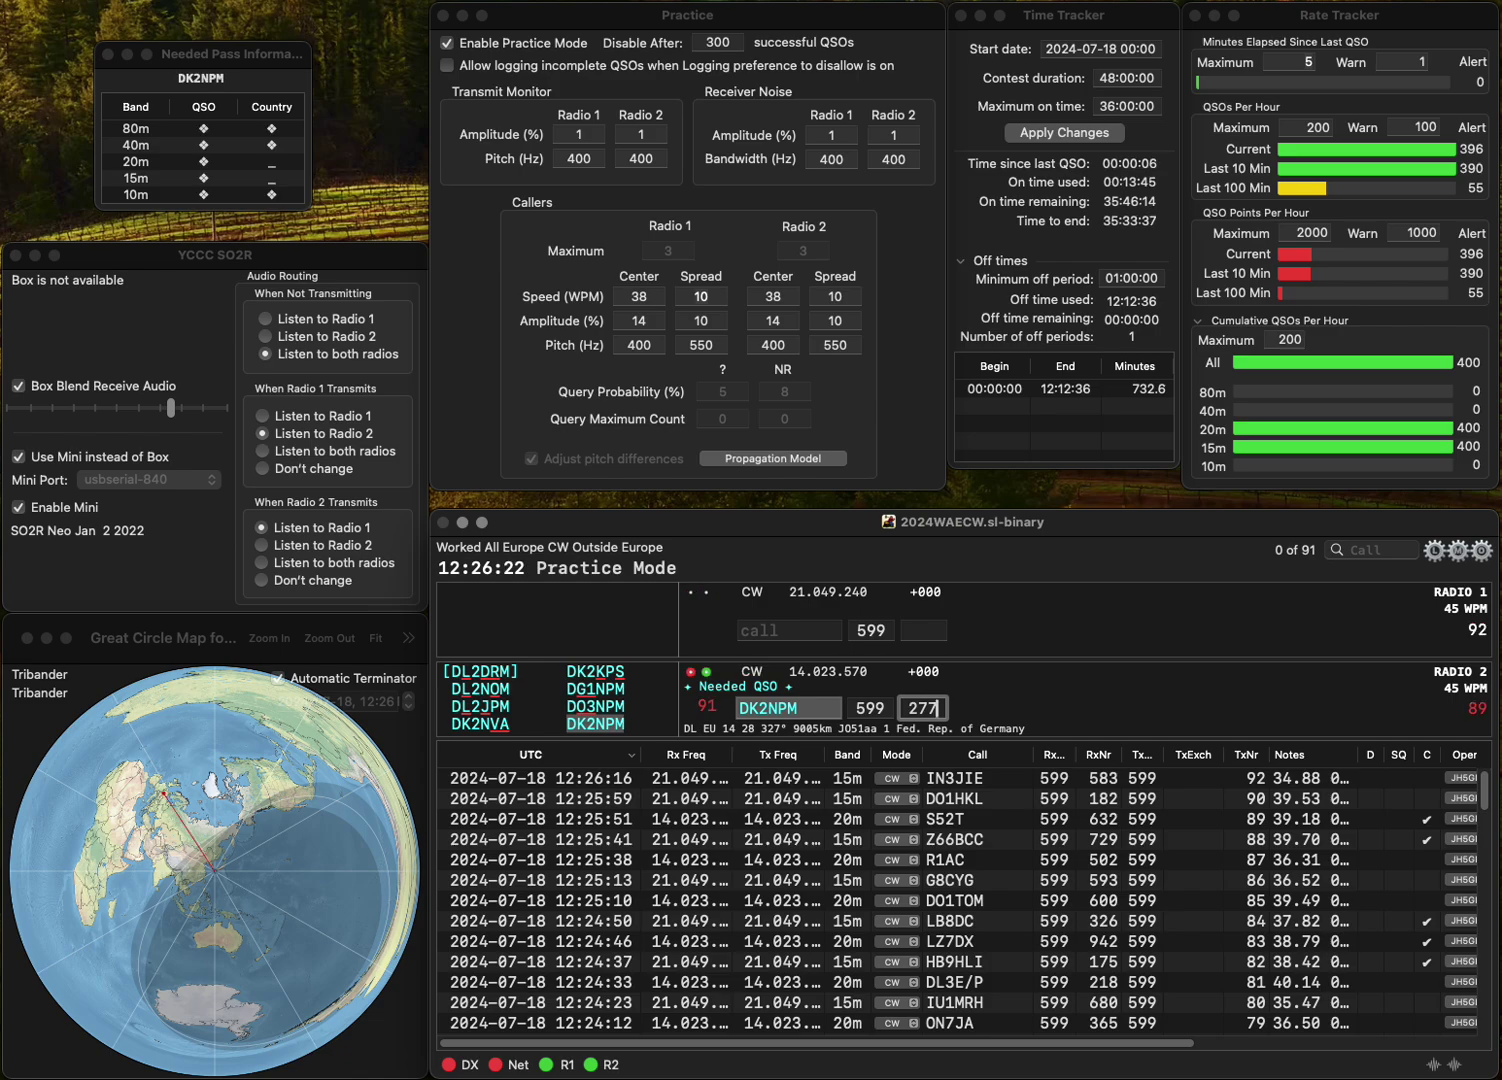
key("Return")
- Enter the calls SP9LJD on Radio 1 and R6DJM on Radio 2, sending the exchange to each
type("SP")
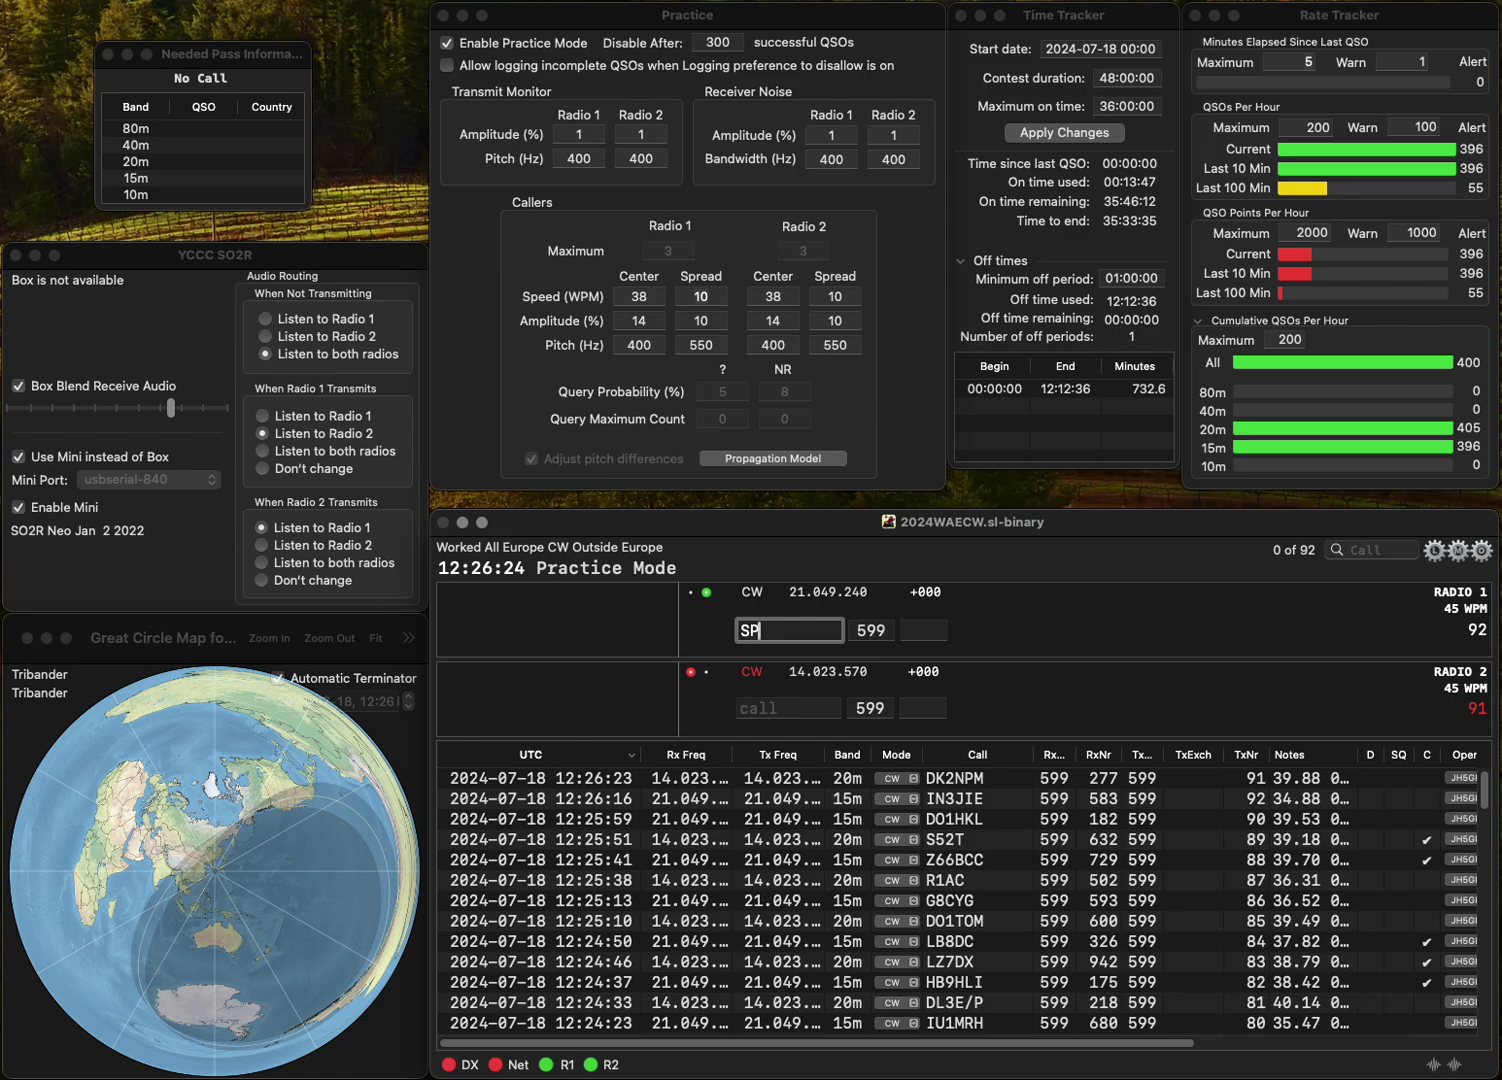
type("9LJD")
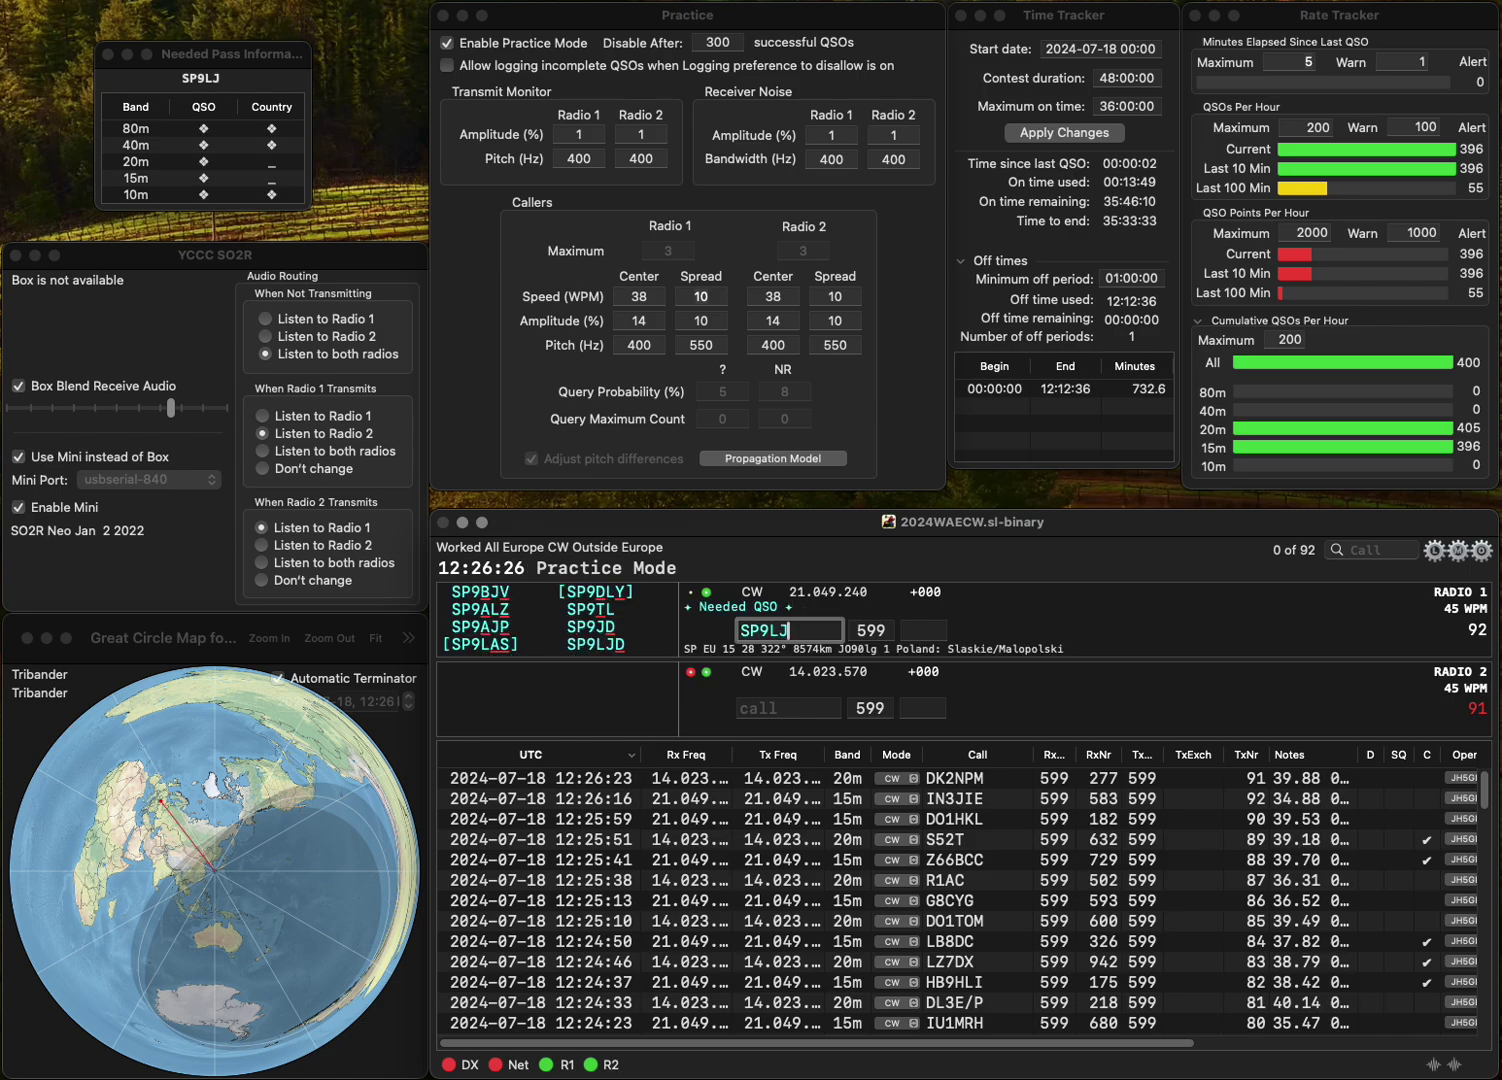
key("Return")
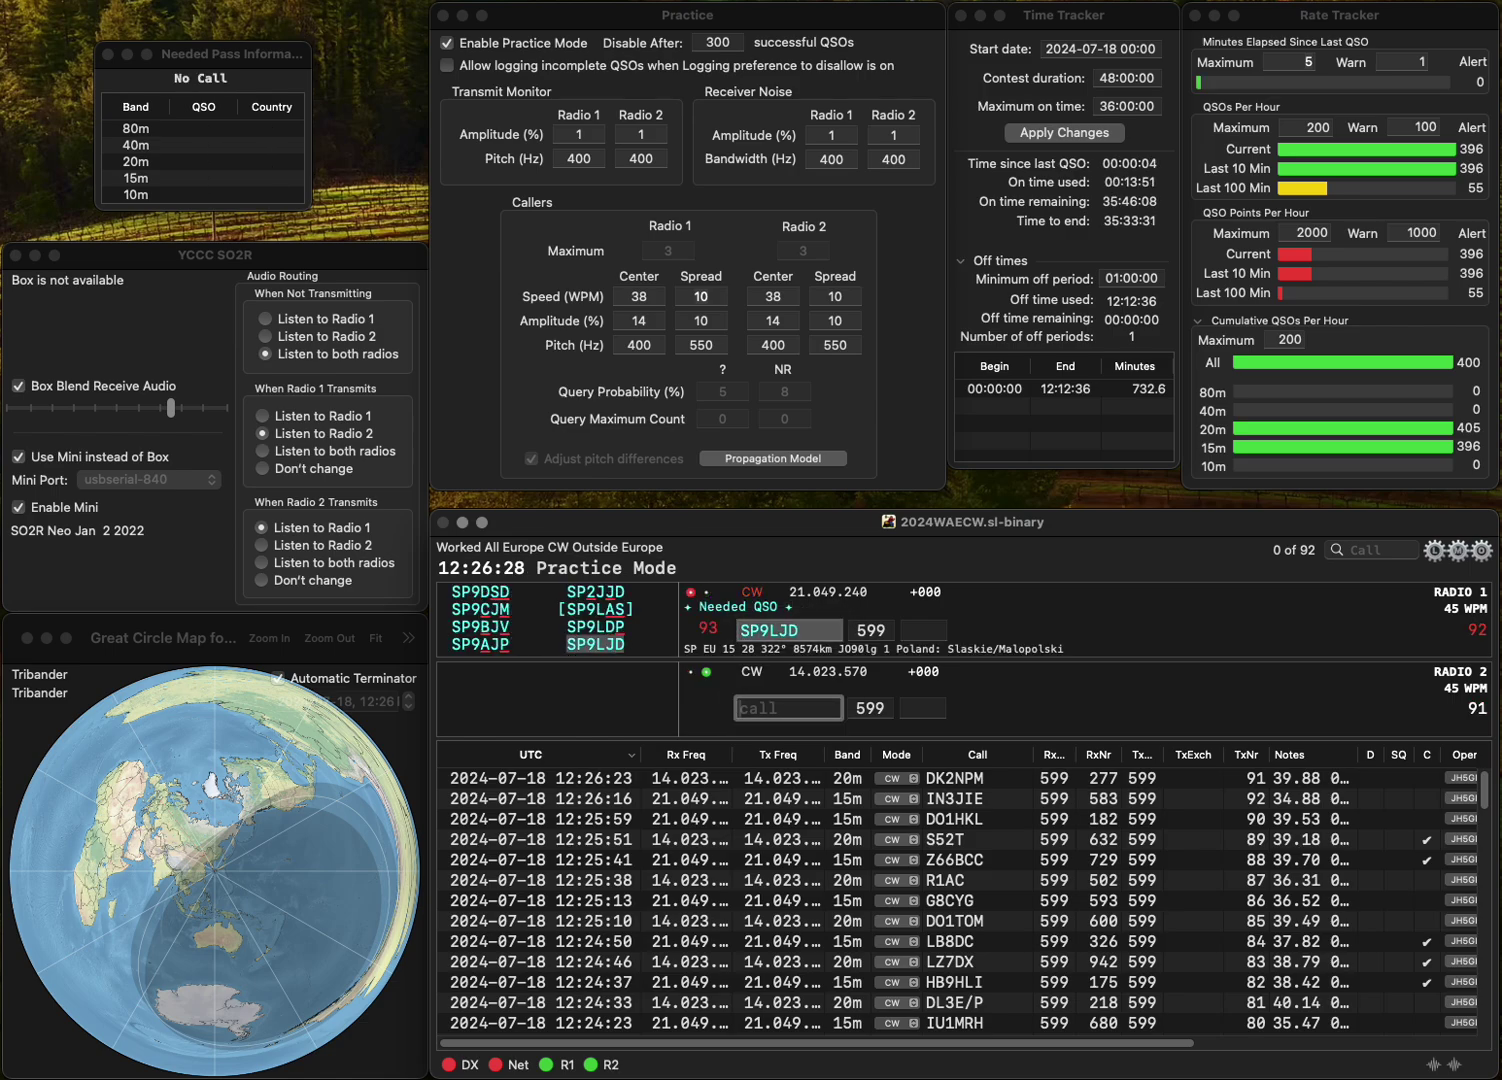
type("R6DJM")
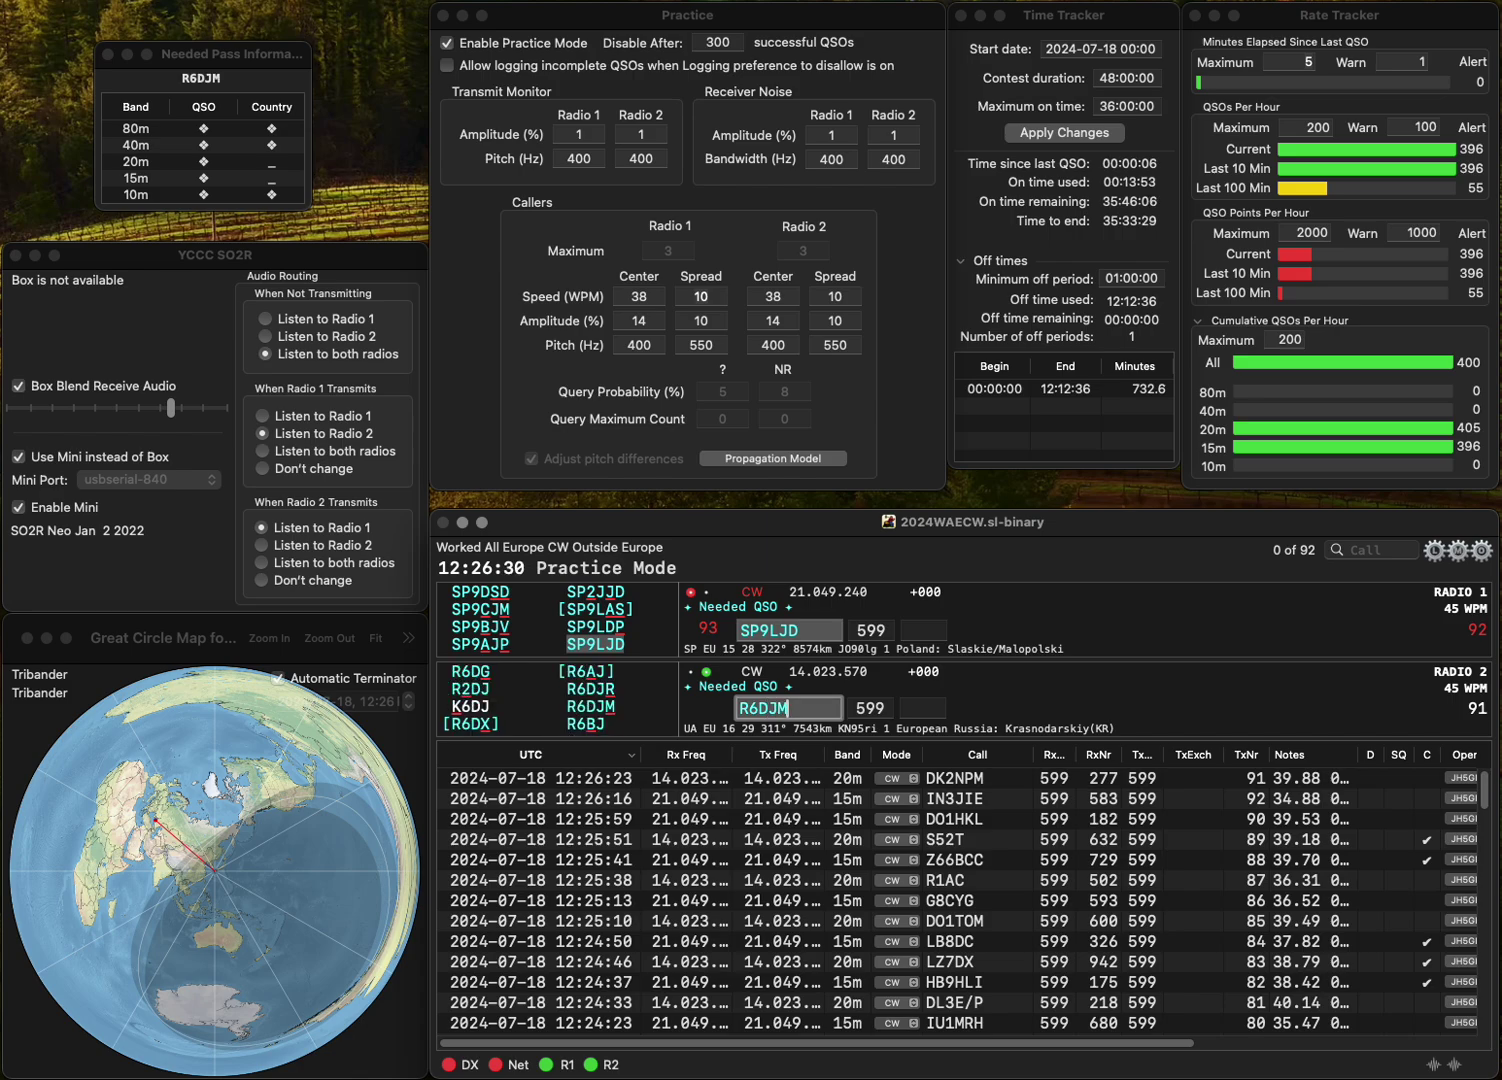
key("Return")
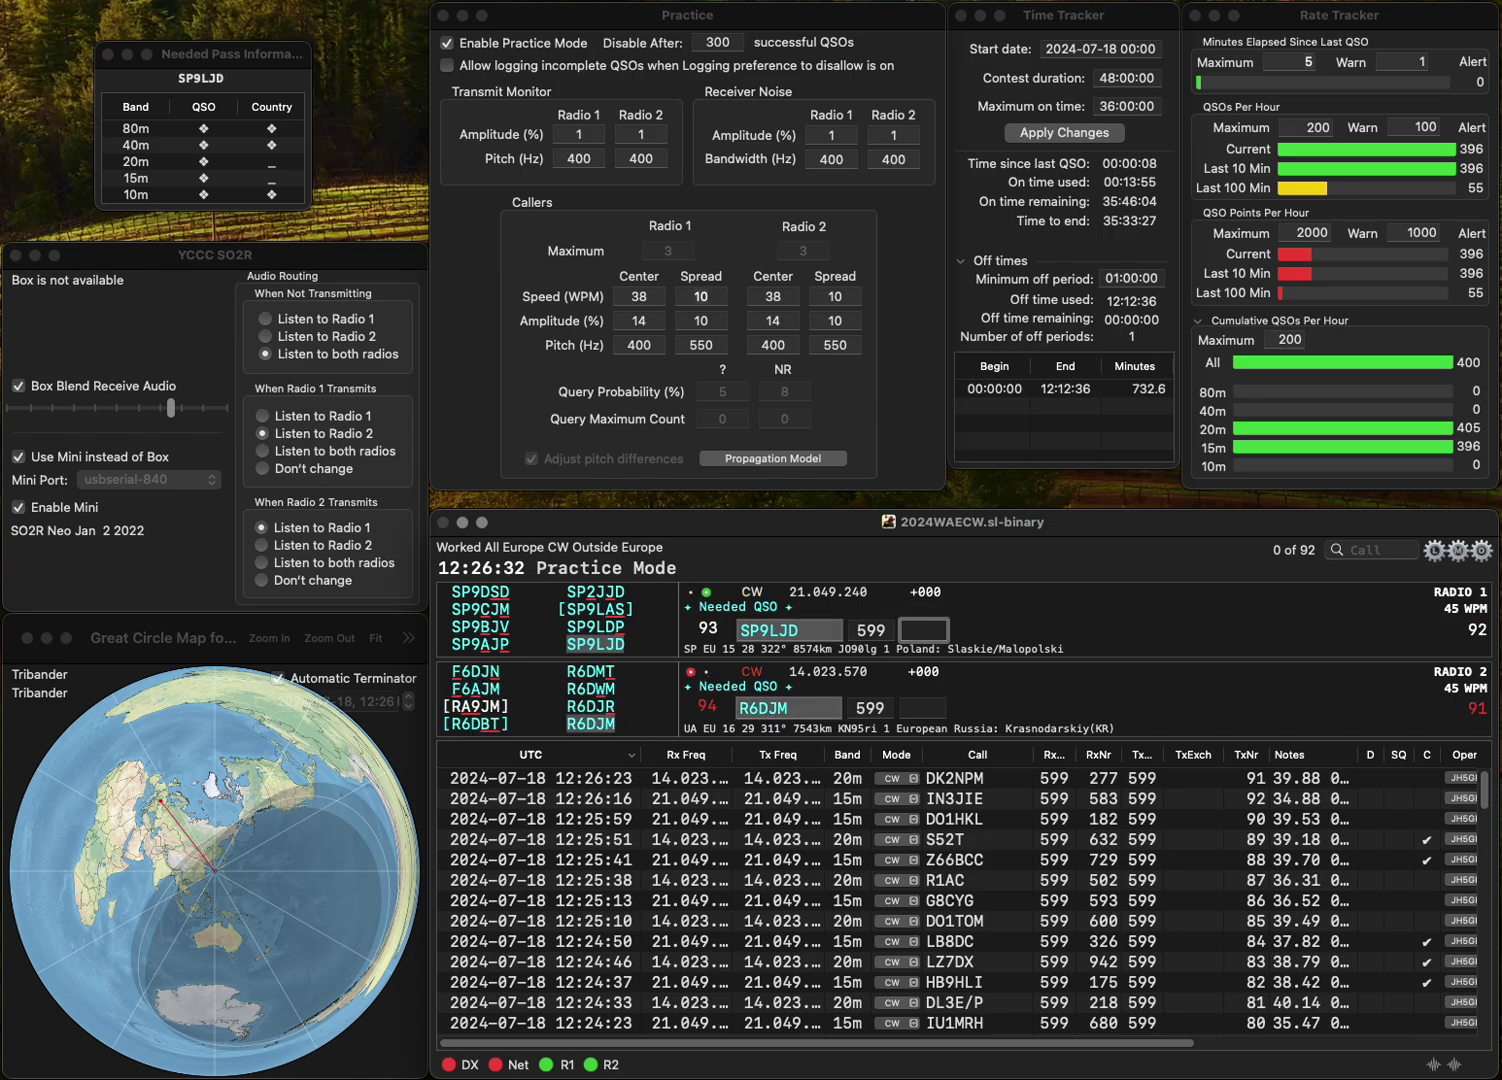
- Log SP9LJD on Radio 1 with received number 504 and R6DJM on Radio 2 with received number 372
type("50")
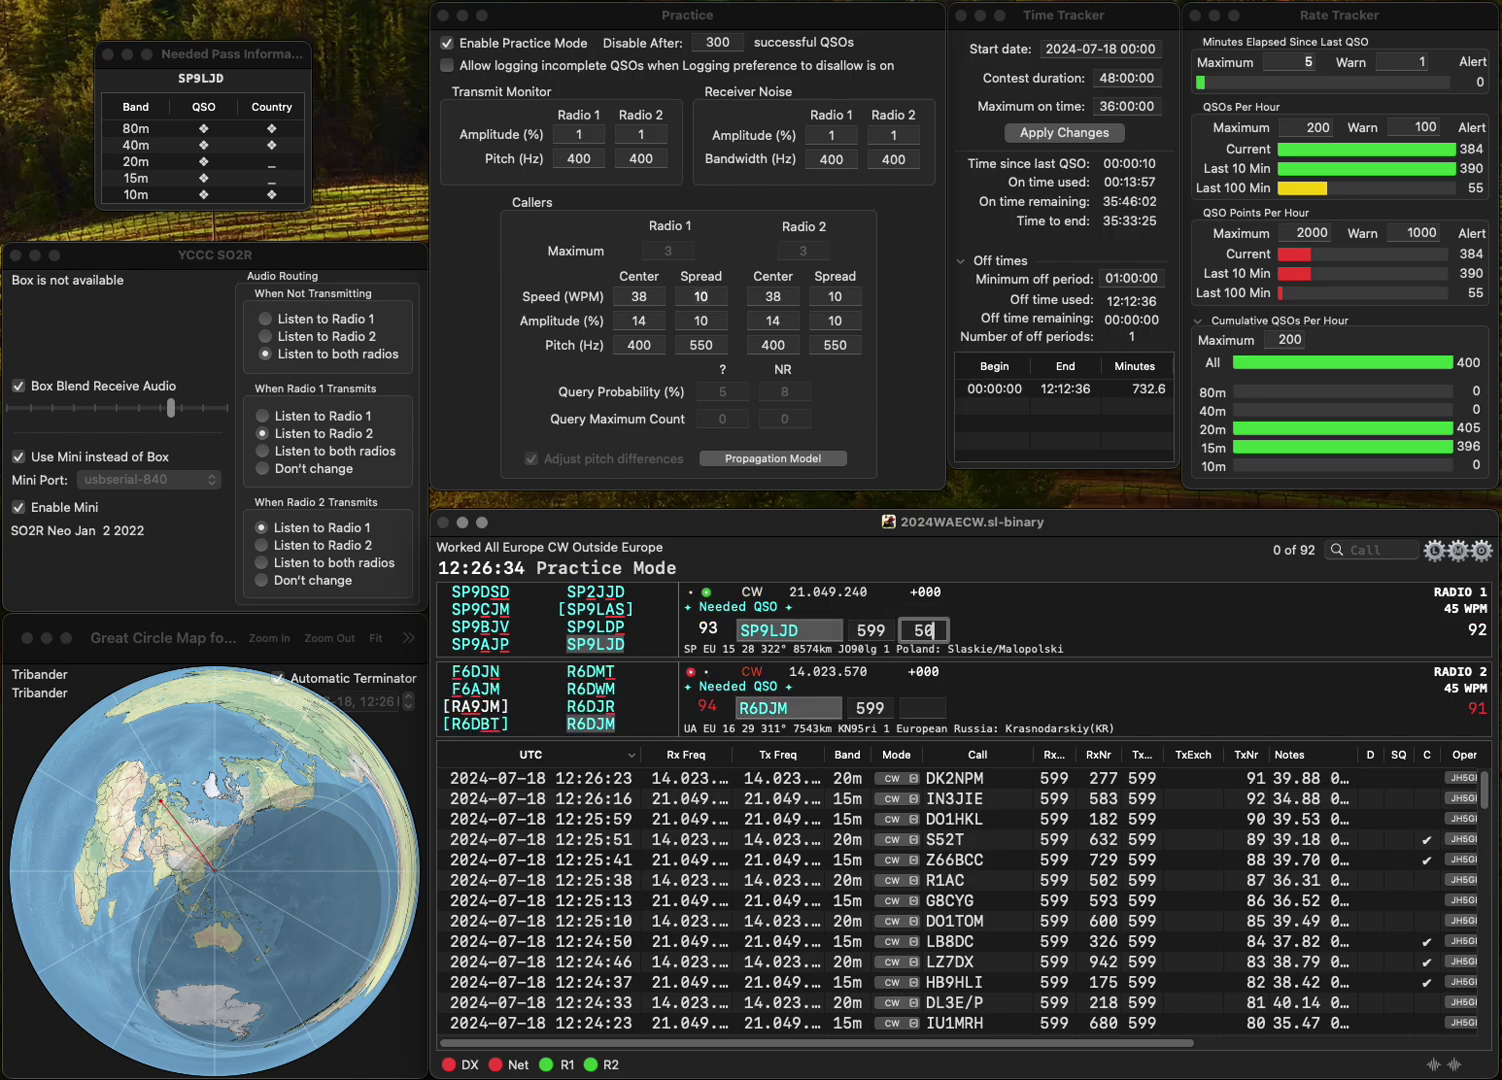
type("4")
key("Return")
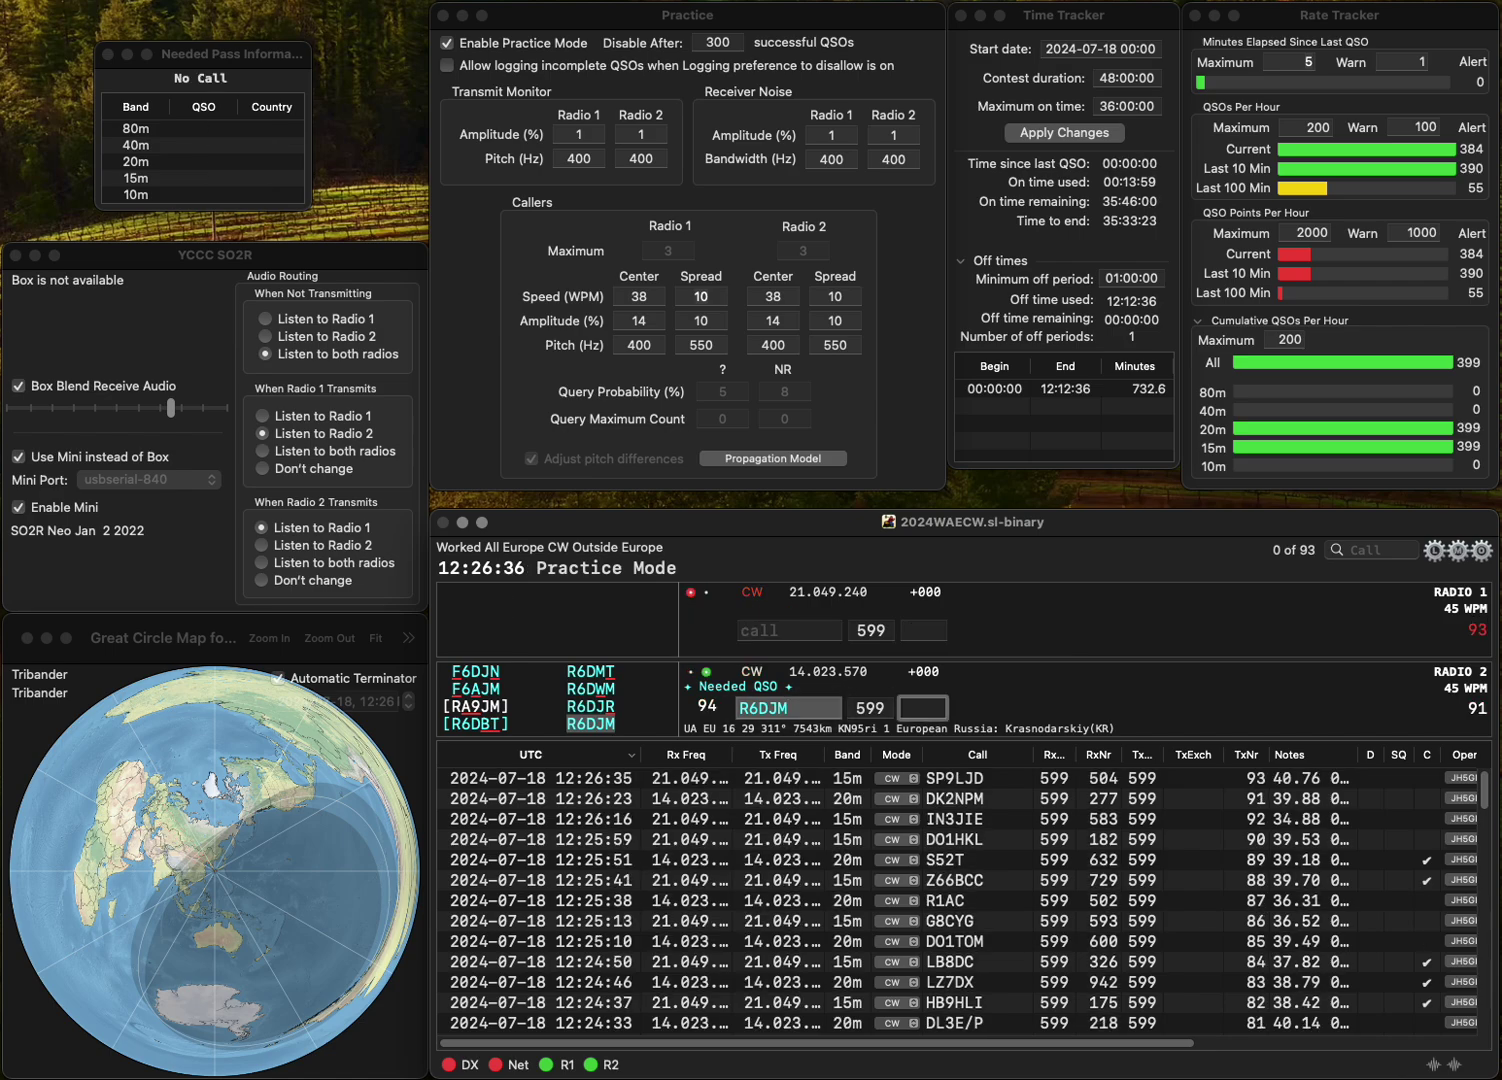
type("372")
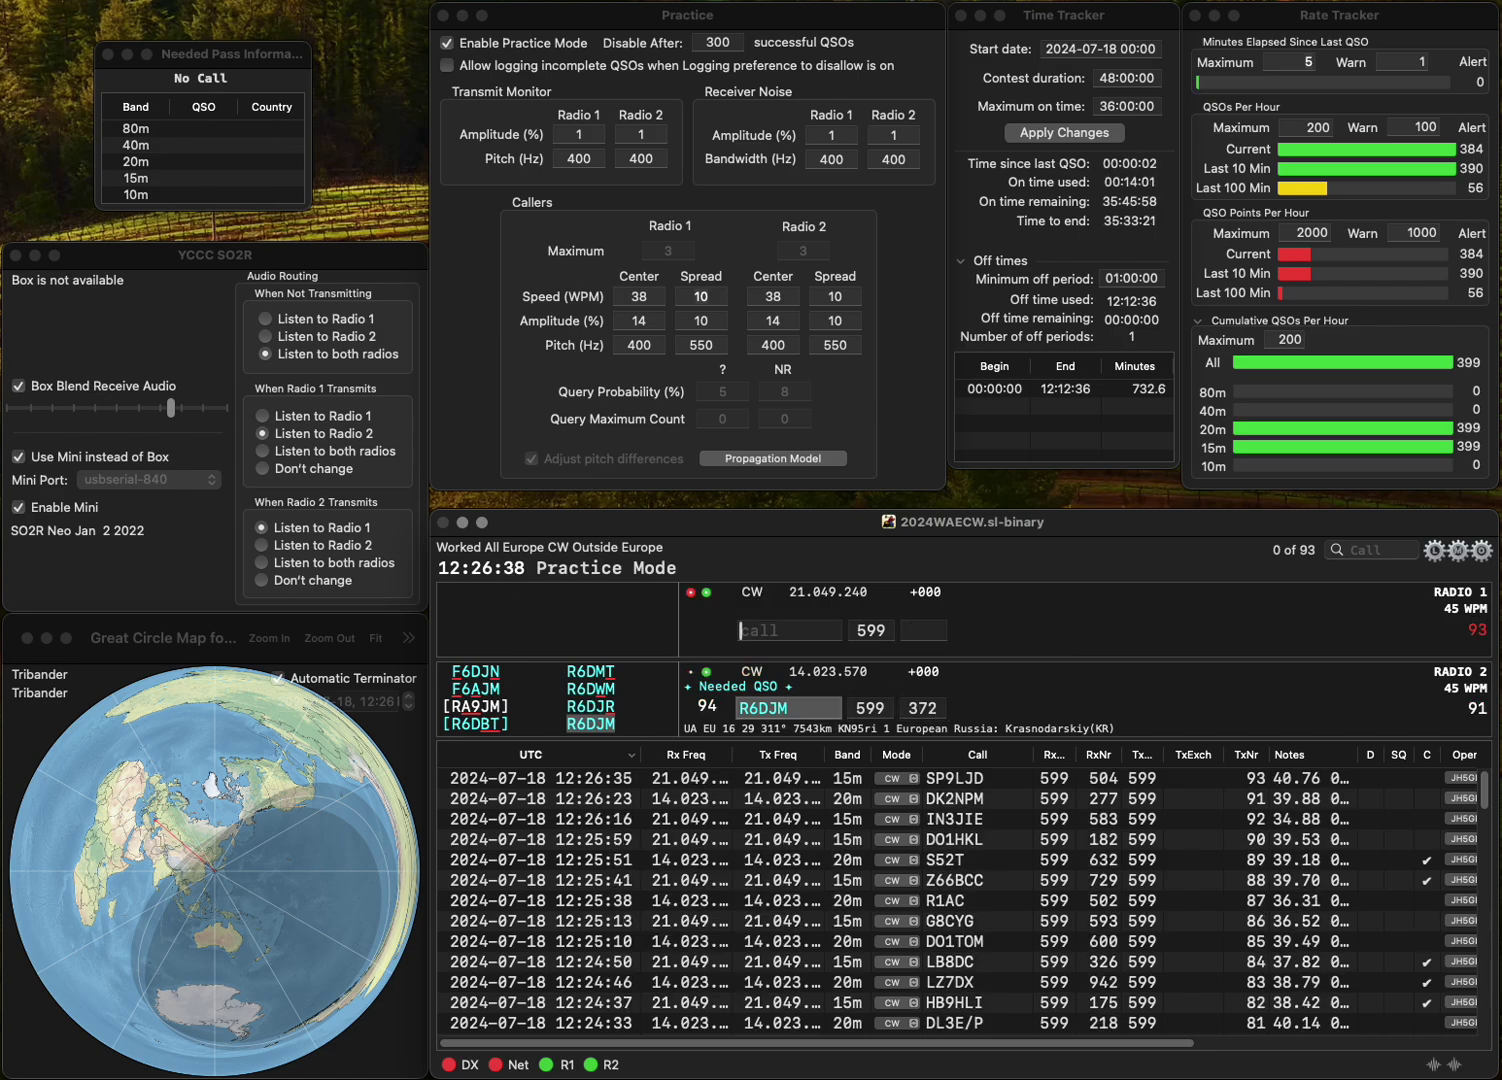
key("Return")
- Enter the calls LG1AS on Radio 1 and OH6XA on Radio 2, sending the exchange to each
type("L")
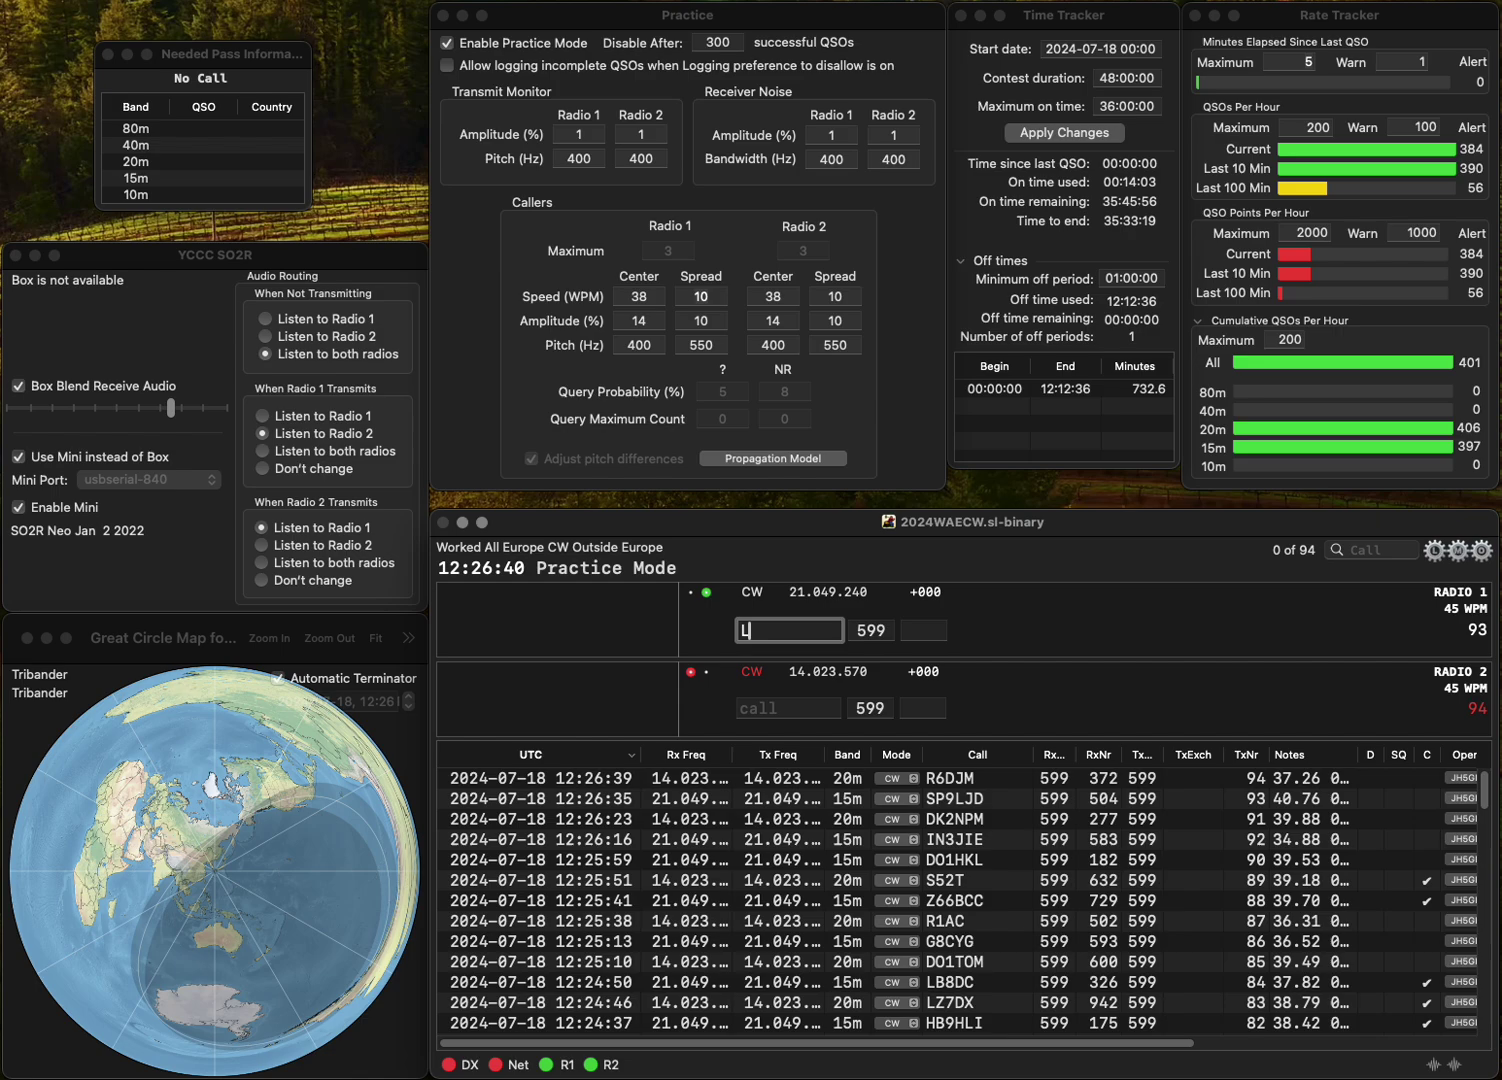
type("G1AS")
key("Return")
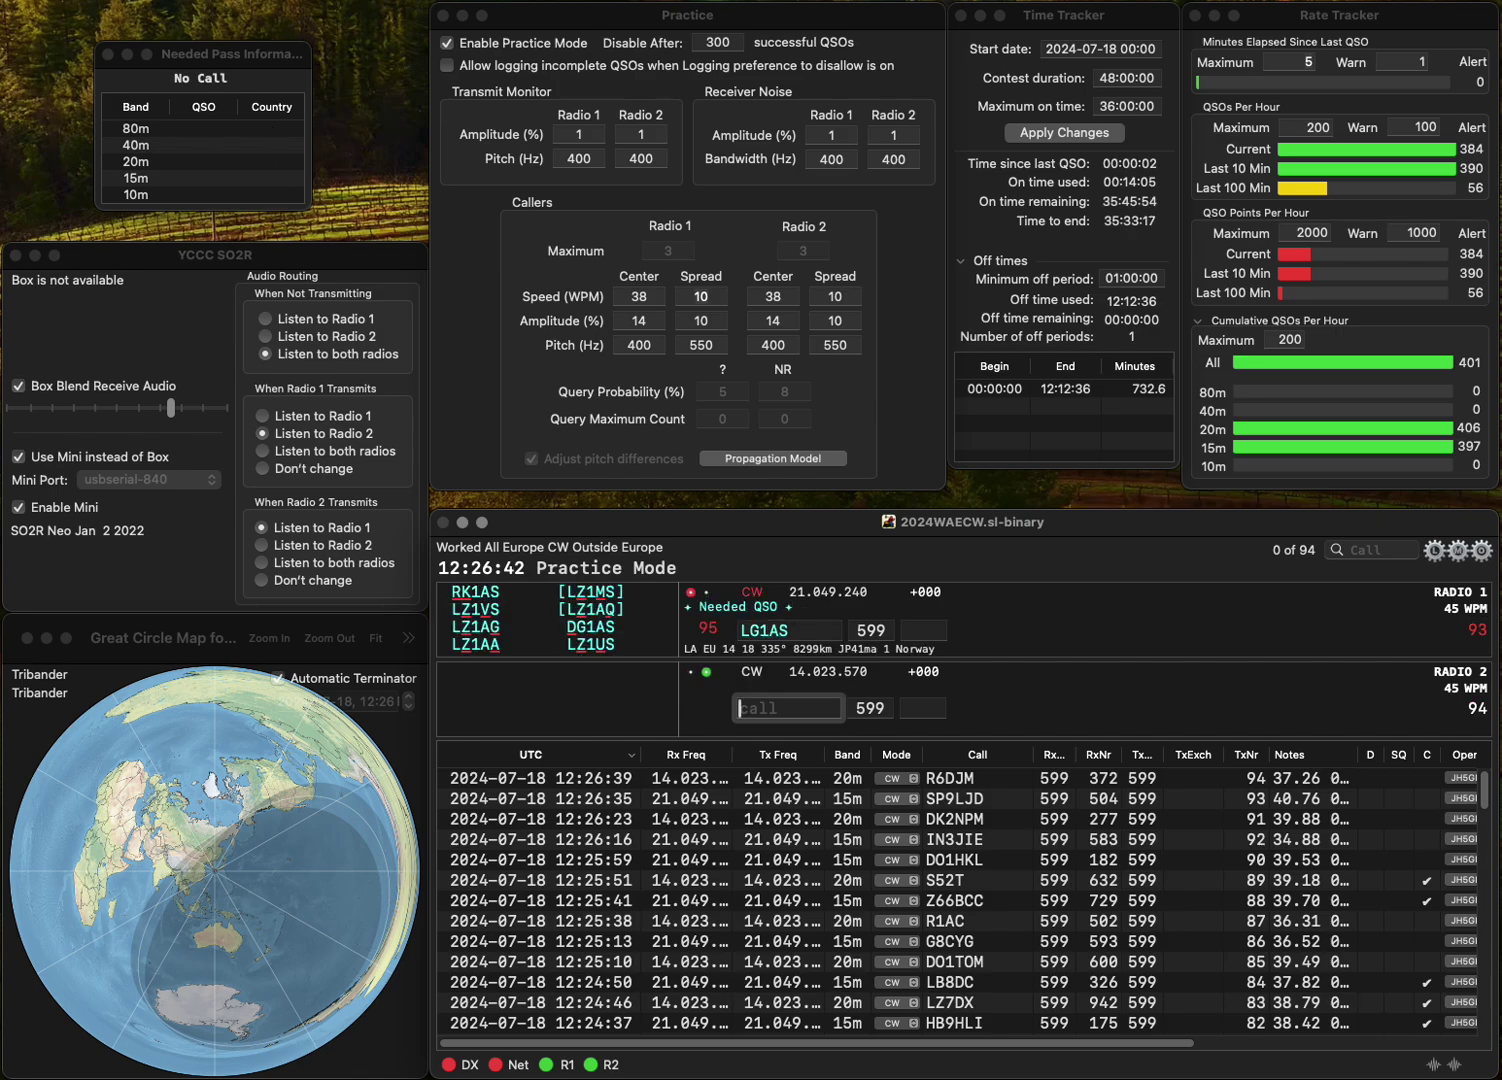
type("OH6XA")
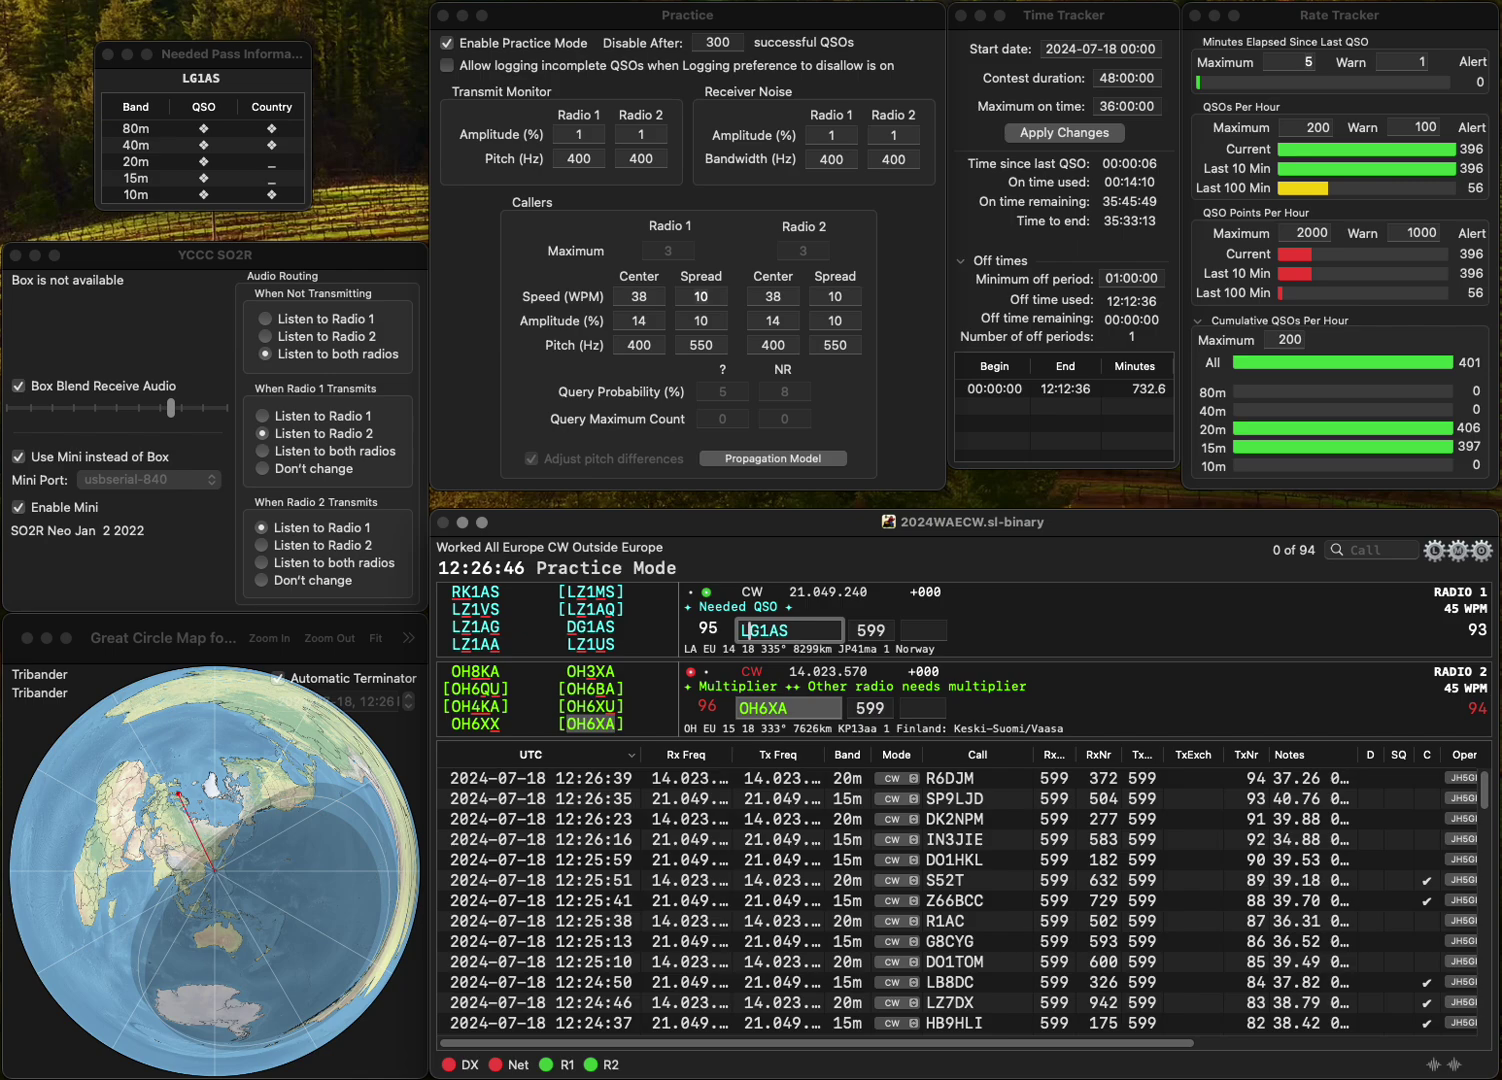
type("Z")
key("BackSpace")
key("BackSpace")
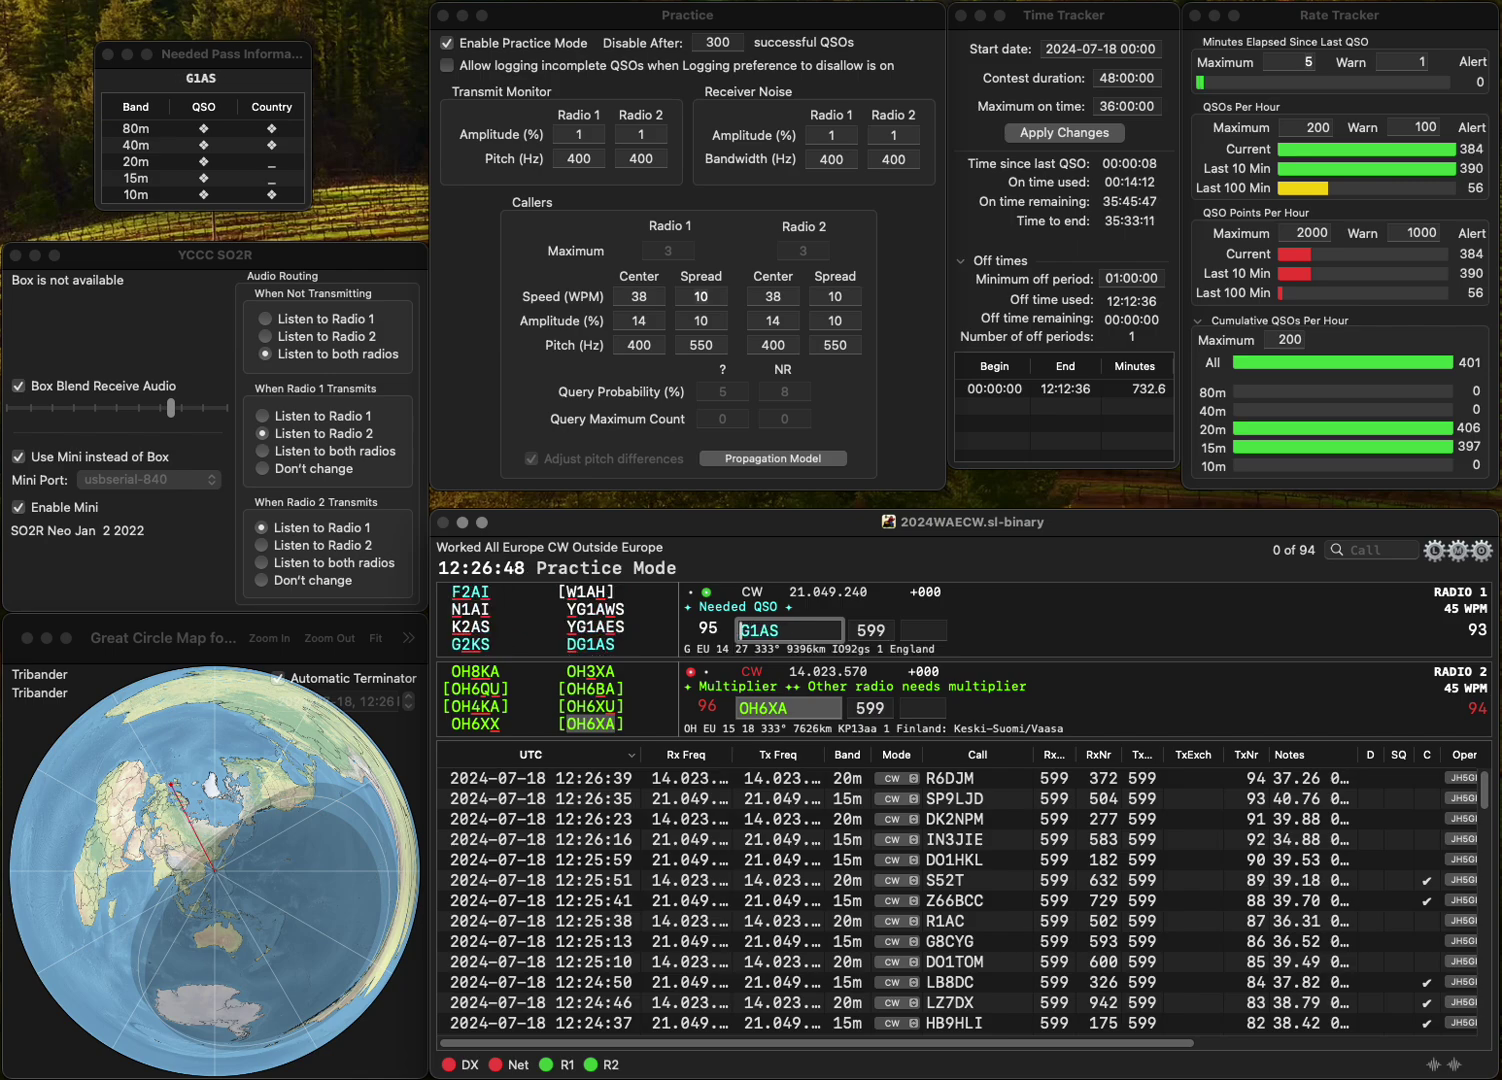
type("R")
key("Return")
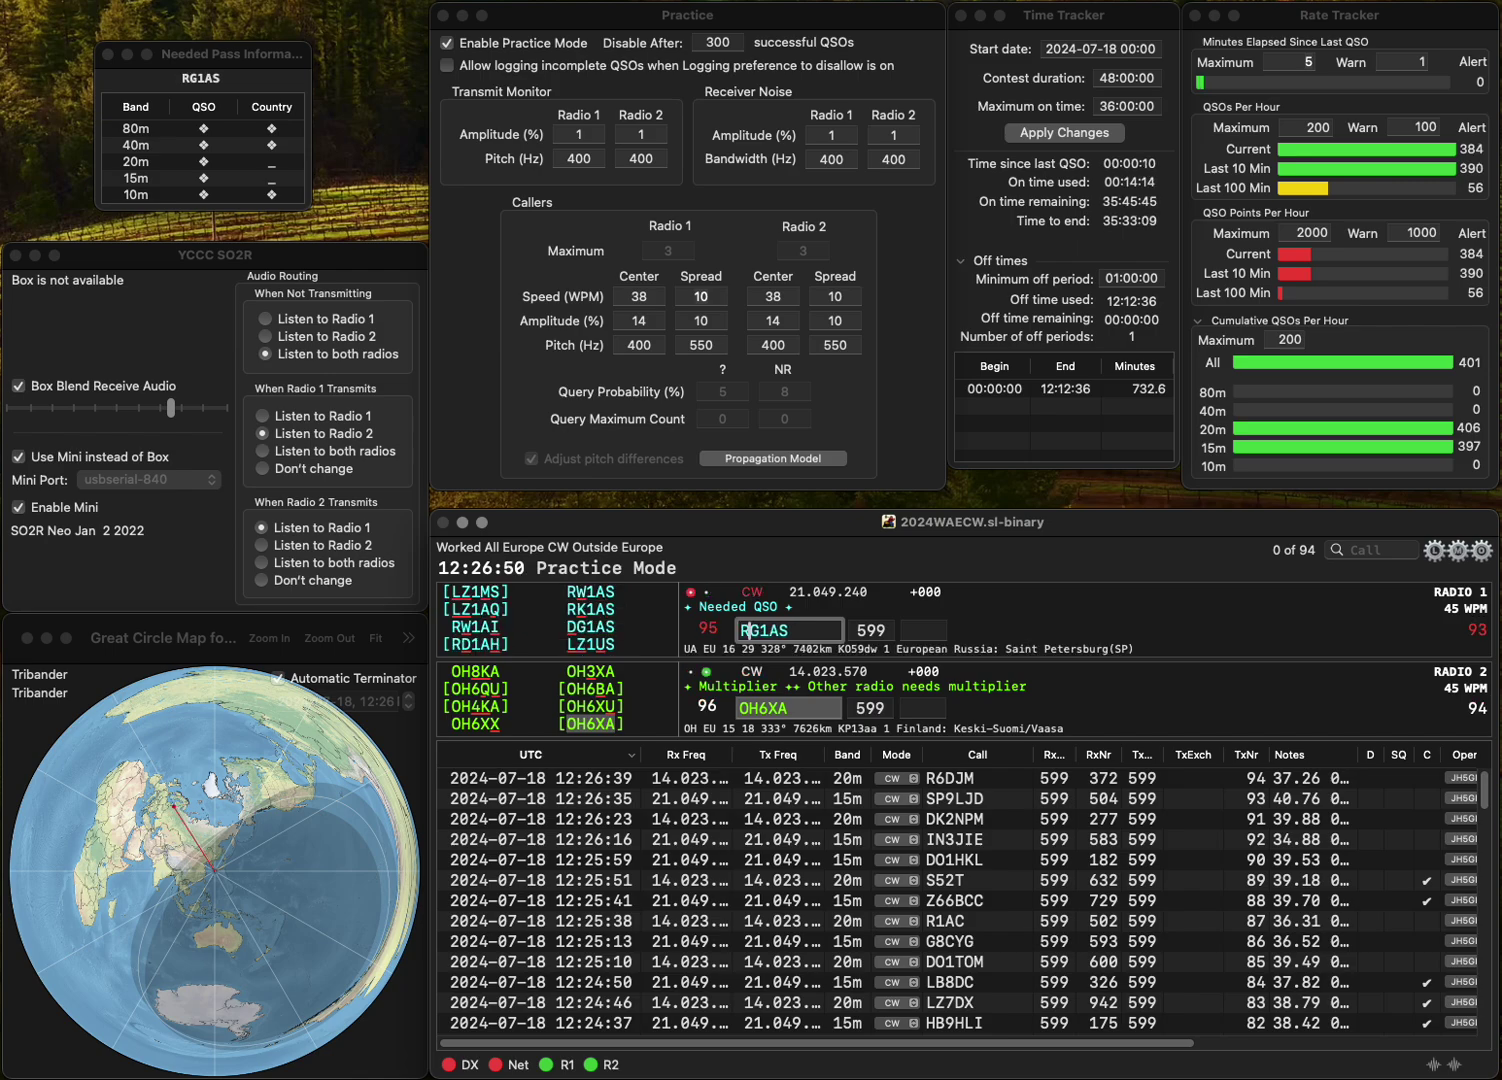
type("468")
key("Tab")
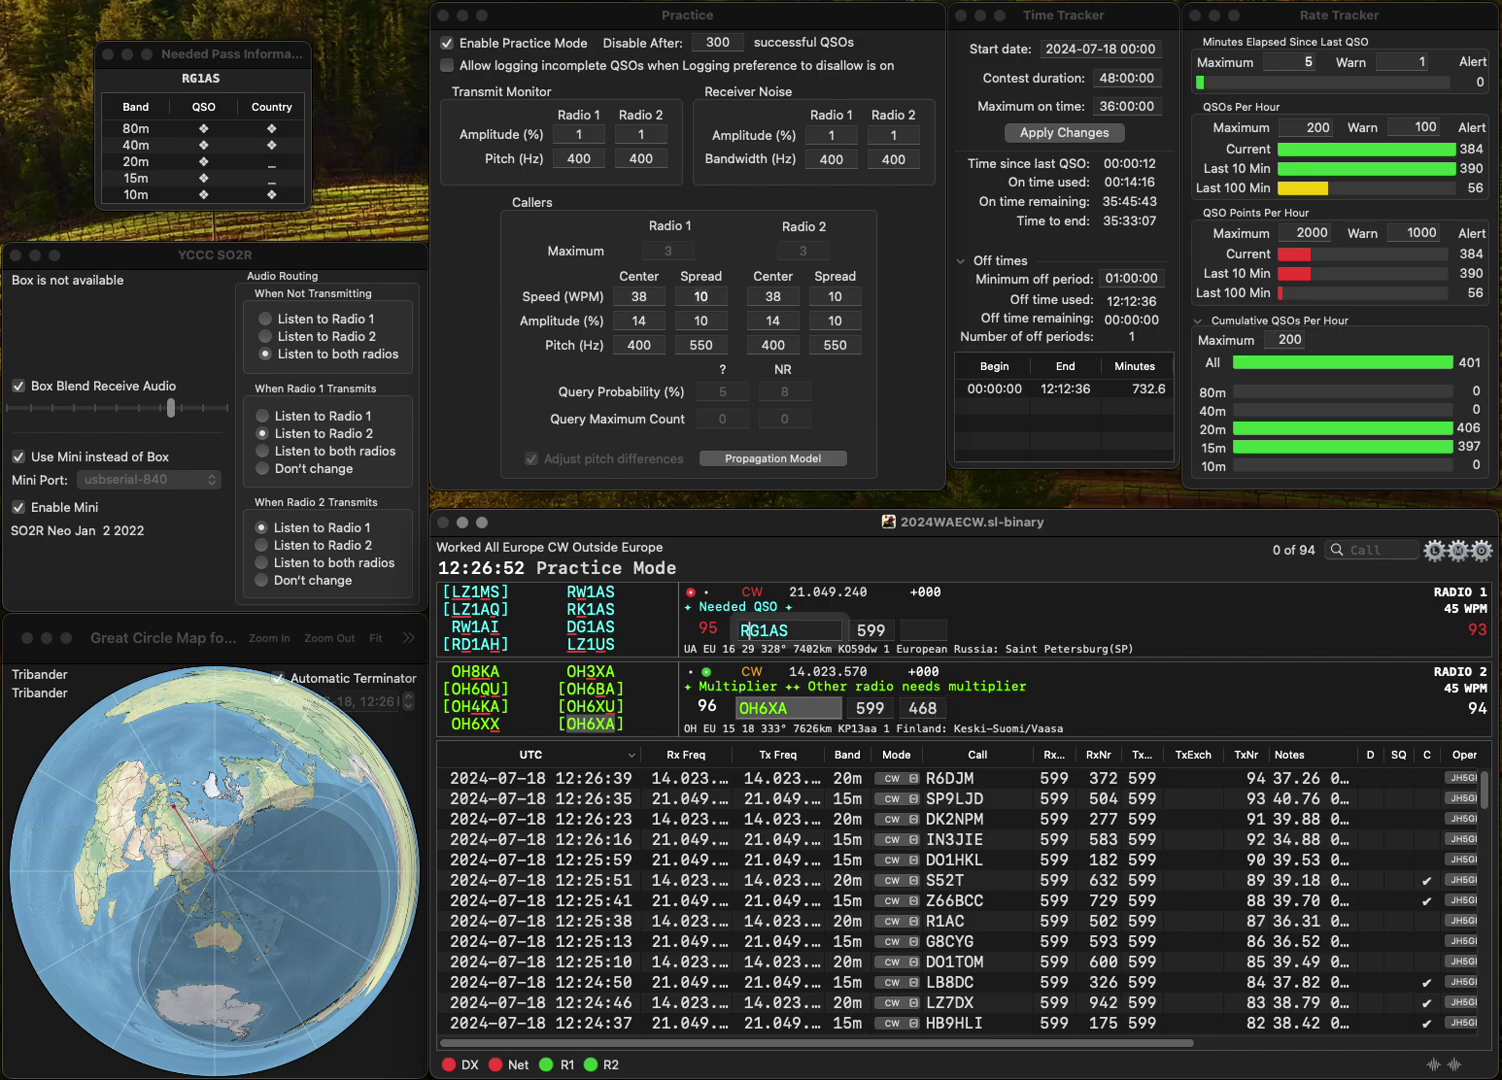
key("Right")
key("BackSpace")
key("BackSpace")
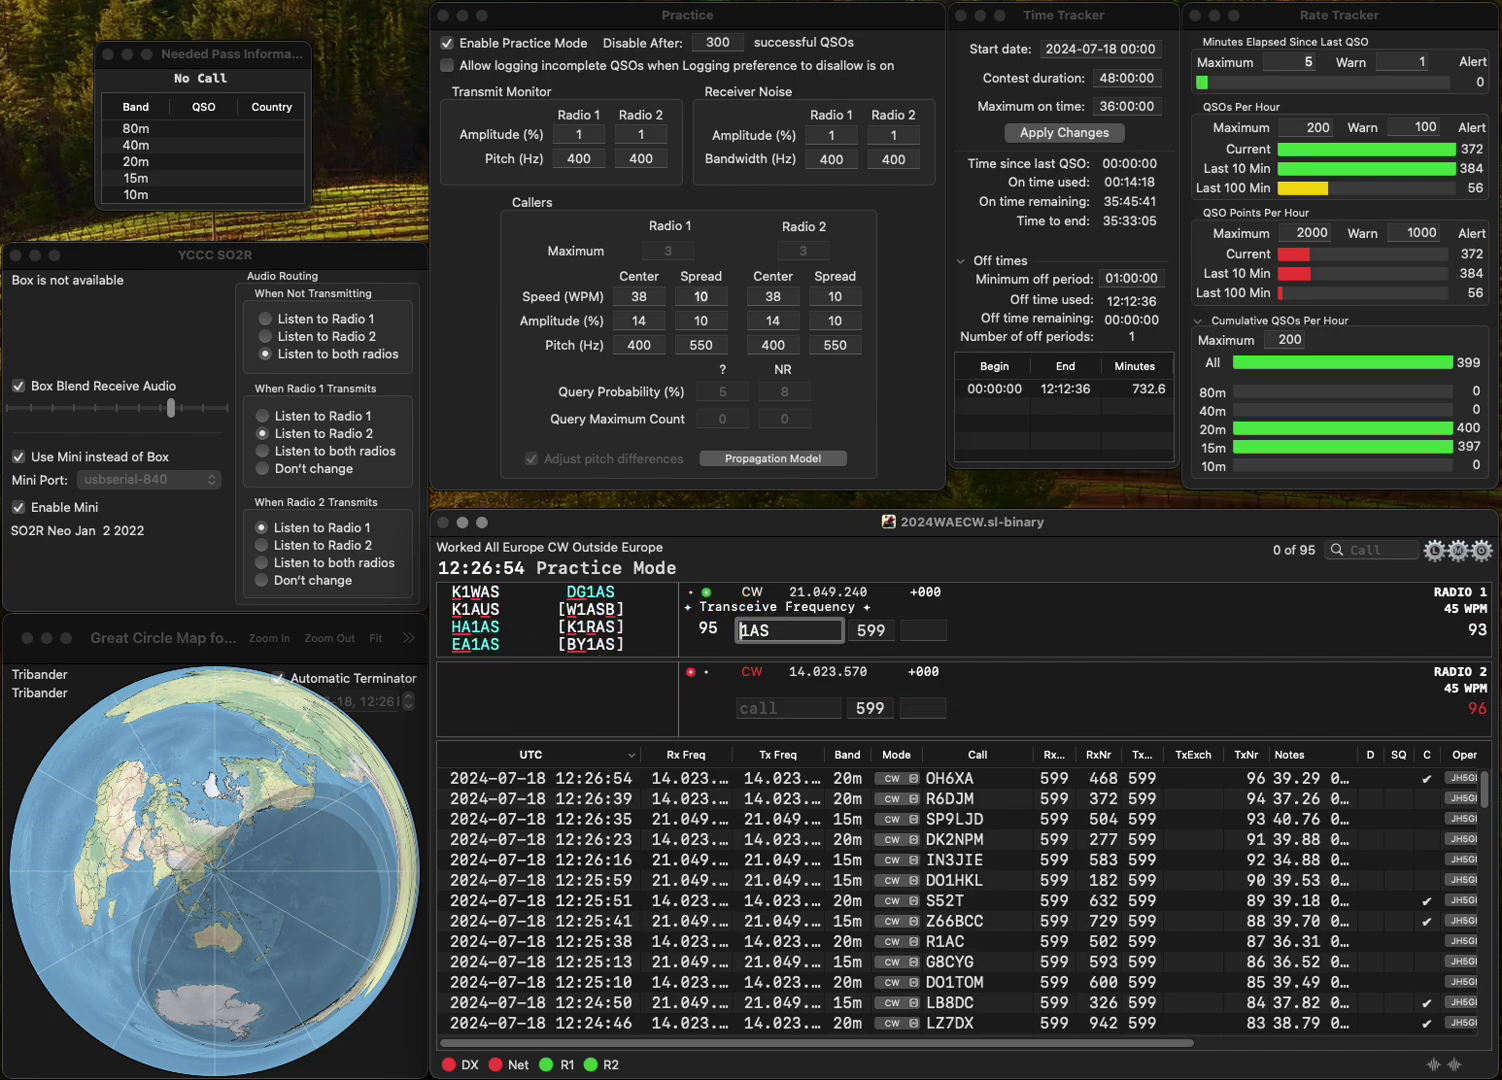
type("DG")
key("Return")
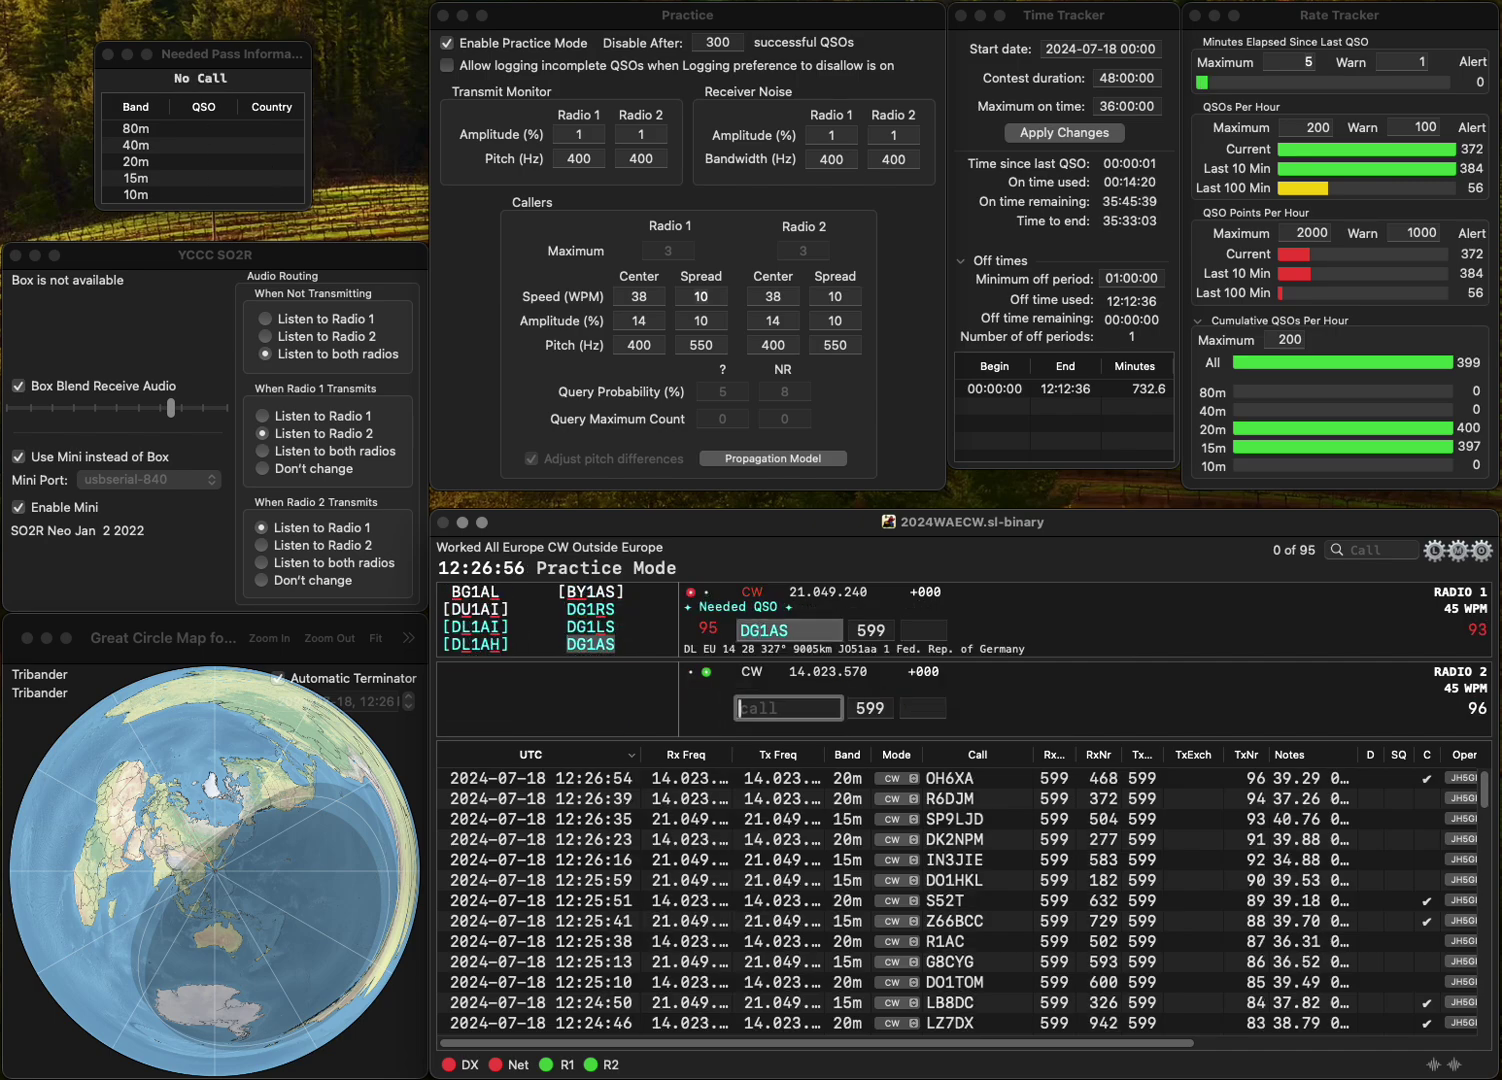
- Enter the call HA3WAA on Radio 2 and send the exchange, and log DG1AS on Radio 1 with received number 456
type("HA3WAA")
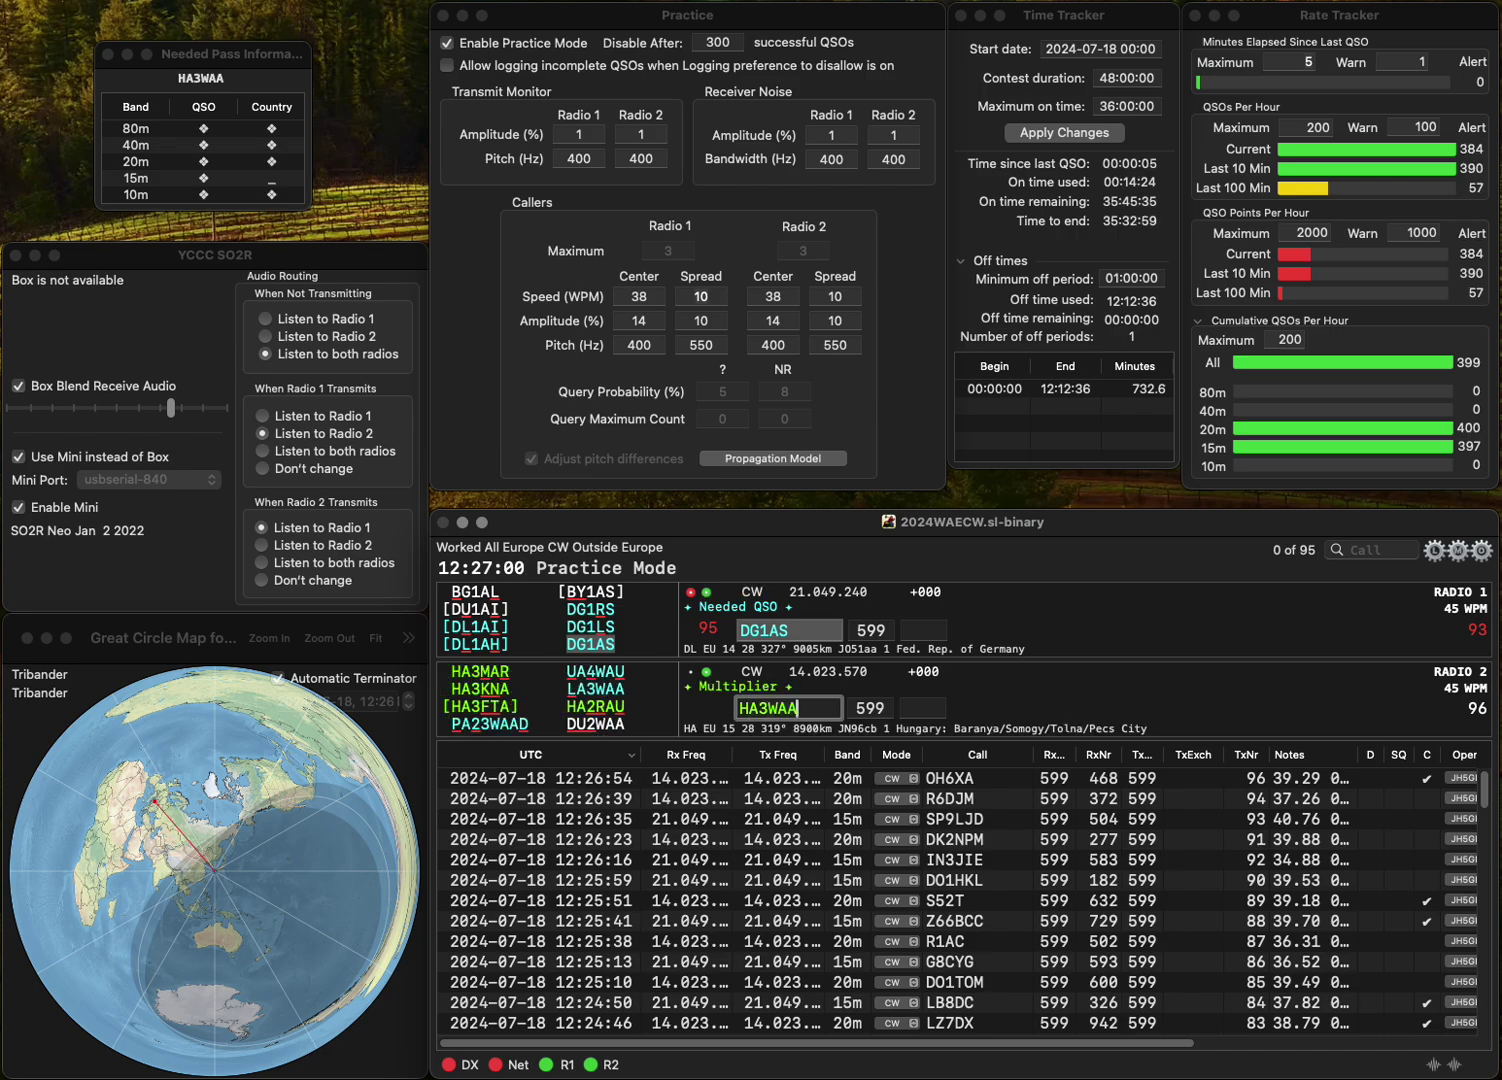
key("Return")
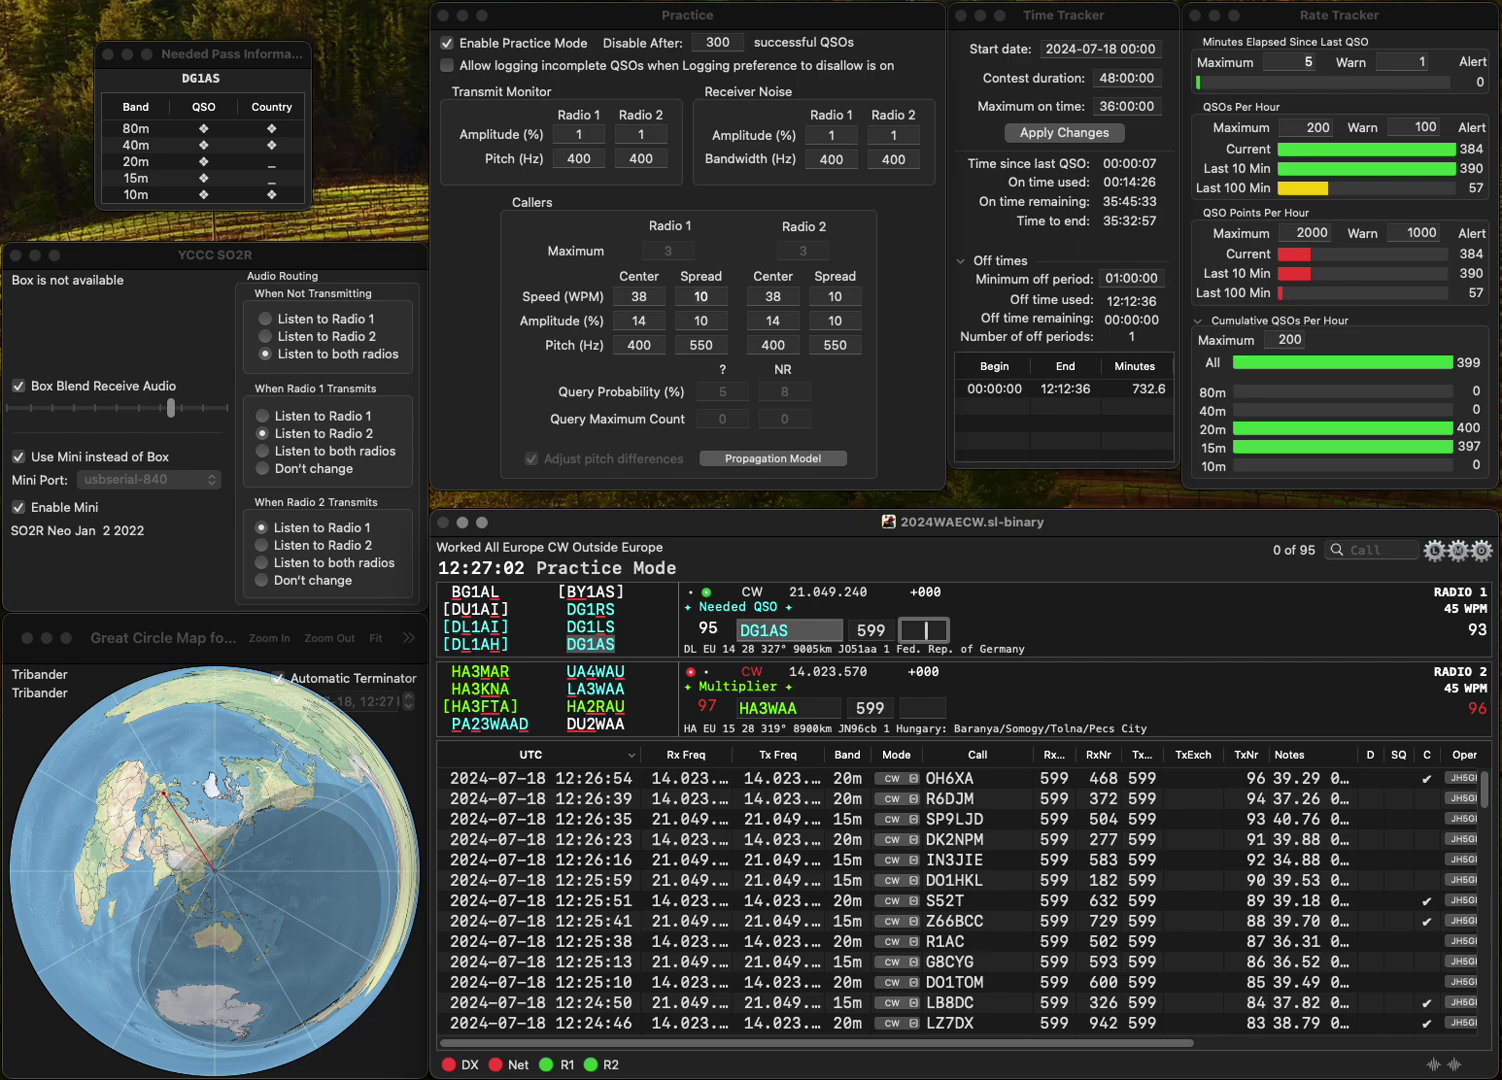
type("456")
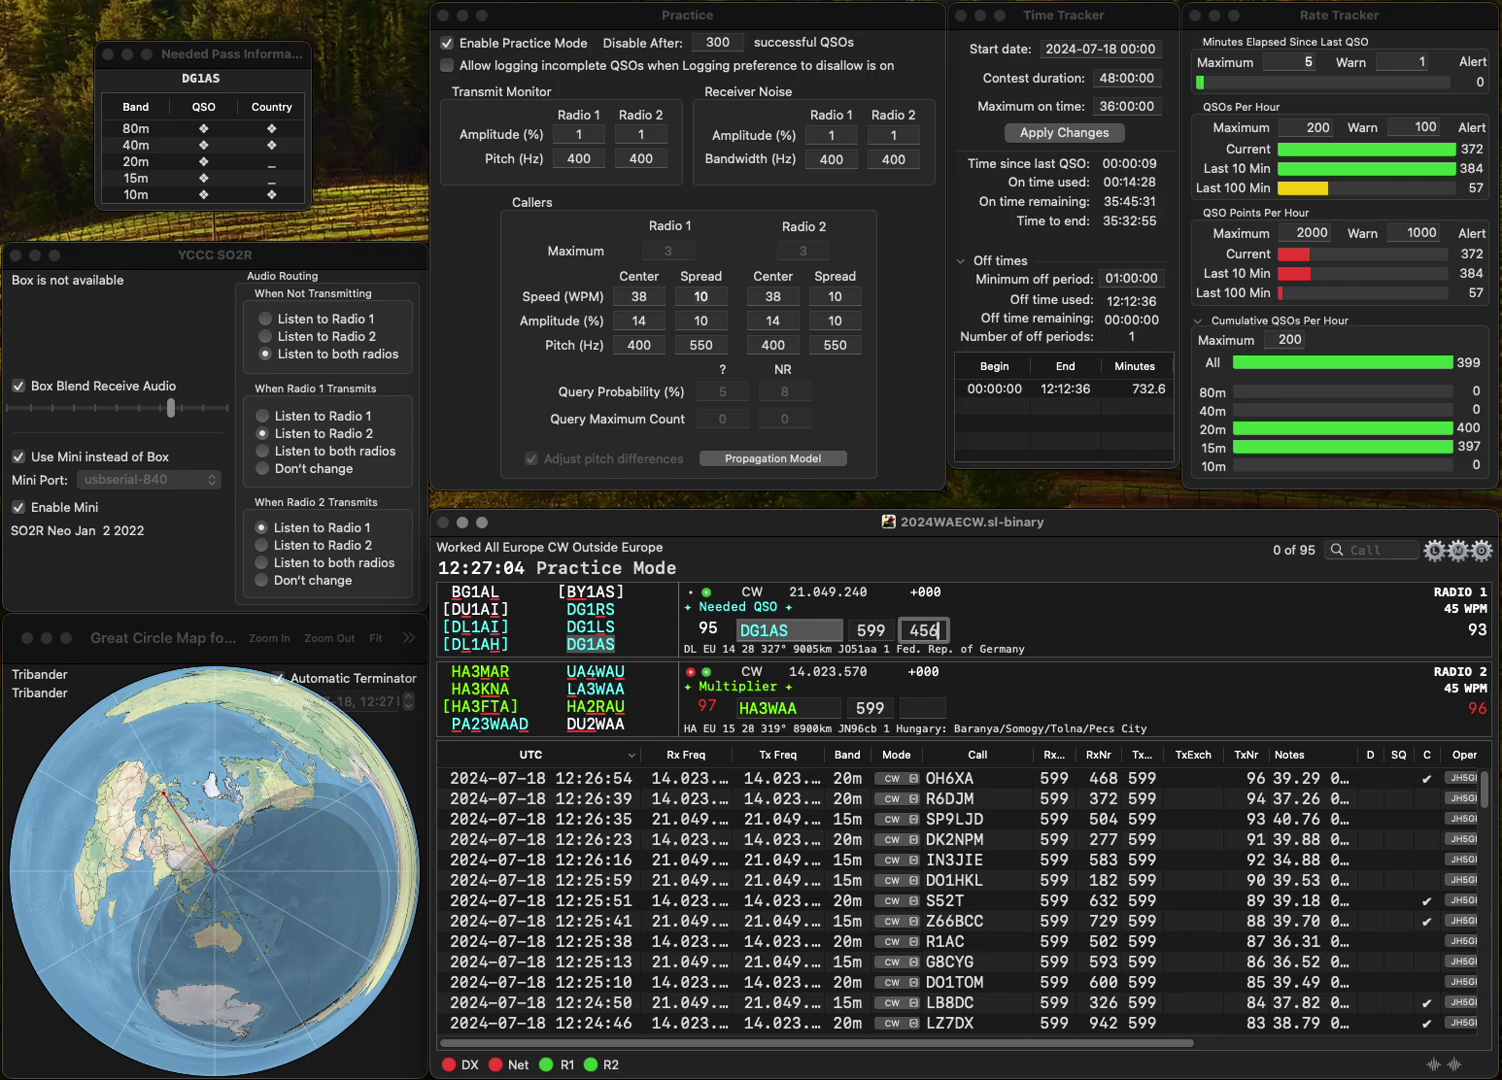
key("Return")
- Correct the Radio 2 call to LA3WAA and enter the call PA3R on Radio 1, sending the exchange to each
key("BackSpace")
type("L")
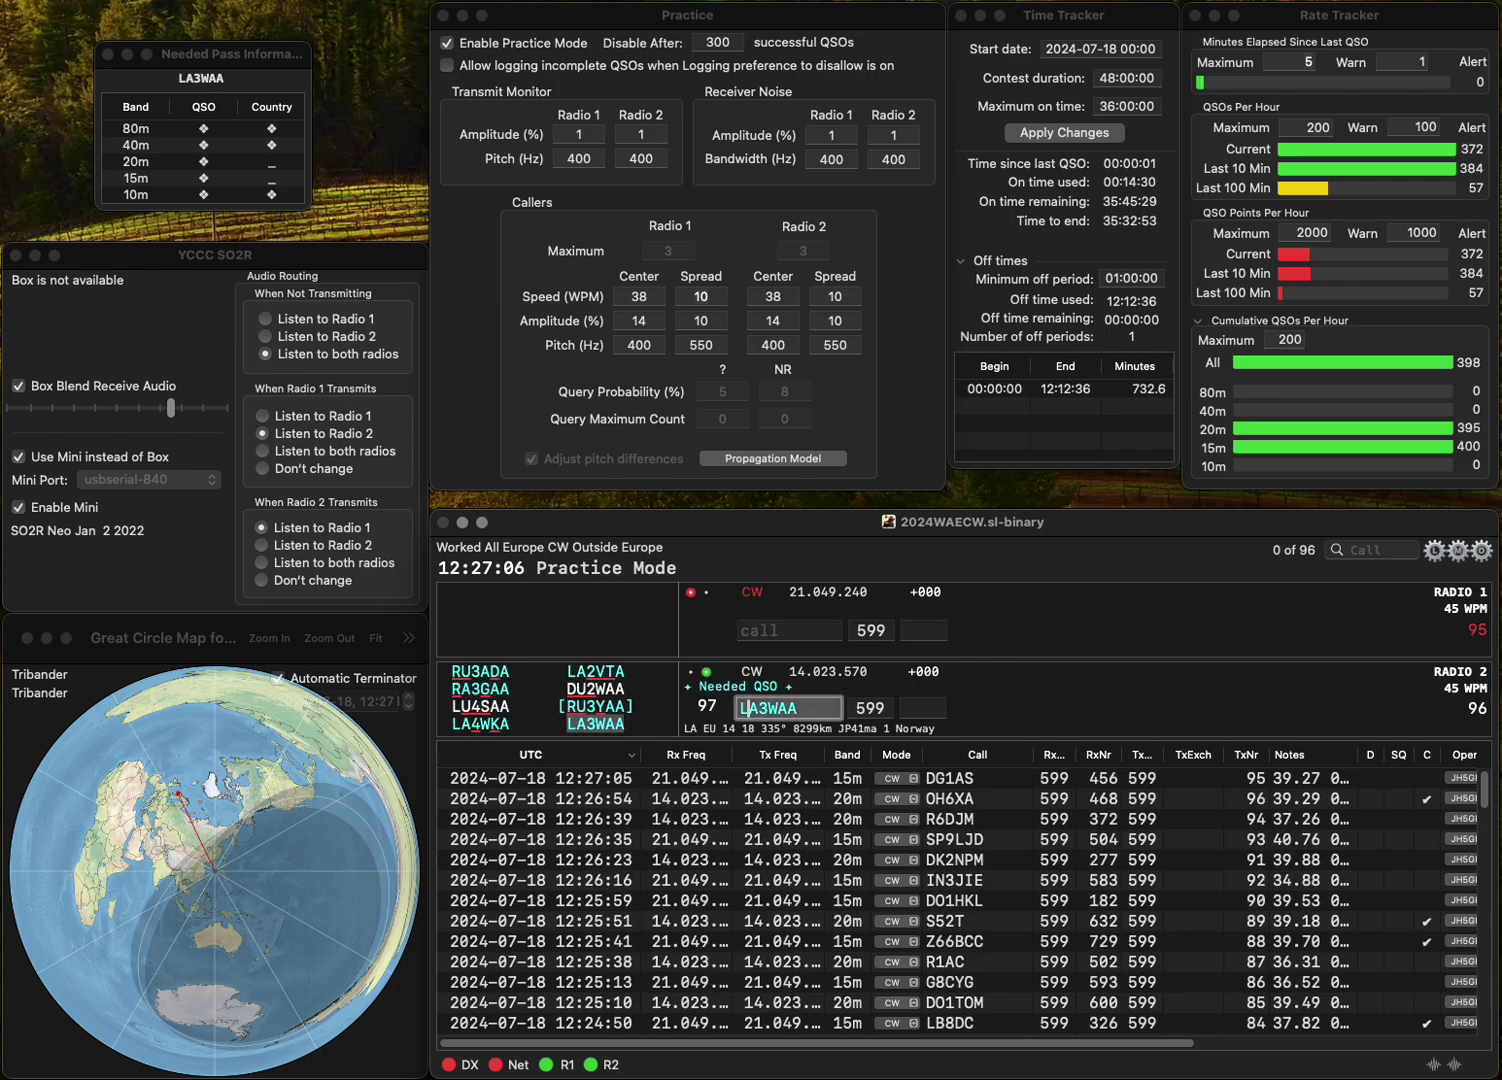
key("Return")
type("PA3R")
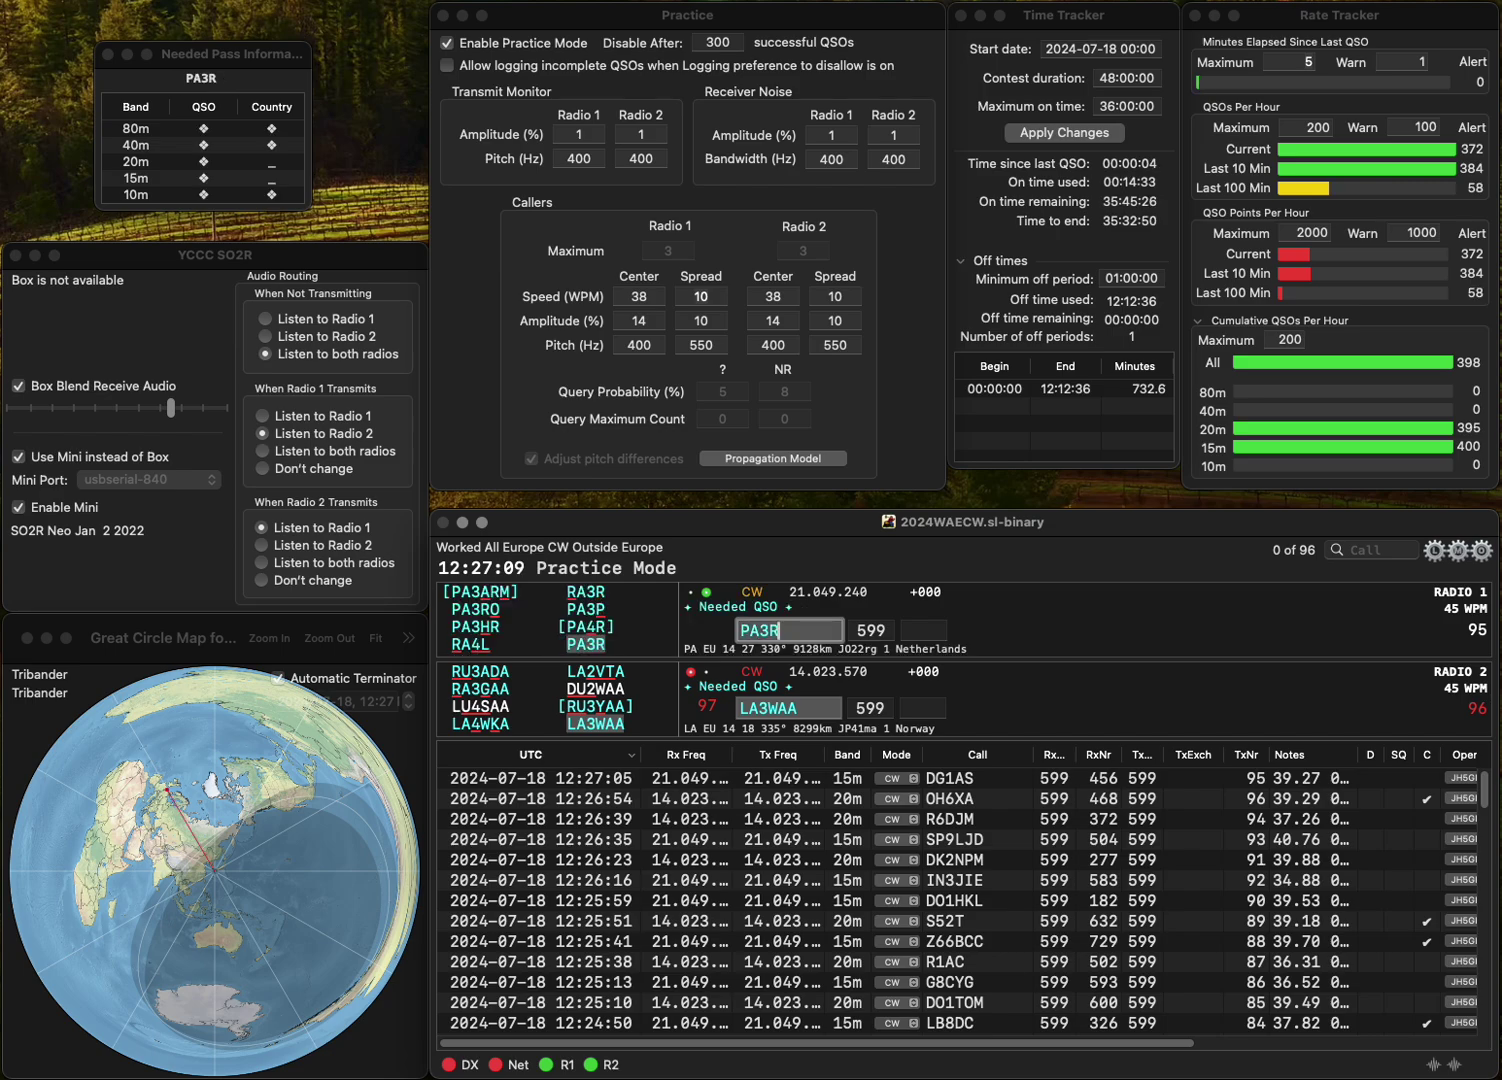
key("Return")
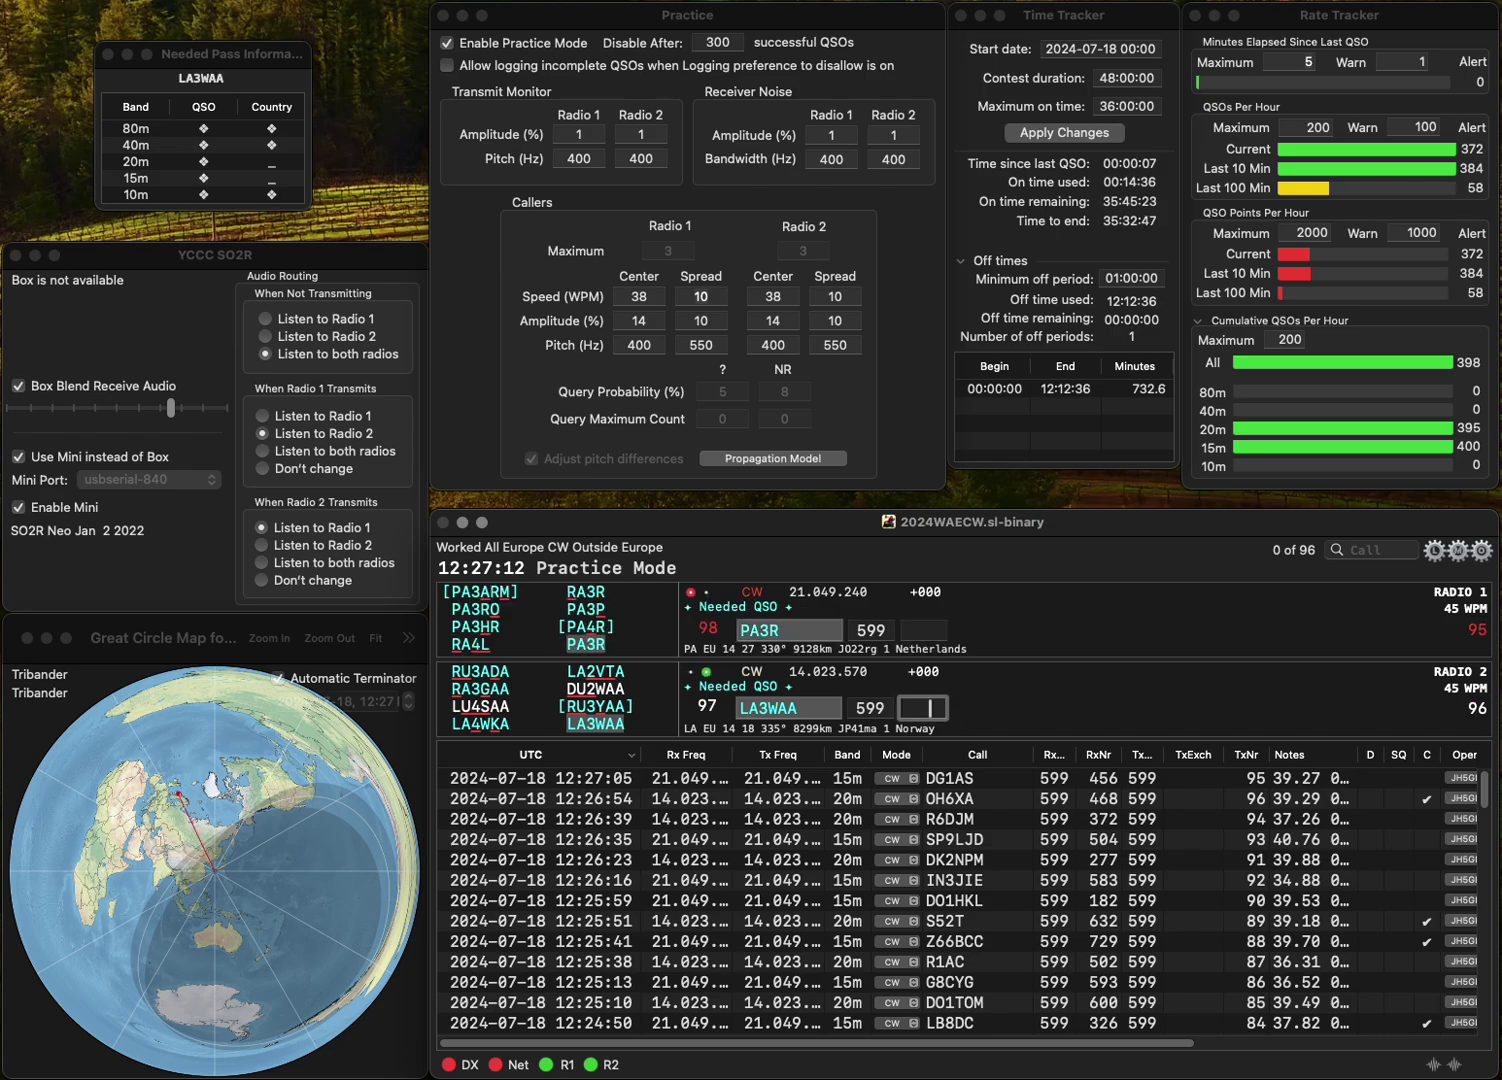
- Log LA3WAA on Radio 2 with received number 508 and PA3R on Radio 1 with received number 253
type("508")
key("Return")
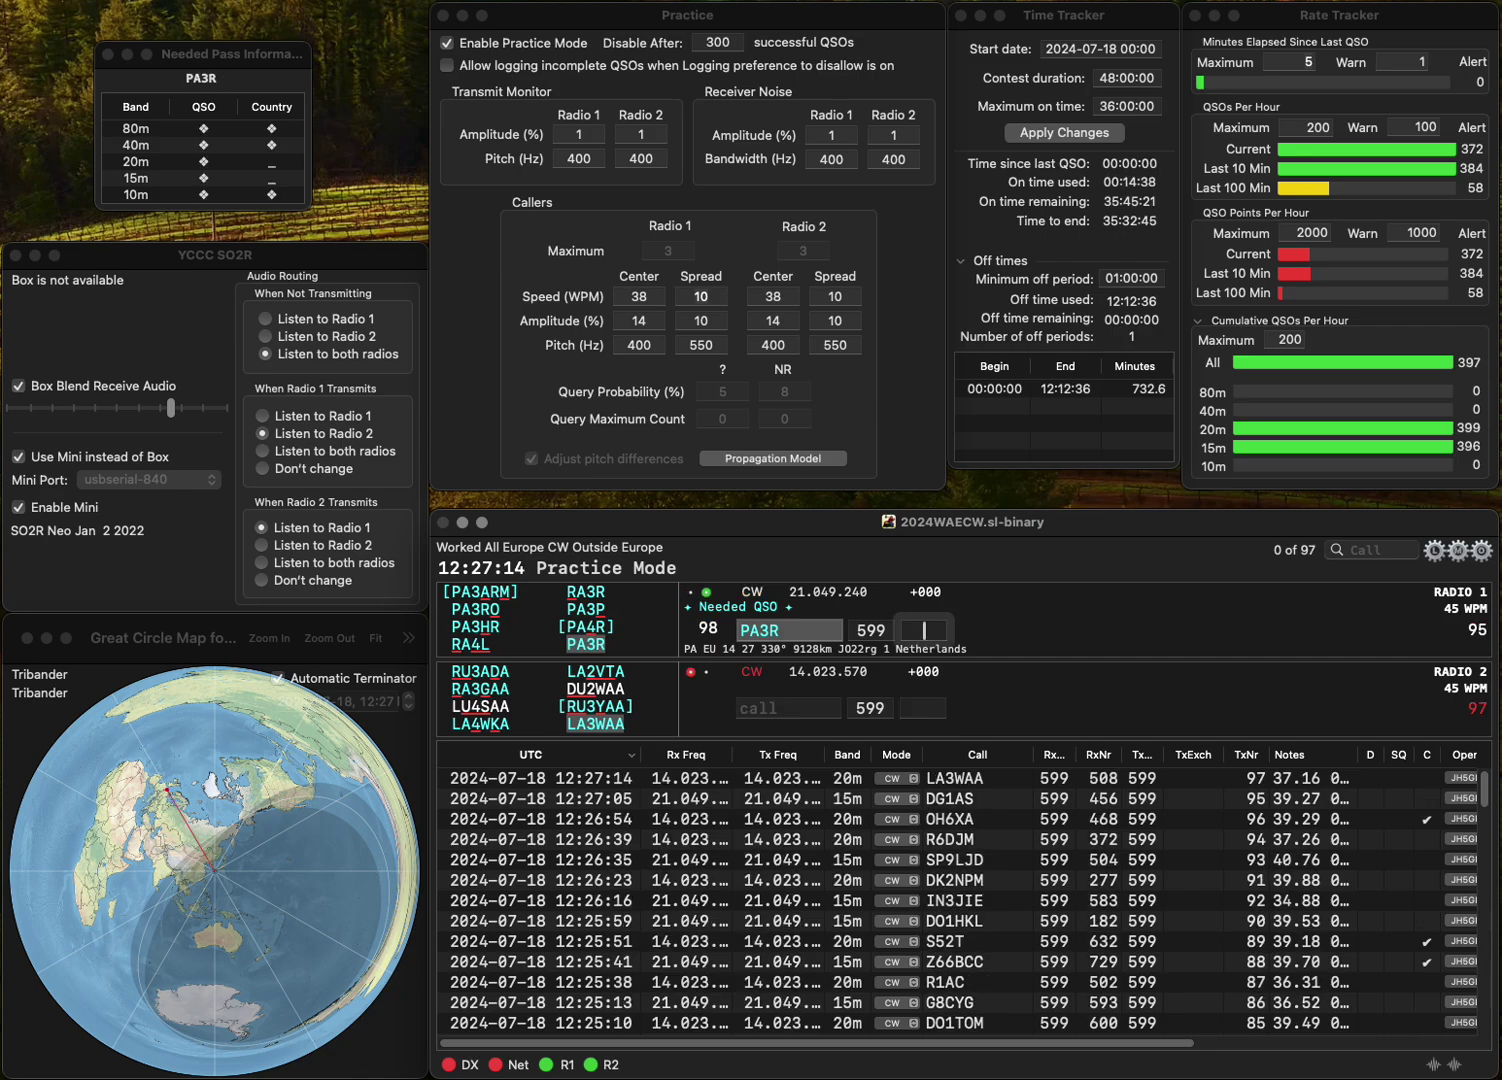
type("25")
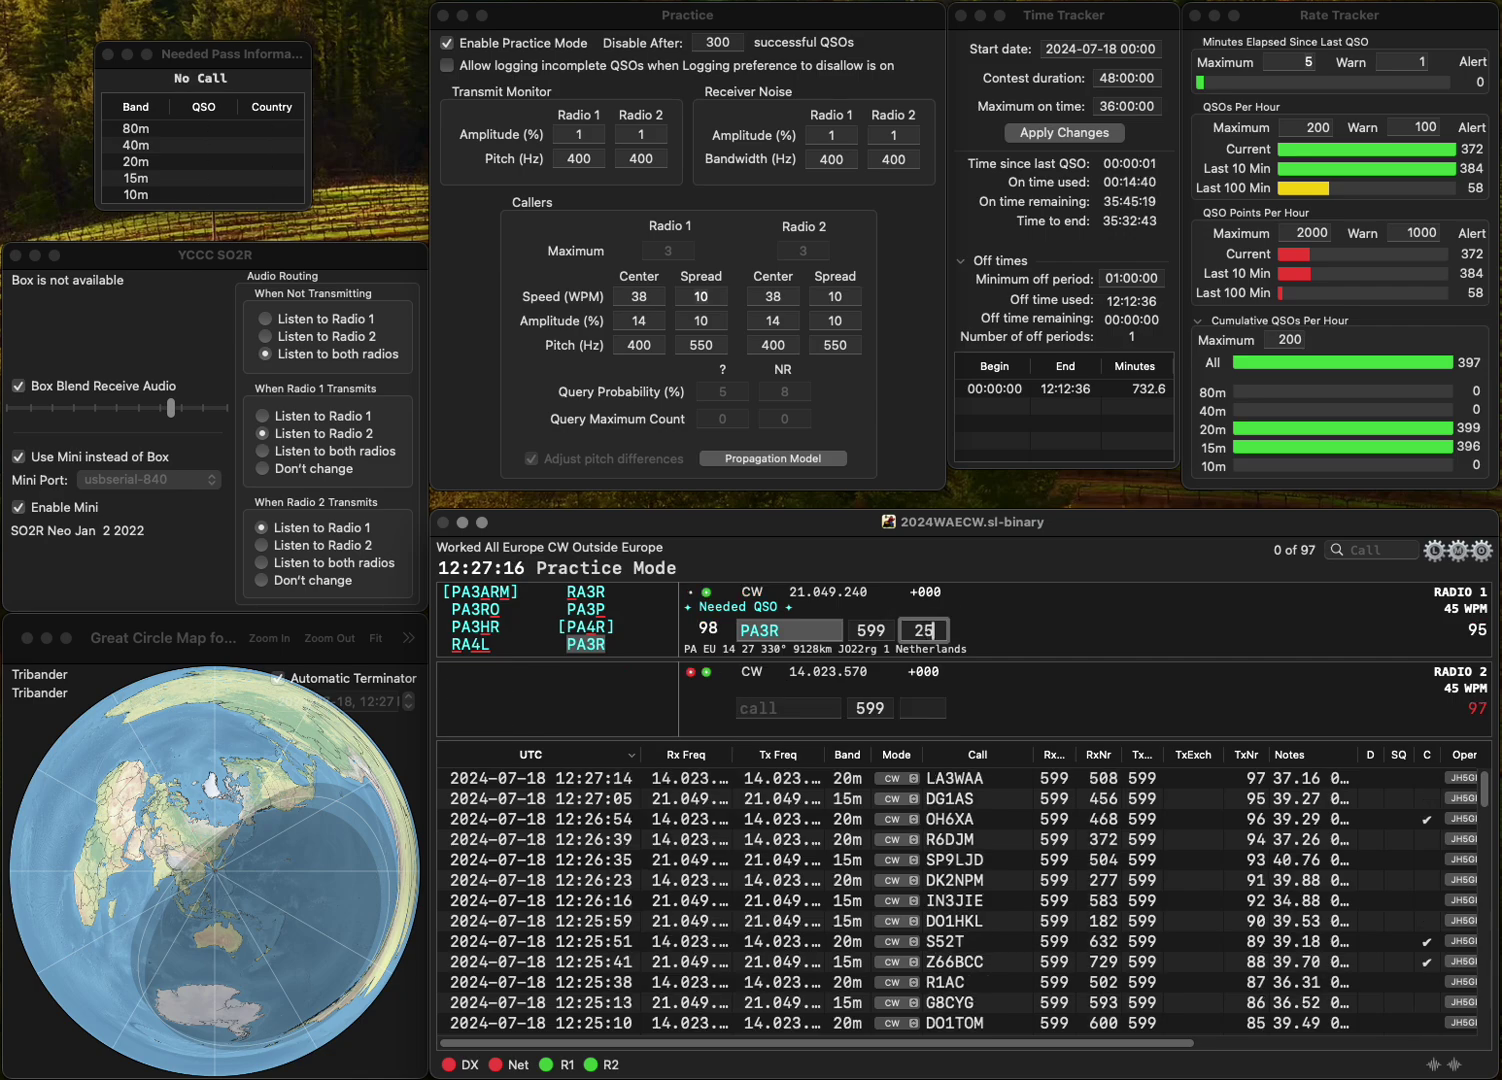
type("3")
key("Return")
- Enter the calls G8GHD on Radio 2 and EA3DZ on Radio 1, sending the exchange to each
type("G8")
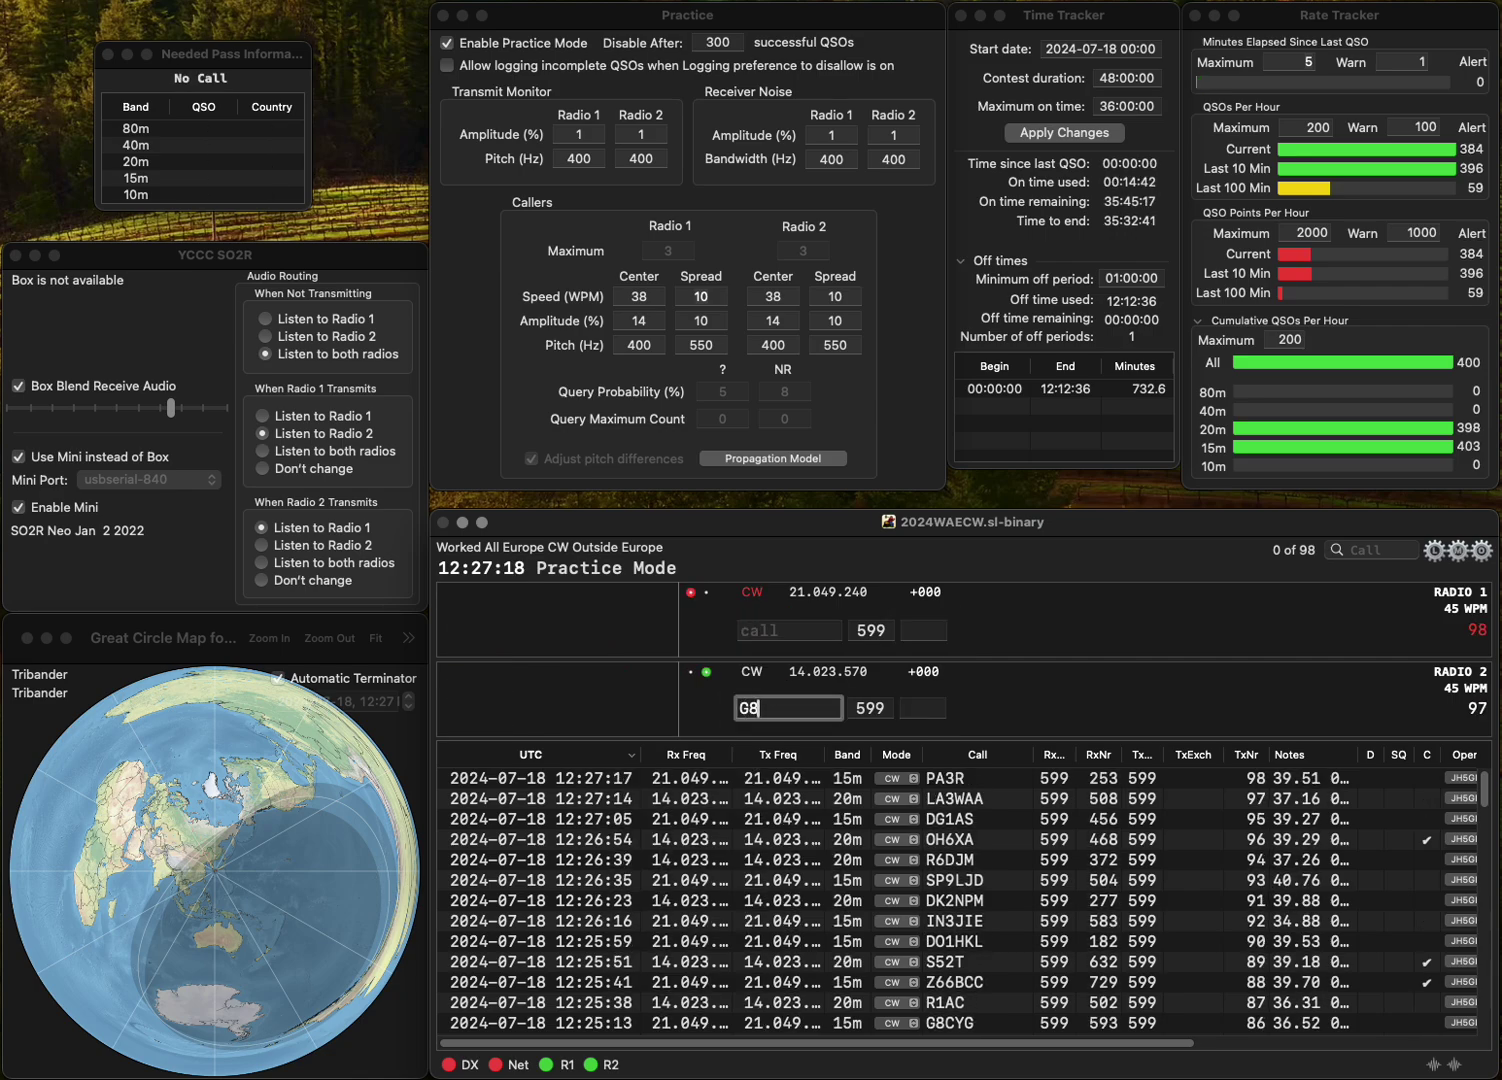
type("GHD")
key("Return")
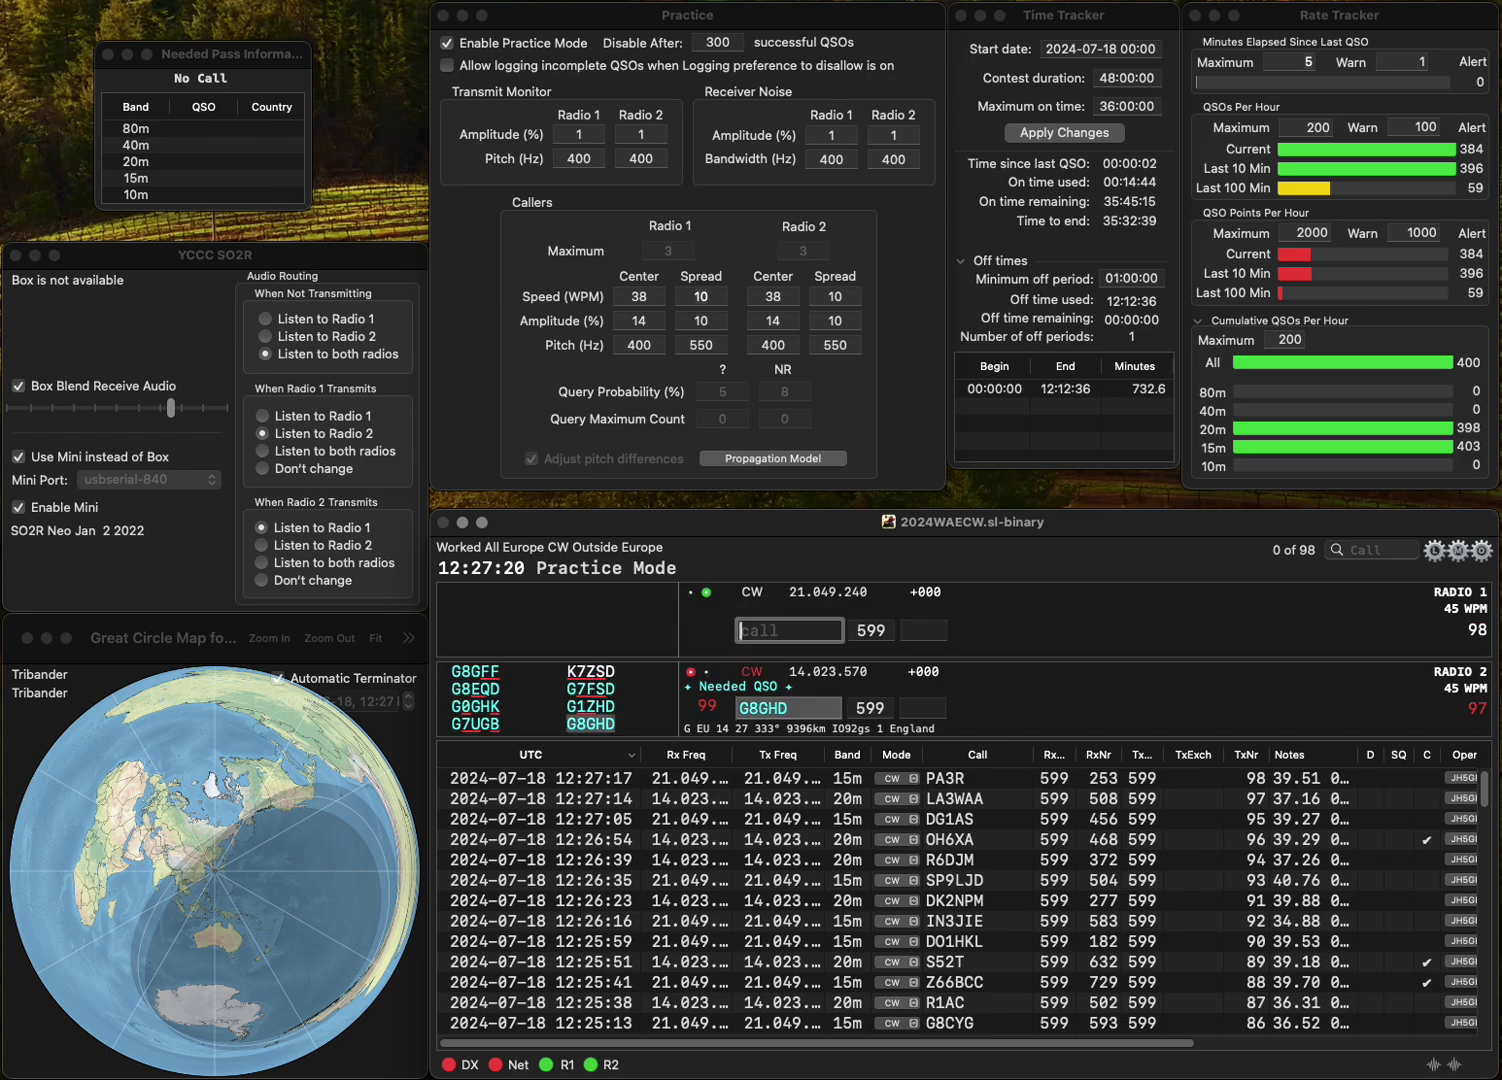
type("EA3DZ")
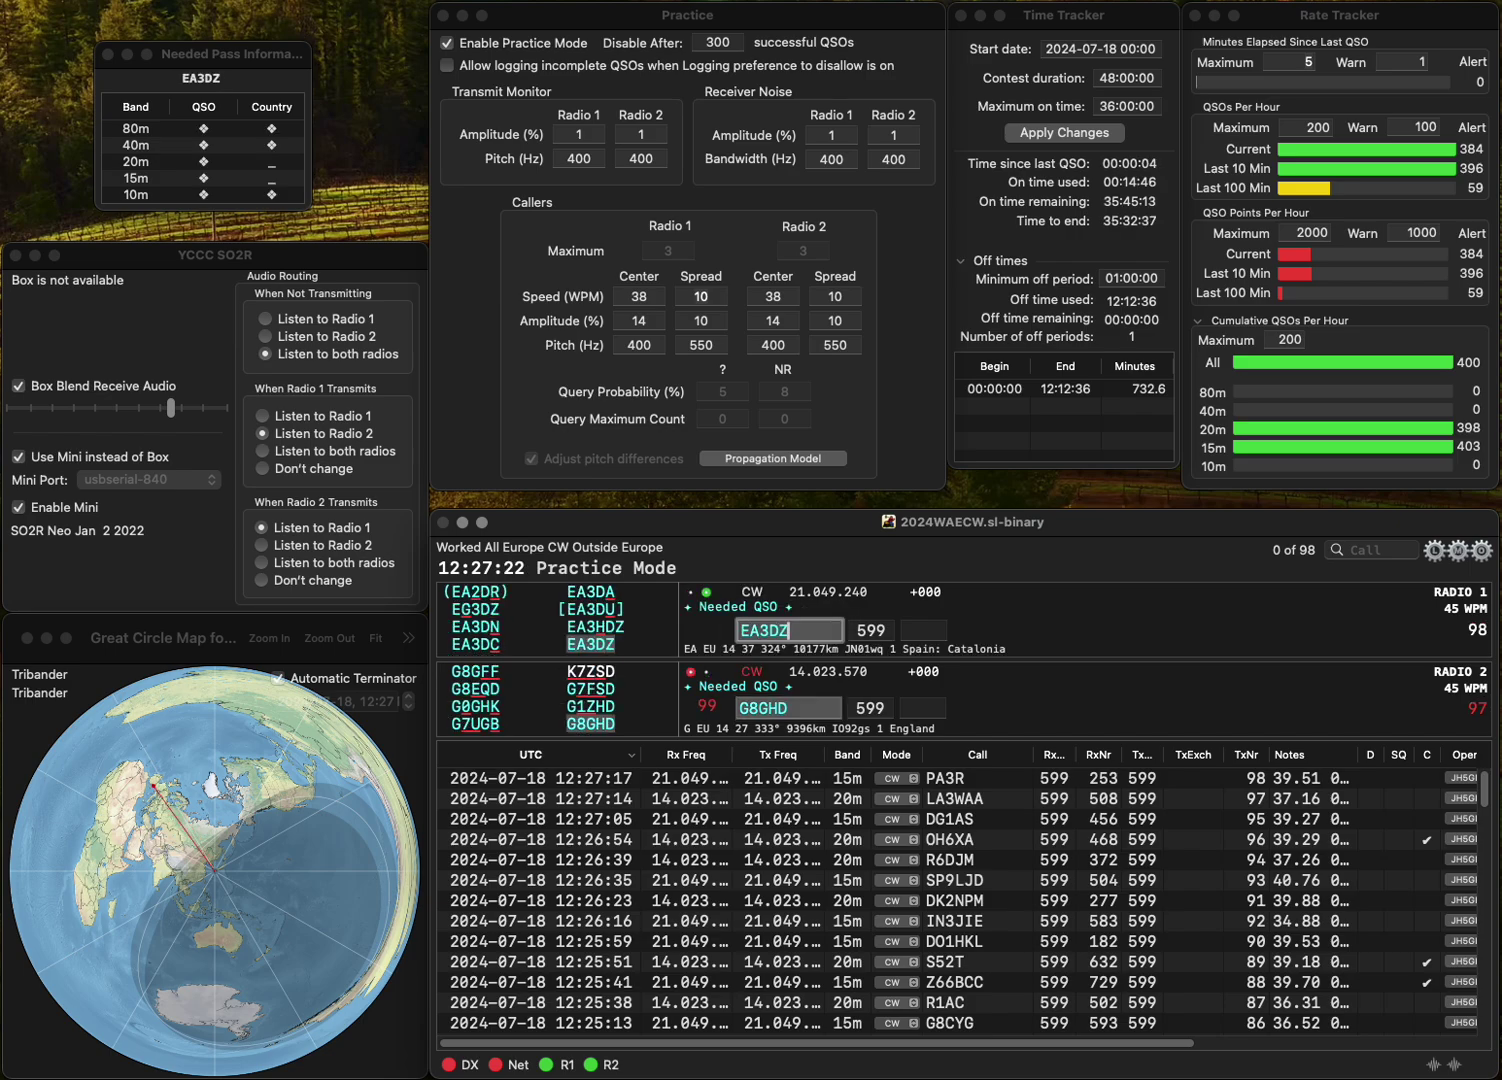
key("Return")
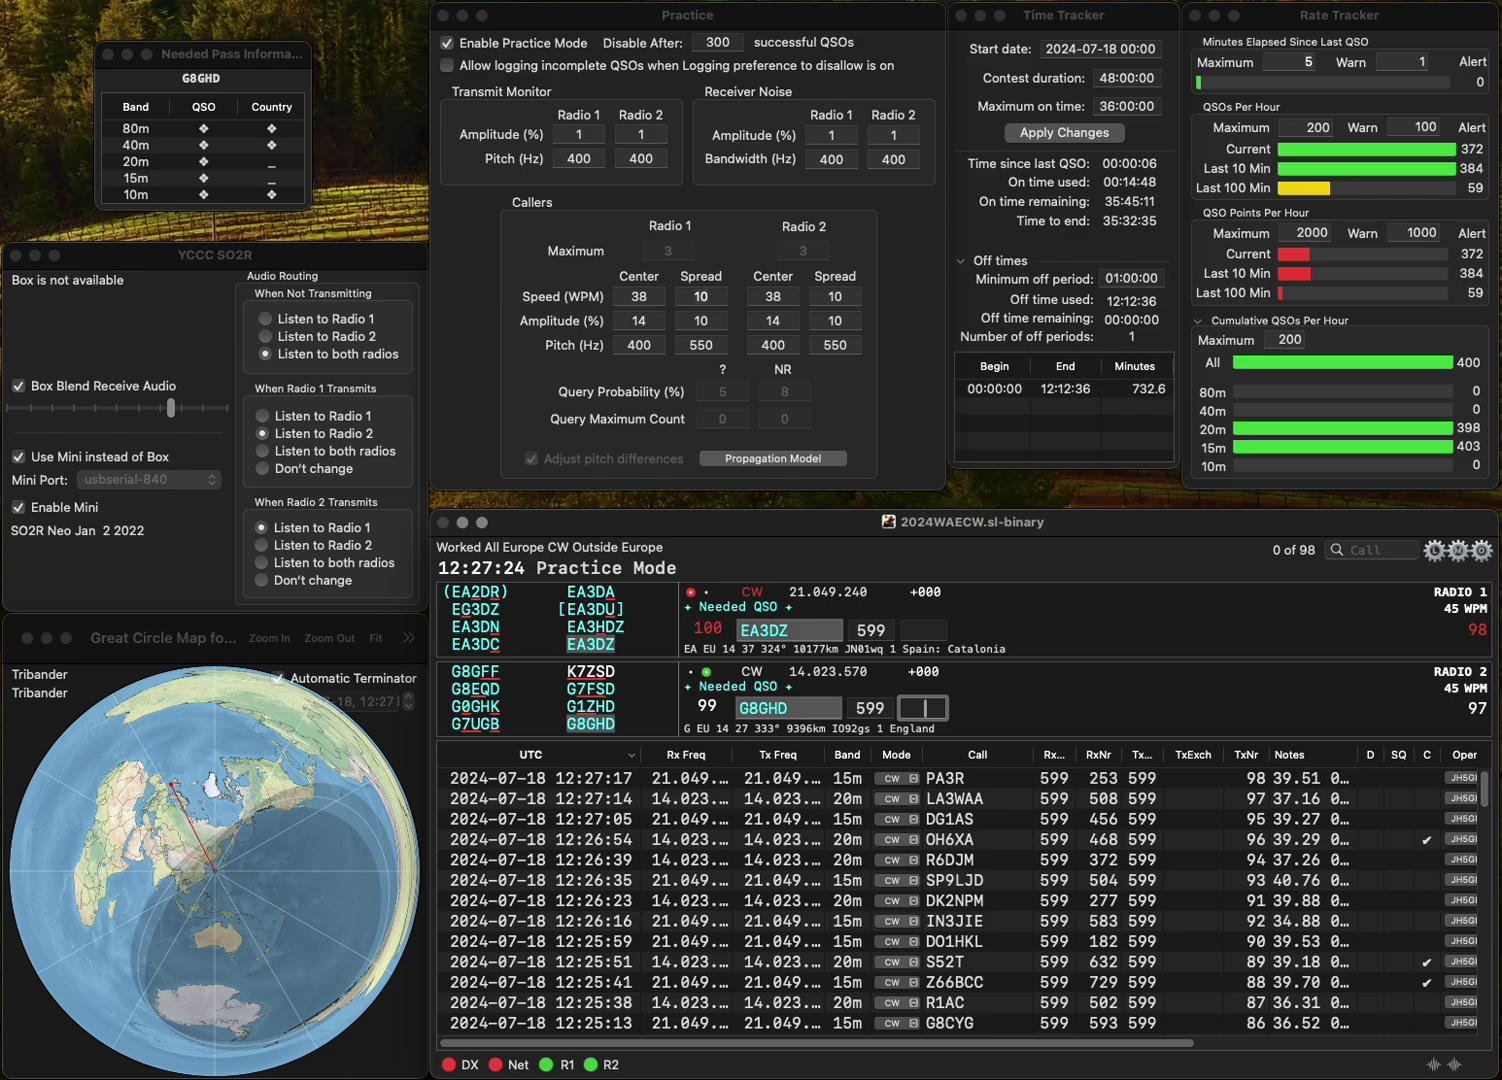
type("797")
key("Return")
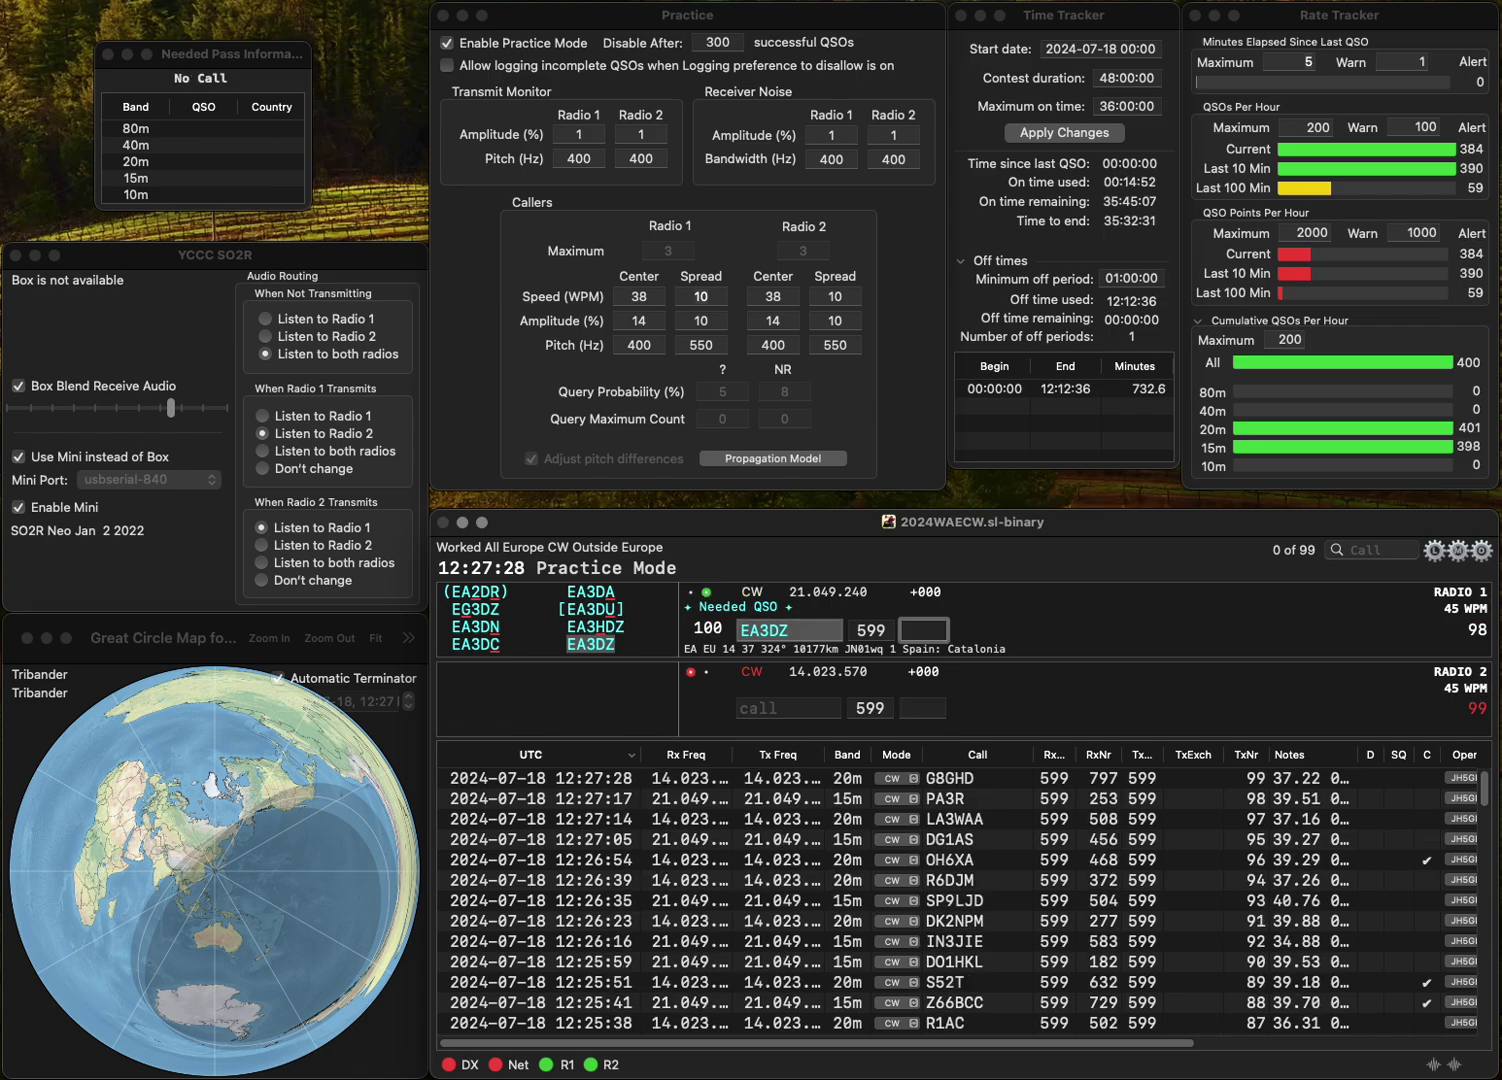
type("68")
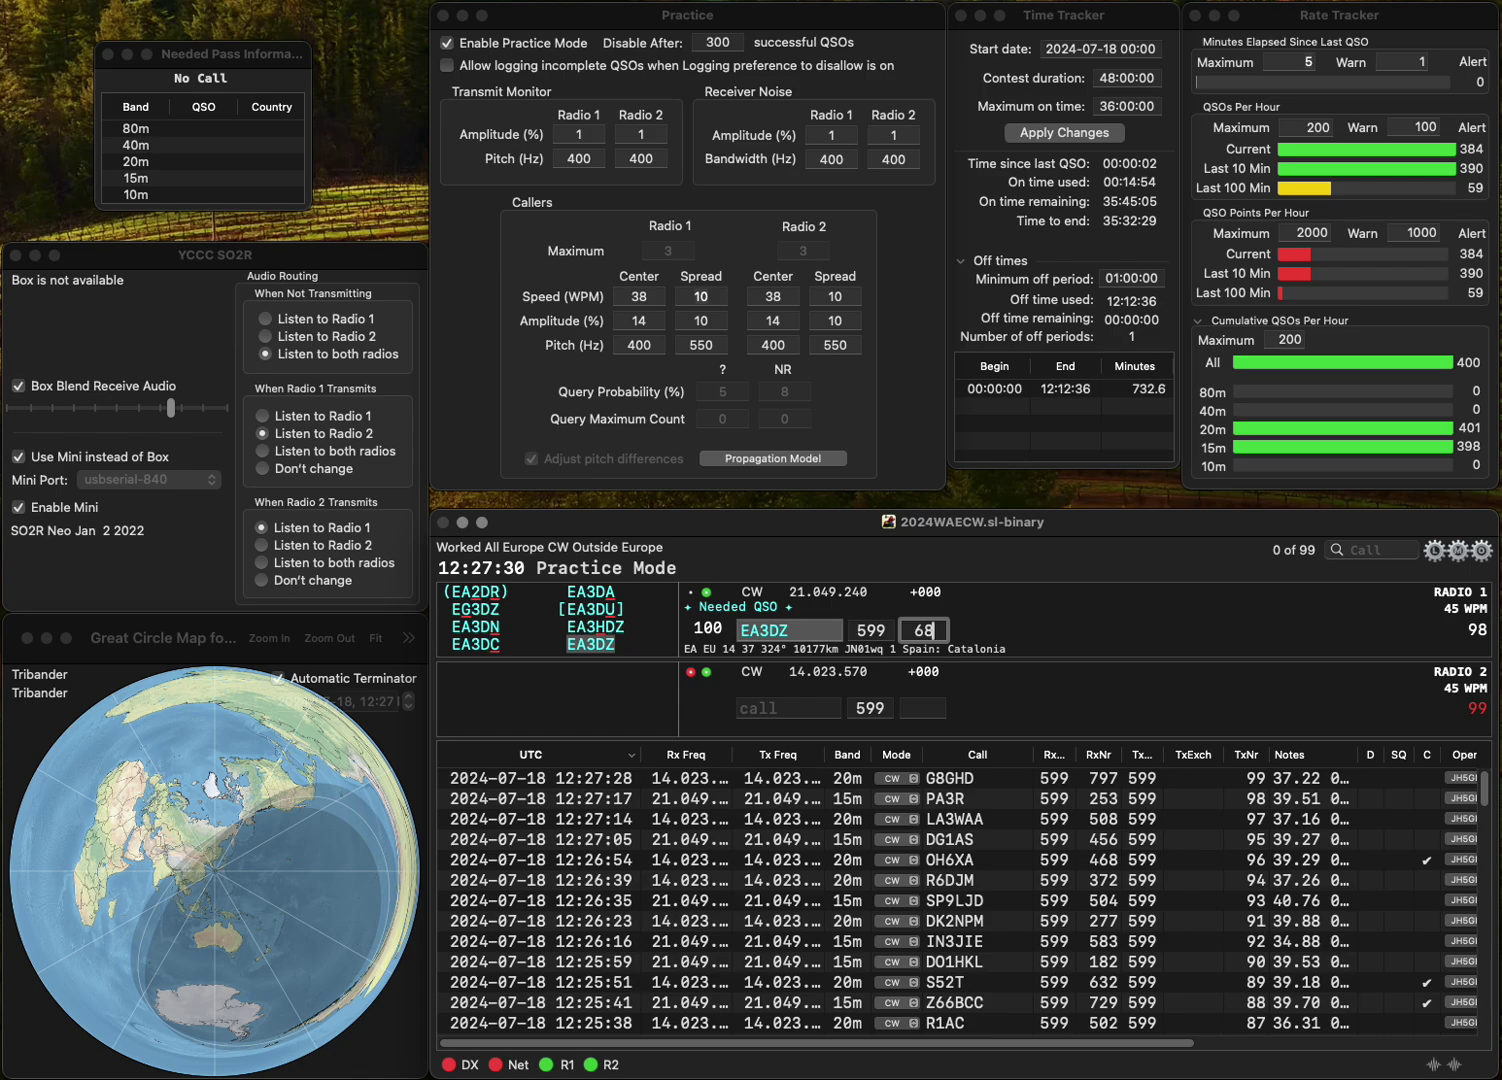
type("8")
key("Return")
type("DL9RA")
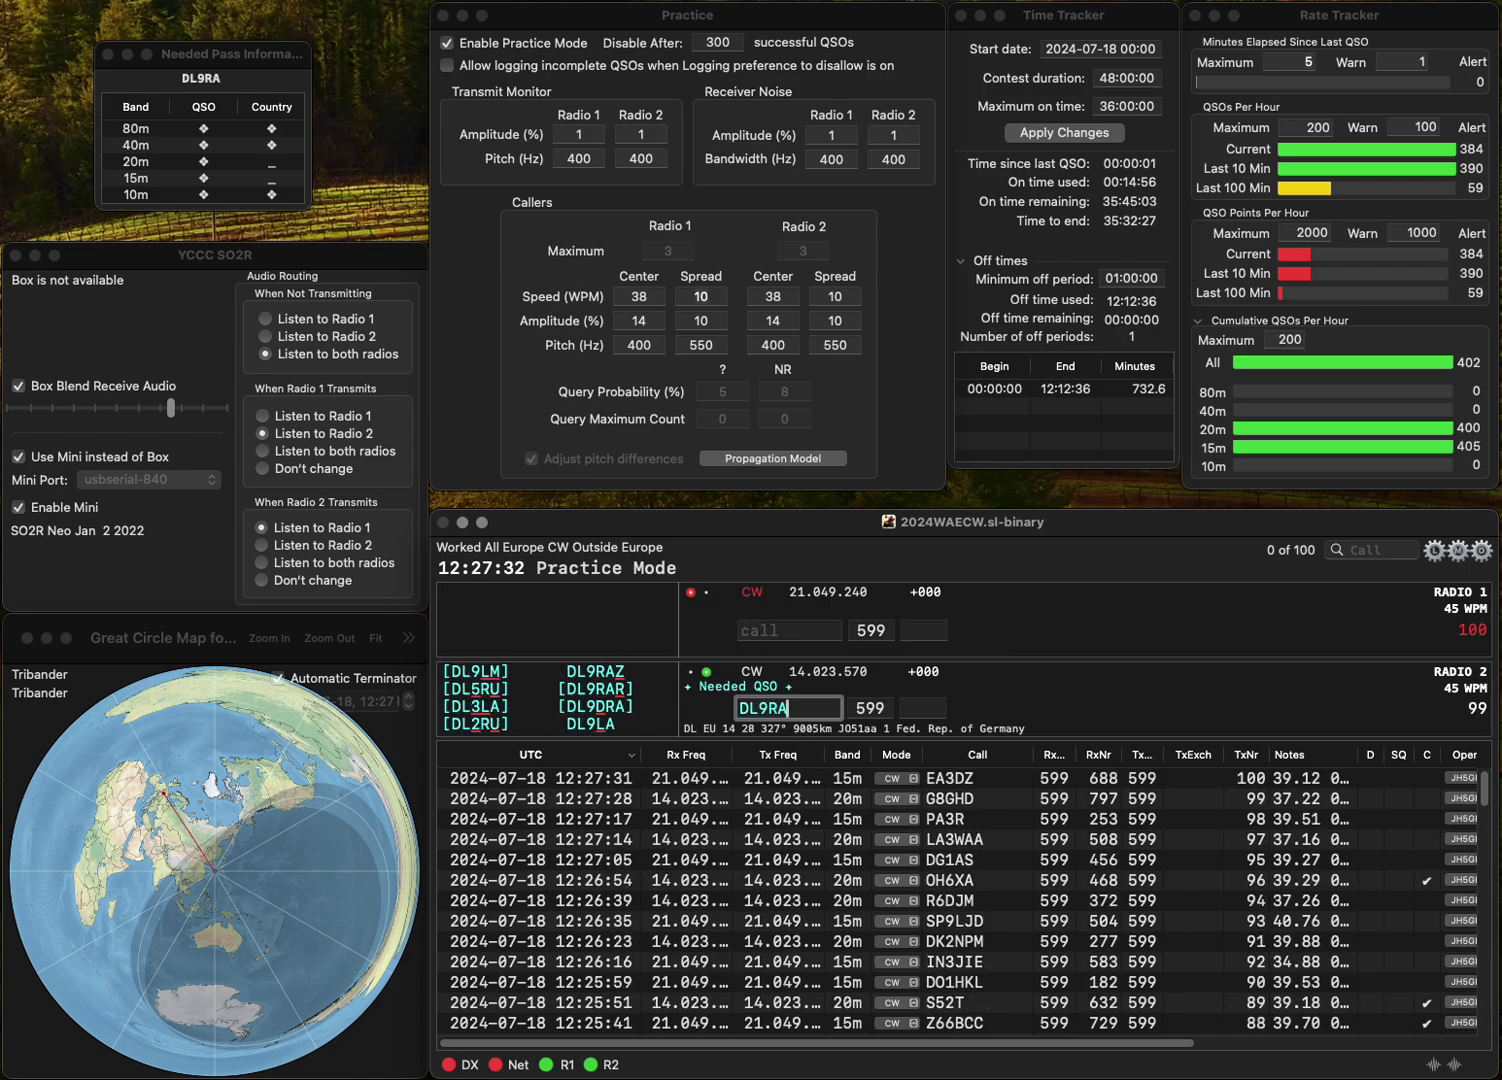
type("Z")
key("Return")
type("DL")
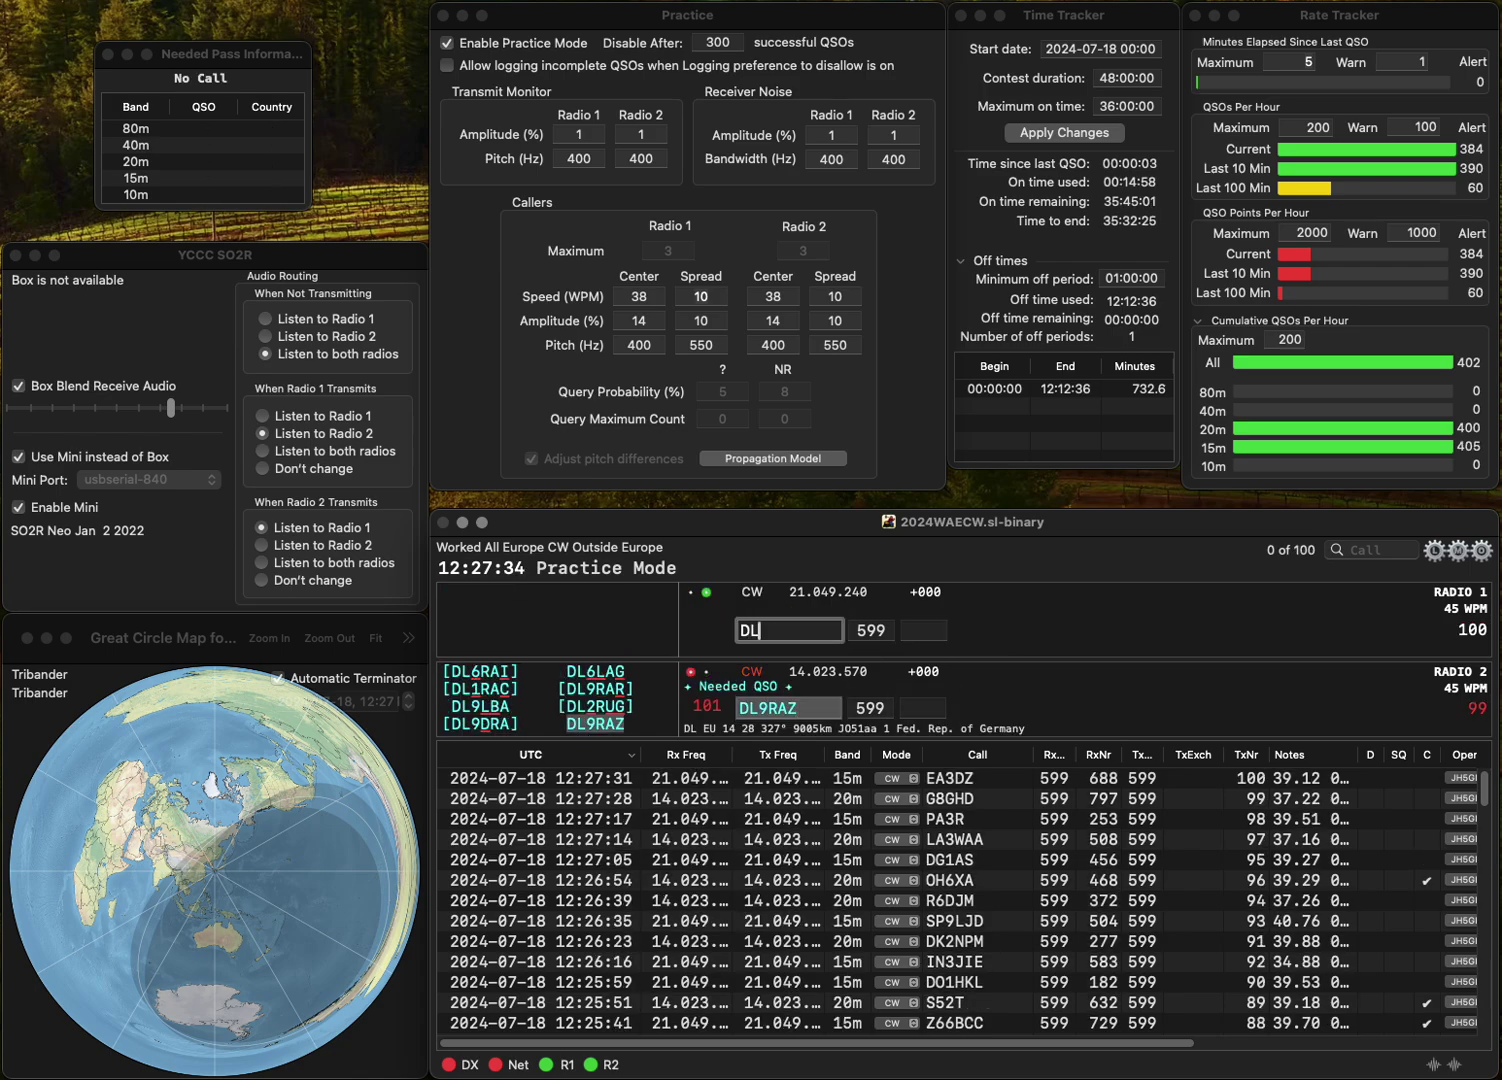
type("3YC")
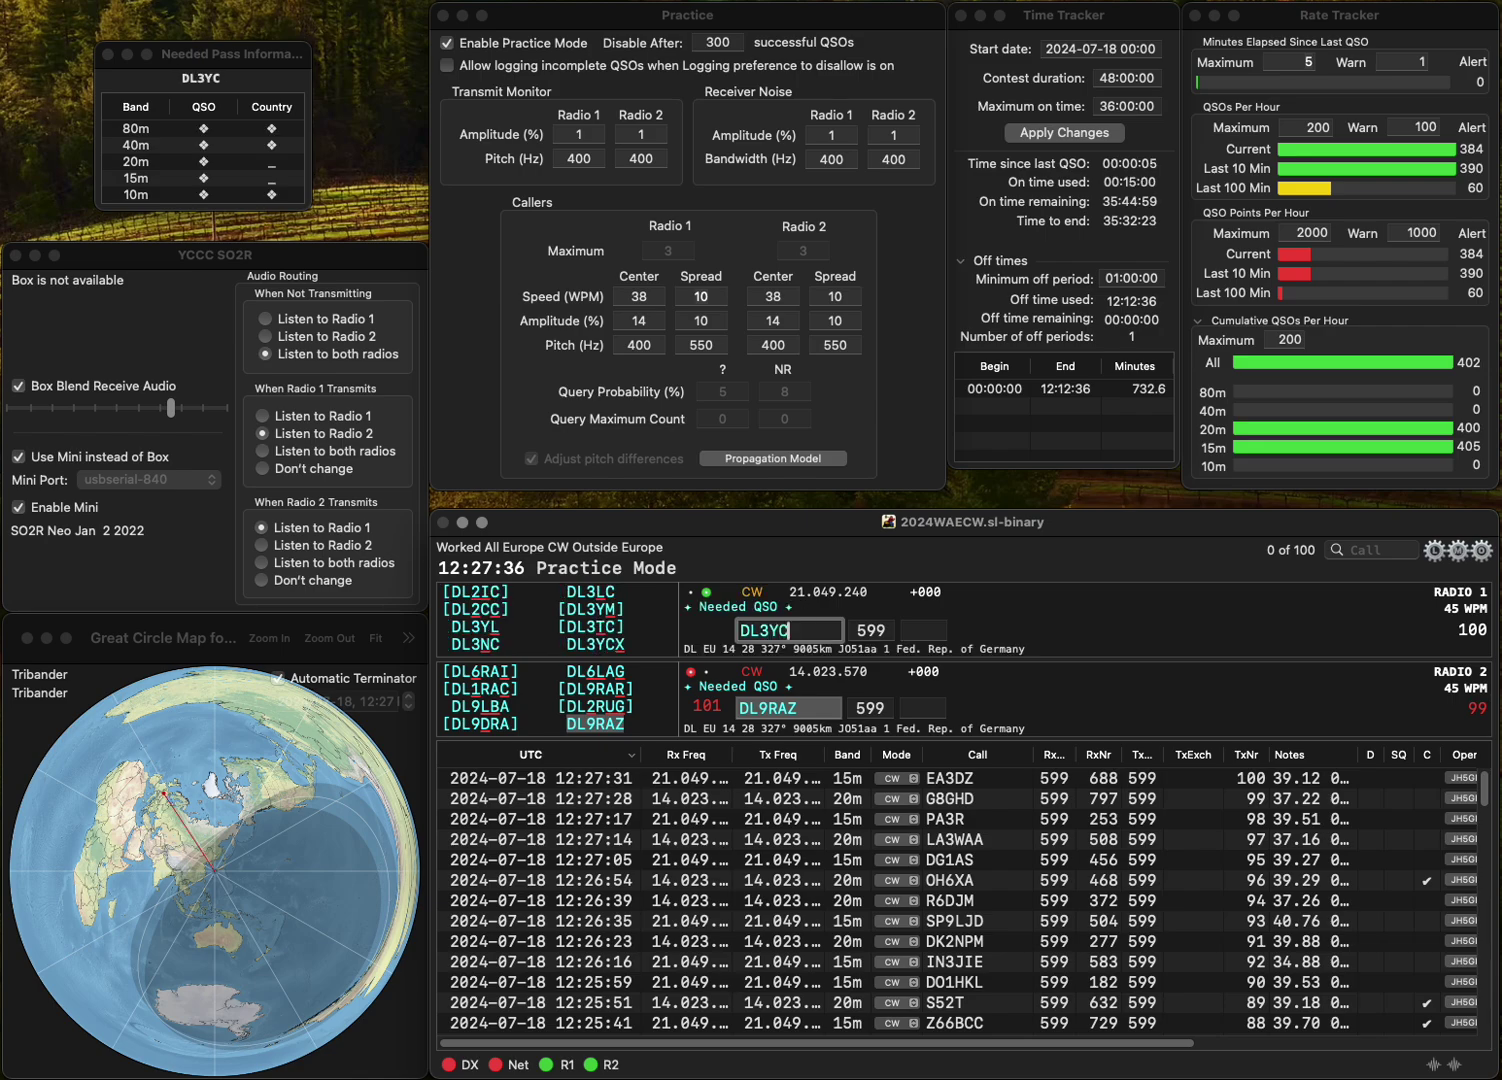
type("X")
key("Return")
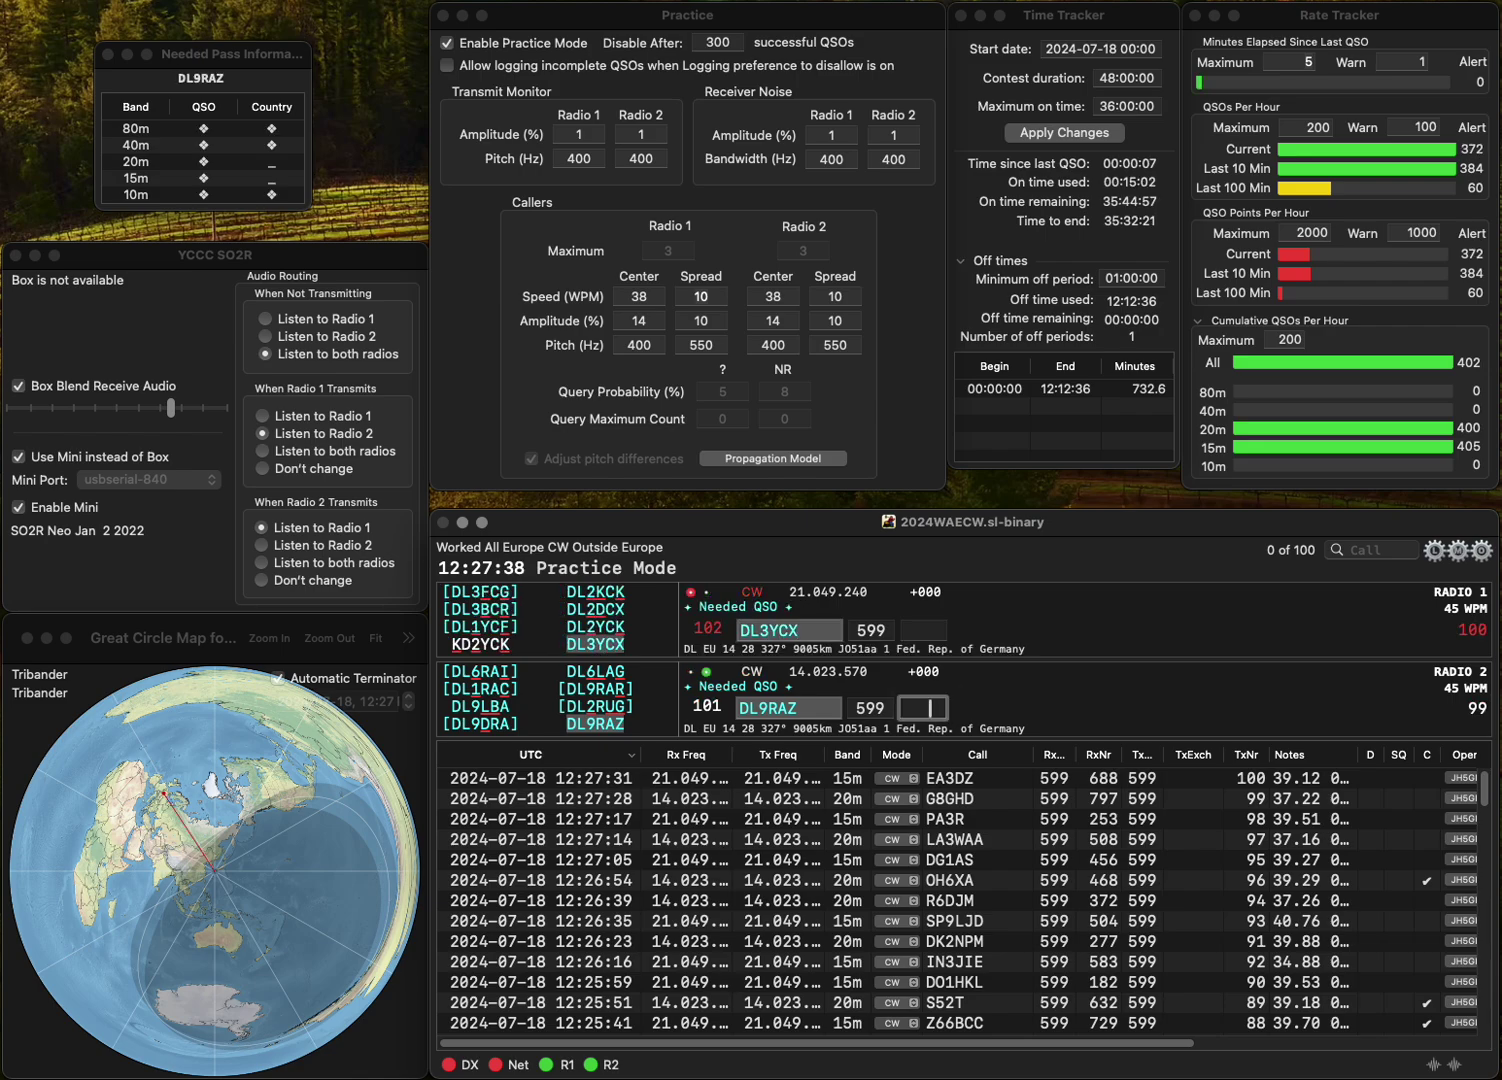
type("99")
key("Return")
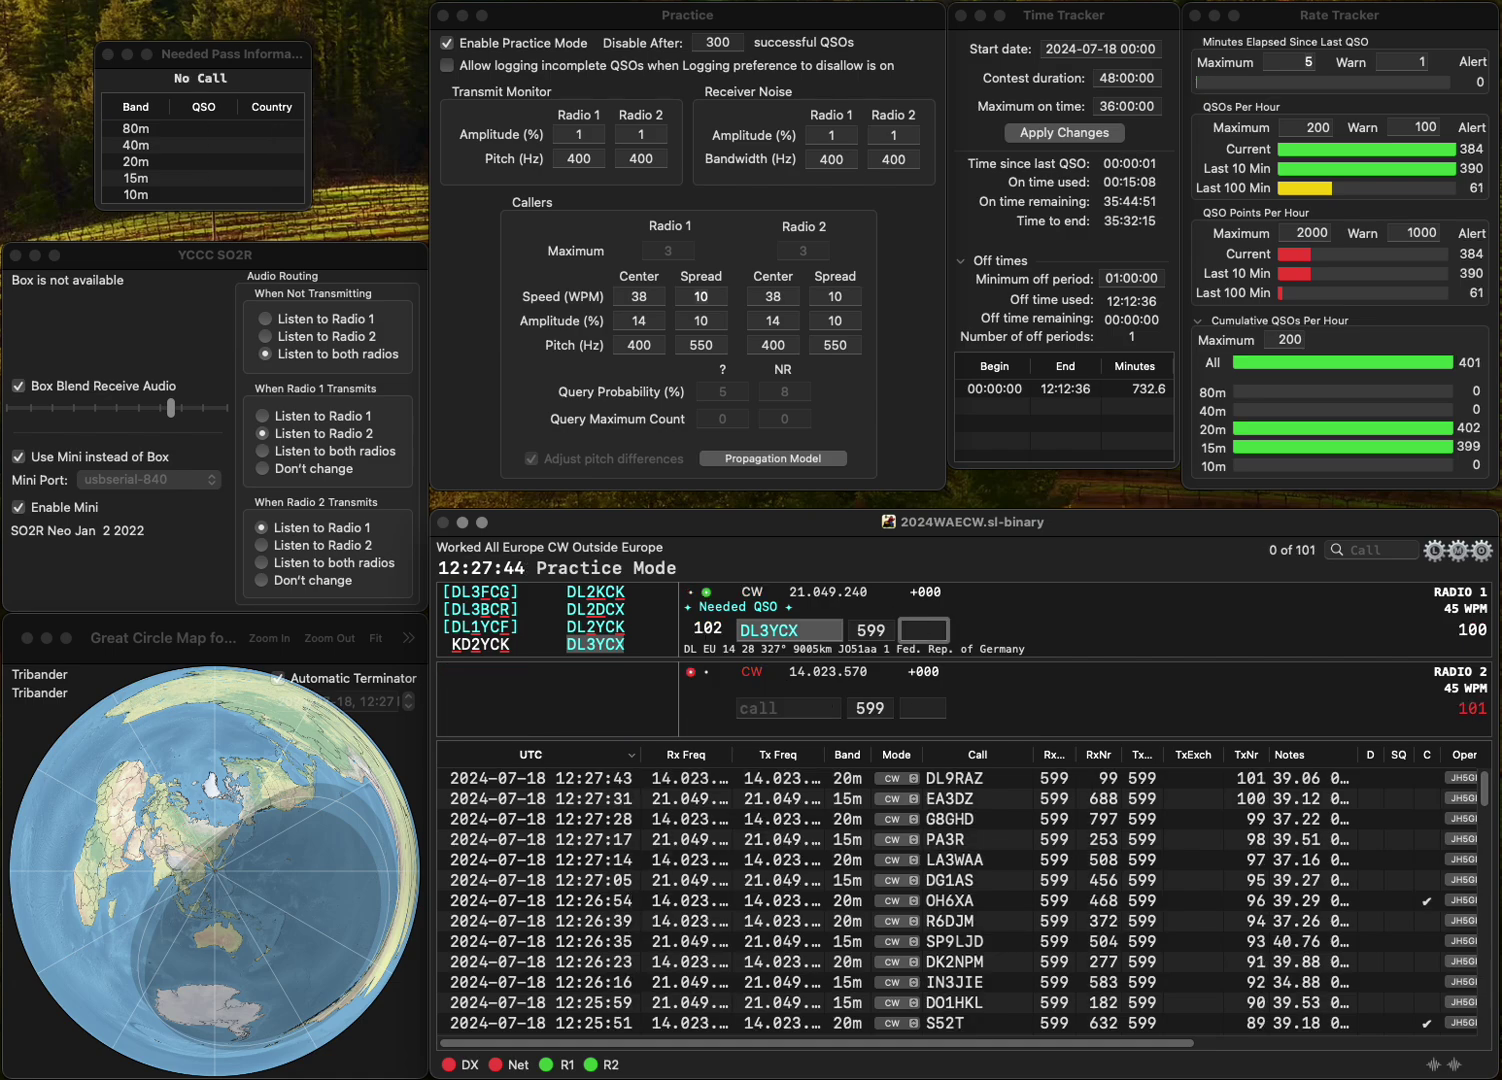
type("350")
key("Return")
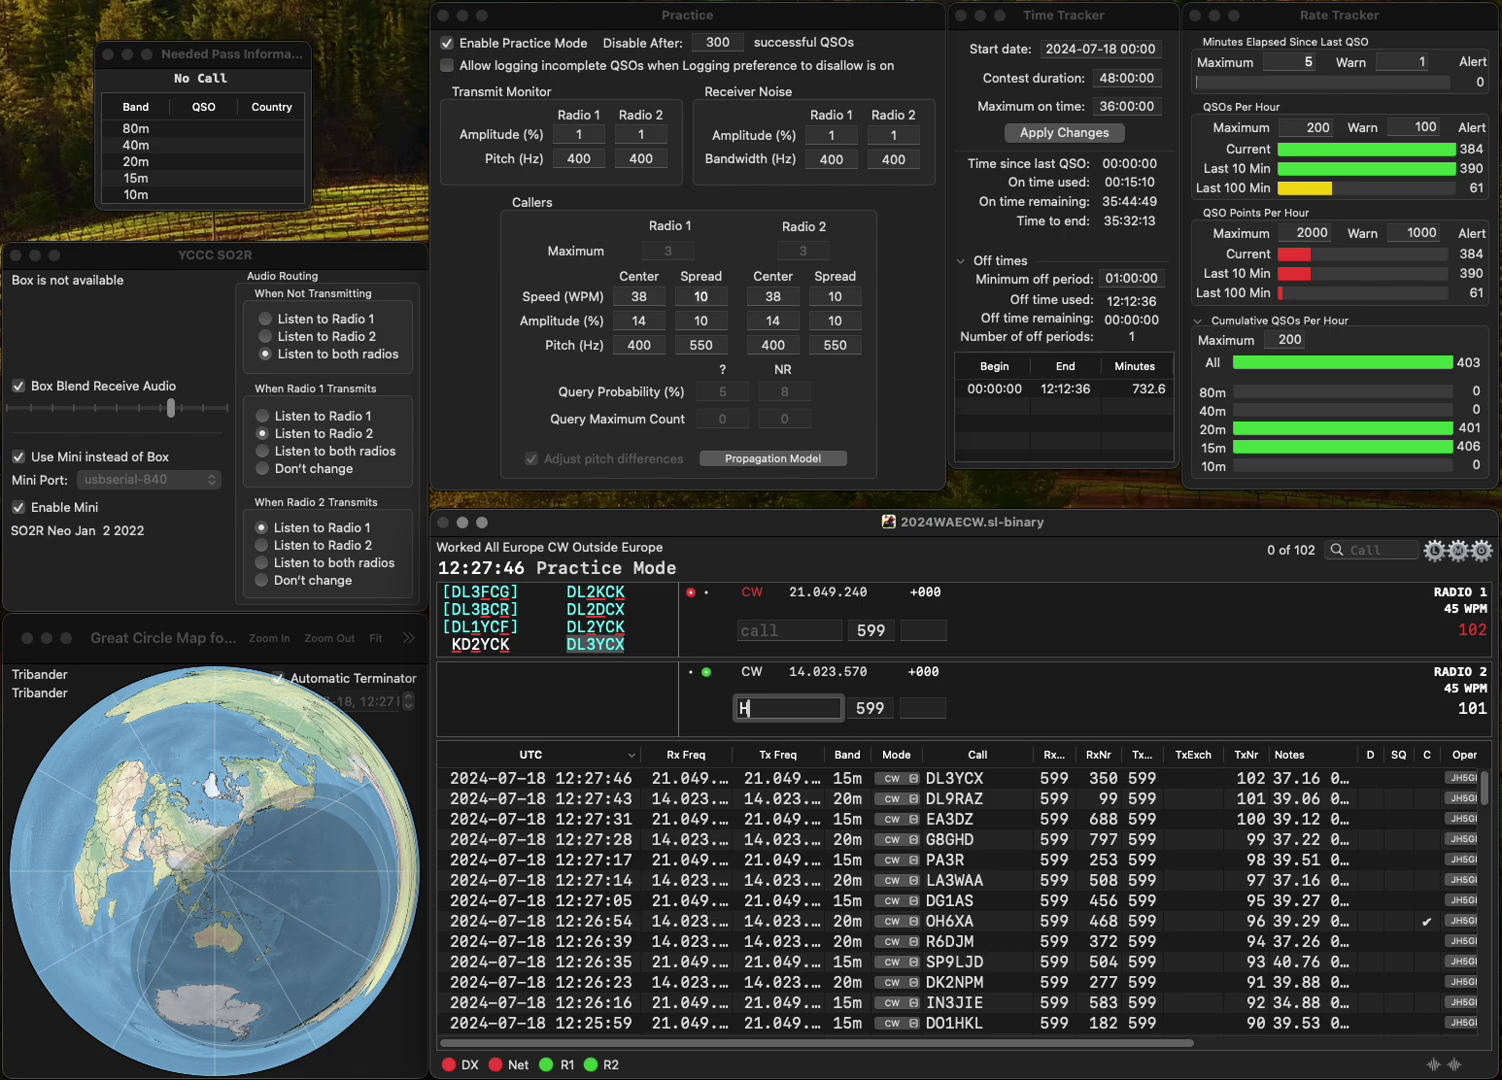
type("HB3OGI")
key("Left")
key("Left")
key("Left")
key("Left")
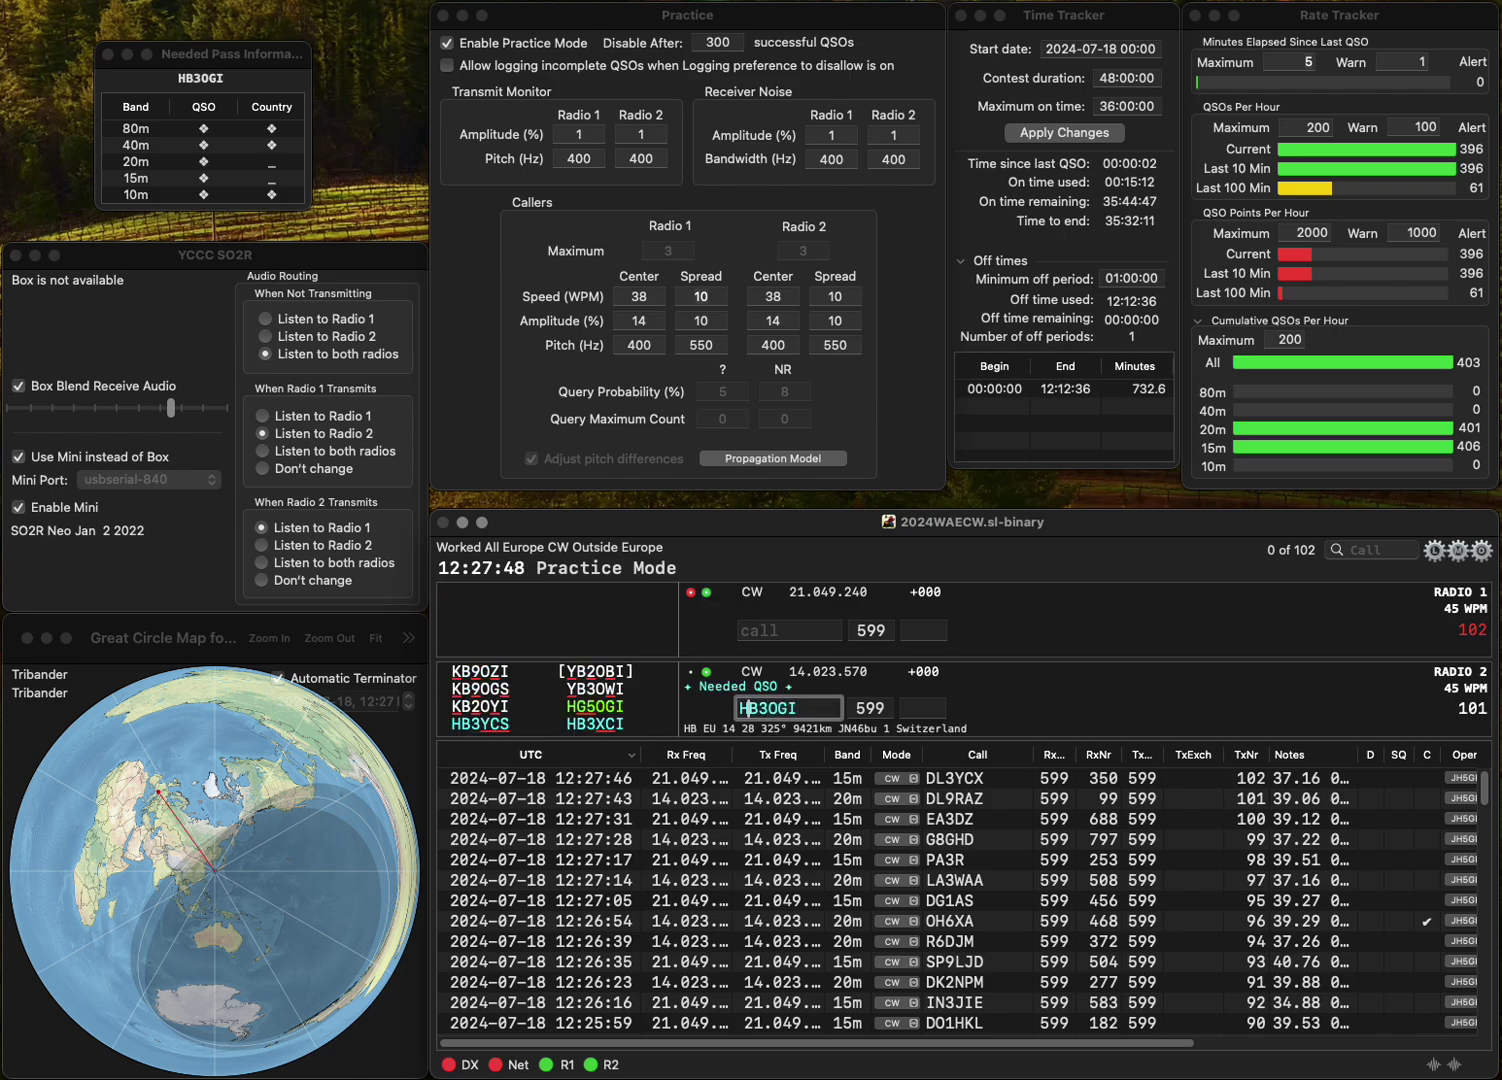
key("BackSpace")
type("G")
key("Return")
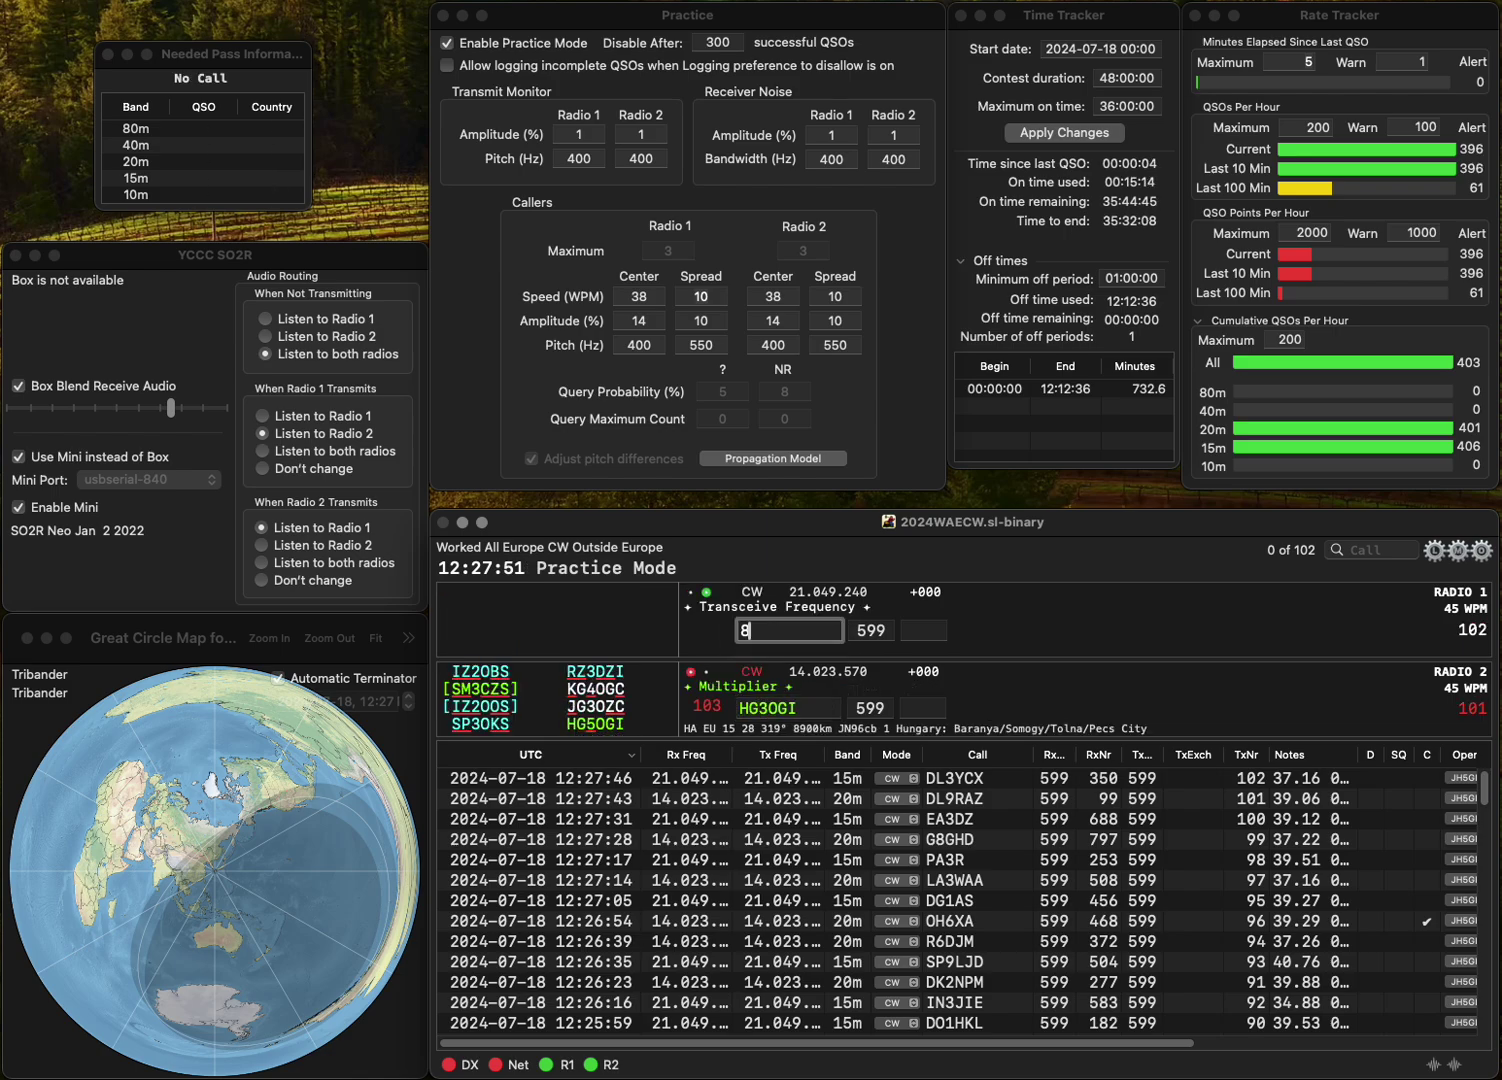
- Enter the call 8BOEW on Radio 1 and correct the Radio 2 call to HG5OGI, sending the exchange to each
type("8BOEW")
left_click(760, 708)
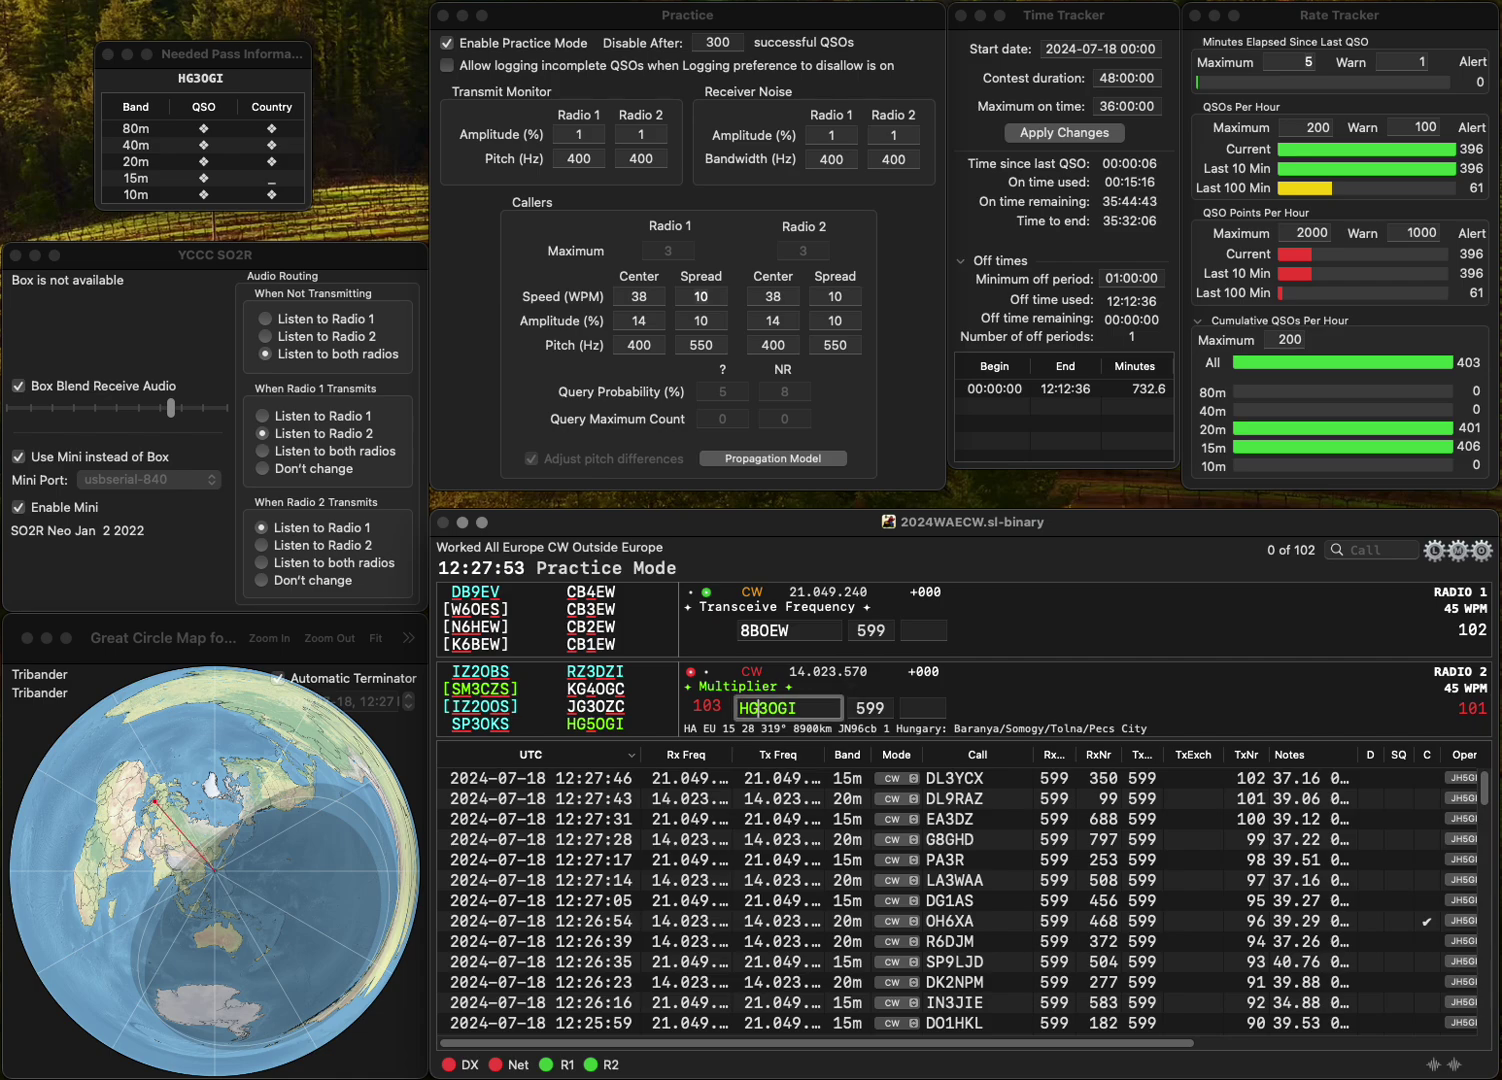
key("Right")
key("Right")
key("BackSpace")
type("5")
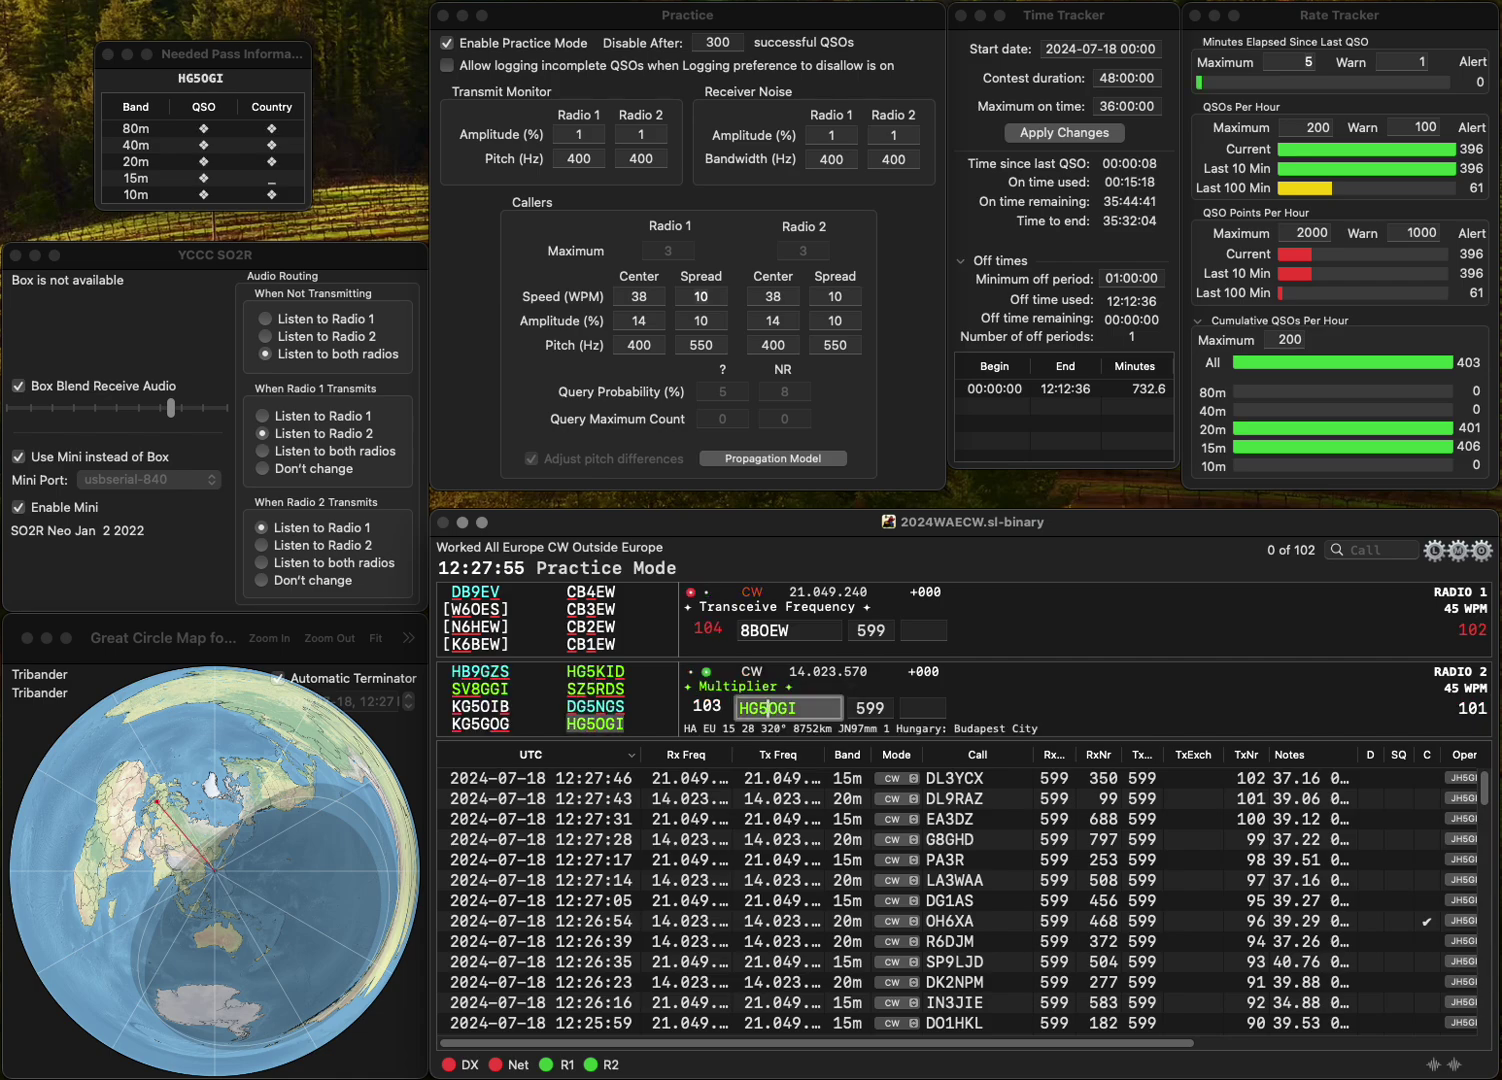
key("Return")
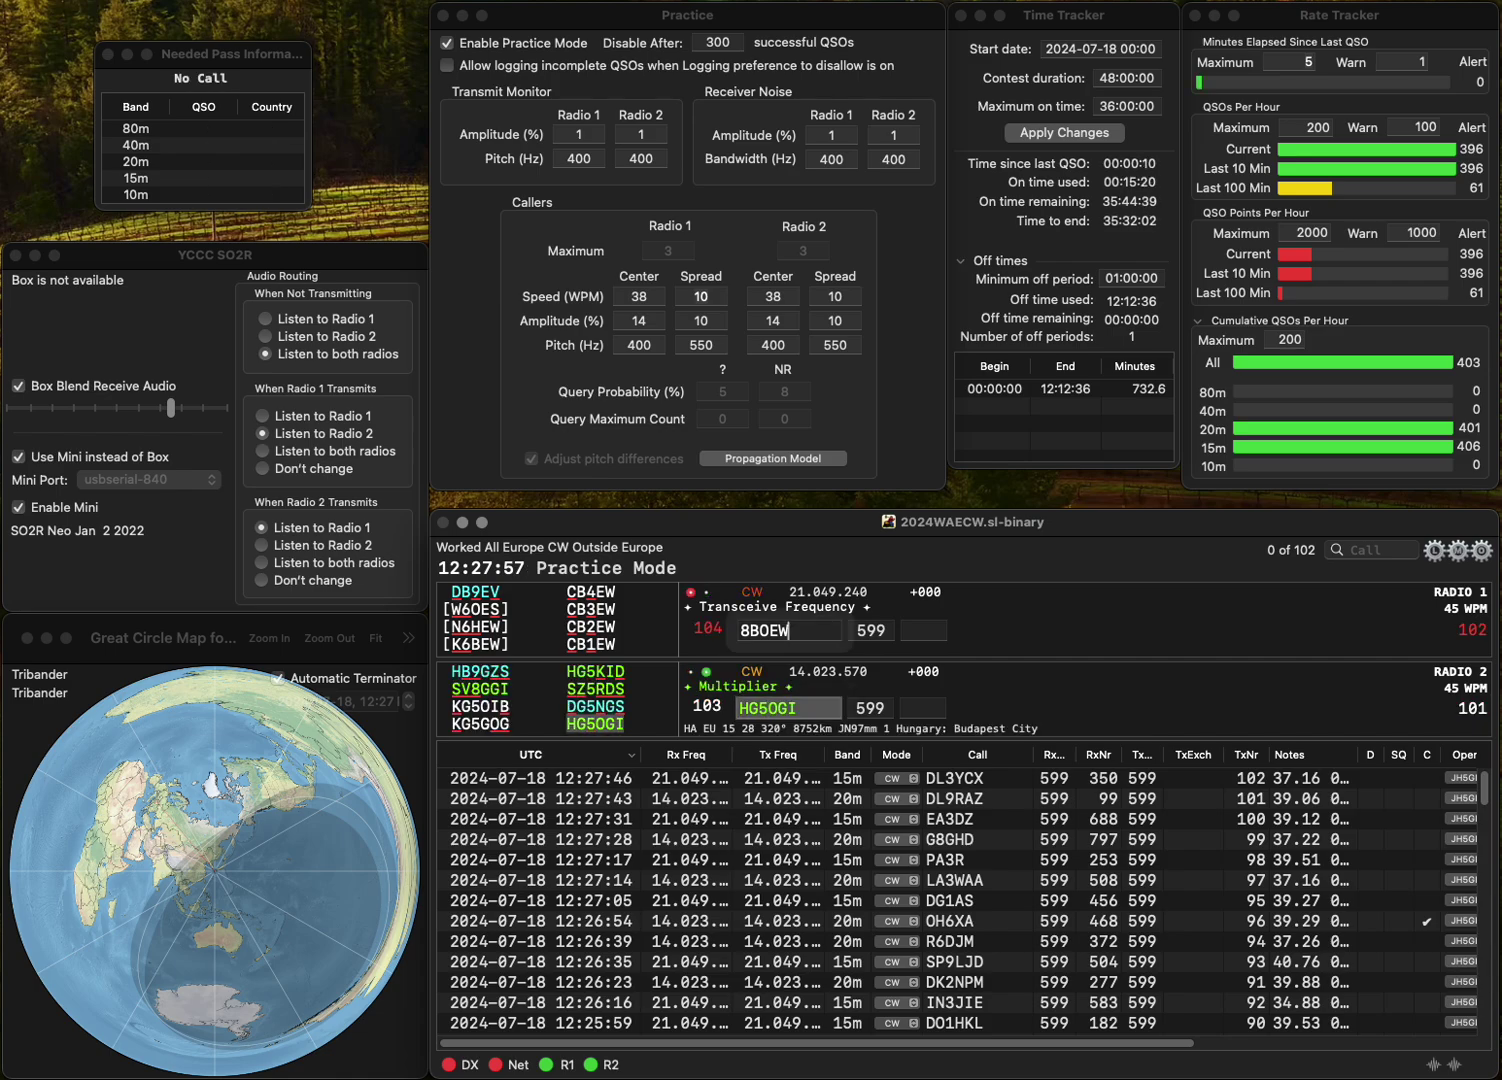
key("ctrl+a")
key("Delete")
key("Delete")
key("Delete")
key("Delete")
key("Delete")
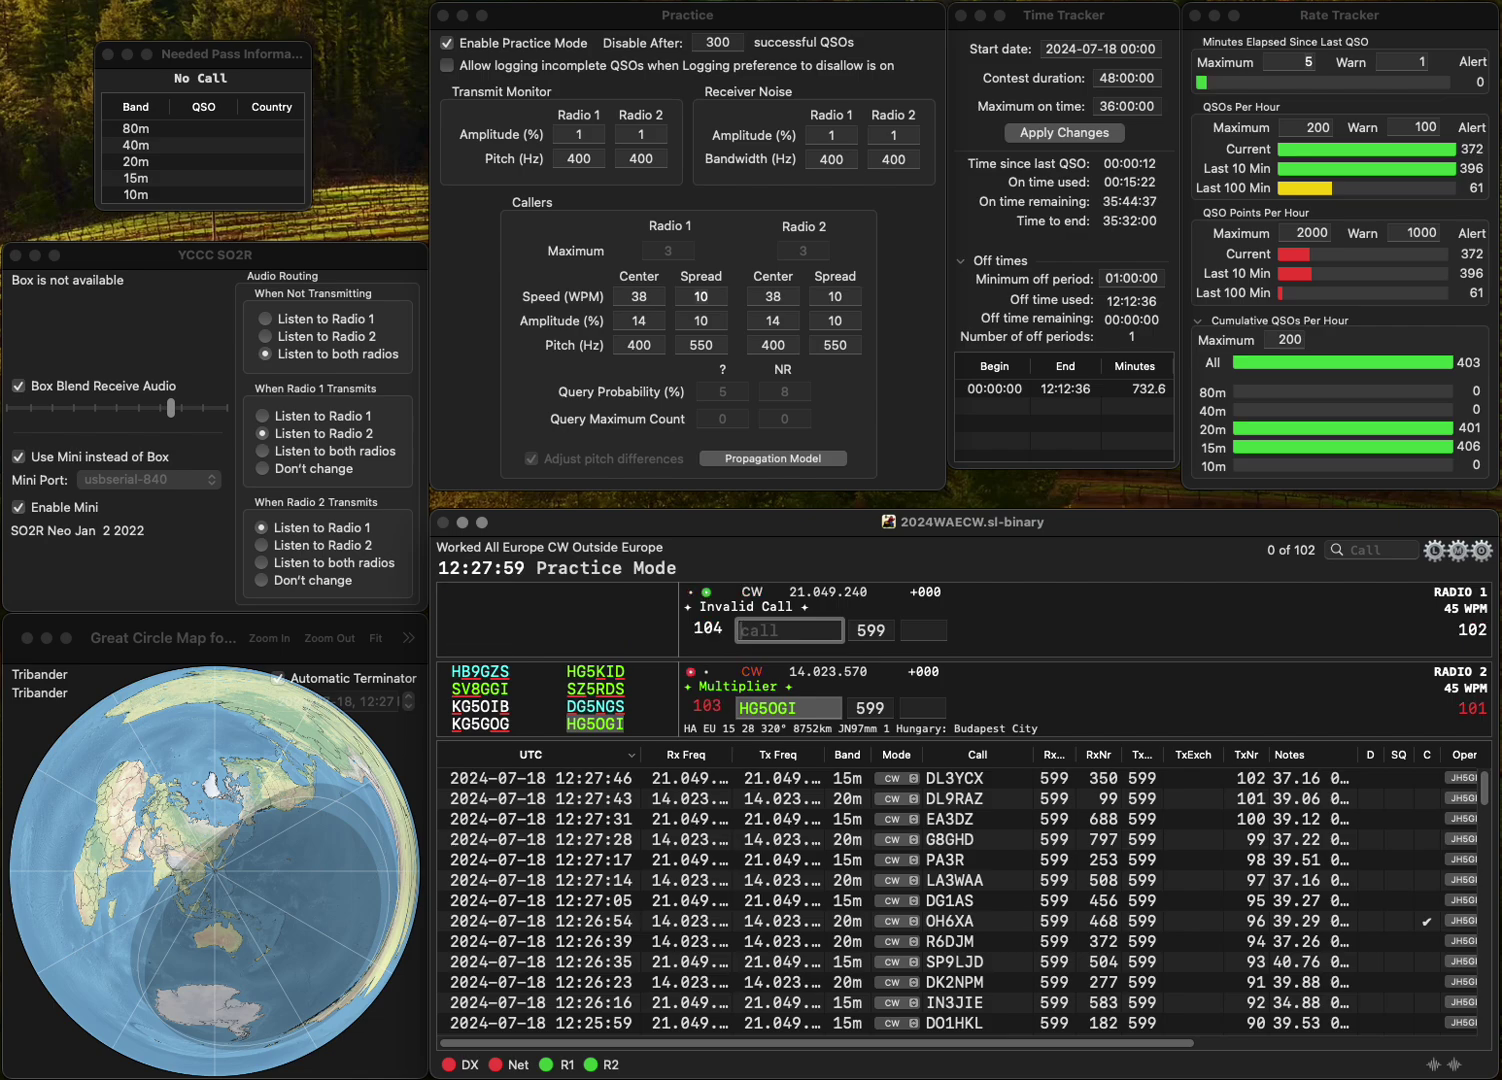
type("M0BEW")
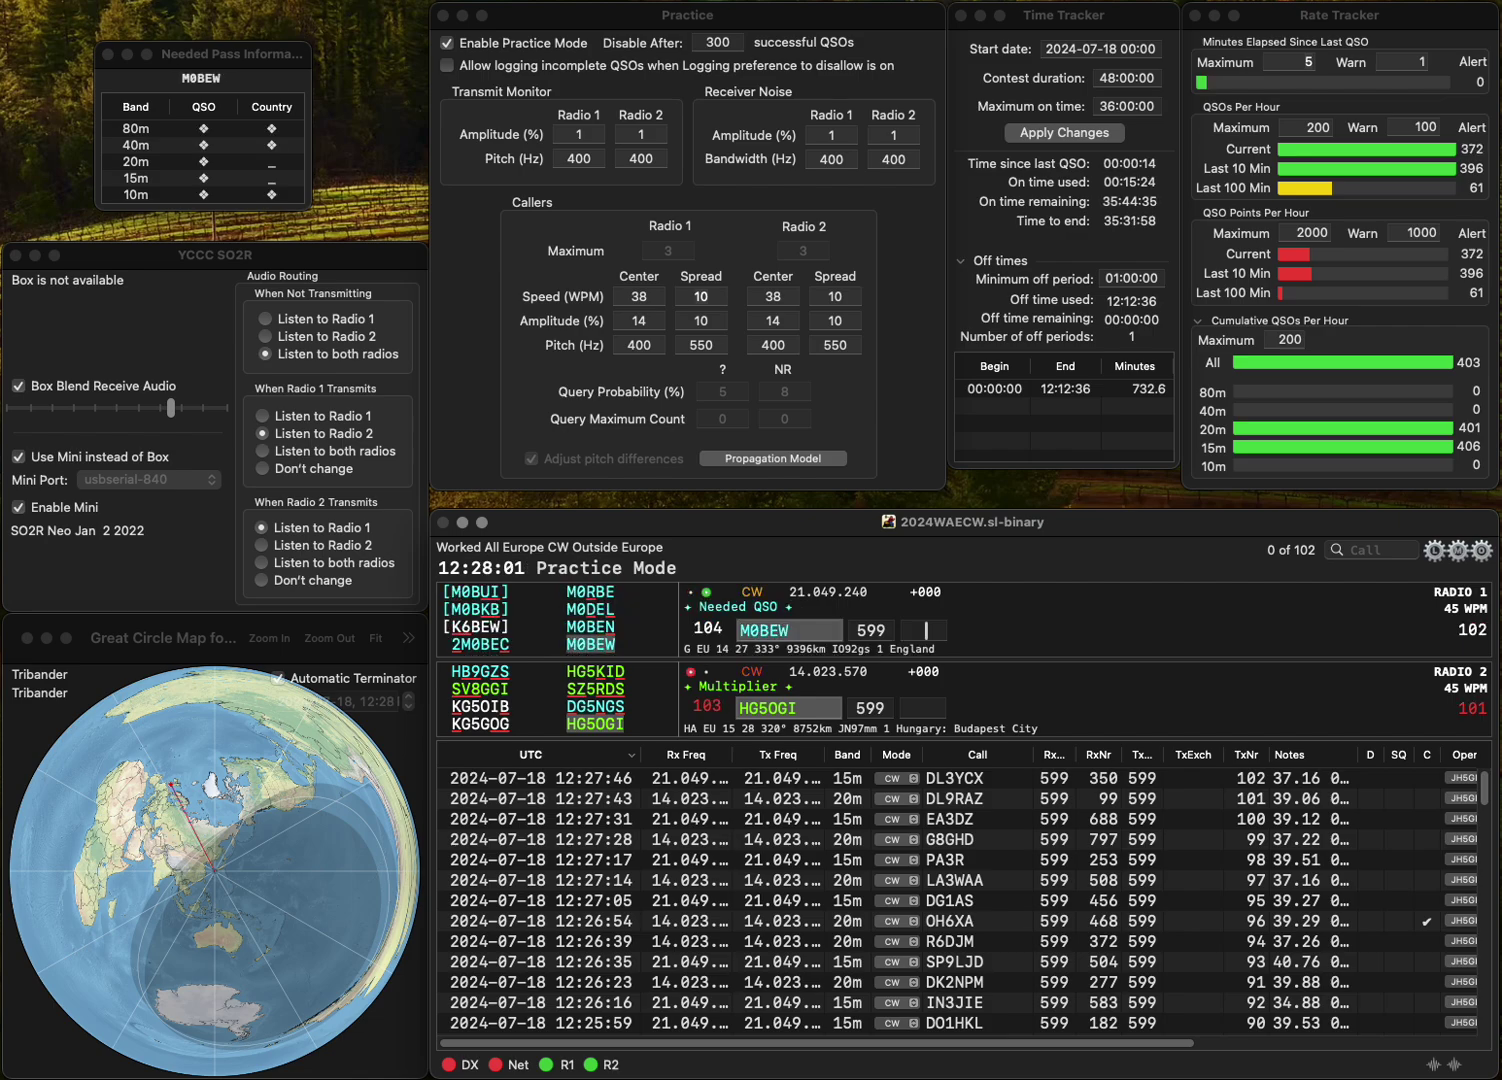
key("Return")
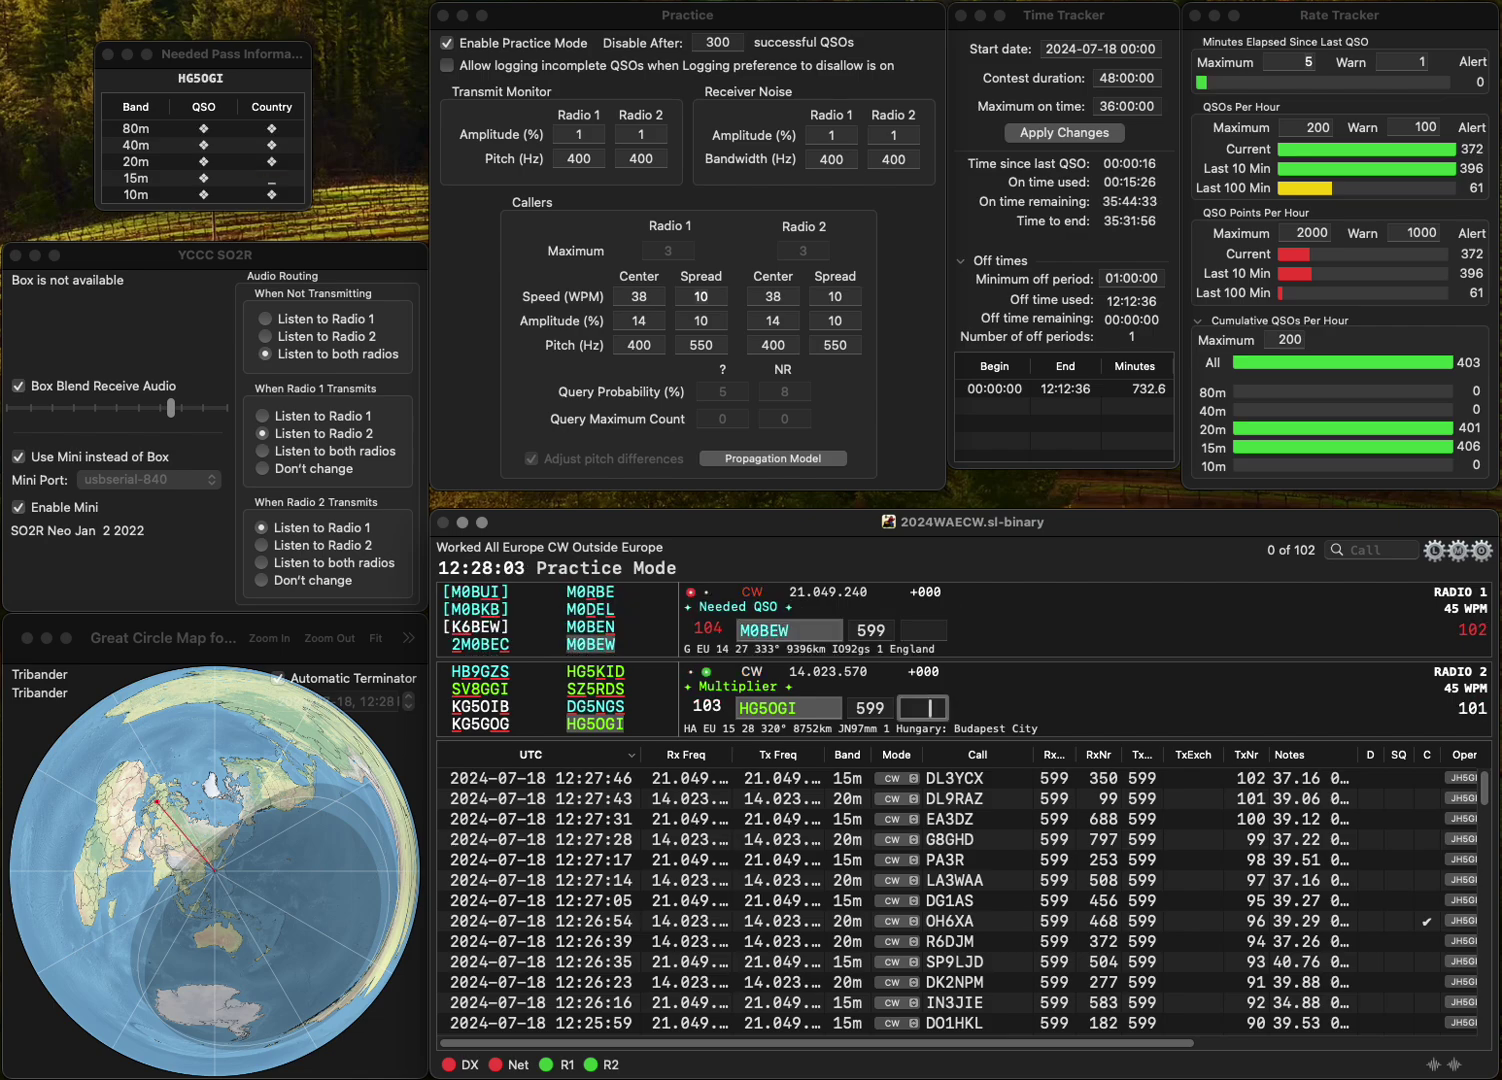
type("519")
key("Return")
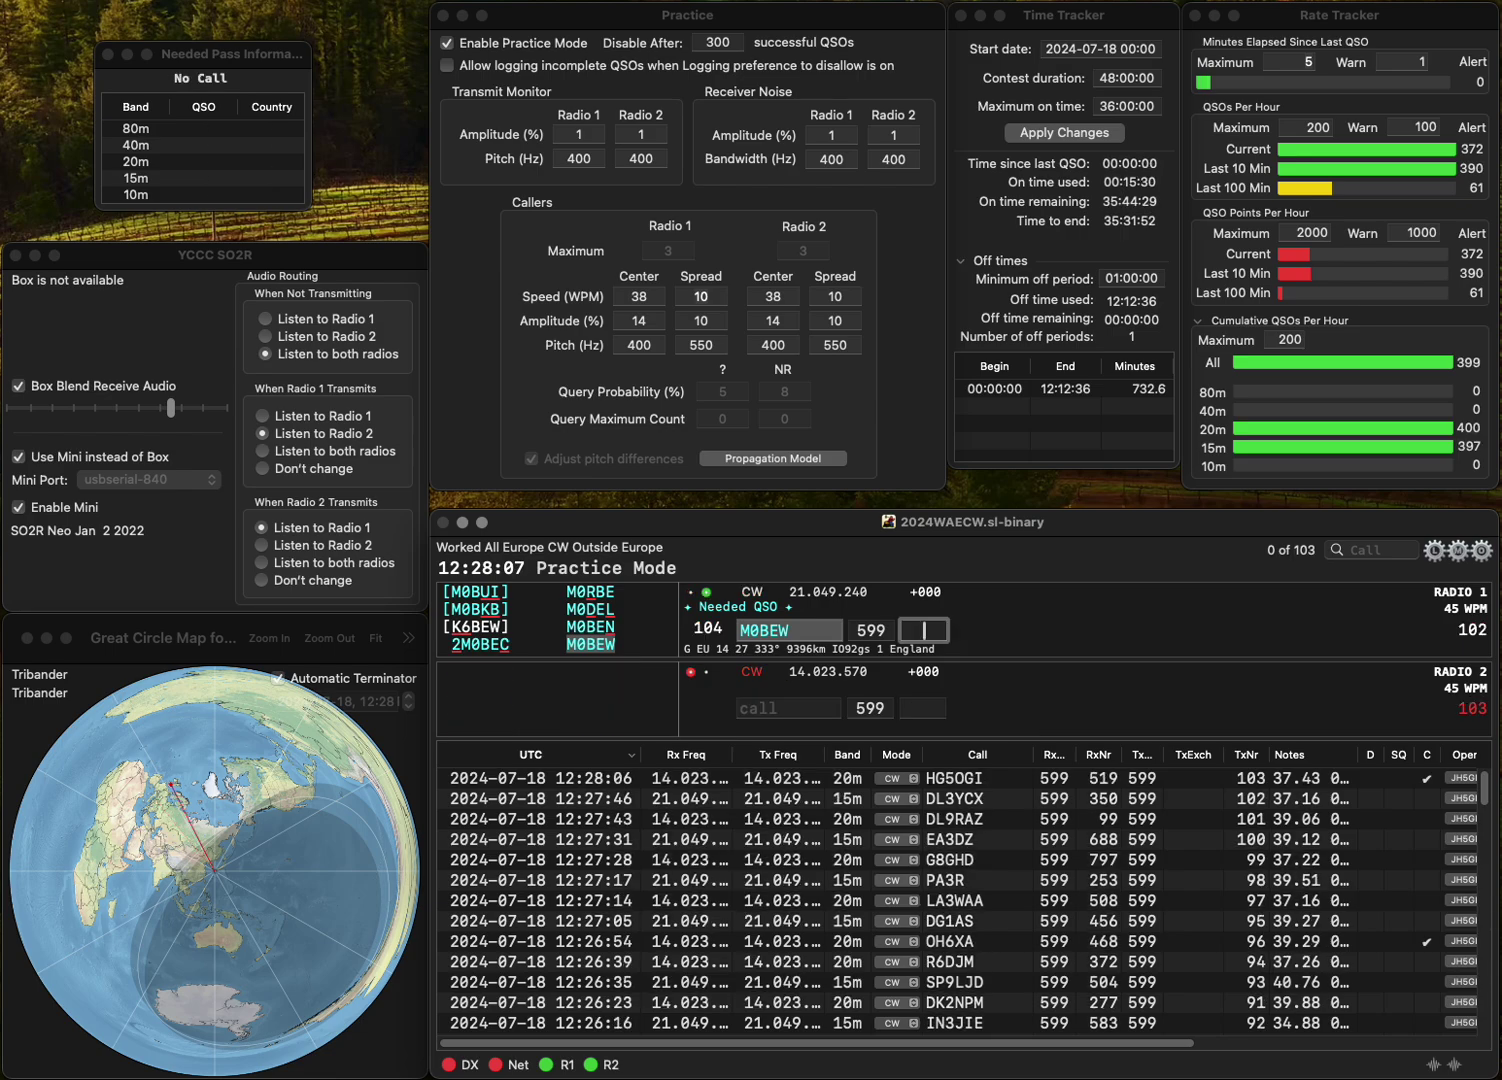
type("4")
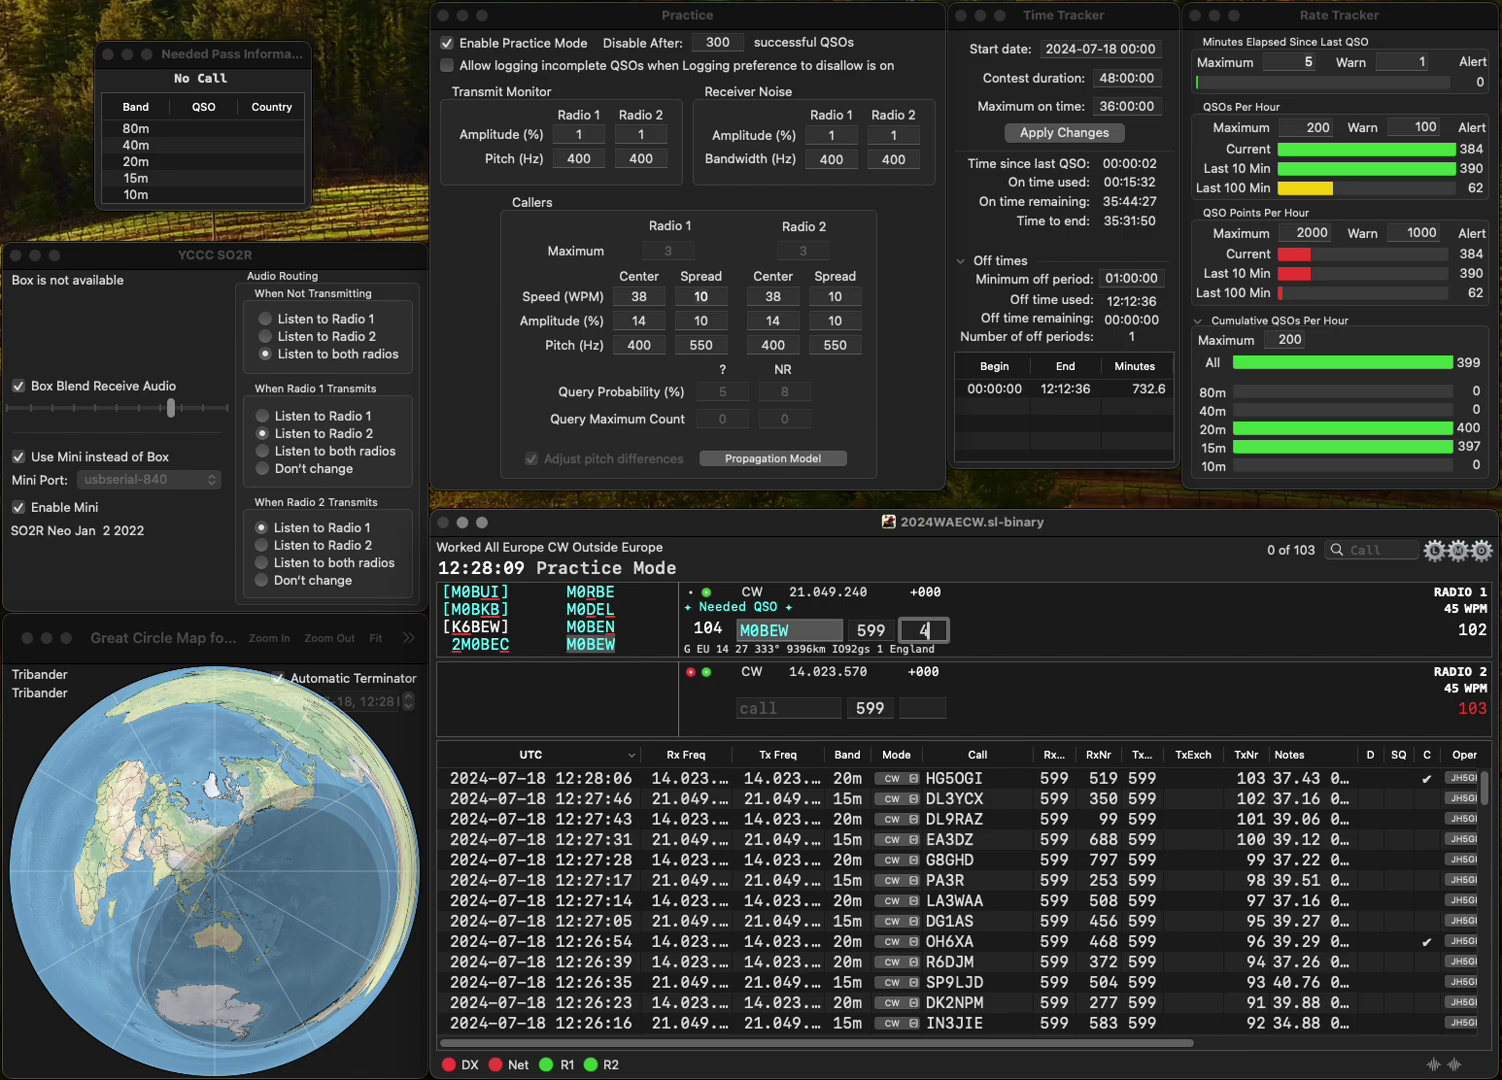
type("83")
key("Return")
type("EA5")
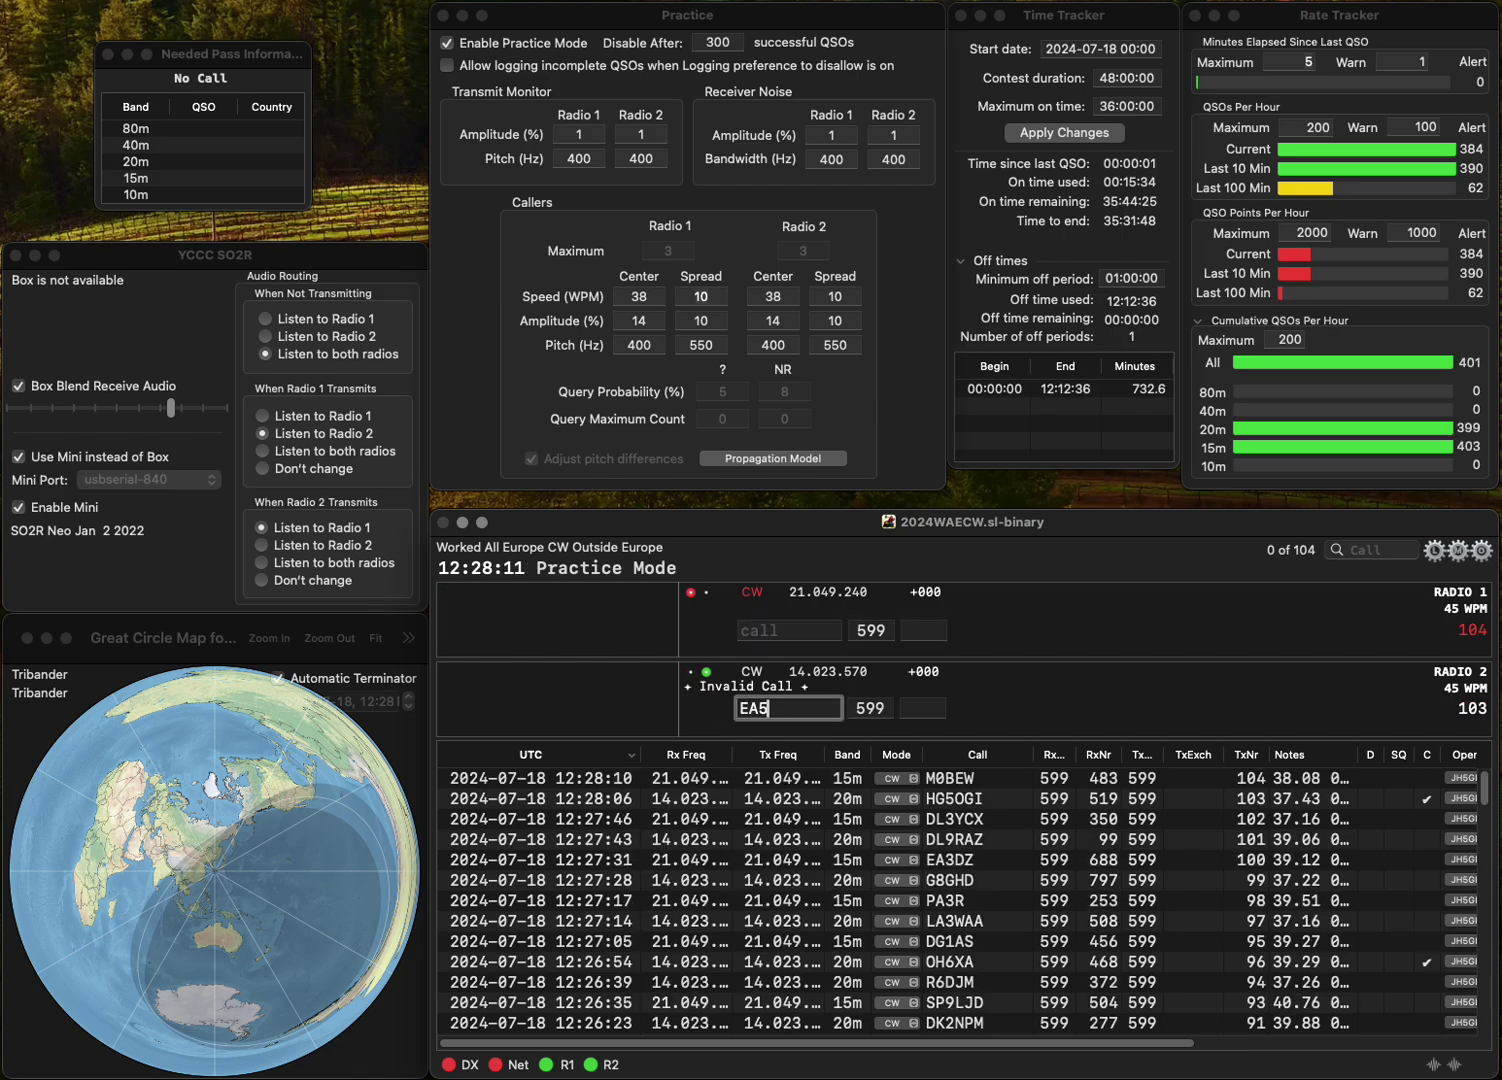
type("FID")
key("Return")
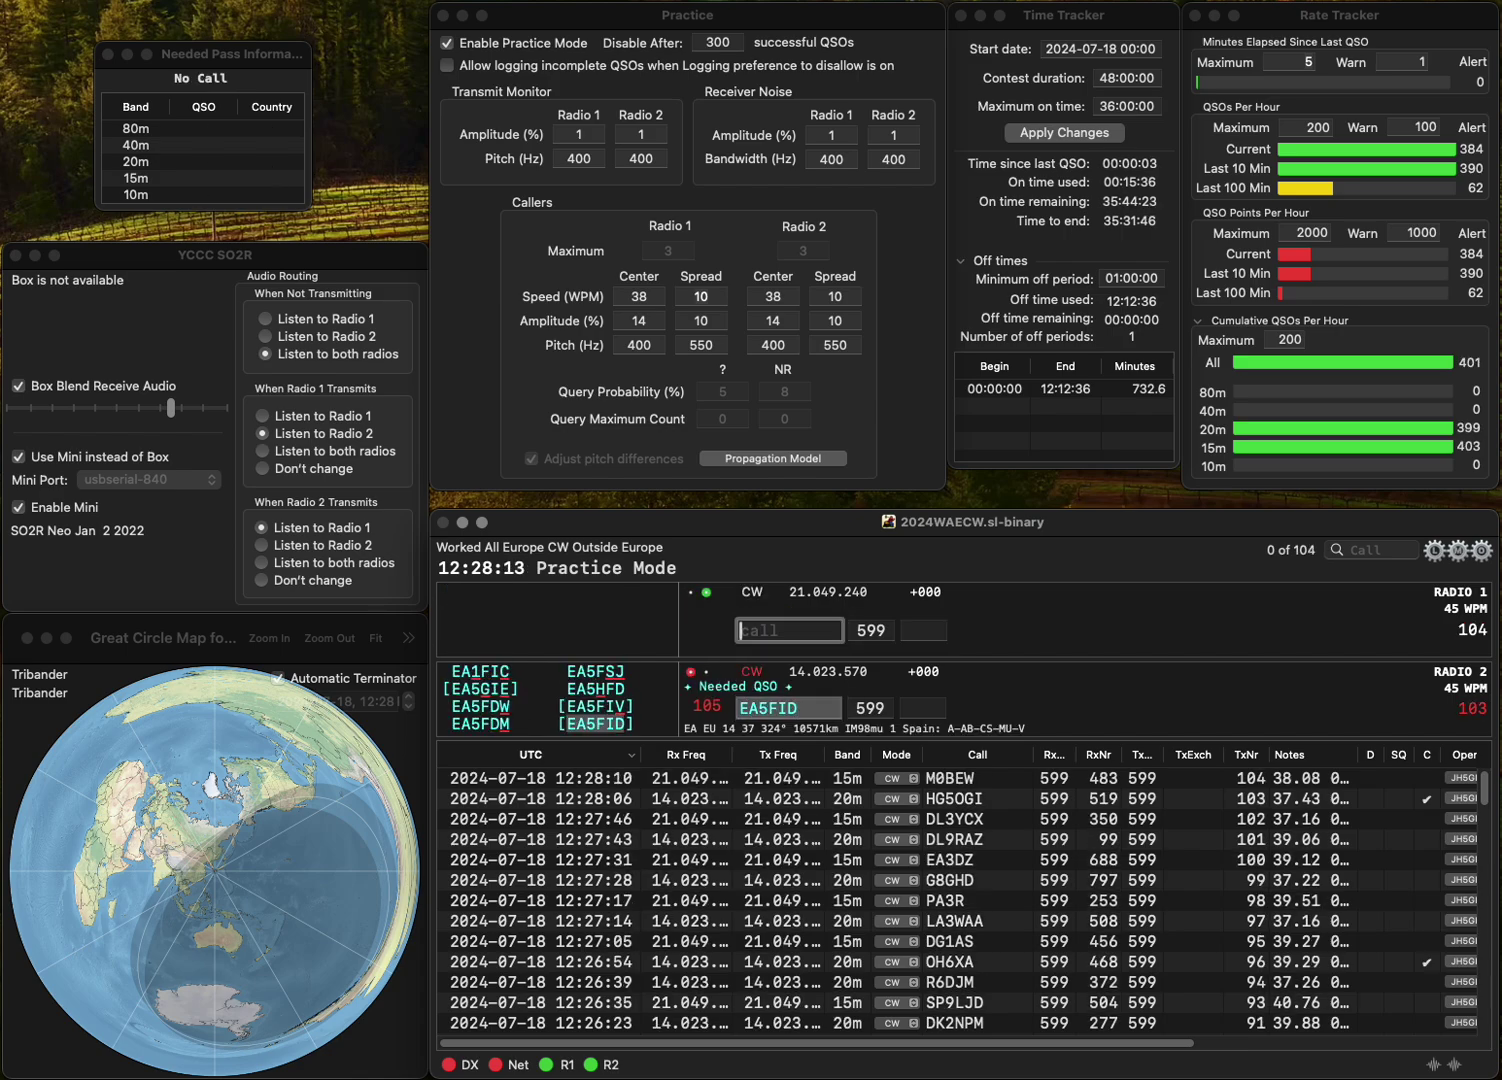
type("F0LZ")
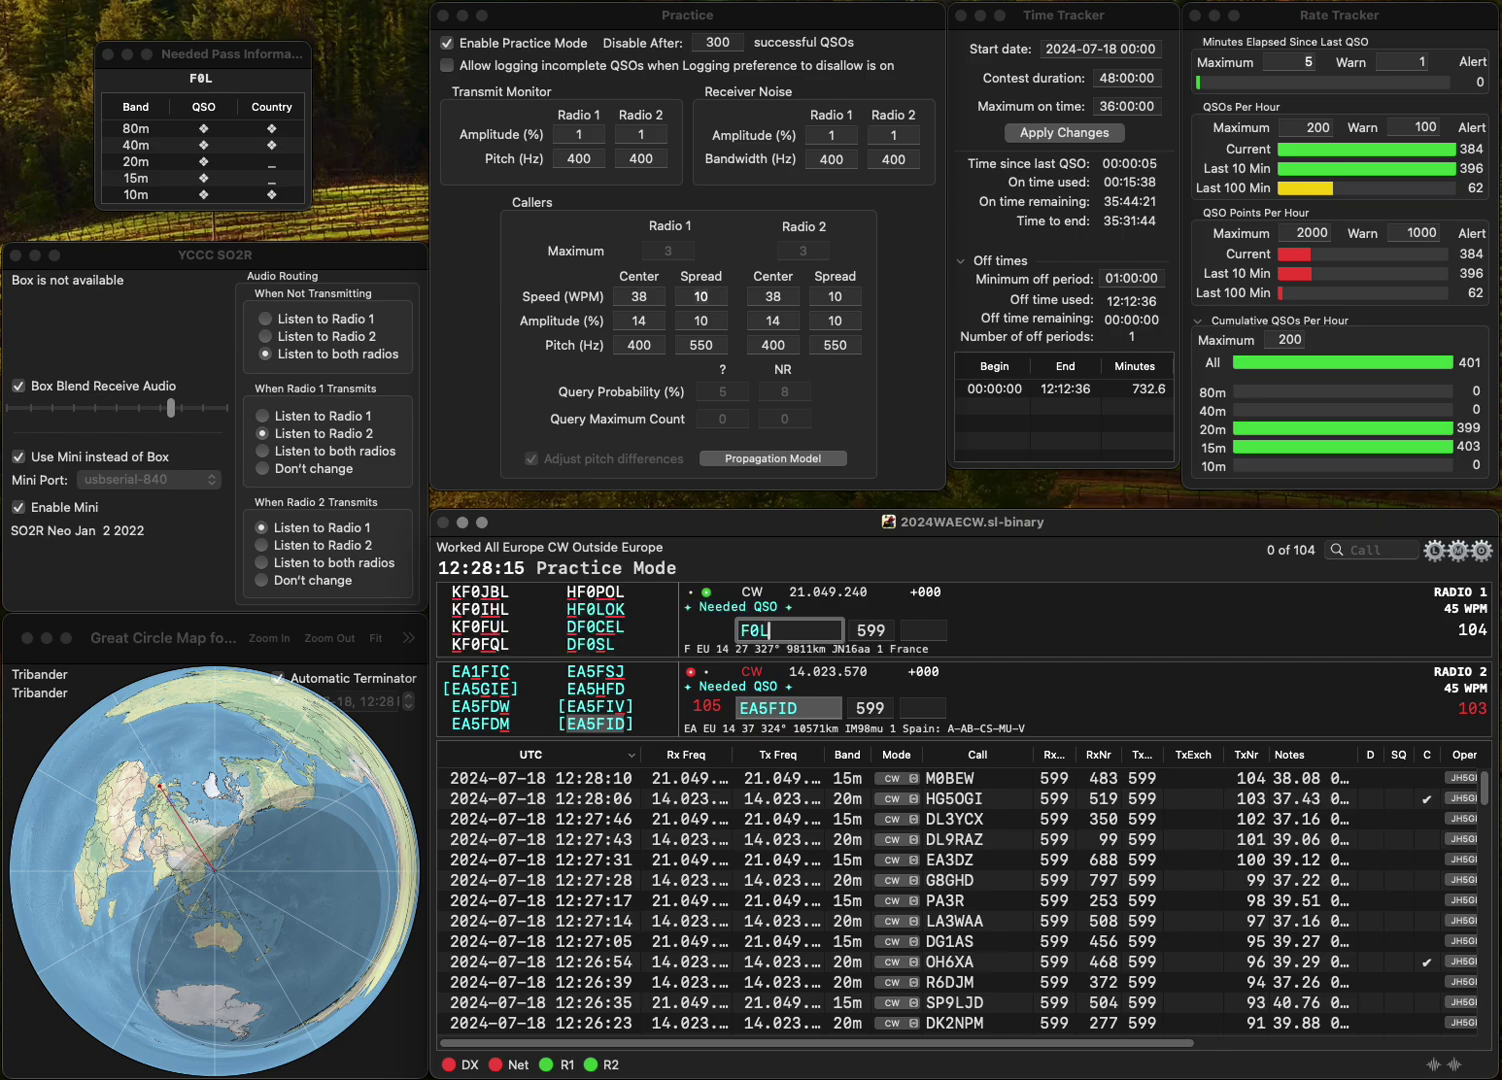
key("Home")
key("Delete")
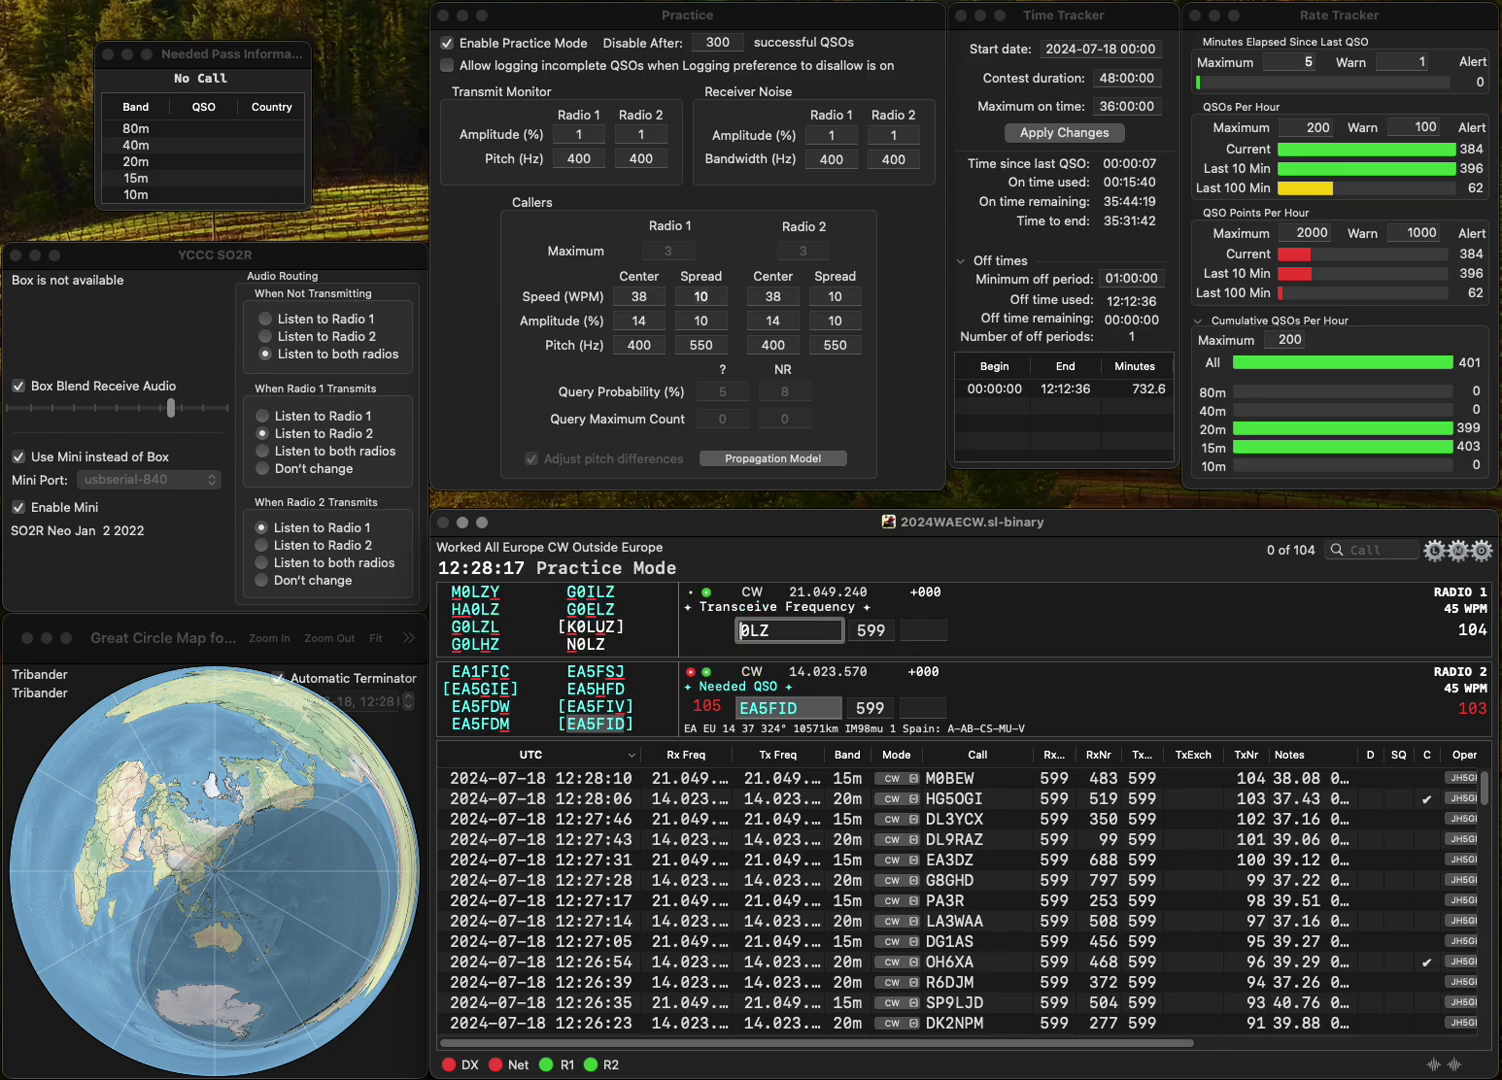
key("Return")
key("space")
type("6")
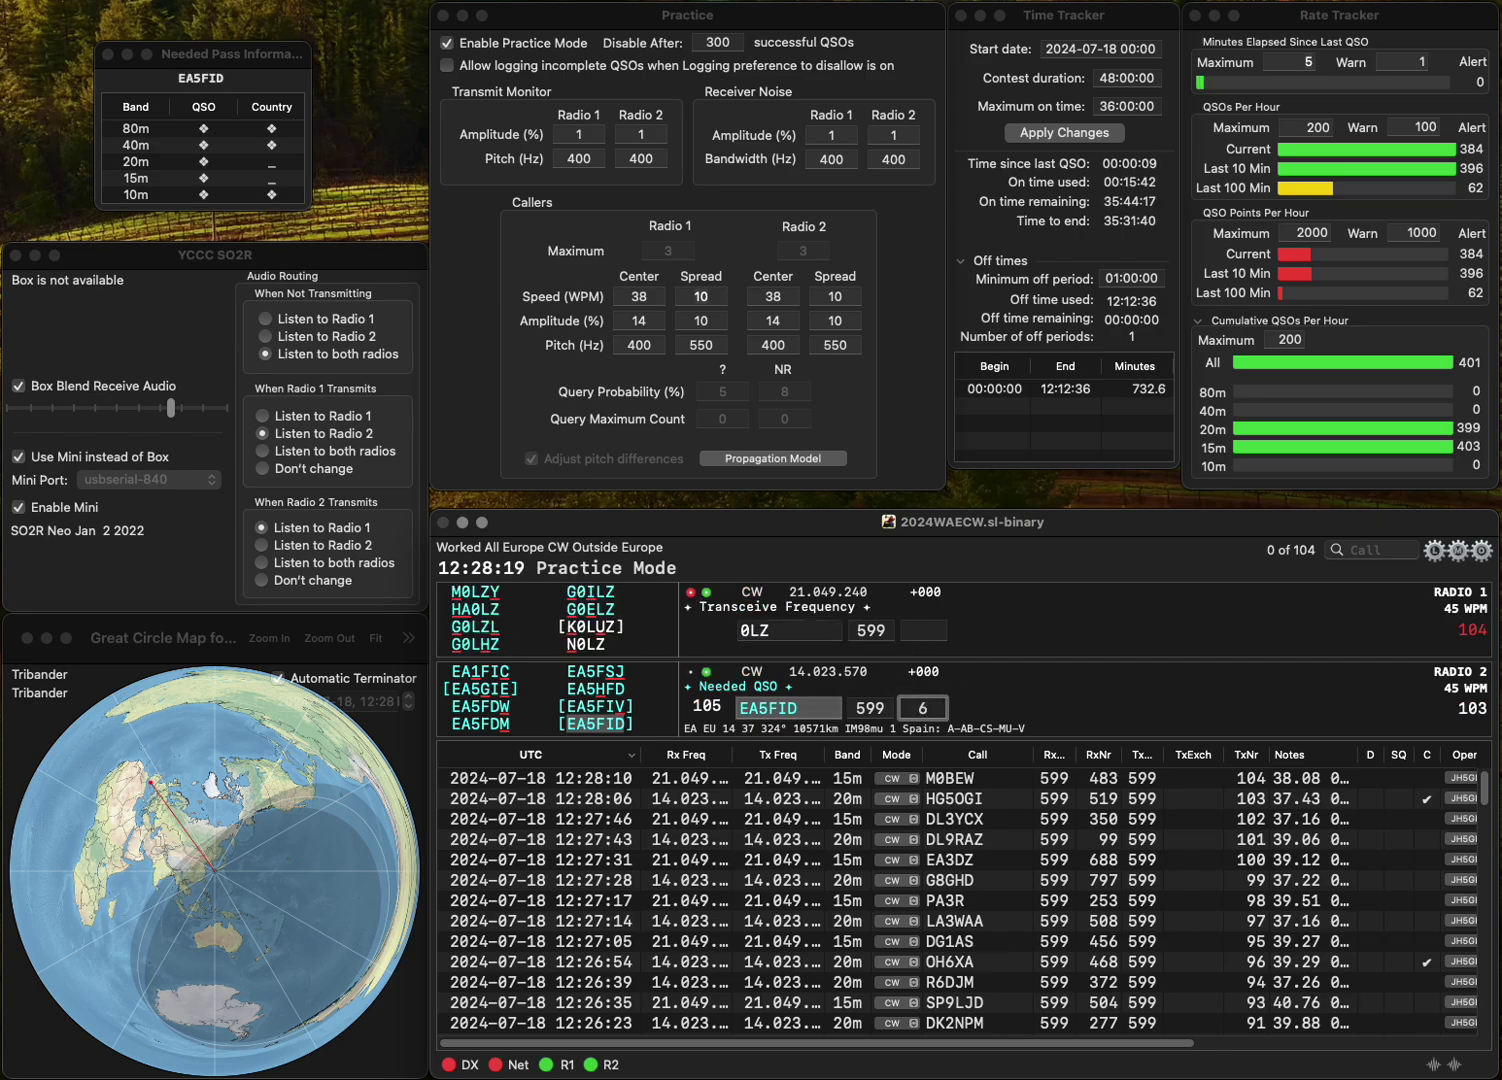
key("Return")
type("HA")
key("Return")
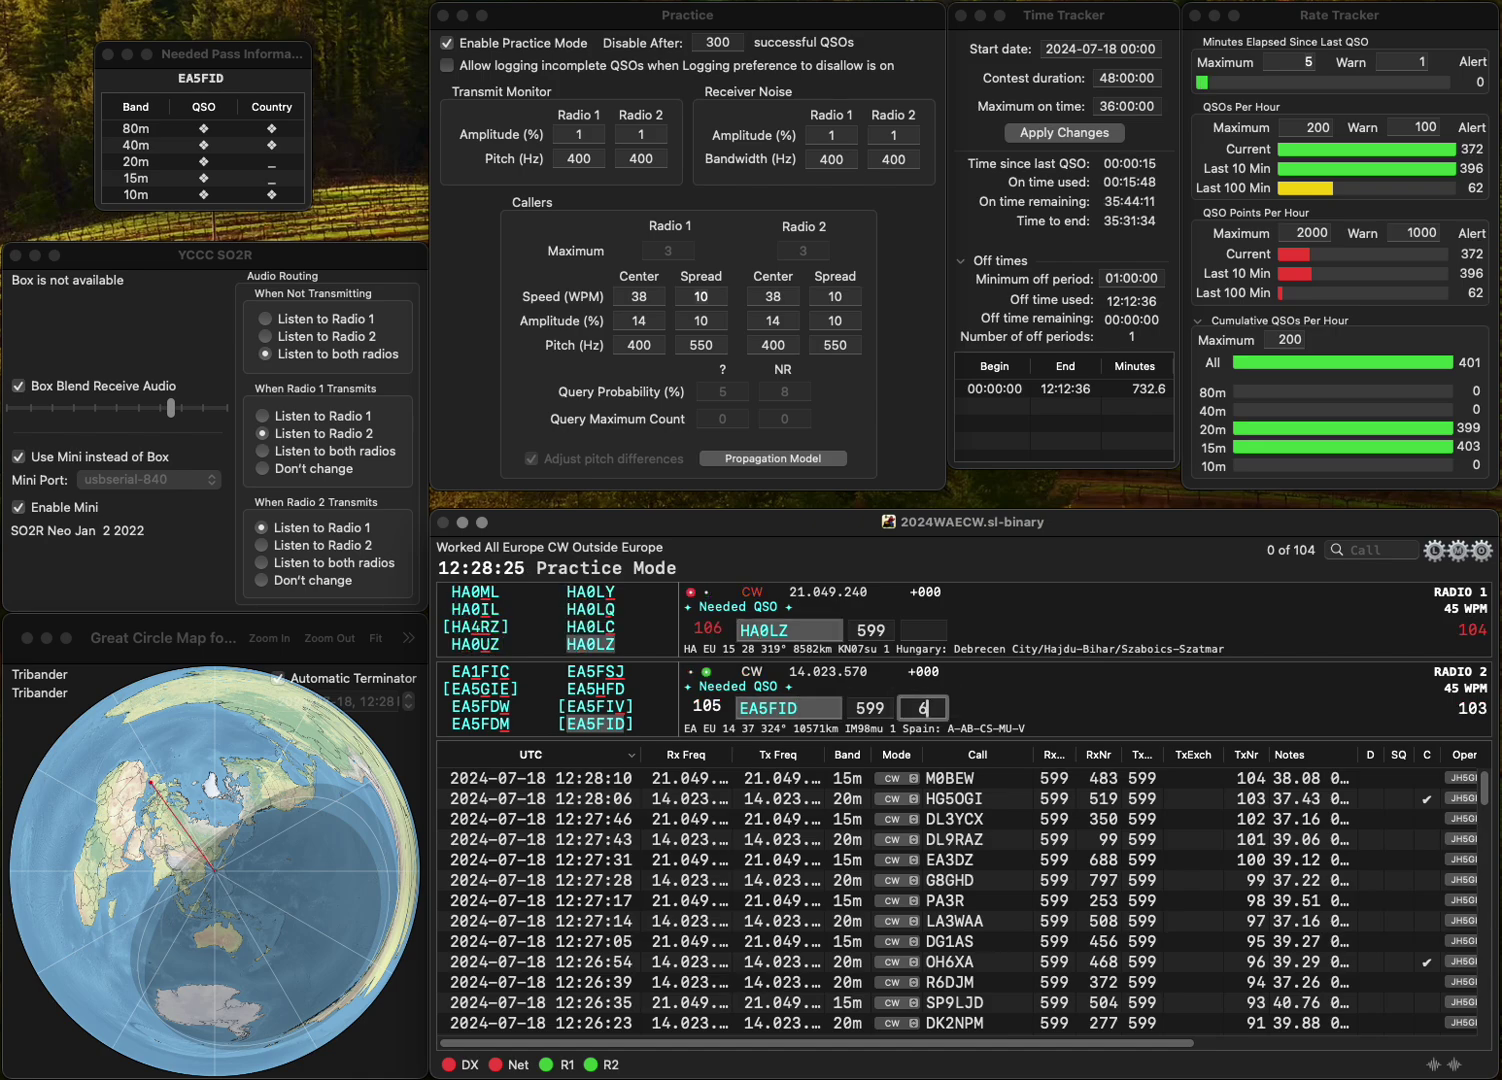
type("614")
key("Return")
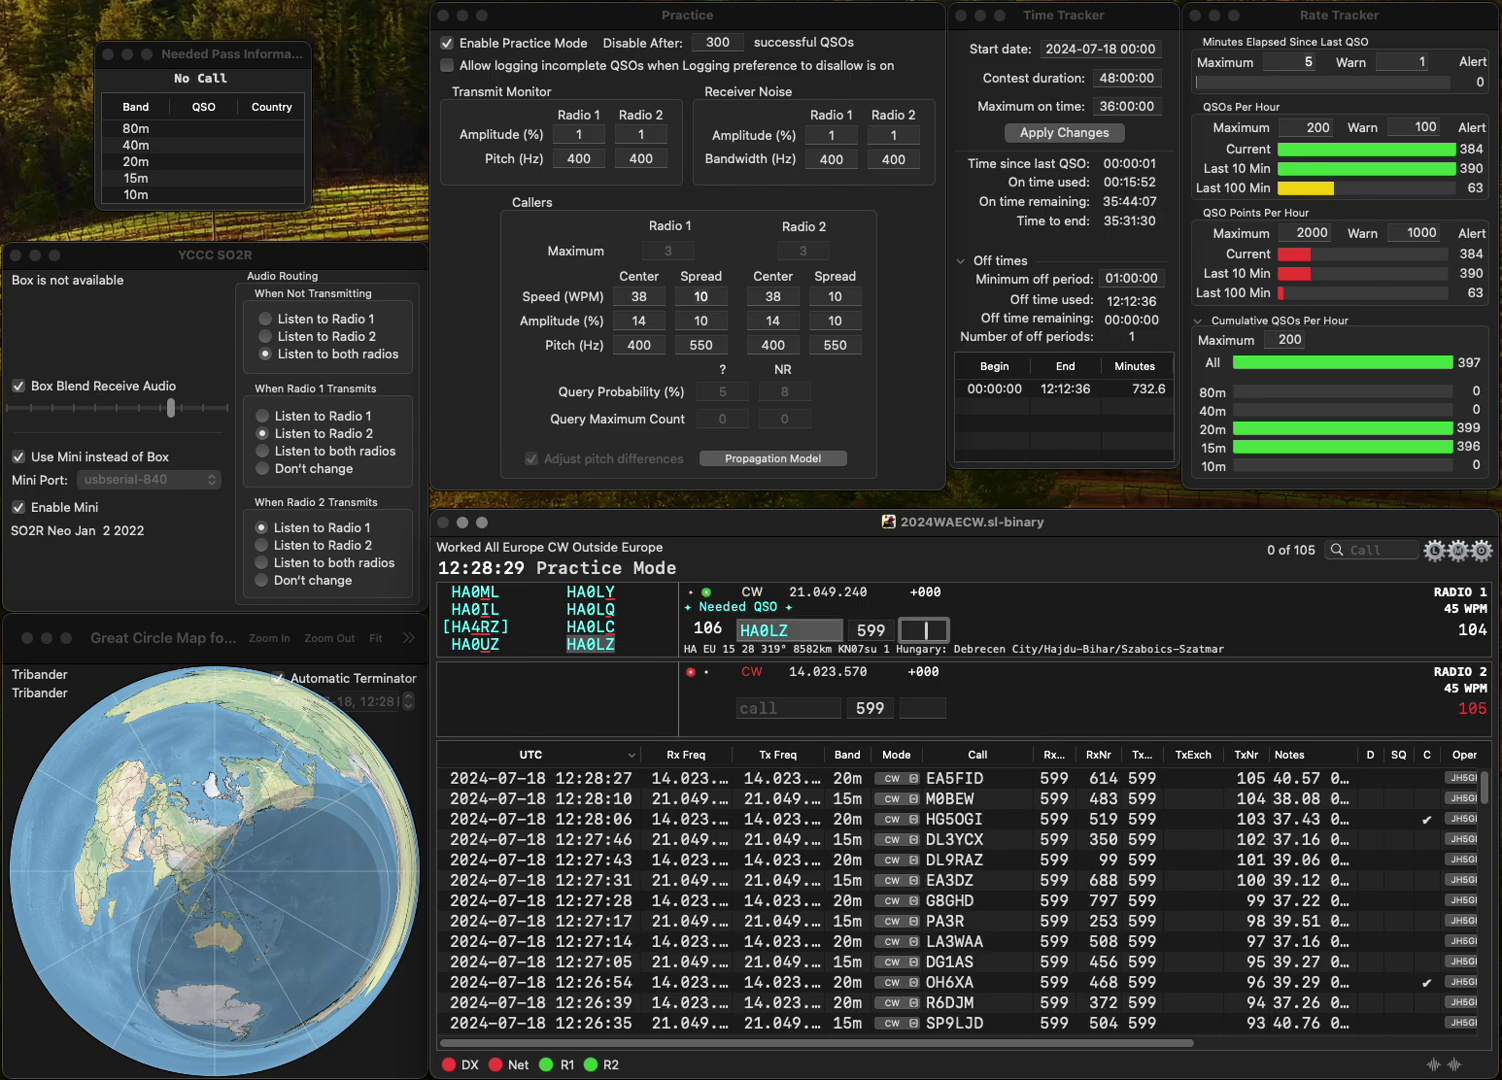
type("610")
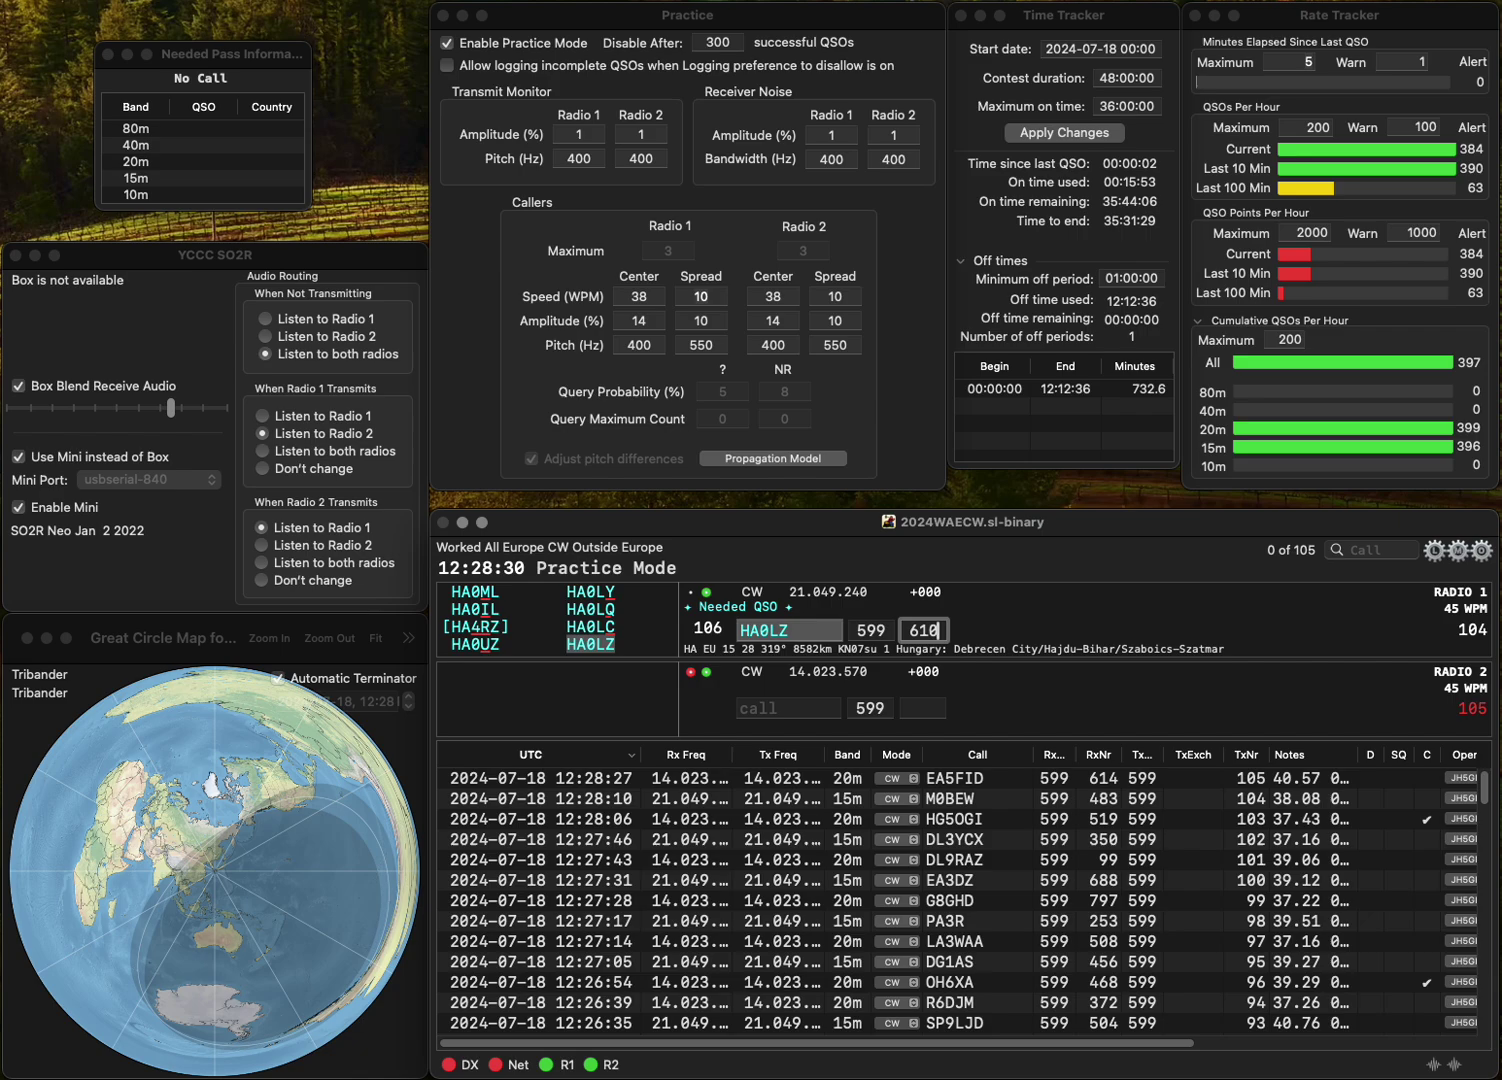
key("Return")
type("2RF")
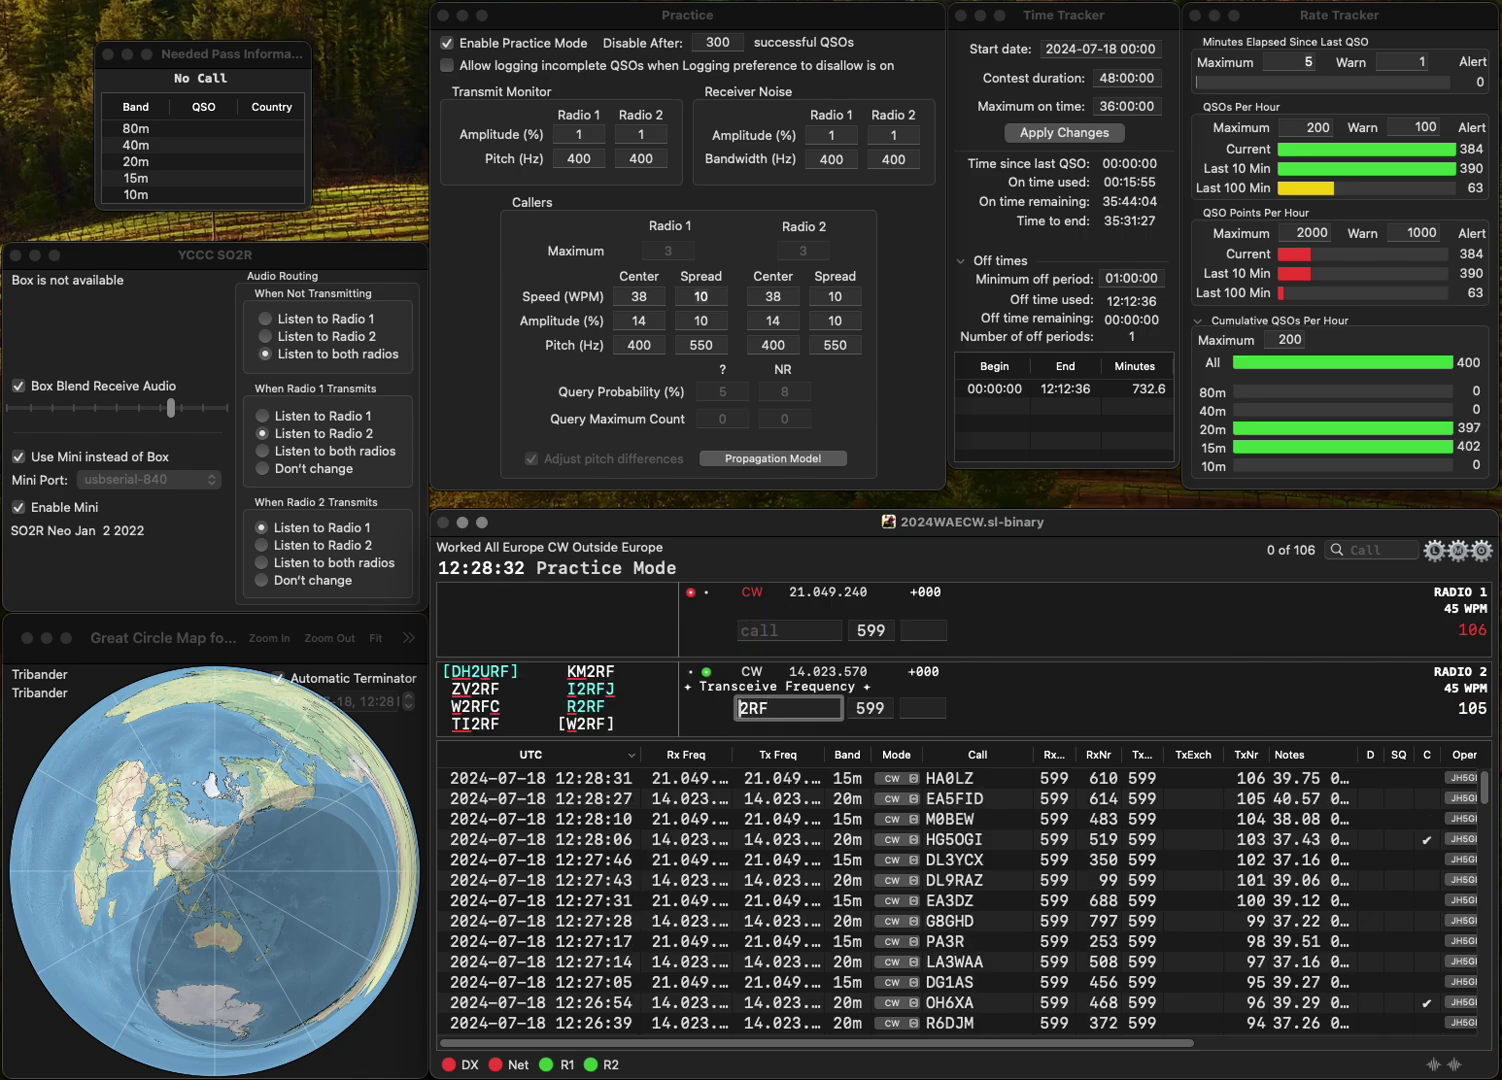
type("SV")
key("Return")
type("F")
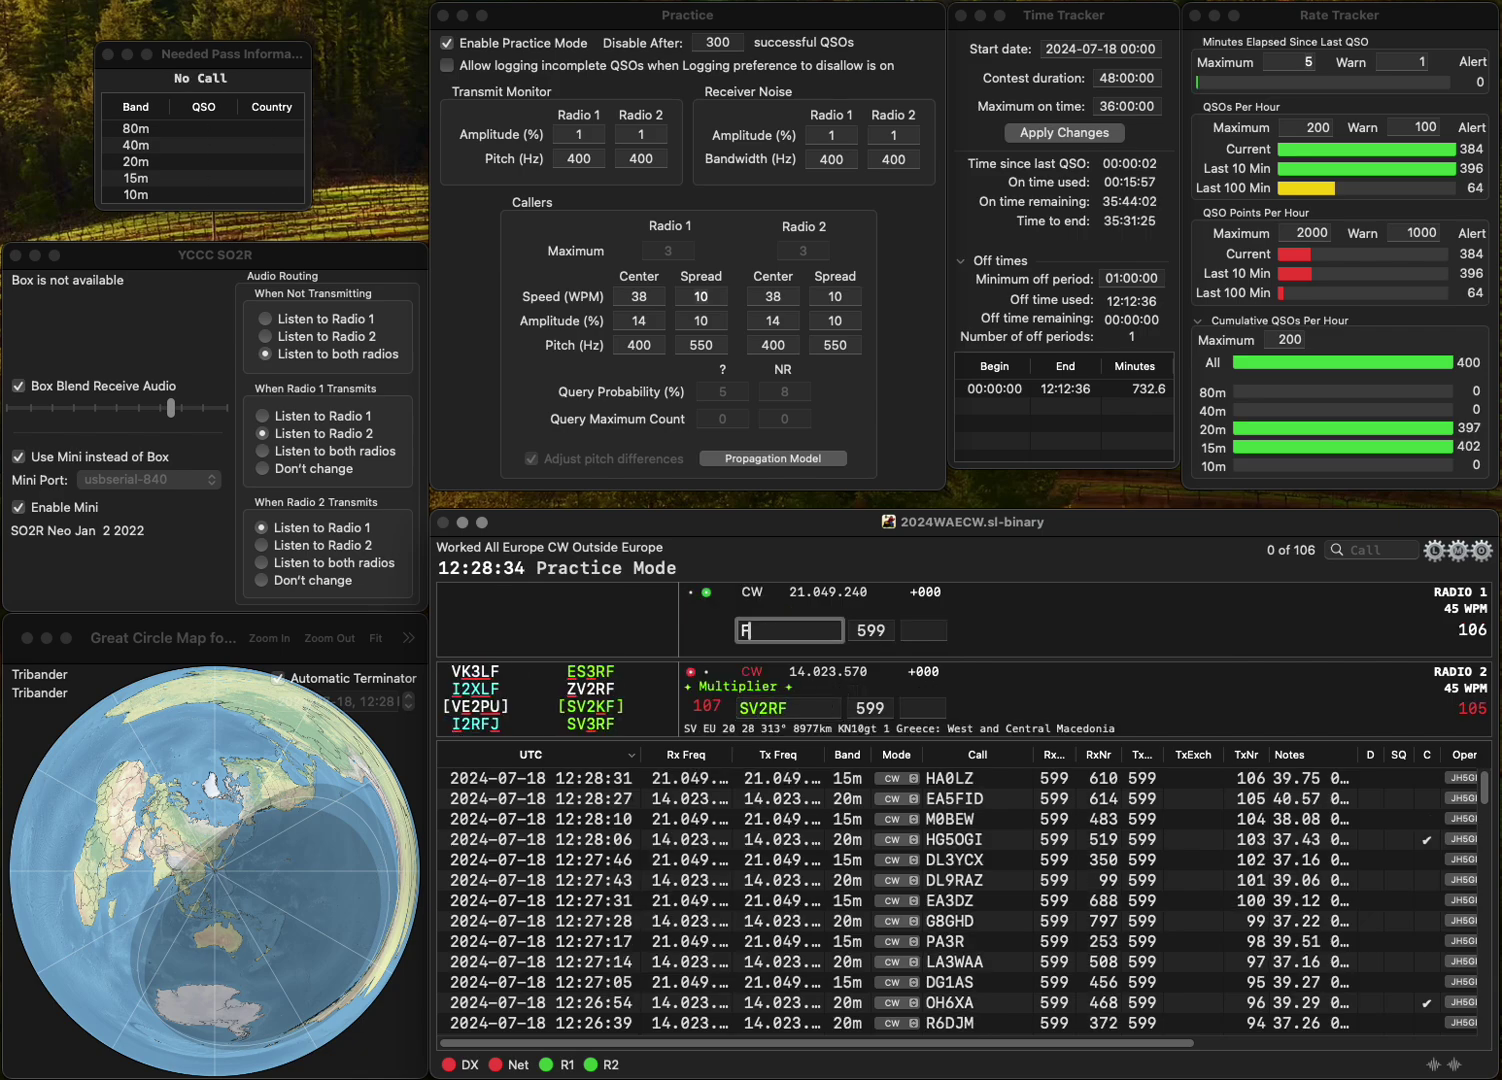
type("4BPJ")
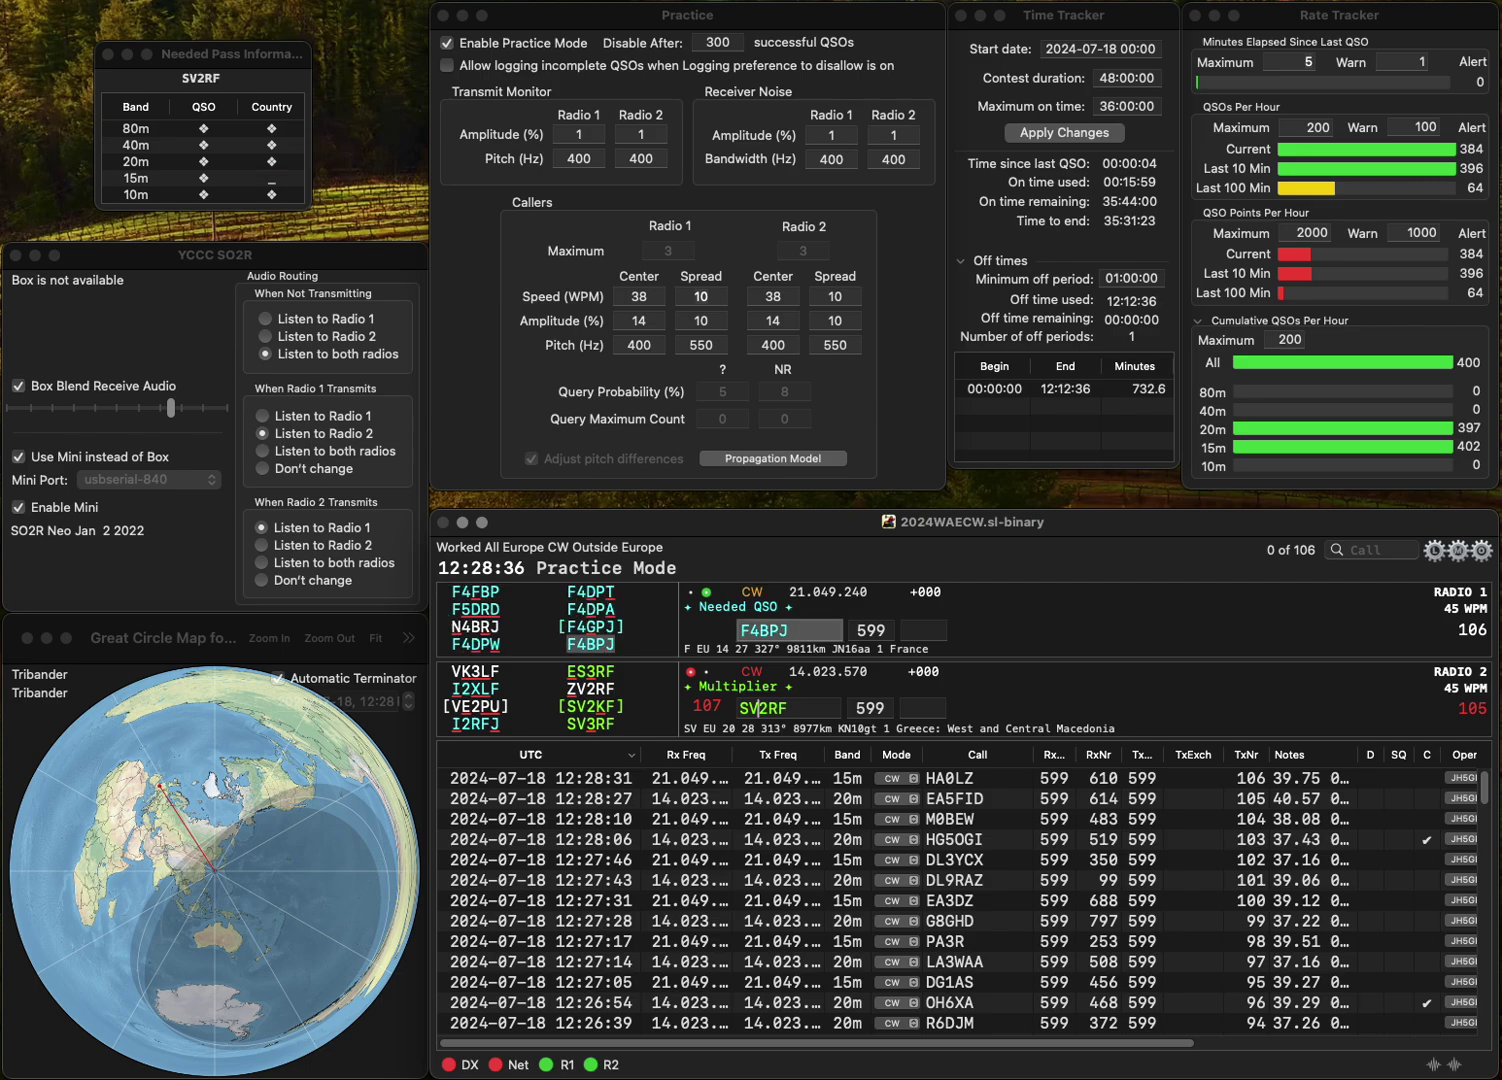
key("Return")
- Correct the Radio 2 call to SV3RF and send the exchange again
type("3")
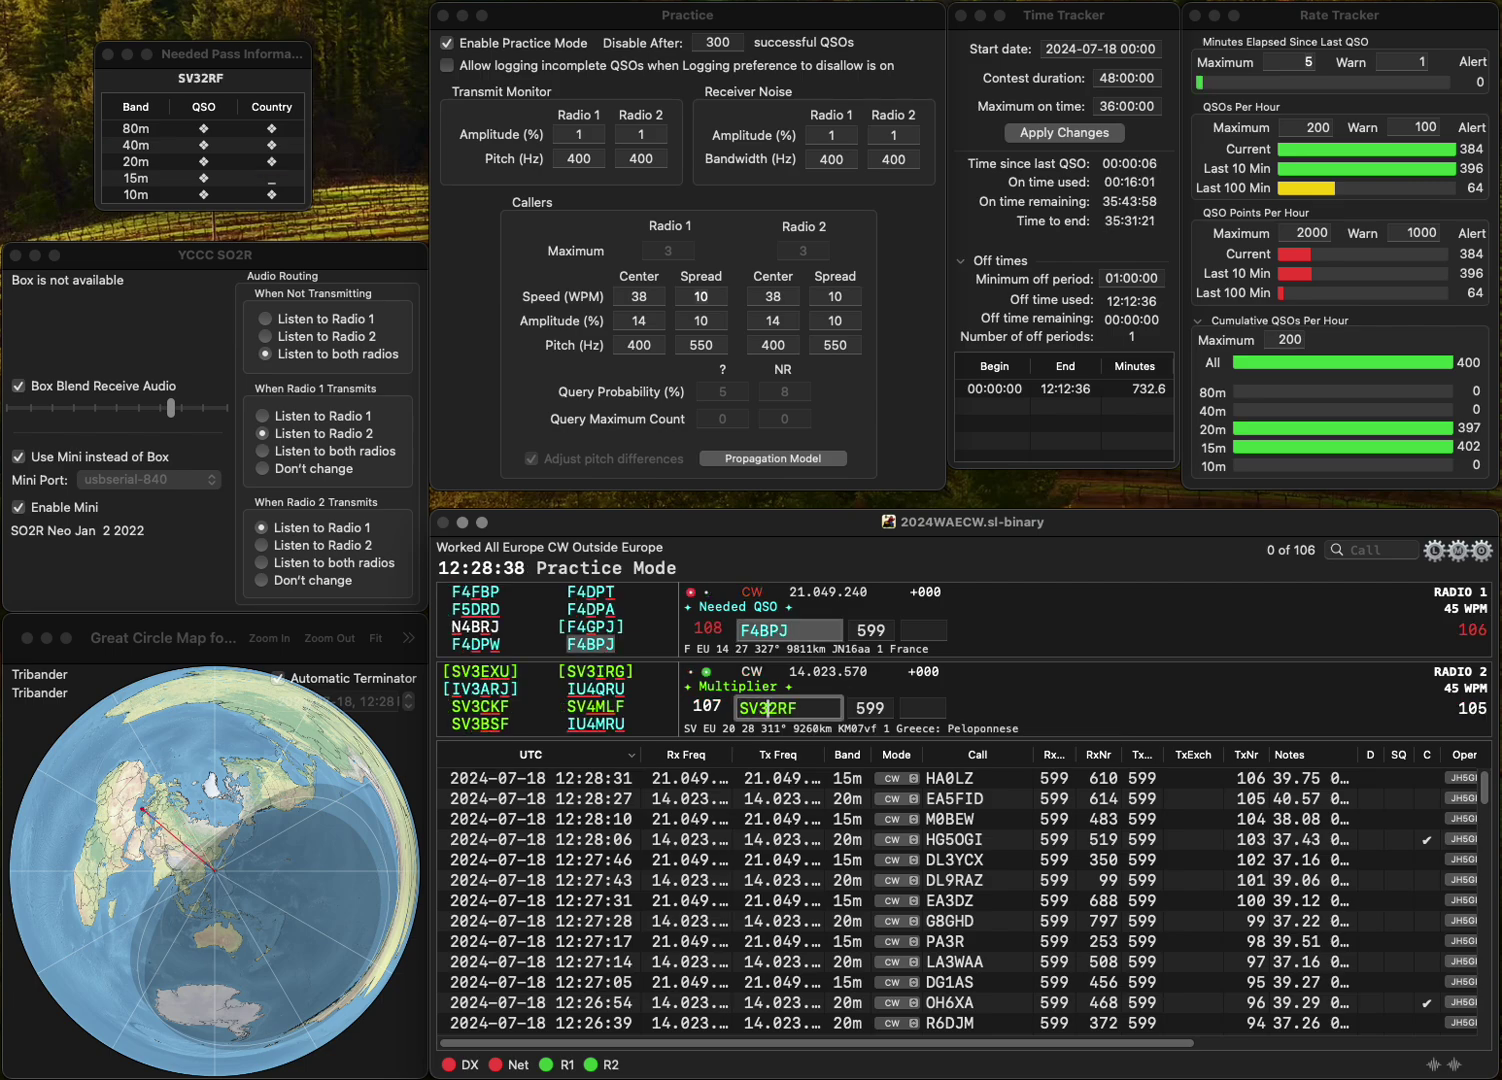
key("Delete")
key("Return")
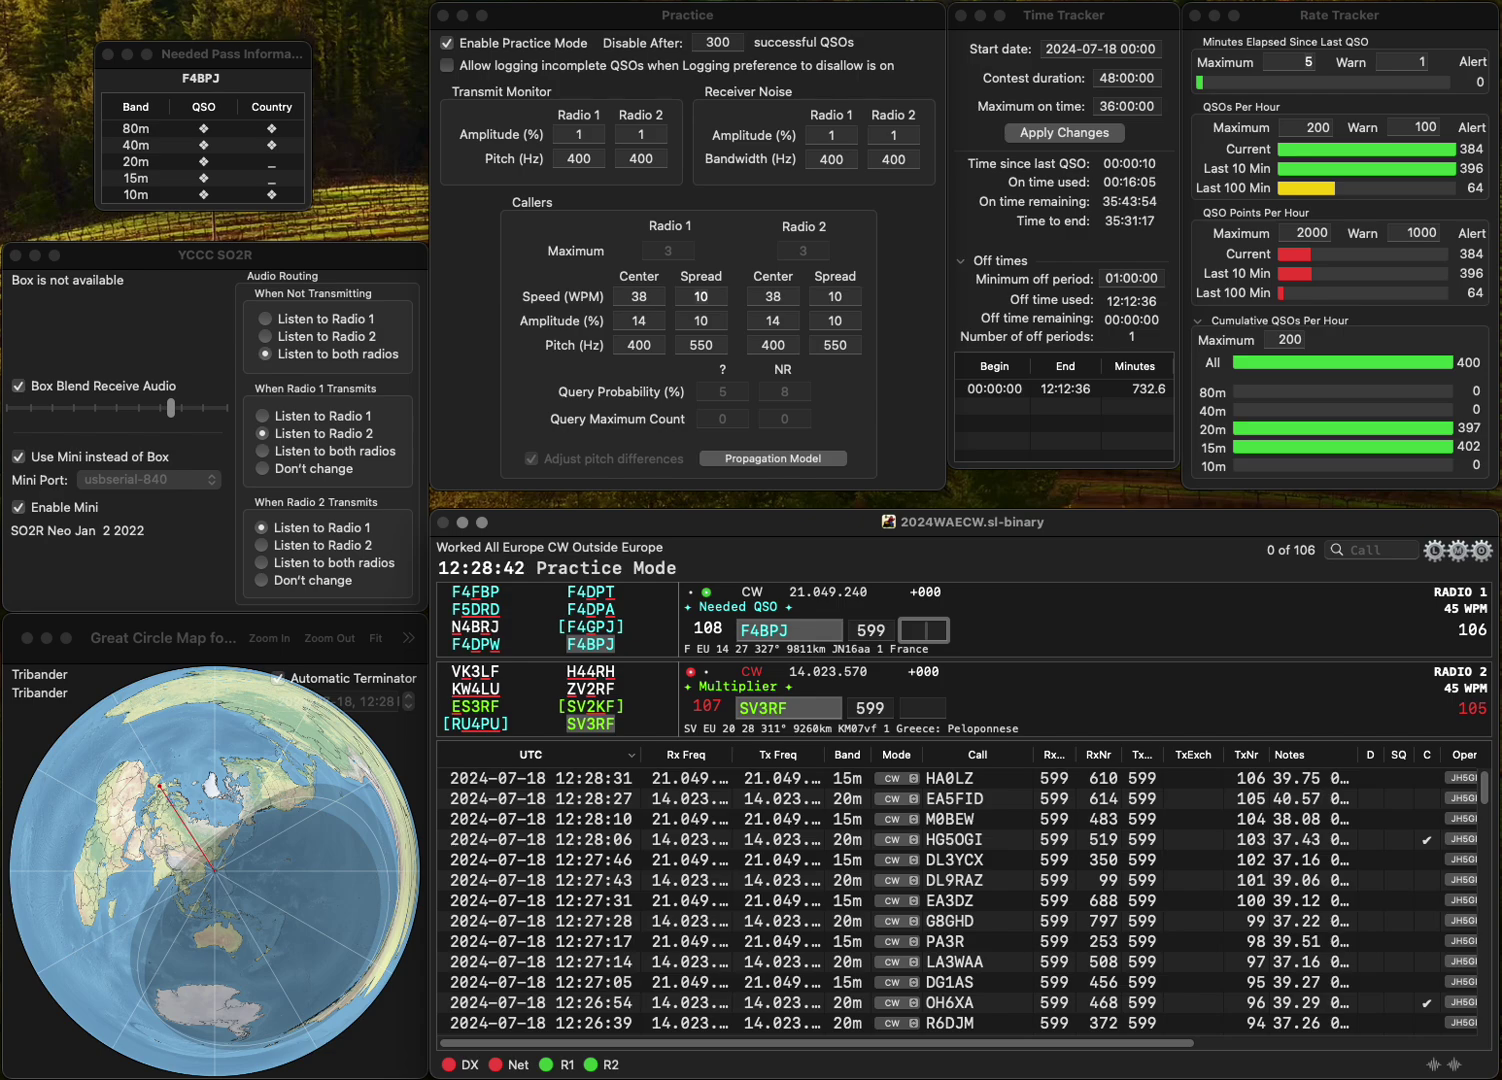
type("96")
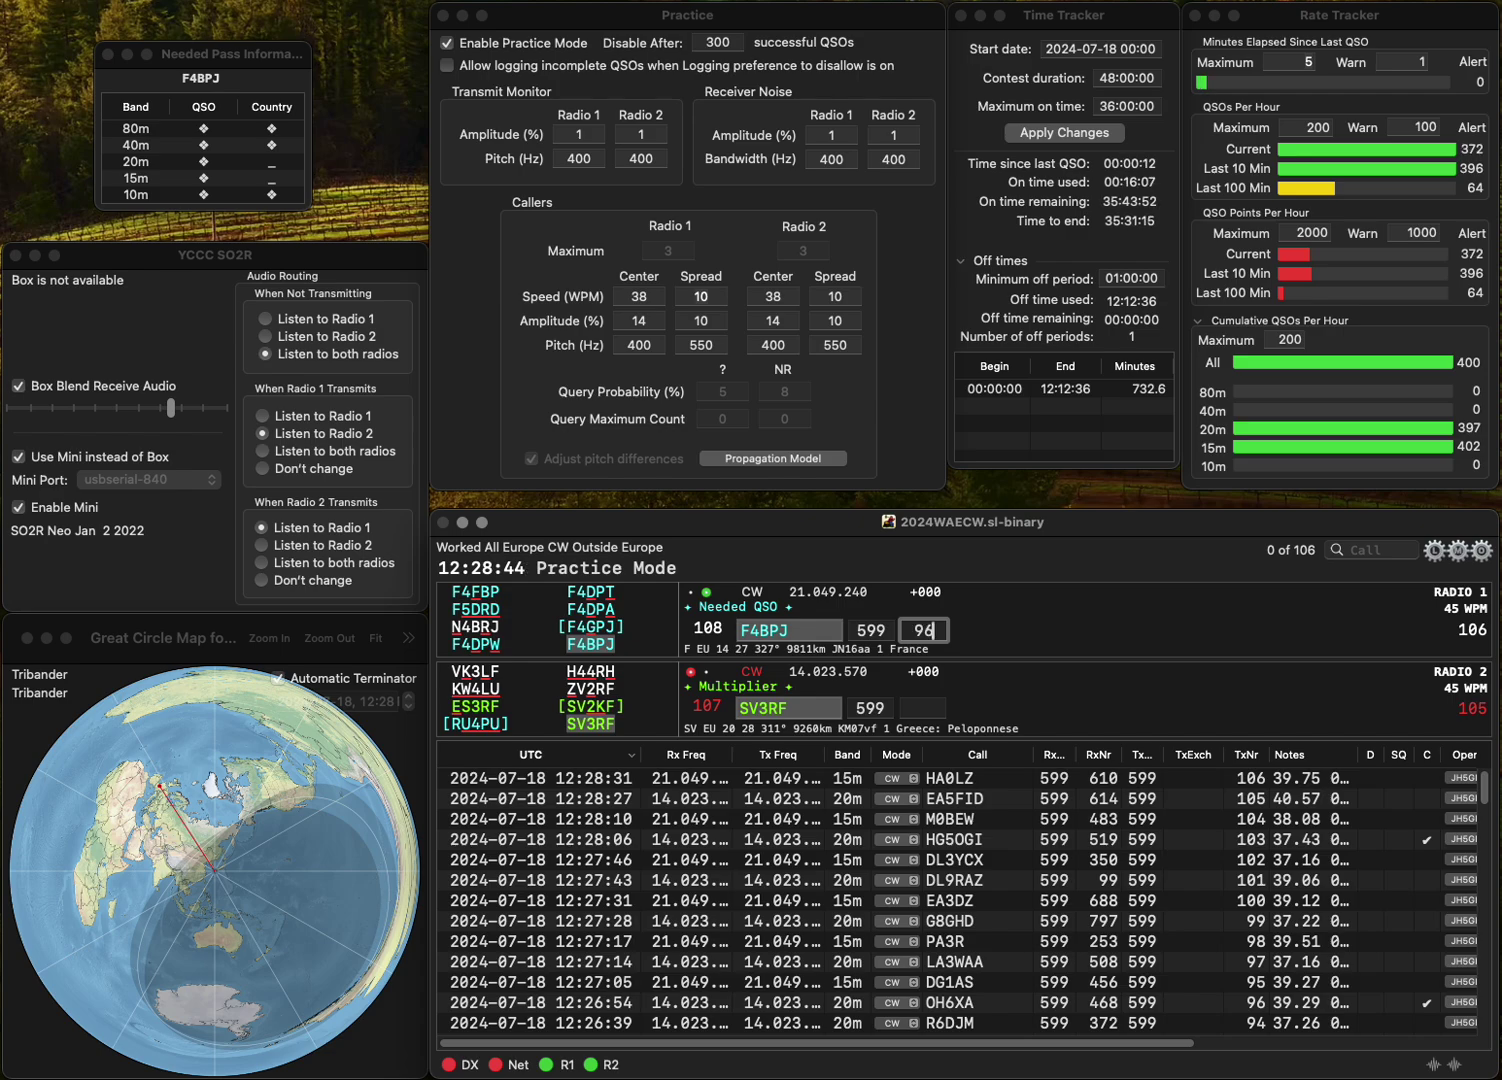
type("4")
key("Return")
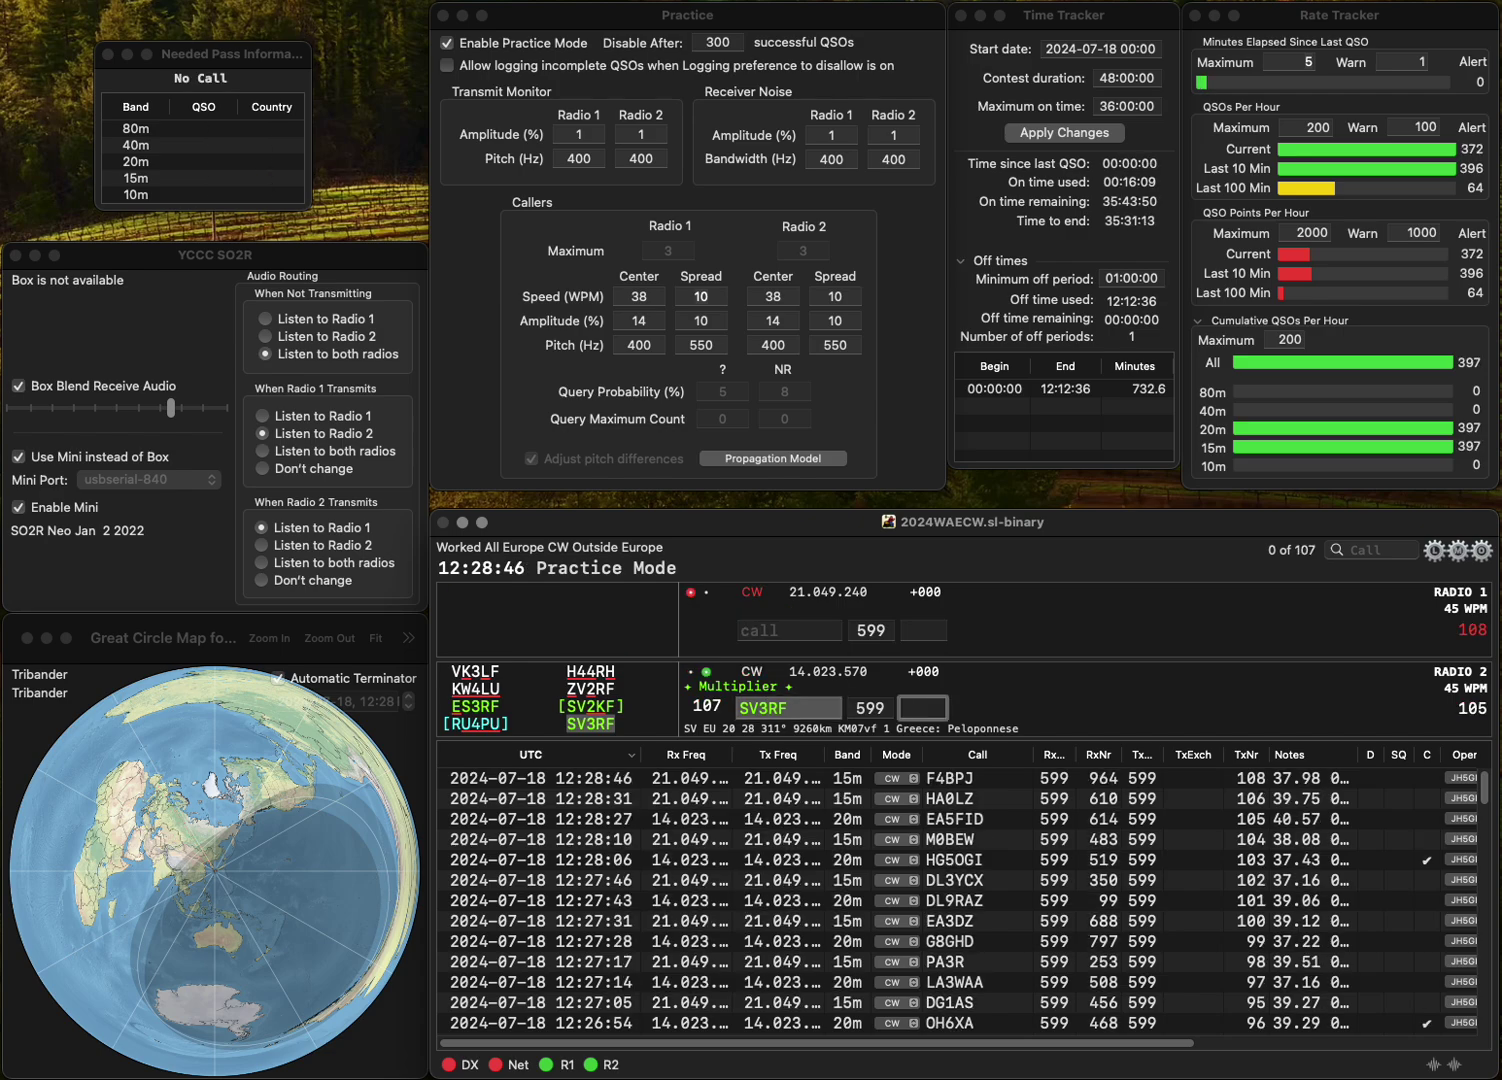
type("1")
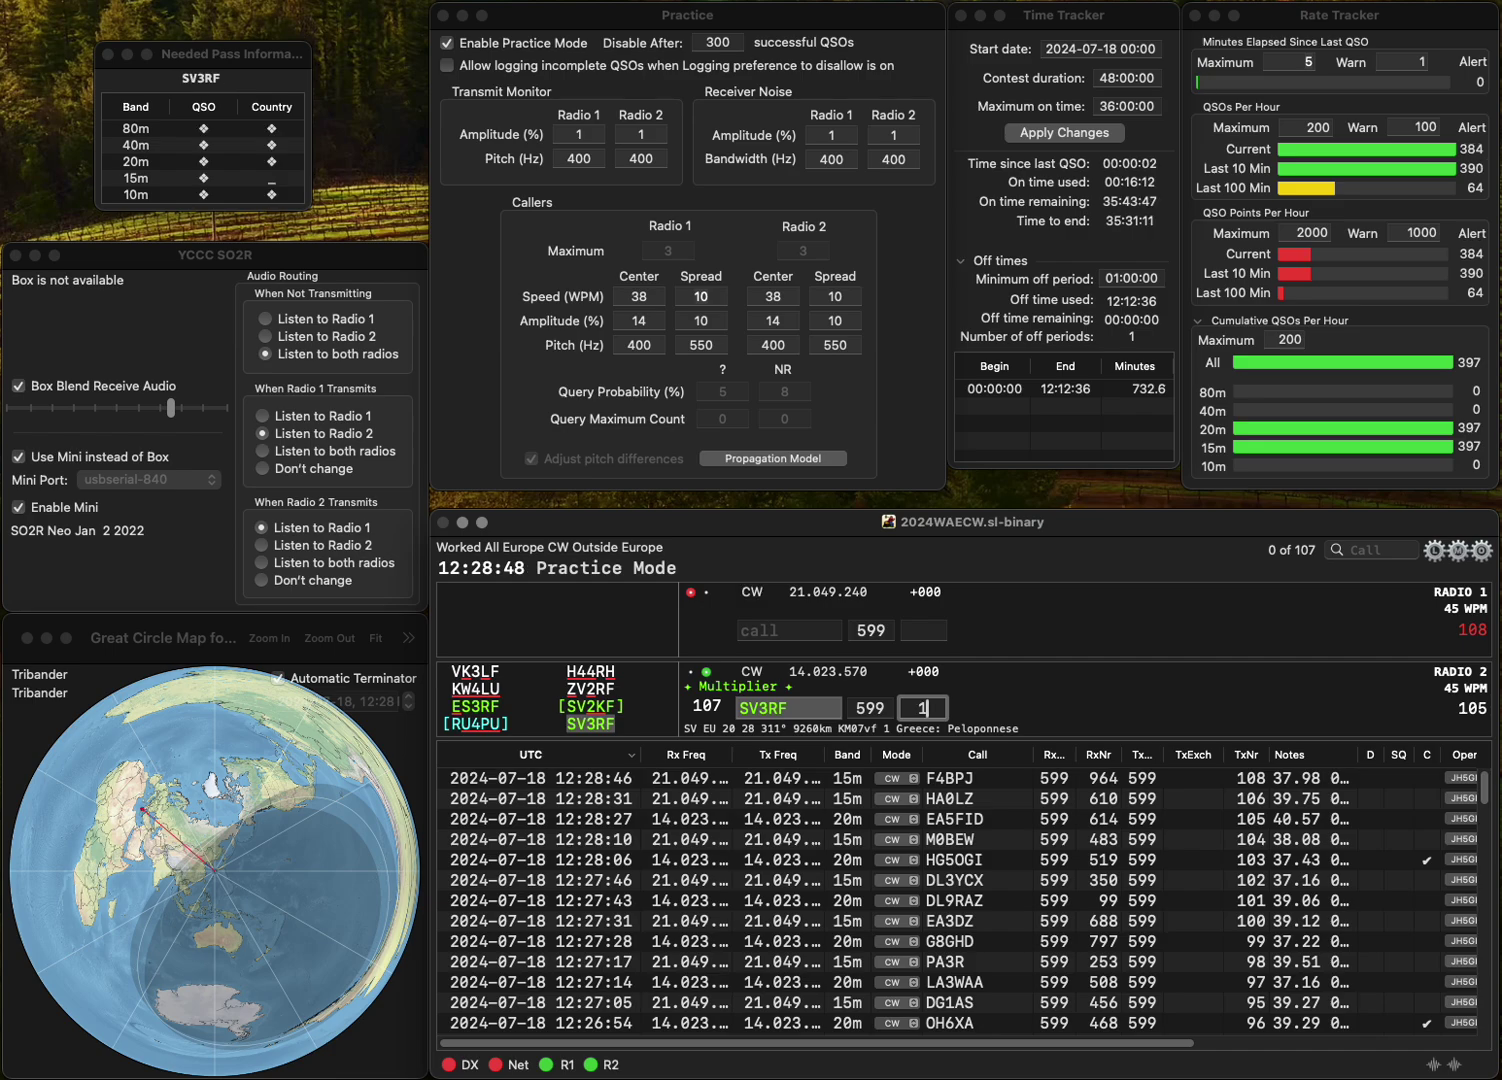
type("62")
key("Return")
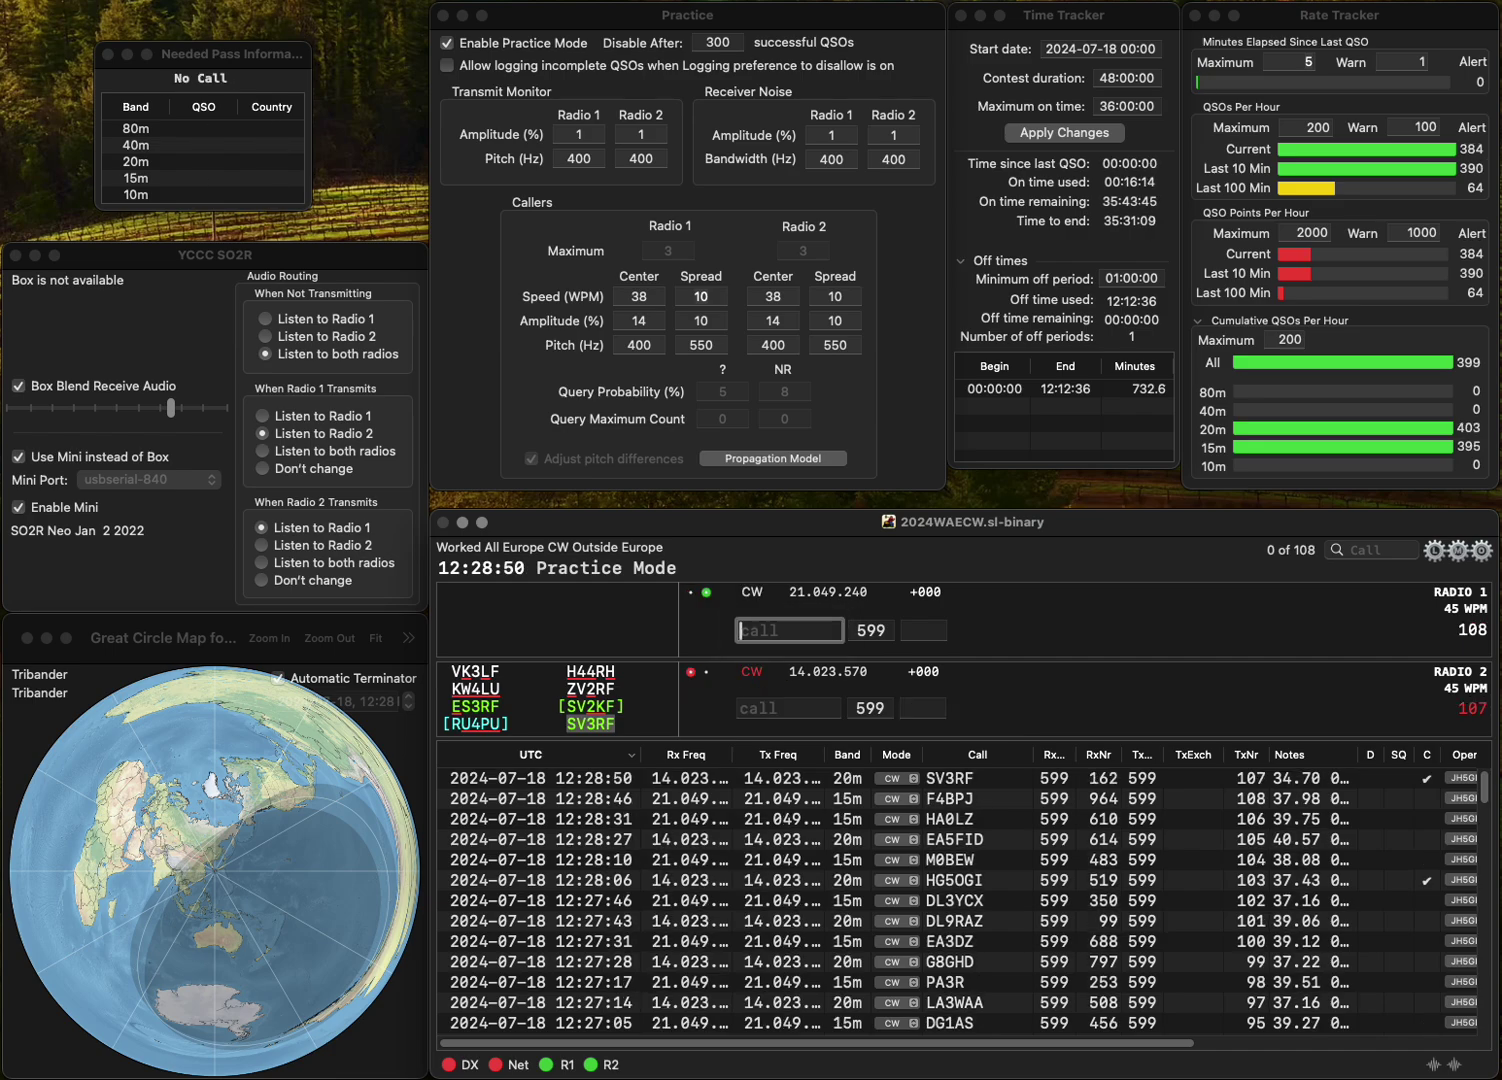
- Enter the calls EAIKP on Radio 1 and DLDBH on Radio 2, sending the exchange to each
type("EAIKP")
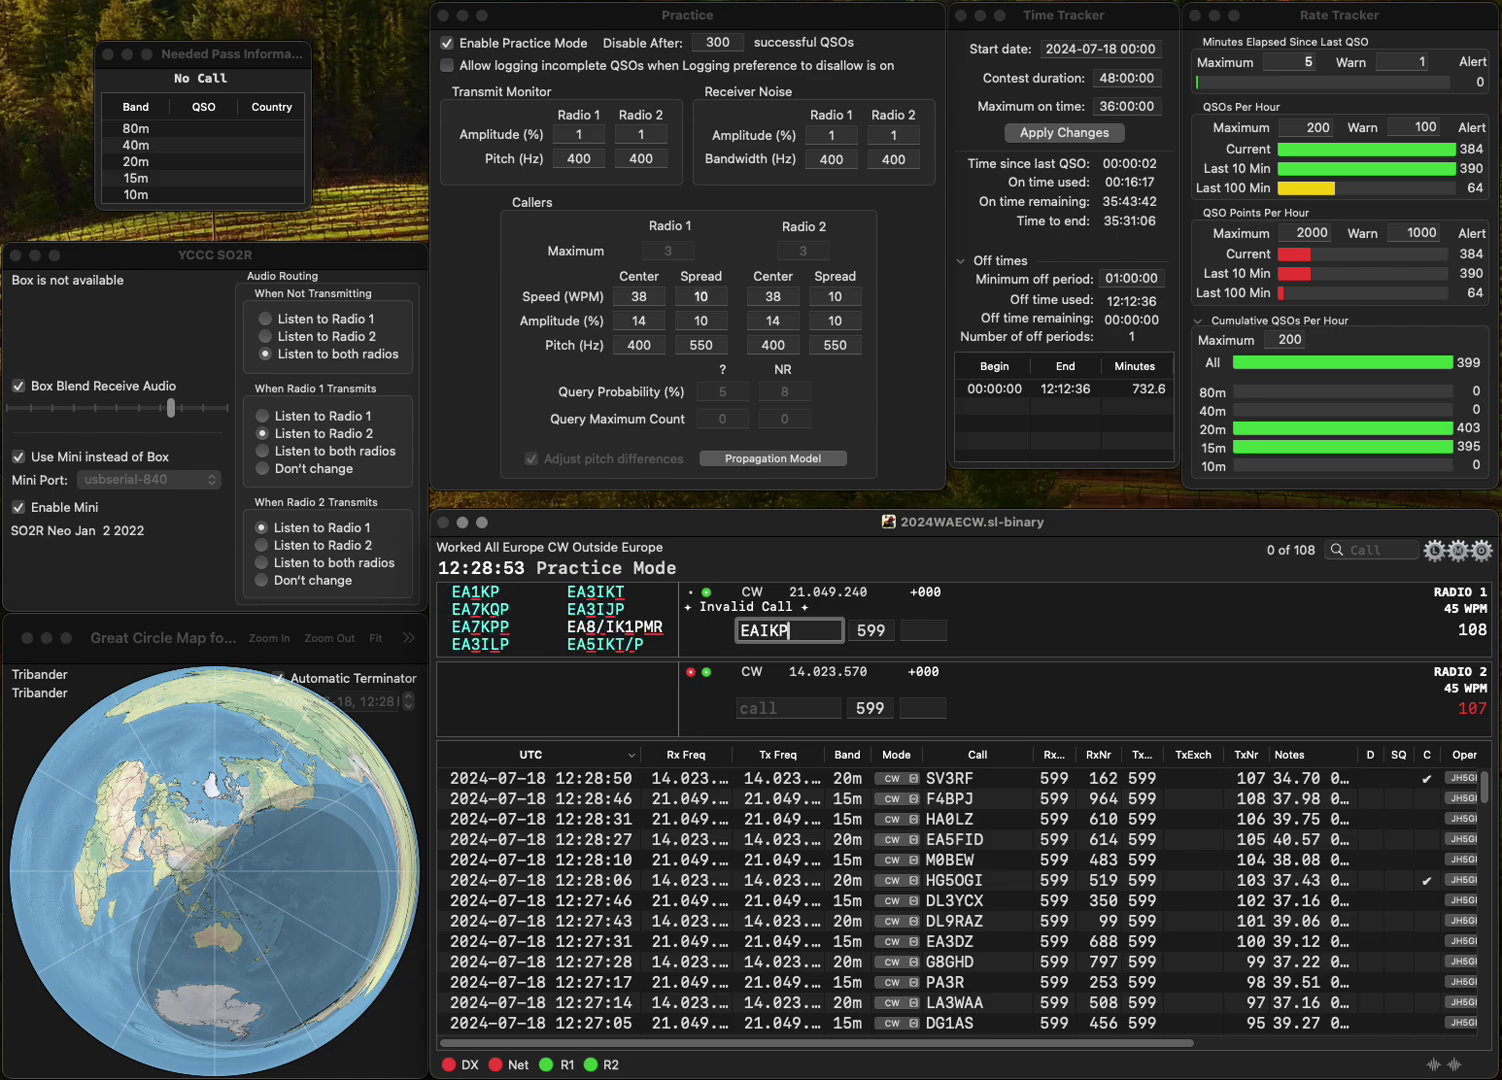
key("Return")
type("DL")
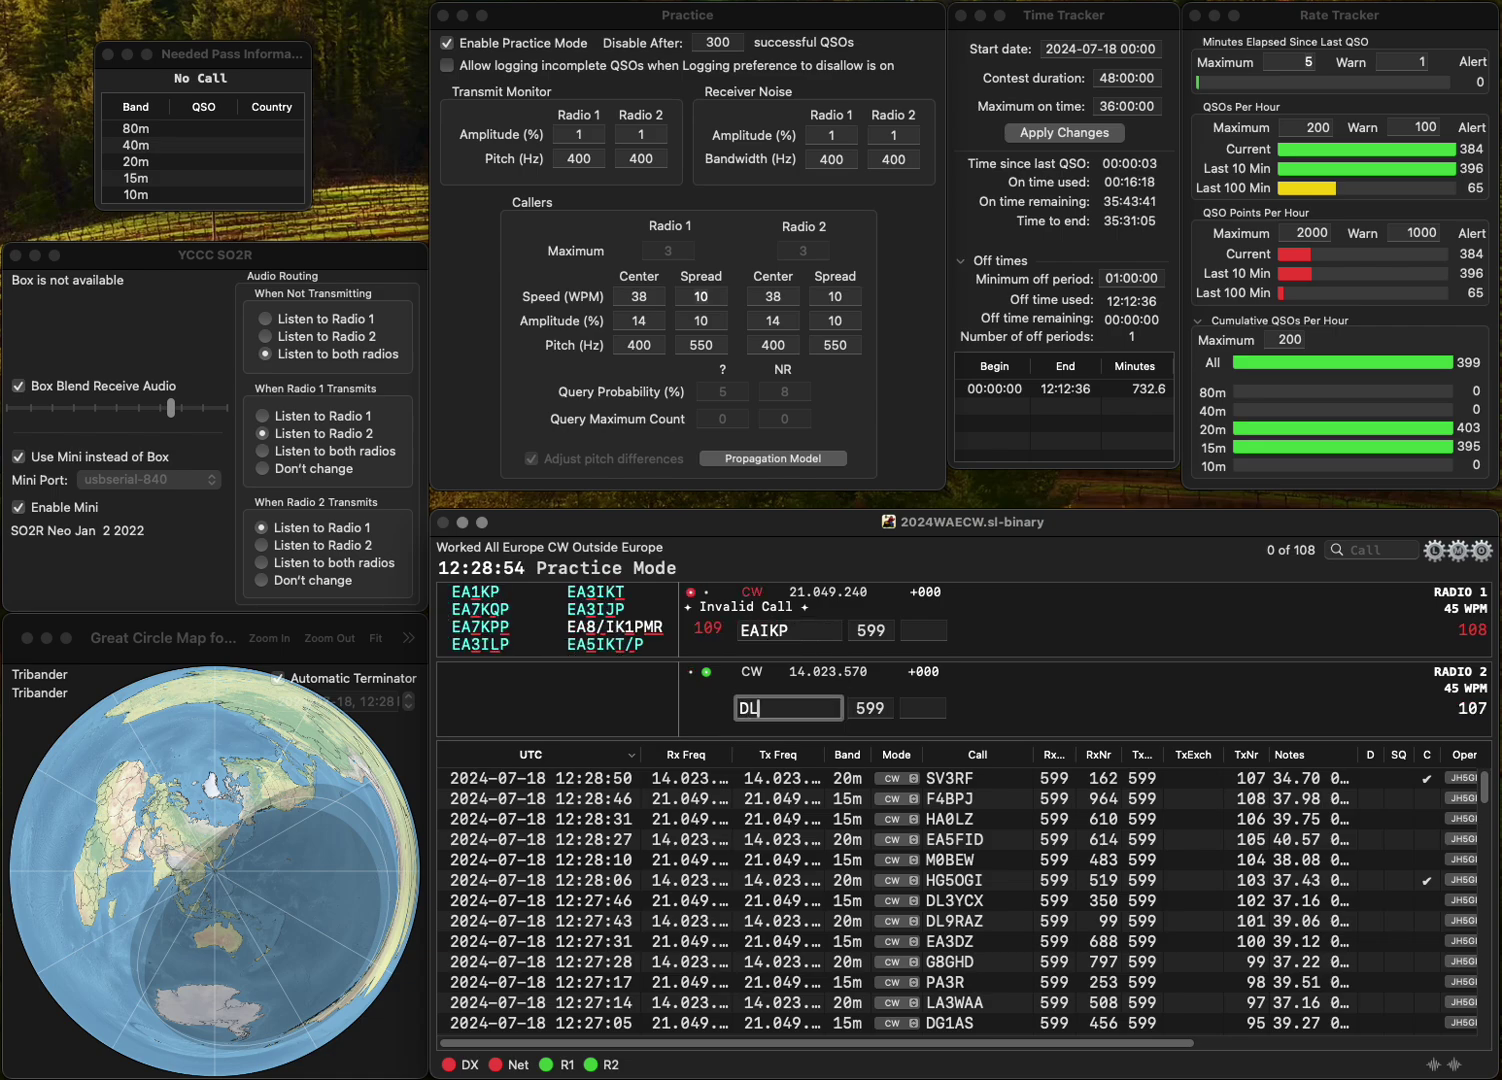
type("DBH")
key("Return")
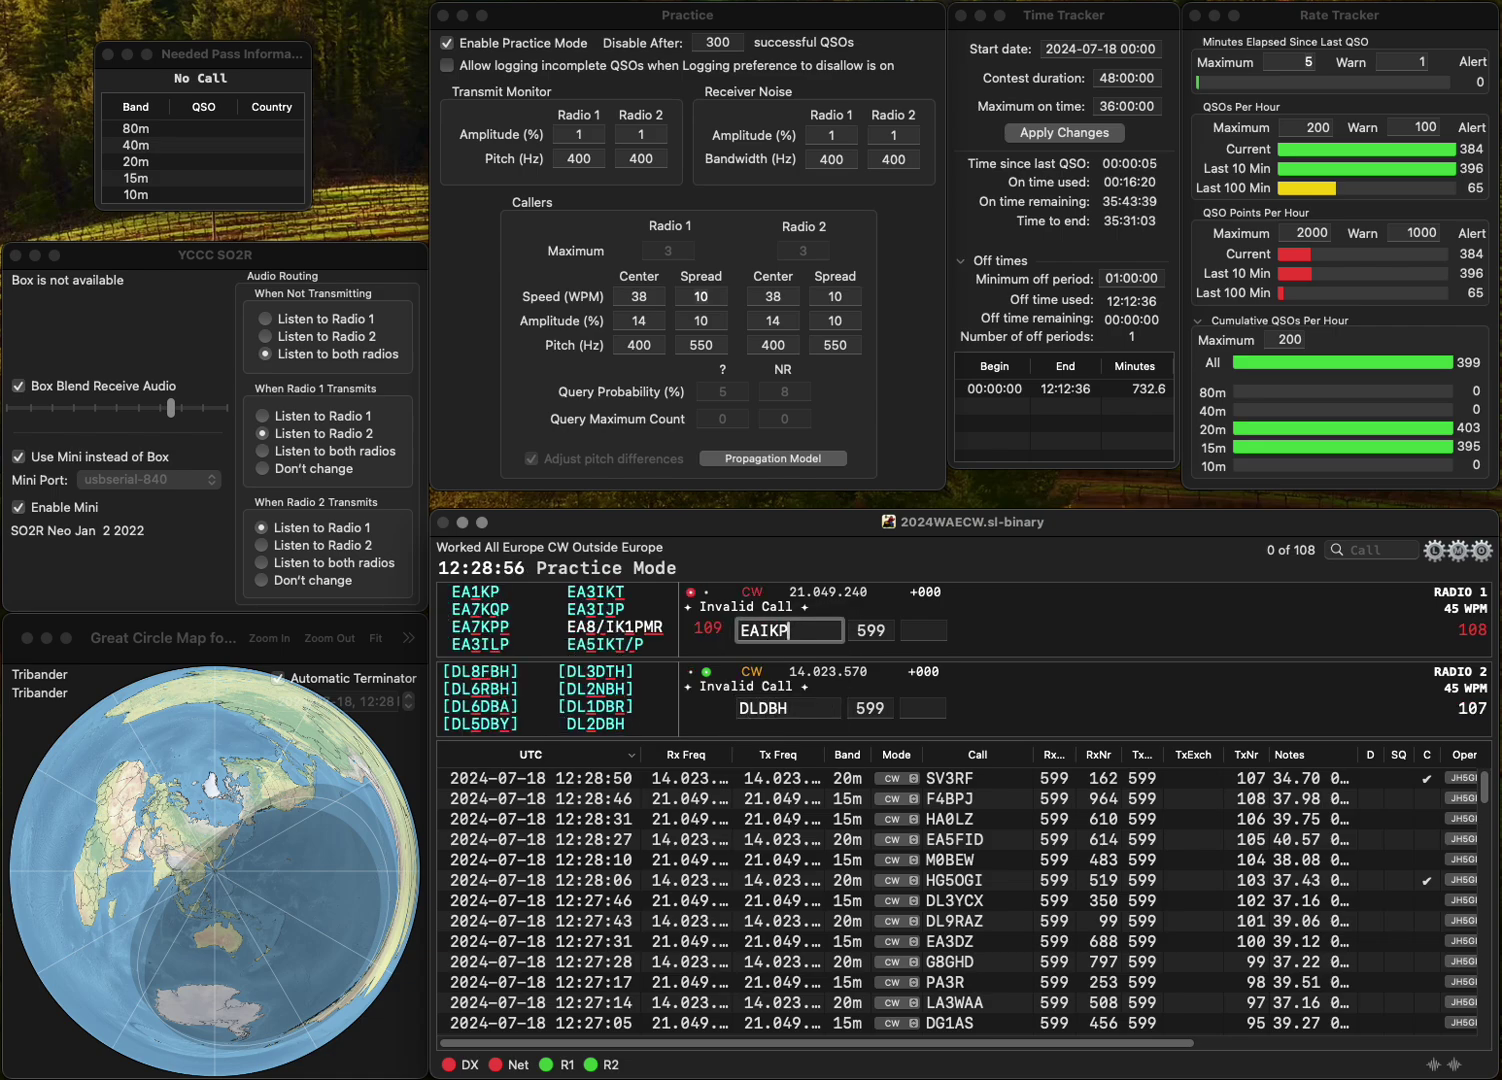
key("BackSpace")
key("BackSpace")
type("IK4")
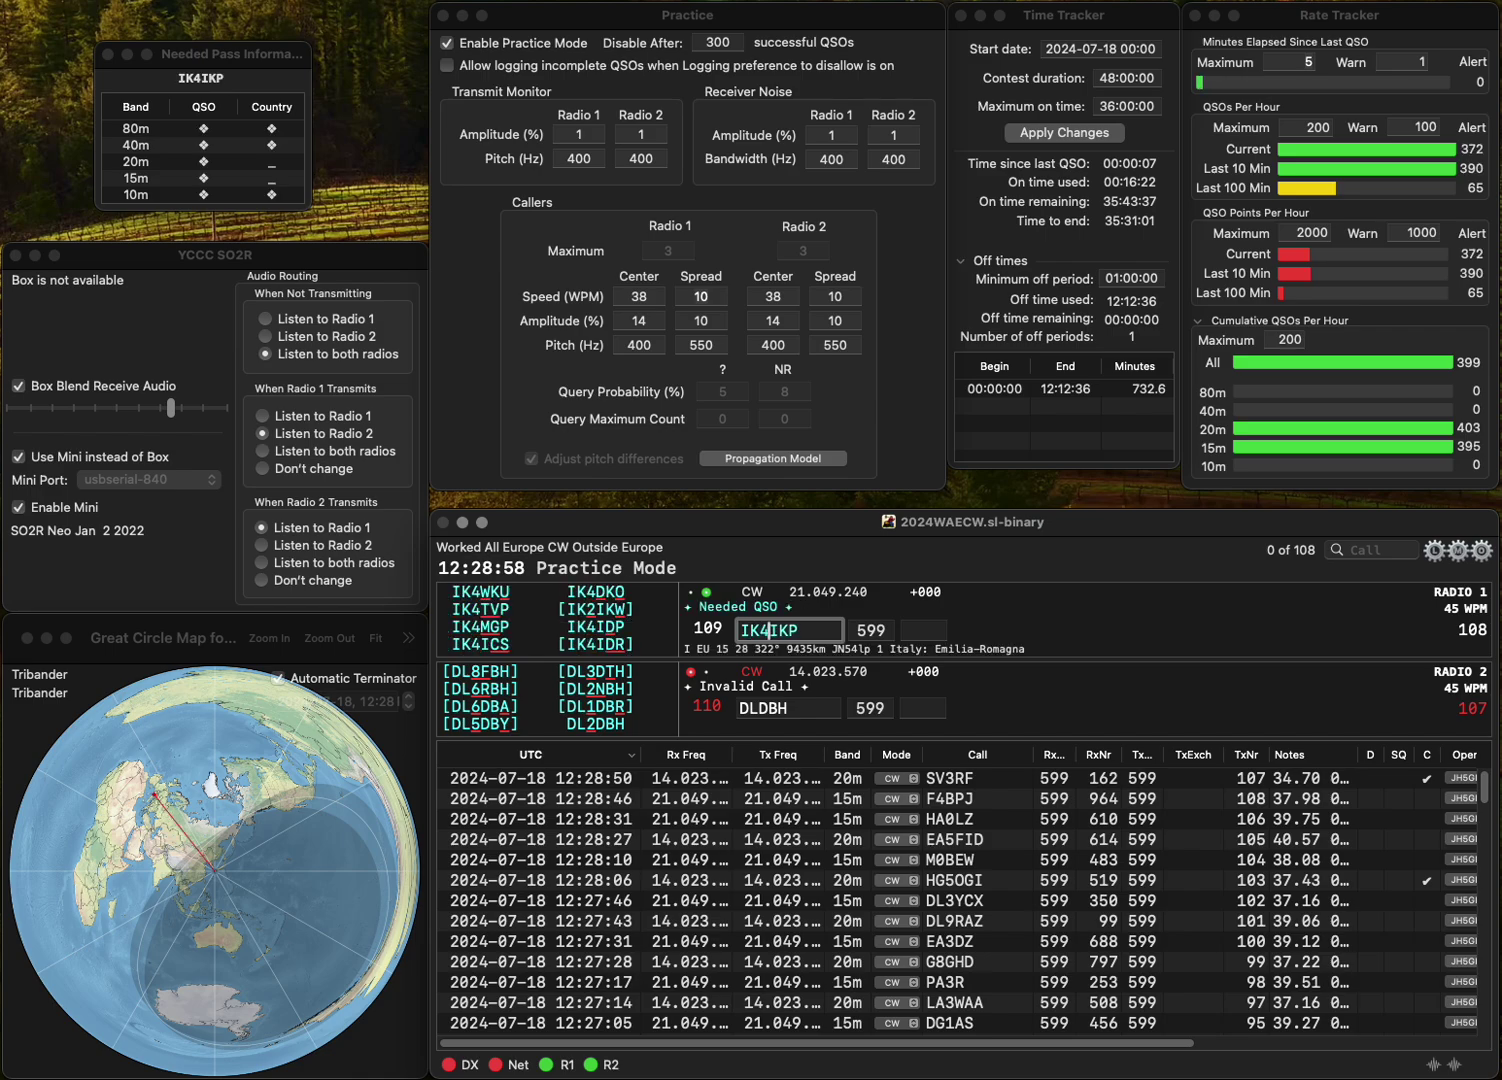
key("Right")
key("Right")
key("Right")
key("Return")
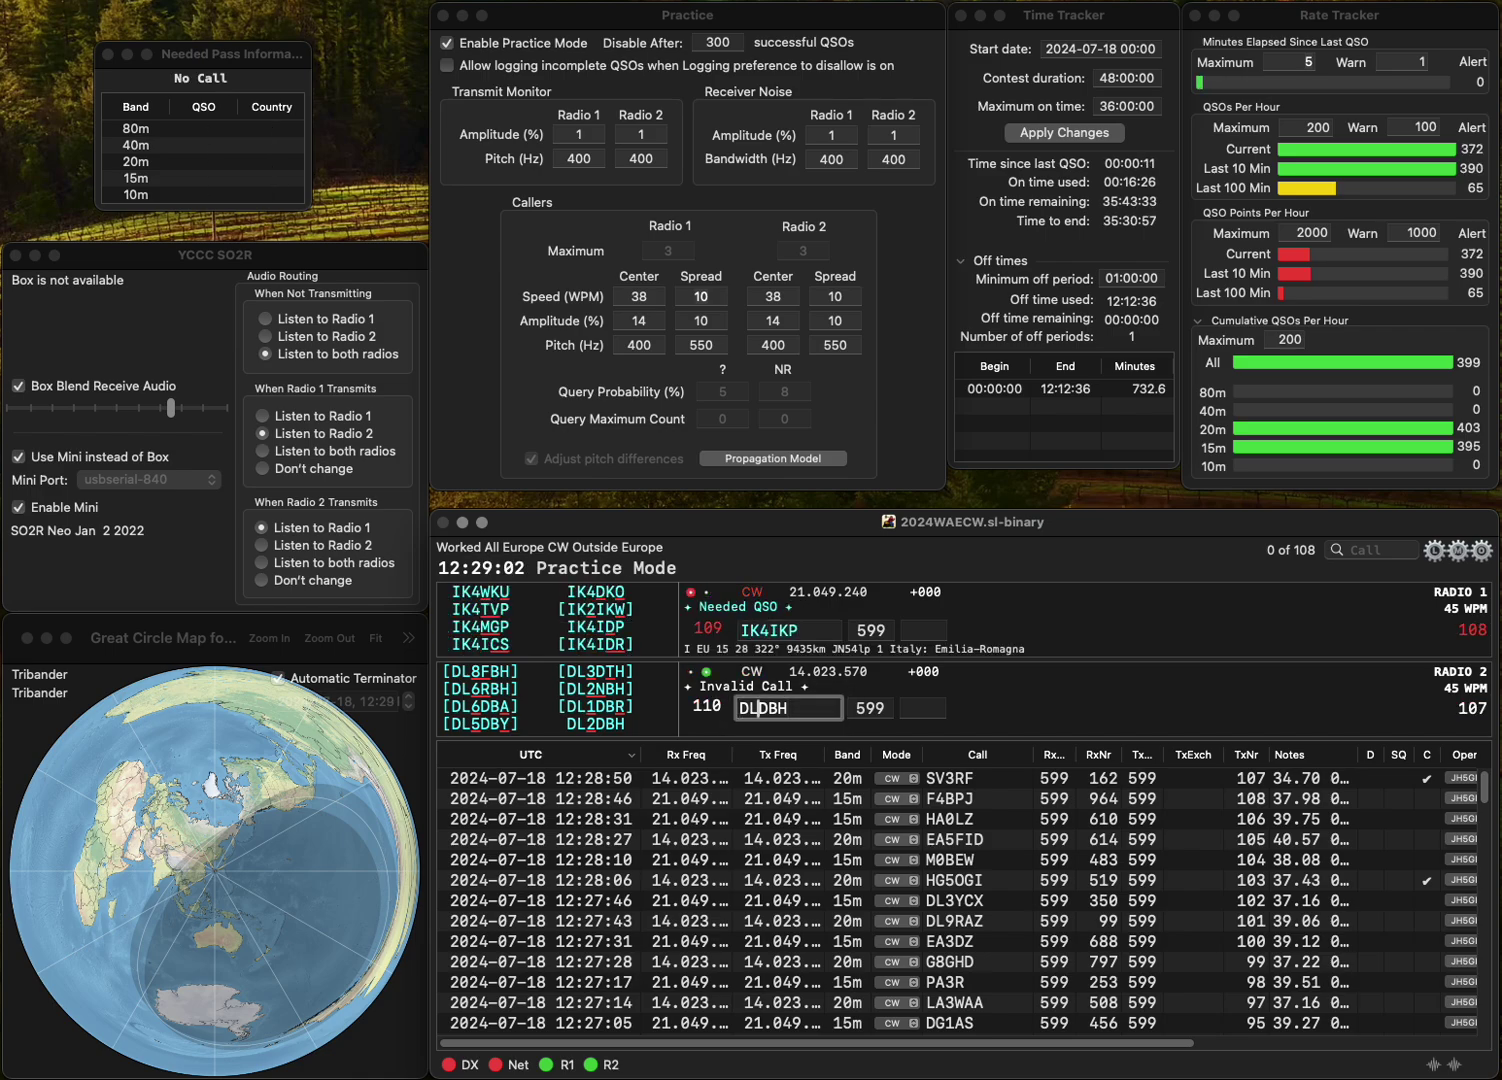
type("4")
key("Delete")
type("B")
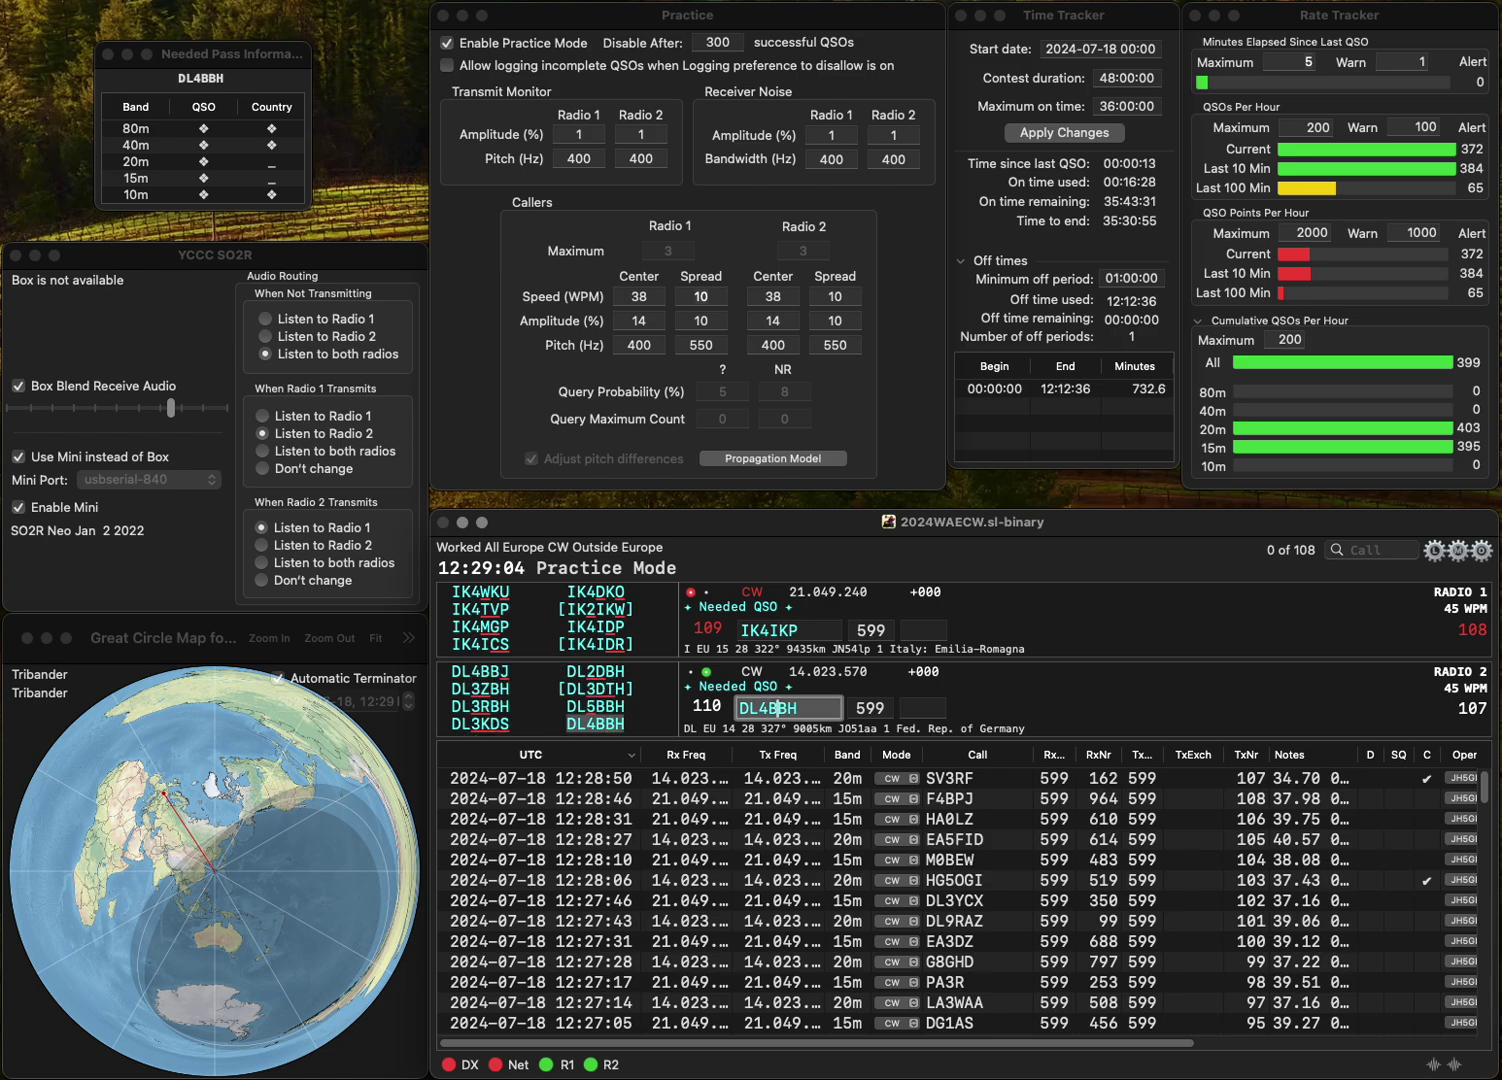
key("Return")
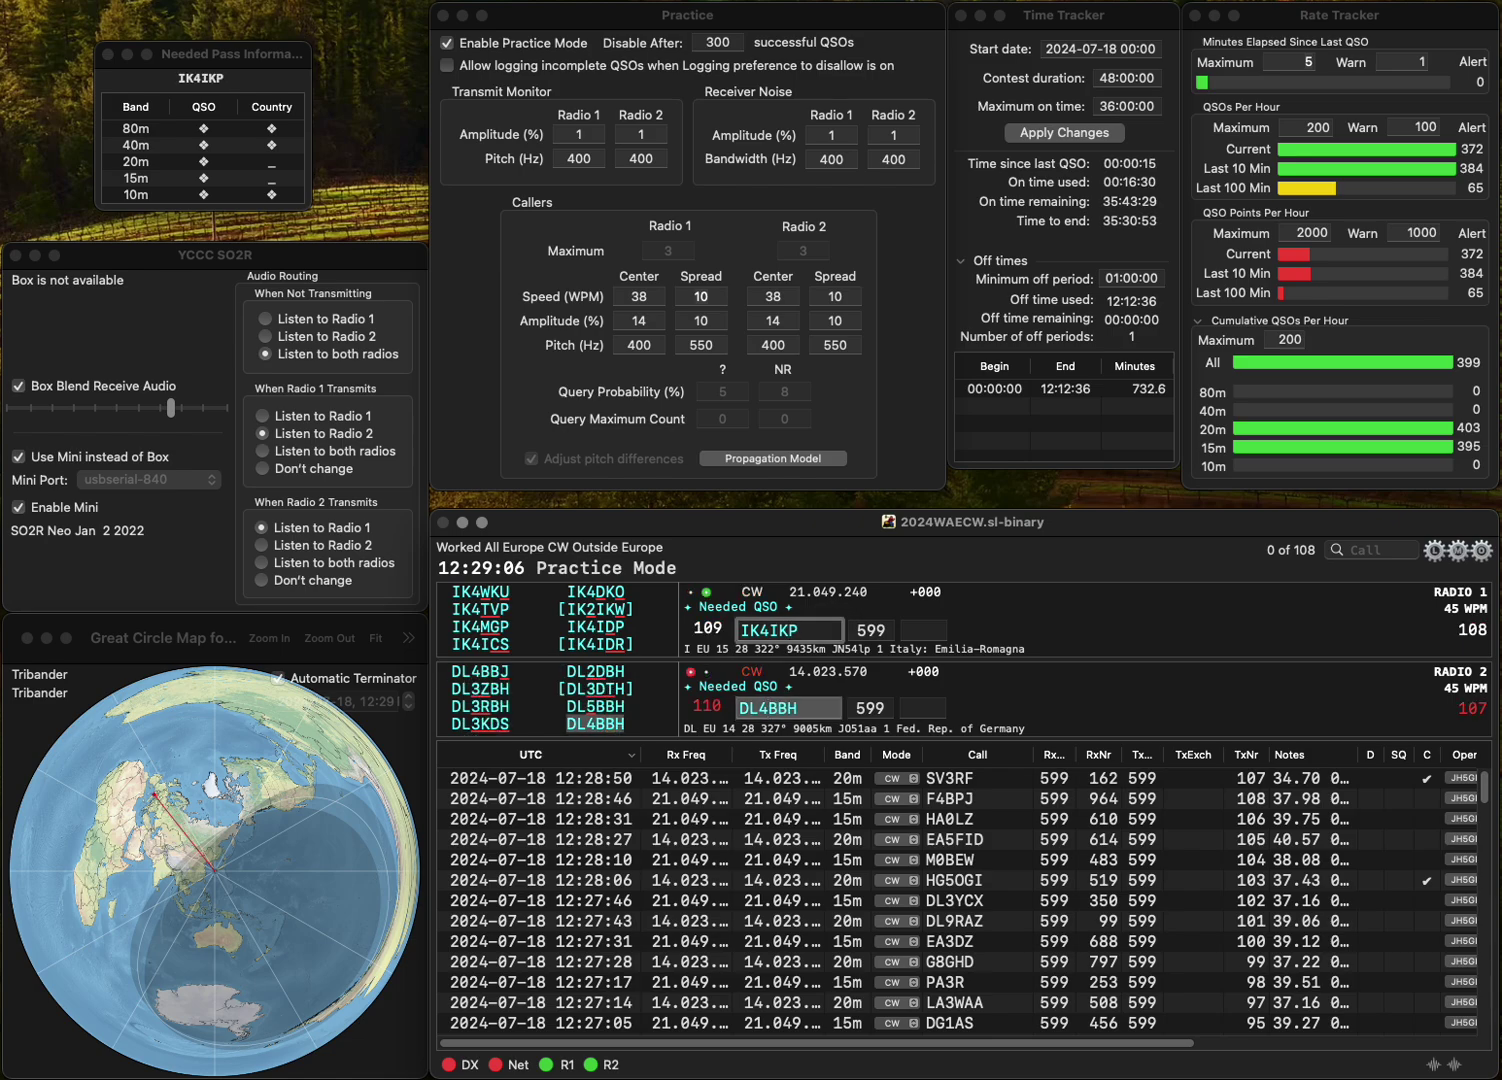
key("Delete")
type("D")
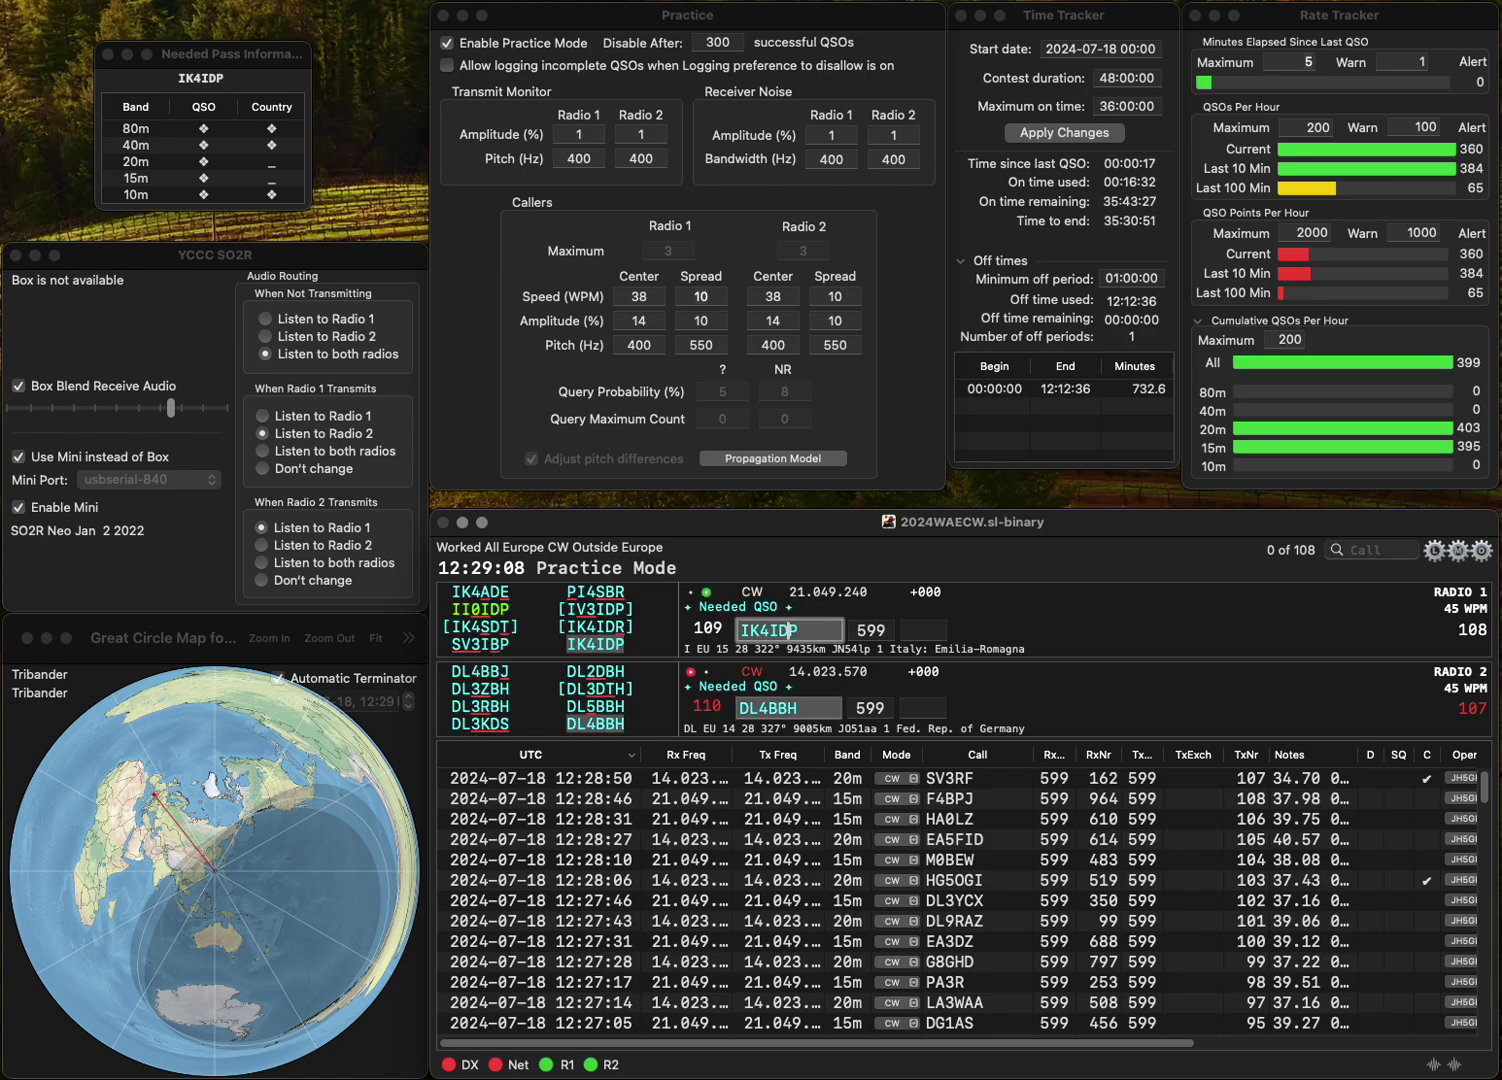
key("Tab")
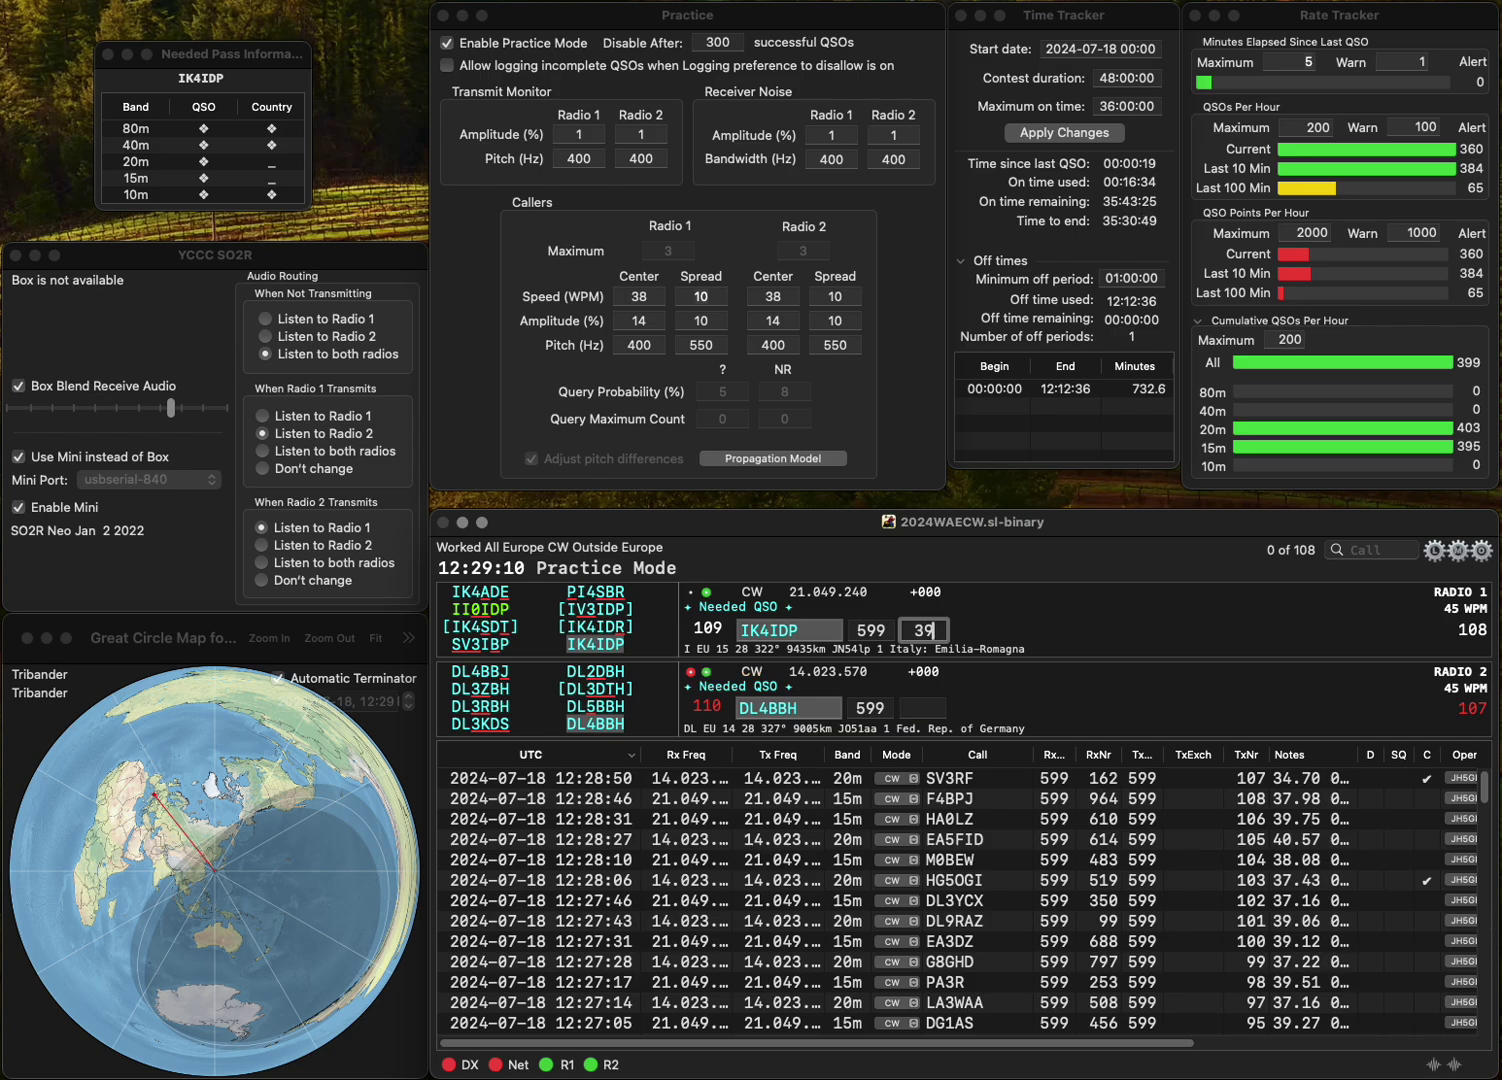
key("Return")
key("grave")
key("Tab")
type("2")
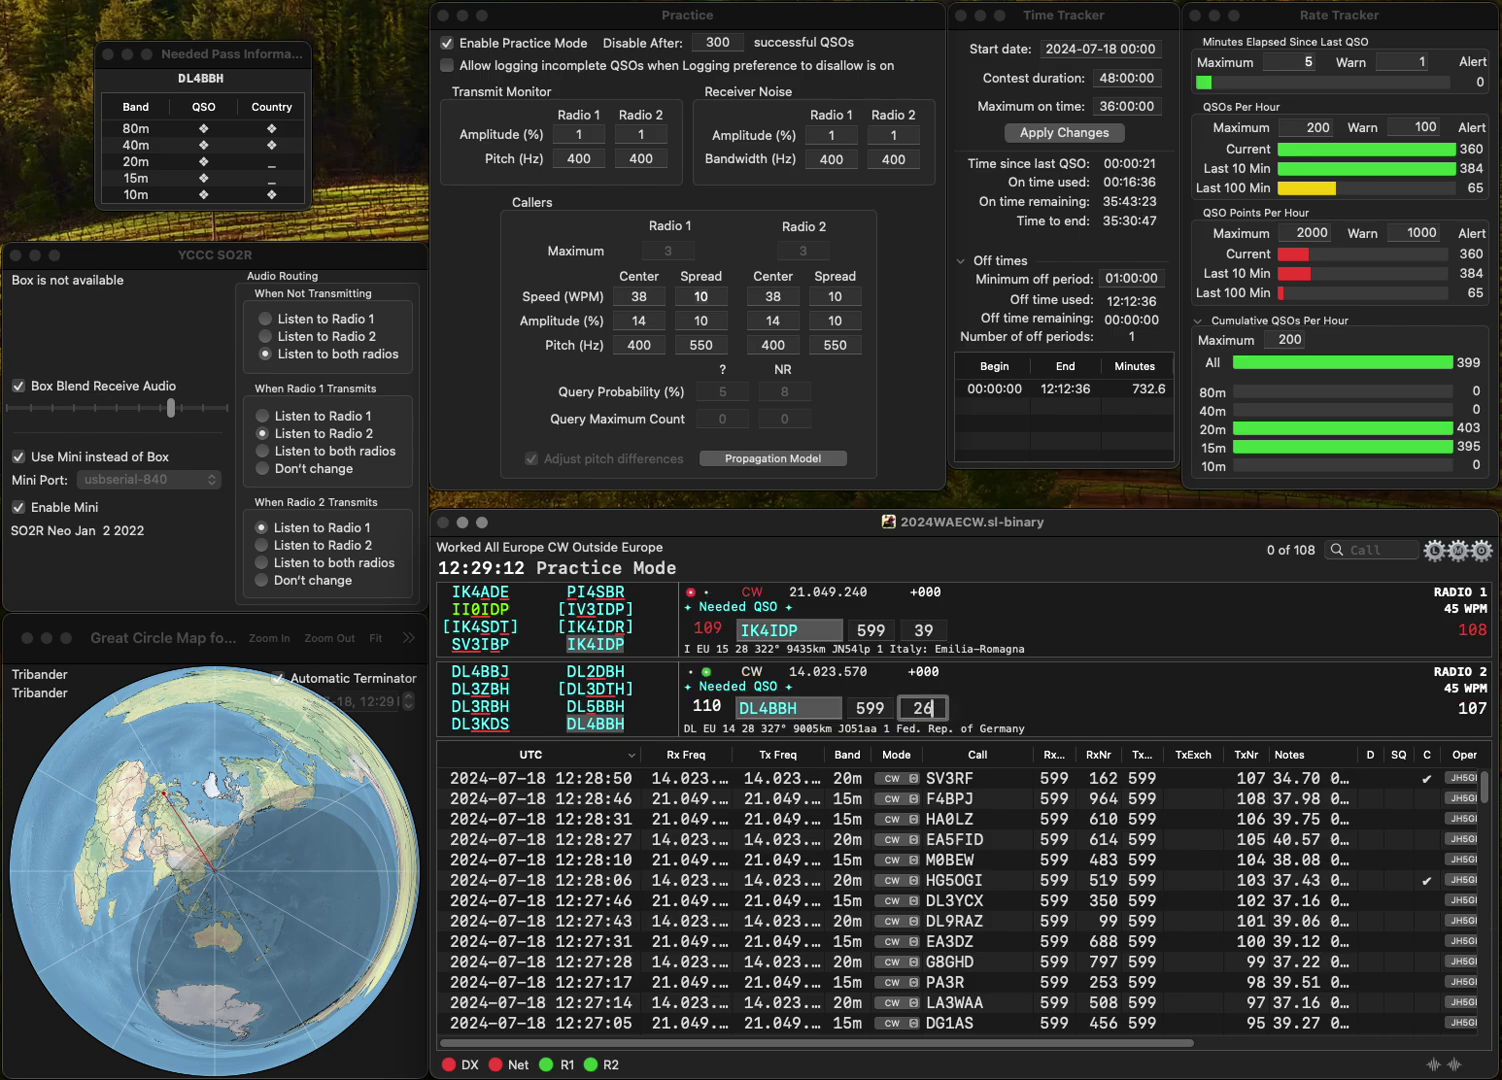
key("grave")
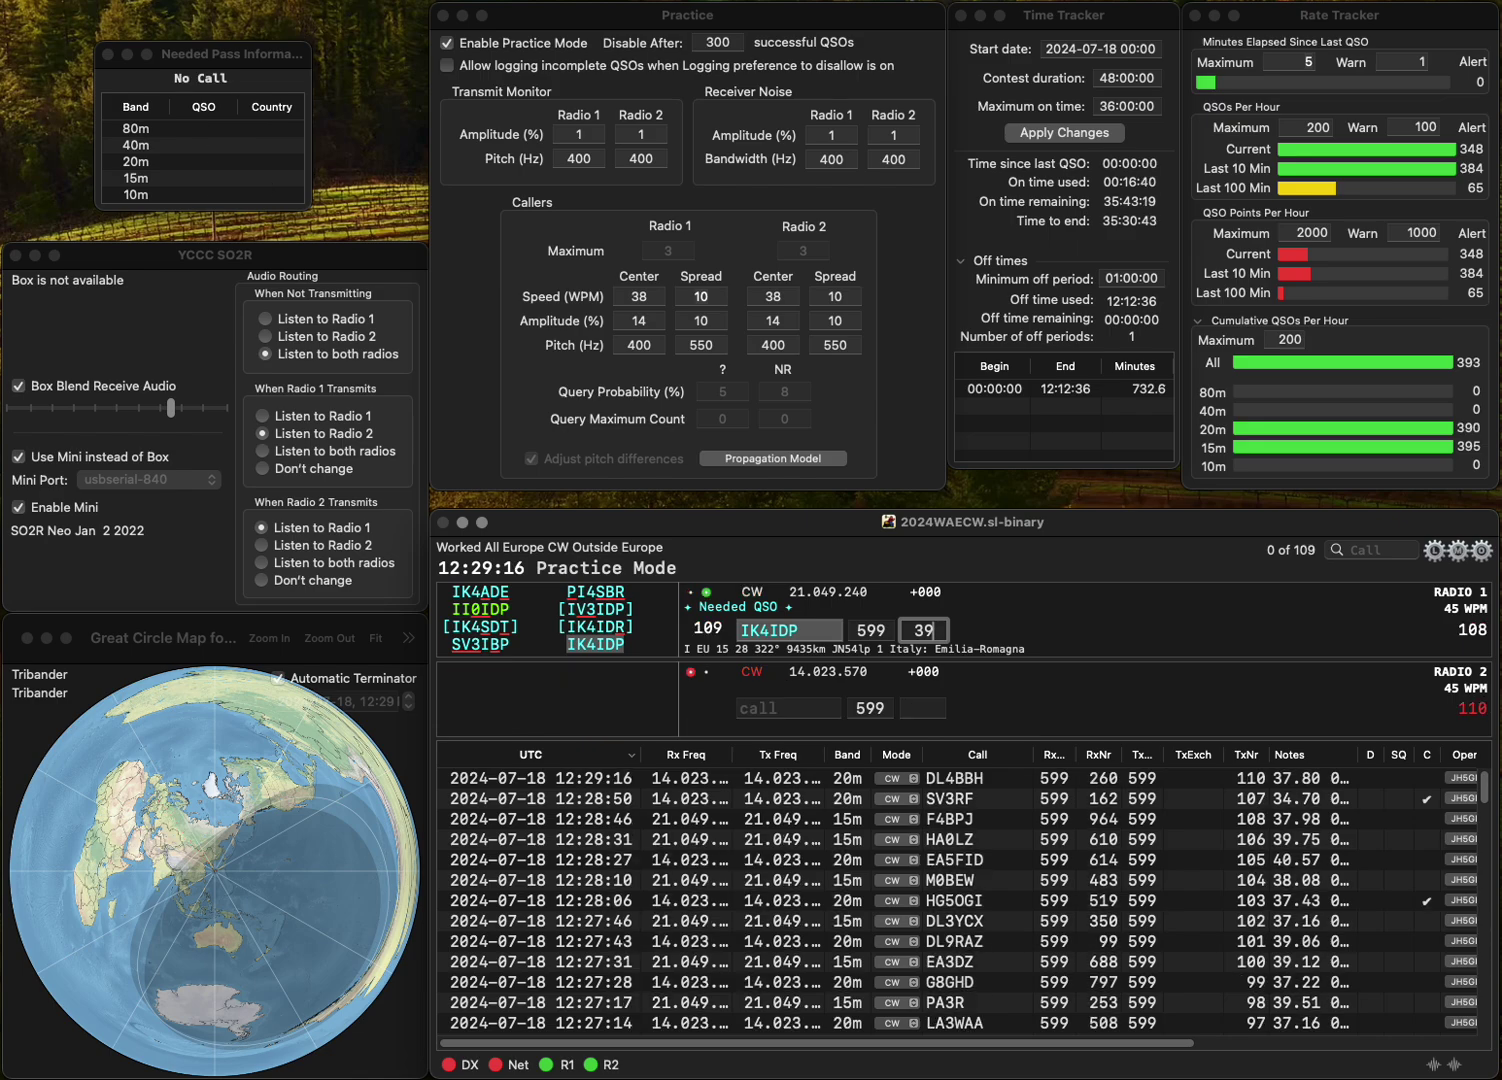
key("BackSpace")
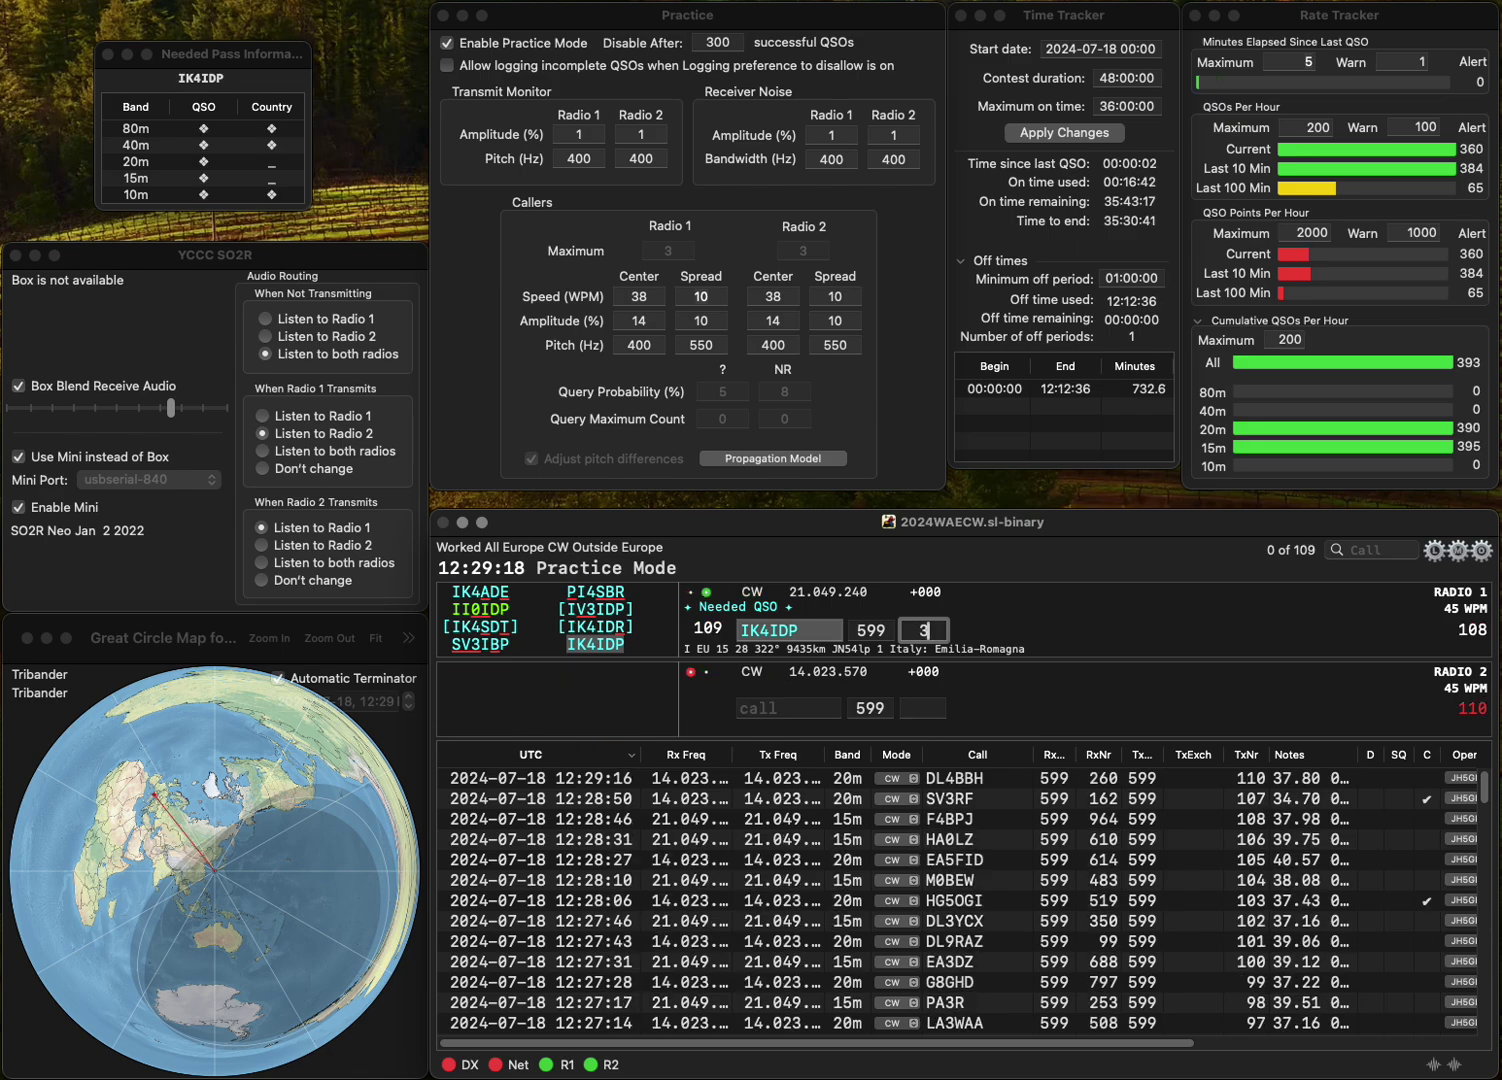
type("84")
key("Return")
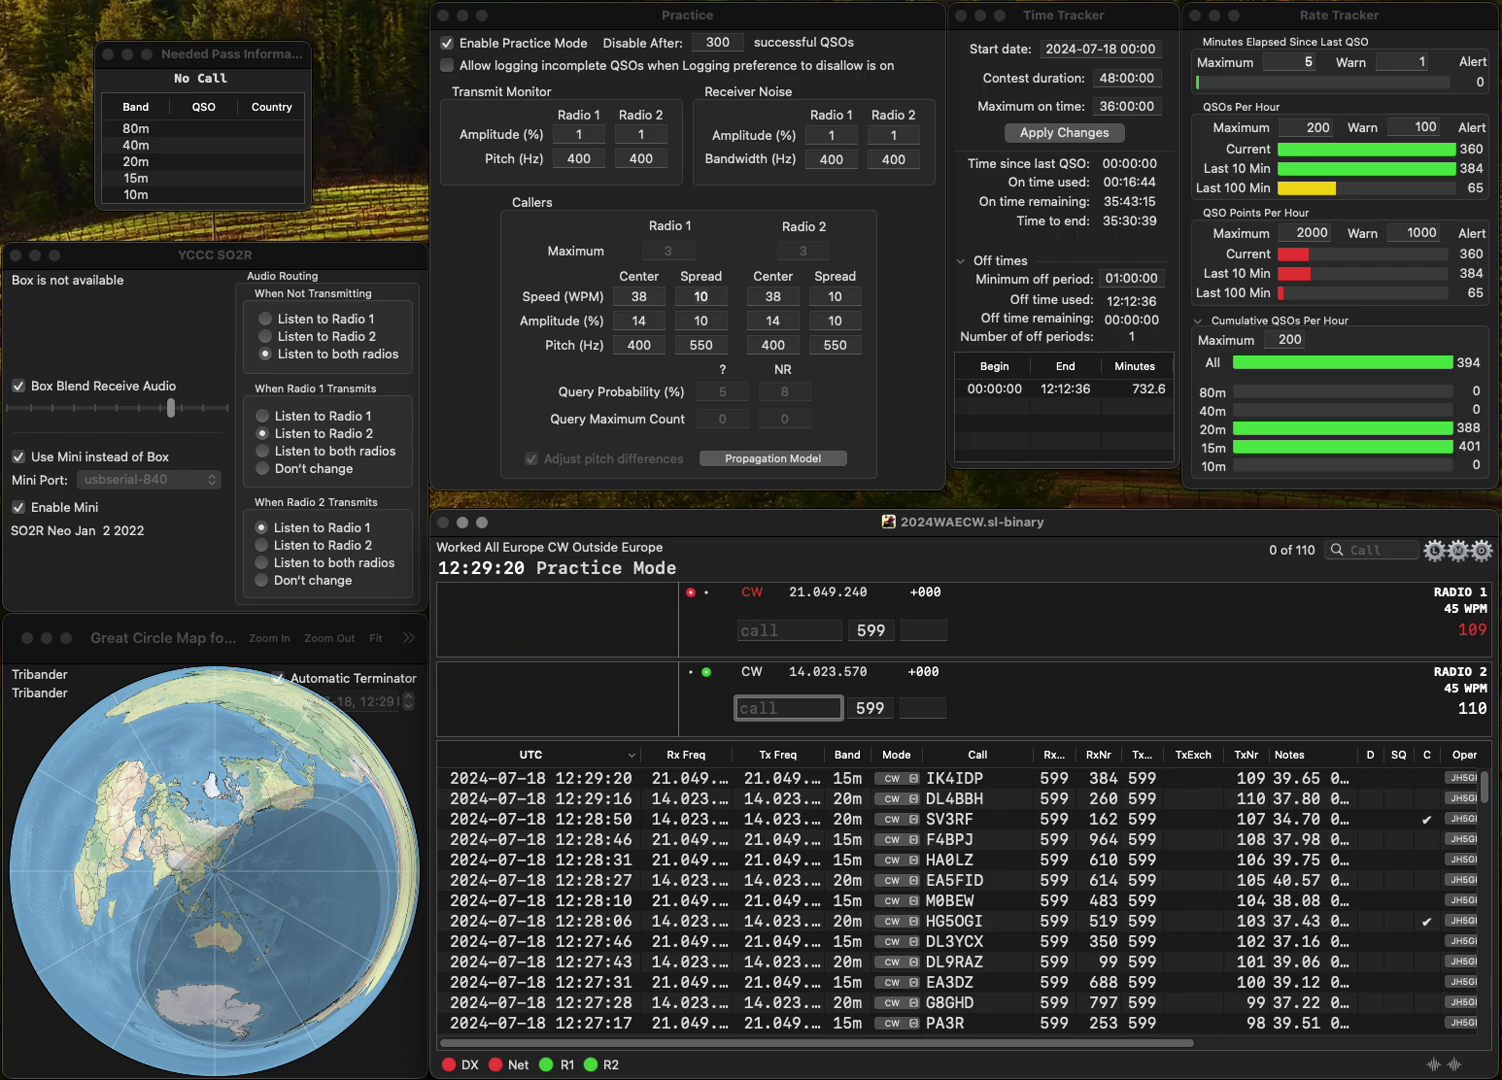
type("Q6WF")
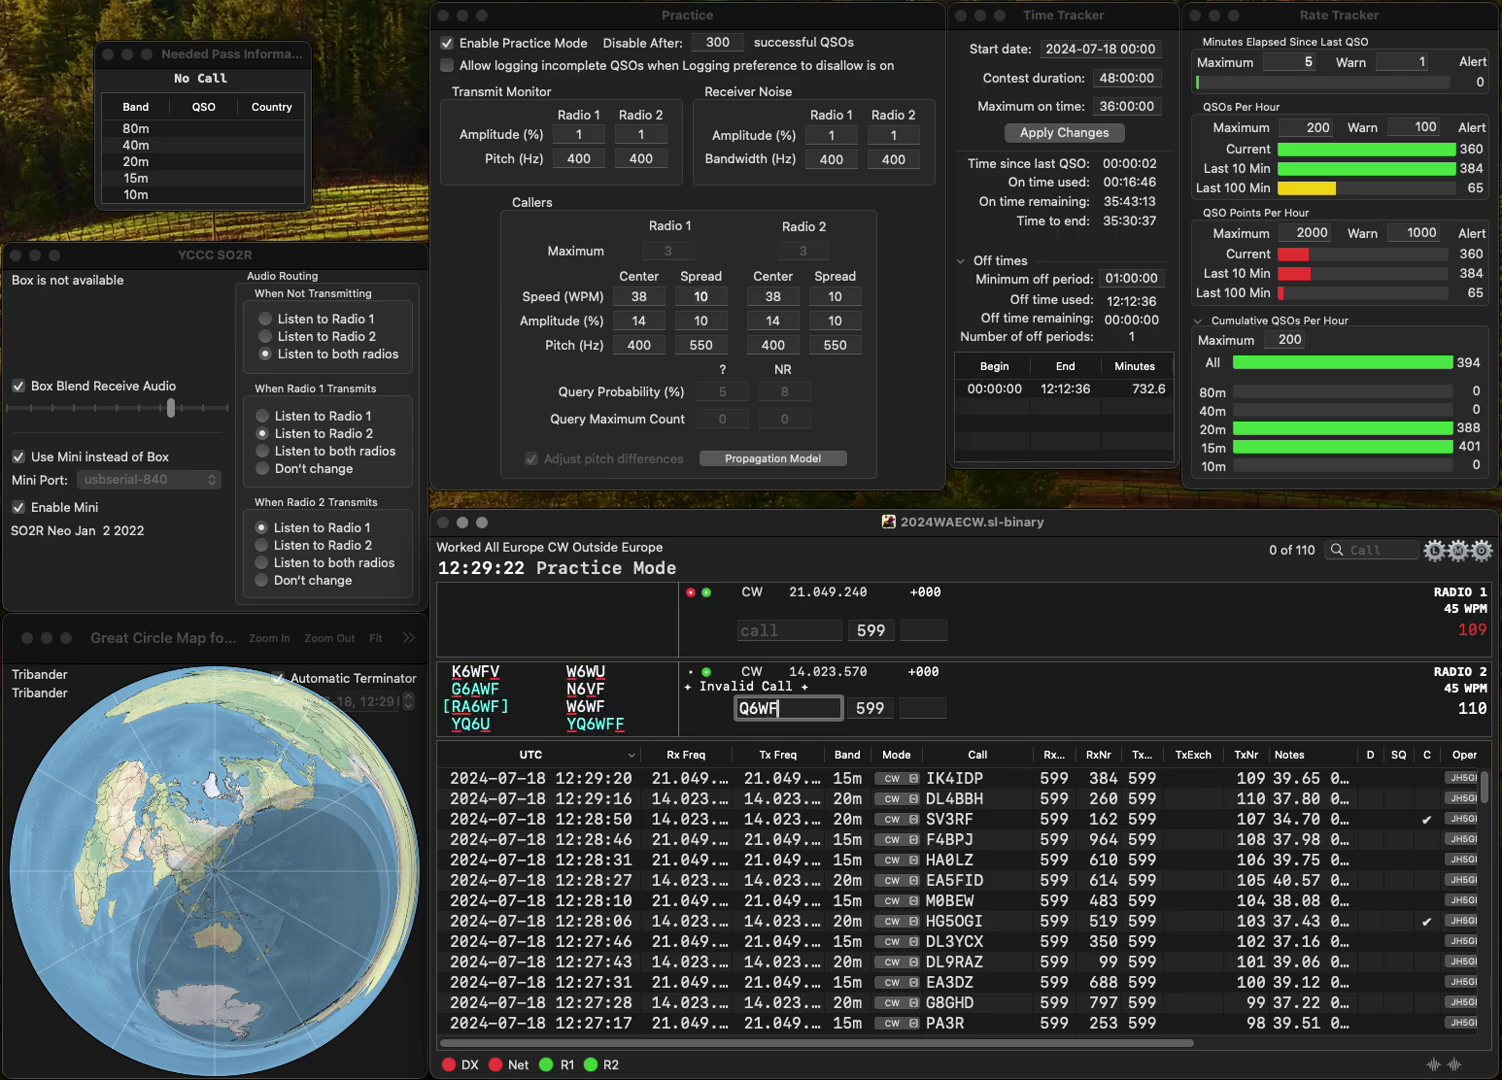
type("FY")
key("Return")
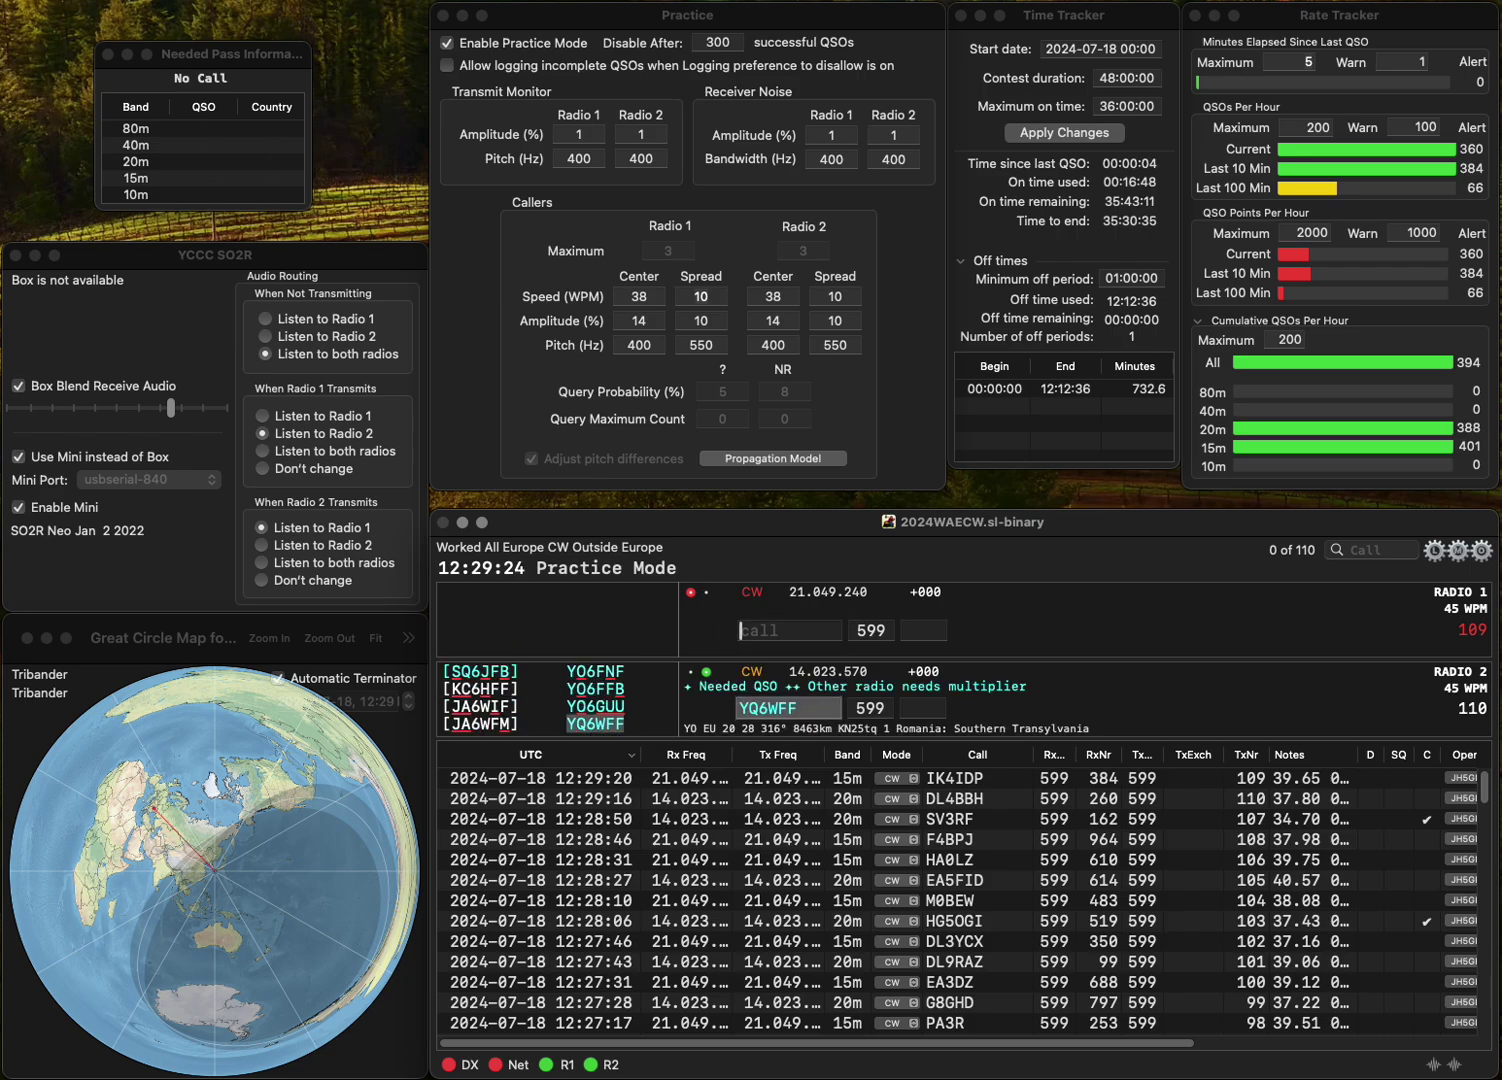
type("R")
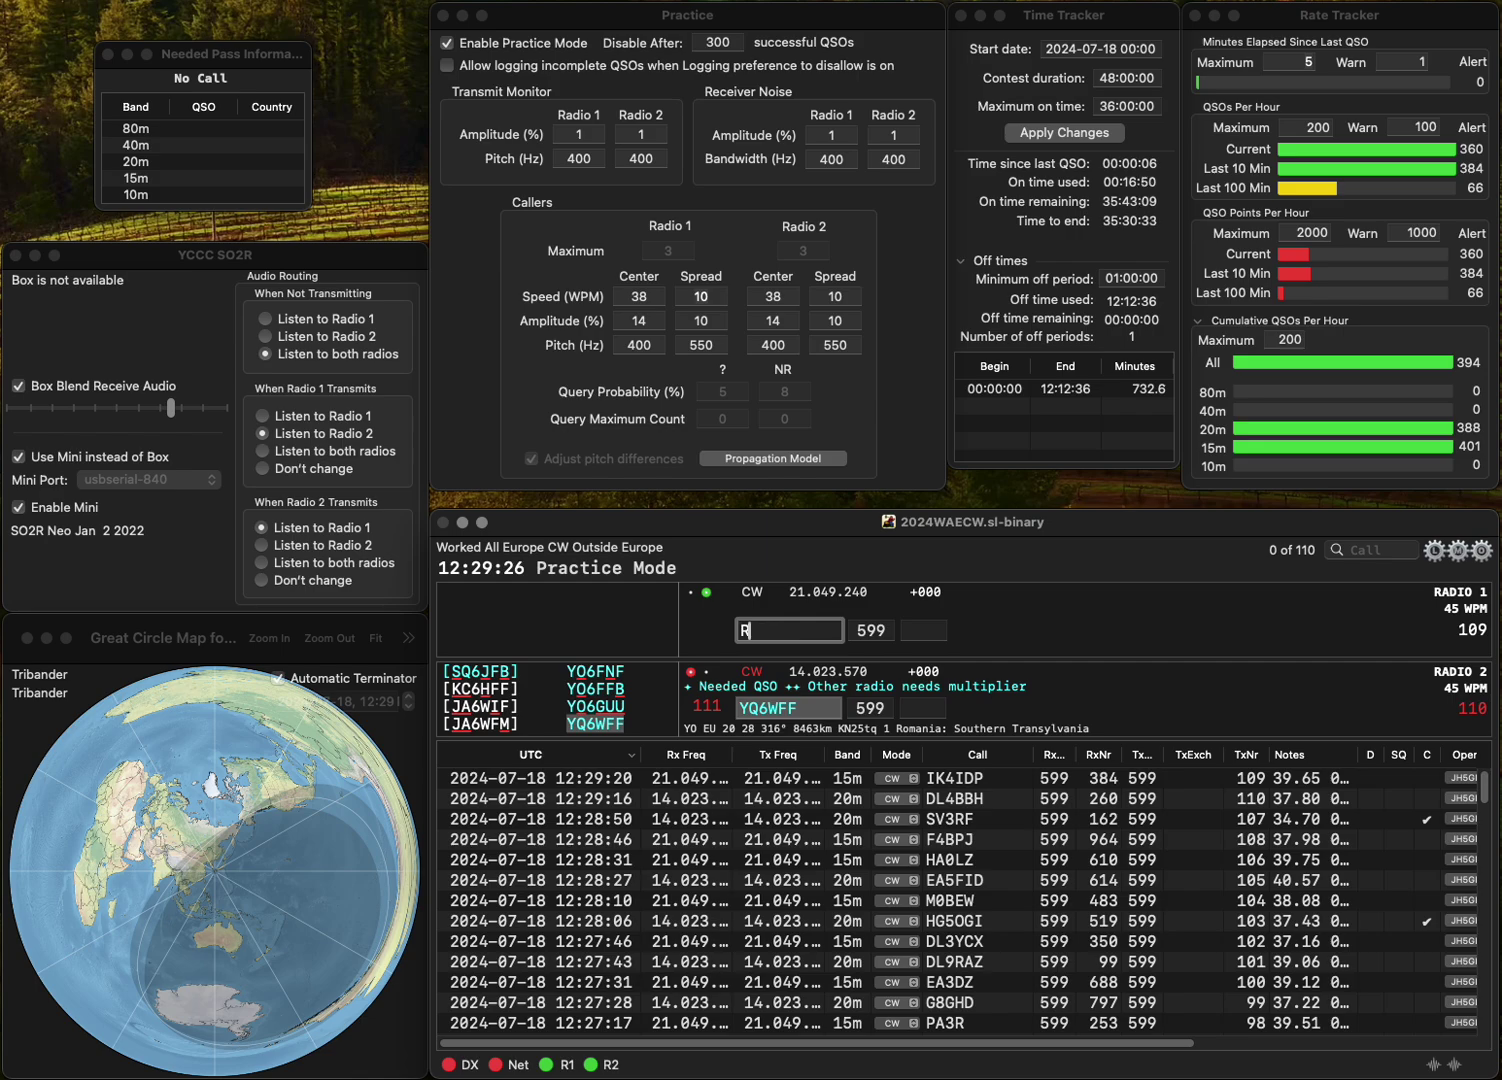
type("9FT")
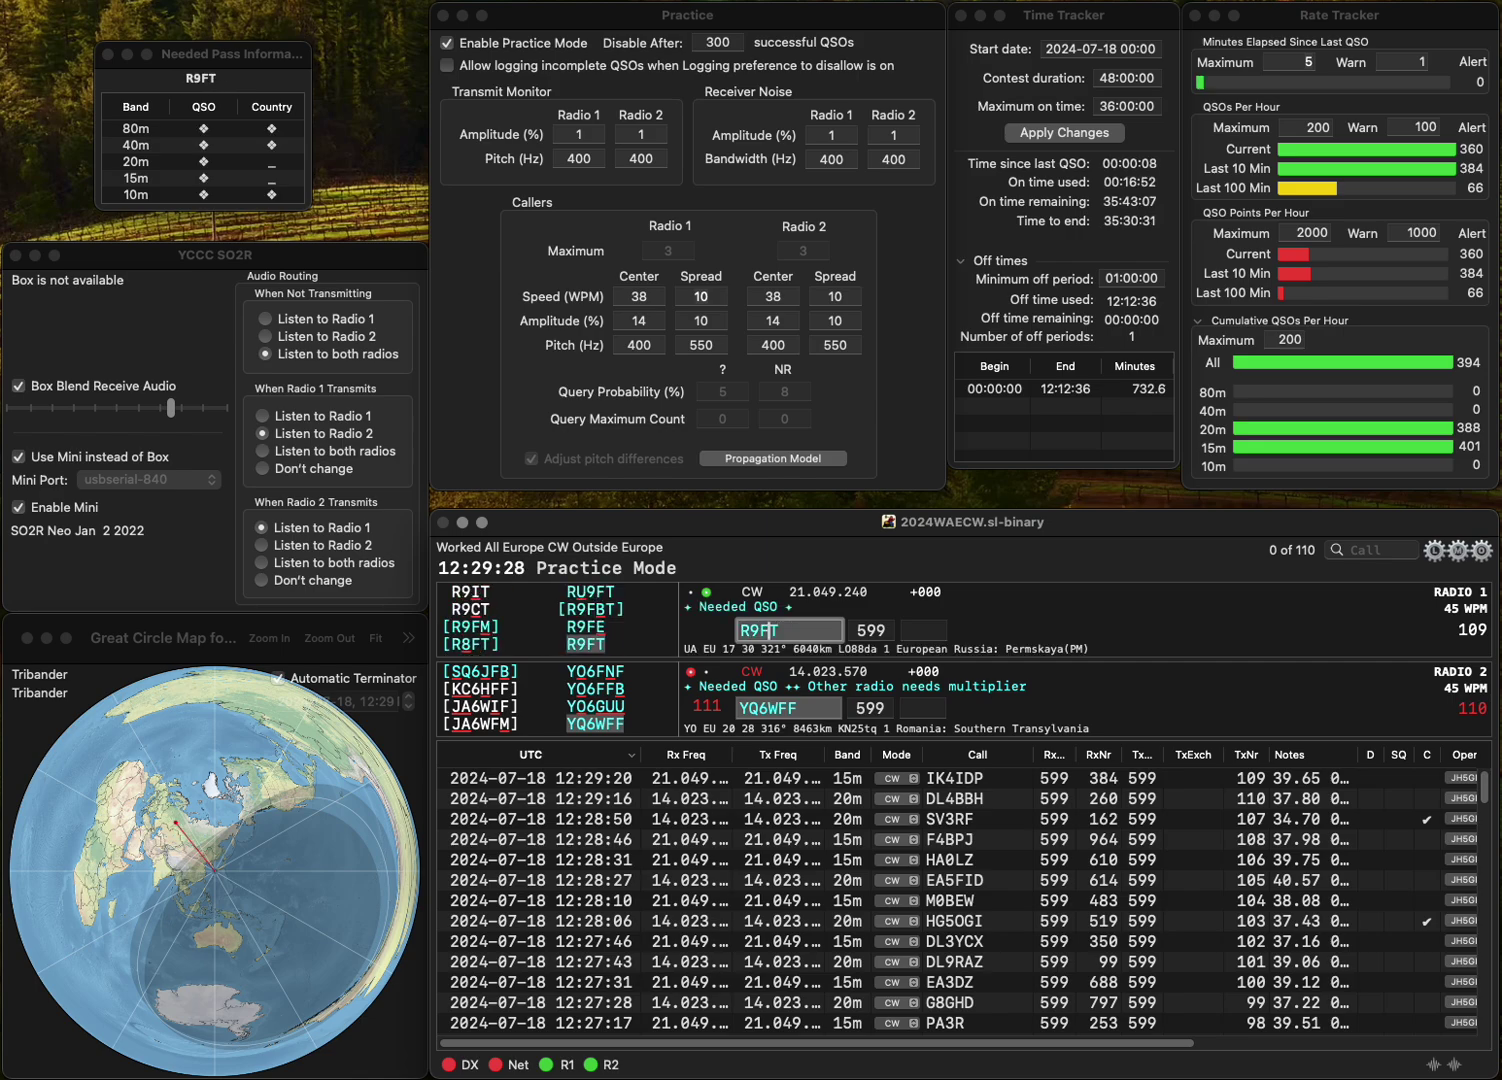
type("B")
key("Return")
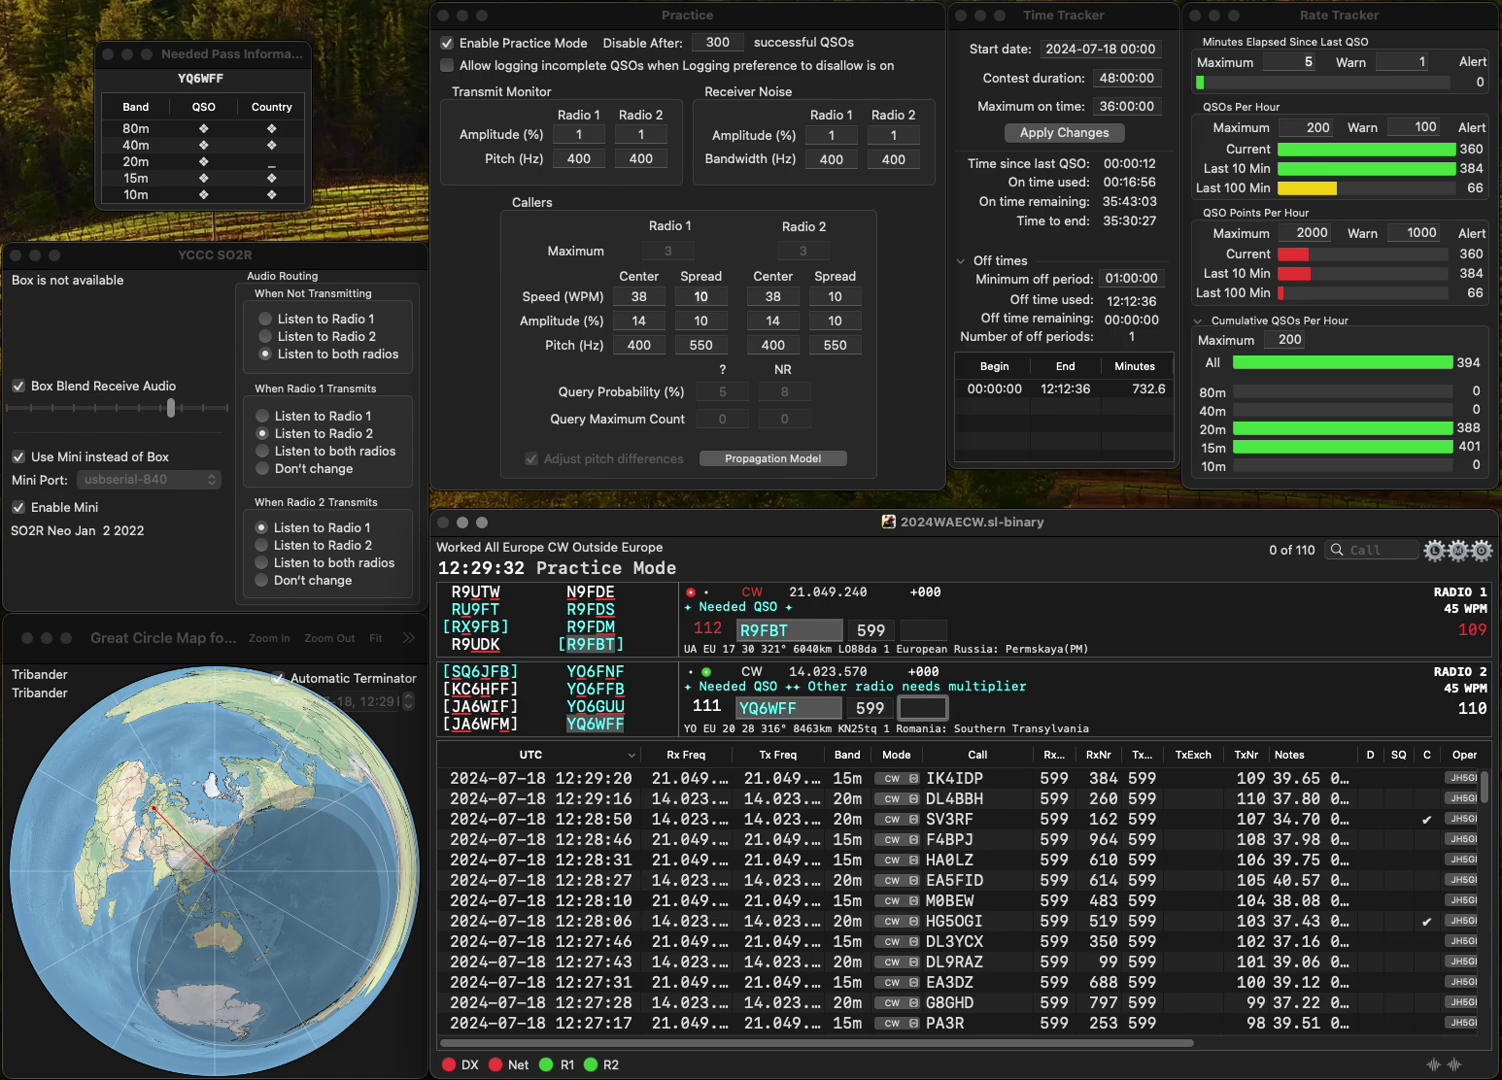
type("60")
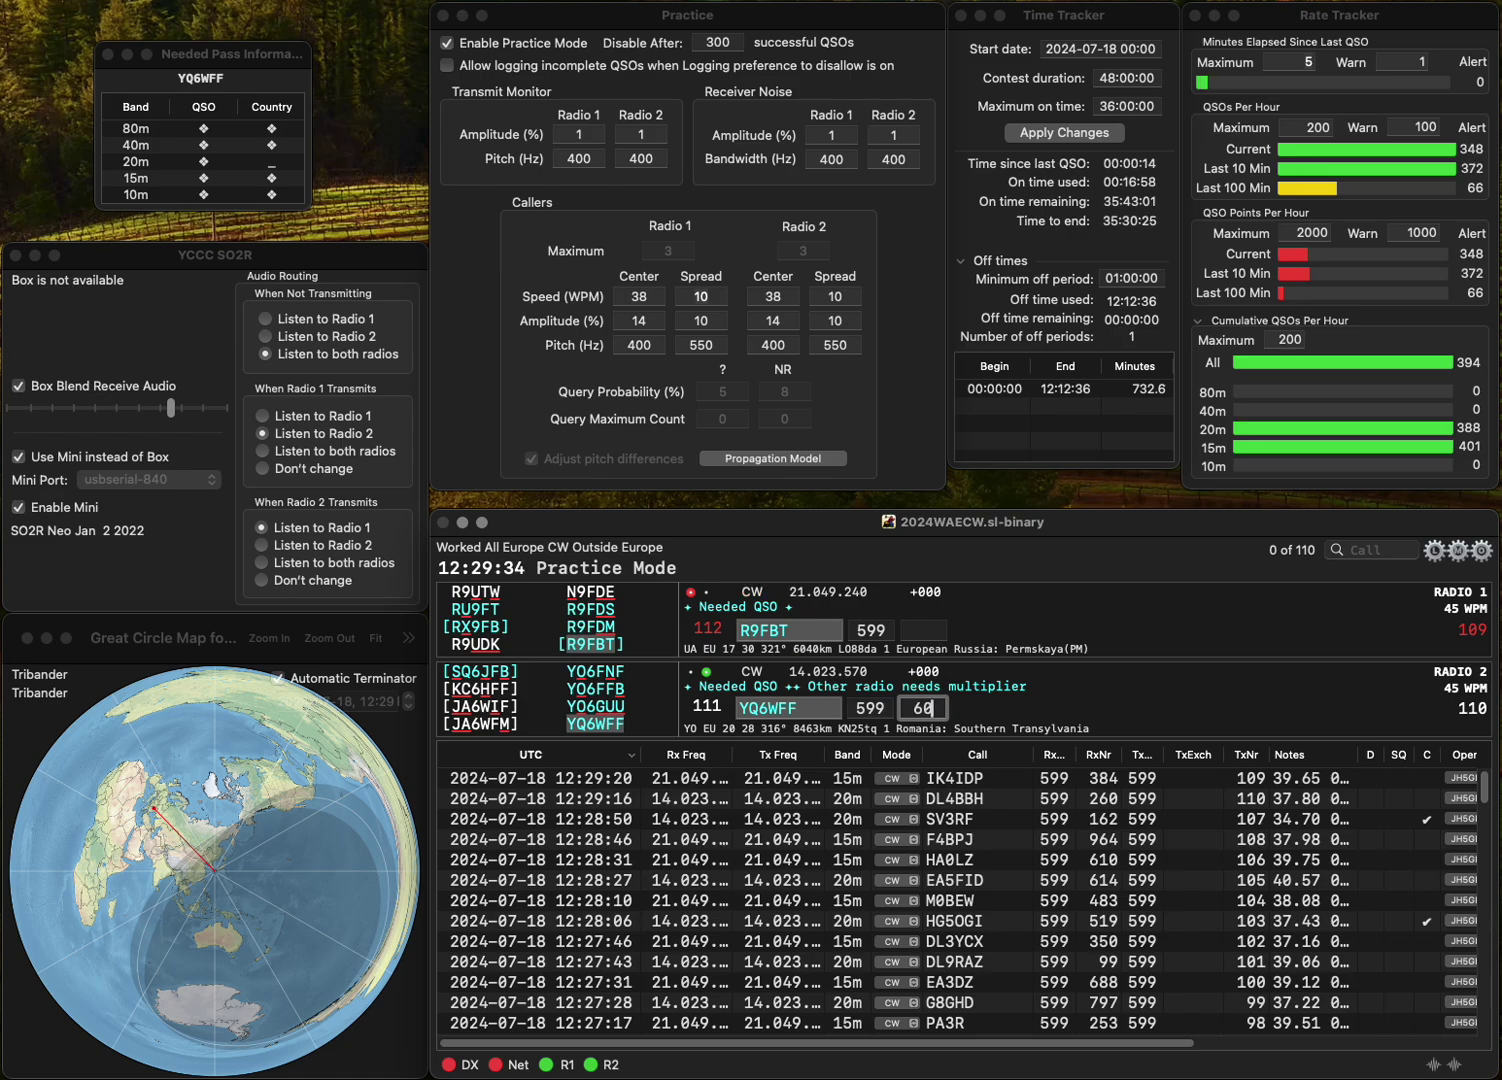
key("Return")
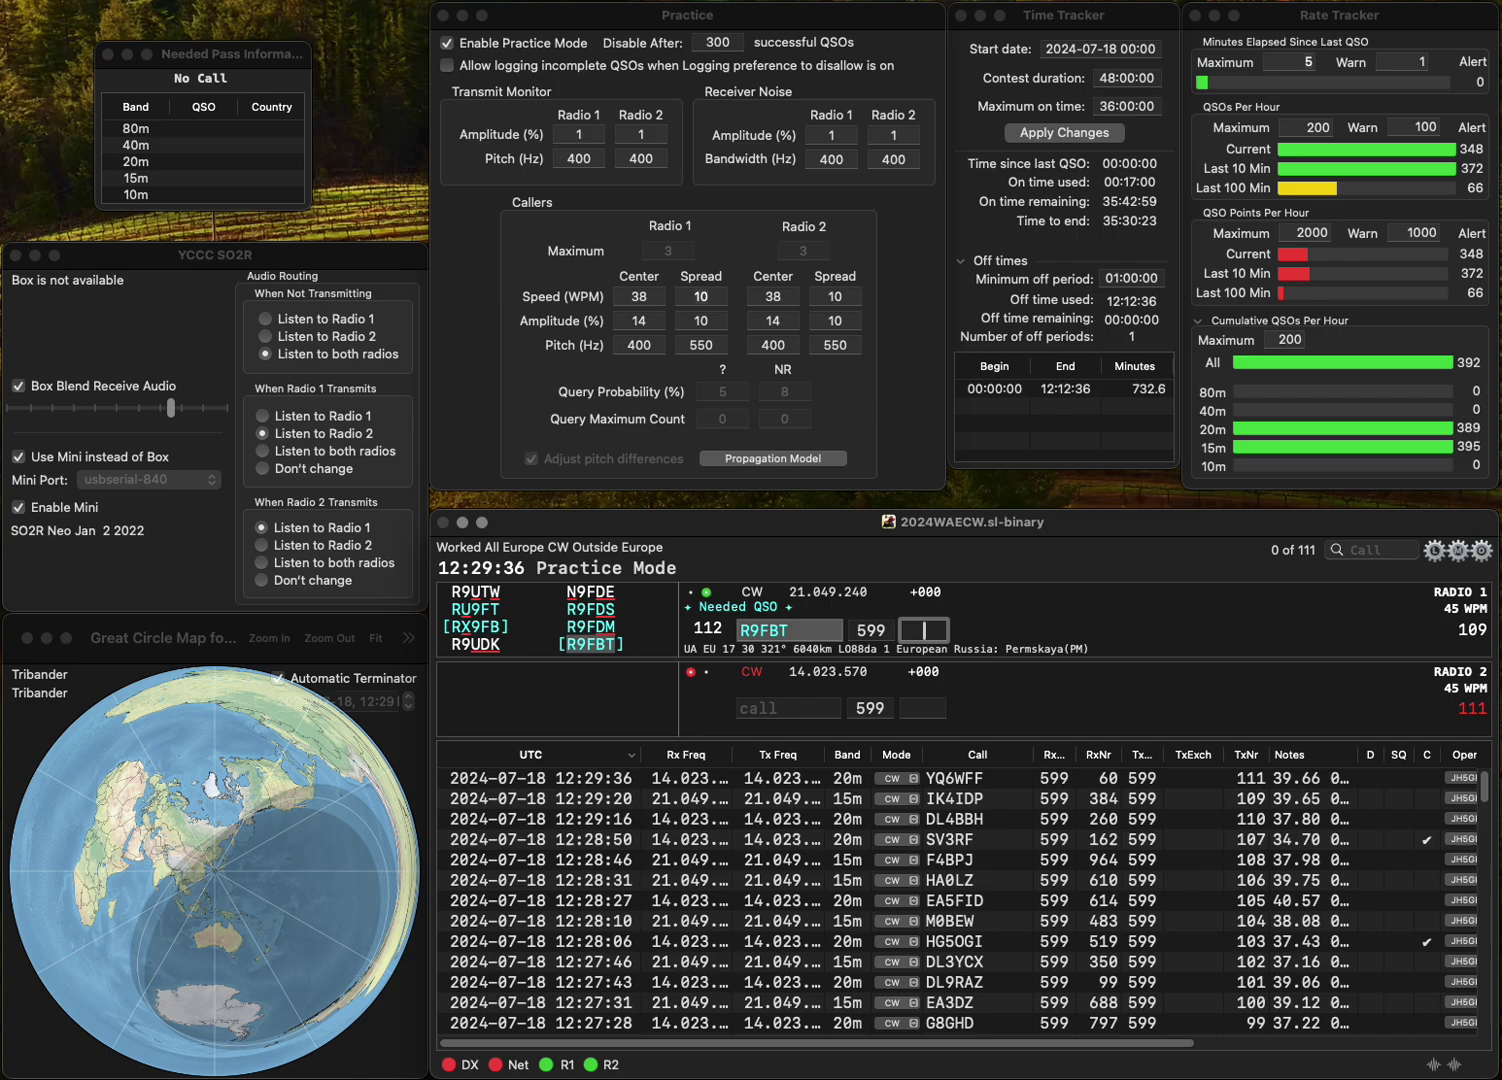
type("298")
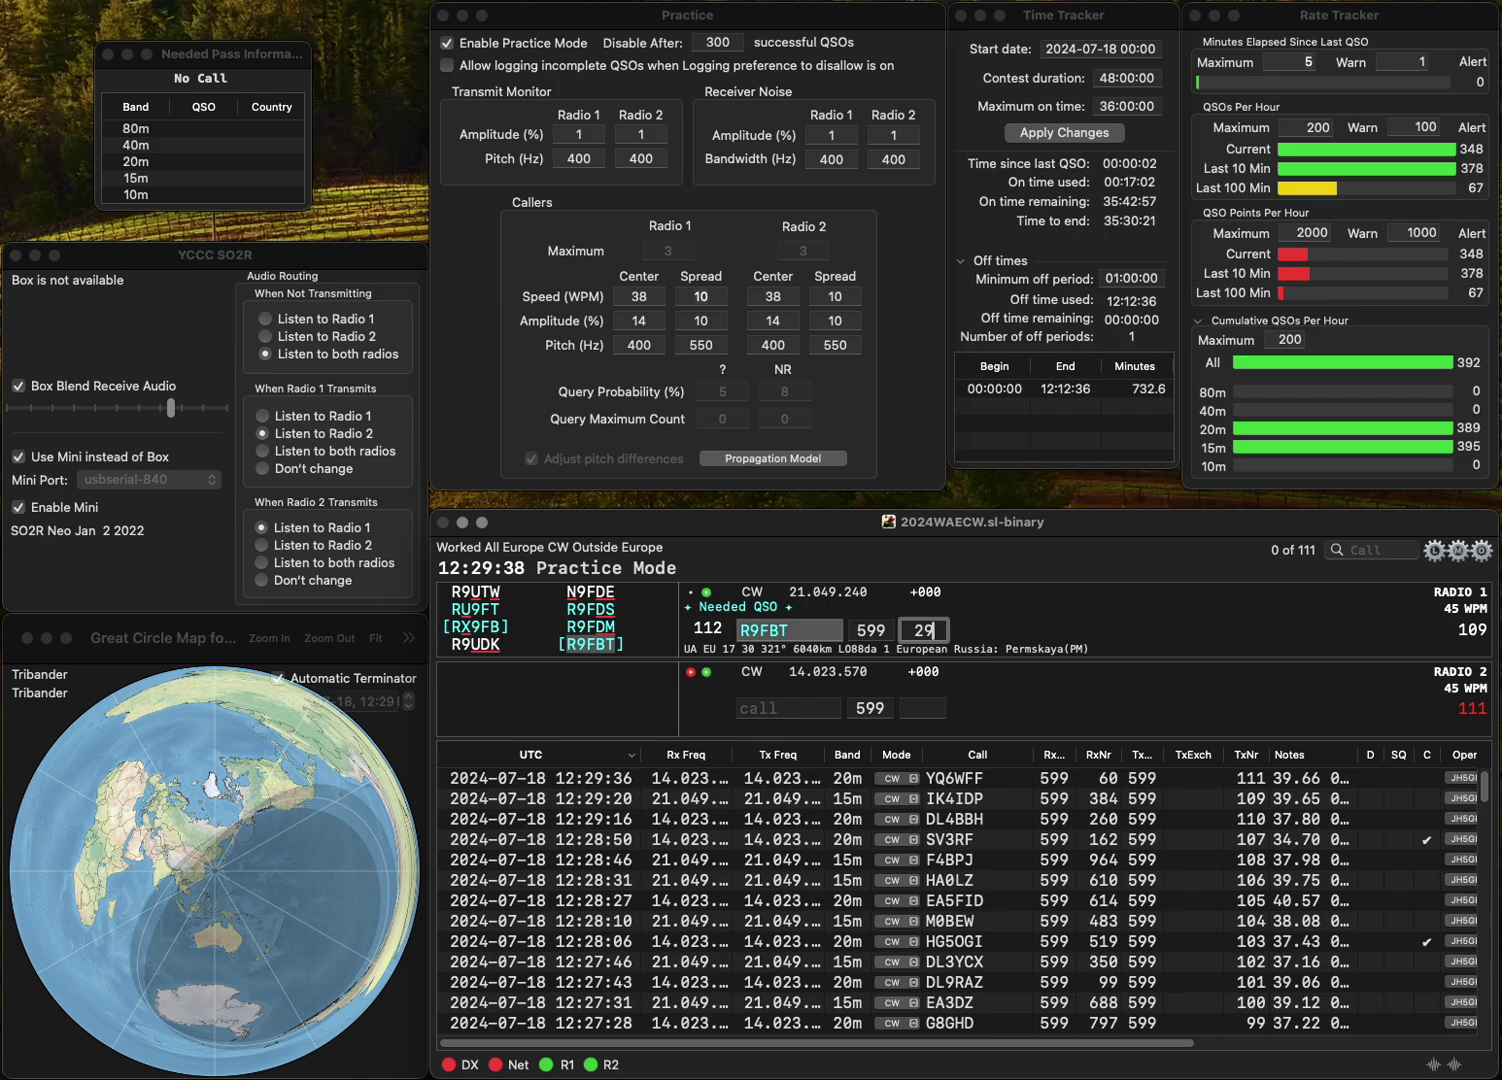
key("Return")
type("Q2ZY")
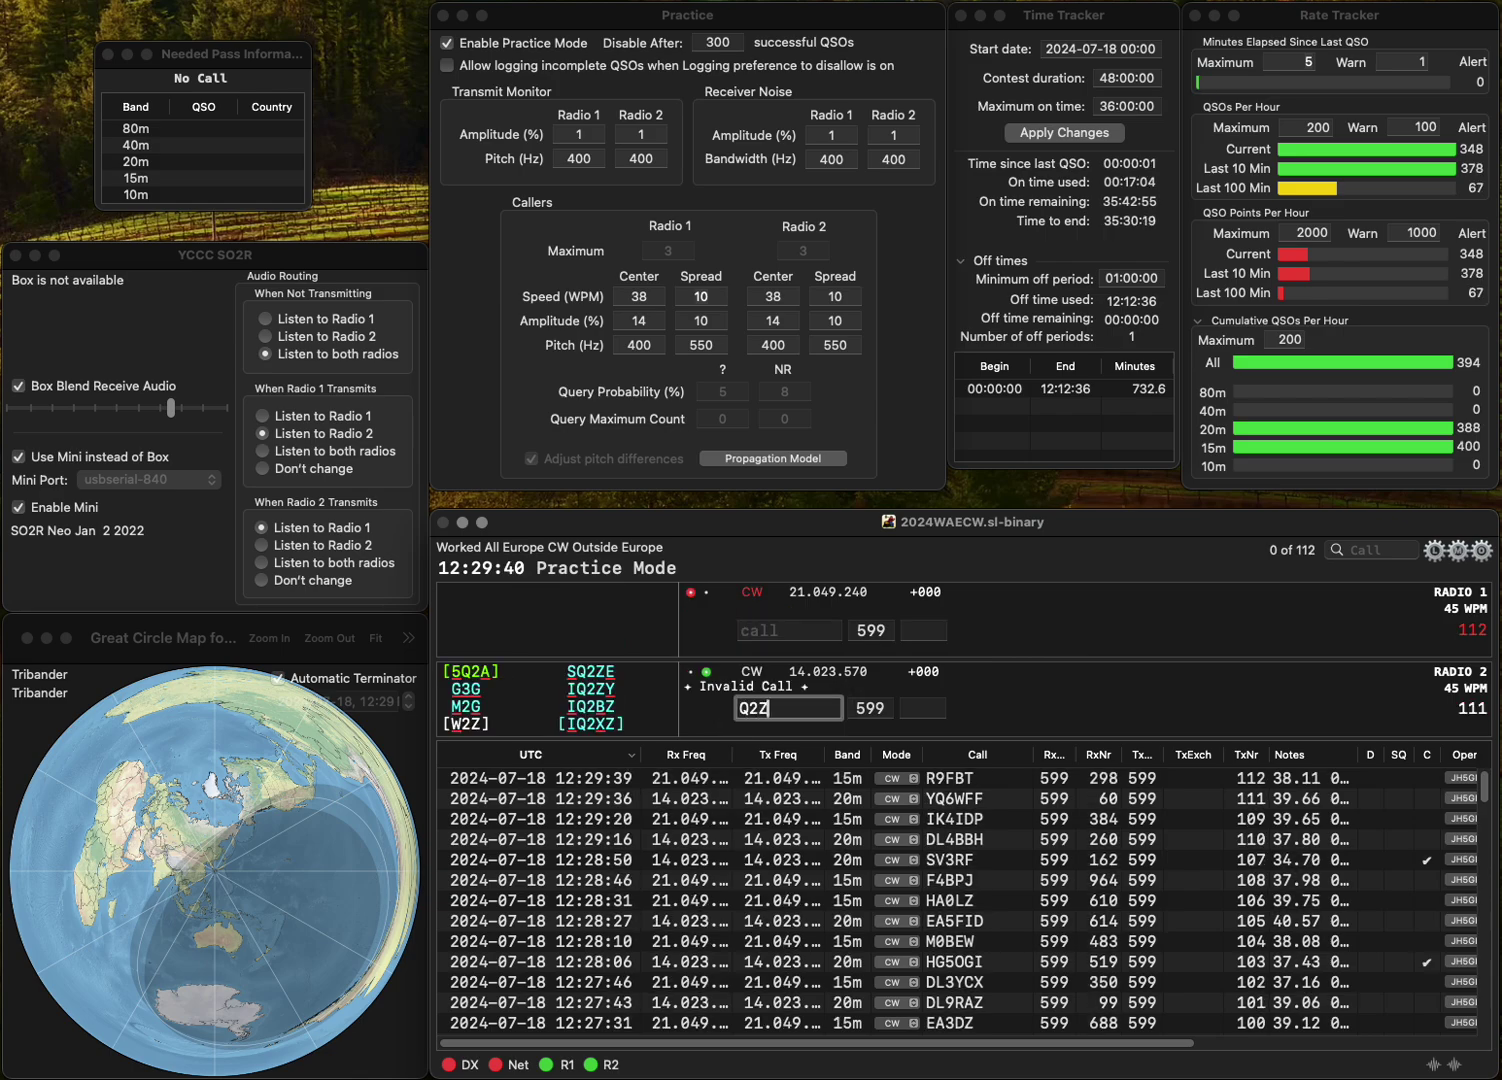
key("Home")
type("I")
key("Return")
type("F")
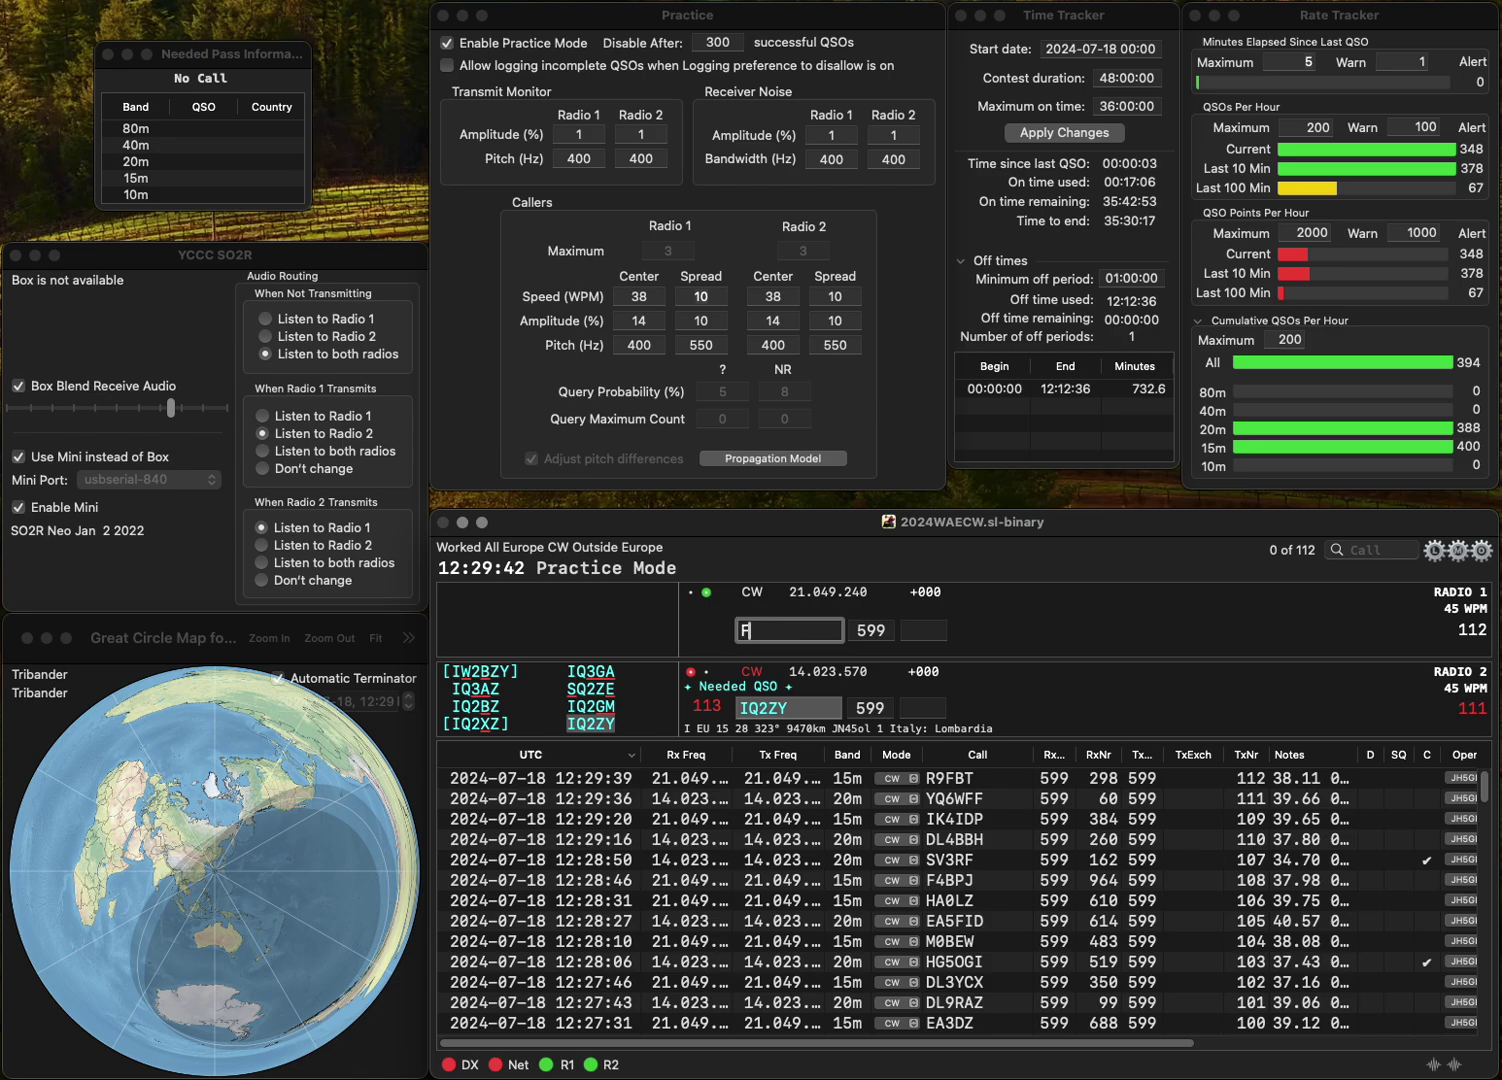
type("5LCX")
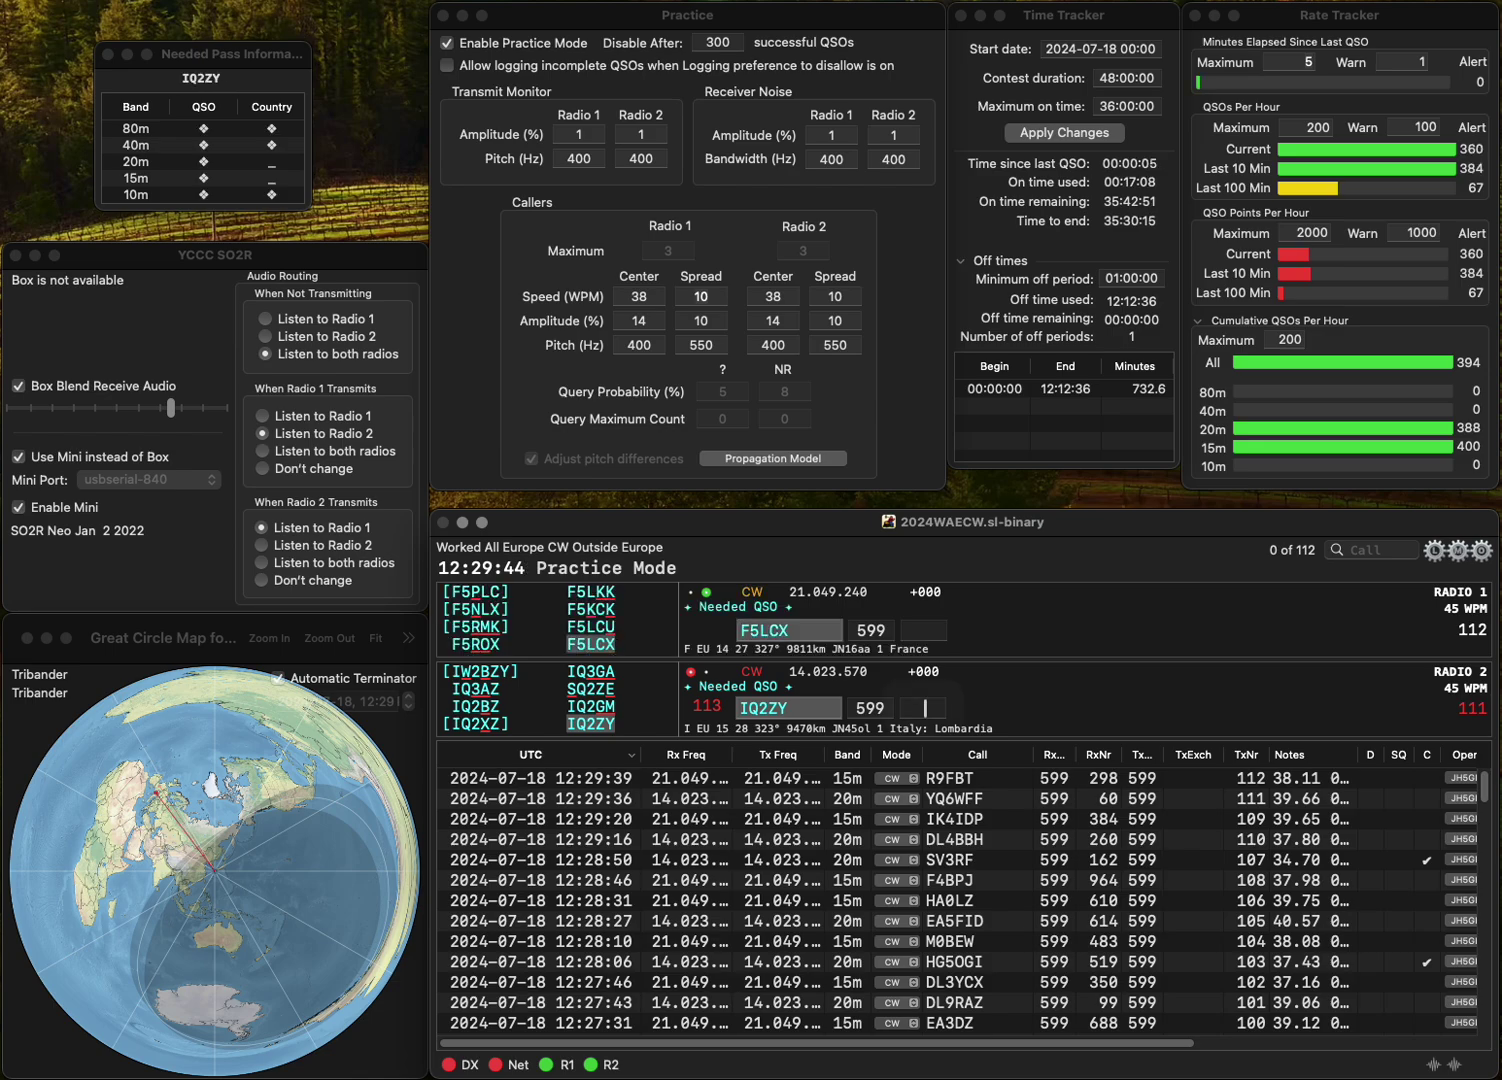
key("Return")
key("space")
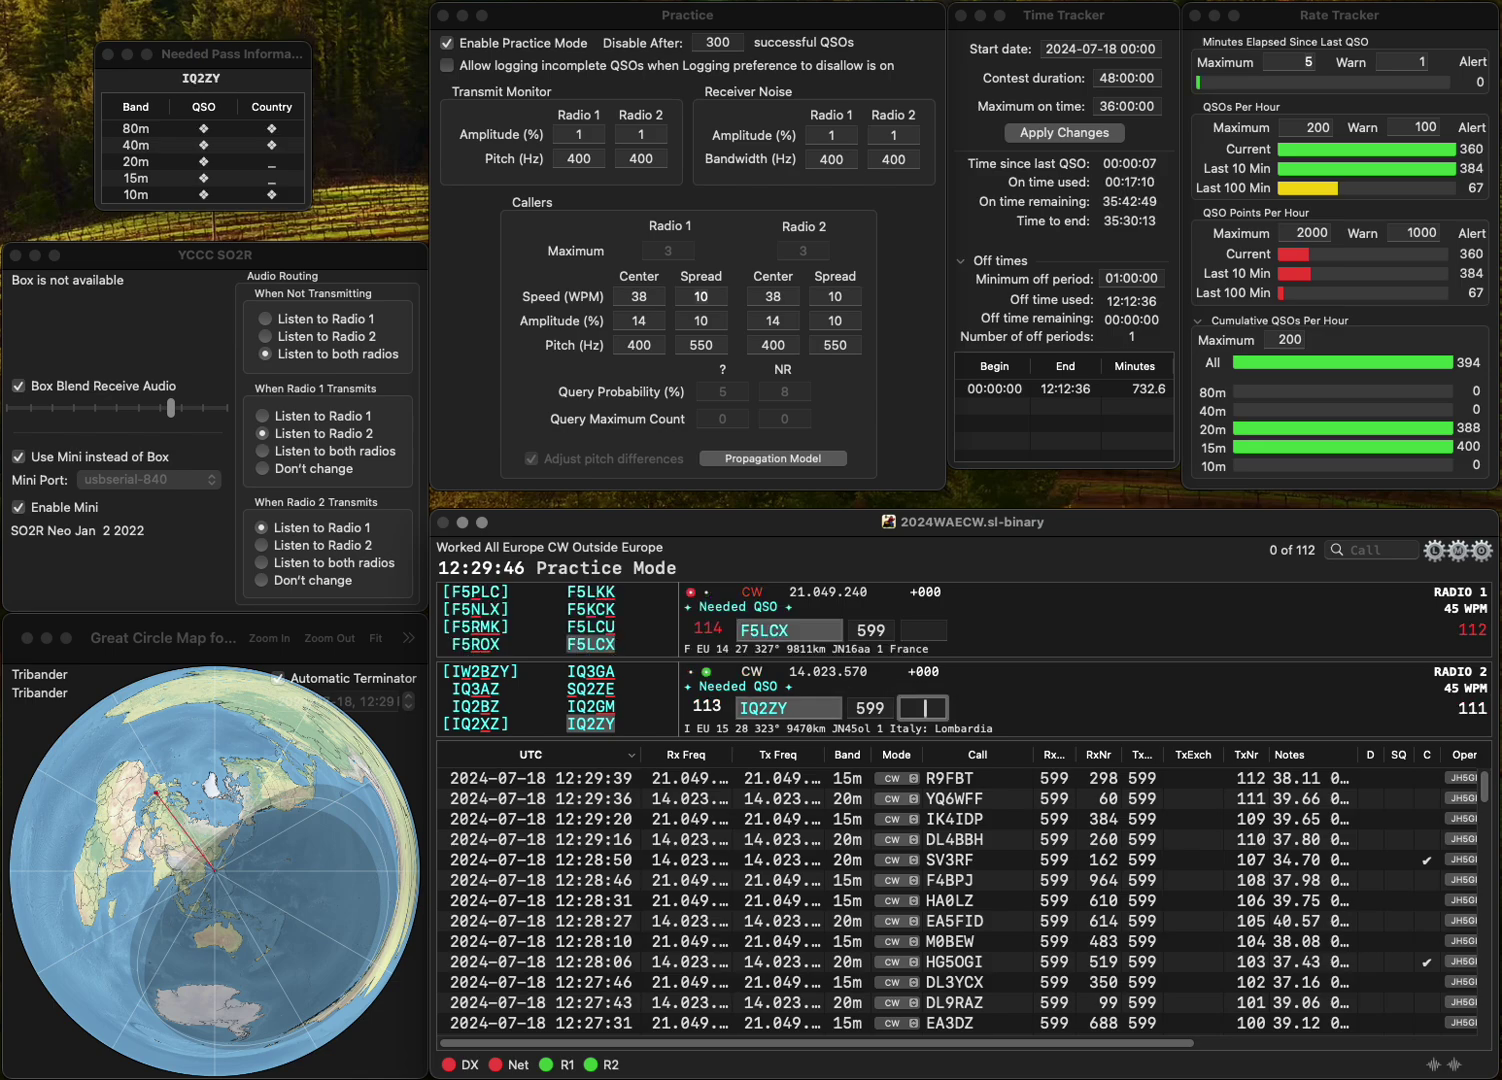
type("72")
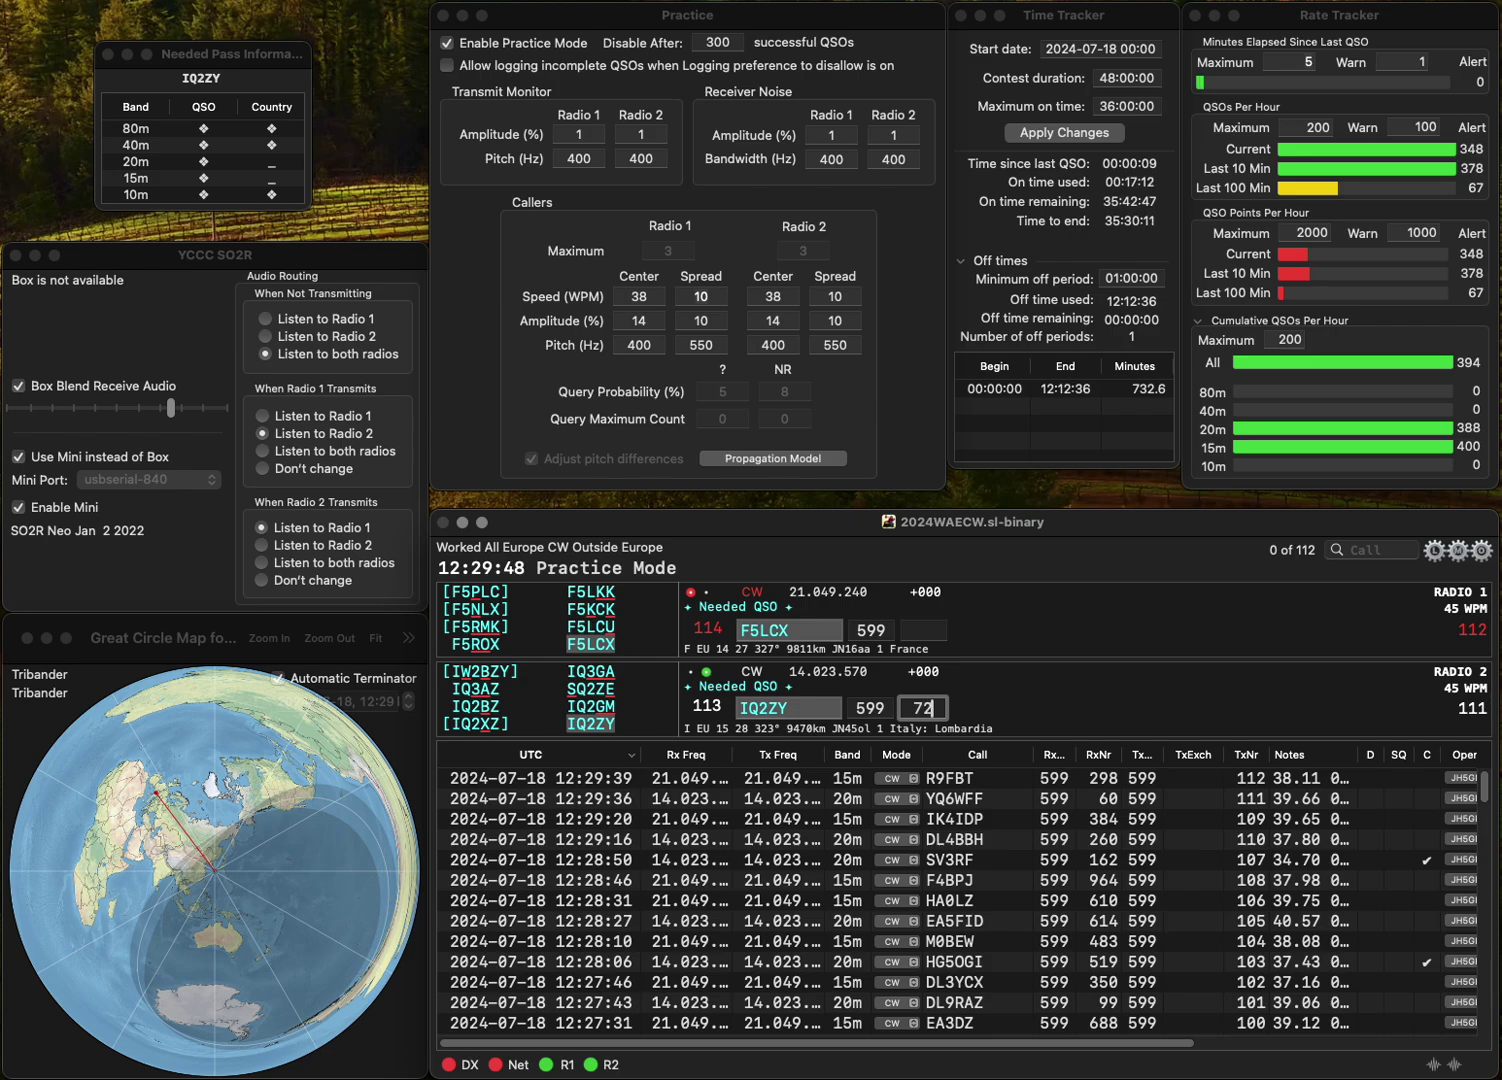
key("Return")
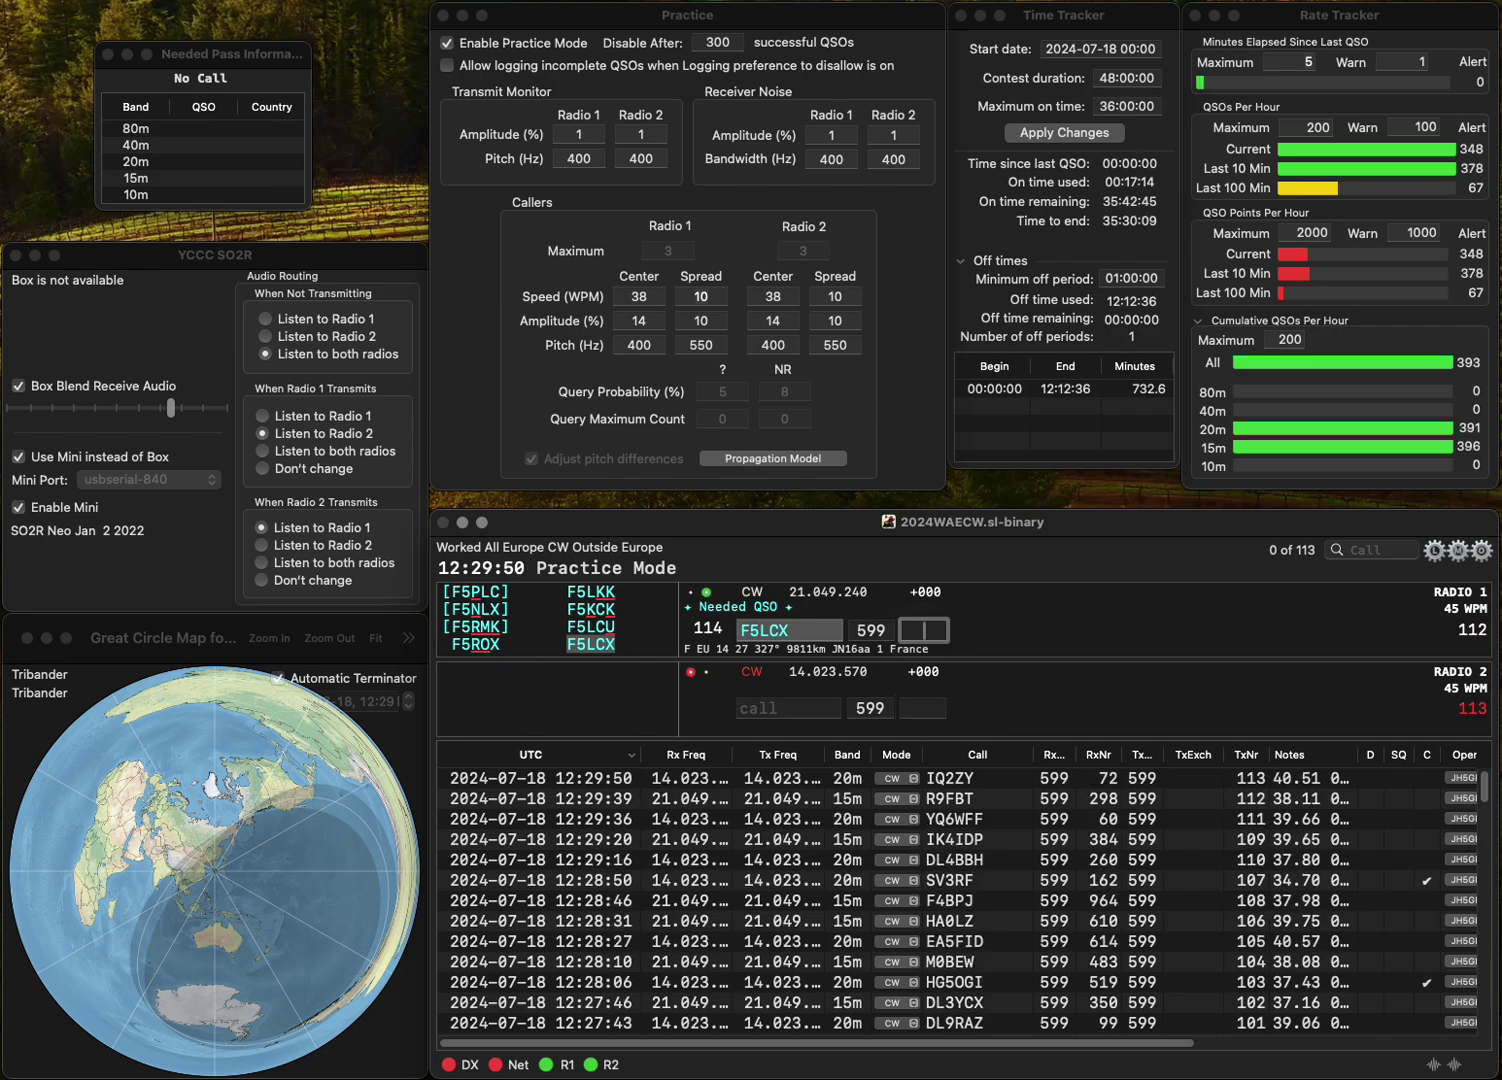
type("724")
key("Return")
- Answer DL5FCO on Radio 2 and G0CXW on Radio 1, sending the exchange to each
type("DL5")
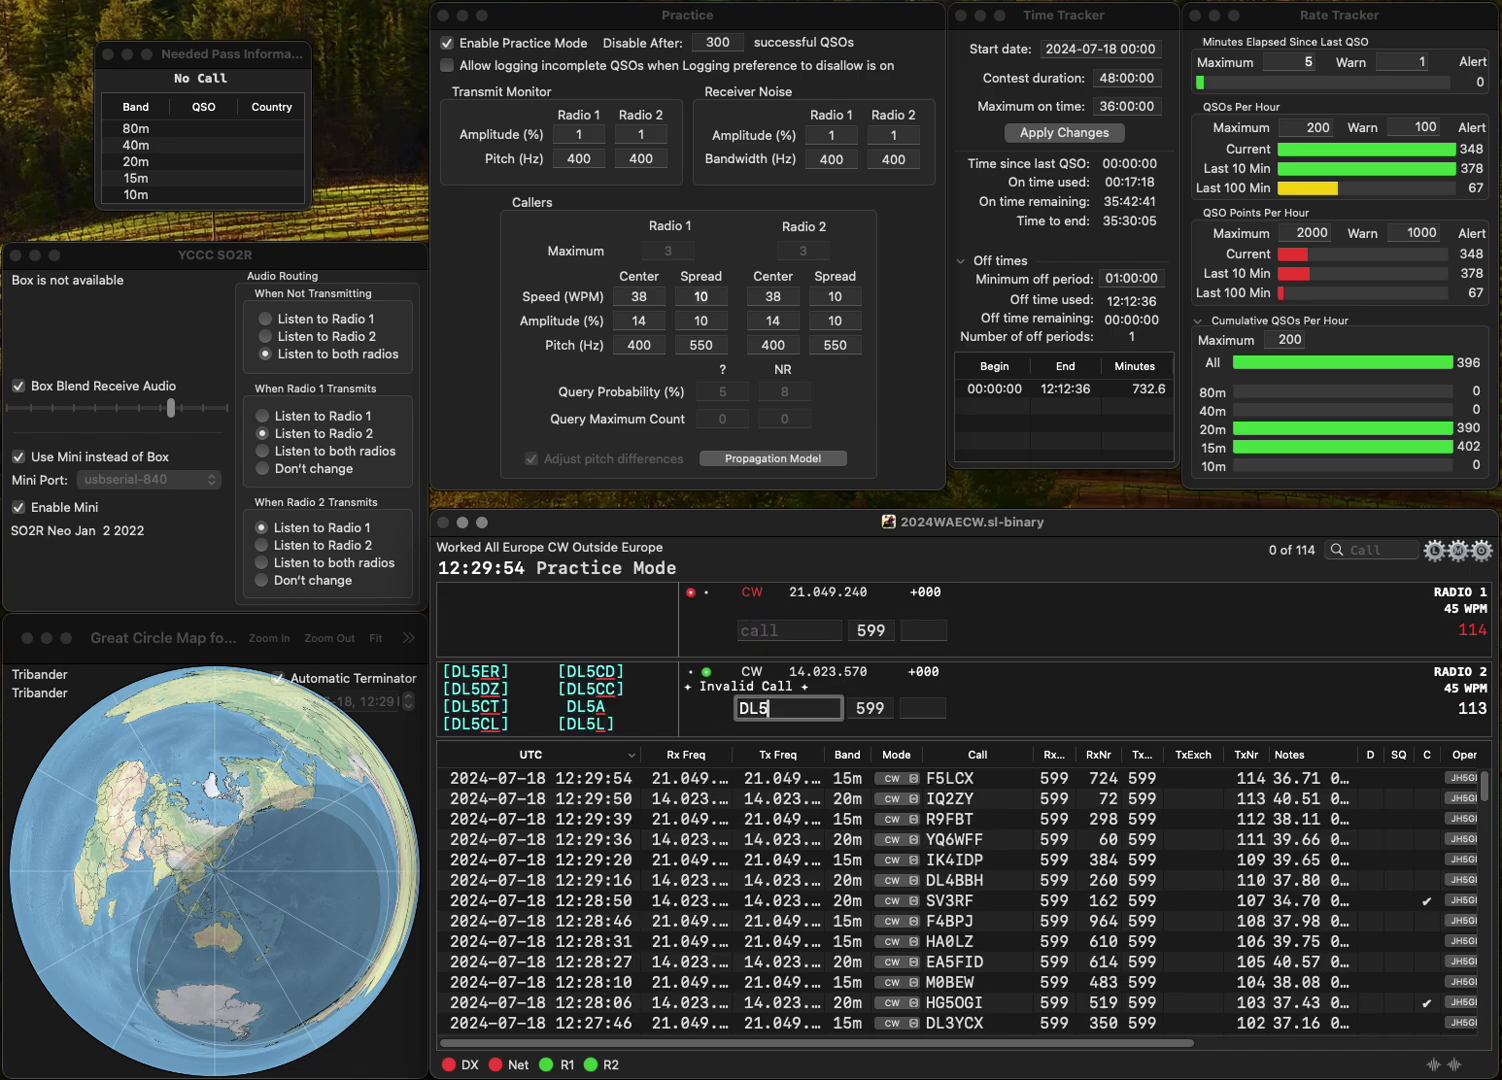
type("FCO")
key("Return")
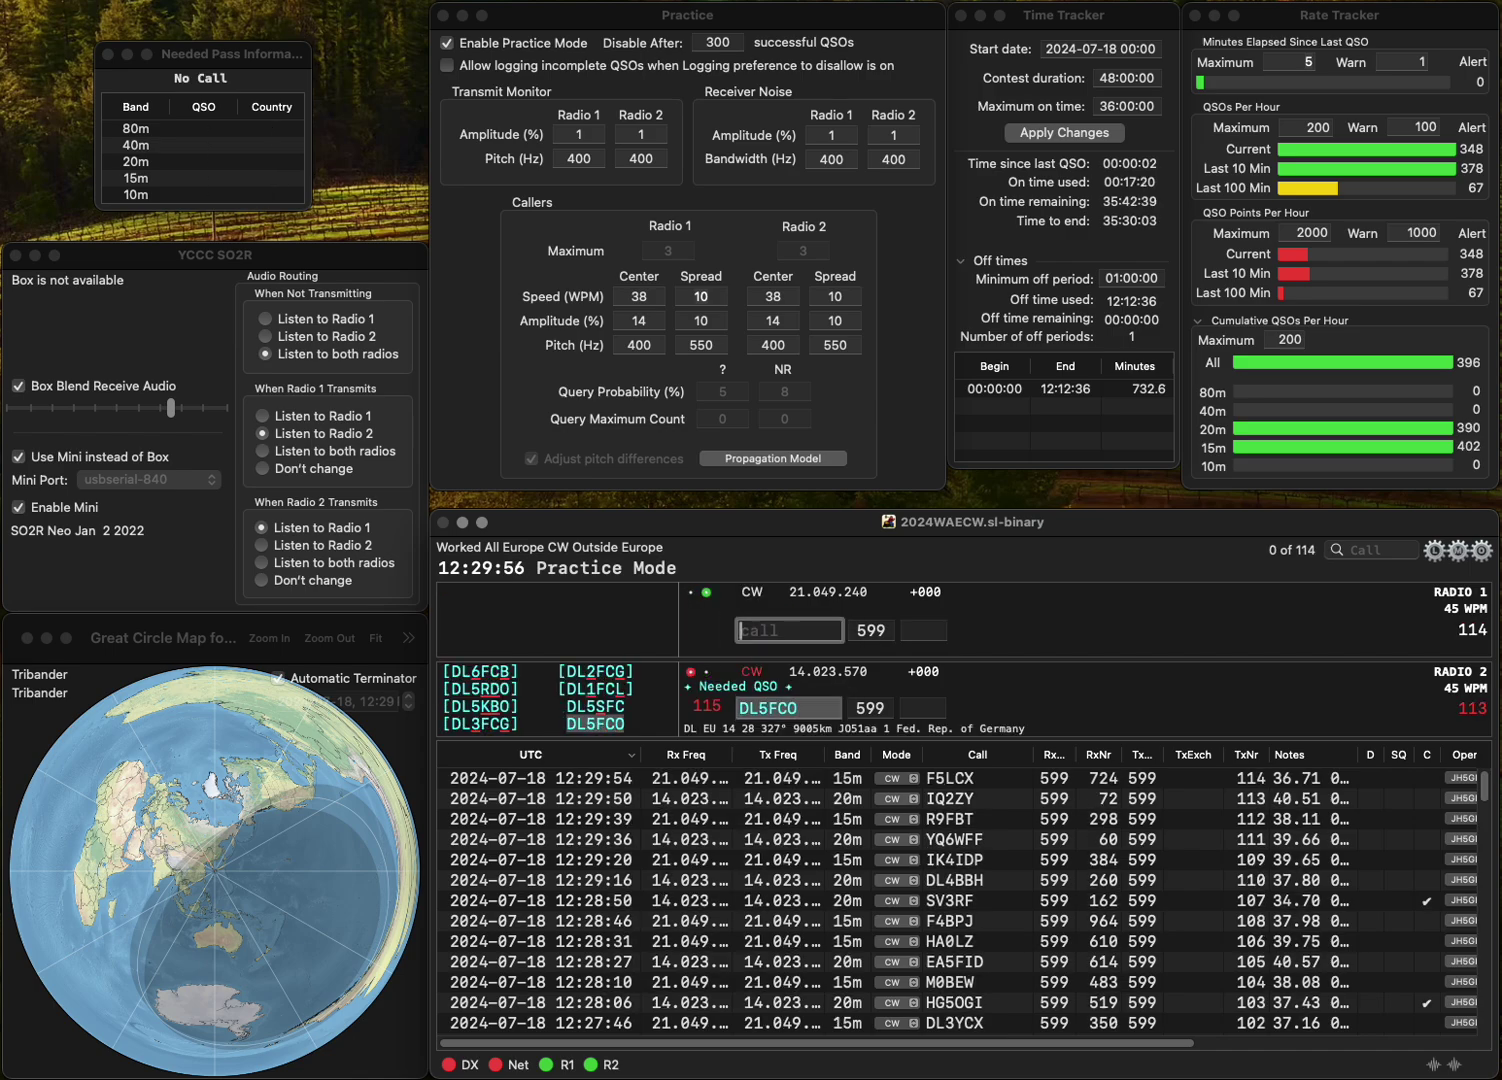
type("G0CXW")
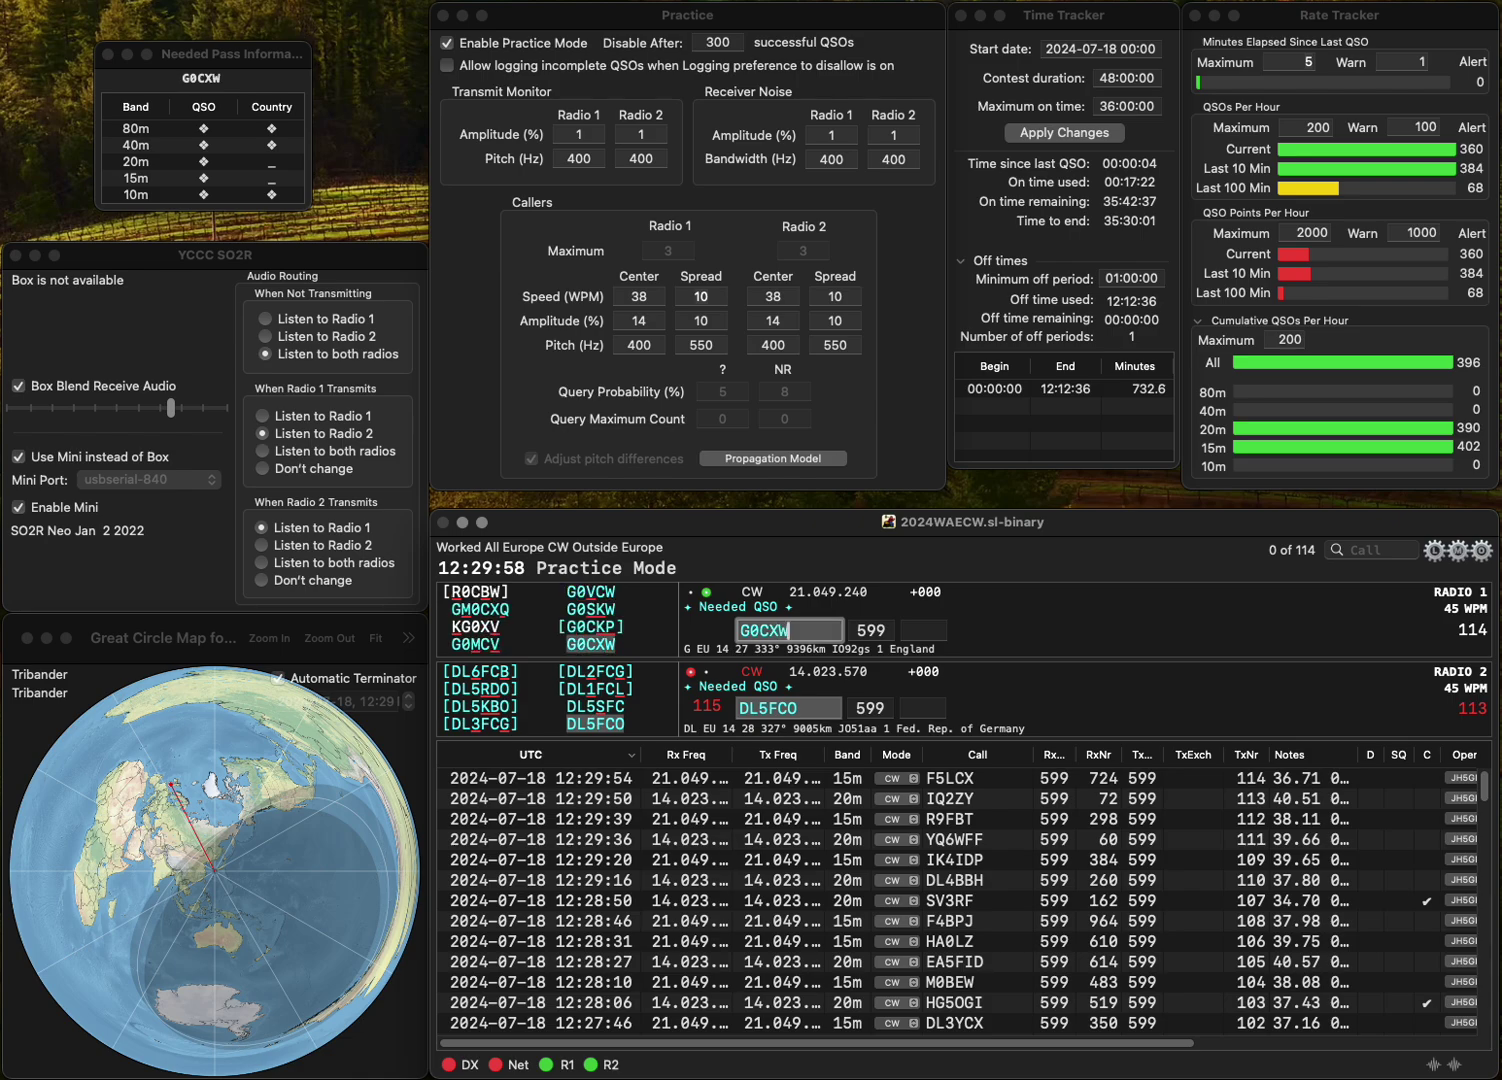
key("Return")
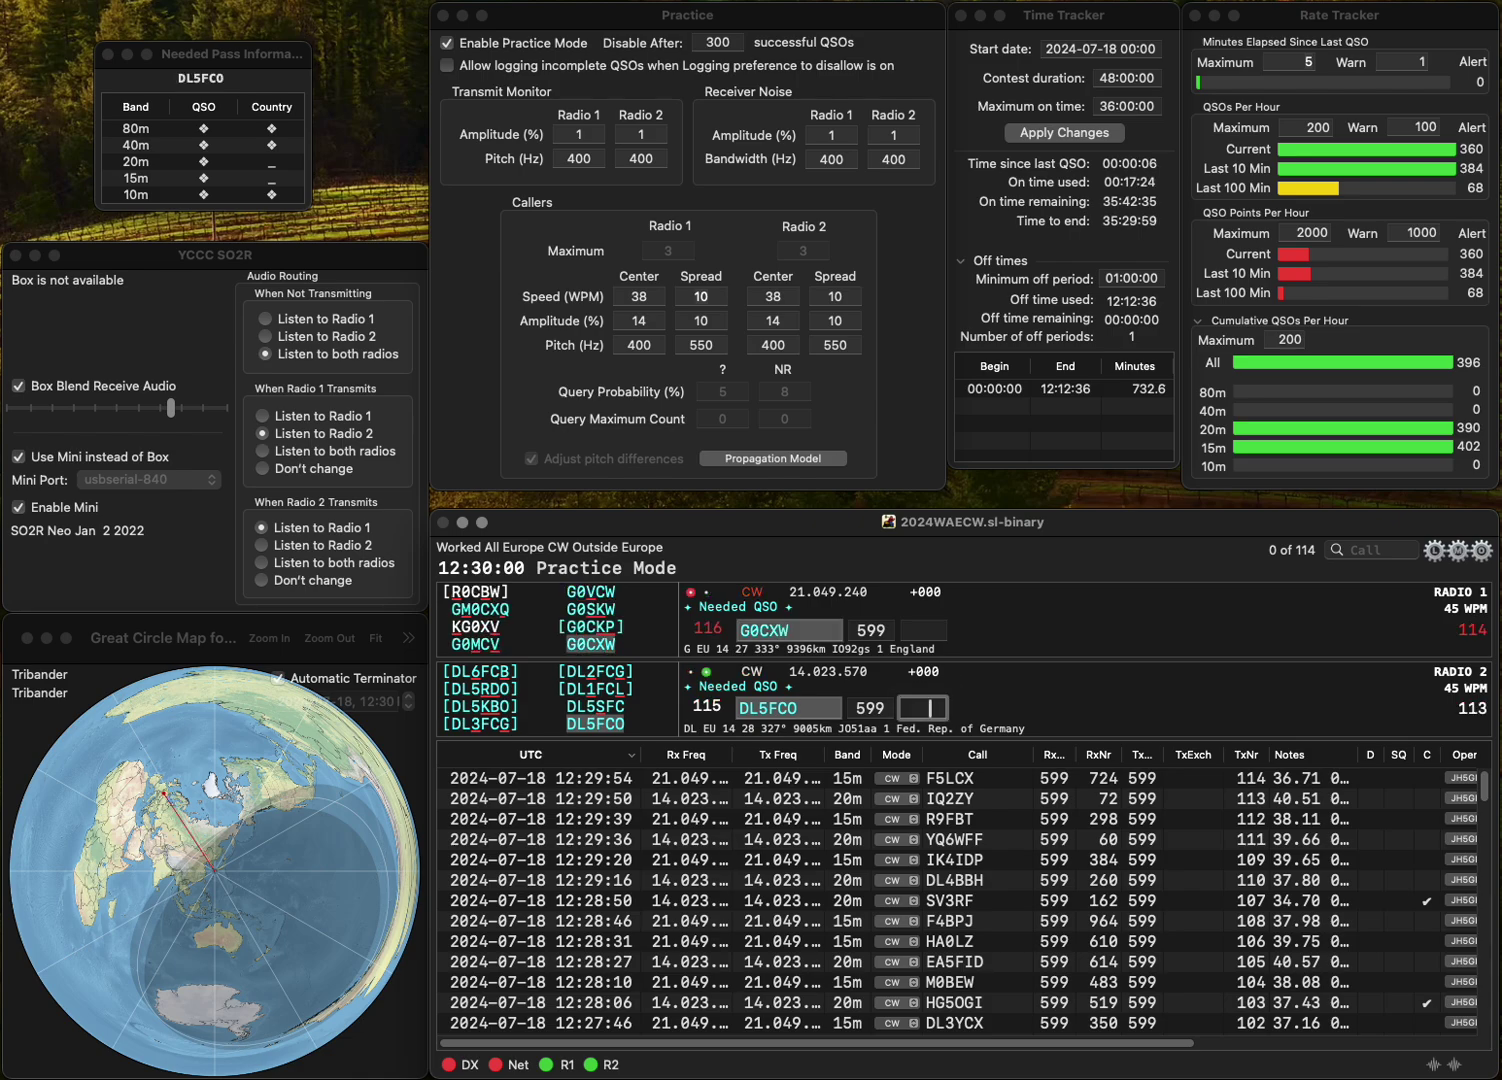
type("1")
key("Return")
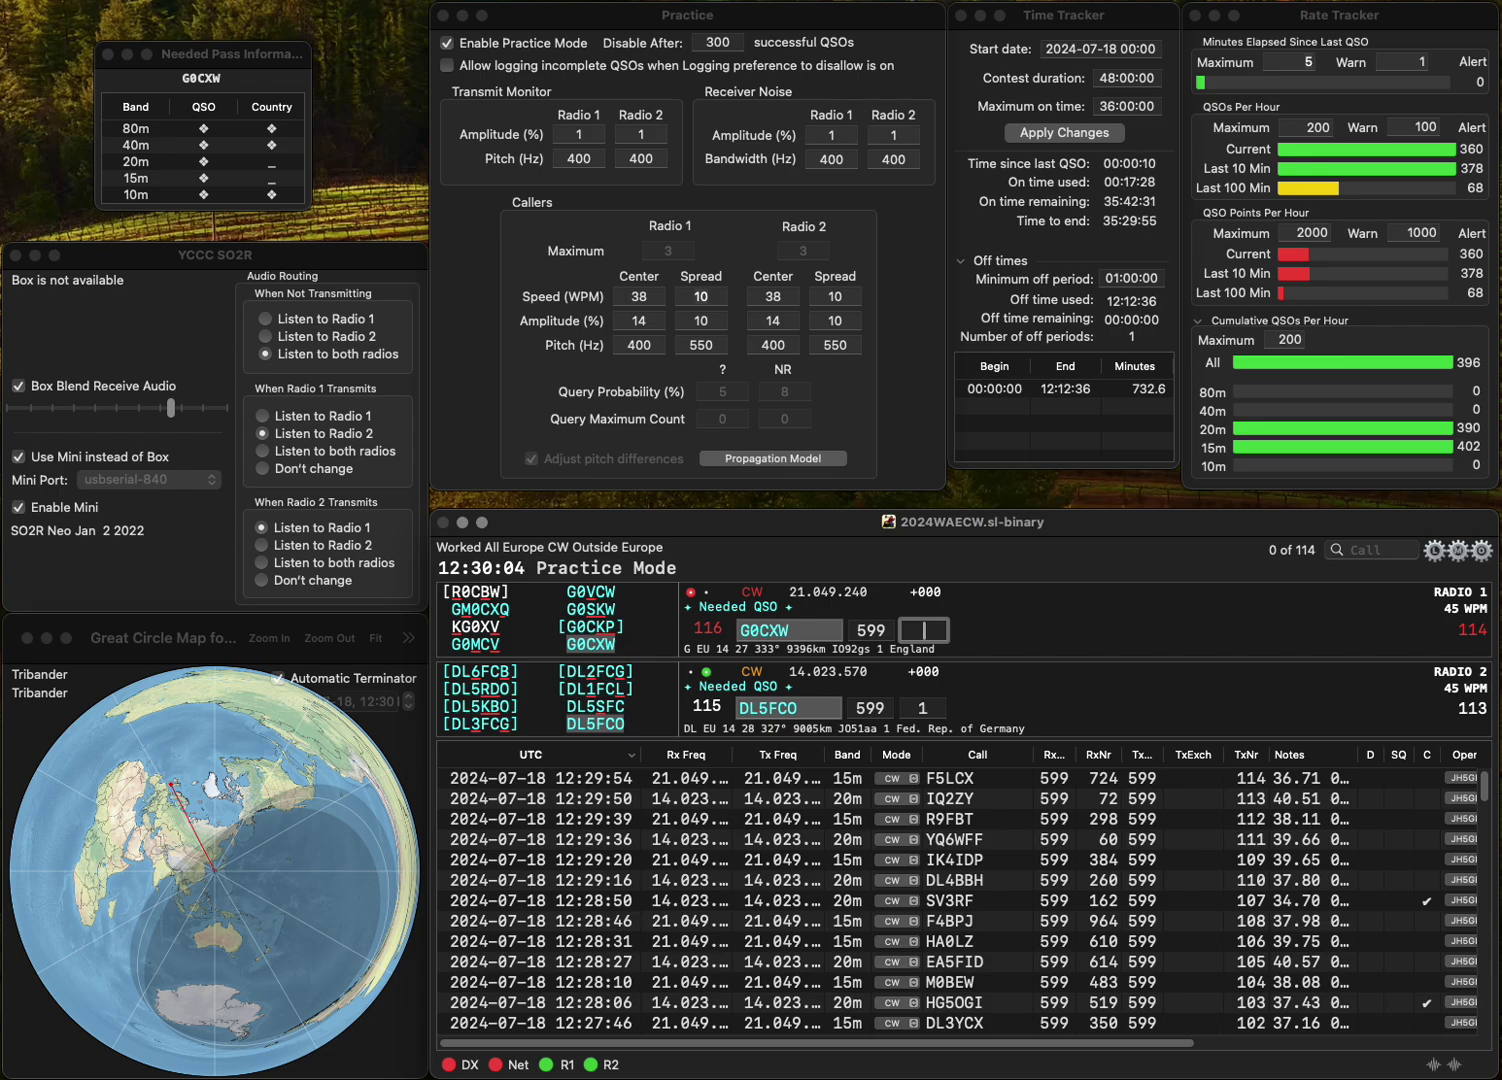
type("1")
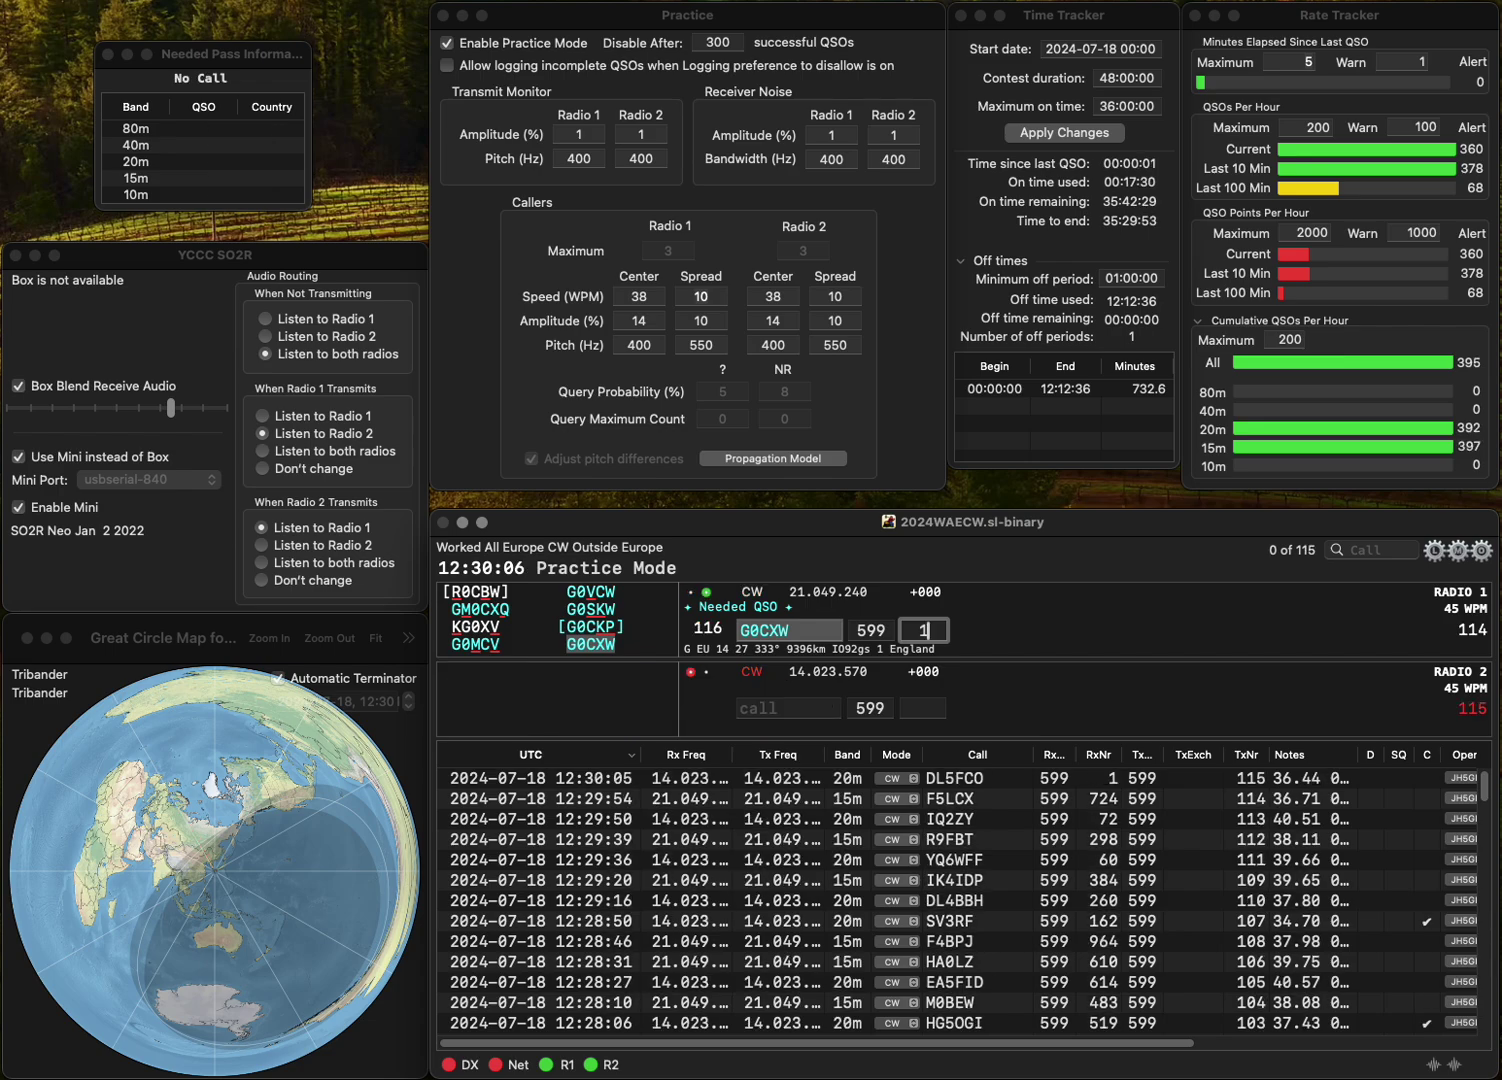
type("11")
key("Return")
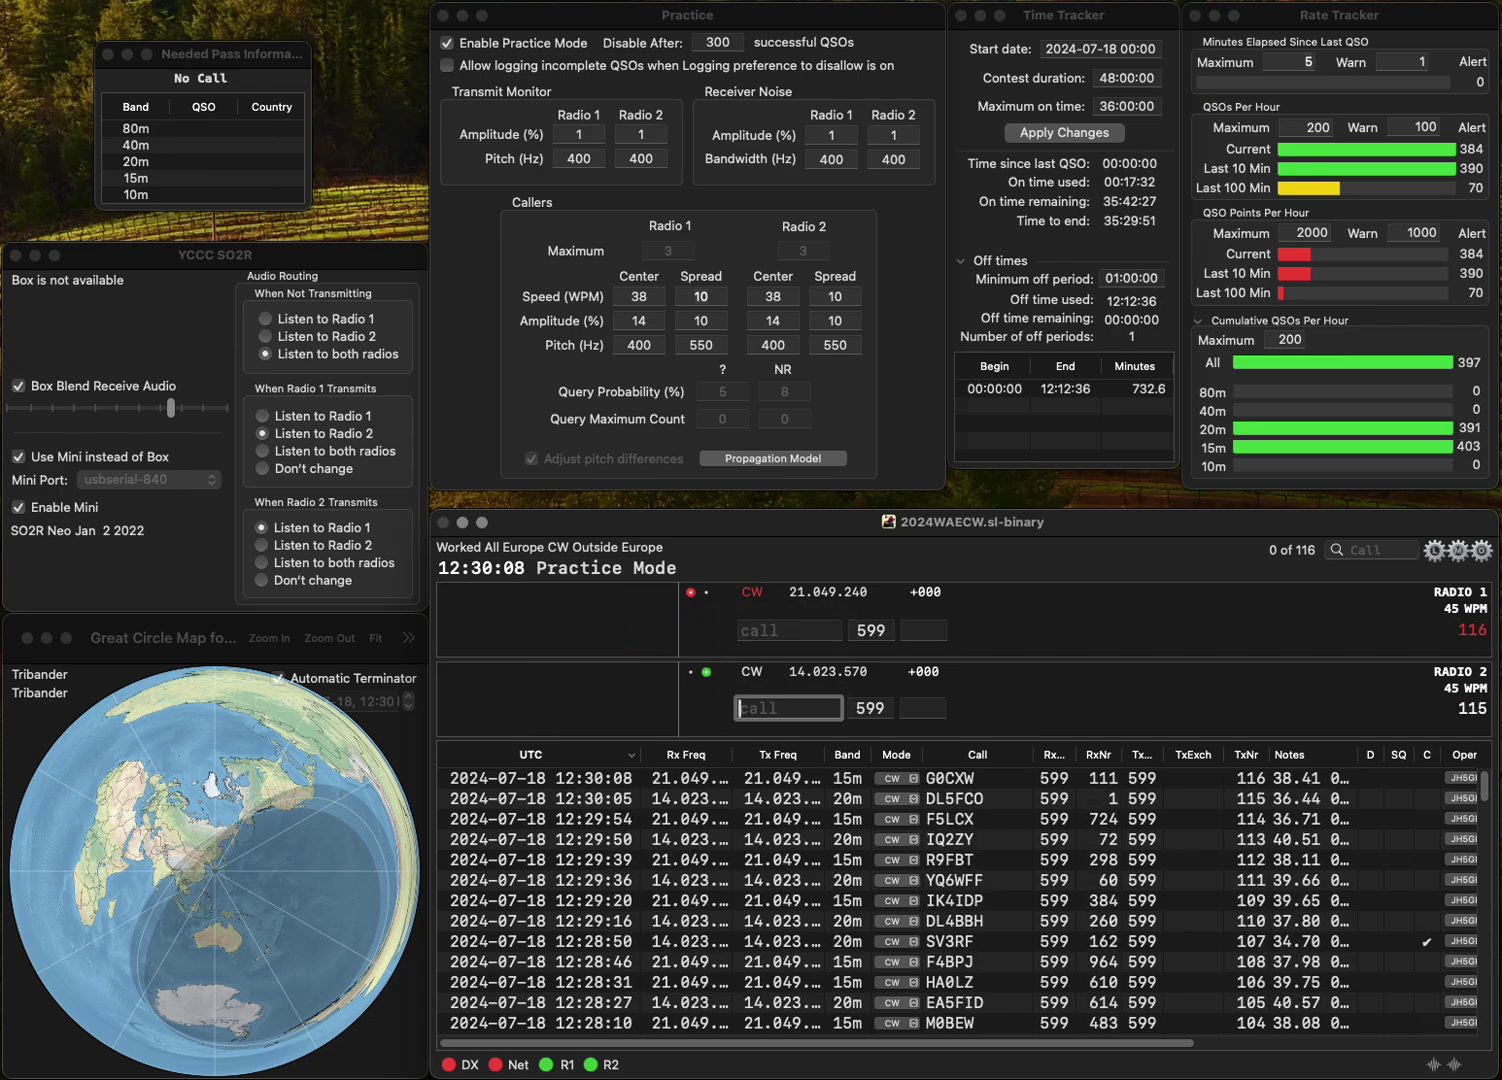
- Enter the partial call DOGI on Radio 2 and send the exchange
type("OGI")
key("Home")
type("D")
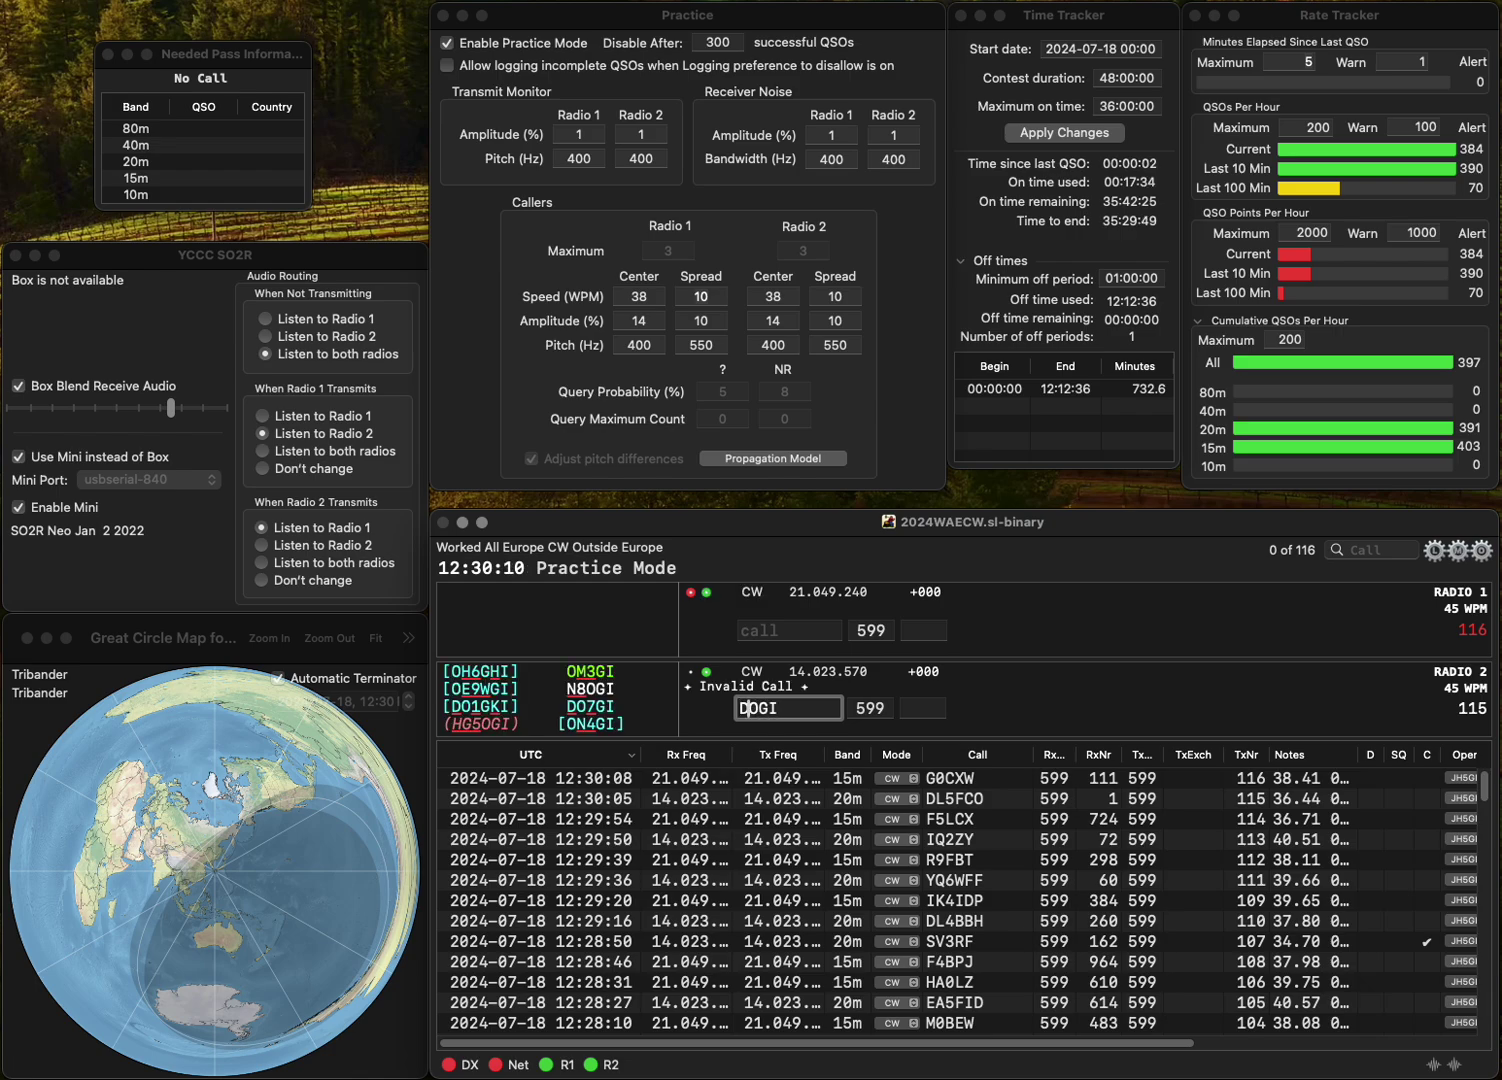
key("Return")
type("3P")
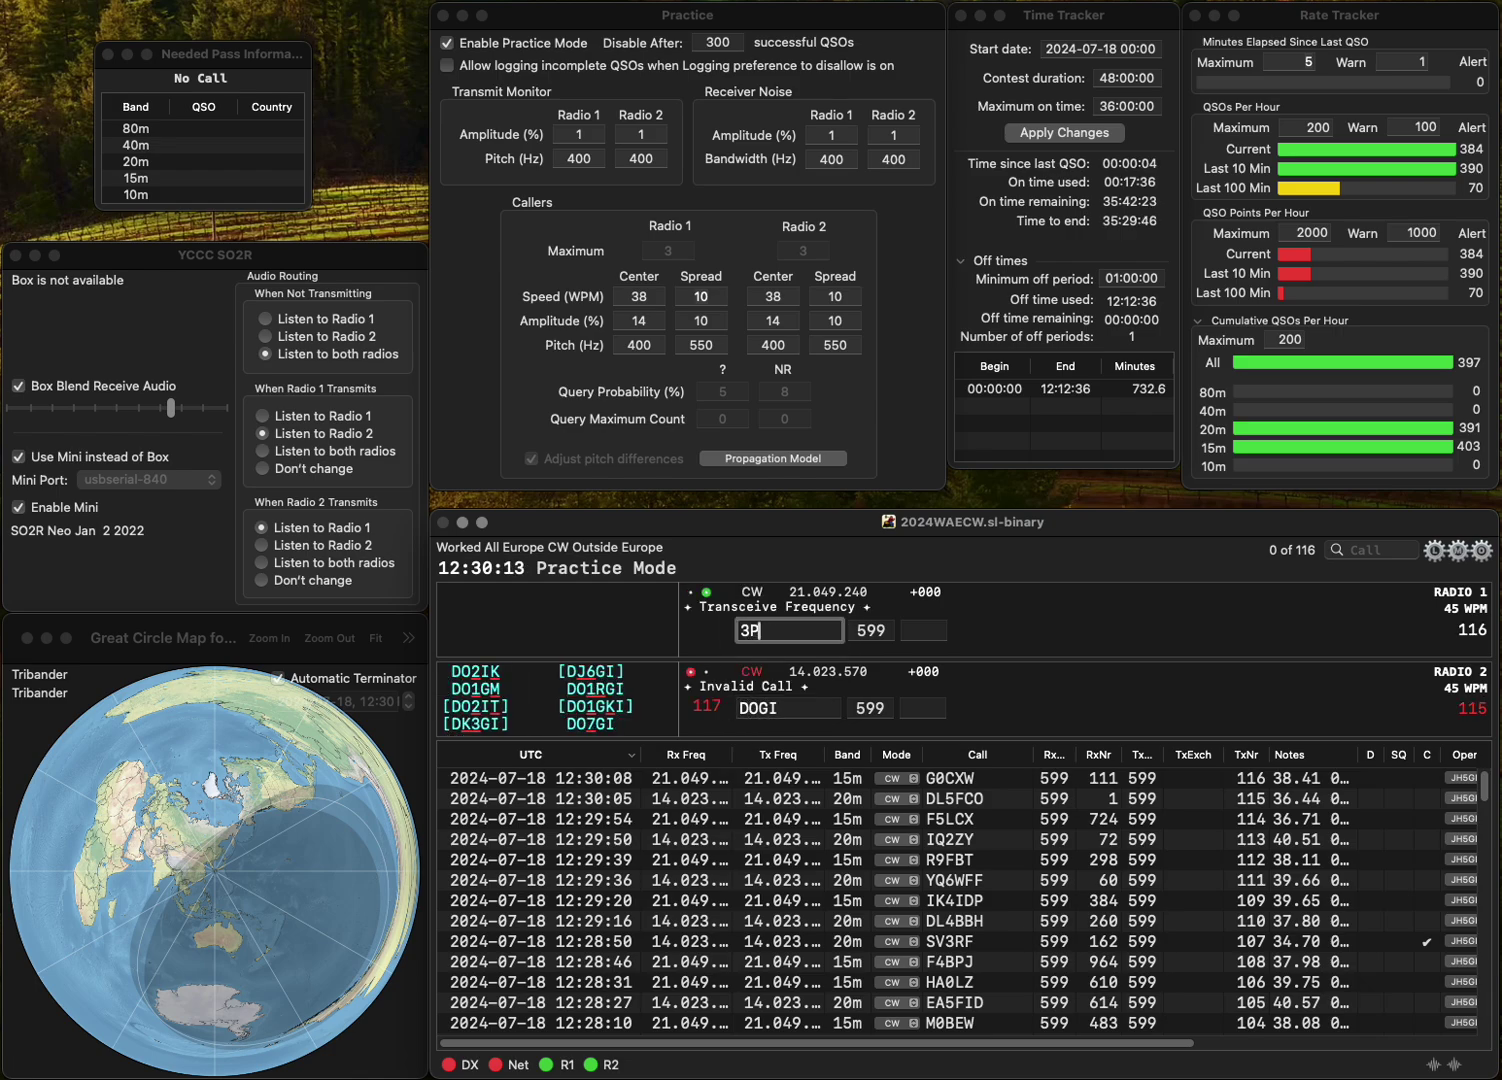
type("XN")
key("Home")
type("I")
key("Return")
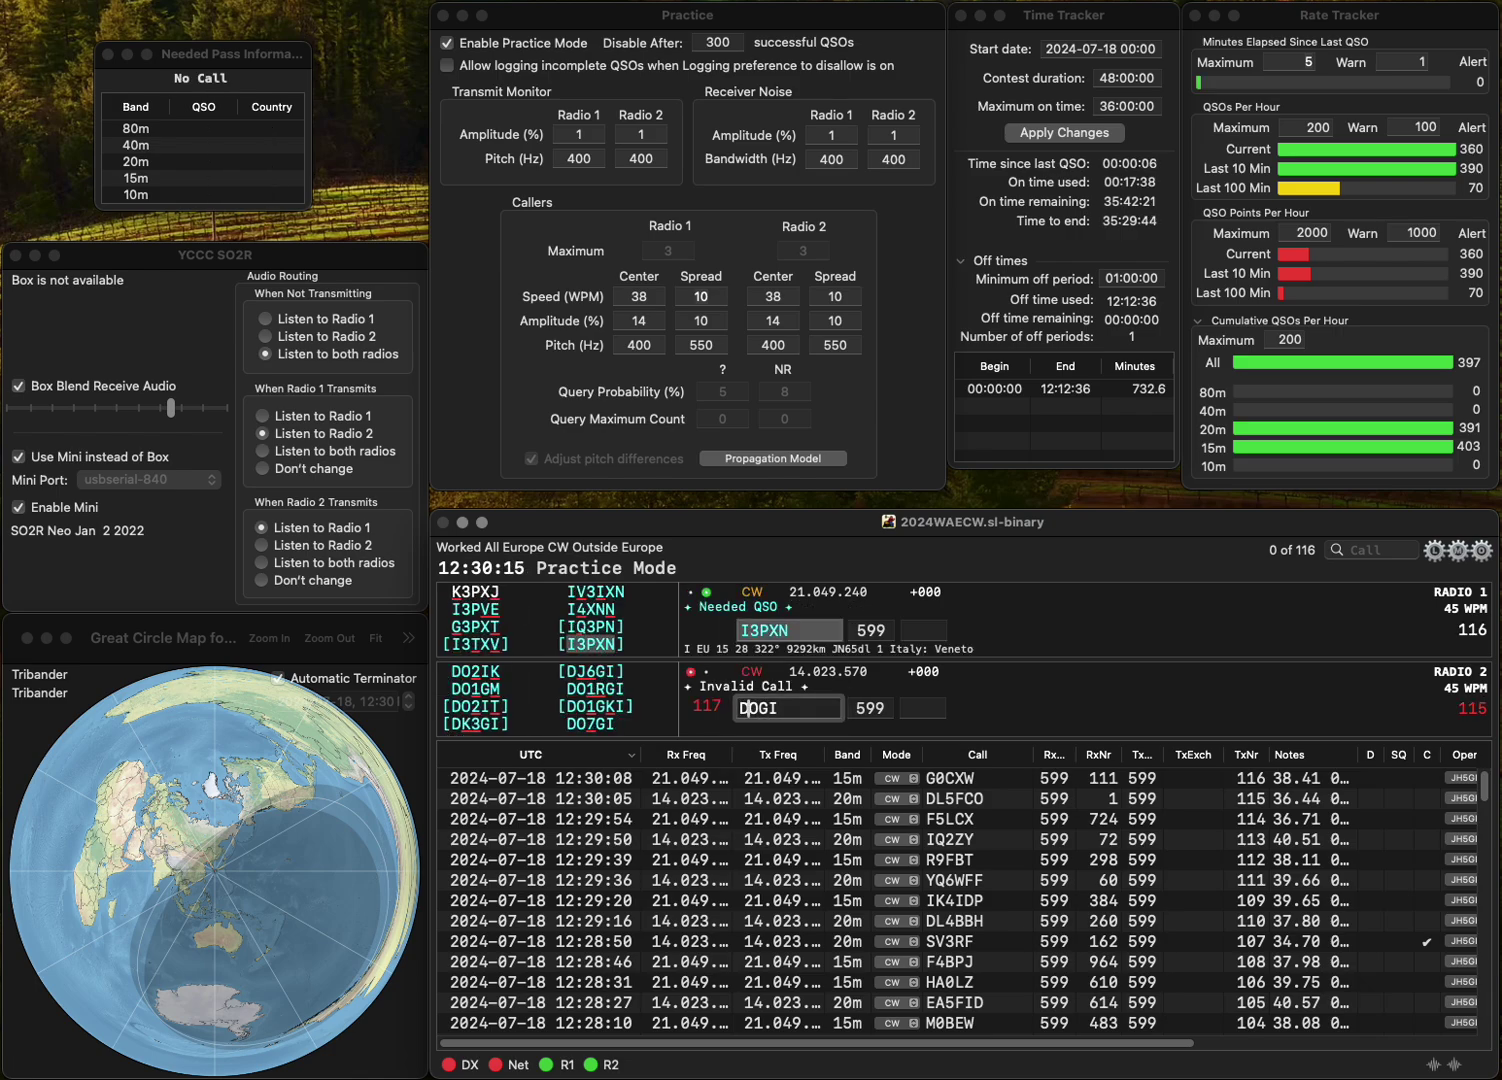
key("BackSpace")
type("F8")
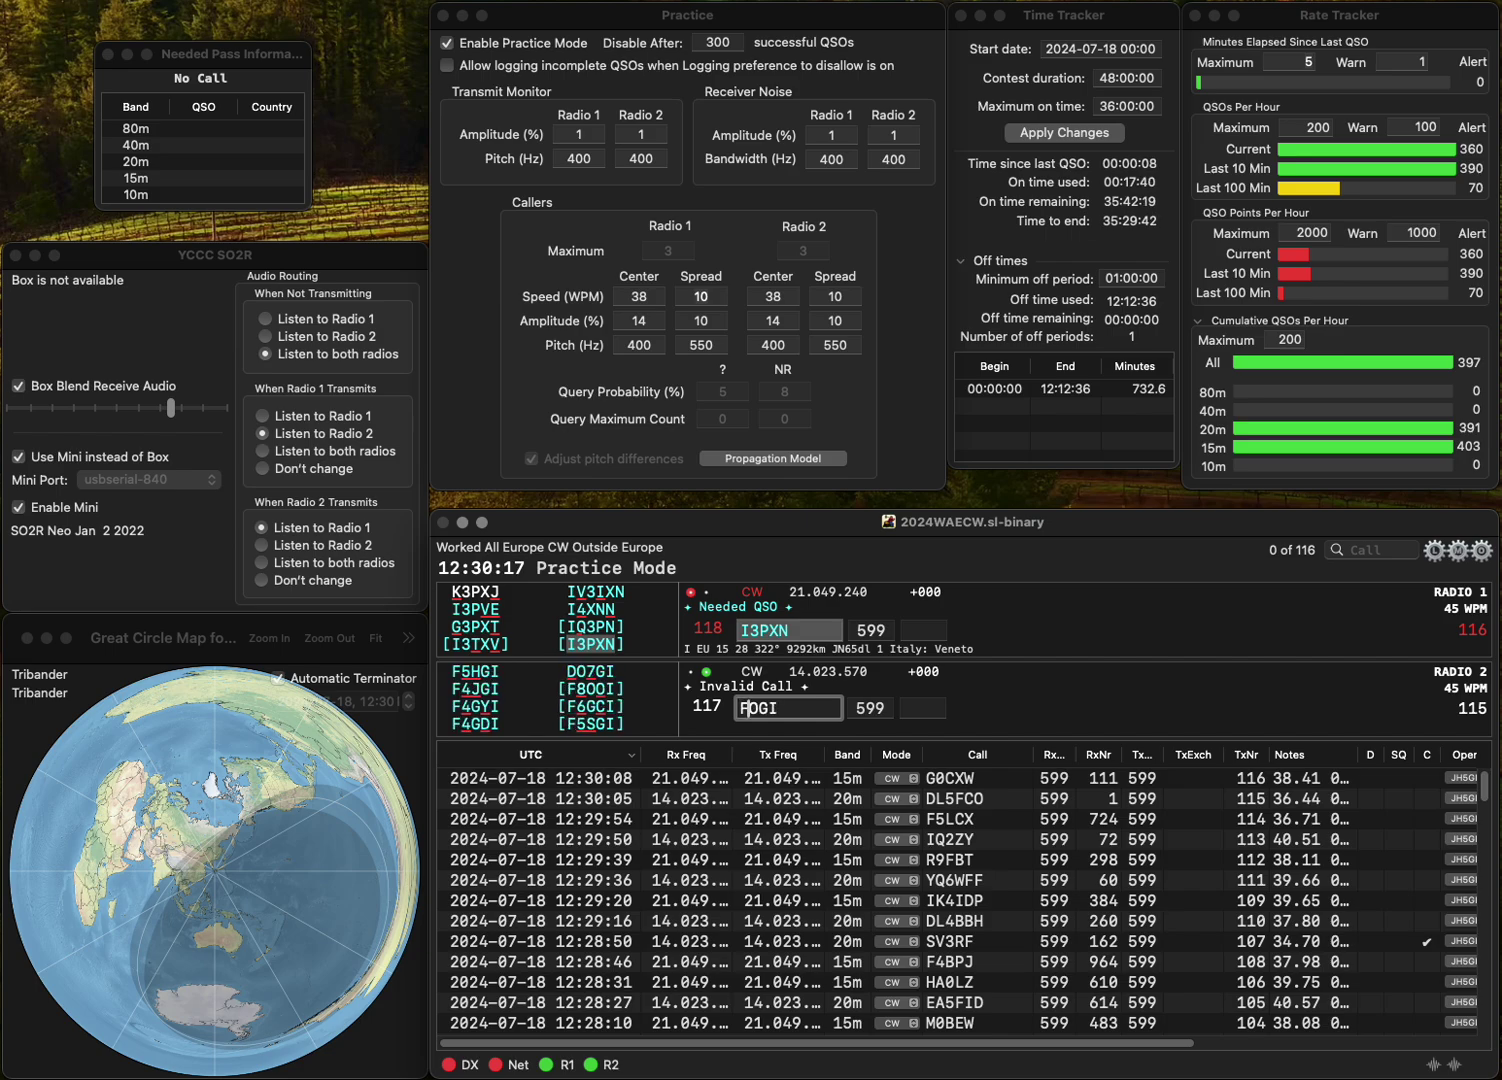
key("Left")
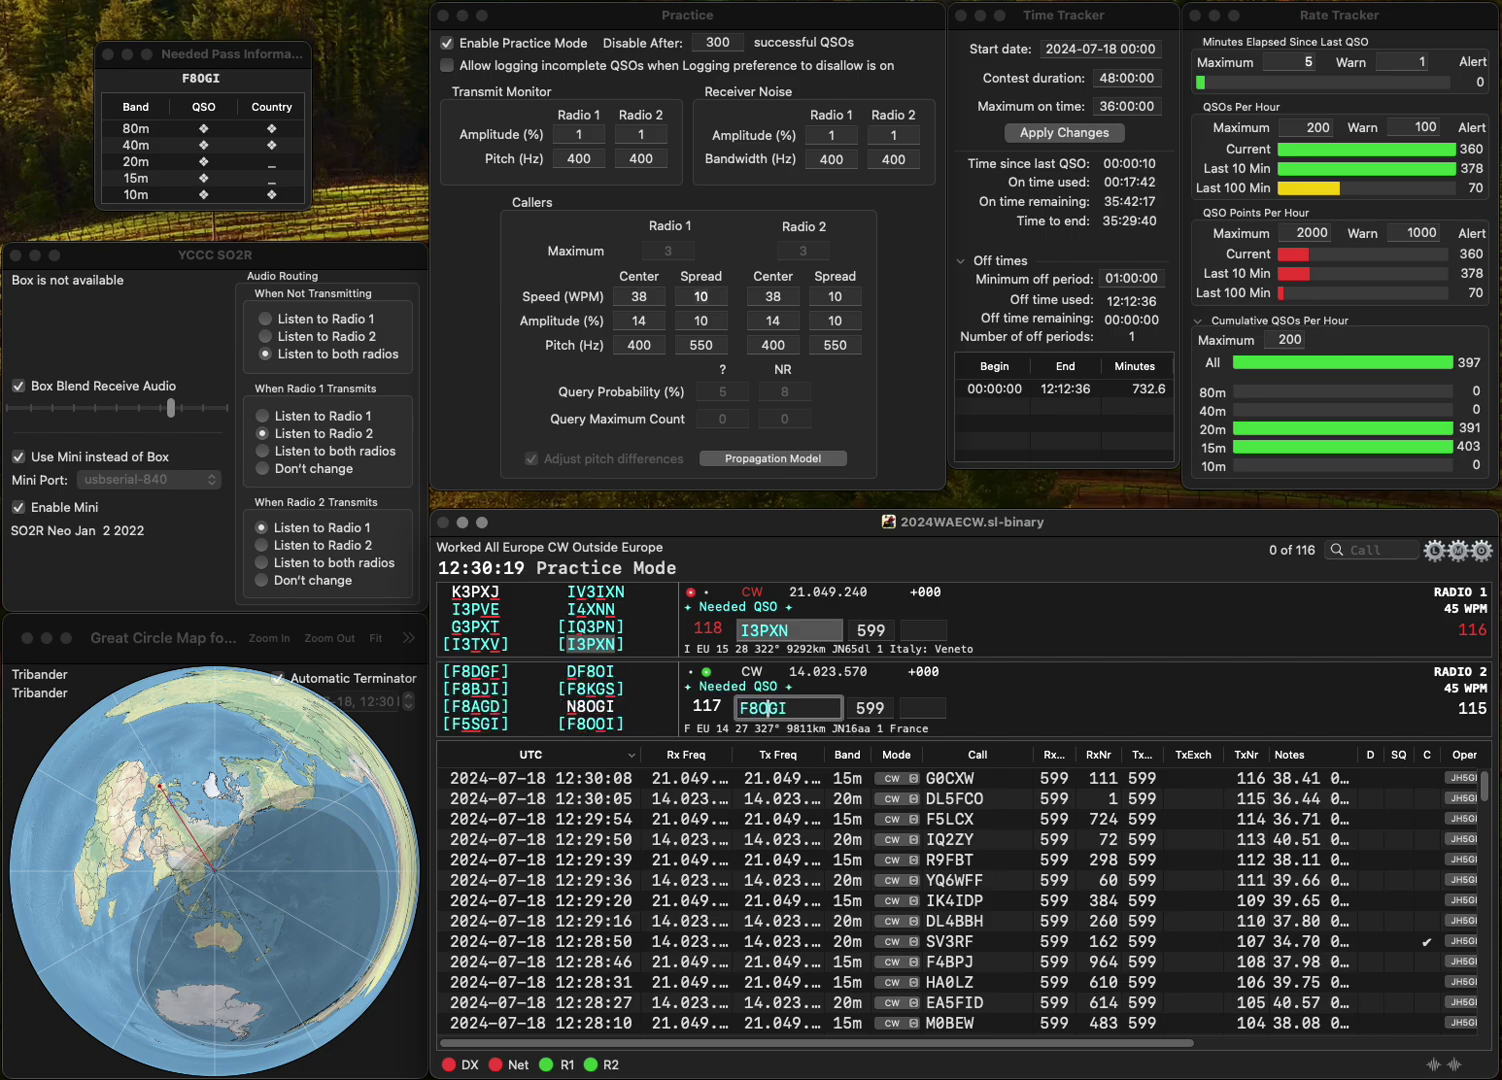
key("Return")
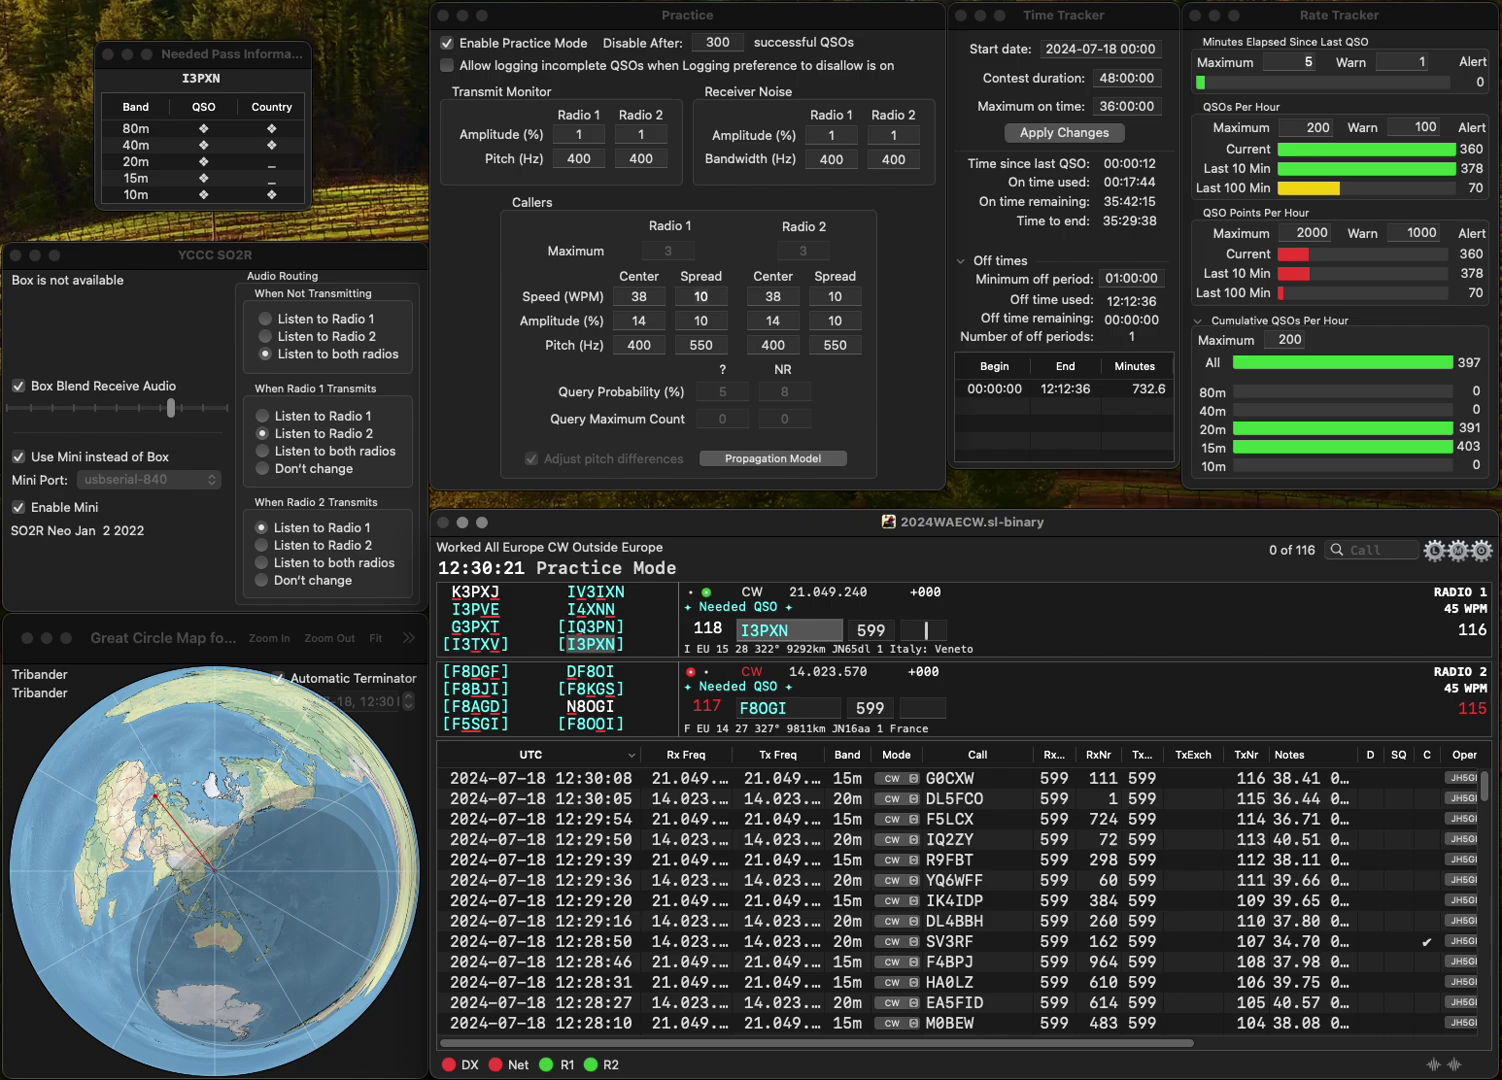
type("411")
key("Return")
- Correct the Radio 2 call to F8OOI and send the exchange again
key("BackSpace")
type("O")
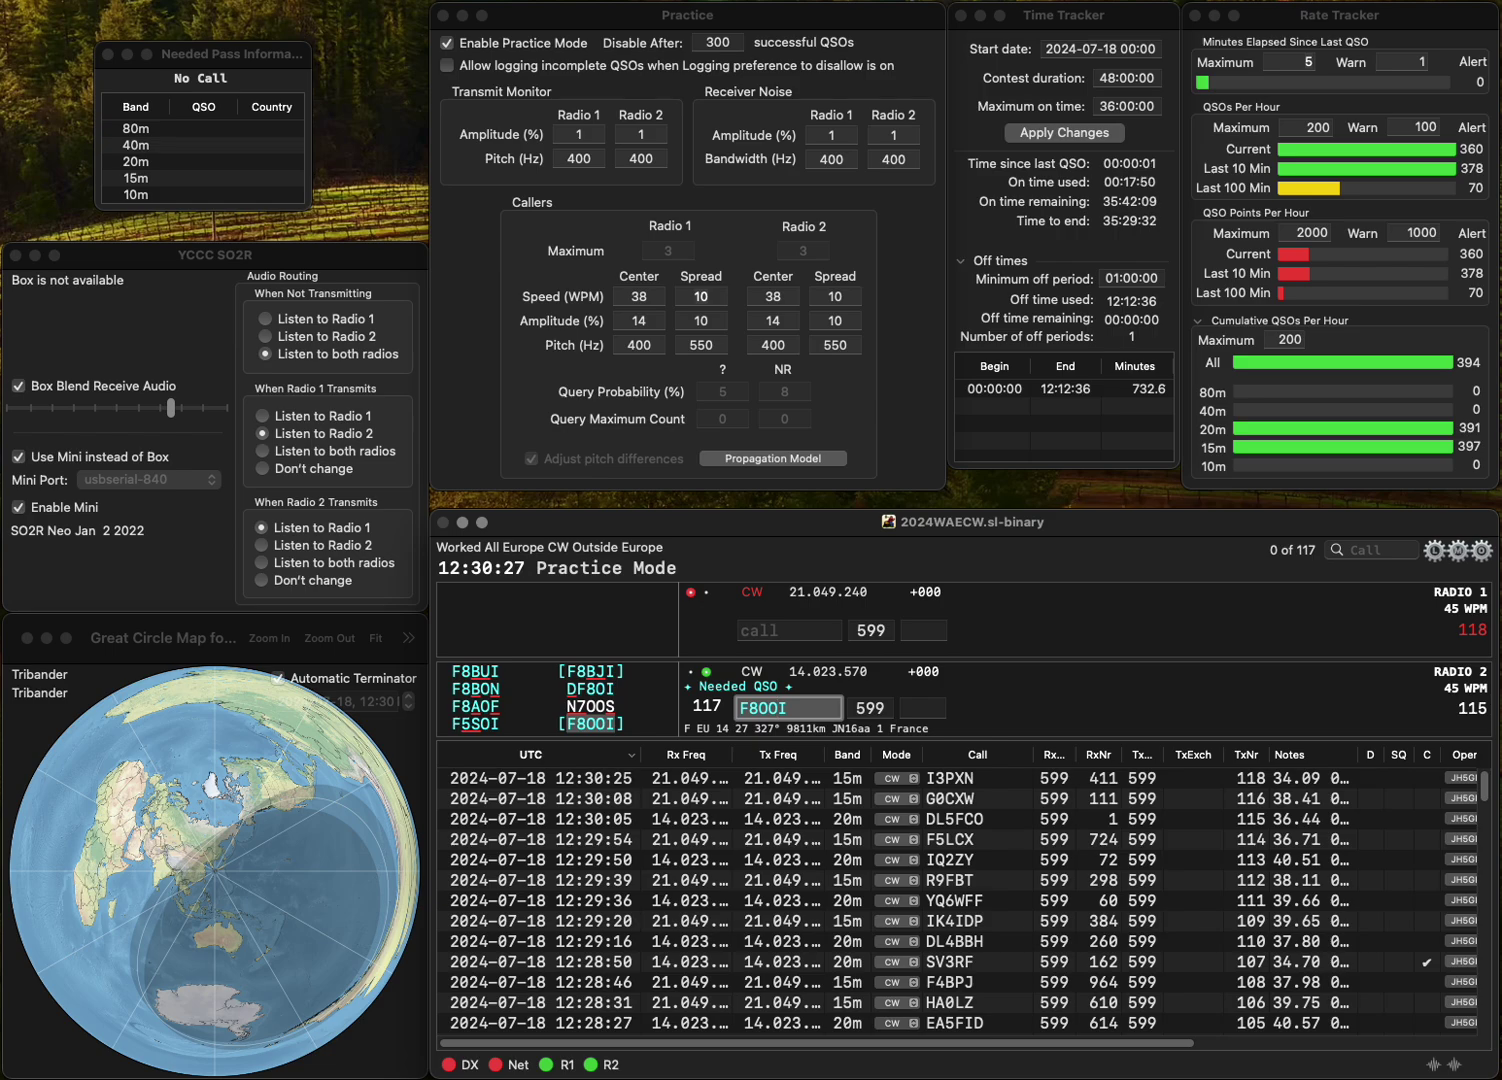
key("Return")
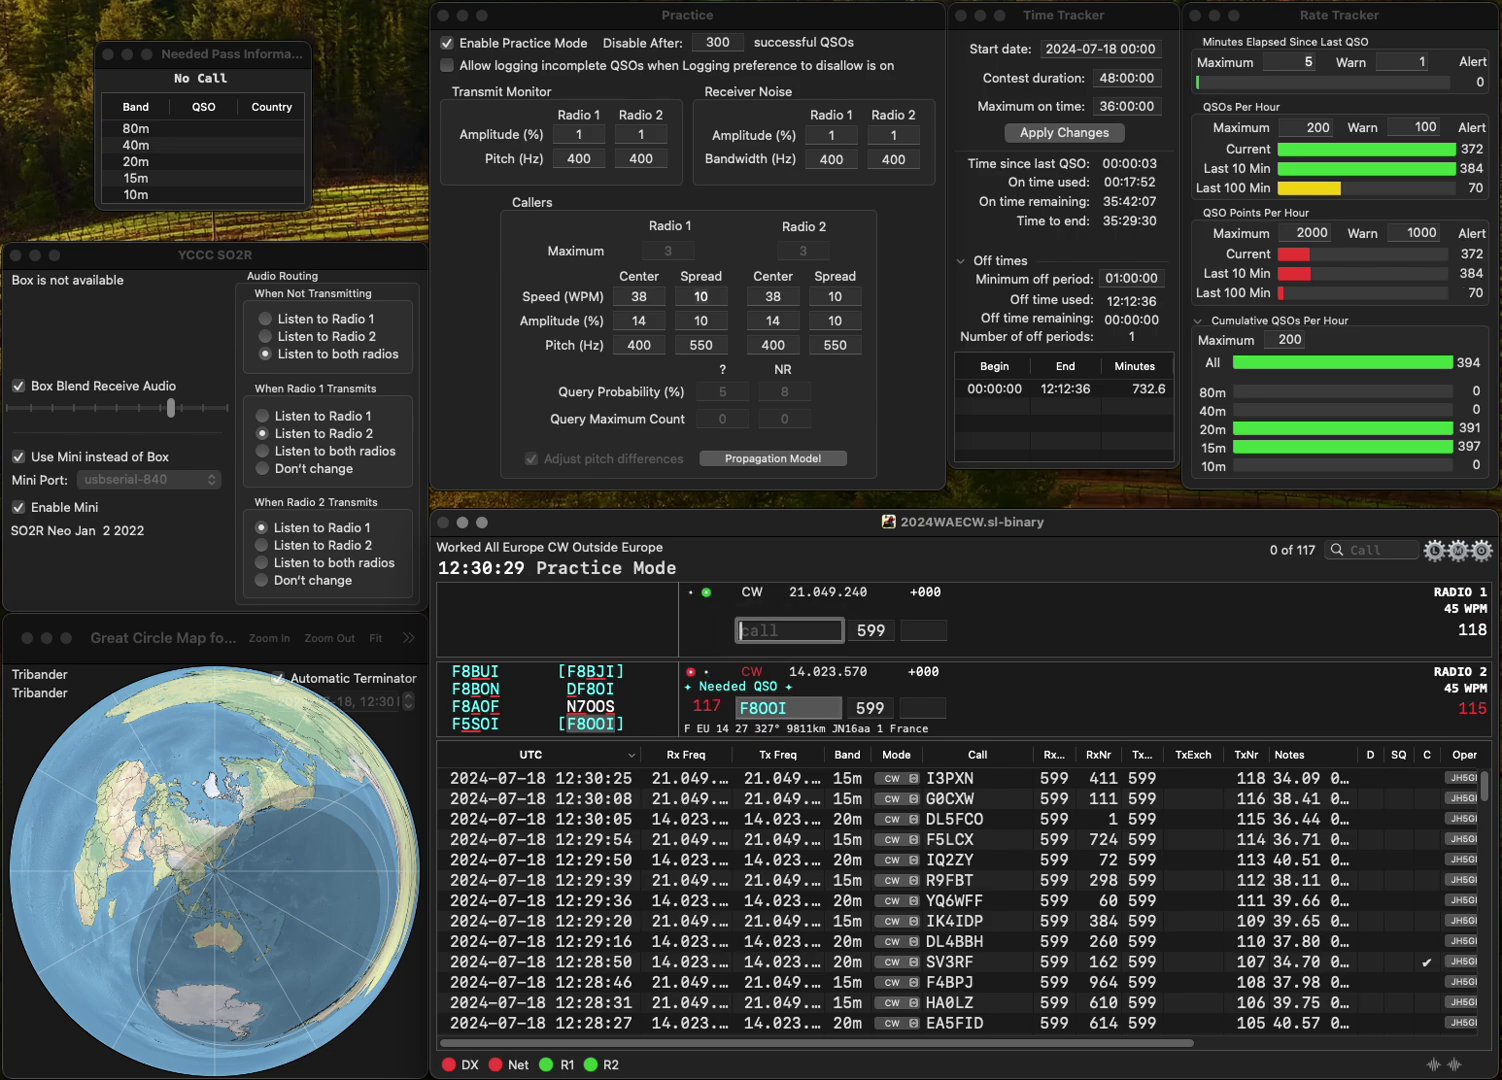
- Enter the call R7LV on Radio 1 and send the exchange
type("R7RV")
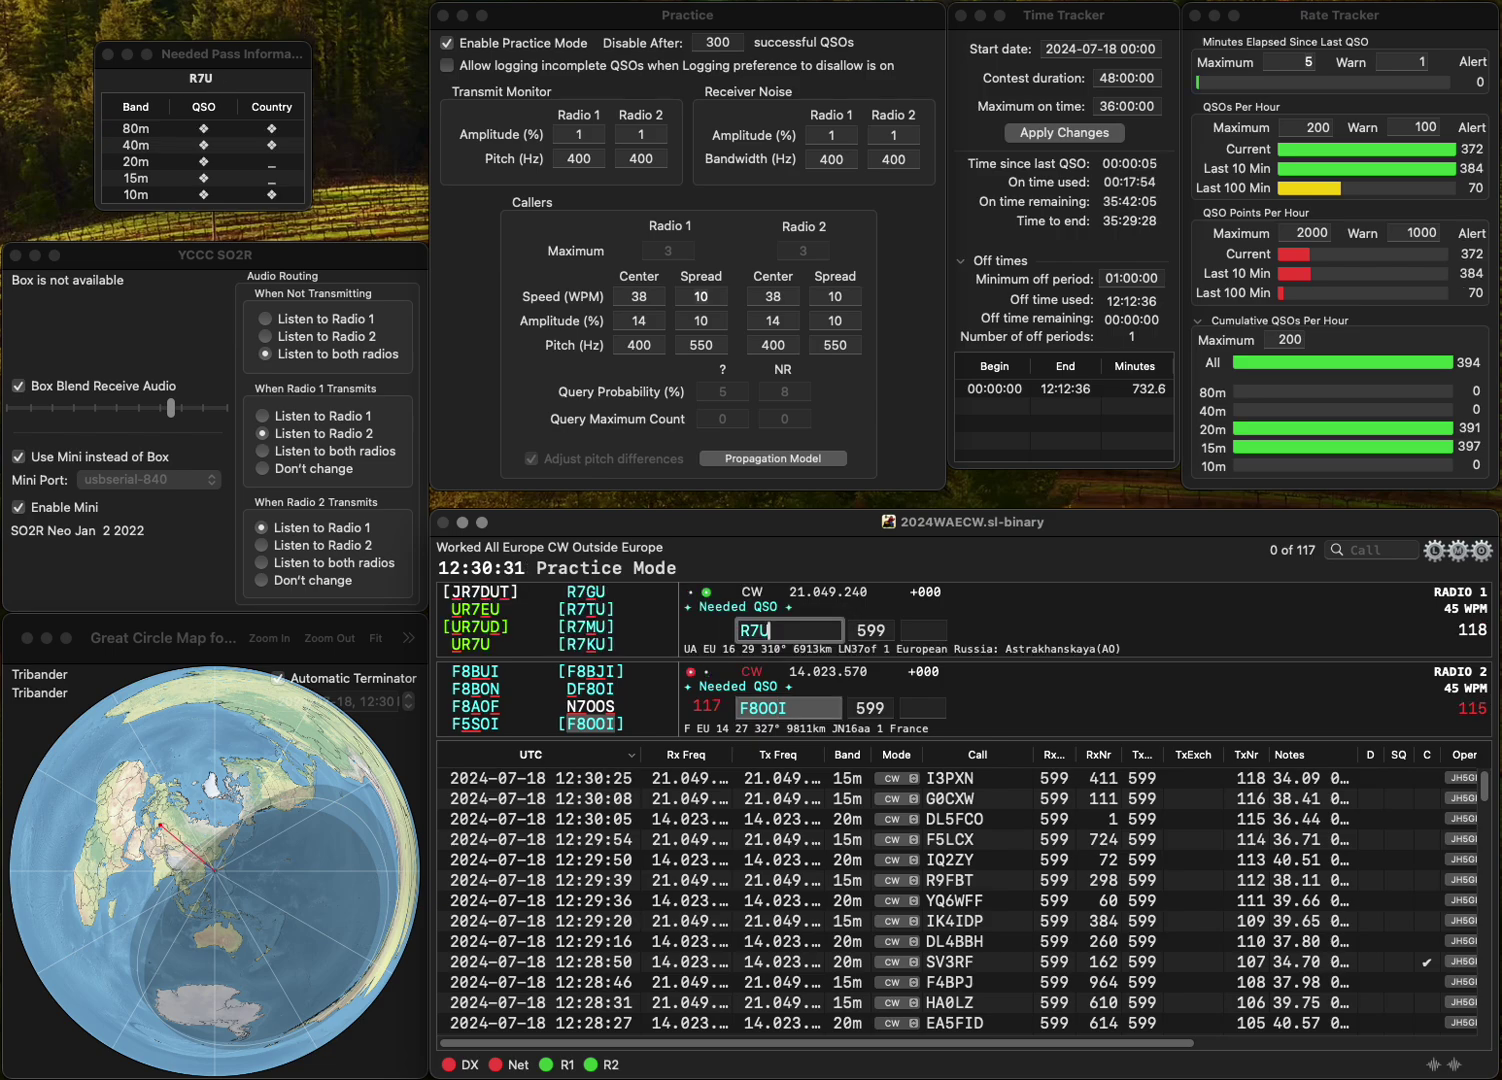
key("BackSpace")
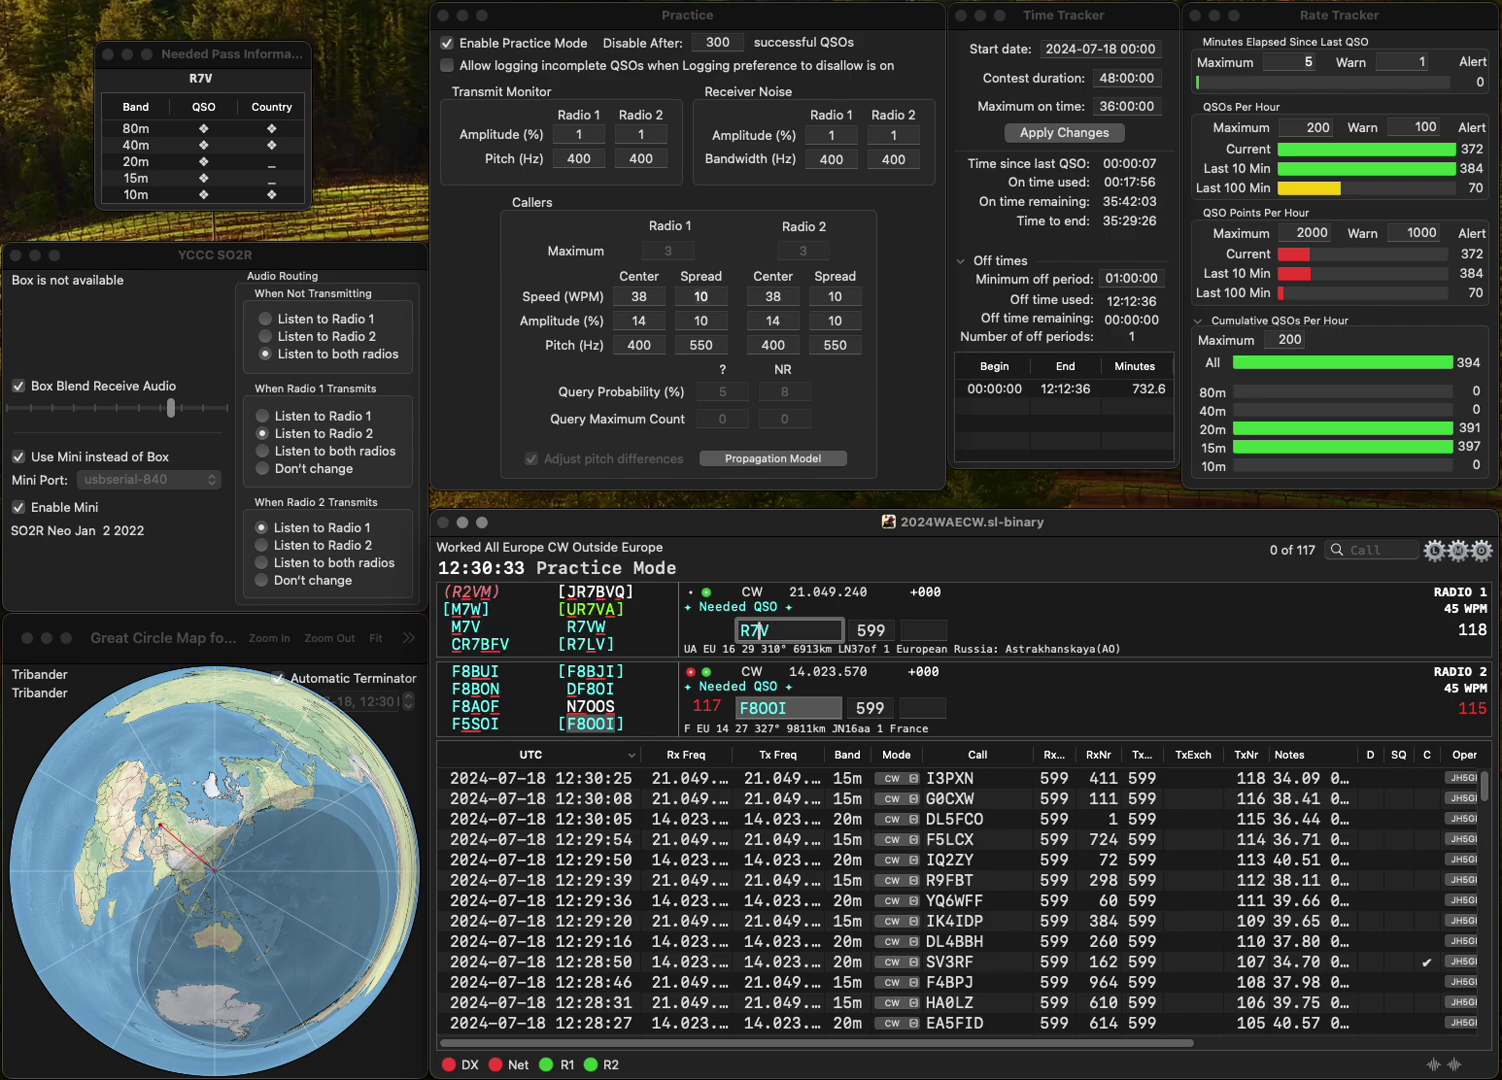
type("L")
key("Return")
- Log F8OOI on Radio 2 with received number 473 and R7LV on Radio 1 with received number 812
type("473")
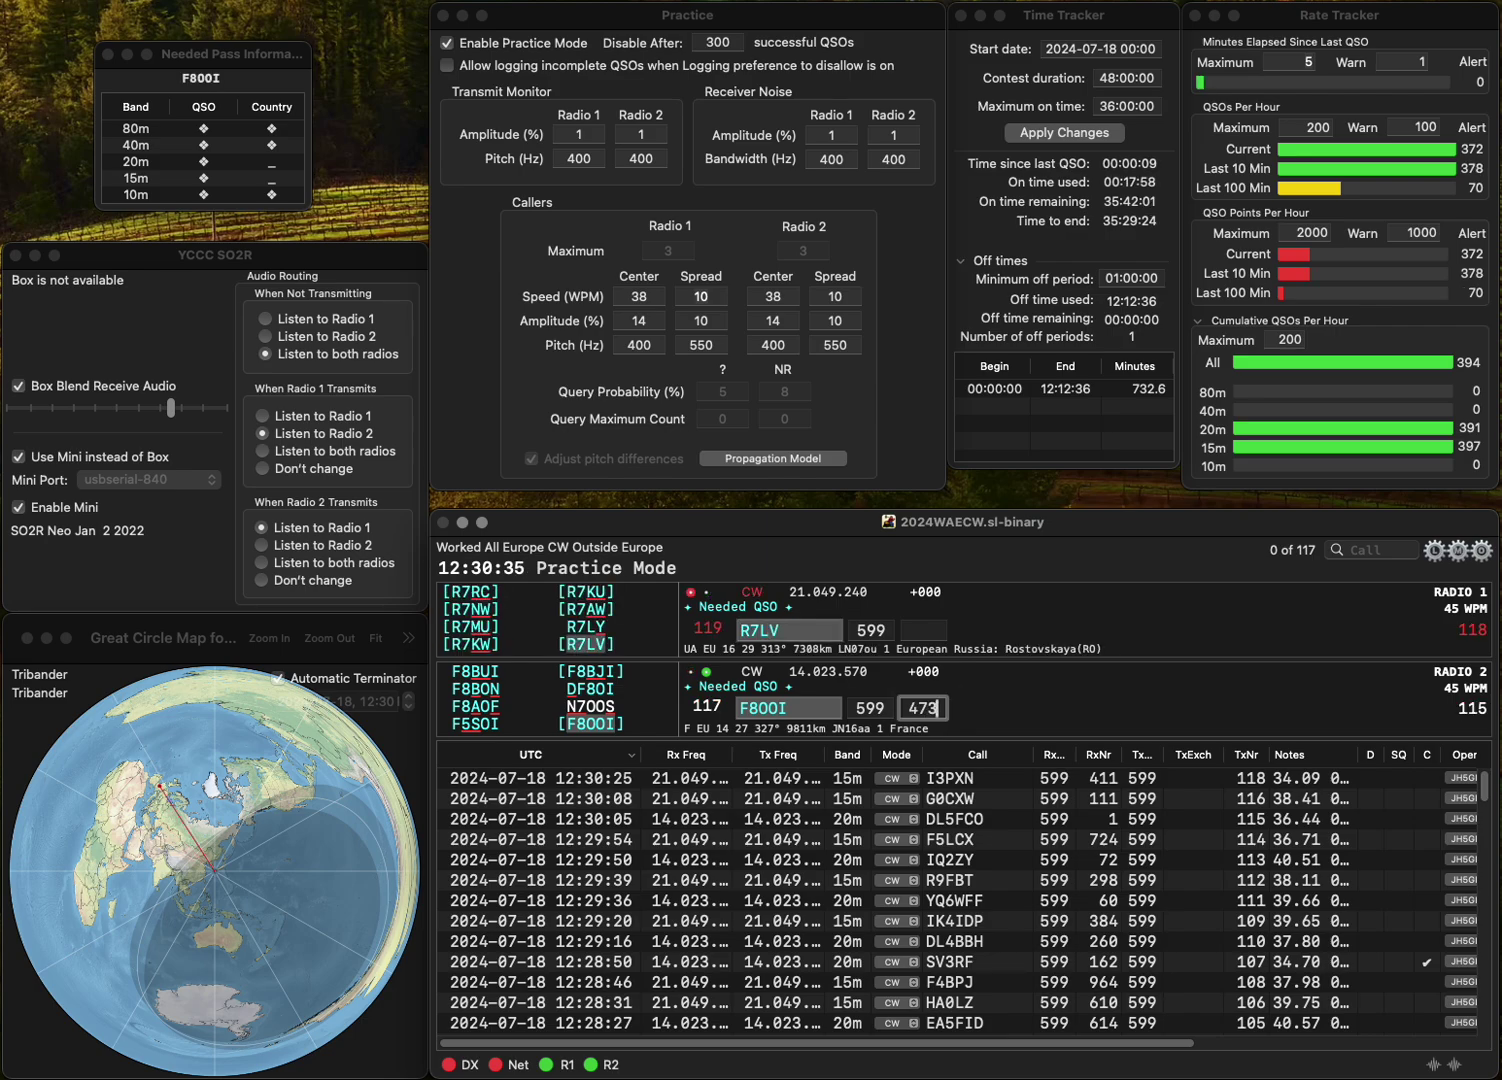
key("Return")
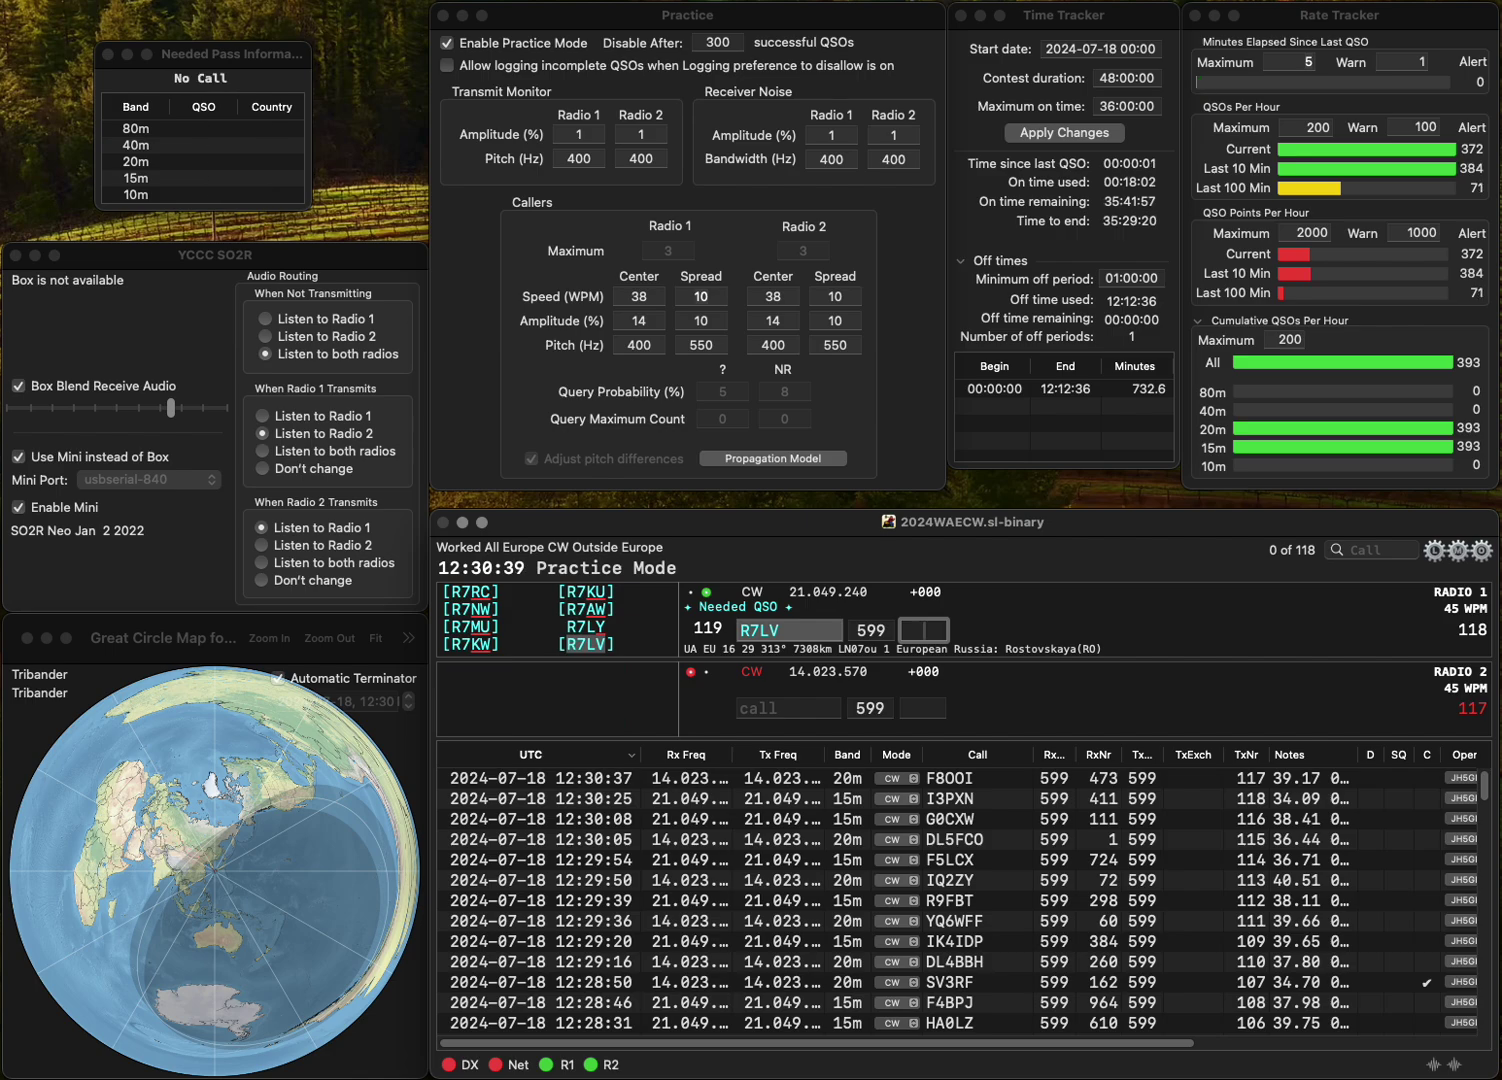
type("812")
key("Return")
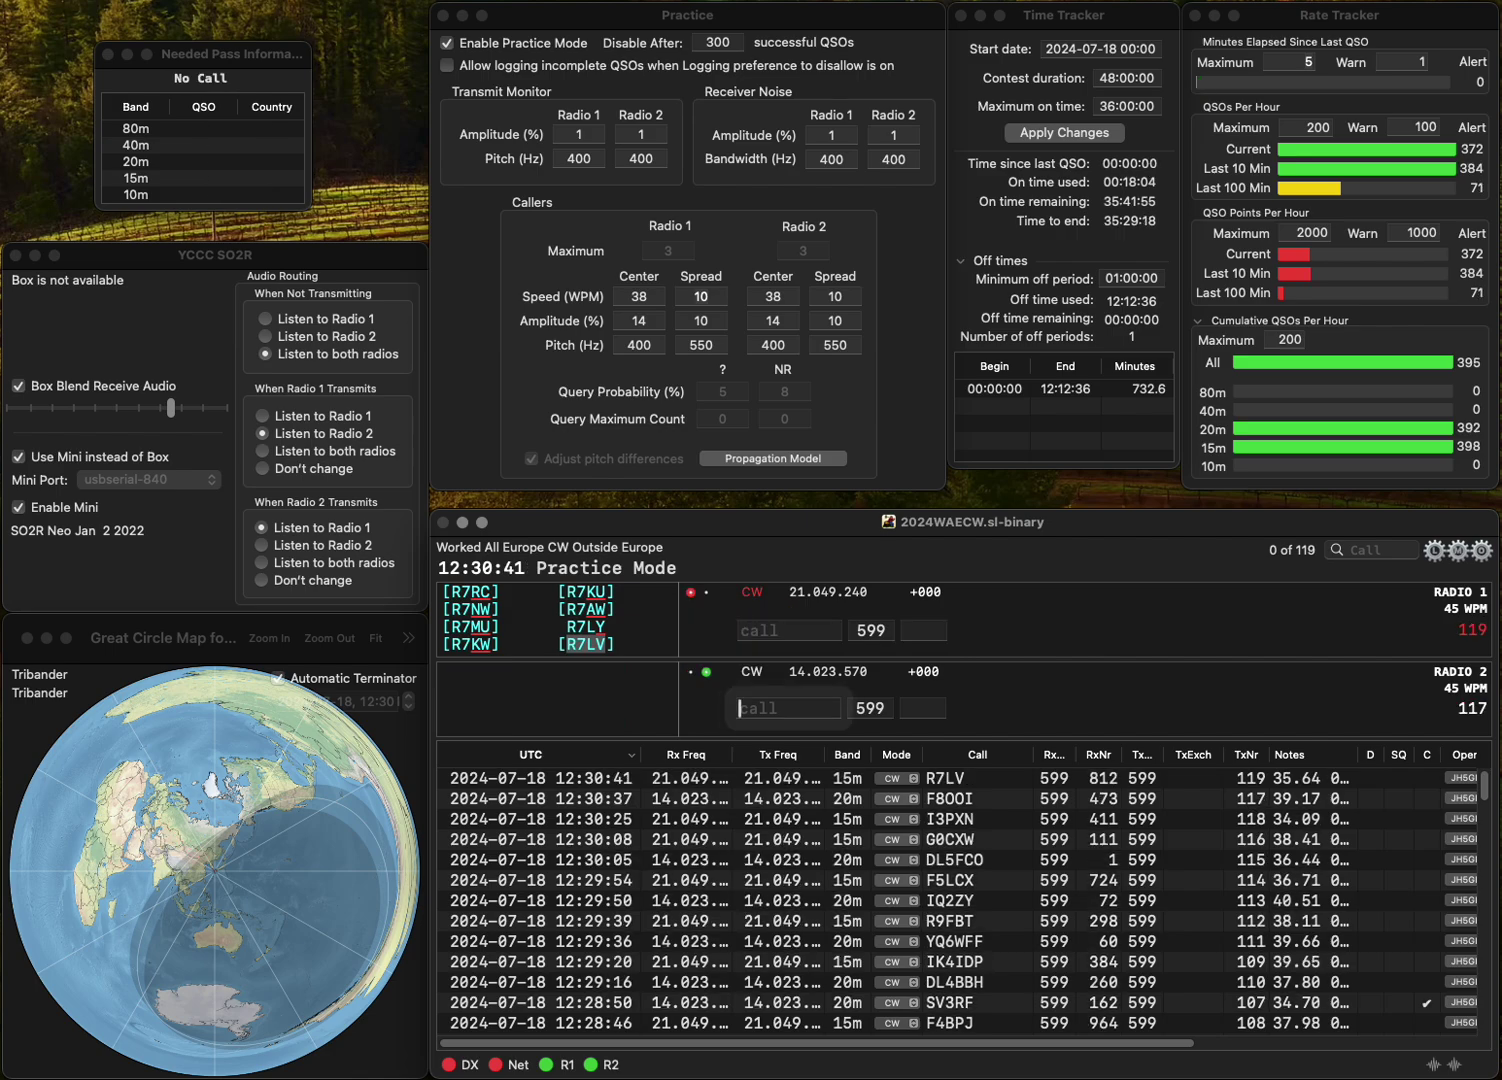
- Enter the call DF0CEL on Radio 2 and send the exchange
type("DF0CD")
key("BackSpace")
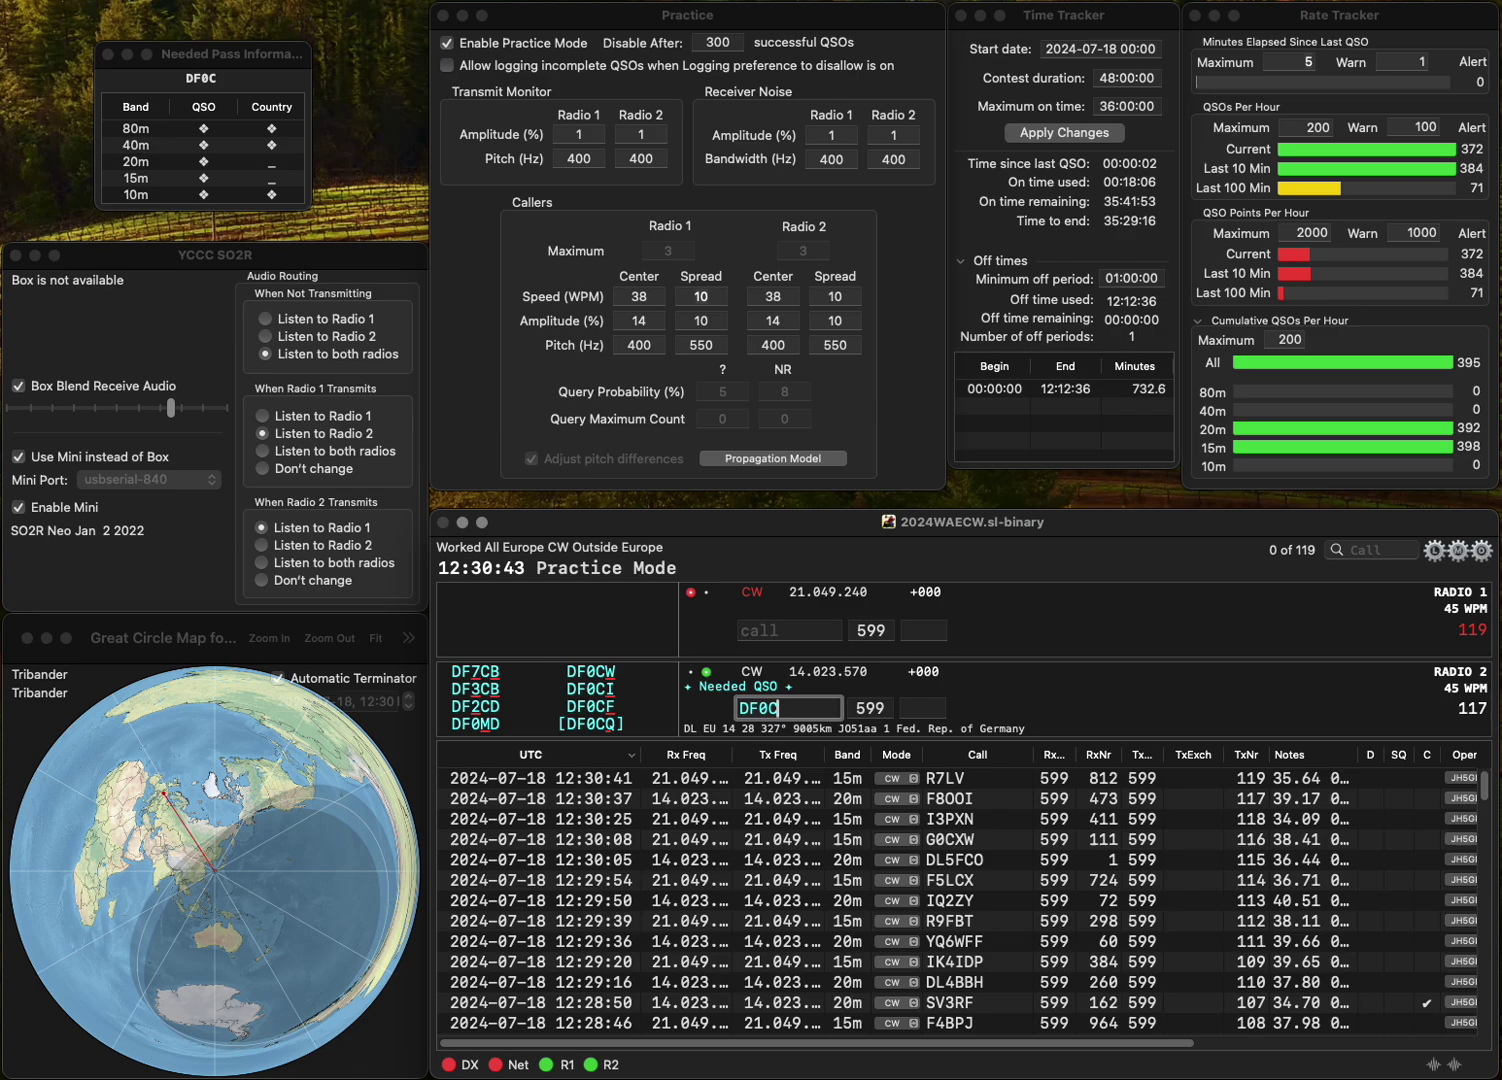
type("EL")
key("Return")
- Enter the call on Radio 1, correct its prefix so it reads G4AMT, and send the exchange
type("F4AMT")
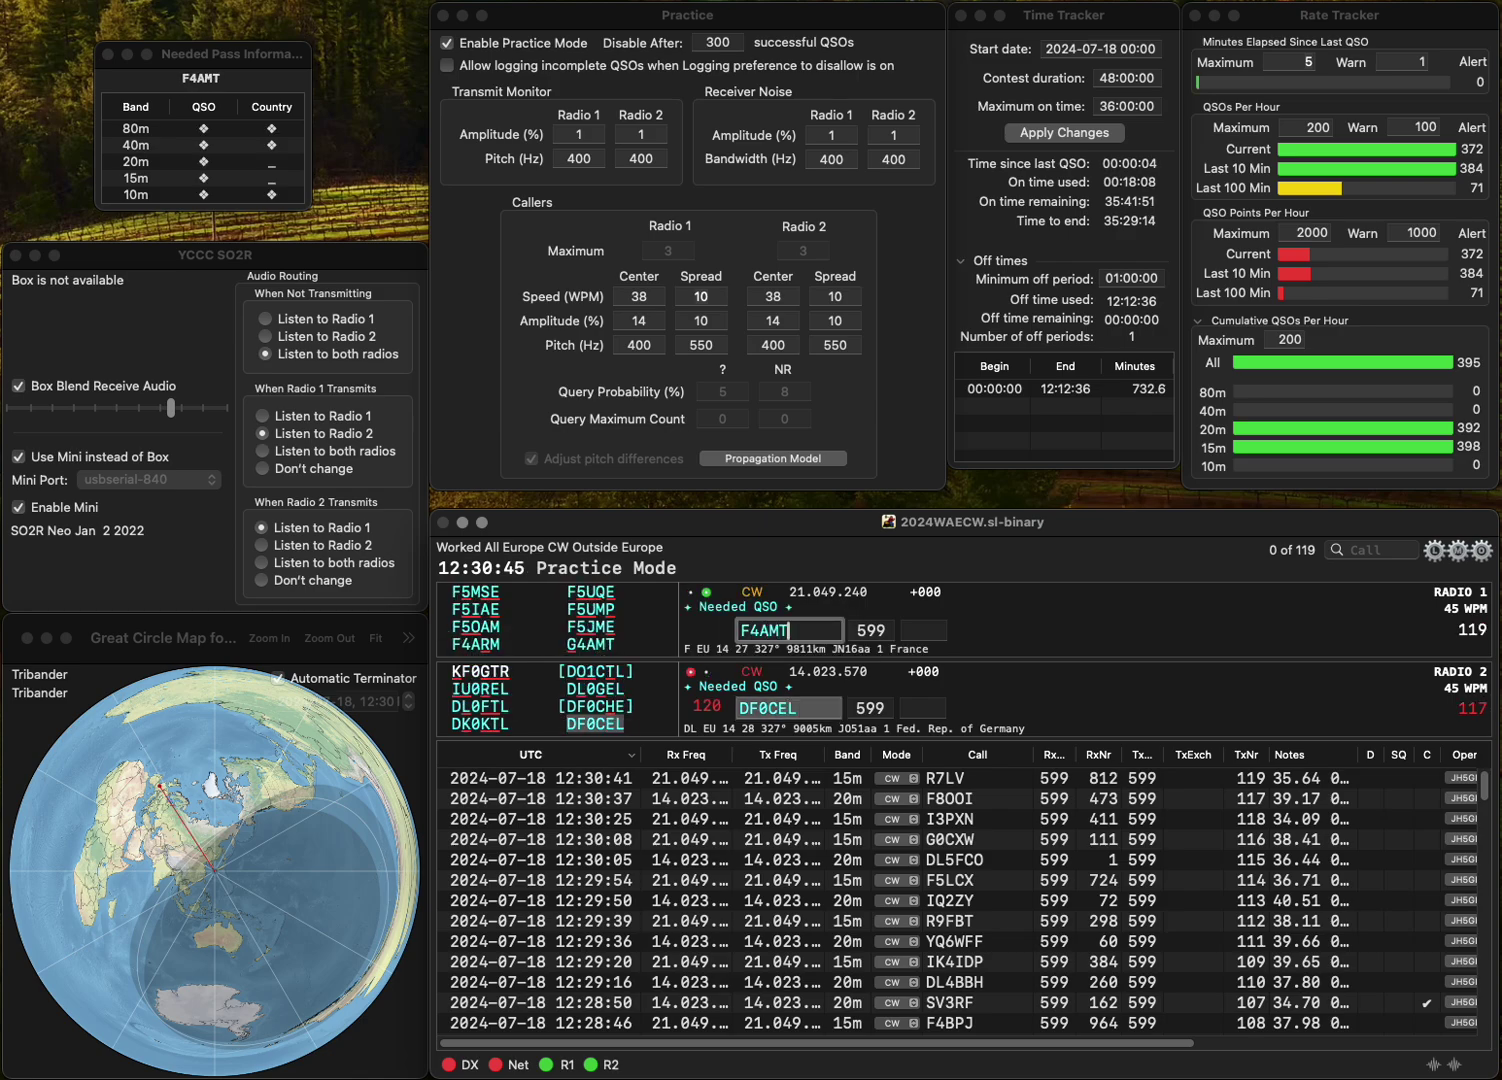
key("space")
key("space")
key("Delete")
type("G")
key("Return")
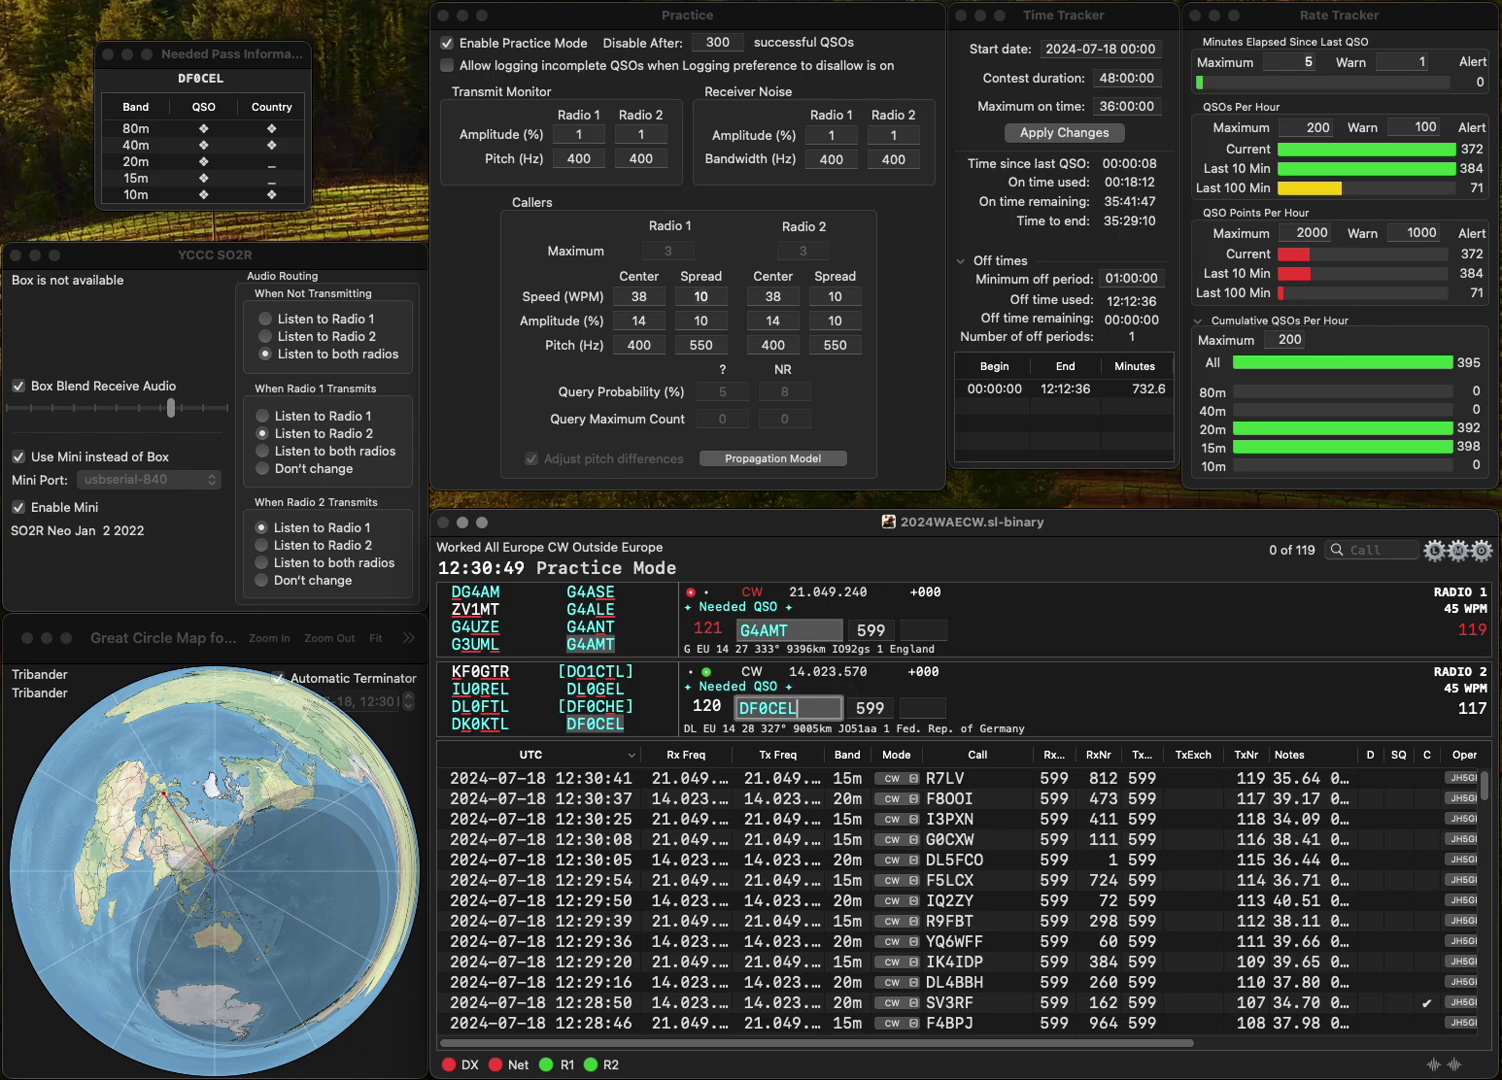
key("space")
type("523")
key("Return")
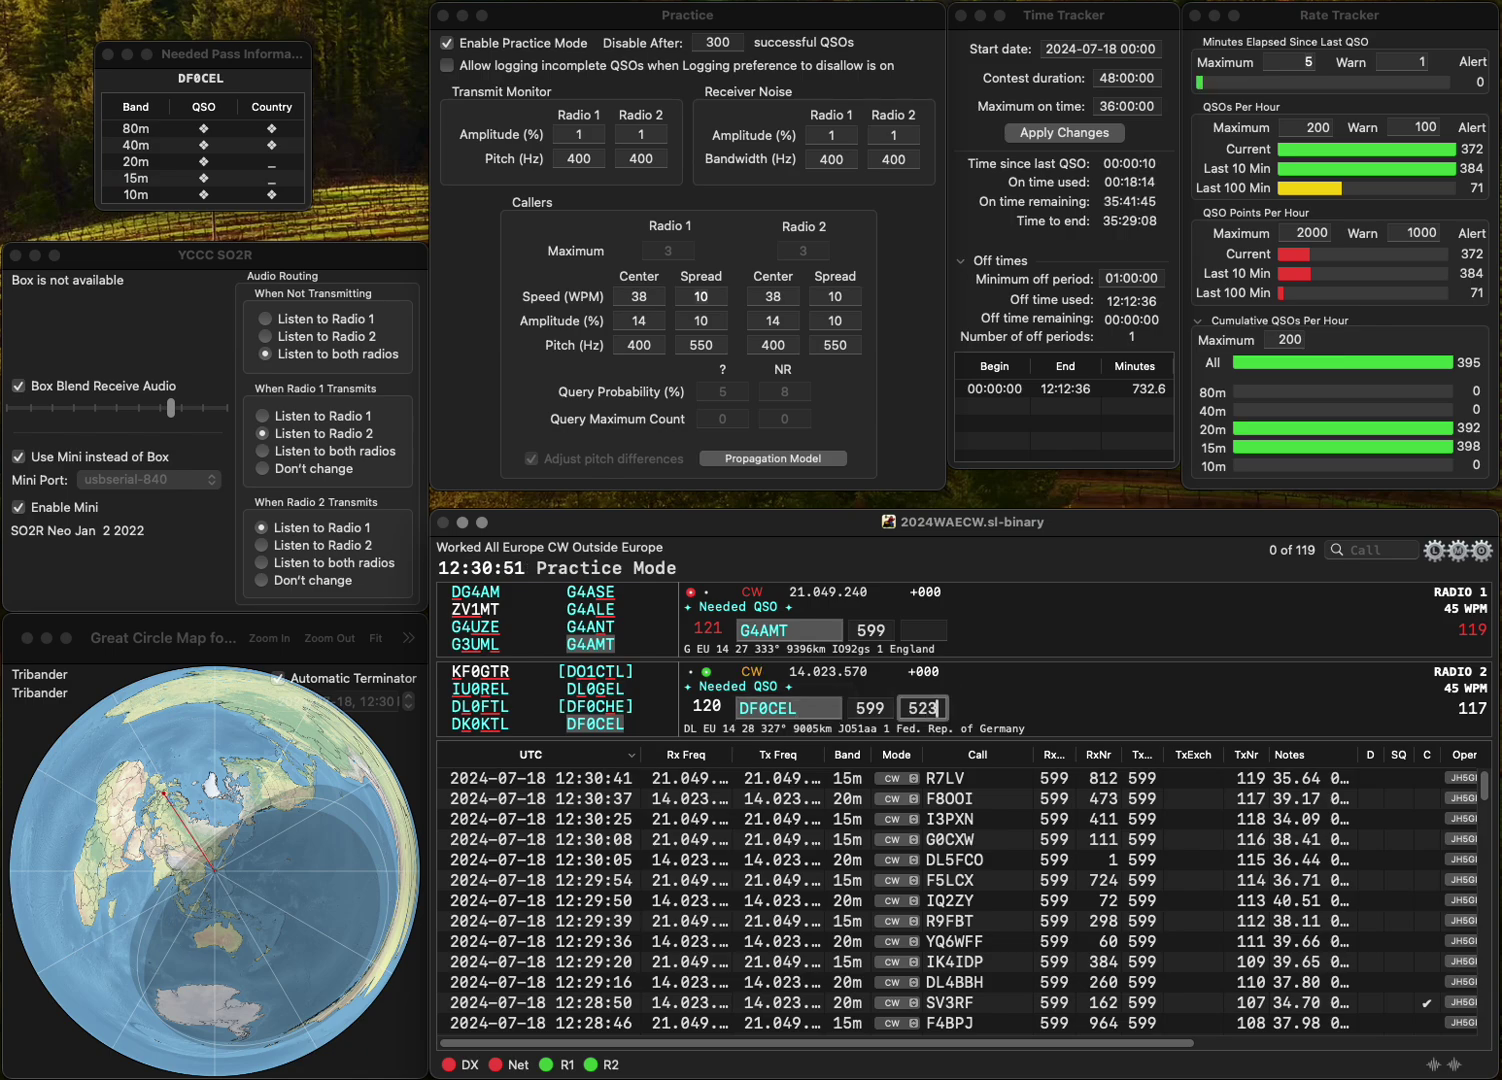
key("space")
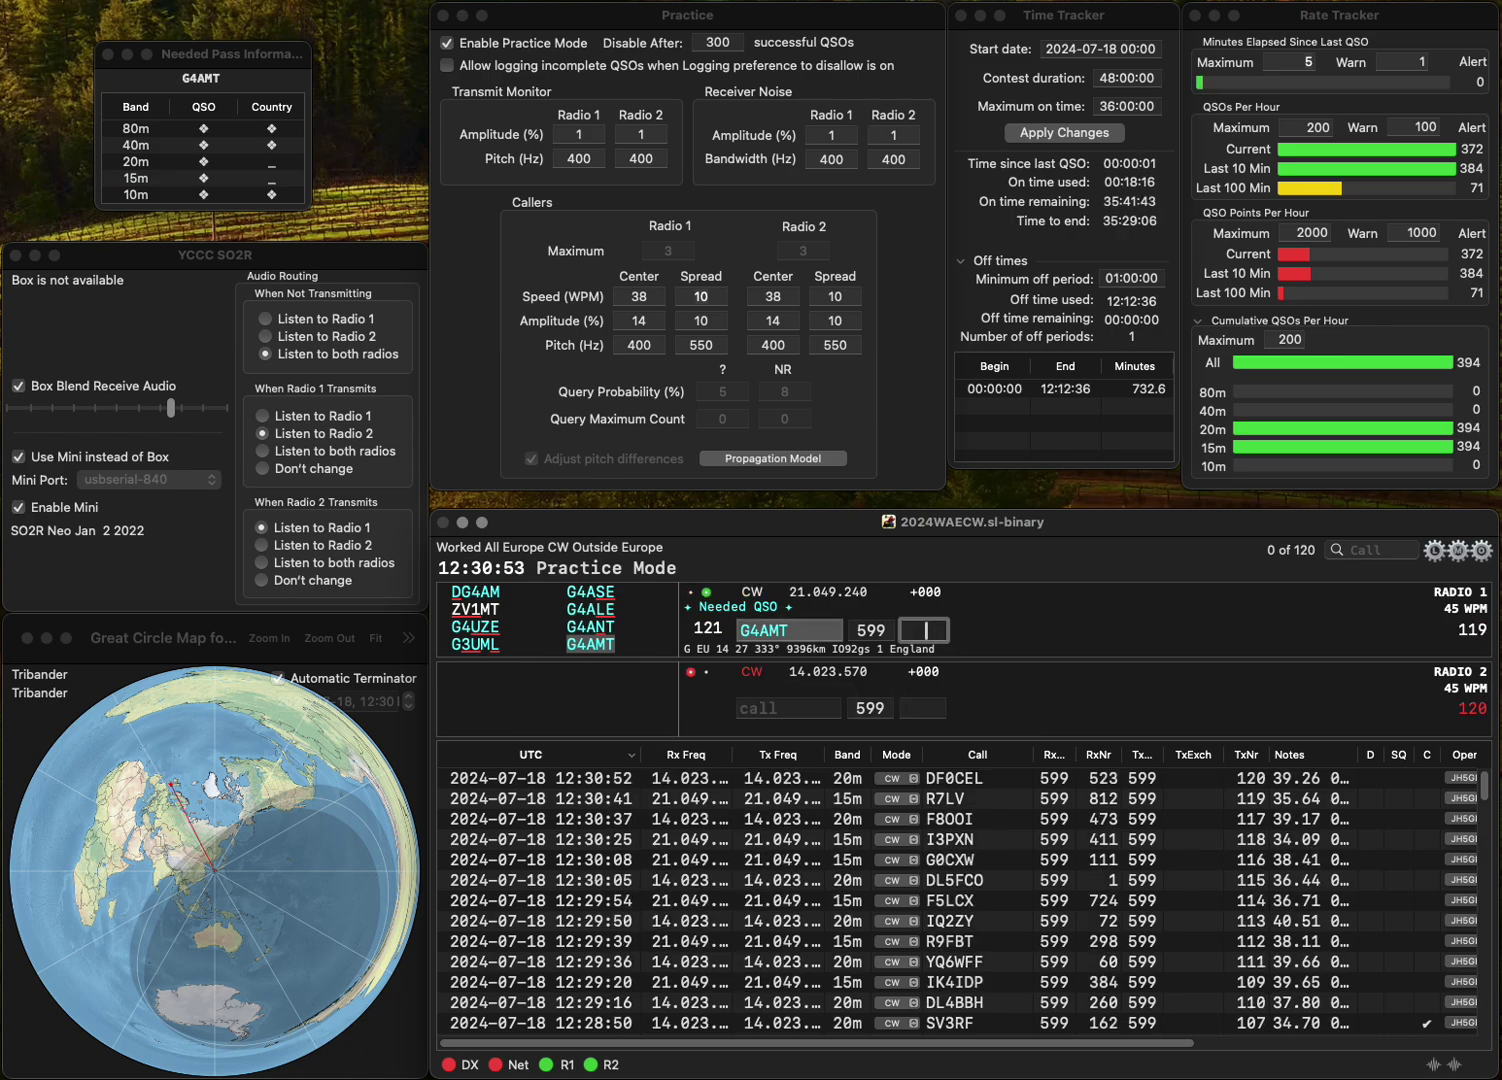
type("14")
key("Return")
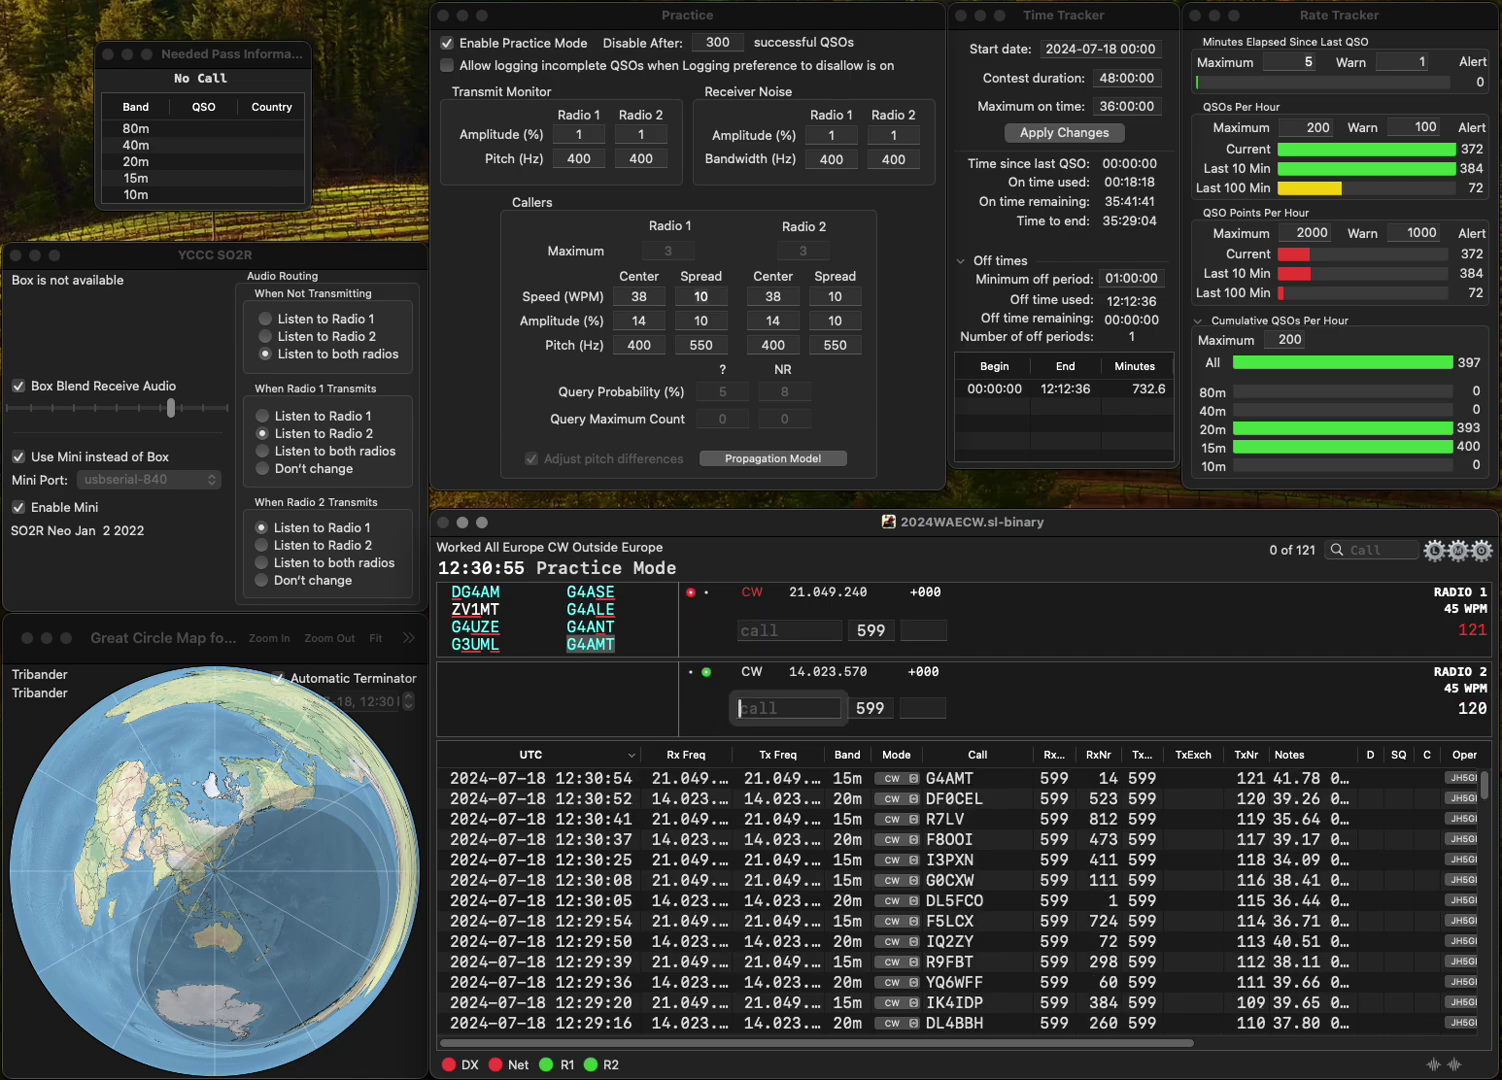
- Answer HA6OJ on Radio 2 and RA3DJP on Radio 1, sending each the exchange
type("HA6OJ")
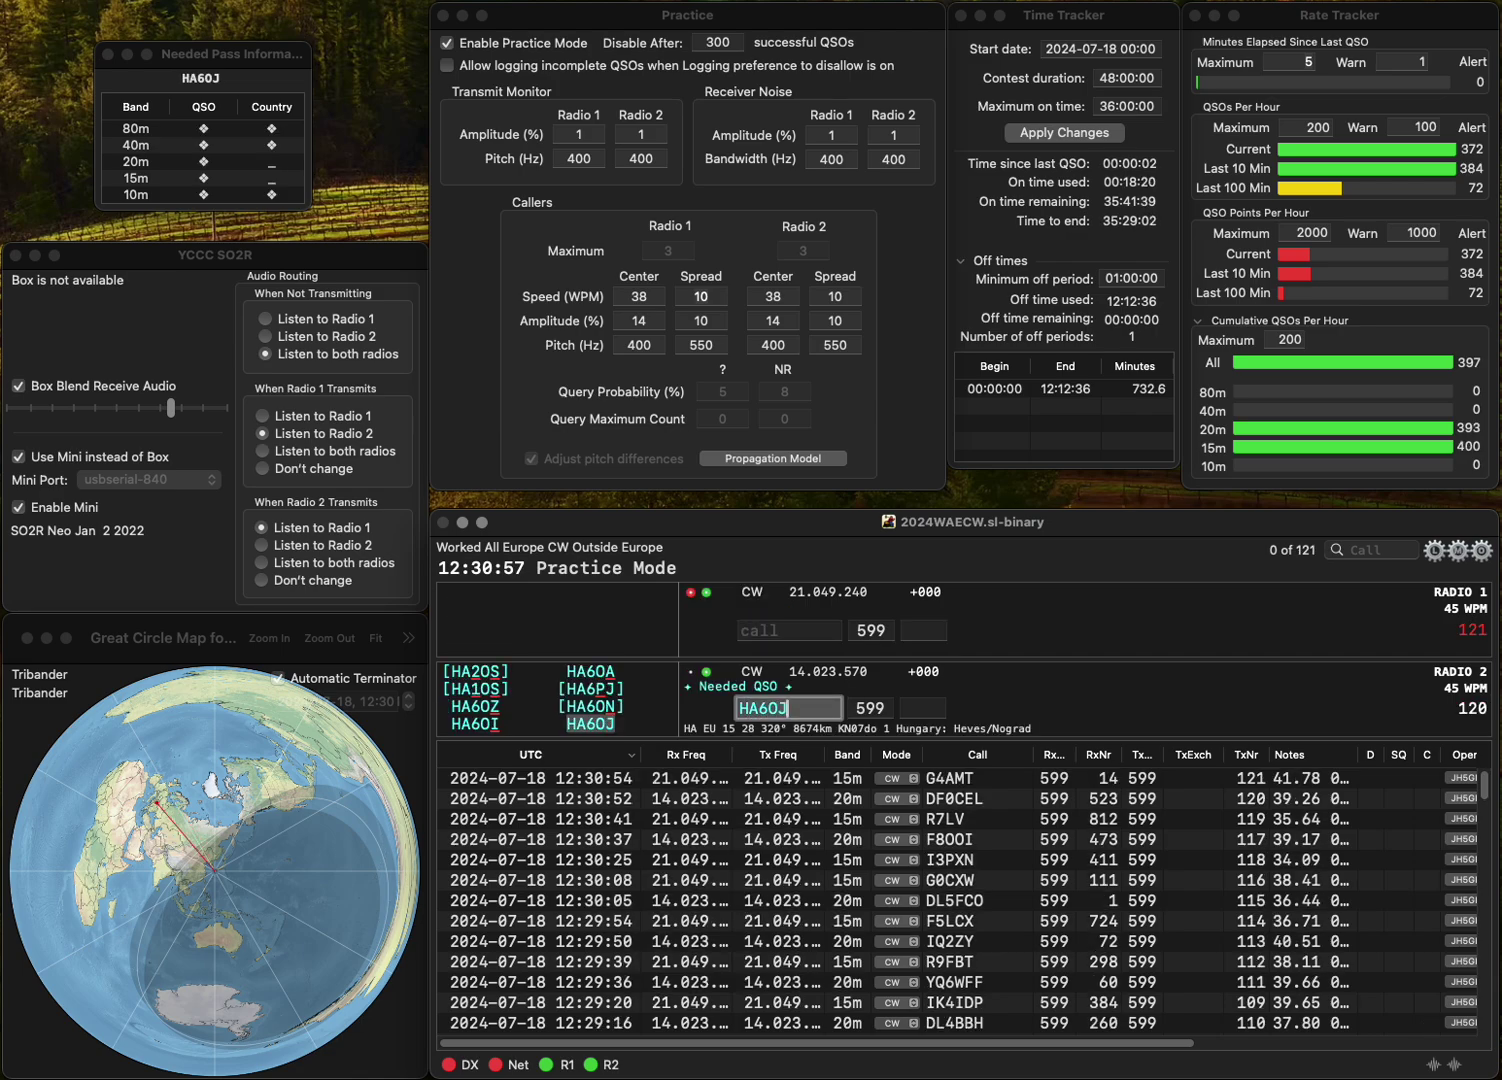
key("Return")
type("RA3DJP")
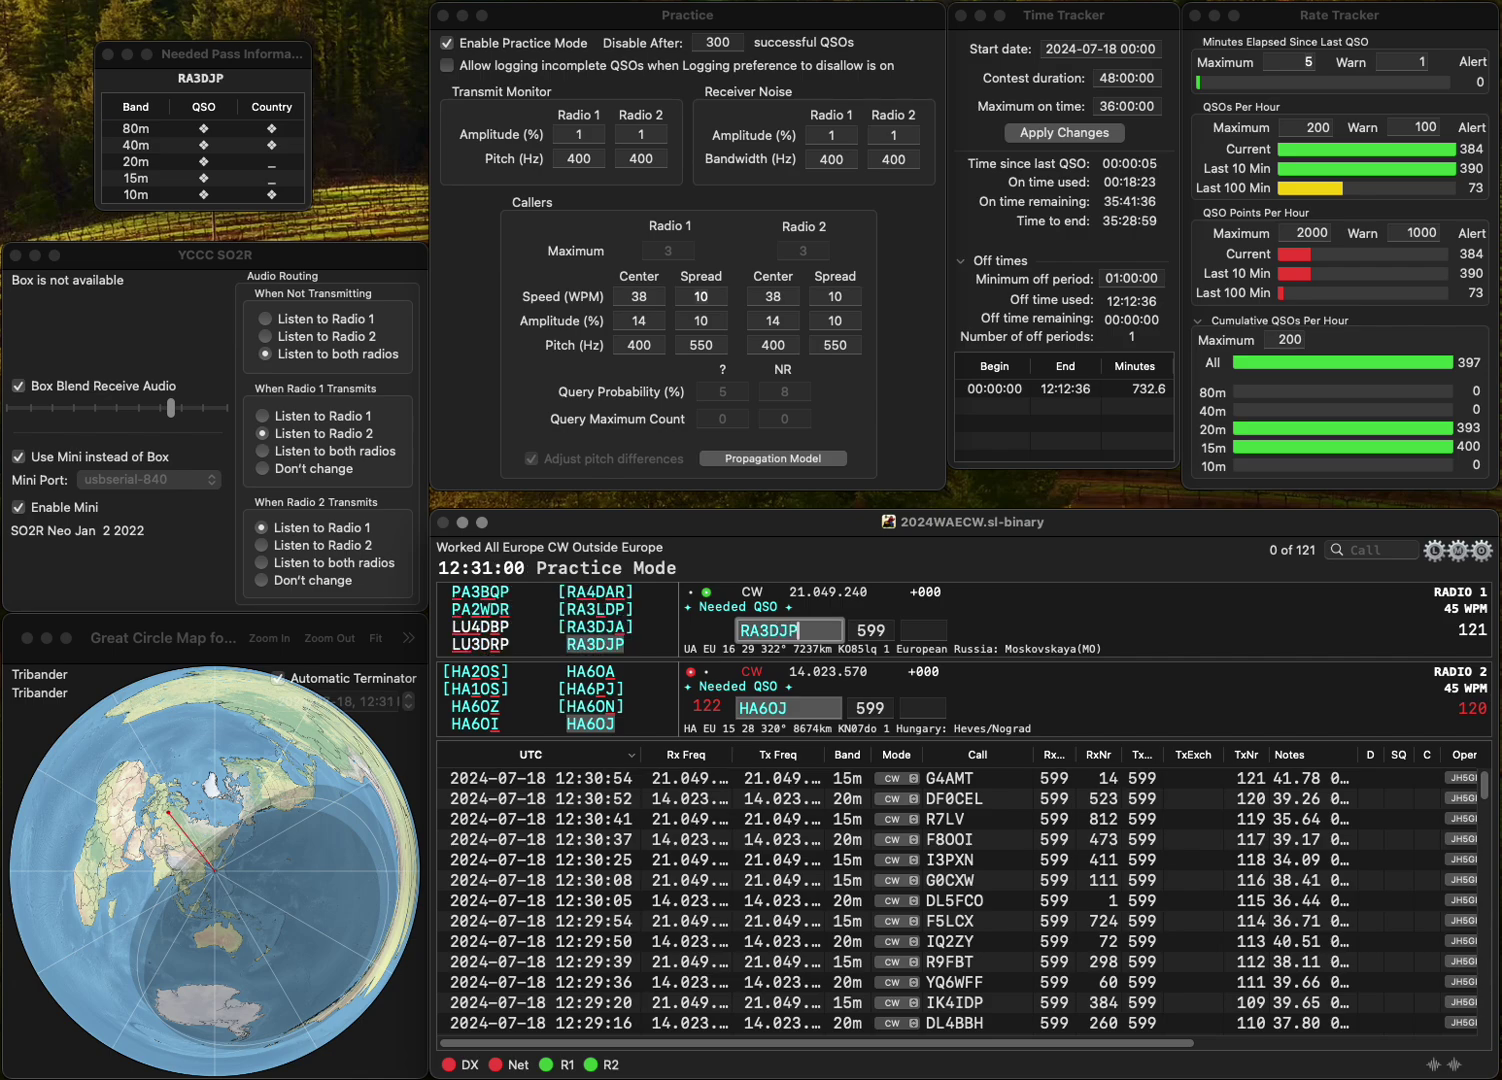
key("Return")
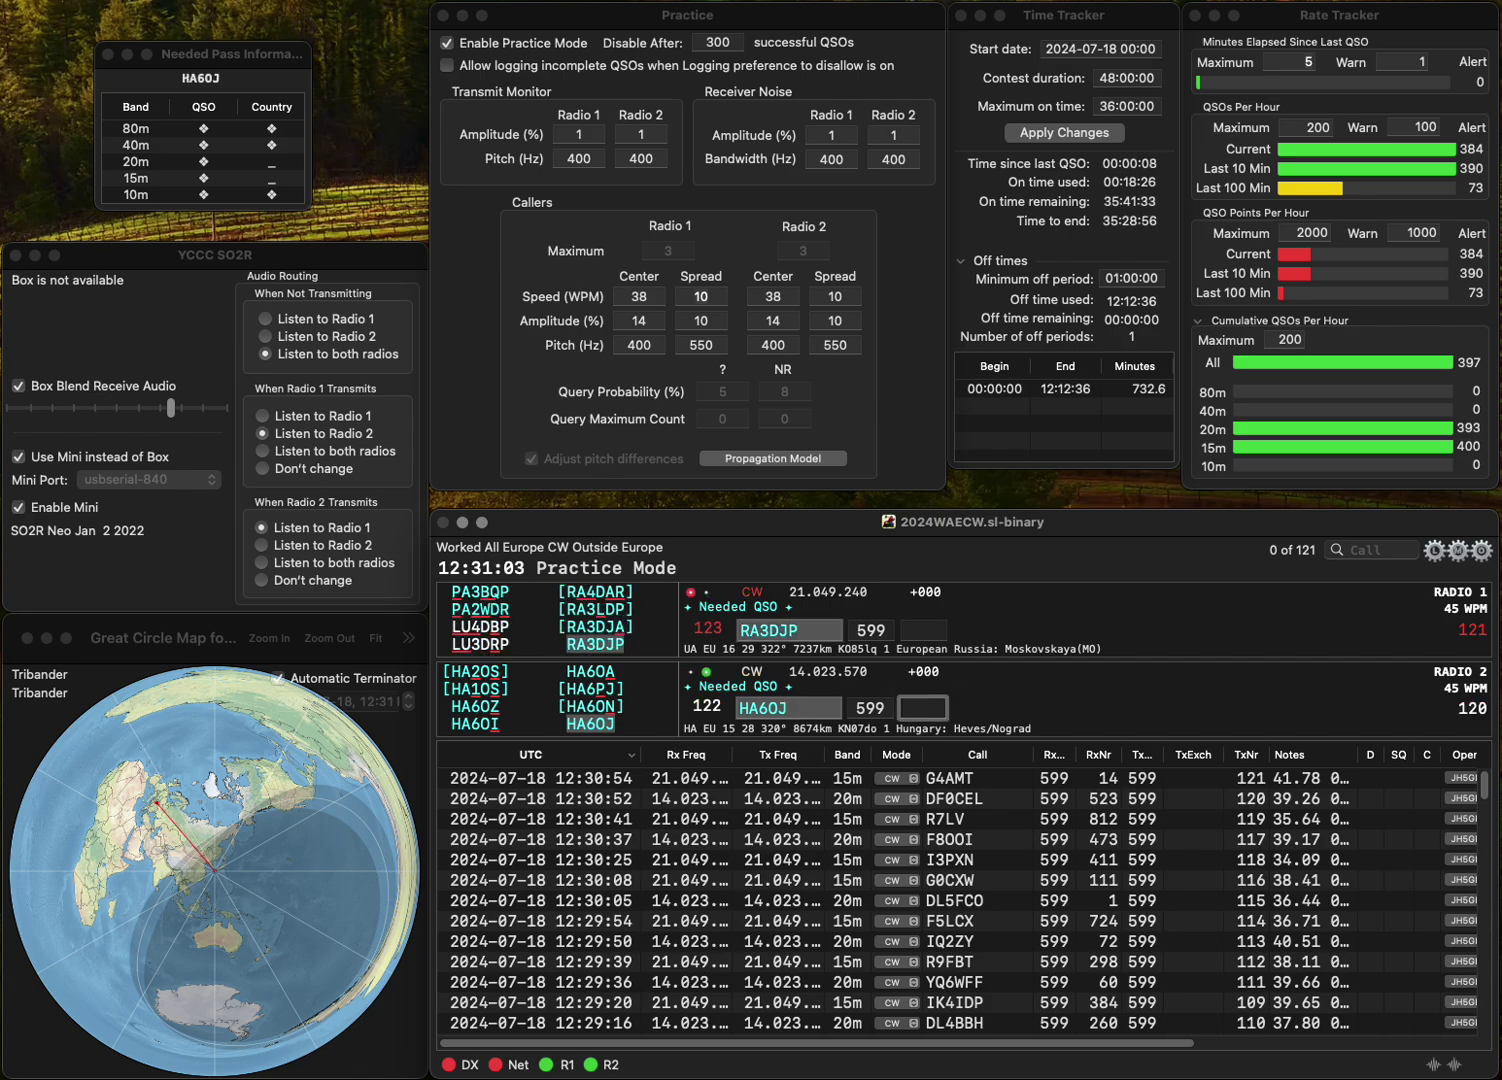
type("897")
key("Return")
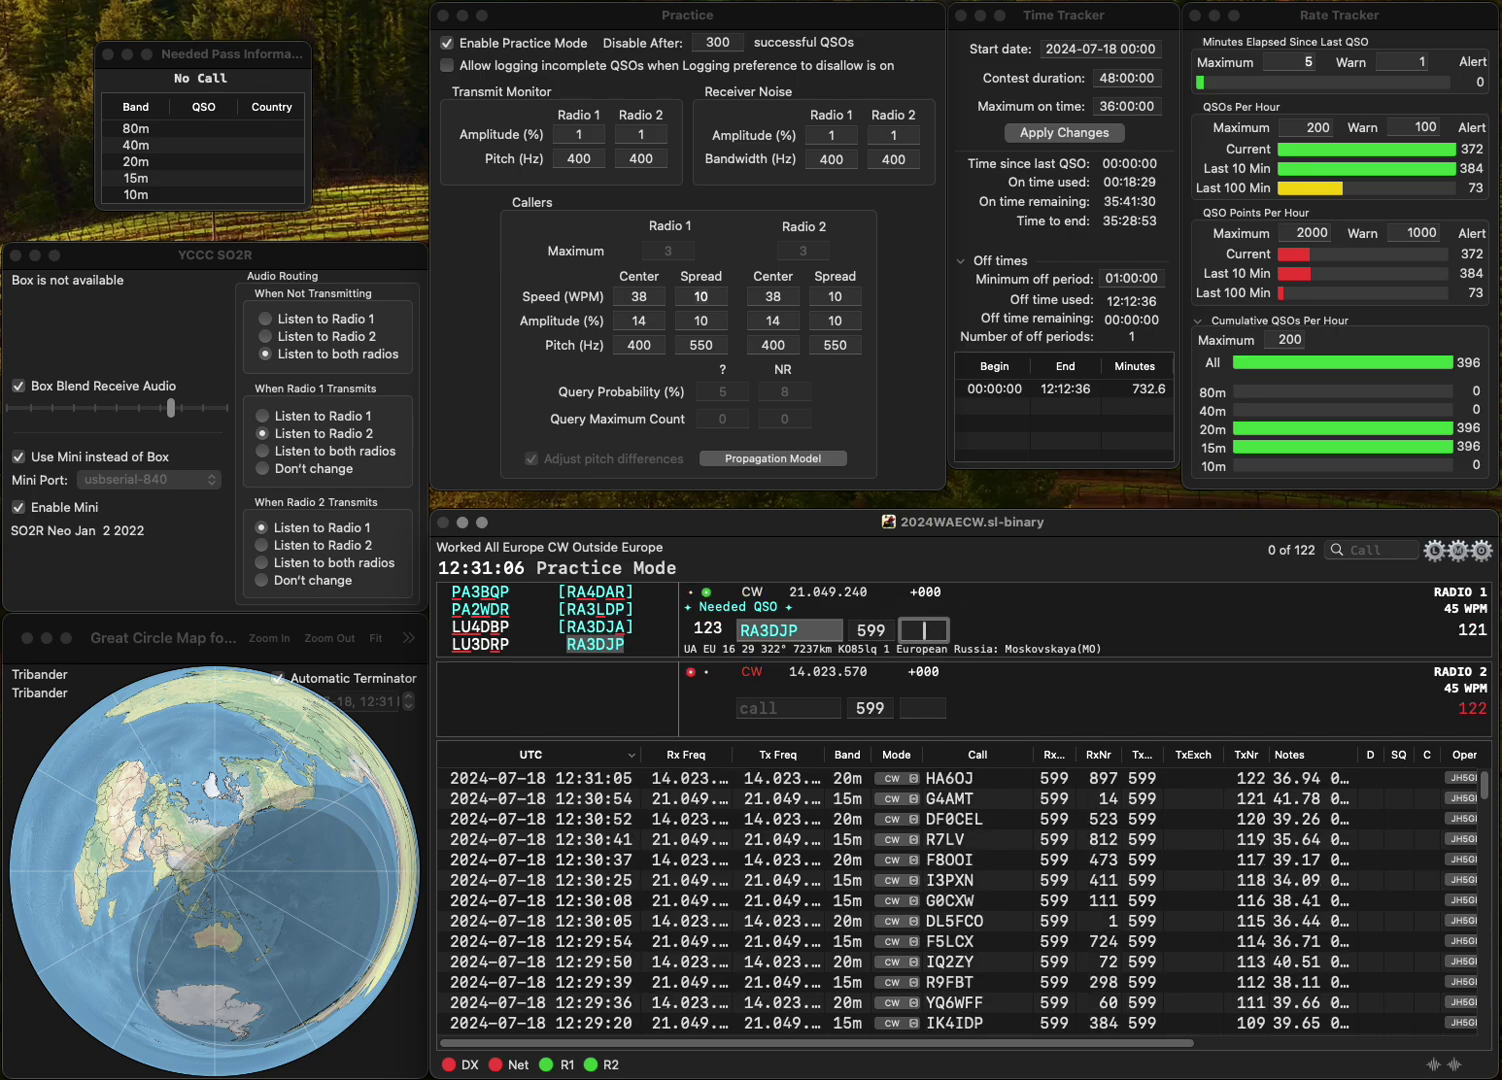
type("762")
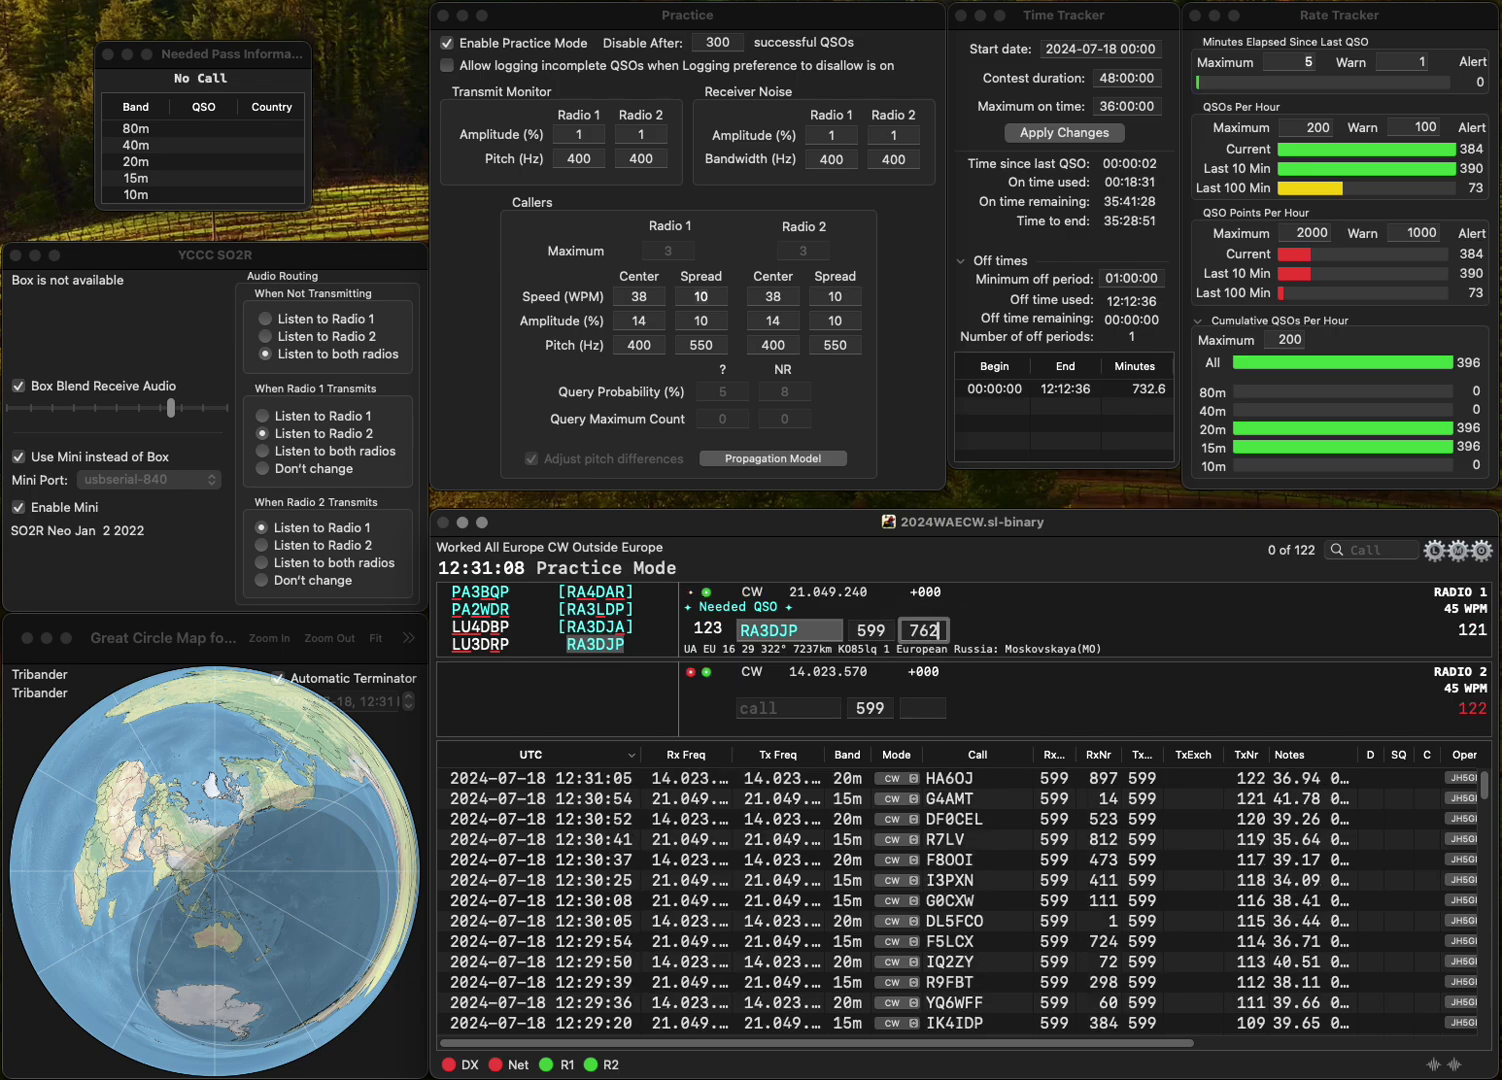
key("Return")
type("DL9JO")
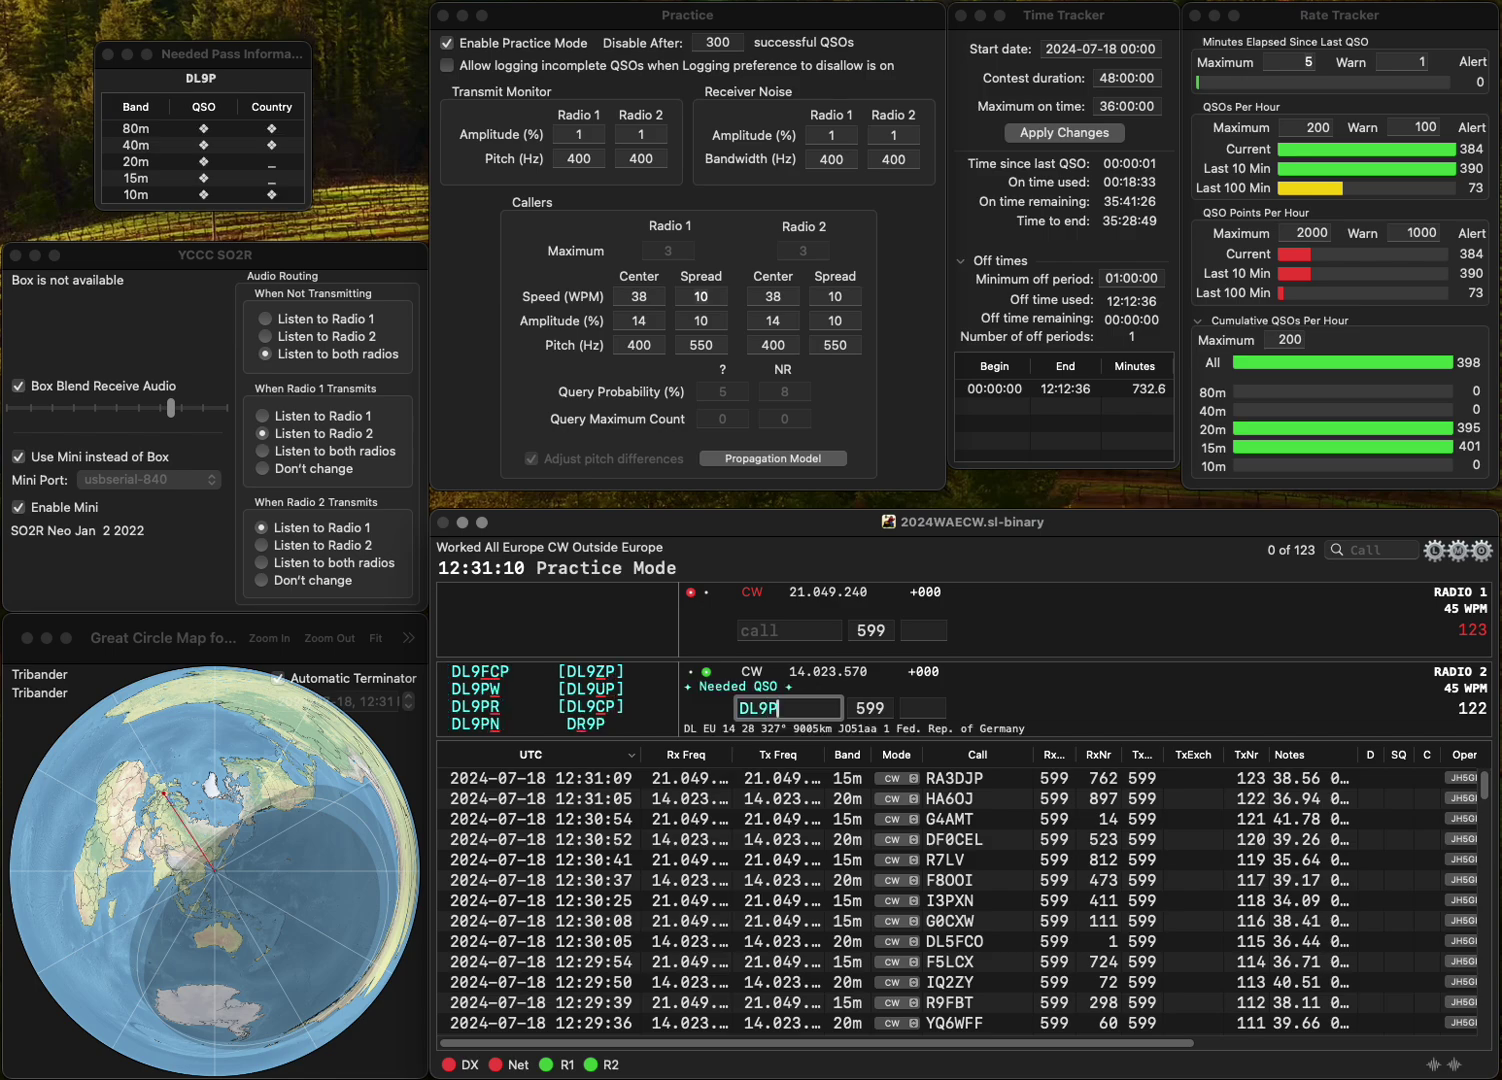
type("N")
key("Return")
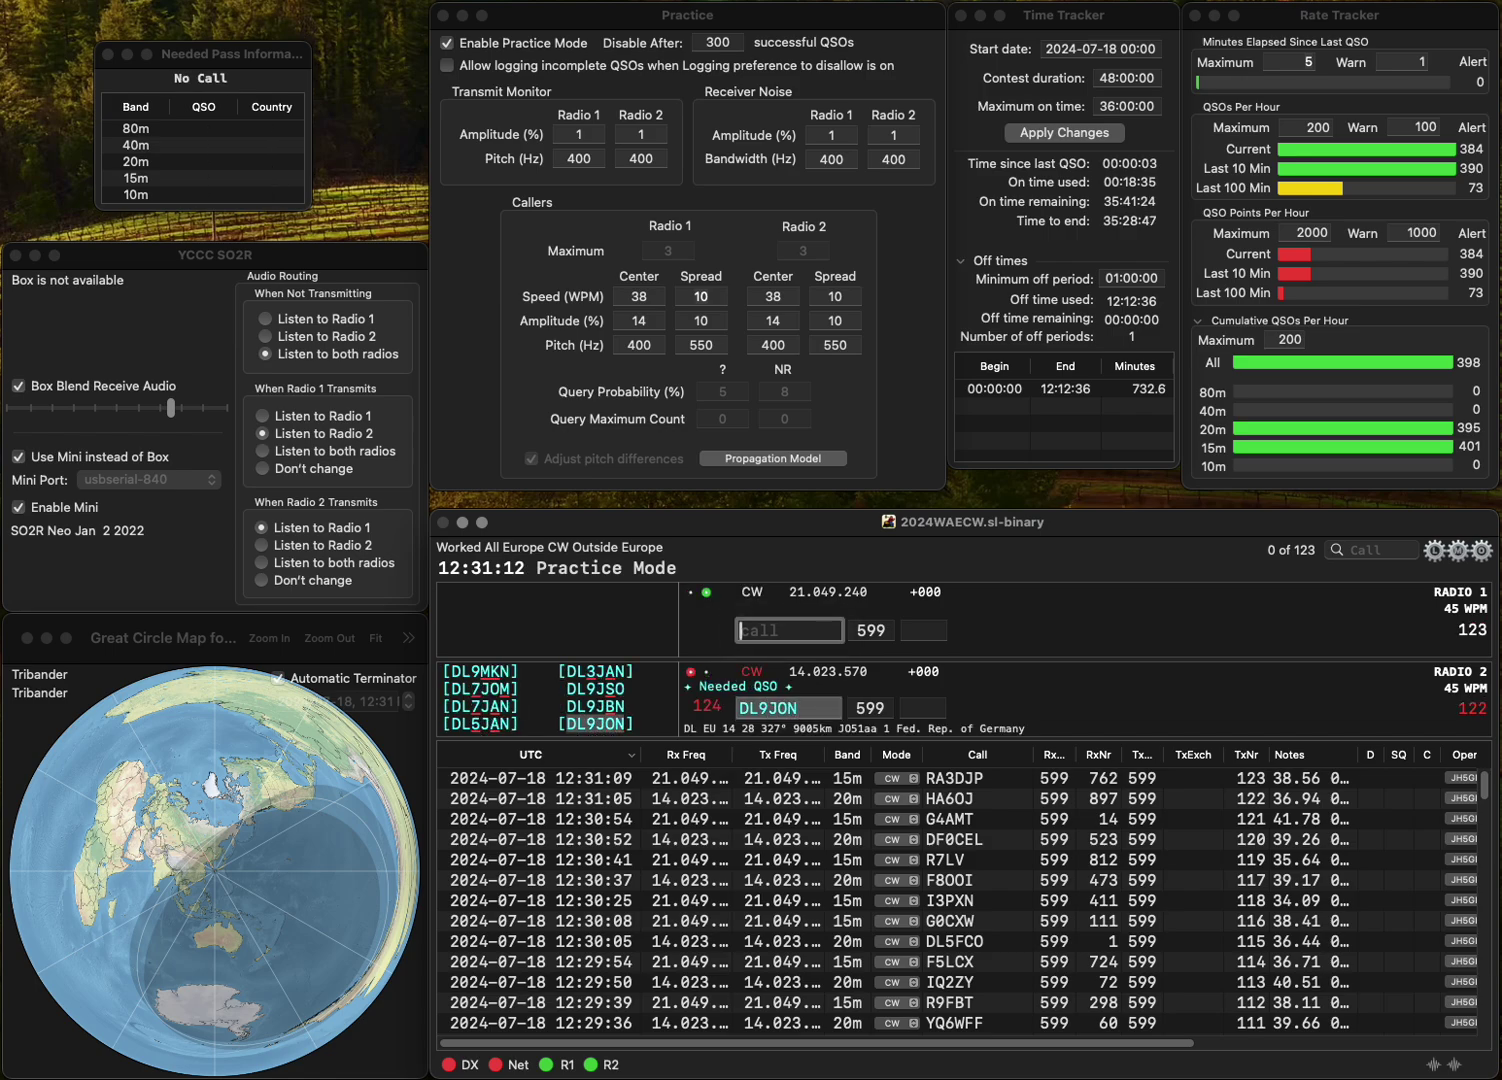
type("GDOF6")
key("Return")
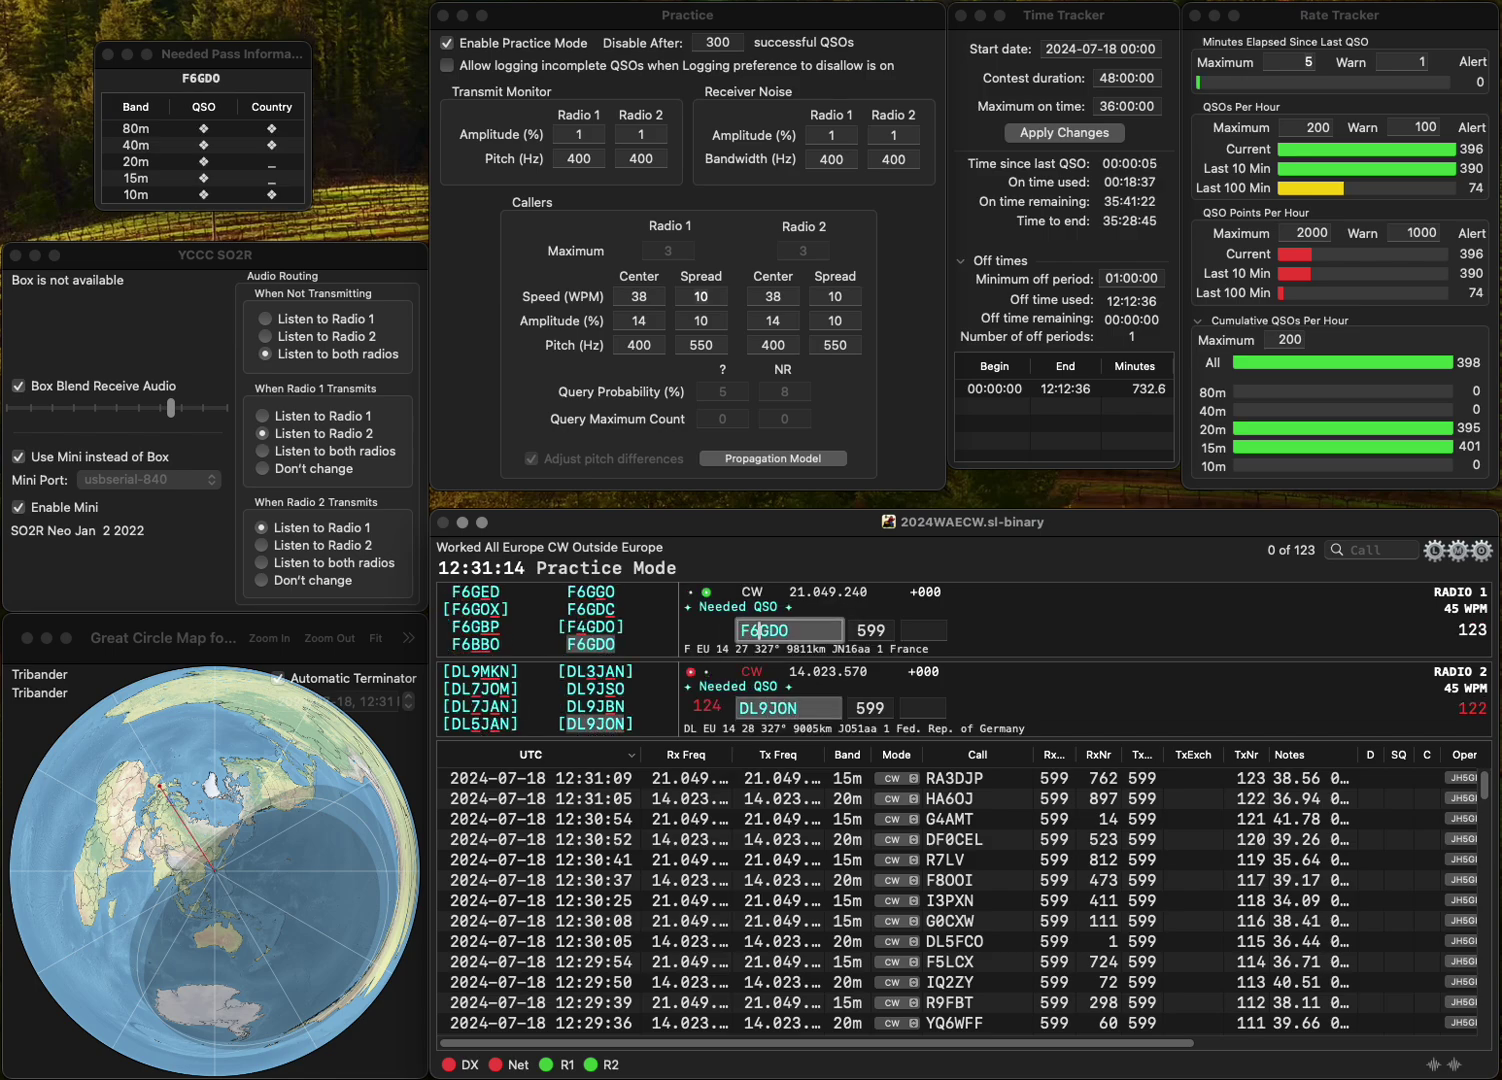
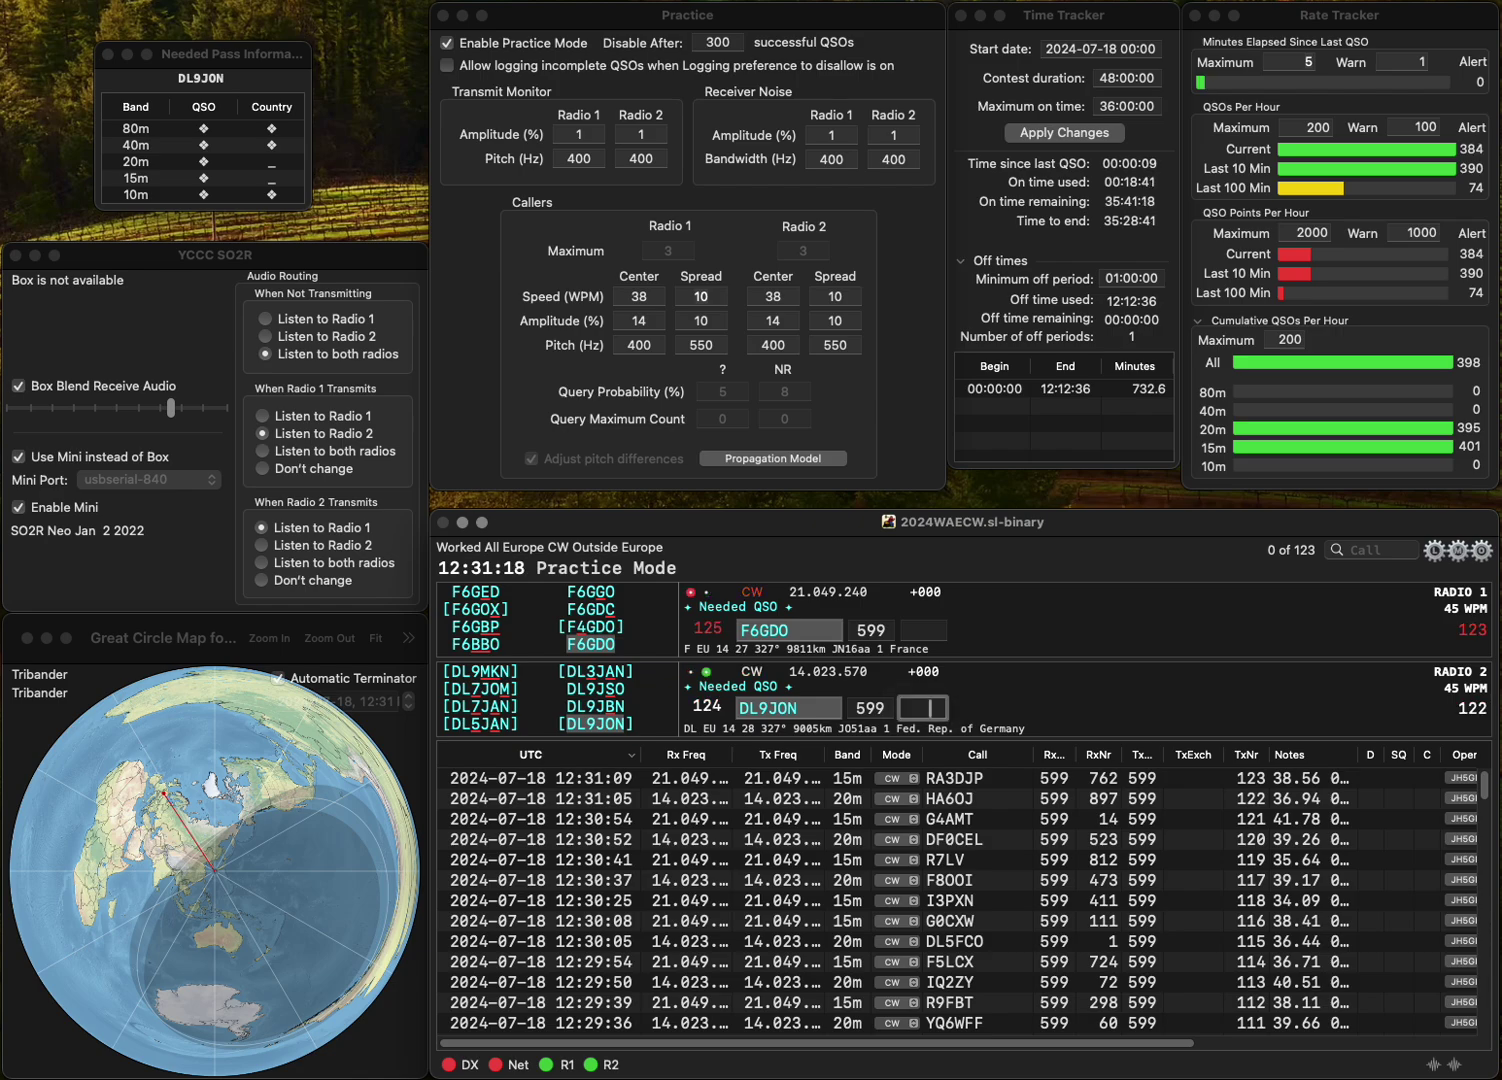
type("518")
key("Return")
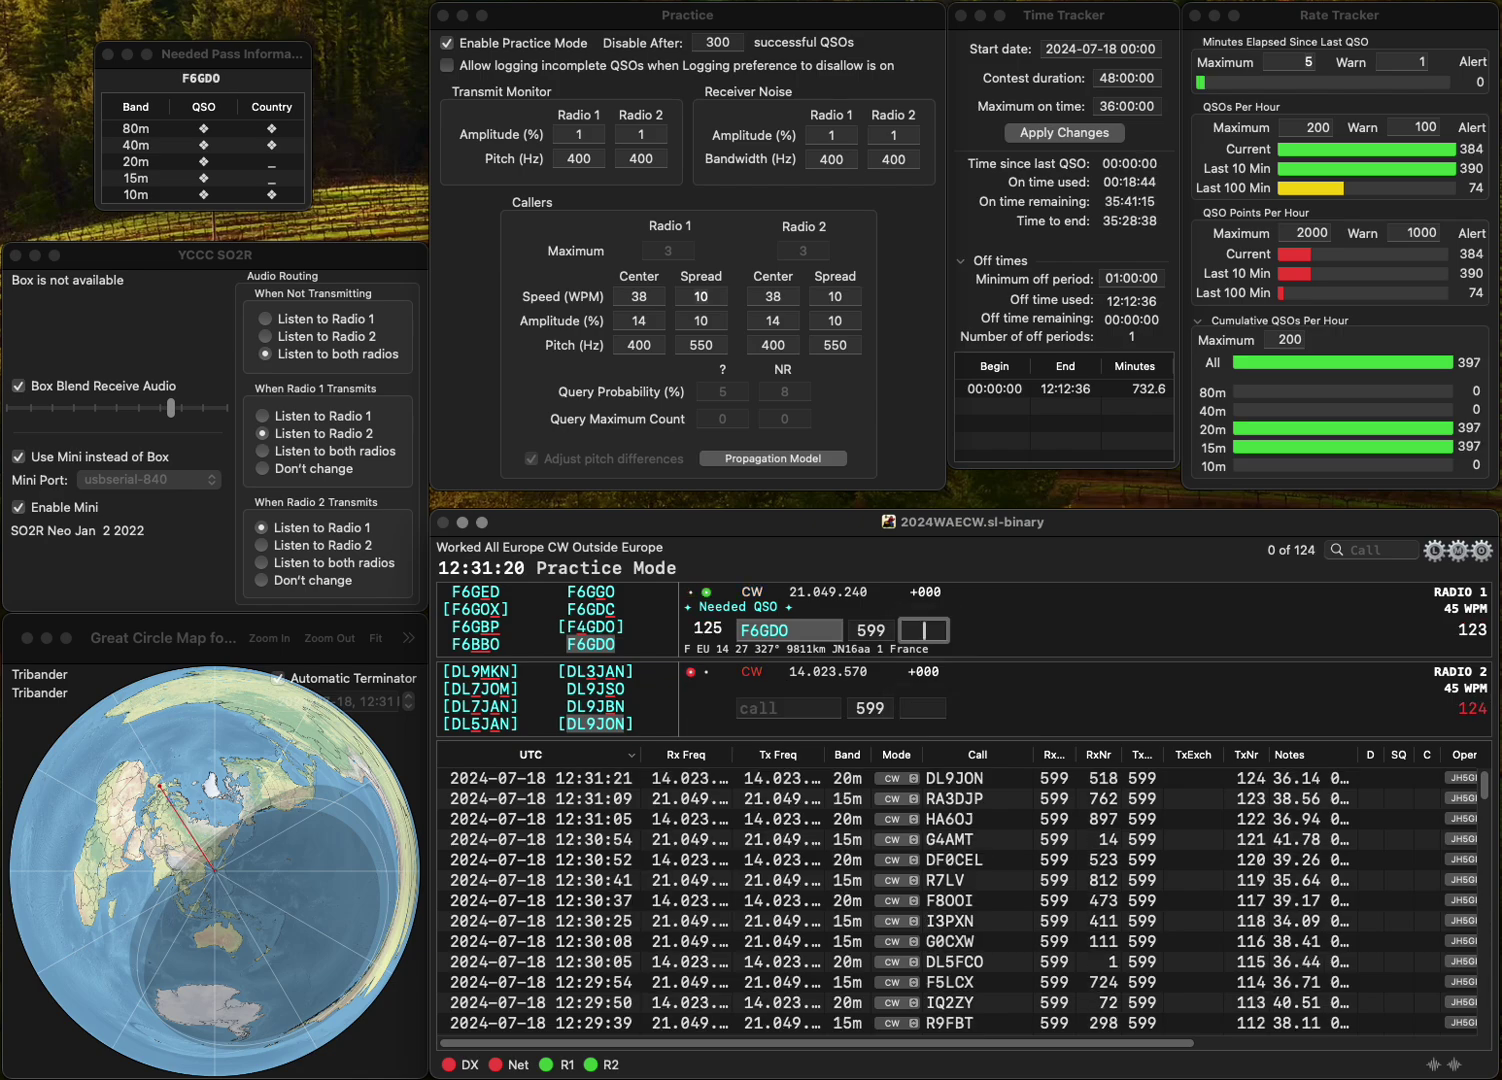
type("4")
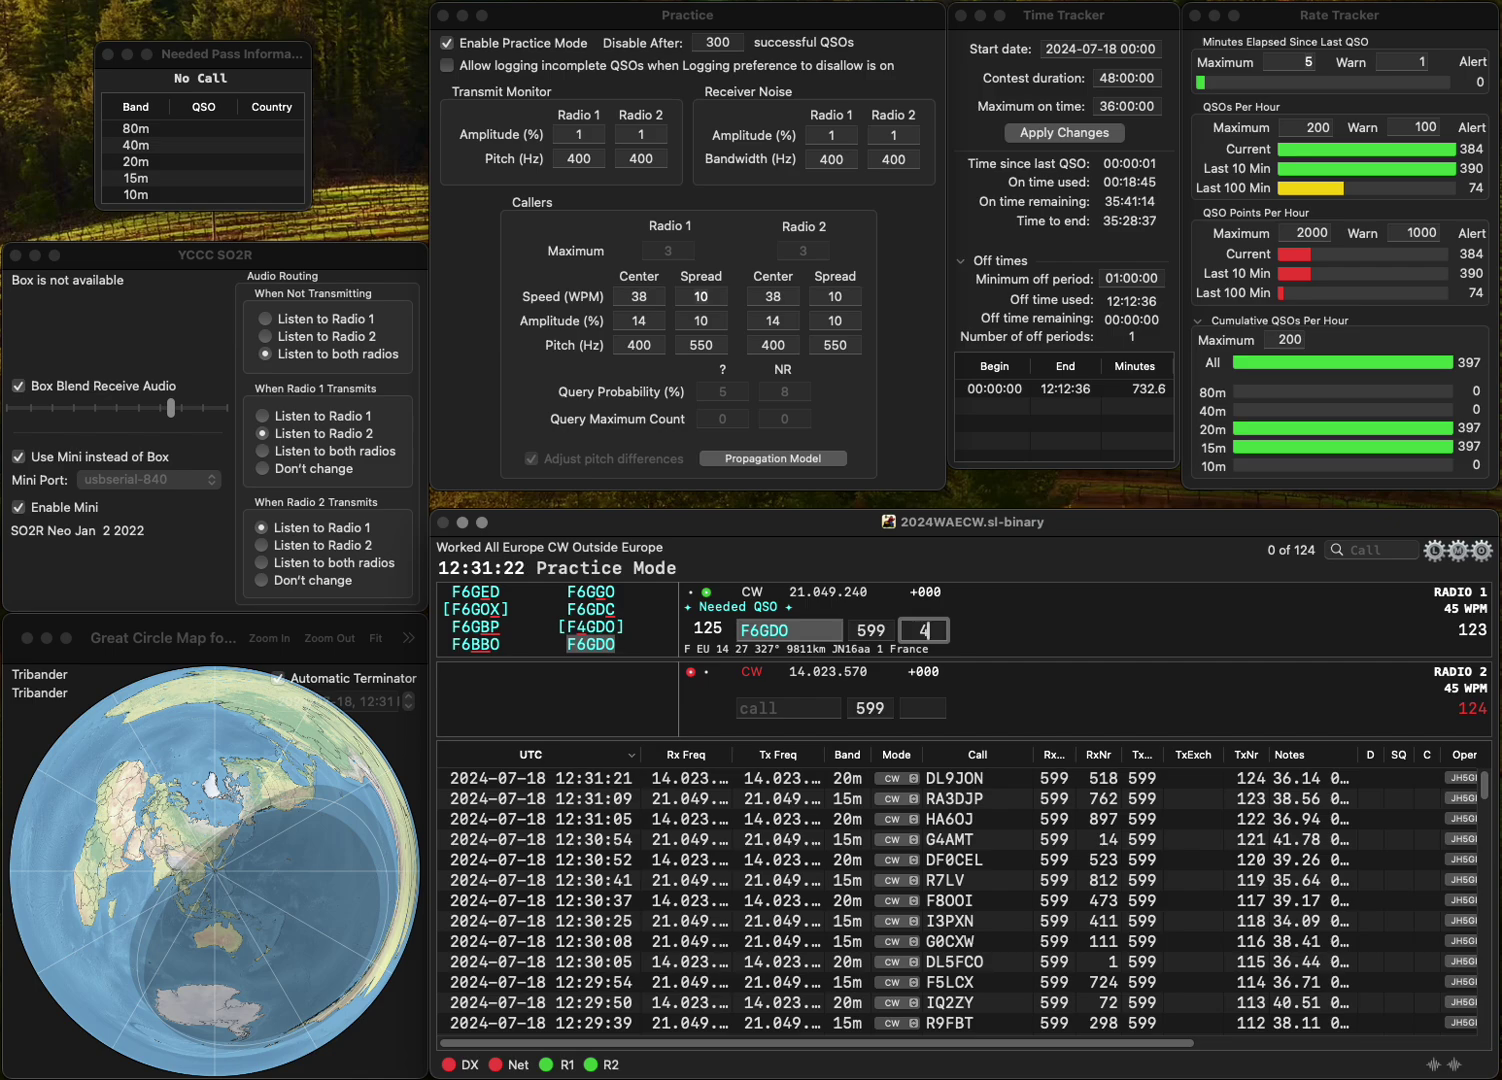
type("71")
key("Return")
type("GO1P")
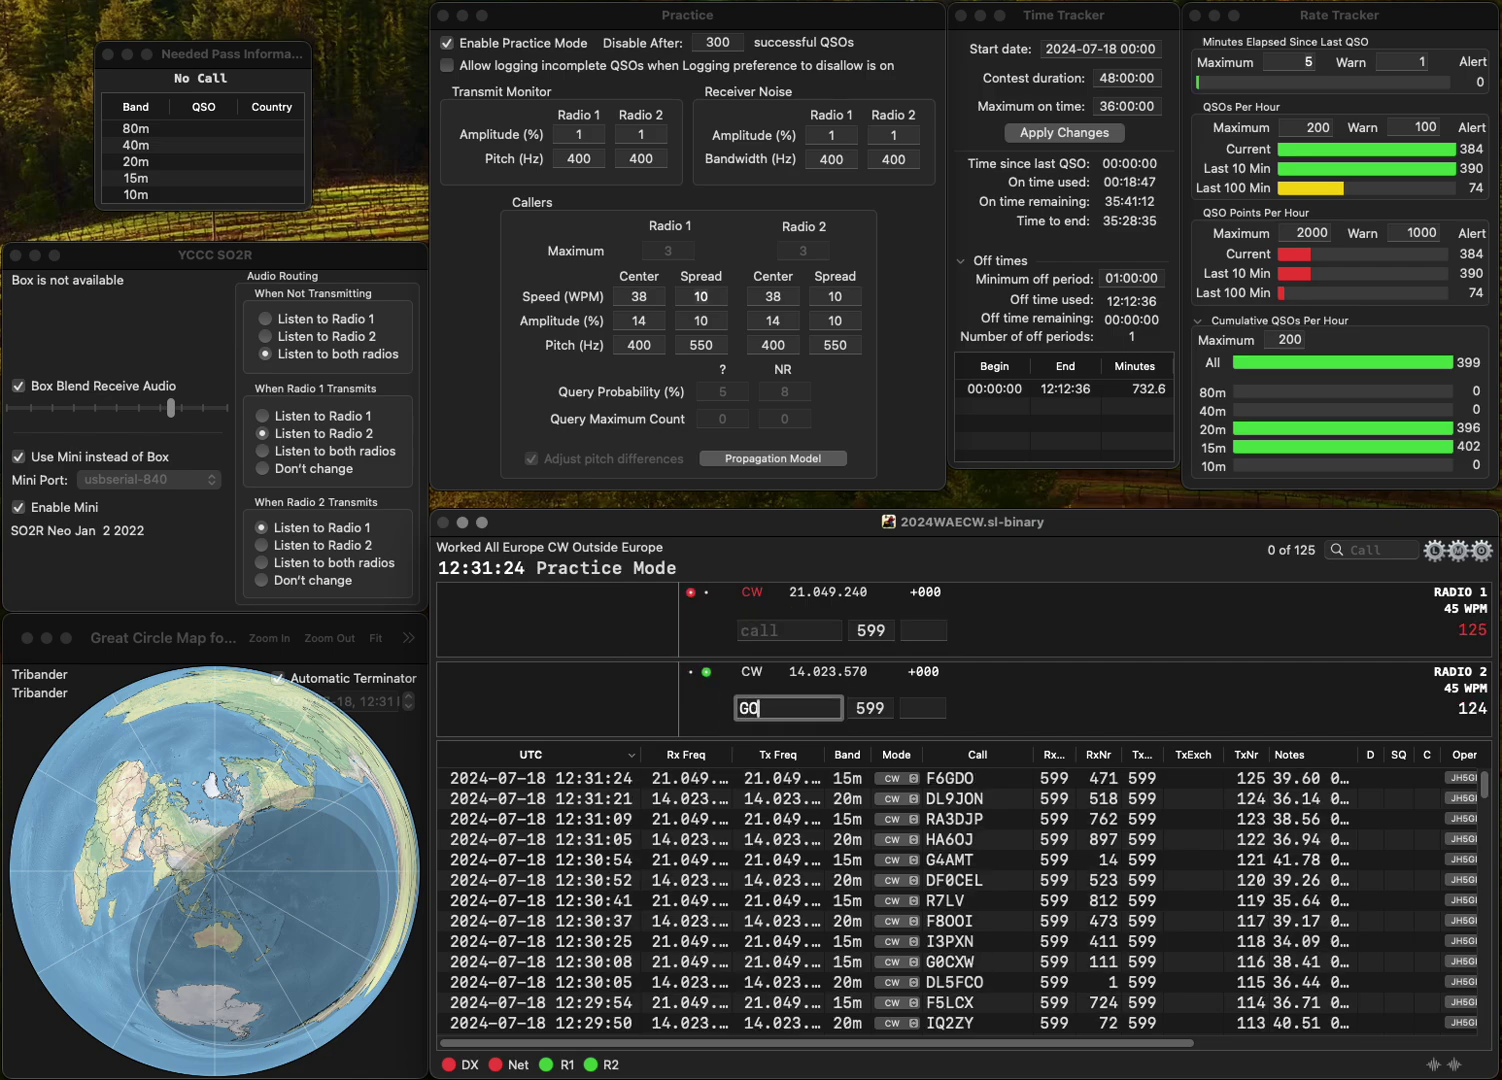
type("DCK")
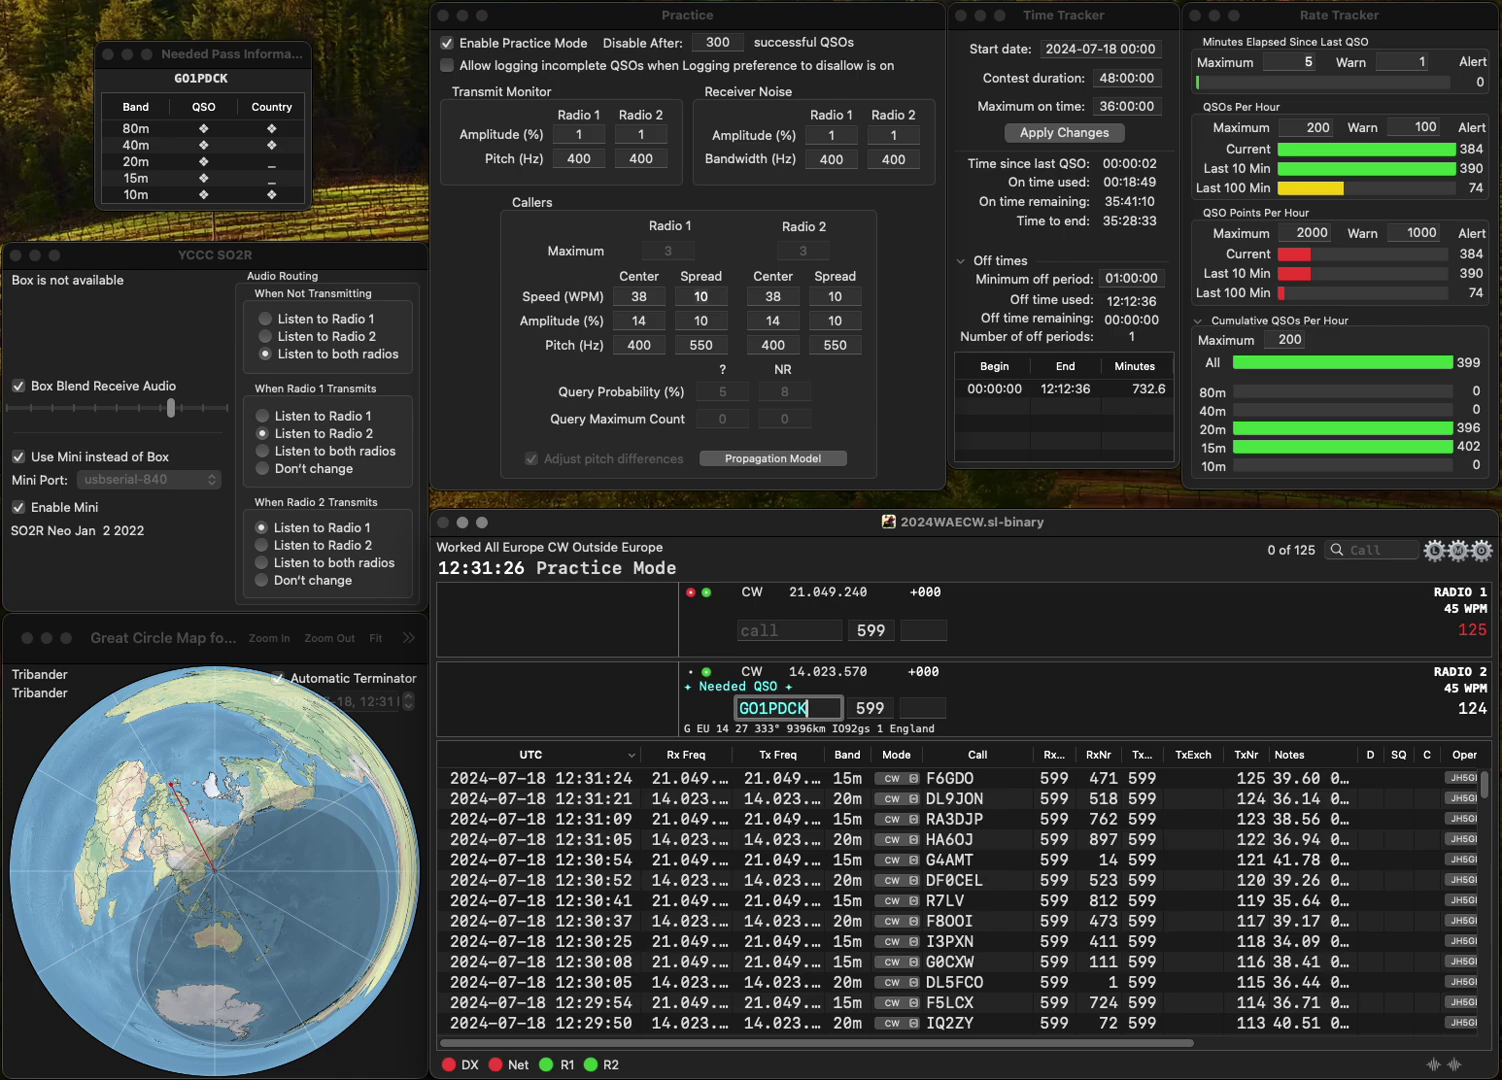
key("BackSpace")
key("BackSpace")
type("K")
key("Home")
key("Delete")
key("Right")
type("K")
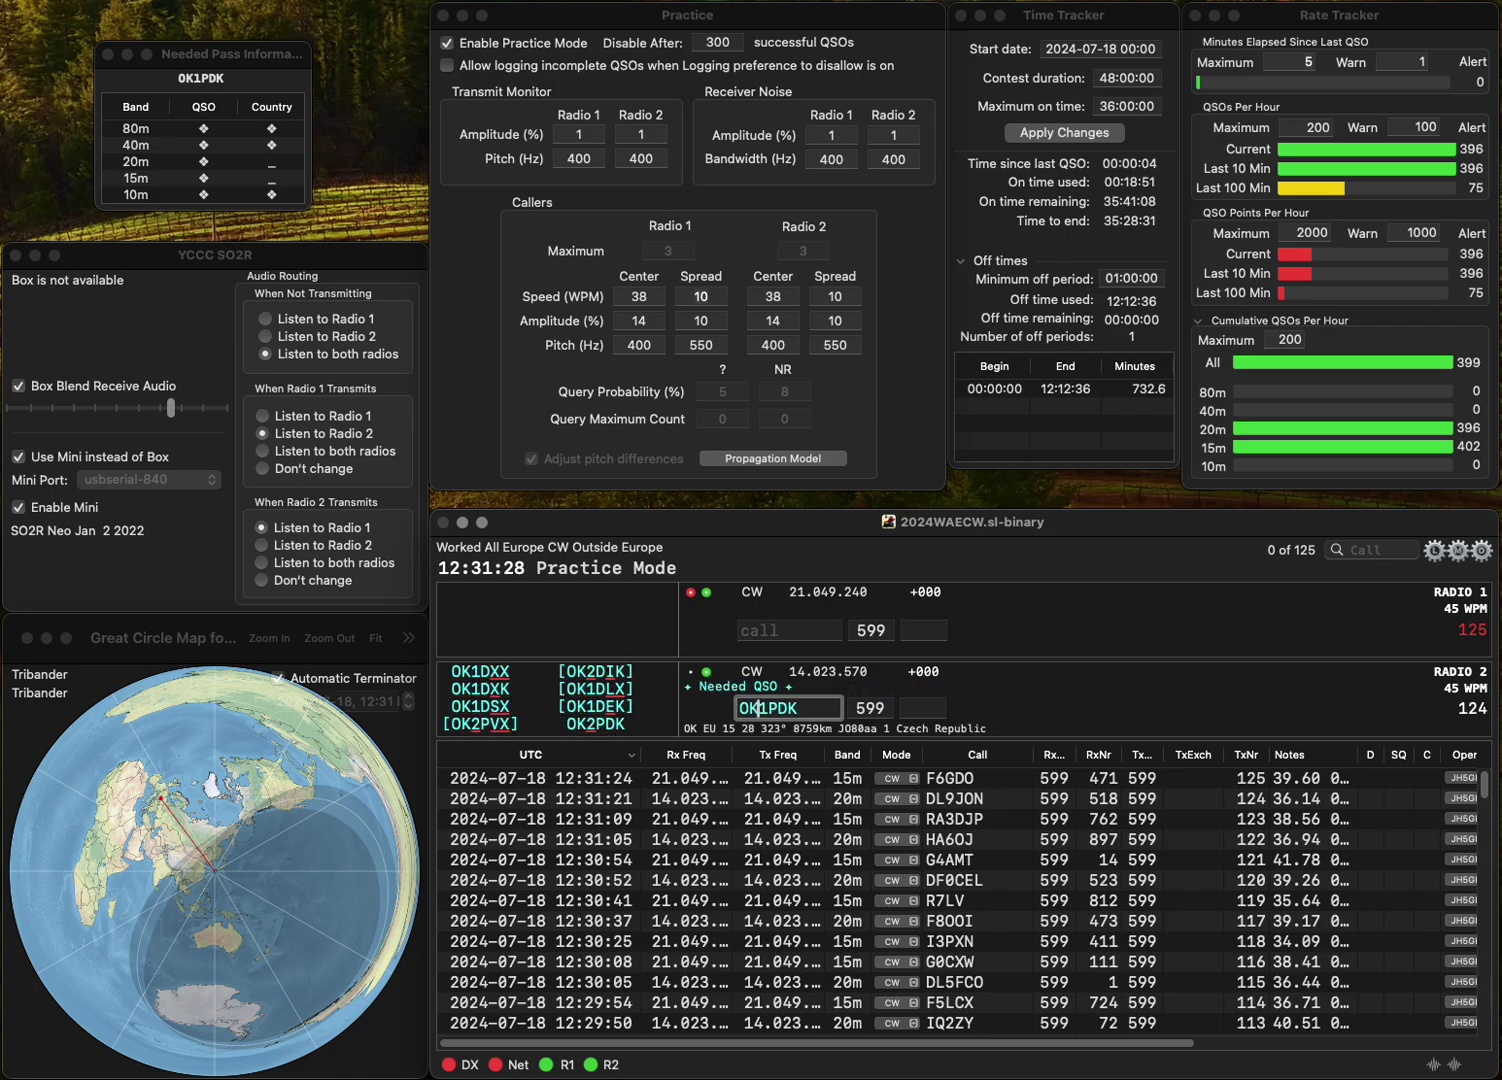
key("Return")
type("DL")
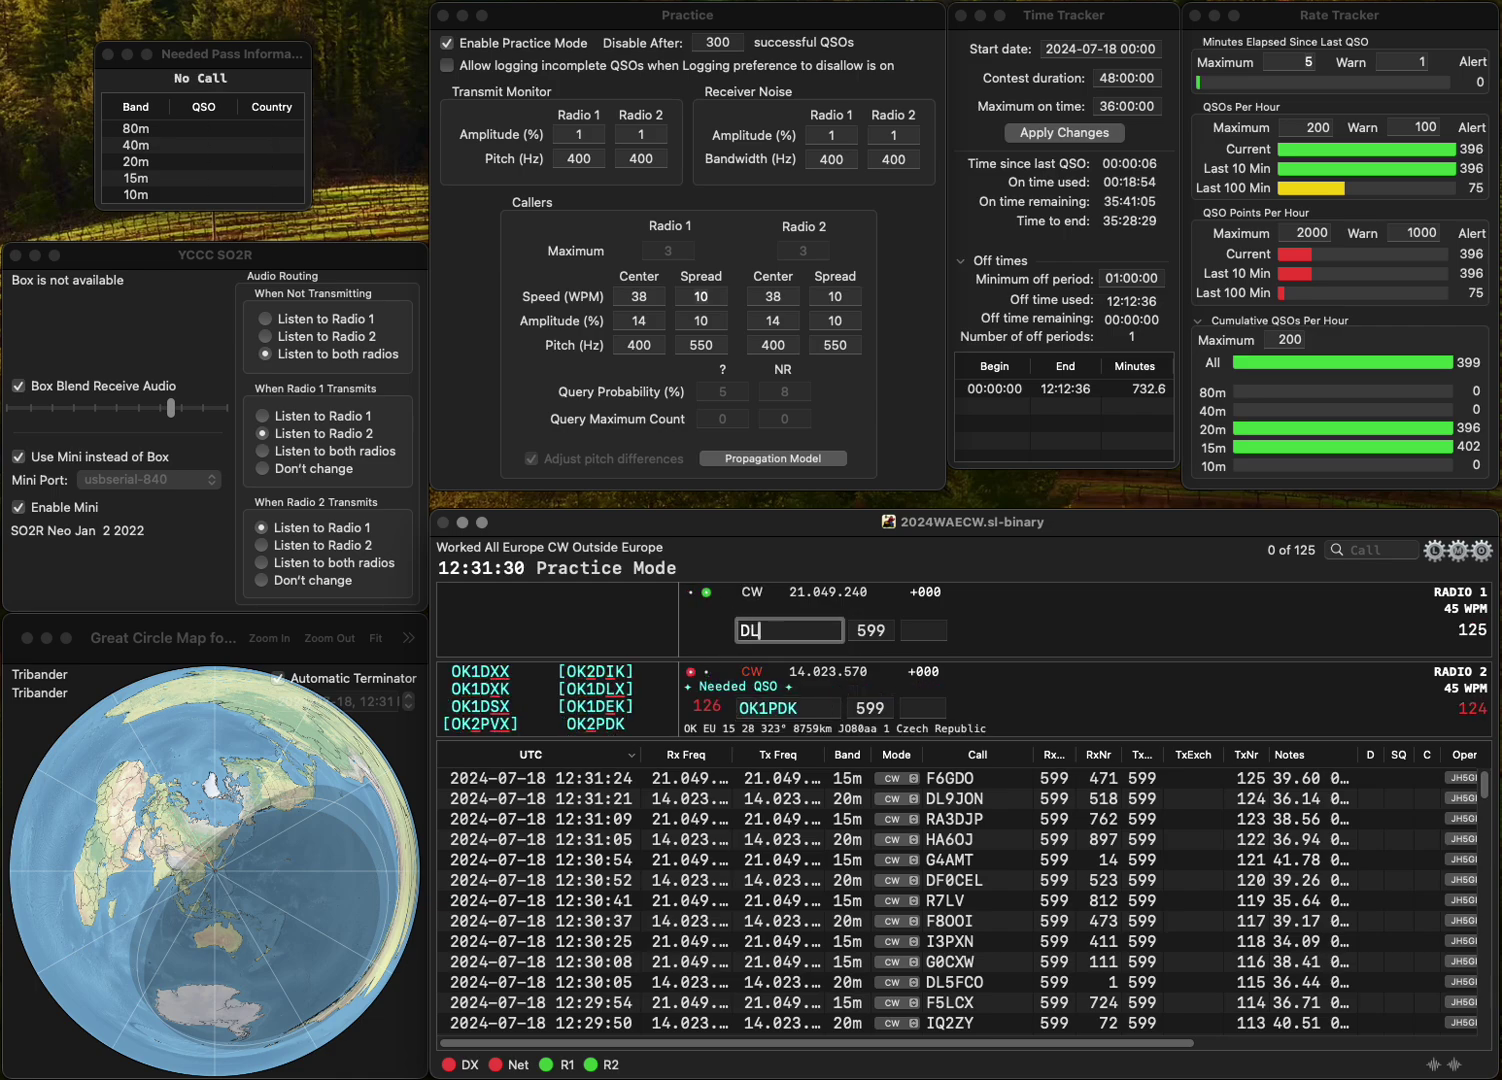
type("2MDZ")
key("space")
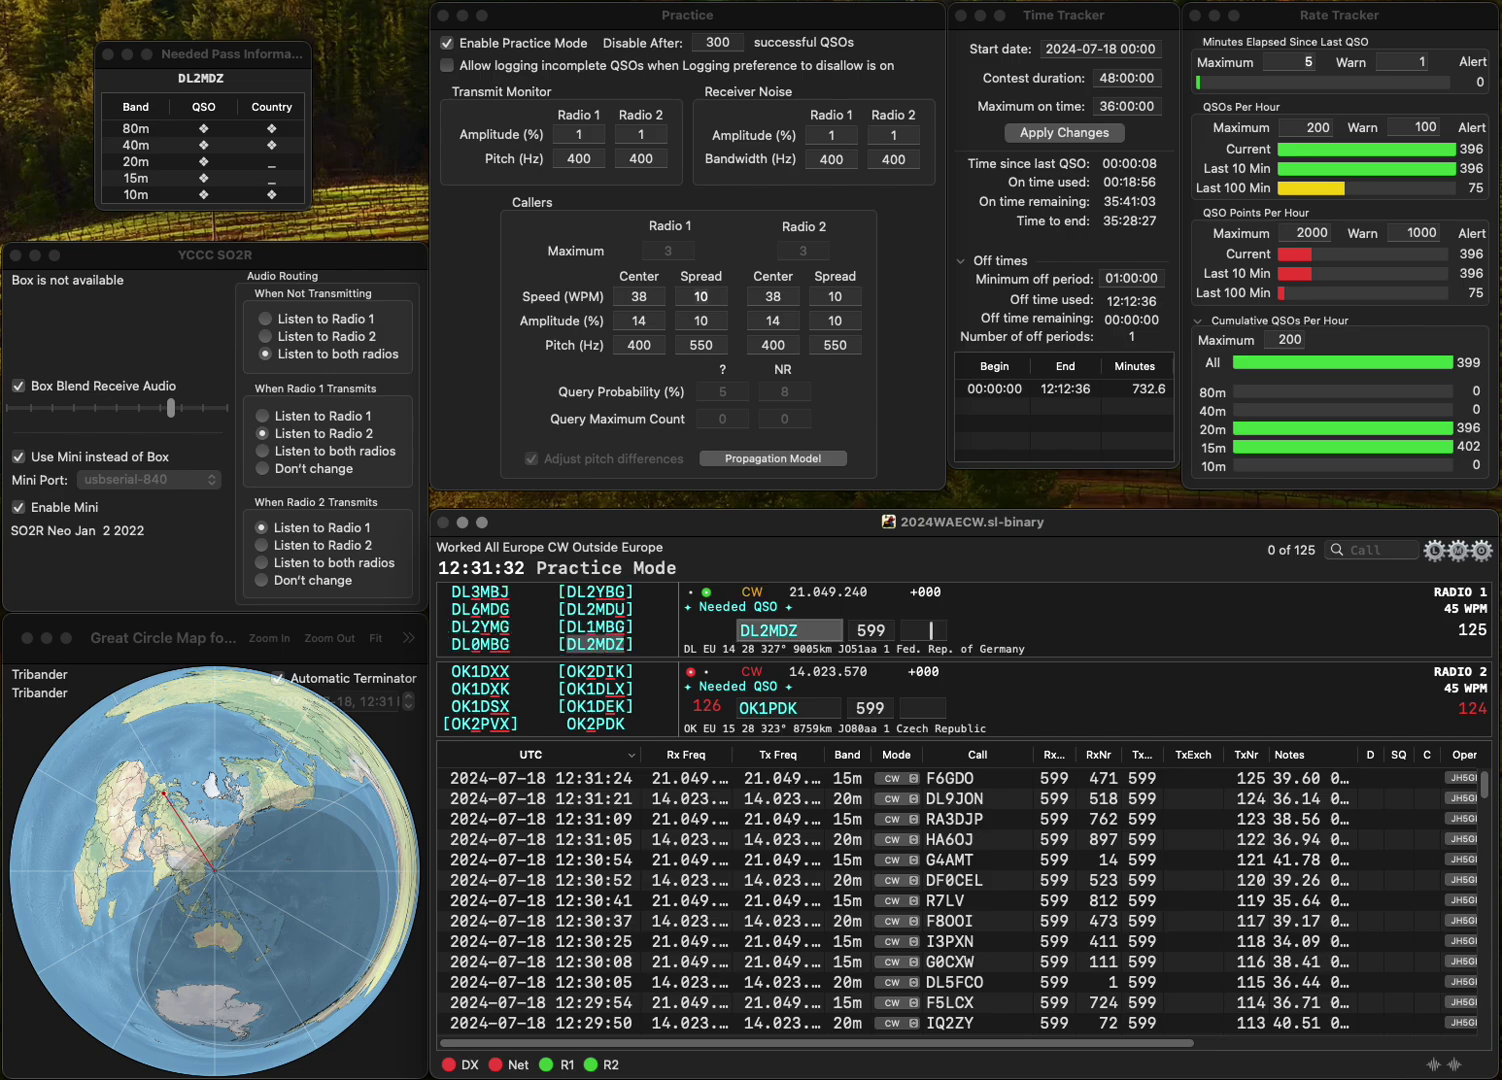
key("Return")
type("2")
key("Delete")
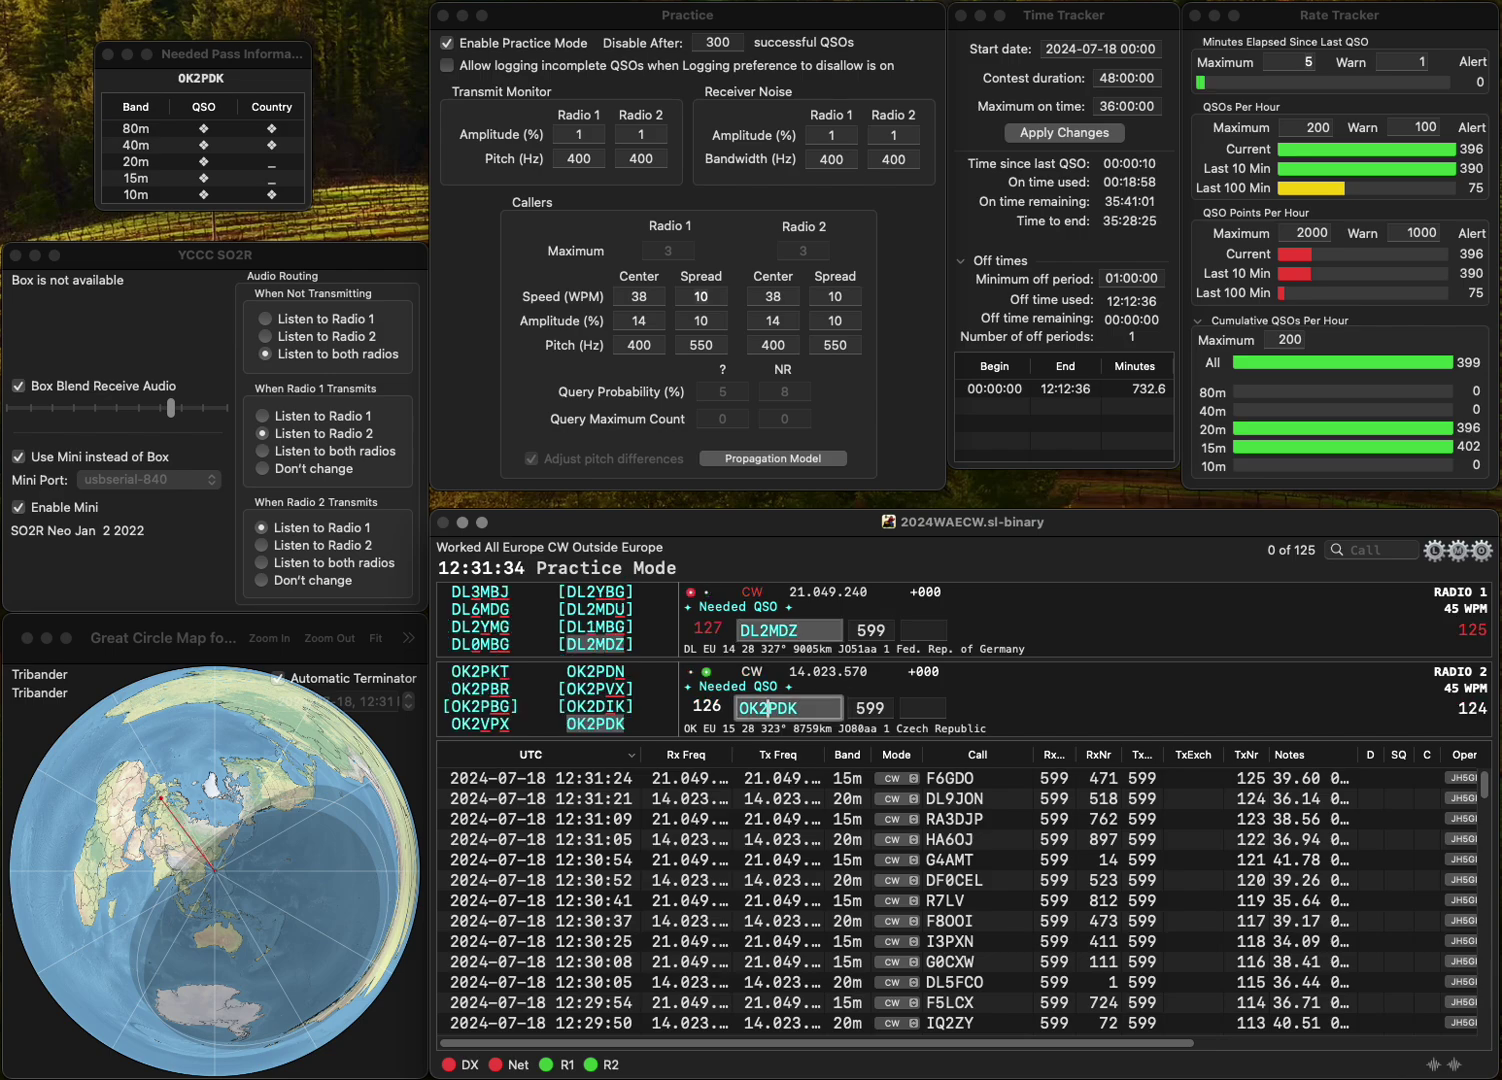
key("Return")
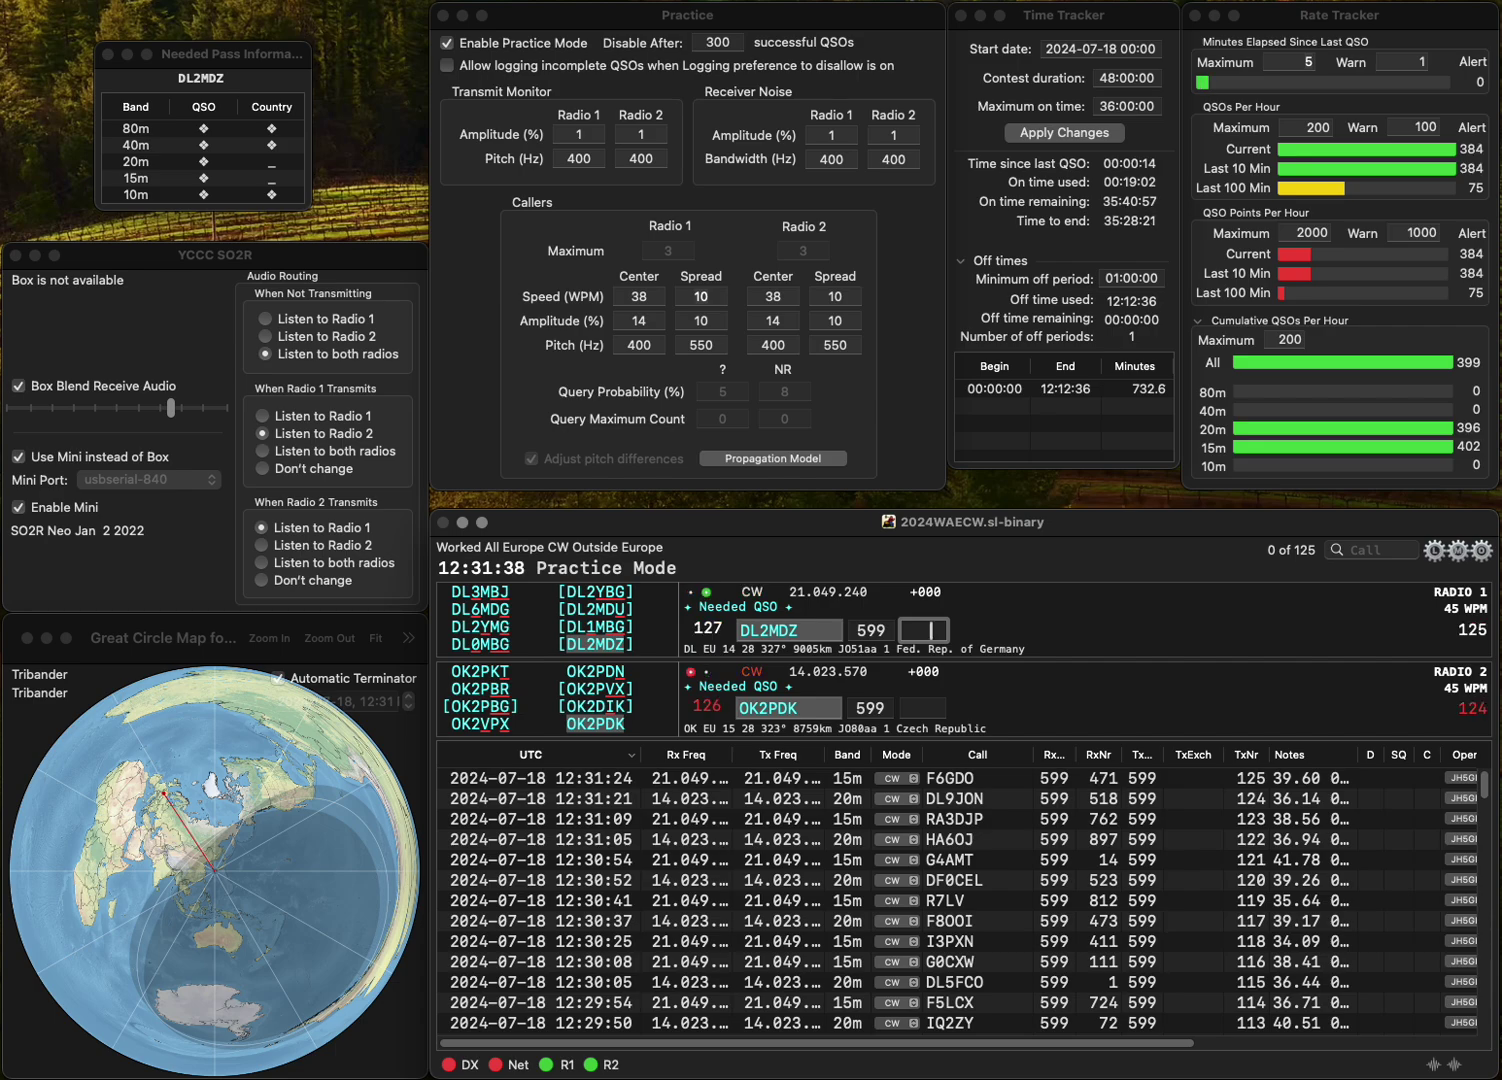
- Log DL2MDZ on Radio 1 with received number 592 and OK2PDK on Radio 2 with received number 626
type("592")
key("Return")
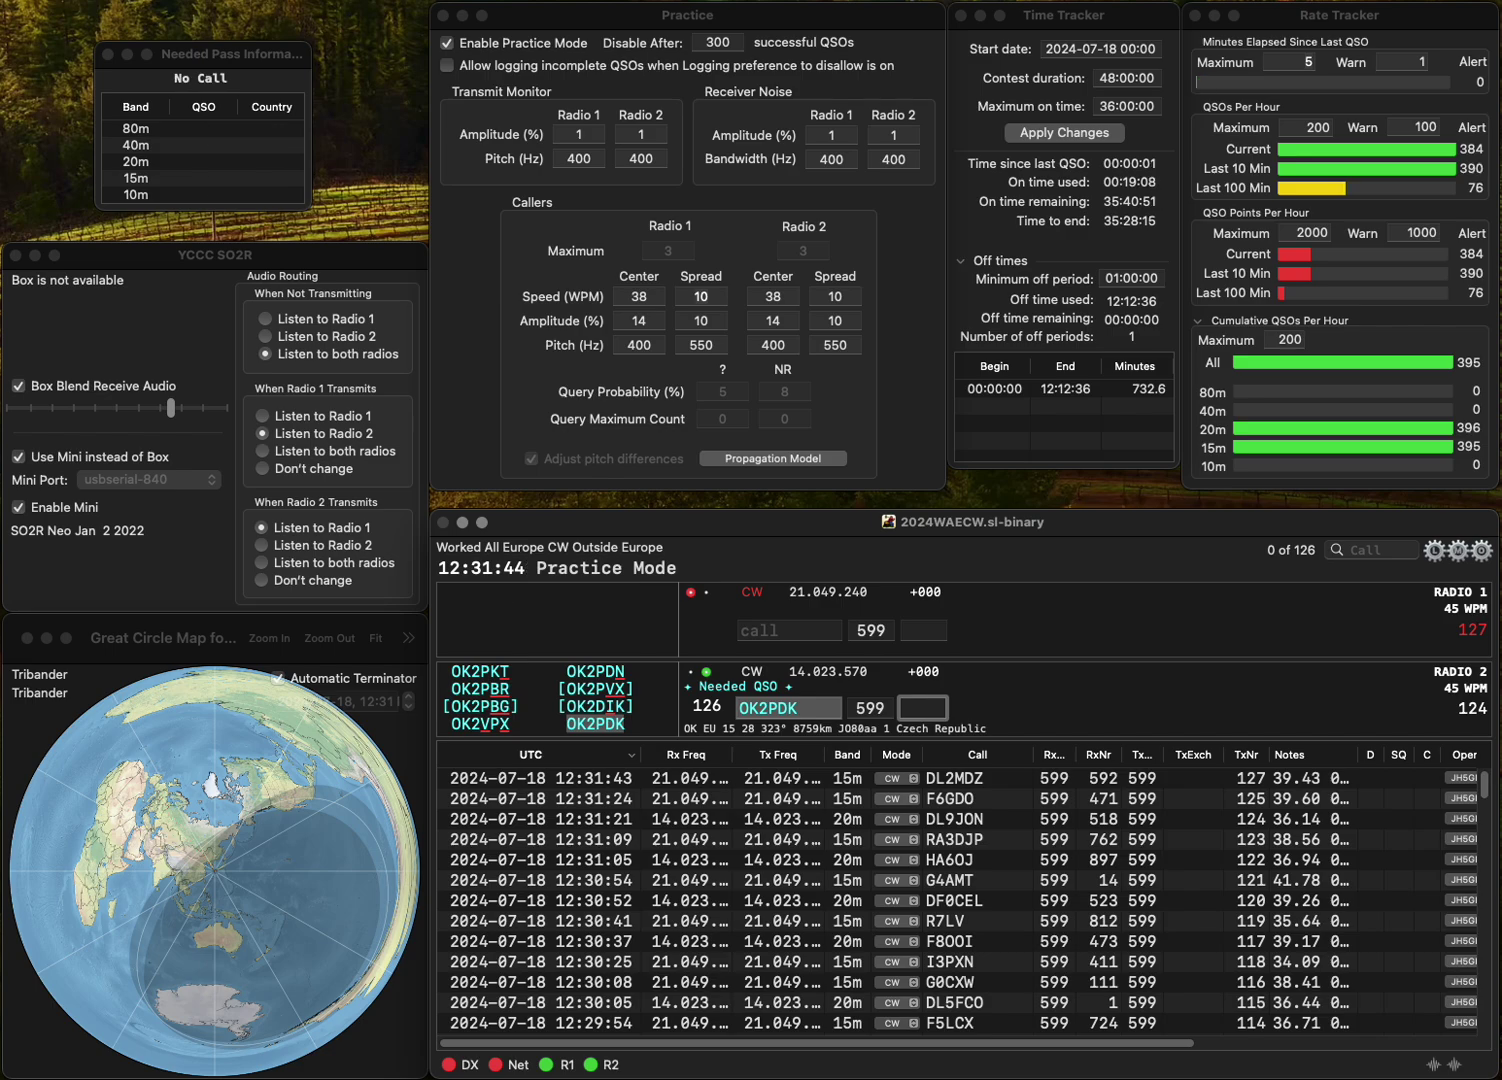
type("62")
key("Return")
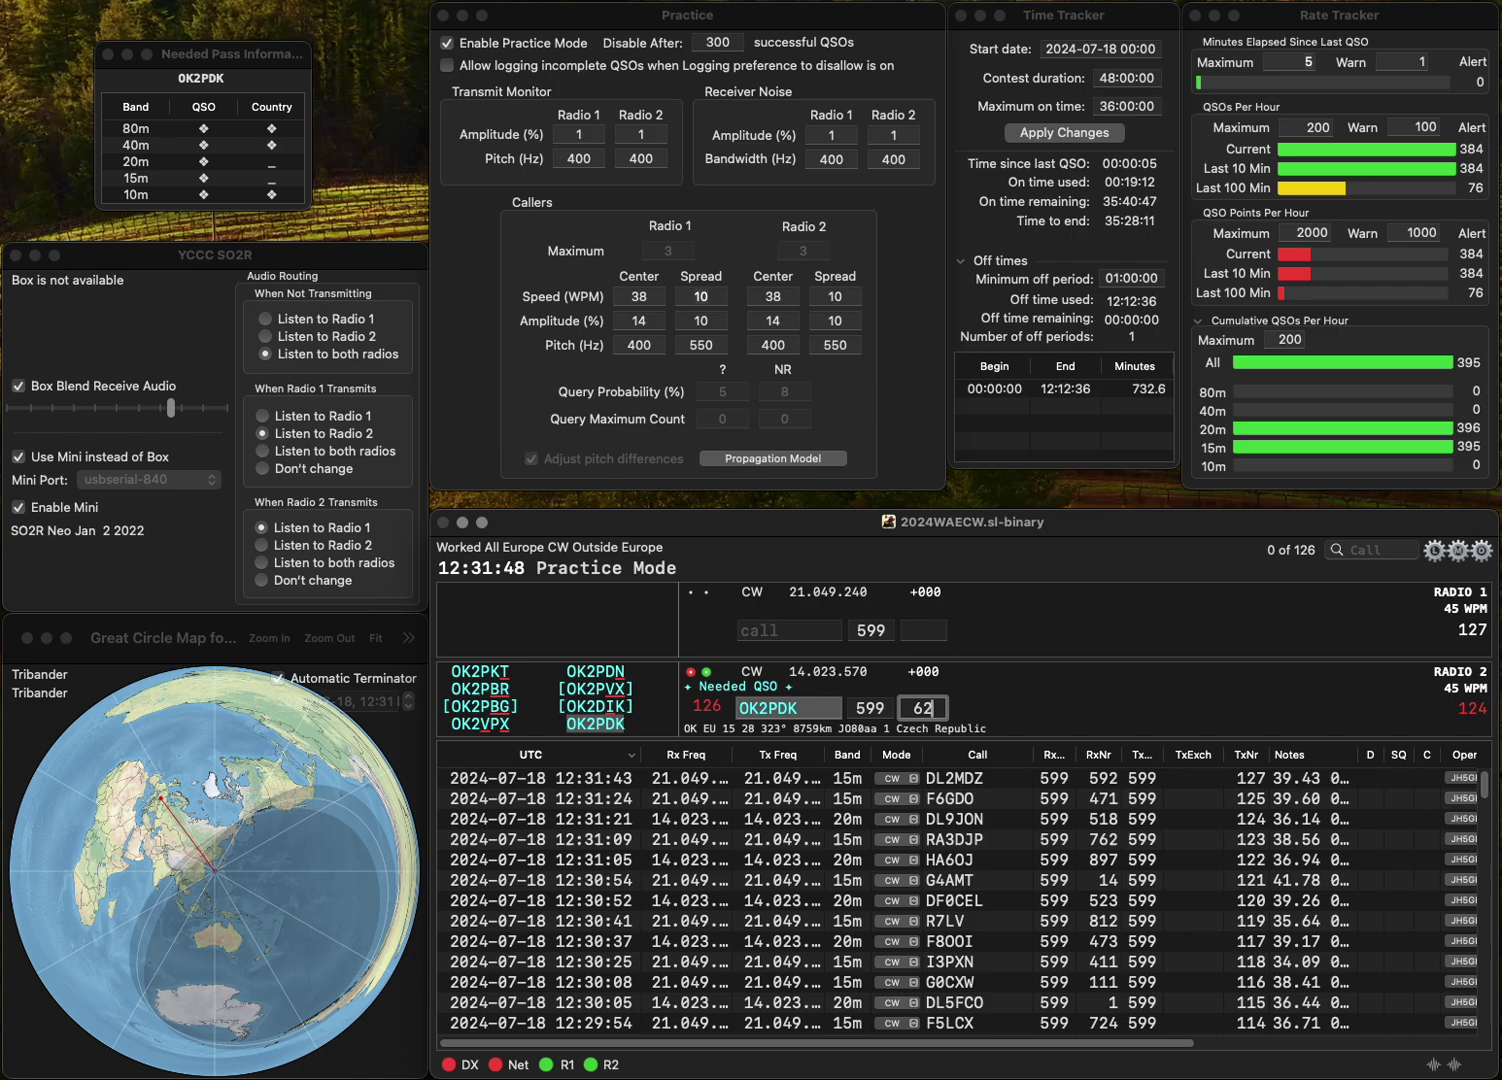
key("Return")
- Answer DH7SA on Radio 1 and UA4FER on Radio 2, sending each the exchange
type("D")
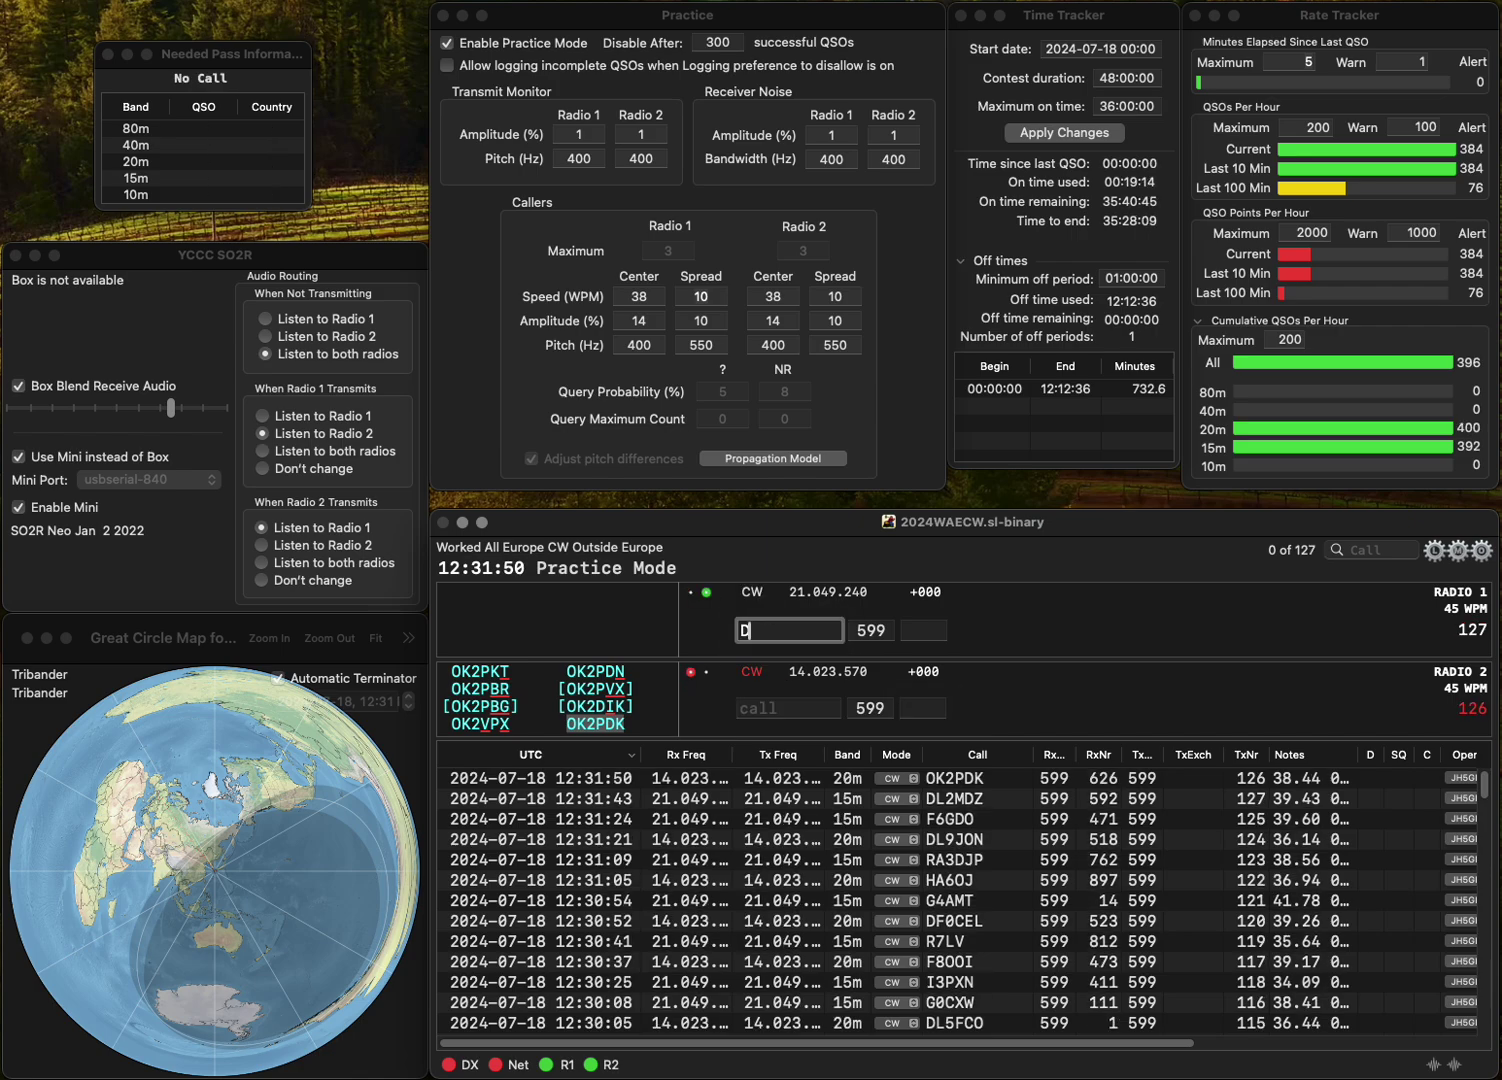
type("H7IA")
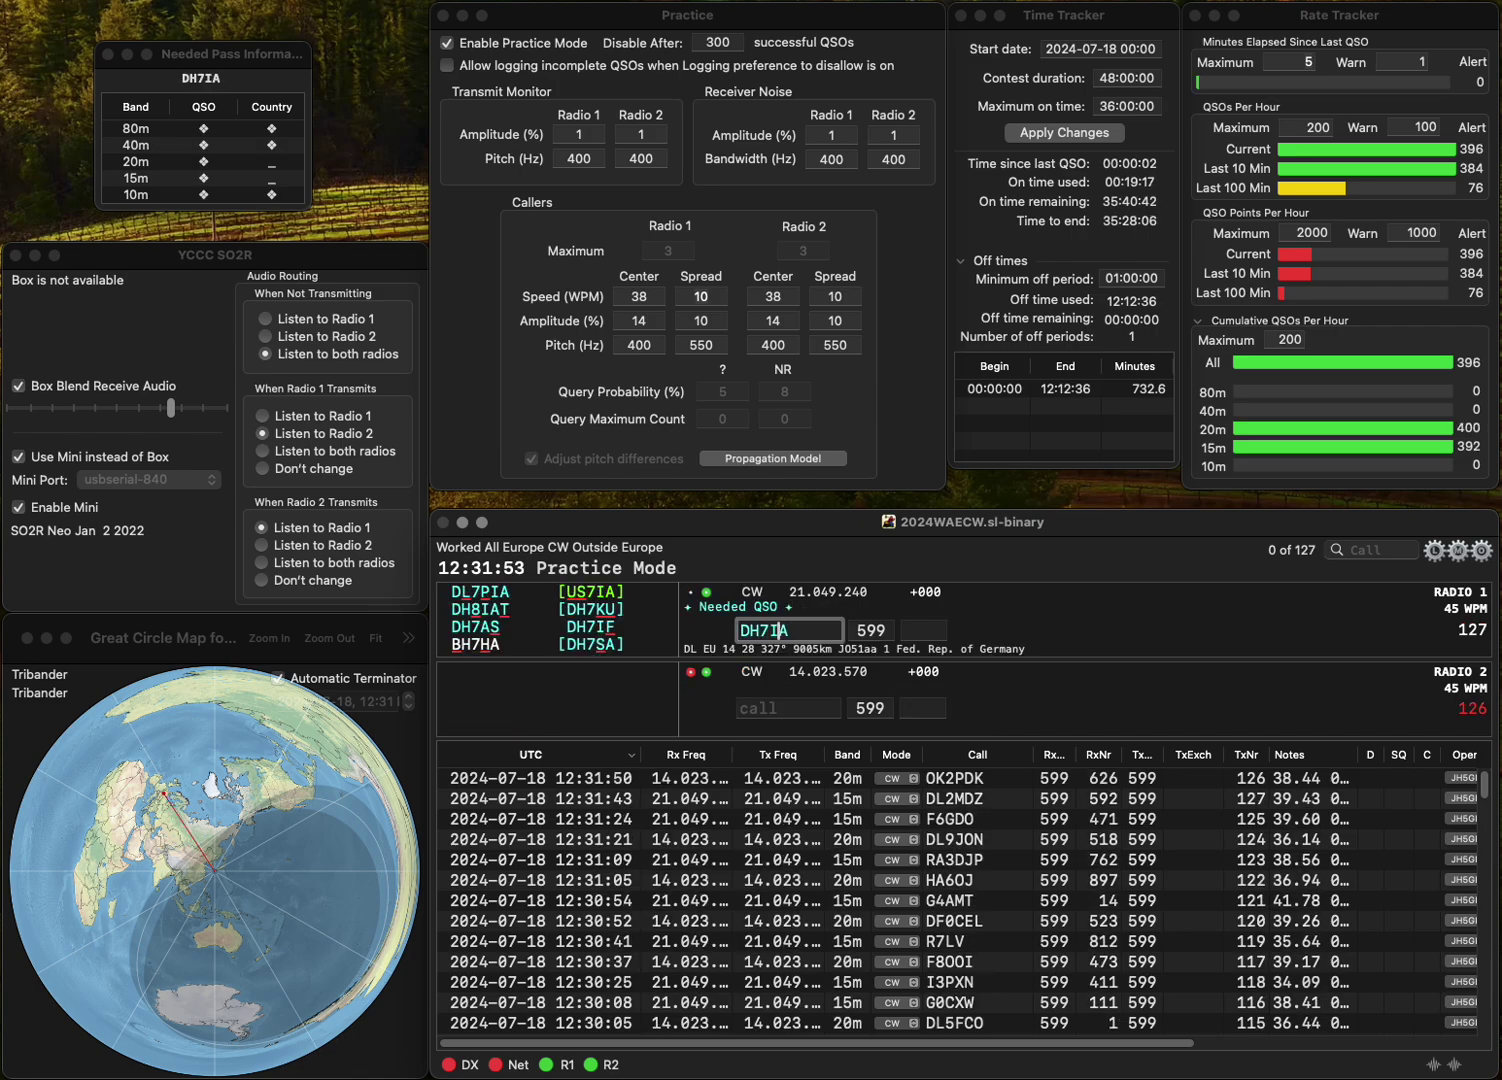
key("BackSpace")
type("S")
key("Return")
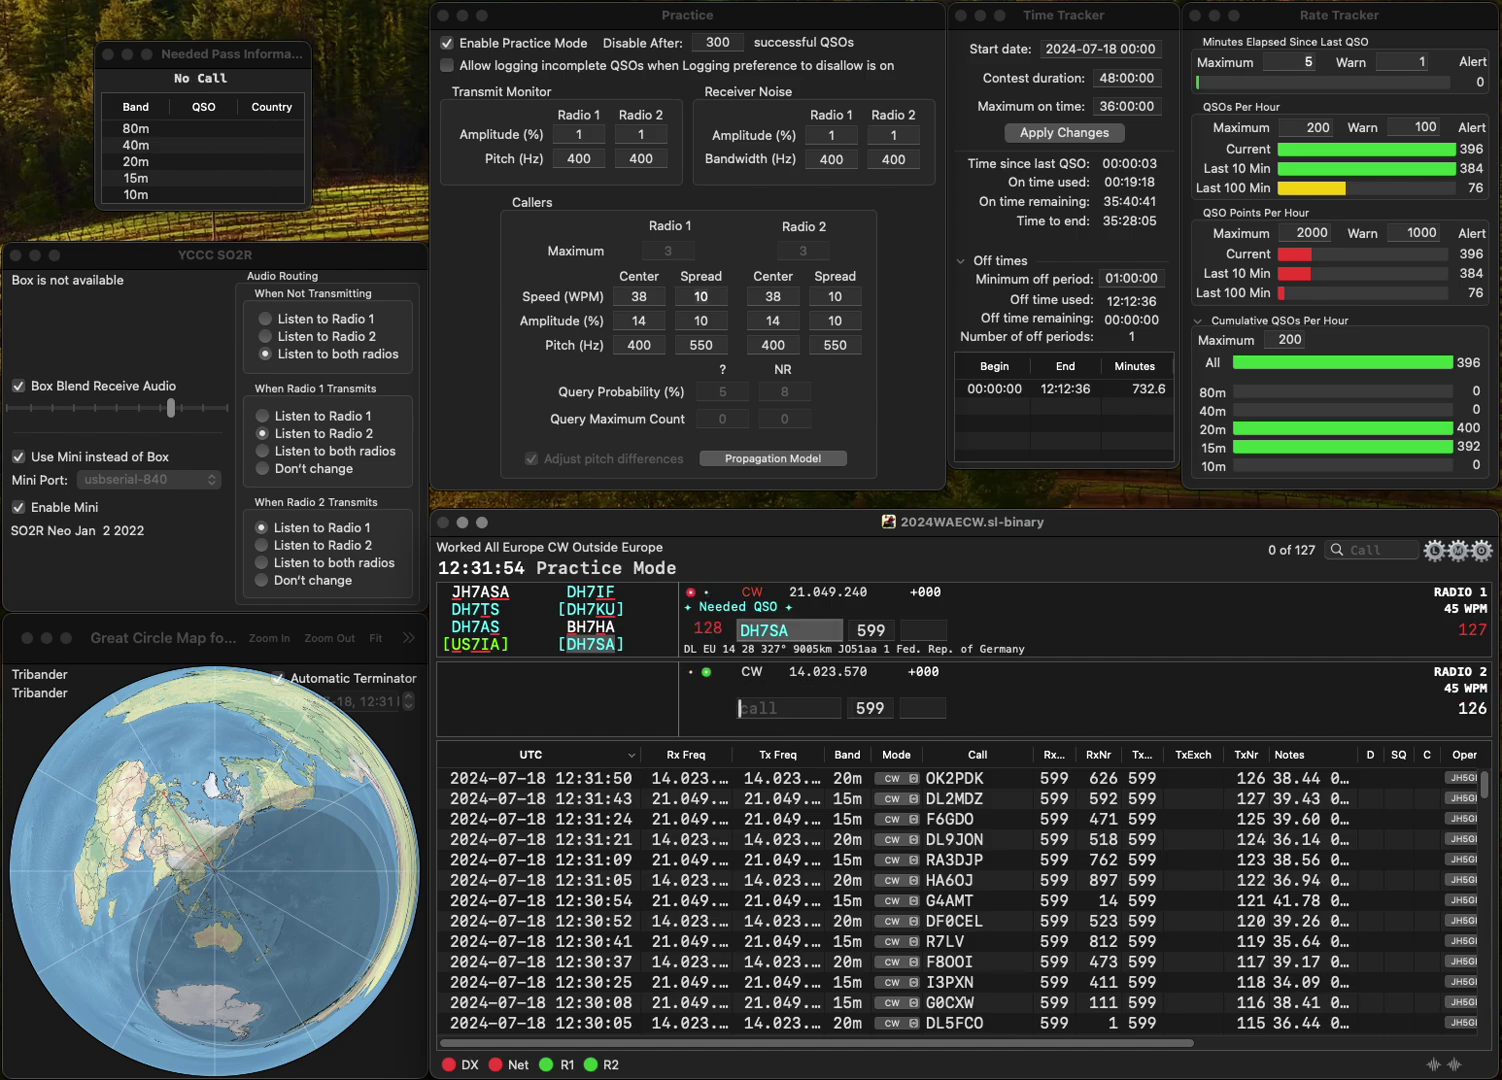
type("UA4FER")
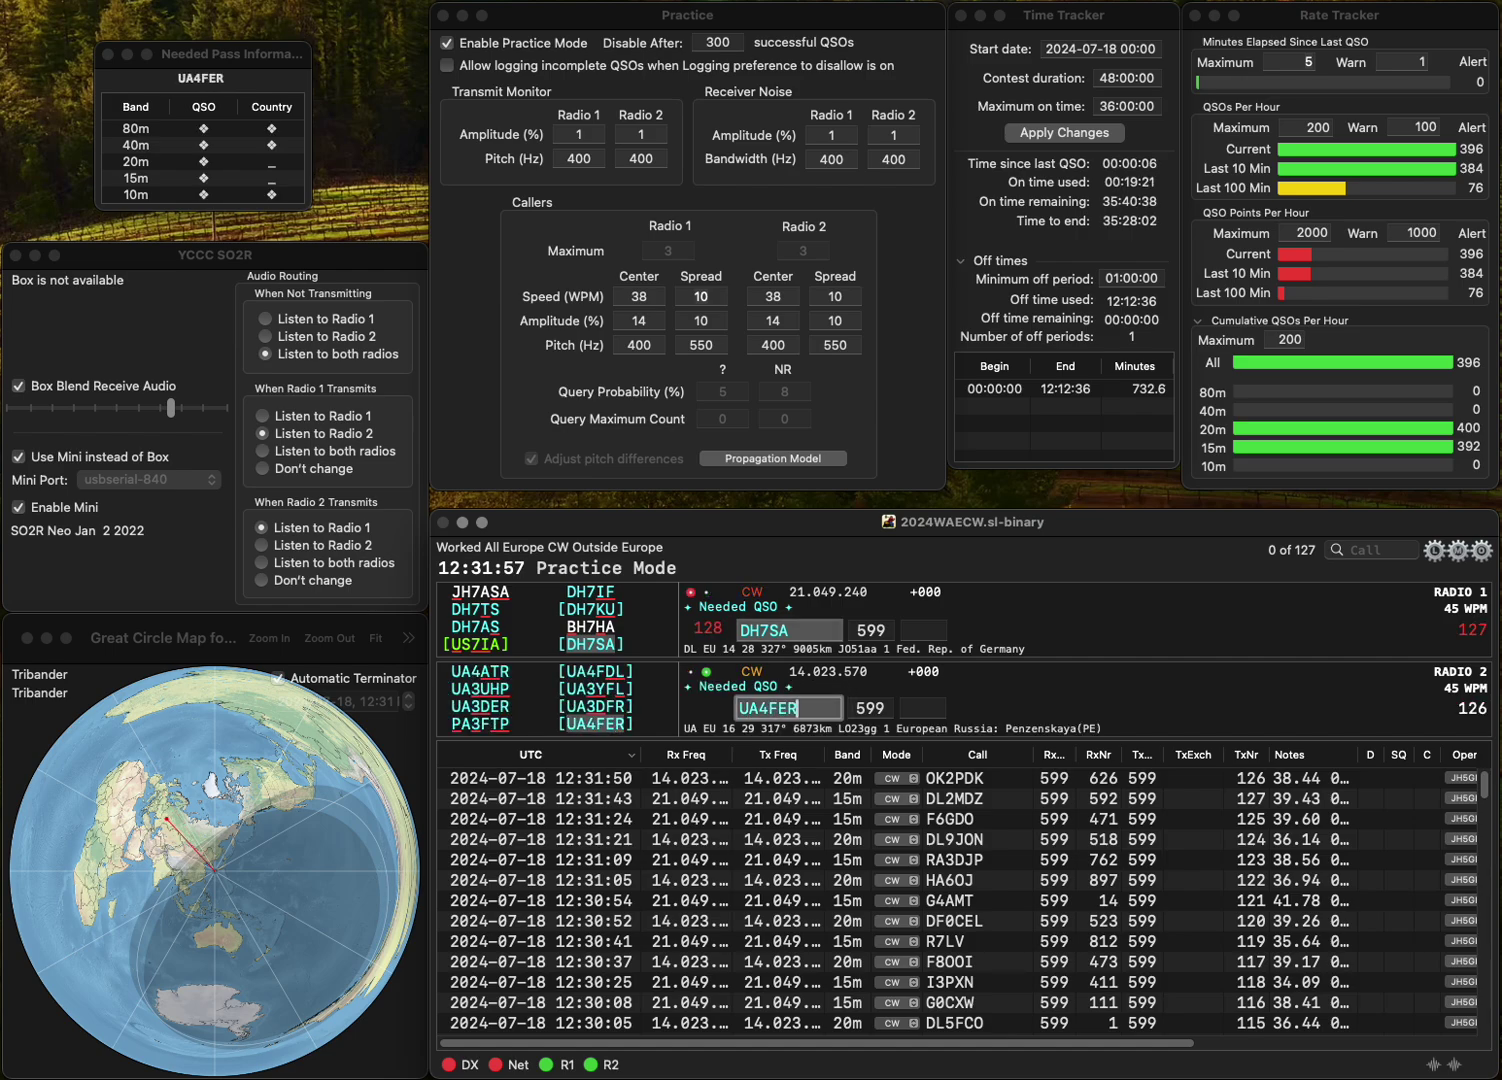
key("Return")
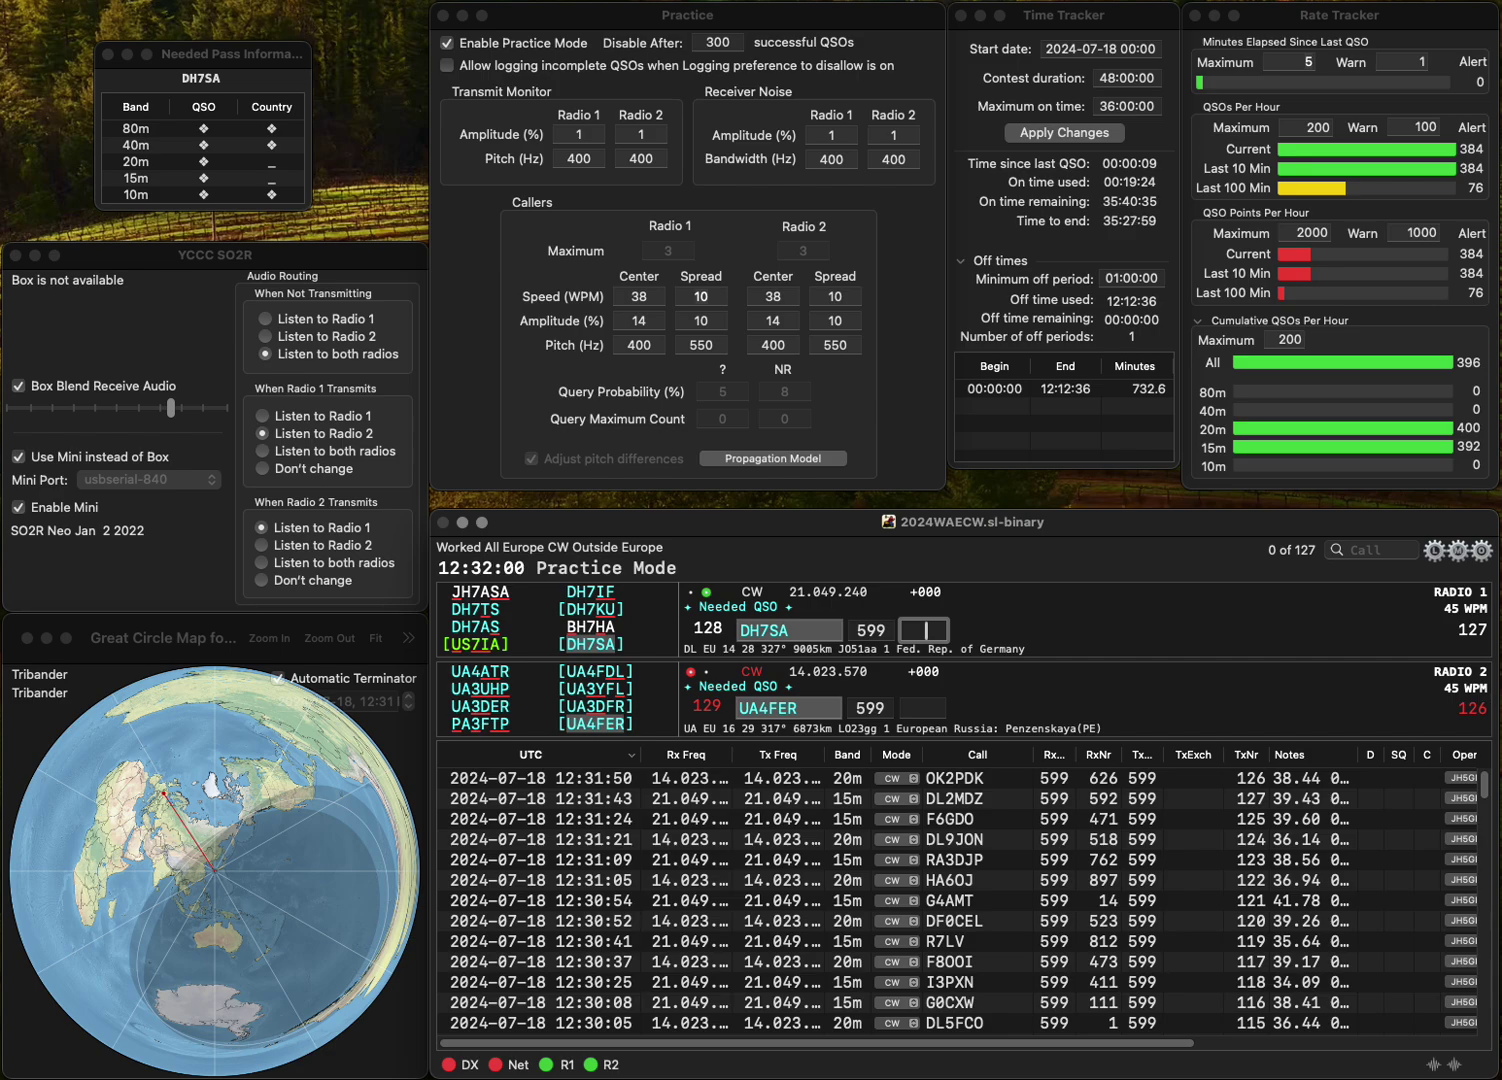
type("778")
key("Return")
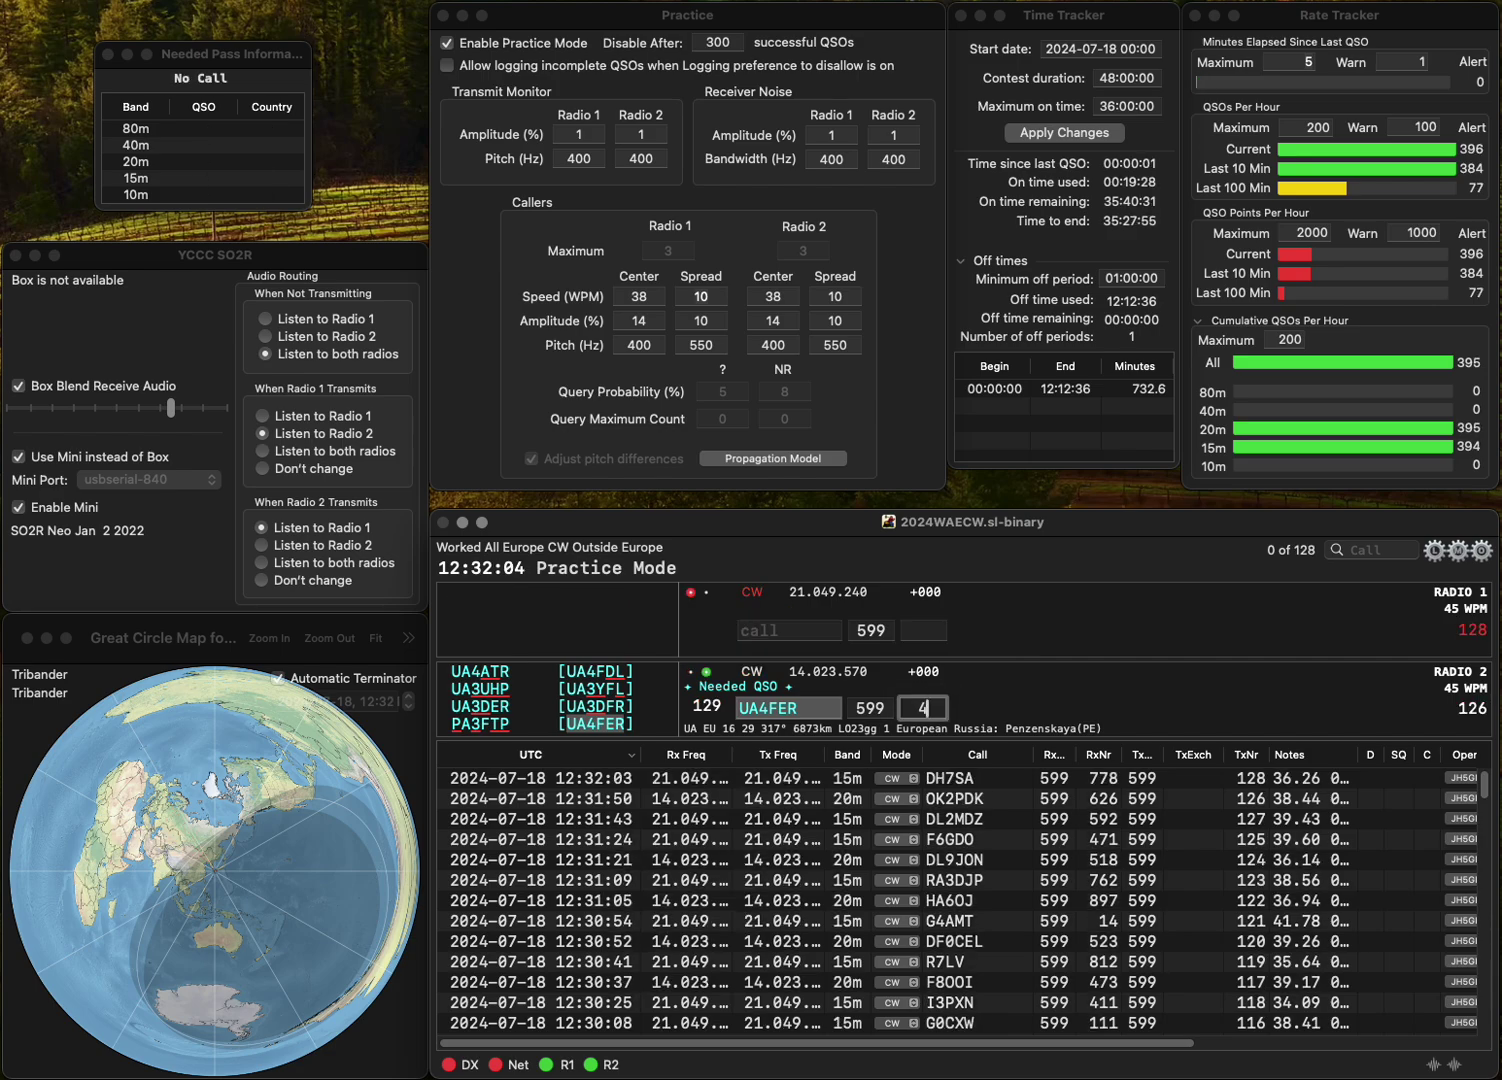
key("Return")
- Answer G3WGV on Radio 1 and YO3YV on Radio 2, sending each the exchange
type("G3")
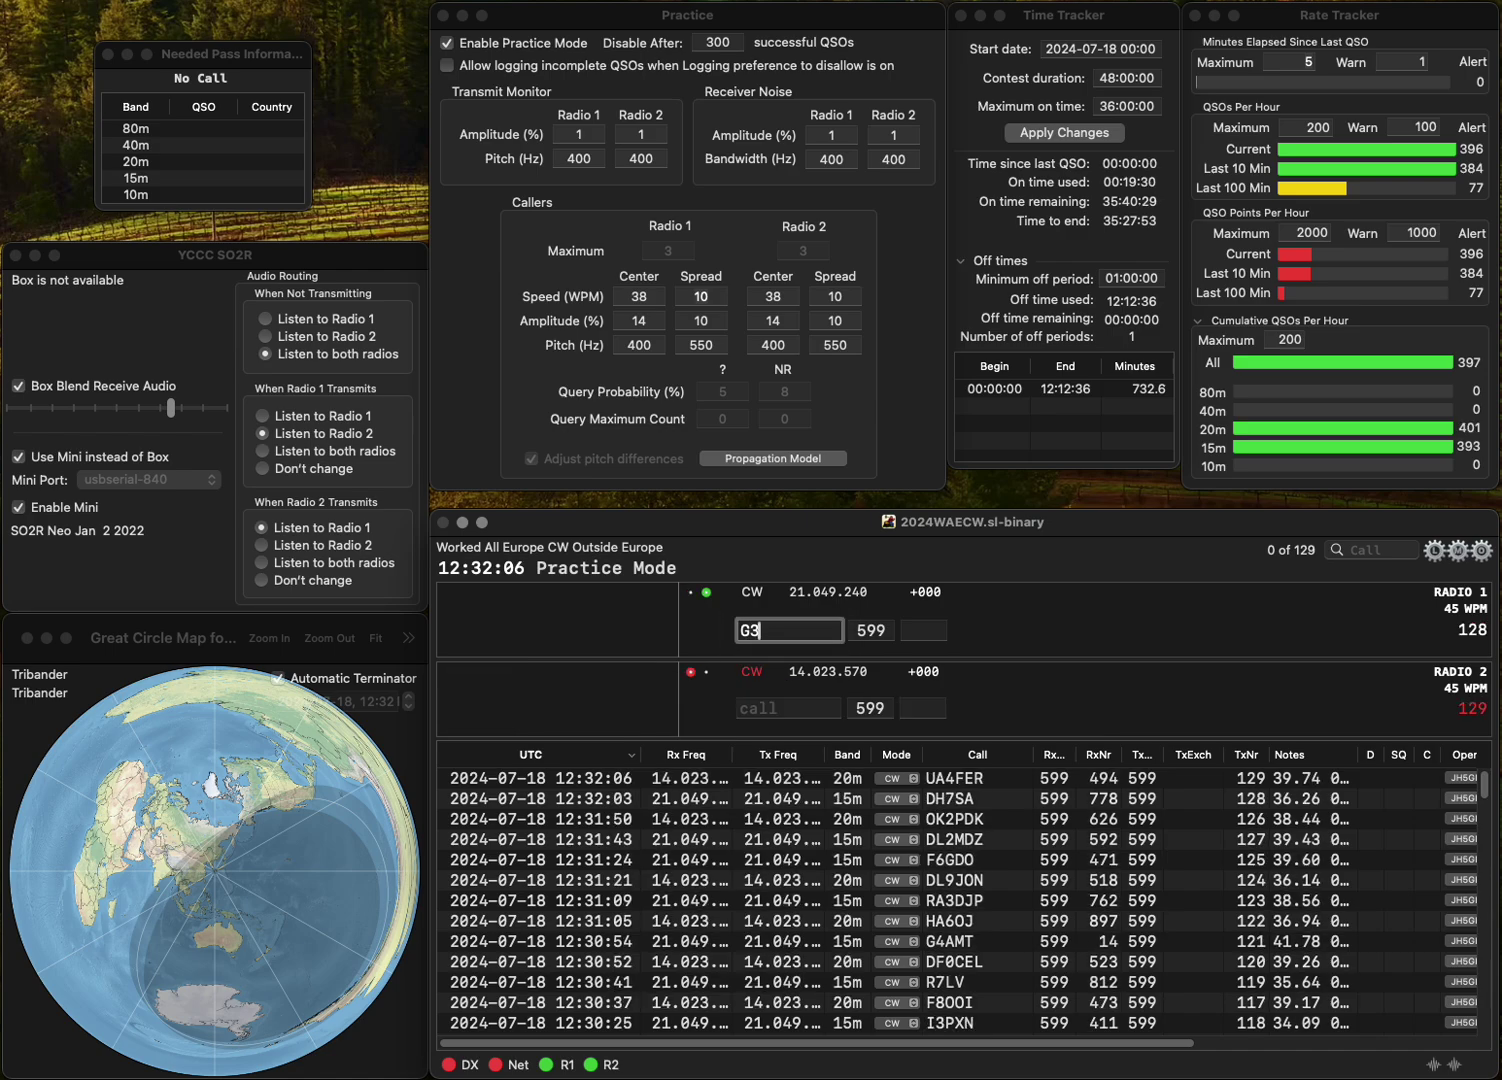
type("WGV")
key("Return")
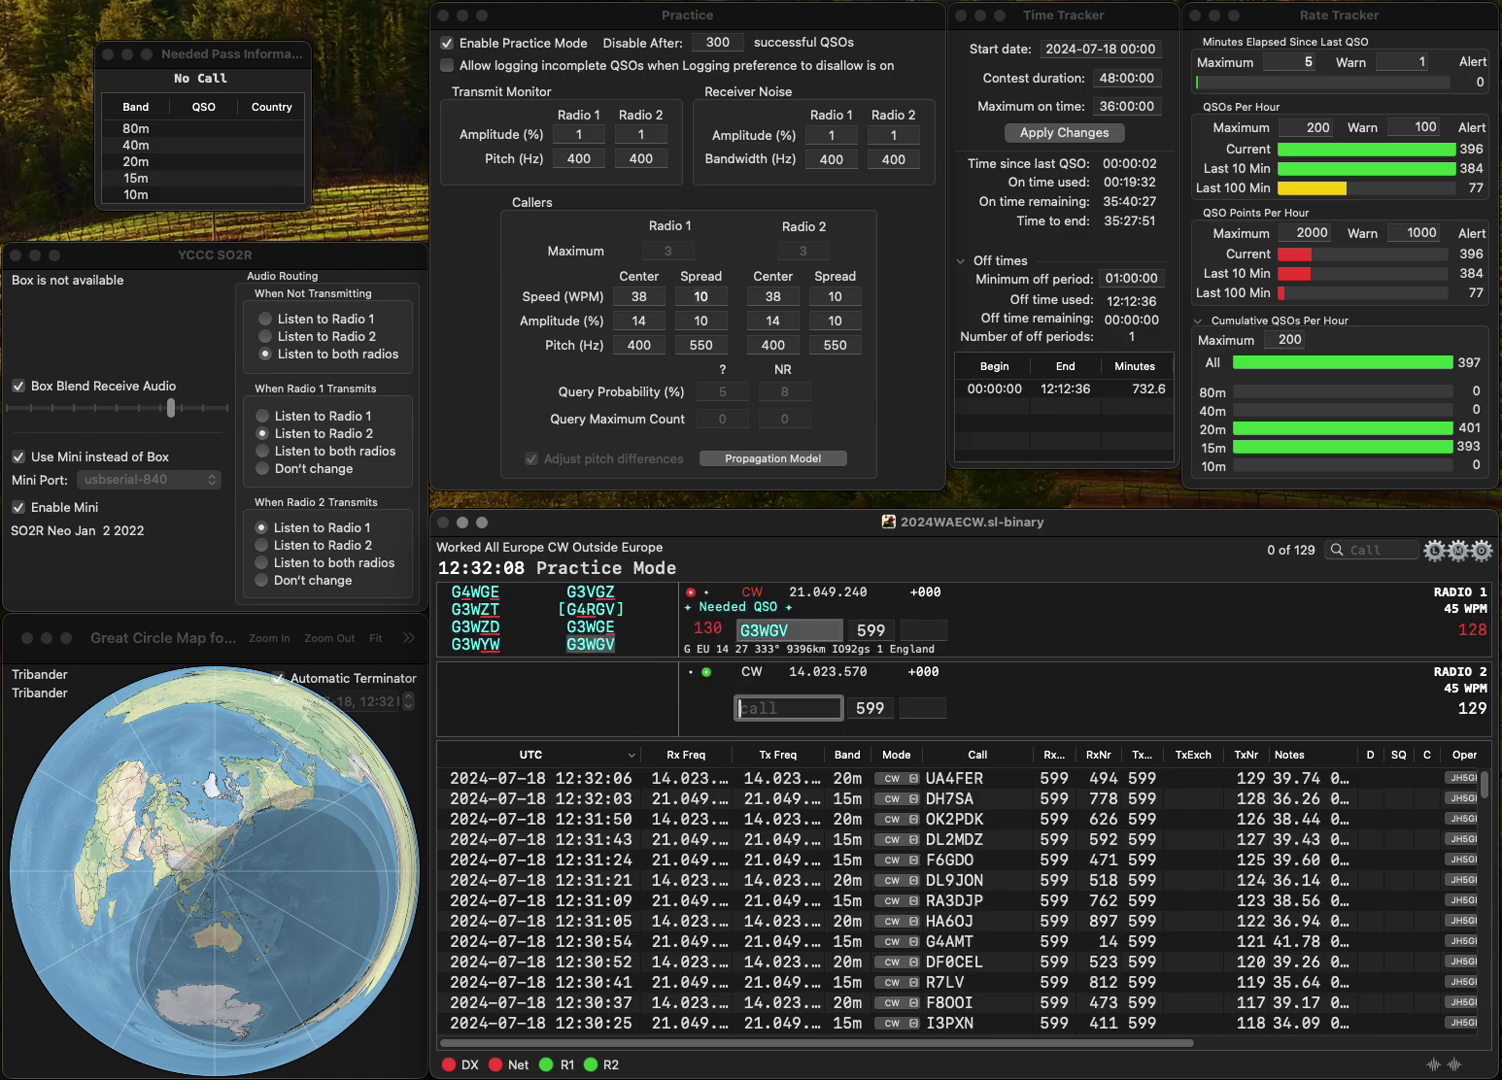
type("YO3")
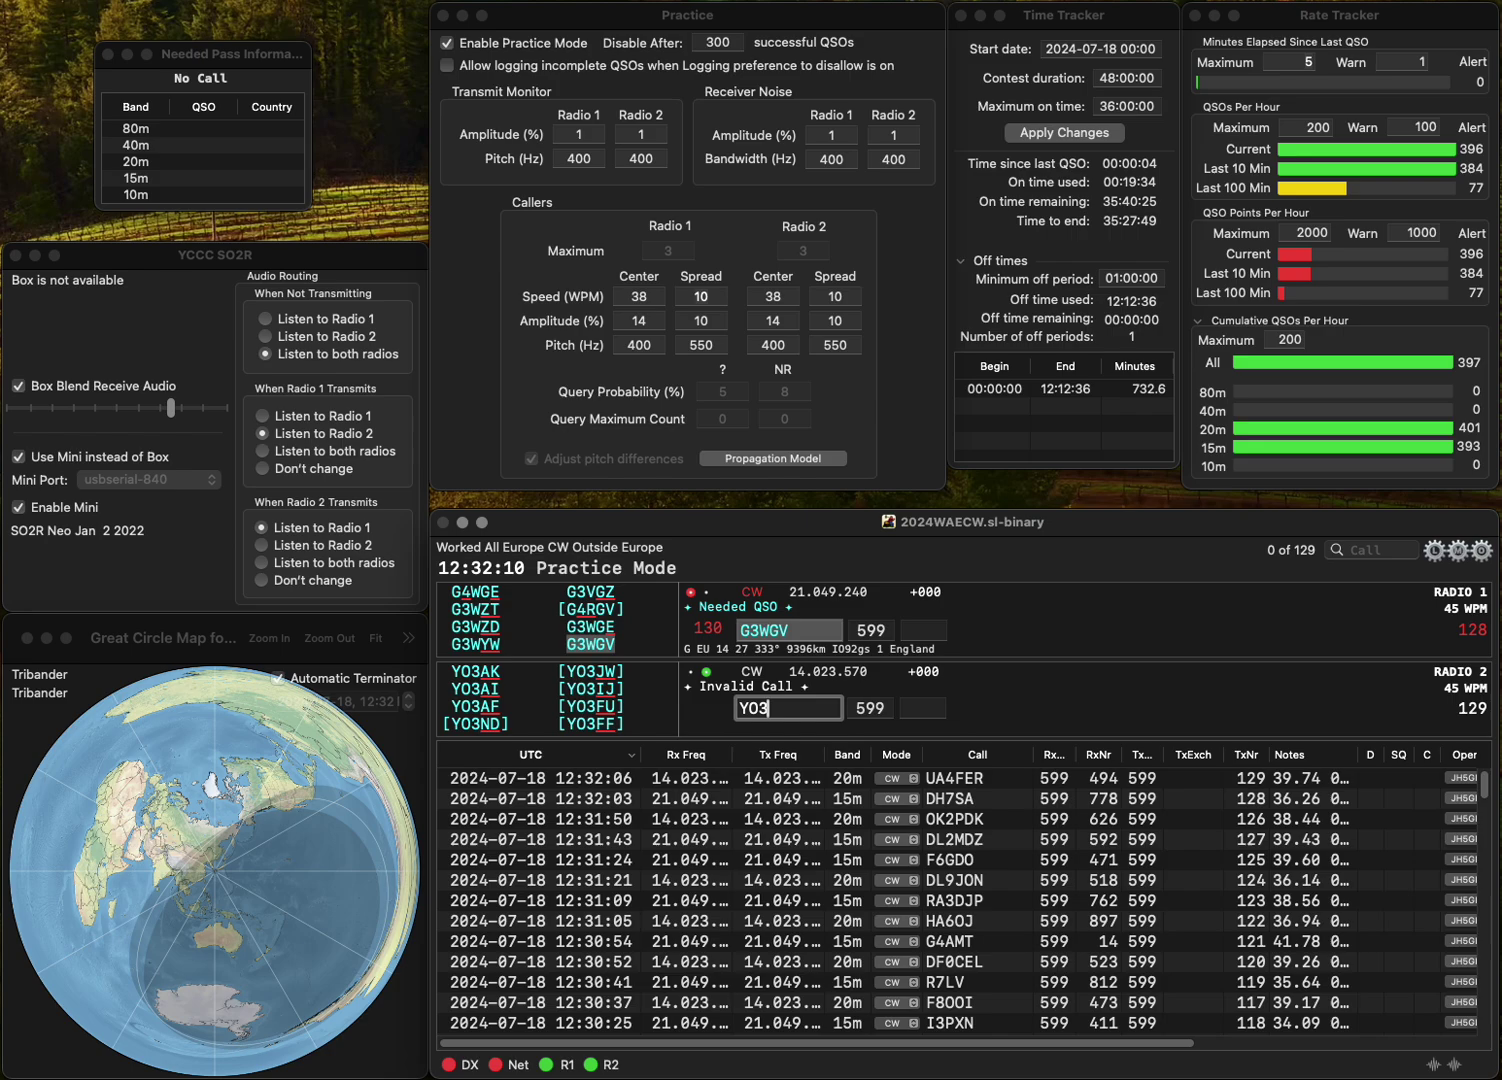
type("YV")
key("Return")
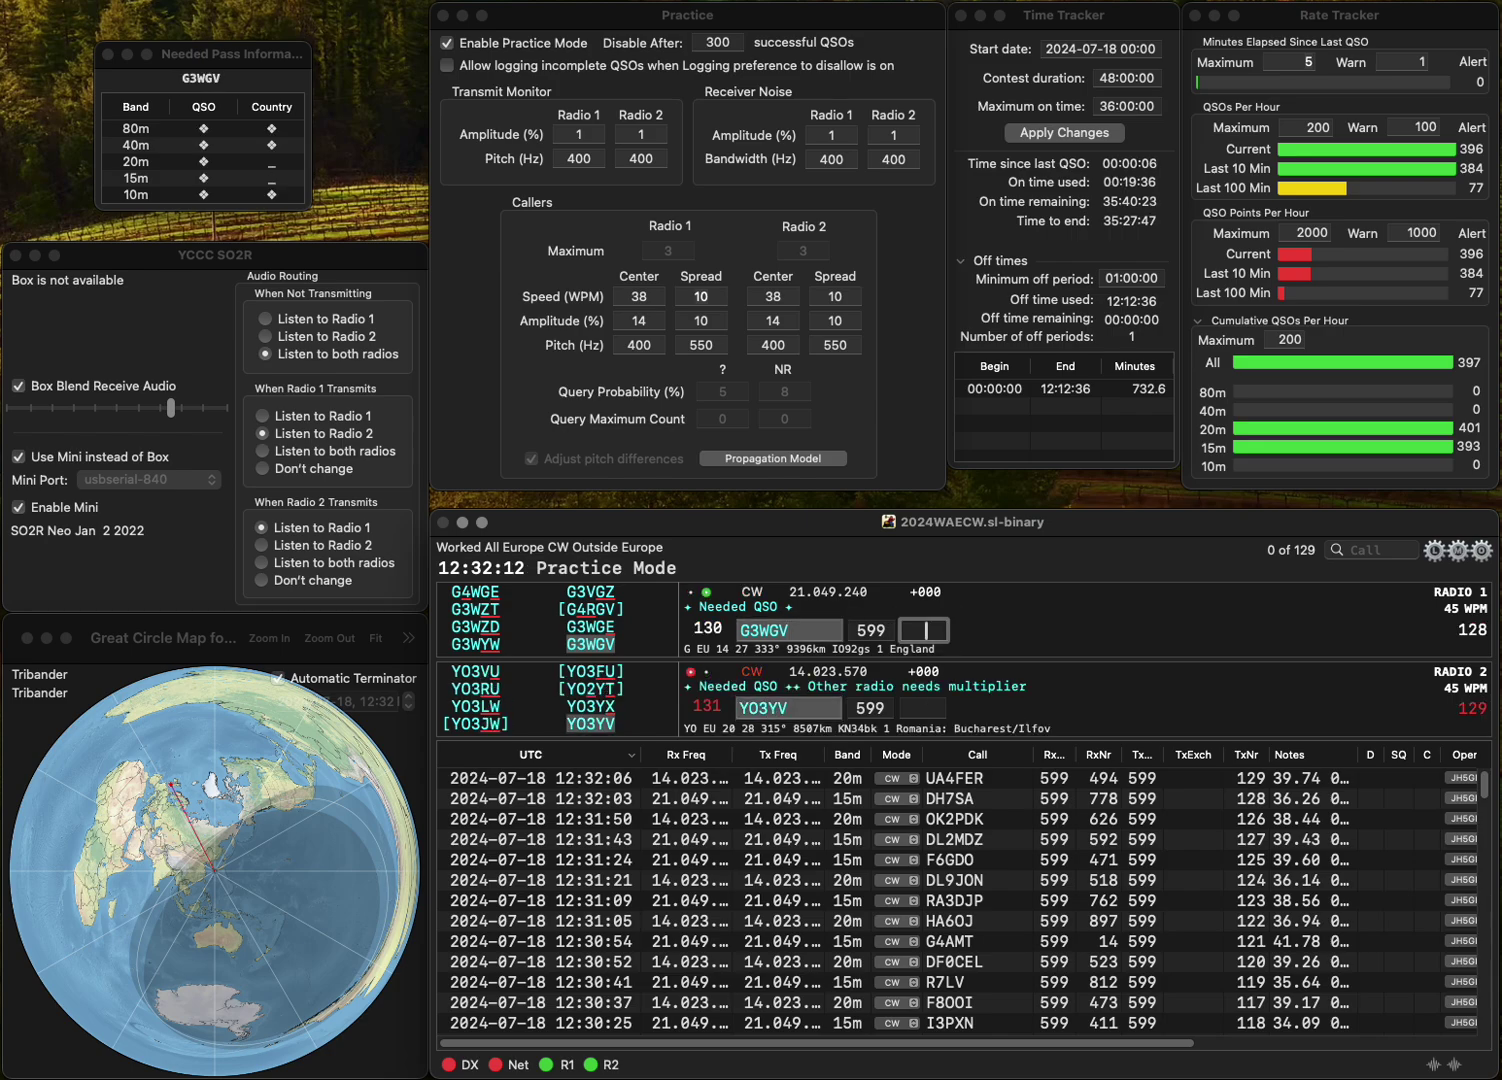
type("395")
key("Down")
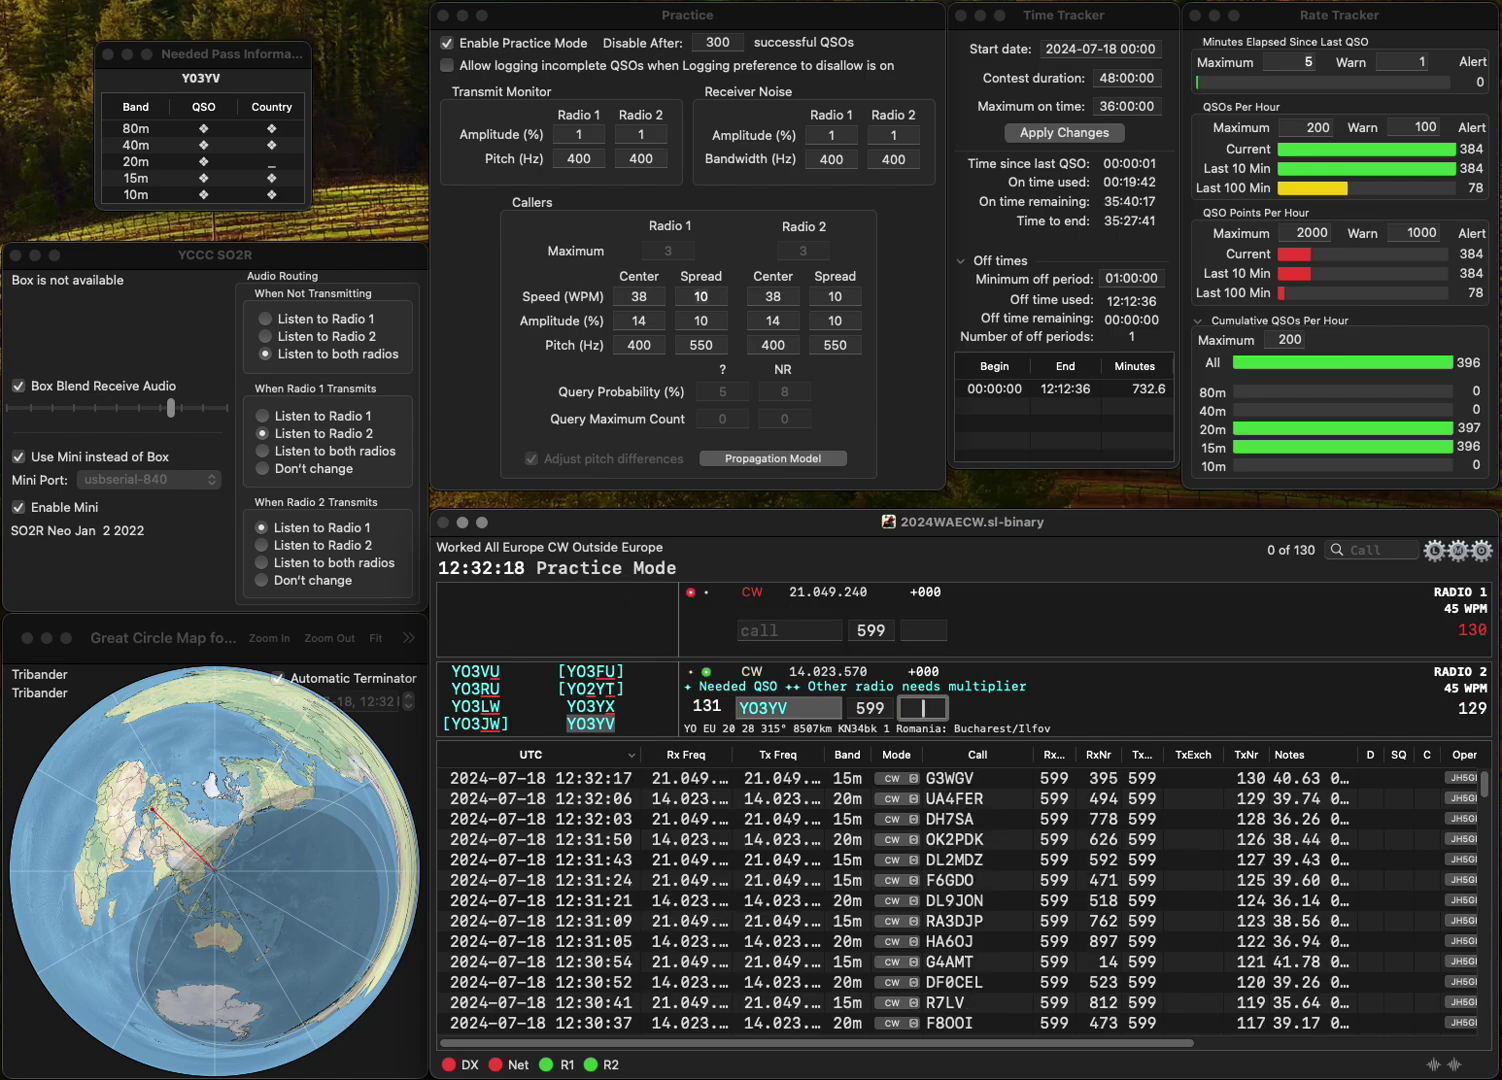
type("297")
key("Return")
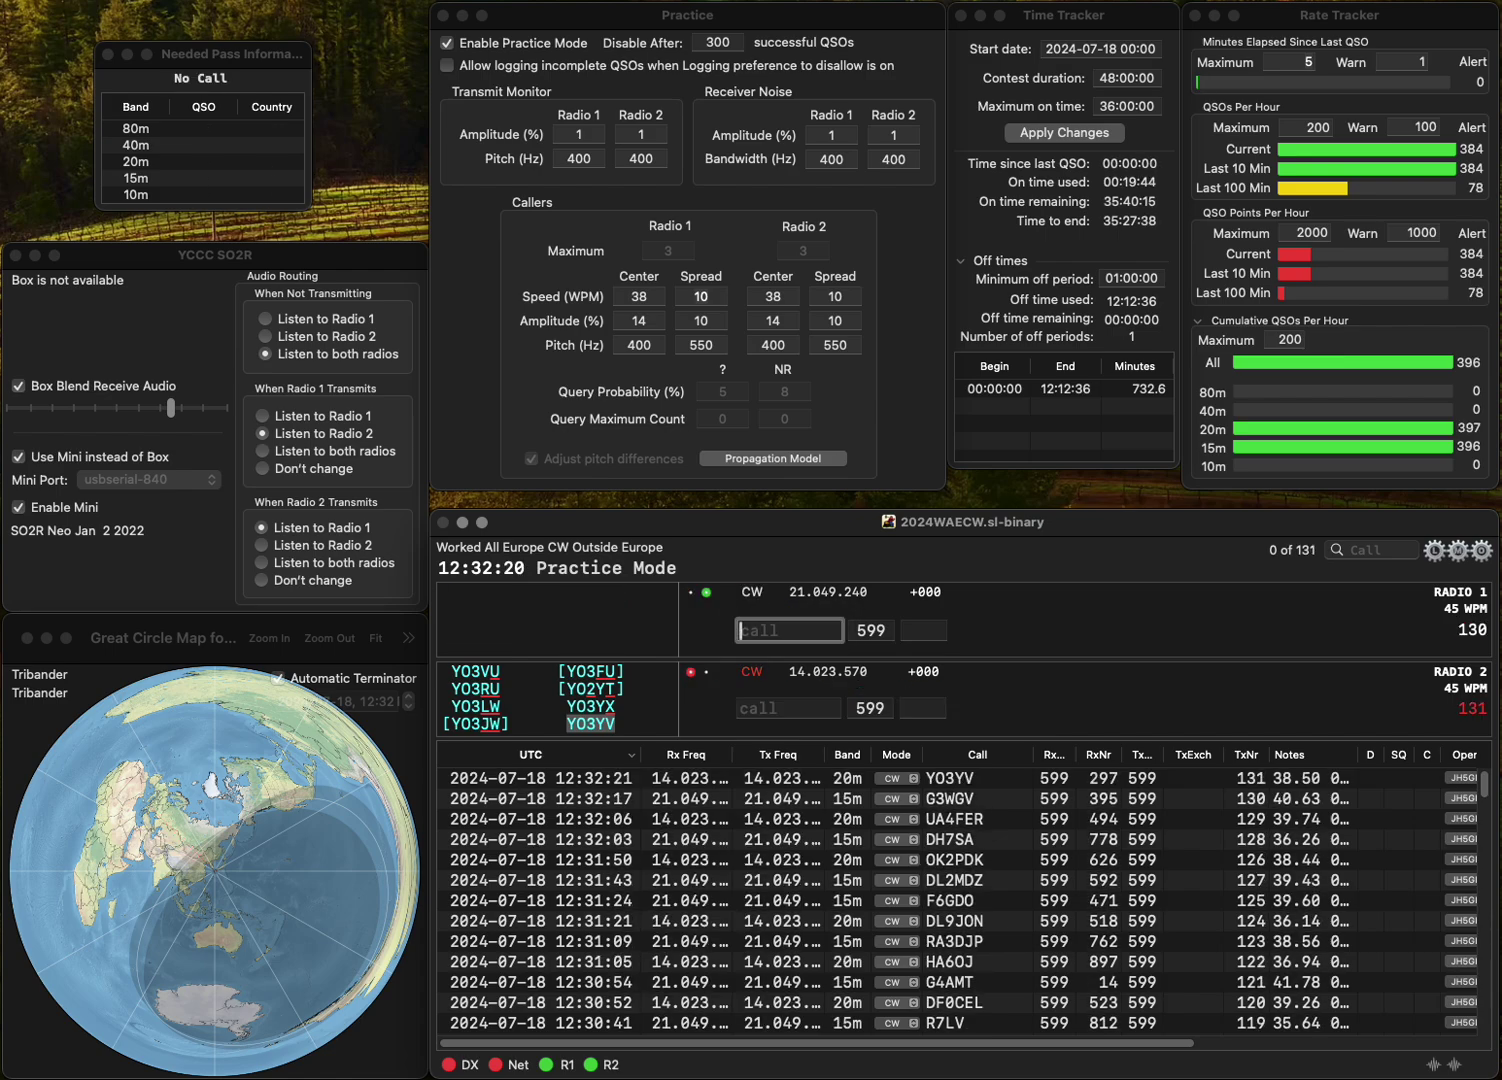
- Answer the partial call DDMQ on Radio 1 and LZ2OG on Radio 2
type("D")
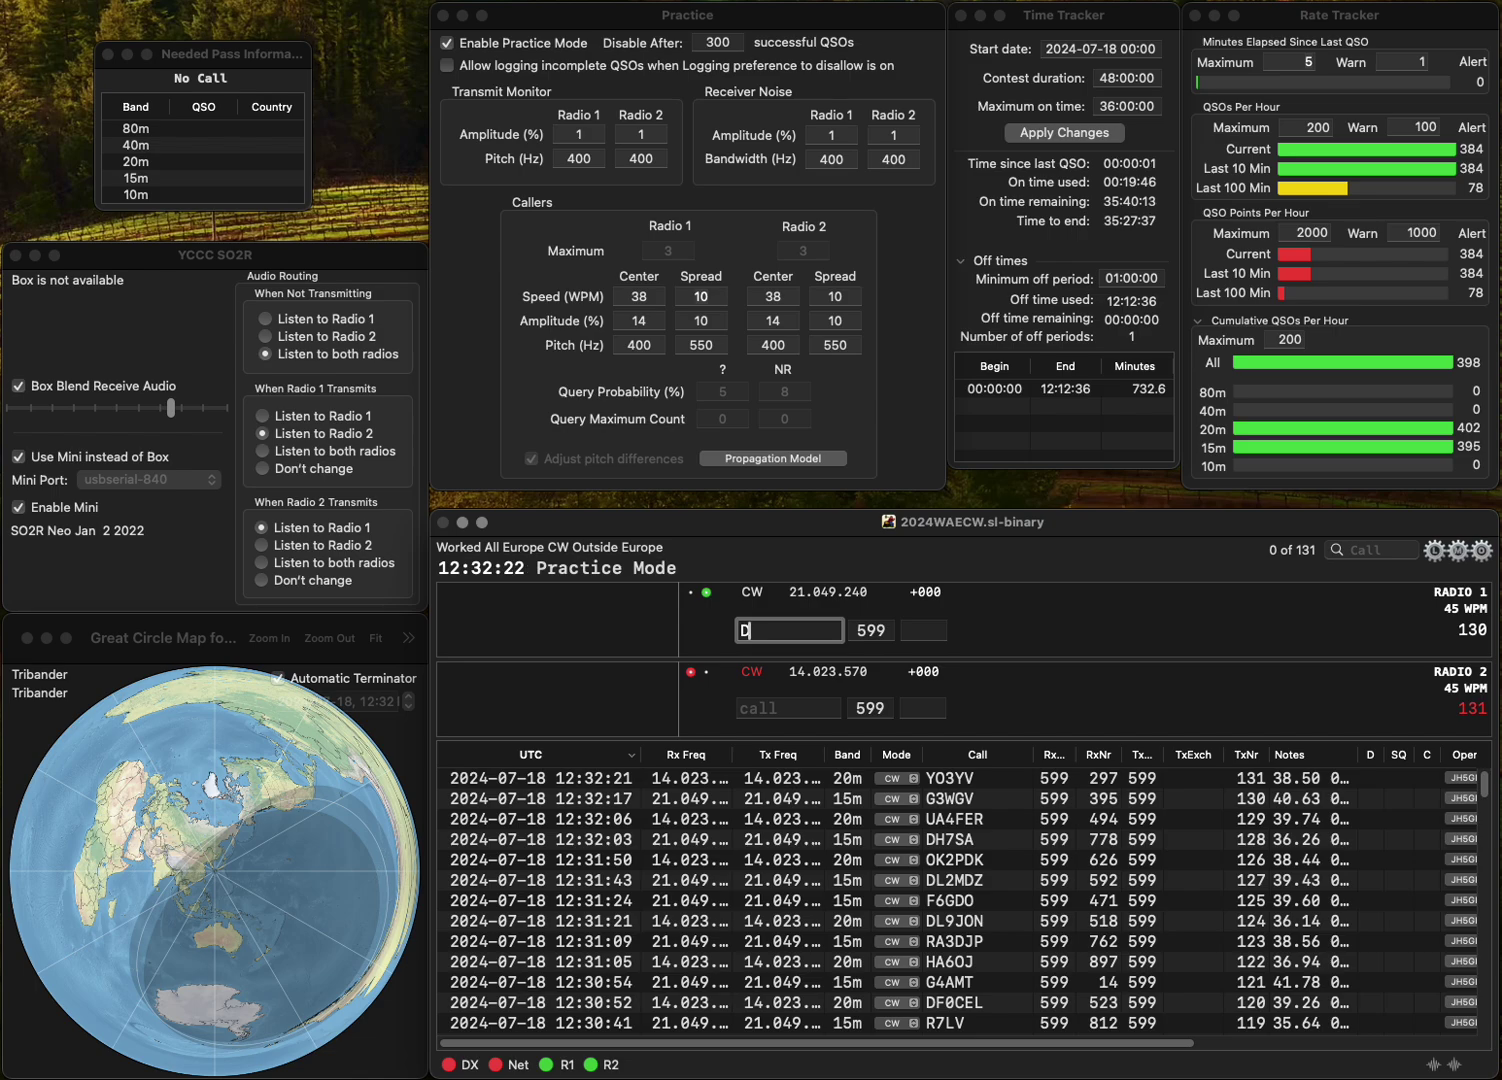
type("DMQ")
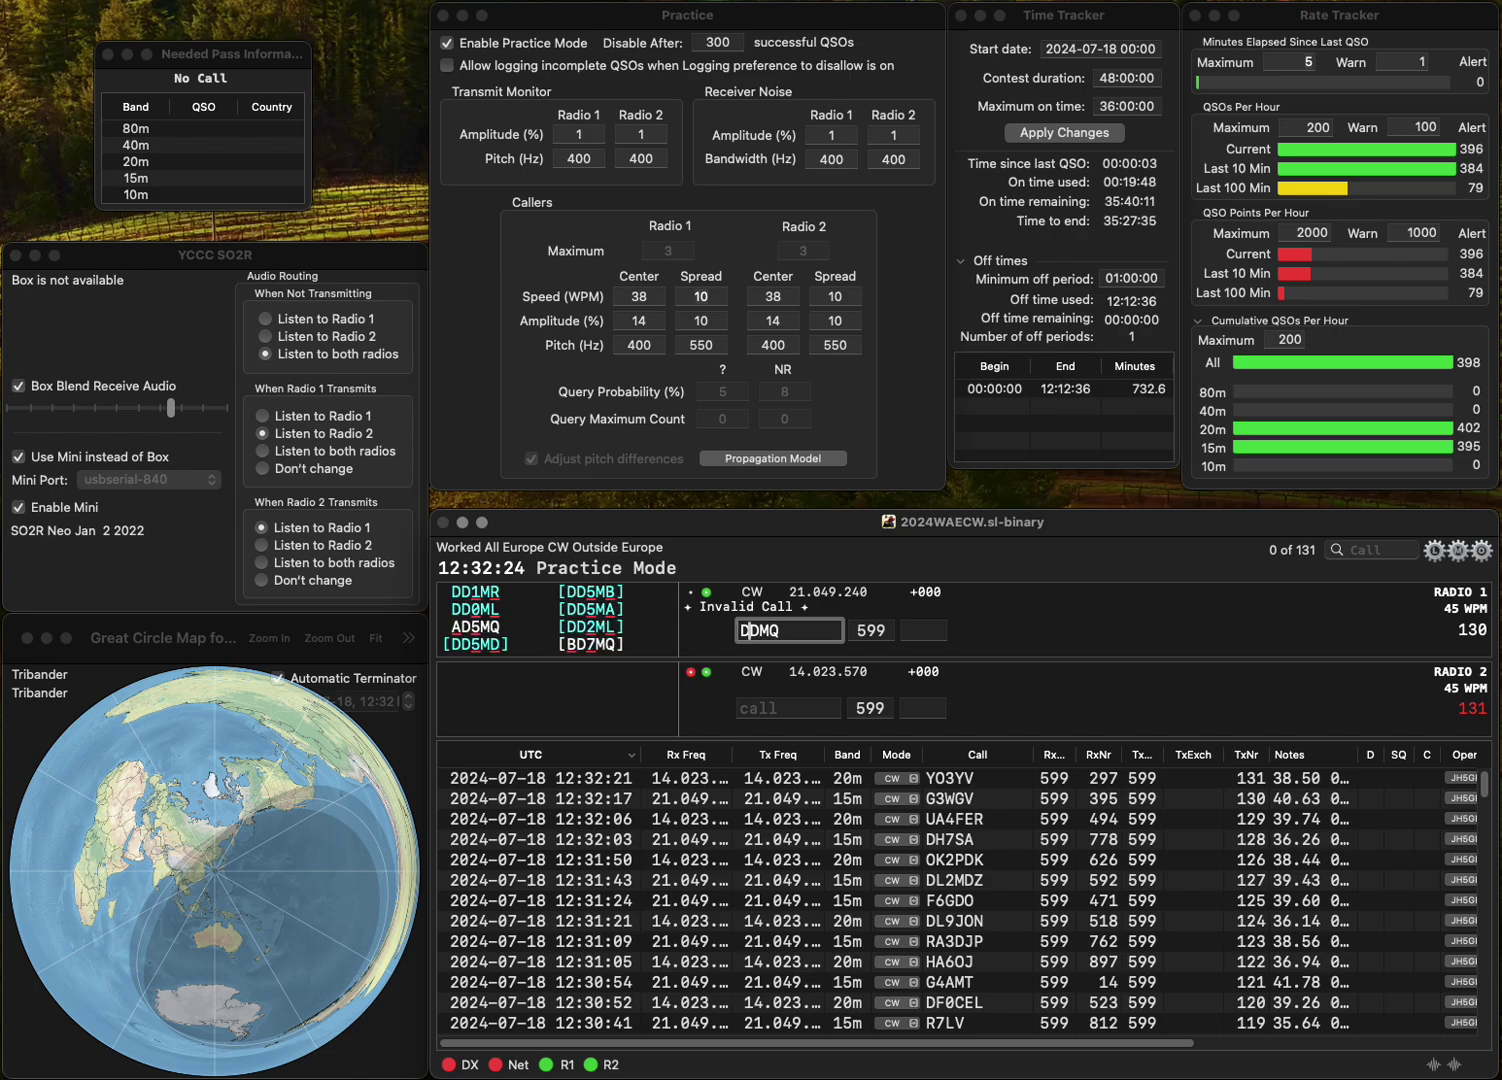
key("Return")
type("L")
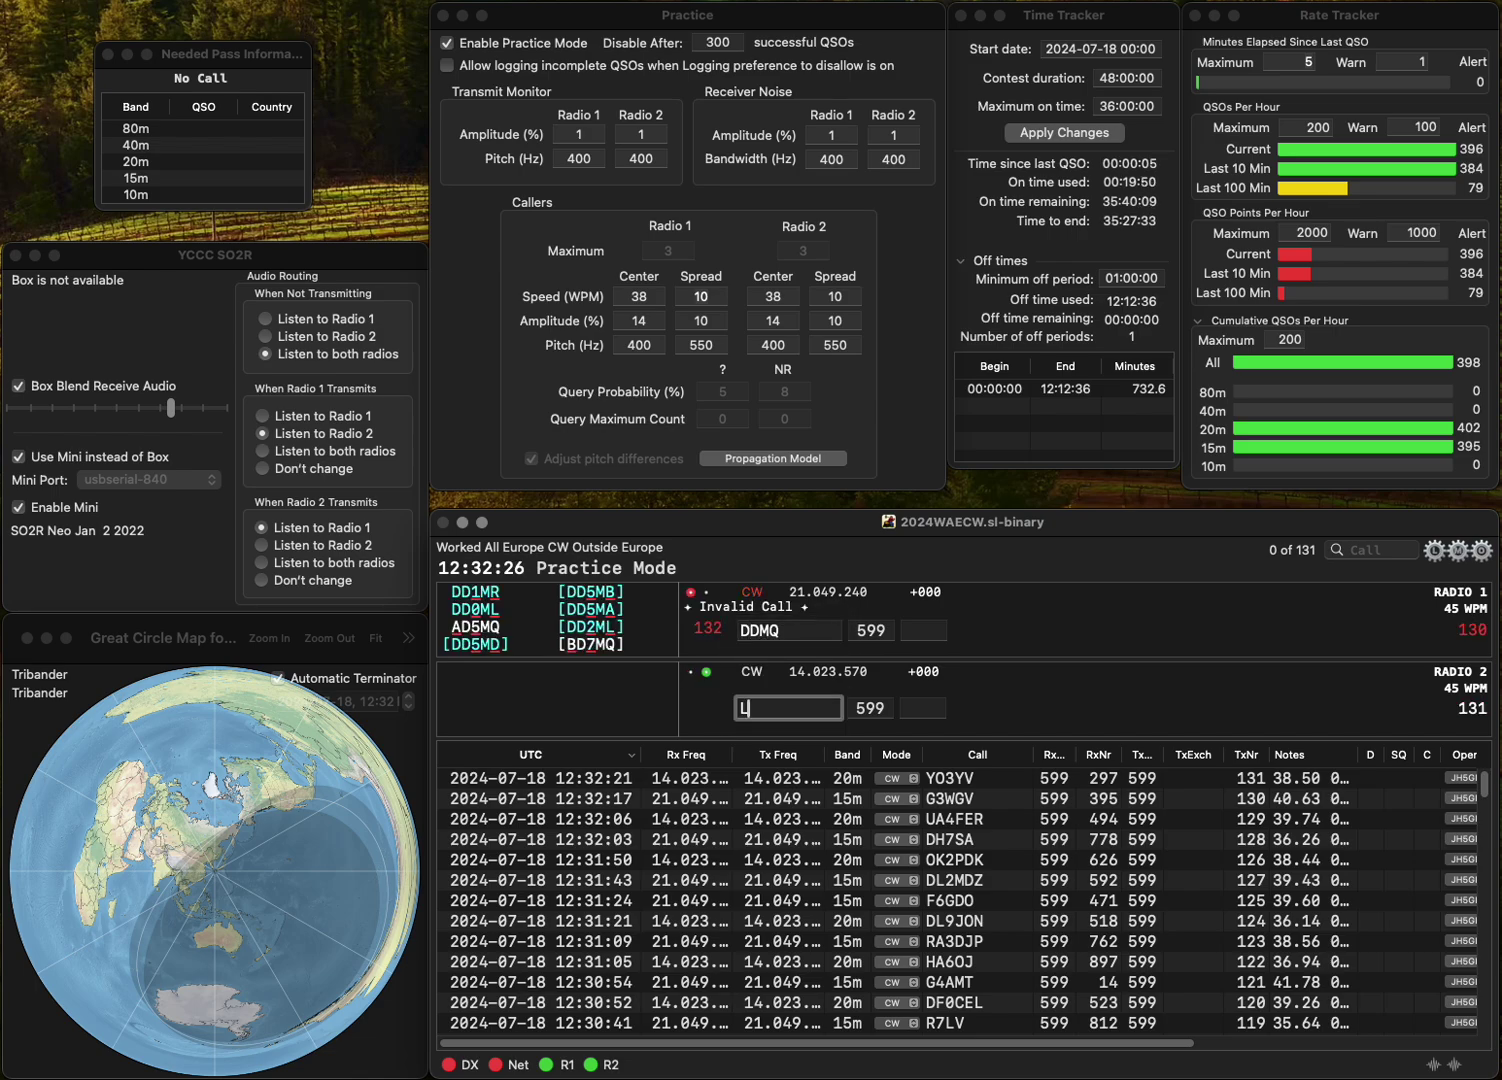
type("OG")
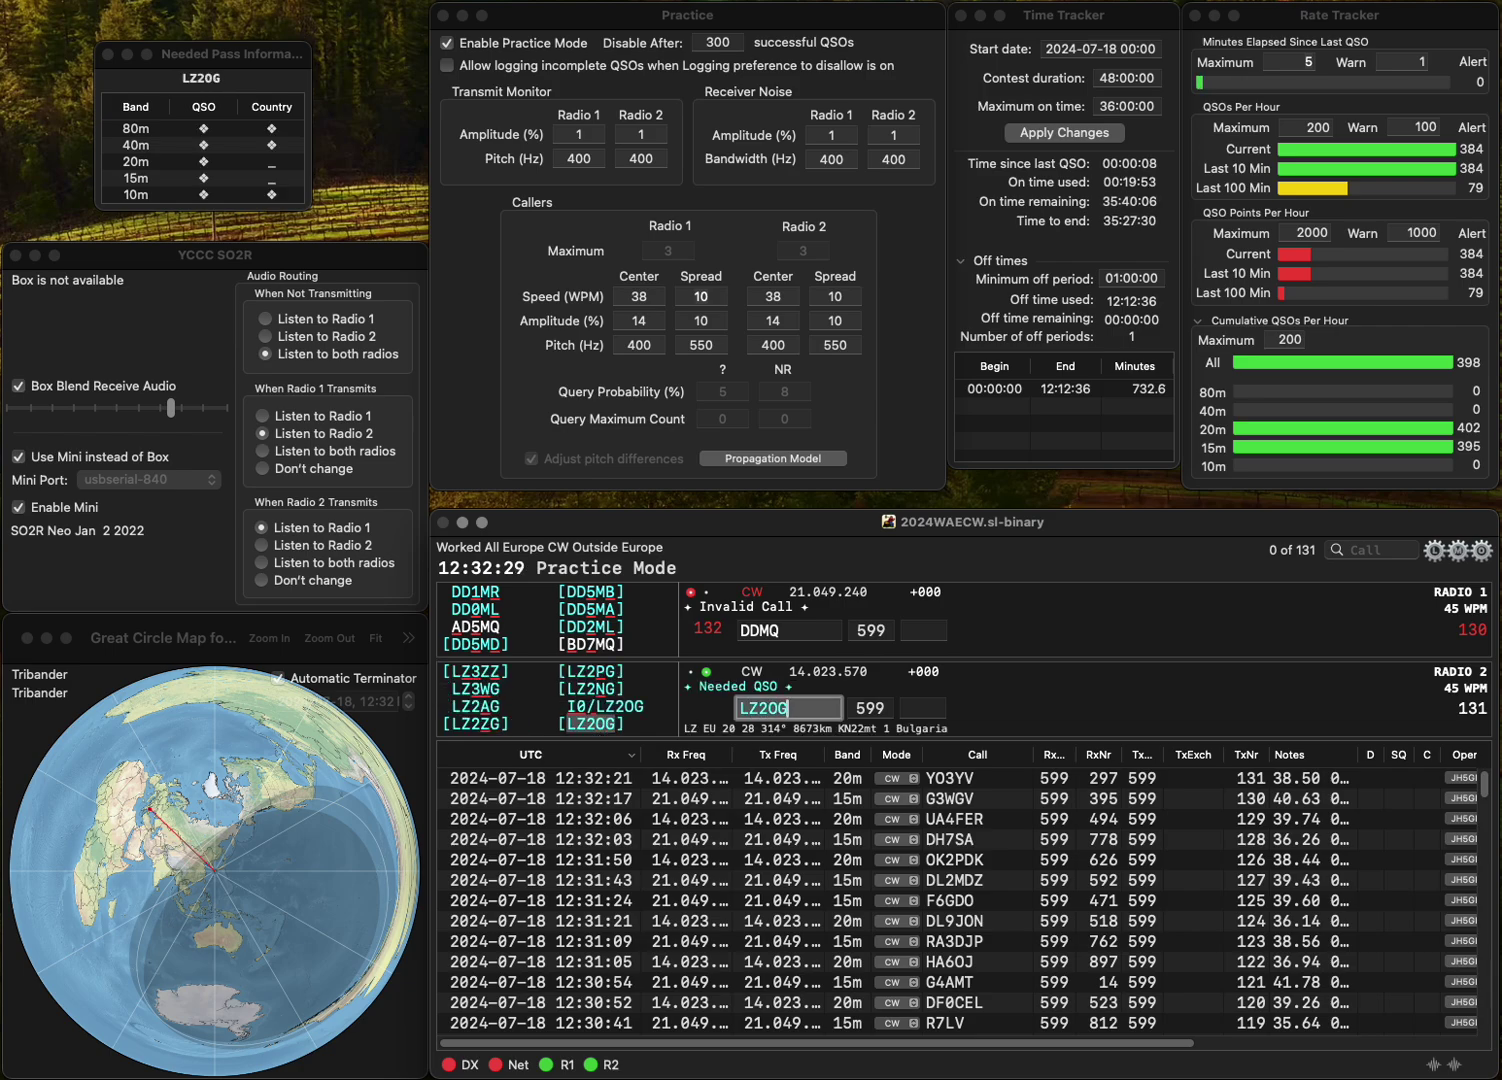
key("Return")
key("BackSpace")
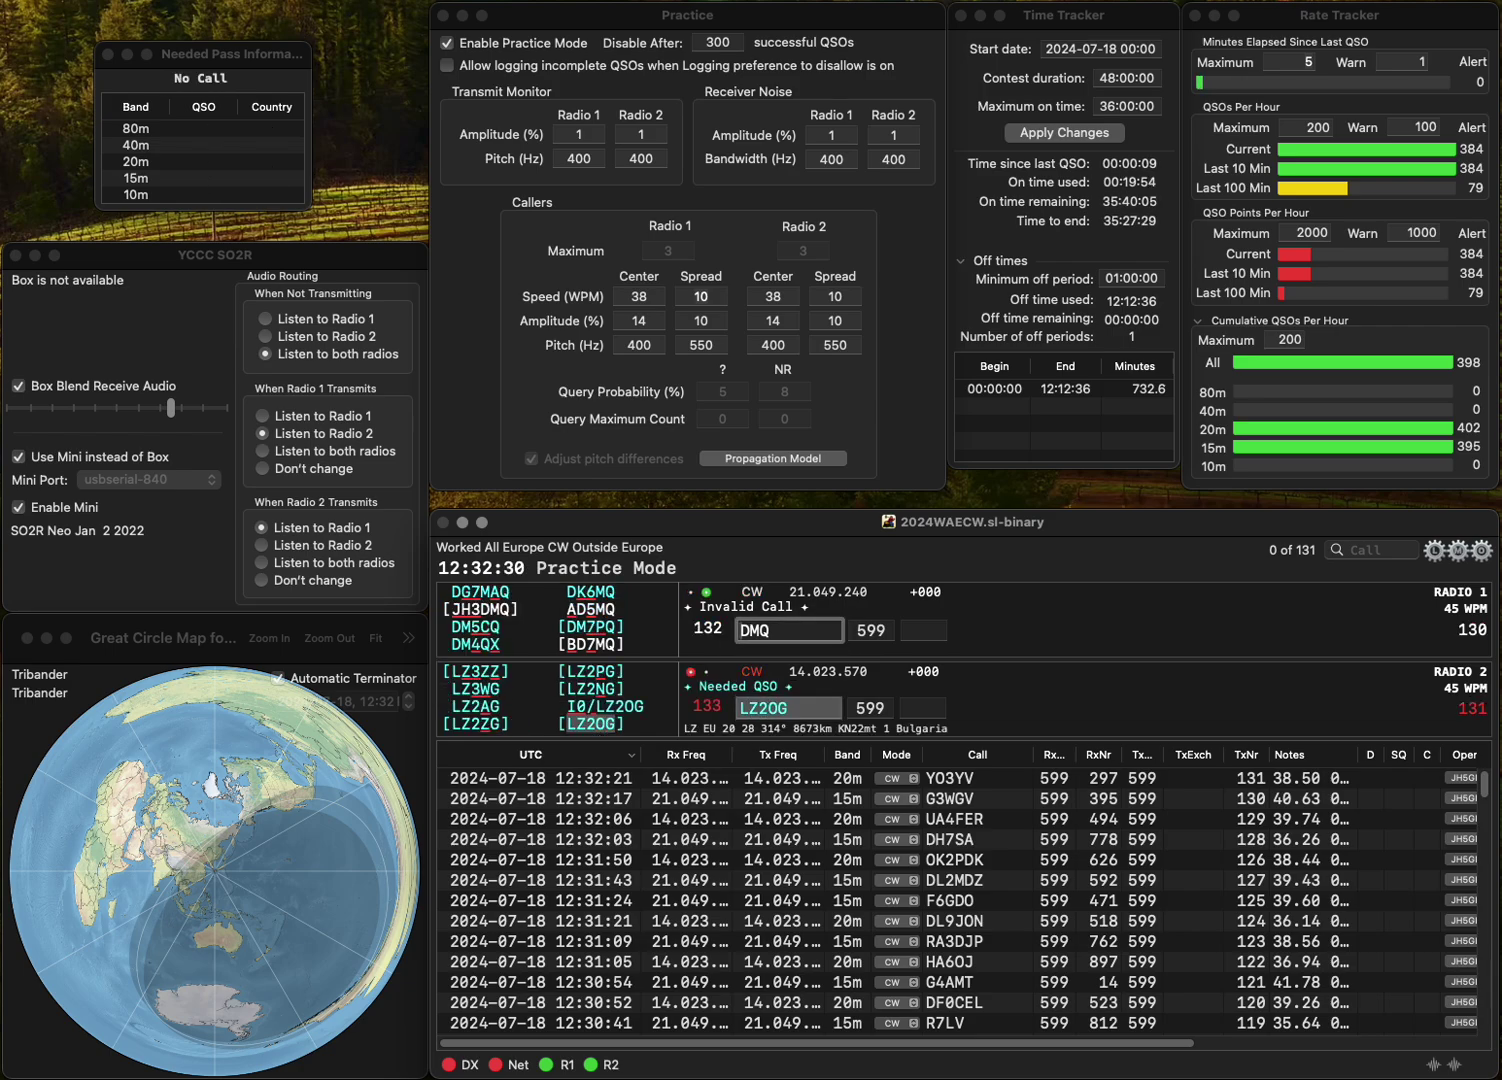
type("EB1")
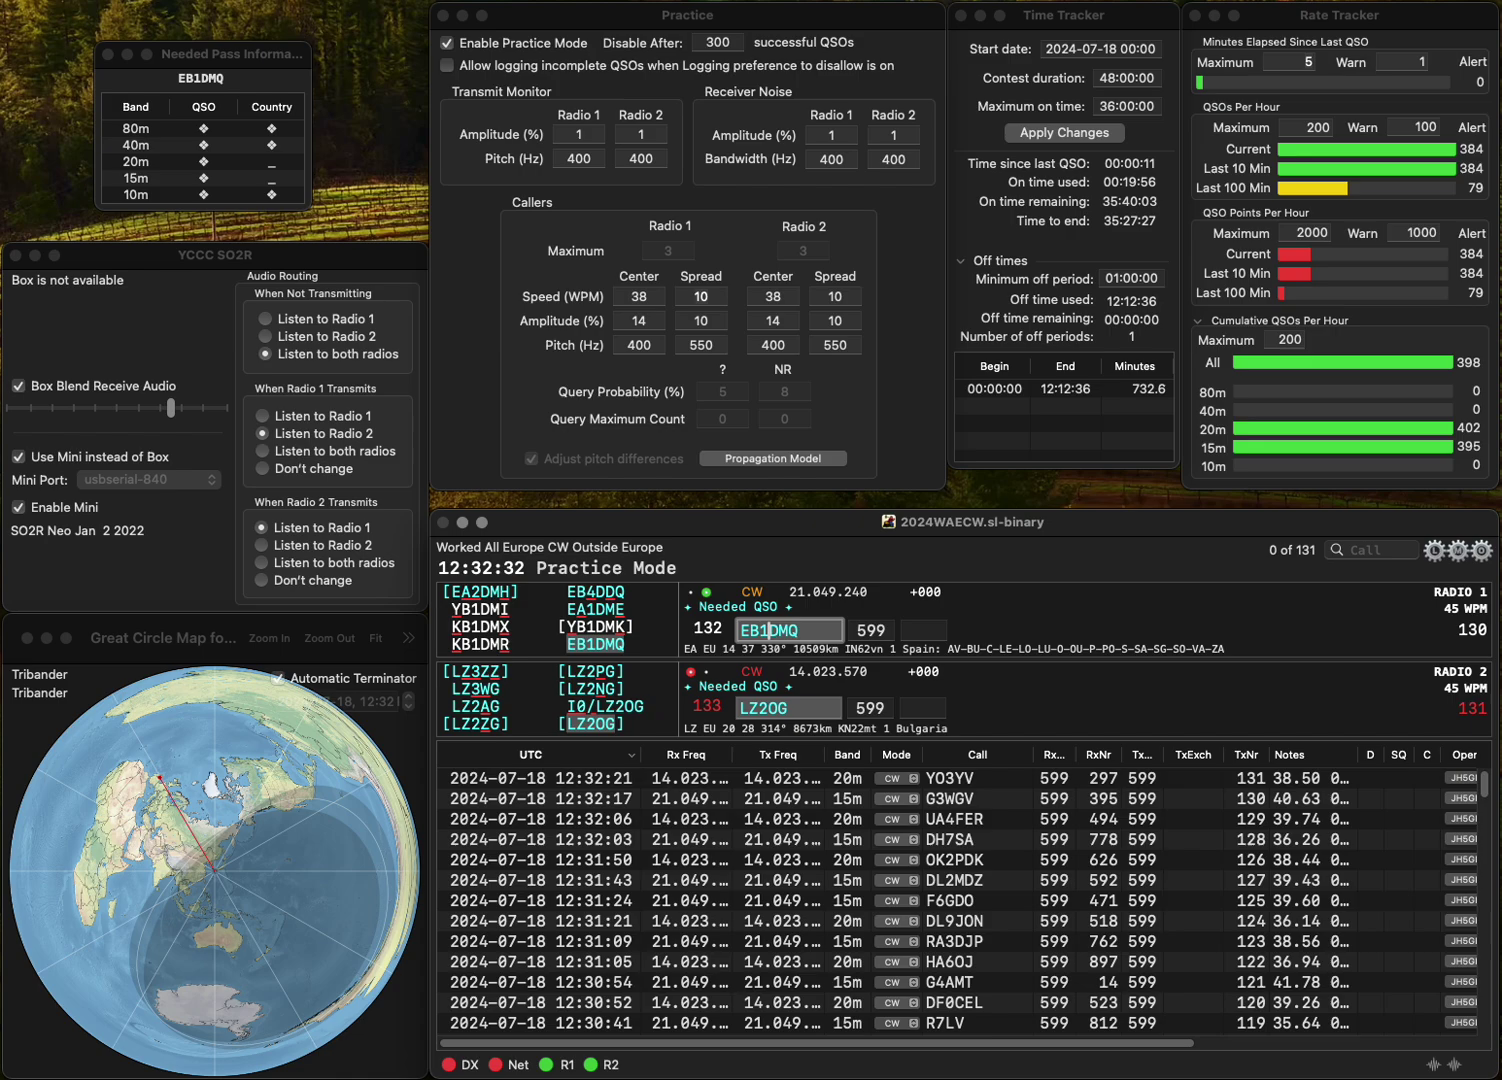
key("Return")
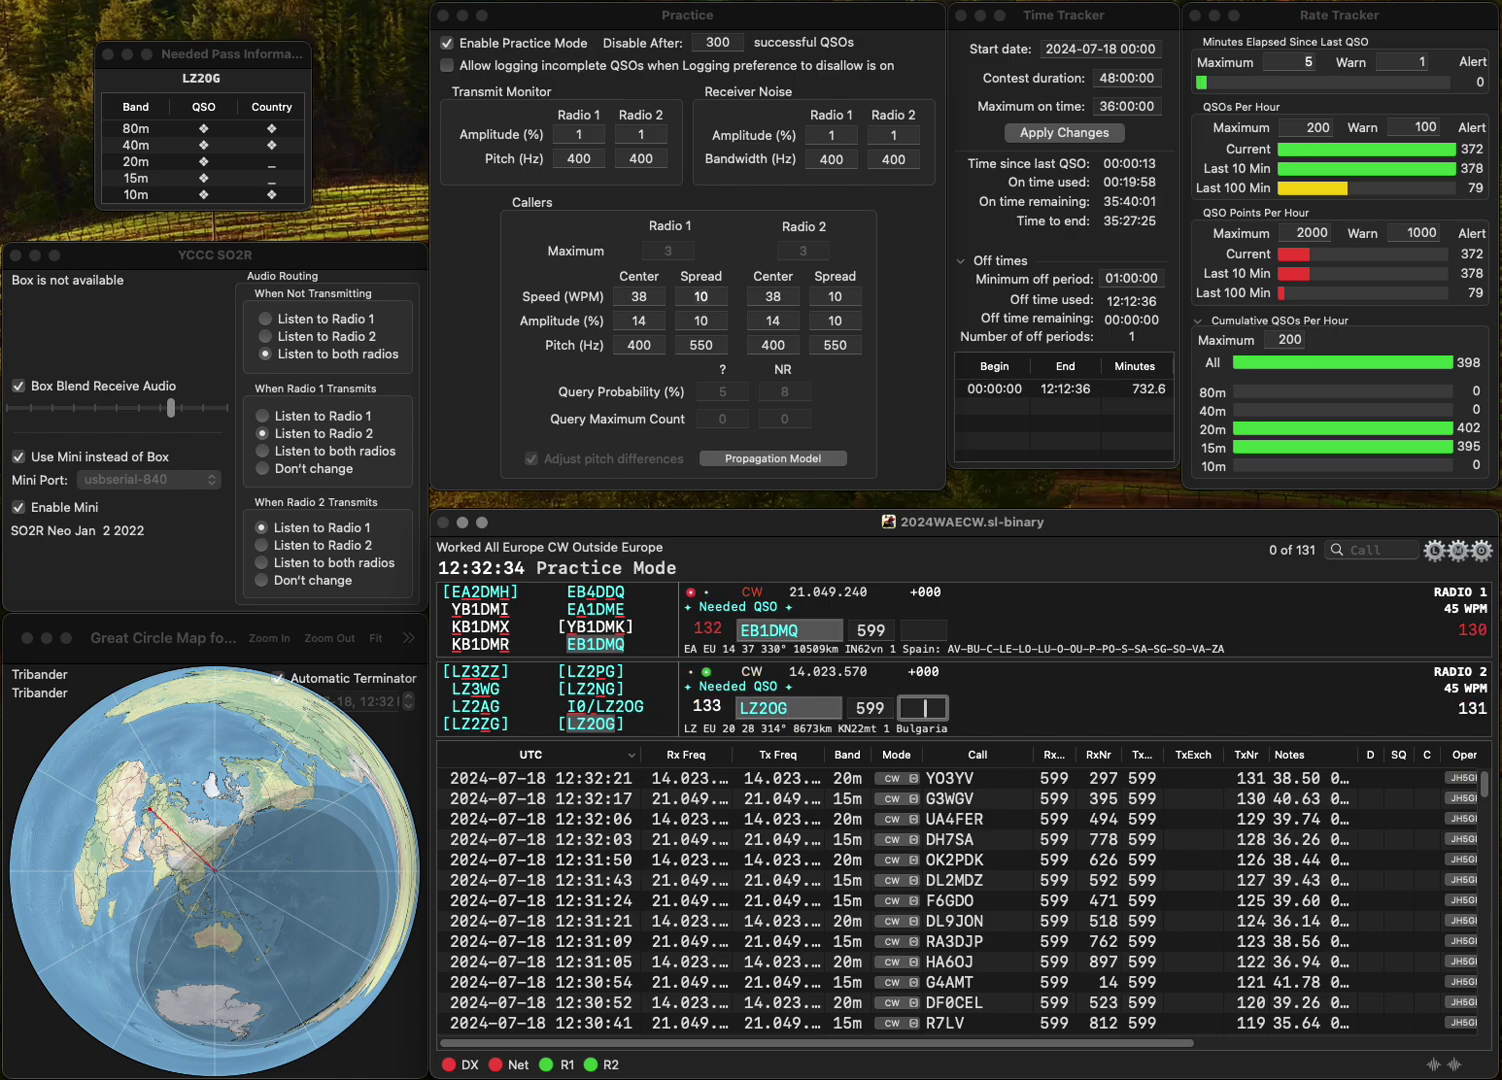
- Log LZ2OG on Radio 2 with received number 247 and EB1DMQ on Radio 1 with received number 656
type("247")
key("Return")
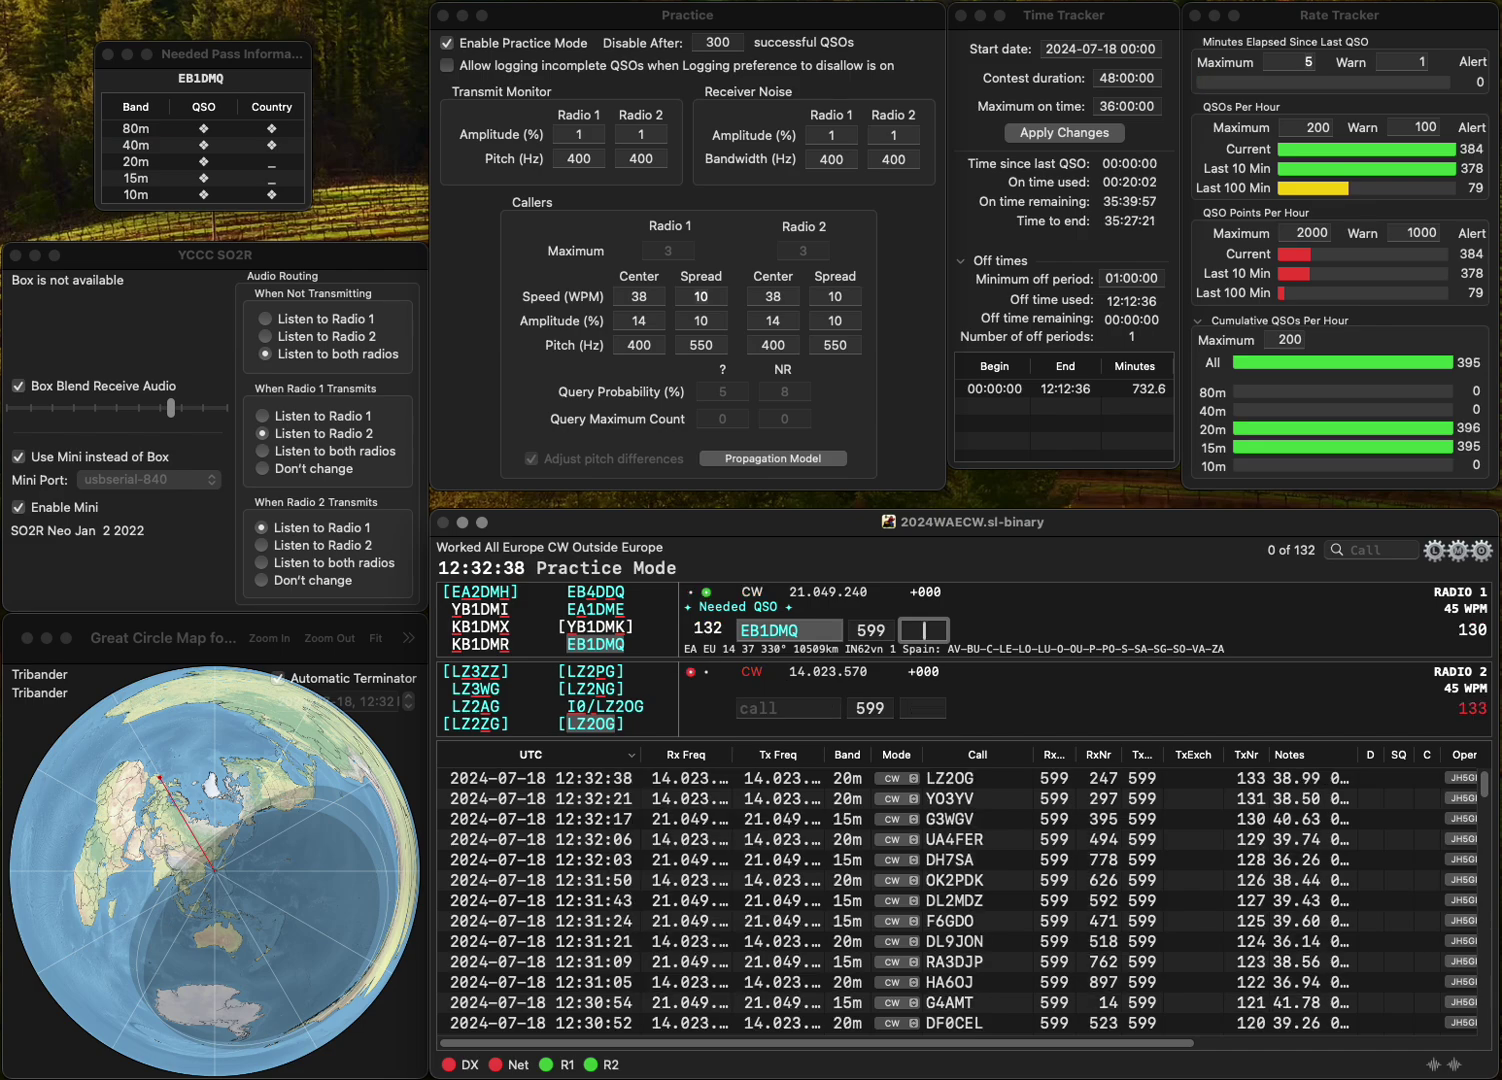
type("6")
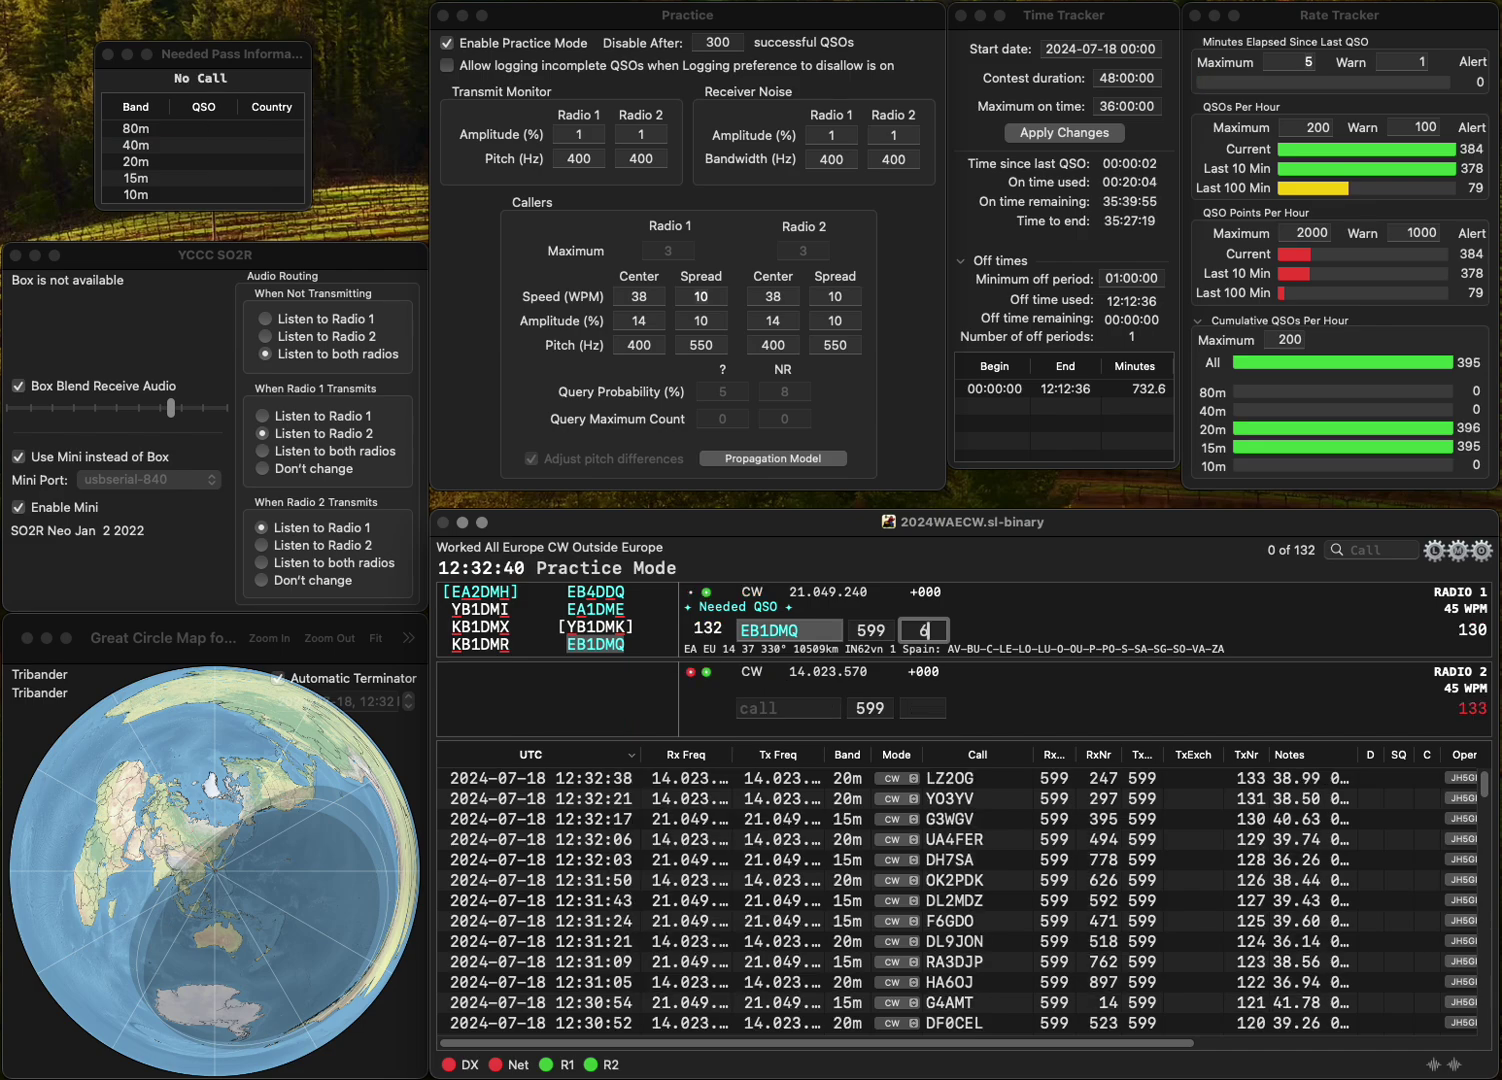
type("56")
key("Return")
- Answer R2ZCA on Radio 2 and the partial call MZD on Radio 1
type("R")
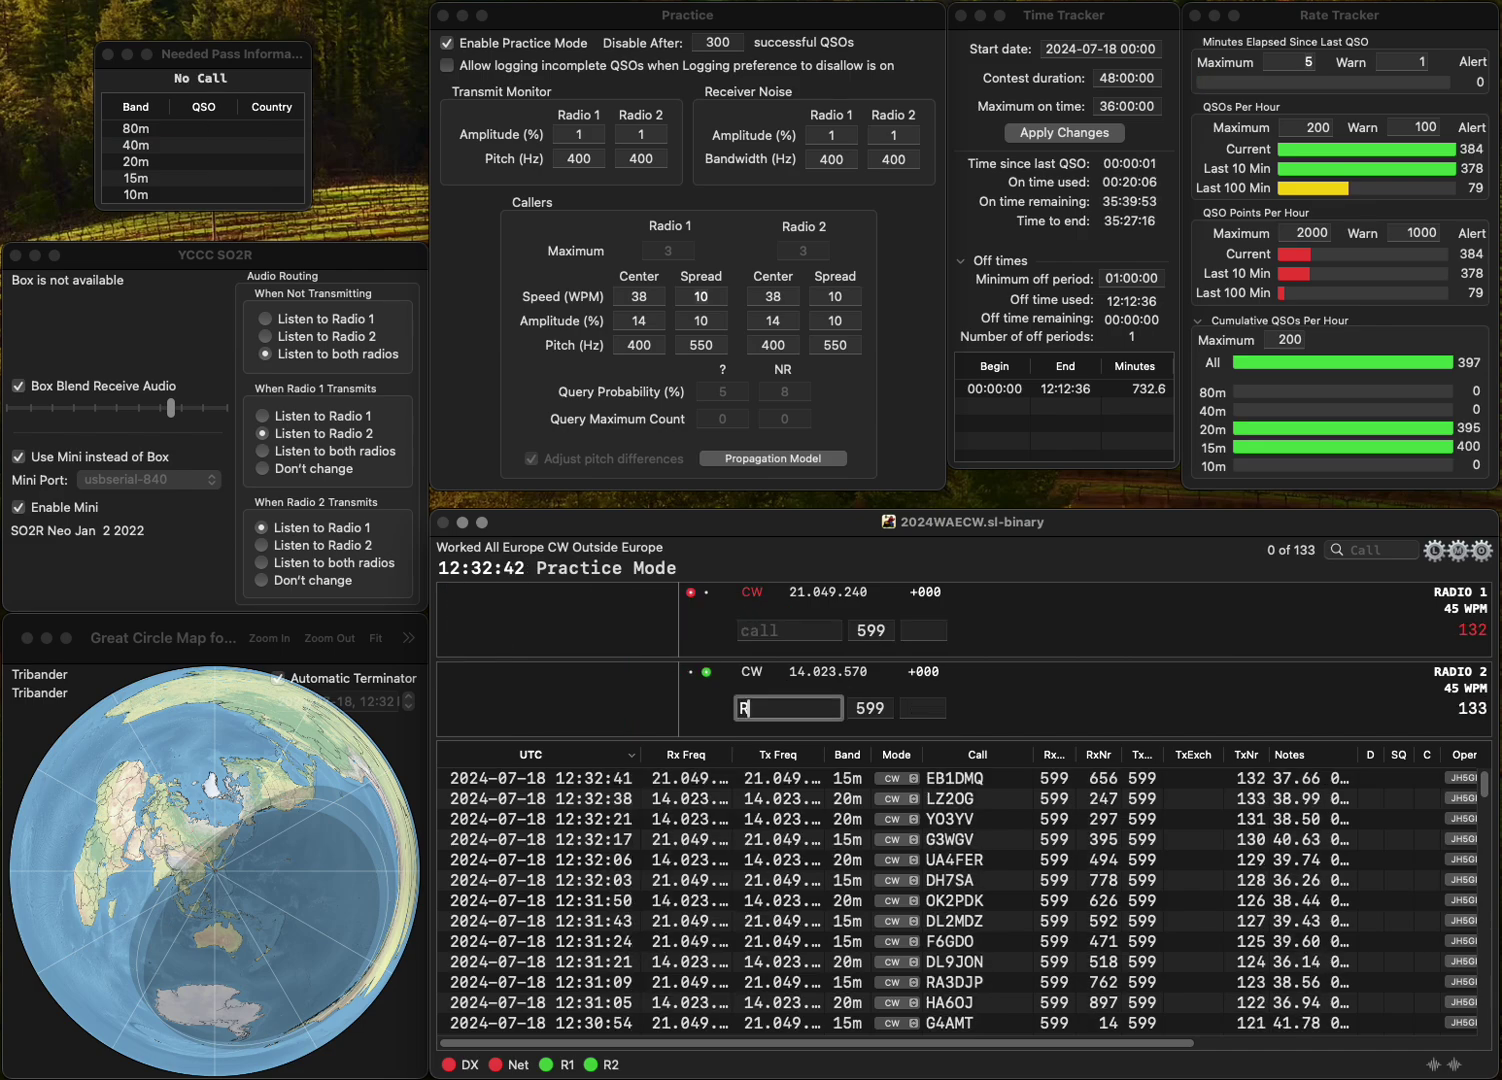
type("2ZCA")
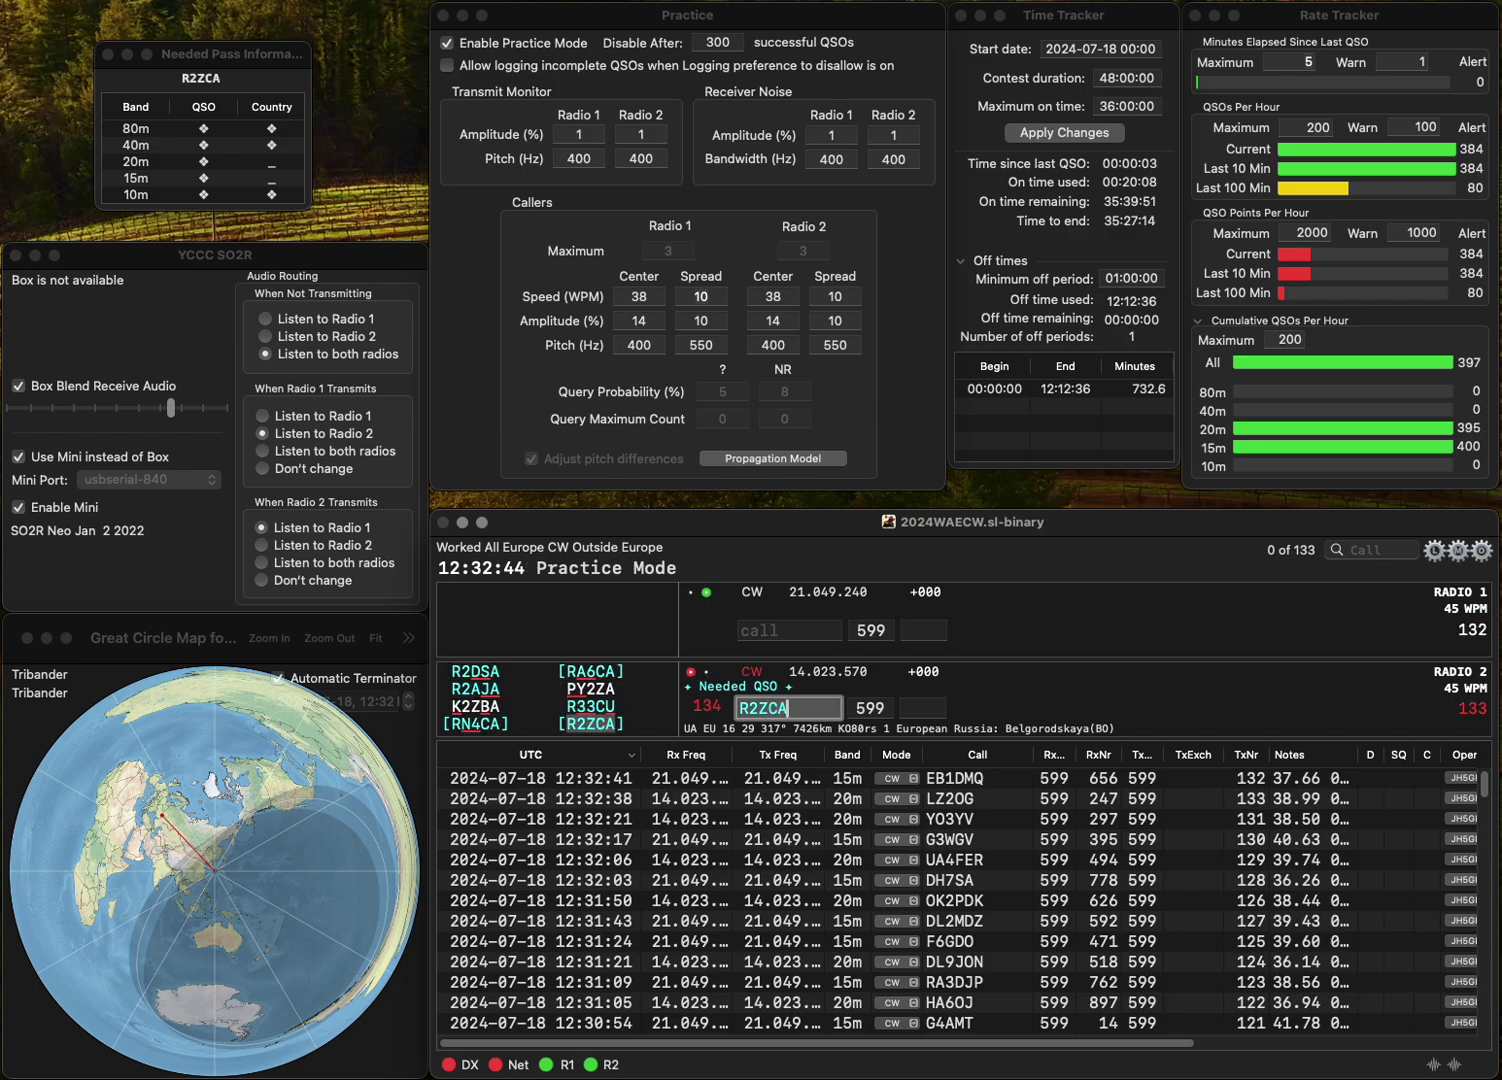
key("Return")
type("MZD")
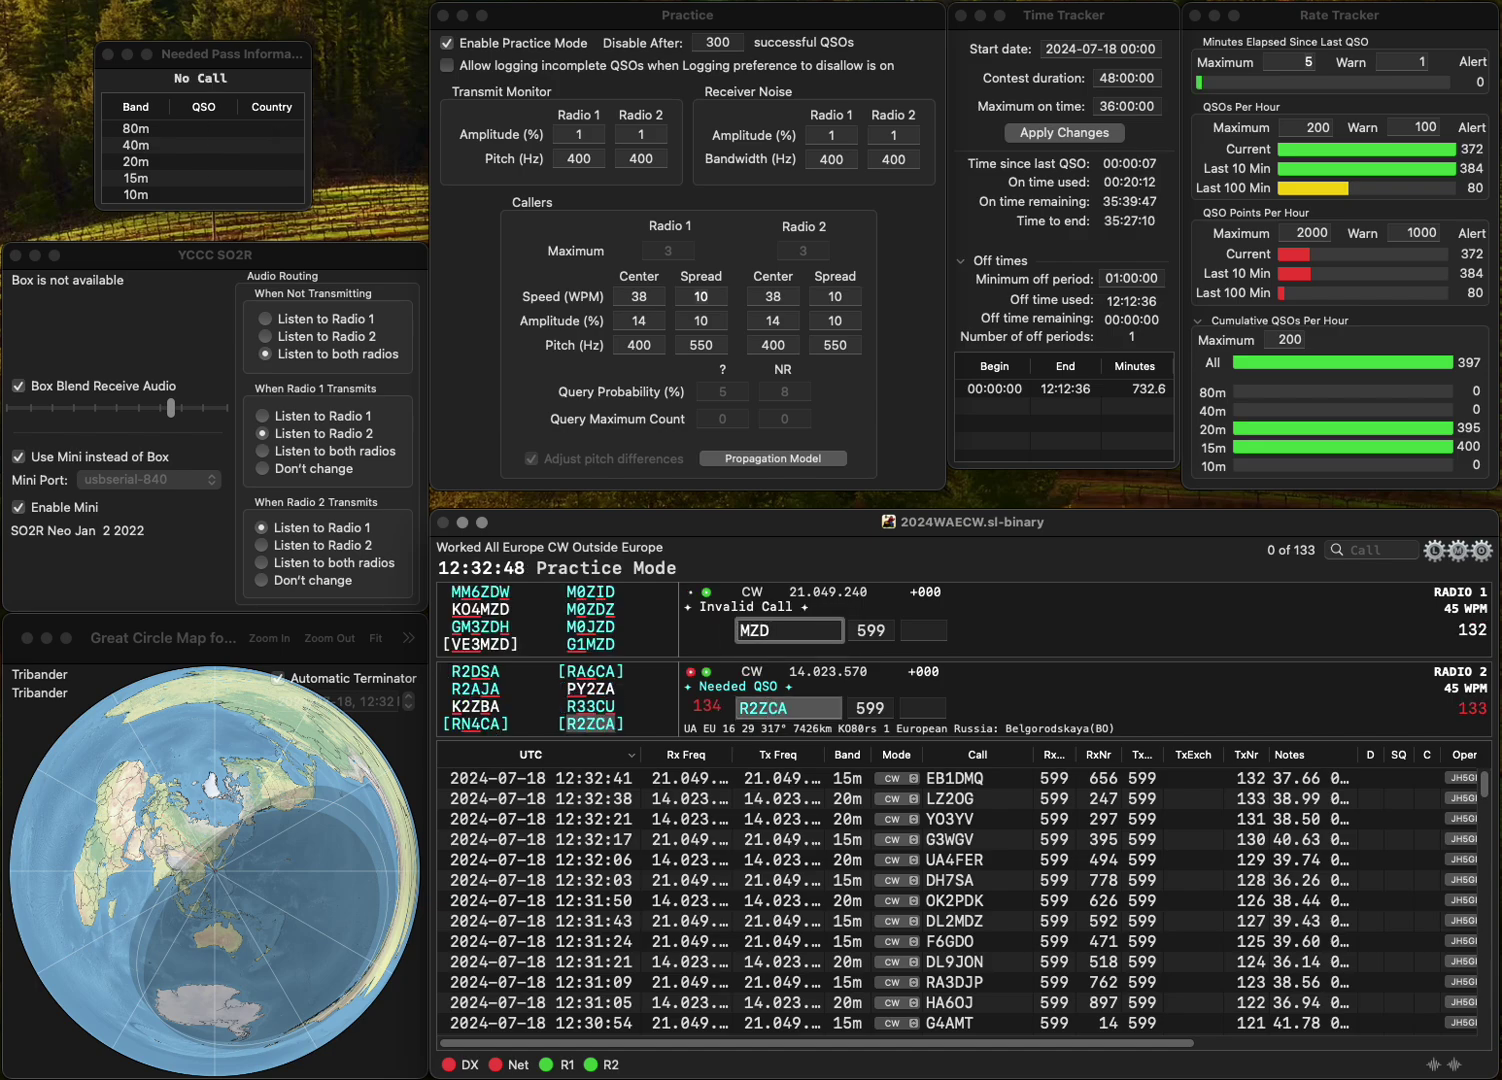
key("Return")
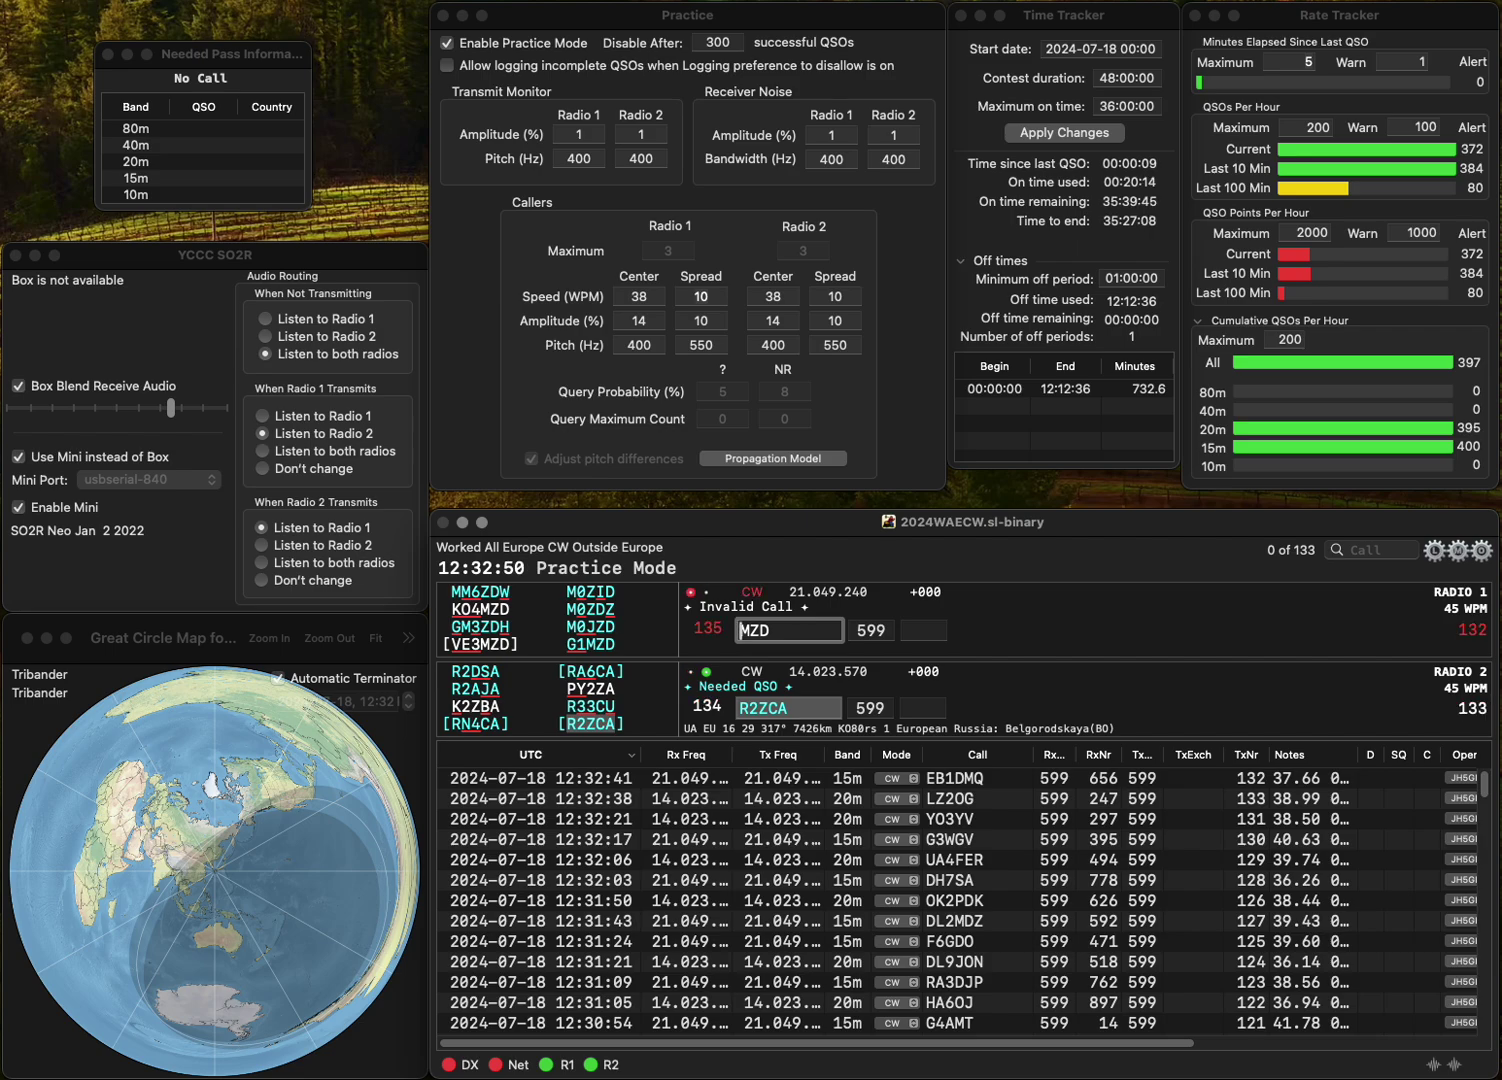
key("backslash")
key("space")
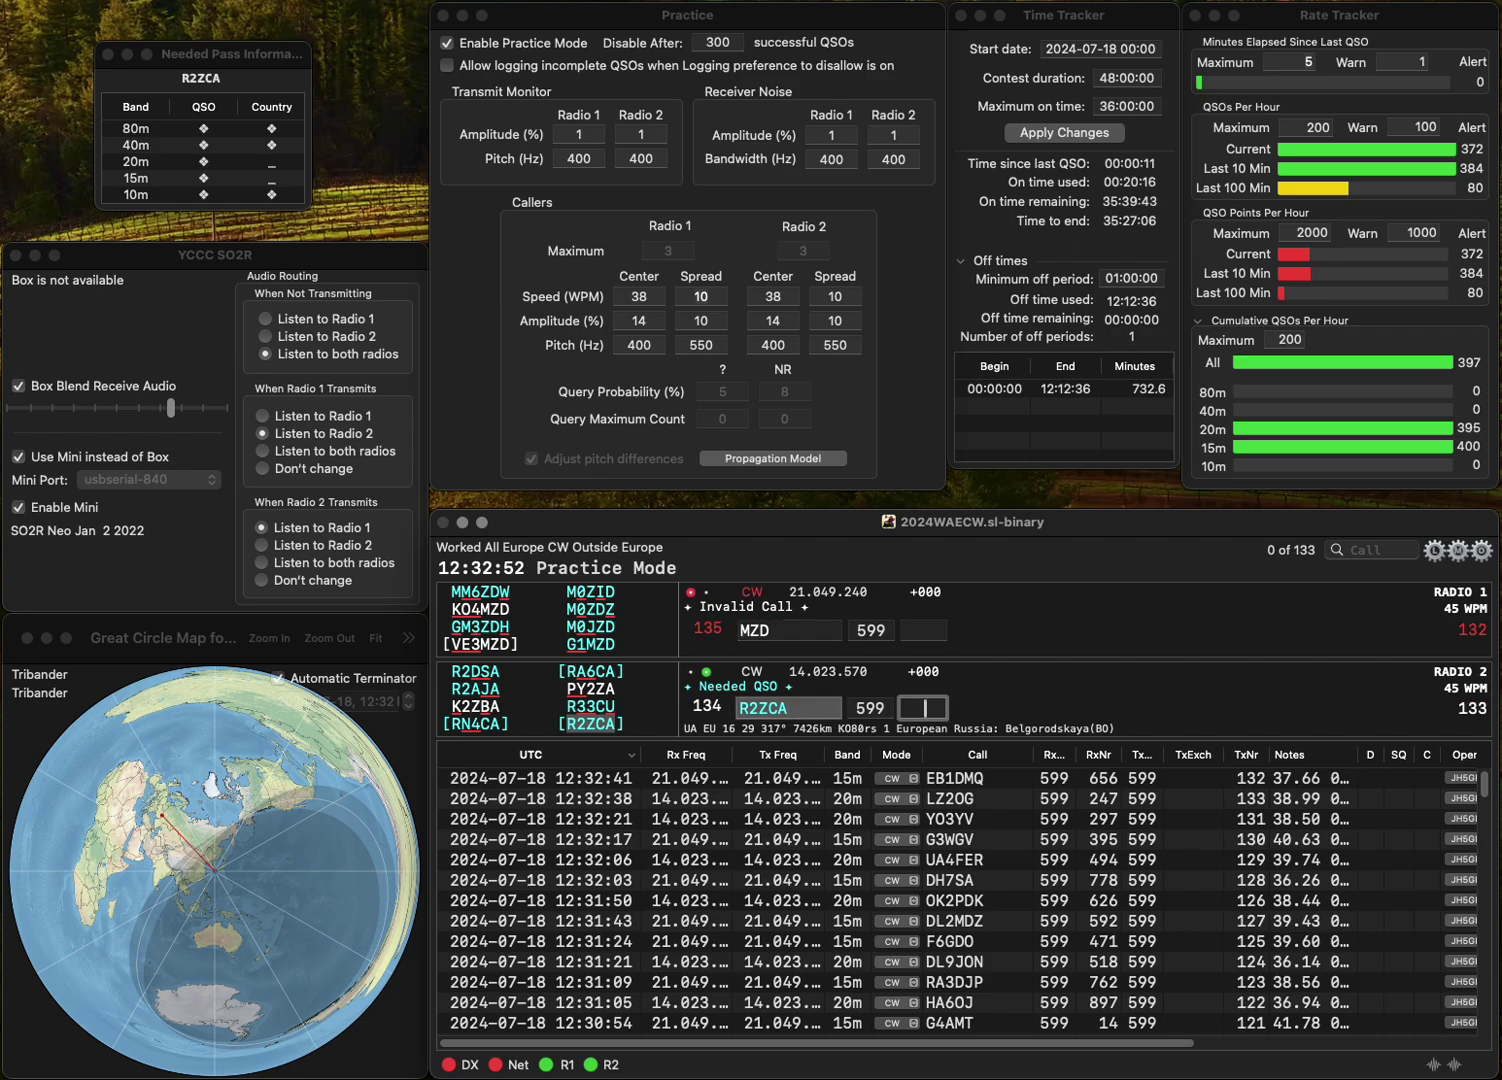
type("653")
key("Return")
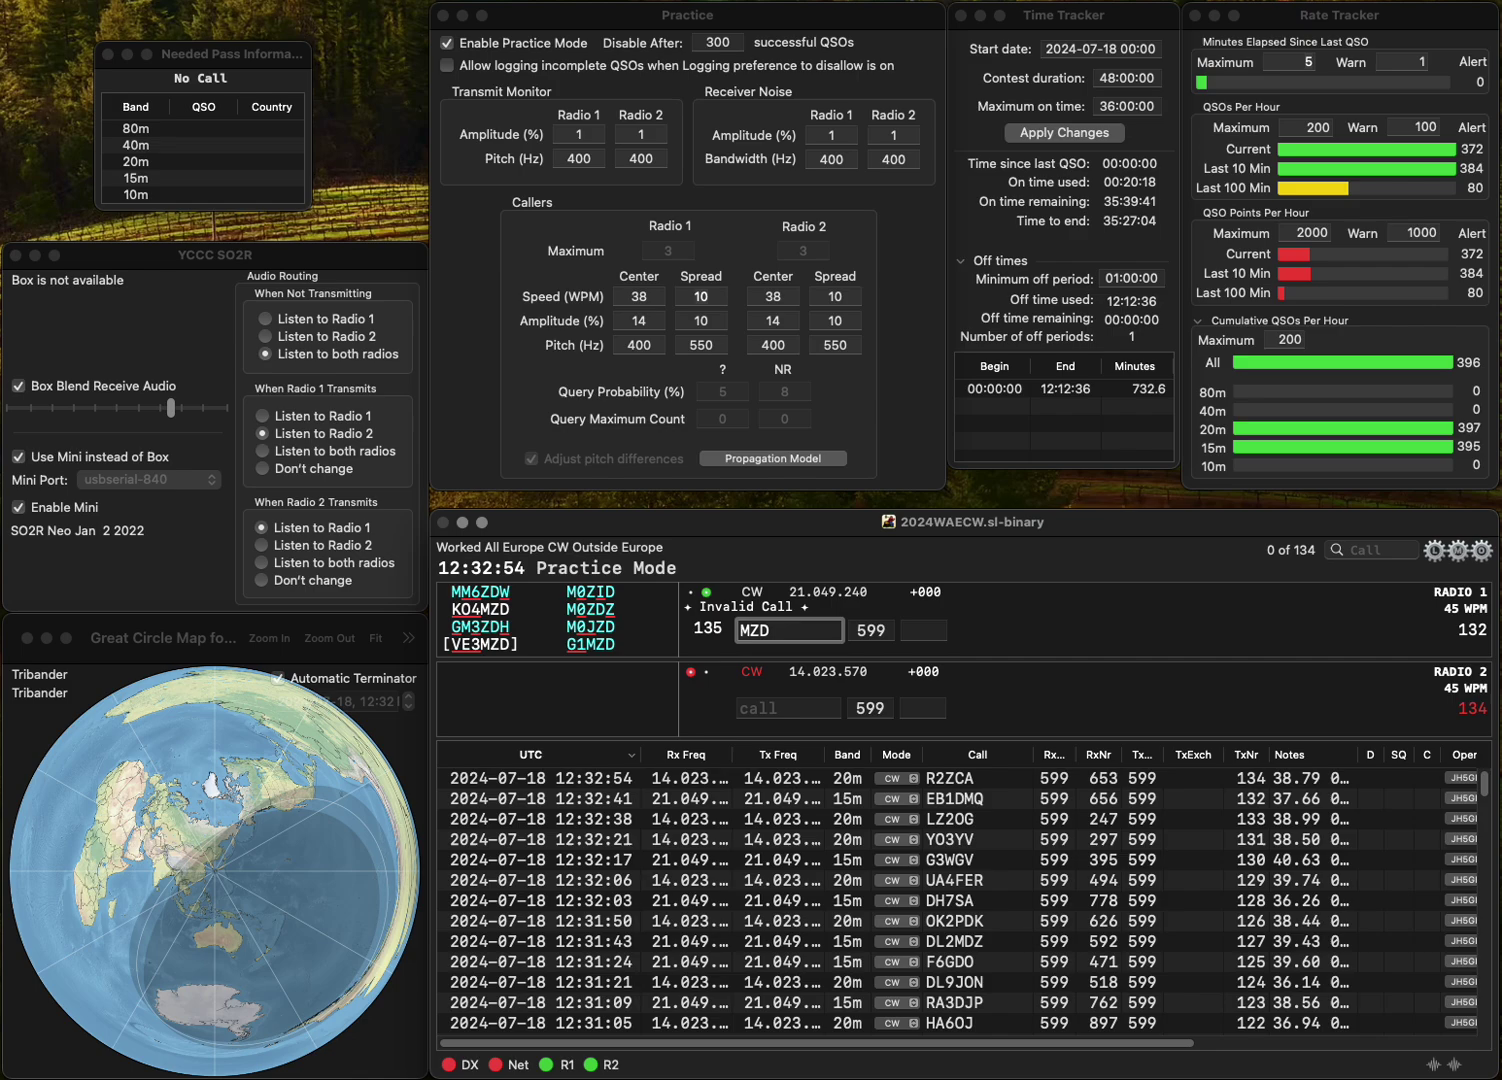
type("G1")
key("Return")
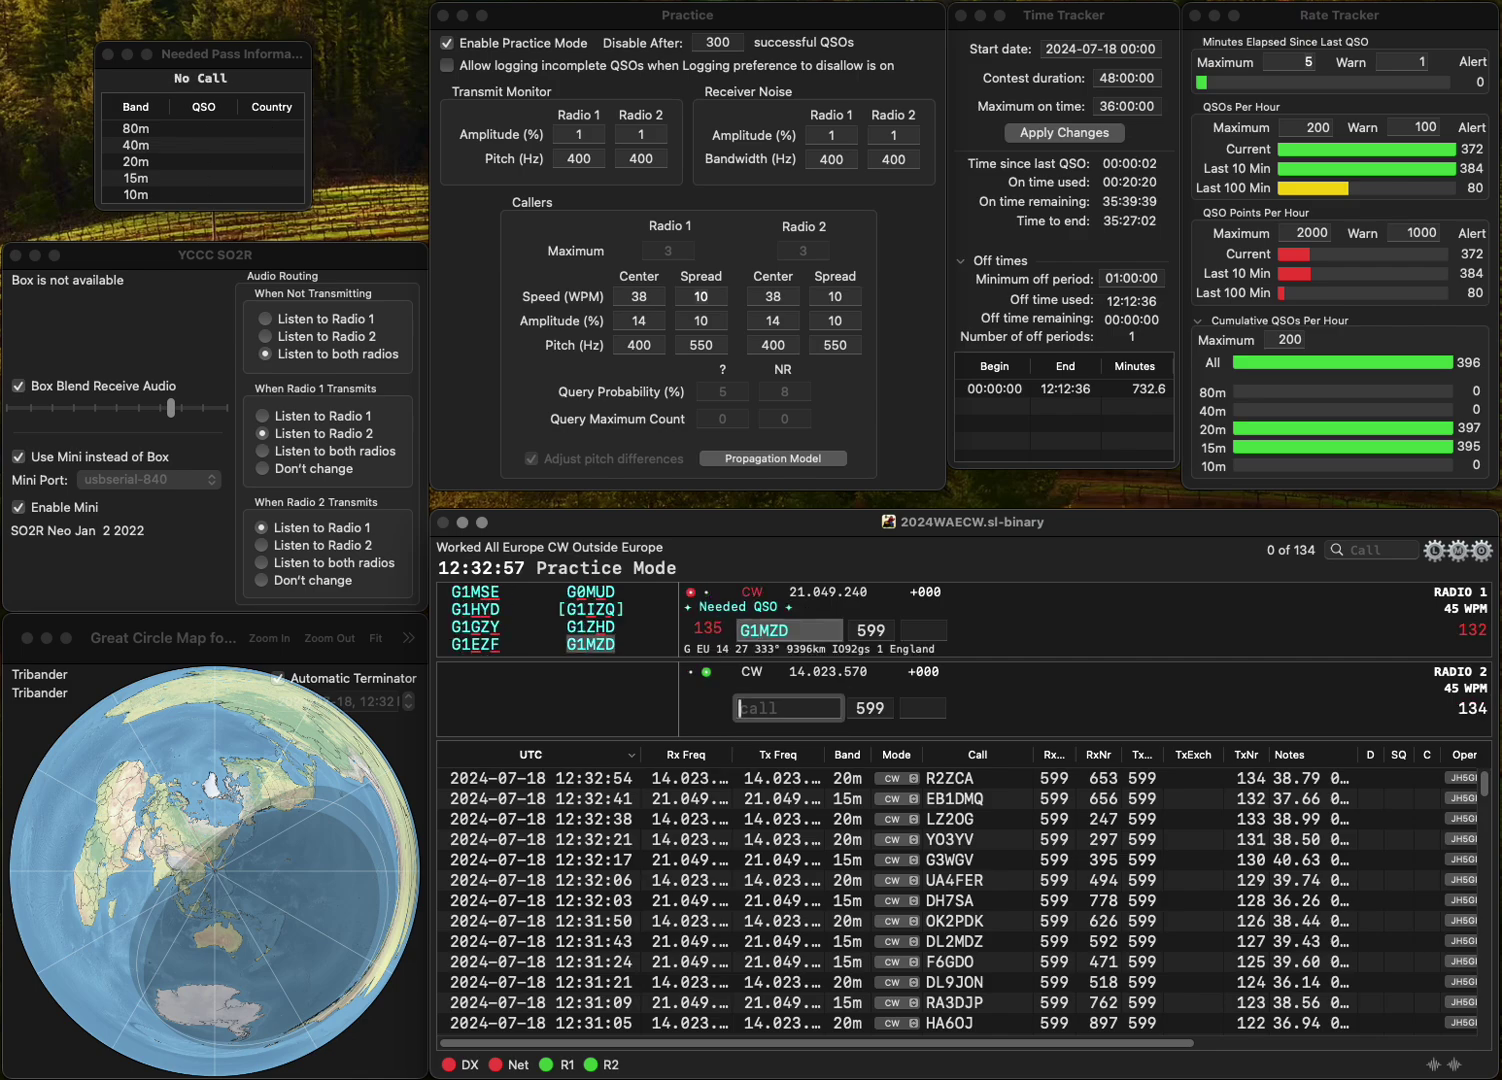
type("TK0C")
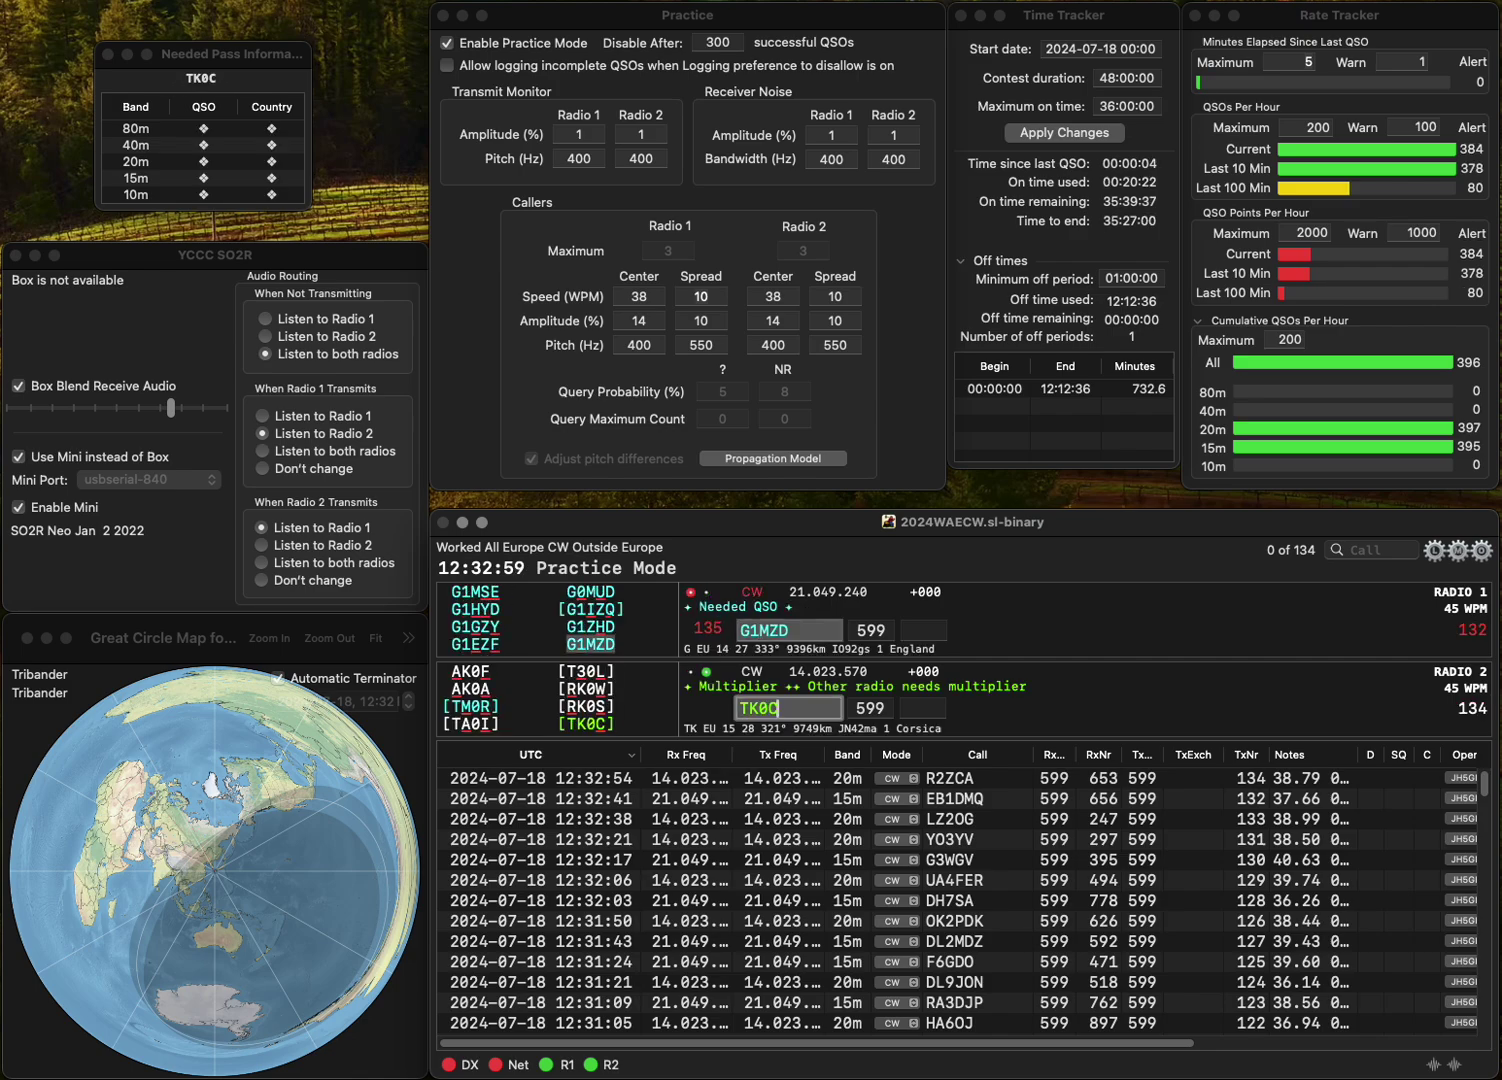
key("Return")
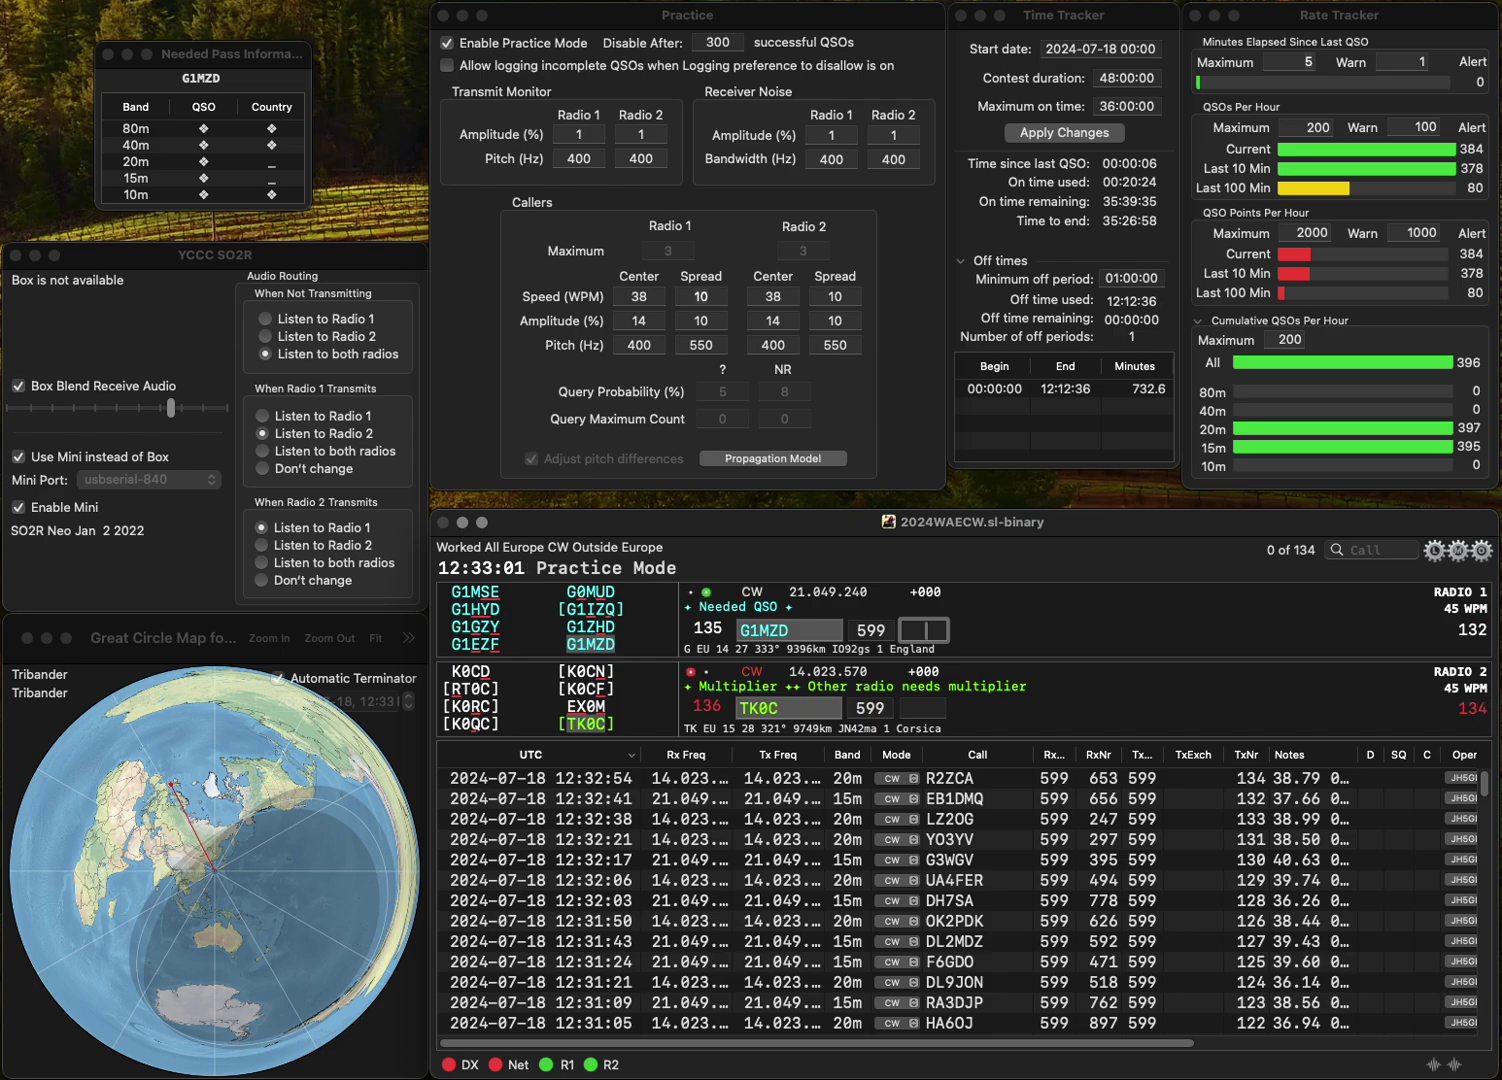
- Log G1MZD on Radio 1 with received number 35 and TK0C on Radio 2 with received number 279
type("35")
key("Return")
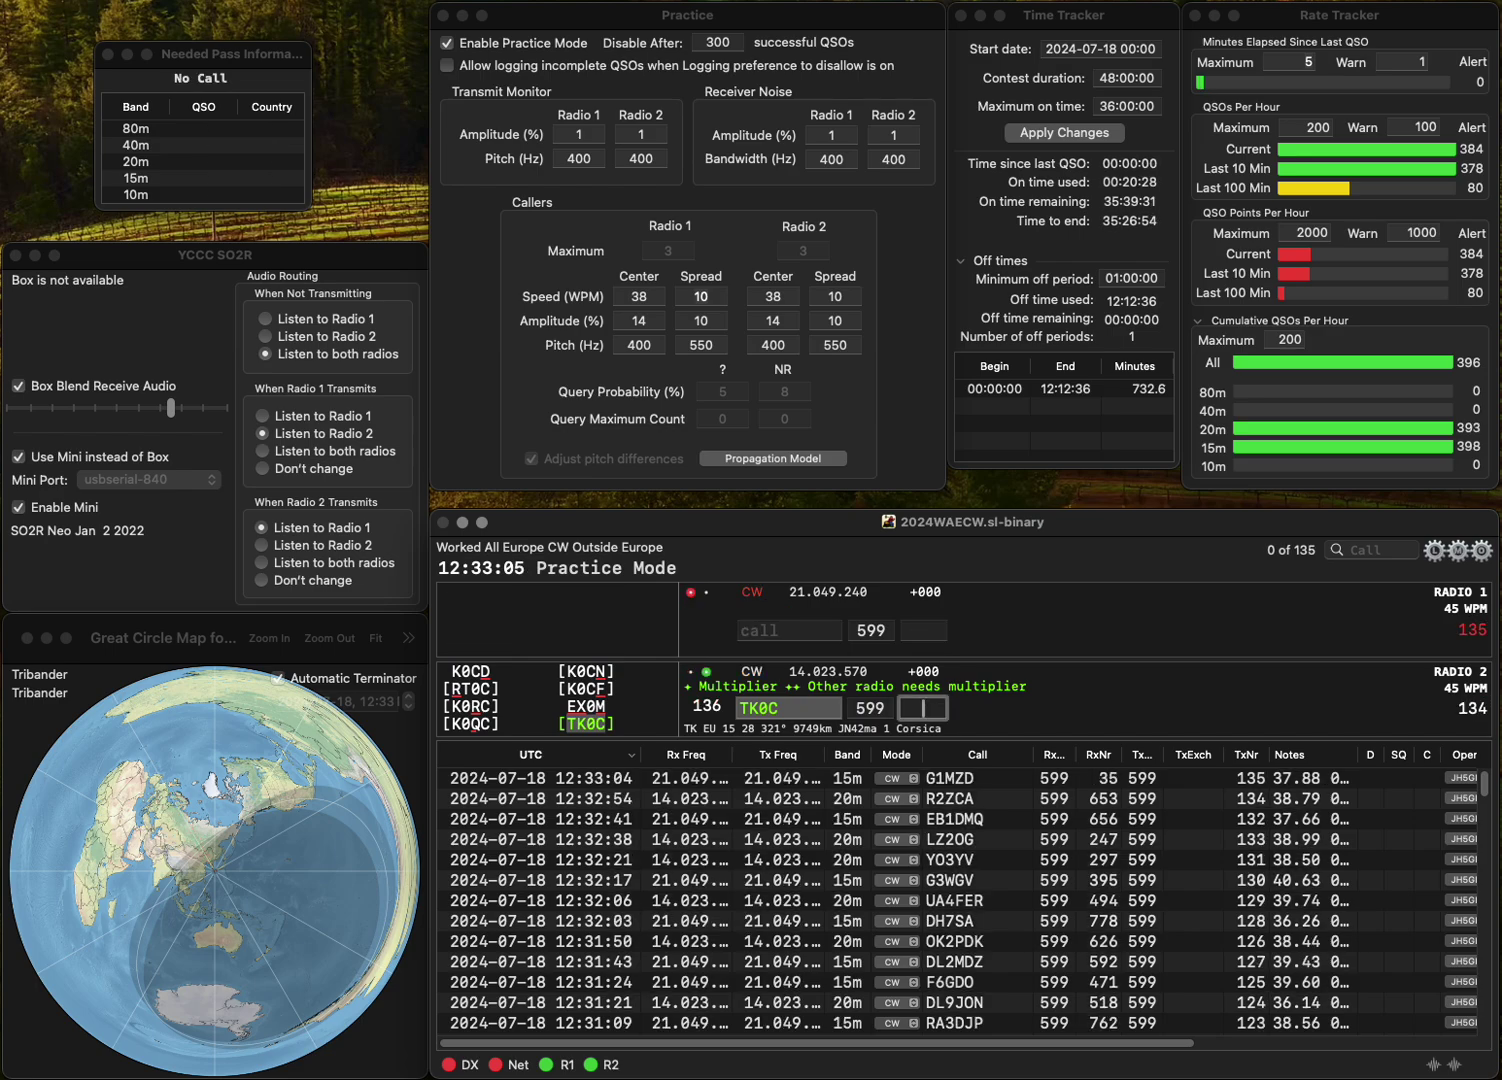
type("2")
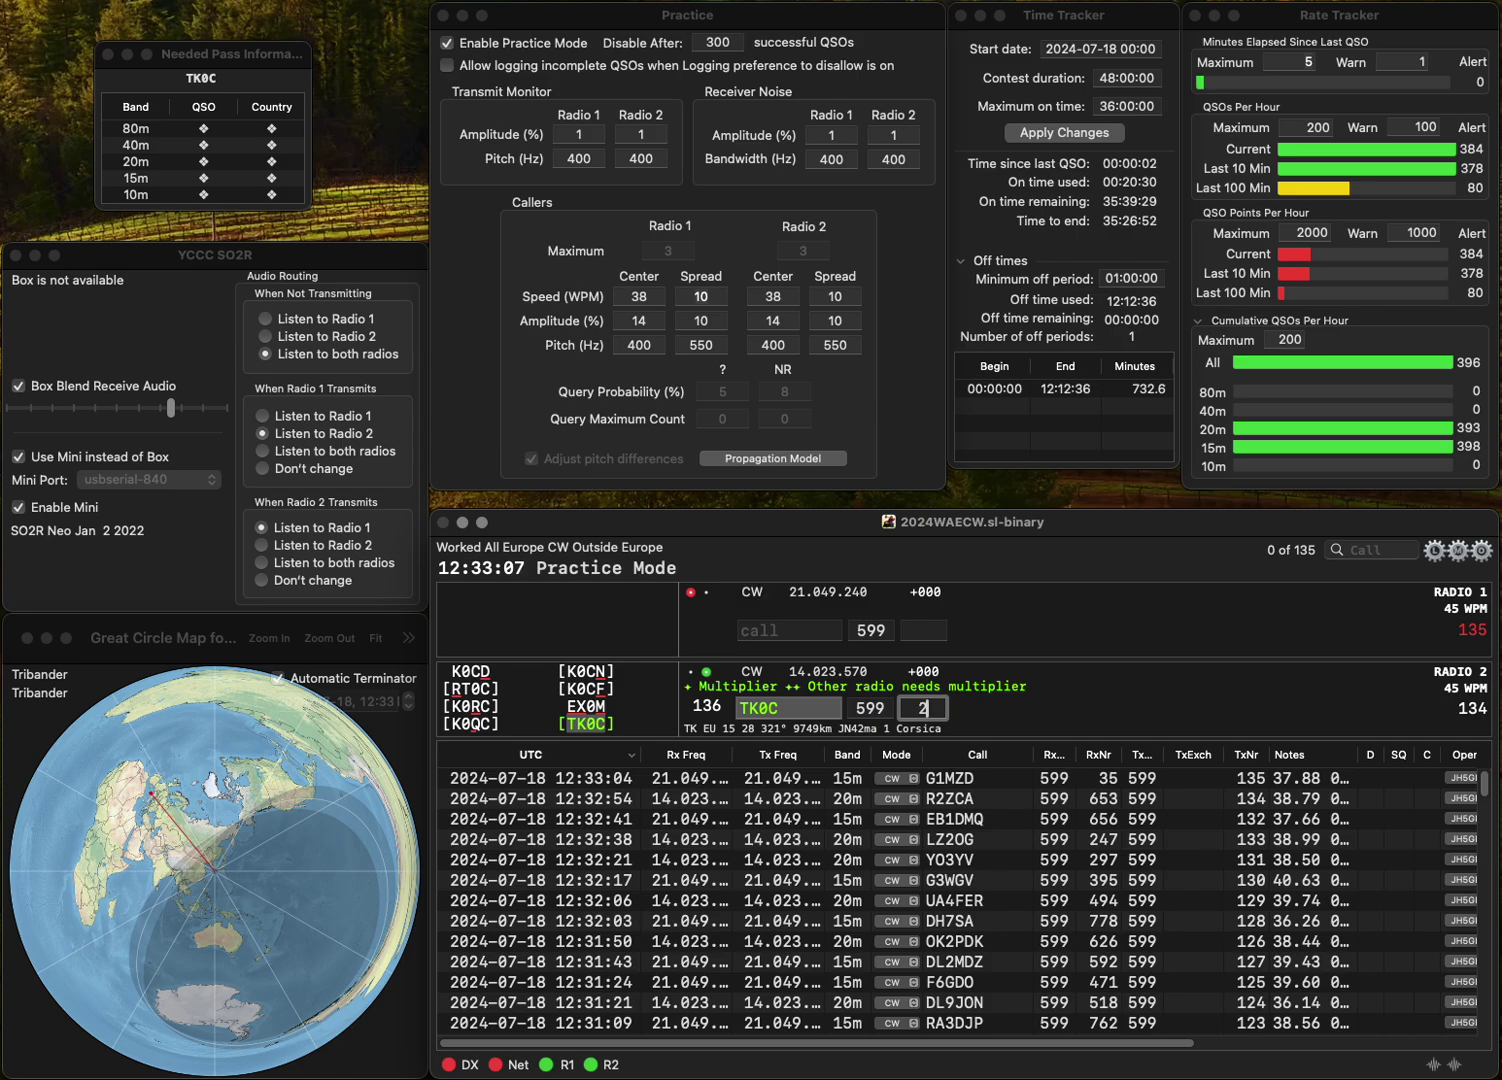
type("79")
key("Return")
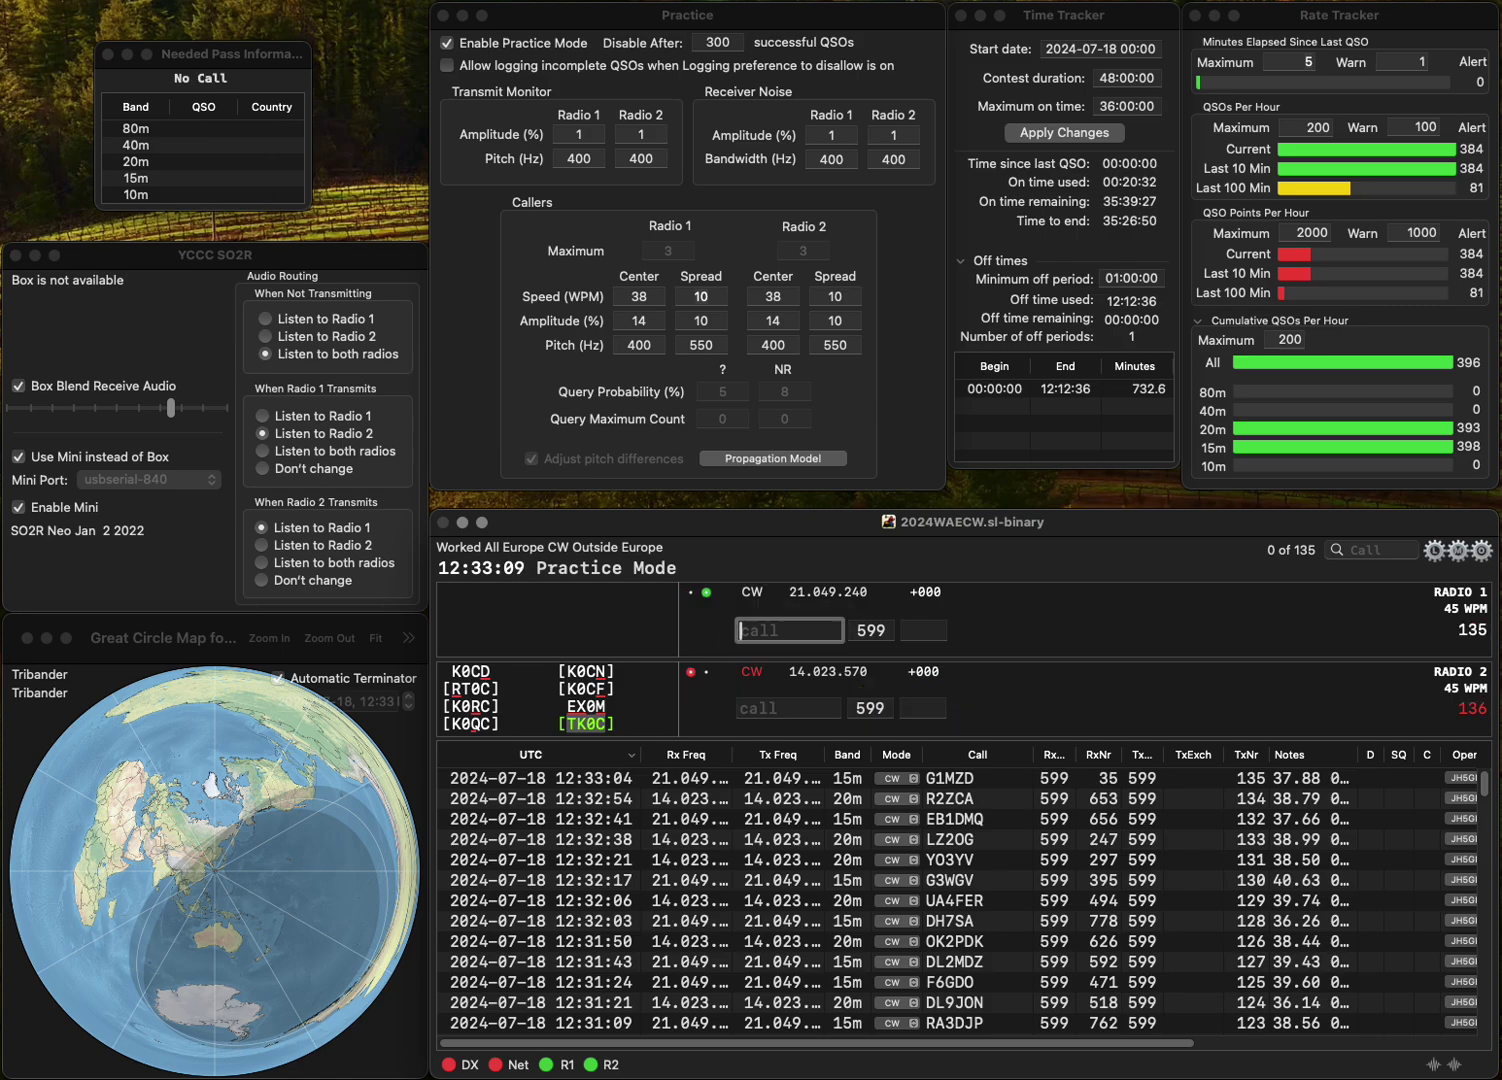
- Answer TK4RC on Radio 1 and R5MA on Radio 2
type("TK4RC")
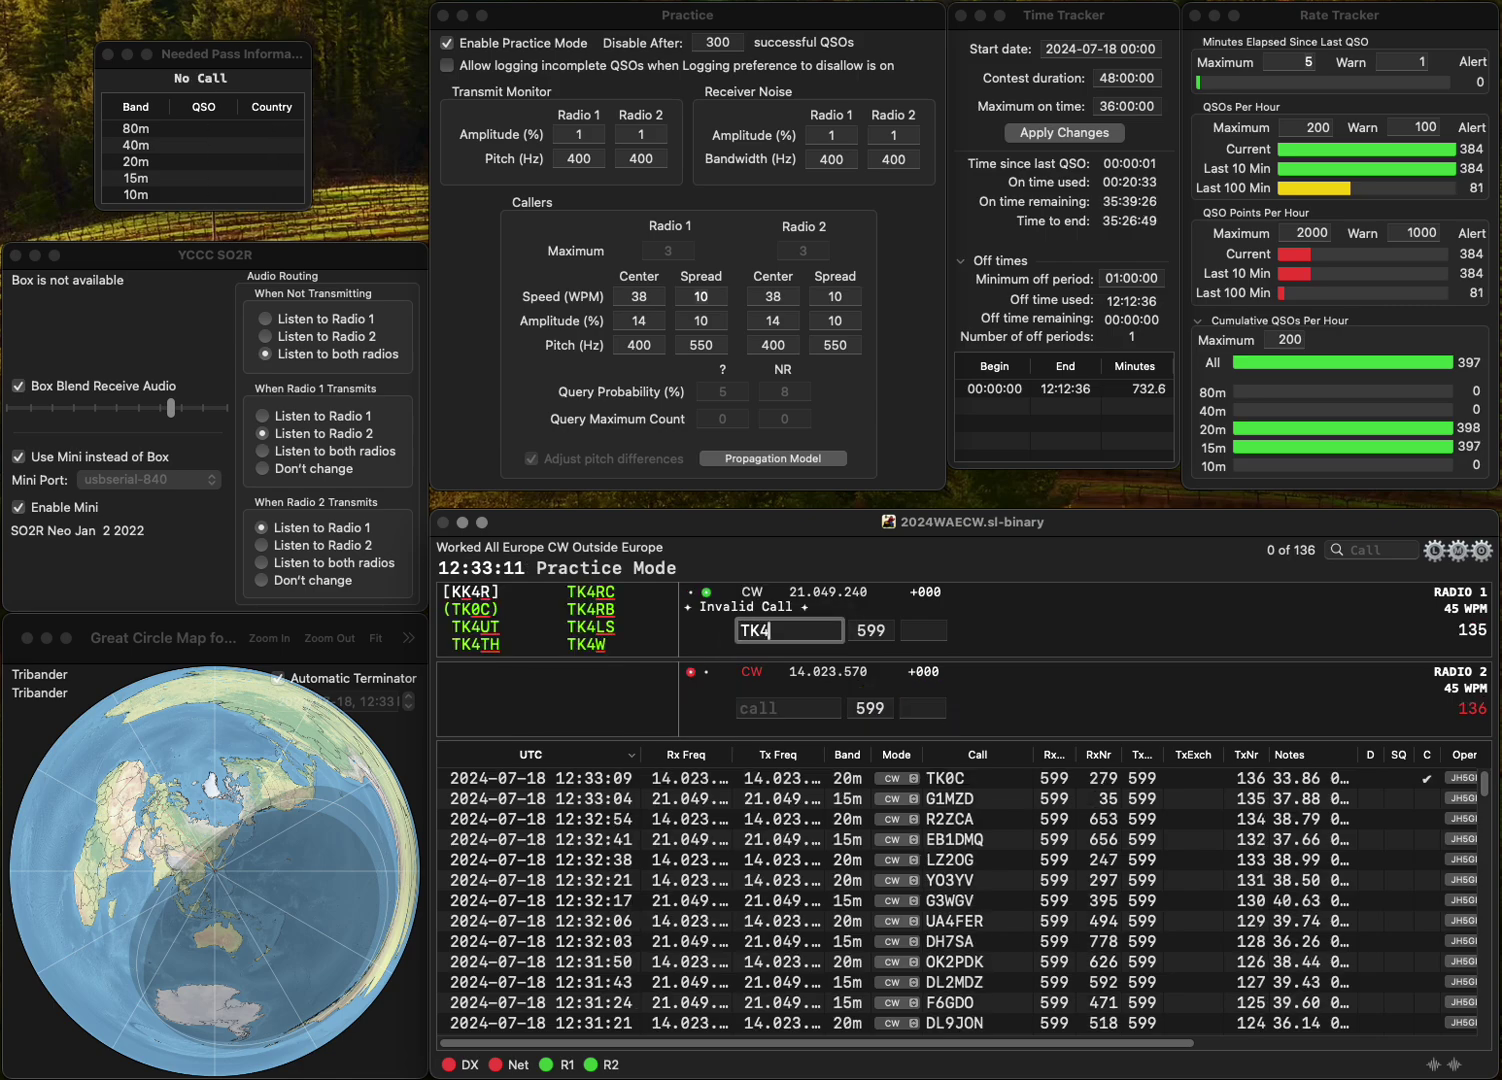
key("Return")
type("R5MA")
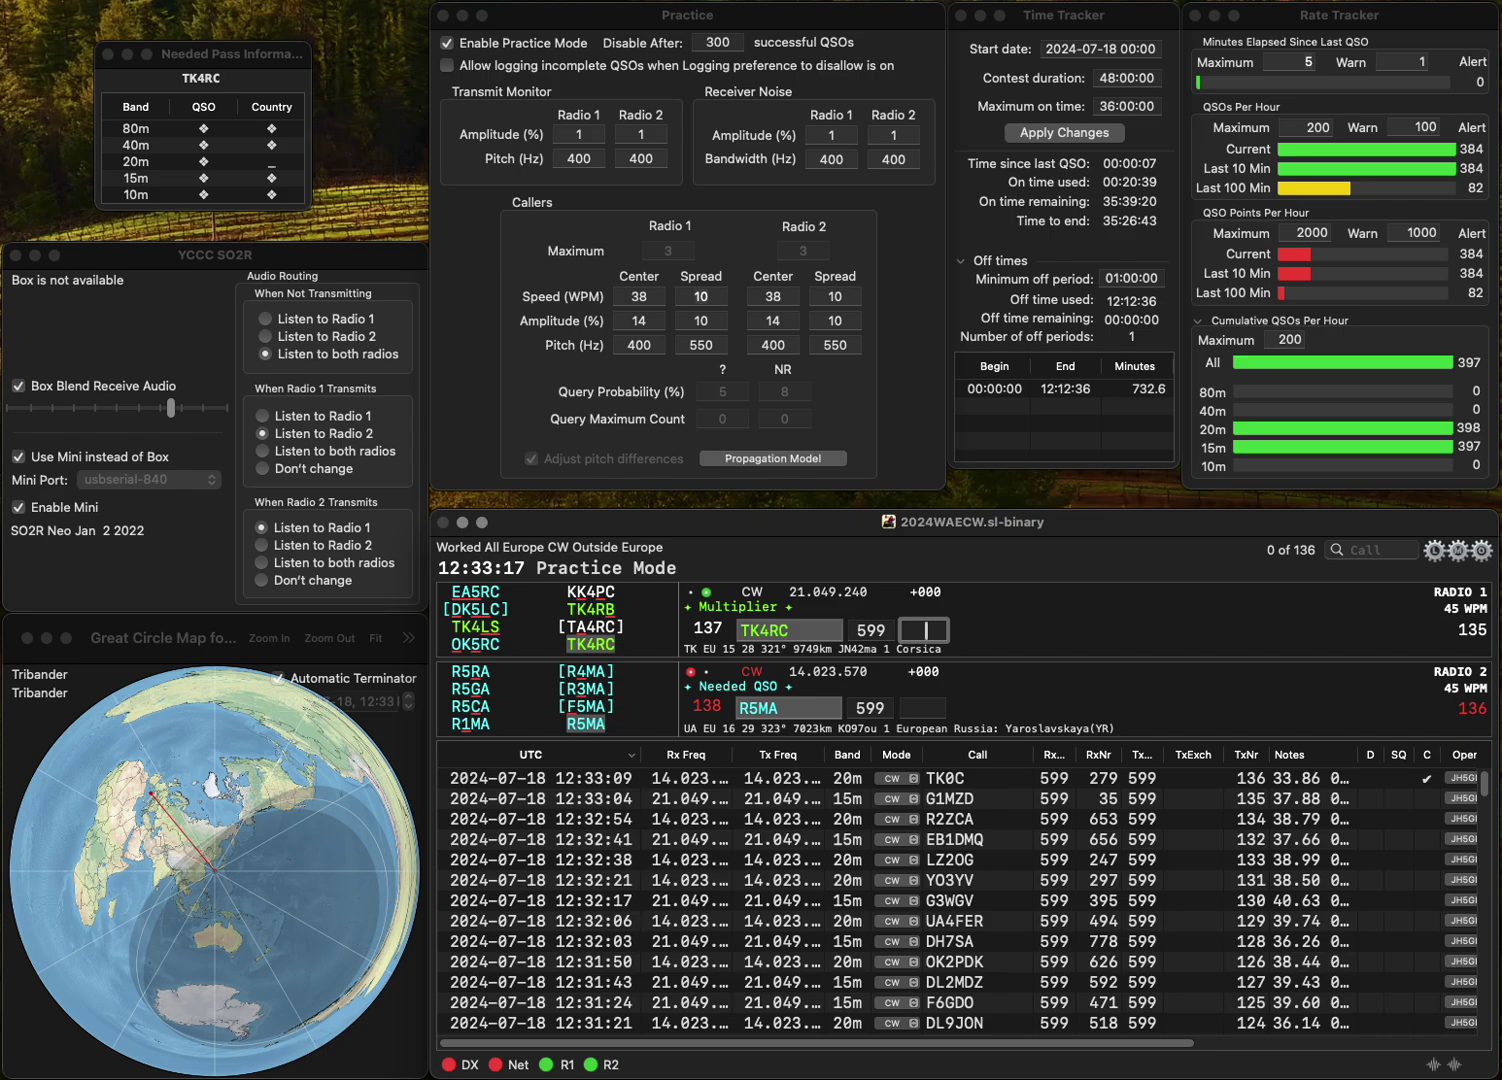
type("373")
key("Return")
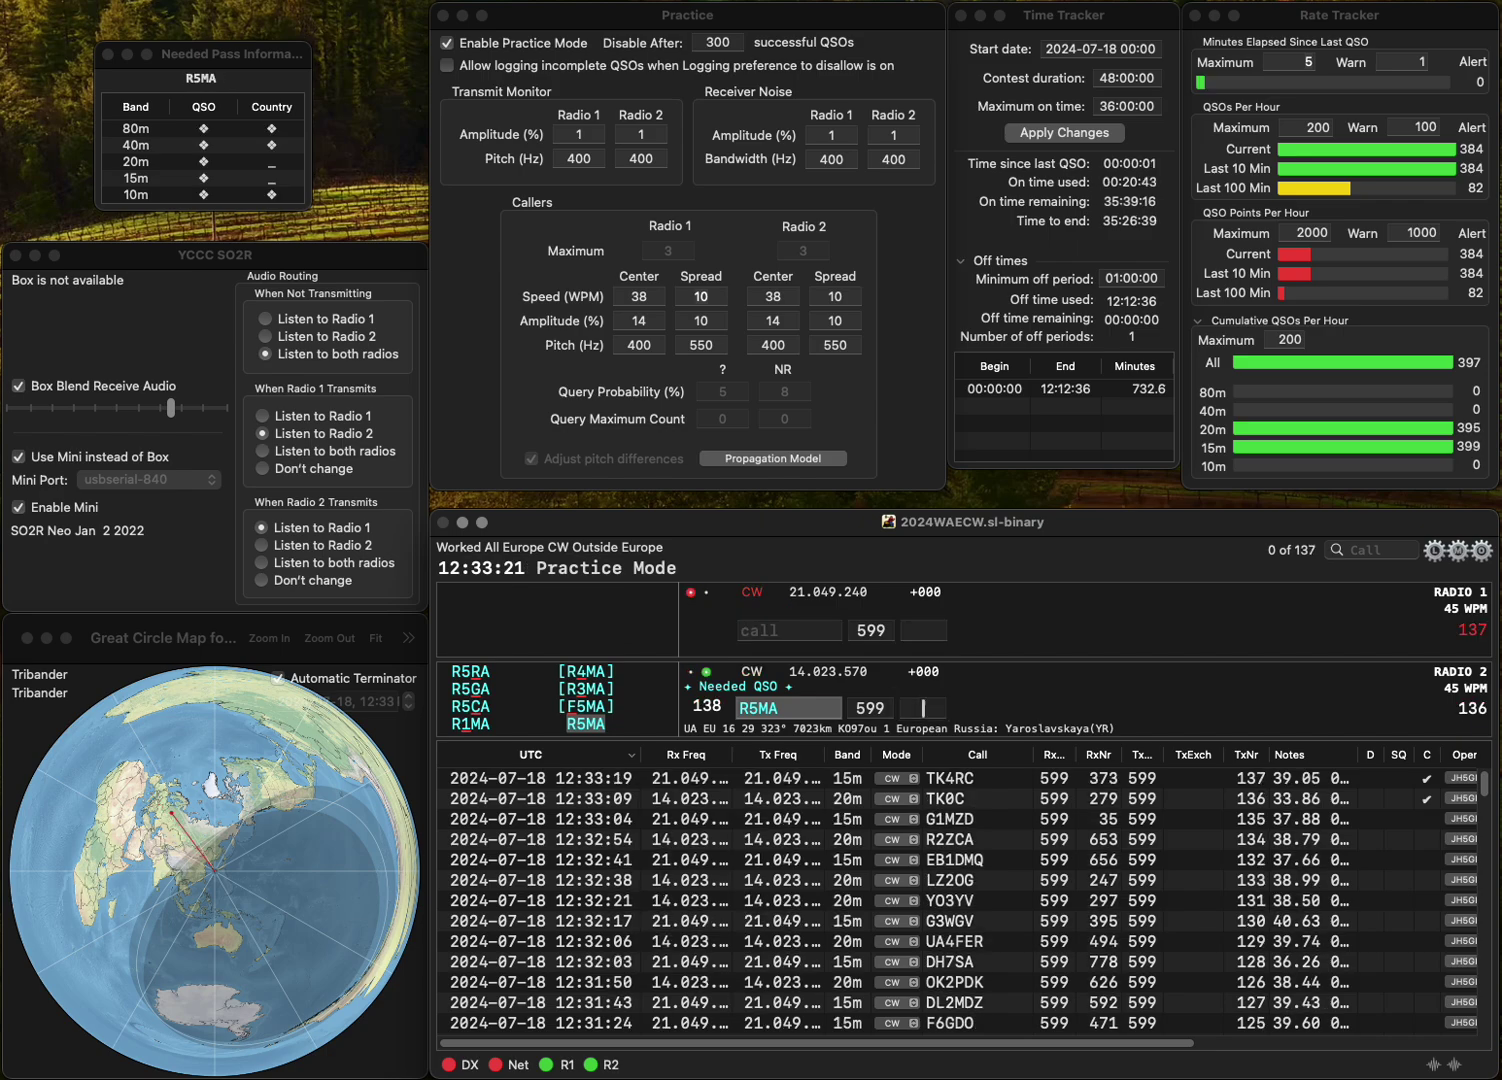
type("246")
key("Return")
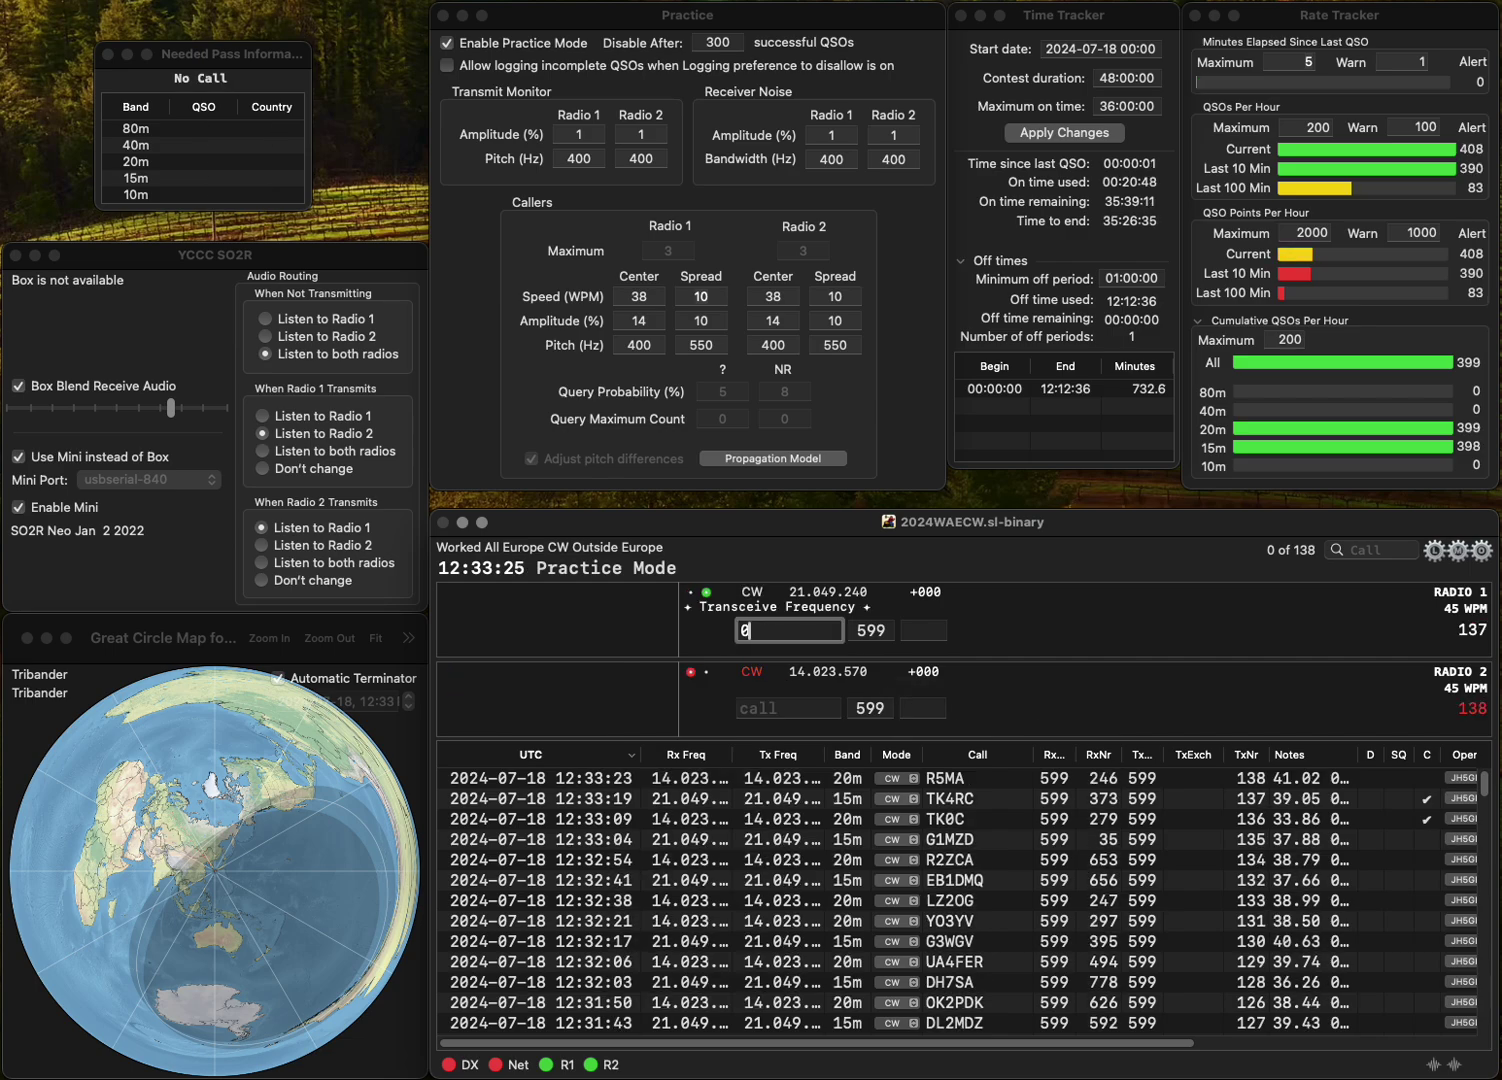
- Answer the partial call 0HEL on Radio 1 and OM6TX on Radio 2
type("0HEL")
key("Return")
type("GOM6TX")
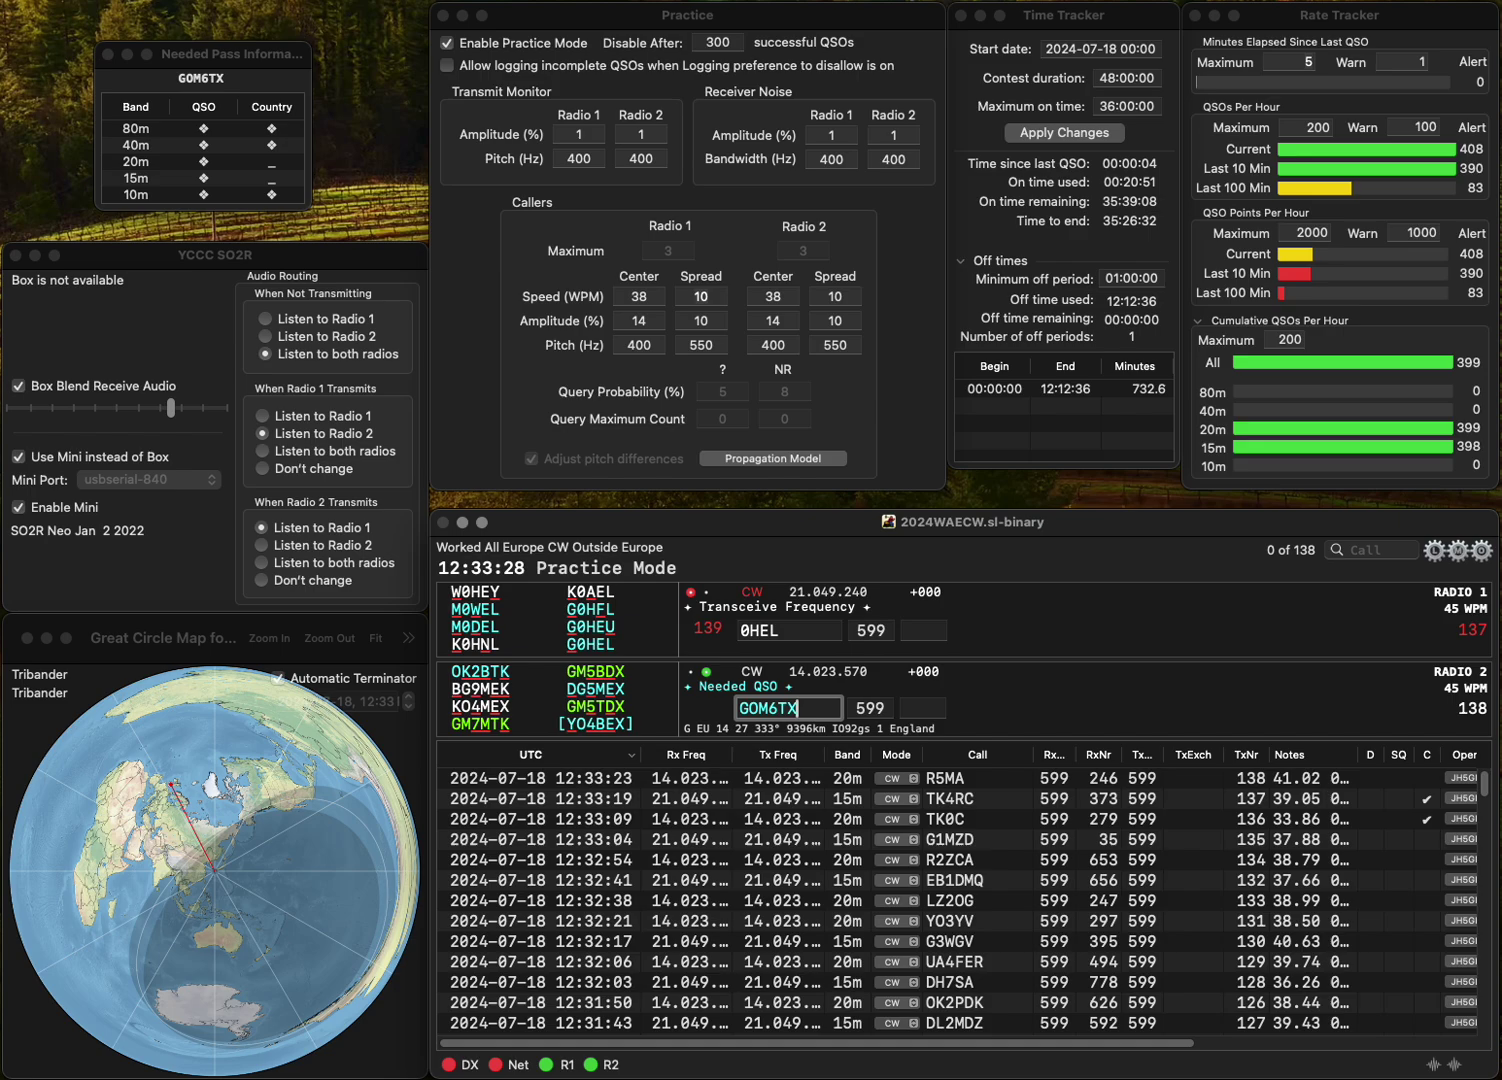
key("Home")
key("Delete")
key("Return")
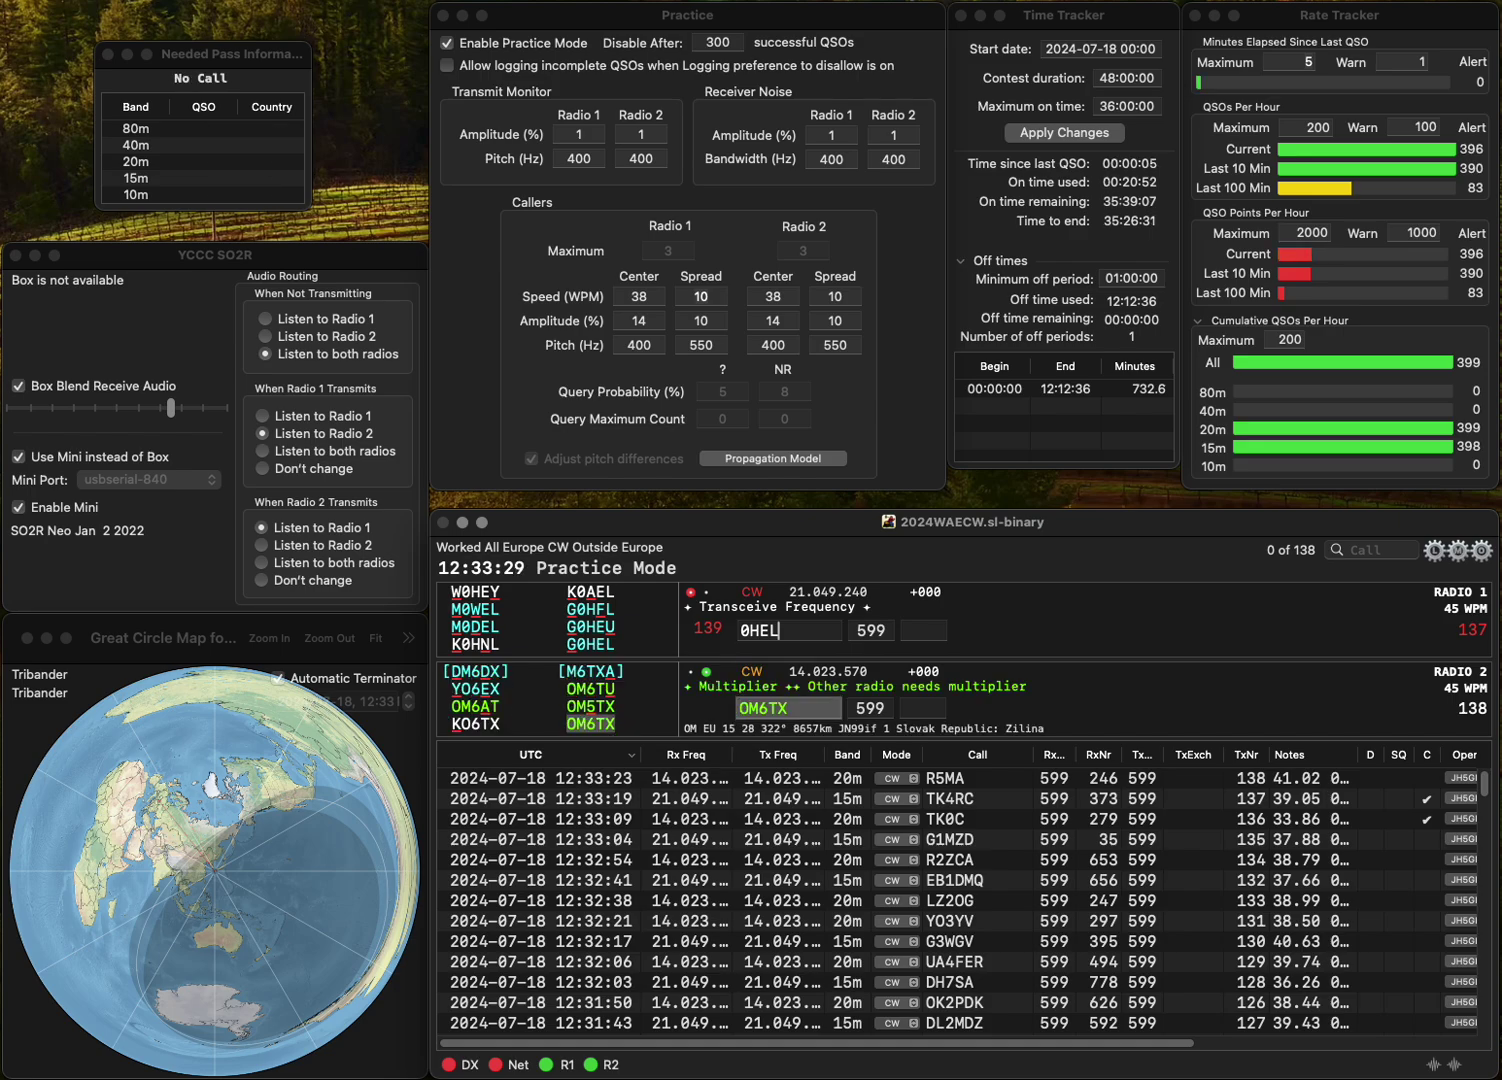
key("Home")
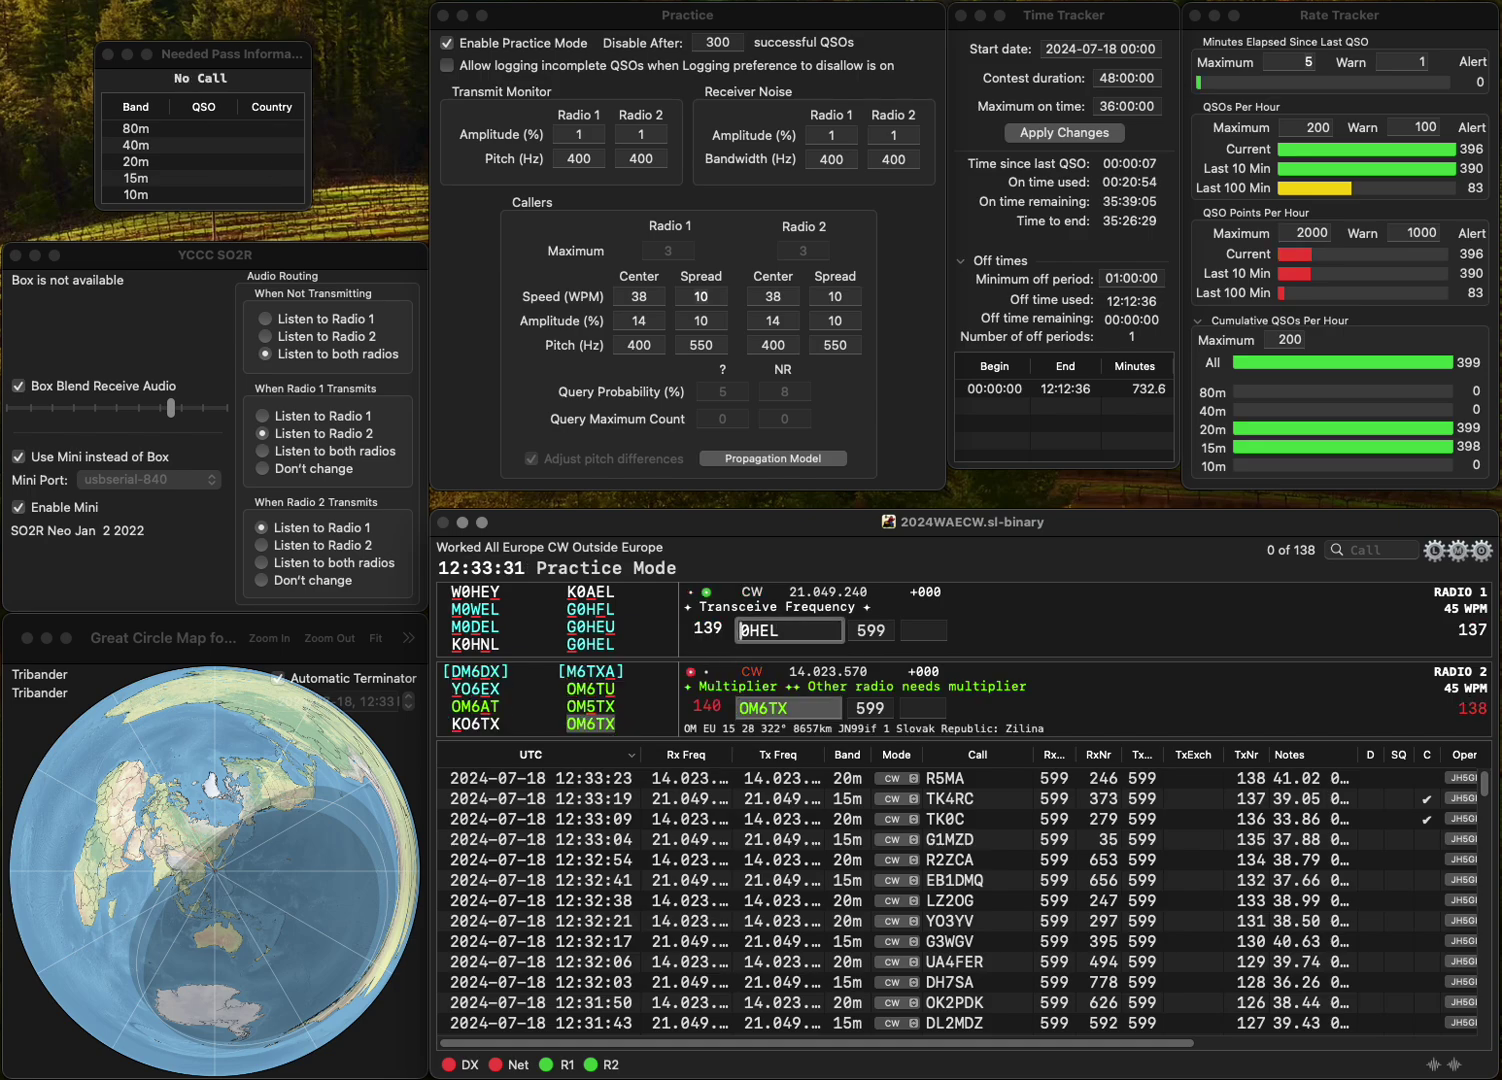
type("G")
key("Return")
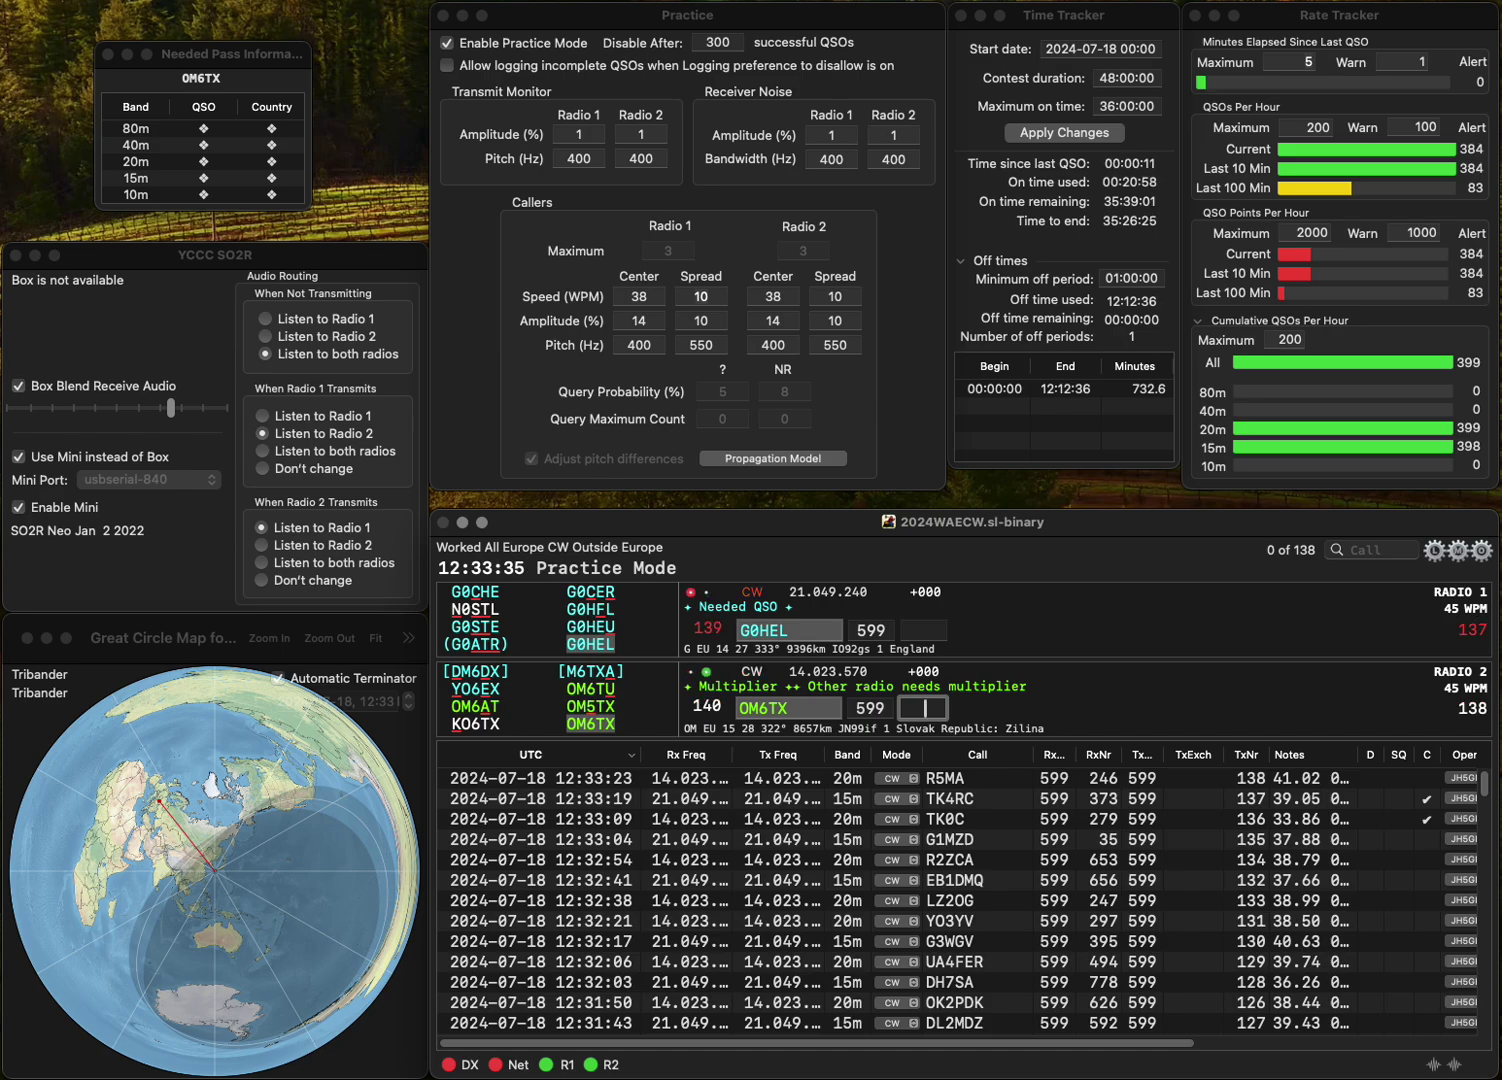
- Log OM6TX on Radio 2 with received number 974 and G0HEL on Radio 1 with received number 118
type("97")
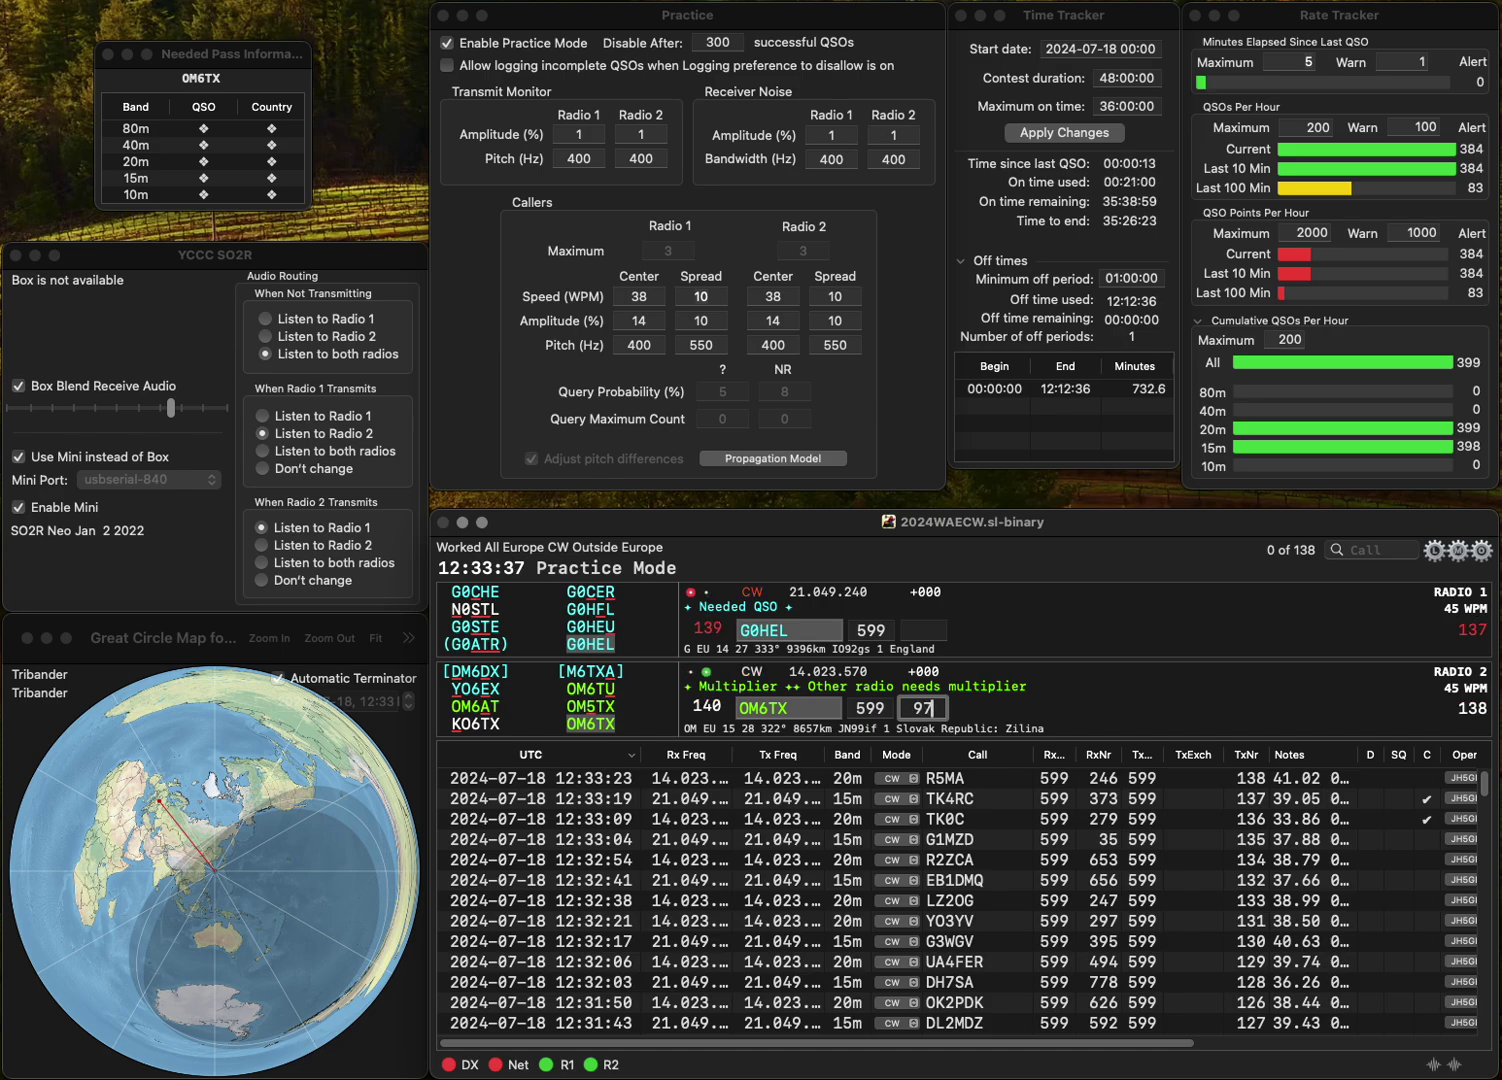
type("4")
key("Return")
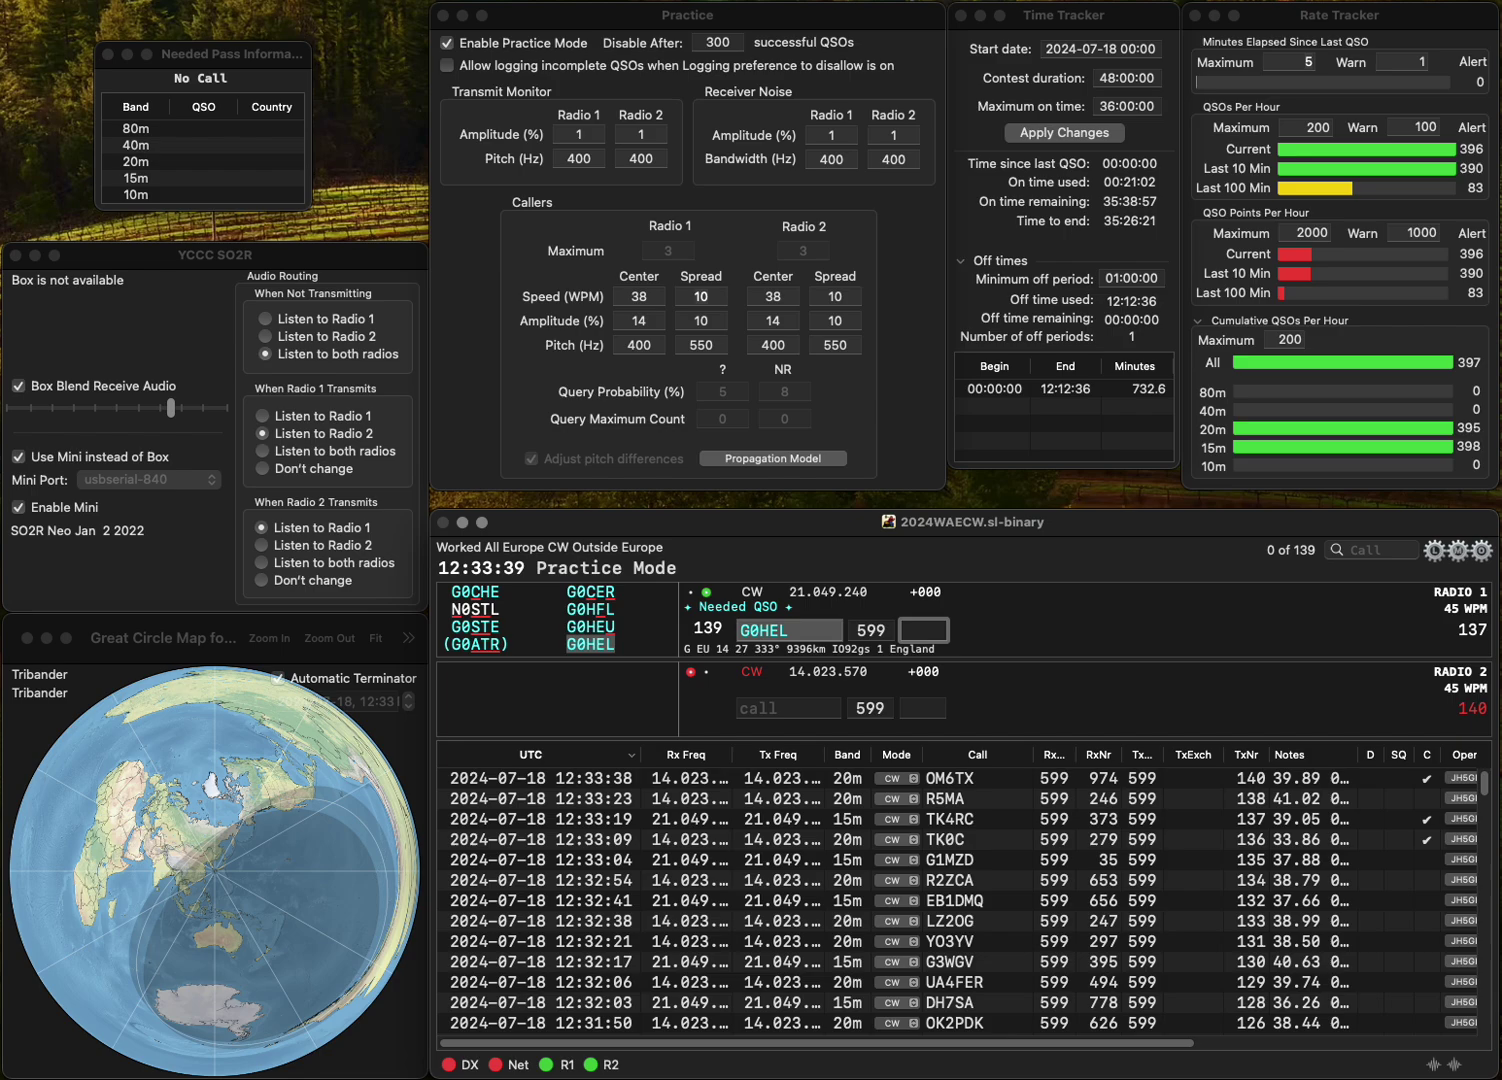
type("118")
key("Return")
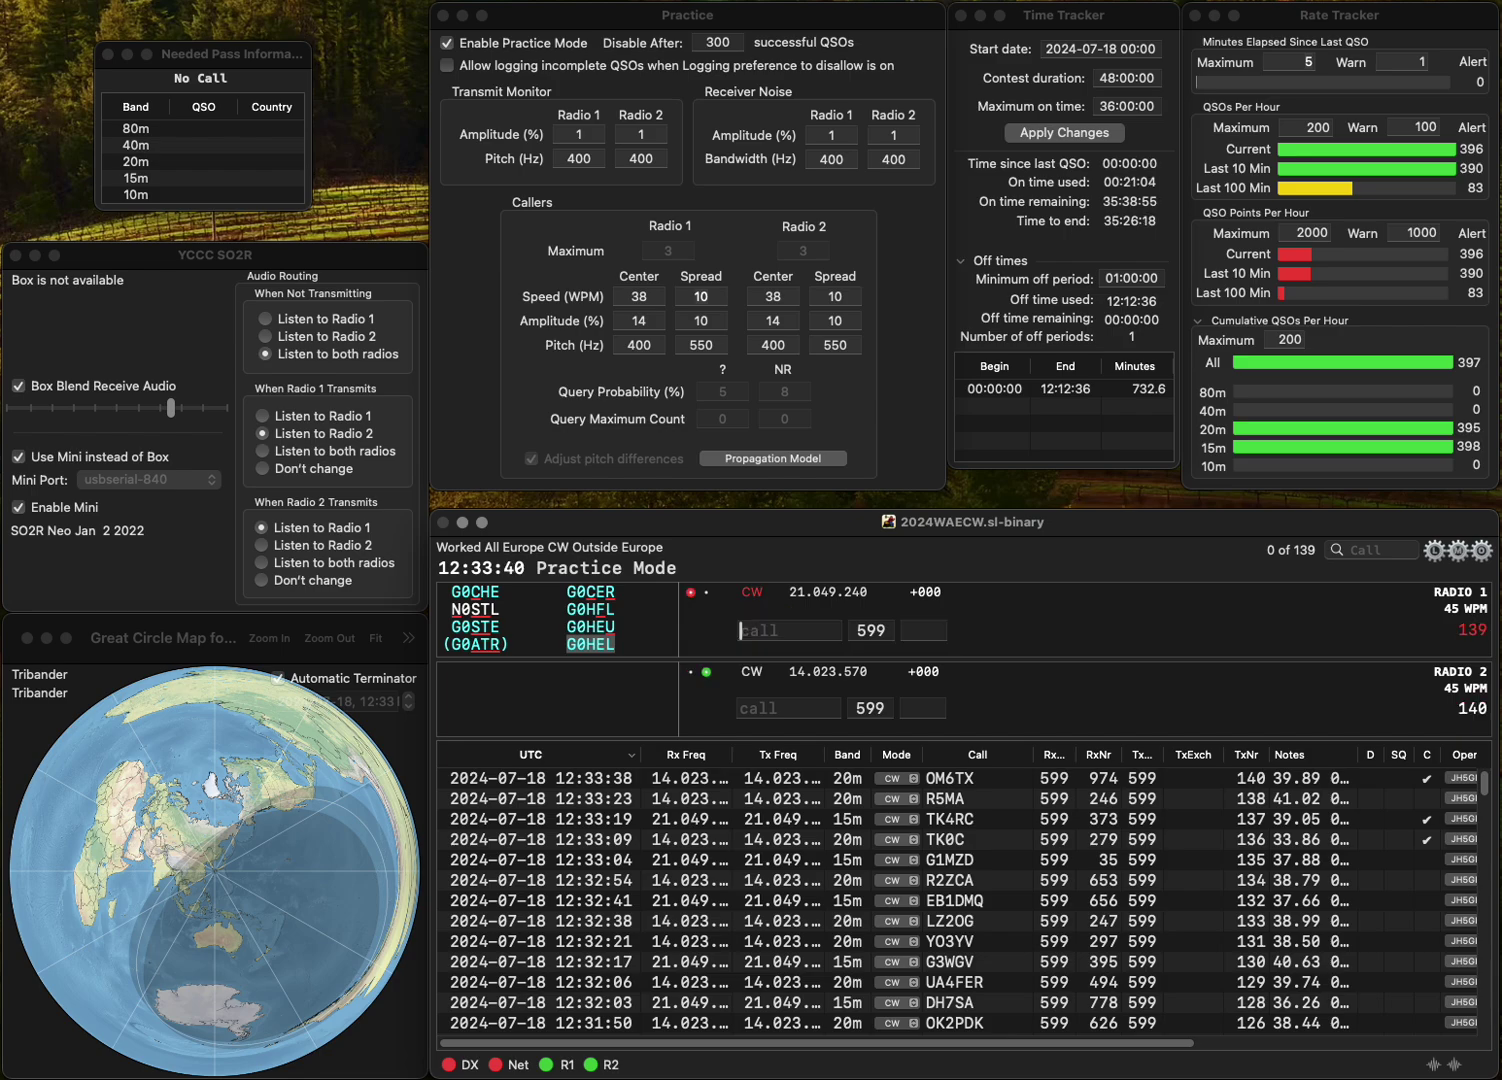
- Answer RT3F on Radio 2 and HB9HQ on Radio 1
type("RT3F")
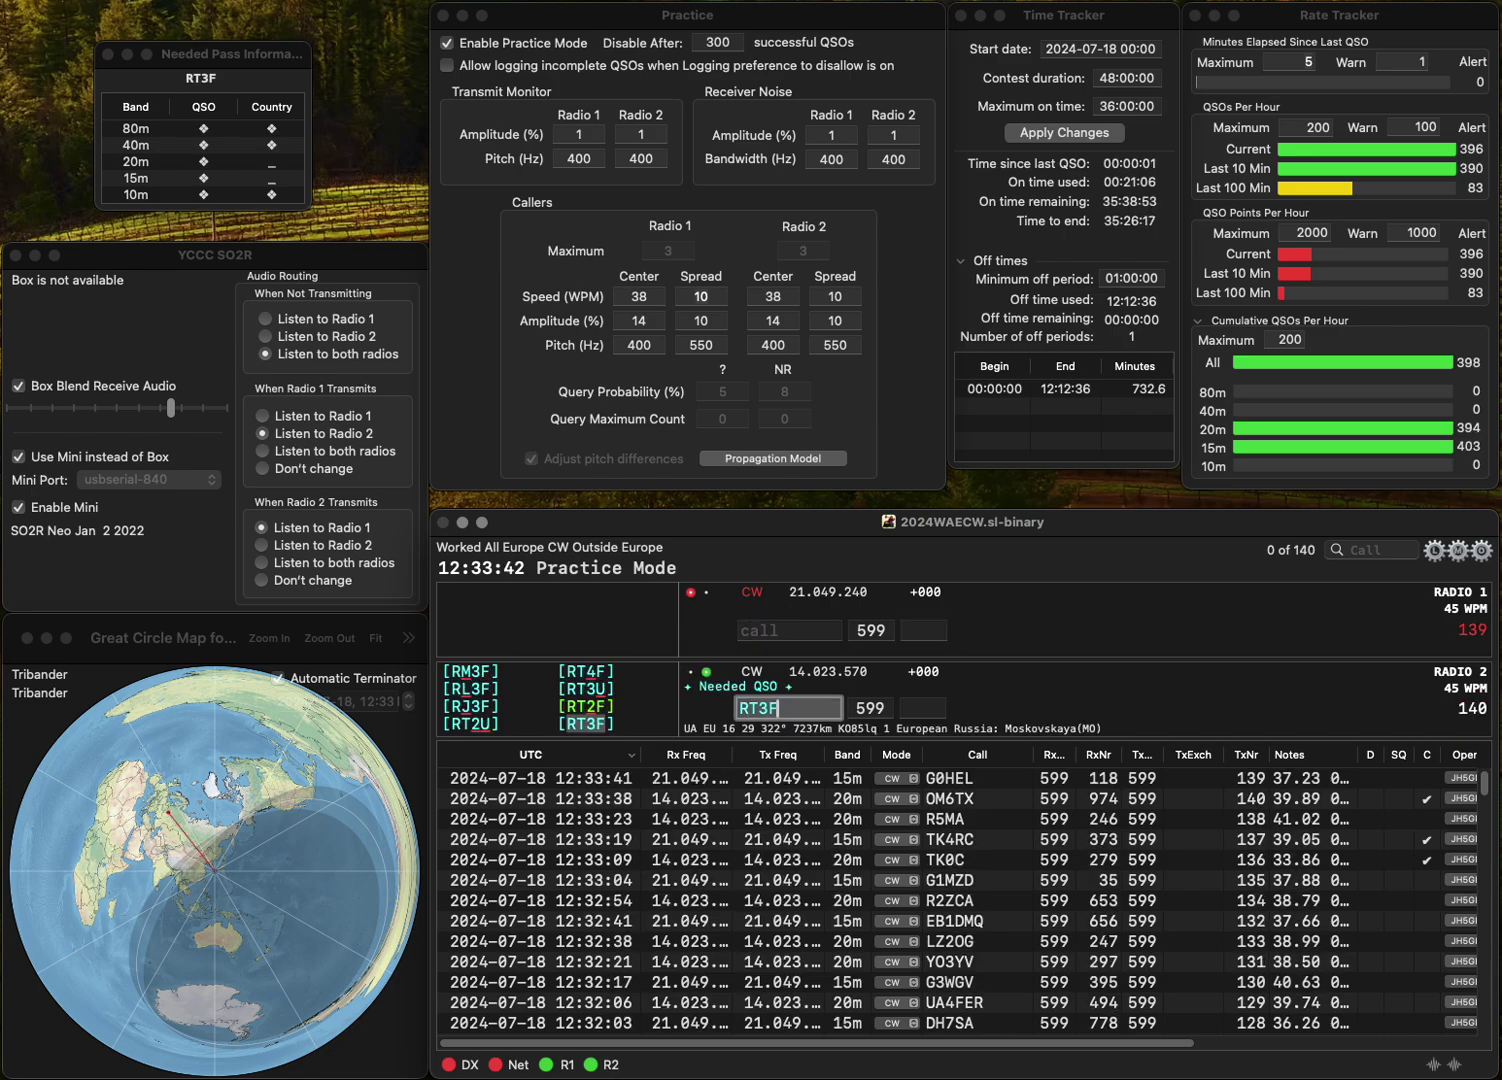
key("Return")
type("HB")
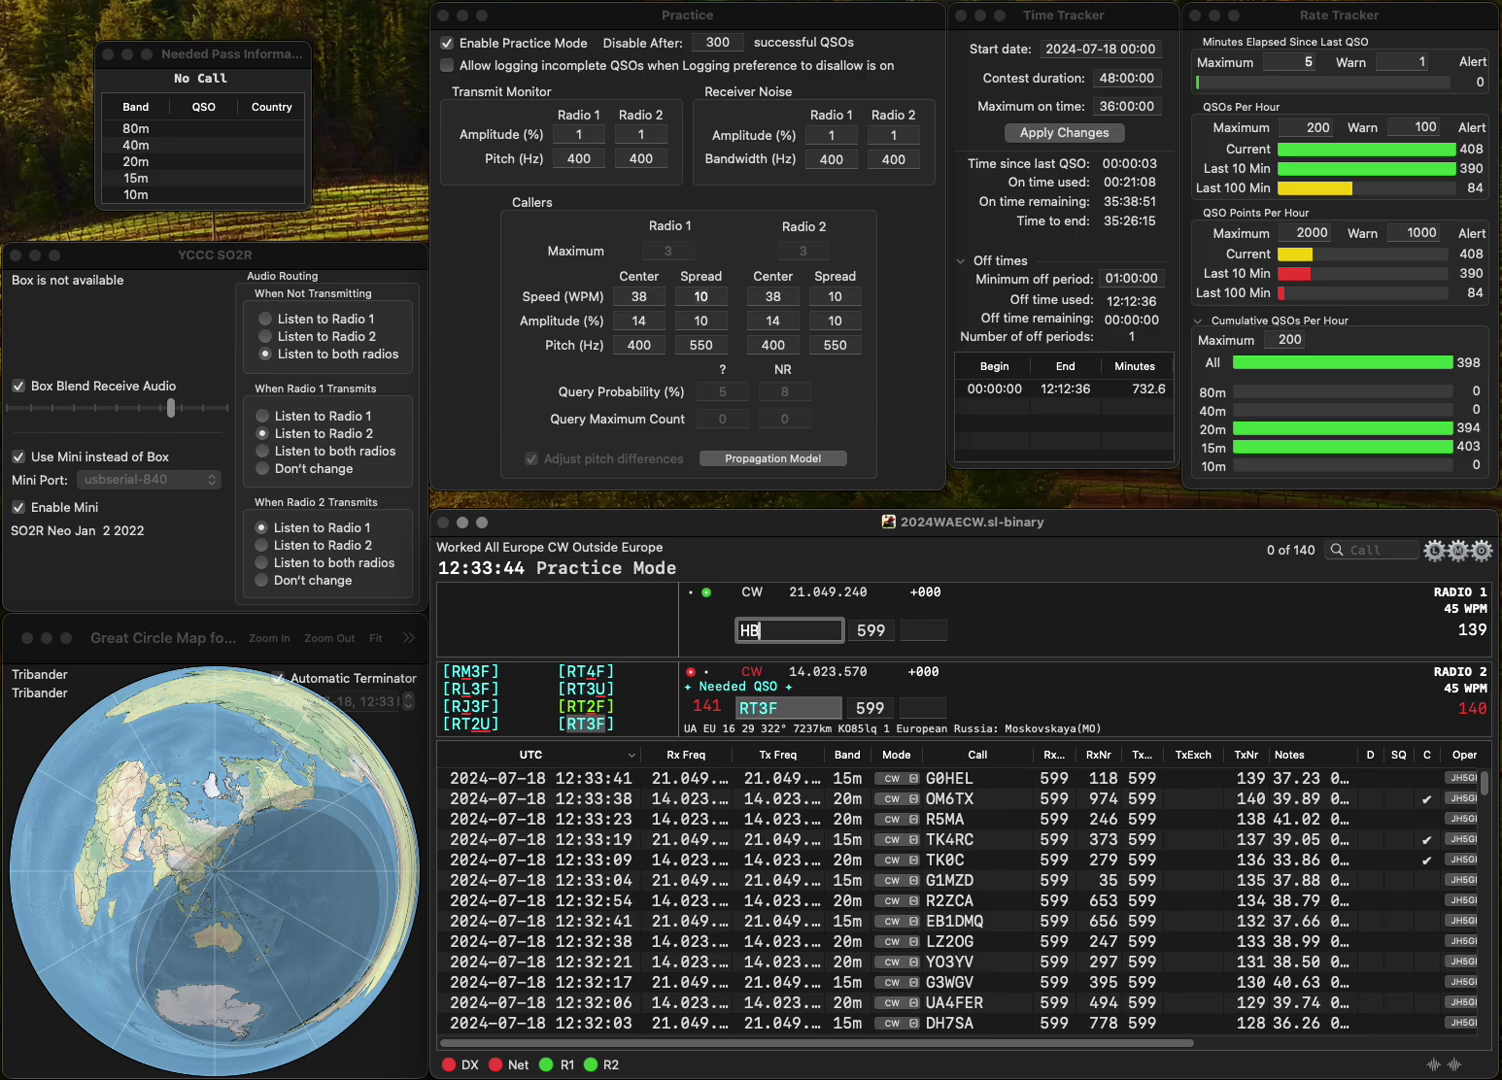
type("9HQ")
key("Return")
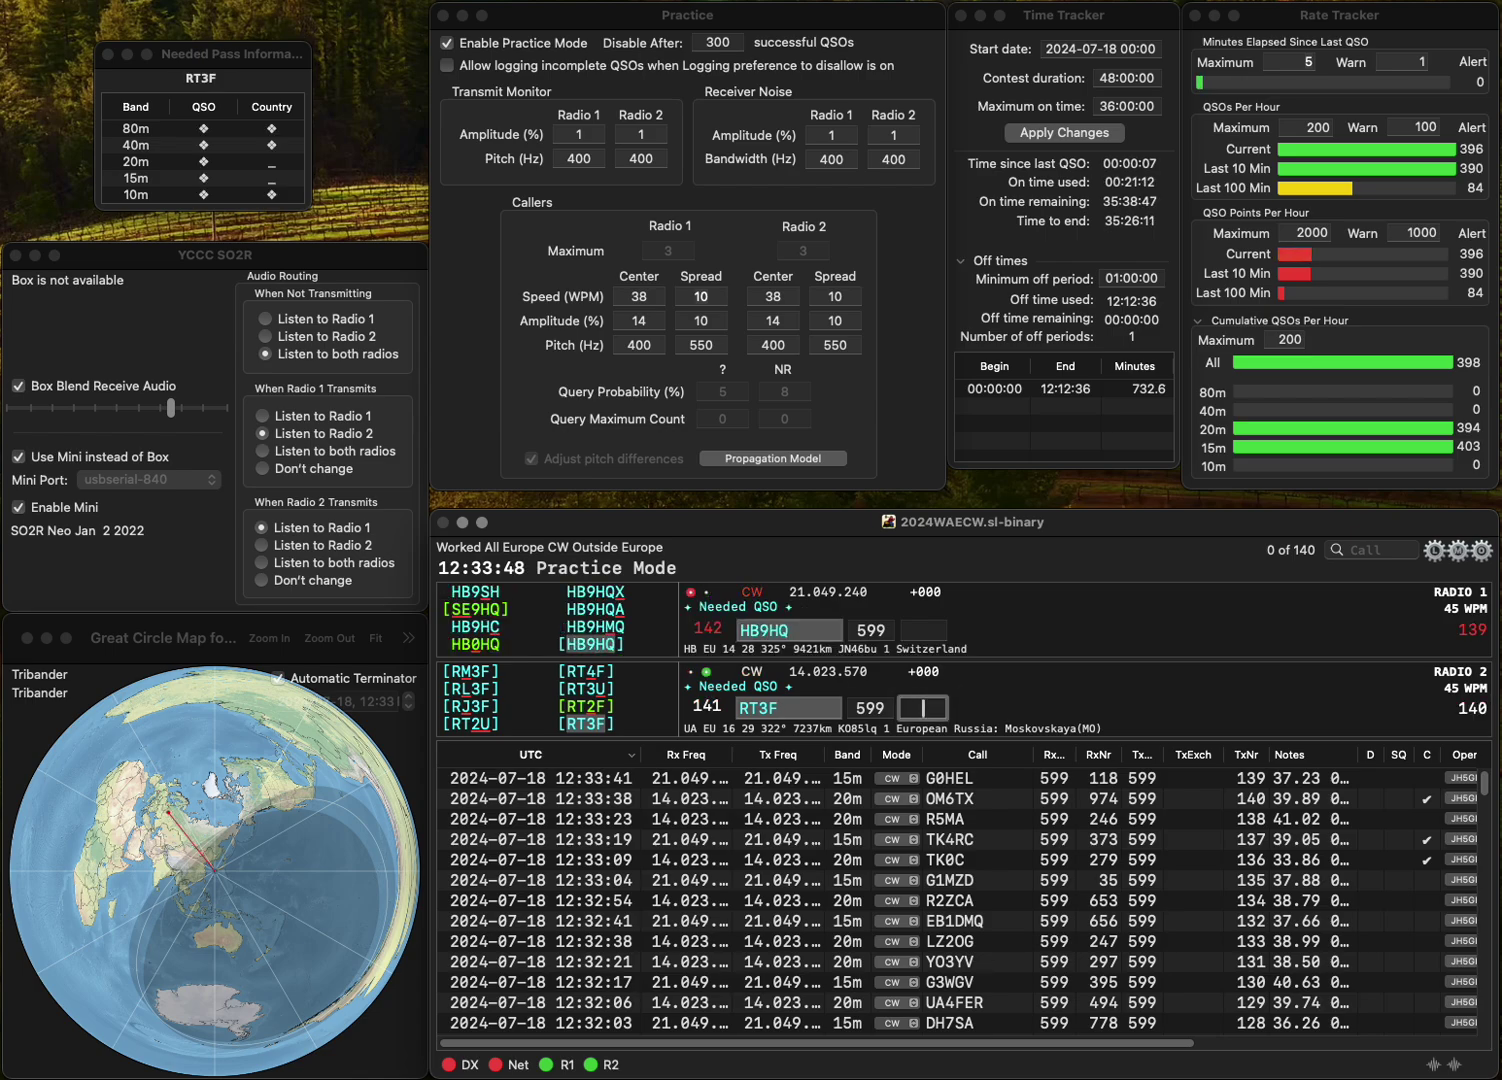
- Correct the Radio 2 call to RT3C and resend the exchange
key("space")
key("BackSpace")
type("C")
key("Return")
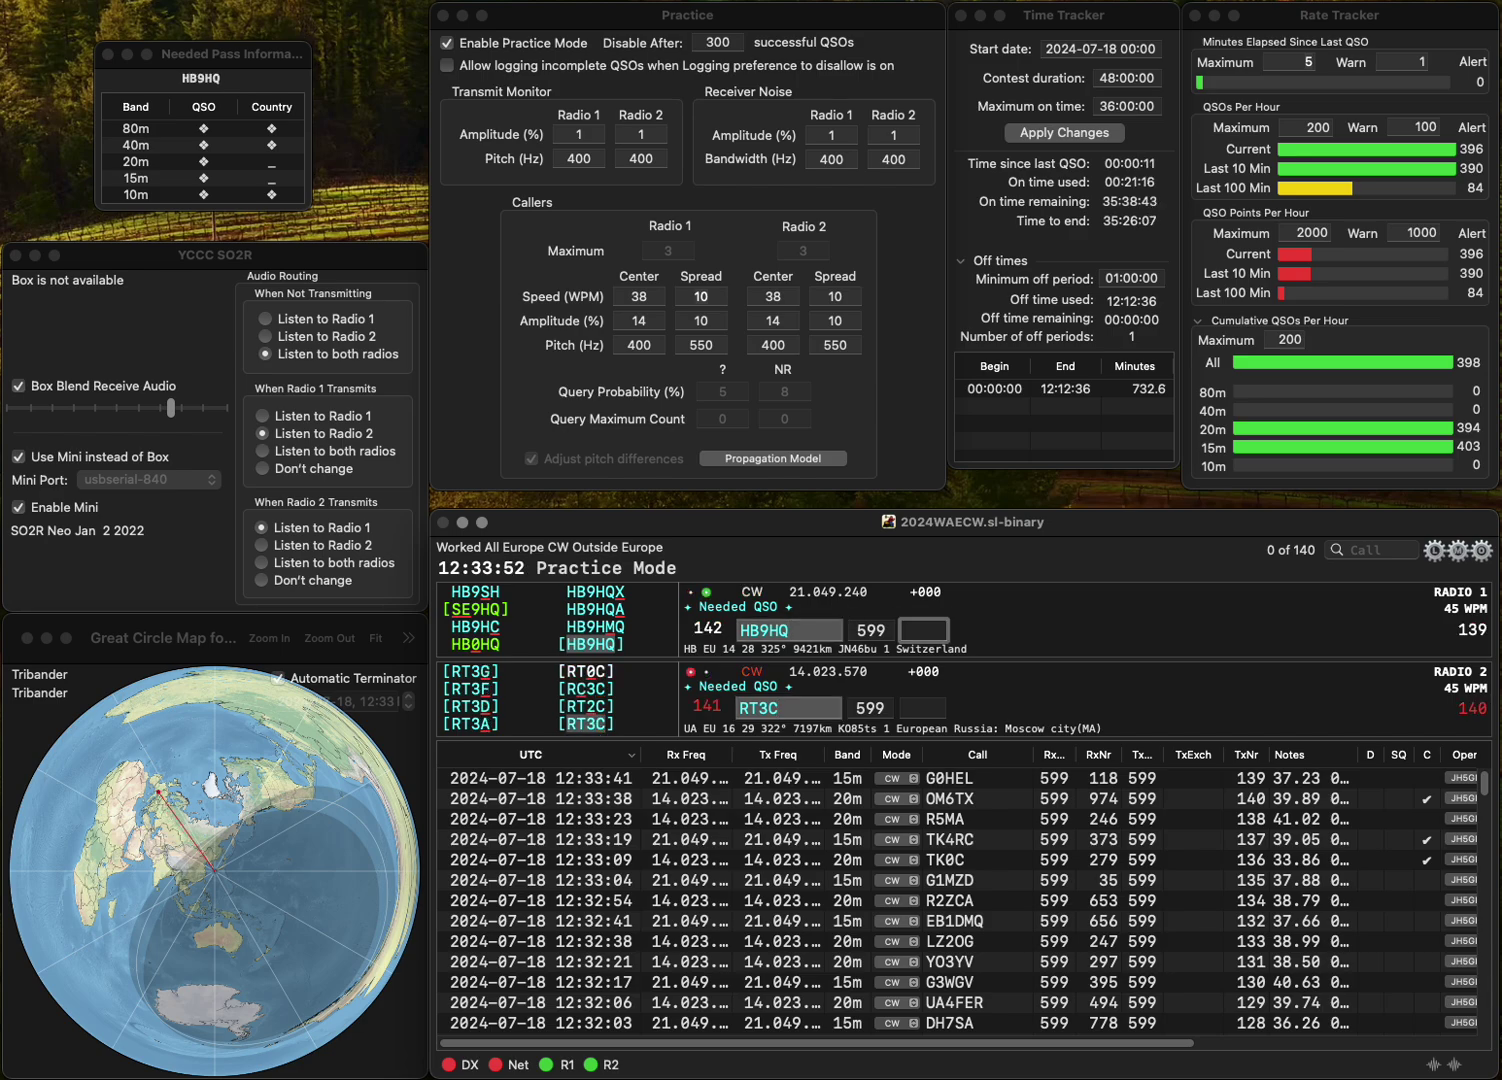
- Log HB9HQ on Radio 1 with received number 705 and RT3C on Radio 2 with received number 489
type("705")
key("Return")
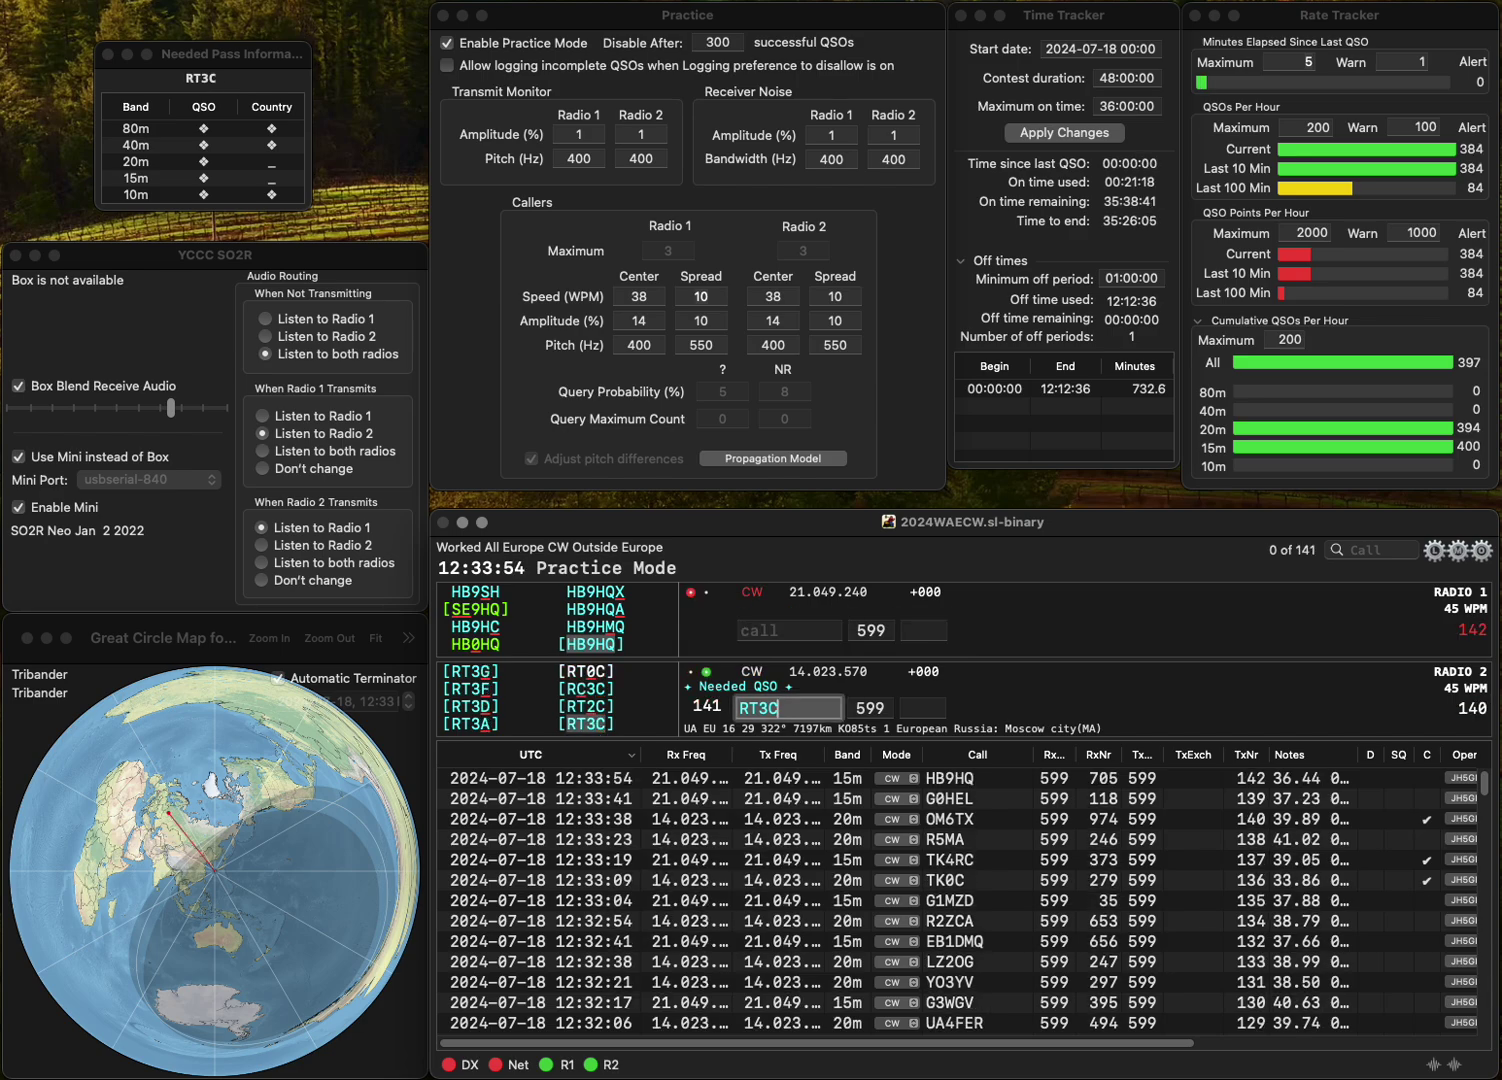
type("4")
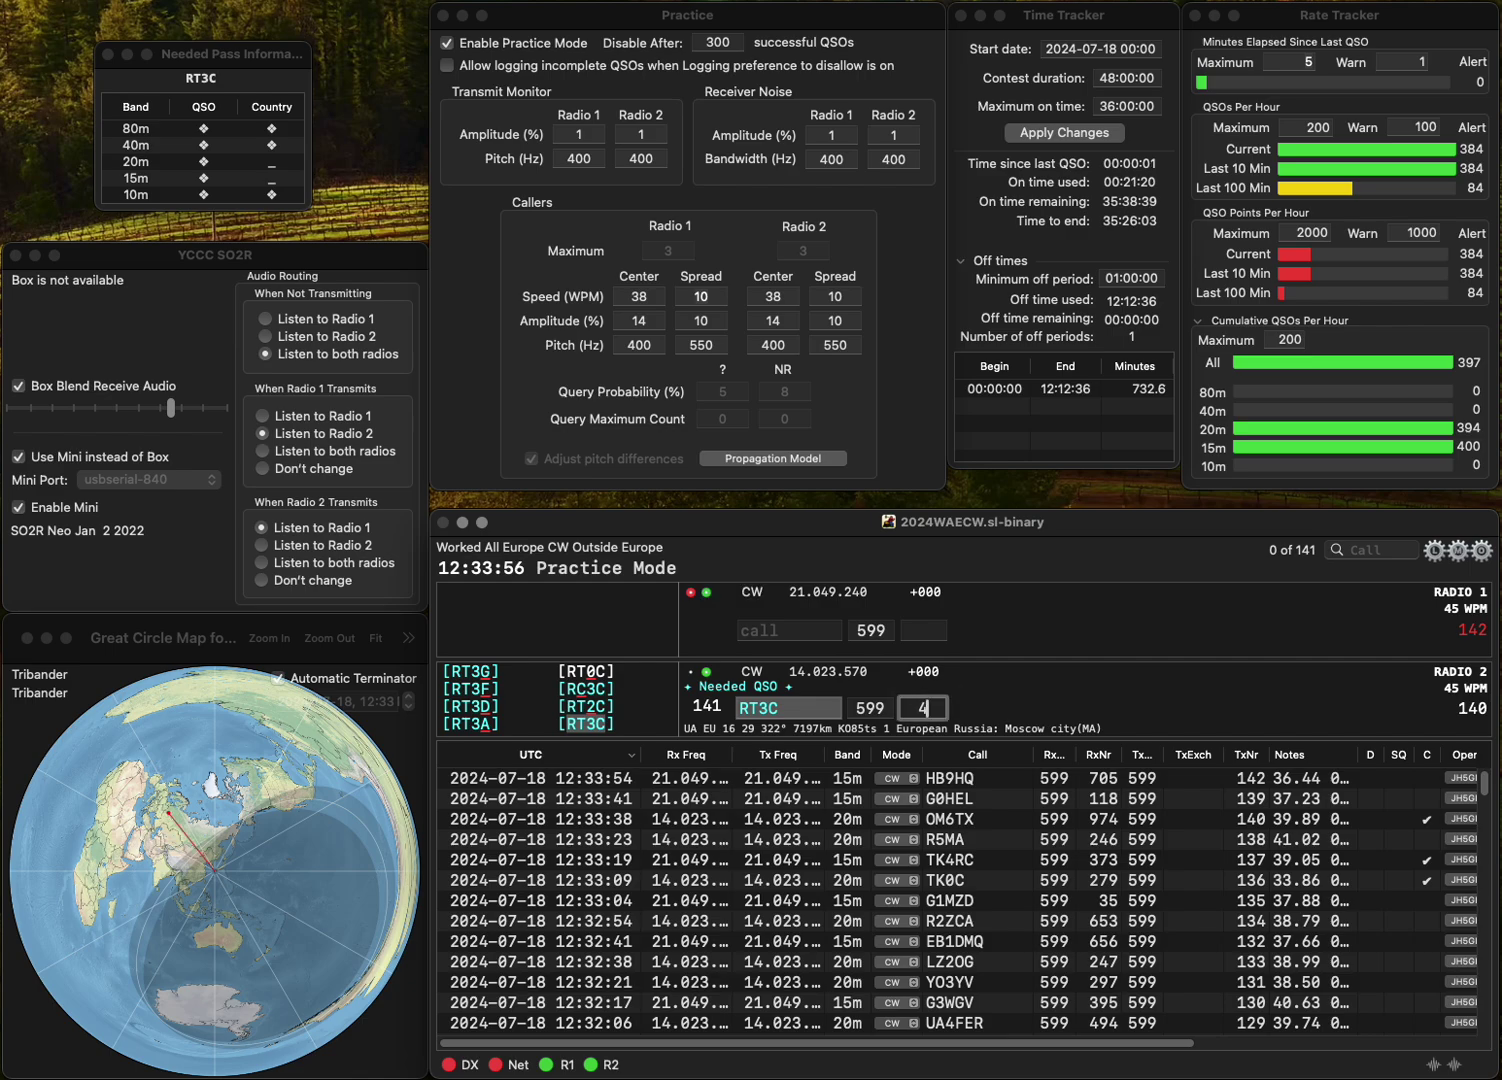
type("8")
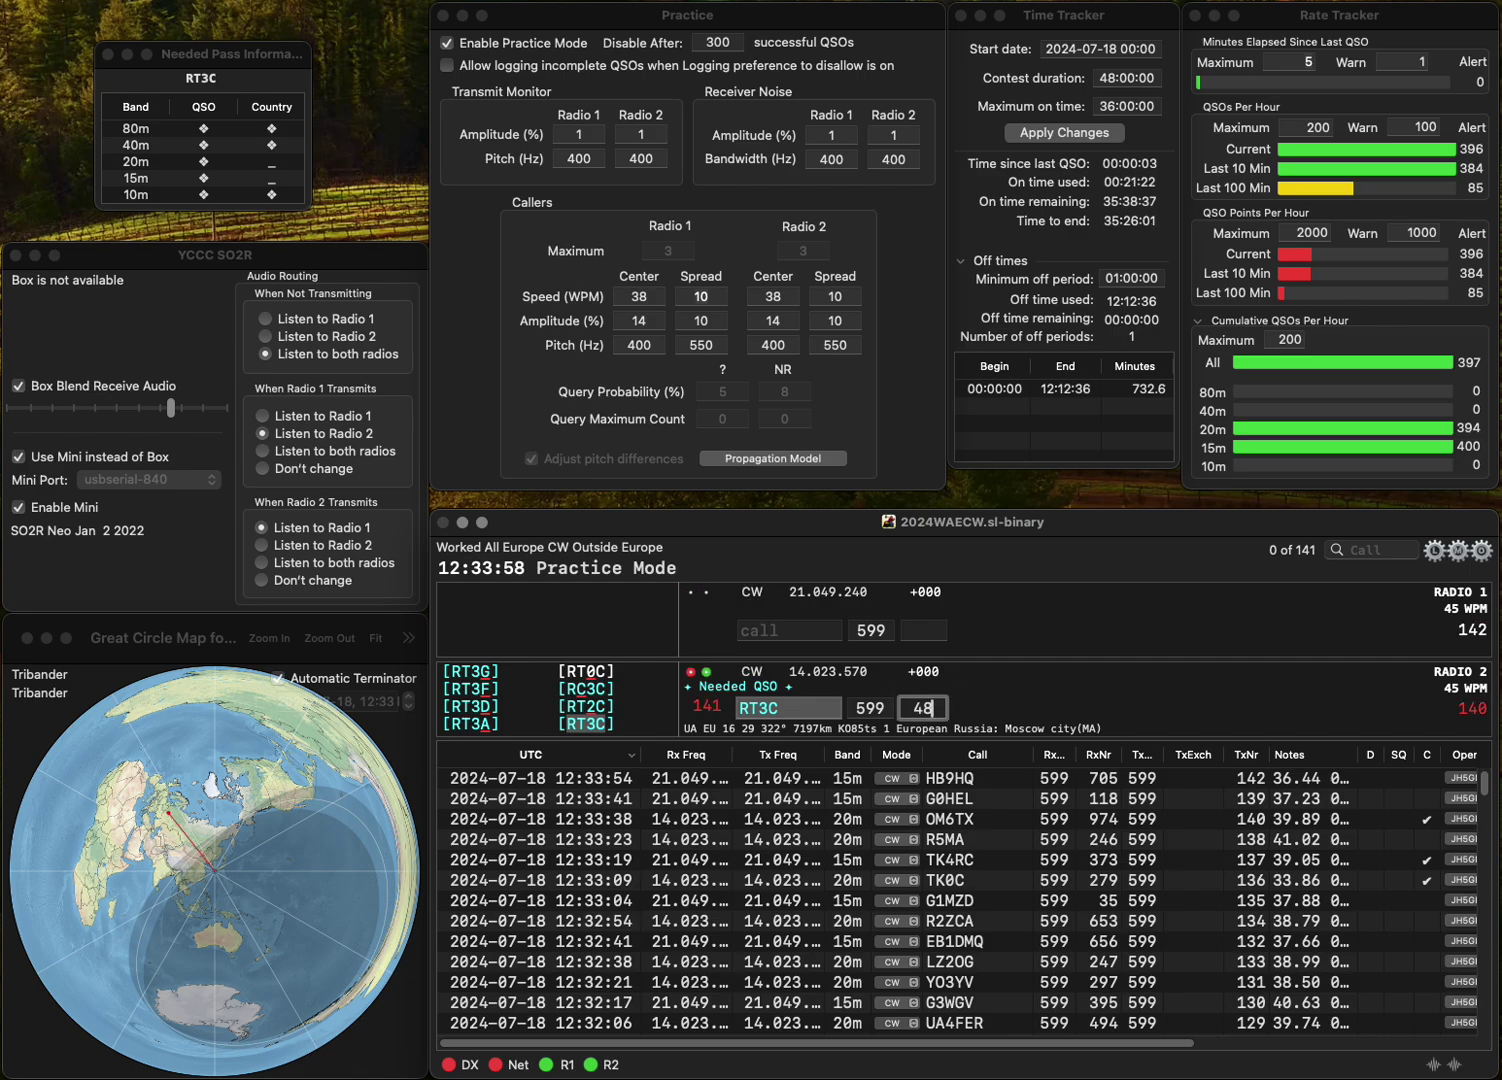
type("9")
key("Return")
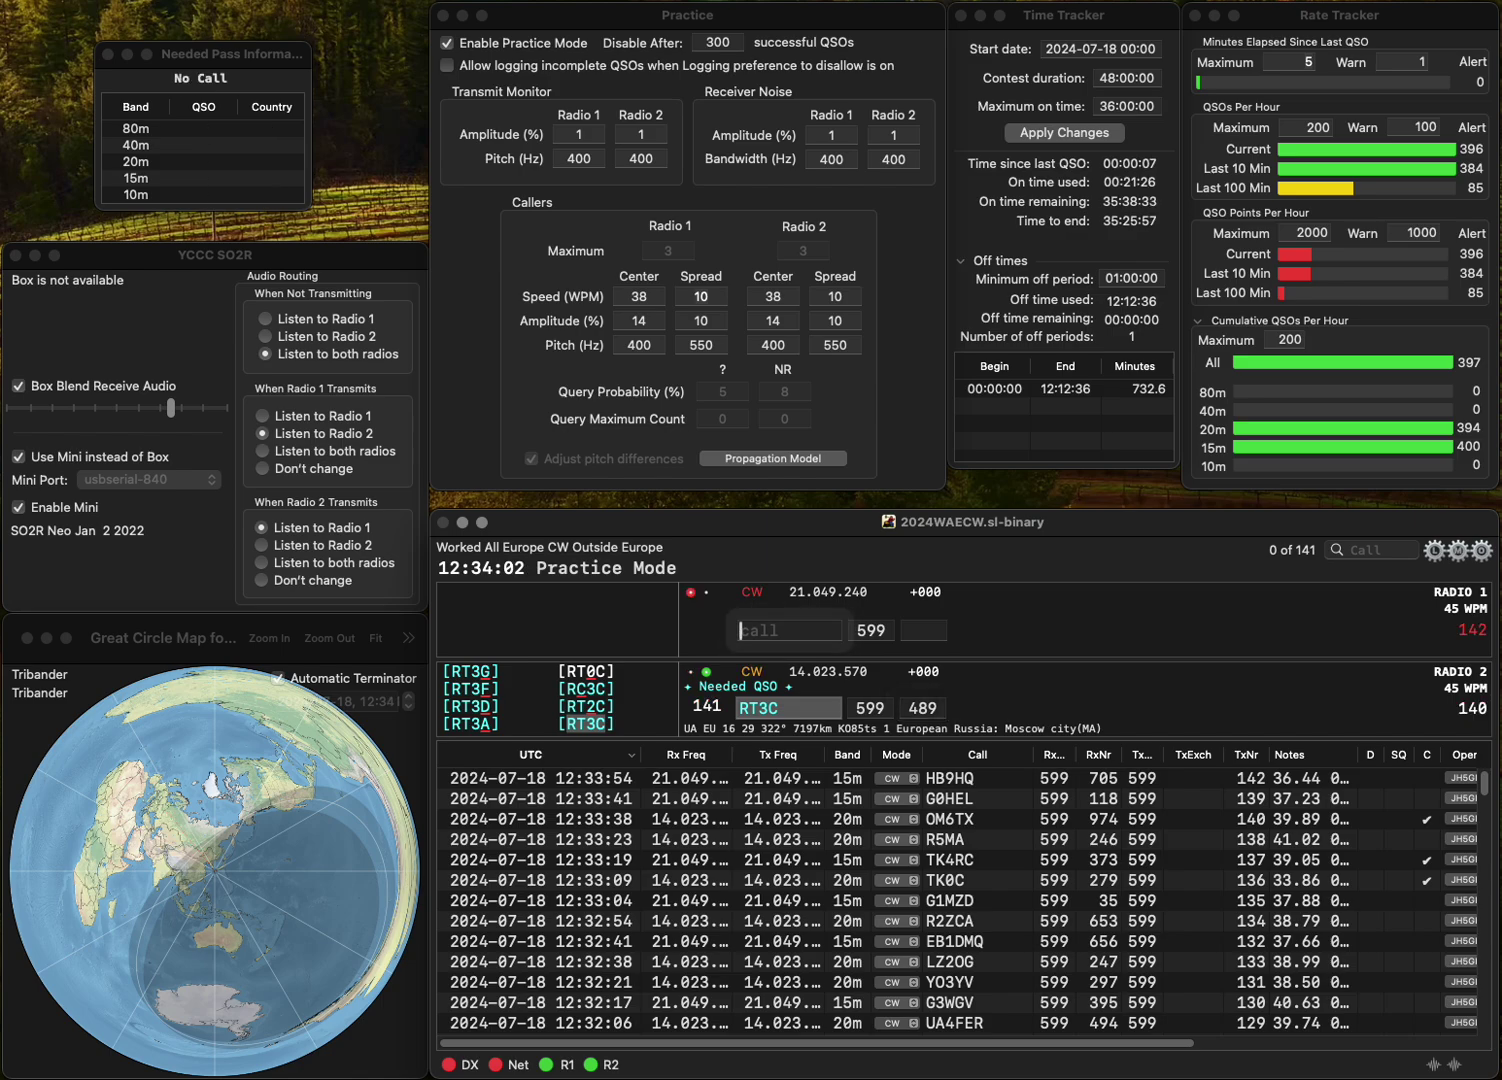
type("SP7HKK")
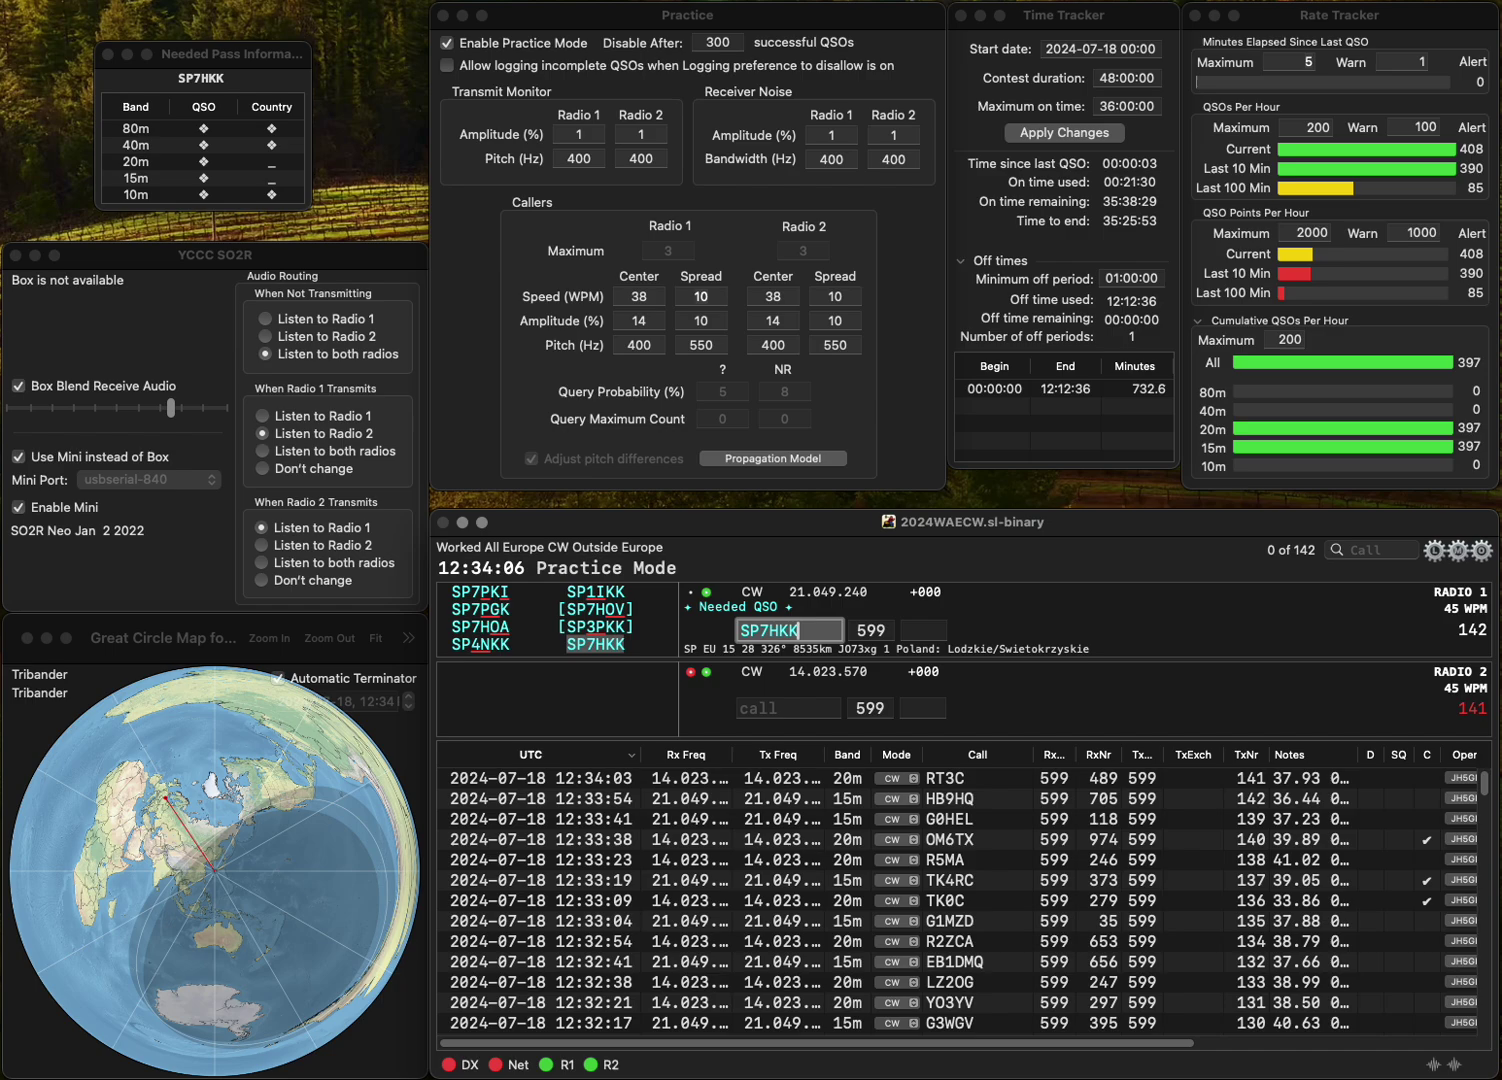
key("Return")
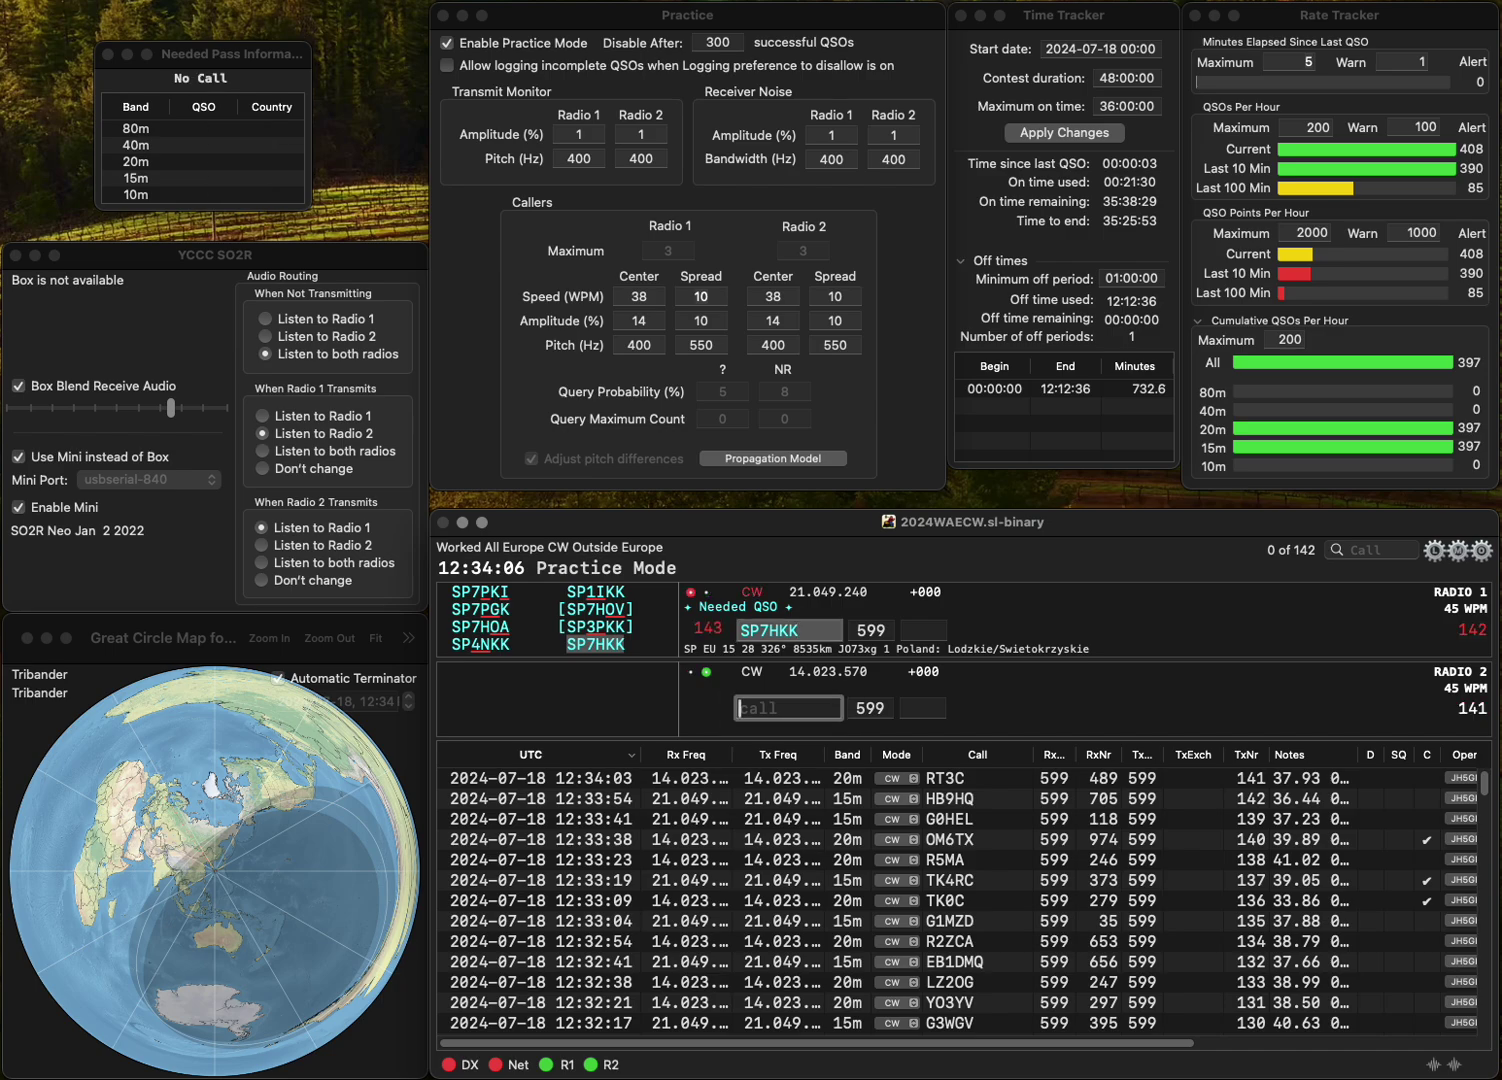
type("8CNE")
key("super+Left")
type("IU")
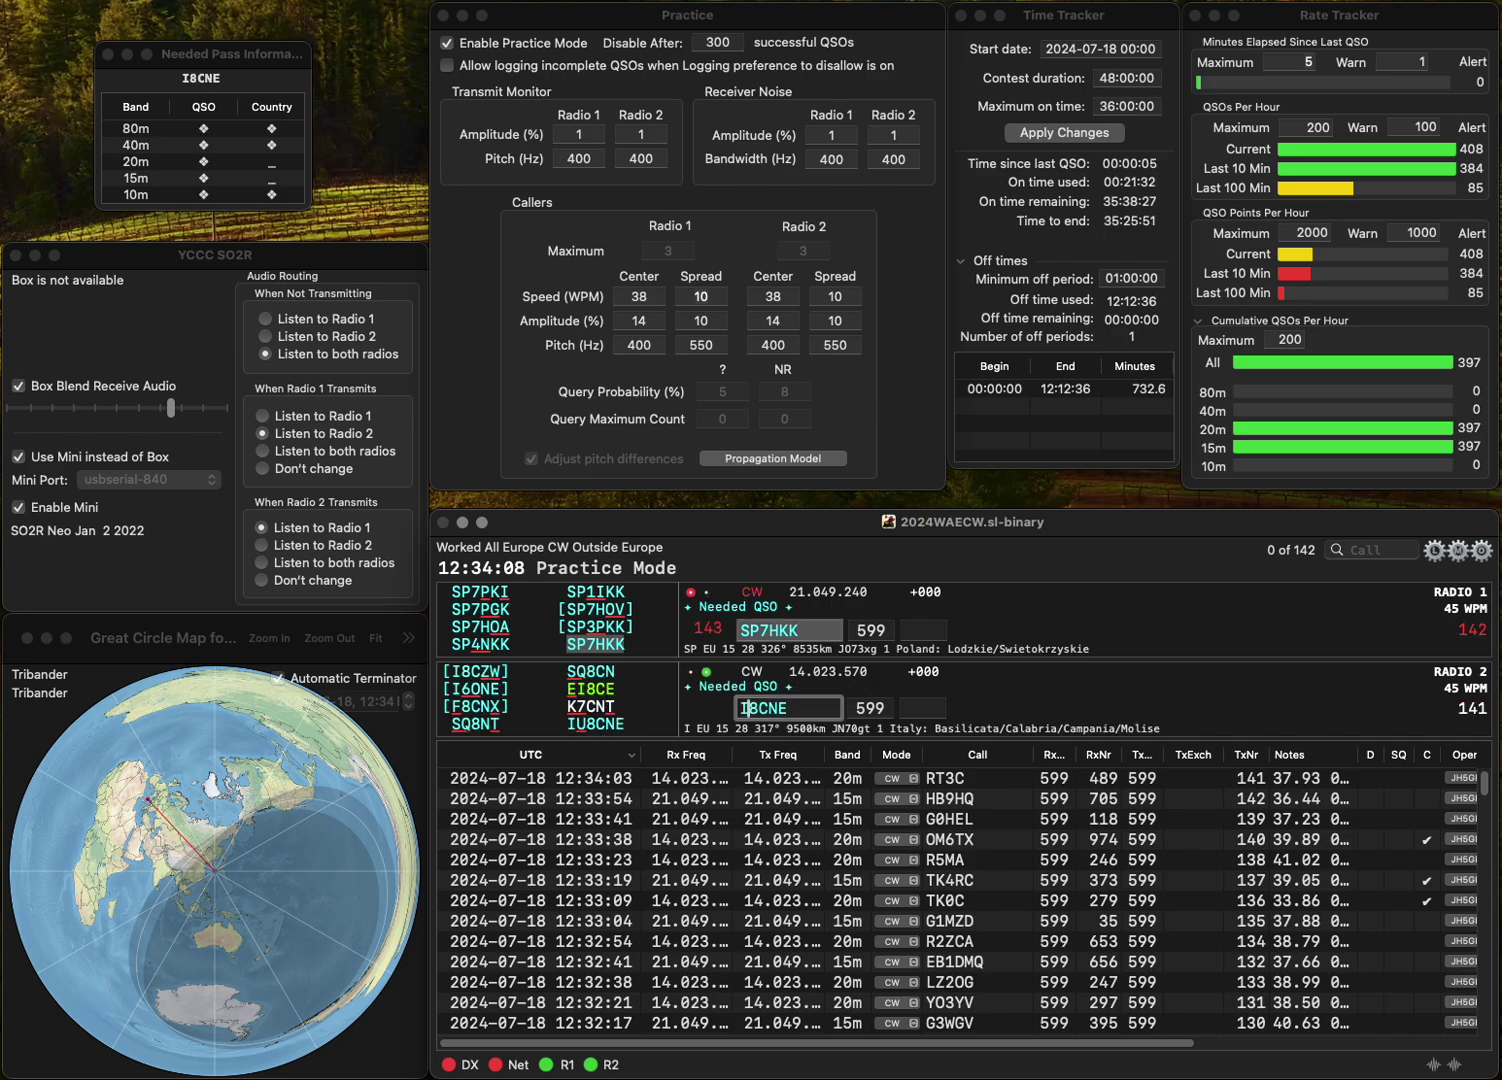
key("Return")
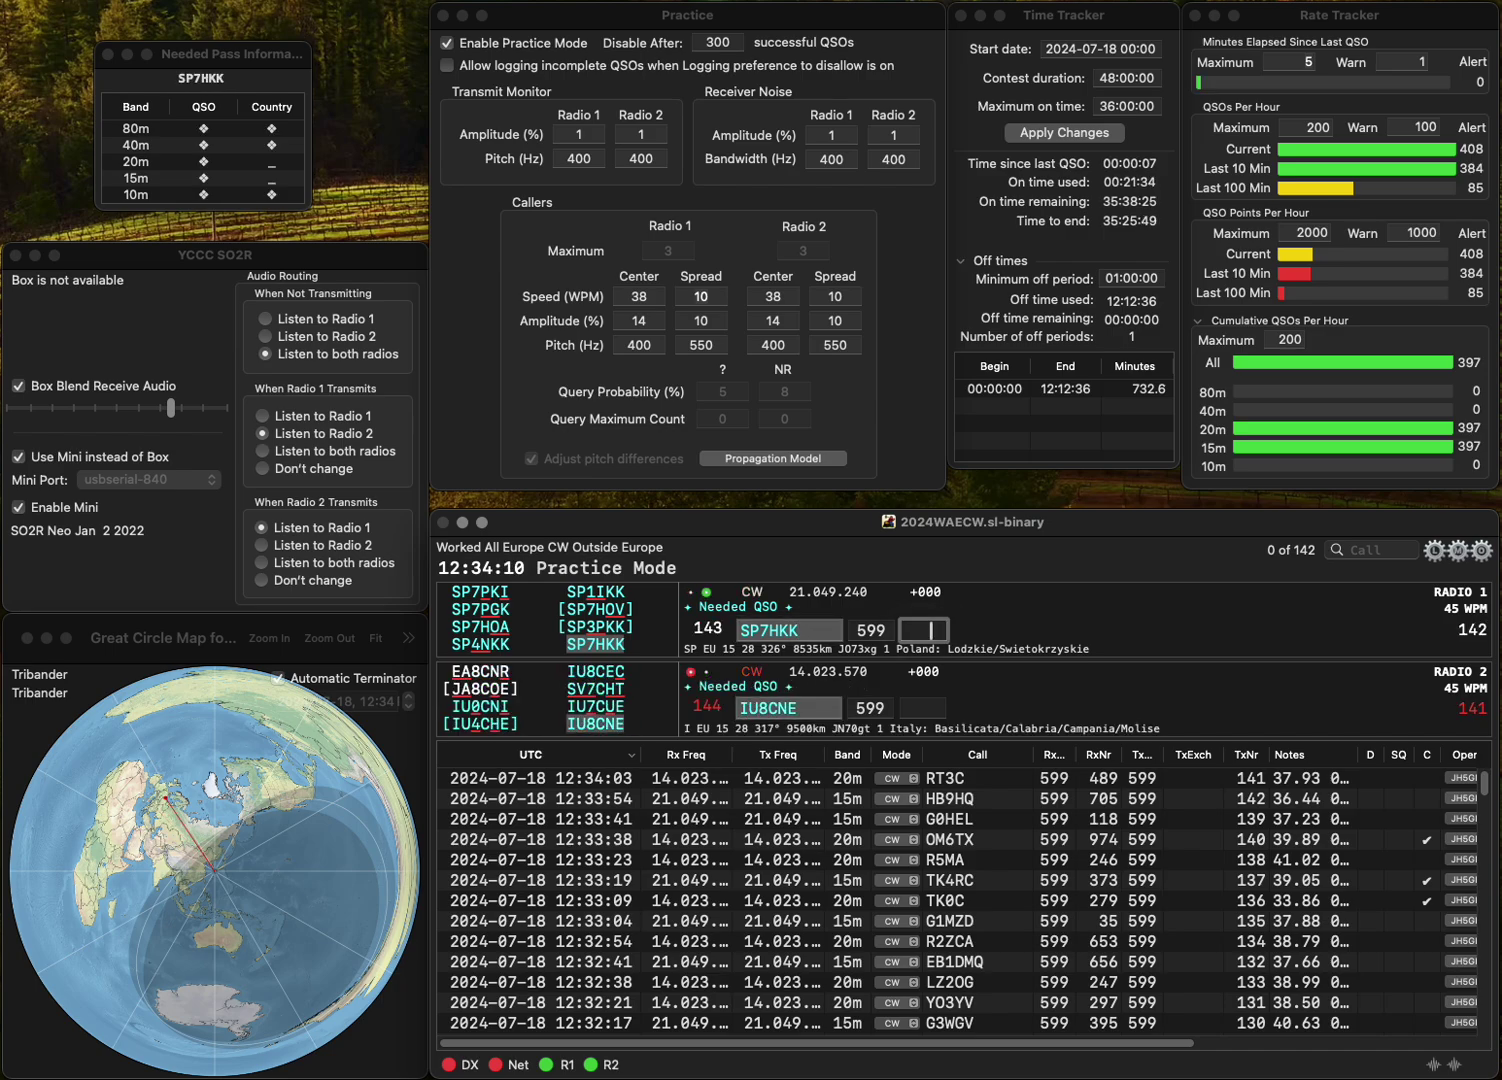
type("49")
key("Return")
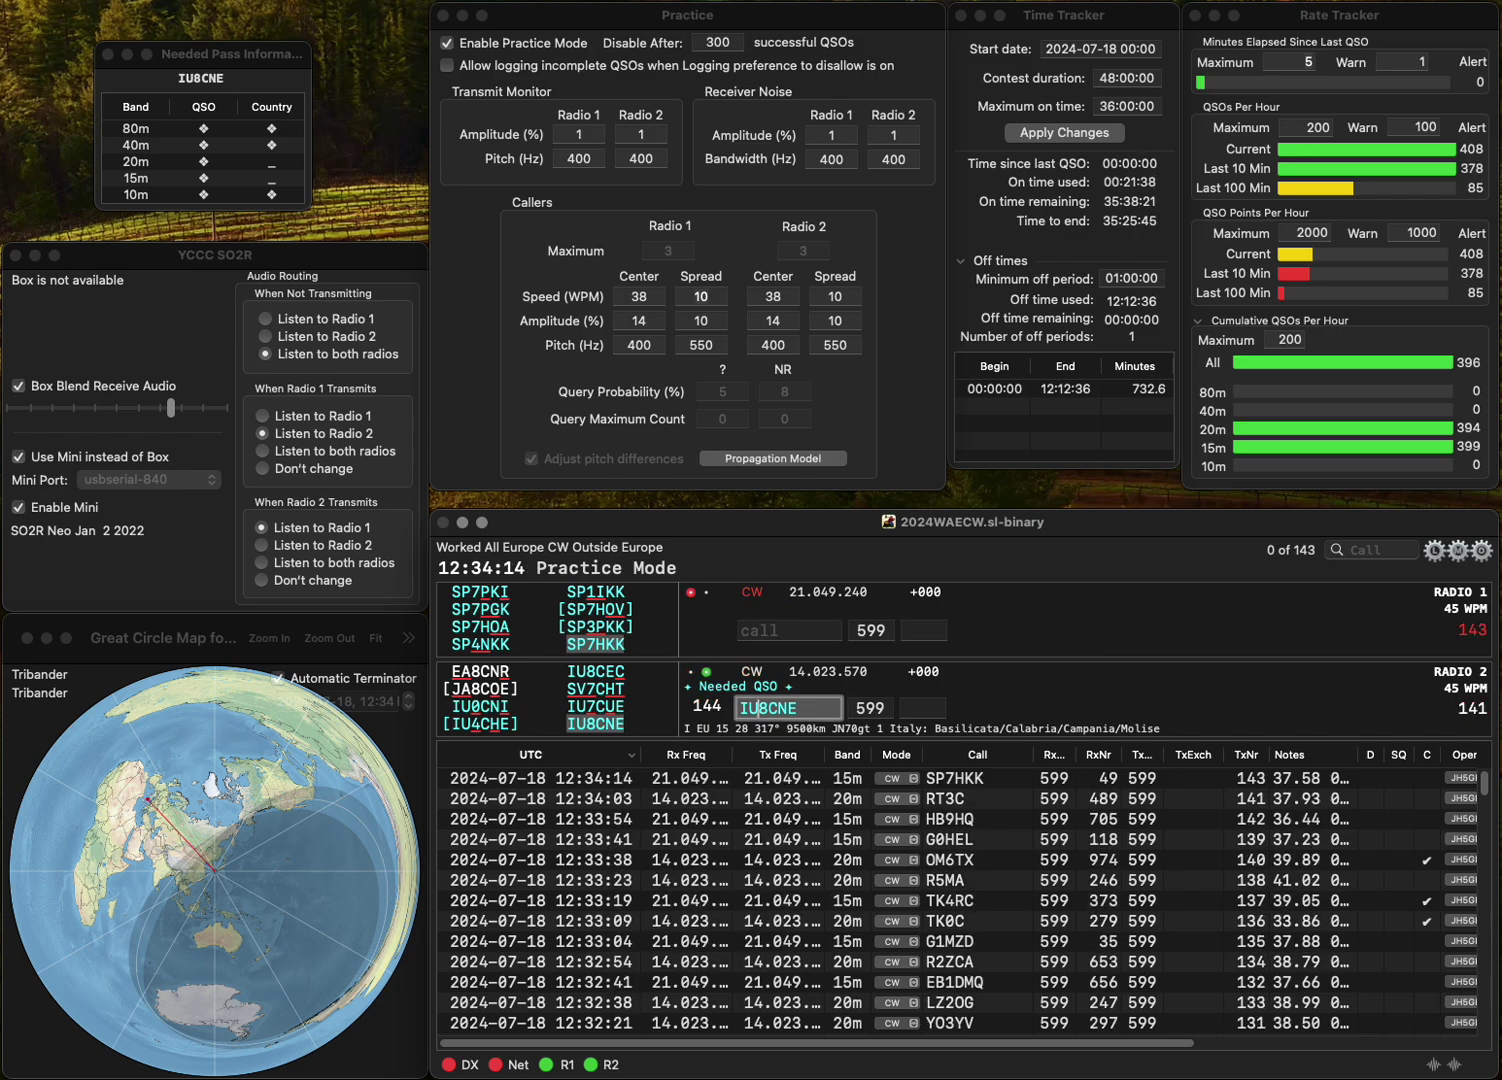
key("Tab")
type("4")
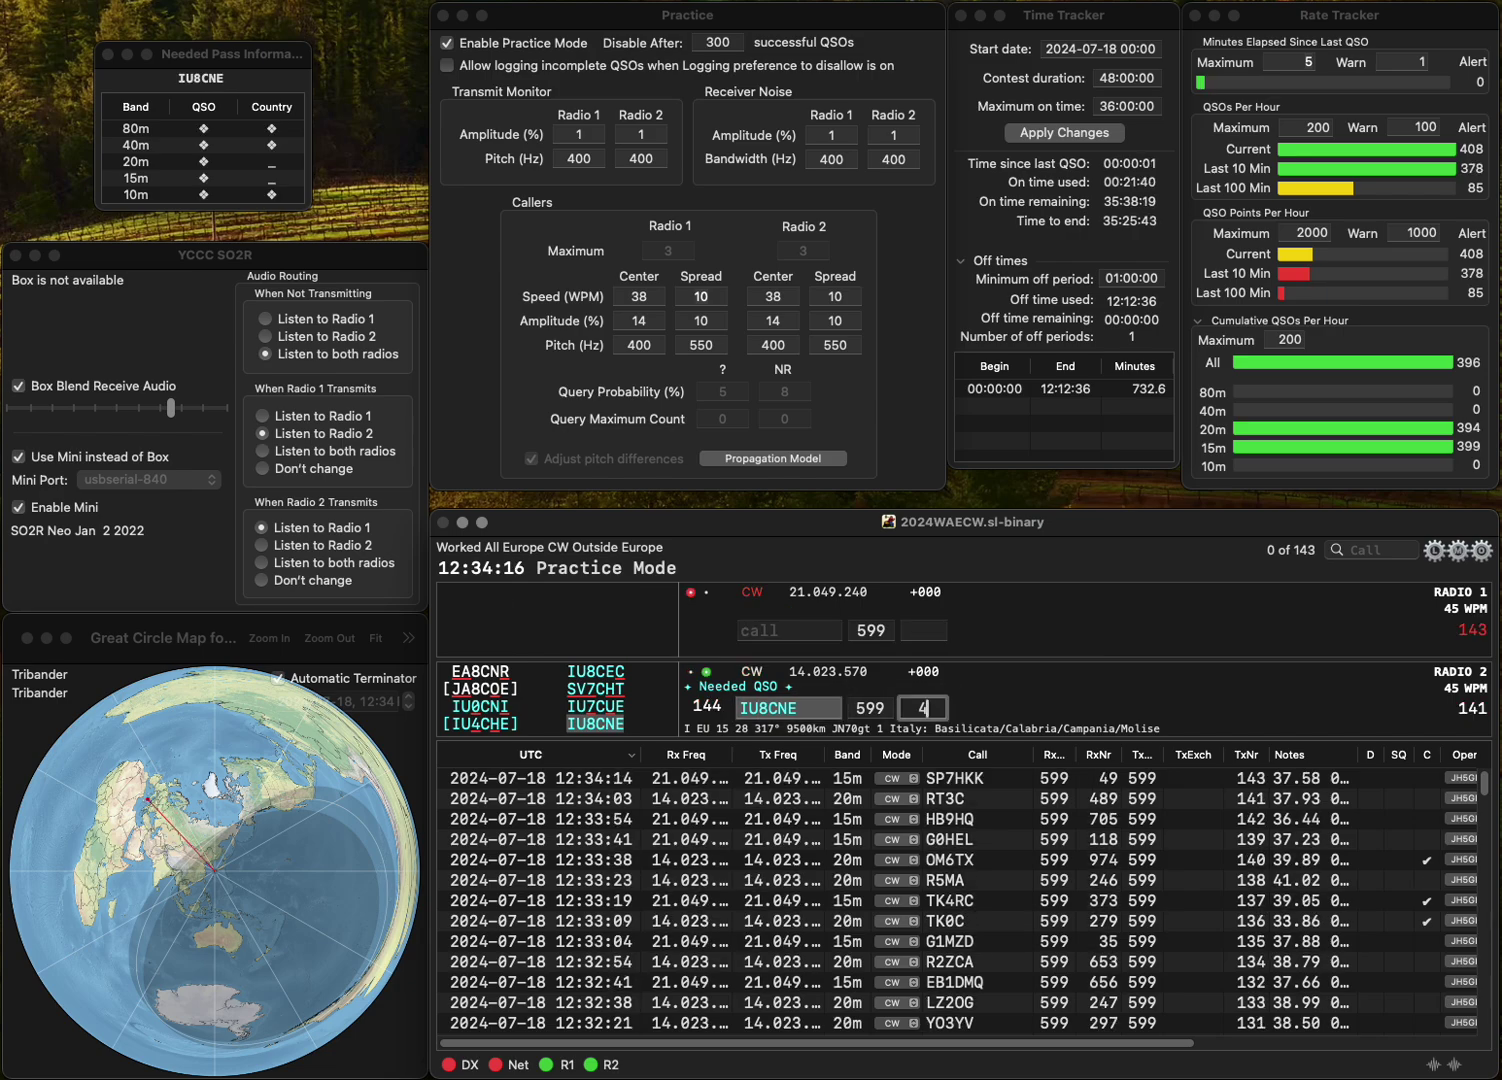
type("73")
key("Return")
type("S5")
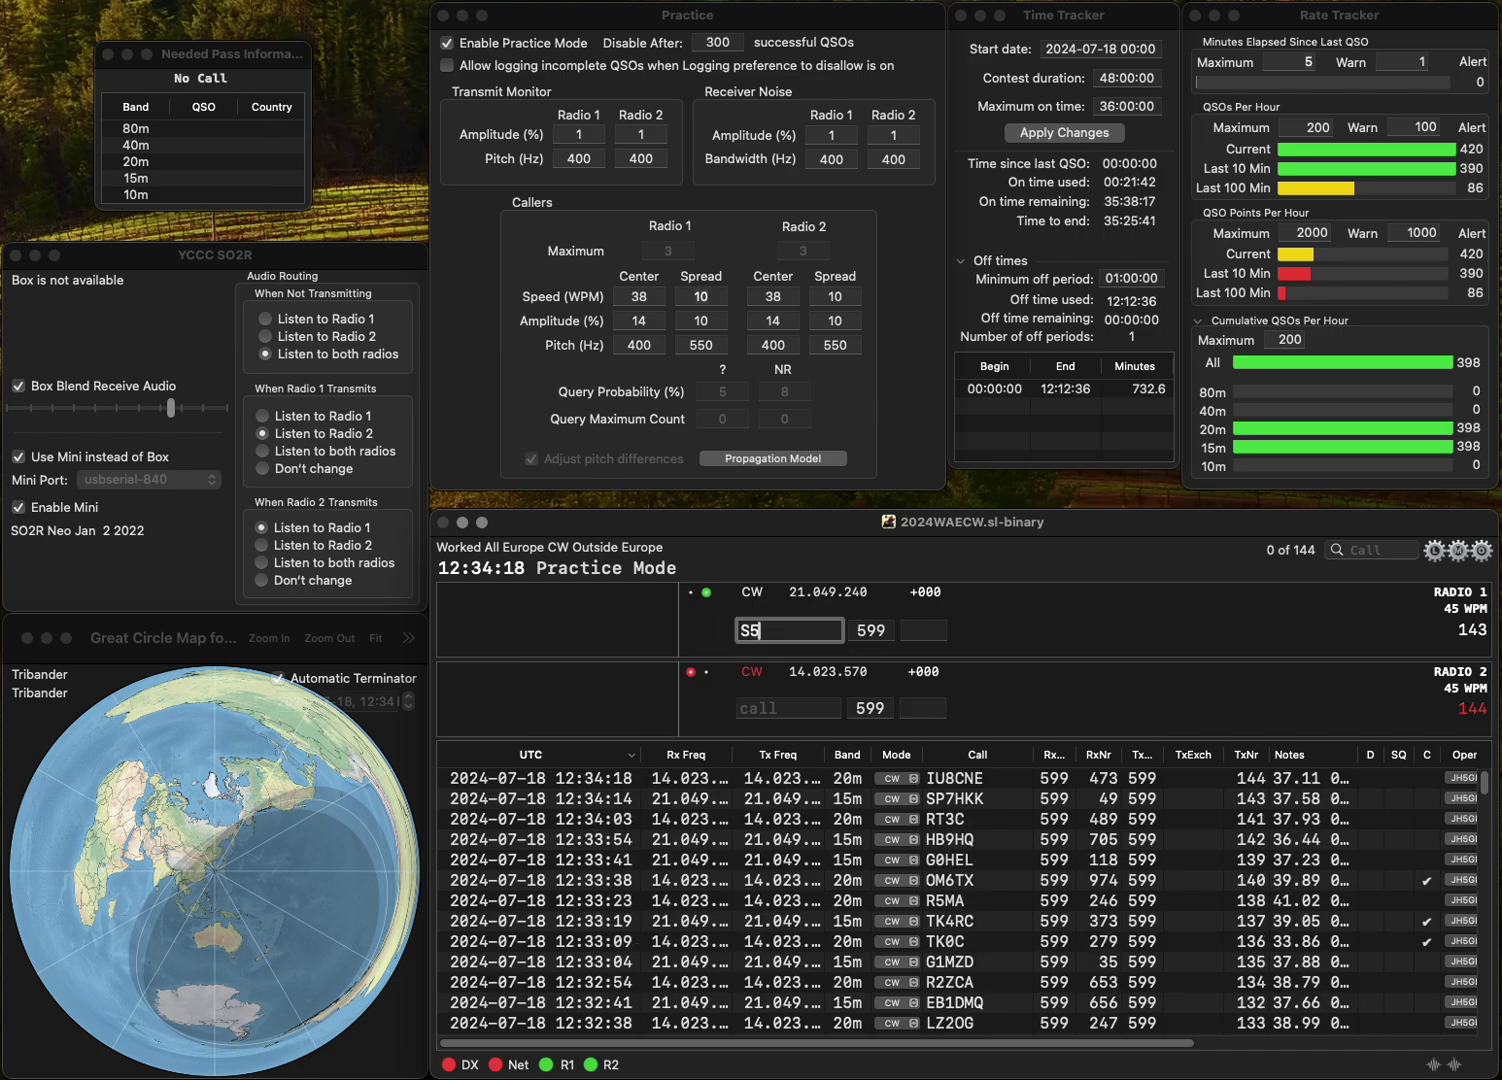
type("1K")
key("Return")
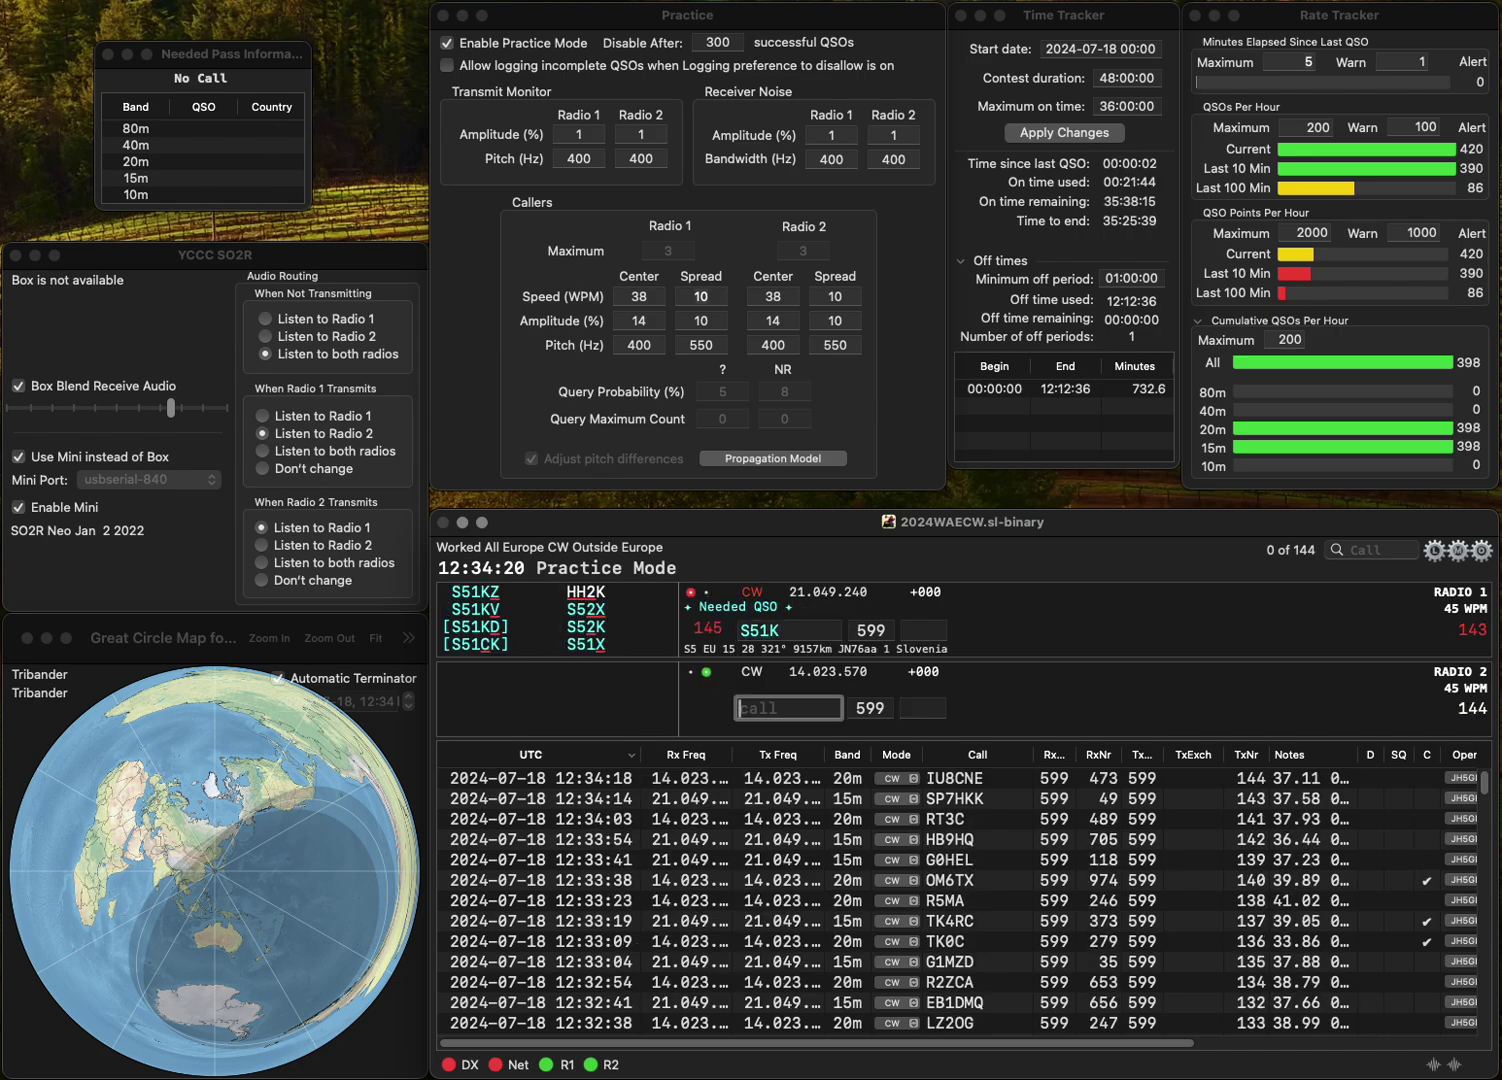
type("IT9RKR")
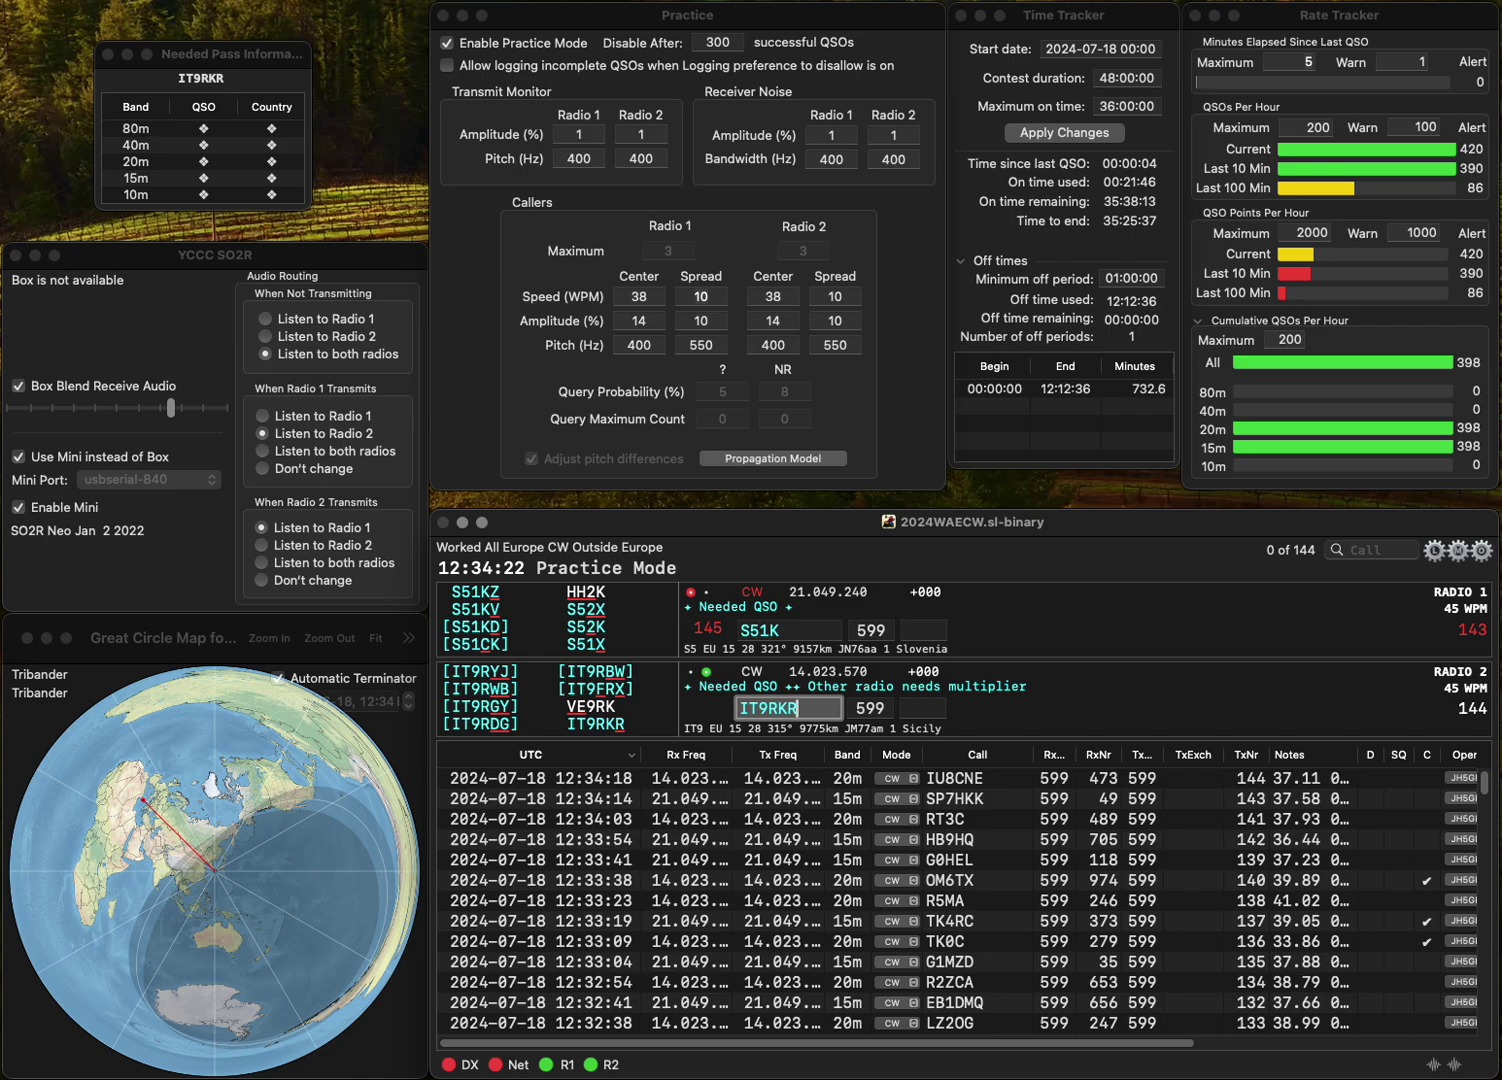
key("Return")
- Correct the Radio 1 call to S52K and resend the exchange
key("BackSpace")
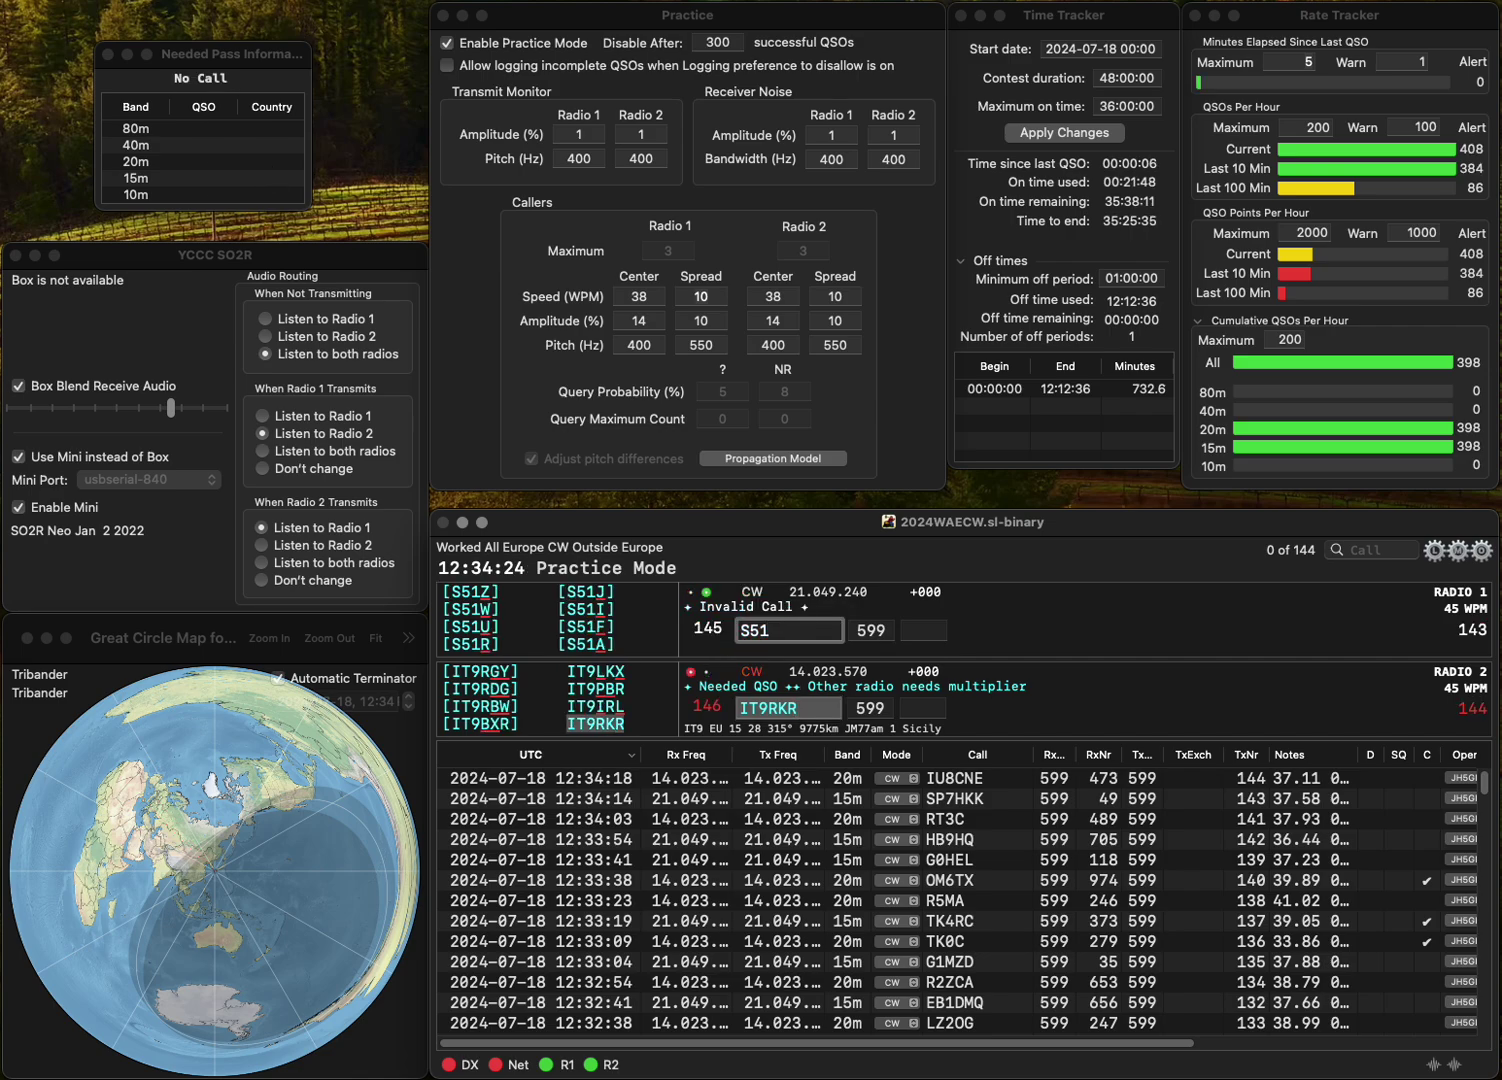
type("2K")
key("Return")
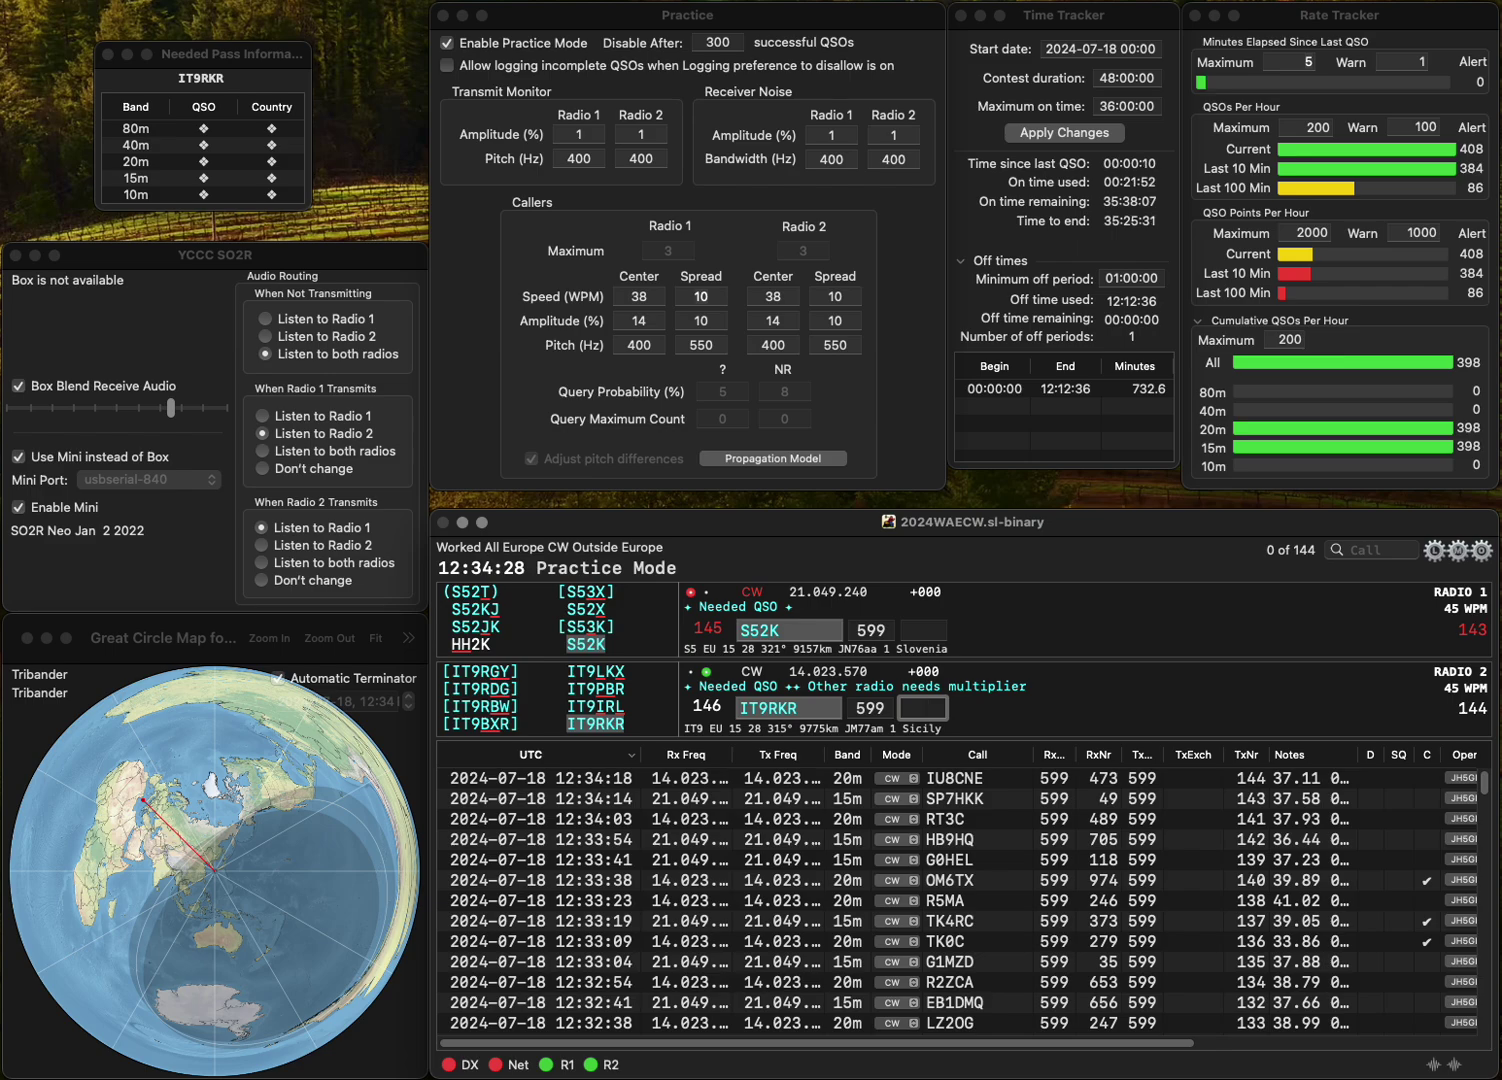
- Log IT9RKR on Radio 2 with received number 331 and S52K on Radio 1 with received number 133
type("331")
key("Return")
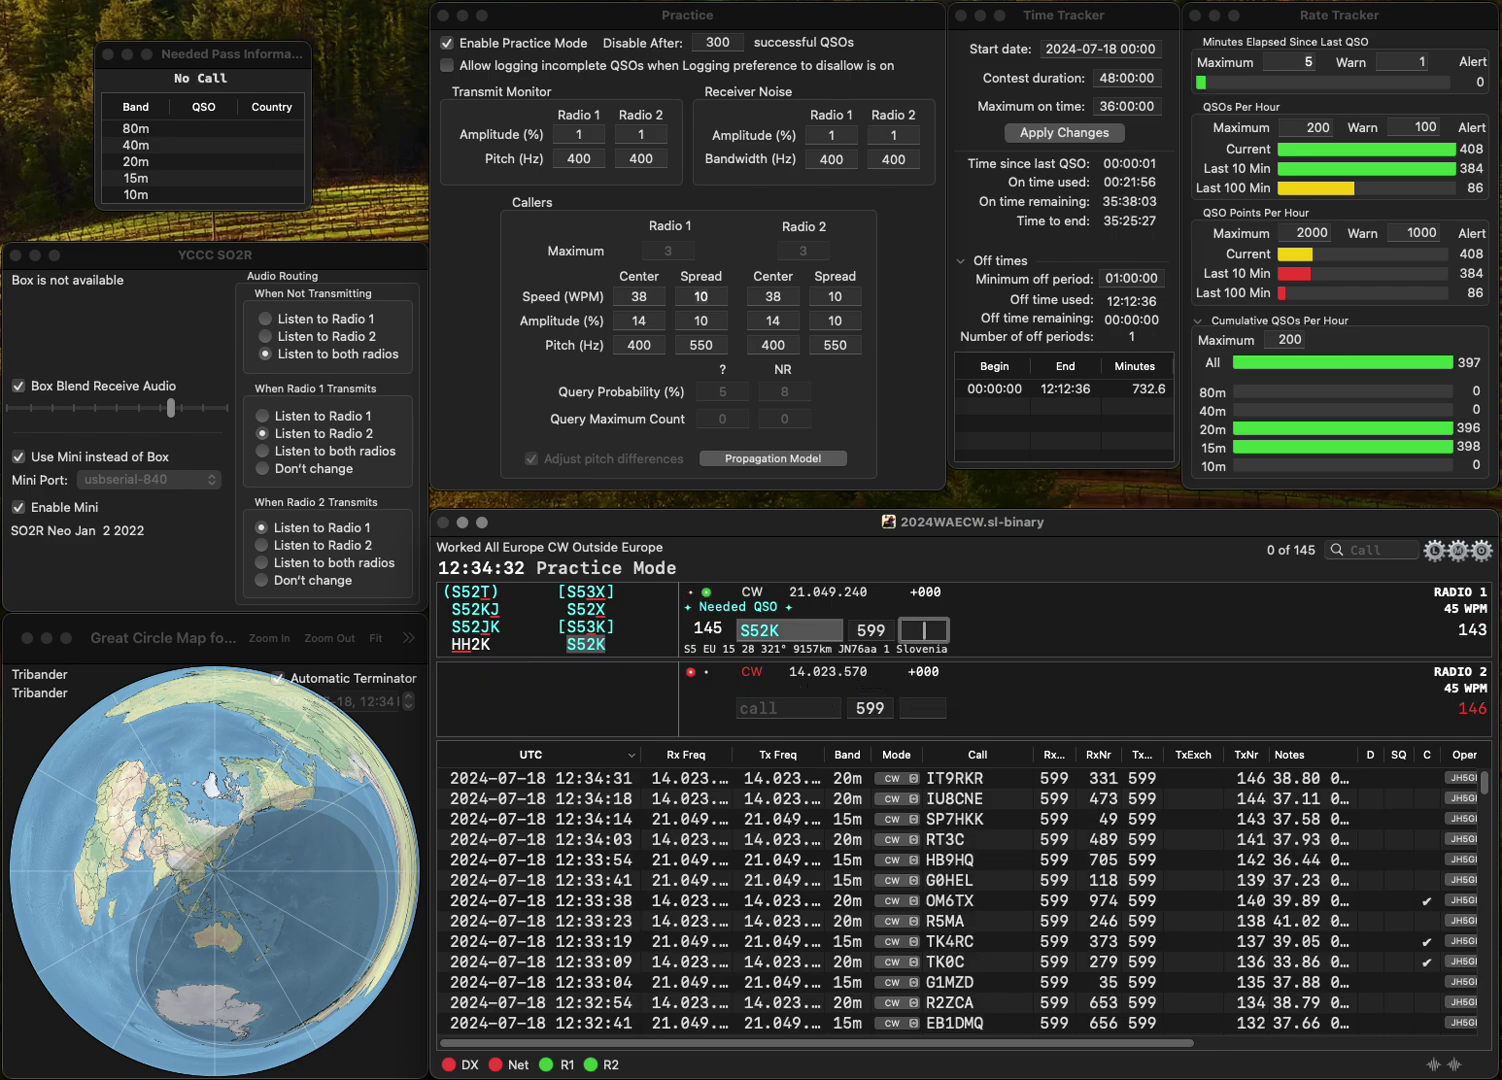
type("13")
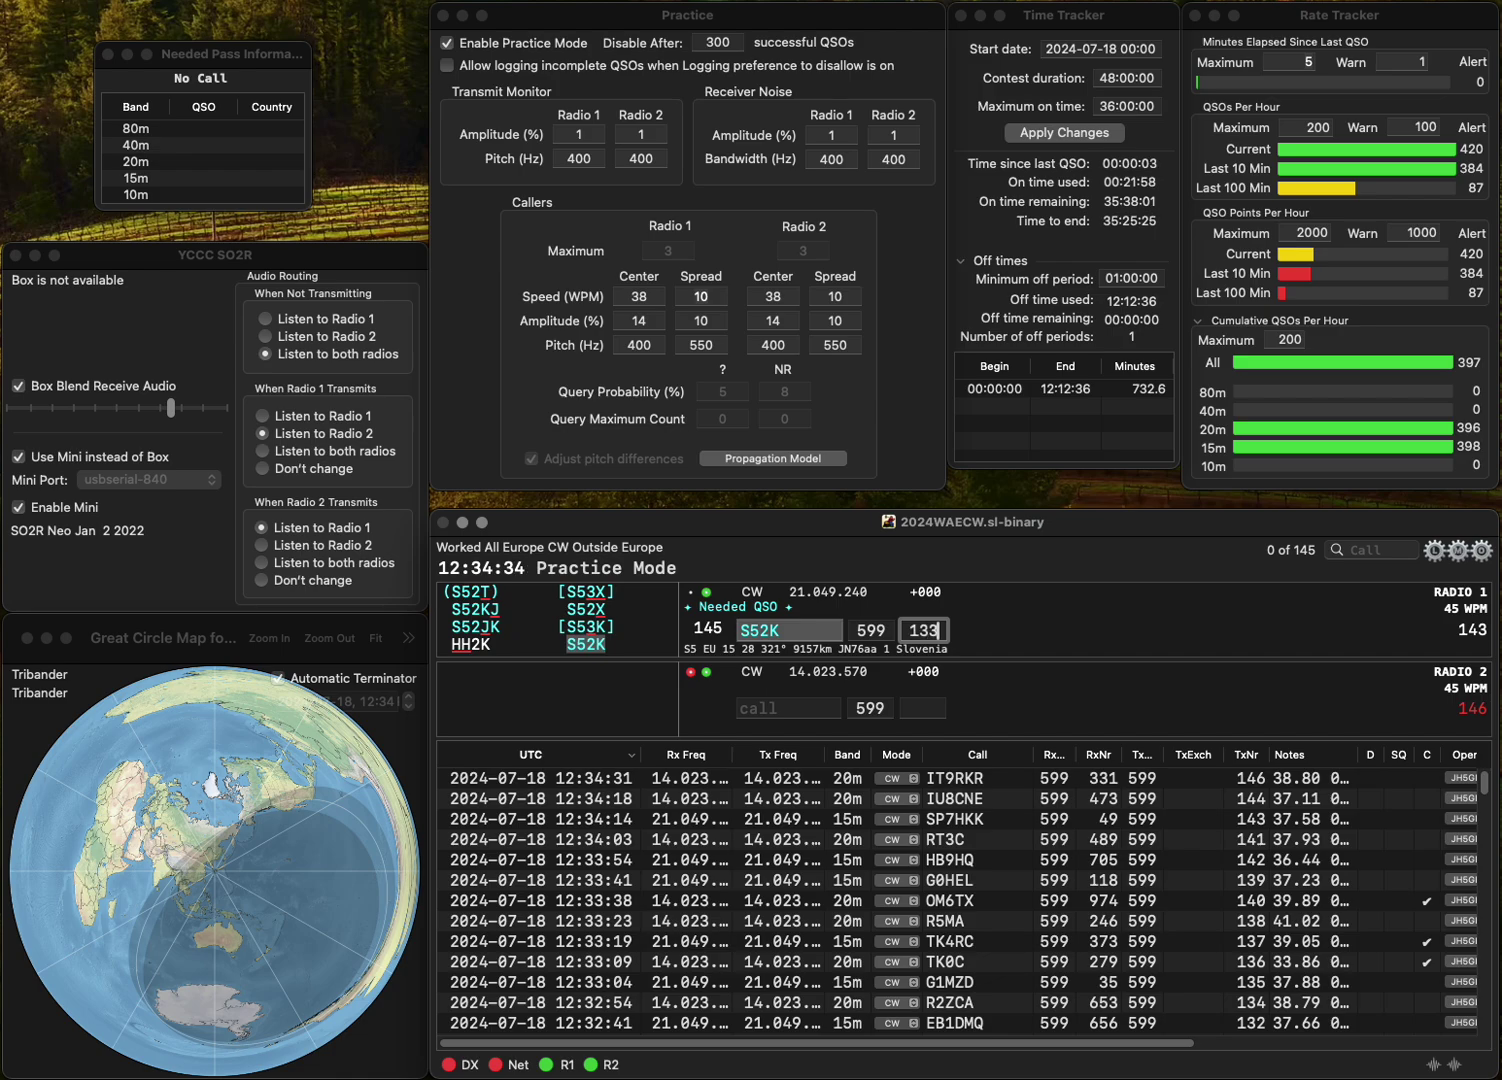
type("3")
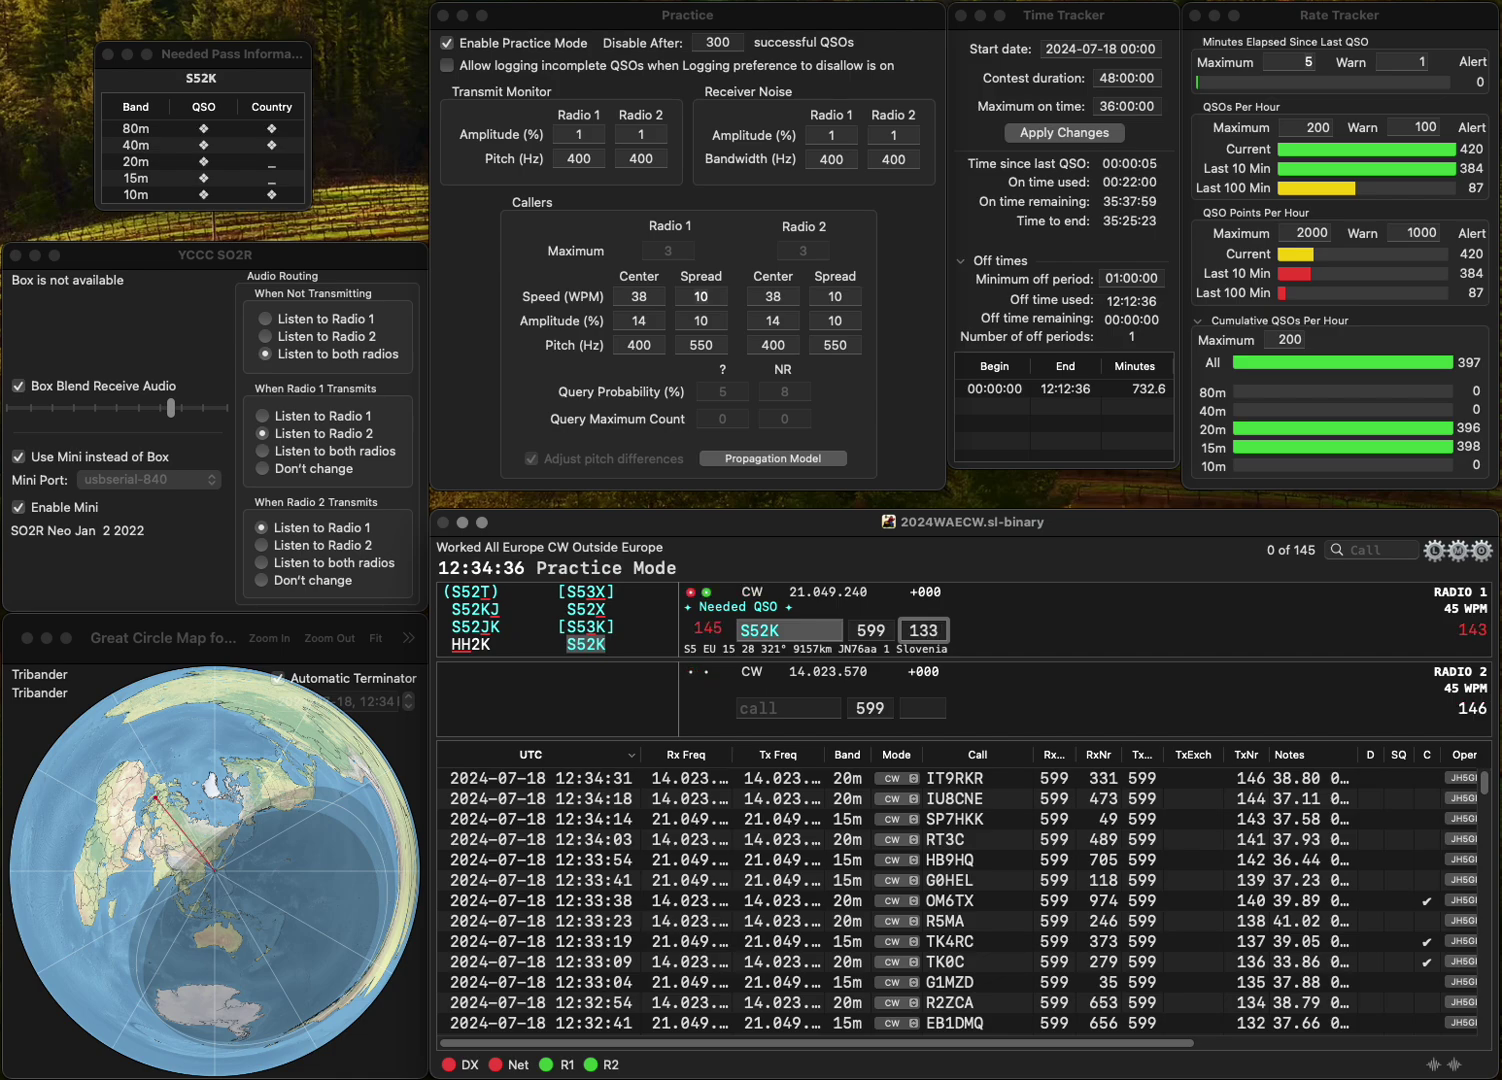
key("Return")
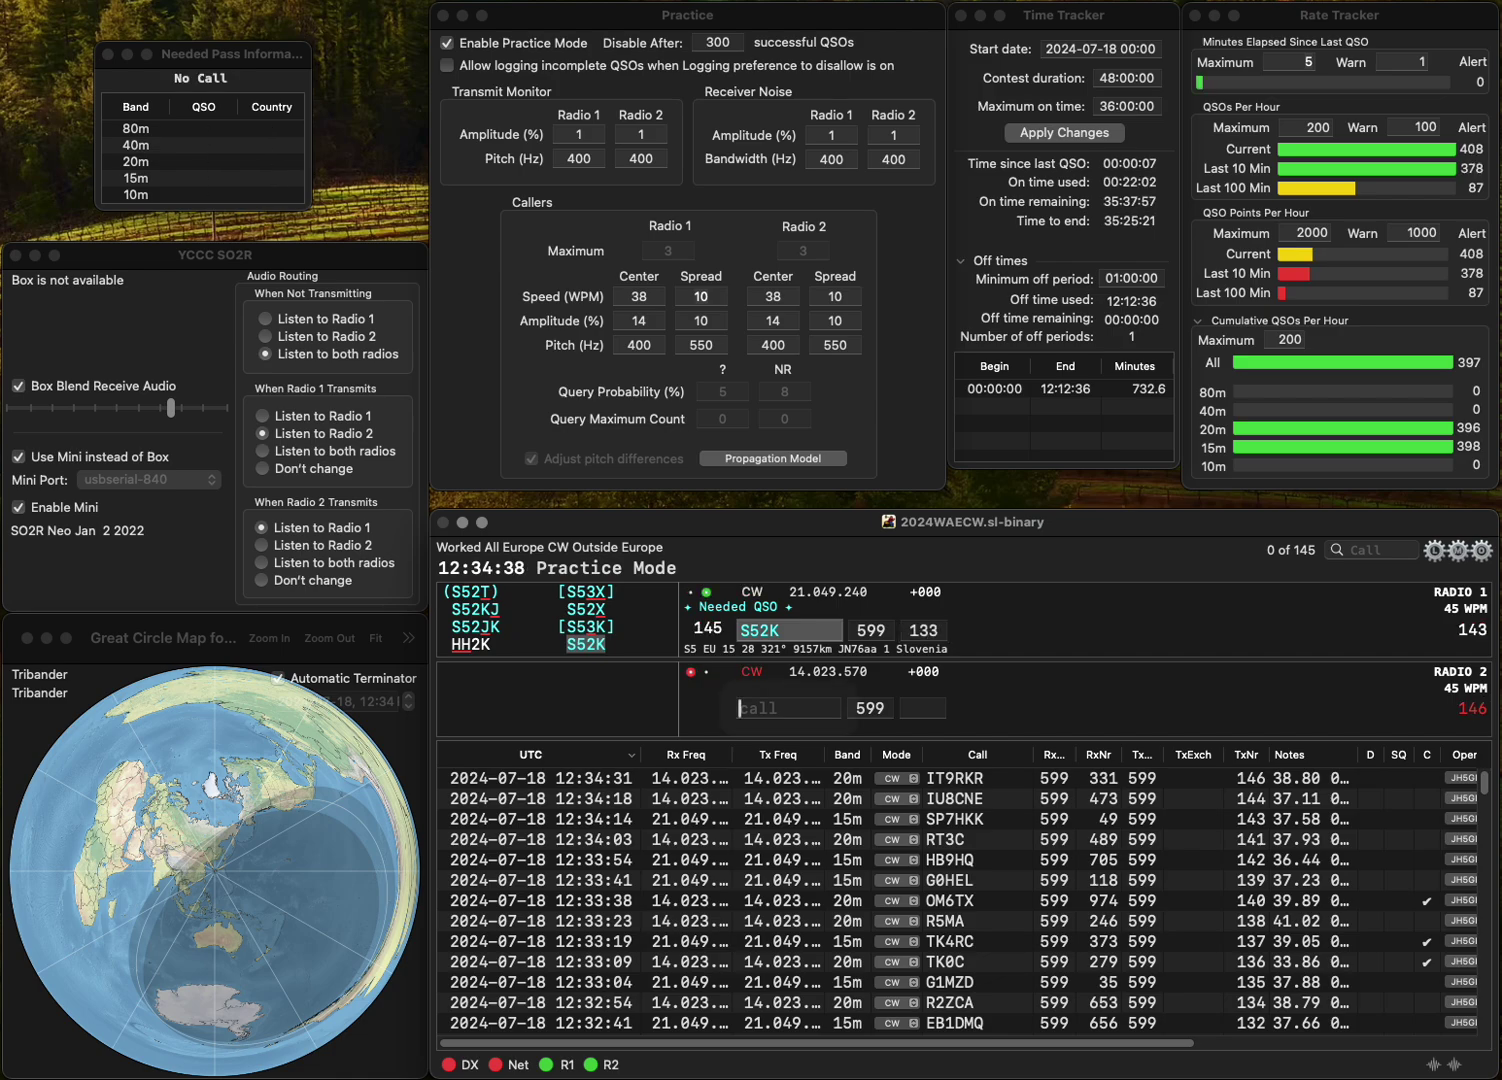
- Answer EA7PN on Radio 2 and EB1A on Radio 1
type("EA7PN")
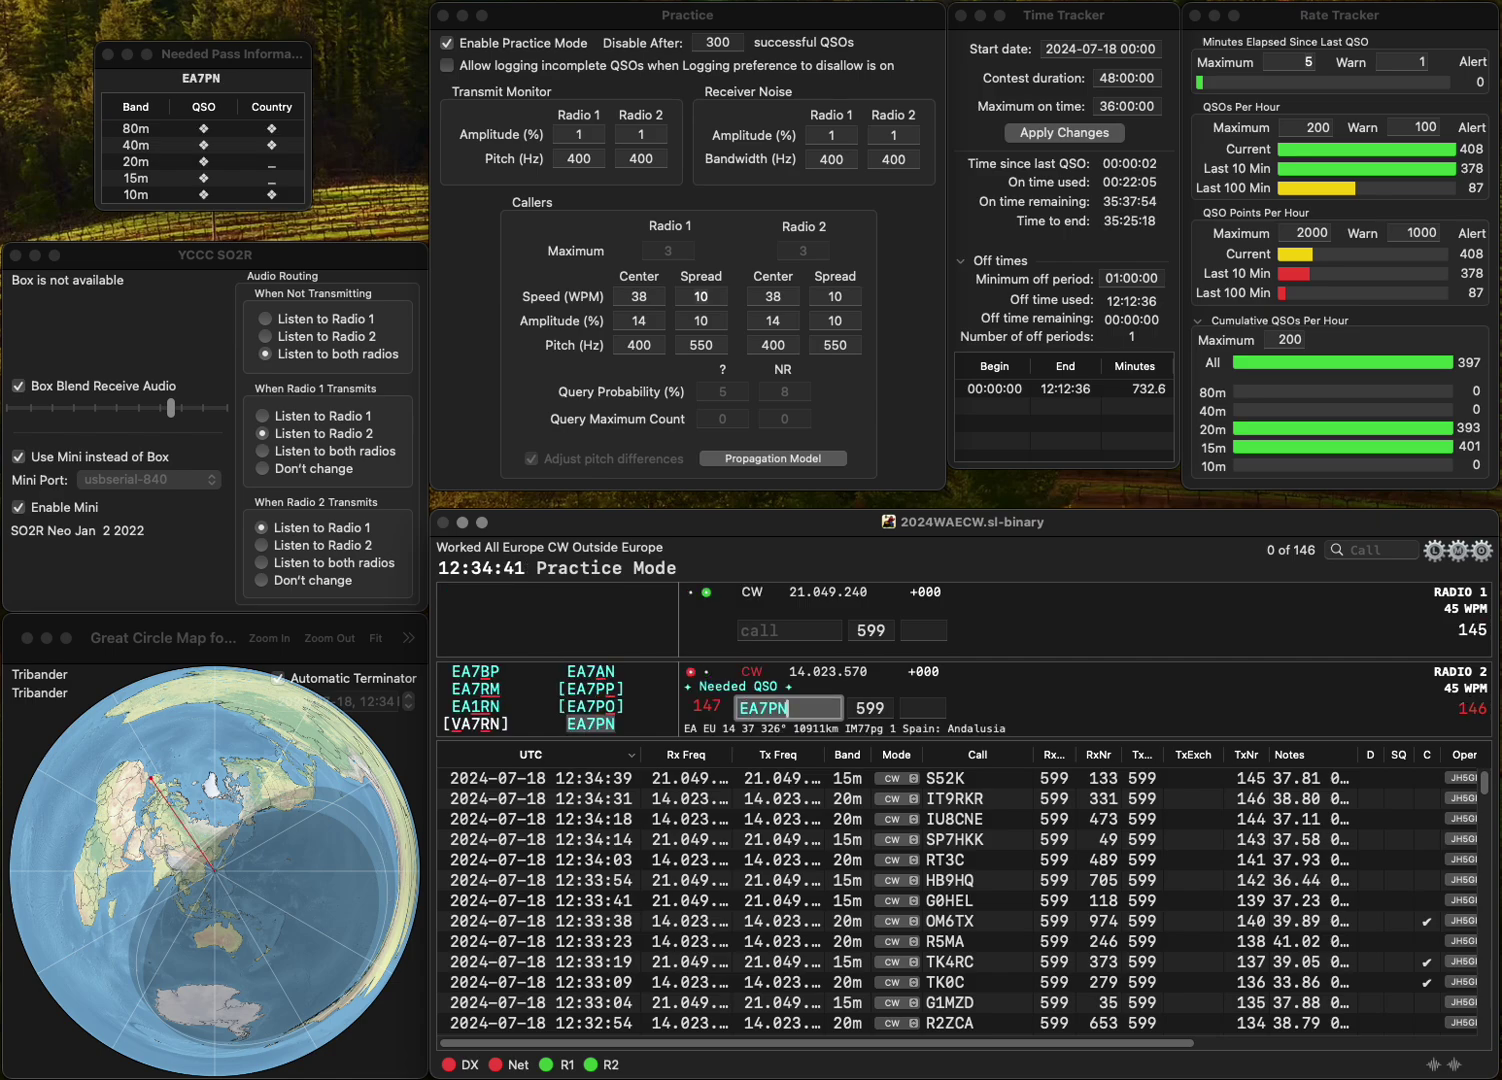
key("Return")
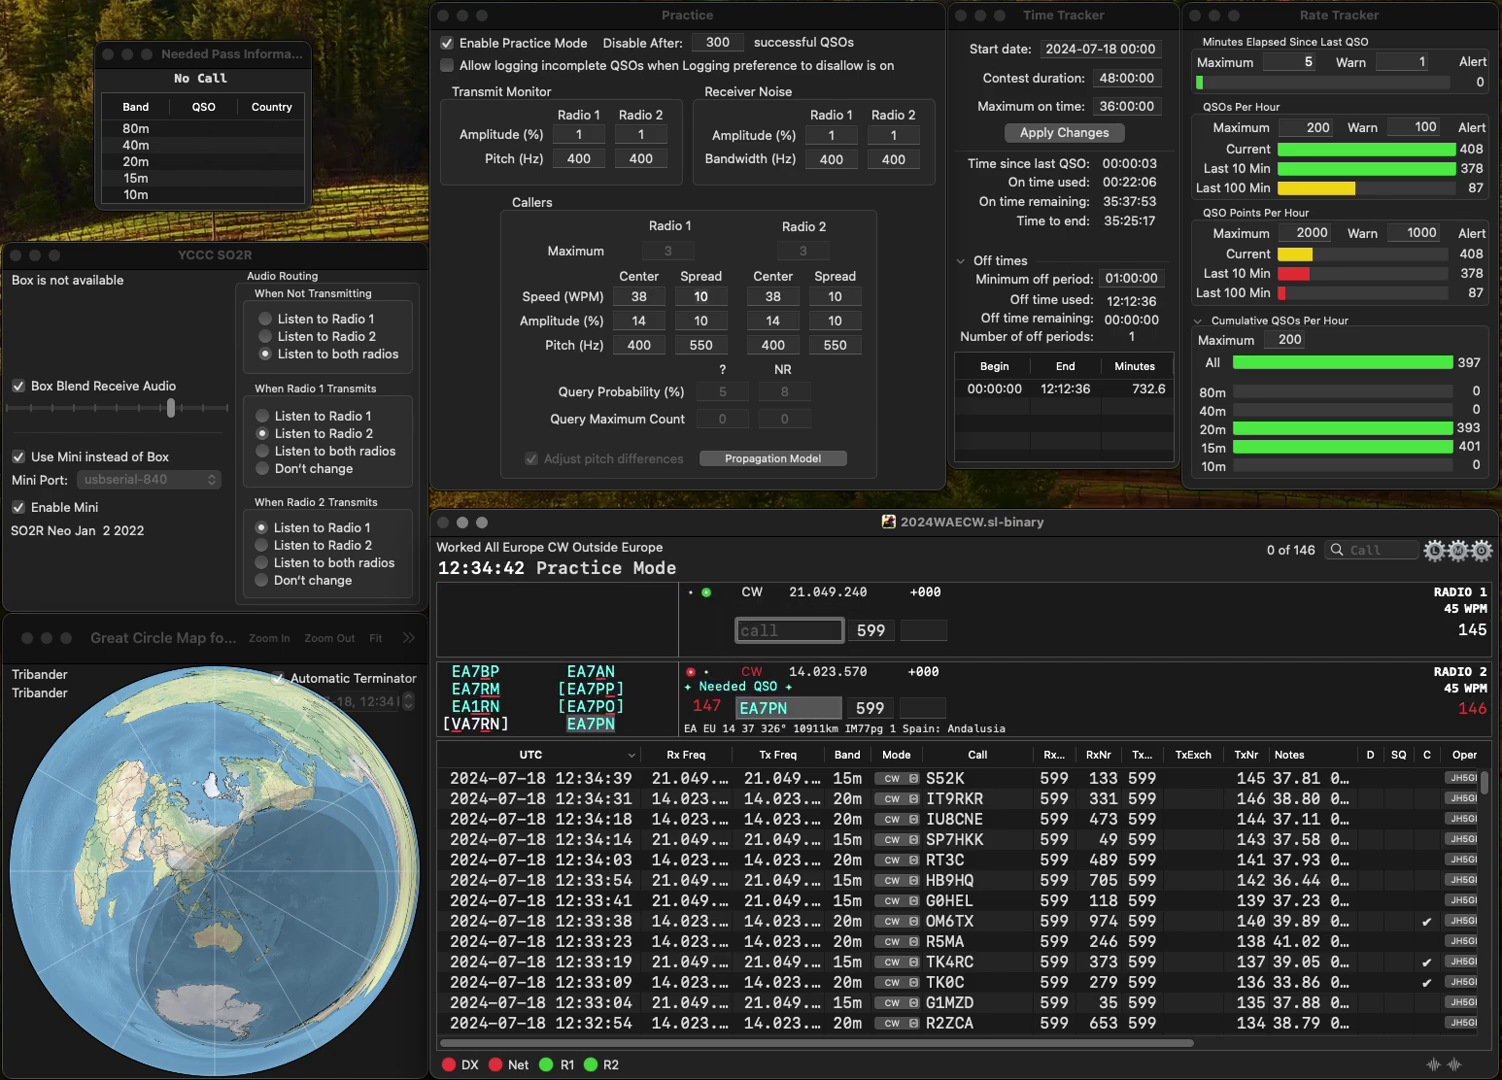
type("EB1A")
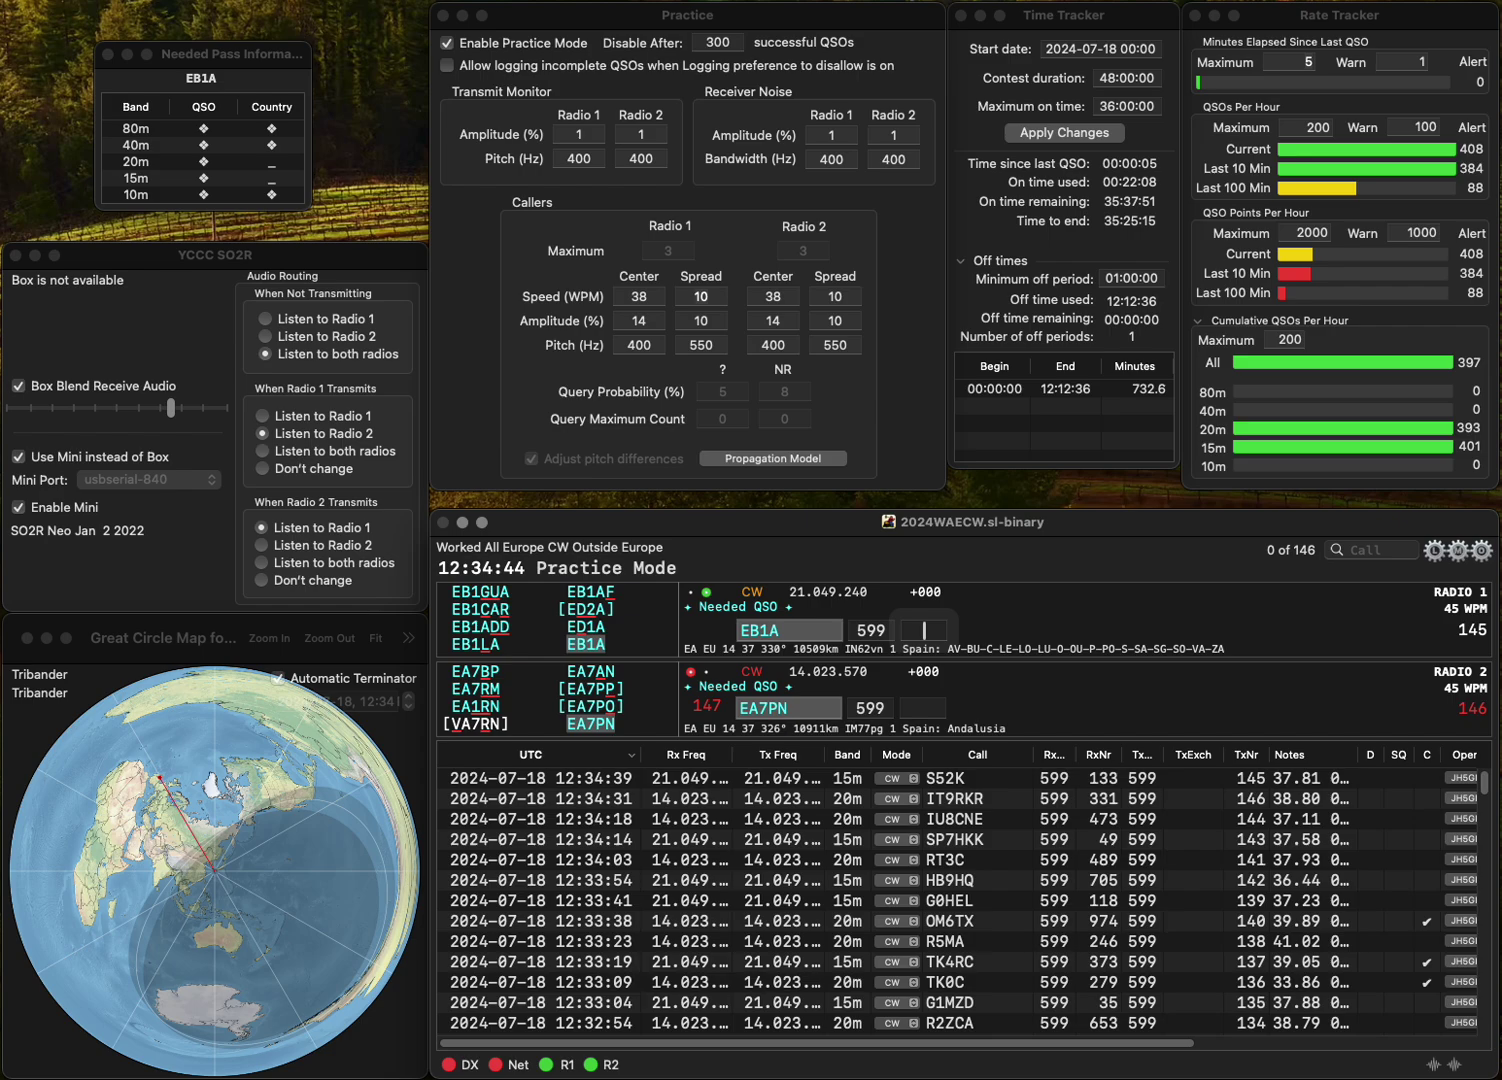
key("Return")
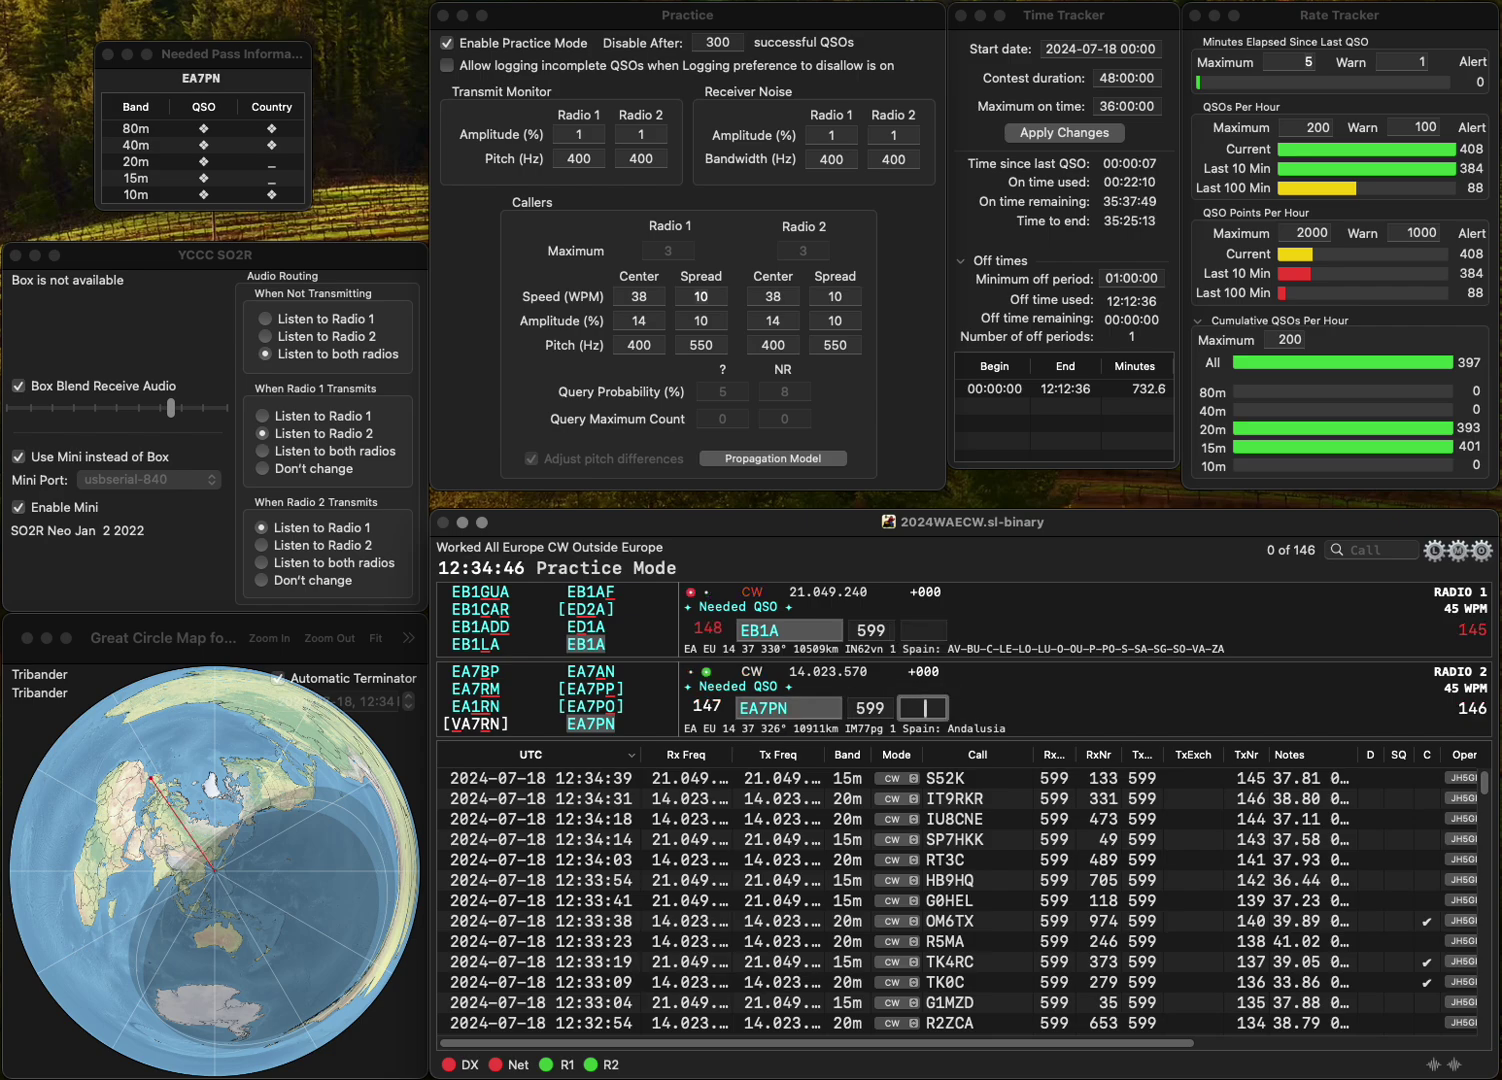
- Log EA7PN on Radio 2 with received number 122 and EB1A on Radio 1 with received number 569
type("122")
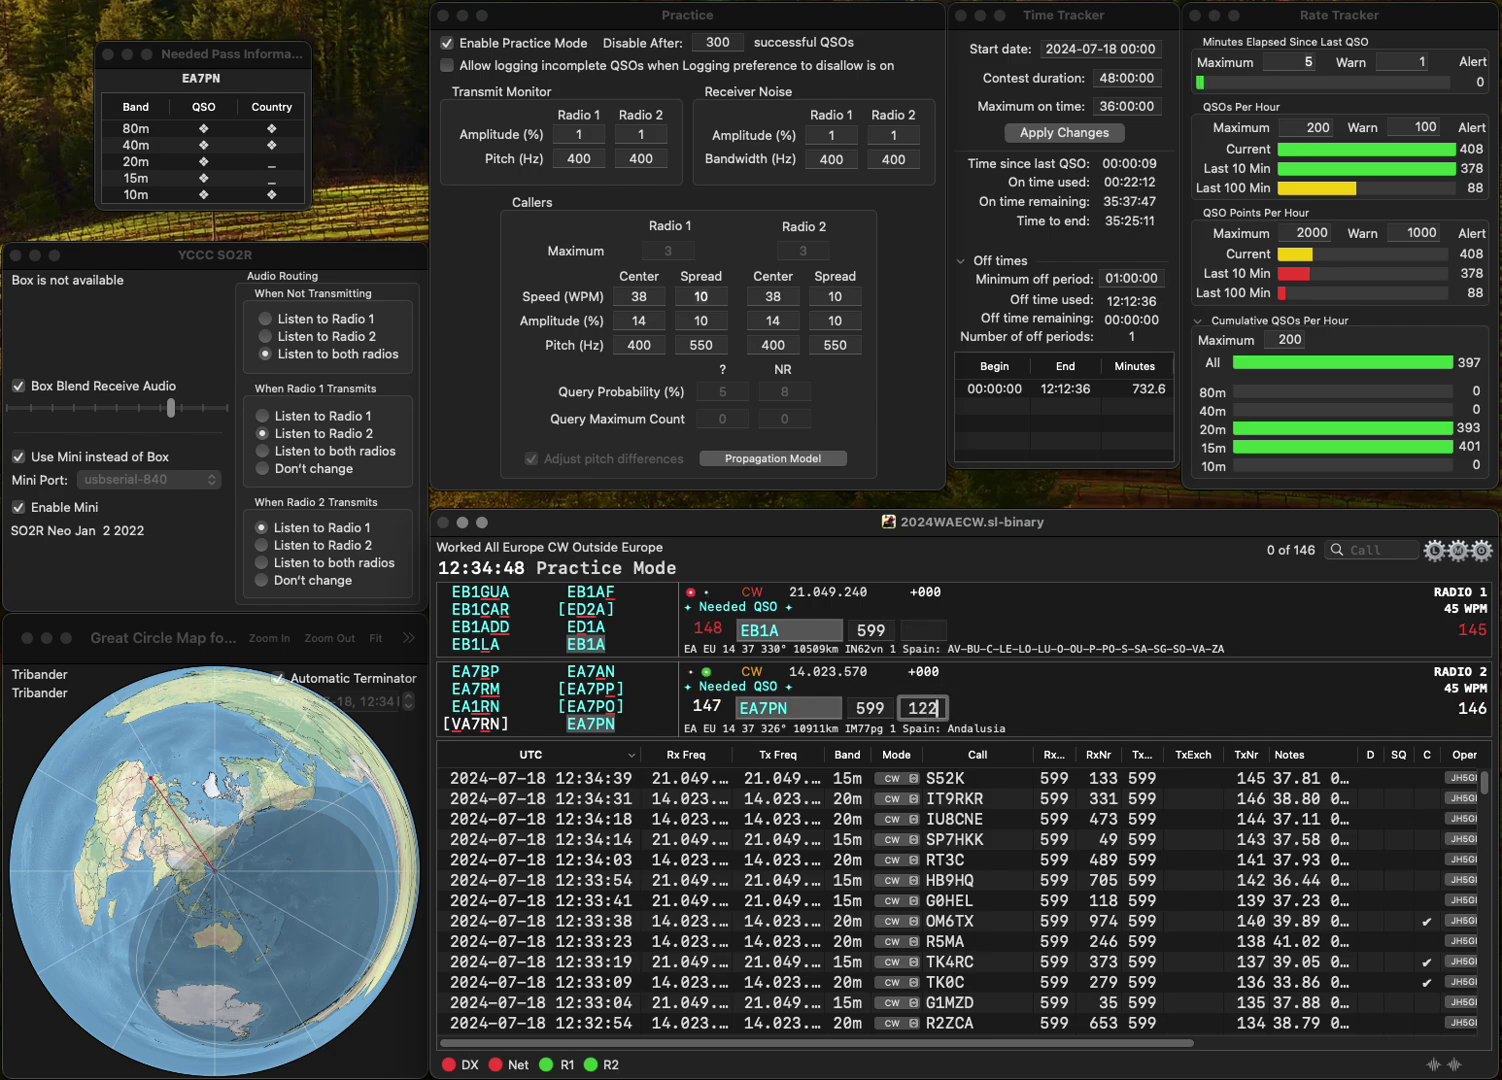
key("Return")
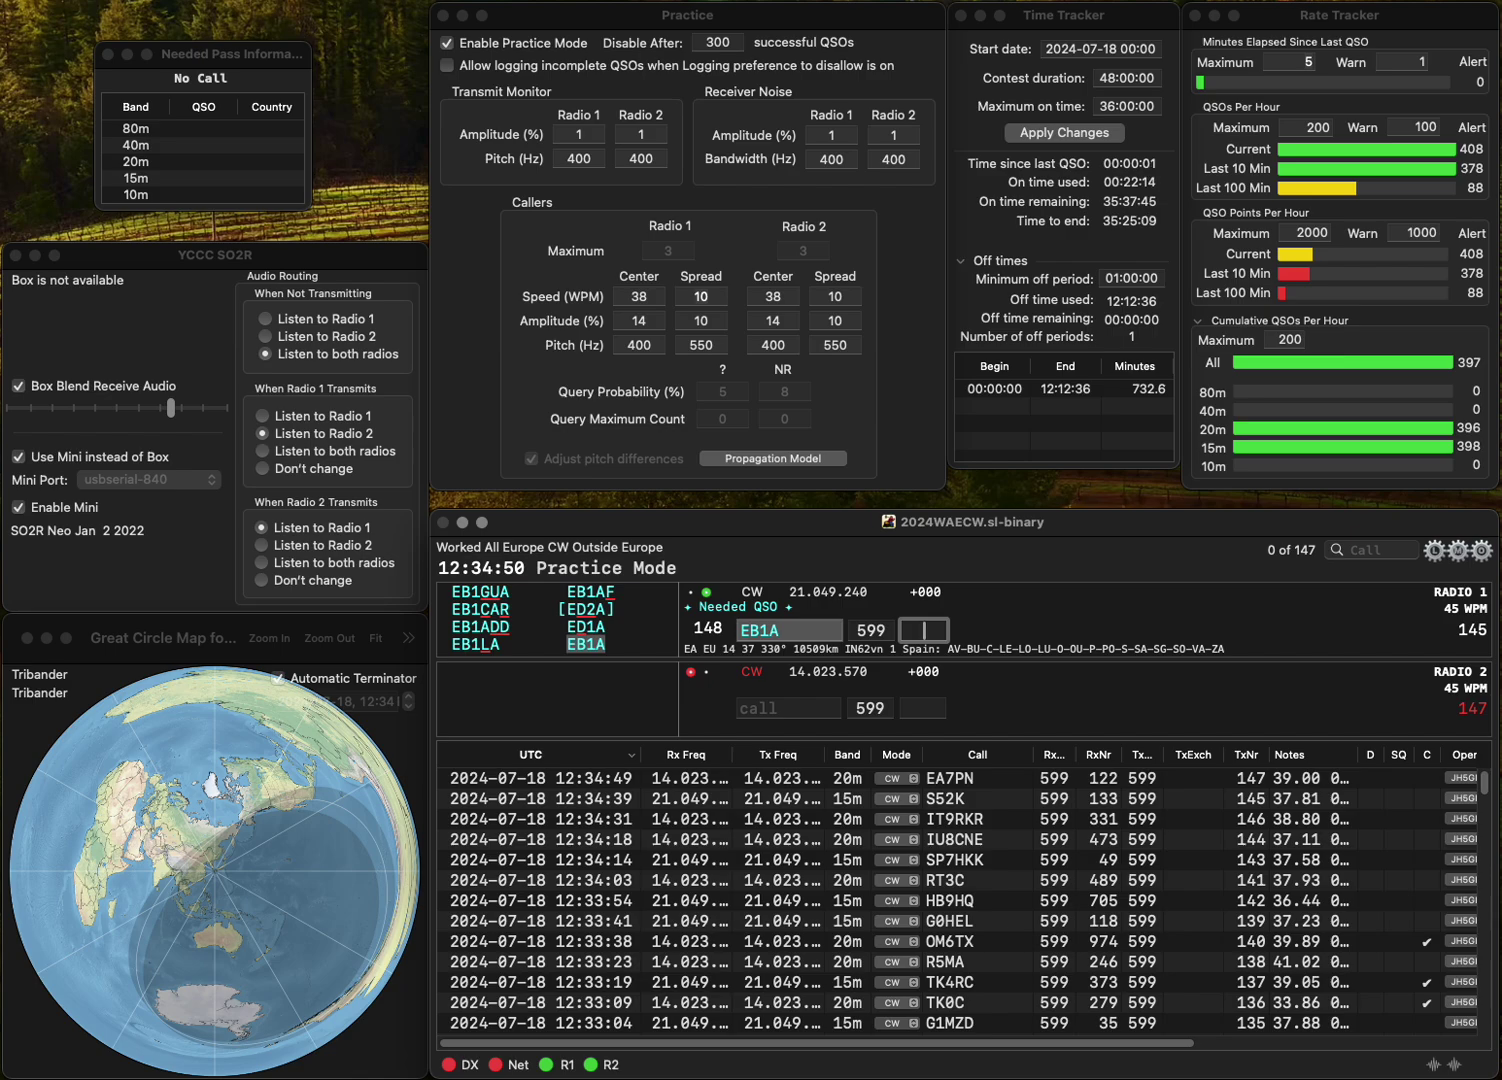
type("569")
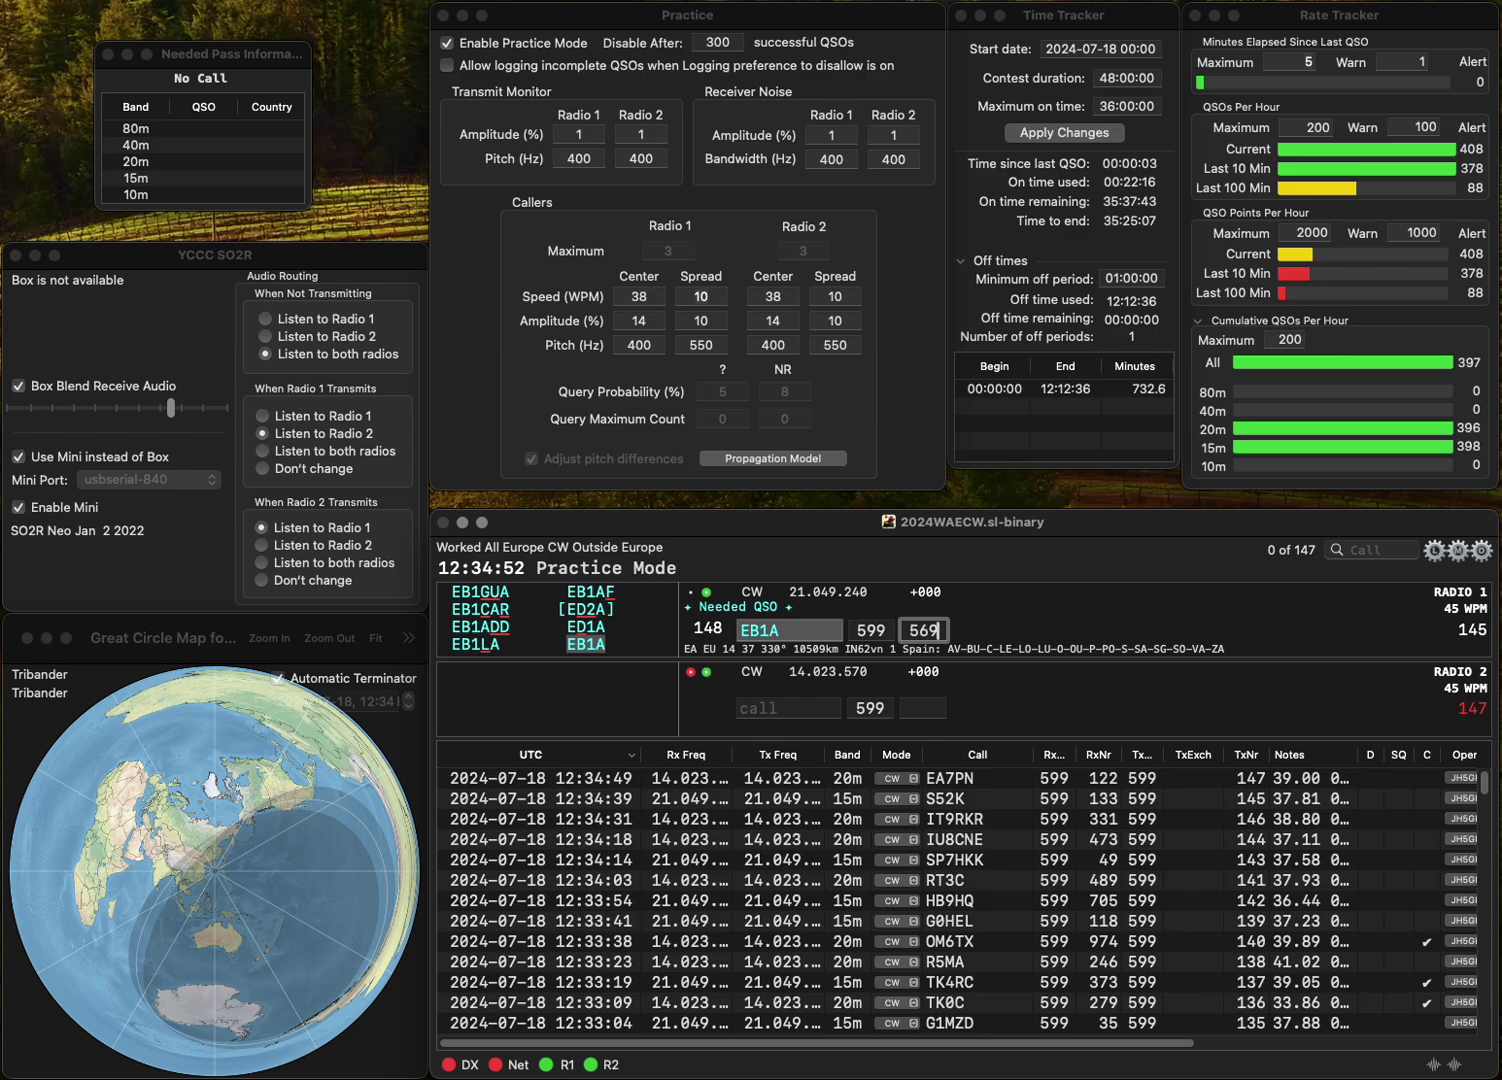
key("Return")
type("OCF")
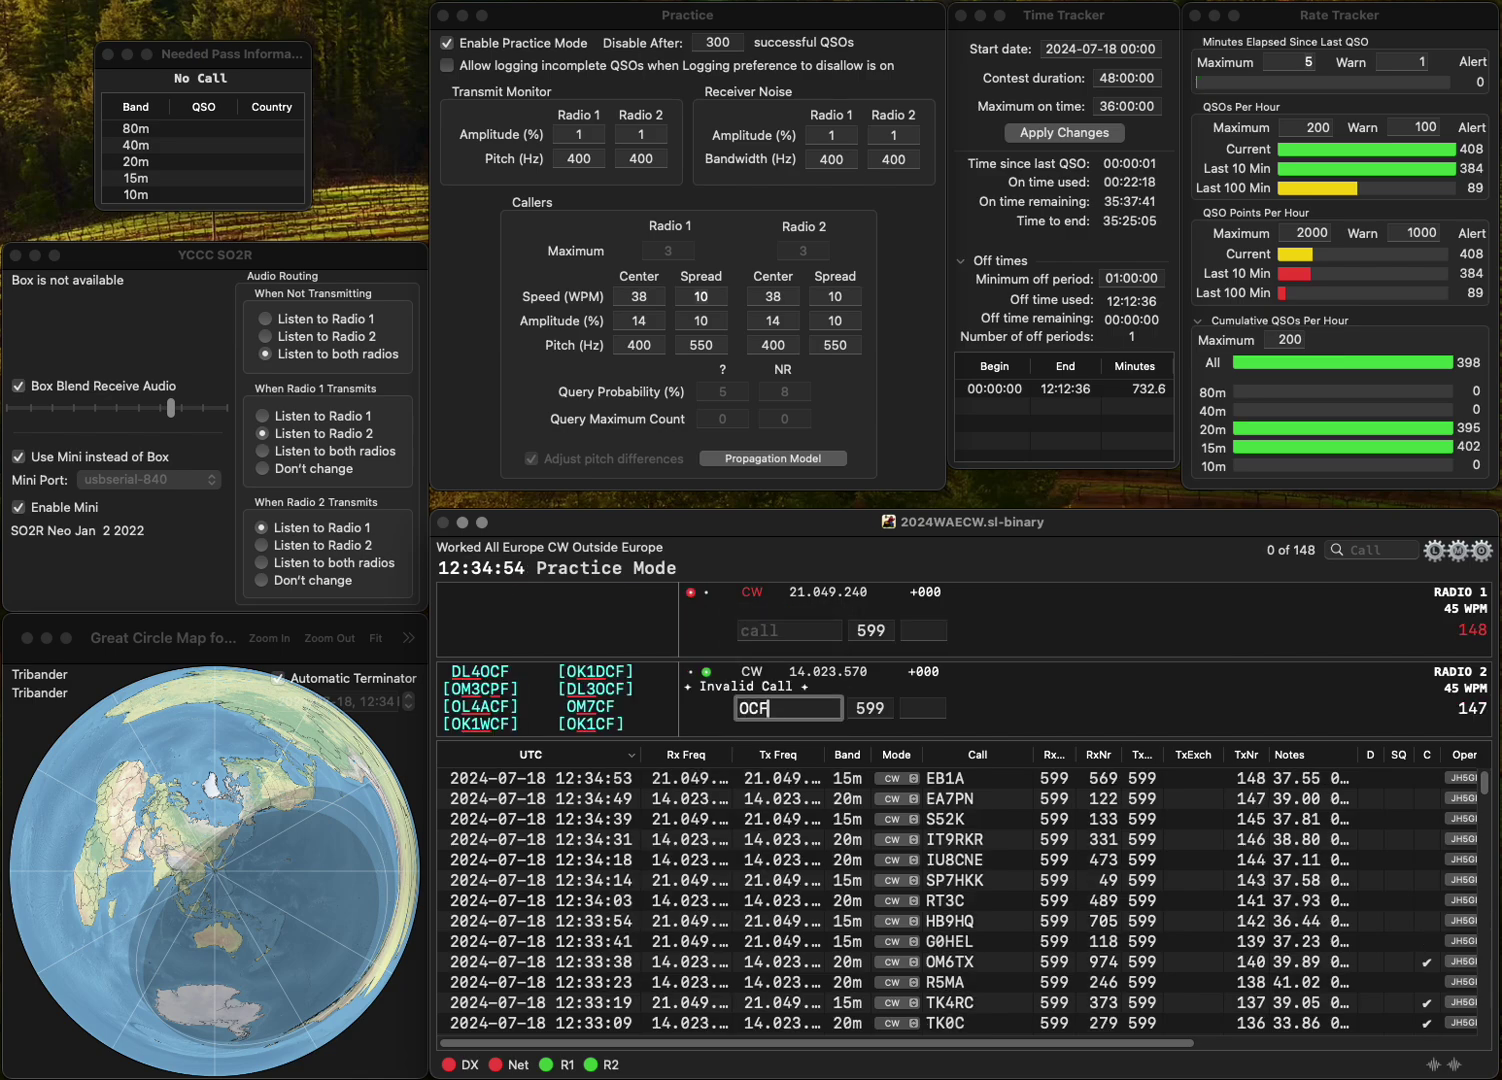
type("DL3")
key("Return")
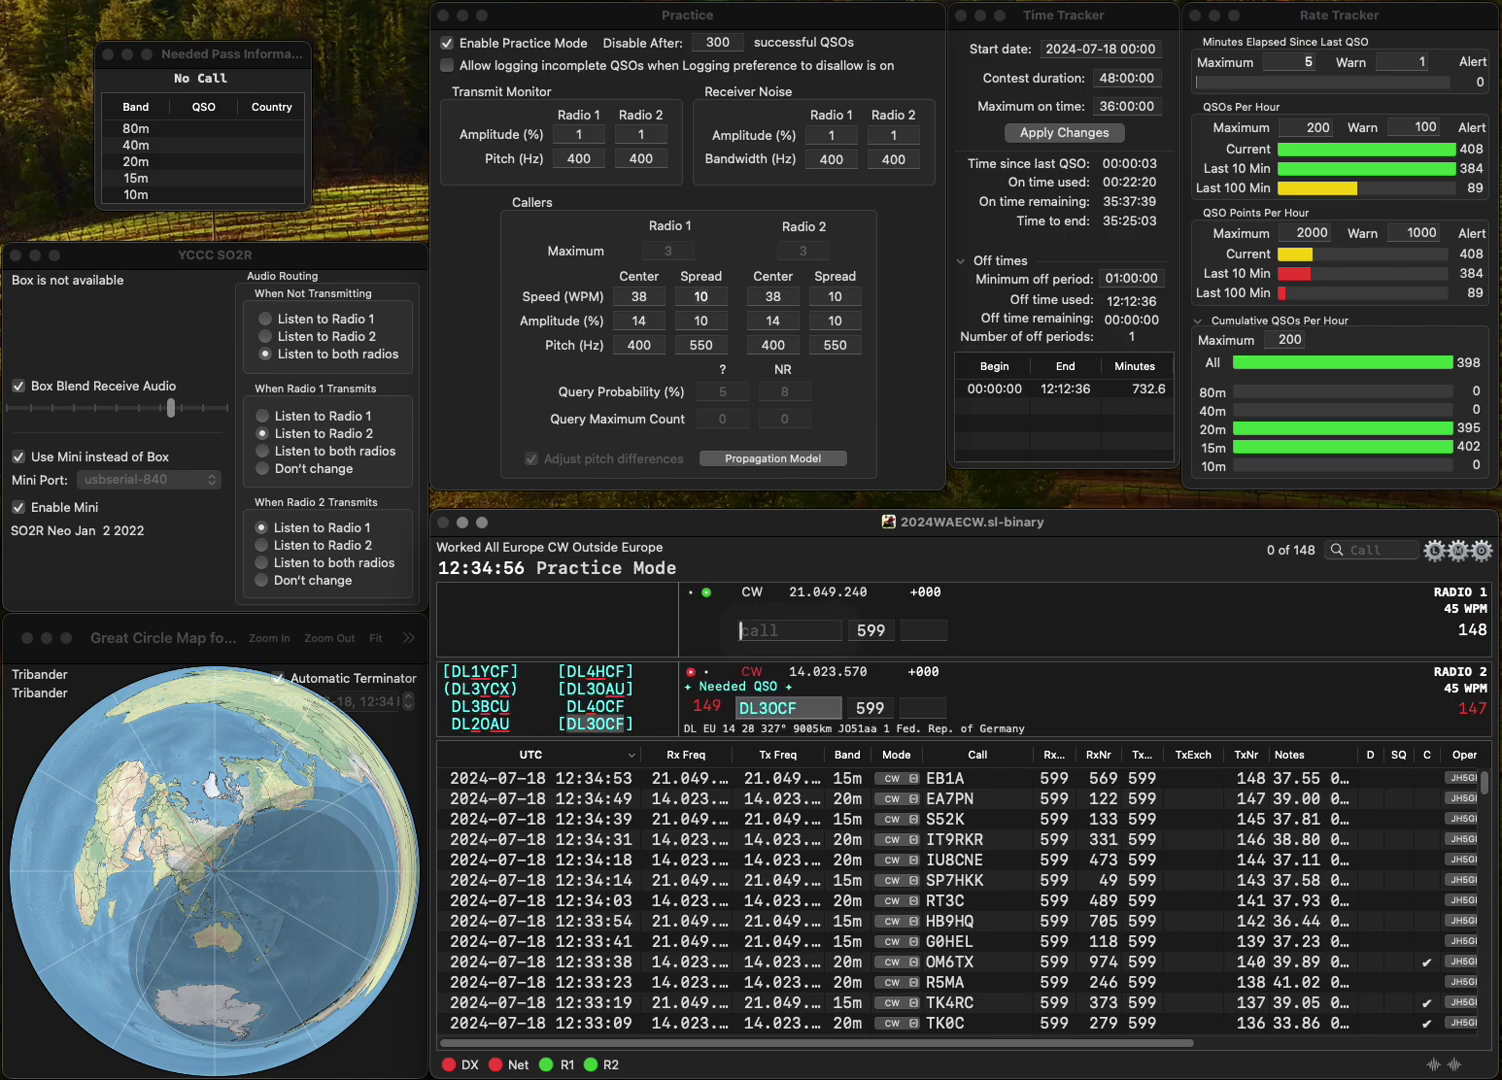
type("98")
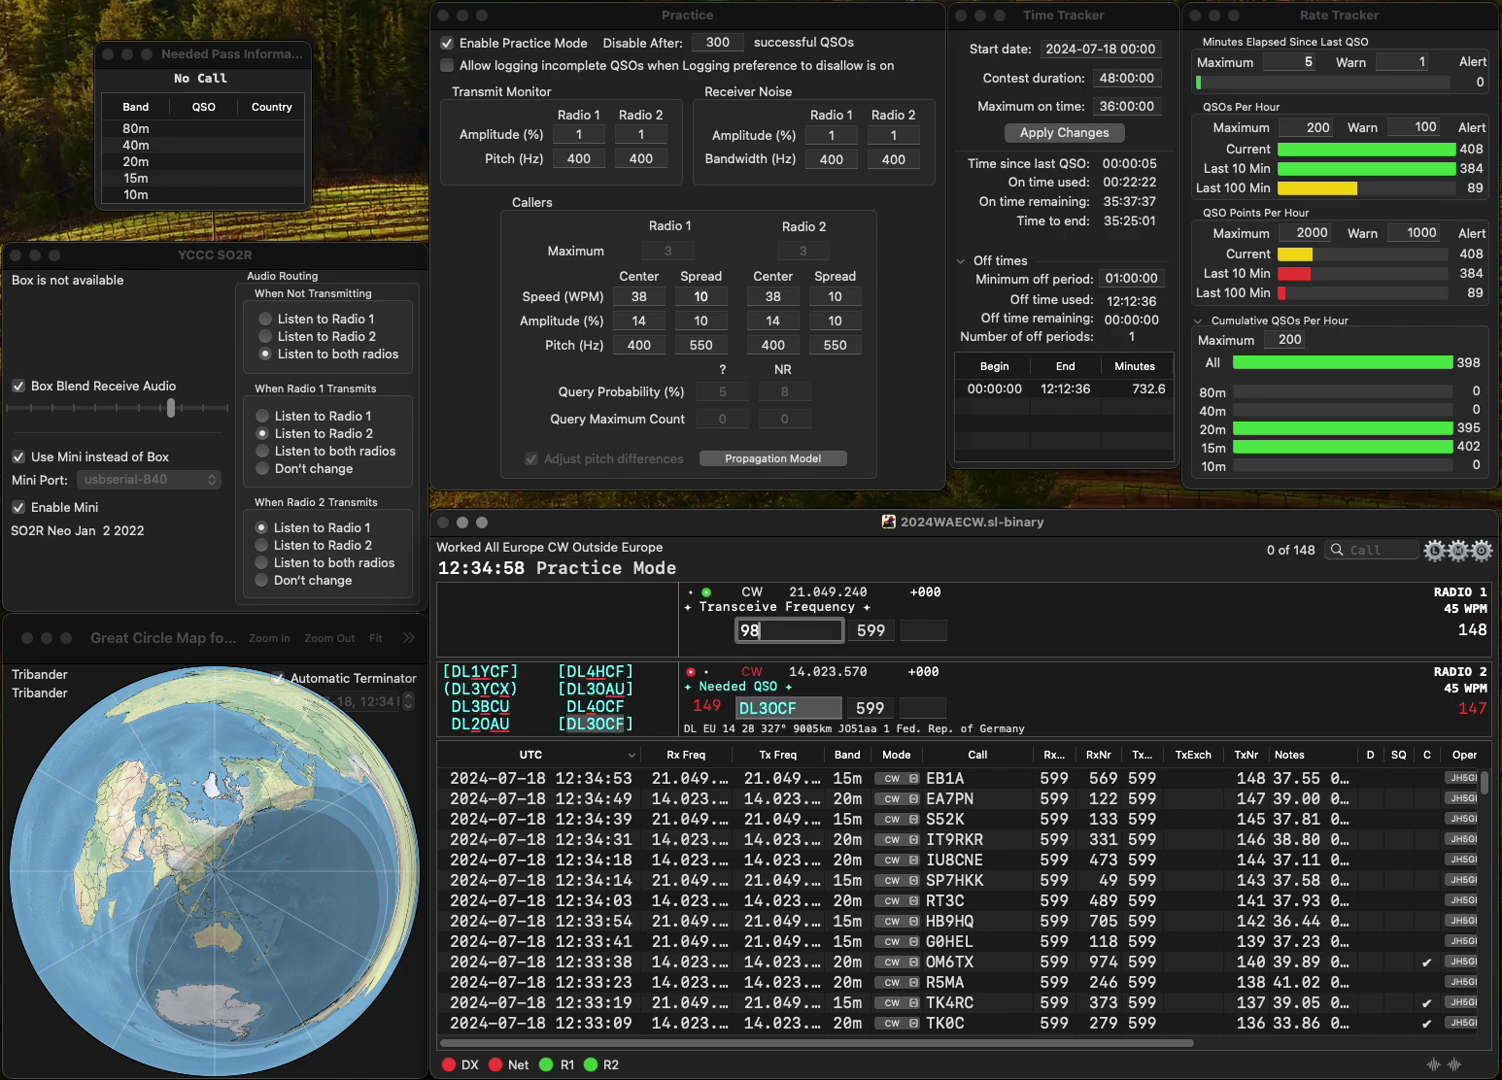
type("ULF")
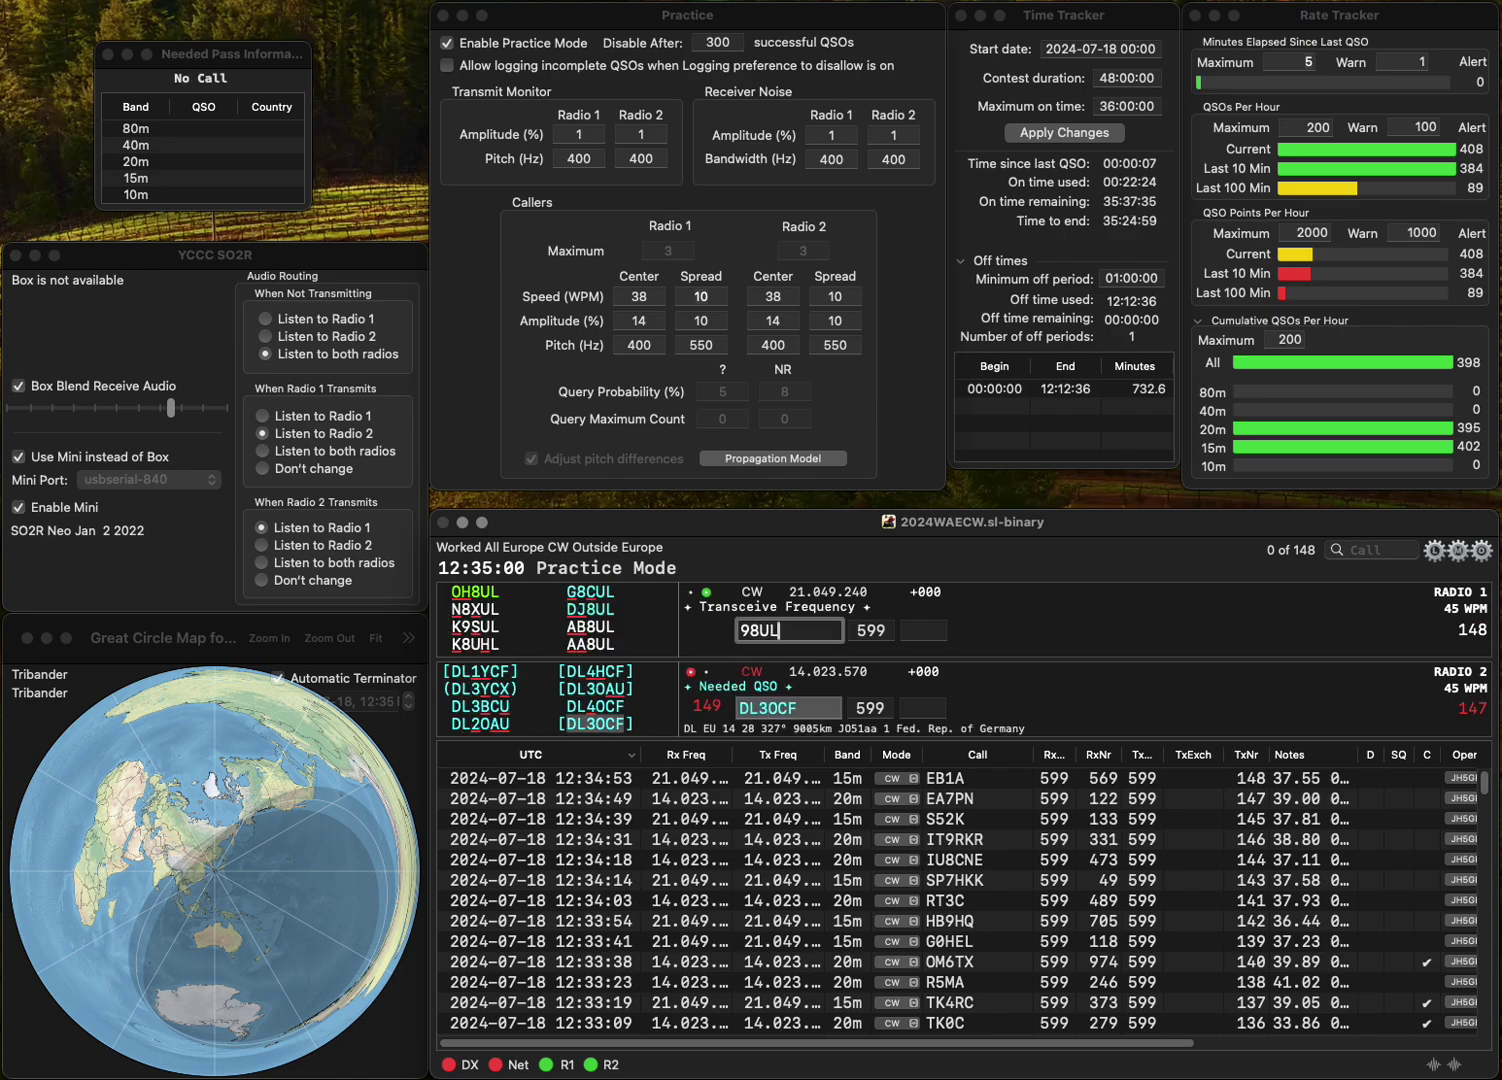
key("Home")
key("Delete")
type("DL")
key("Return")
key("Tab")
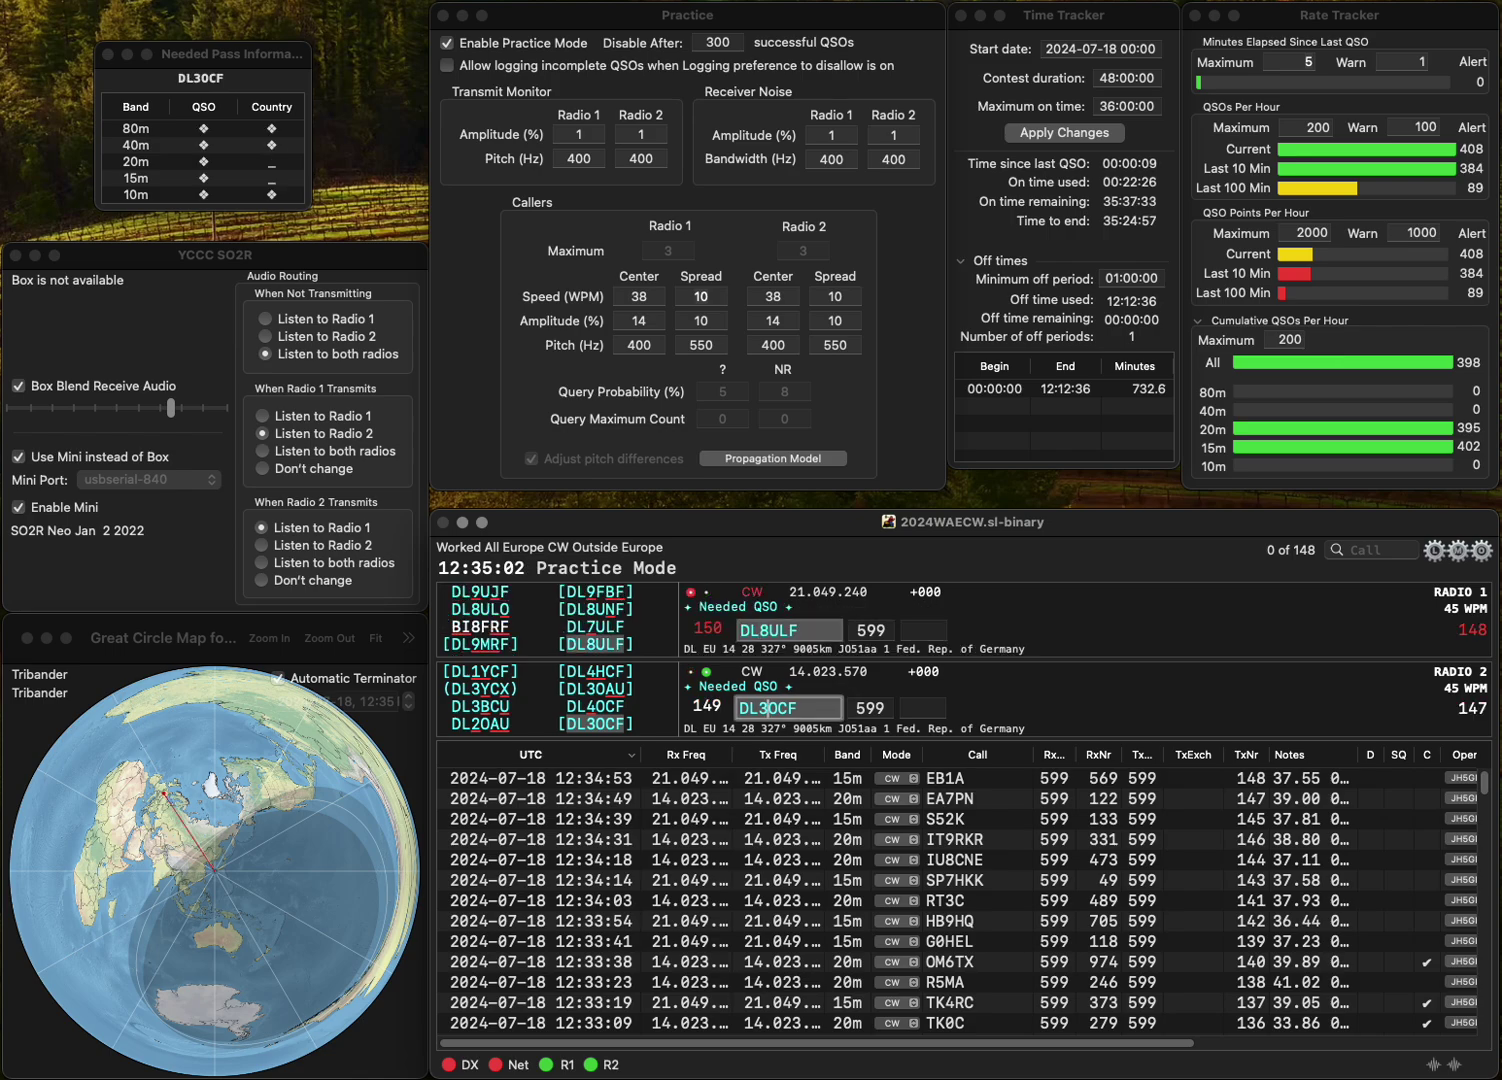
key("BackSpace")
type("4")
key("Return")
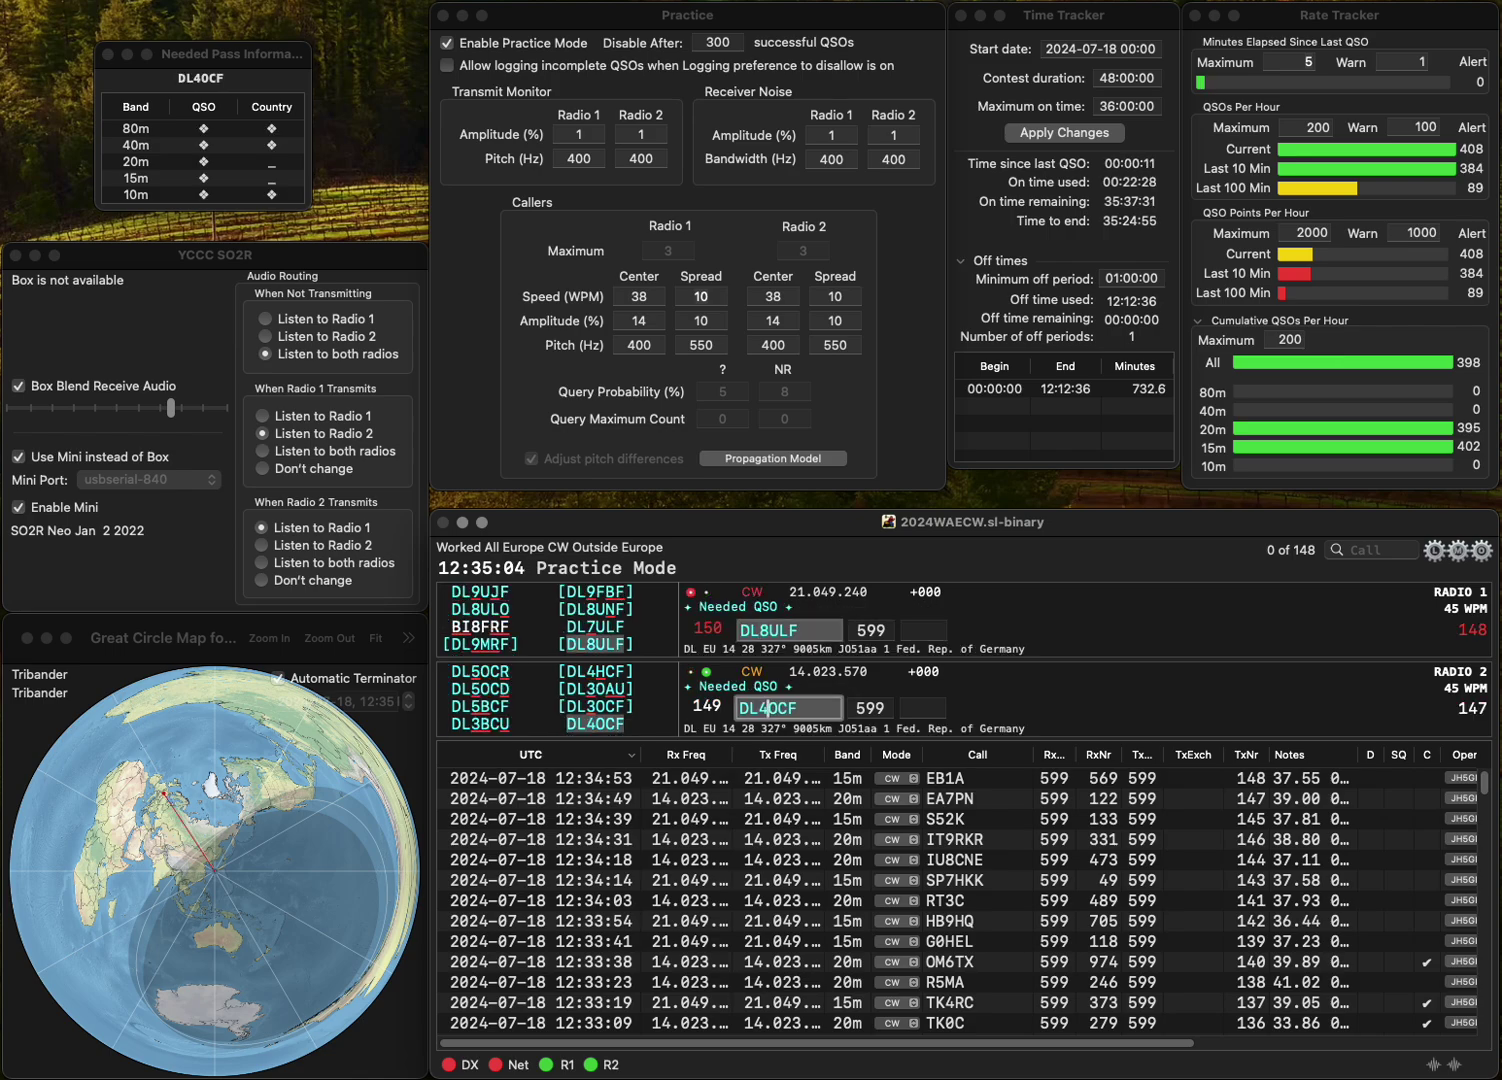
- Log DL8ULF on Radio 1 with received number 656 and DL4OCF on Radio 2 with received number 378
key("Tab")
left_click(931, 631)
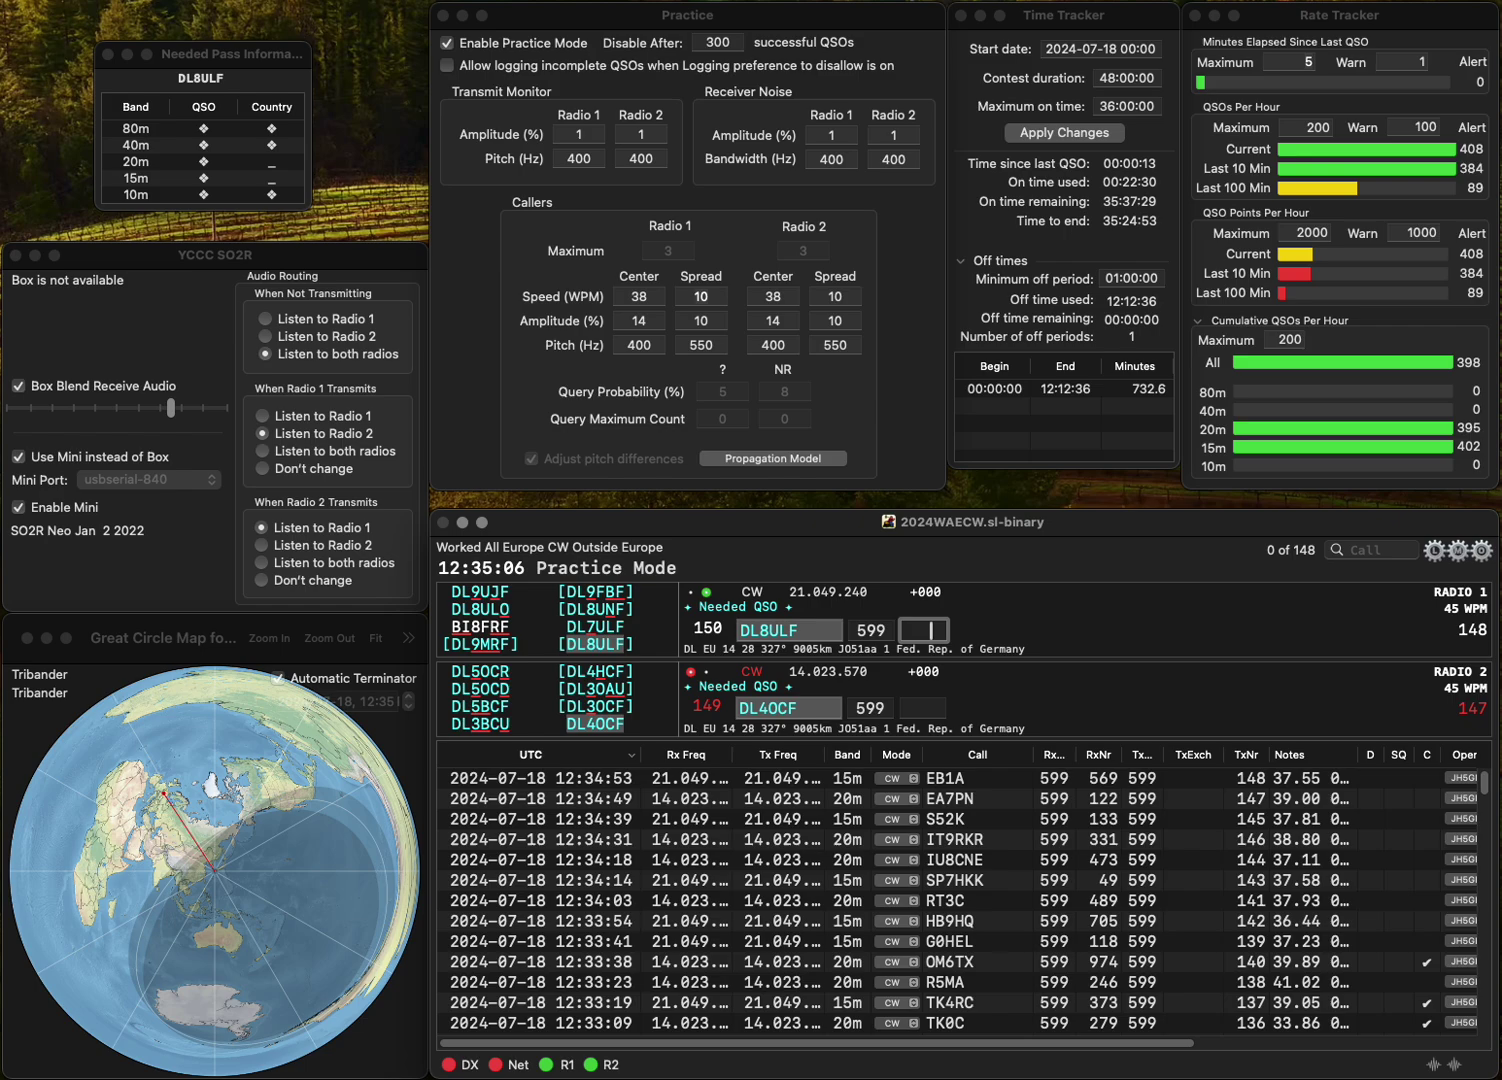
type("6")
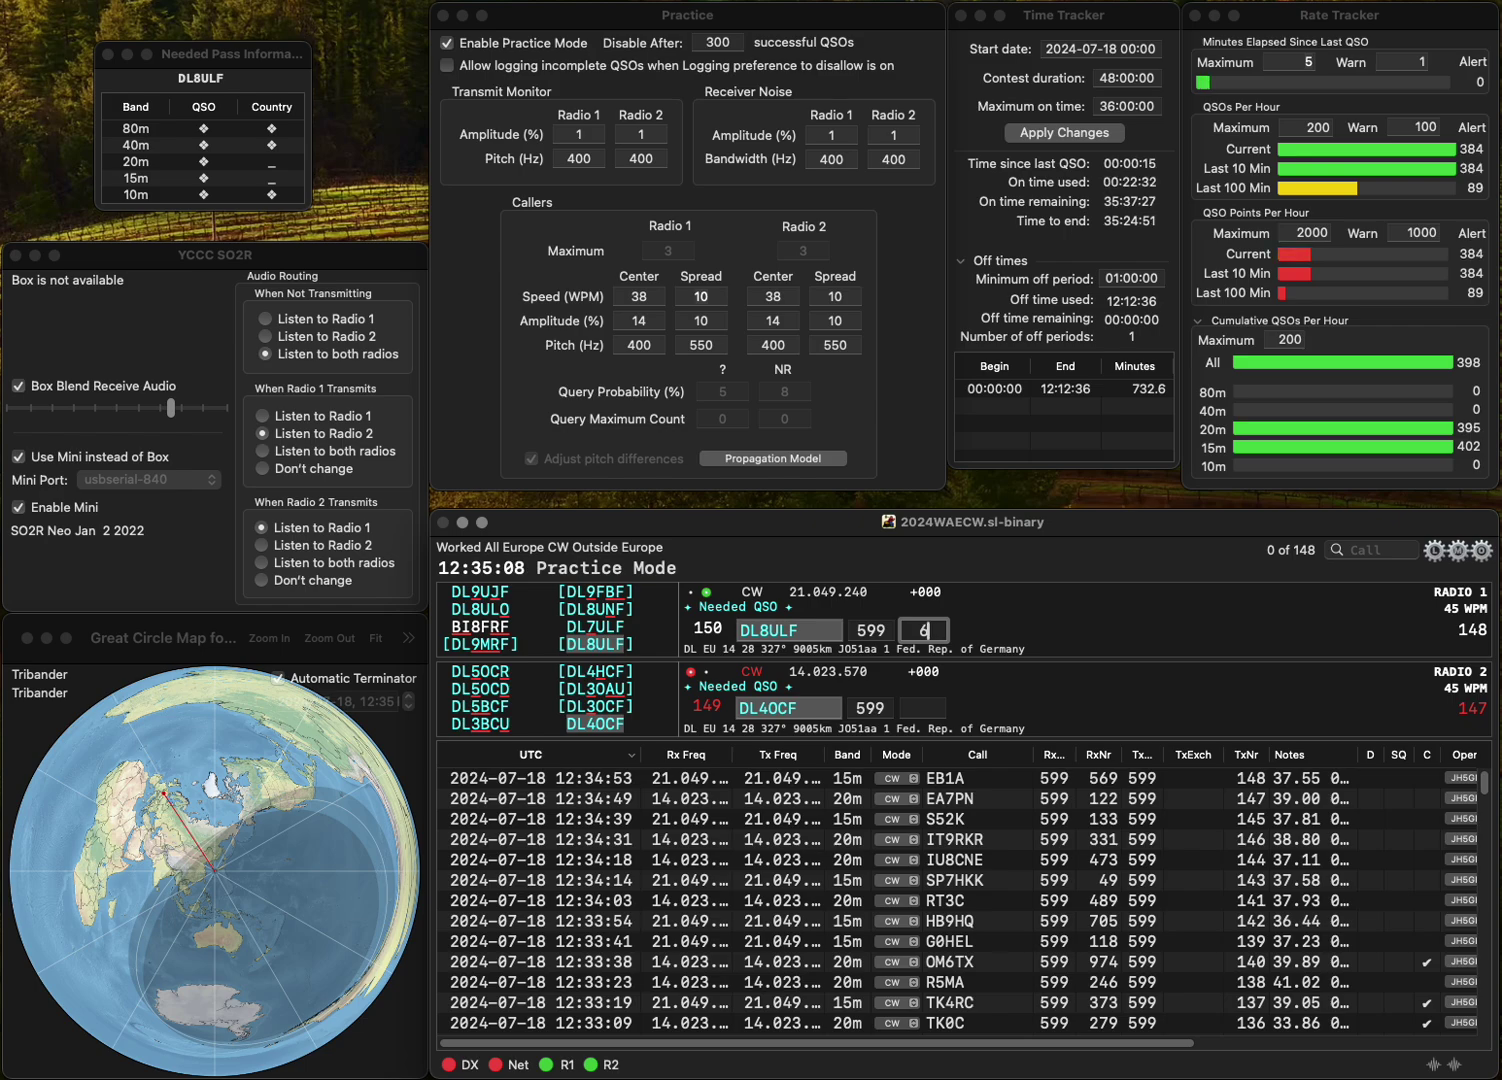
type("56")
key("Return")
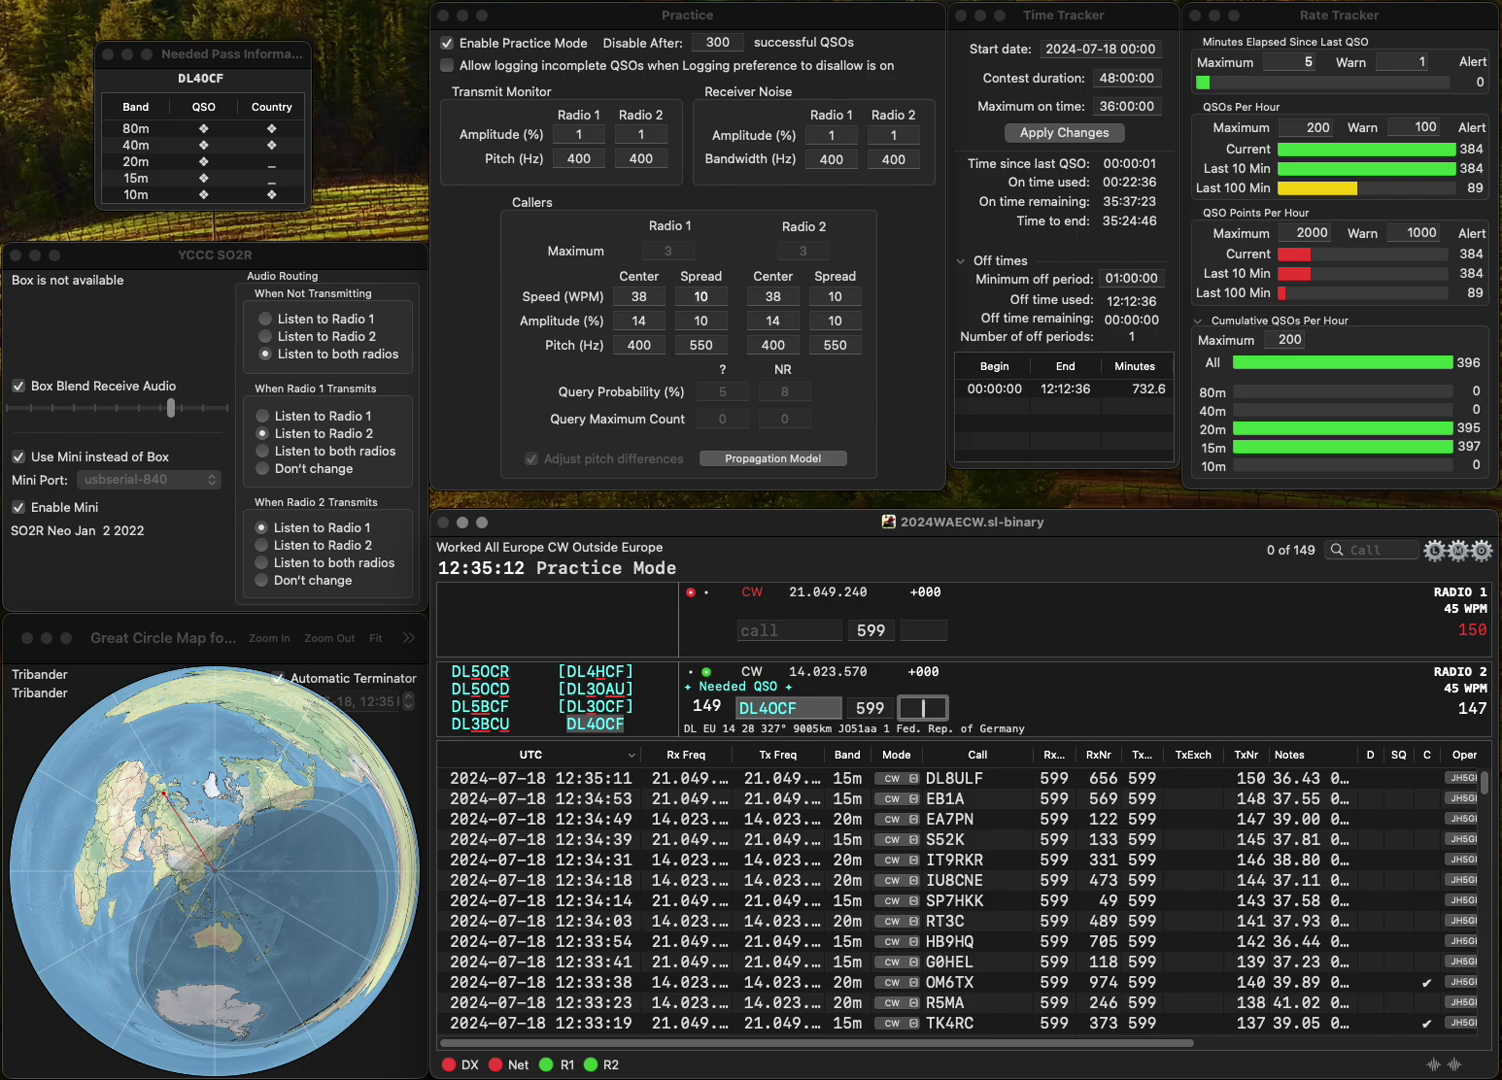
type("378")
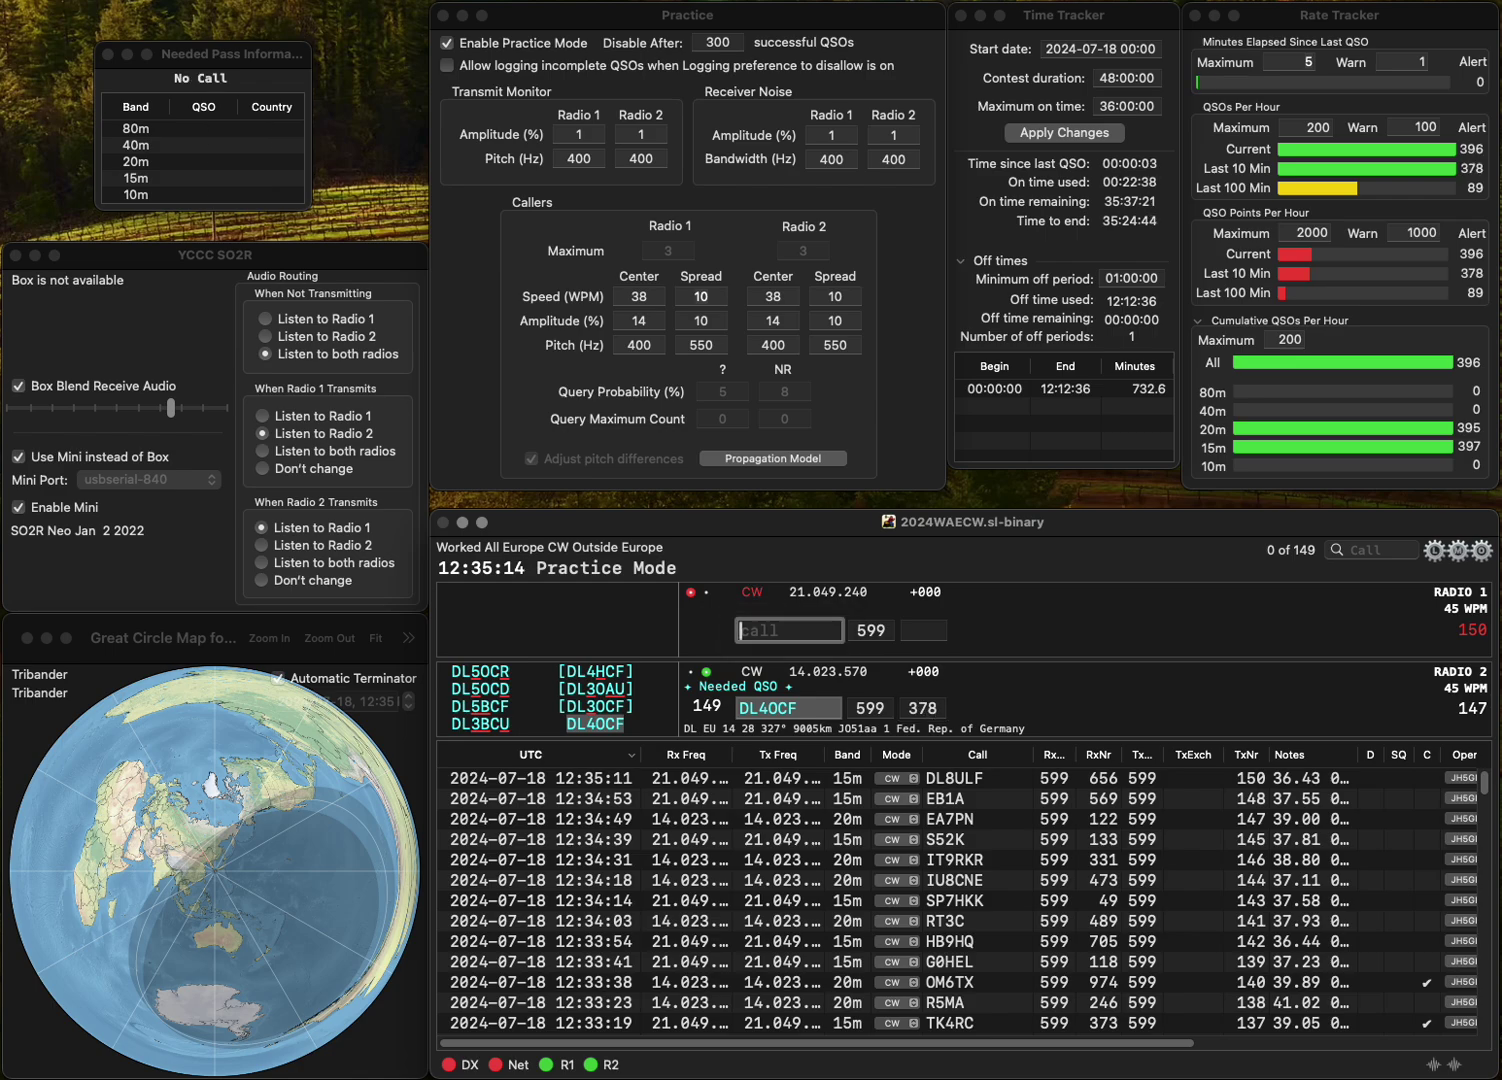
key("Return")
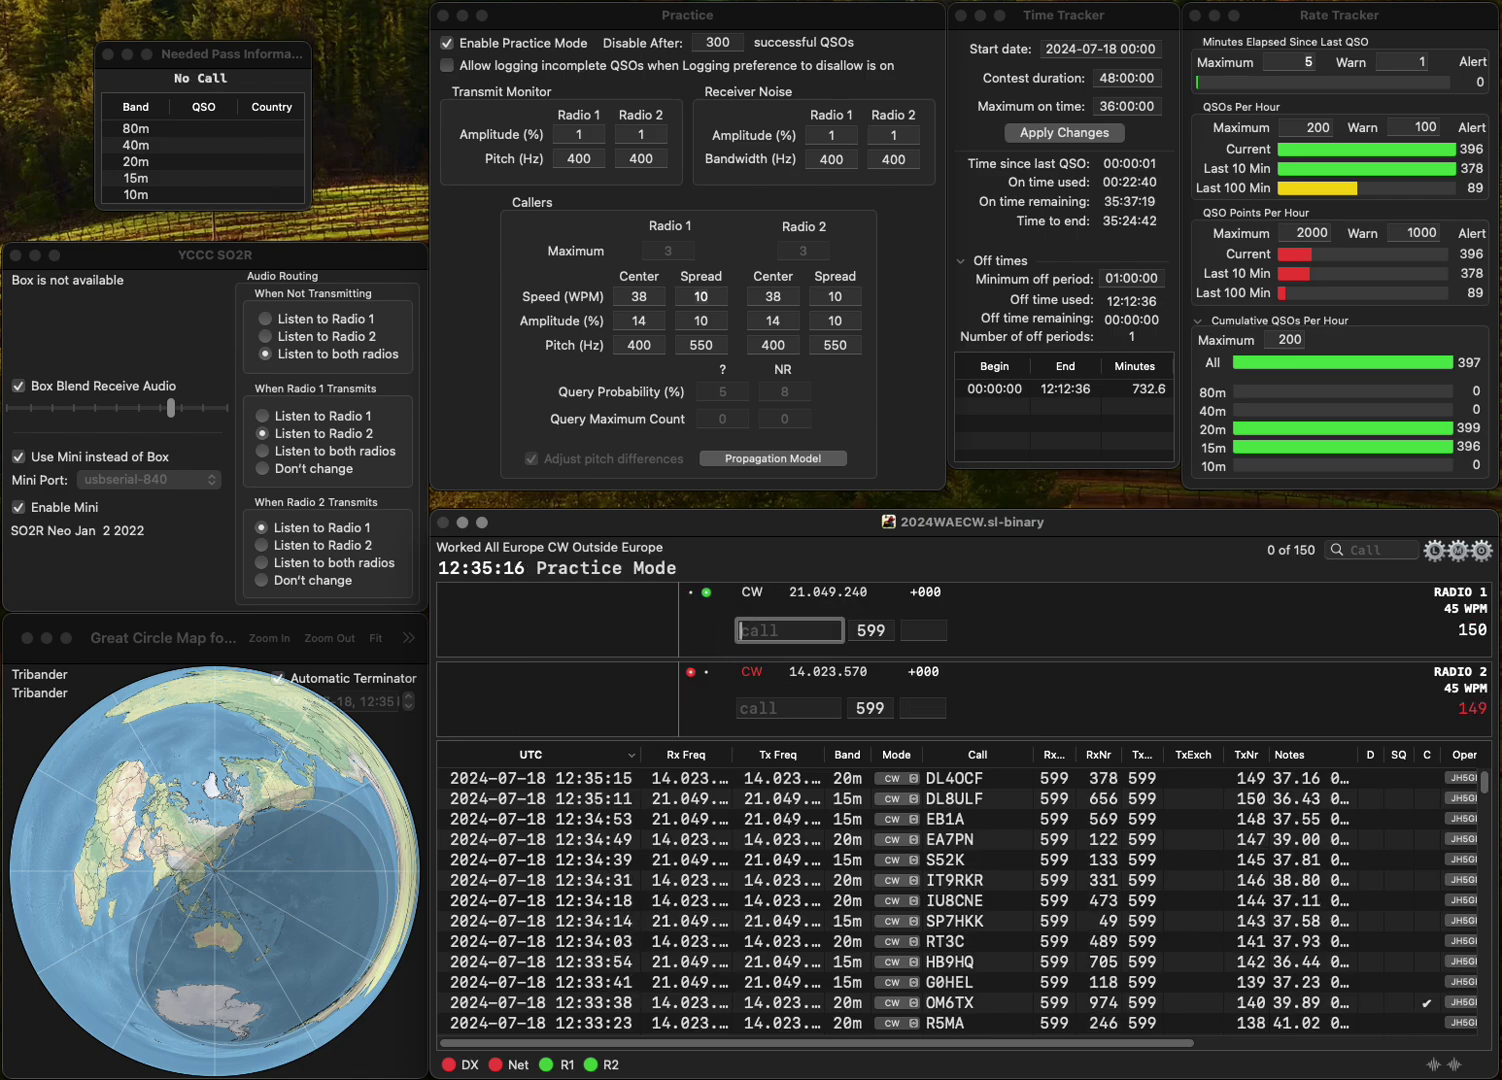
- Answer 09BBB on Radio 1 and SP7IWA on Radio 2
type("09BBB")
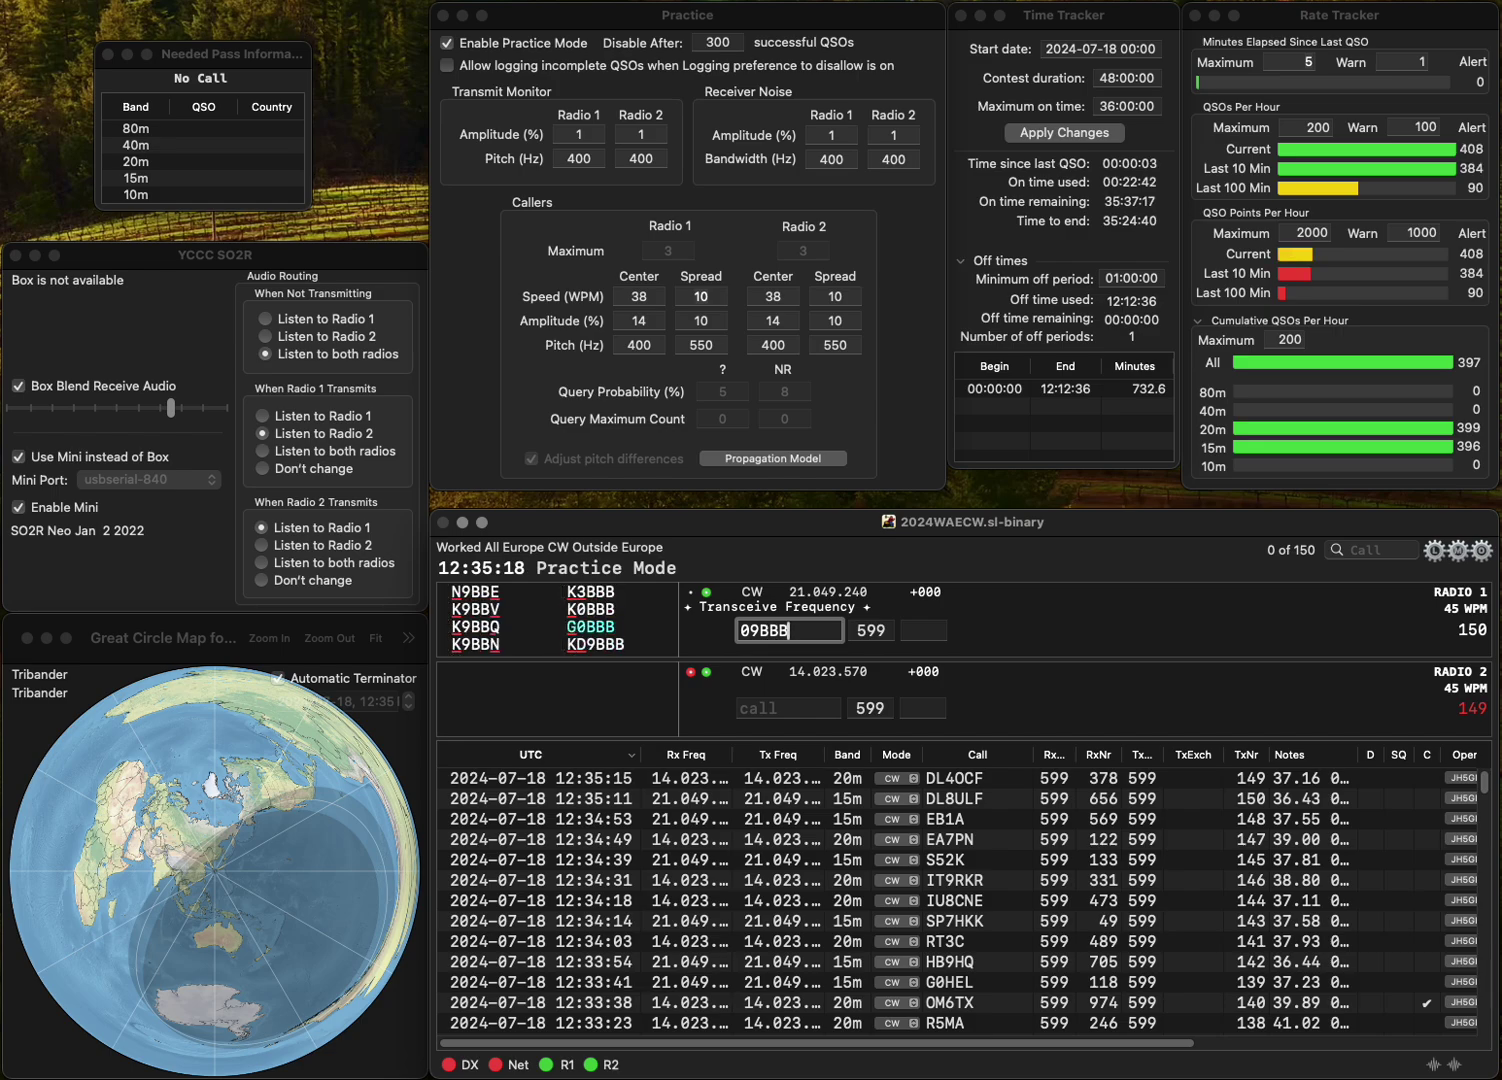
key("Return")
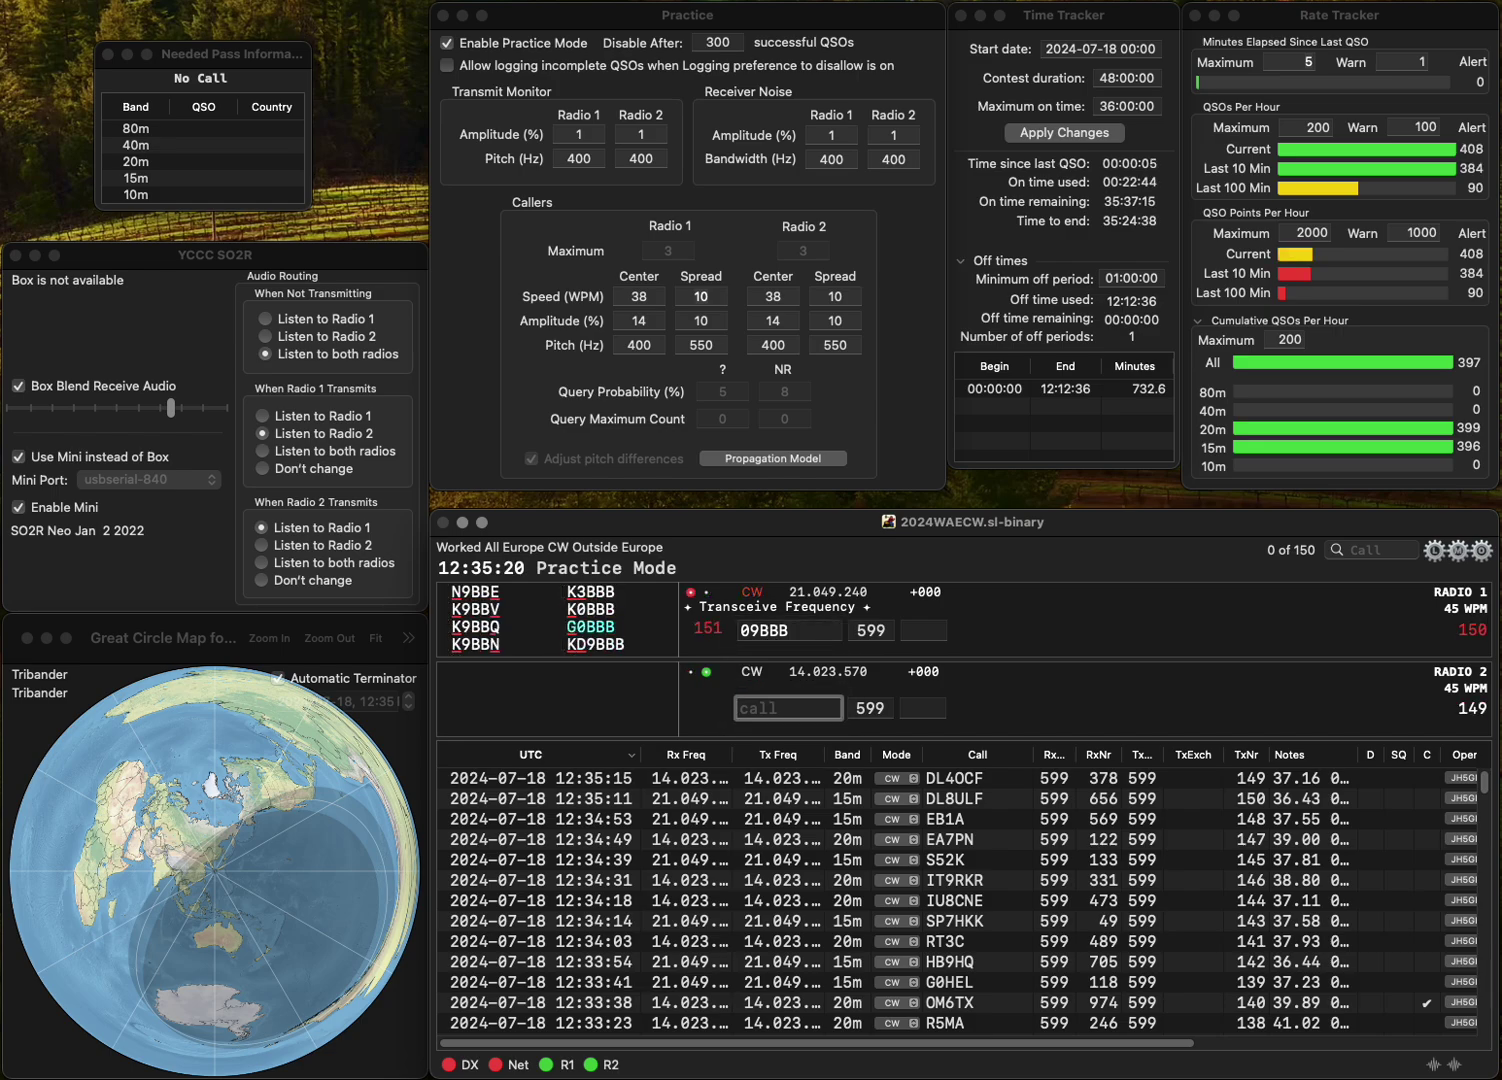
type("SP7IWA")
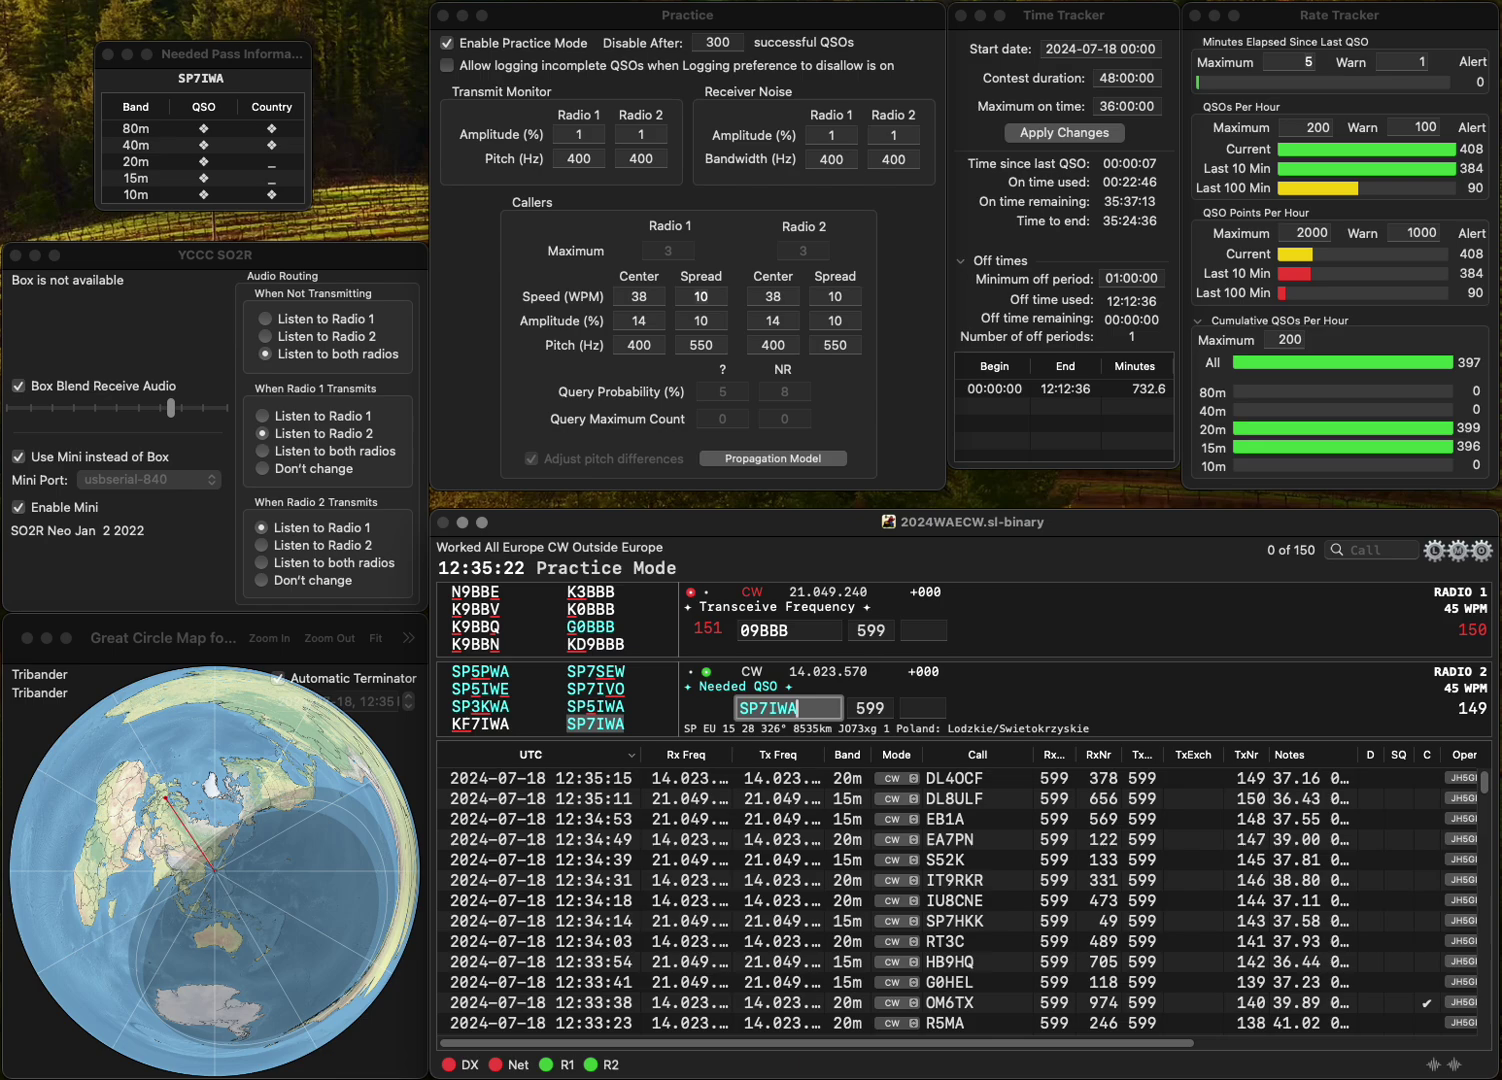
key("Return")
- Correct the Radio 1 call to DL9BBD and resend the exchange
key("Delete")
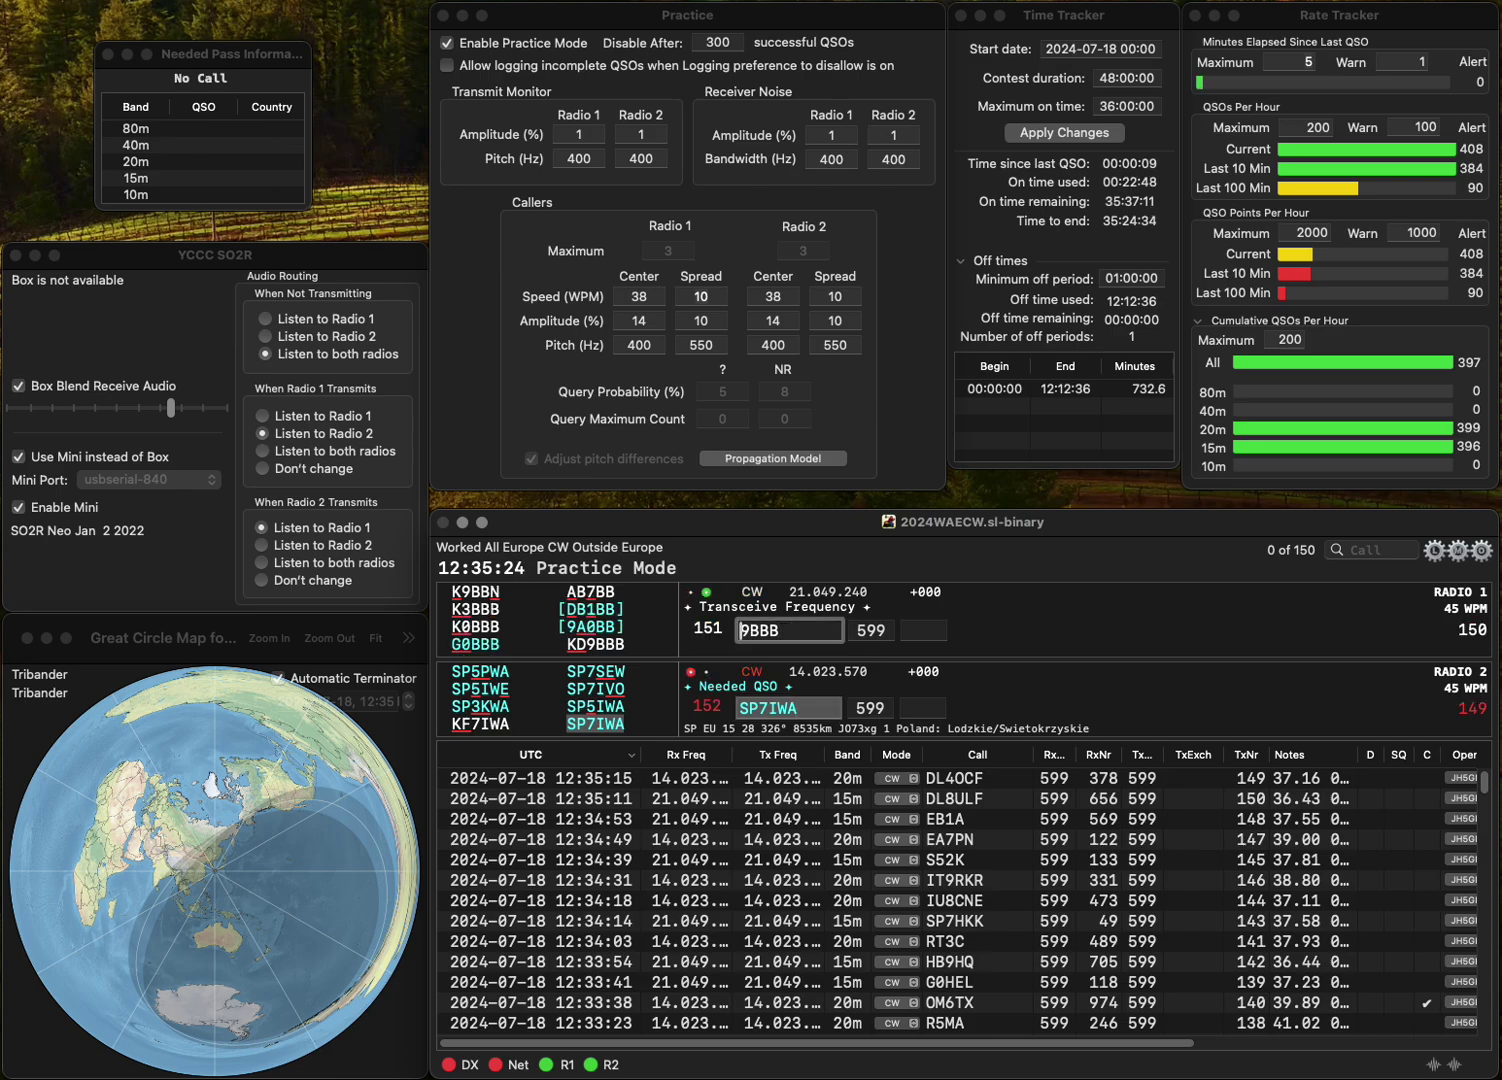
type("DL")
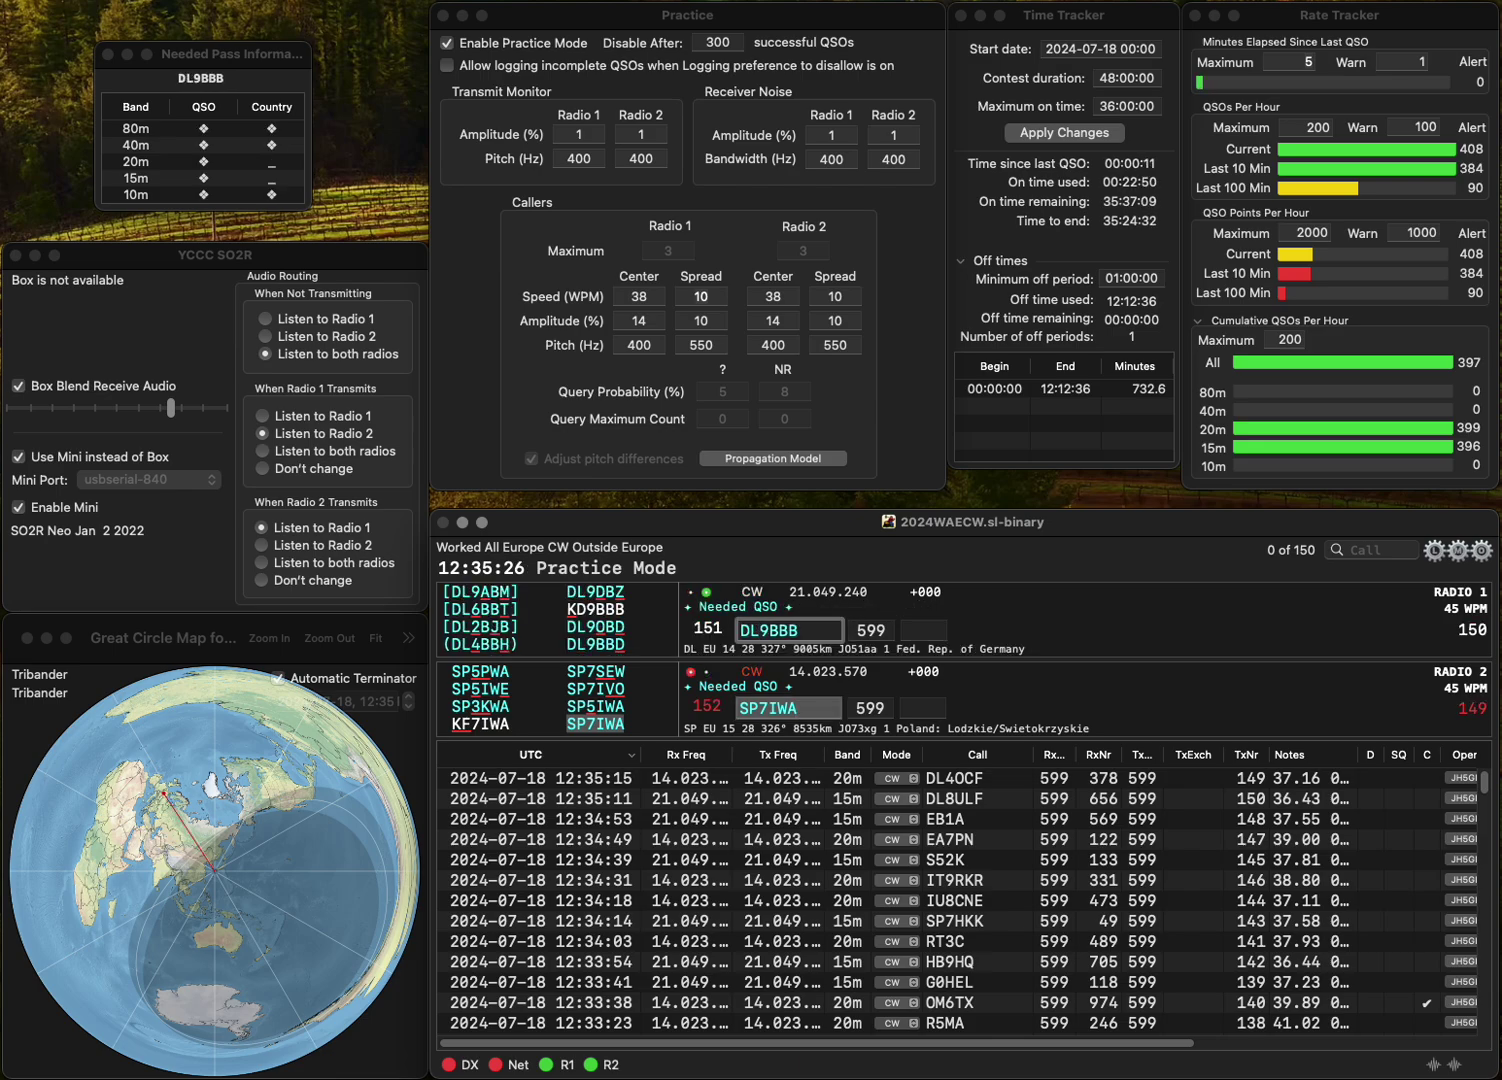
key("BackSpace")
type("D")
key("Return")
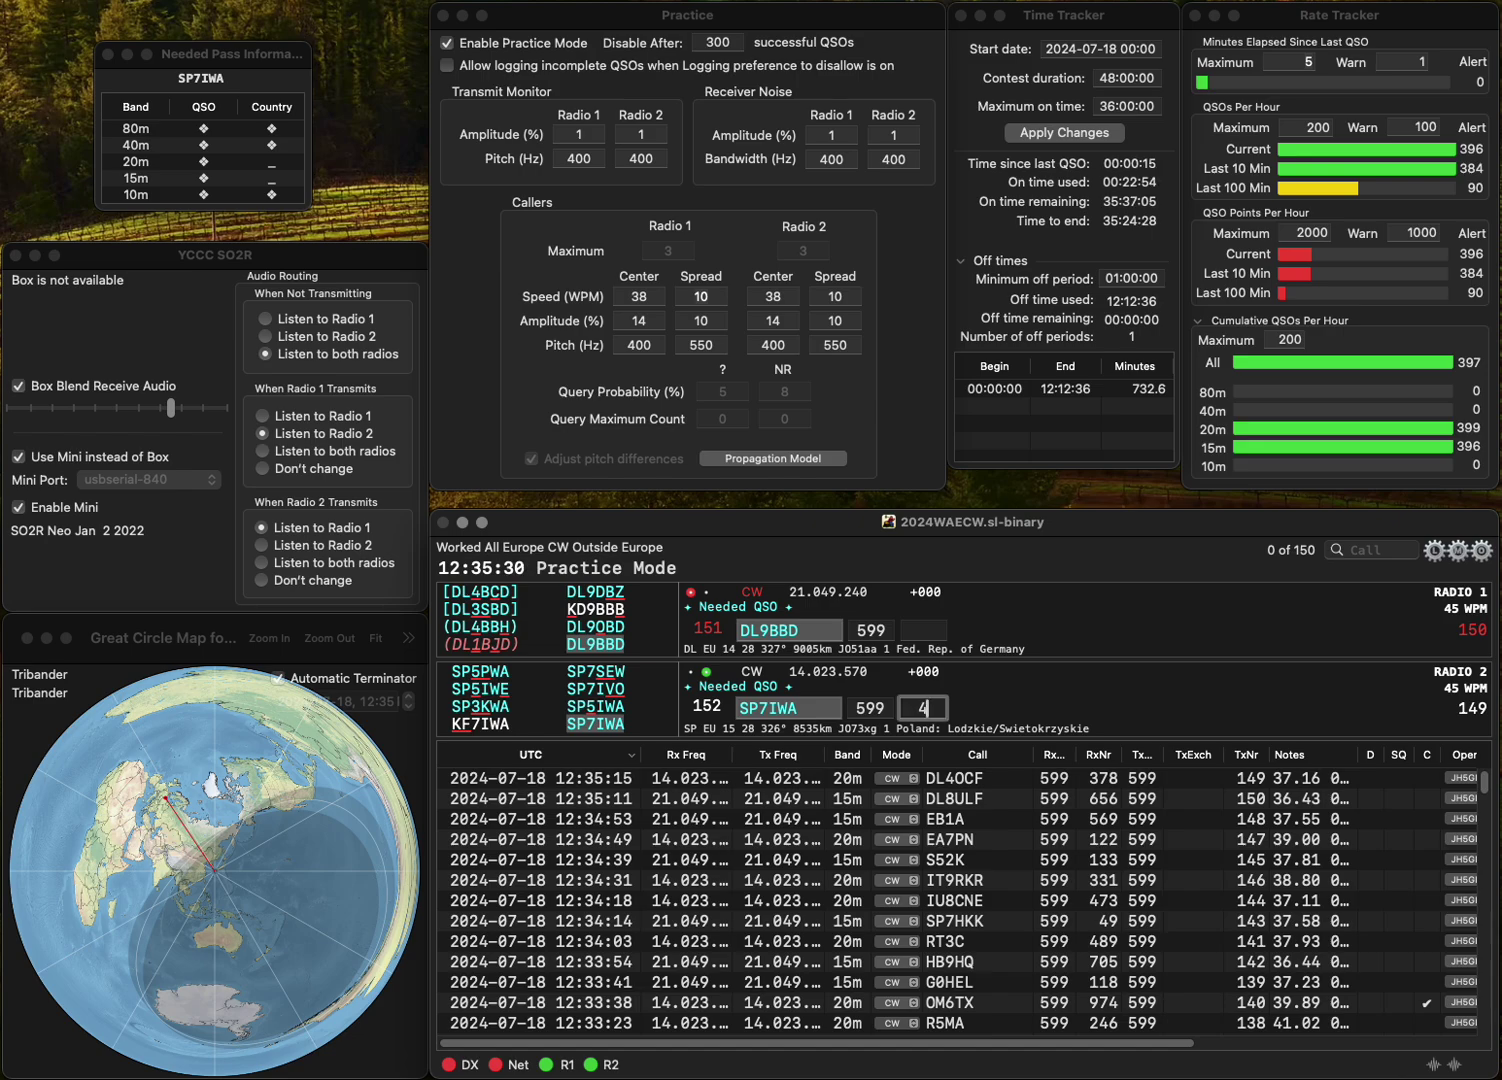
- Log SP7IWA on Radio 2 with received number 441 and DL9BBD on Radio 1 with received number 47
key("Return")
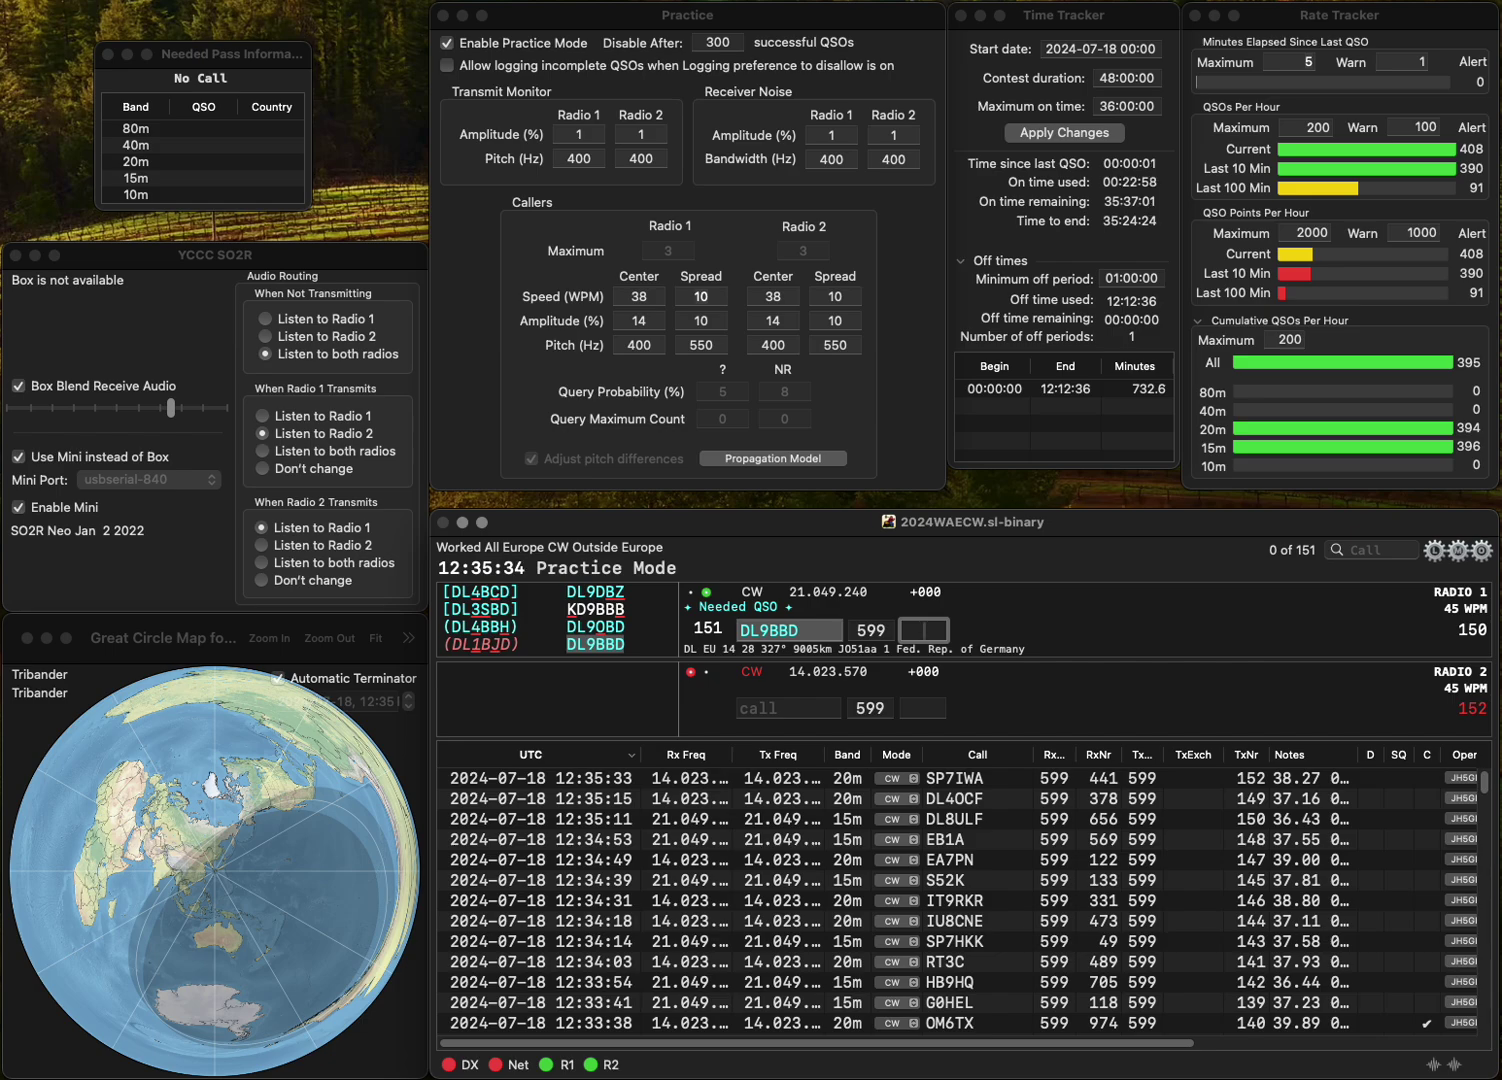
type("47")
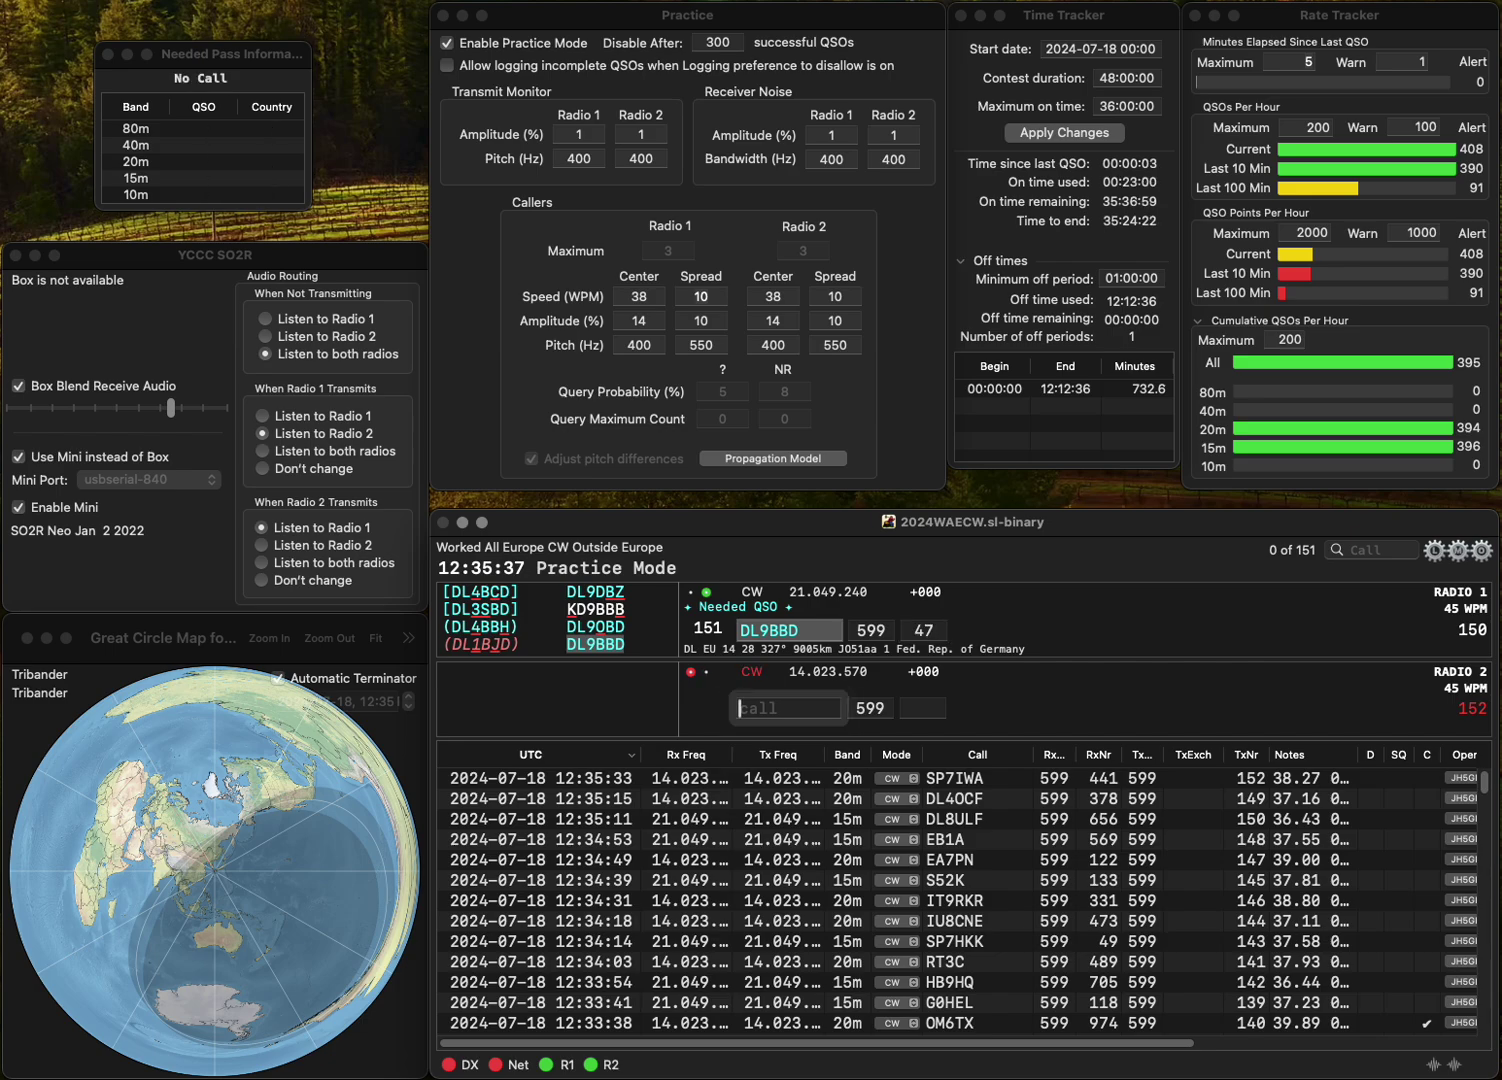
key("Return")
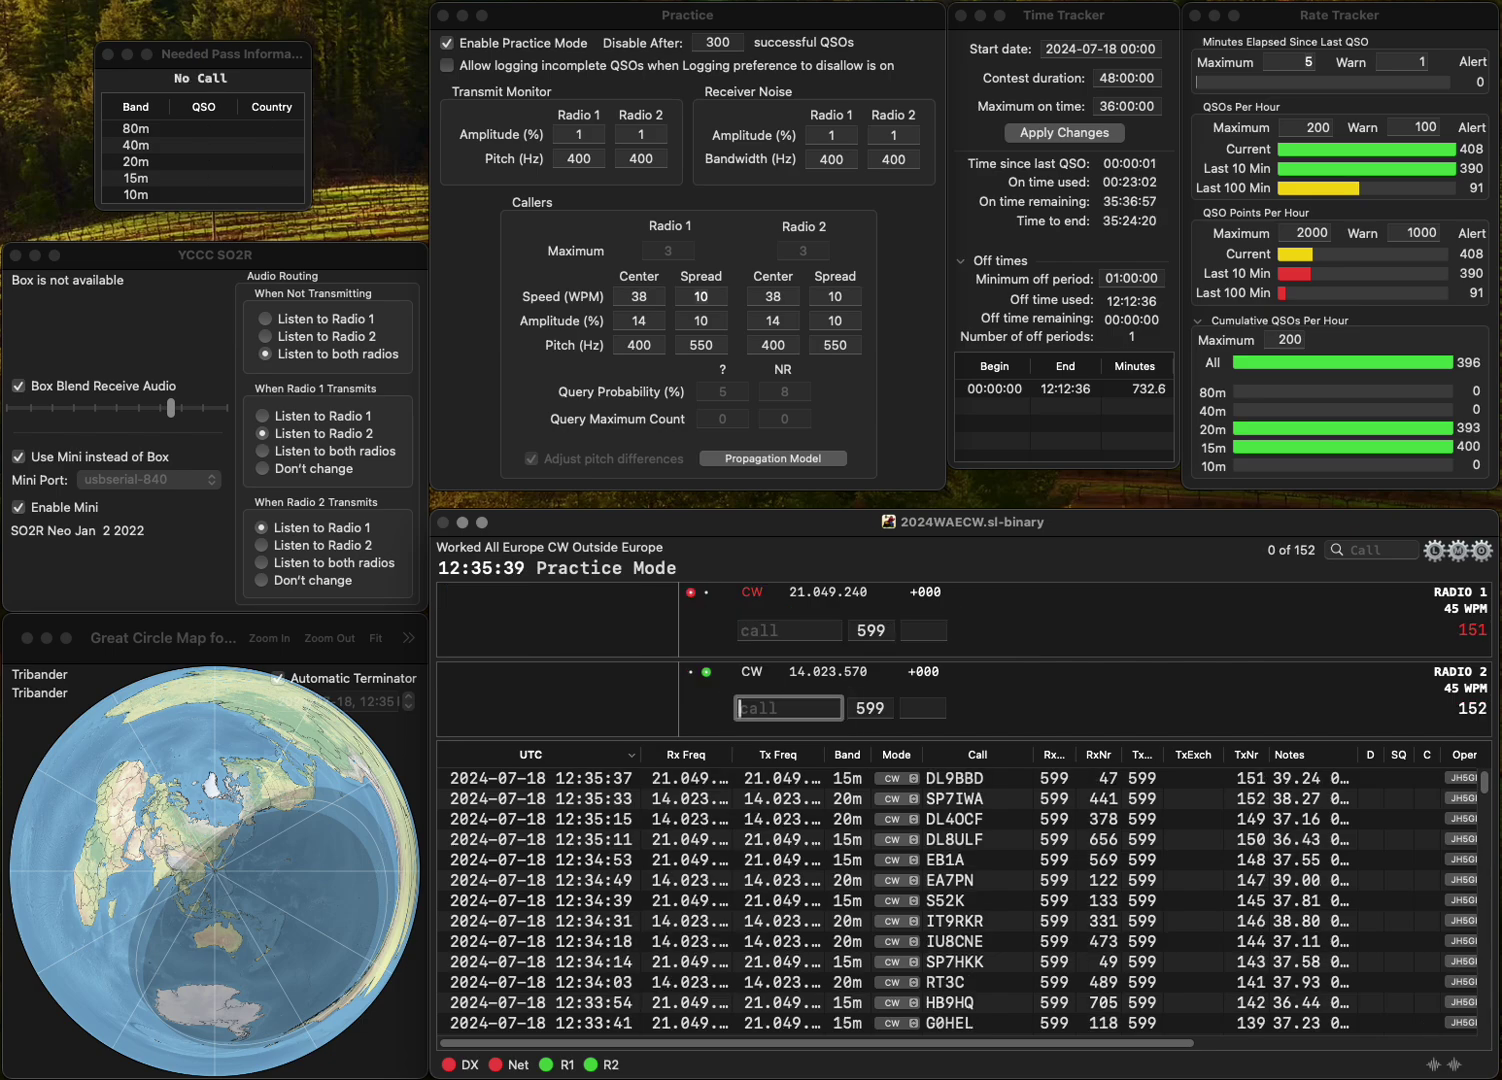
type("3ZC/")
key("BackSpace")
key("BackSpace")
type("/P")
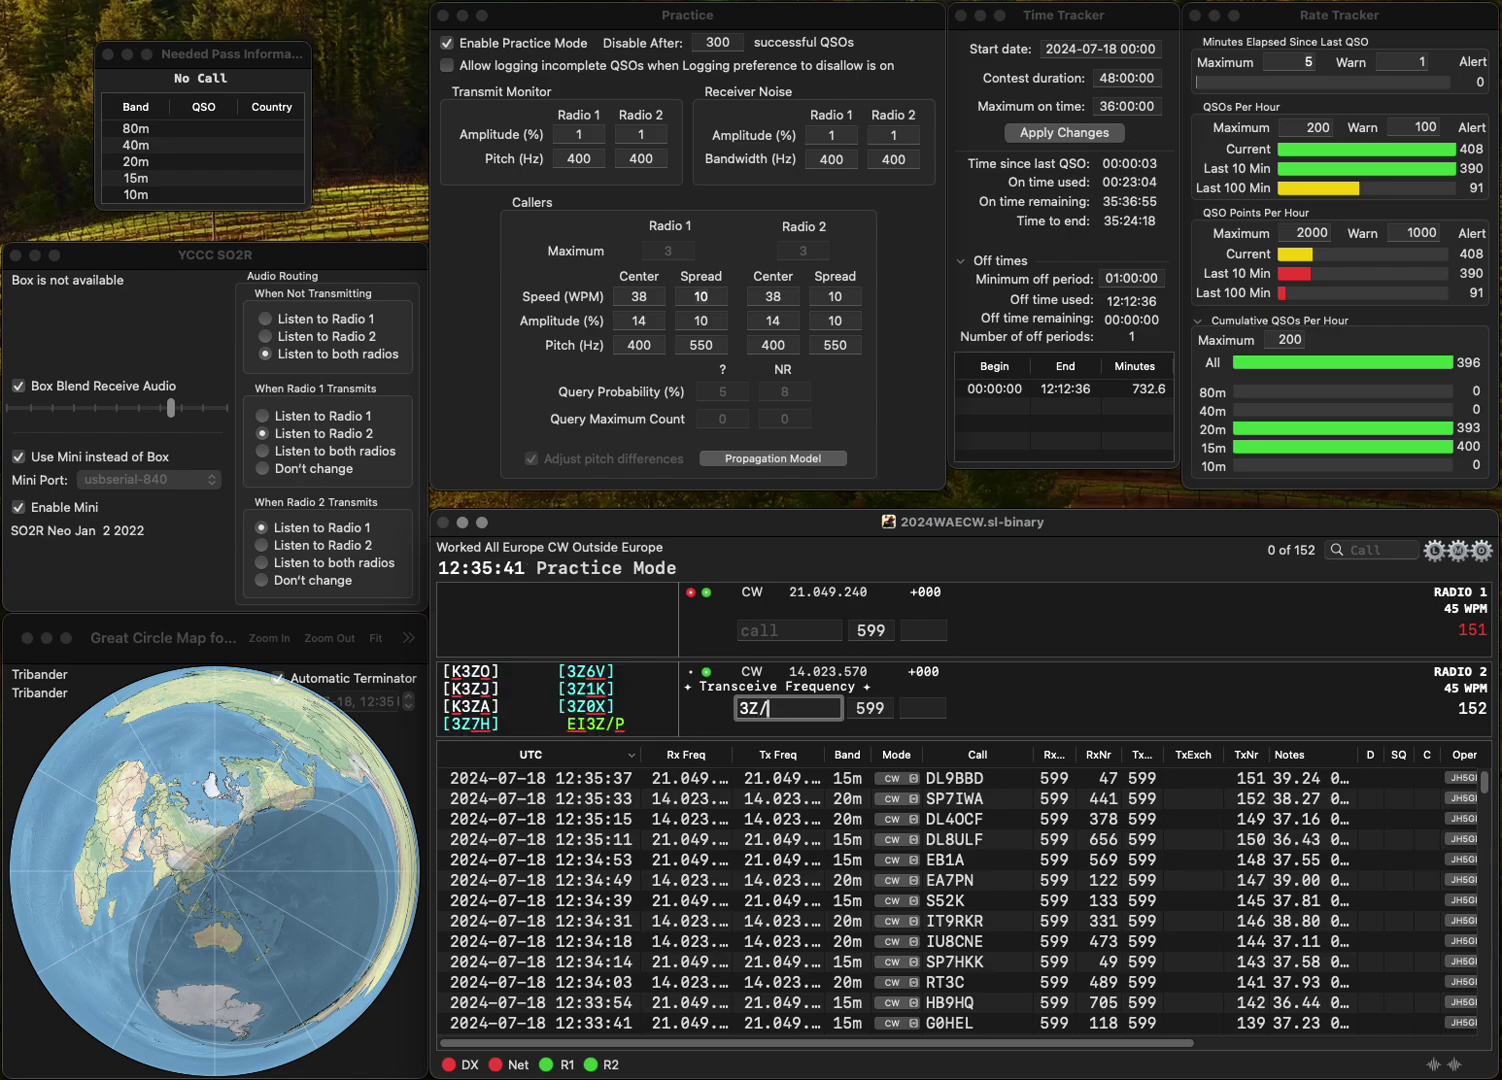
key("Return")
type("OK")
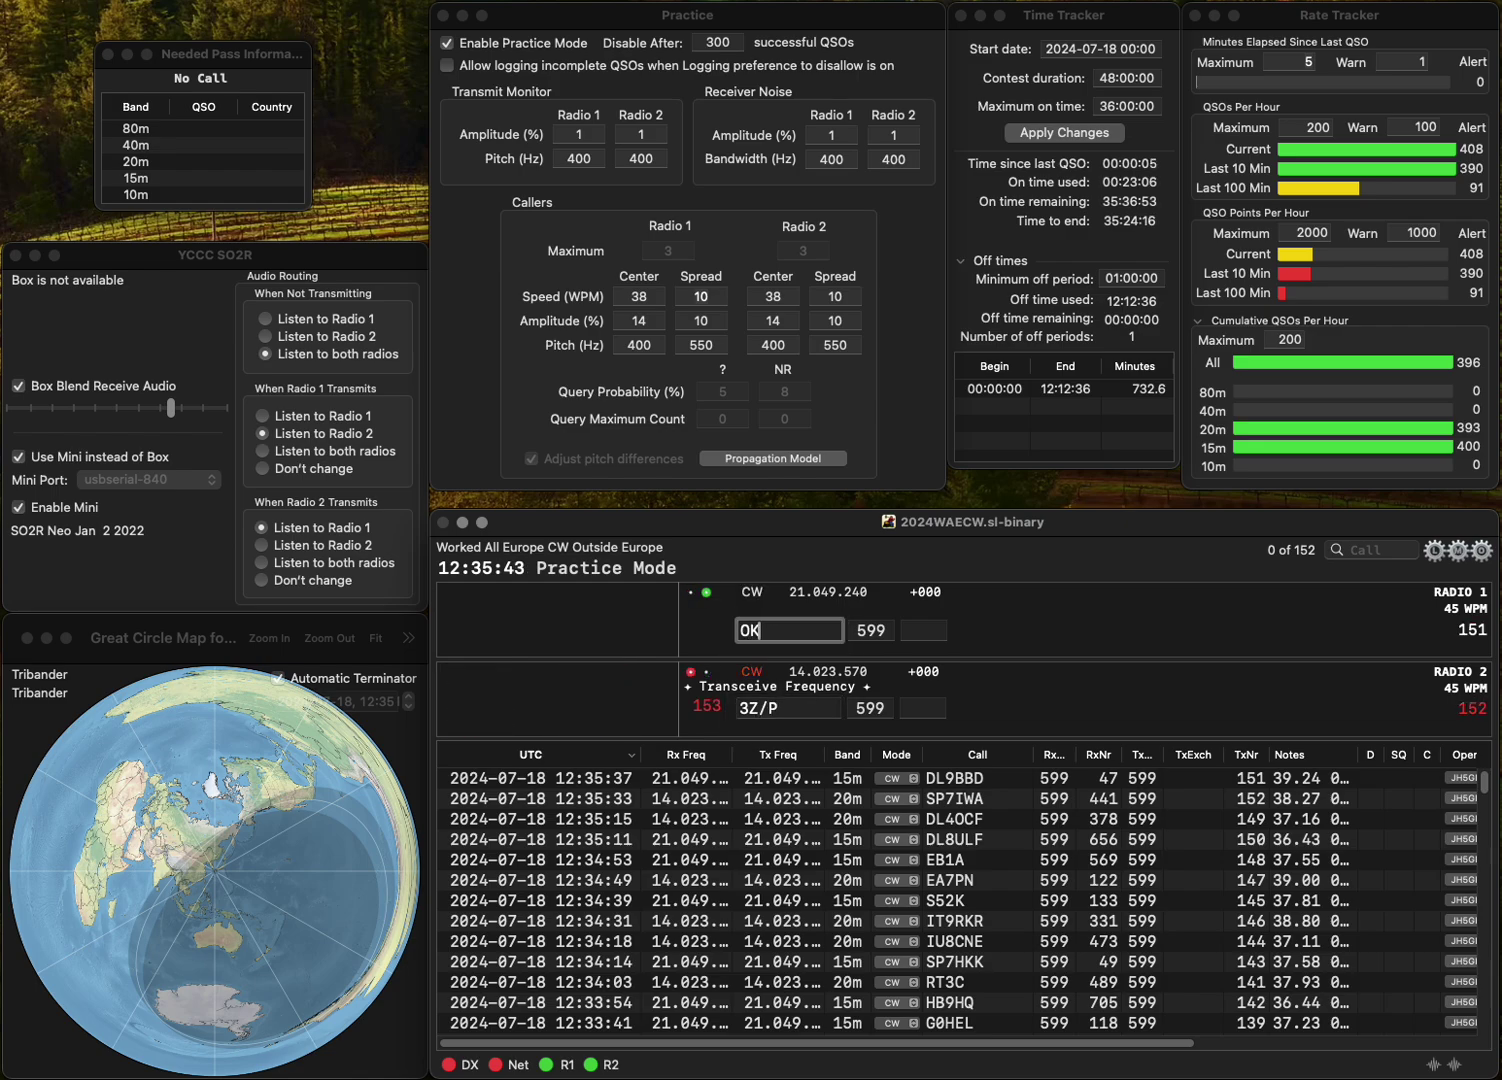
type("1MKH")
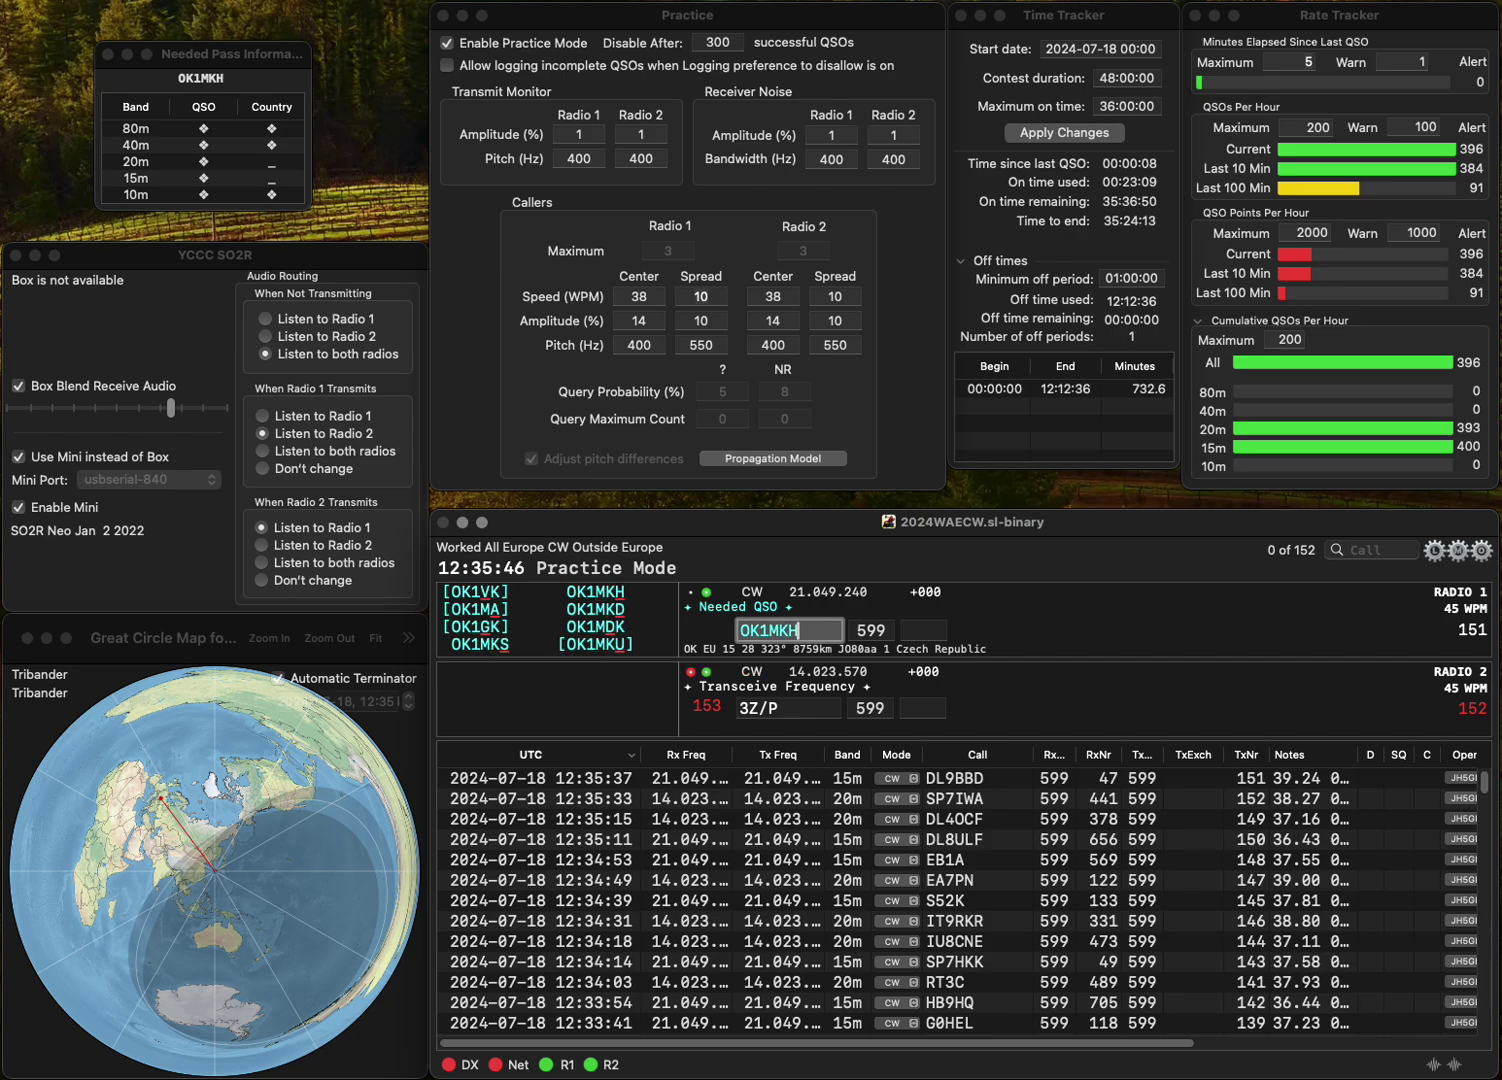
key("Return")
key("Home")
type("G")
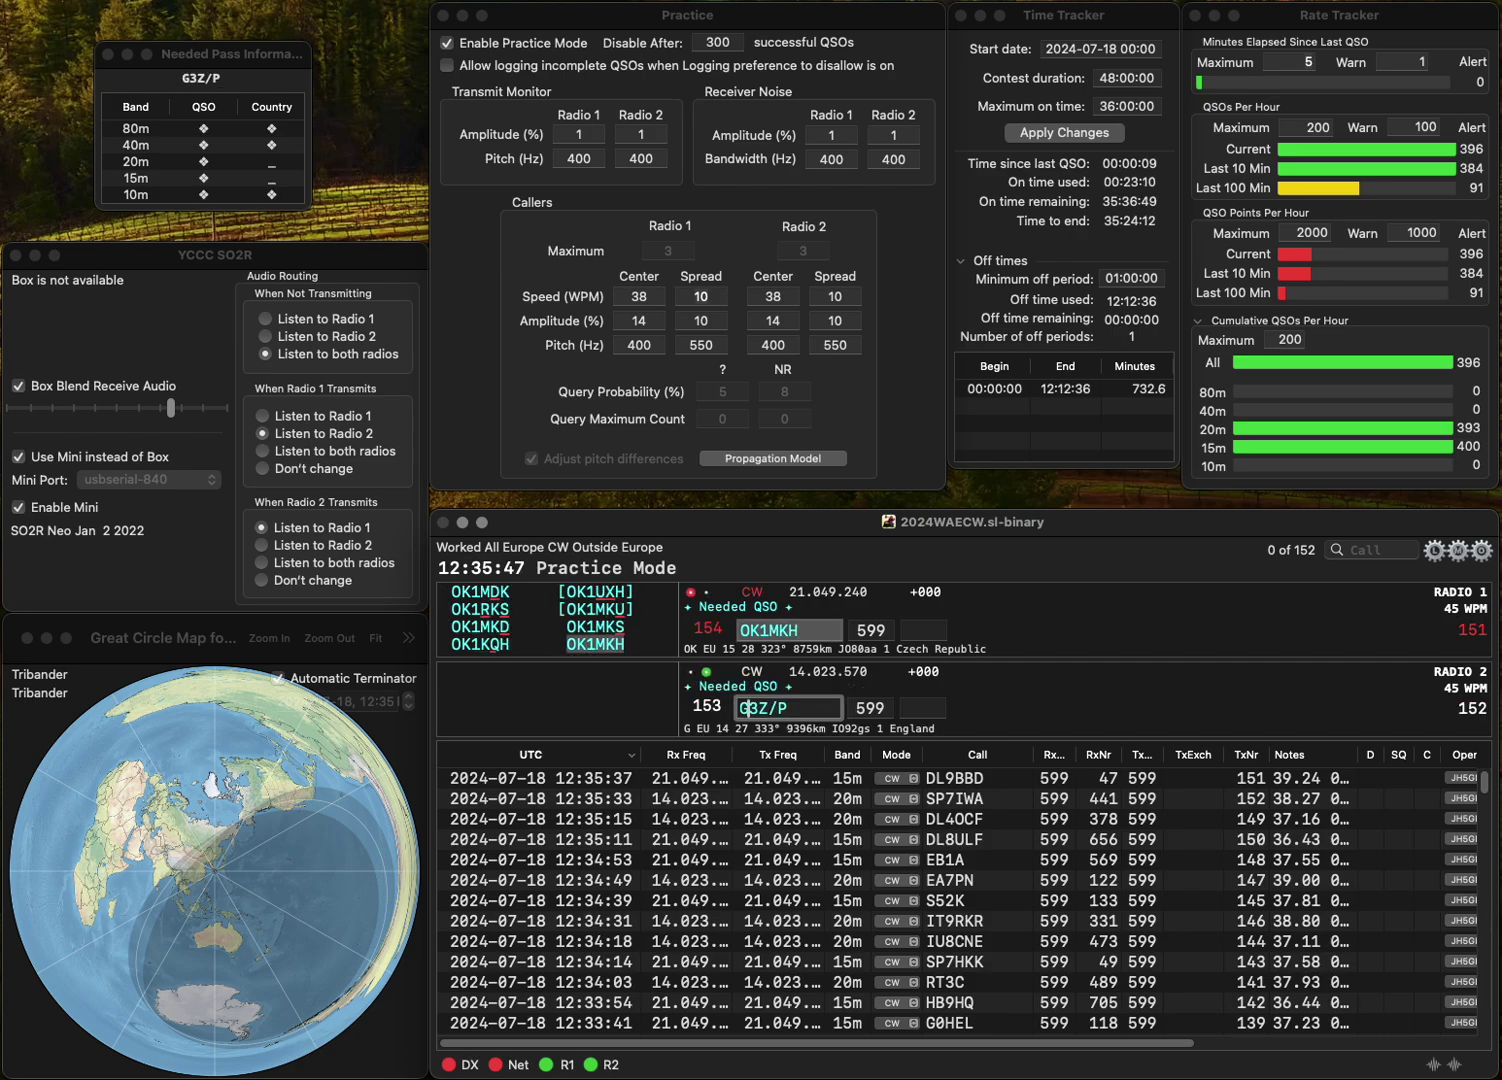
key("Return")
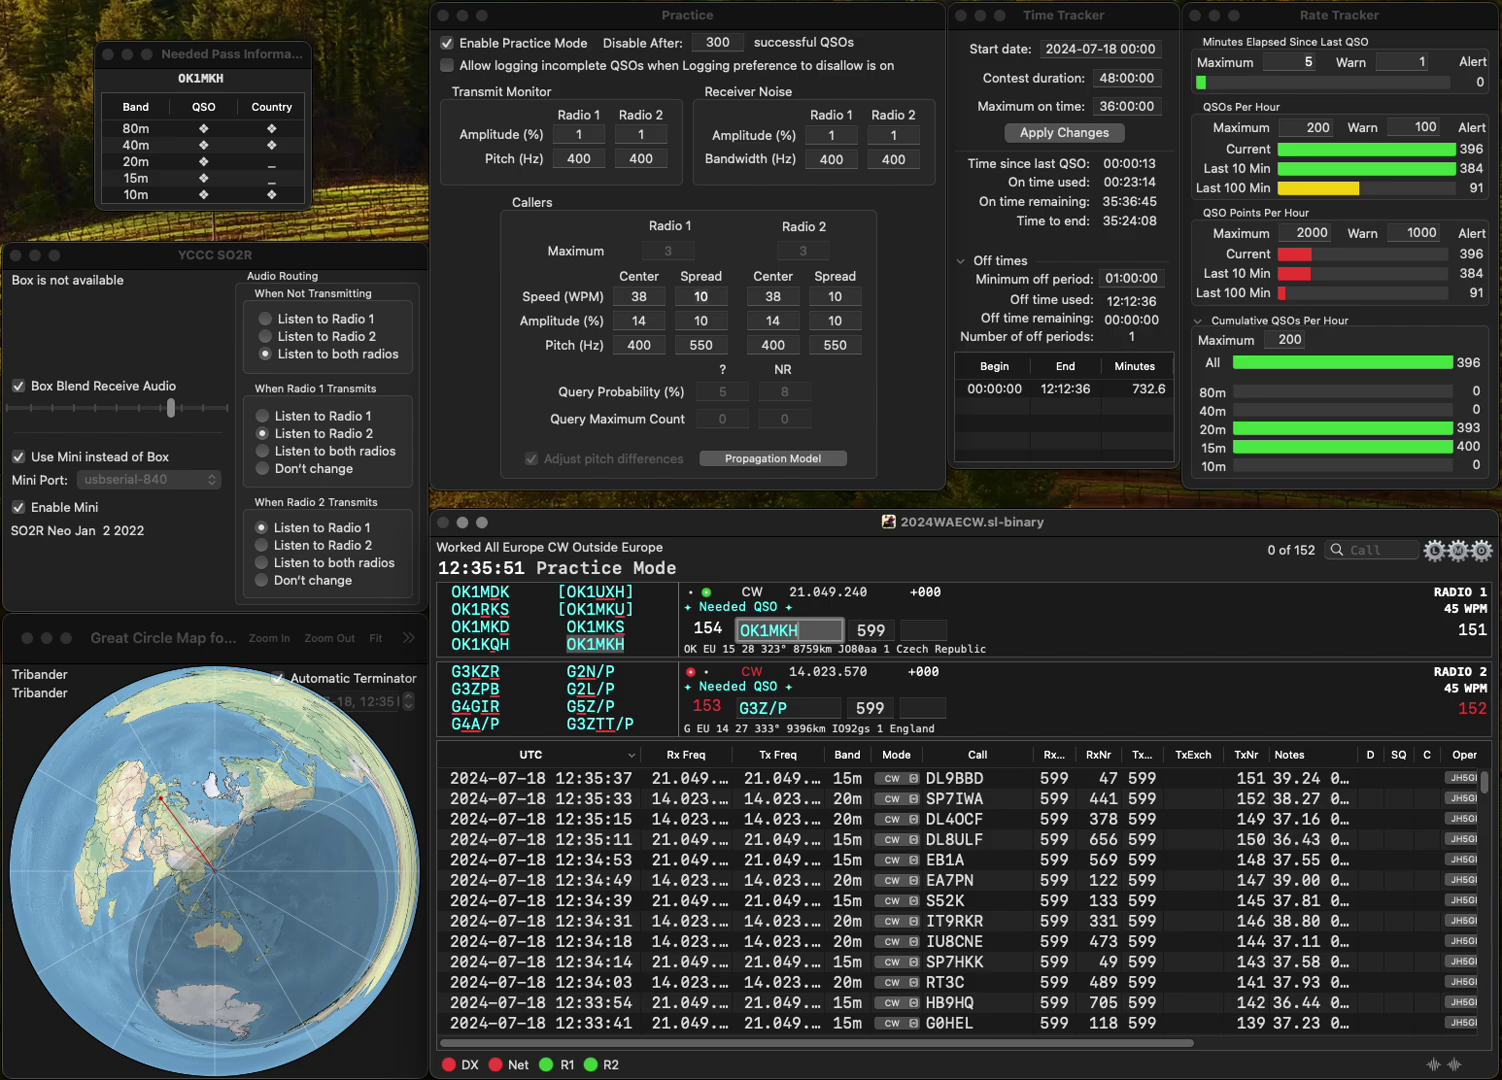
key("Return")
type("151")
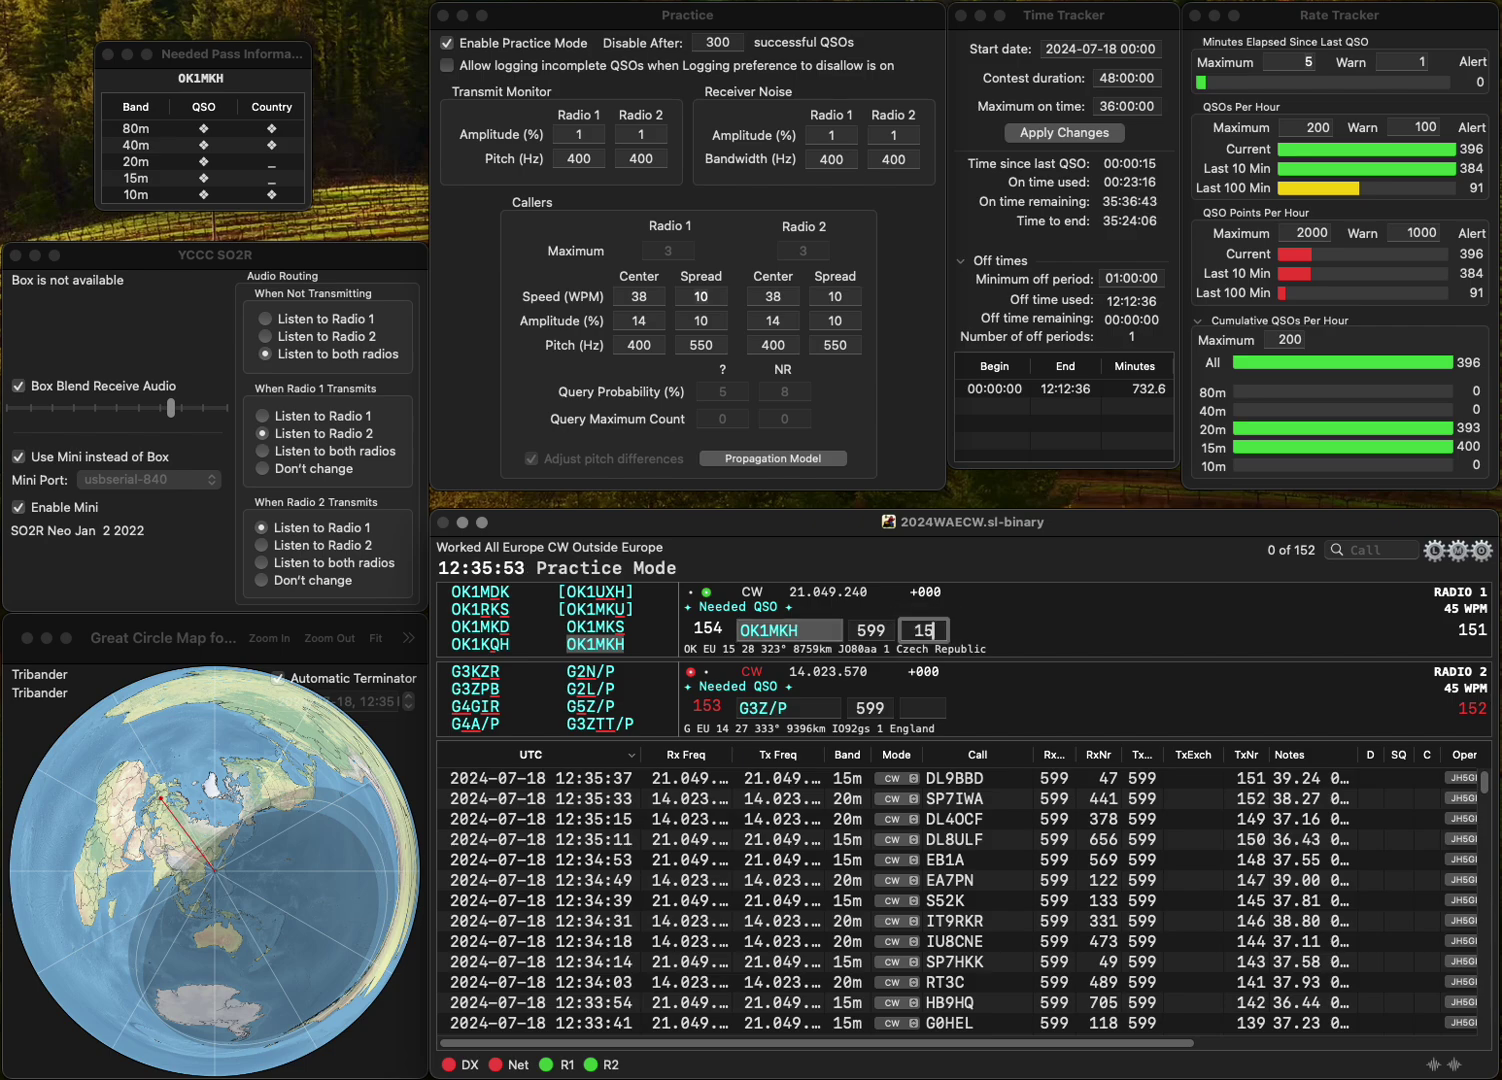
key("Return")
- Correct the Radio 2 call to G5Z/P and resend the exchange
key("space")
type("5")
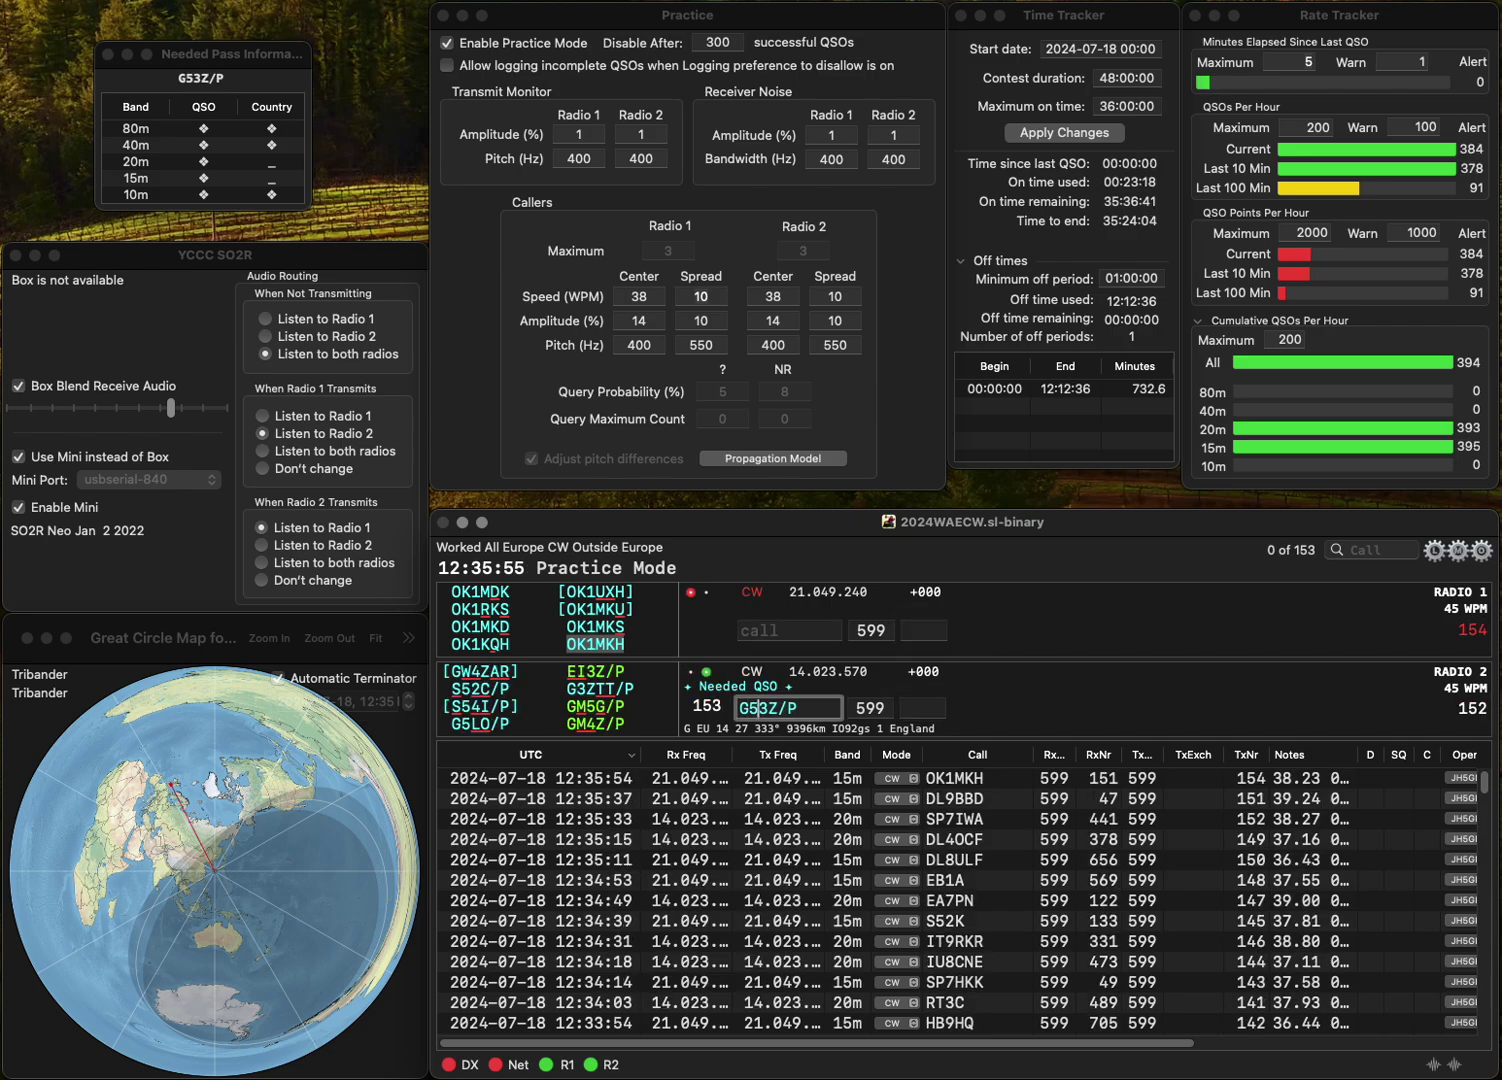
key("Delete")
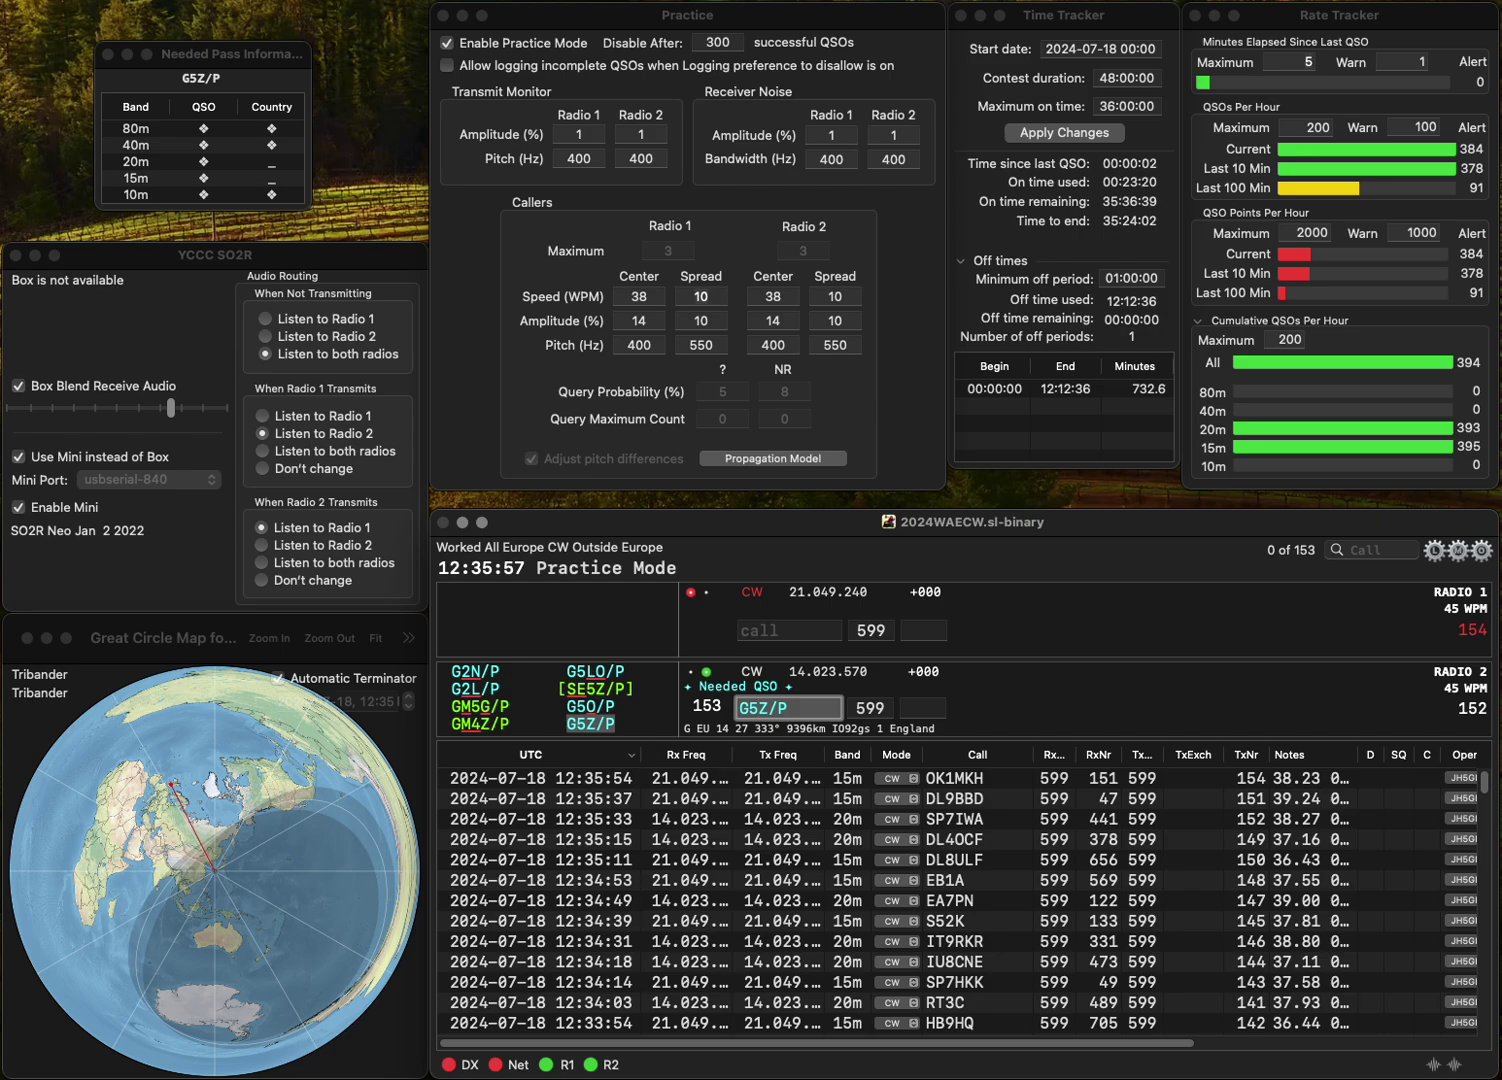
key("Return")
type("E75II")
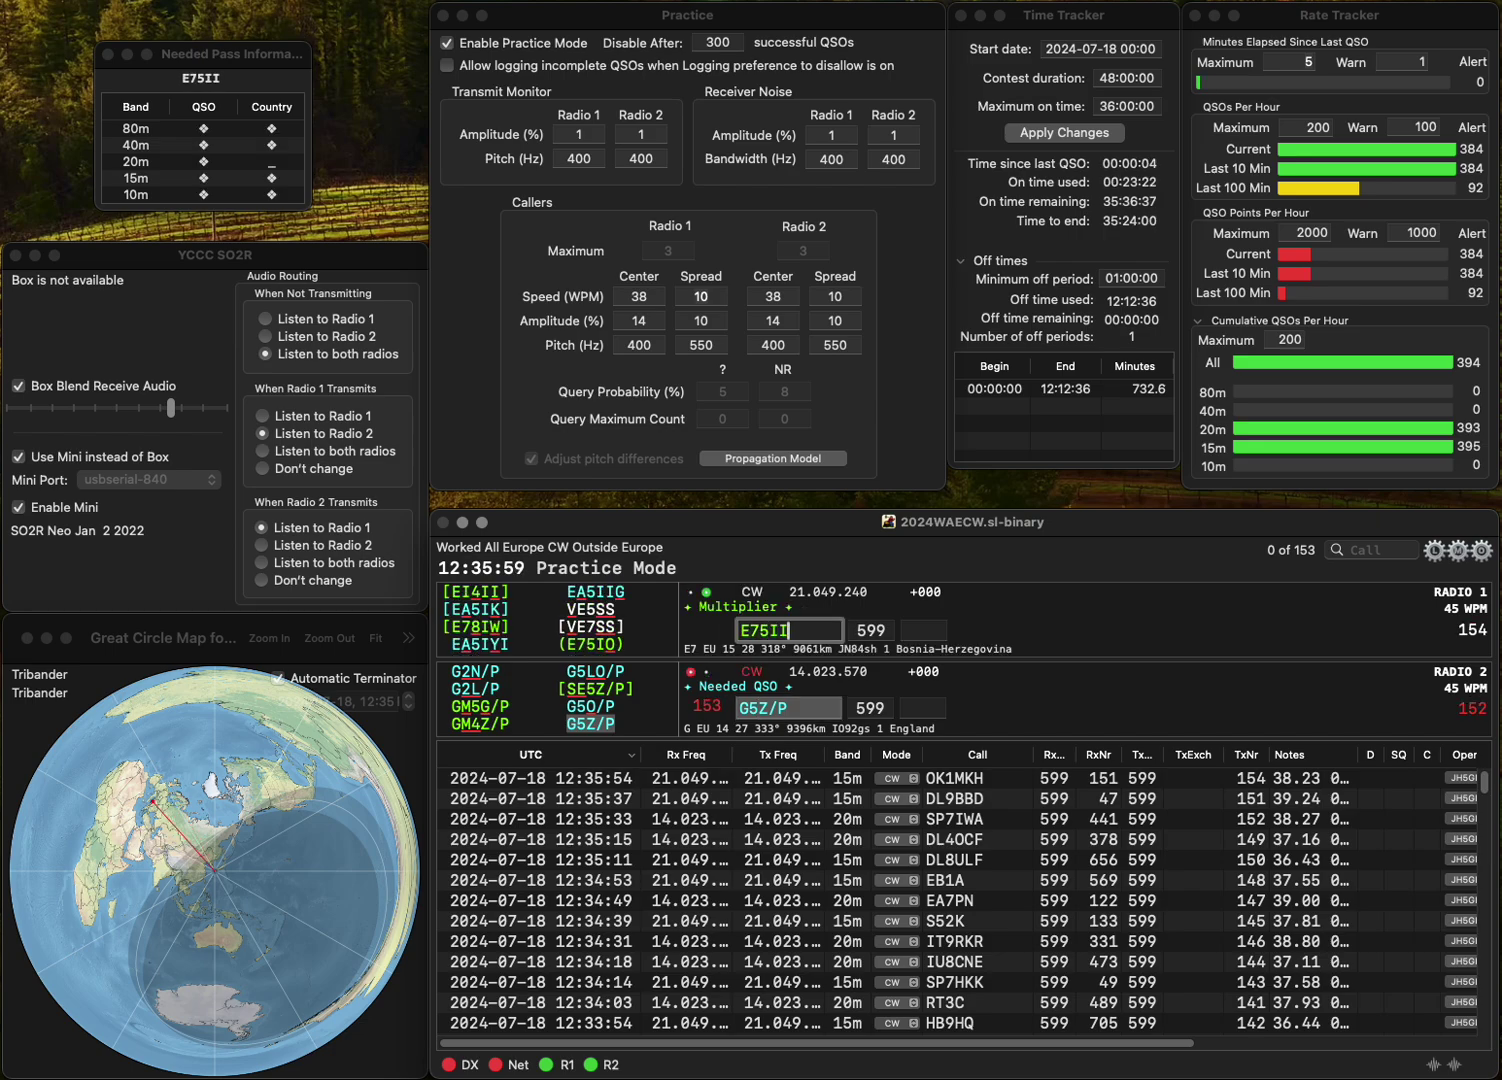
key("BackSpace")
type("O")
key("Return")
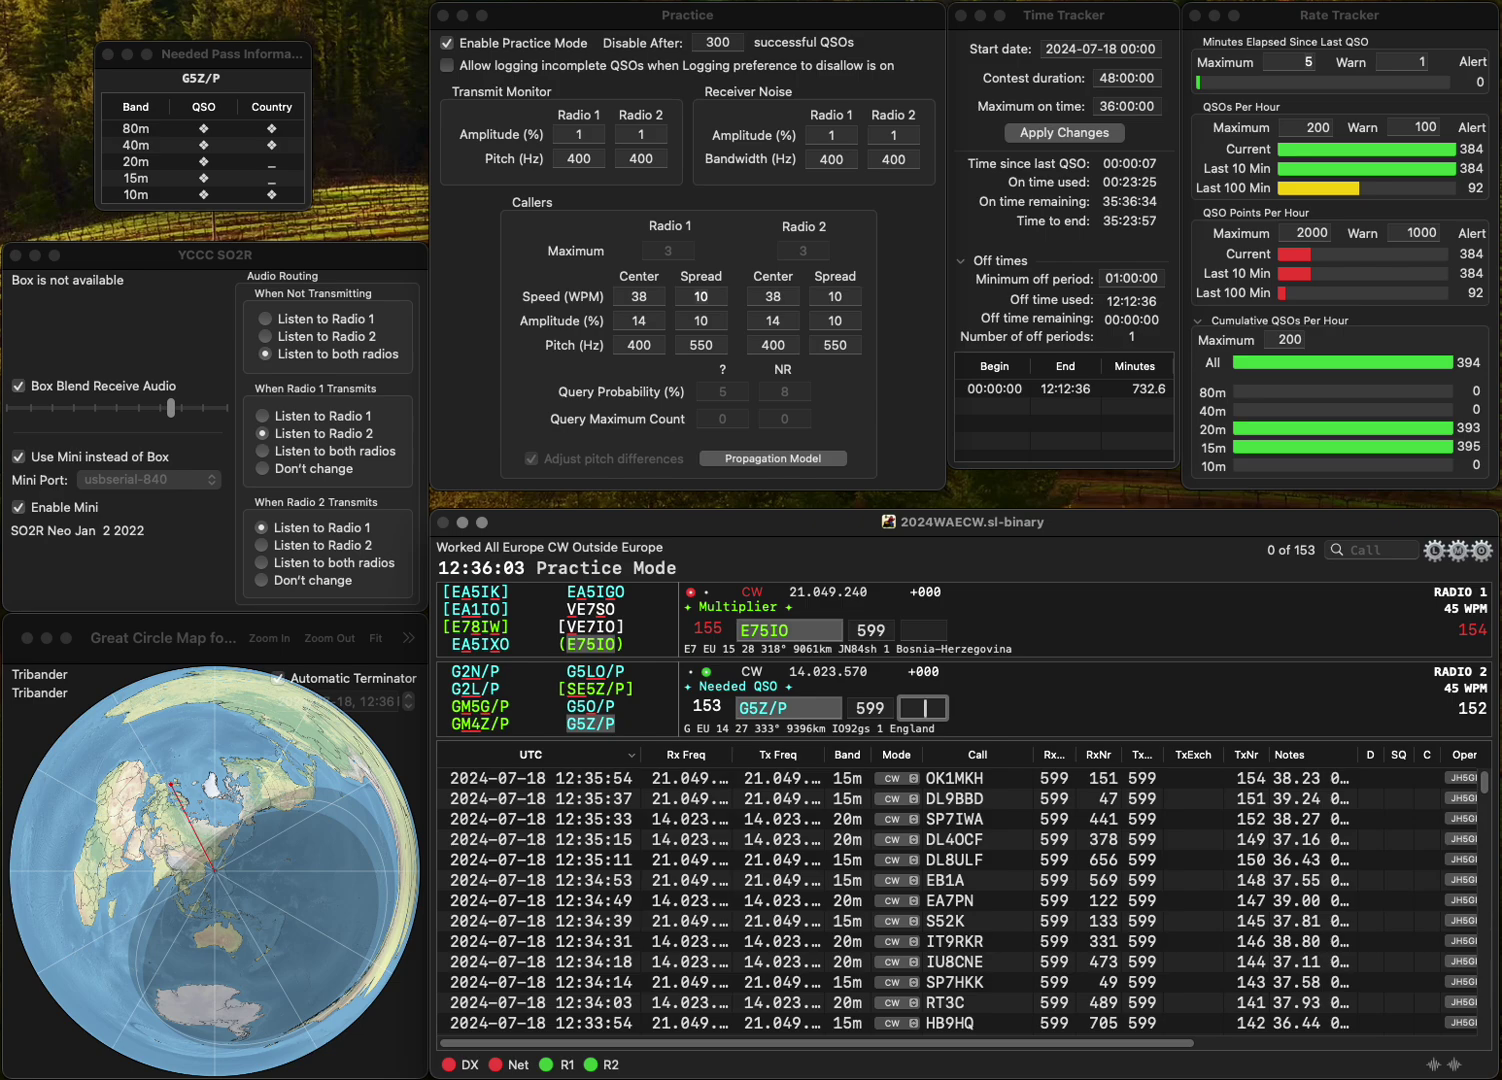
- Log G5Z/P on Radio 2 with received number 976 and E75IO on Radio 1 with received number 18
type("976")
key("Return")
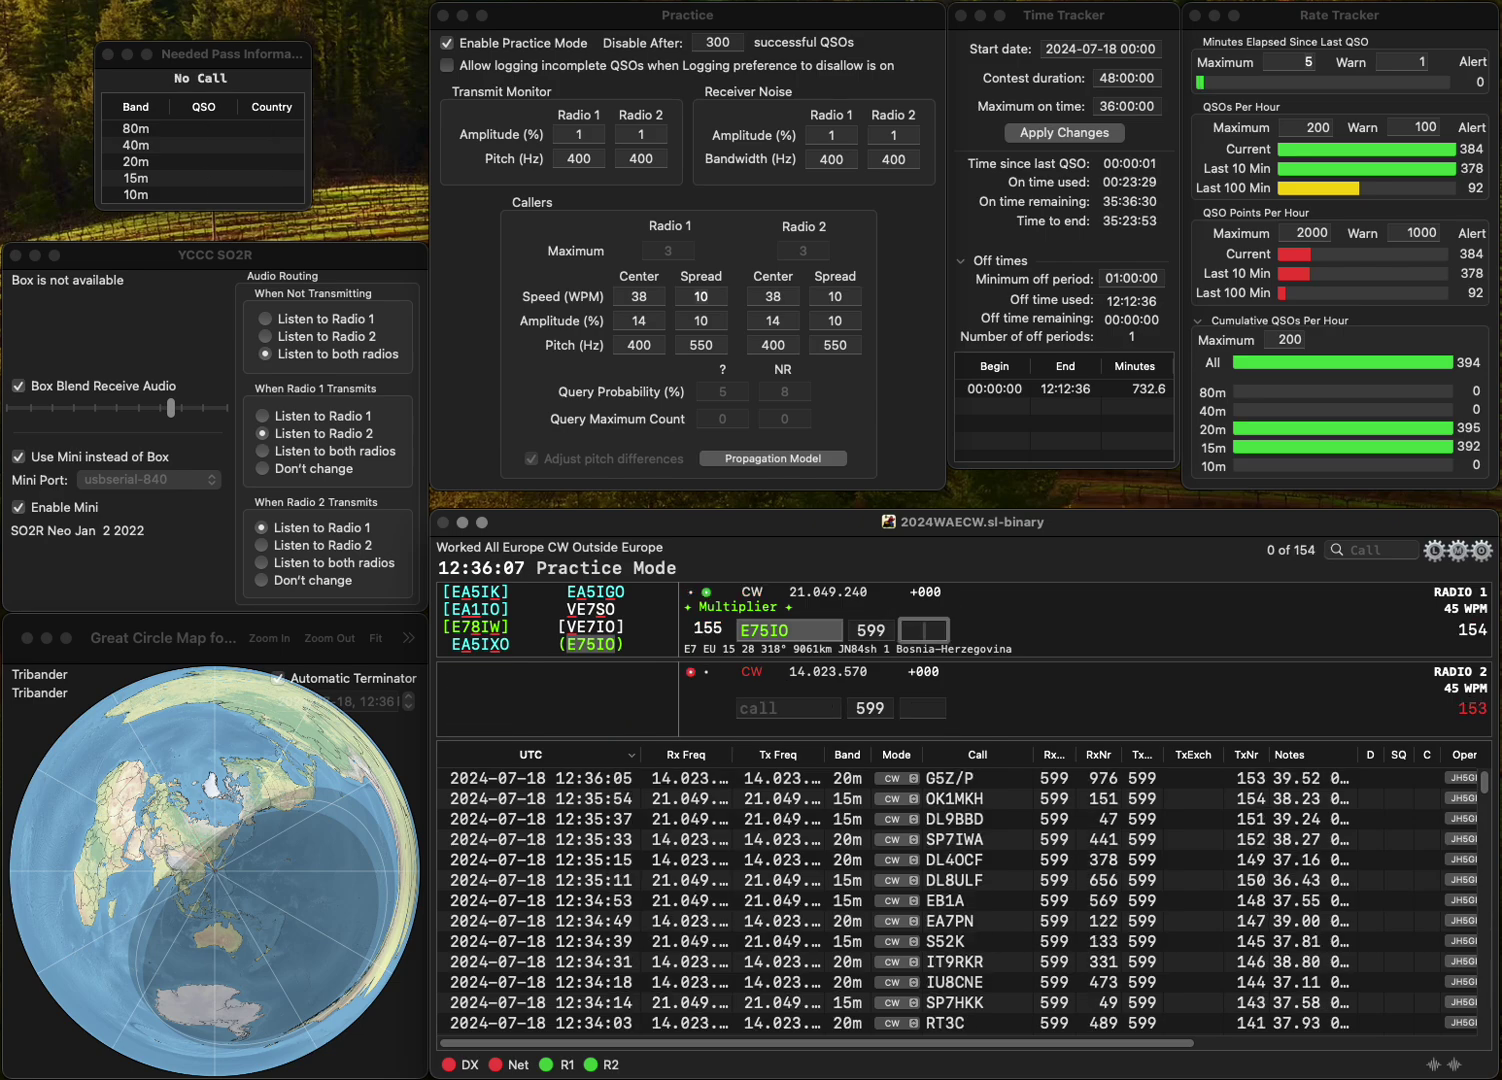
type("18")
key("Return")
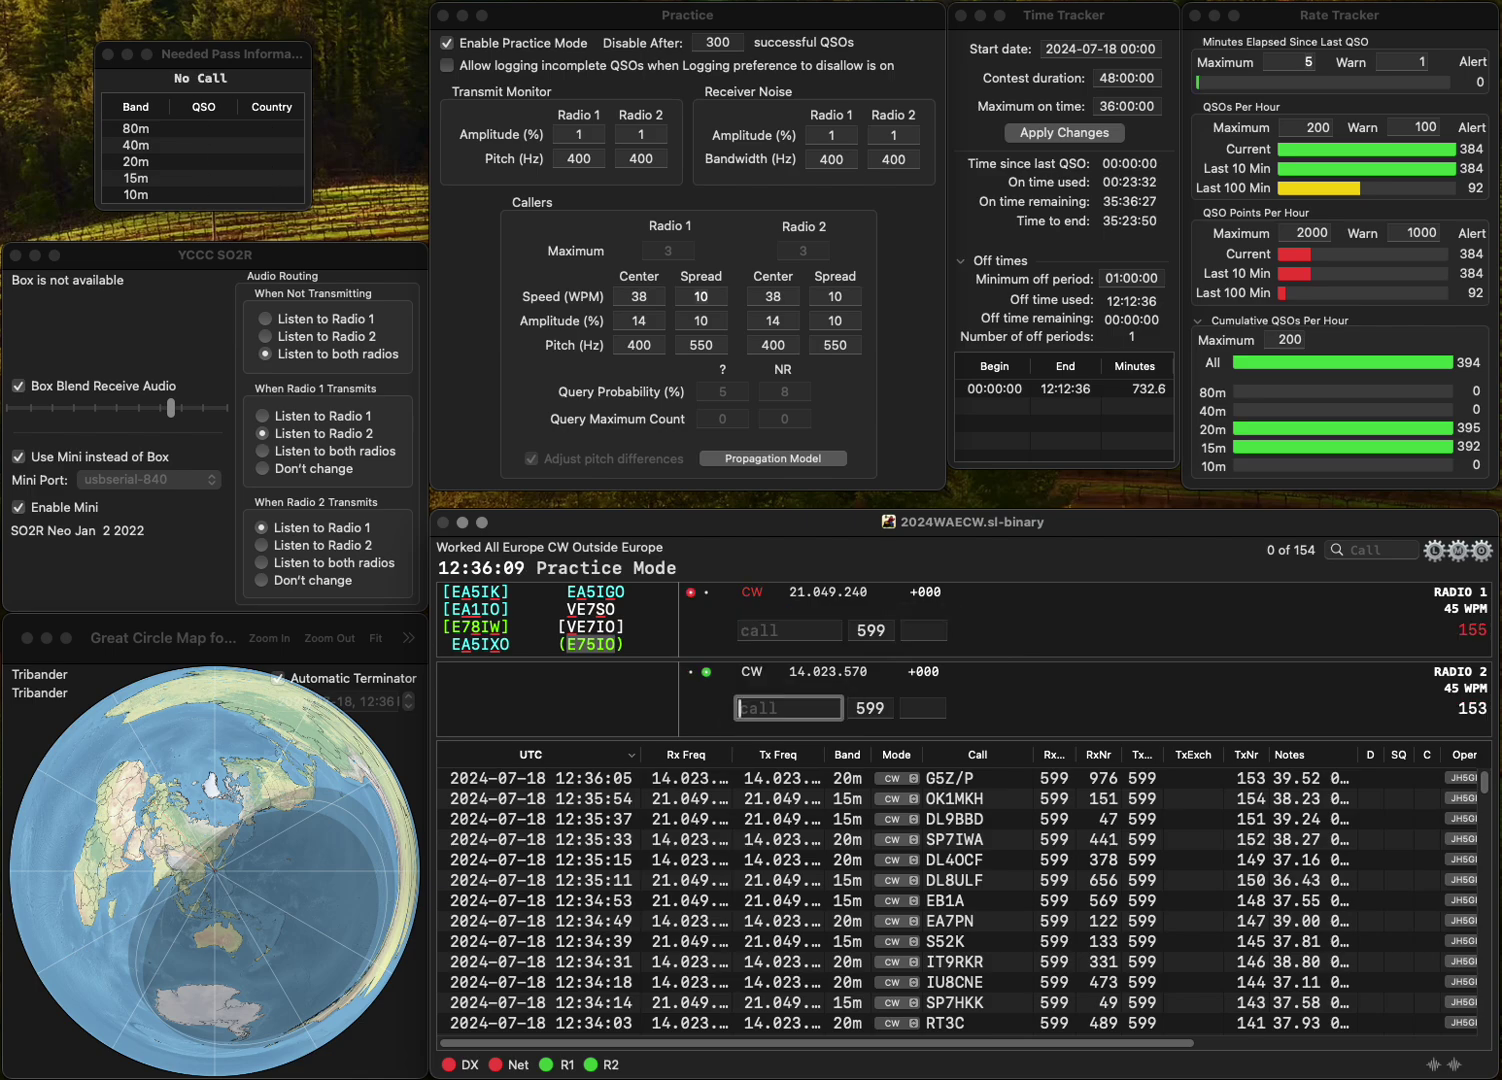
type("RA2EOW")
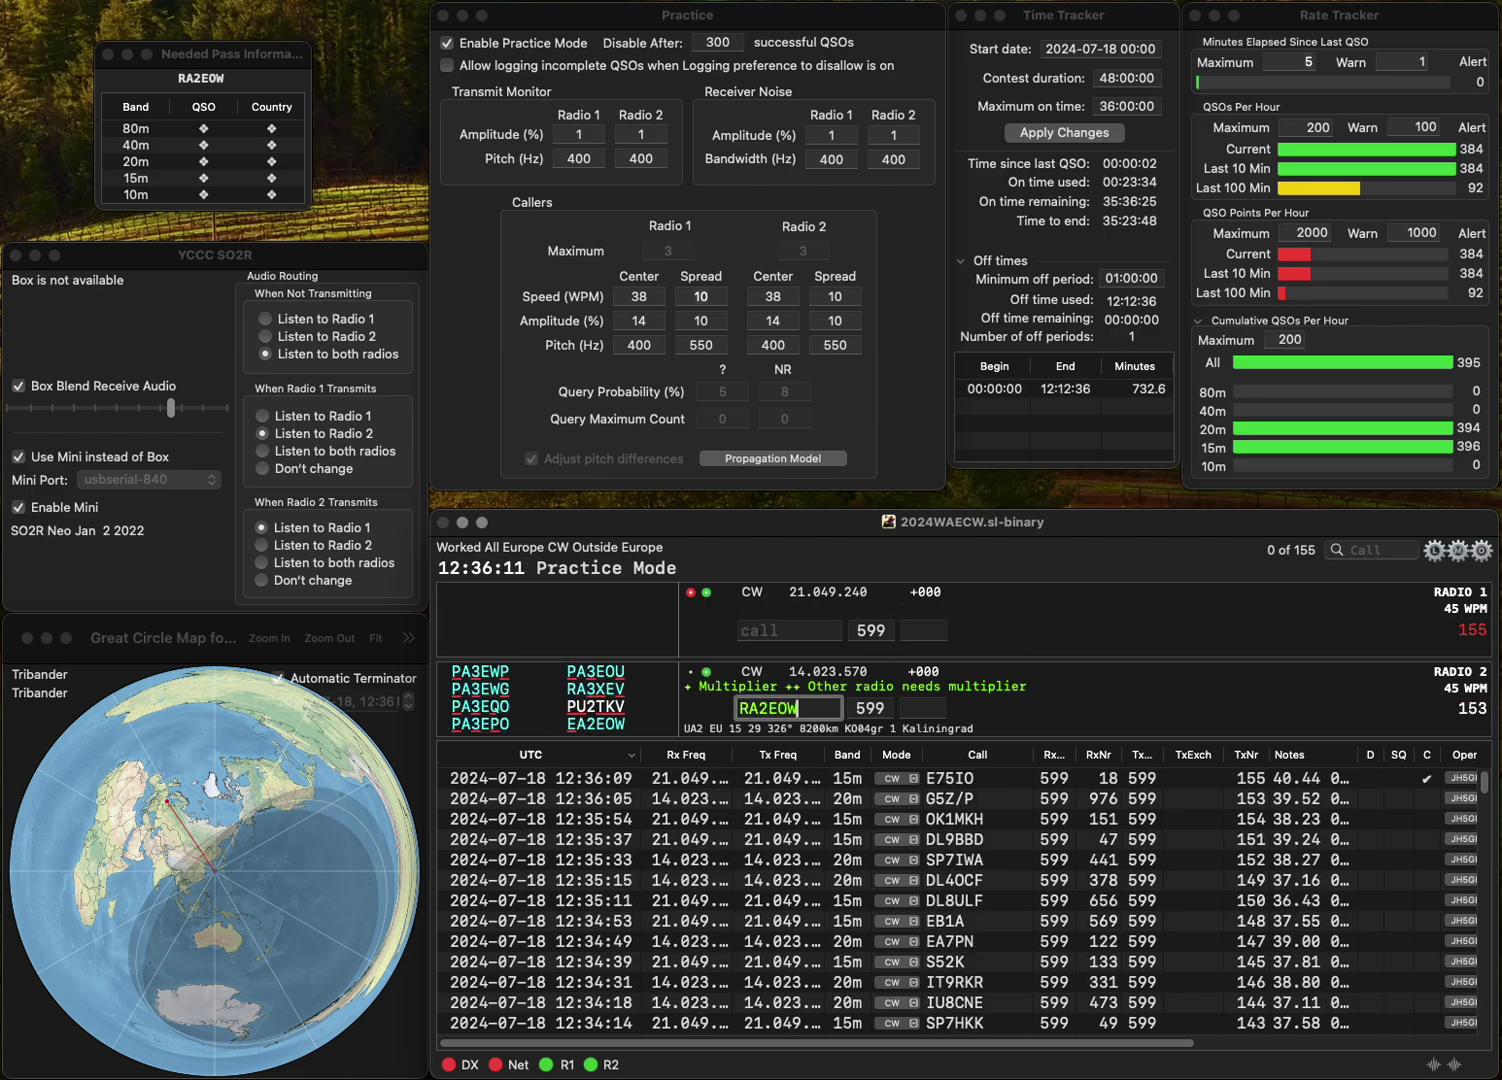
key("Return")
type("G4GIH")
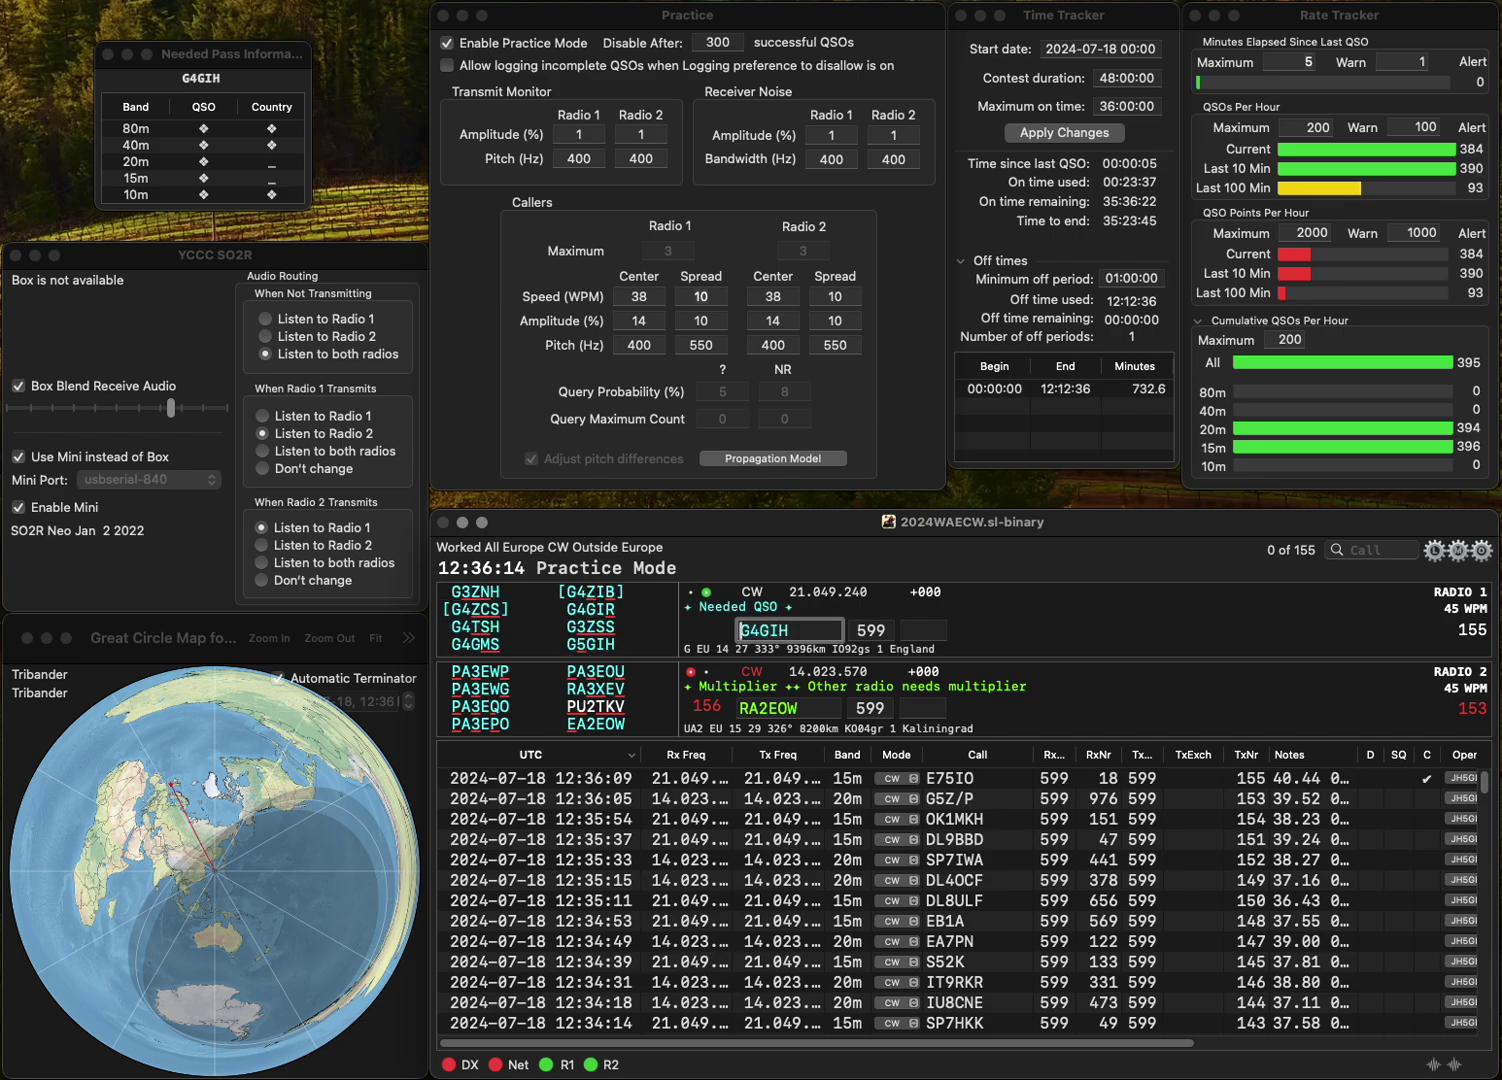
key("Right")
key("Right")
key("BackSpace")
type("5")
key("Return")
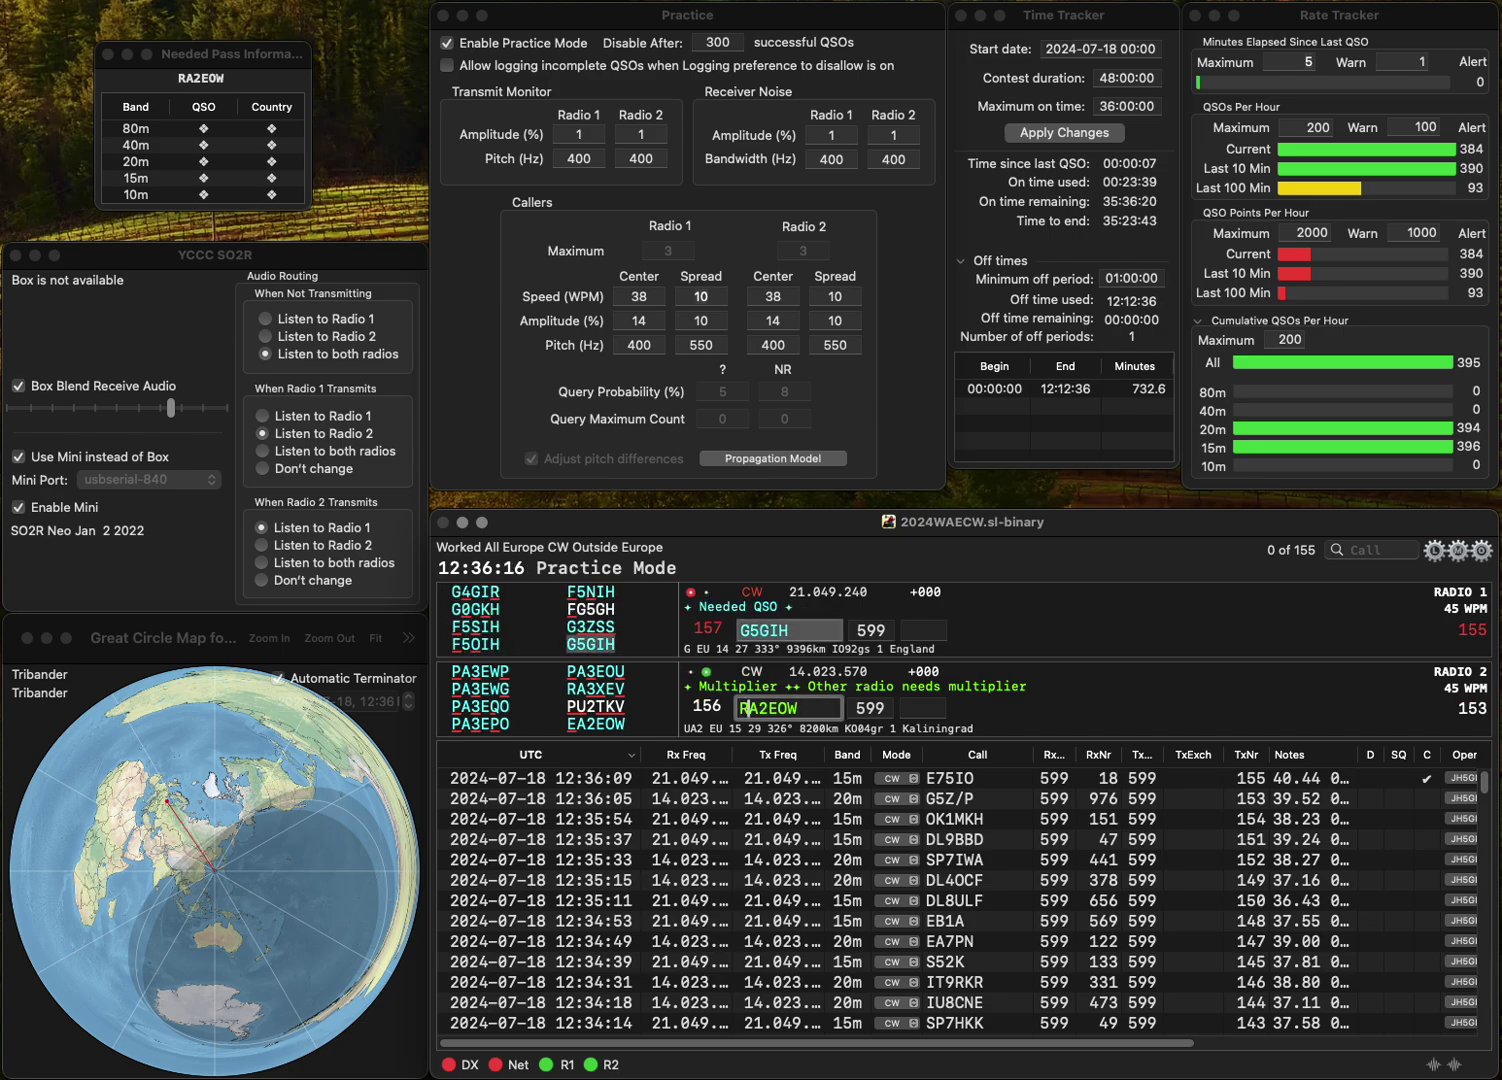
- Correct the Radio 2 call to EA2EOW and resend the exchange
key("Delete")
type("E")
key("Return")
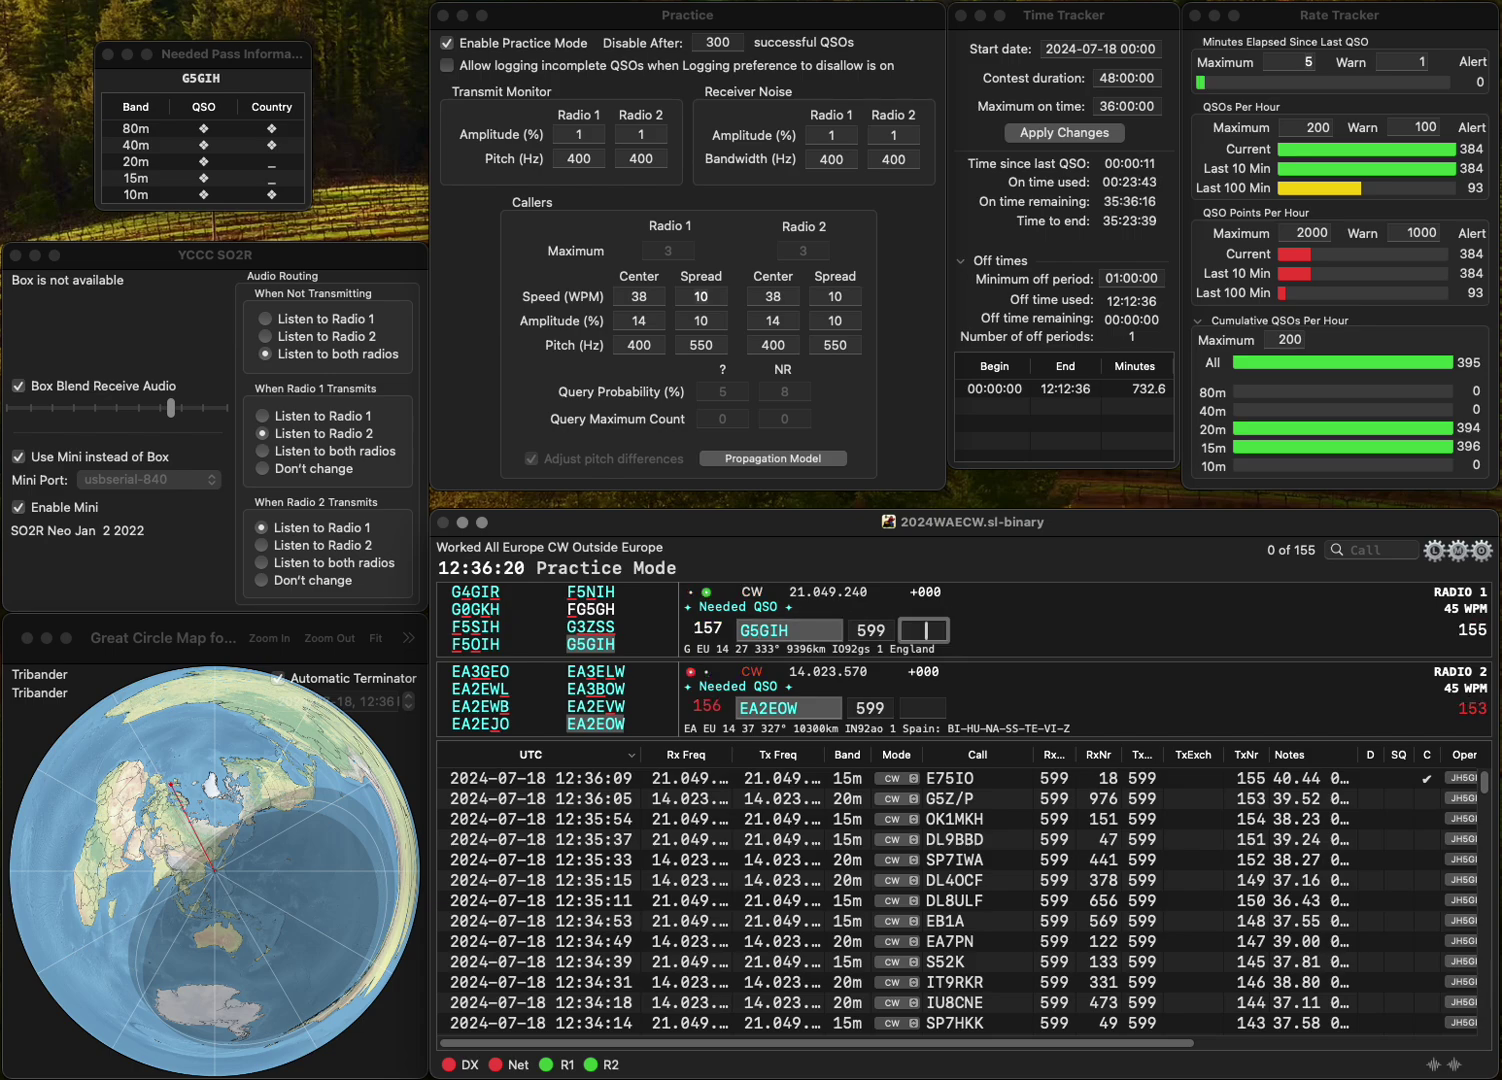
type("118")
key("Return")
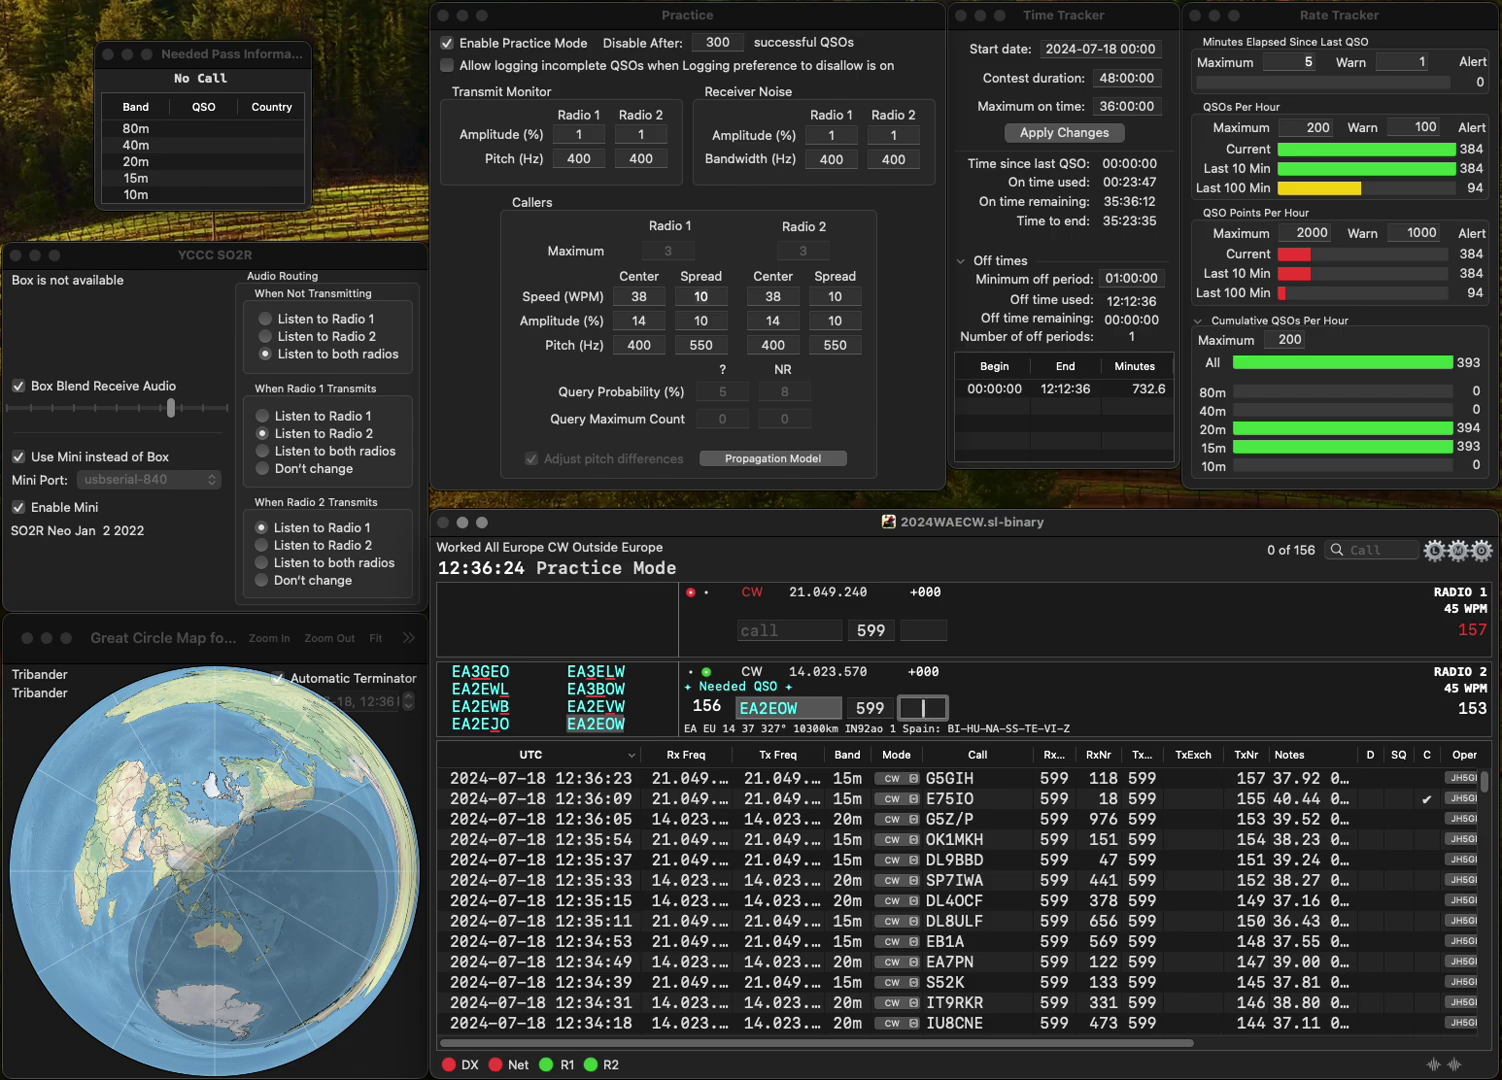
type("84")
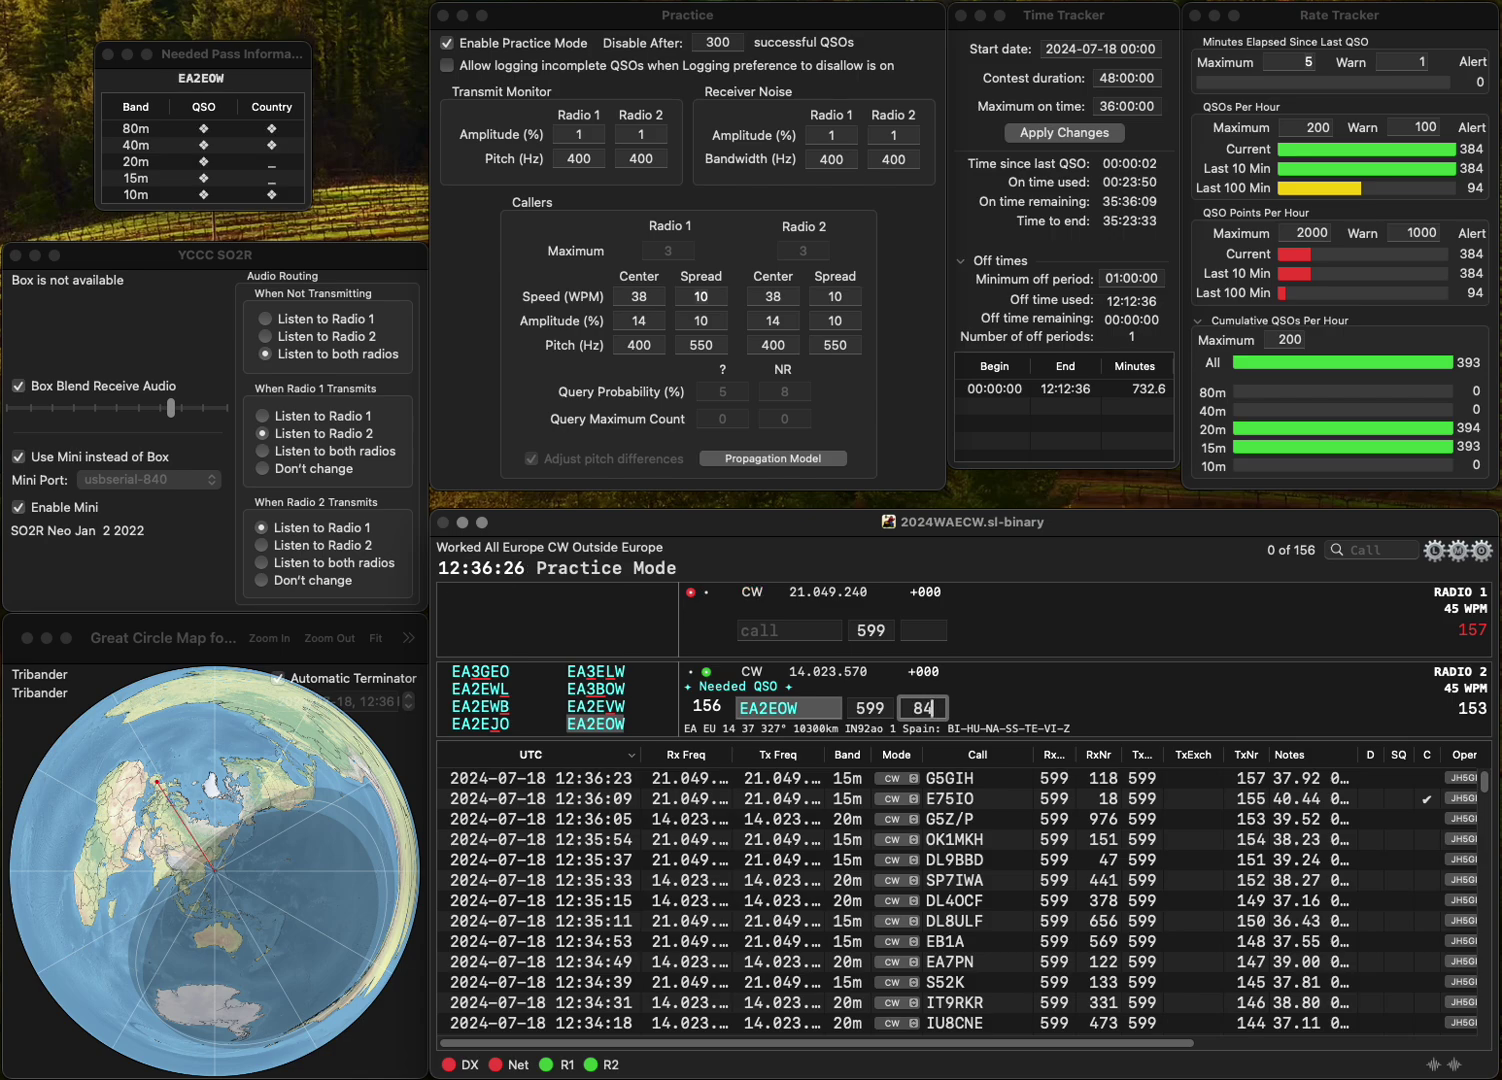
type("9")
key("Return")
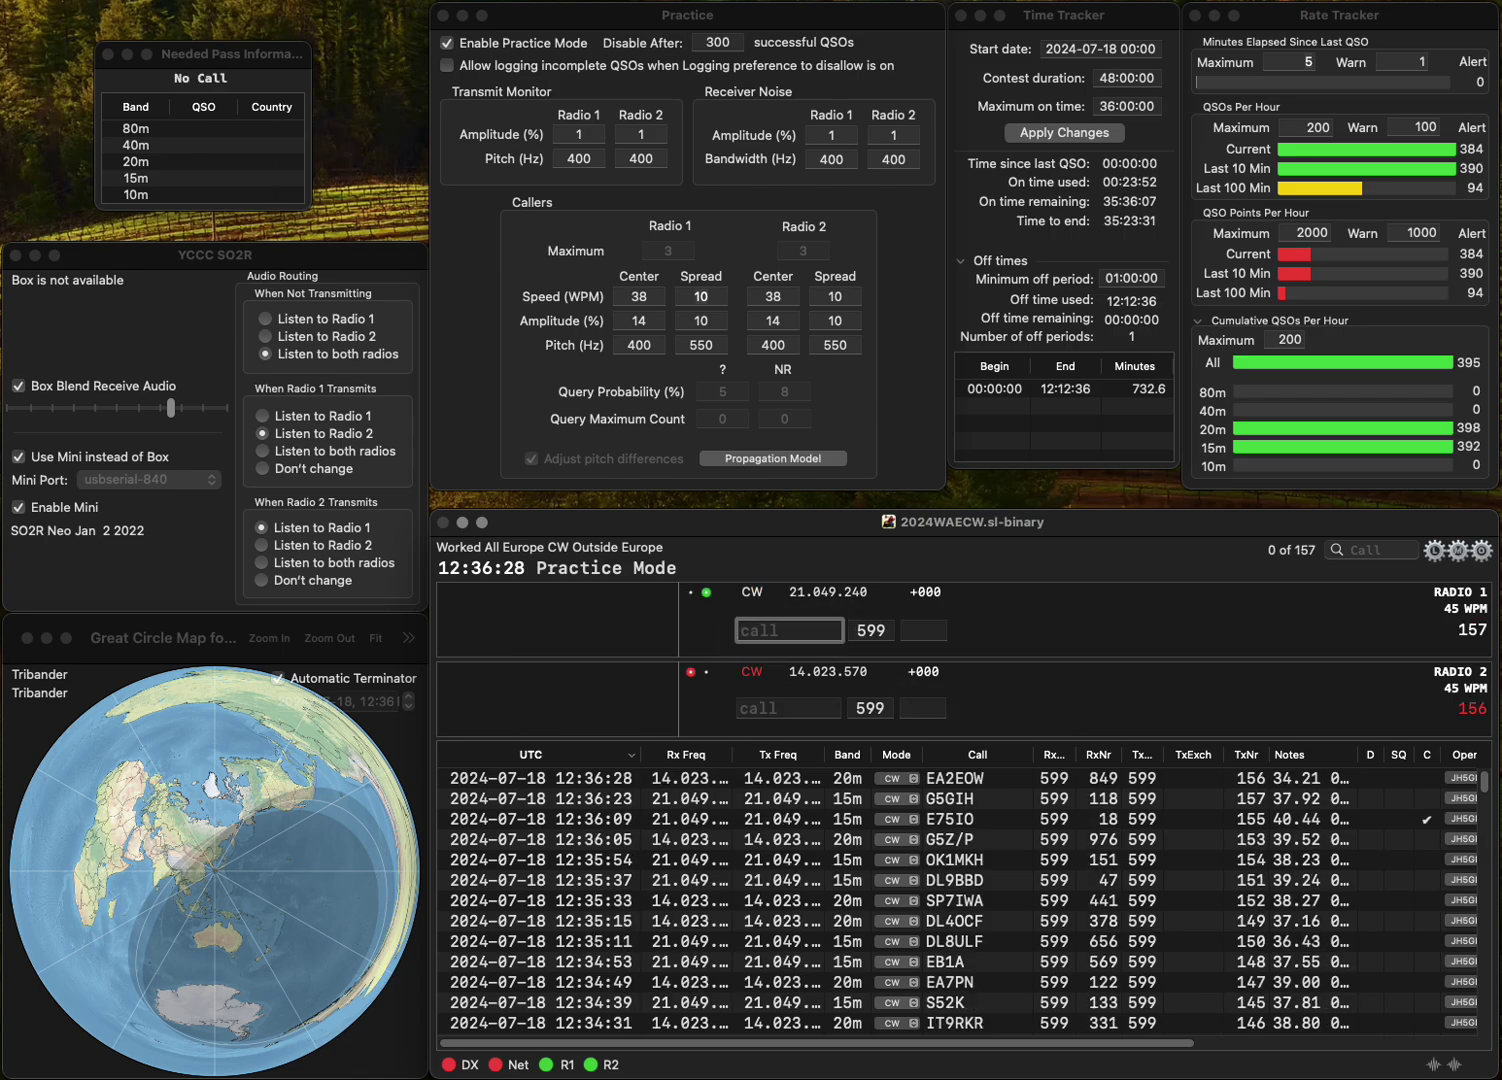
- Answer R3OM on Radio 1 and R3DCX on Radio 2
type("R3OM")
key("Return")
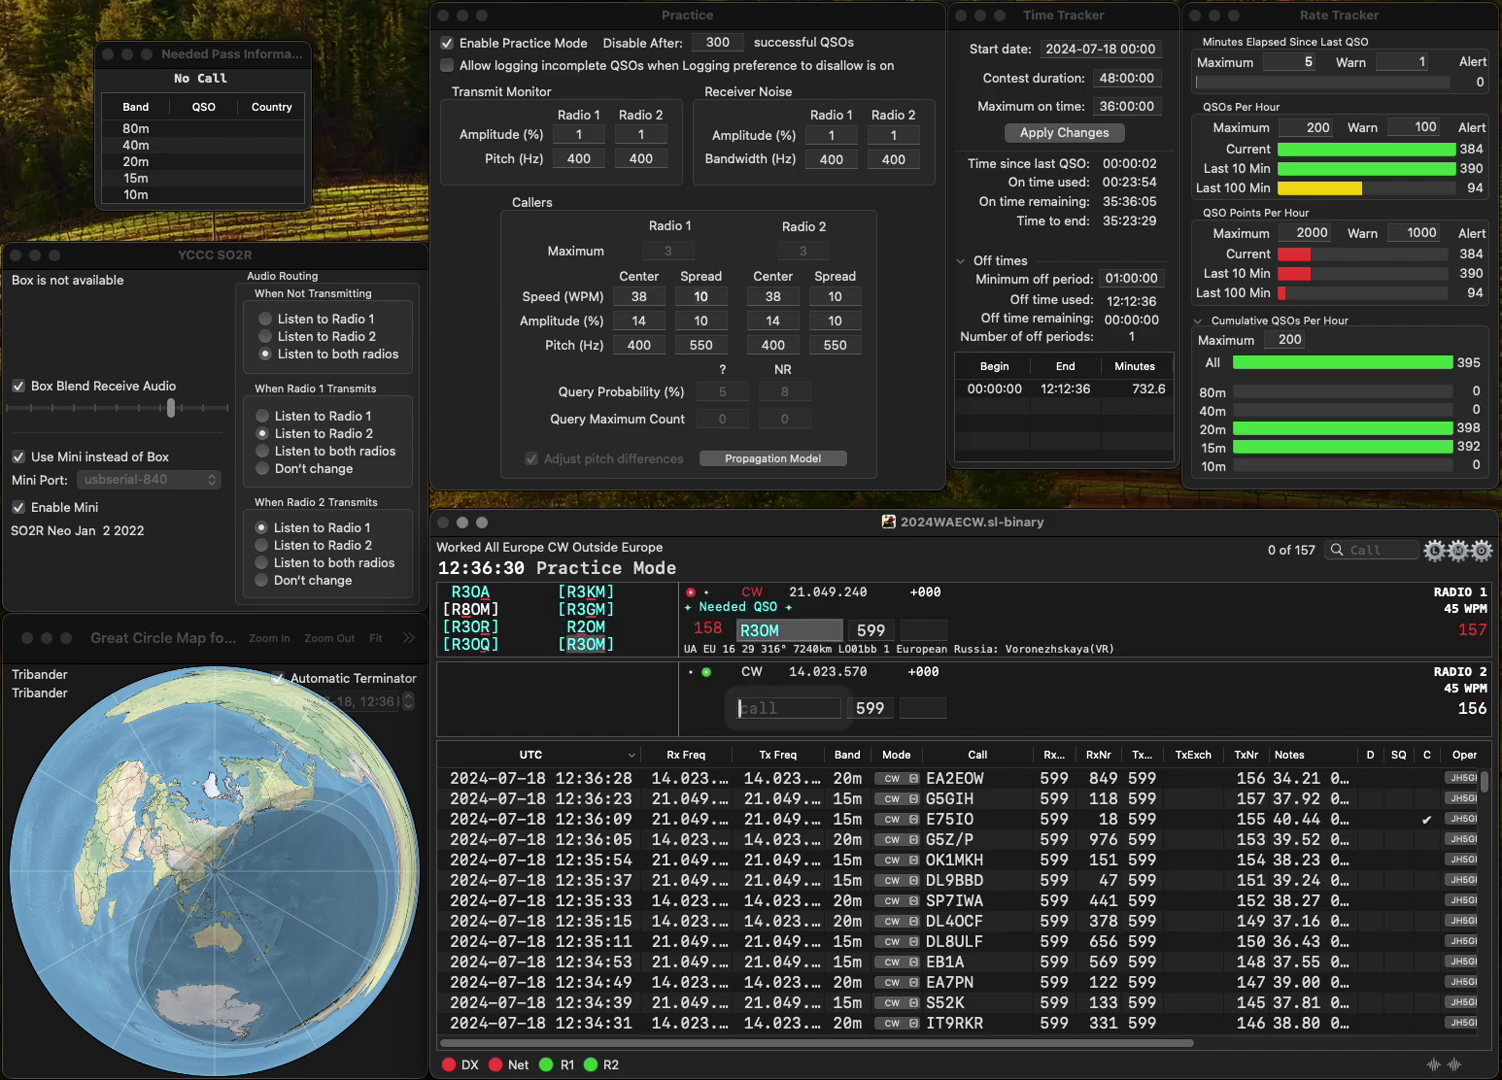
type("R3DCX")
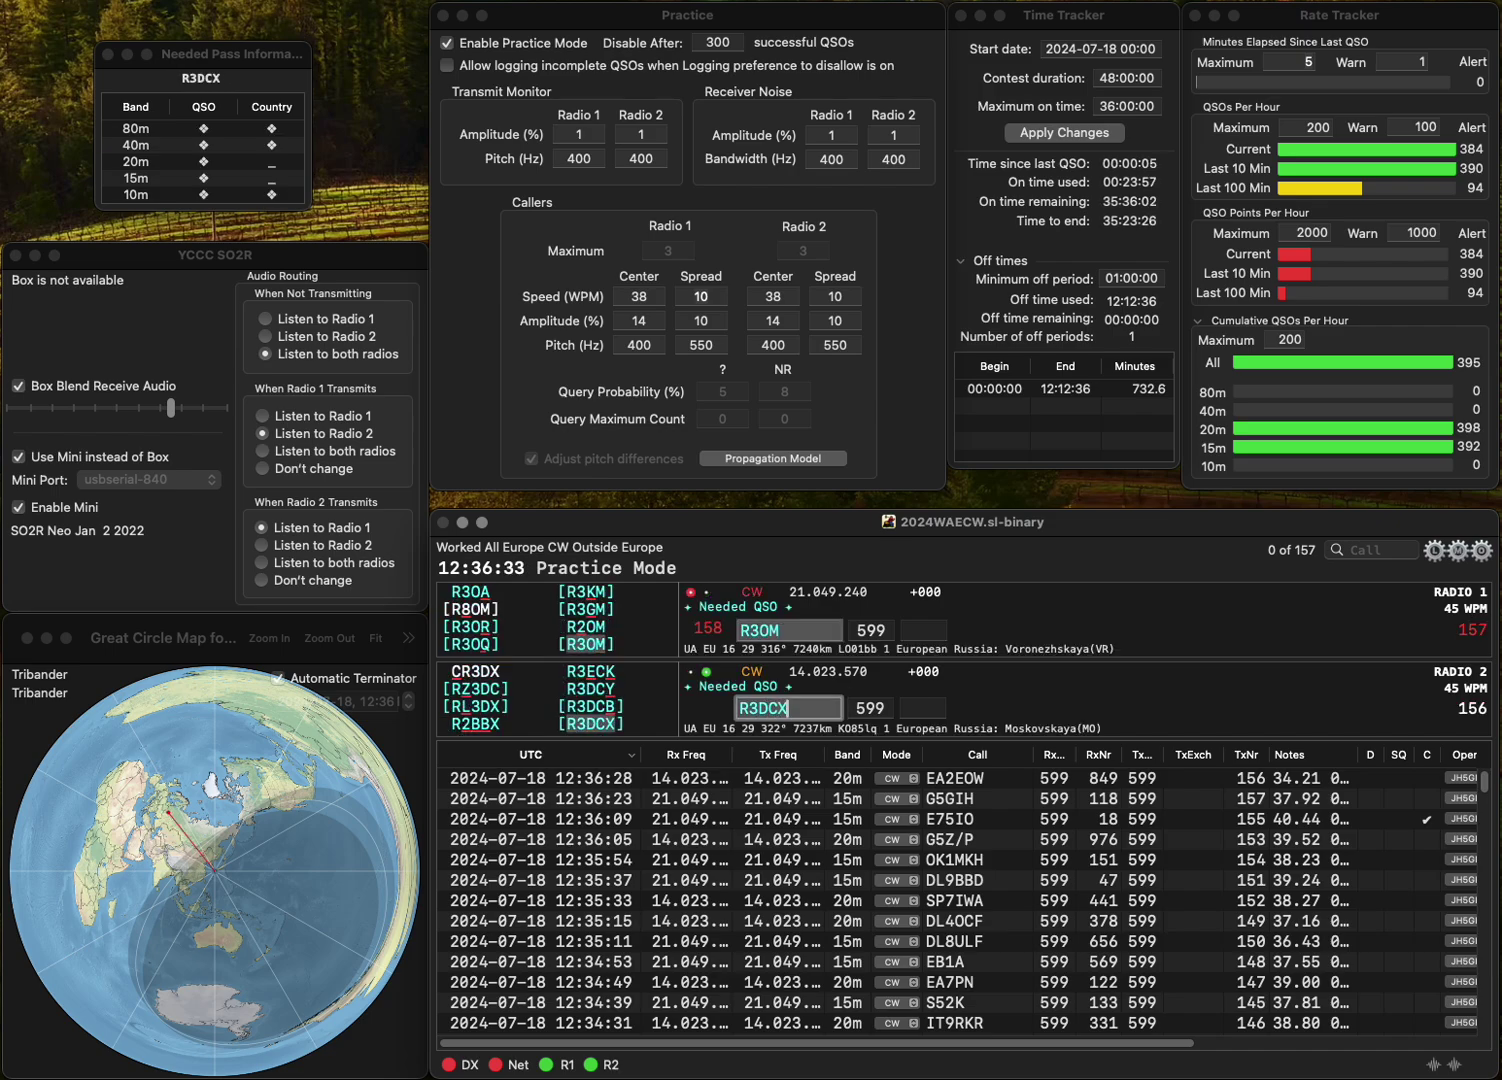
key("Return")
key("space")
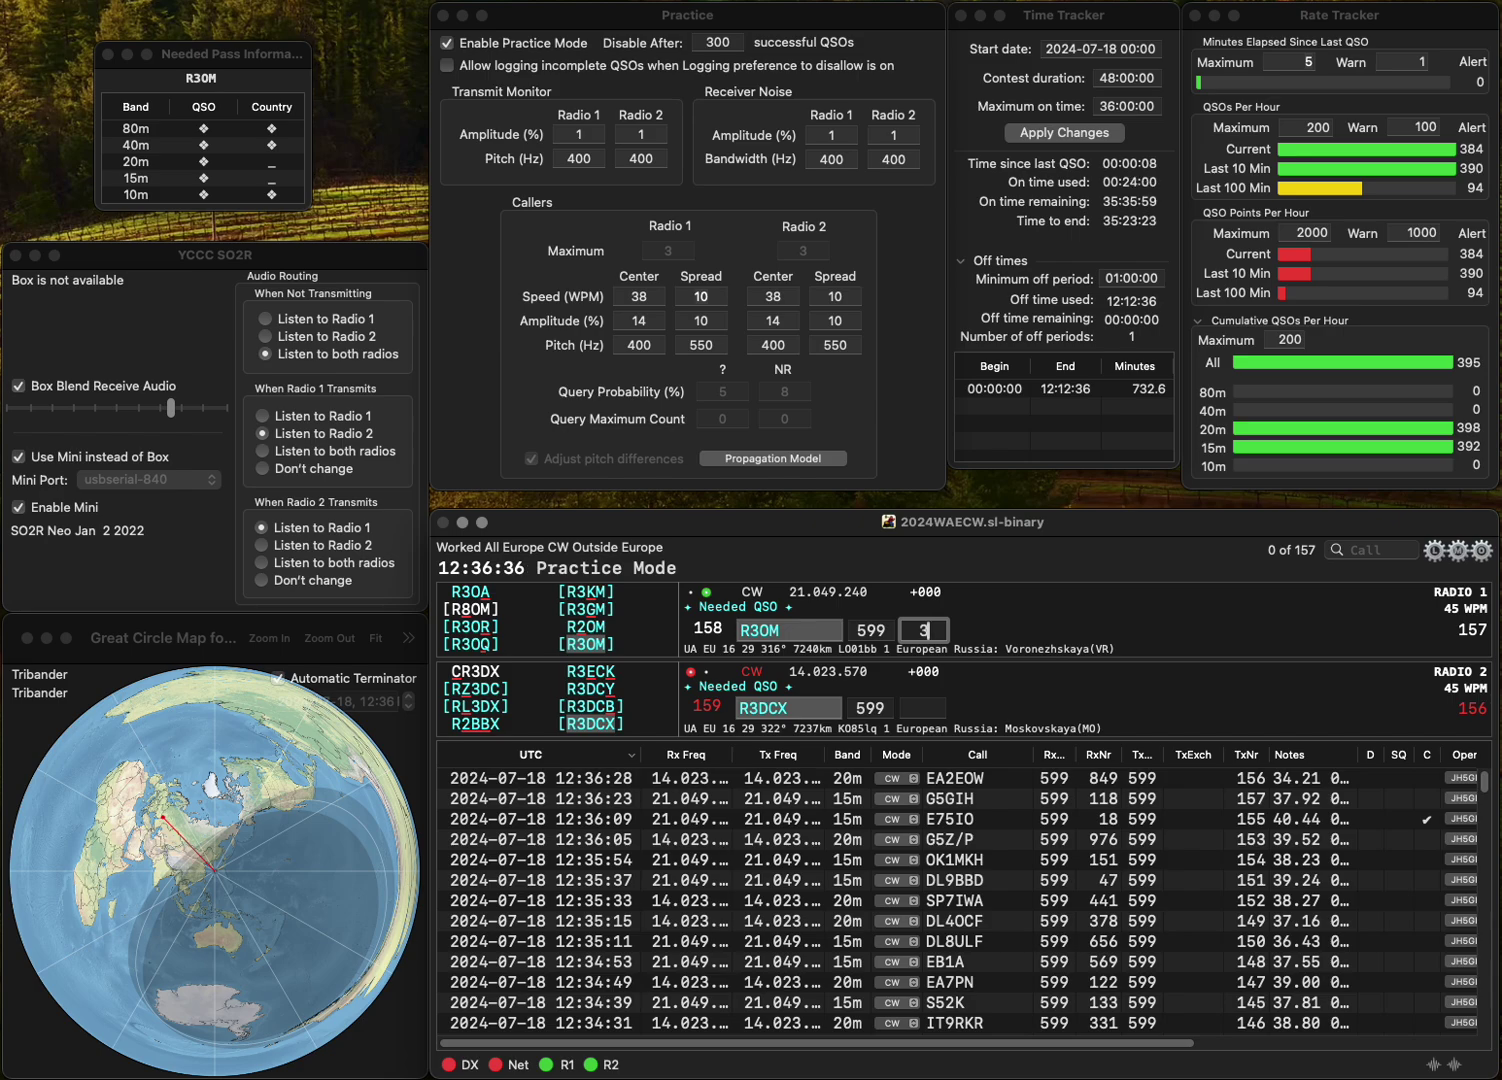
key("Return")
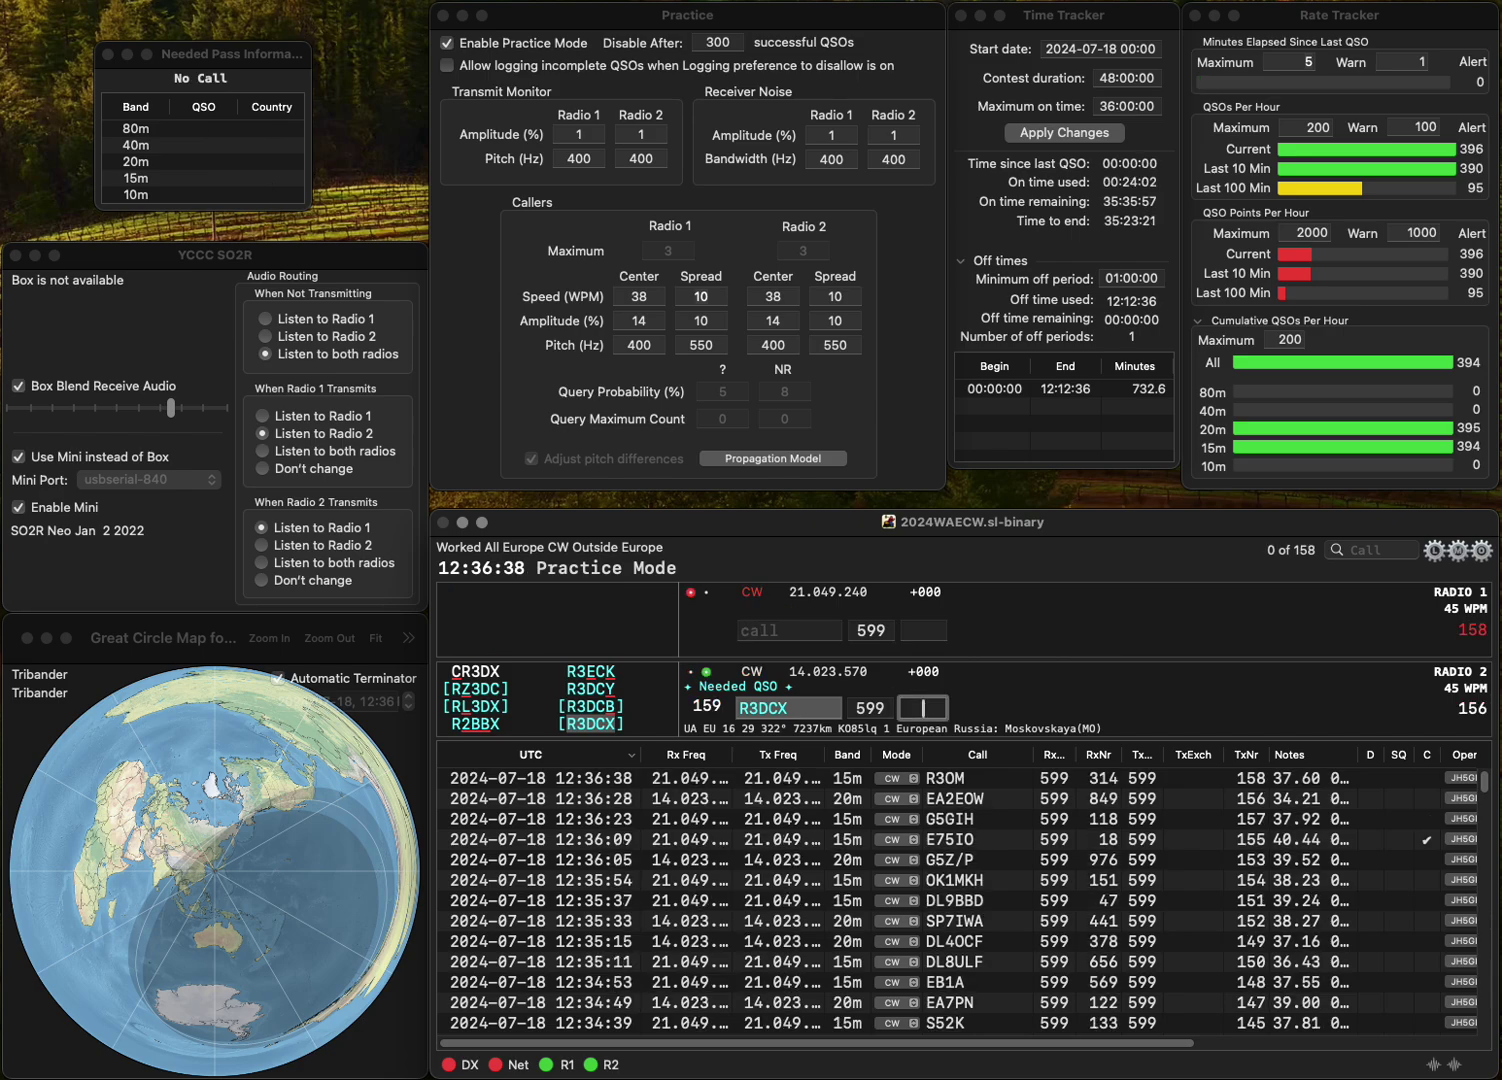
type("82")
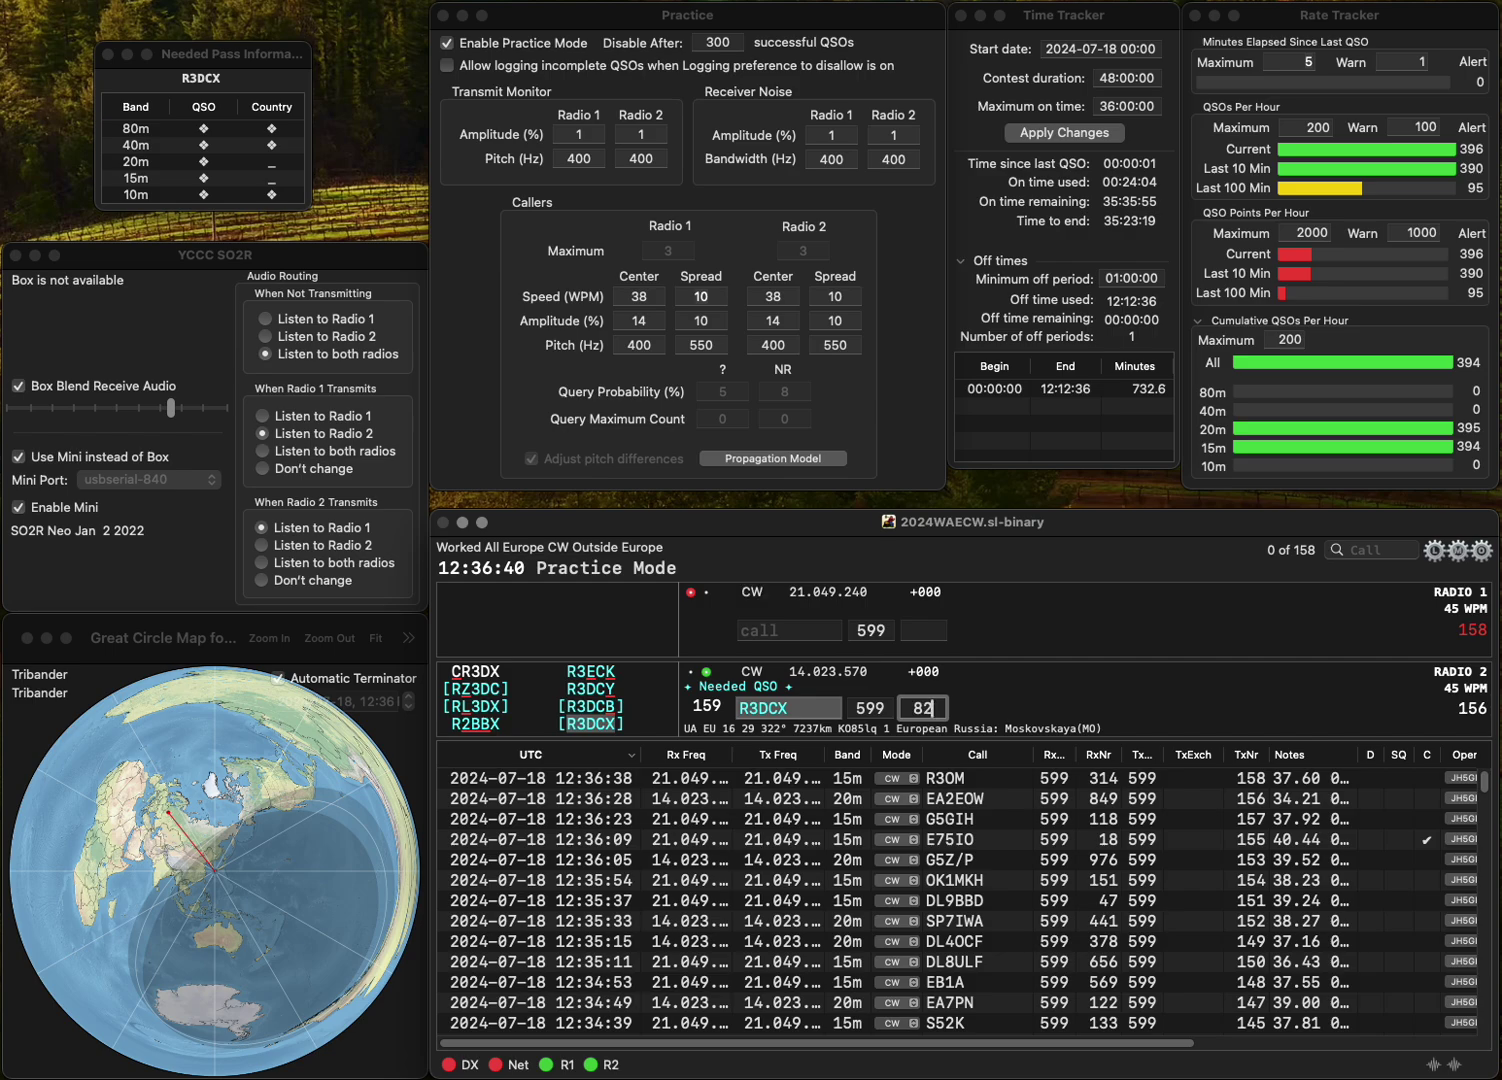
type("7")
key("Return")
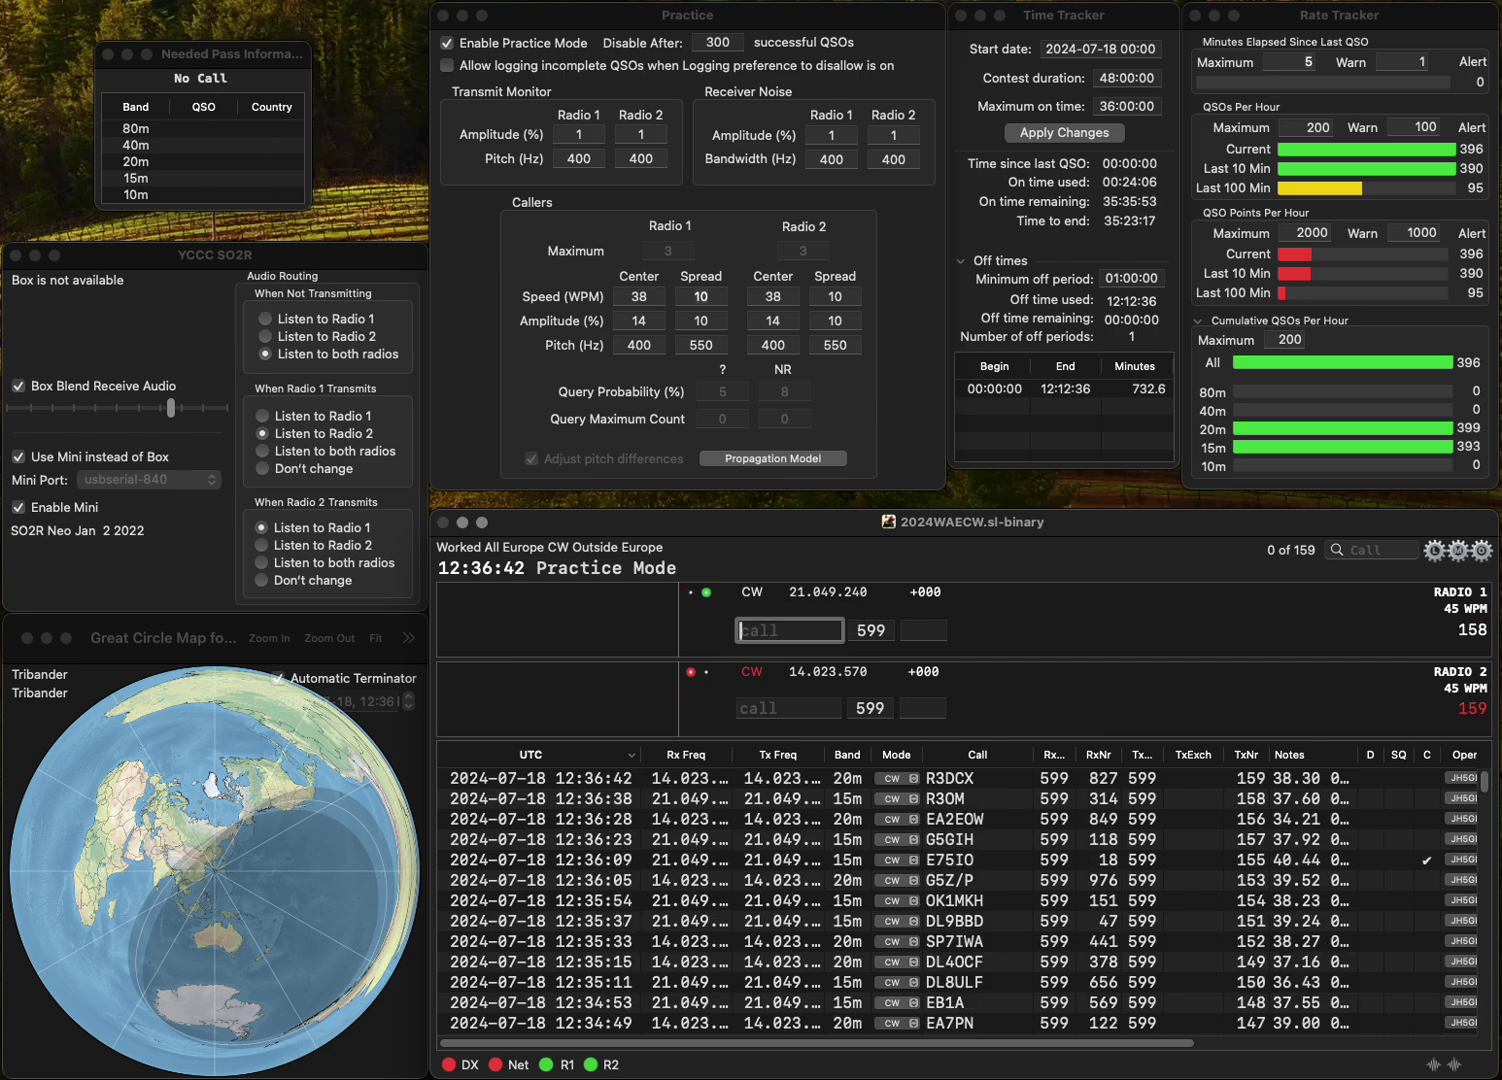
type("PA0M")
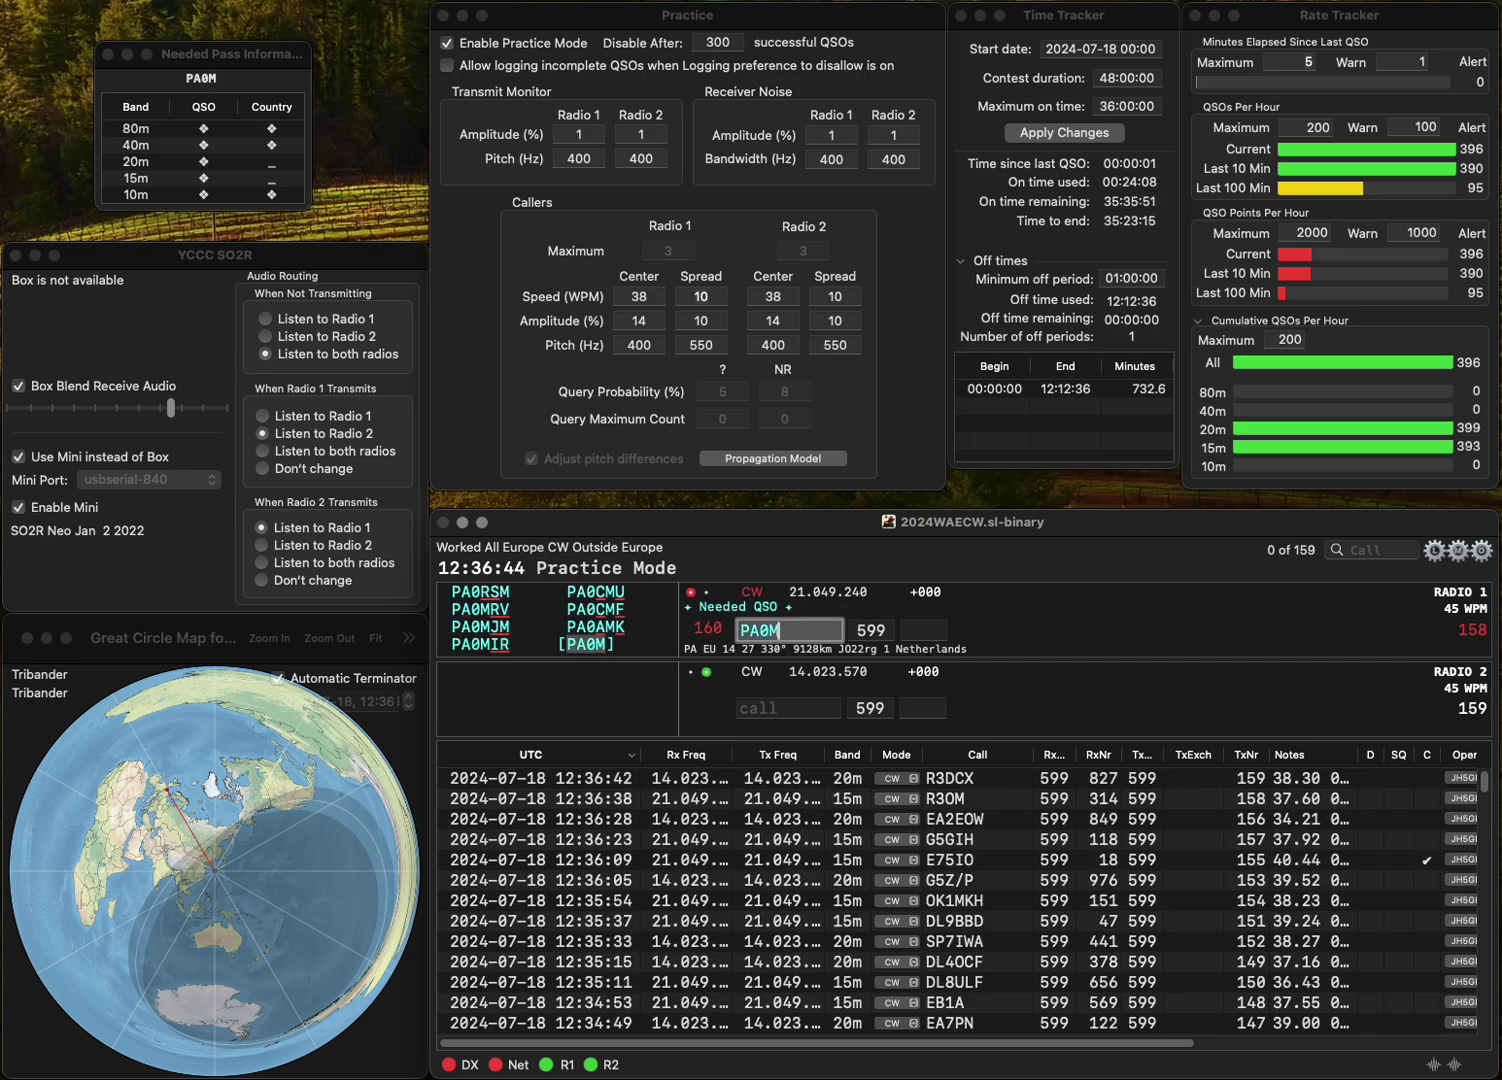
key("Return")
type("F45TMP")
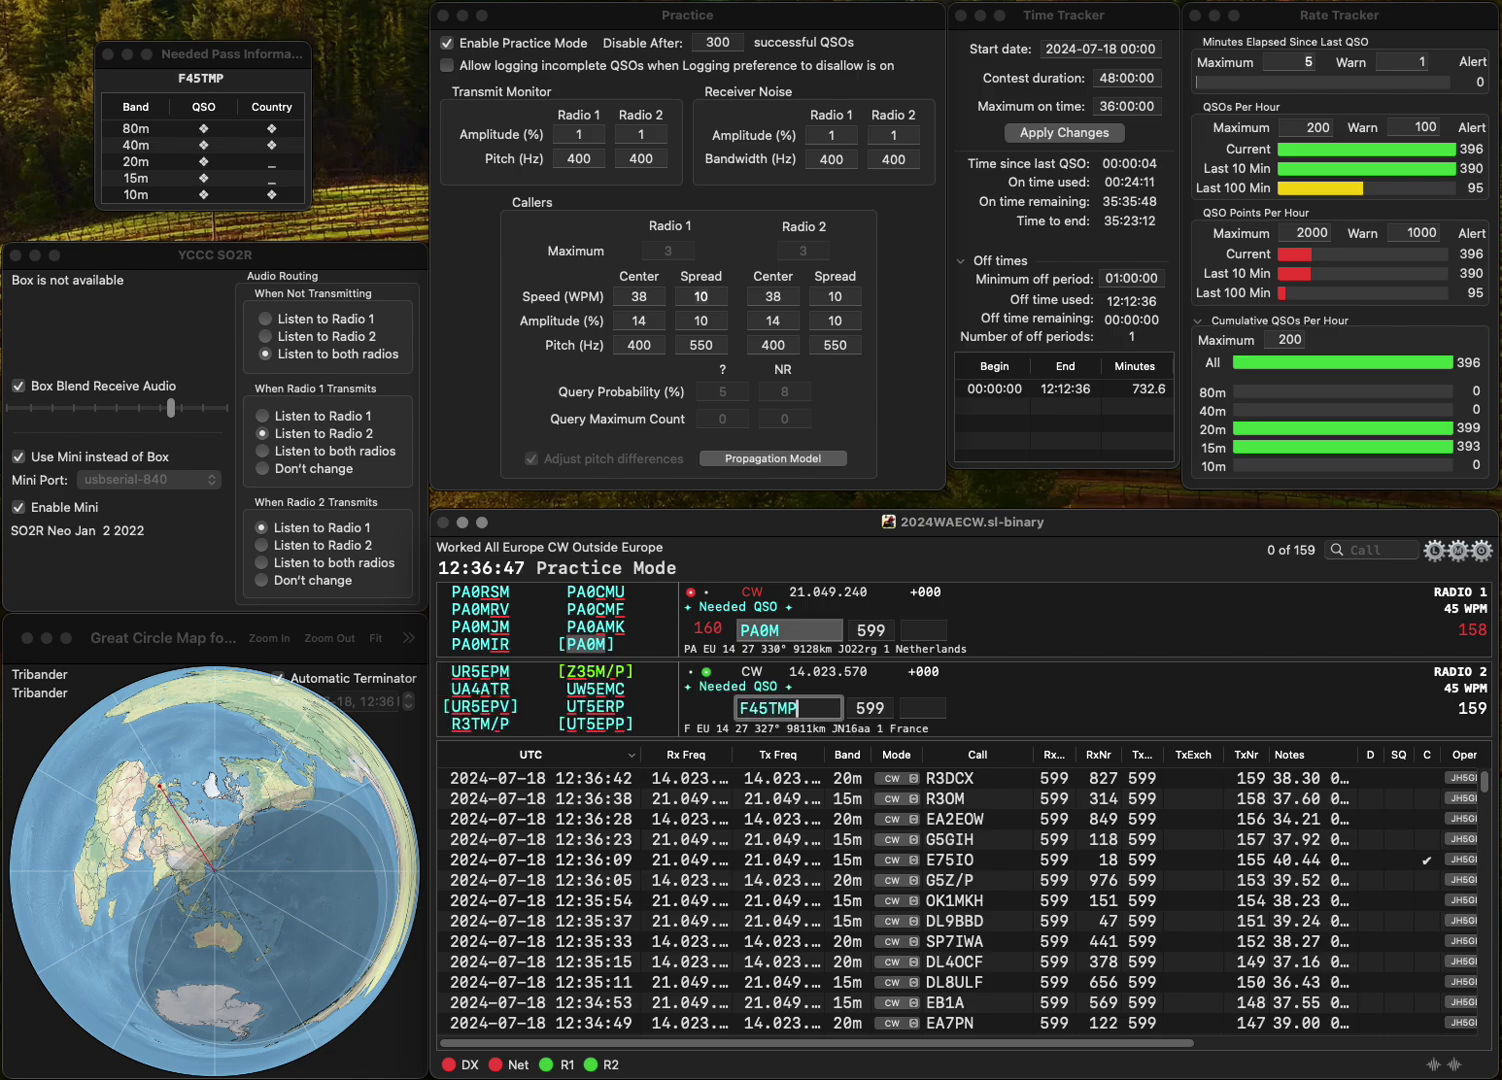
key("BackSpace")
type("J")
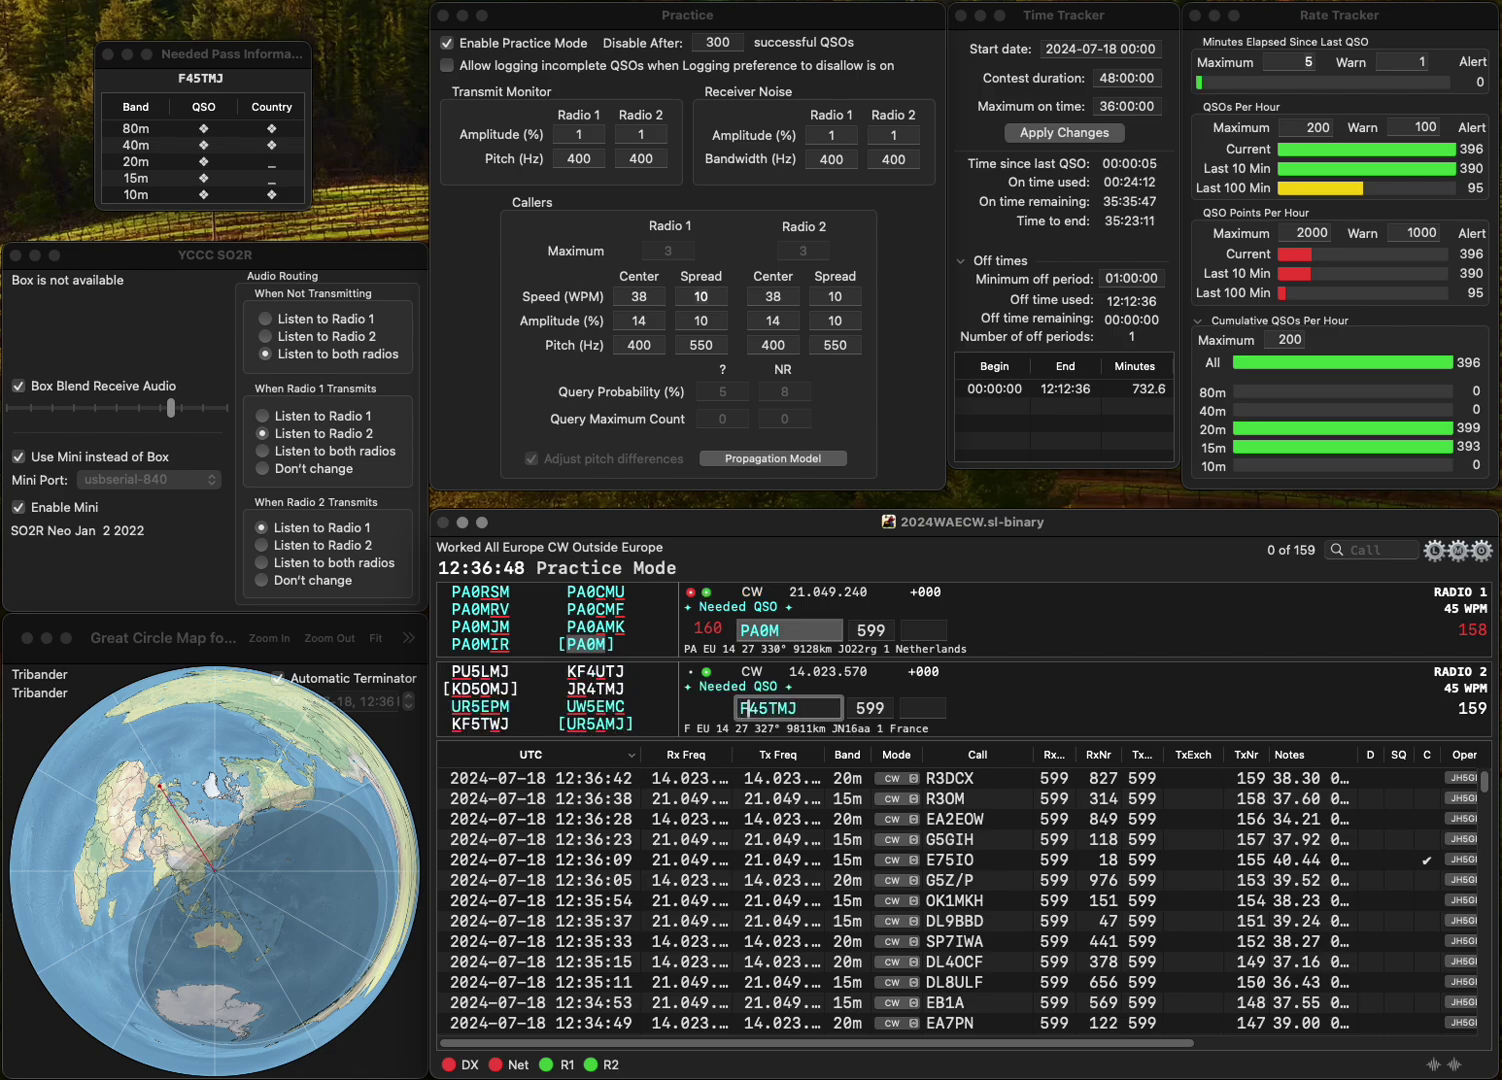
key("Delete")
key("Delete")
type("5")
key("Return")
- Log PA0M on Radio 1 with received number 575 and F5TMJ on Radio 2 with received number 204
type("5")
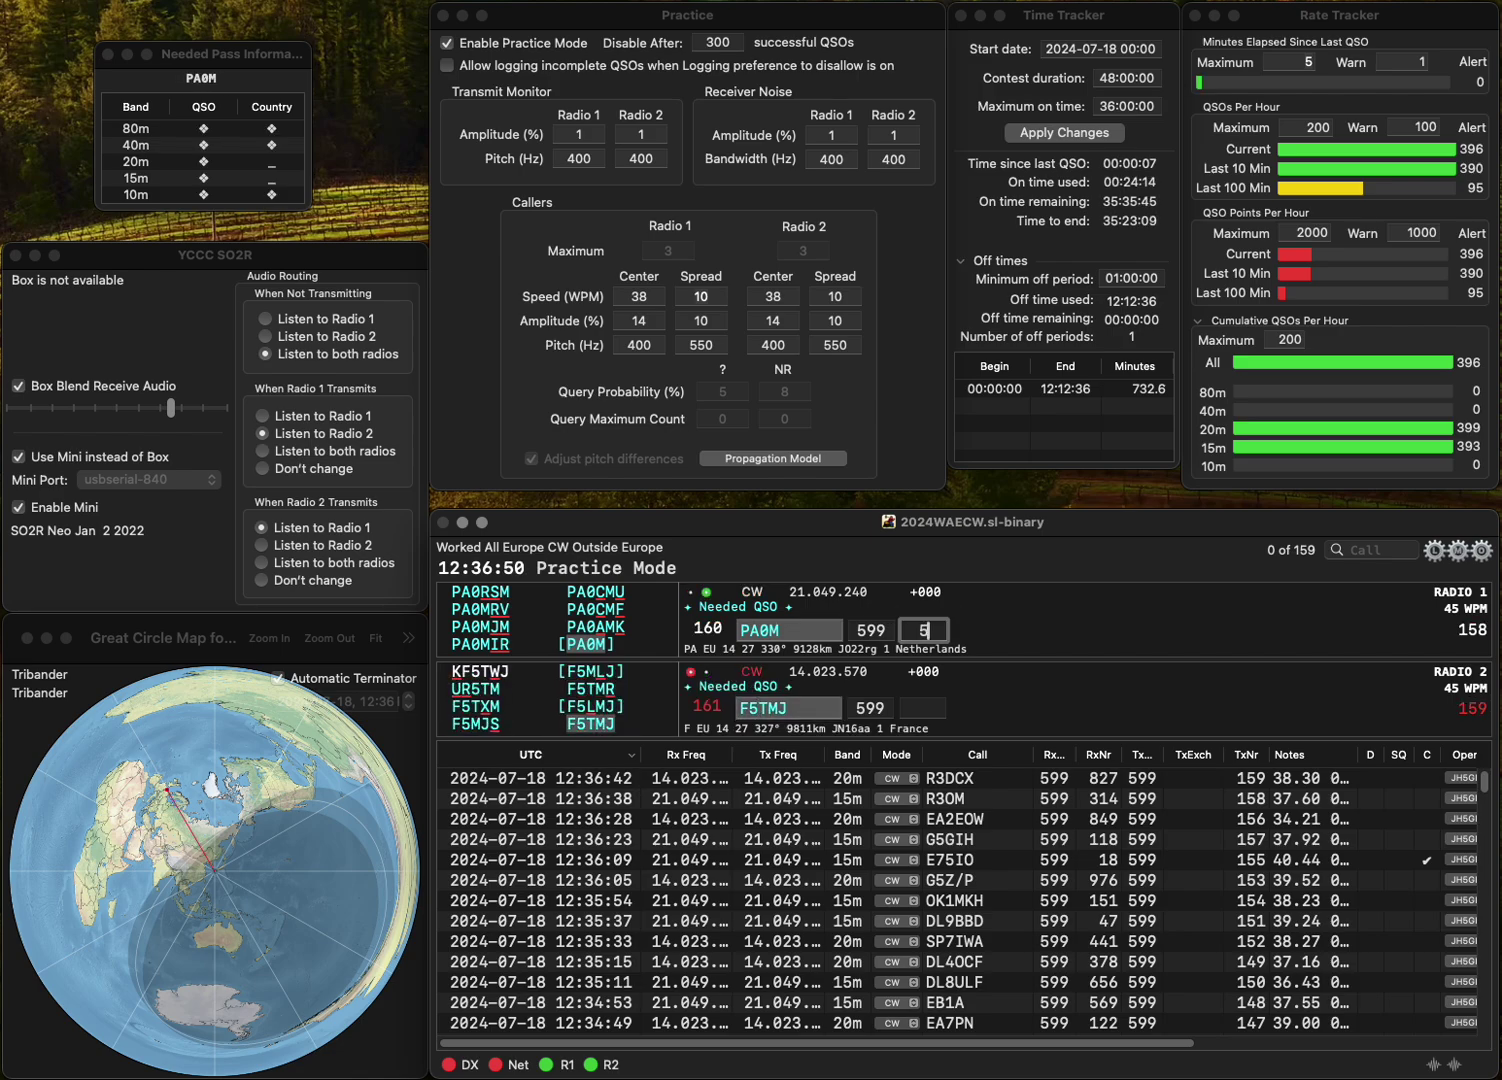
type("75")
key("Return")
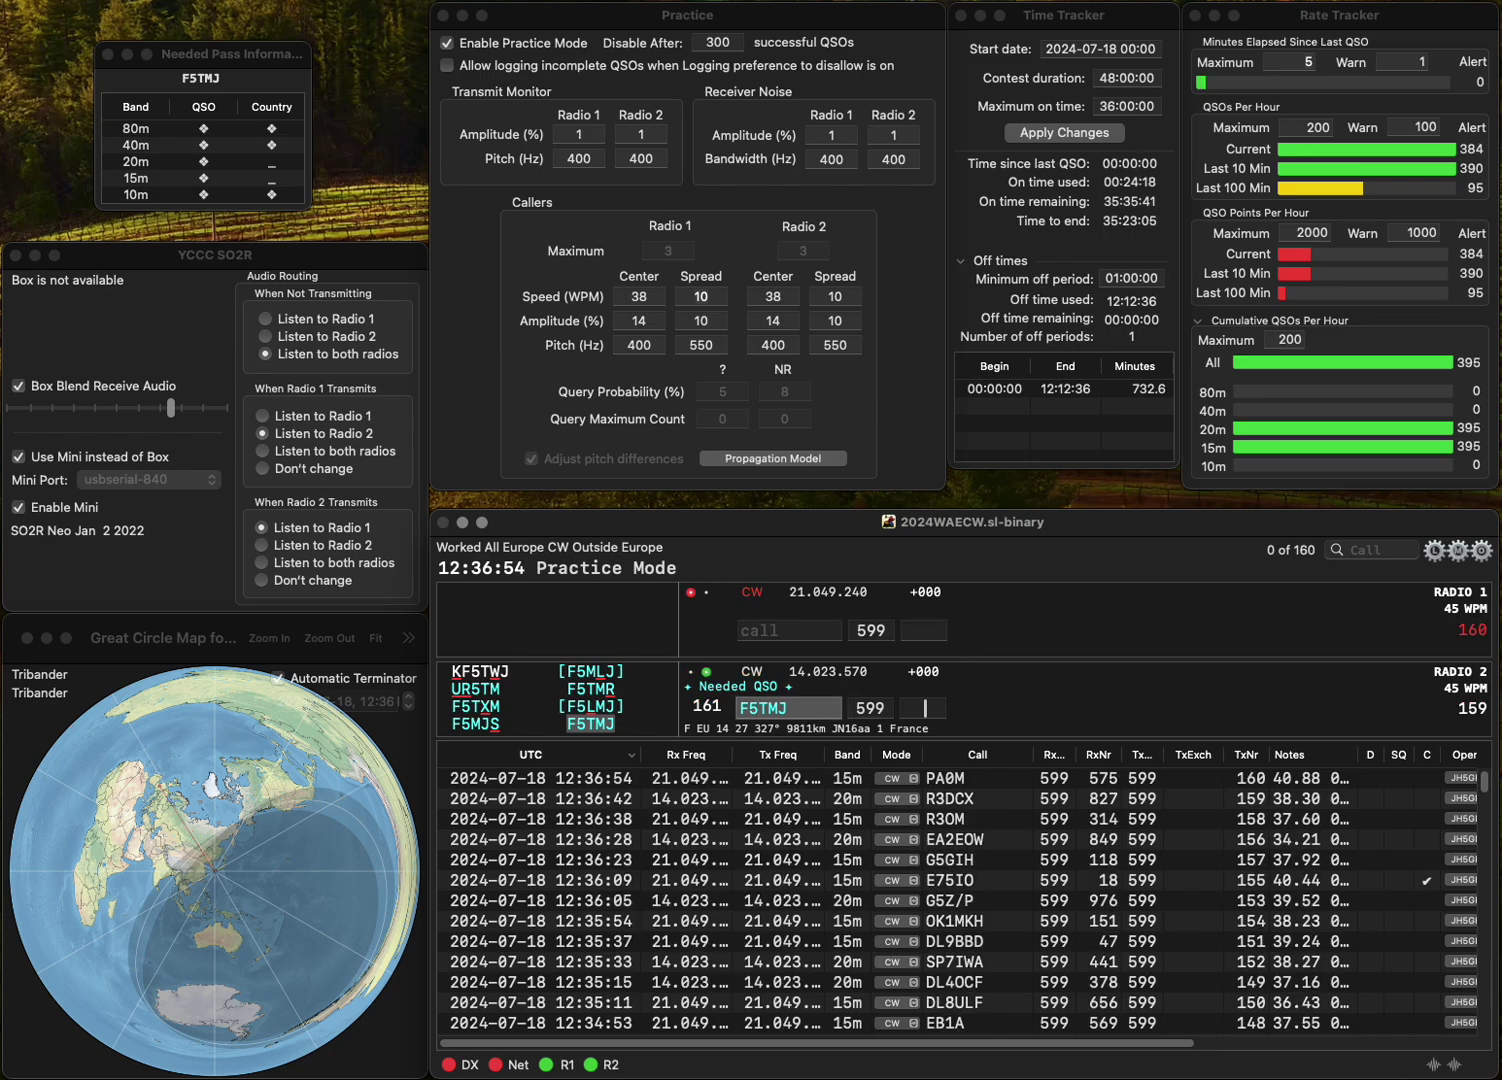
key("space")
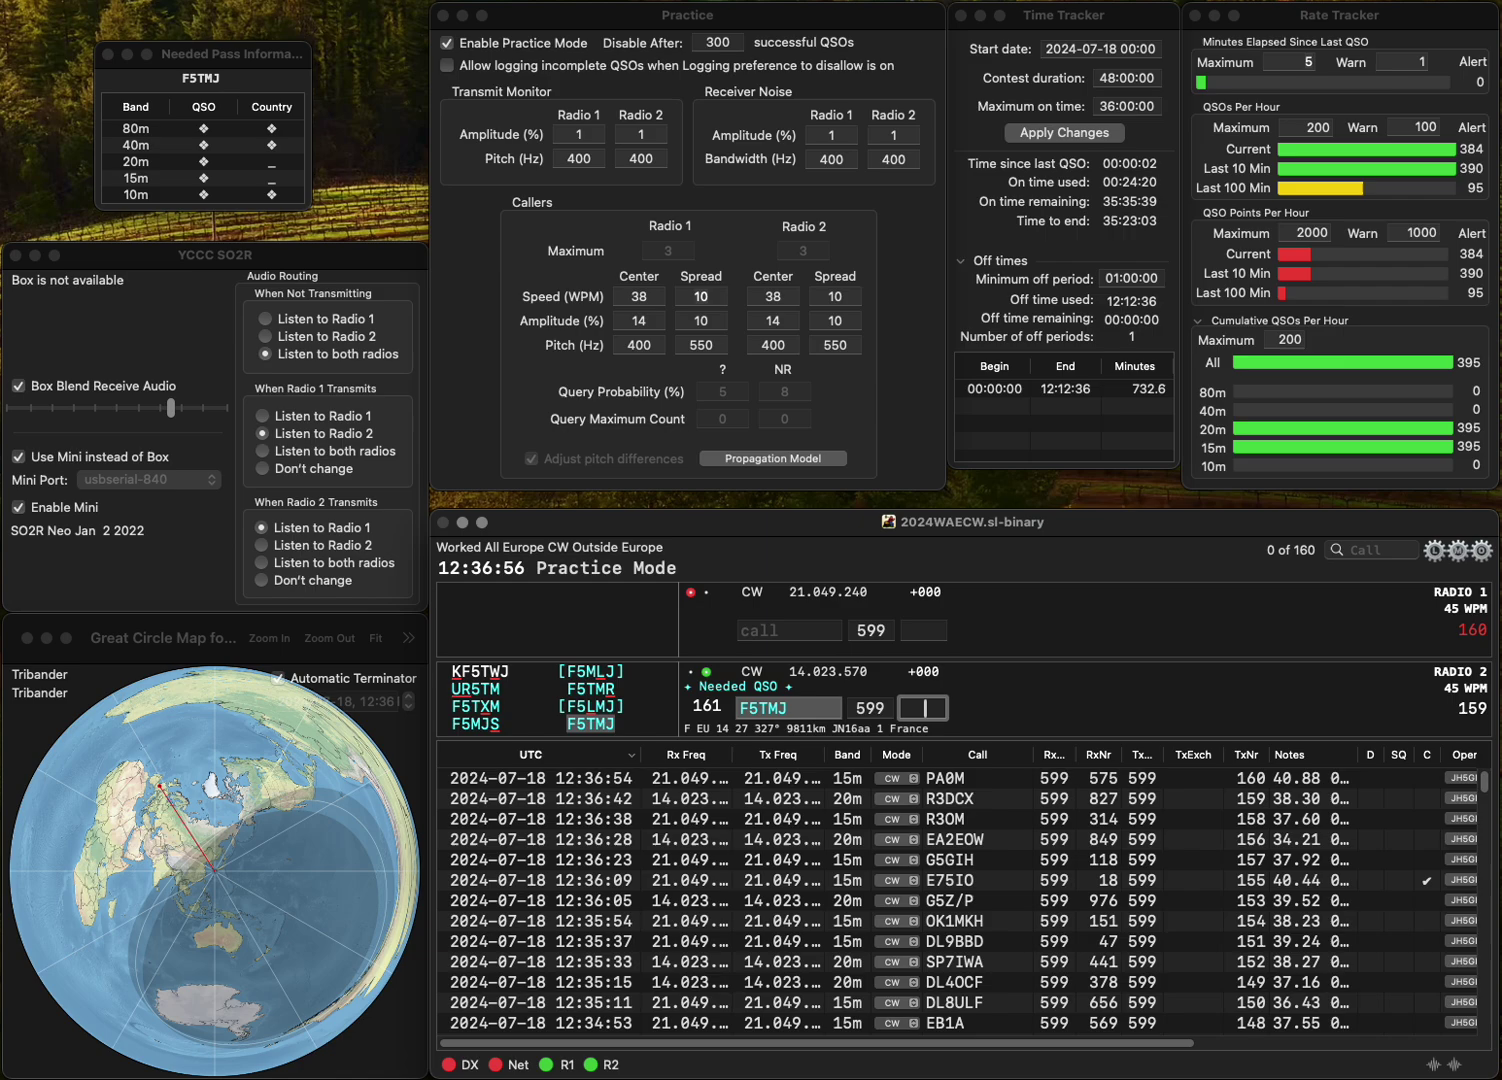
type("204")
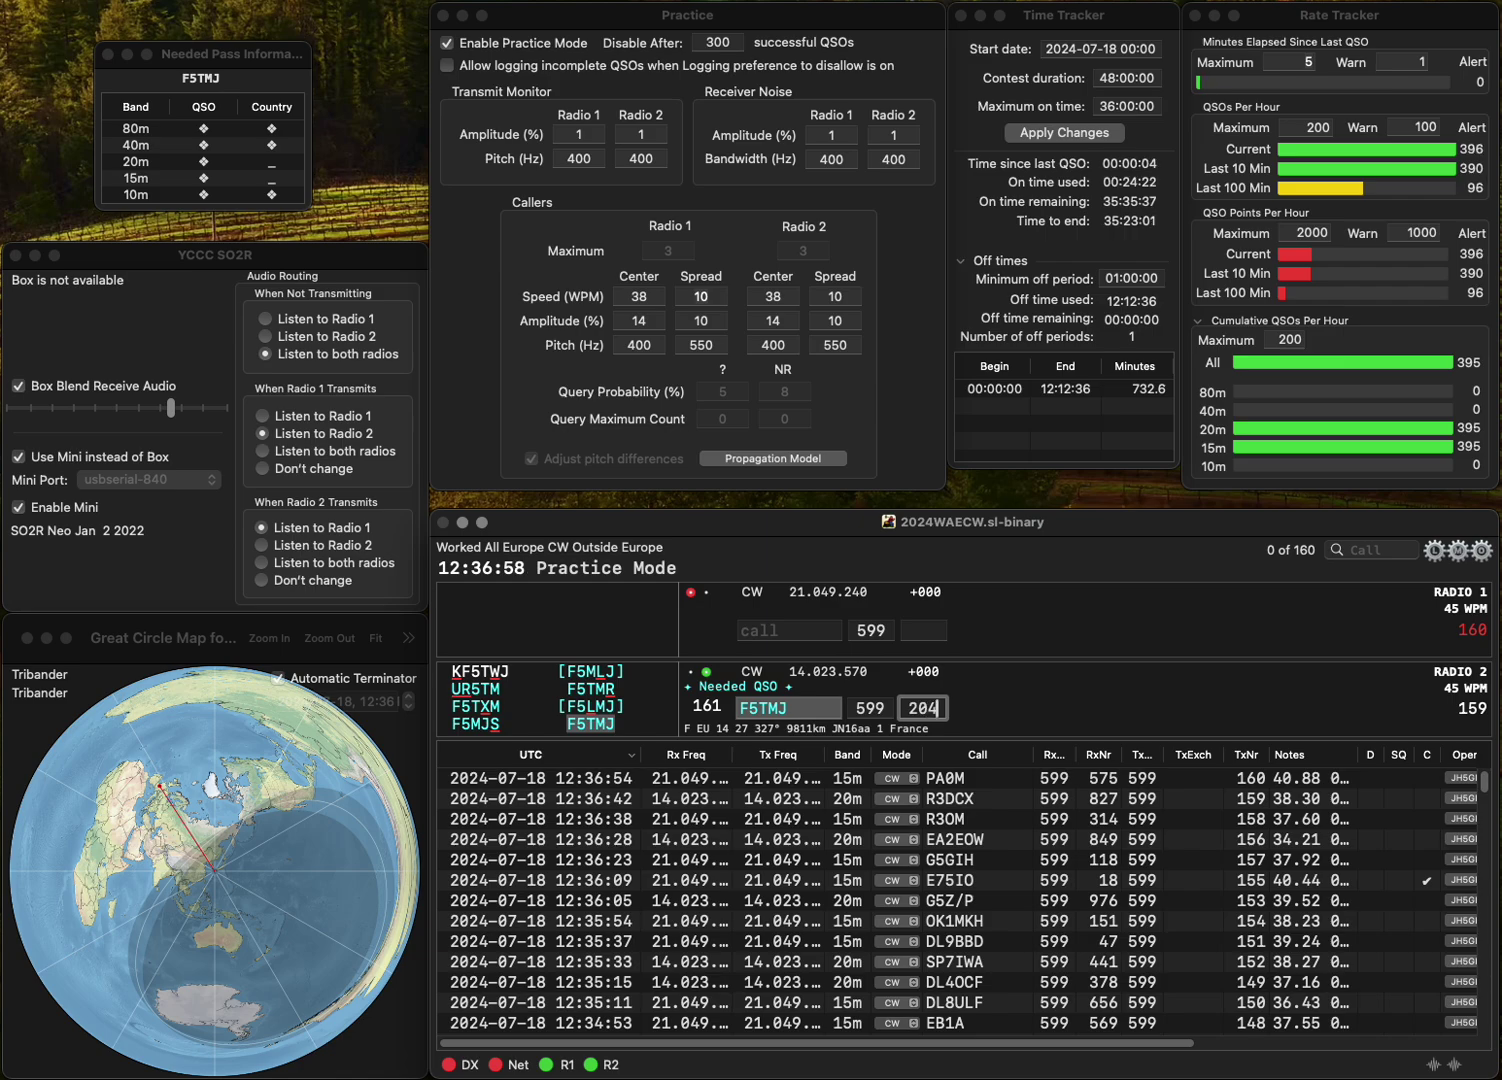
key("Return")
type("L")
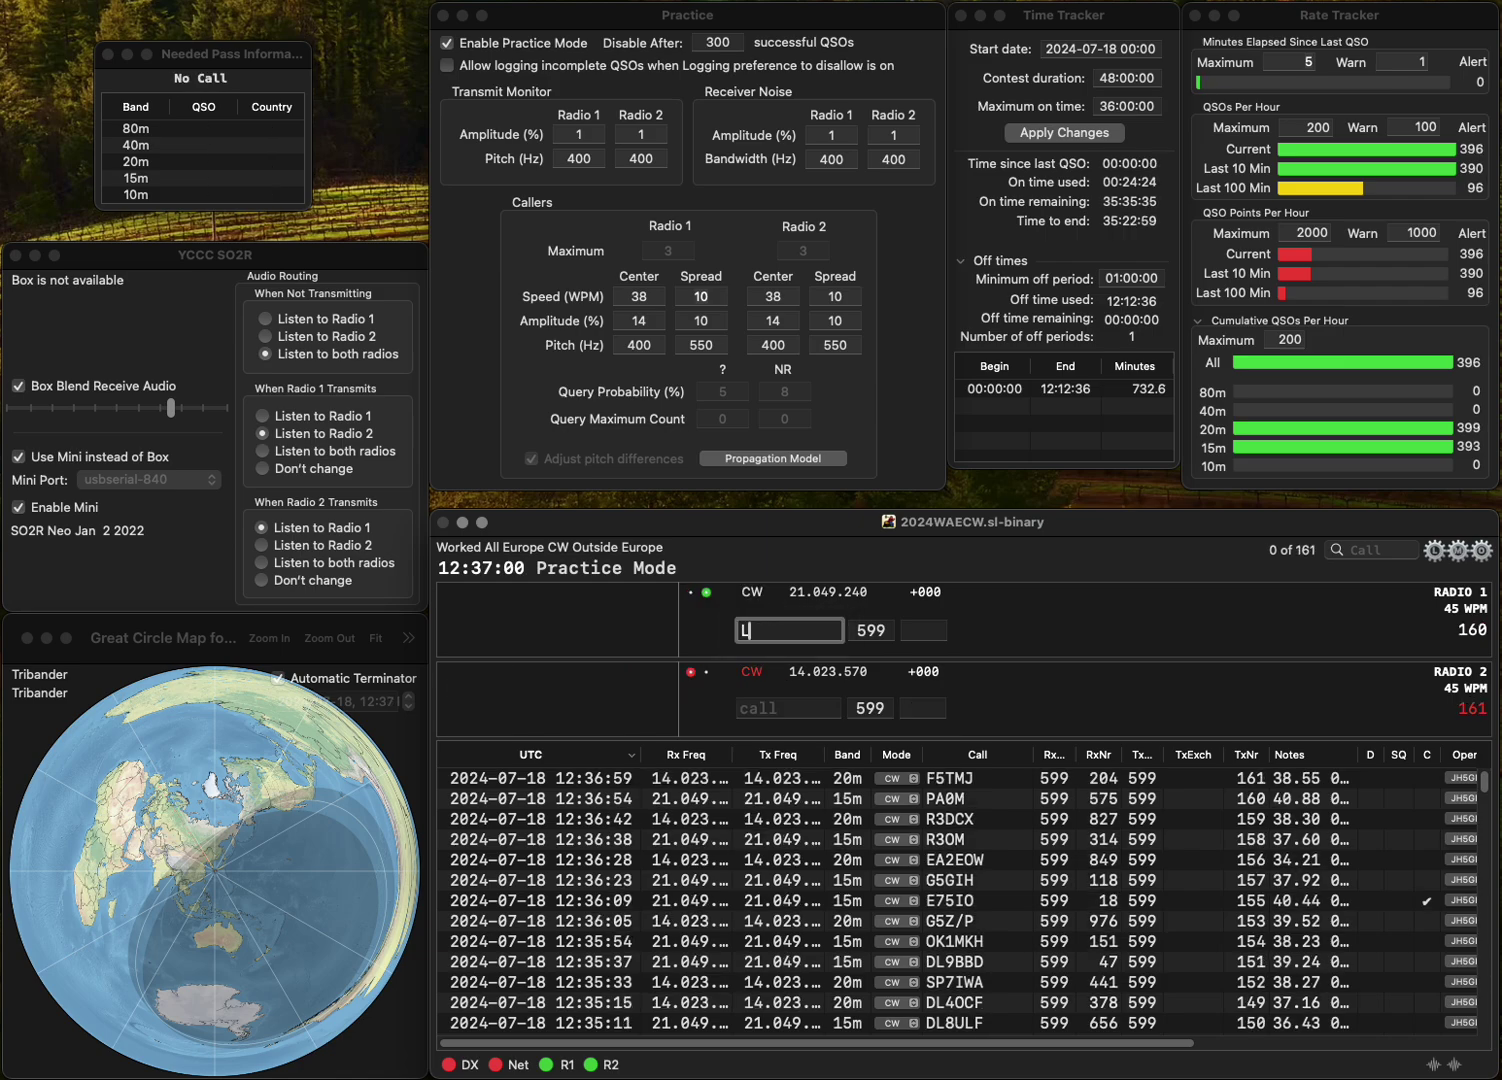
type("K1H")
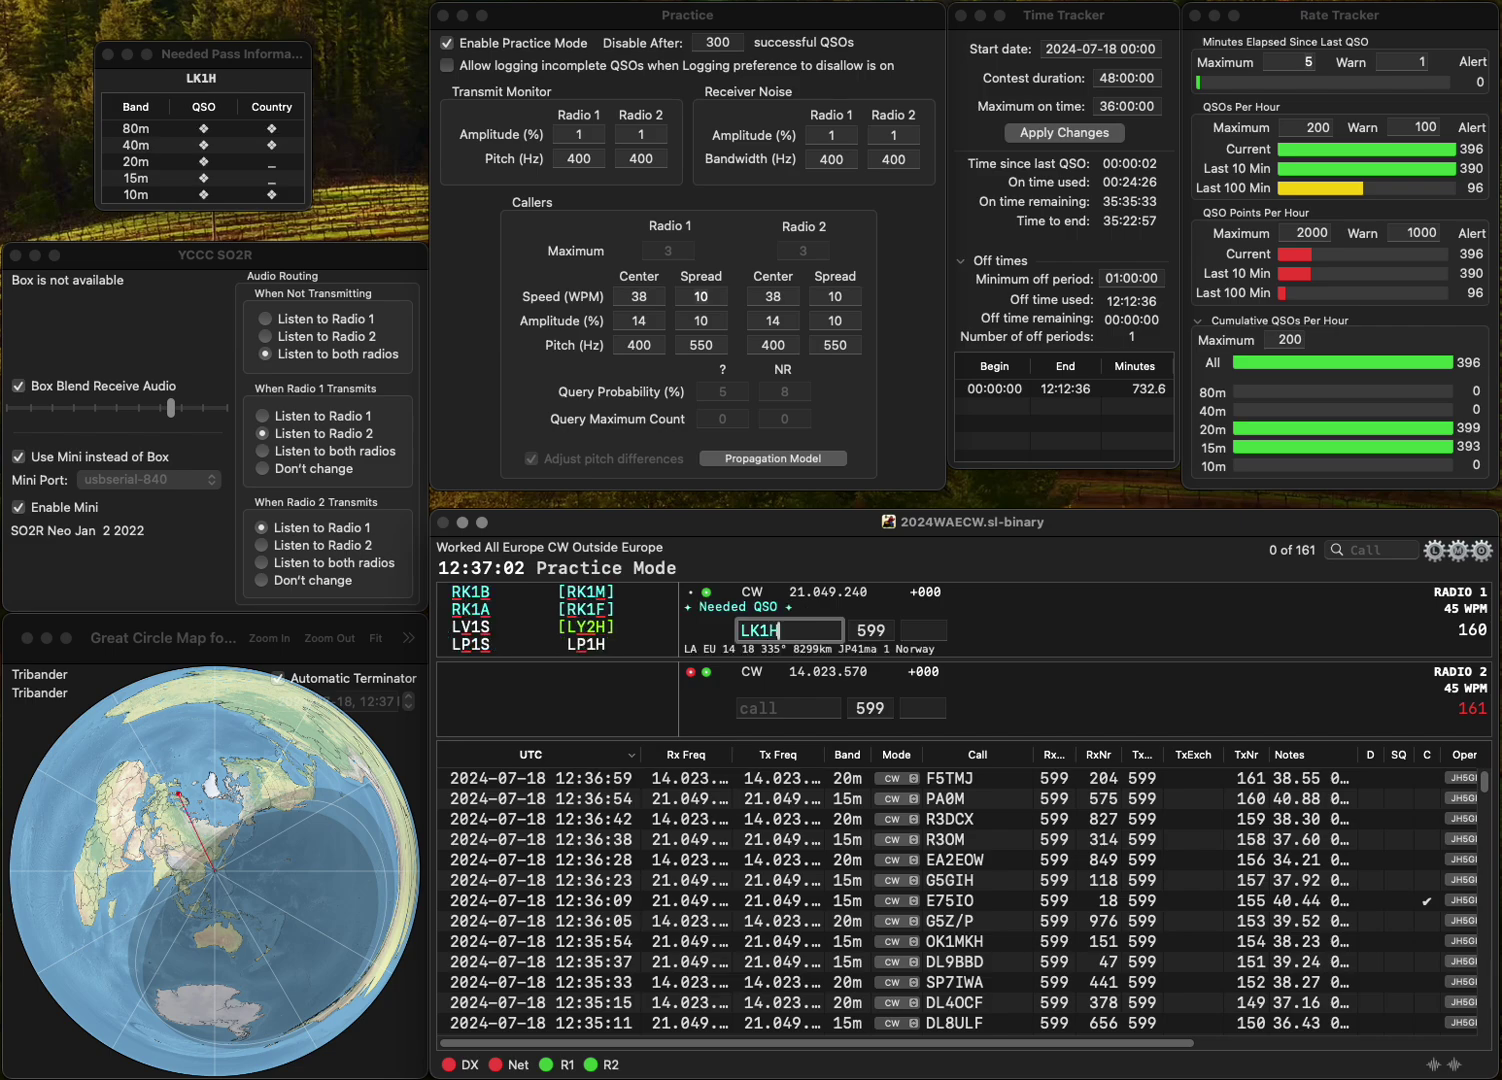
key("Return")
type("3DNC")
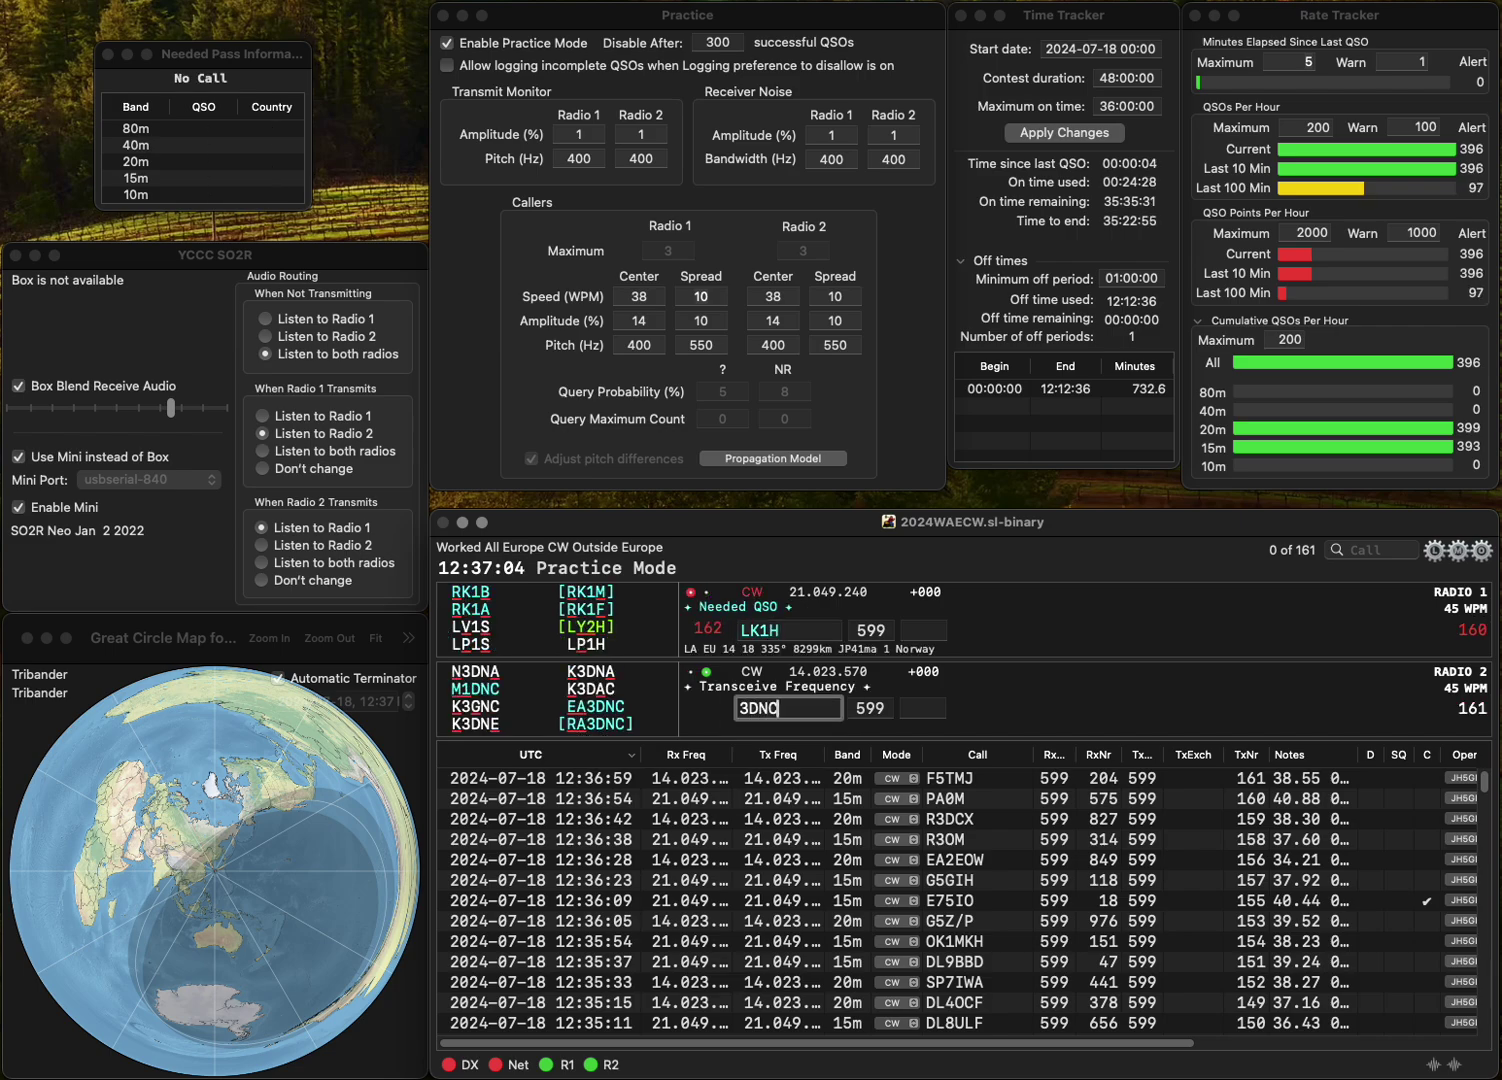
key("Home")
type("RA")
key("Return")
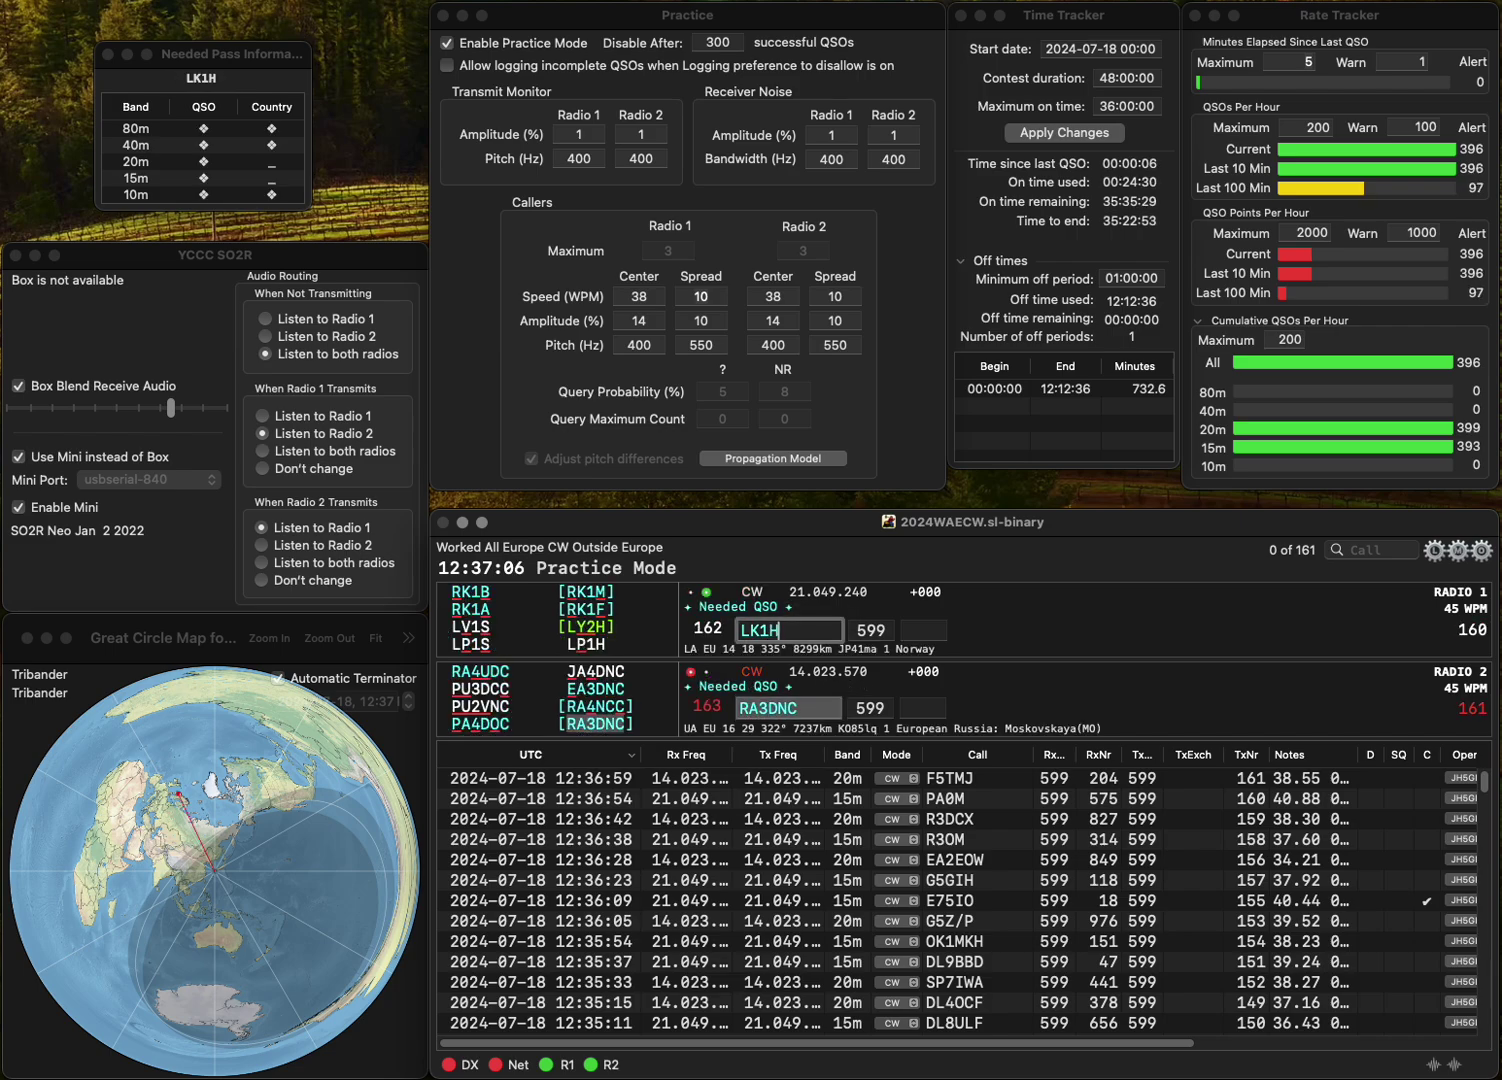
key("Left")
key("Left")
key("BackSpace")
type("X")
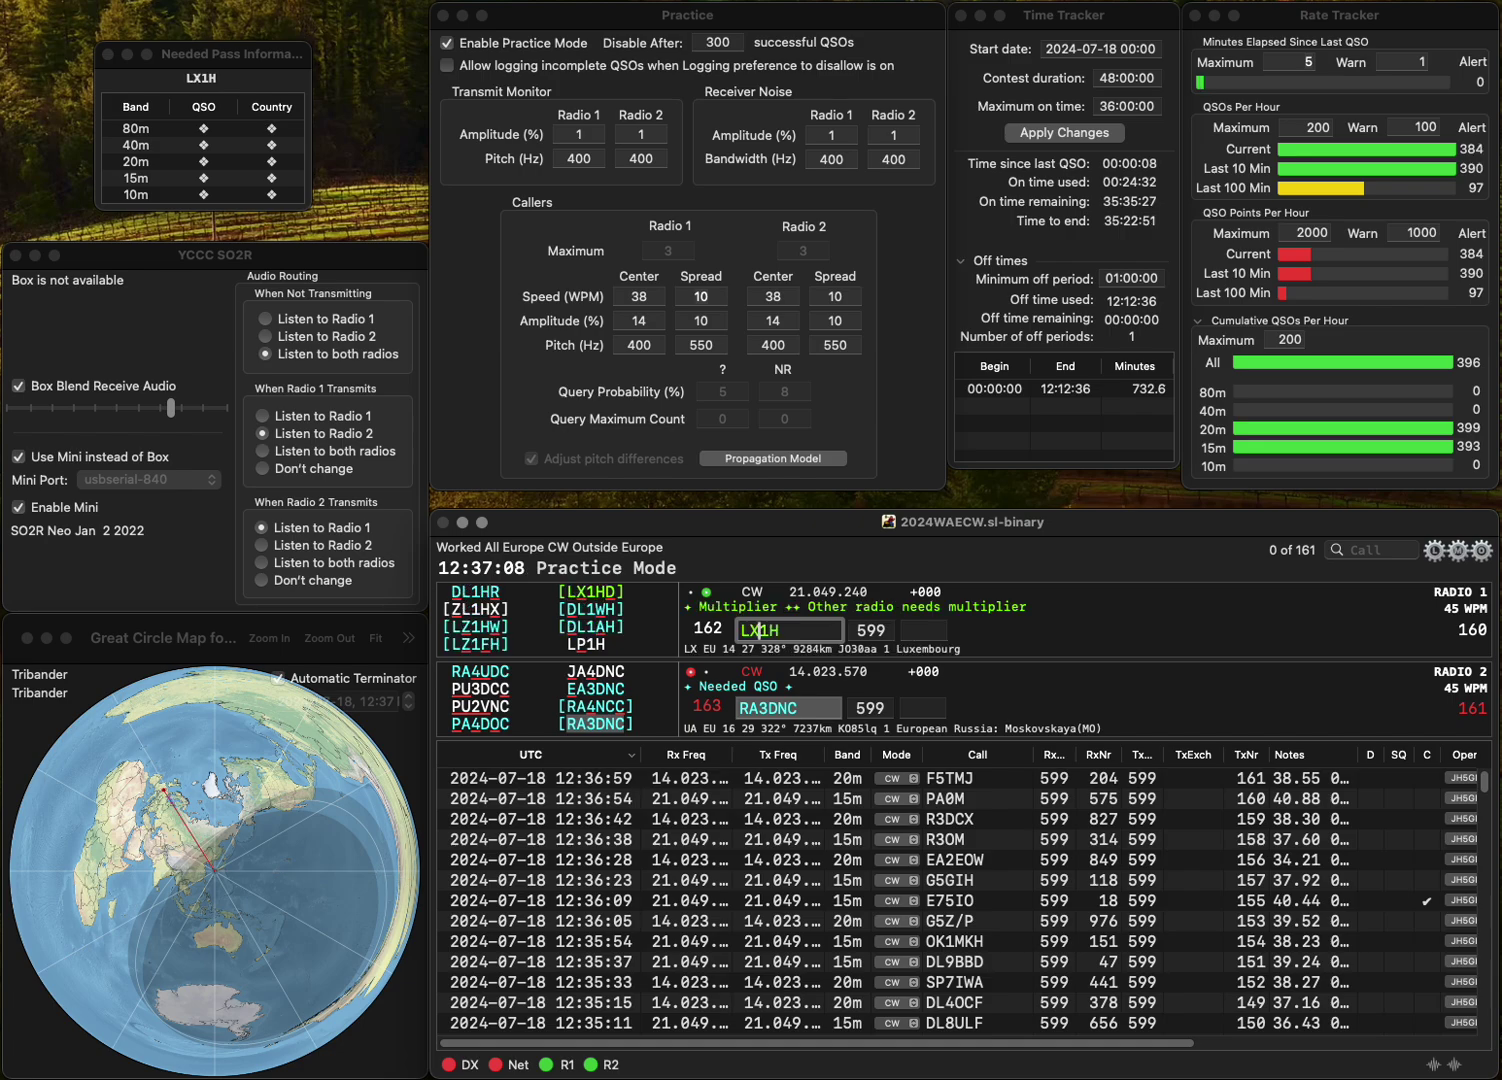
key("Right")
key("Right")
type("D")
key("Return")
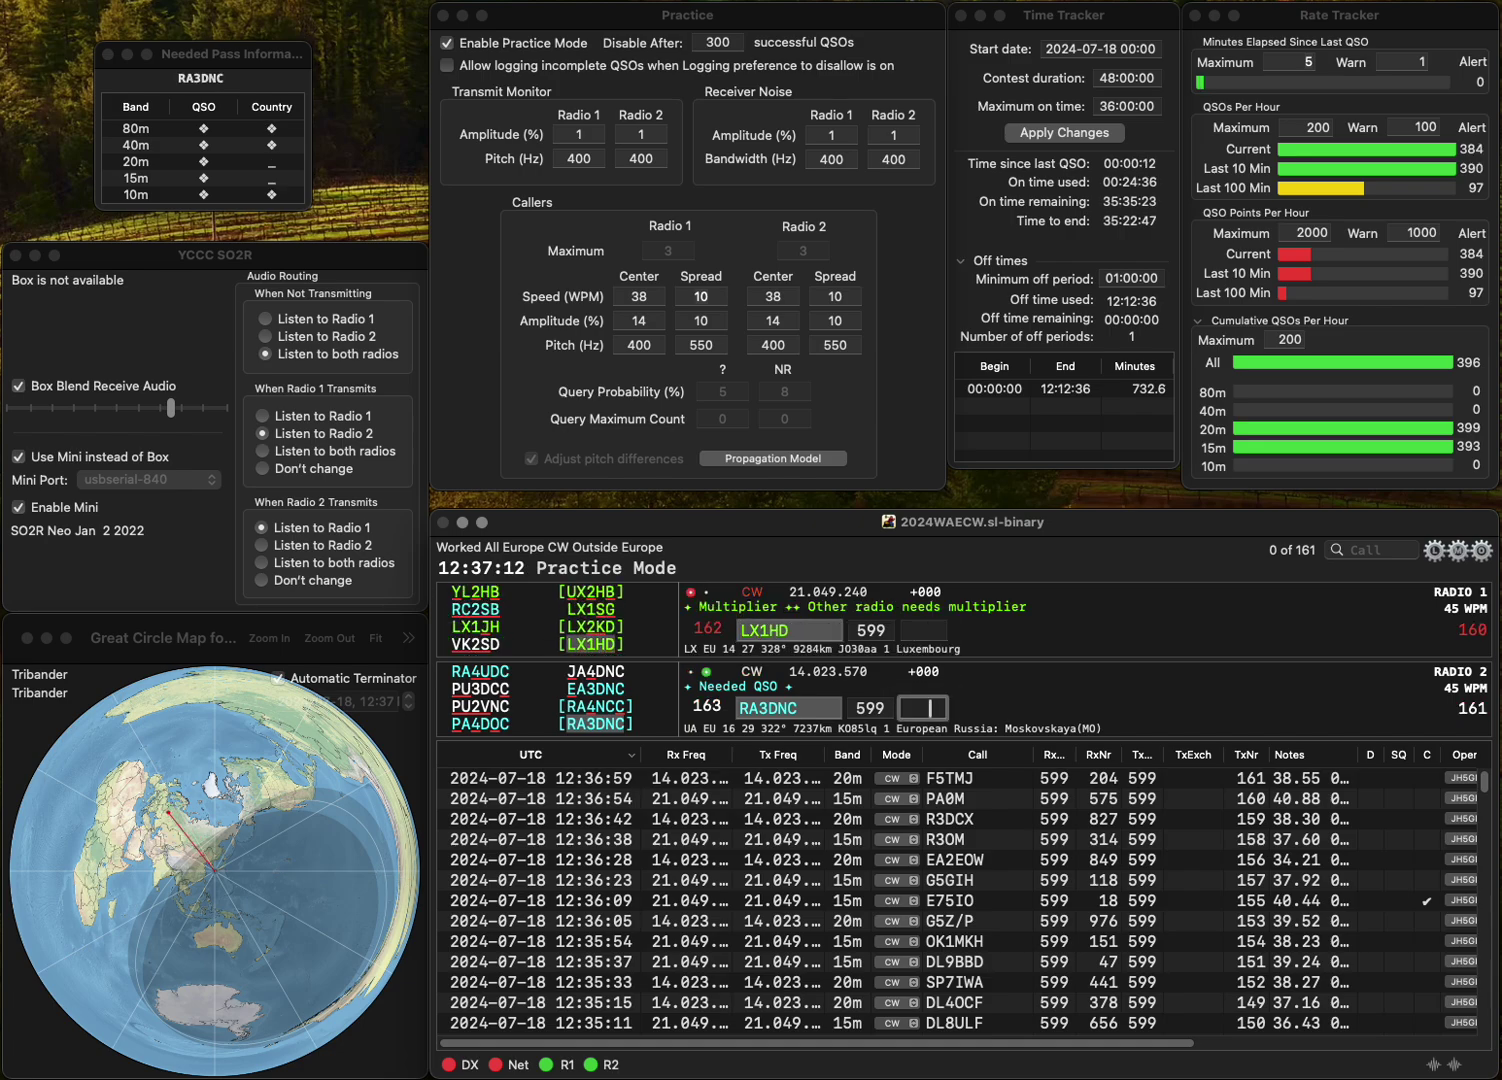
- Log RA3DNC on Radio 2 with received number 660 and LX1HD on Radio 1 with received number 563
type("66")
type("8")
key("Return")
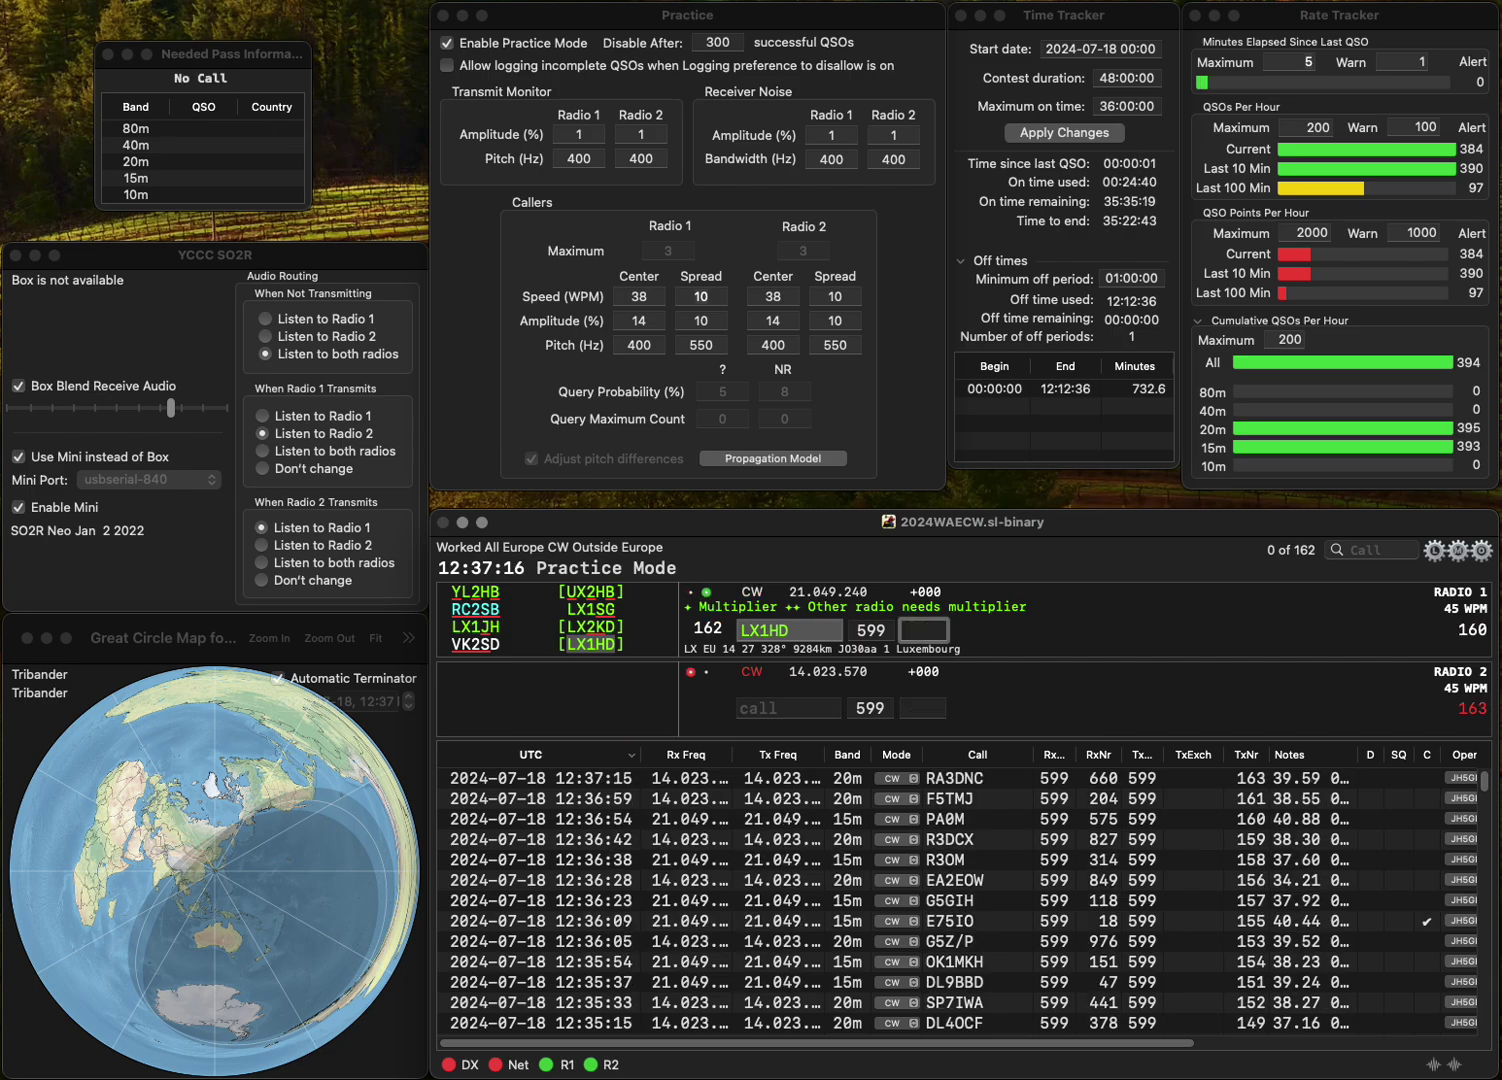
type("563")
key("Return")
type("0")
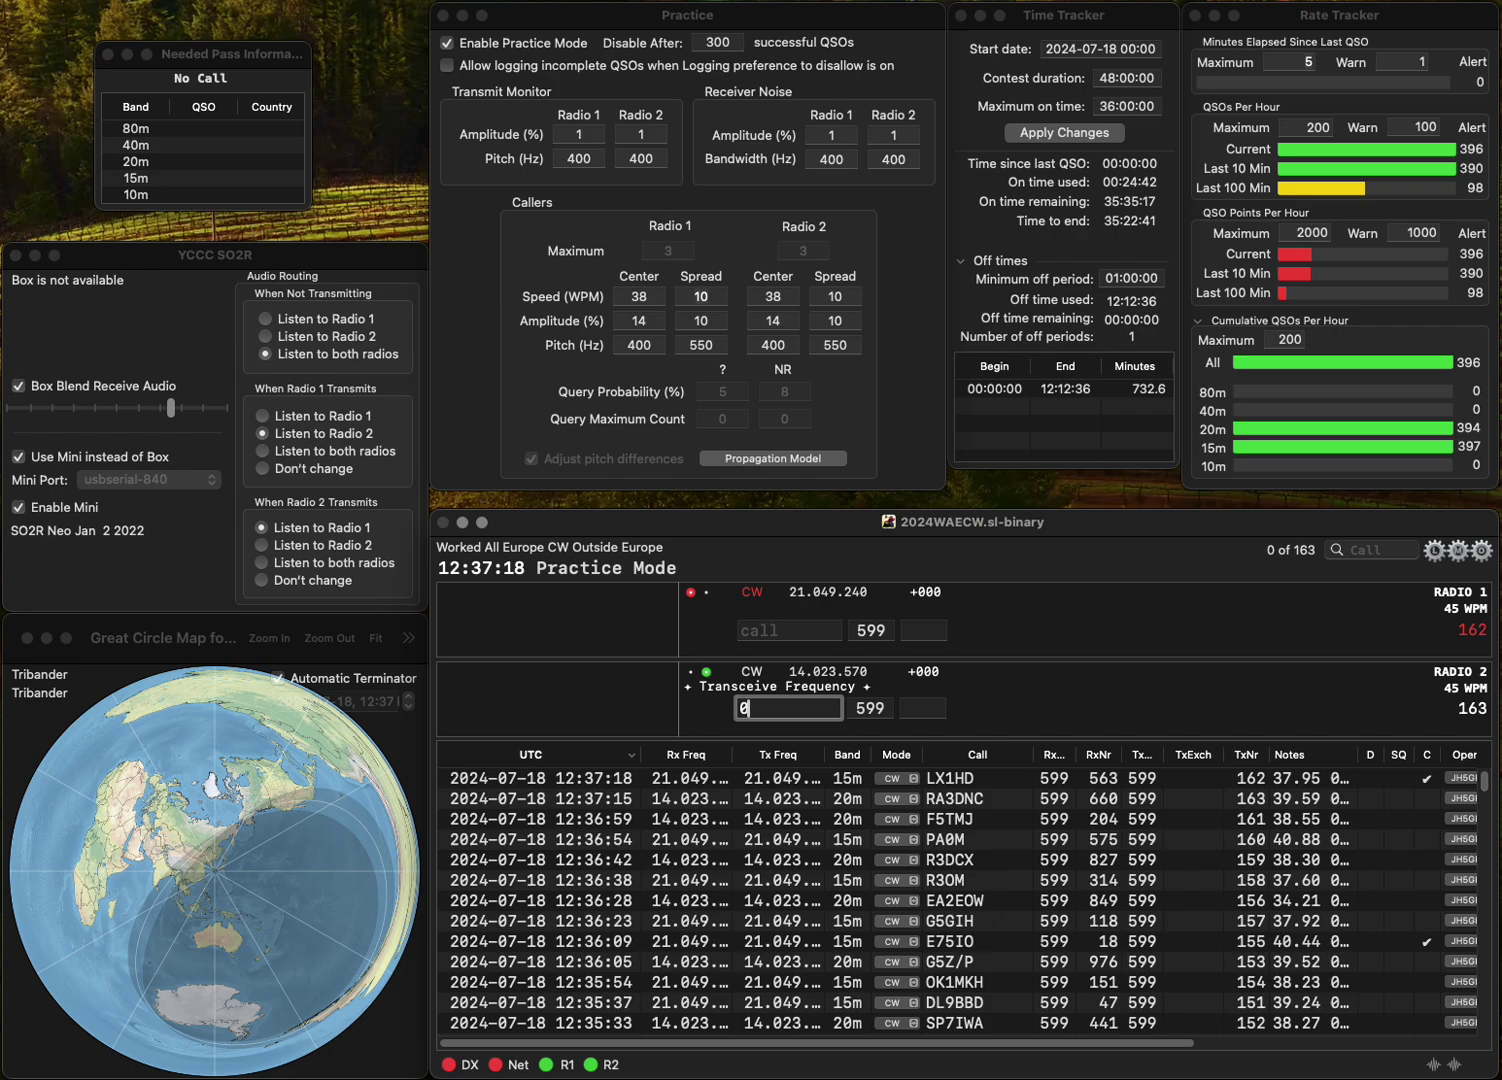
type("K1DTC")
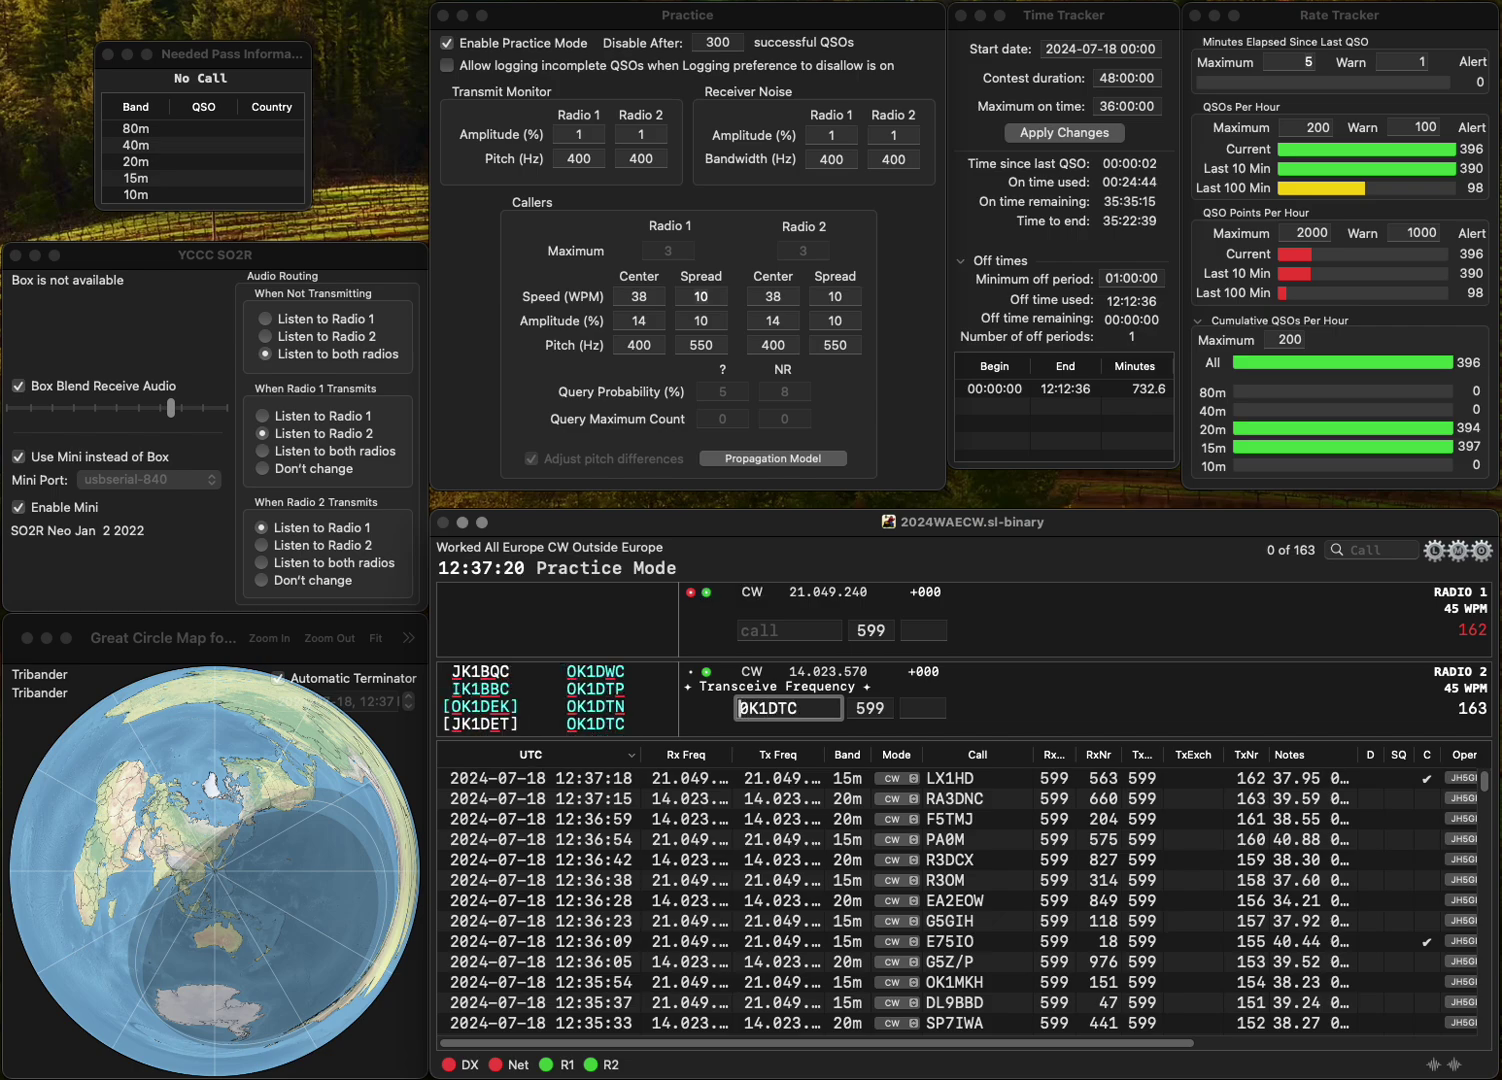
key("Return")
type("OE1")
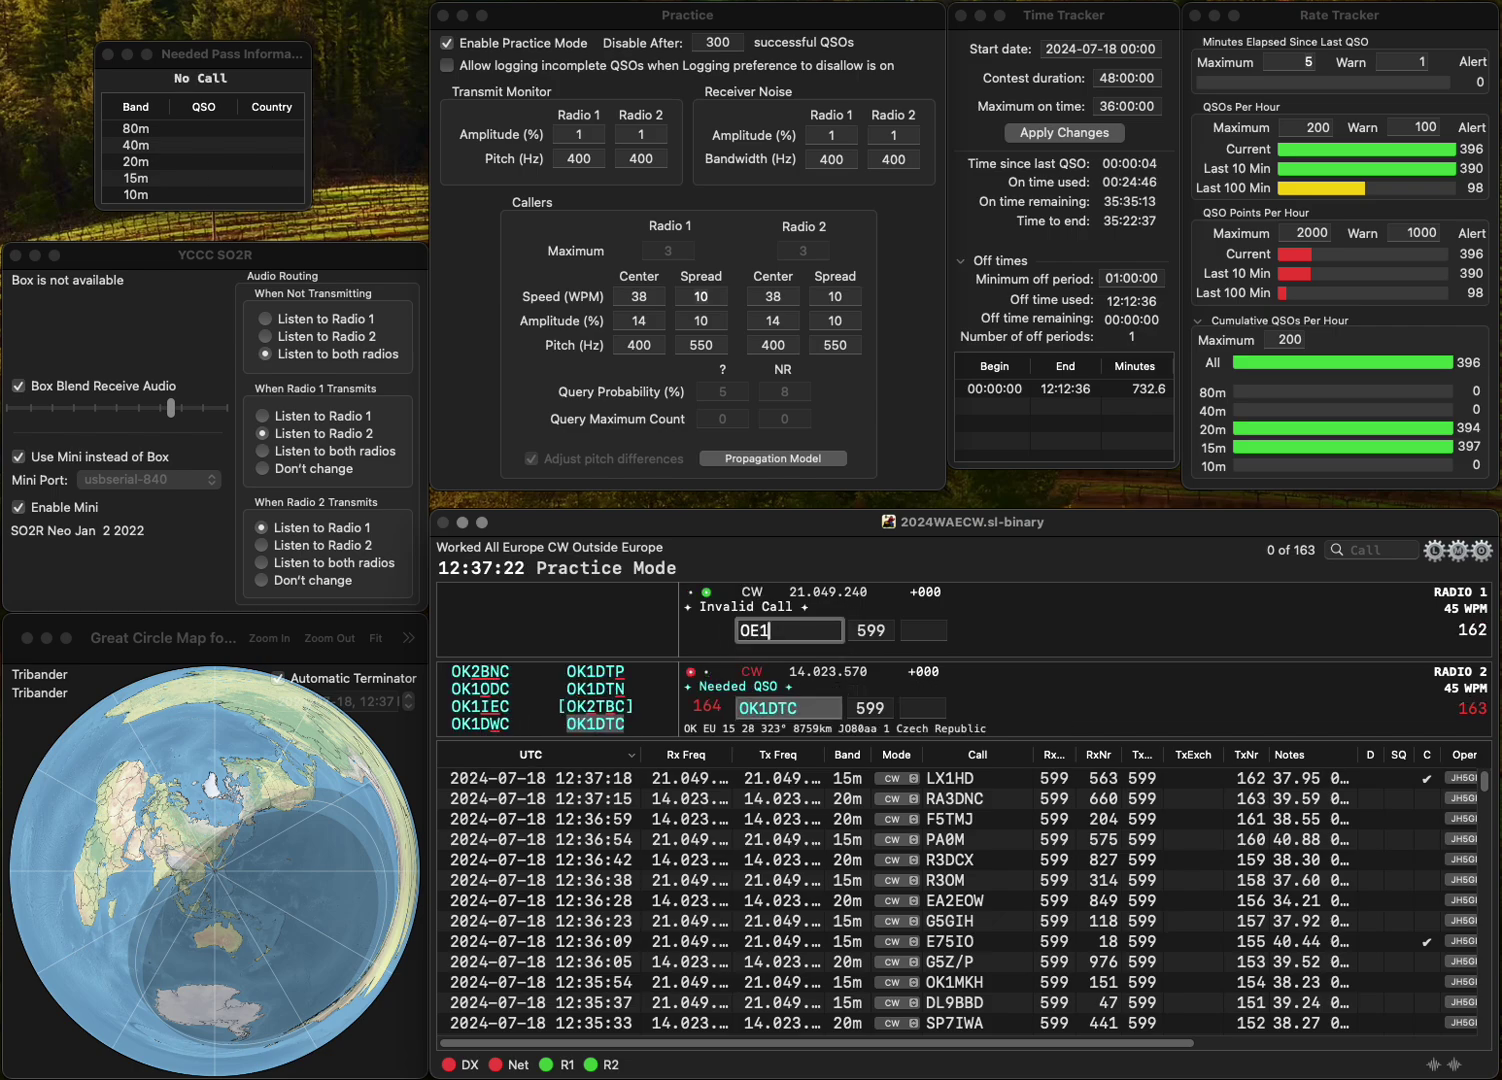
type("KSG")
key("Return")
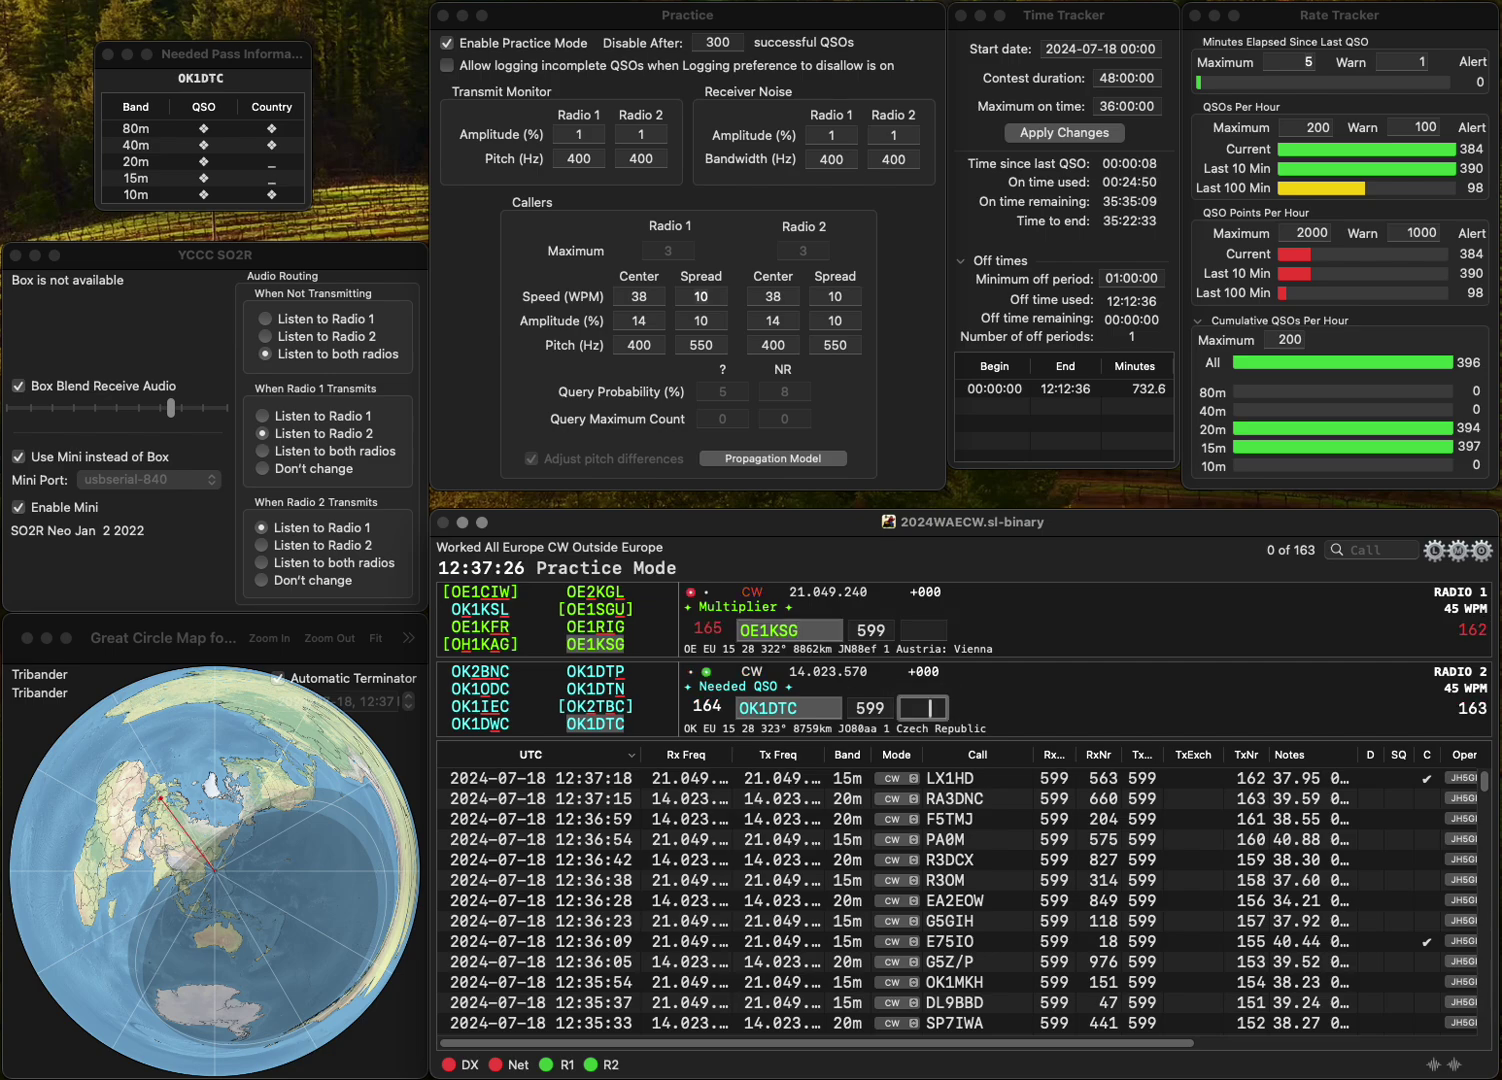
type("81")
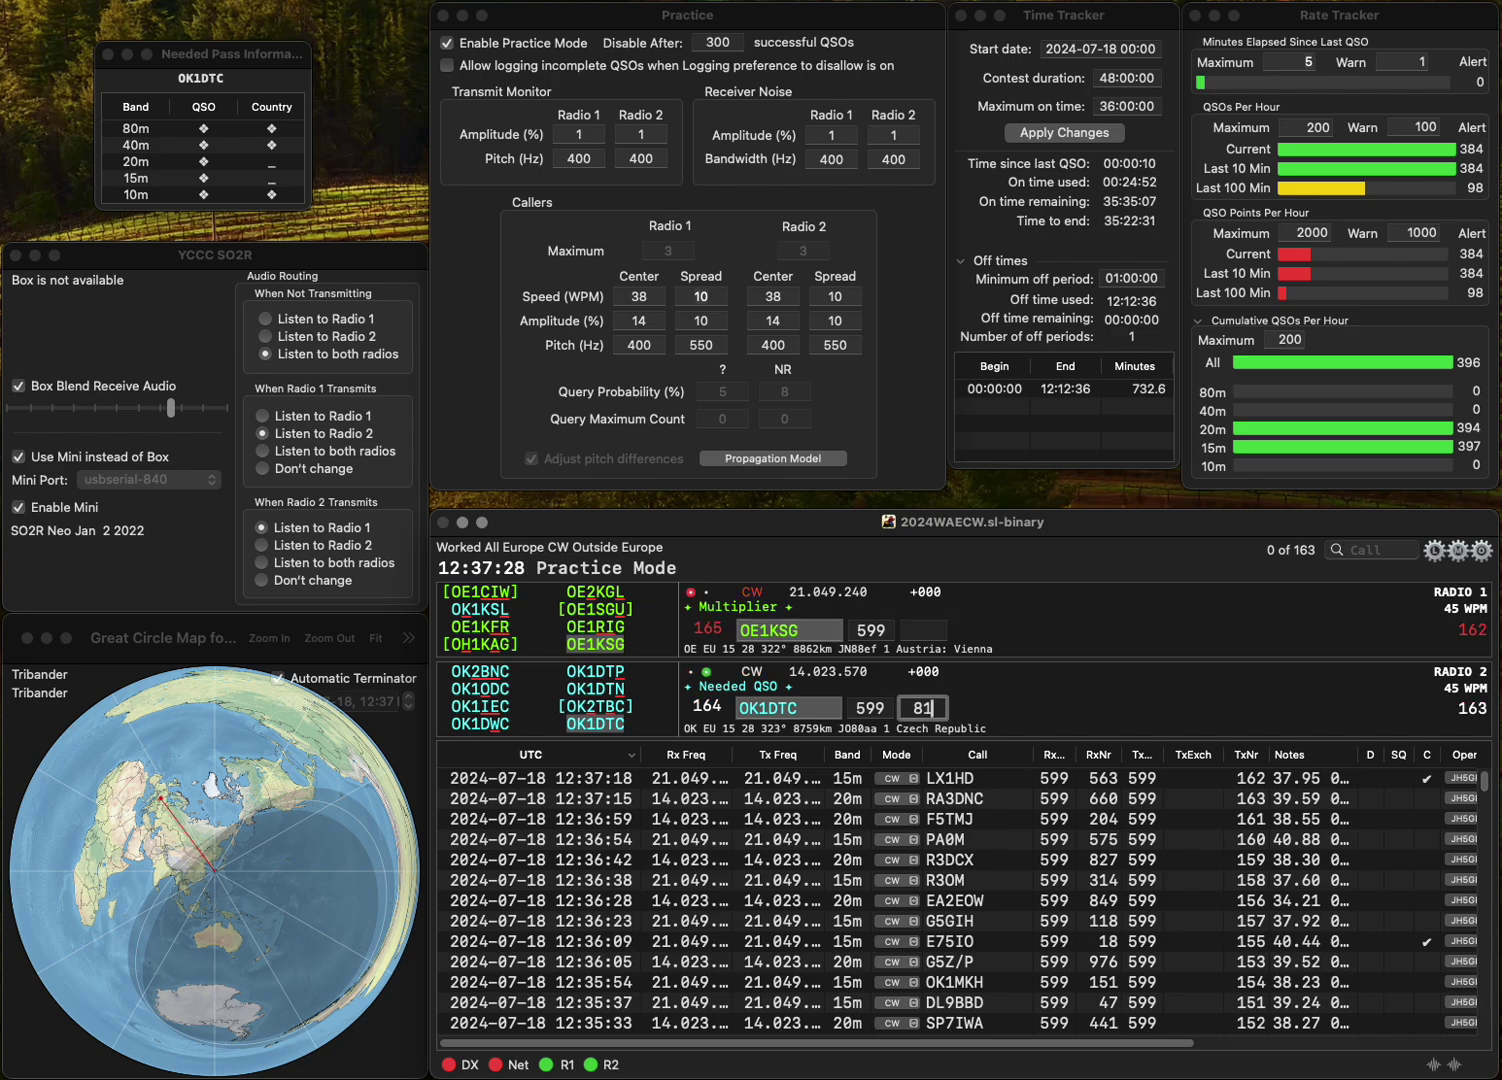
type("4")
key("Return")
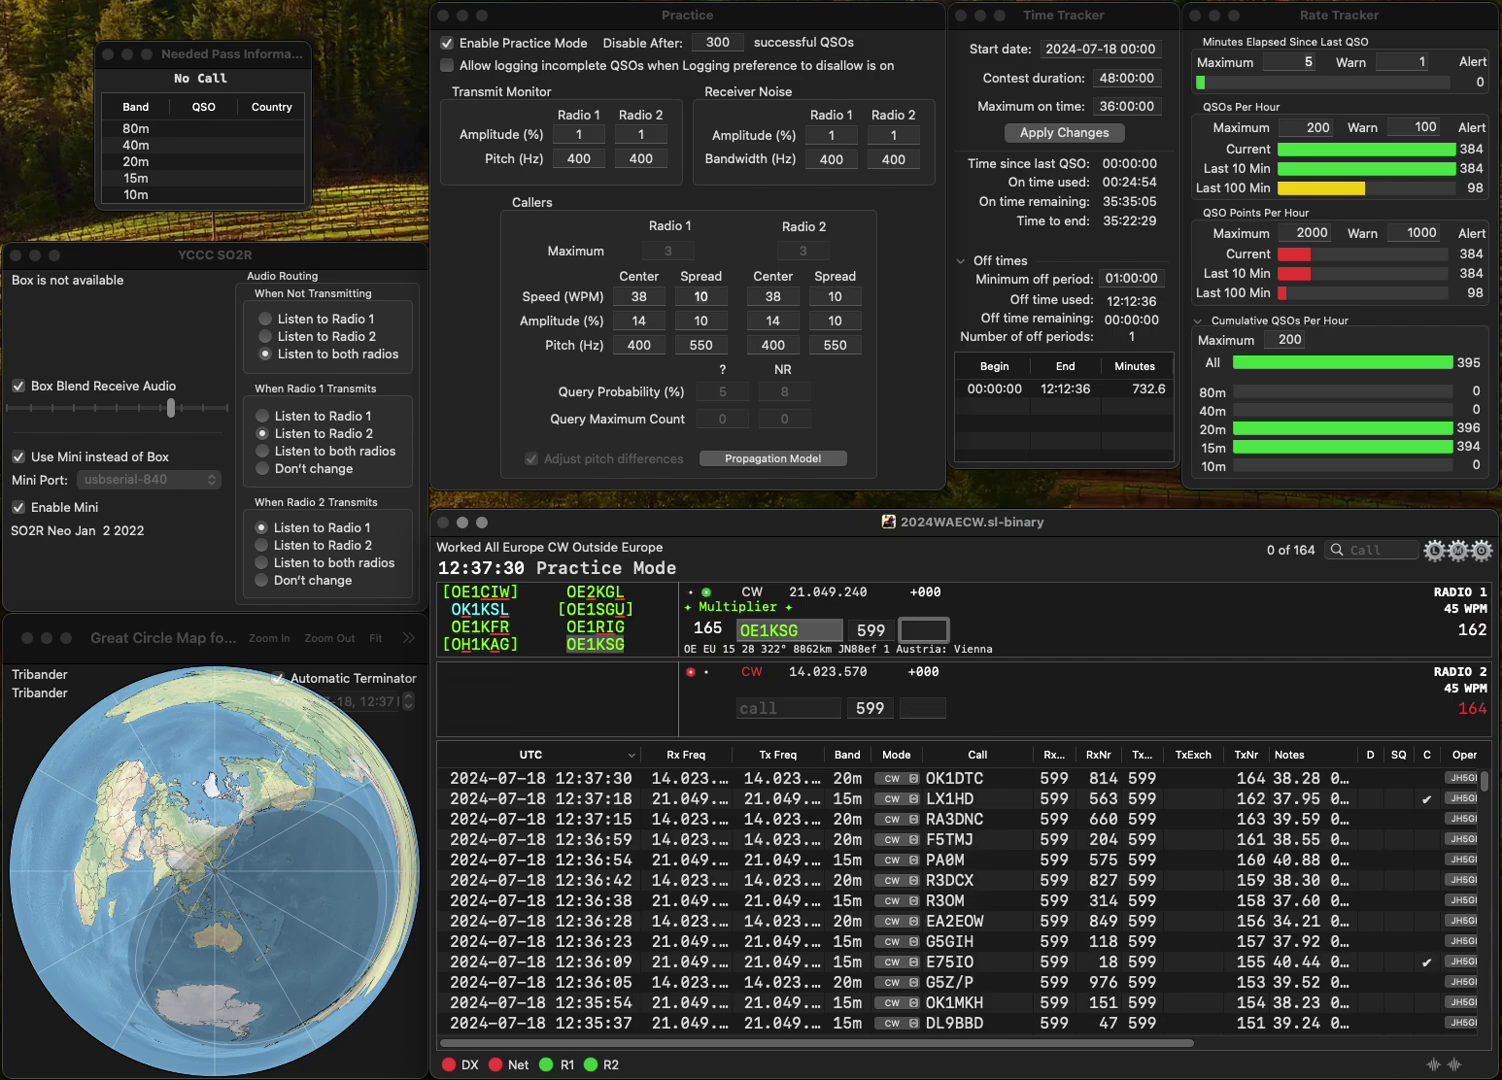
type("772")
key("Return")
type("L5XL")
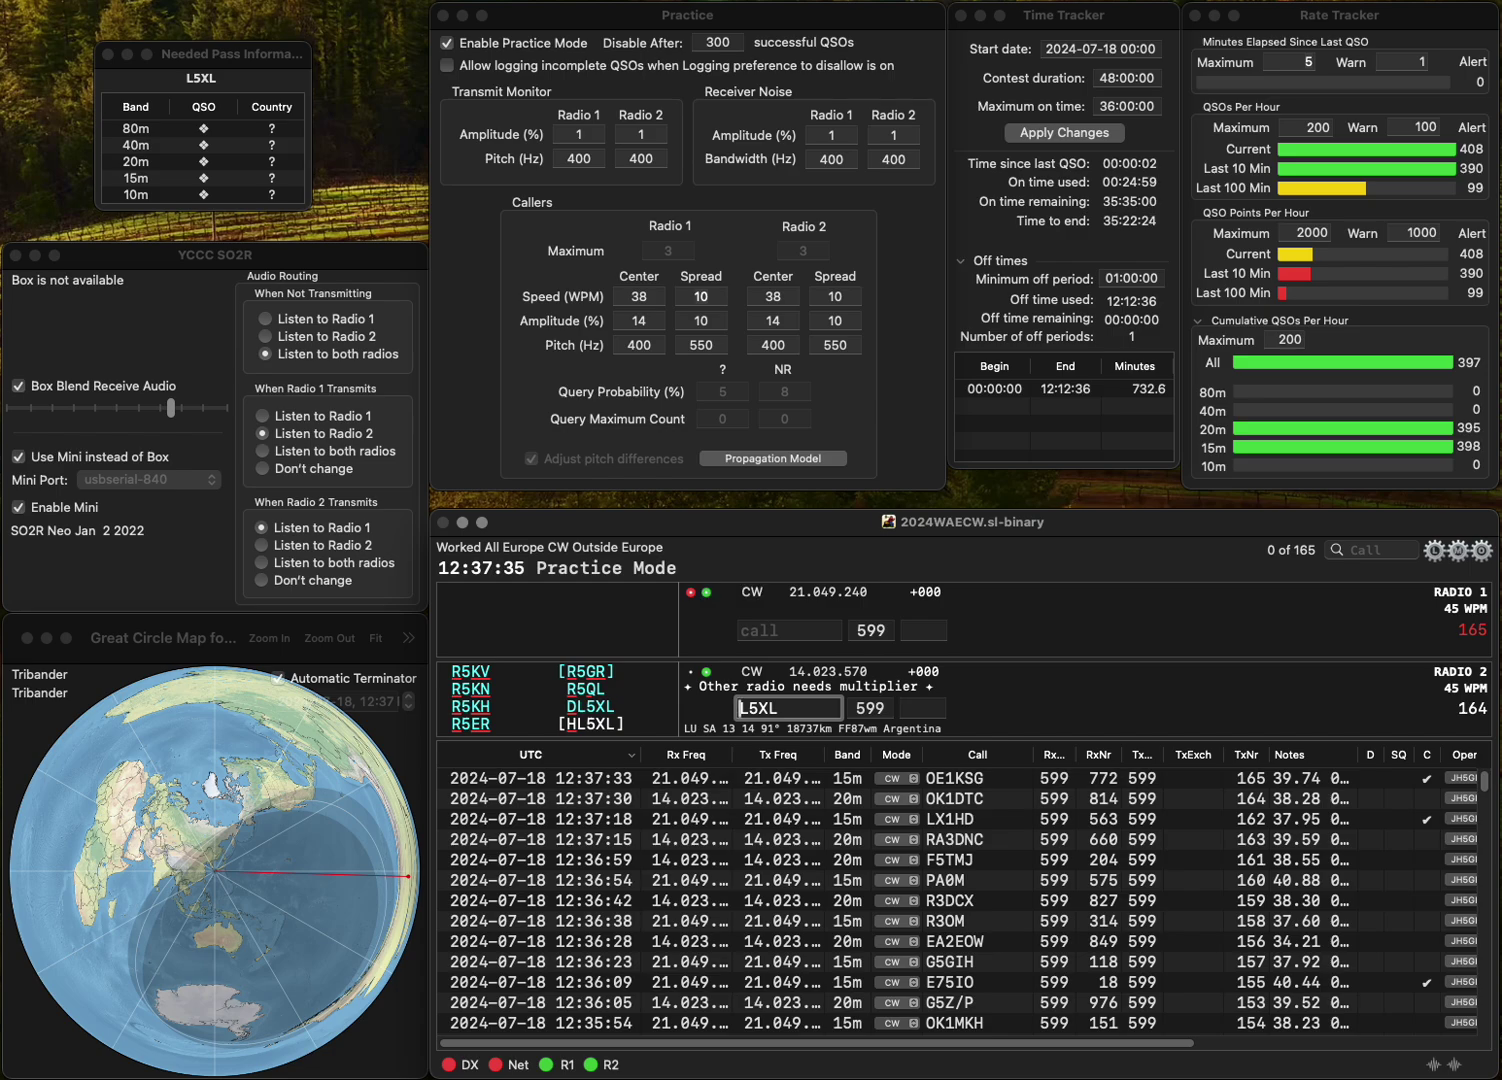
key("Home")
type("D")
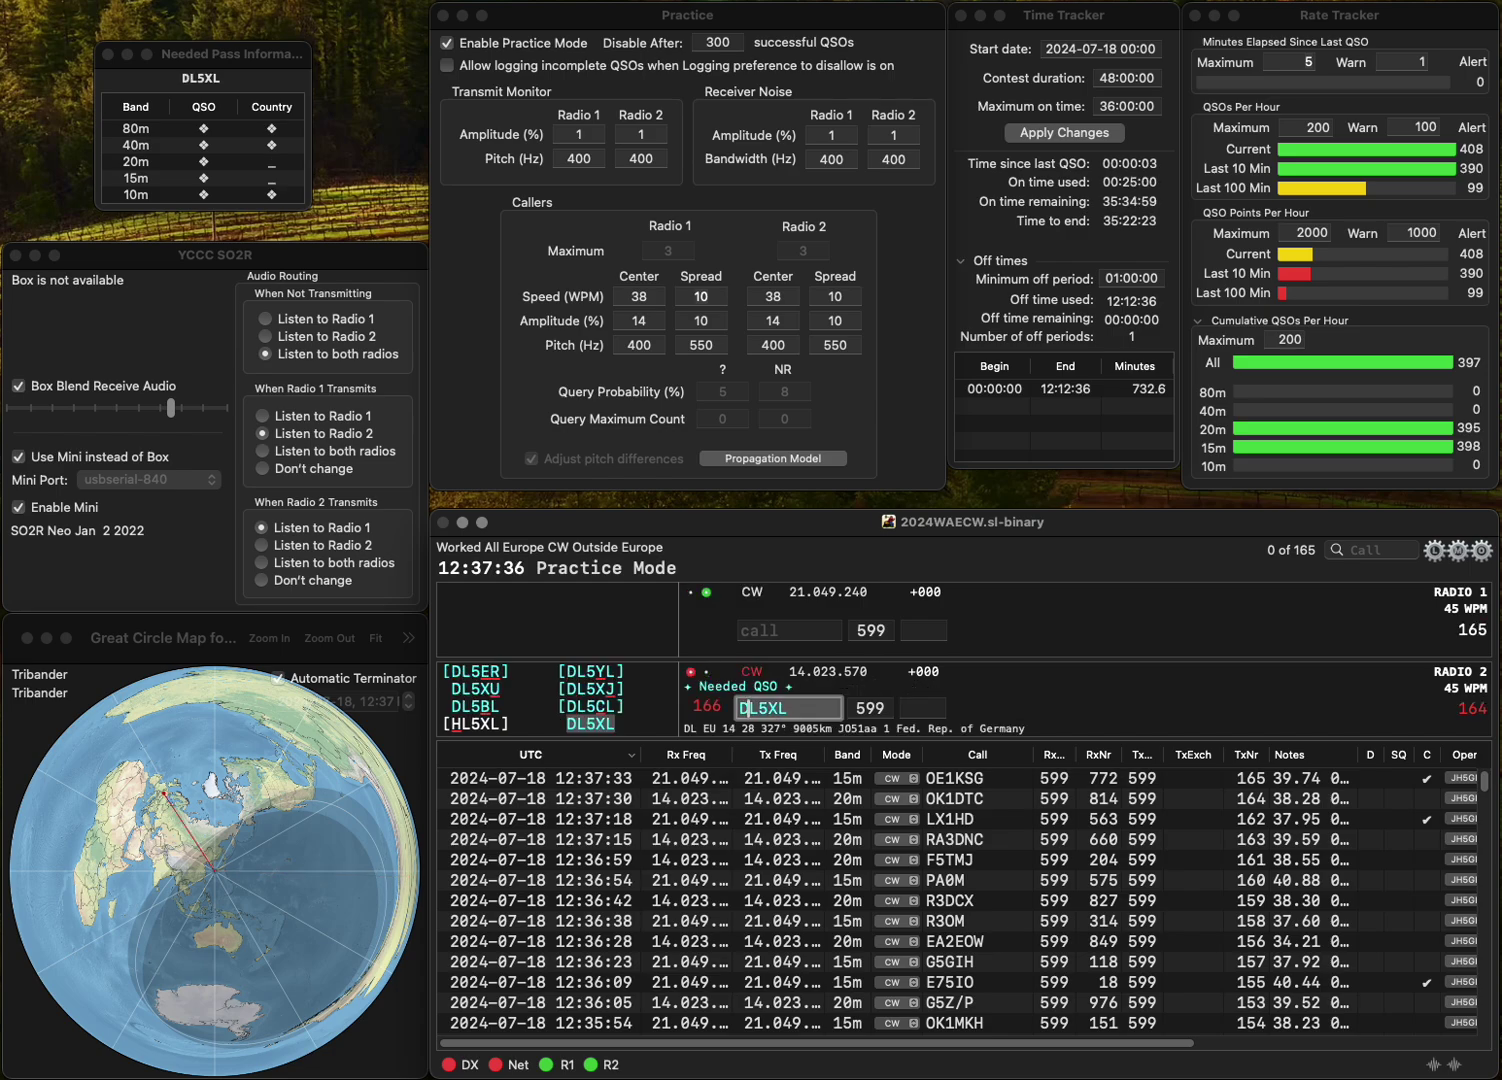
key("Return")
type("GKP")
key("Home")
type("F")
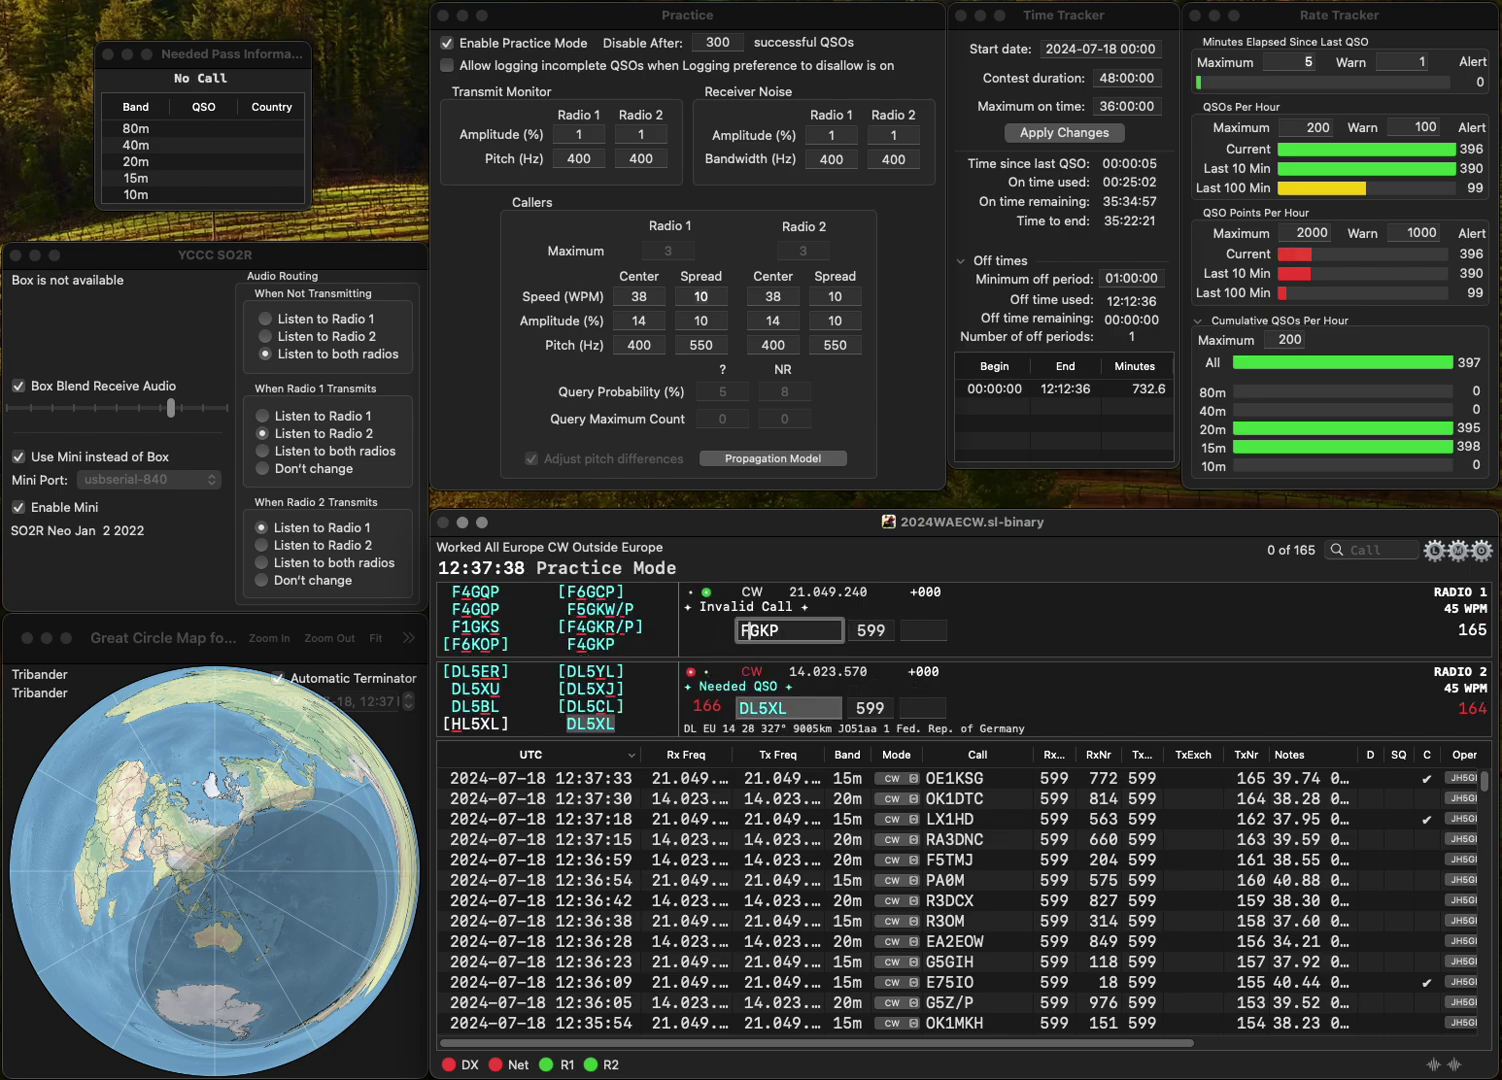
type("4")
key("Return")
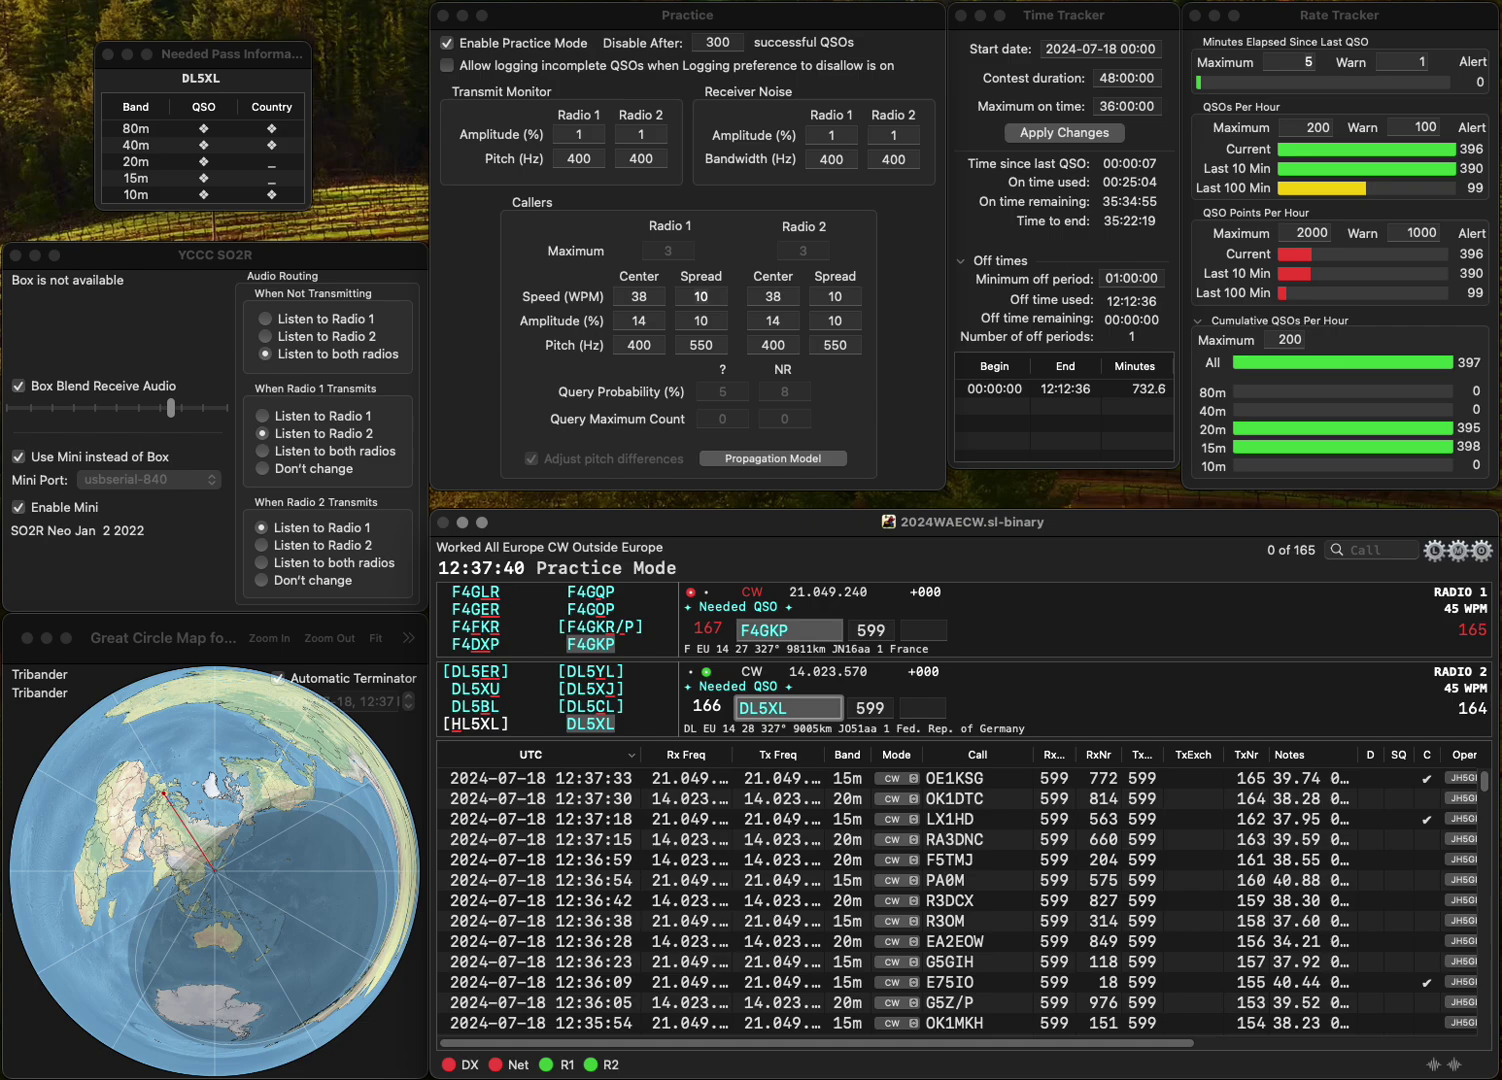
- Log DL5XL on Radio 2 with received number 671 and F4GKP on Radio 1 with received number 145
key("Tab")
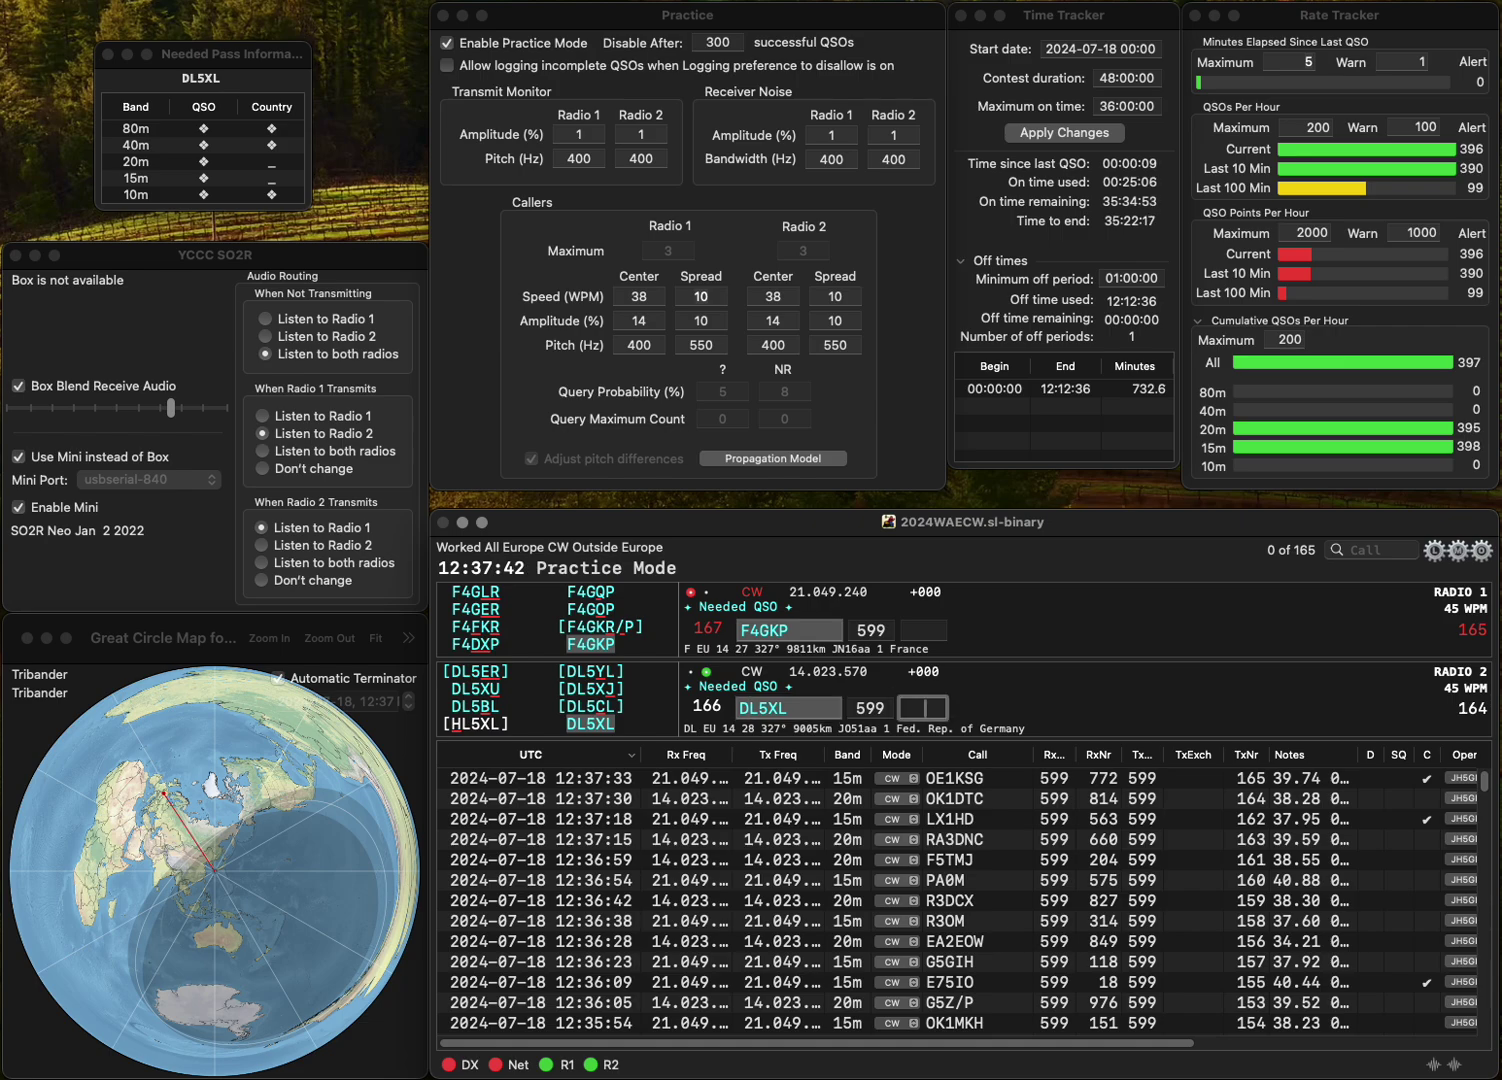
type("671")
key("Return")
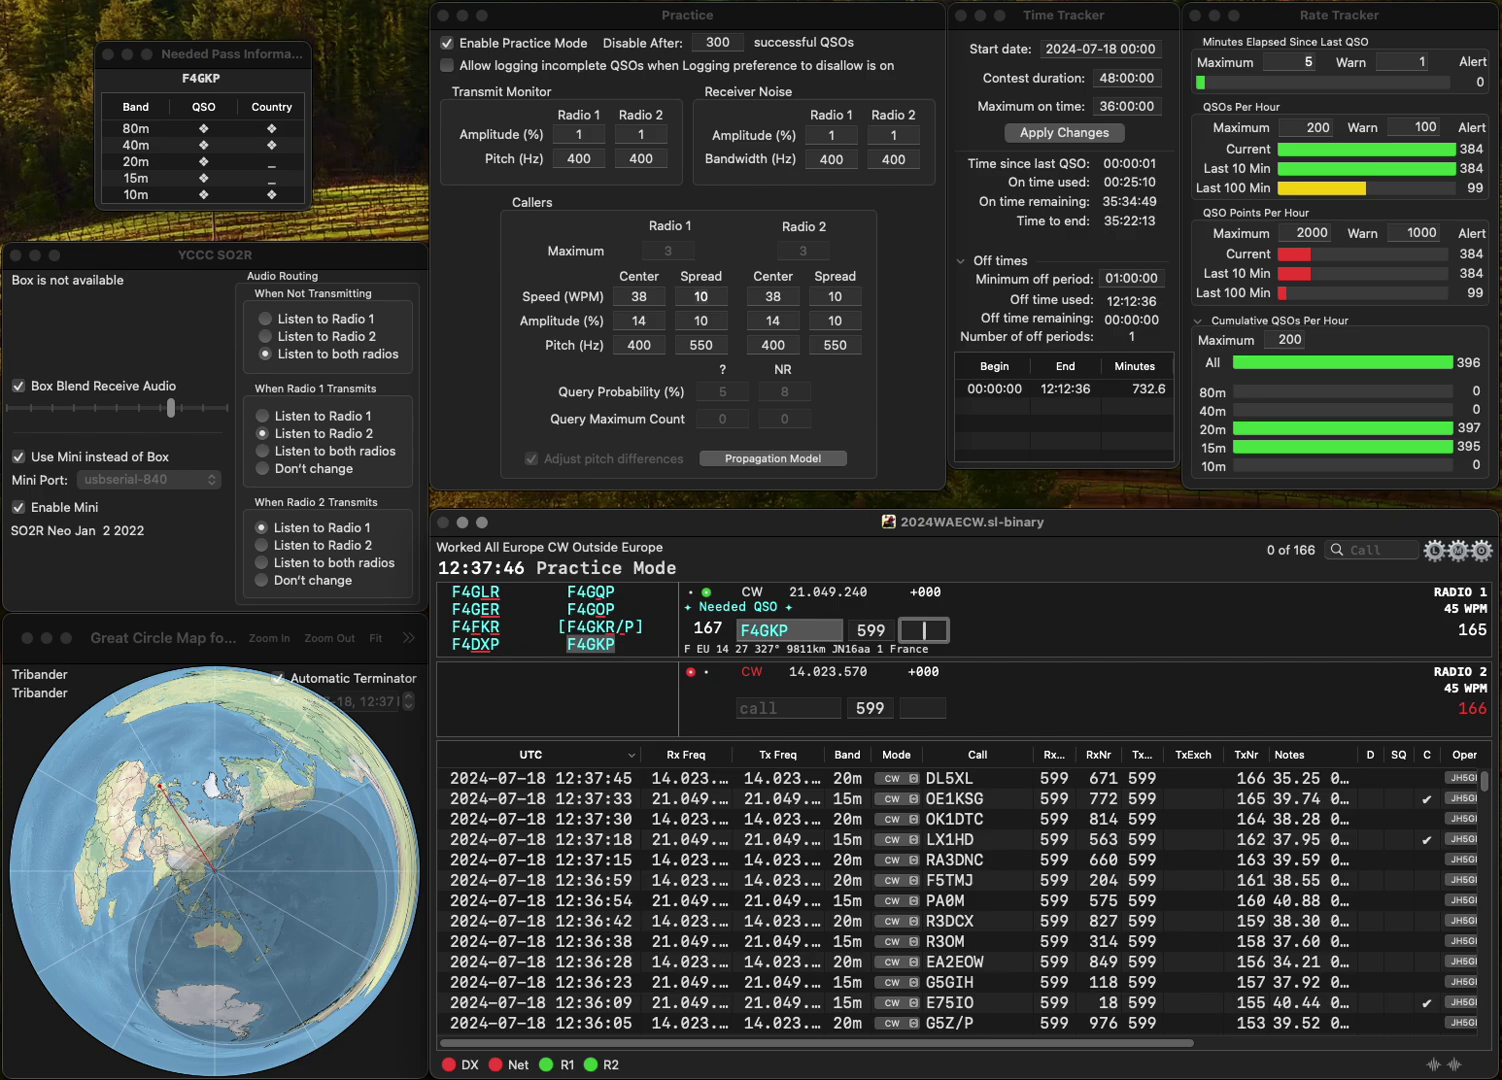
type("145")
key("Return")
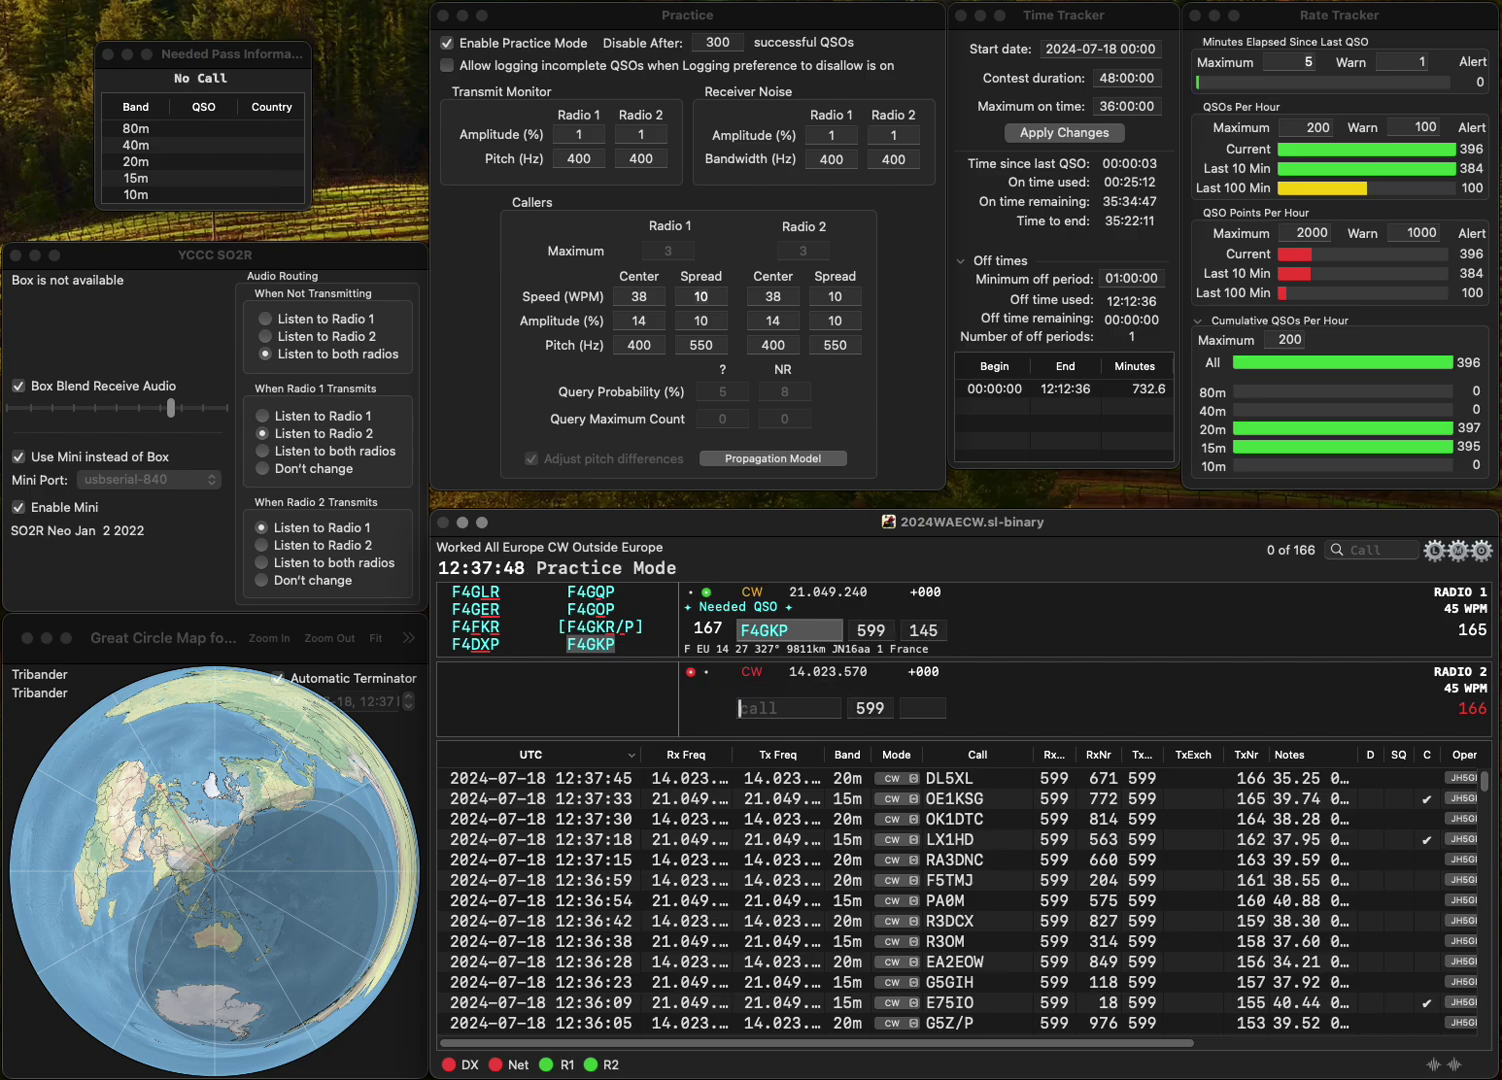
- Answer EA2XR on Radio 2 and the partial call 8XD on Radio 1
type("EA2XR")
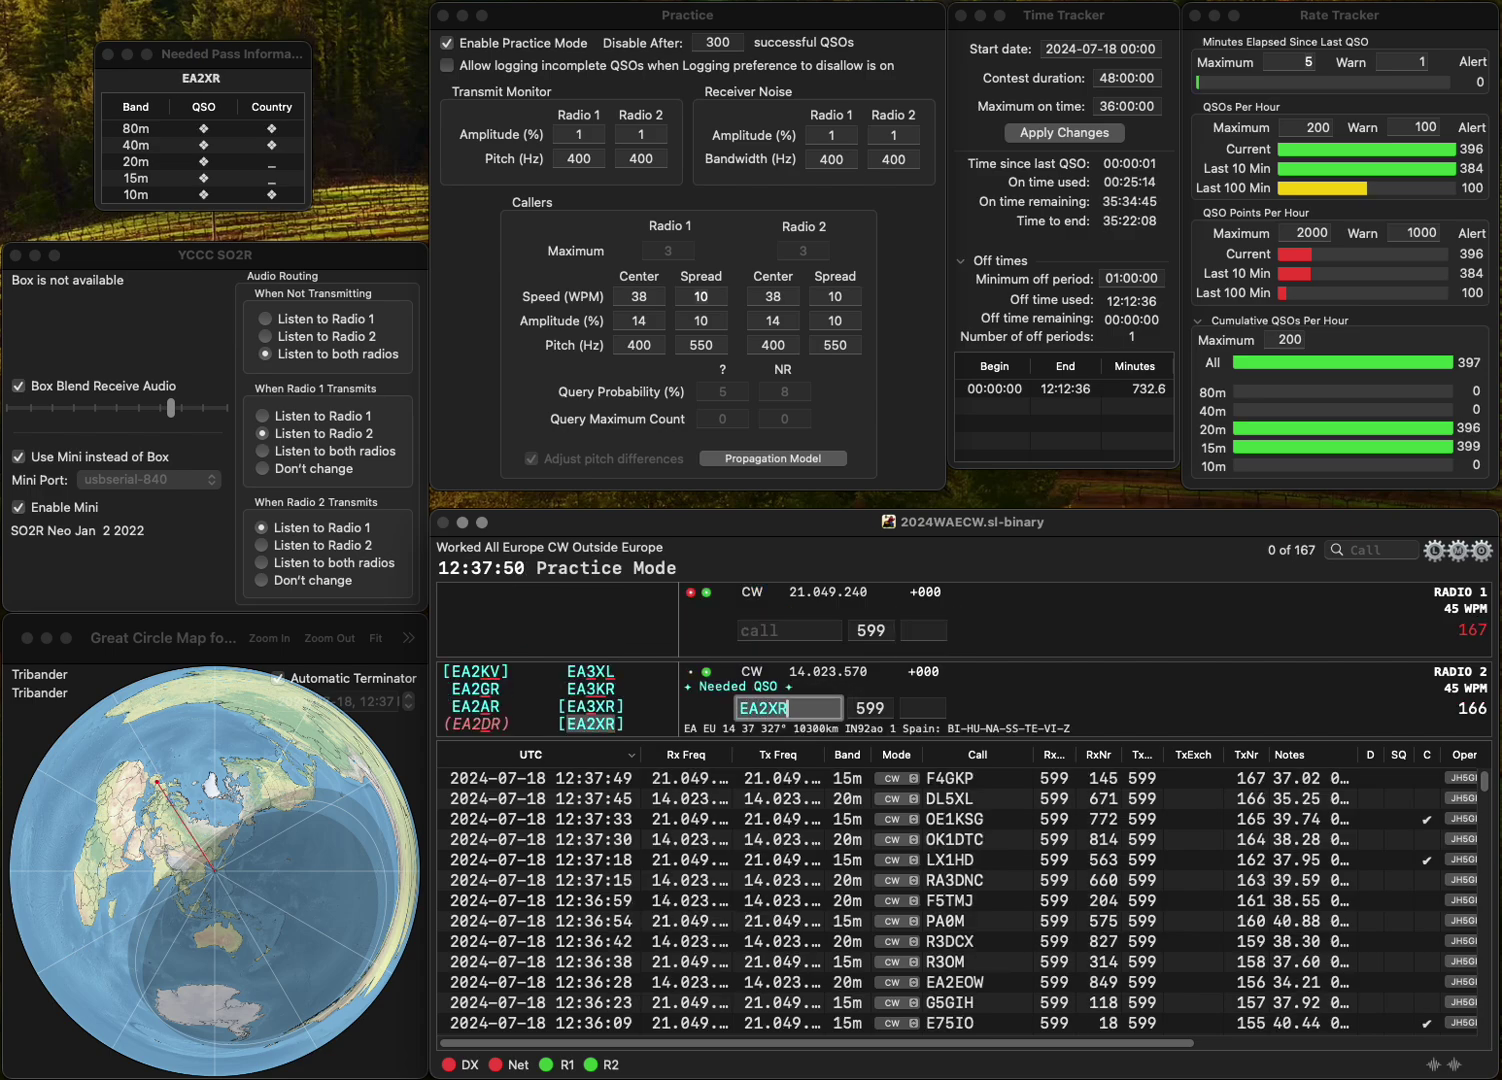
key("Return")
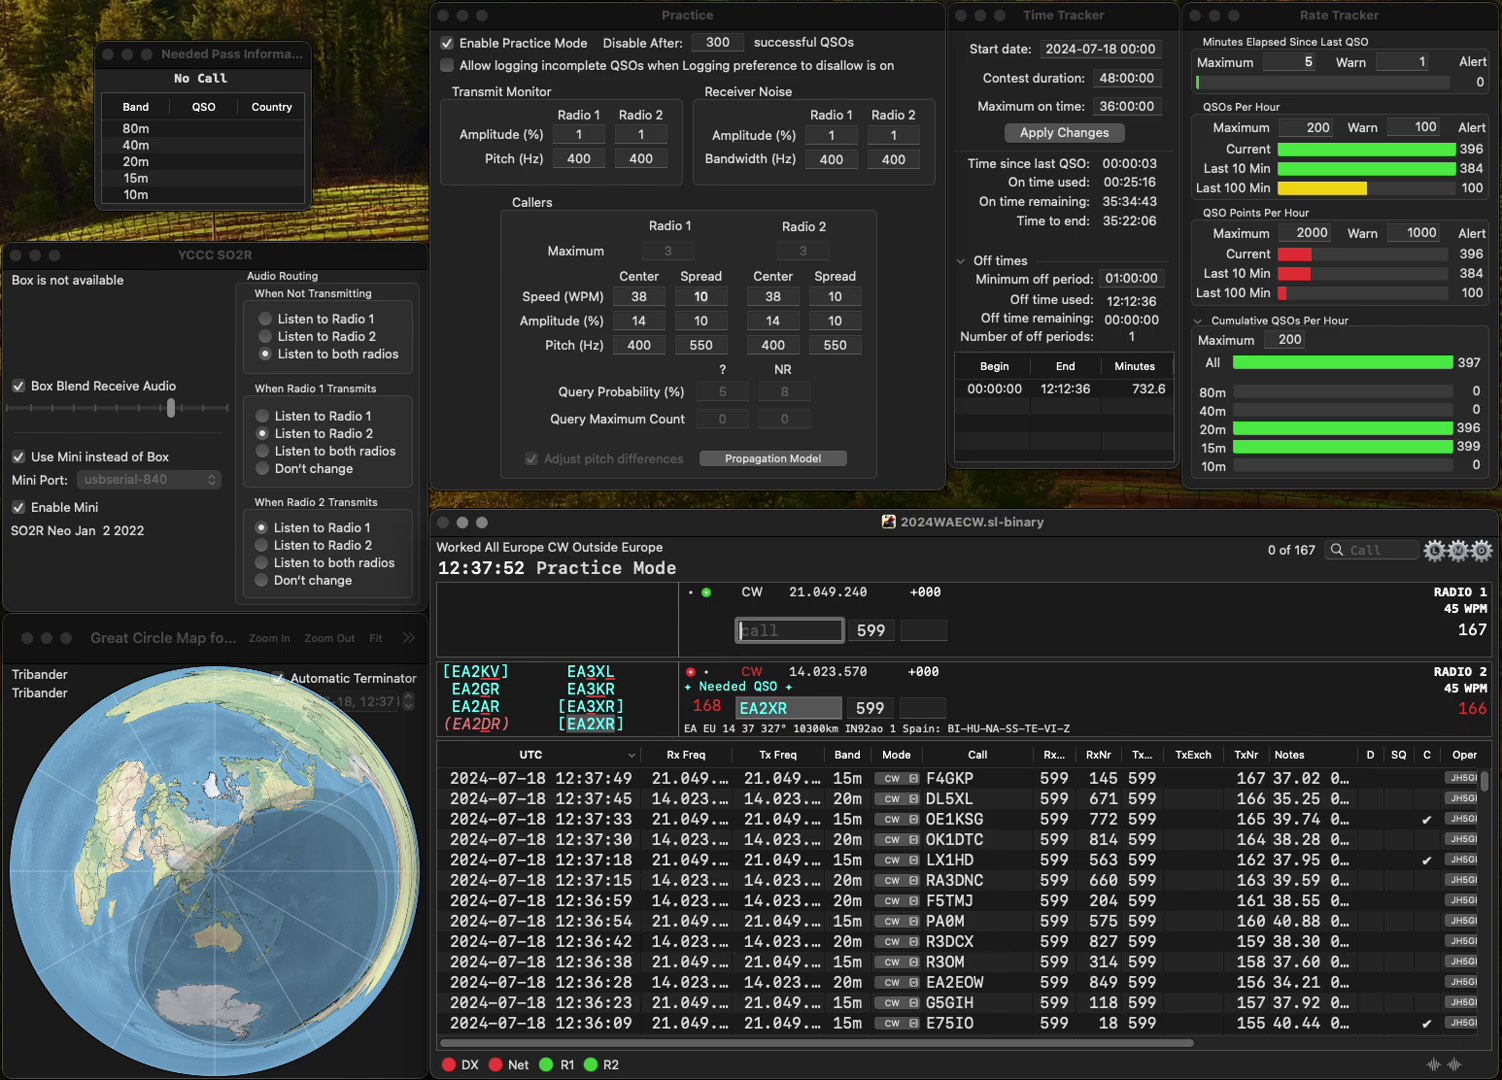
type("8XD")
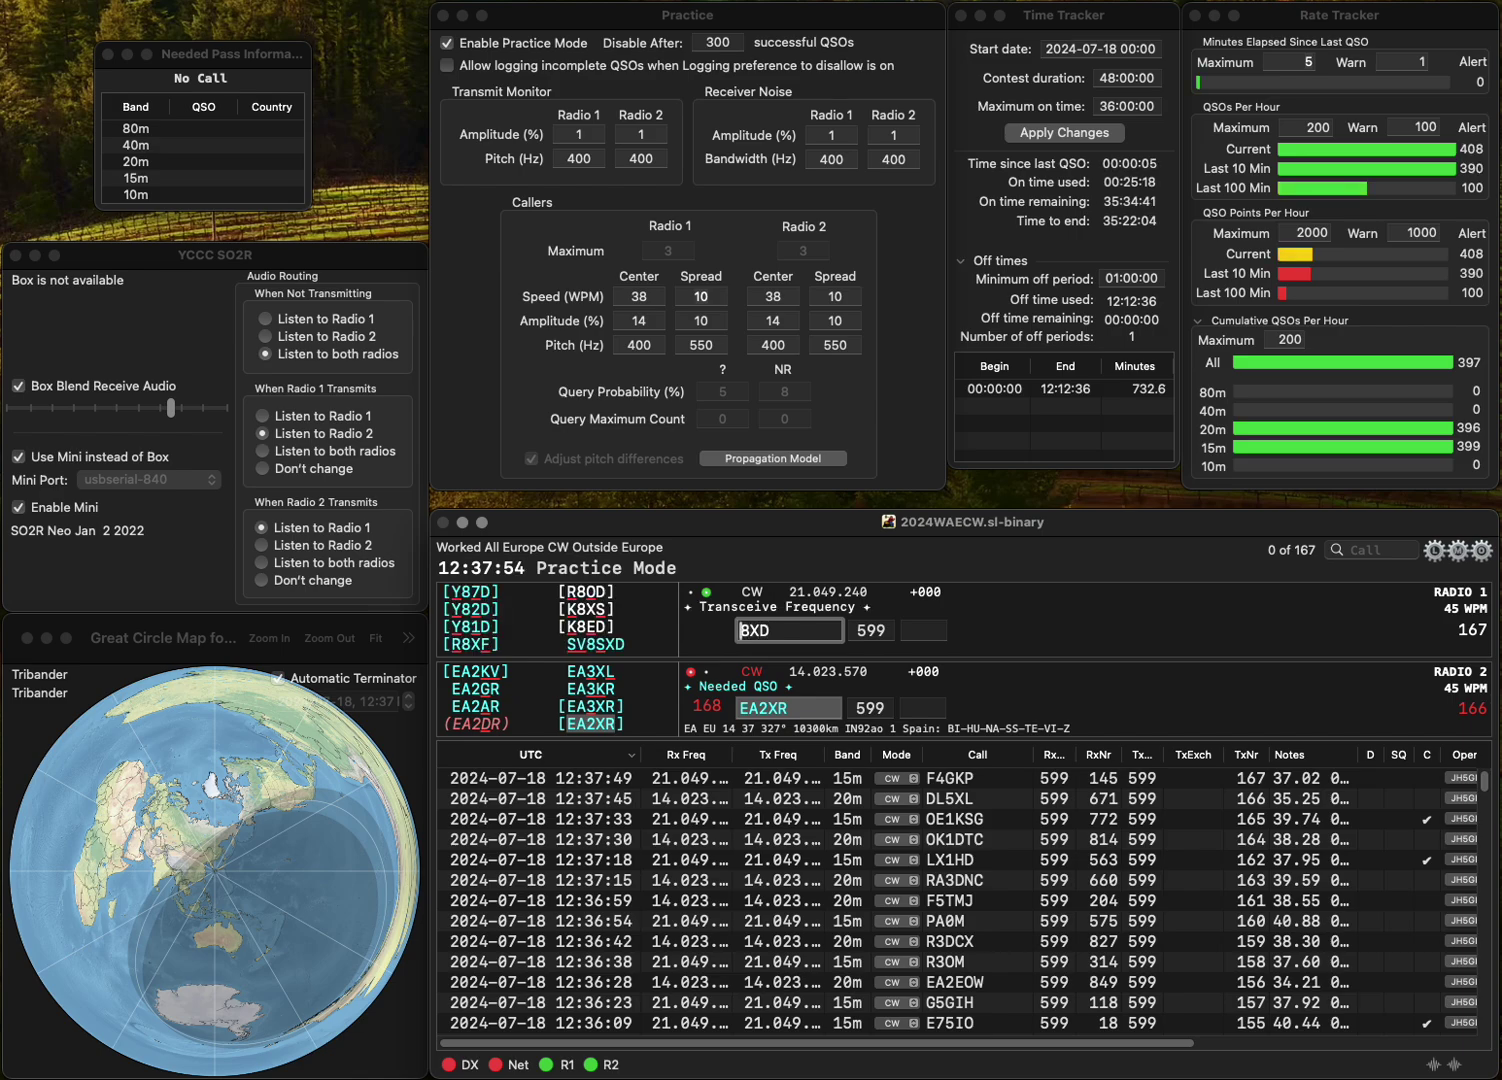
key("Return")
key("space")
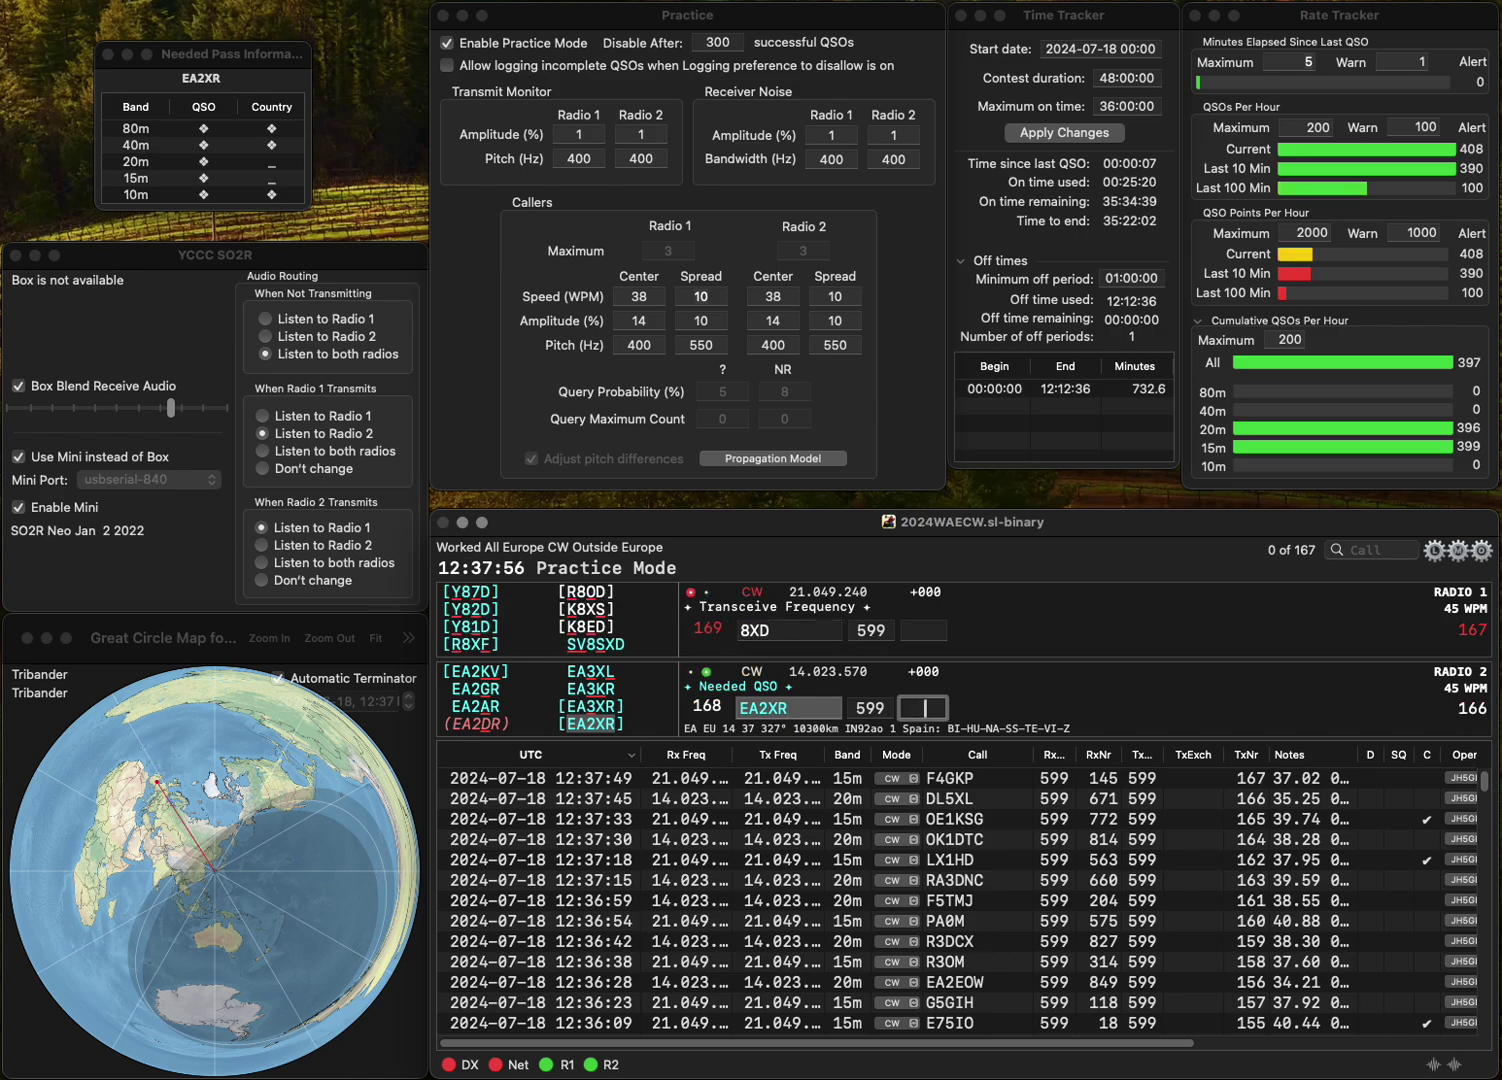
type("812")
key("Return")
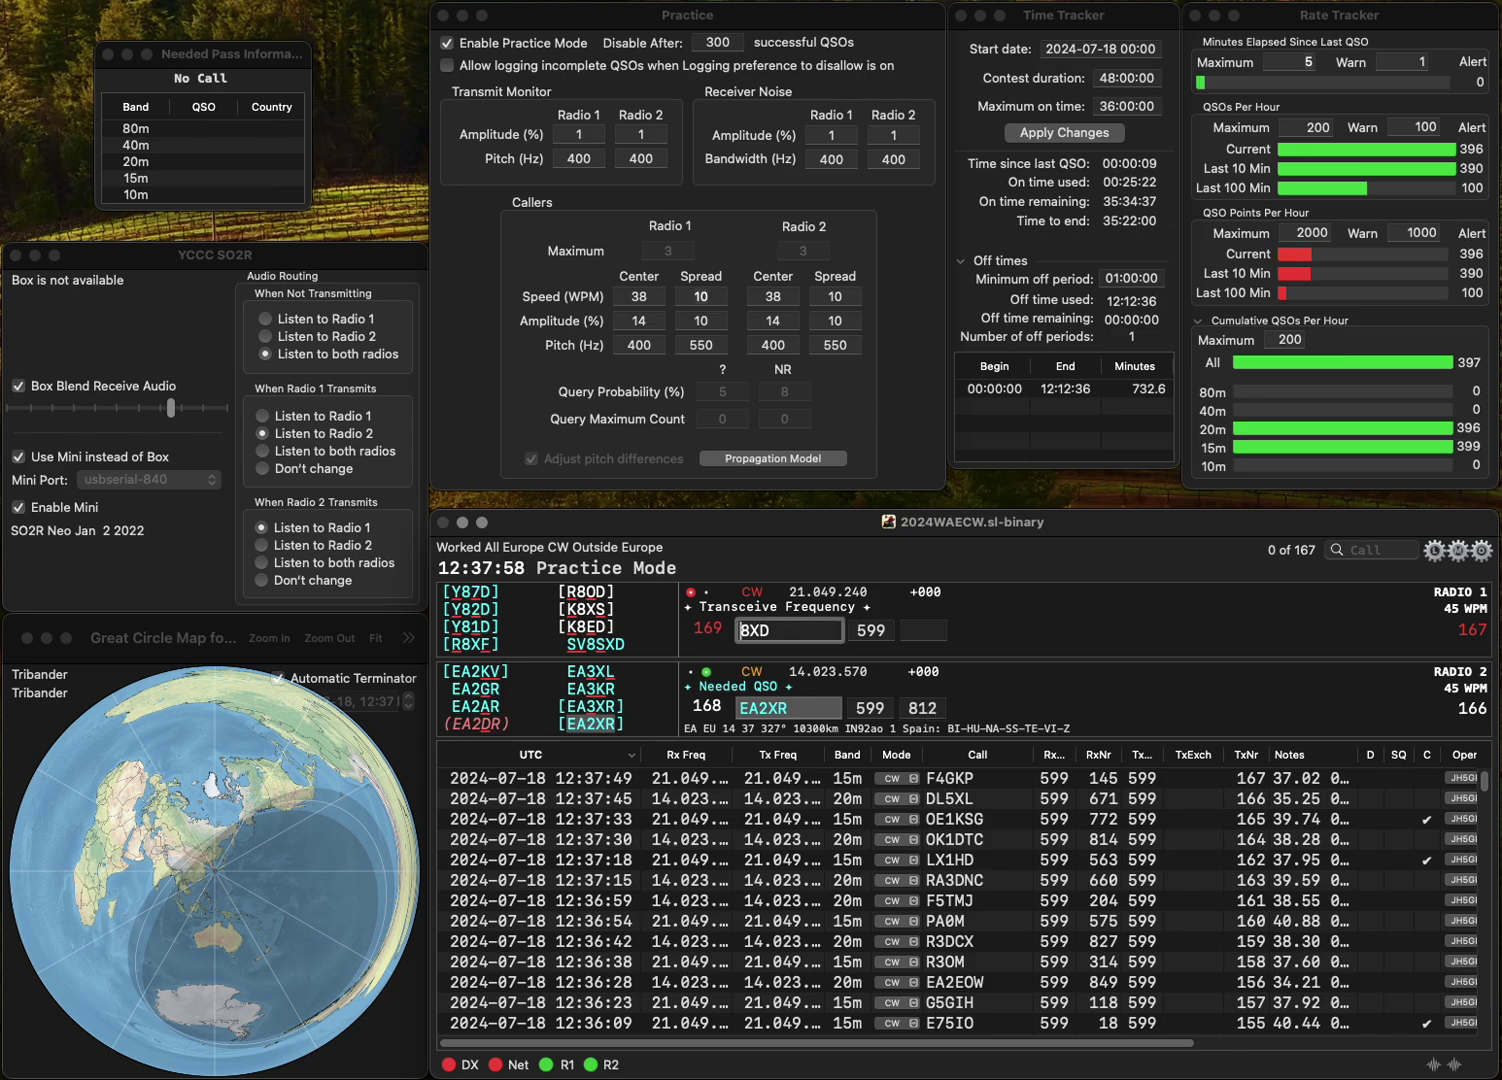
- Correct the Radio 1 call to DJ8XB and resend its exchange, and answer W5XBC on Radio 2
type("DJ")
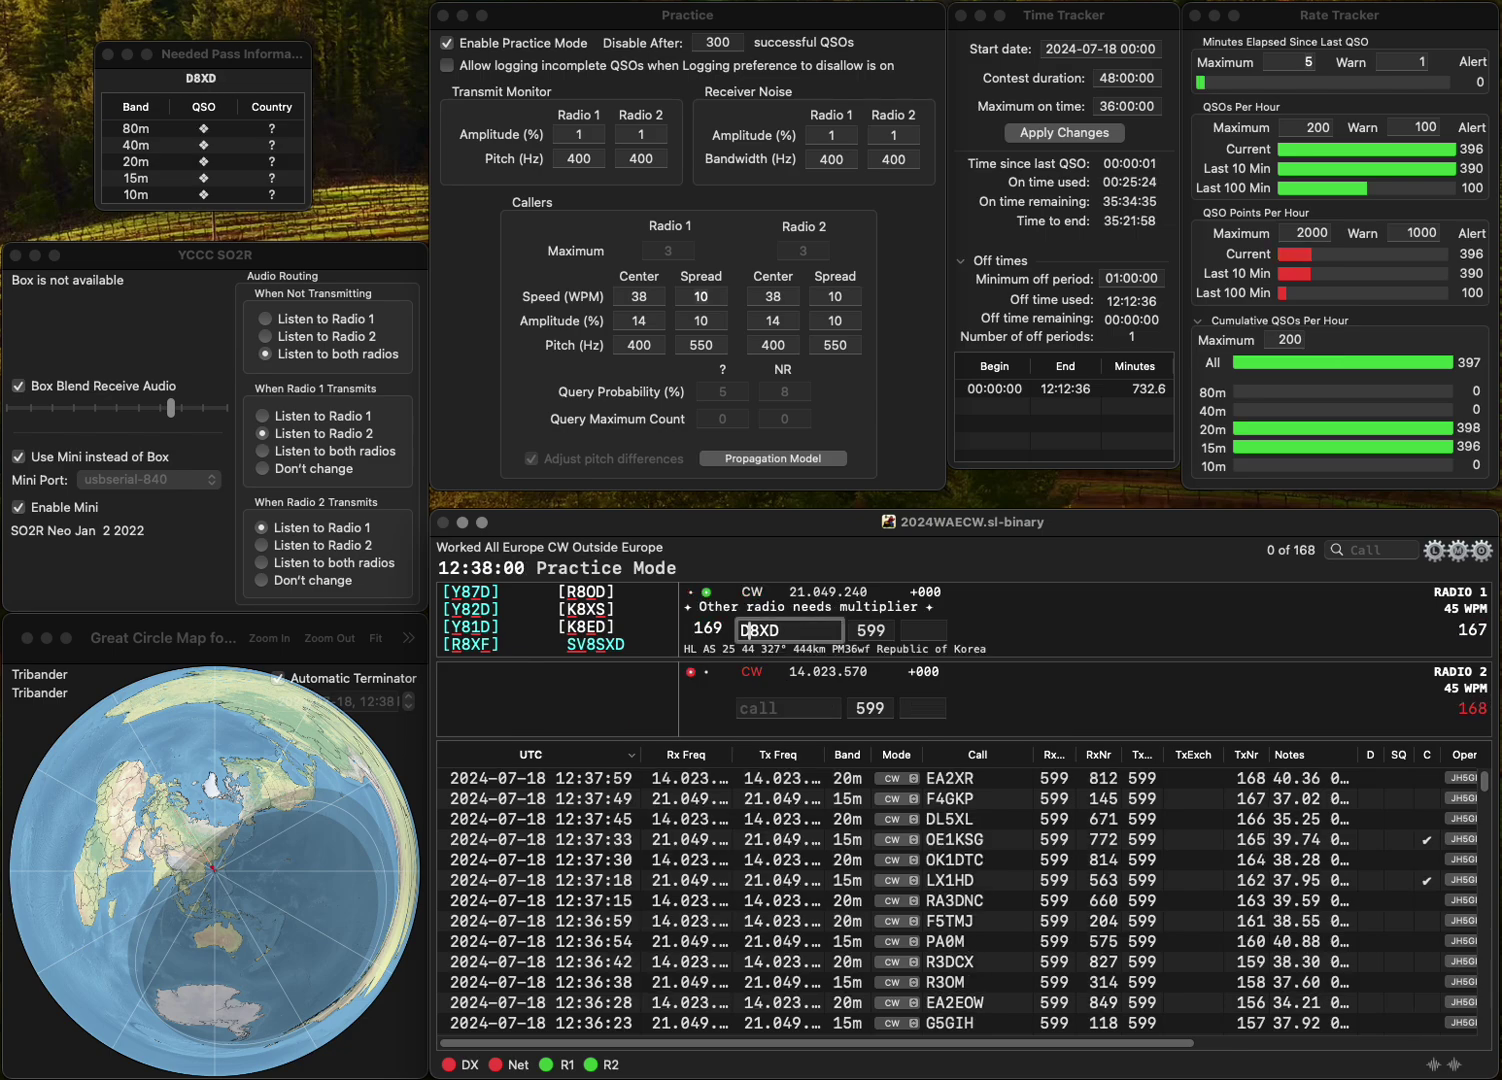
key("Right")
key("Right")
key("Right")
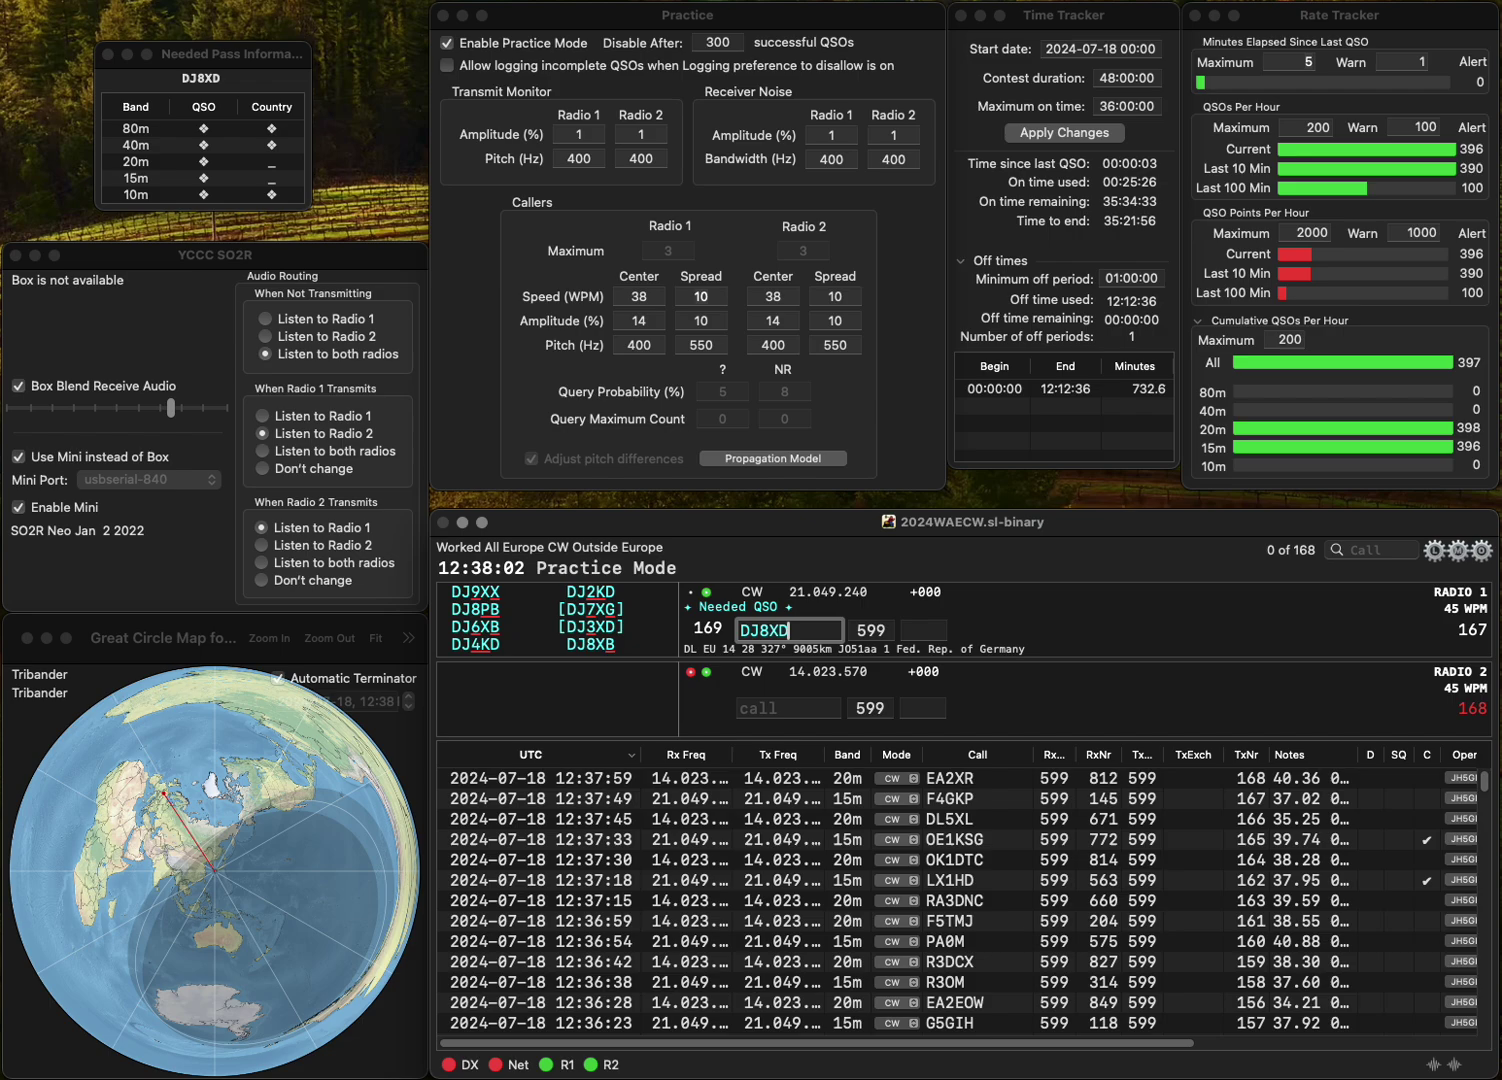
key("BackSpace")
type("B")
key("Return")
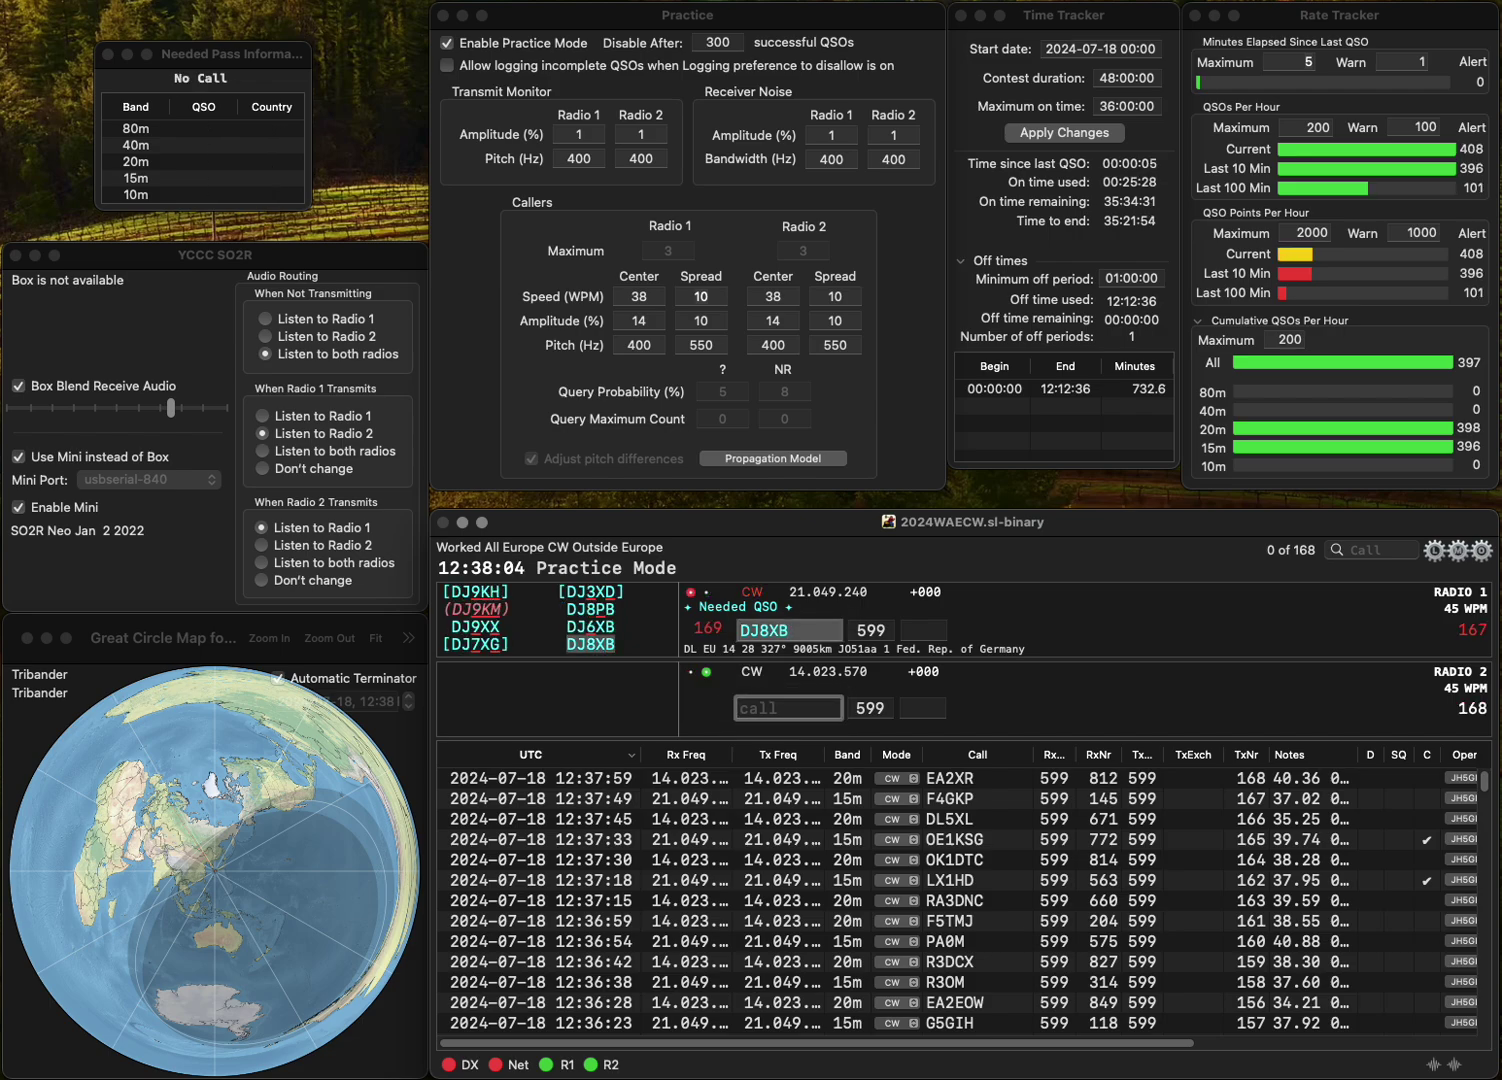
type("W5XBC")
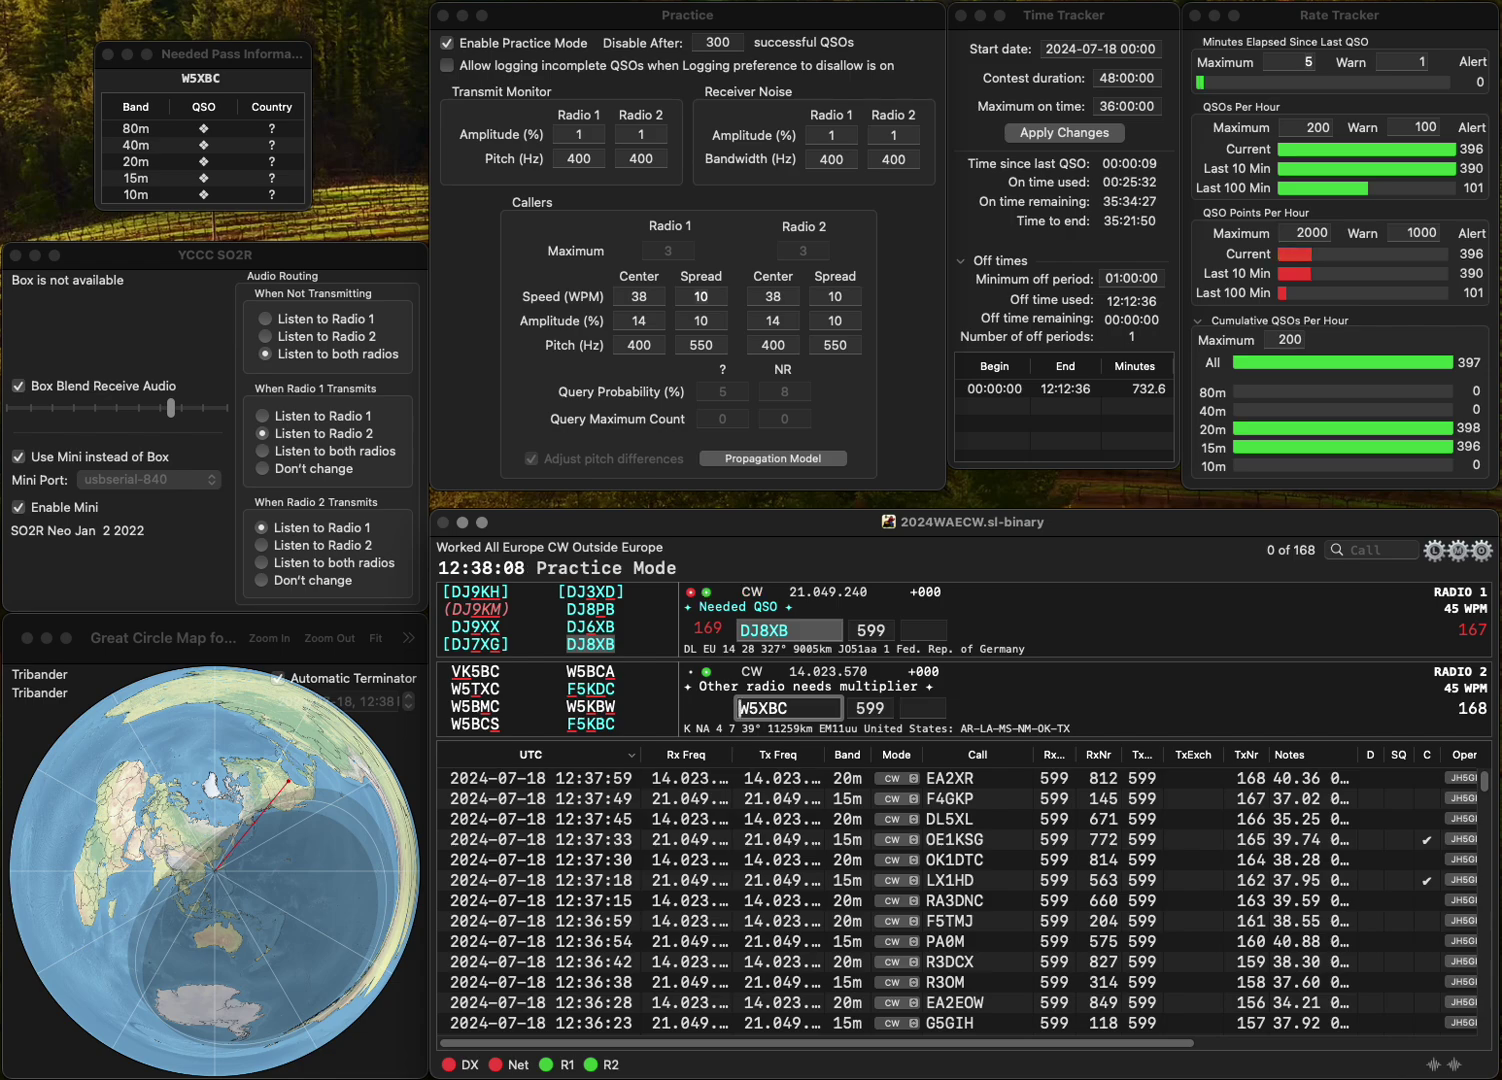
key("Return")
- Enter received number 144 for DJ8XB on Radio 1, and correct the Radio 2 call to IW5BNC and resend its exchange
type("15")
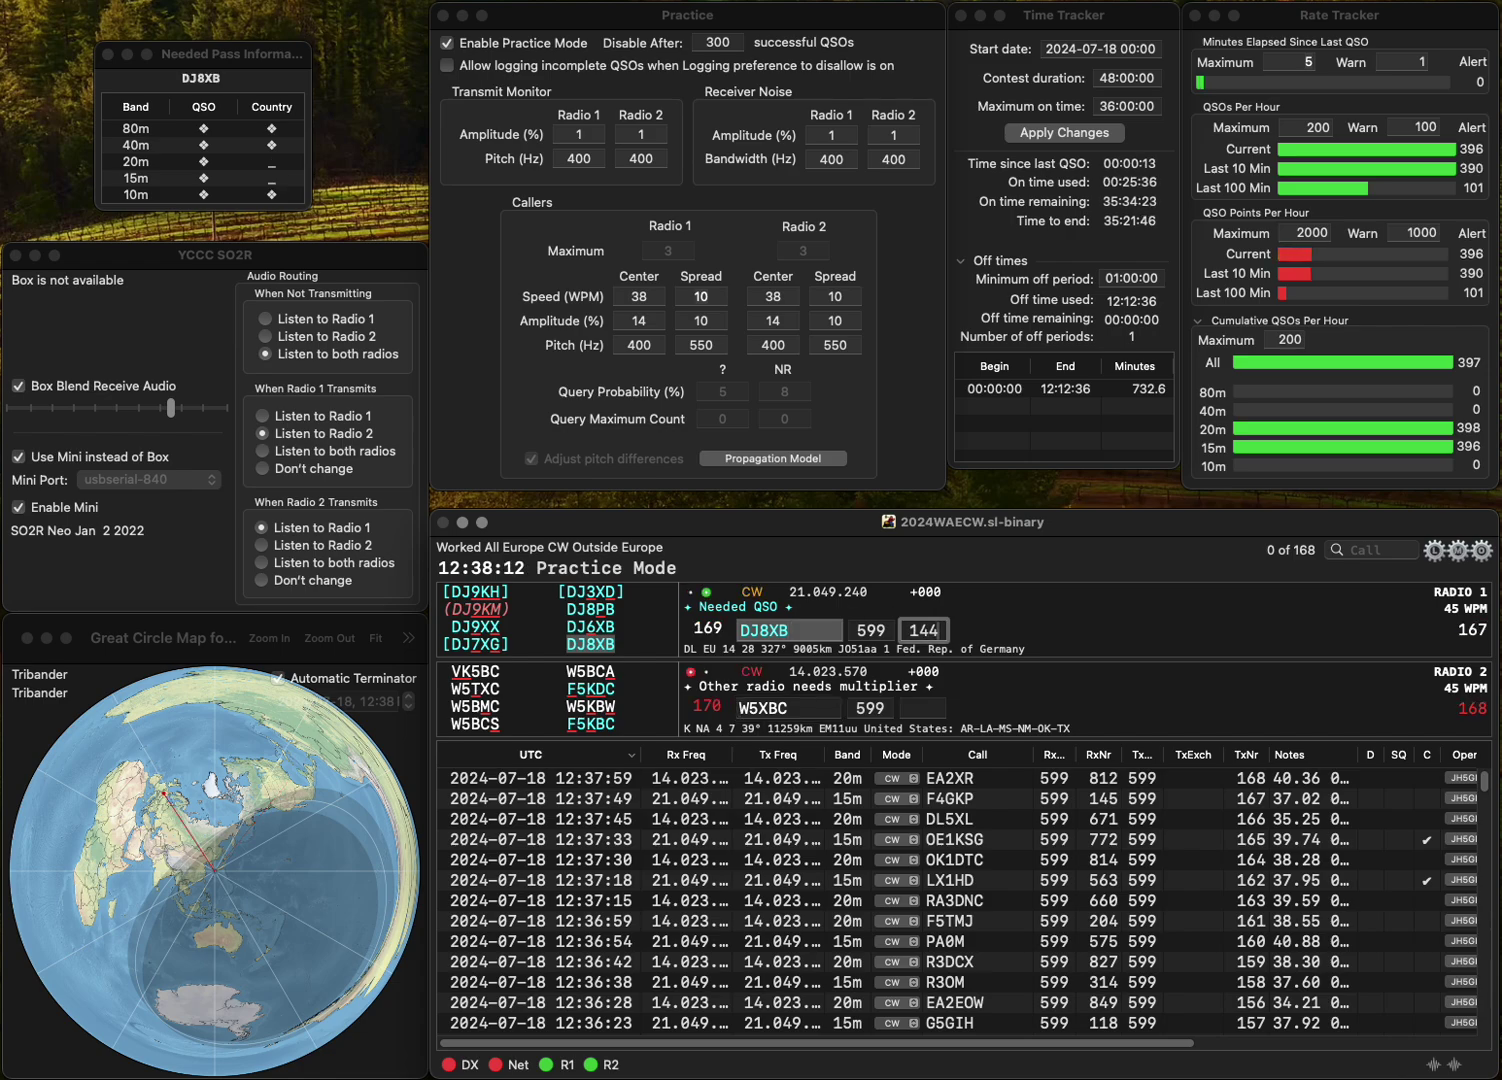
key("Return")
type("I")
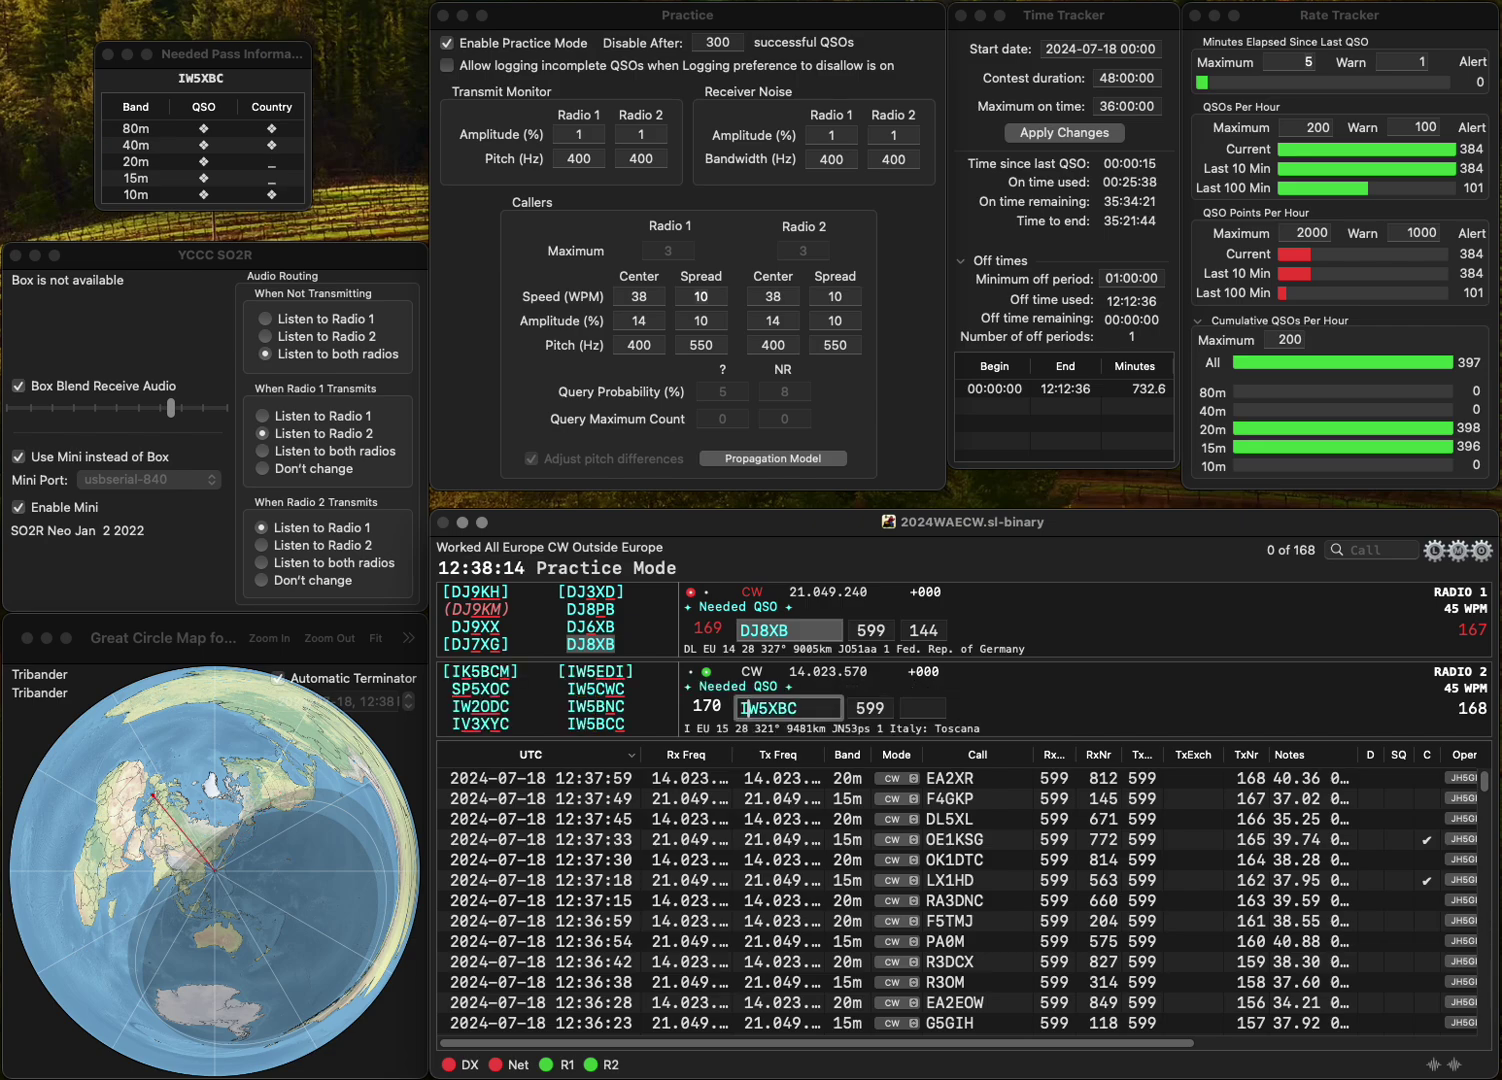
key("Delete")
type("N")
key("Return")
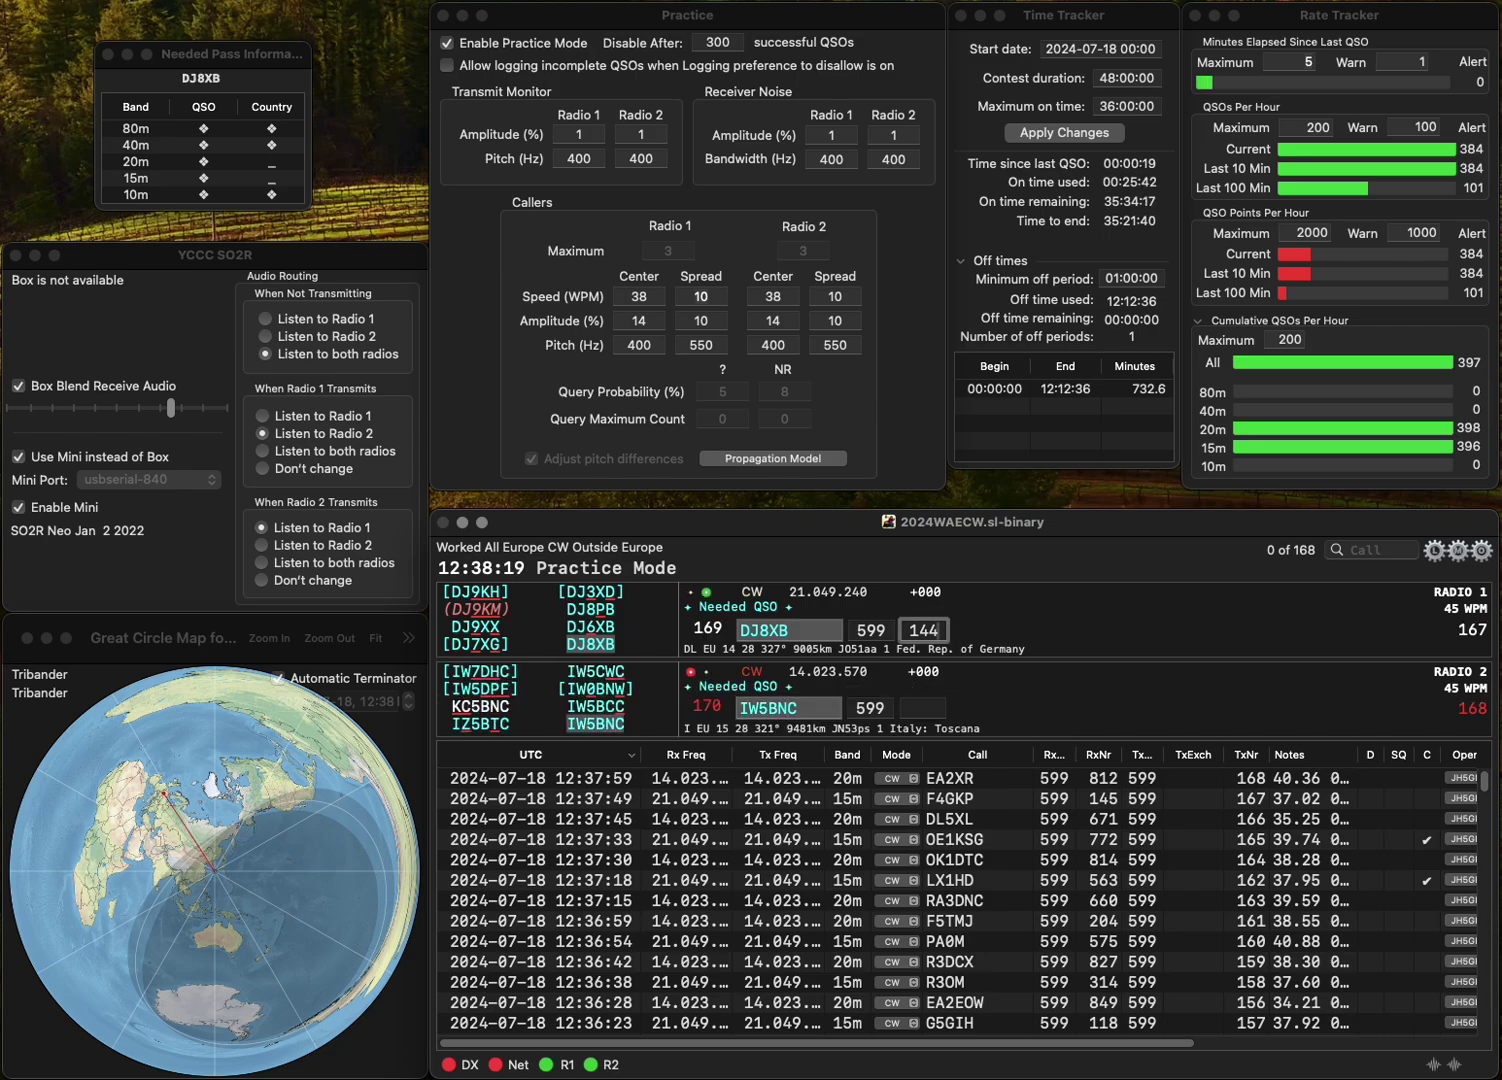
key("Tab")
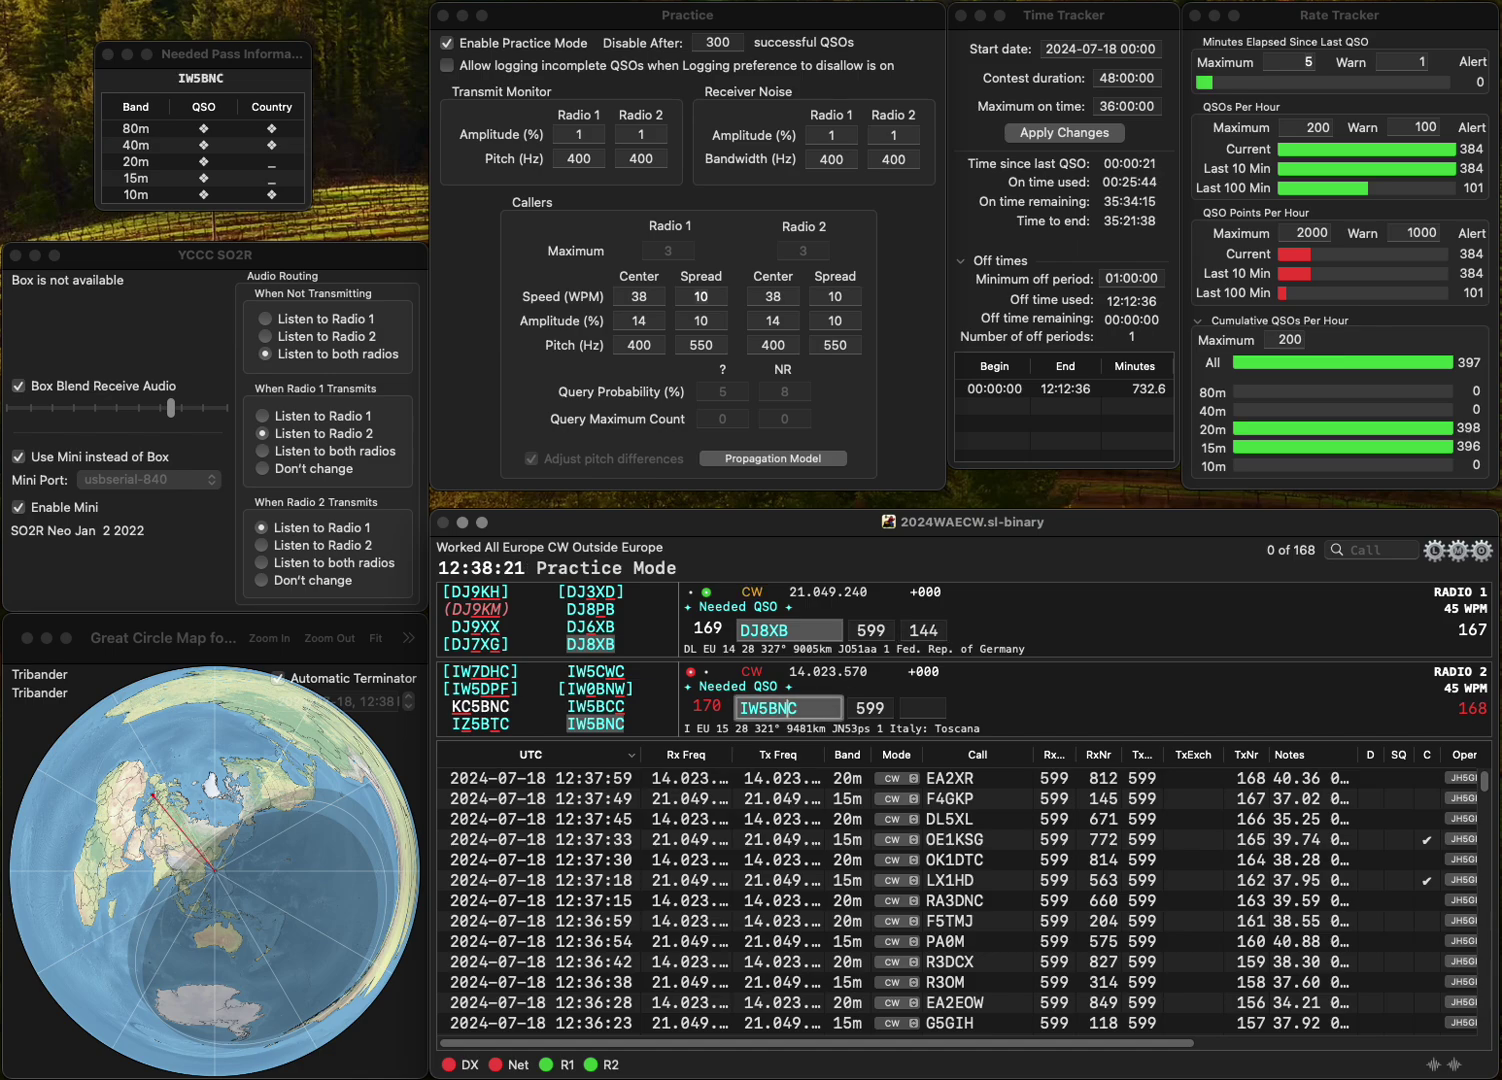
key("Return")
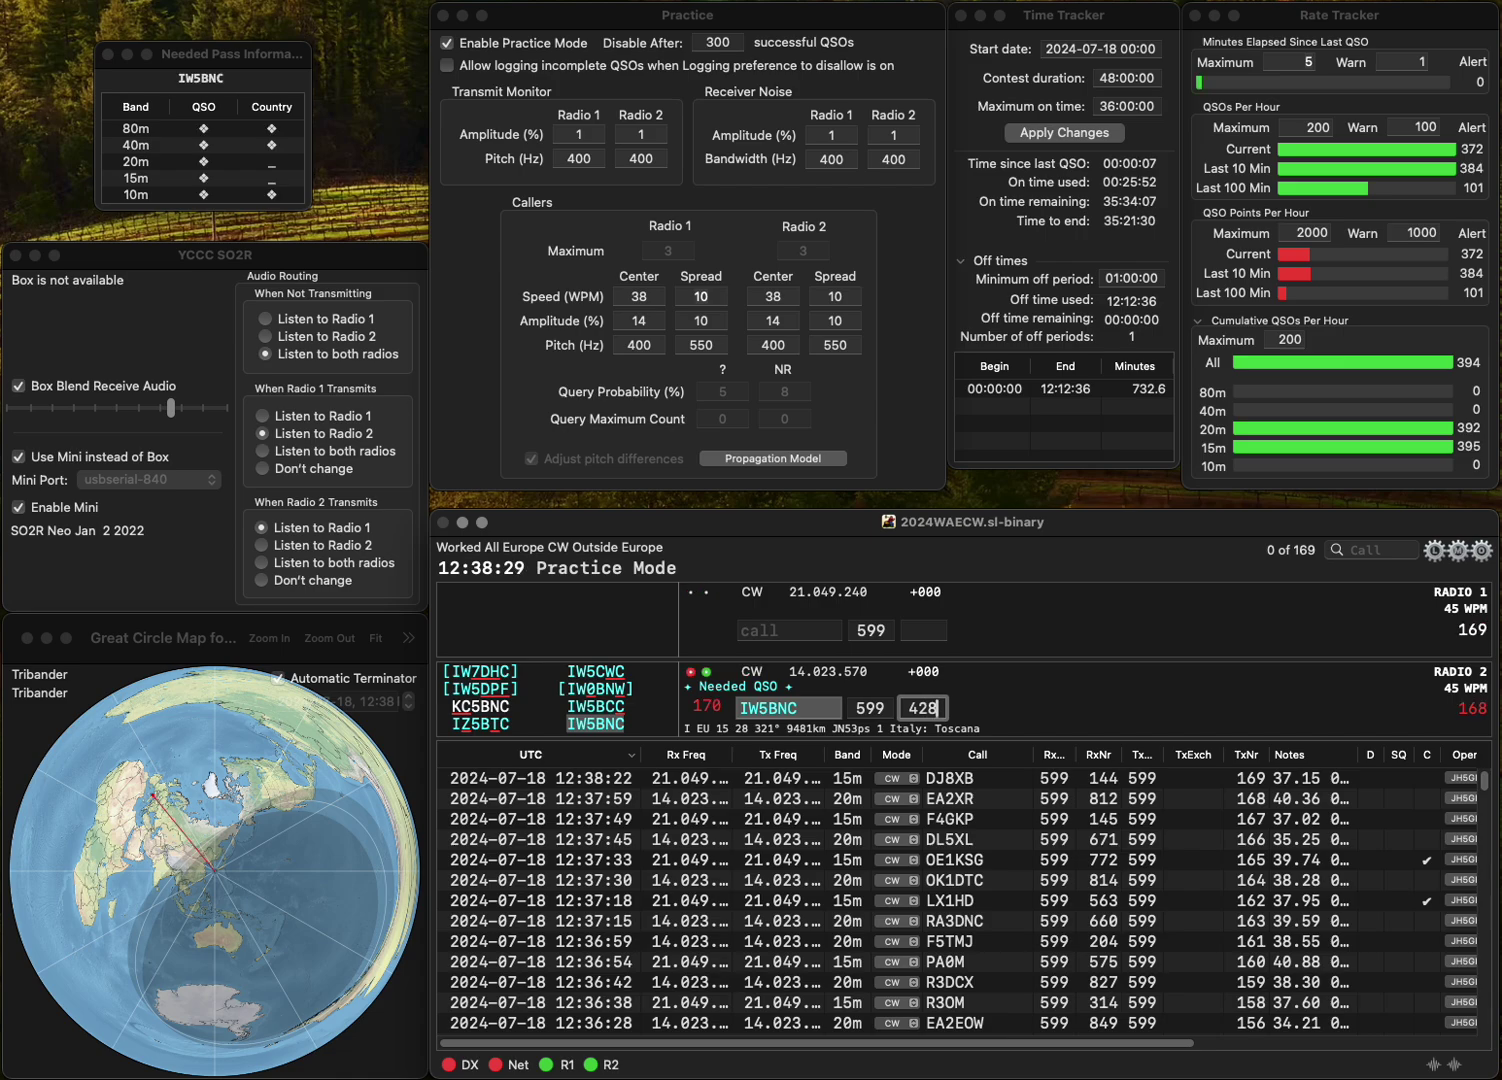
key("Return")
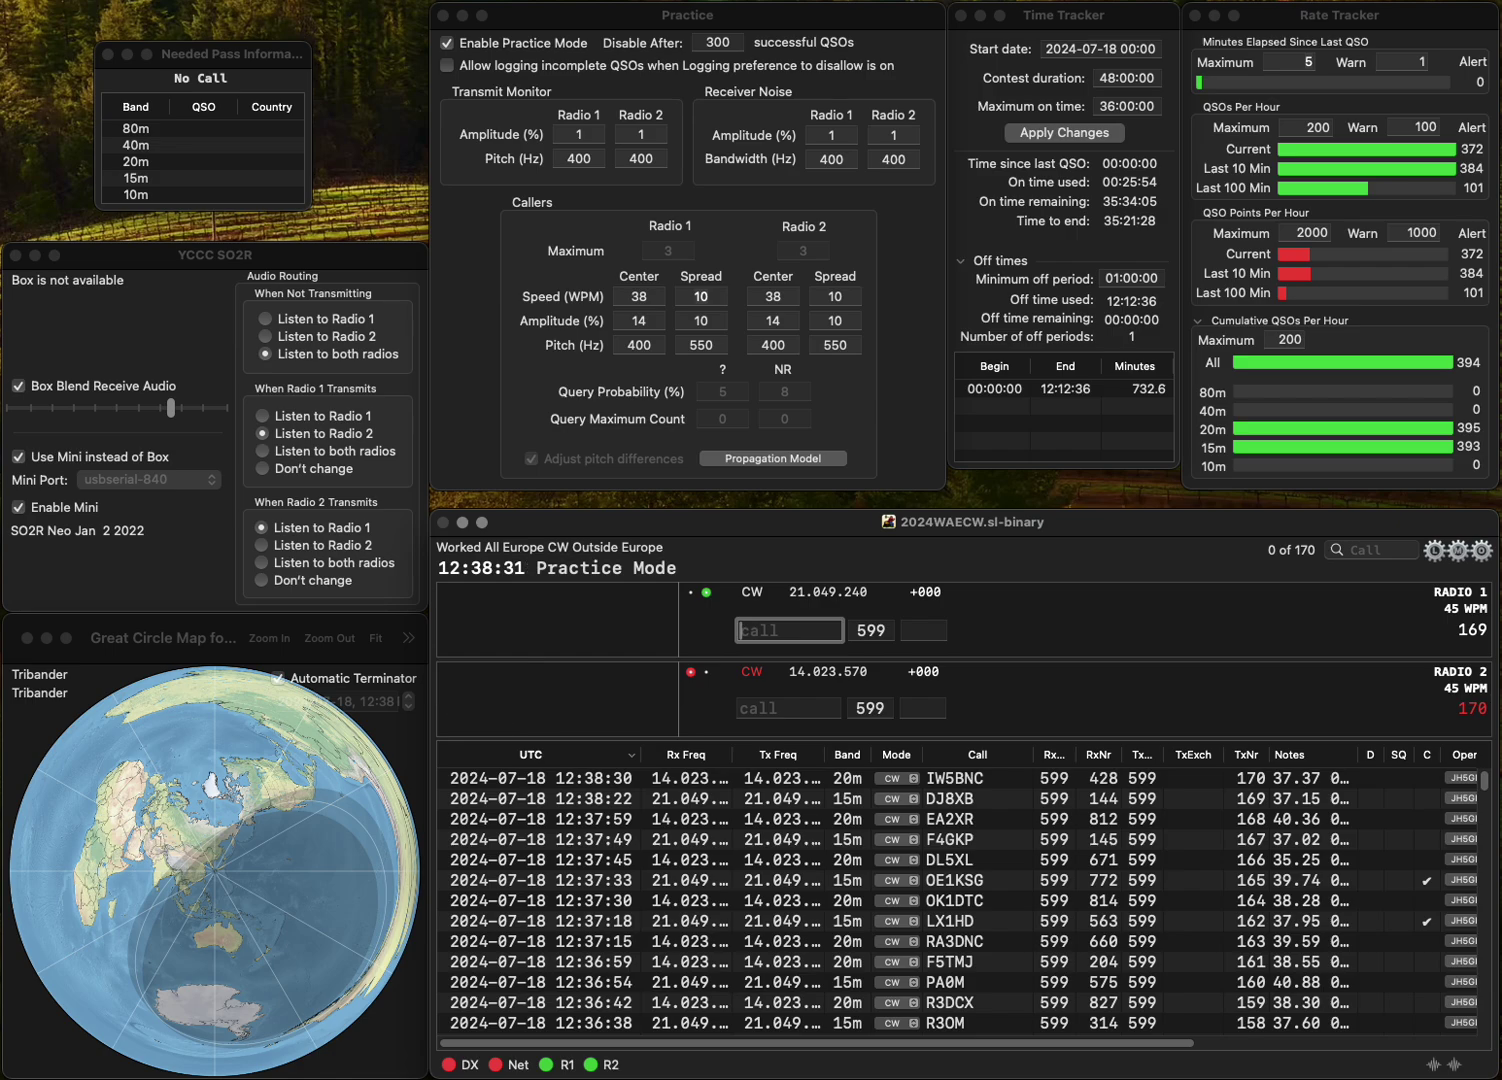
- Answer LZ1JER on Radio 1 and the partial call 6LG on Radio 2
type("LZ1")
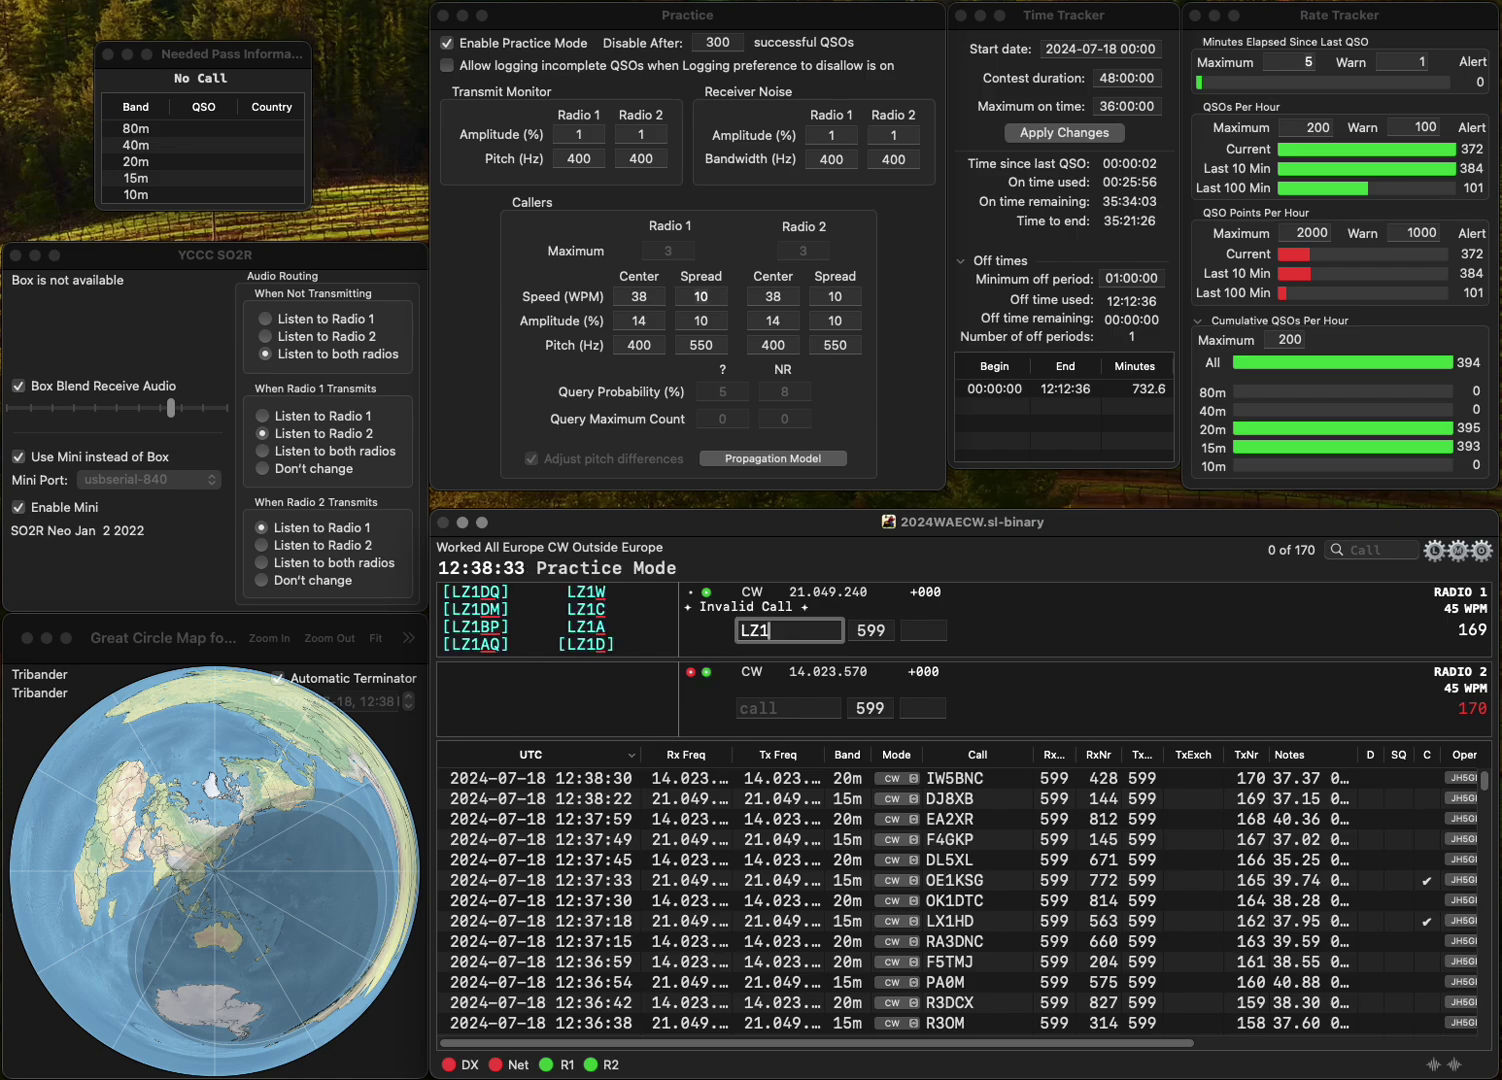
type("JER")
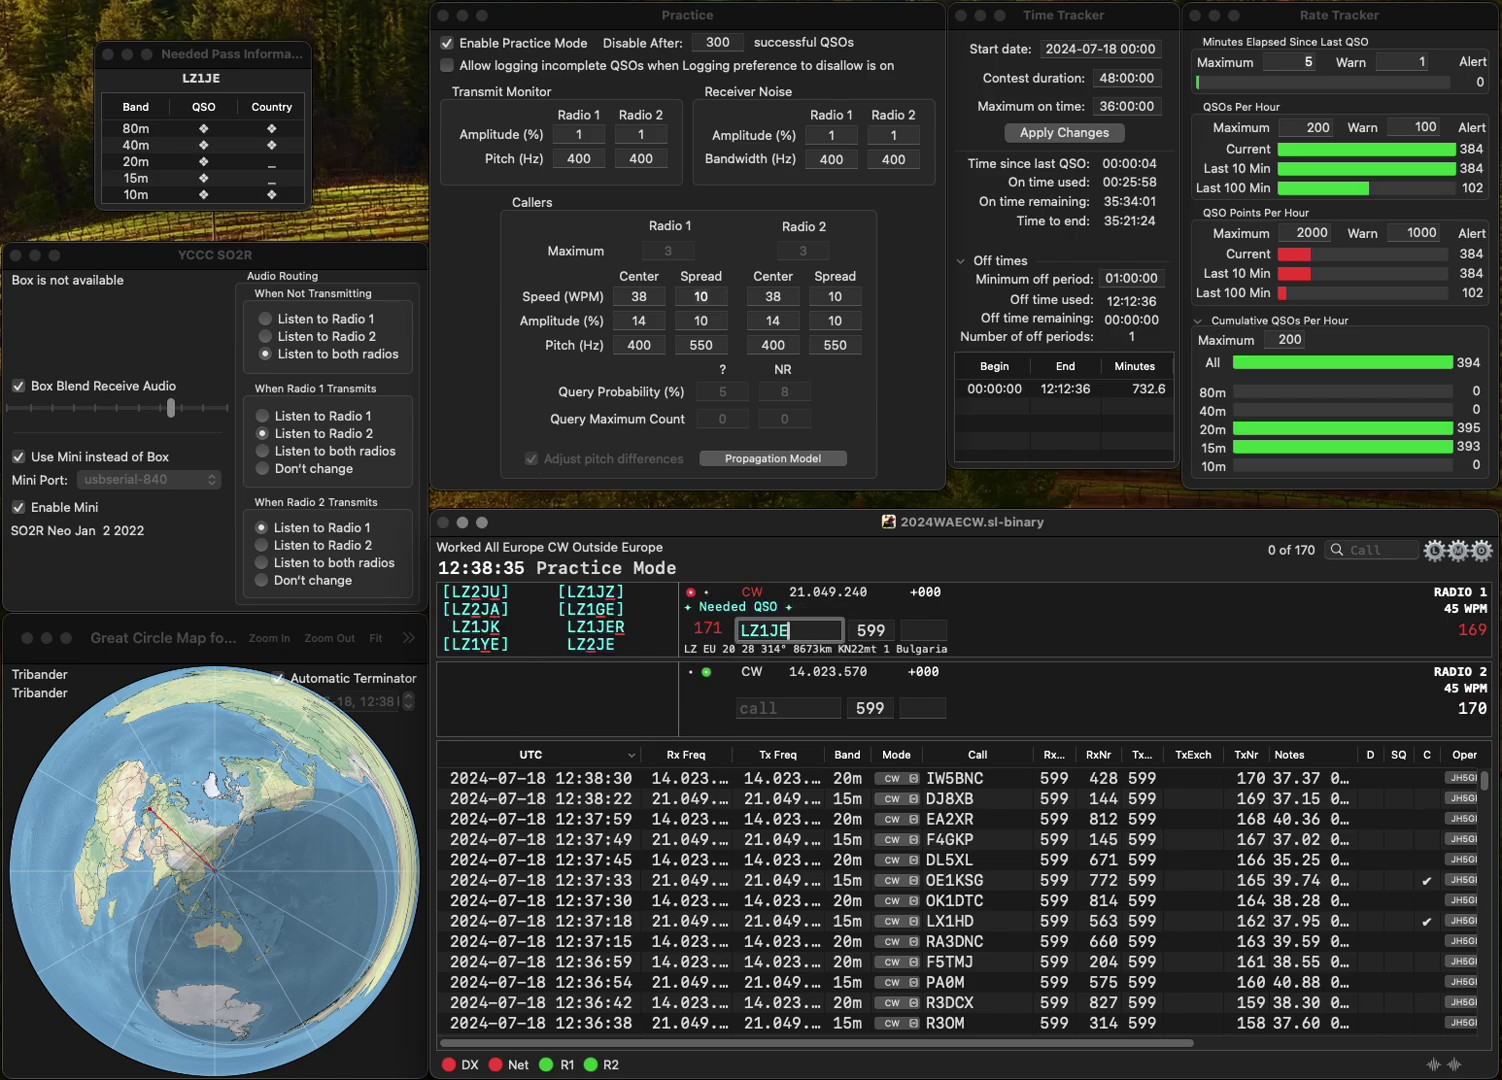
key("Return")
type("G")
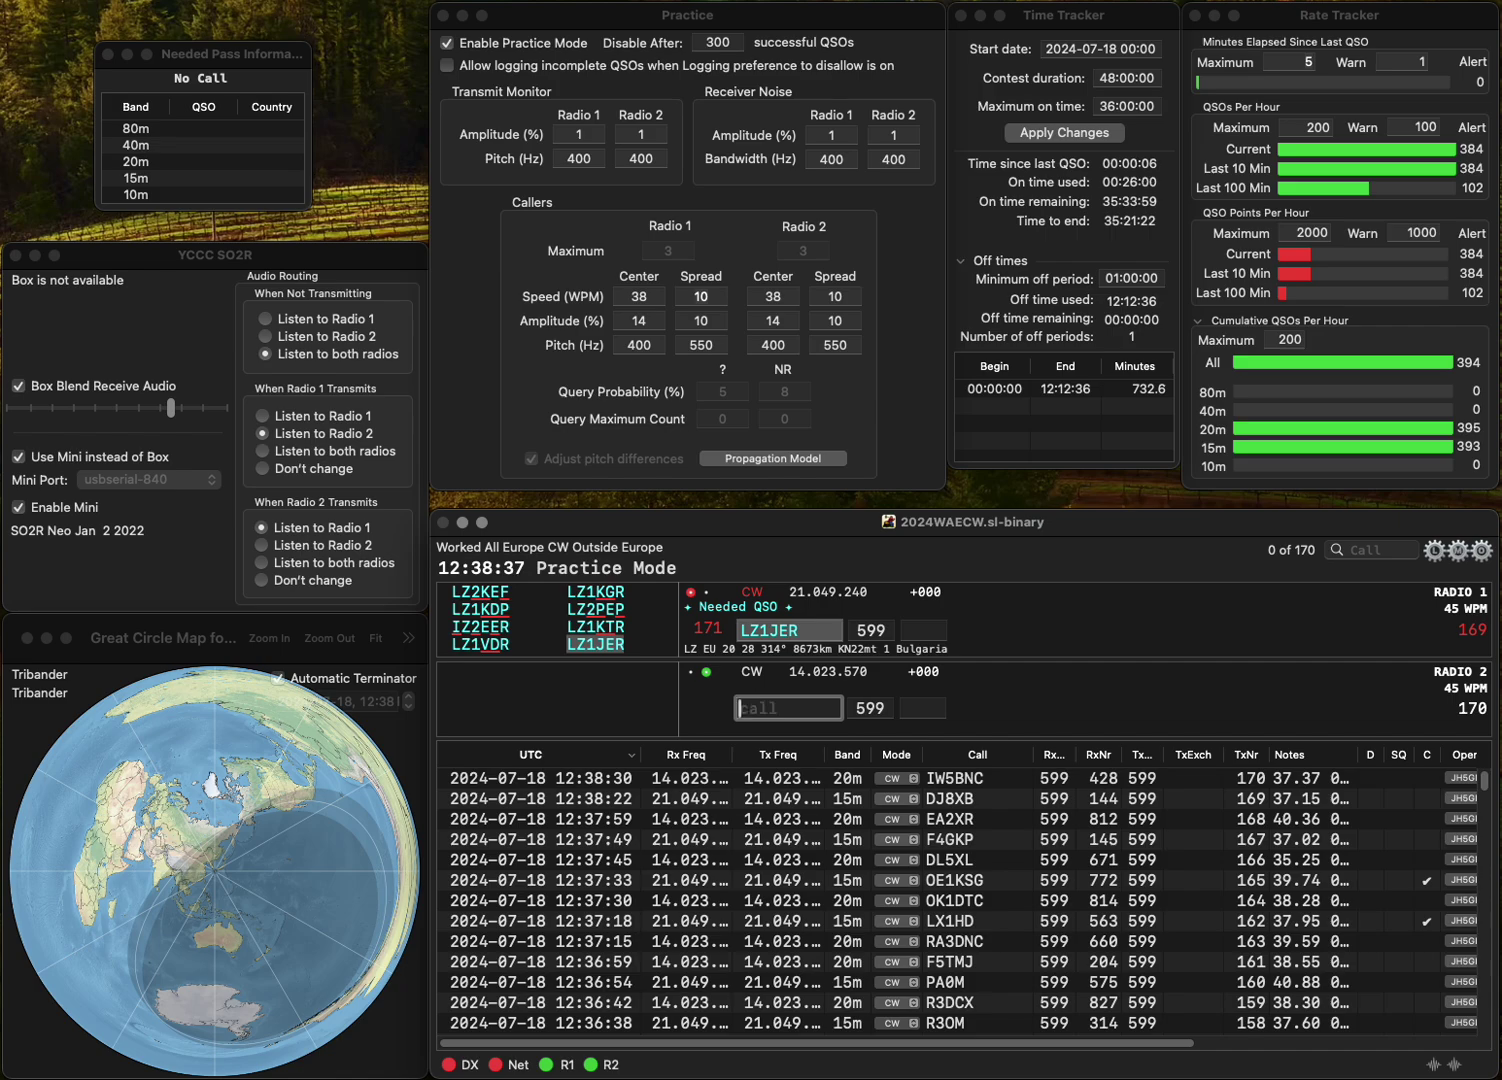
type("6LG")
key("Return")
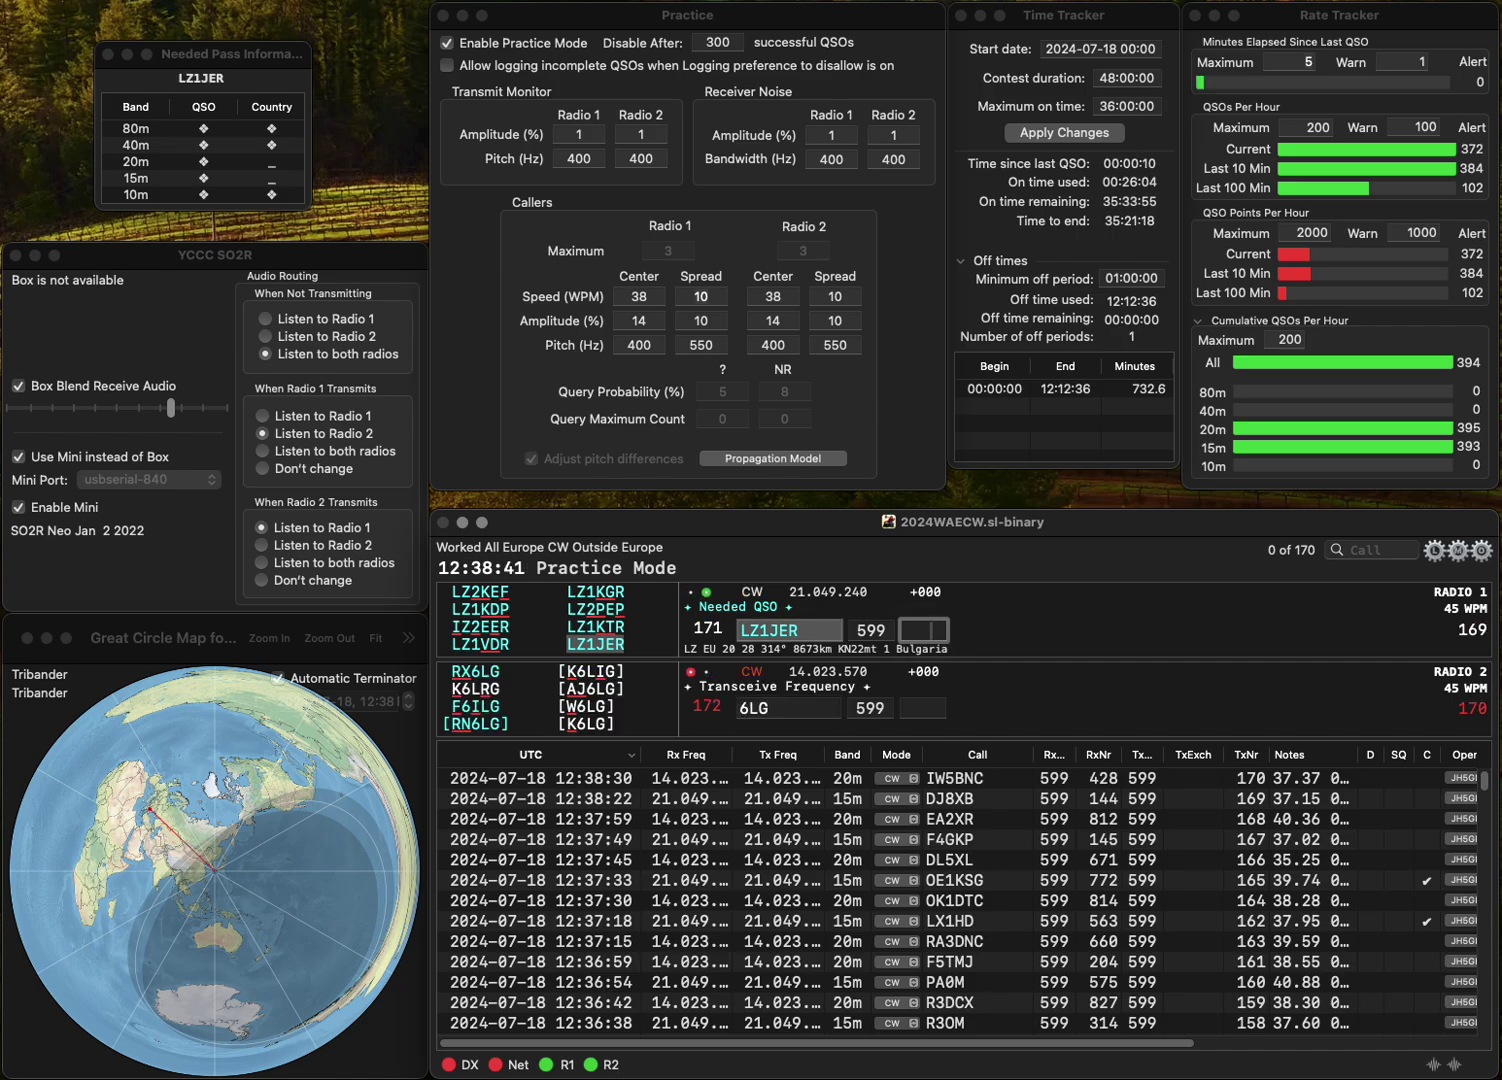
type("409")
key("Return")
type("RN")
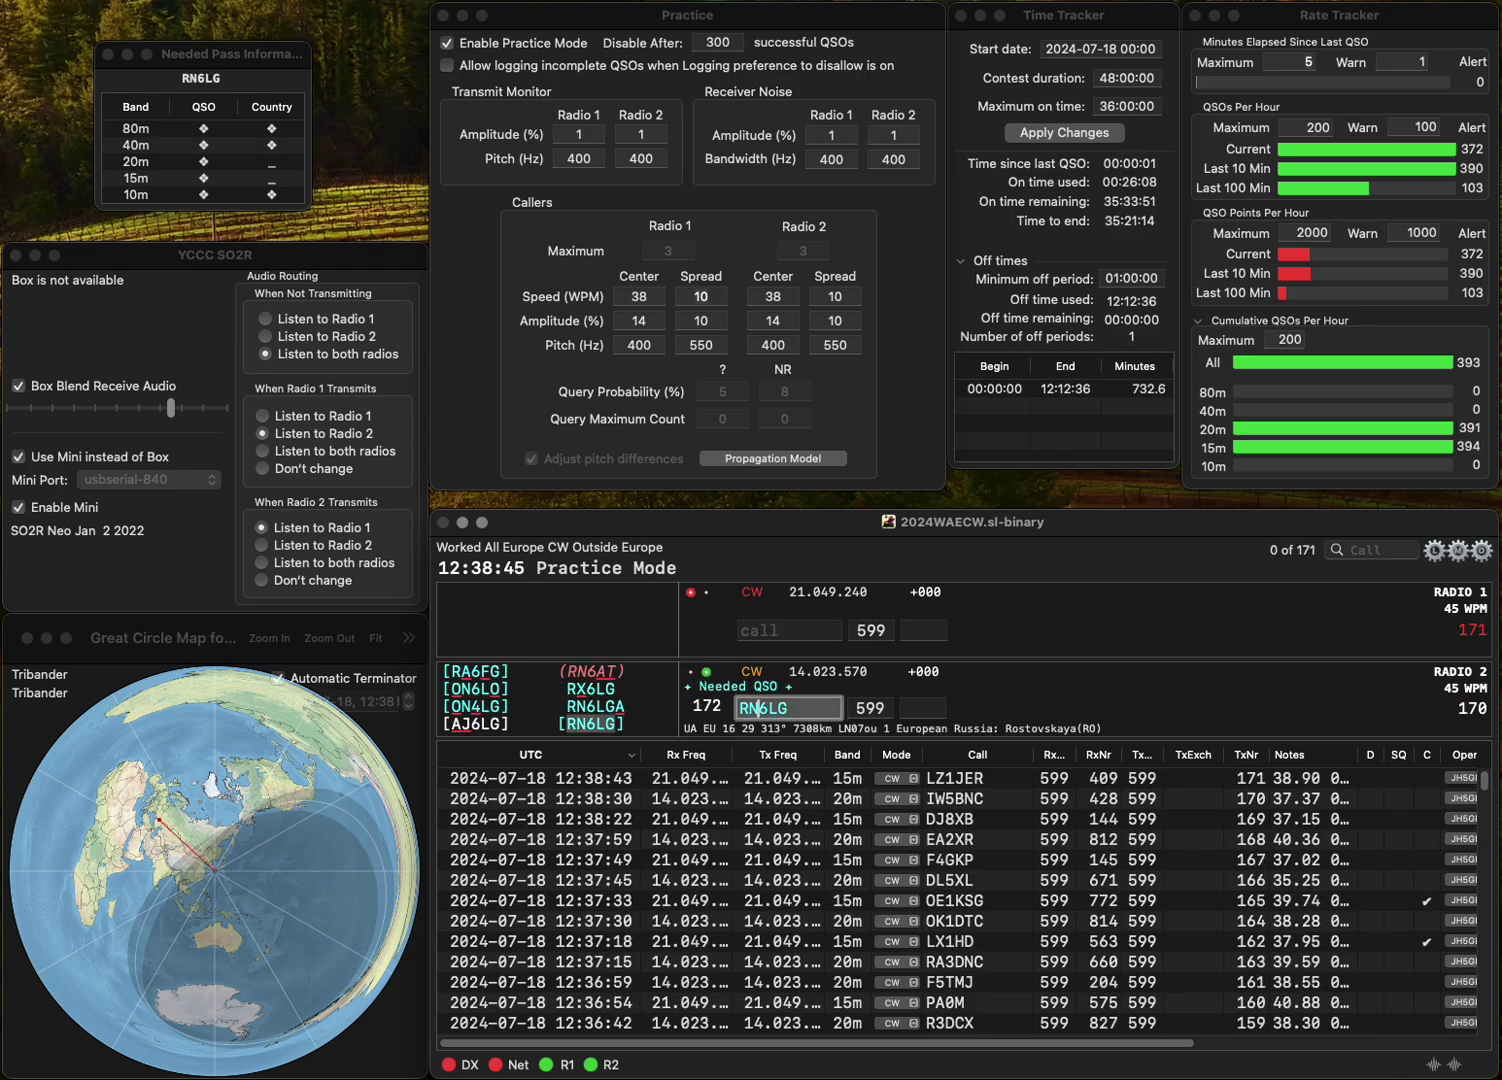
key("Return")
- Answer 9A1CBM on Radio 1 and send its exchange
type("9A")
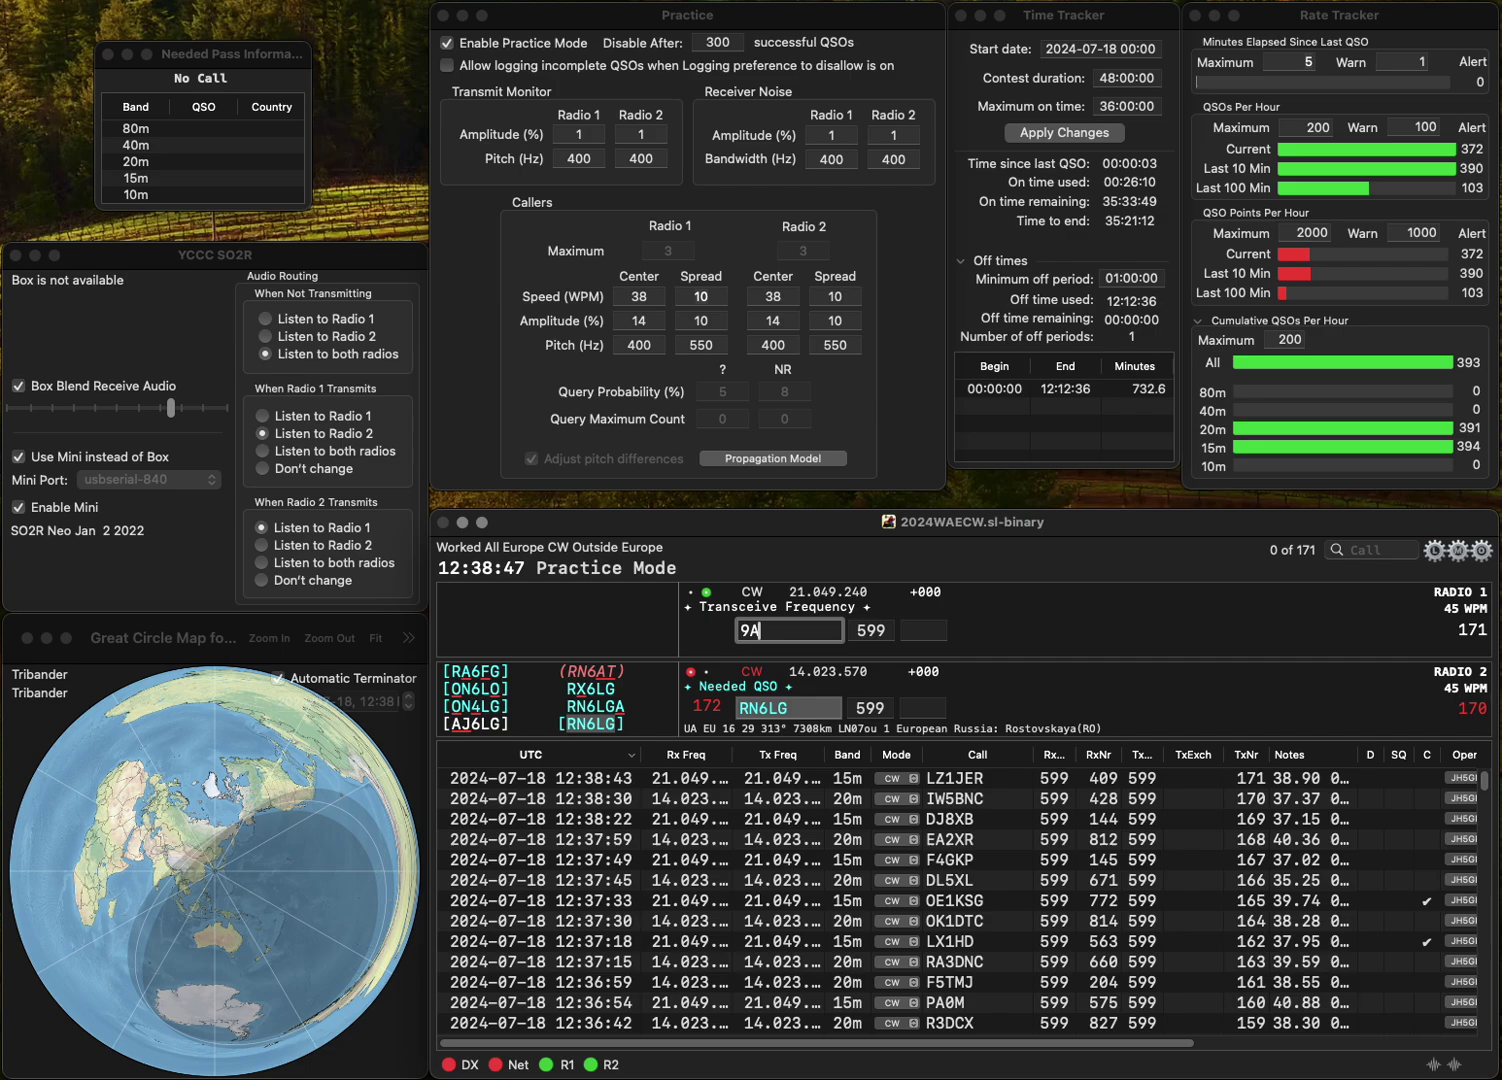
type("1CBM")
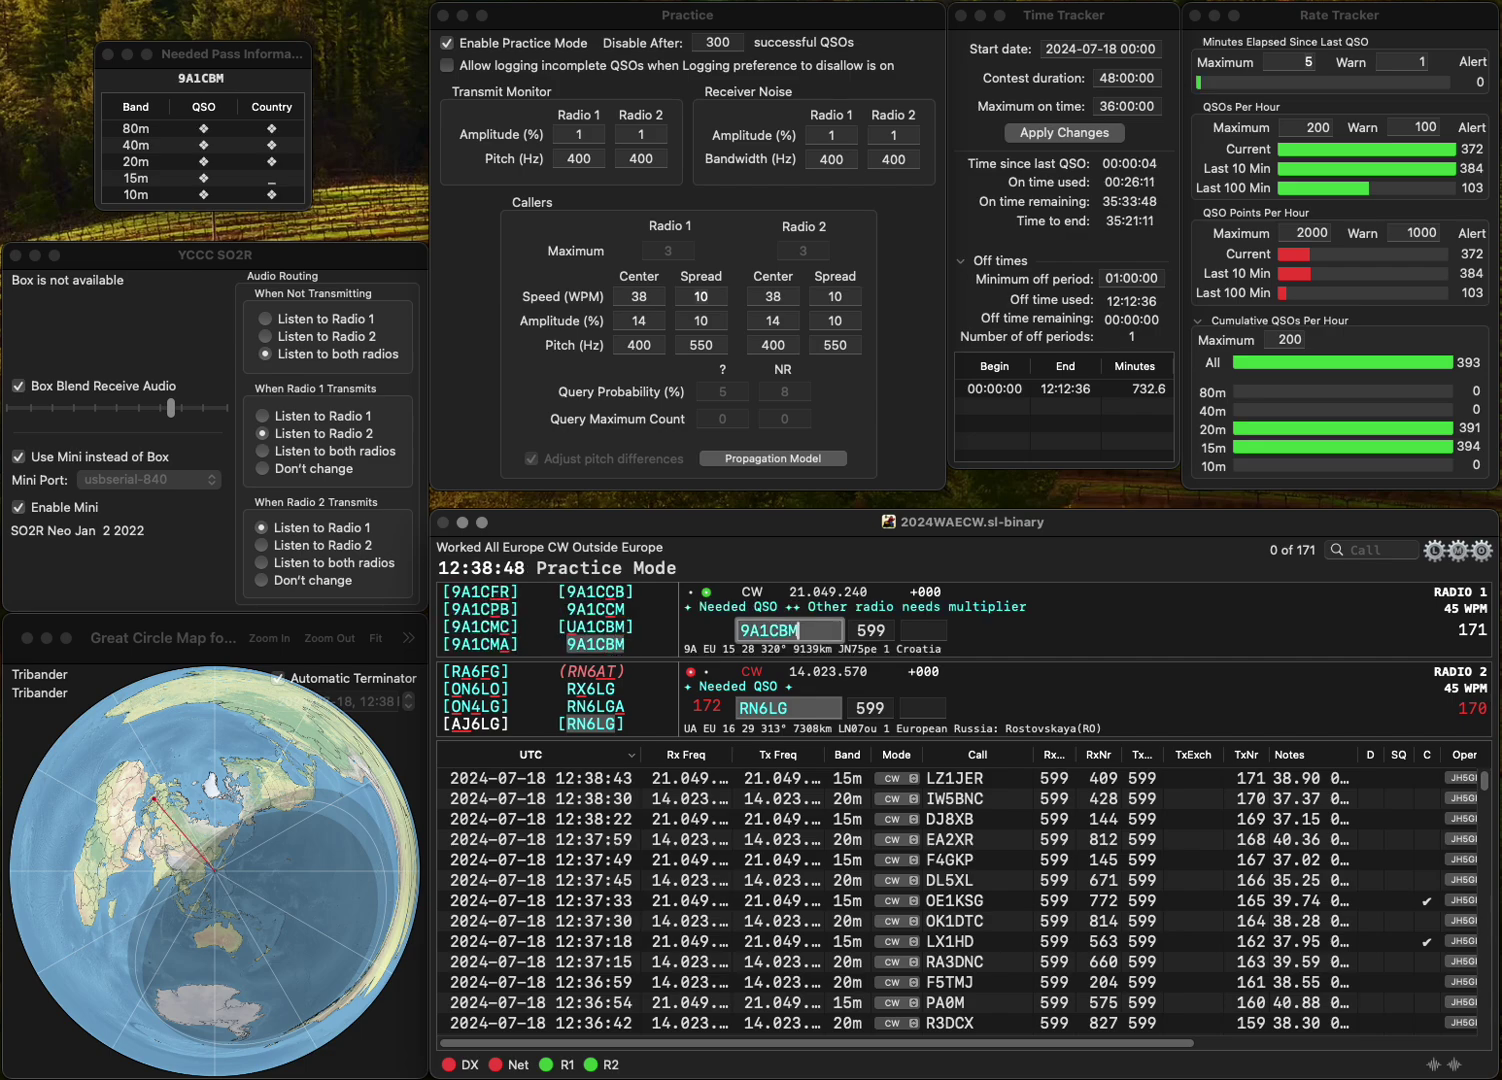
key("Return")
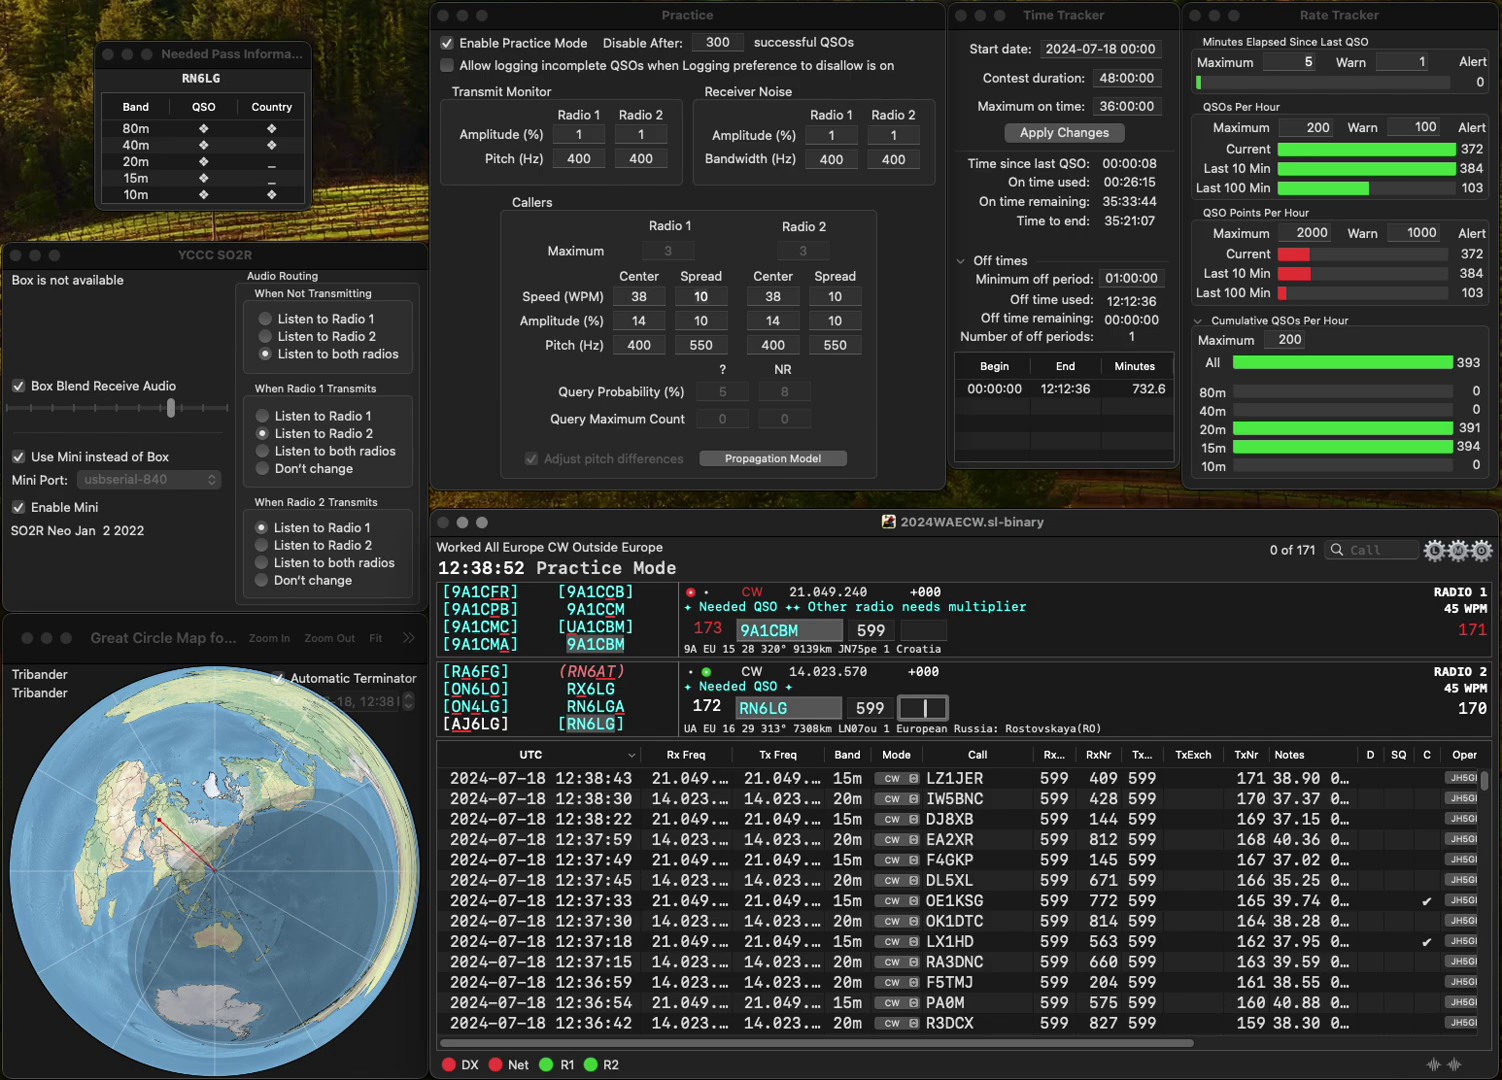
- Log RN6LG on Radio 2 with received number 853 and 9A1CBM on Radio 1 with received number 302
type("853")
key("Return")
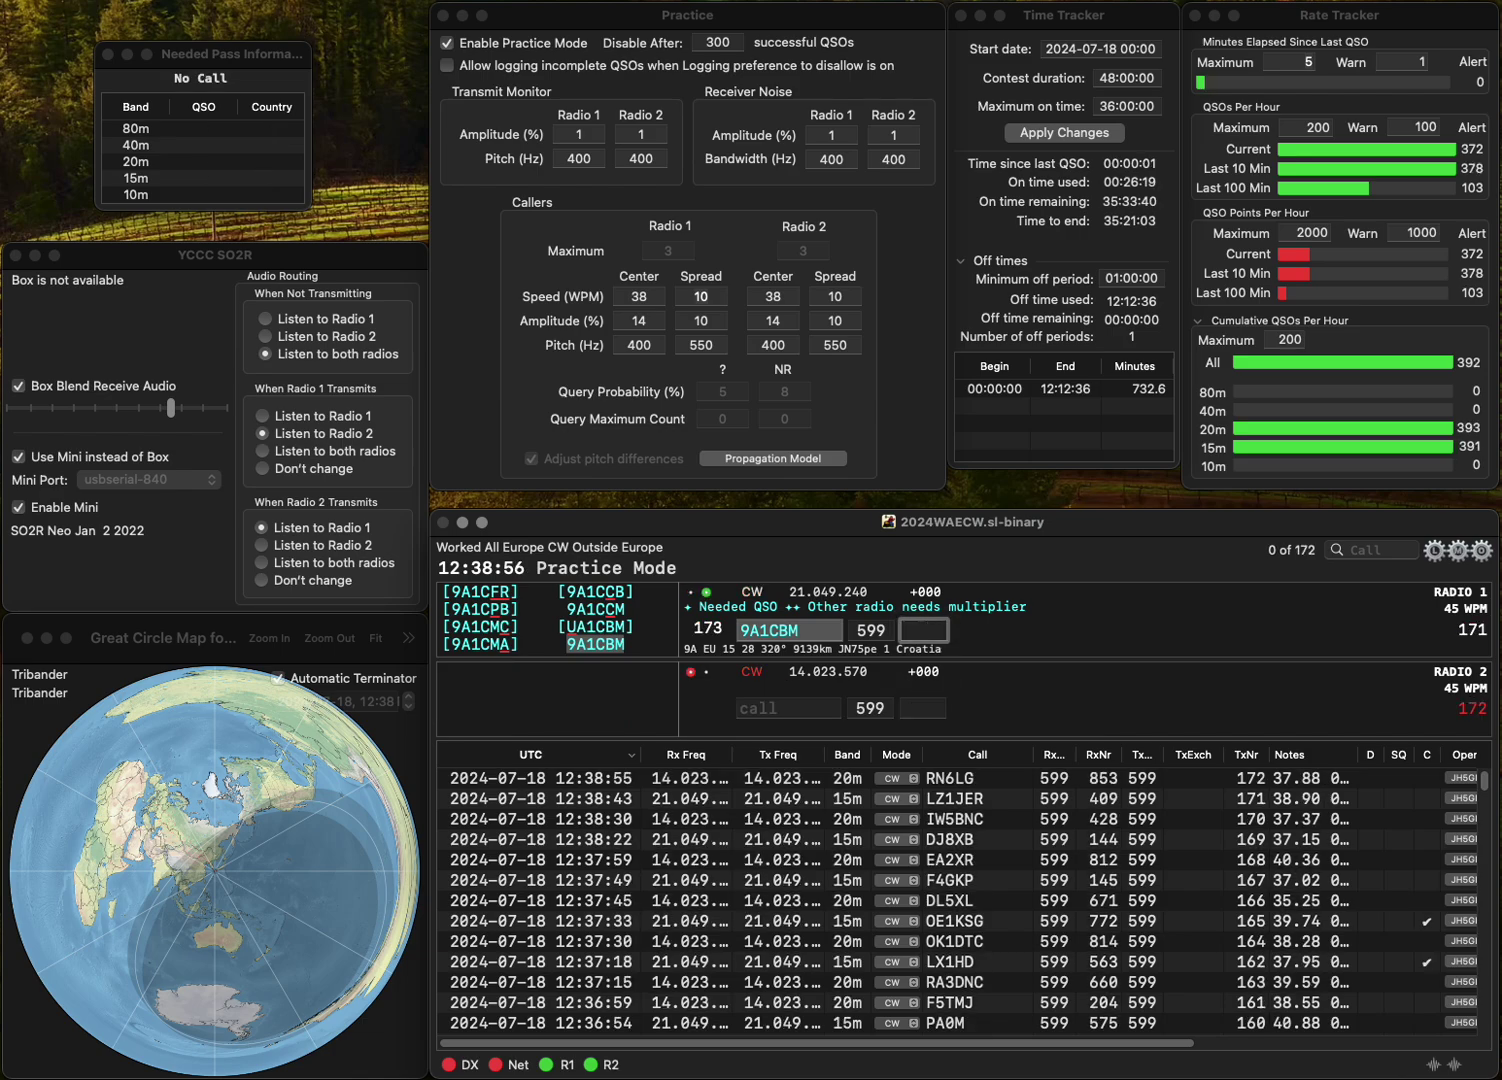
type("302")
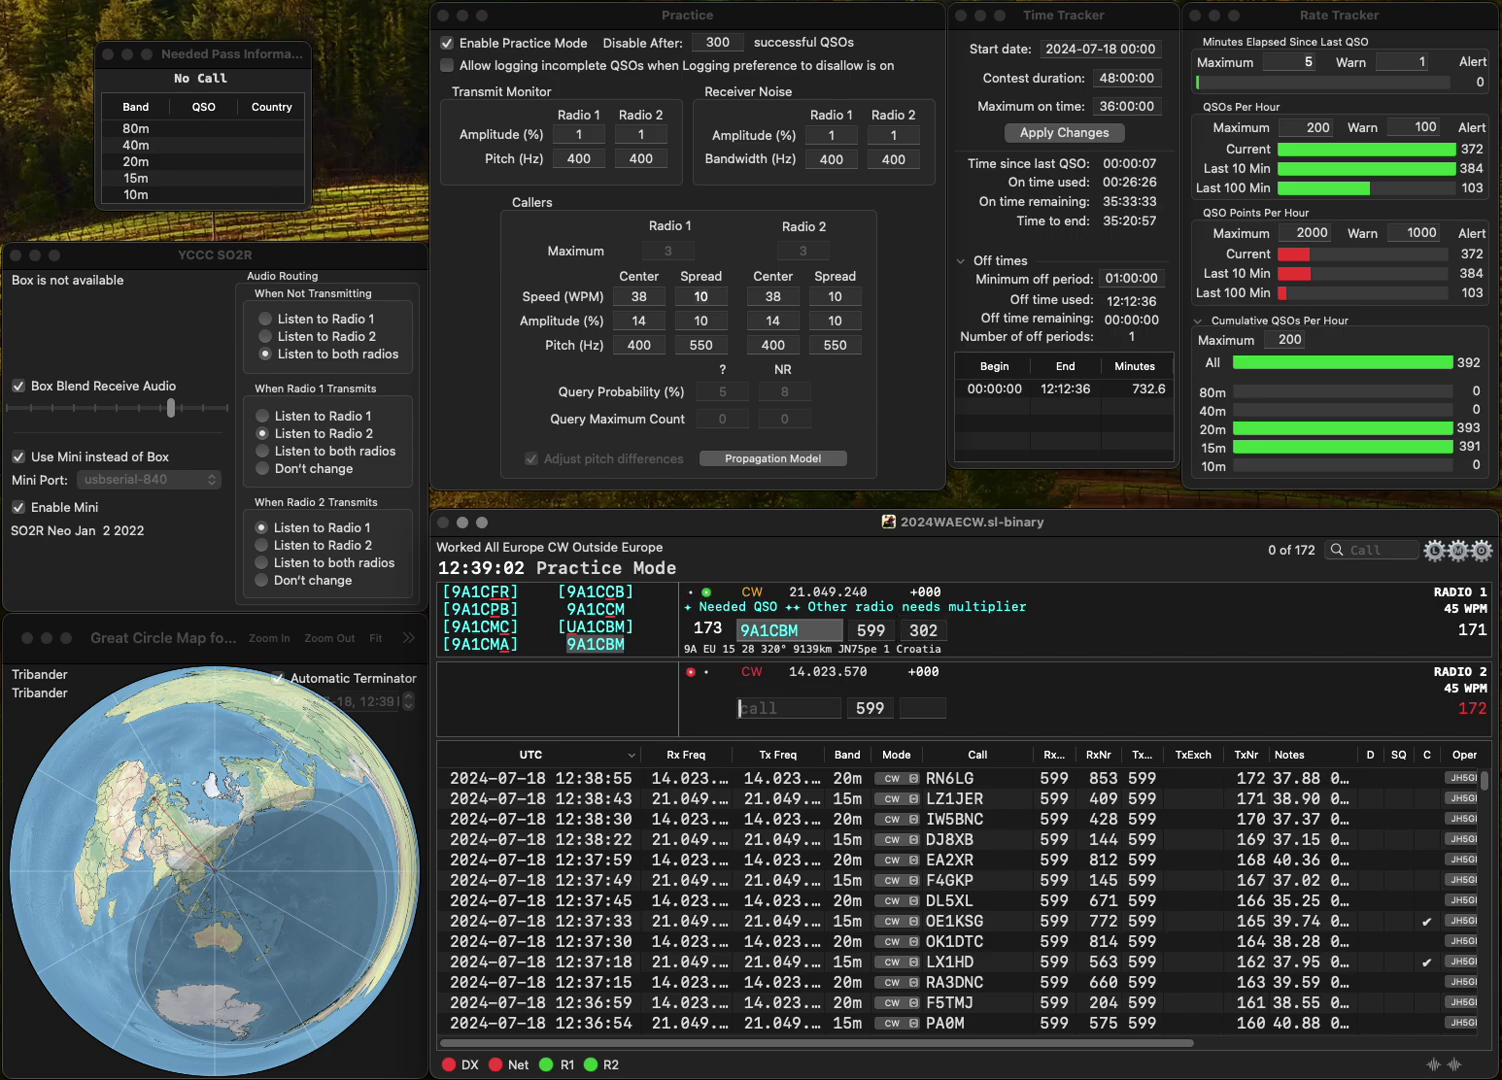
key("Return")
type("G4F")
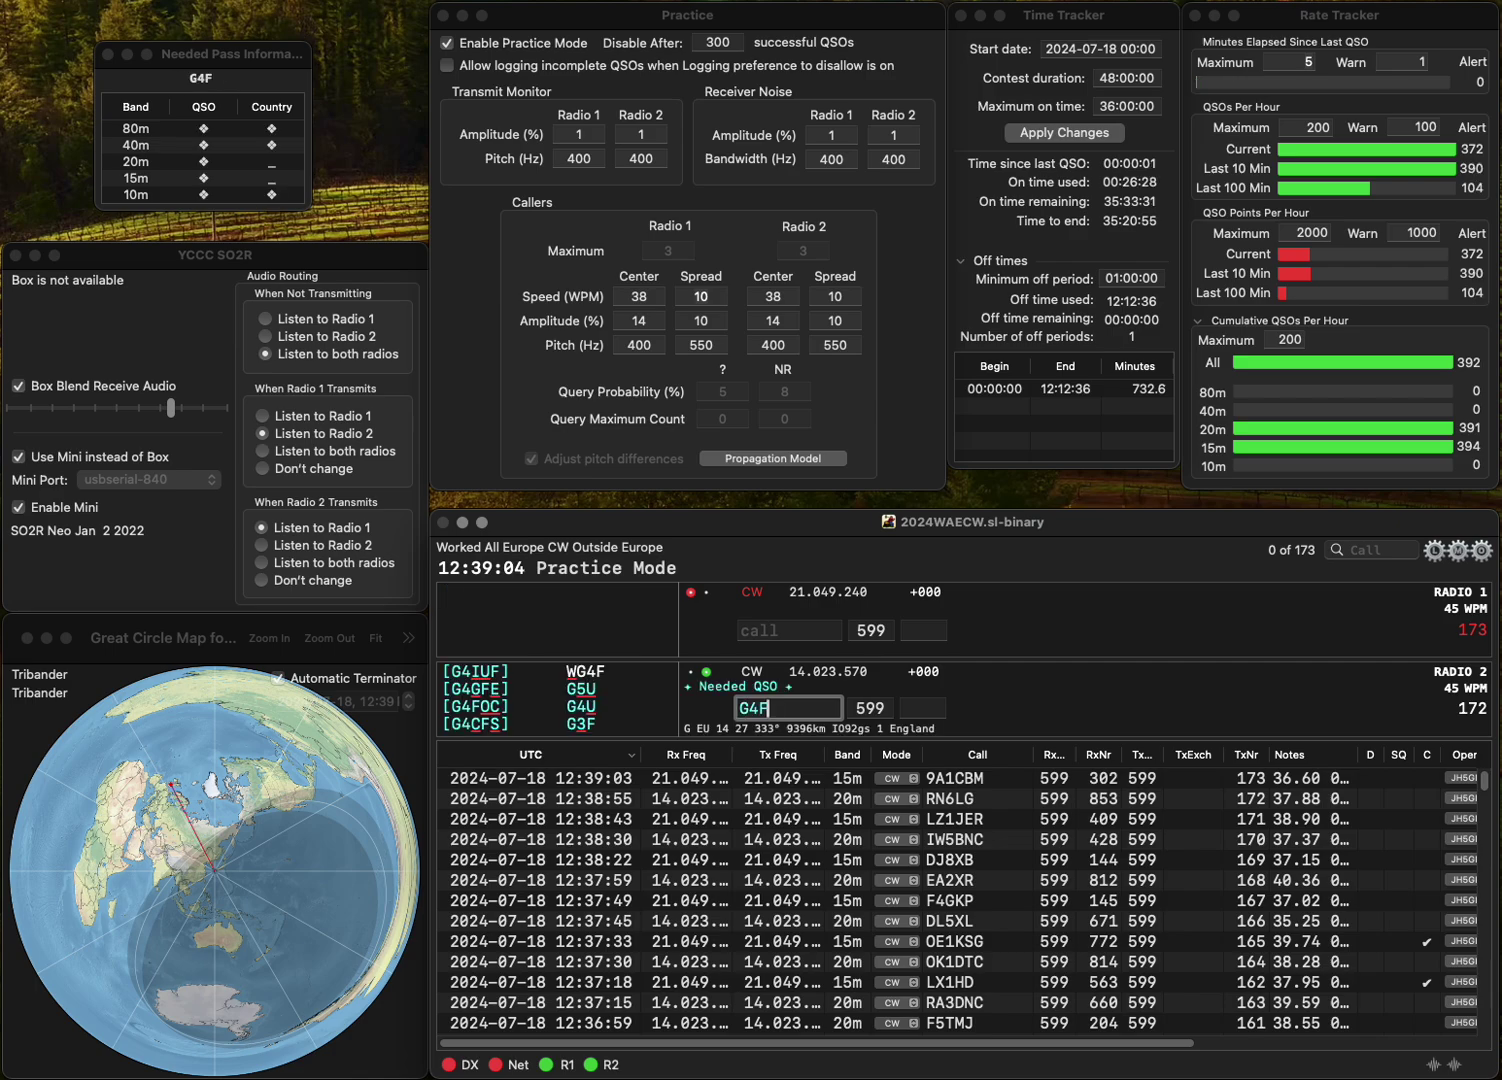
type("KADL")
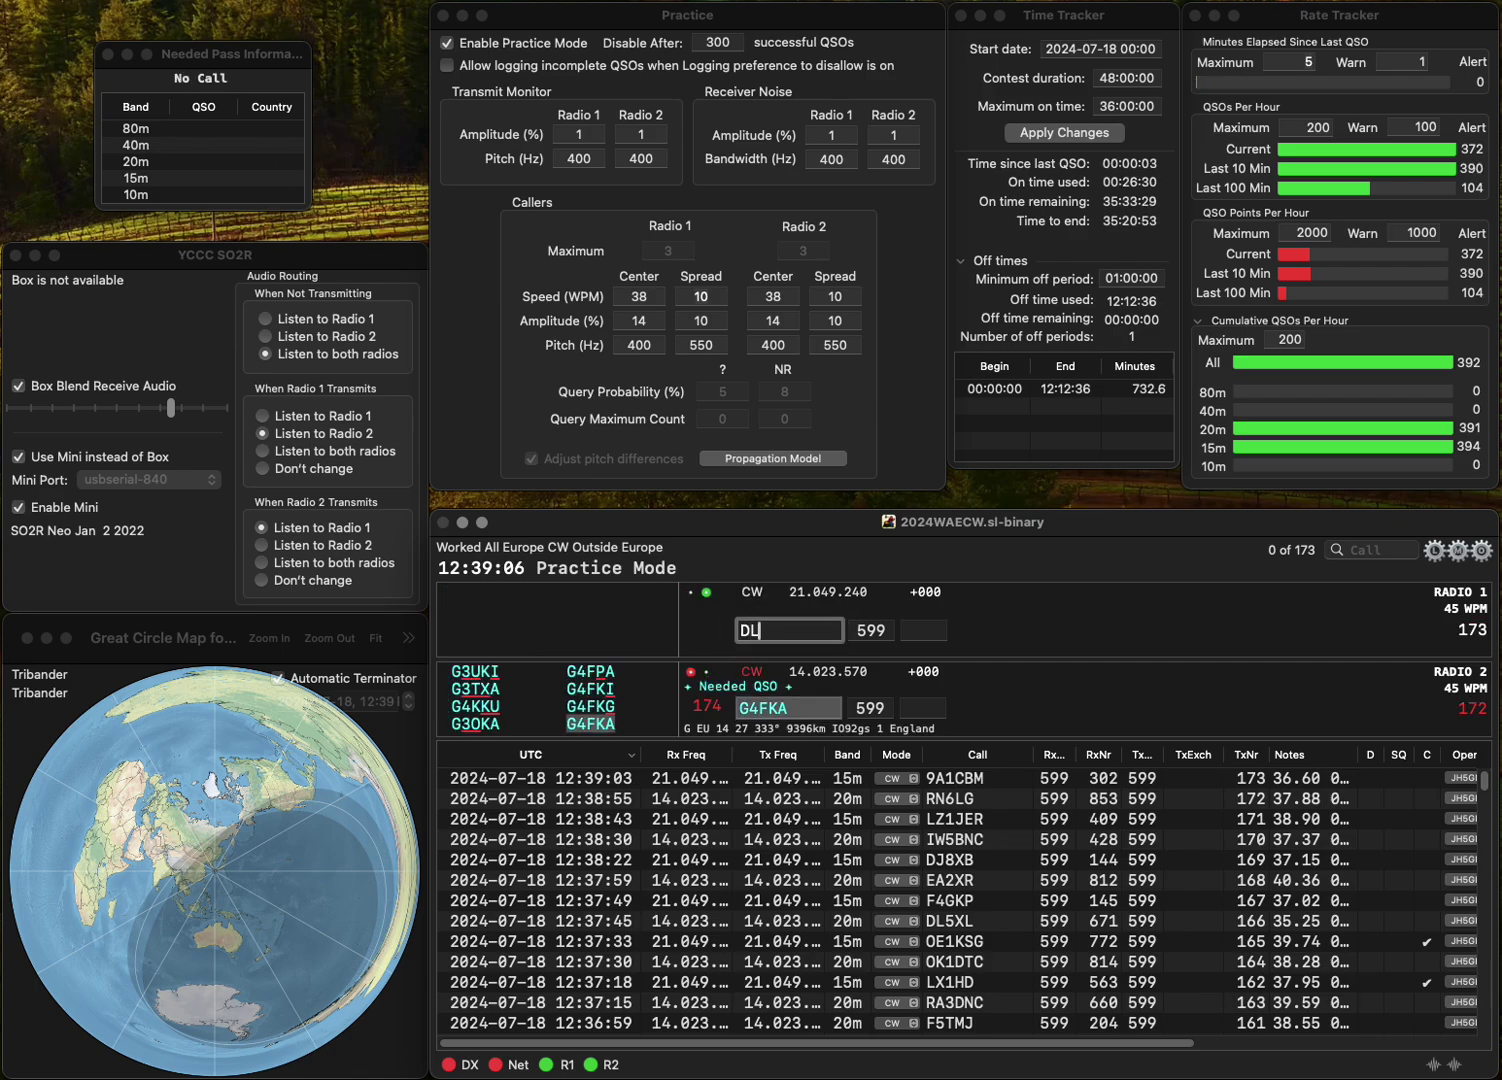
type("4FK")
type("J")
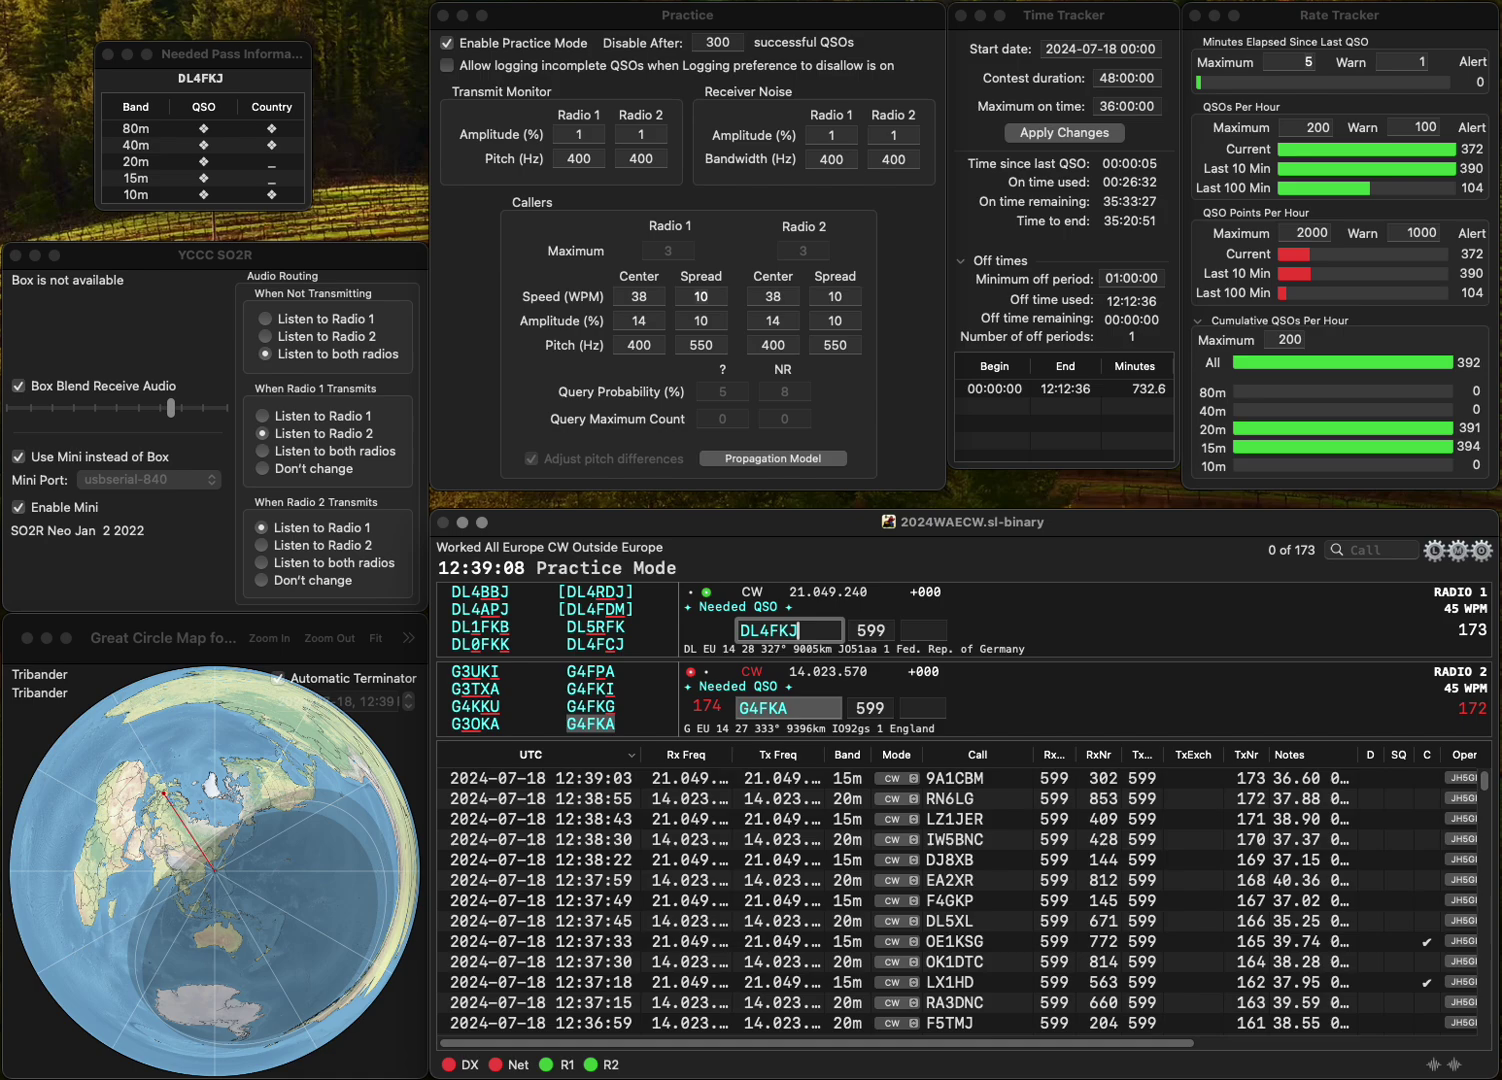
key("Left")
key("BackSpace")
type("C")
key("Return")
key("space")
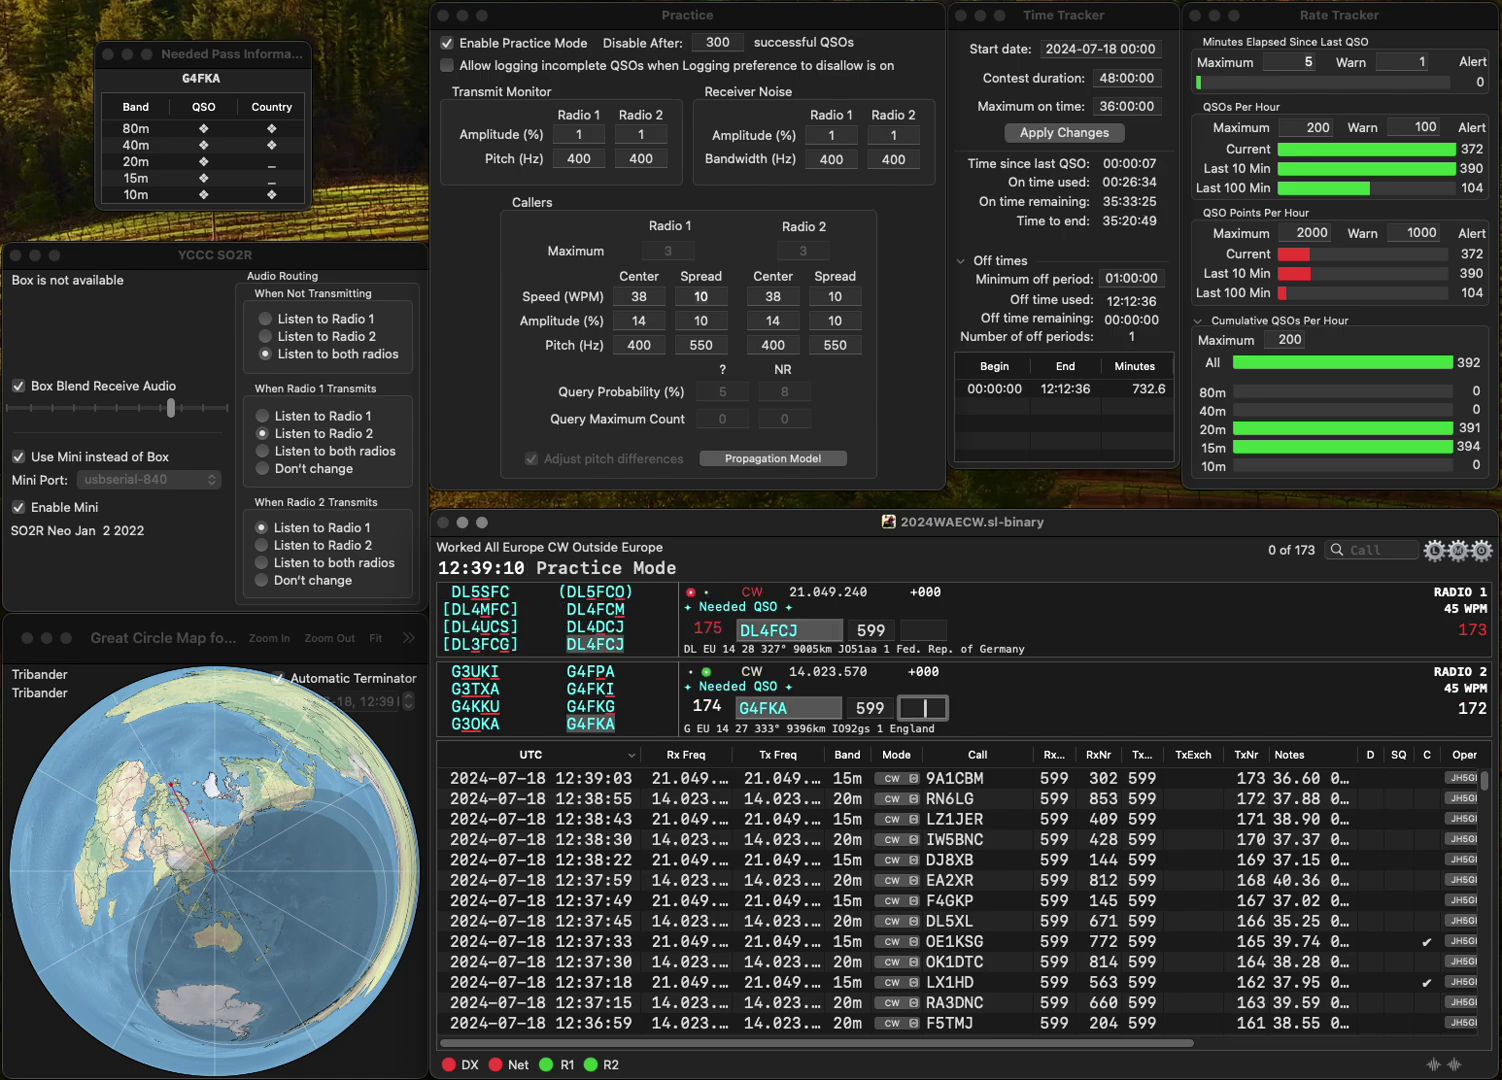
- Log G4FKA on Radio 2 with received number 970 and DL4FCJ on Radio 1 with received number 22
key("Return")
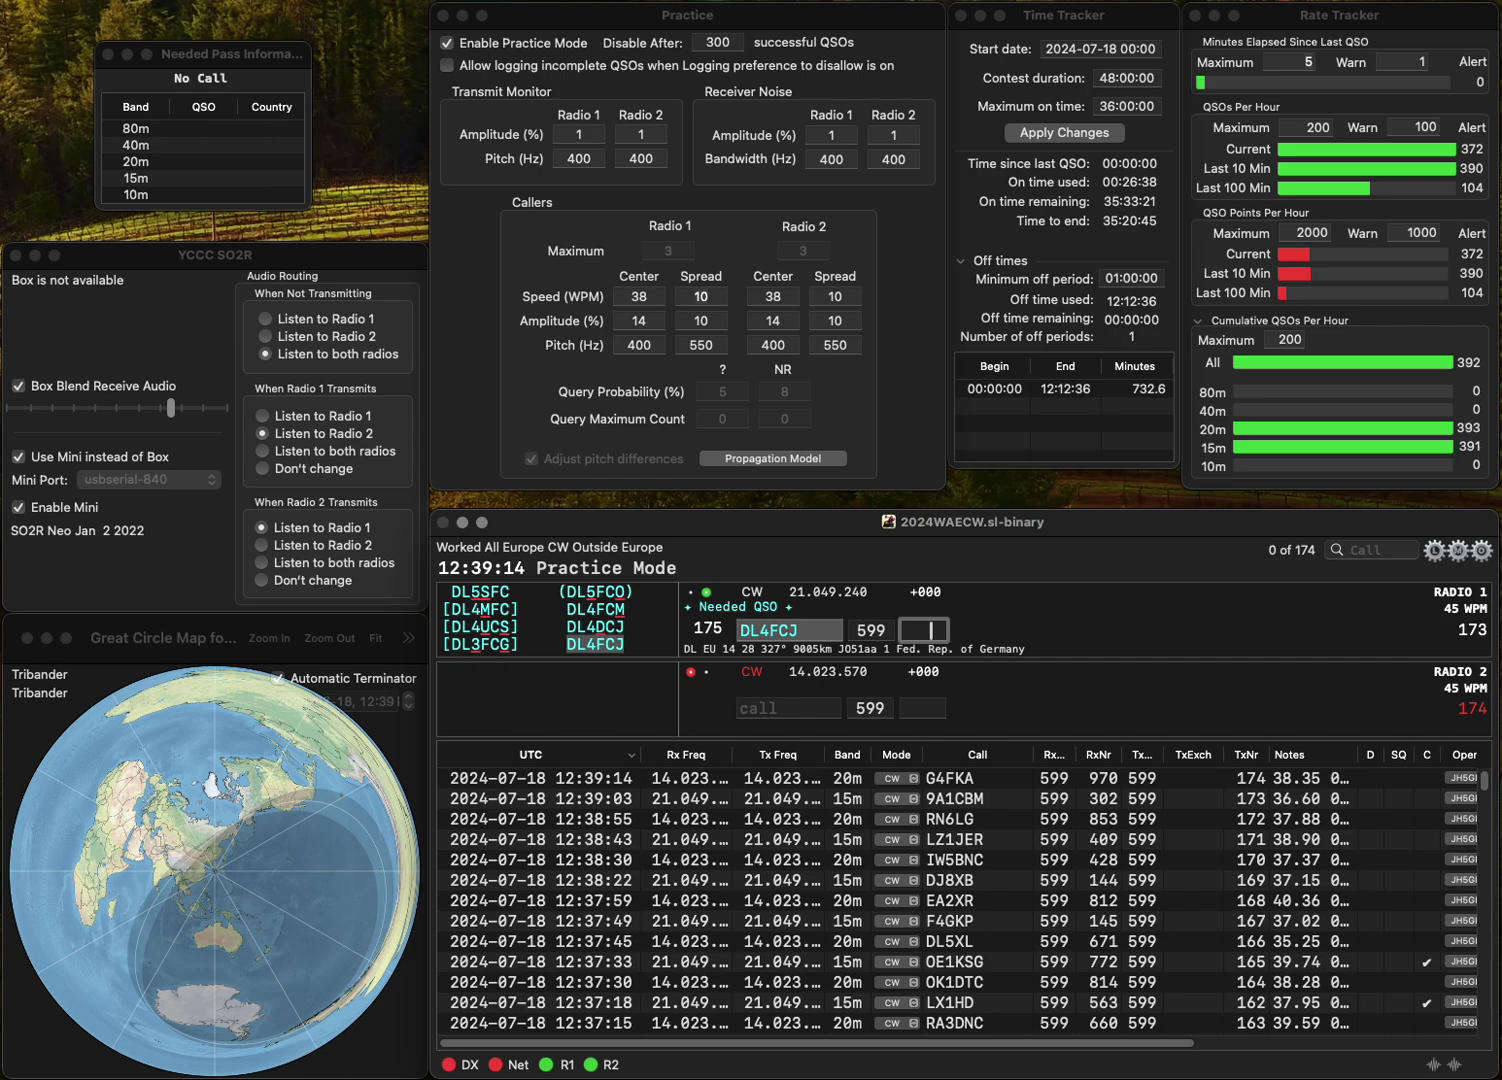
type("2022")
key("Return")
type("DL5G")
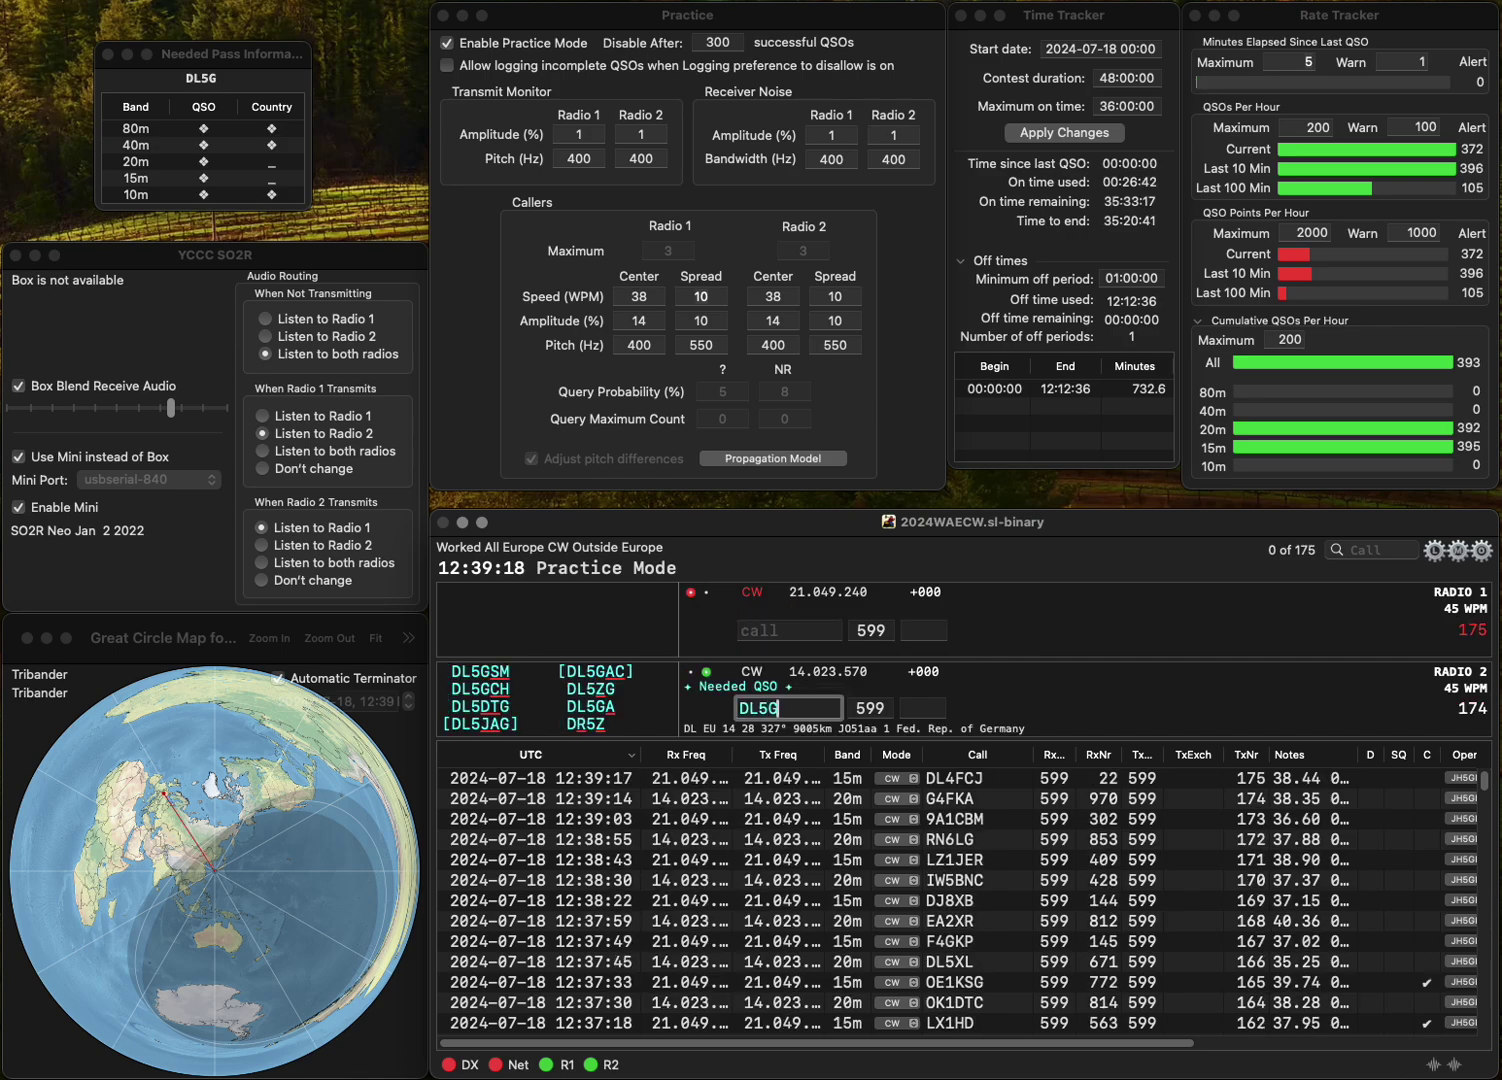
type("B")
key("BackSpace")
key("BackSpace")
type("ZB")
key("Return")
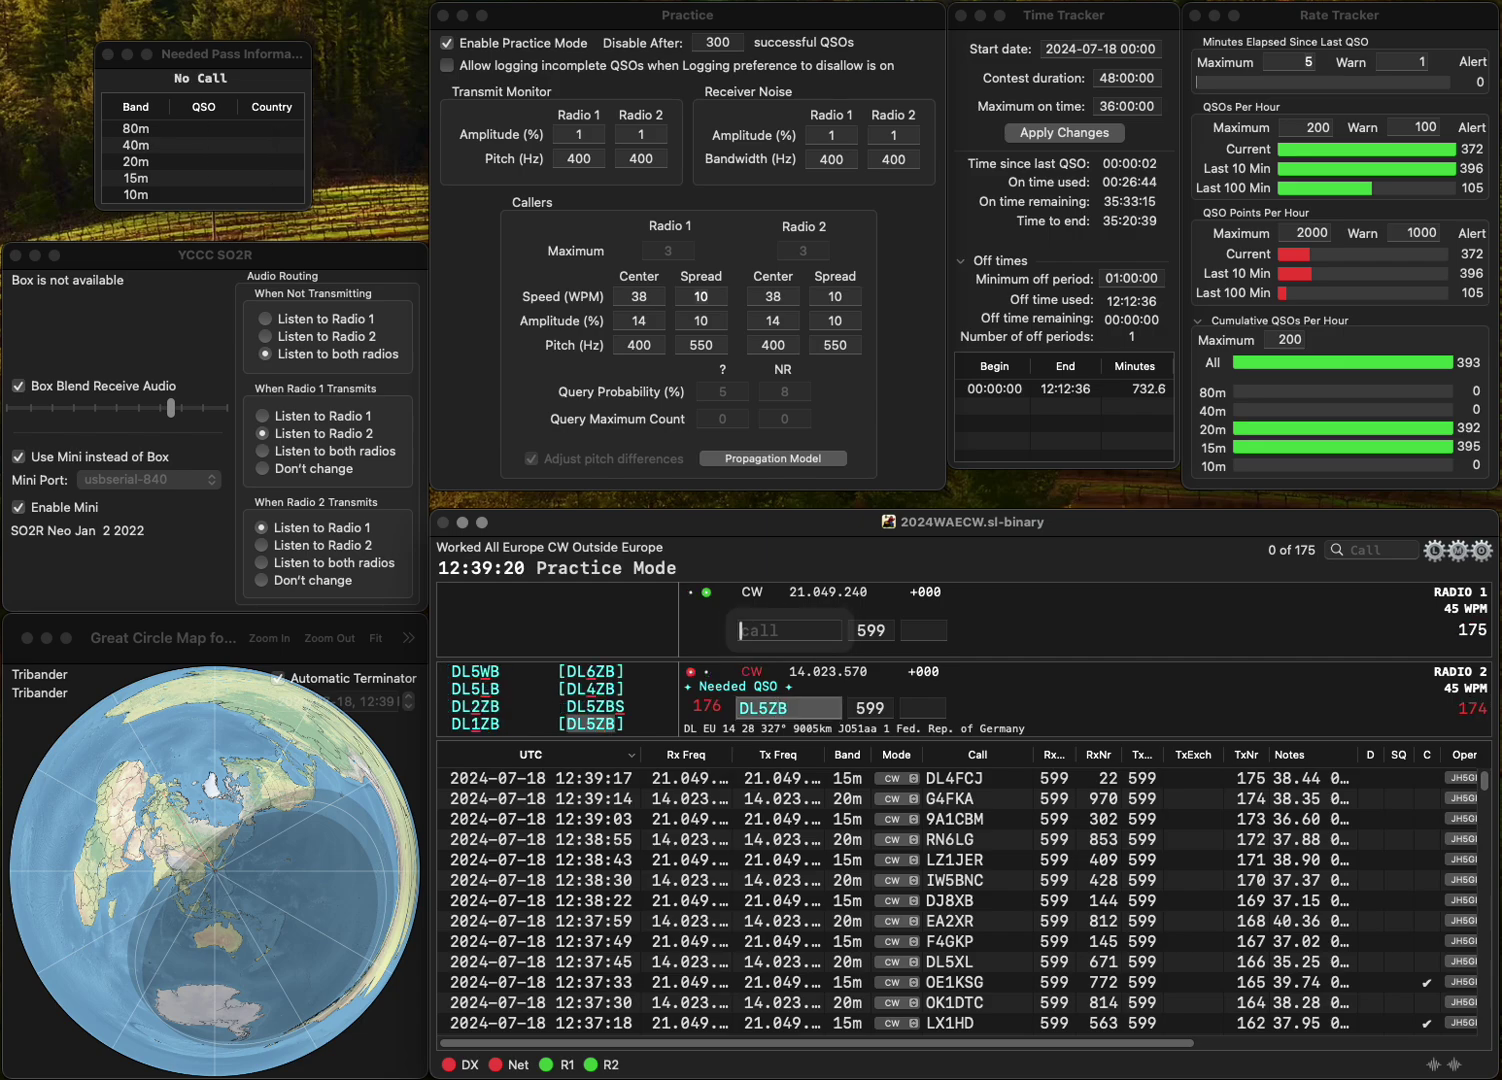
type("DL6SHD")
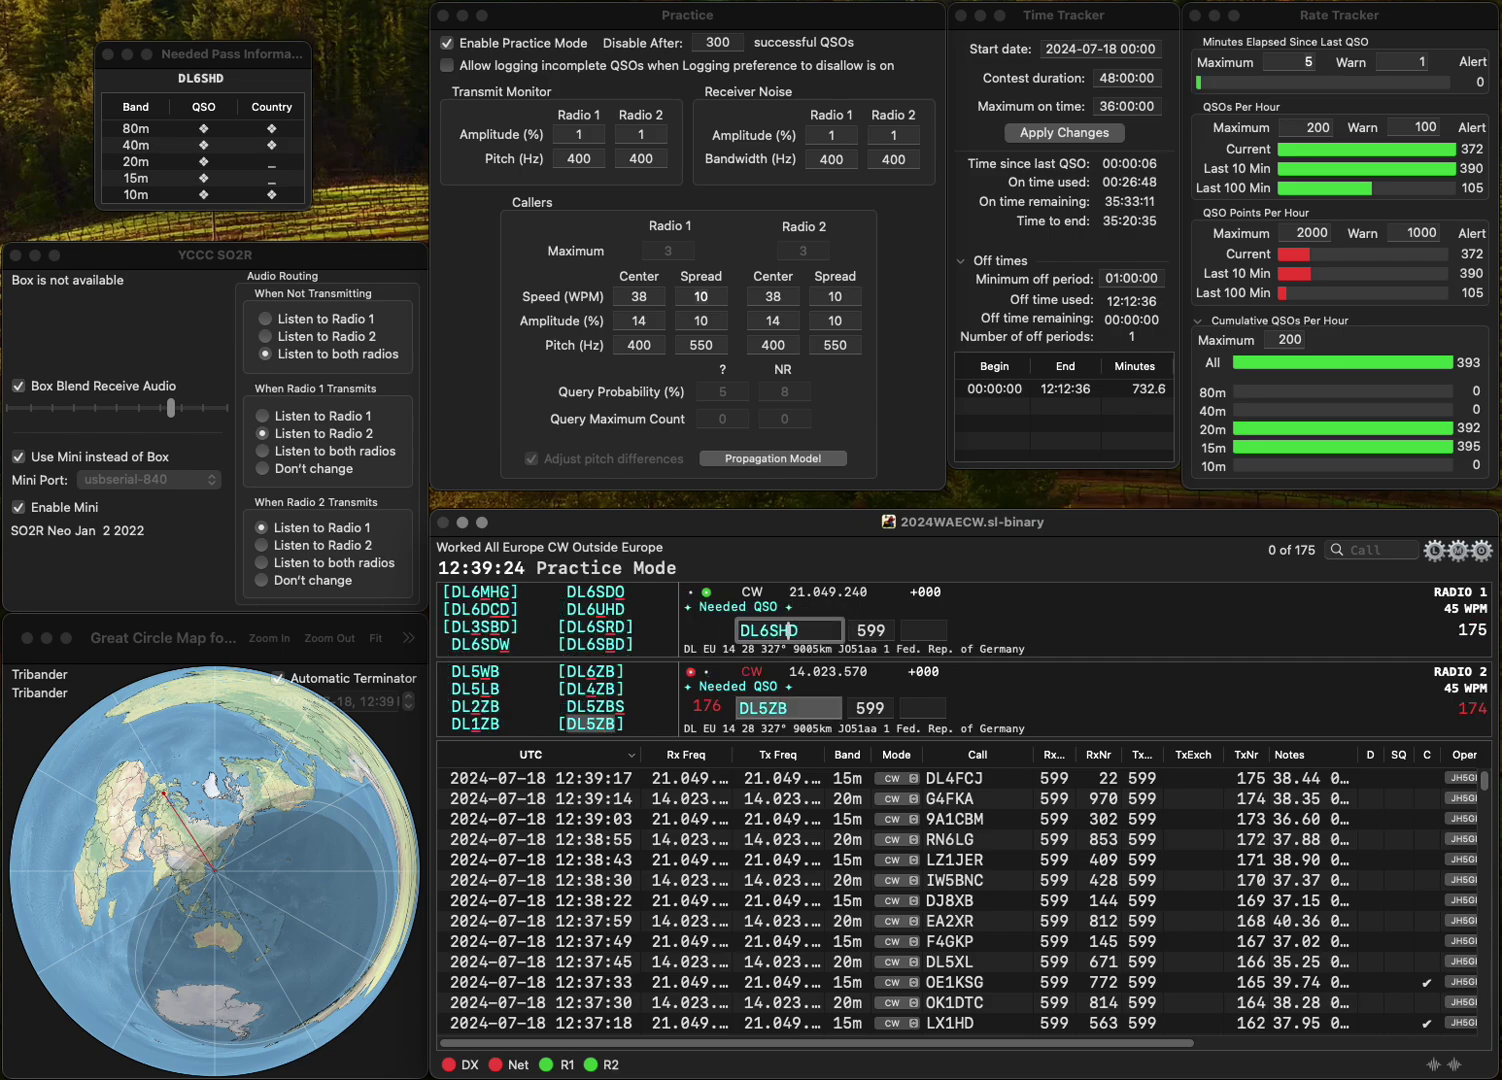
key("Delete")
type("BD")
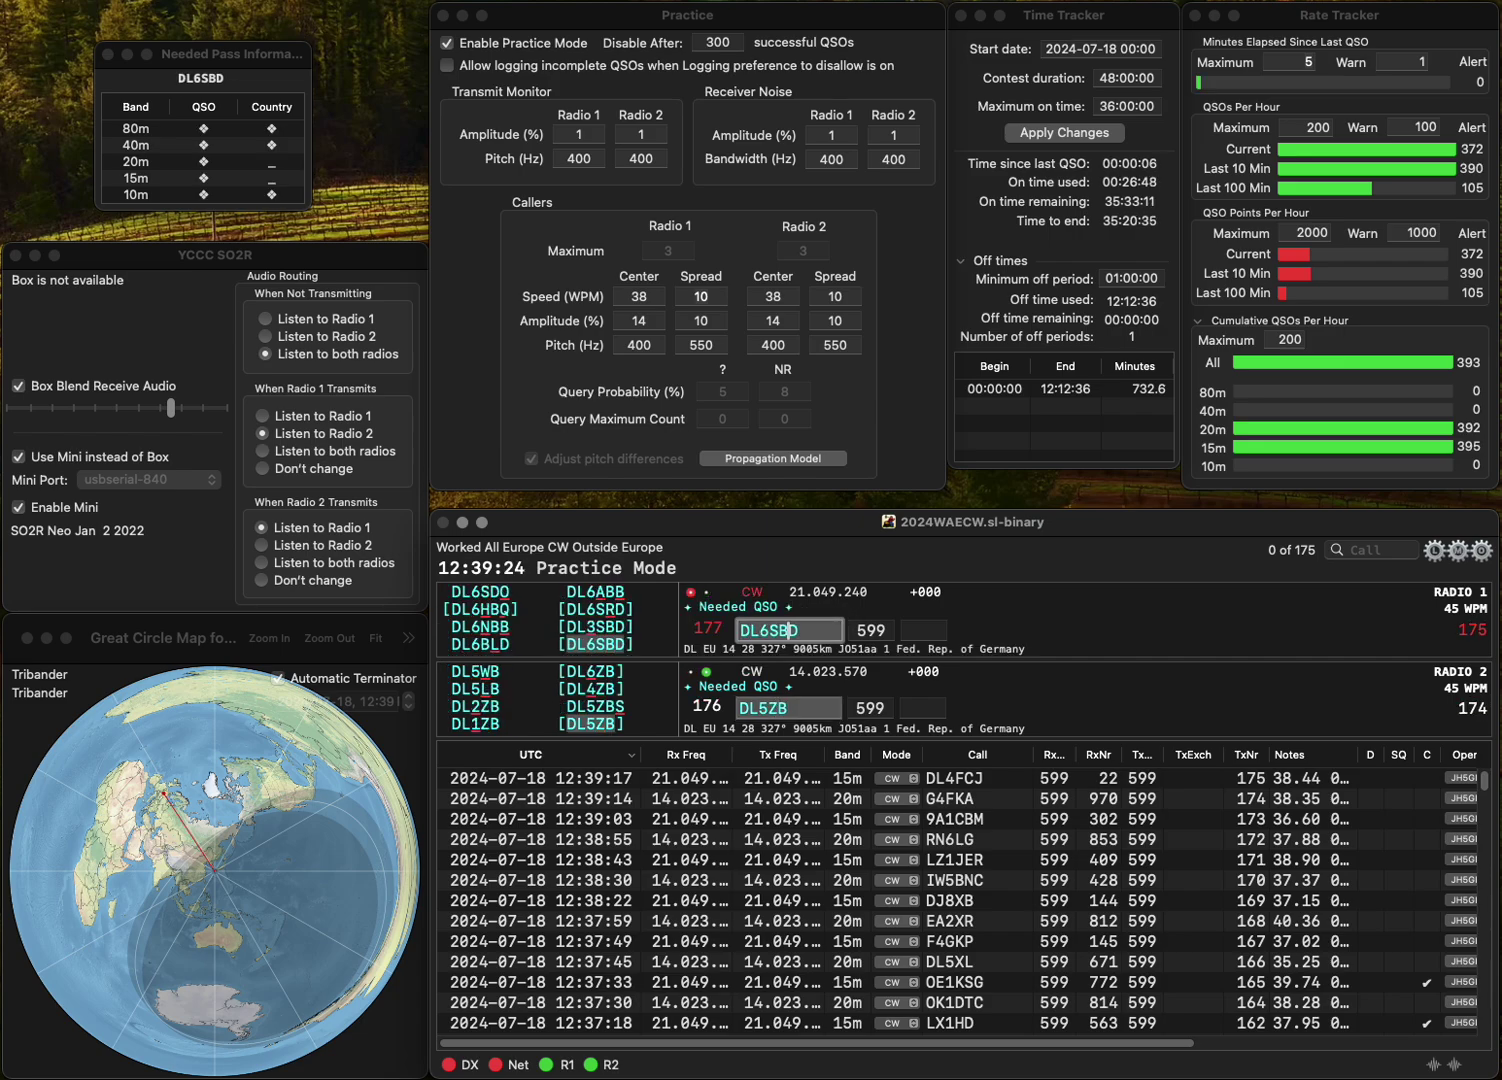
key("Return")
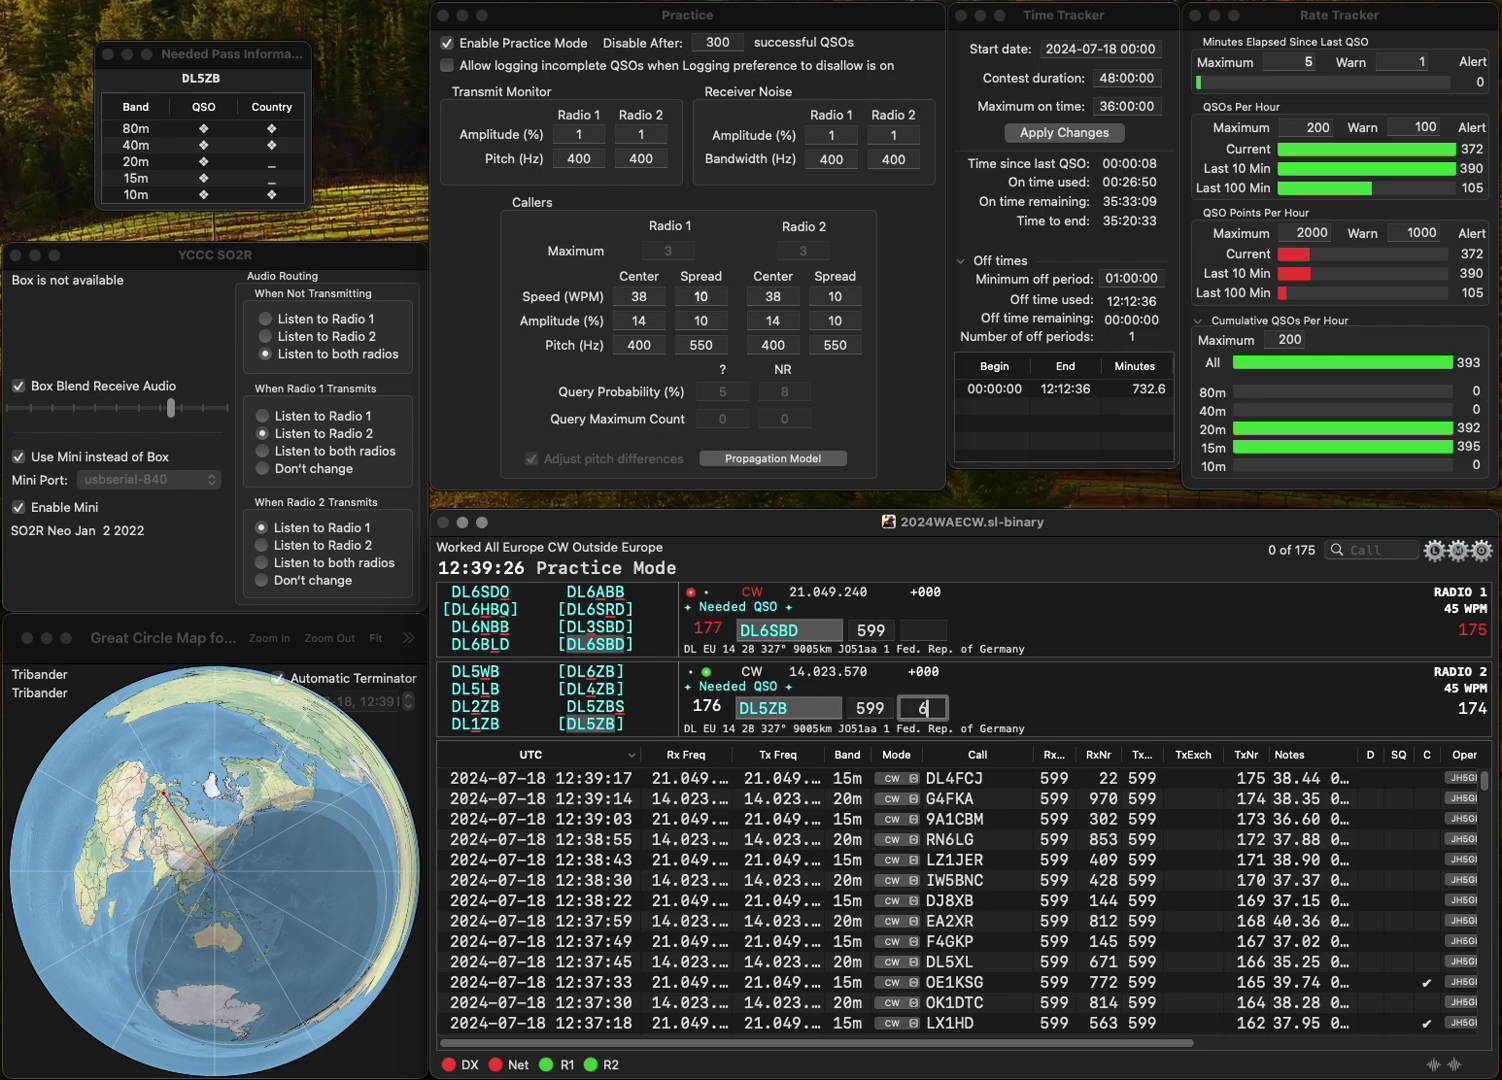
type("648")
key("Return")
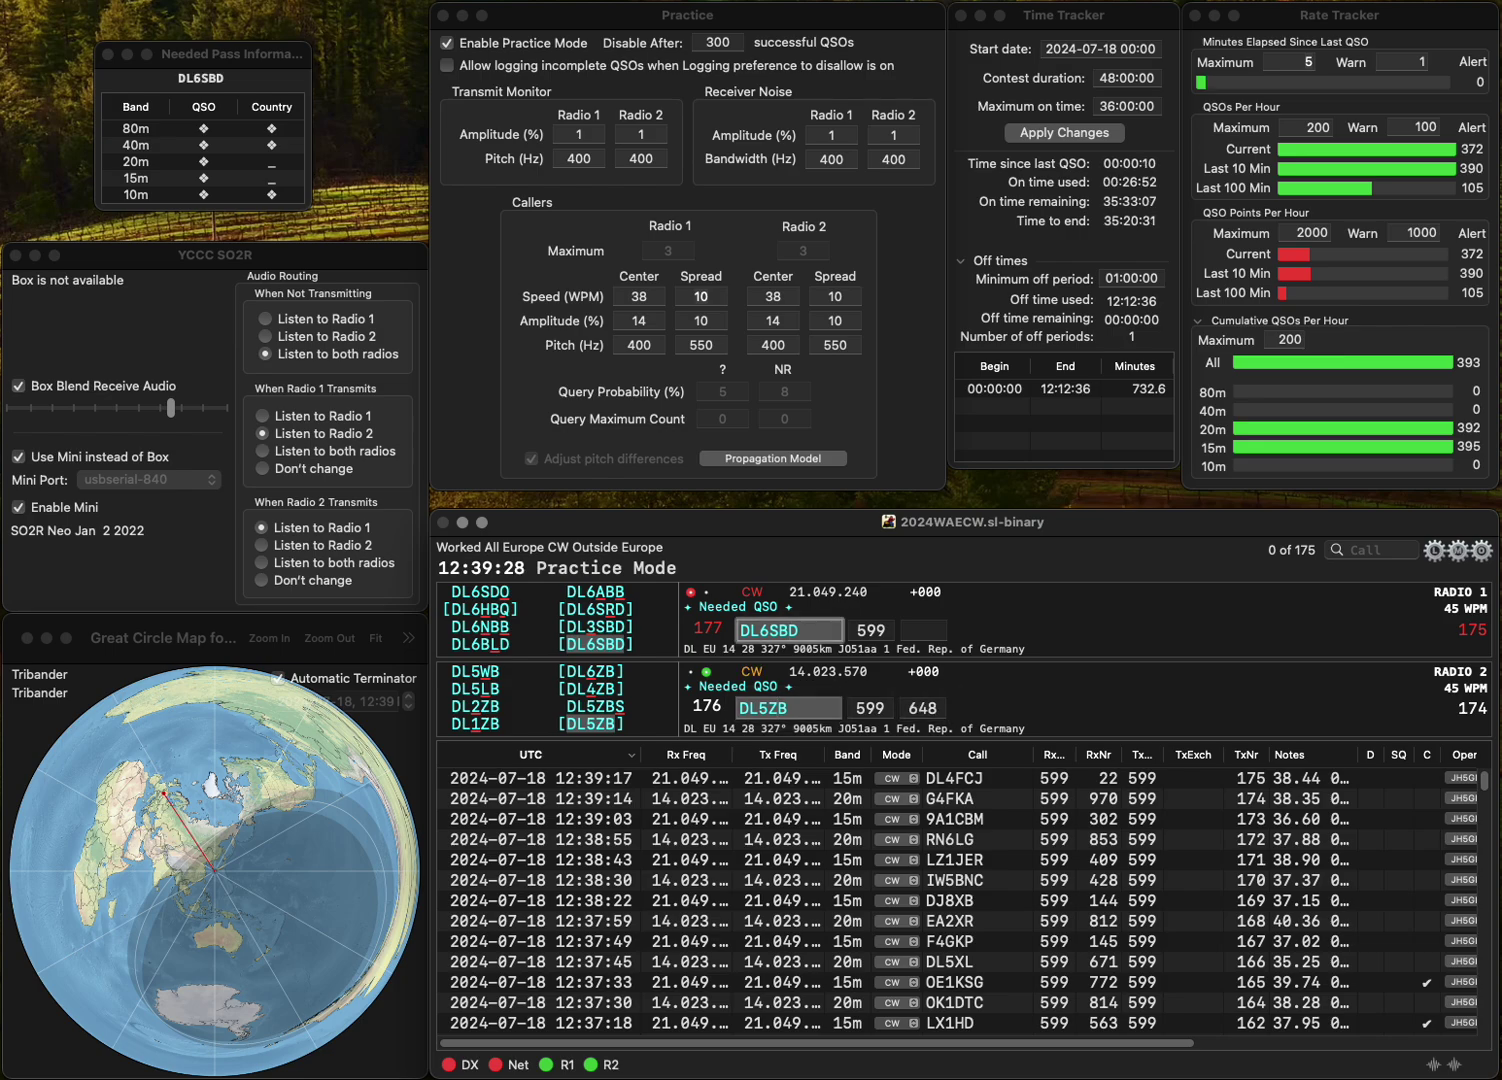
key("Return")
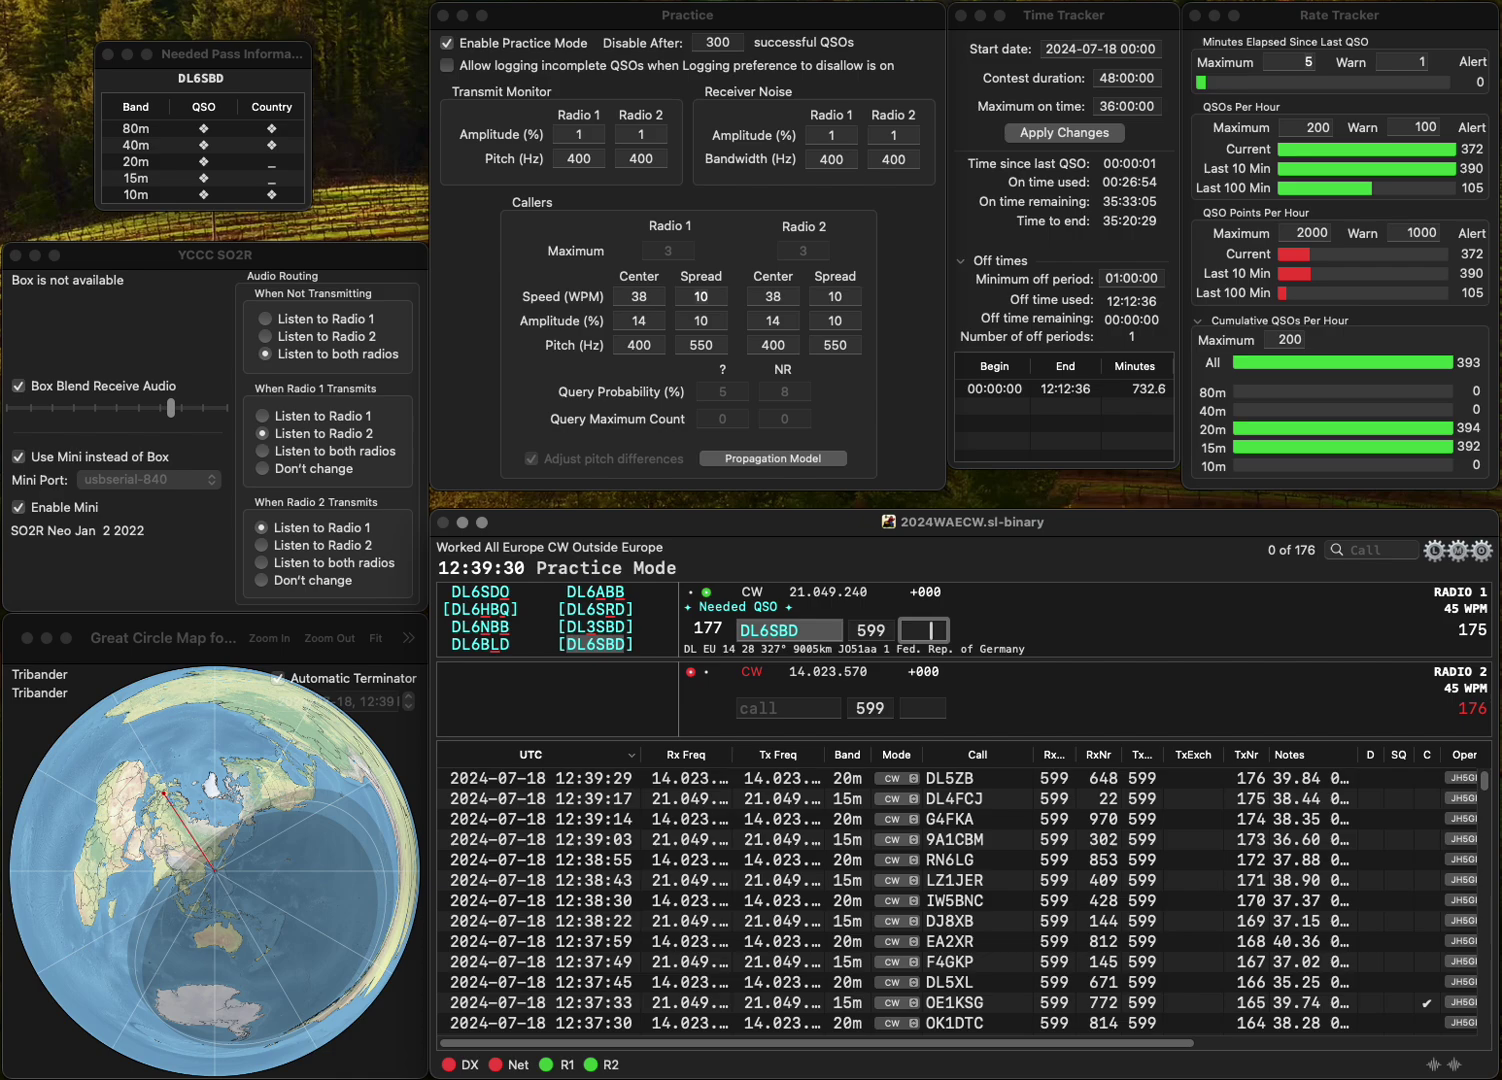
type("594")
key("Return")
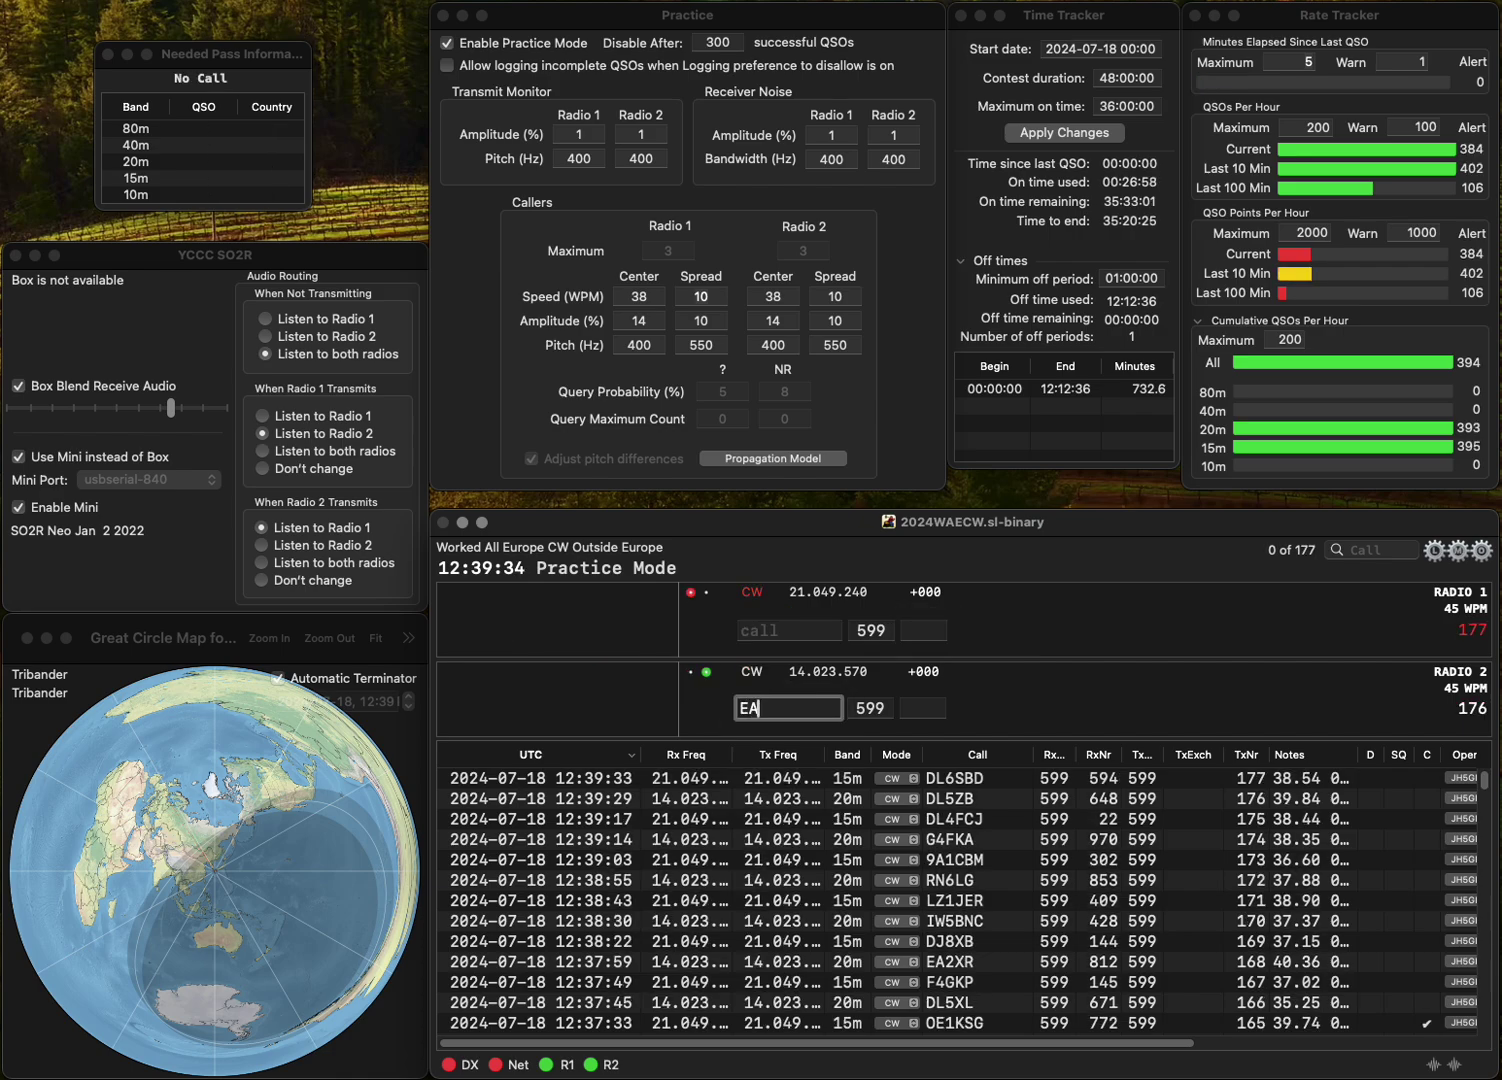
key("Return")
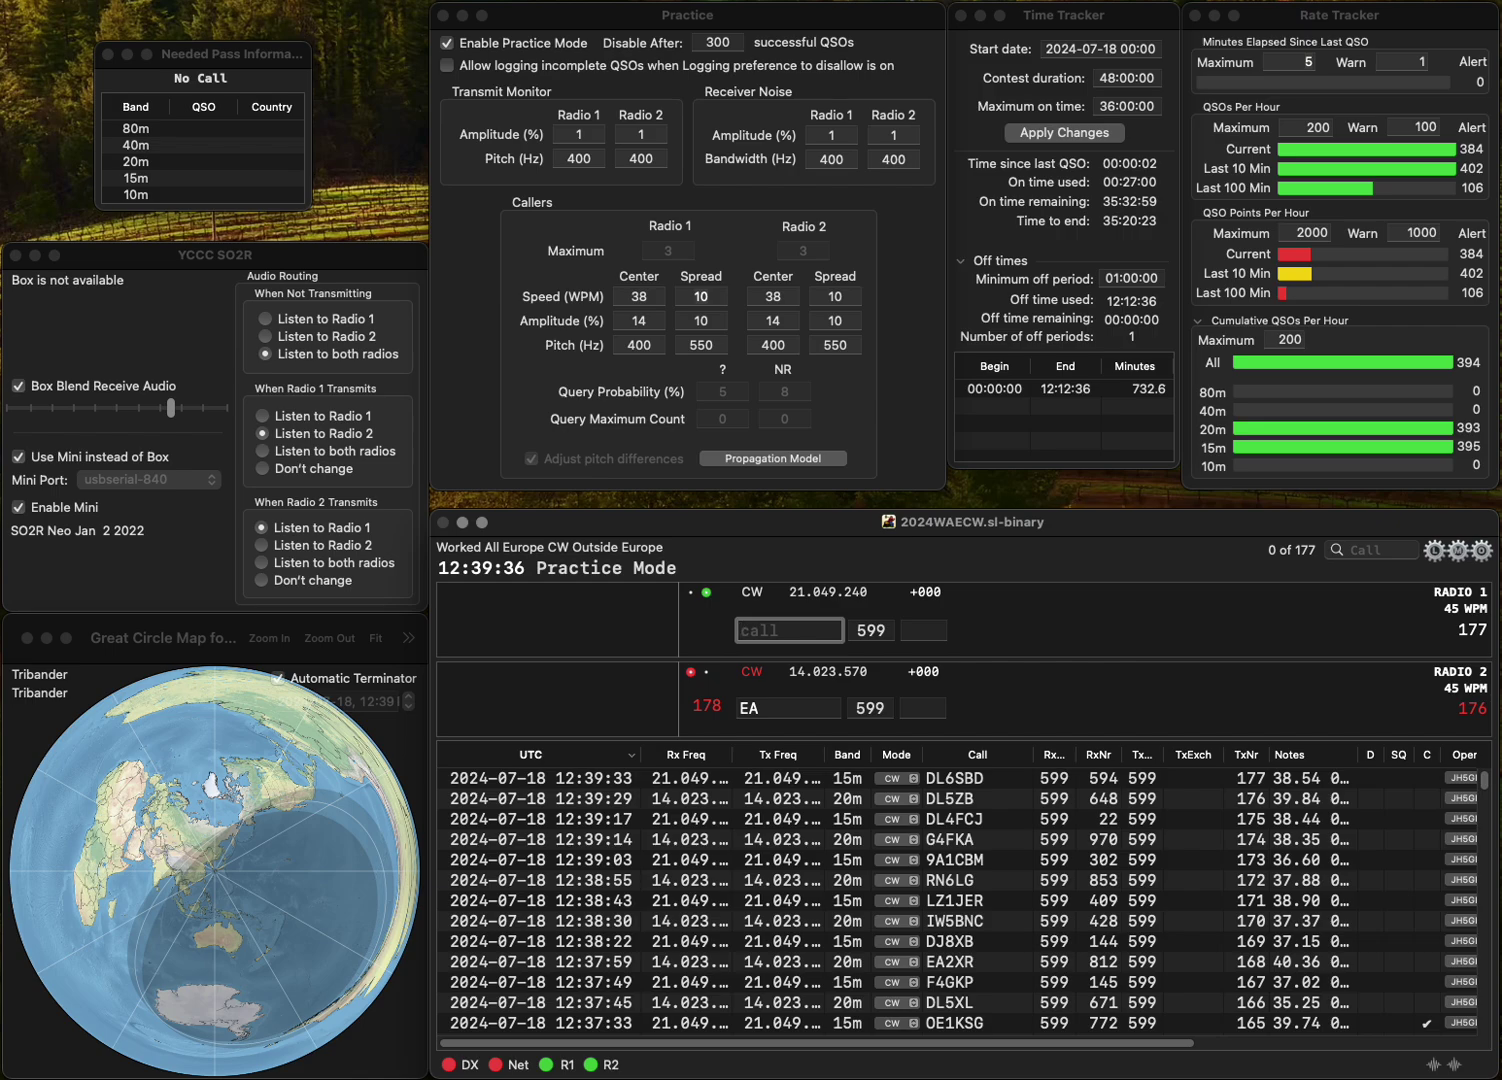
type("RLZ6AJ")
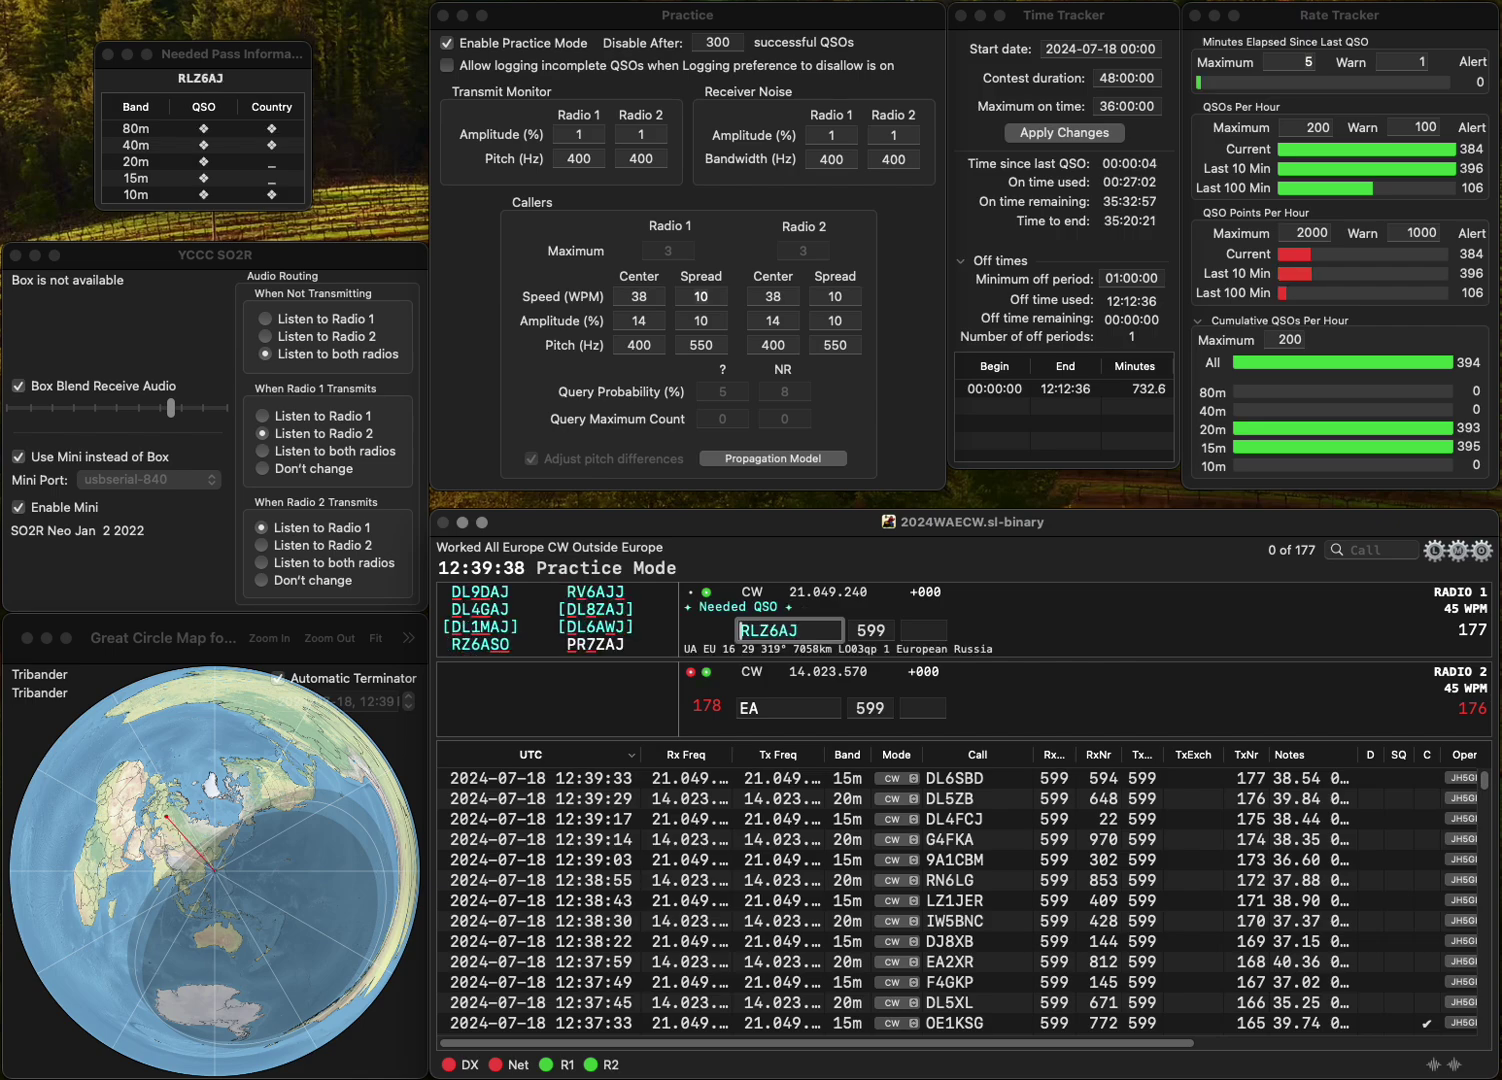
key("Delete")
key("Return")
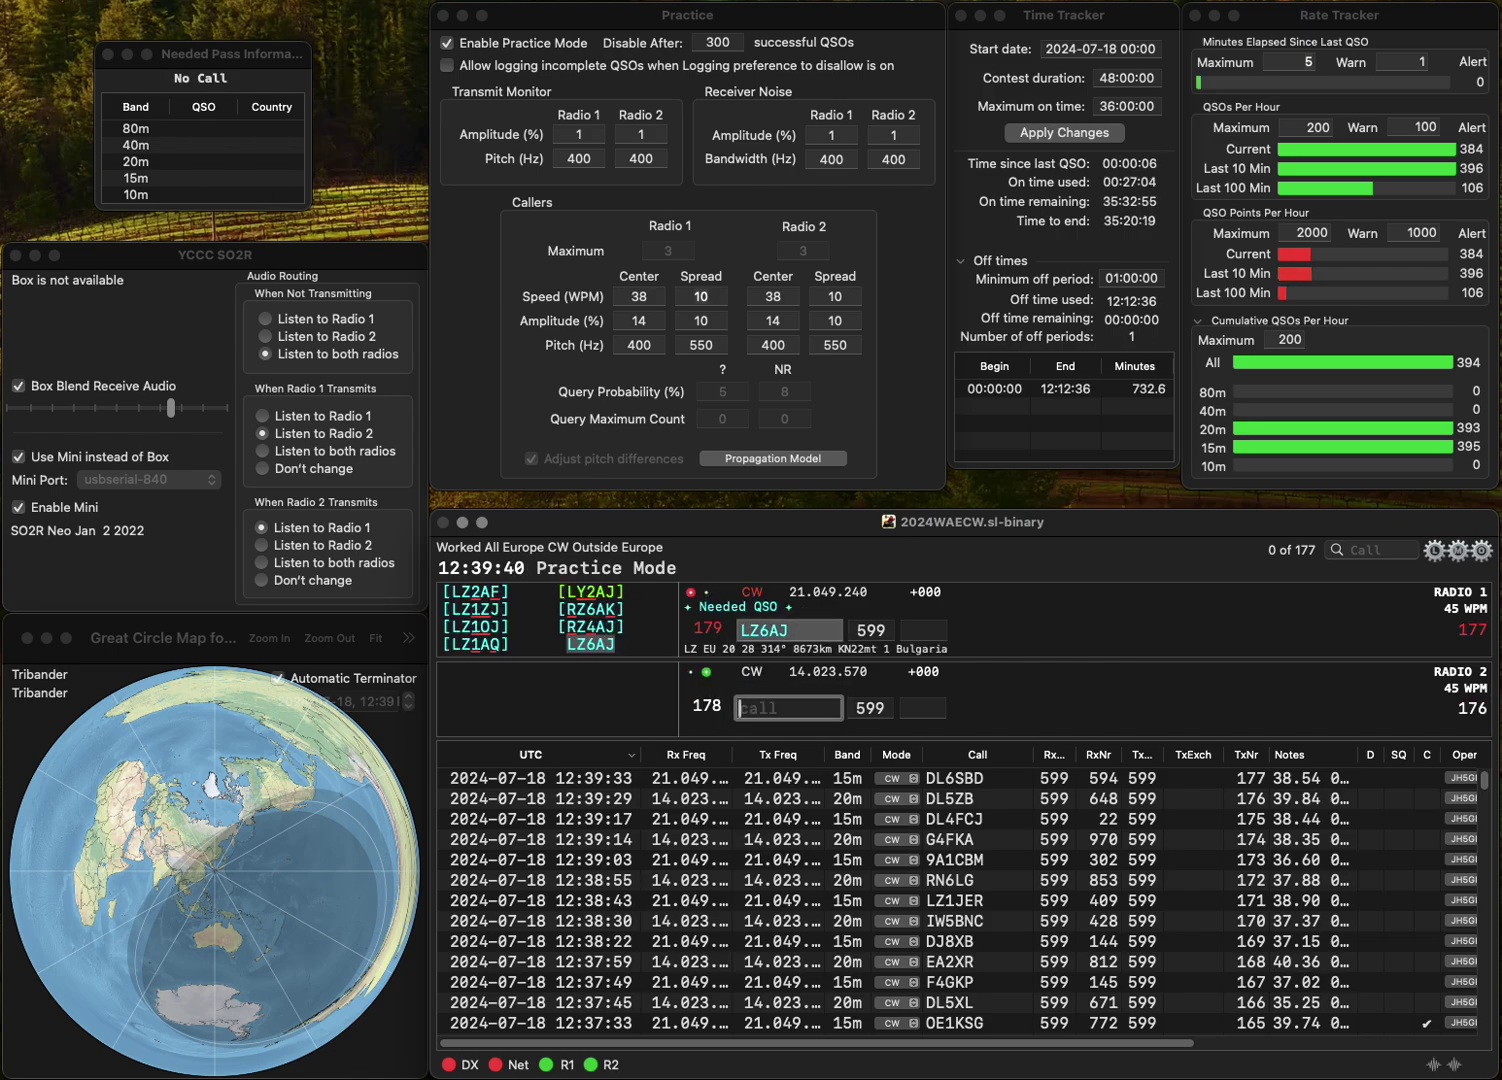
- Correct the Radio 2 call to EW3A and resend its exchange
key("BackSpace")
key("BackSpace")
type("W3A")
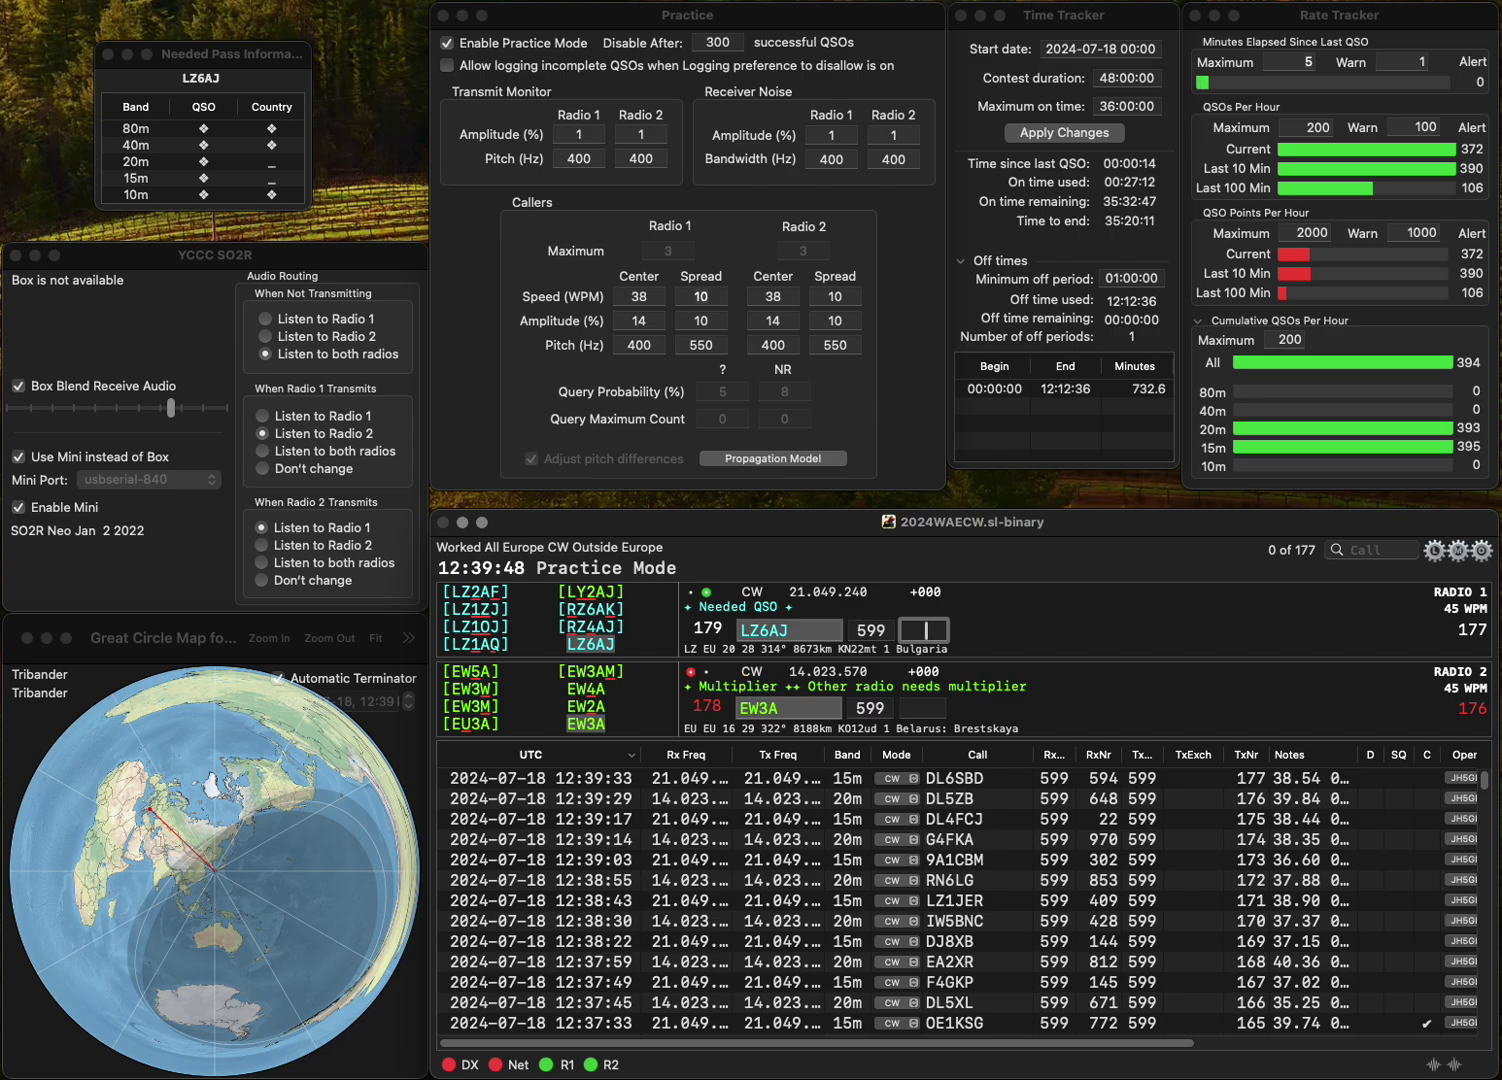
- Log LZ6AJ on Radio 1 with received number 426 and EW3A on Radio 2 with received number 438
type("2")
key("Return")
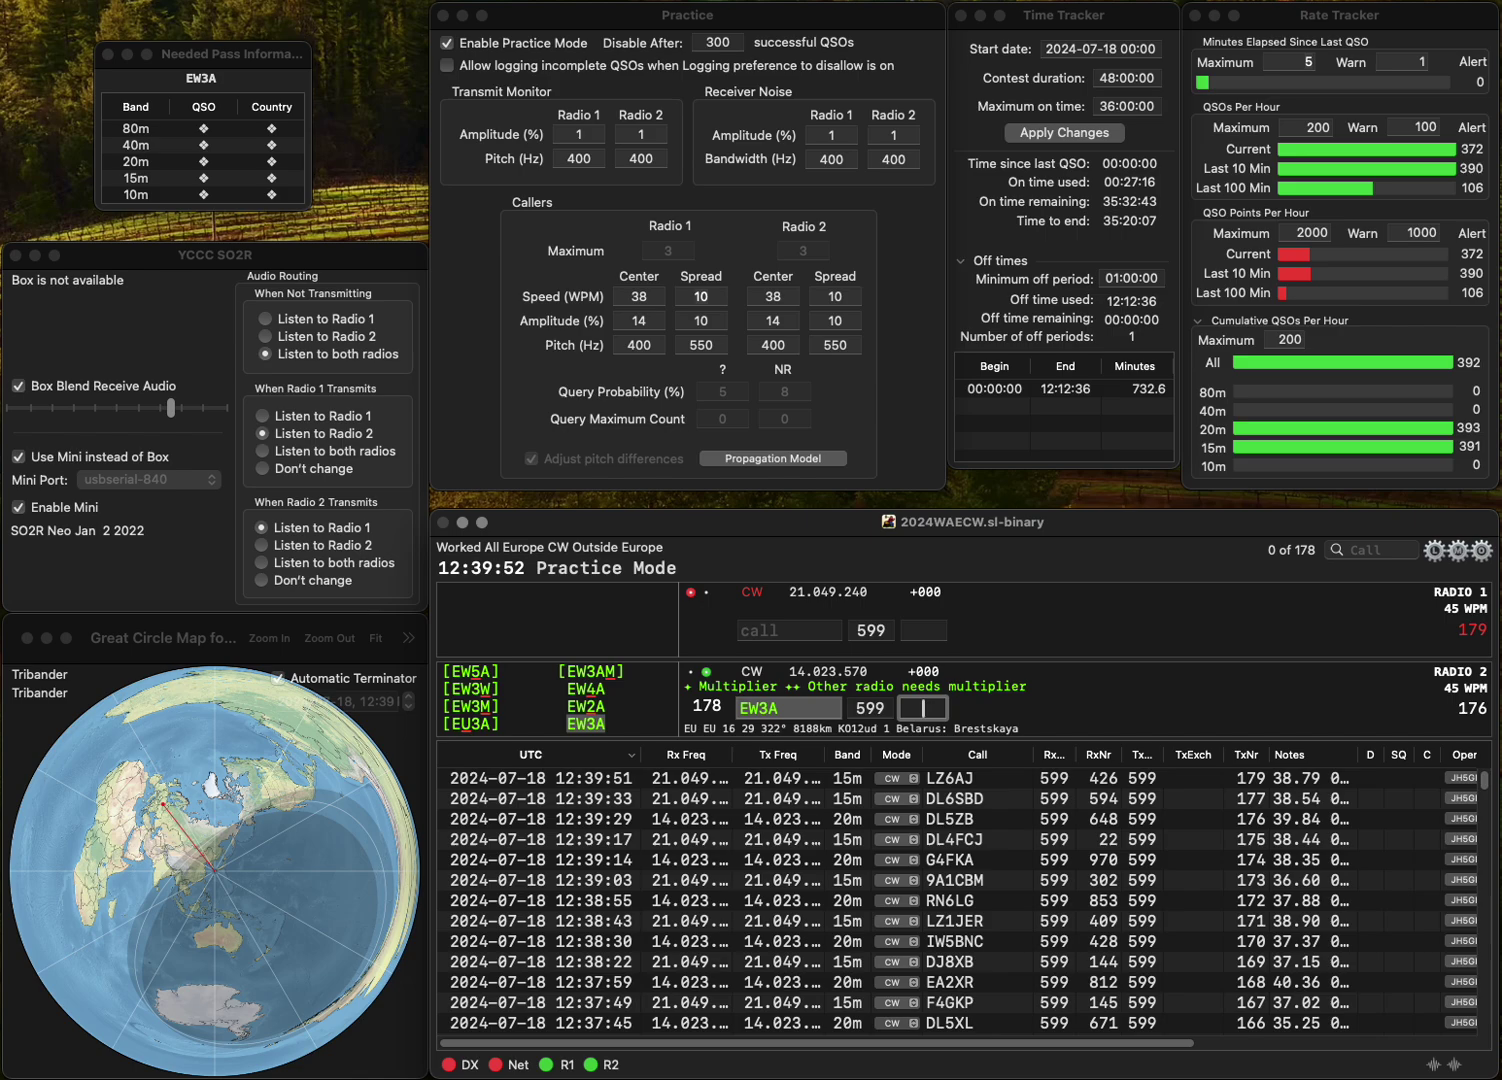
type("438")
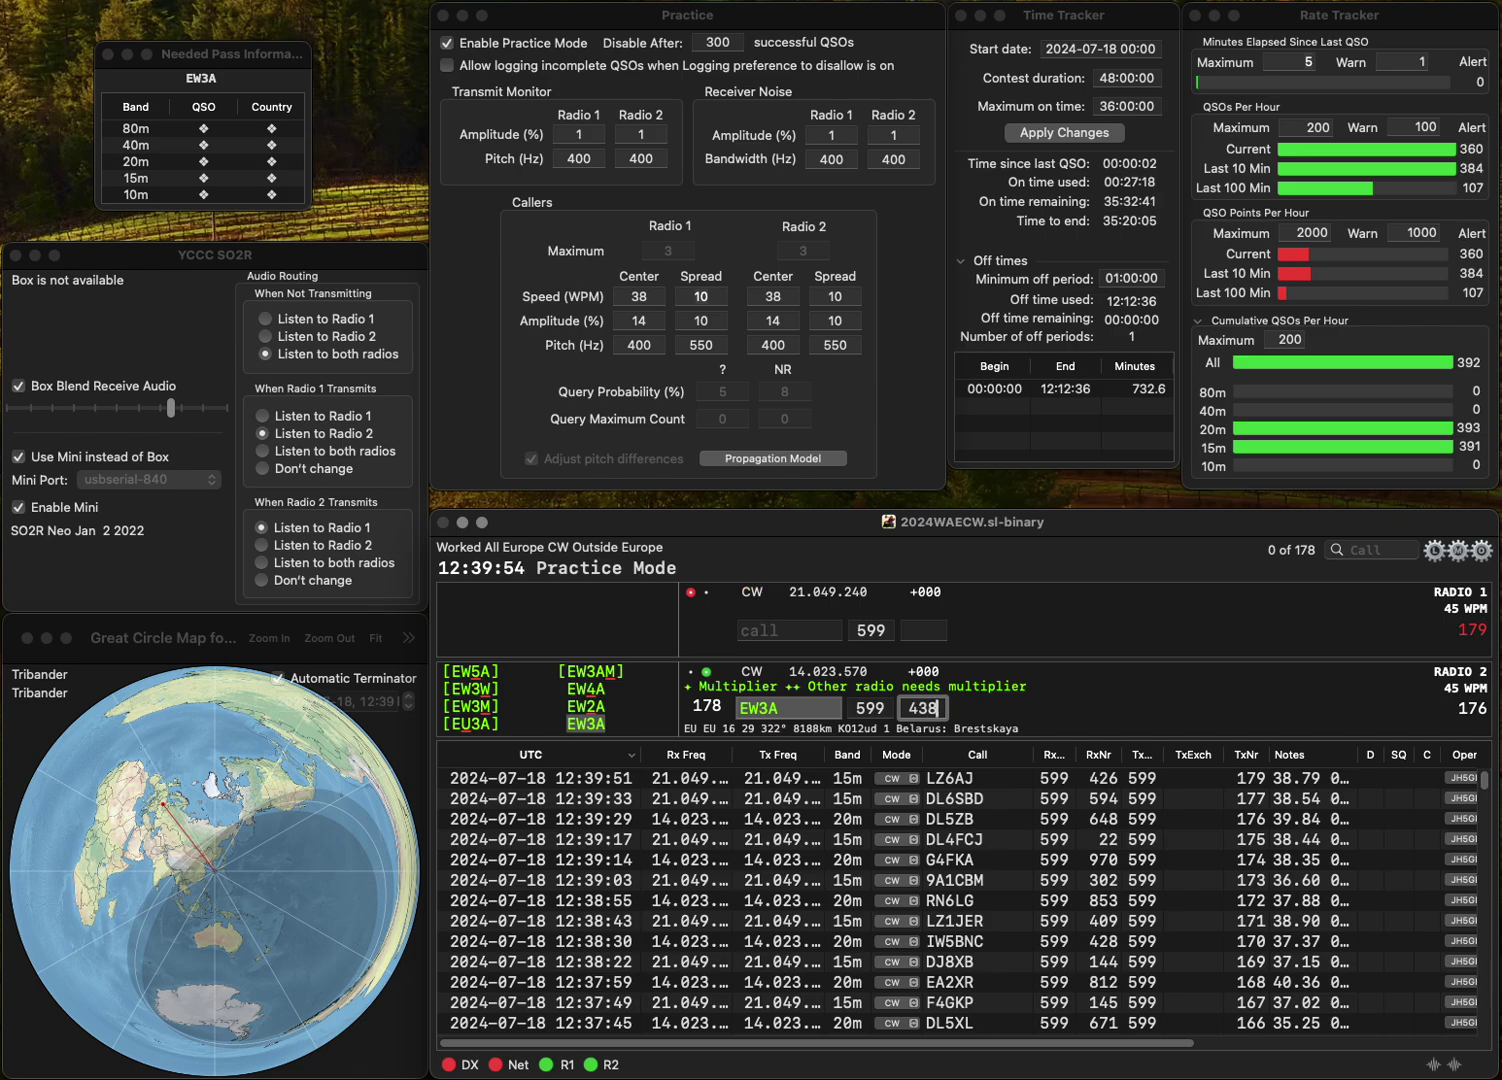
key("Return")
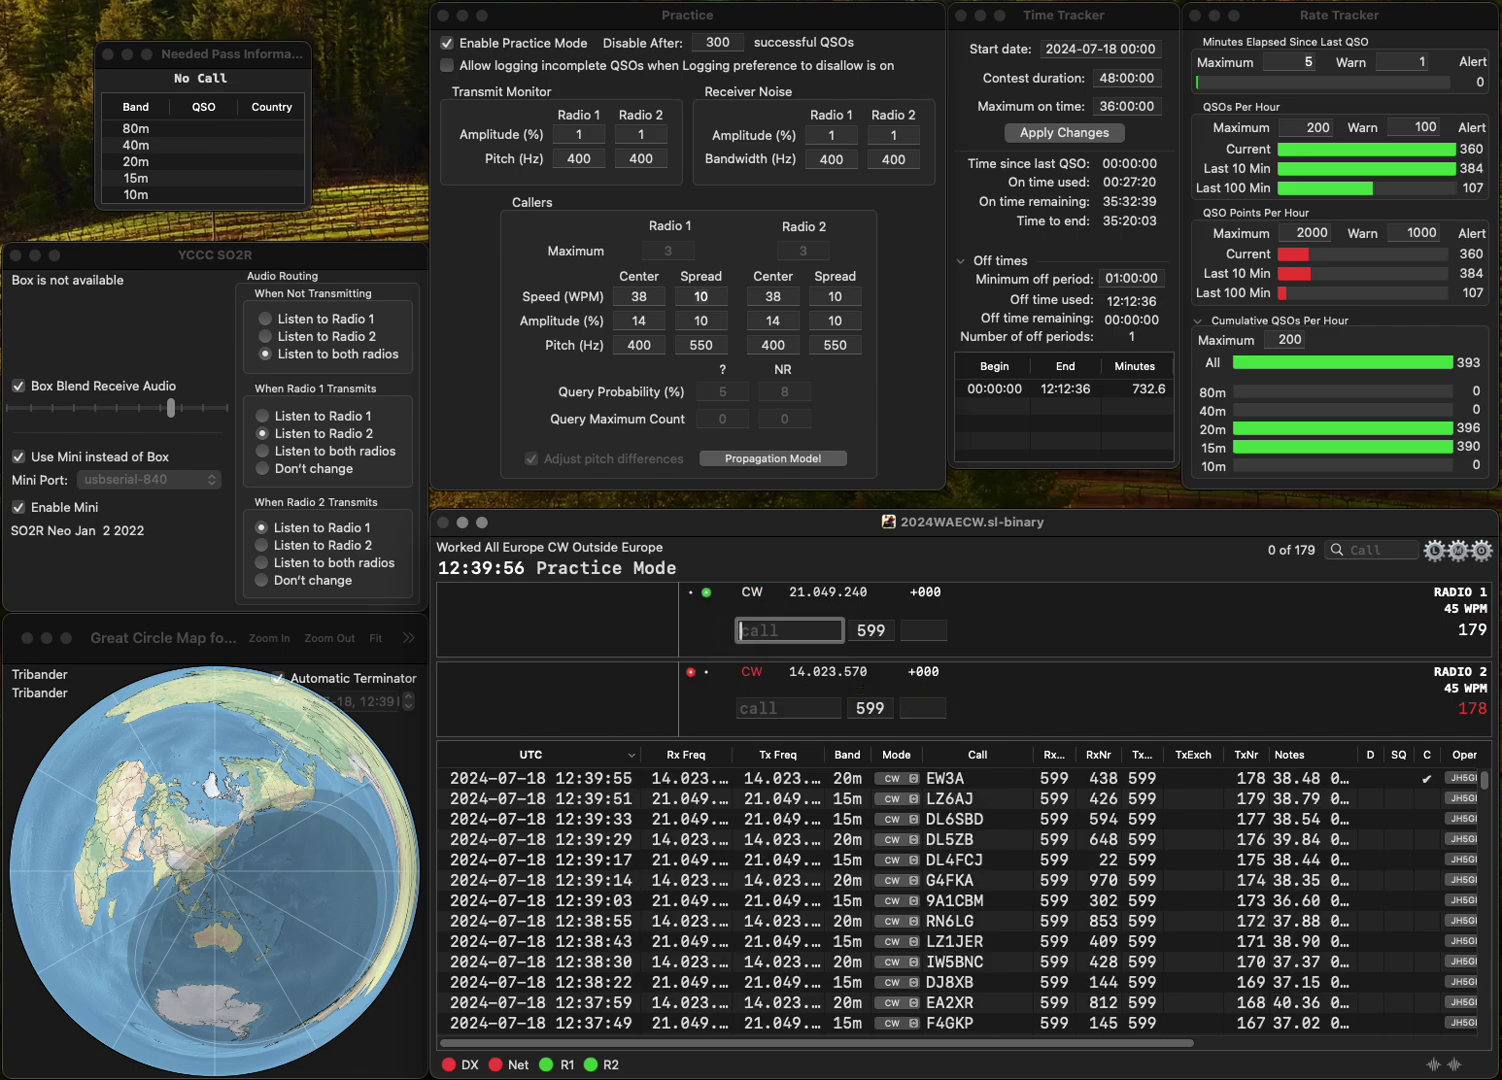
- Answer the partial call 0GPK on Radio 1 and DL5IAH on Radio 2
type("0GPK")
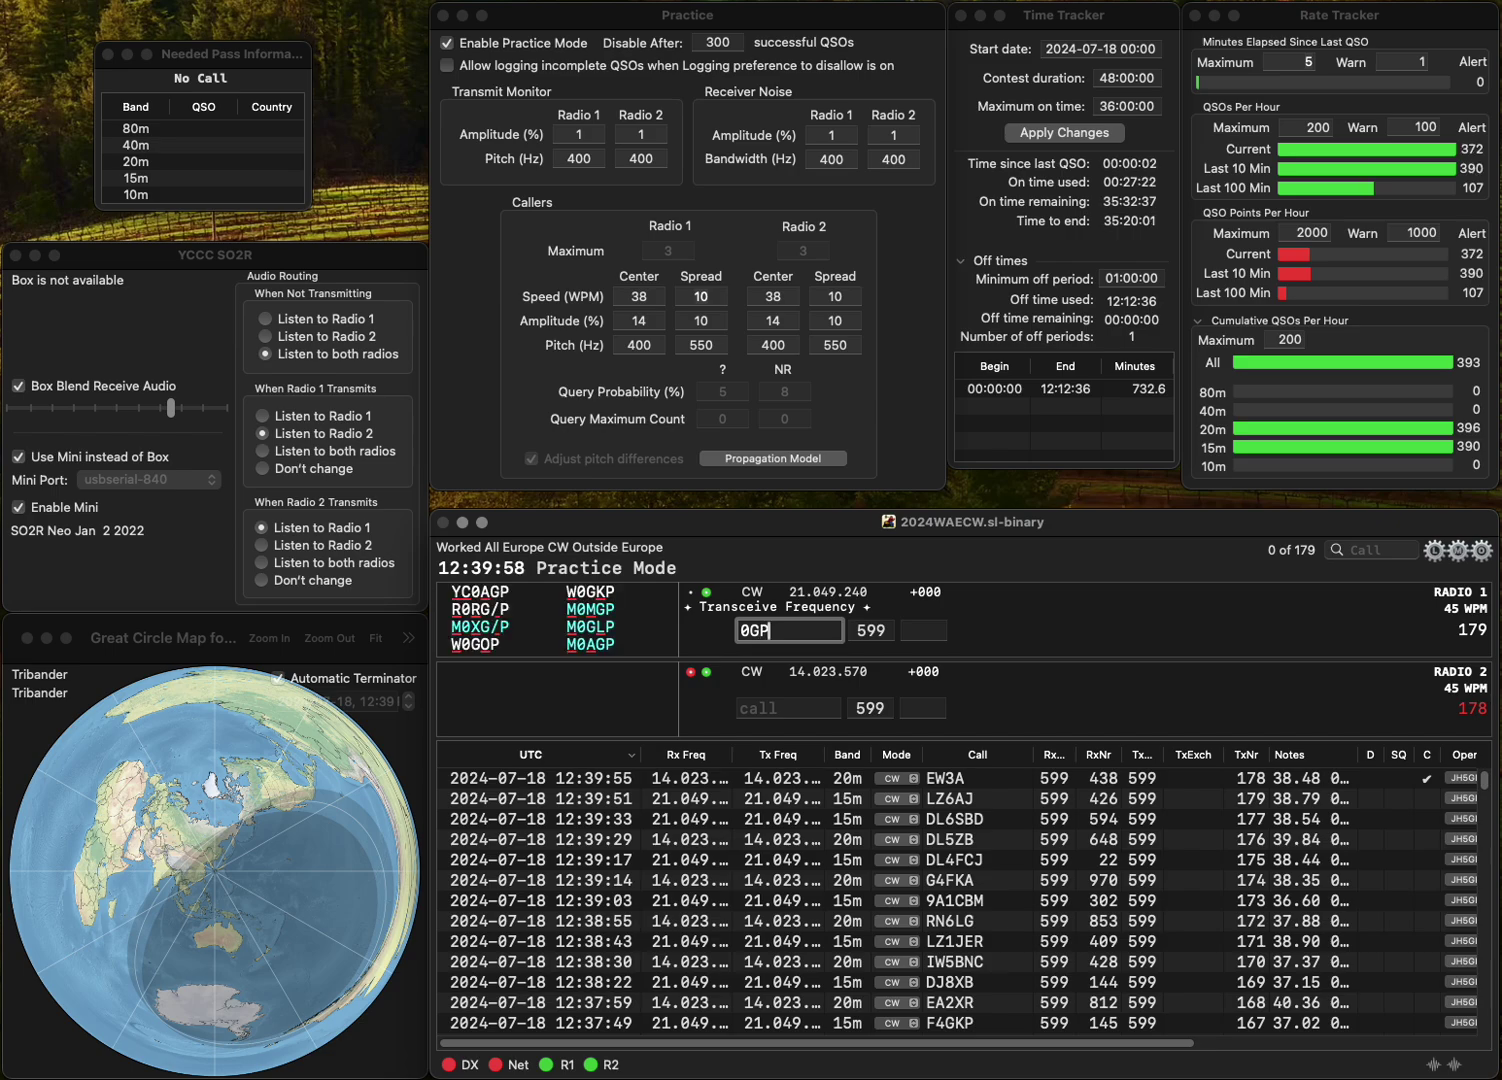
key("Return")
type("DL")
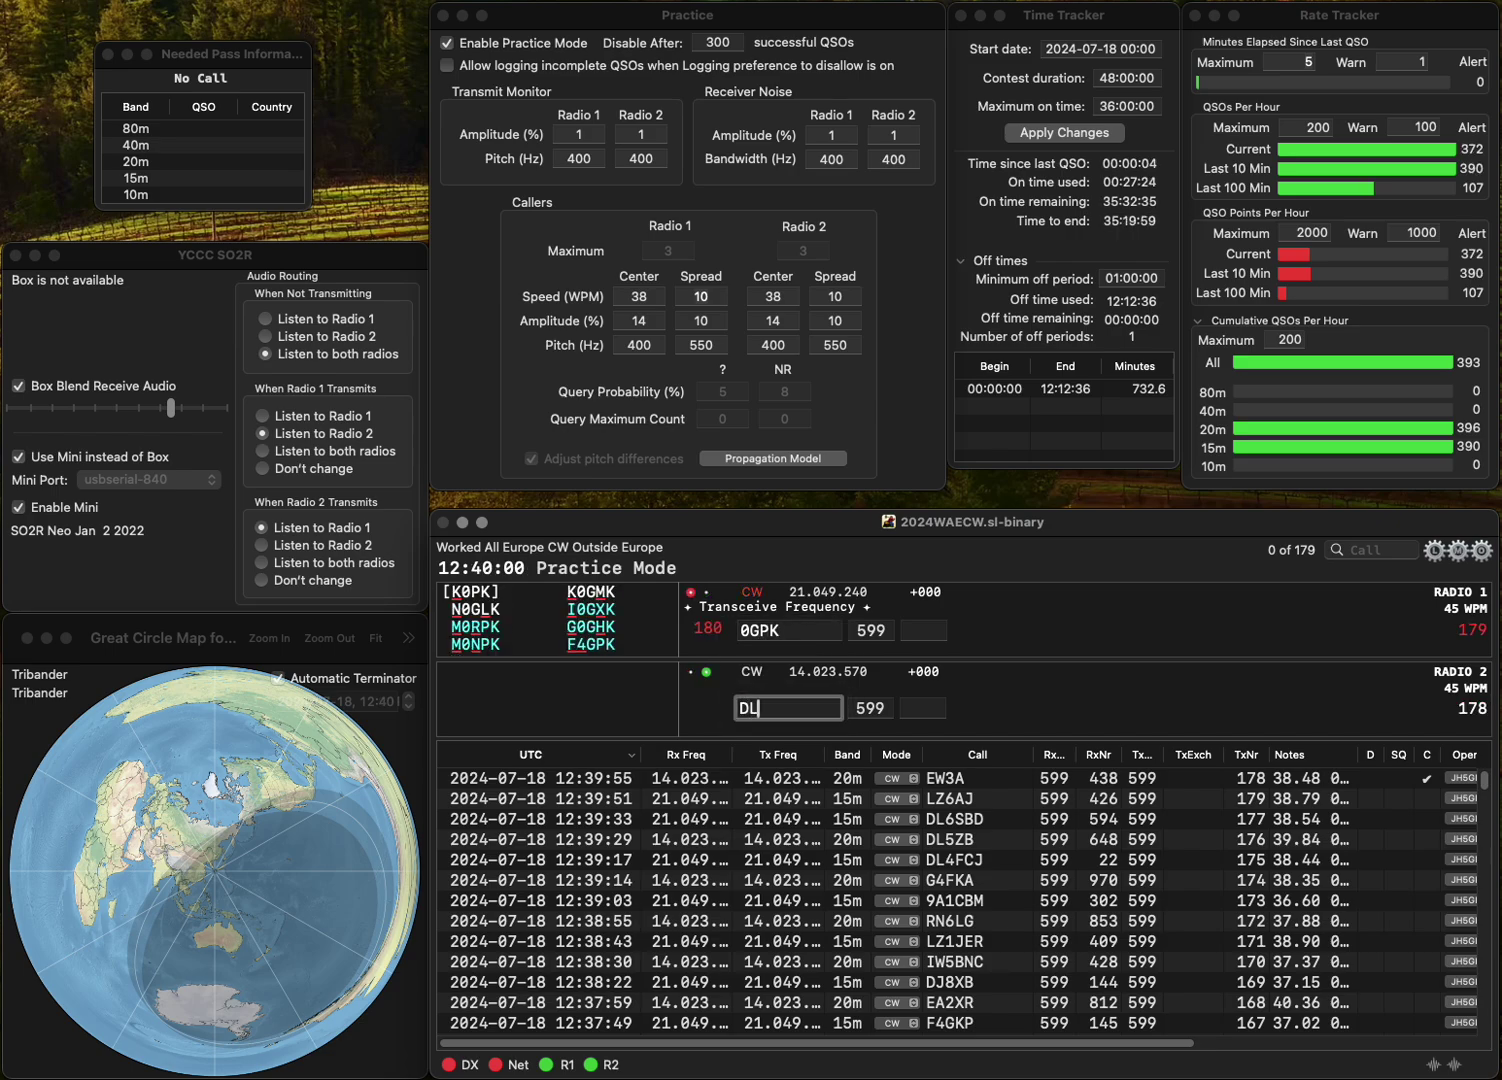
type("5IAH")
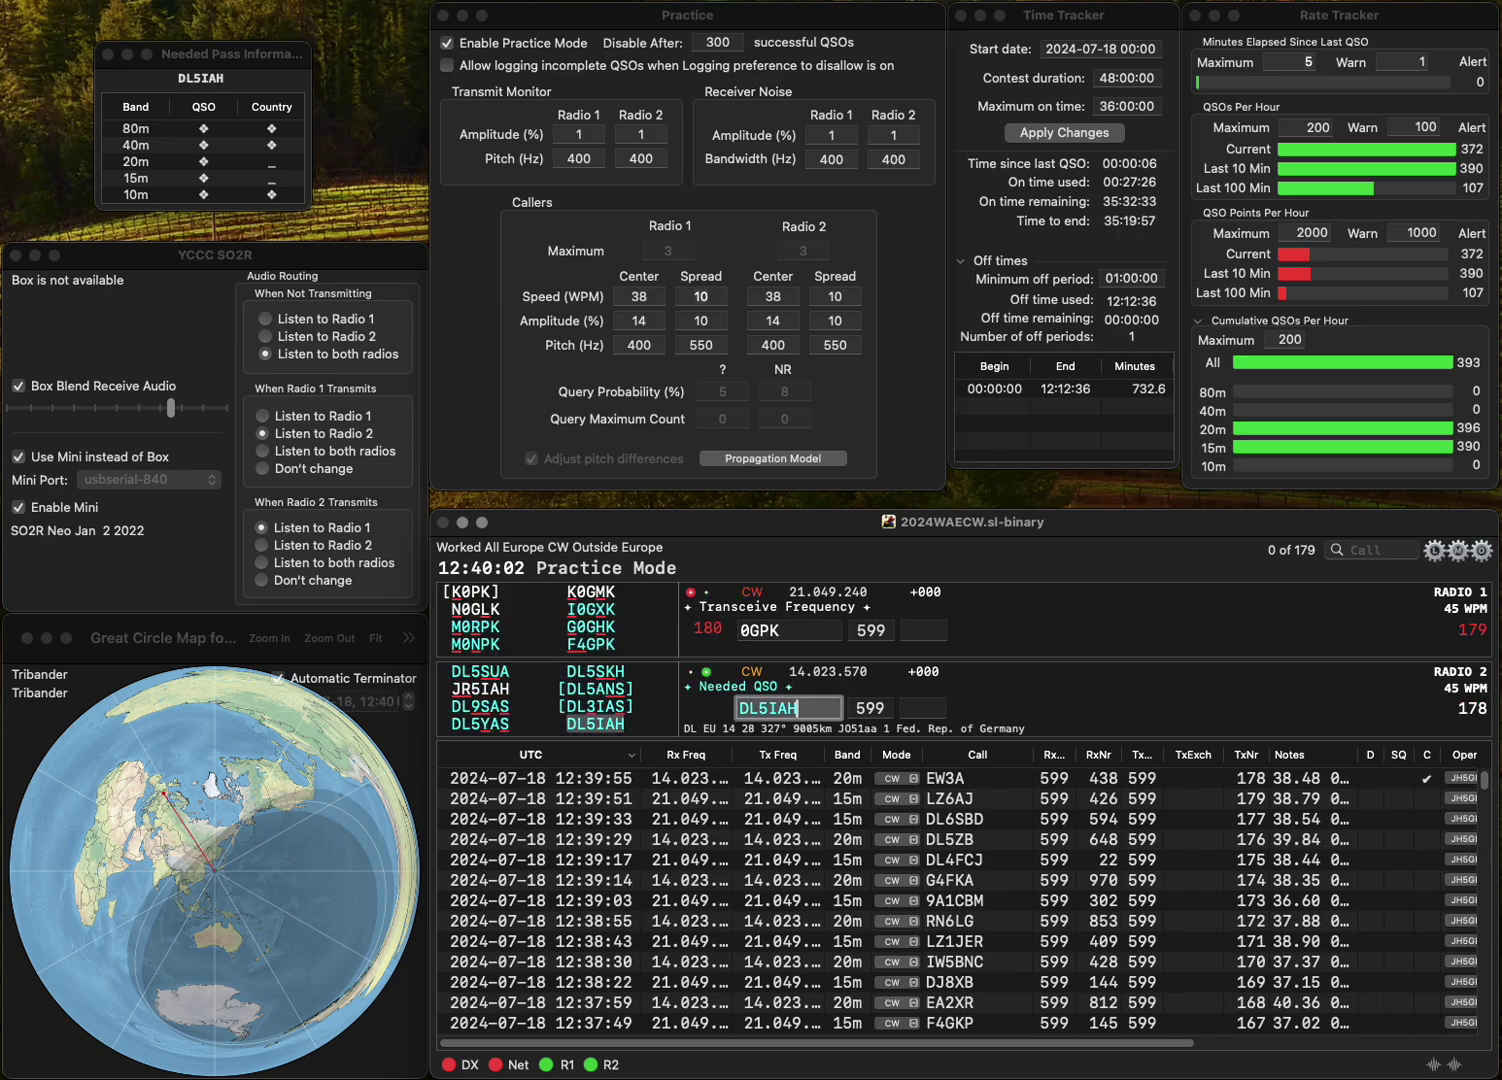
key("Return")
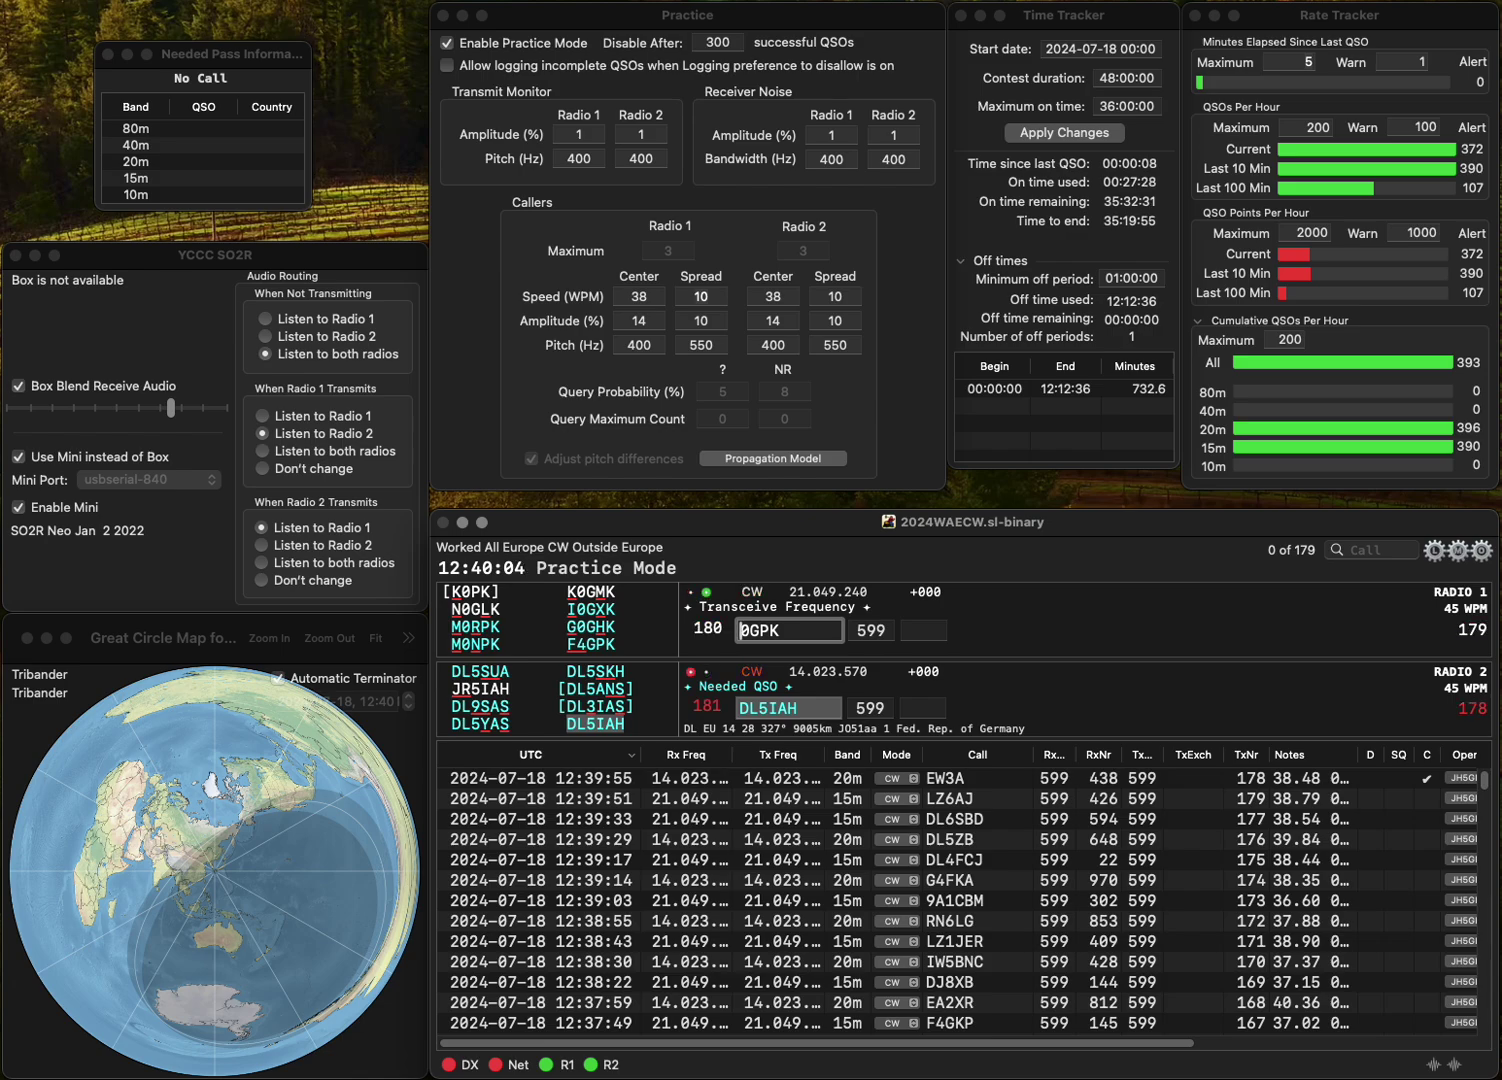
- Correct the Radio 1 call to IZ0ZFK and resend its exchange
type("IZ0")
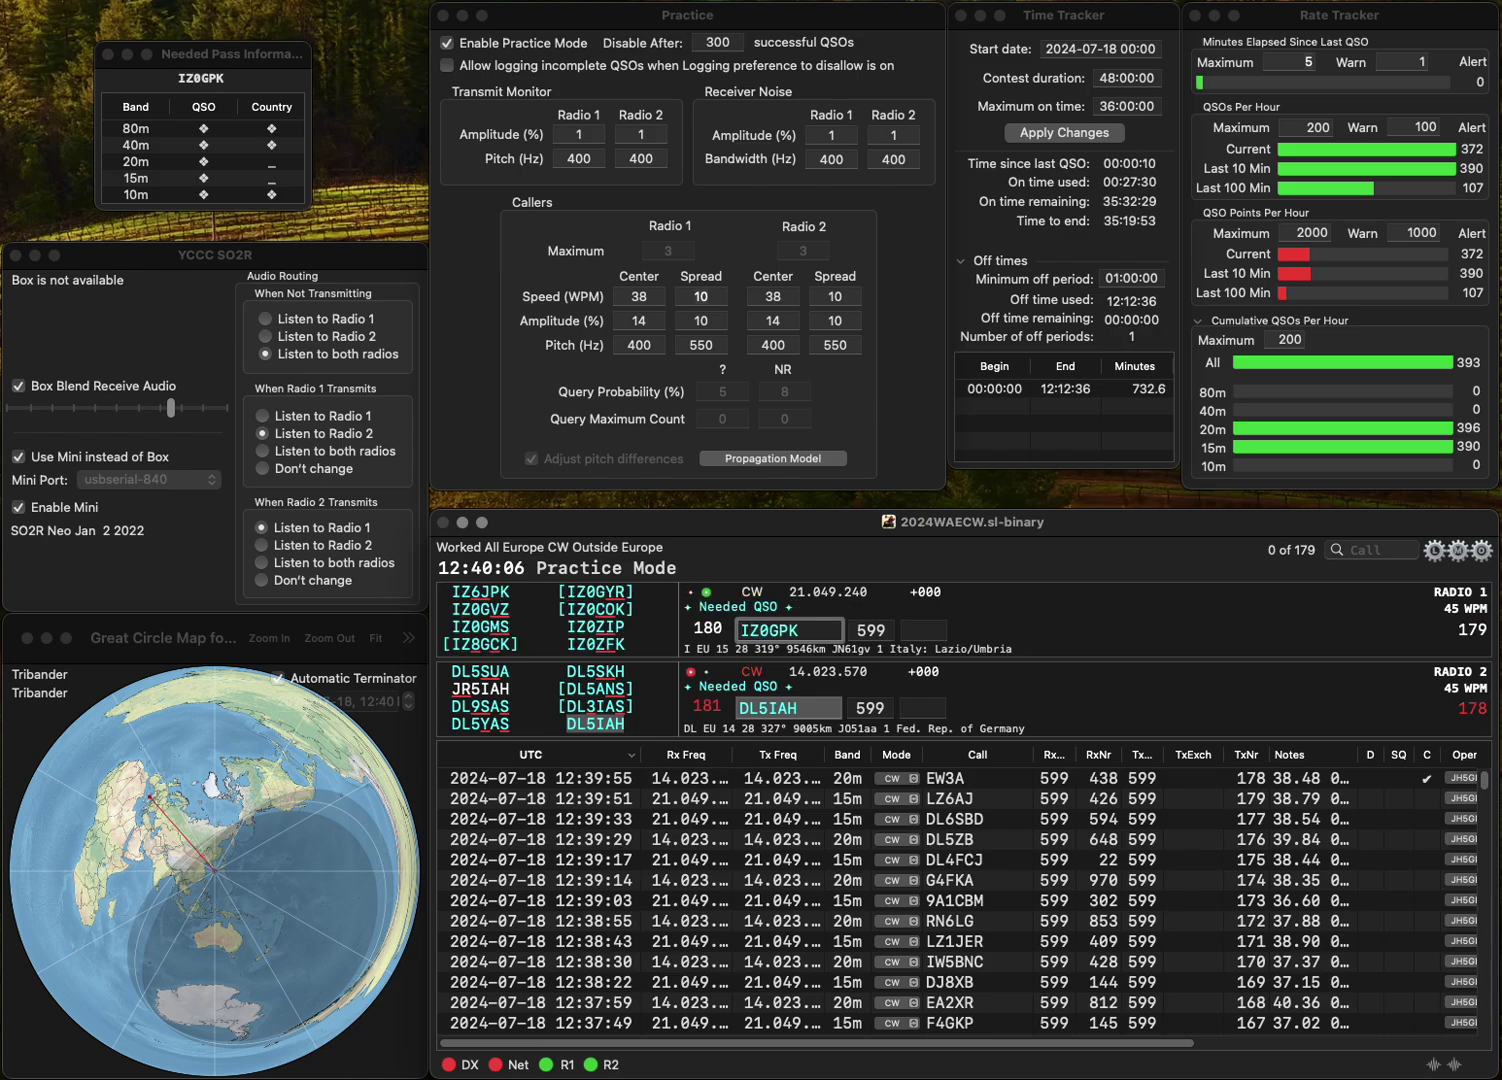
type("Z")
key("Delete")
type("F")
key("Delete")
key("Return")
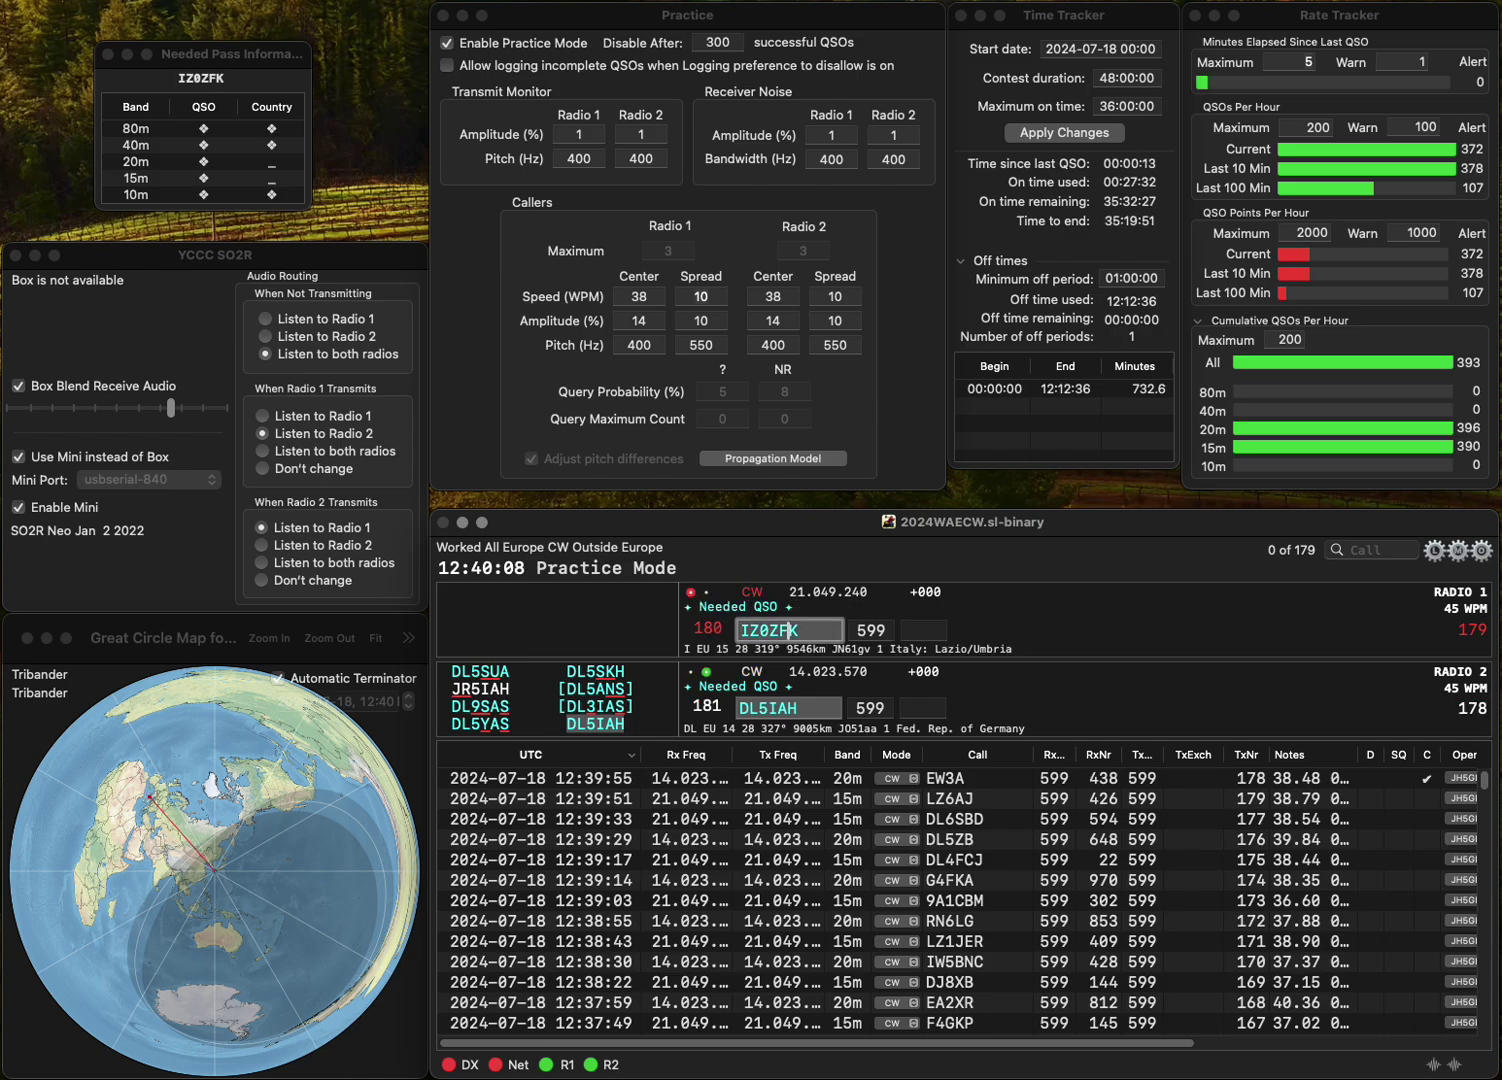
key("space")
type("7")
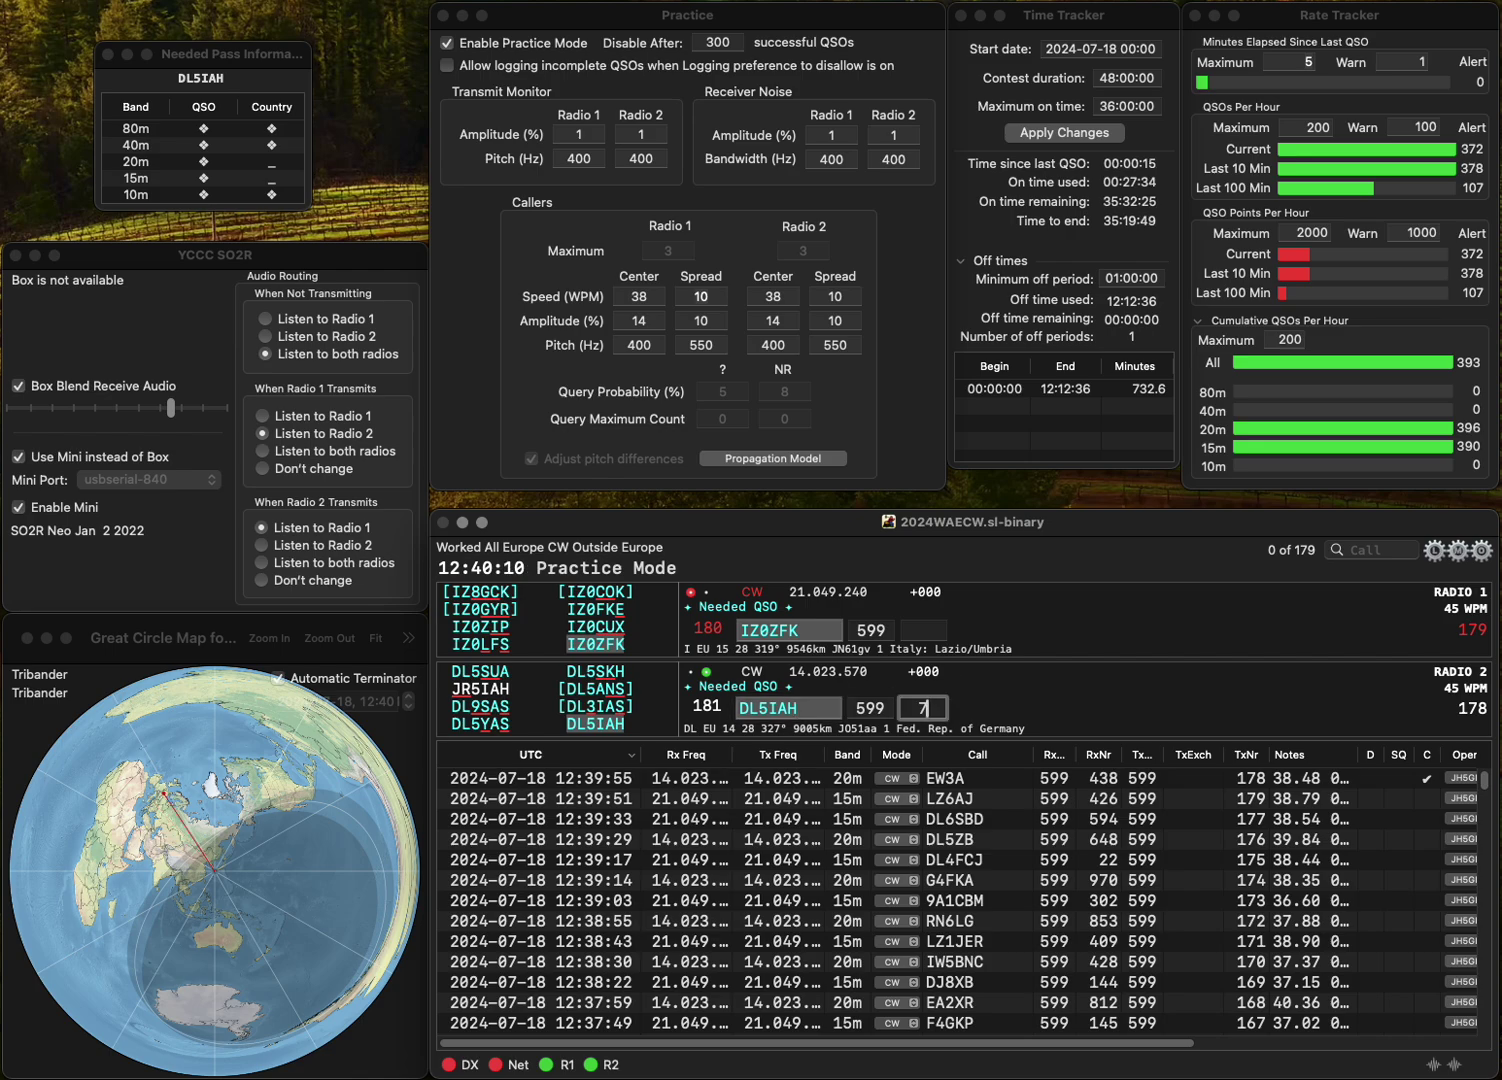
type("00")
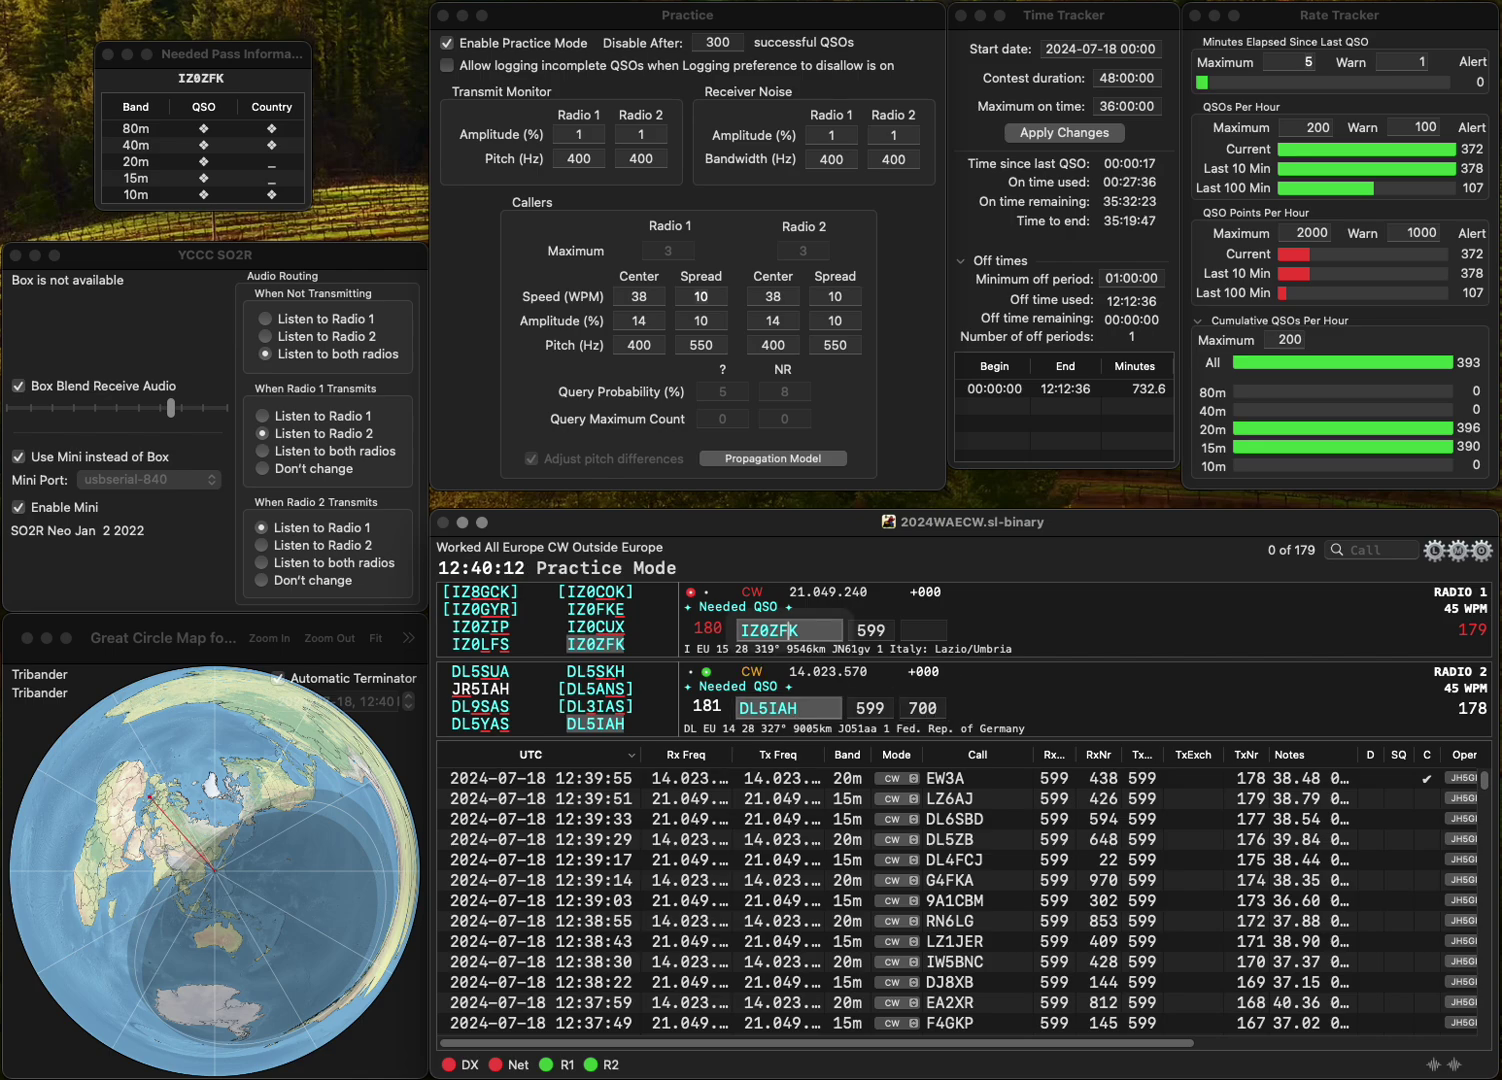
key("Return")
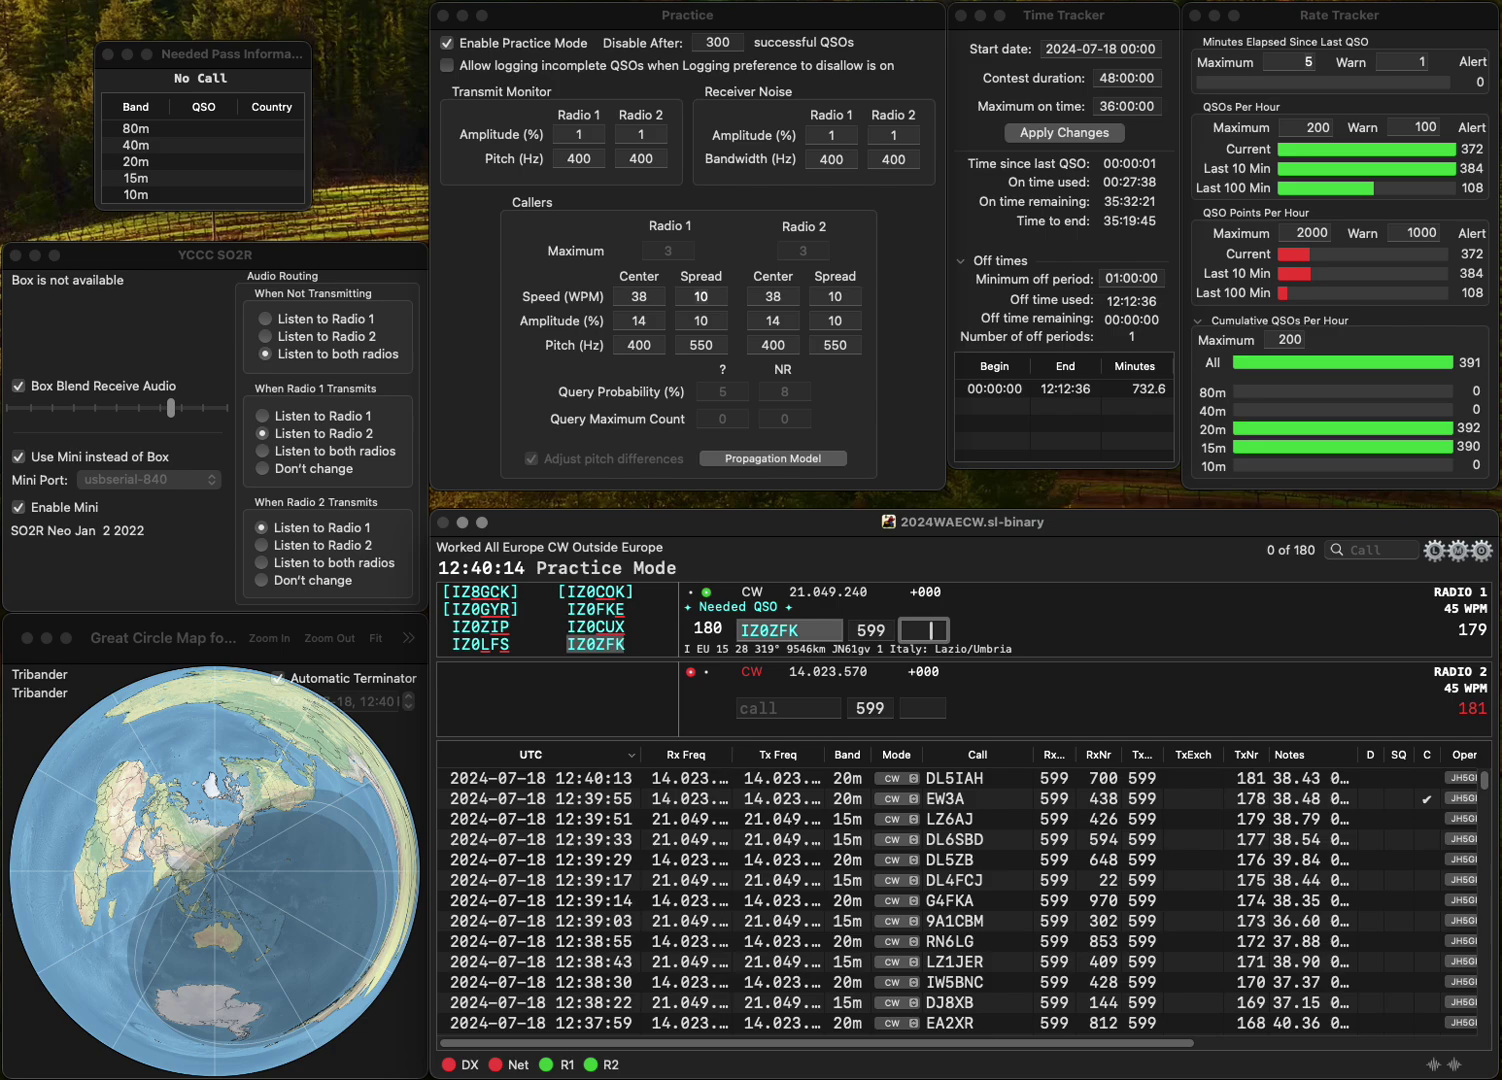
type("958")
key("Return")
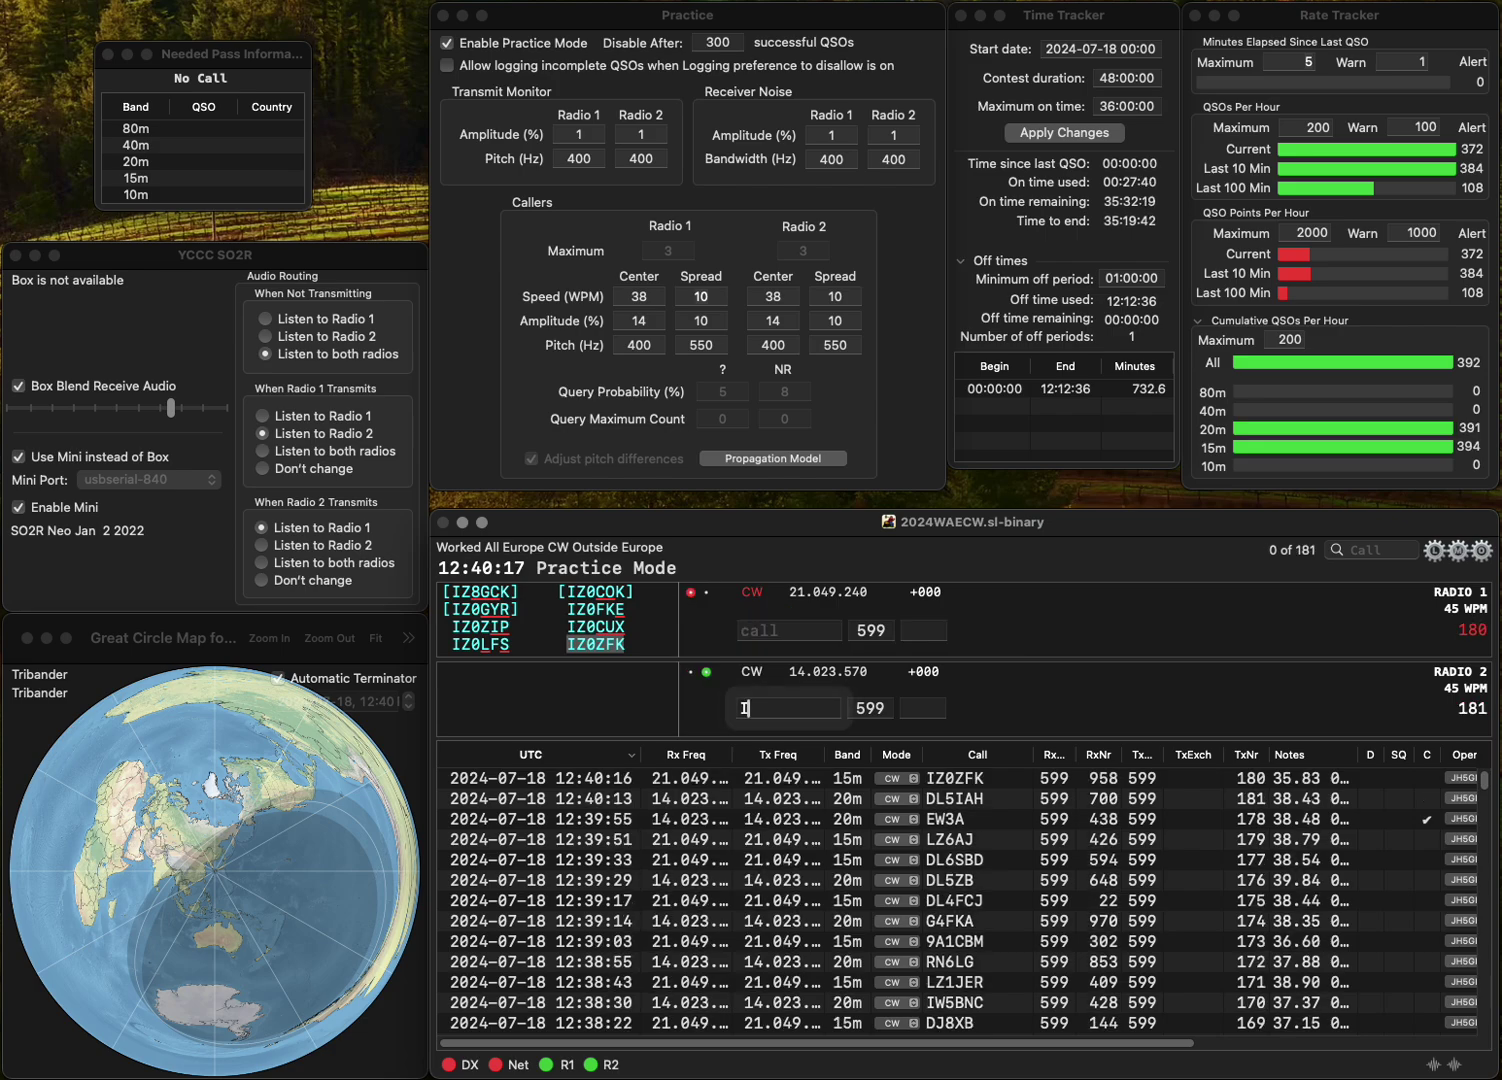
type("IK2")
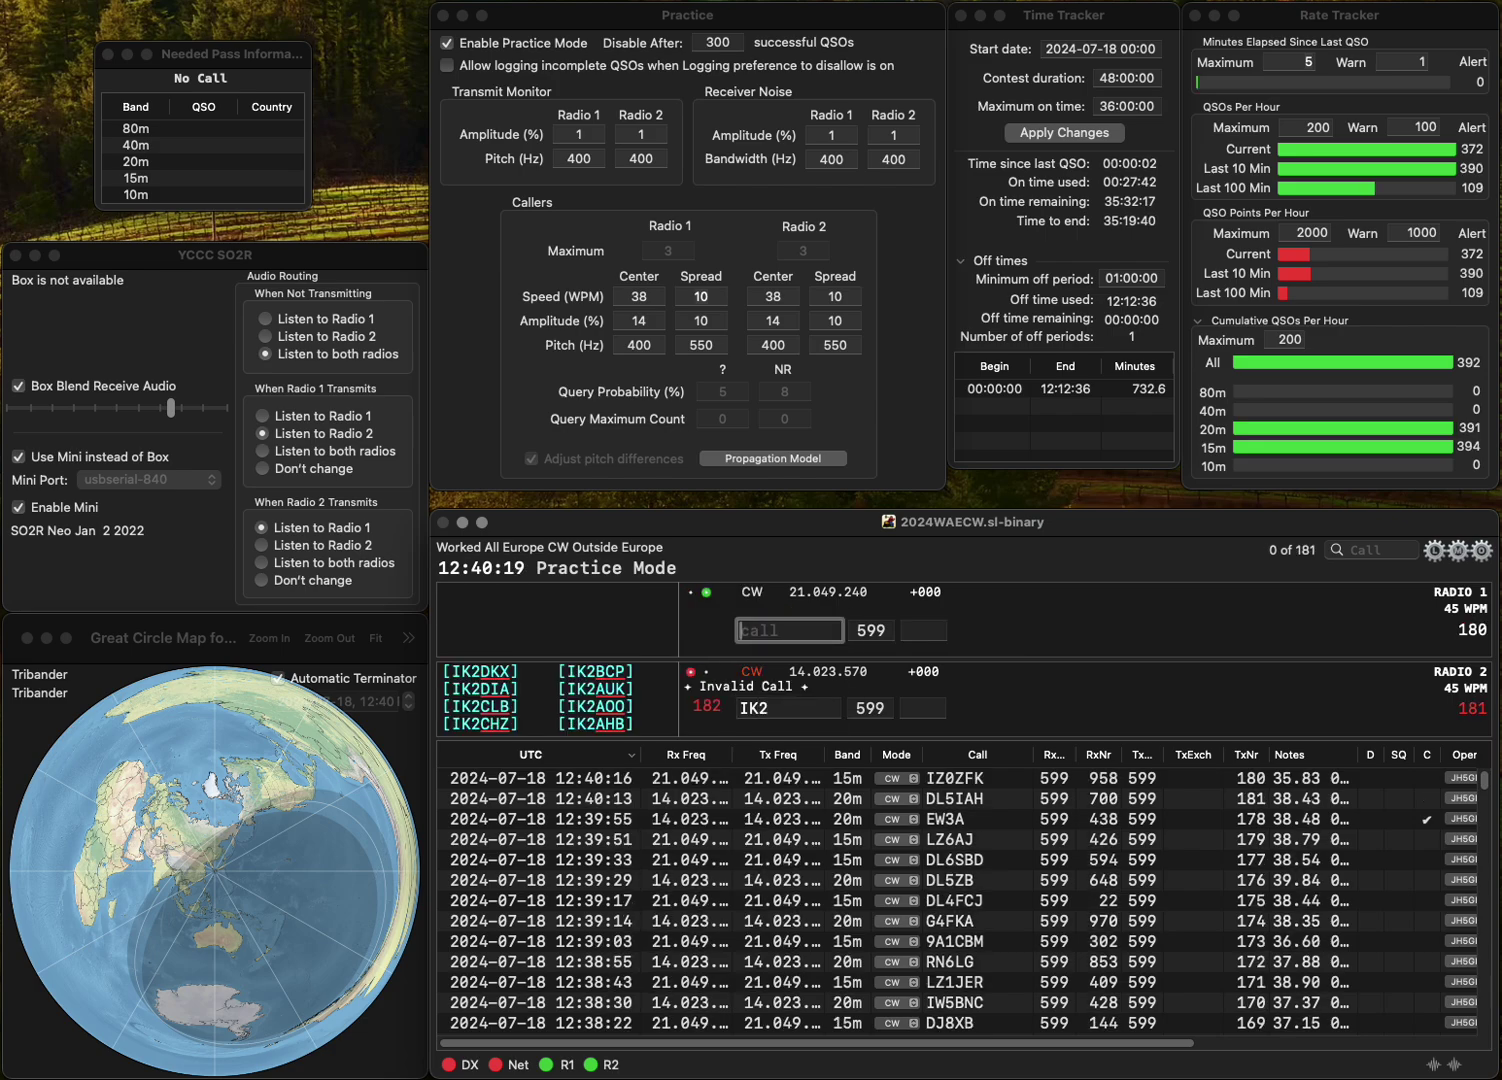
type("OK1MGA")
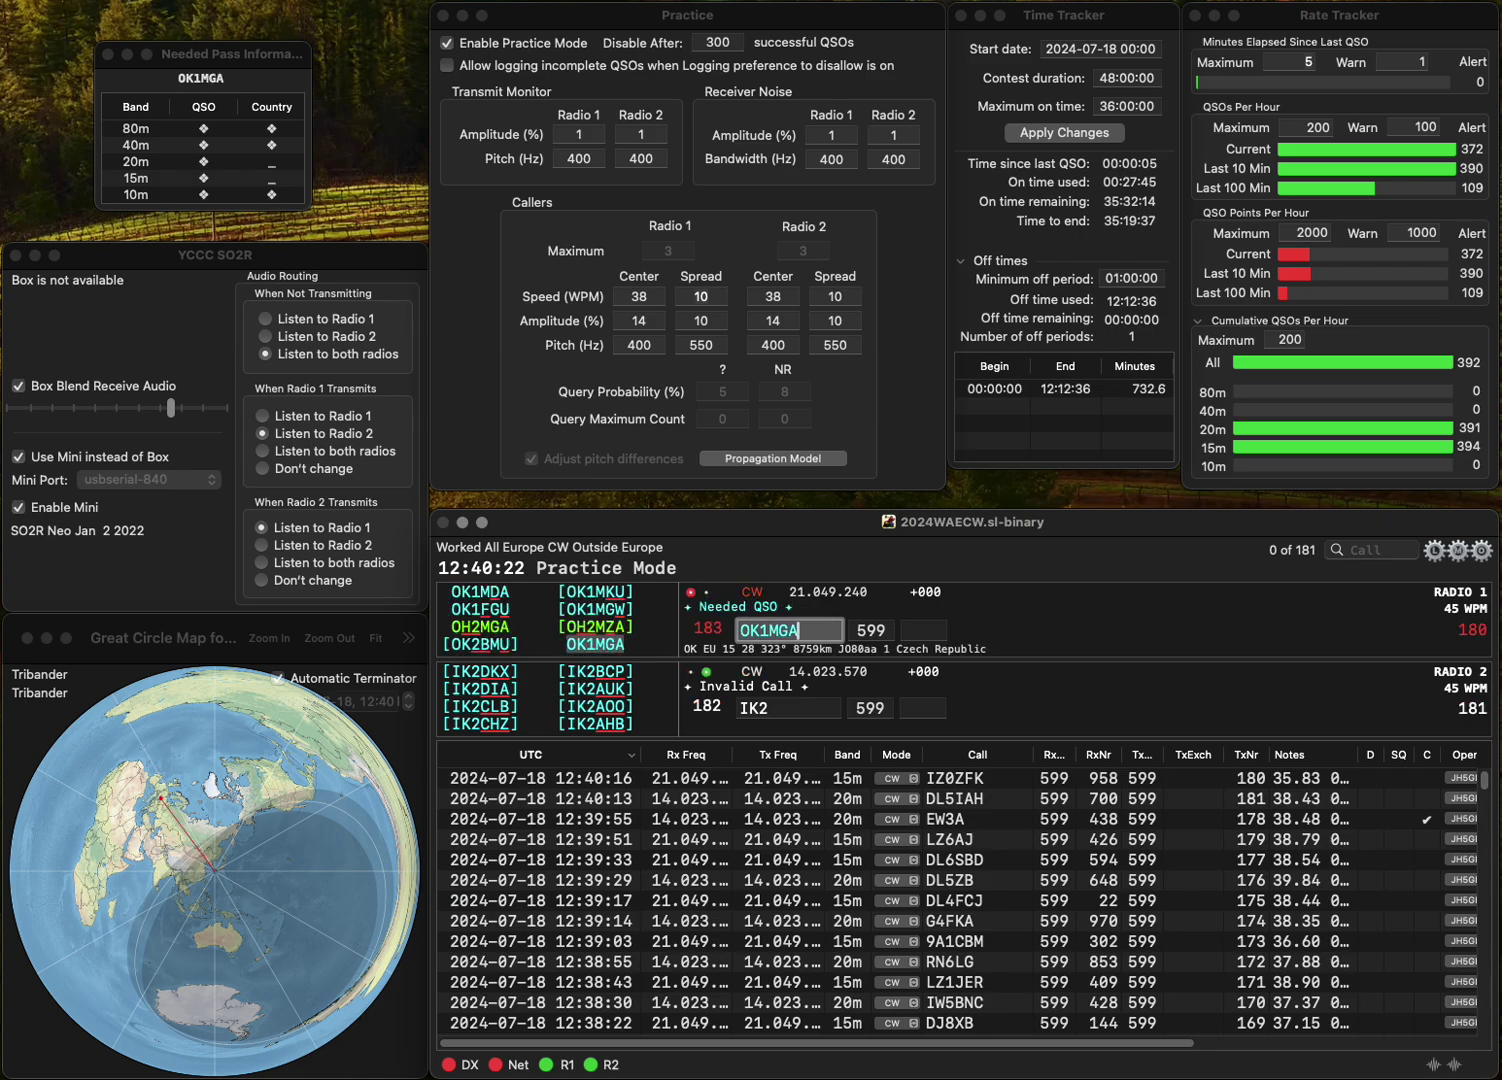
left_click(769, 707)
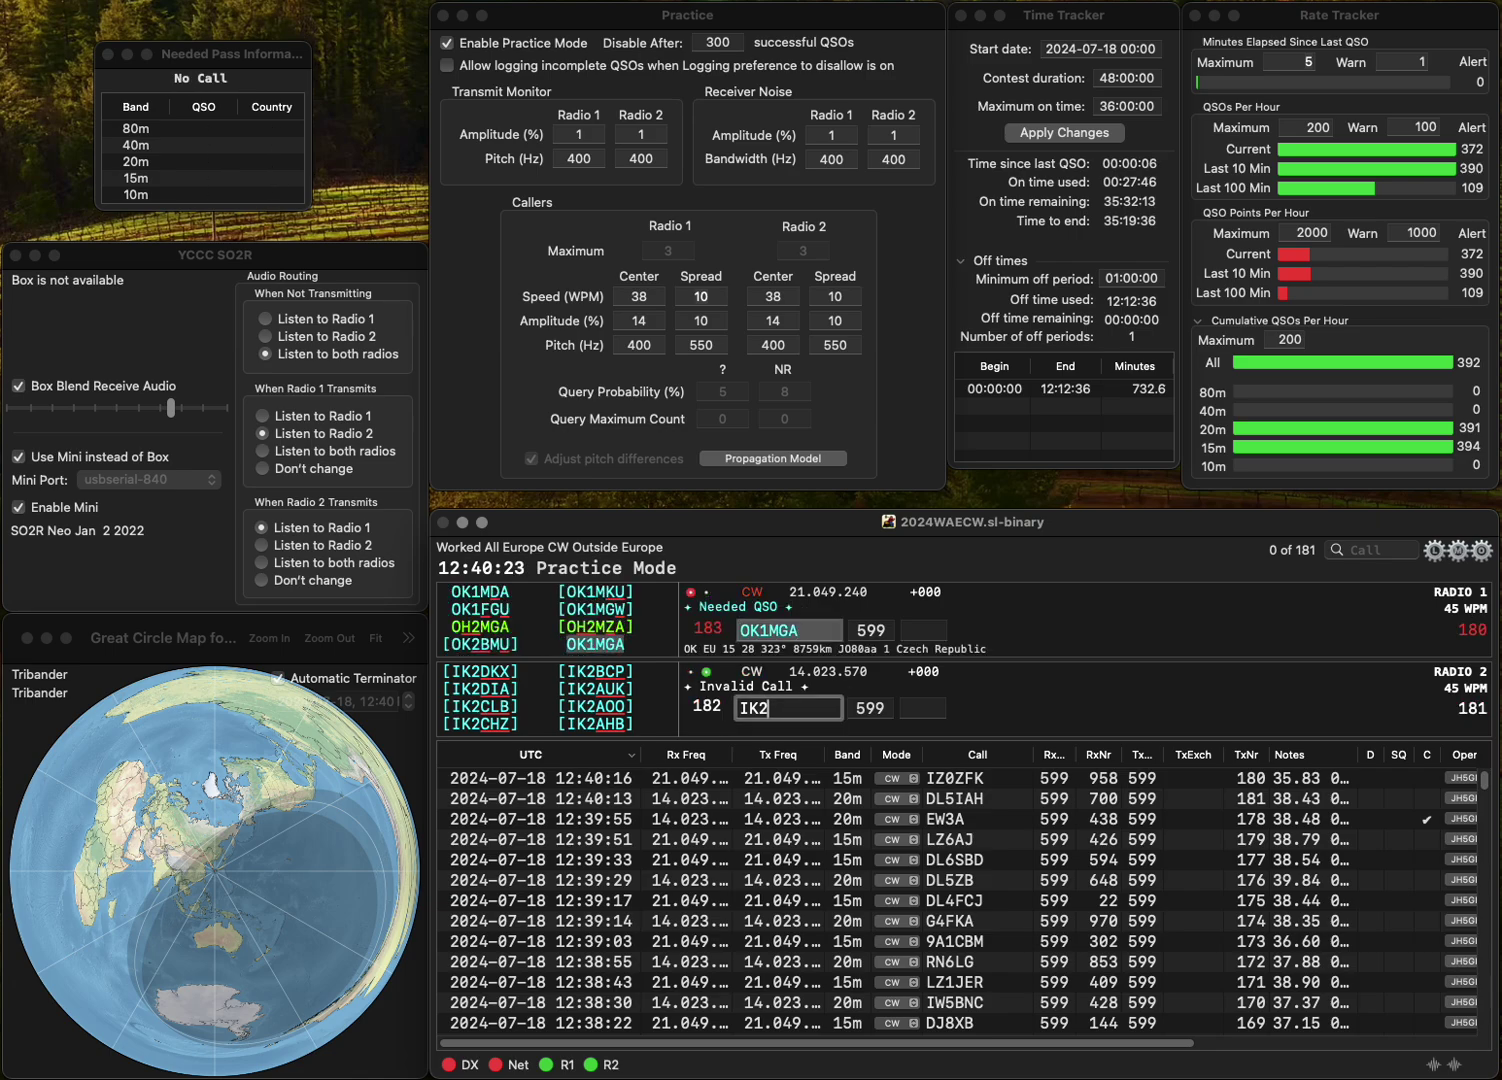
type("AIT")
key("Tab")
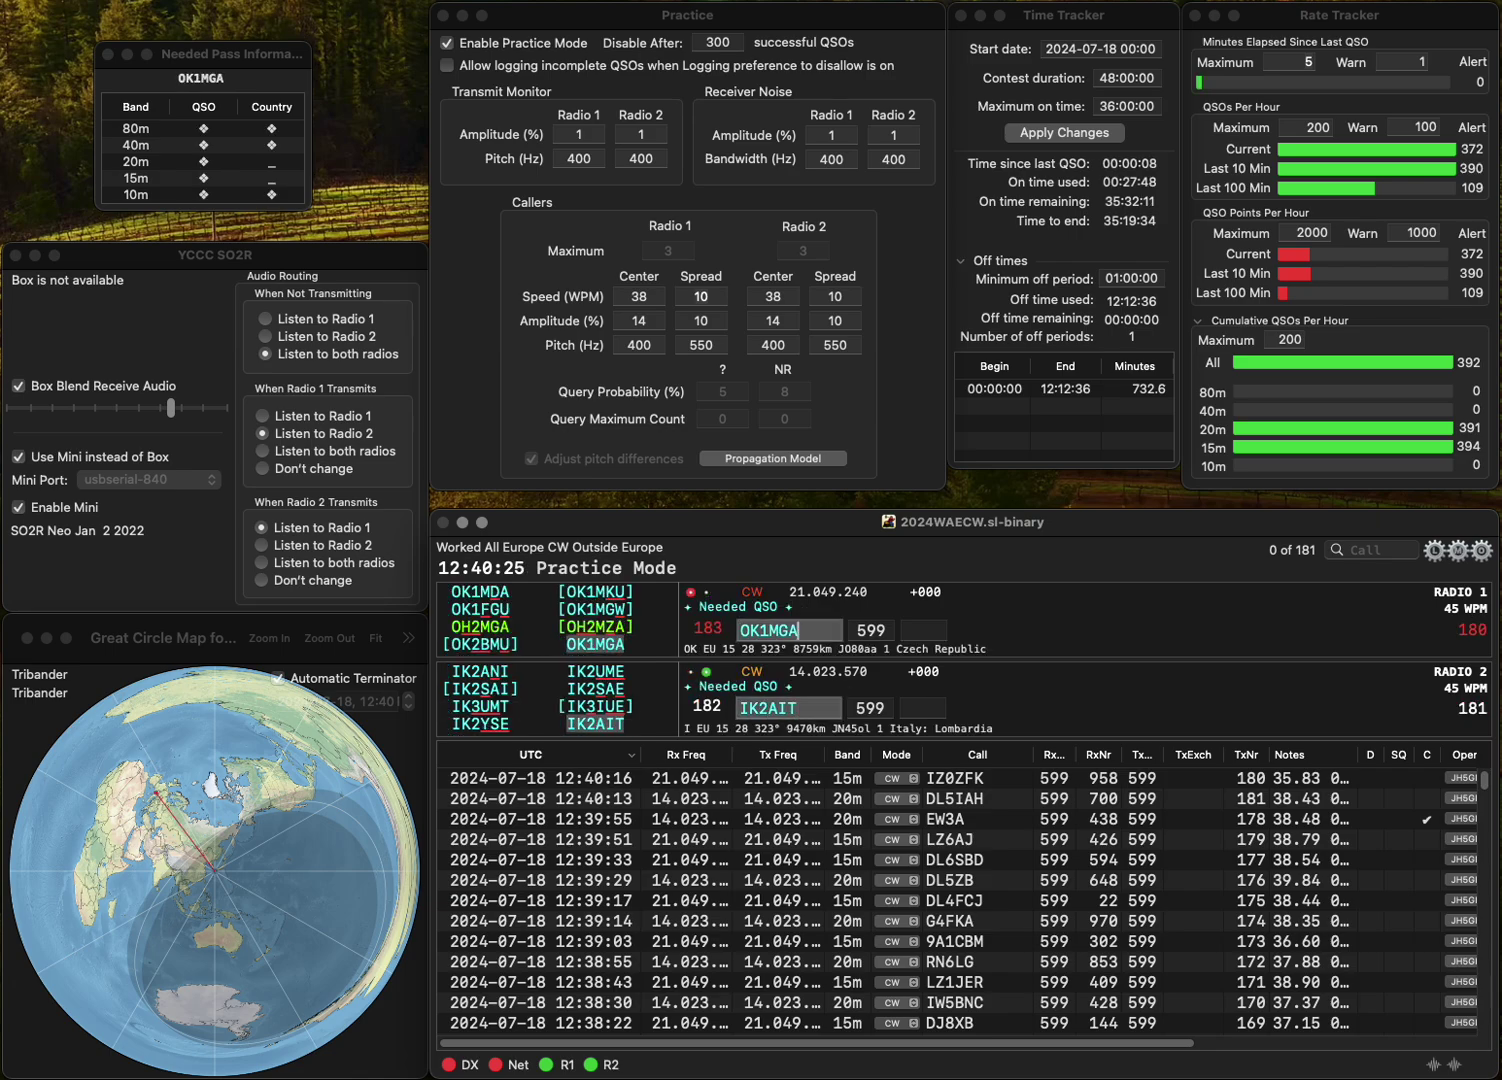
left_click(931, 630)
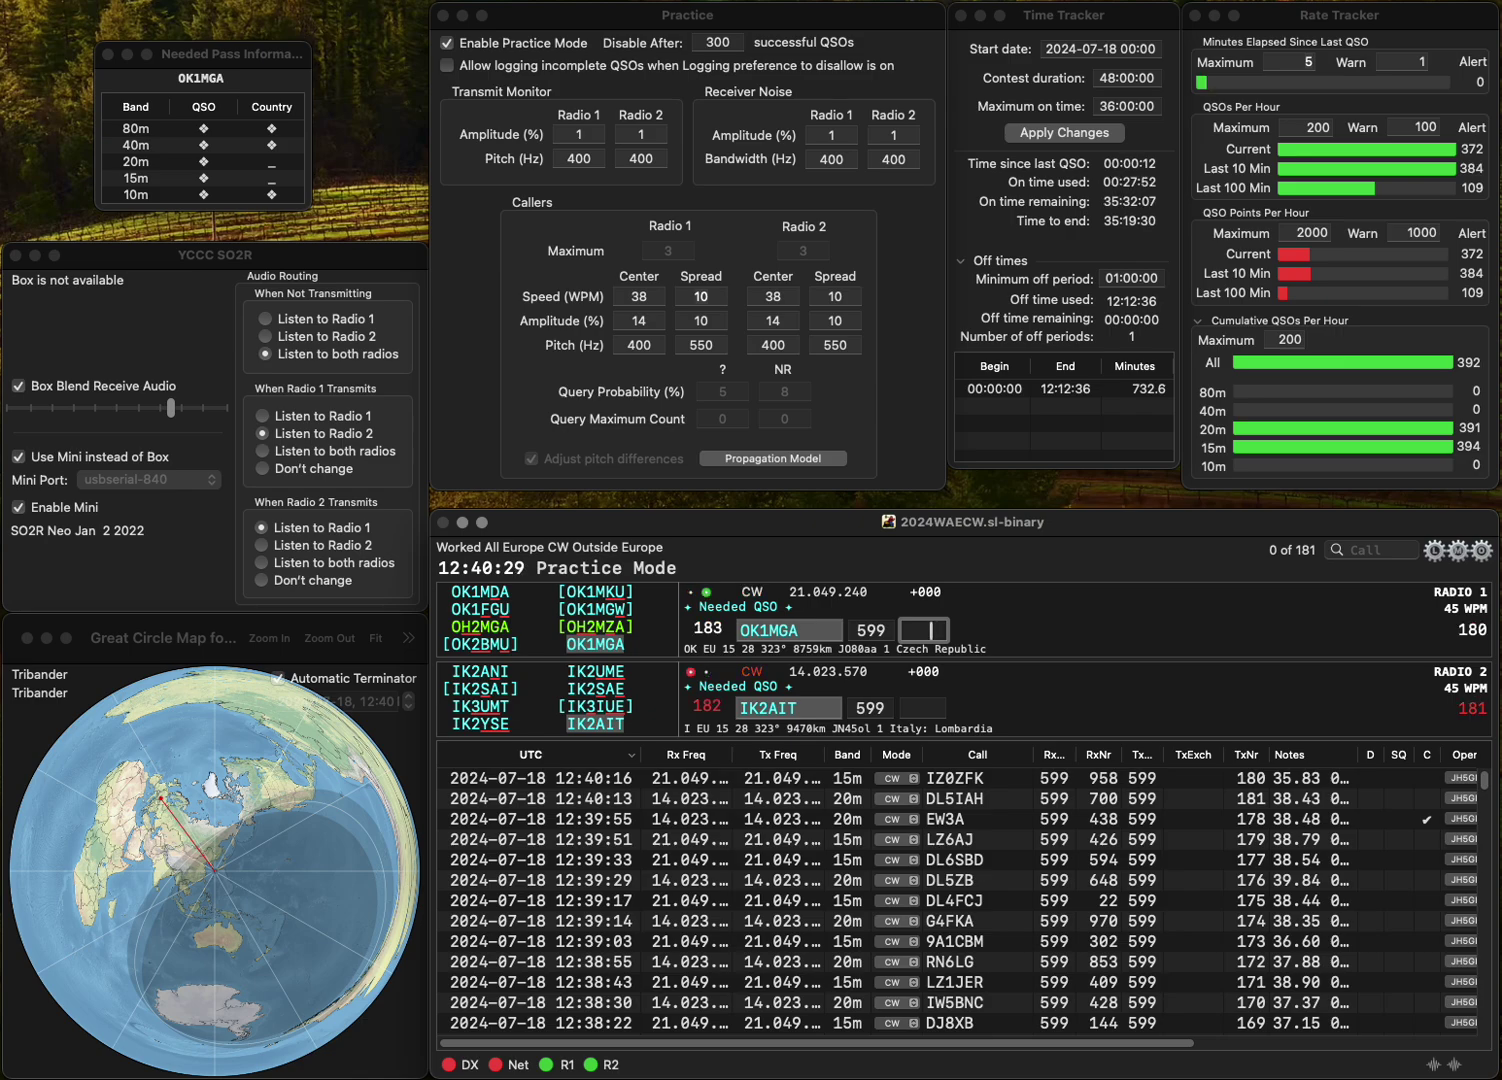
type("76")
key("Return")
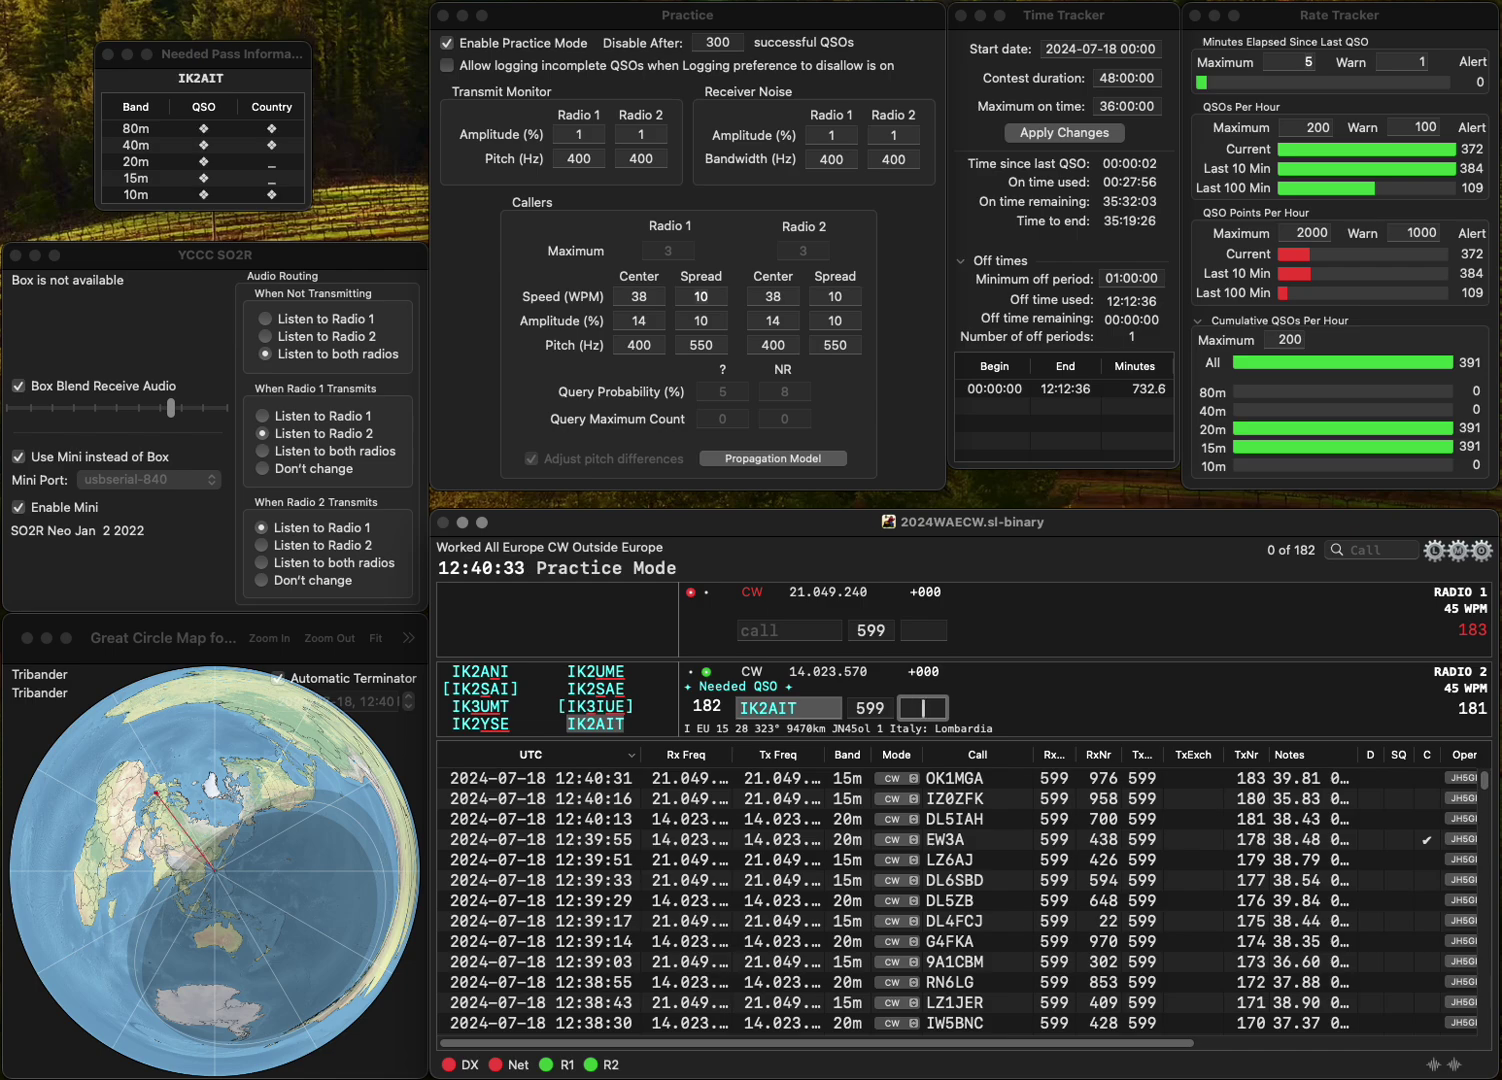
key("Return")
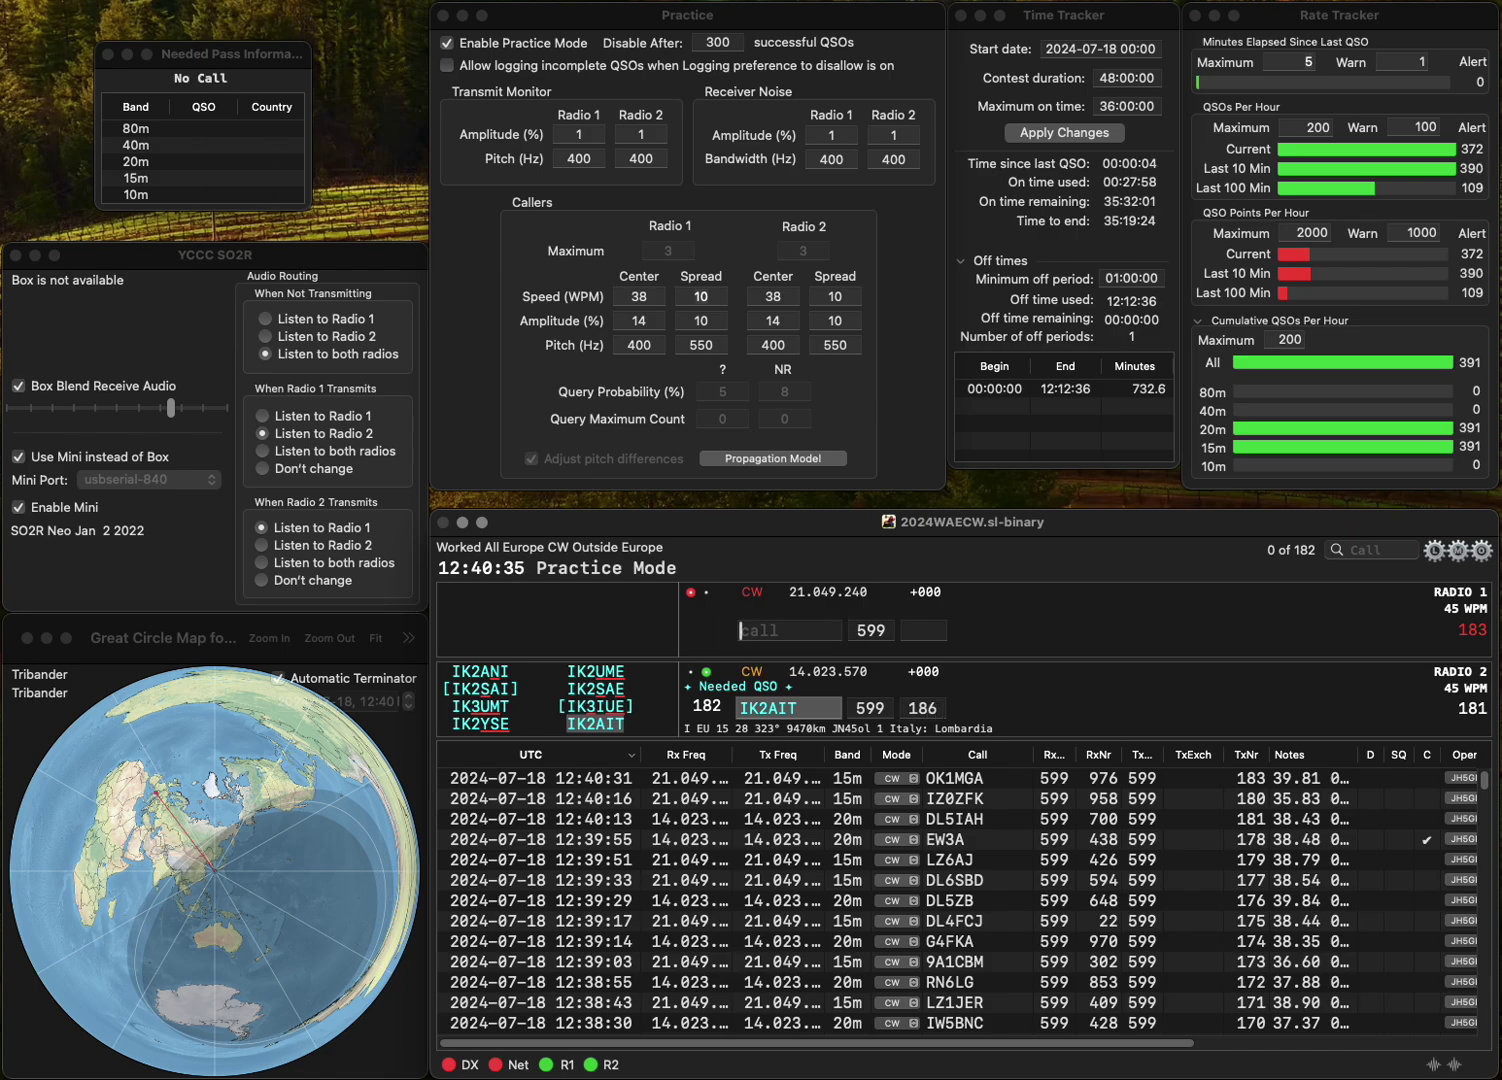
- Answer M7FRS on Radio 1 and 9A2NB on Radio 2, sending each its exchange
type("M7FRS")
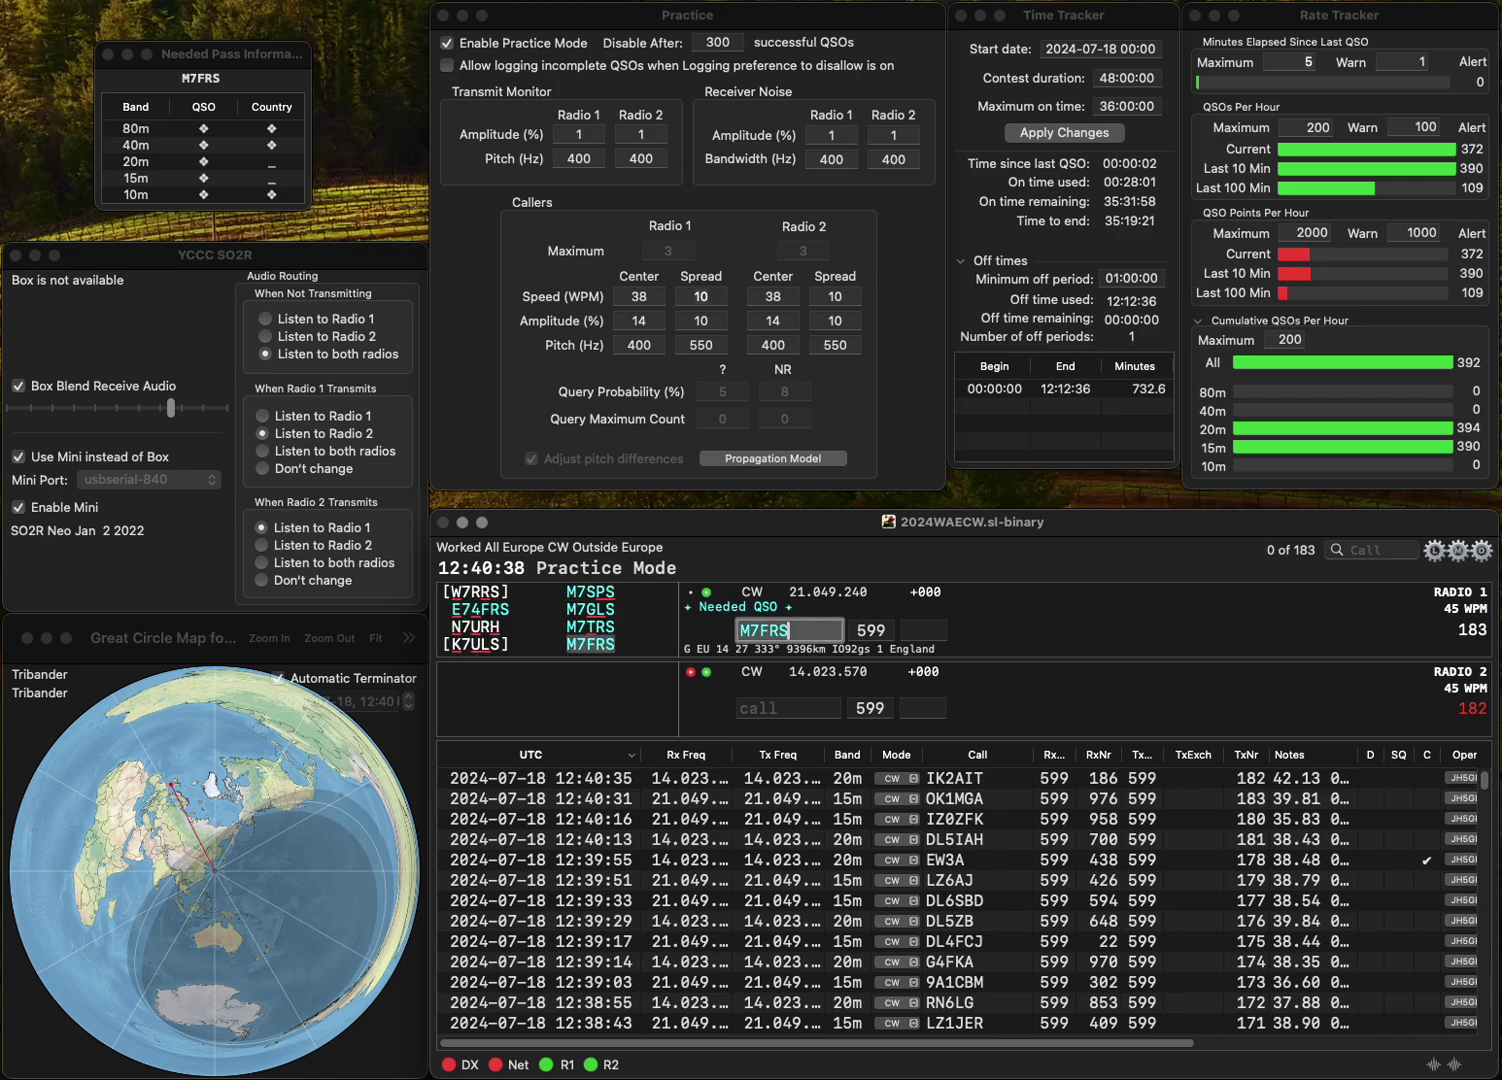
key("Return")
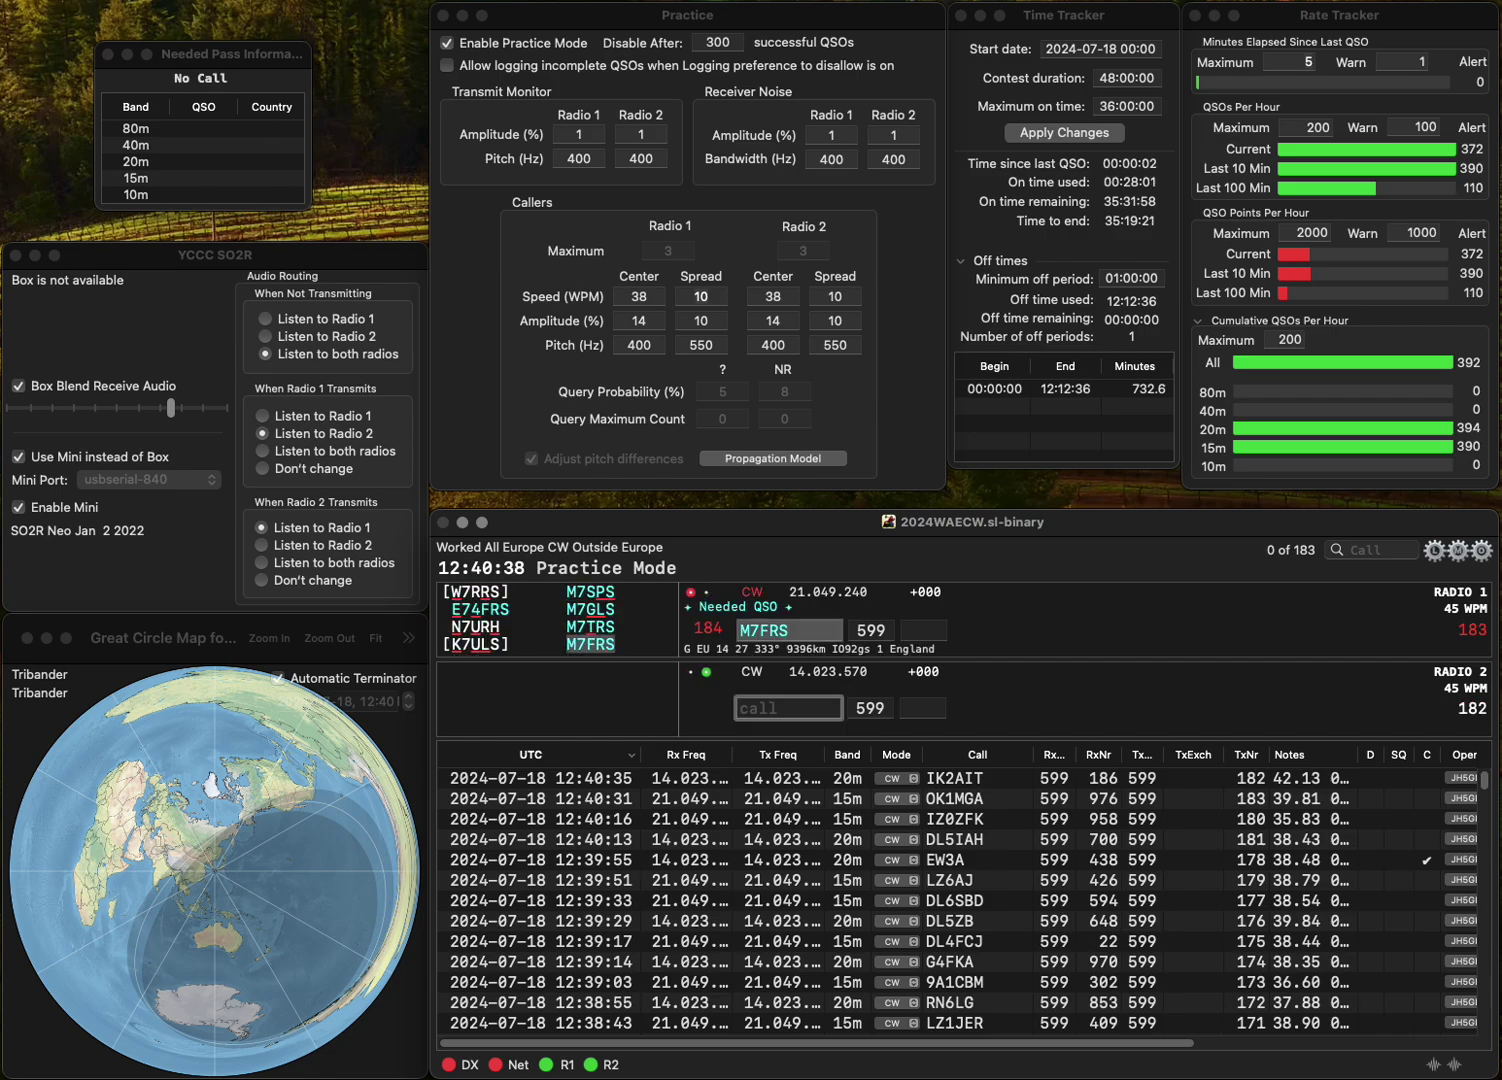
type("9A2NB")
key("space")
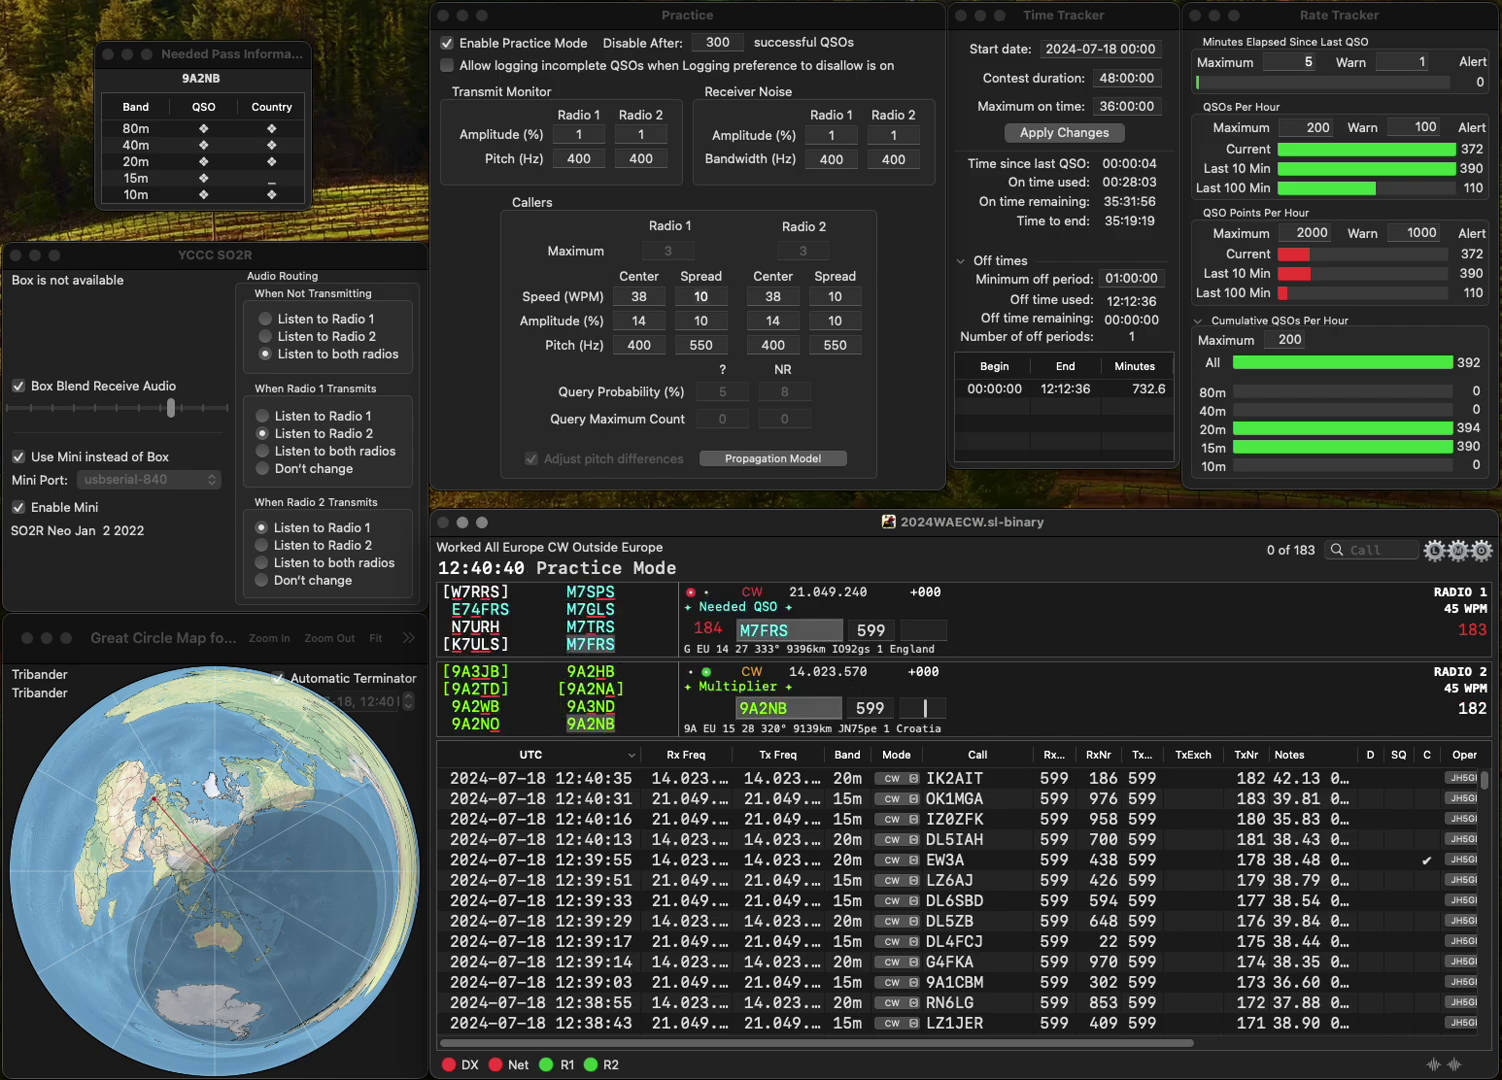
key("Return")
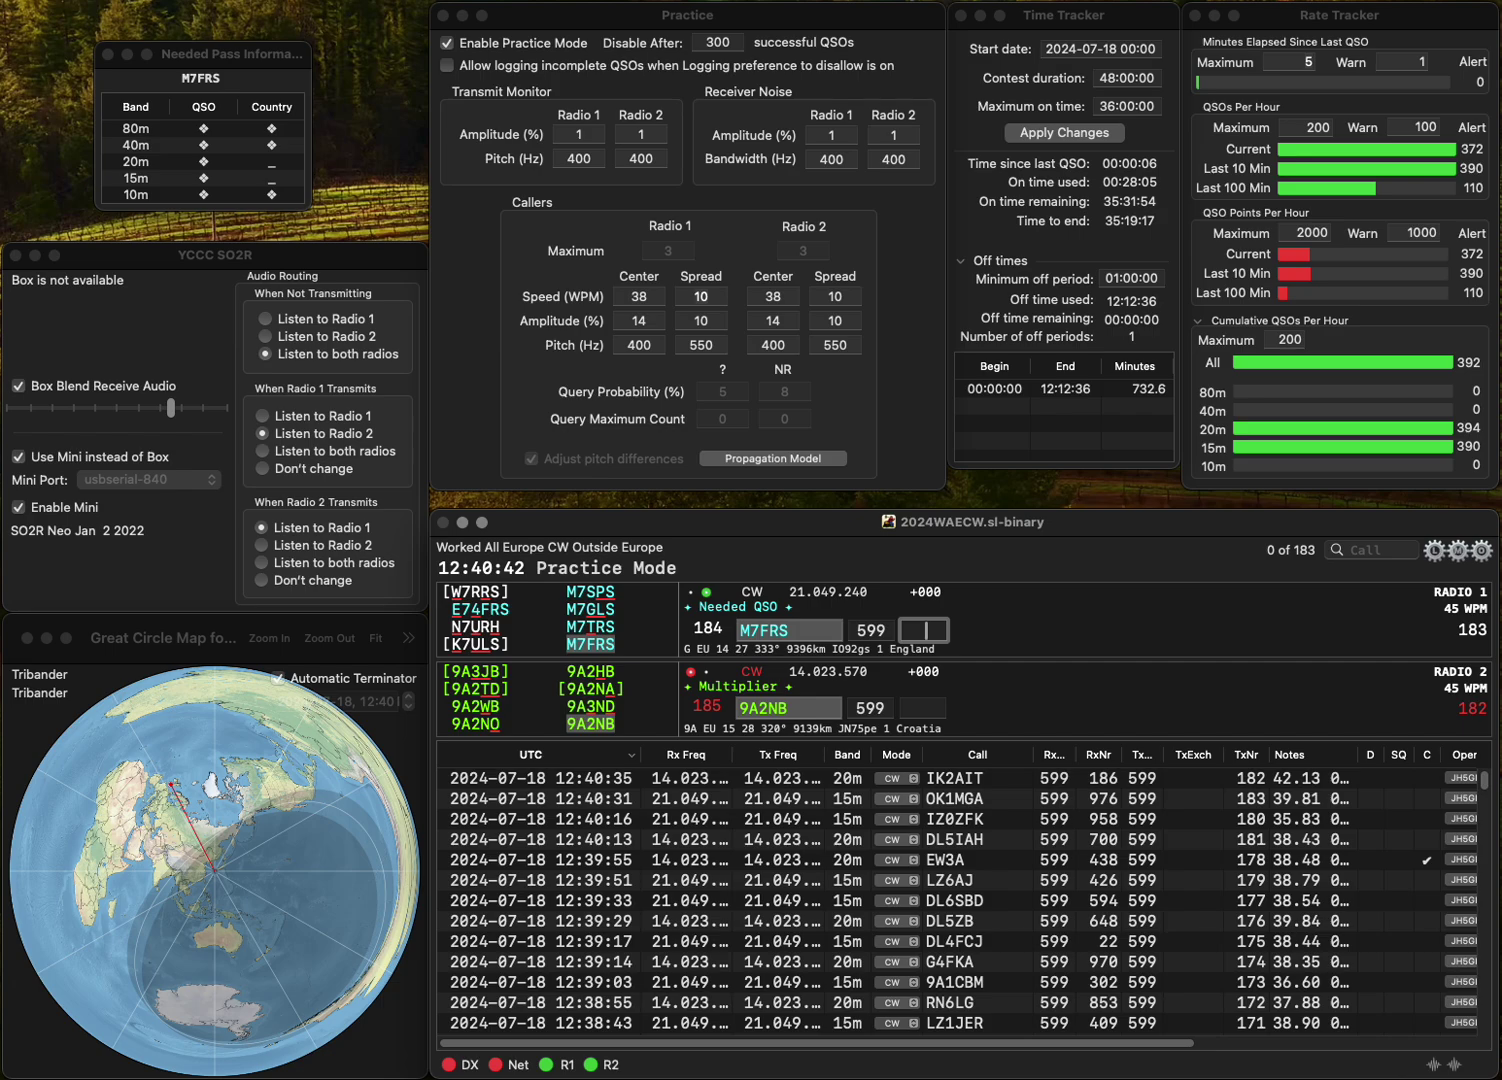
type("949")
key("Return")
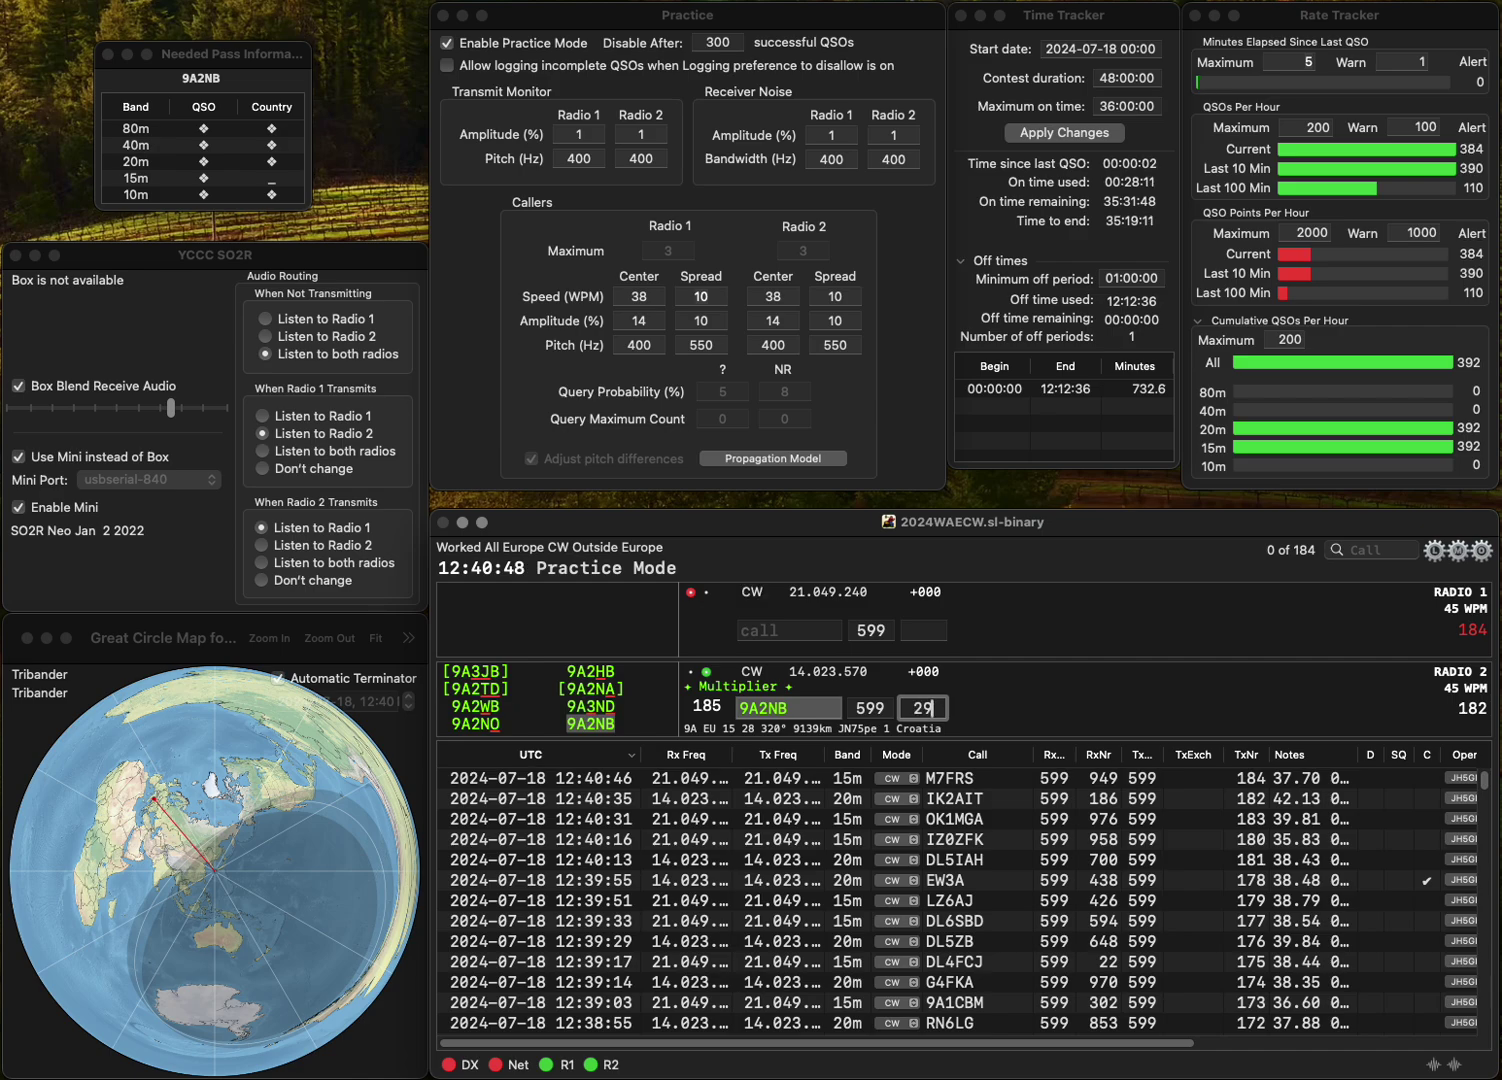
type("297")
key("Return")
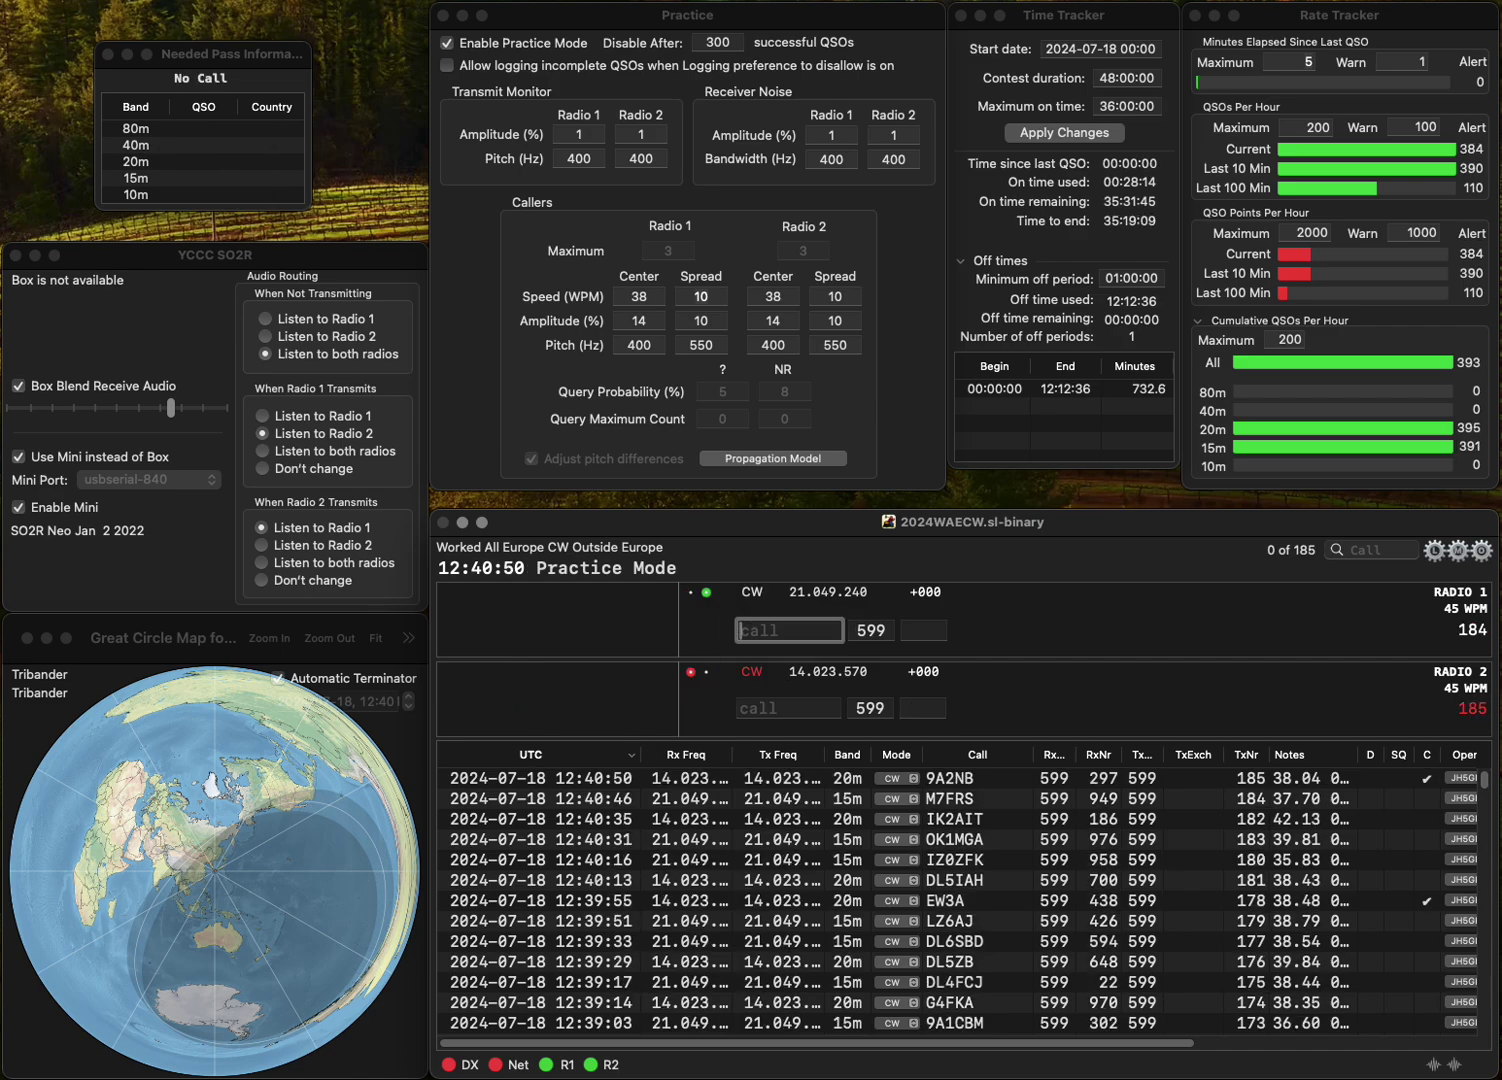
type("LOJH")
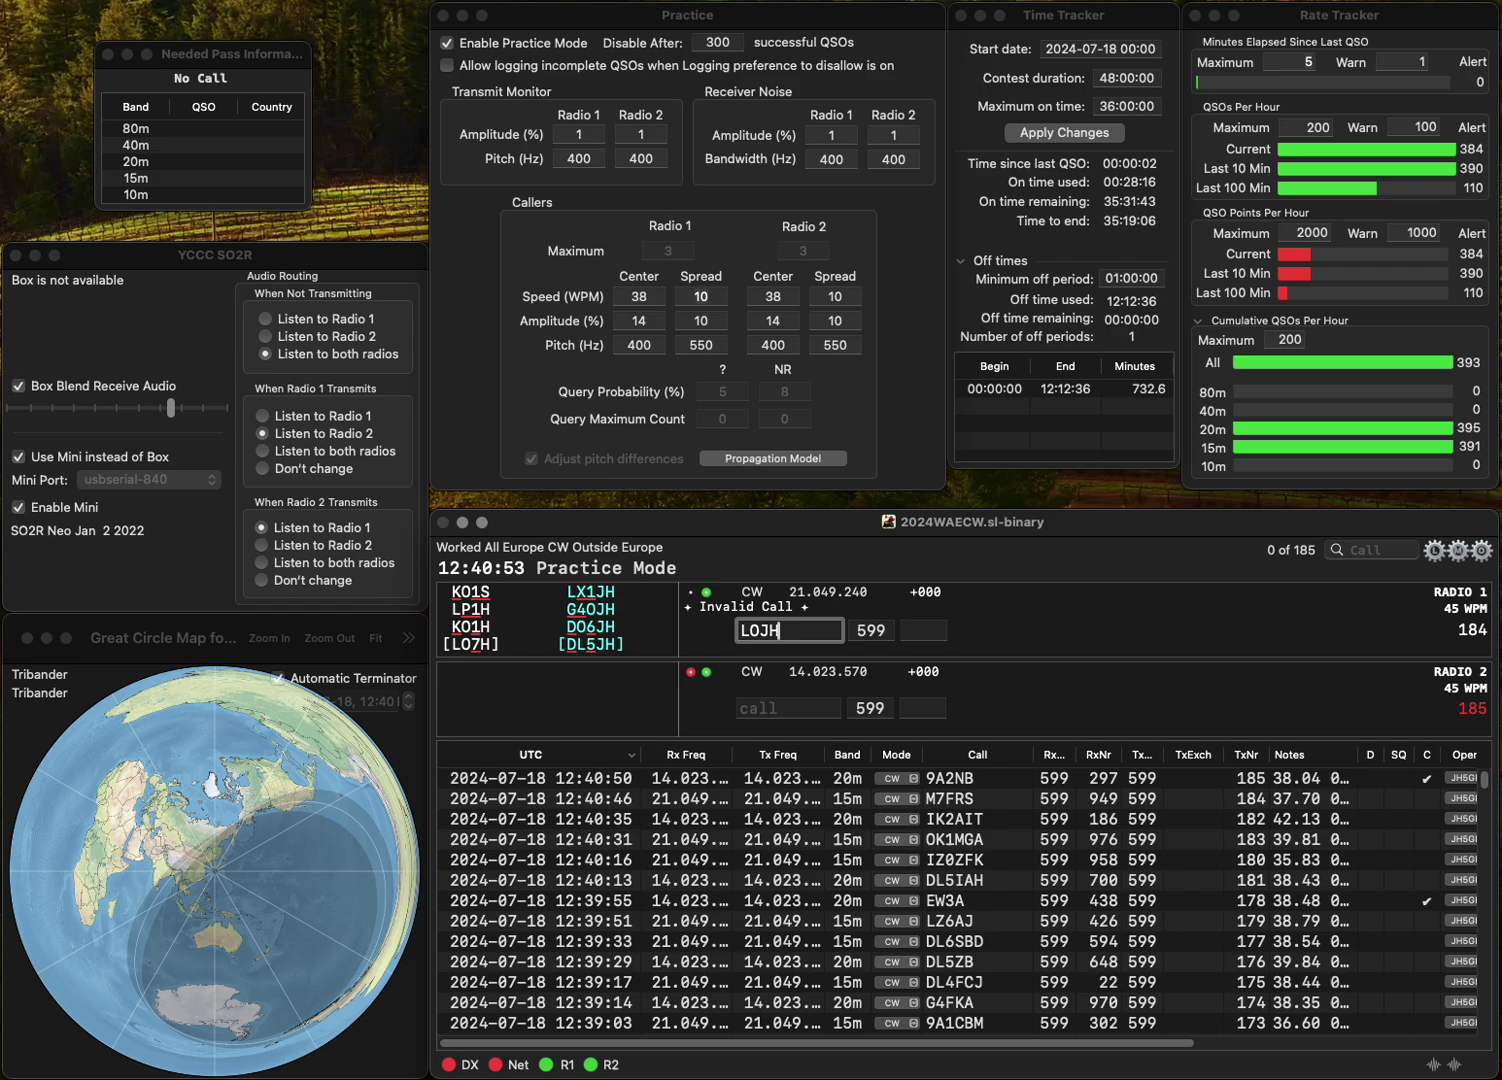
key("Return")
type("OK1")
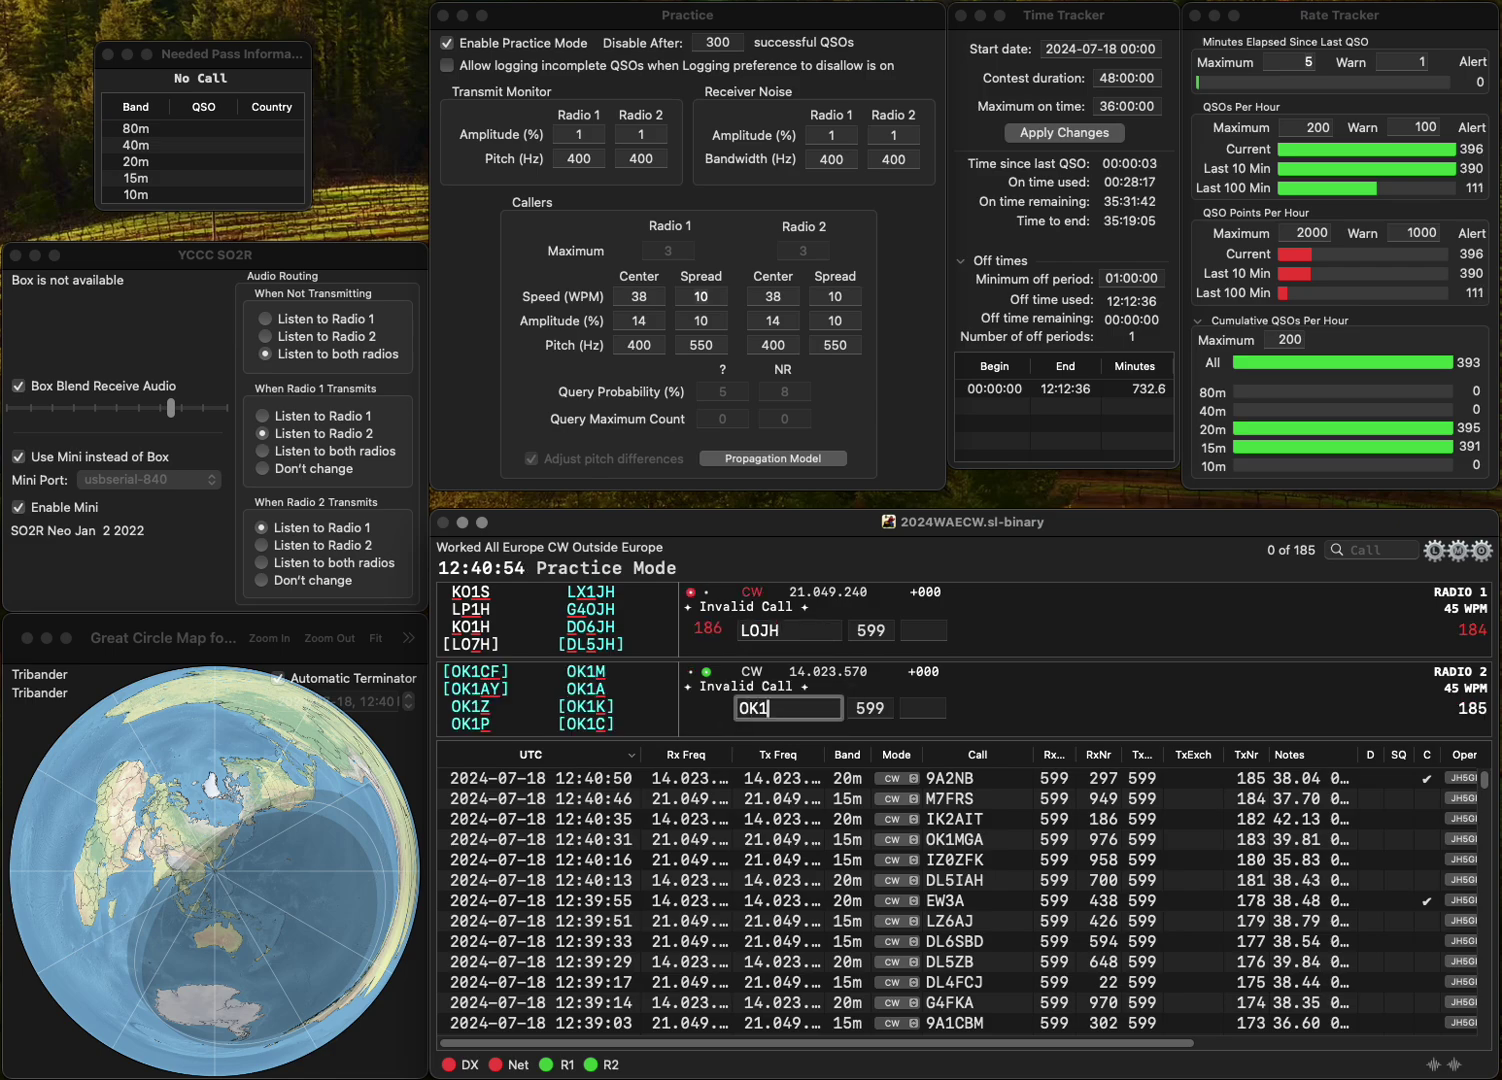
type("HMP")
key("Return")
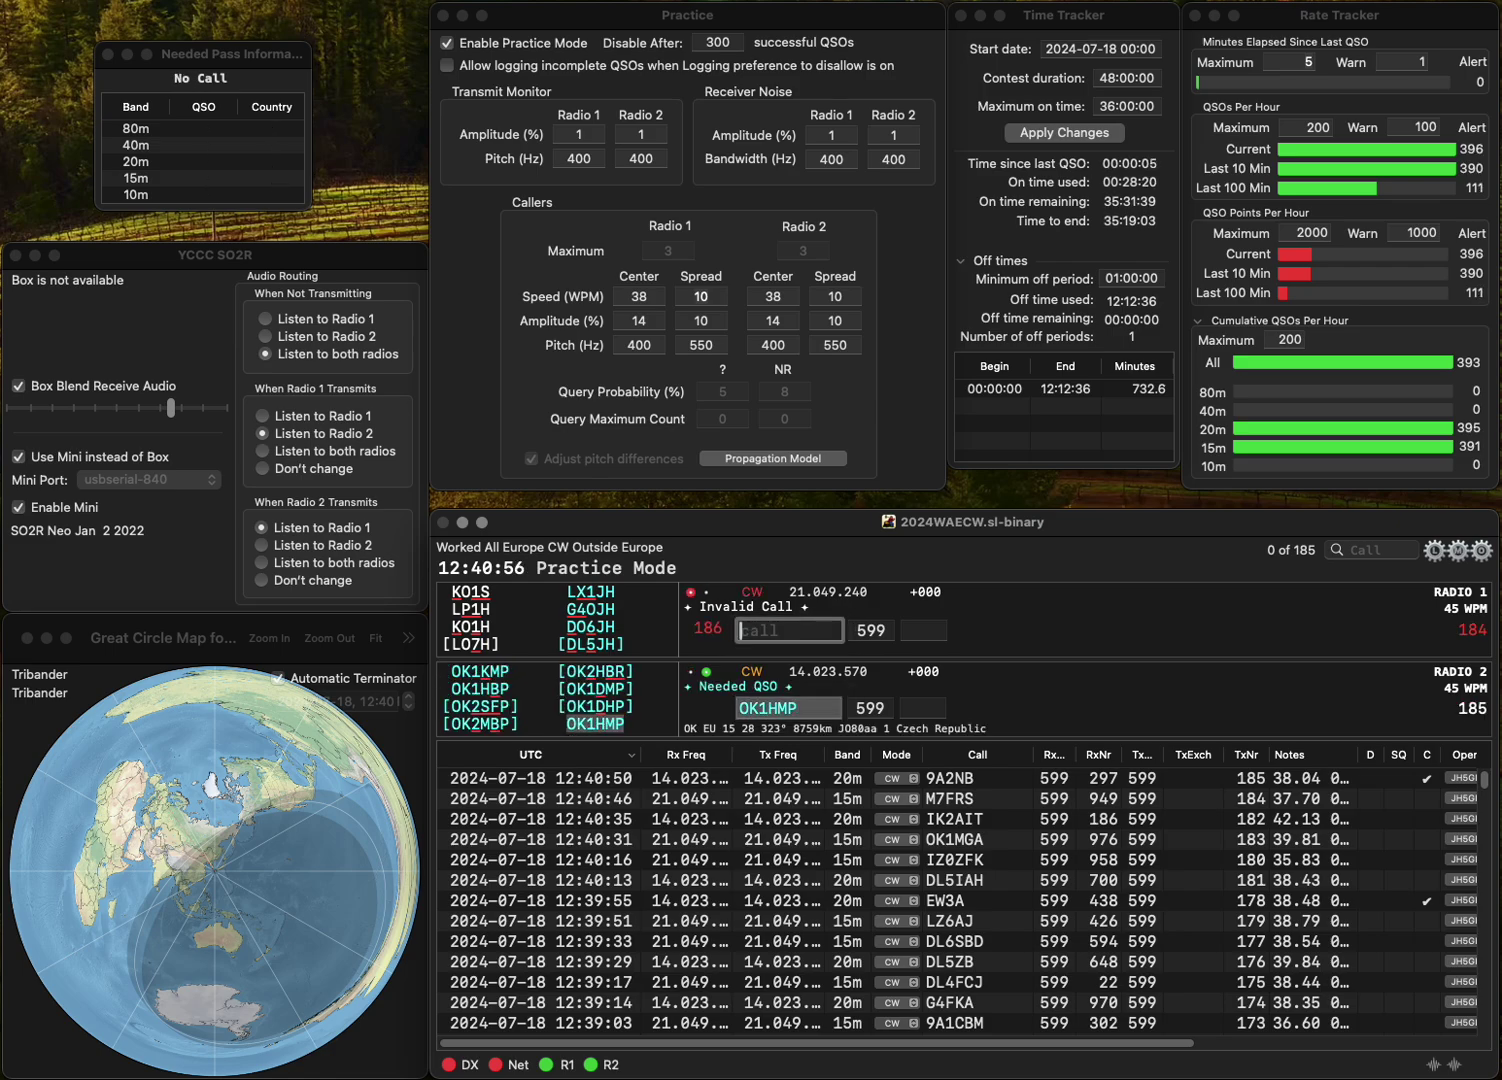
type("DO")
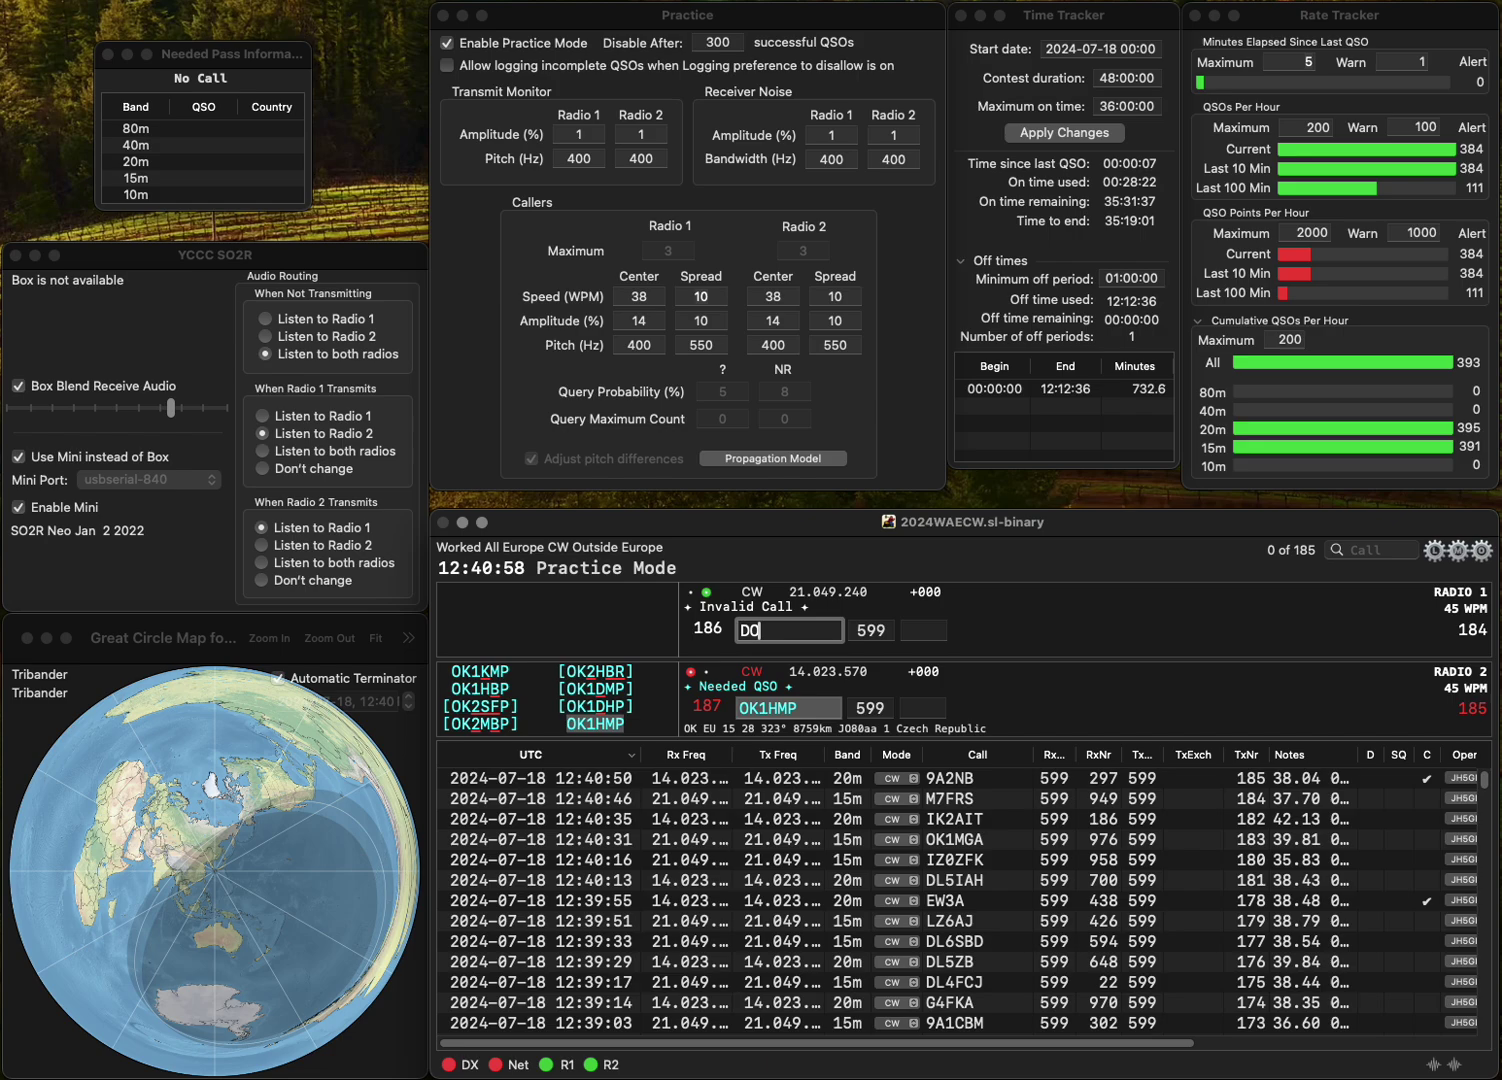
type("6JH")
key("Return")
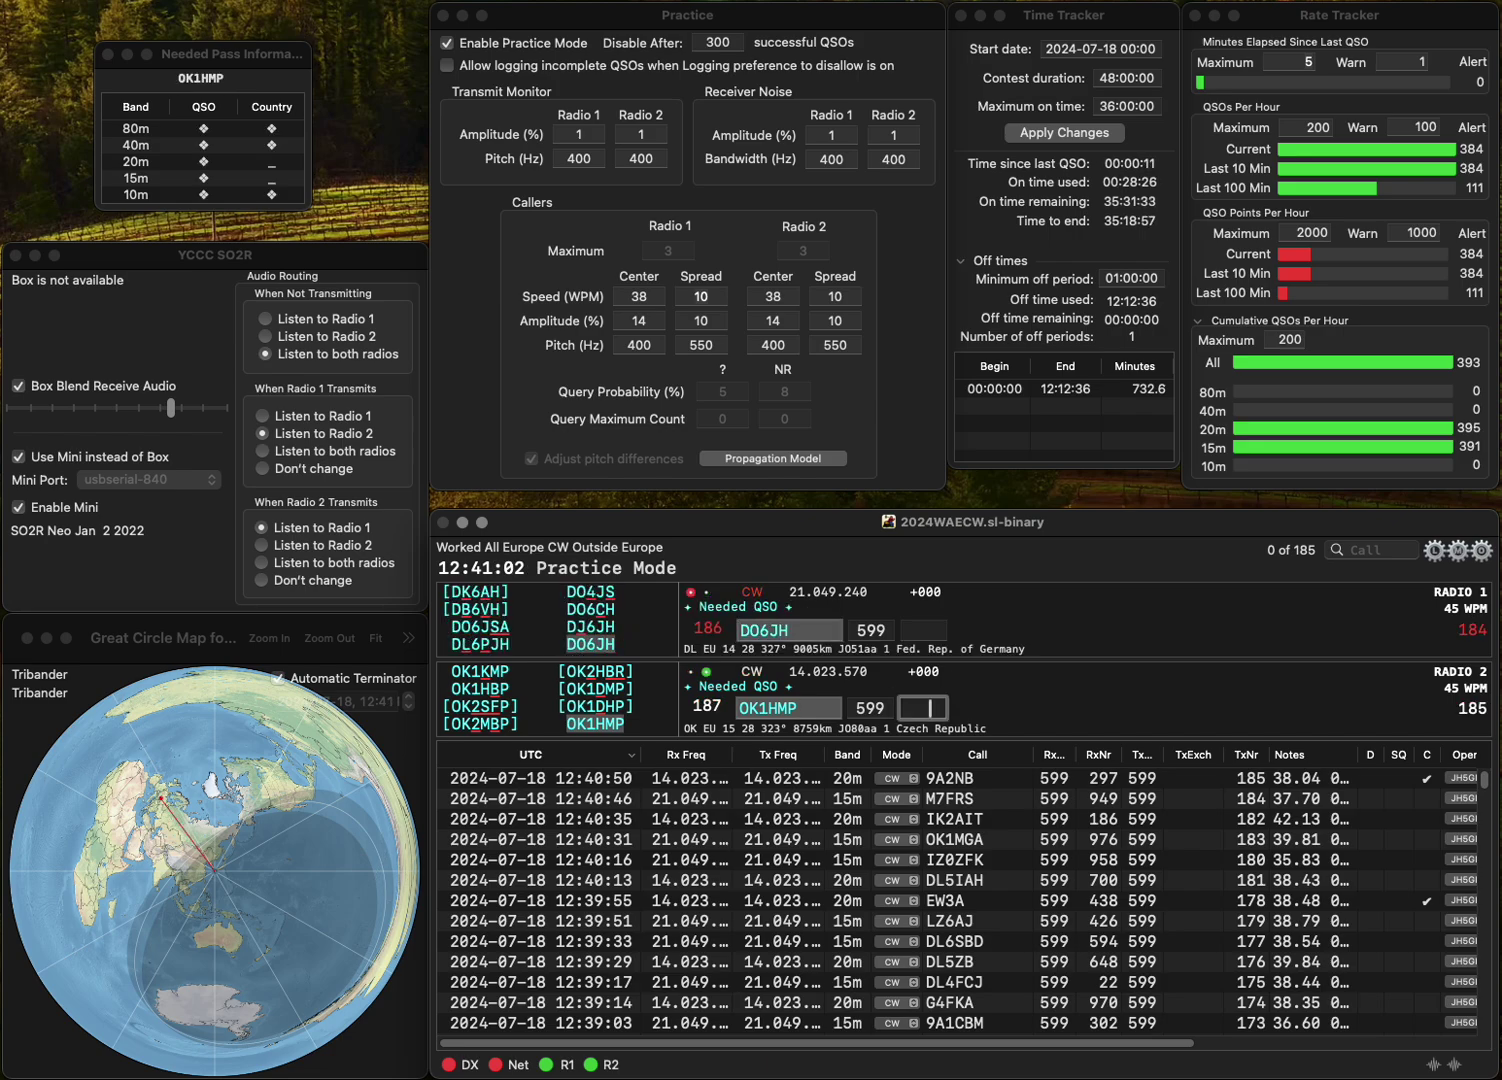
- Log OK1HMP on Radio 2 with received number 634 and DO6JH on Radio 1 with received number 322
type("634")
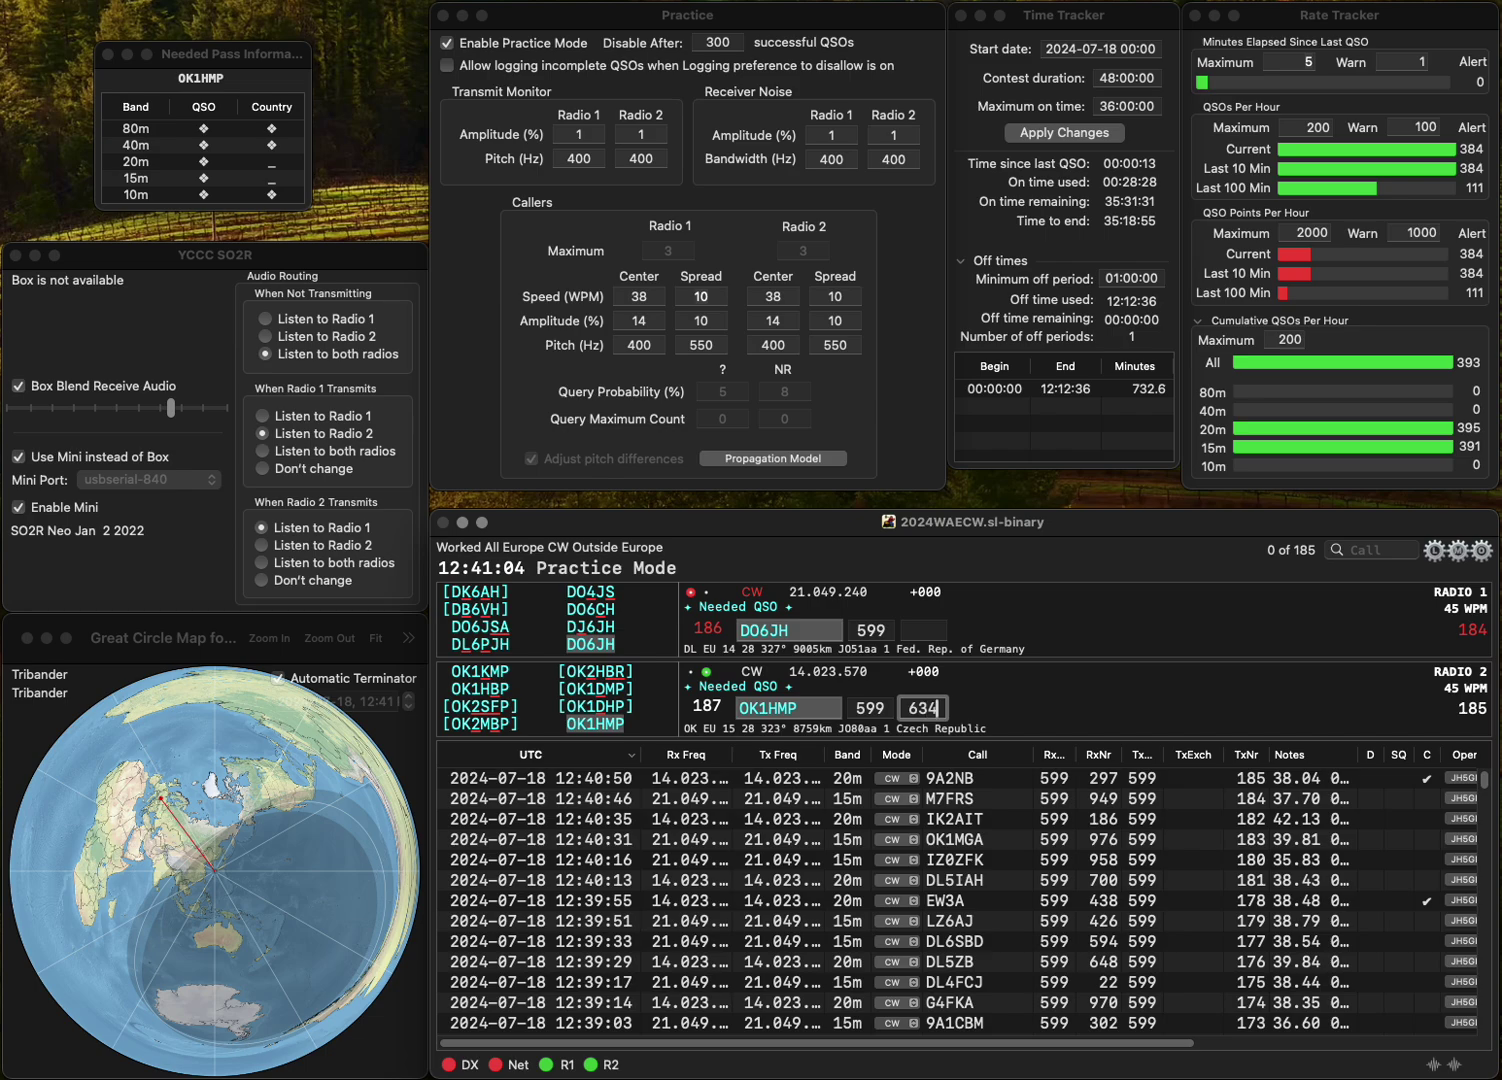
key("Return")
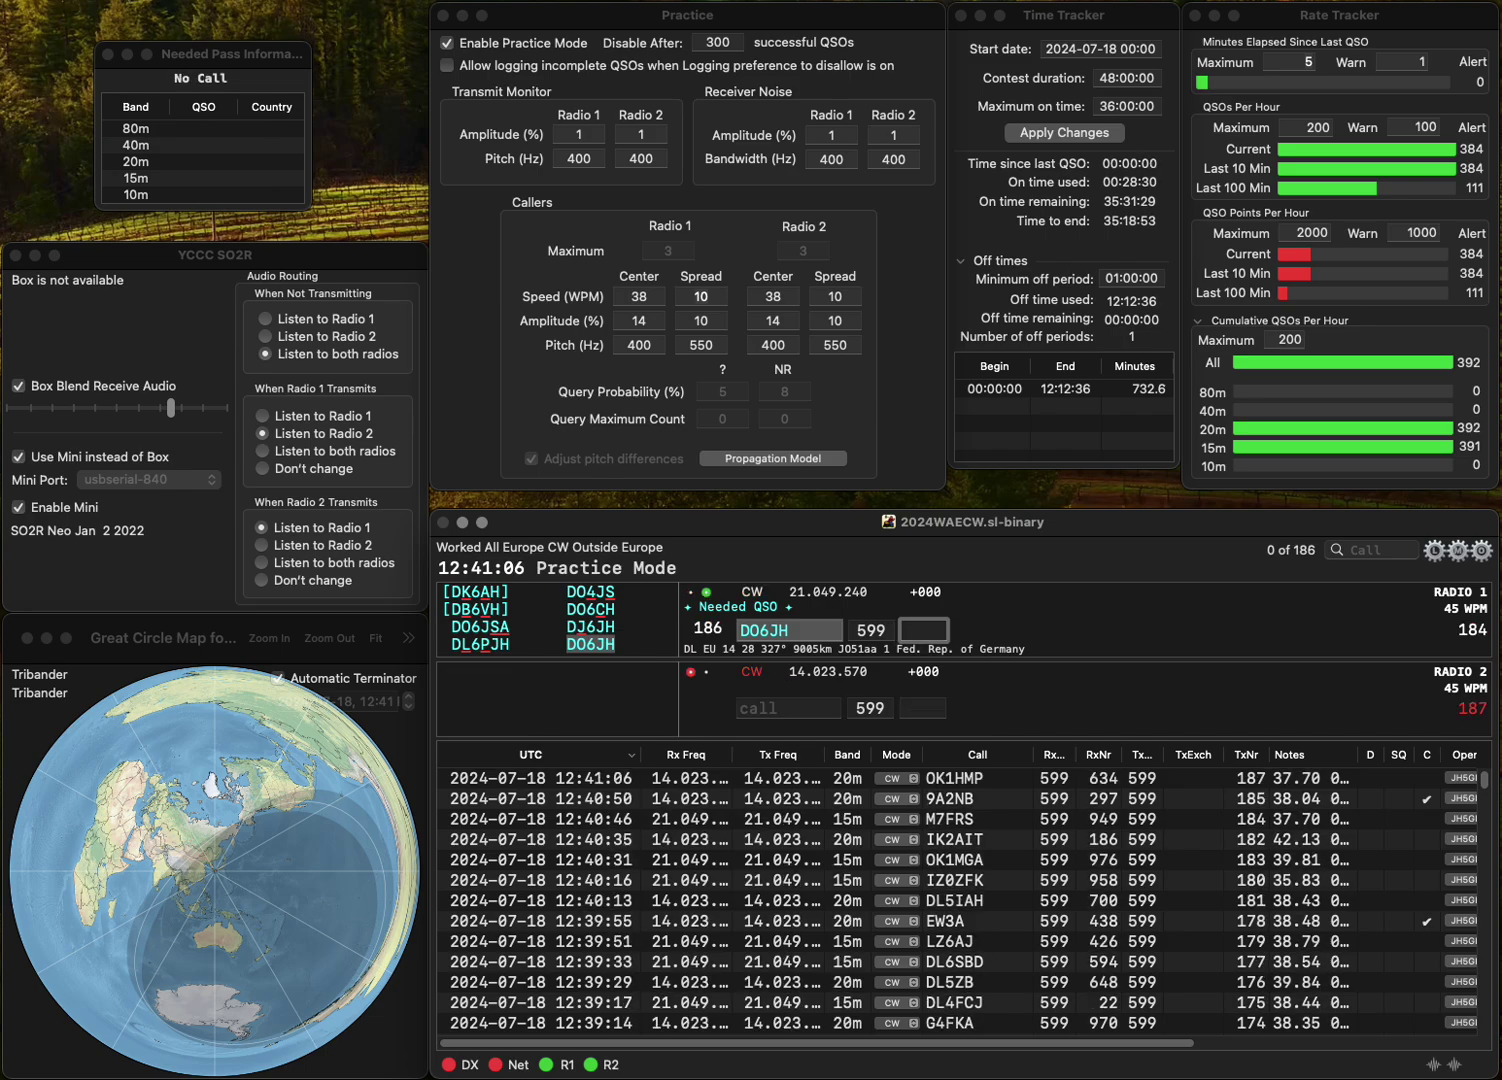
type("32")
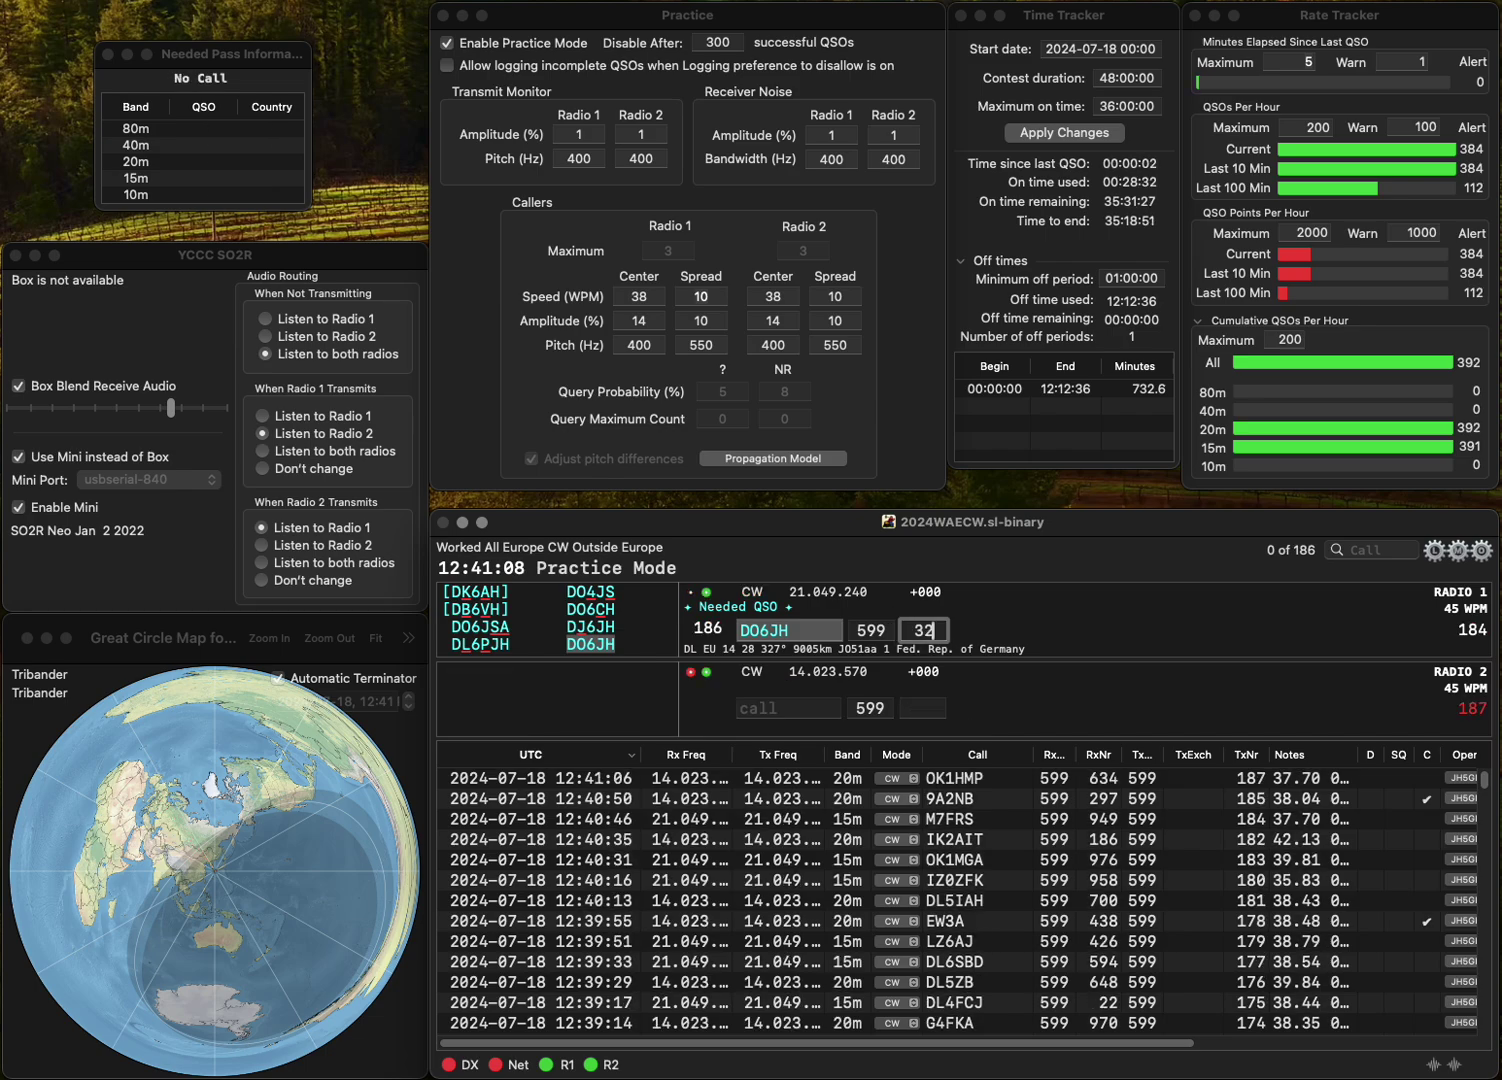
type("2")
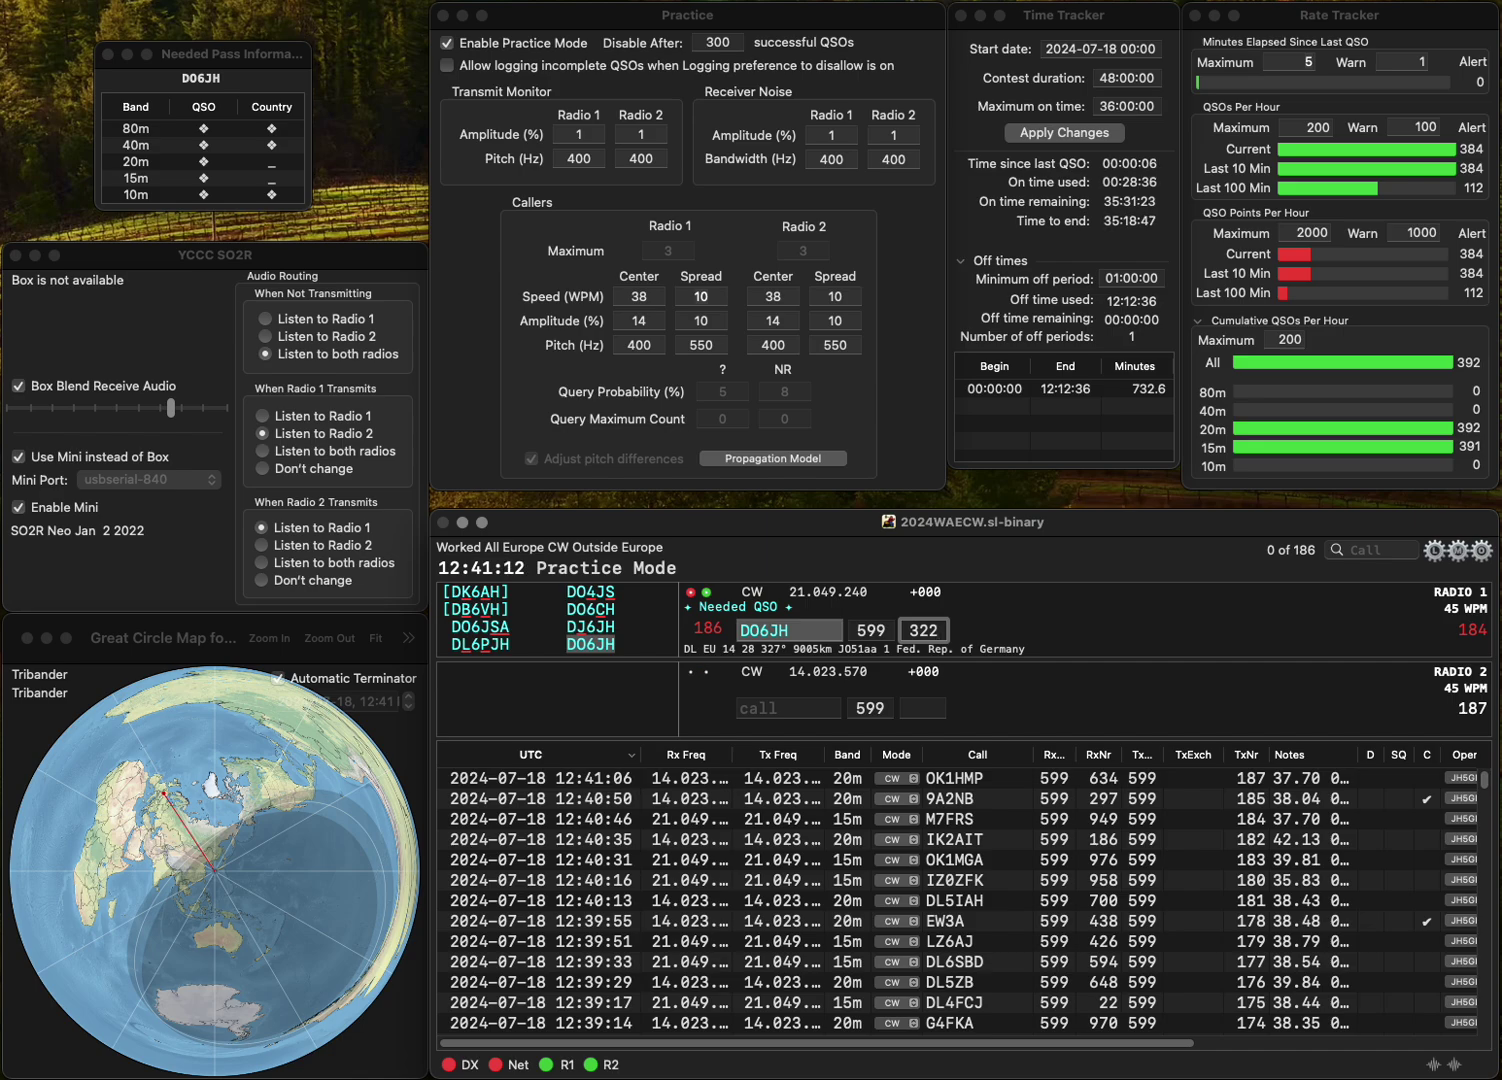
key("Return")
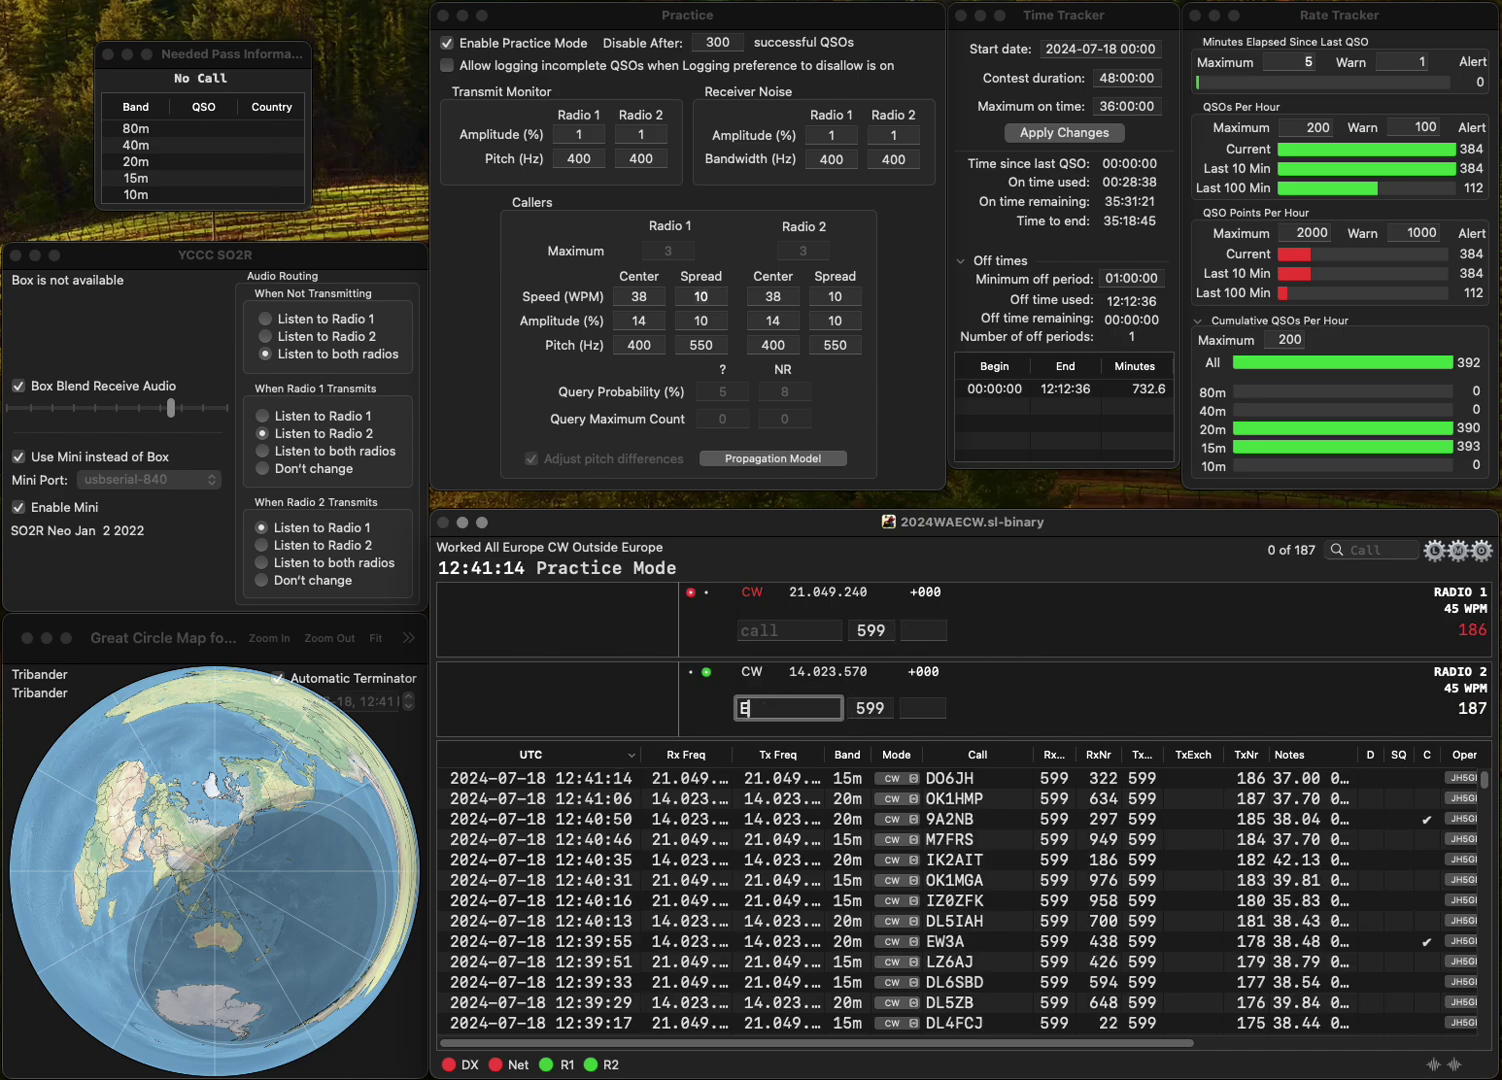
type("KCTFO")
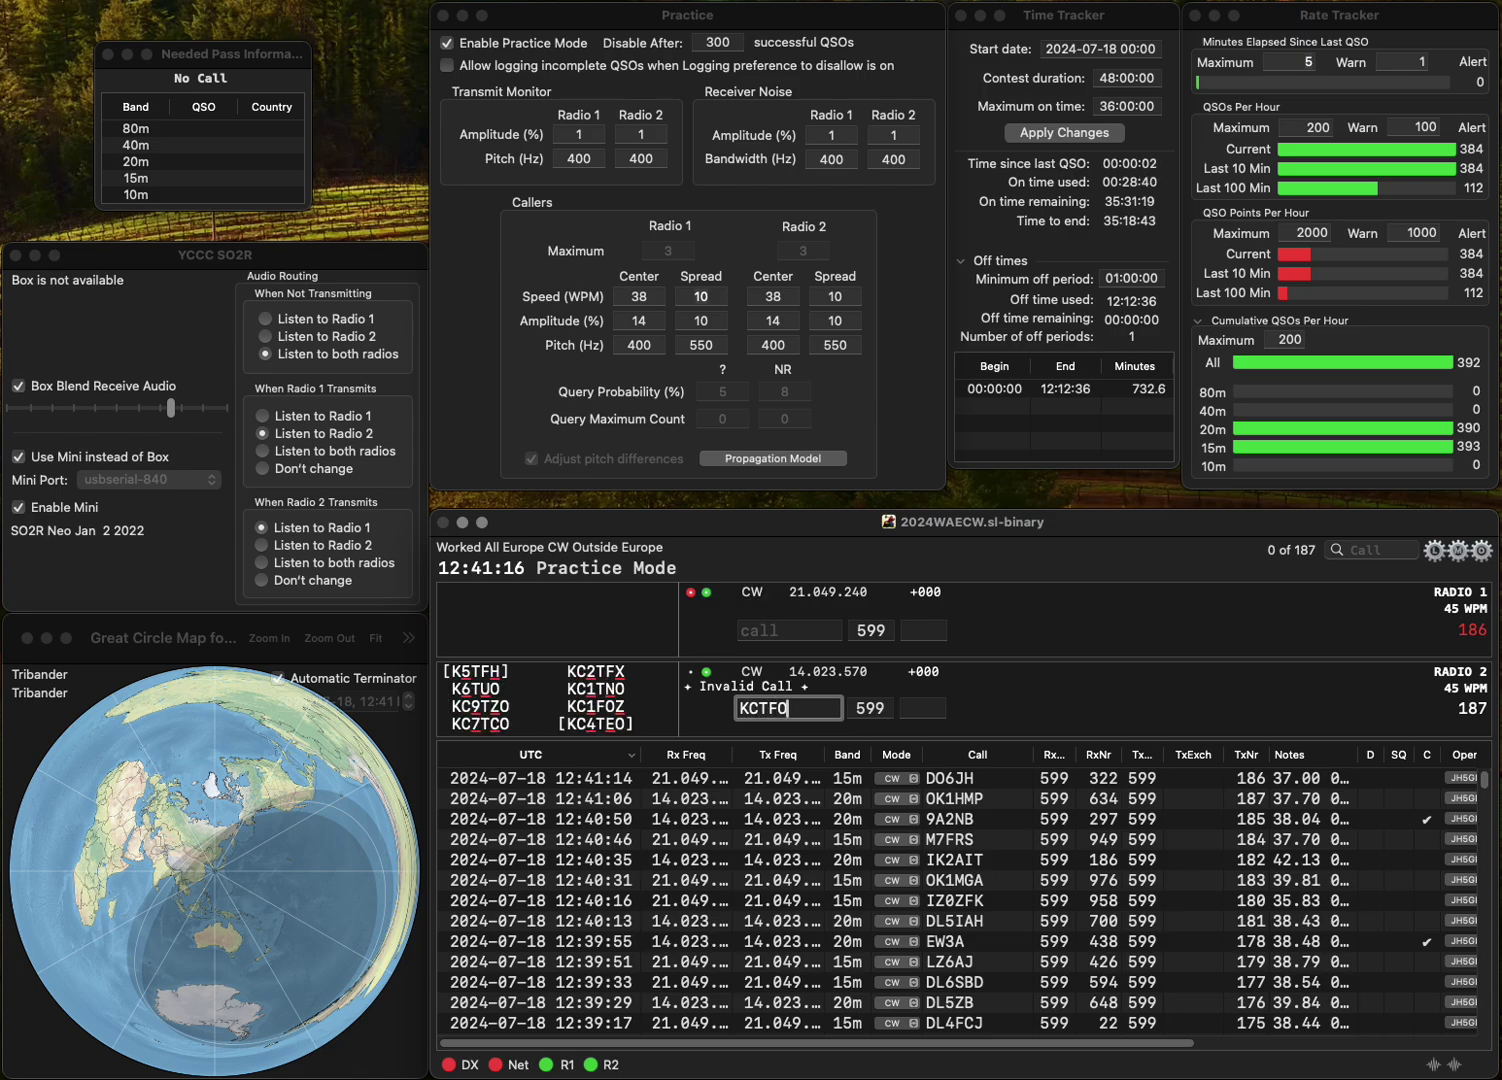
type("Q")
key("Home")
key("Delete")
key("Right")
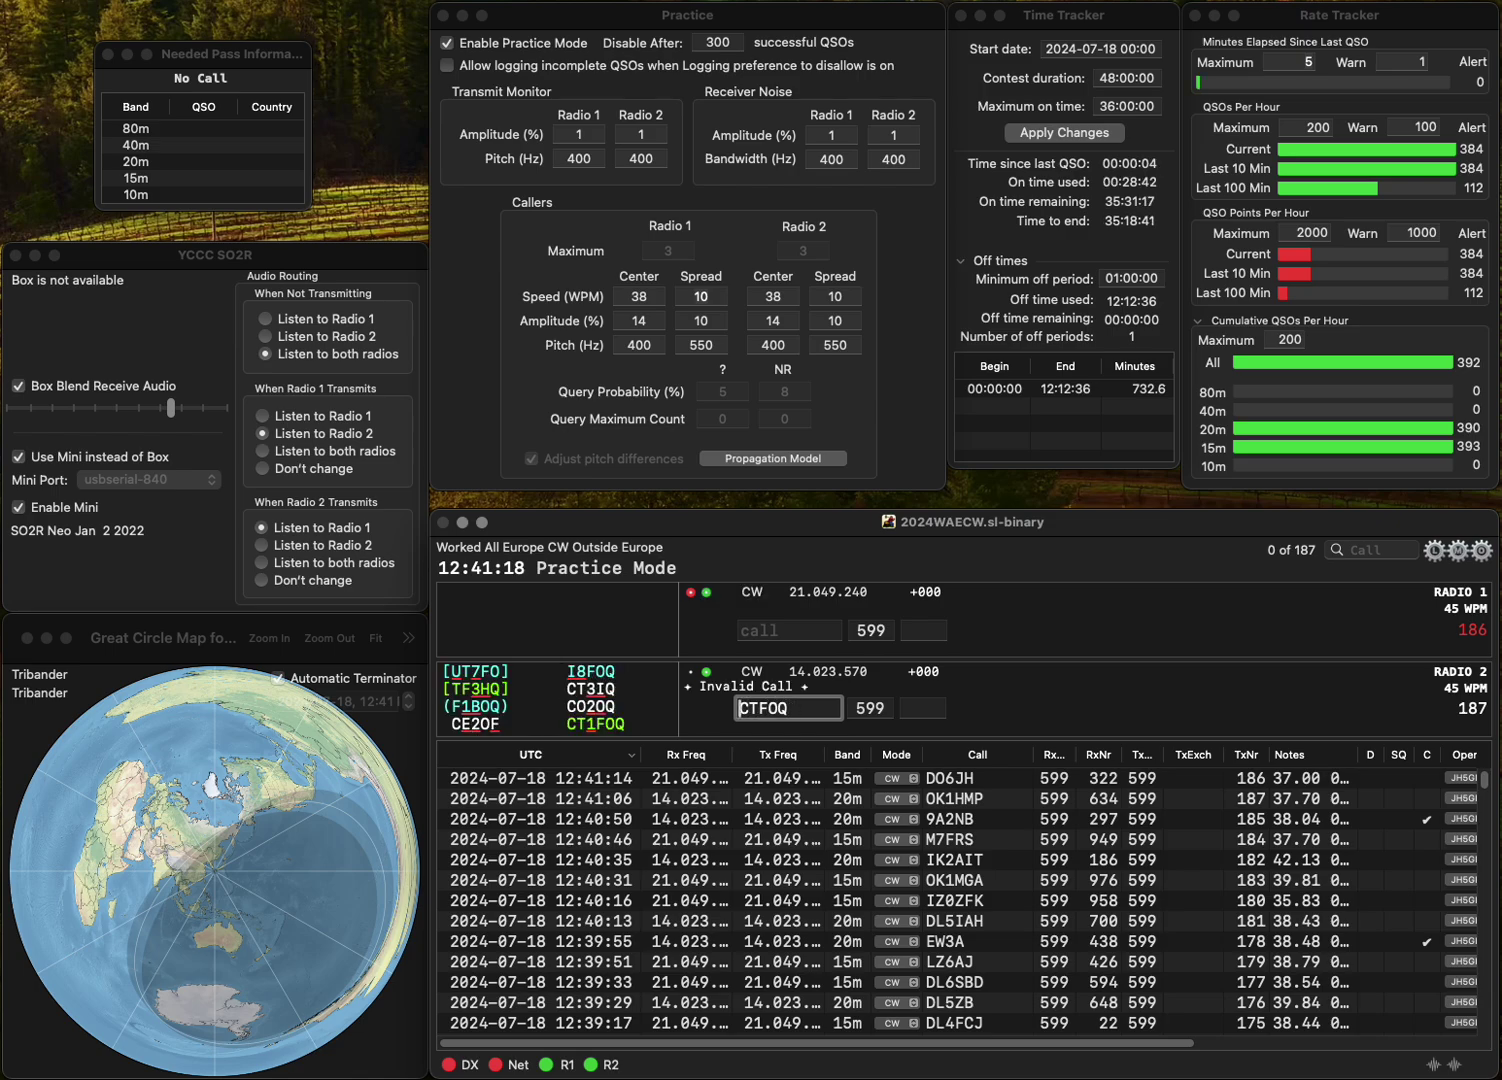
key("Right")
type("1")
key("Return")
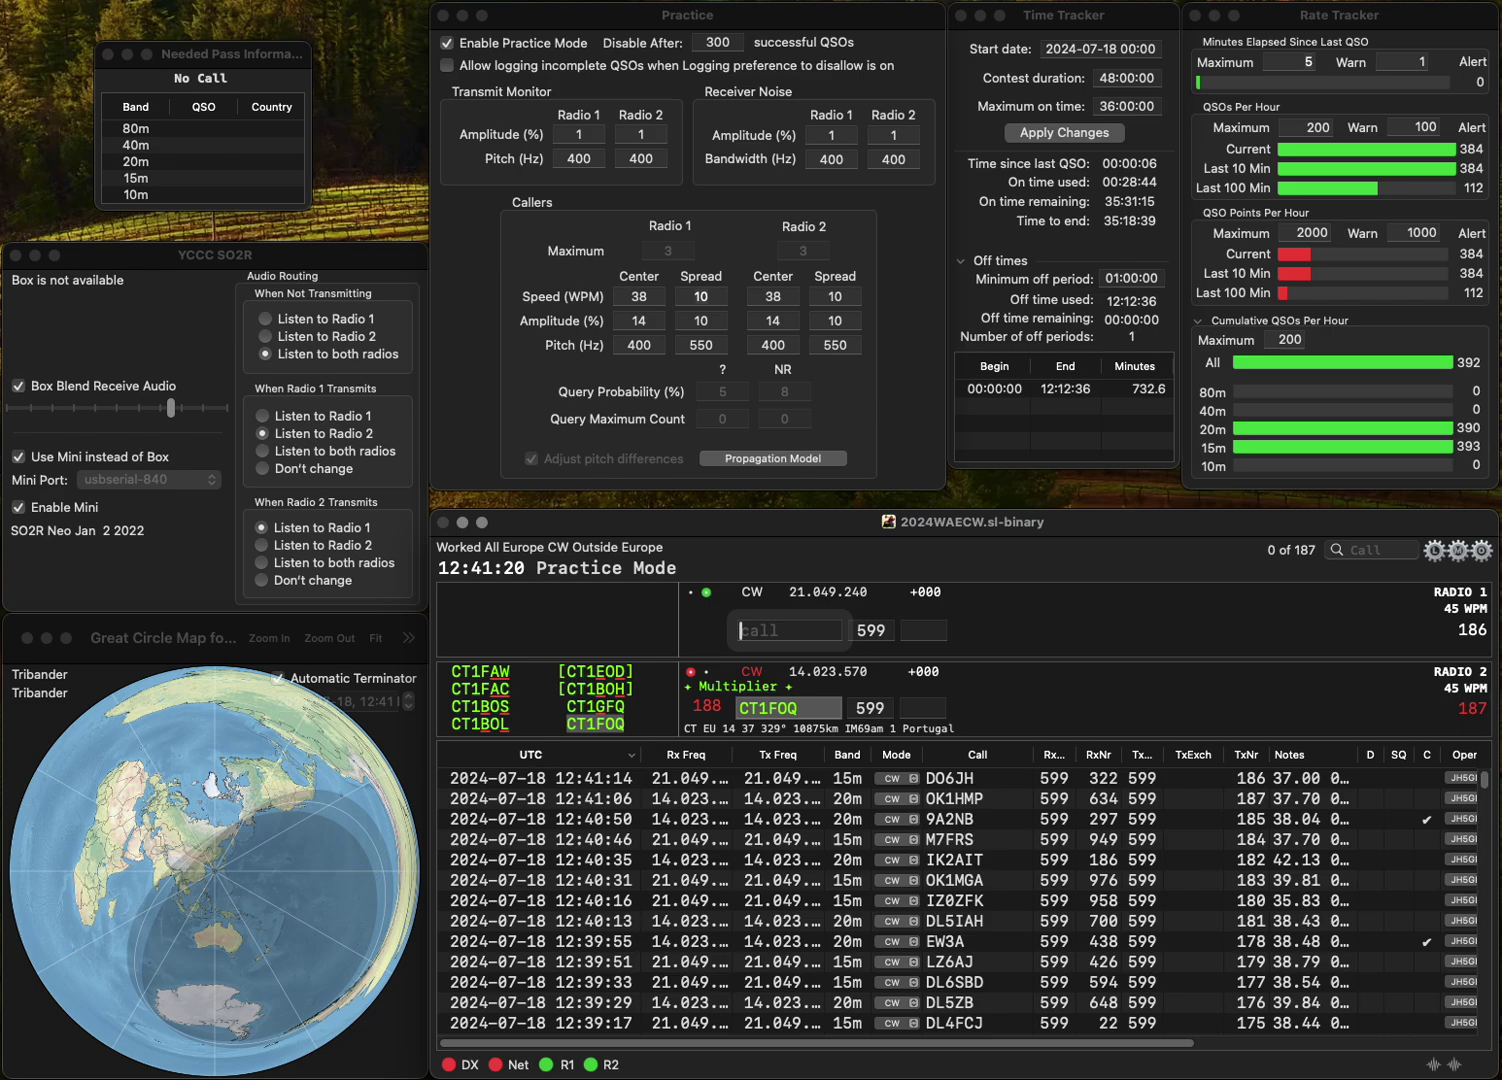
type("IZ3ARV")
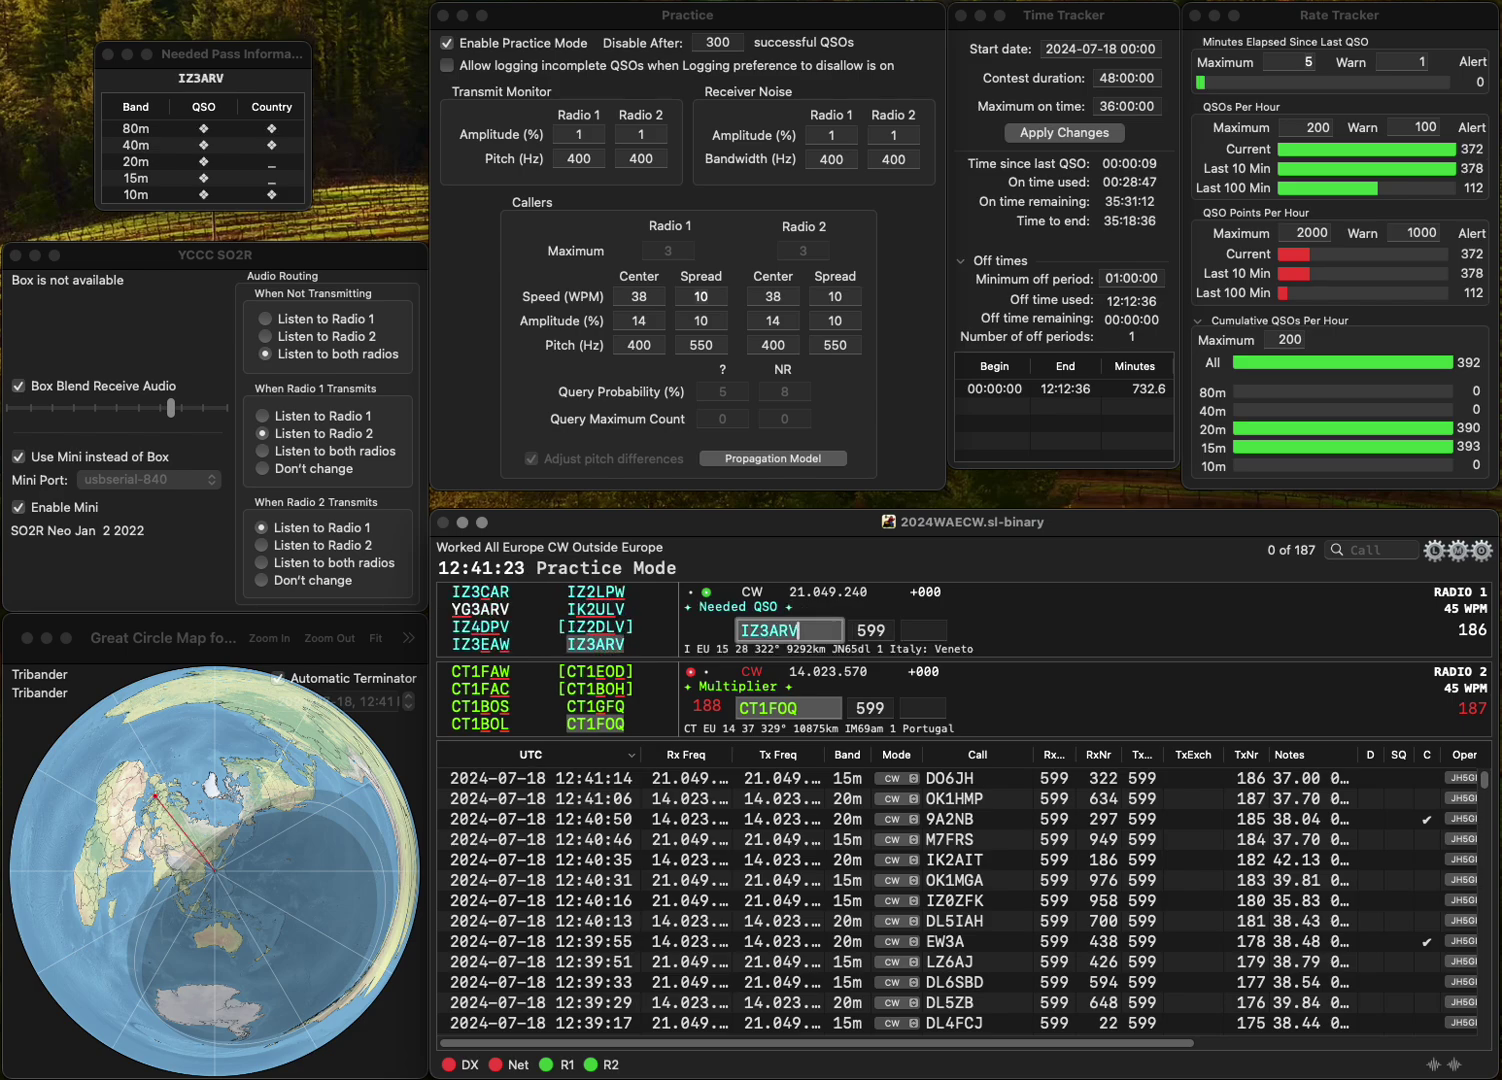
key("Return")
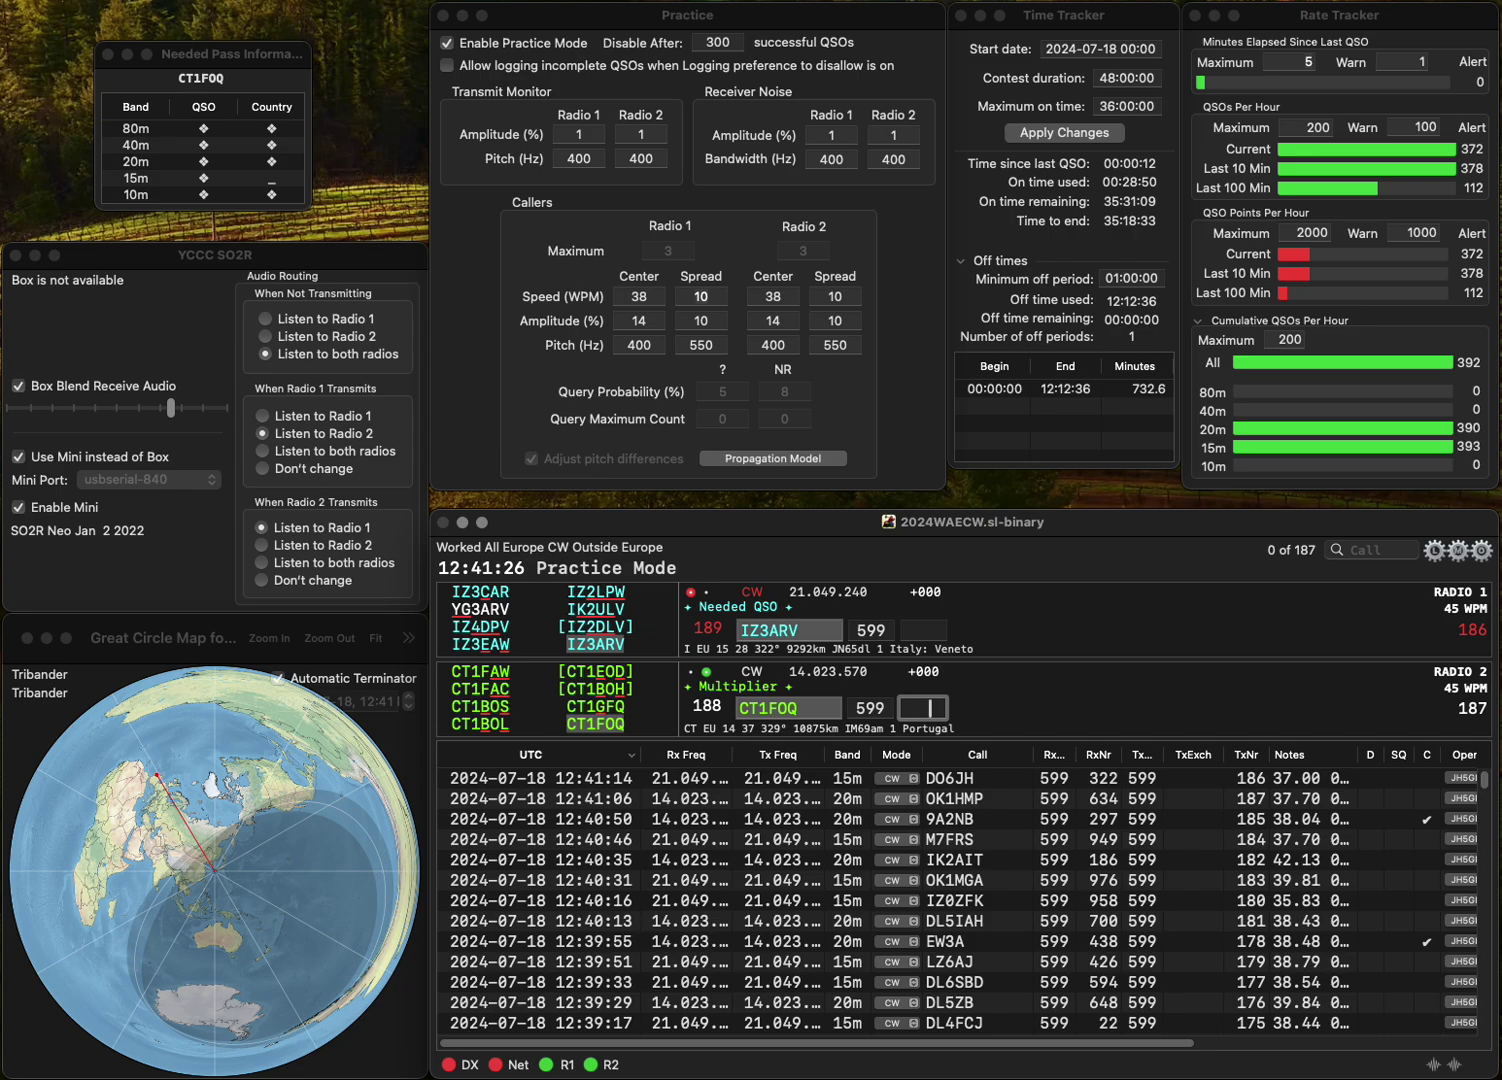
type("908")
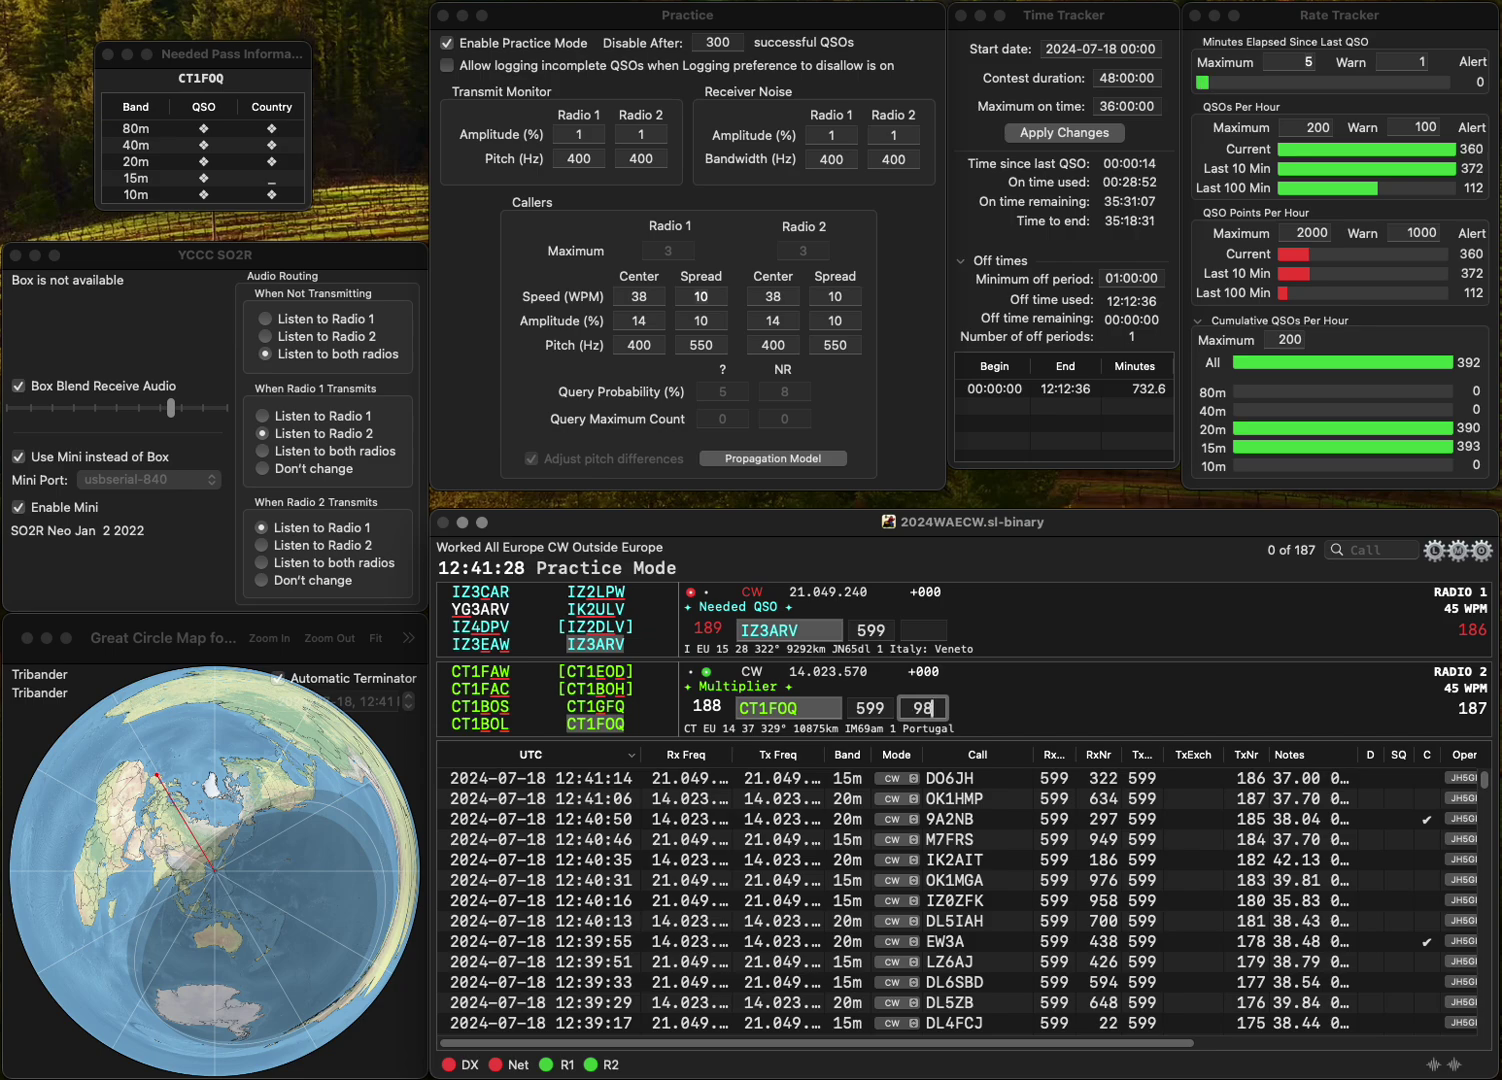
key("Return")
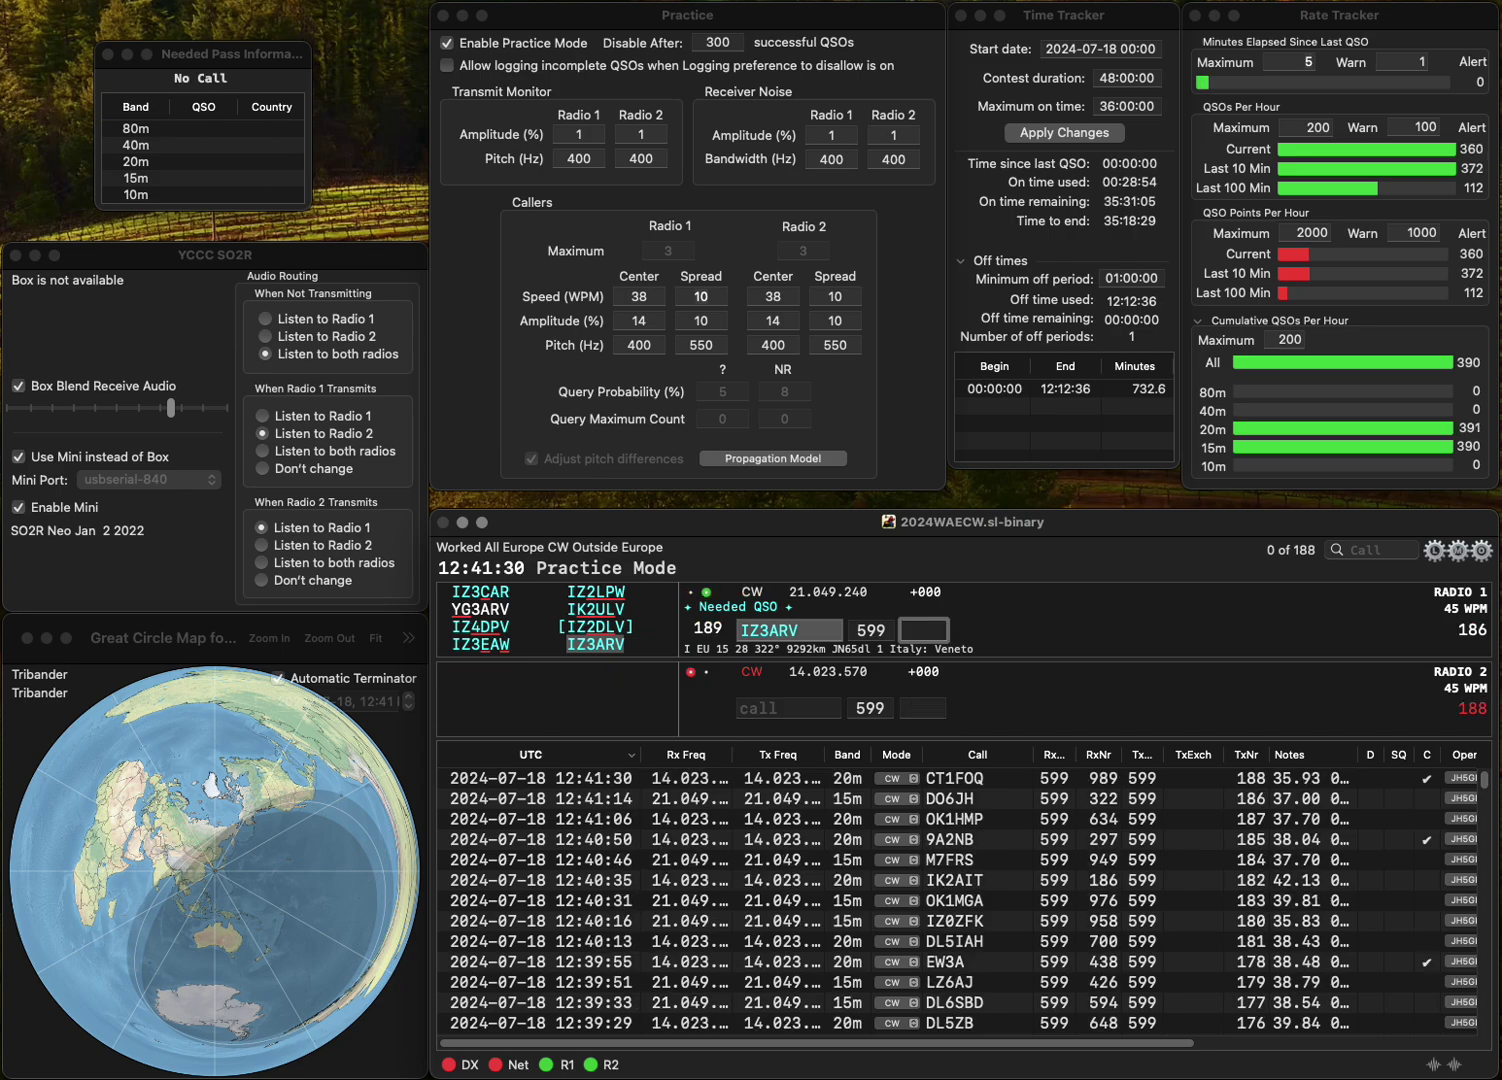
type("400")
key("Return")
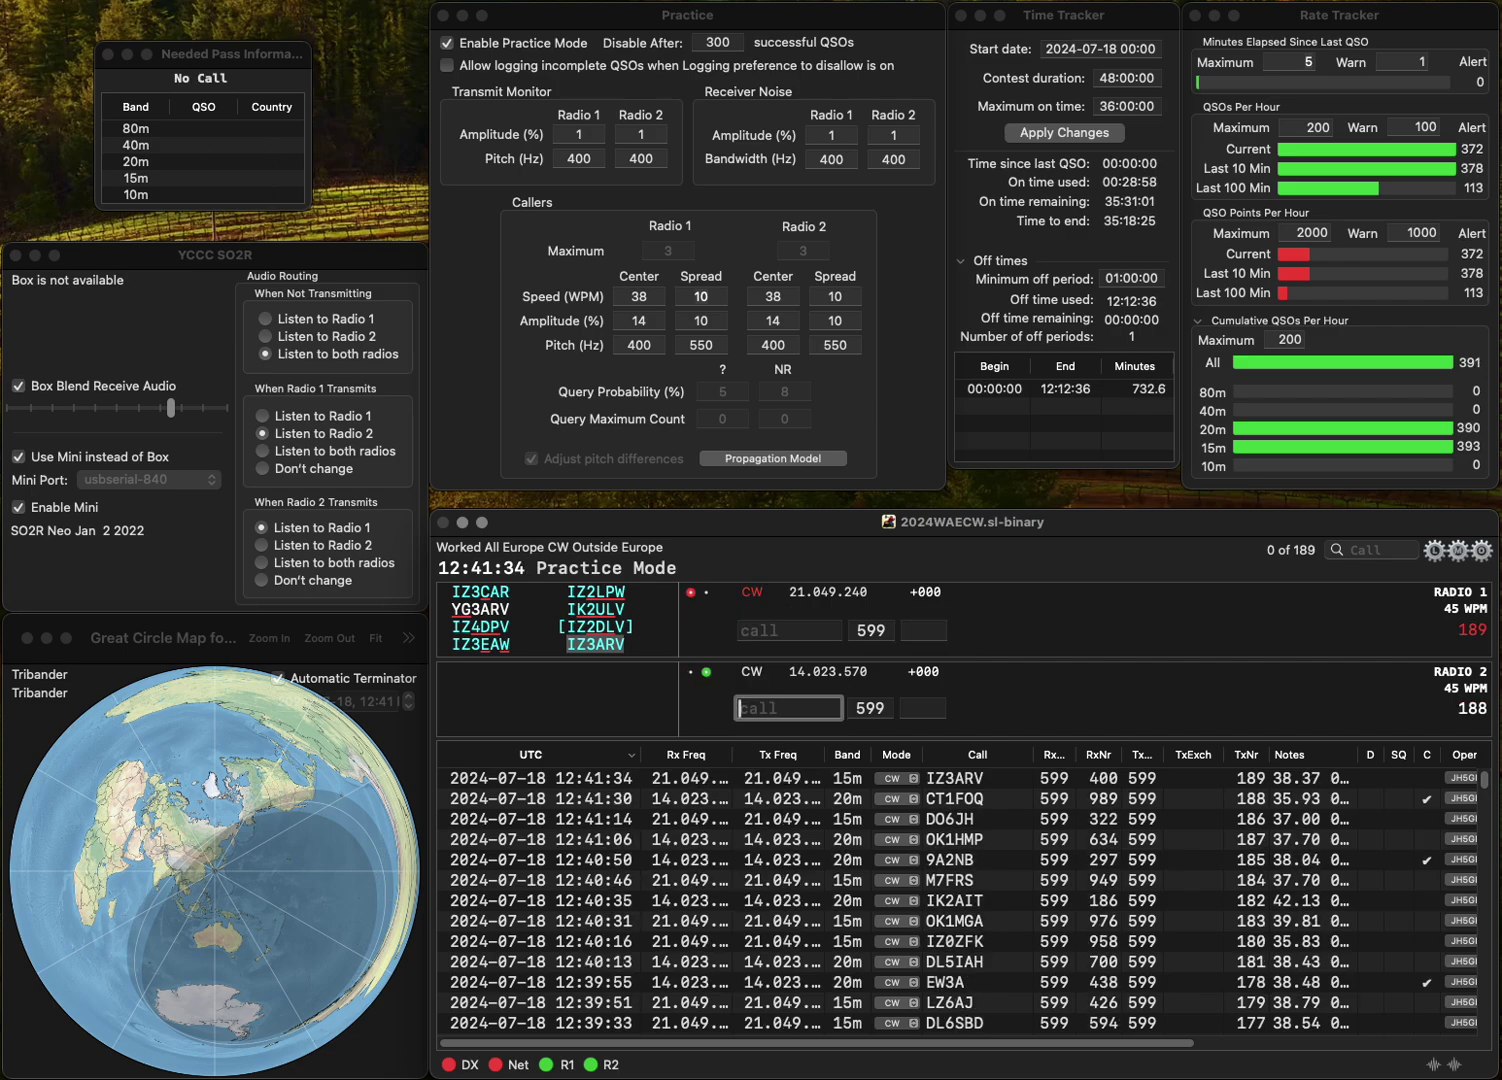
type("EA4LG")
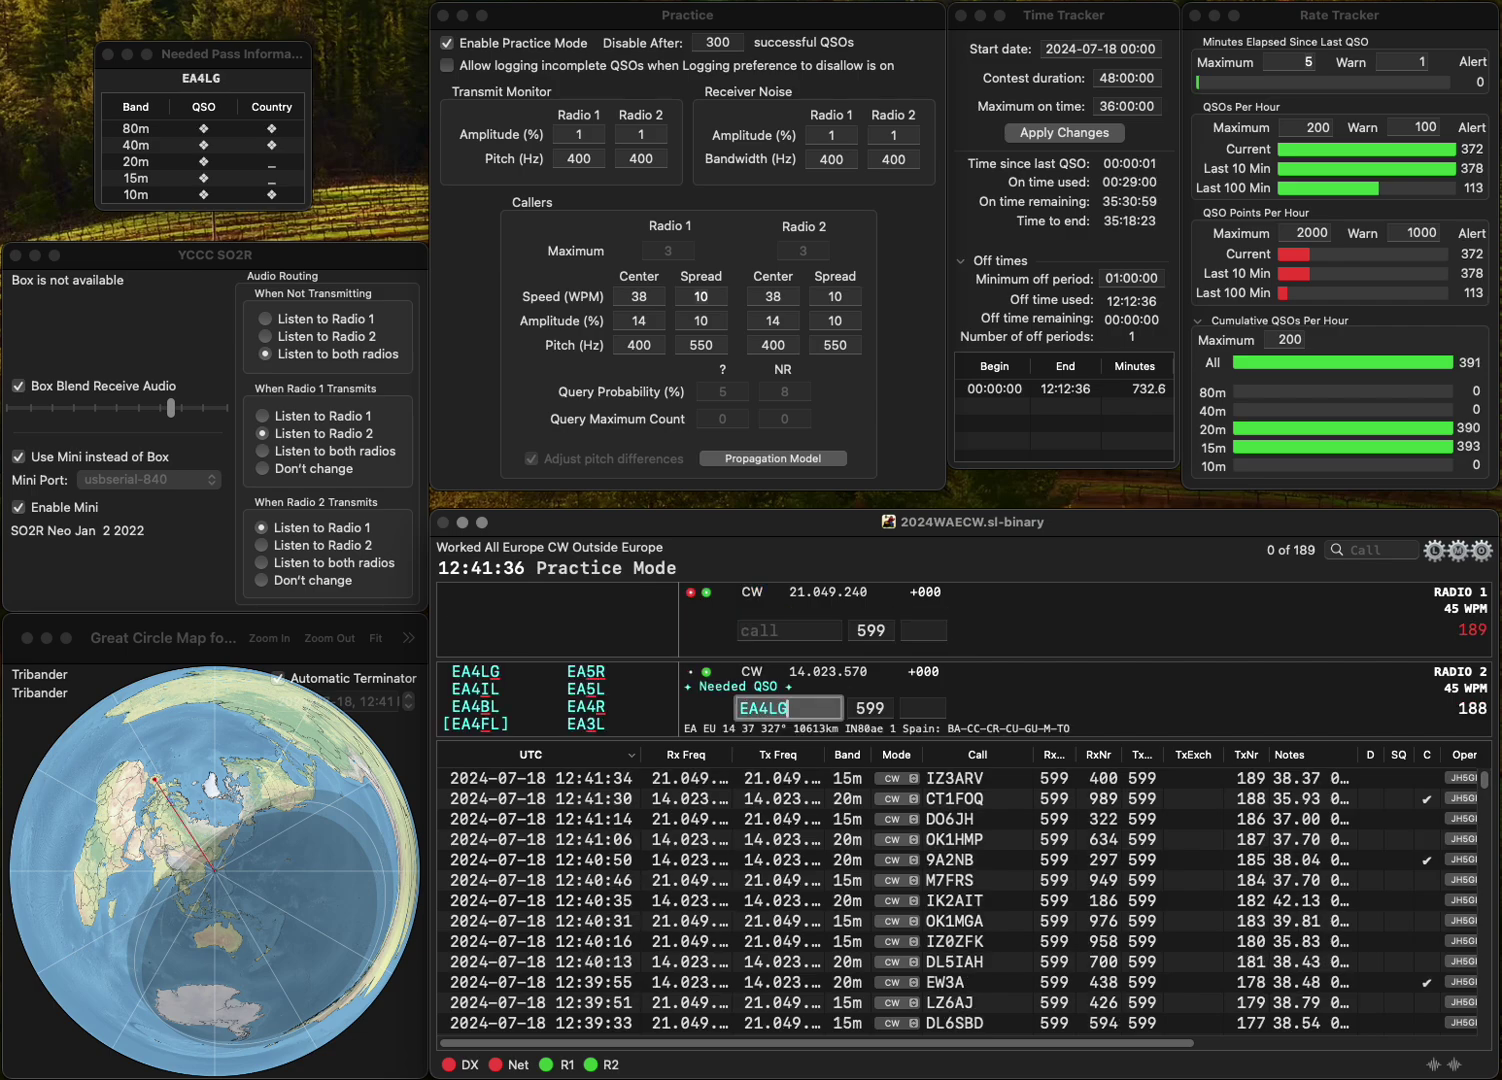
key("Return")
type("UT4")
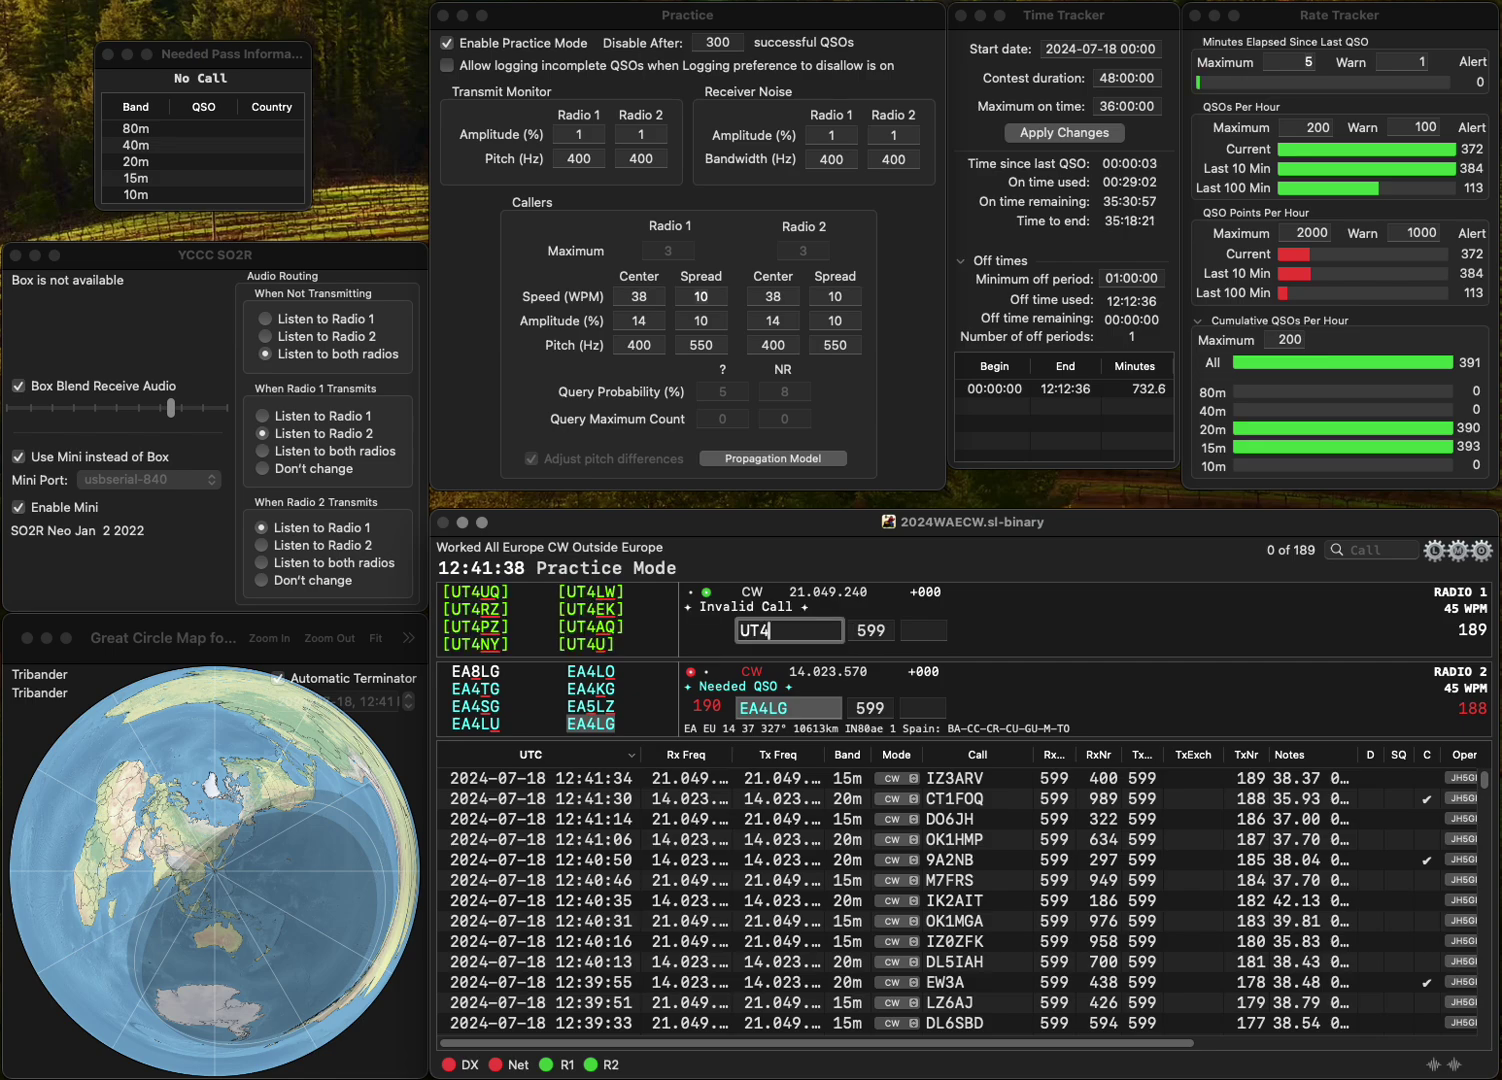
type("UWJ")
key("Return")
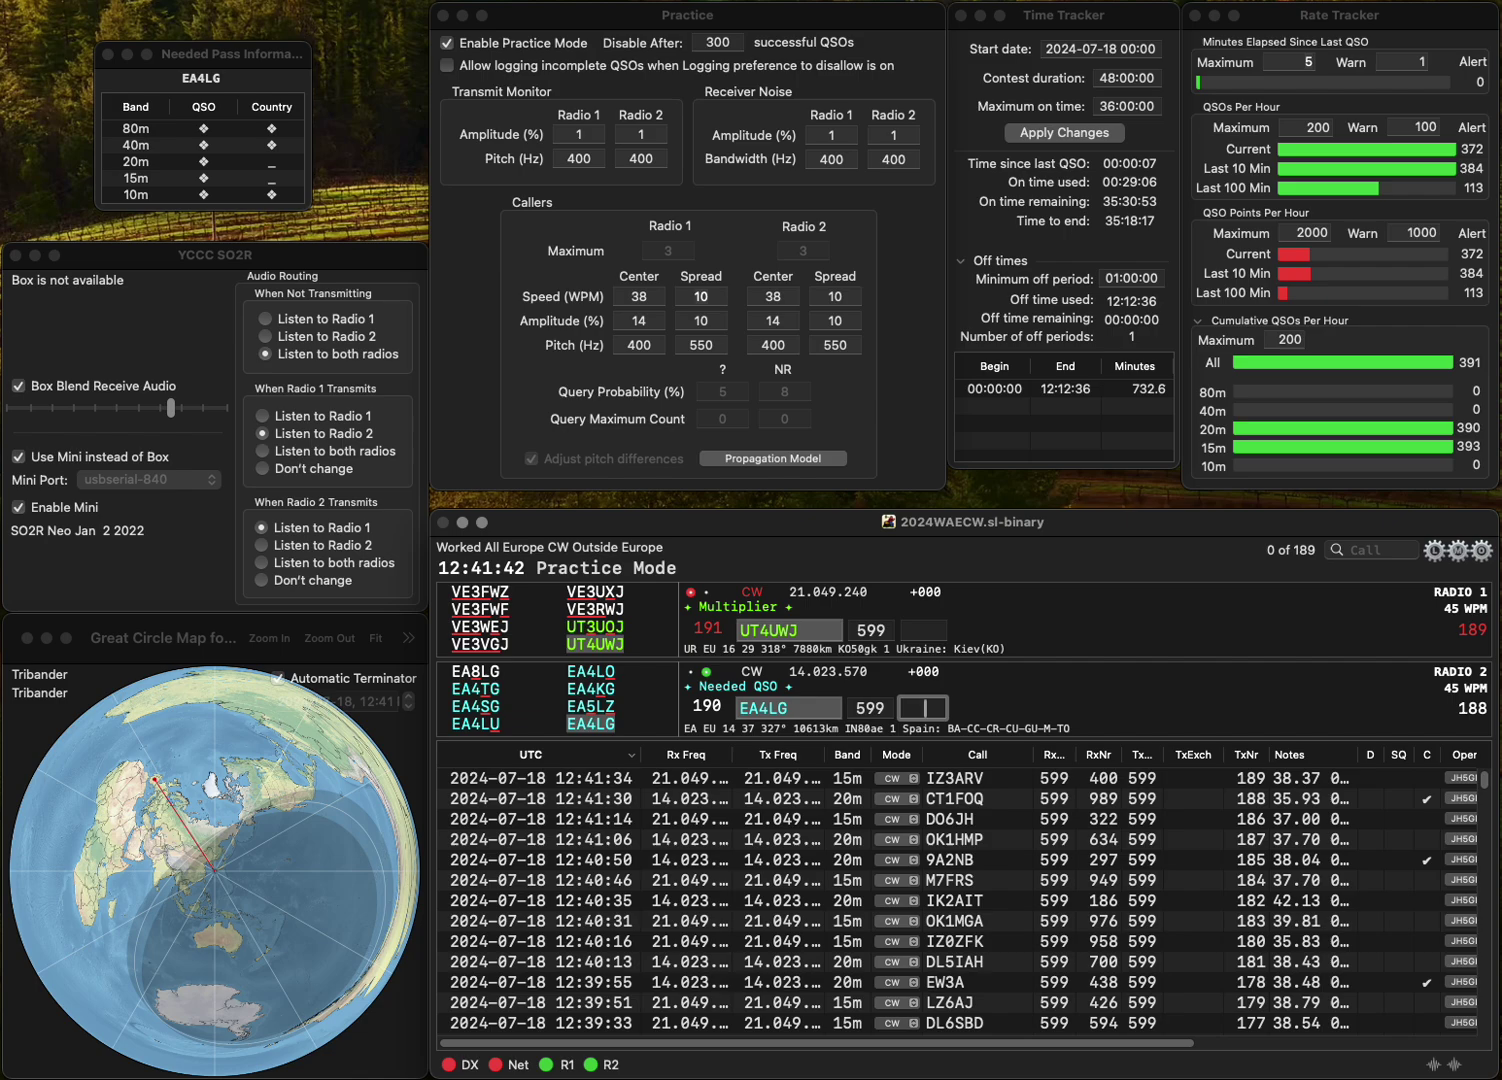
type("192")
key("Return")
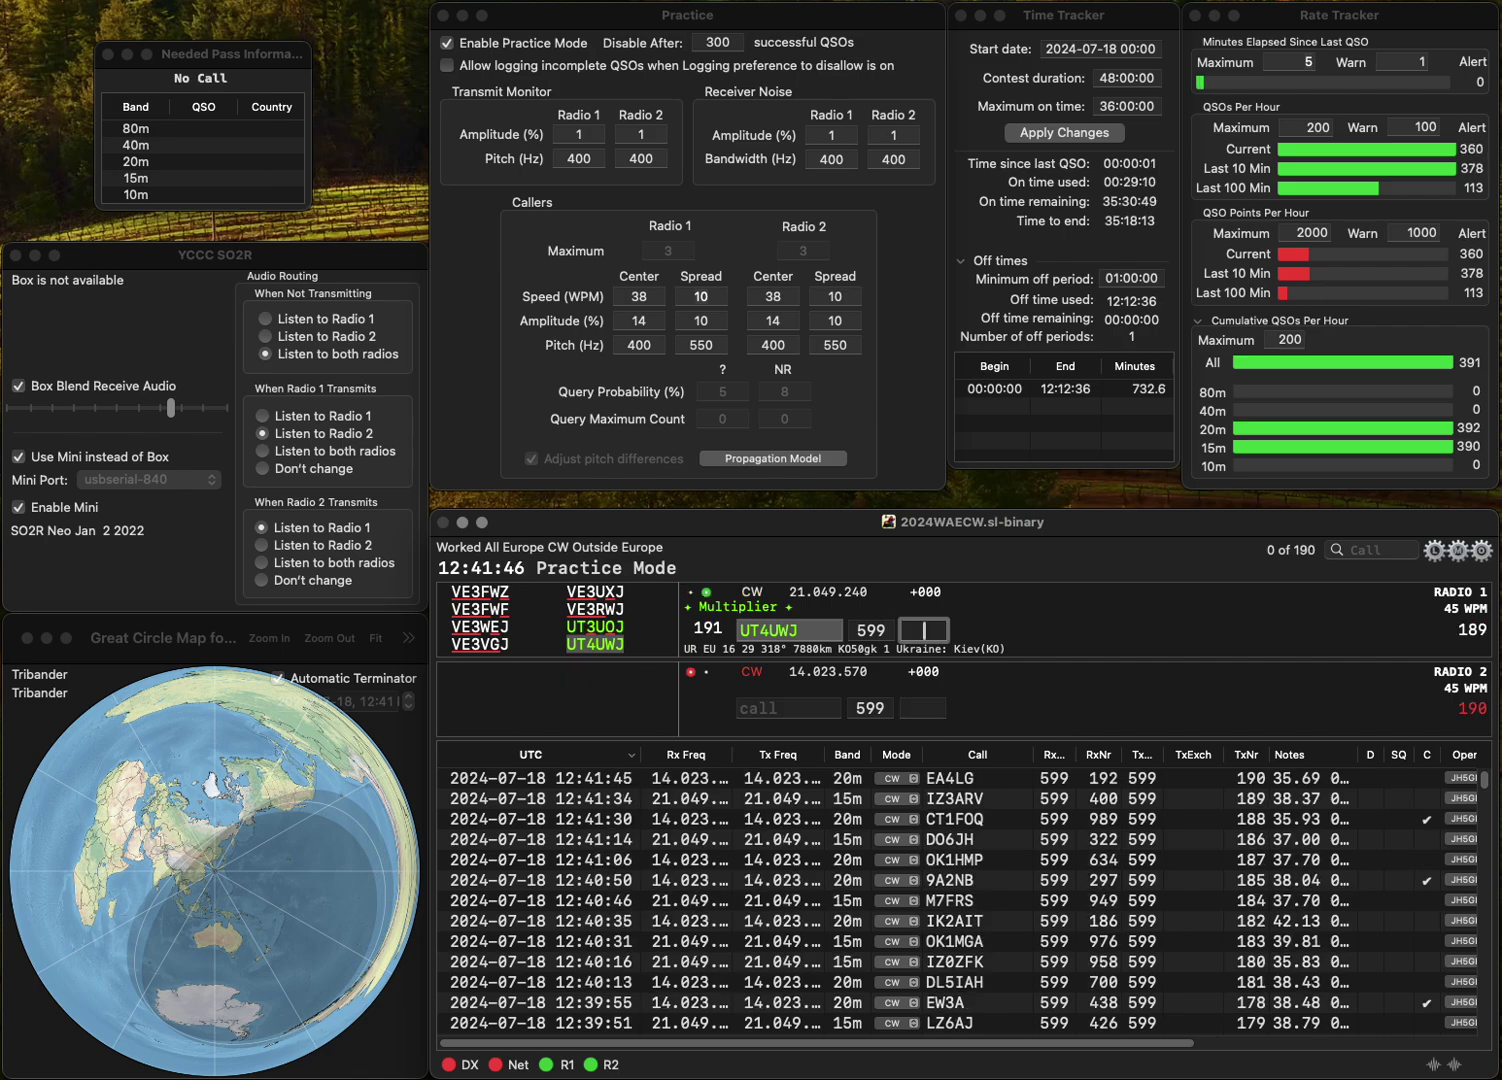
type("552")
key("Return")
- Answer EV1R on Radio 2 and the miscopied call EB1A on Radio 1
type("E")
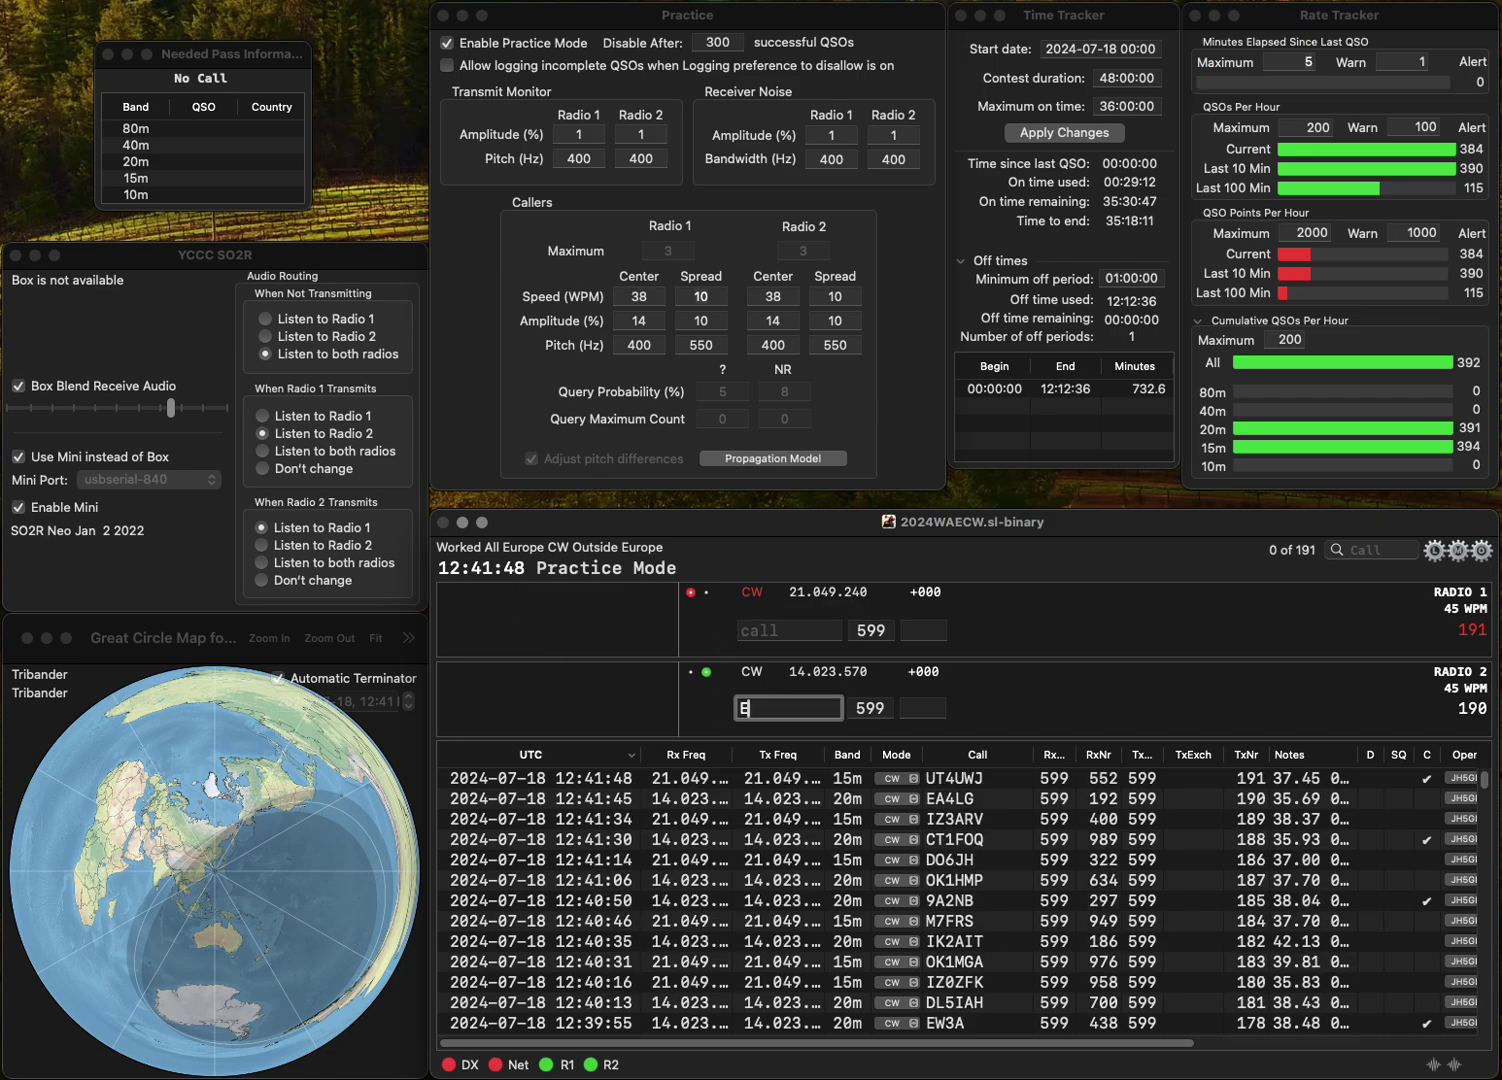
type("V1R")
key("Return")
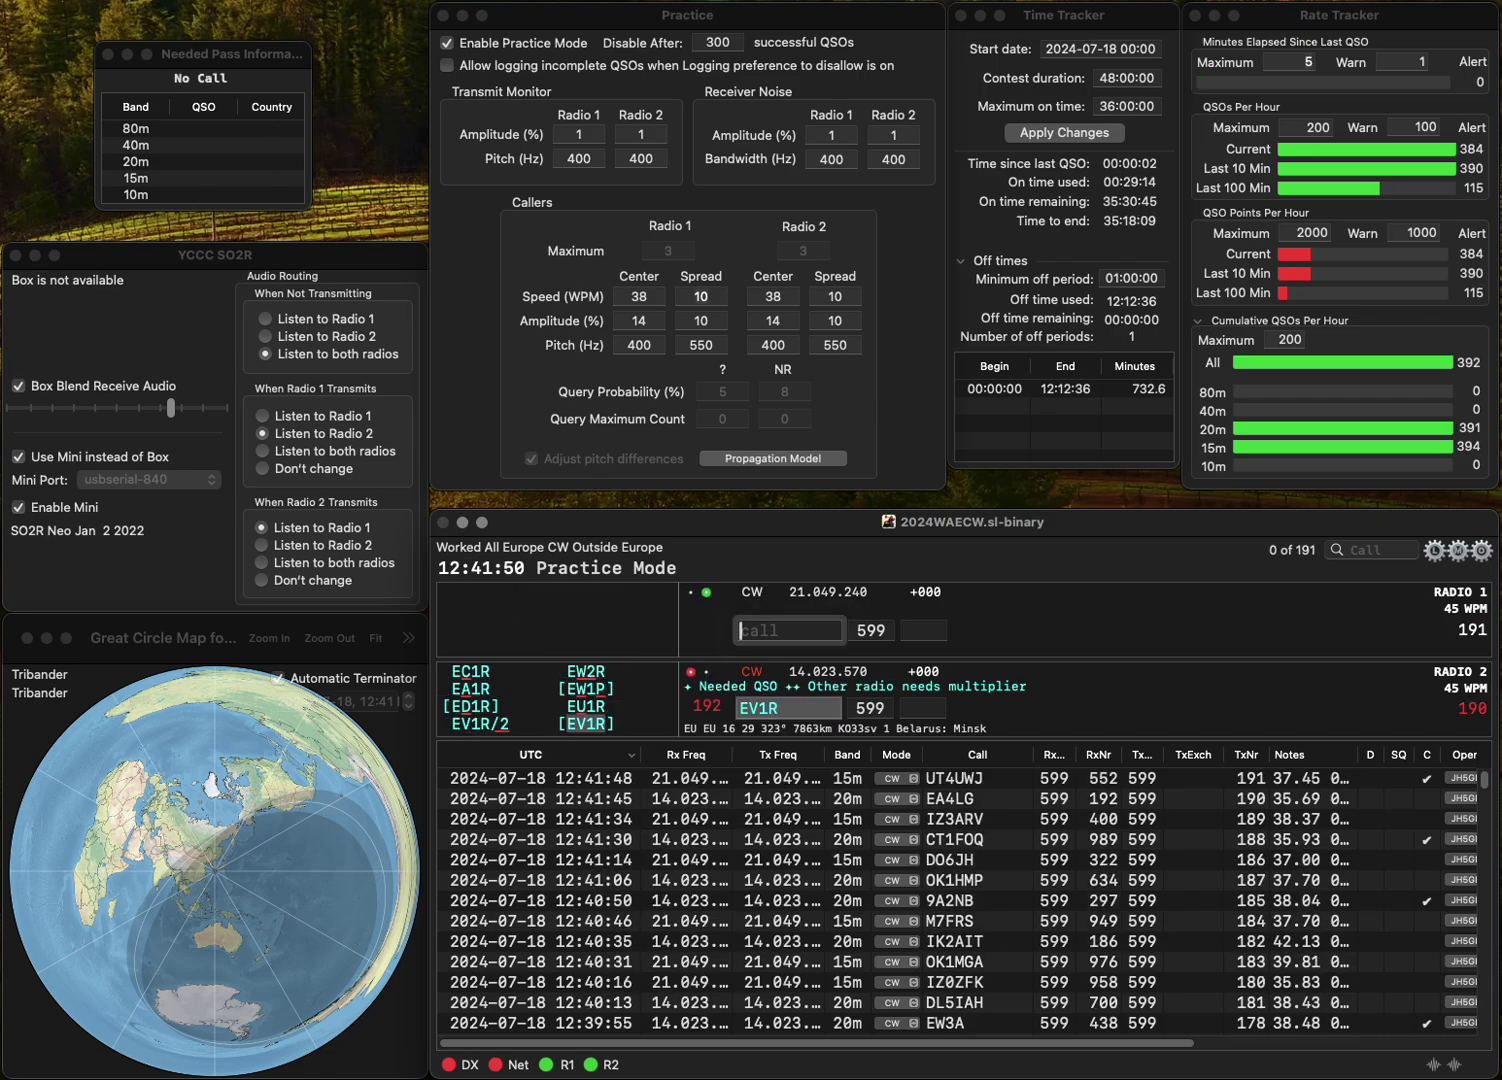
type("EB1A")
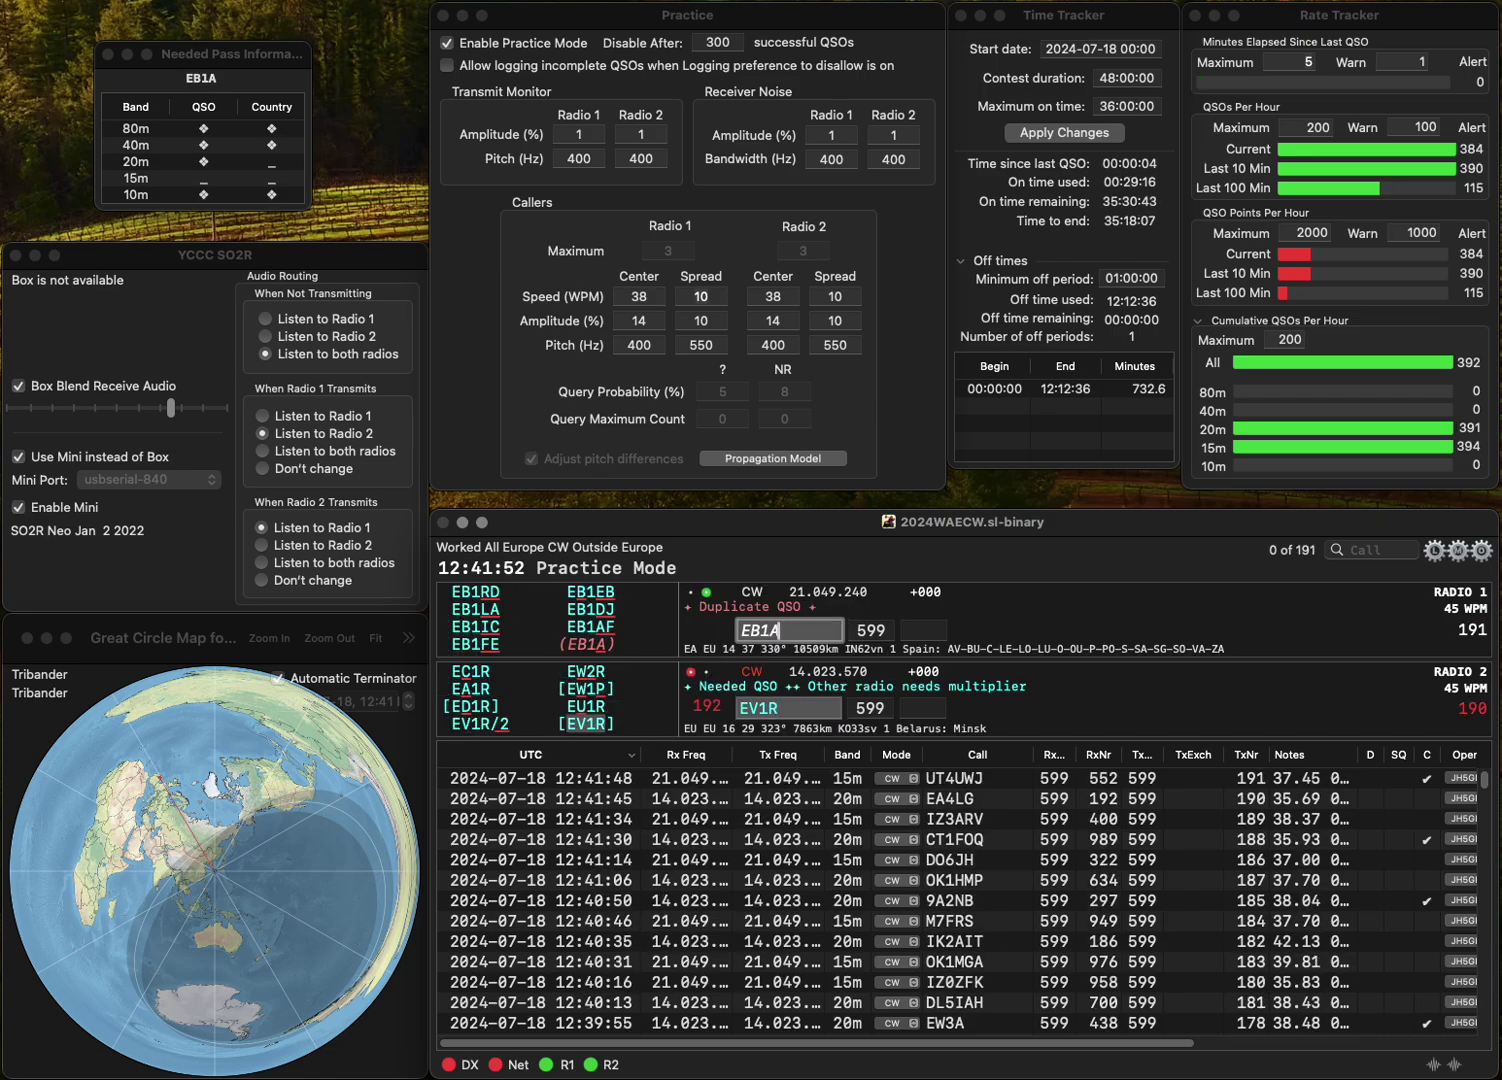
key("Return")
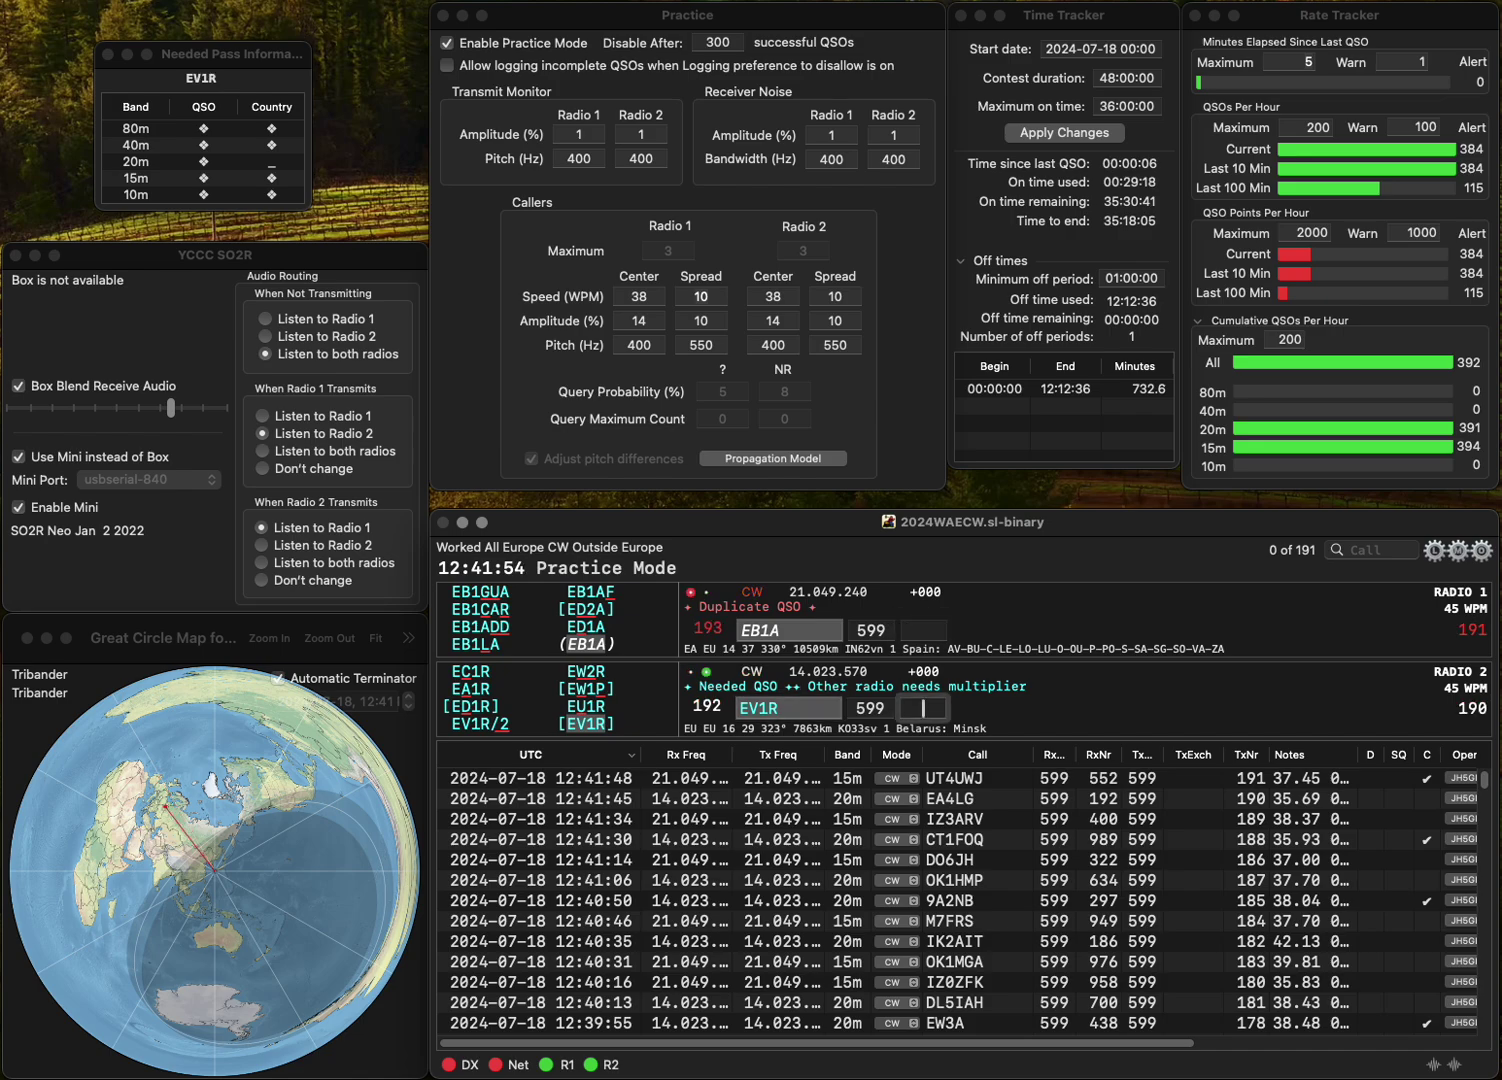
type("365")
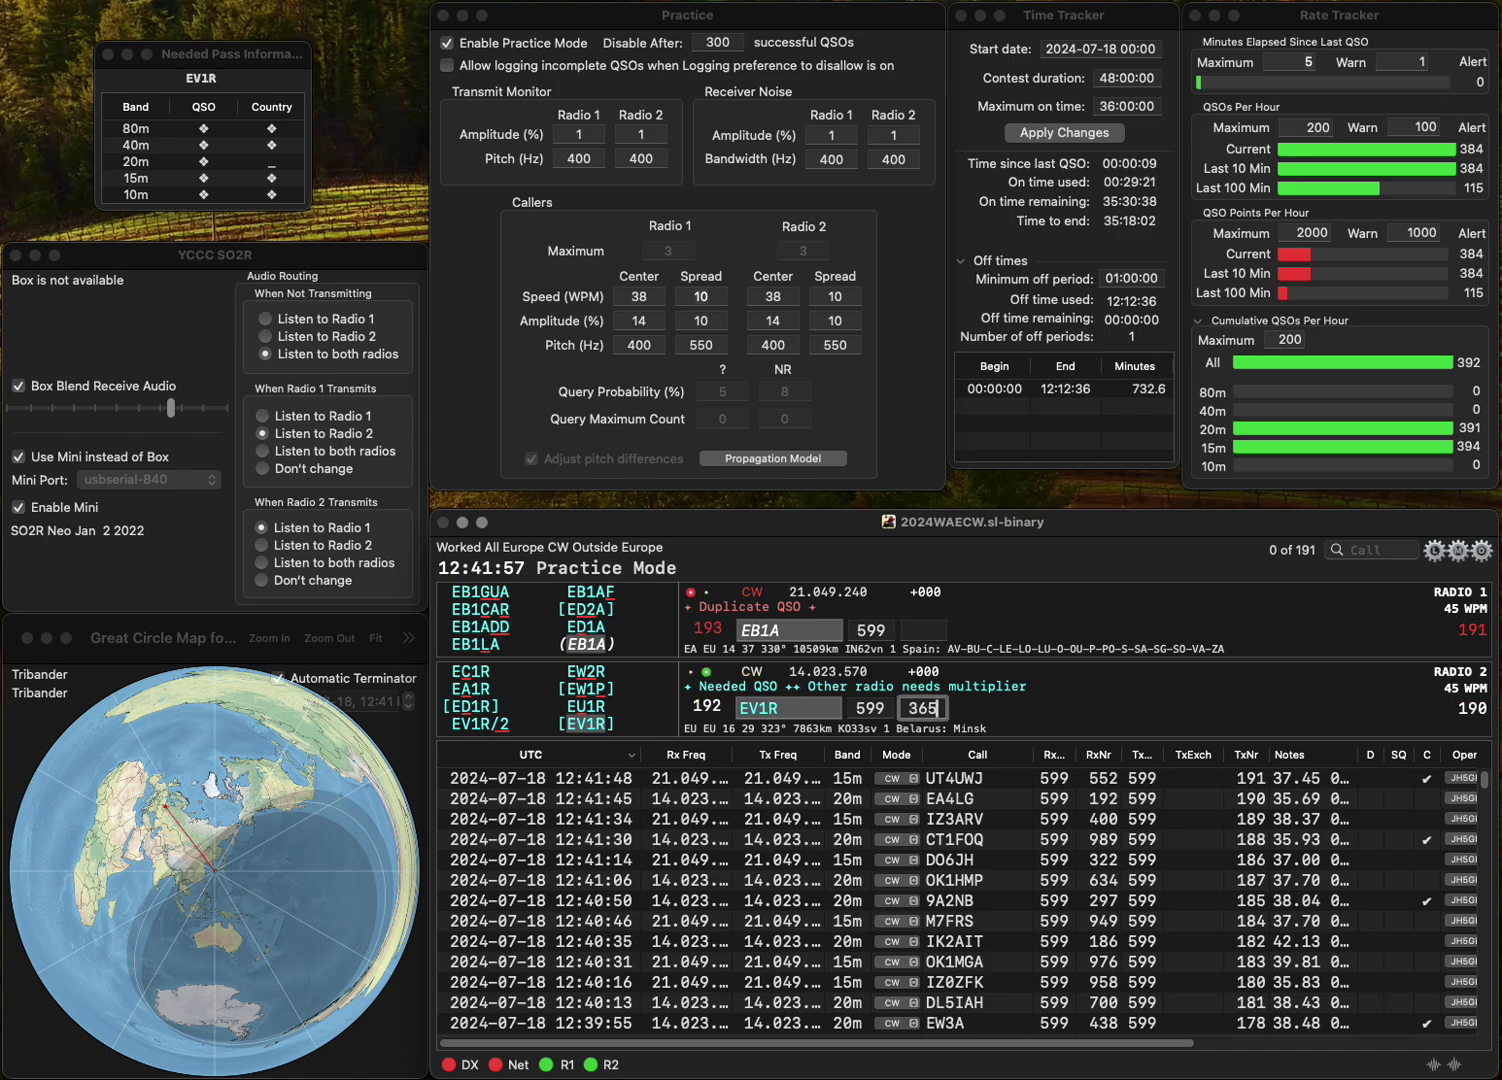
key("Return")
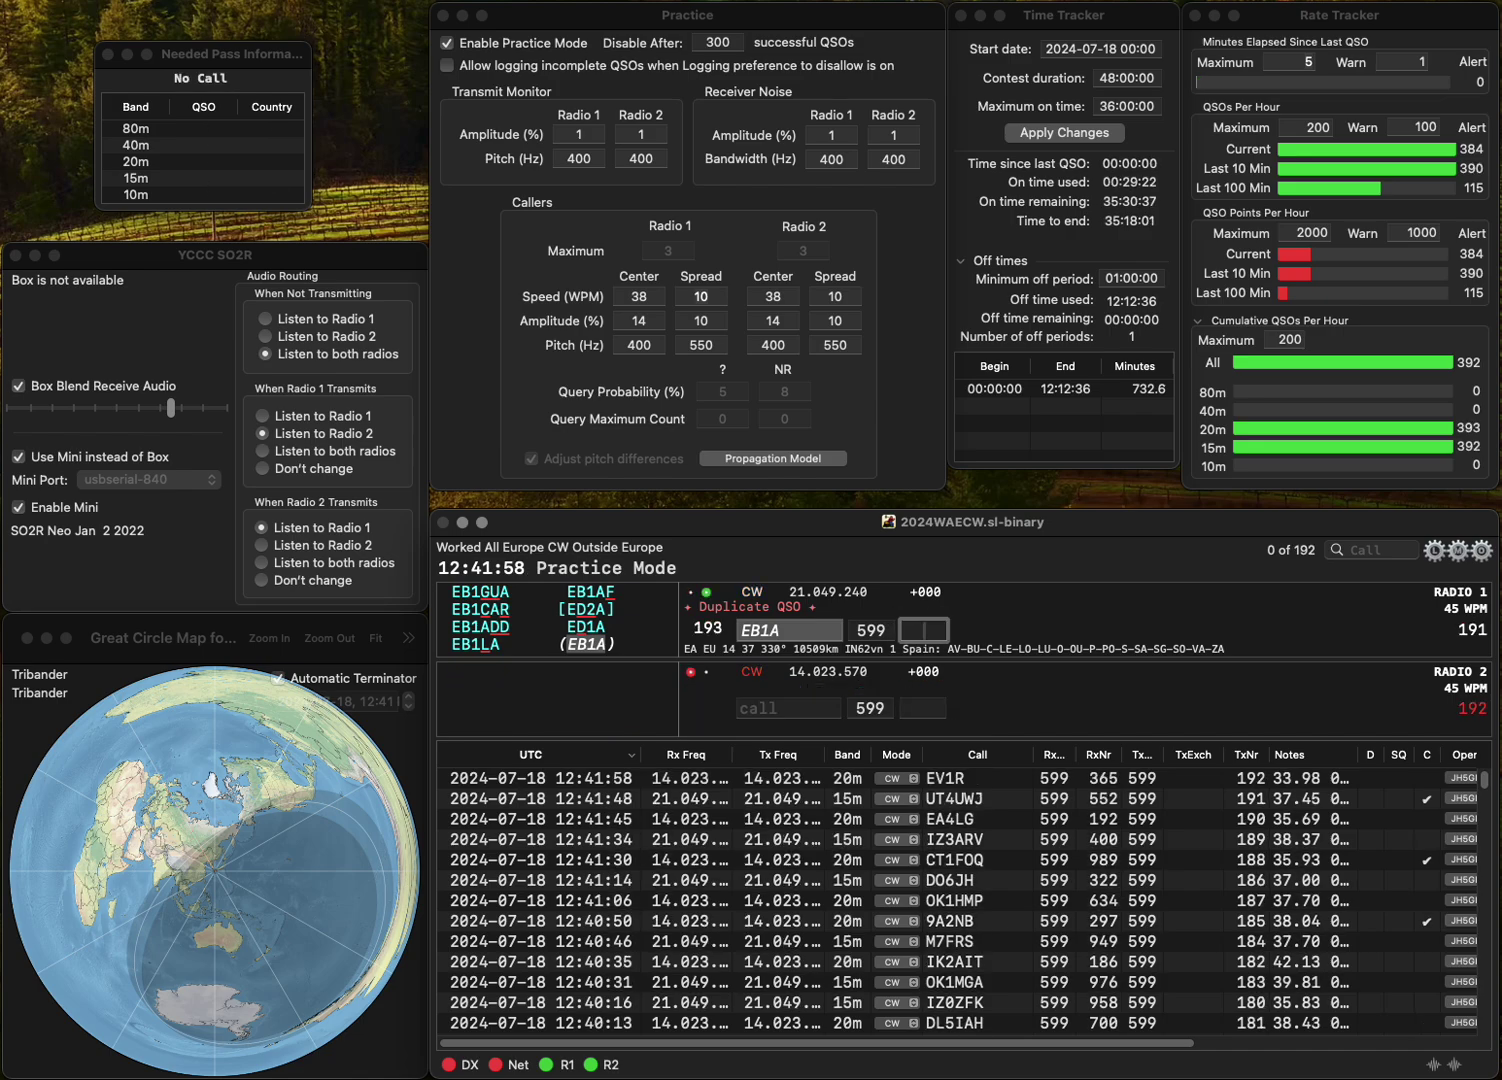
key("BackSpace")
type("D")
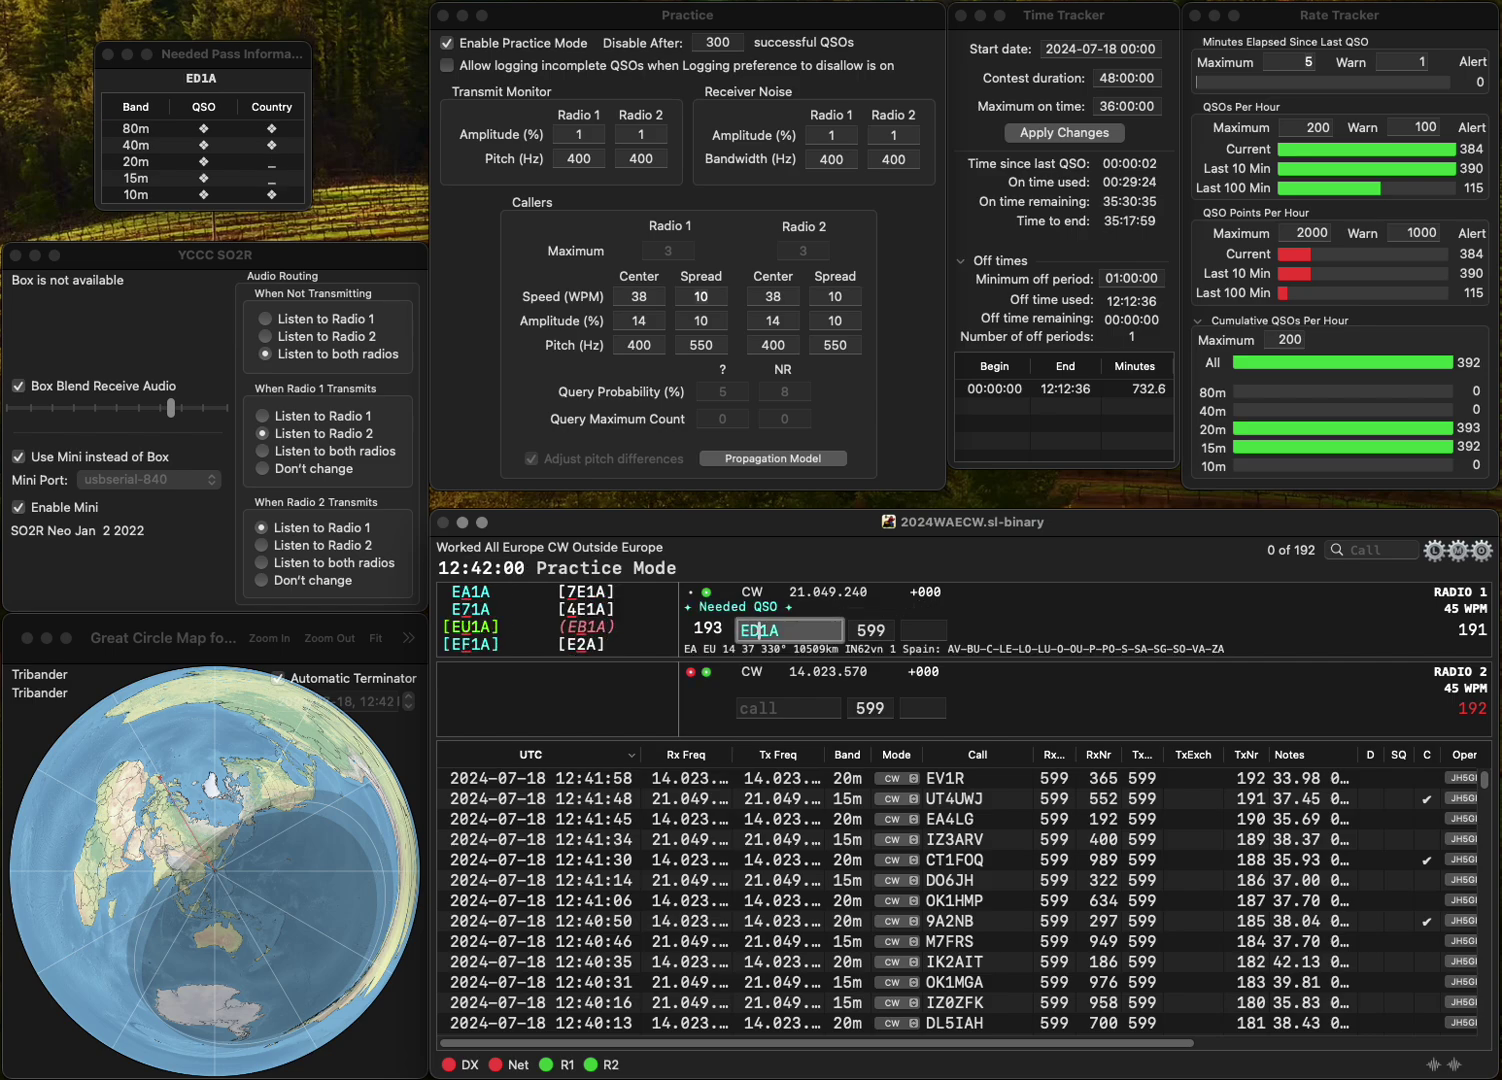
key("Down")
- Answer the miscopied call 1000H on Radio 2, sending its exchange
type("1")
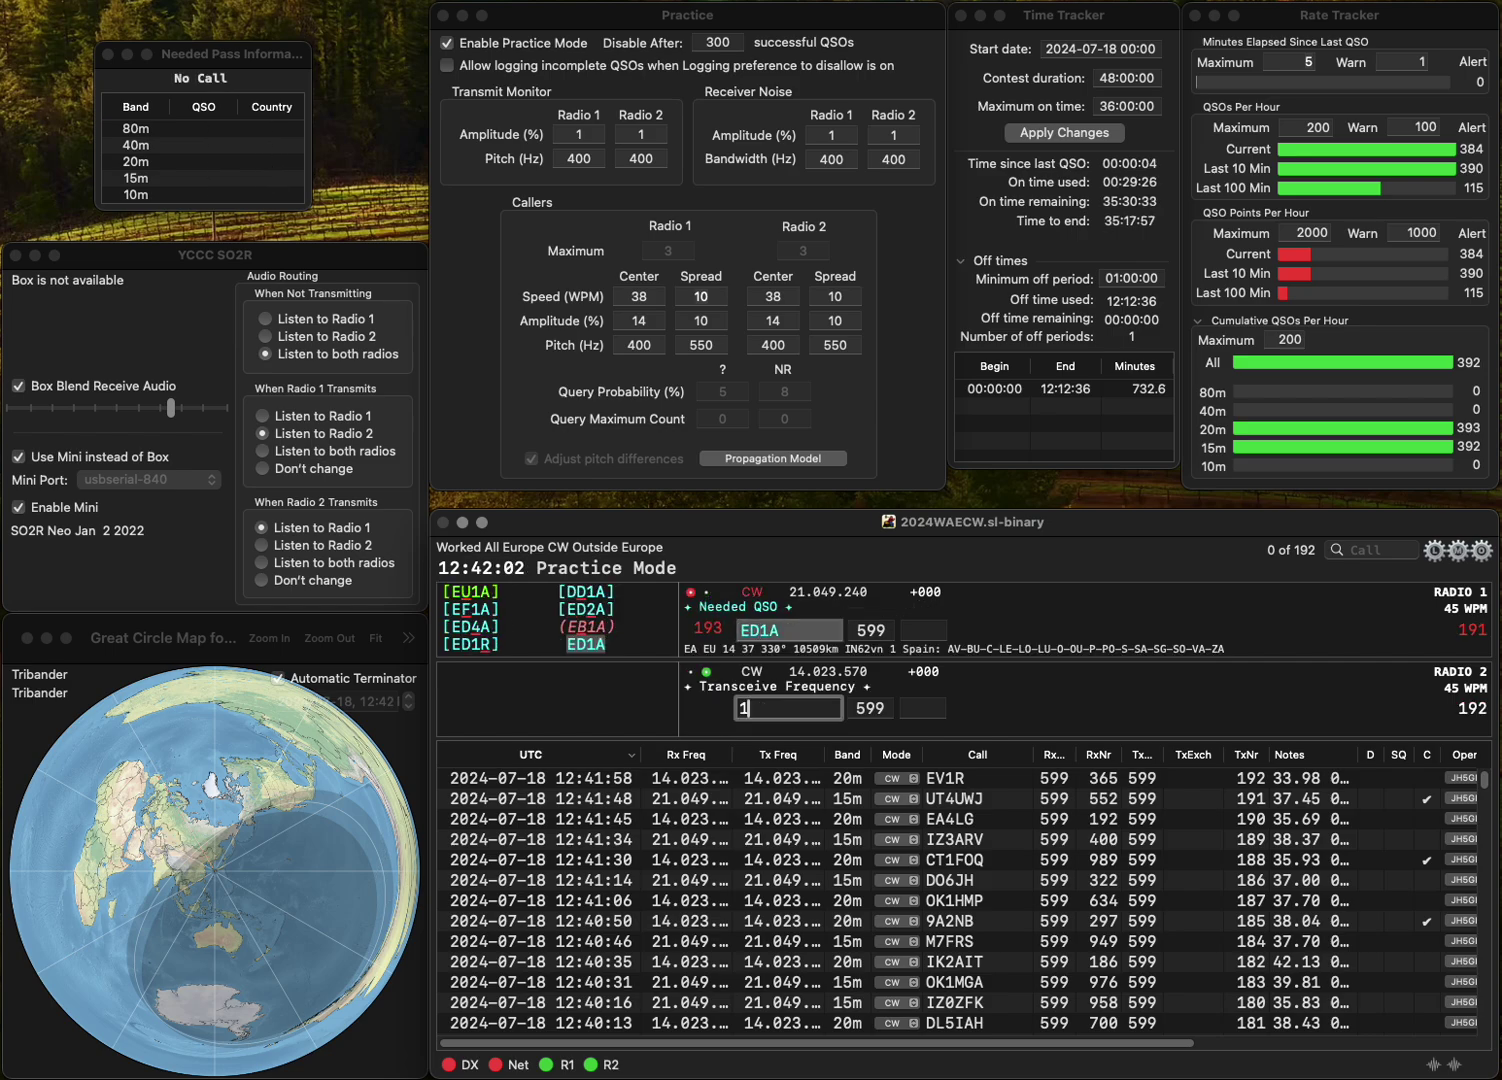
type("000H")
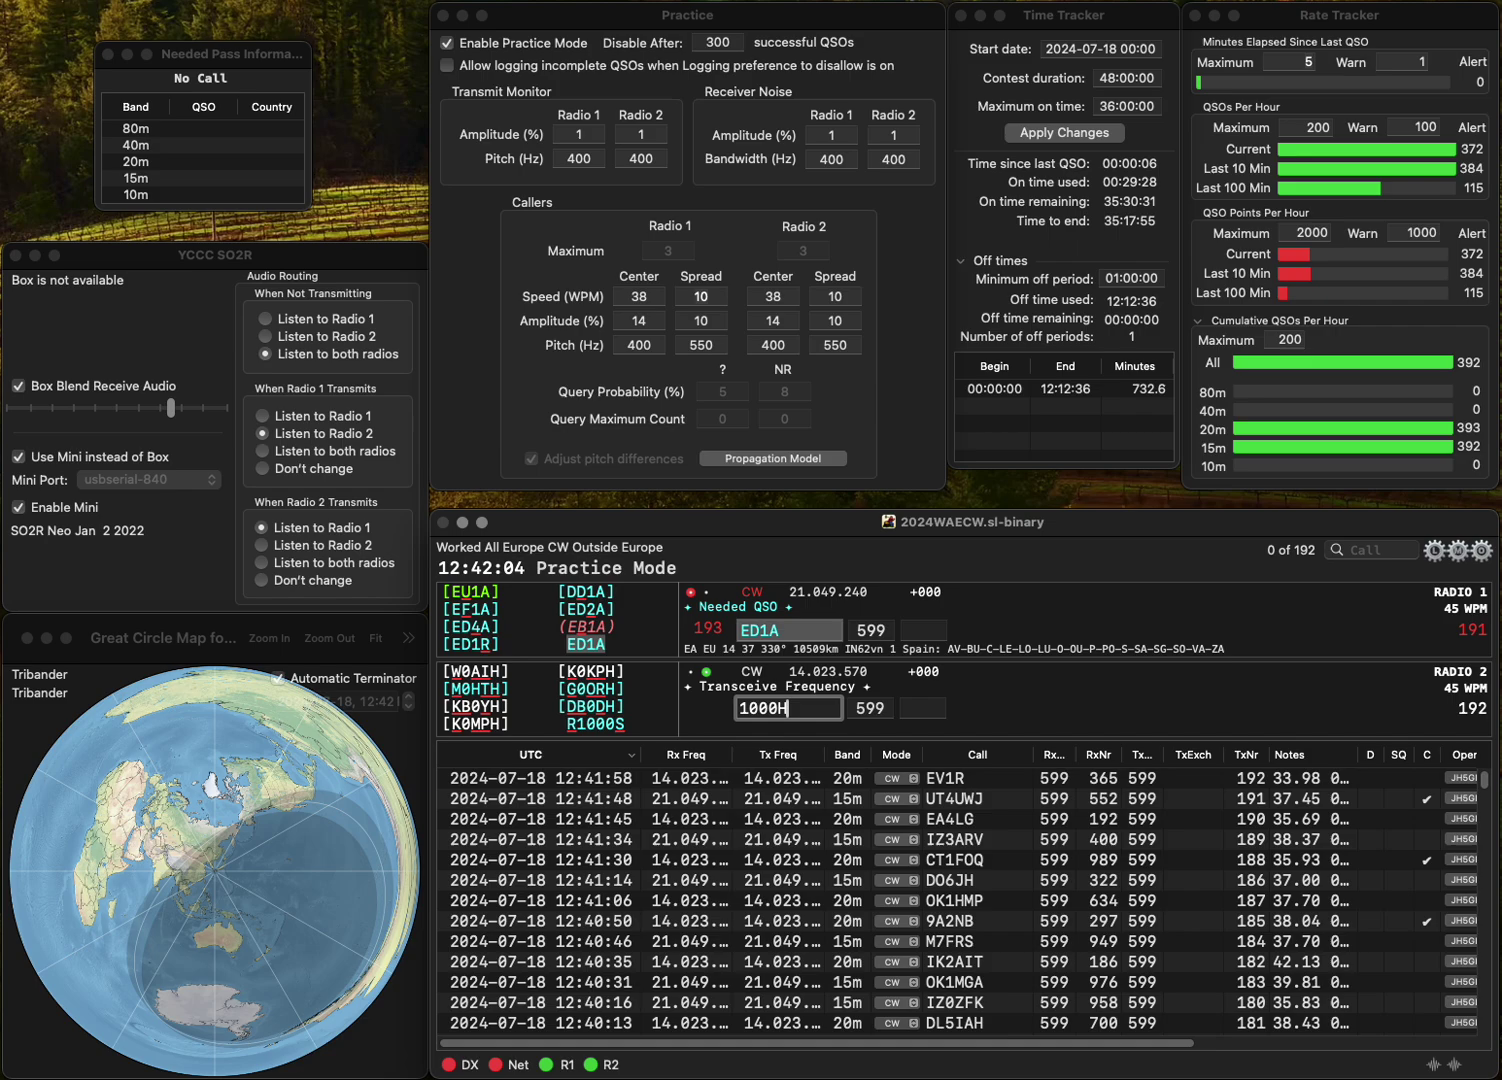
key("Return")
- Correct the Radio 1 call to ED2A and resend its exchange, and correct the Radio 2 call to R1000H
key("Left")
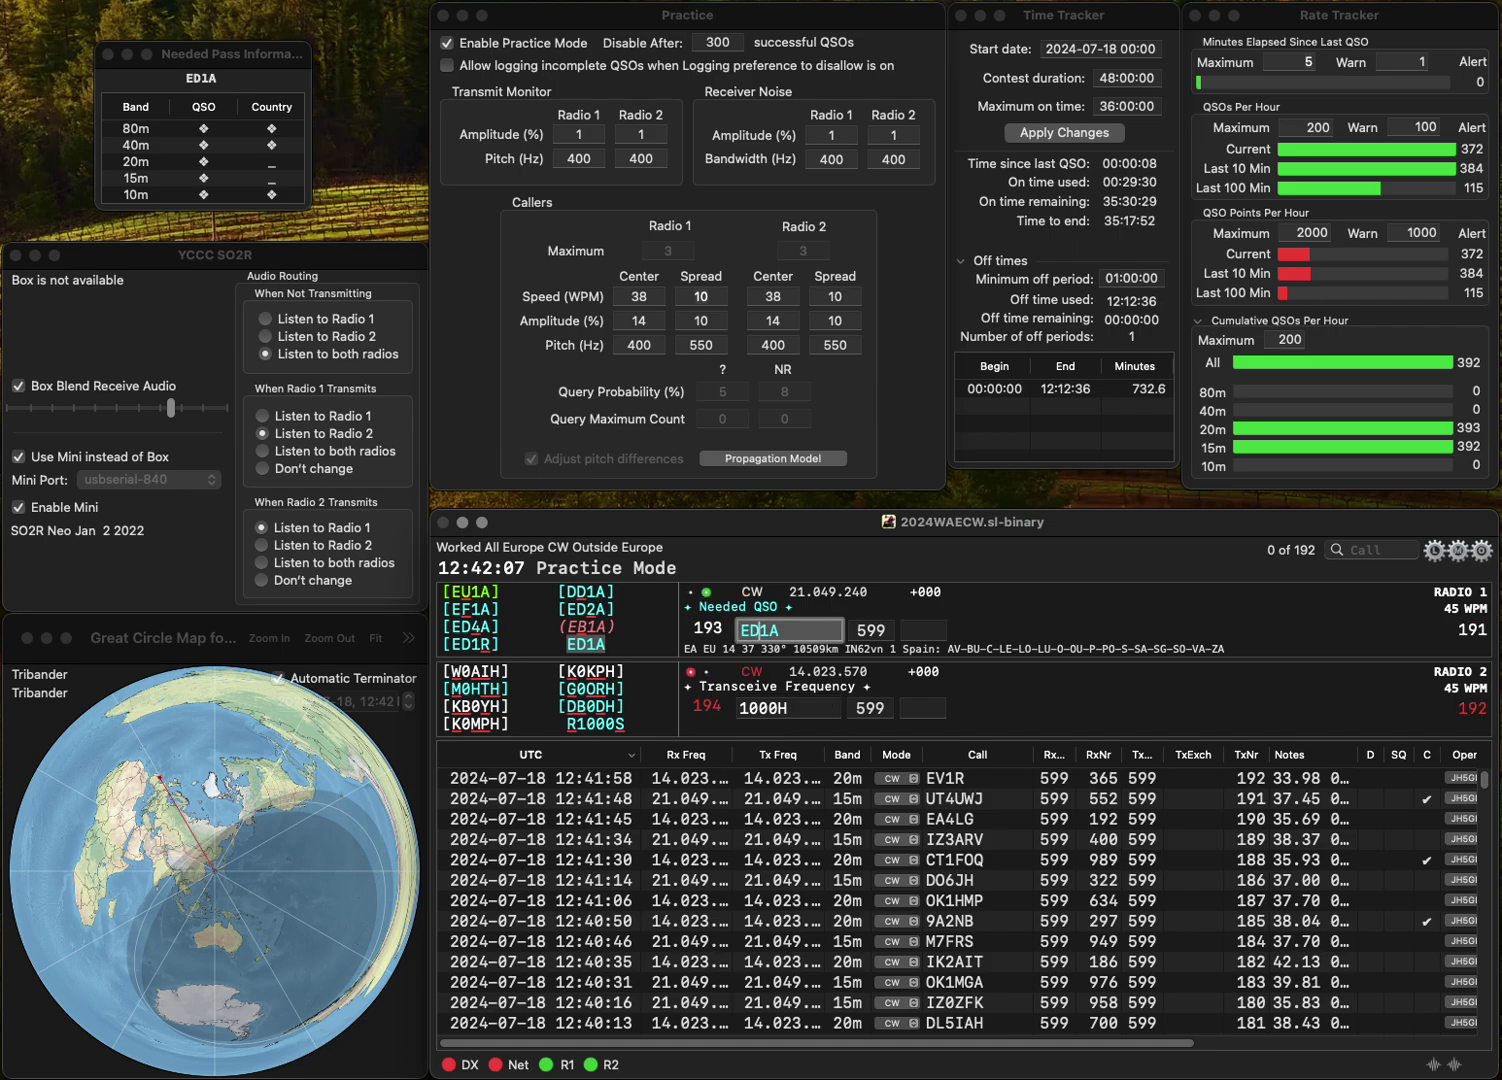
key("BackSpace")
type("2")
key("Return")
key("super+Left")
type("R")
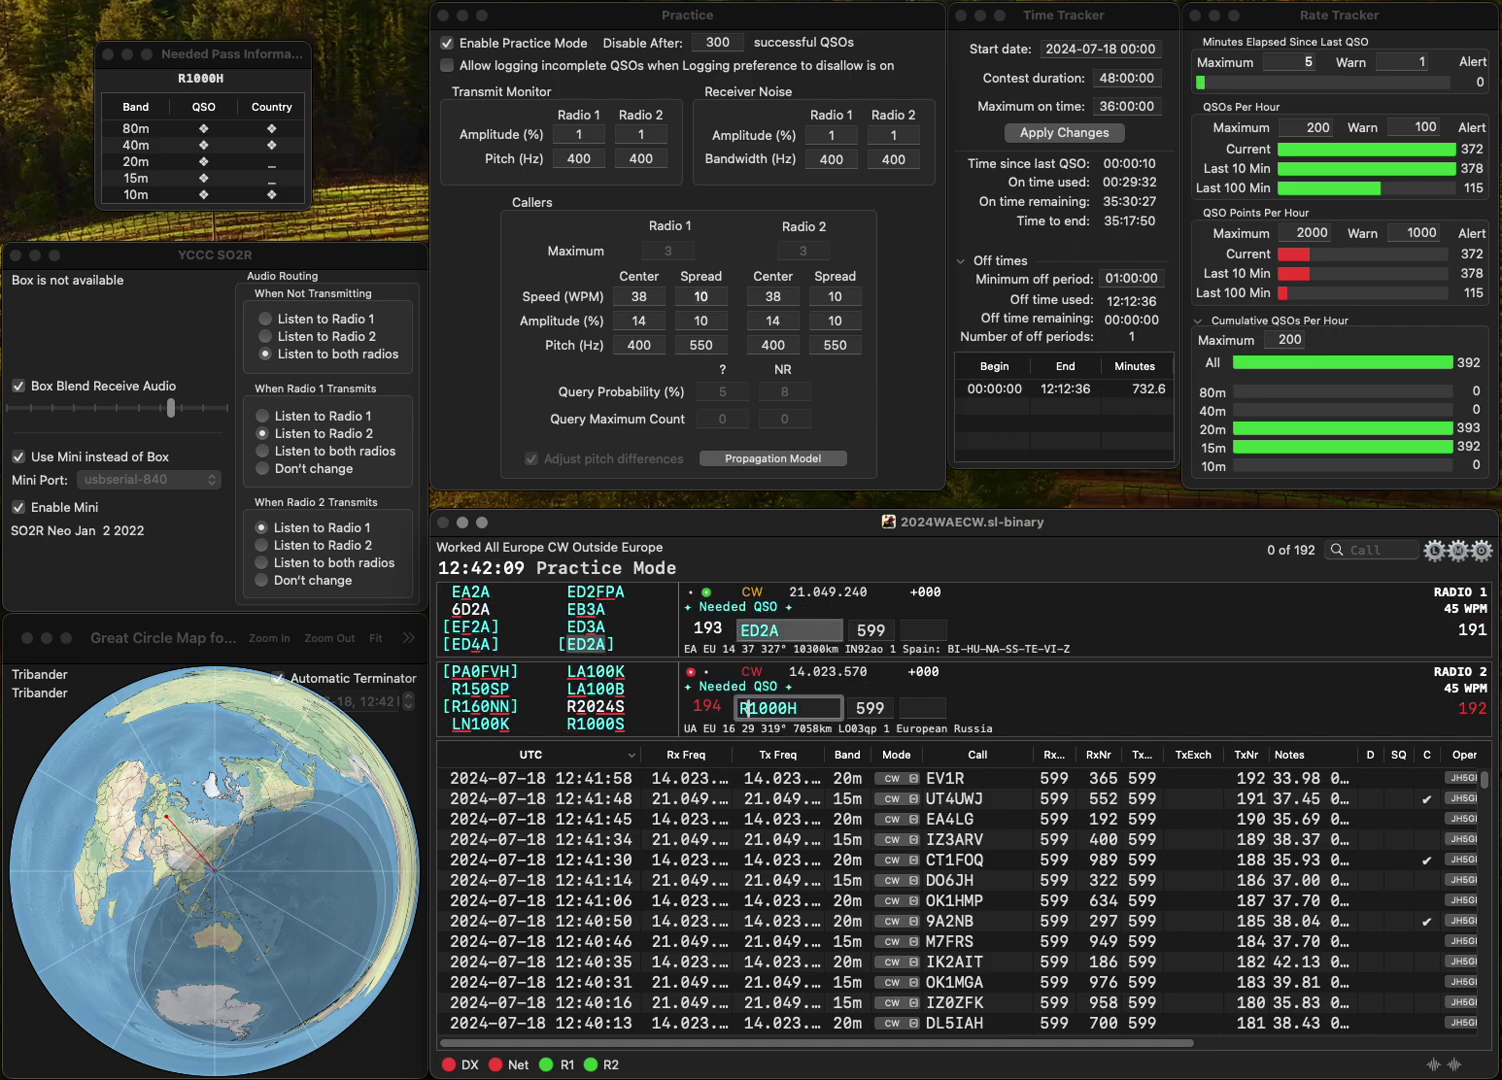
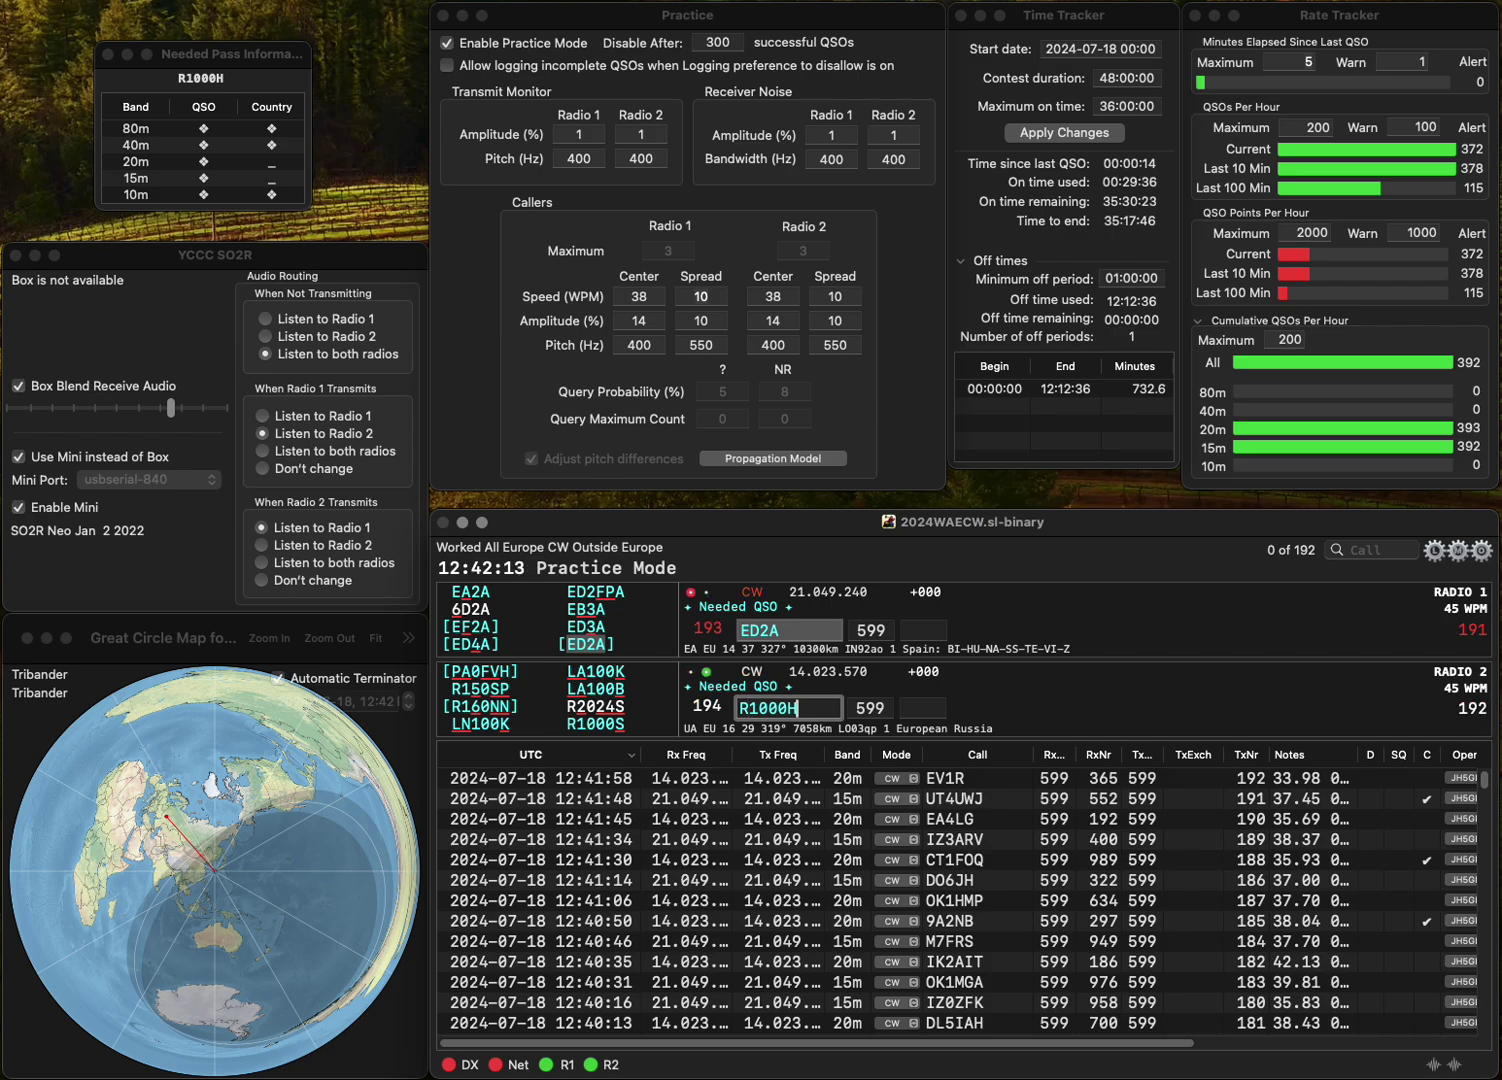
- Correct the Radio 2 call to R1000S and send its exchange
key("BackSpace")
type("S")
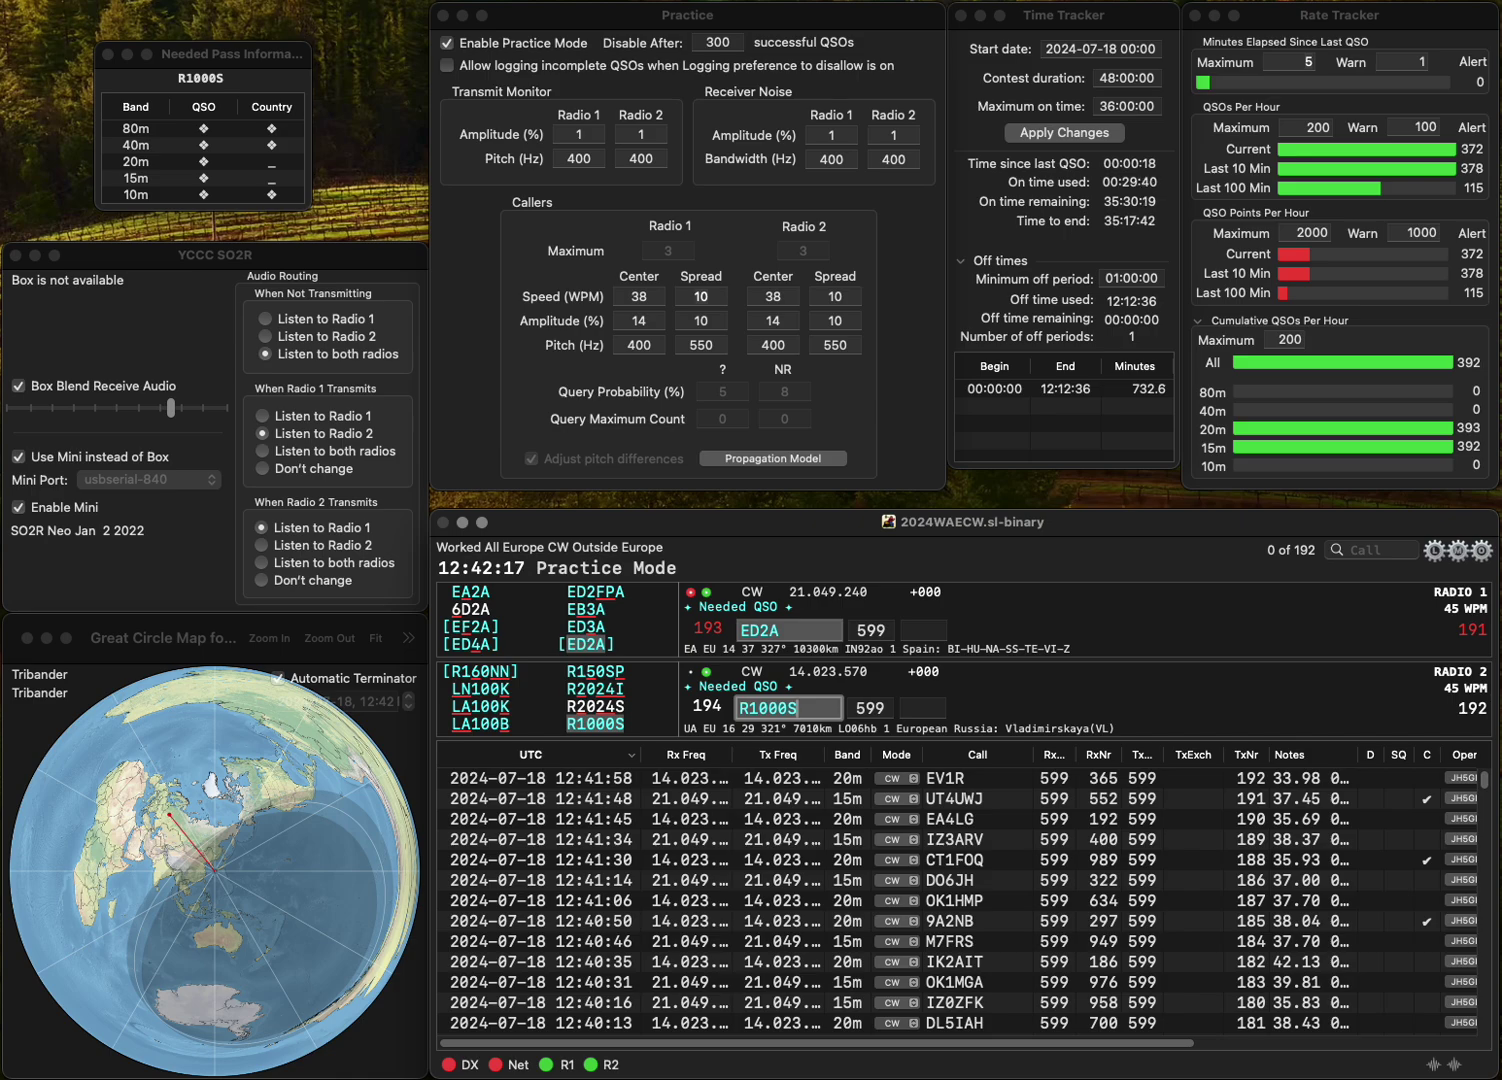
key("Return")
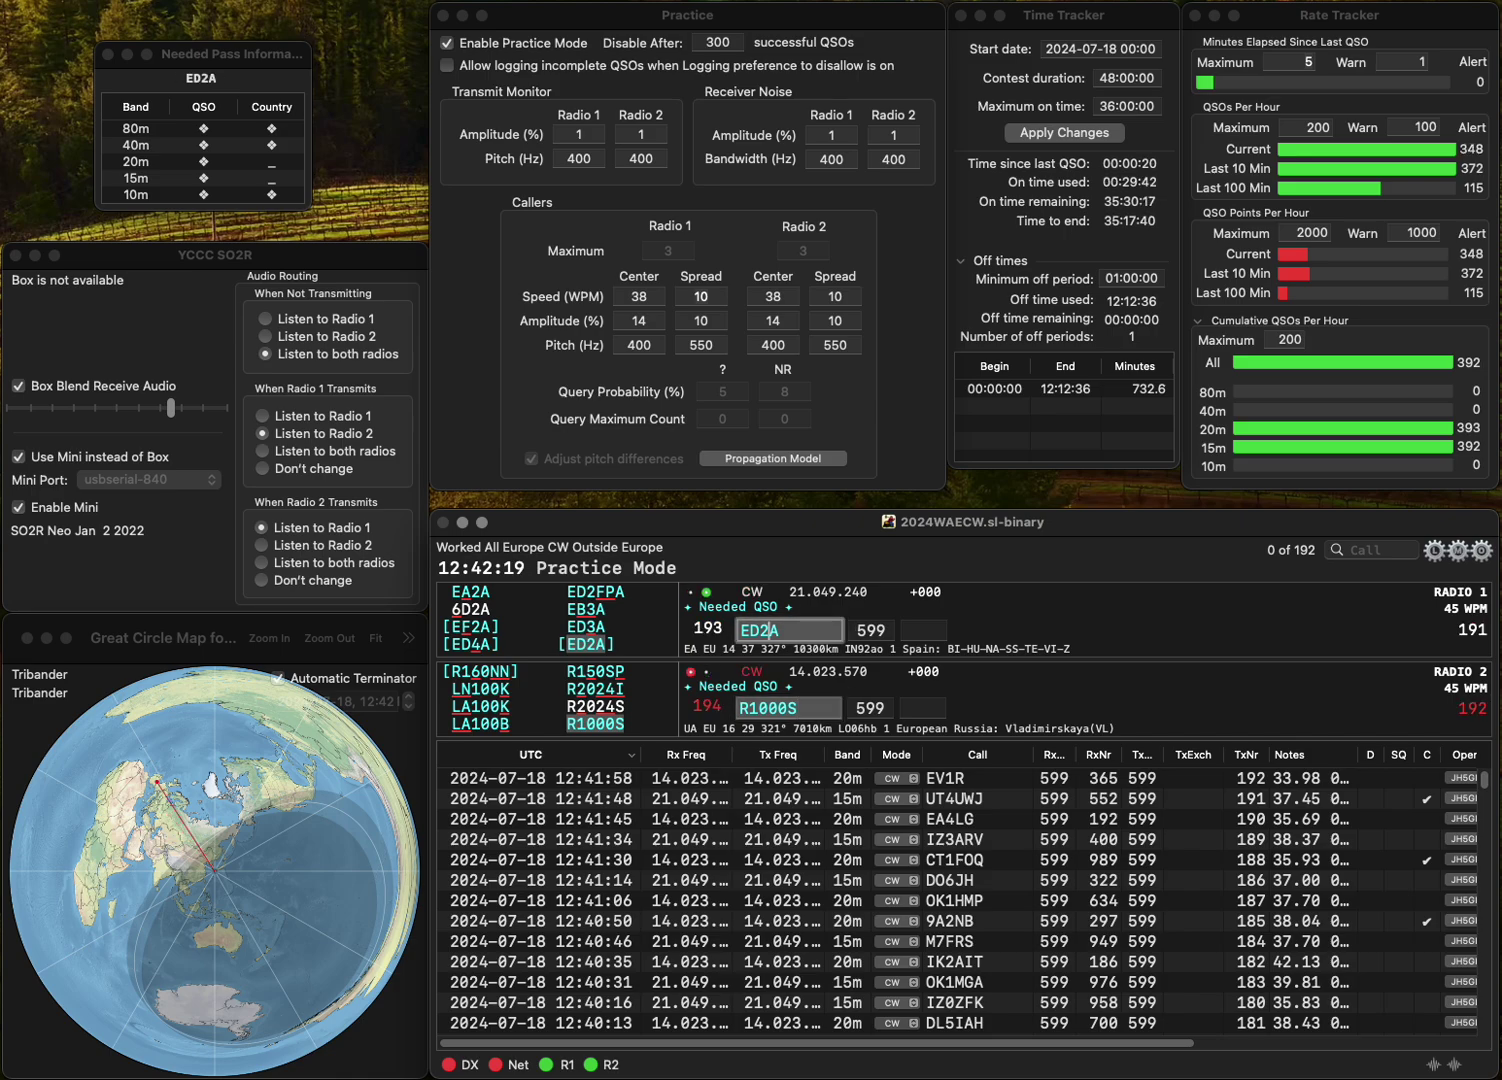
key("space")
type("372")
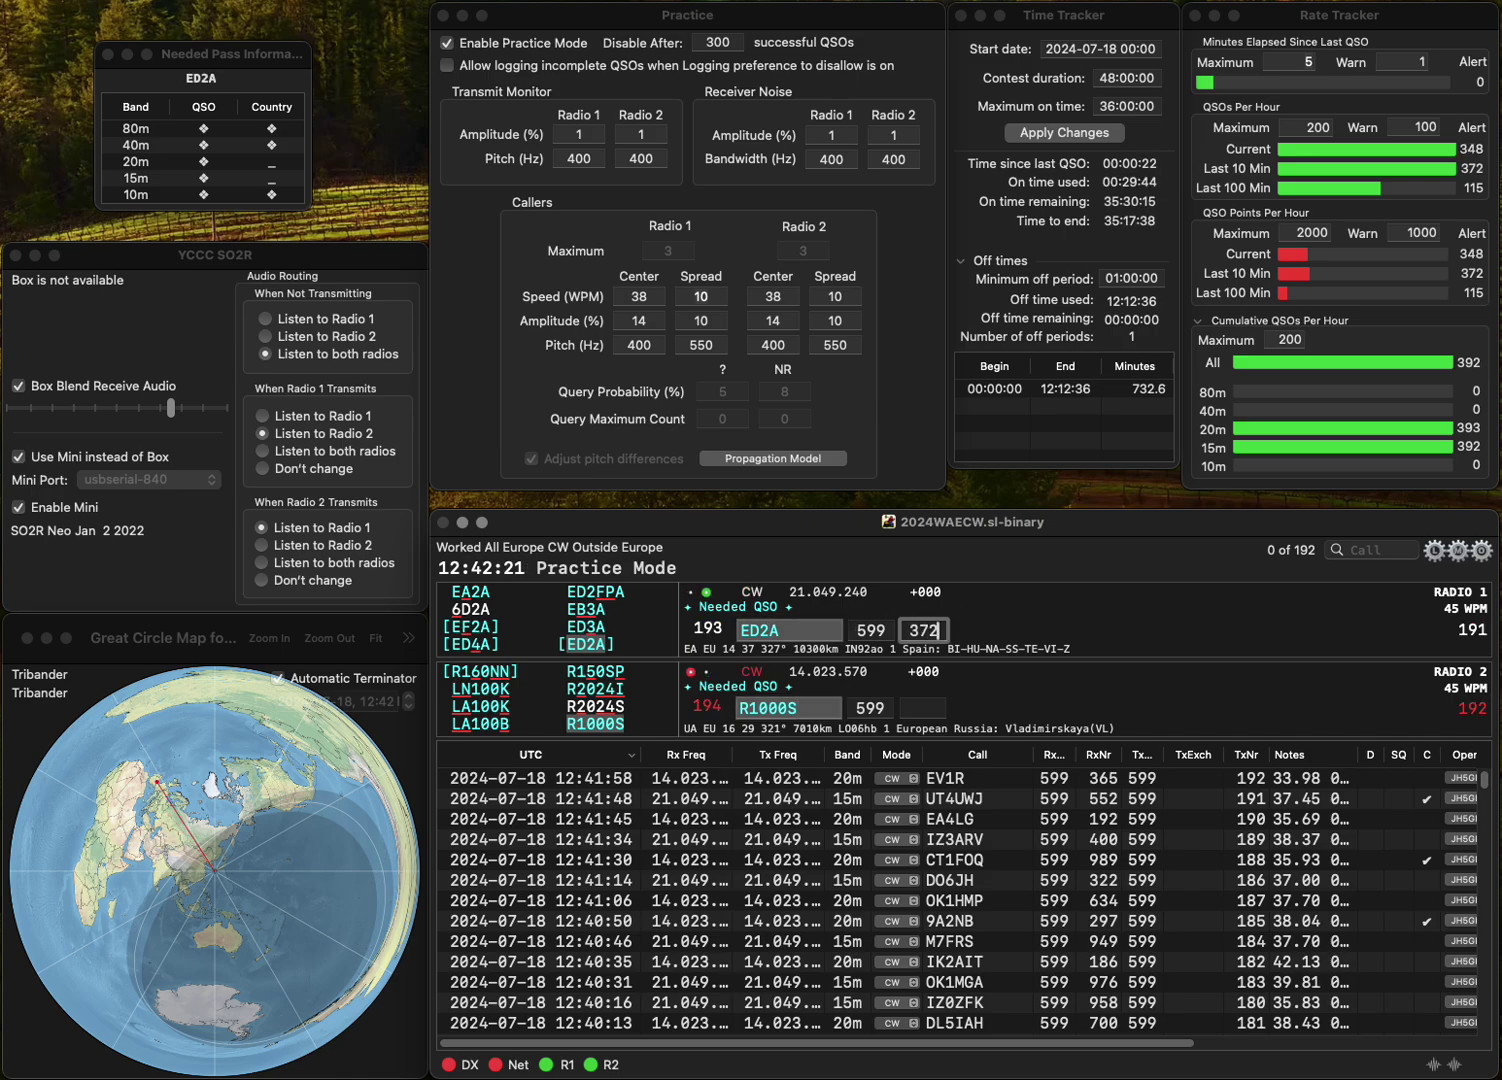
key("Return")
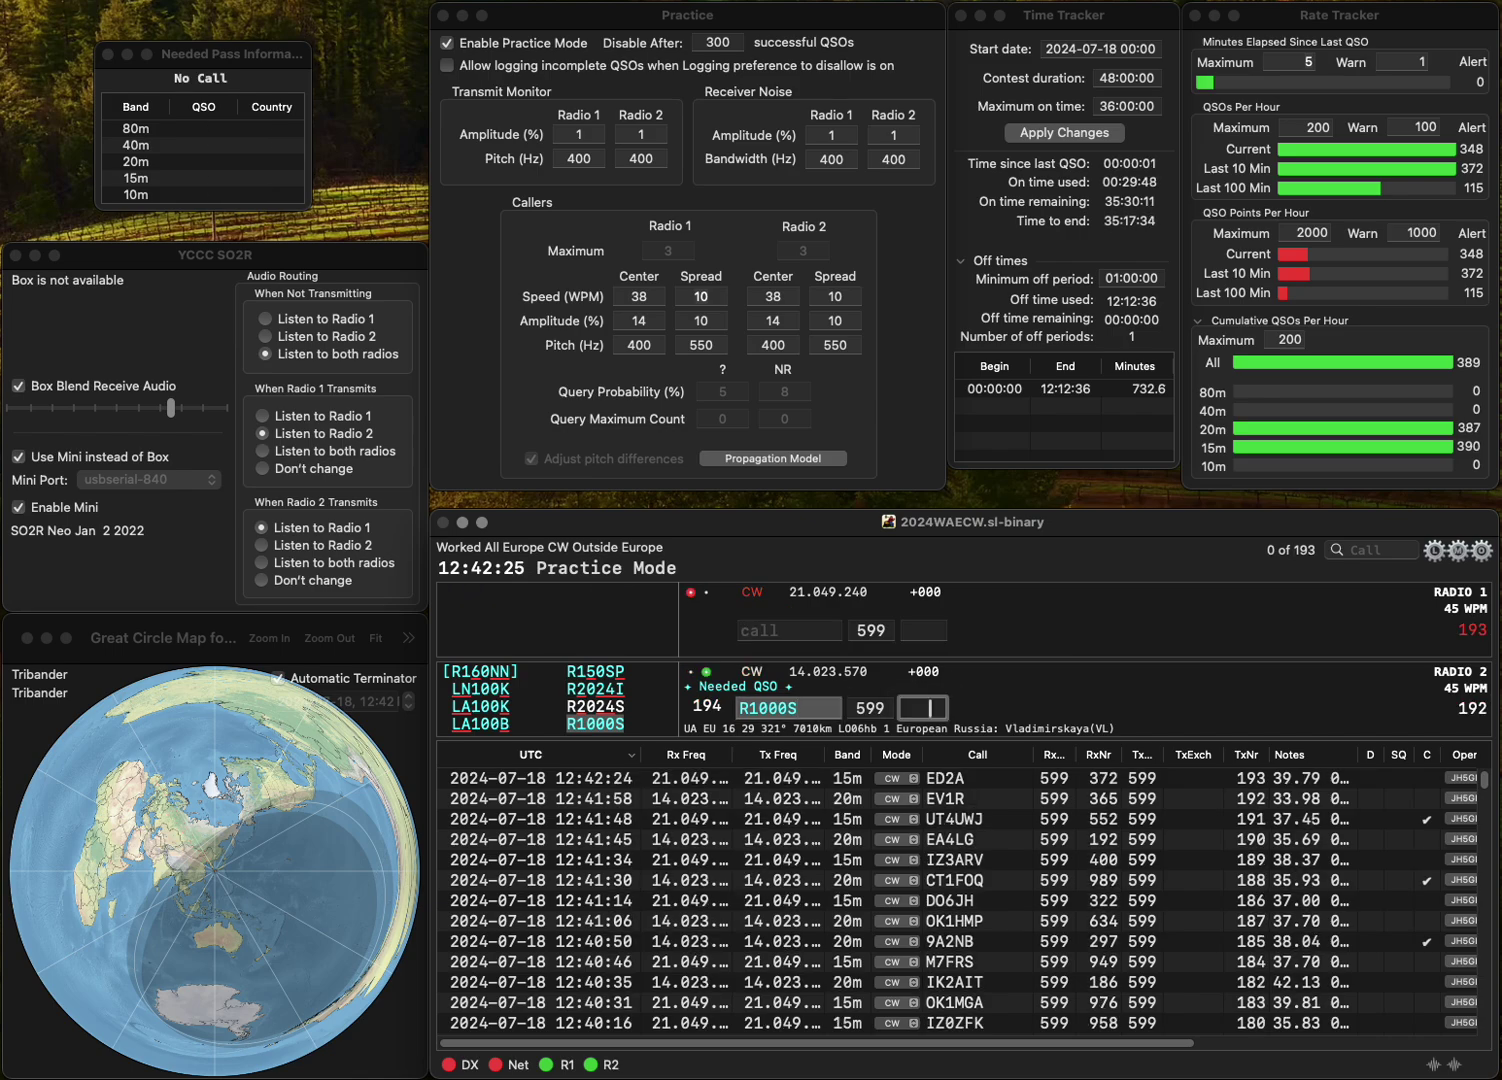
type("24")
key("Return")
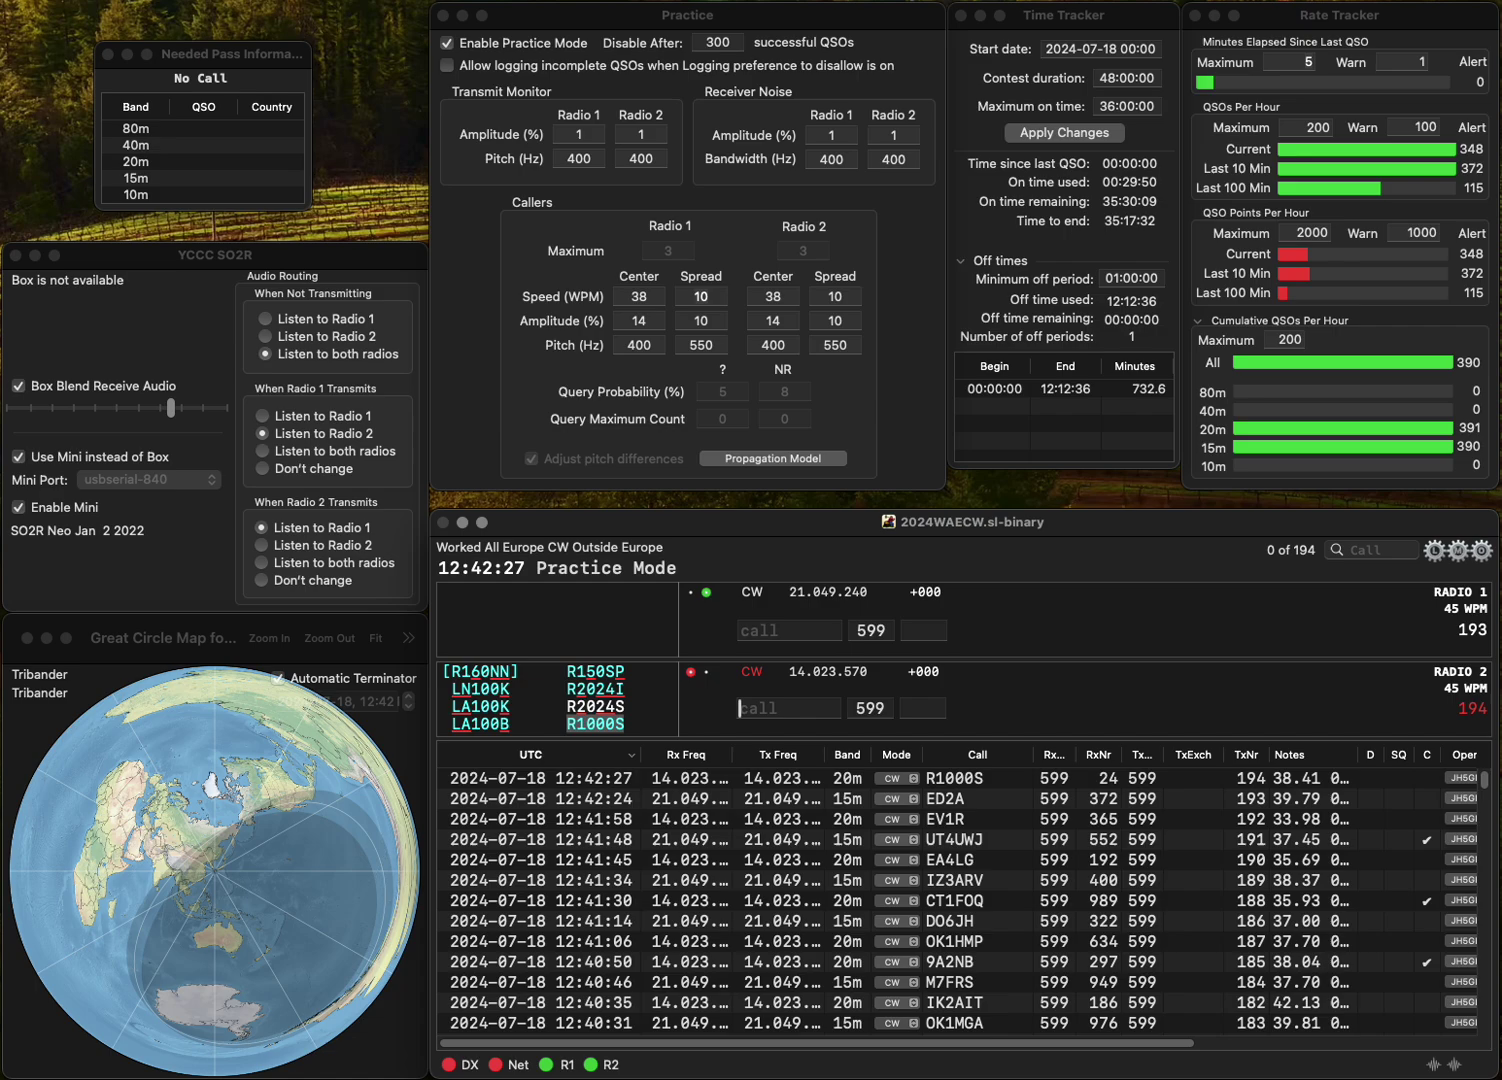
- Answer HB9FAP on Radio 1 and UA4AQL on Radio 2, sending each its exchange
type("FHB9")
type("FAP")
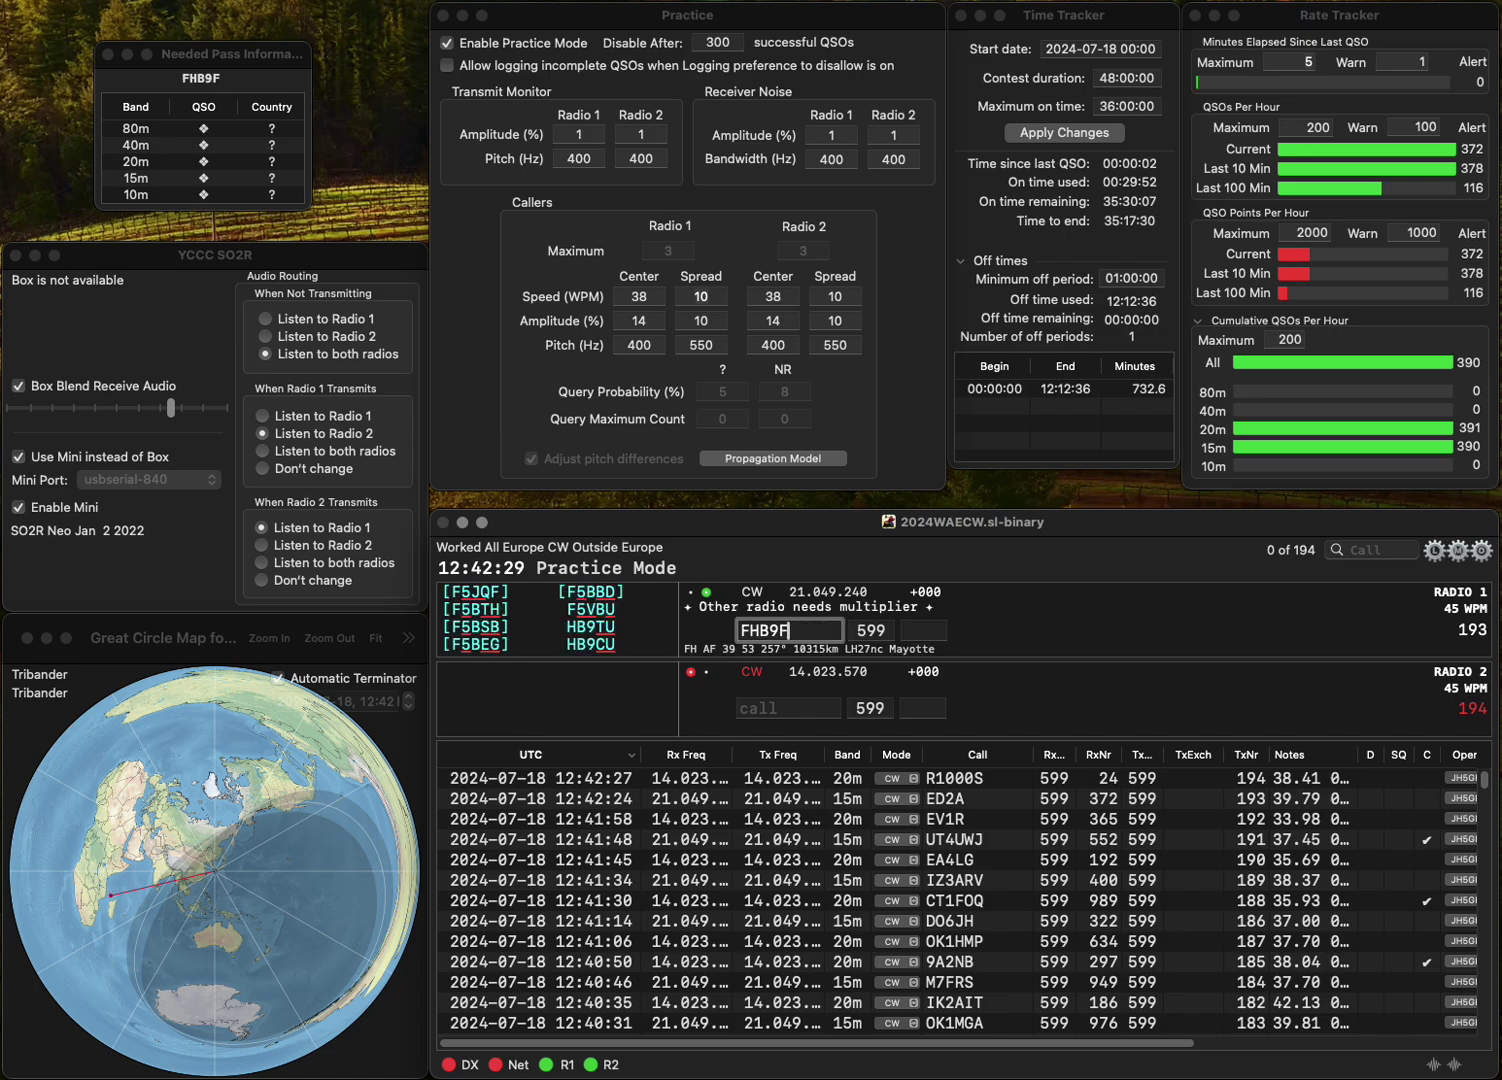
key("Home")
key("Delete")
key("Return")
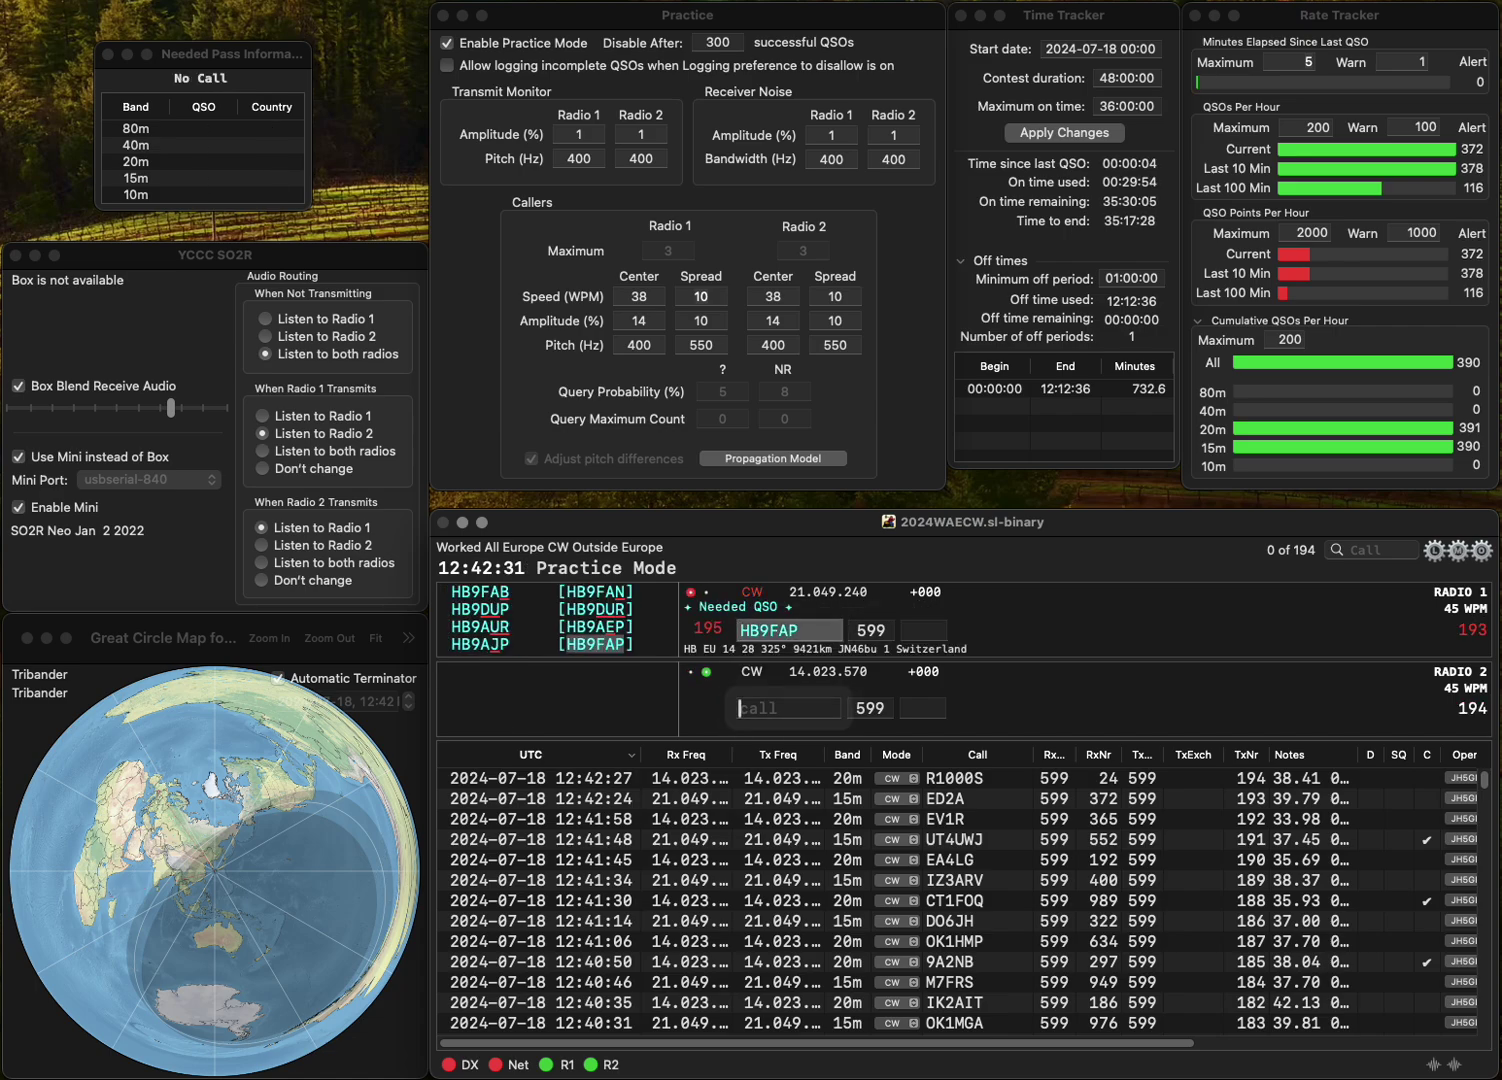
type("UA4AQL")
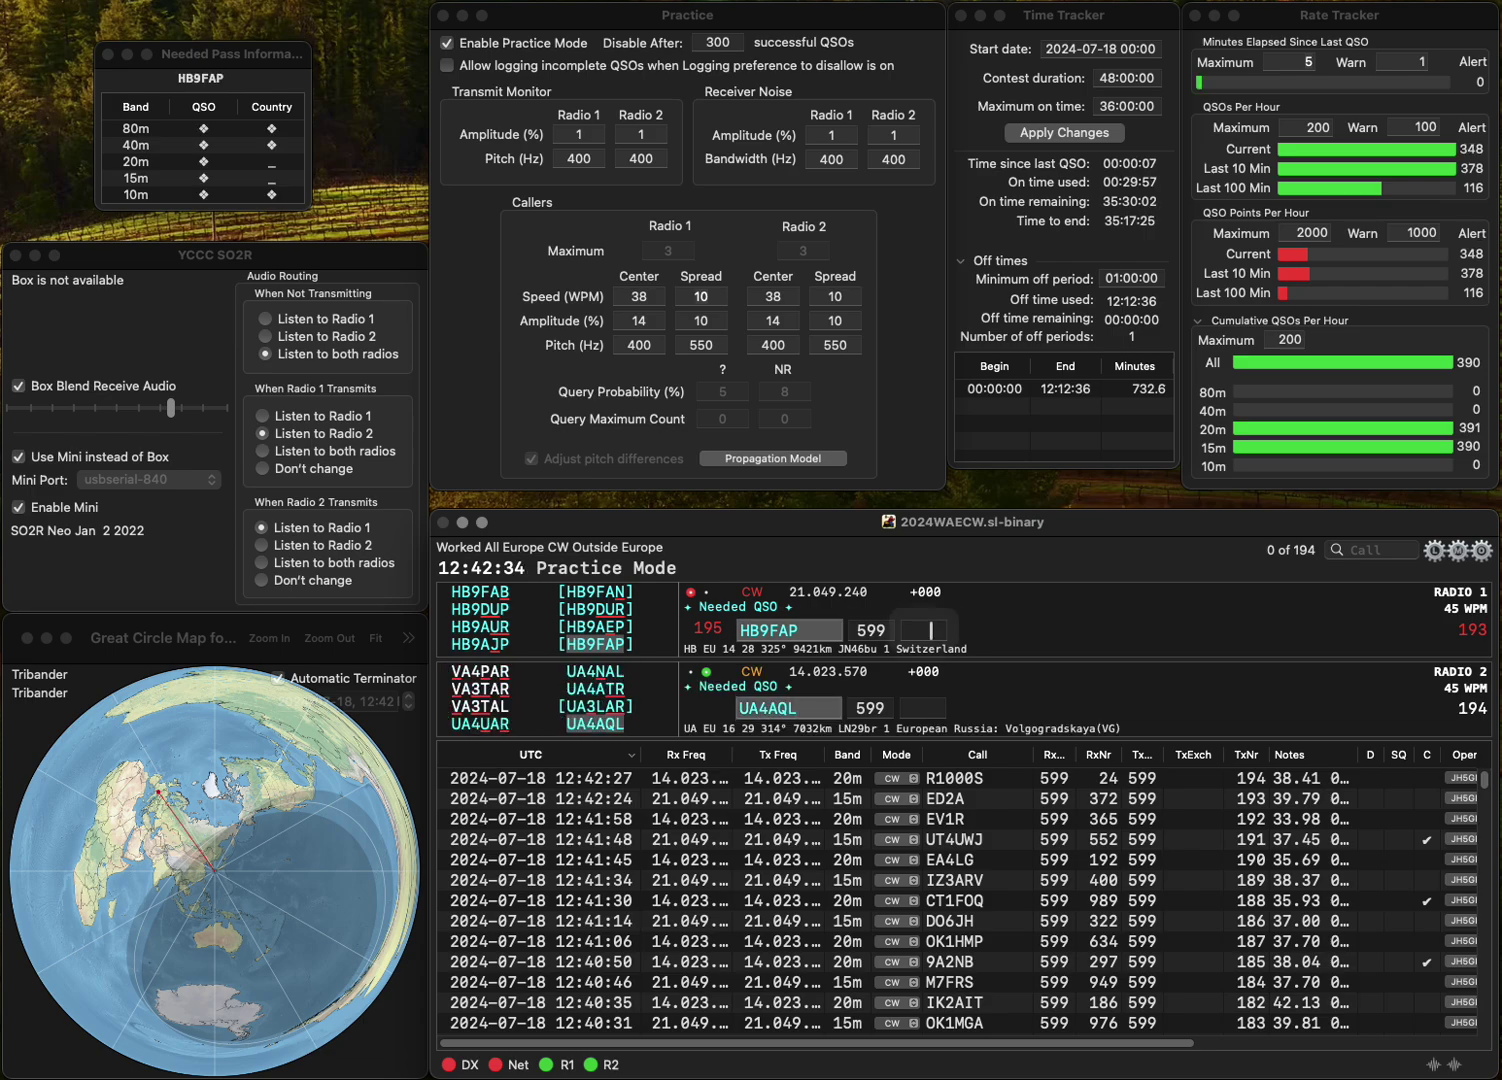
key("Return")
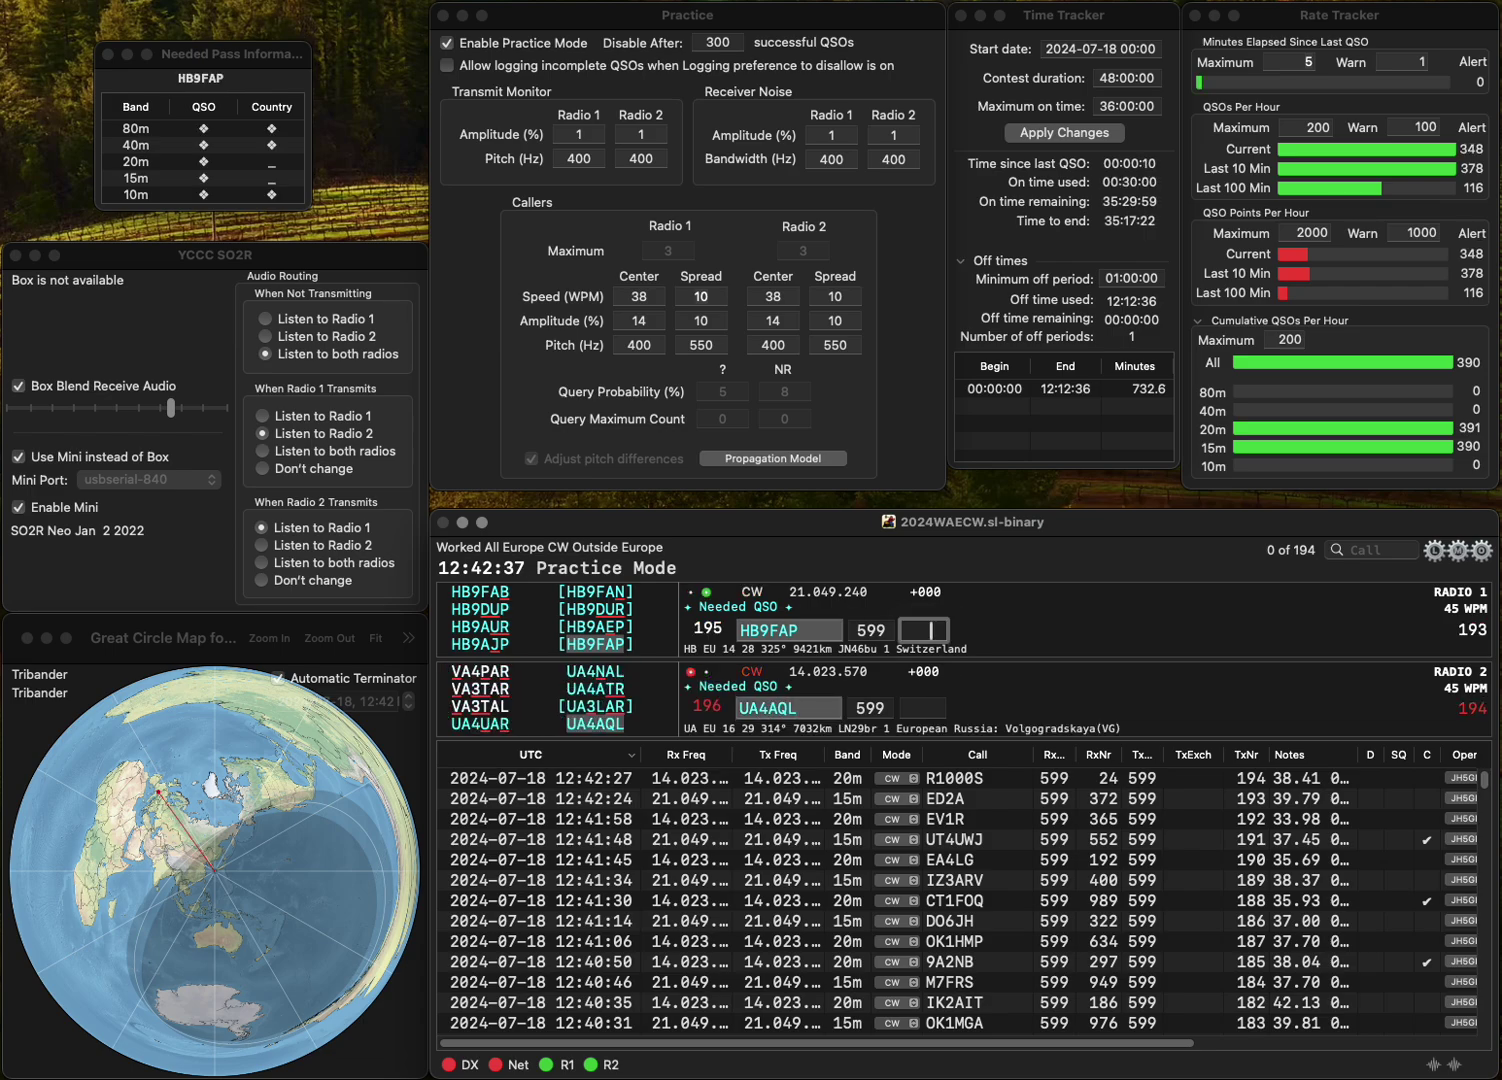
type("929")
key("Return")
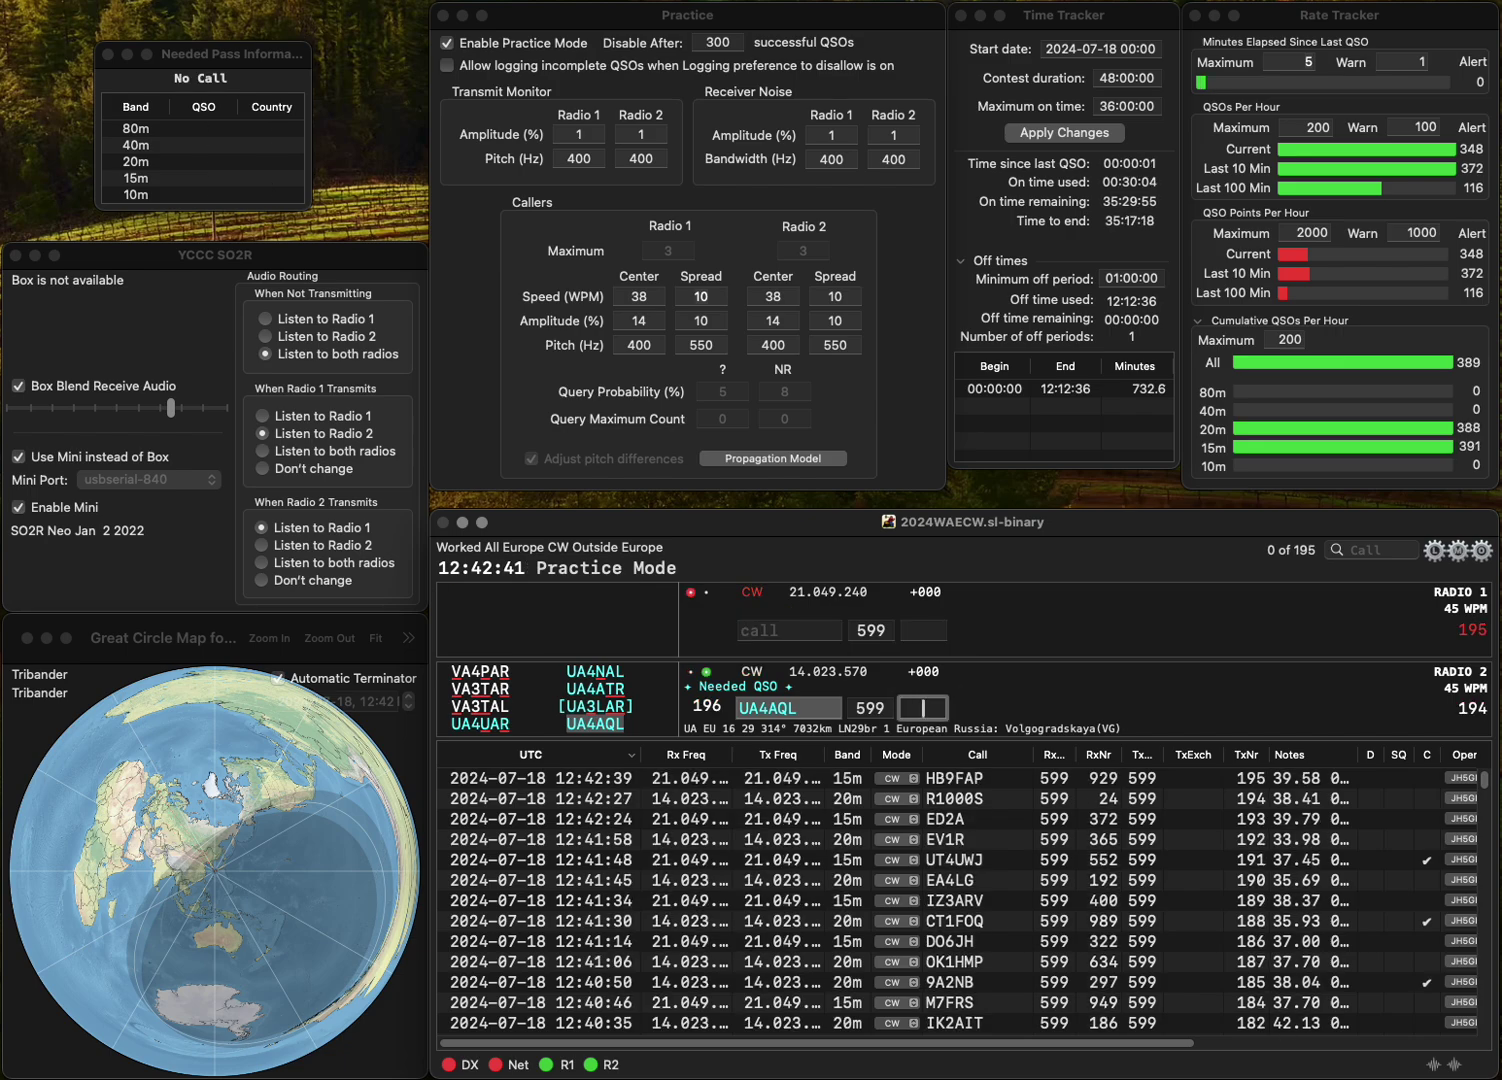
type("2")
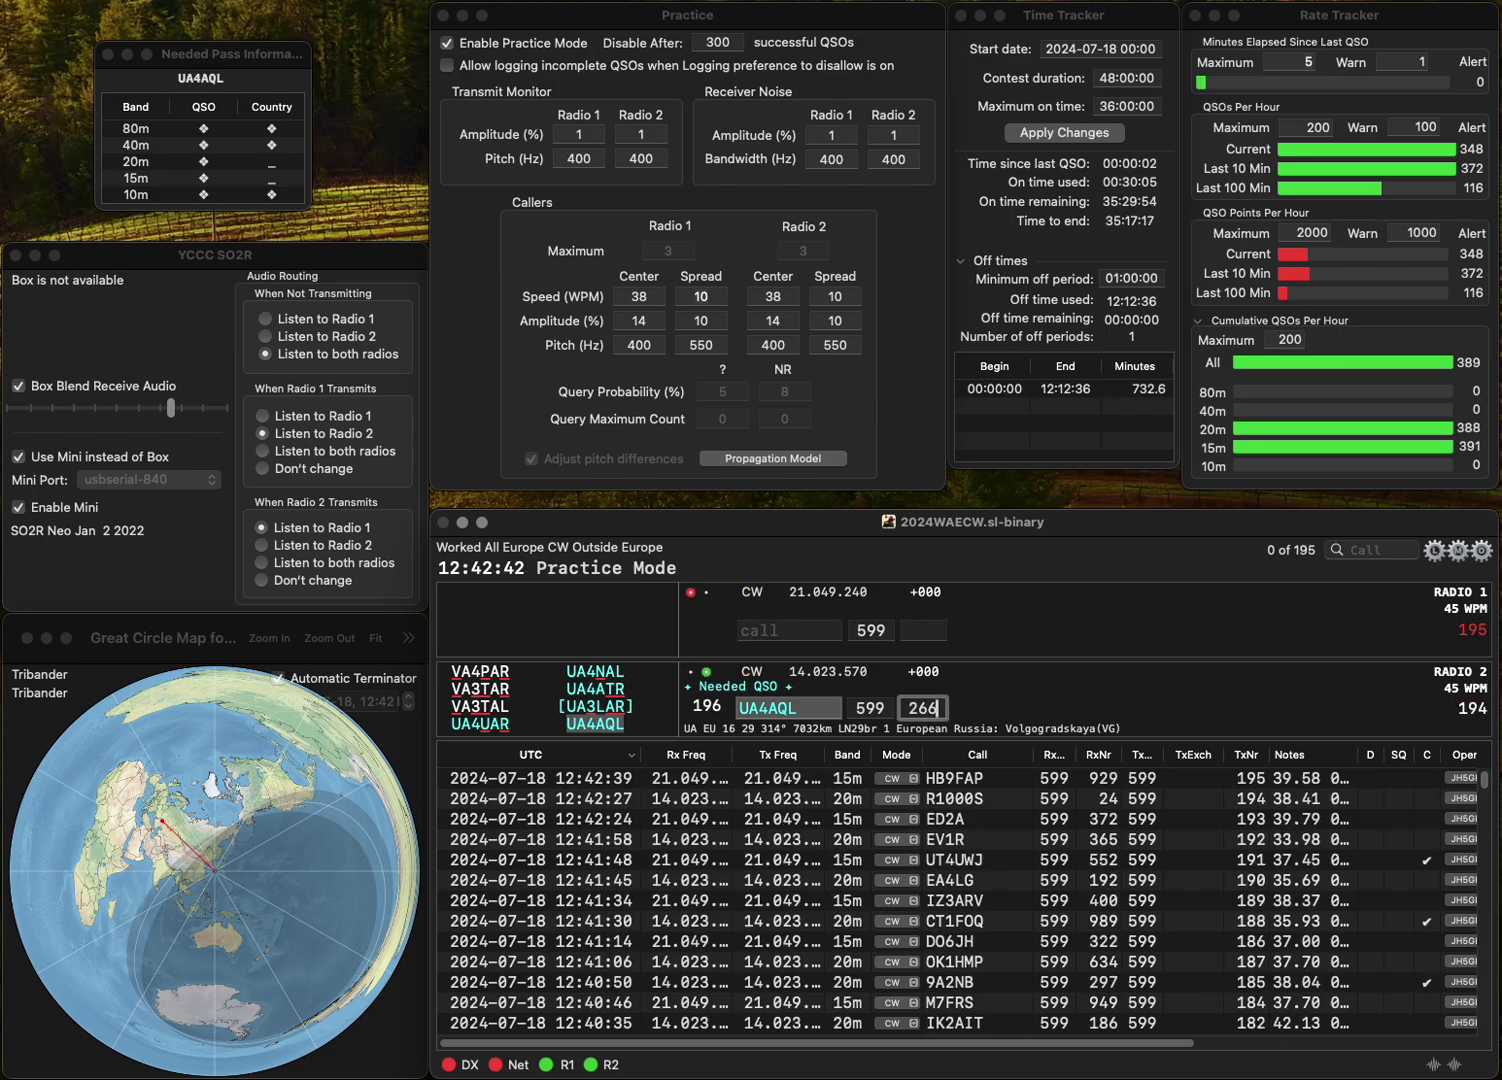
type("66")
key("Return")
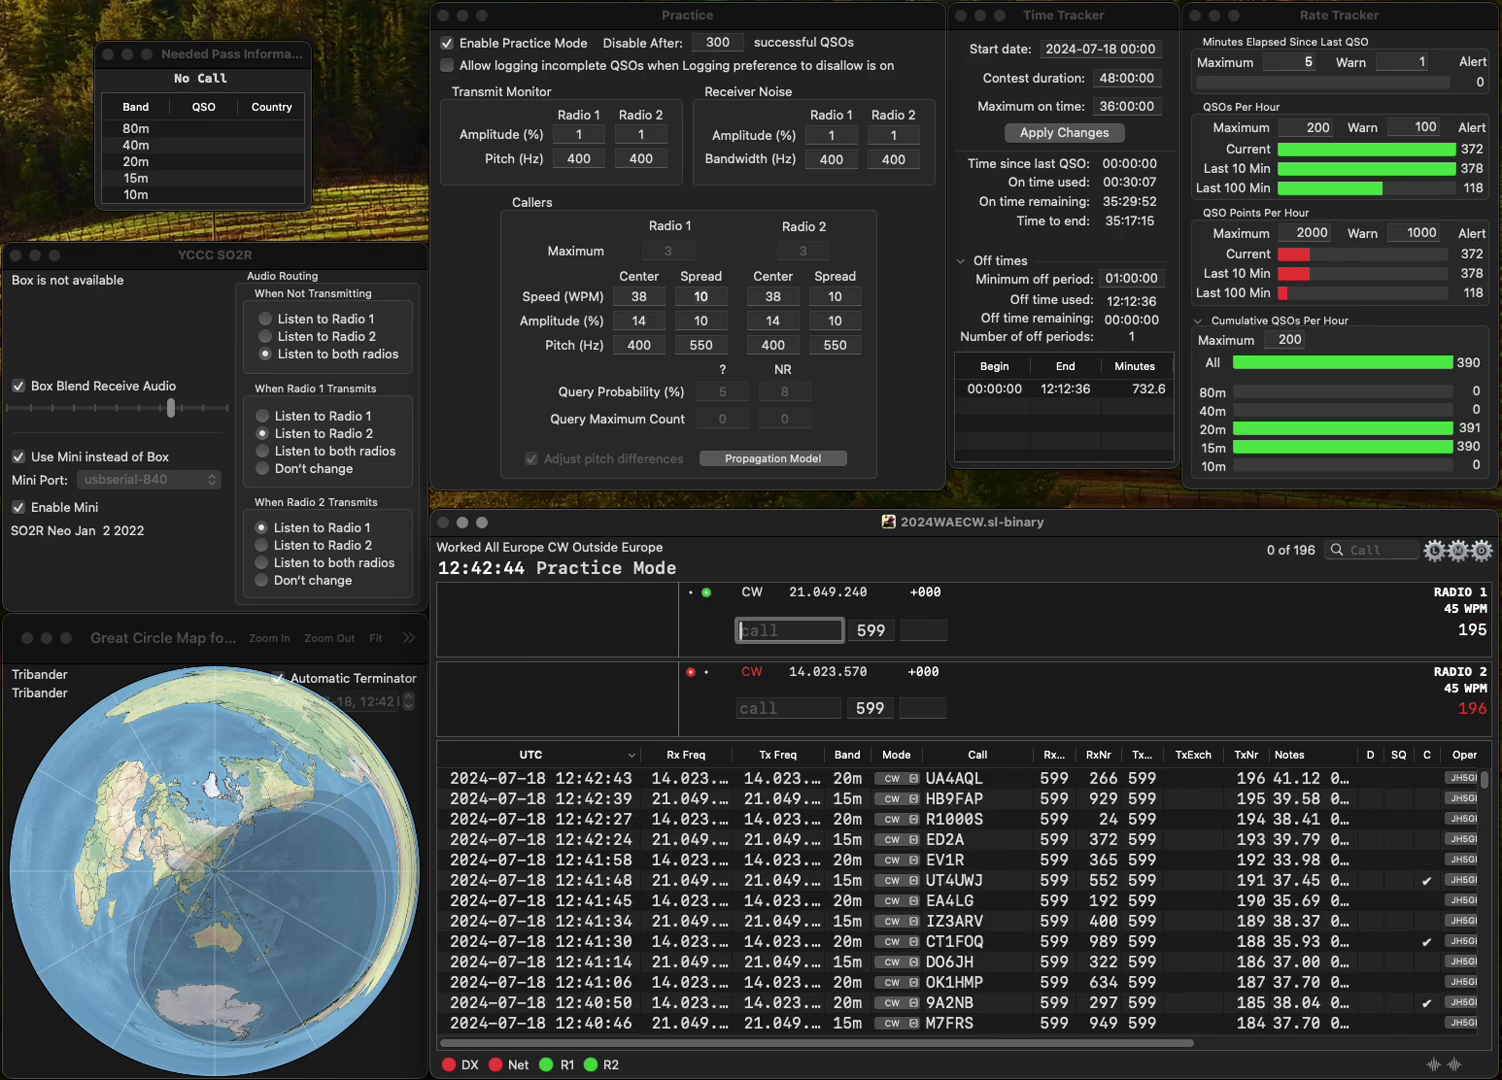
- Answer EA3Y on Radio 1 and F6GUR on Radio 2, sending each its exchange
type("EA3Y")
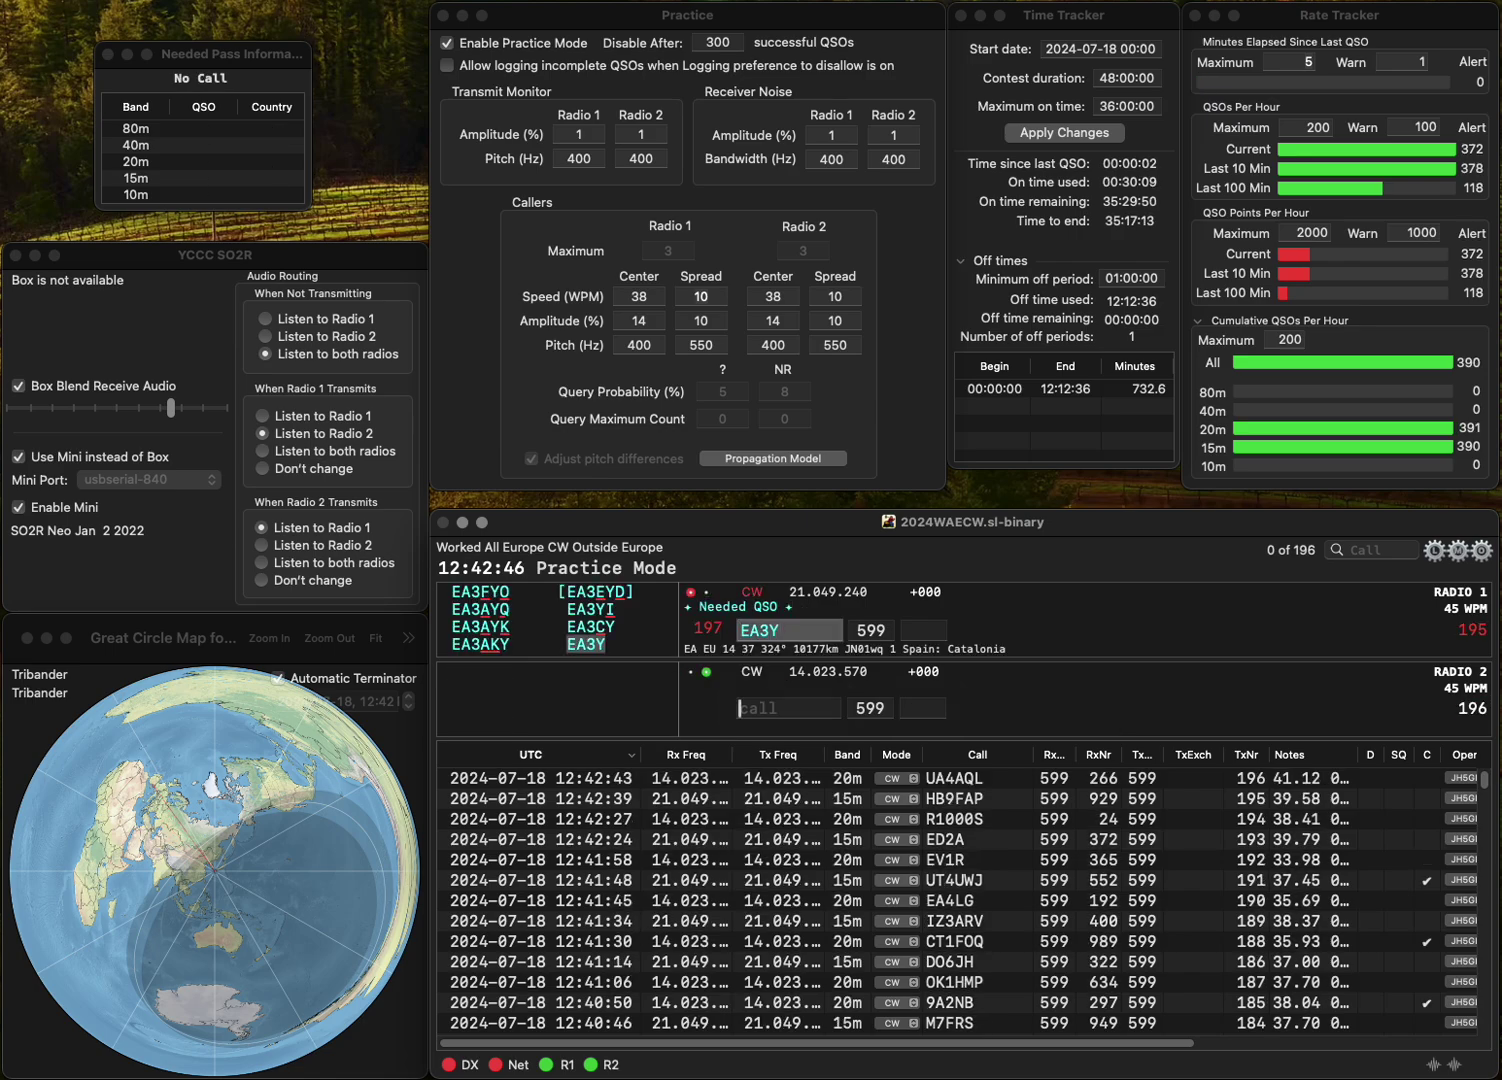
type("F6GUR")
key("backslash")
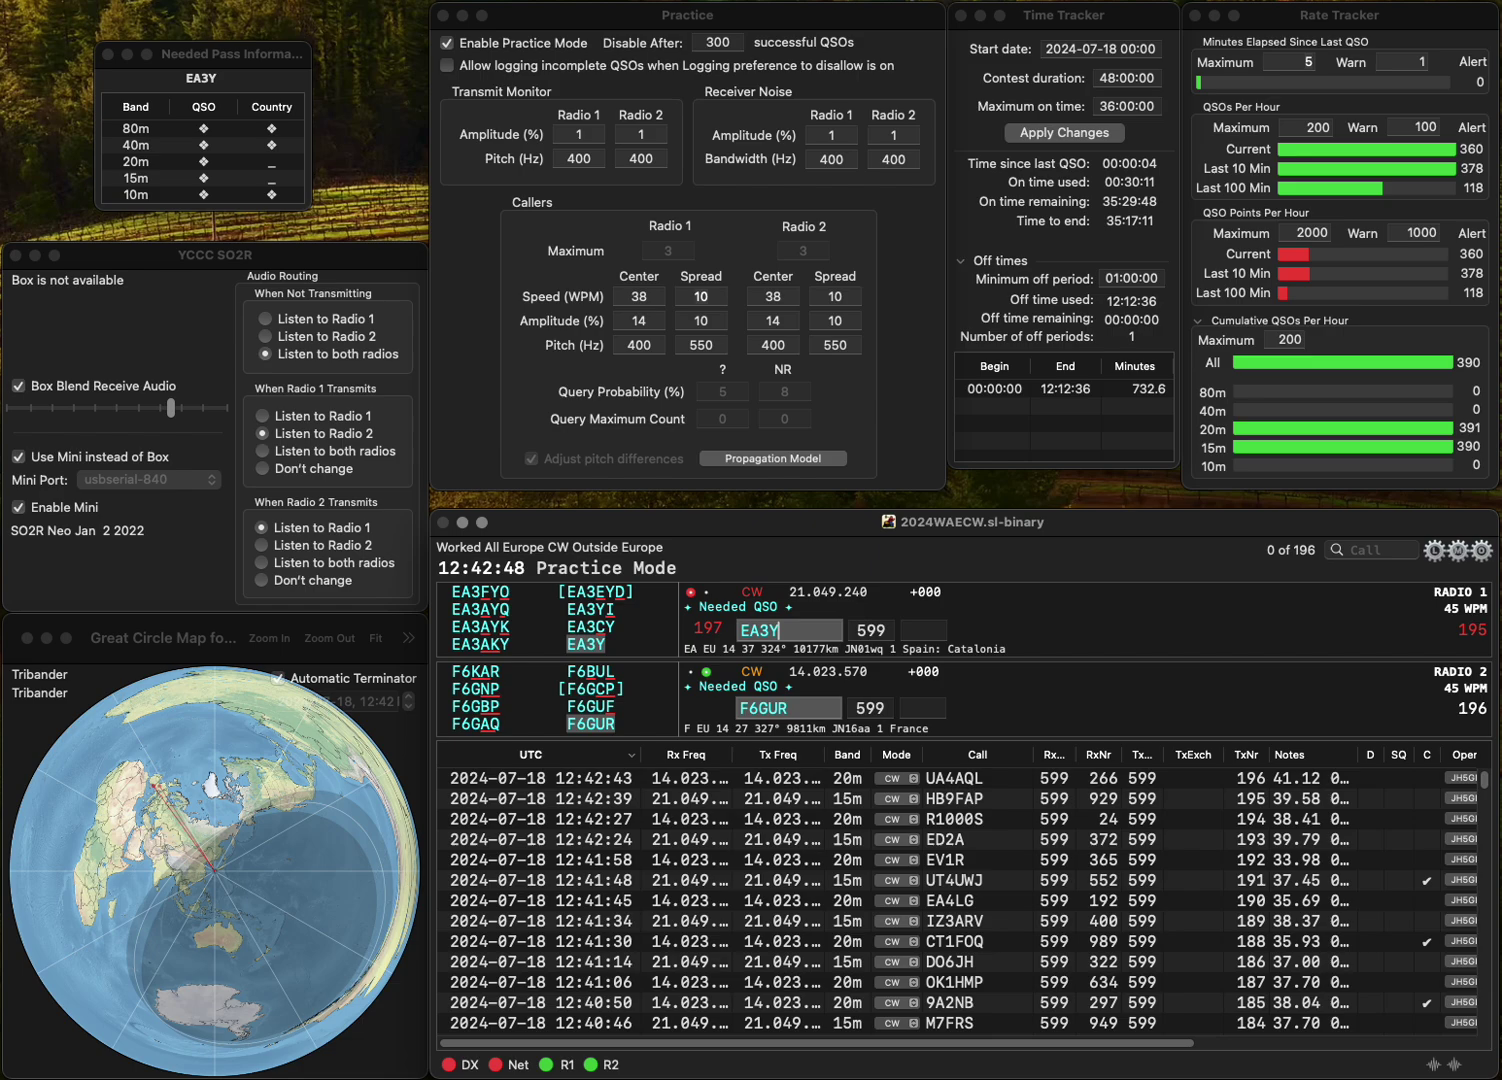
key("Return")
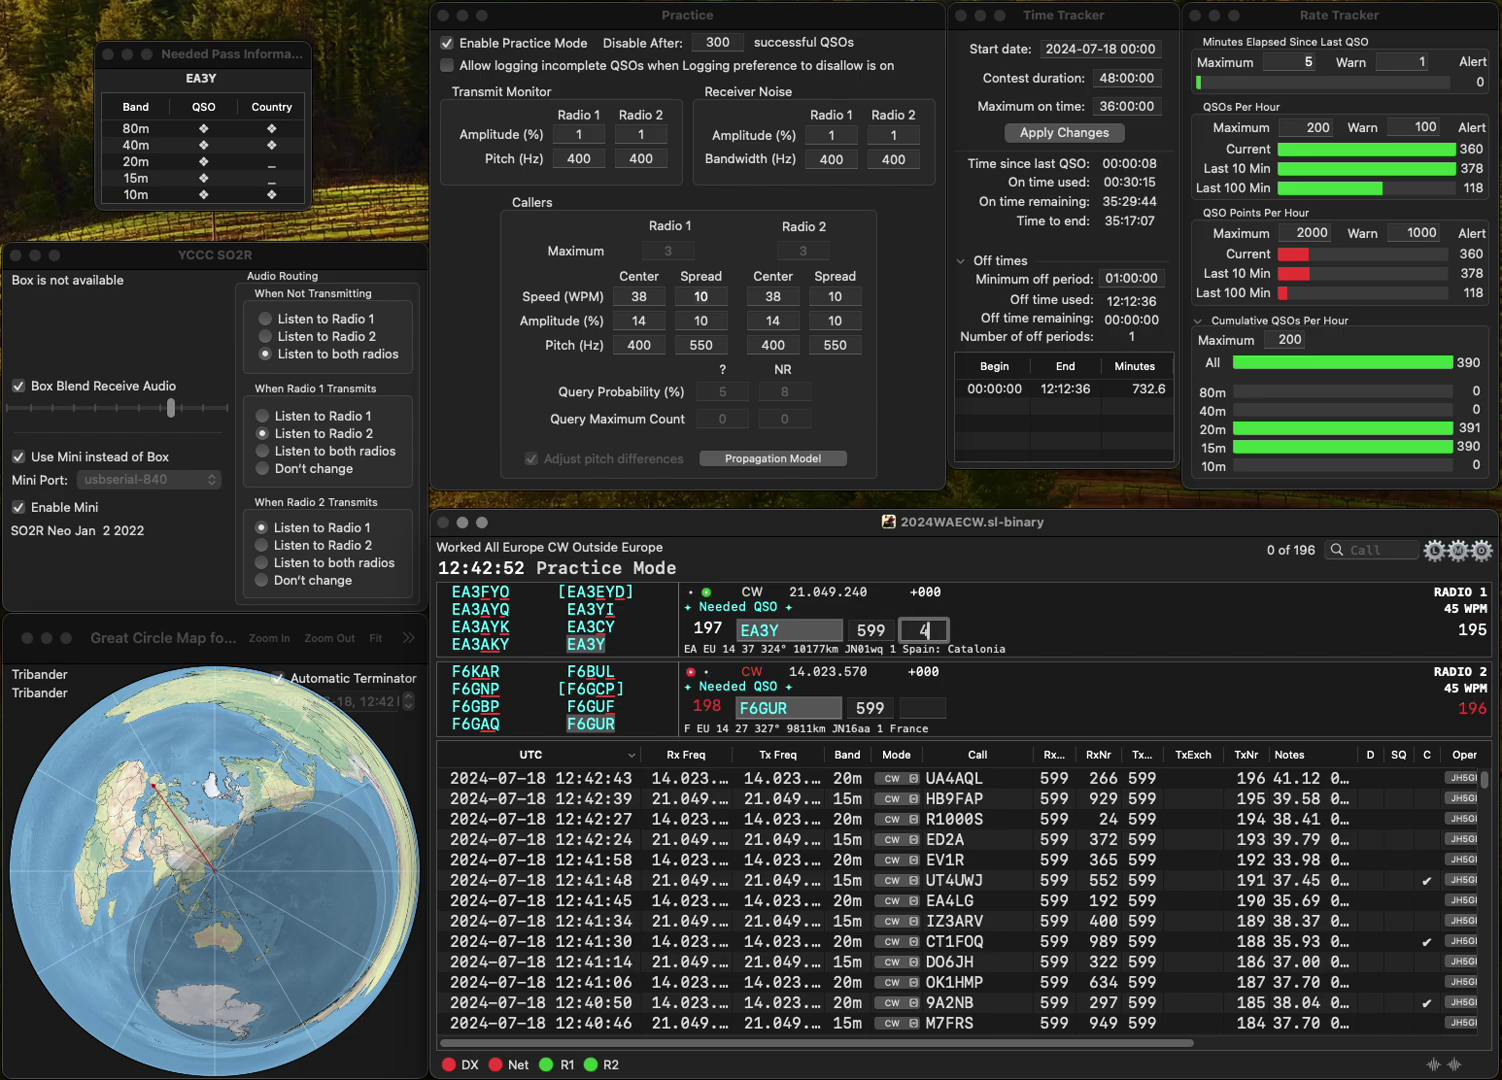
type("97")
key("Return")
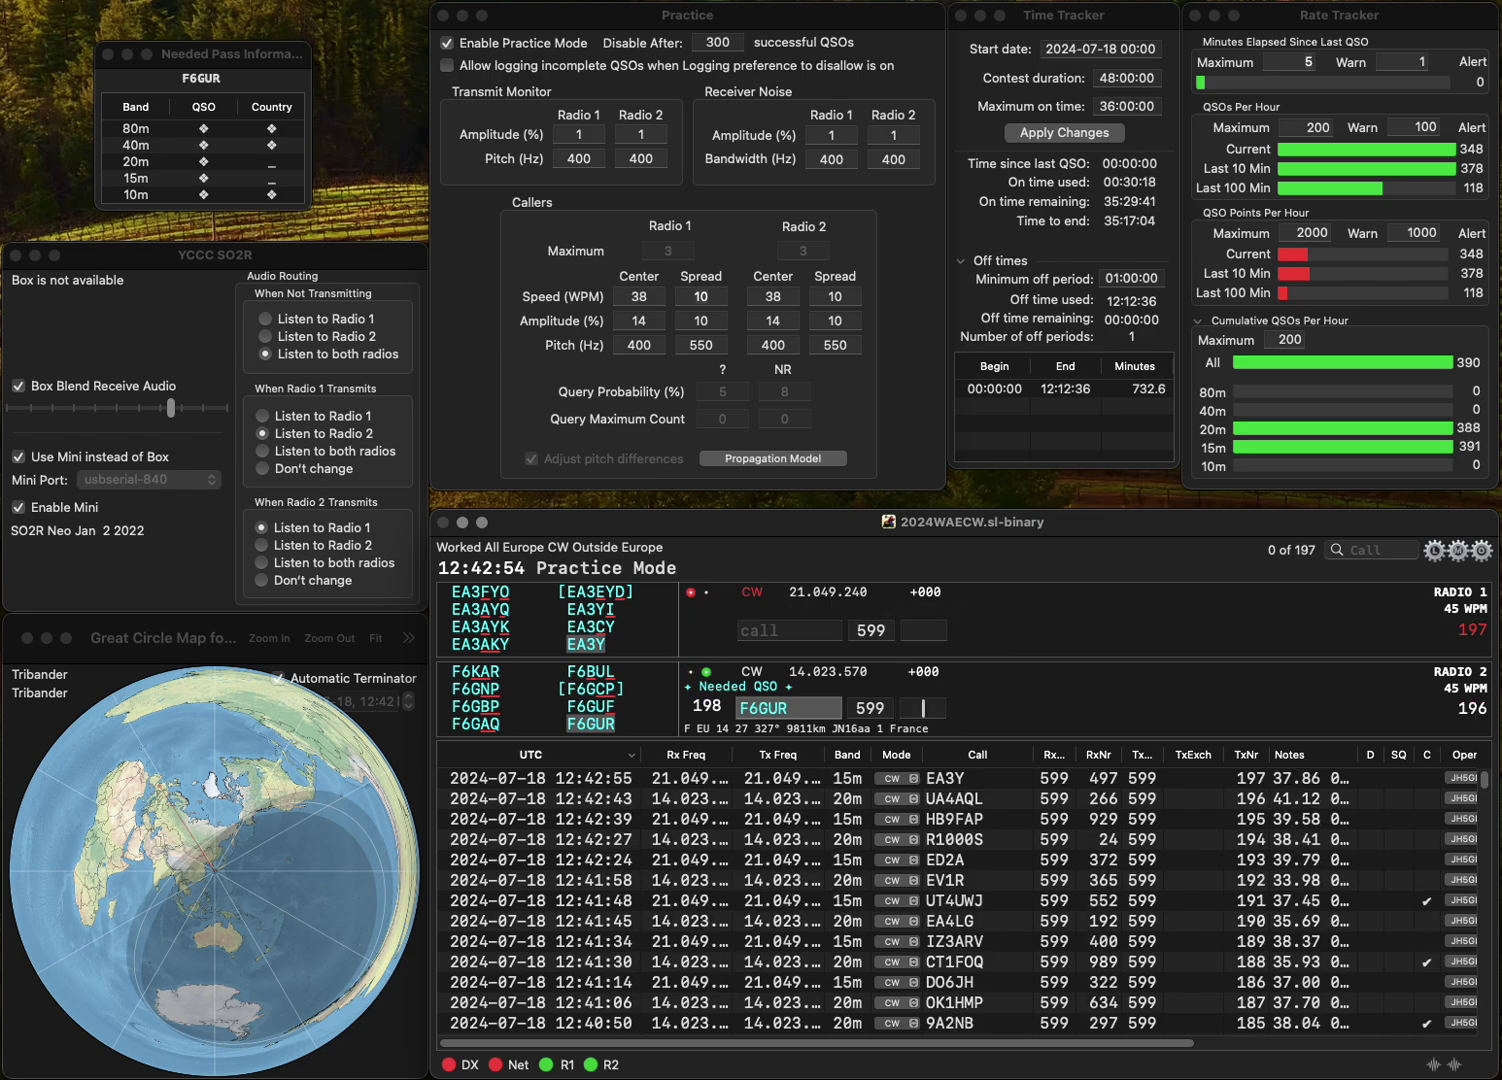
type("9")
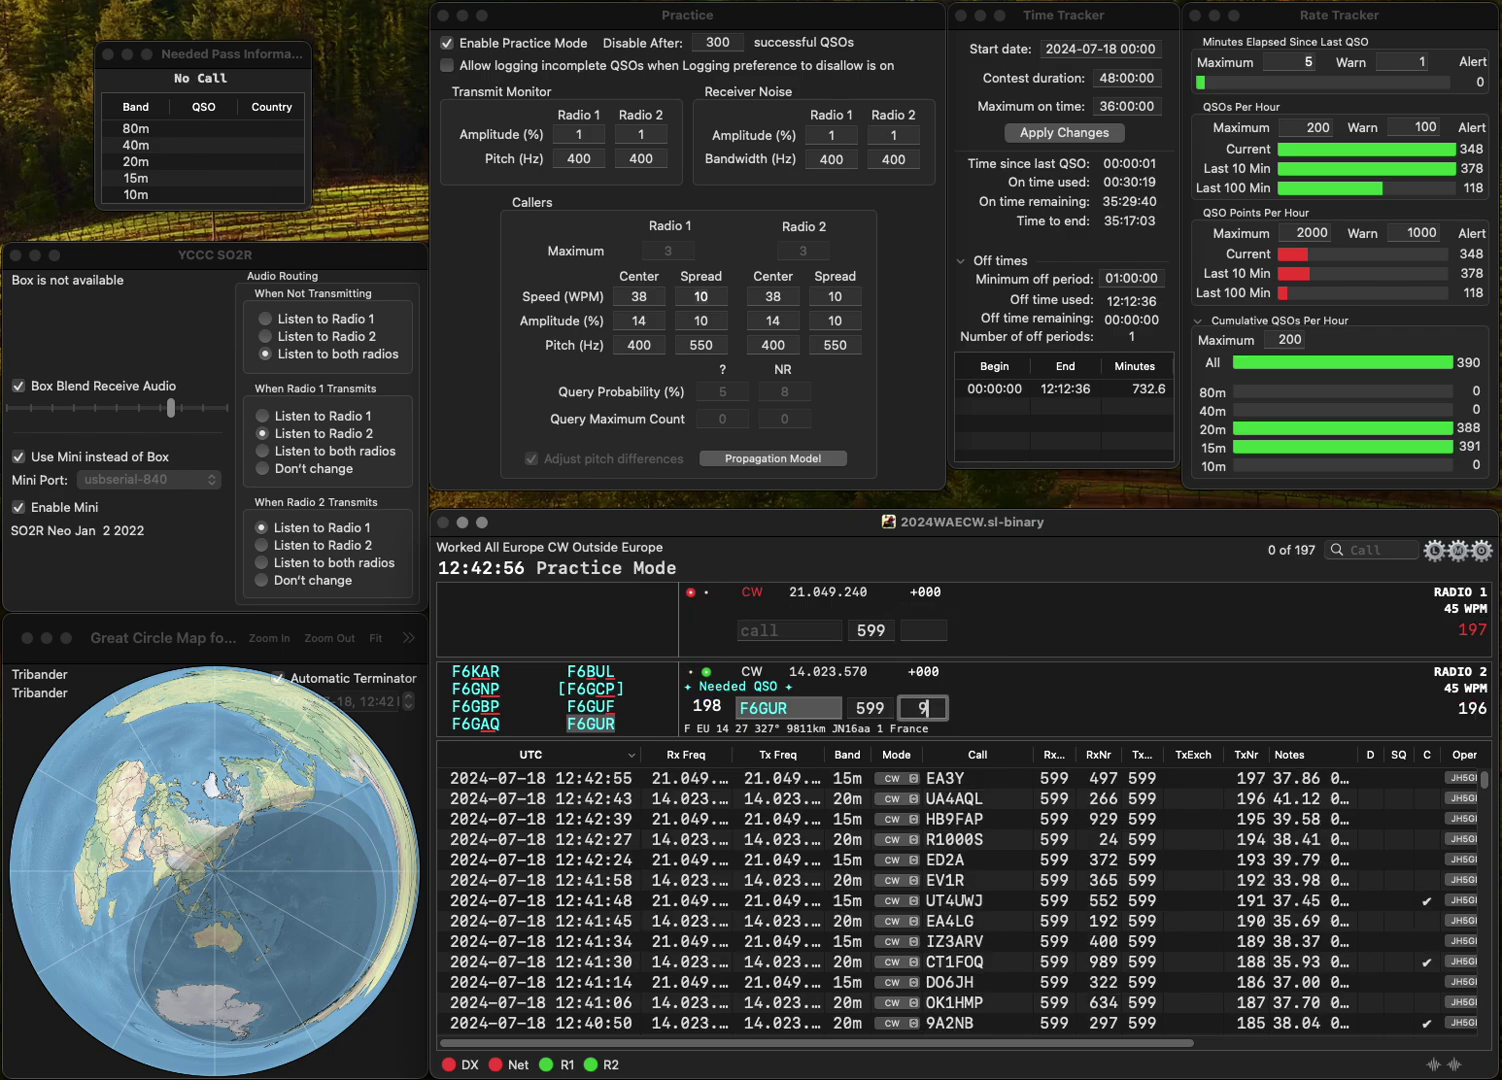
type("54")
key("Return")
type("LA2")
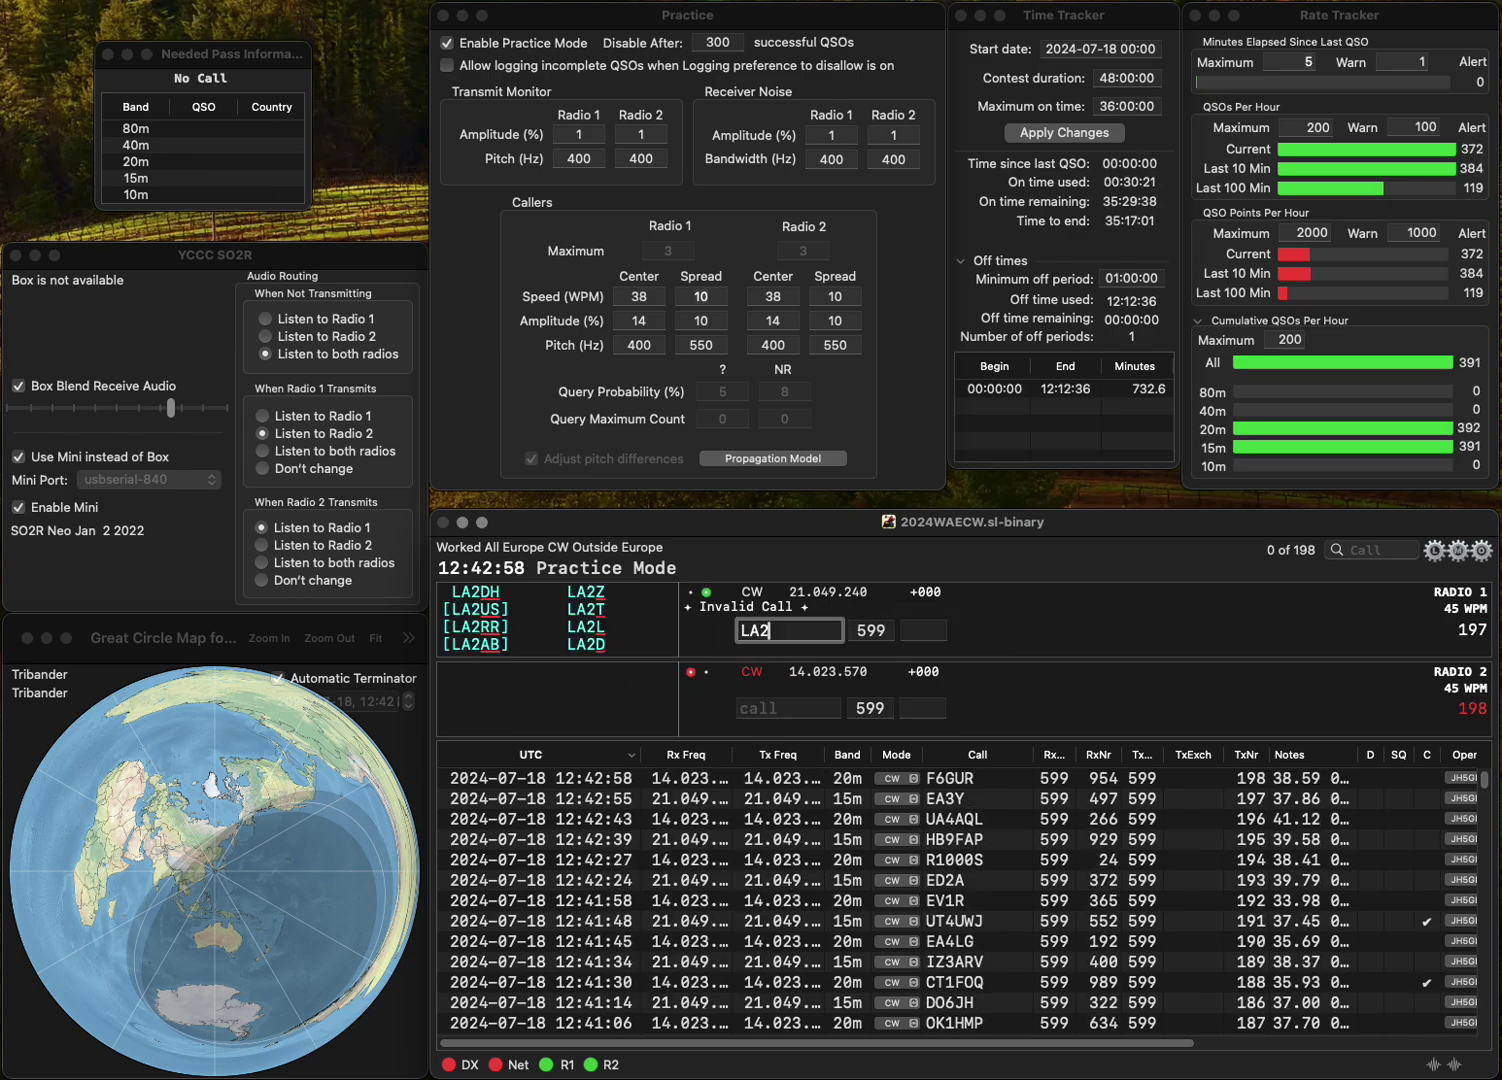
type("LJA")
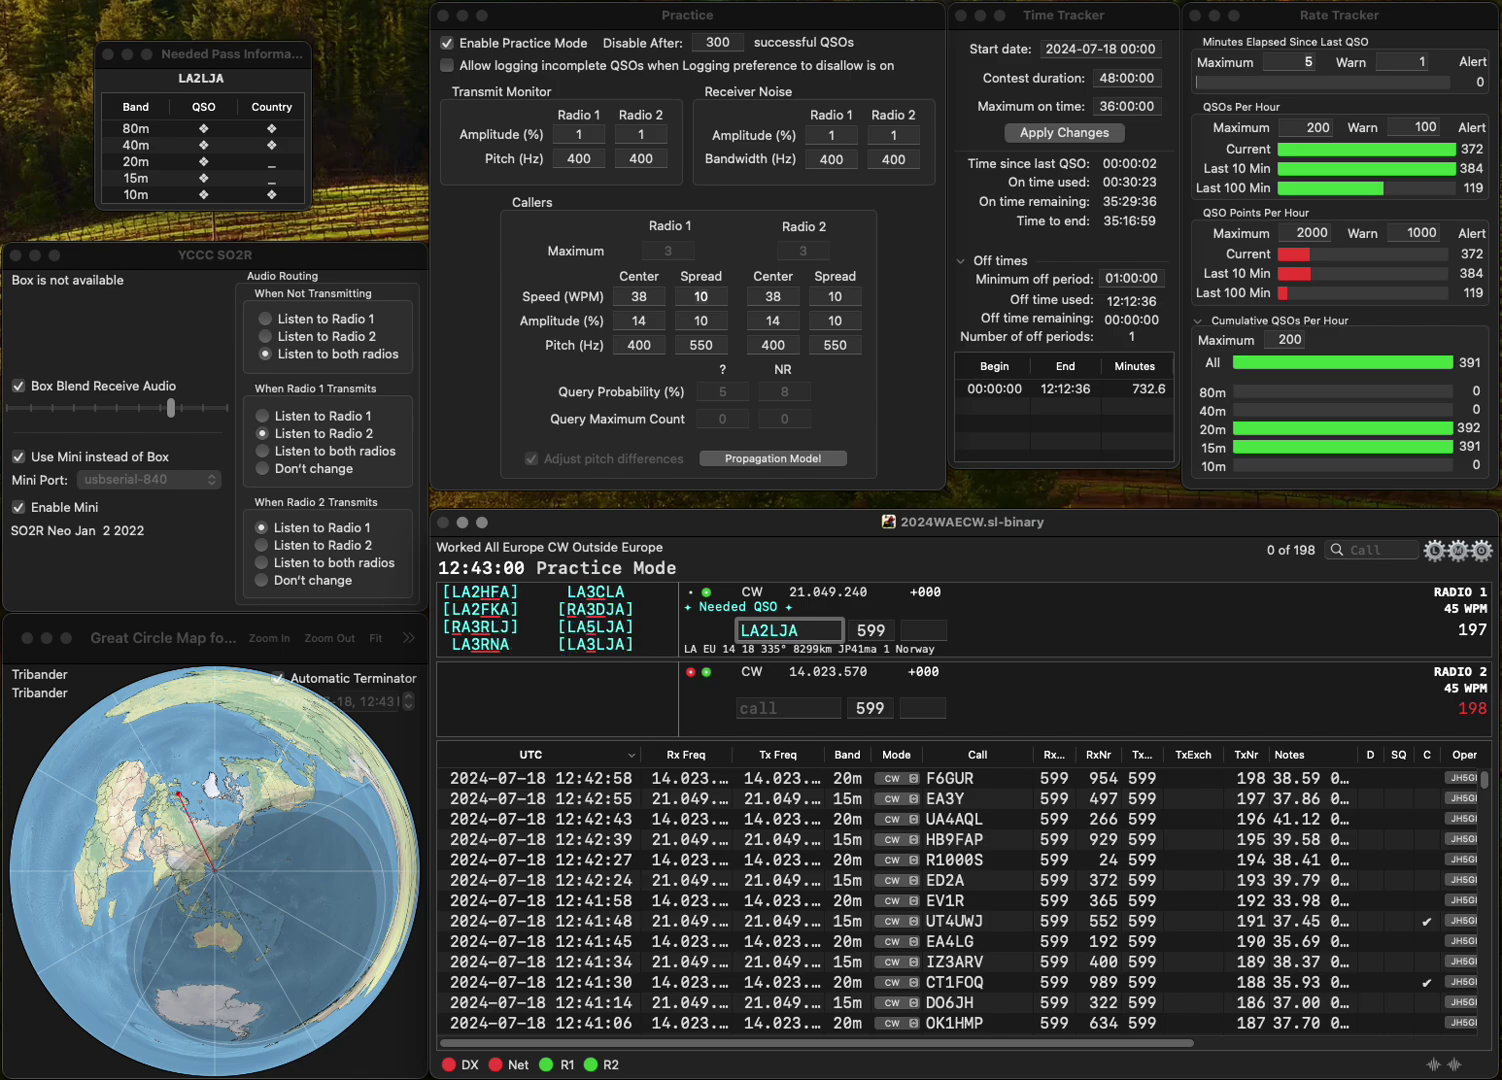
key("Left")
key("BackSpace")
type("3")
key("Return")
type("M")
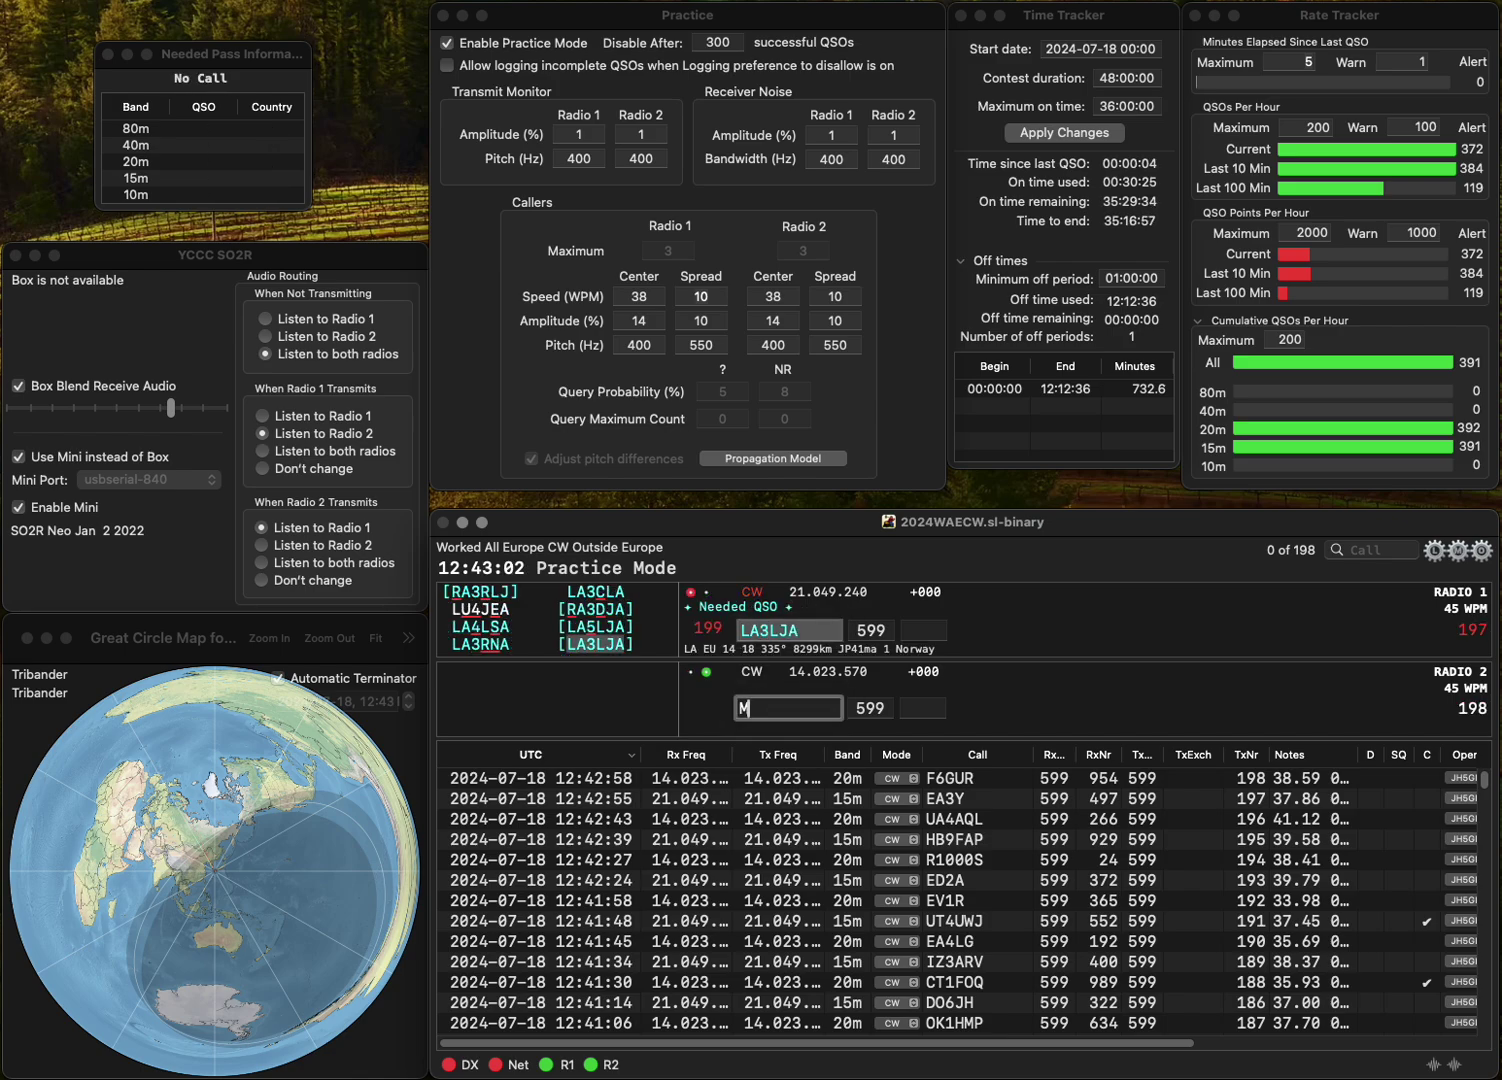
key("BackSpace")
type("DJ6AJ")
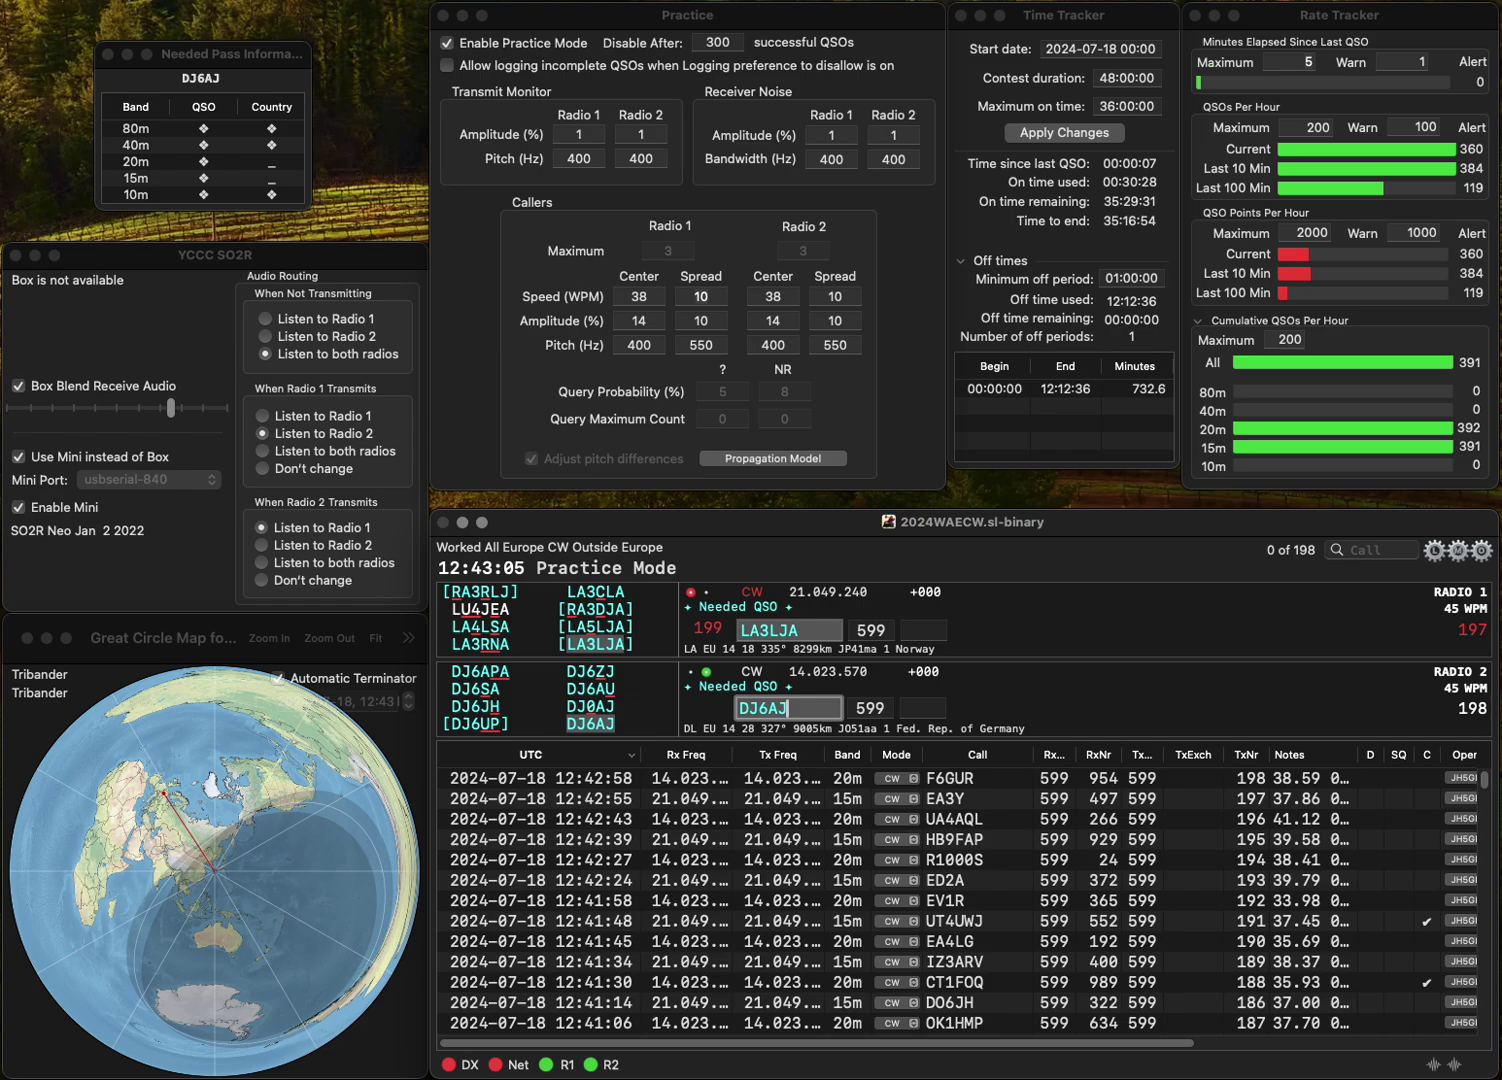
key("BackSpace")
type("PA")
key("Return")
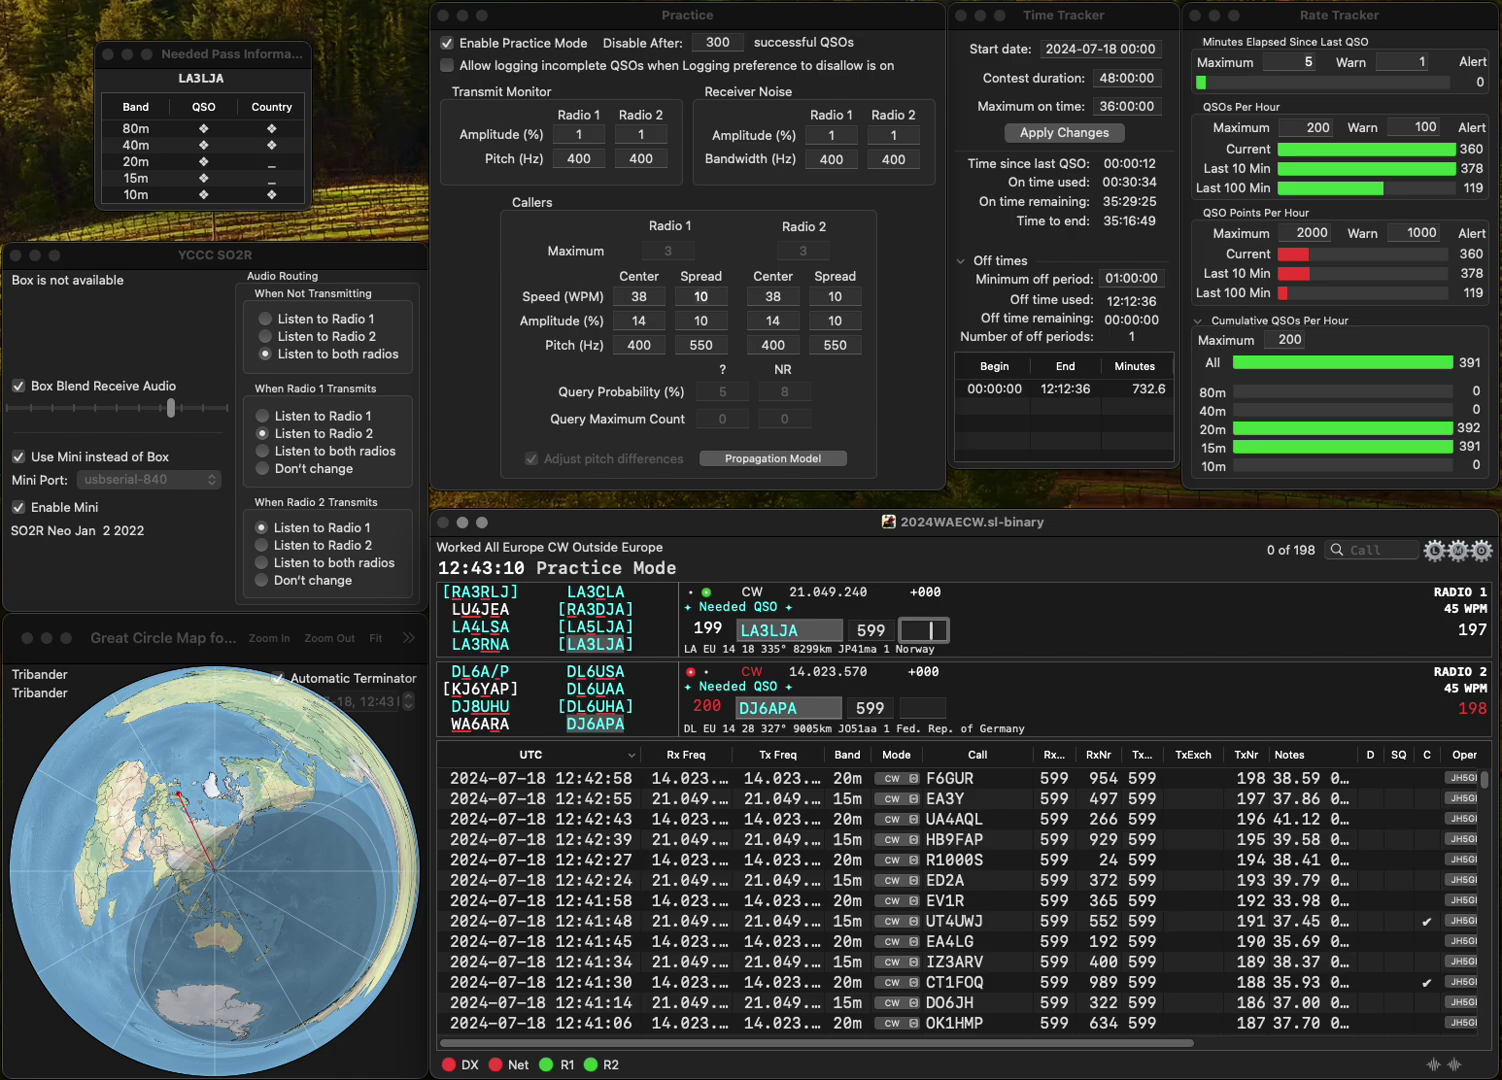
- Log LA3LJA on Radio 1 with received number 522 and DJ6APA on Radio 2 with received number 915
type("22")
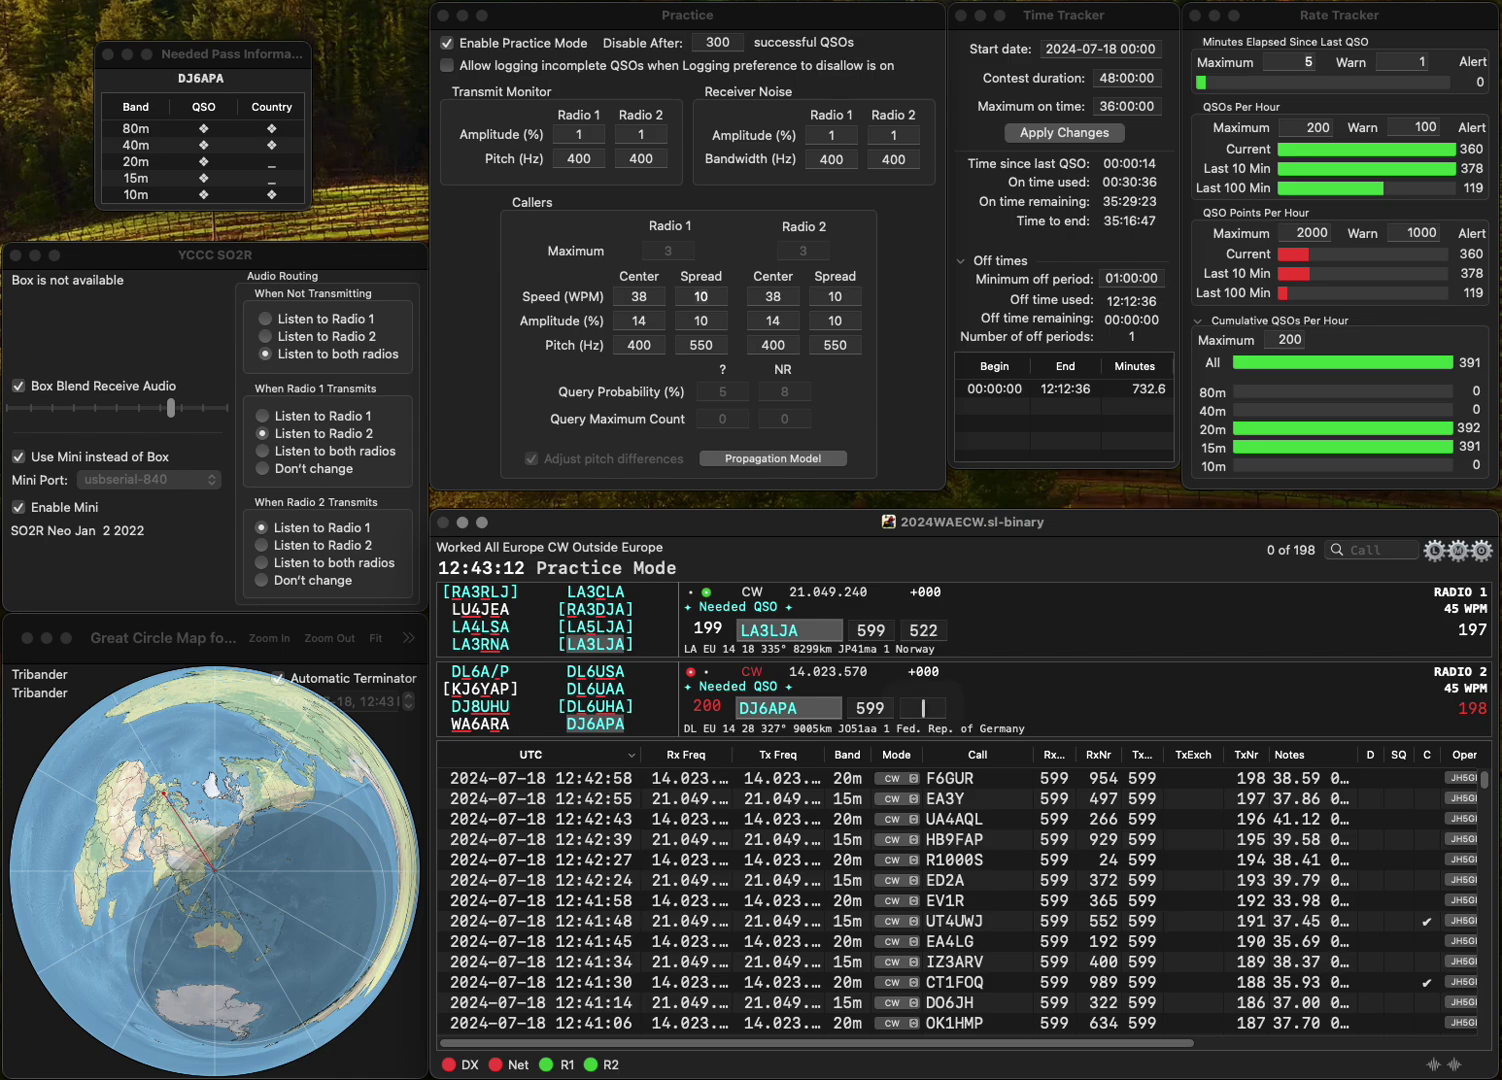
key("Return")
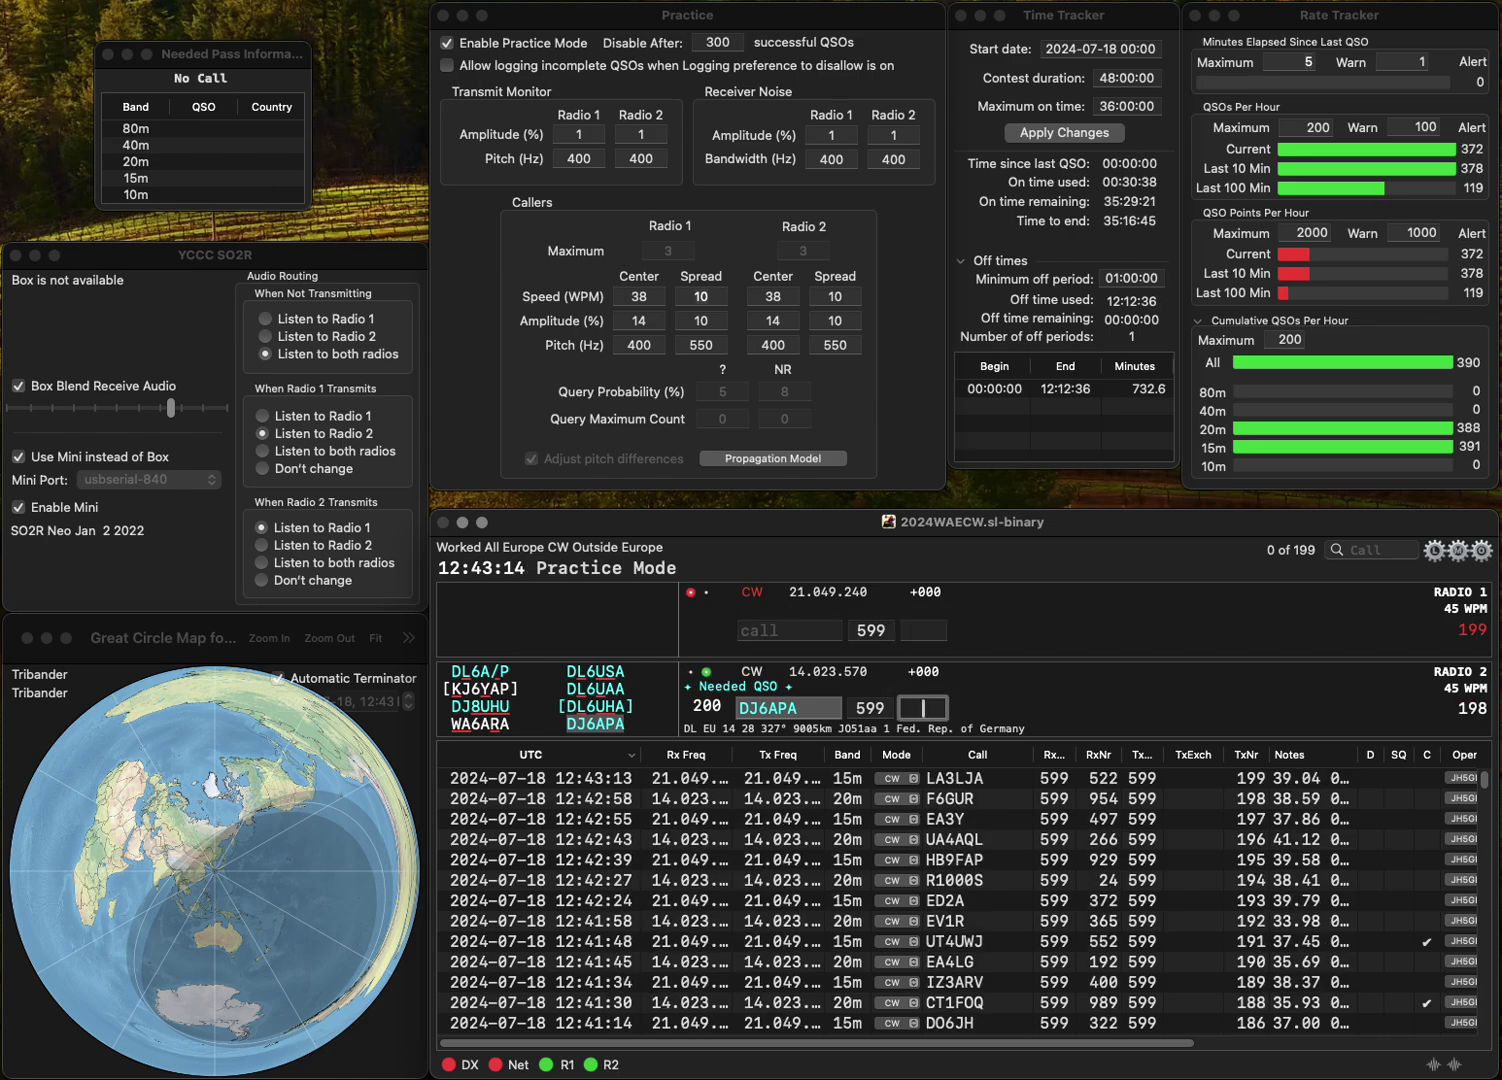
type("915")
key("Return")
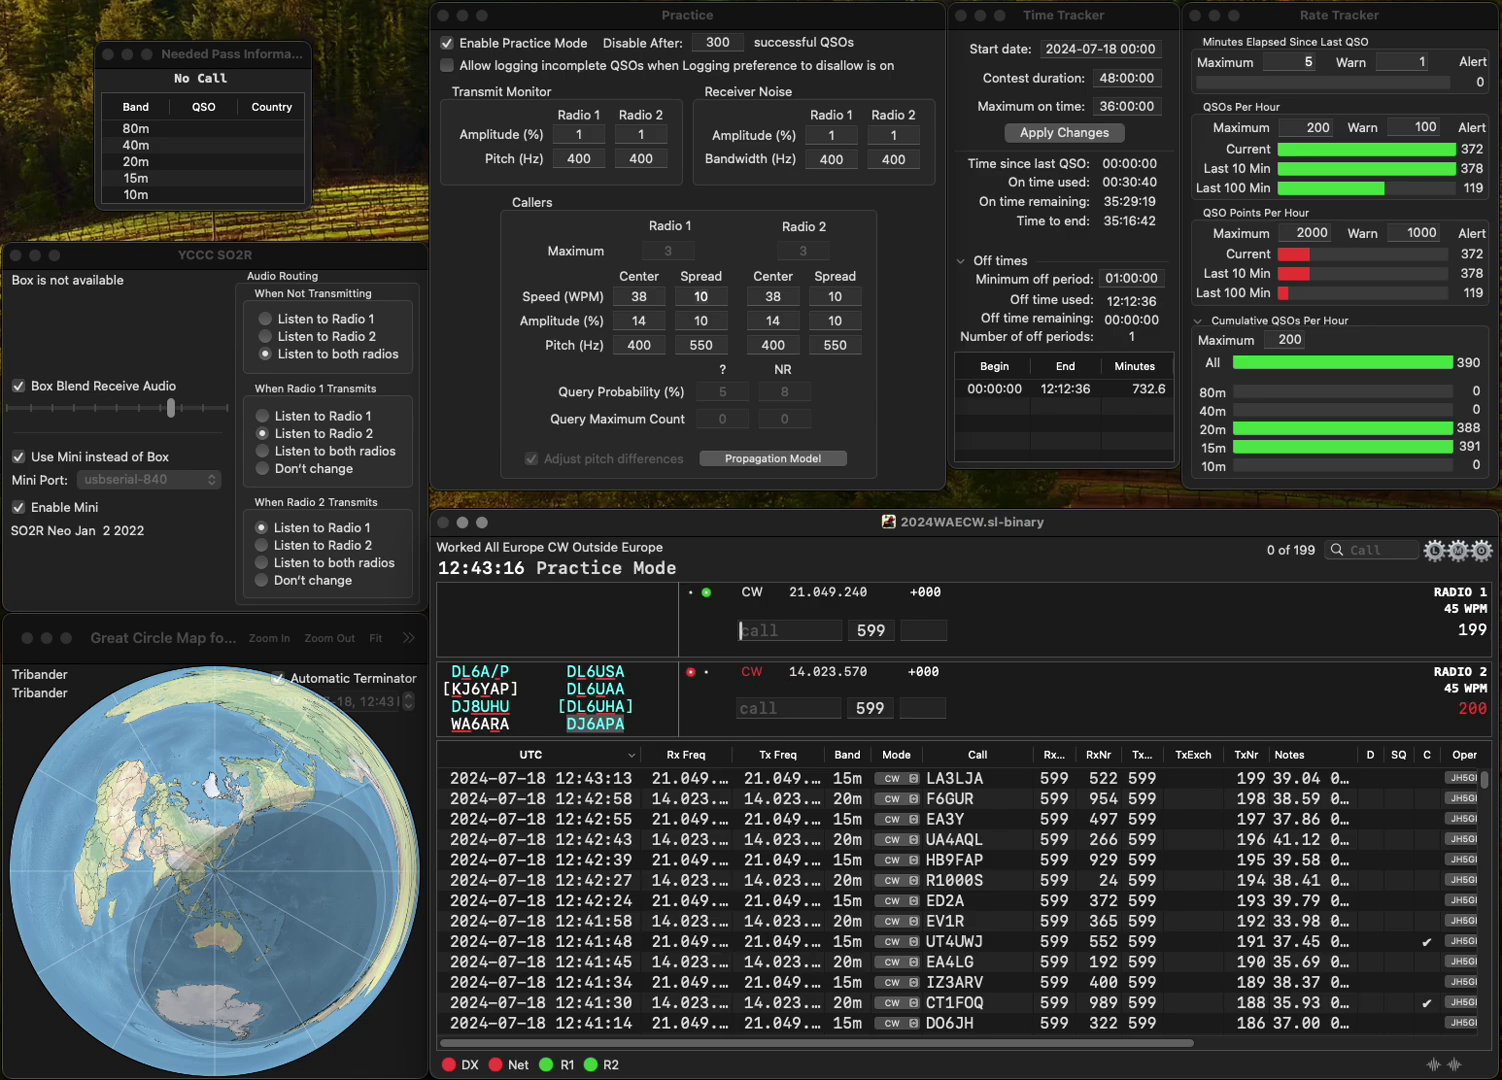
- Answer HG5C on Radio 1 and the miscopied call OC6PSJ on Radio 2, sending each its exchange
type("HG5C")
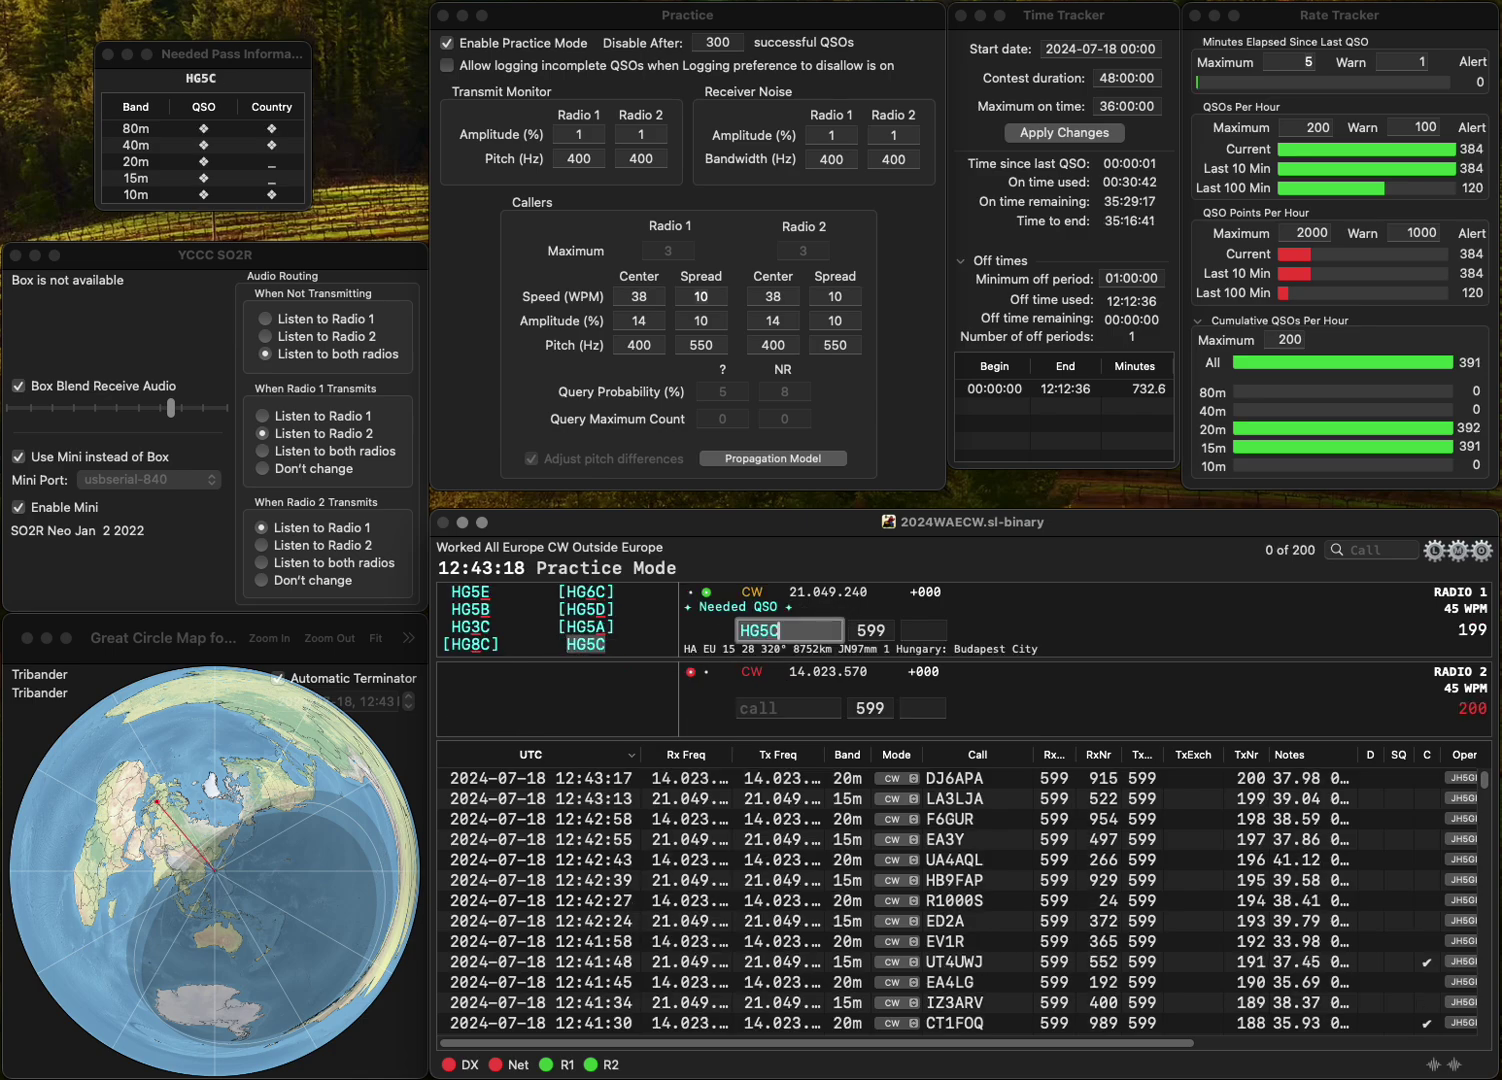
key("Return")
type("OC")
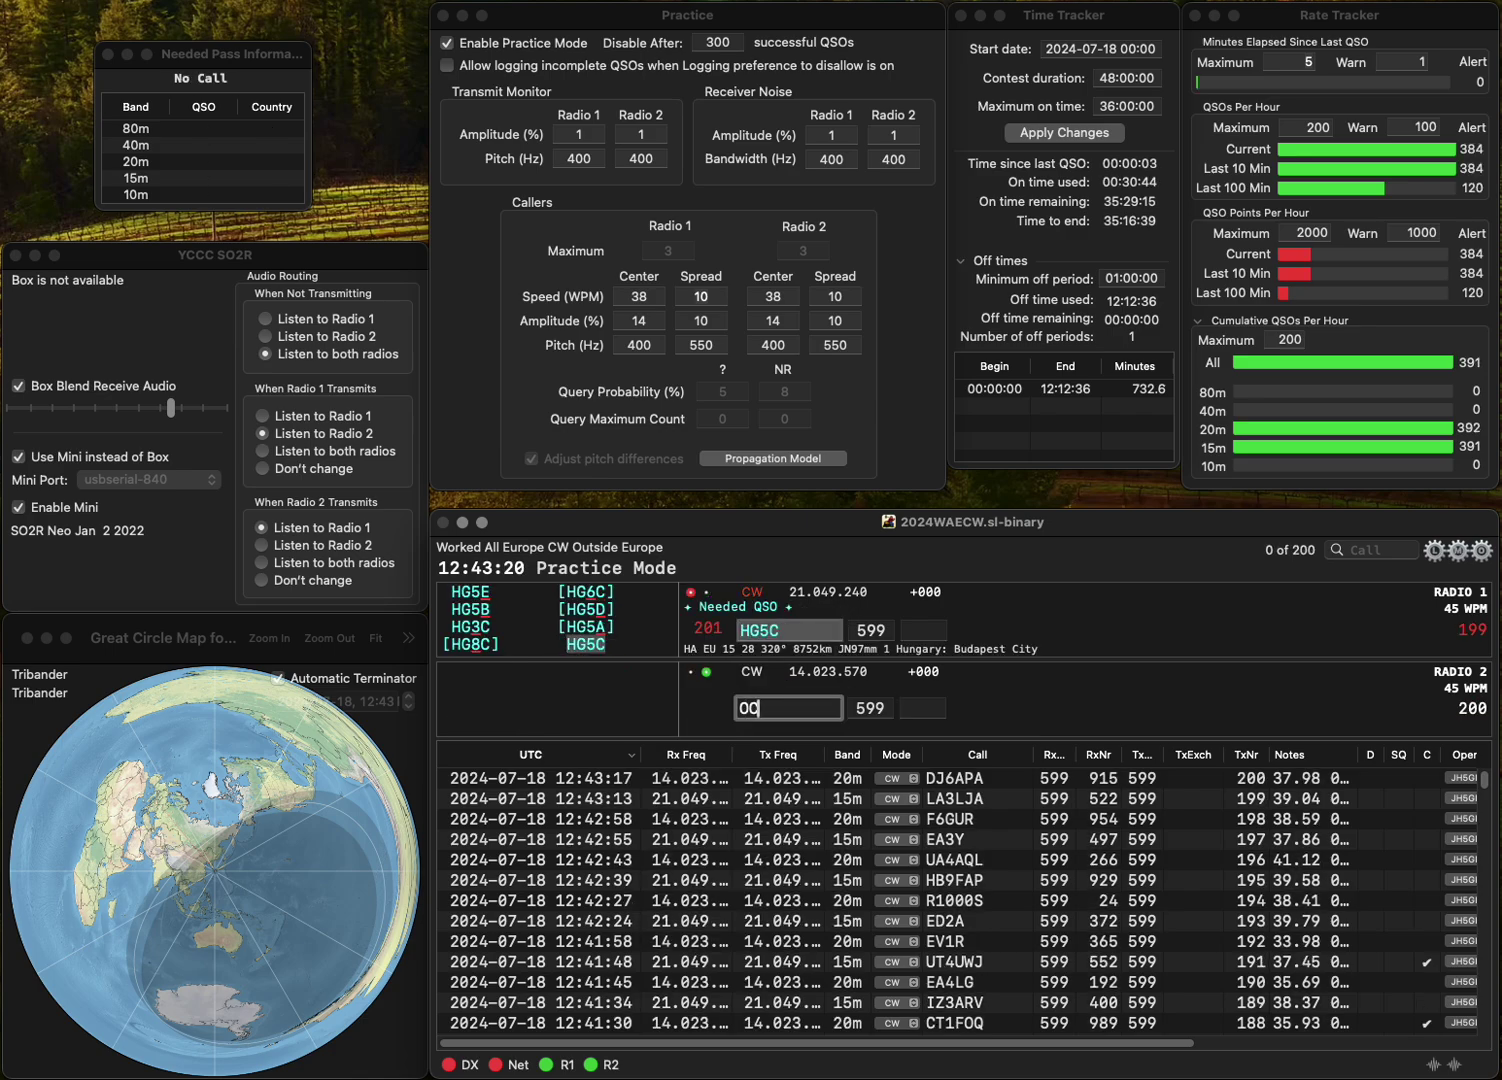
type("6PS")
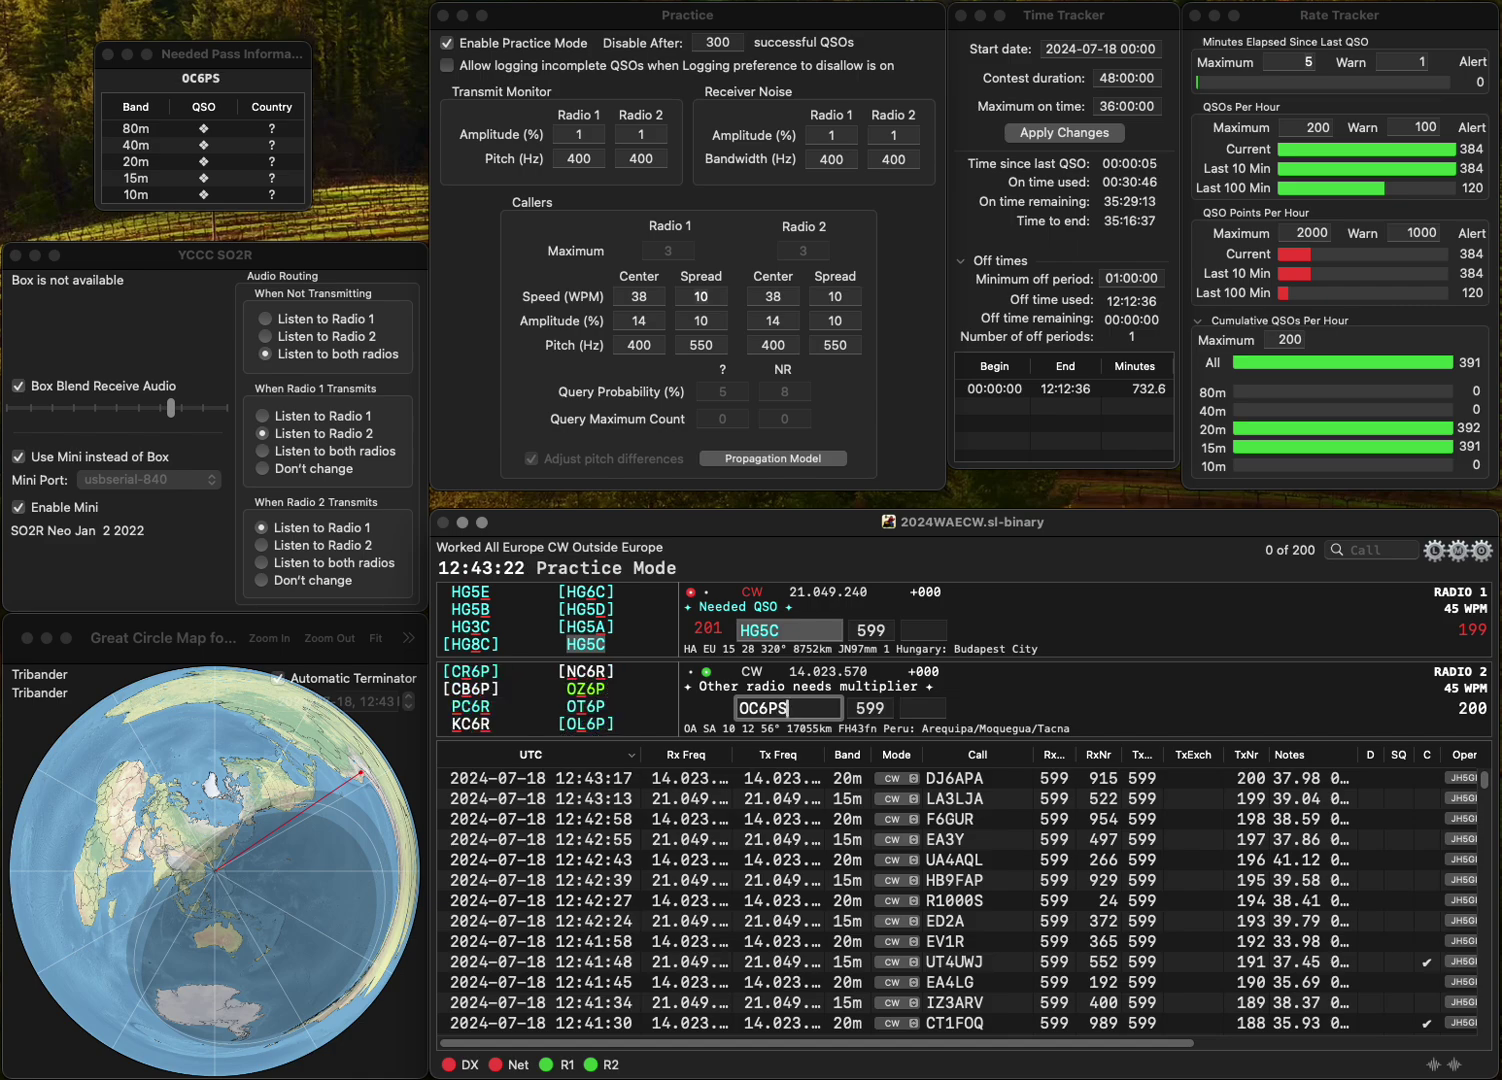
type("J")
key("Return")
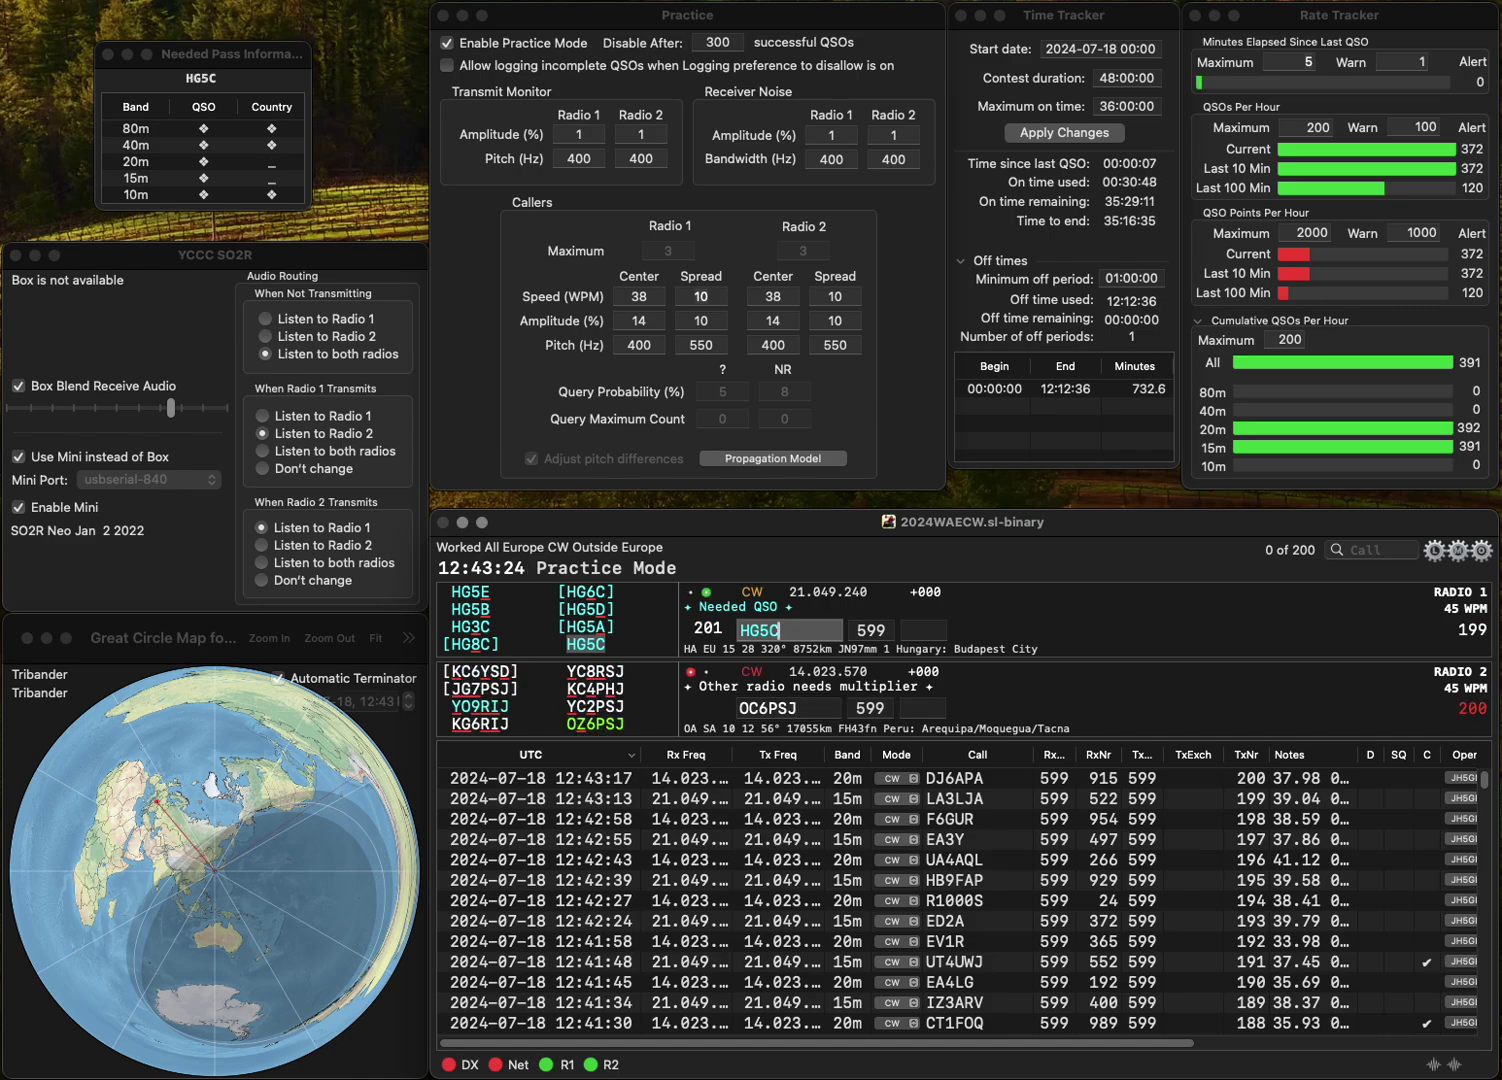
- Enter received number 304 for HG5C on Radio 1, and correct the Radio 2 call to OZ6PSJ and resend its exchange
key("space")
type("304")
key("Return")
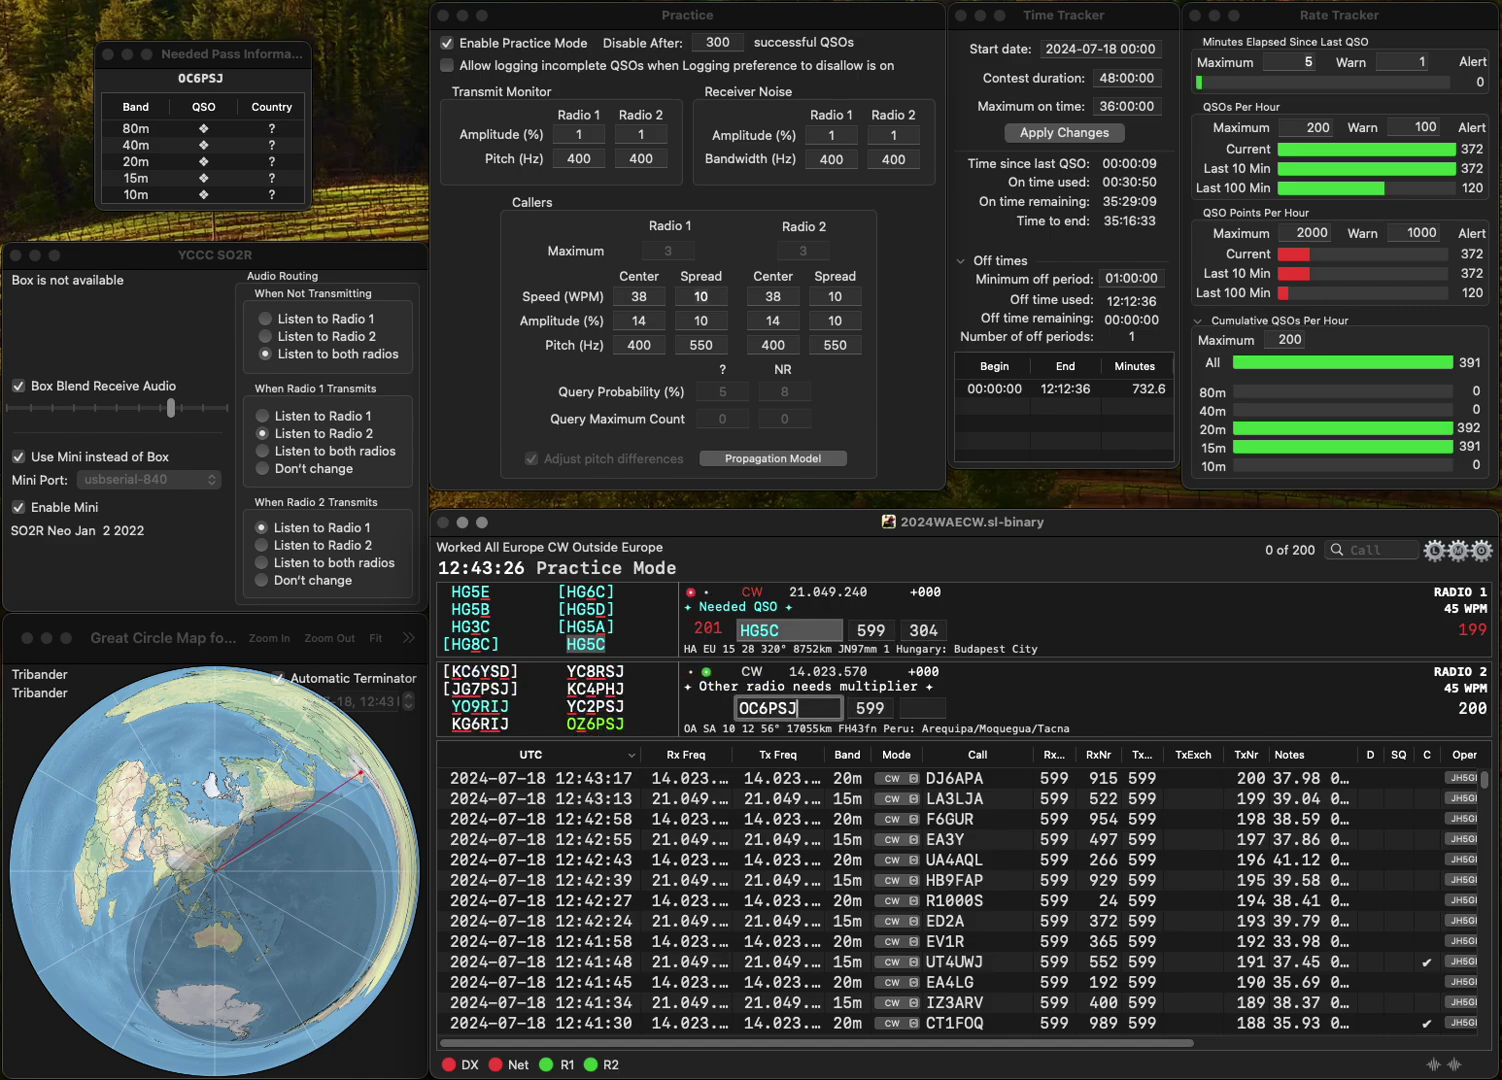
key("Right")
type("Z")
key("Delete")
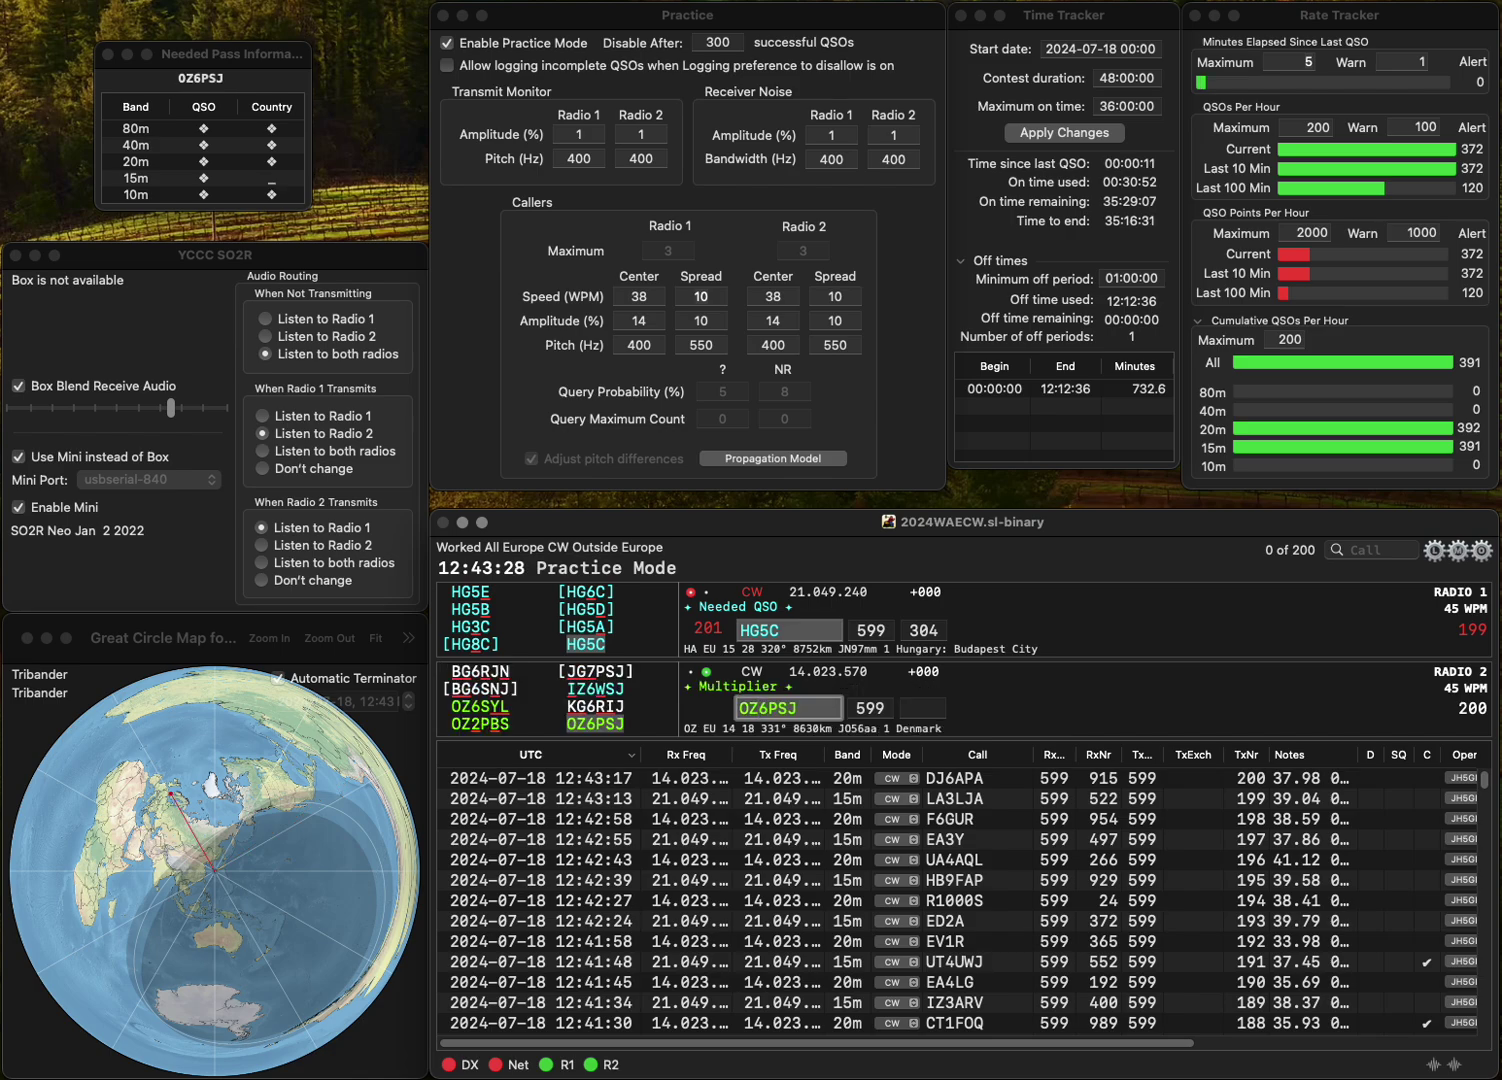
key("Return")
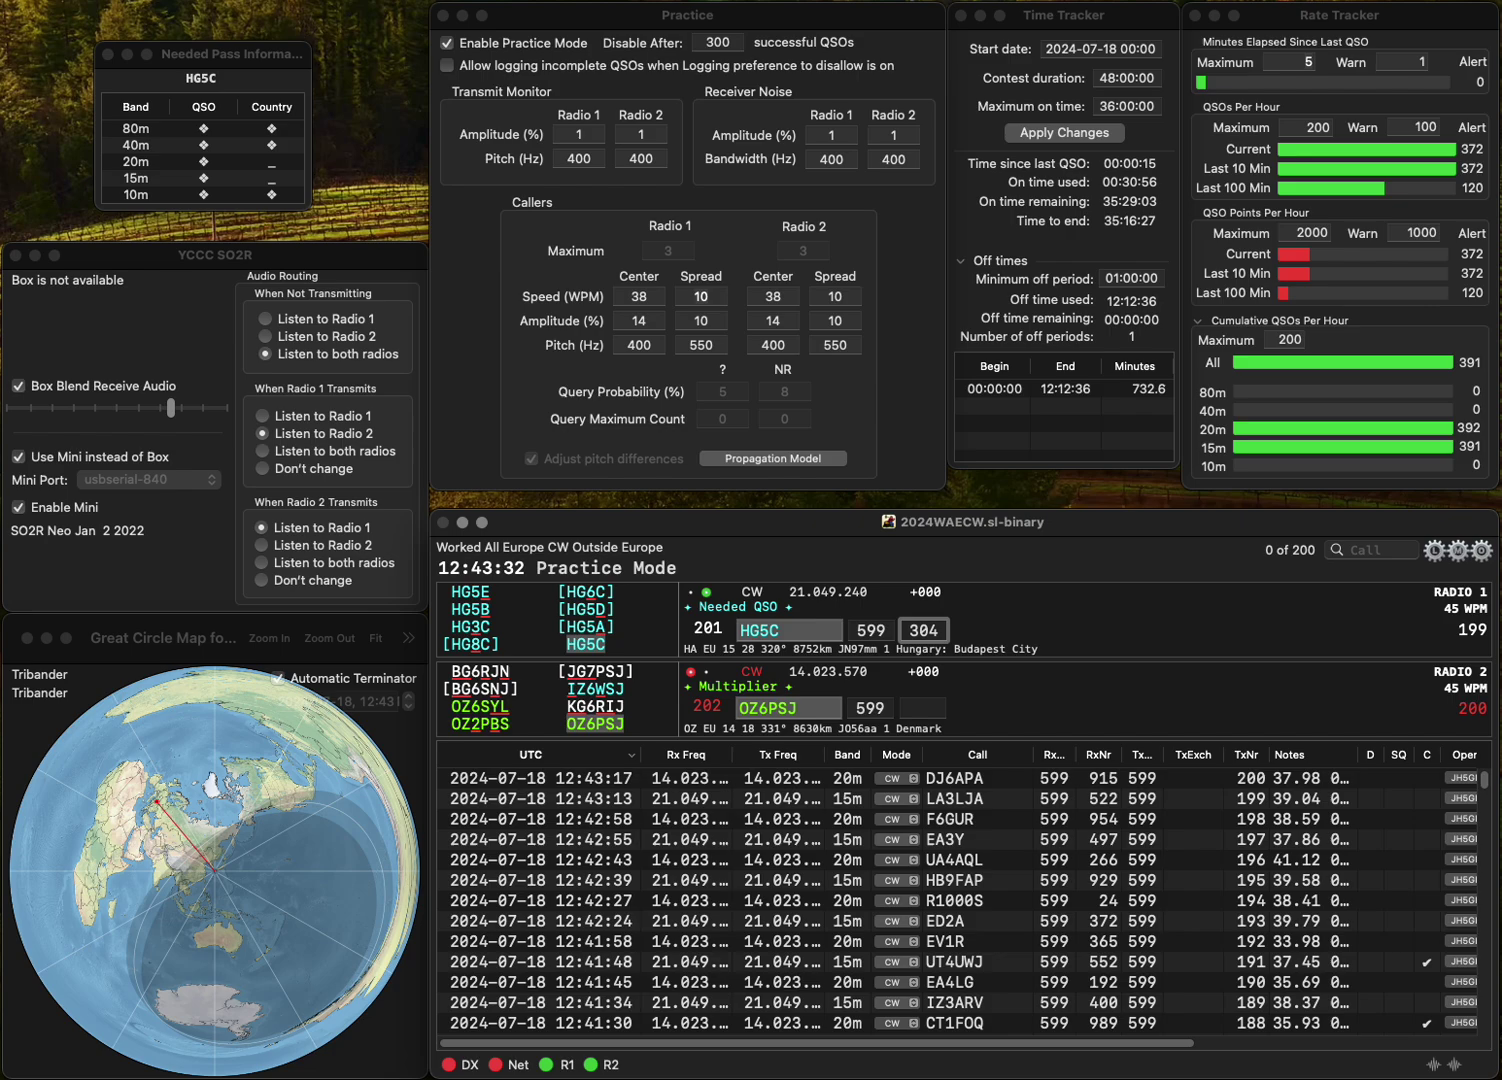
- Log the HG5C contact on Radio 1, and log OZ6PSJ on Radio 2 with received number 186
key("Return")
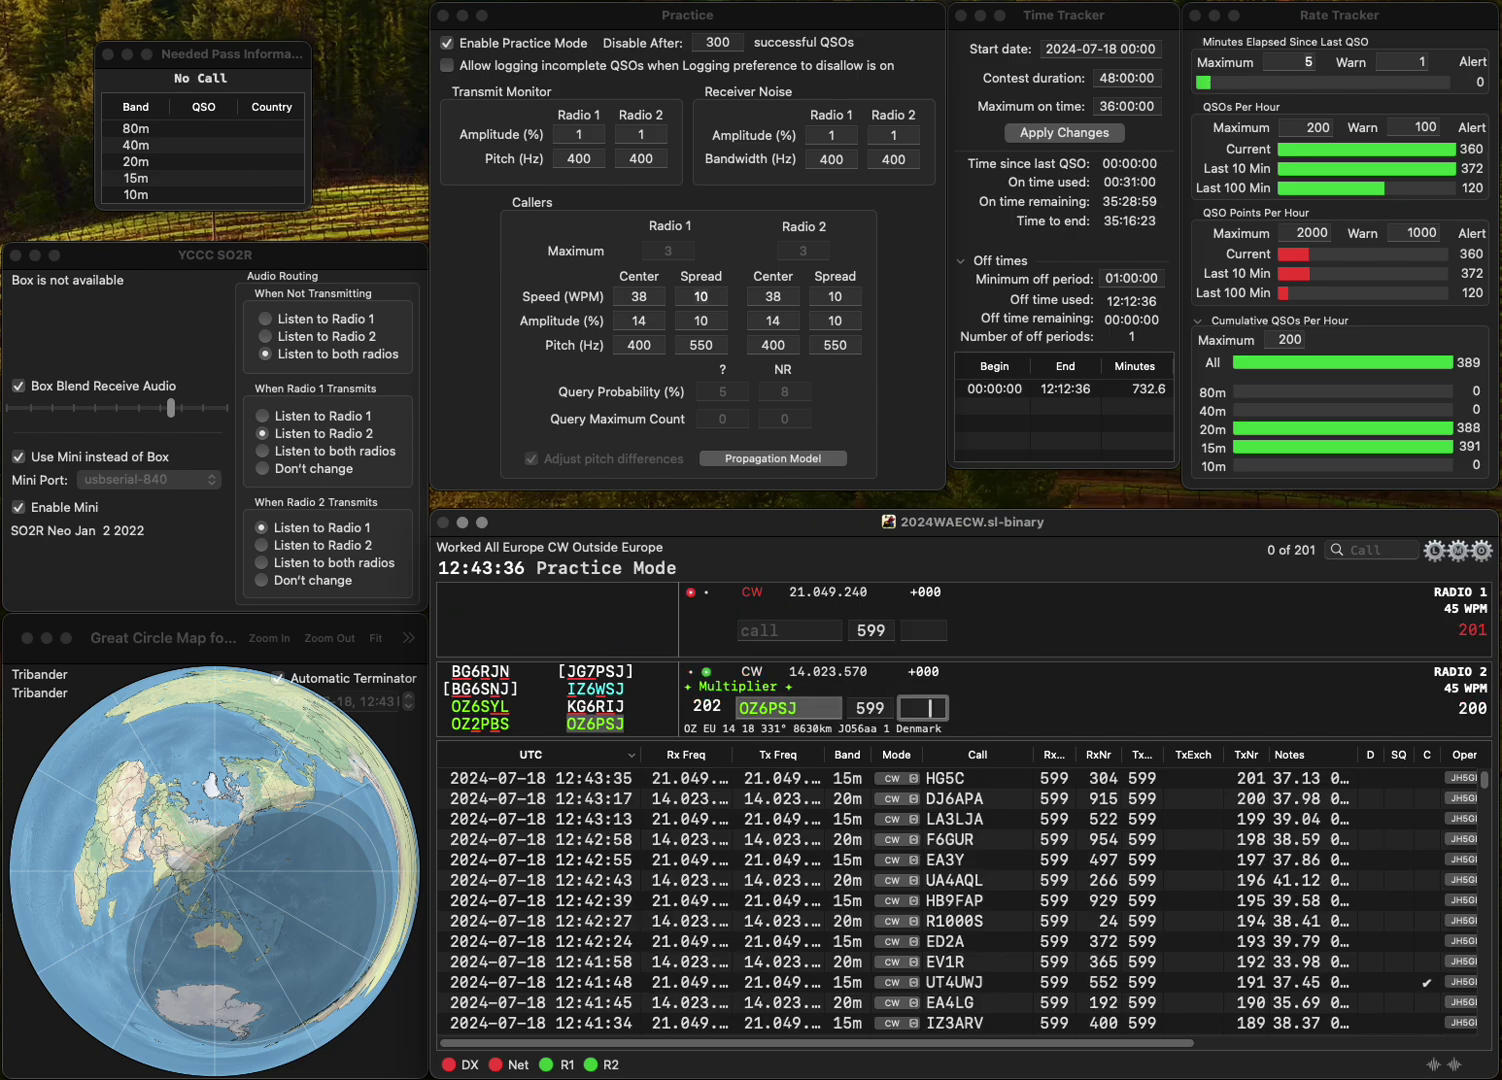
type("186")
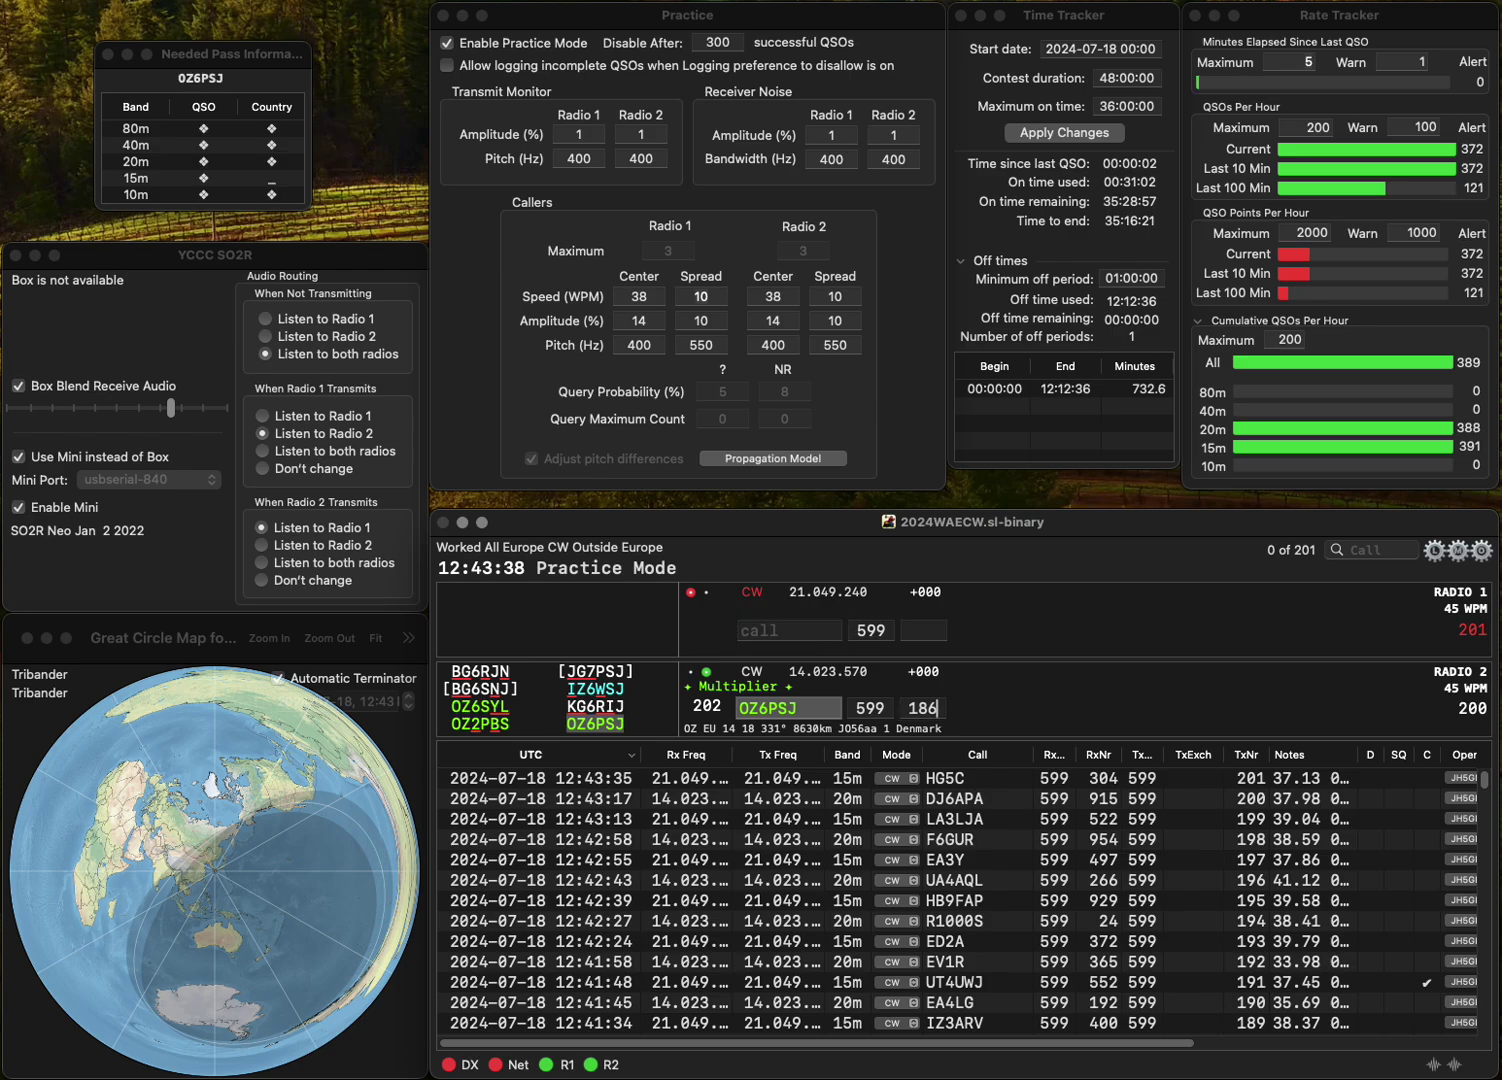
key("Return")
- Answer SP7B on Radio 1 and UT3QZ on Radio 2, sending each its exchange
type("SP")
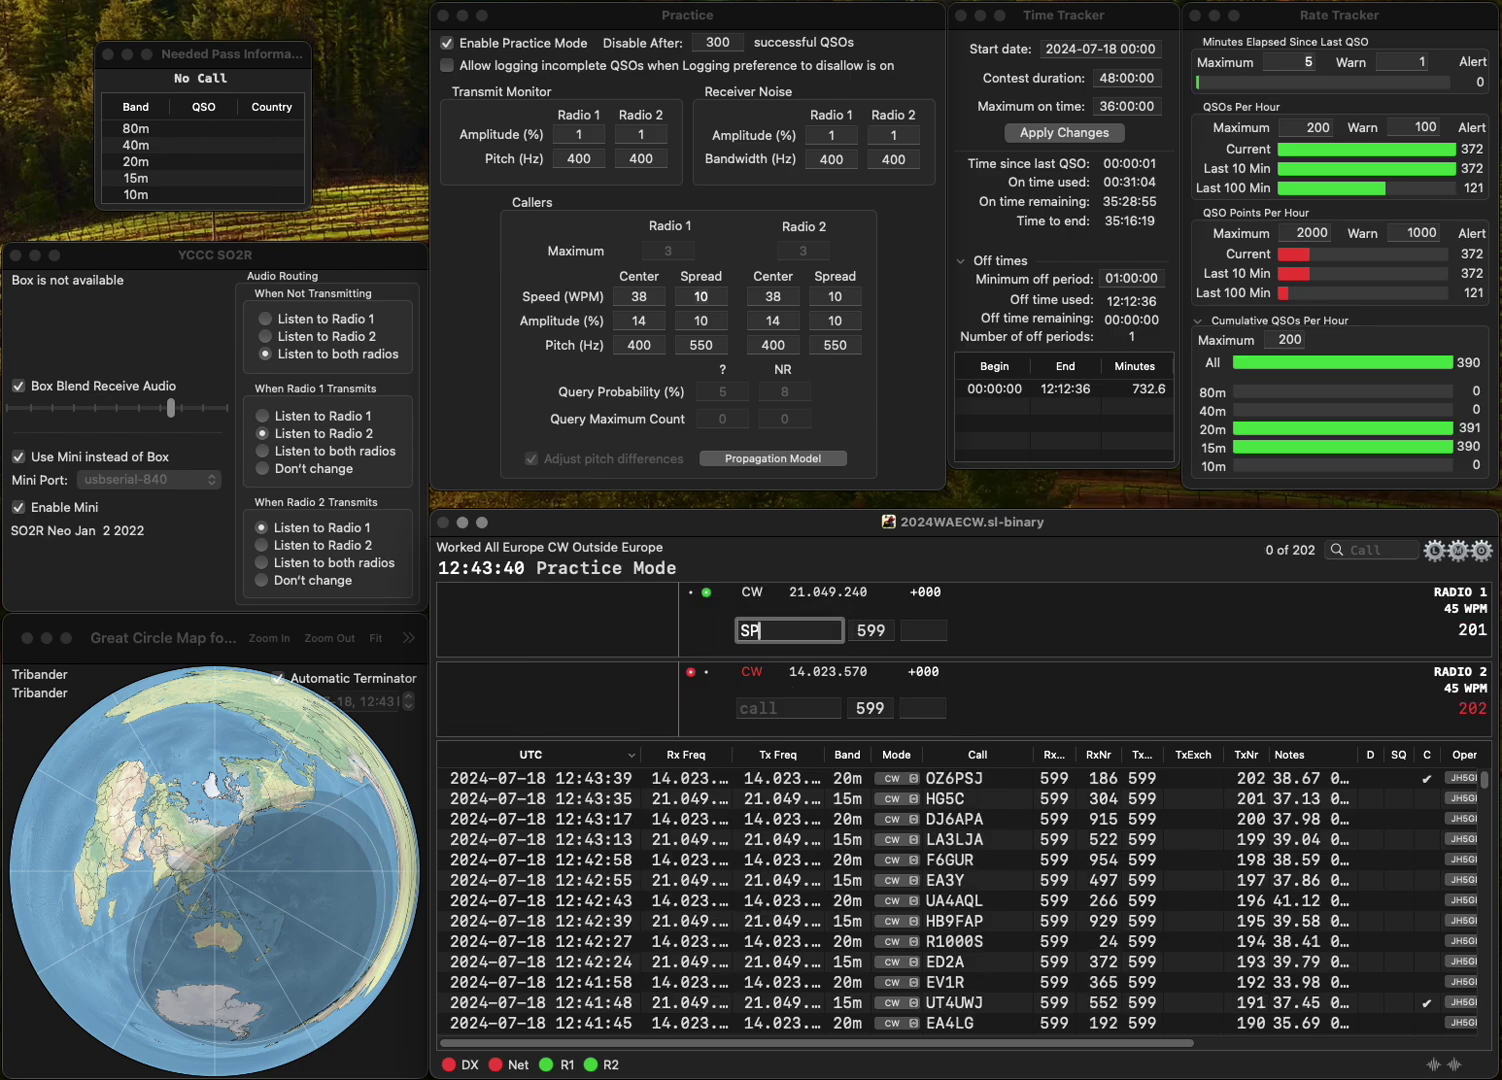
type("7B")
key("Return")
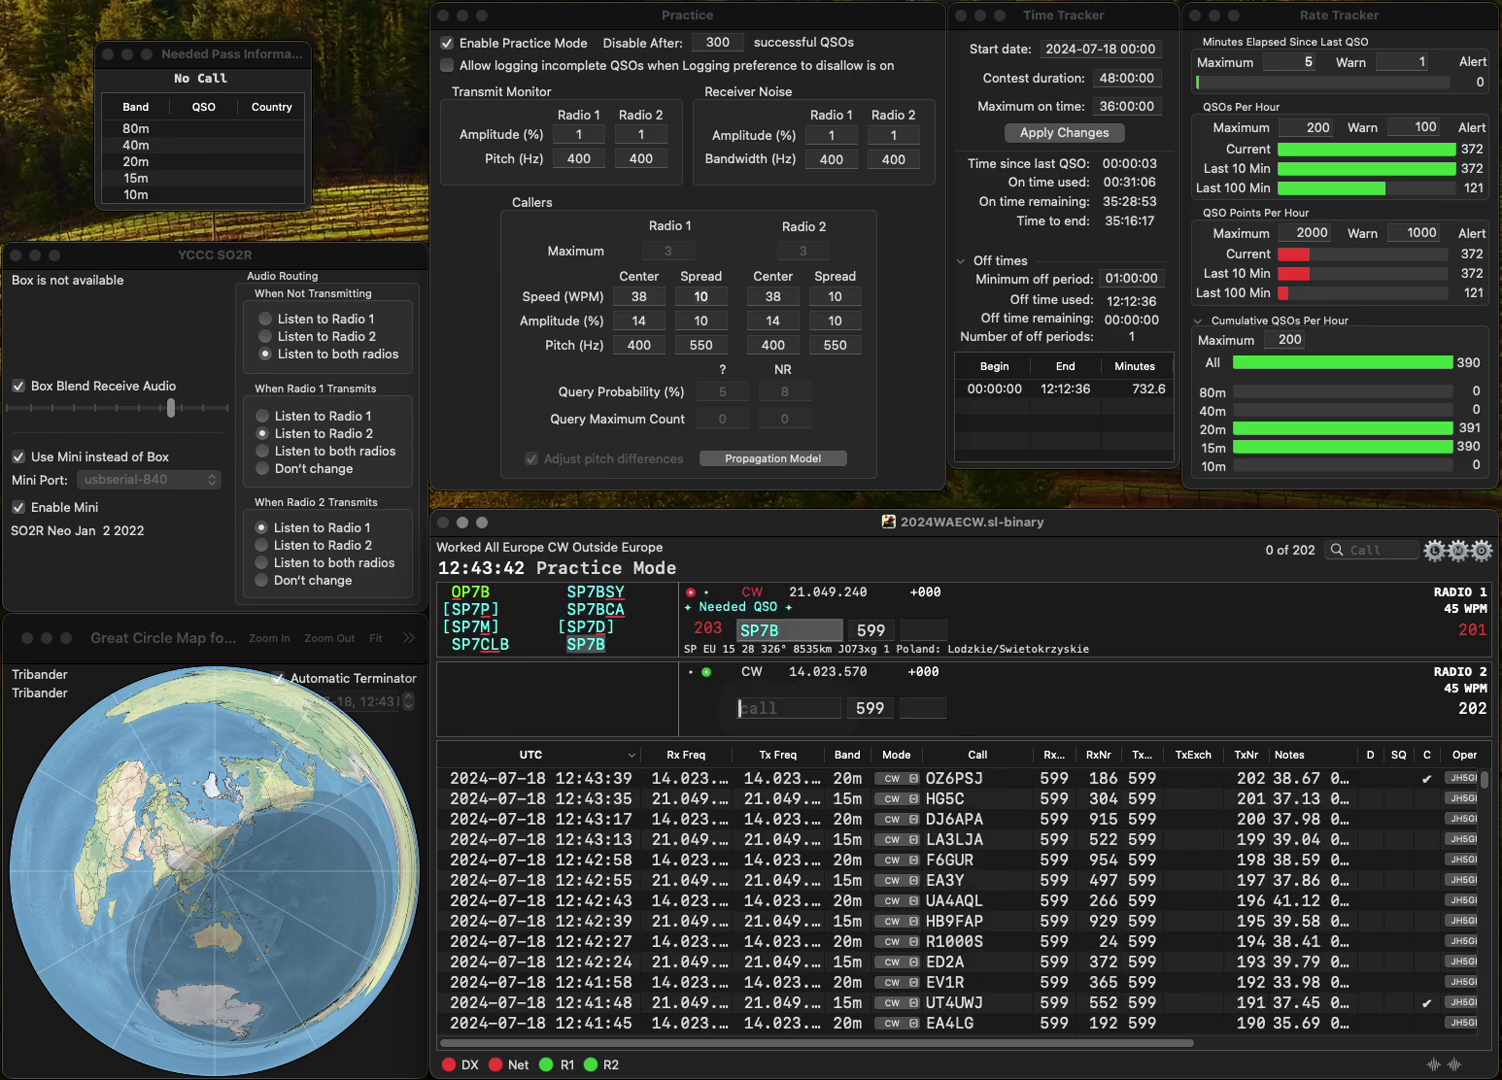
type("3QZ")
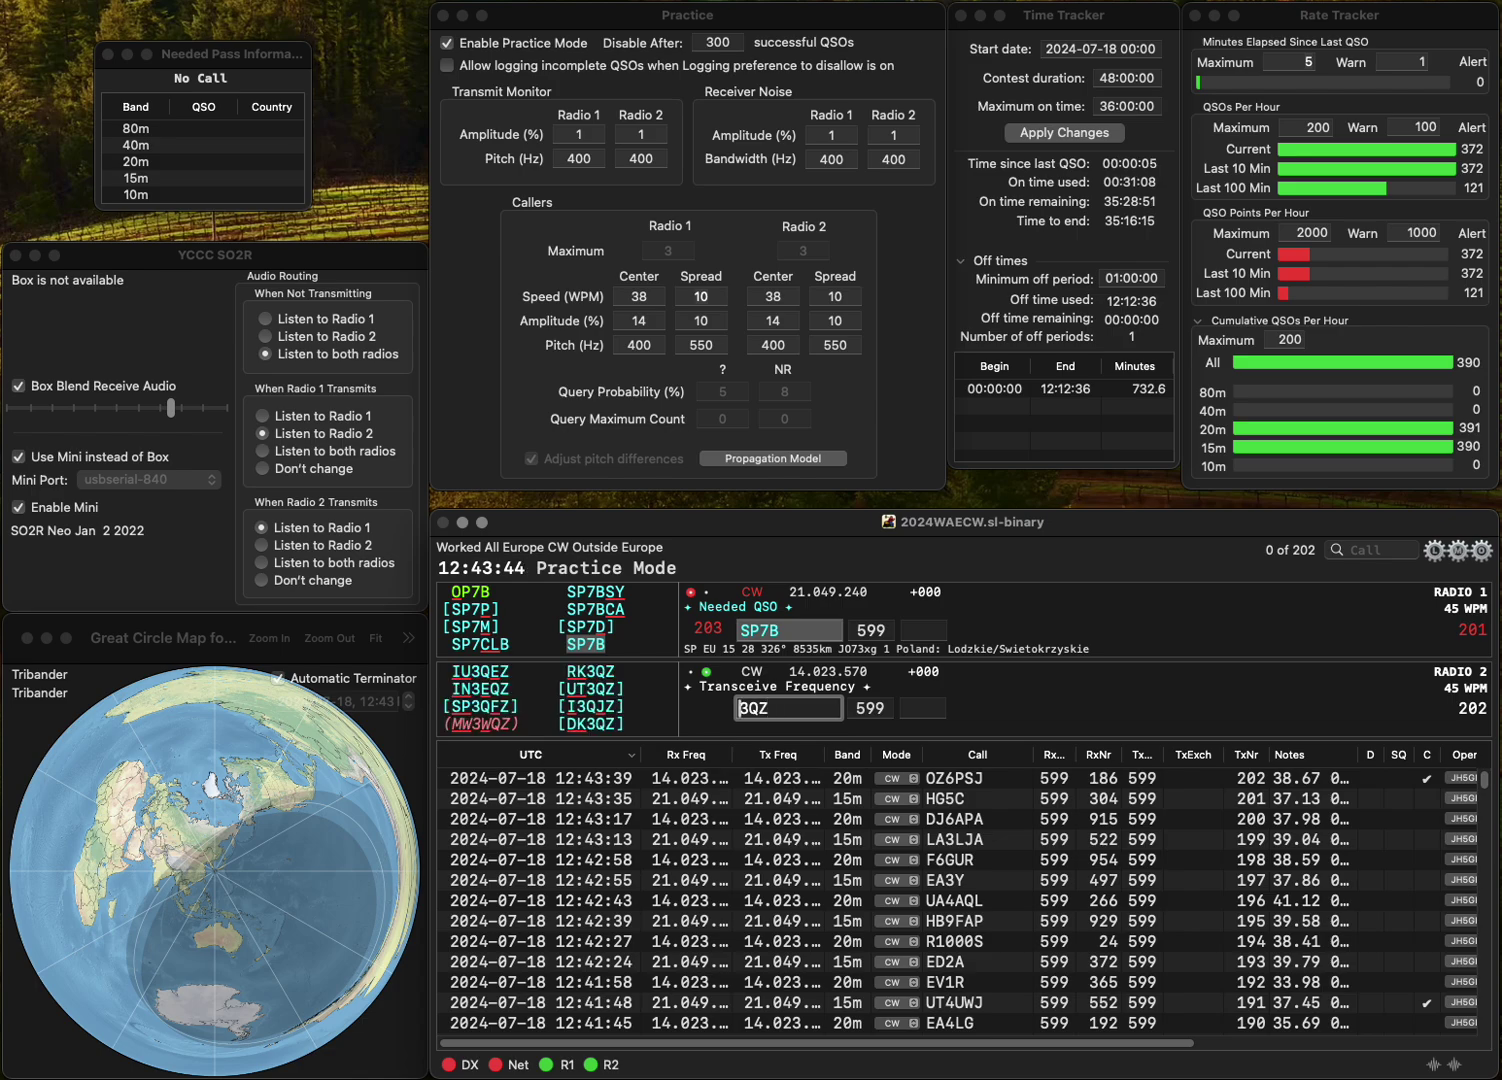
key("Return")
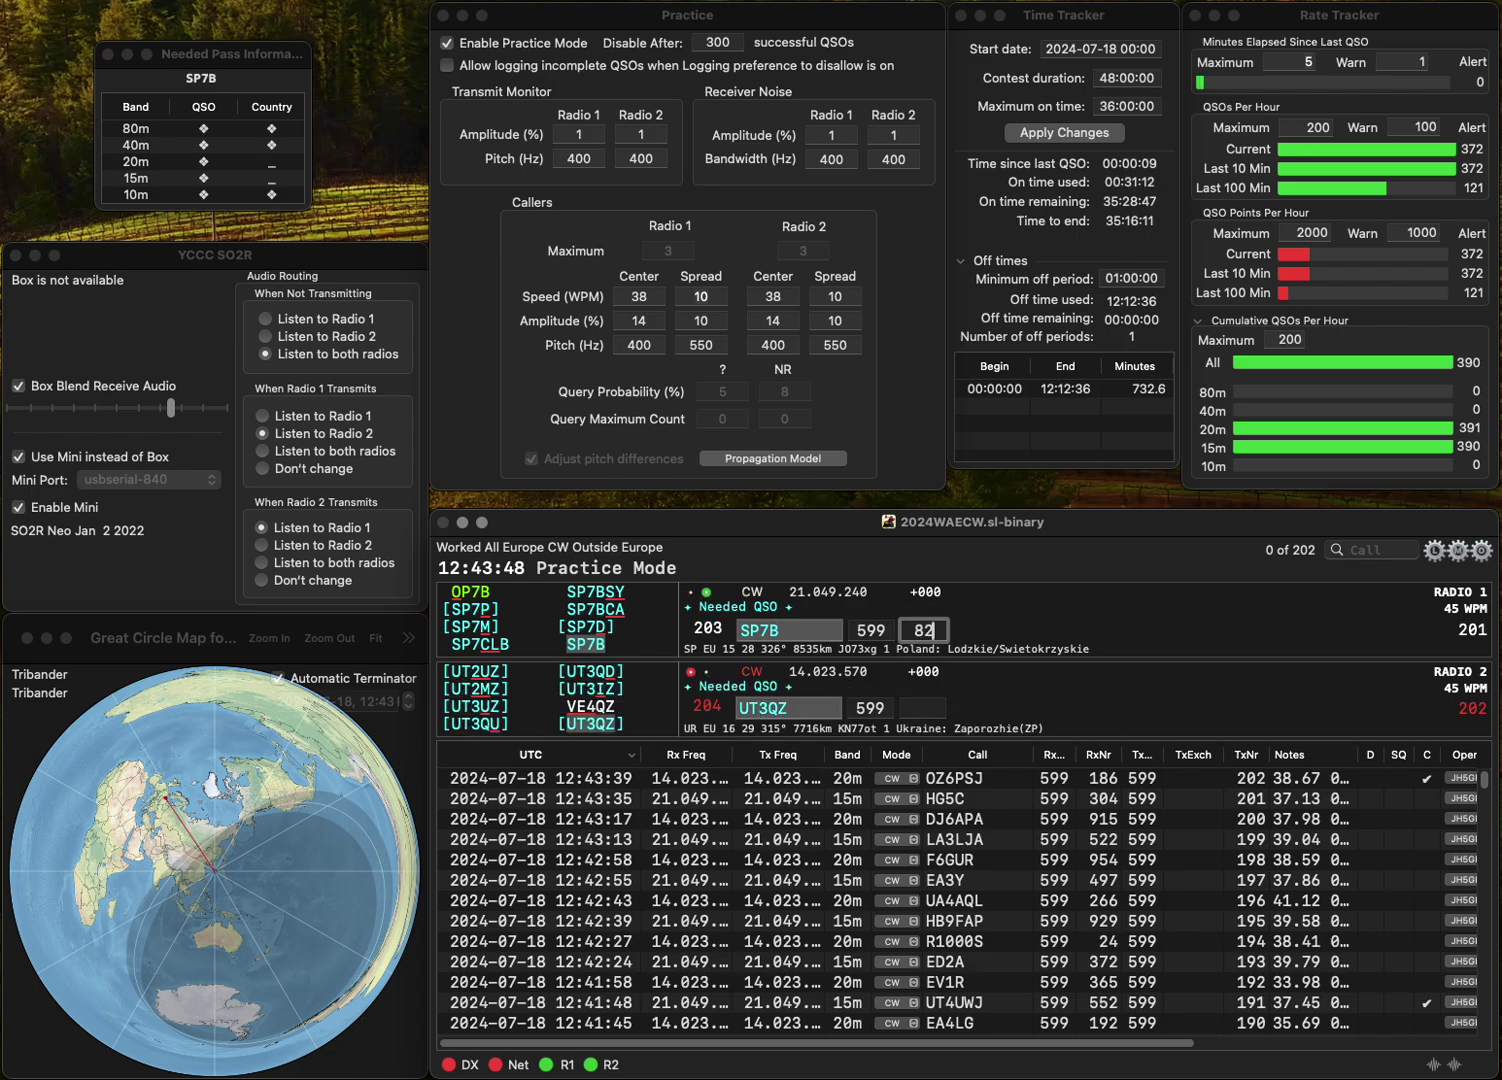
- Log SP7B on Radio 1 with received number 826 and UT3QZ on Radio 2 with received number 194
type("6")
key("Return")
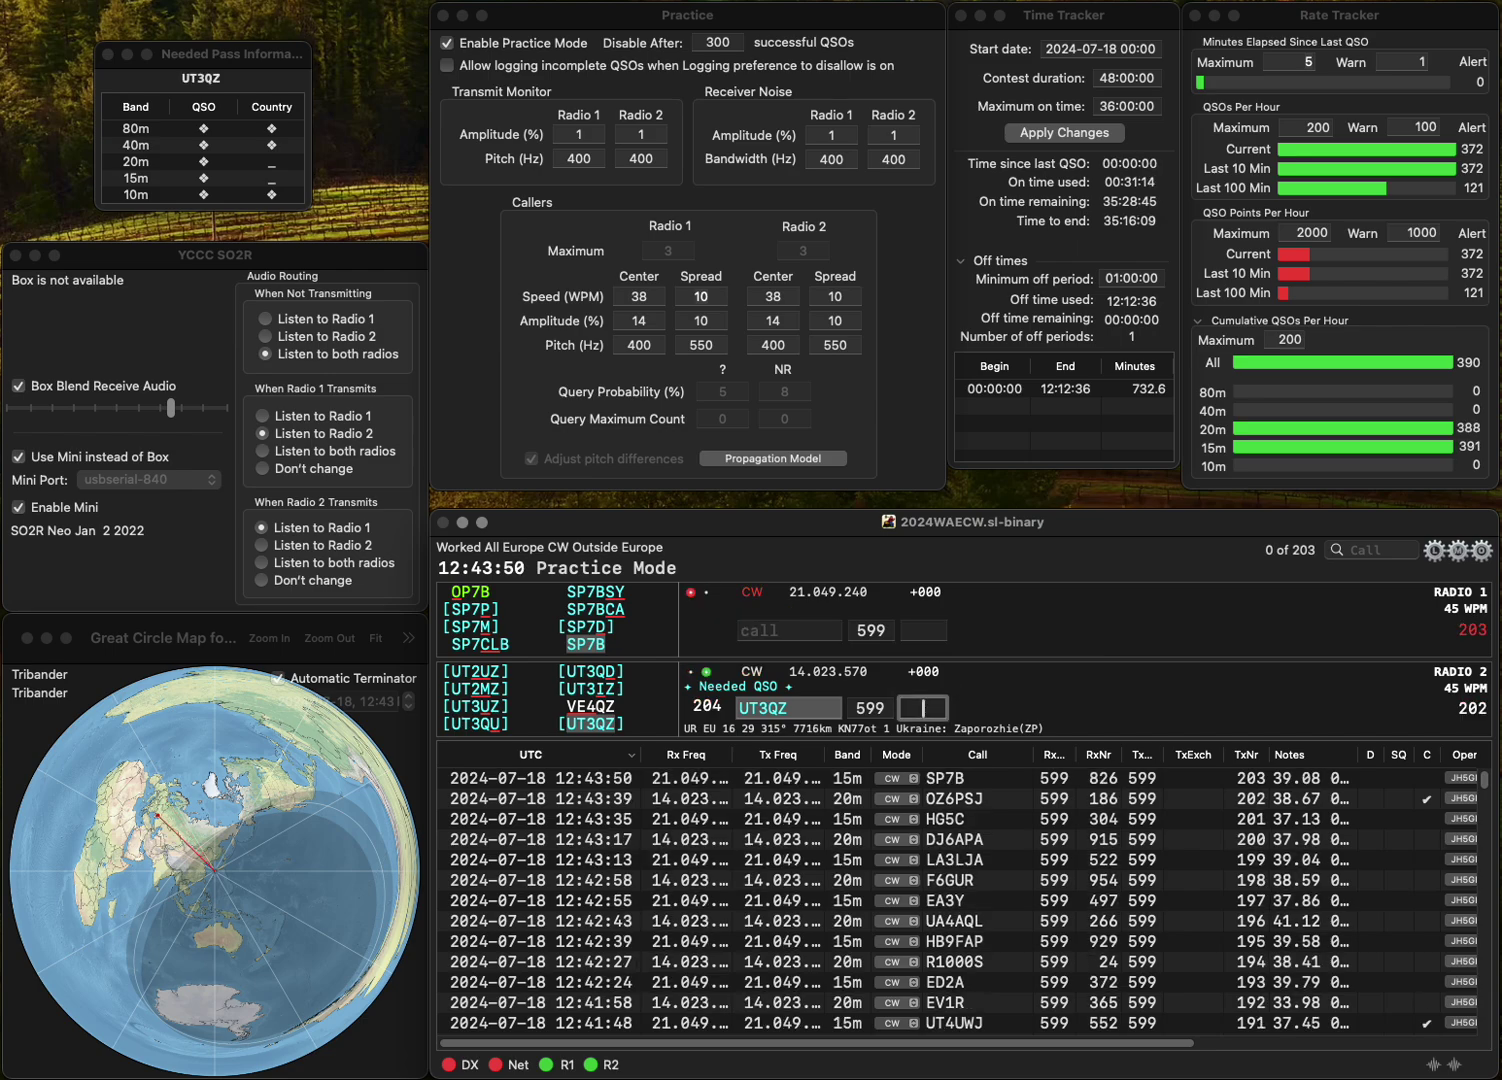
type("194")
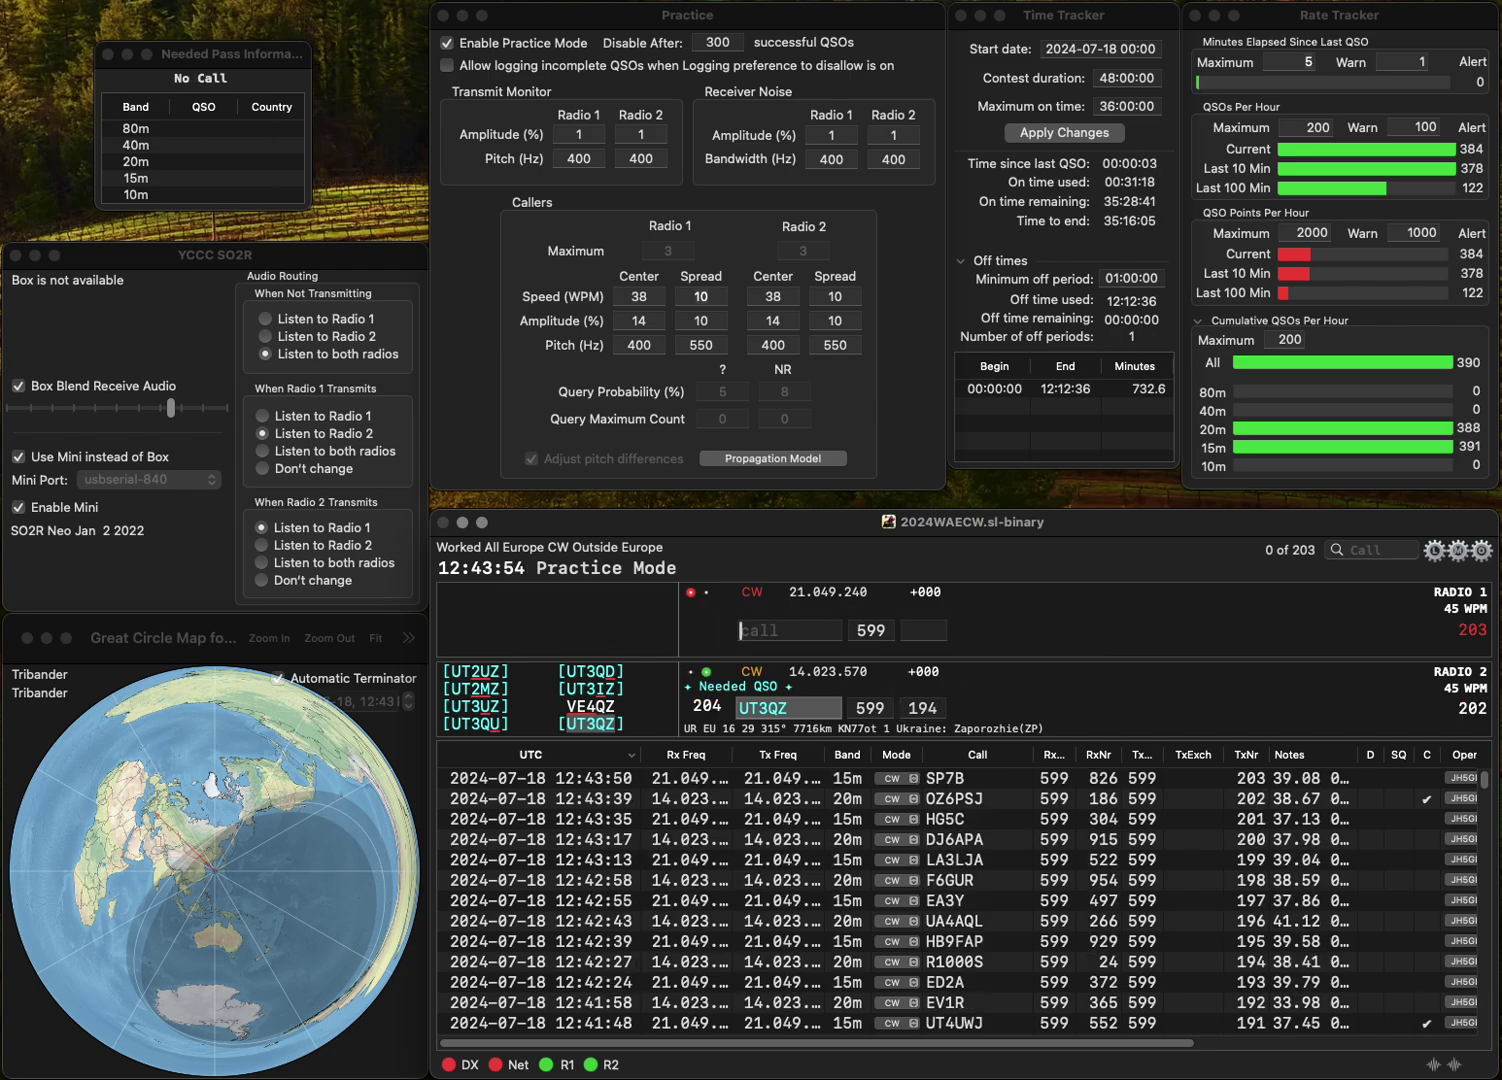
key("Return")
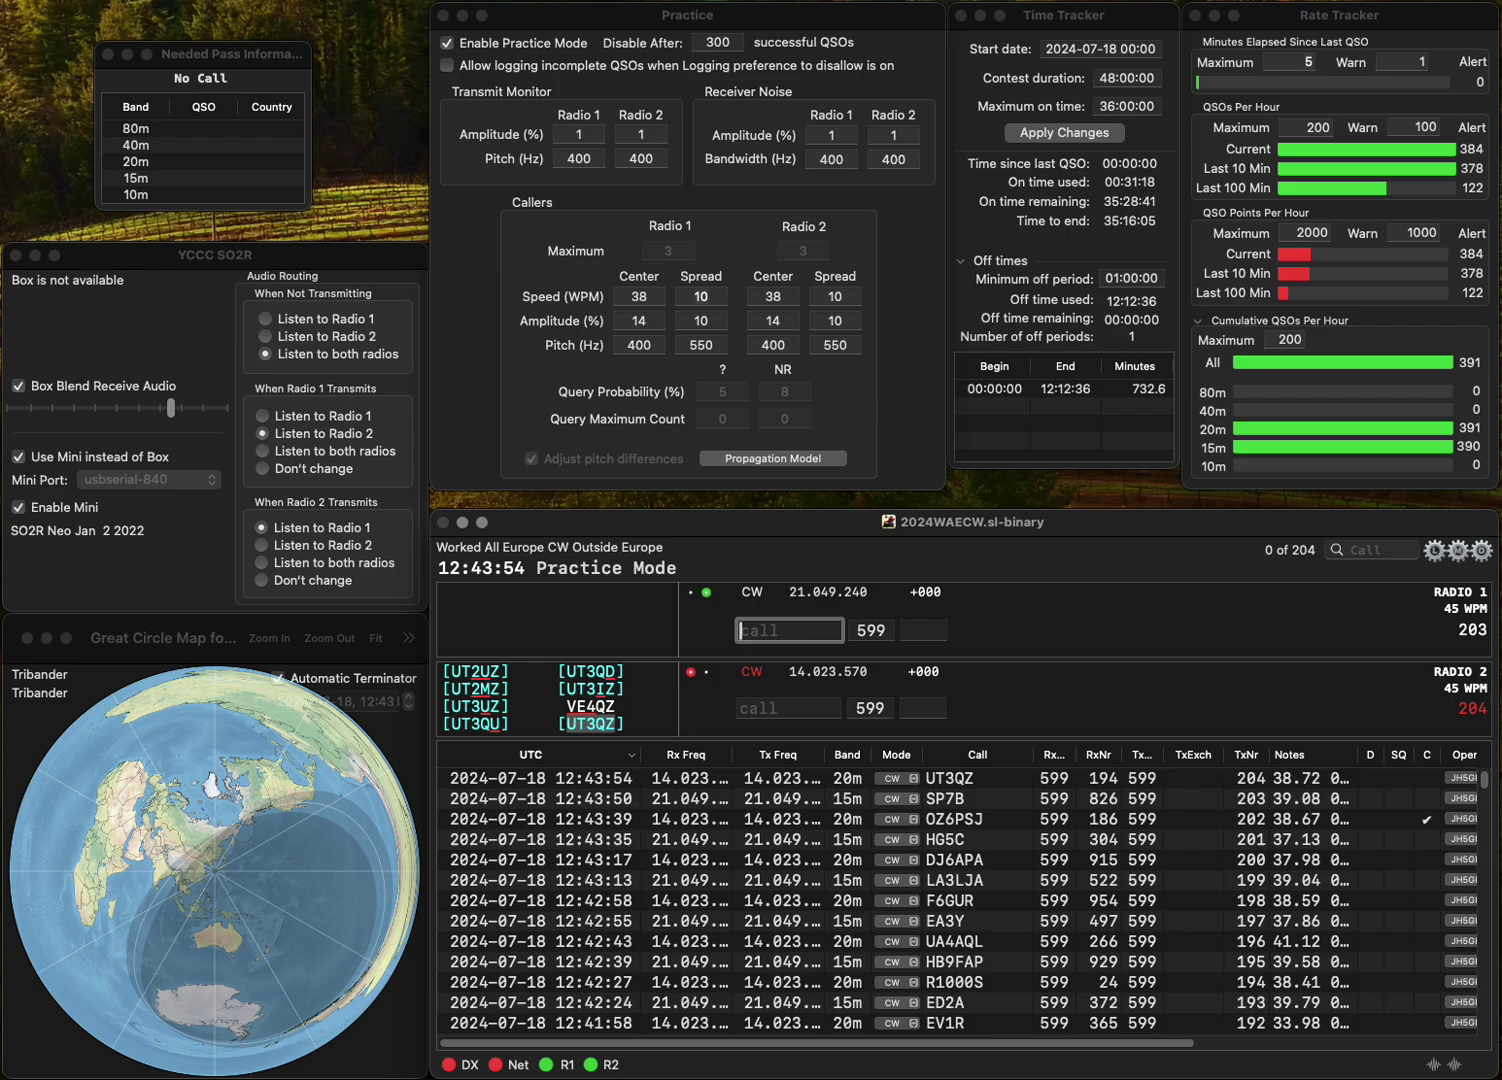
- Answer F5RLW on Radio 1, and correct the Radio 2 entry LD0AVH to DL0AVH and send its exchange
type("F5RLW")
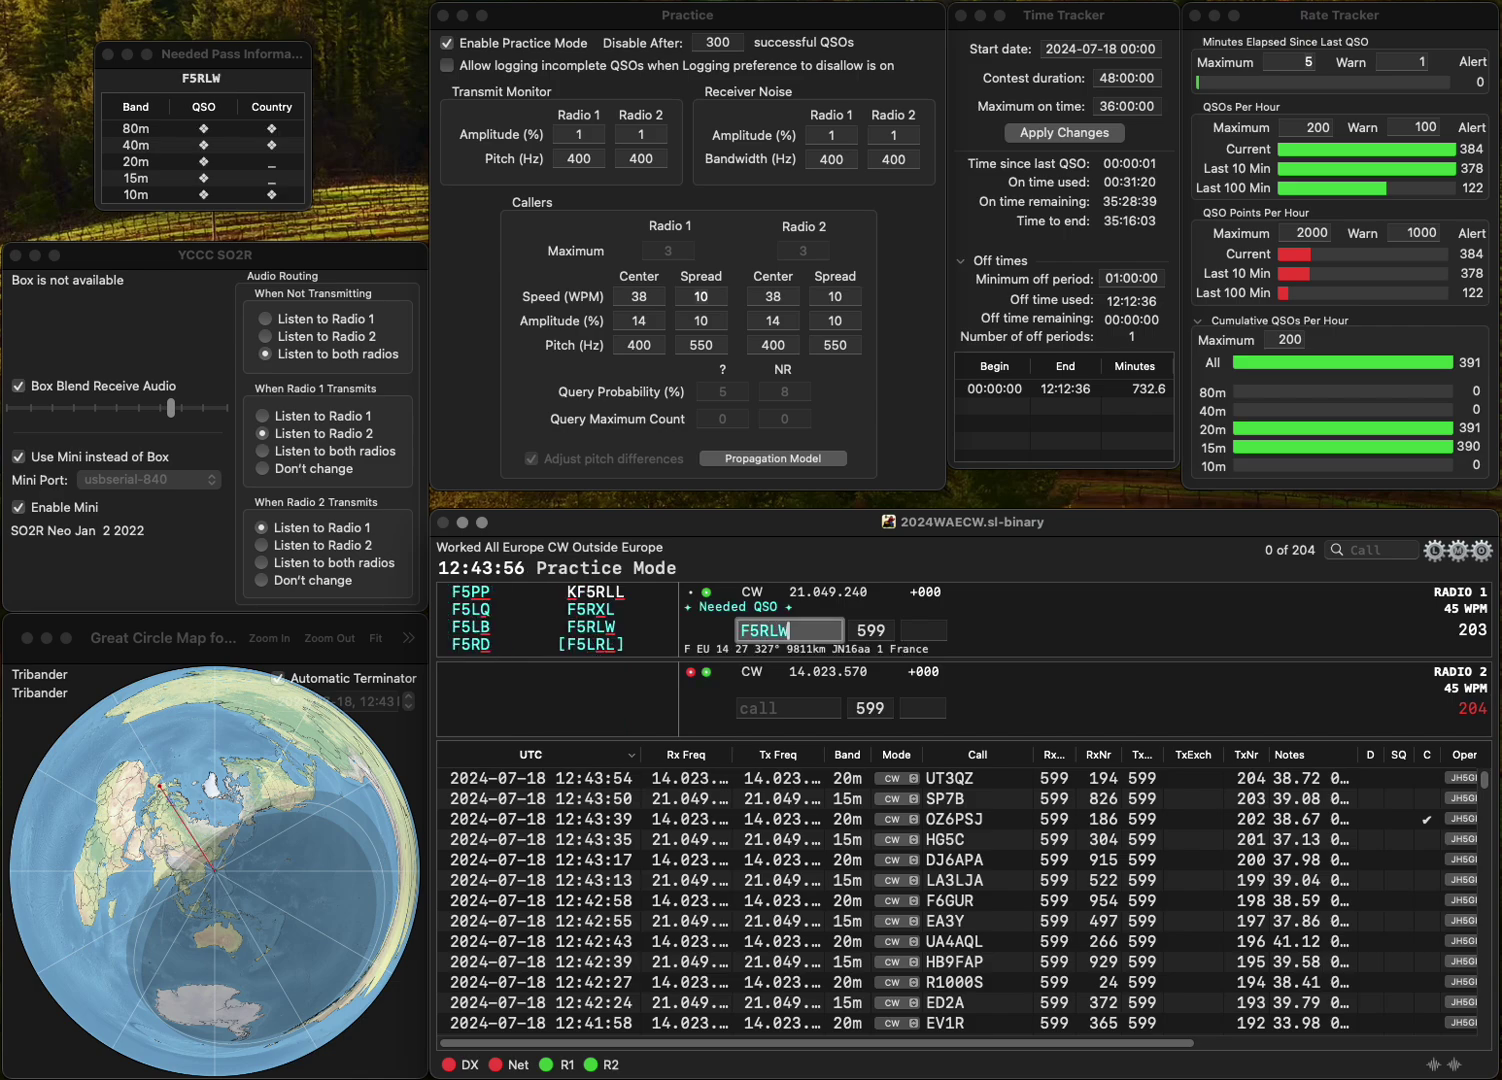
key("Return")
type("LD0AVH")
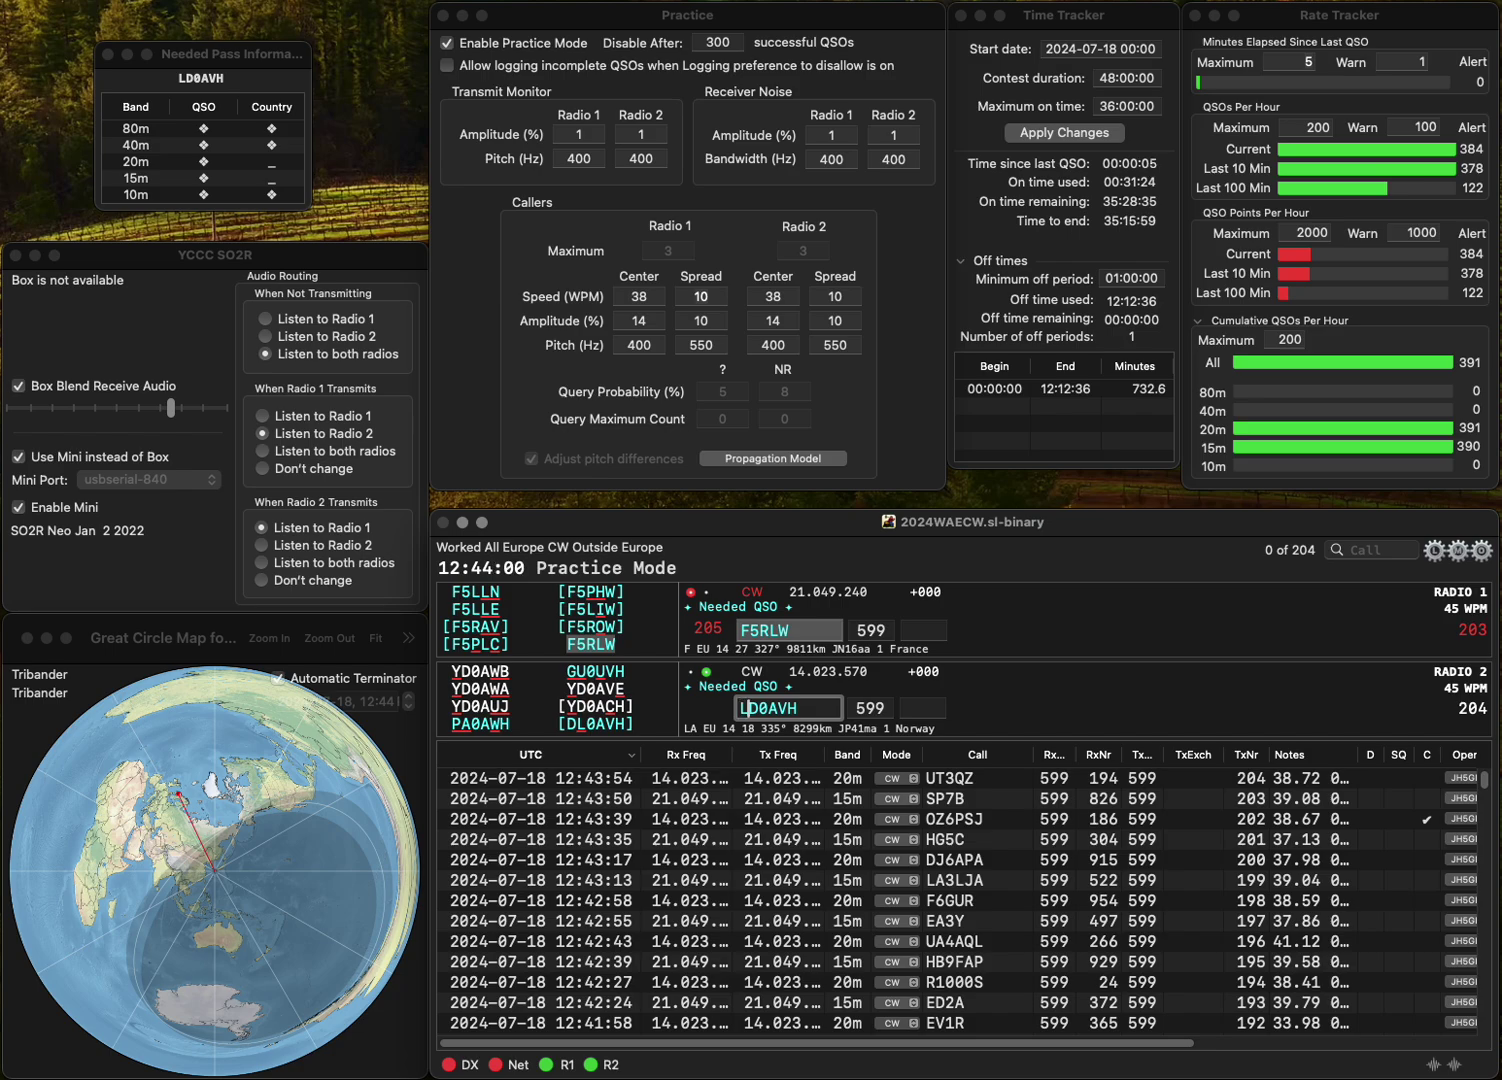
key("Delete")
key("Right")
type("L")
key("Return")
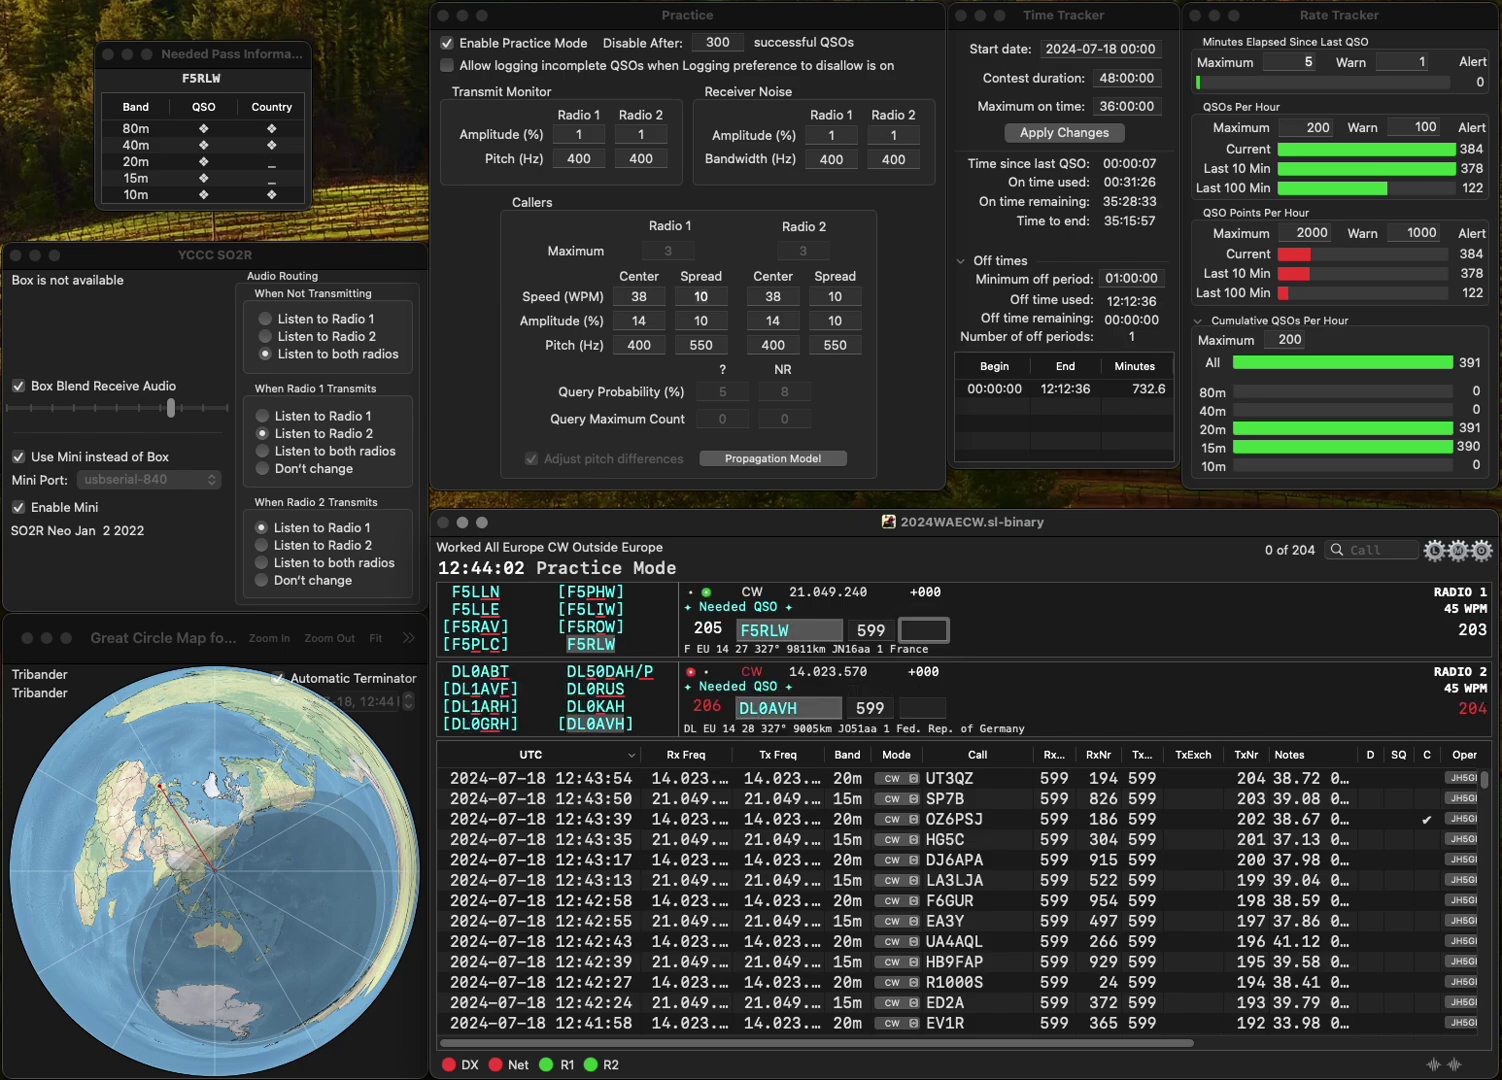
type("414")
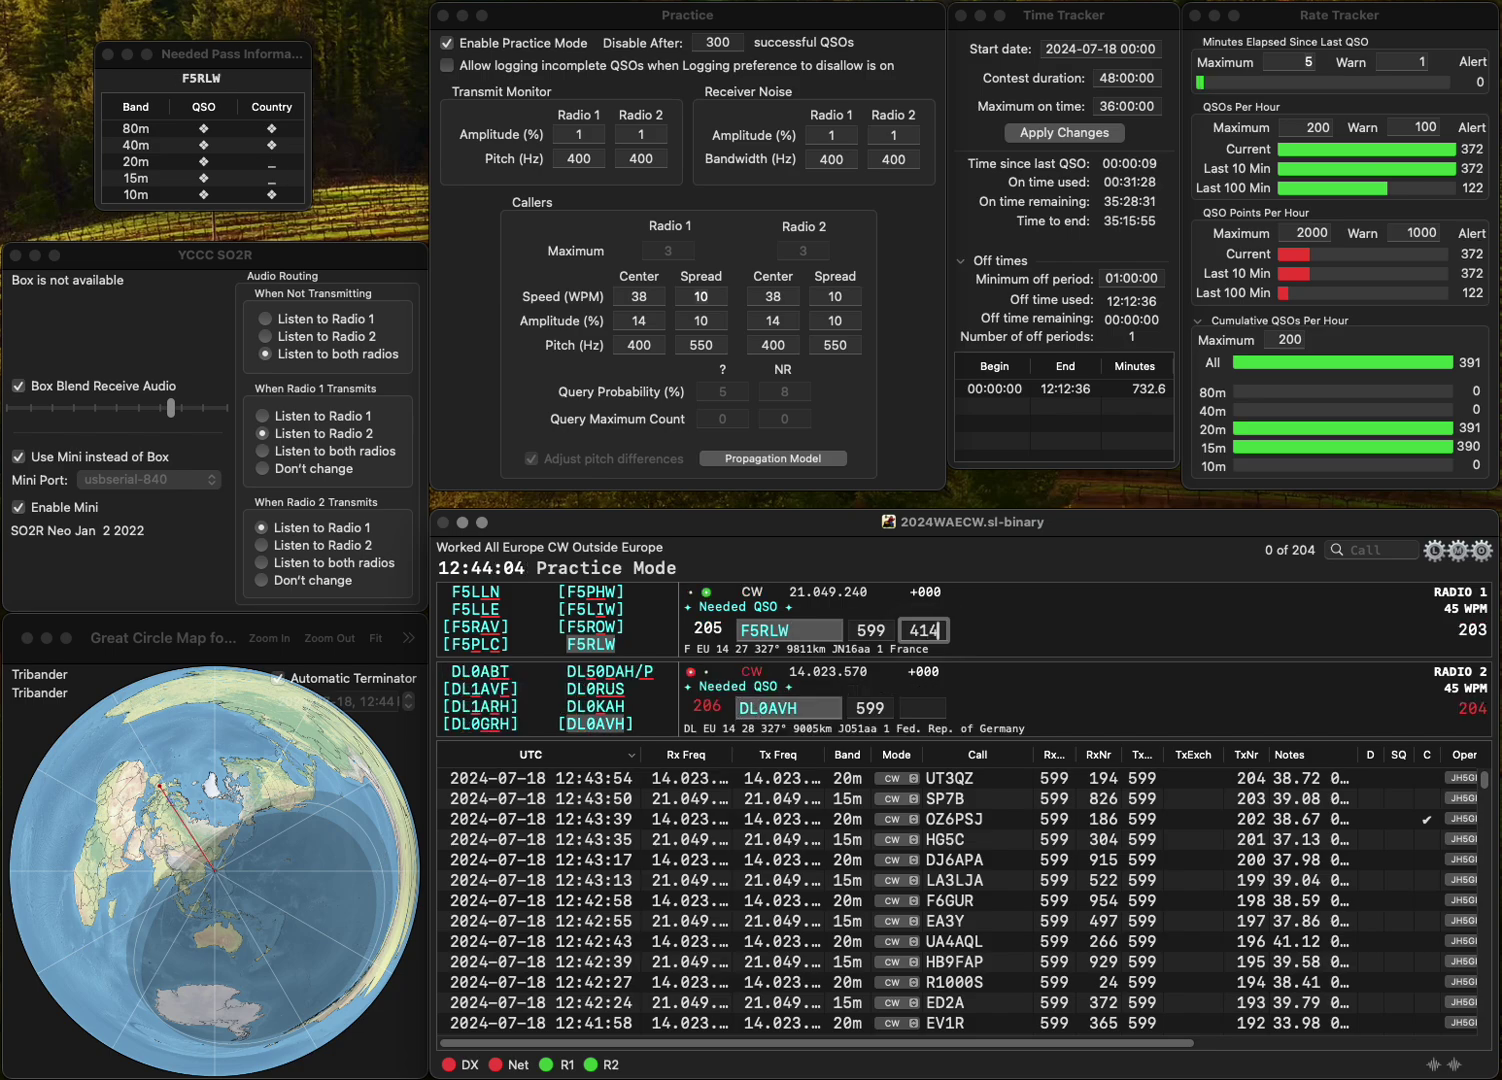
key("Return")
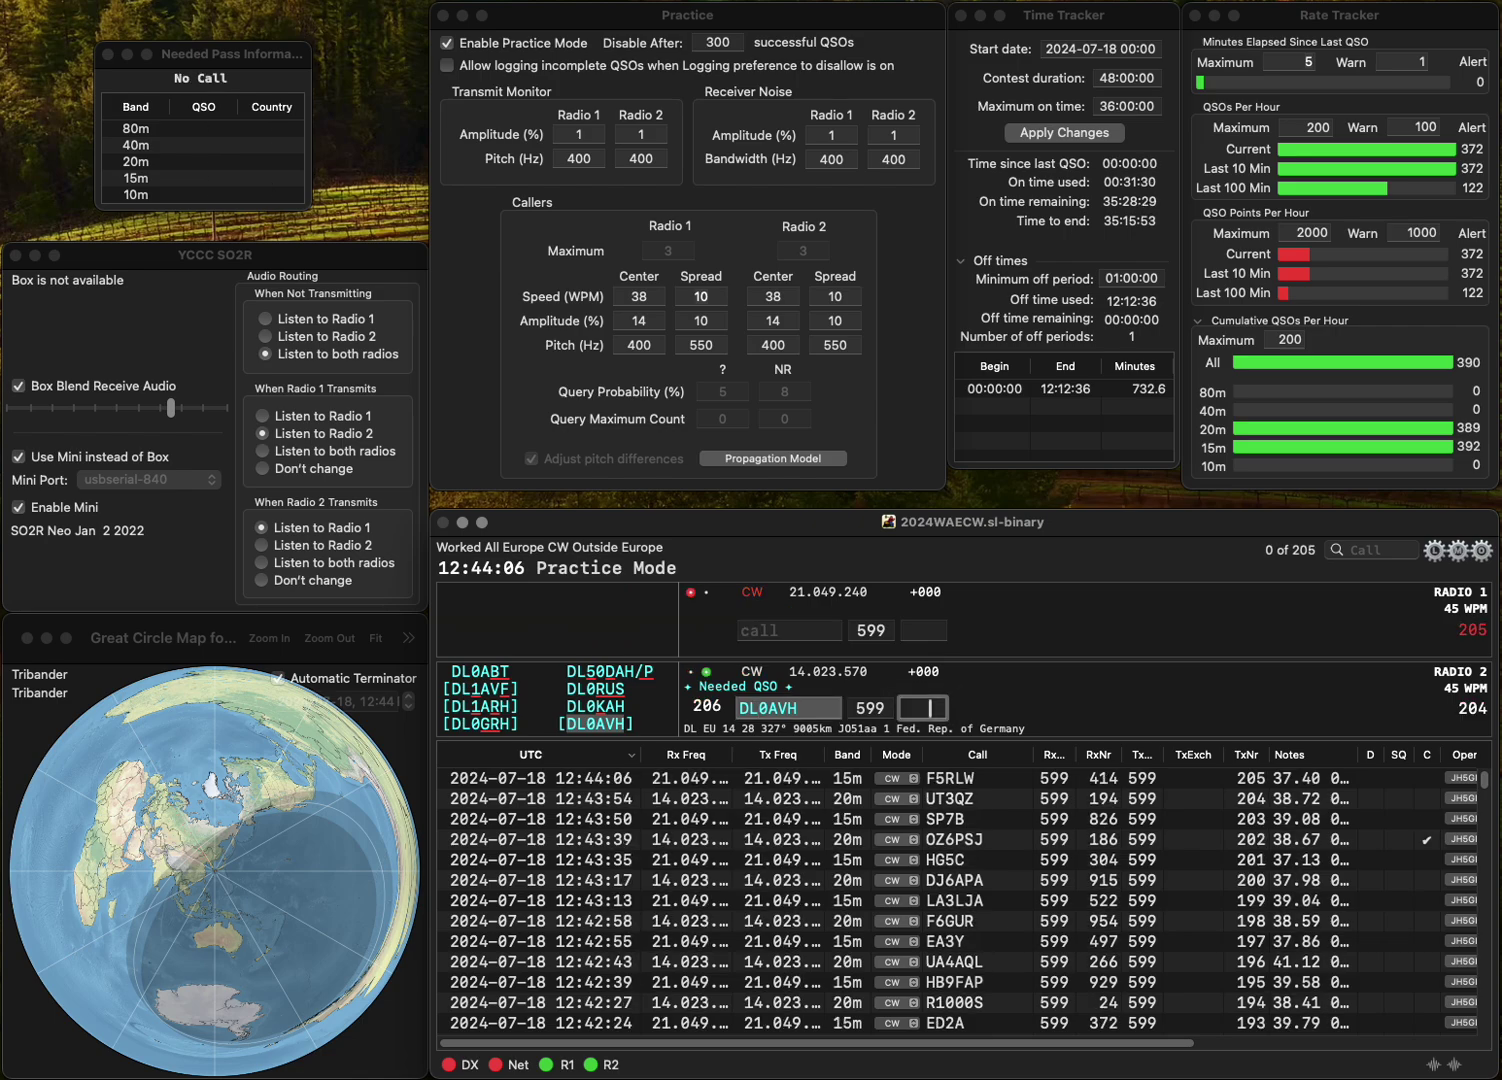
type("96")
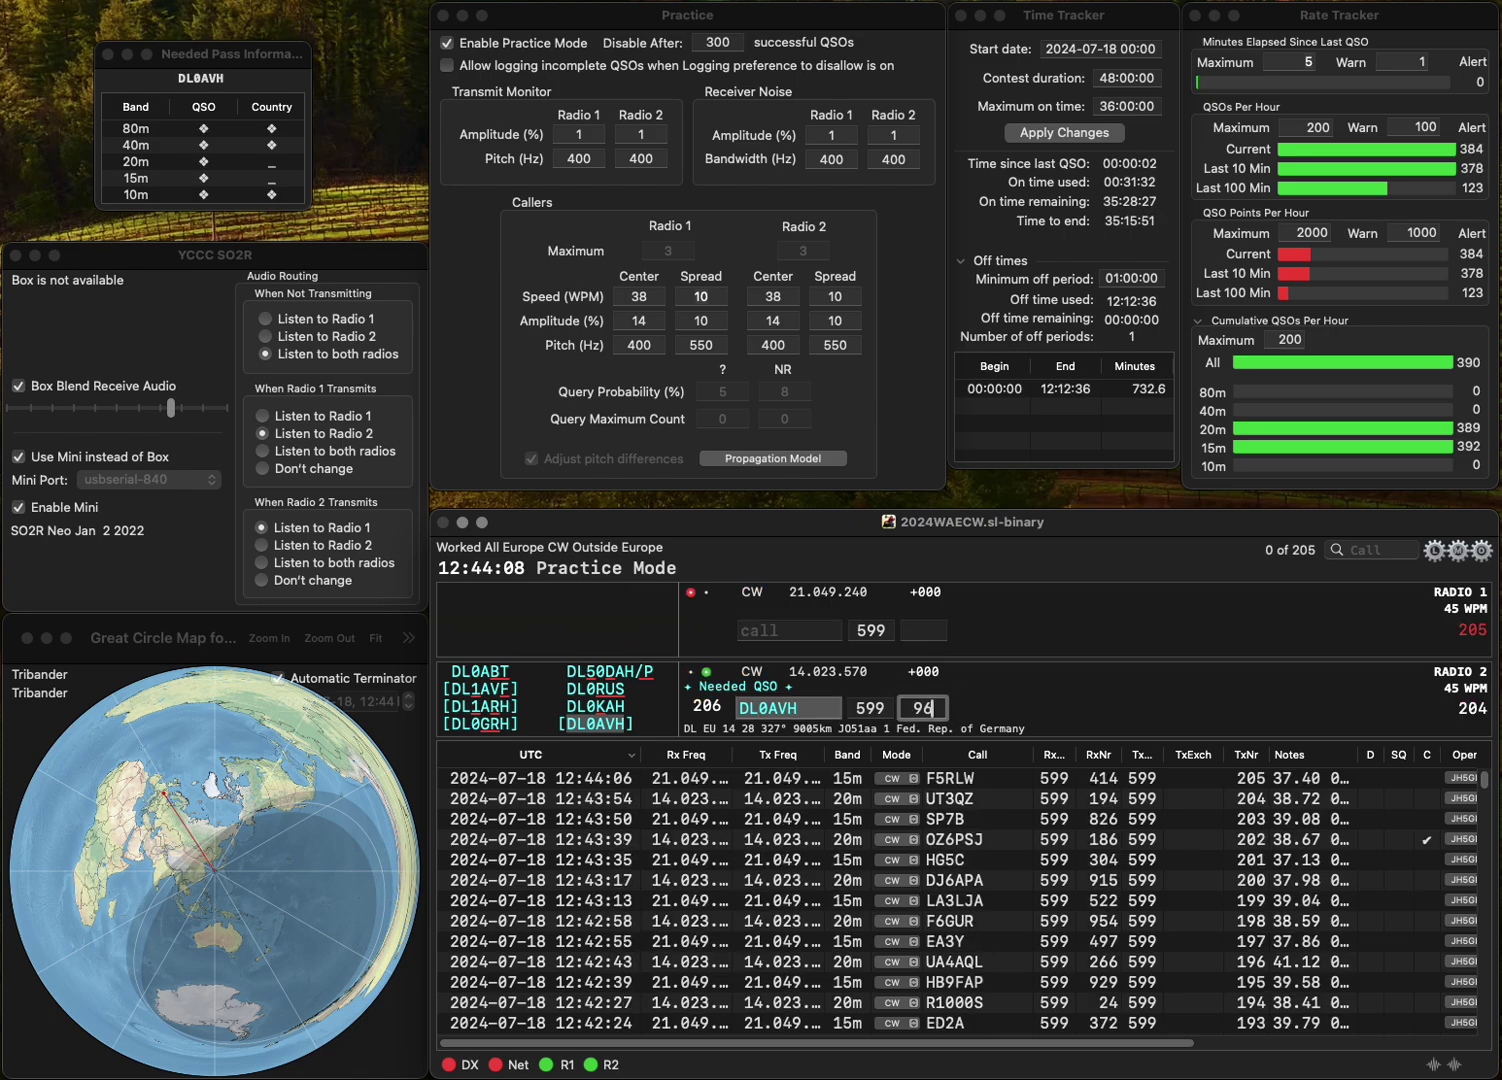
type("4")
key("Return")
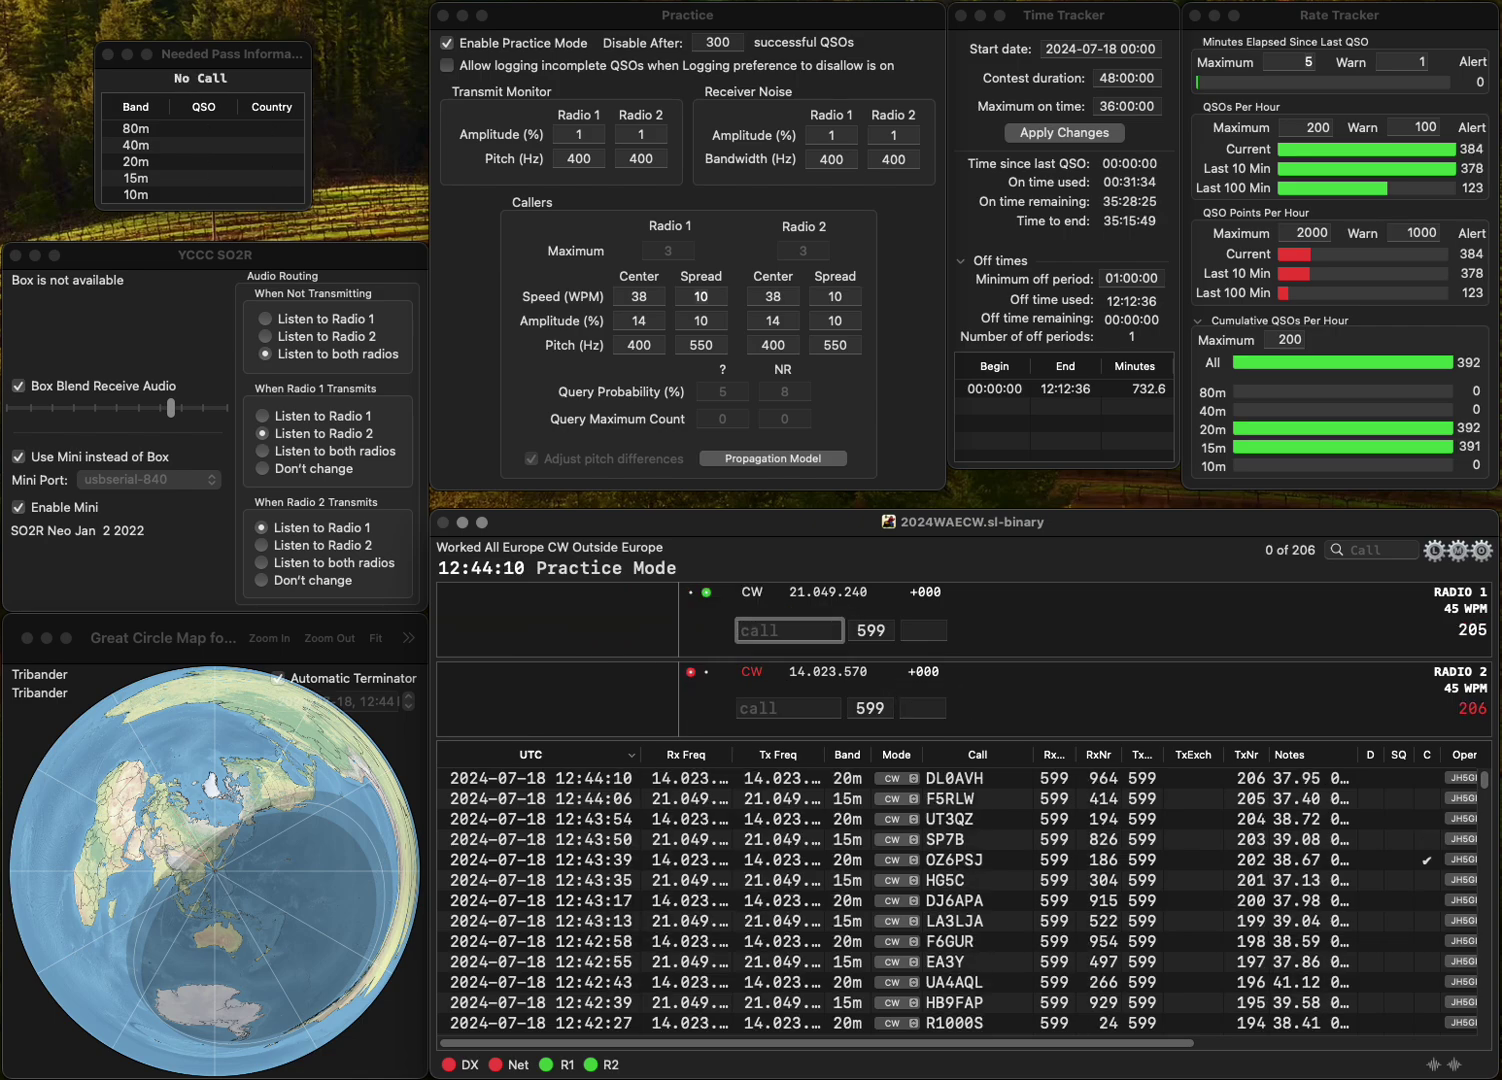
- Answer the partial call OH on Radio 1 and the miscopied call ON0AT on Radio 2
type("E7")
key("BackSpace")
type("OH")
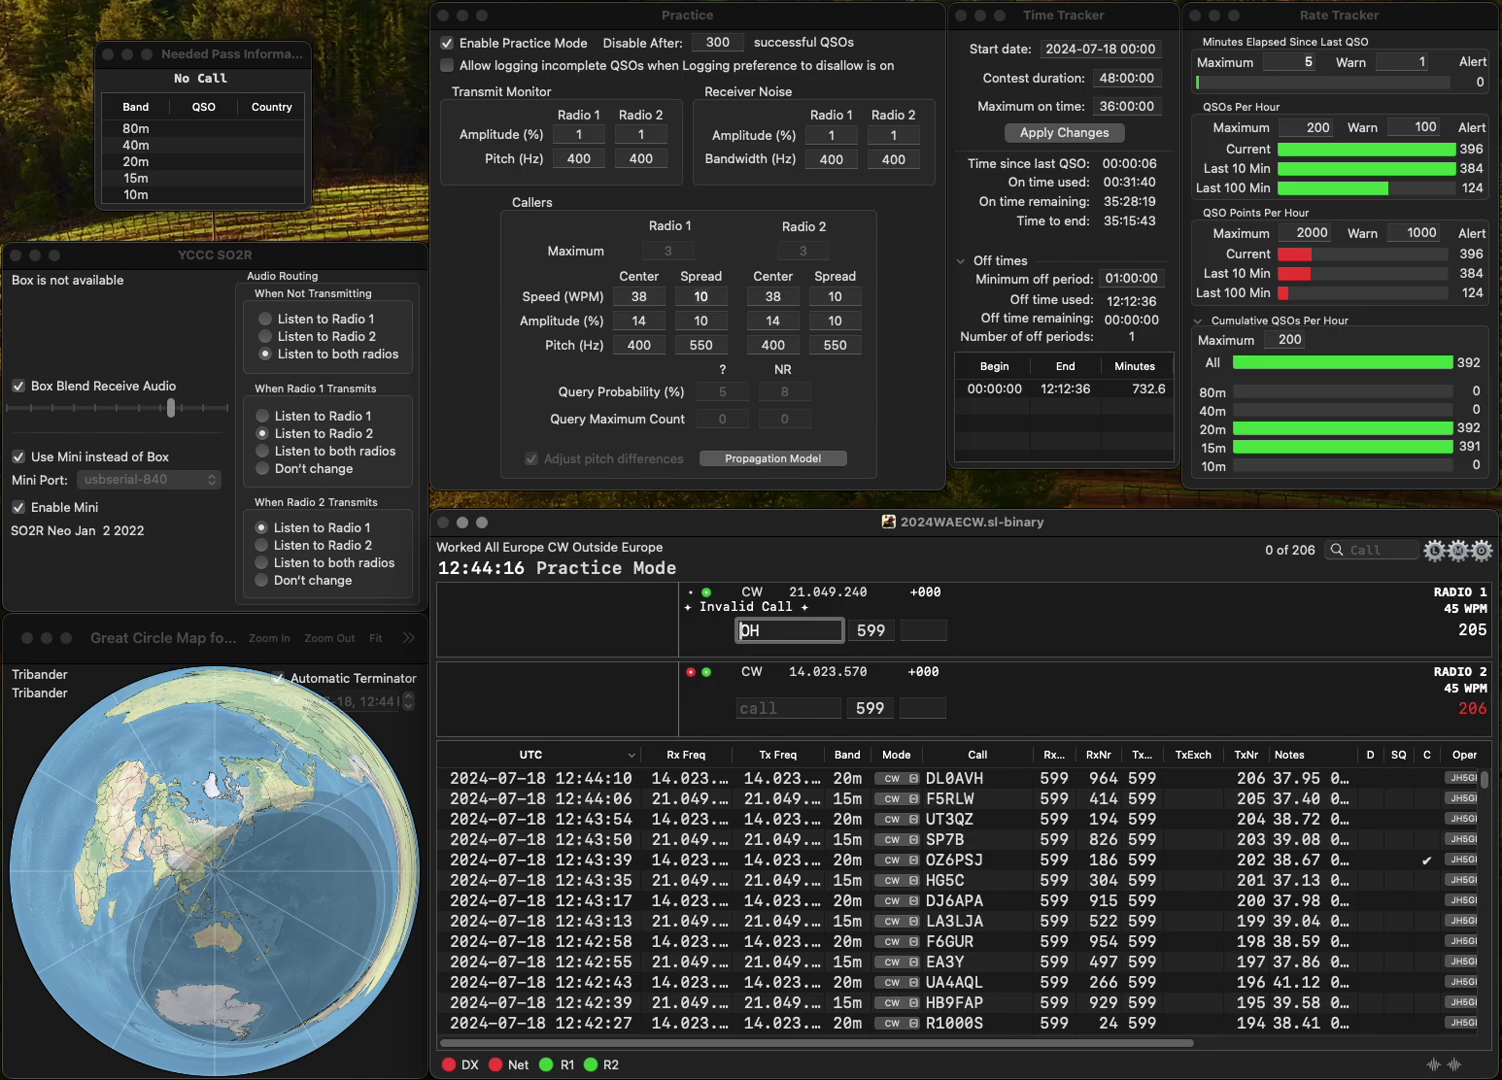
key("grave")
key("grave")
key("Return")
key("grave")
type("O")
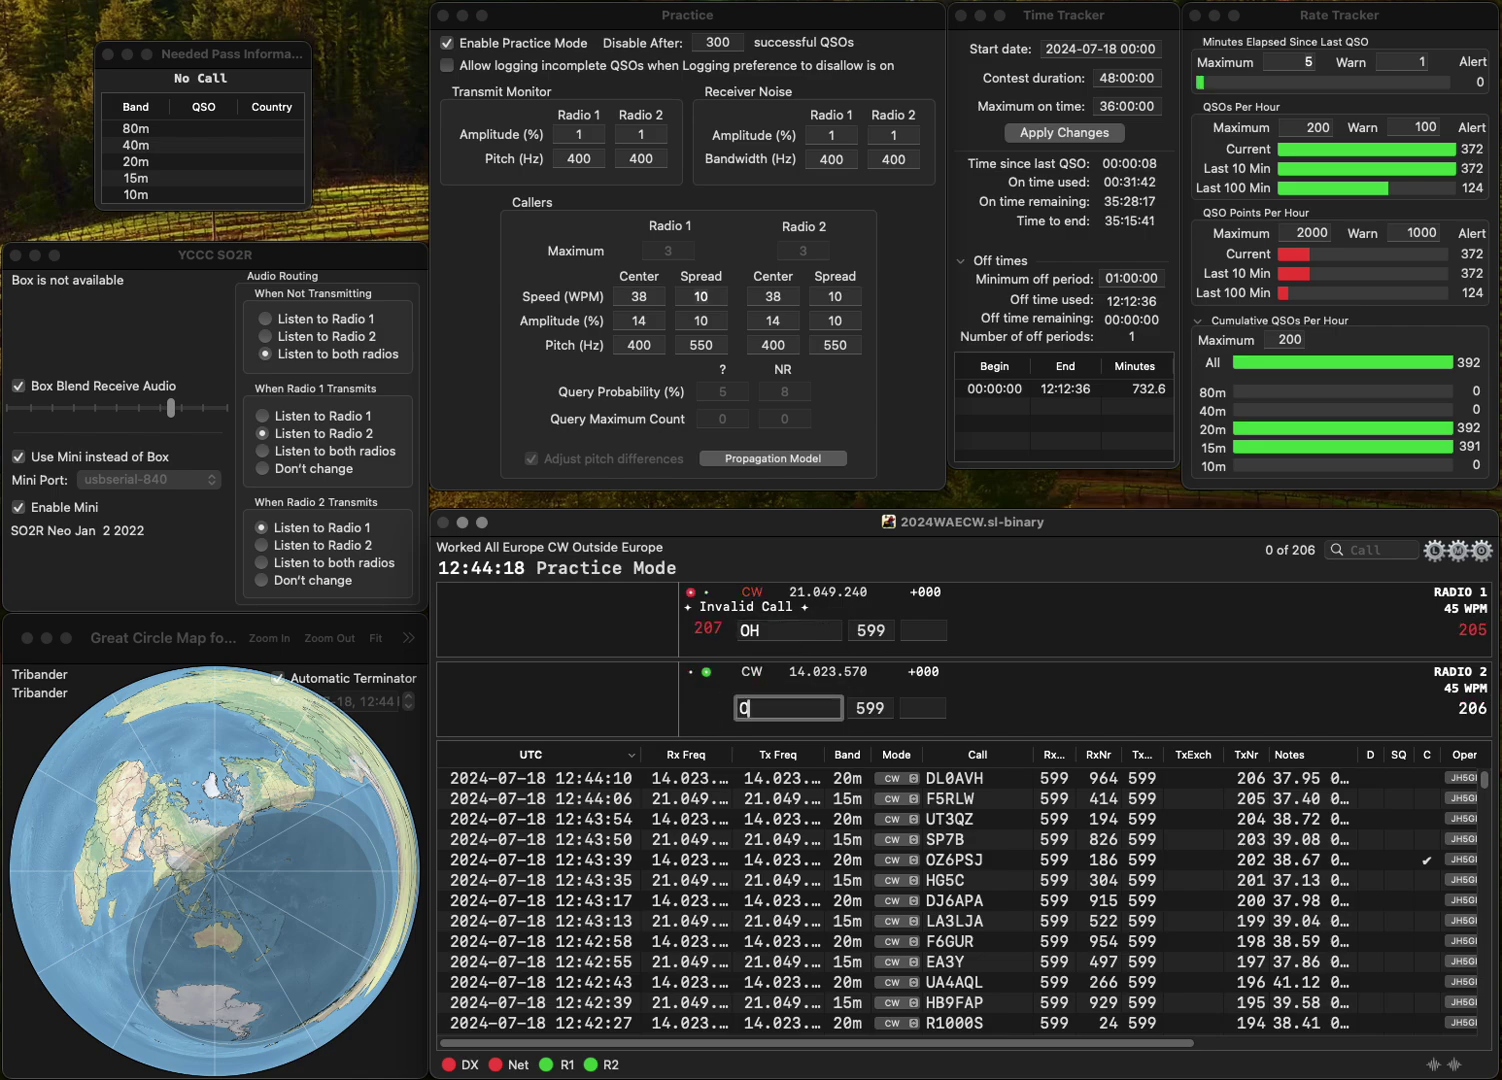
type("N8AT")
key("Return")
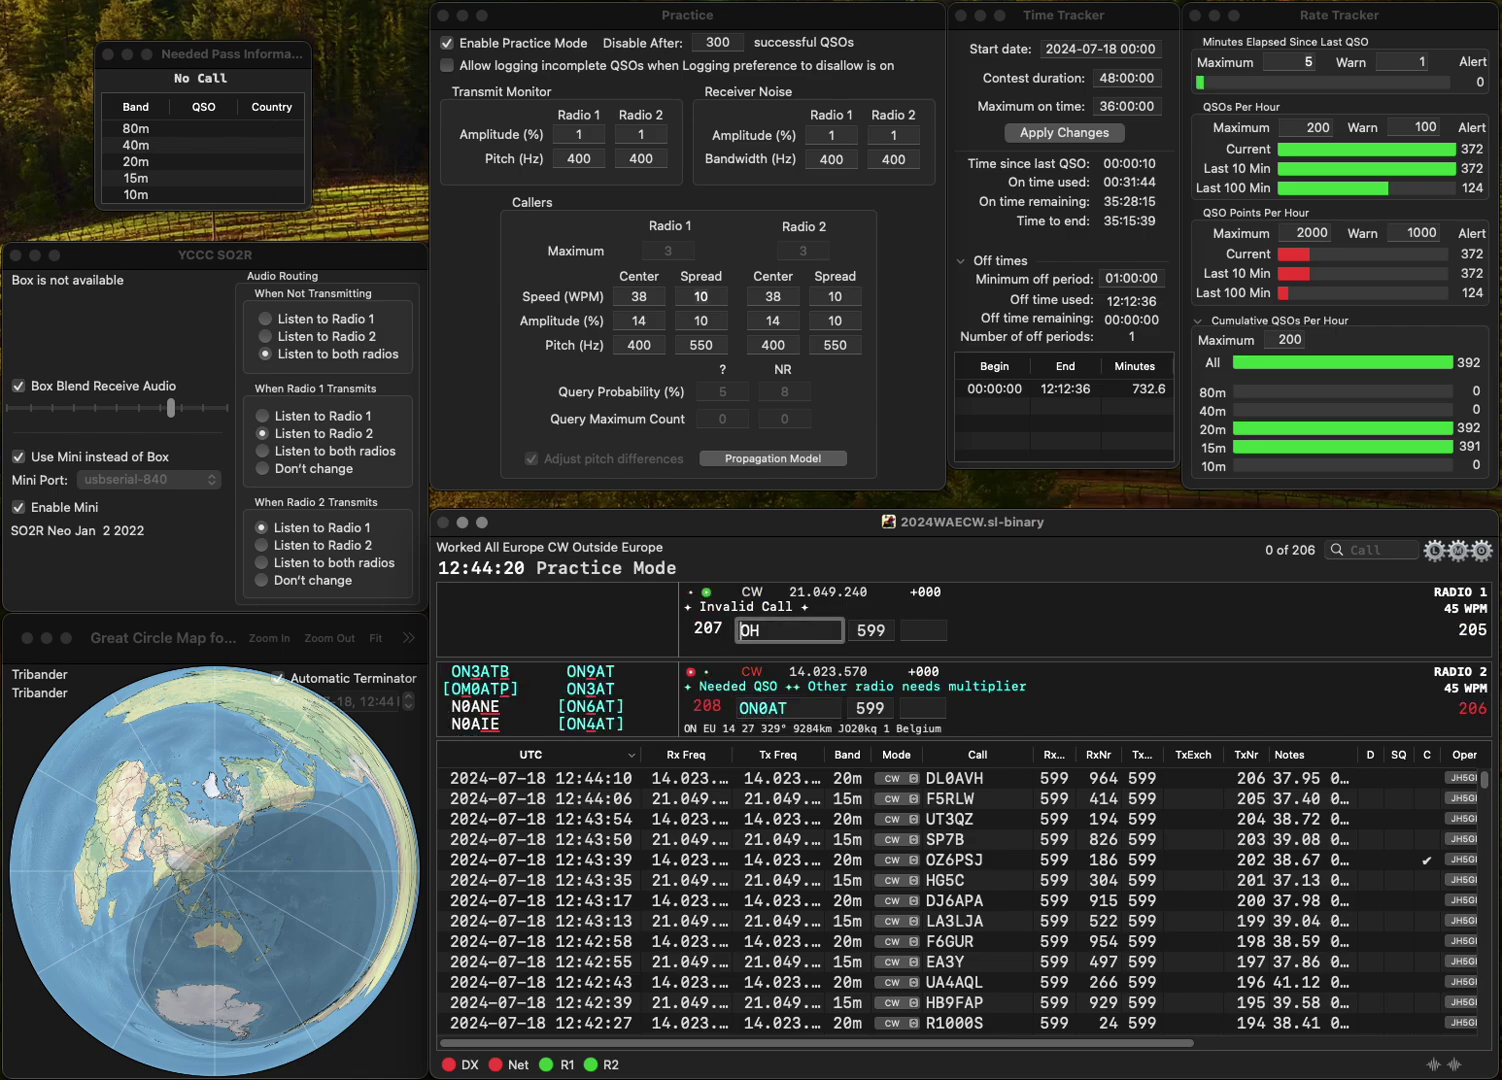
type("OH8MBN")
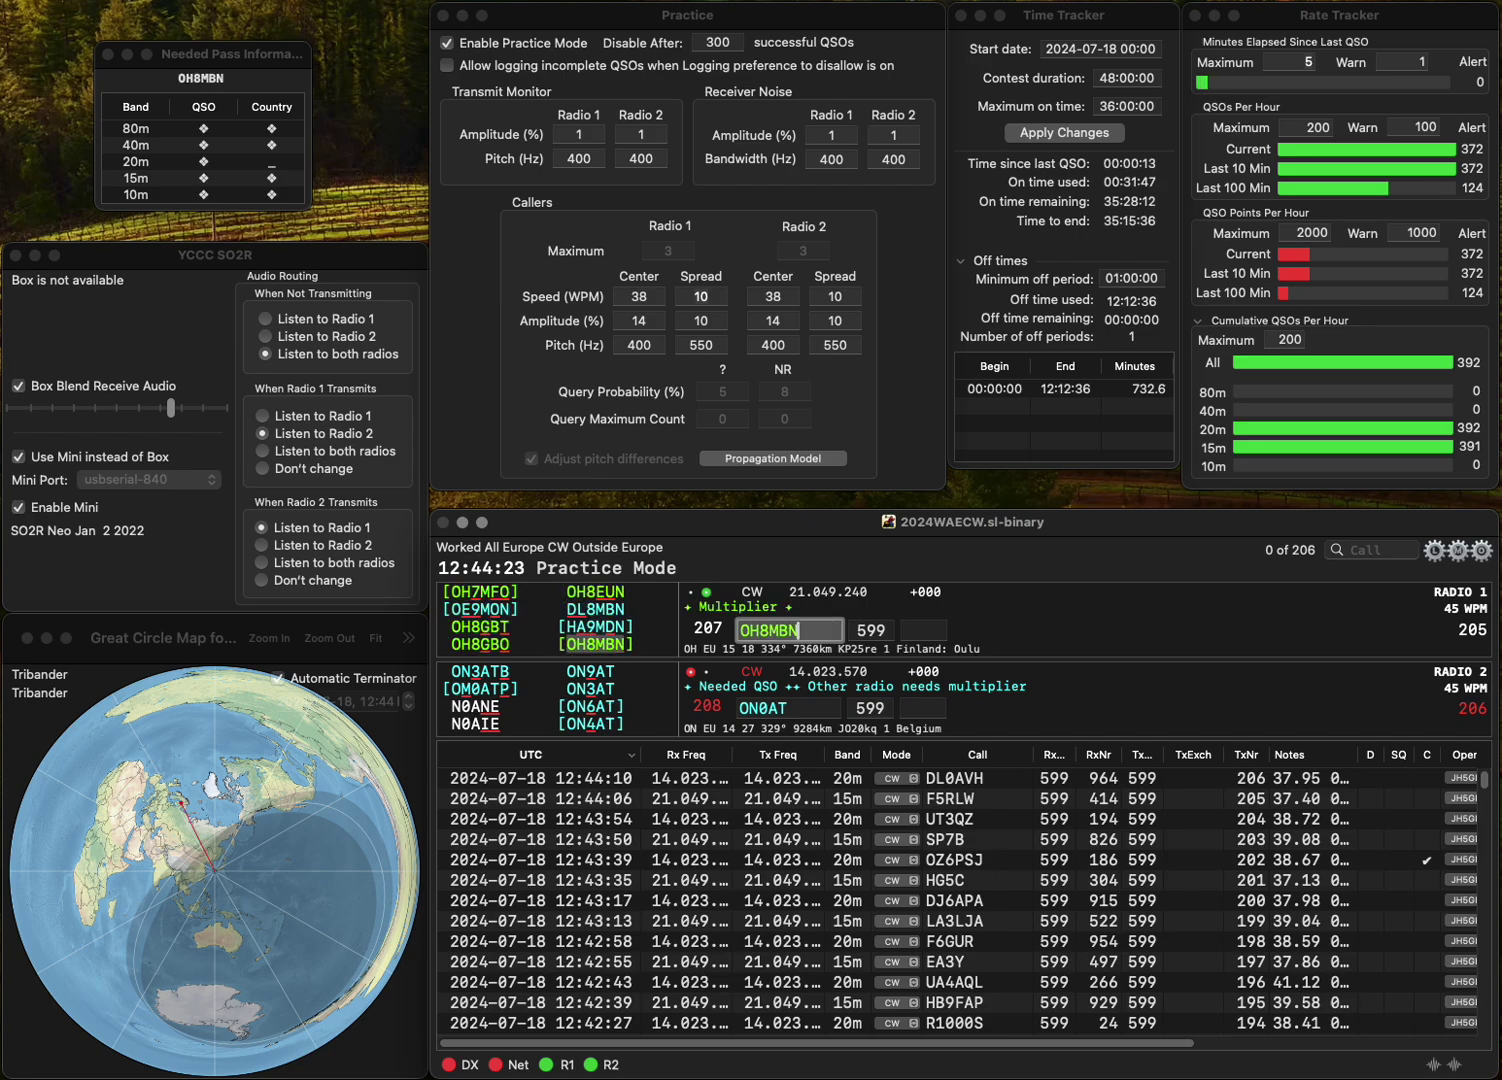
key("Return")
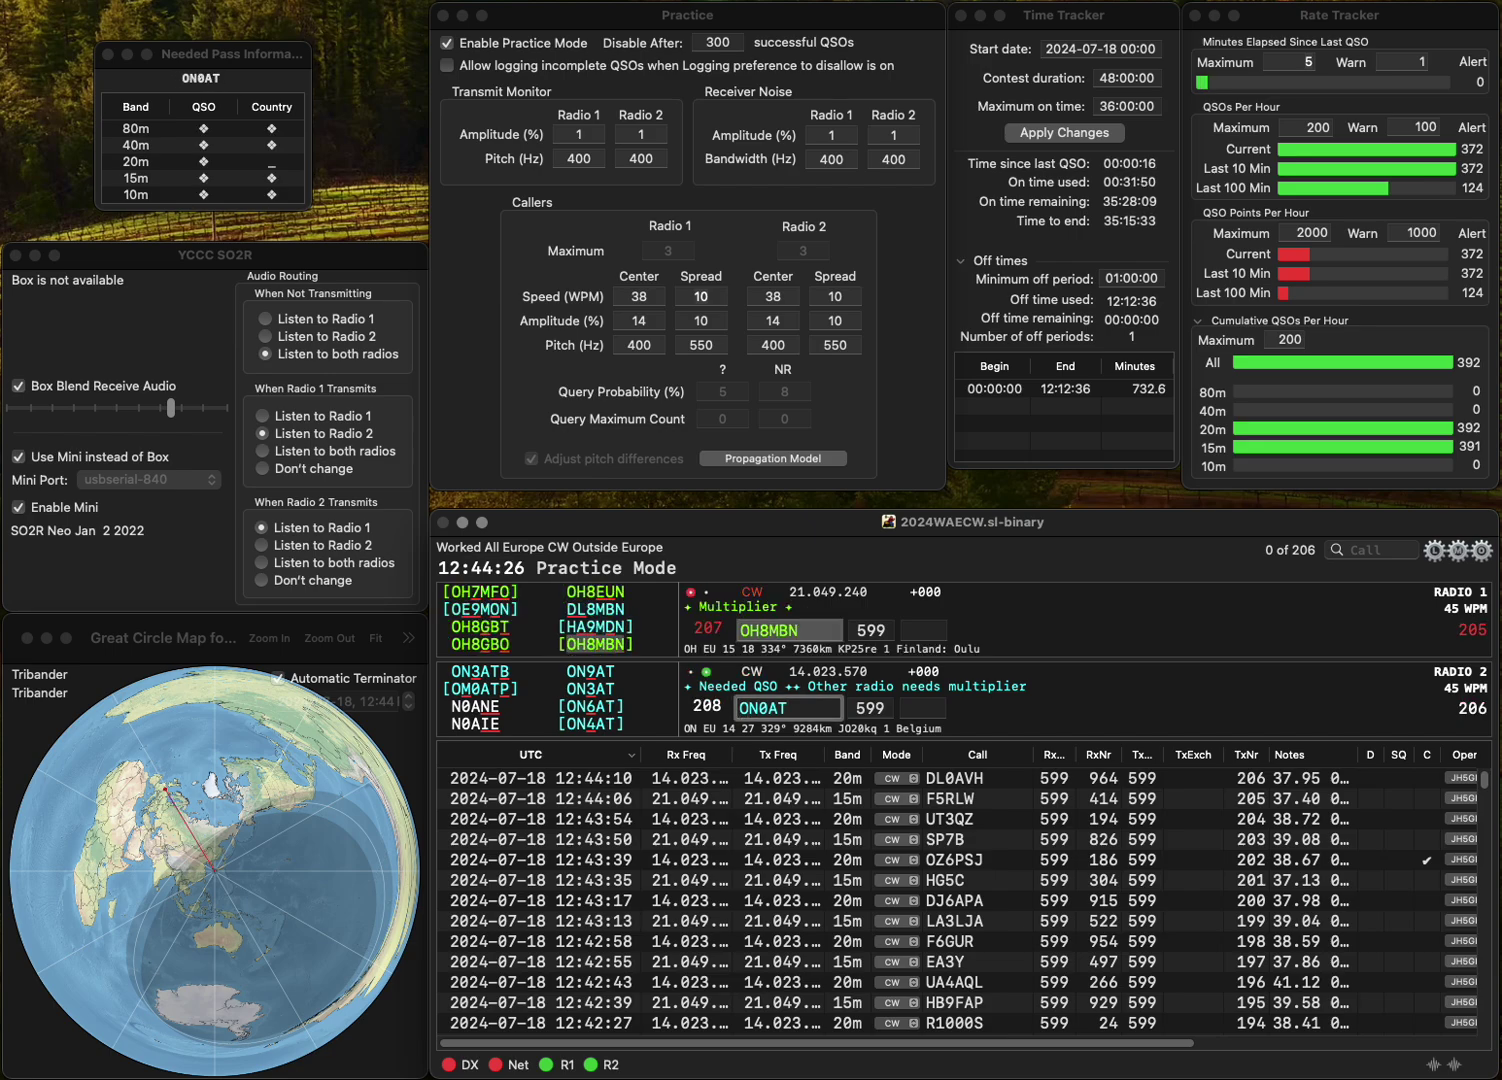
type("9")
key("Delete")
key("Return")
left_click(931, 630)
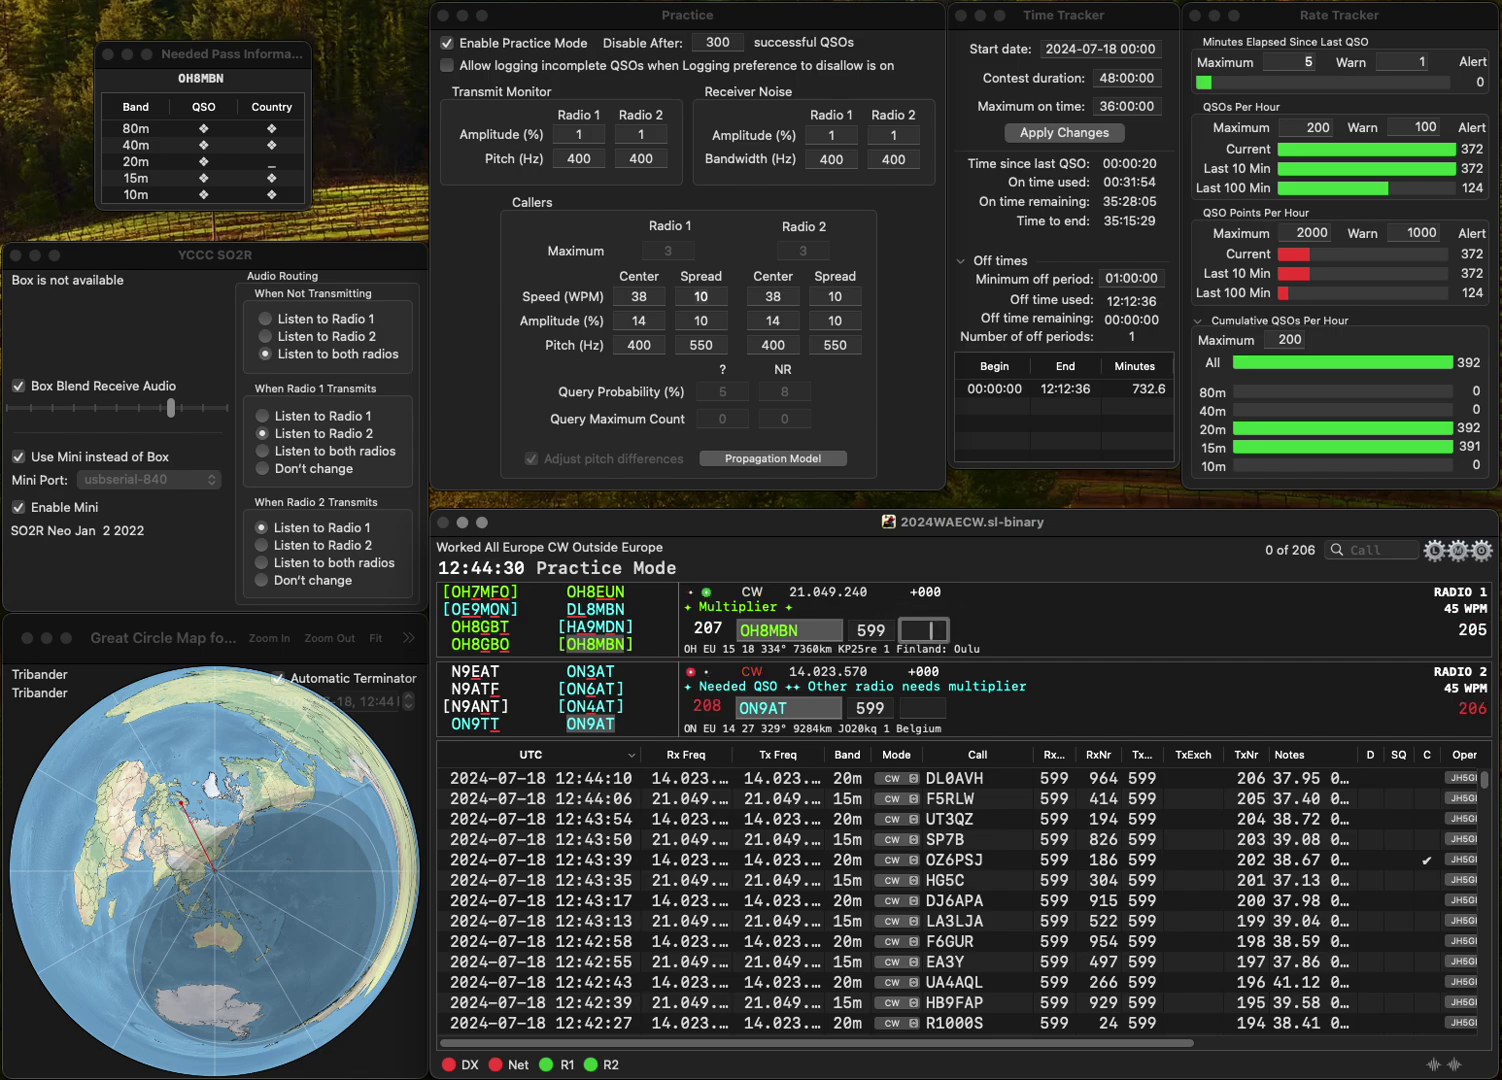
type("179")
key("Return")
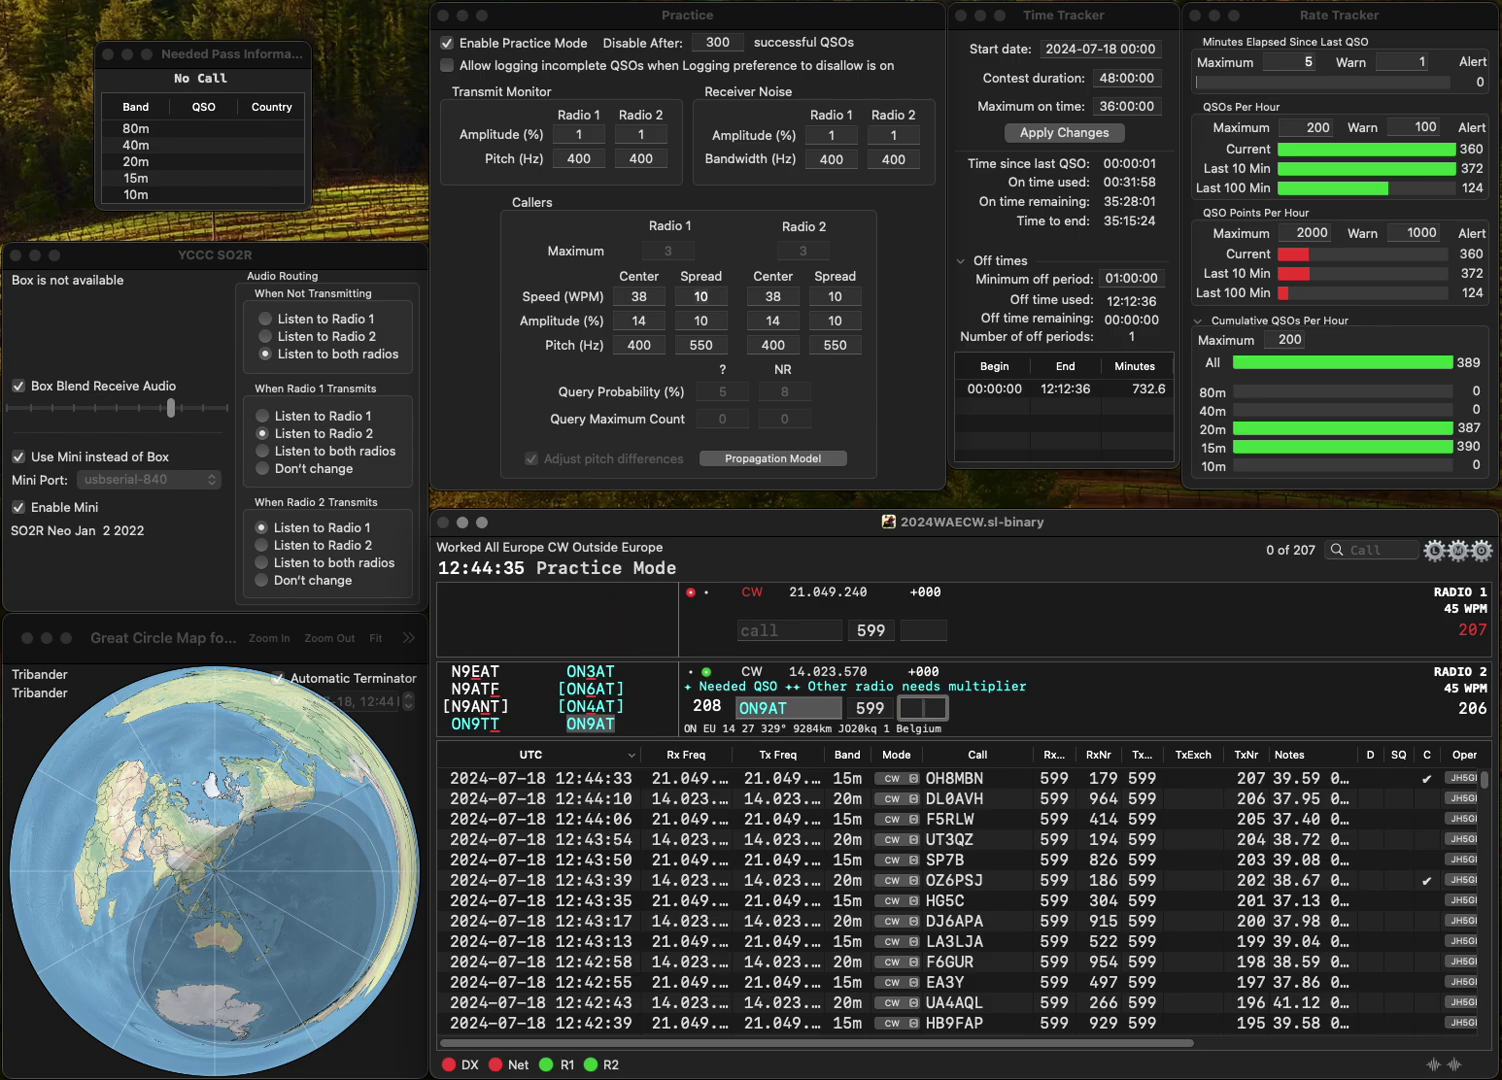
type("655")
key("Return")
- Answer the miscopied call GB1CM on Radio 1, and correct the Radio 2 entry SGQZH to SQ6ZH and send its exchange
type("G")
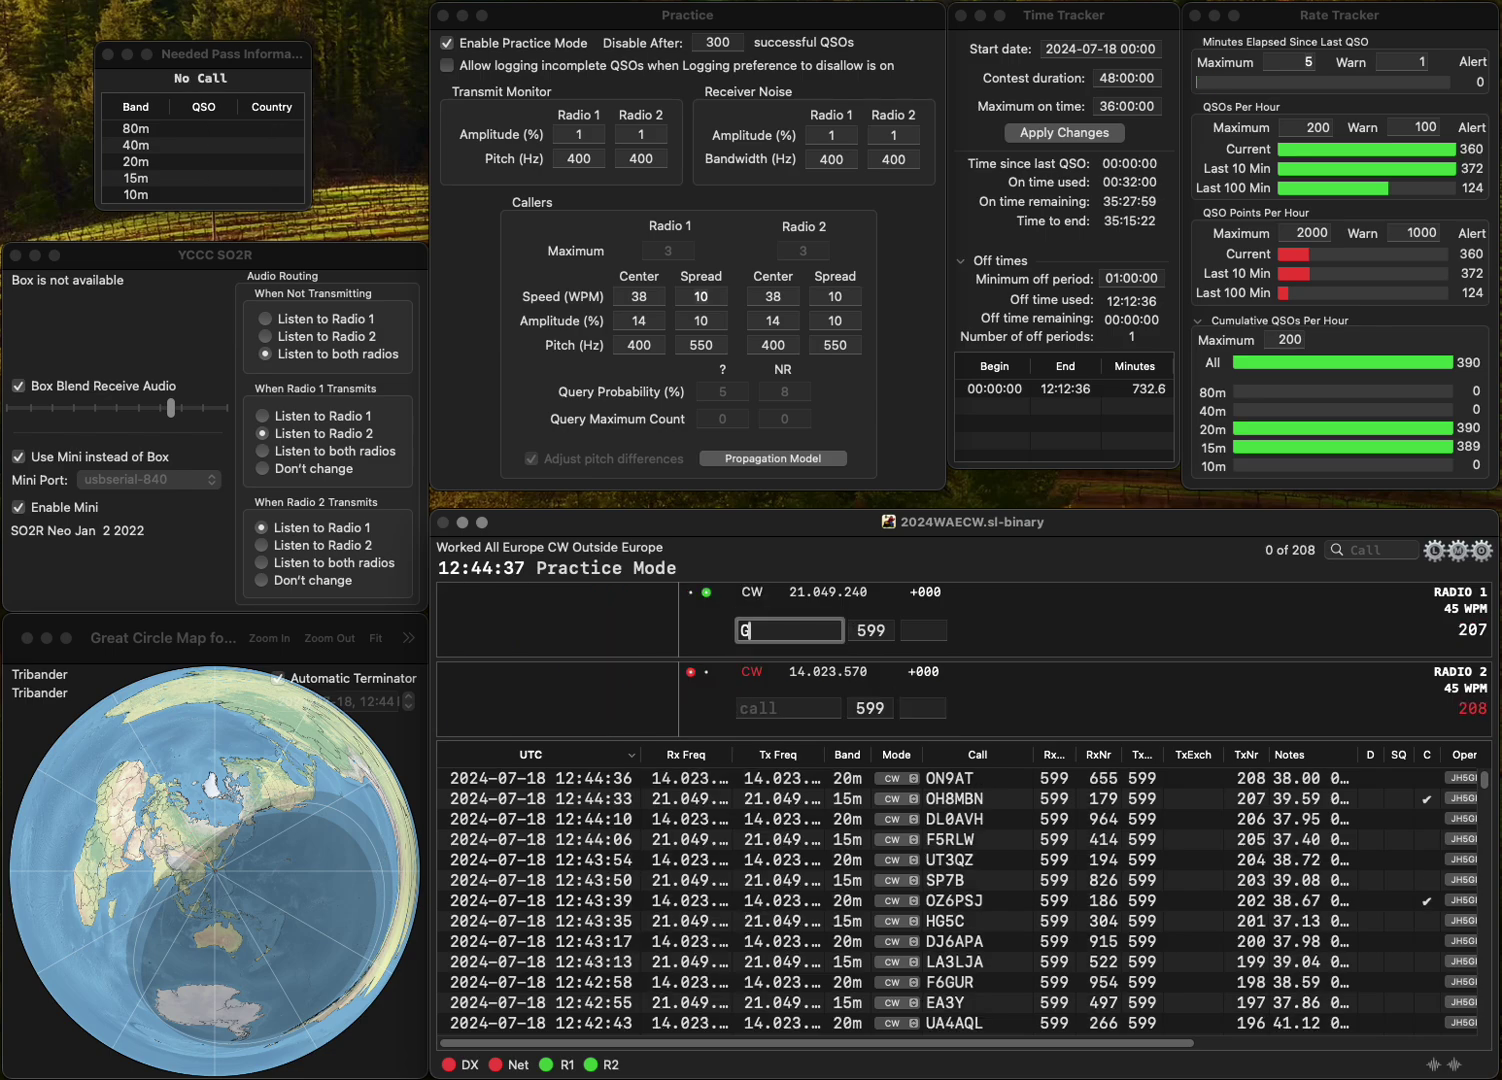
type("B1CM")
key("Return")
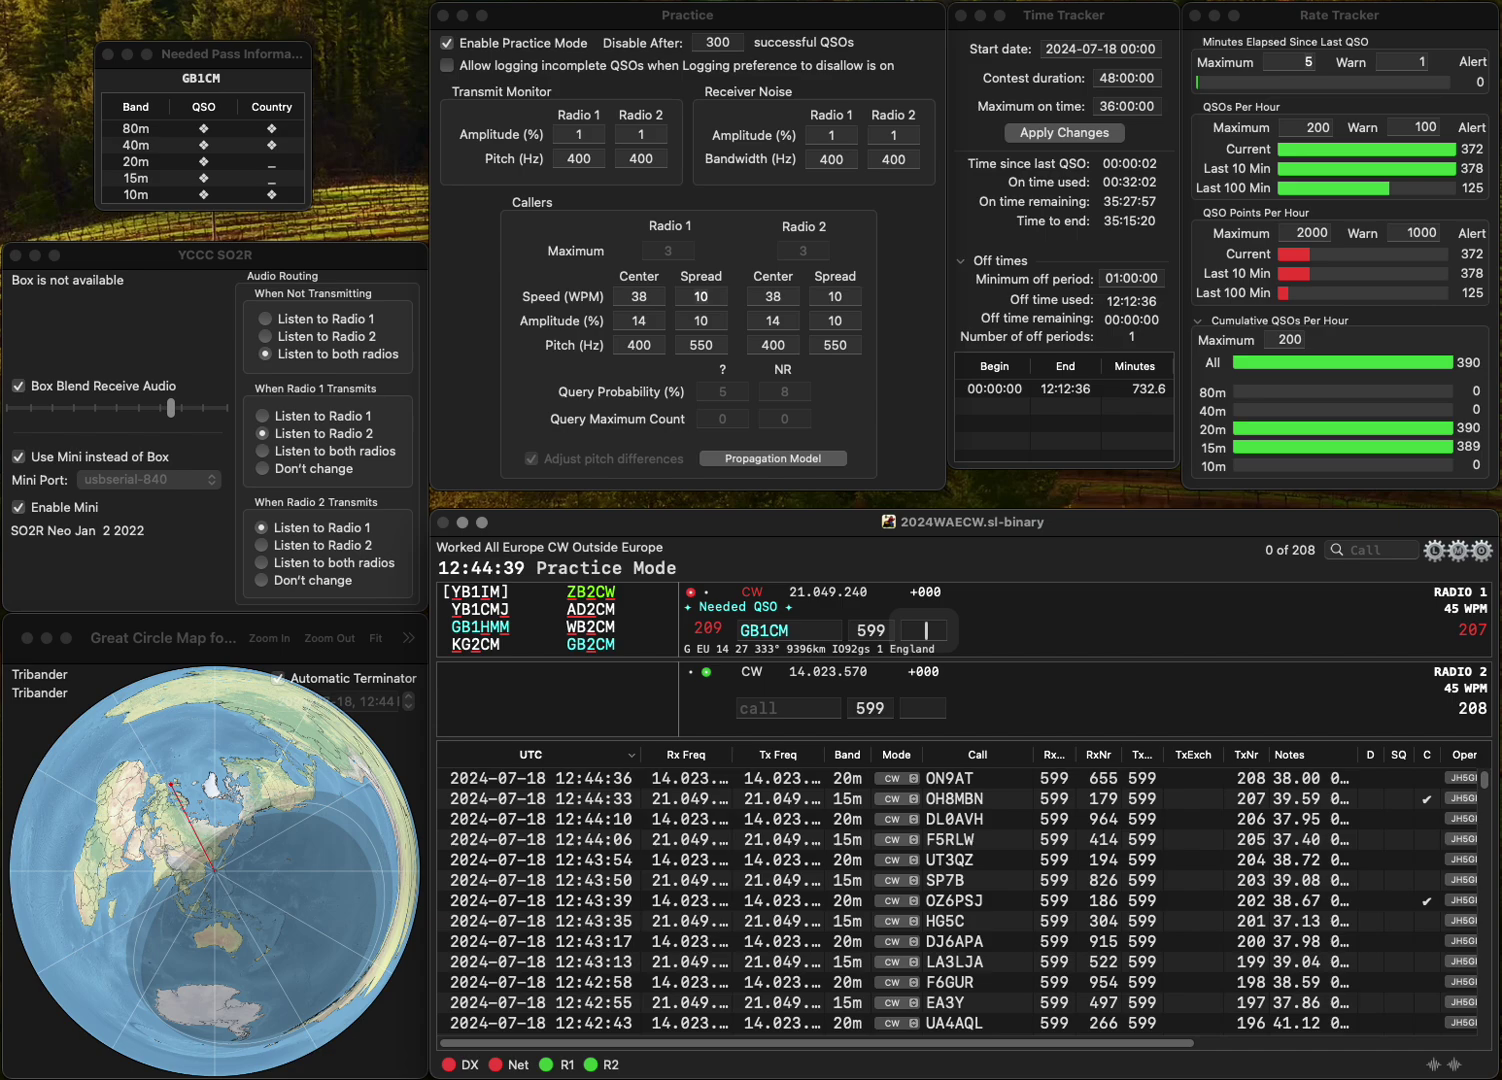
type("SGQZH")
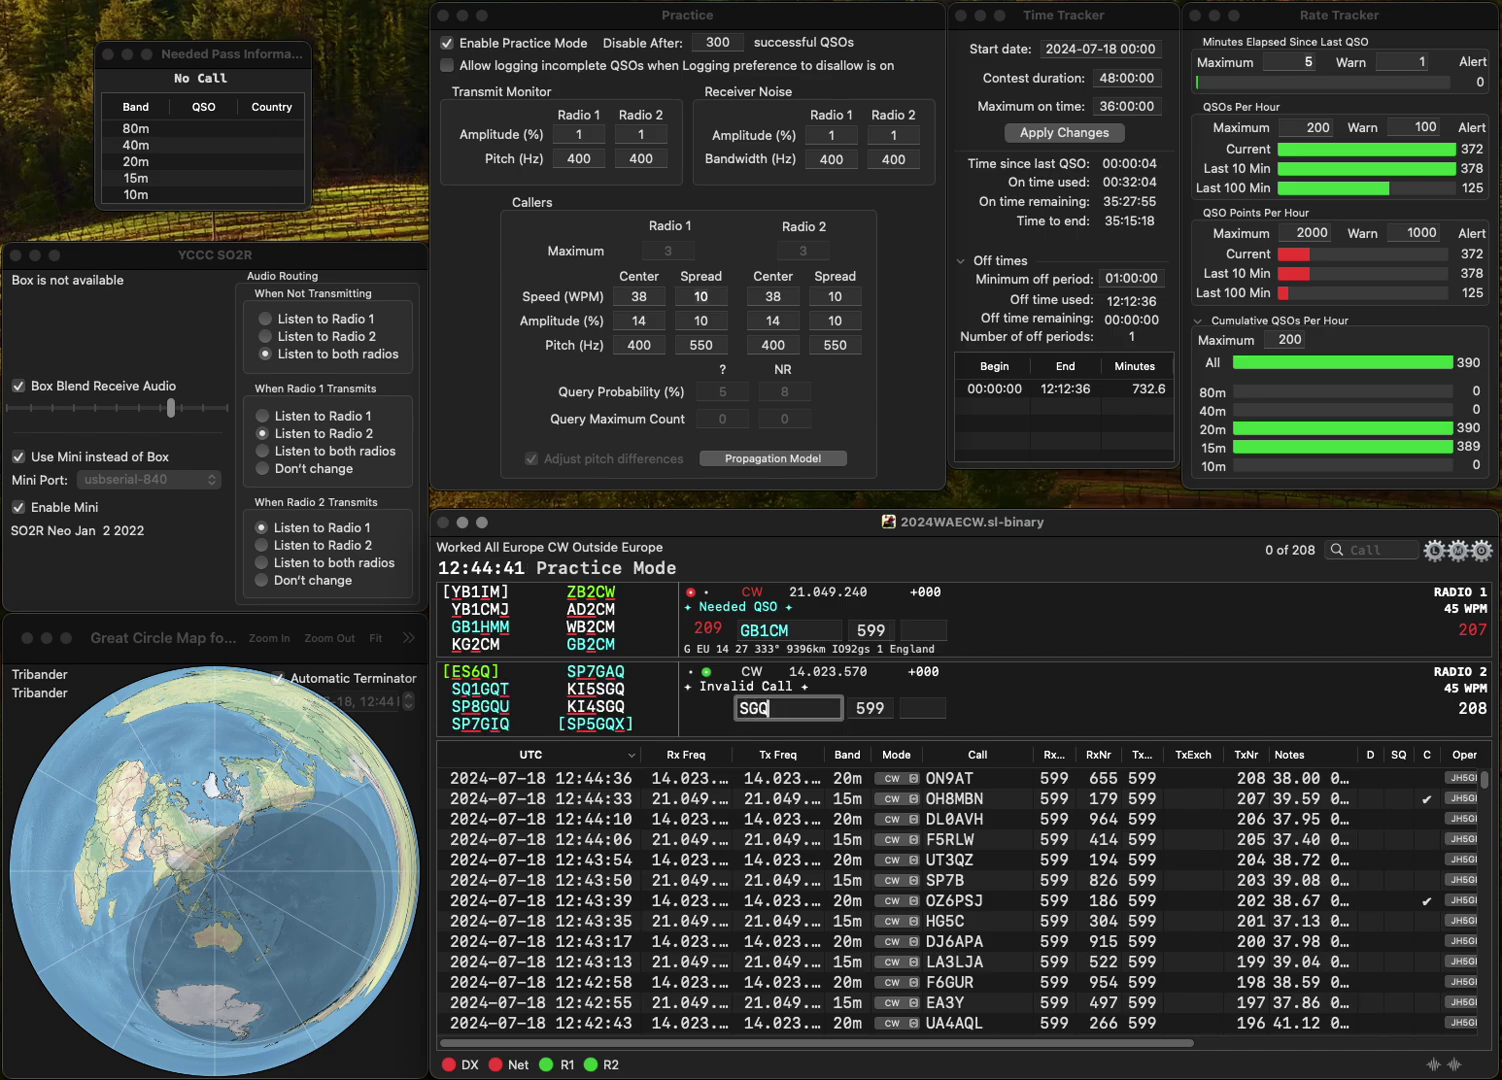
left_click(759, 708)
key("BackSpace")
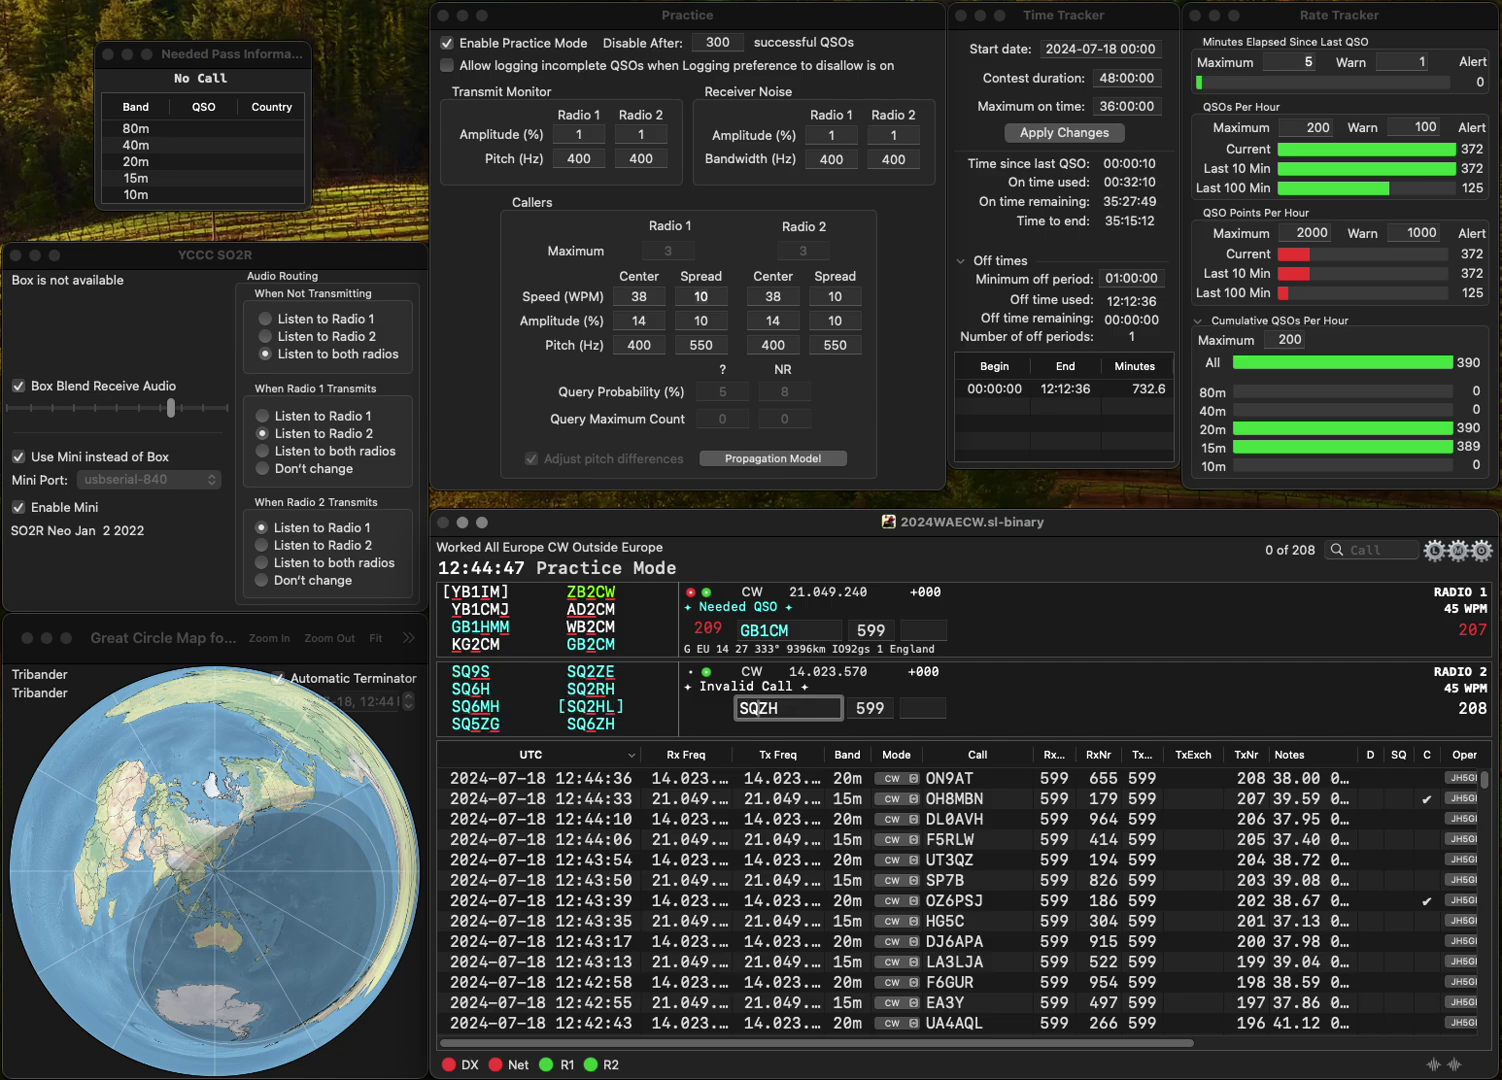
type("6")
- Correct the Radio 1 call to GB2CM and resend its exchange
left_click(926, 629)
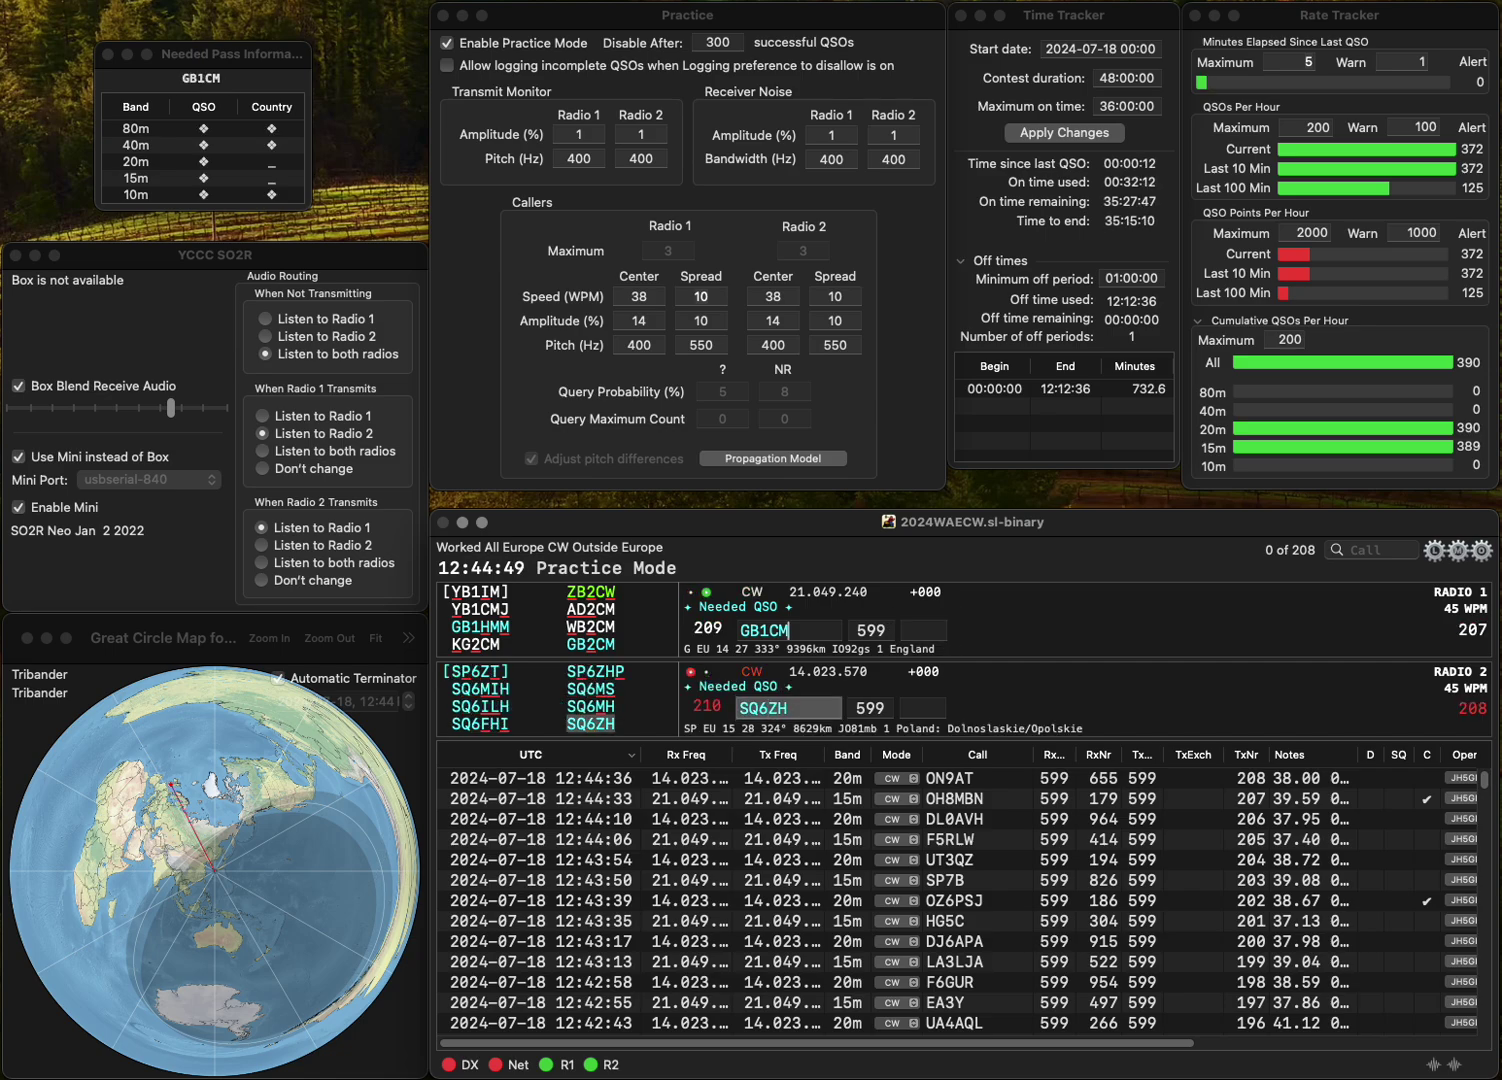
left_click(760, 630)
key("BackSpace")
type("2")
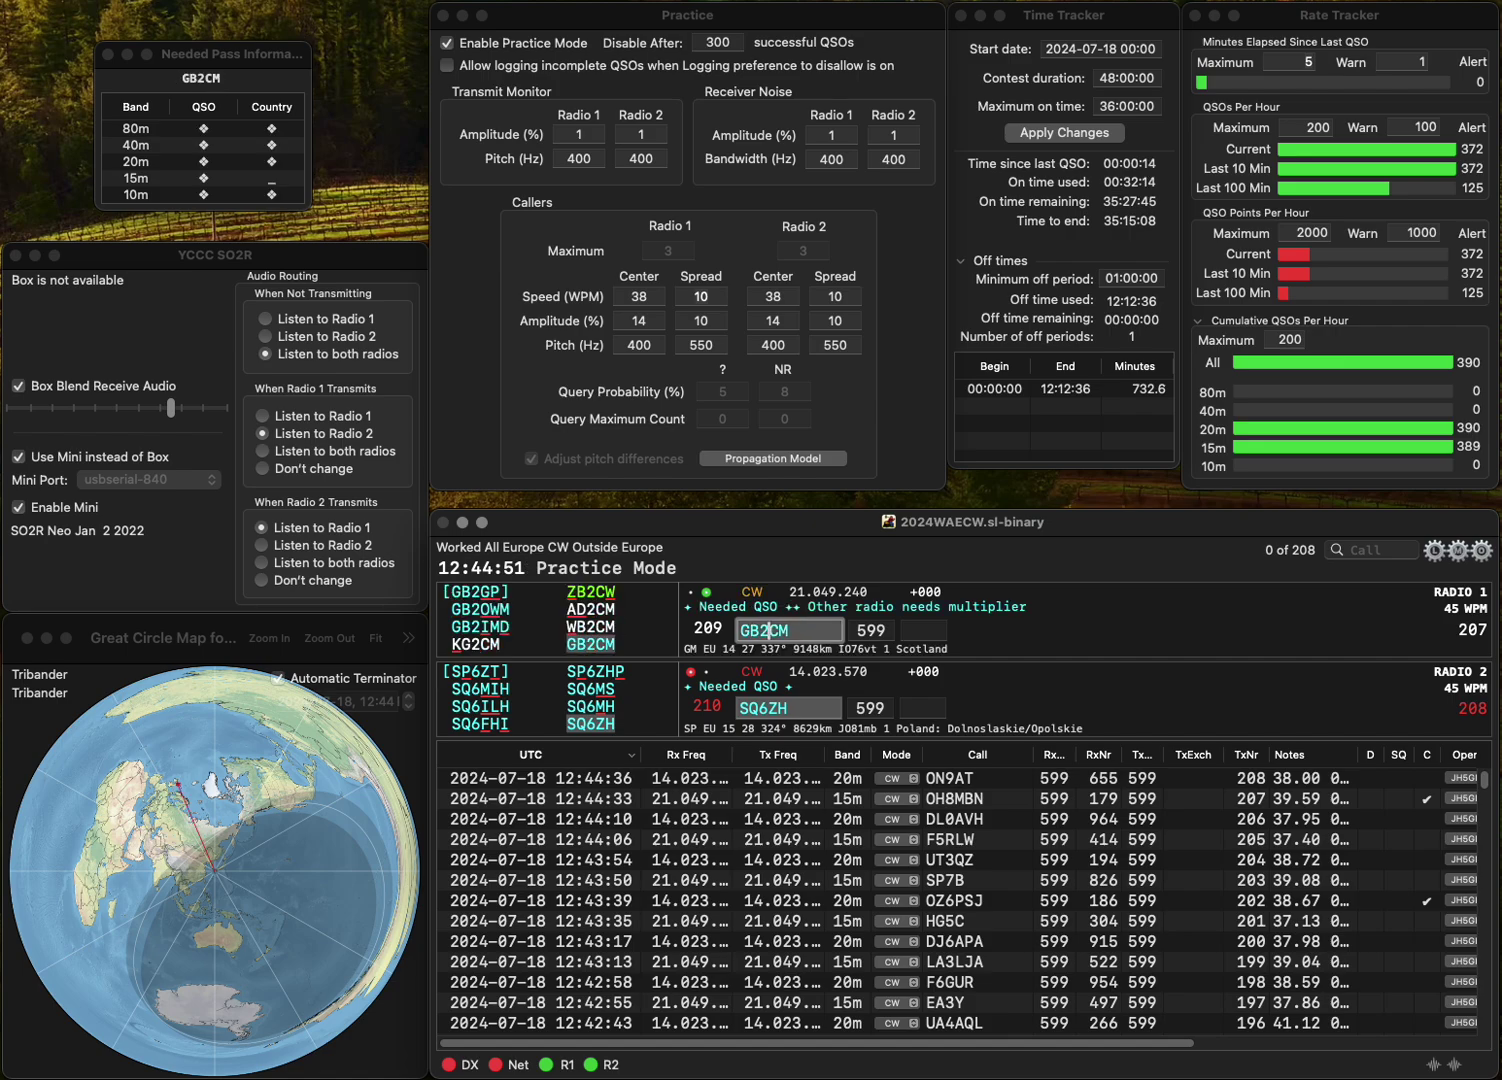
left_click(924, 707)
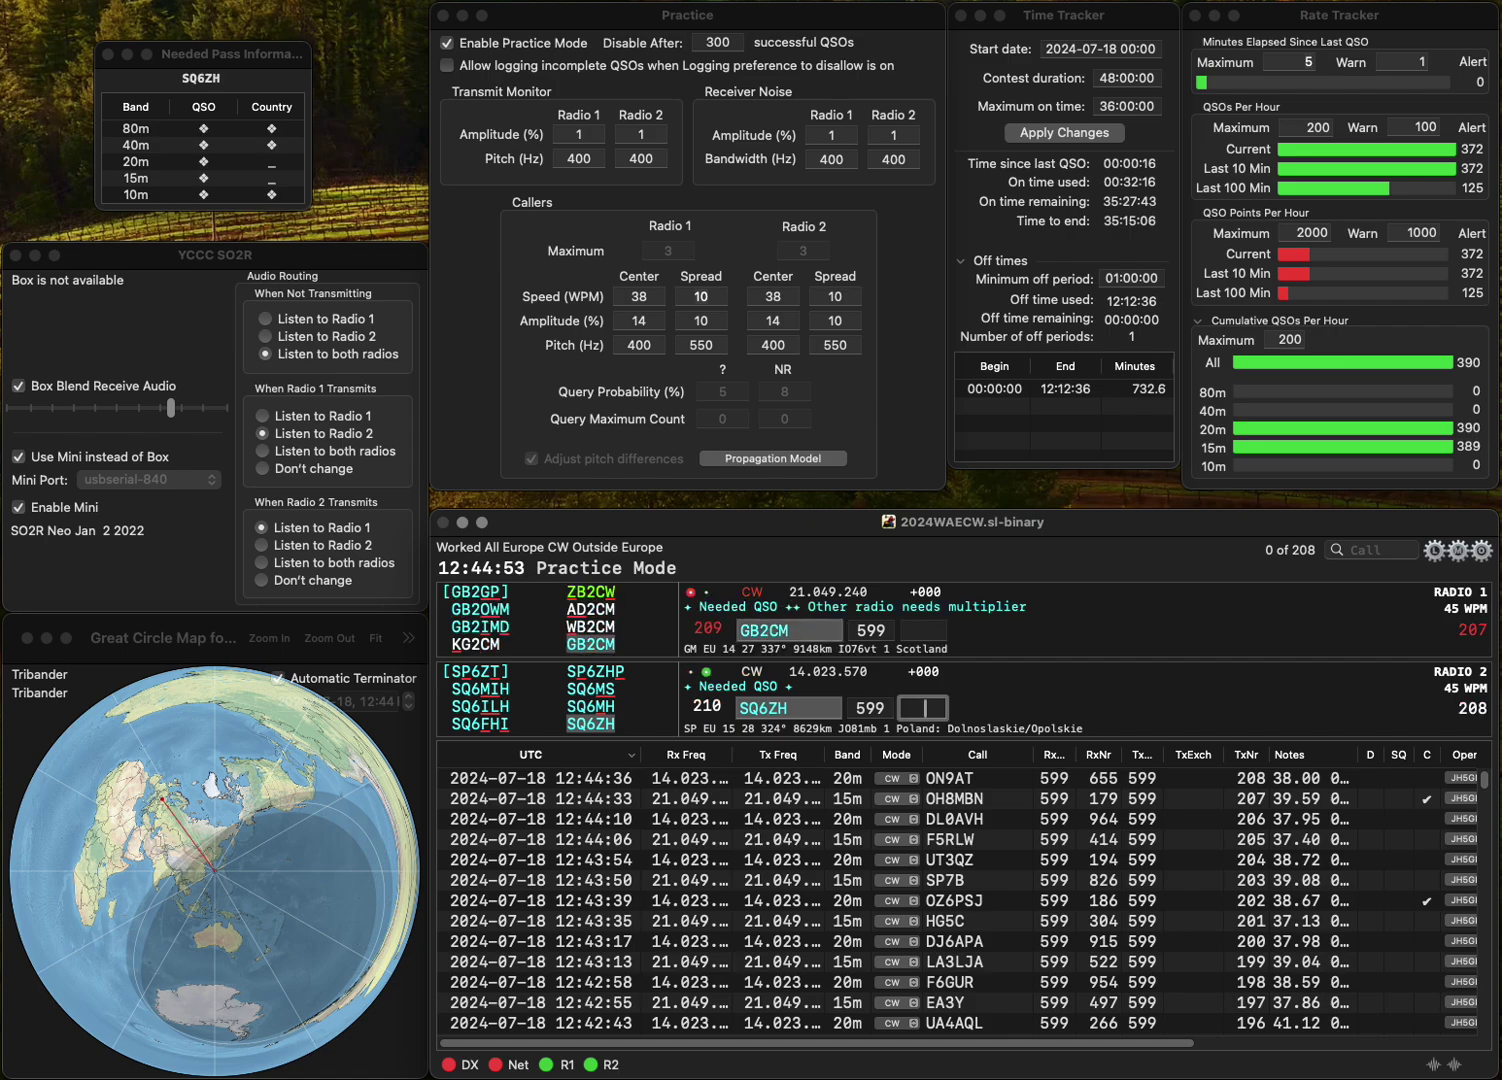
type("2")
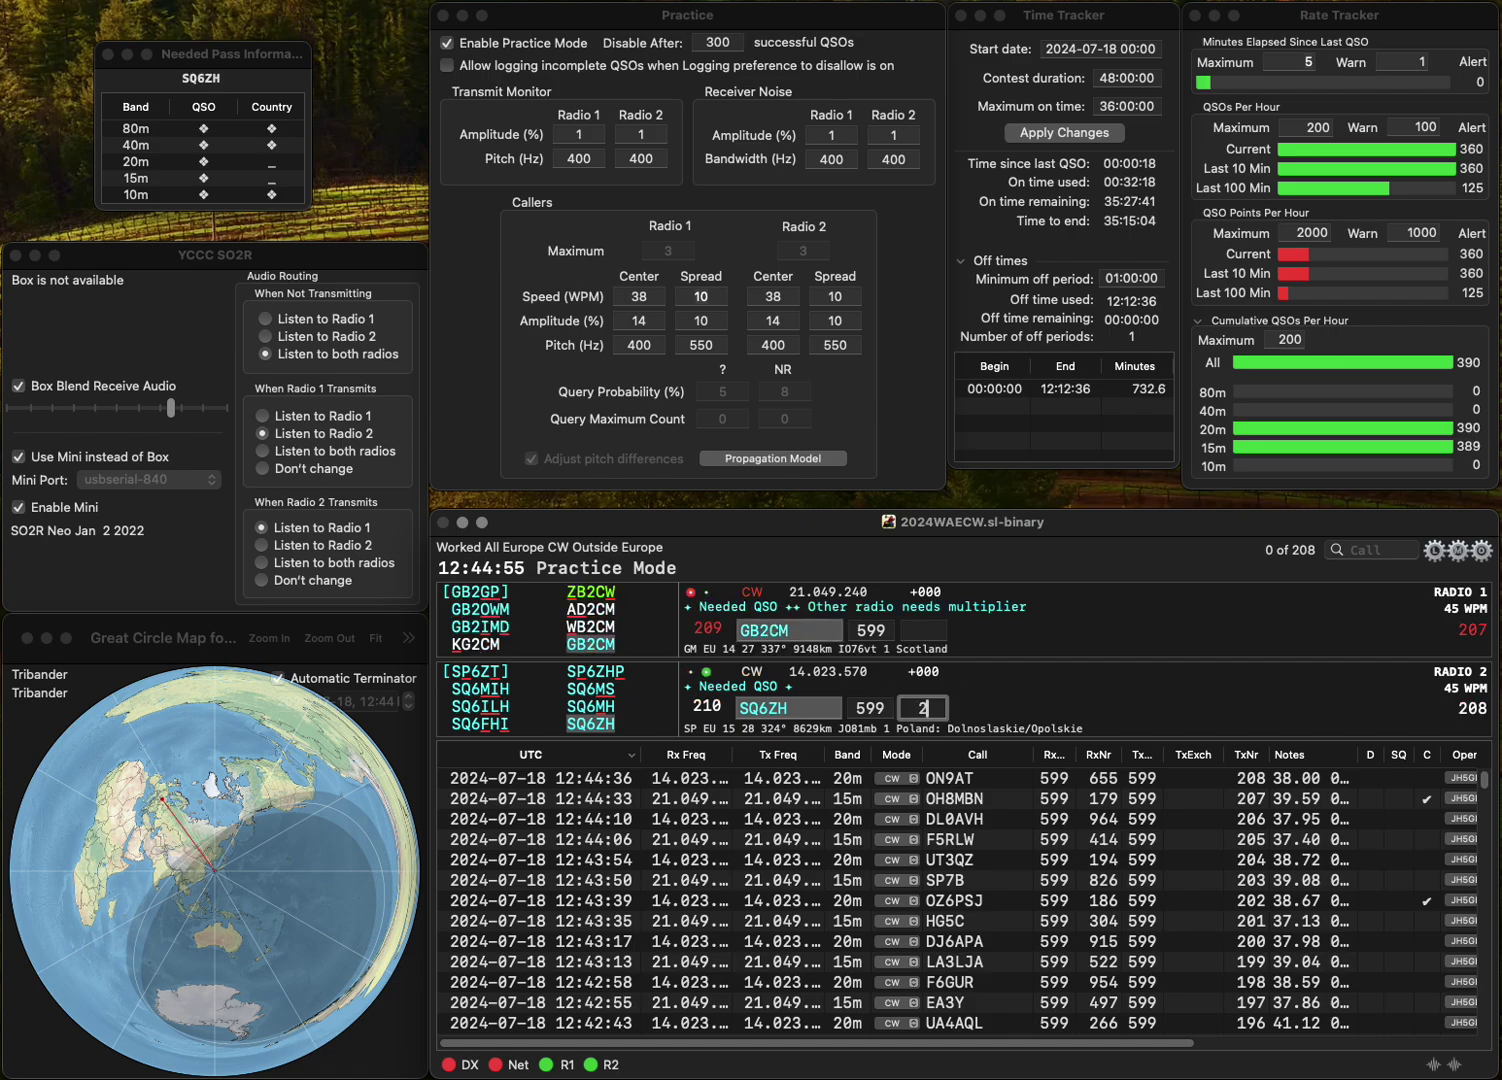
type("15")
key("Return")
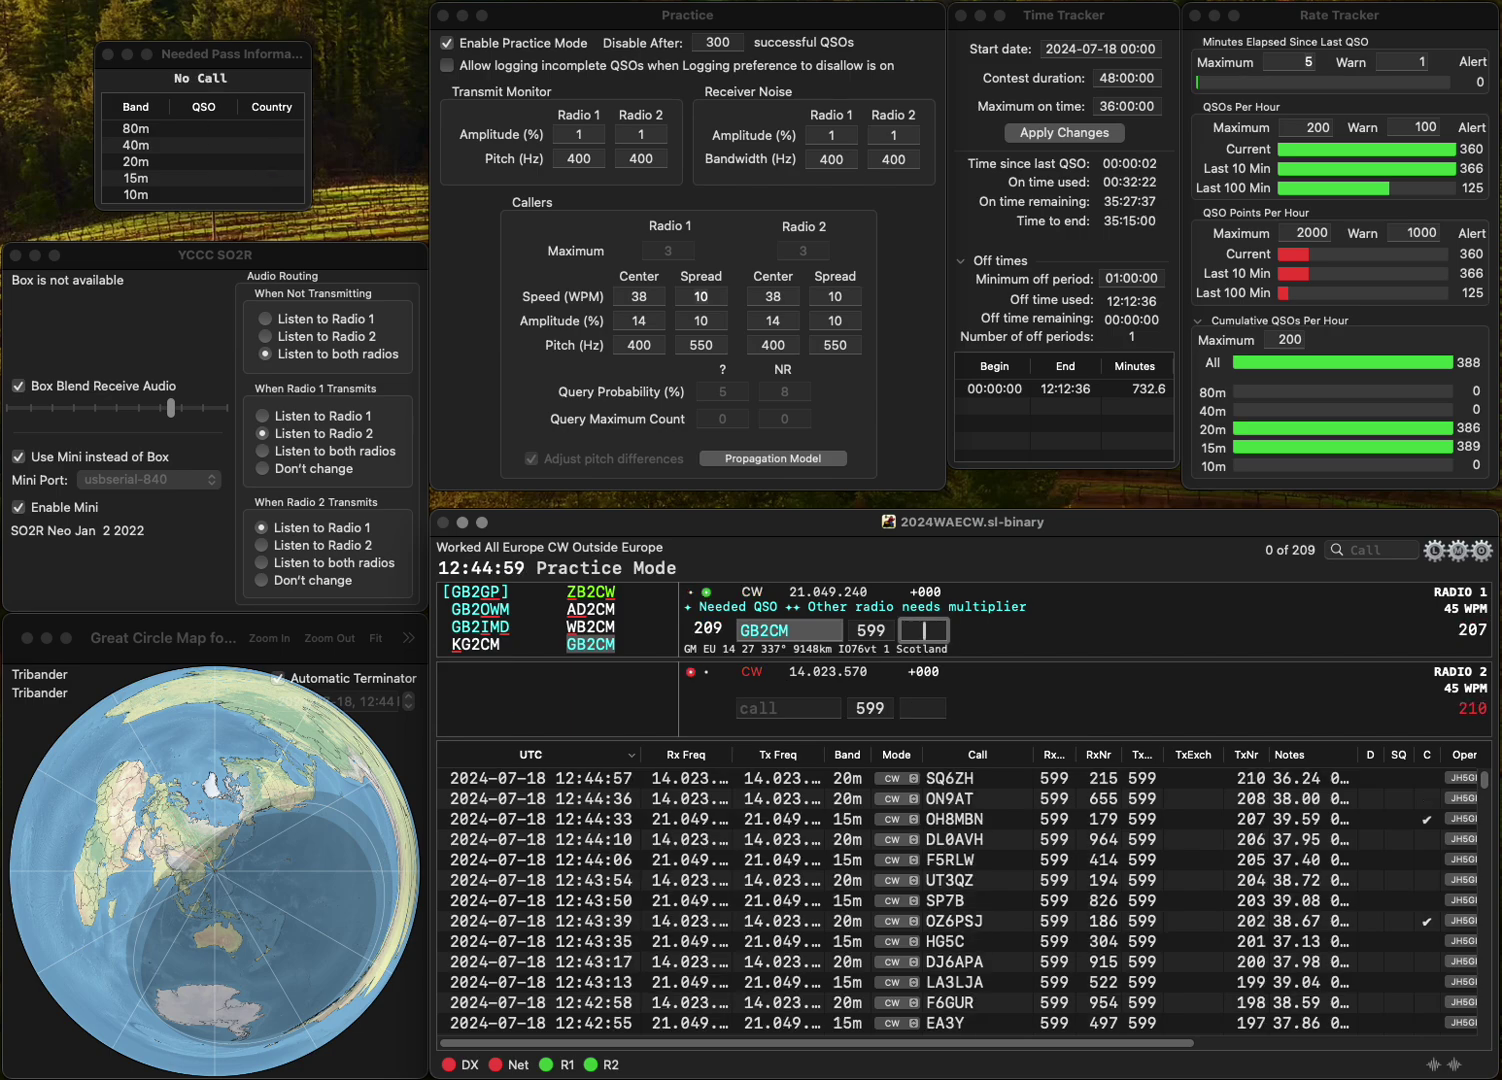
type("864")
key("Return")
type("9A")
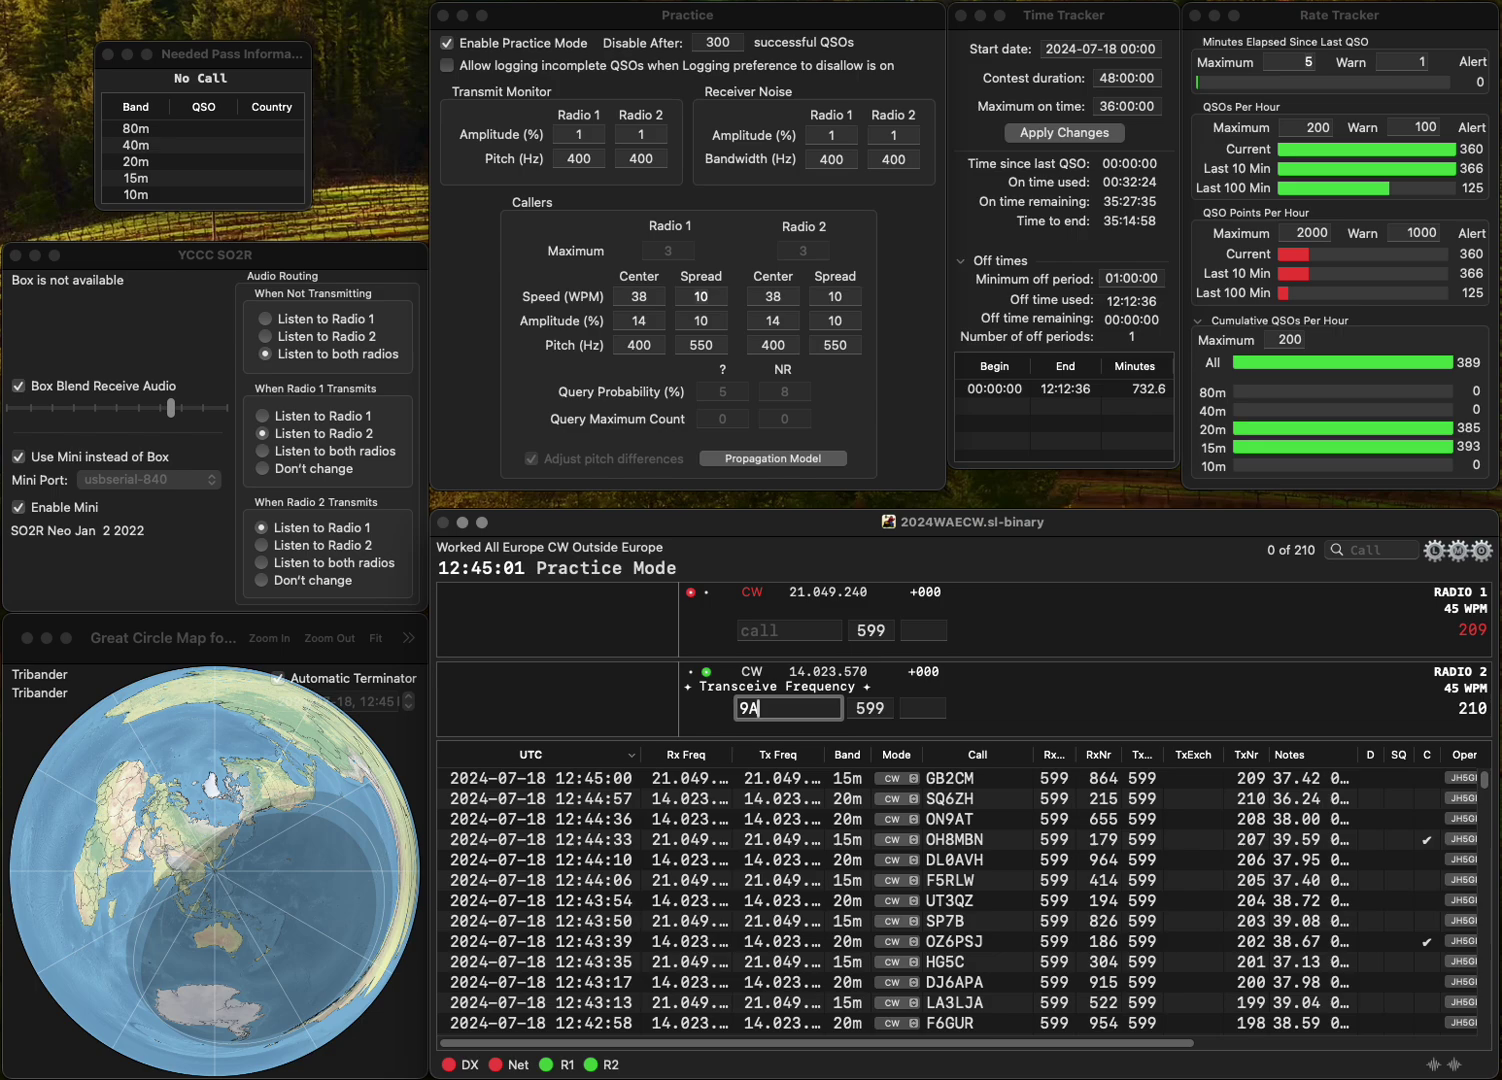
type("4GM")
key("Return")
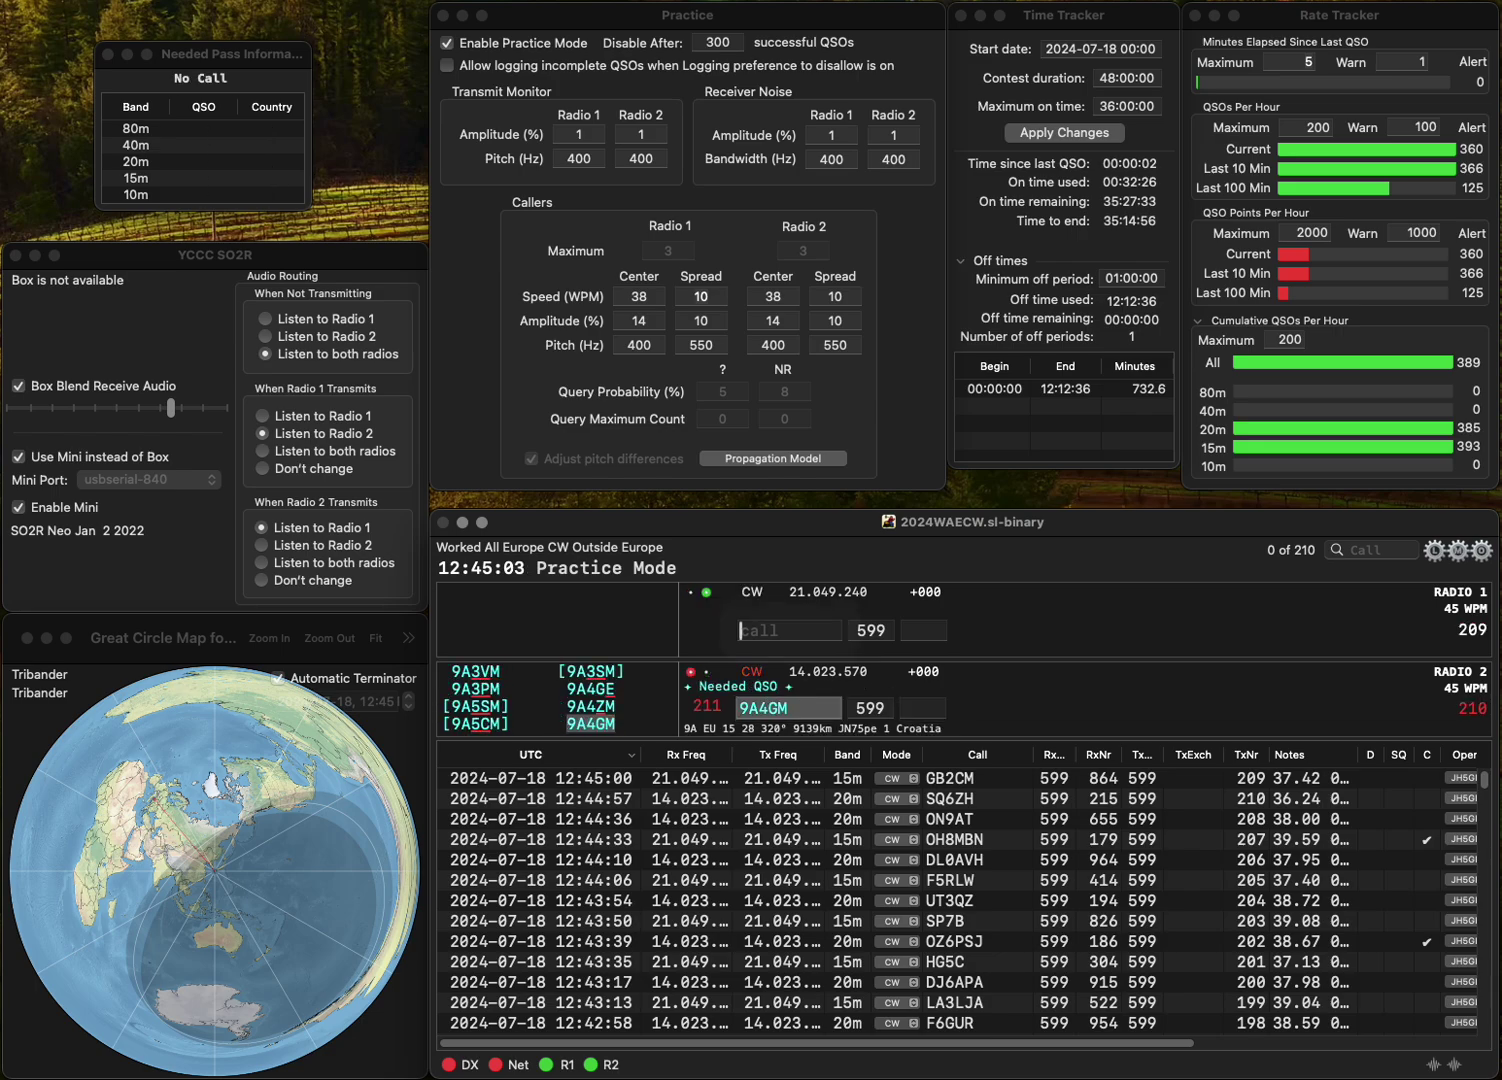
type("OG8M")
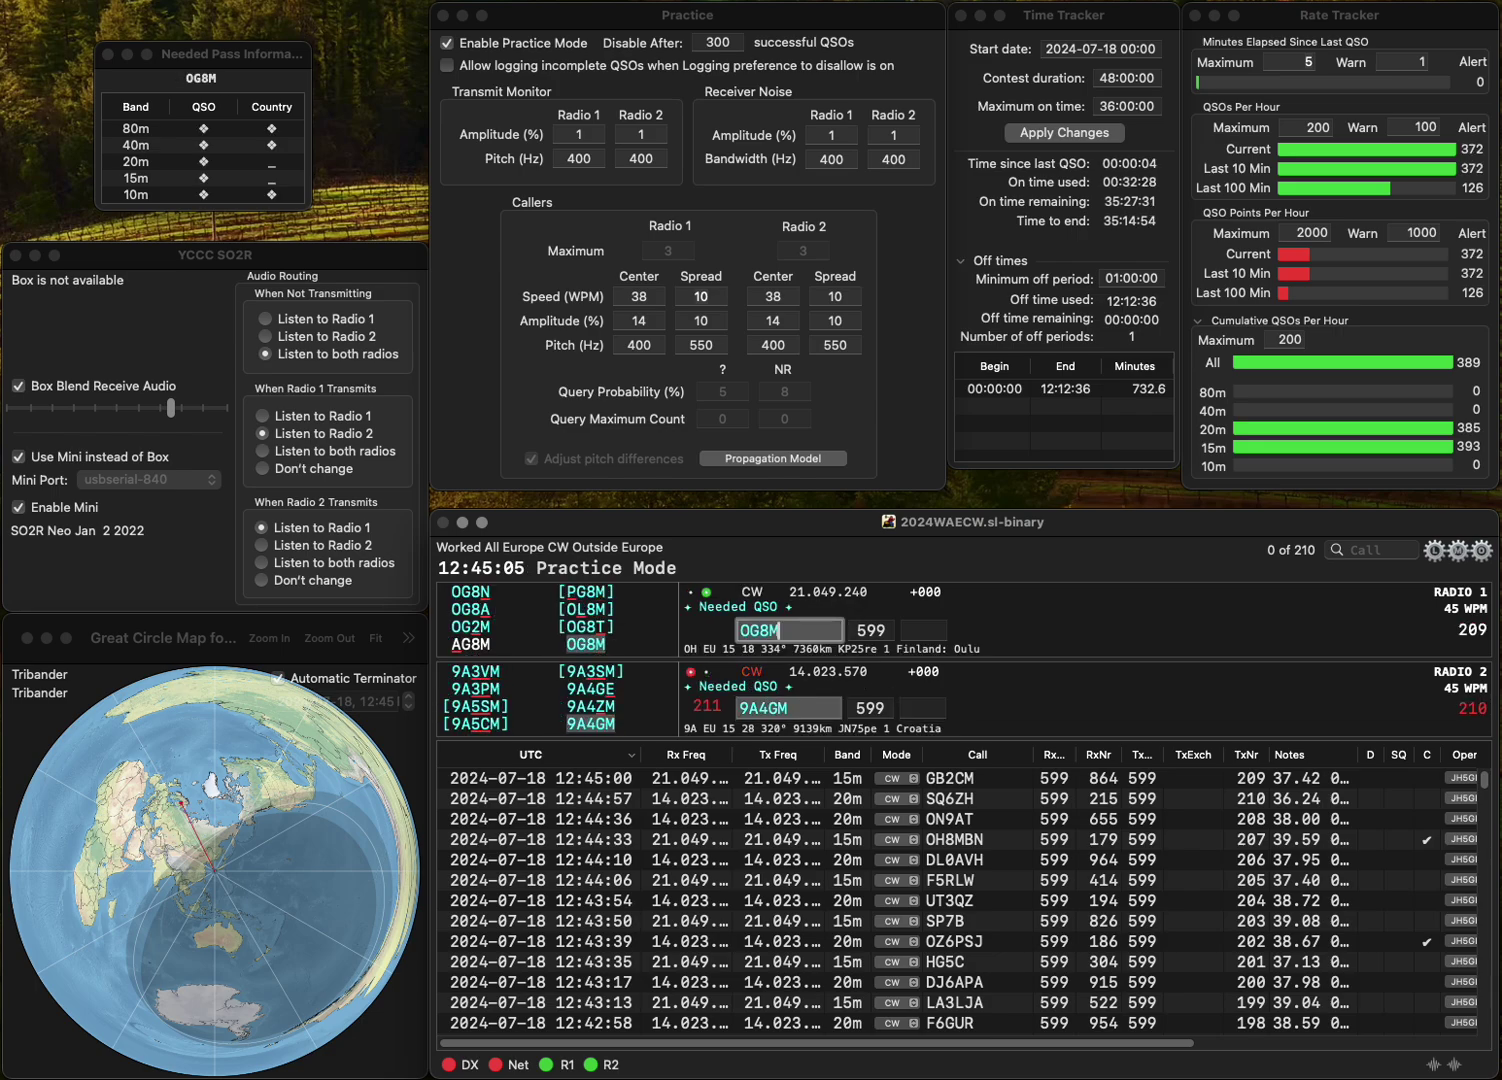
key("Return")
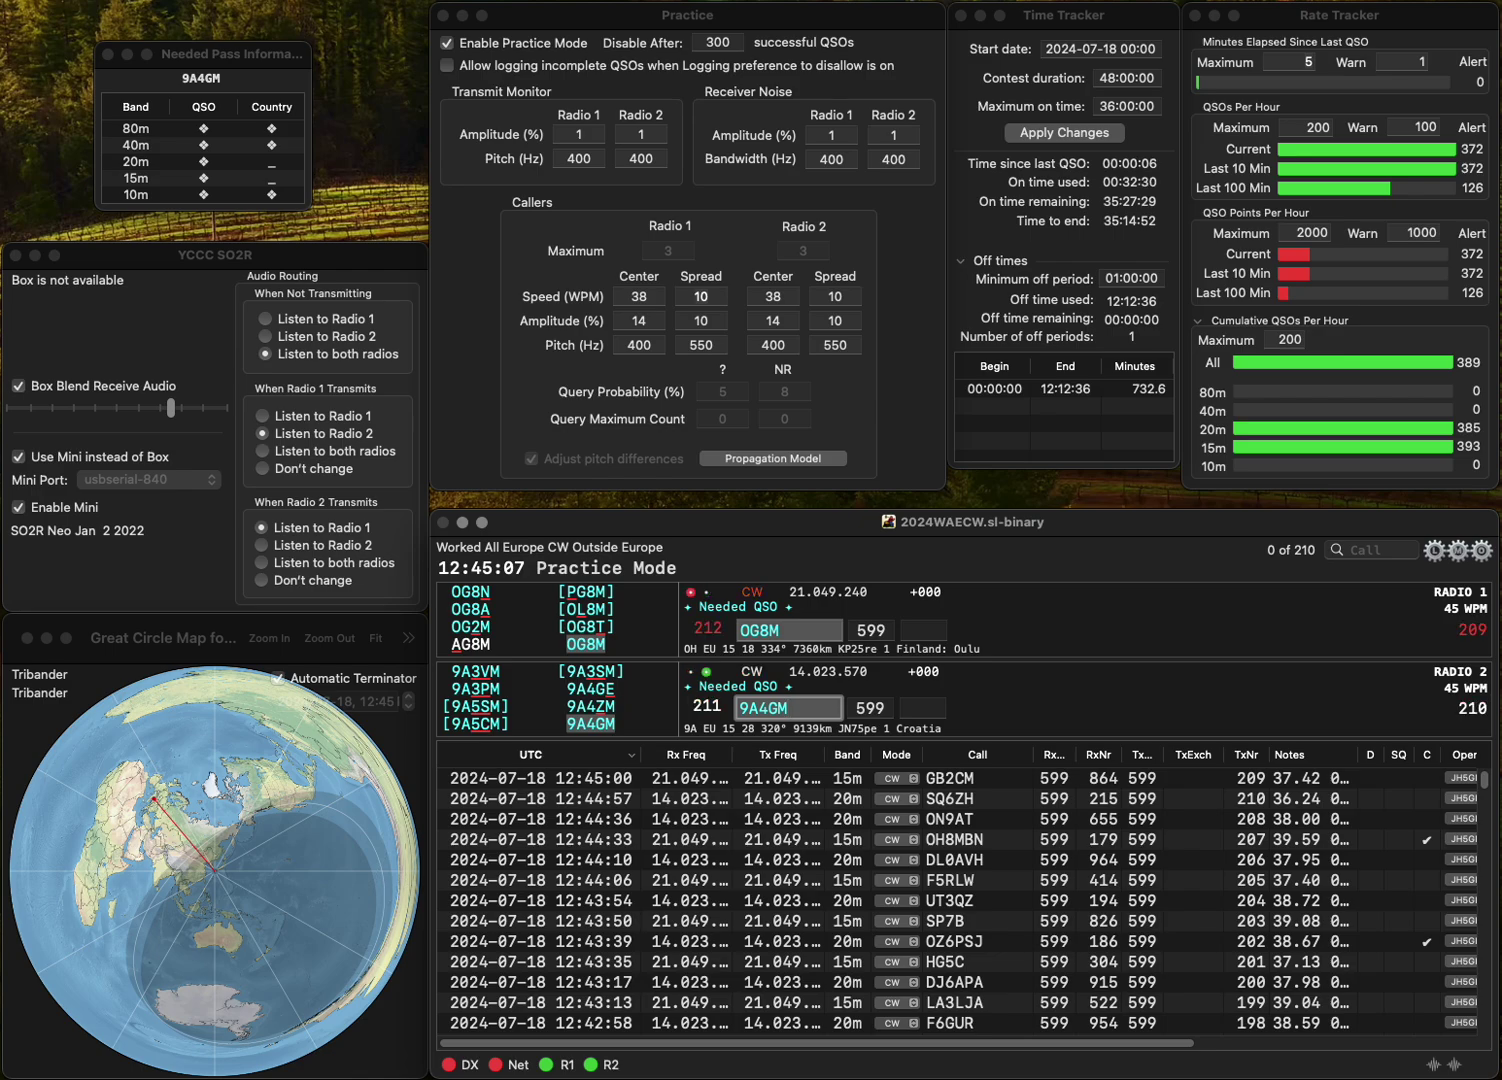
key("Tab")
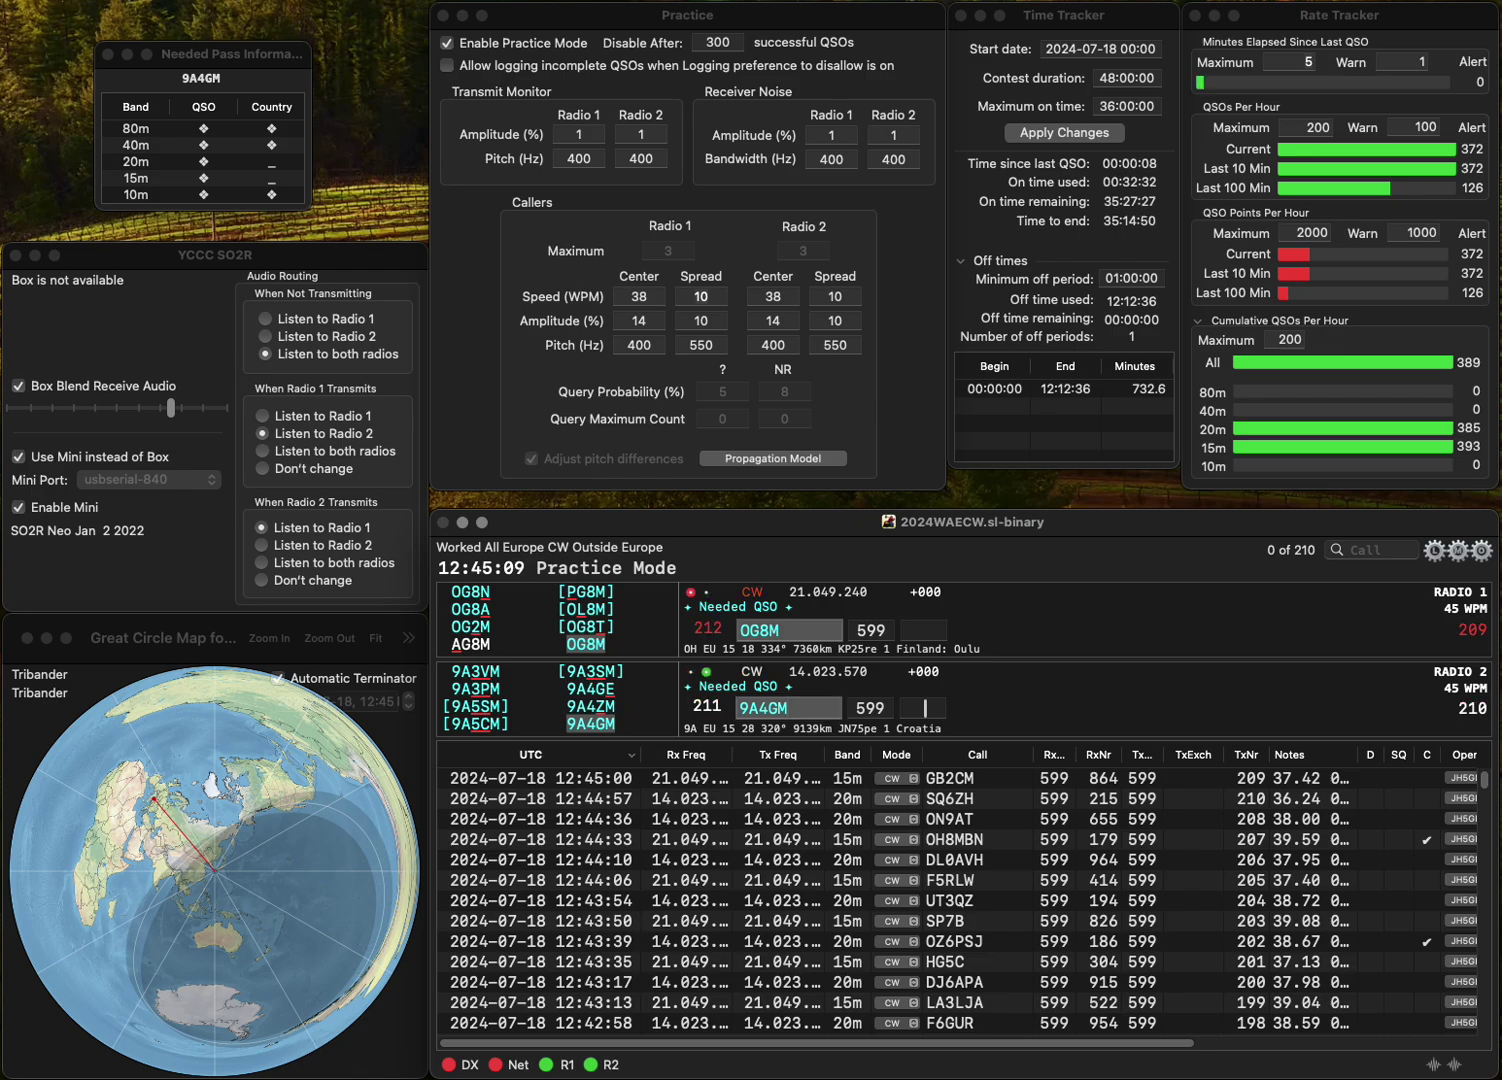
type("489")
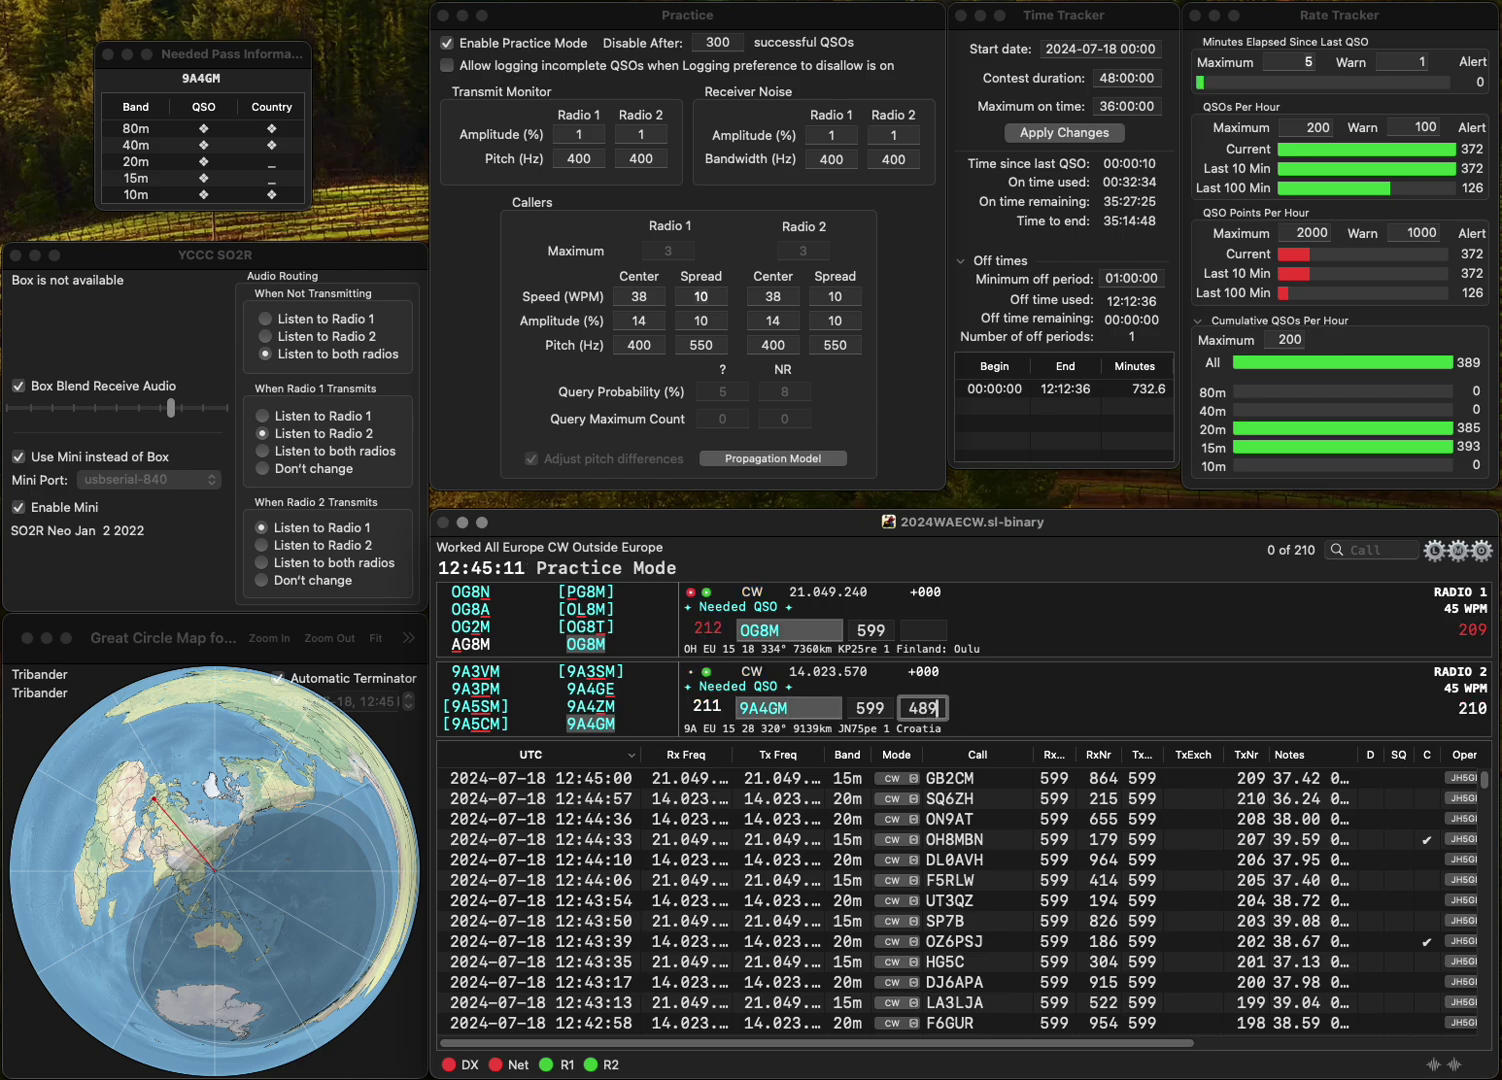
key("Return")
type("3")
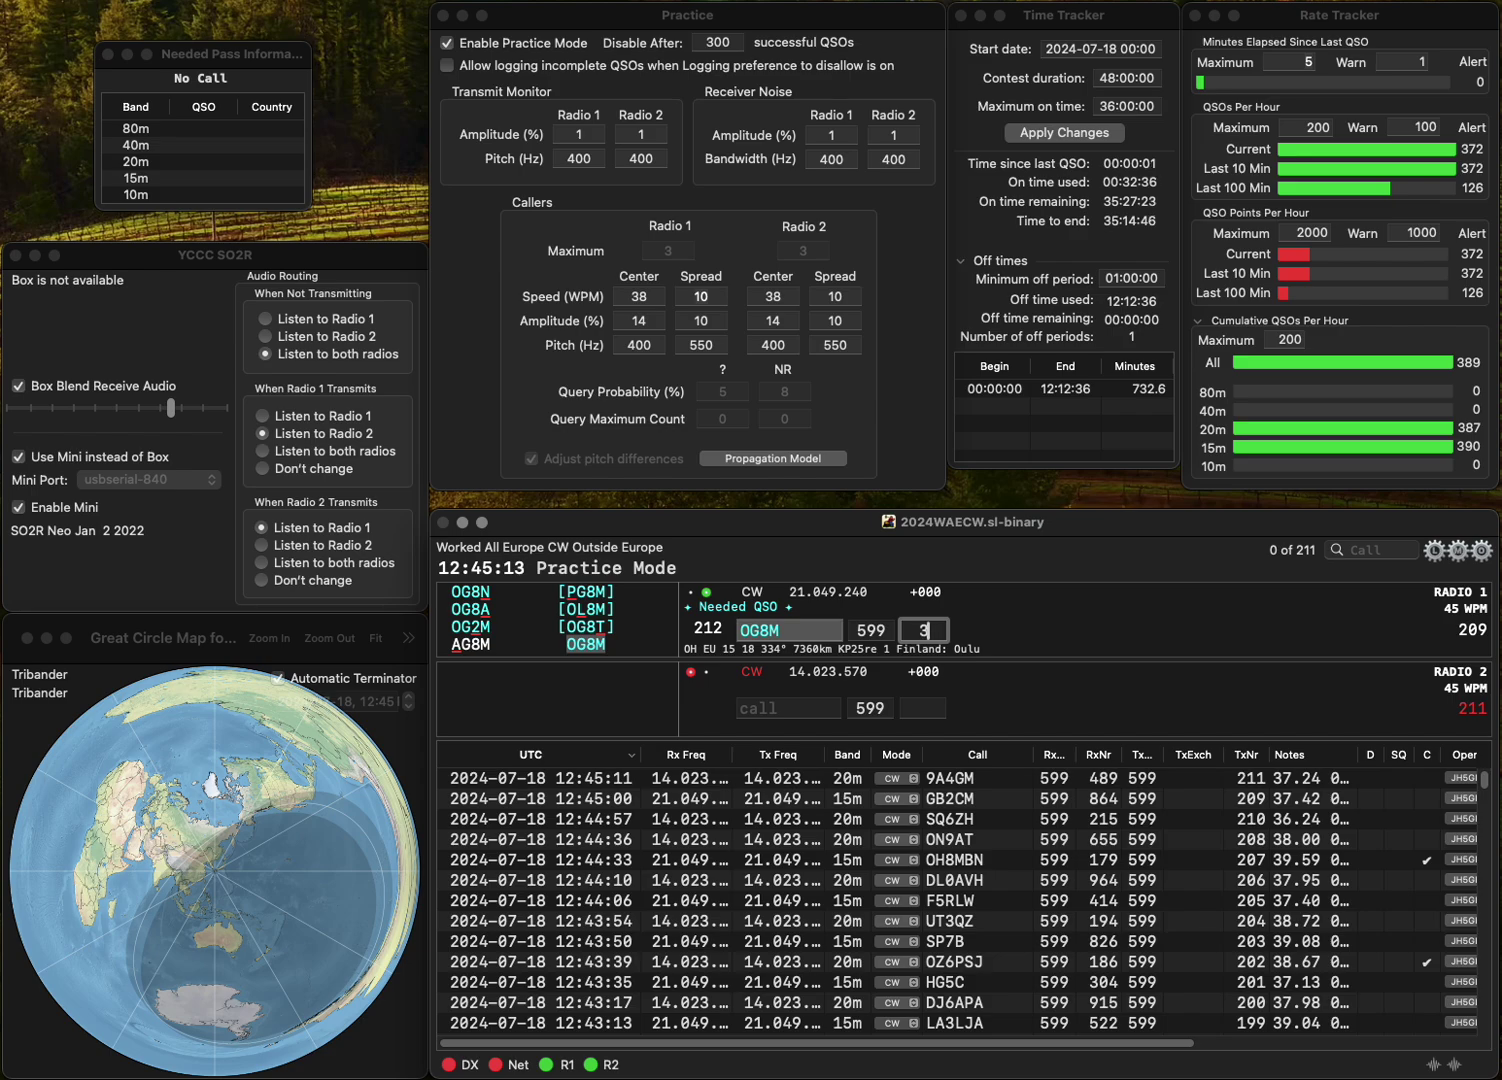
type("82")
key("Return")
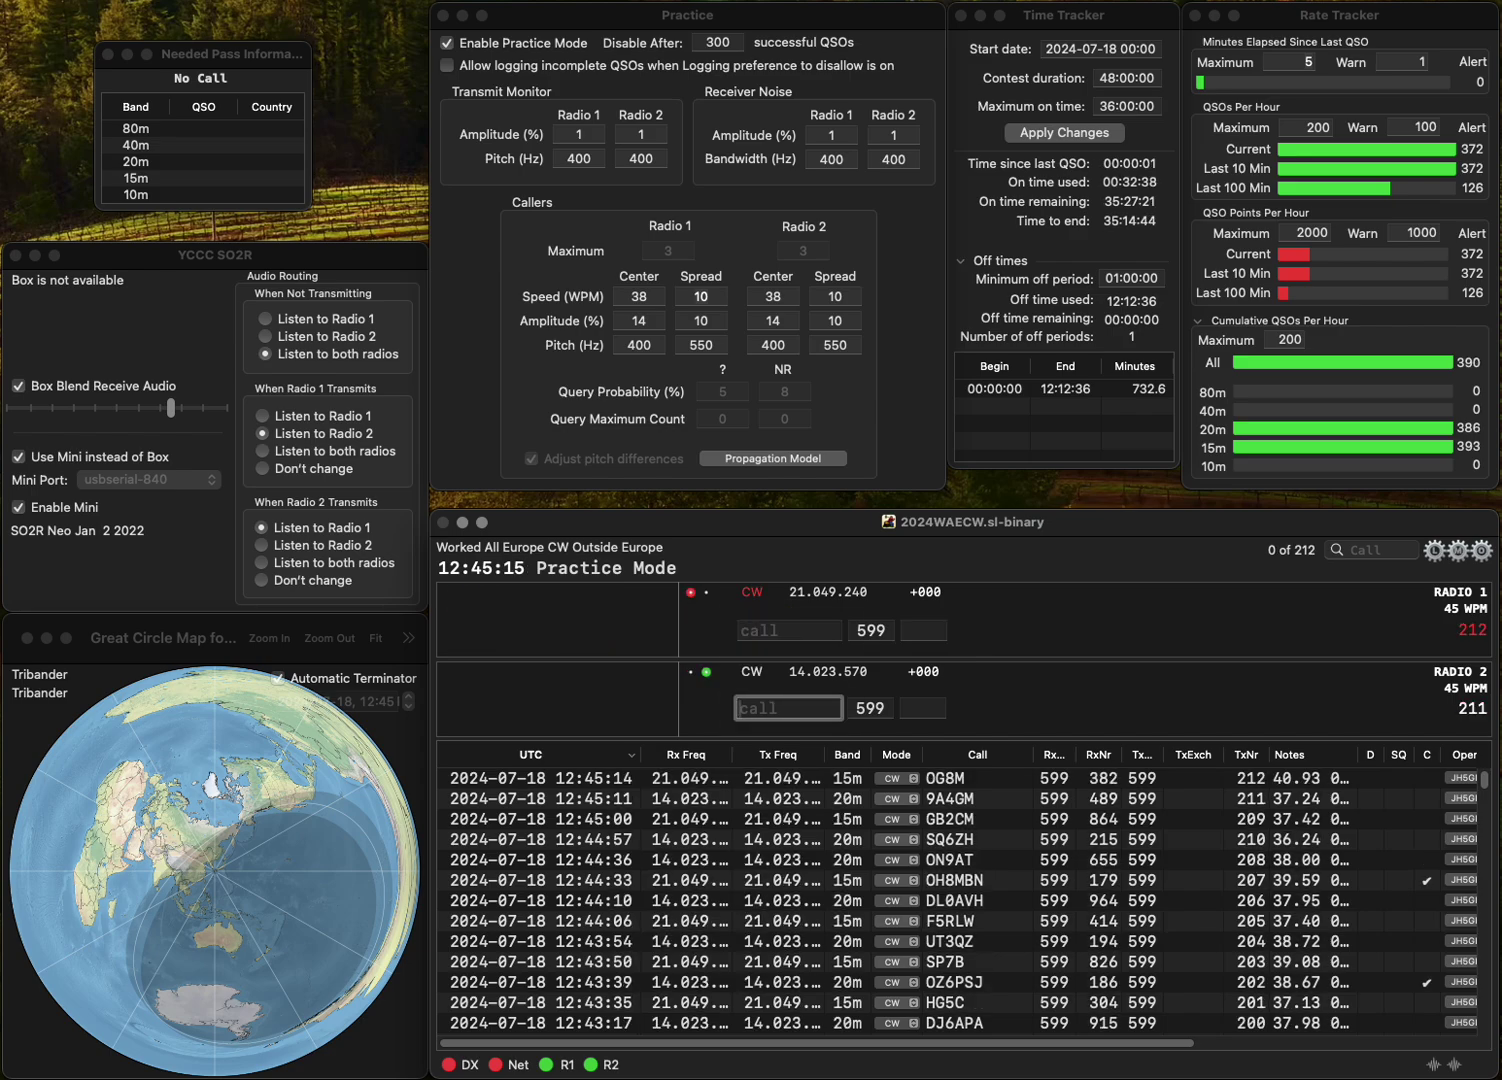
- Answer the partially copied callers DG on Radio 2 and DB on Radio 1
type("DG")
key("Return")
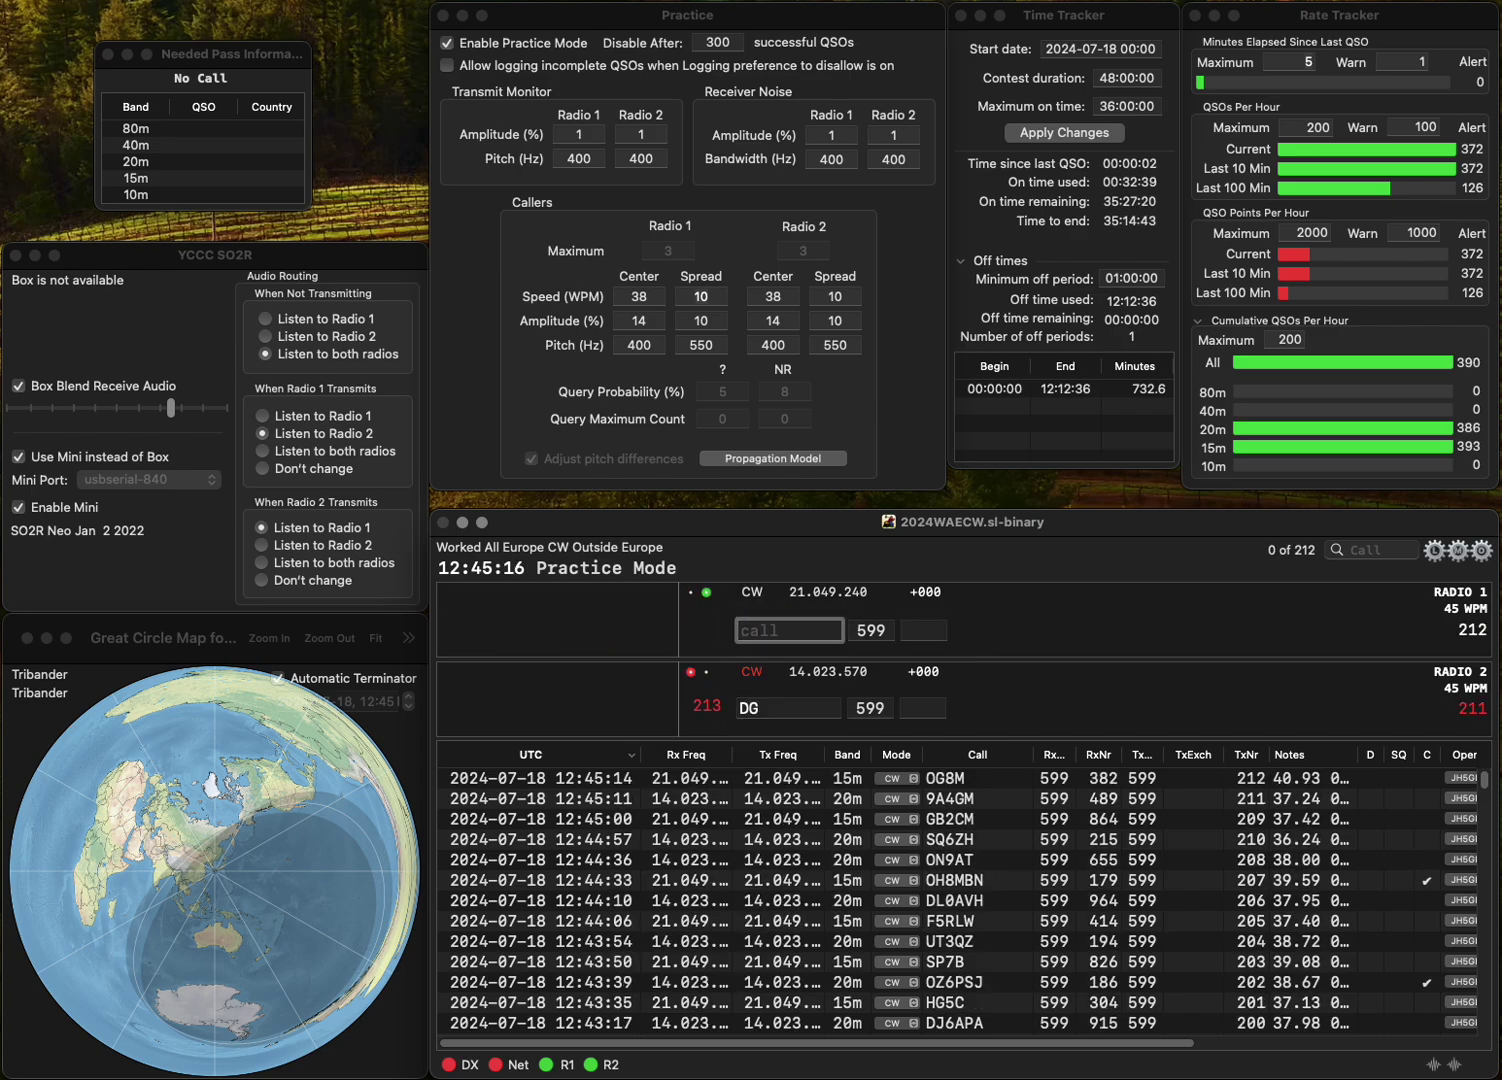
type("D")
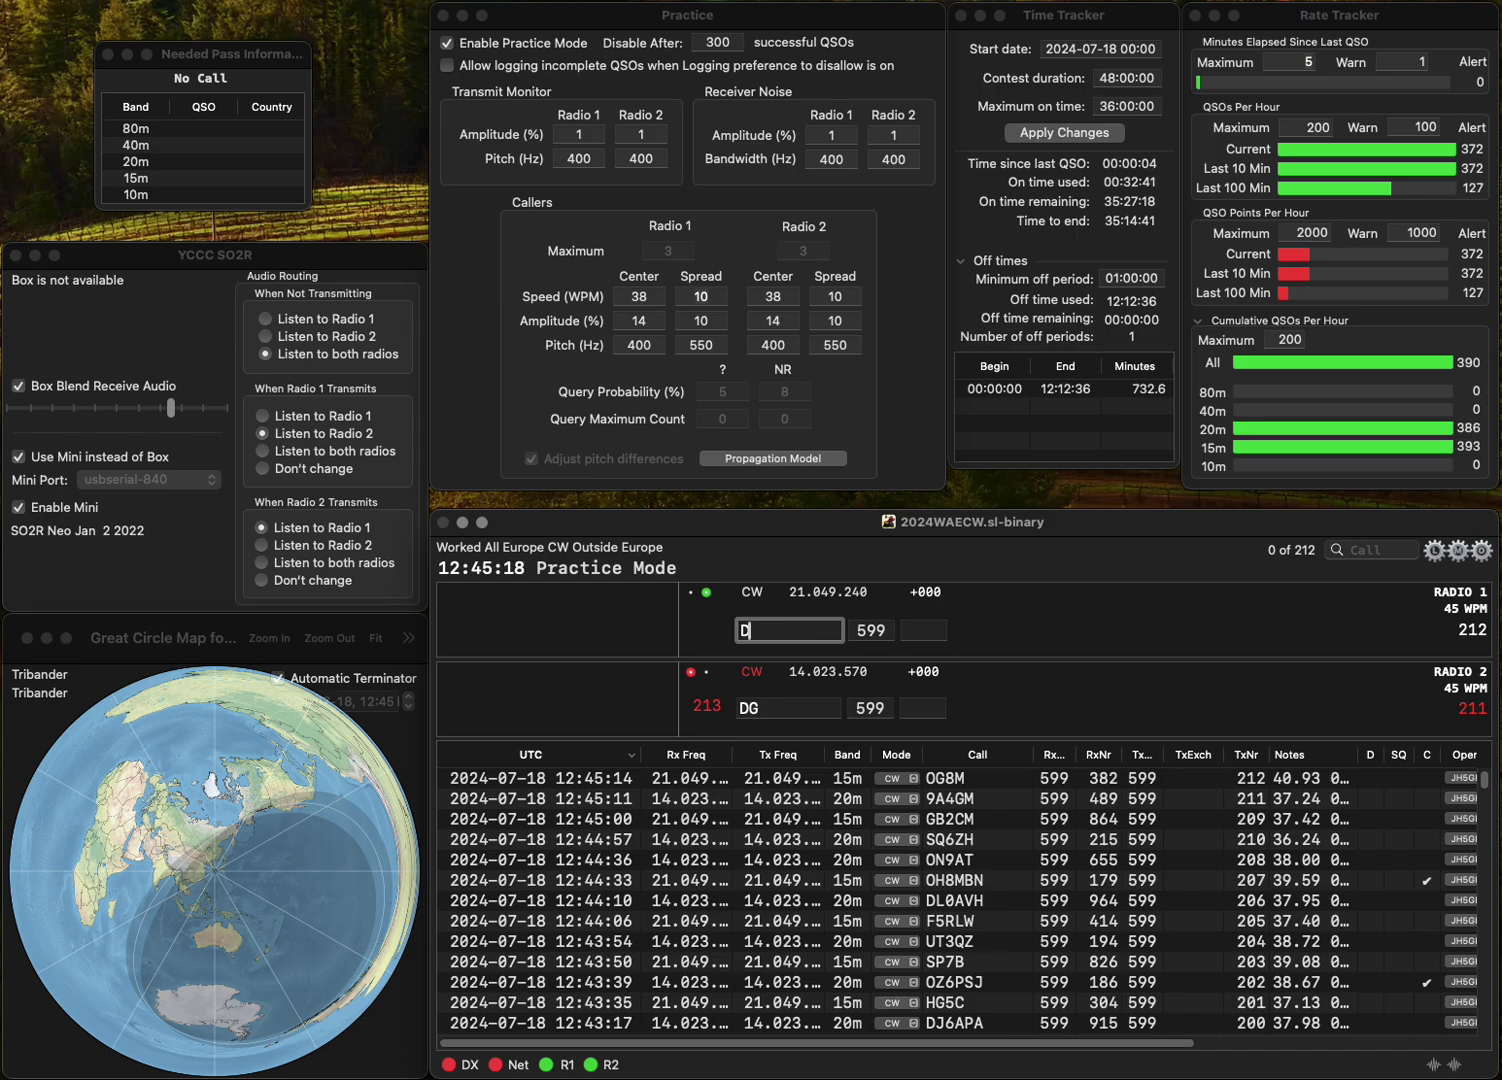
type("B")
key("Return")
- Complete the Radio 2 call as R3DG and log it with received number 351, answering partial call DW on Radio 1 in between
type("R3")
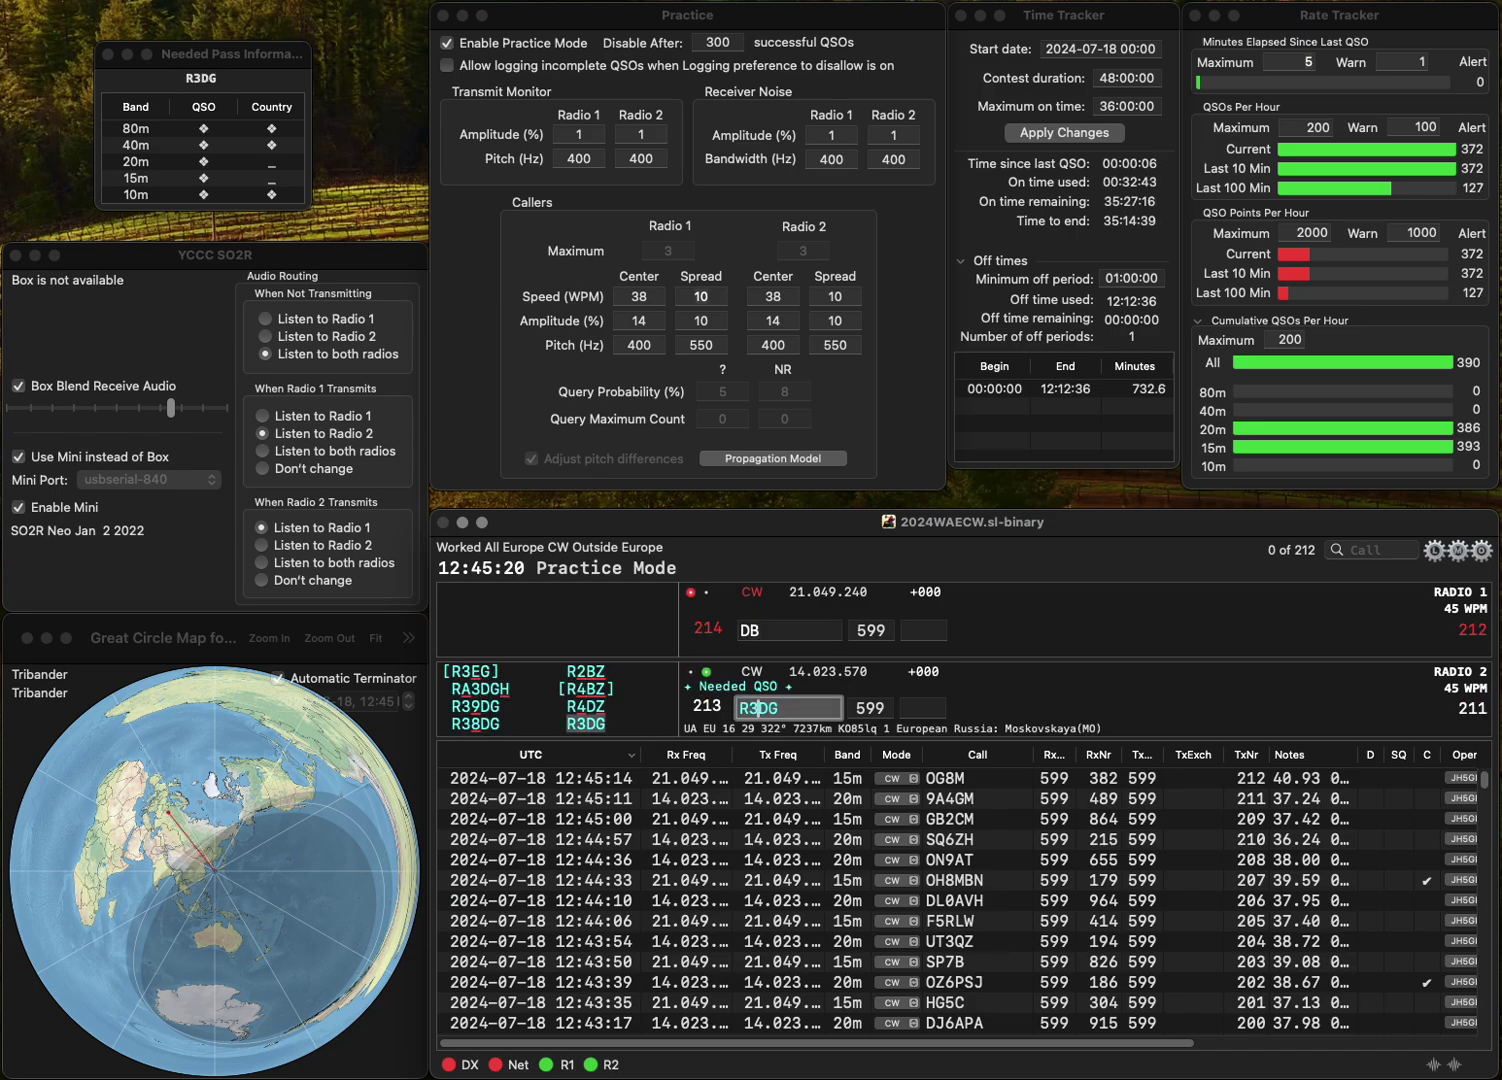
key("Return")
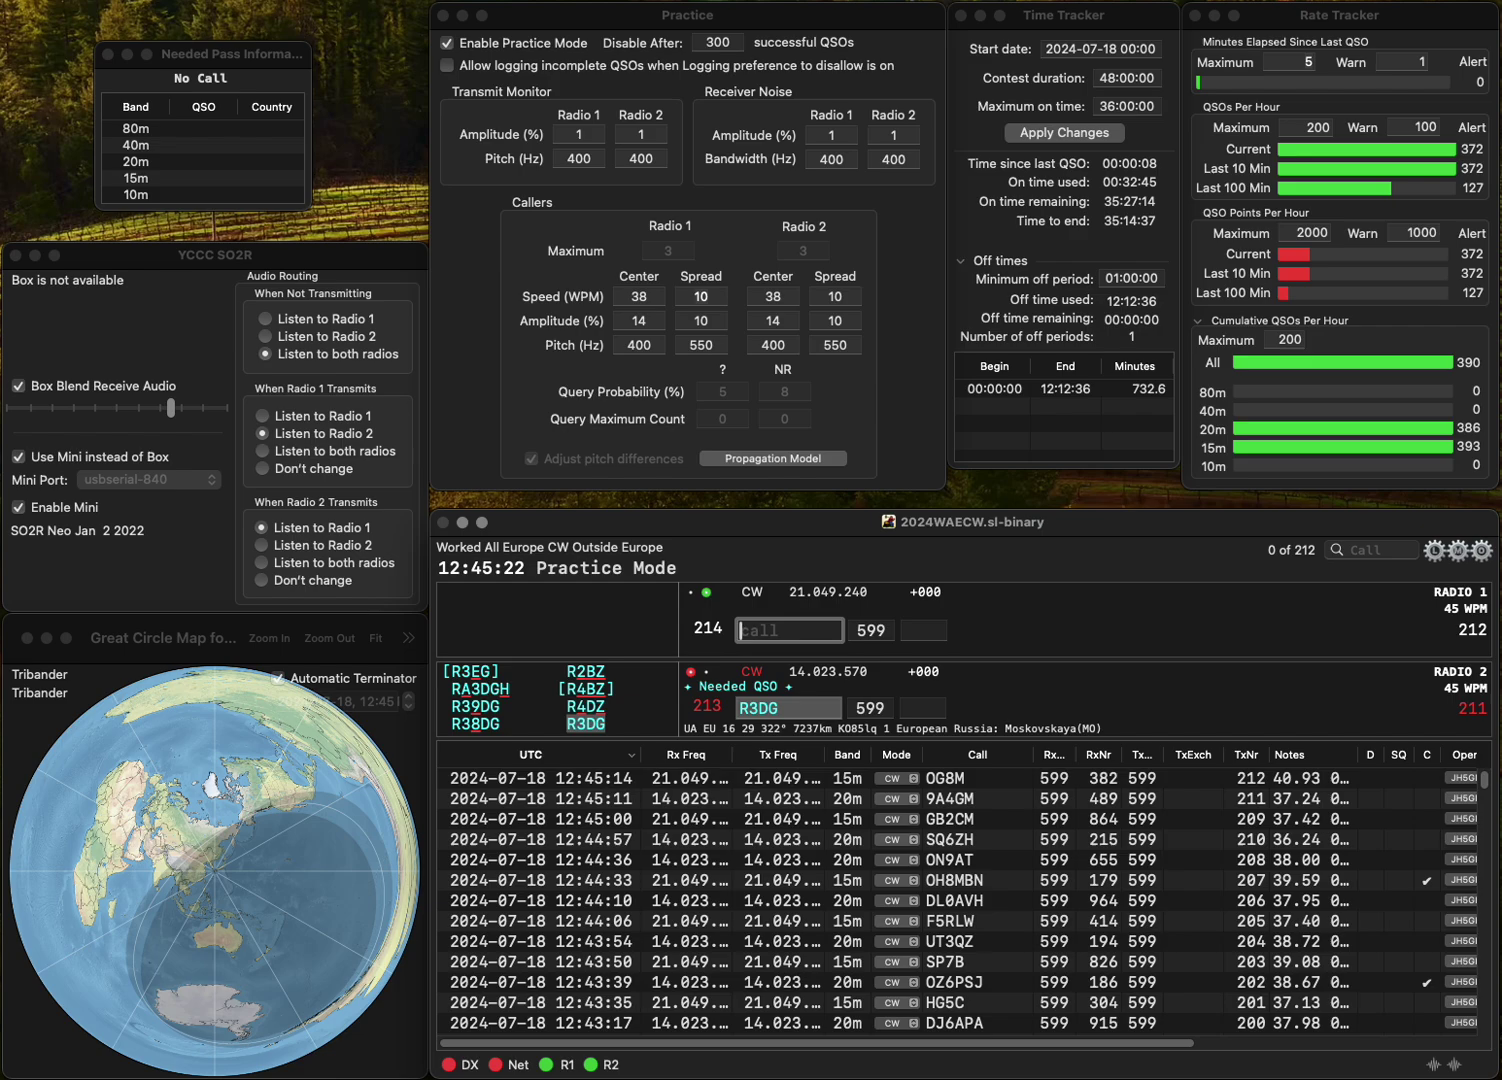
type("DW")
key("Return")
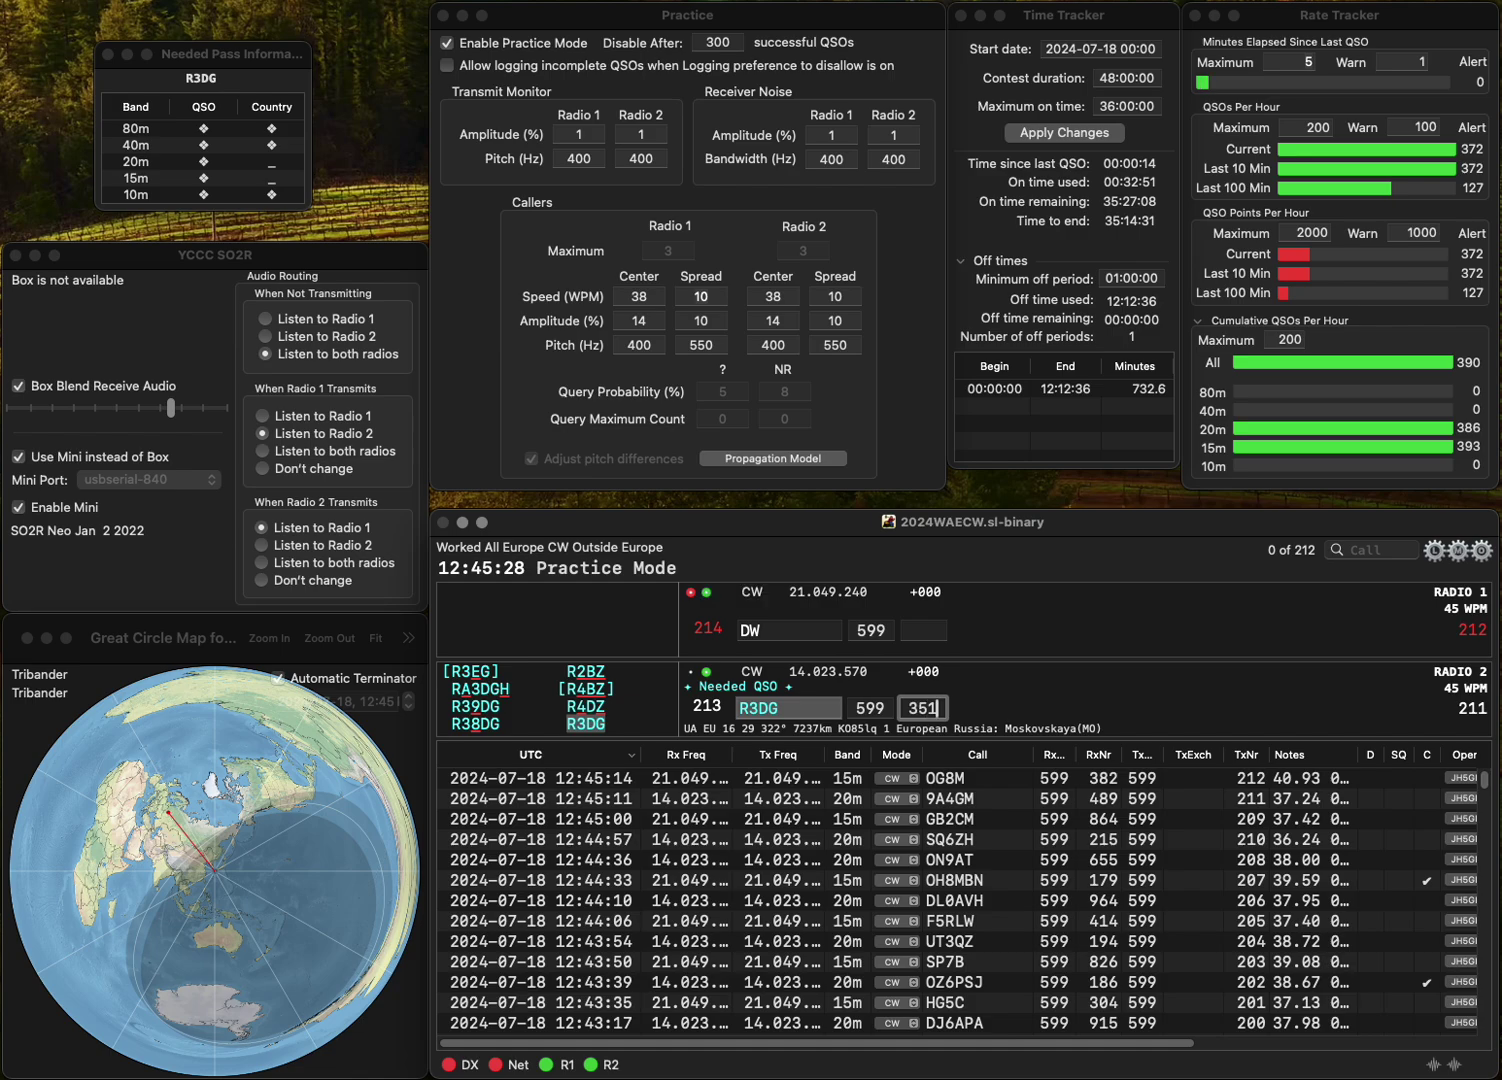
key("Return")
type("GK4VW")
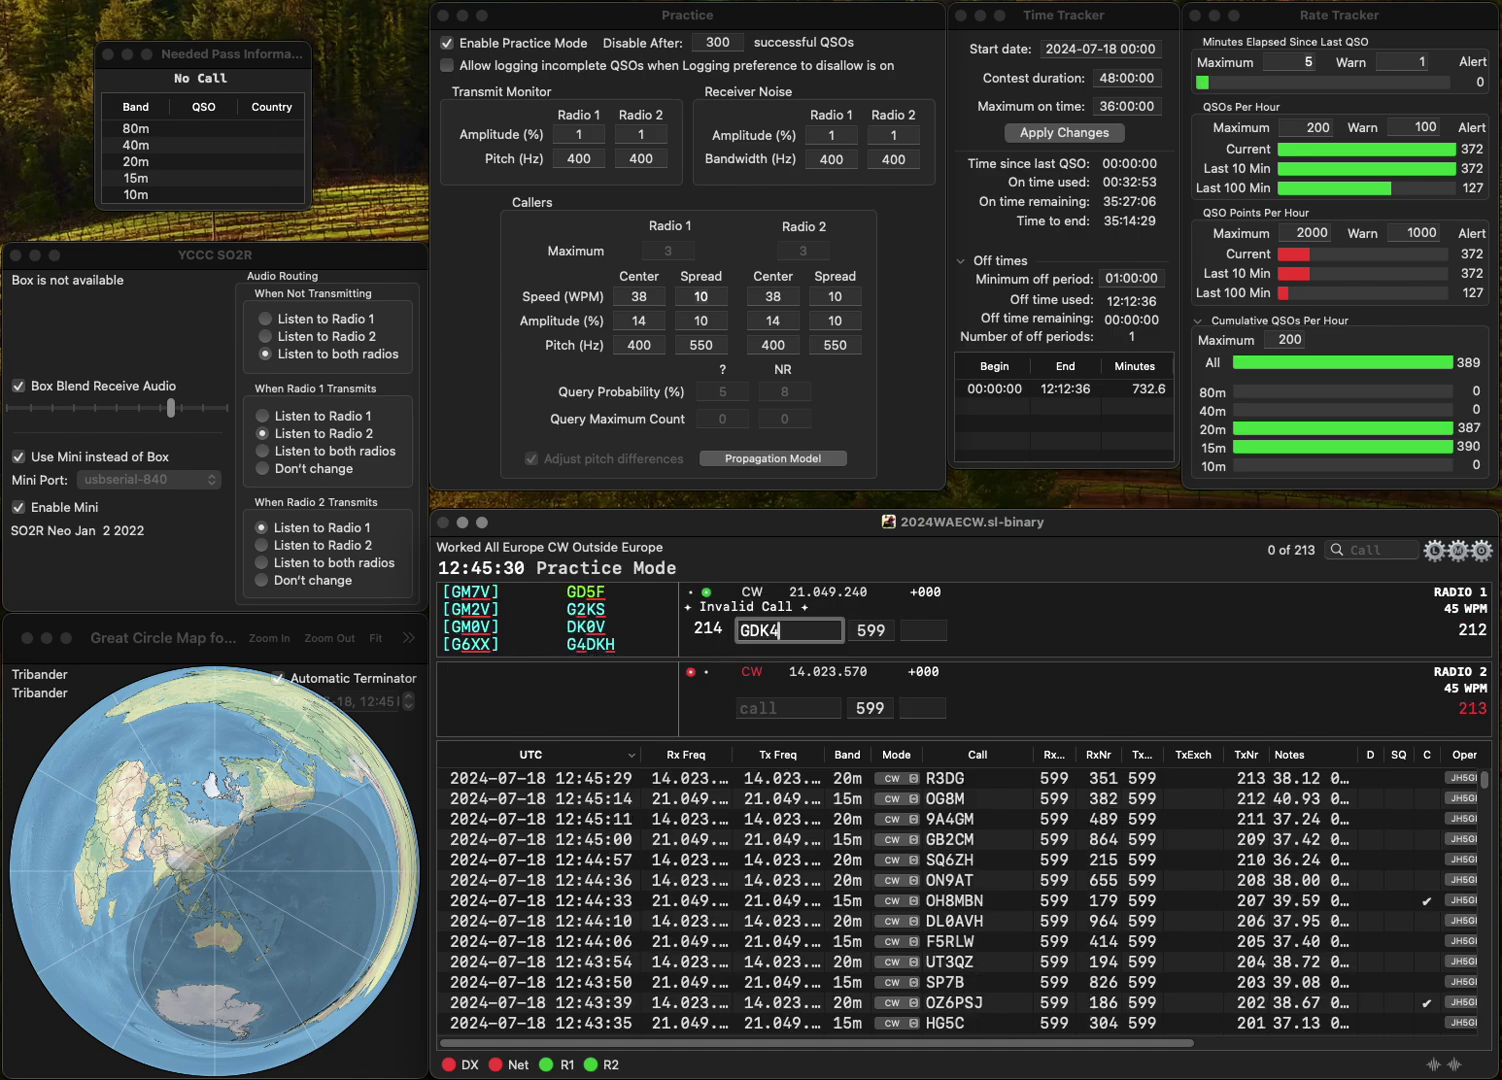
key("Return")
type("IK")
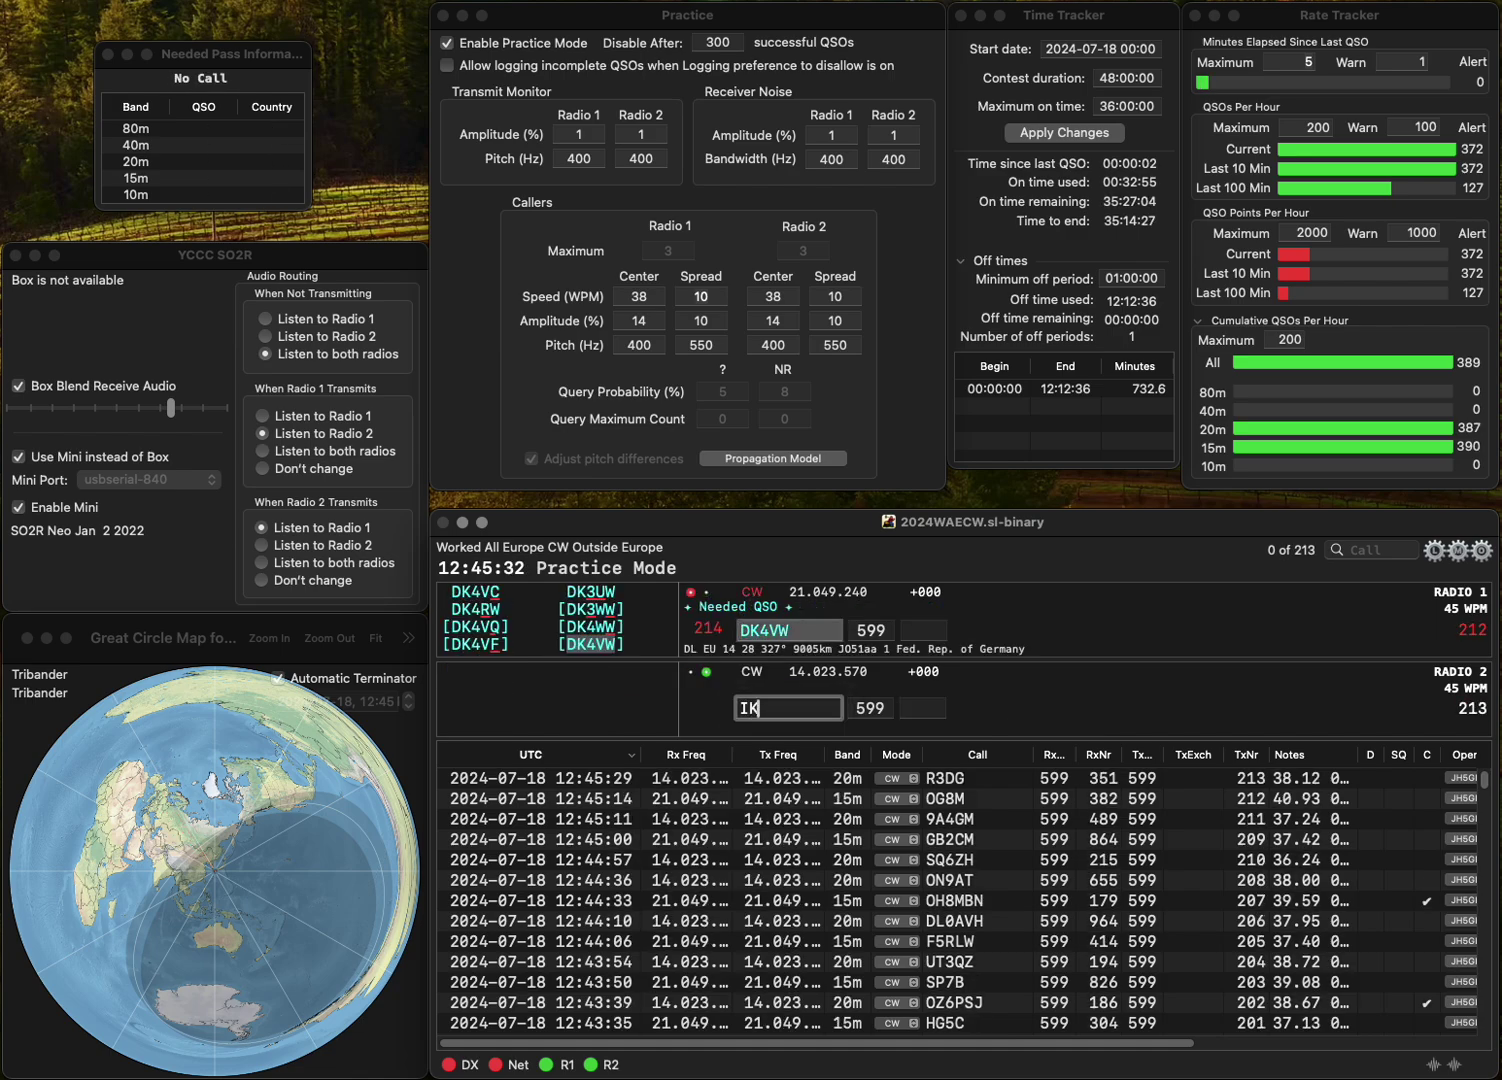
type("5MEL")
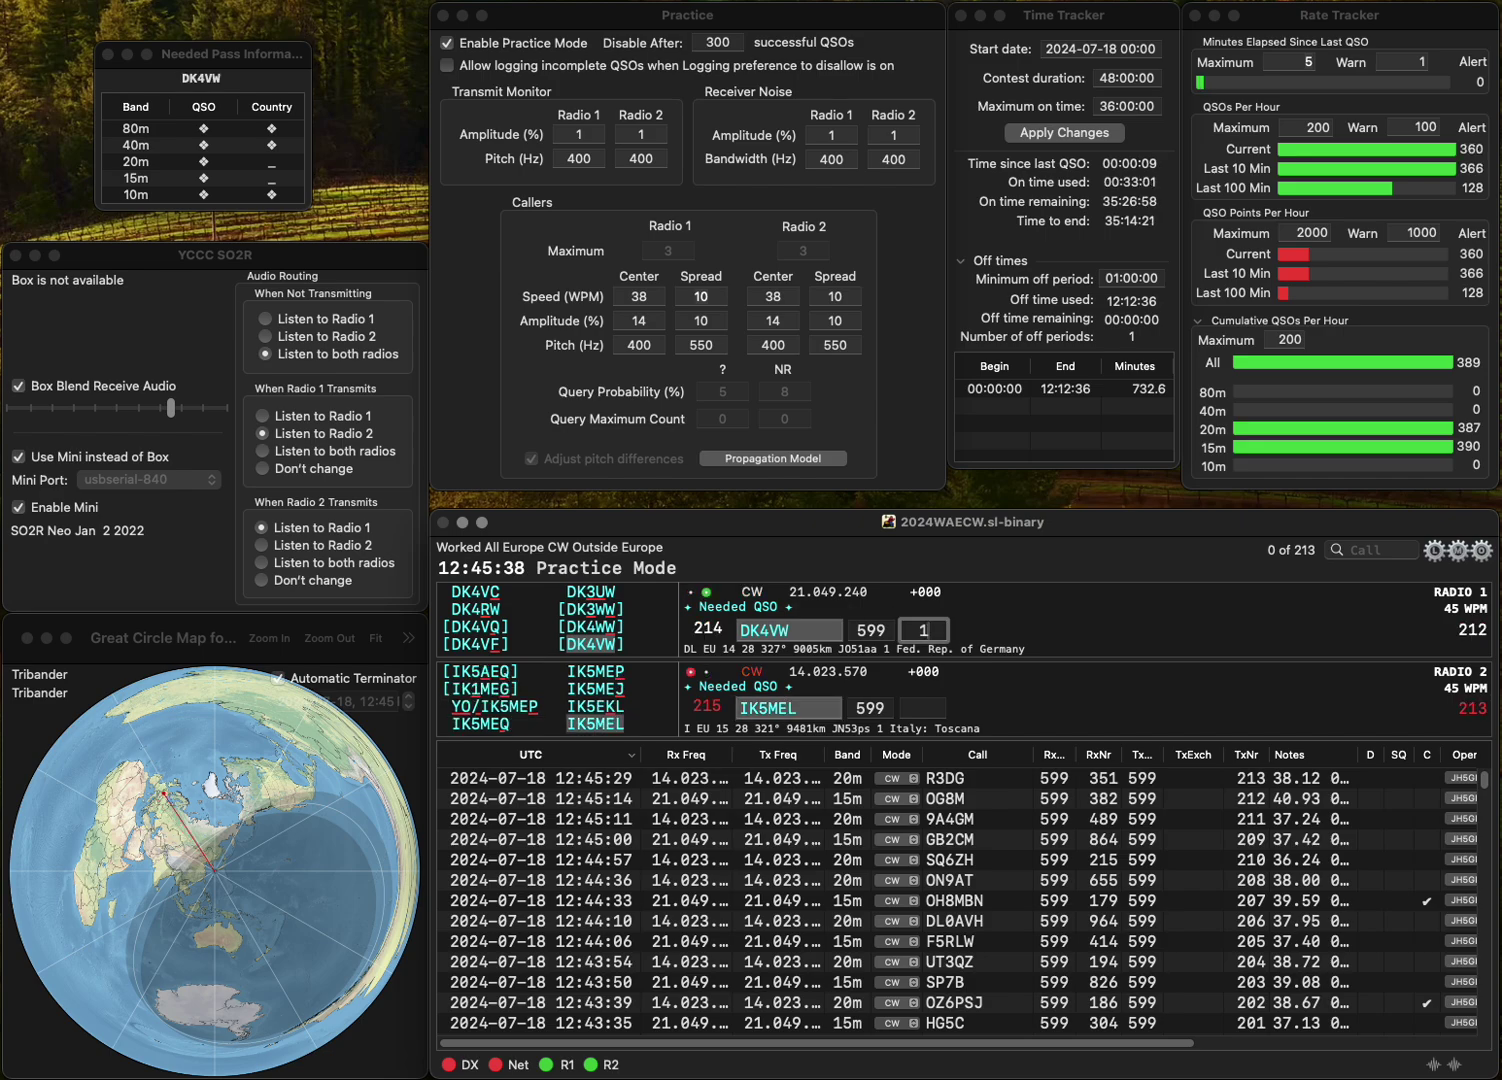
type("19")
- Log DK4VW on Radio 1 with received number 19 and IK5MEL on Radio 2 with received number 254
key("Return")
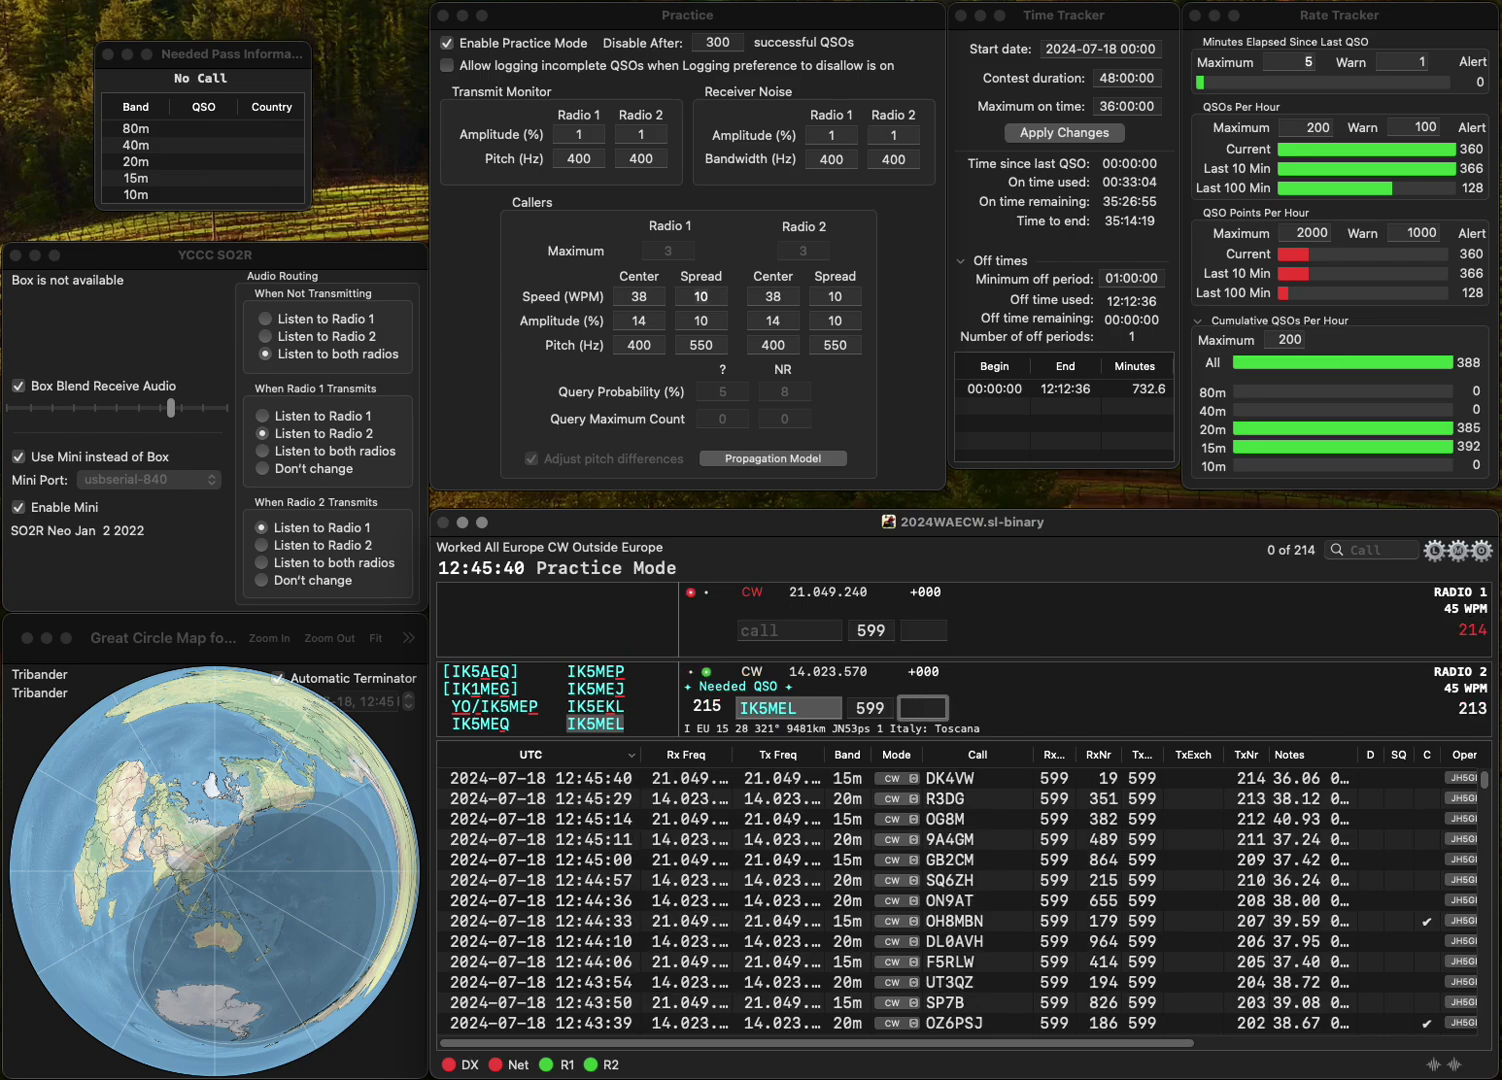
type("25")
key("Return")
type("YU2D")
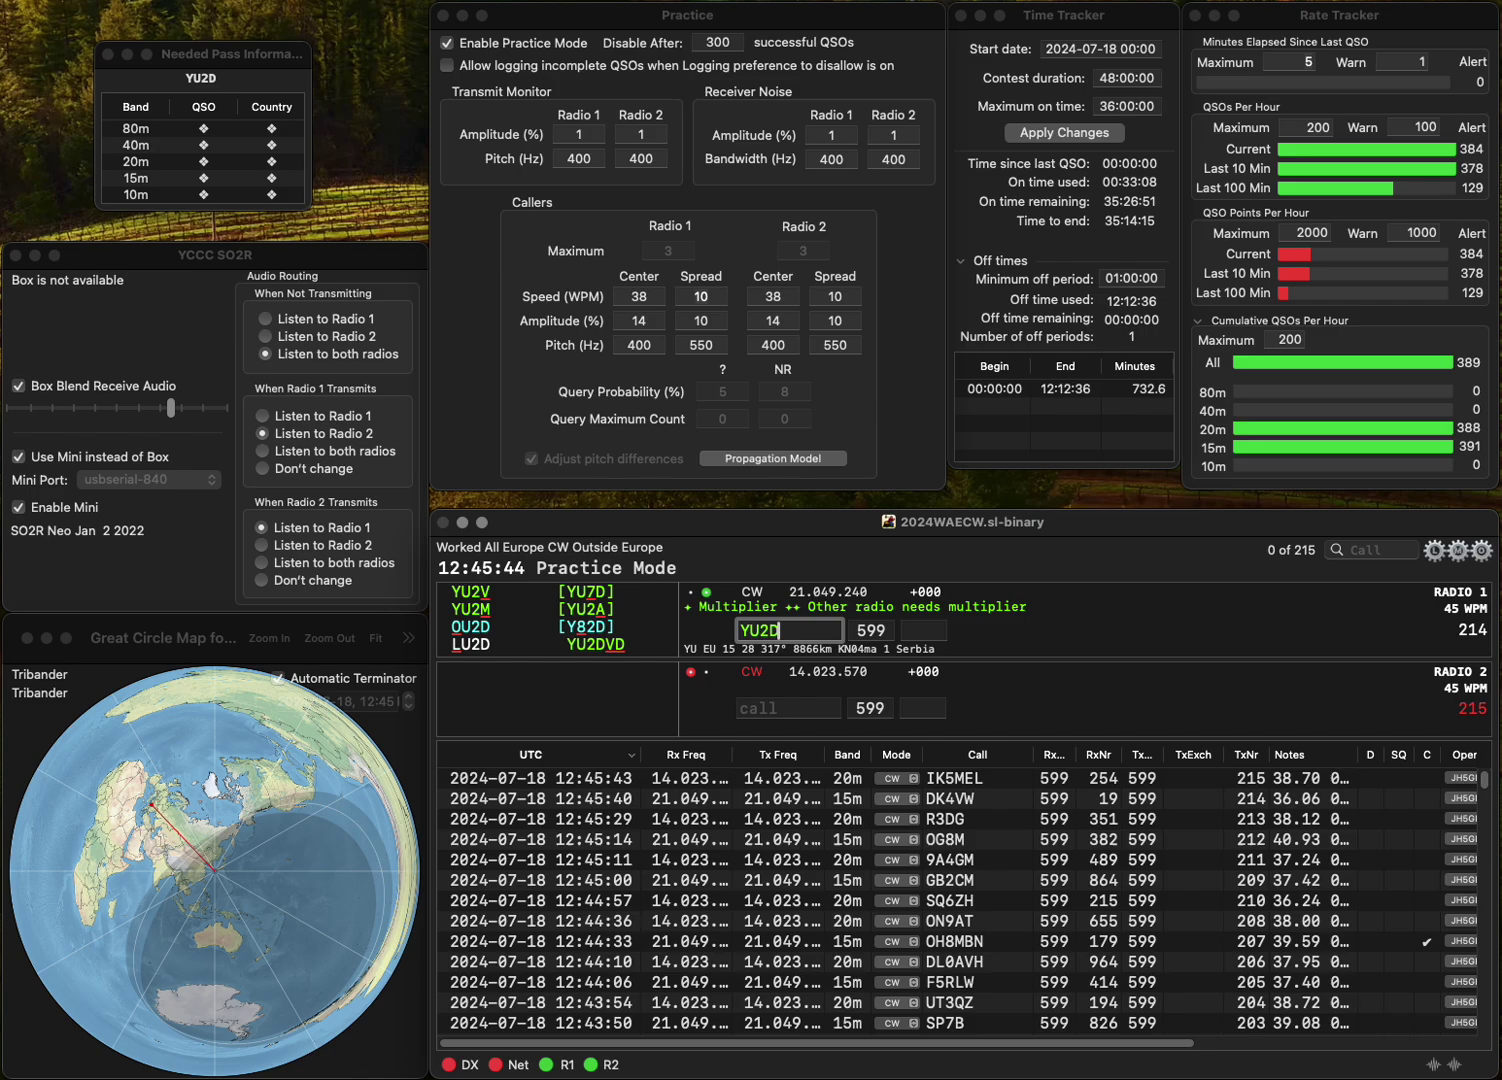
type("VD")
key("Return")
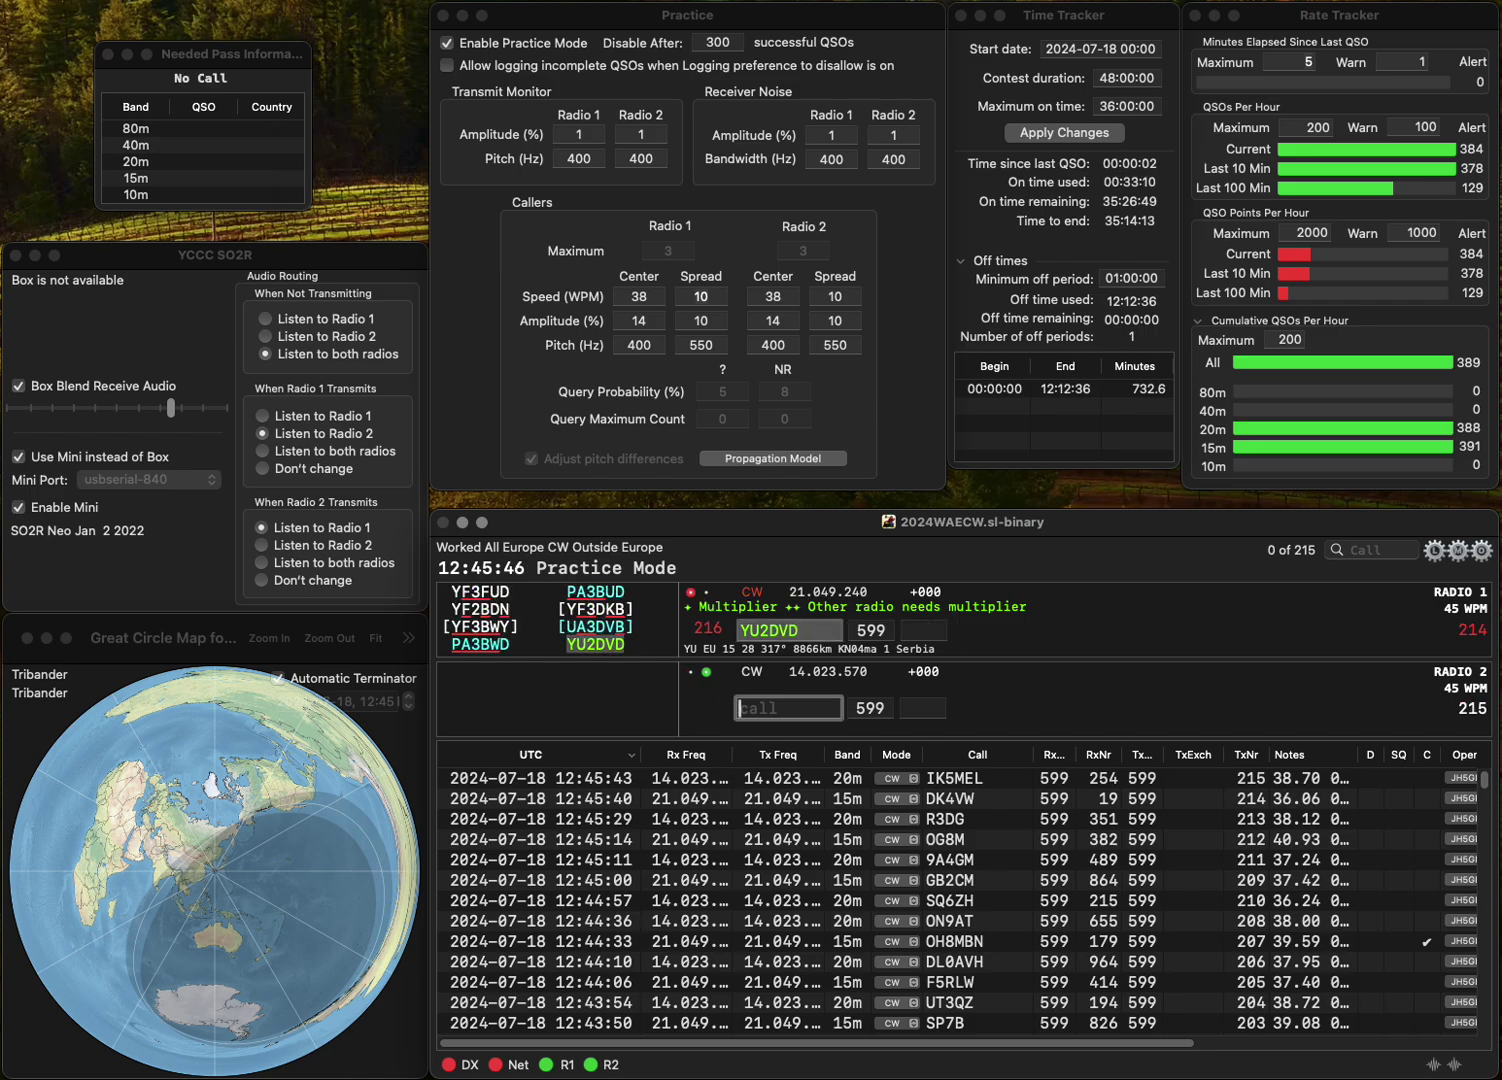
type("K1I")
type("D")
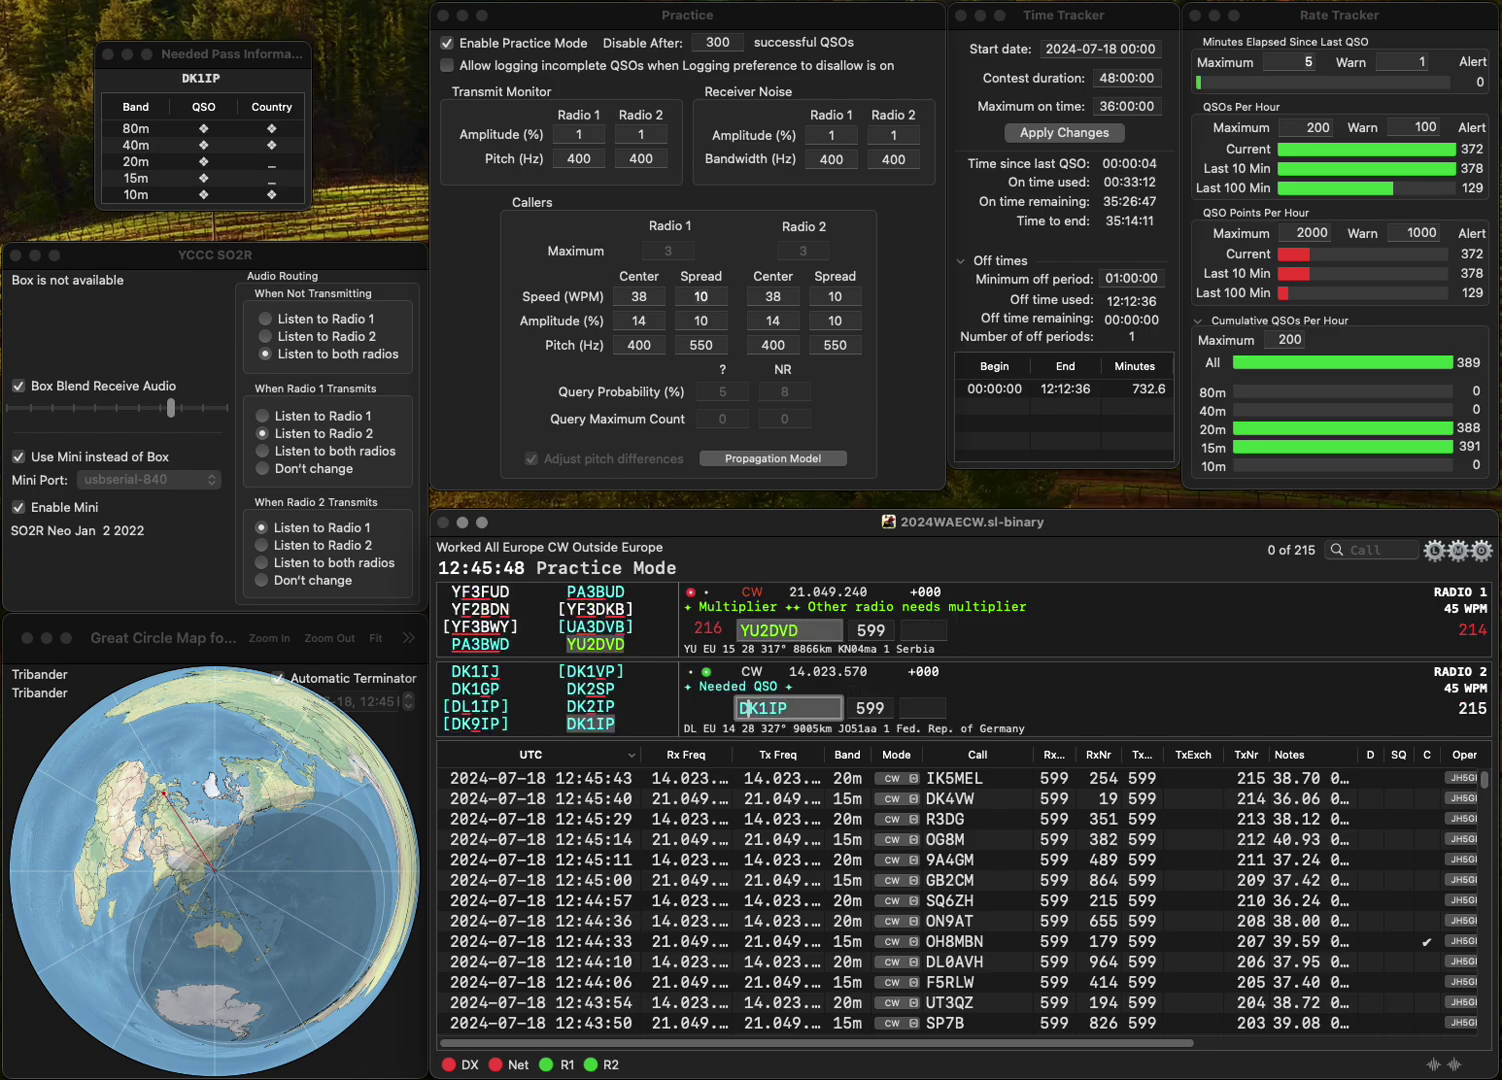
key("Return")
key("space")
key("space")
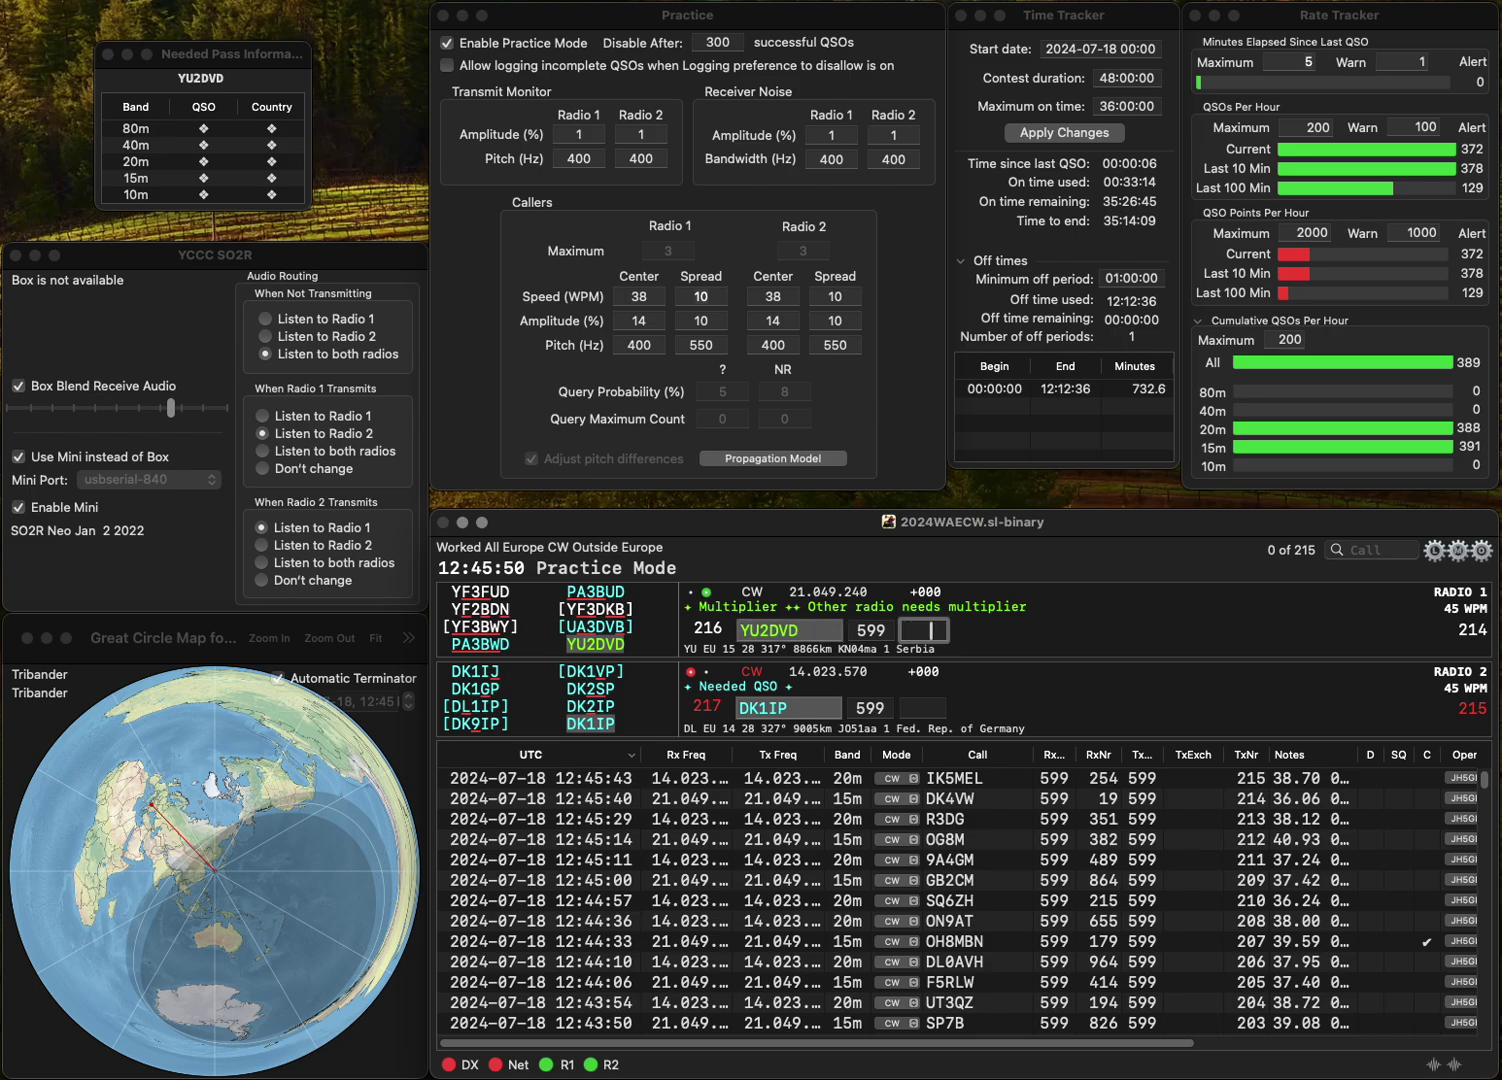
type("615")
key("Return")
key("space")
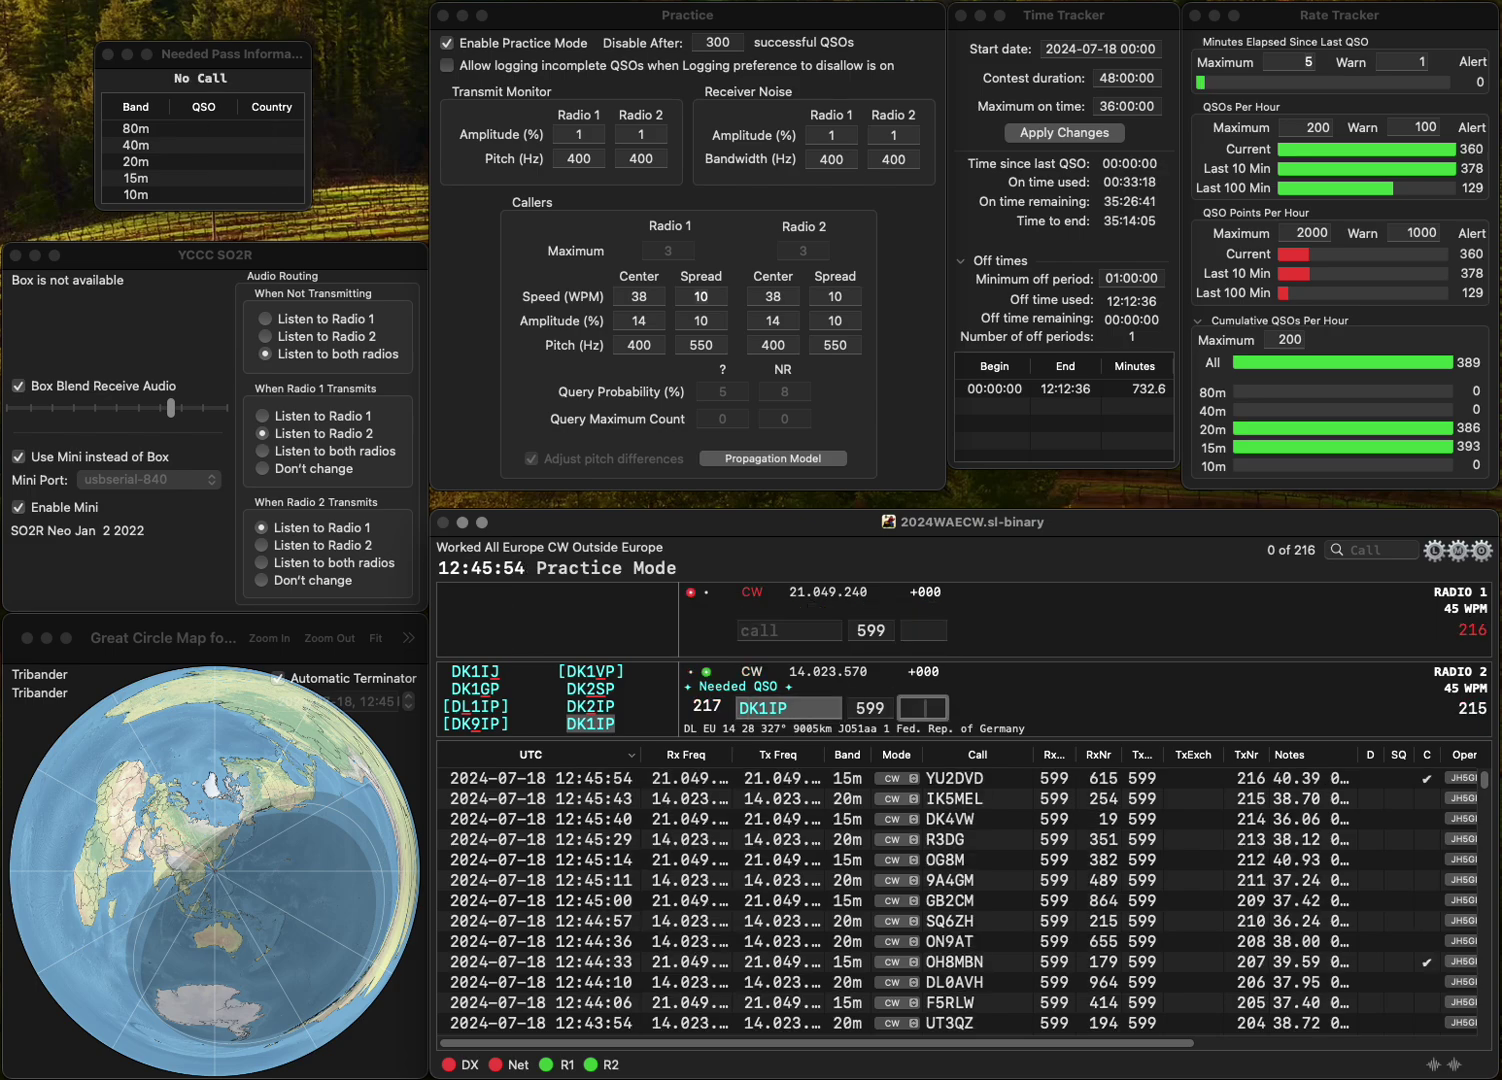
type("699")
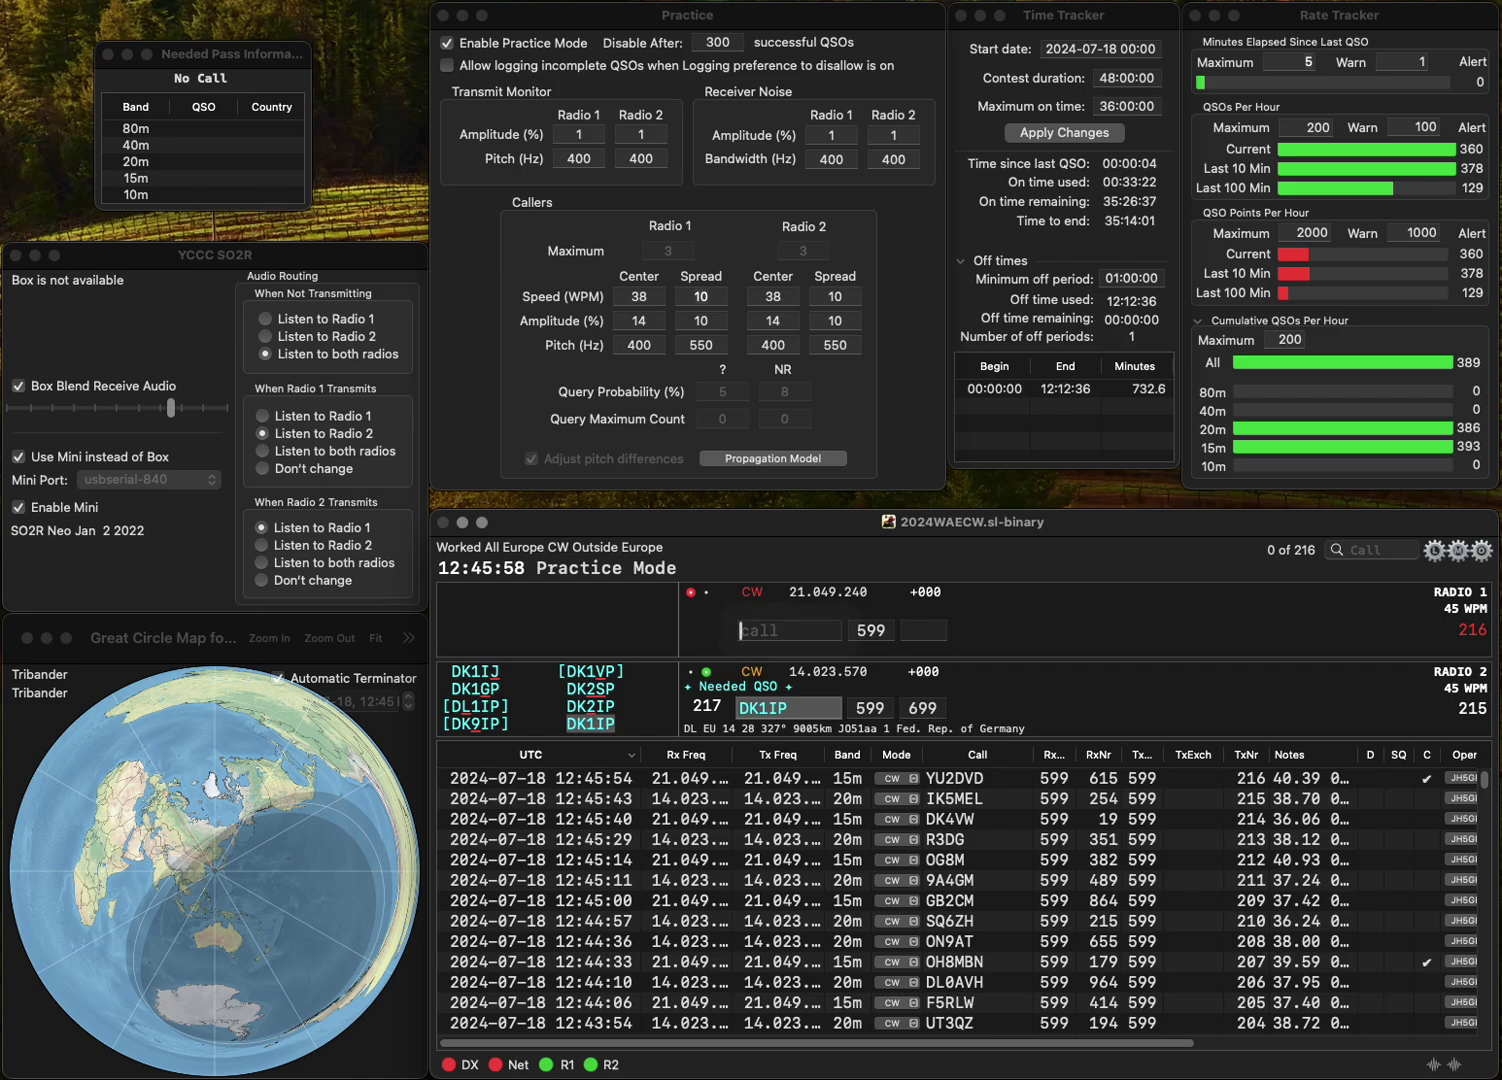
key("Return")
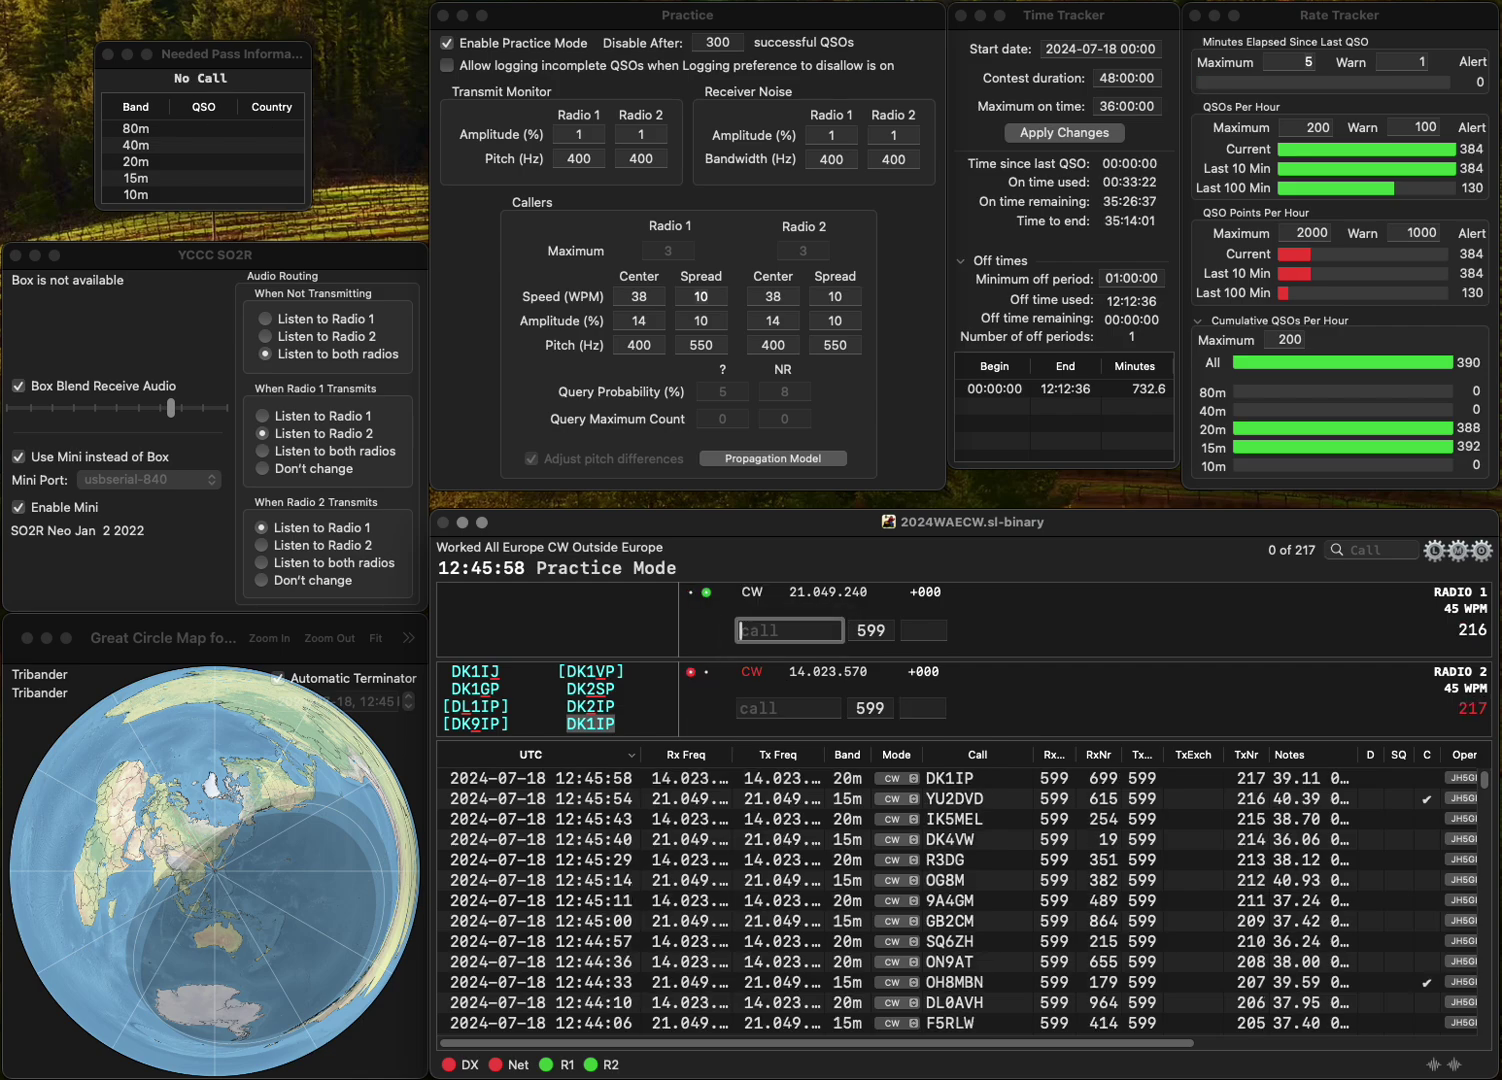
type("IU7KRA")
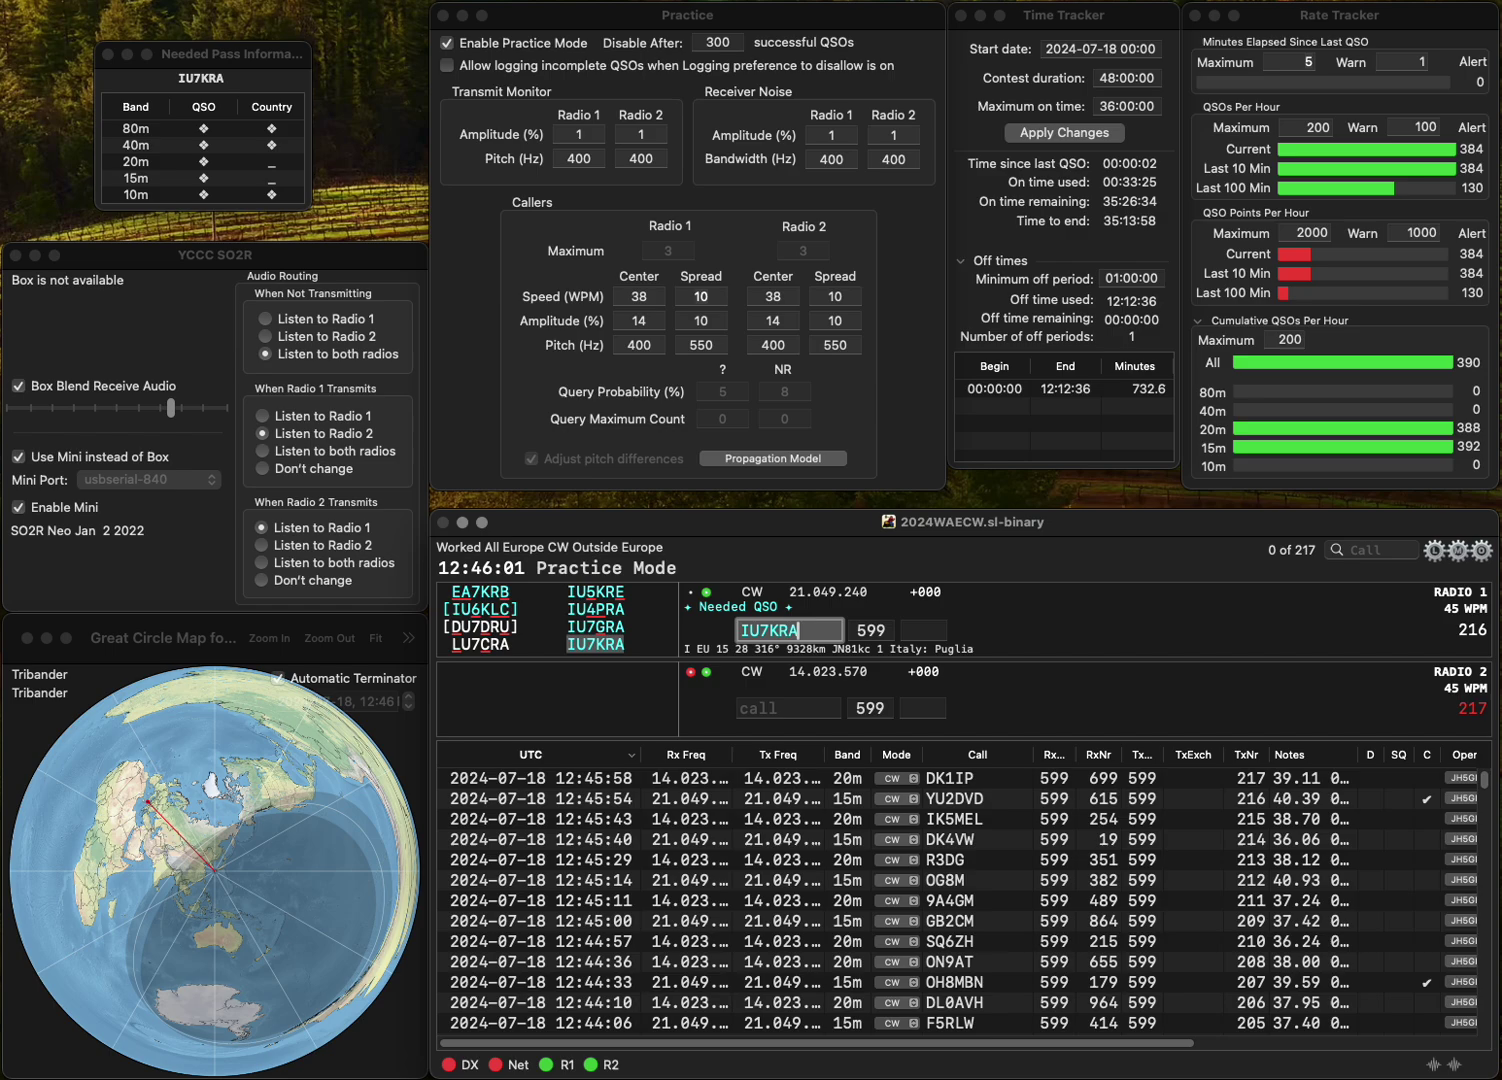
key("Return")
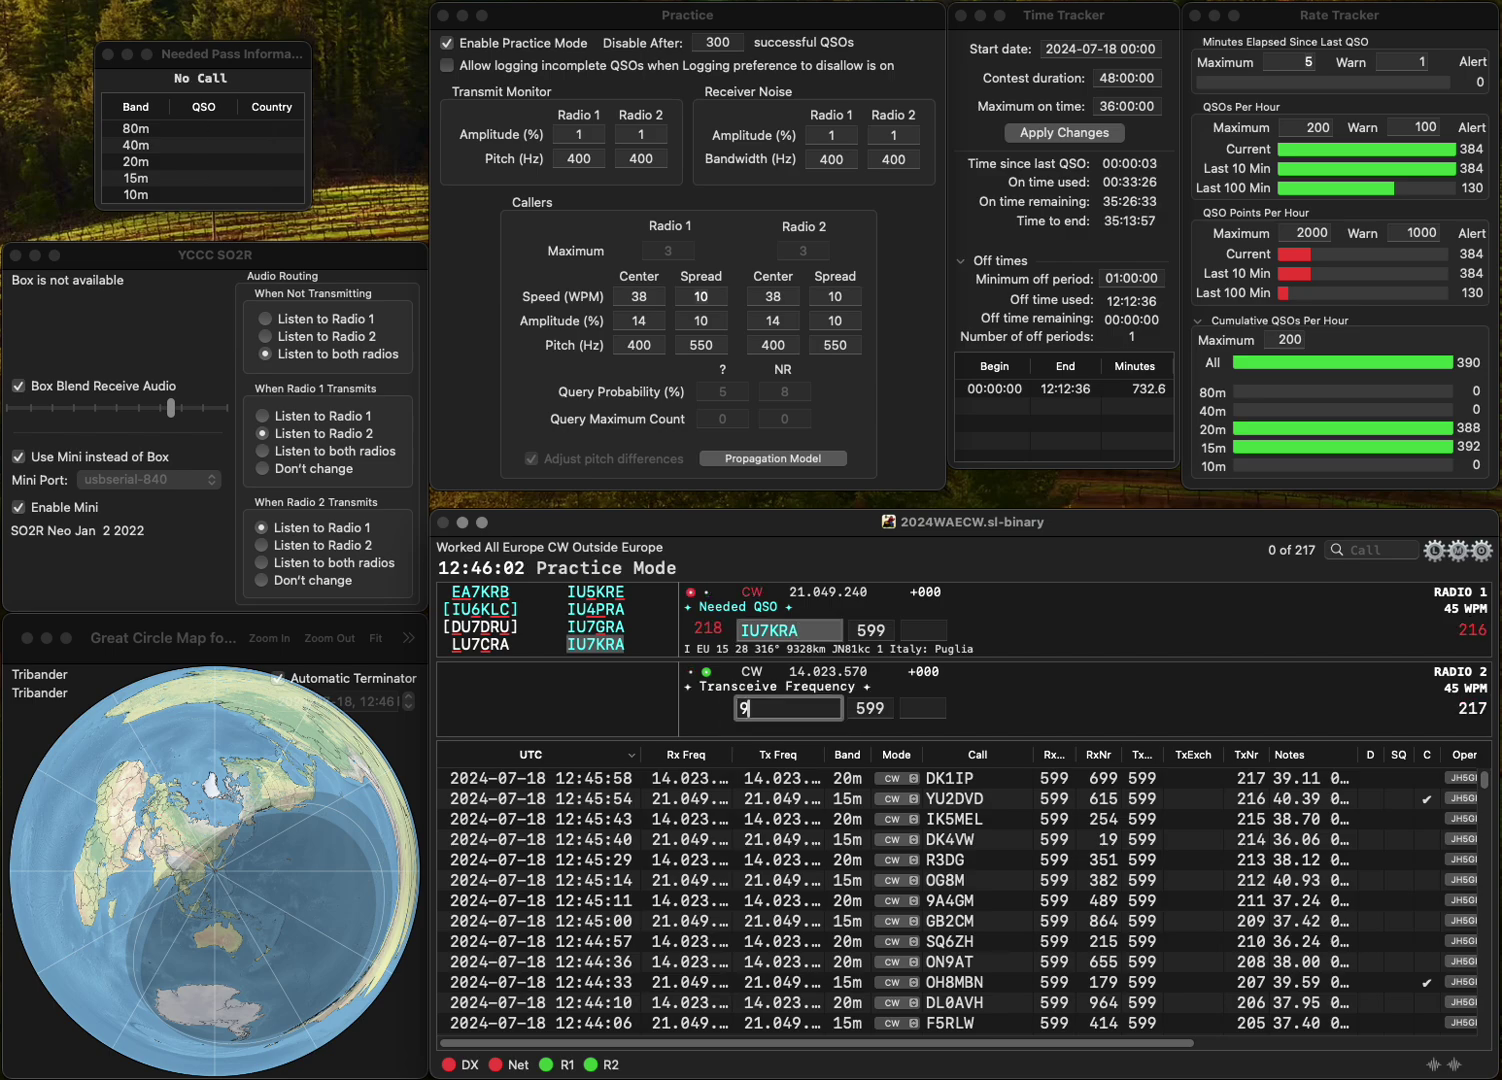
type("IB9U")
key("Return")
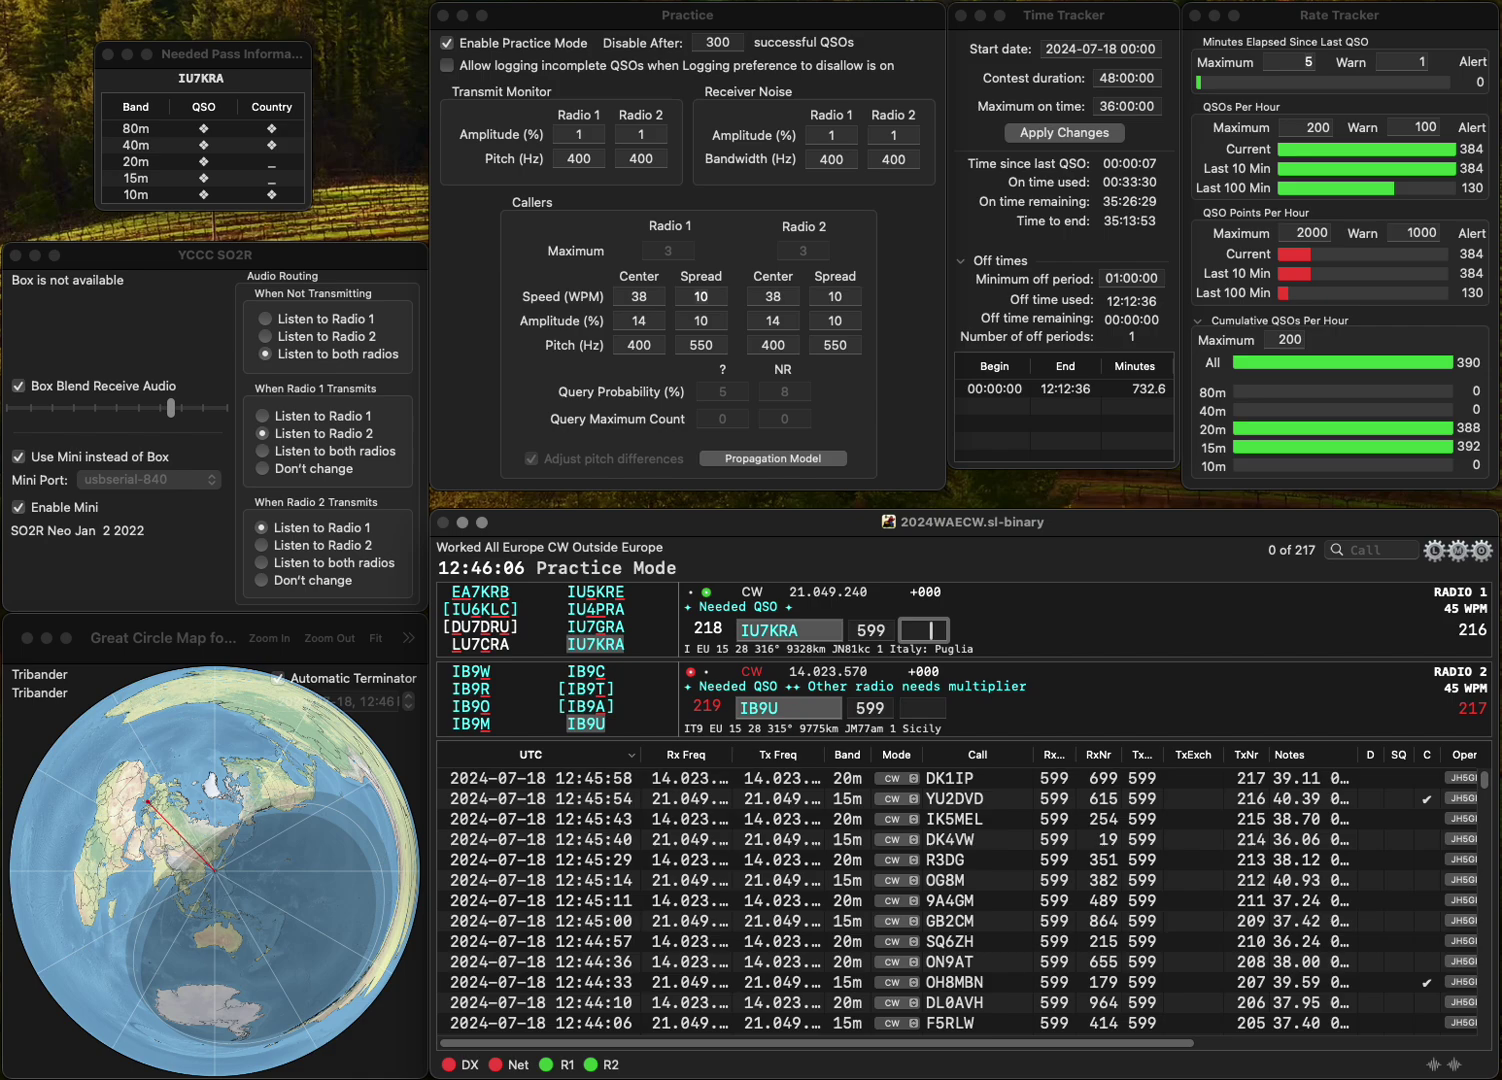
type("35")
key("Return")
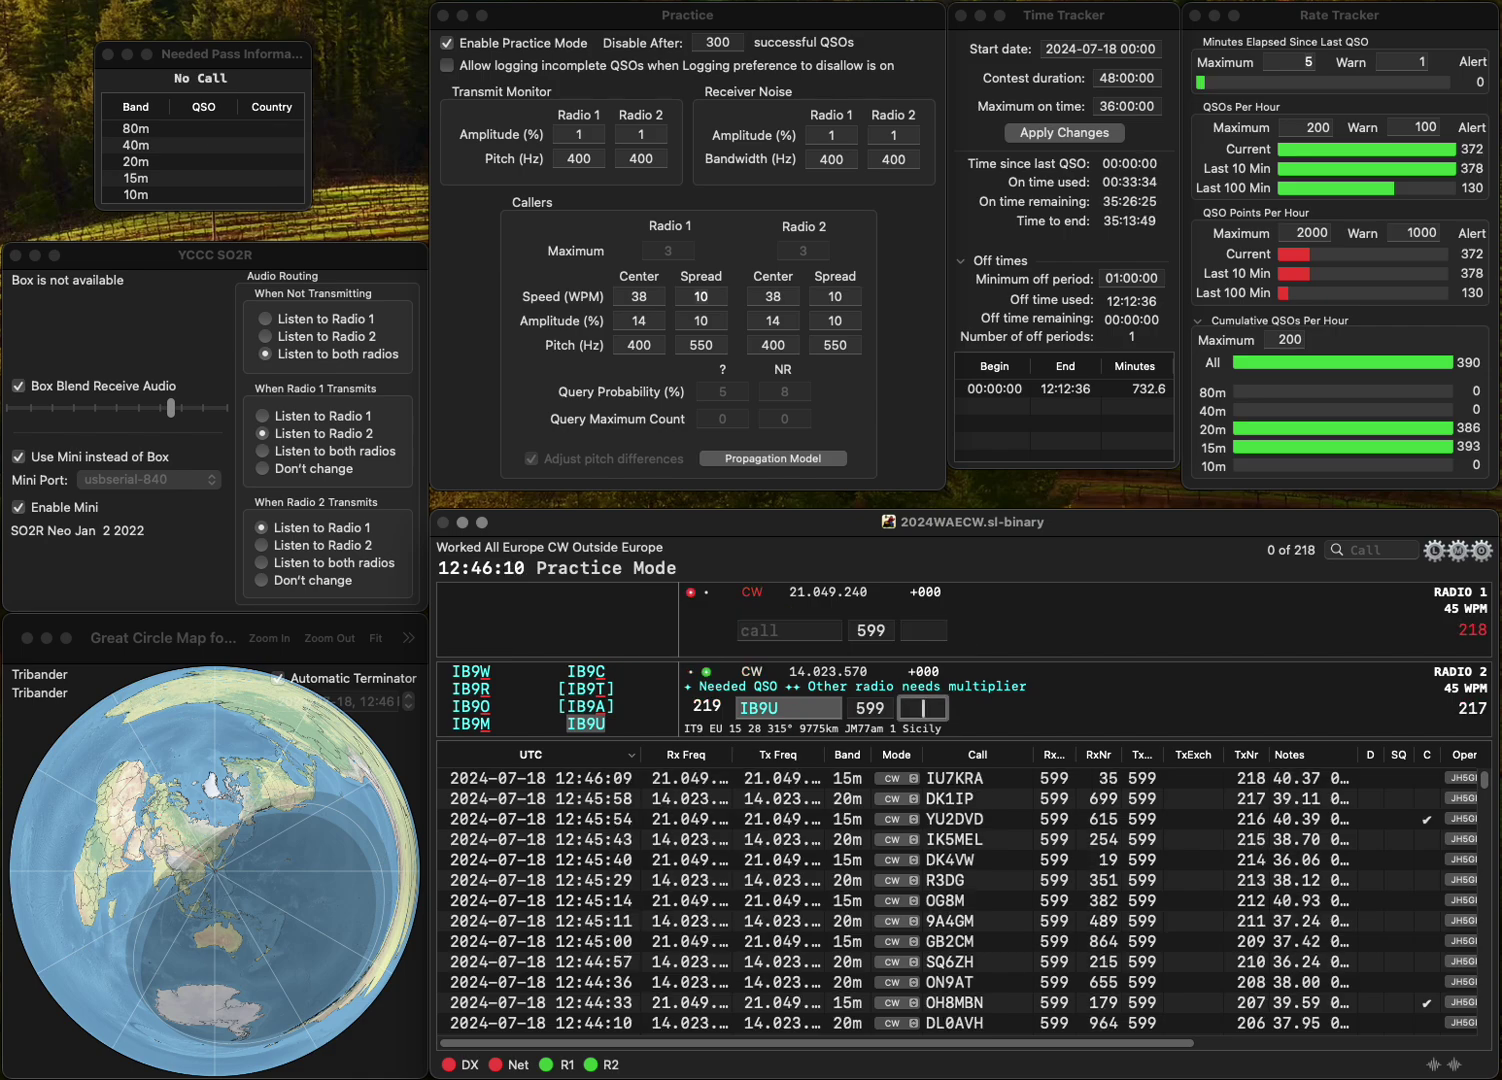
type("22")
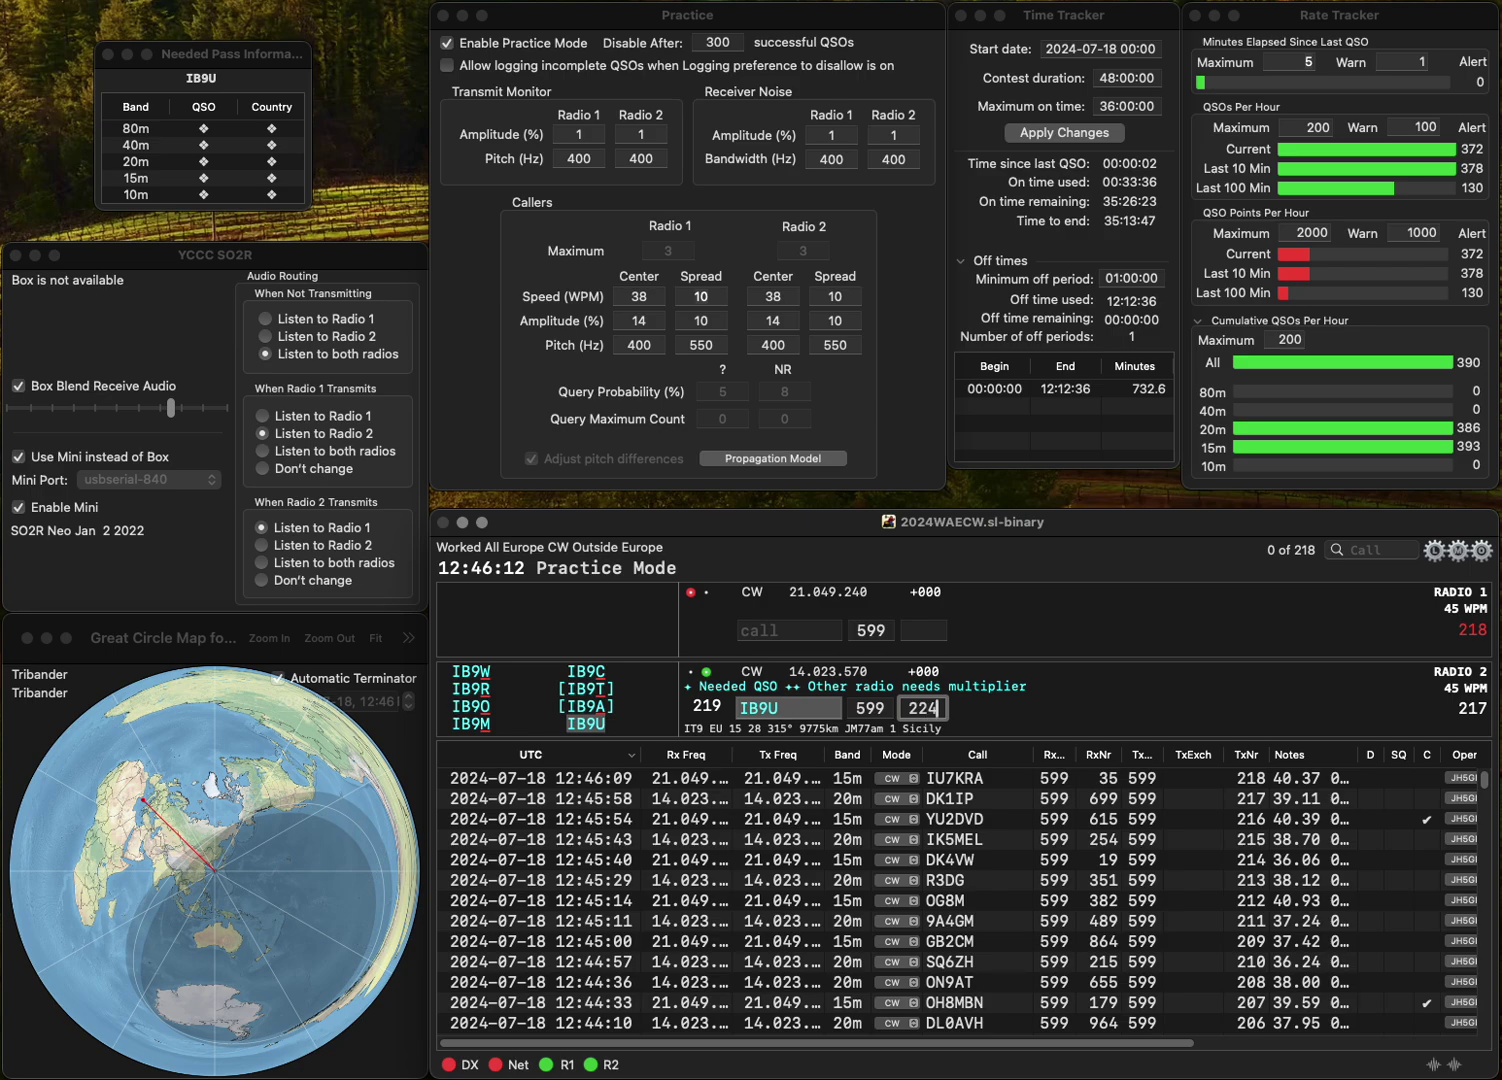
type("4")
key("Return")
type("P")
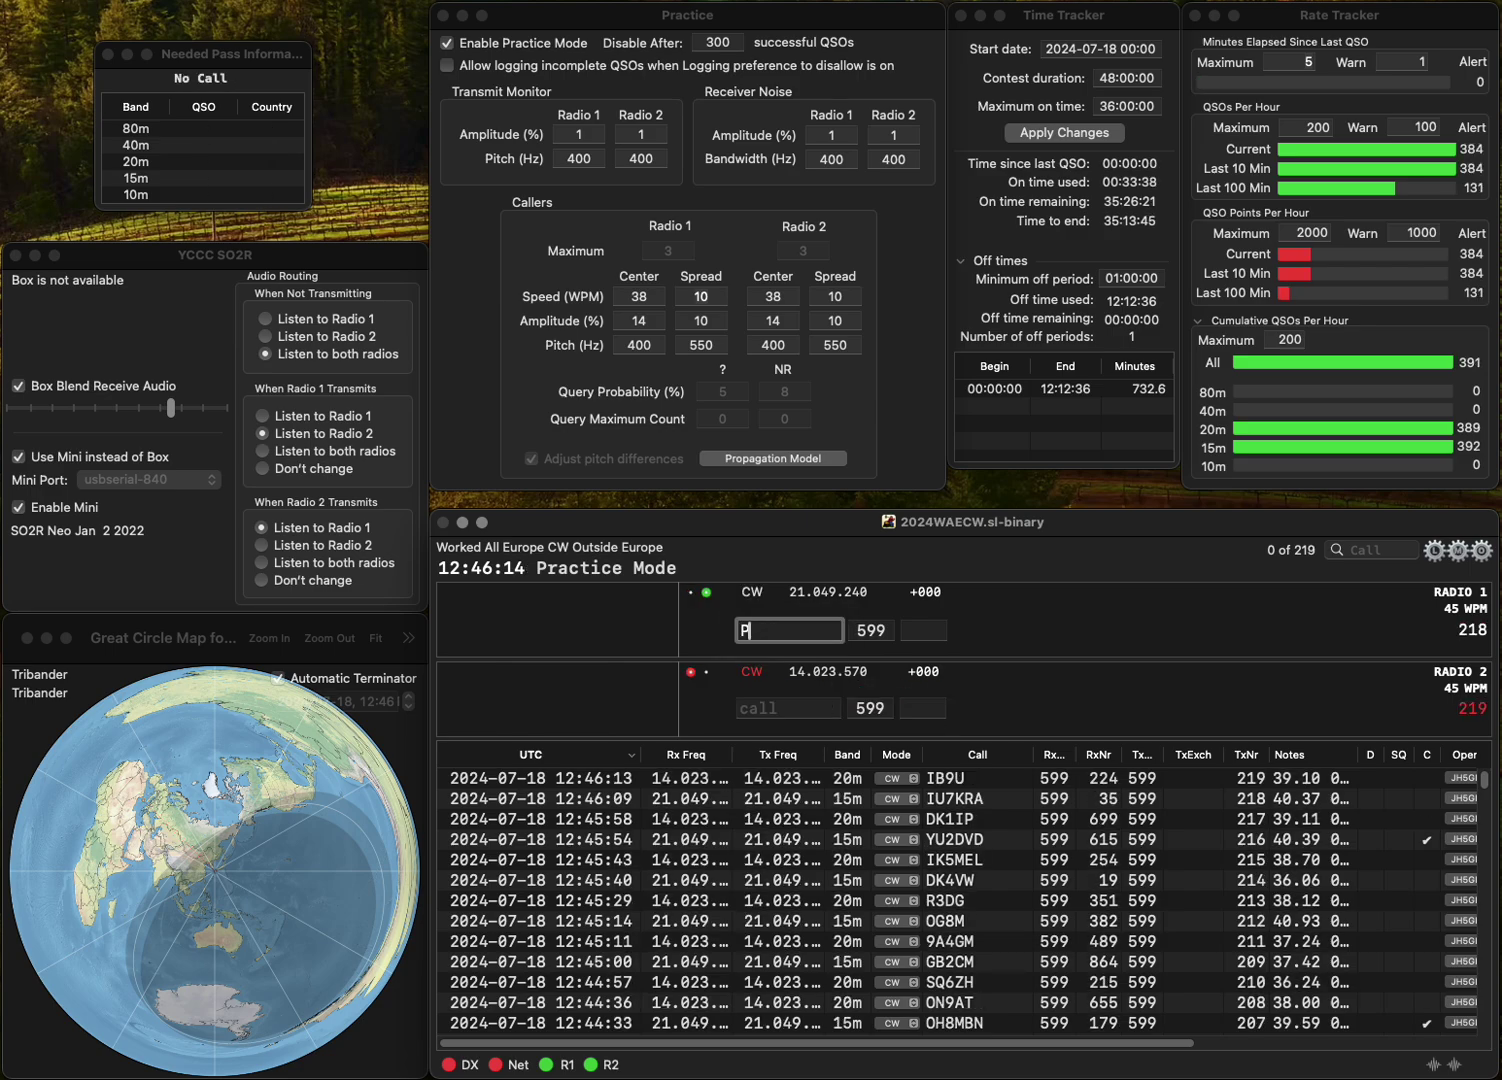
type("FPH")
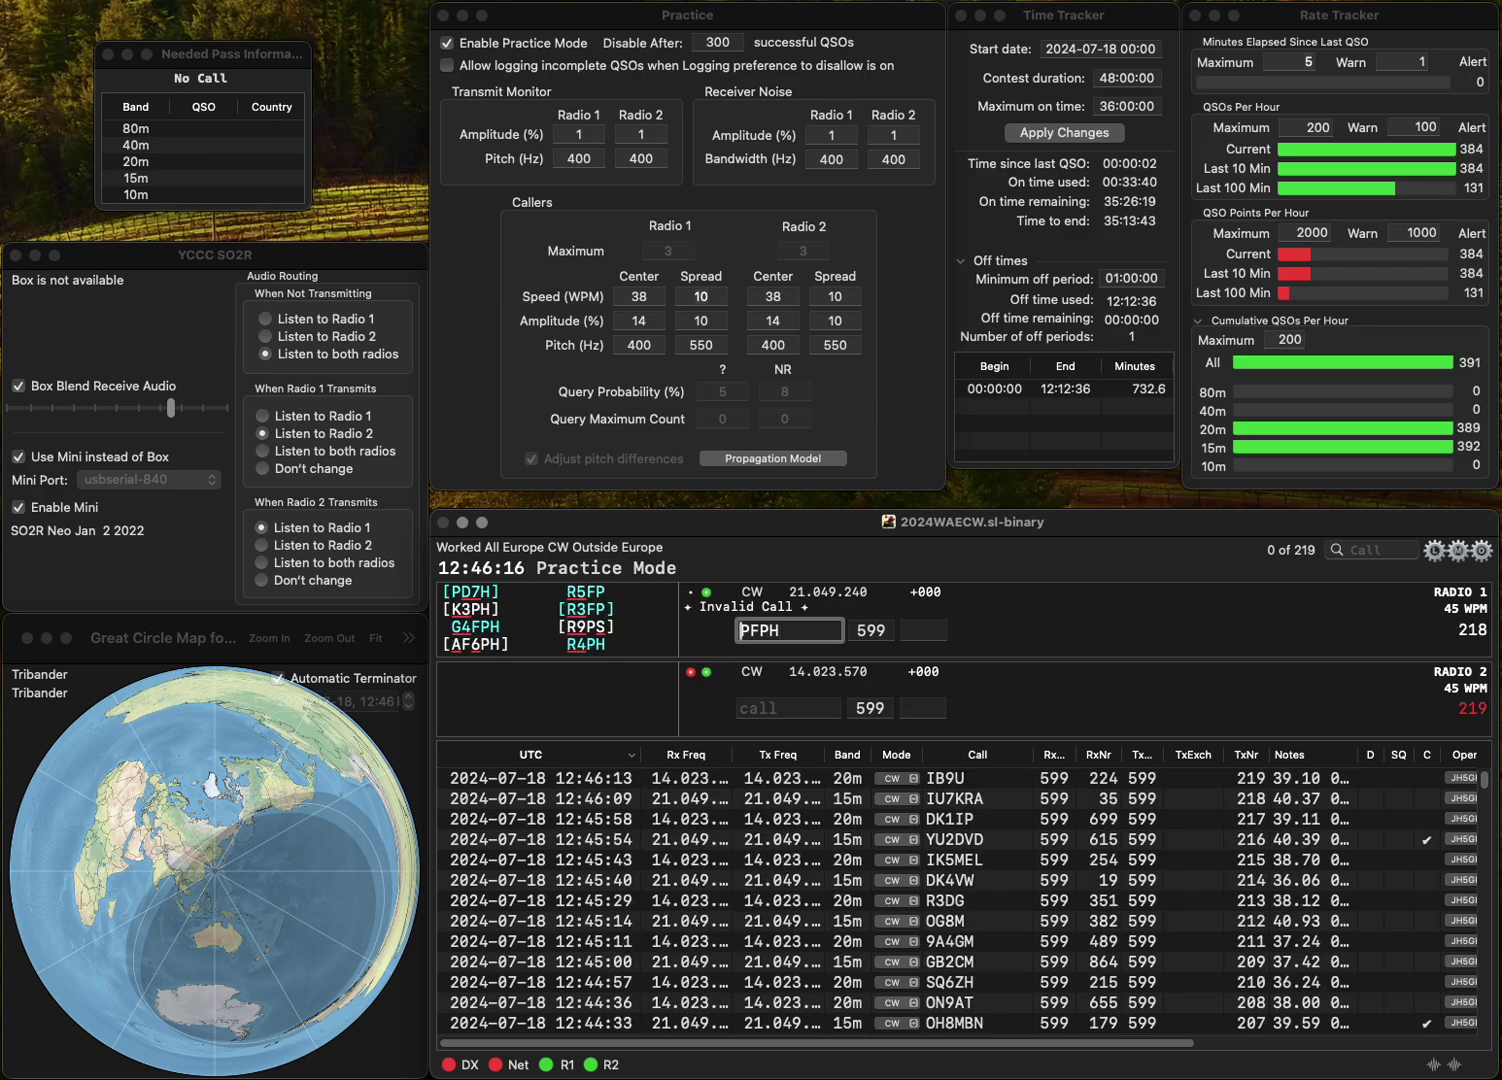
key("Right")
key("Return")
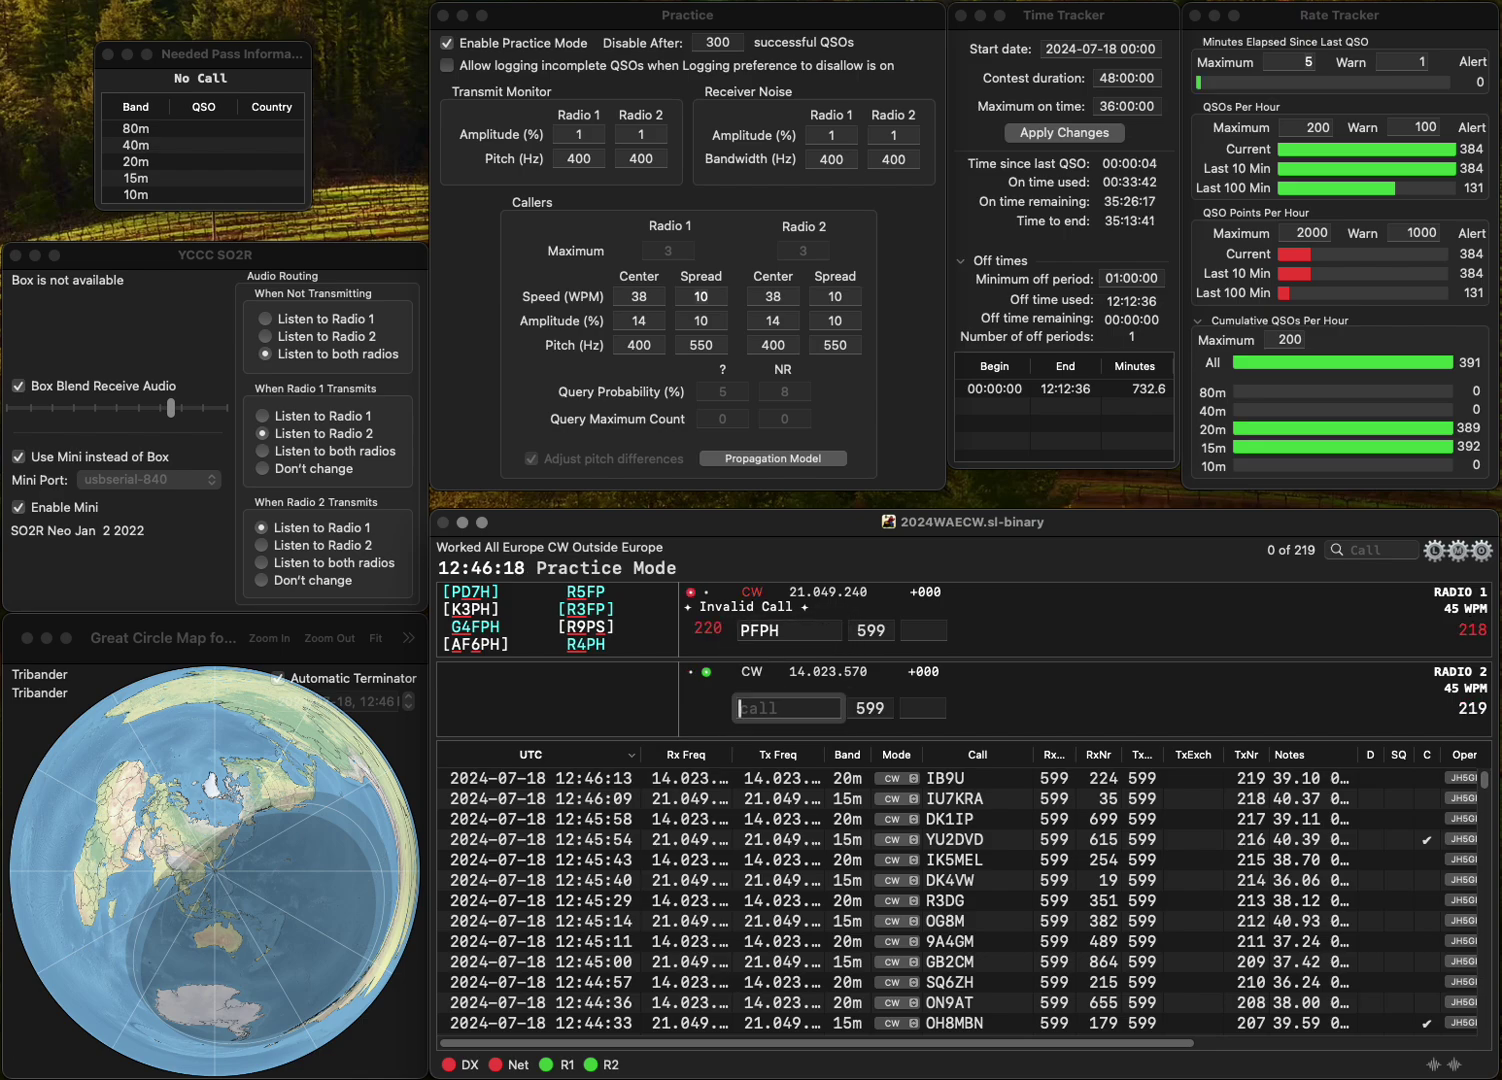
type("RT6DI")
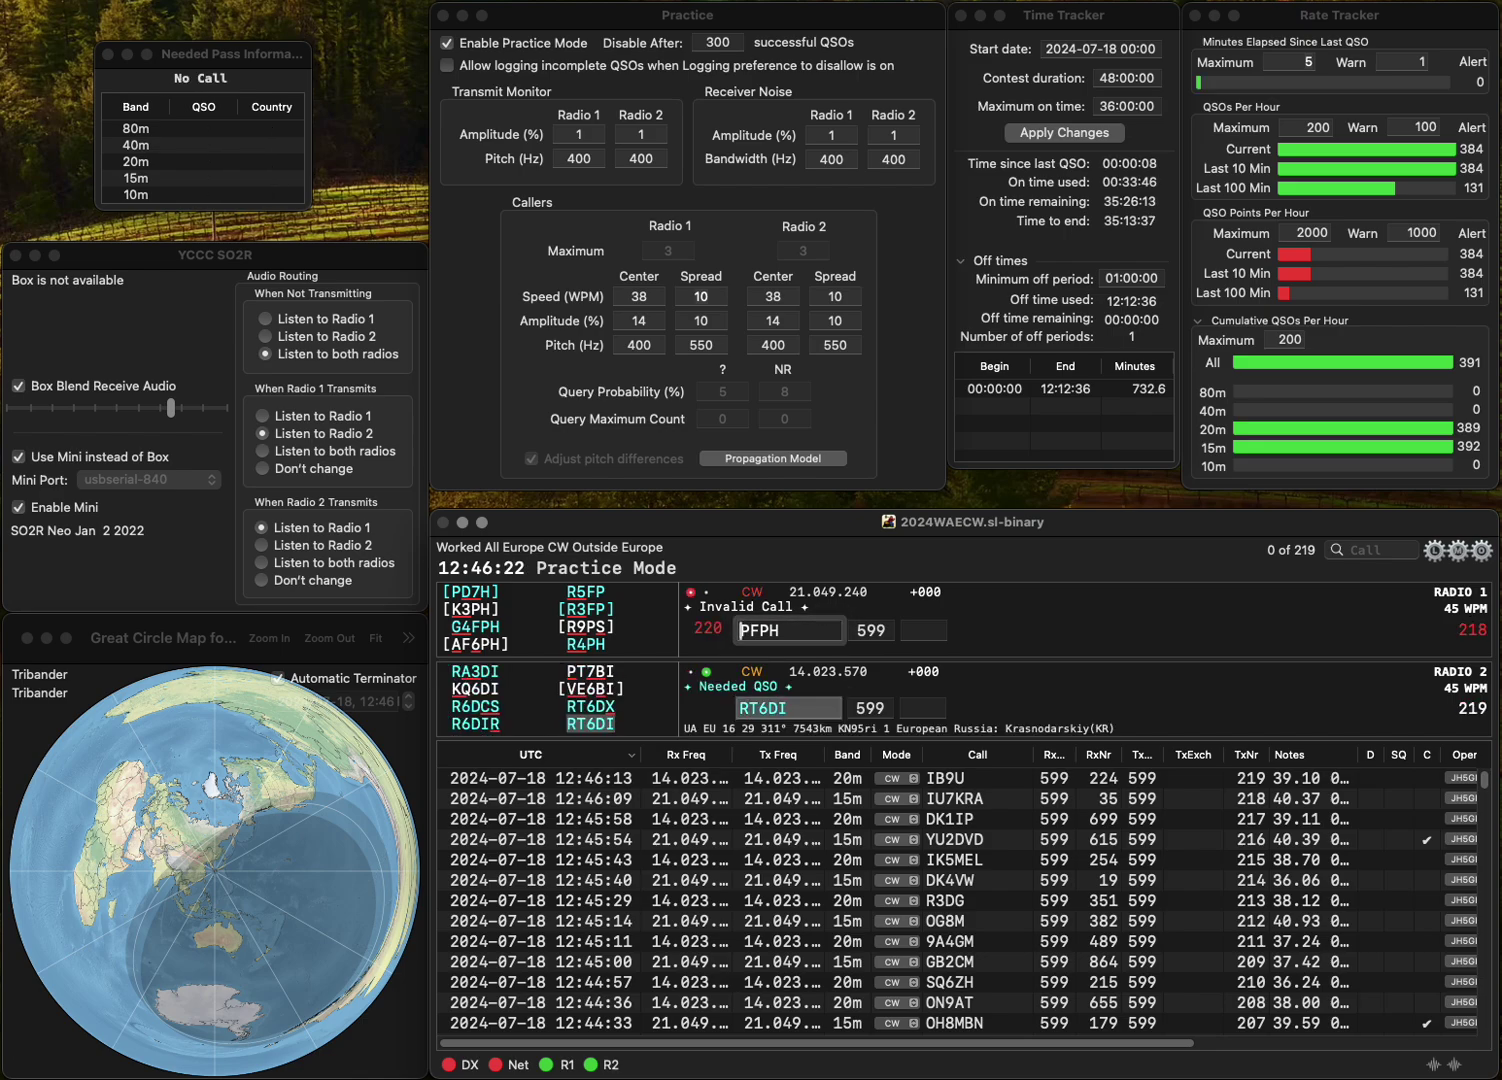
- Correct the Radio 1 call to G4FPH and resend its exchange
key("BackSpace")
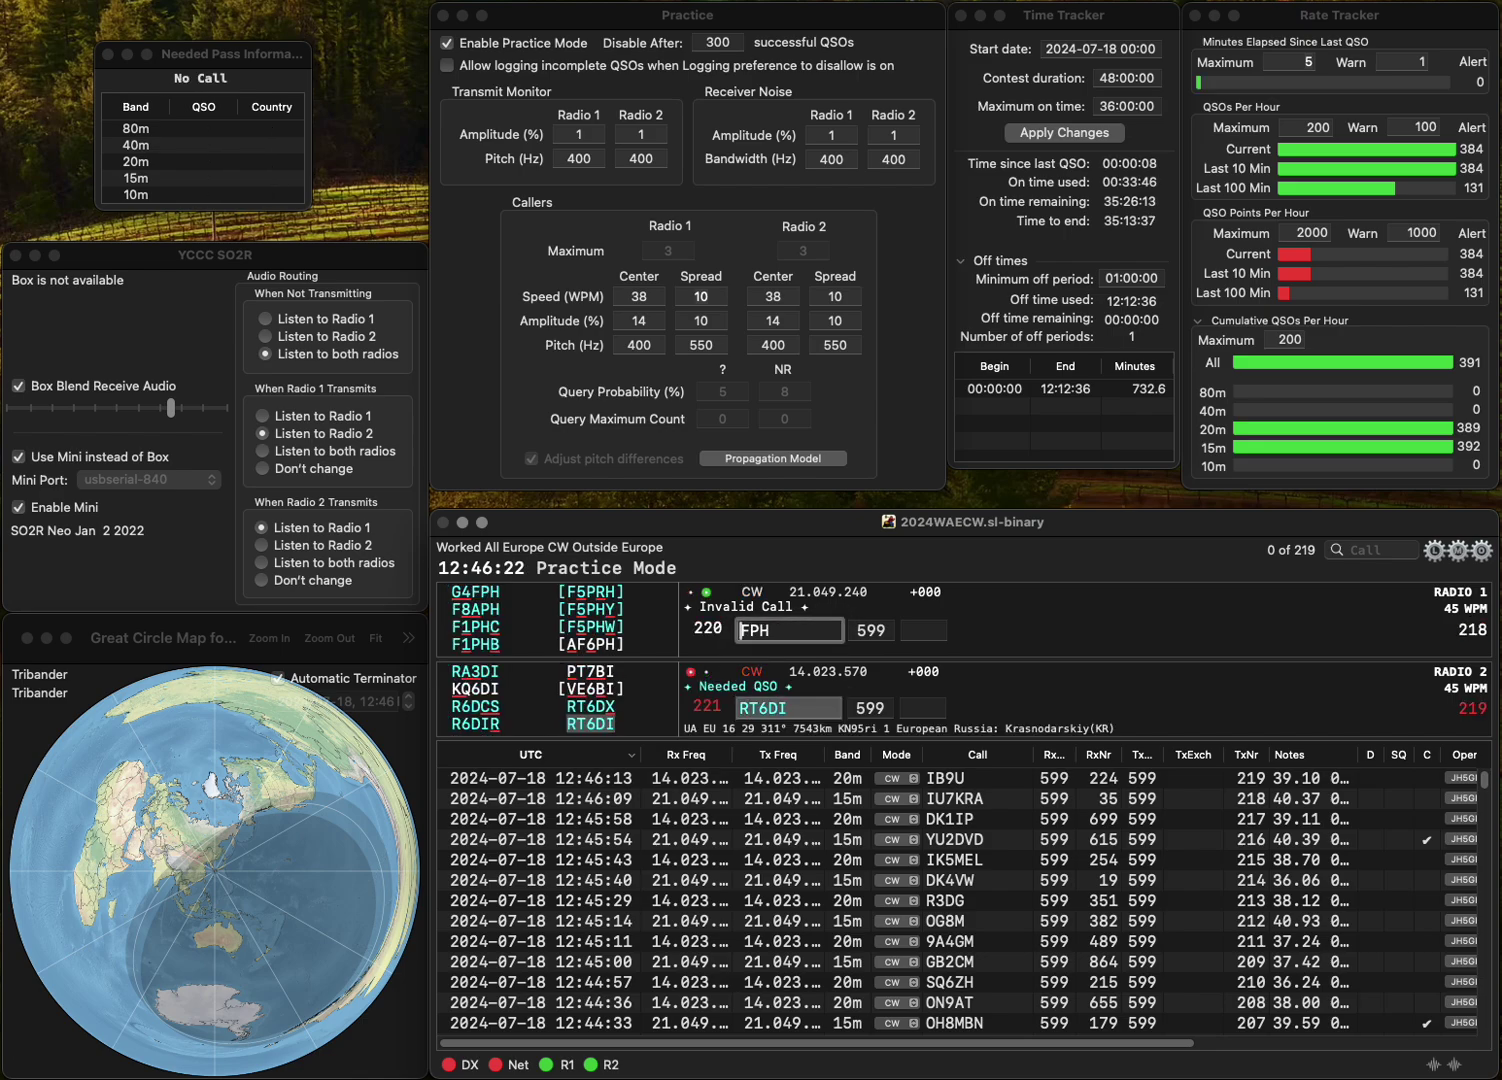
type("G4")
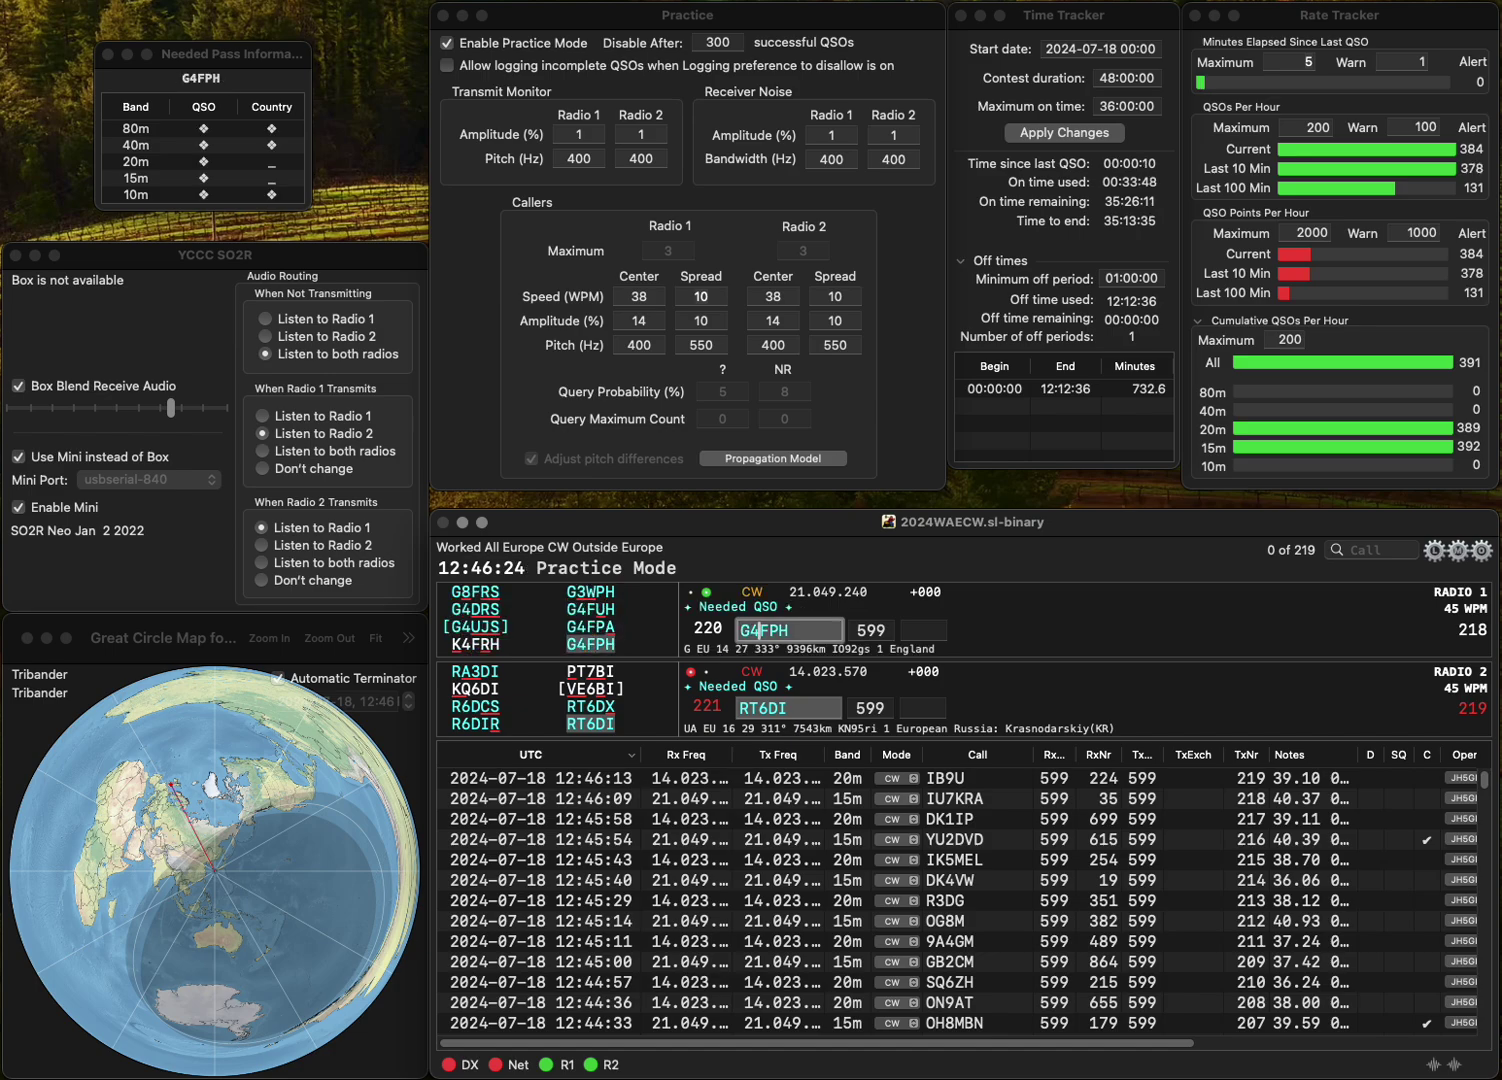
key("Return")
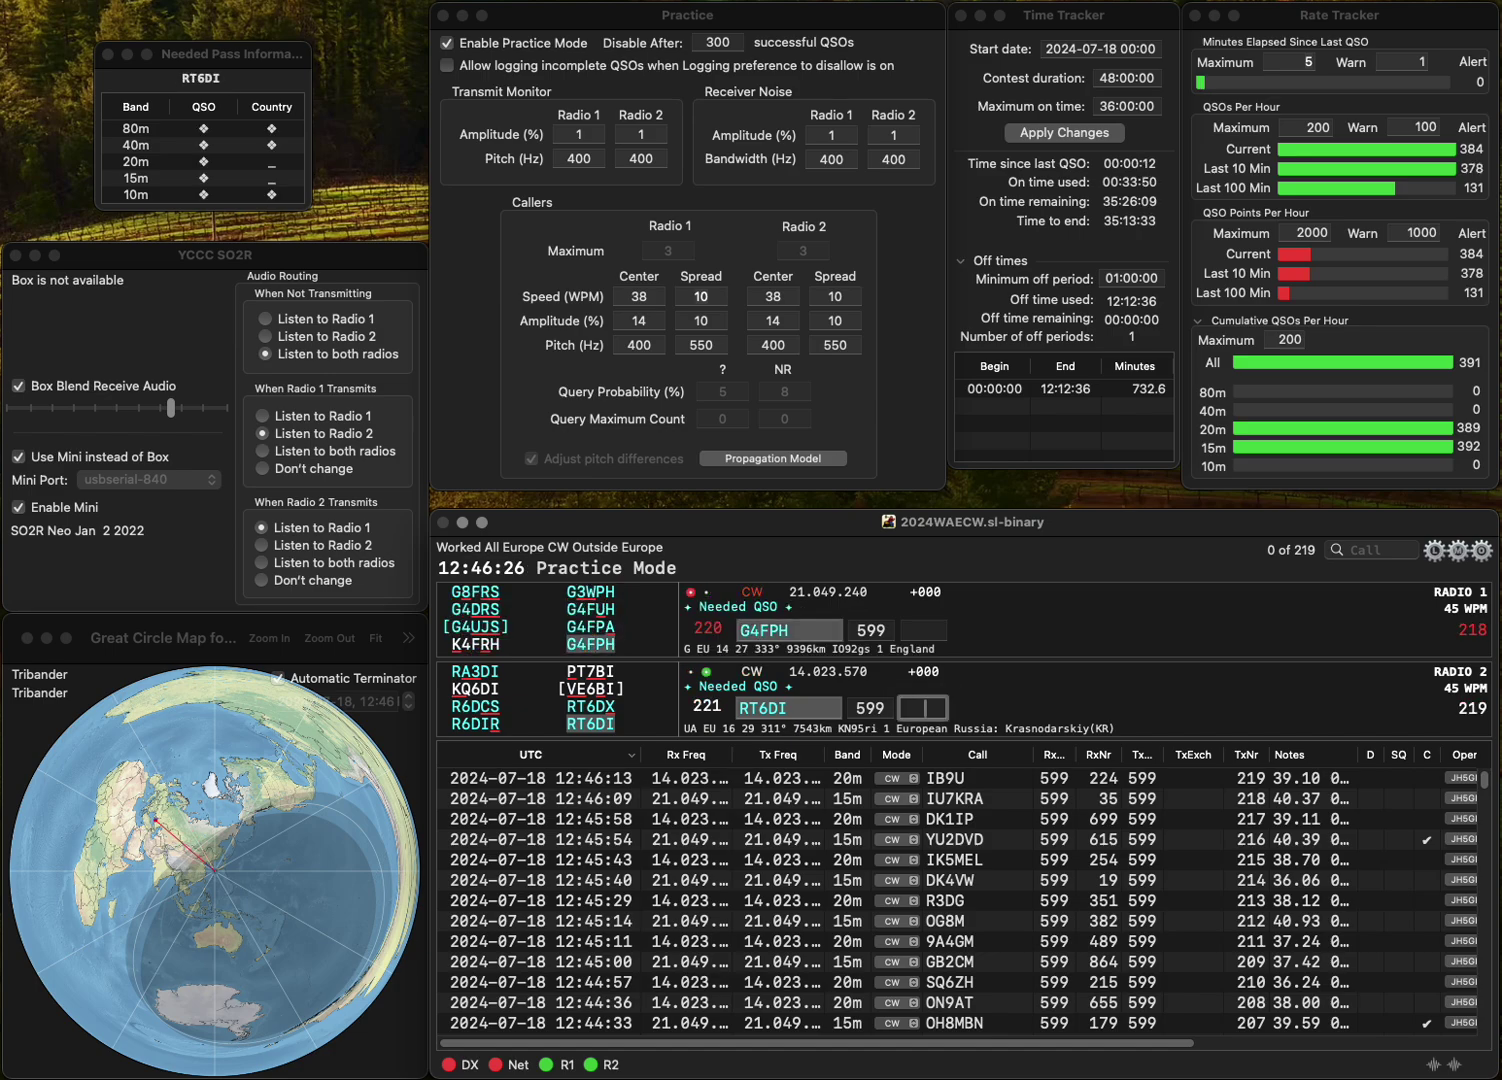
- Log RT6DI on Radio 2 with received number 732 and G4FPH on Radio 1 with received number 304
type("732")
key("Return")
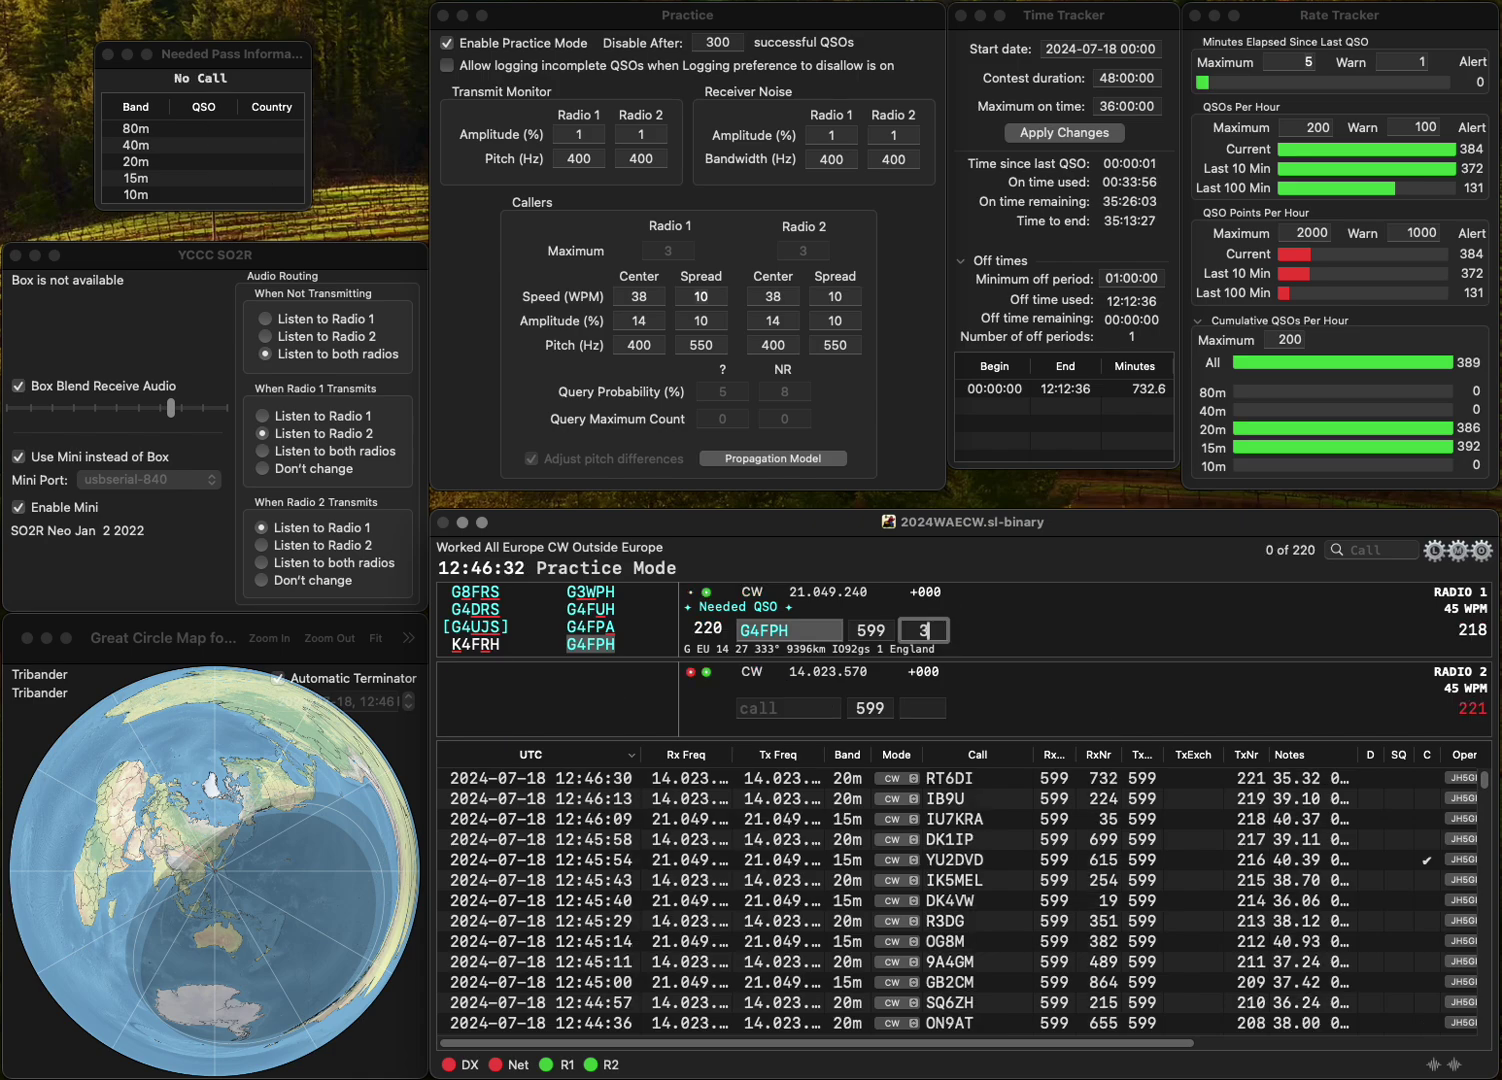
type("304")
key("Return")
- Answer SP4ICN on Radio 2 and IO8O on Radio 1, sending each its exchange
type("SP4")
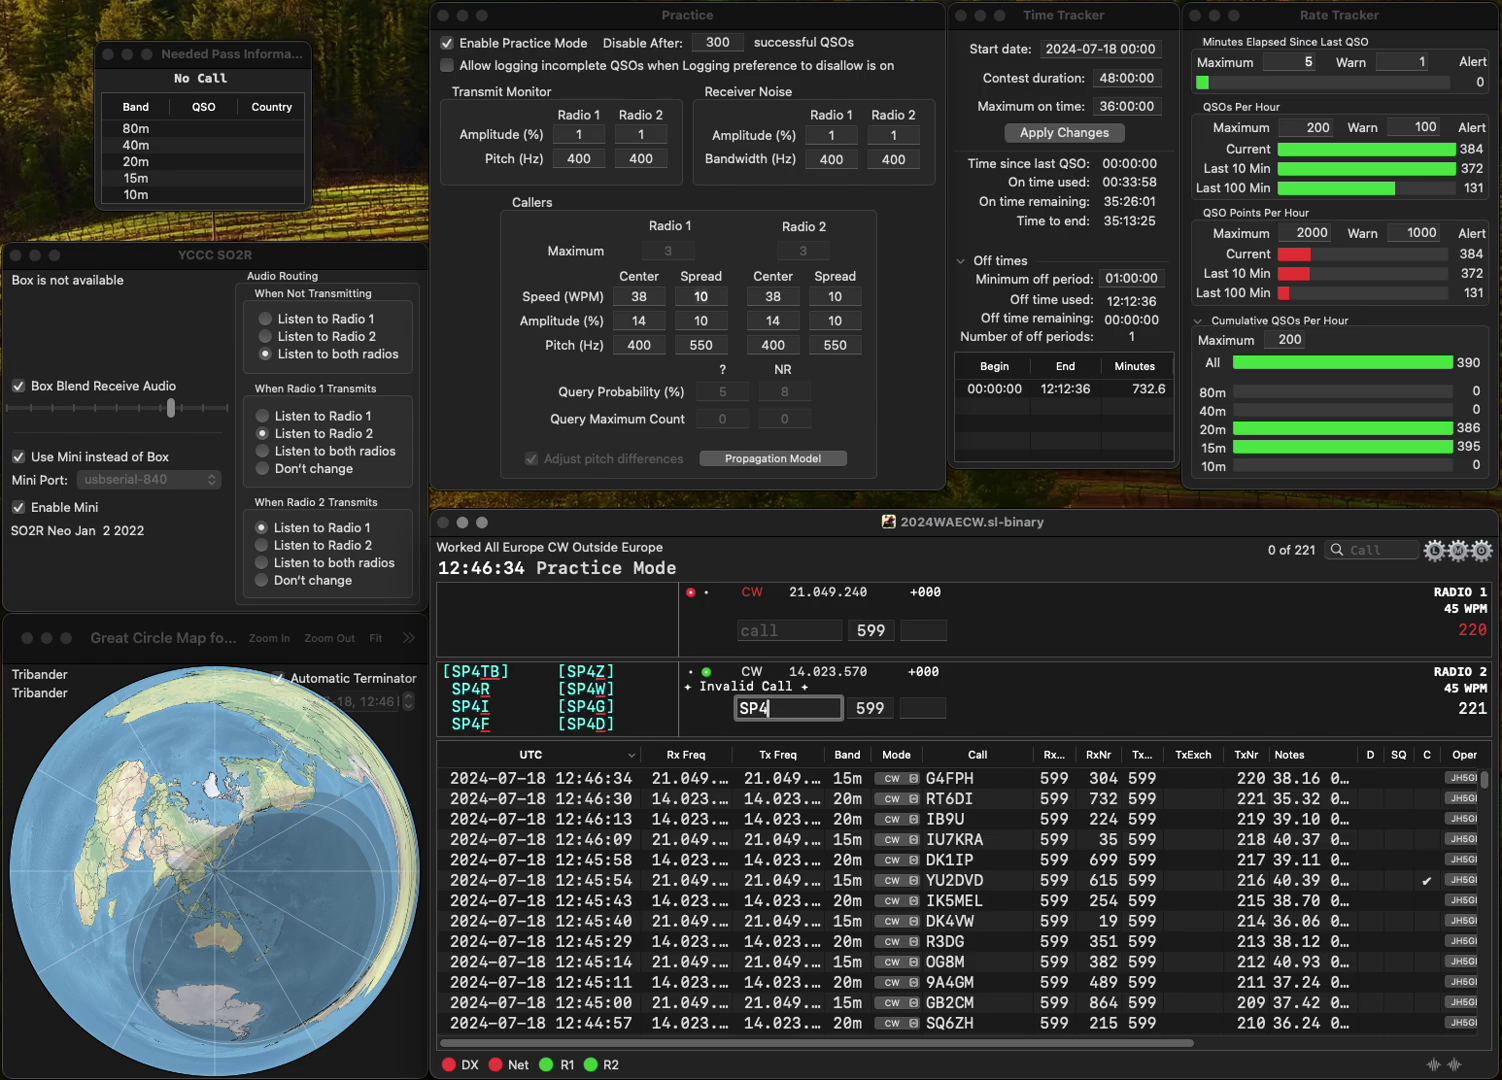
type("ICN")
key("Return")
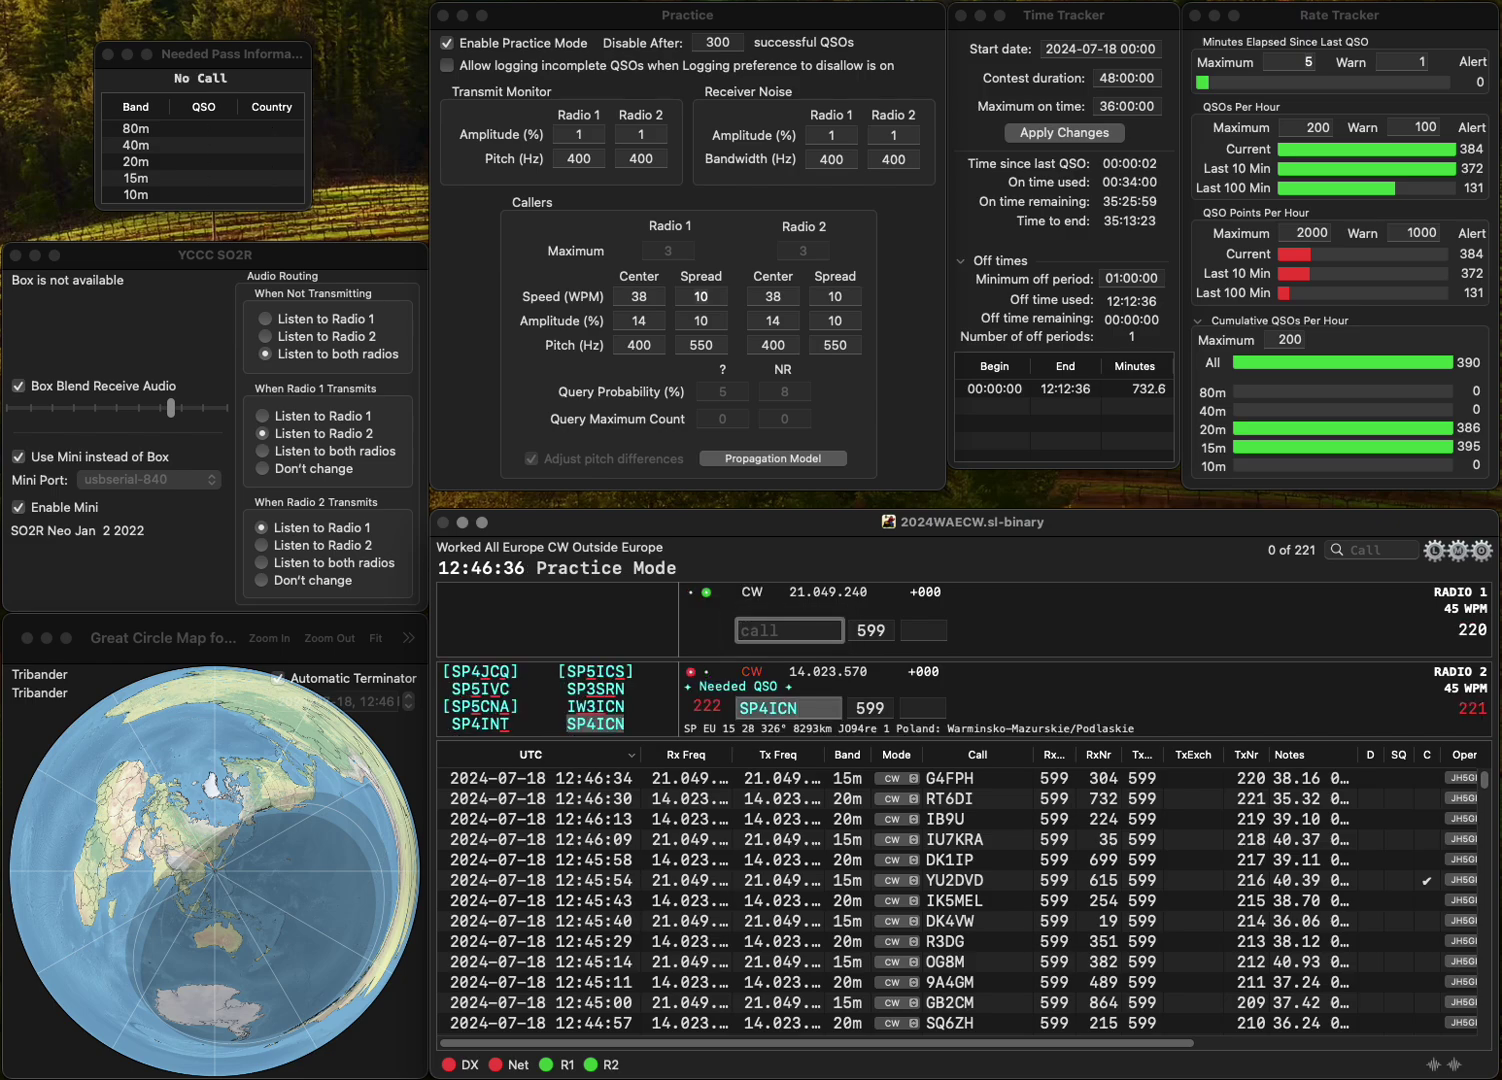
type("IO8O")
key("Return")
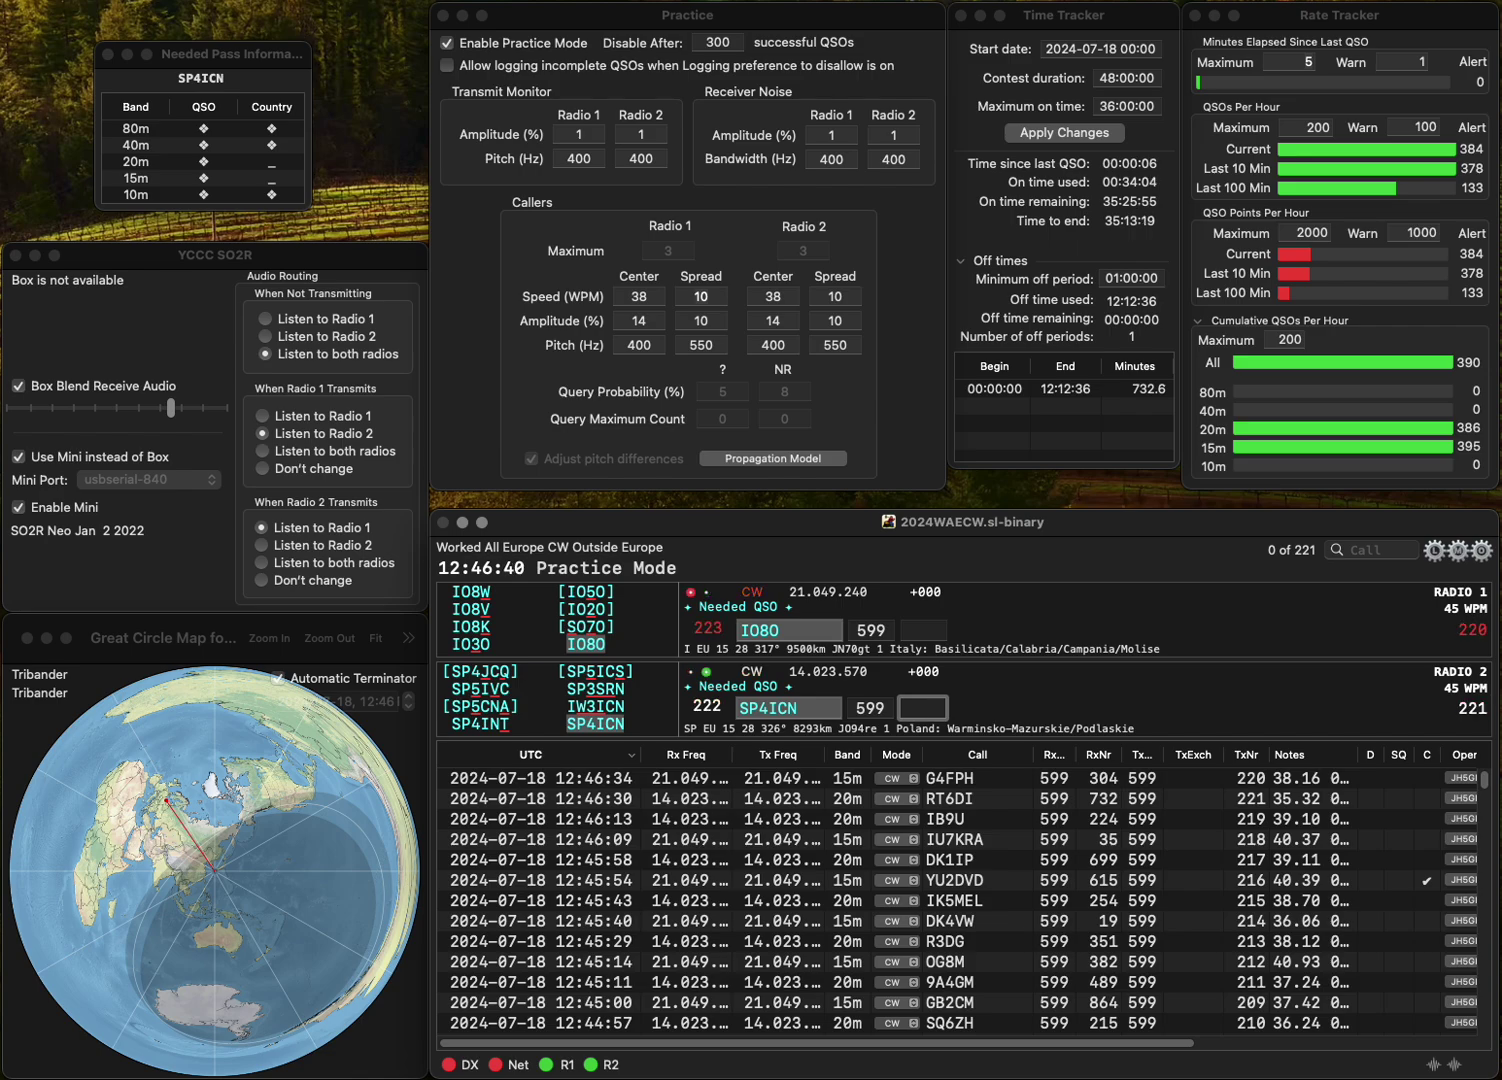
type("67")
key("Return")
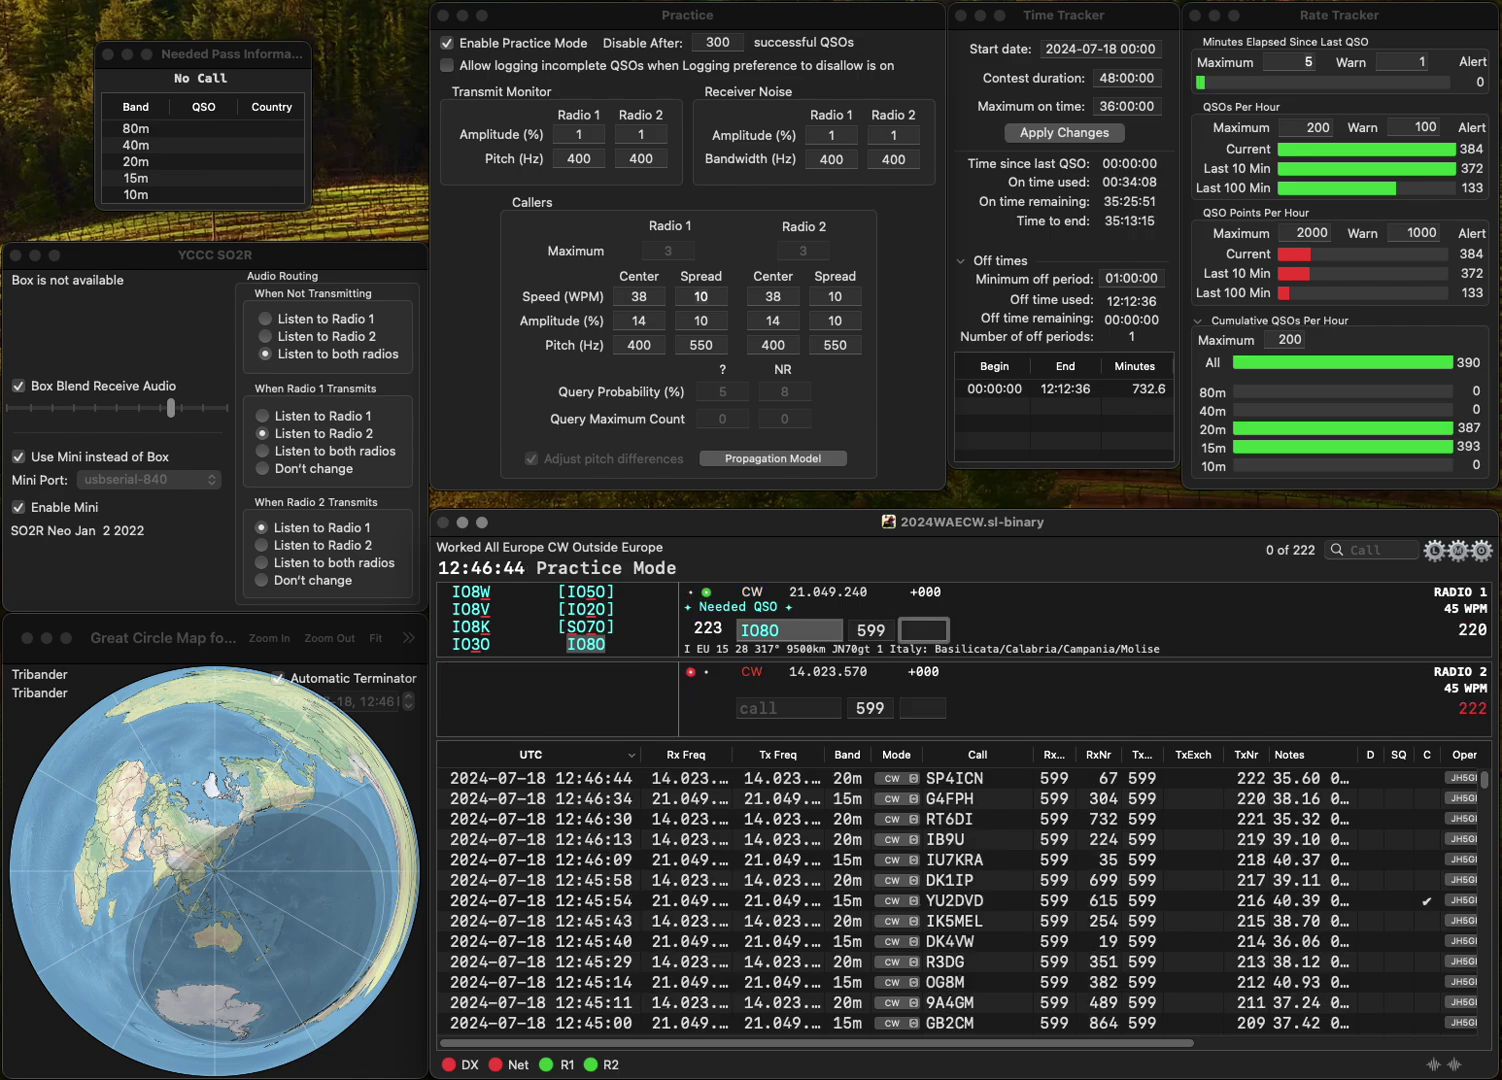
type("4")
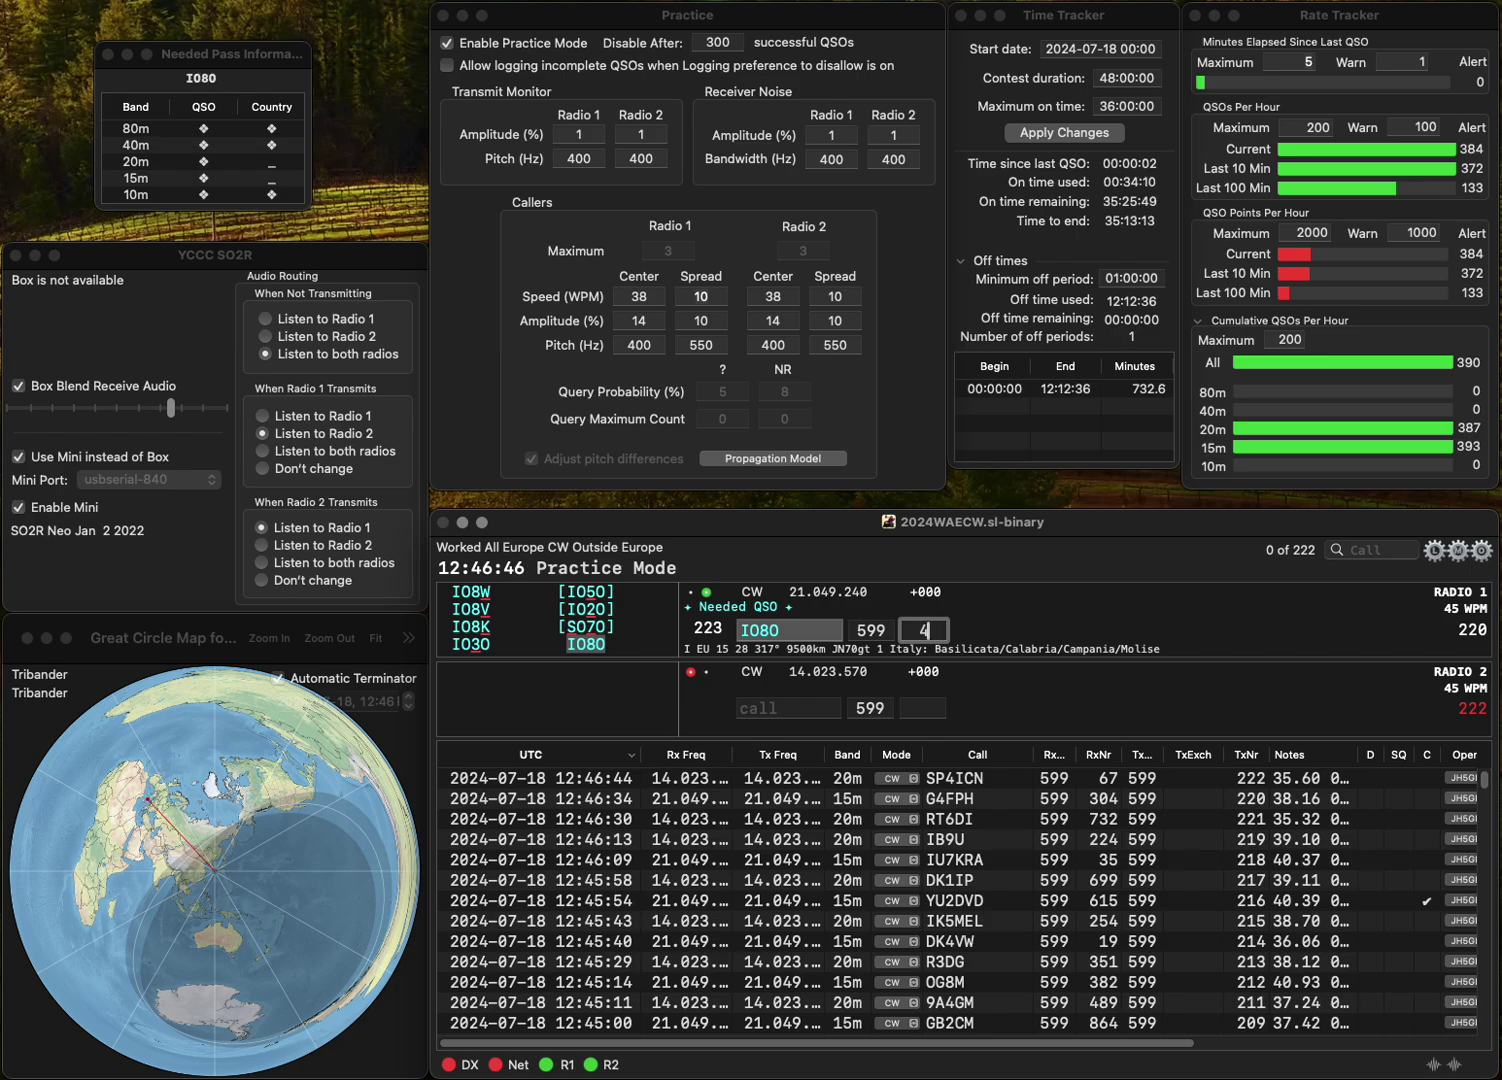
type("62")
key("Return")
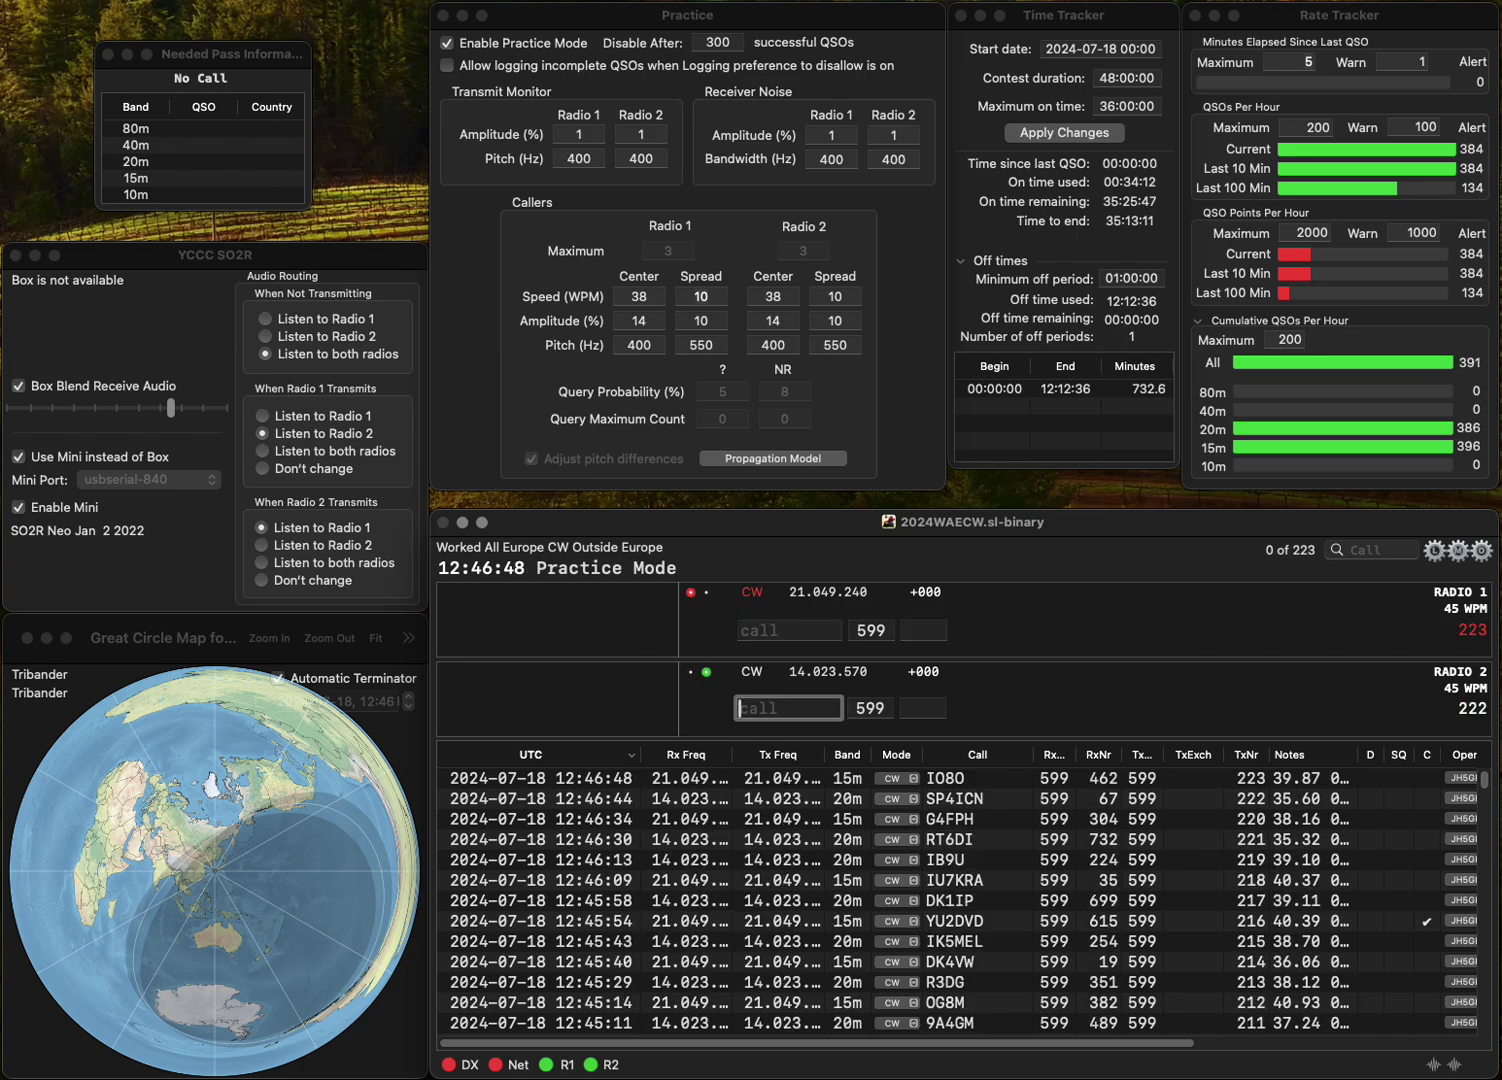
type("E0T")
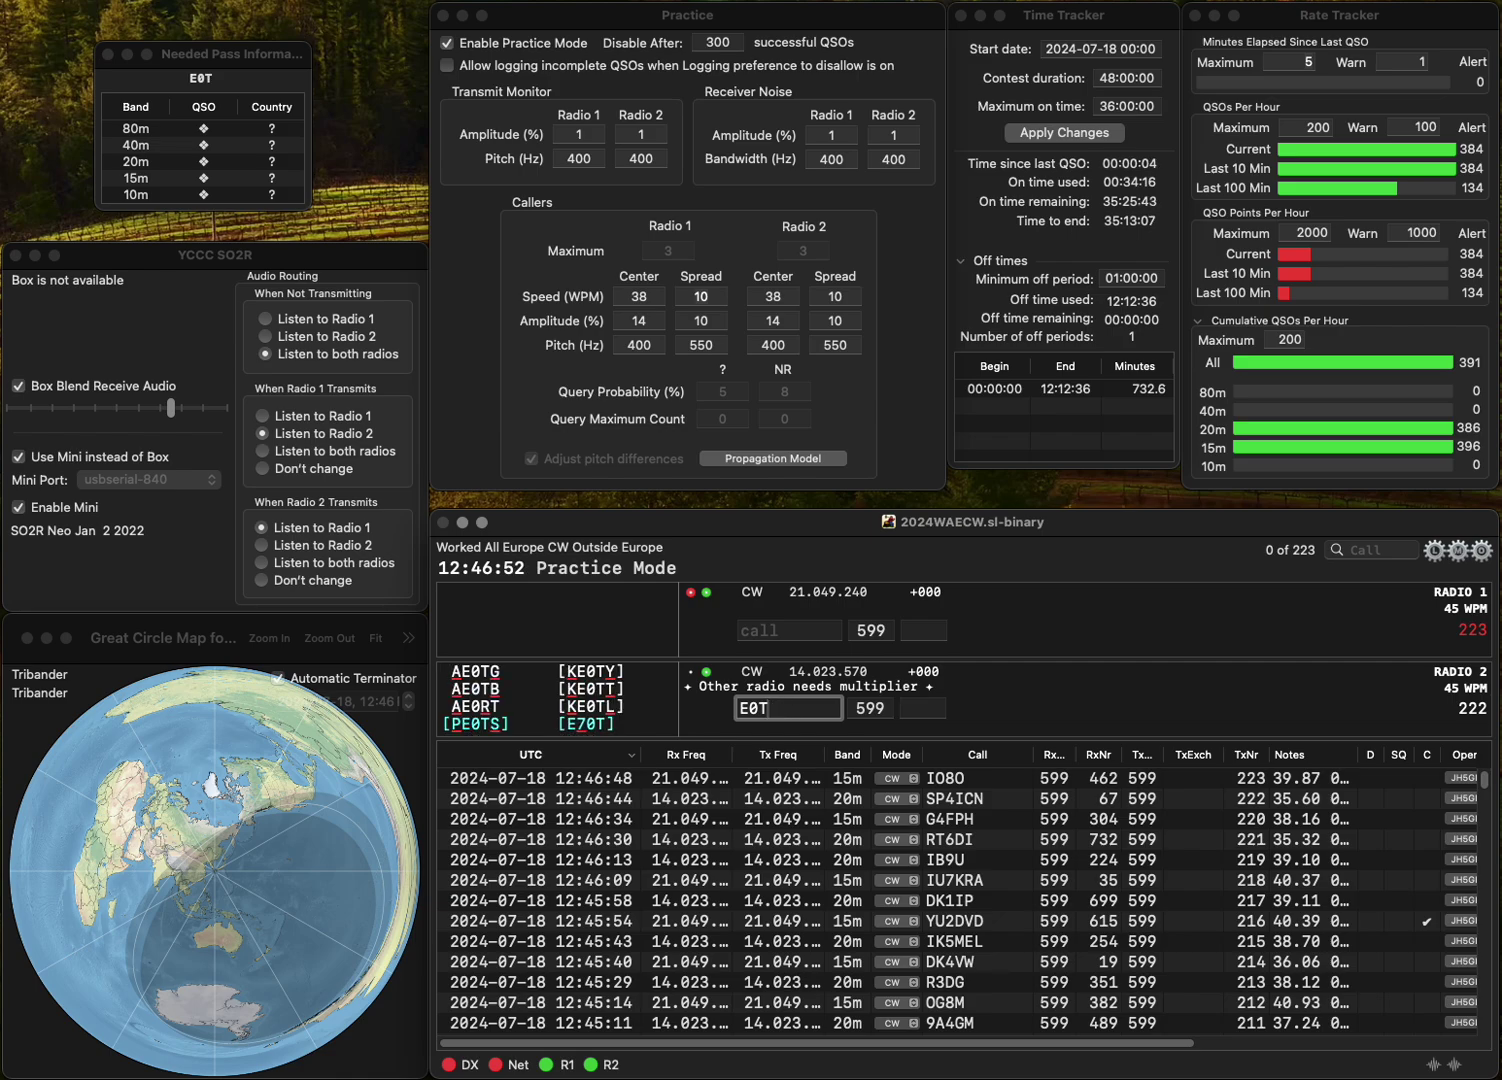
key("Return")
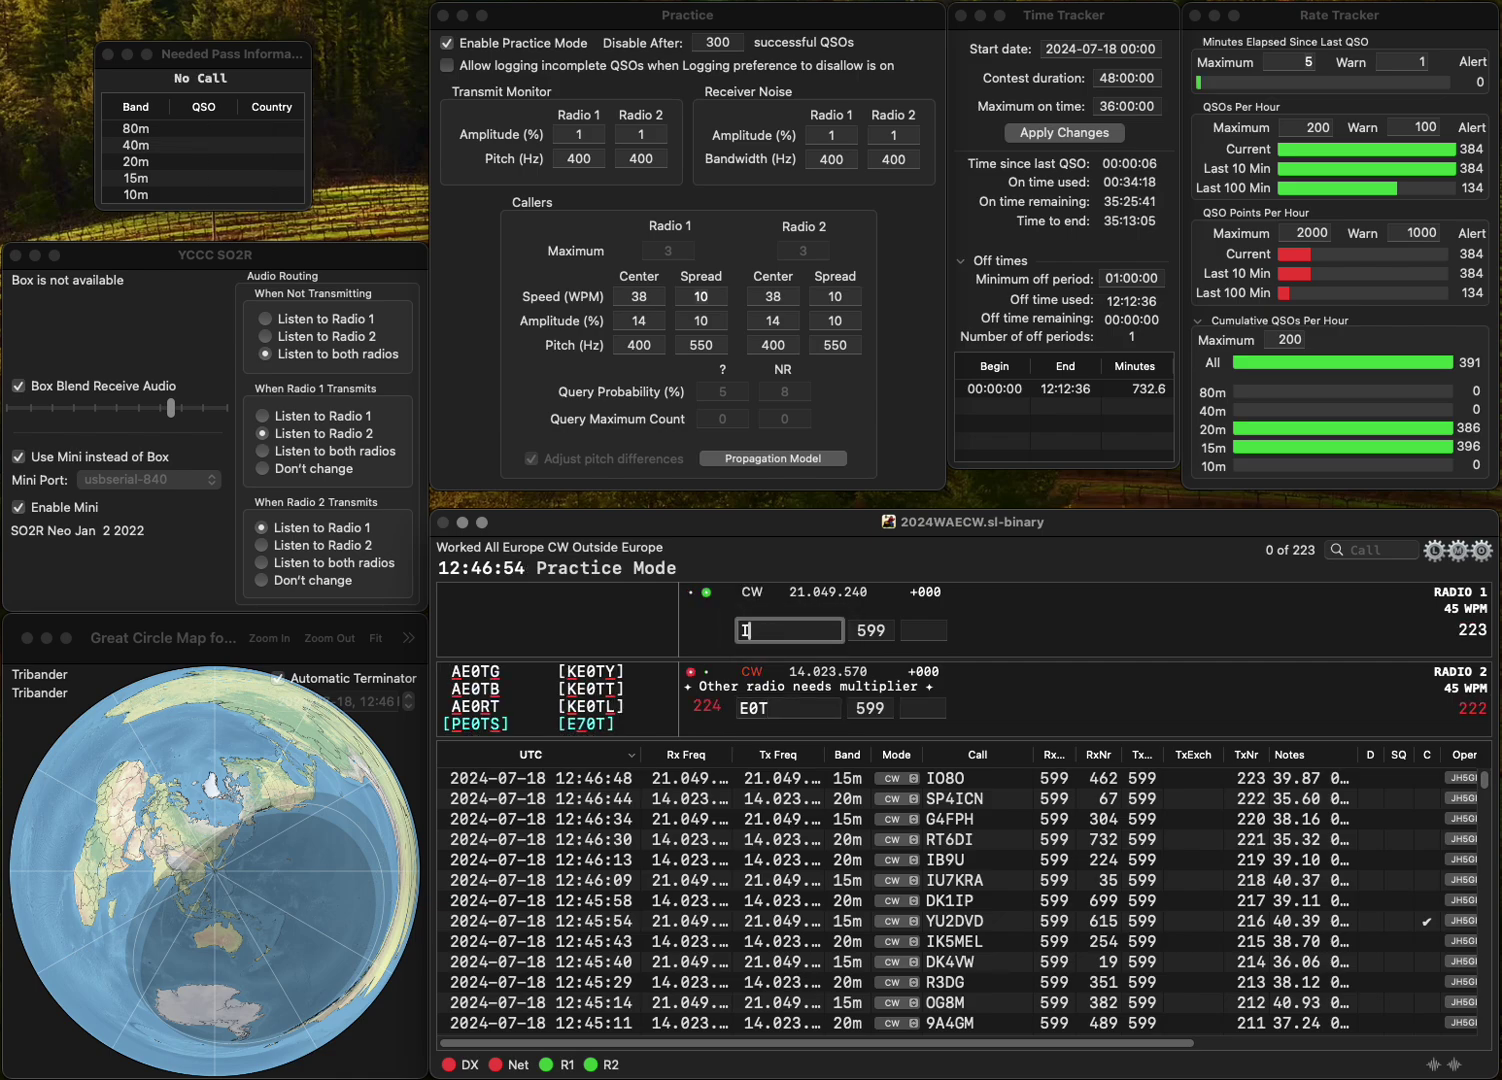
type("IQ1IV")
key("Return")
key("Return")
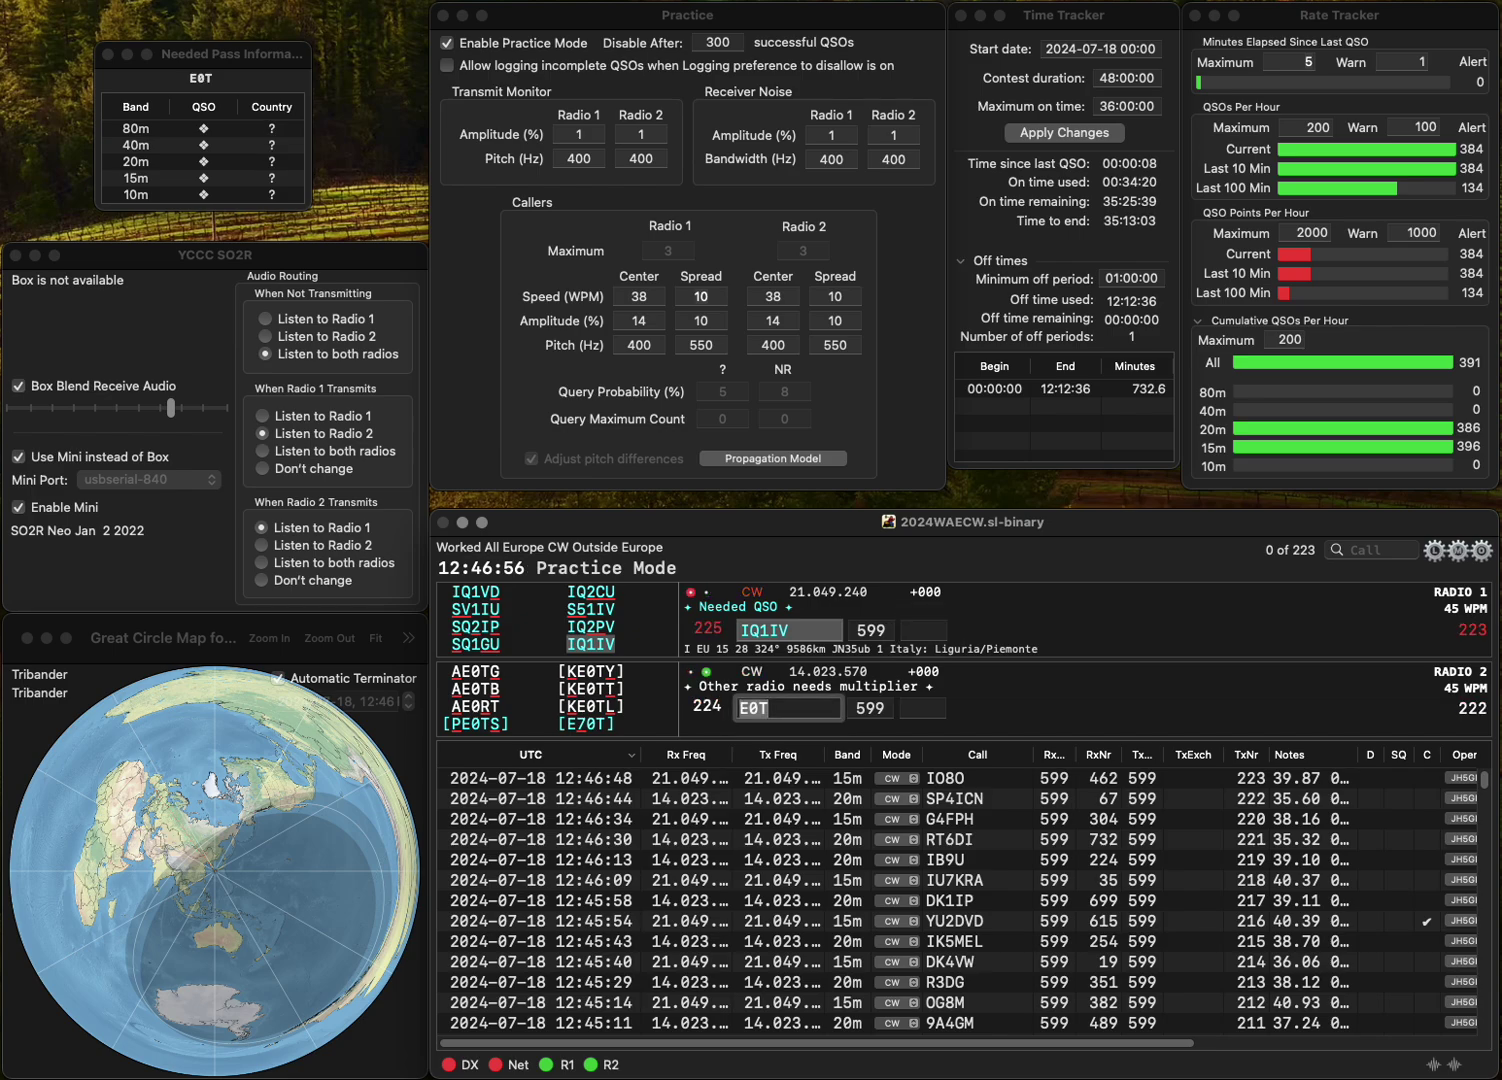
- Correct the Radio 2 call to DL0TE/P and resend its exchange
type("DL0TE/P")
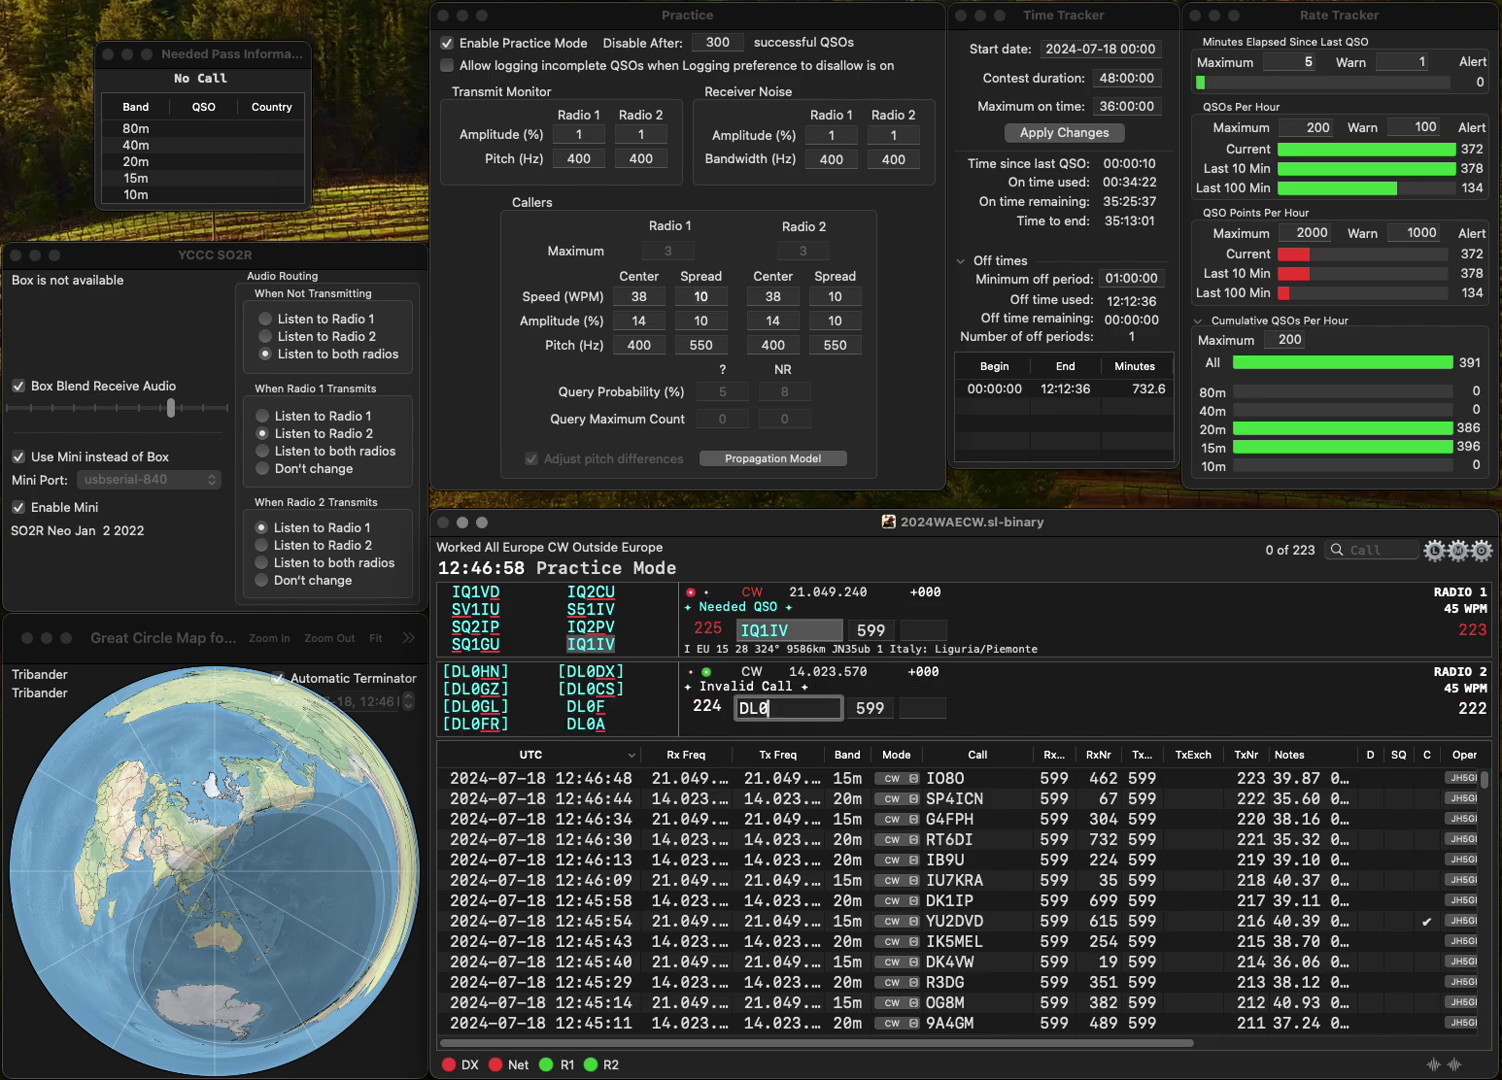
key("Return")
key("Return")
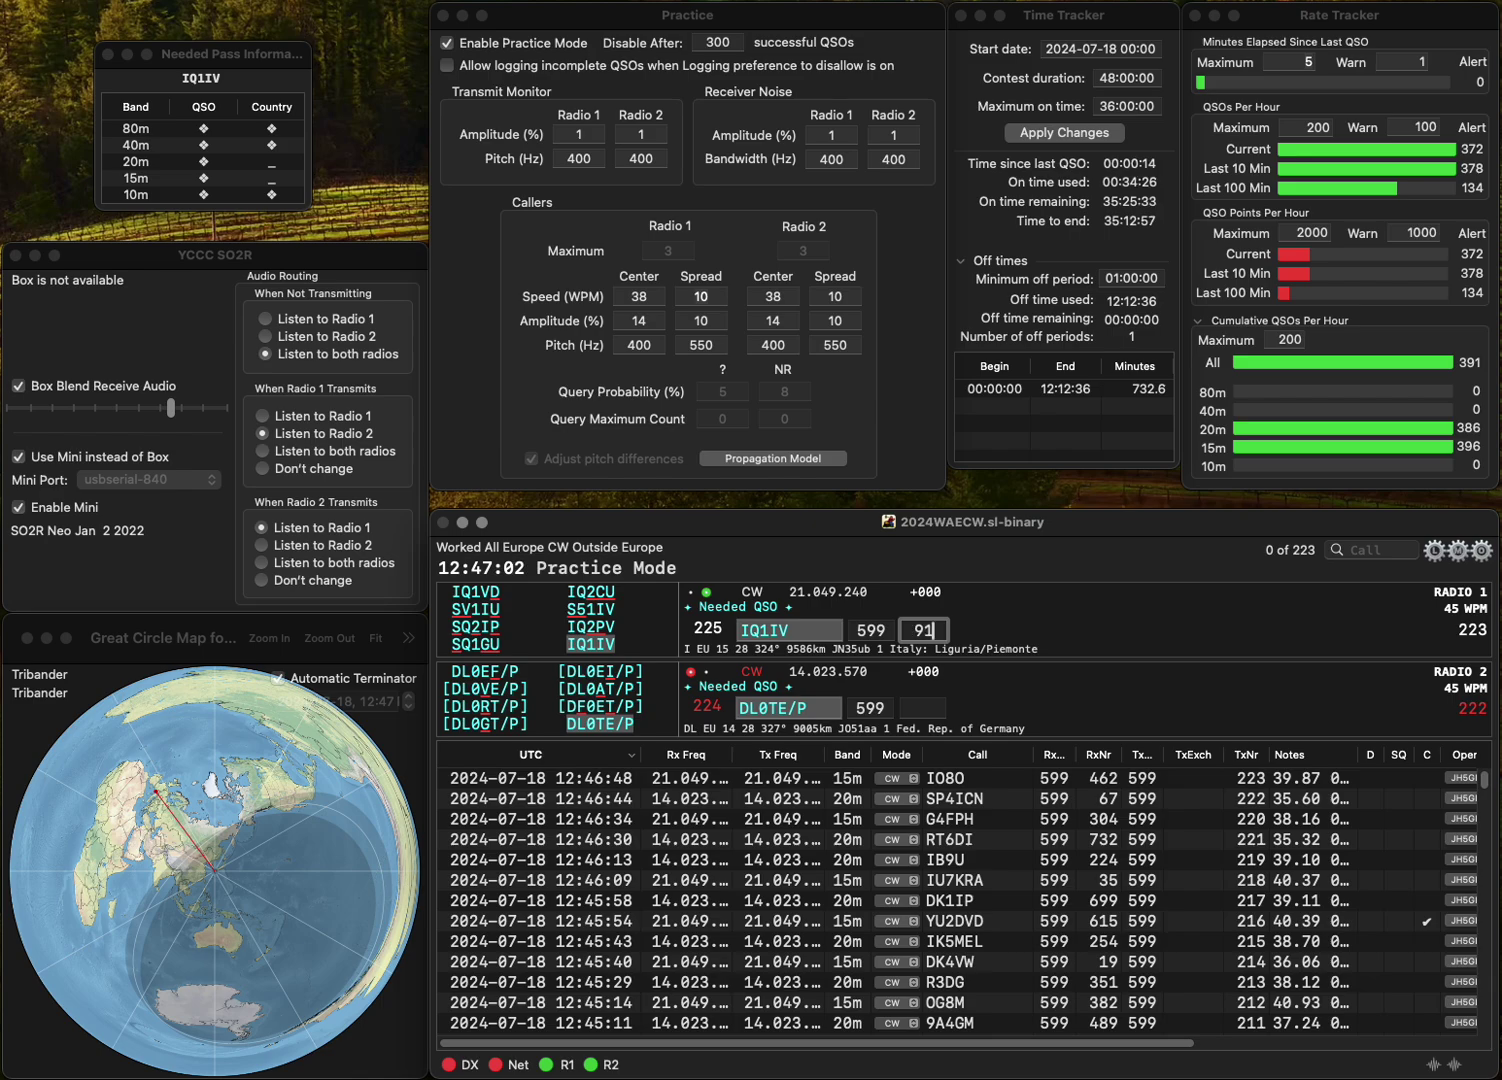
- Log IQ1IV on Radio 1 with received number 916 and DL0TE/P on Radio 2 with received number 33
type("916")
key("Return")
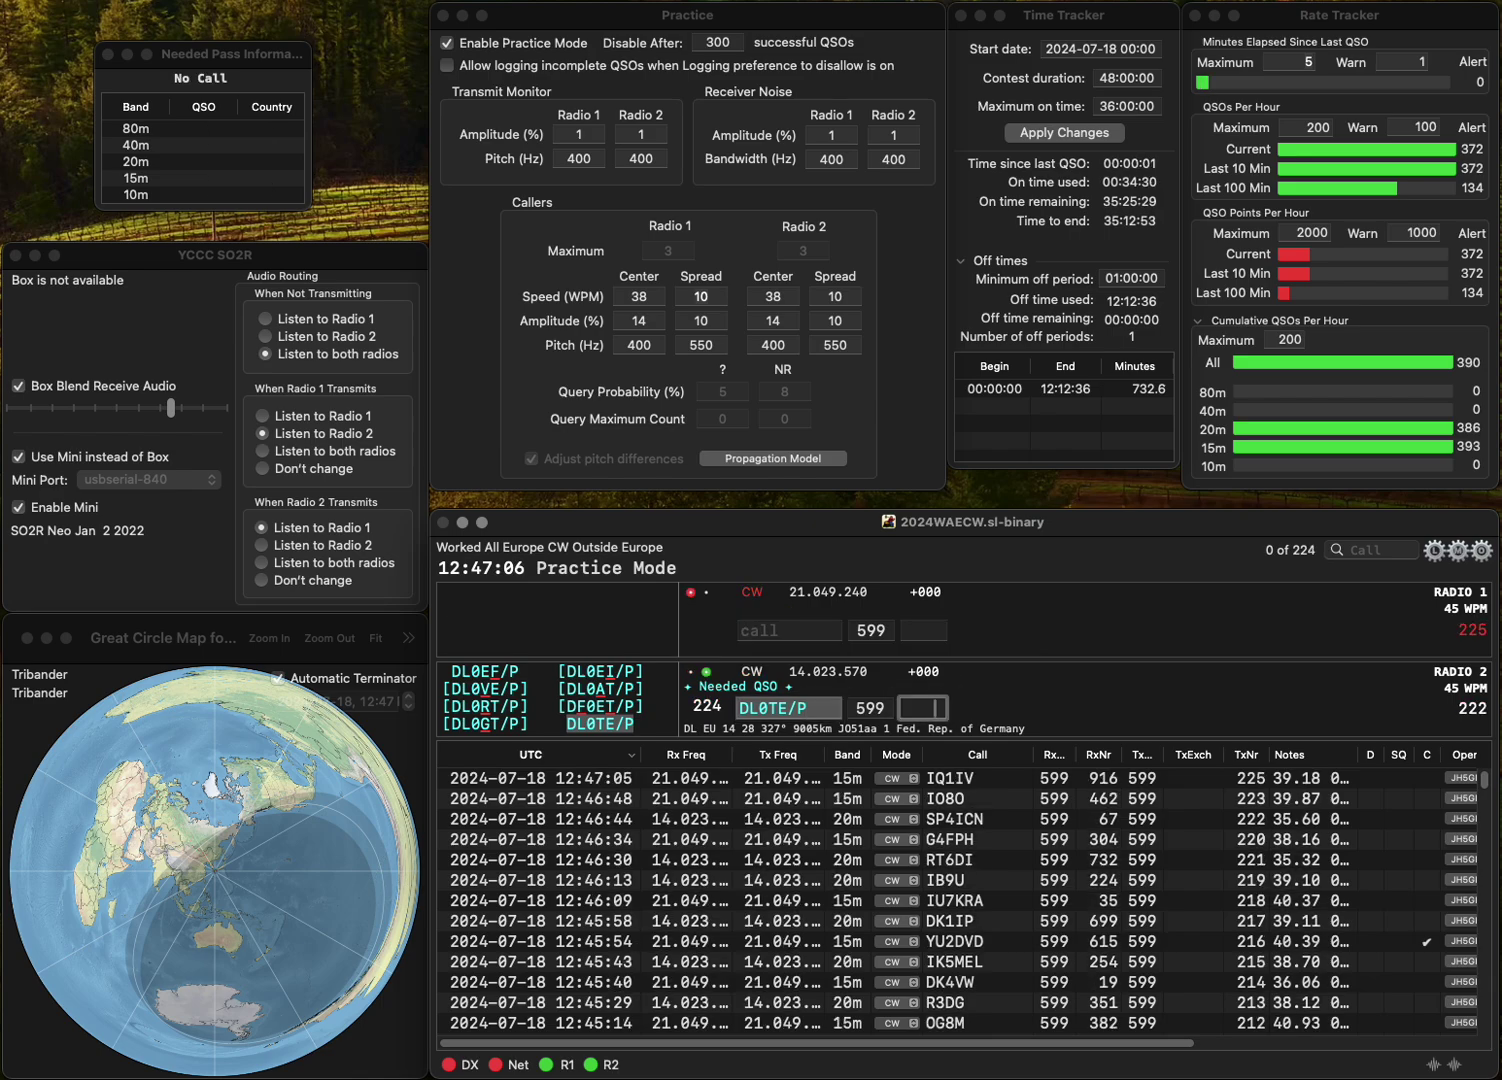
type("33")
key("Return")
type("G")
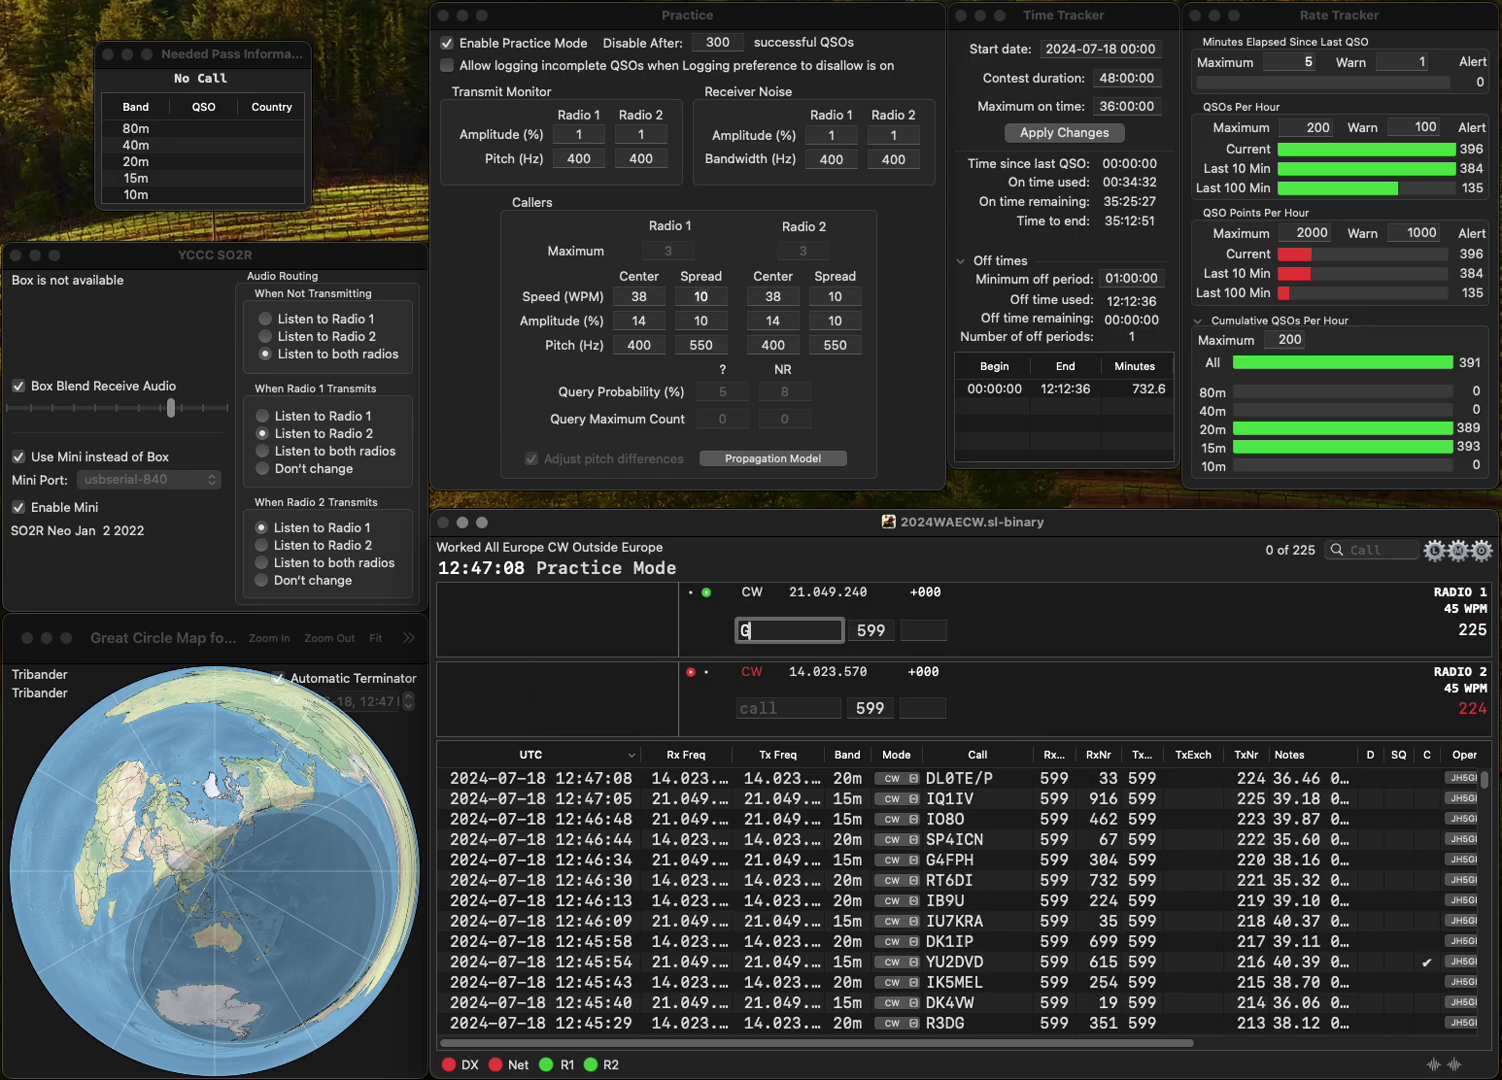
type("7PNF")
key("Return")
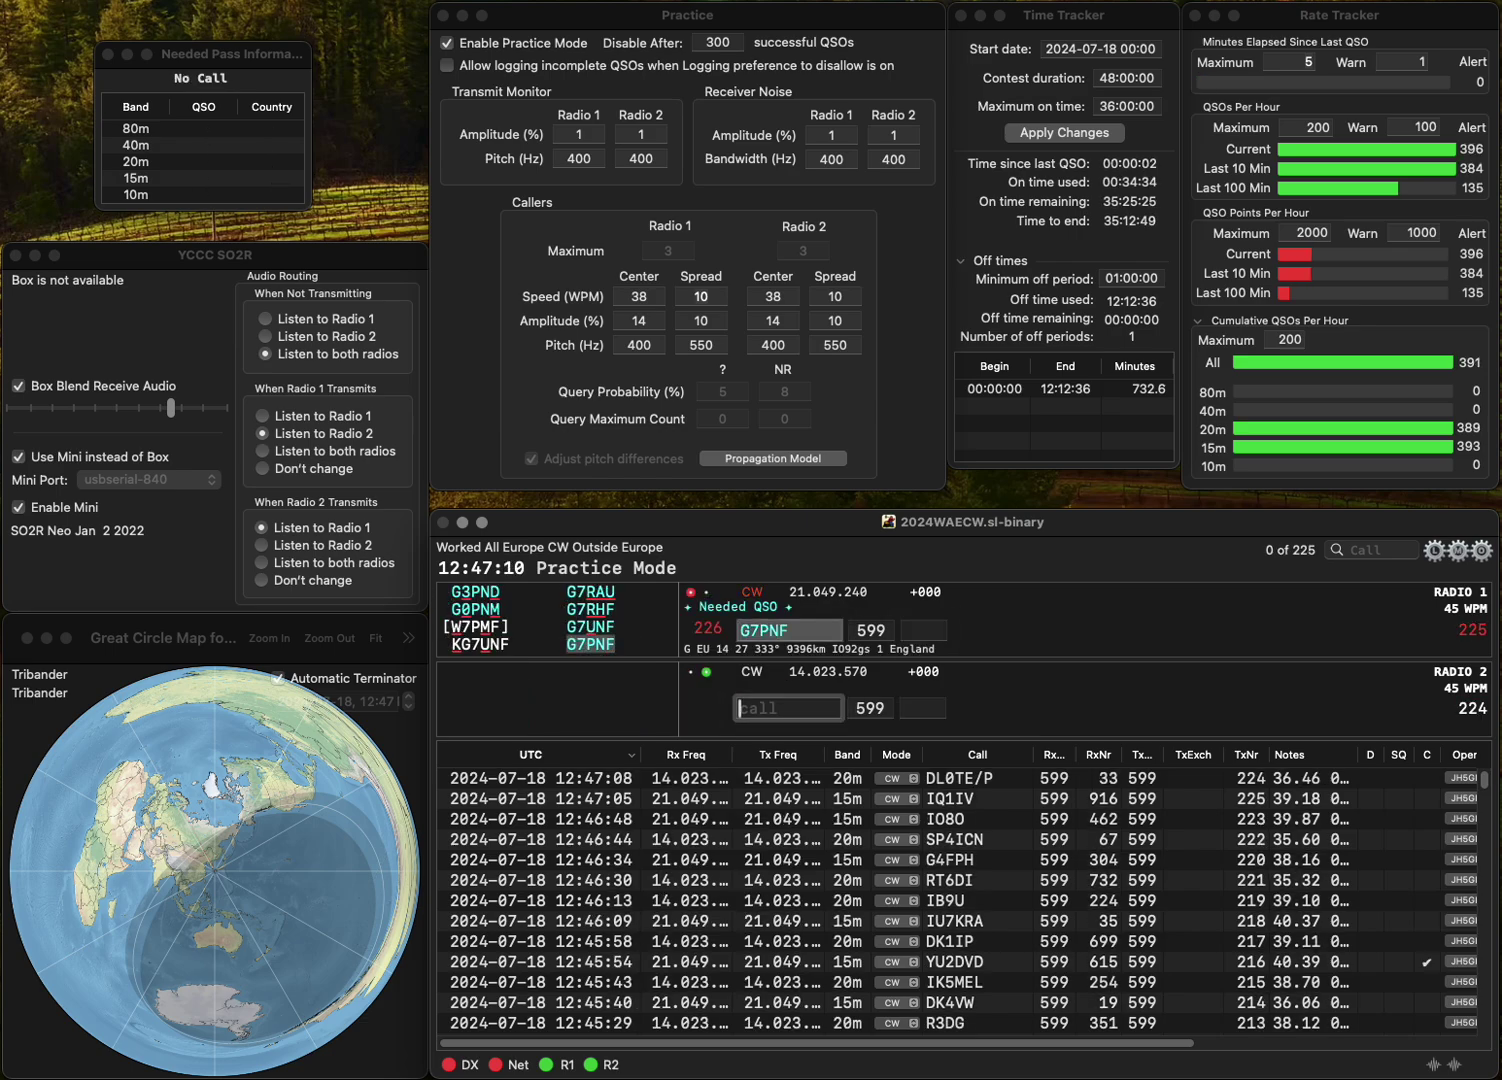
type("EA6AOH")
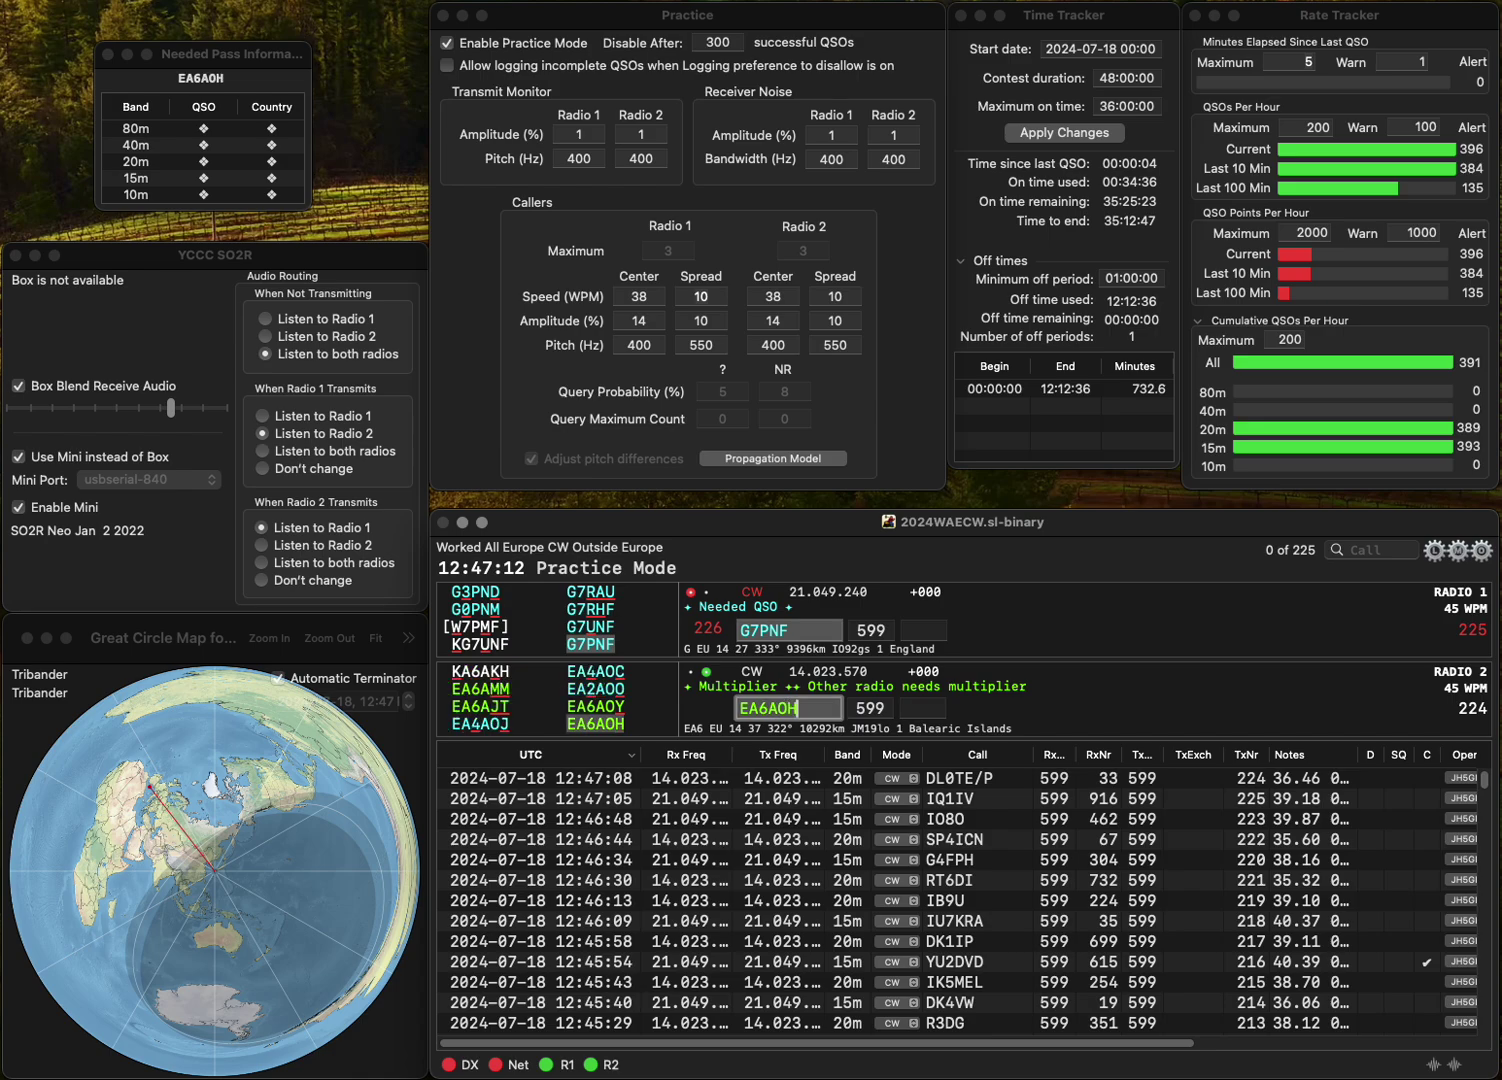
key("Return")
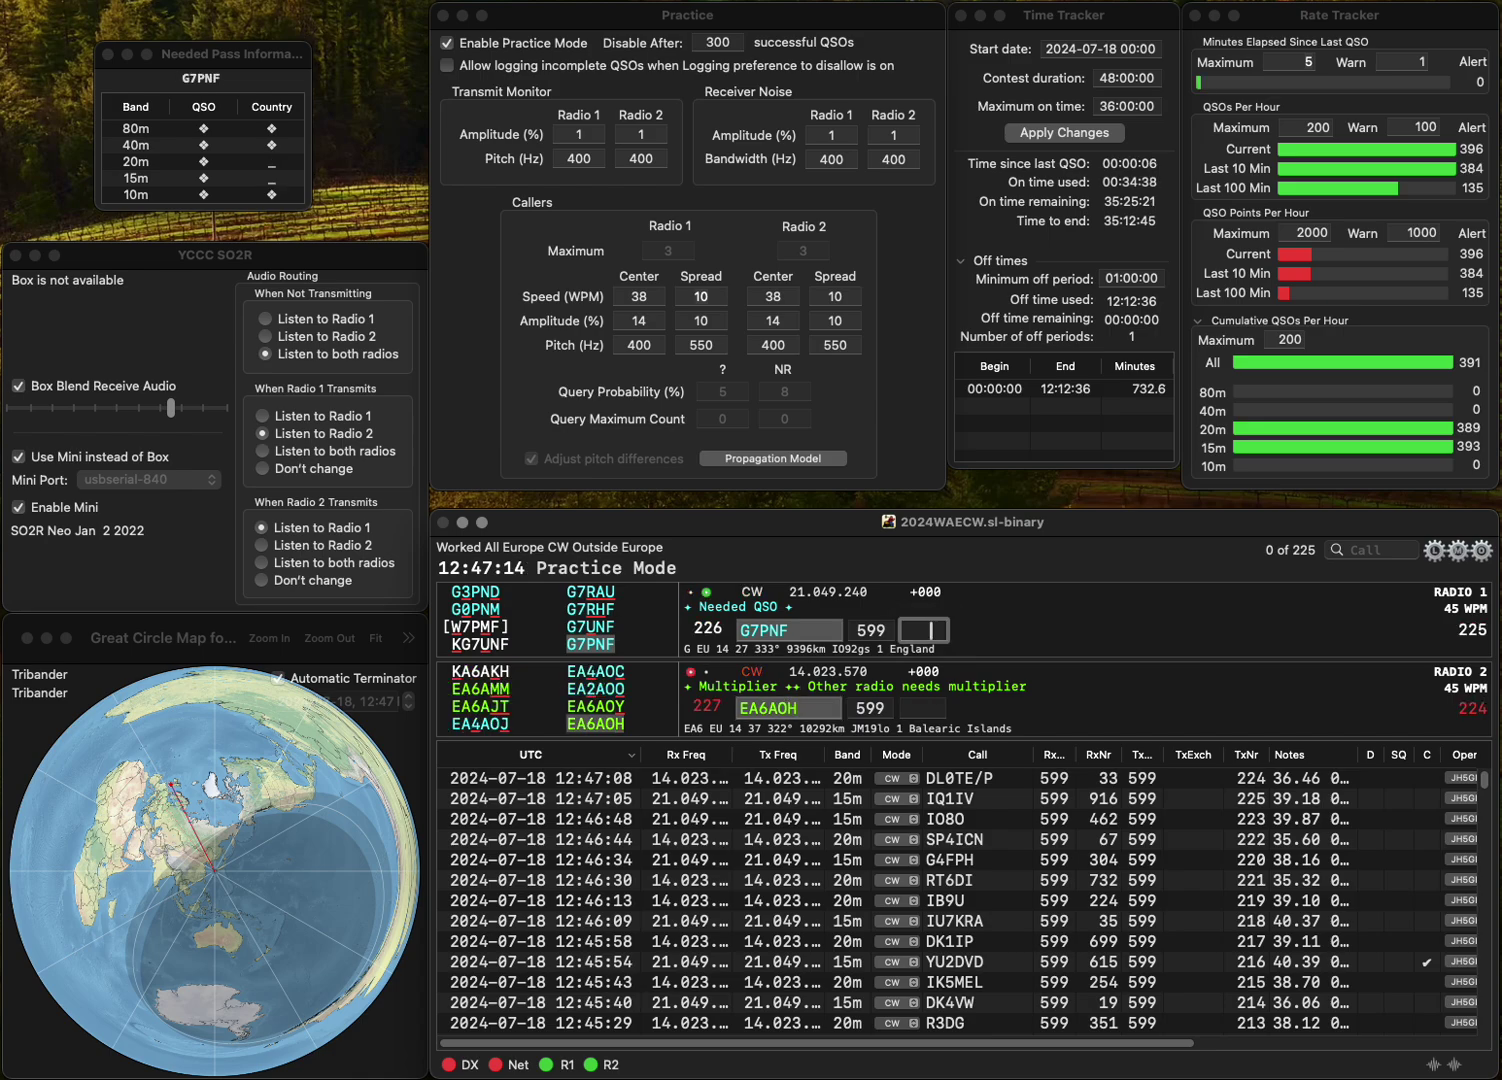
type("768")
key("Return")
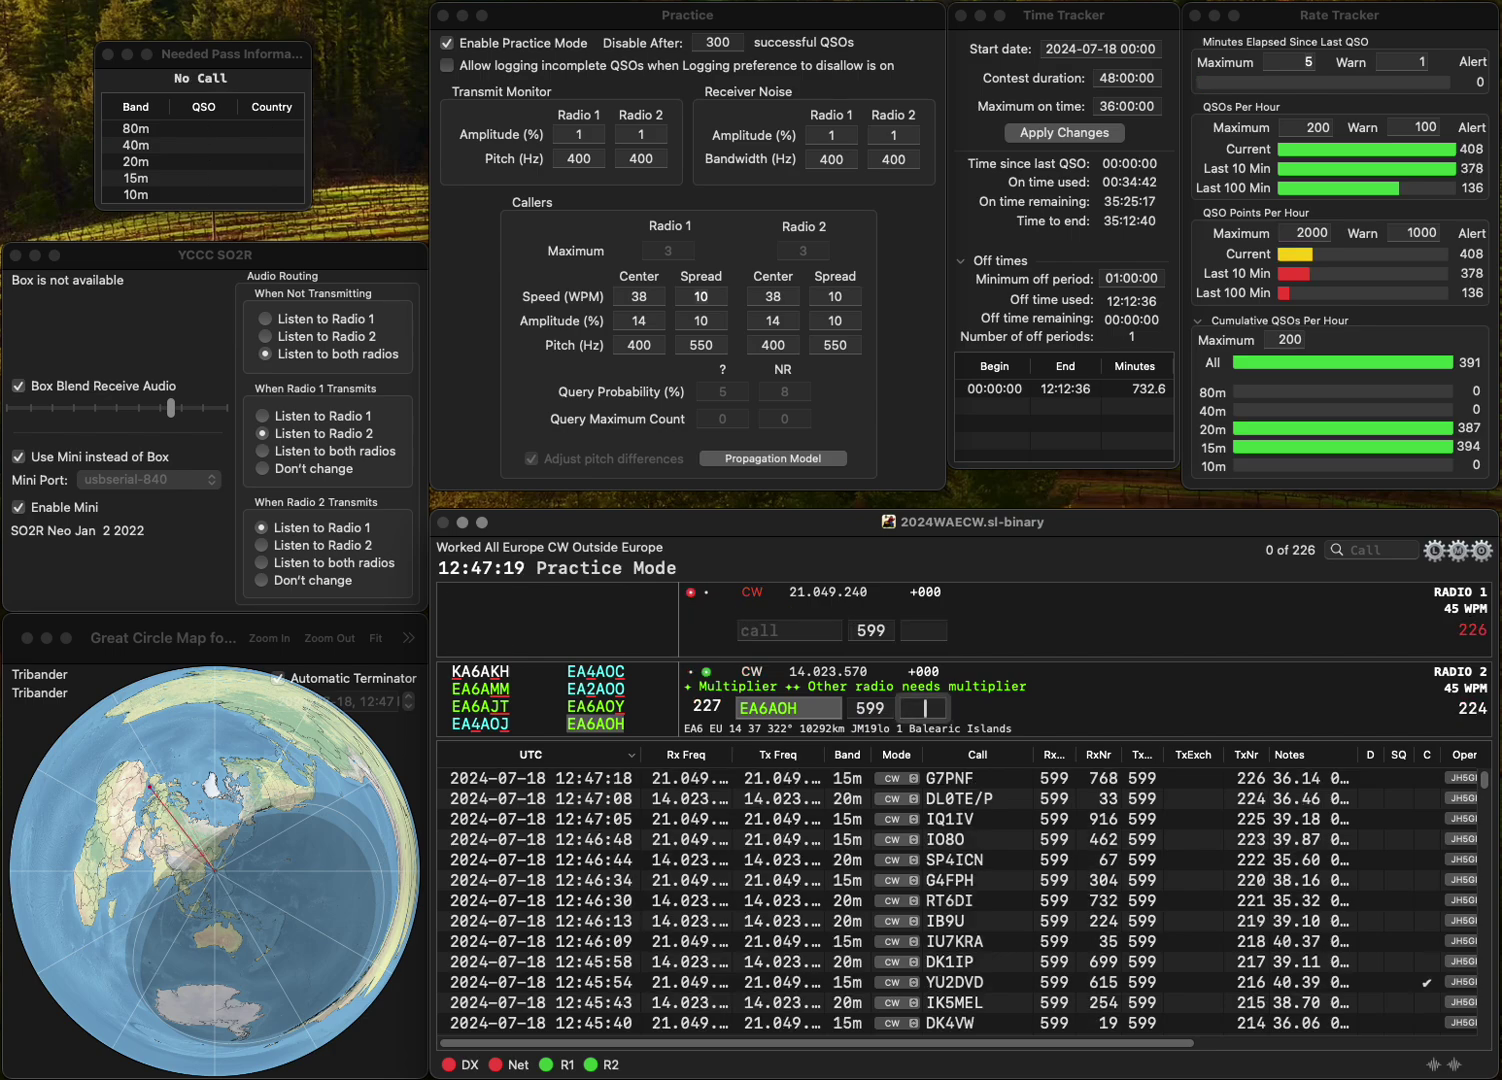
type("9")
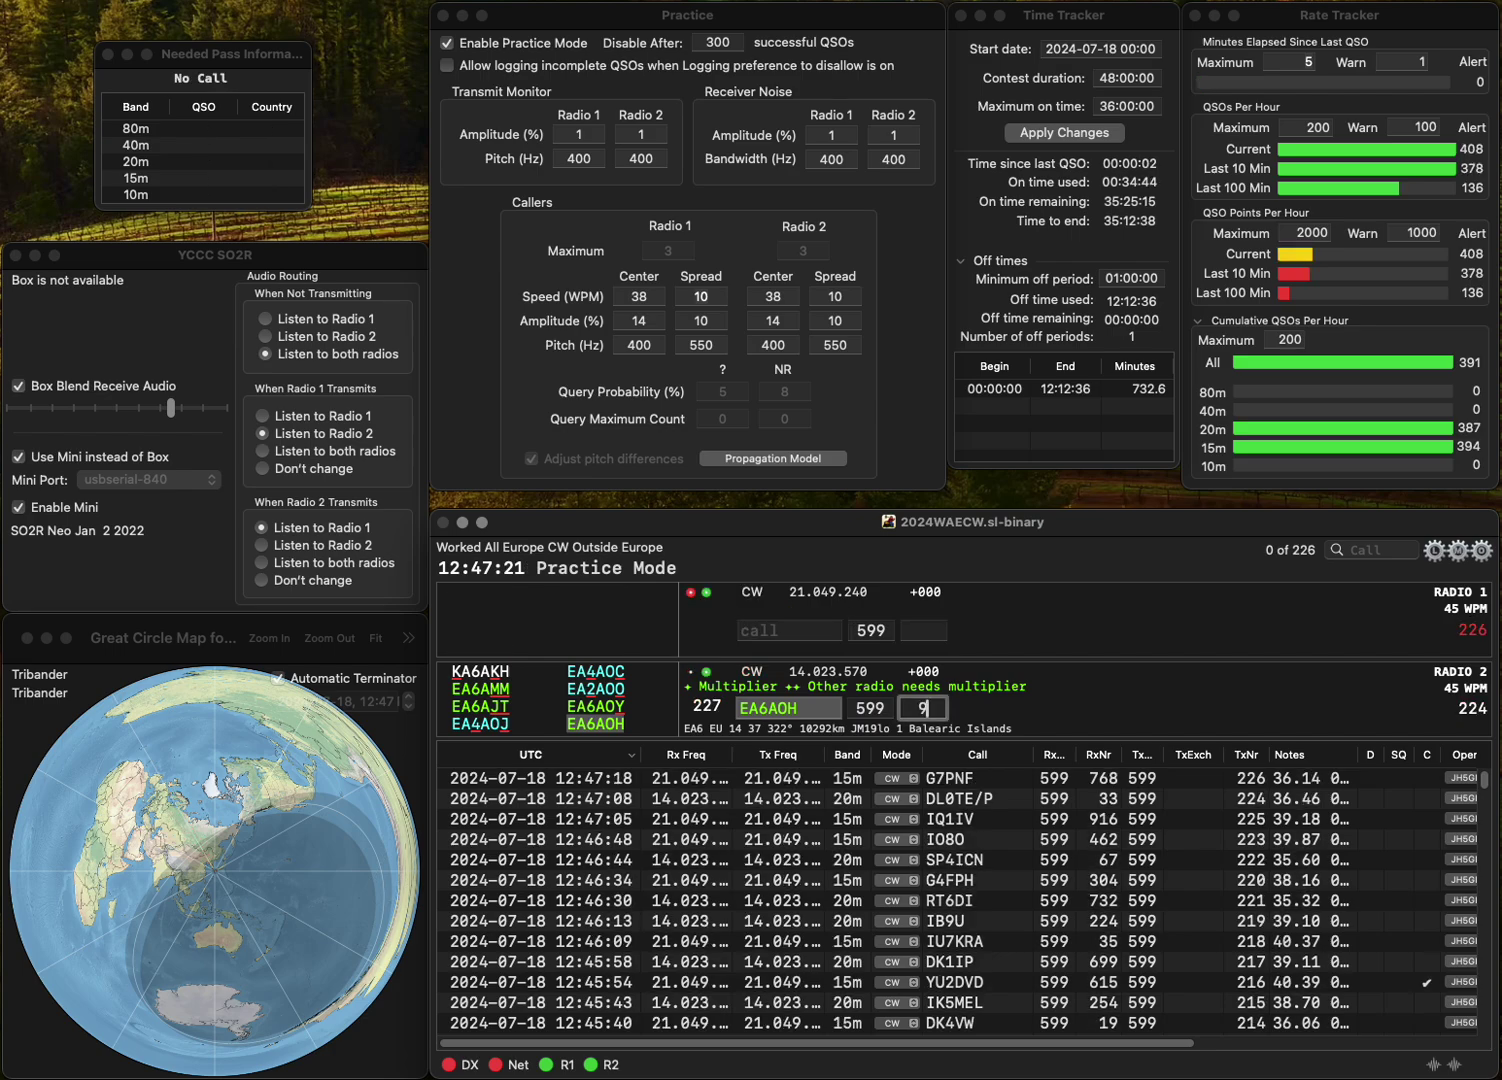
type("44")
key("Return")
- Answer HA6VV on Radio 1 and R2SP on Radio 2, sending each its exchange
type("H")
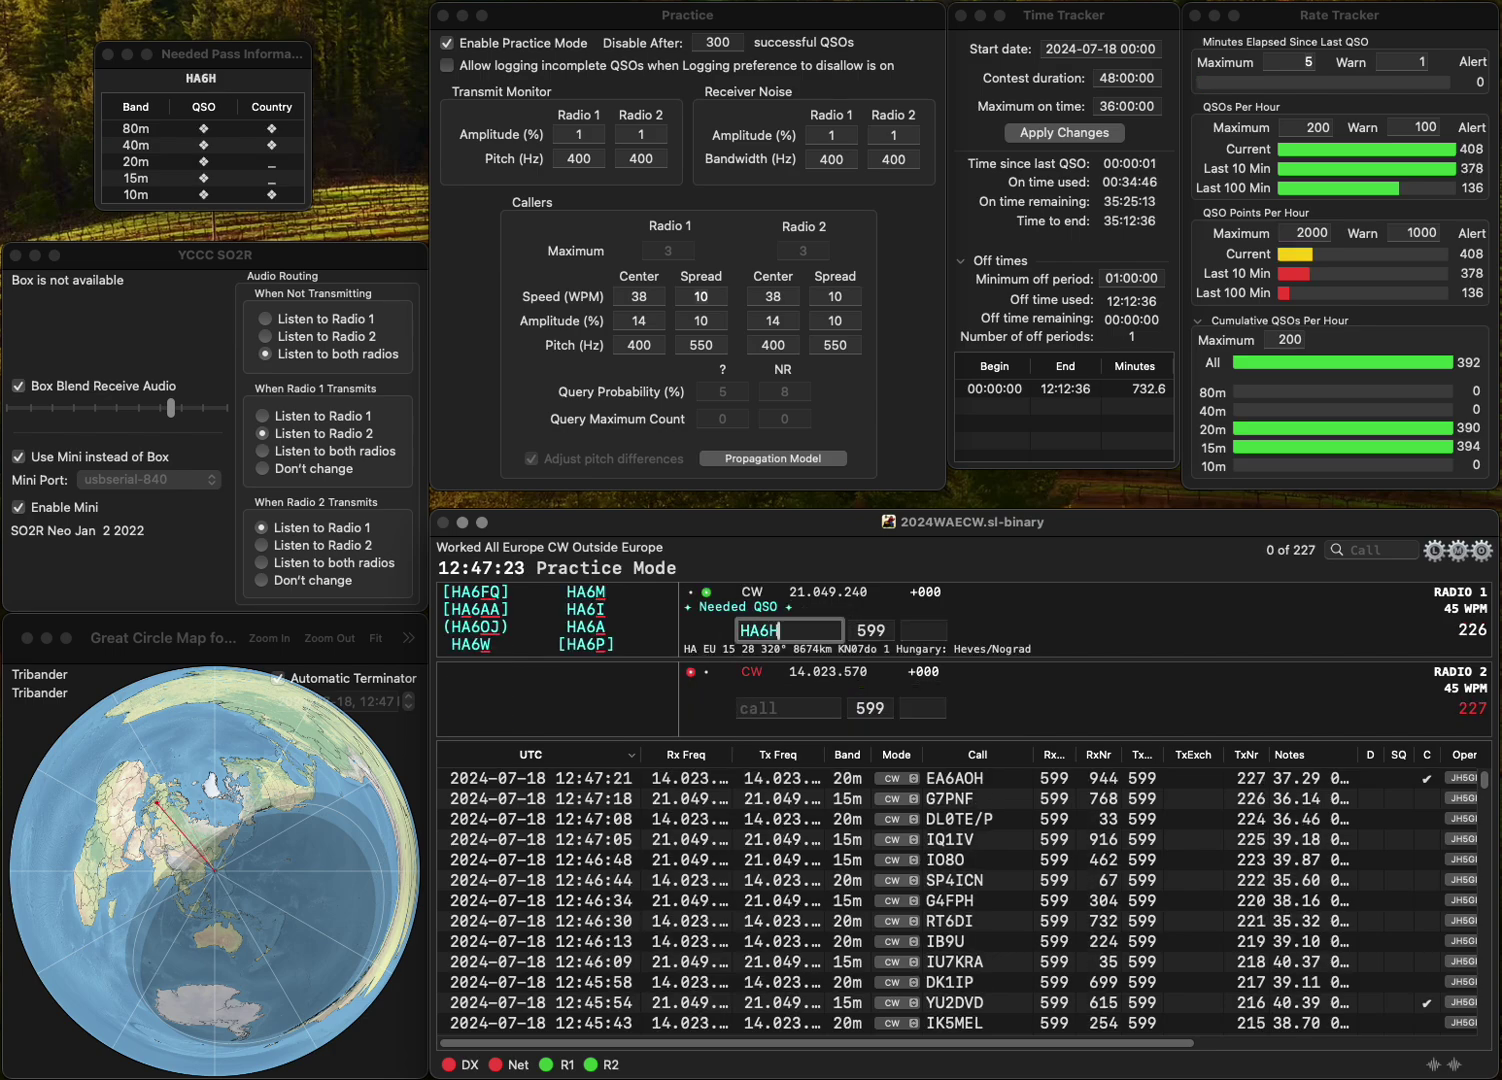
type("A6VV")
key("Return")
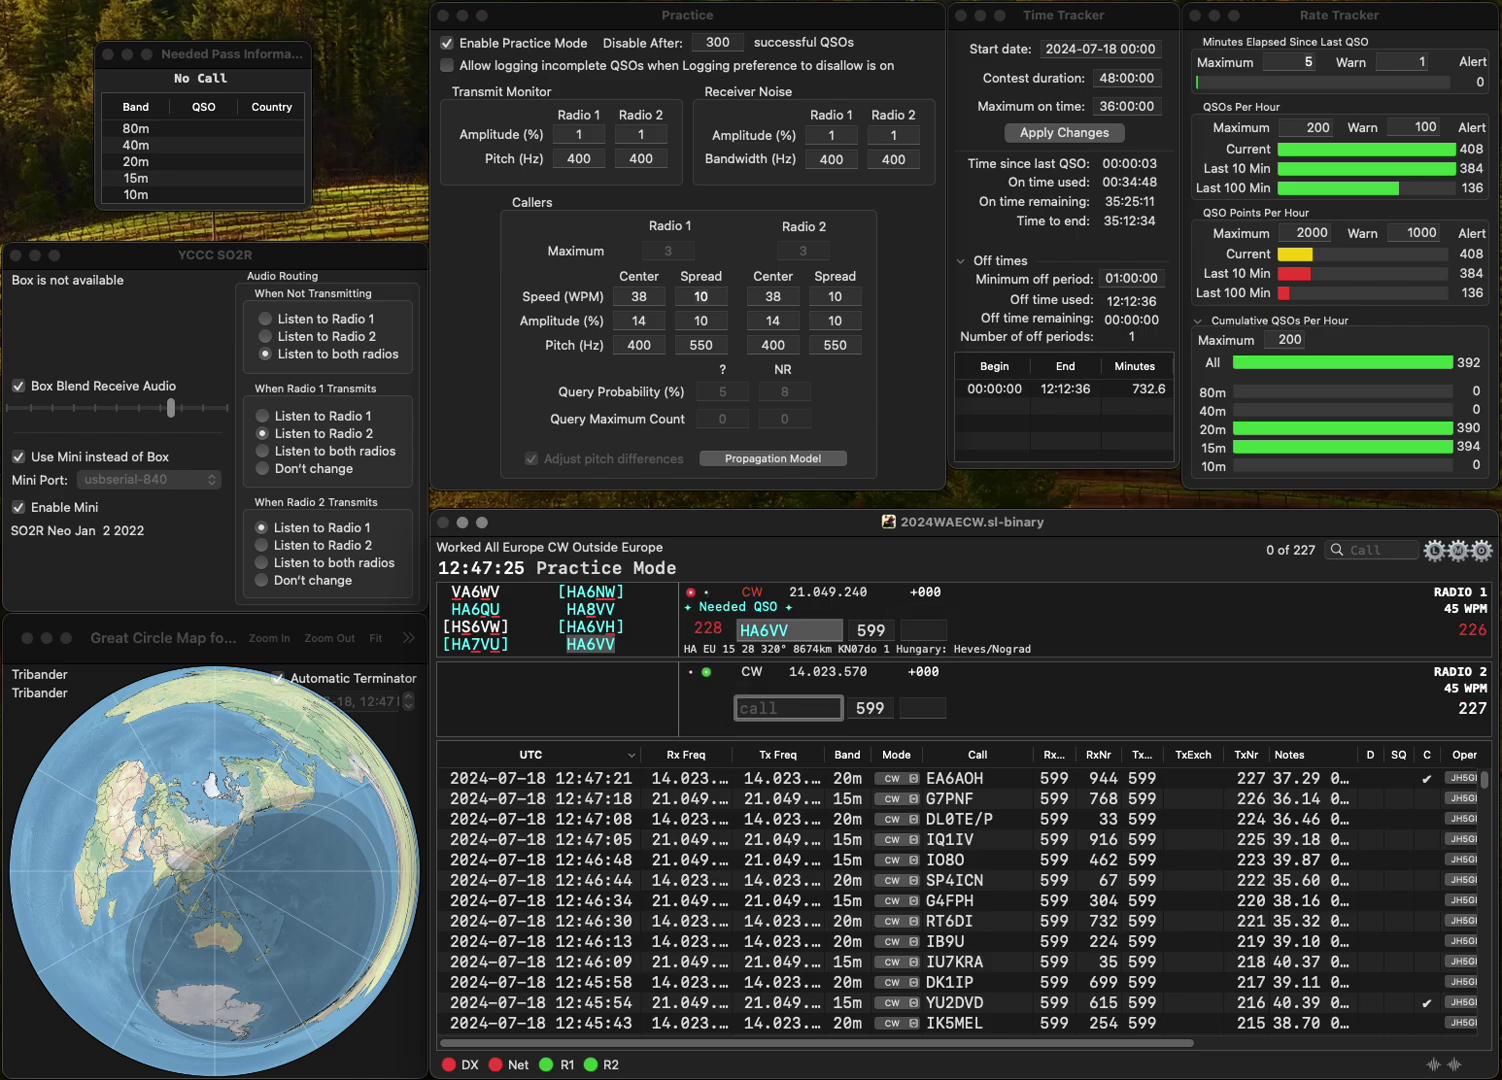
type("R2SP")
key("Return")
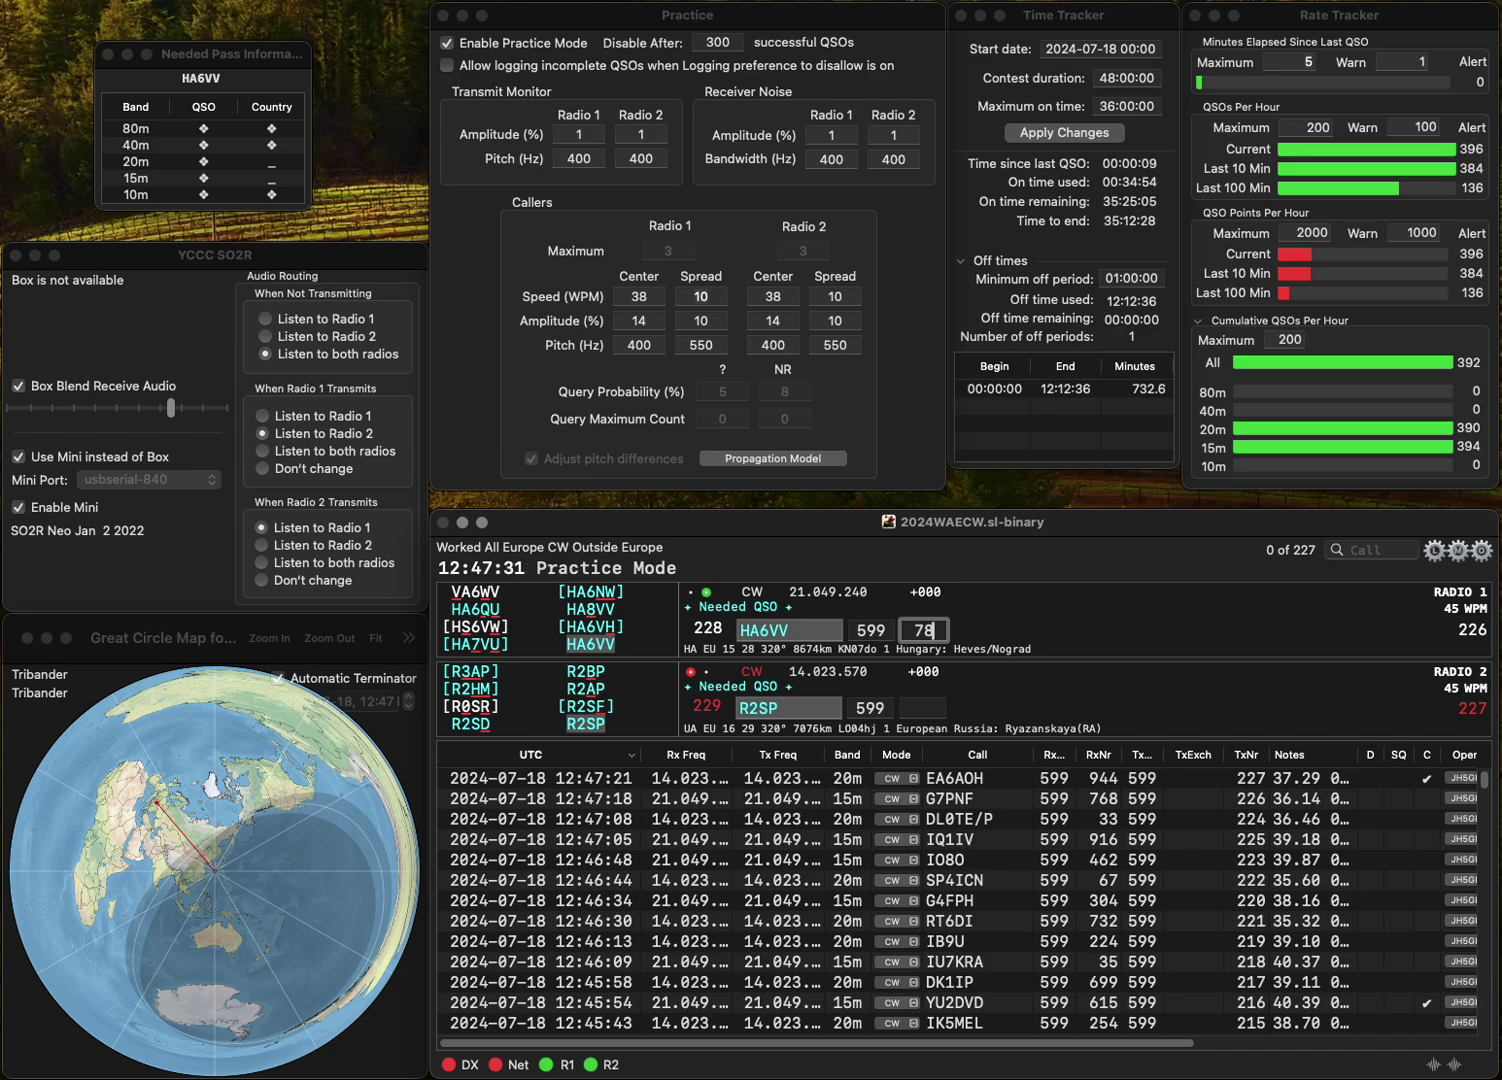
key("Return")
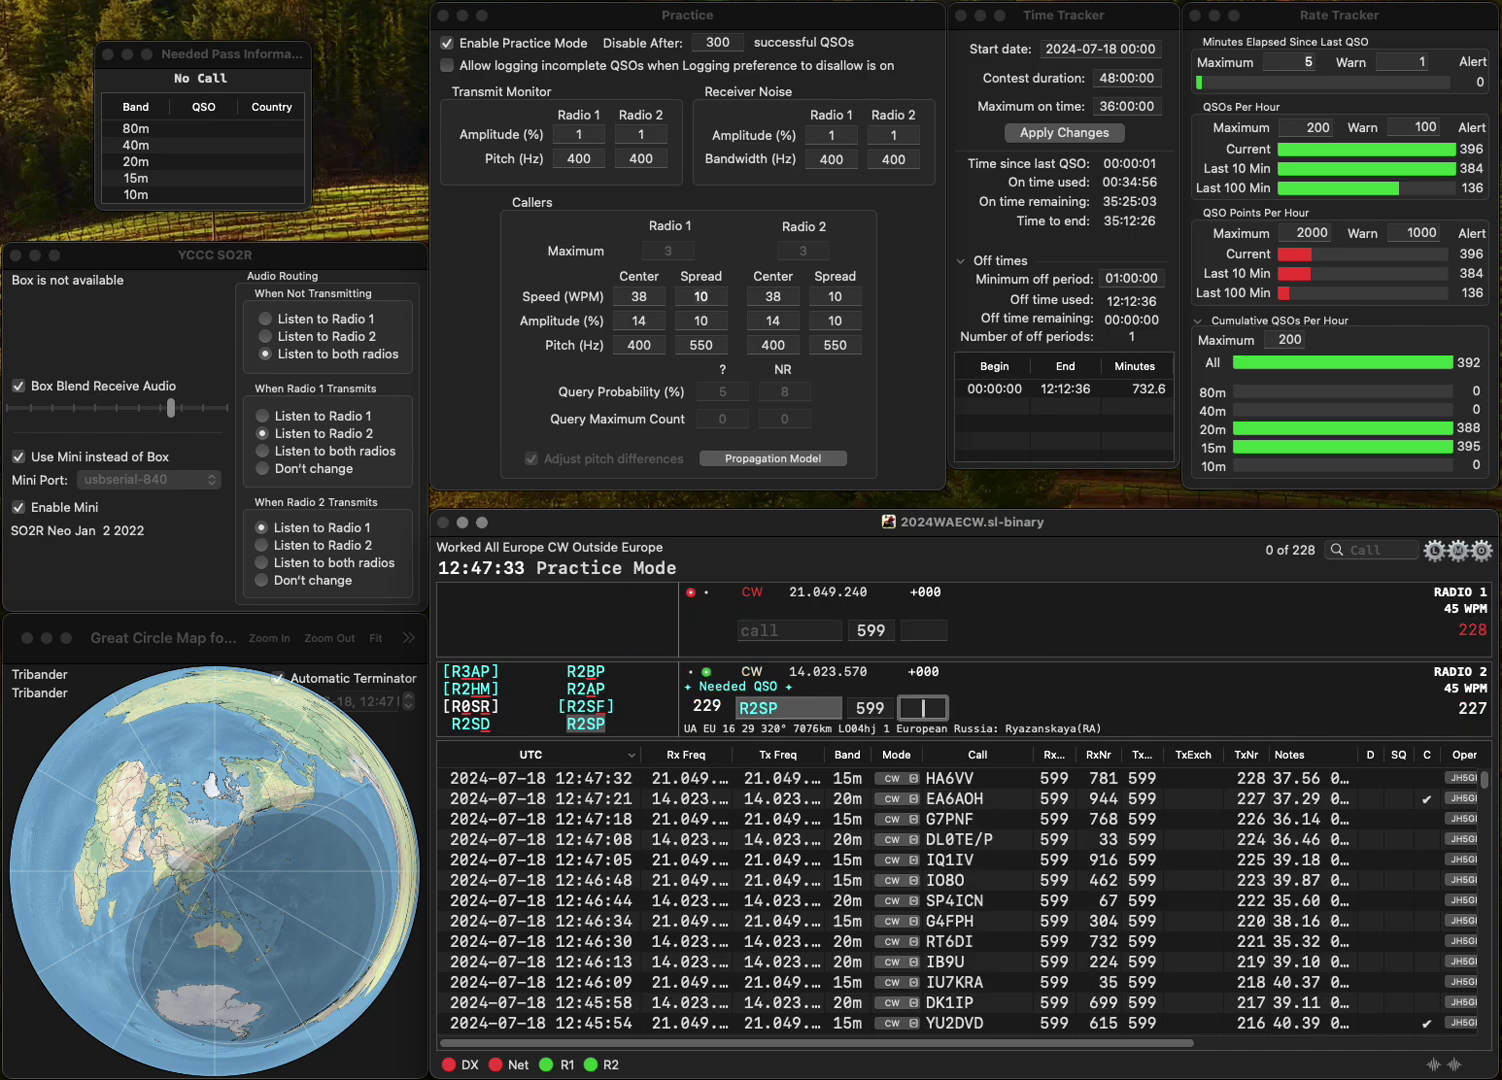
type("521")
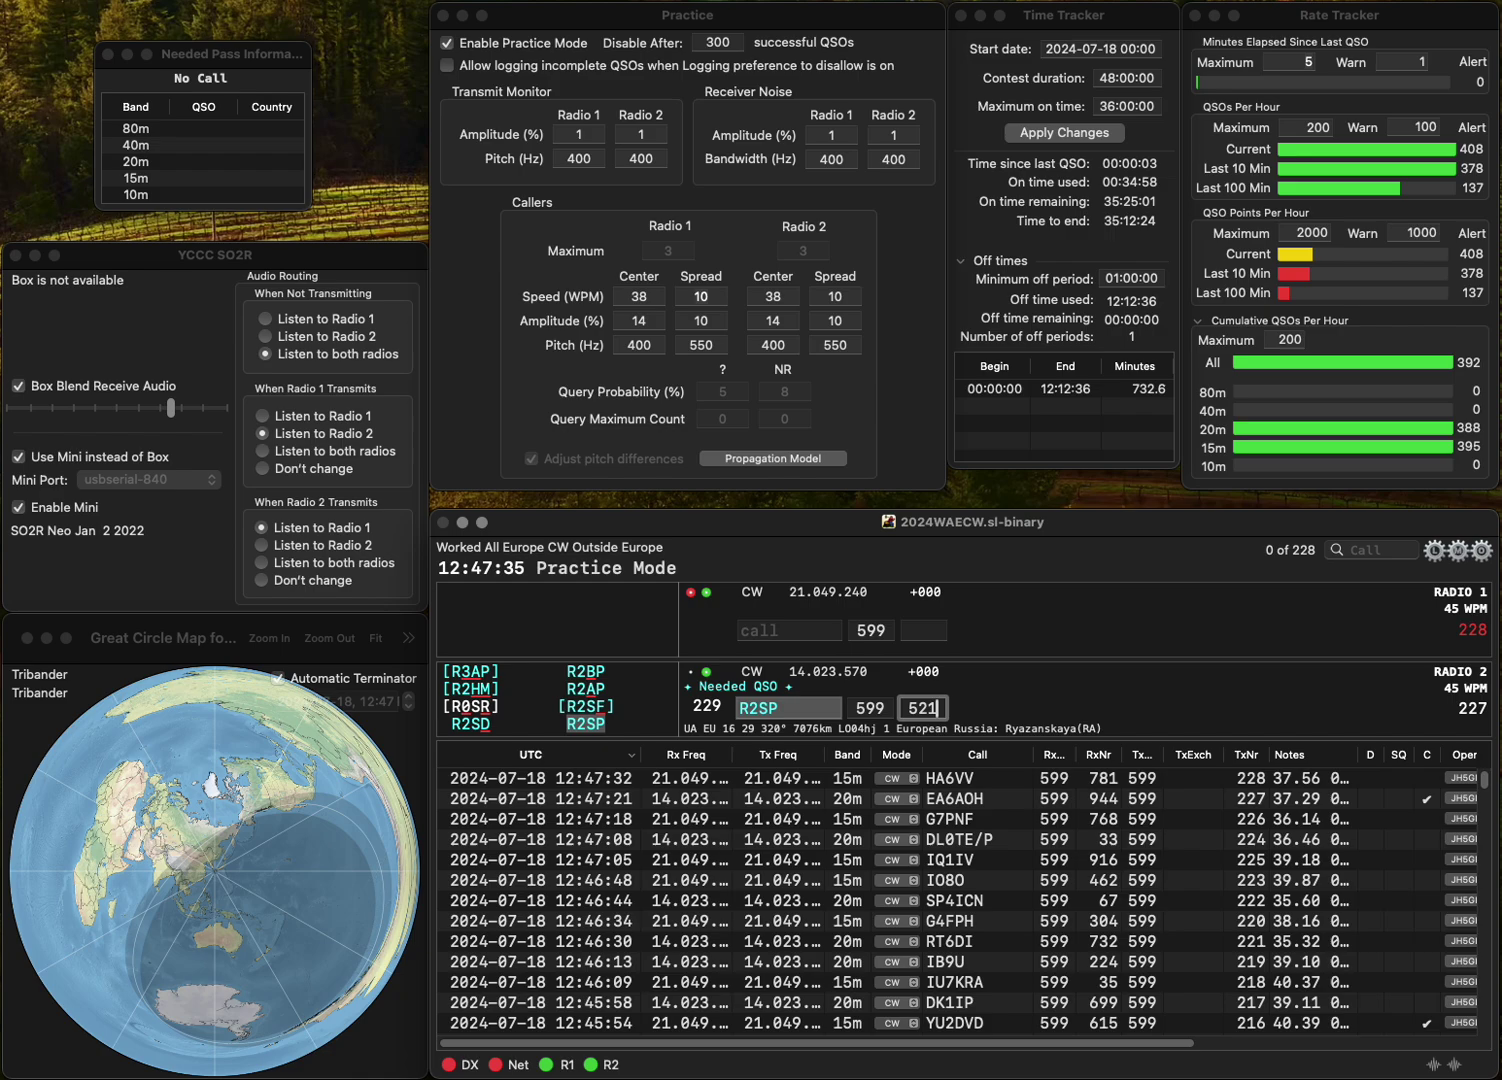
key("Return")
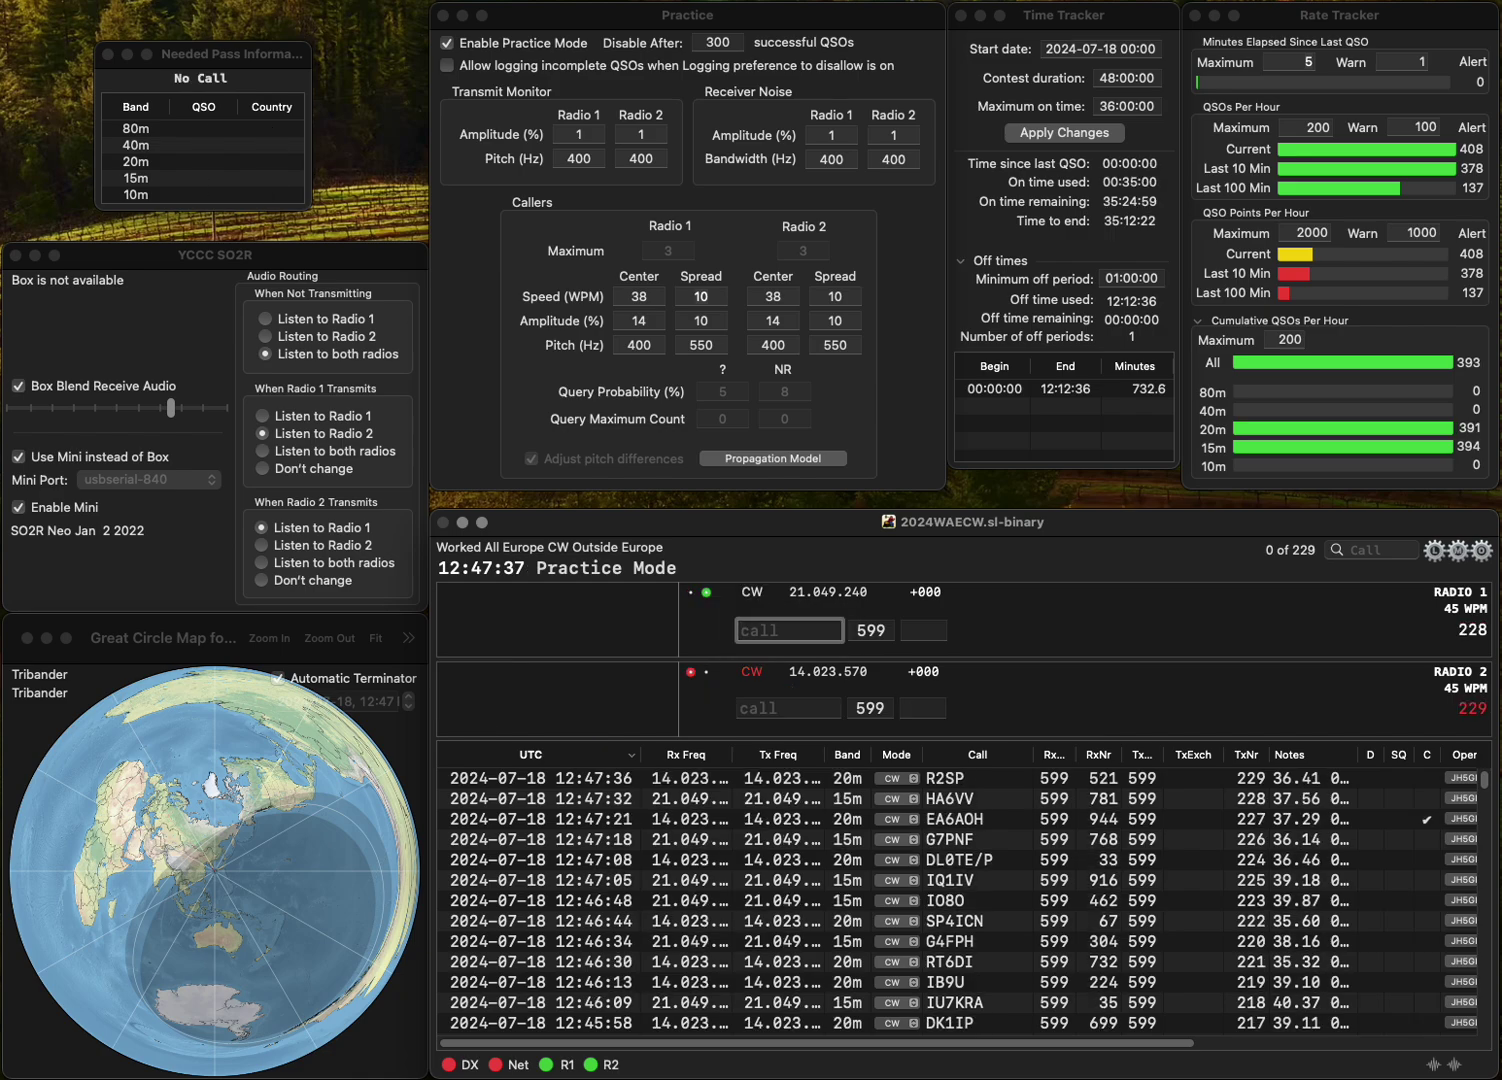
type("9F")
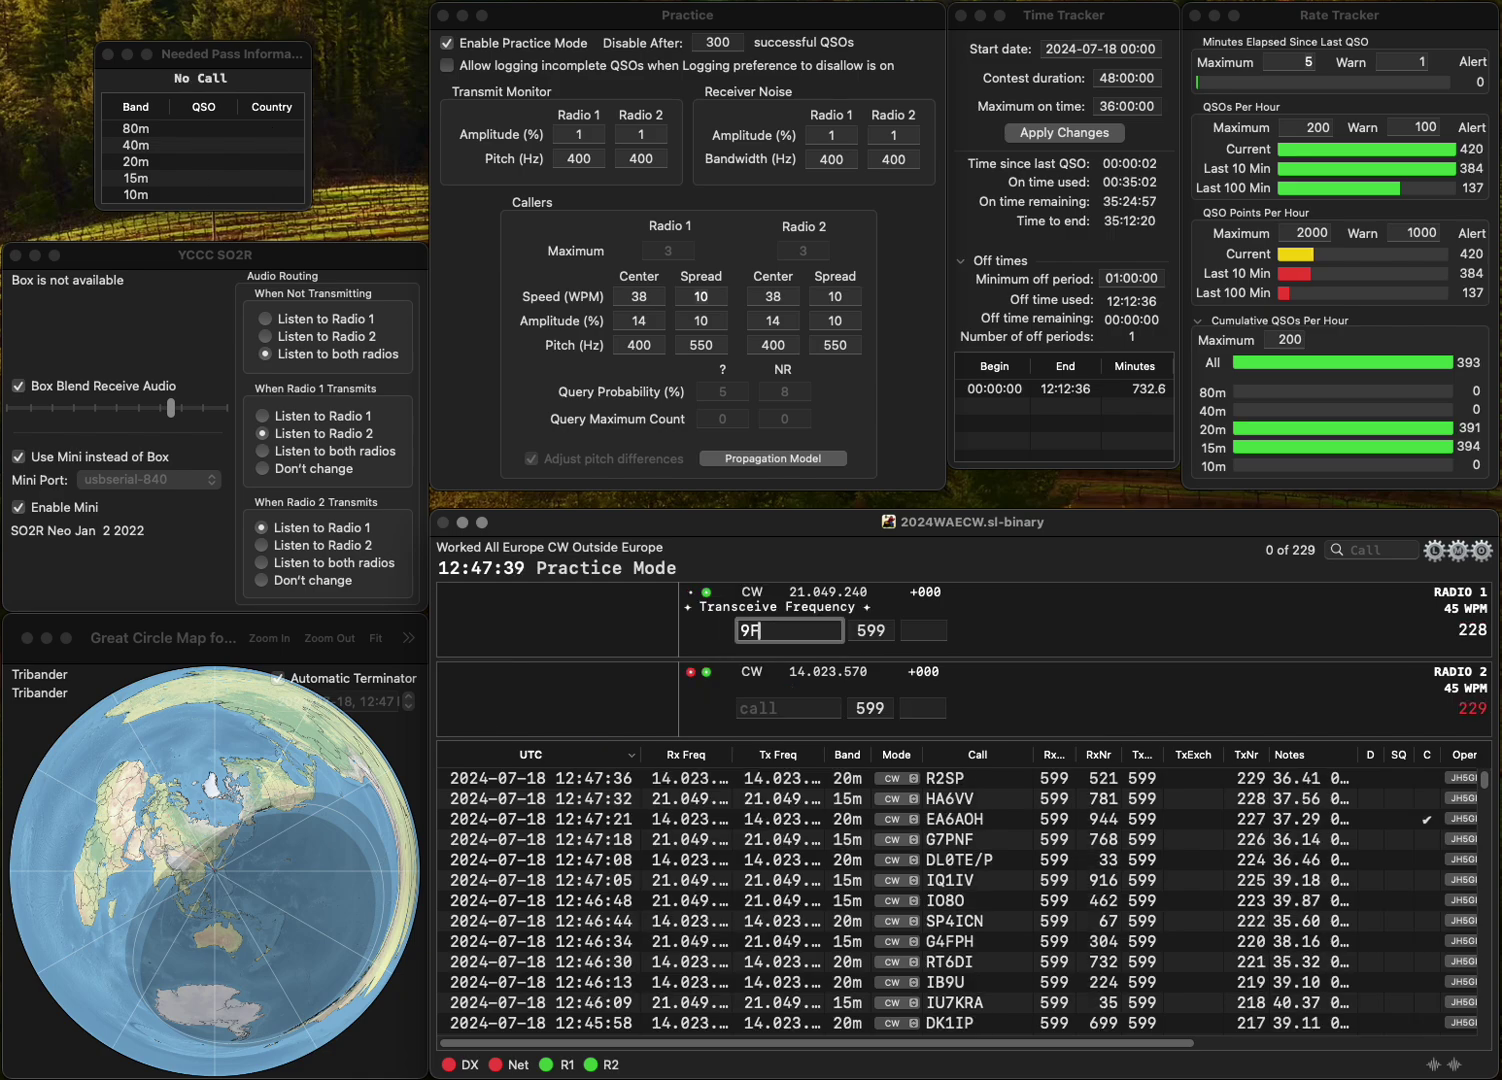
type("OM")
type("HB")
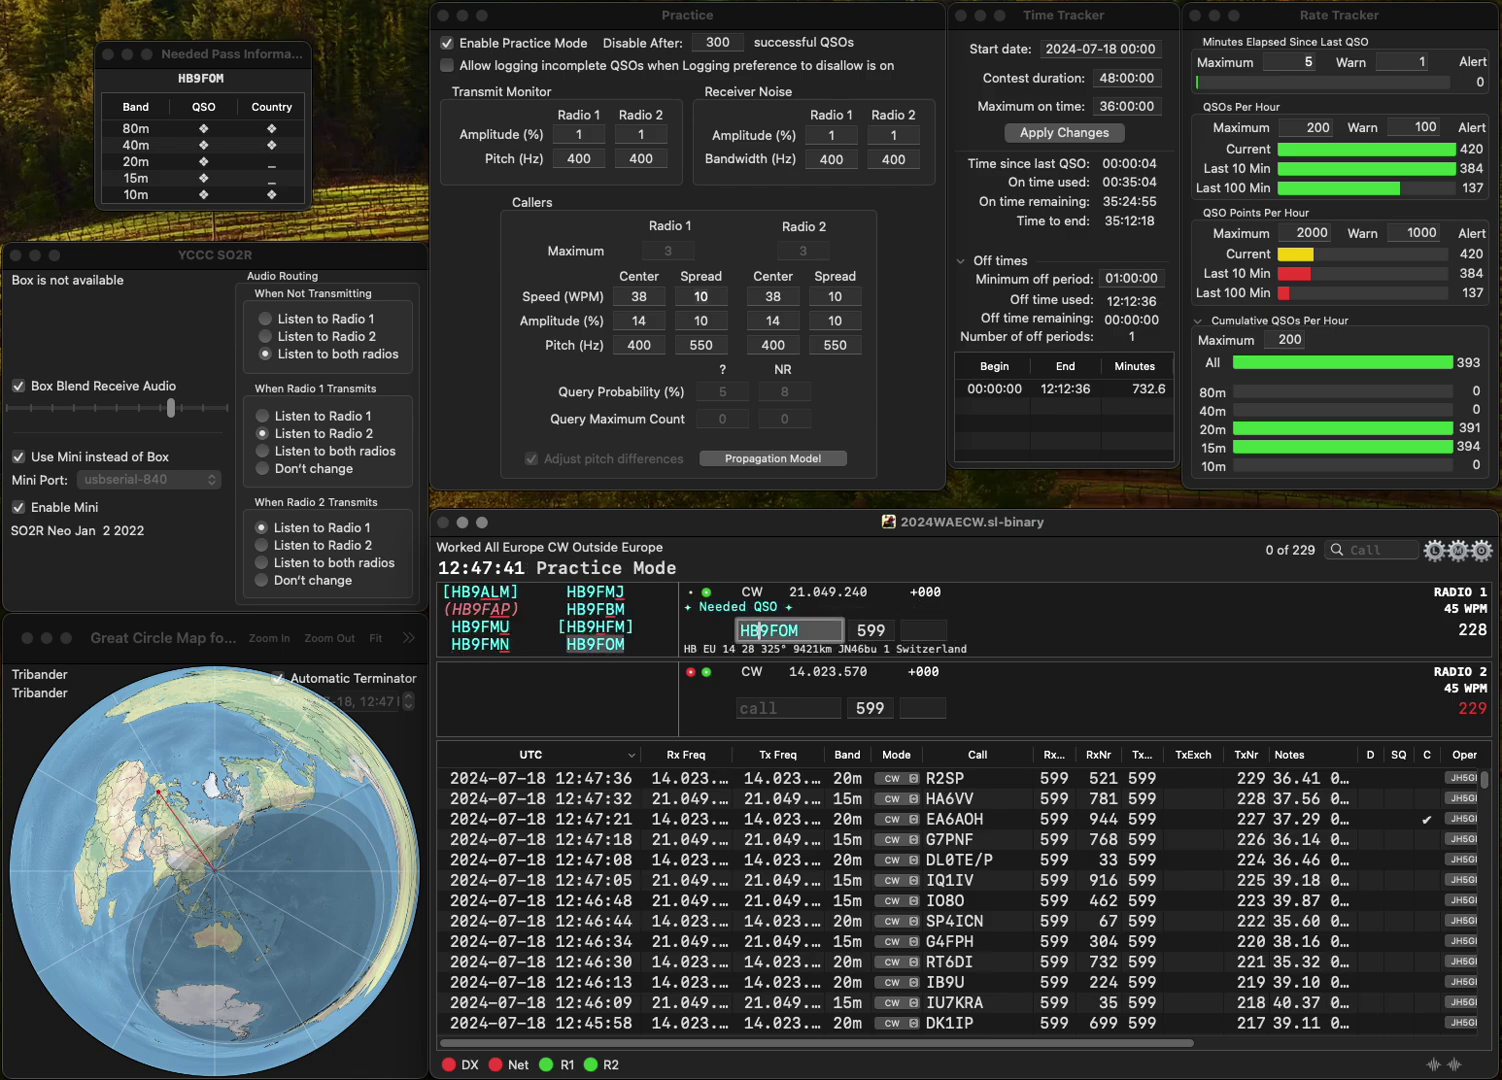
key("Return")
type("O")
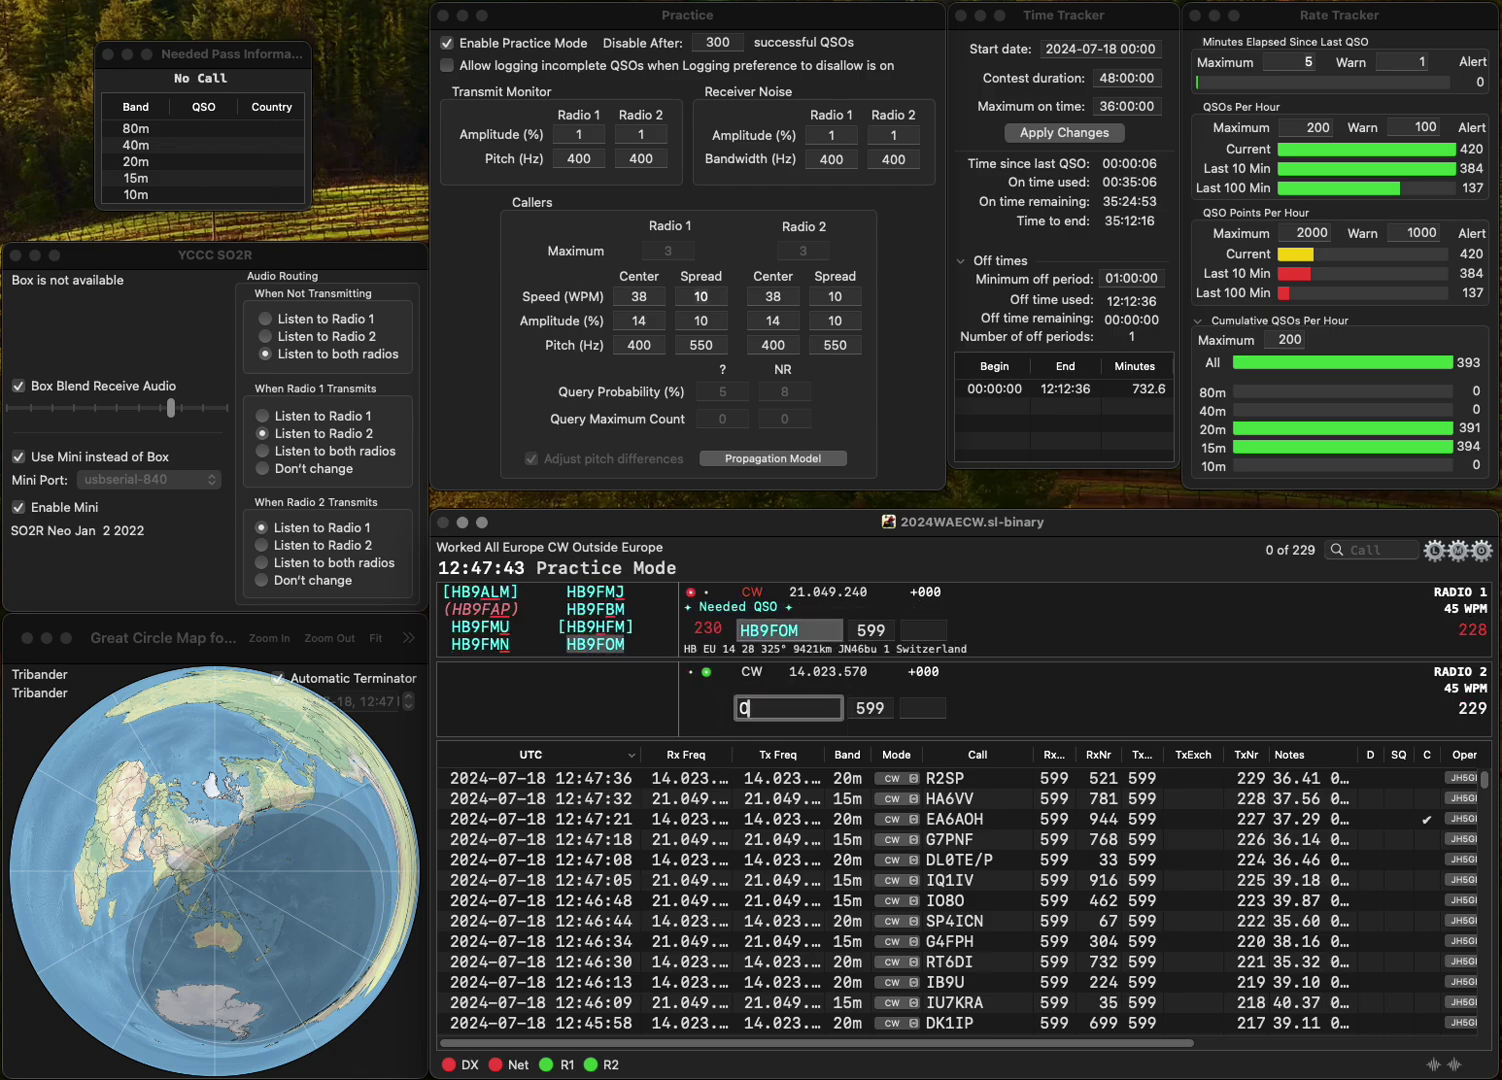
type("N3DV")
key("Return")
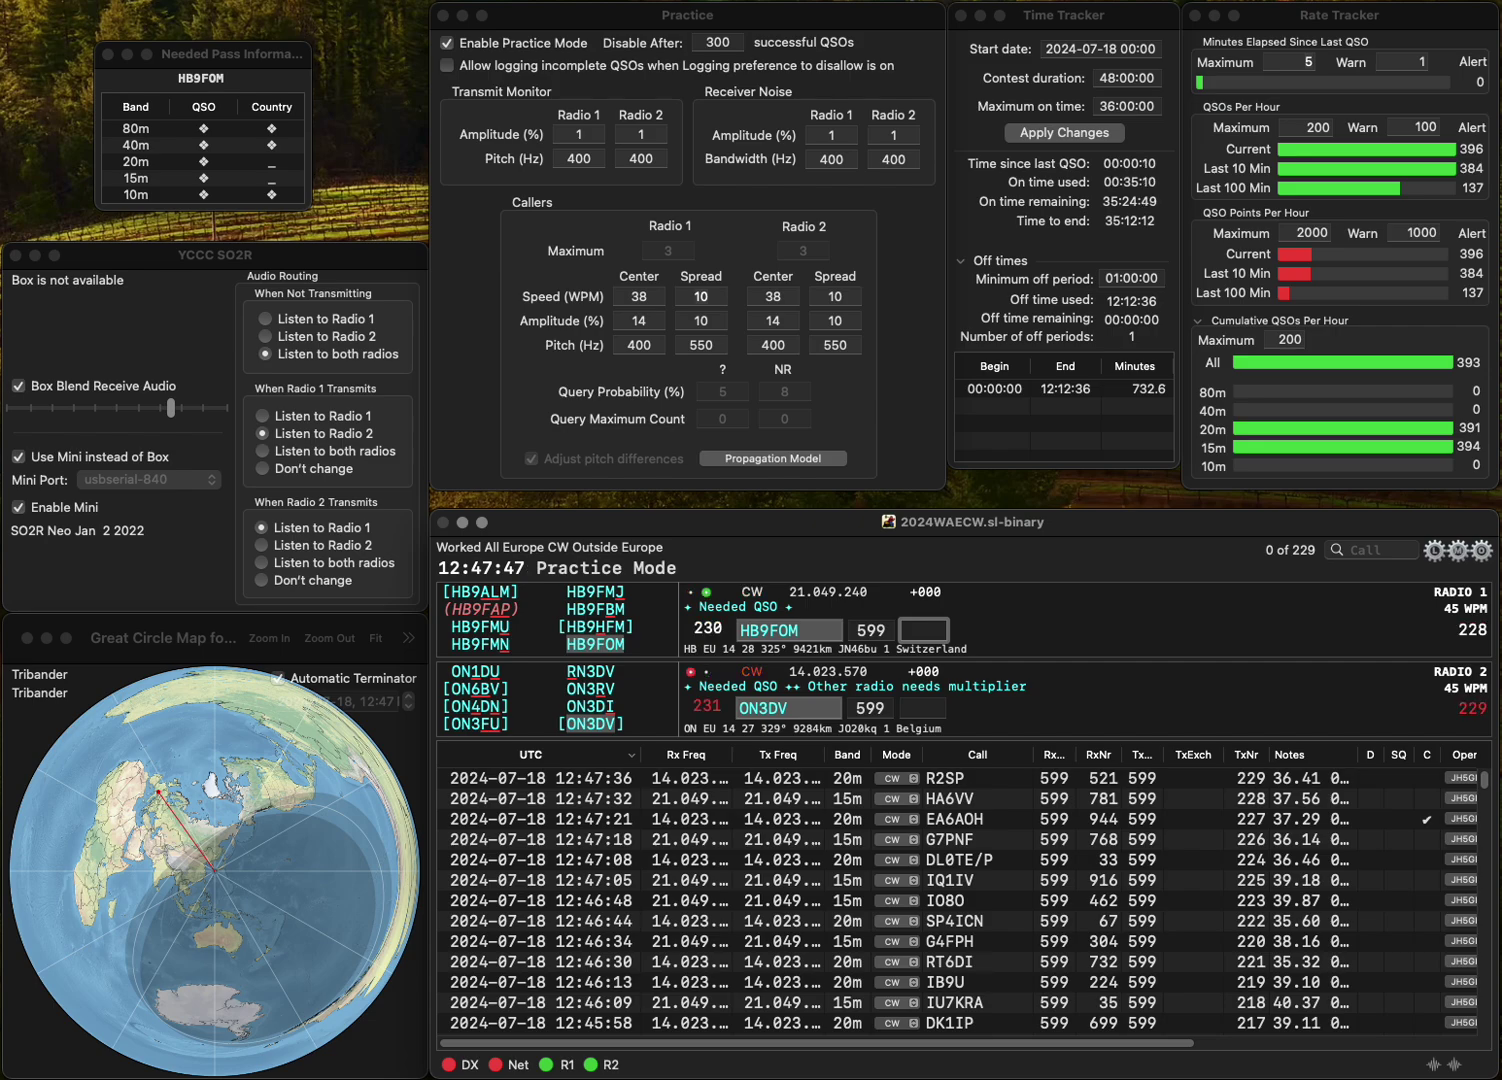
- Log HB9FOM on Radio 1 with received number 128 and ON3DV on Radio 2 with received number 820
type("128")
key("Return")
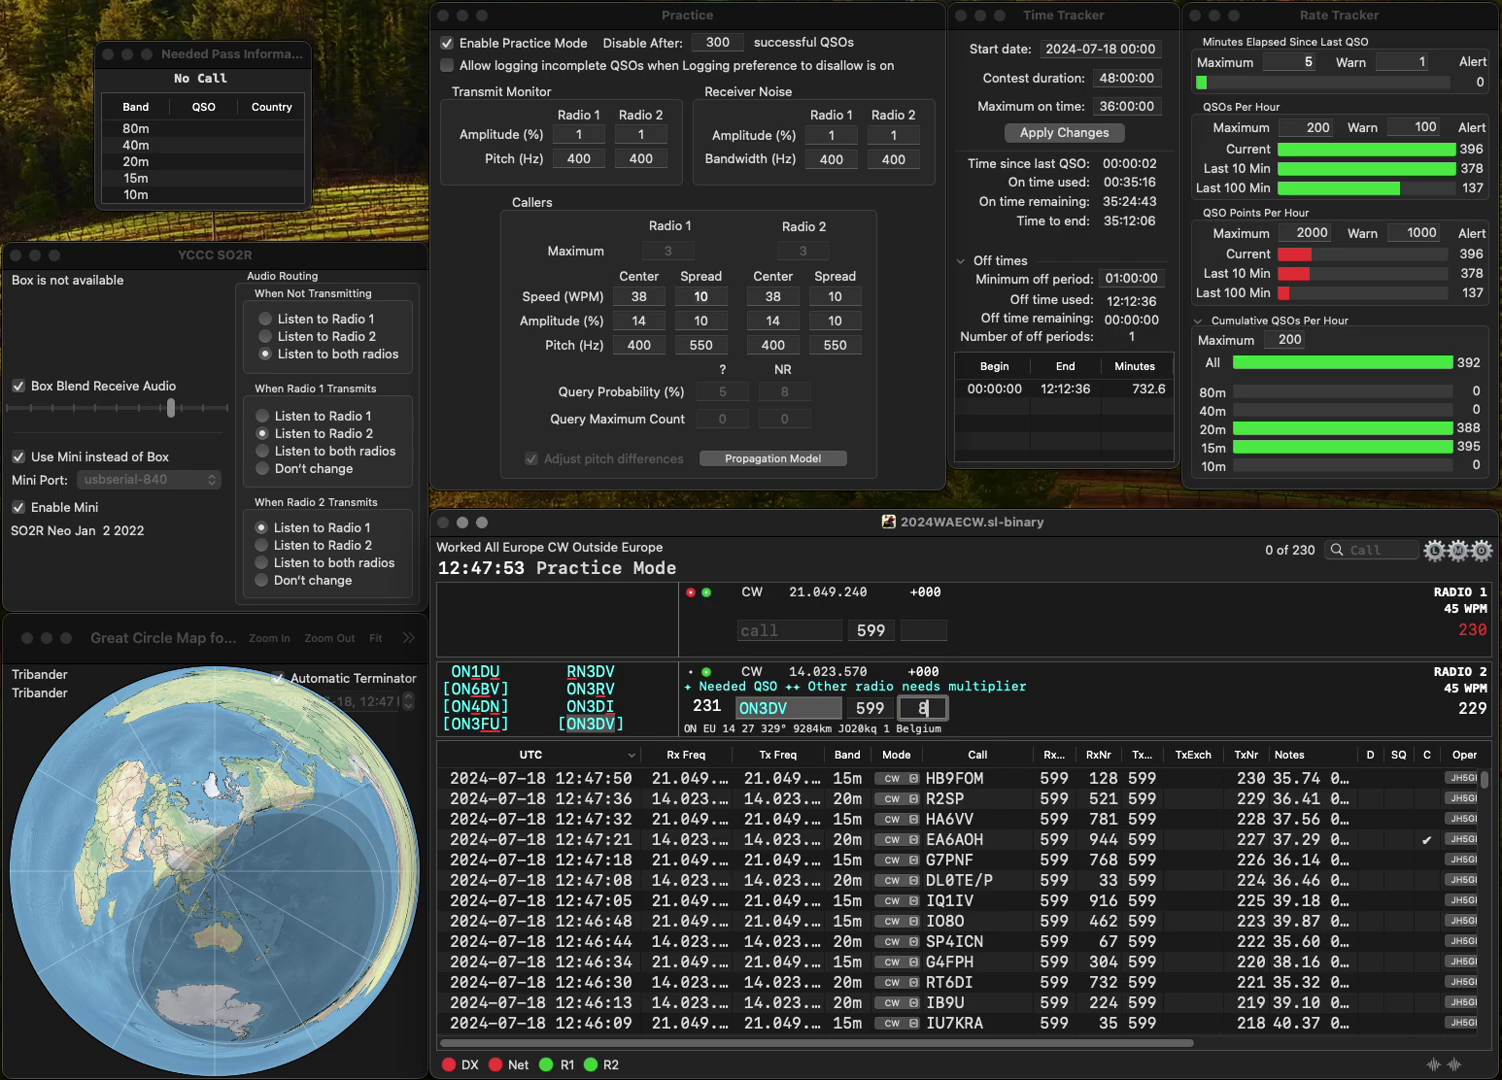
type("820")
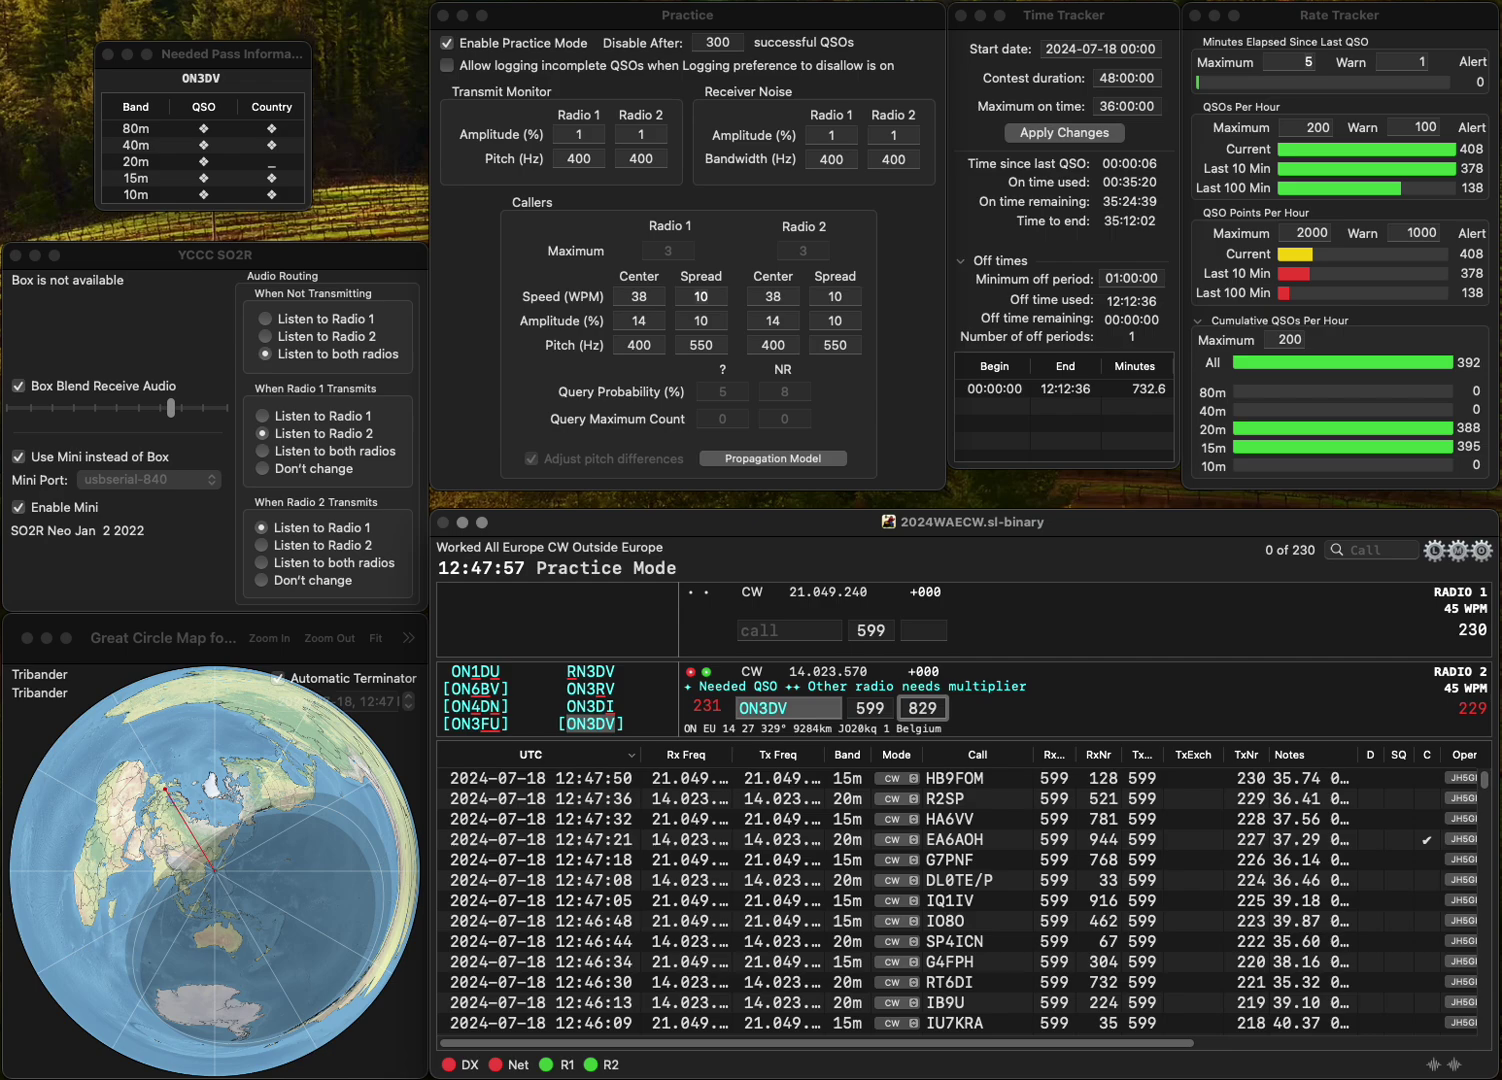
key("Return")
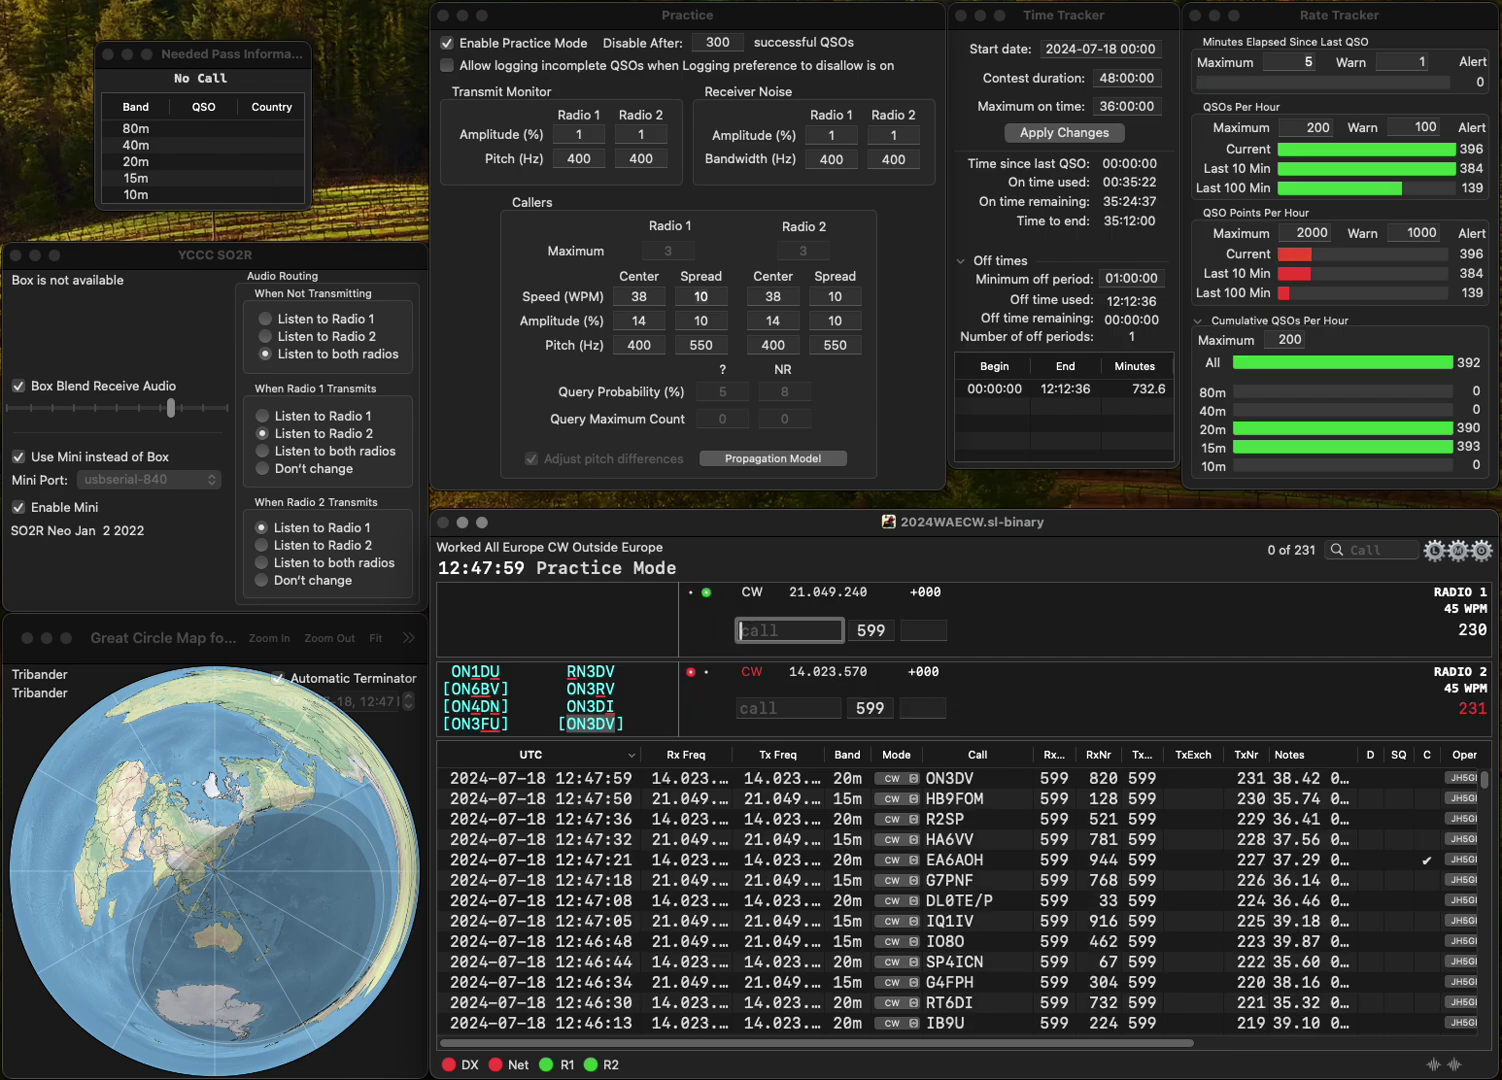
- Answer 9A9O on Radio 1 and MM1FEO on Radio 2, sending each its exchange
type("9A")
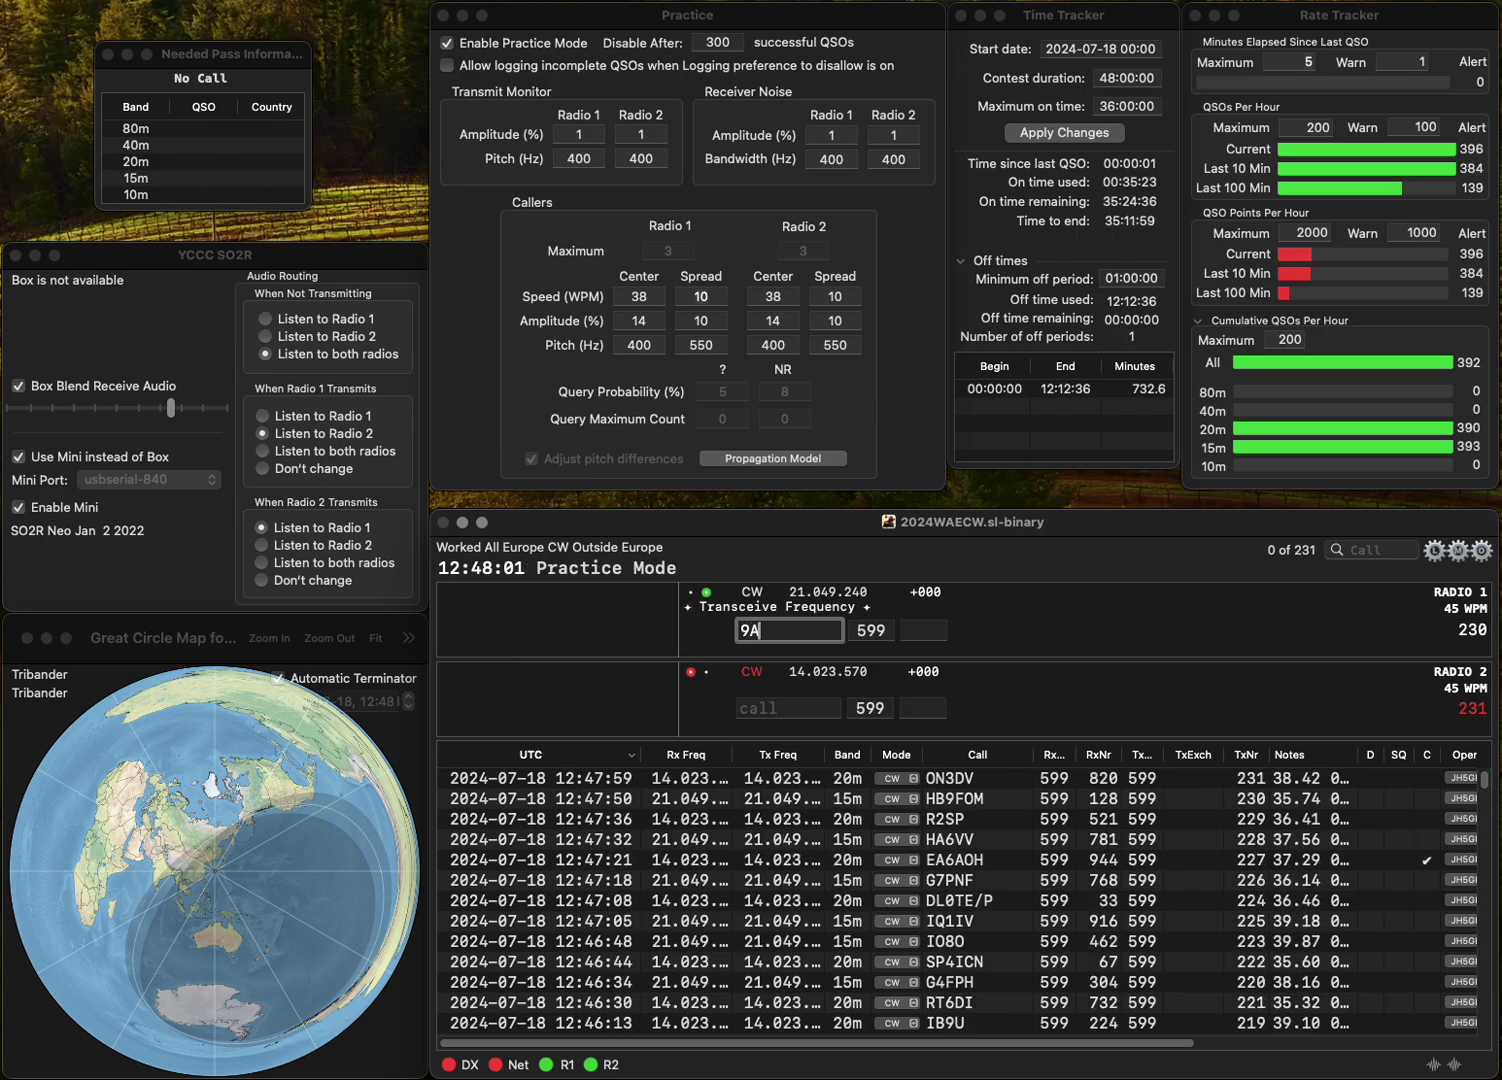
type("9O")
key("Return")
type("MM1")
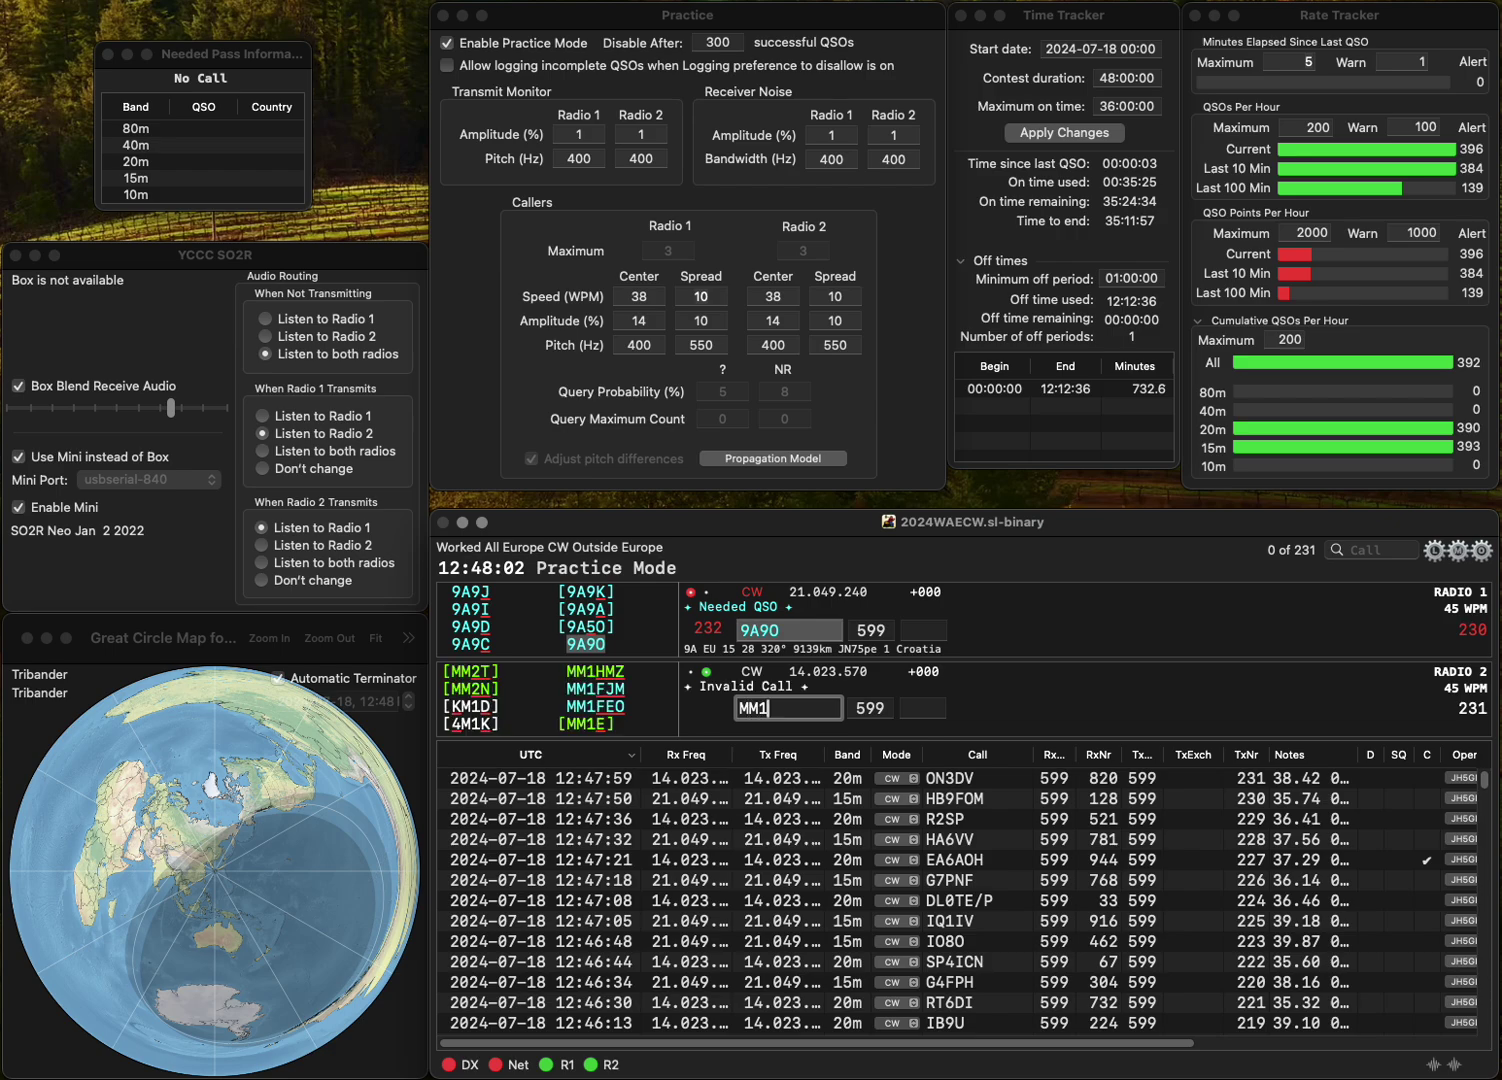
type("FEO")
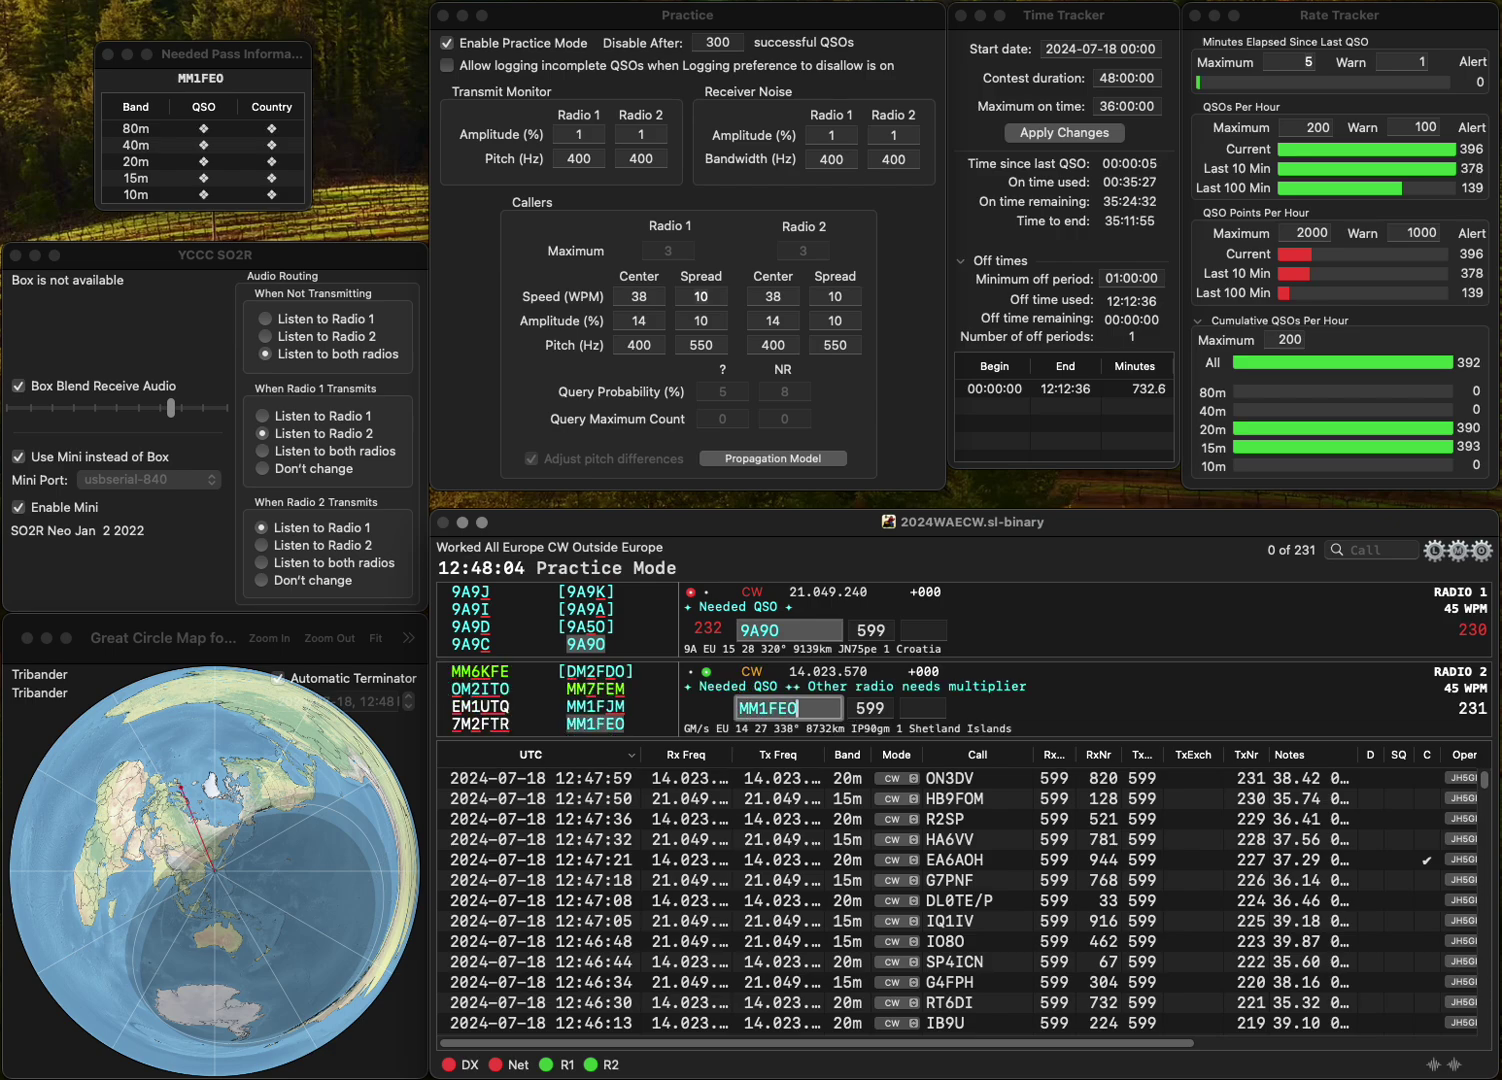
key("Return")
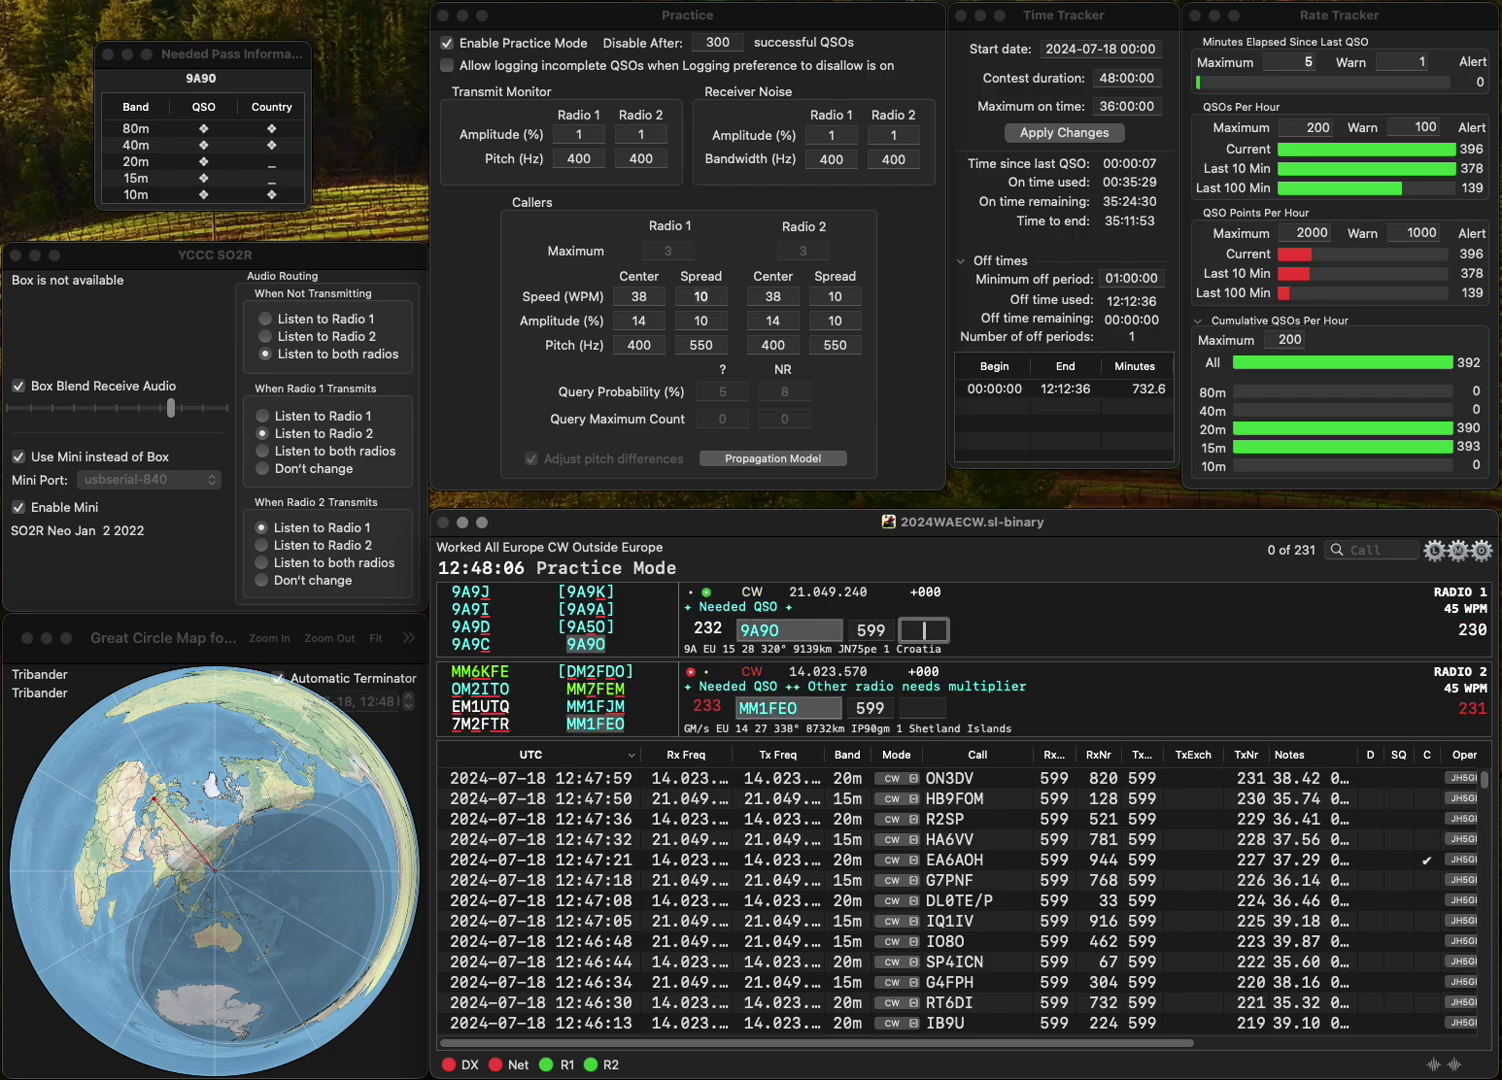
- Log 9A9O on Radio 1 with received number 125 and MM1FEO on Radio 2 with received number 320
type("12")
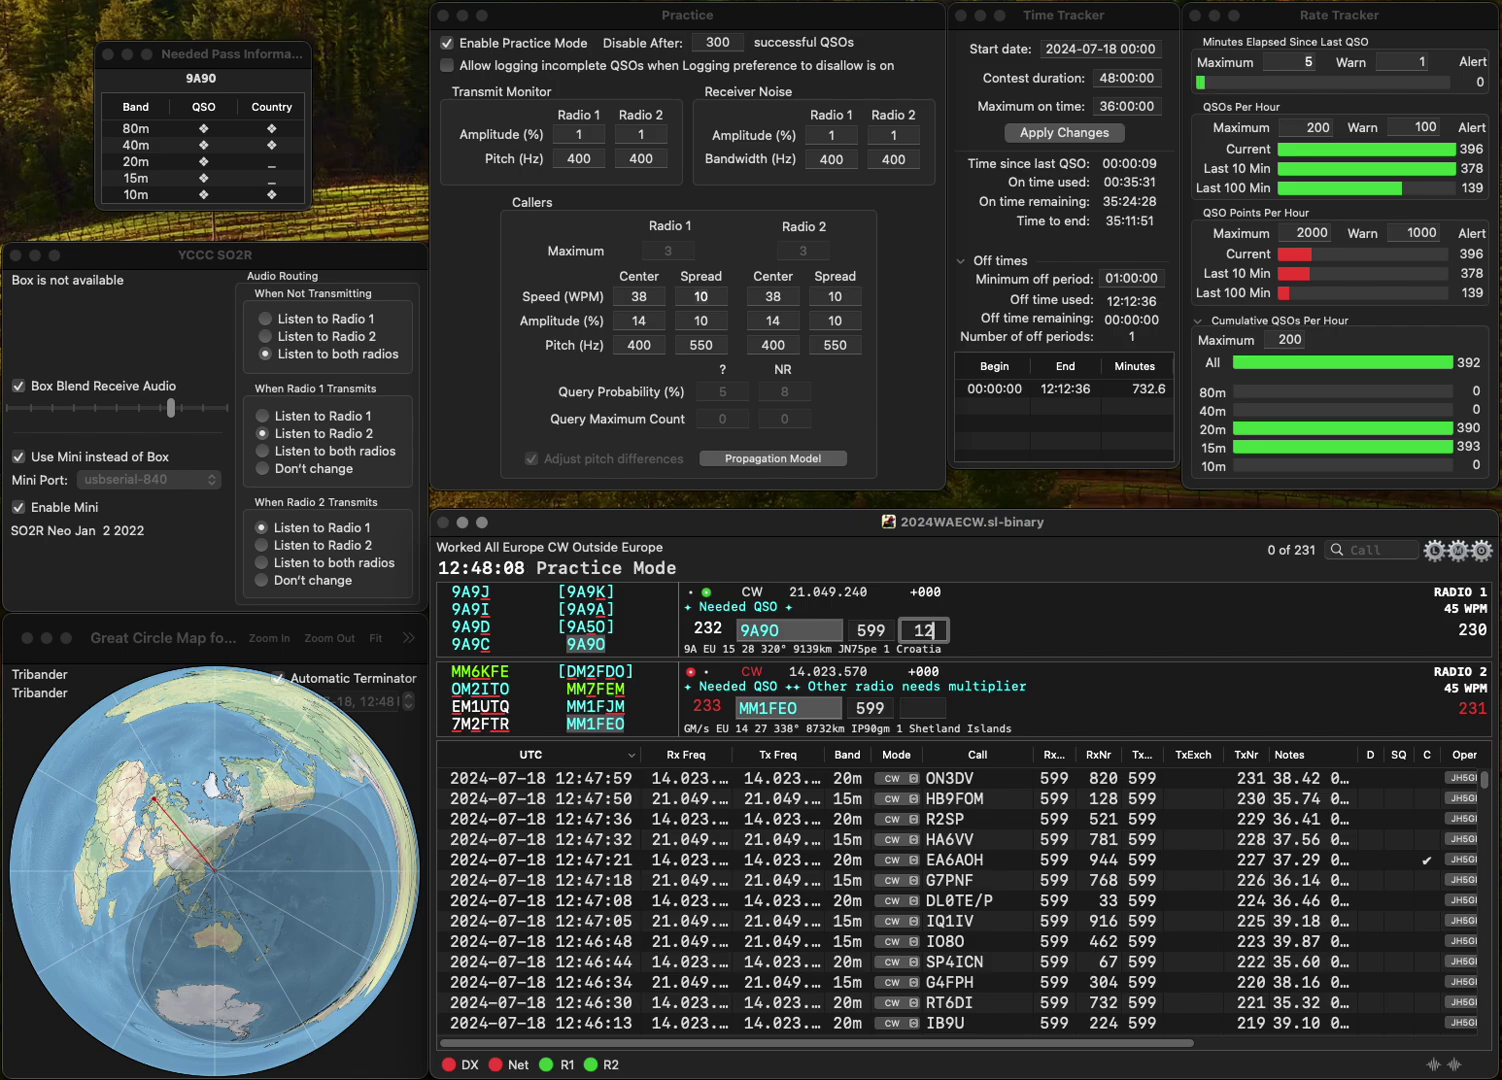
type("5")
key("Return")
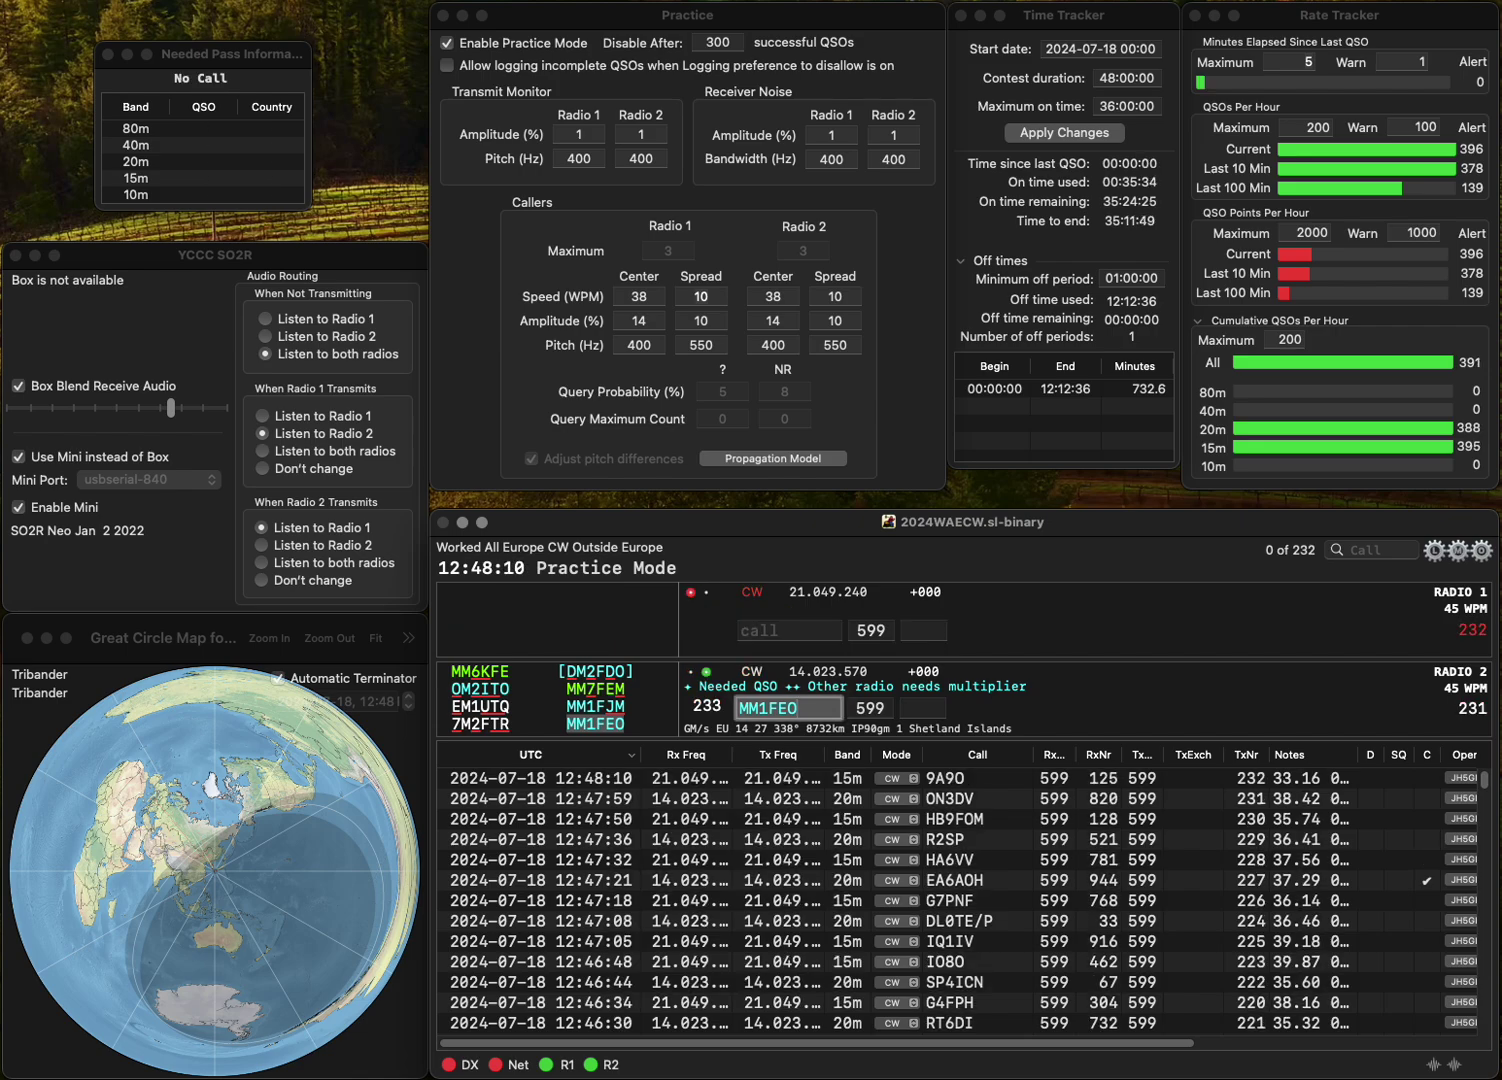
key("space")
type("32")
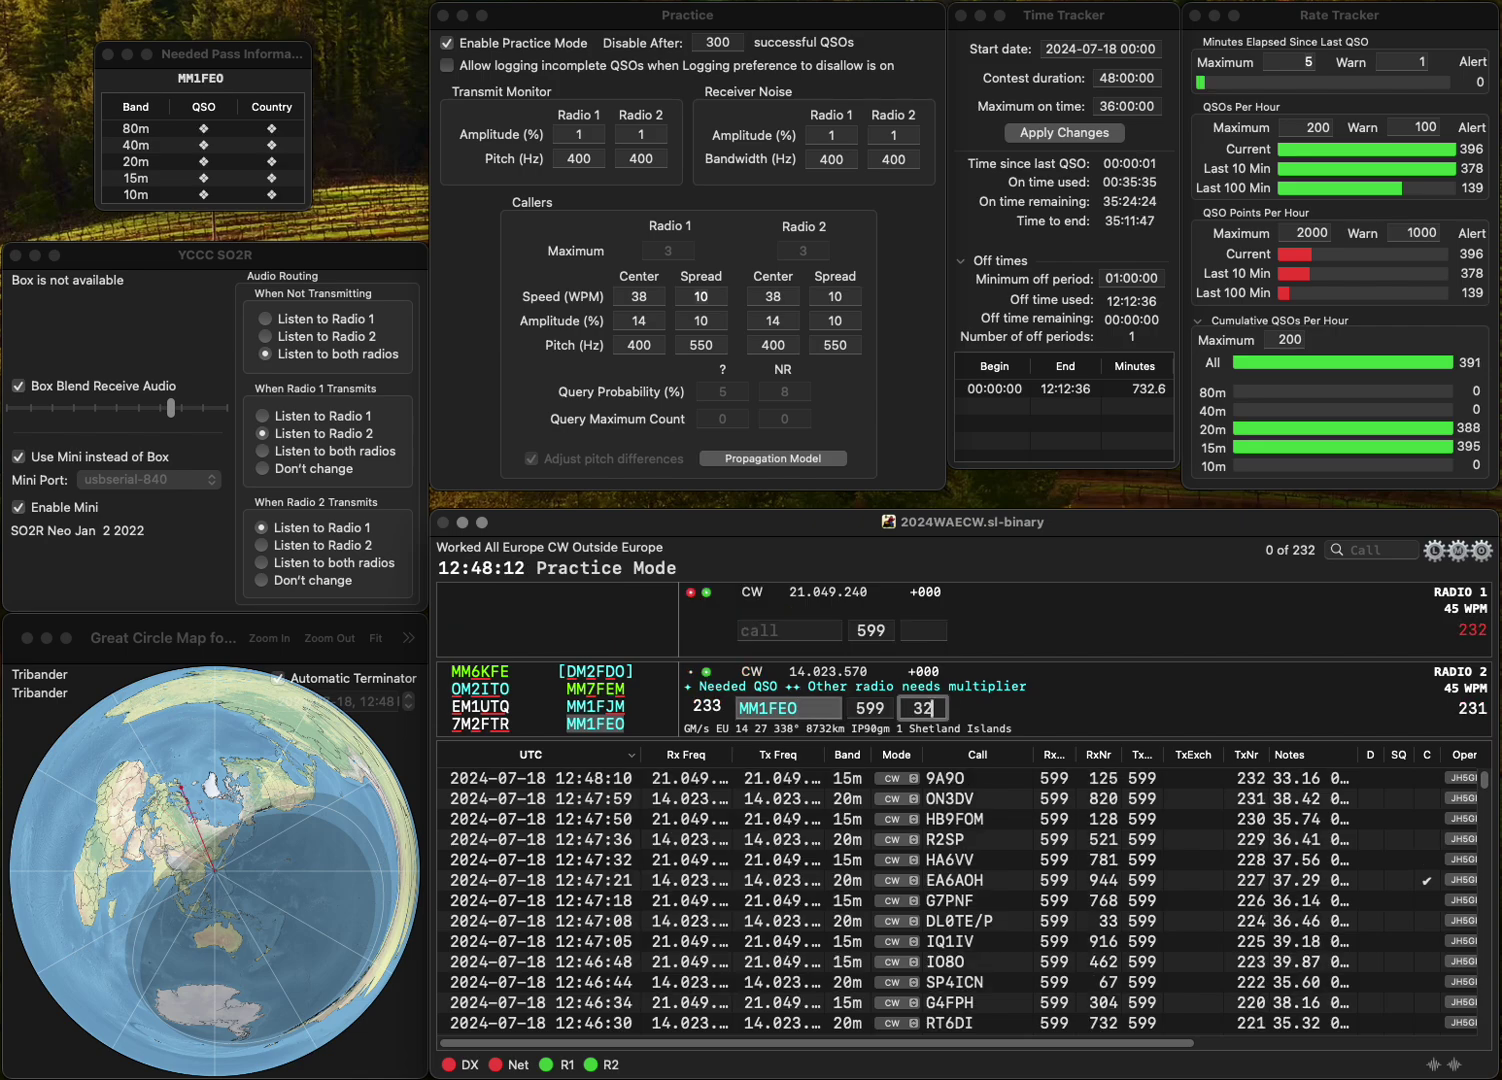
type("0")
key("Return")
type("O0")
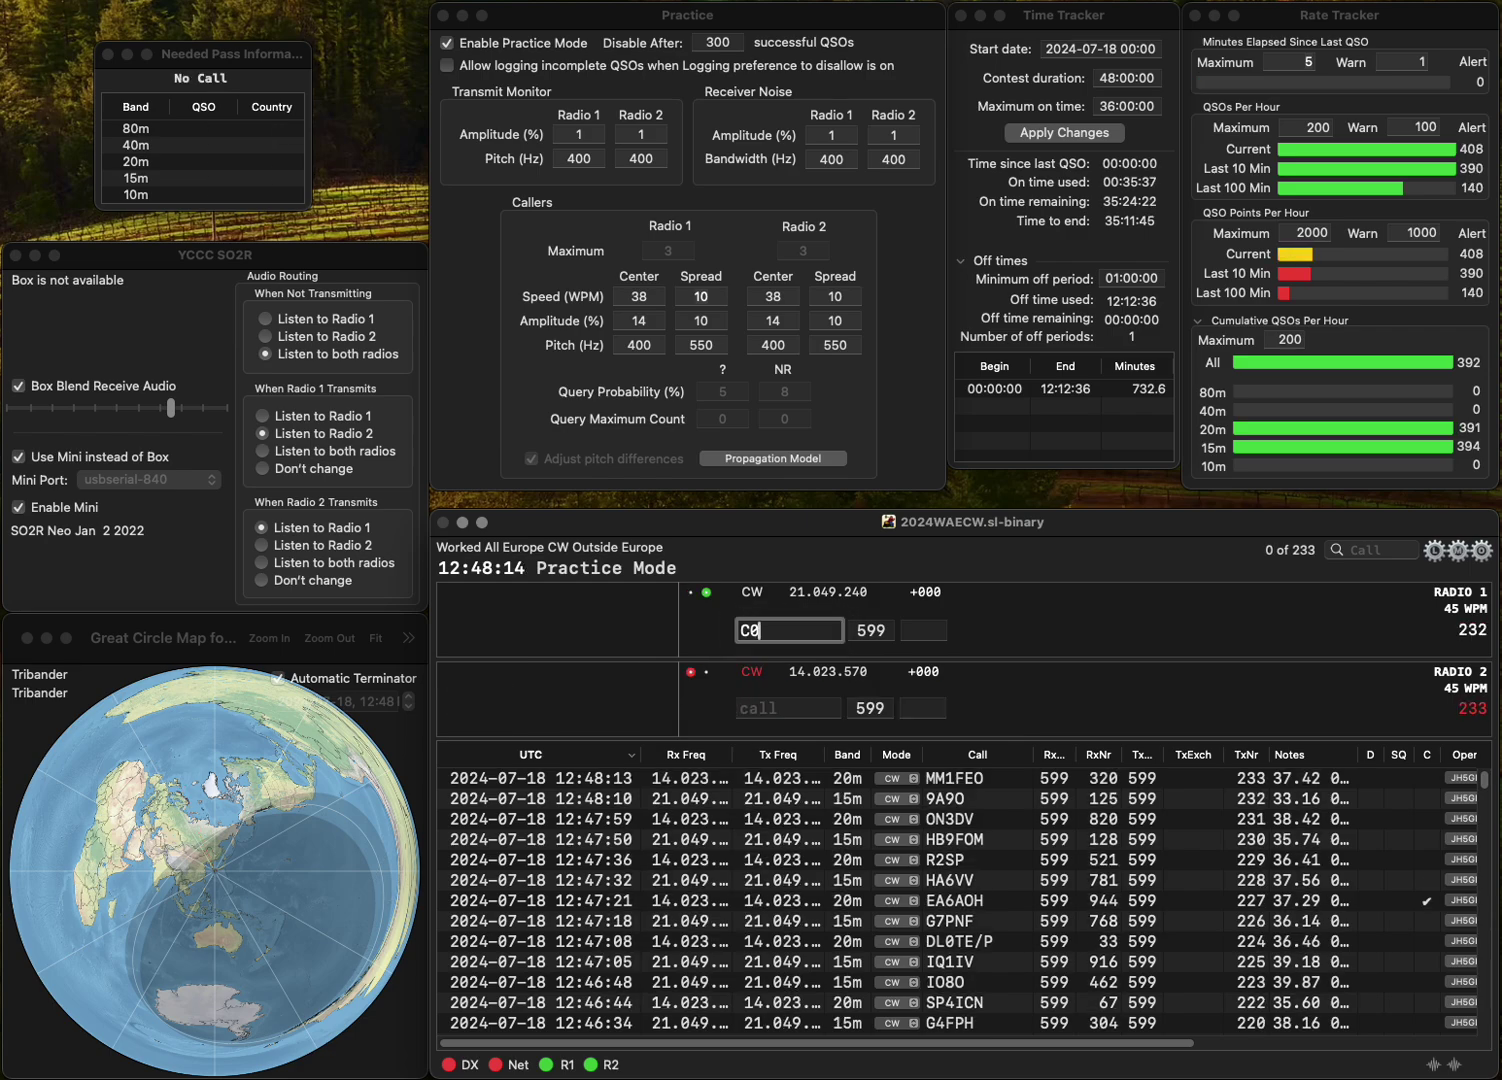
type("0T")
key("ctrl+a")
key("Delete")
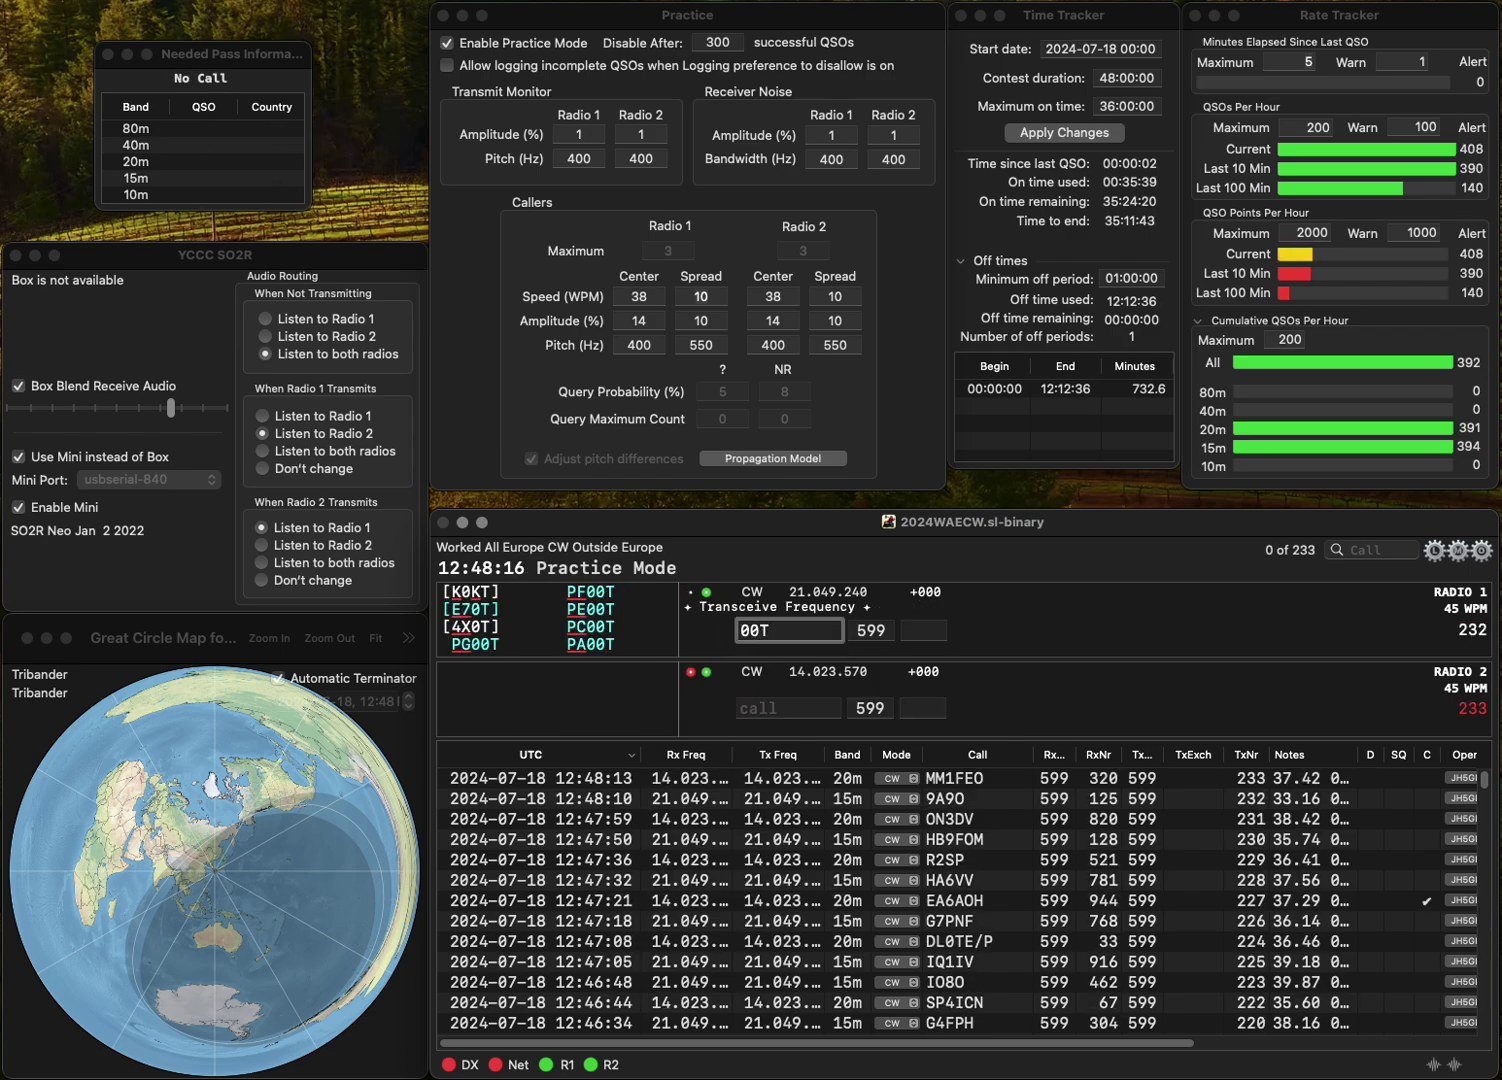
type("PC")
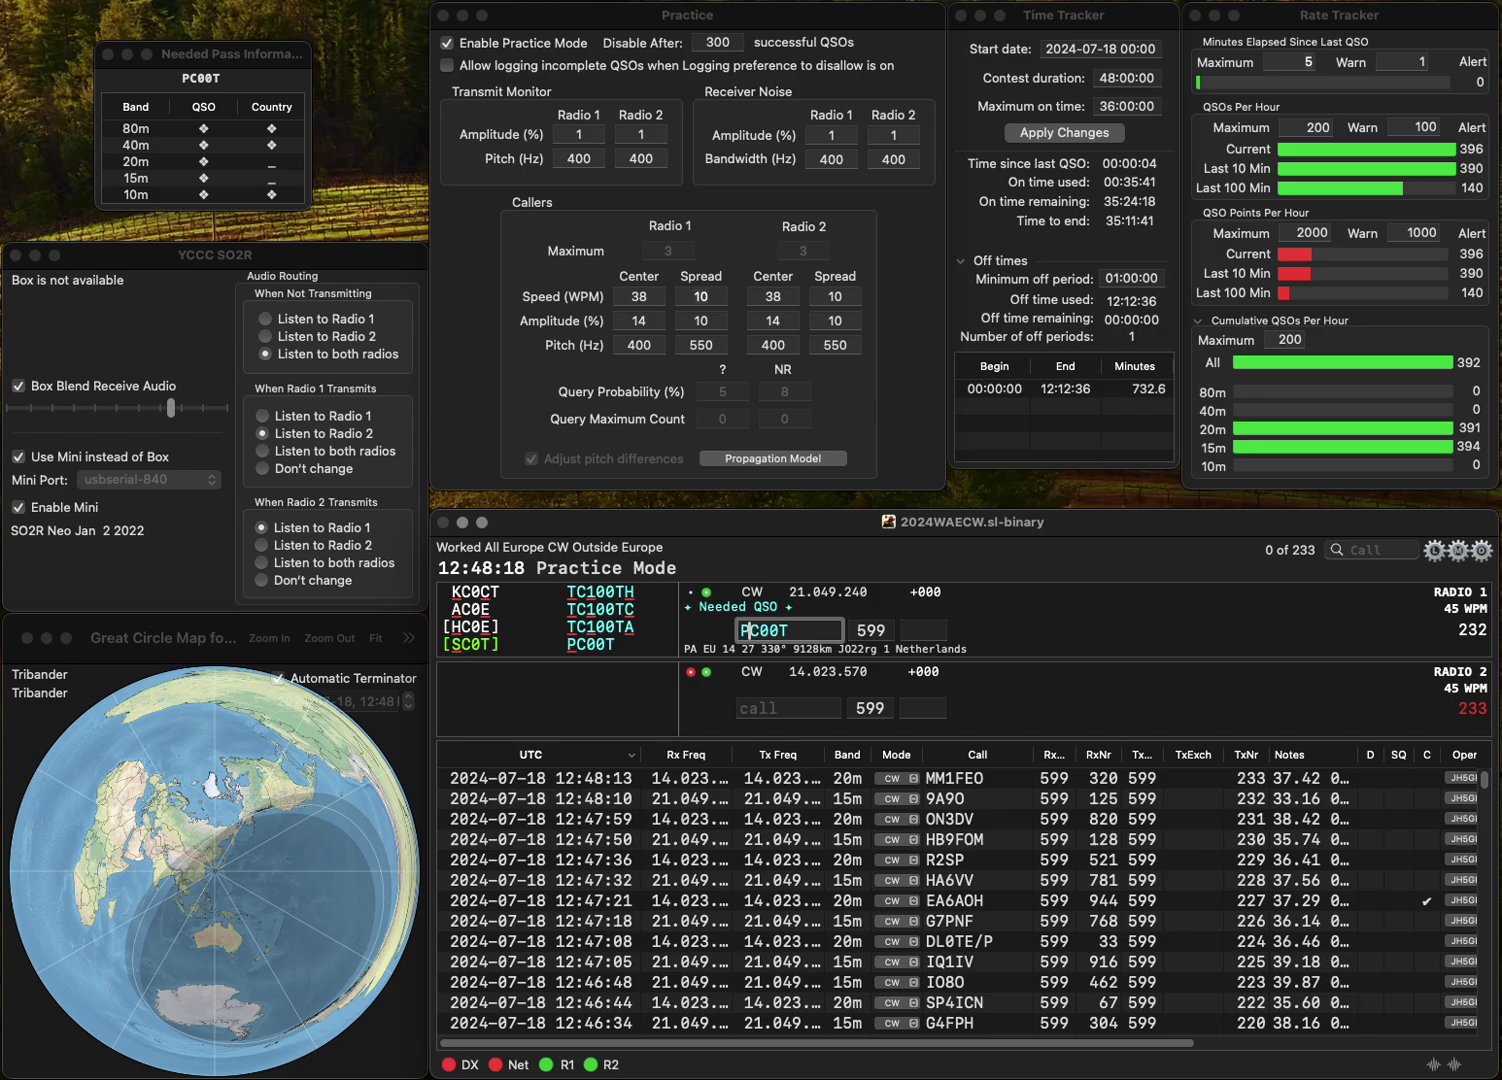
key("Tab")
type("P")
key("Tab")
key("Tab")
key("Return")
- Extend Radio 2's partial call to PS1MM, correct it to SV1MM, and send the exchange
key("Tab")
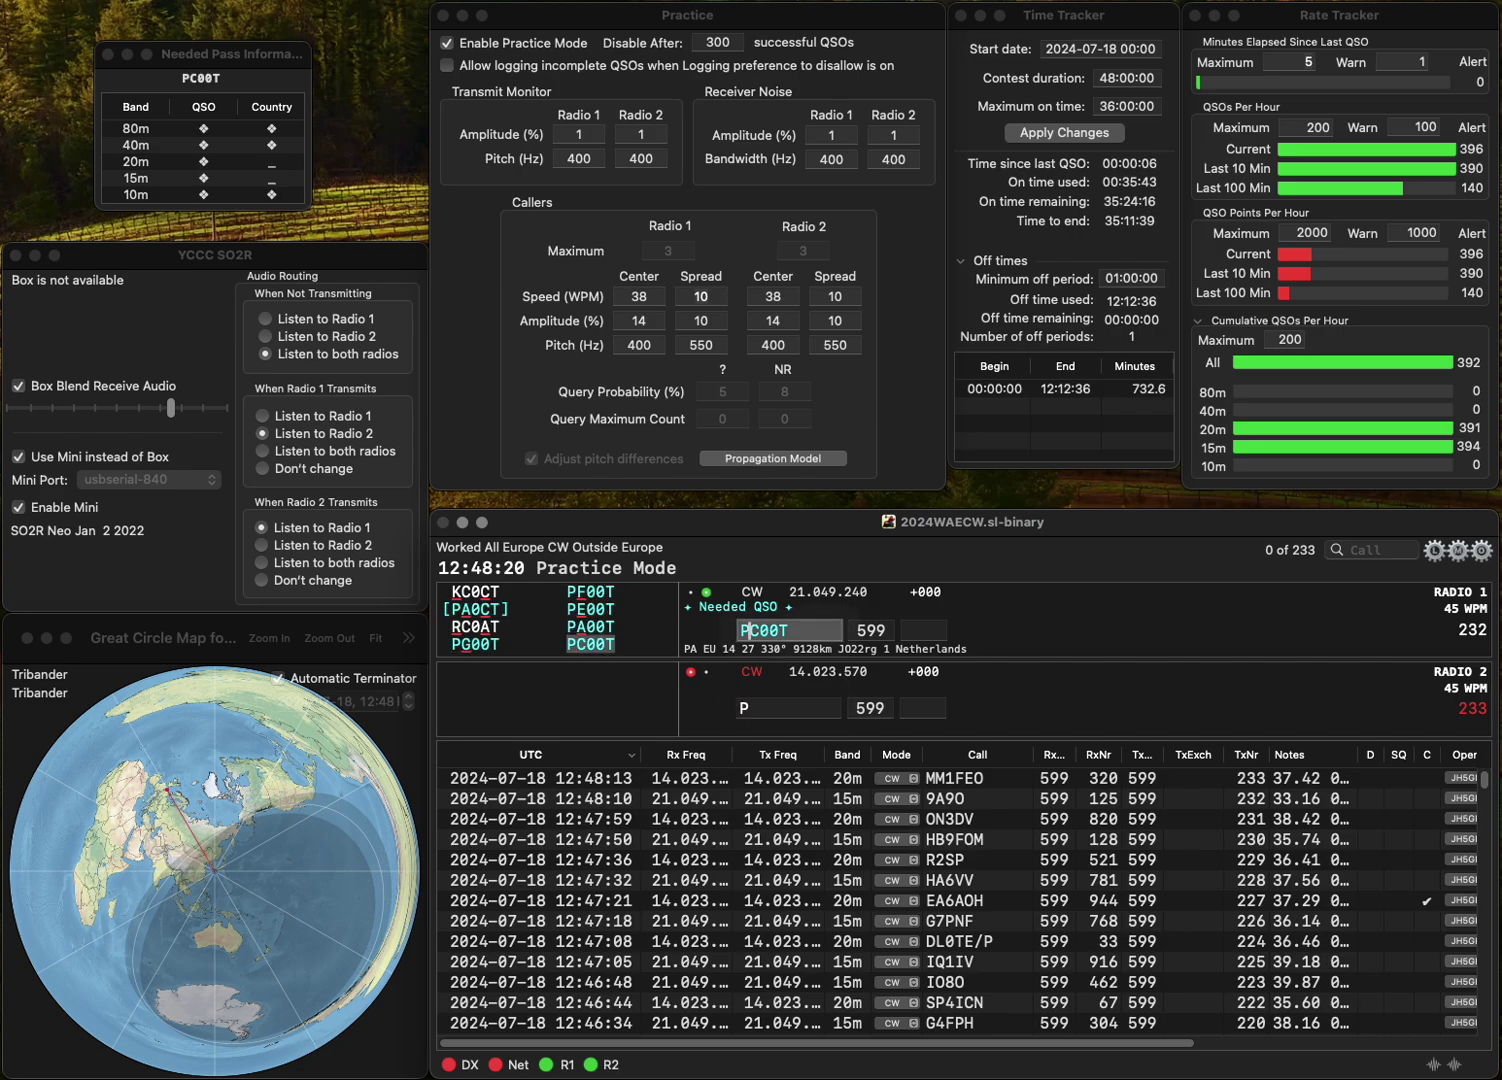
key("Return")
key("Tab")
key("Tab")
key("Tab")
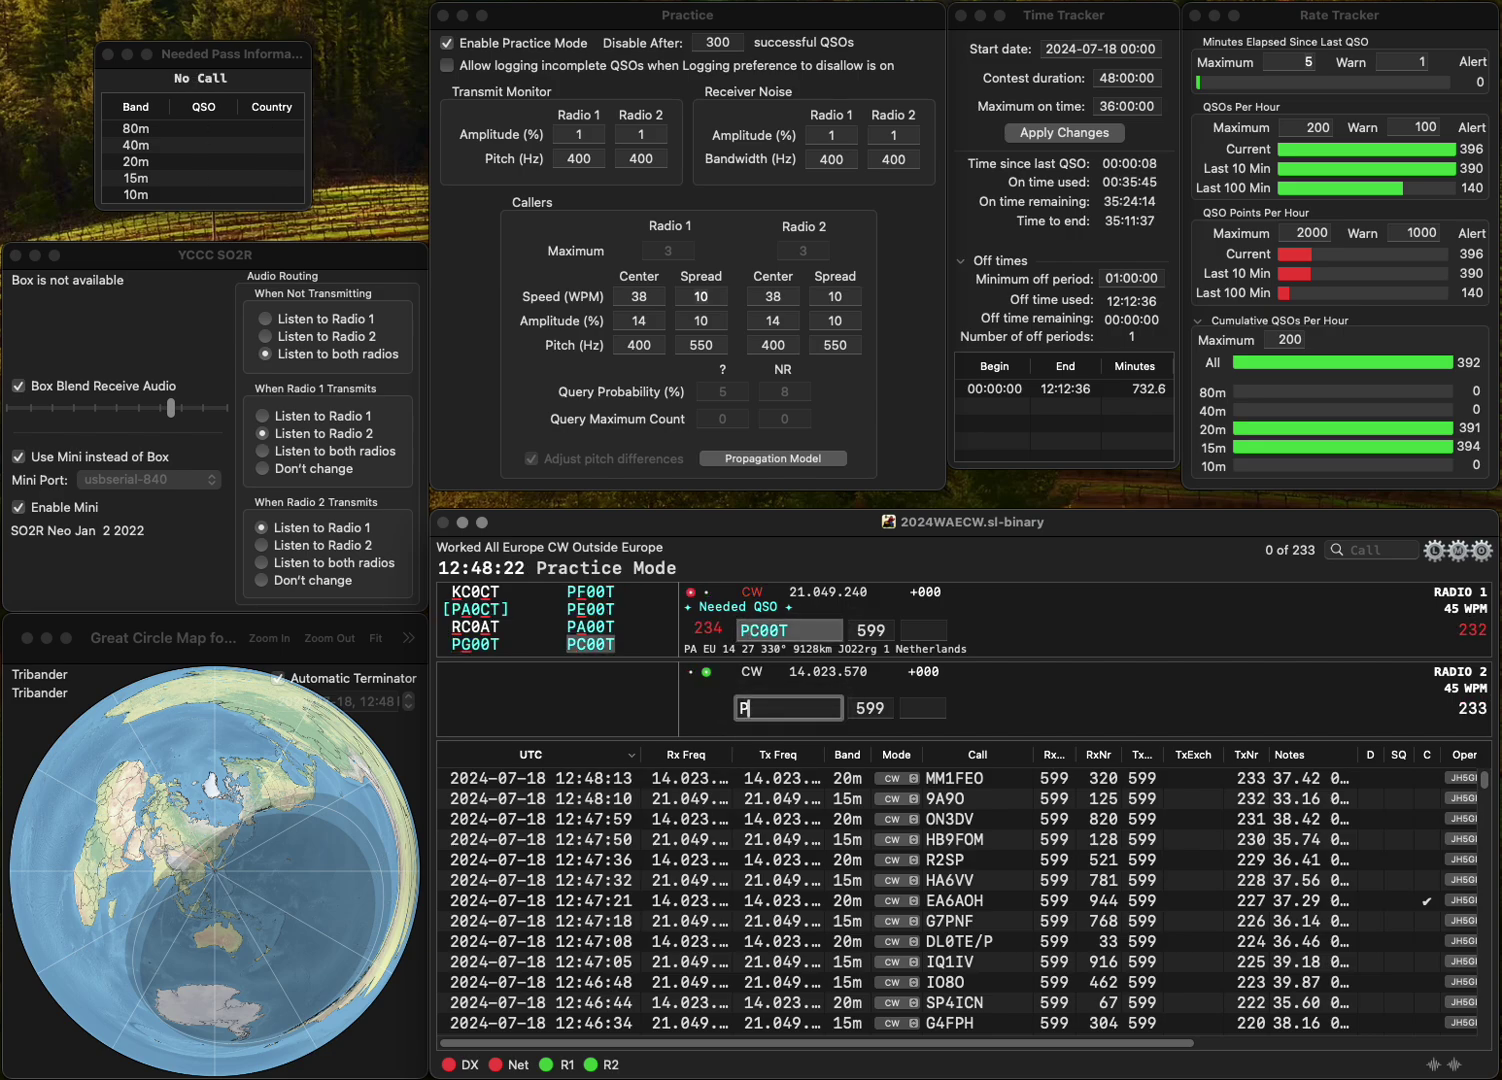
type("S1MM")
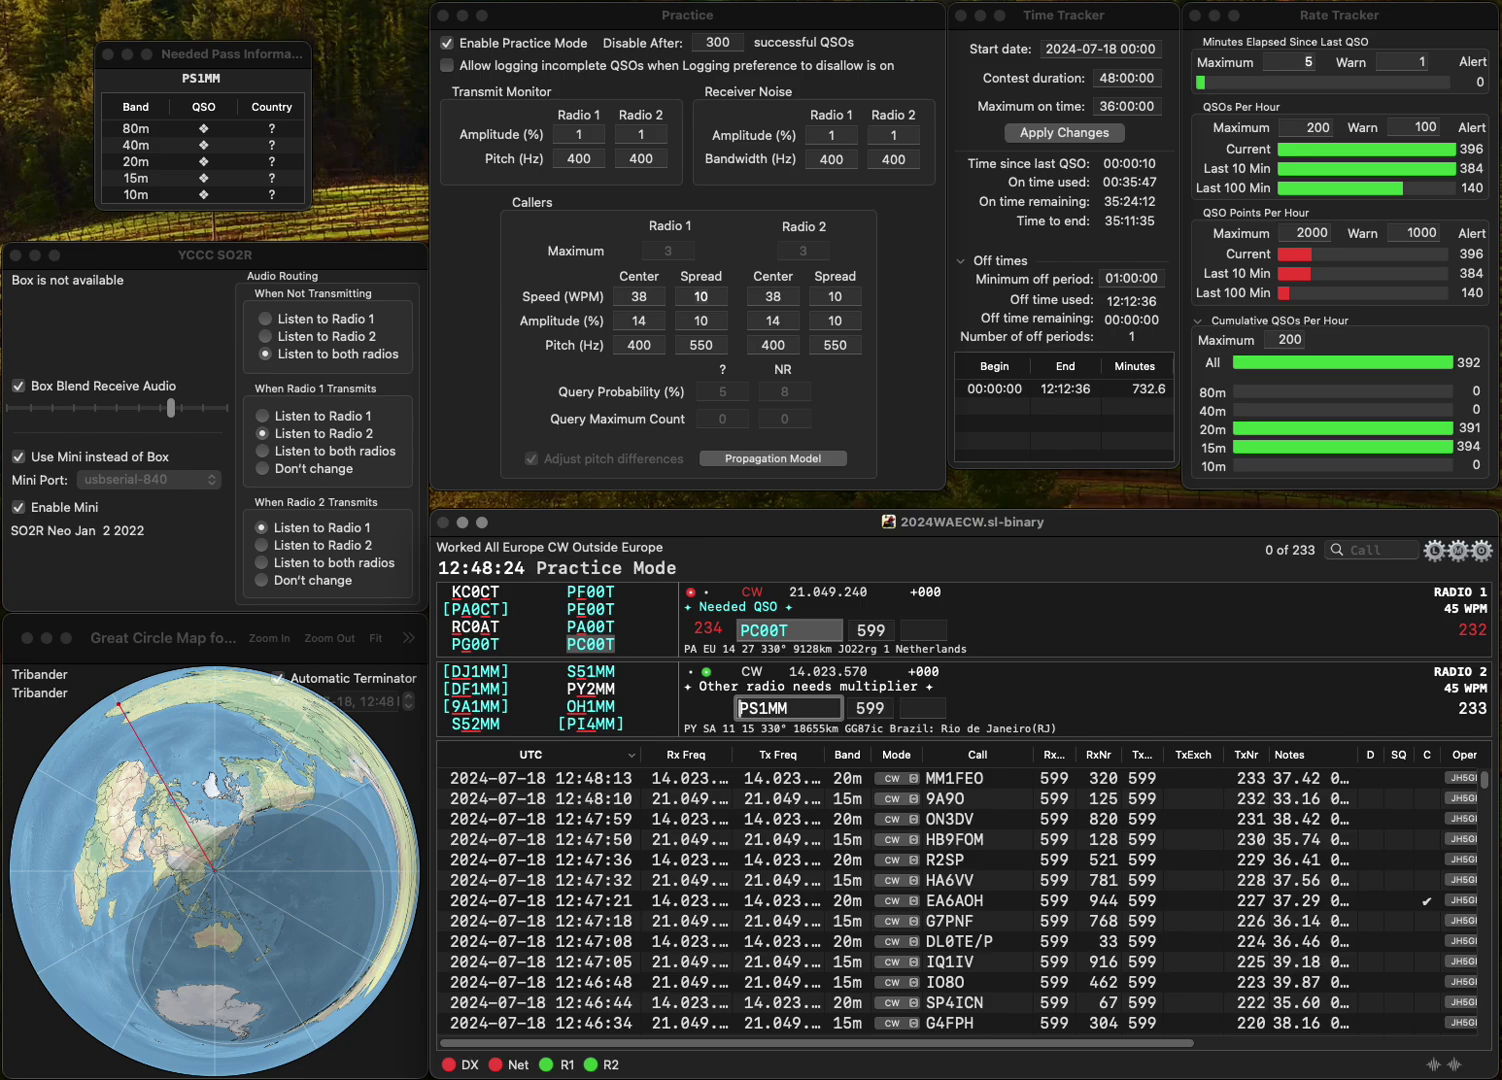
key("Delete")
key("Right")
type("V")
key("Return")
key("Tab")
key("space")
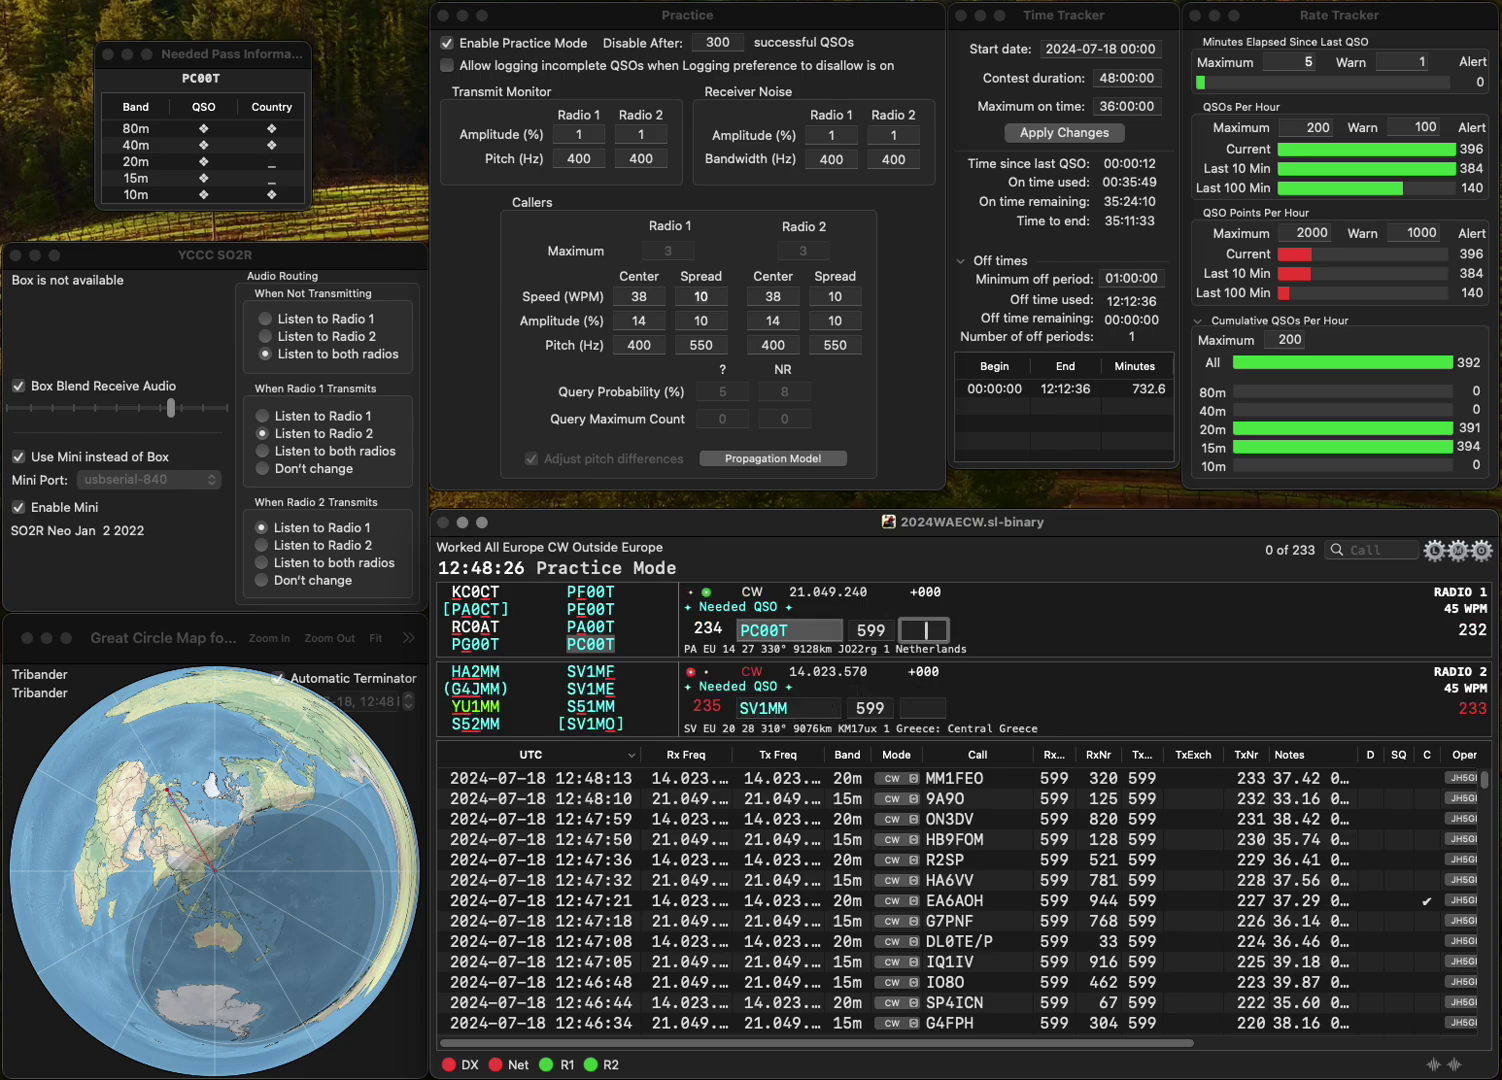
type("5")
key("Return")
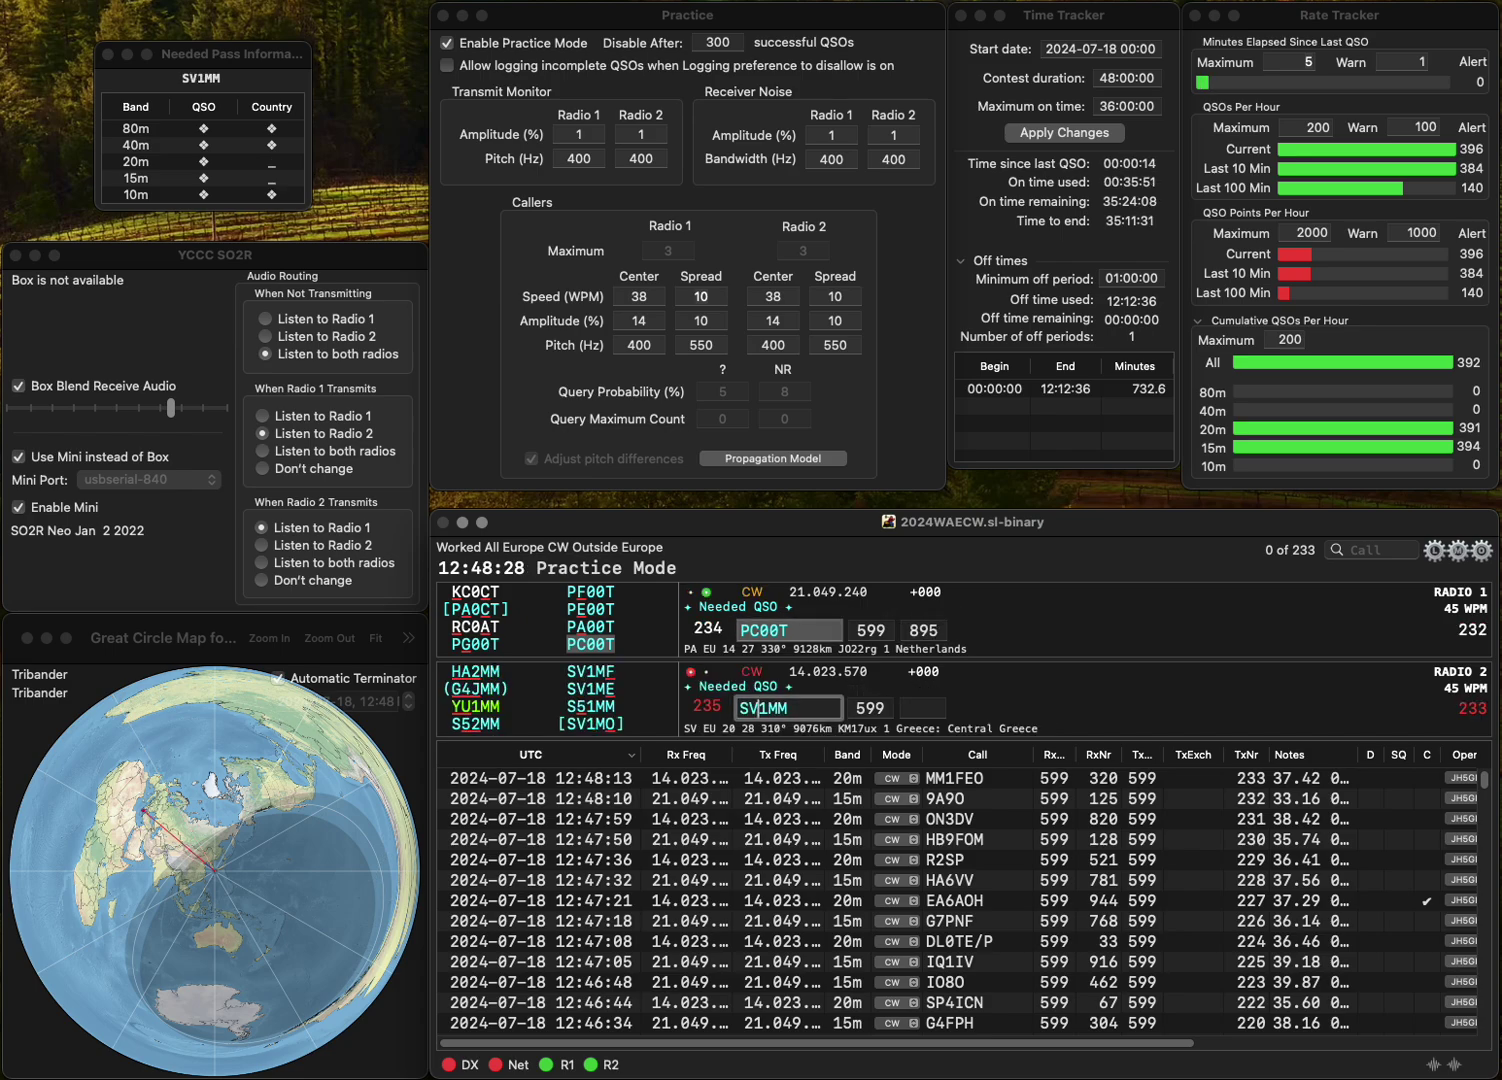
- Change Radio 2's call to SV1MO and resend the exchange
key("End")
key("BackSpace")
type("O")
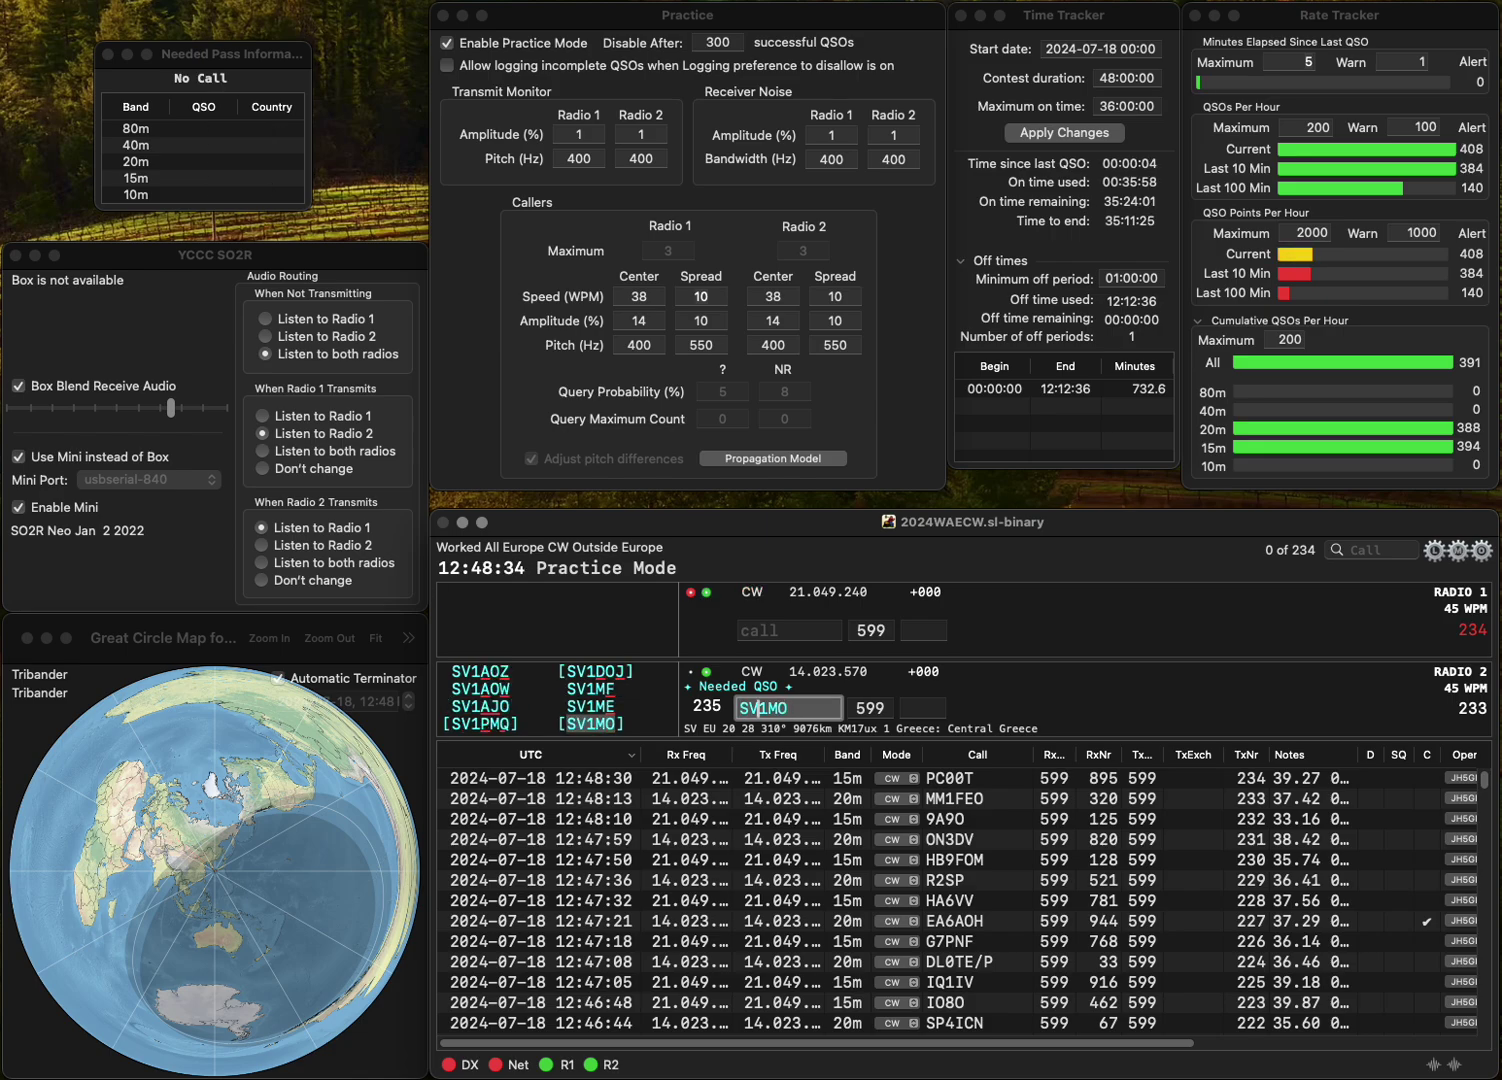
key("Return")
type("O")
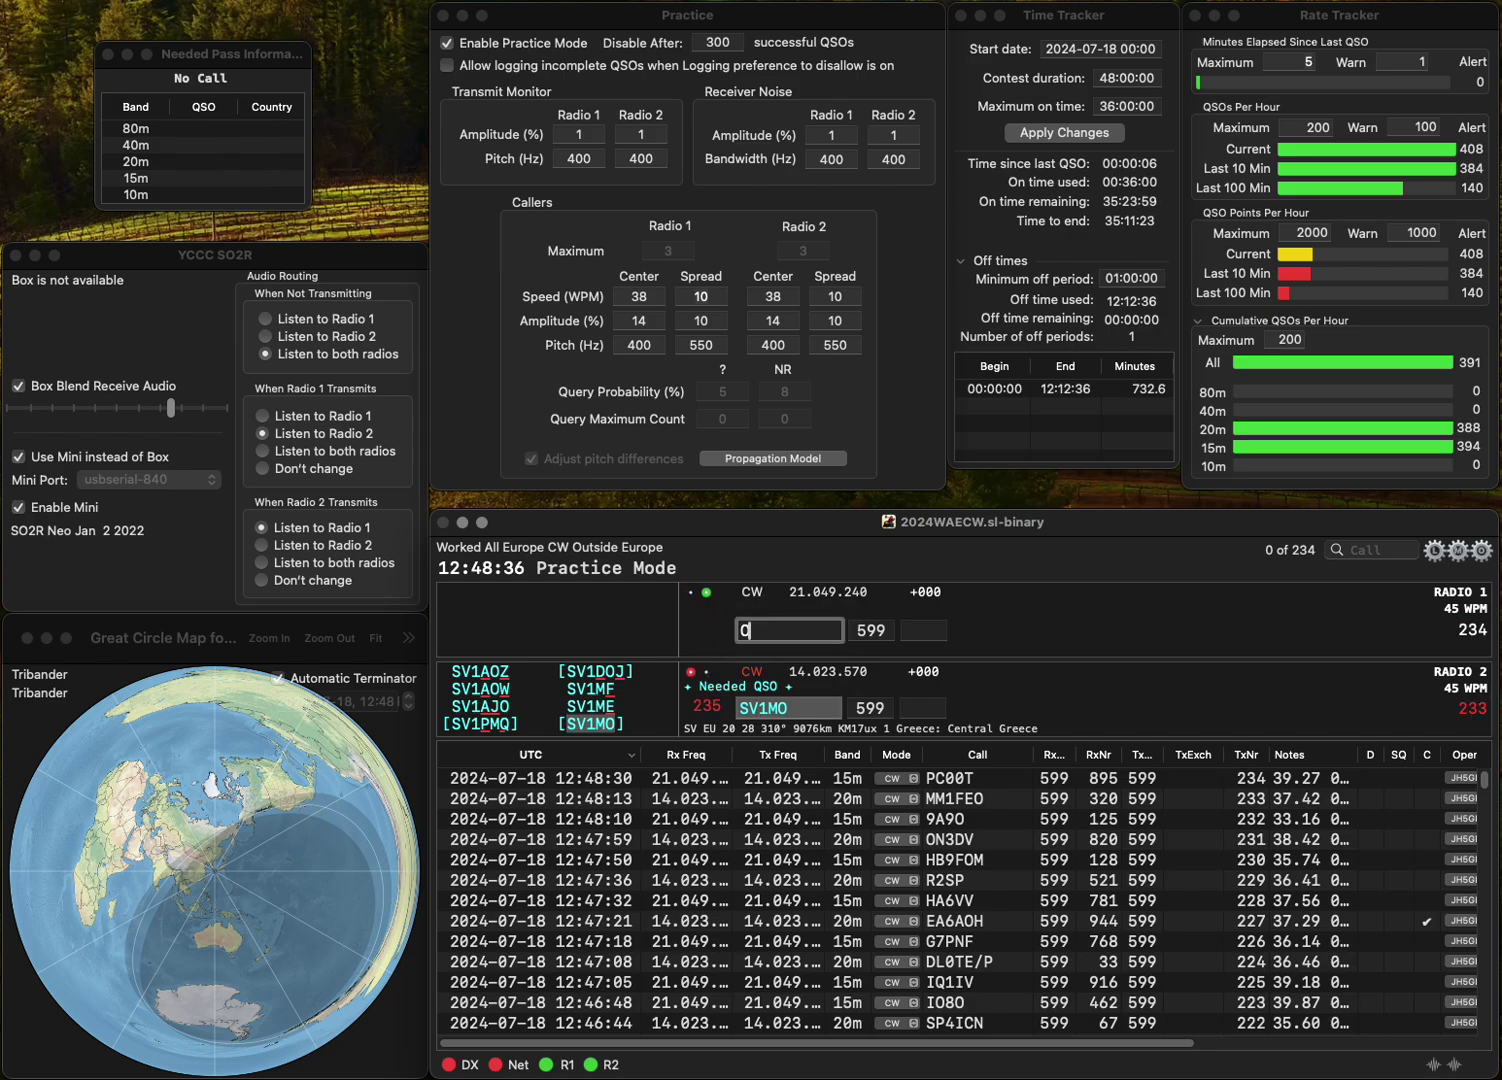
type("M6AU")
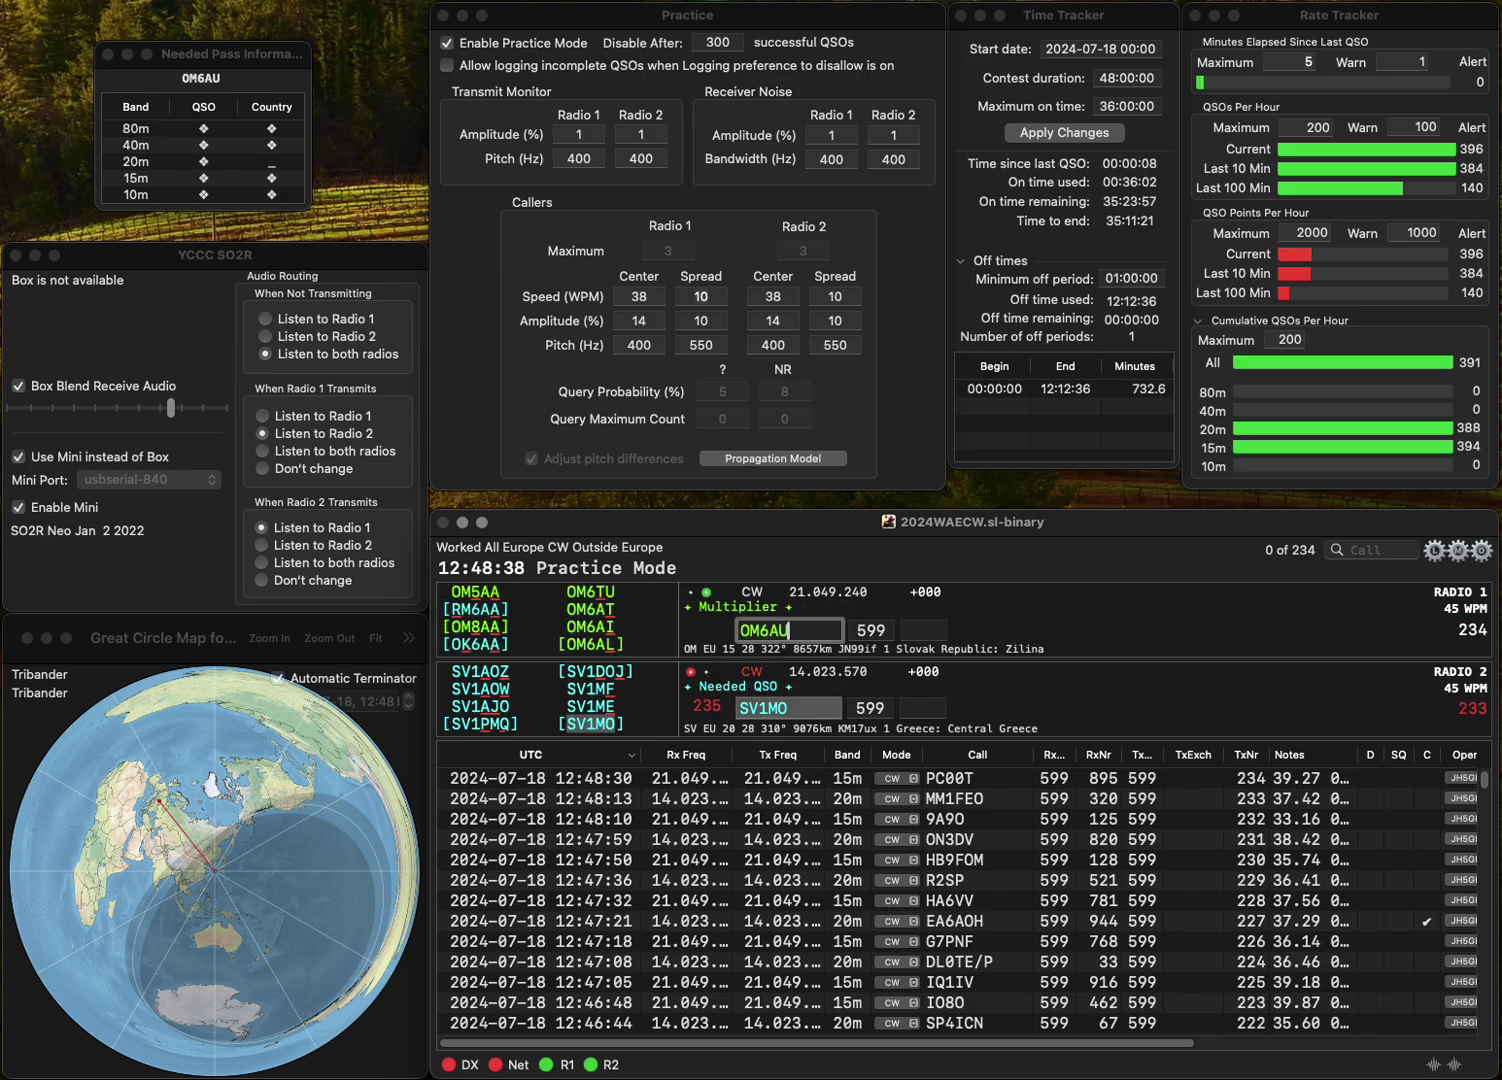
key("BackSpace")
type("T")
key("Return")
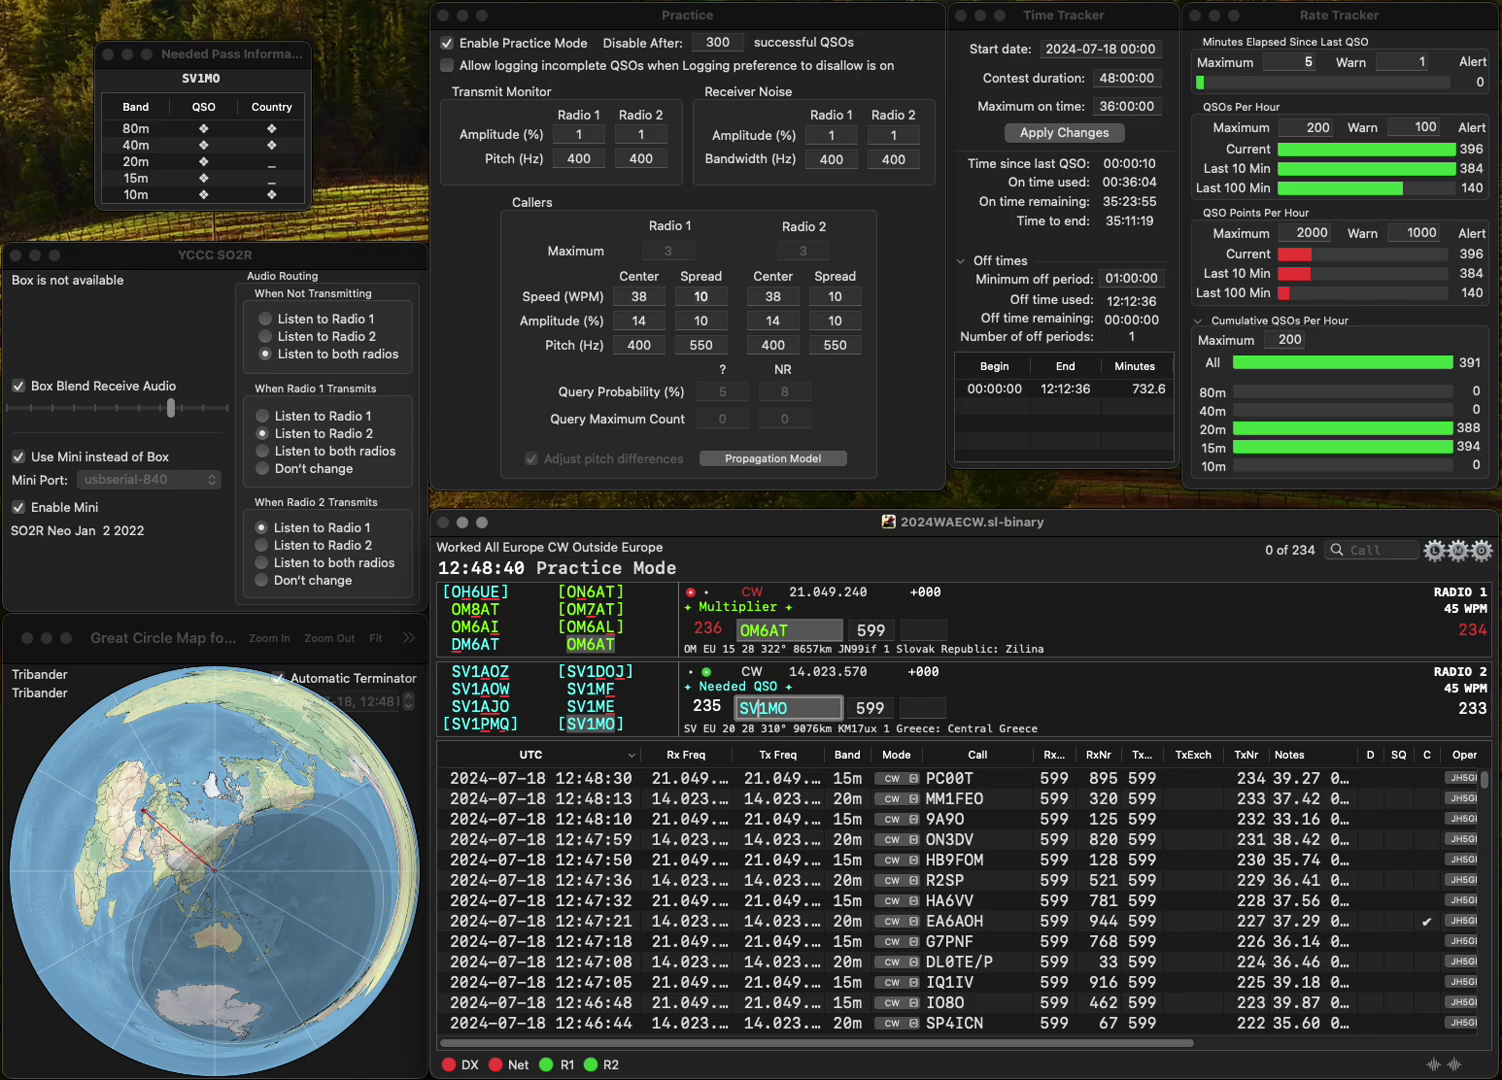
key("BackSpace")
type("5")
key("Right")
key("Right")
key("Right")
key("BackSpace")
type("M")
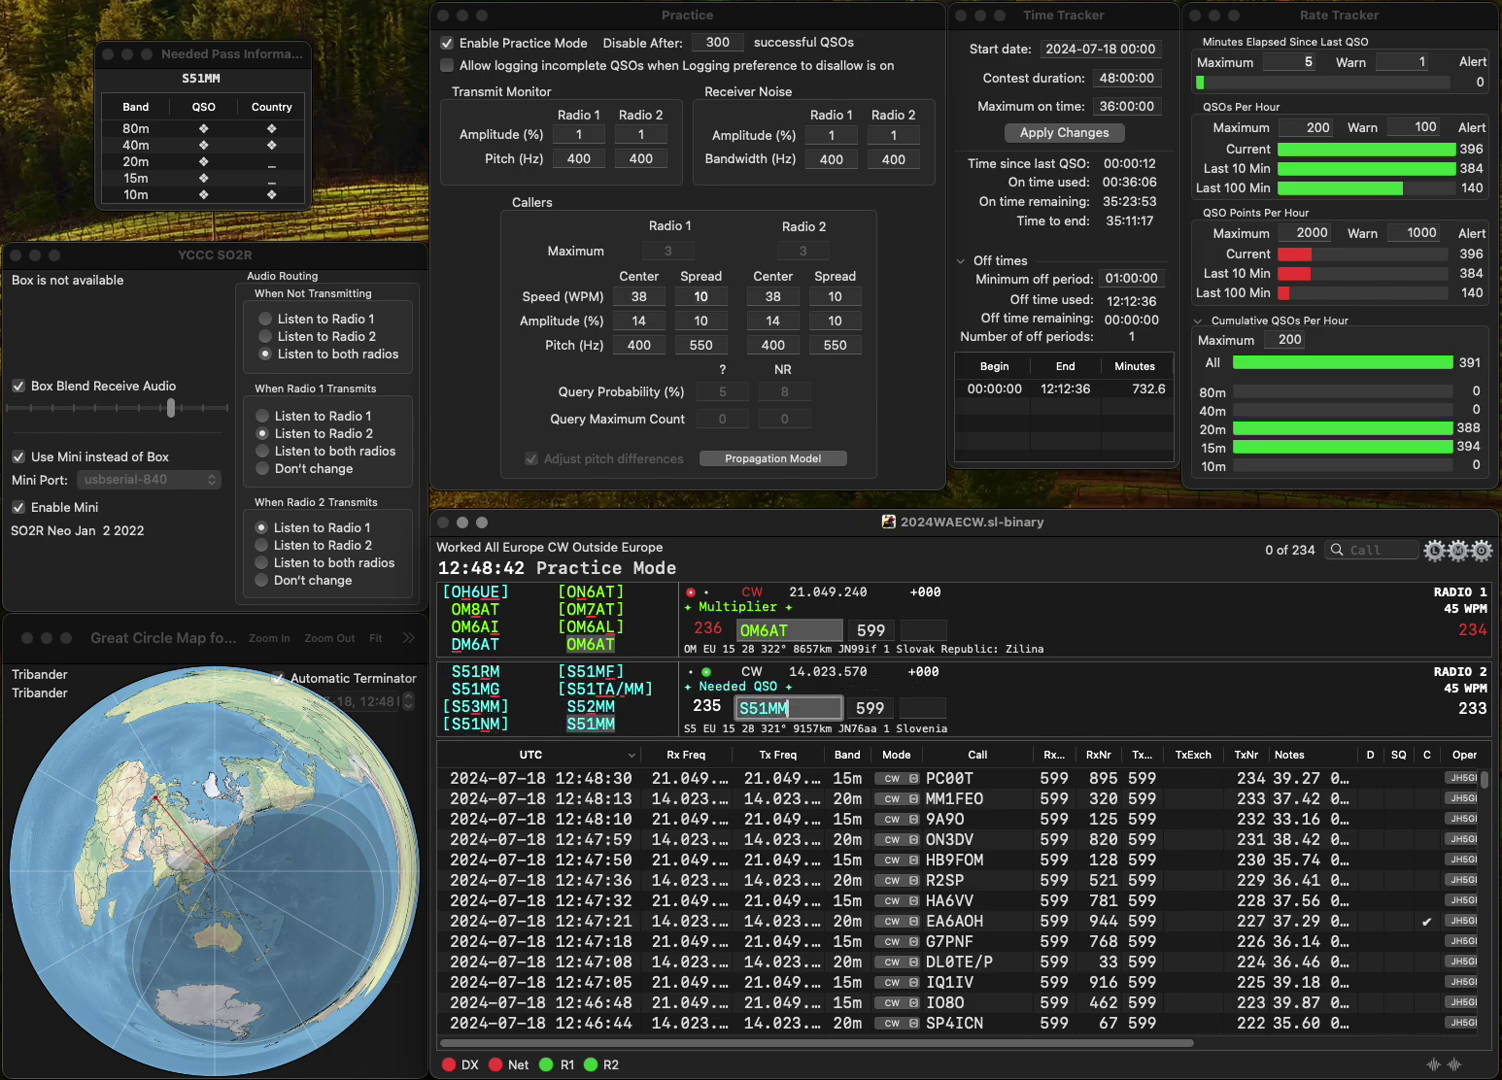
key("Tab")
key("Return")
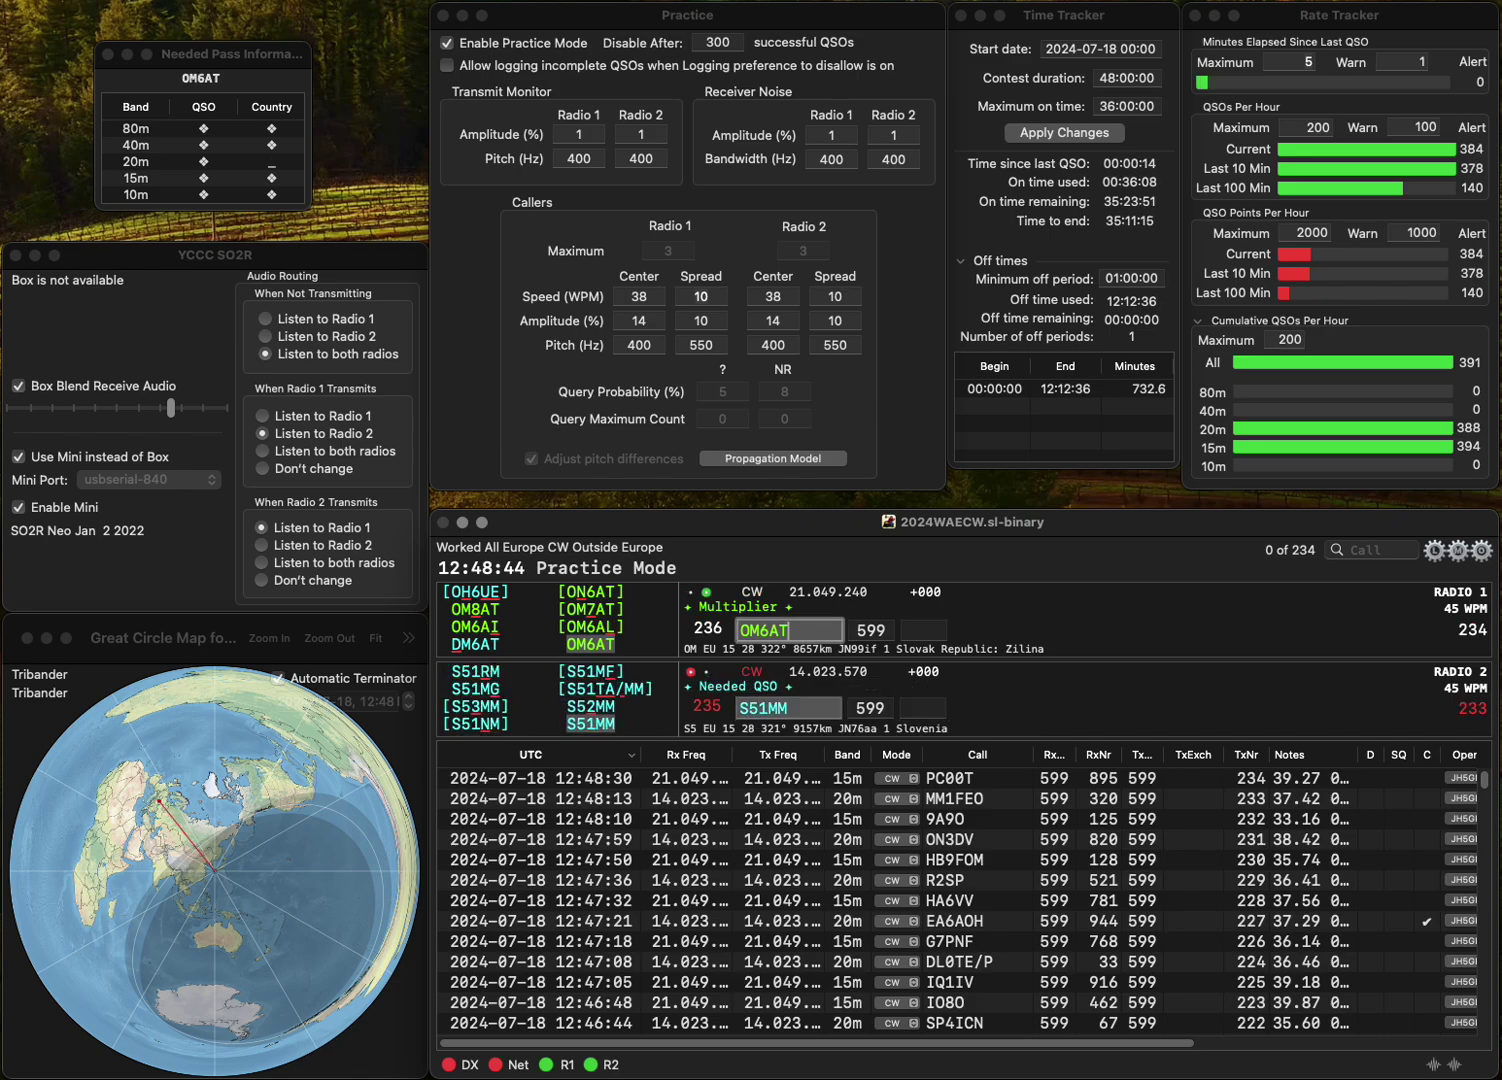
type("U")
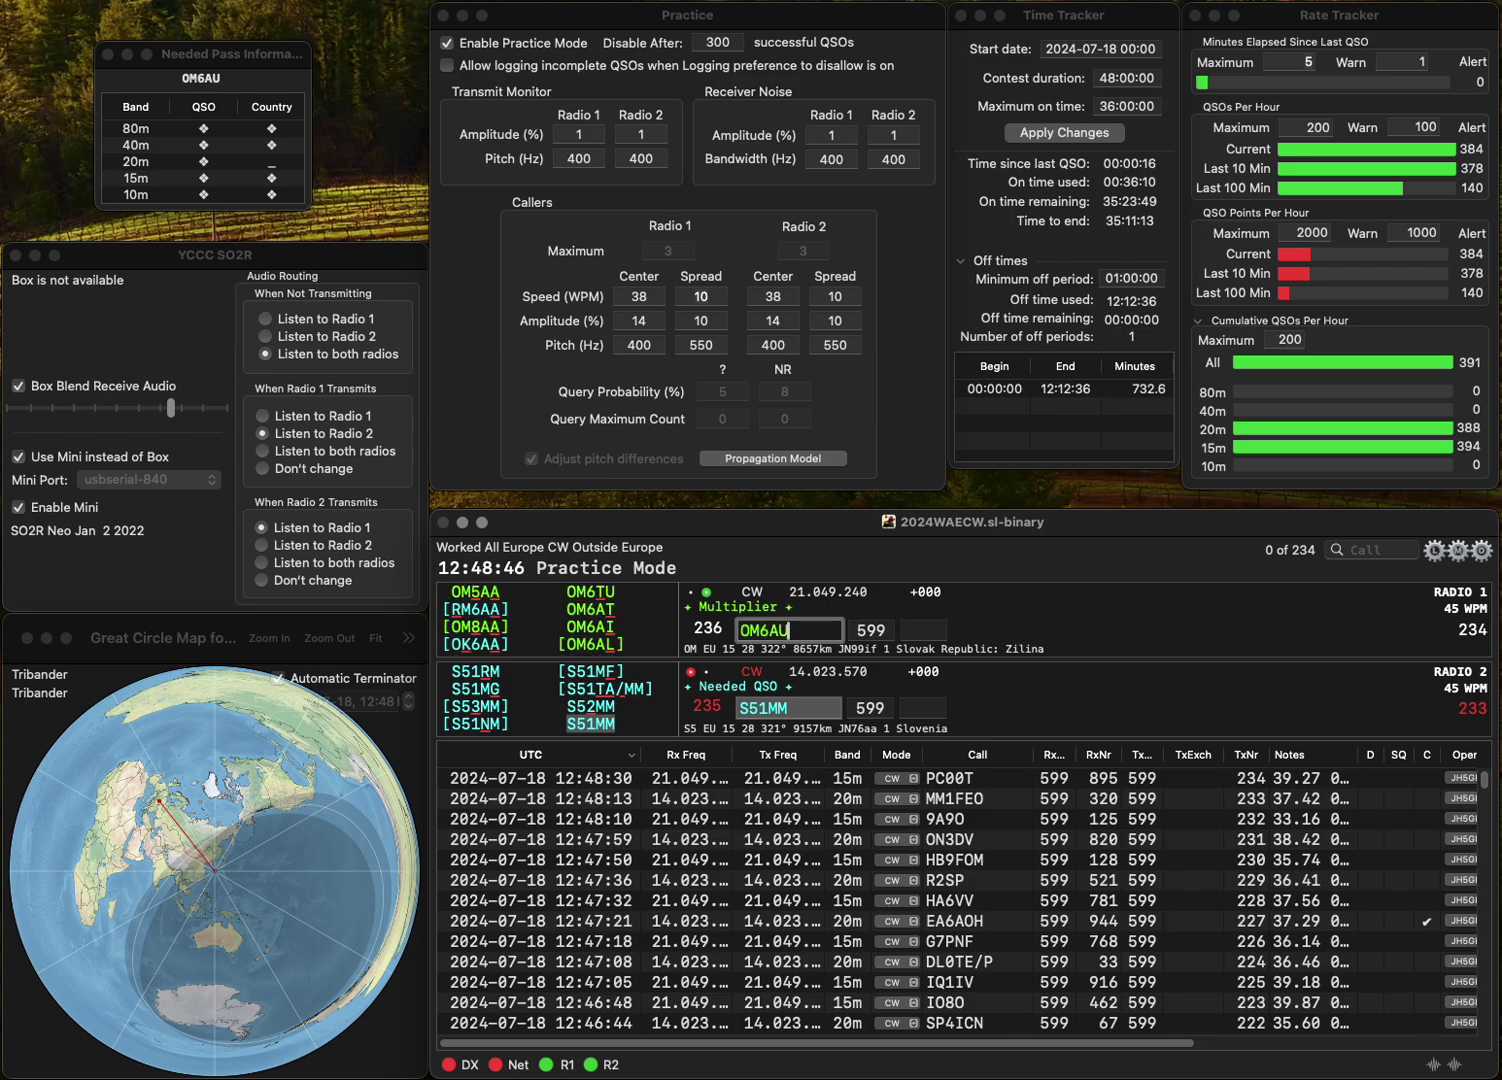
key("Return")
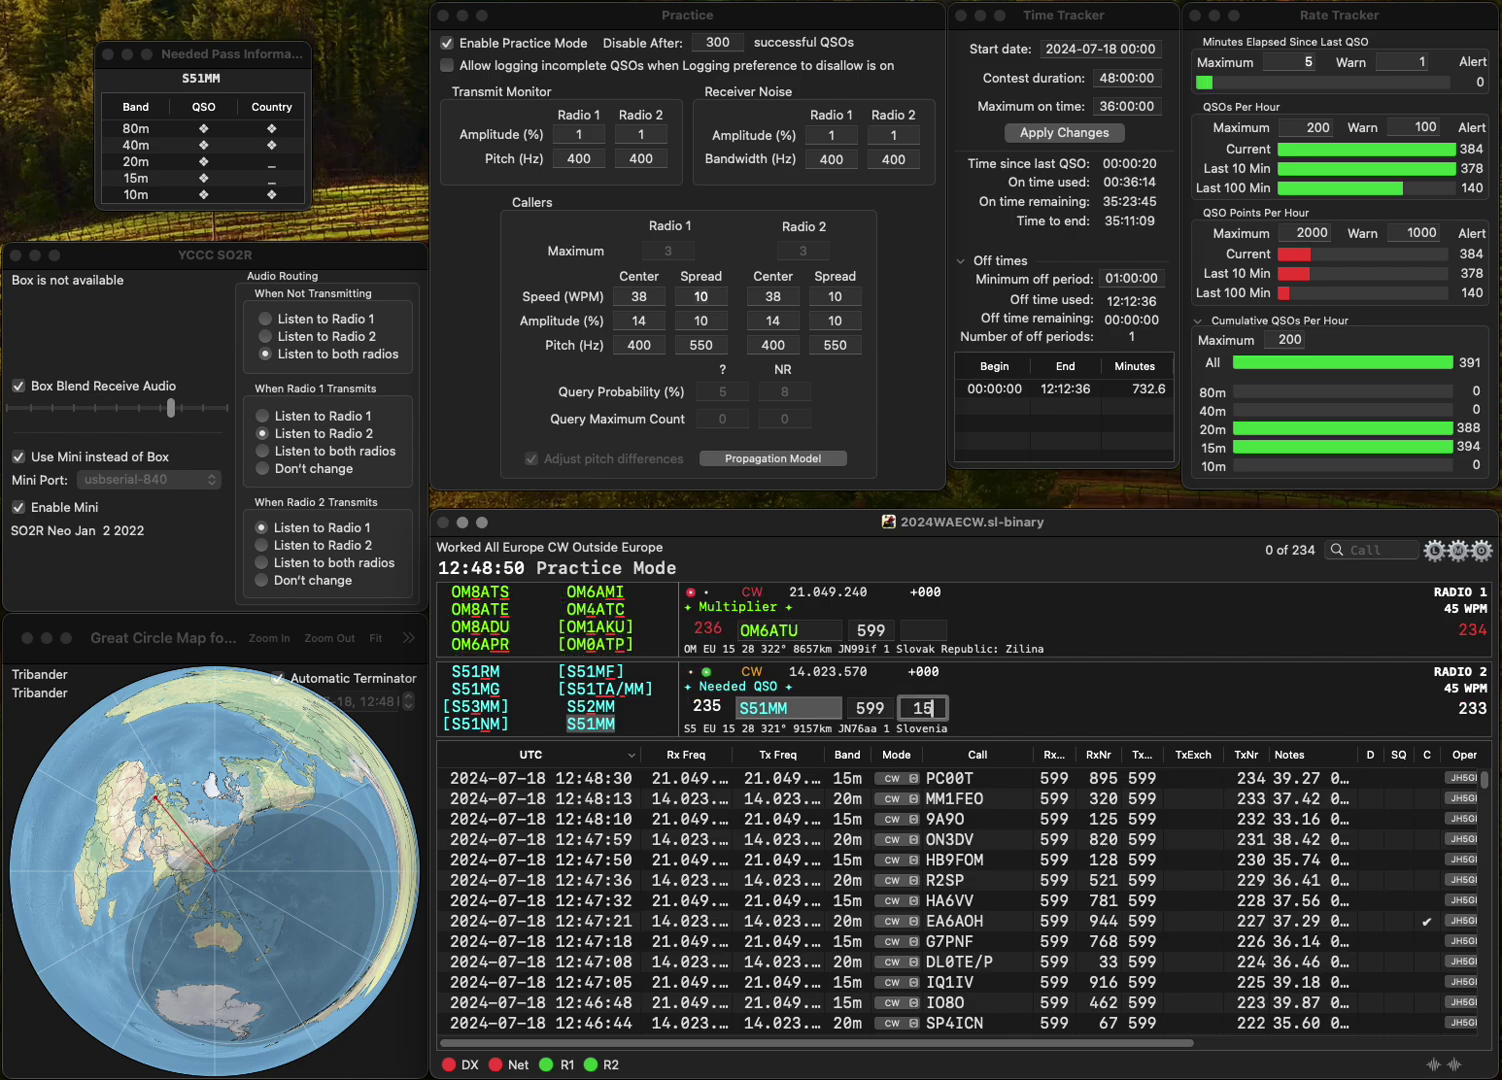
key("Up")
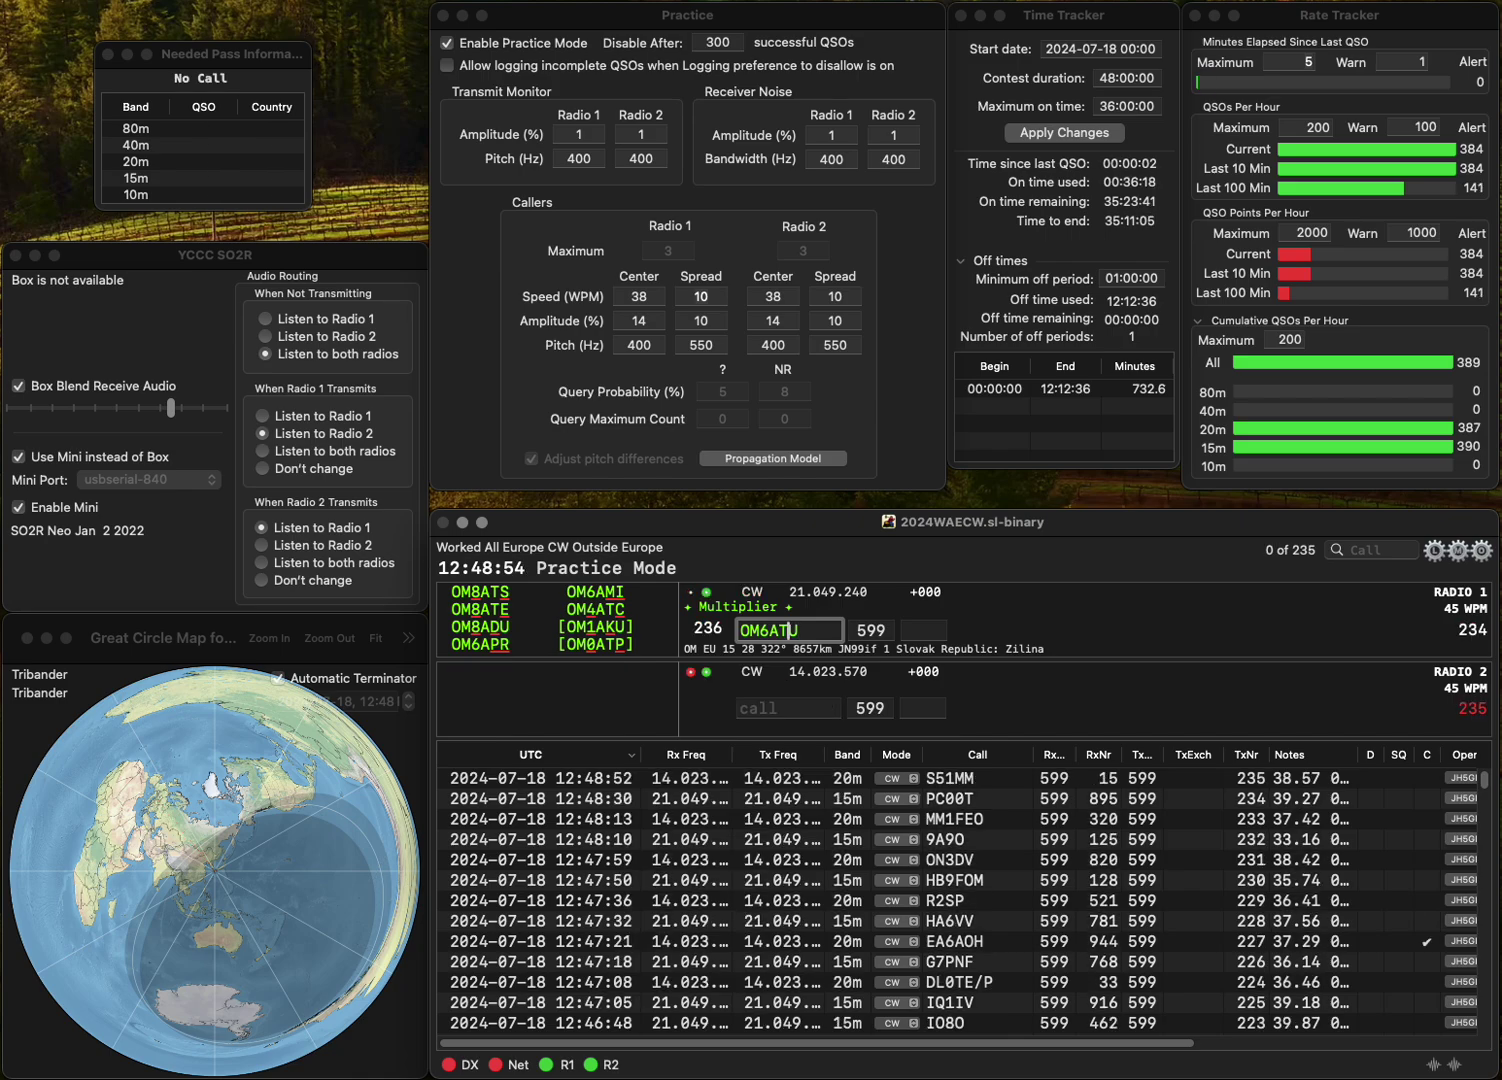
key("Left")
key("BackSpace")
key("Return")
- Answer LN5O on Radio 2 and send its exchange
key("Down")
type("Y")
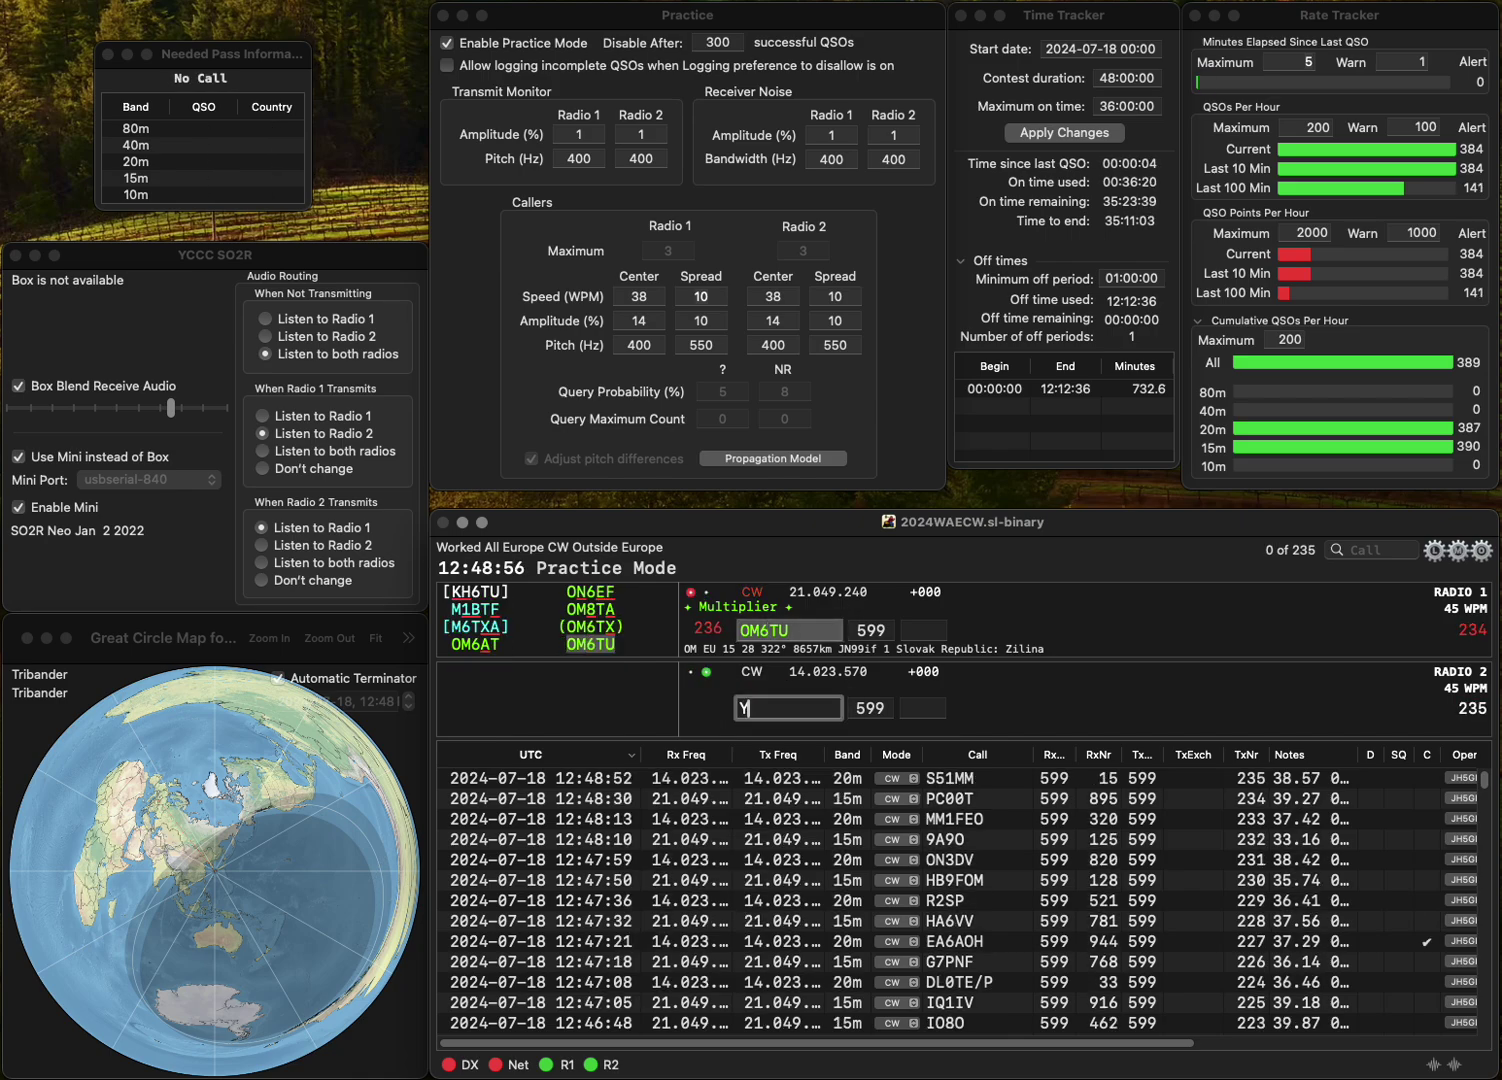
type("N5O")
key("Return")
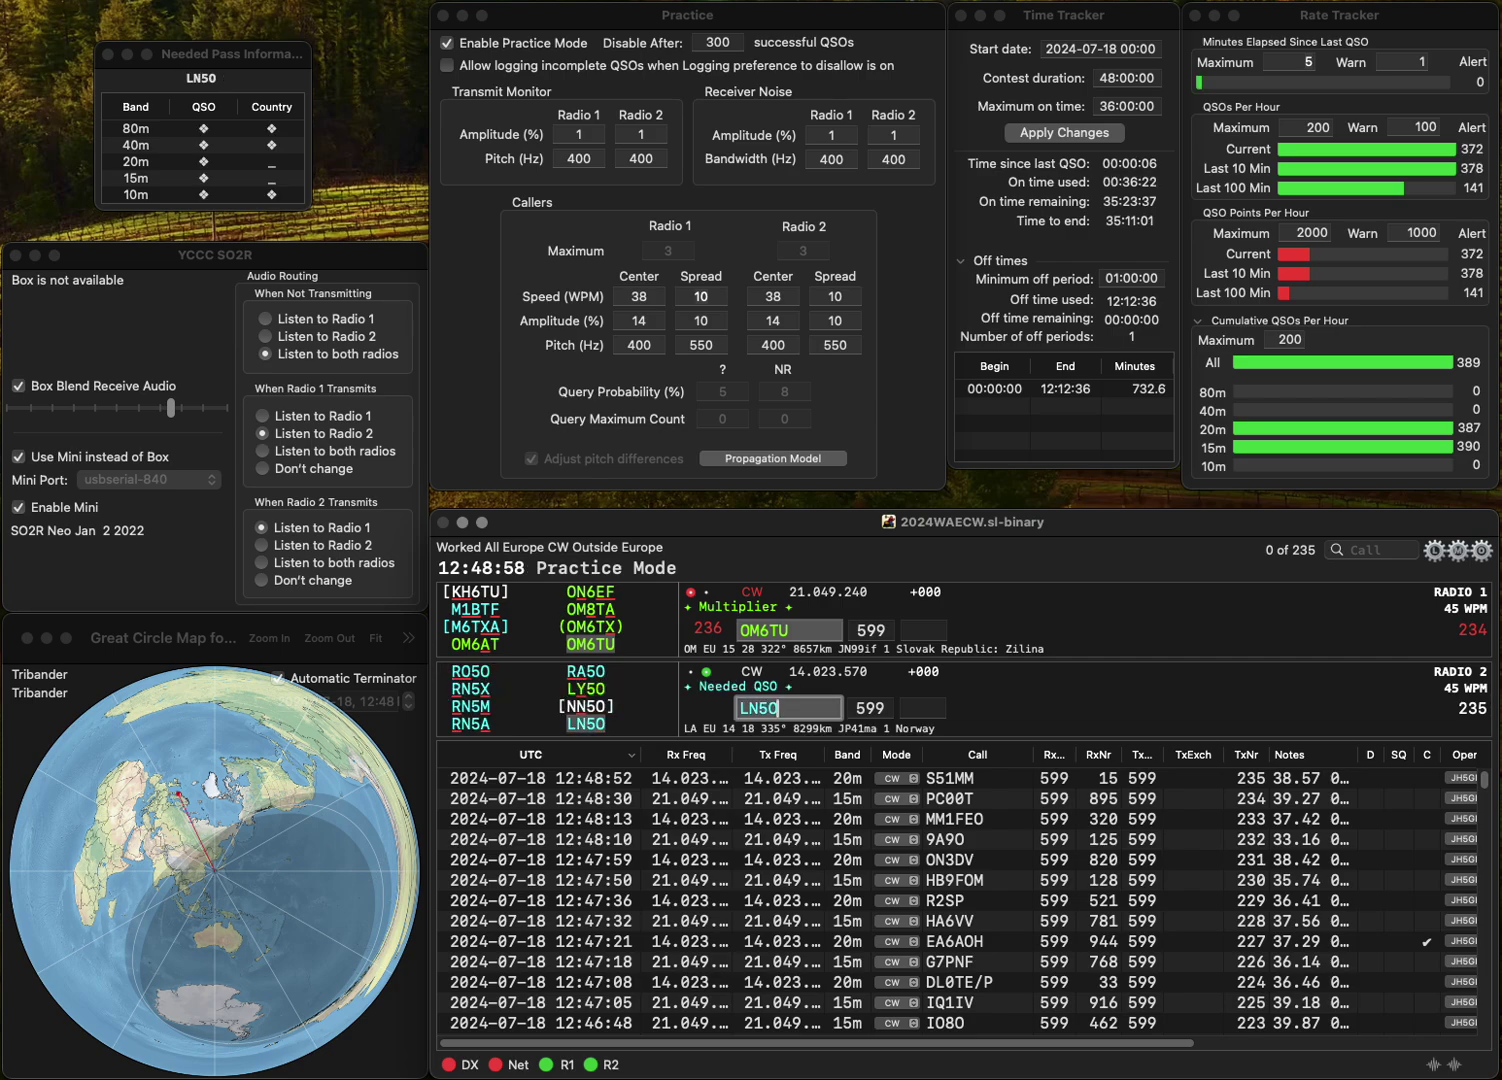
- Log OM6TU on Radio 1 with received number 107 and LN5O on Radio 2 with received number 272
key("Up")
key("space")
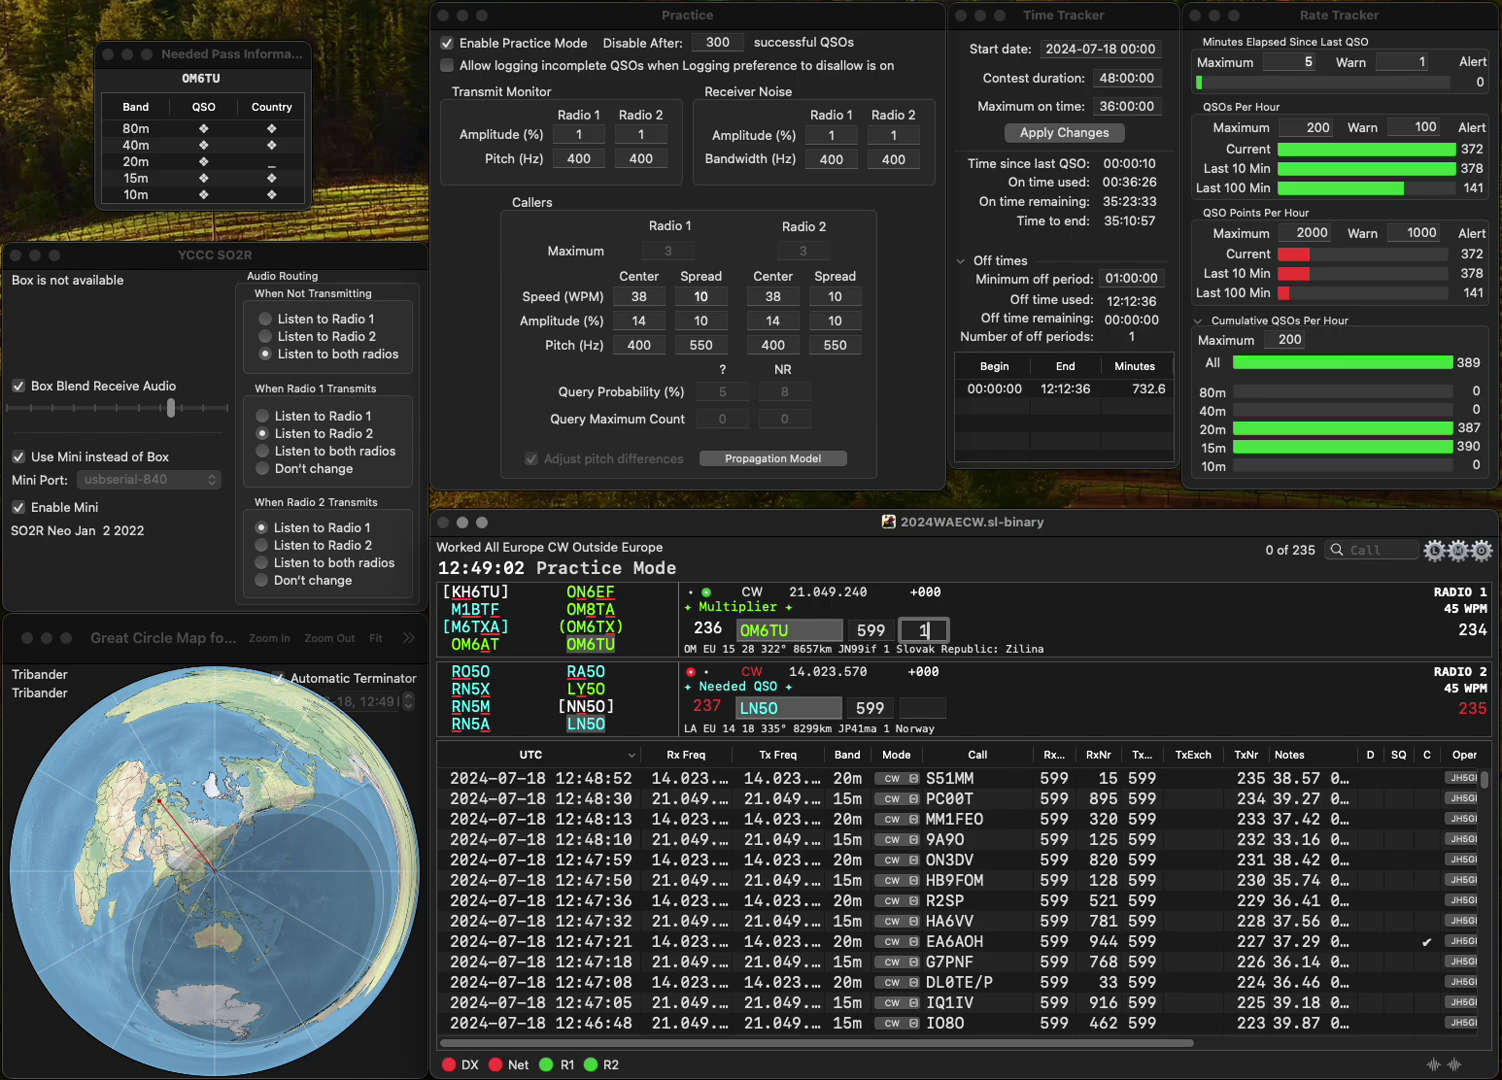
type("07")
key("Return")
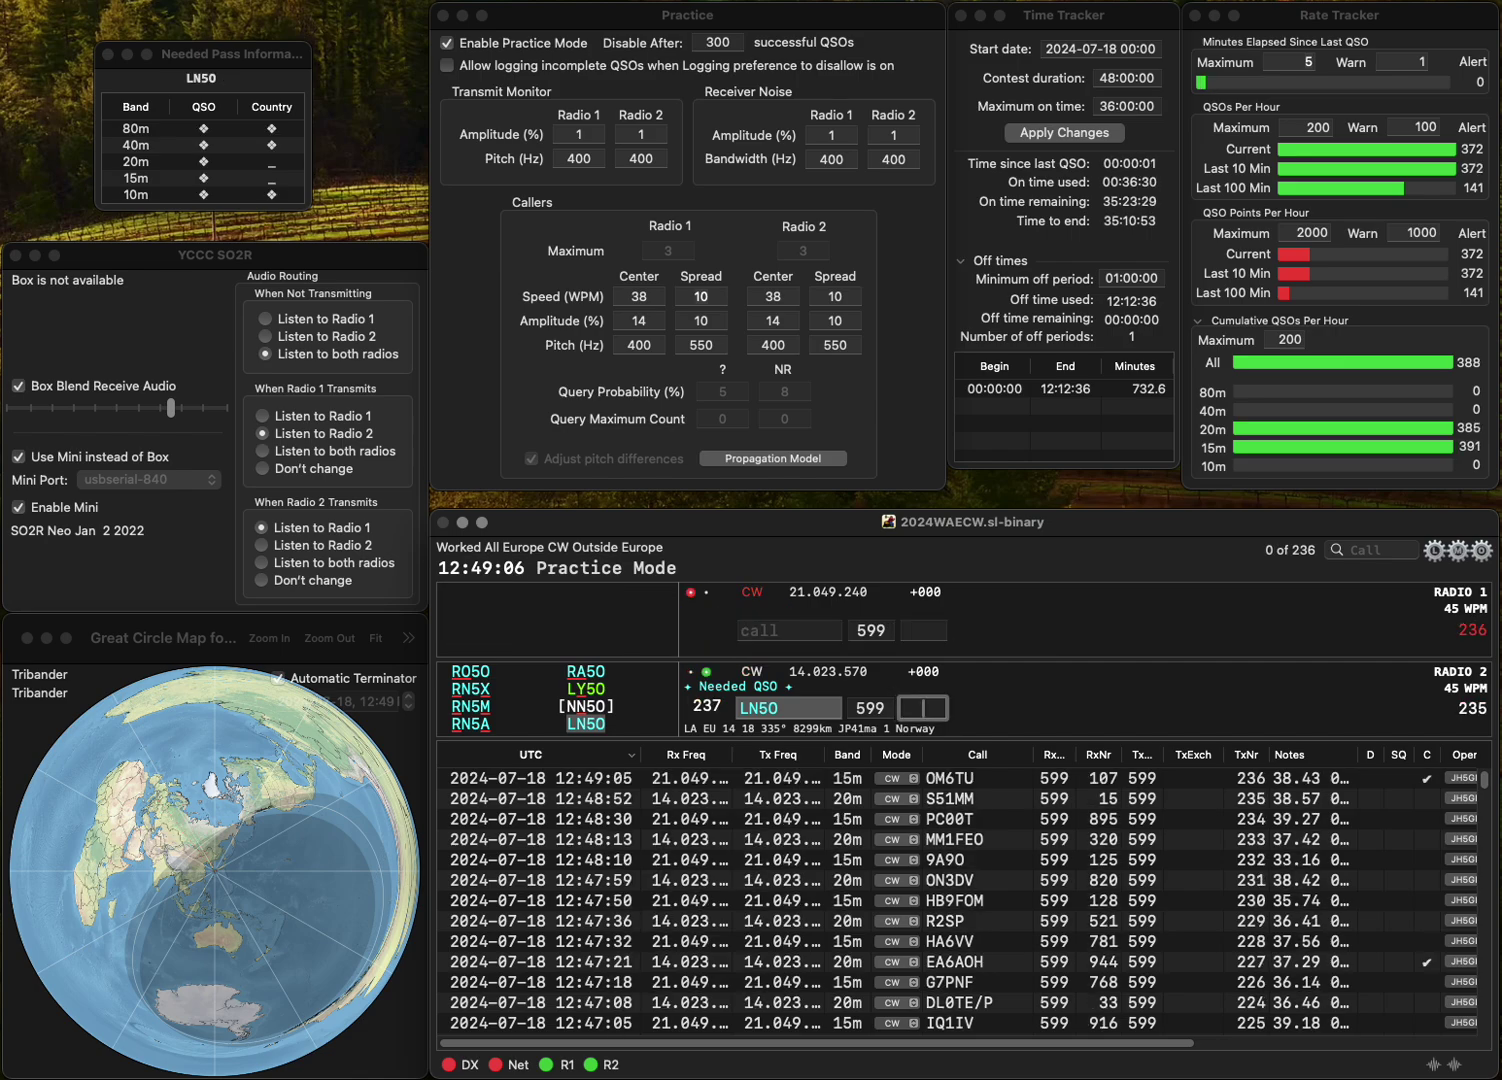
type("2")
type("2")
key("Return")
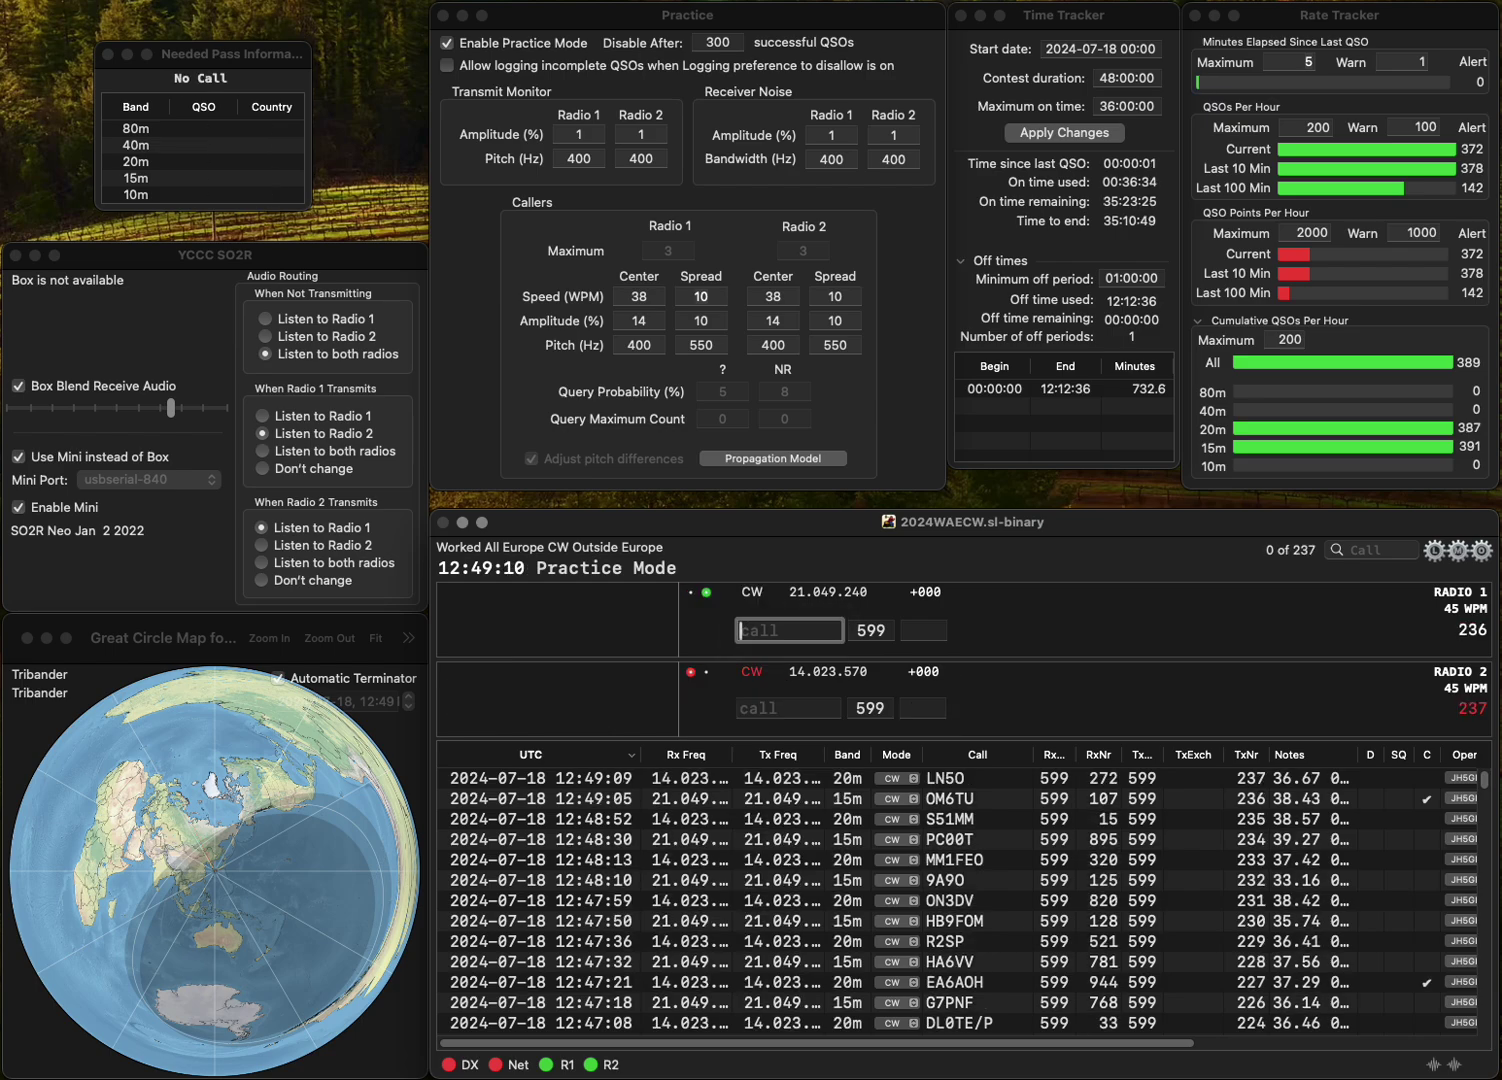
type("P5CJQ")
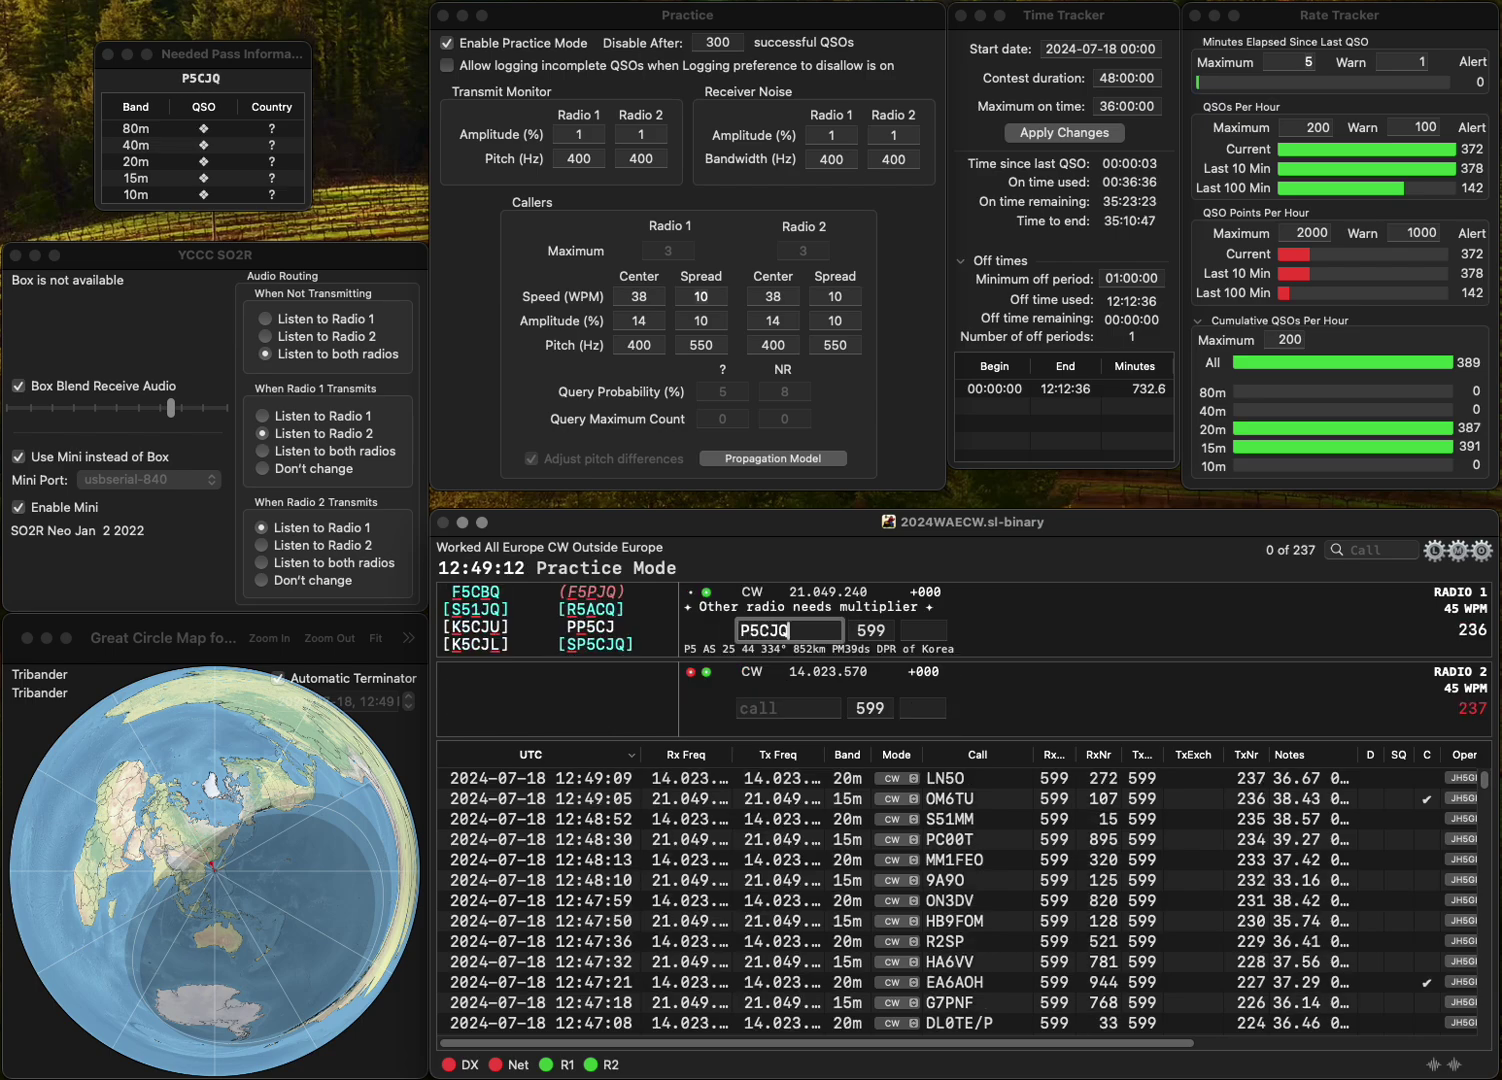
key("Home")
type("S")
key("Return")
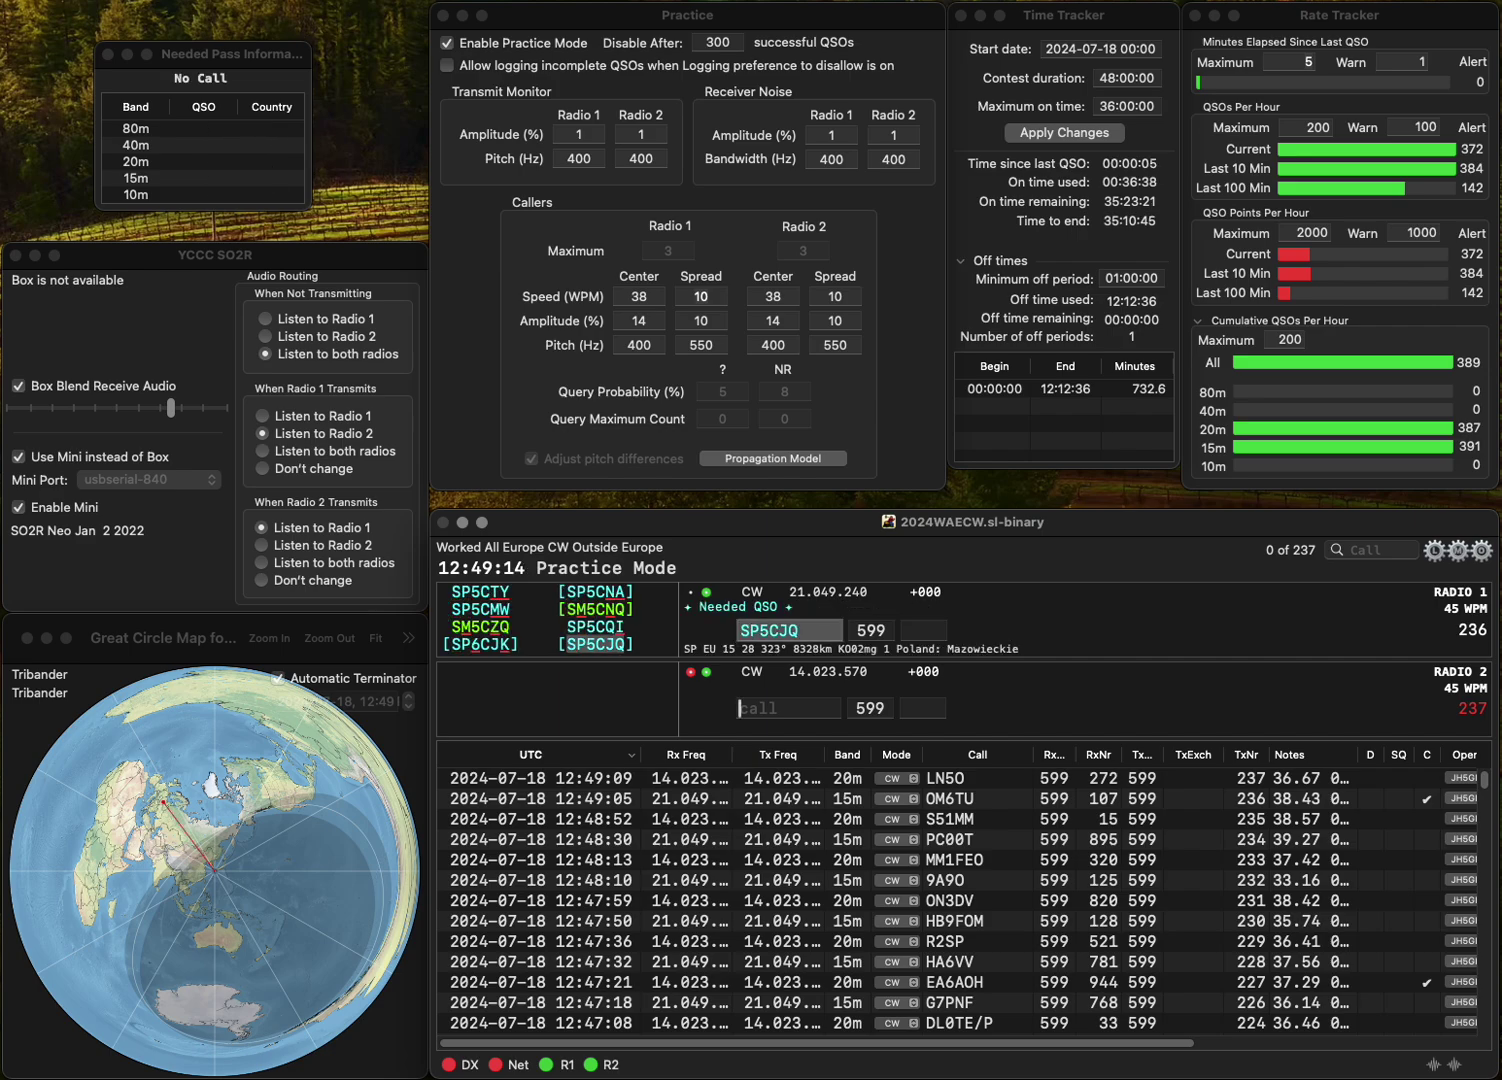
type("P")
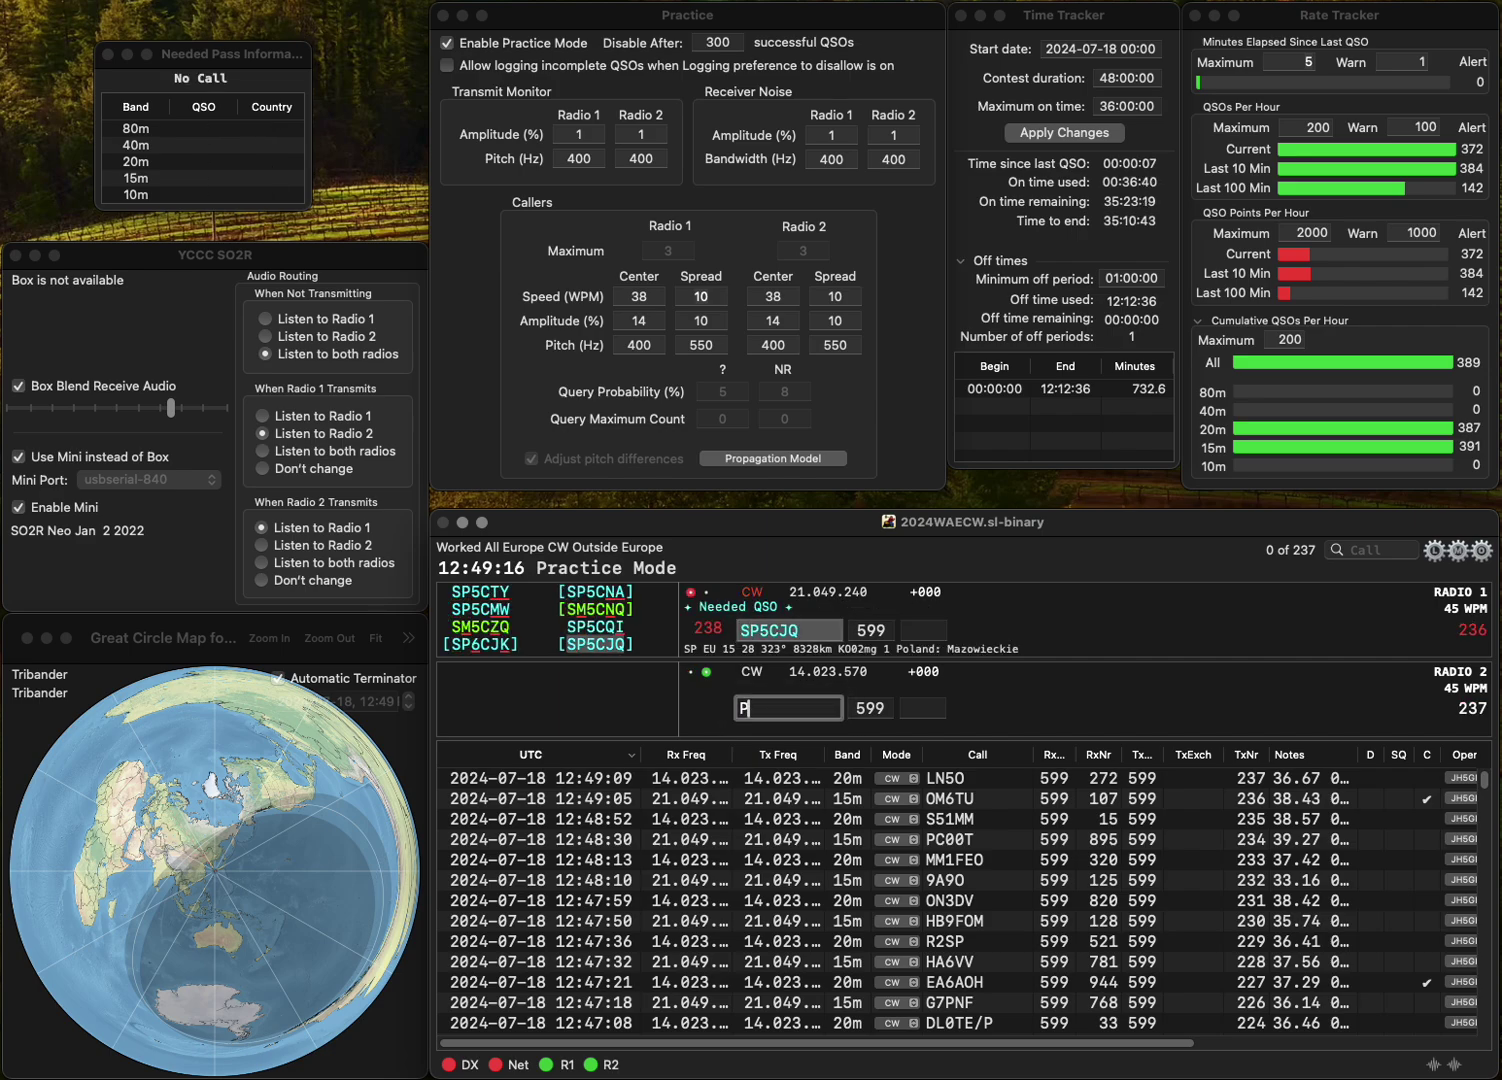
type("YL2KO")
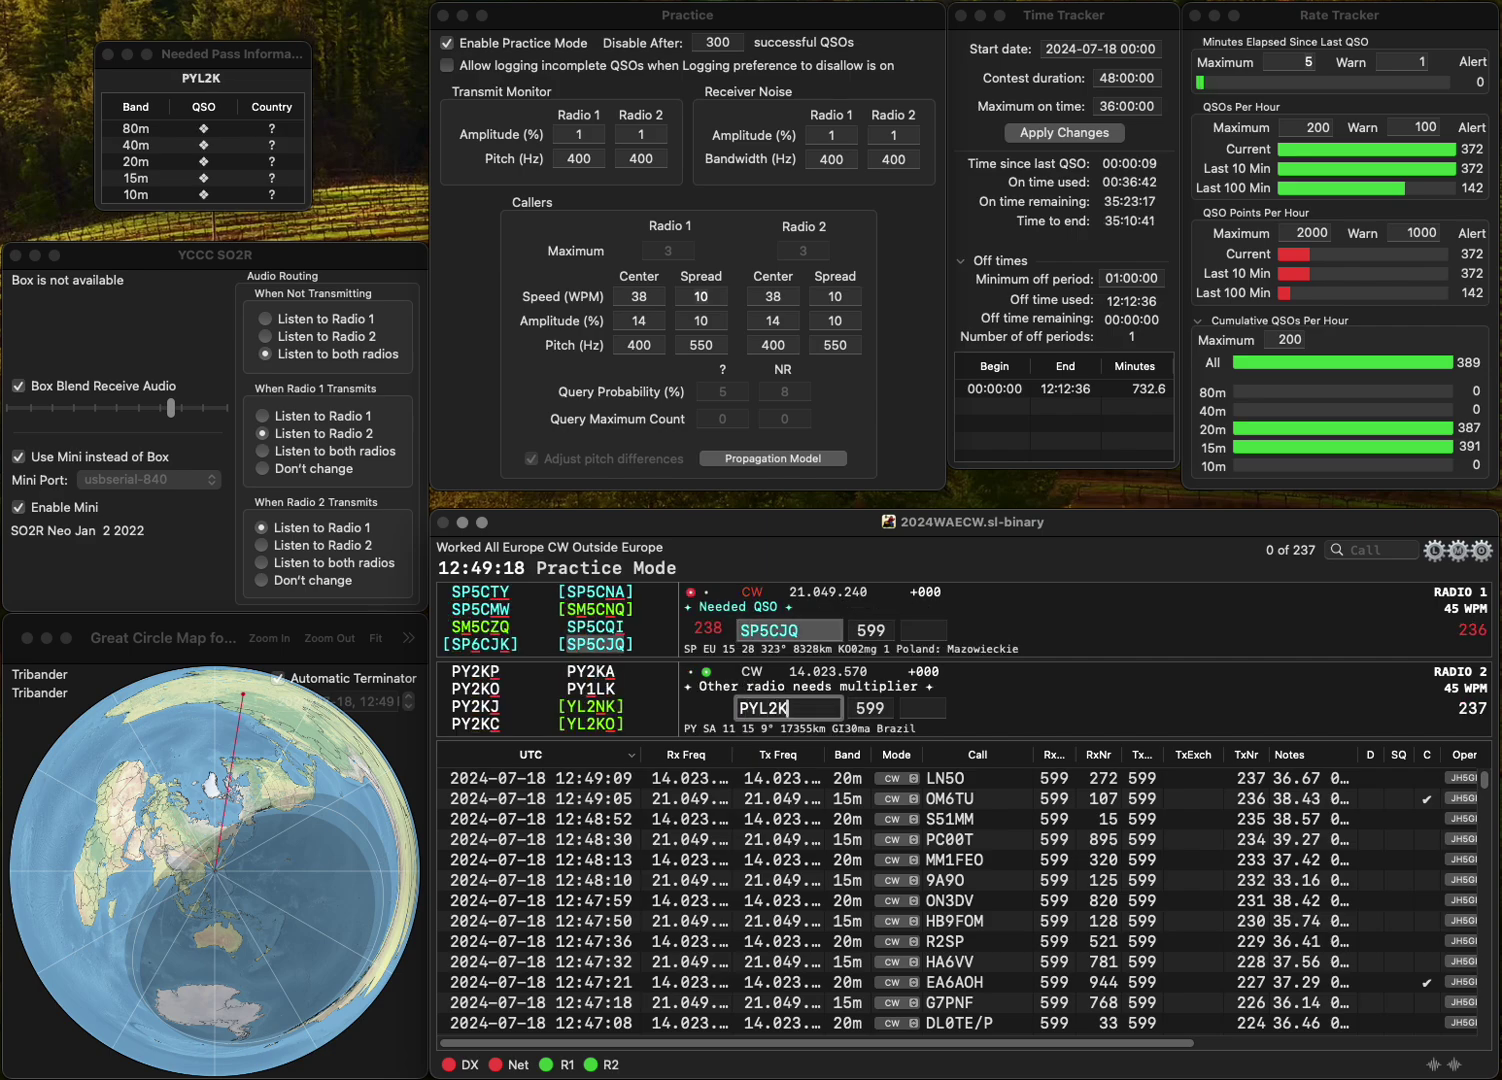
key("Home")
key("Delete")
key("Return")
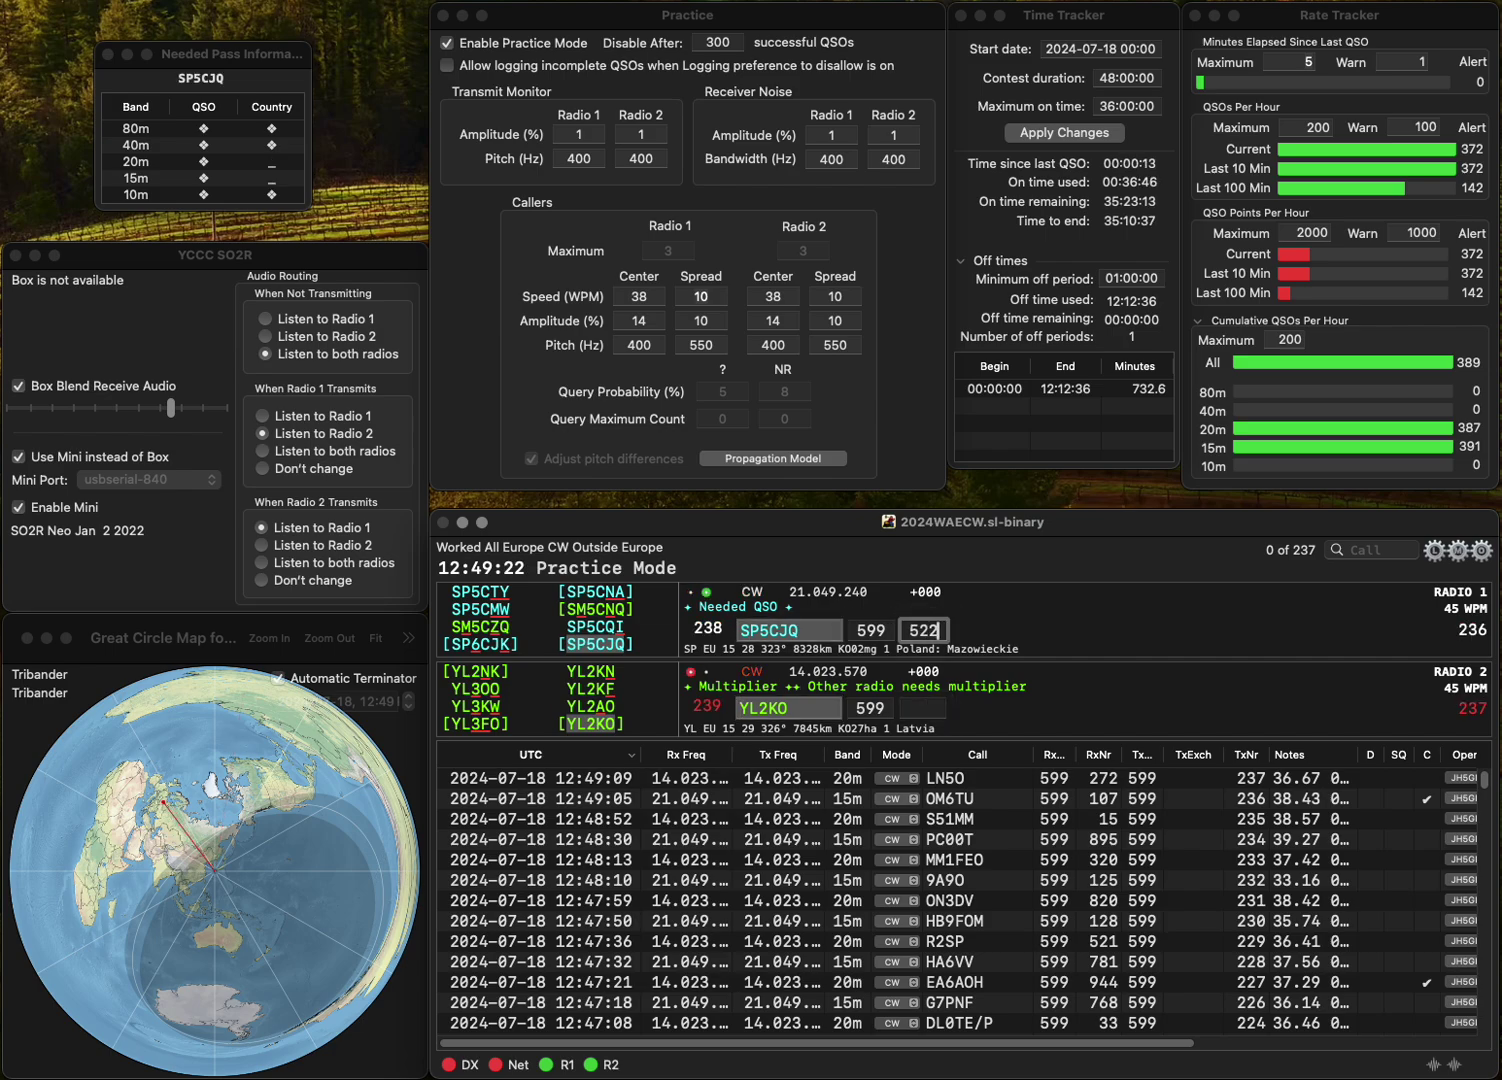
type("522")
key("Return")
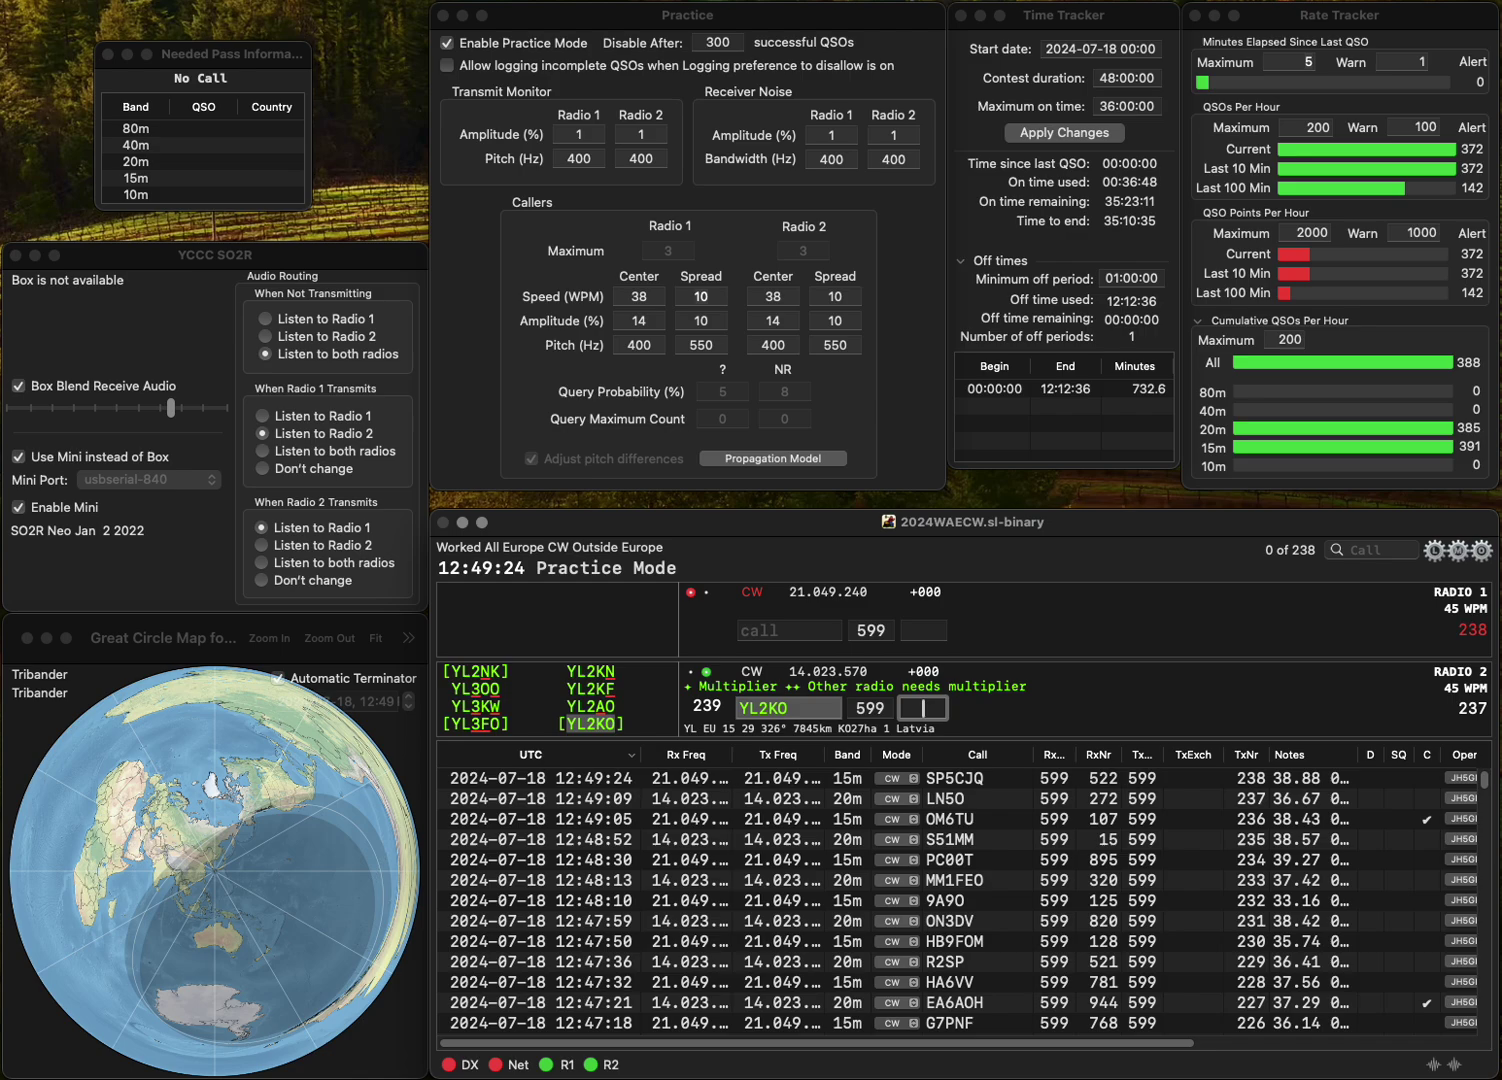
type("7")
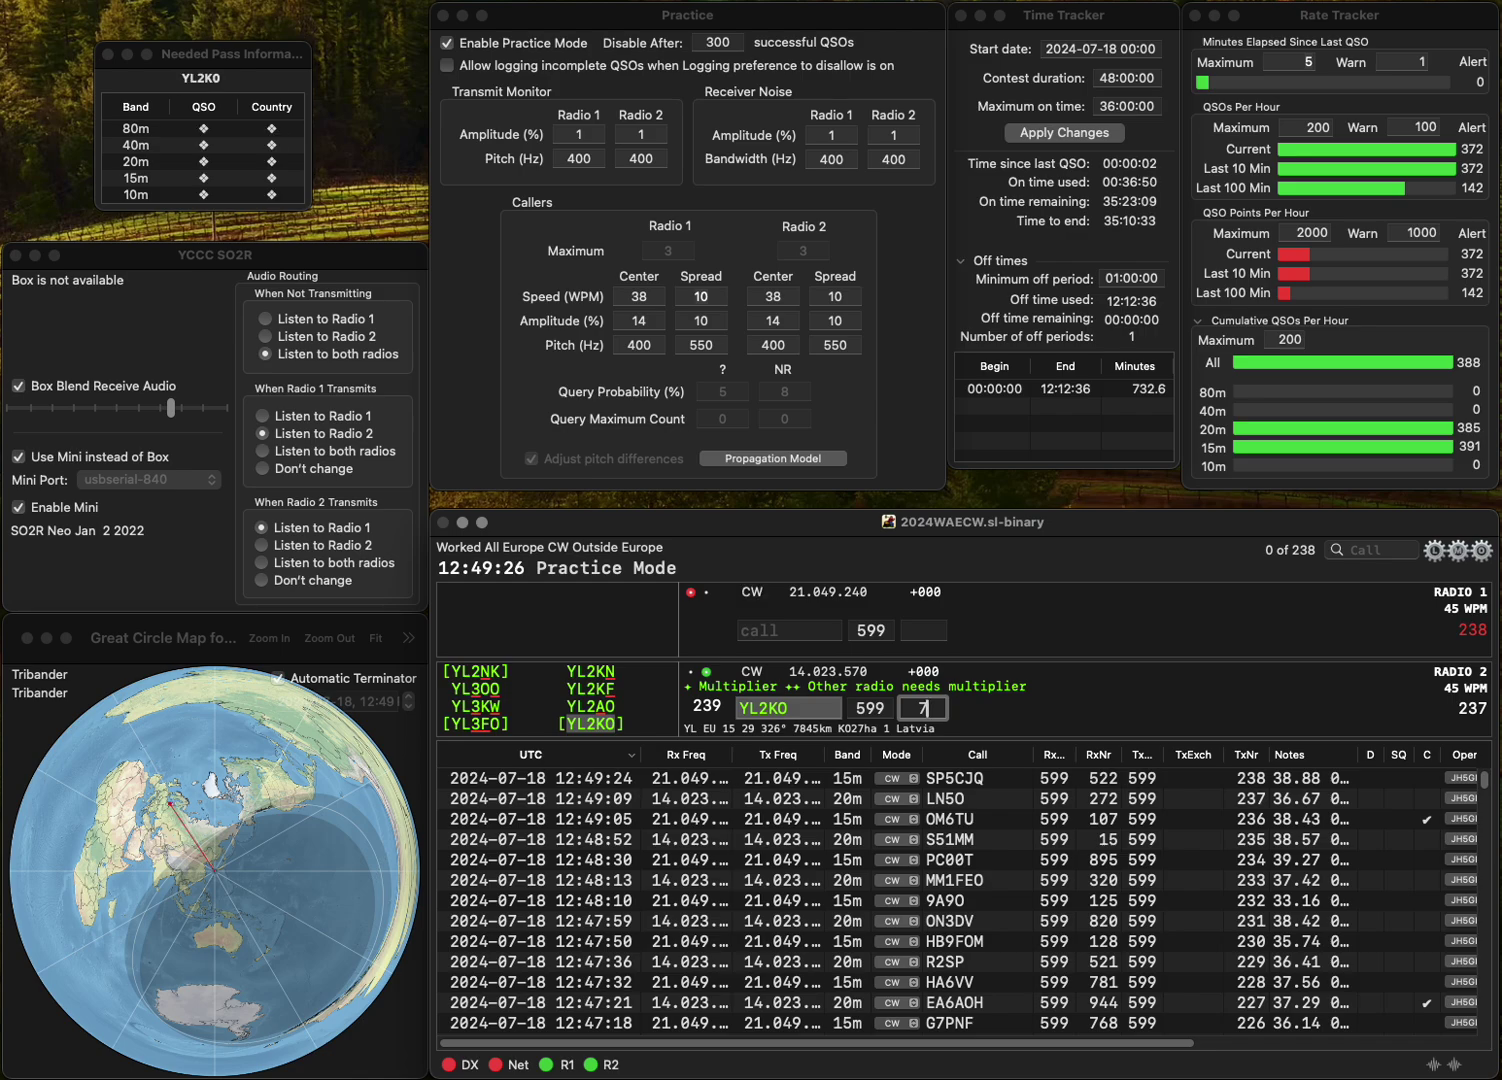
type("9")
key("Return")
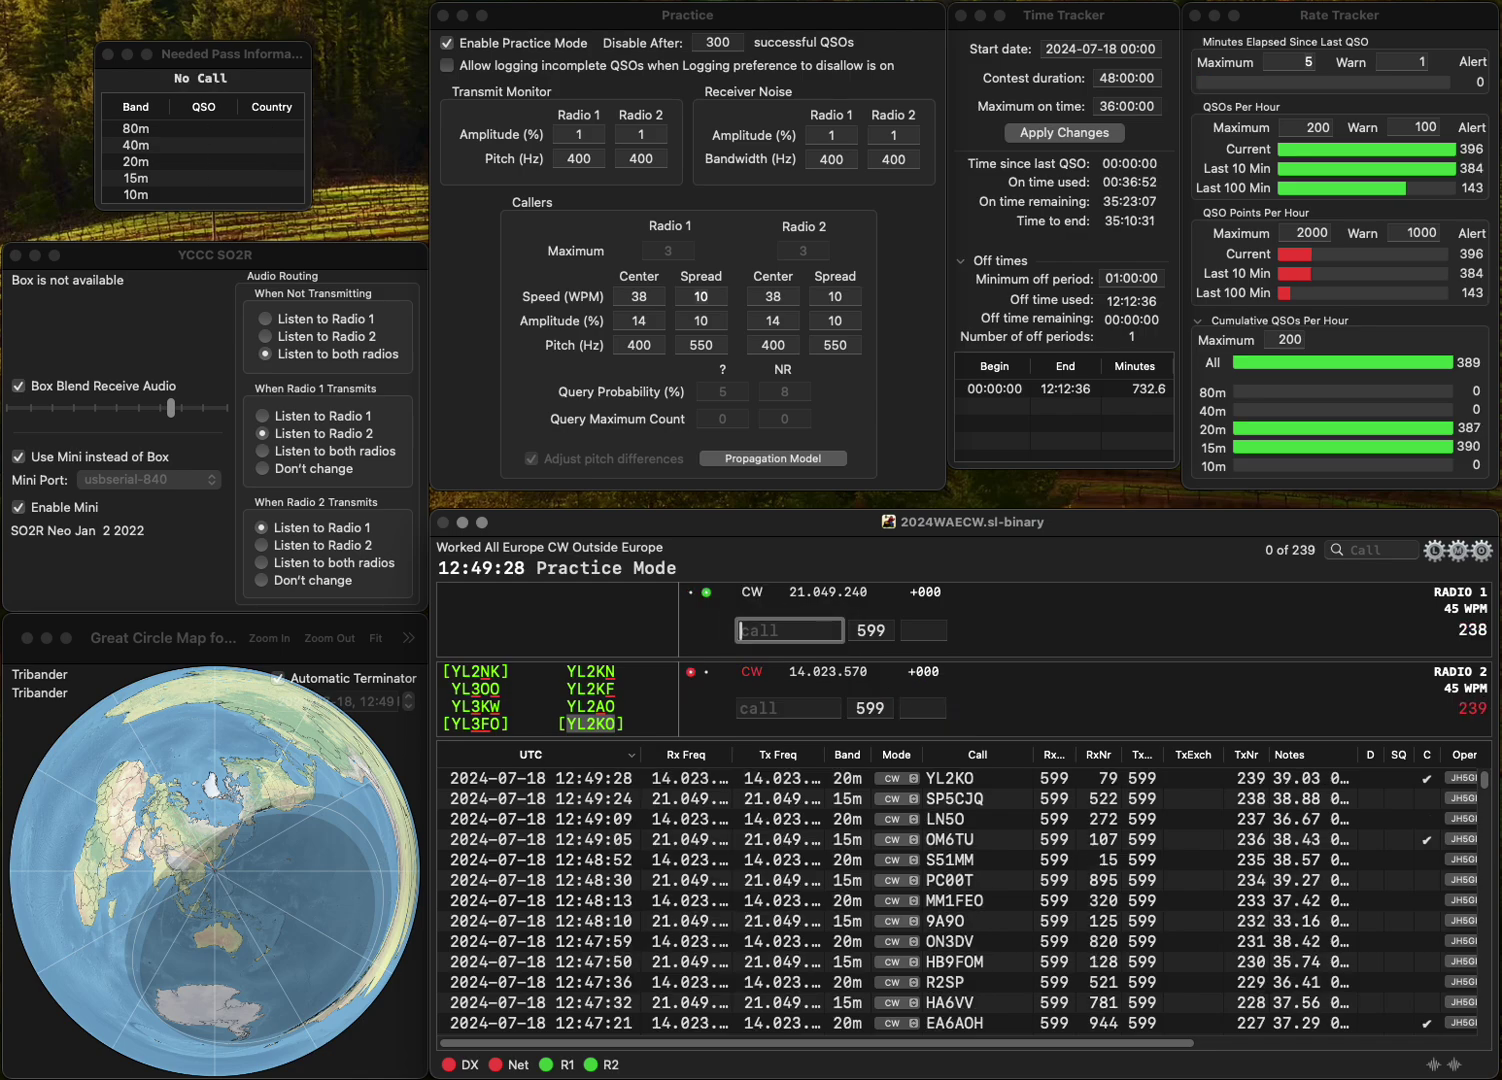
- Answer IT9QQP on Radio 1, completing its partial call, and OL2AQM on Radio 2, sending each its exchange
type("9Q")
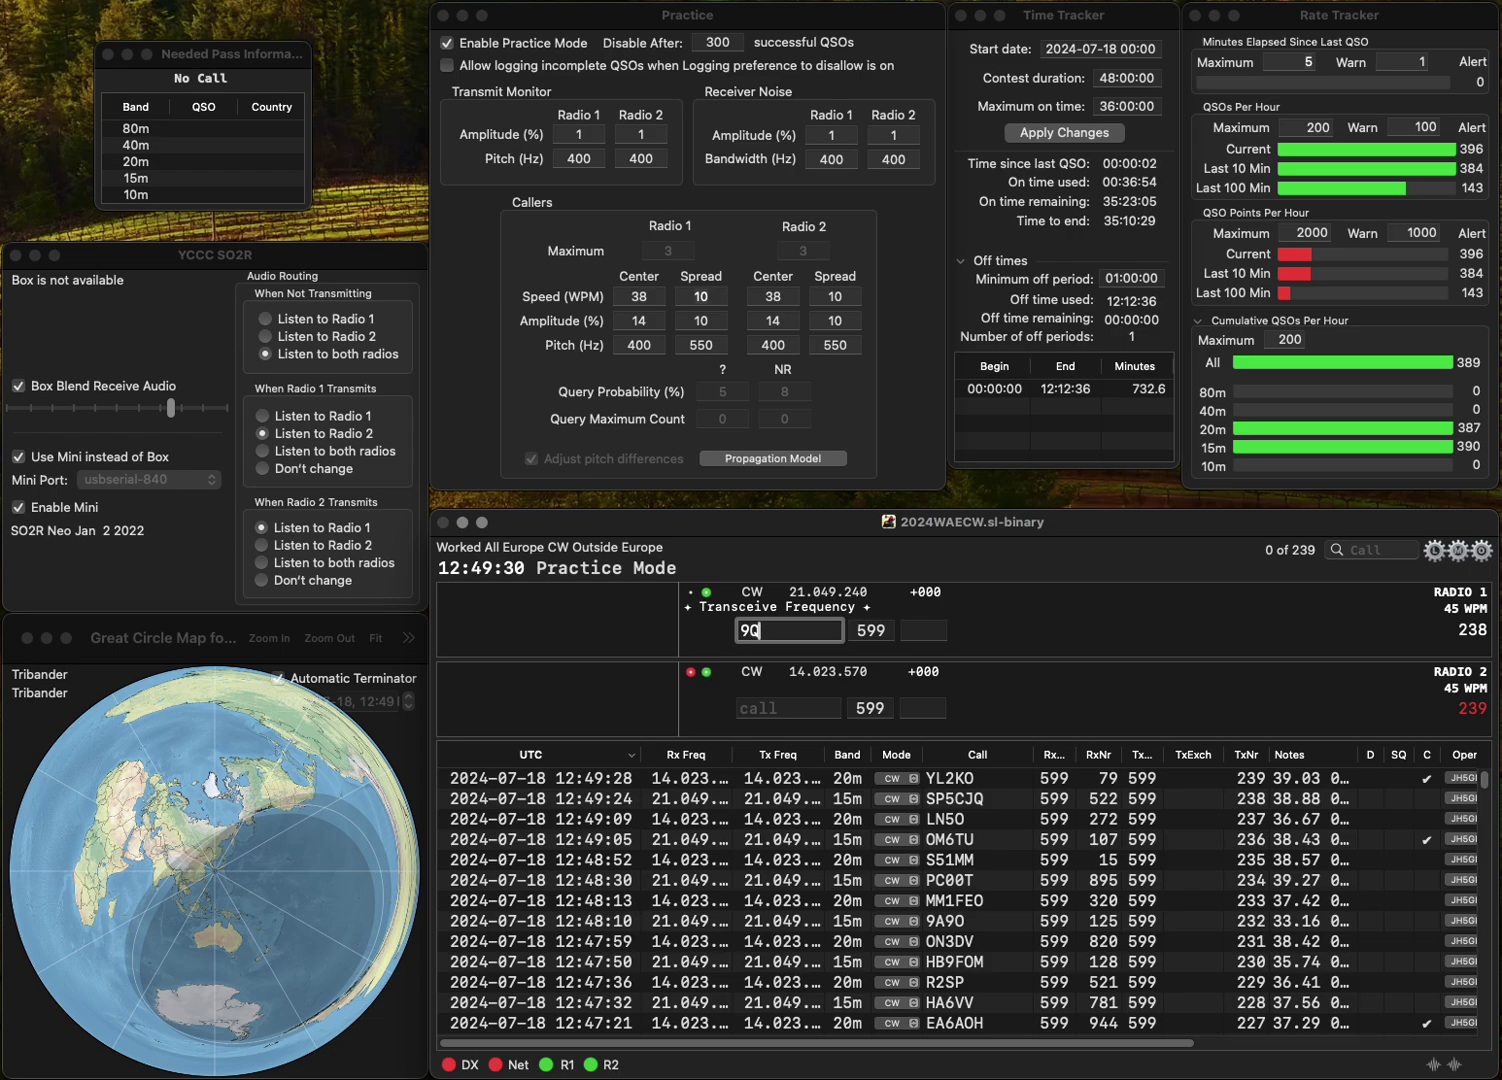
type("QQP")
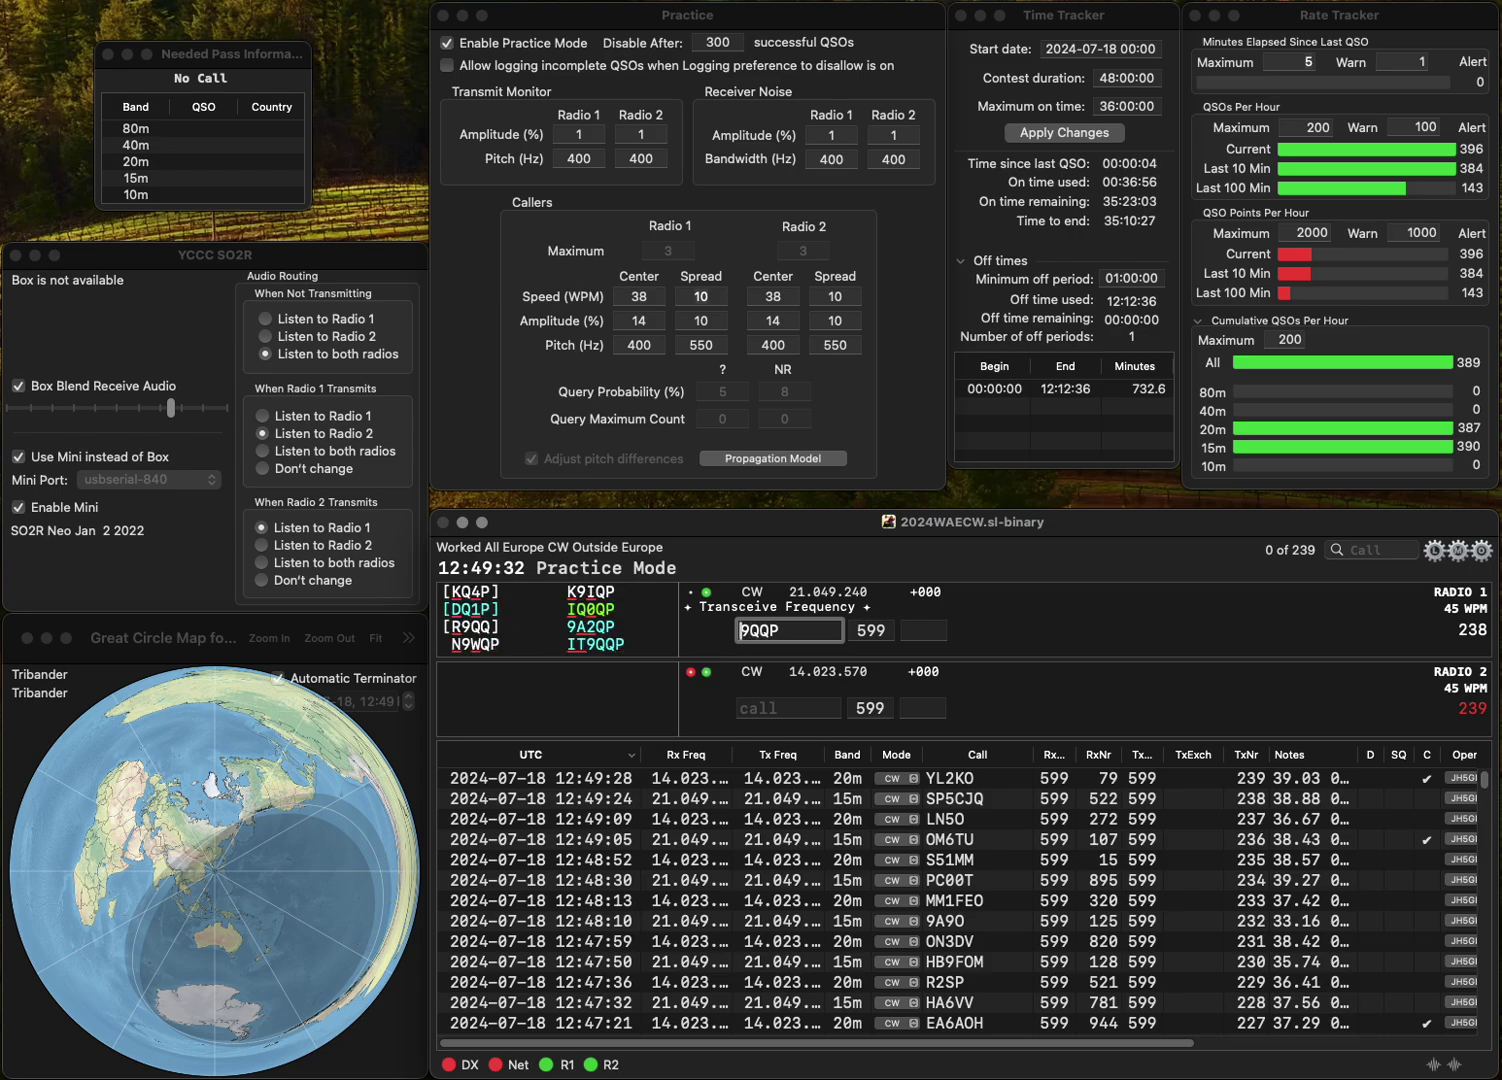
type("IT")
key("Return")
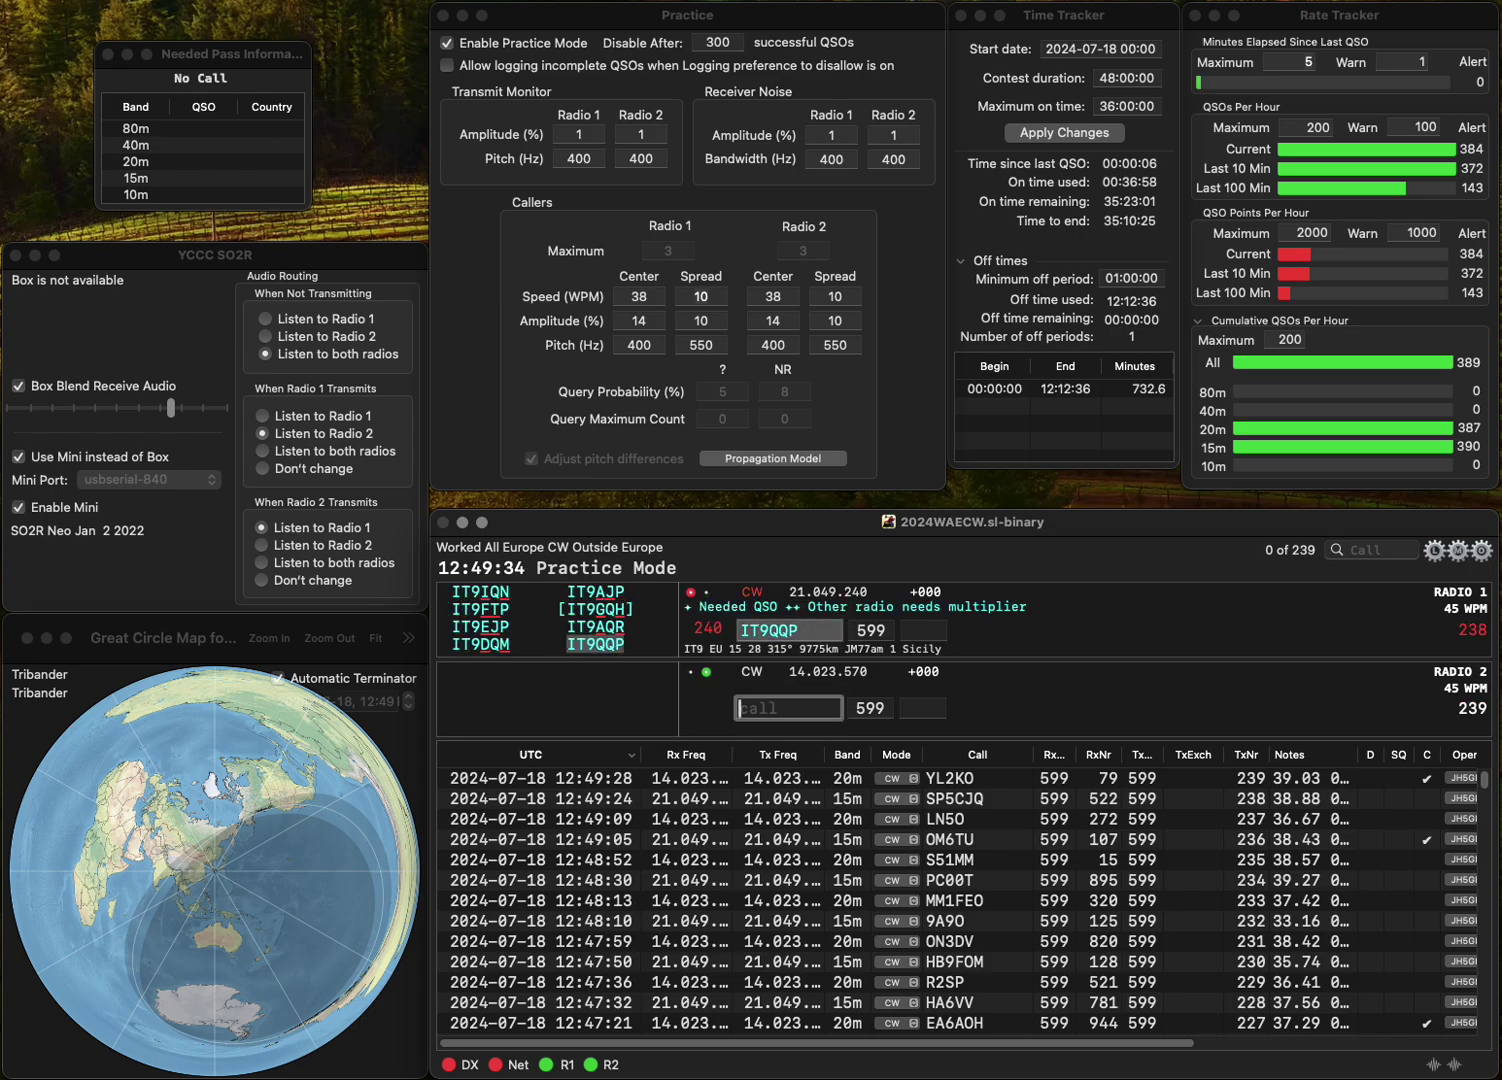
type("OL2AQM")
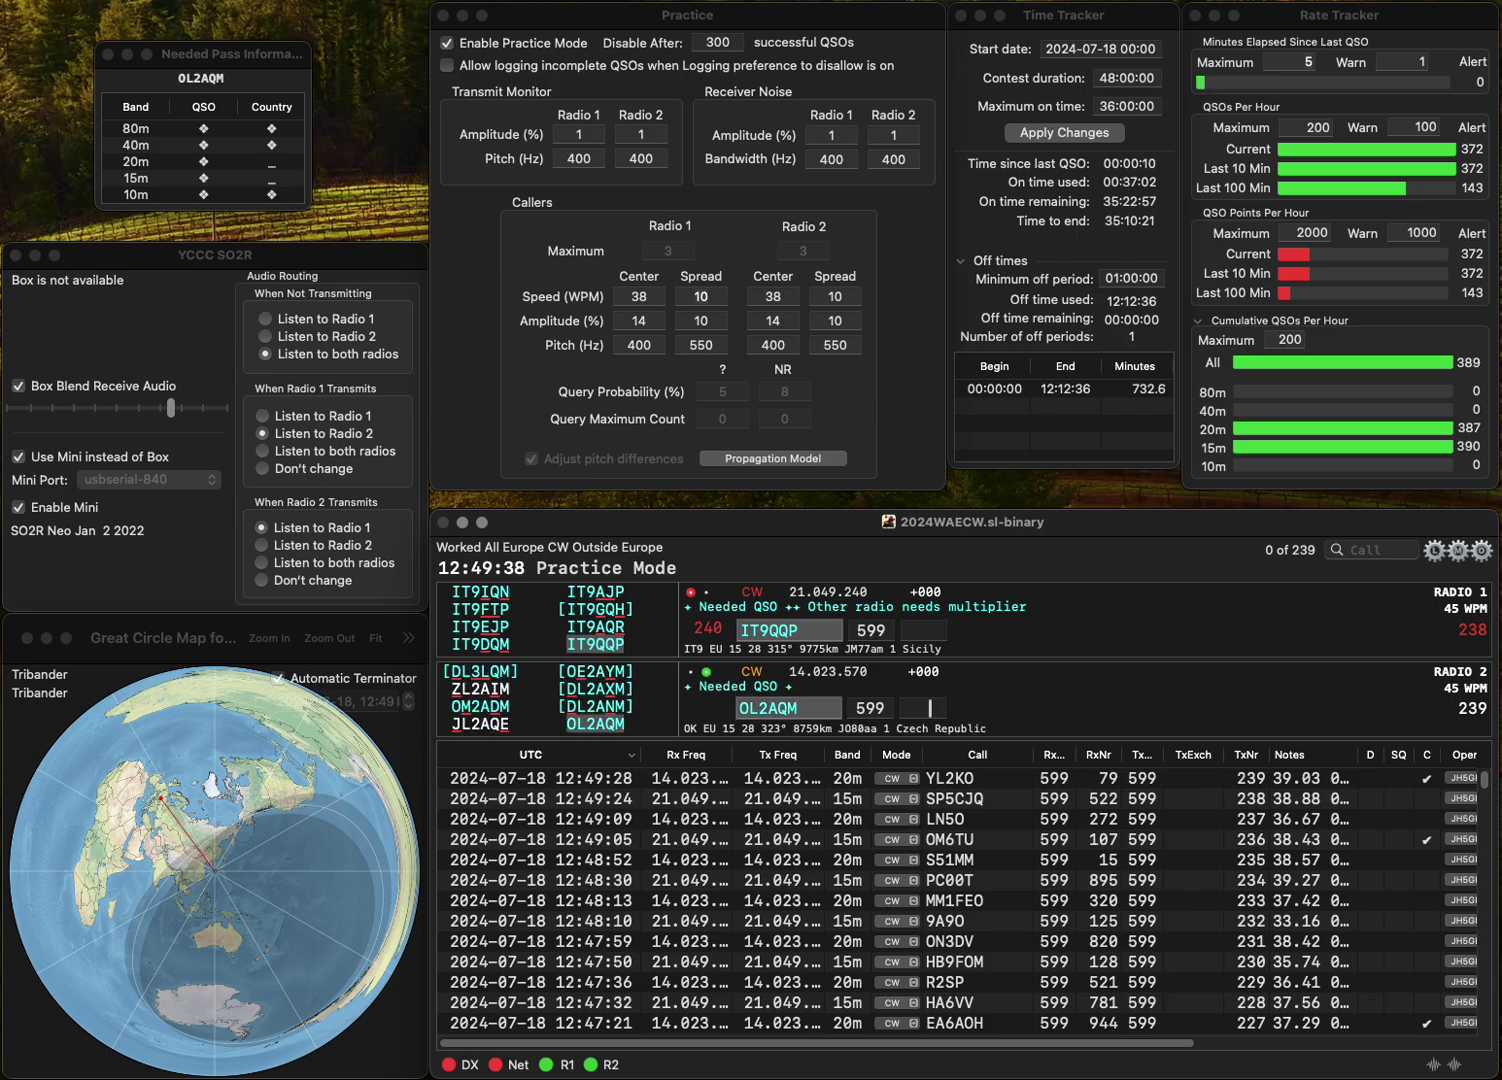
key("Return")
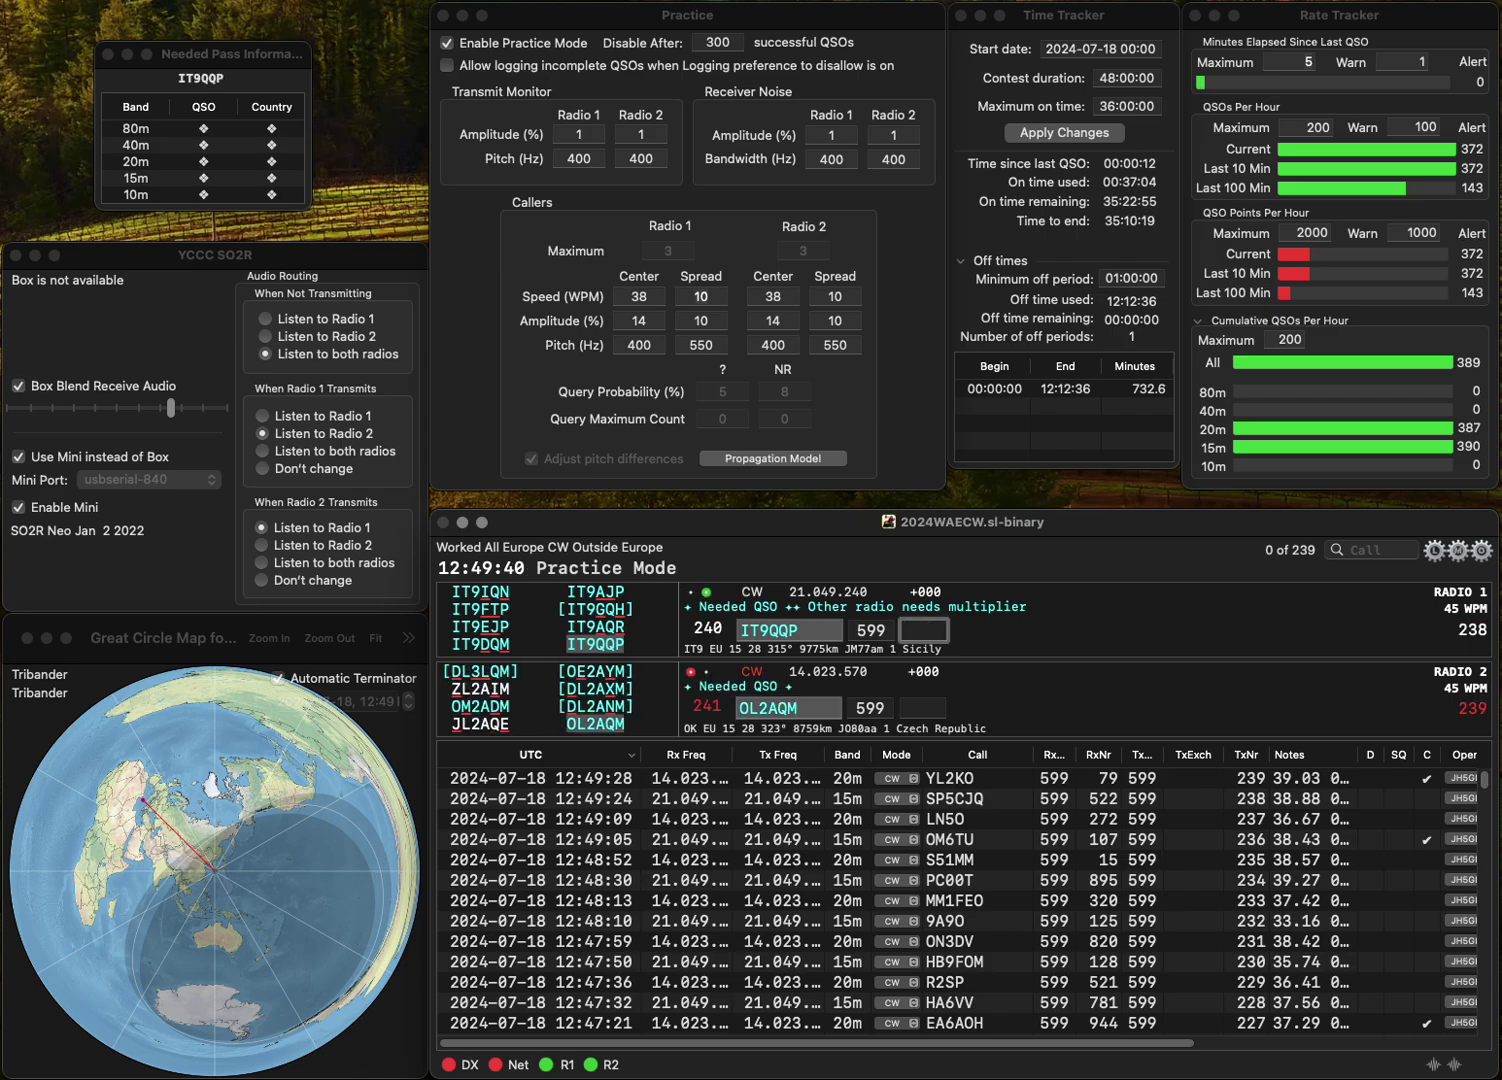
type("364")
key("Return")
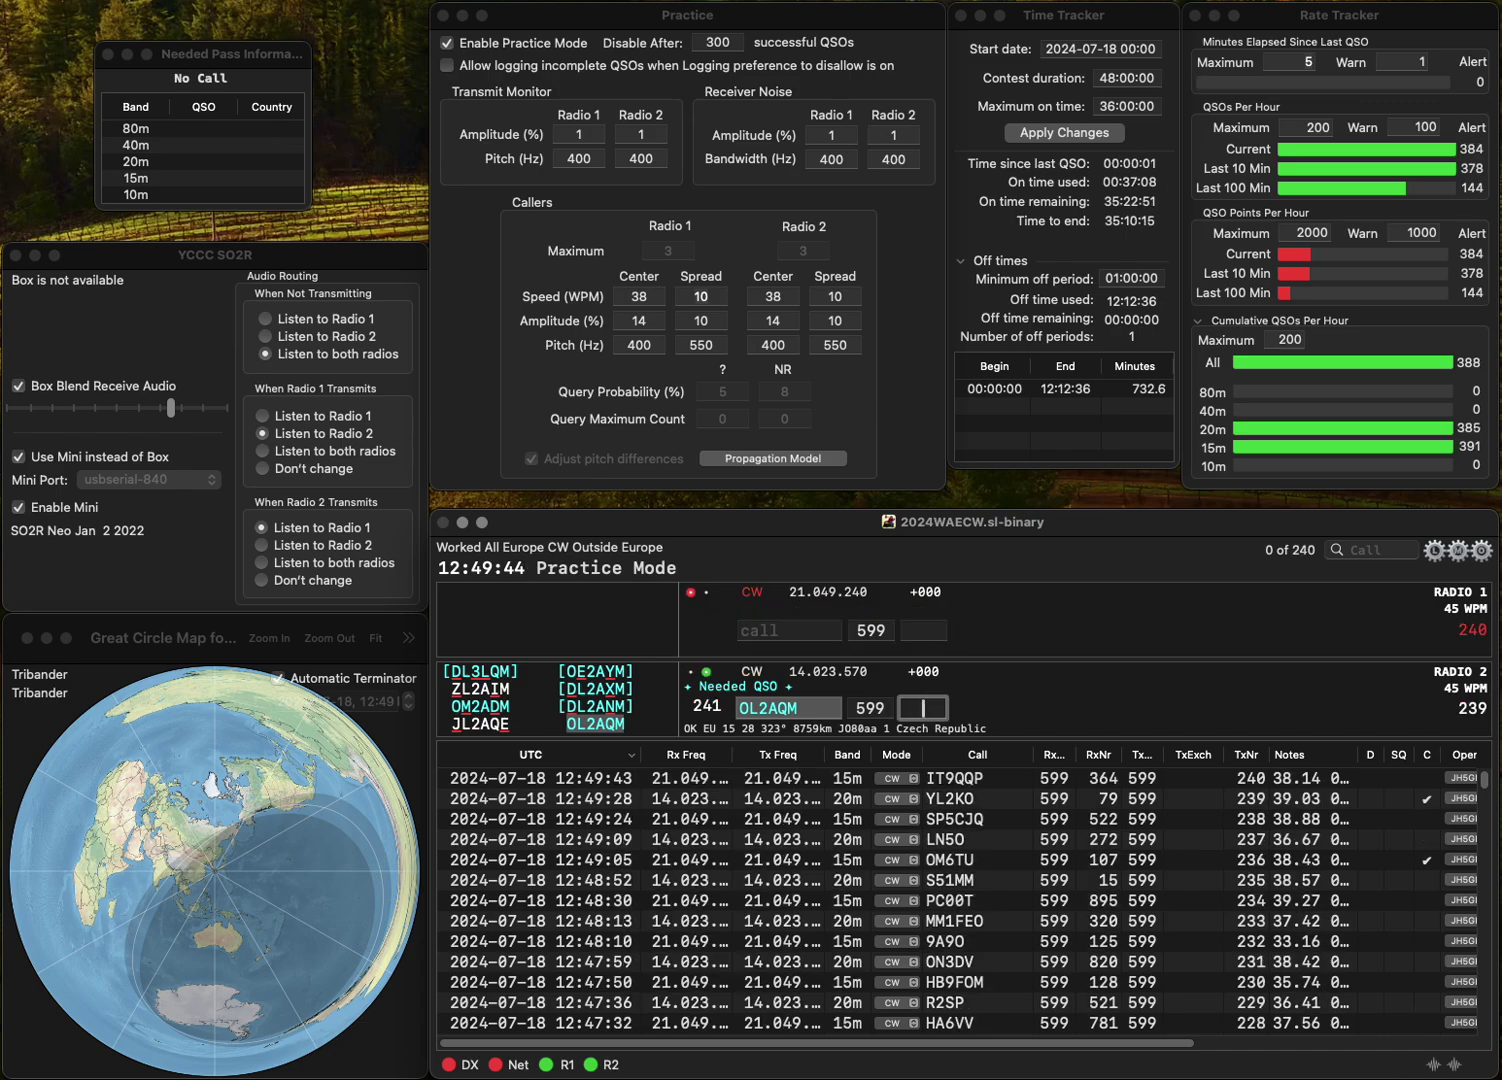
key("Return")
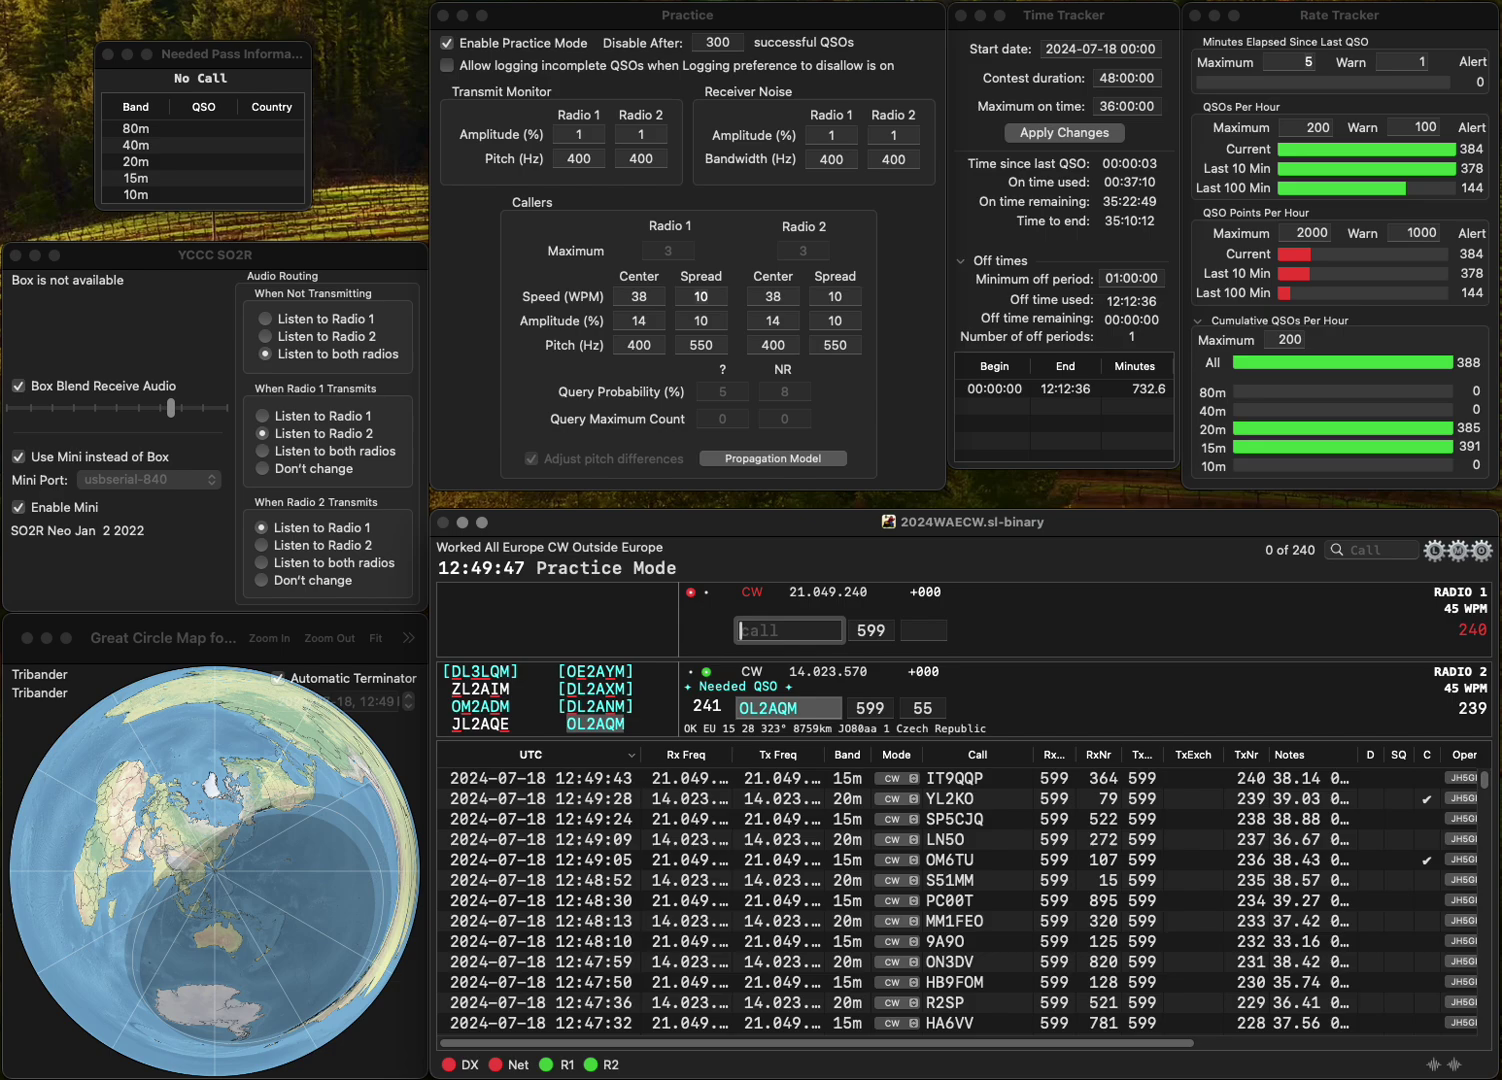
type("ON")
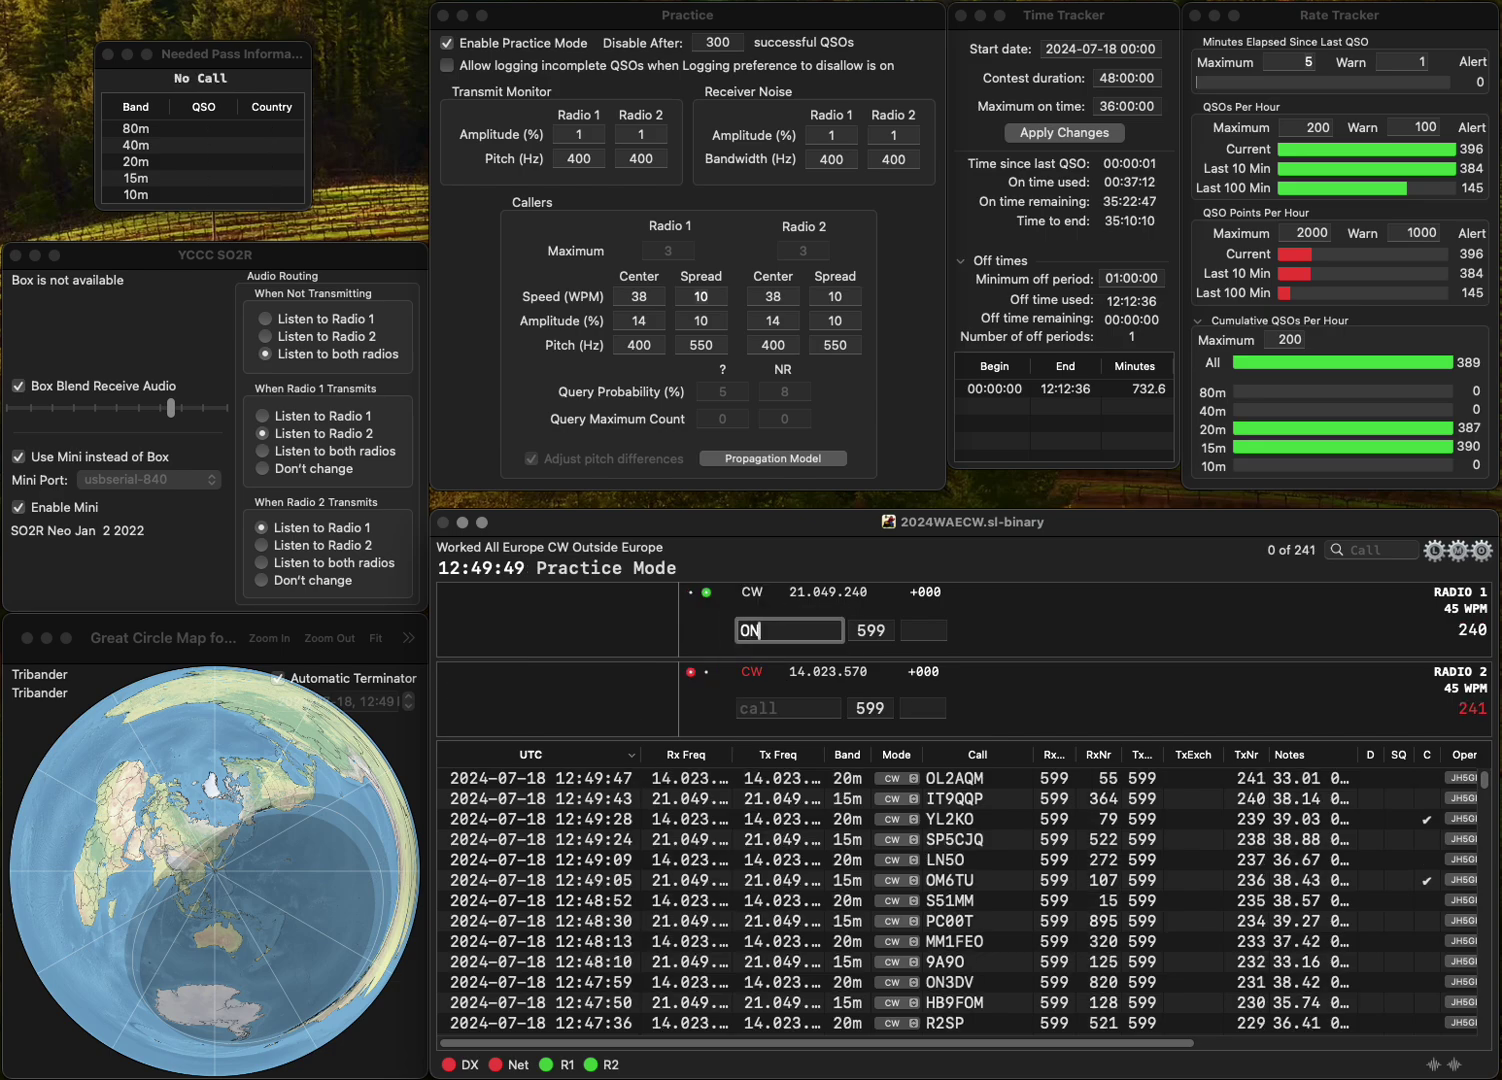
type("3ACD")
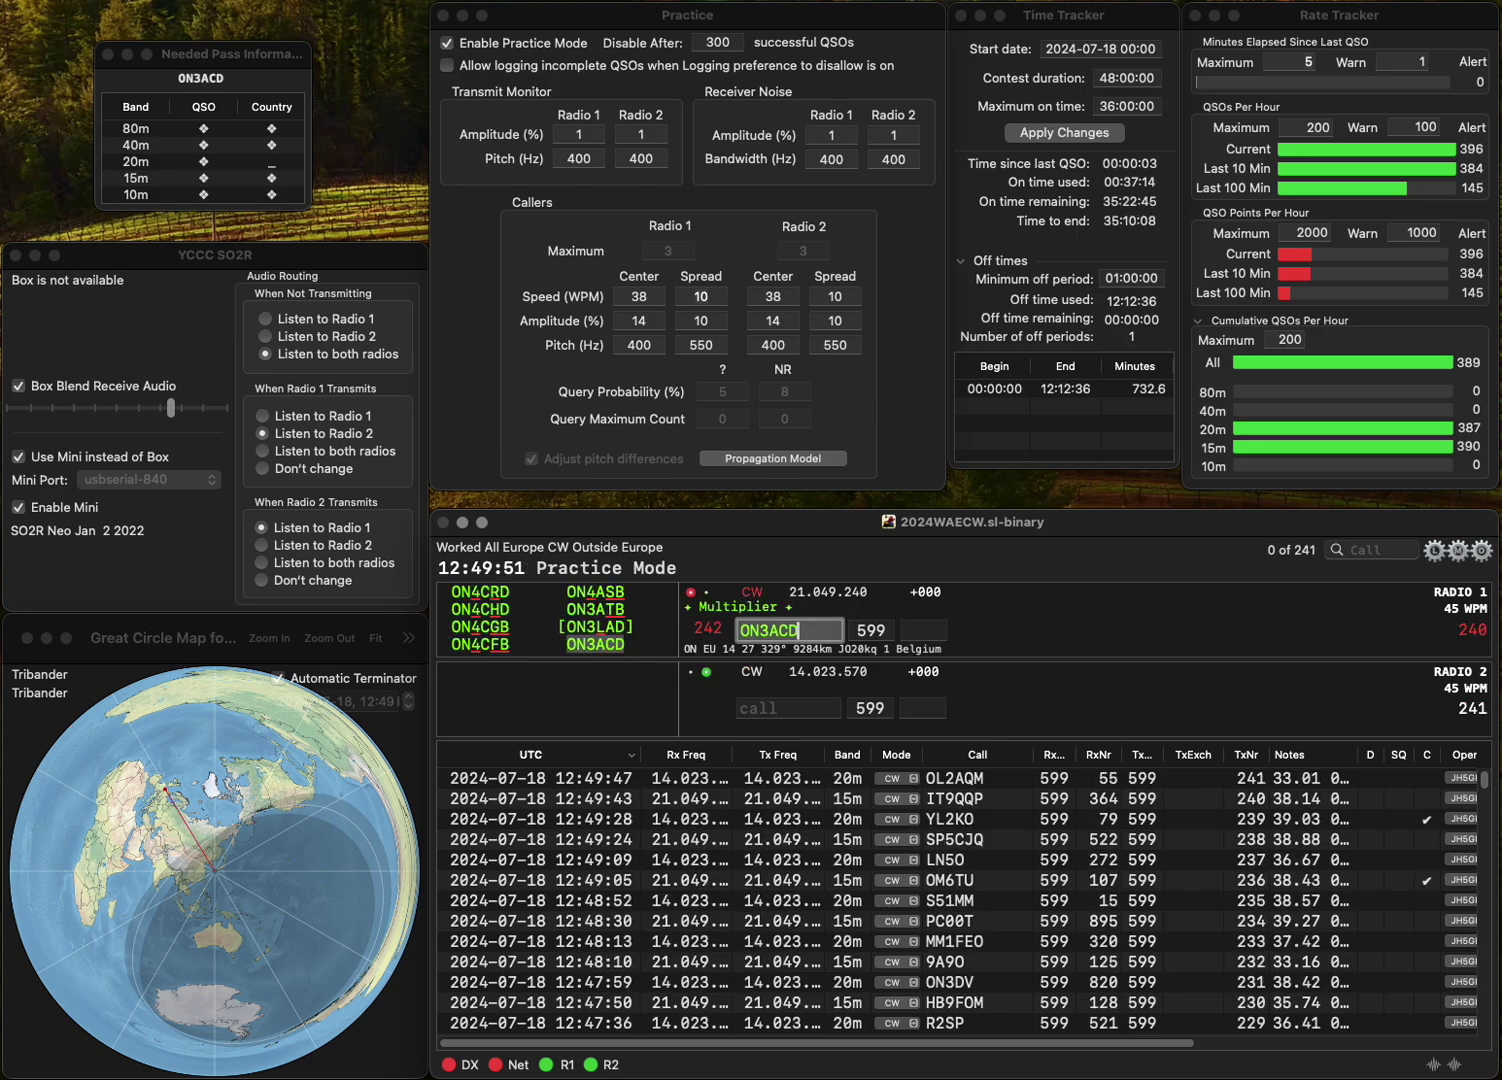
key("Return")
type("5")
type("RN")
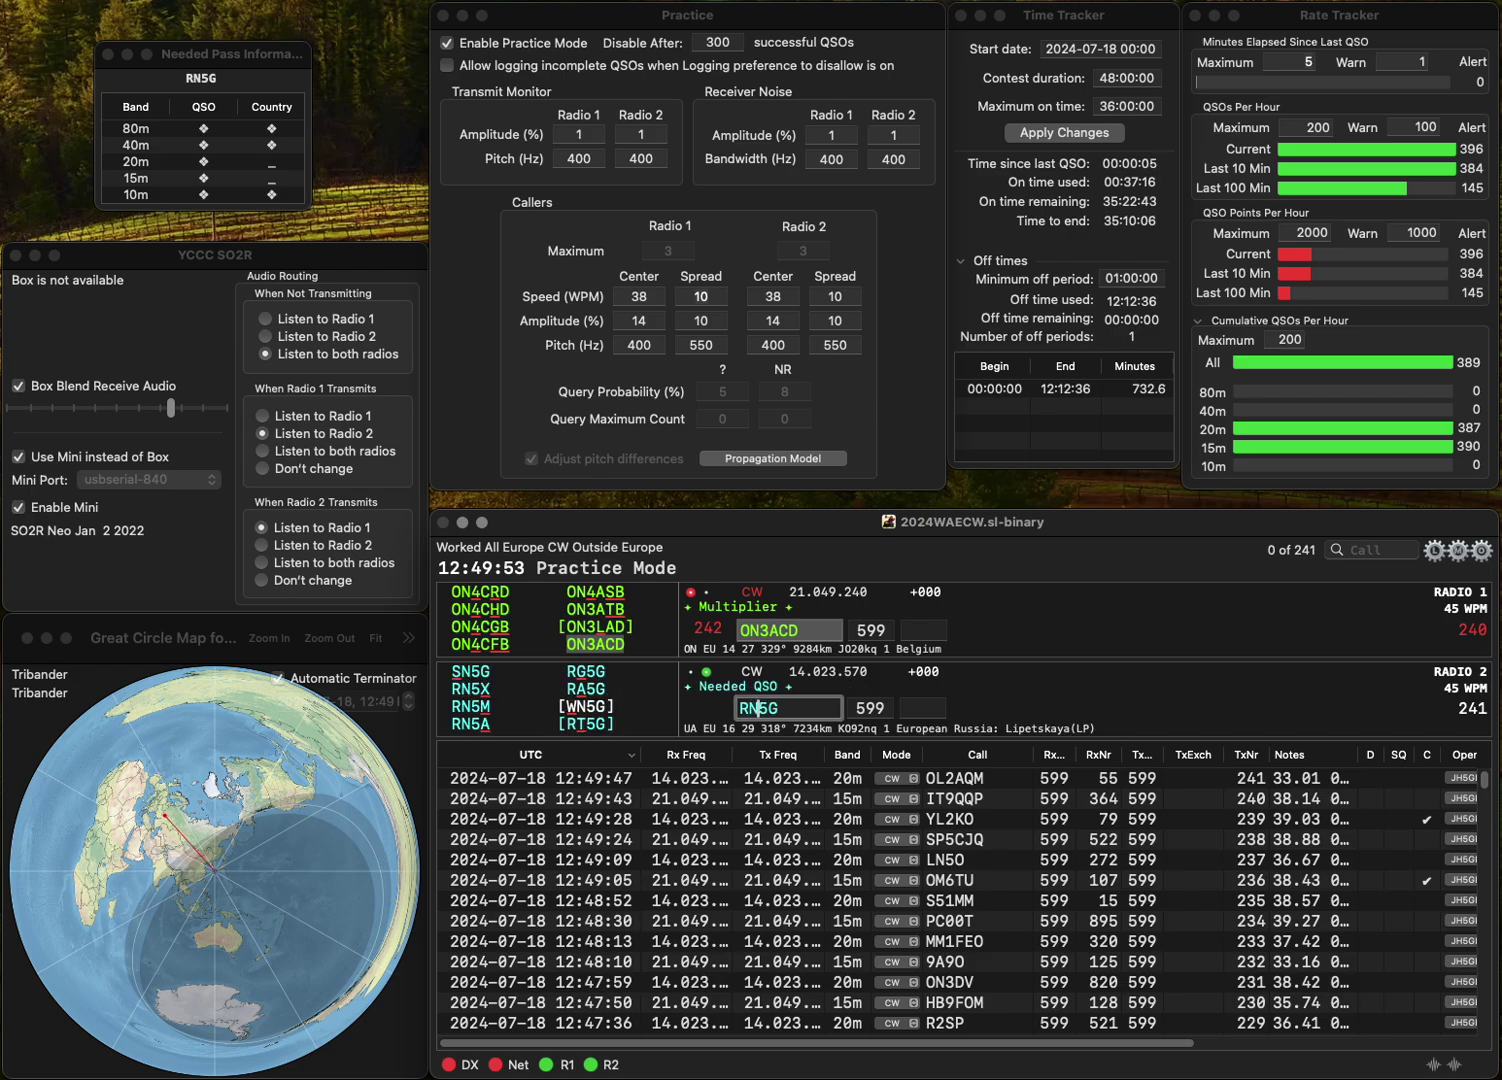
key("BackSpace")
type("T")
key("Return")
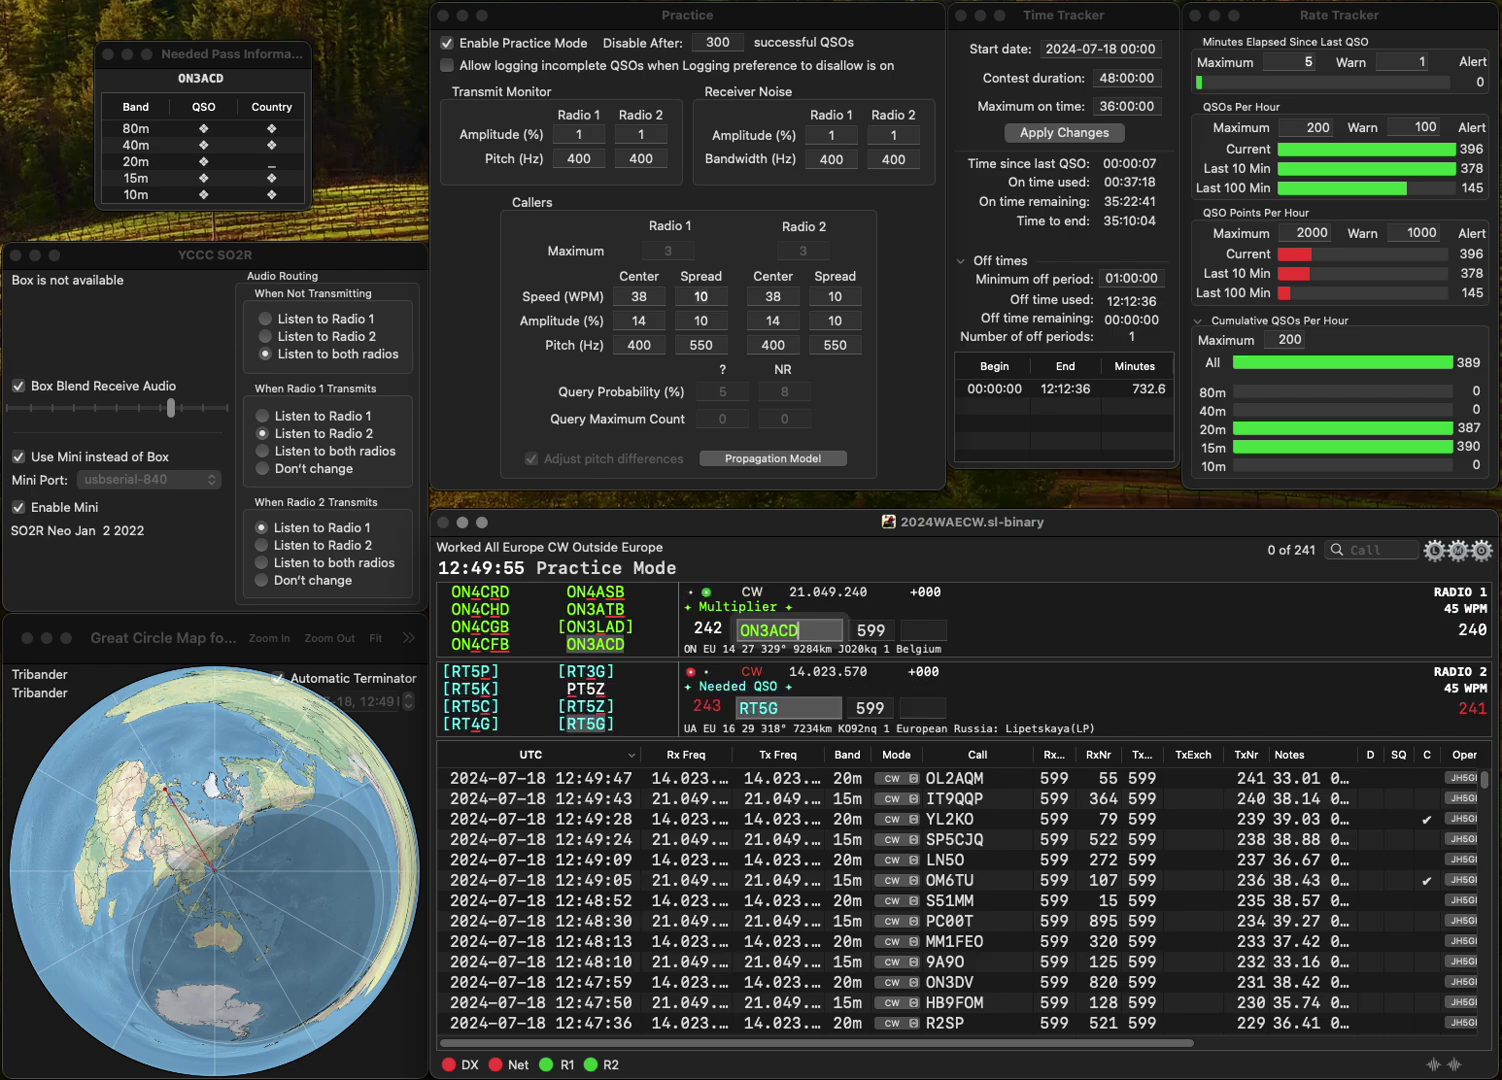
key("space")
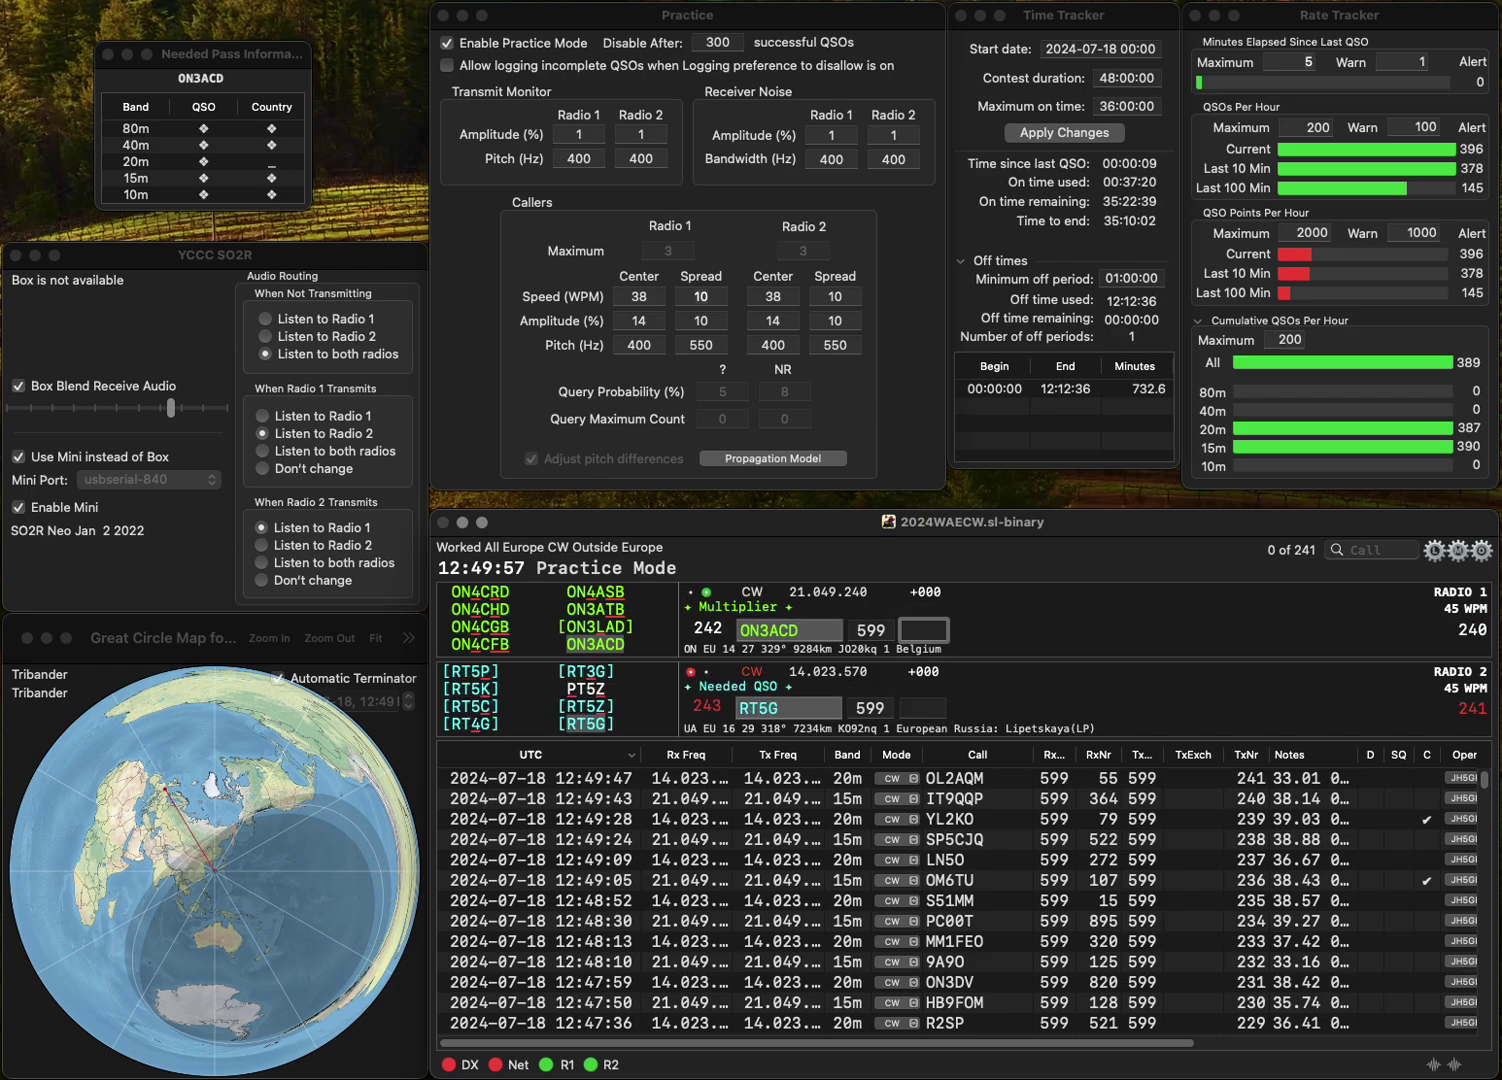
type("55")
key("BackSpace")
type("46")
key("Return")
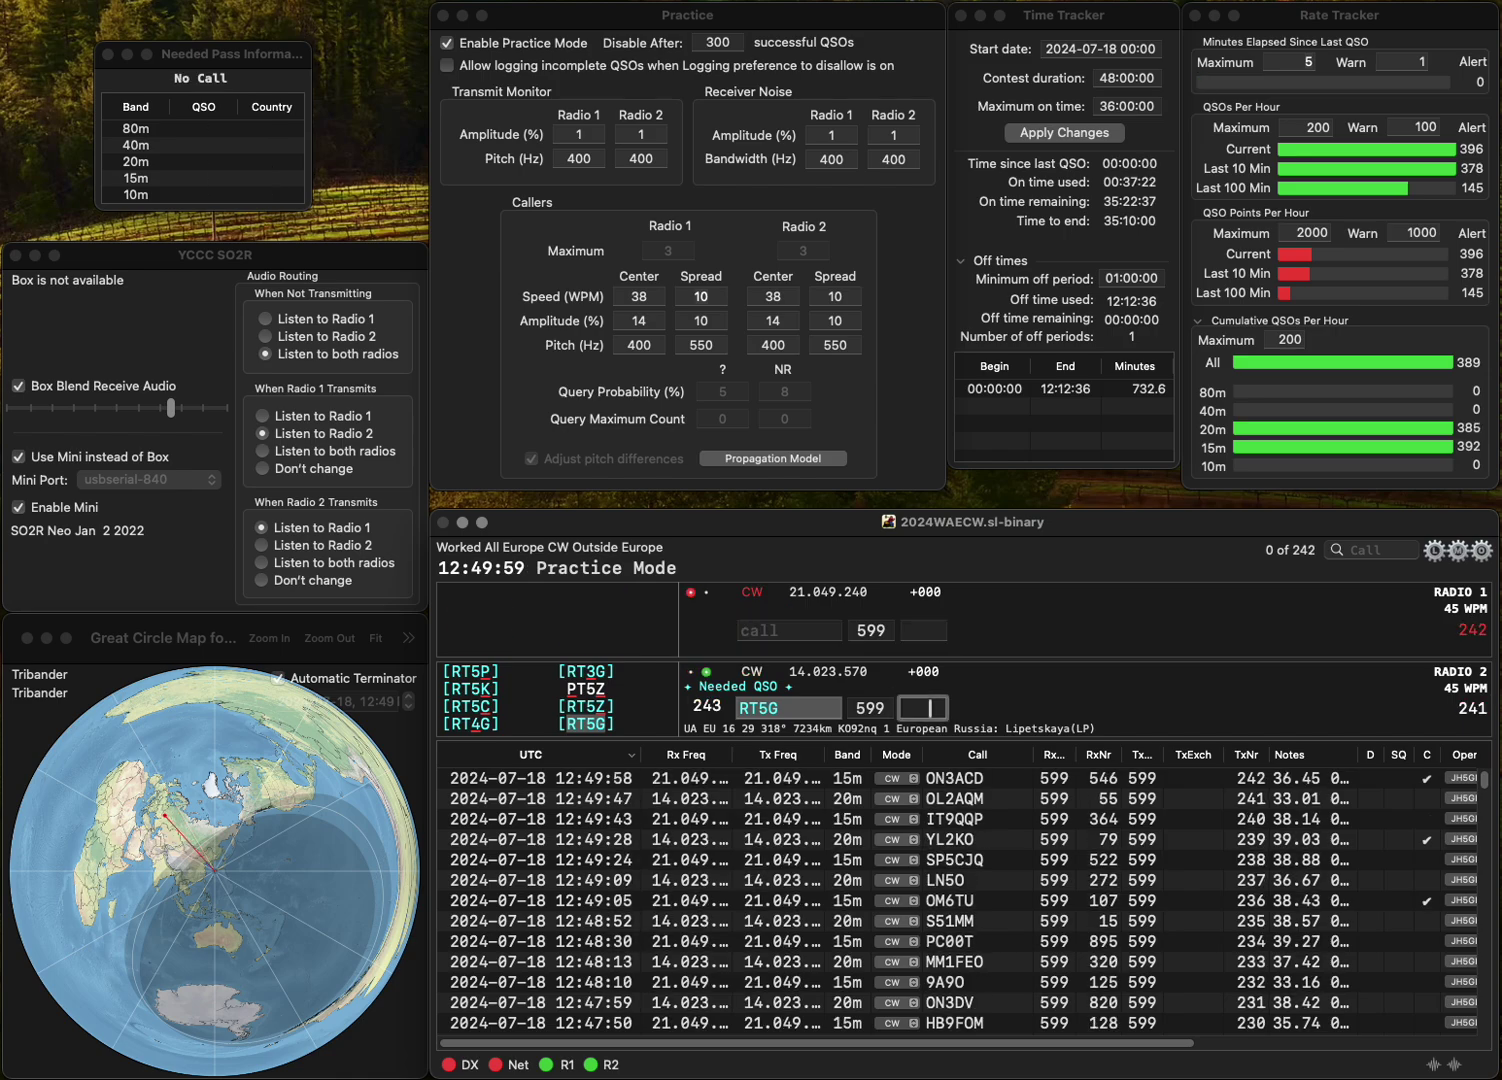
- Correct the miscopied call on Radio 2 to LY5G and send the exchange again
key("space")
key("BackSpace")
key("BackSpace")
type("LY")
key("Return")
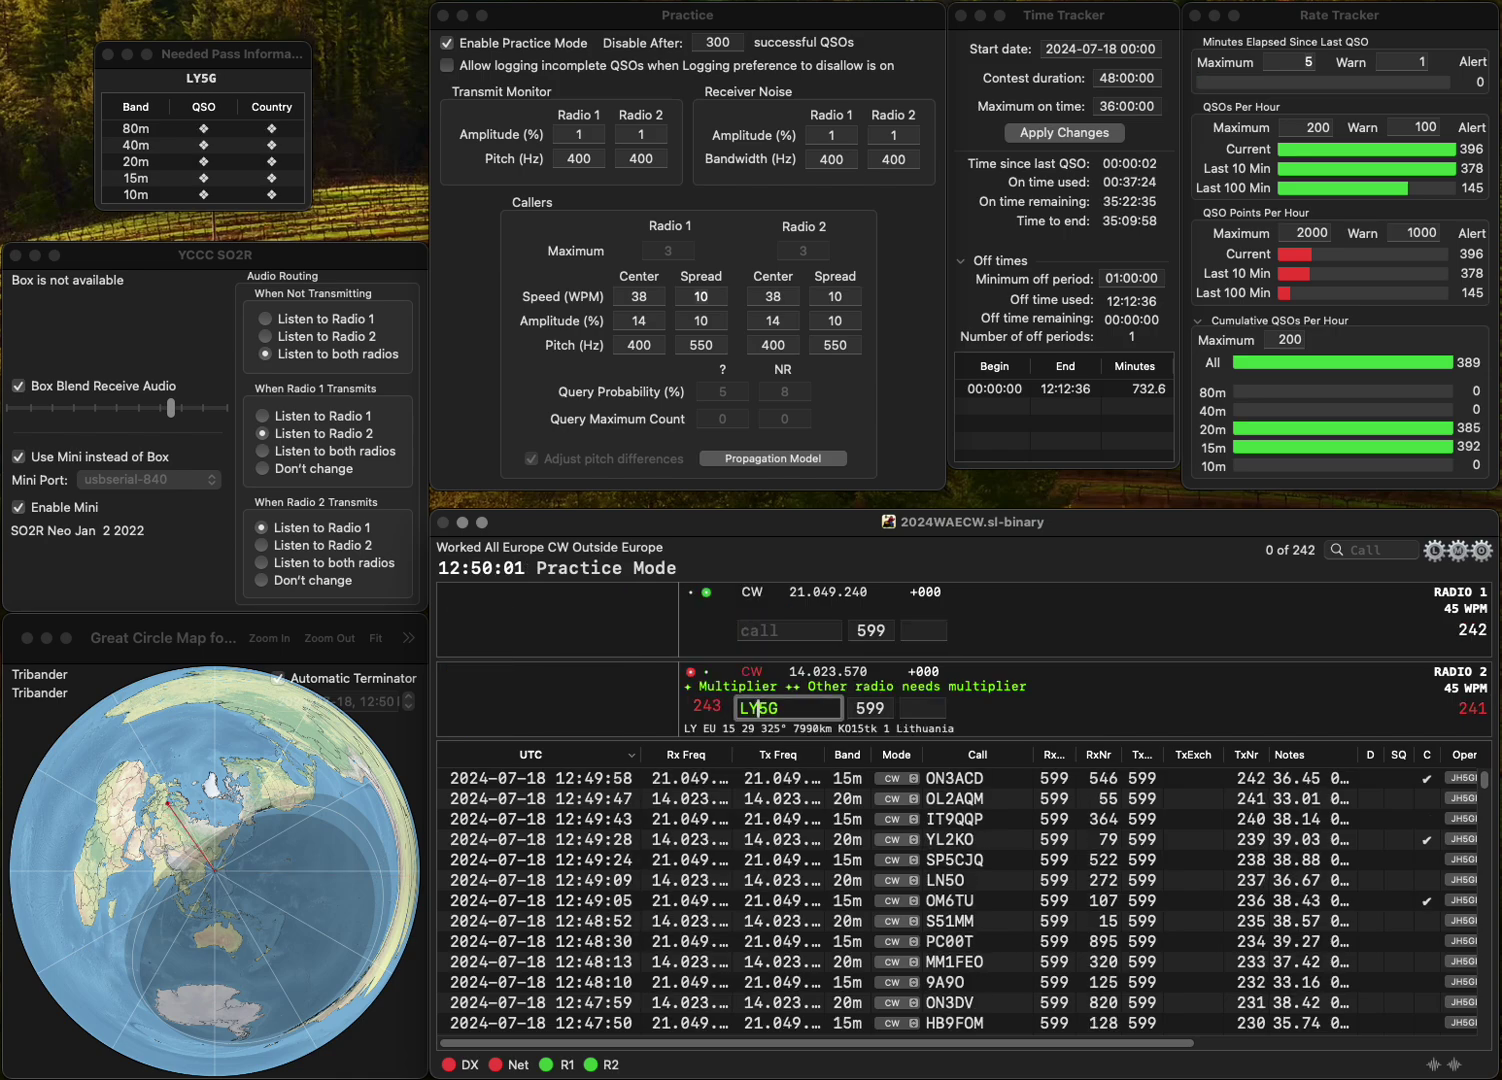
- Answer the partially copied call DLDA on Radio 1 with an exchange
type("DL")
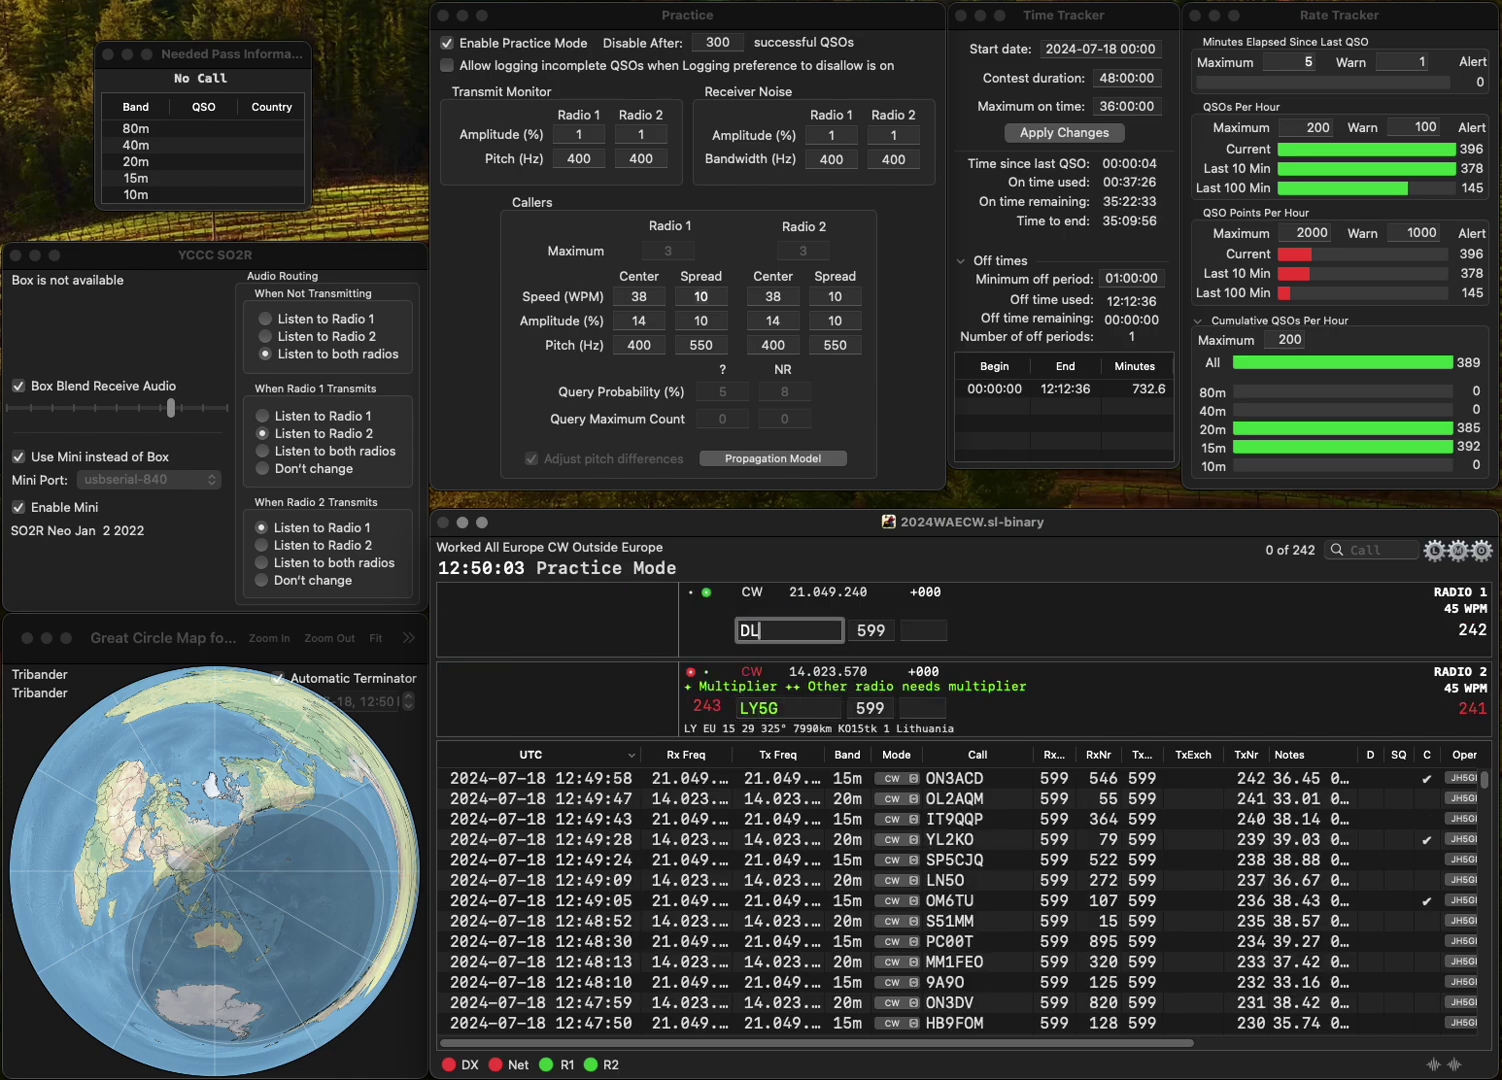
type("DA")
key("Return")
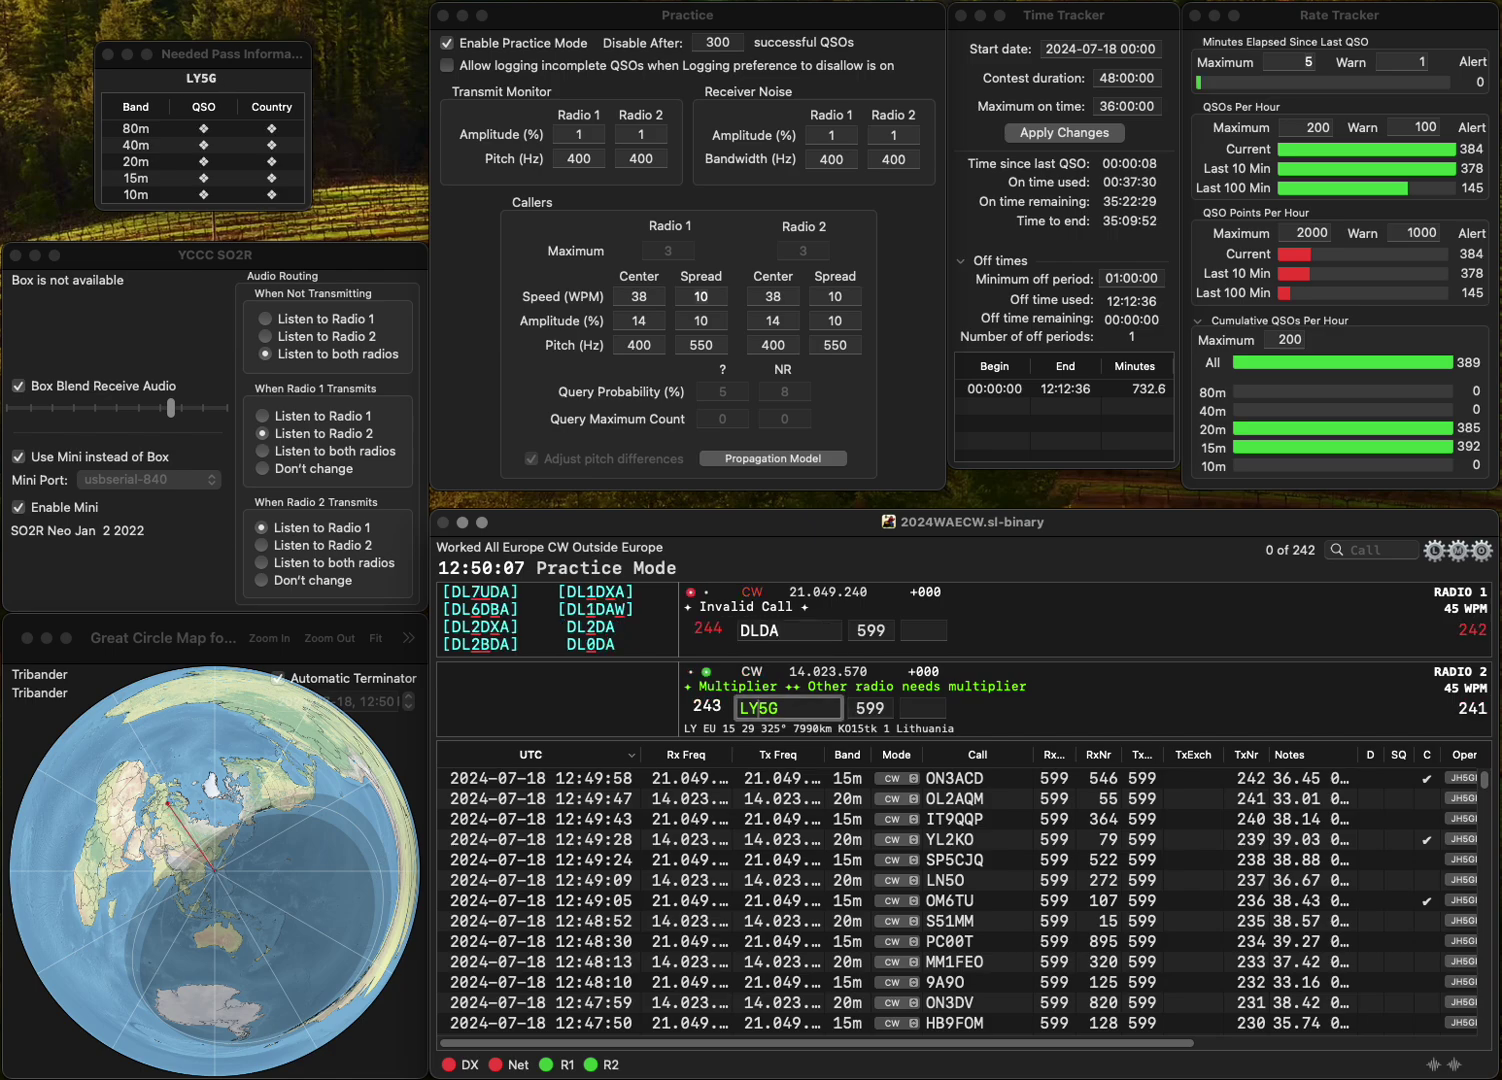
key("BackSpace")
type("G")
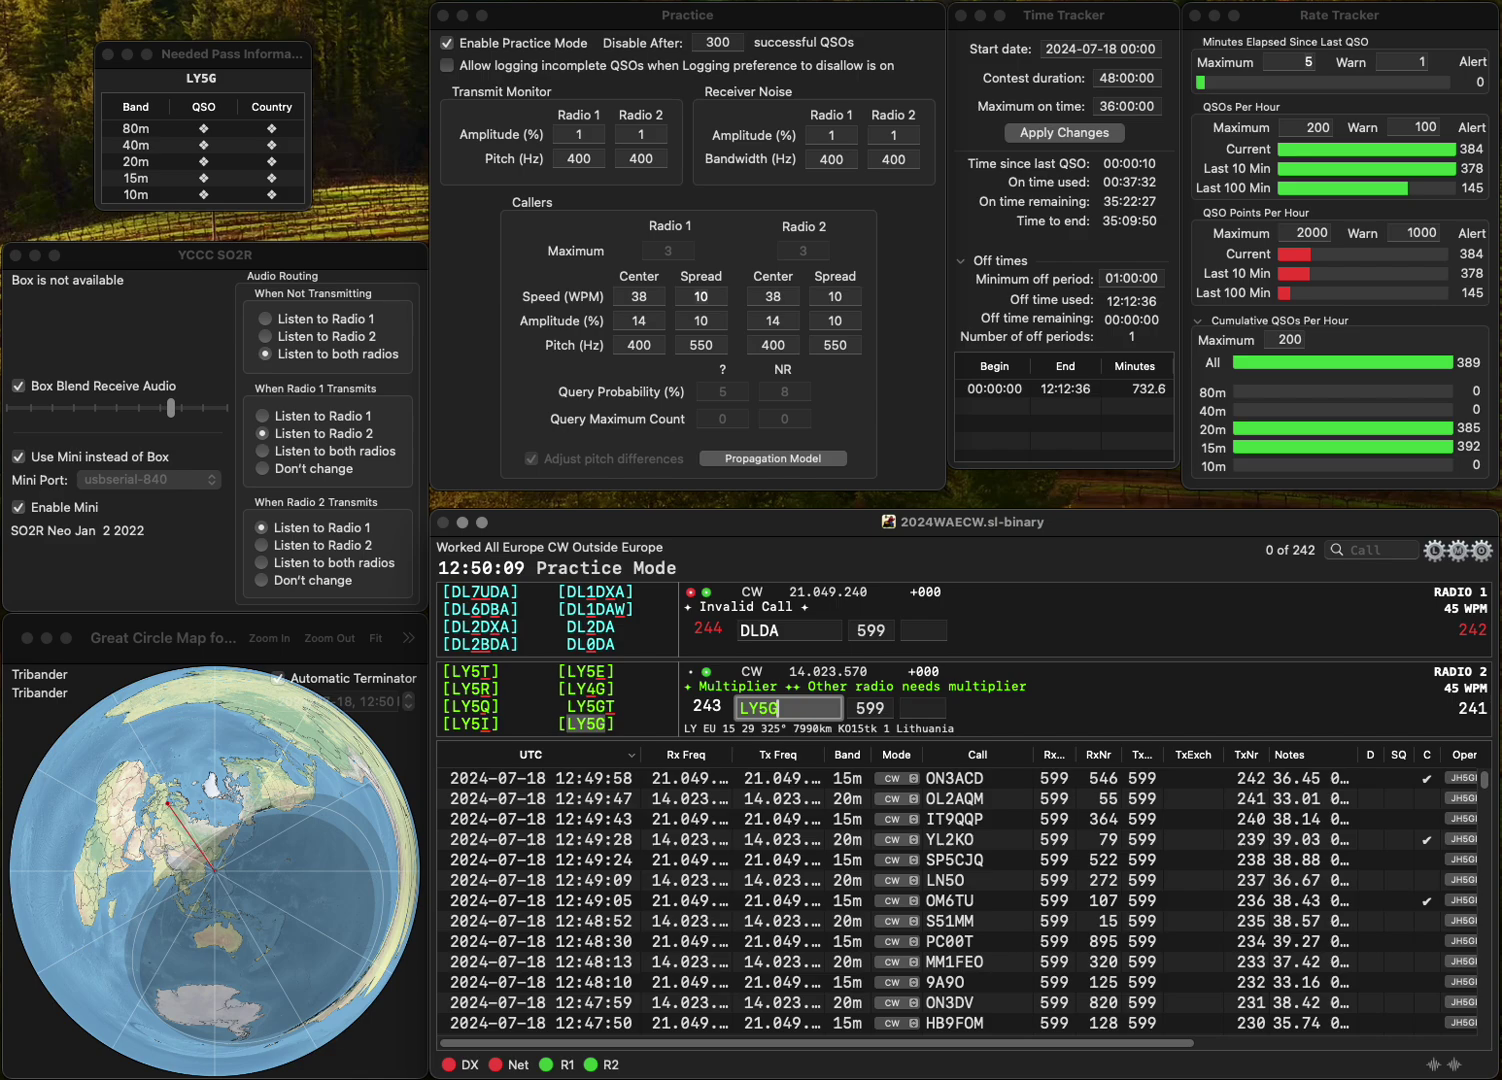
key("Return")
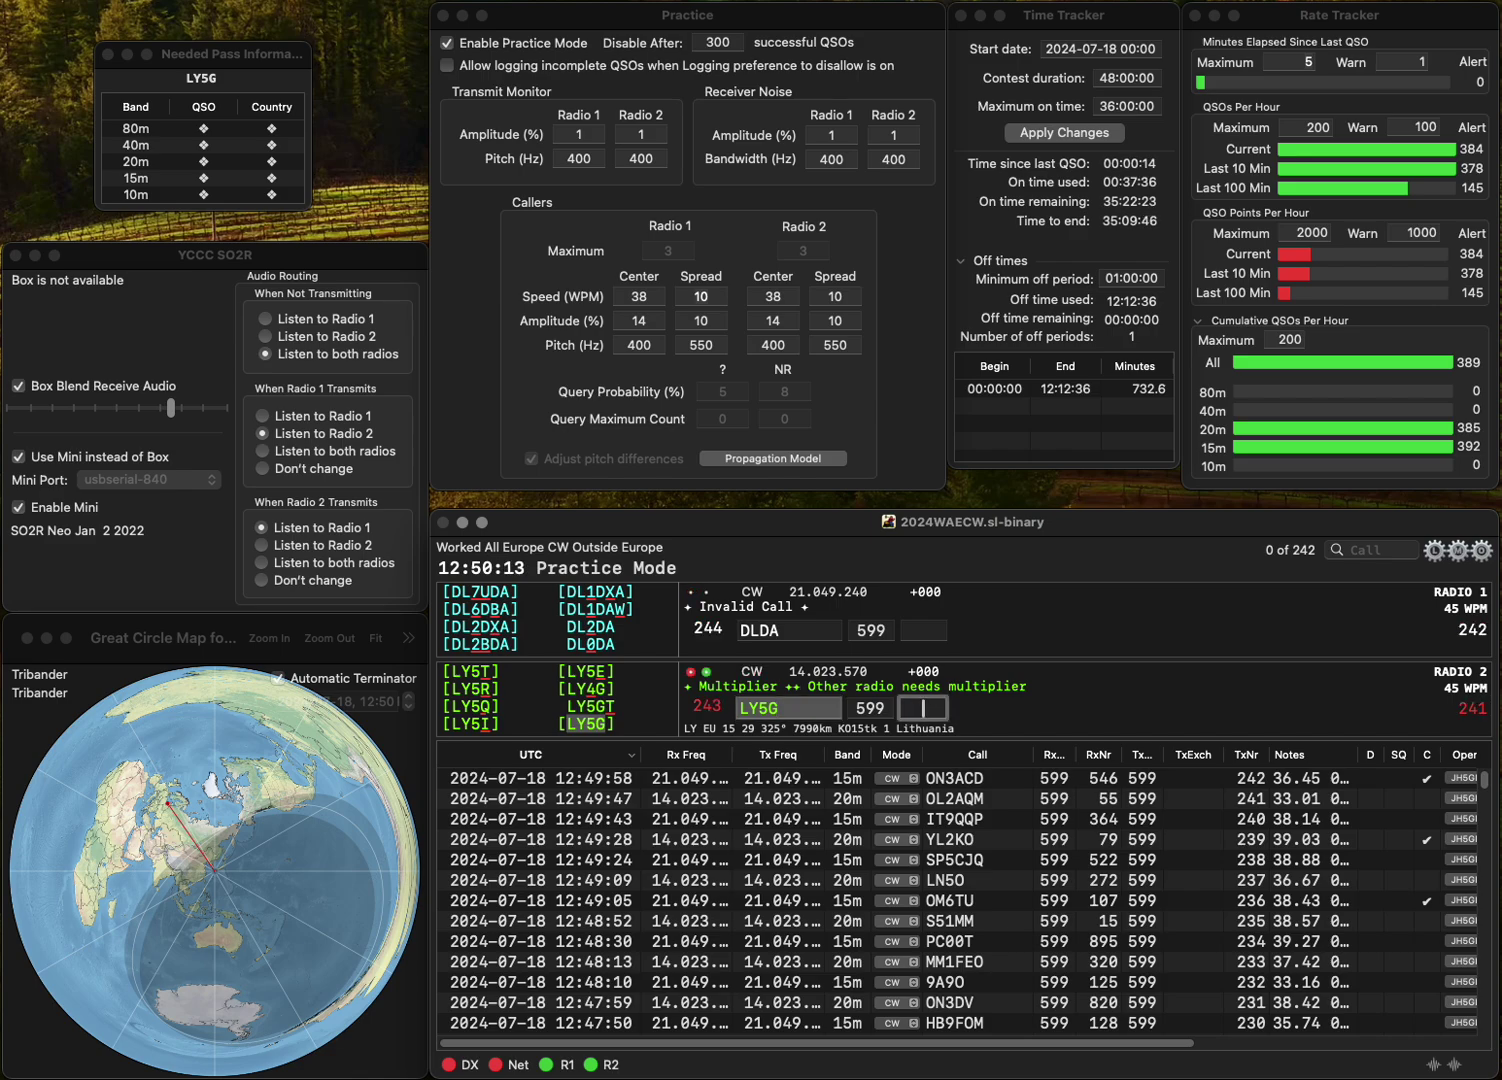
type("778")
key("Return")
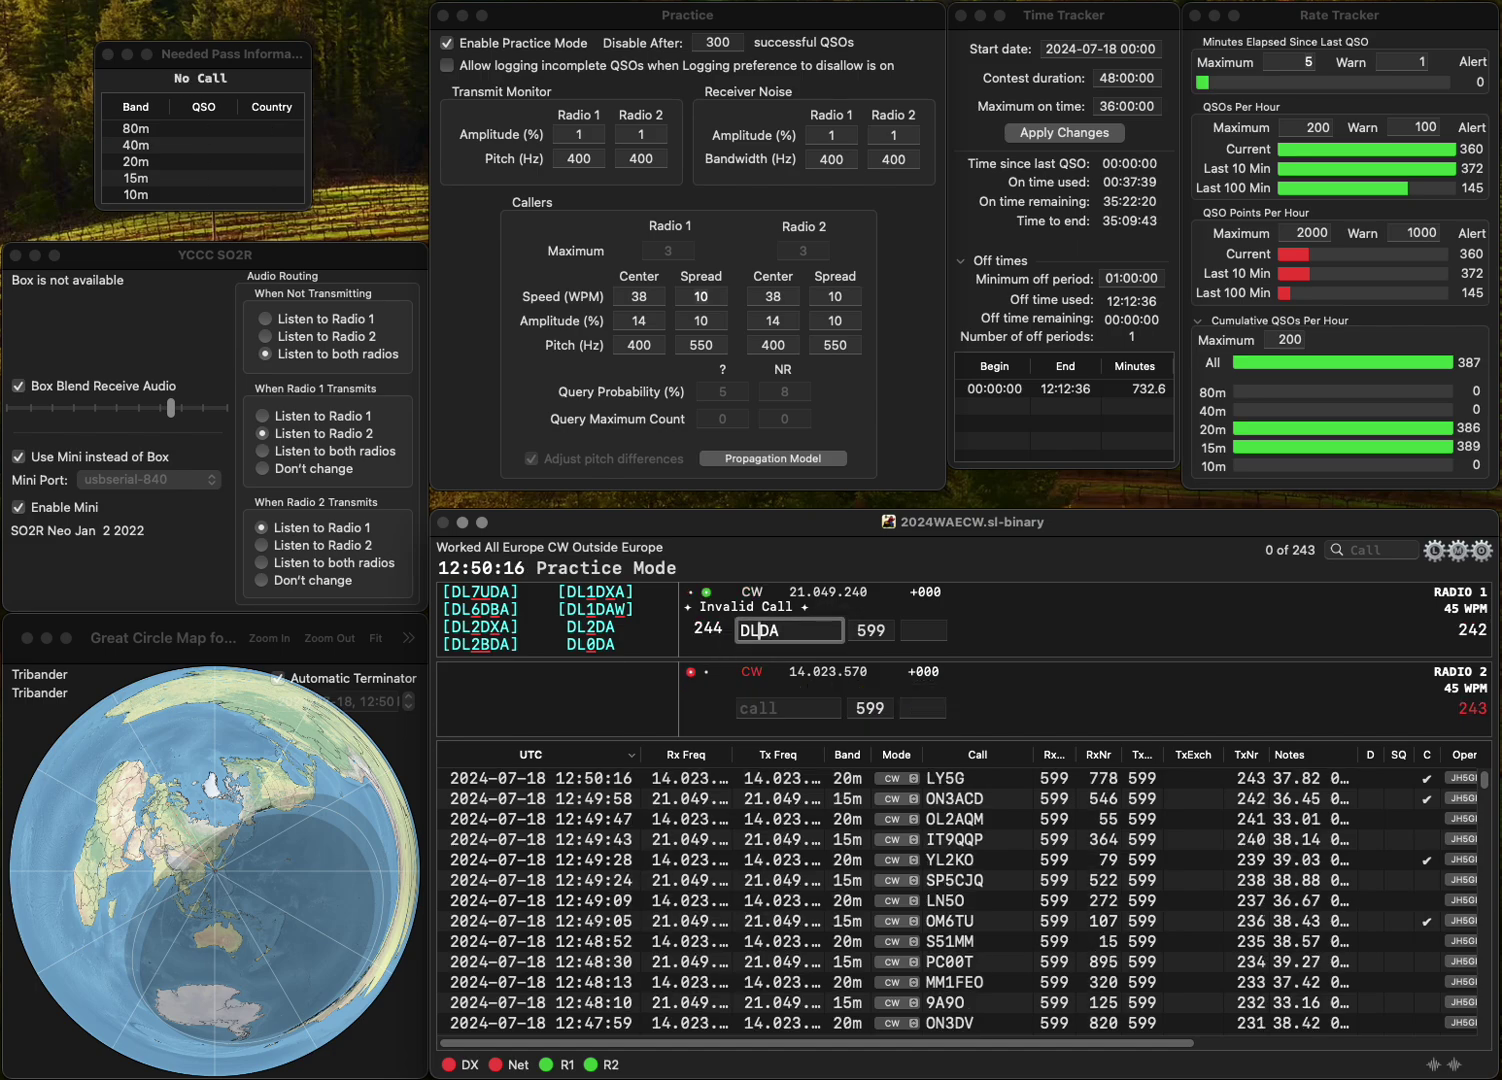
- Correct the partial call on Radio 1 to DC8MA and send the exchange again
key("BackSpace")
type("CM")
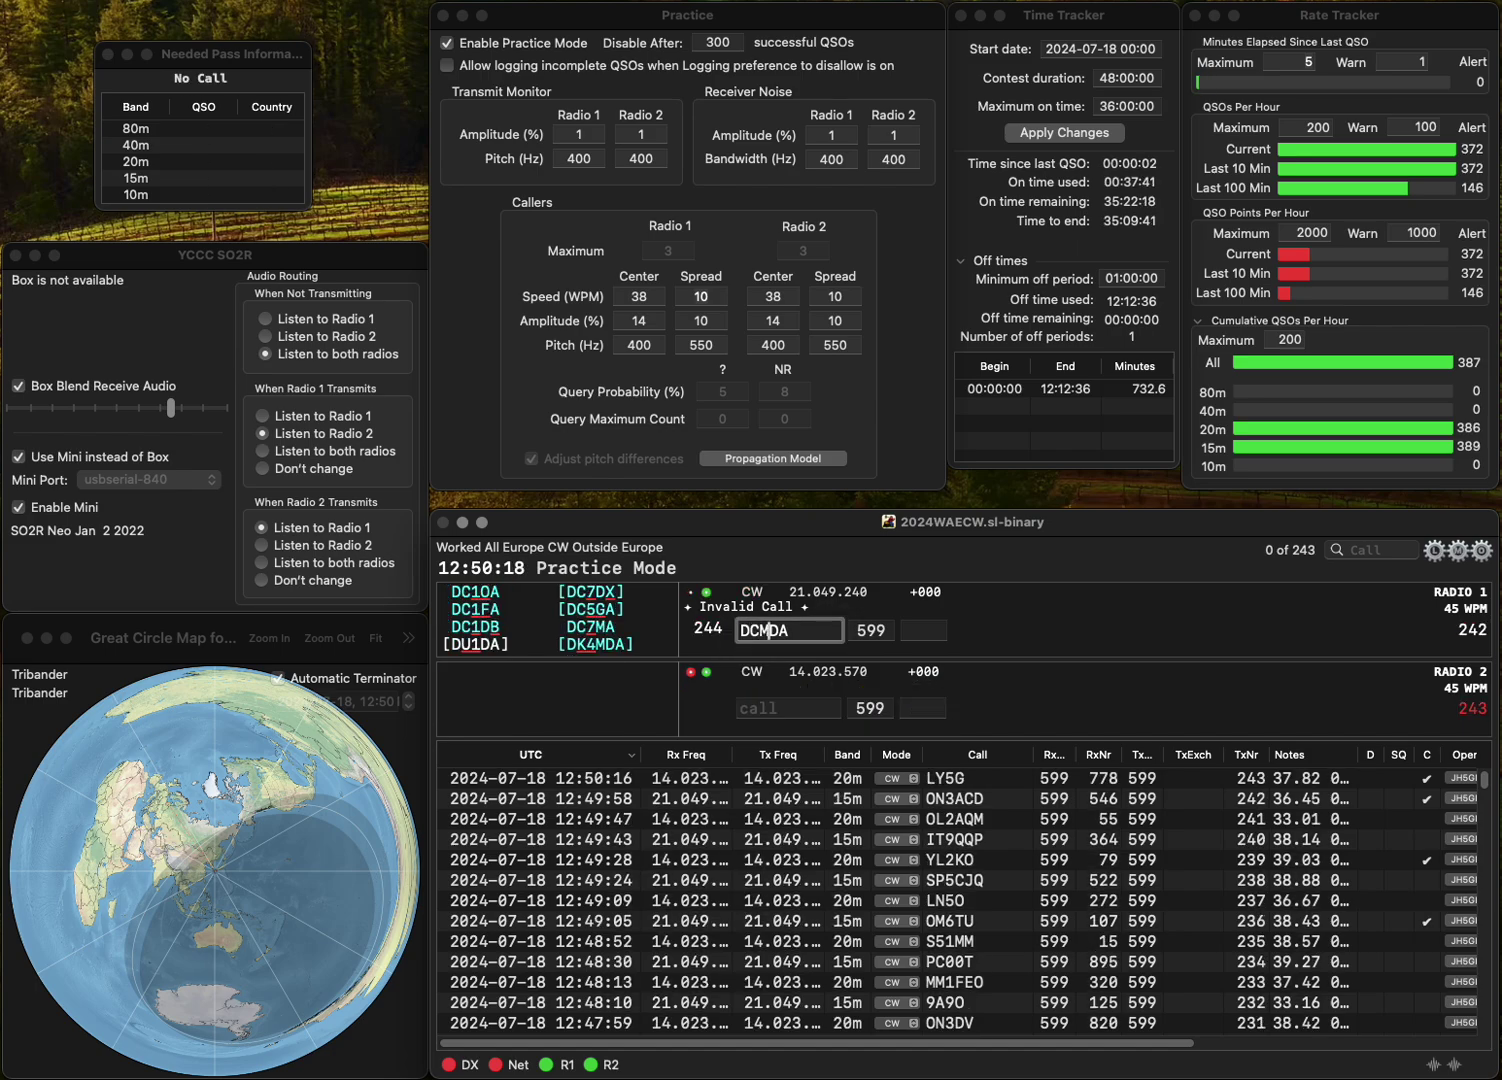
key("Delete")
key("Left")
type("8")
key("Return")
- Answer IU4QRW on Radio 2, completing its prefix before sending the exchange
type("4")
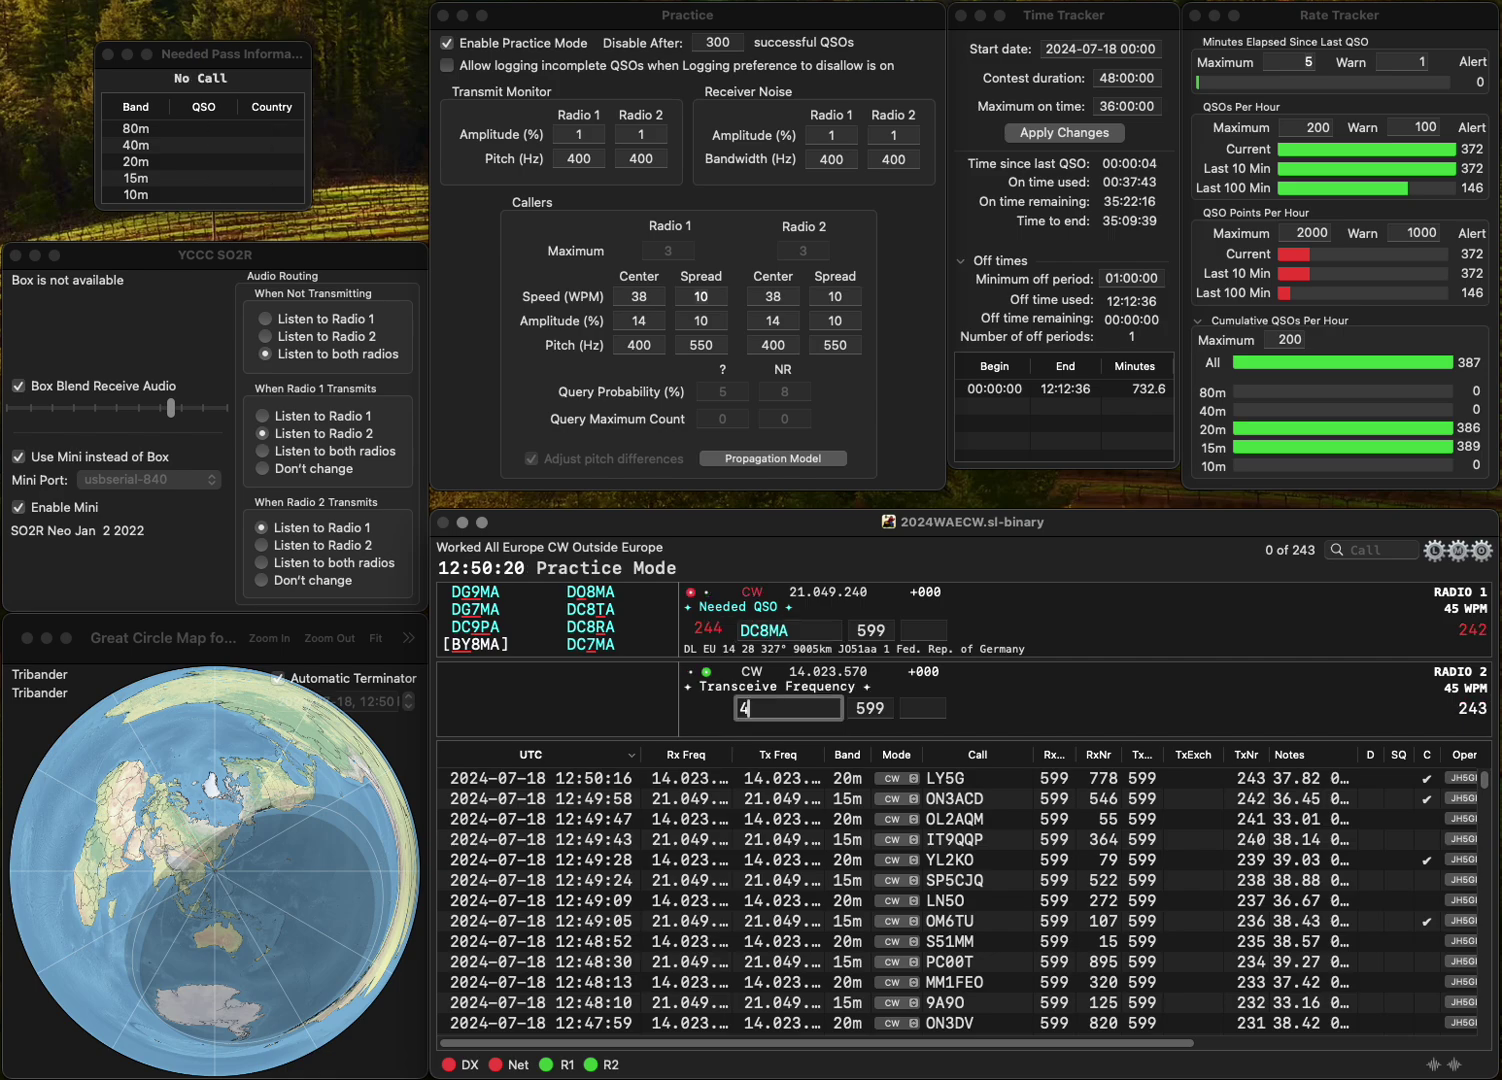
type("QRW")
key("Home")
type("IU")
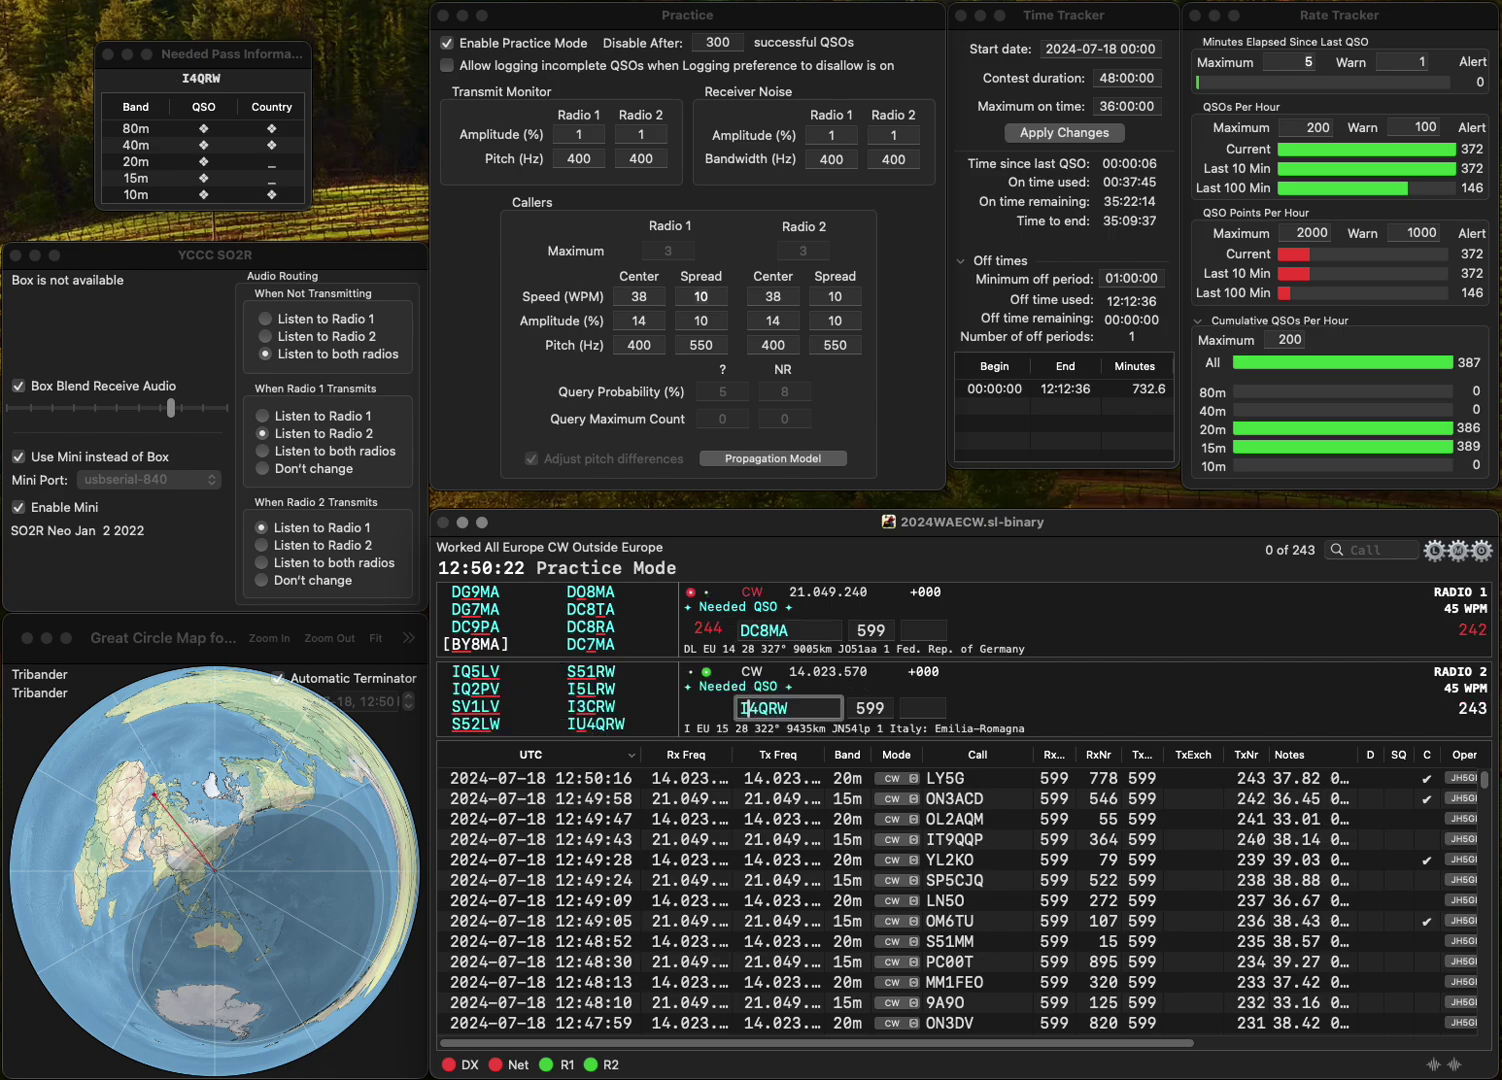
key("Return")
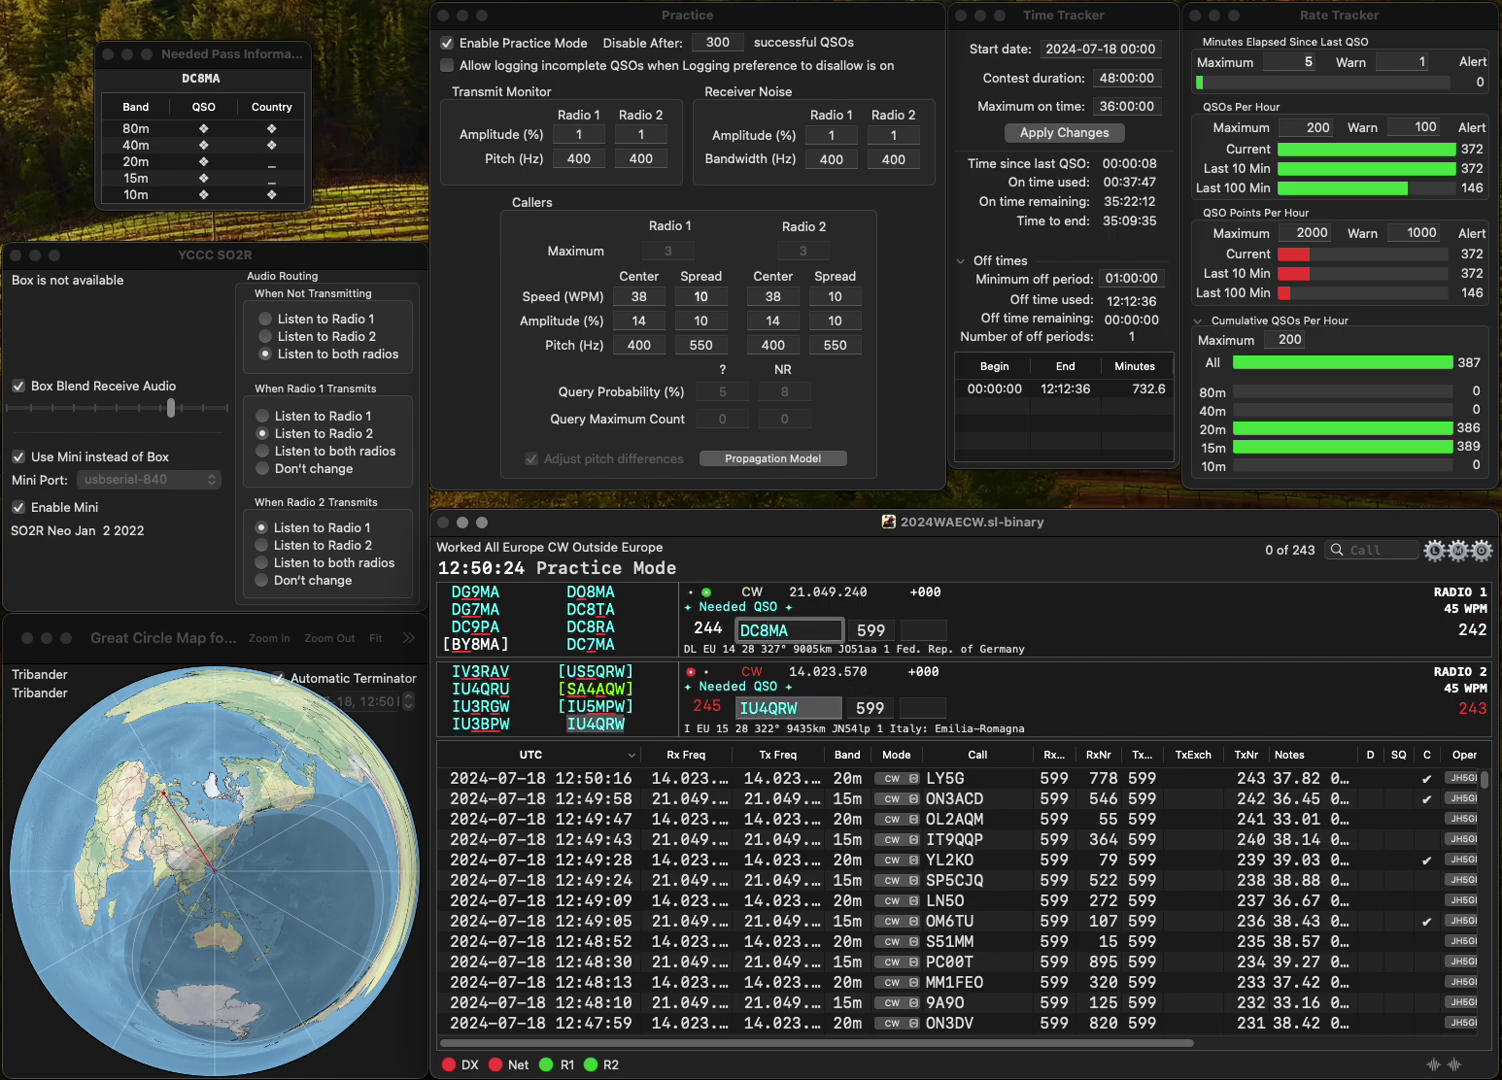
- Correct the miscopied call on Radio 1 to DC7MA and resend its exchange
key("BackSpace")
type("7")
key("Return")
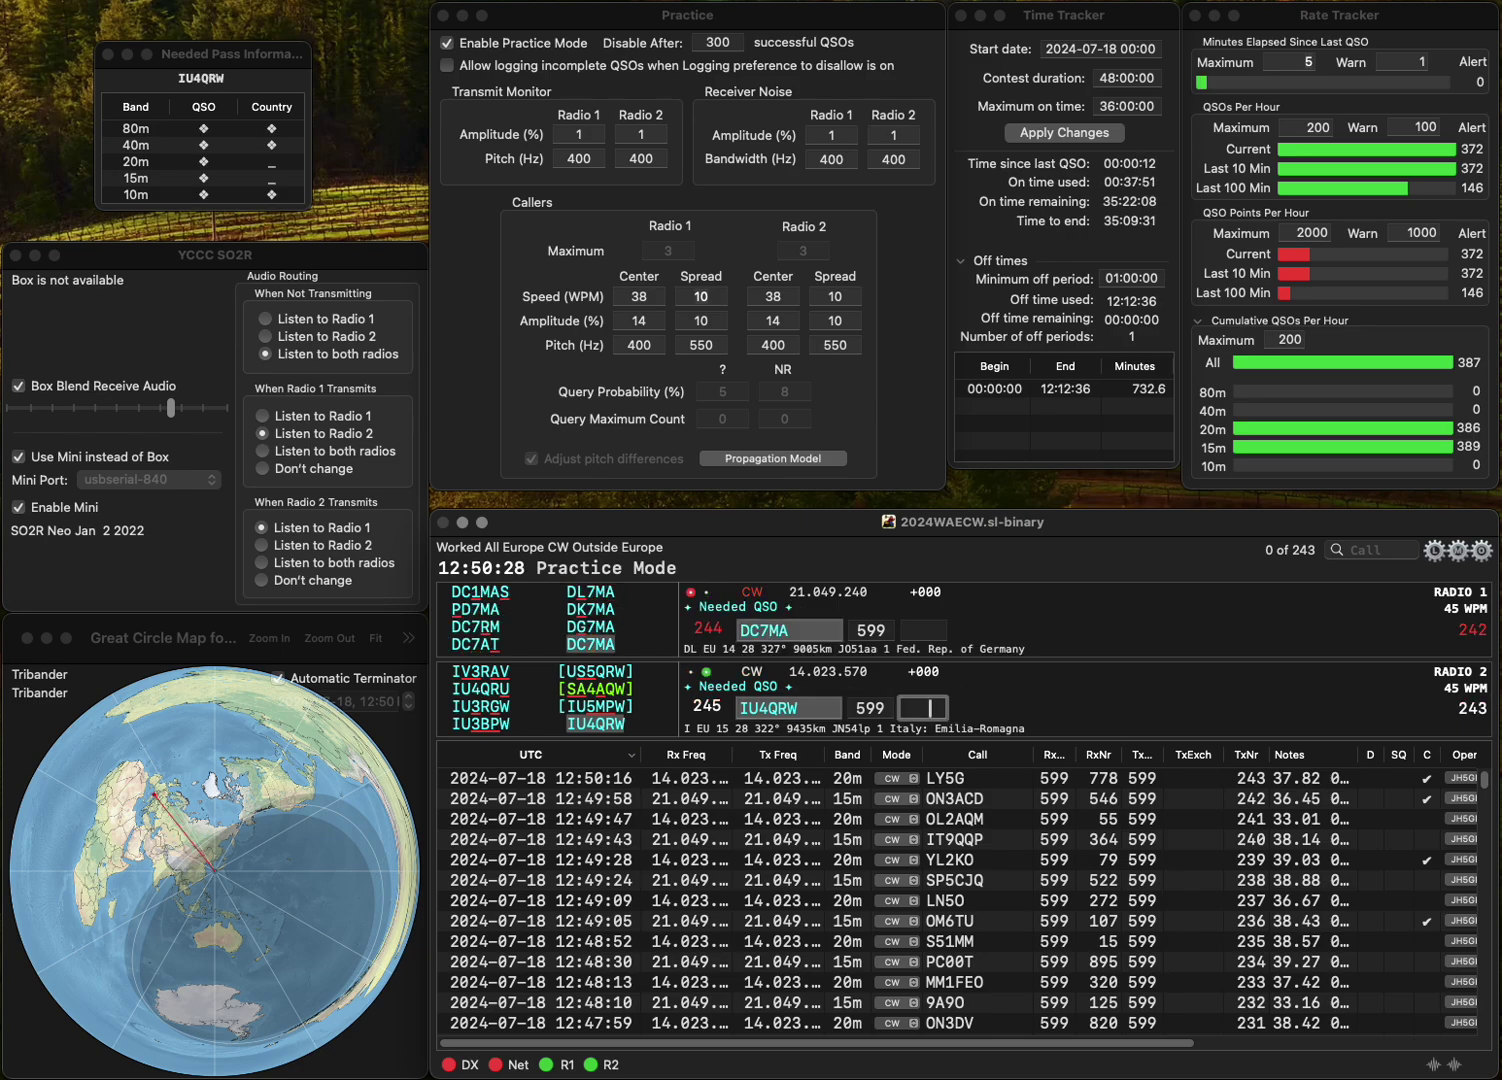
type("12")
key("Return")
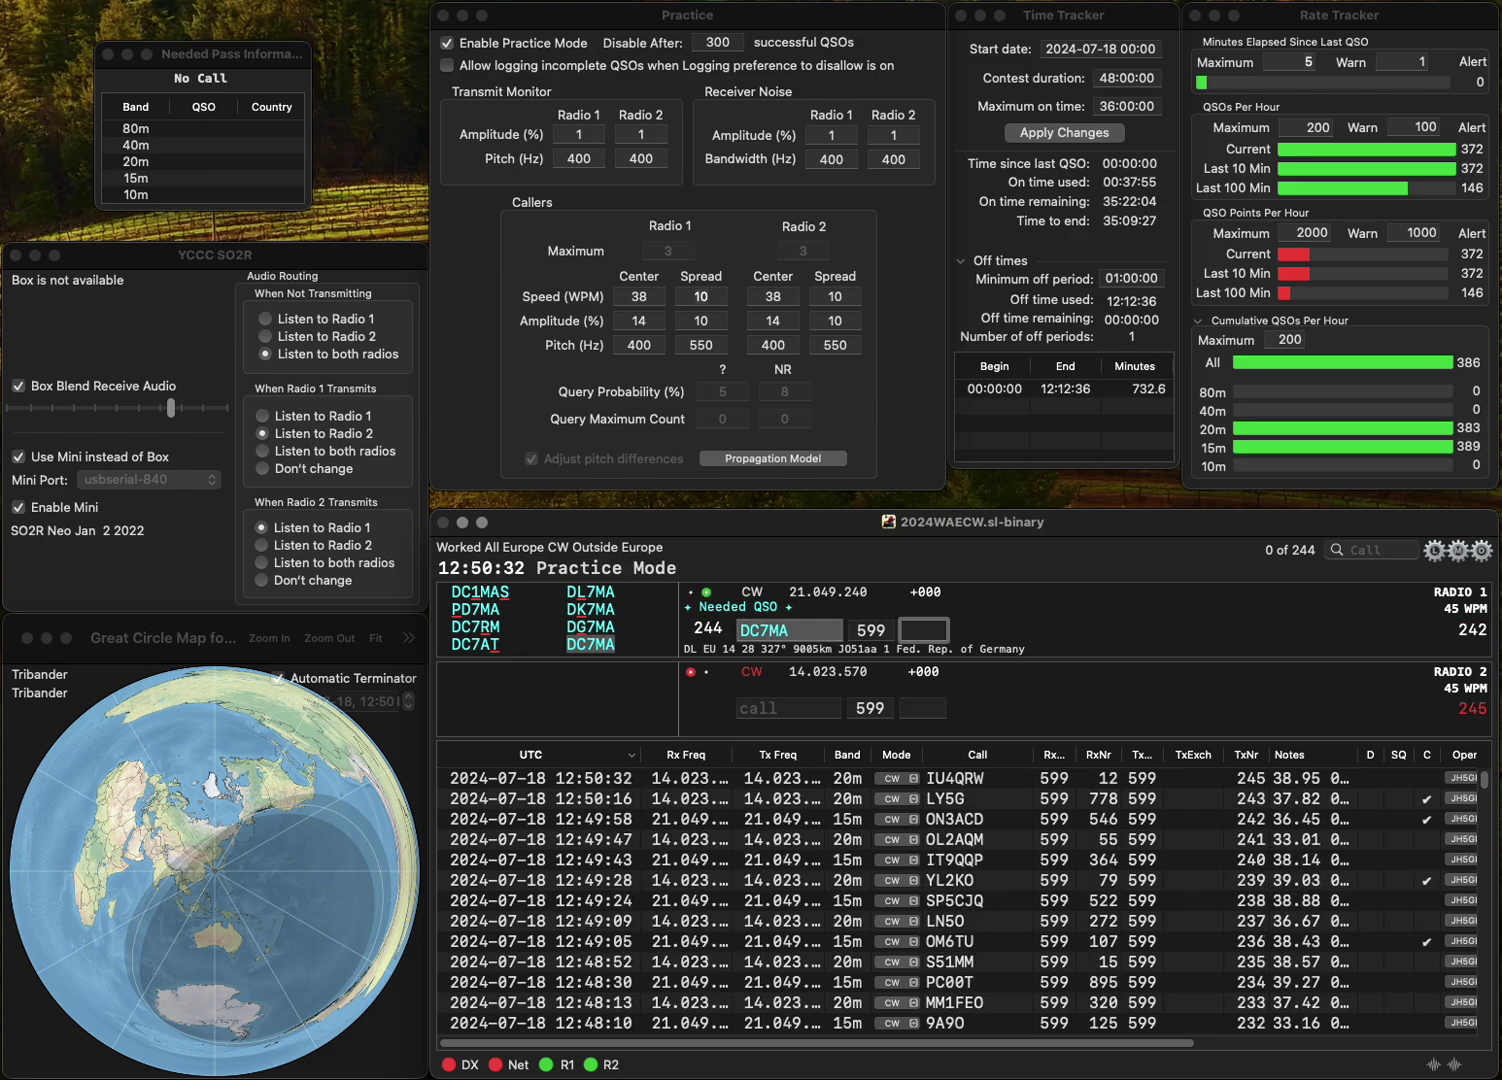
type("299")
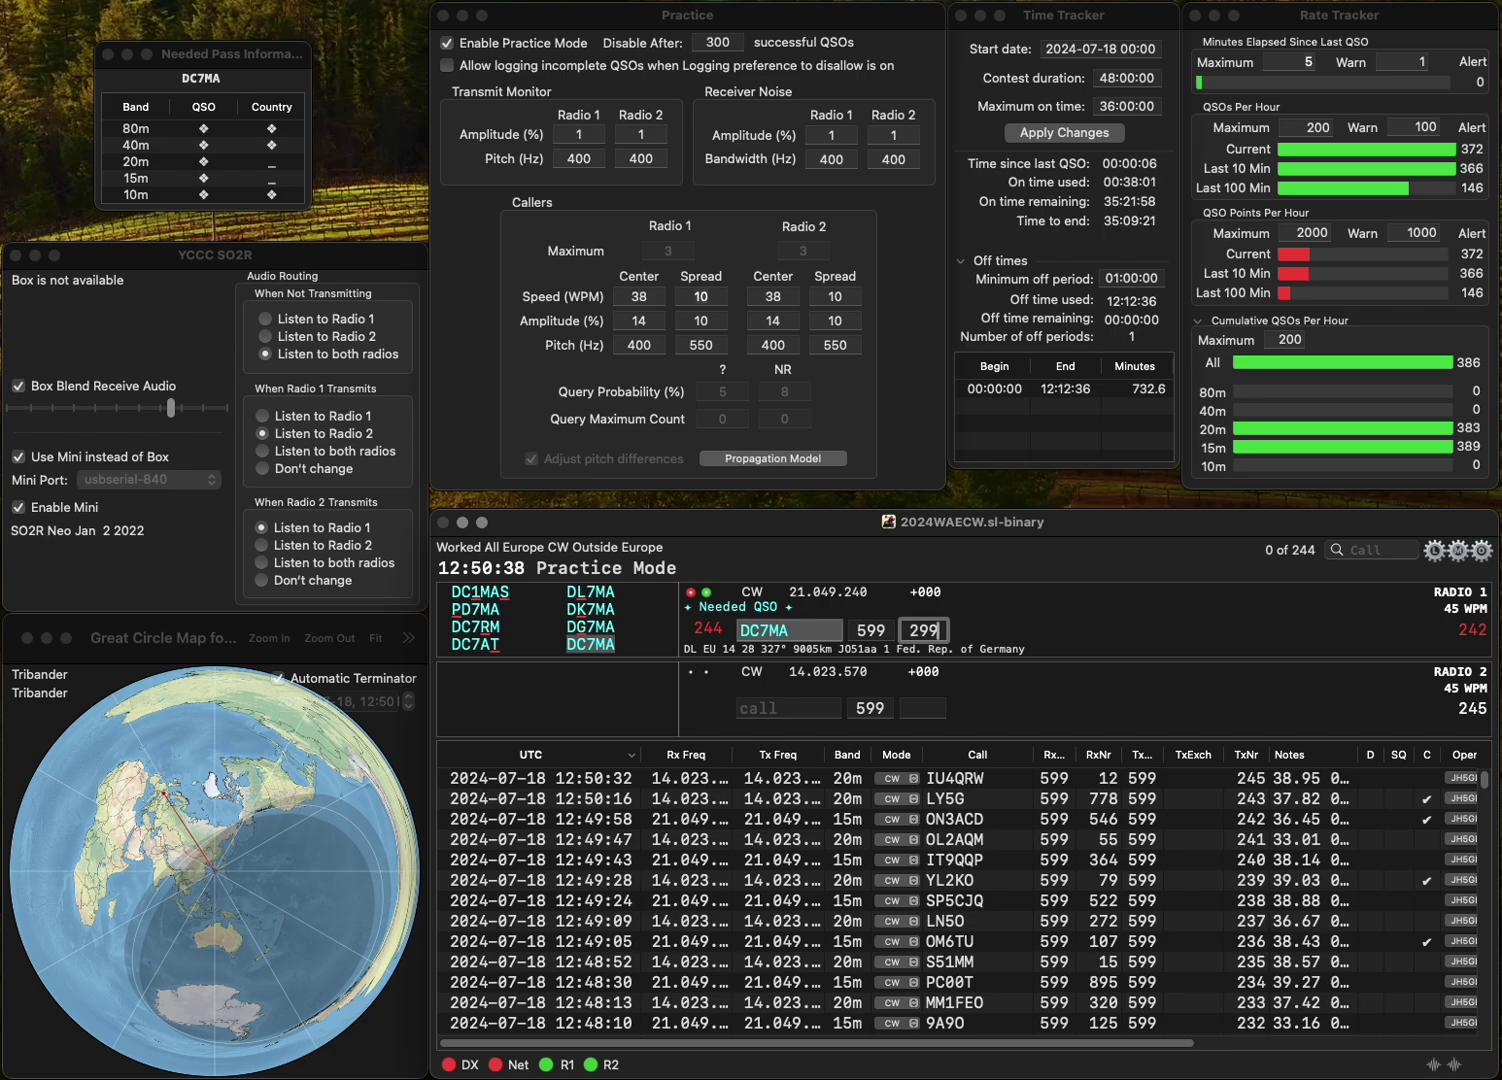
key("Return")
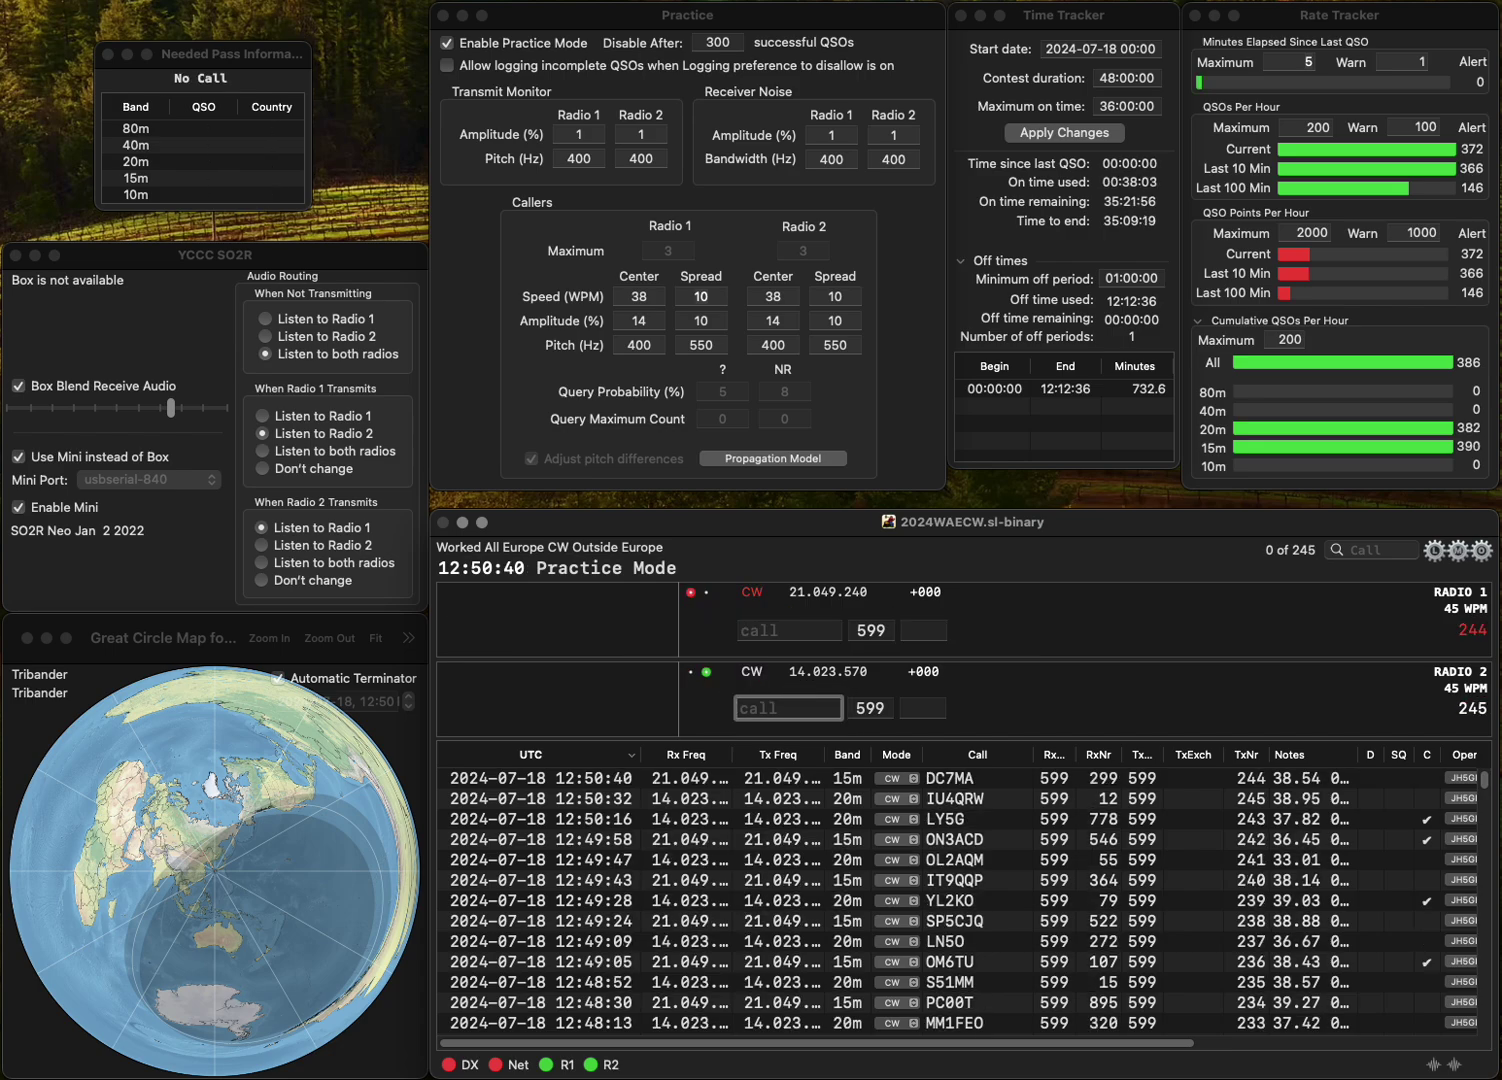
type("LN50")
key("Return")
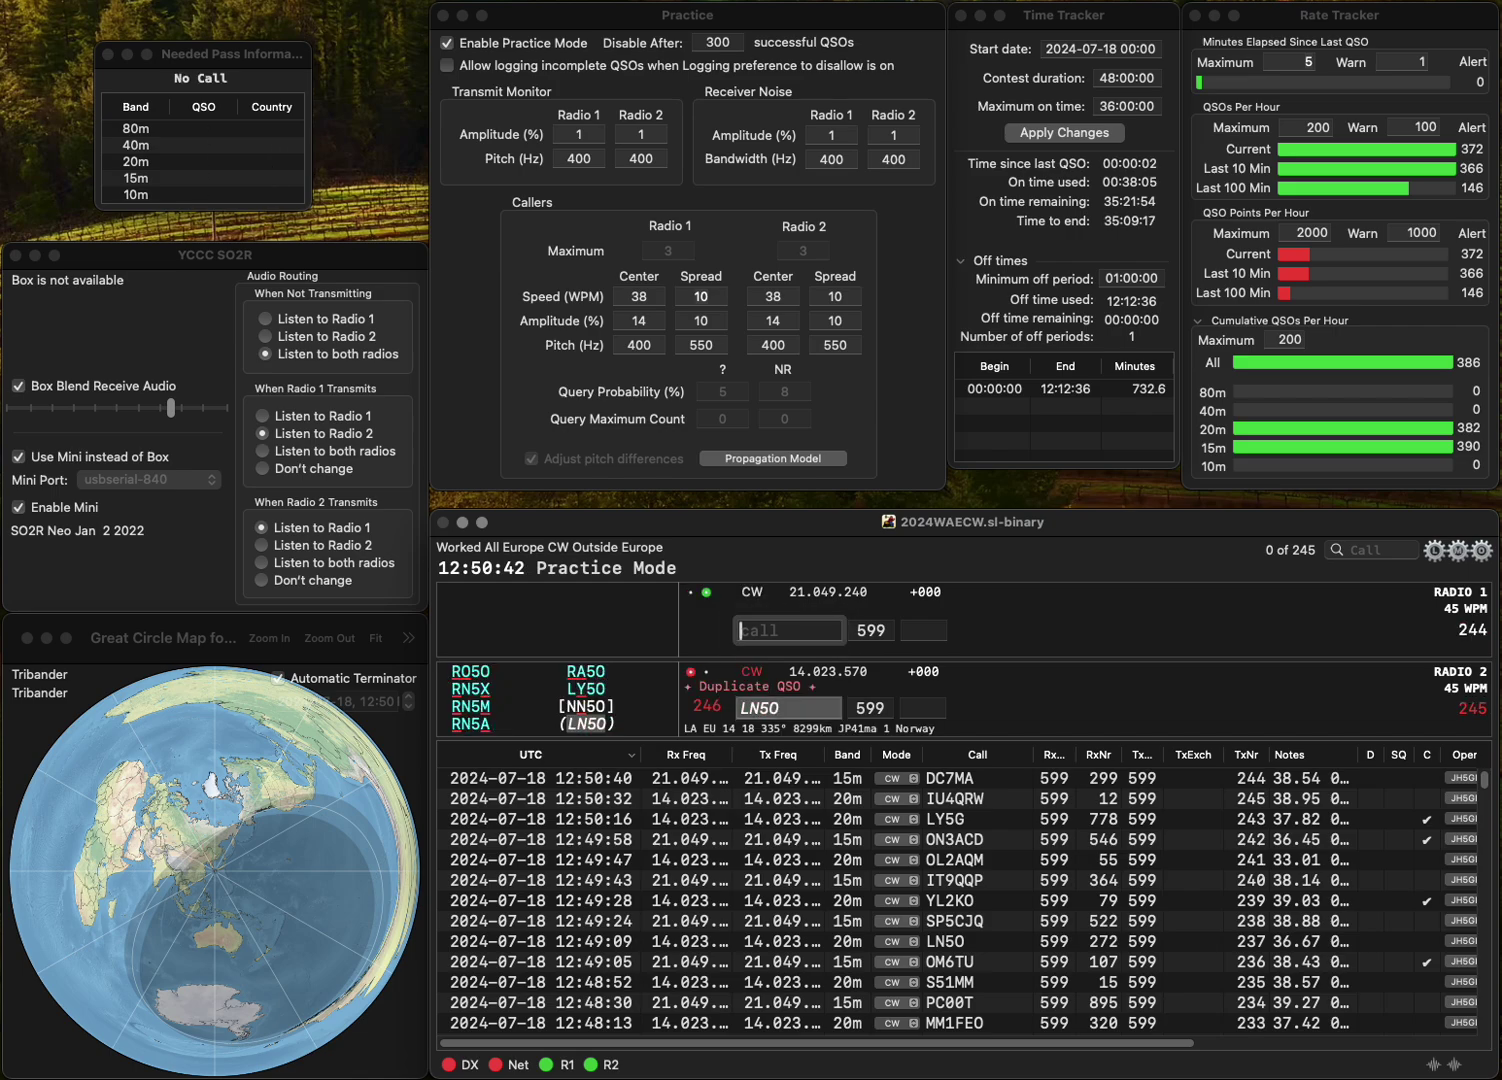
type("LA3BPA")
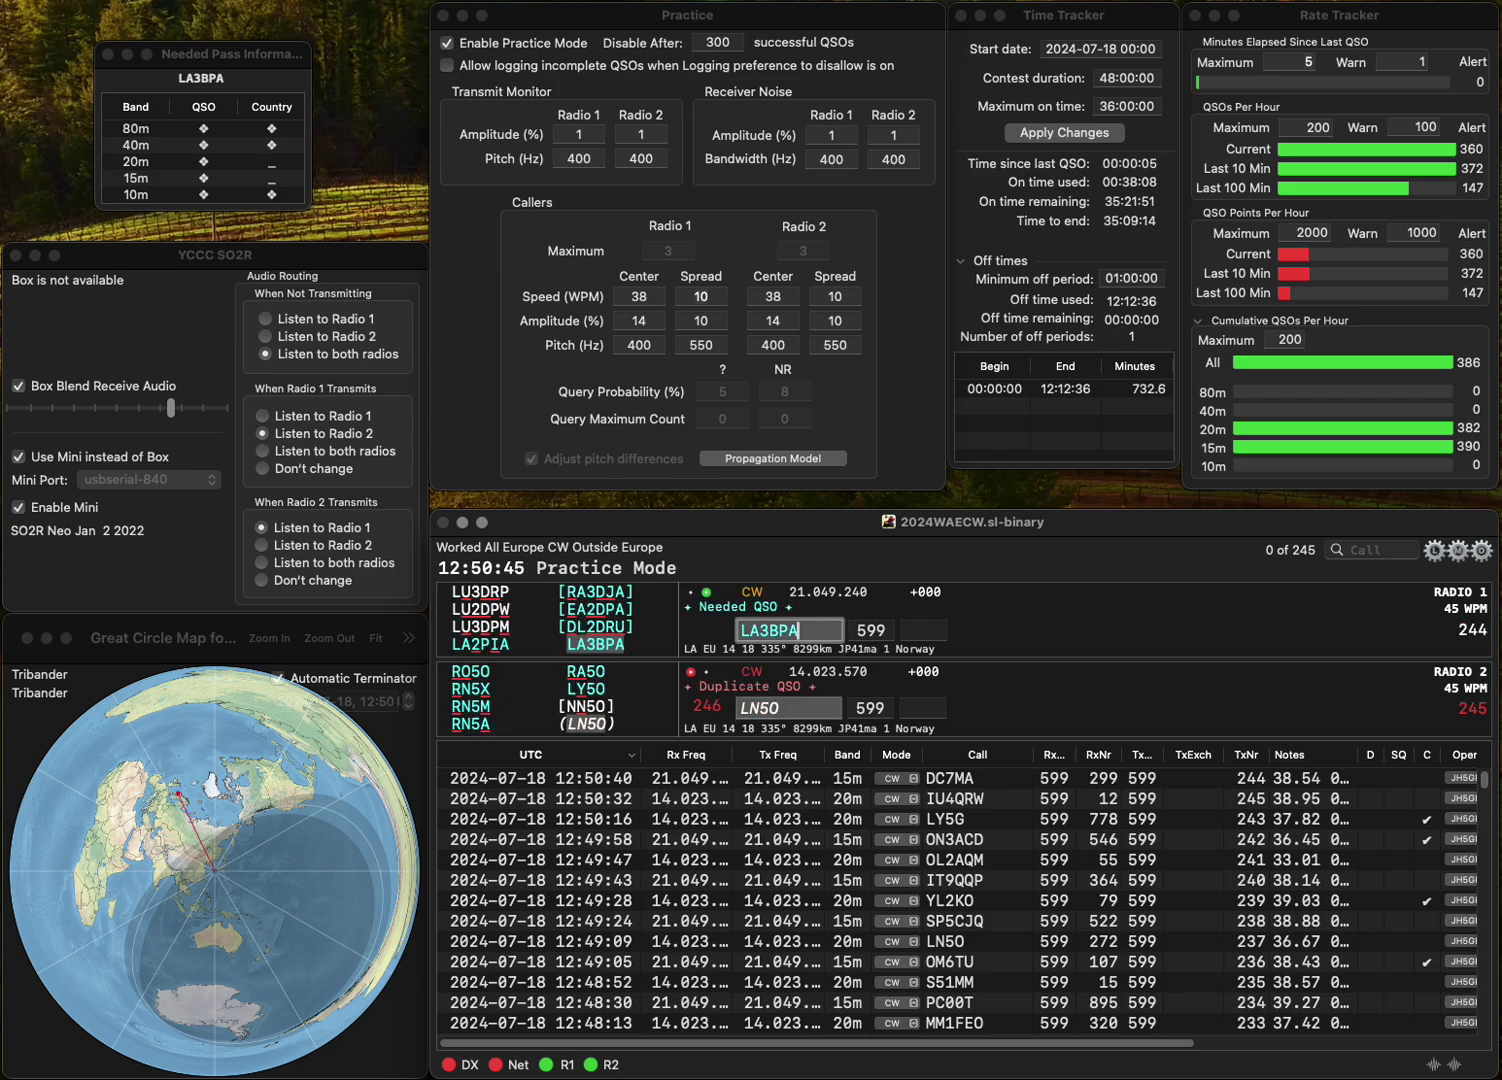
key("Return")
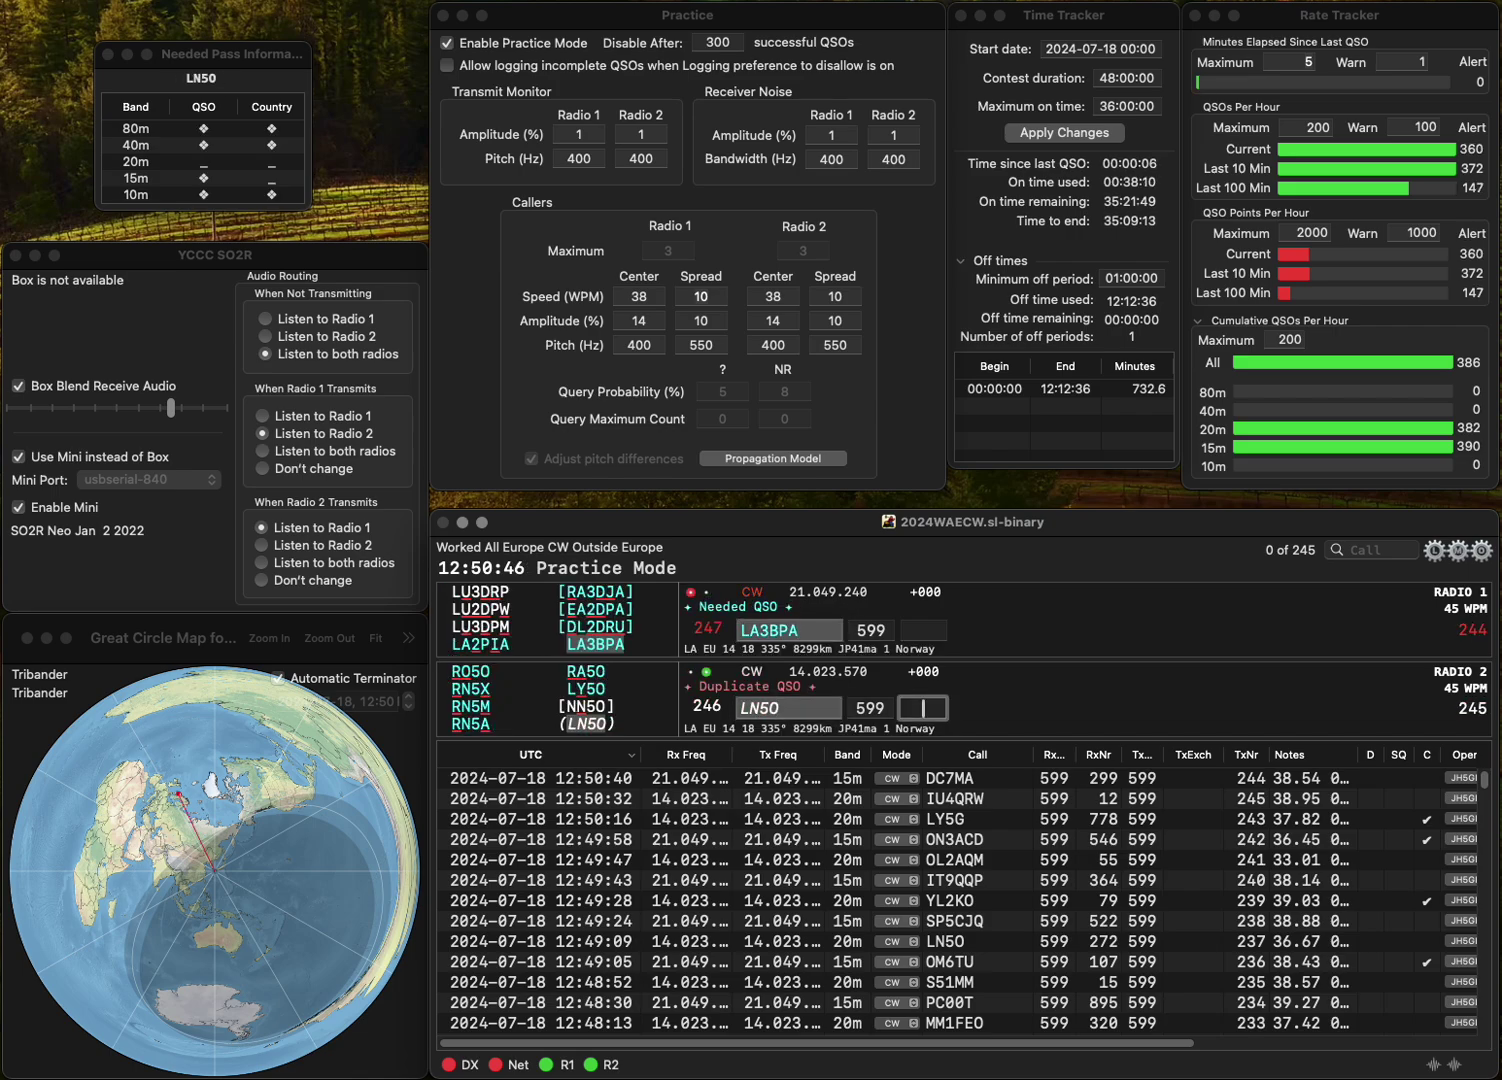
type("35")
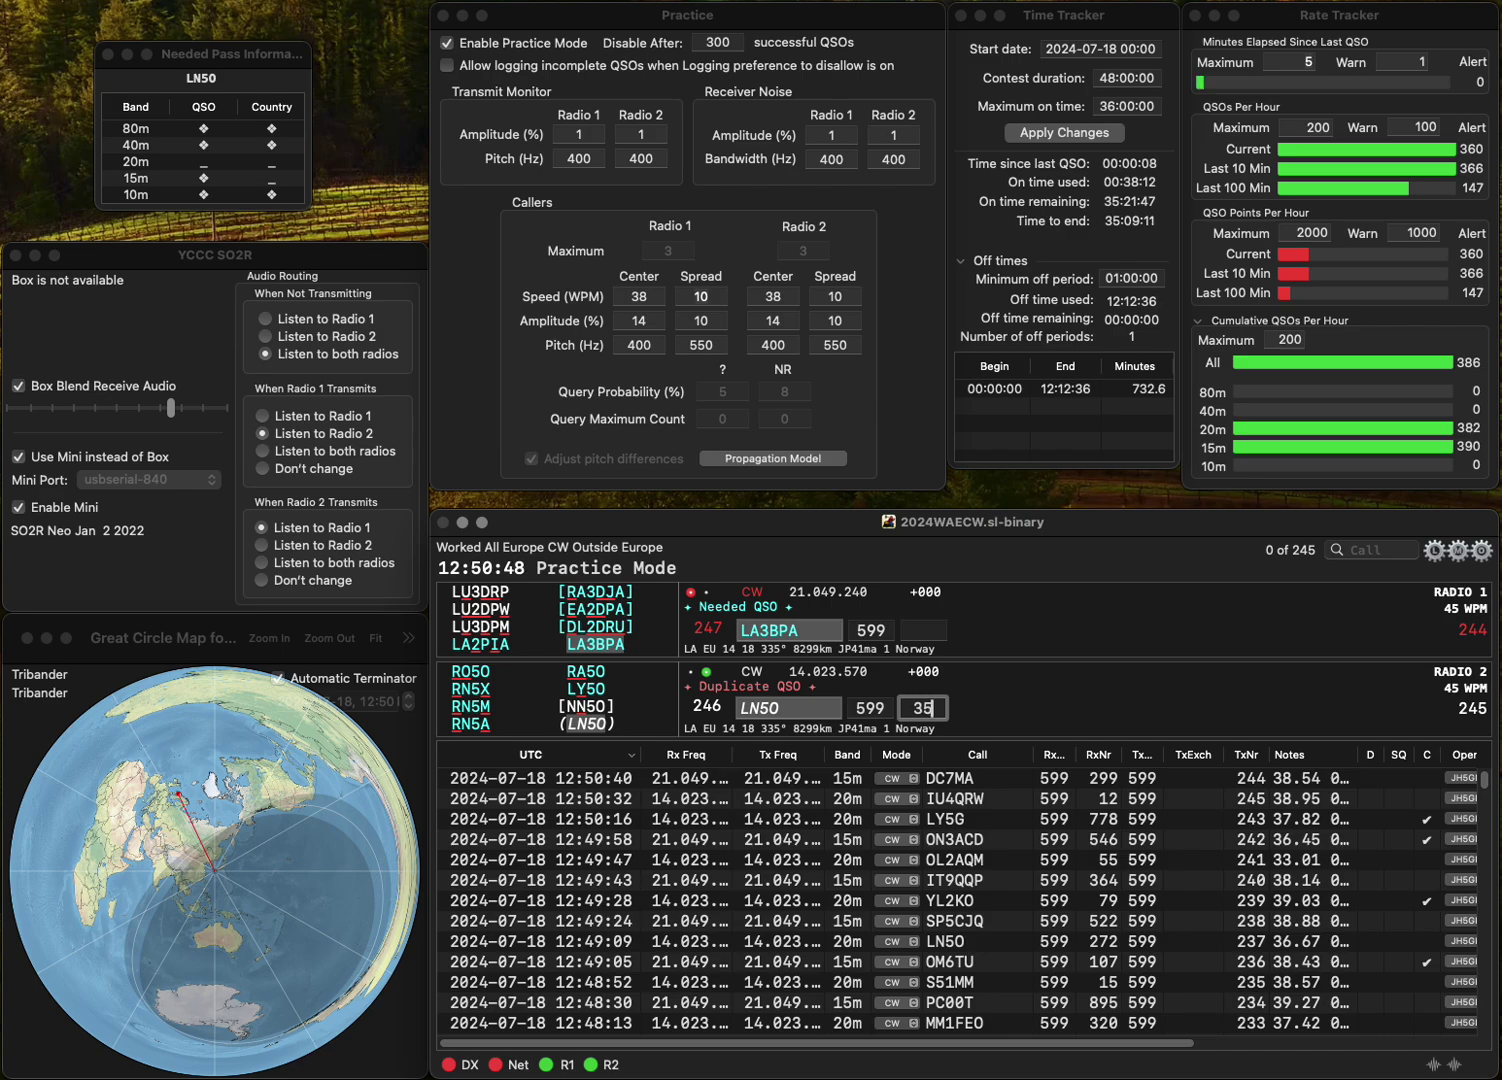
type("9")
key("Return")
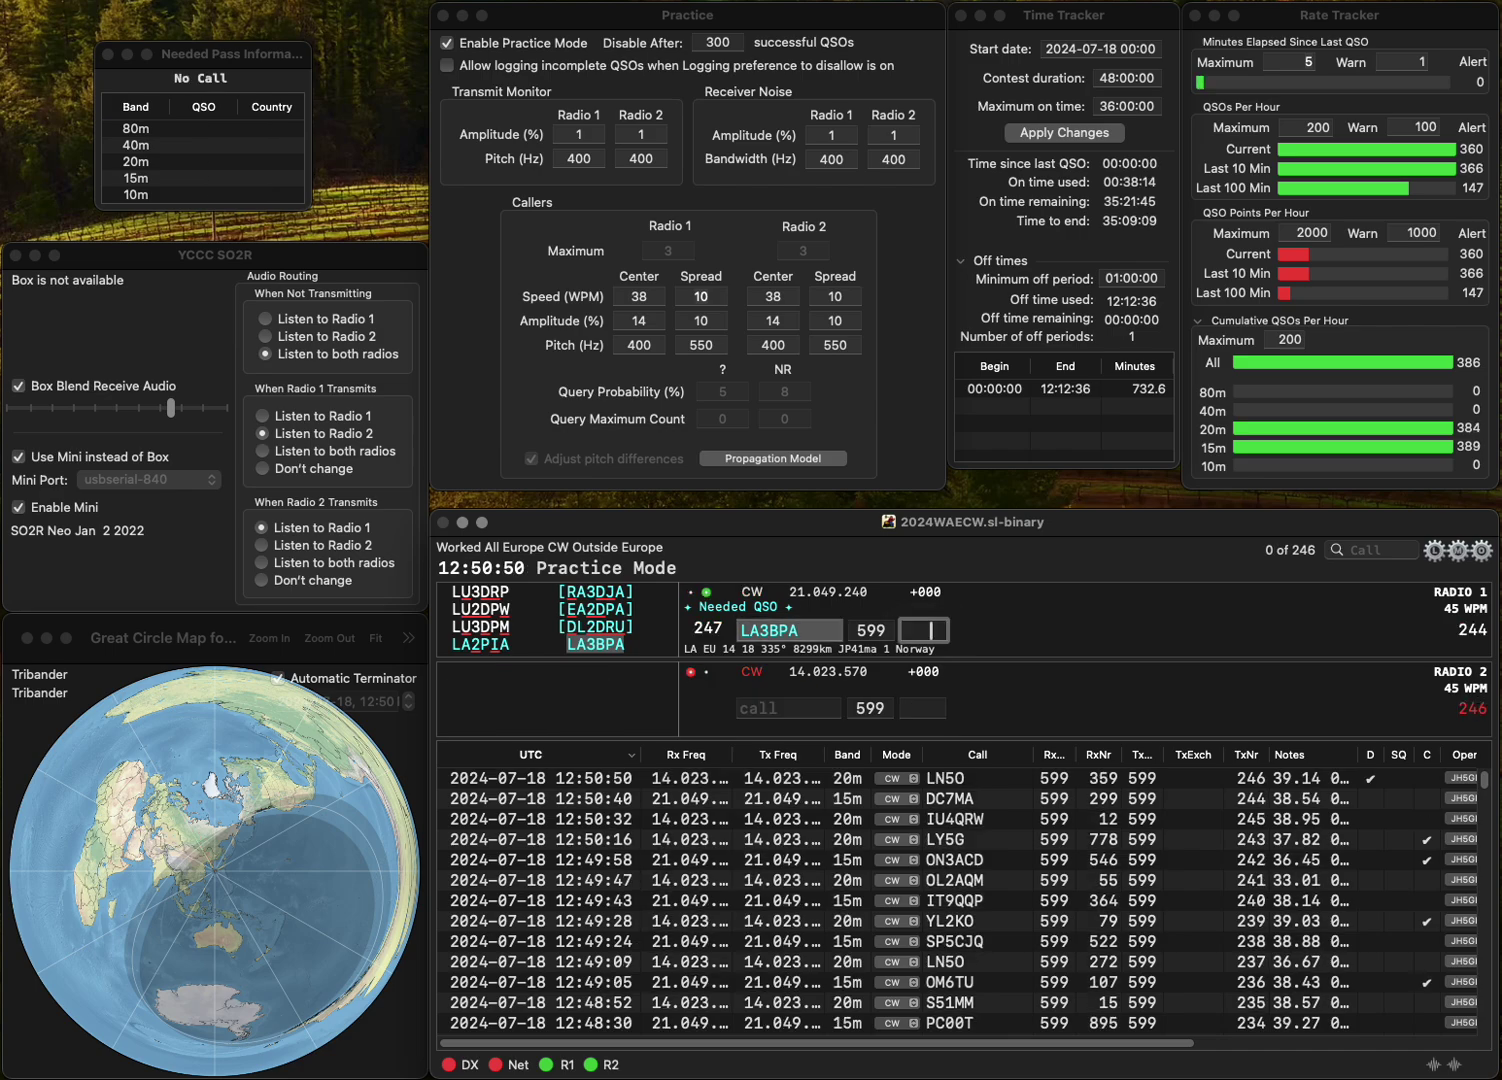
type("536")
key("Return")
type("9A4E")
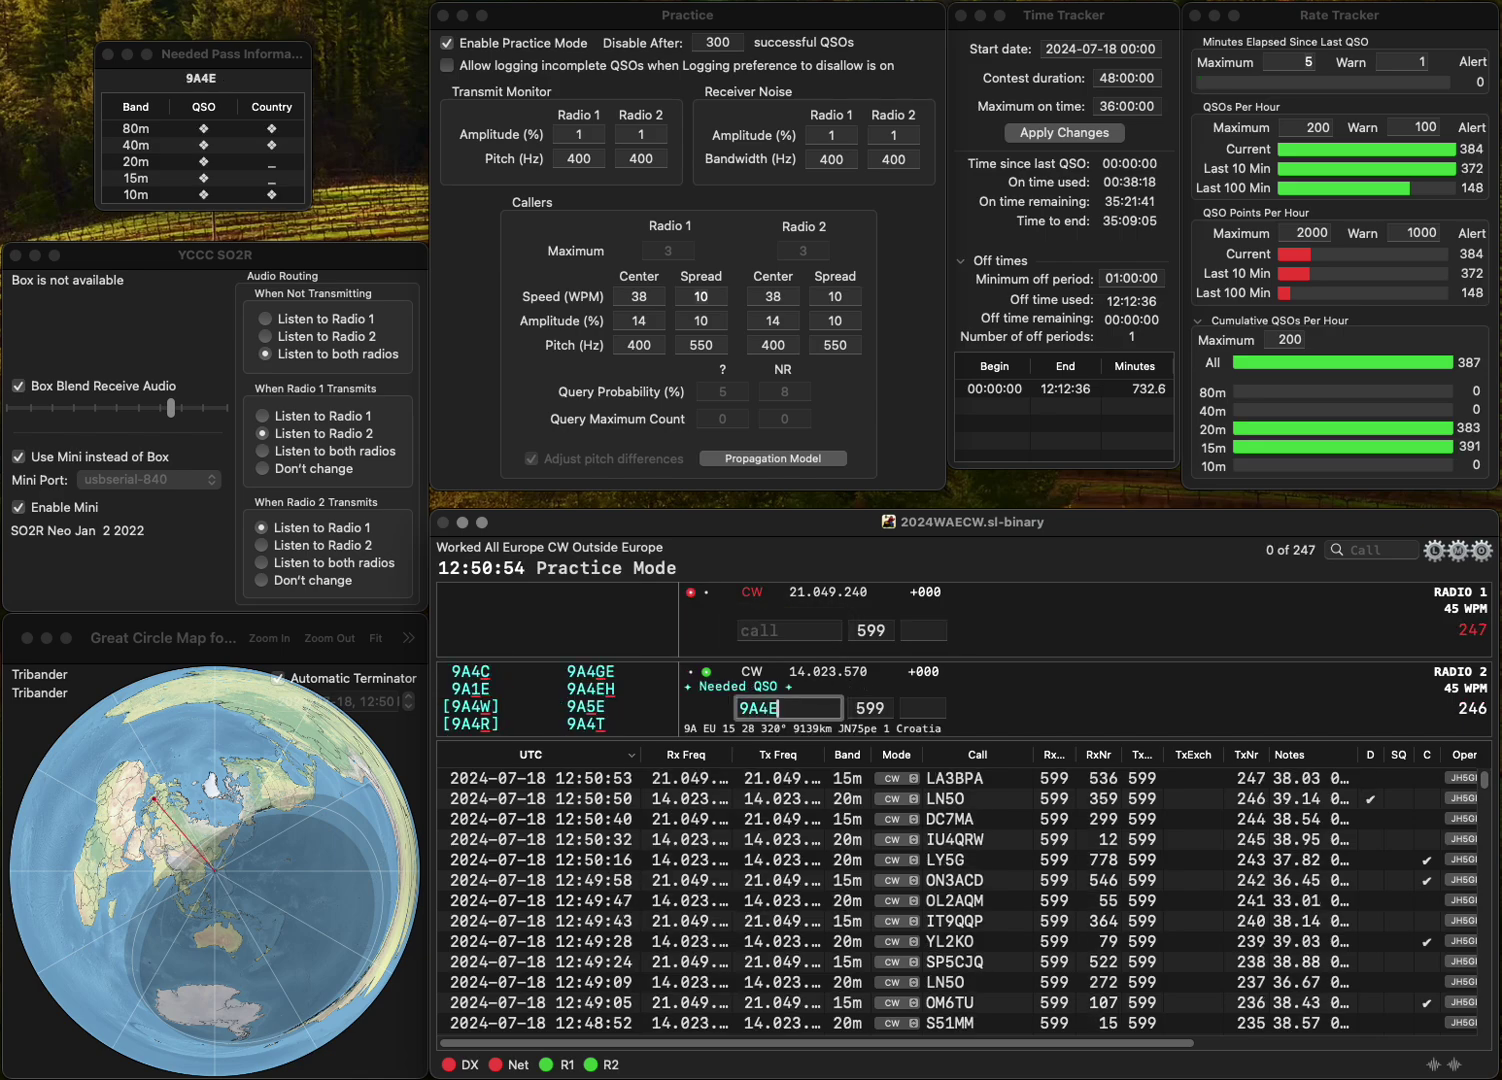
type("H")
key("Return")
type("E")
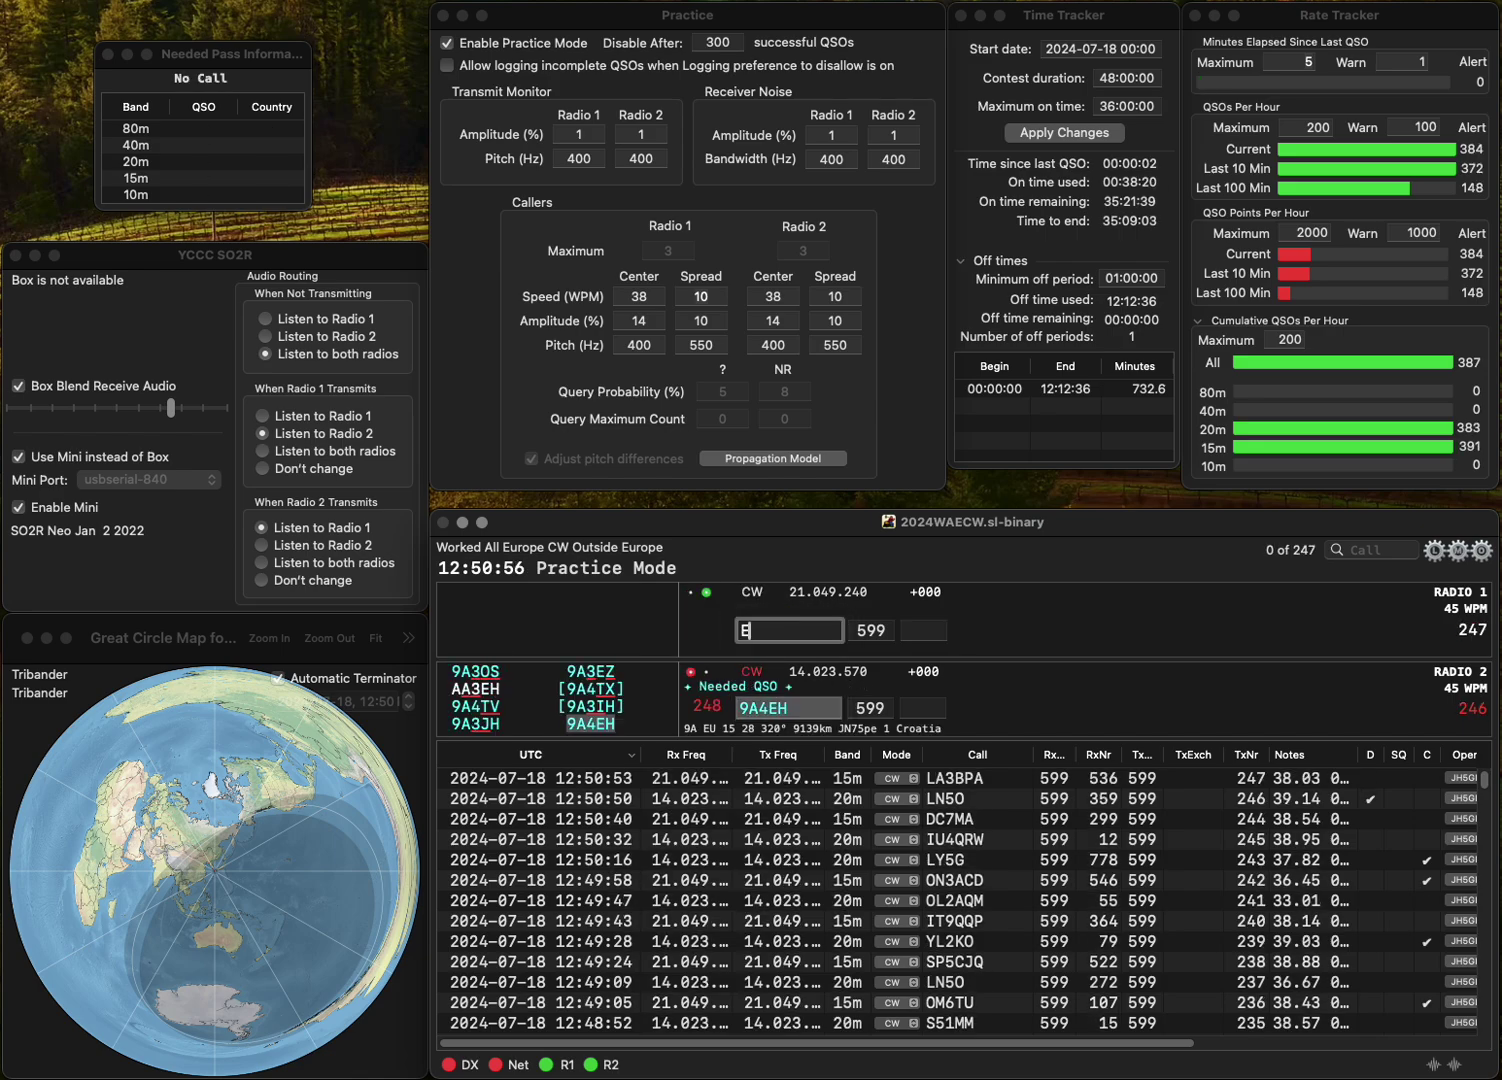
type("E1D")
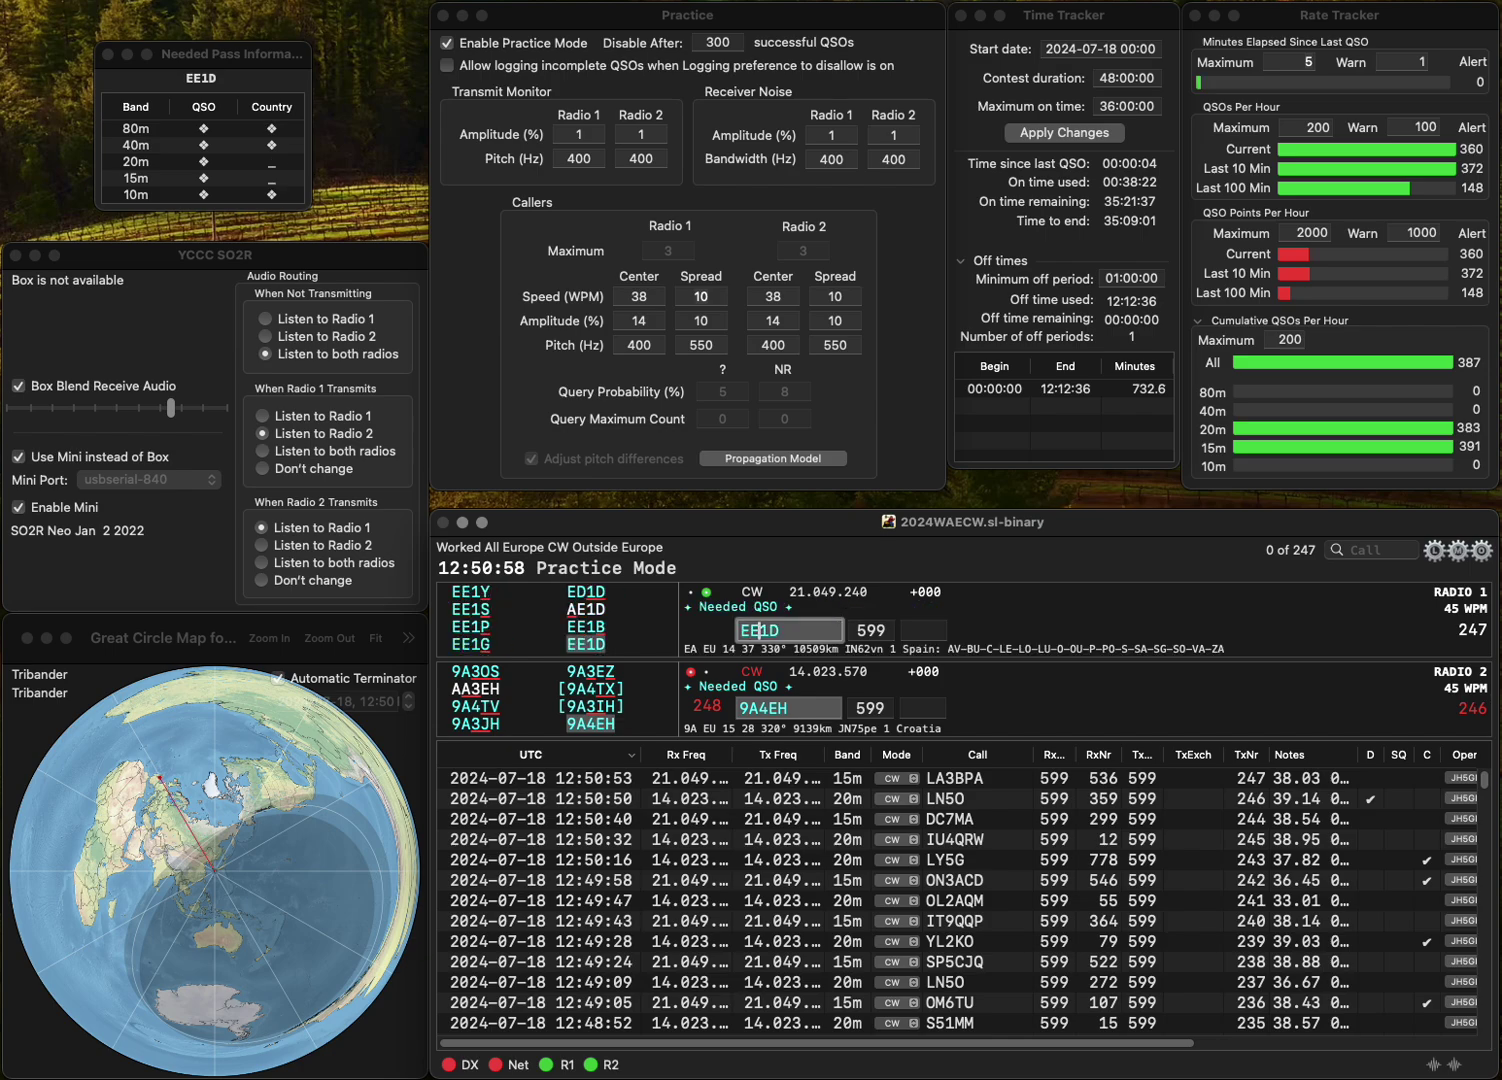
key("Return")
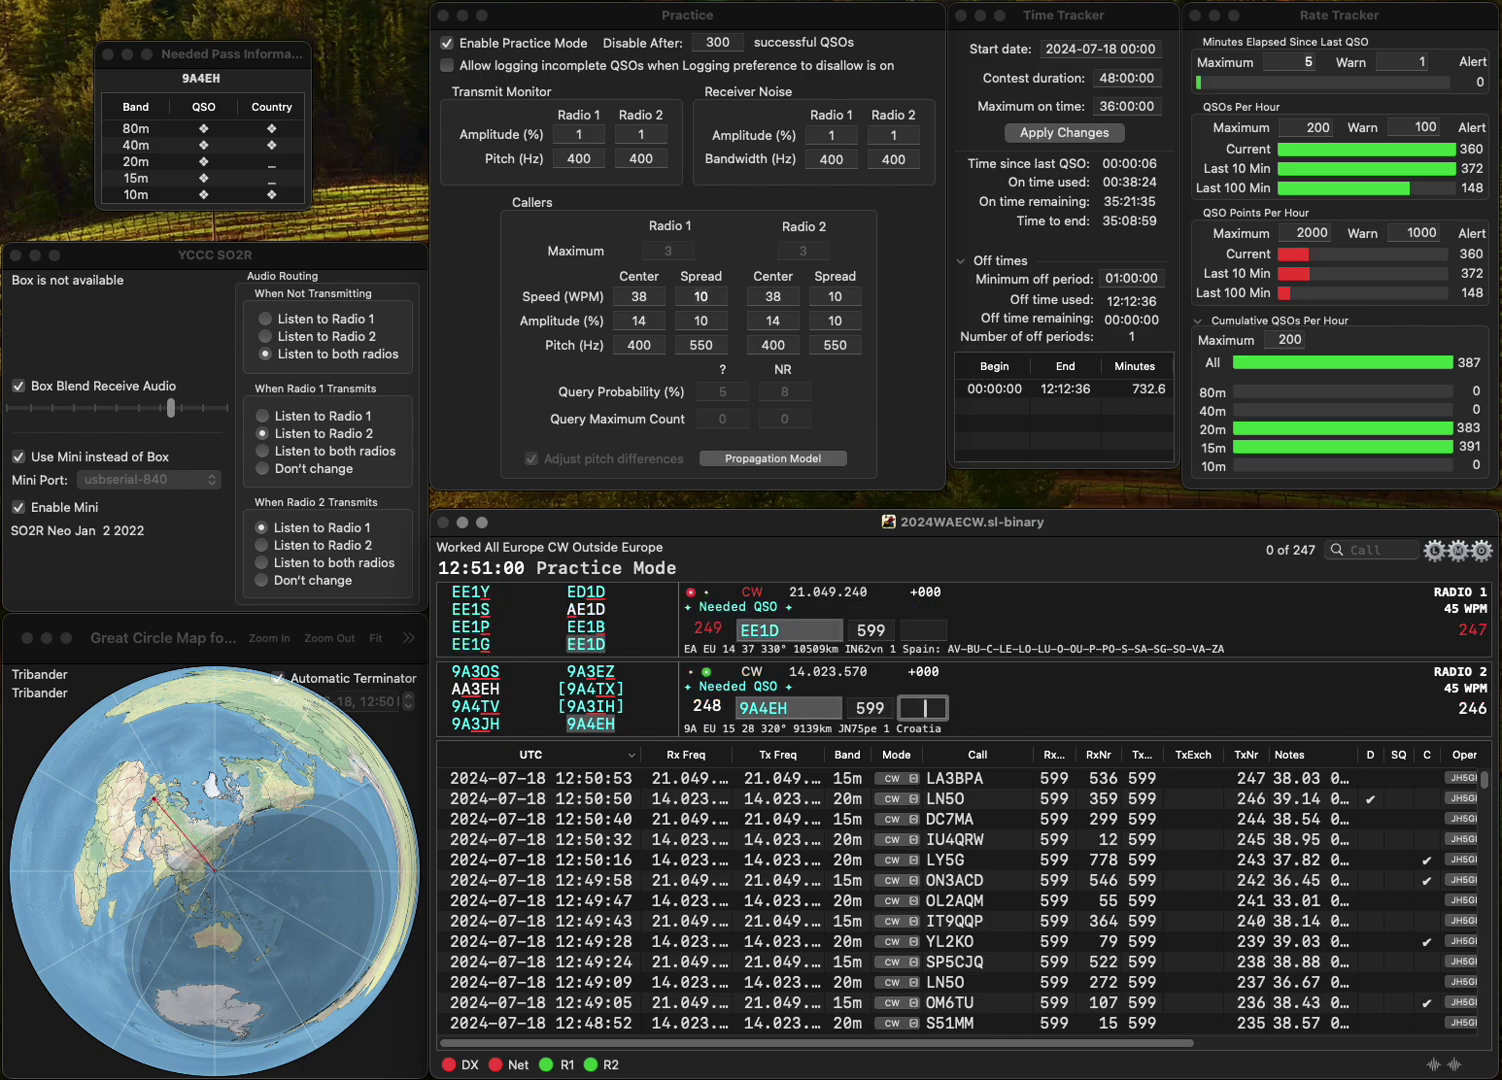
- Log 9A4EH on Radio 2 with received number 310 and EE1D on Radio 1 with received number 447
type("310")
key("Return")
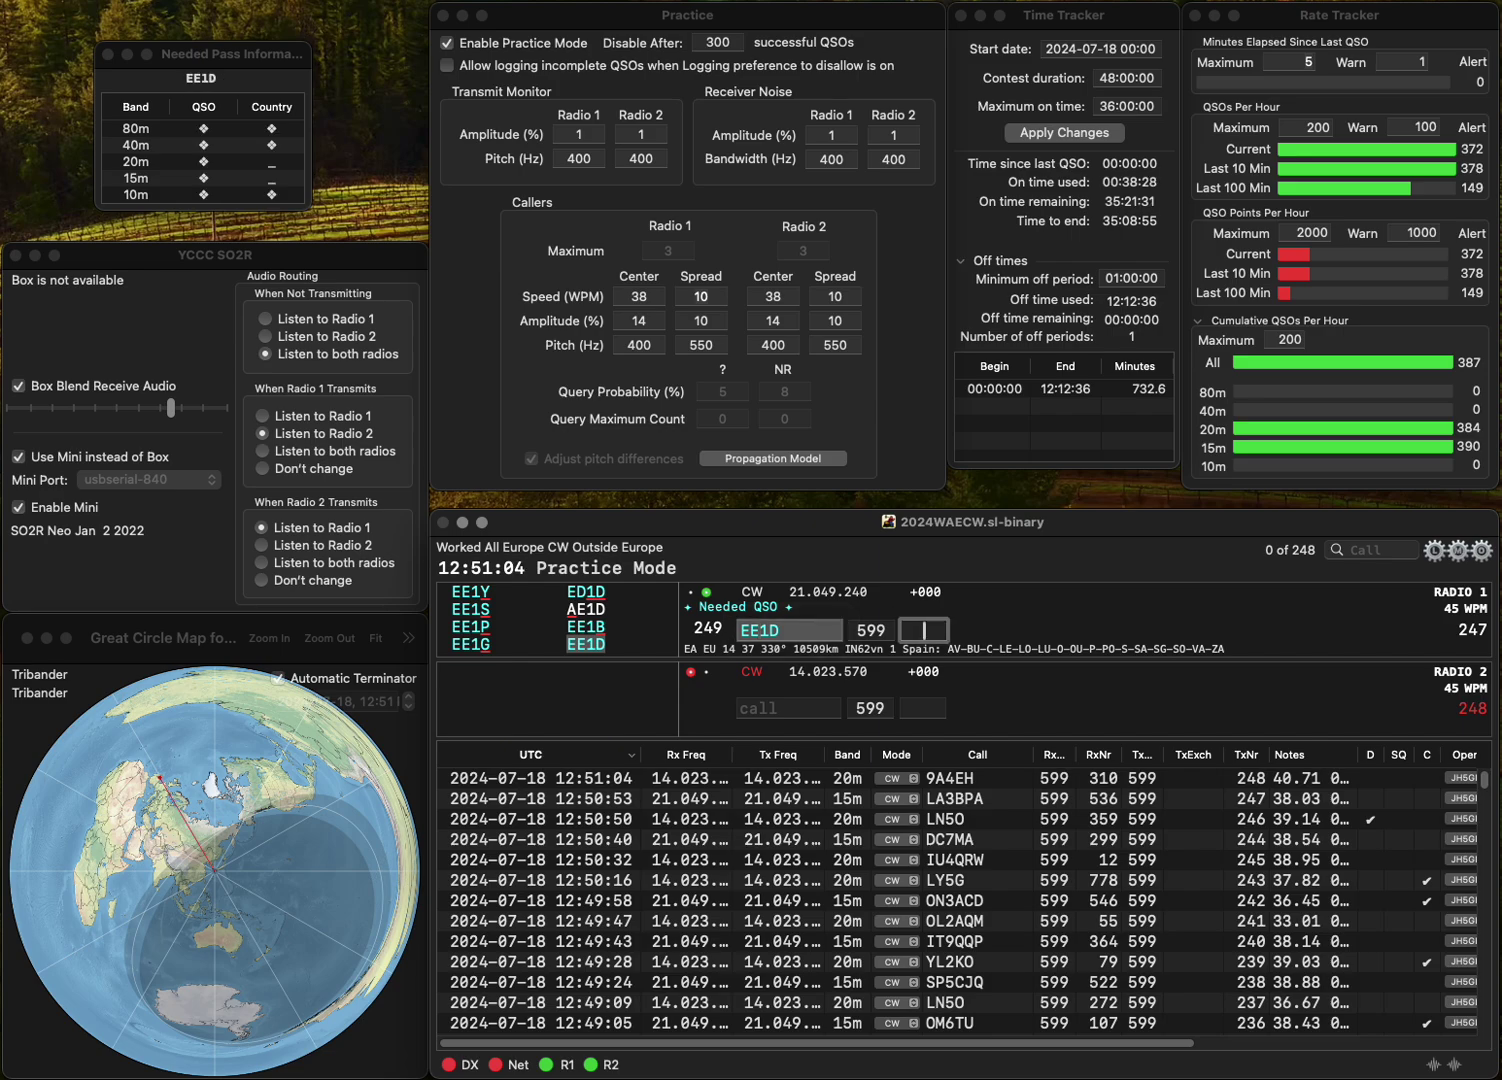
type("447")
key("Return")
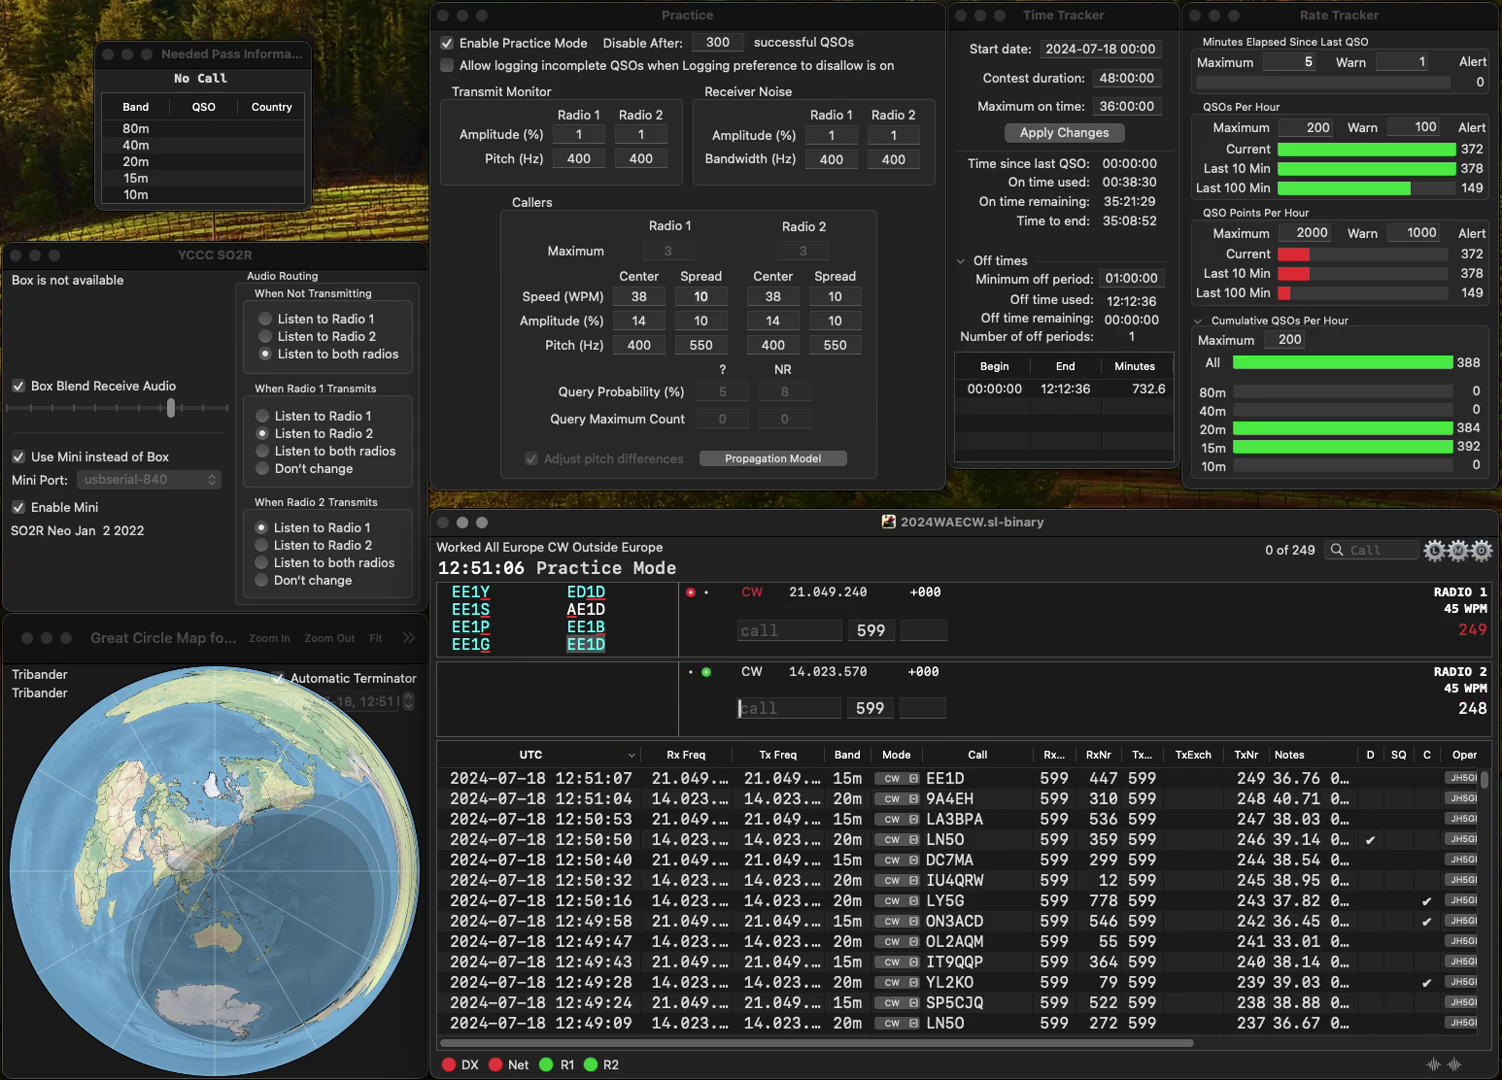
- Answer E77DTD on Radio 2 and CT7ASQ on Radio 1, sending each its exchange
type("E77DTD")
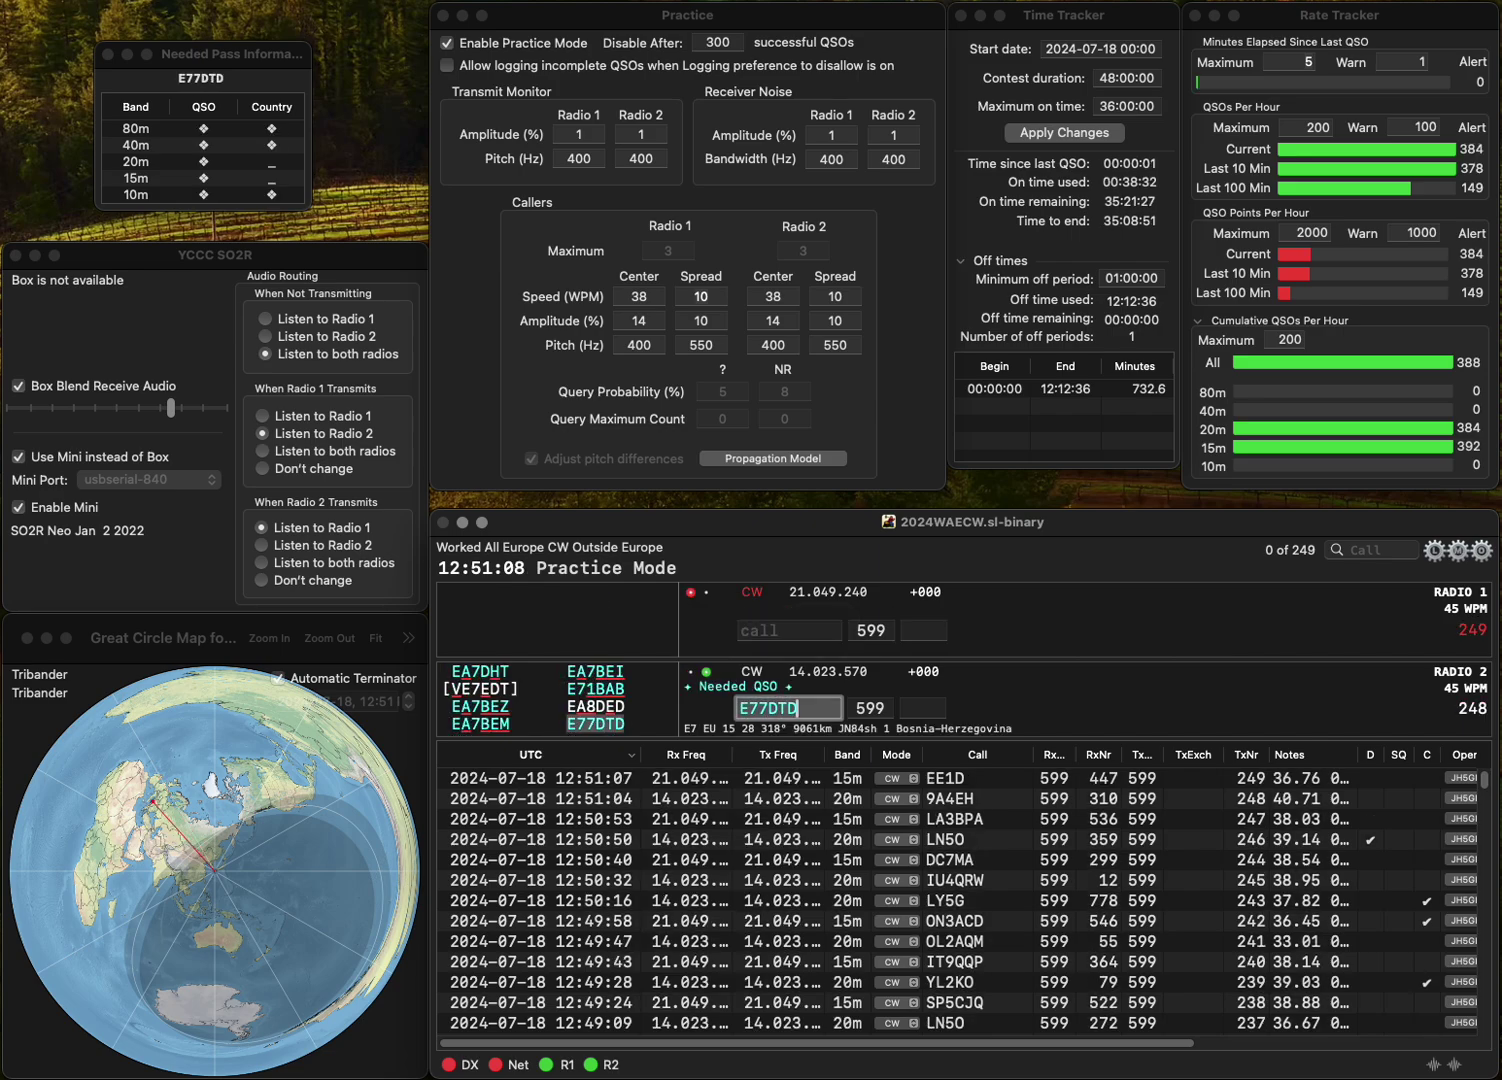
key("Return")
type("CT")
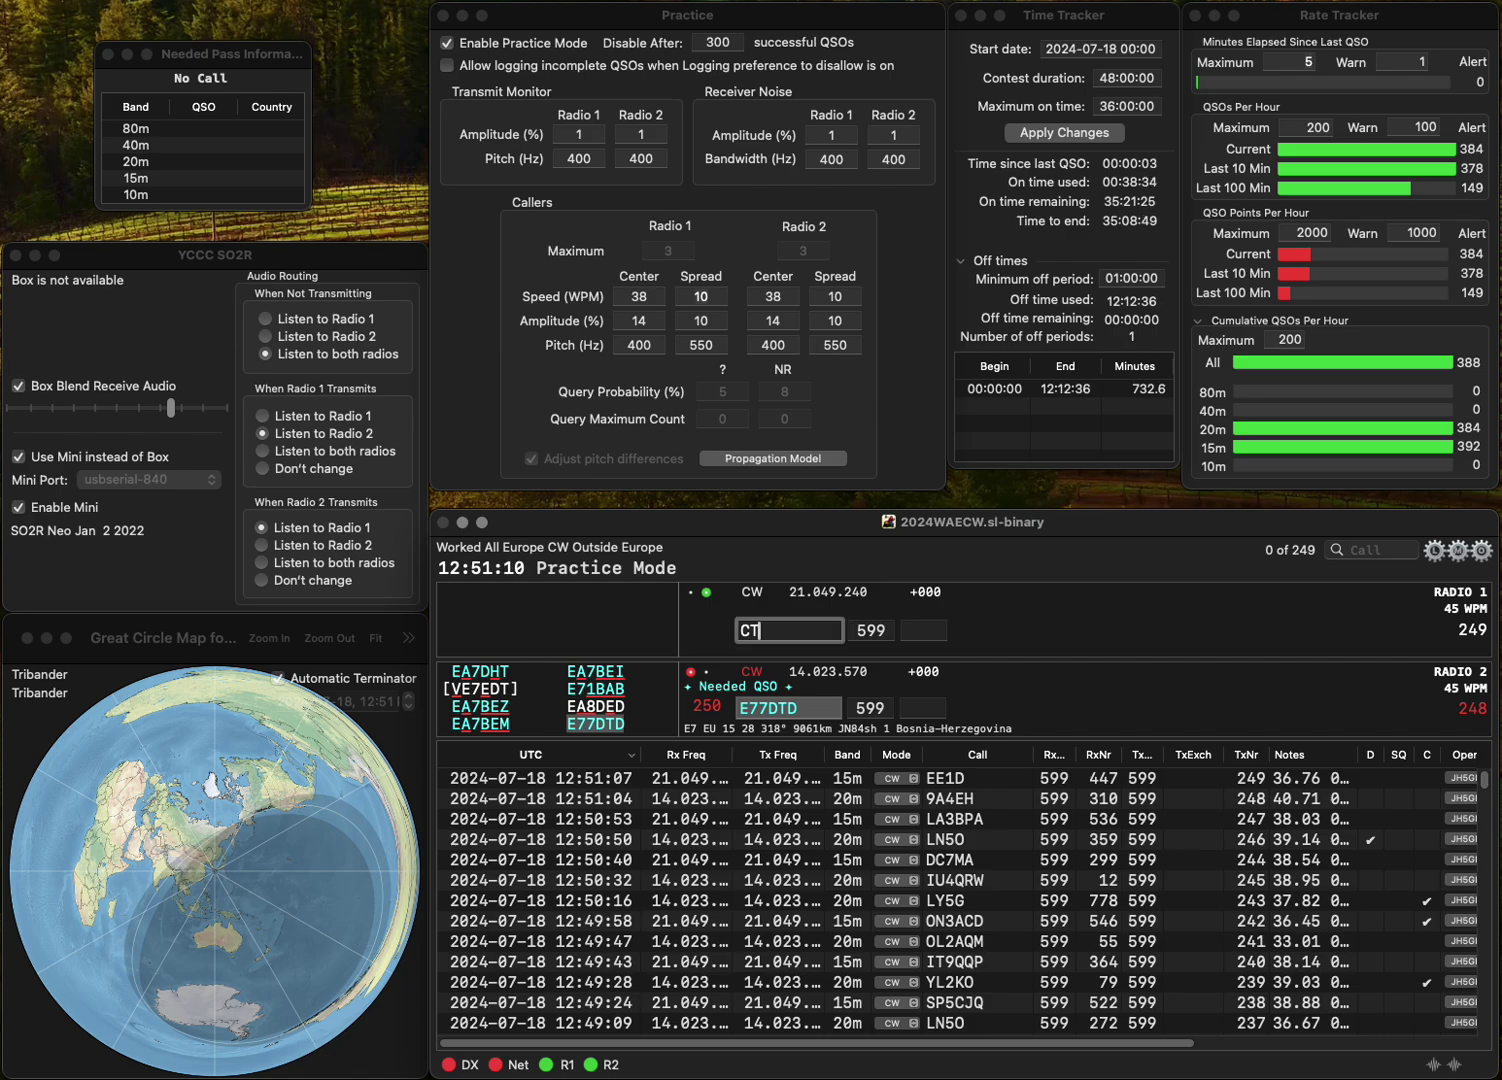
type("7ASQ")
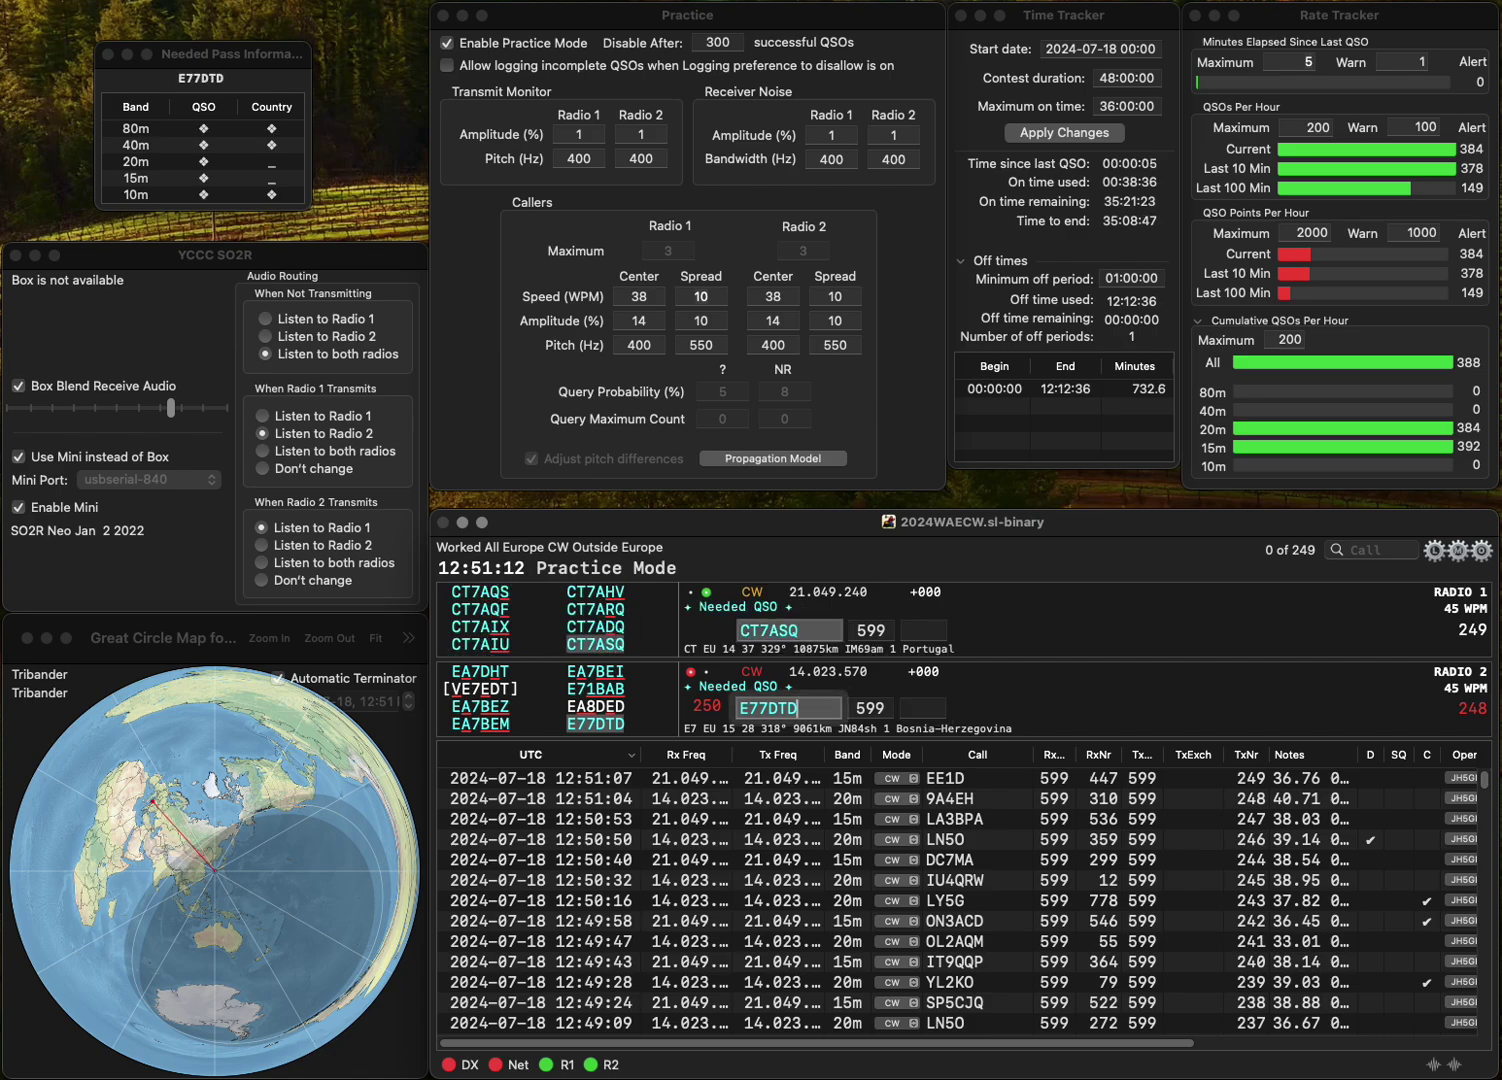
key("Return")
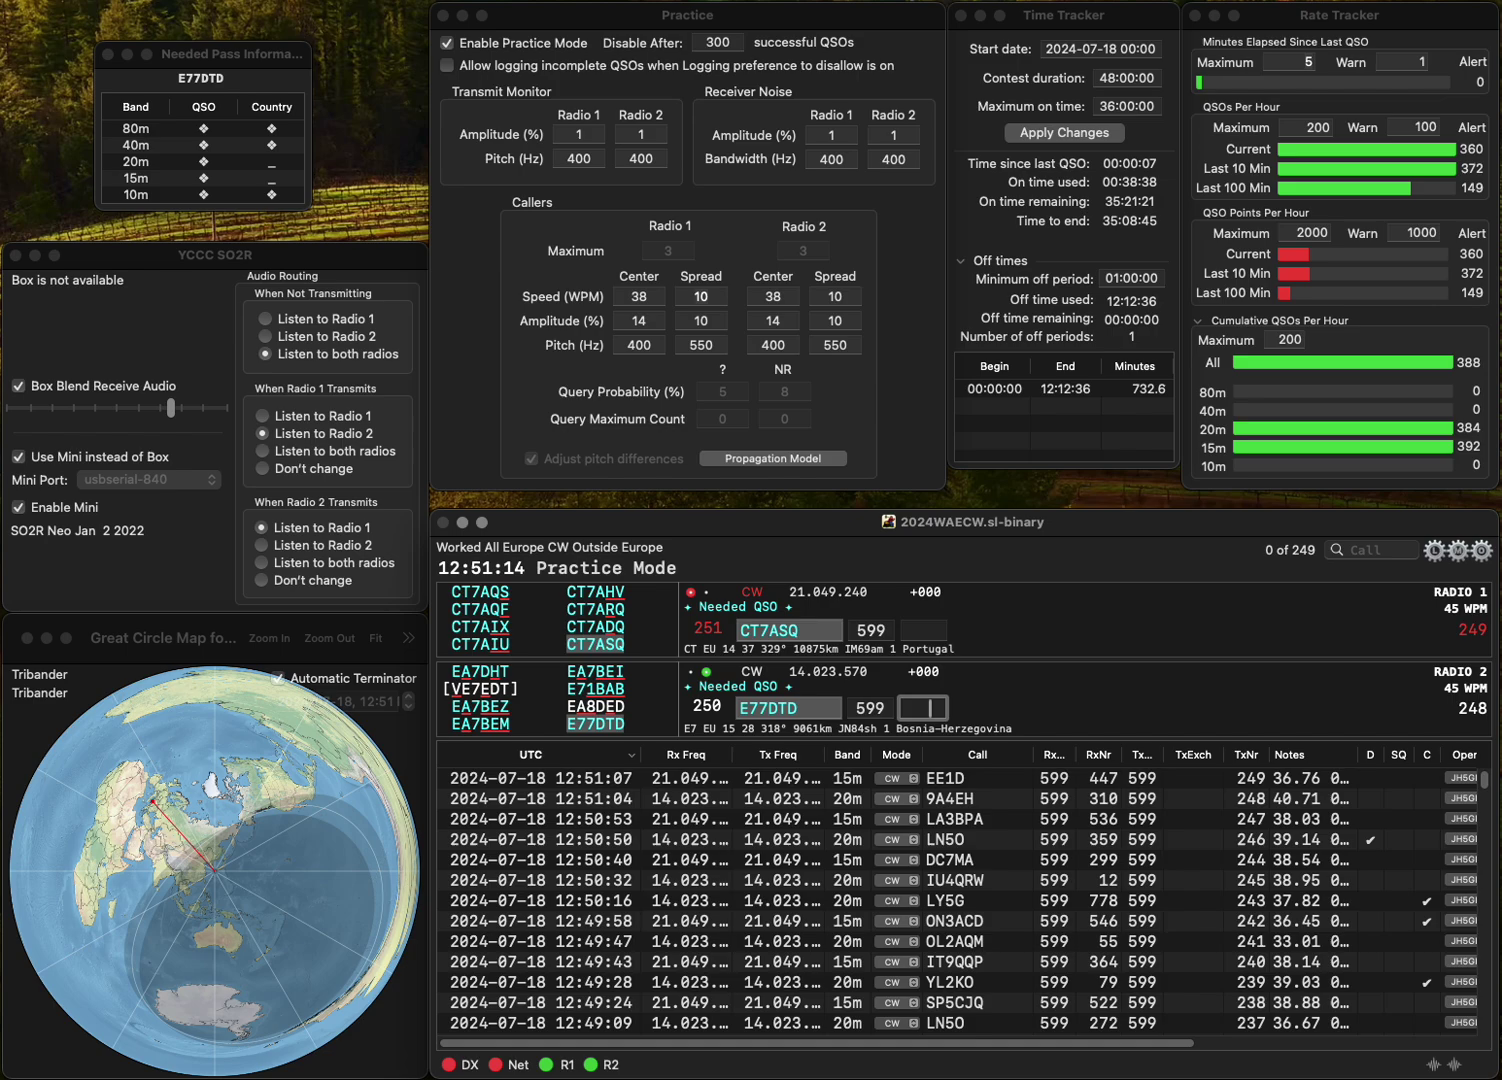
- Log E77DTD on Radio 2 with received number 136 and CT7ASQ on Radio 1 with received number 671
type("13")
key("Return")
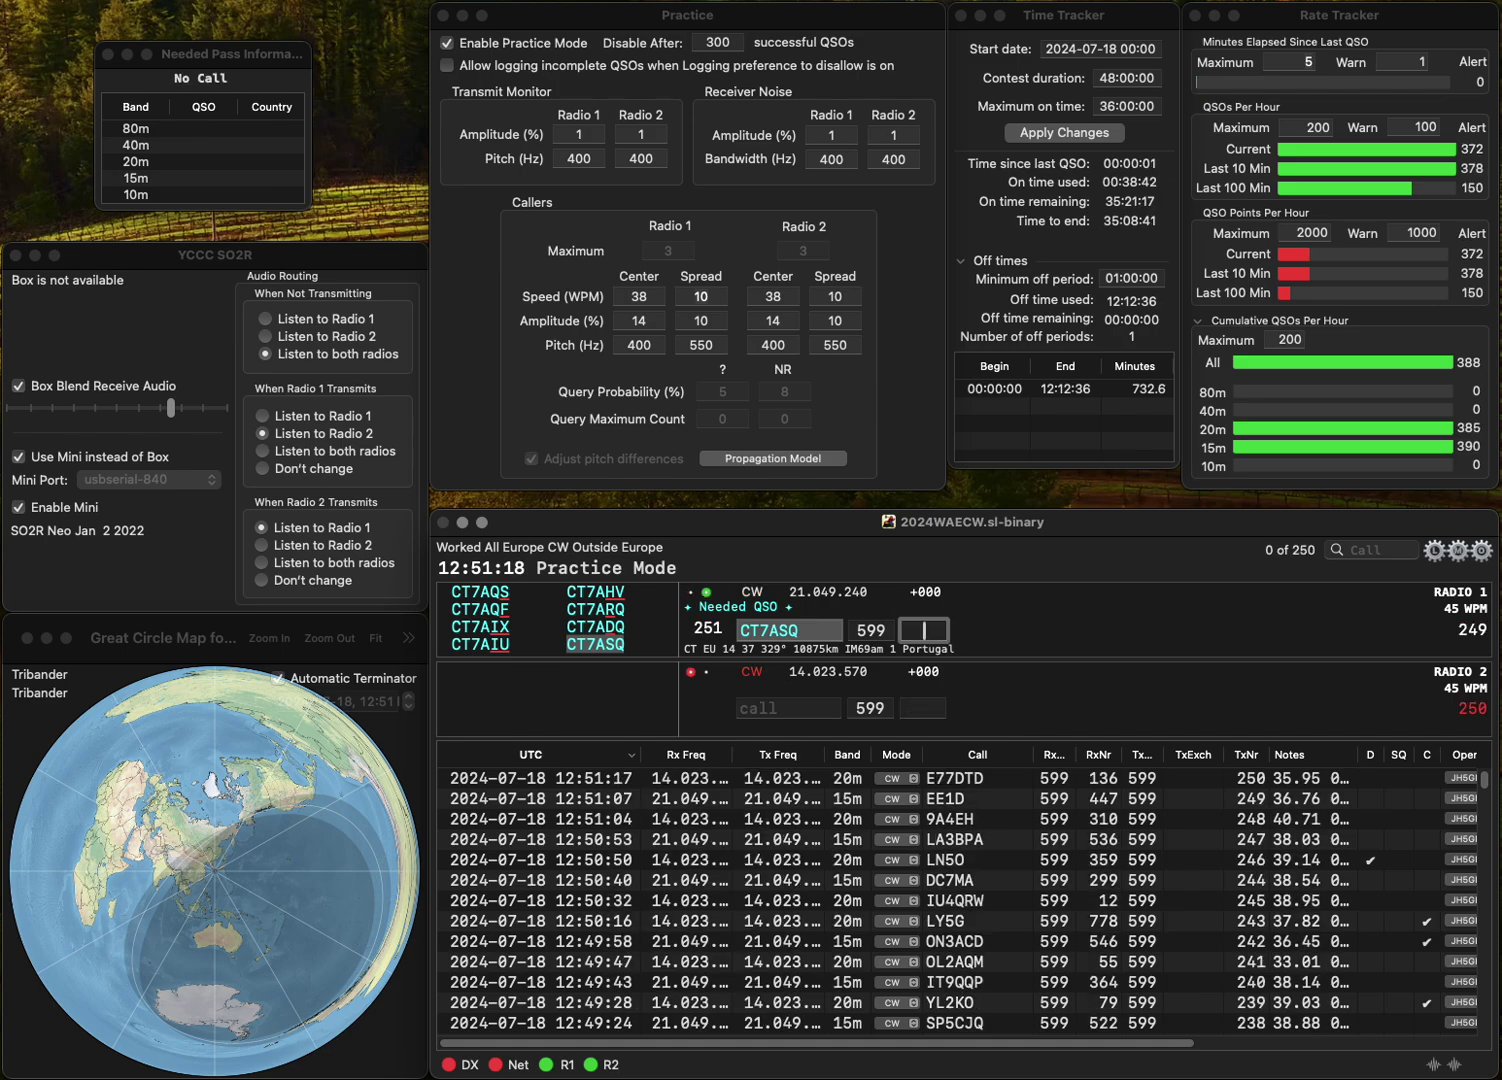
type("671")
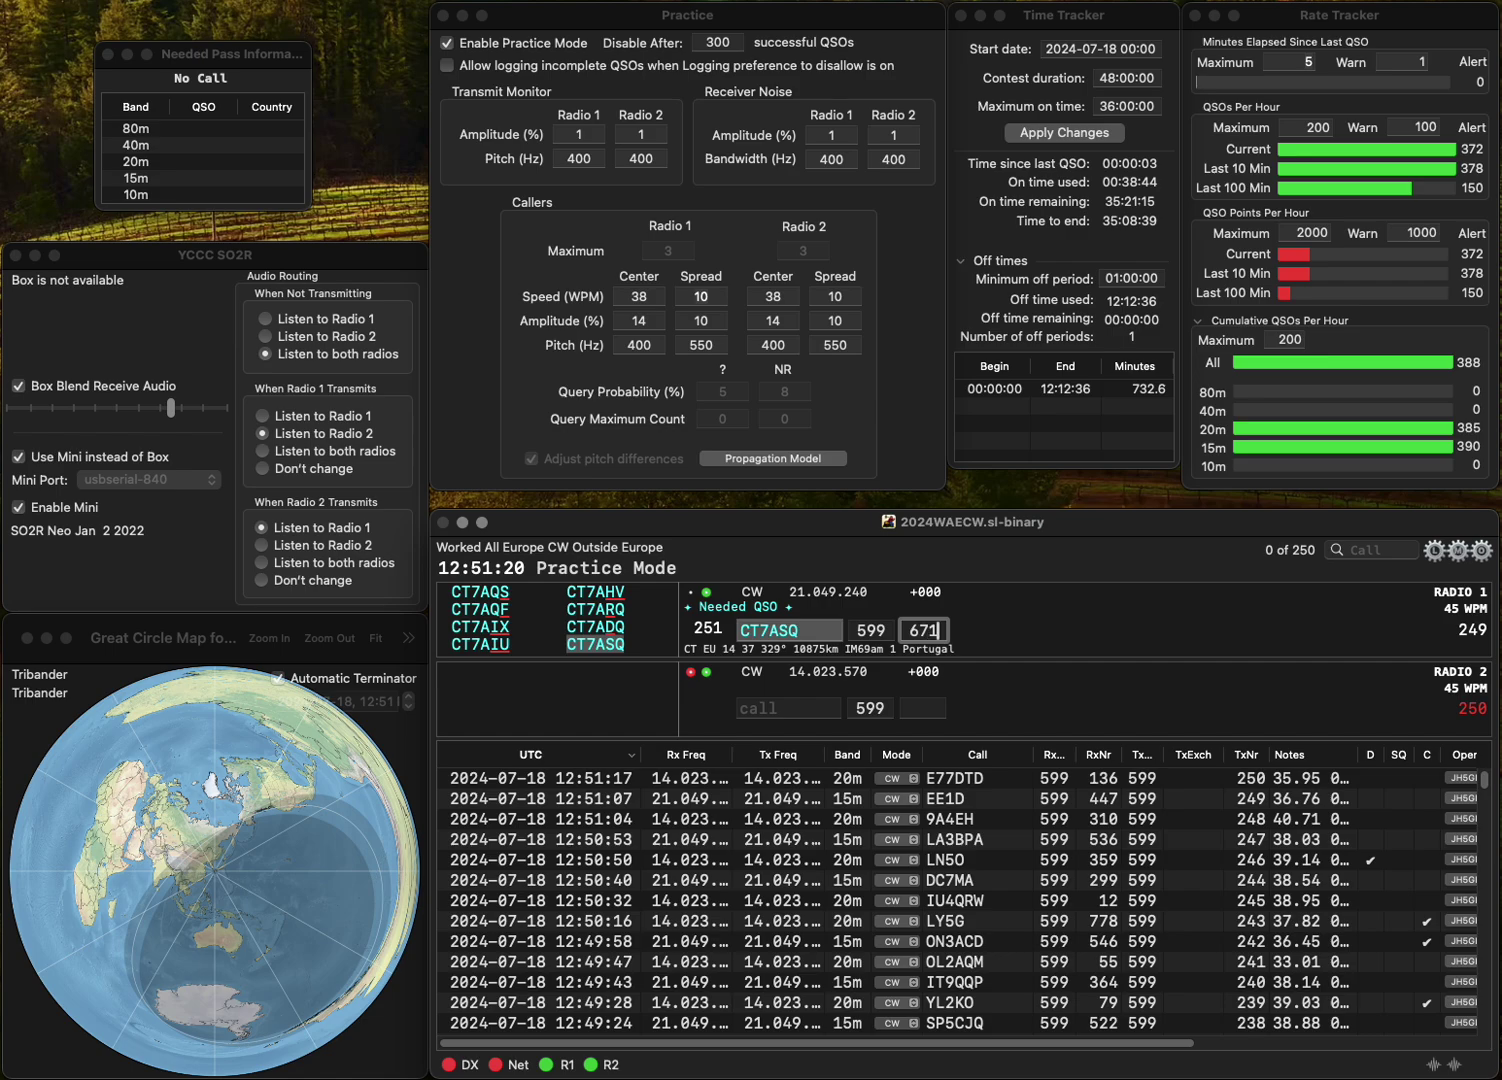
key("Return")
- Answer F6FLH on Radio 2 and F5FTK on Radio 1, sending each its exchange
type("F6F")
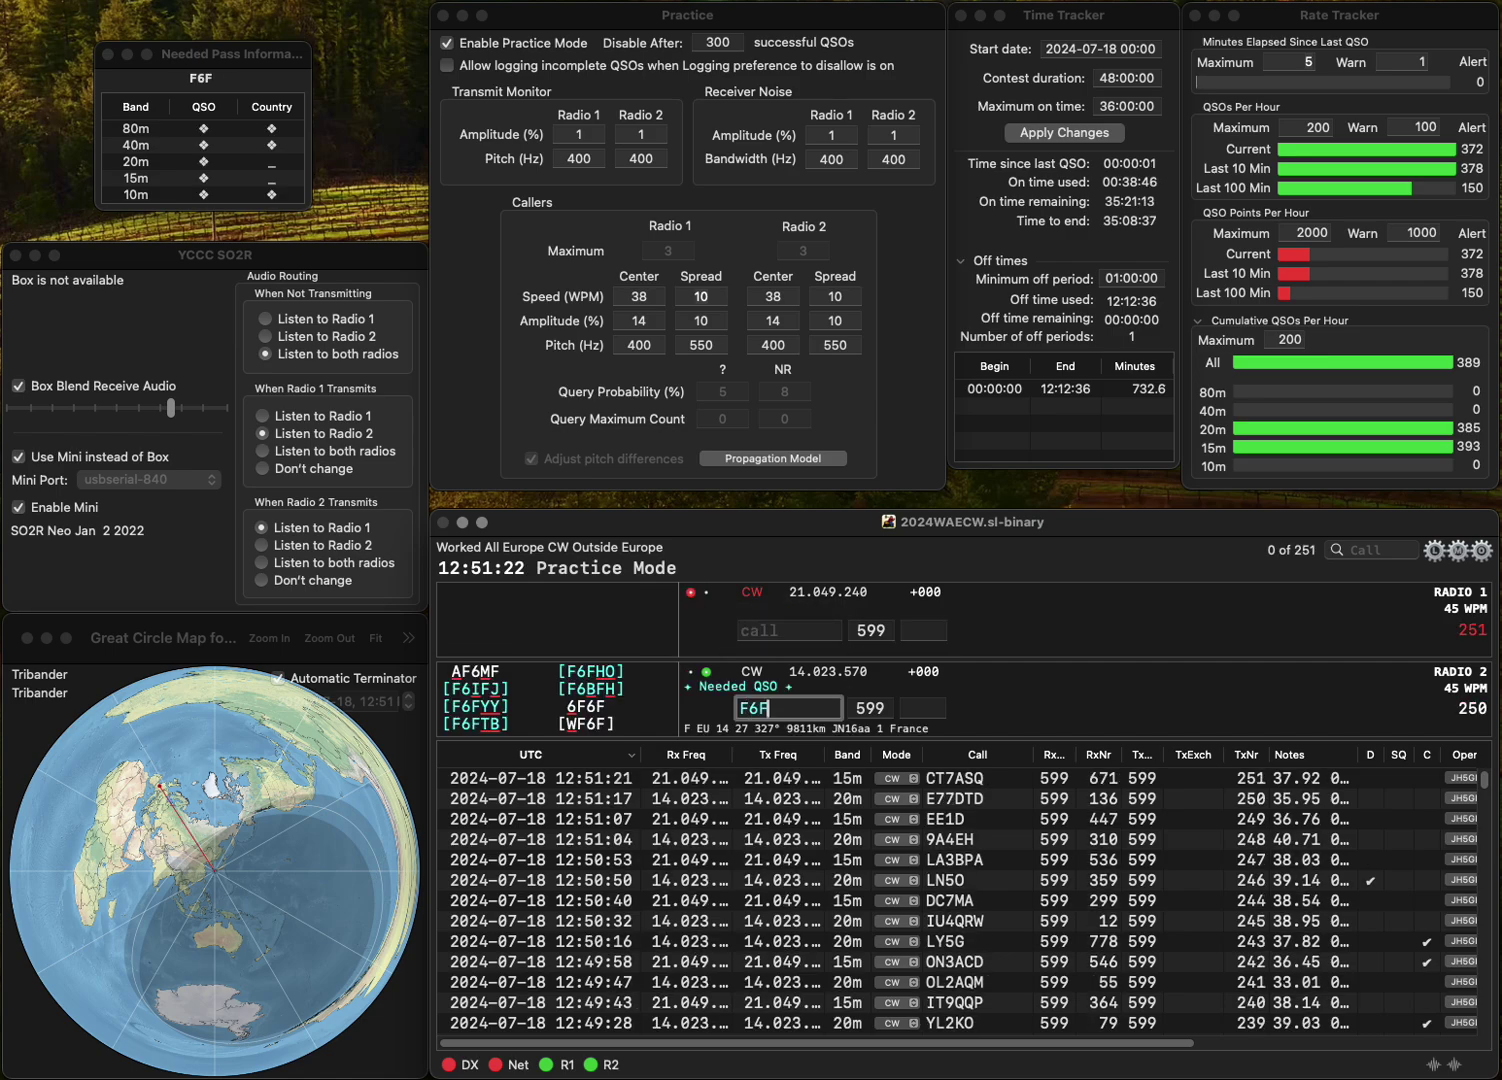
type("LH")
key("Return")
type("F5")
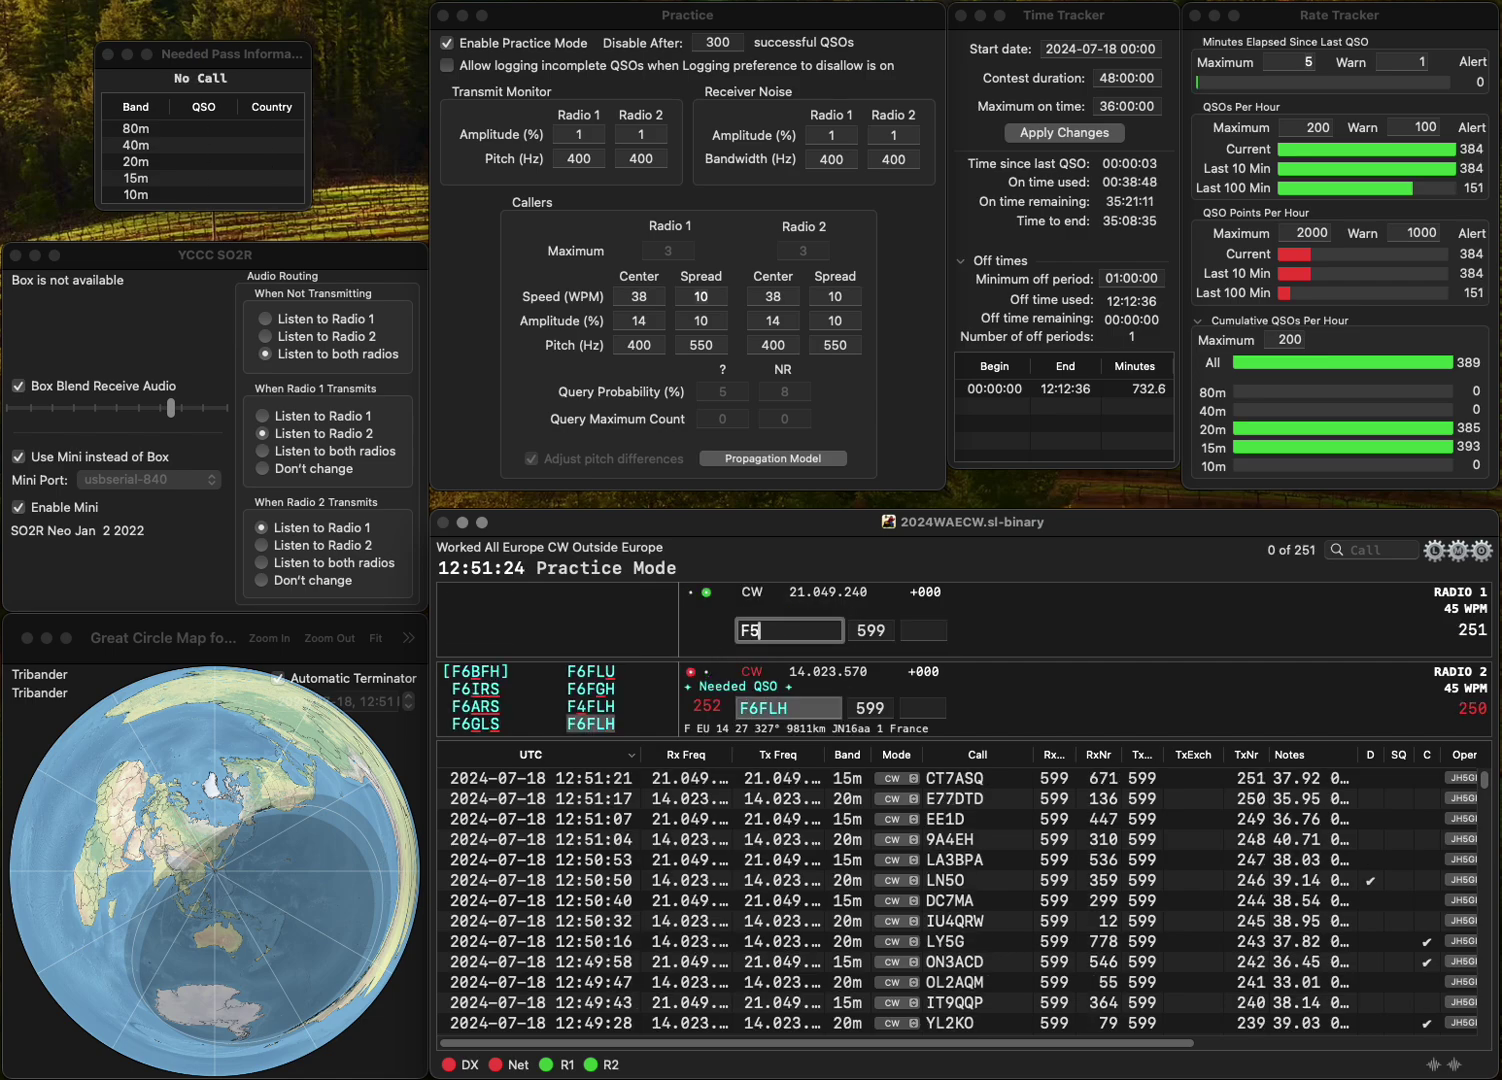
type("FTK")
key("Tab")
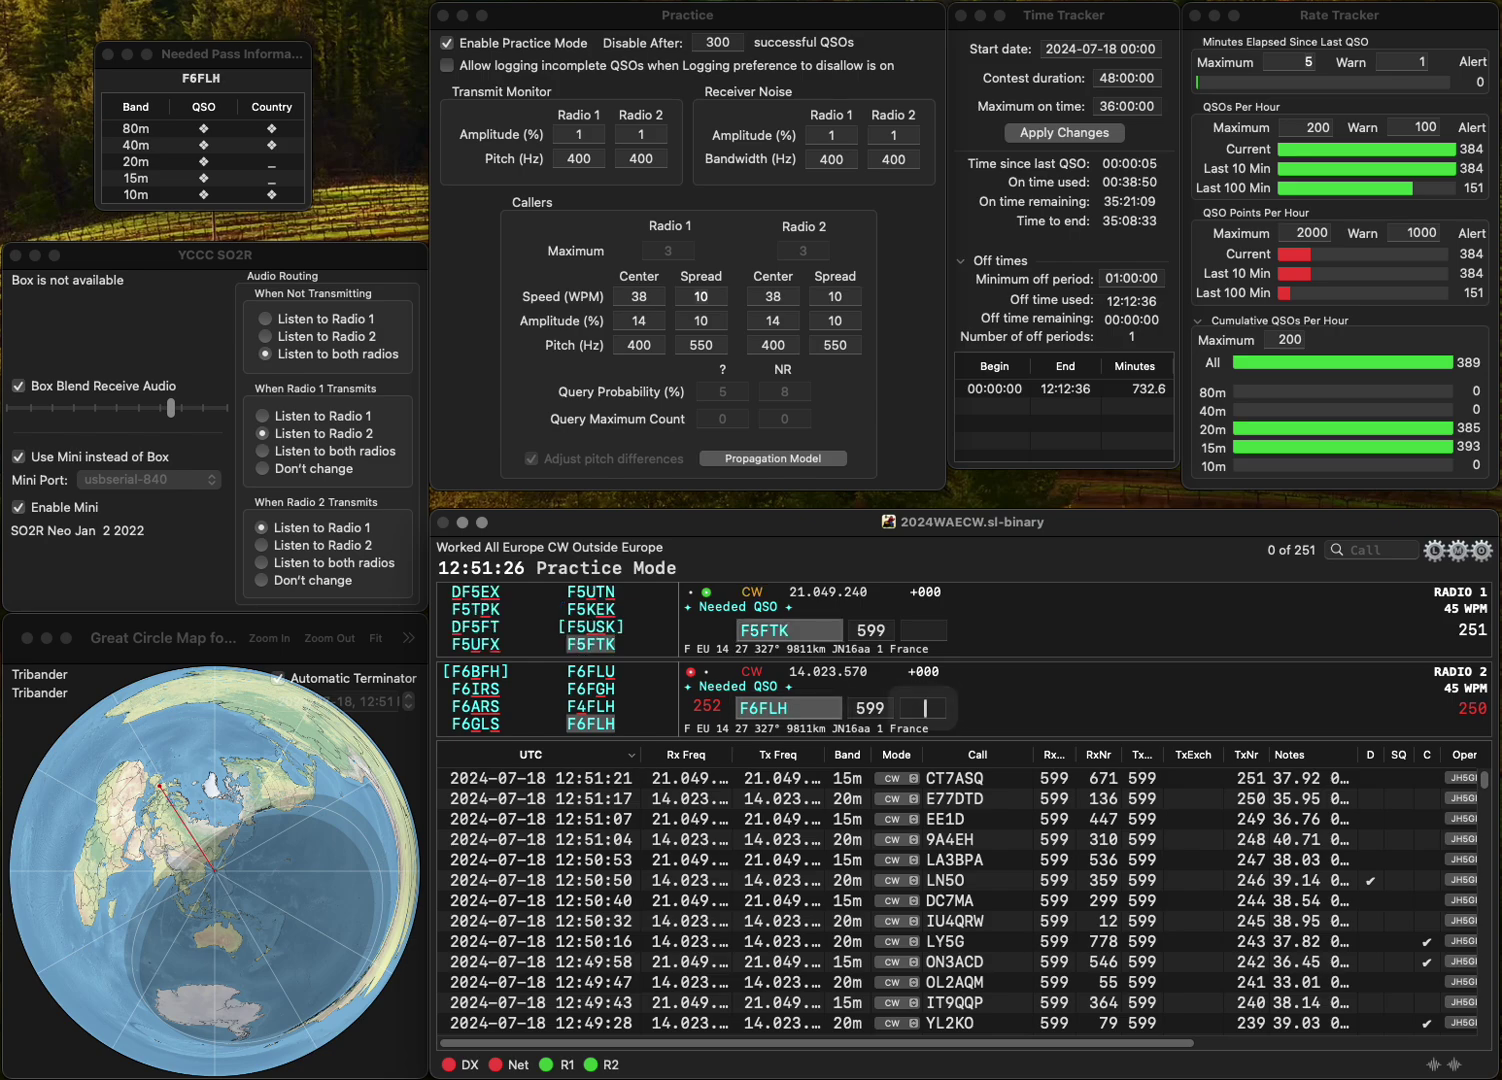
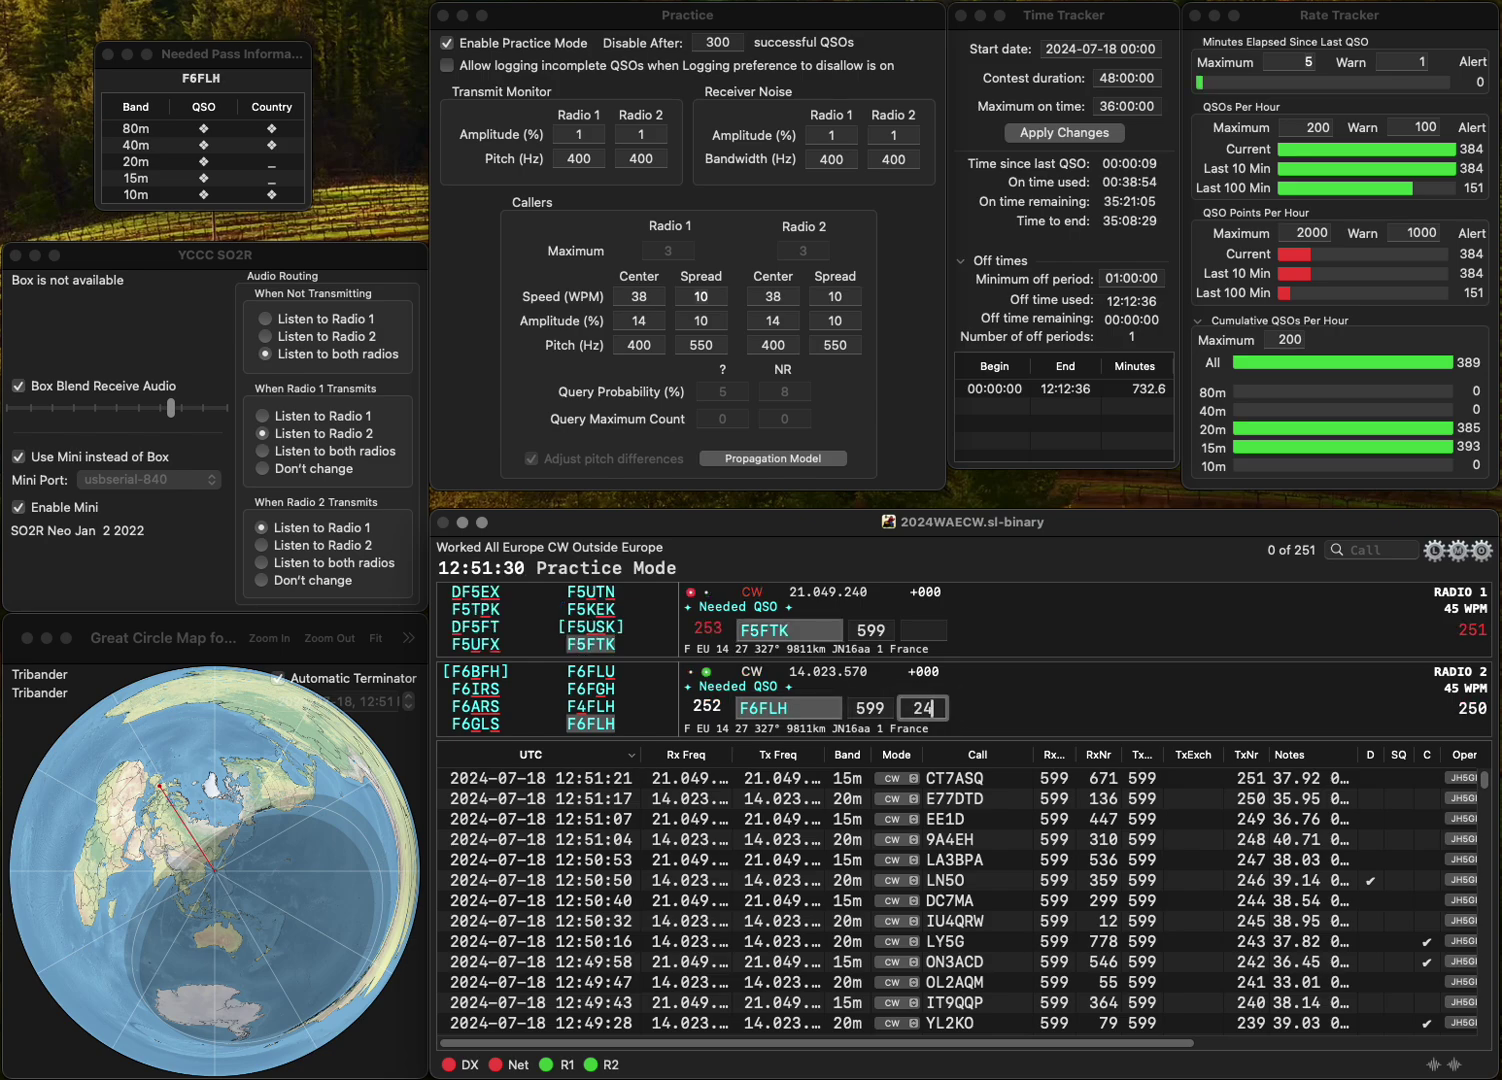
type("240")
key("Return")
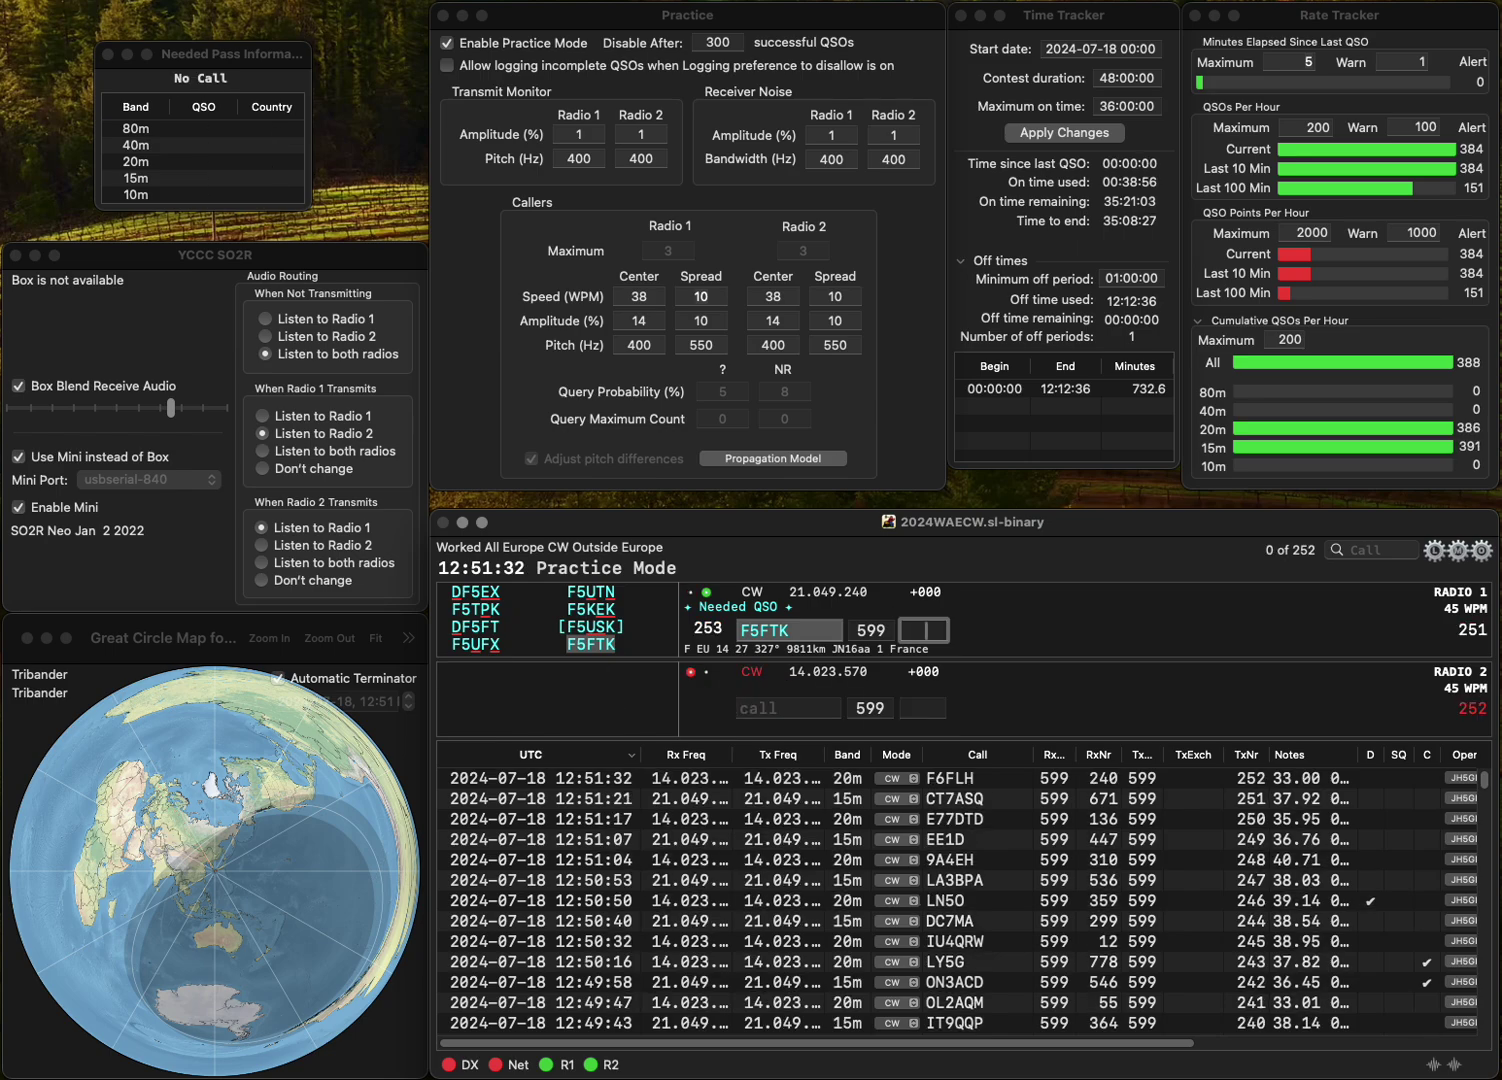
type("805")
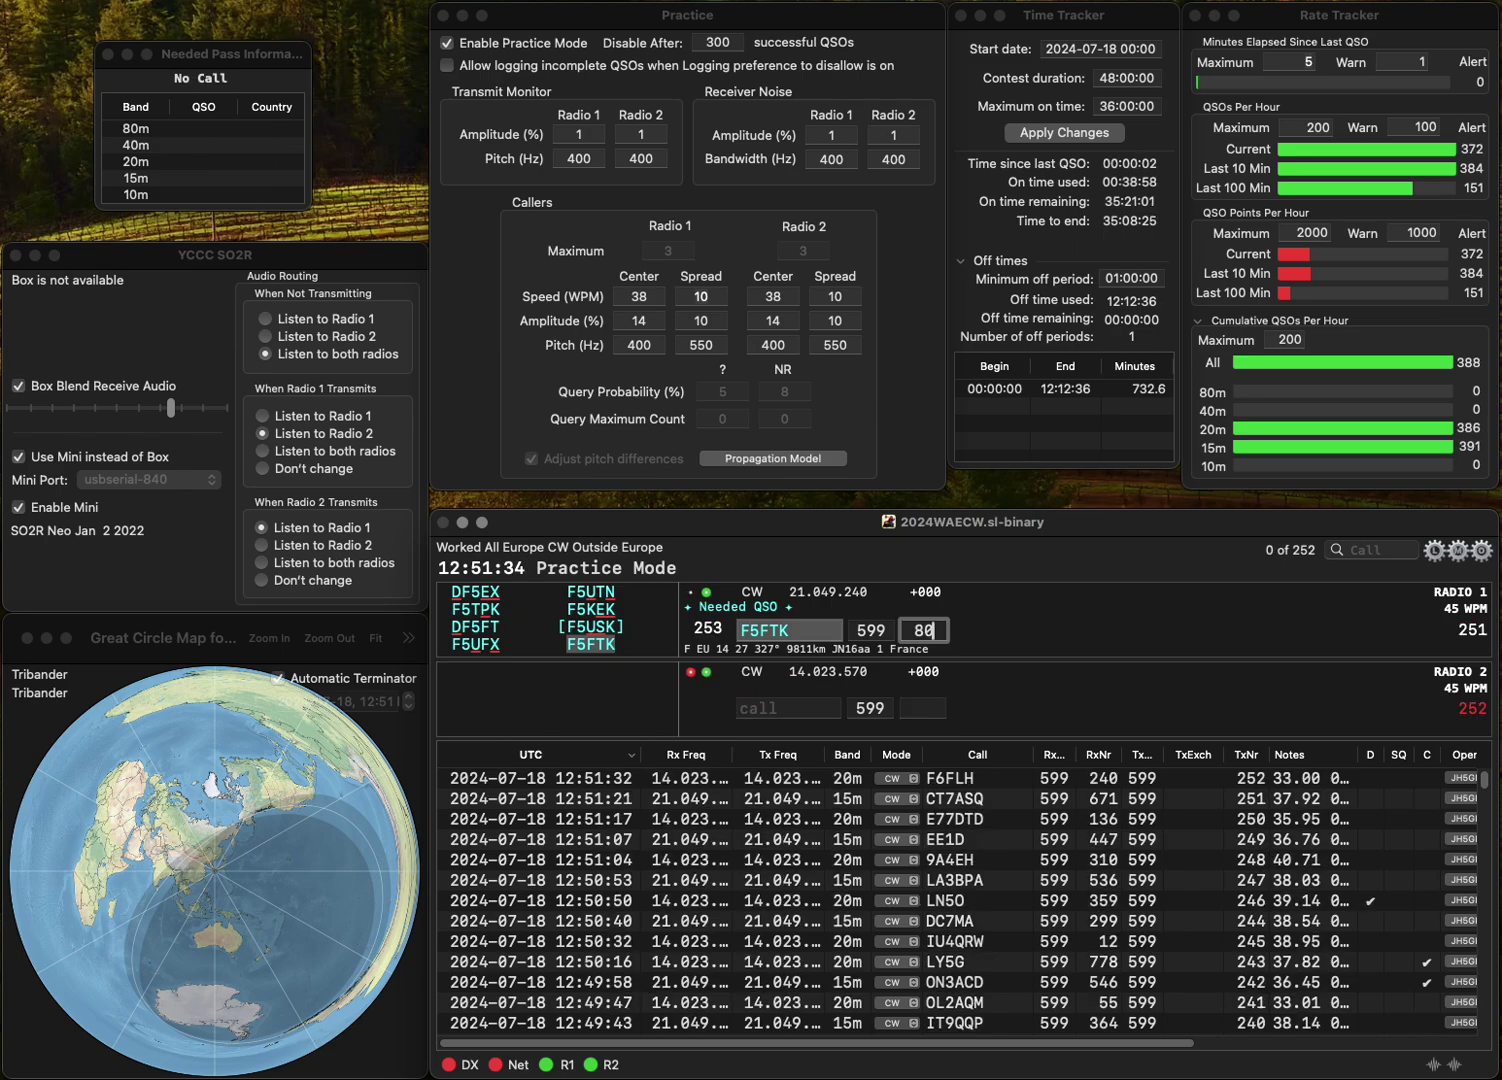
key("Return")
- Enter the partial call IMAS for the new caller on Radio 2 and send the reply
type("EMA")
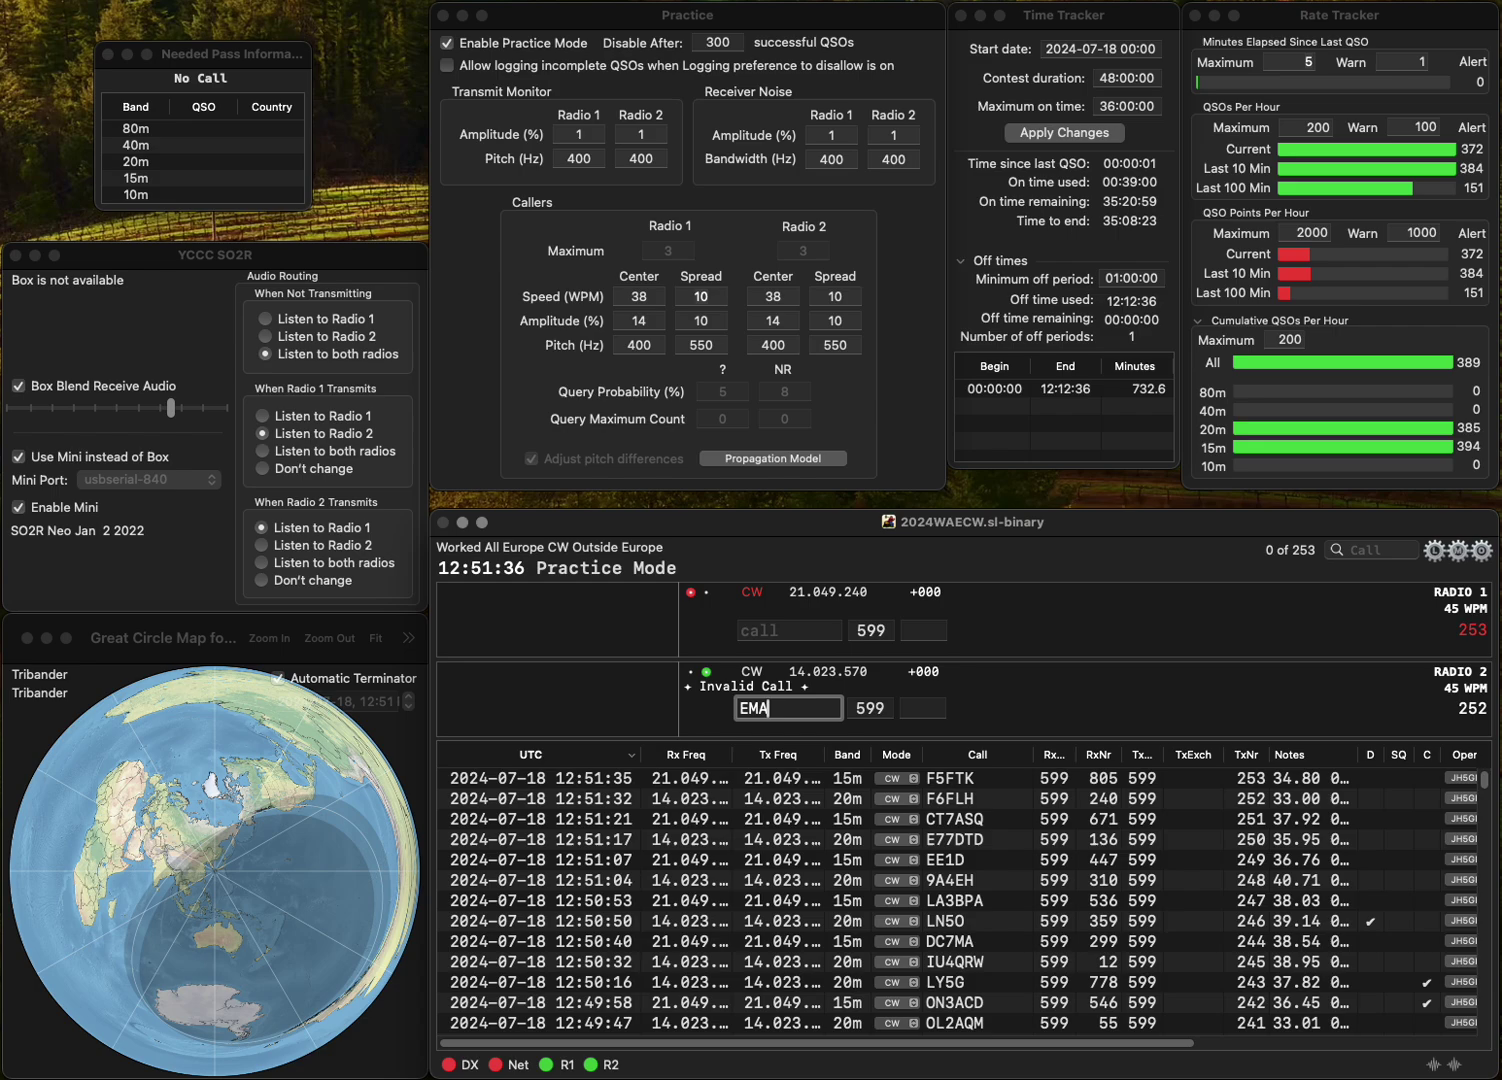
type("S")
key("Left")
key("Left")
key("Left")
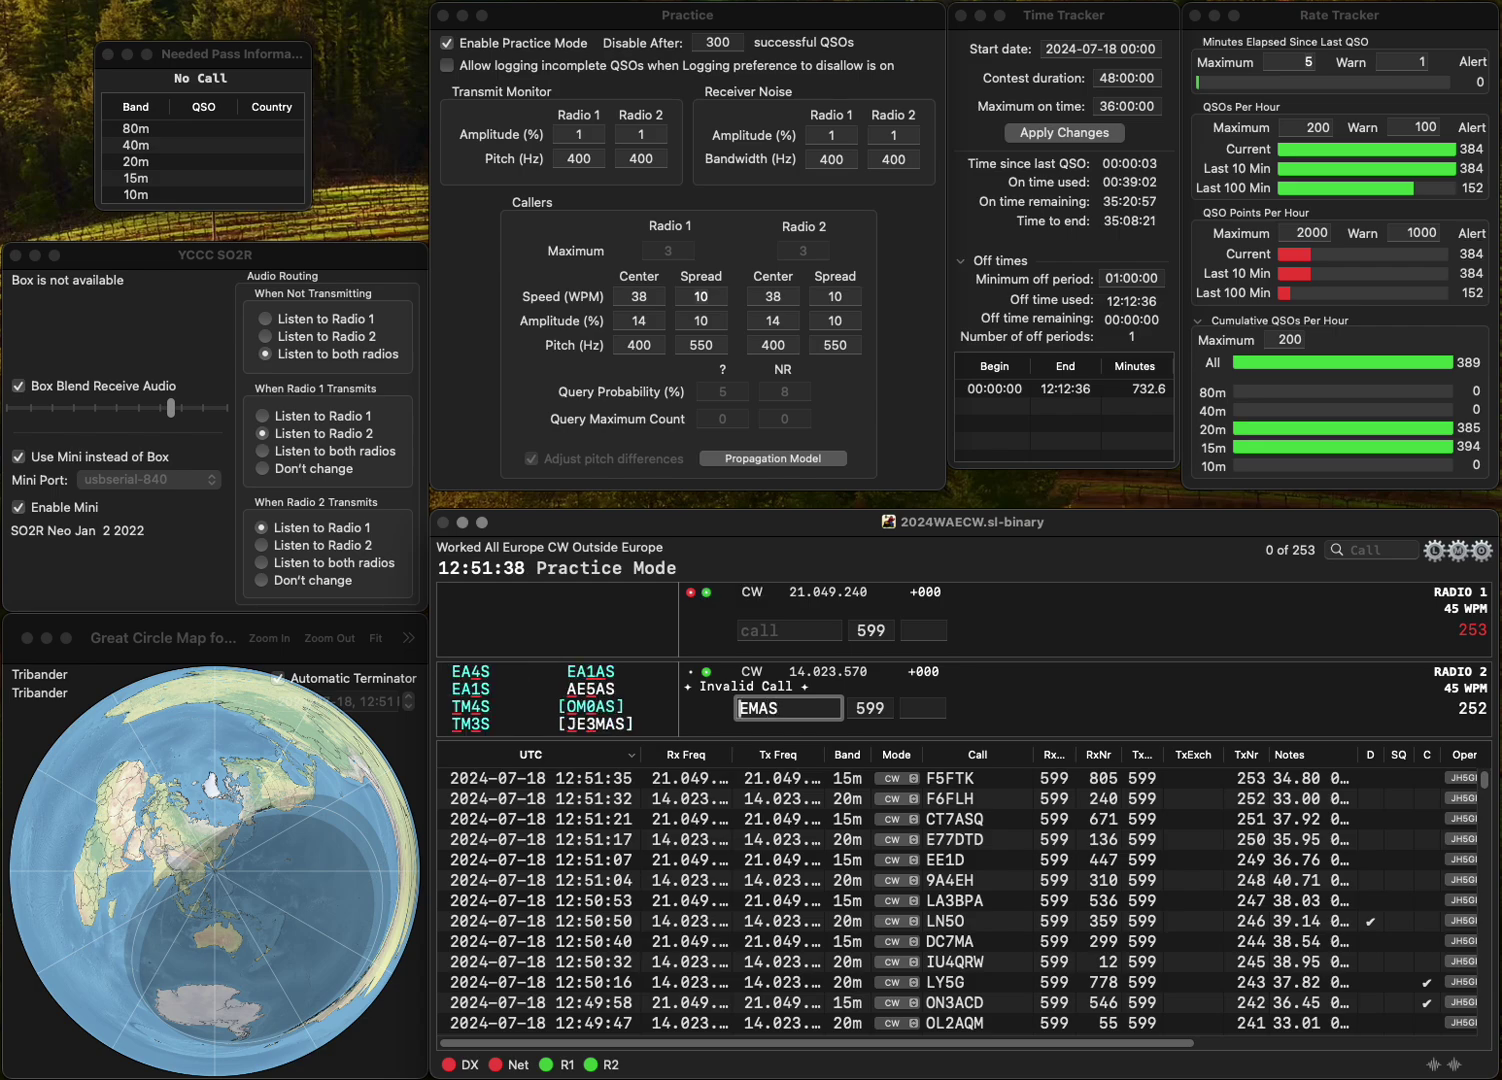
key("BackSpace")
type("I")
key("Return")
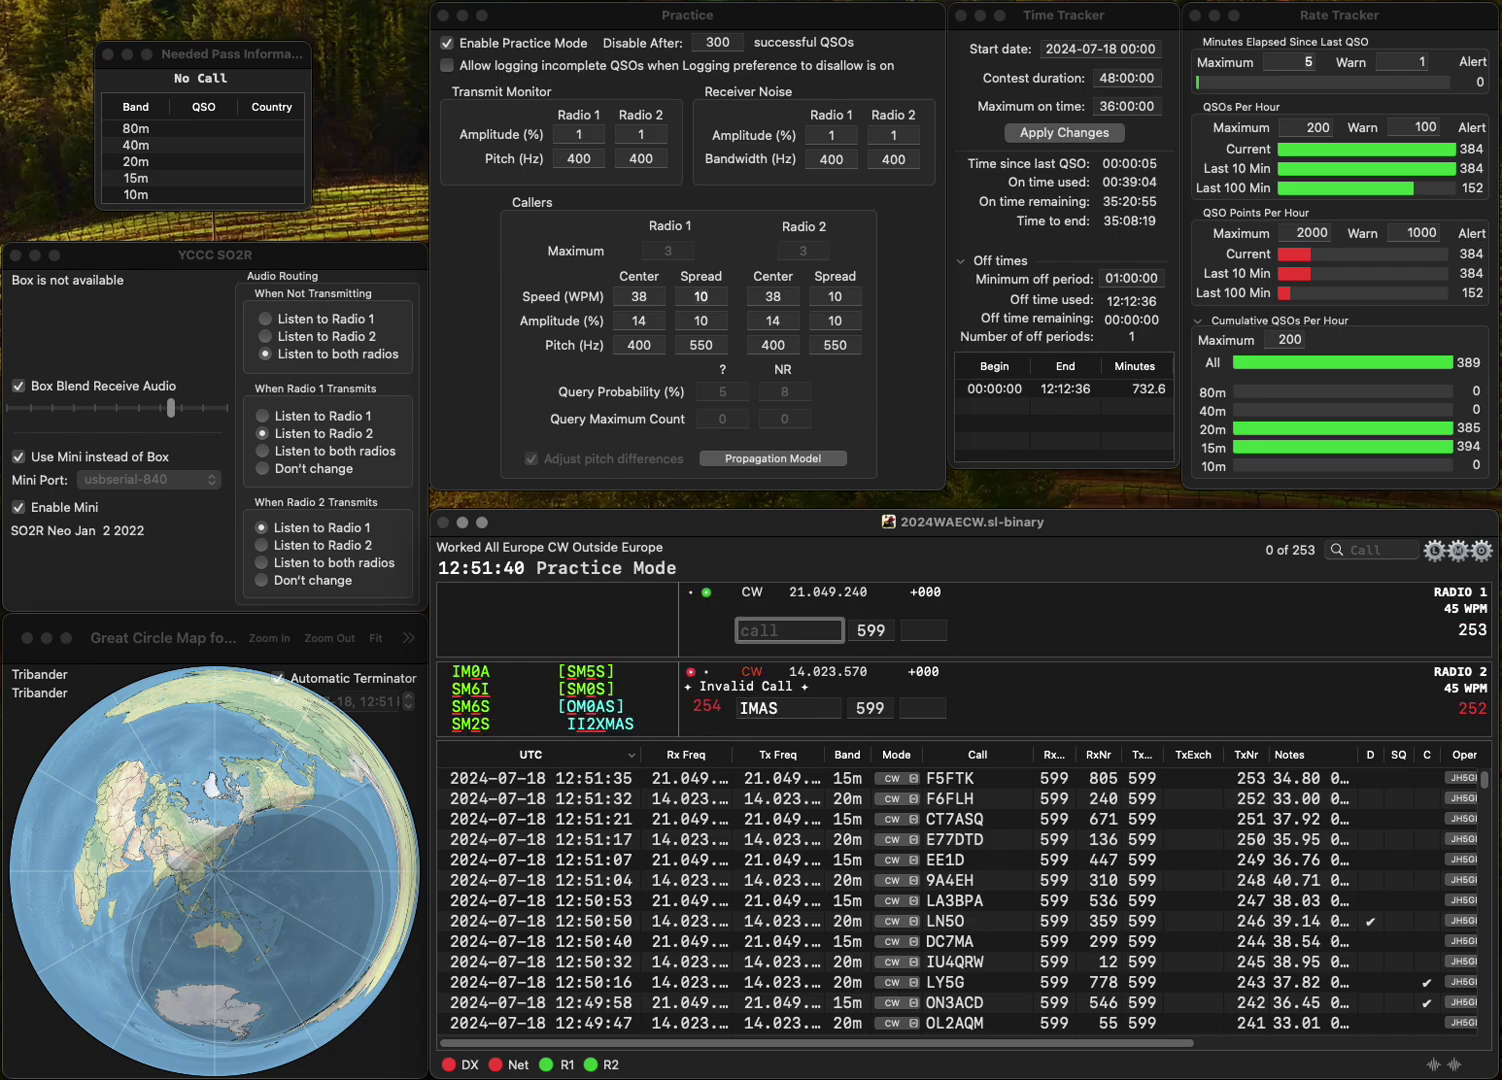
- Answer the Radio 1 caller with the partial call KJC, and complete Radio 2's call as II2XMAS and send it
type("KJC")
key("Return")
type("I2X")
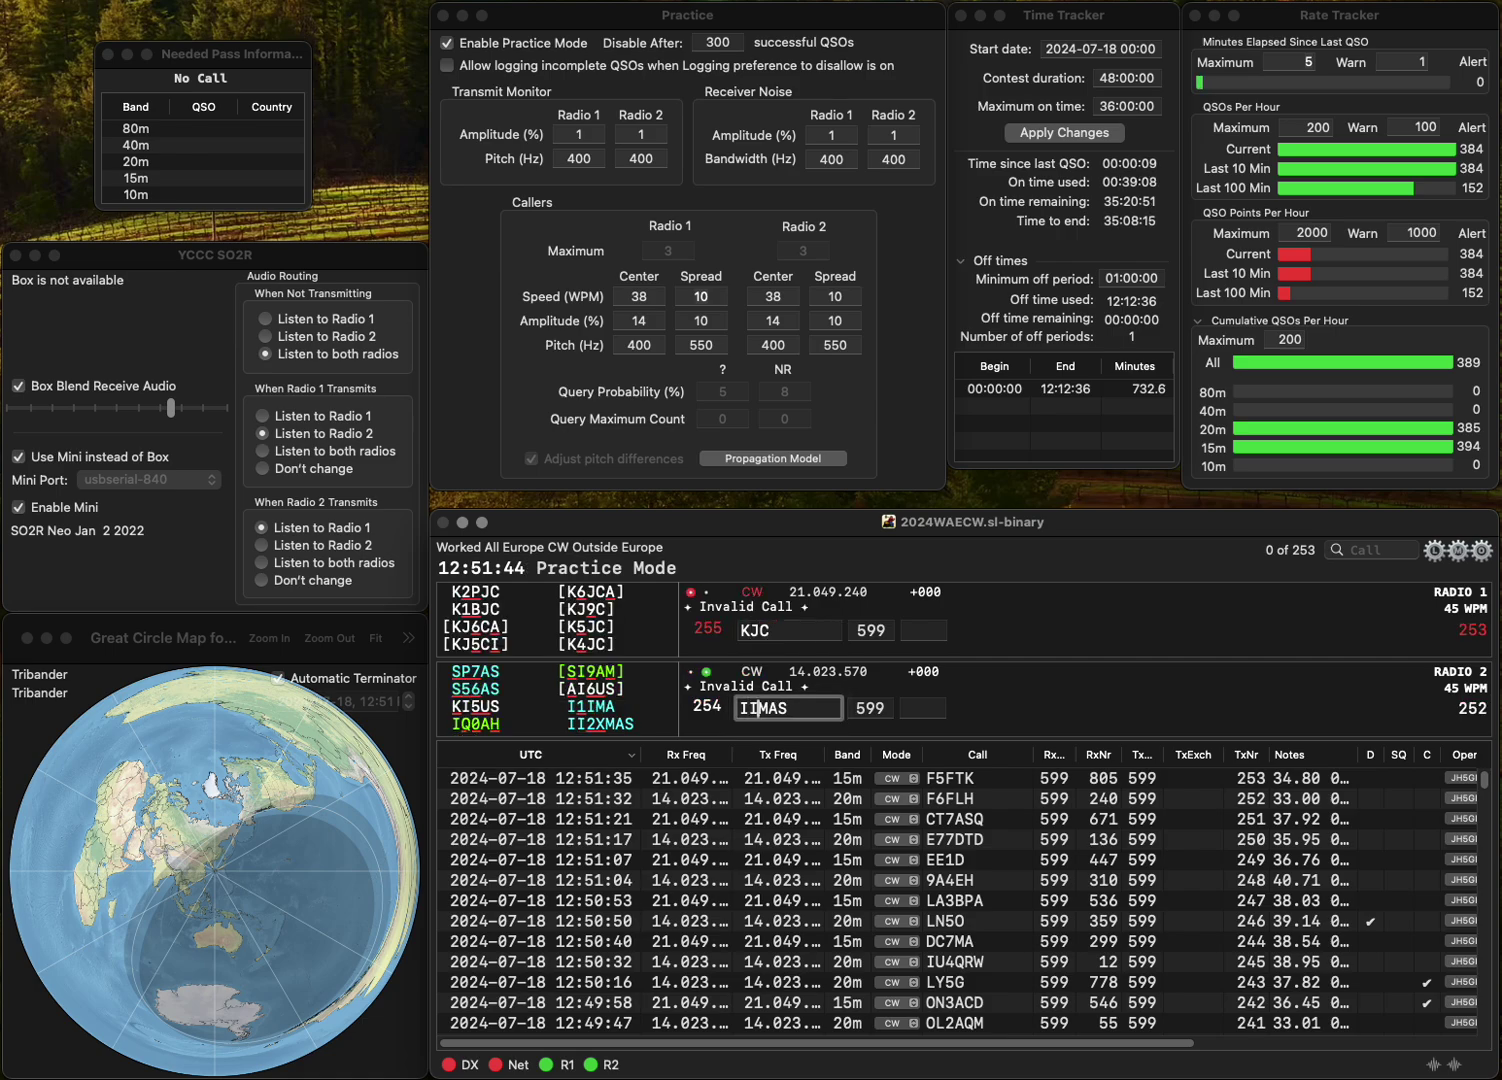
key("Return")
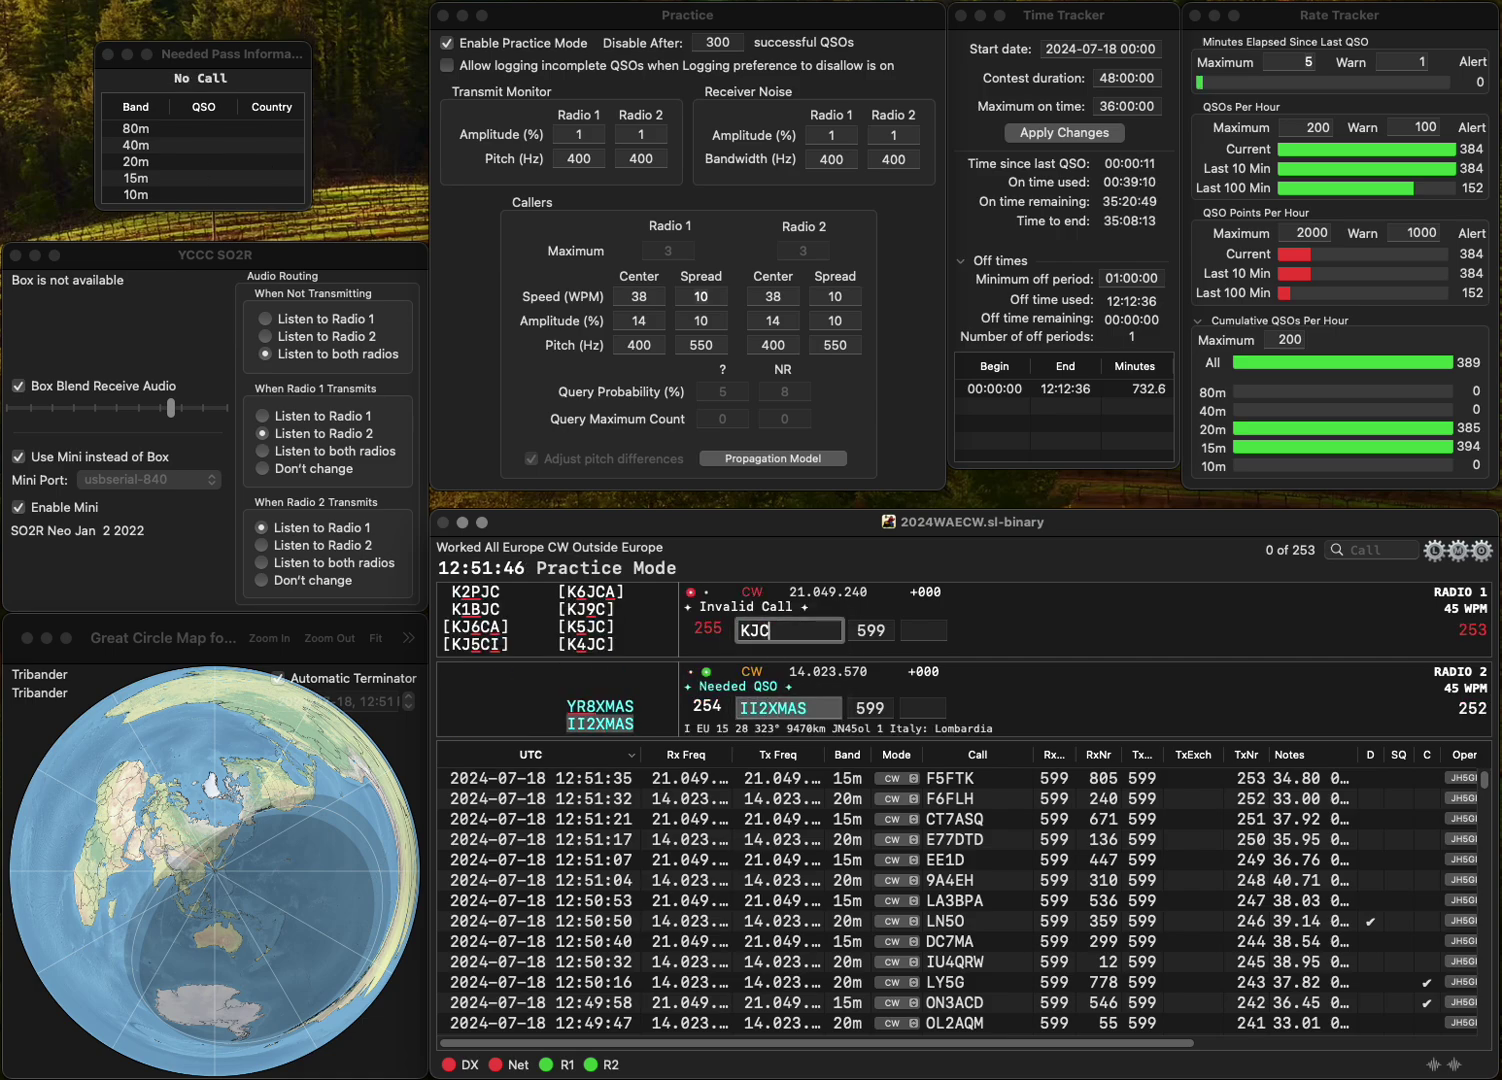
type("OK1CZ")
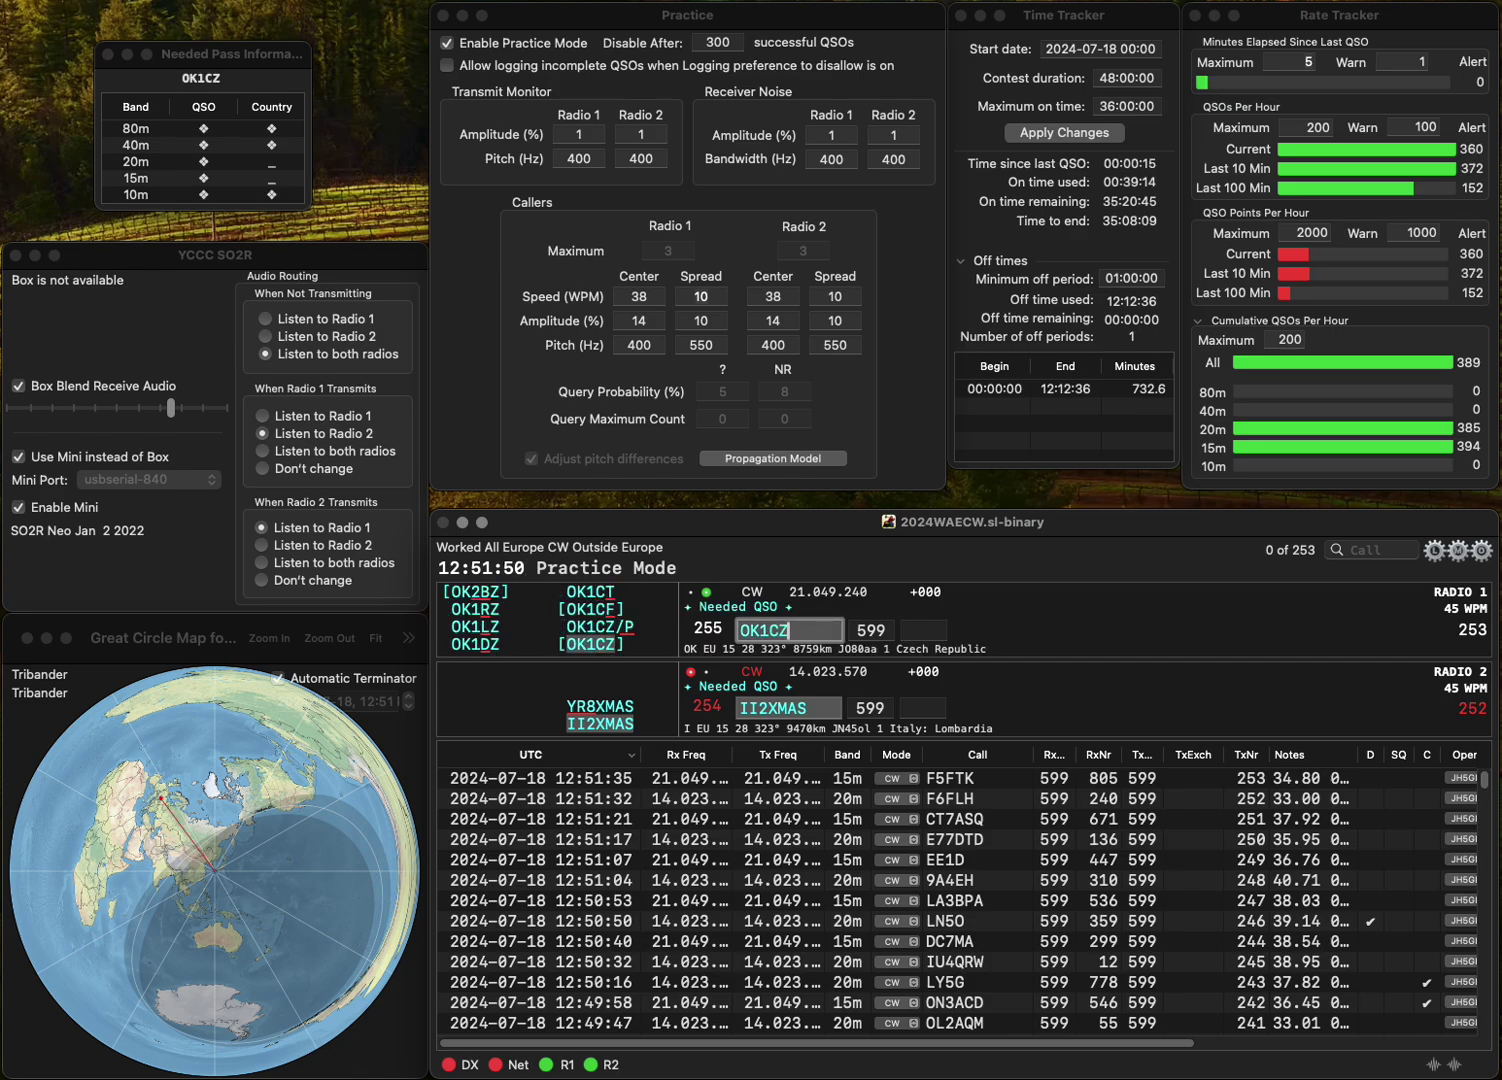
type("/P")
key("Return")
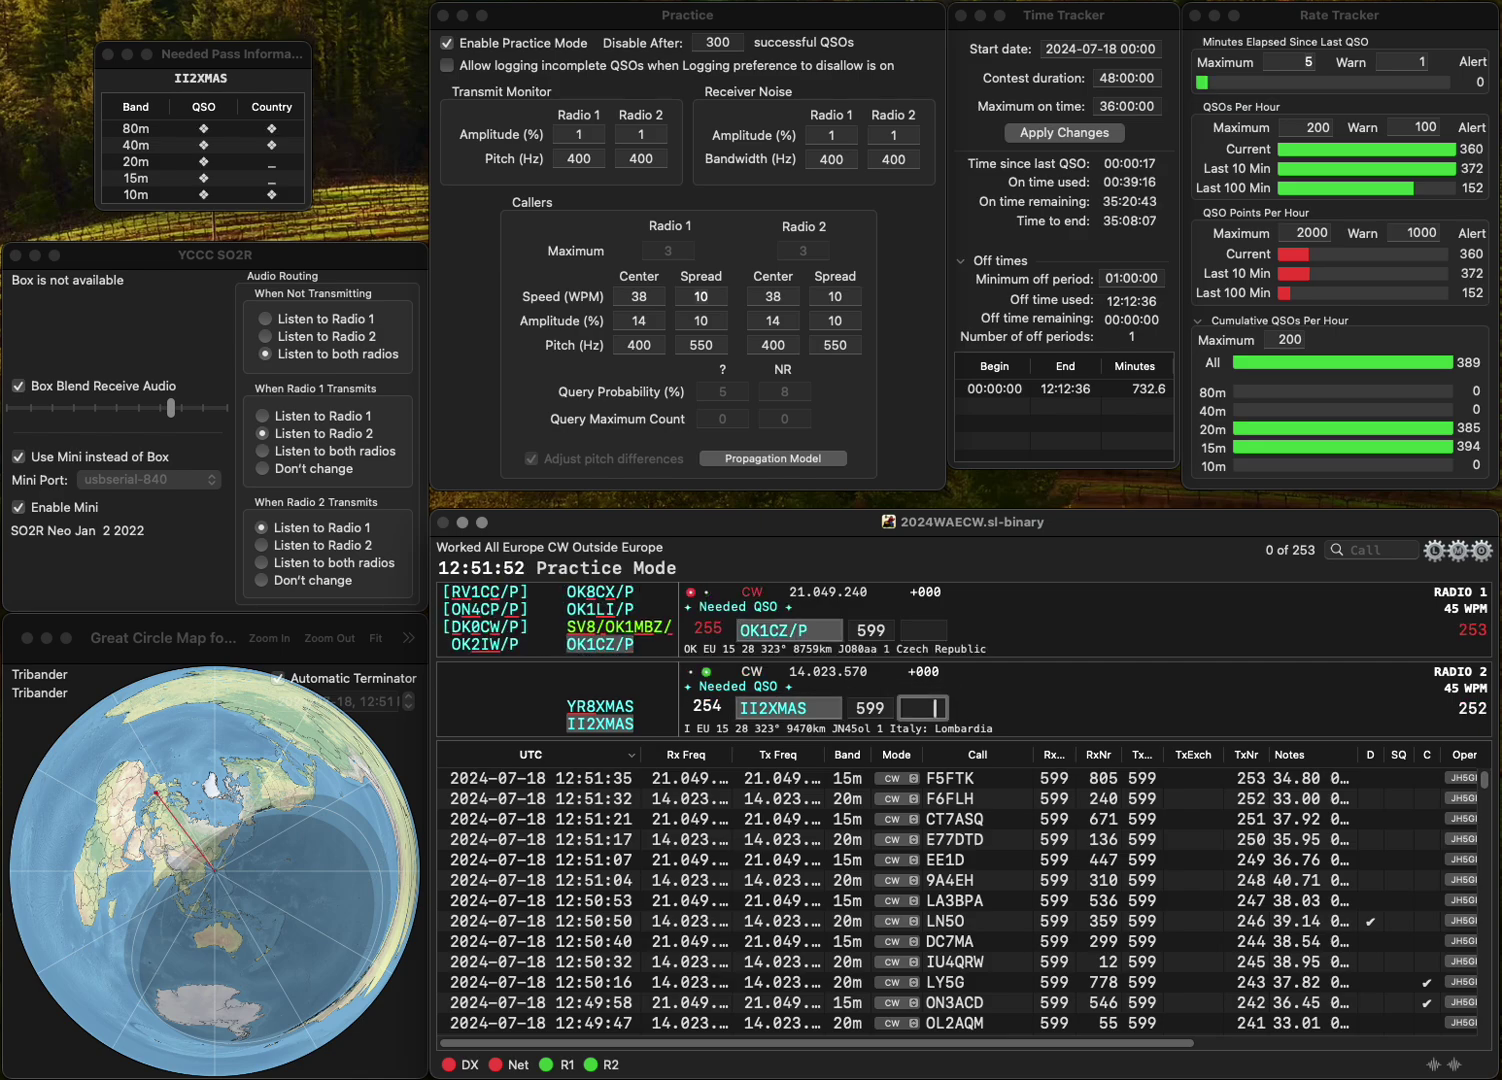
- Log II2XMAS on Radio 2 with received number 959 and OK1CZ/P on Radio 1 with received number 358
type("959")
key("Return")
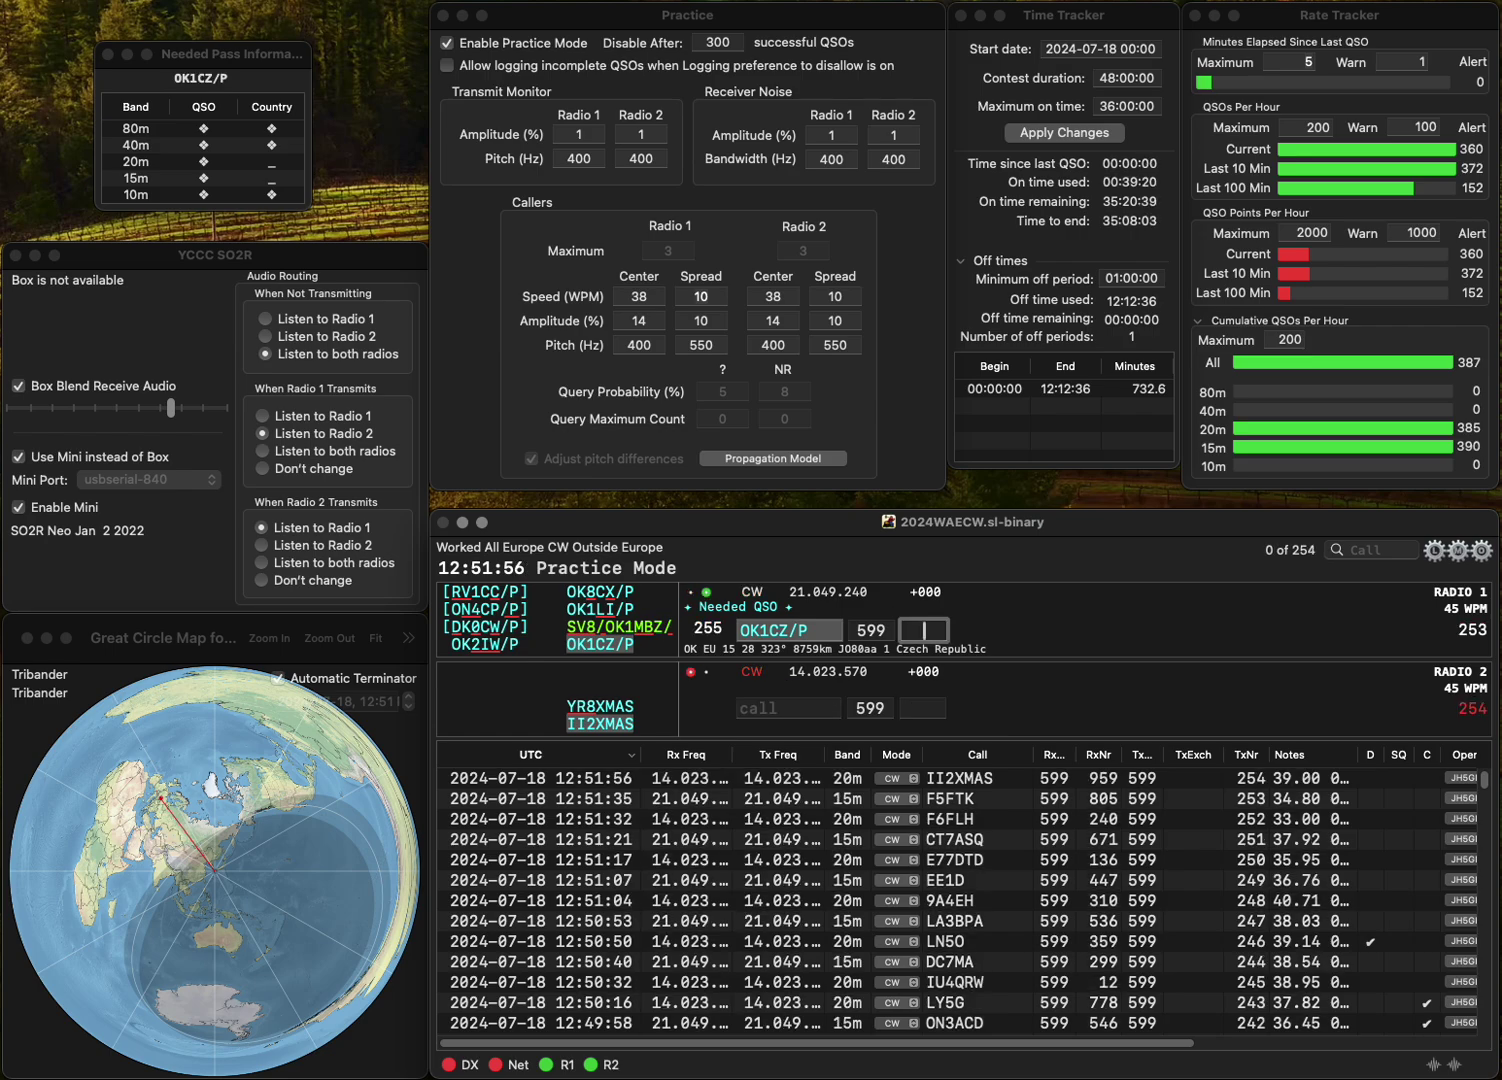
type("3")
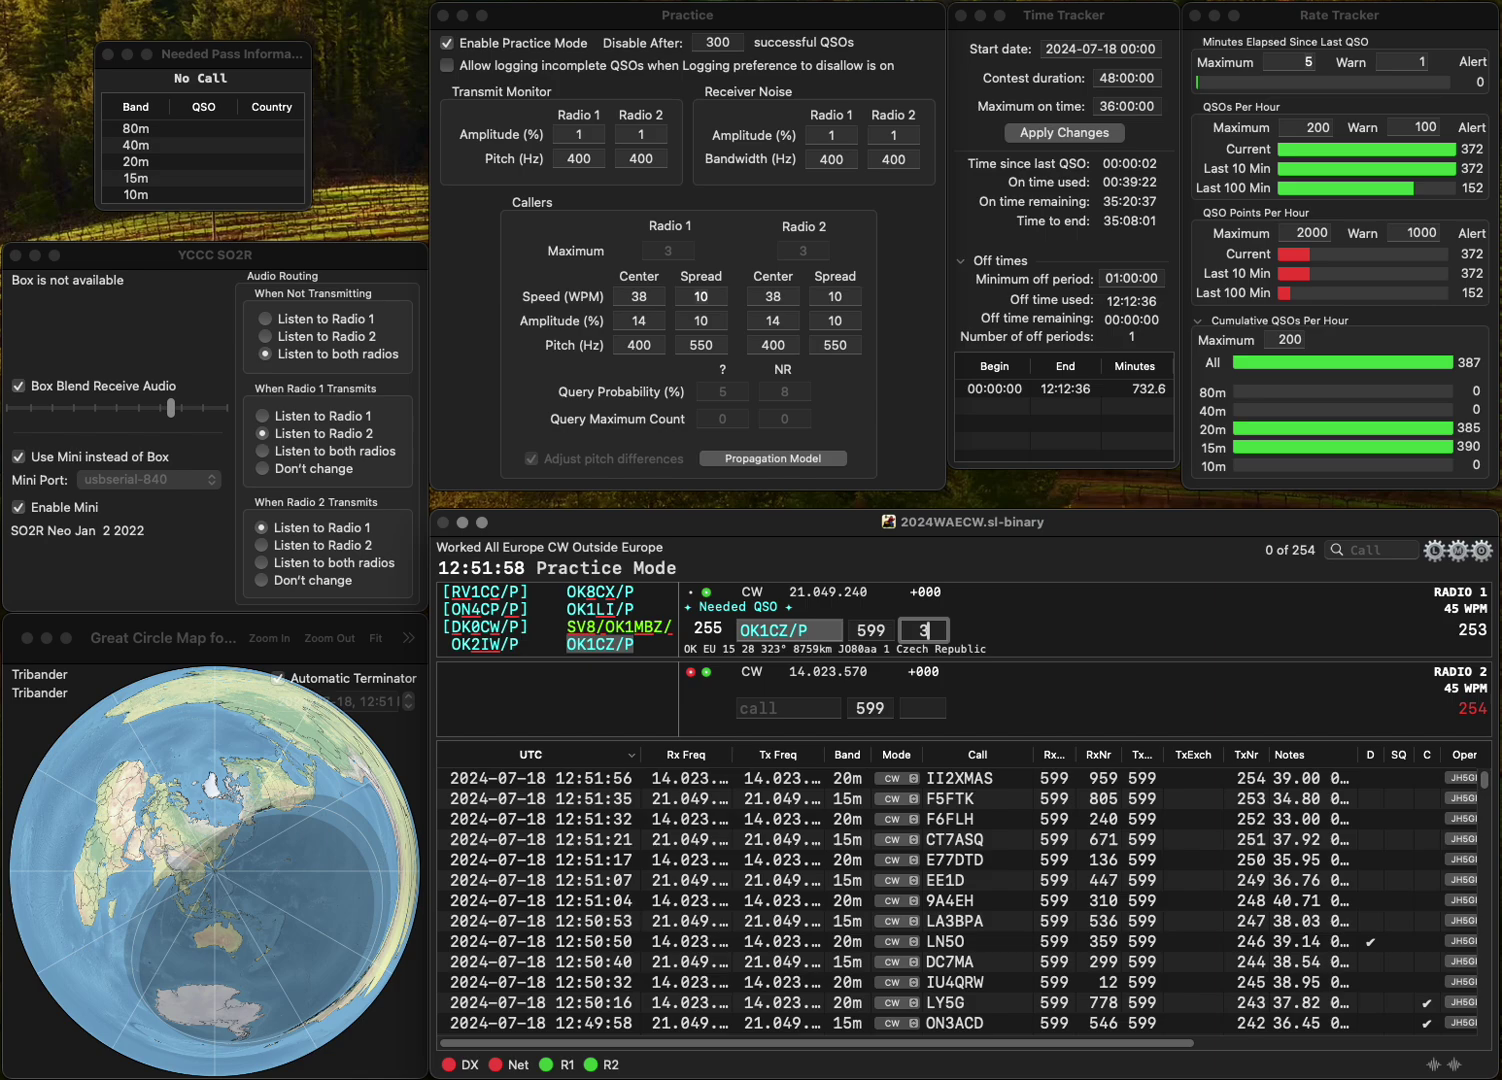
type("58")
key("Return")
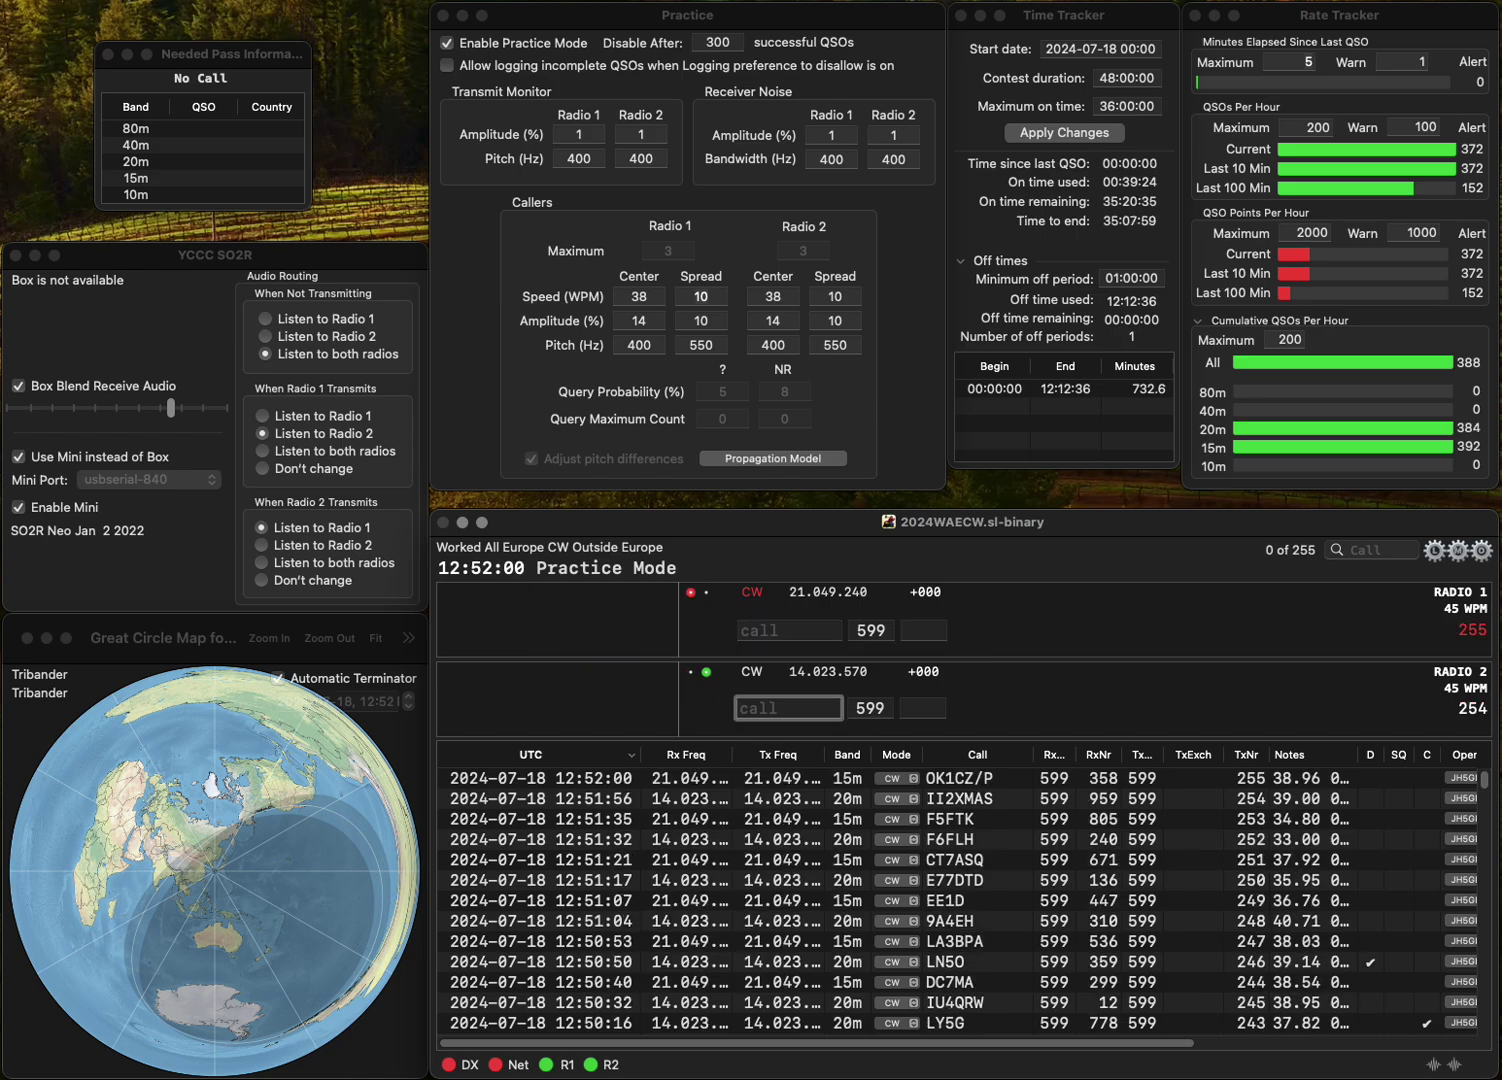
type("PS8E")
key("Return")
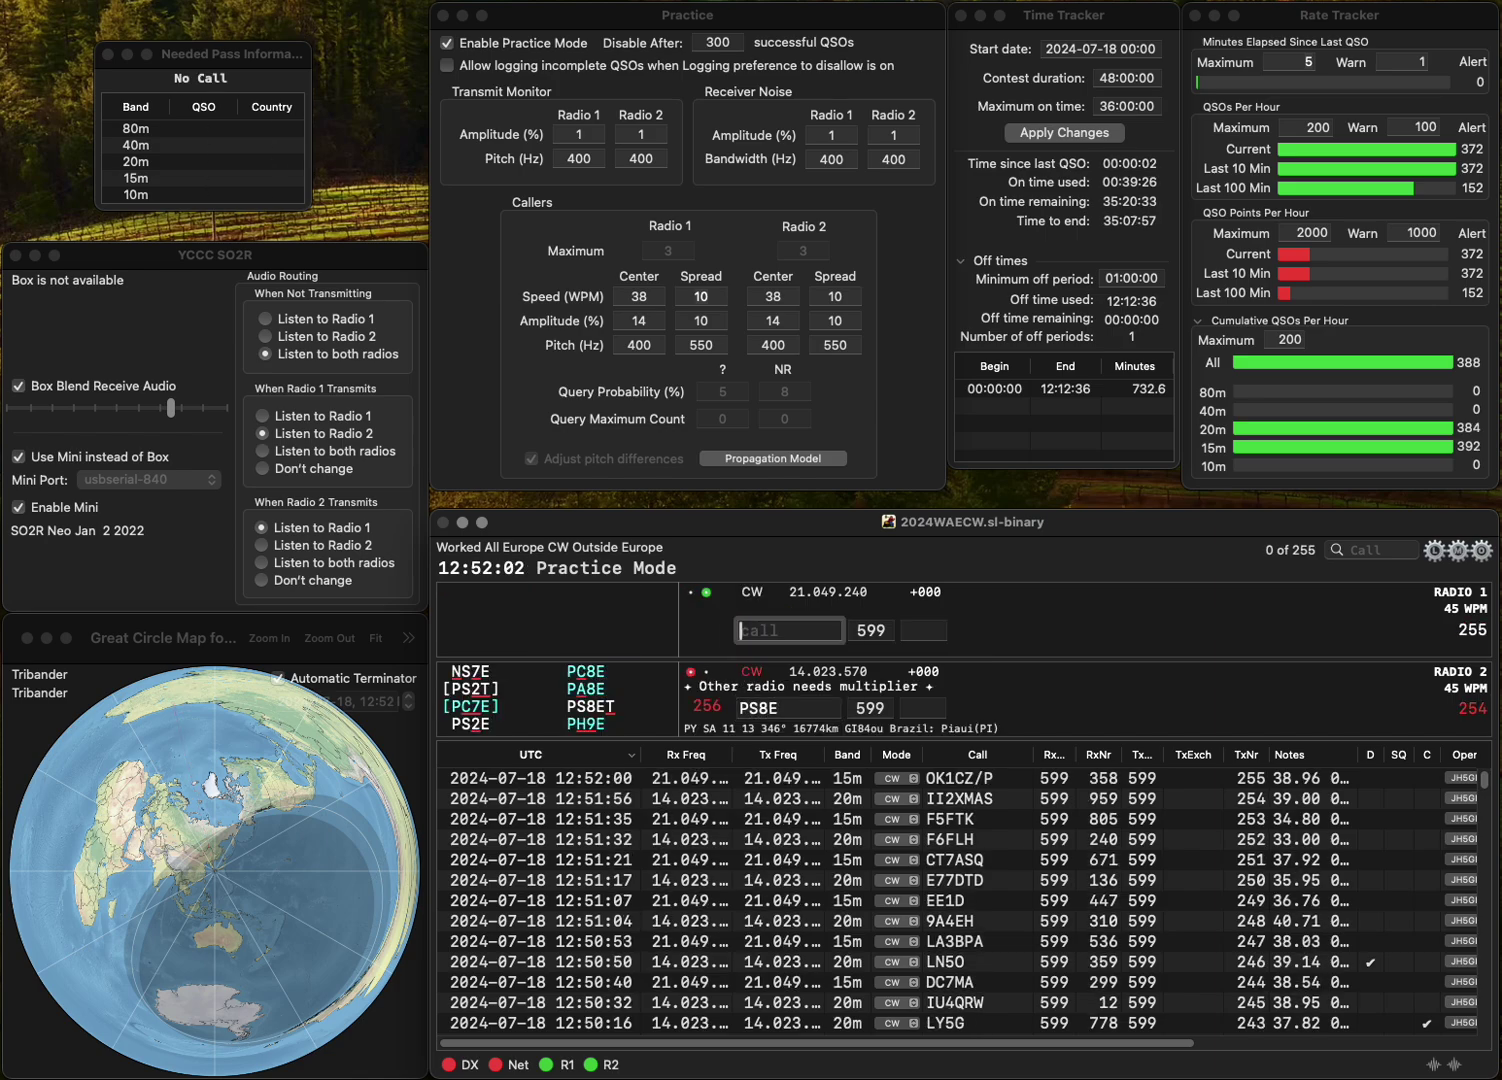
type("HA7RA")
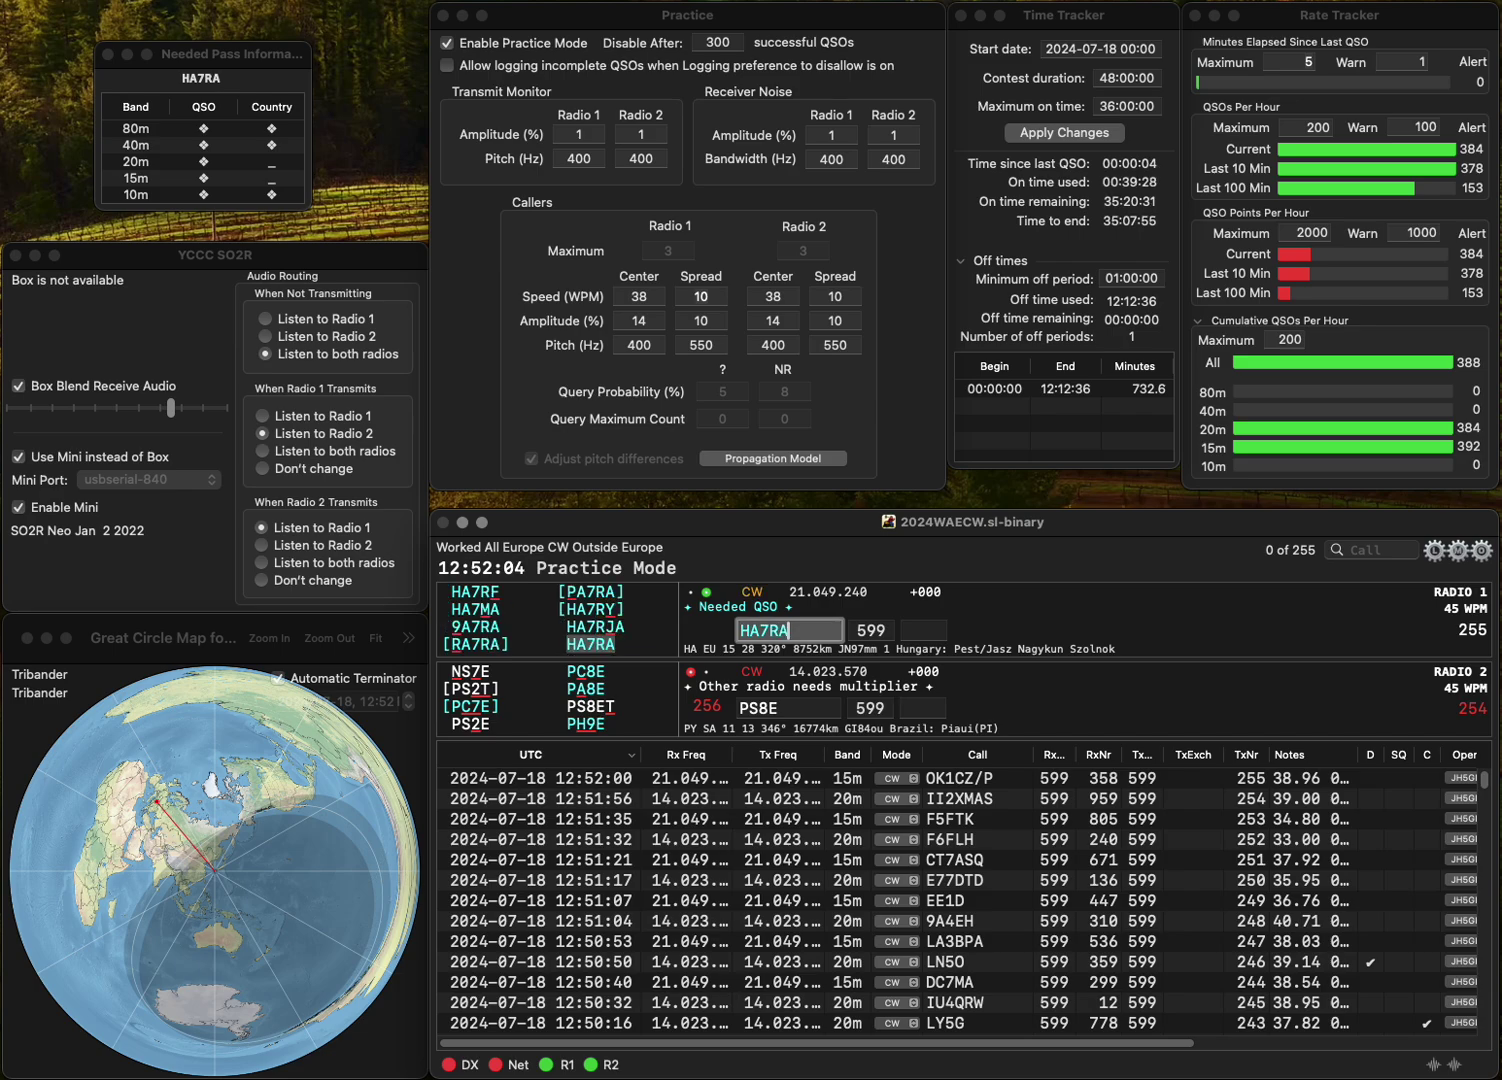
key("Return")
- Correct the call on Radio 2 to PH4E and send the reply again
key("Right")
key("Right")
key("BackSpace")
type("H")
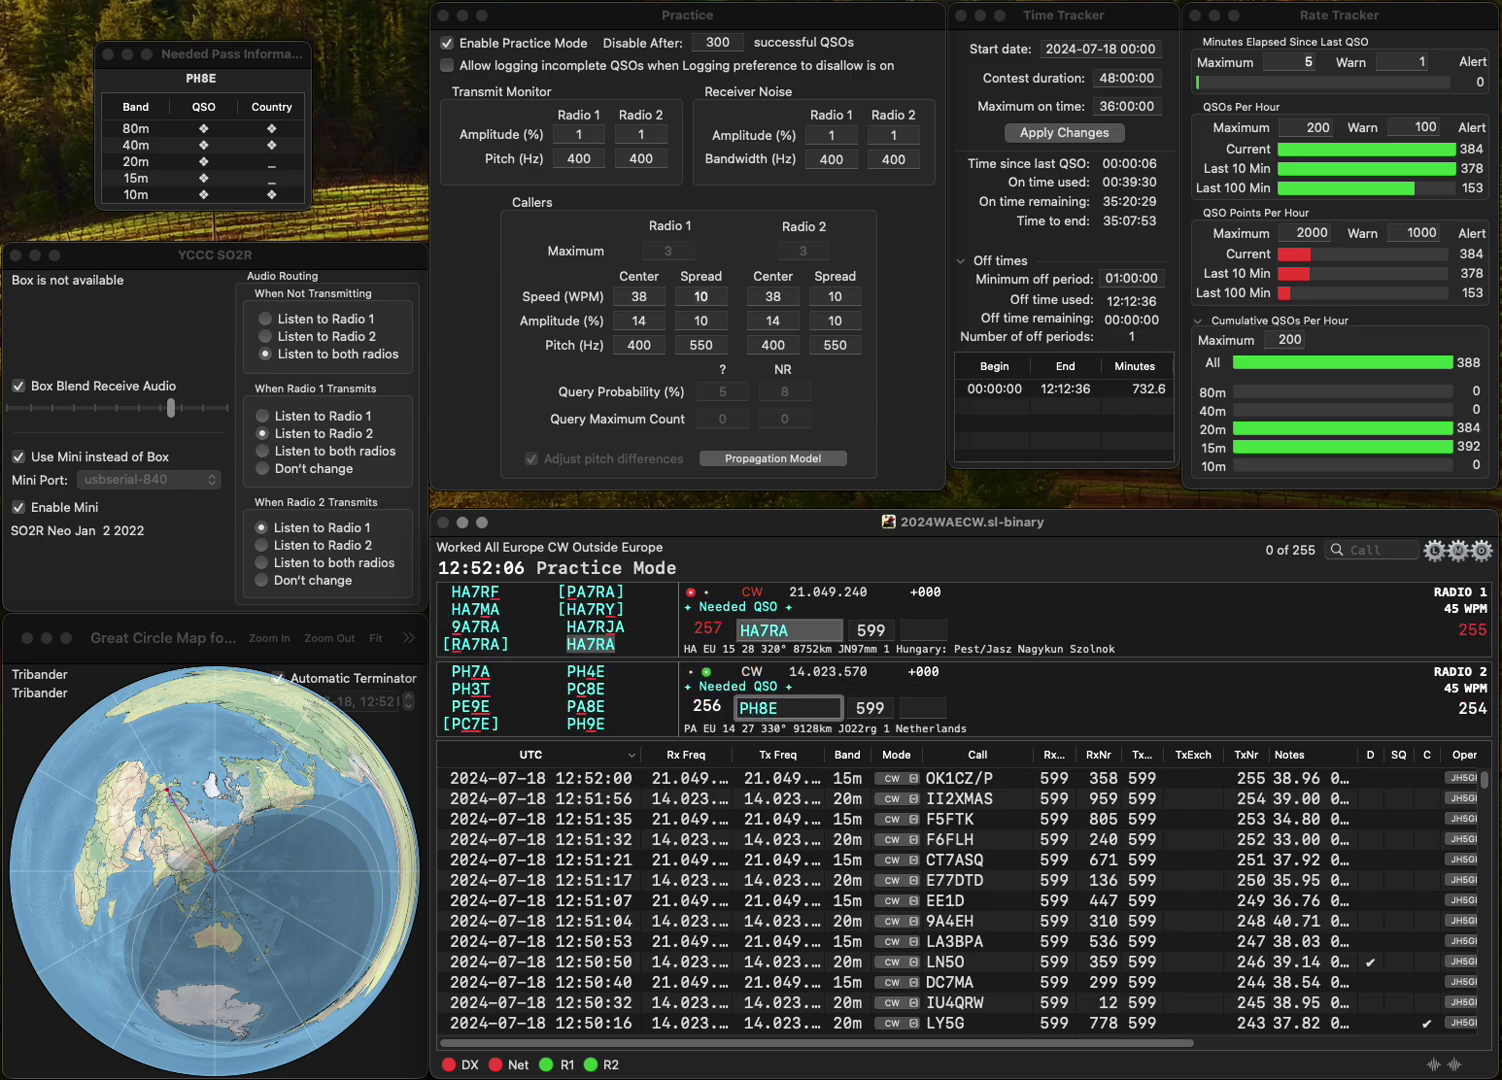
key("Delete")
key("Delete")
type("4E")
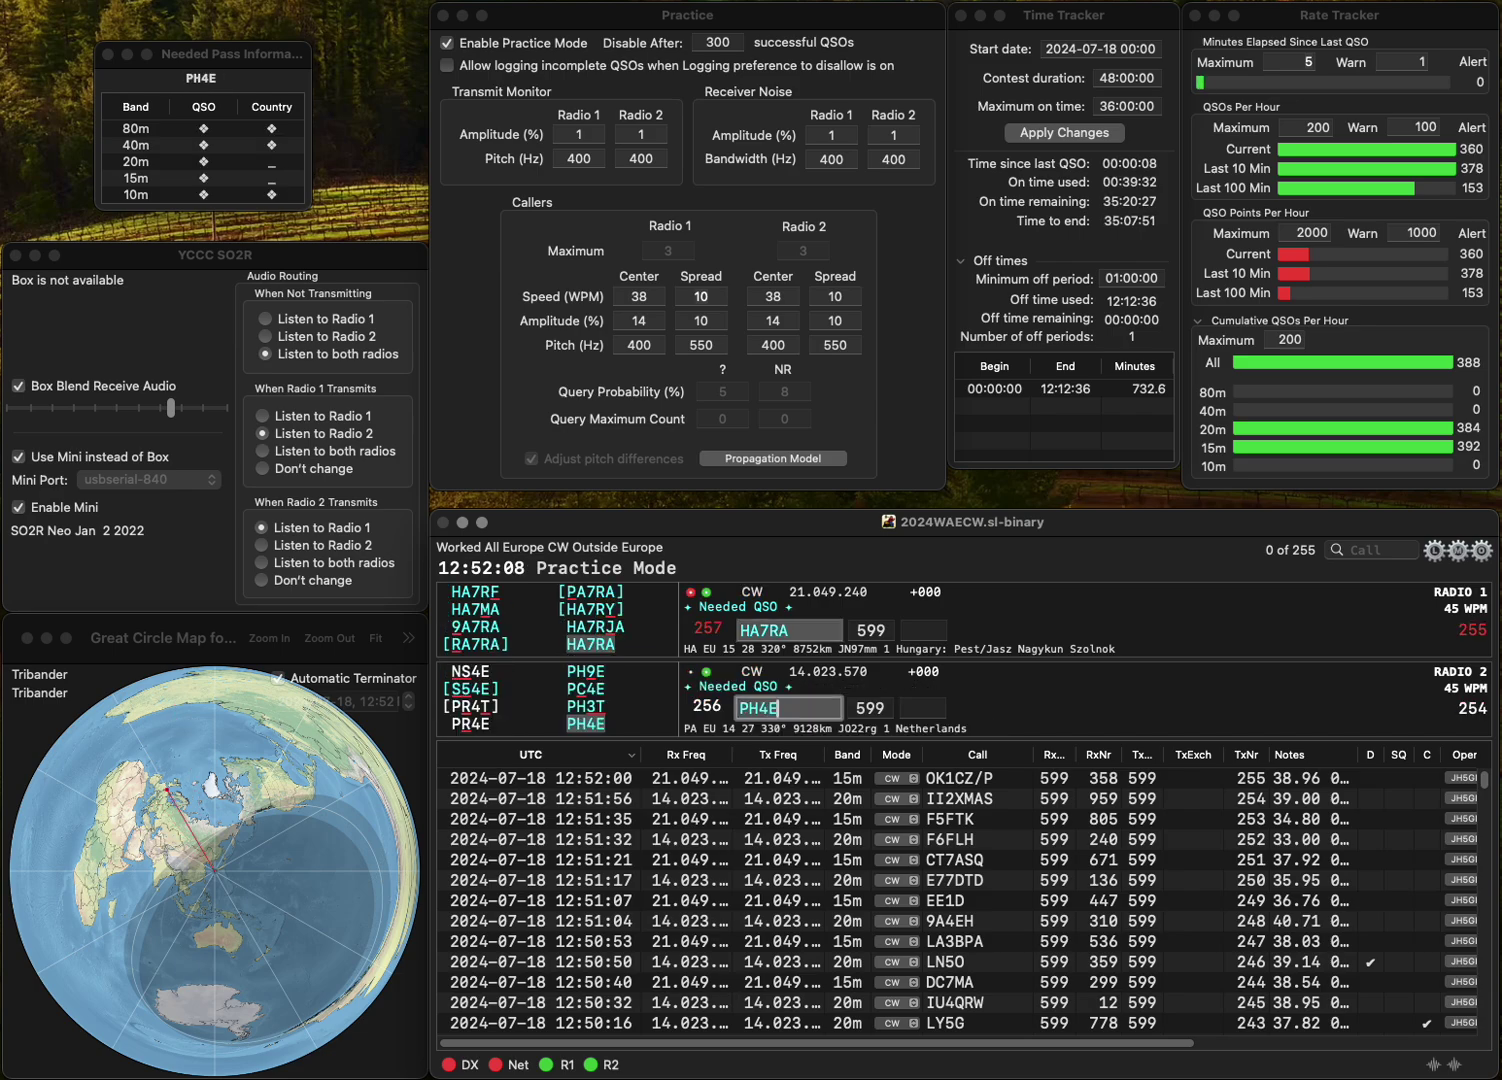
key("Return")
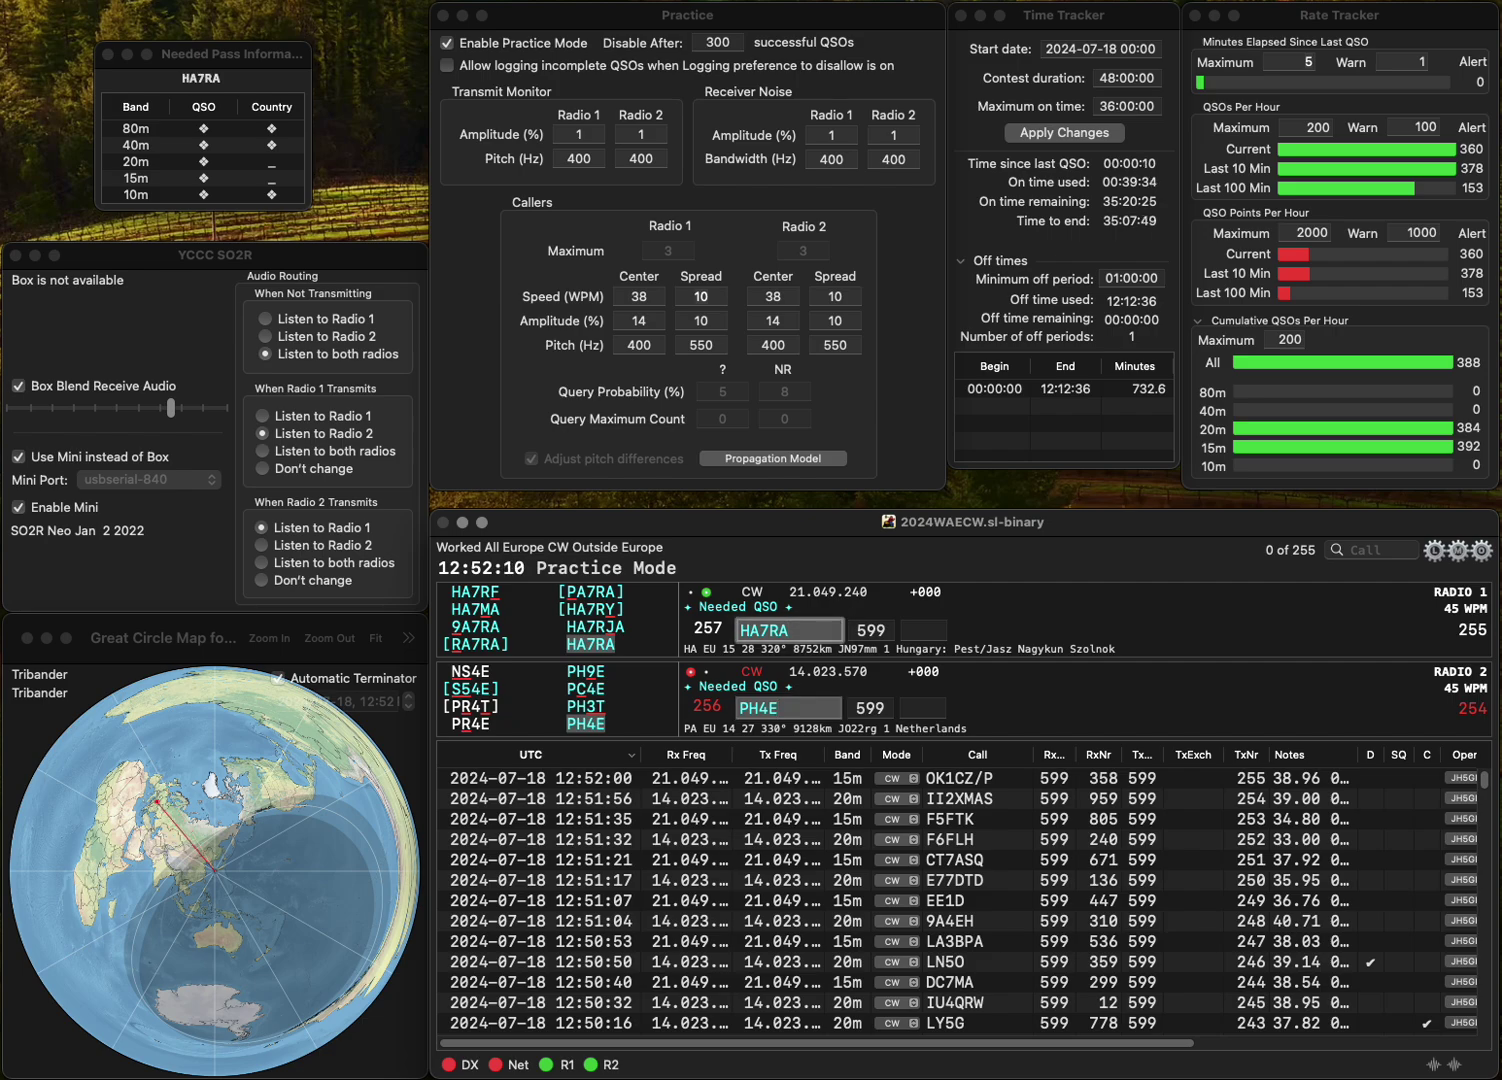
key("space")
type("694")
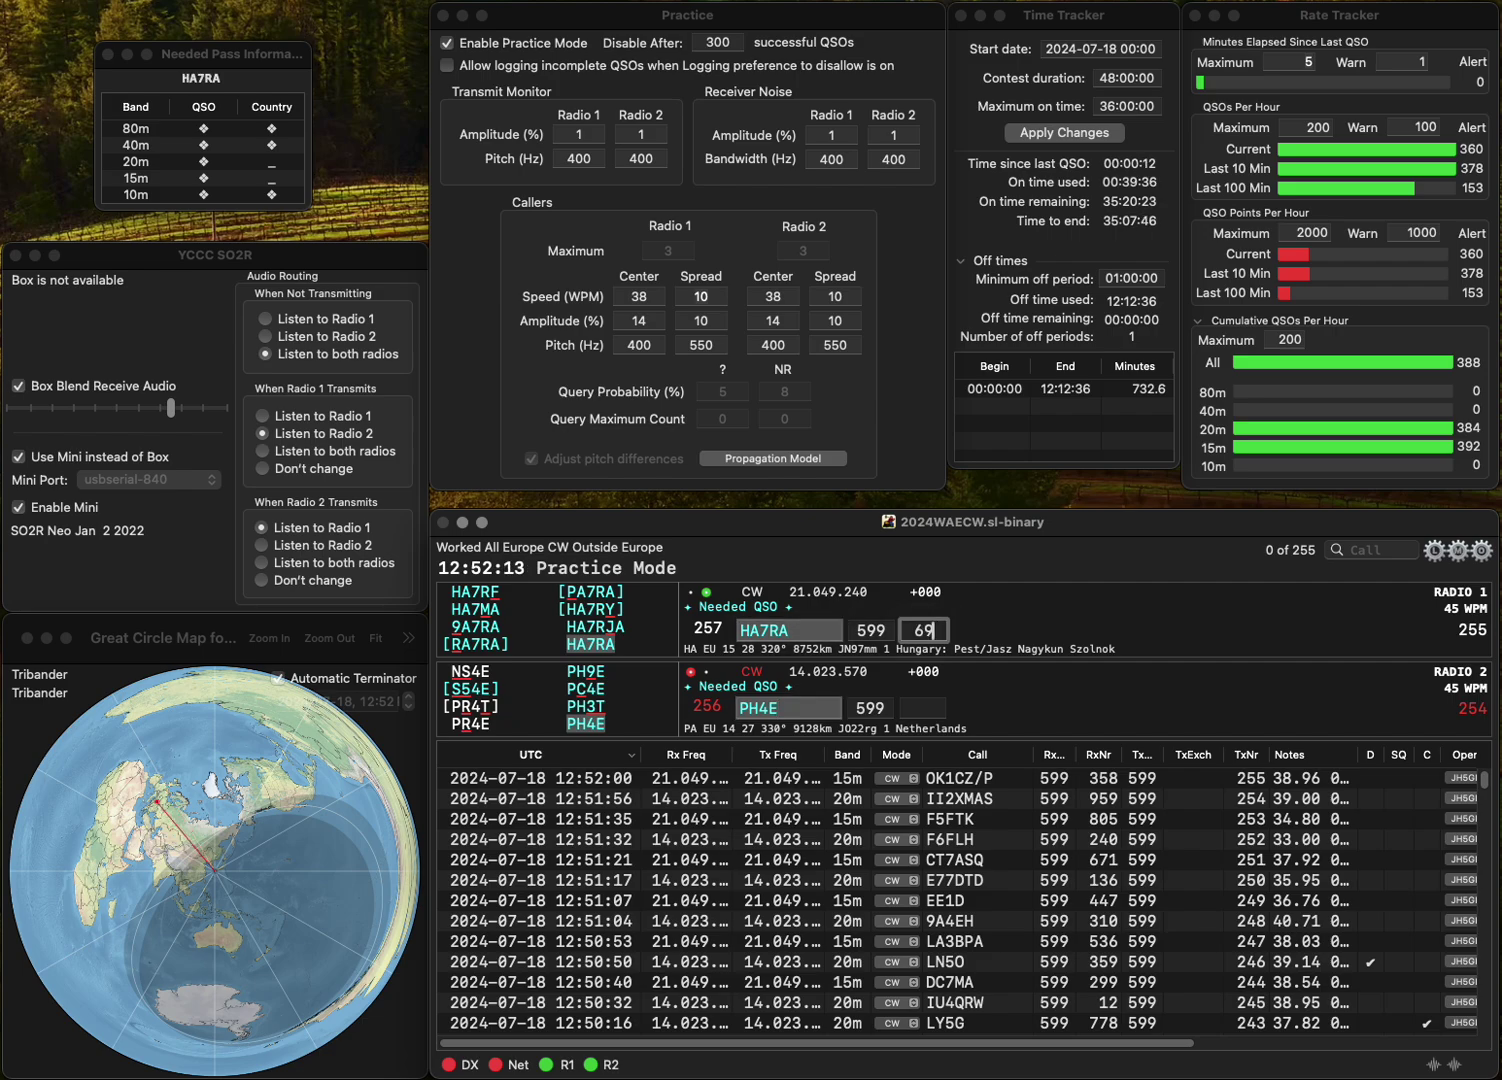
key("Return")
type("1")
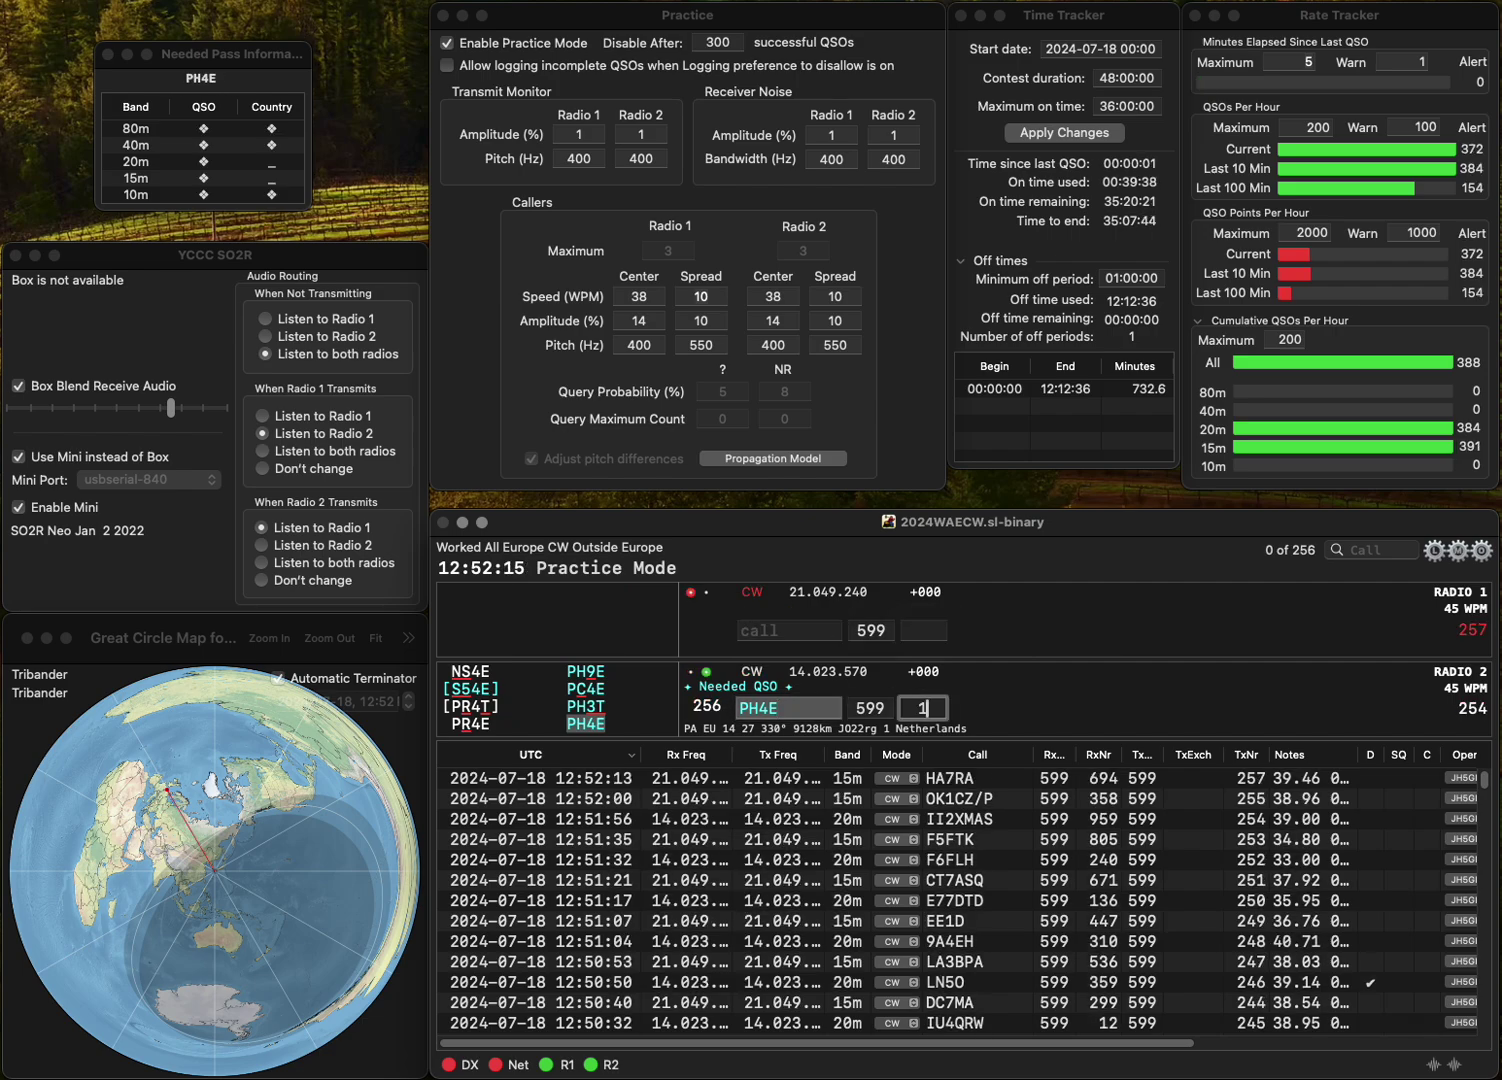
type("47")
key("Return")
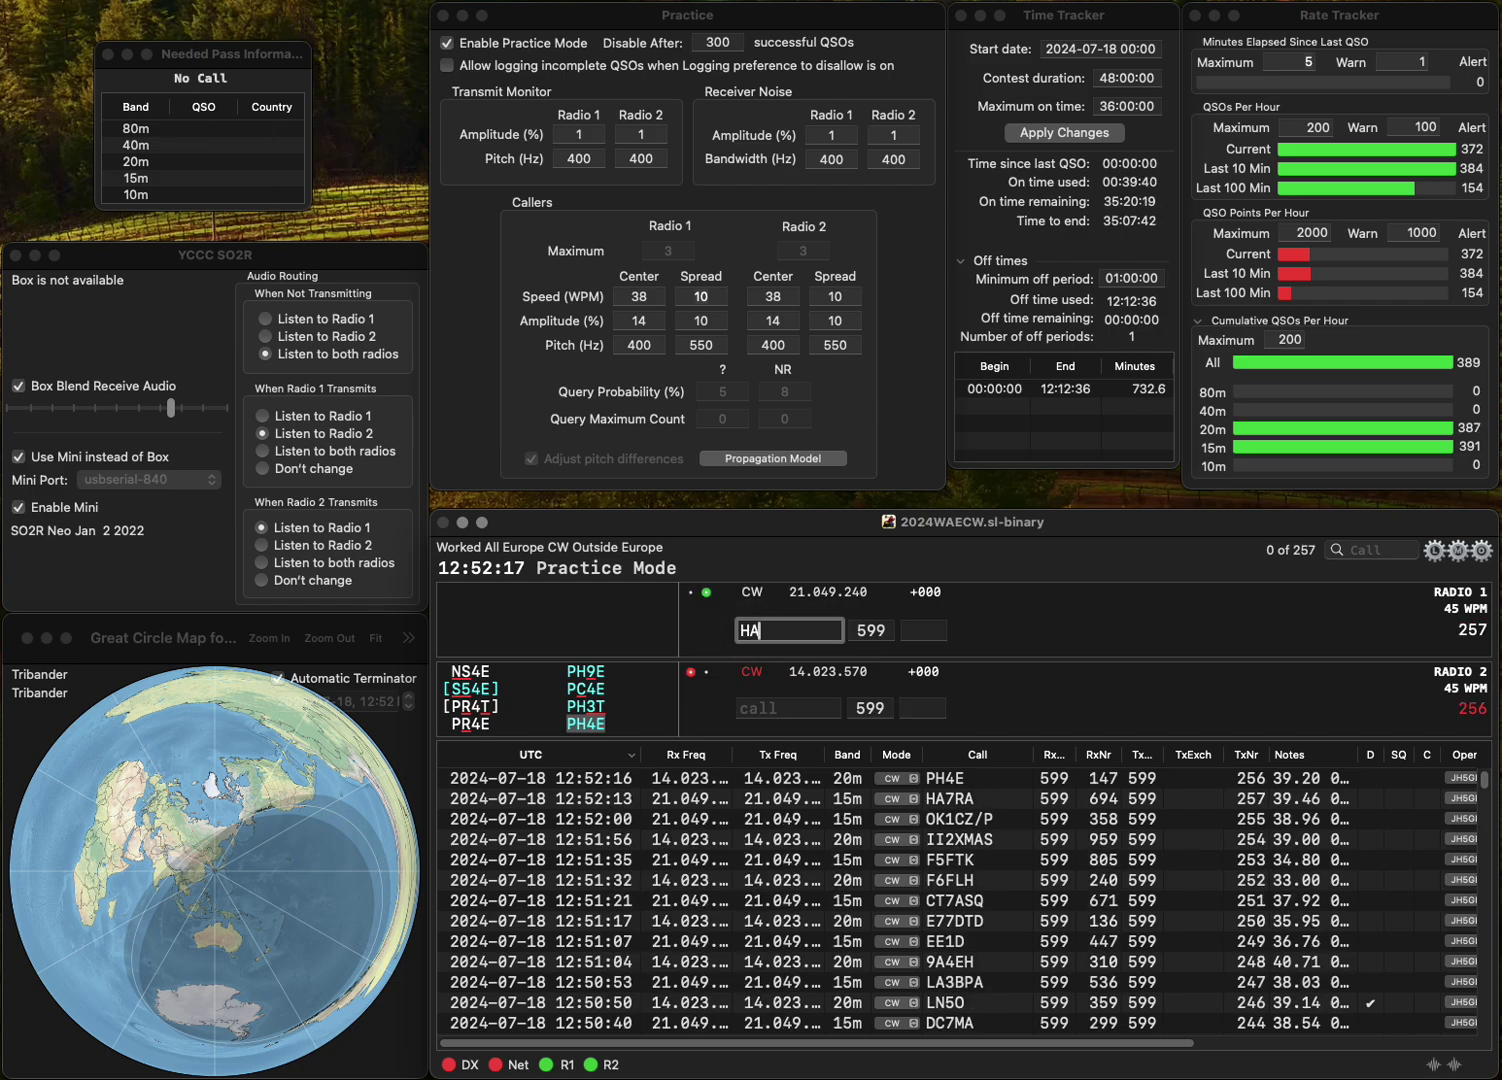
- Answer HA2G on Radio 1 and the partial call 1JQ on Radio 2
type("HA2G")
key("Return")
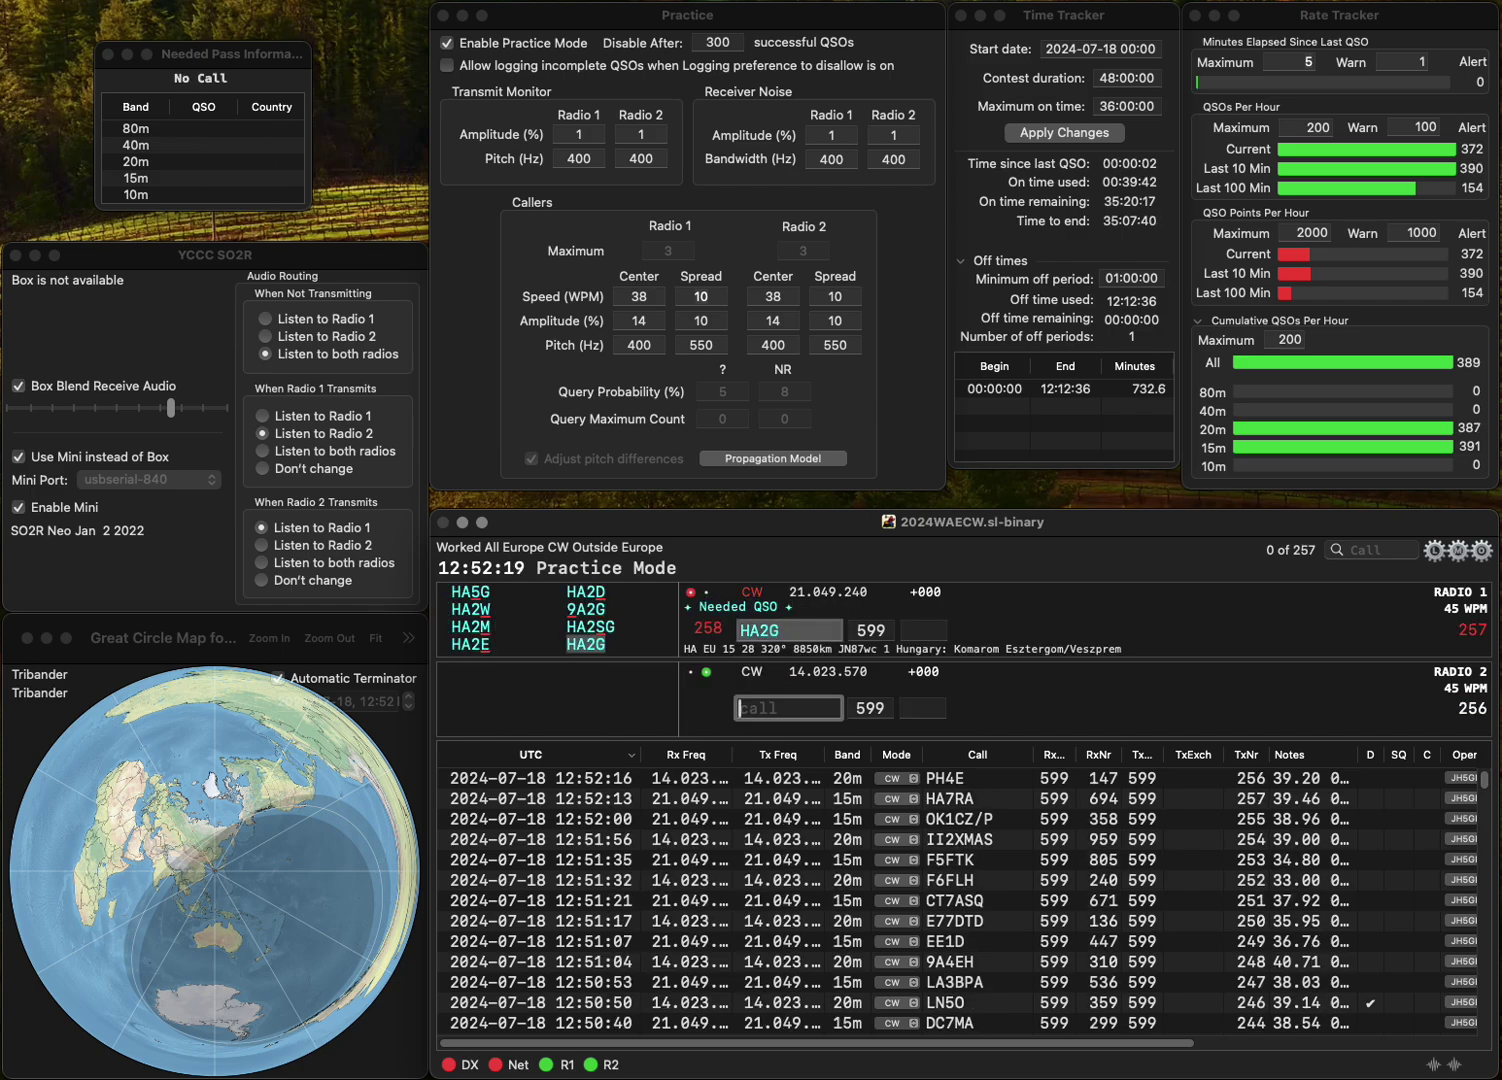
type("3")
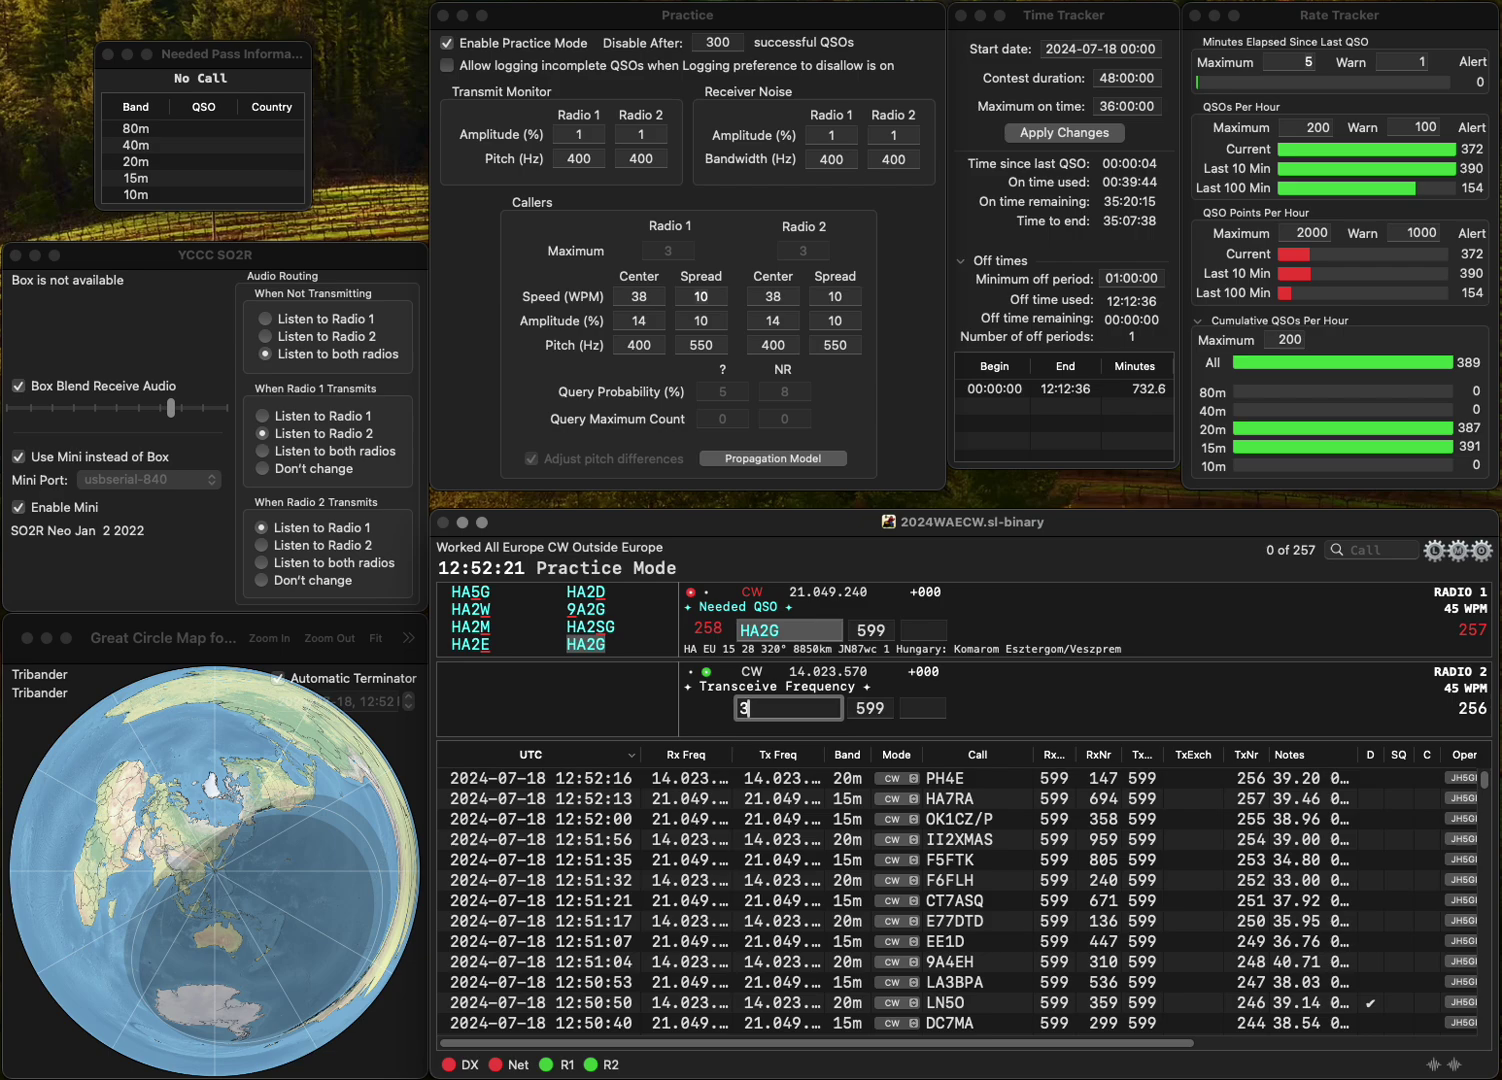
type("1JQ")
key("Left")
key("Left")
key("Left")
key("BackSpace")
key("Return")
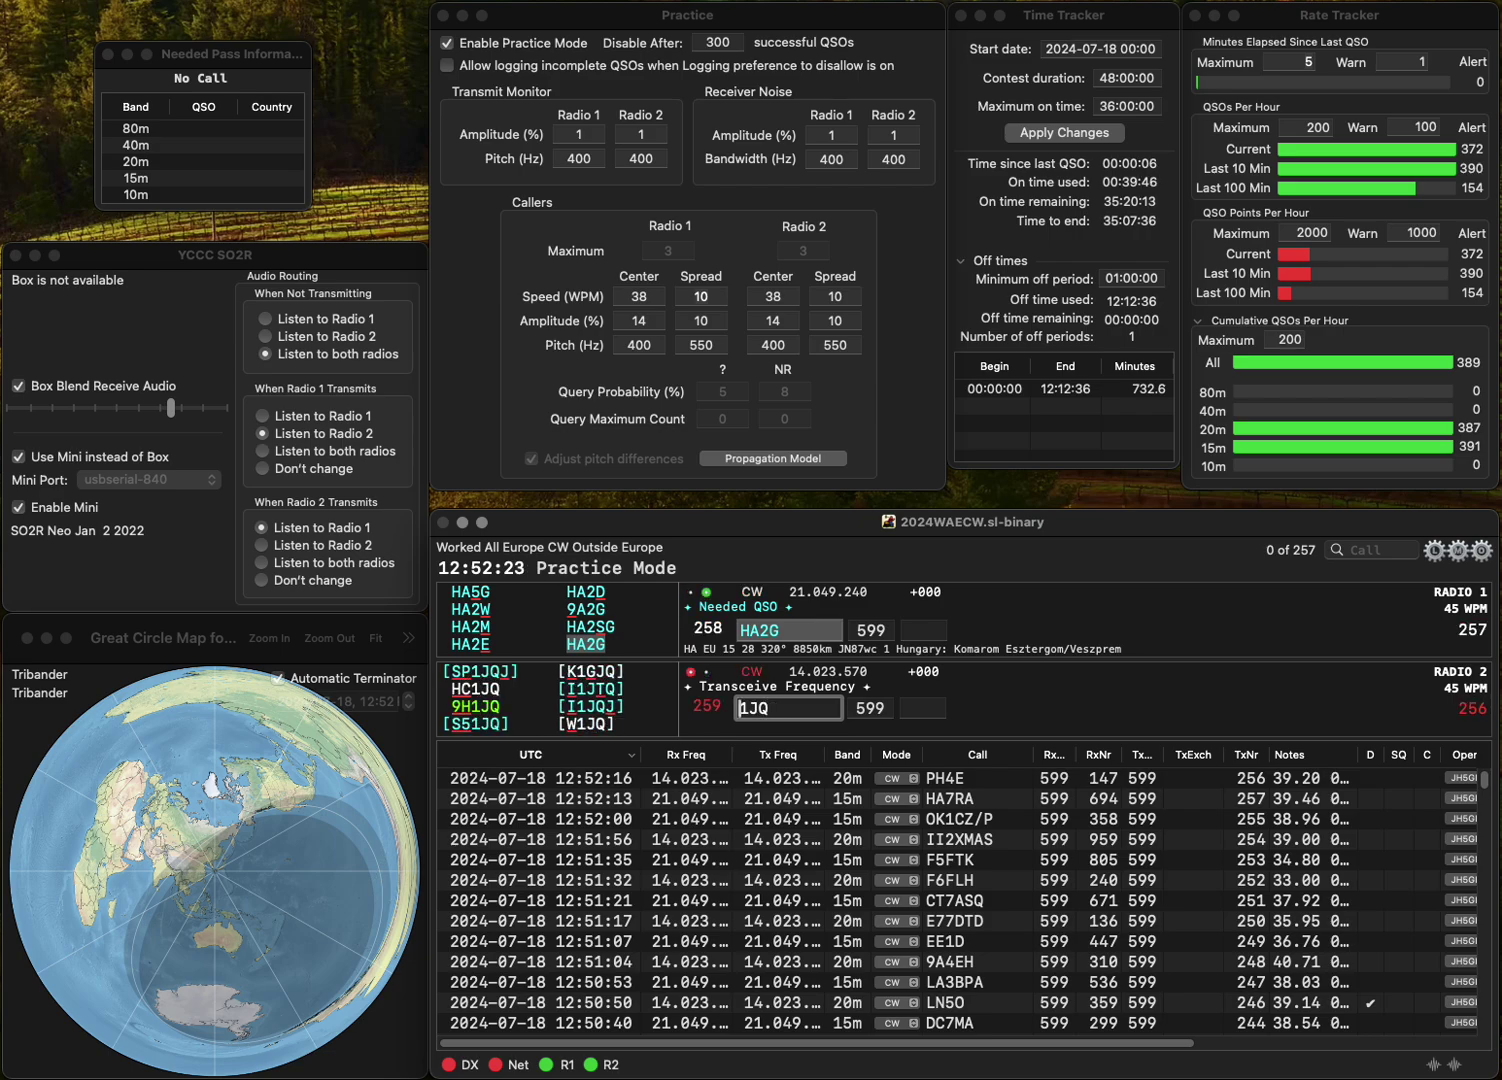
type("403")
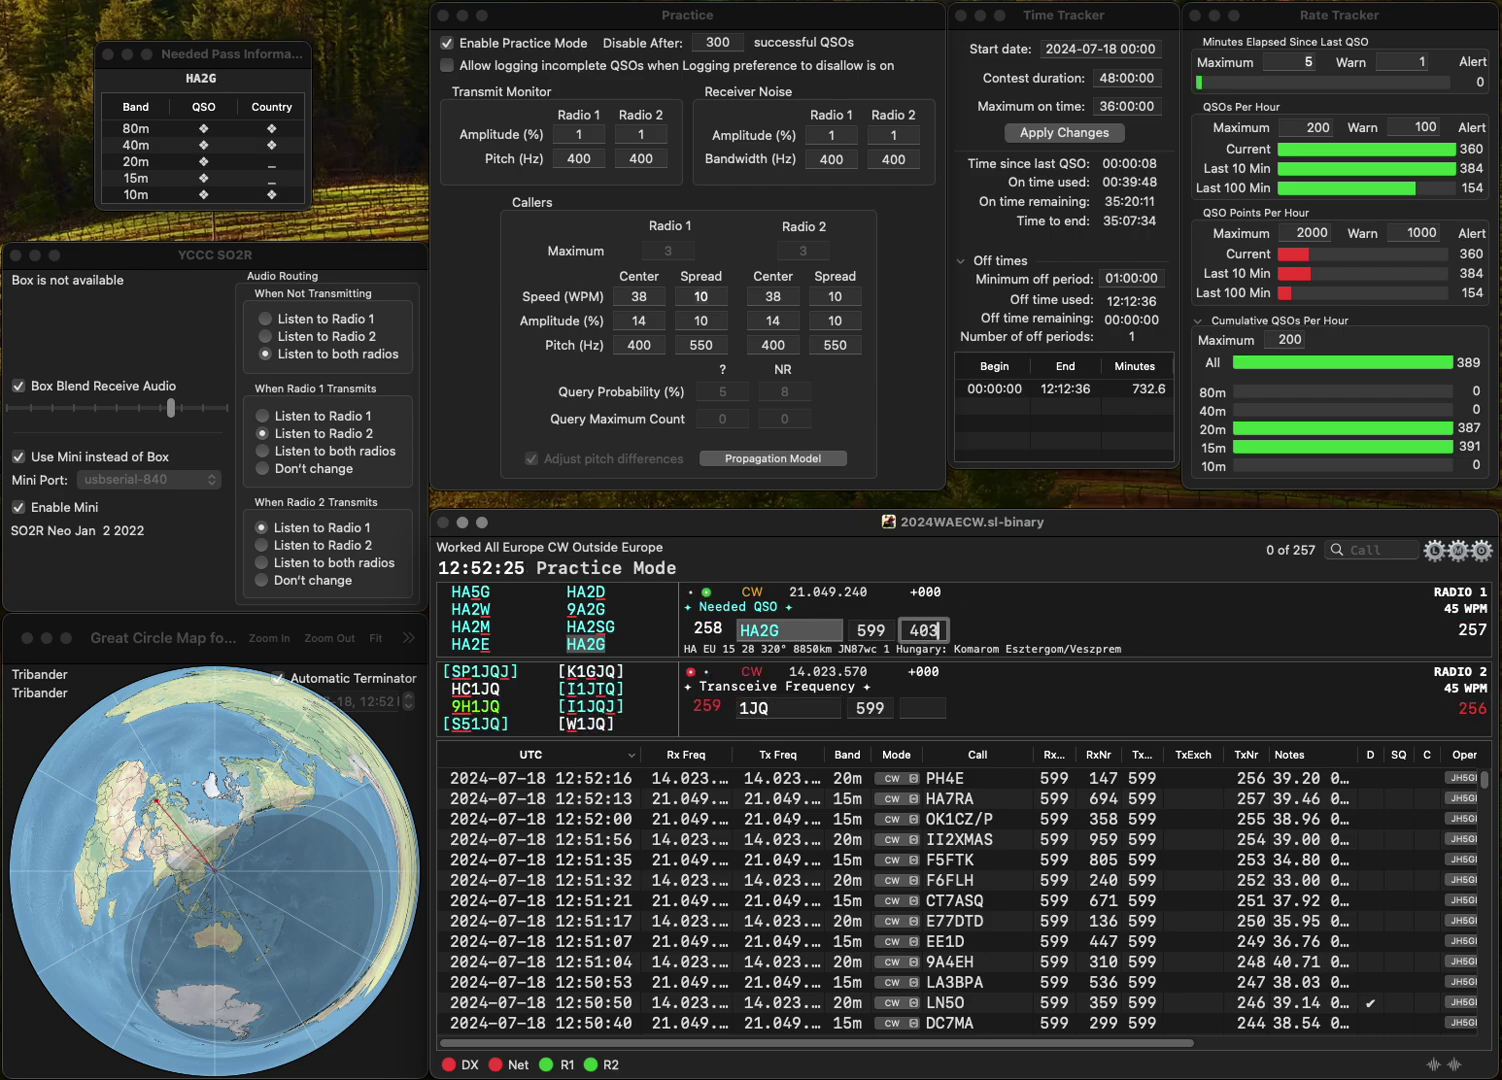
key("Tab")
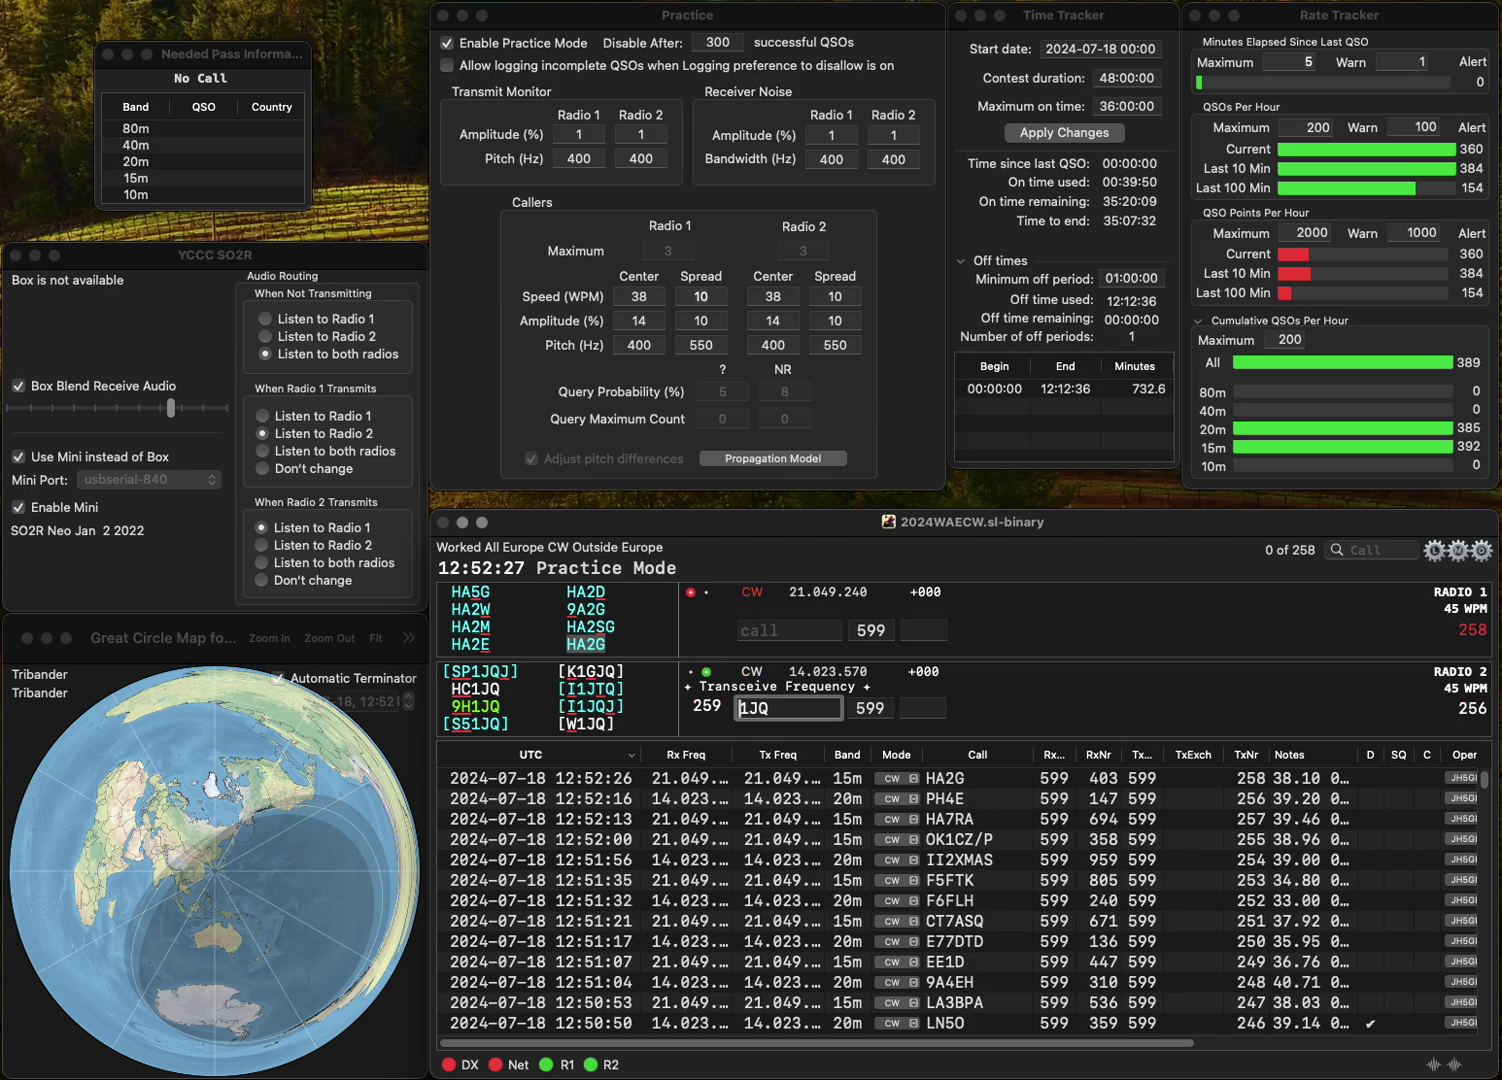
type("H")
type("S5")
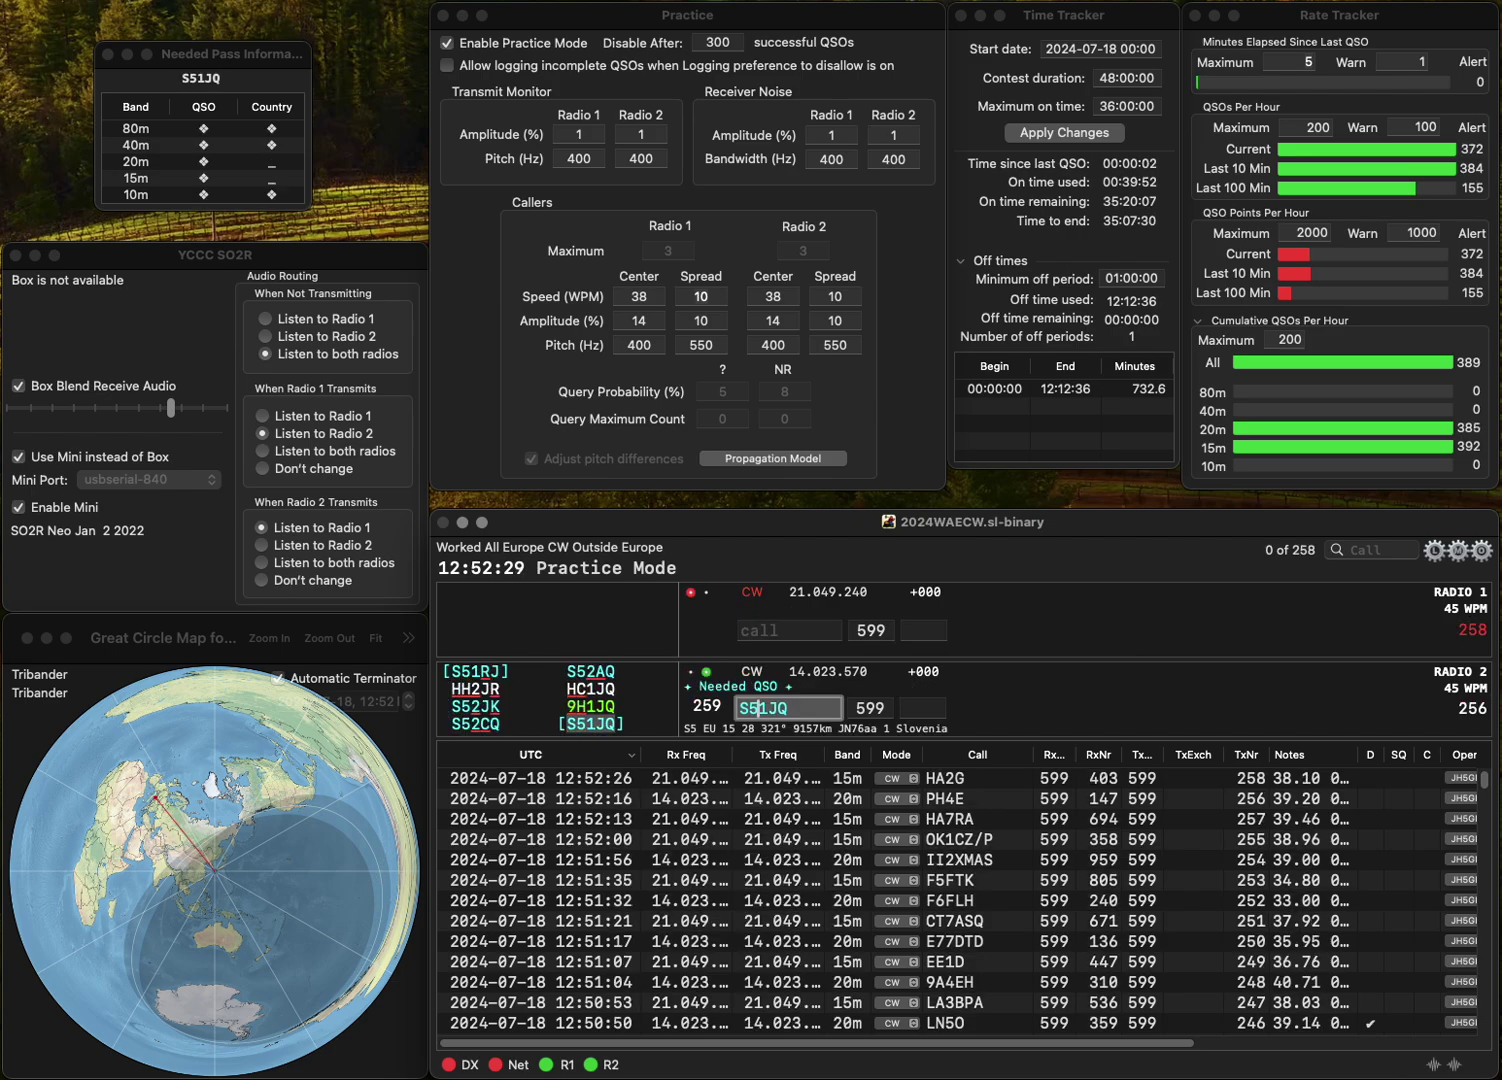
key("Return")
type("LB")
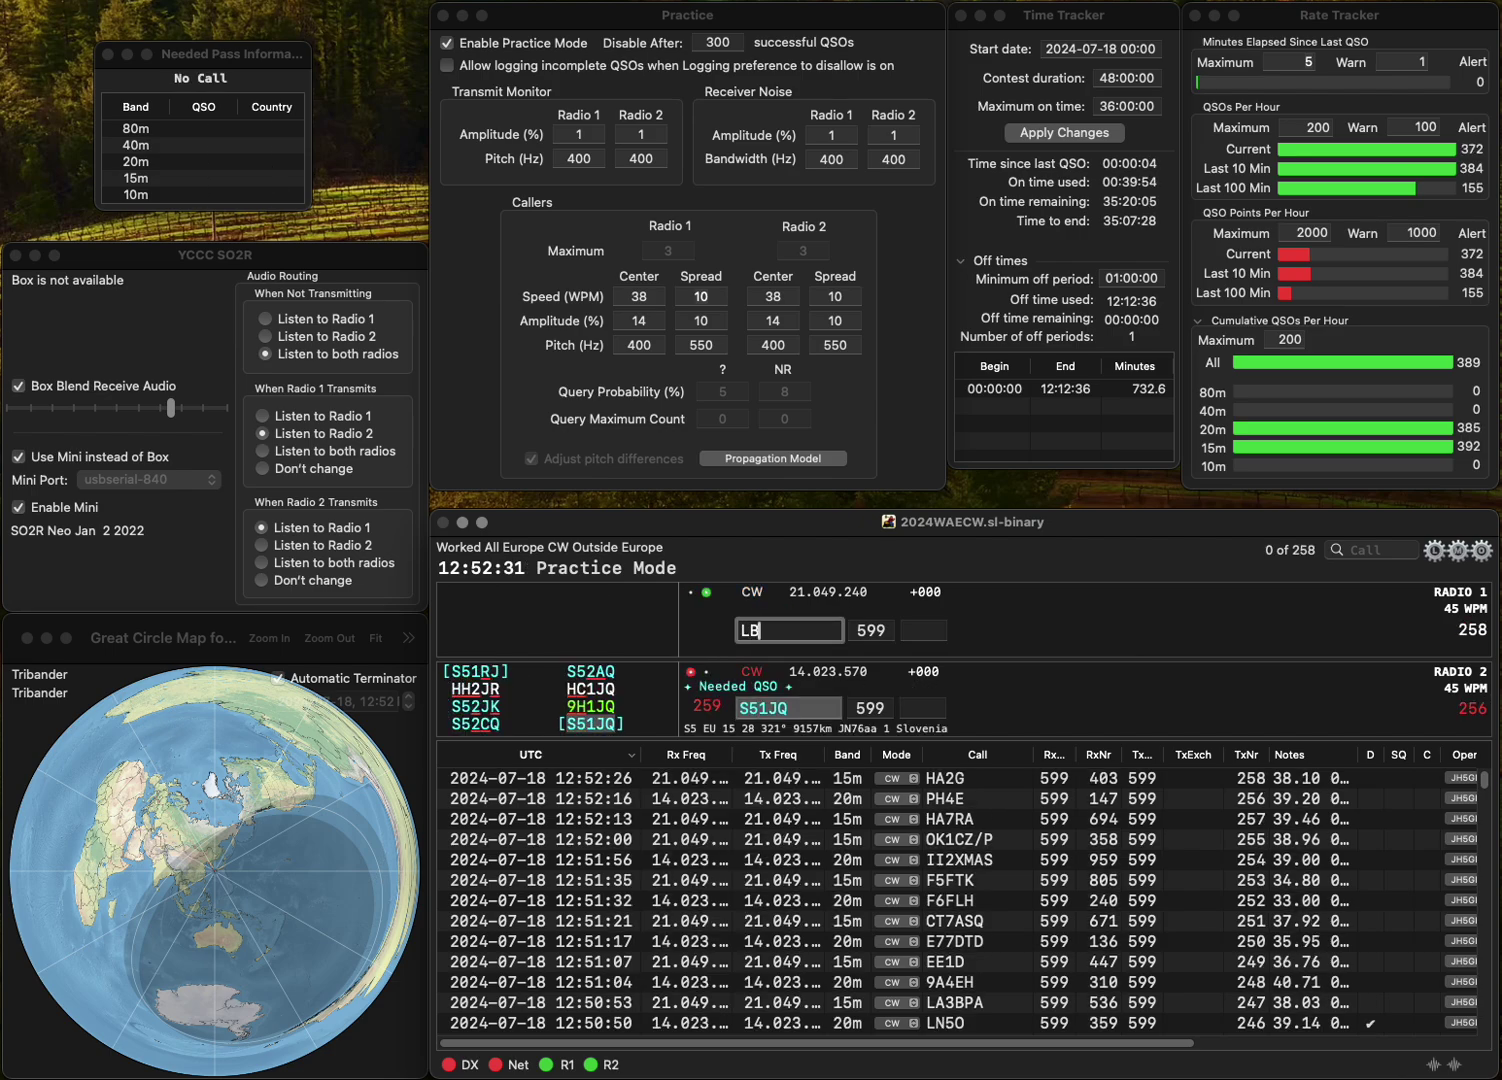
type("8FJ")
key("Return")
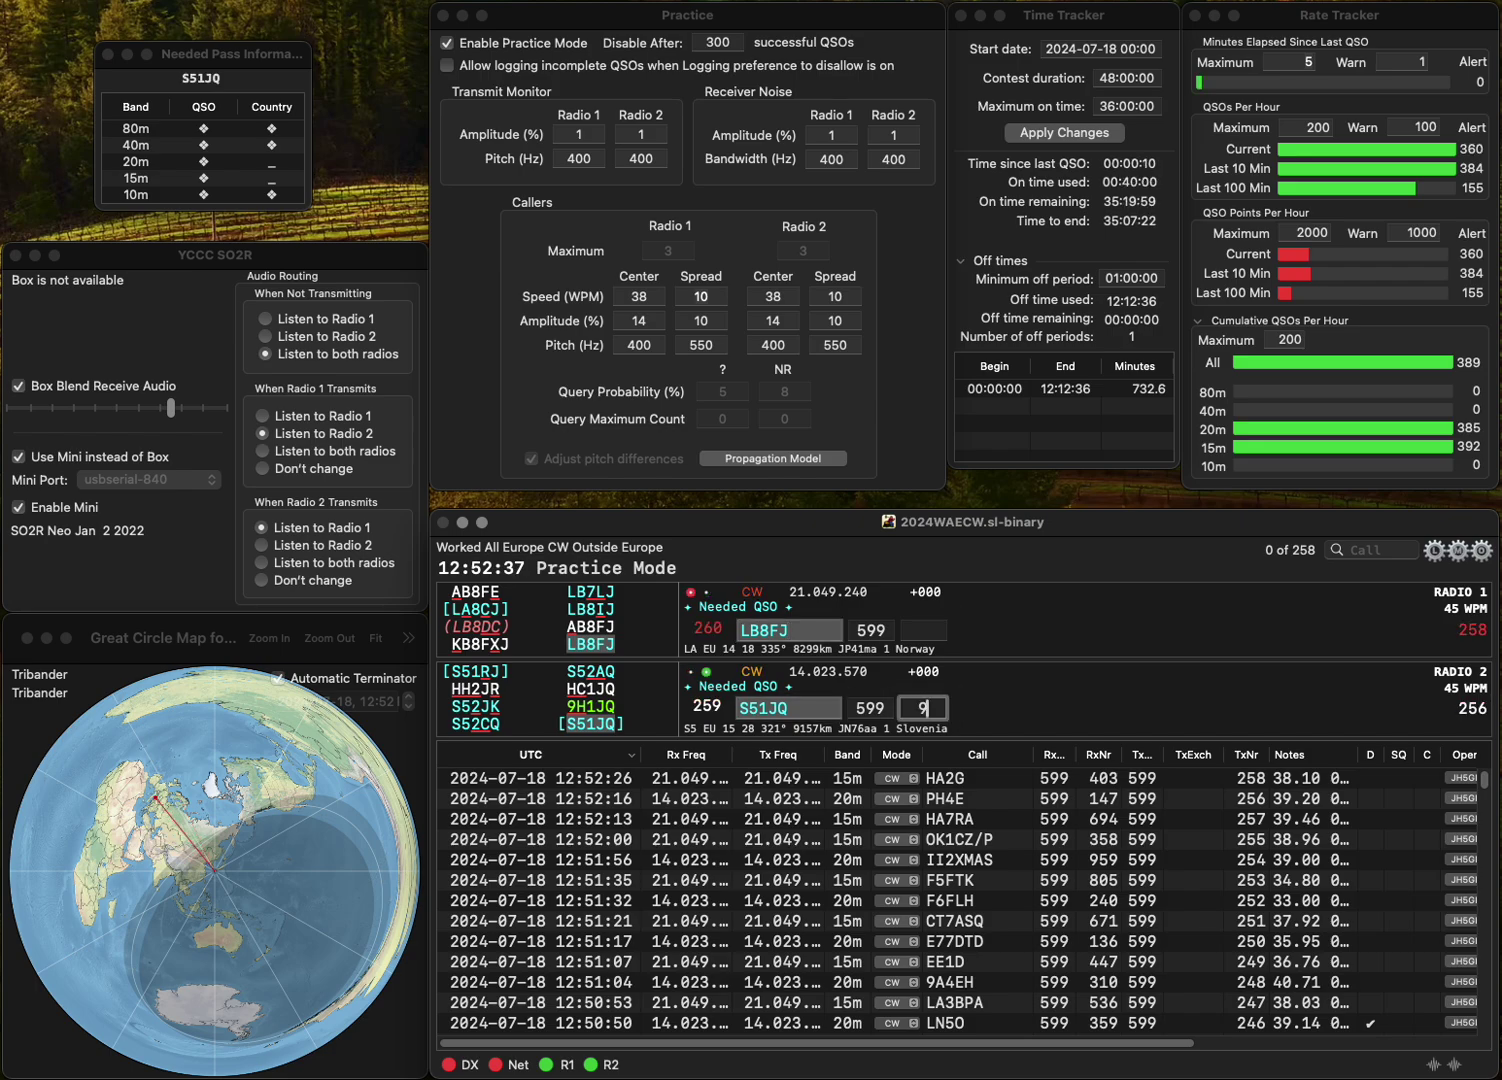
key("Return")
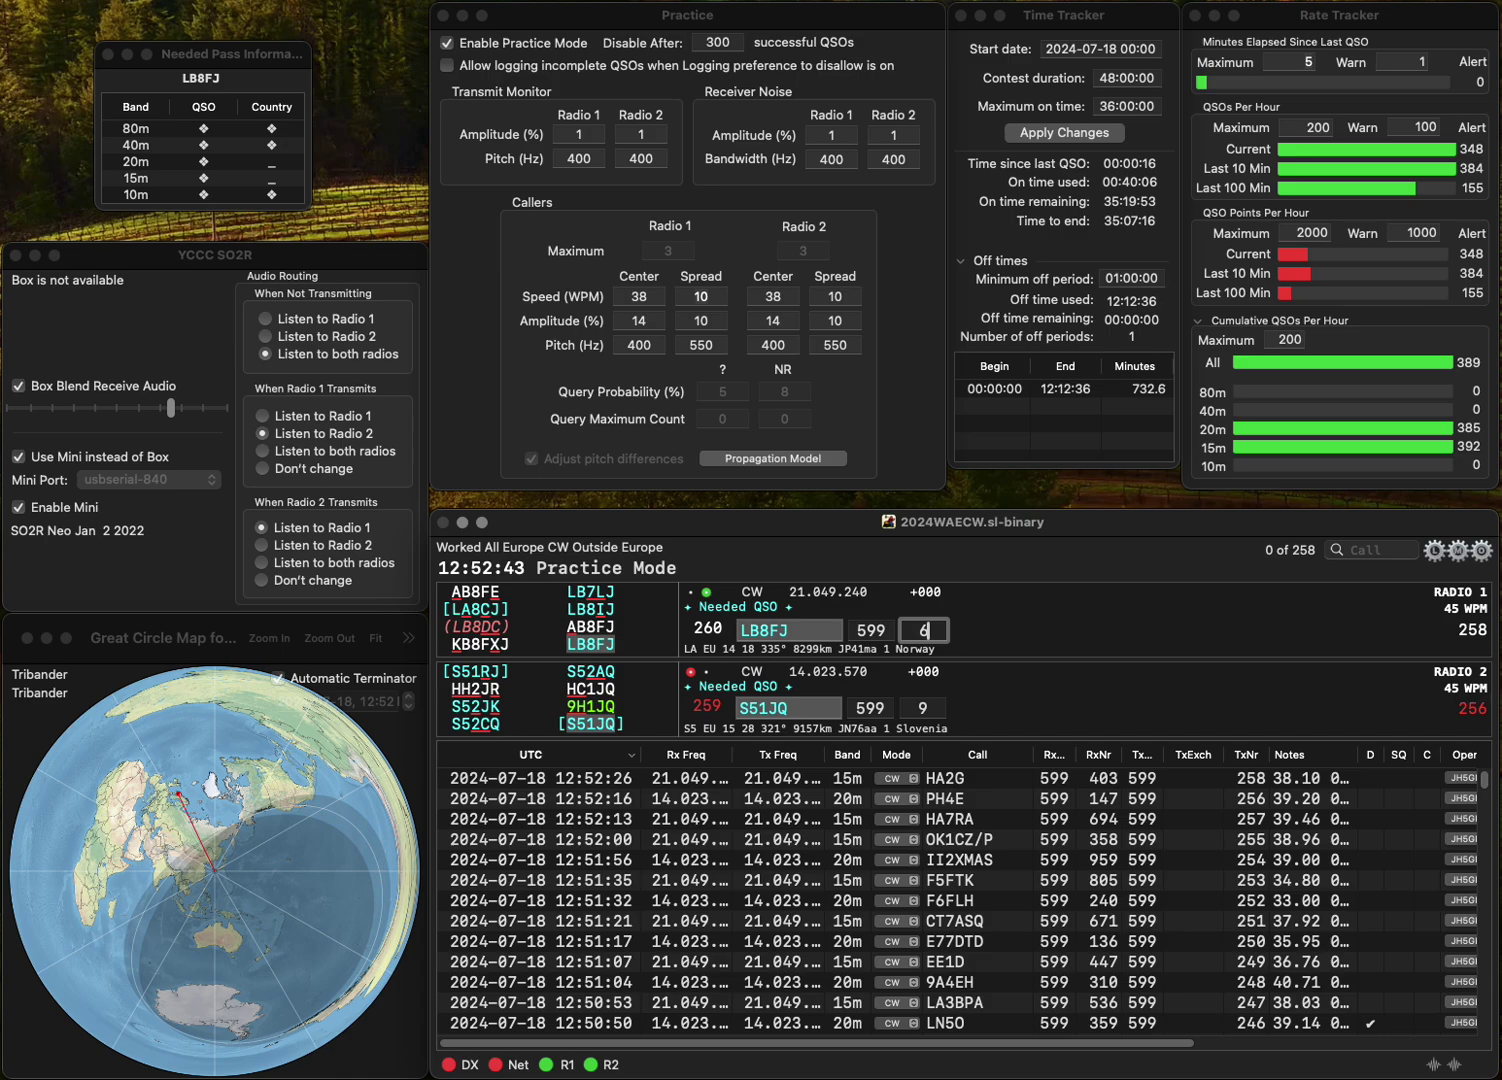
key("Return")
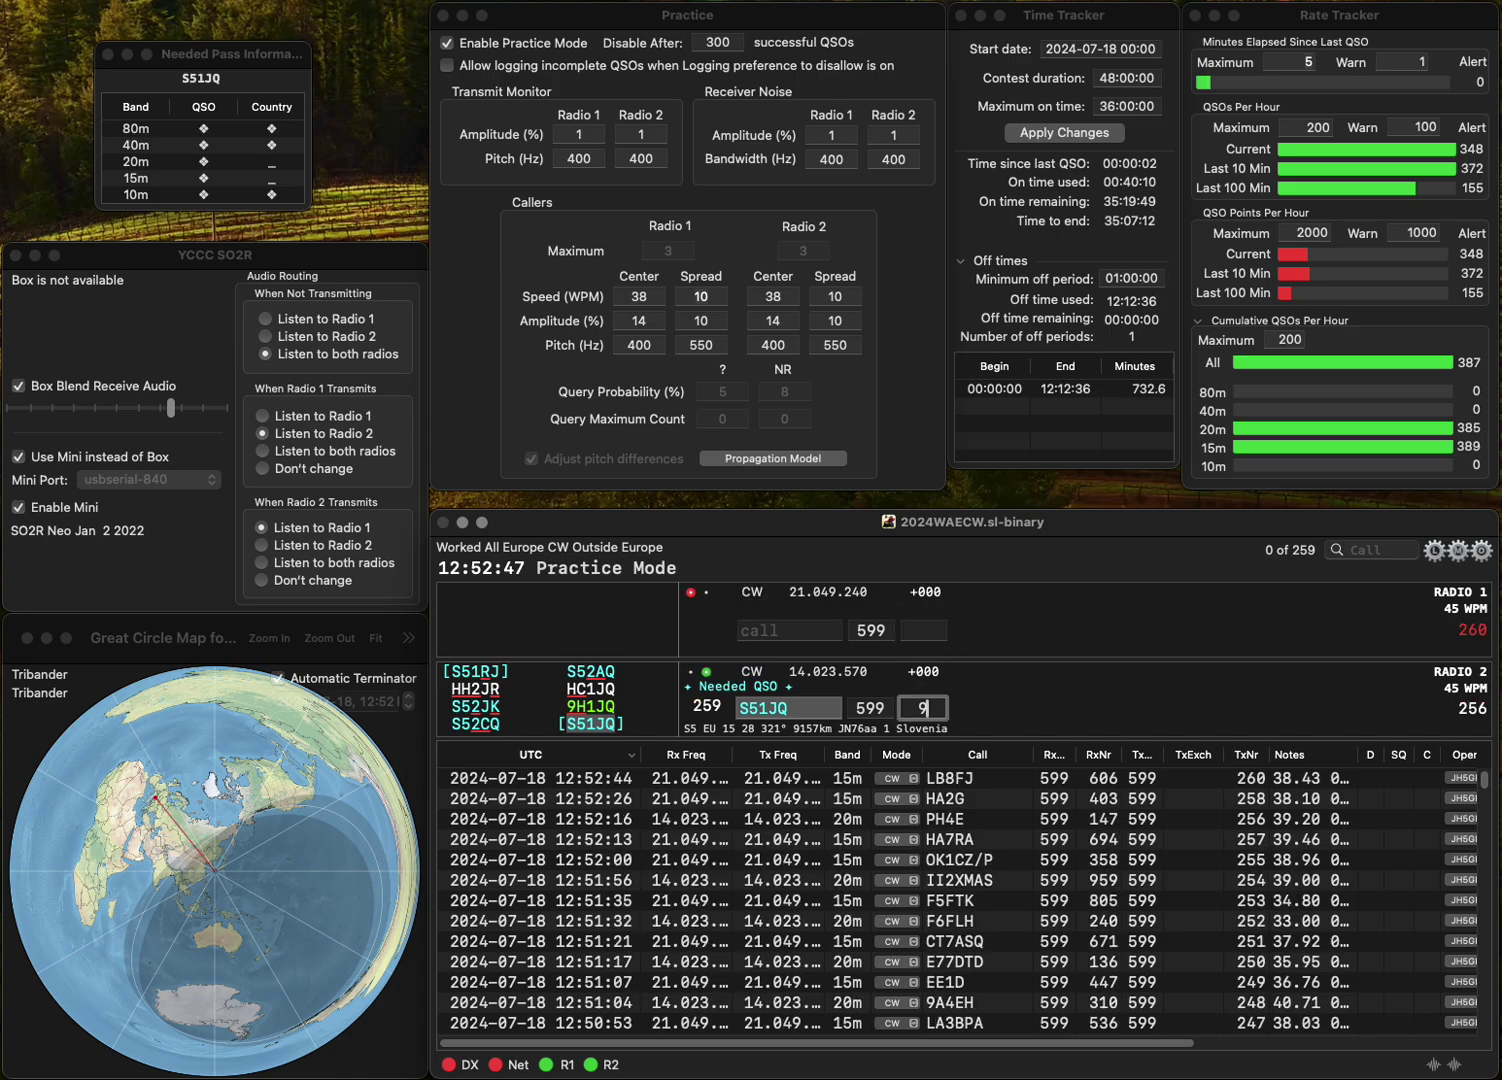
type("942")
key("Return")
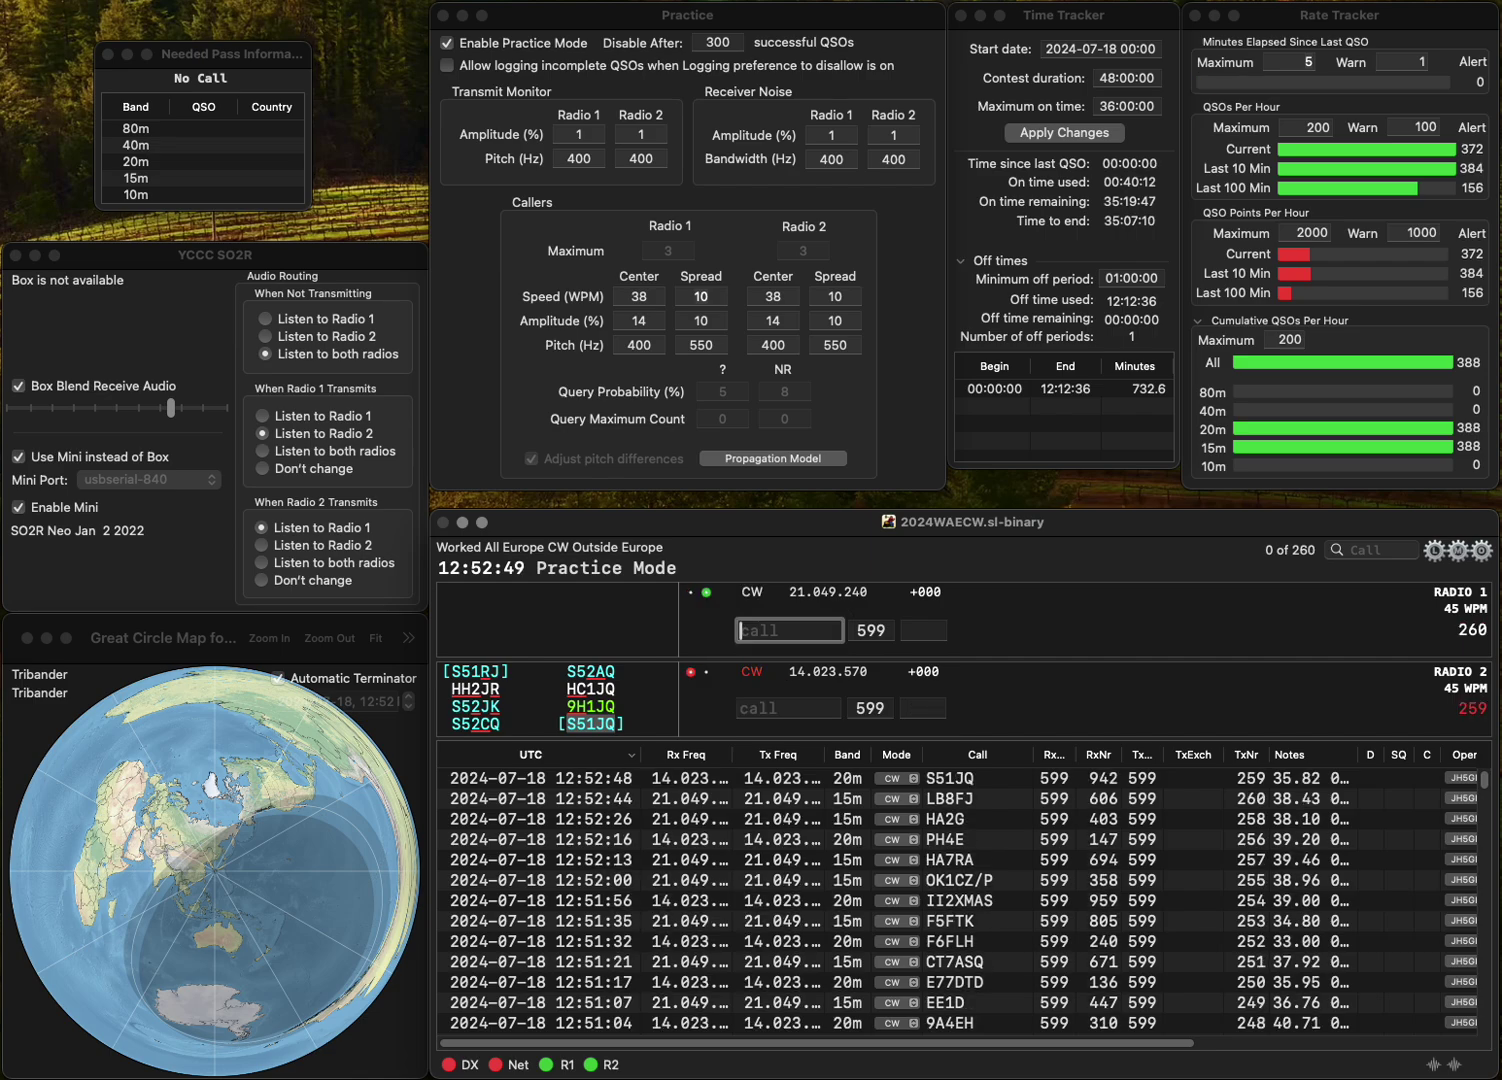
type("B9CNY")
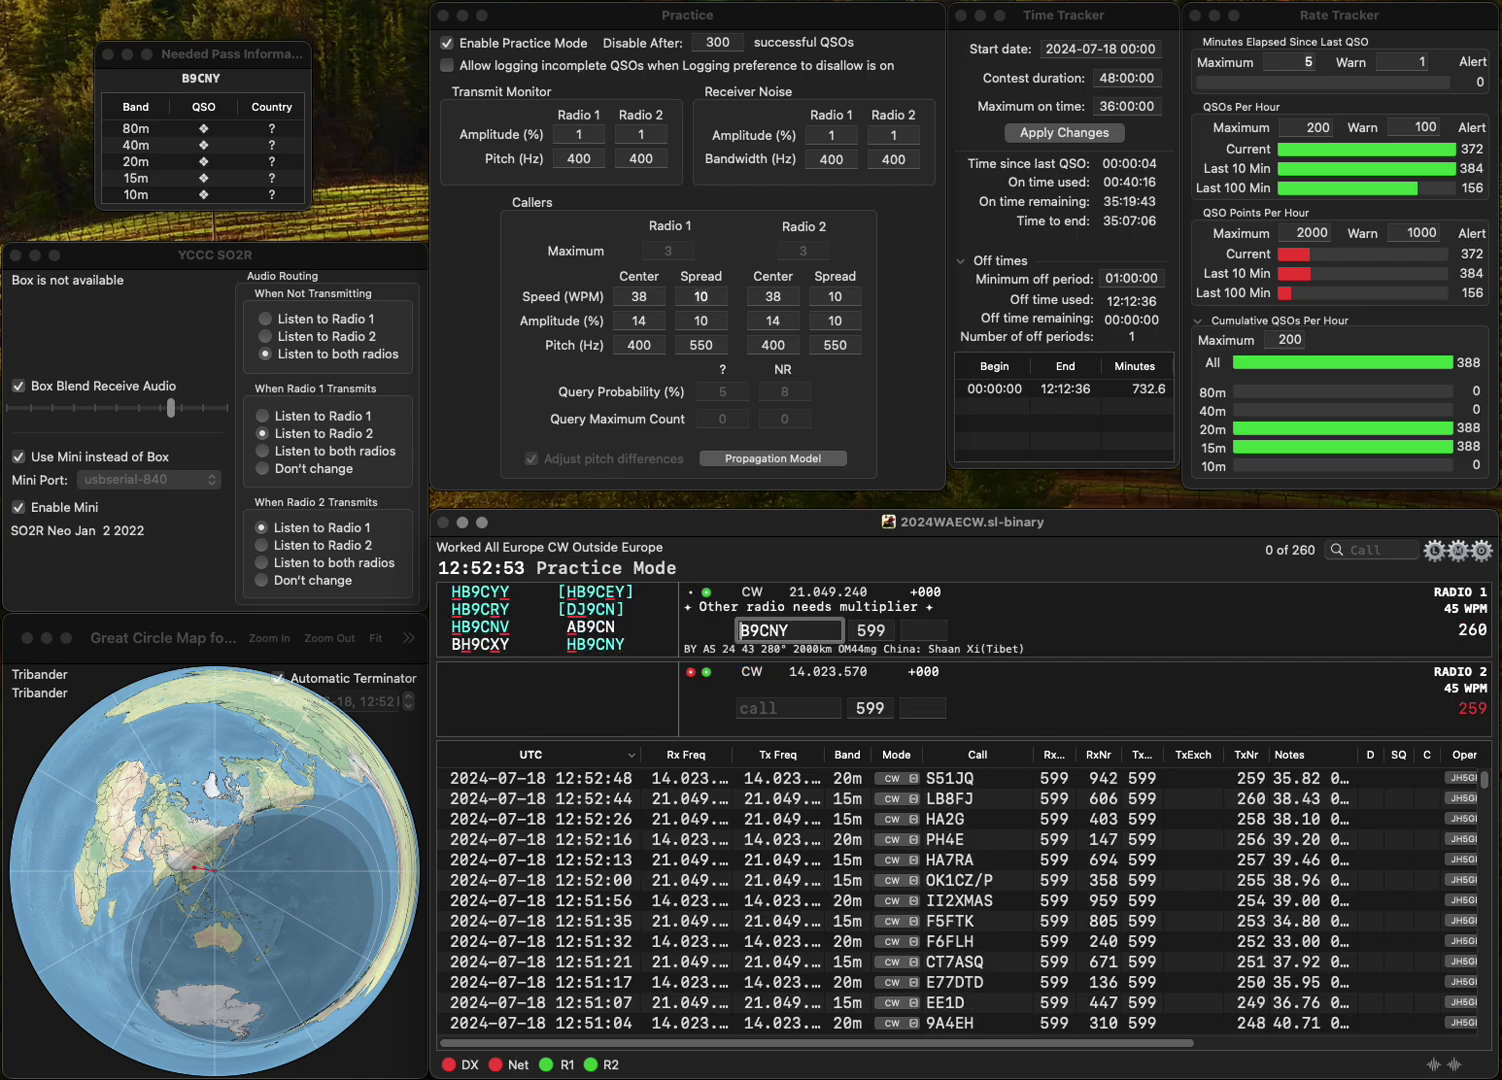
type("H")
key("Return")
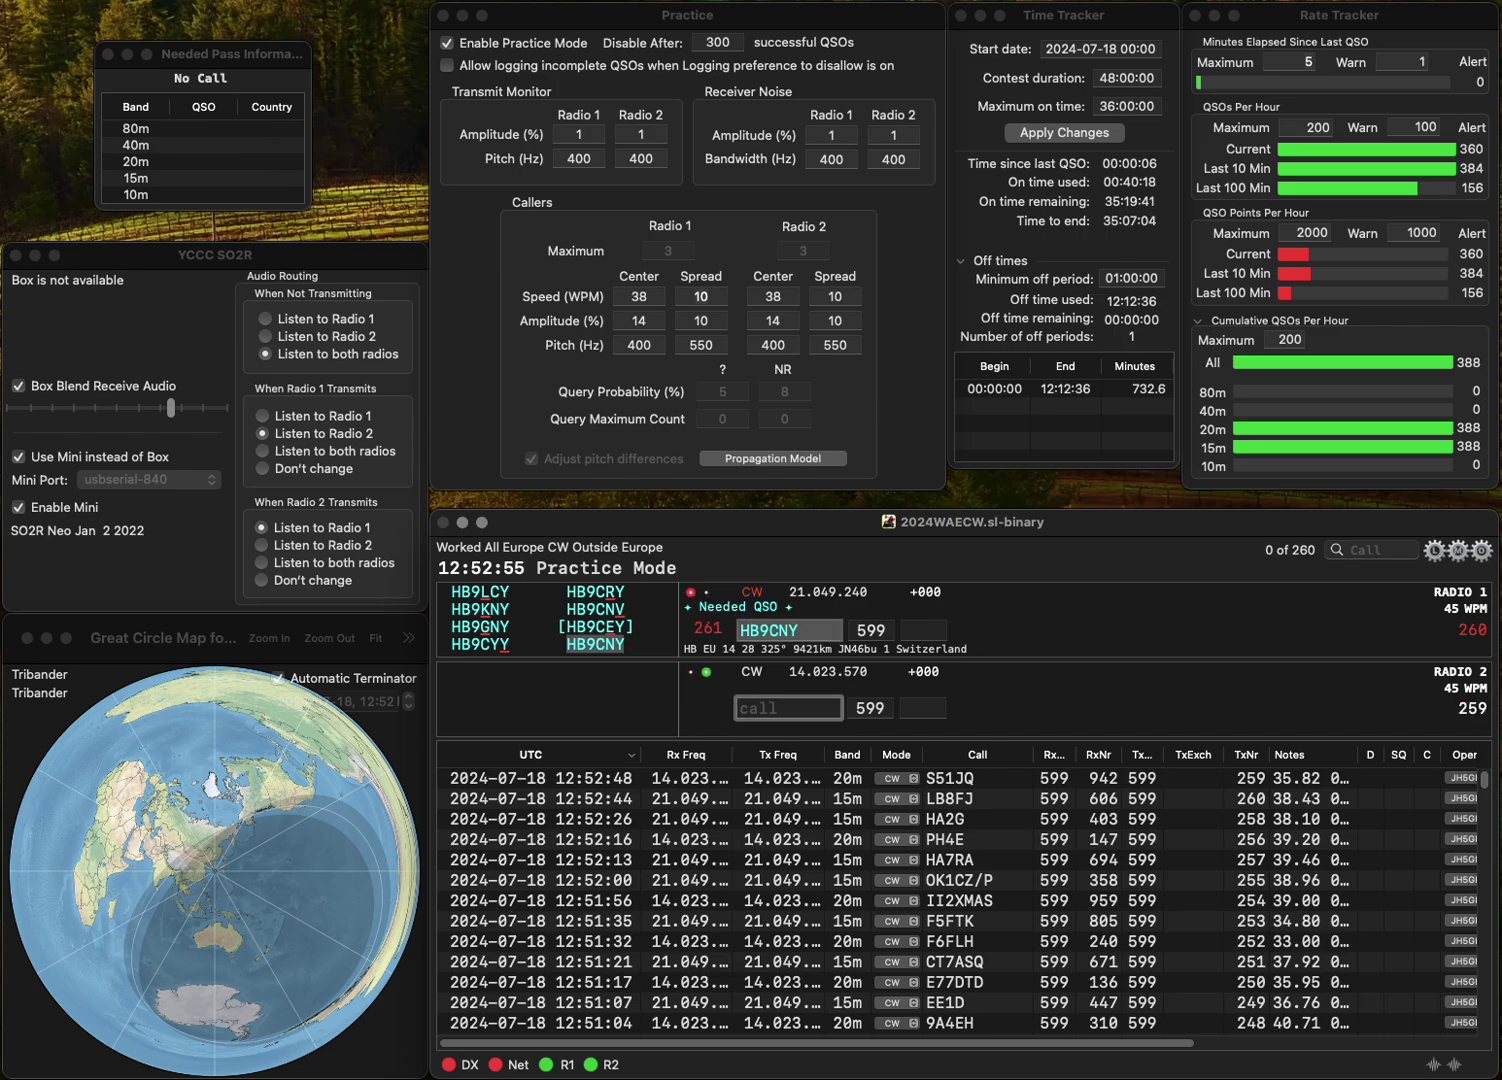
type("EA5IYI")
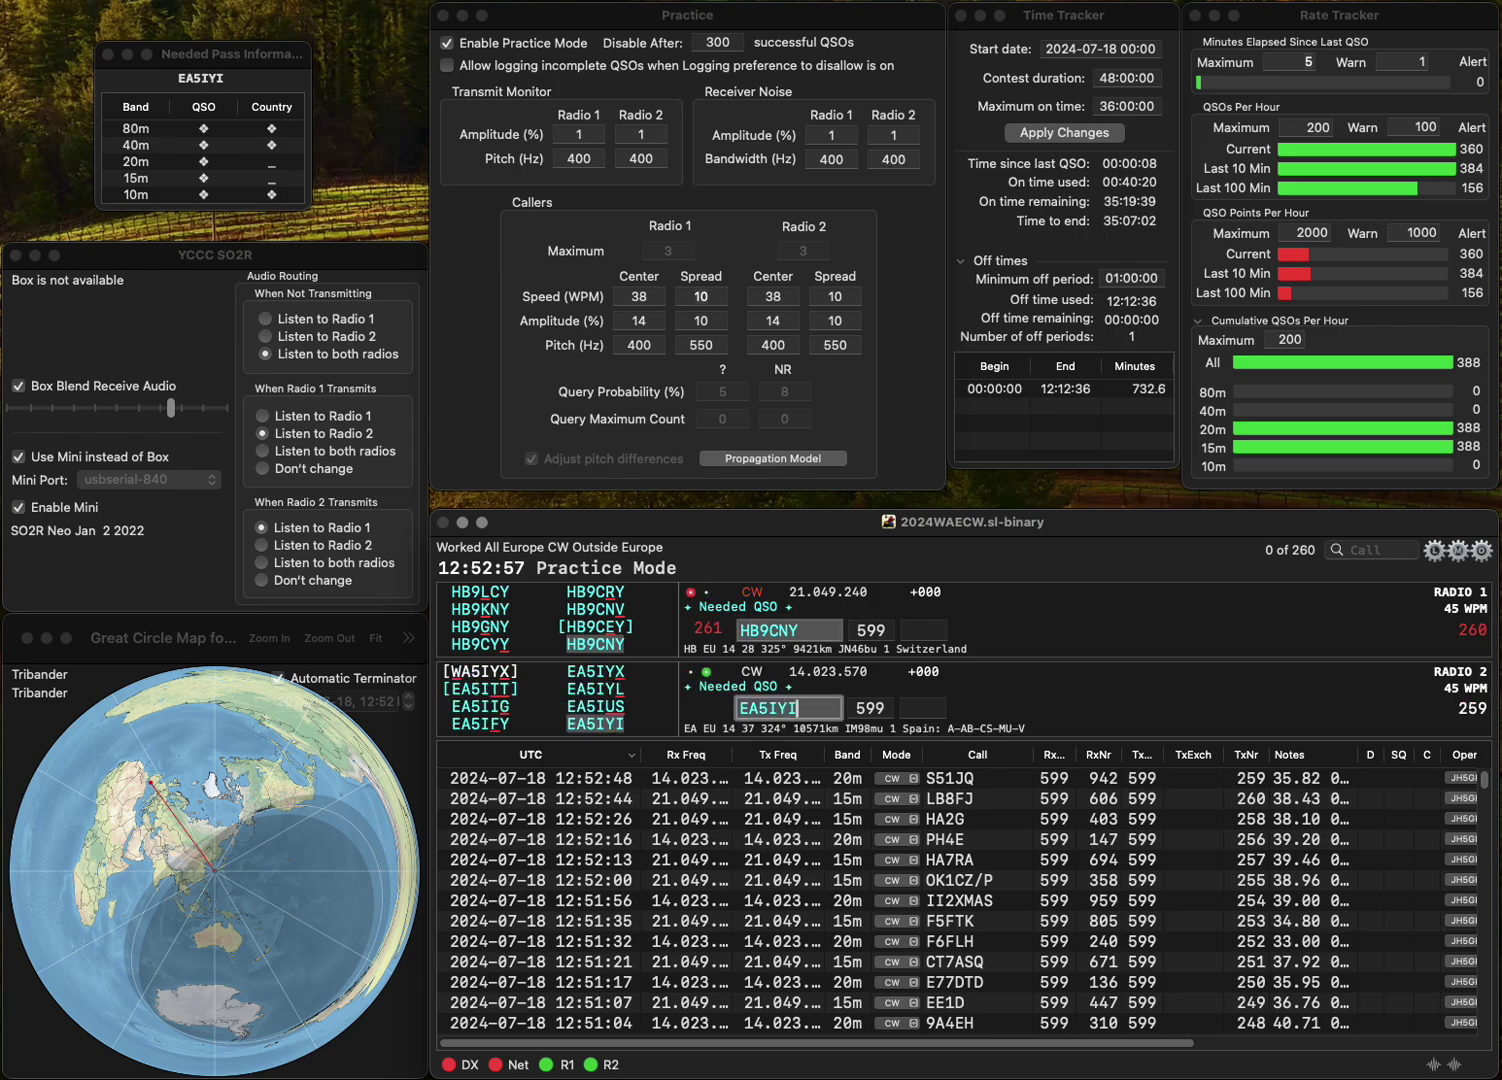
key("Return")
key("space")
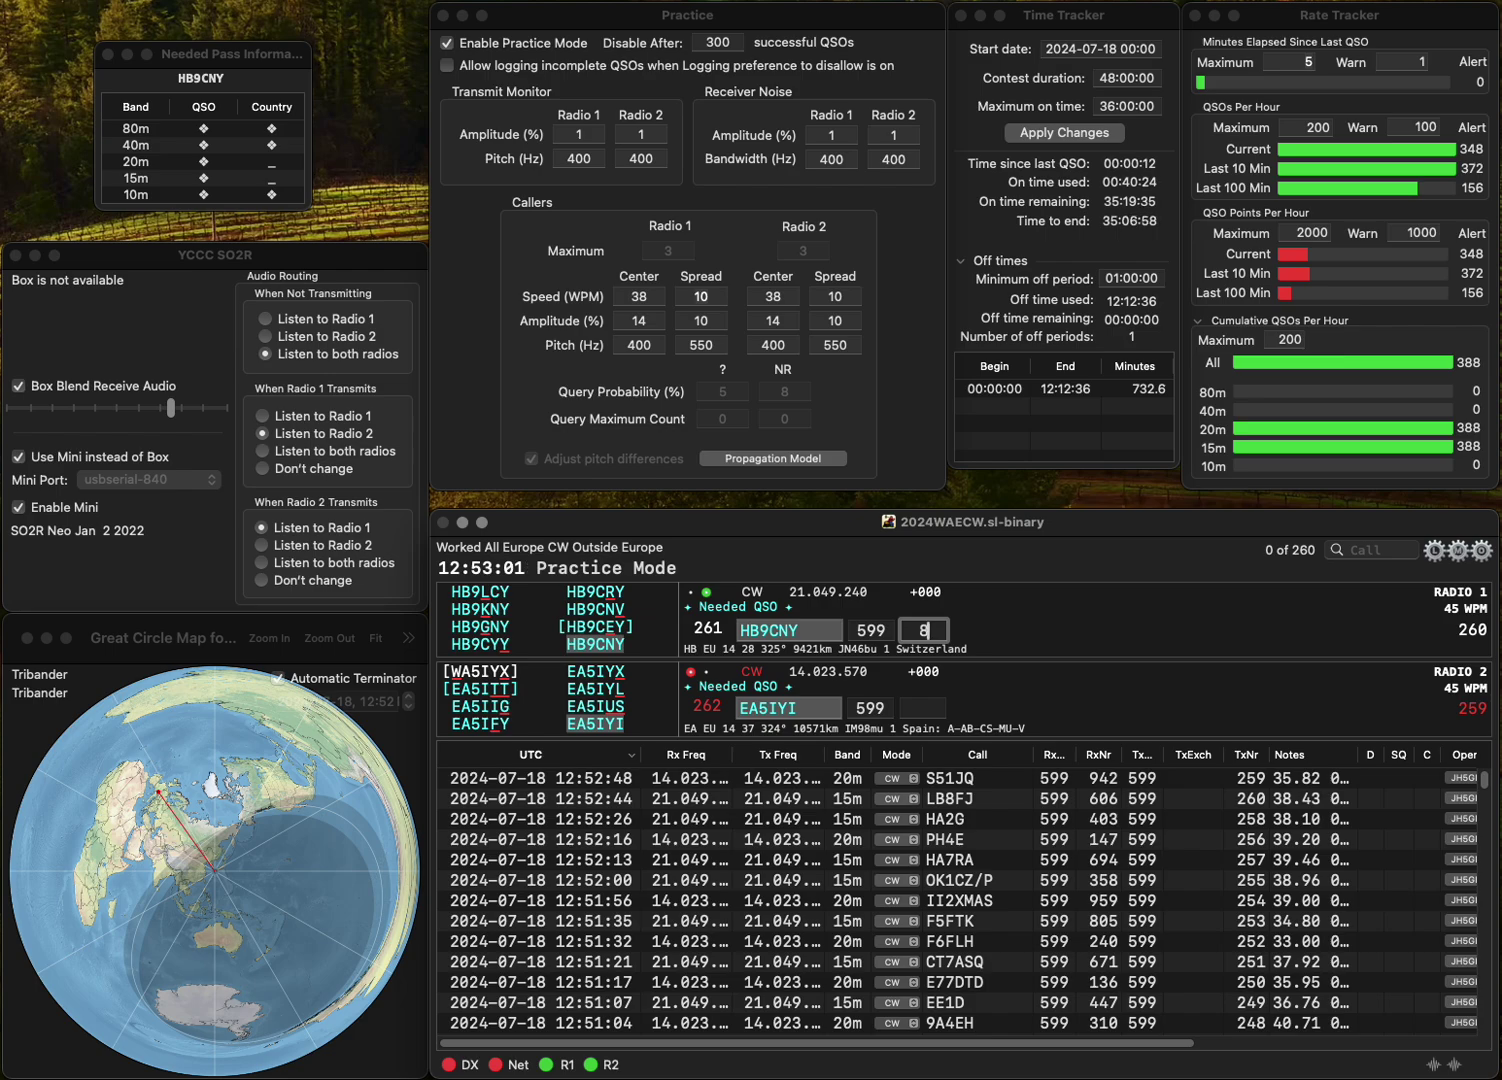
- Log HB9CNY on Radio 1 with received number 885 and EA5IYI on Radio 2 with received number 738
type("885")
key("Return")
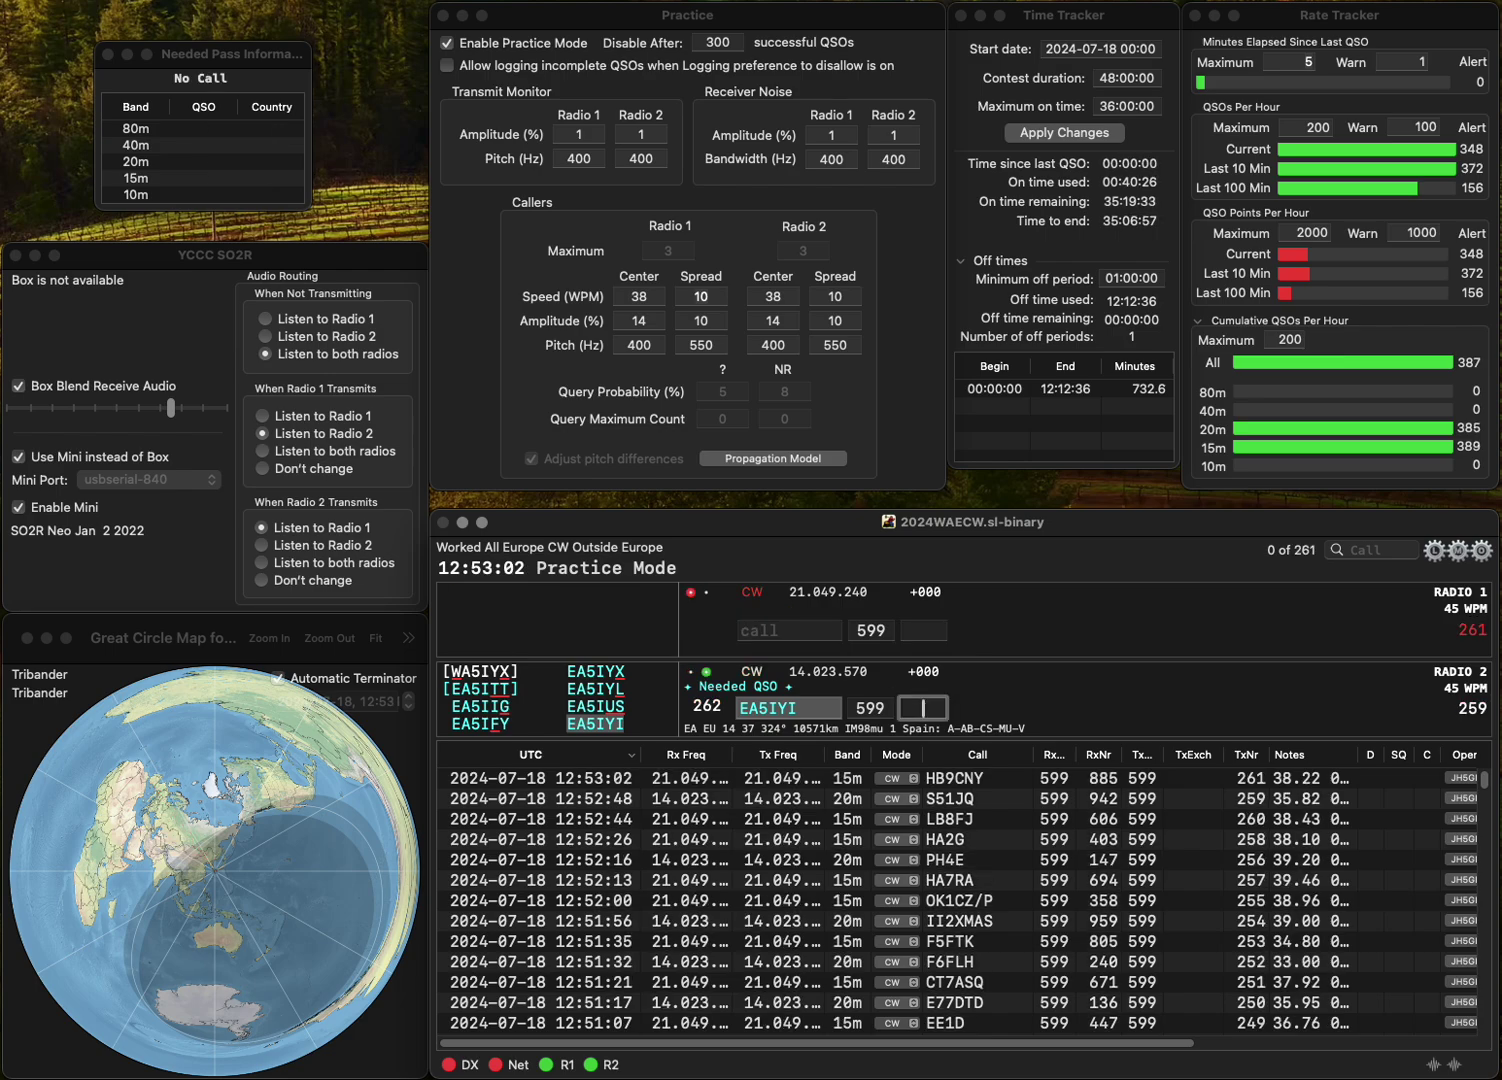
type("7")
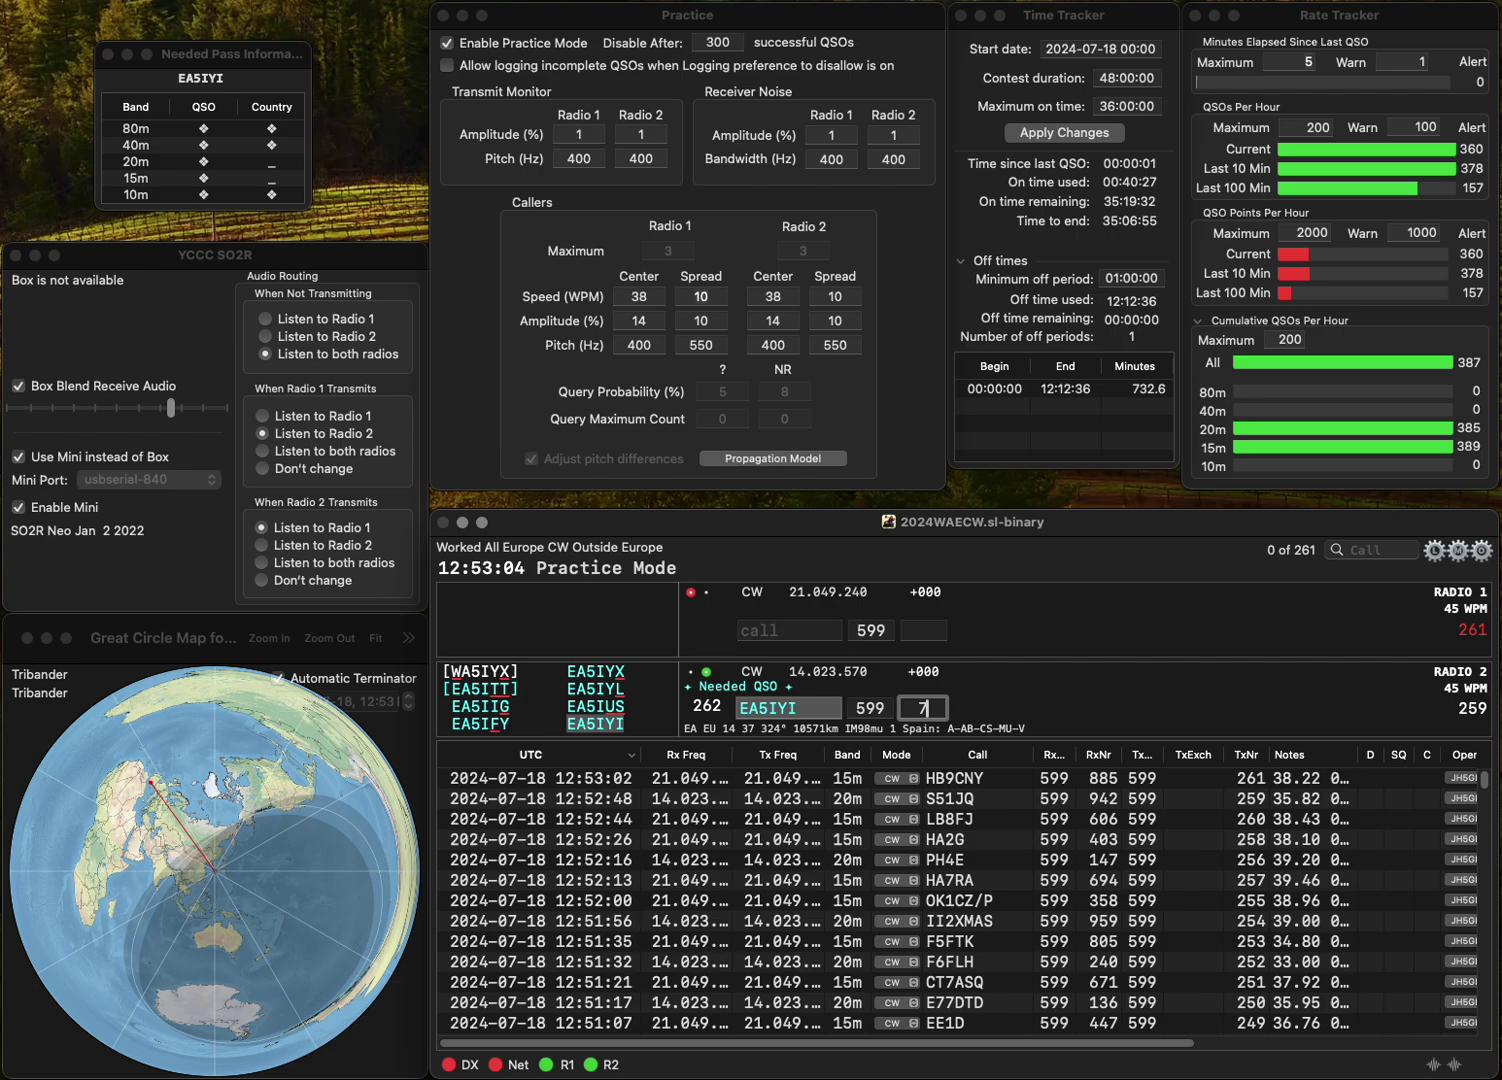
type("38")
key("Return")
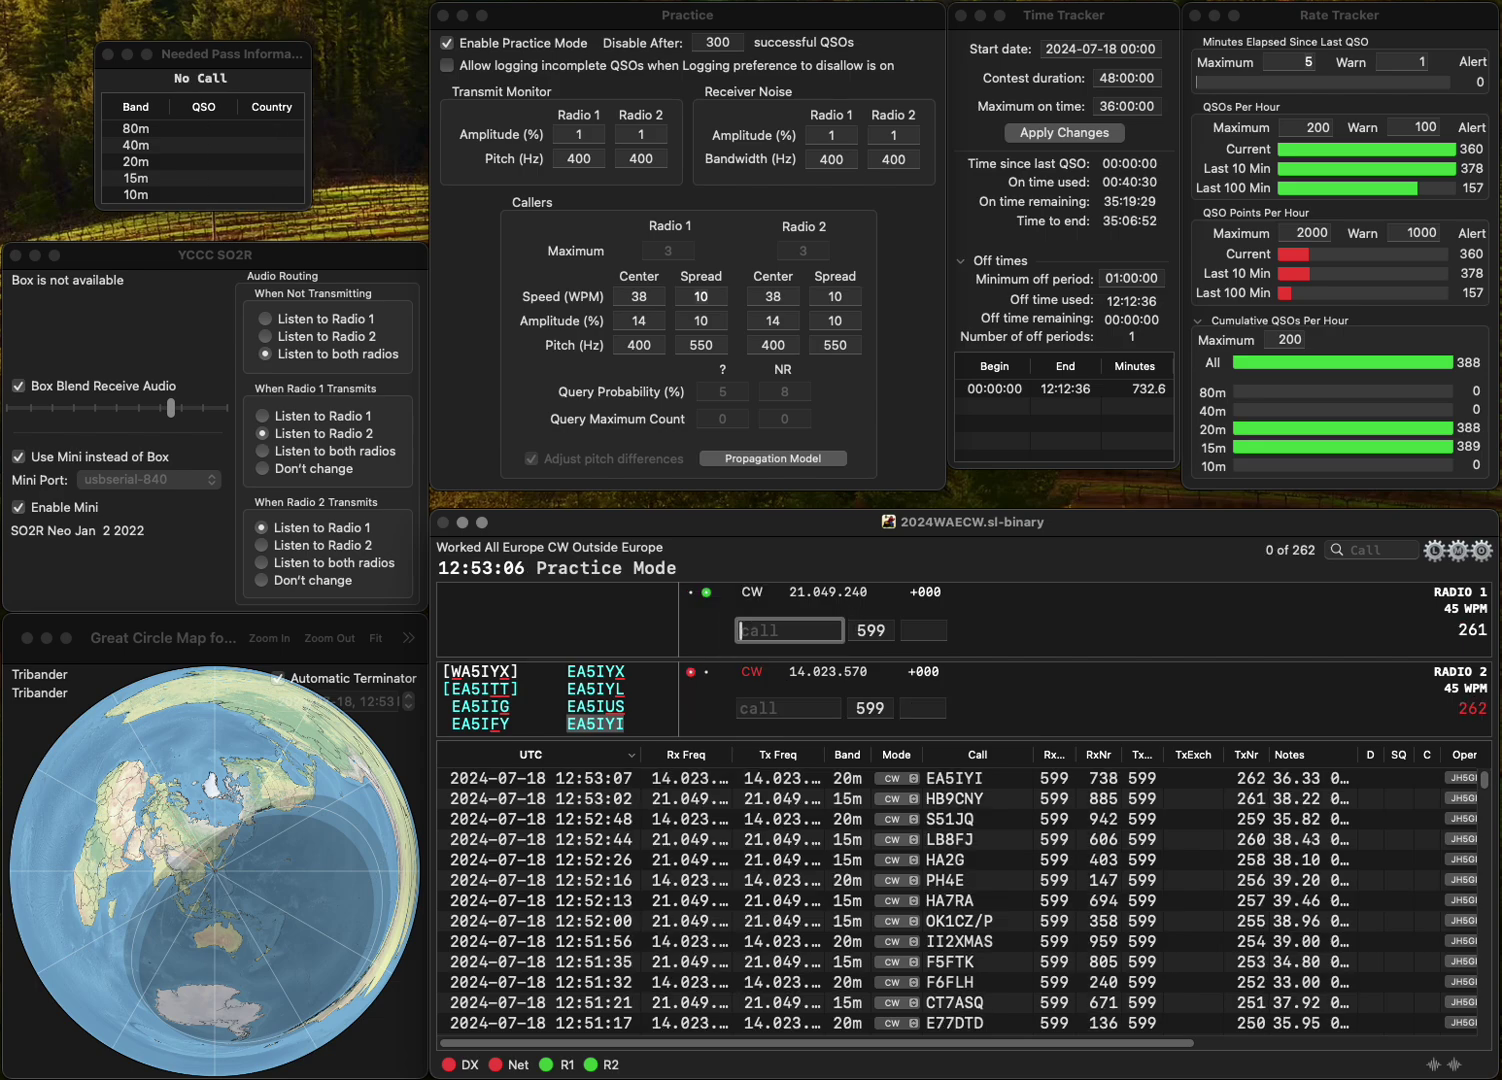
- Answer the new callers, entering IW3RCK on Radio 1 and R4DK on Radio 2
type("IW3RCK")
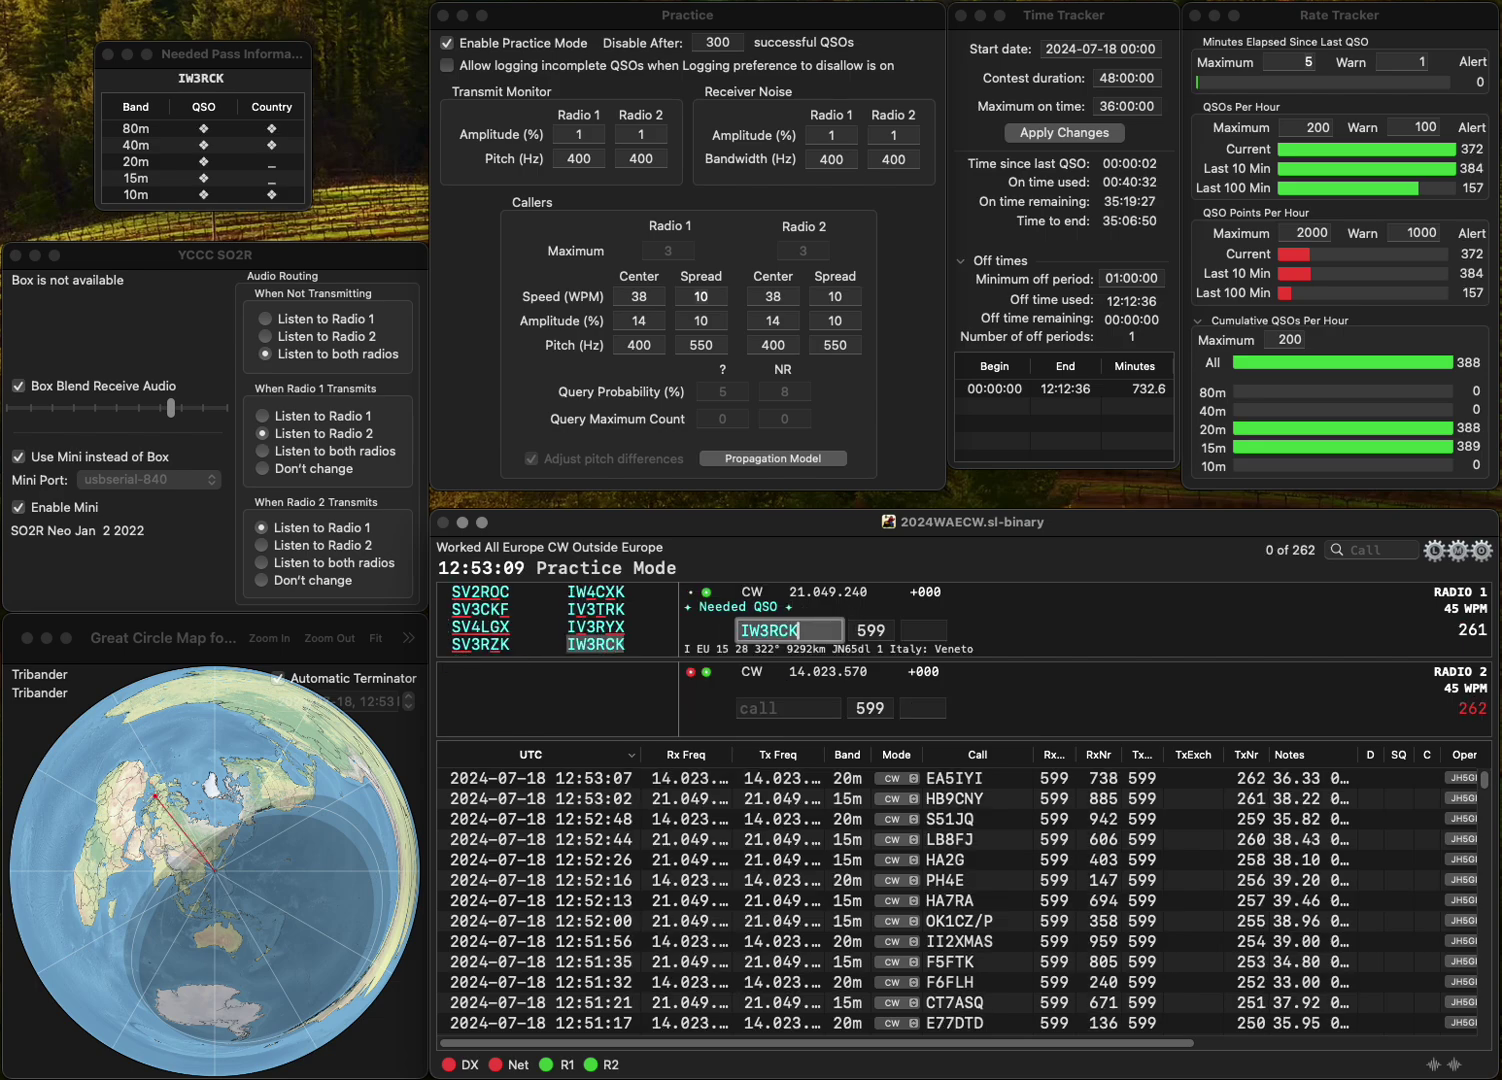
key("Return")
type("4D")
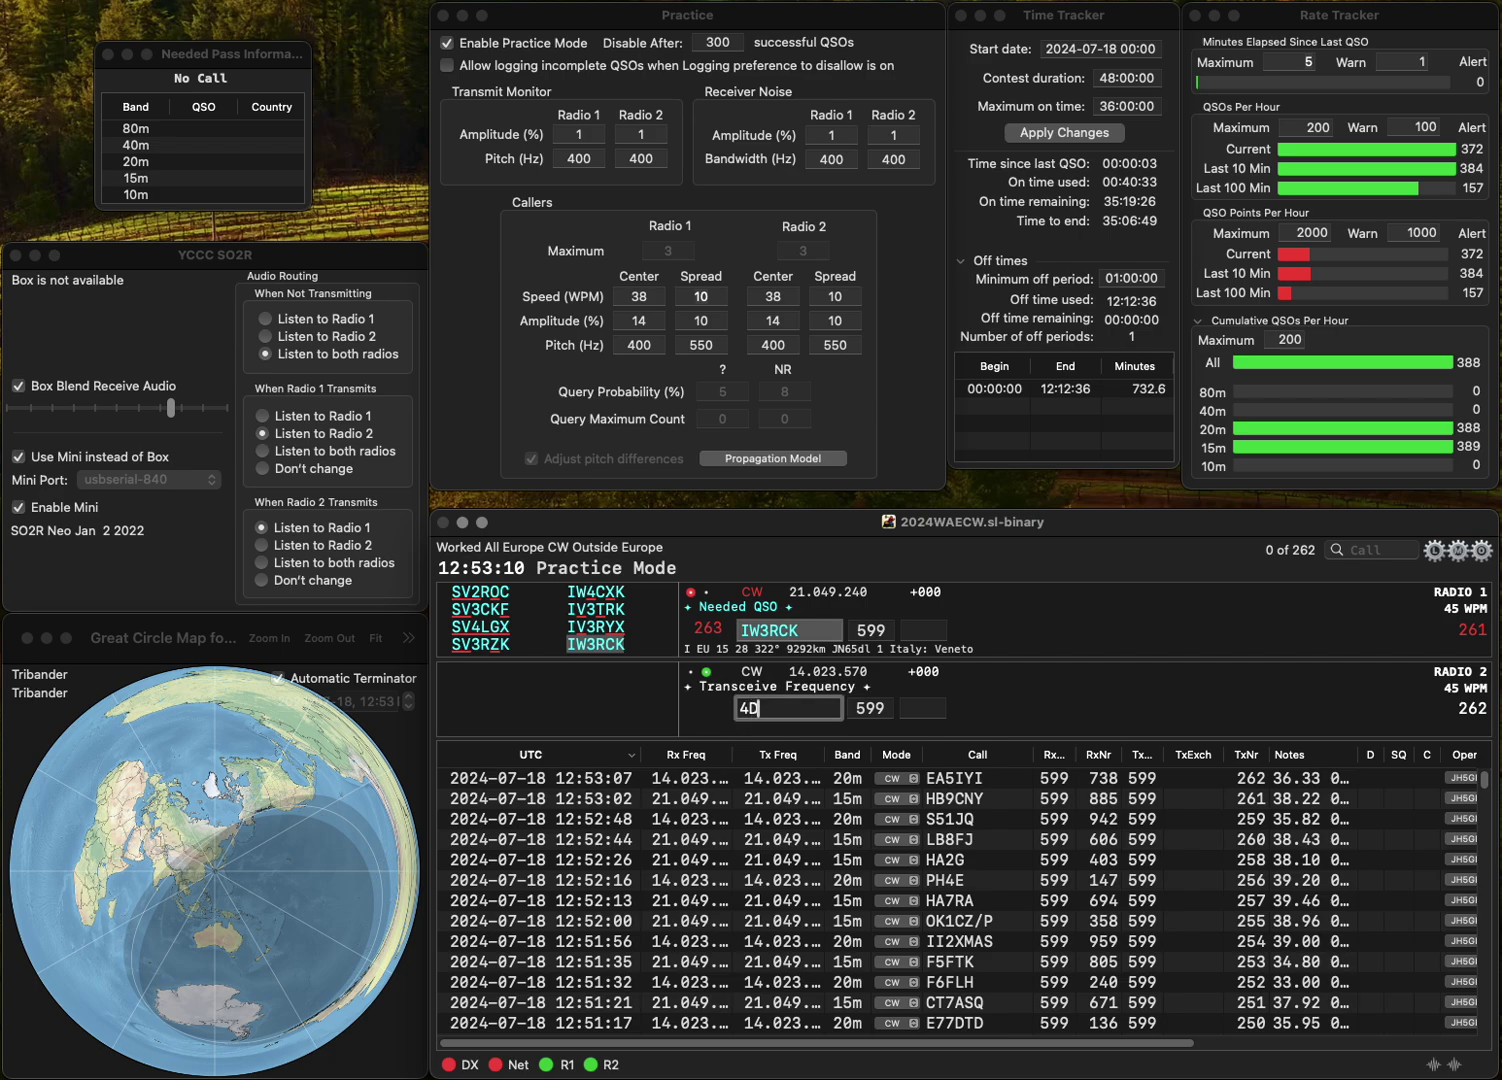
type("K")
key("Home")
type("R")
key("Return")
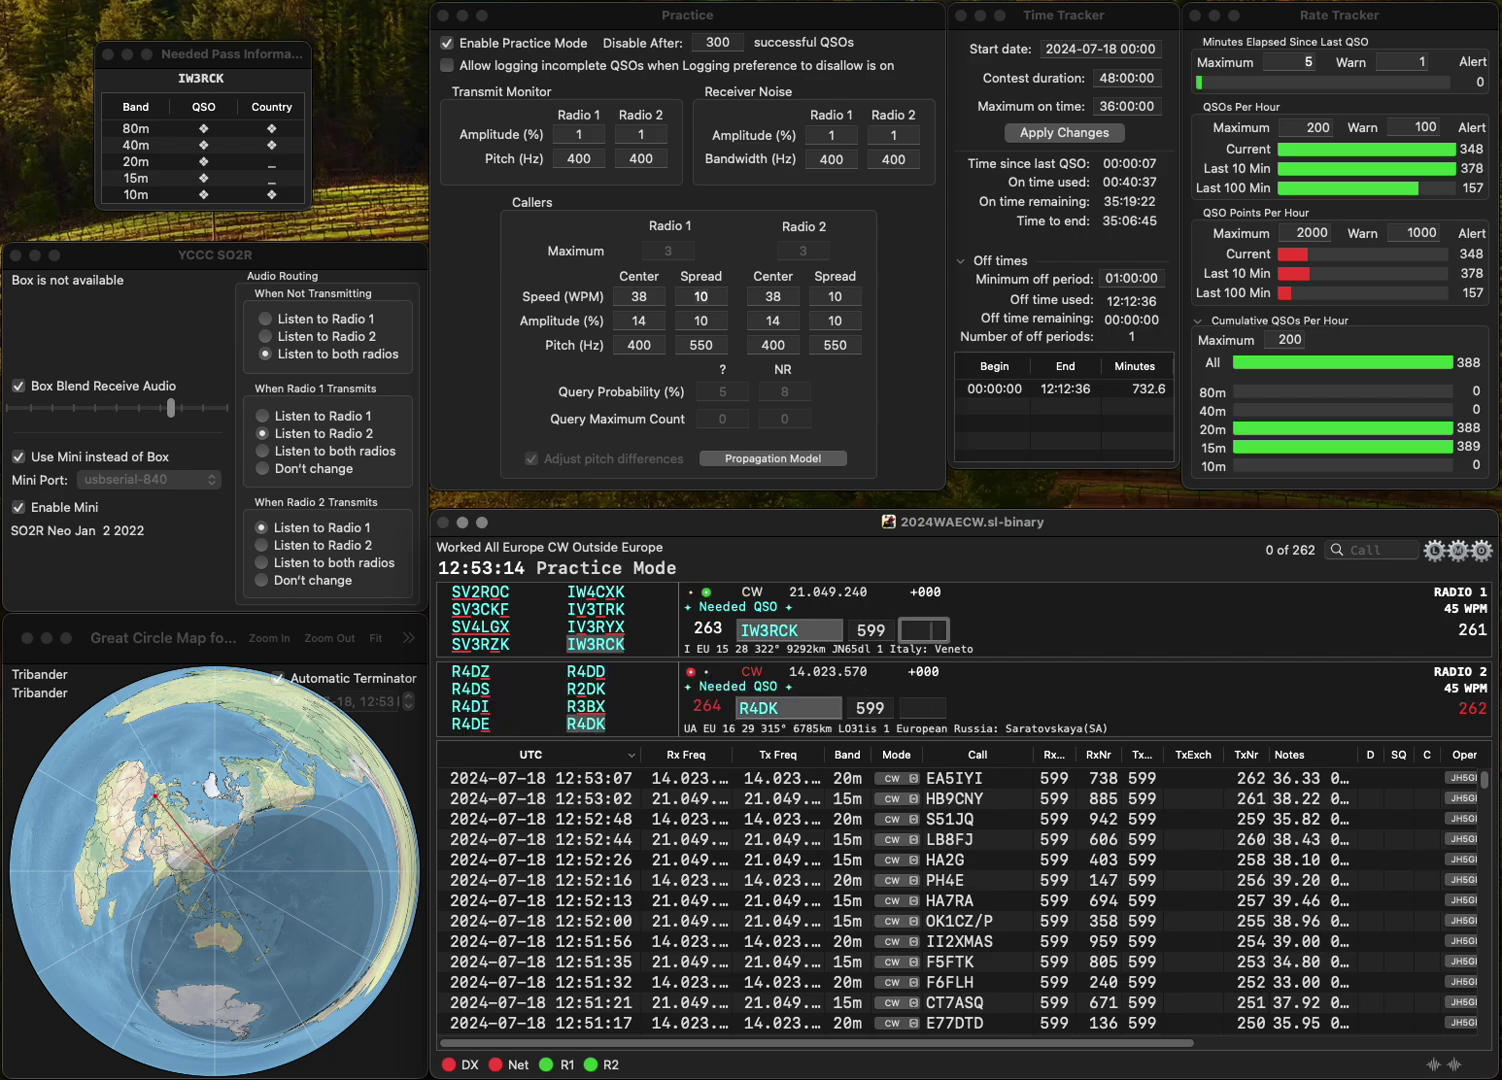
- Log IW3RCK on Radio 1 with received number 421 and R4DK on Radio 2 with received number 562
type("421")
key("Return")
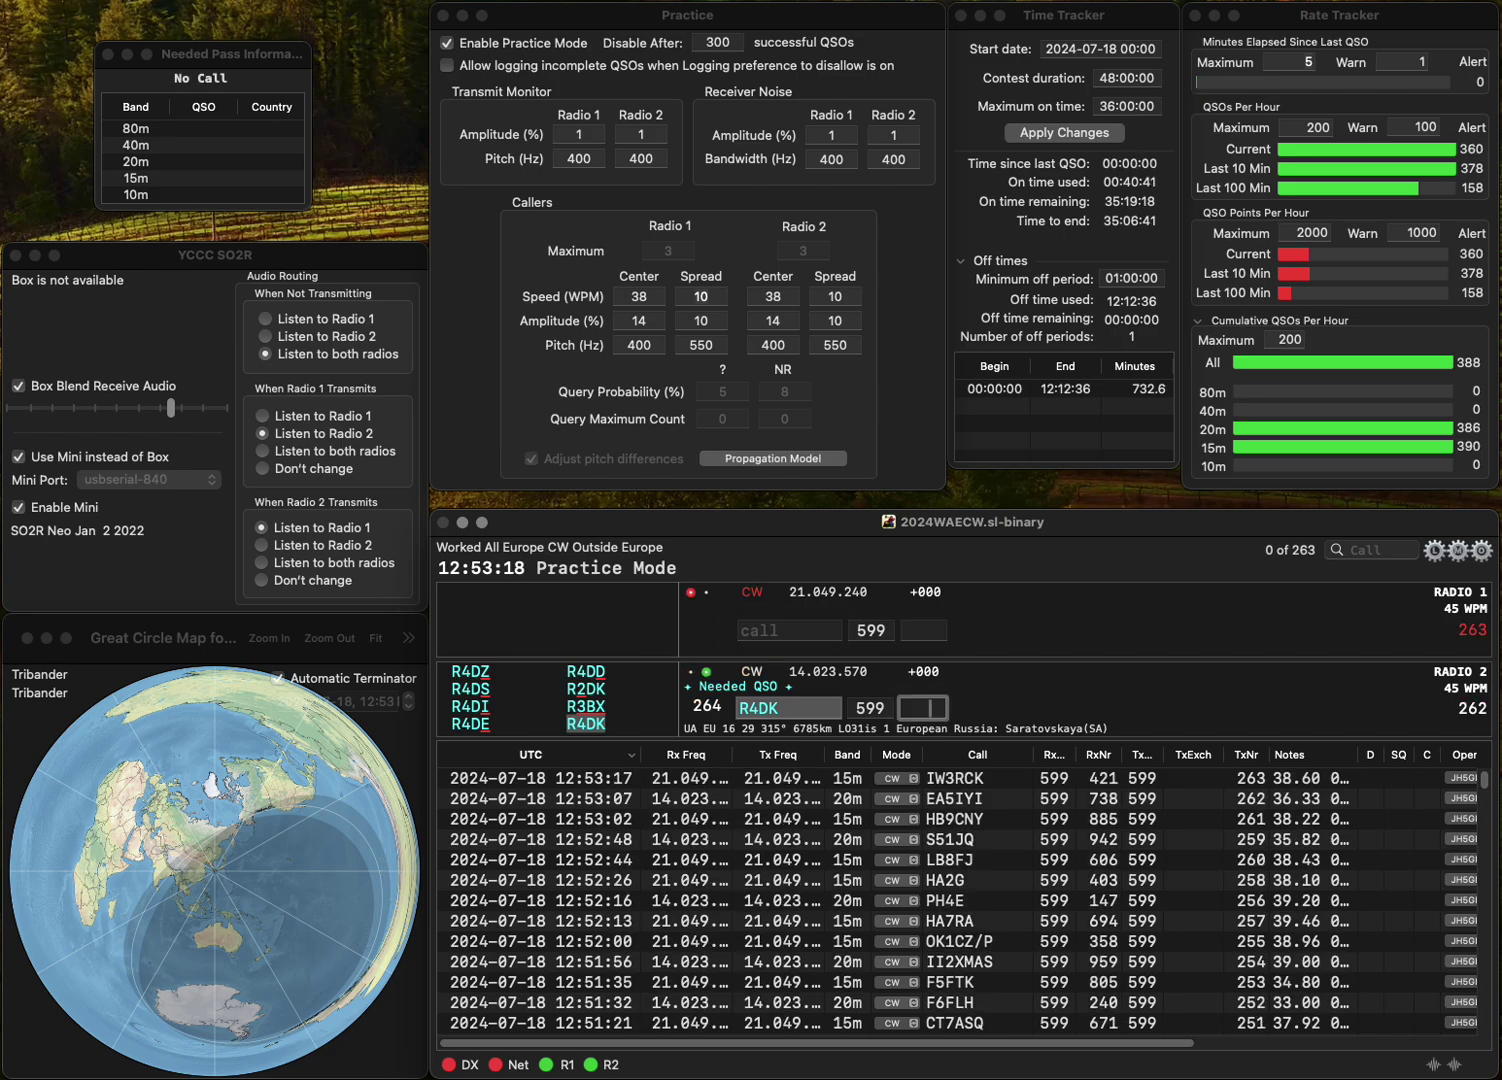
type("562")
key("Return")
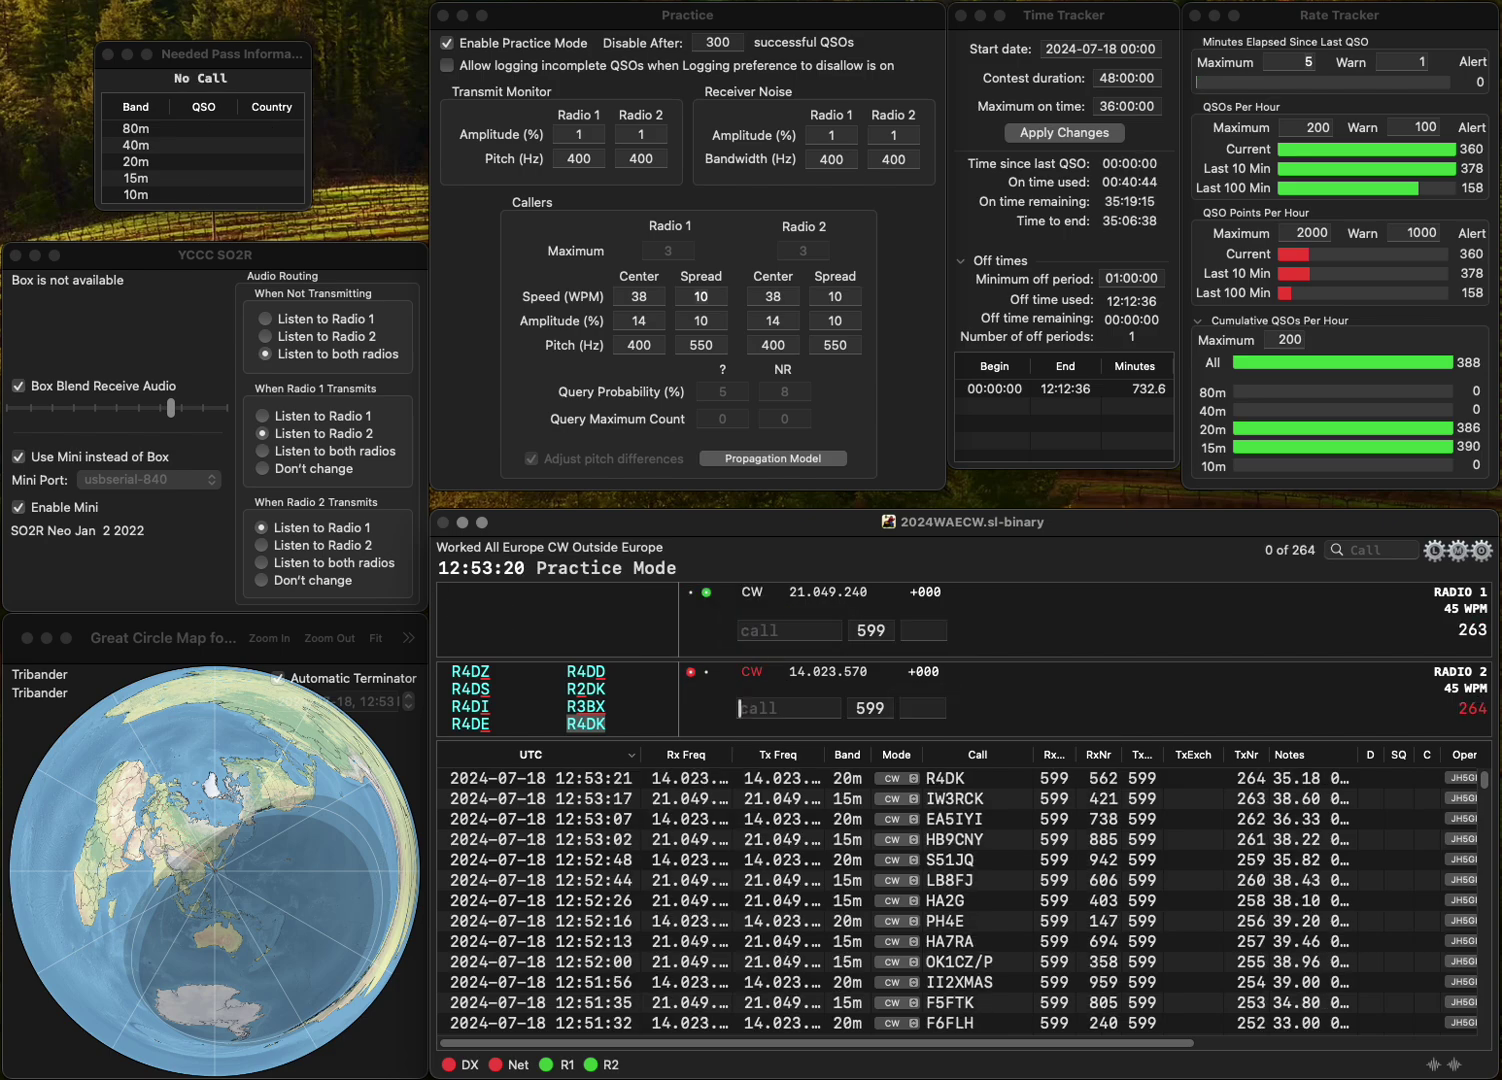
- Enter the partial call EAT on Radio 1 and send the reply
type("EA56")
key("BackSpace")
key("BackSpace")
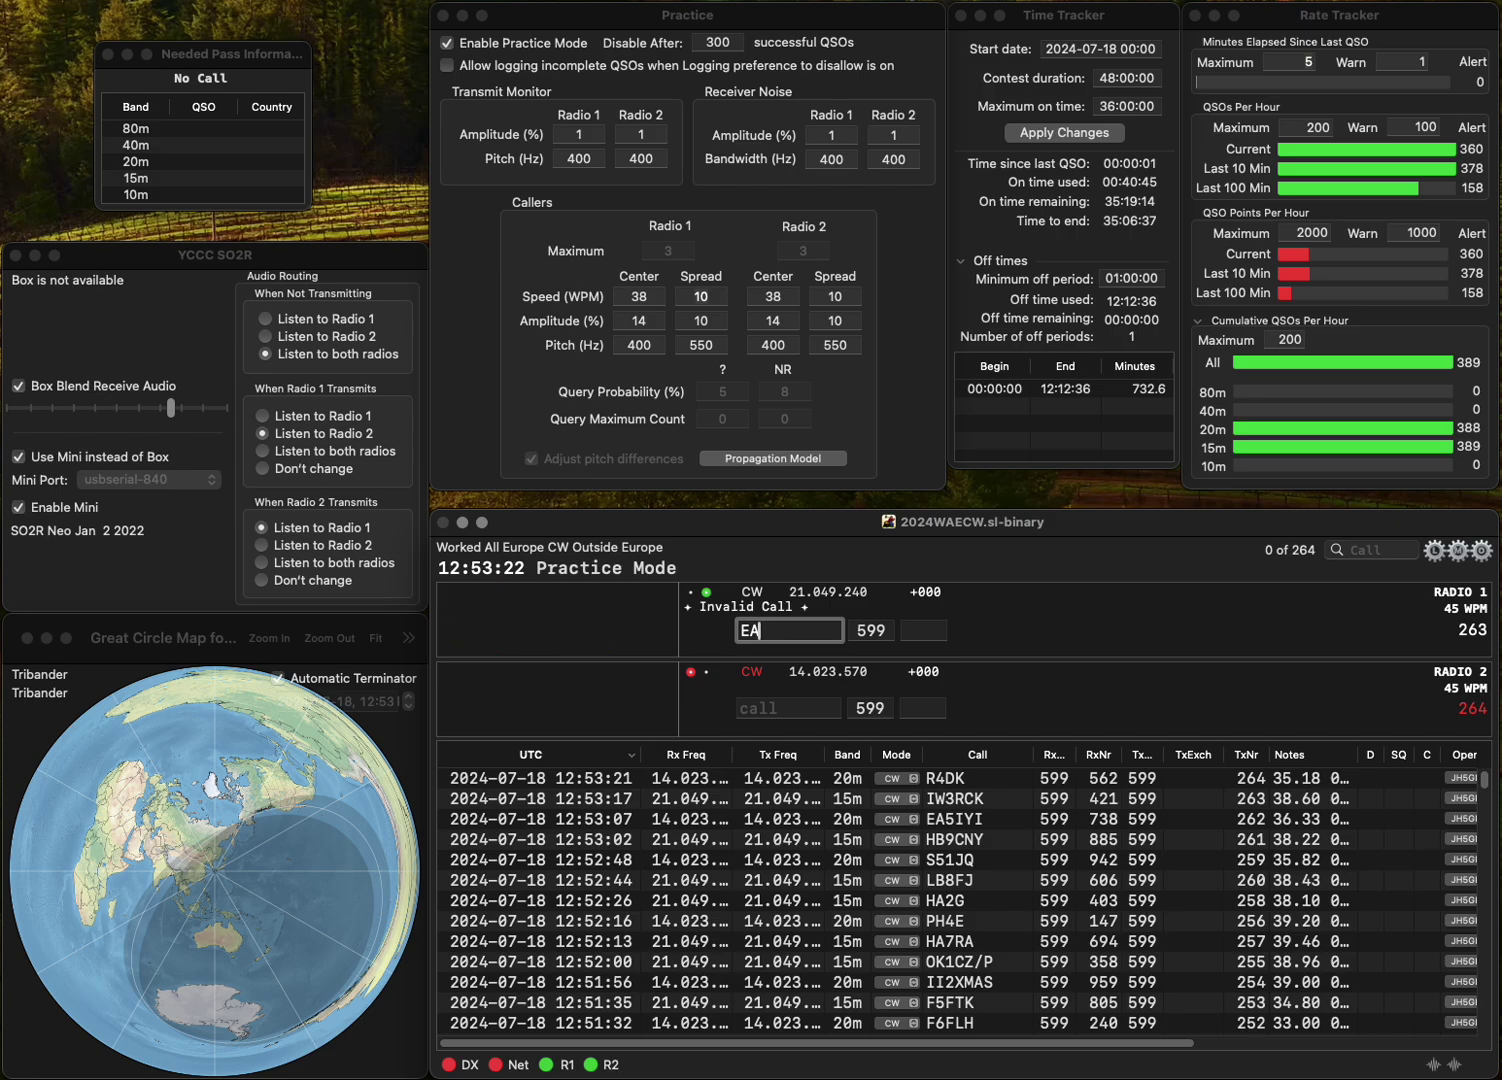
type("T")
key("Return")
- Enter the partial call SPLAG on Radio 2 and send the reply
type("SH")
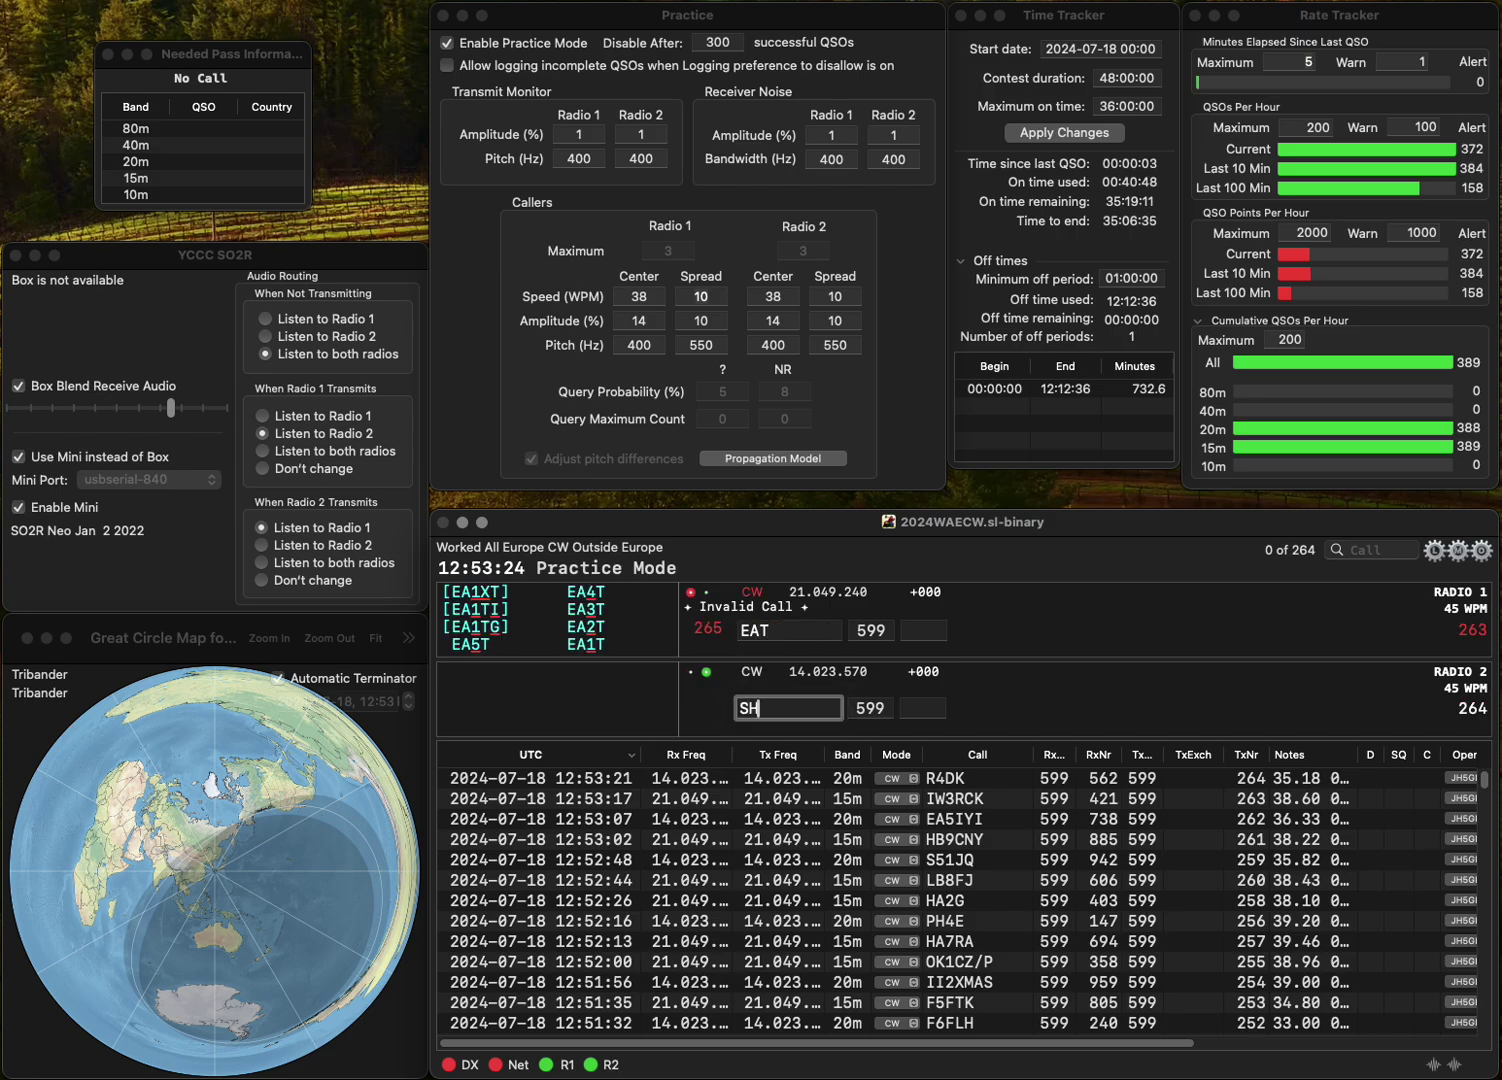
type("PLAG")
key("Left")
key("Left")
key("Left")
key("Left")
key("BackSpace")
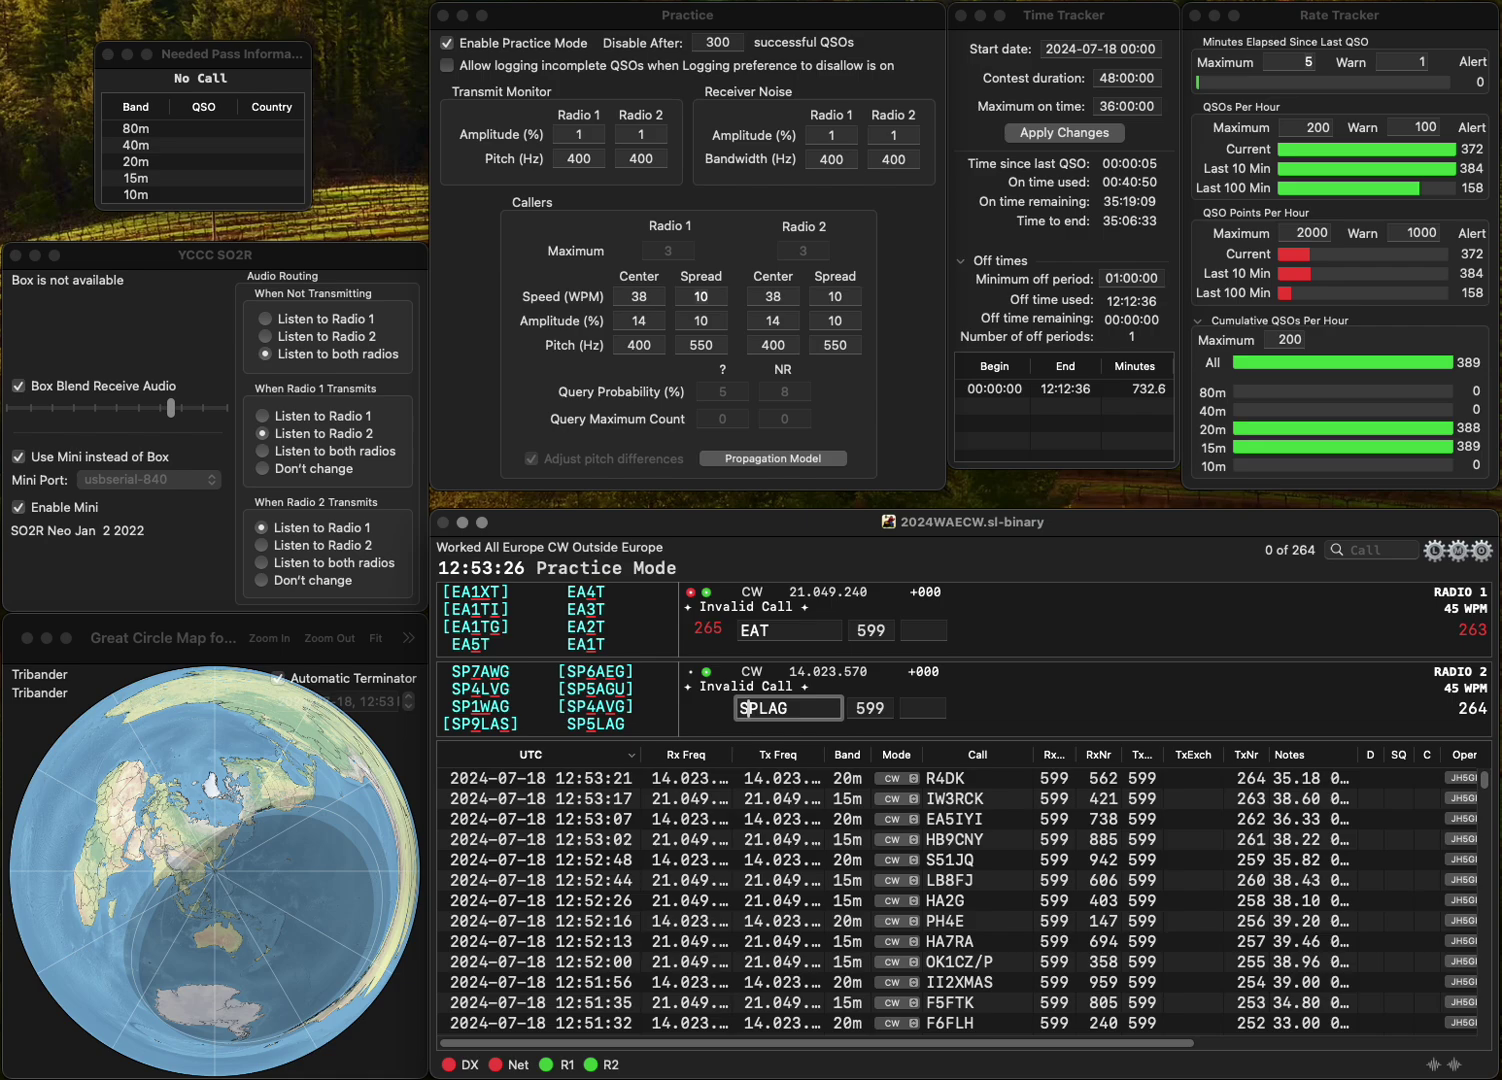
key("Return")
- Change Radio 1's partial call to EA6/DT and send it again
key("Left")
type("E")
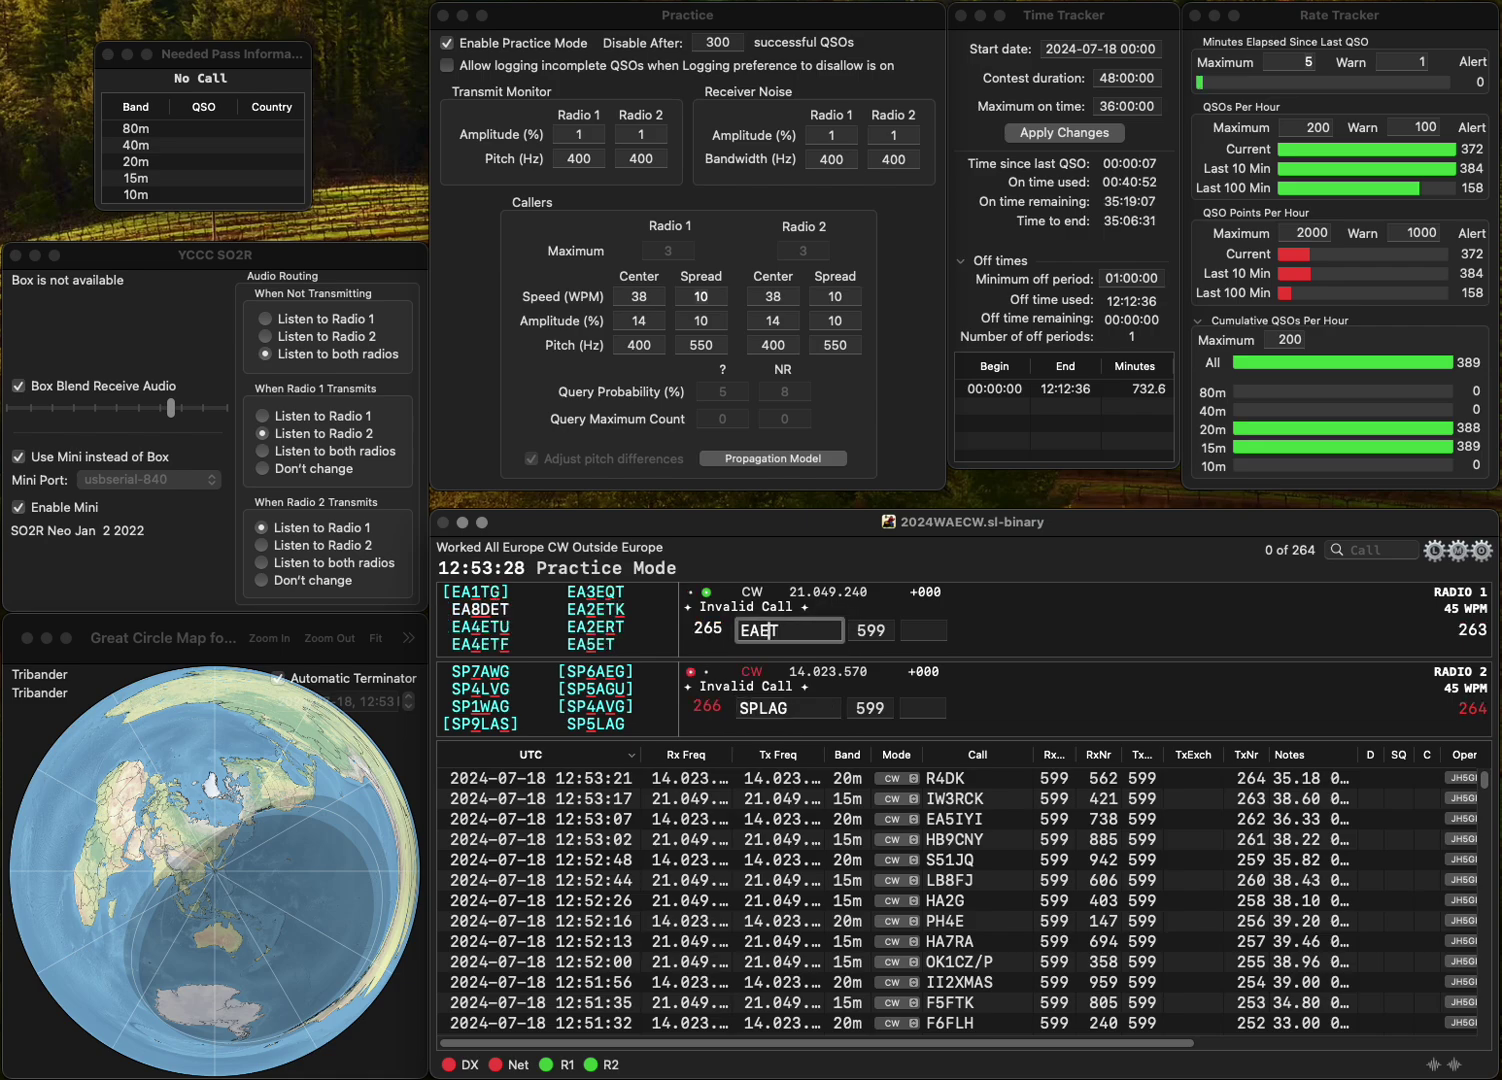
key("BackSpace")
type("6/")
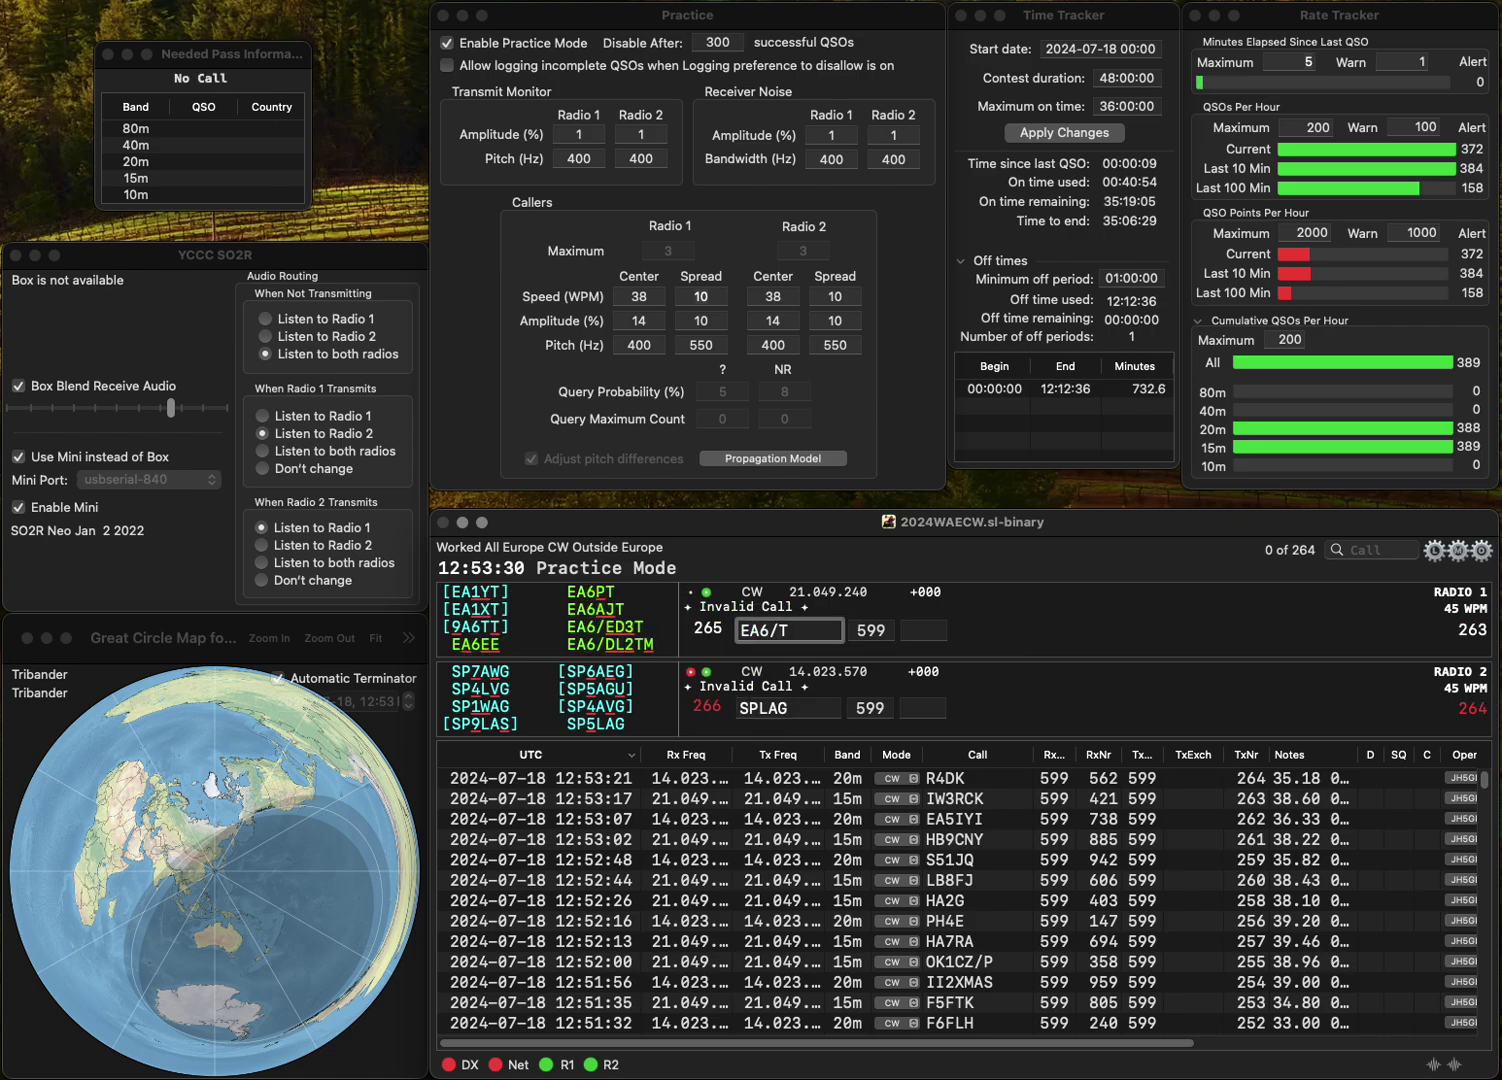
type("D")
key("Return")
key("Left")
key("Left")
key("Left")
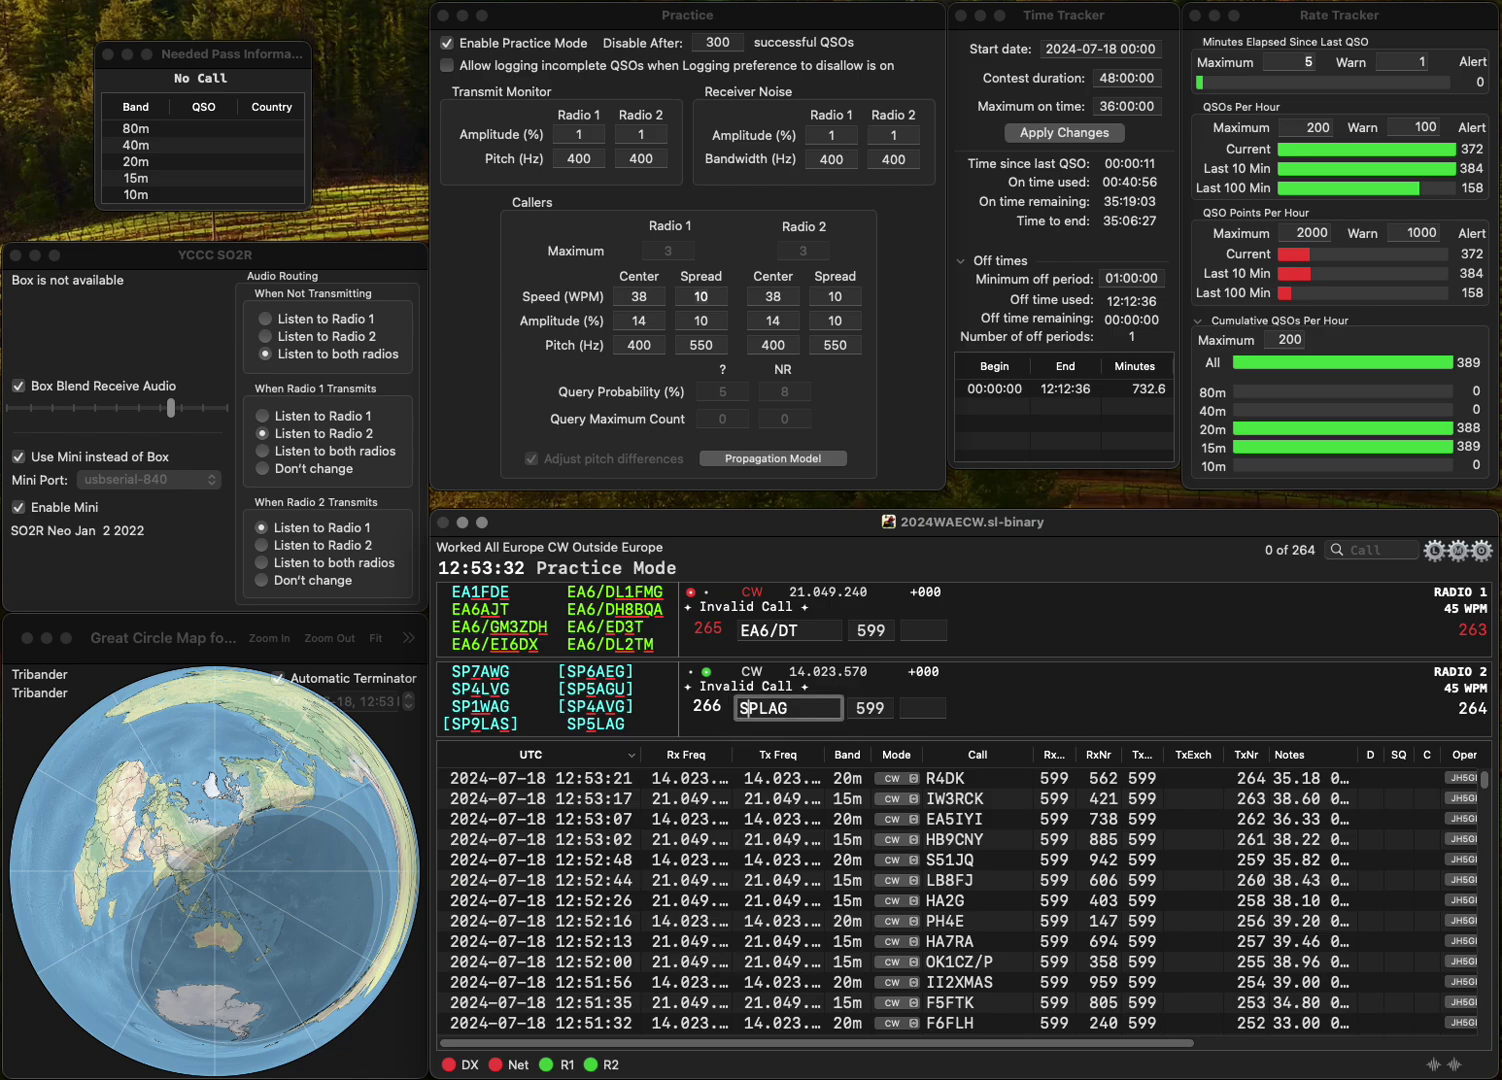
type("5")
key("Return")
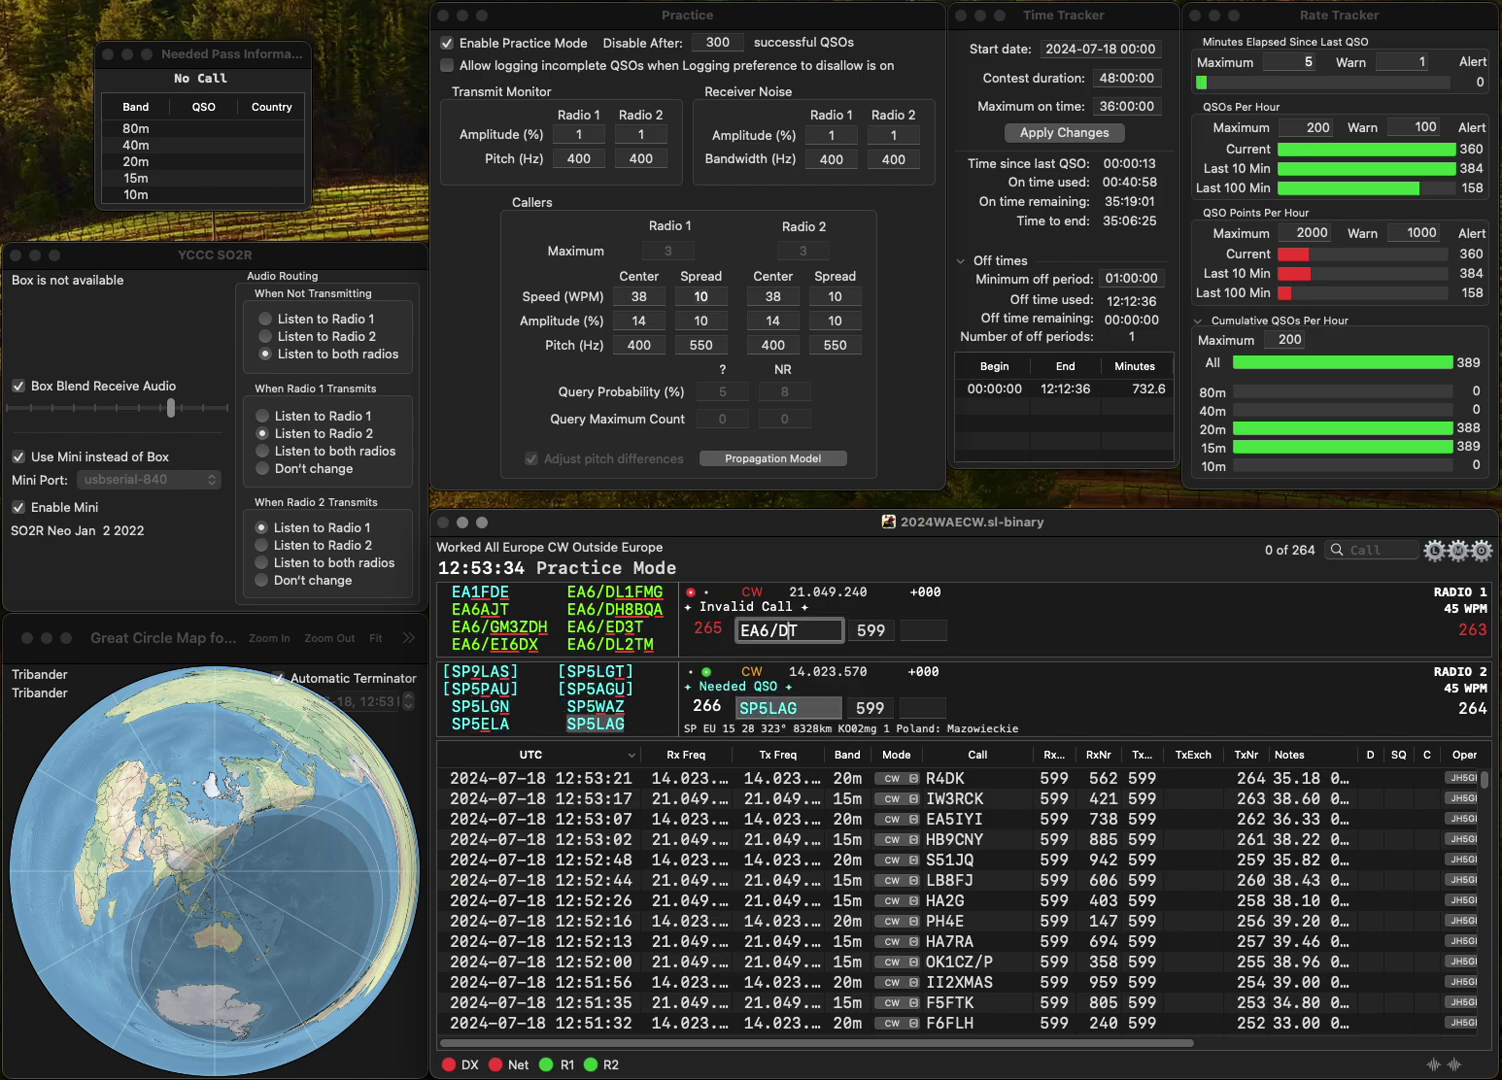
- Complete Radio 1's call as EA6/ED3T and send it
type("ED")
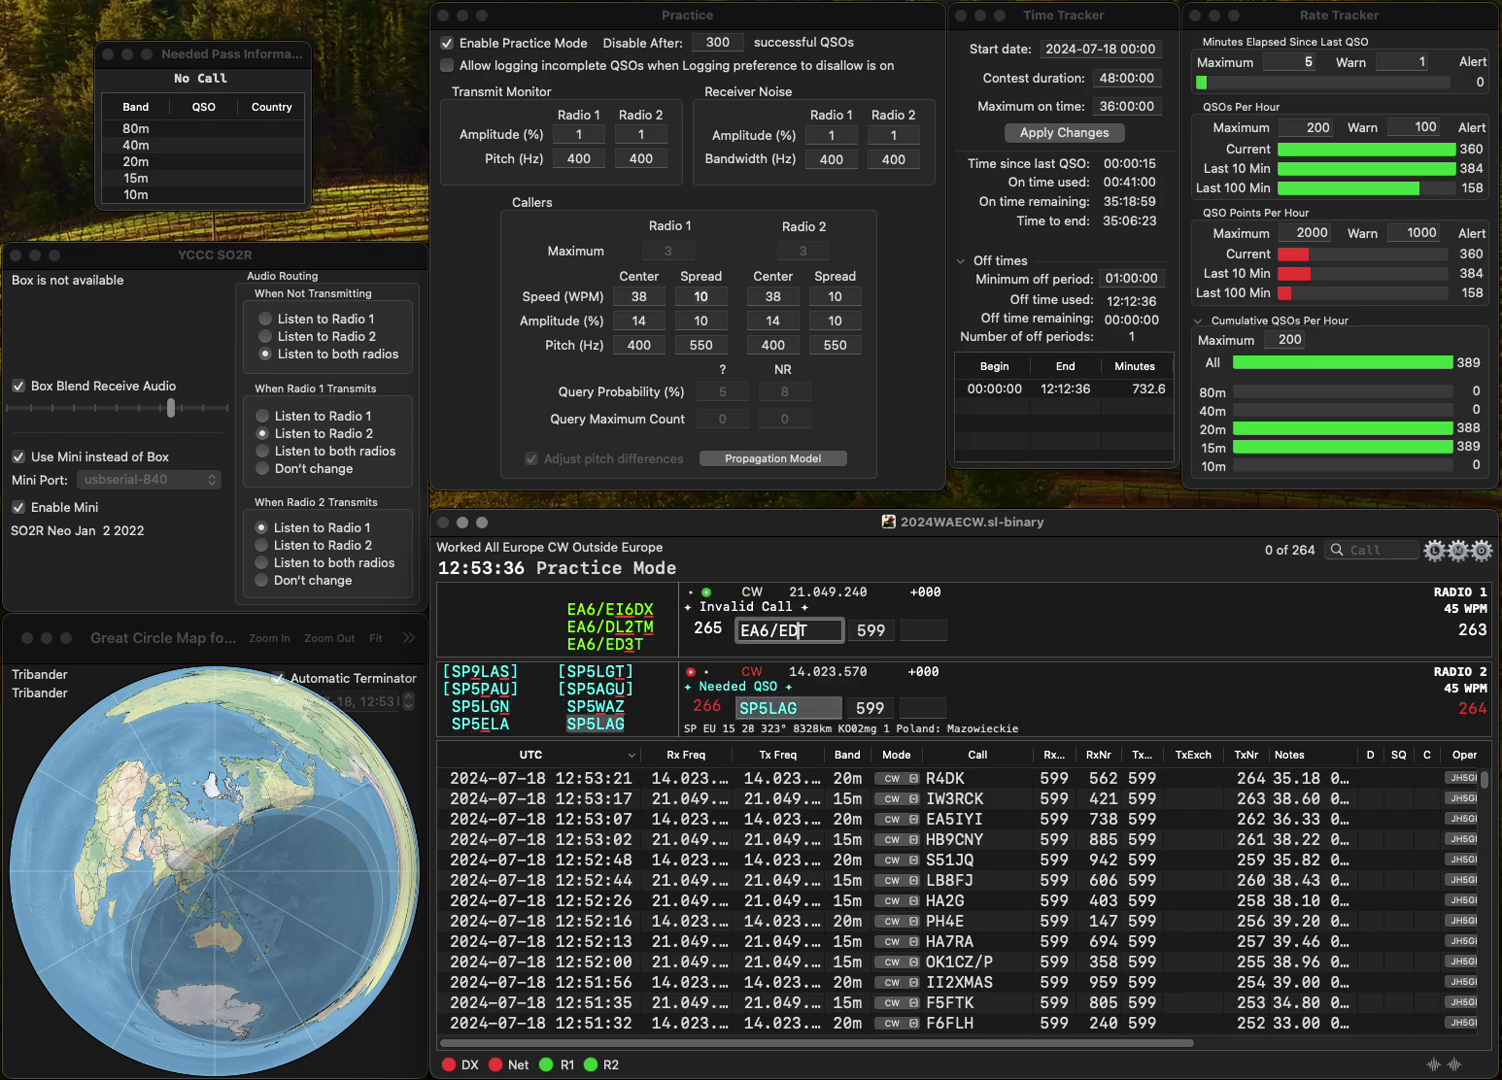
type("3")
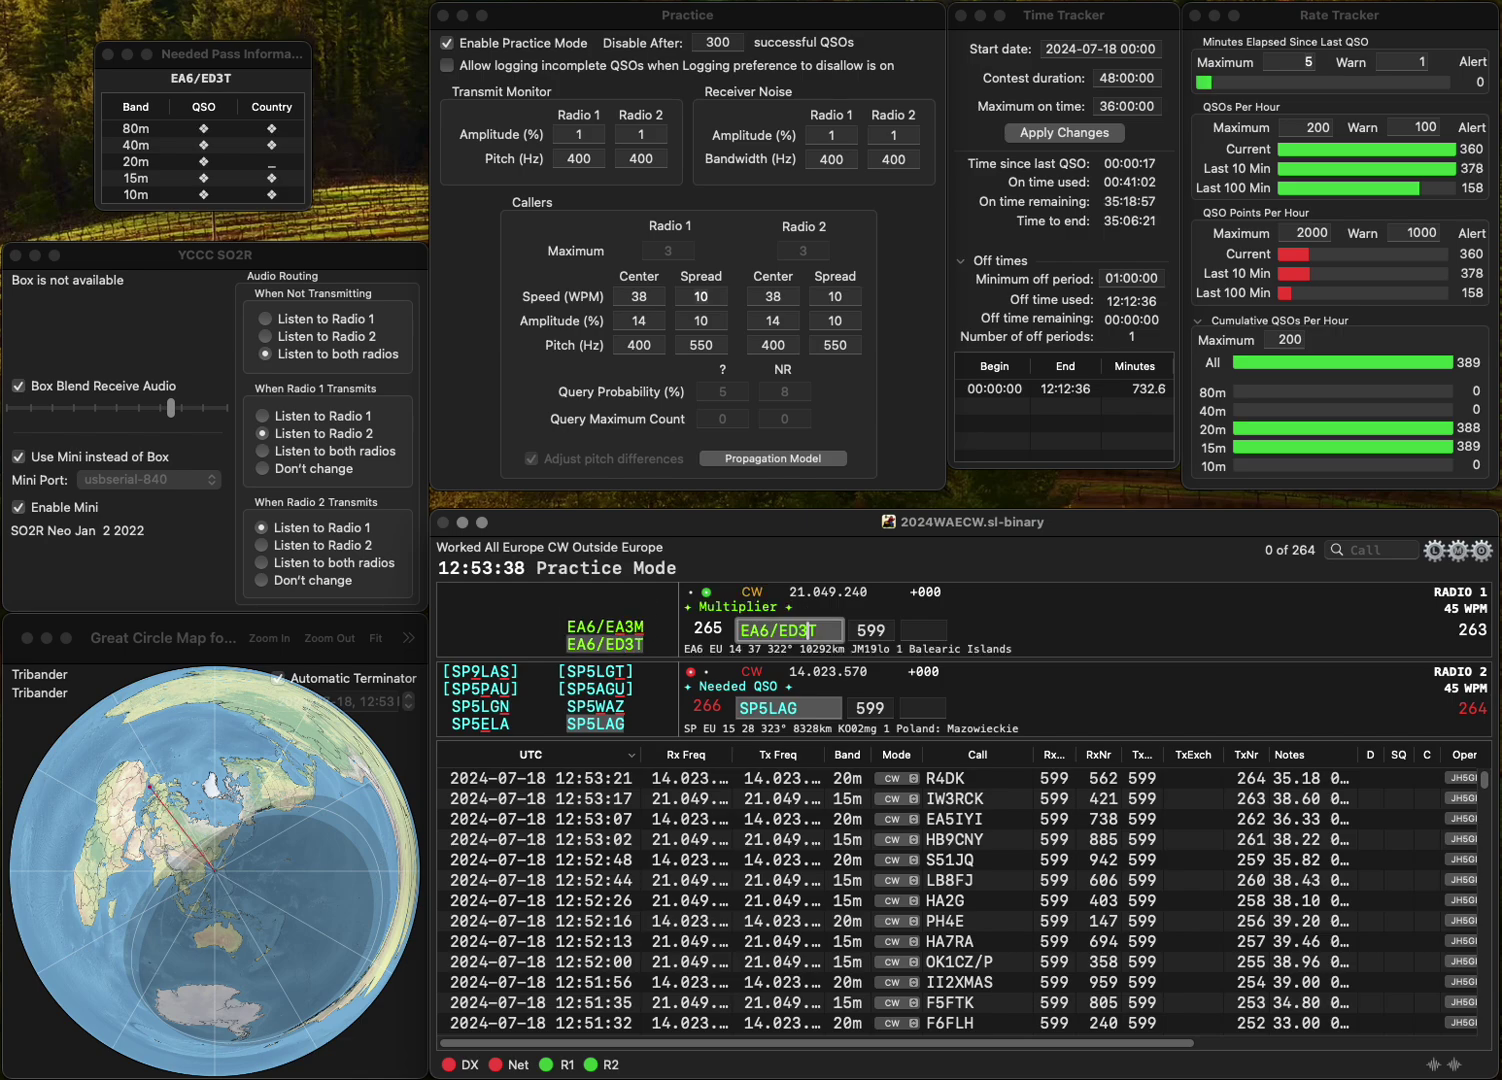
key("Return")
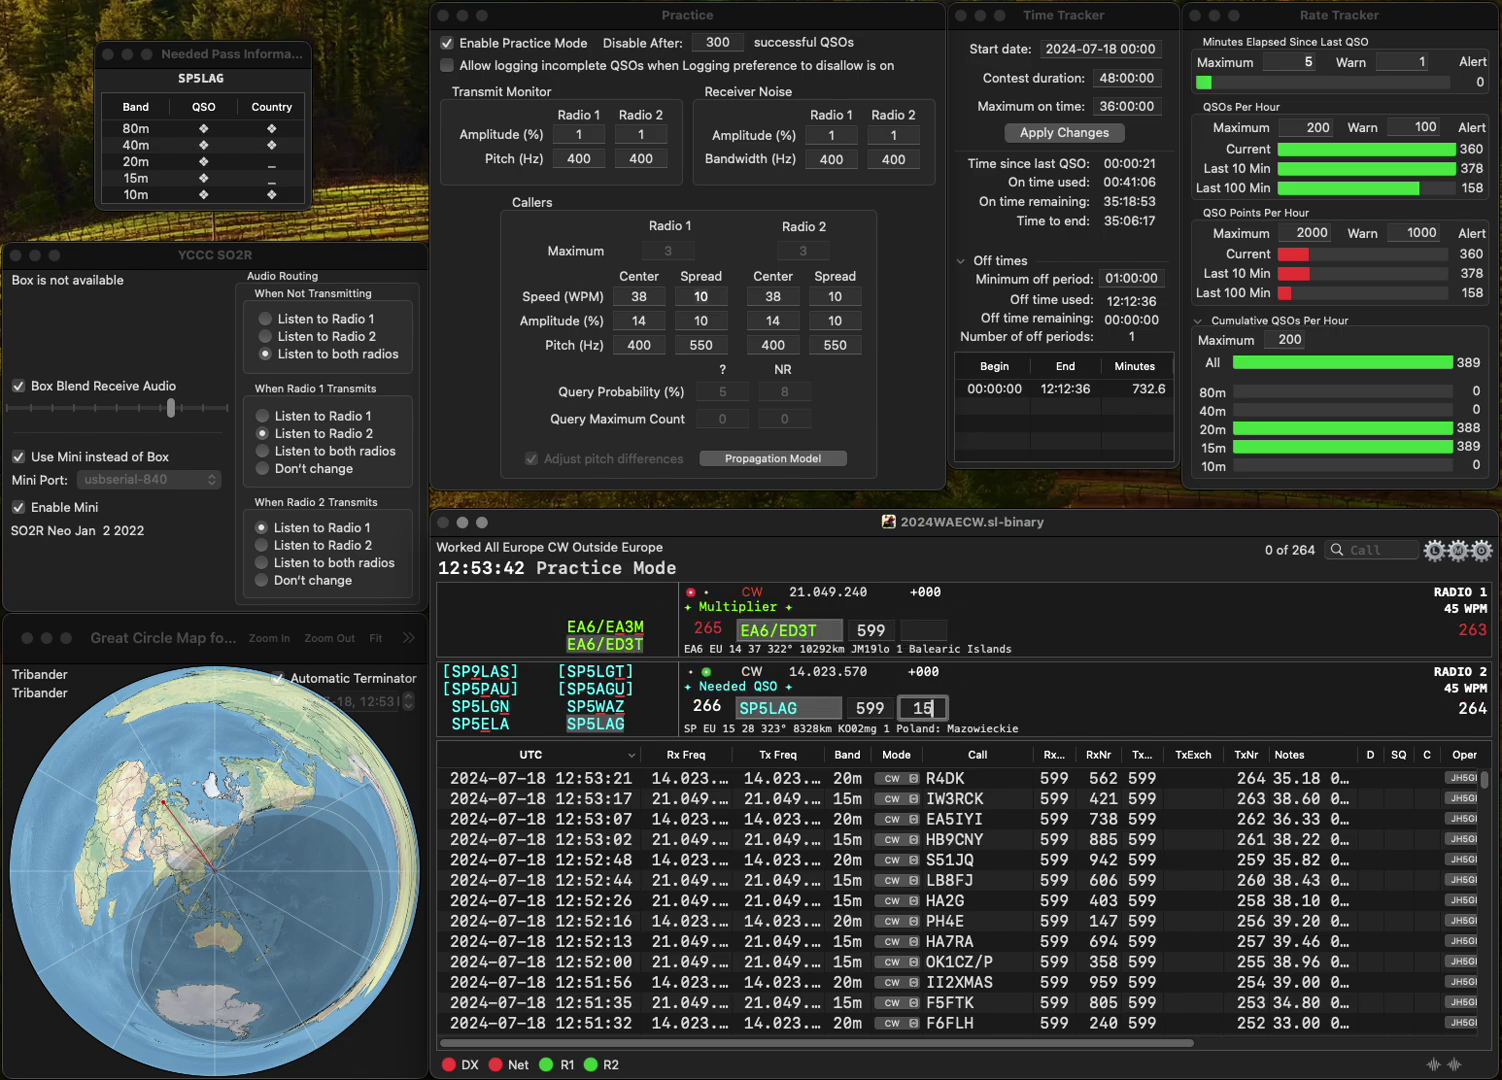
key("Return")
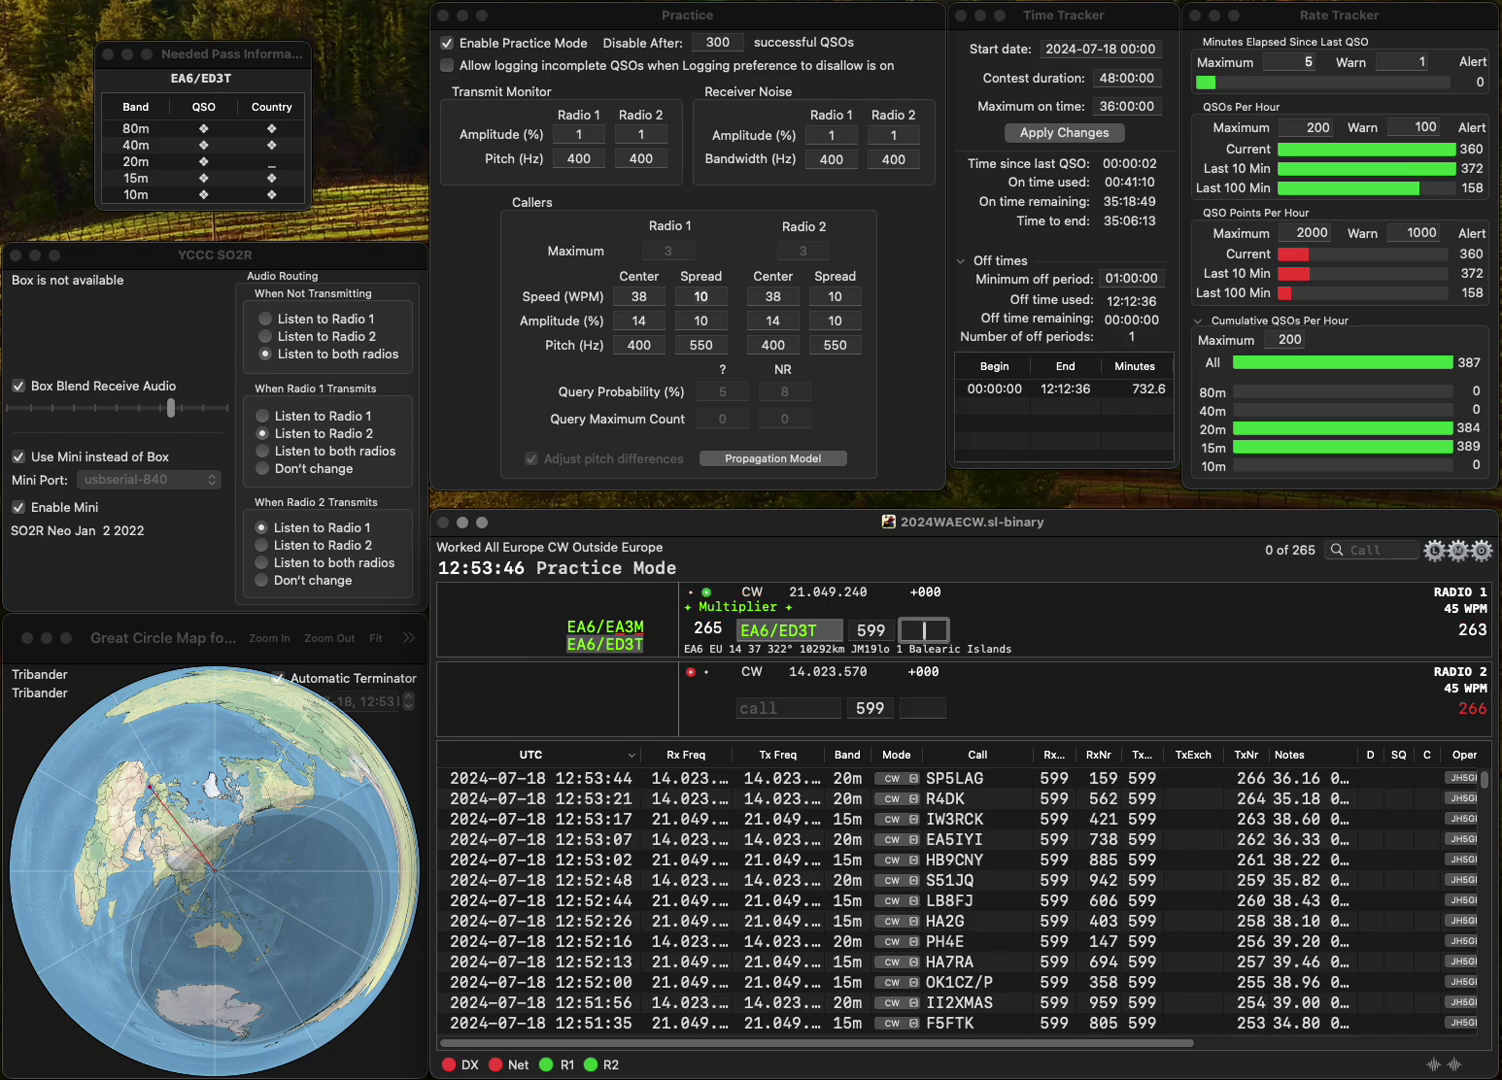
type("2")
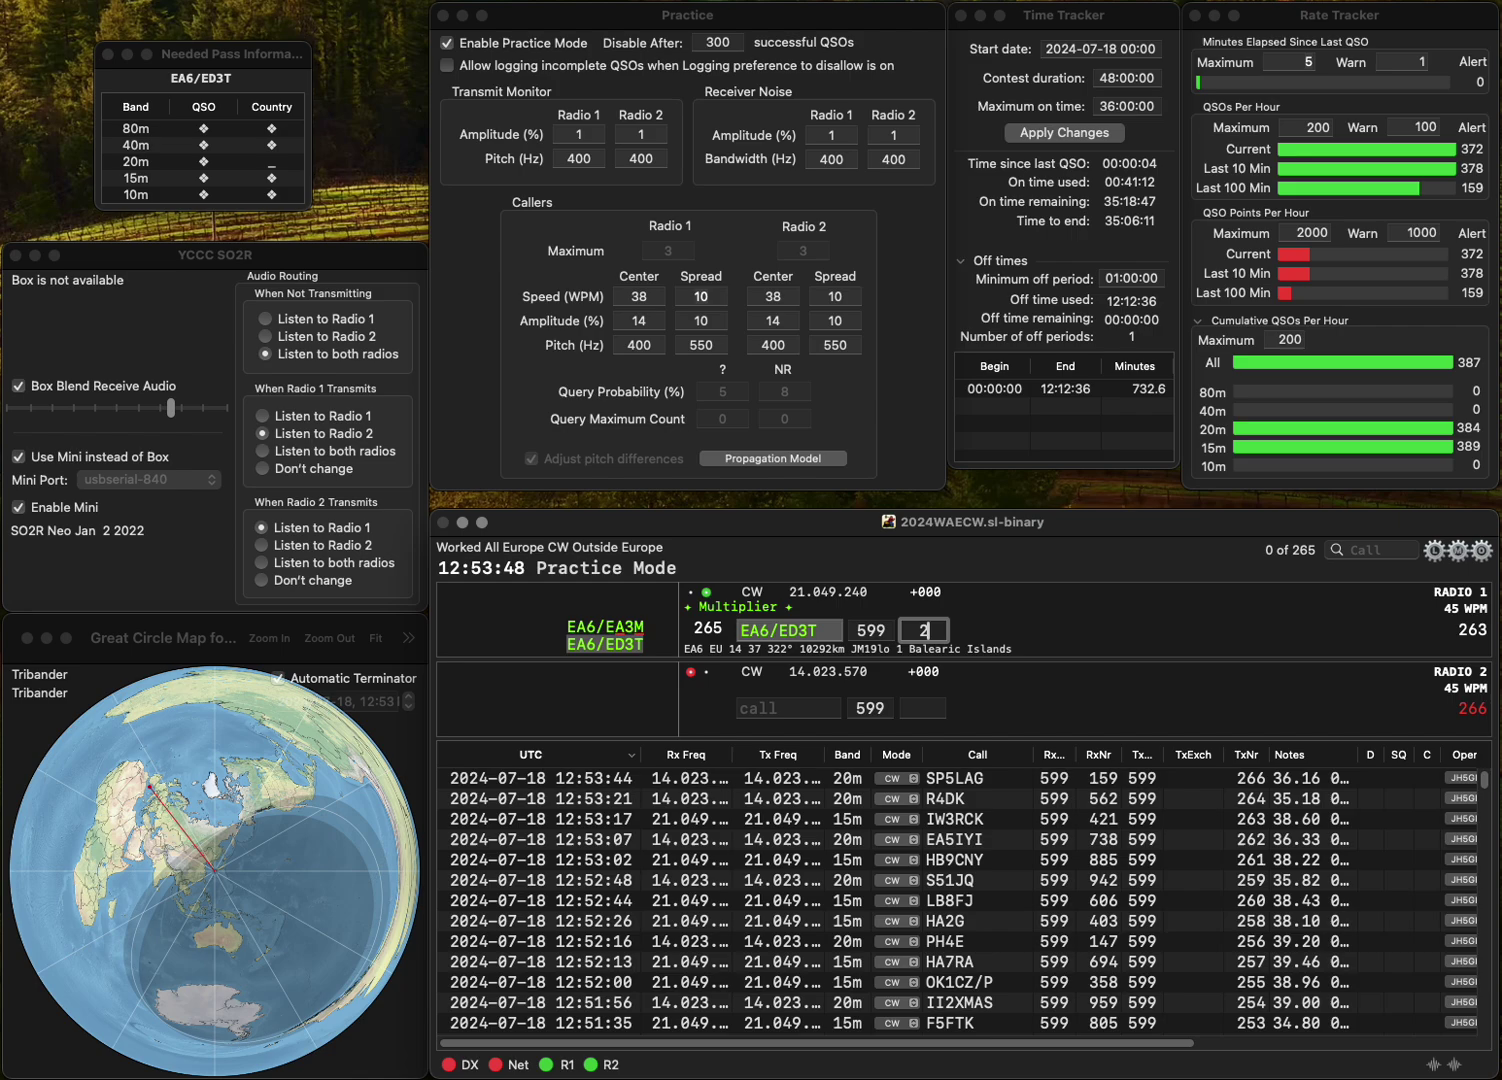
type("88")
key("Return")
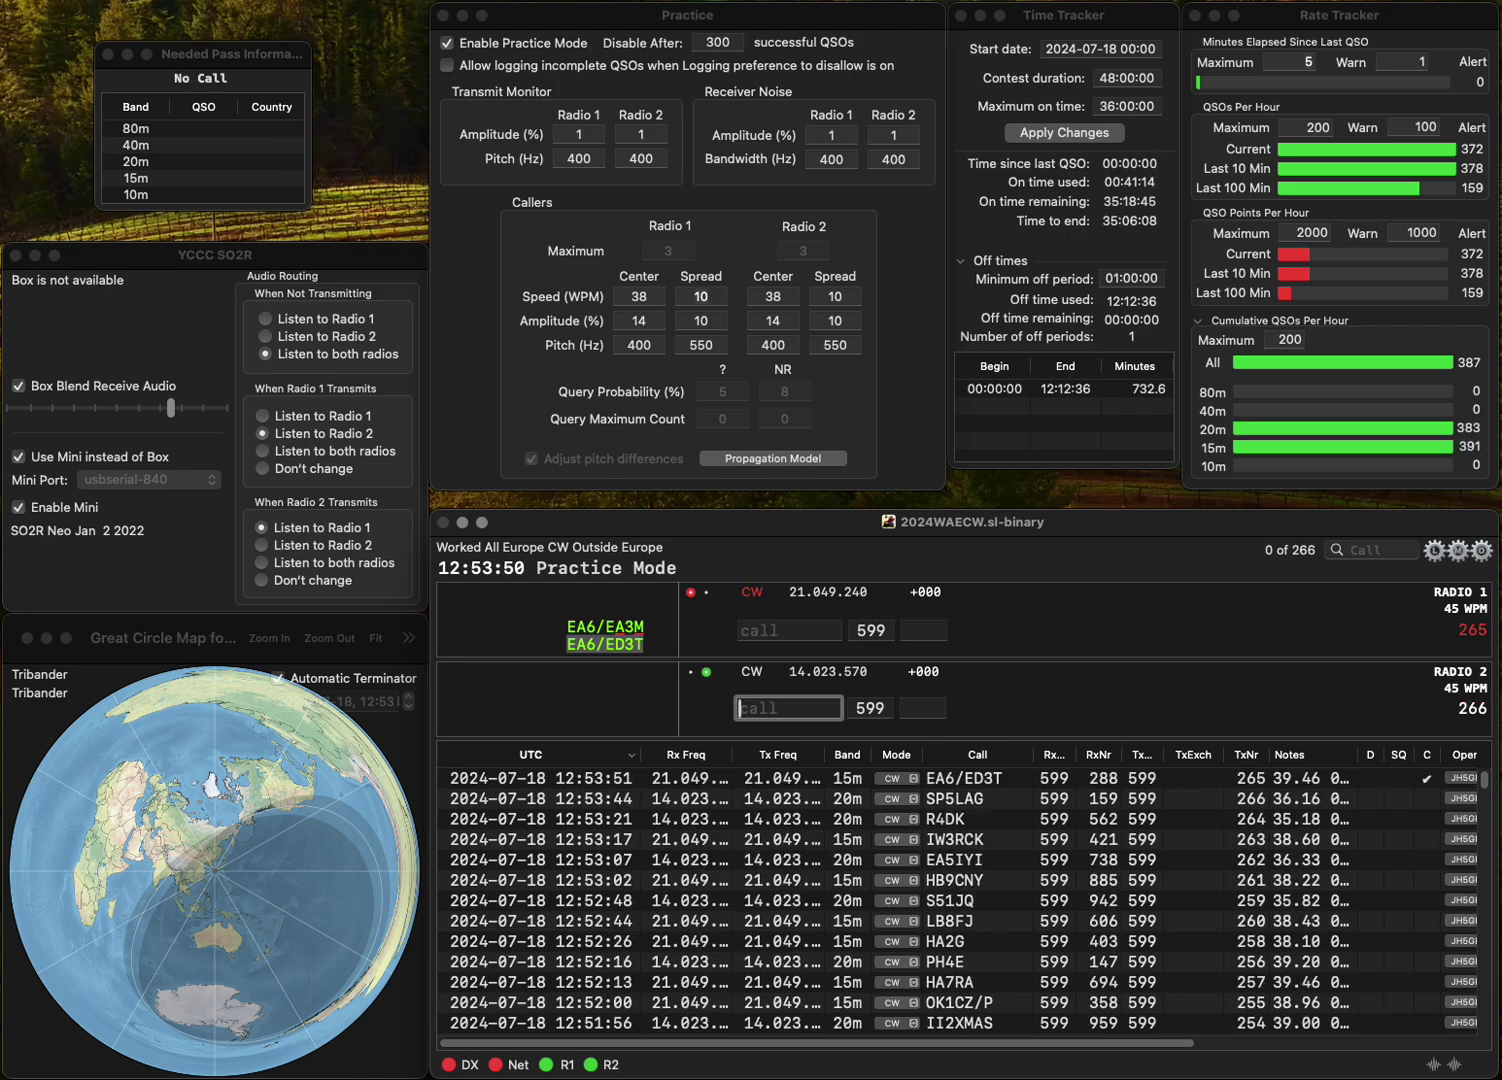
type("HB9")
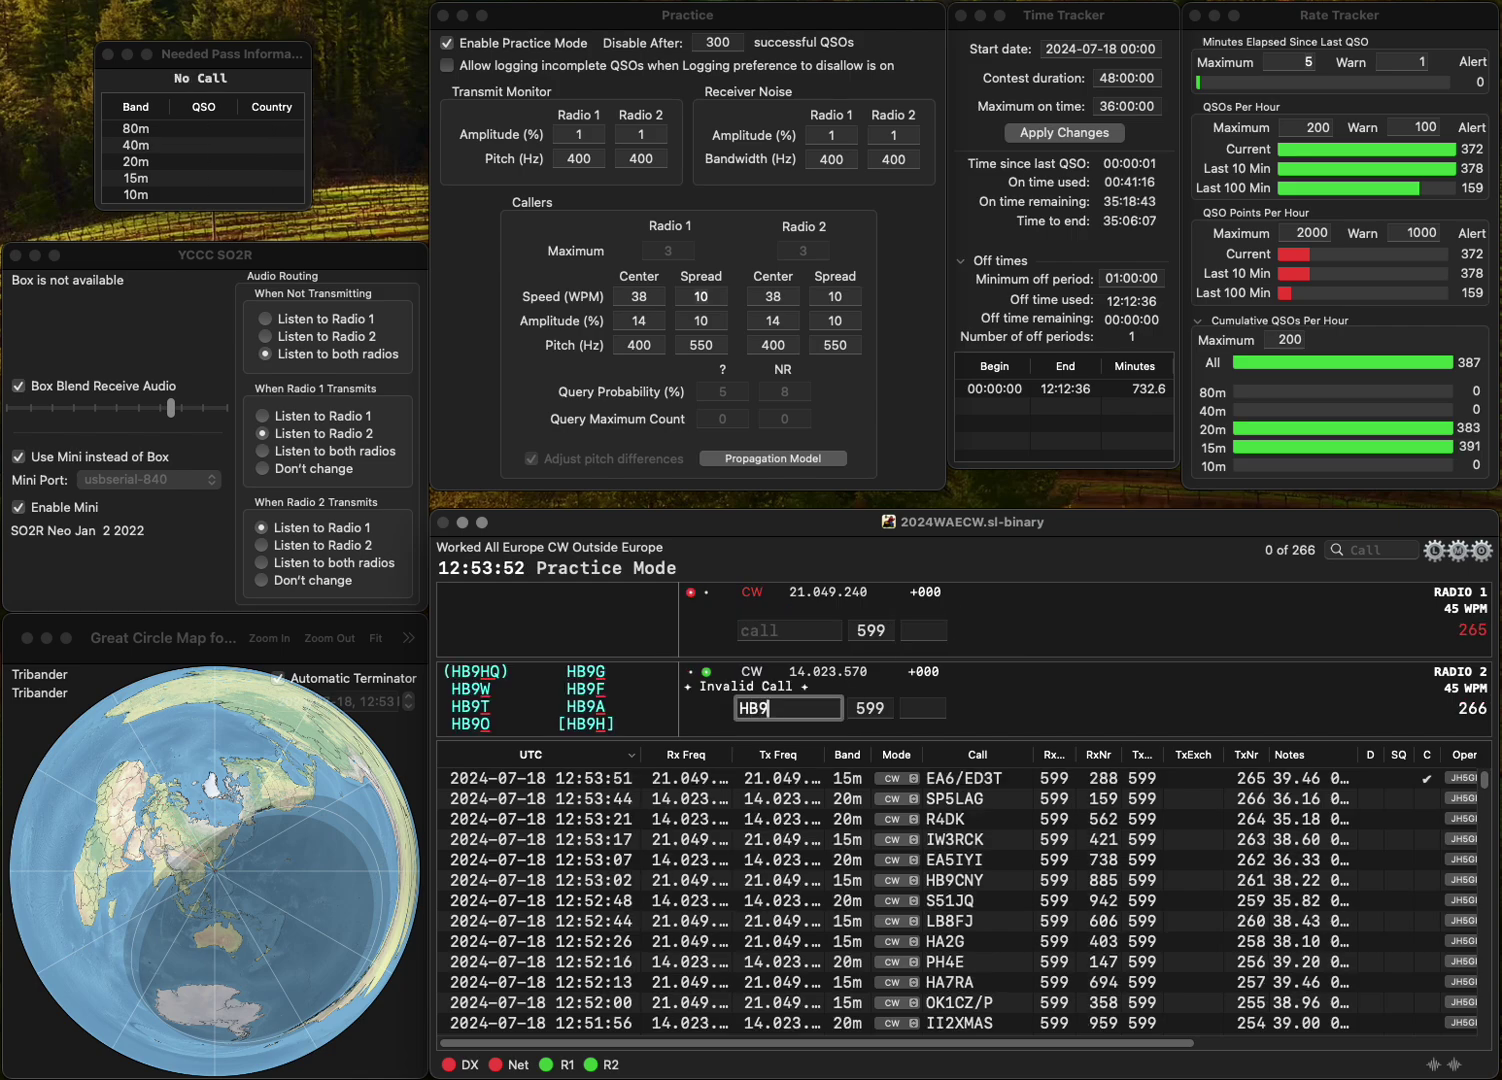
type("EXA")
key("Return")
type("EA")
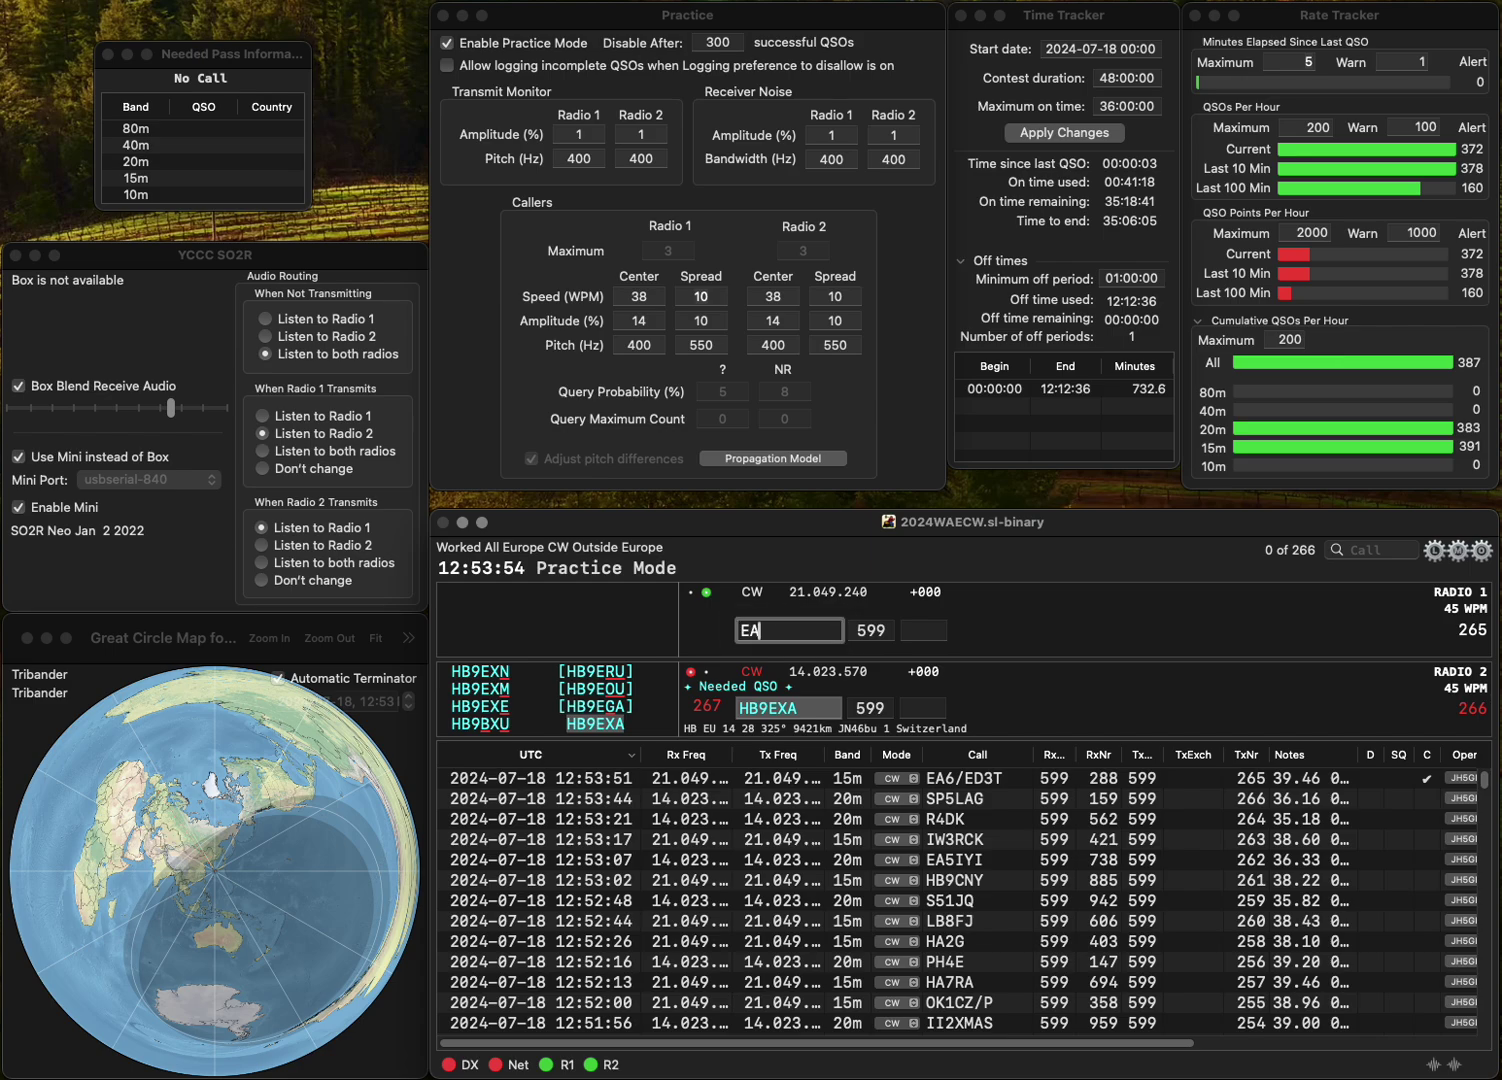
type("7FRX")
key("Return")
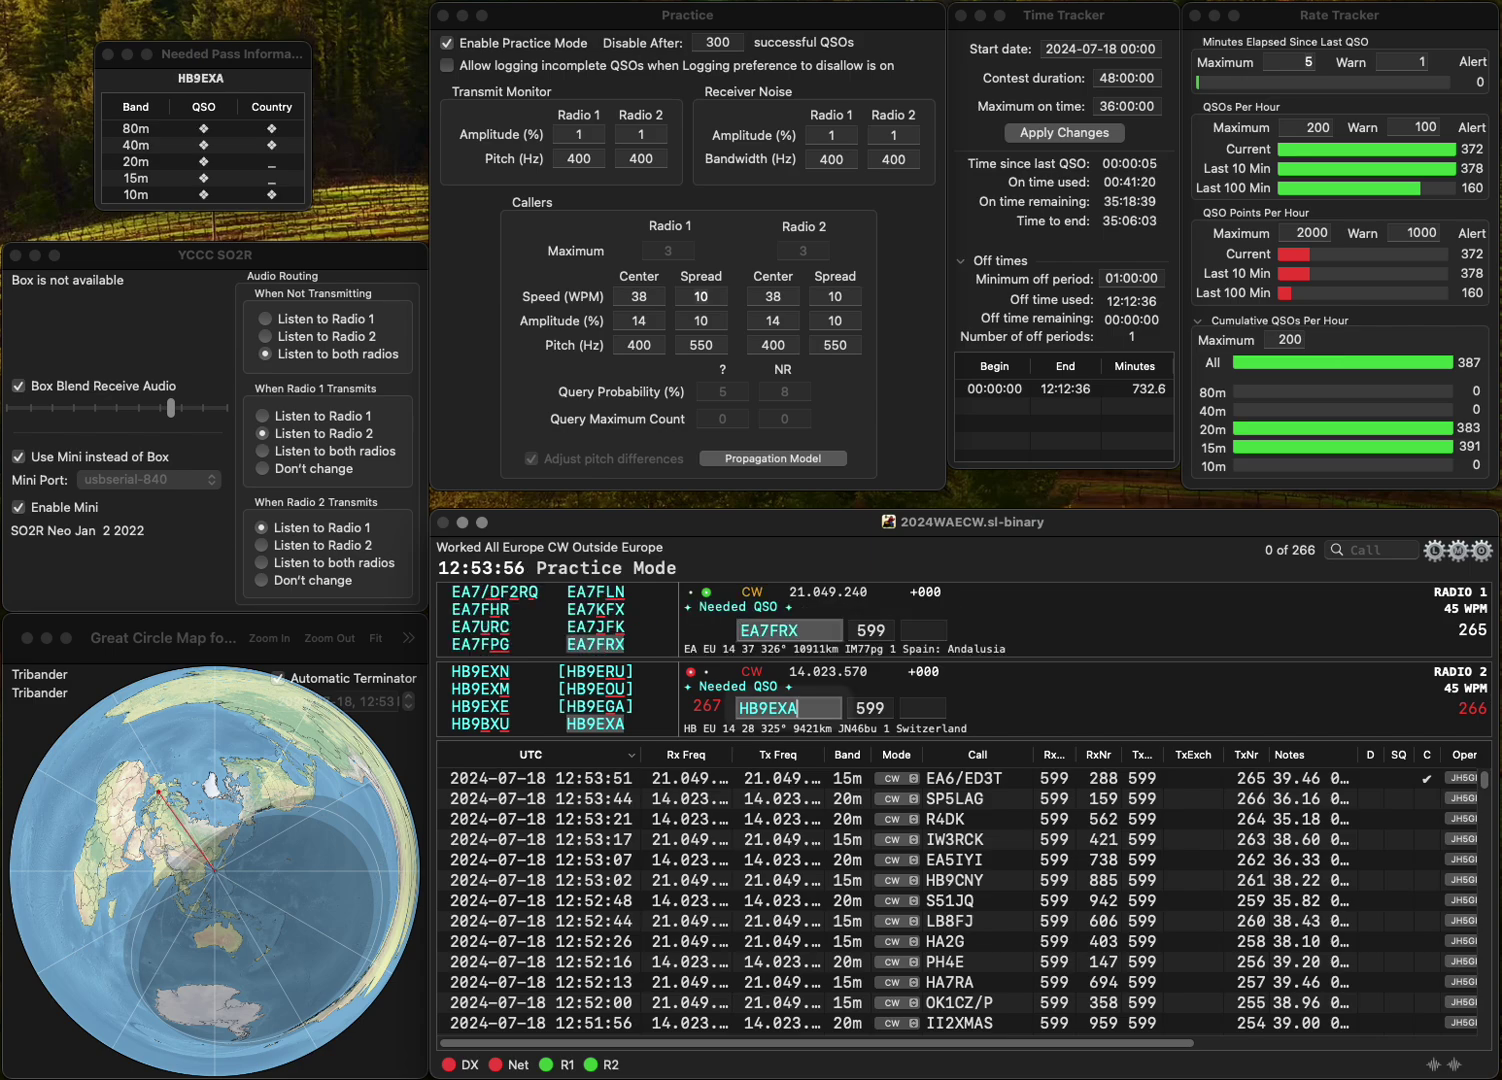
key("space")
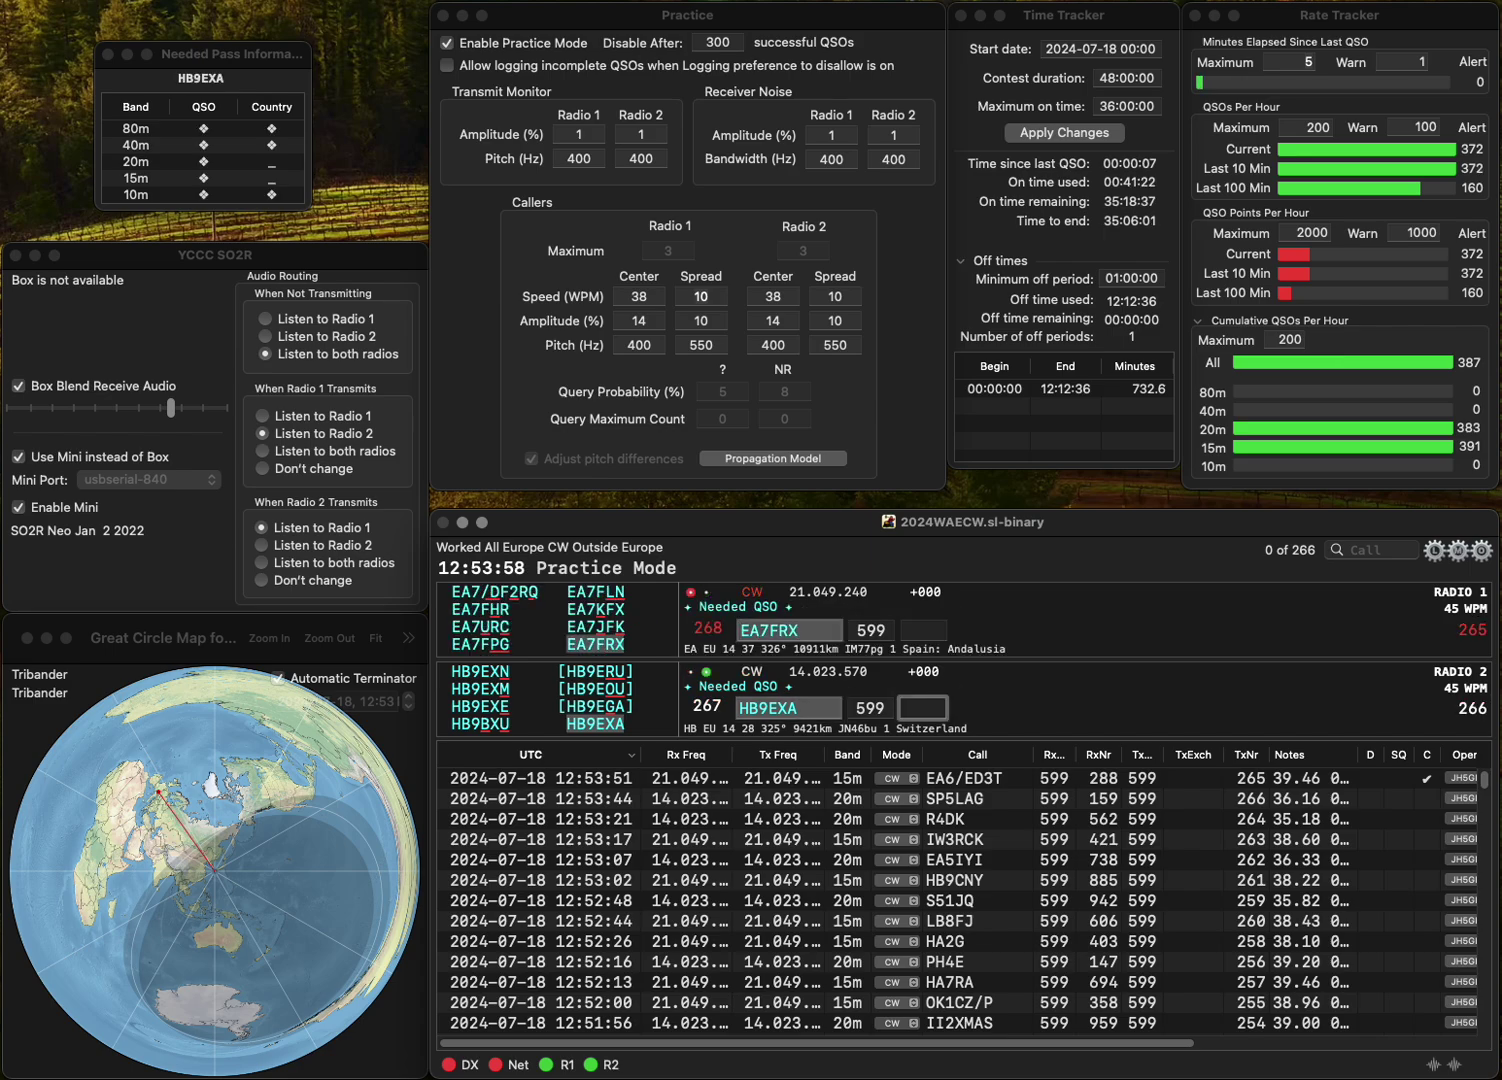
type("6")
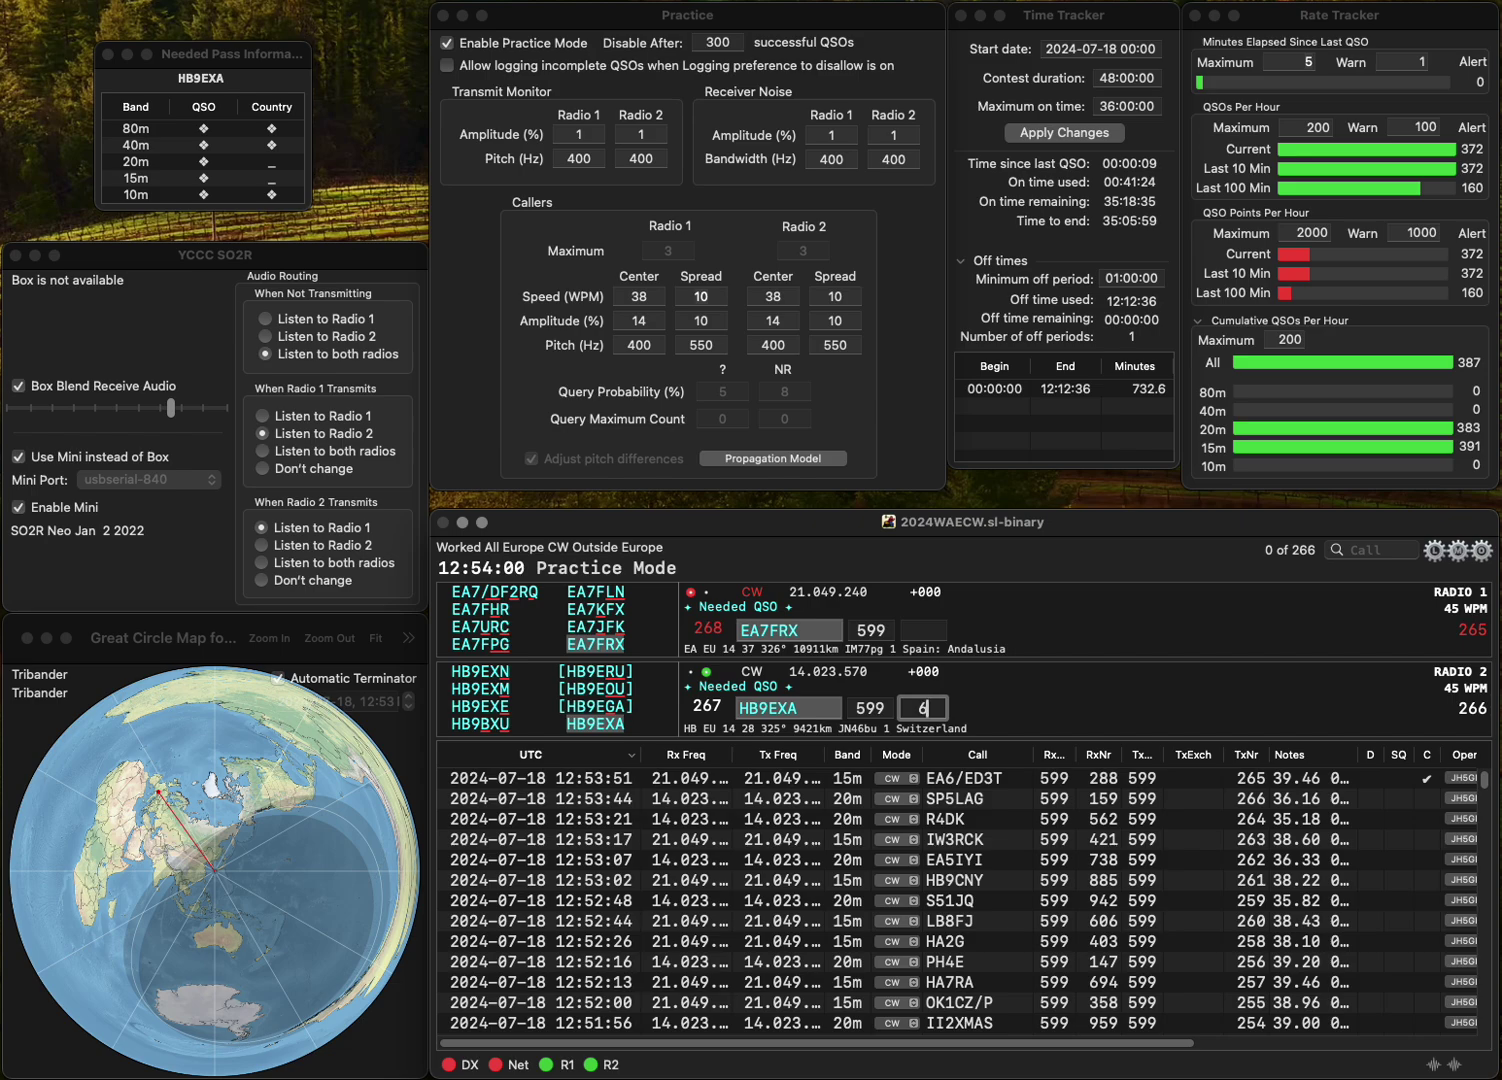
type("71")
key("Return")
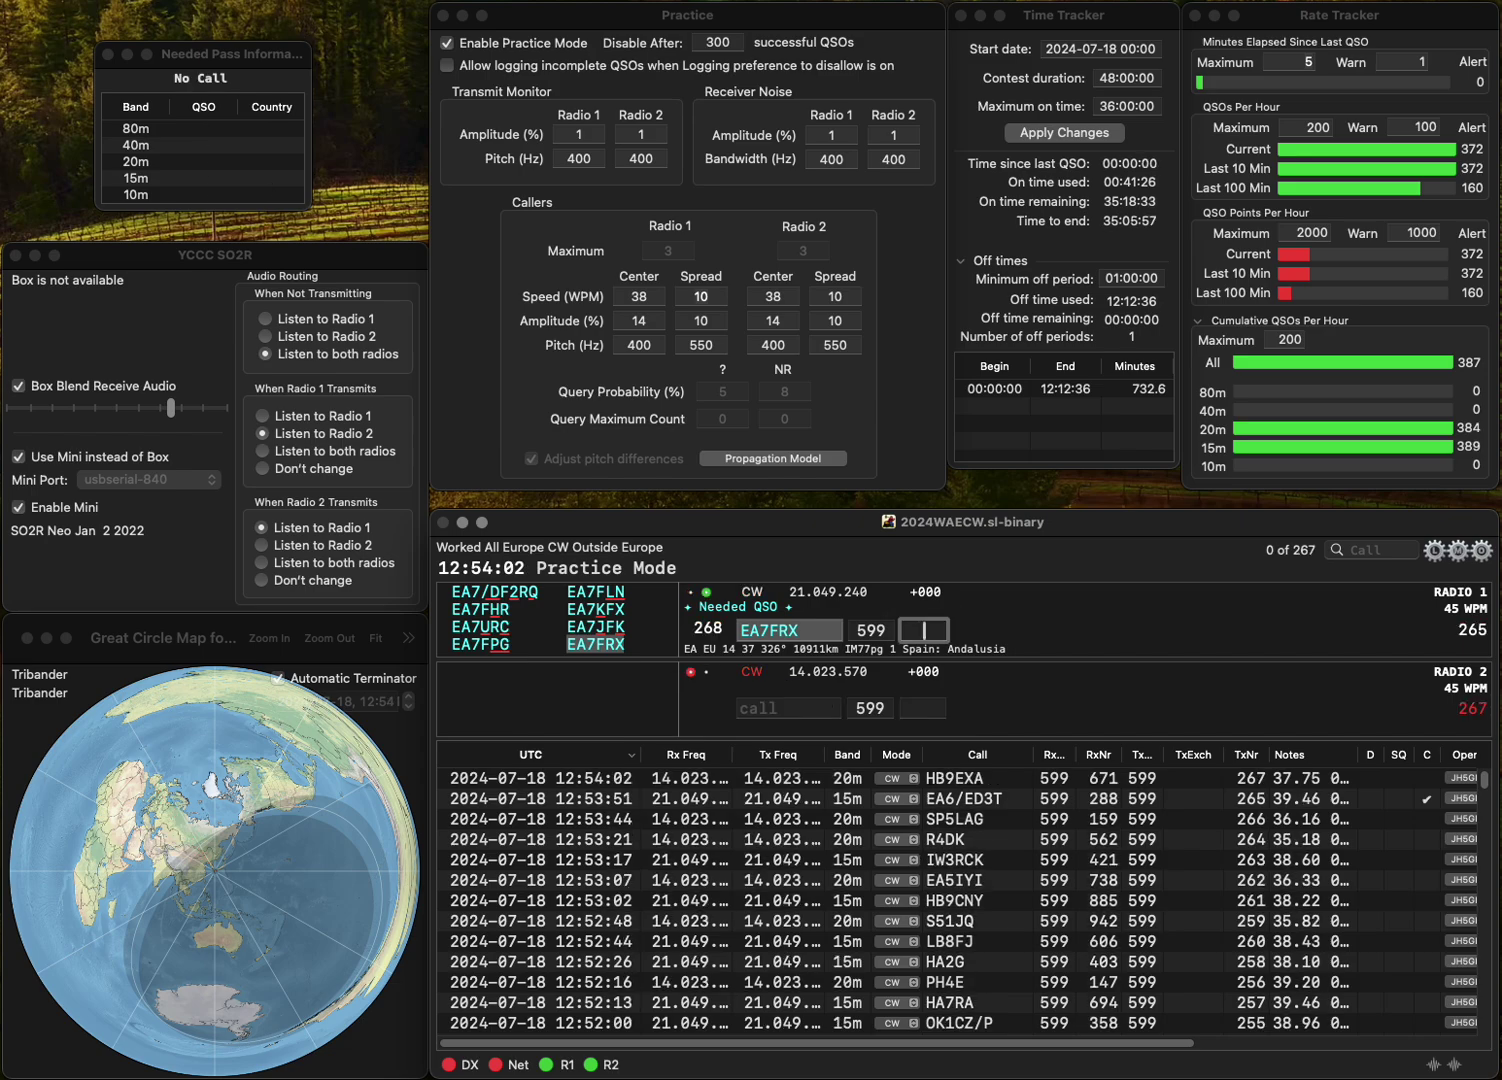
type("63")
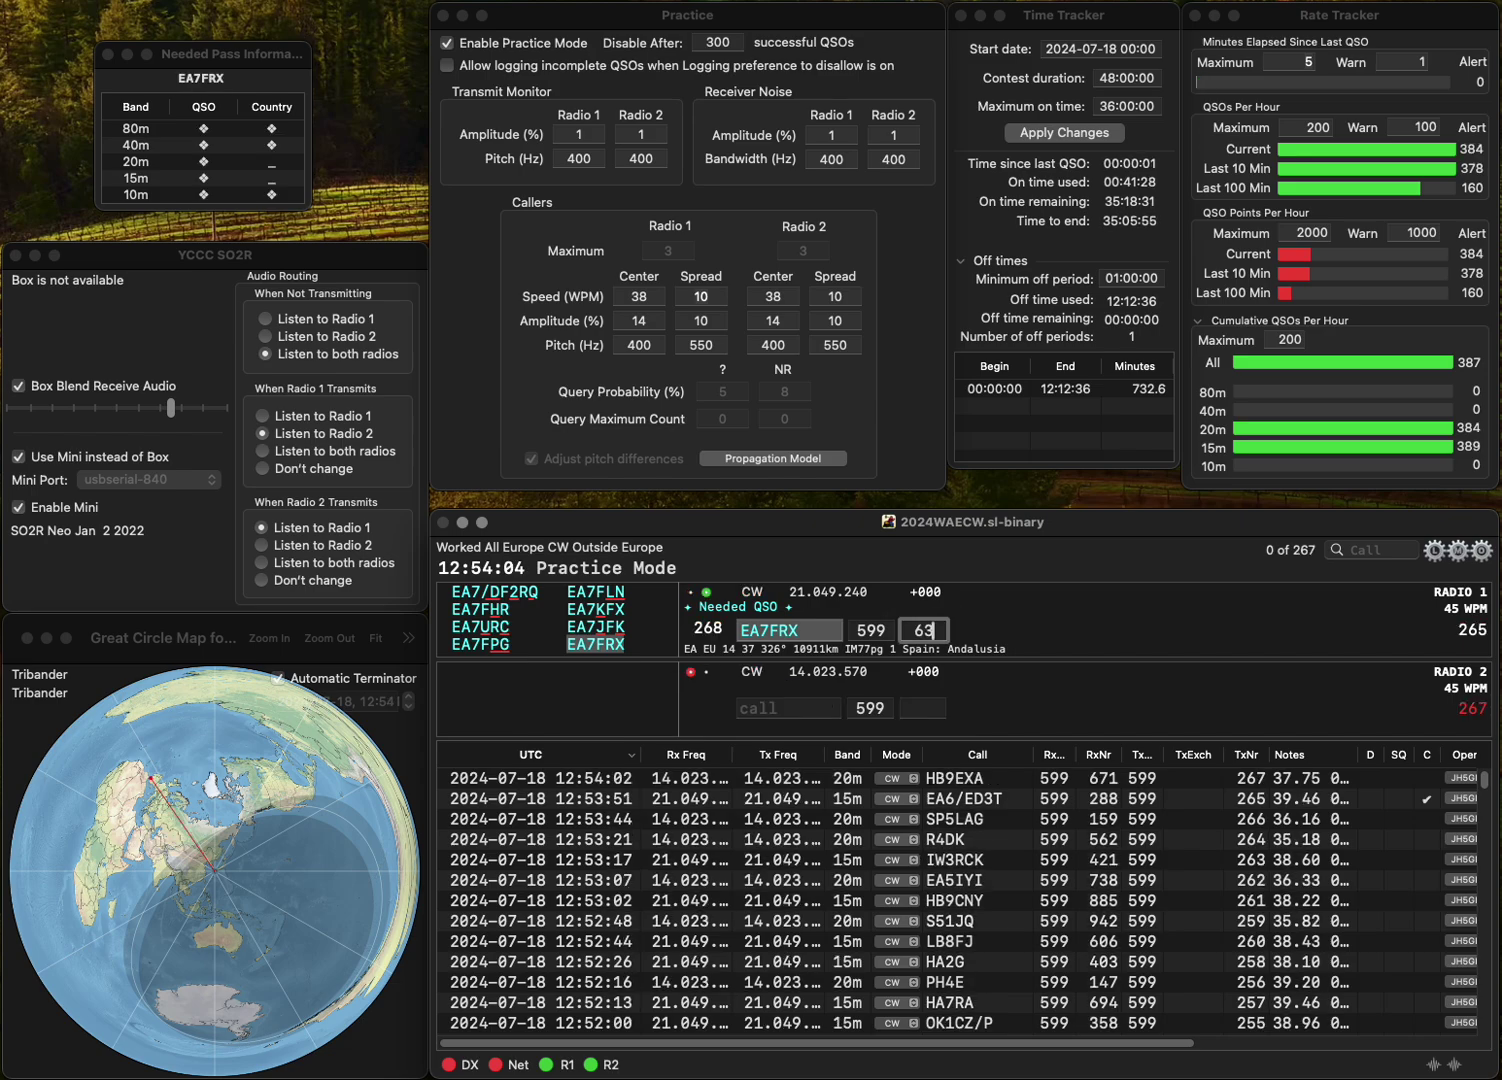
type("7")
key("Return")
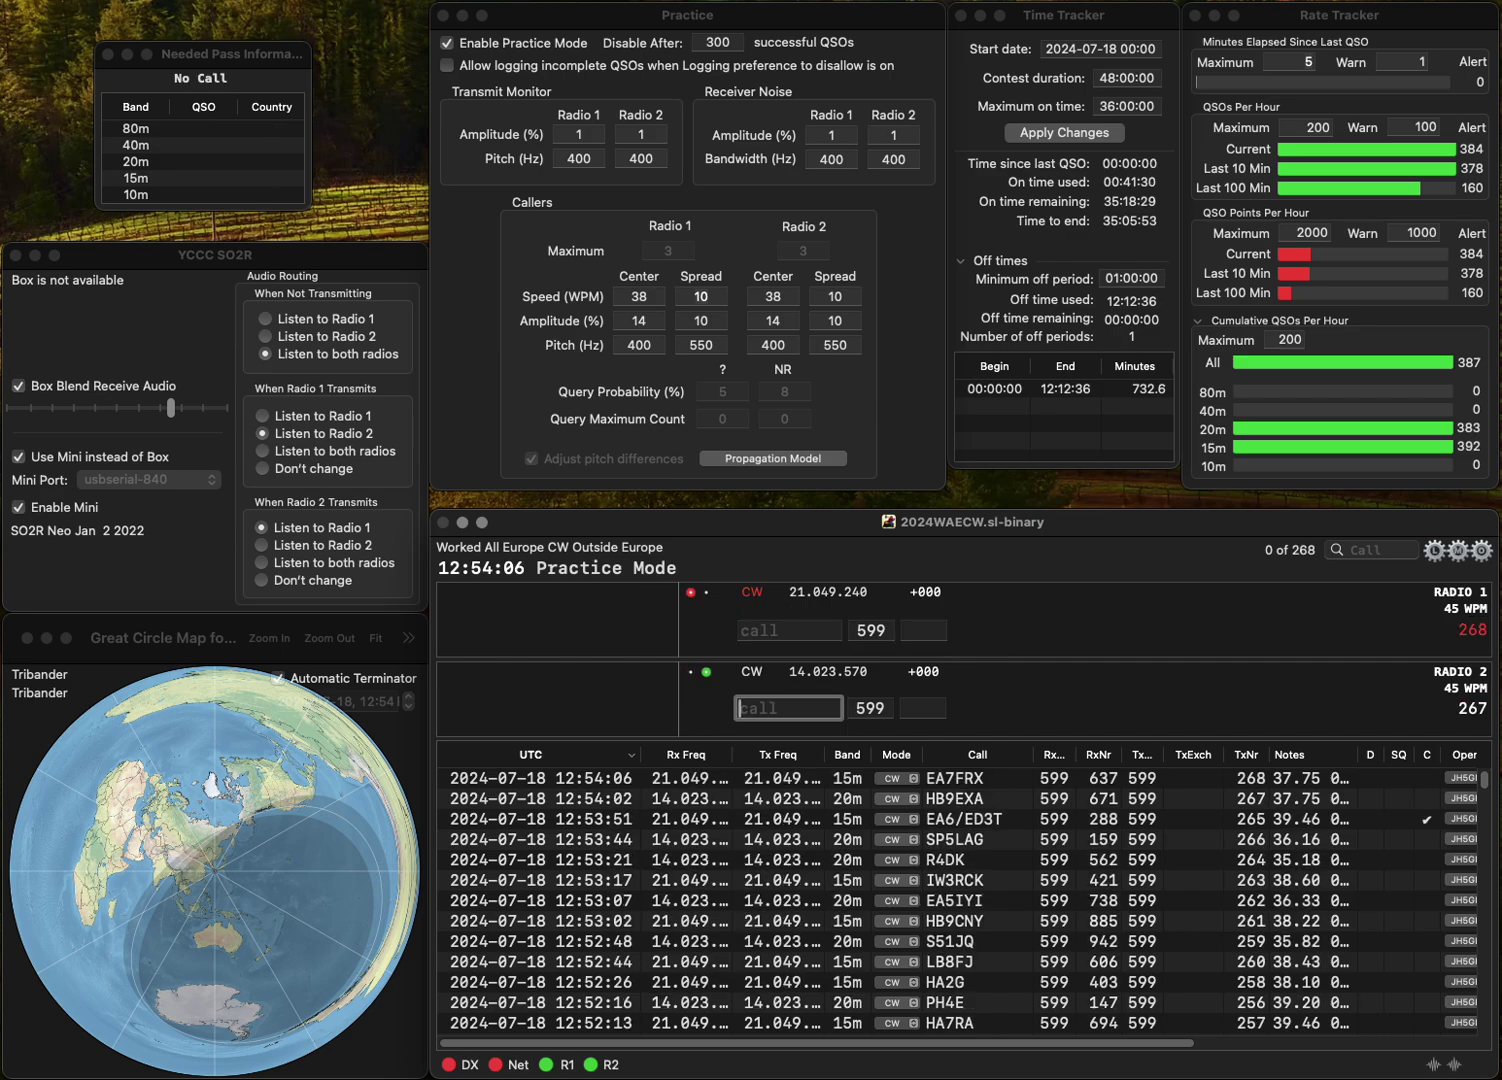
type("U6AX")
key("Home")
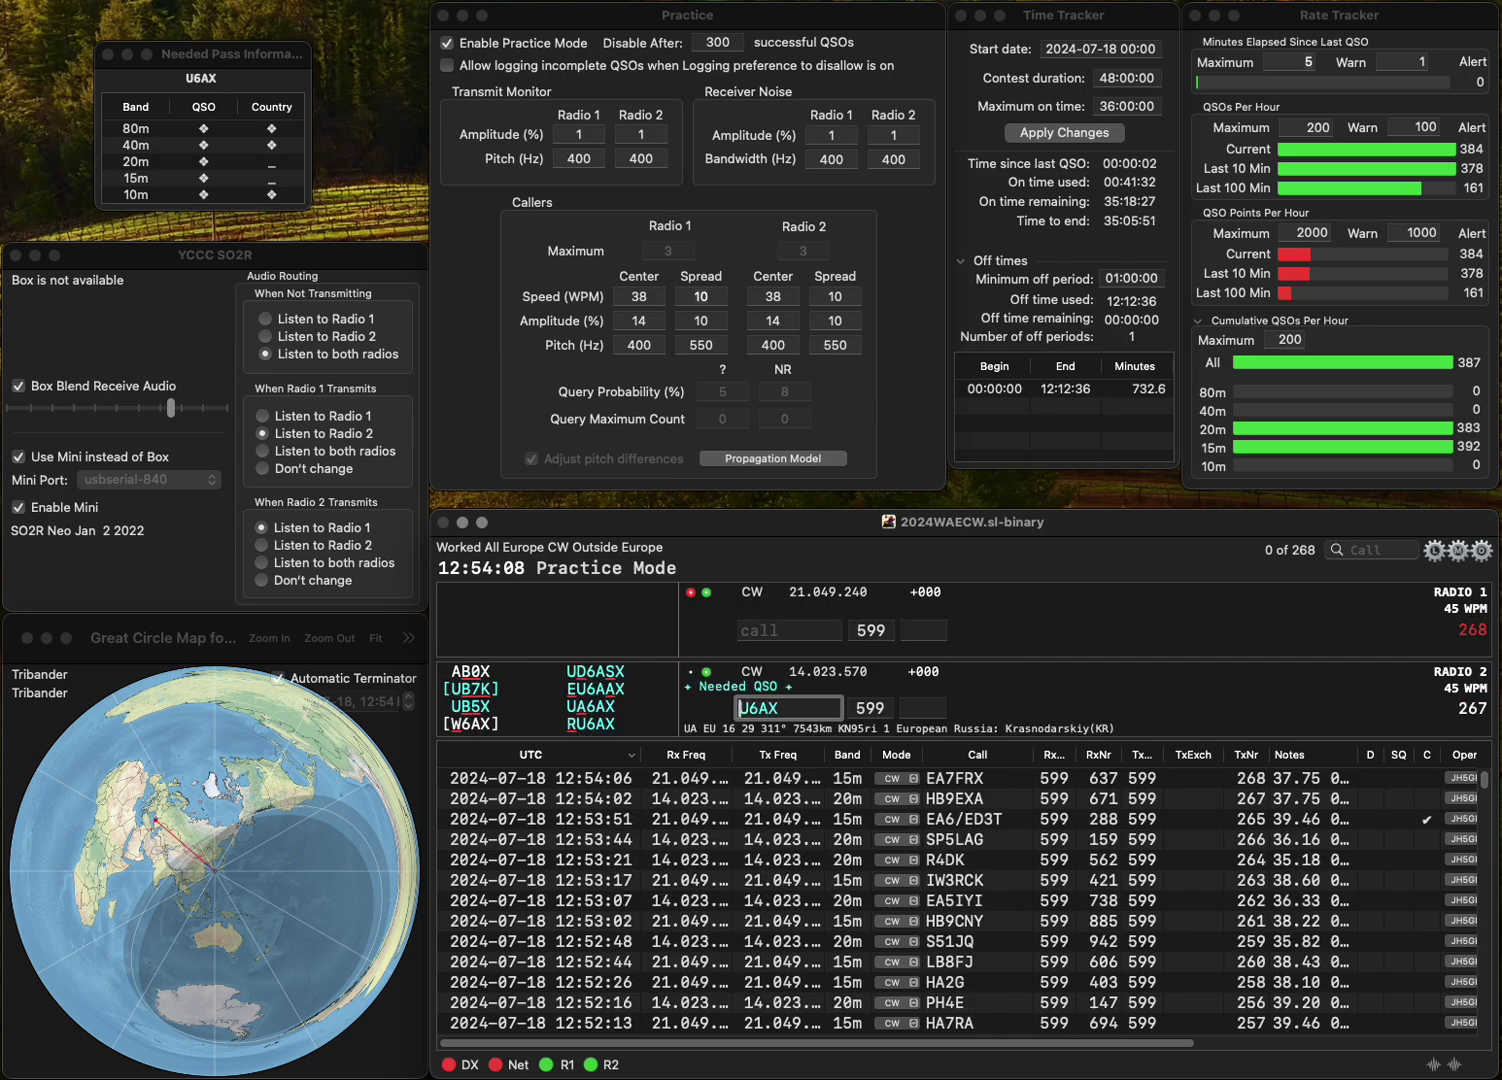
type("C")
key("Return")
type("9A7")
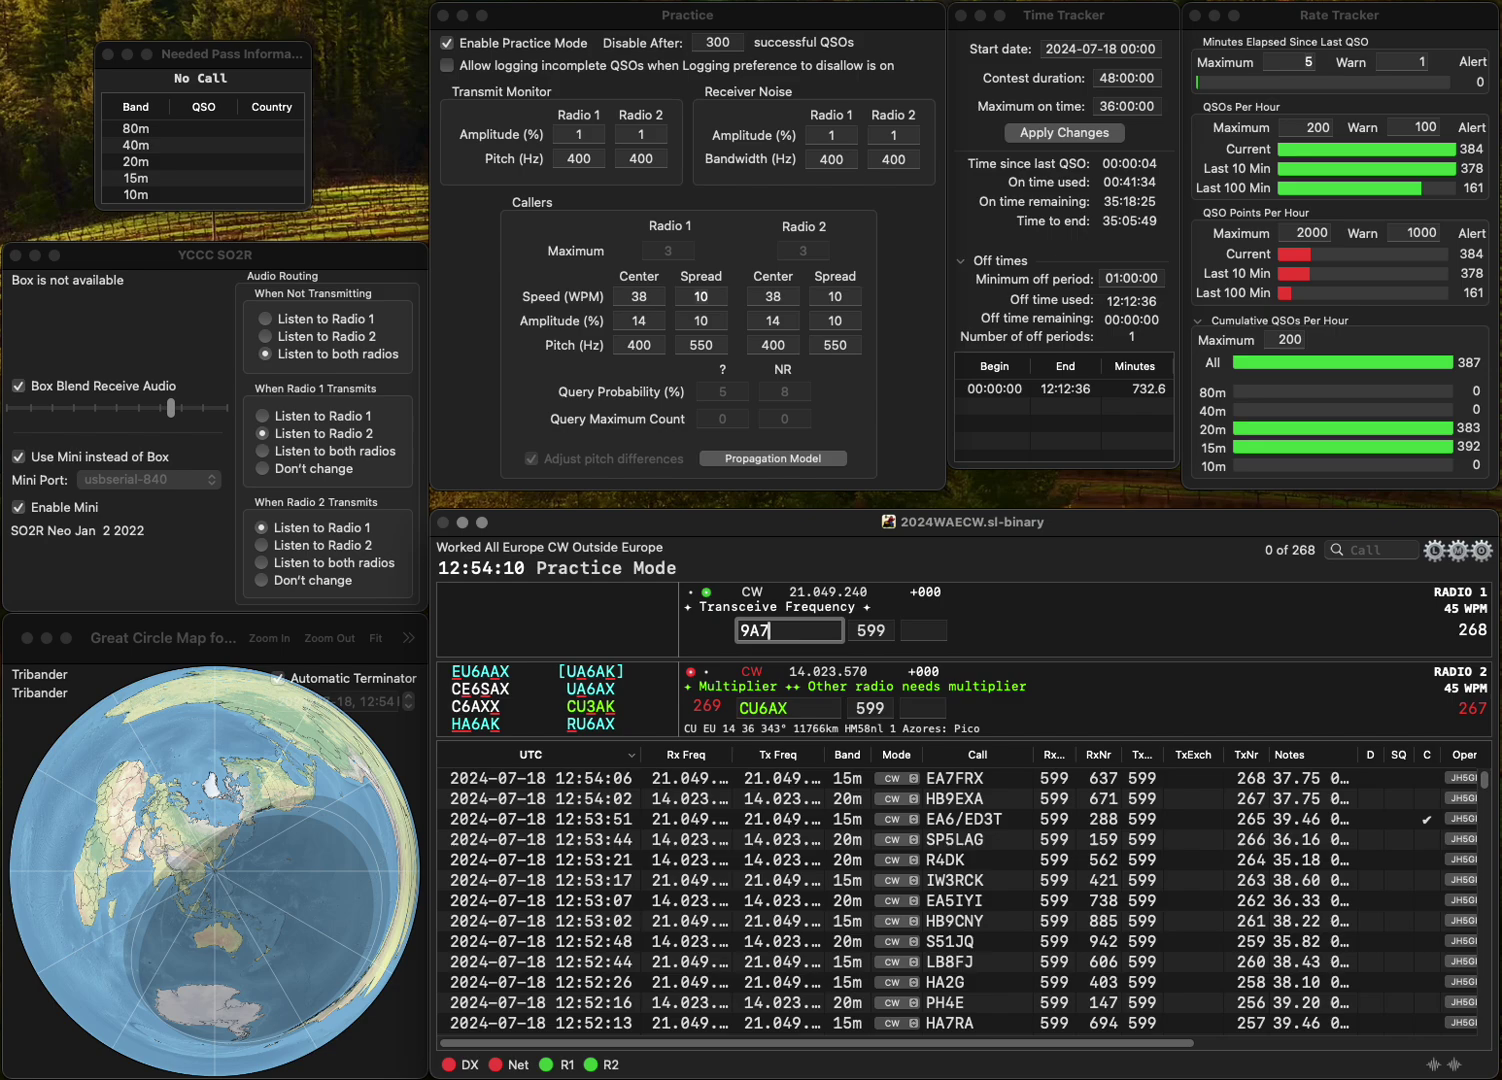
type("ABN")
key("Return")
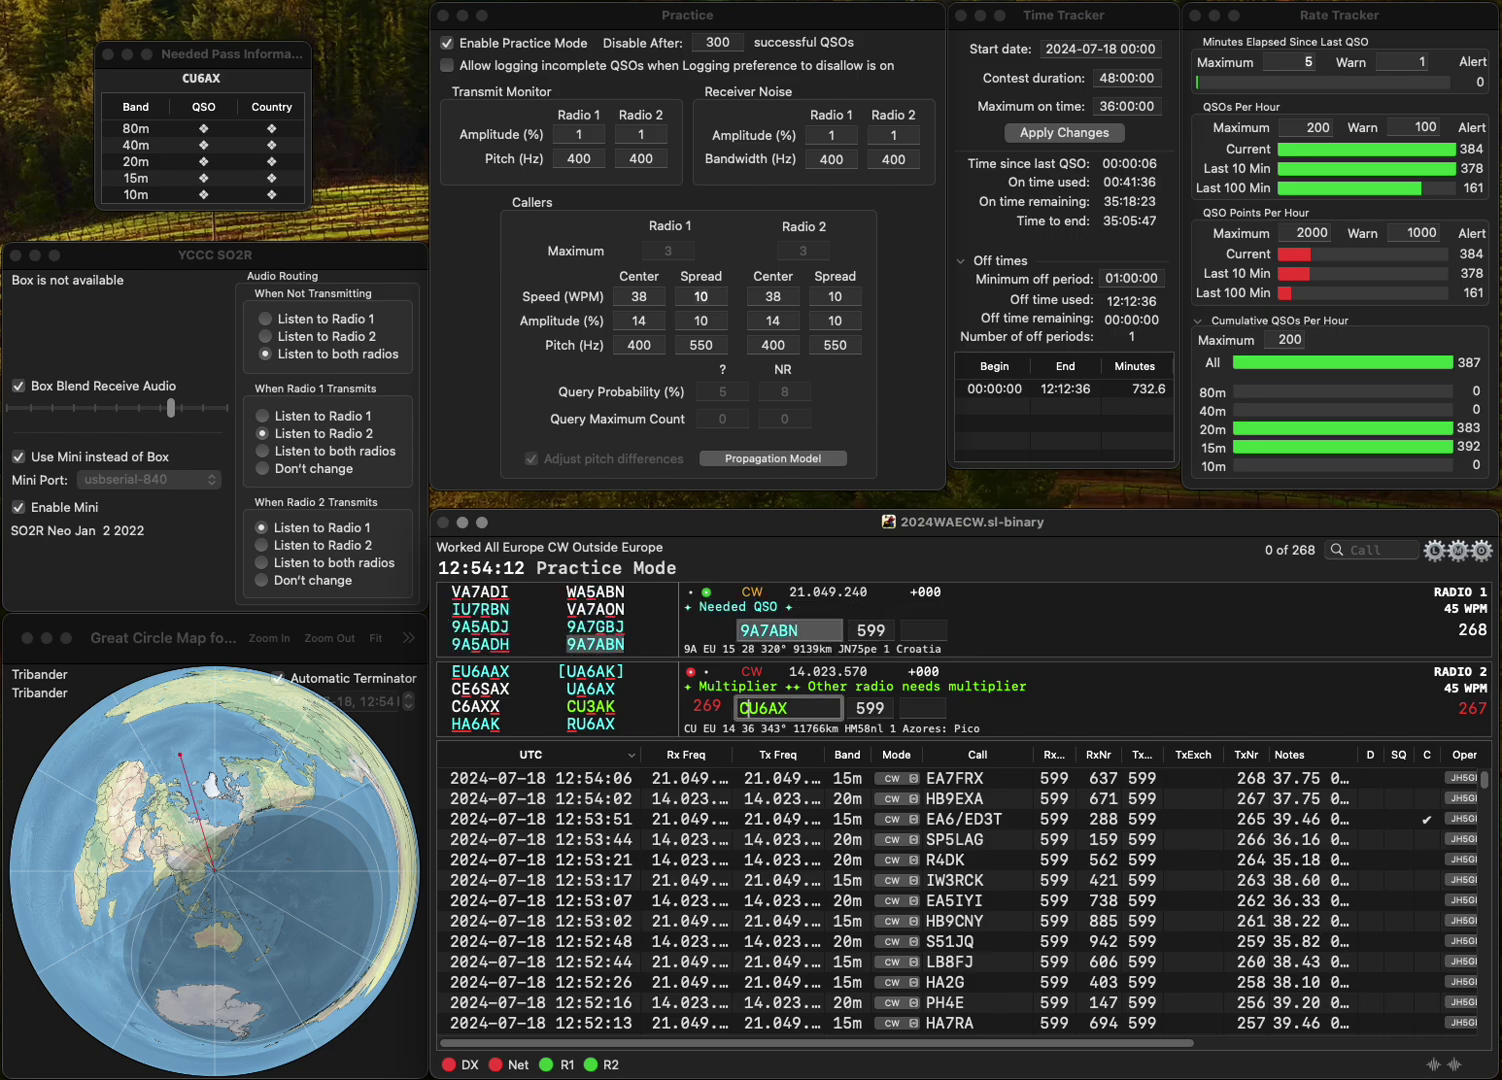
type("R")
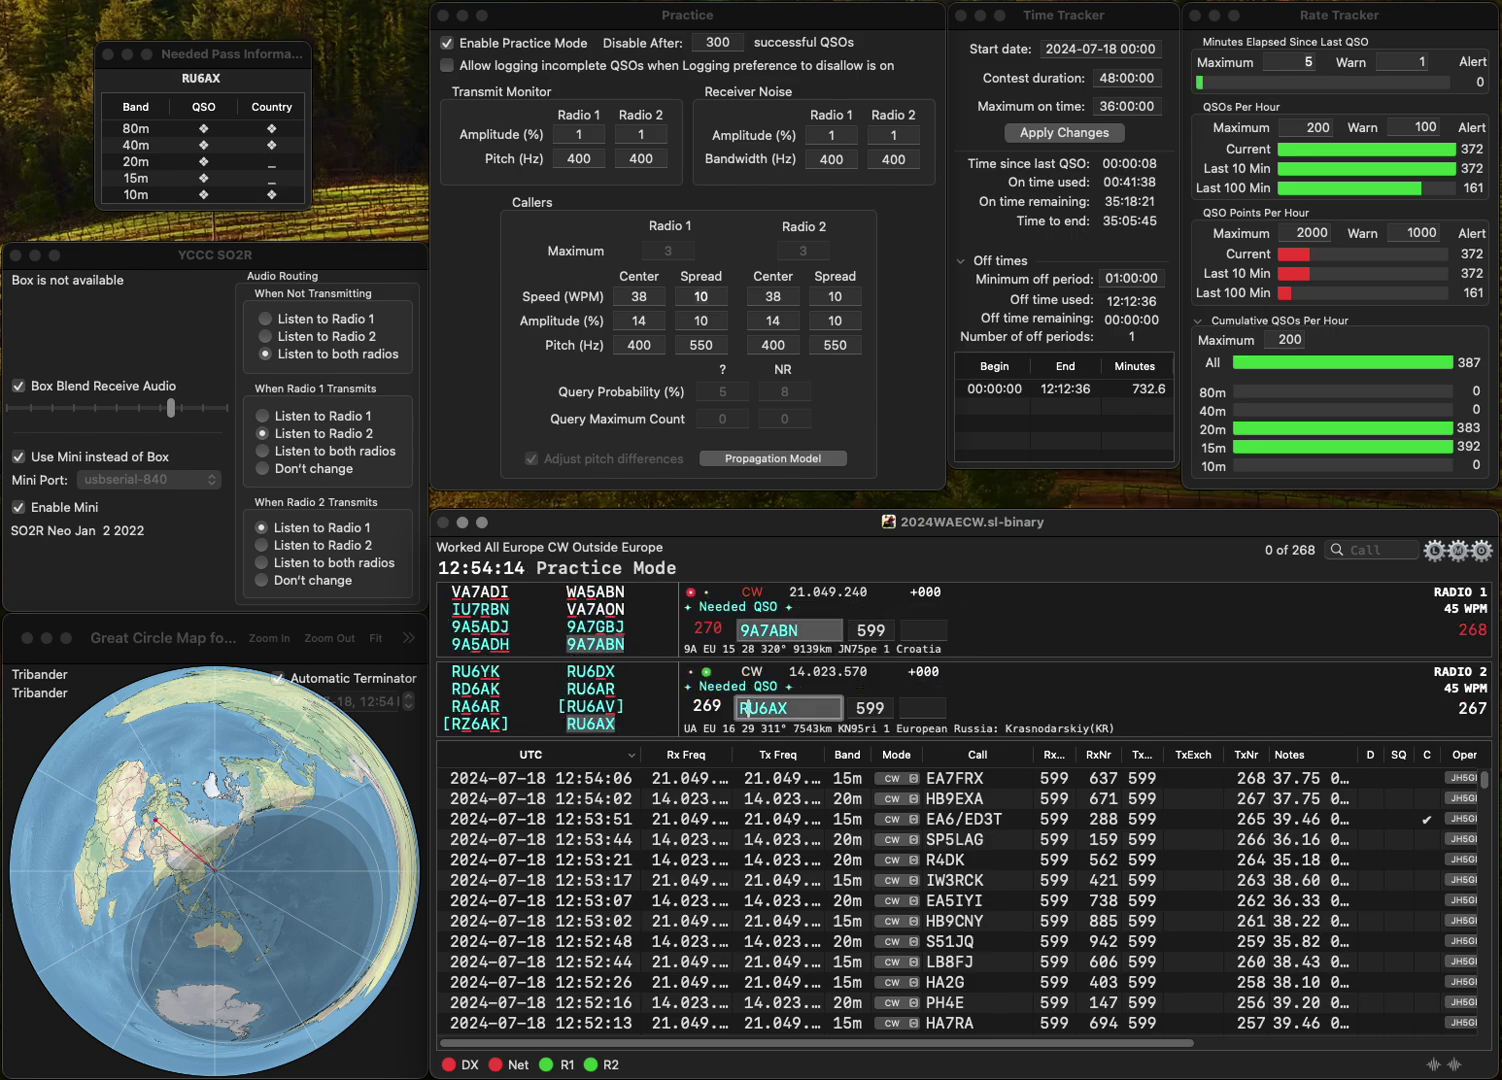
key("Return")
key("space")
key("space")
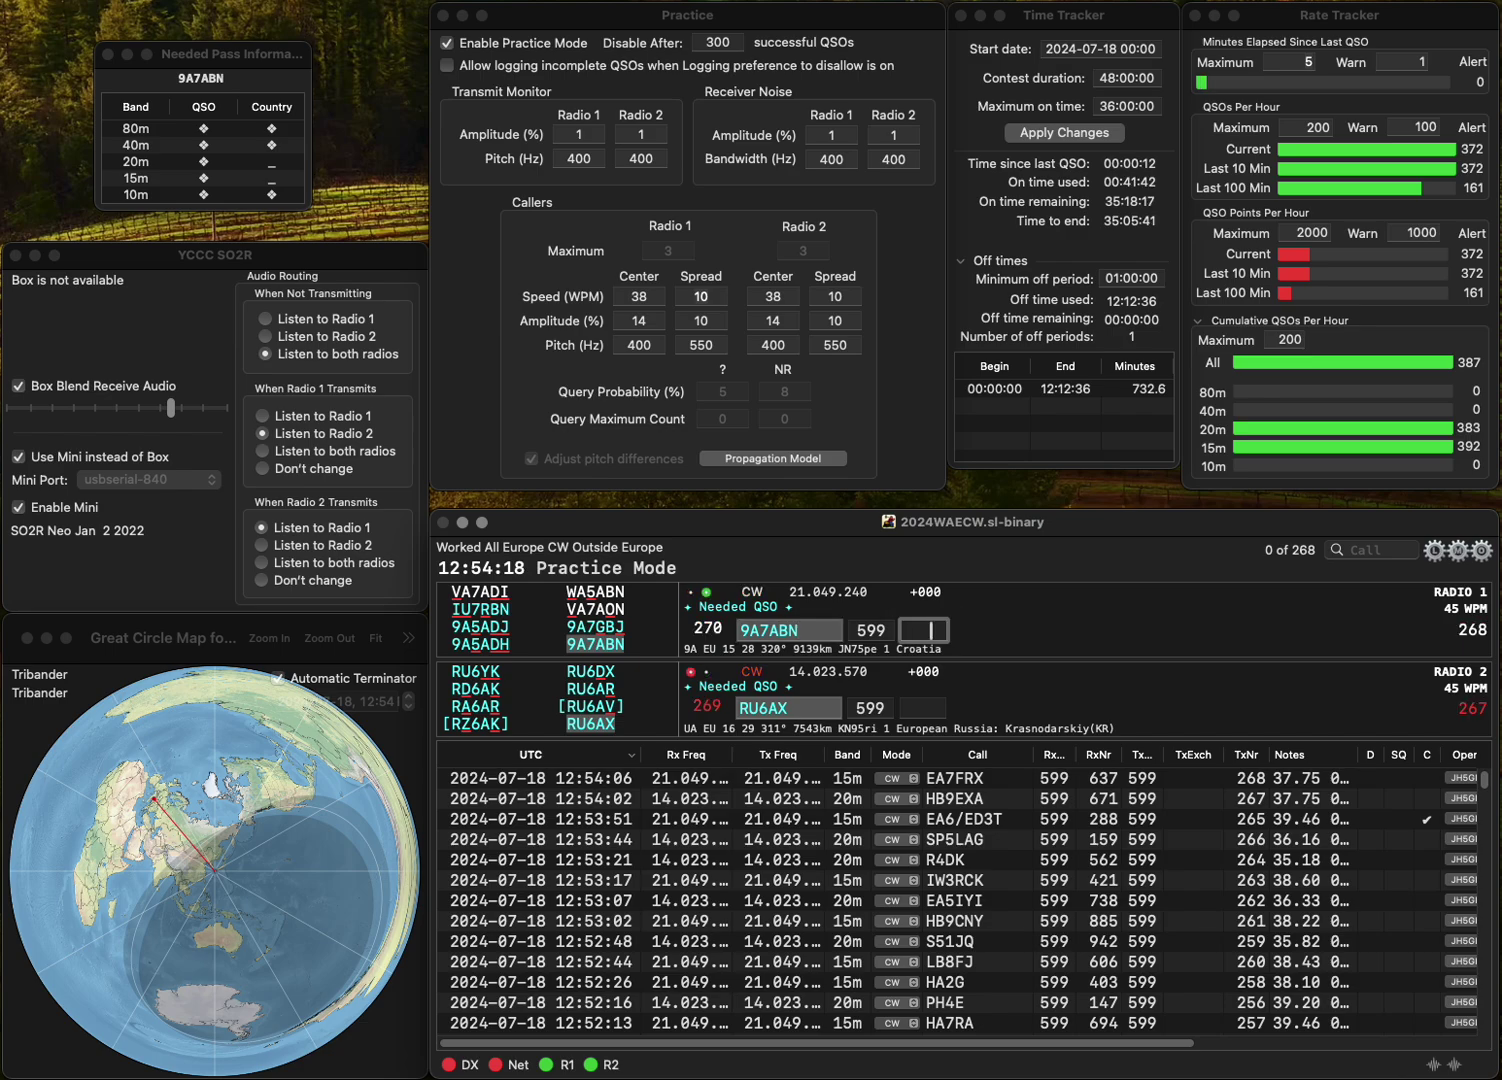
- Enter received number 916 for 9A7ABN on Radio 1 and switch the entry focus to Radio 2
type("916")
key("Return")
key("grave")
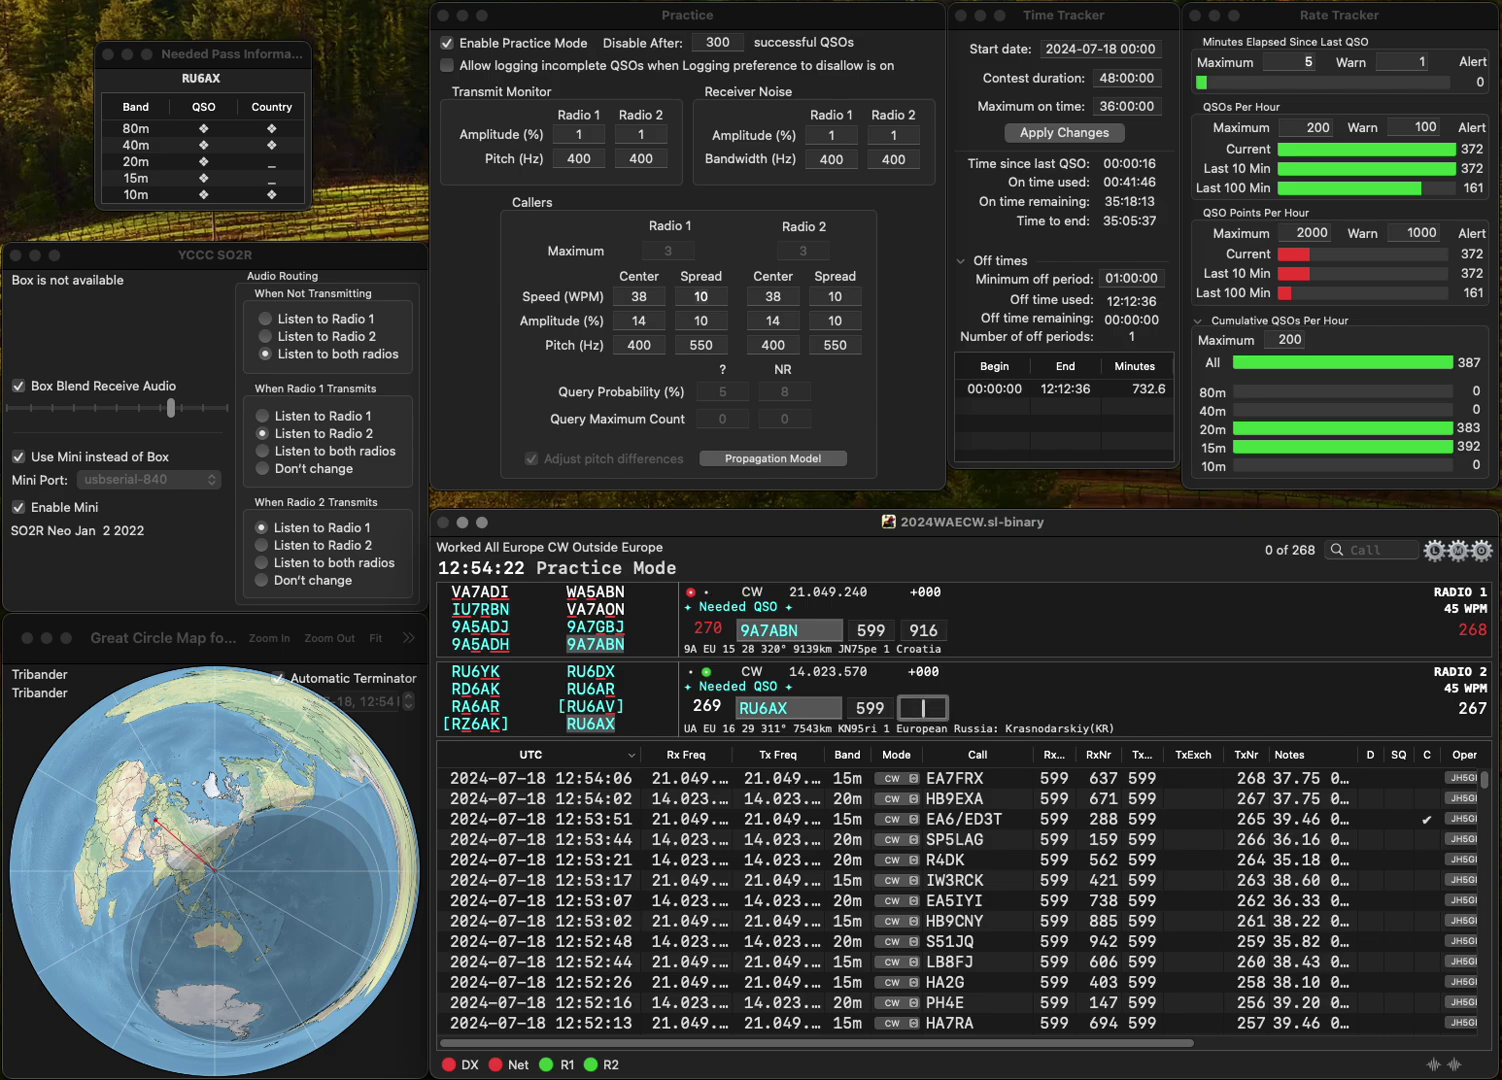
- Enter received number 31 for RU6AX on Radio 2 and switch the entry focus to Radio 1
type("3")
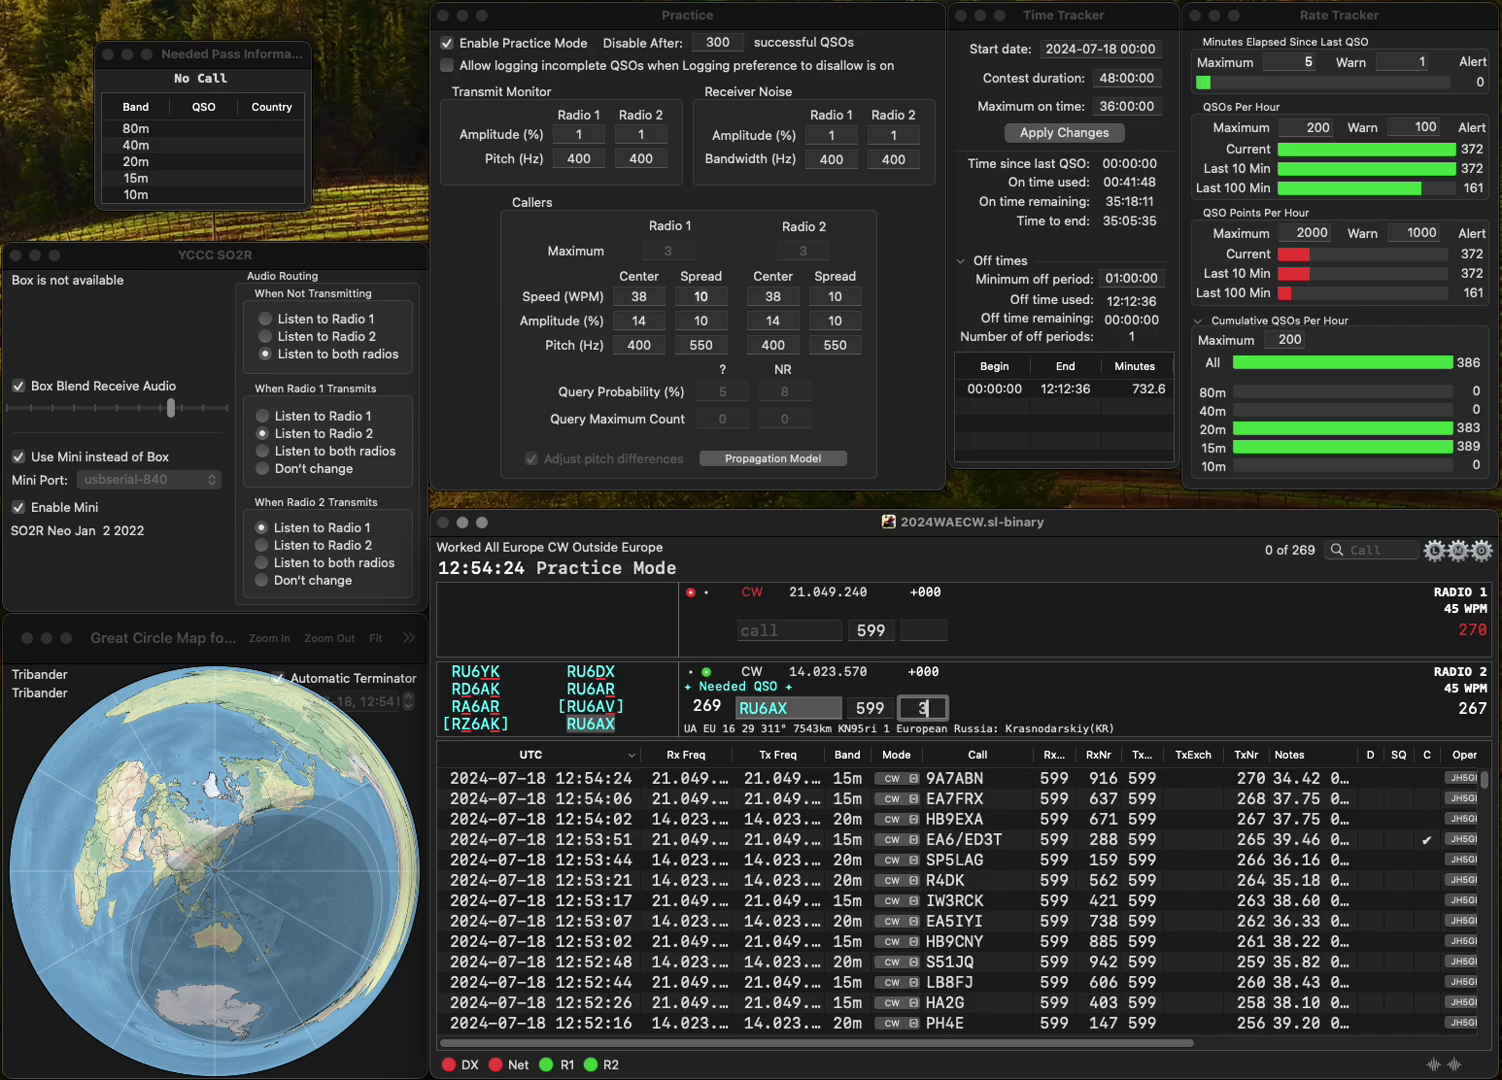
type("1")
key("Return")
key("grave")
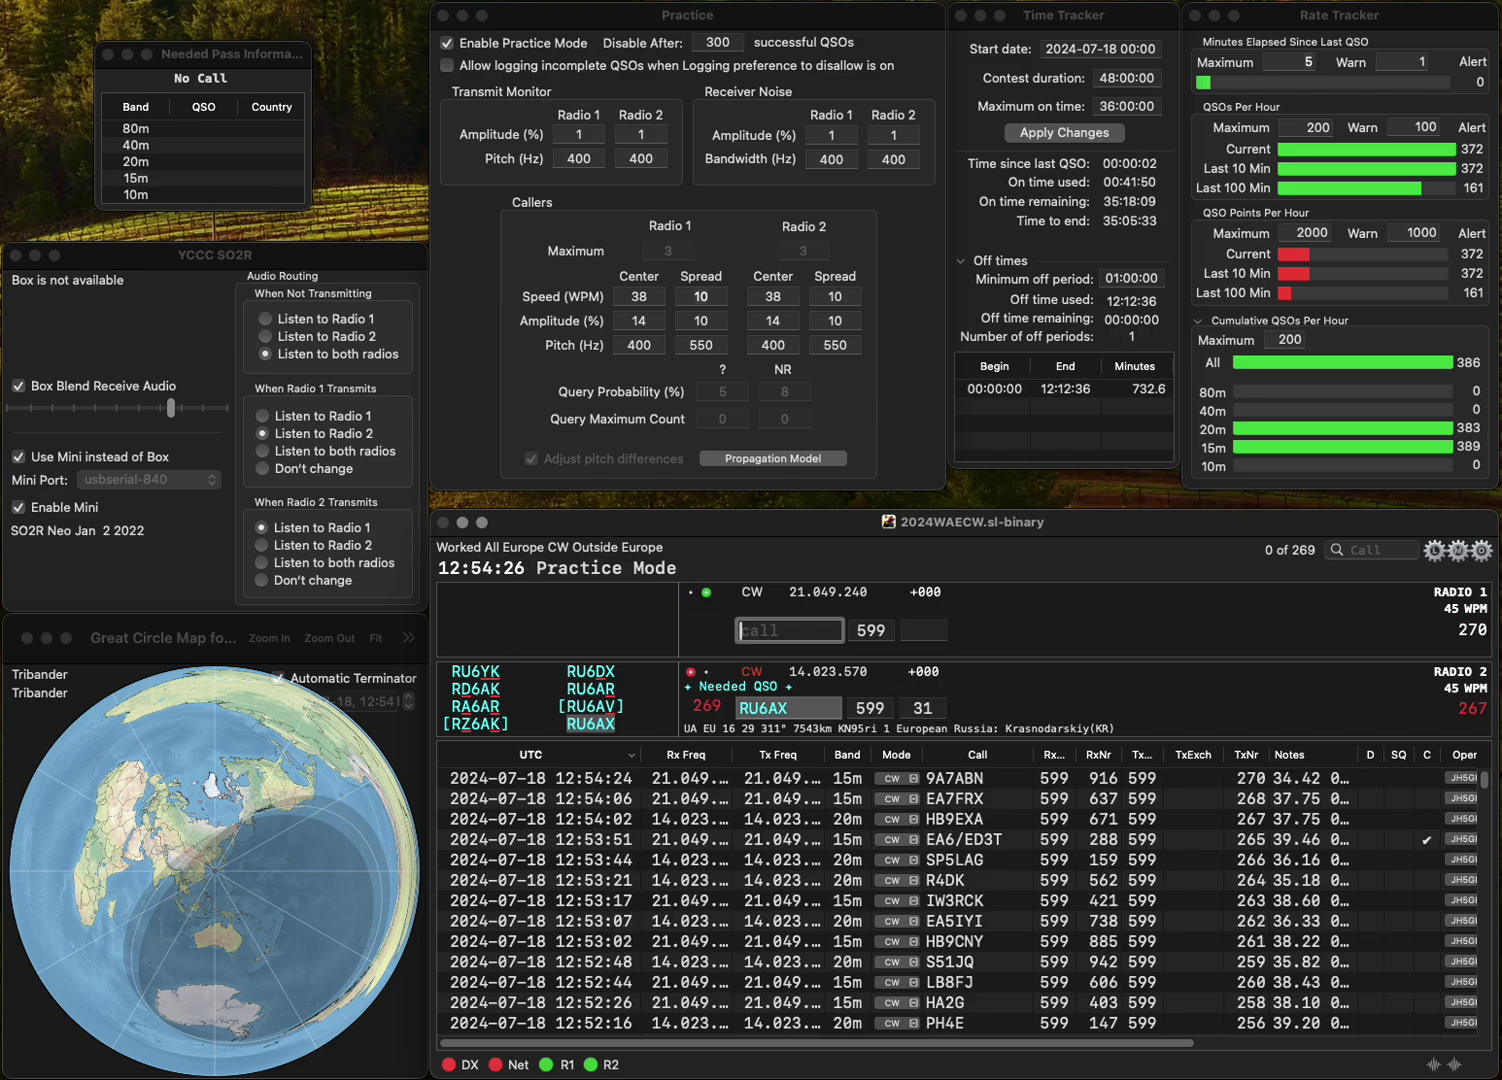
- Answer UW2U on Radio 1 and log RU6AX on Radio 2 with the received number corrected to 131
type("UW2U")
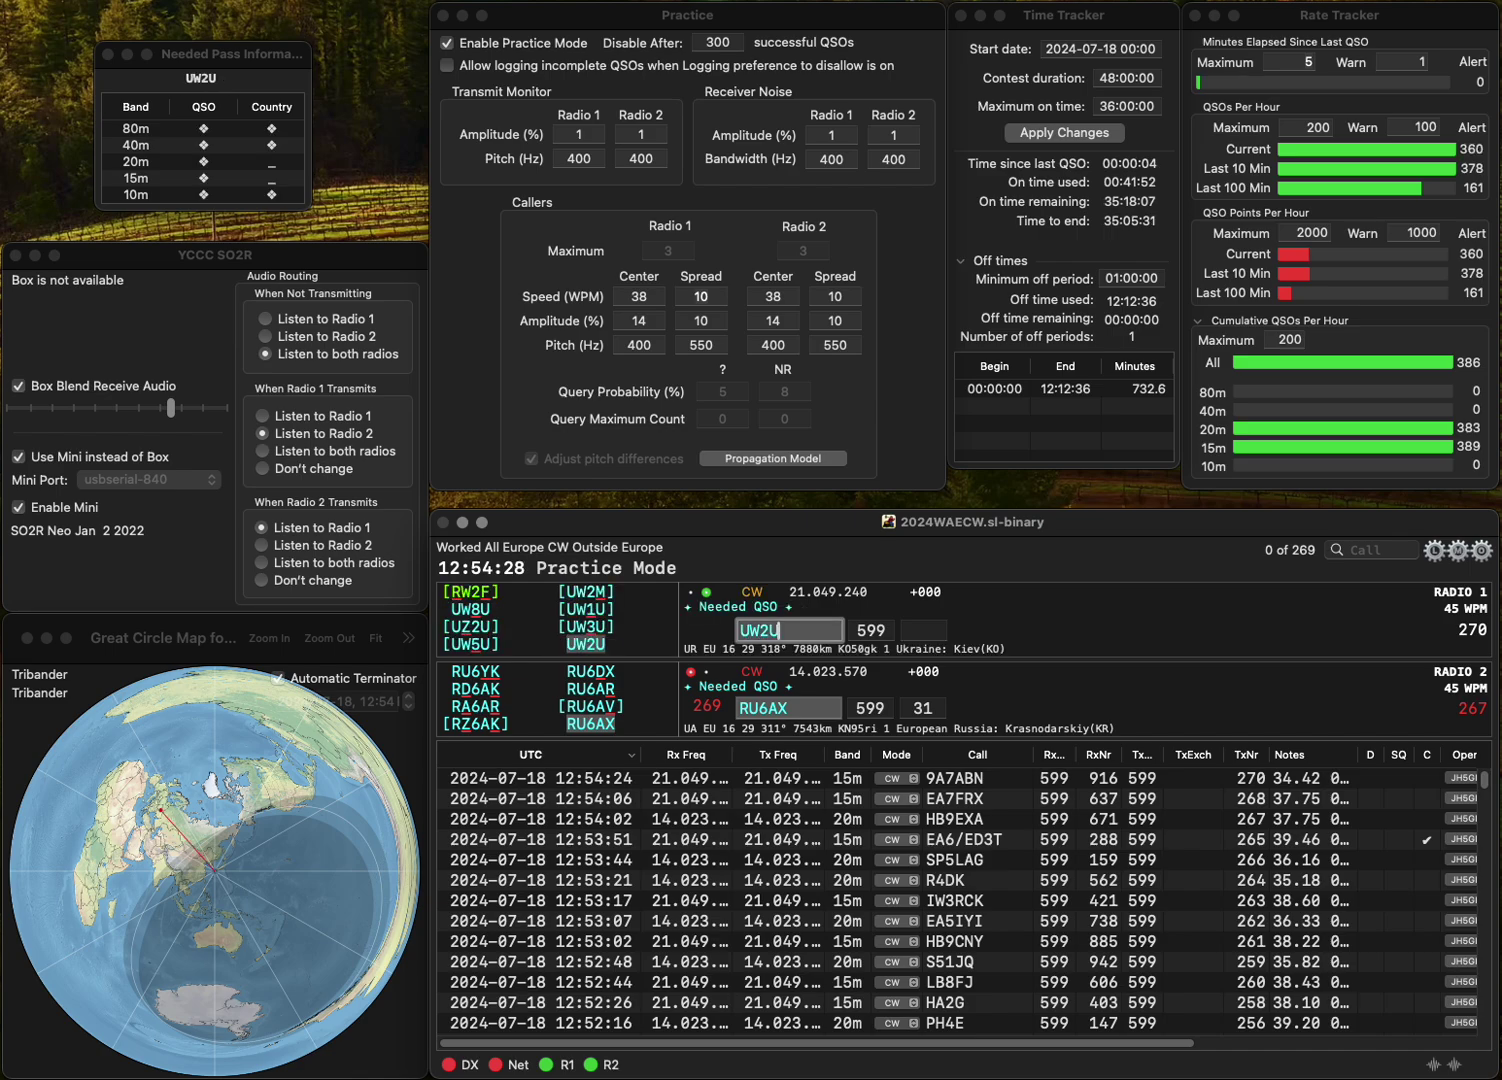
key("grave")
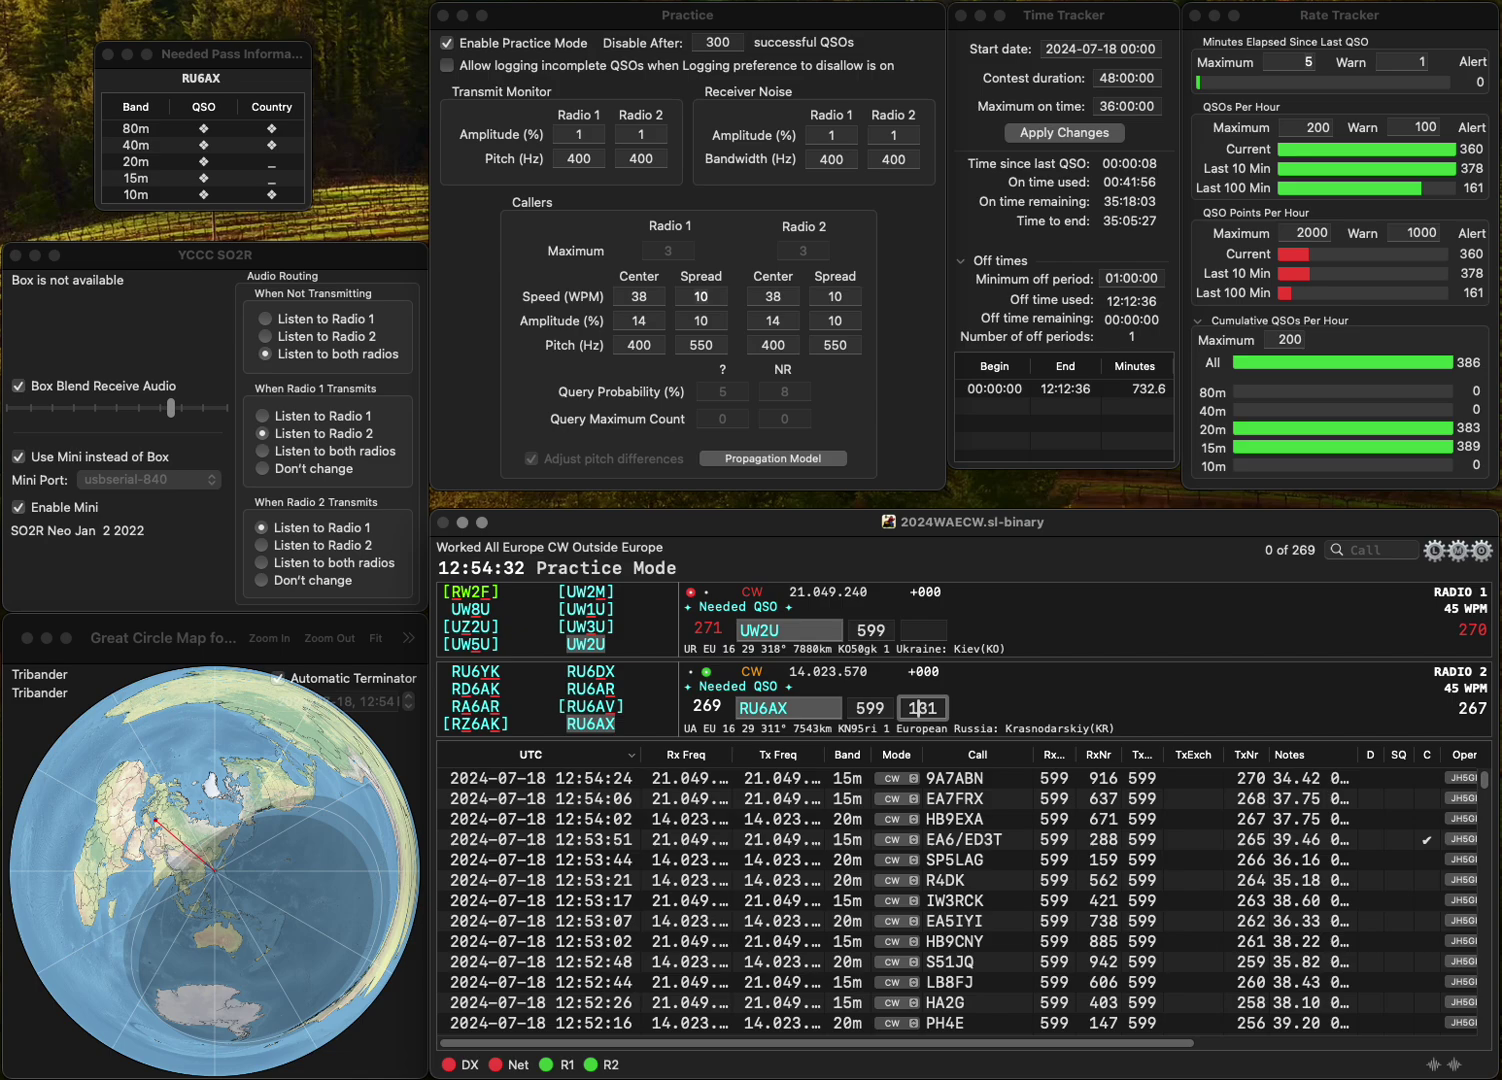
key("Return")
left_click(922, 629)
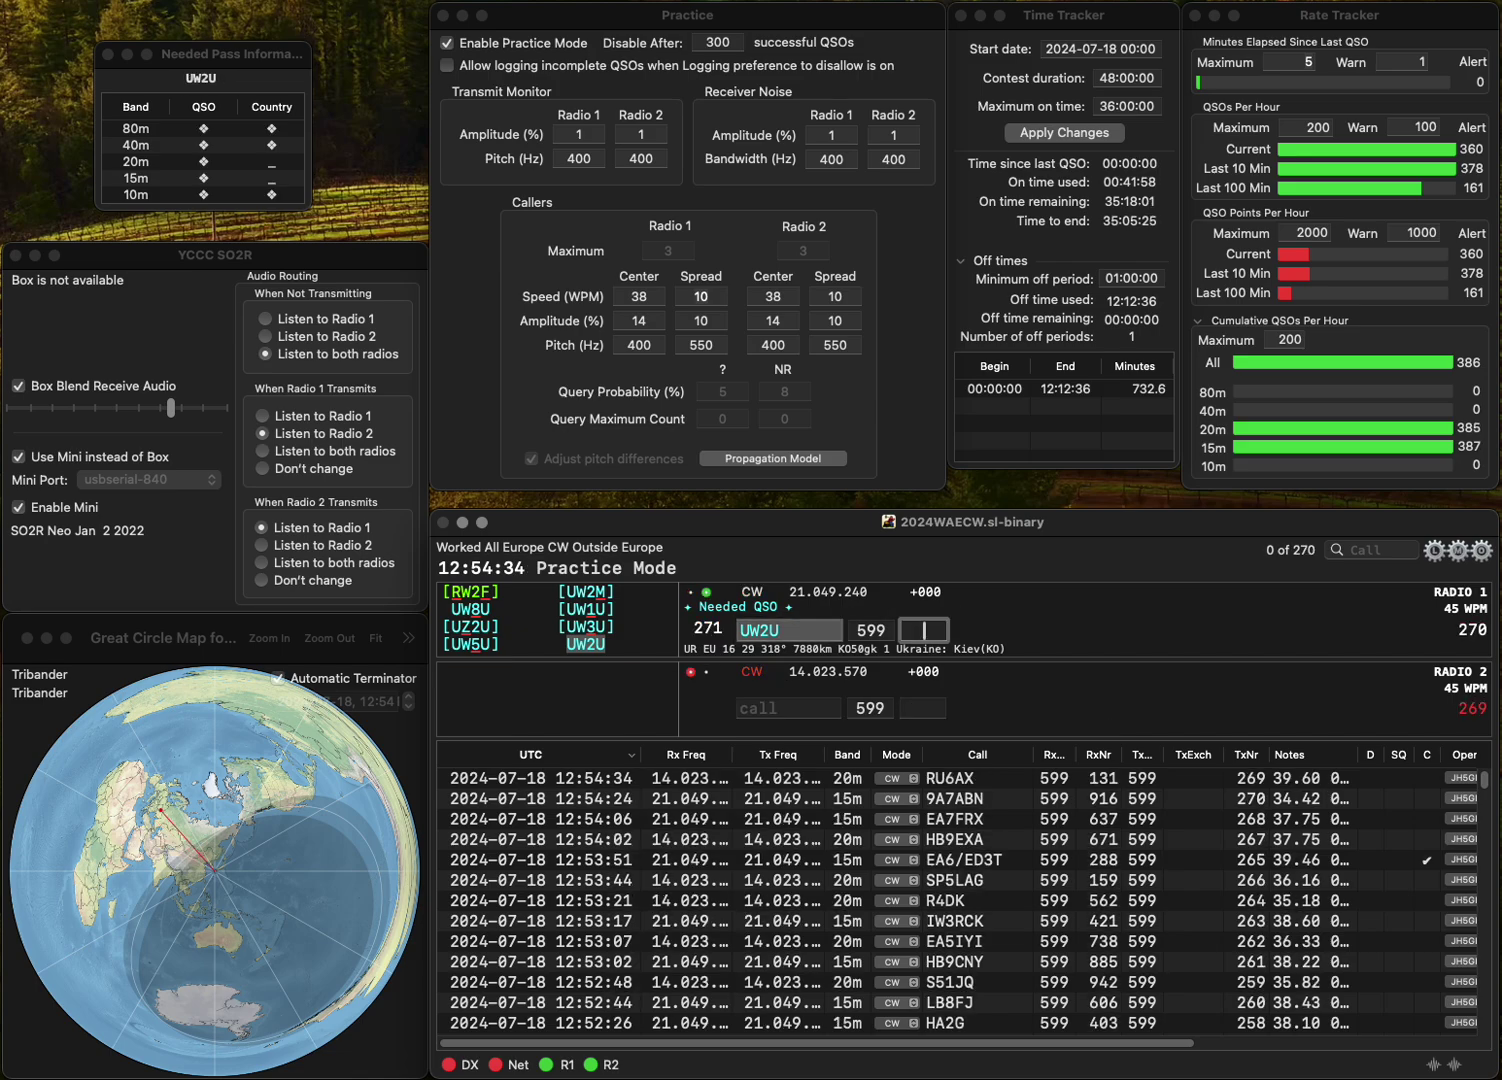
type("672")
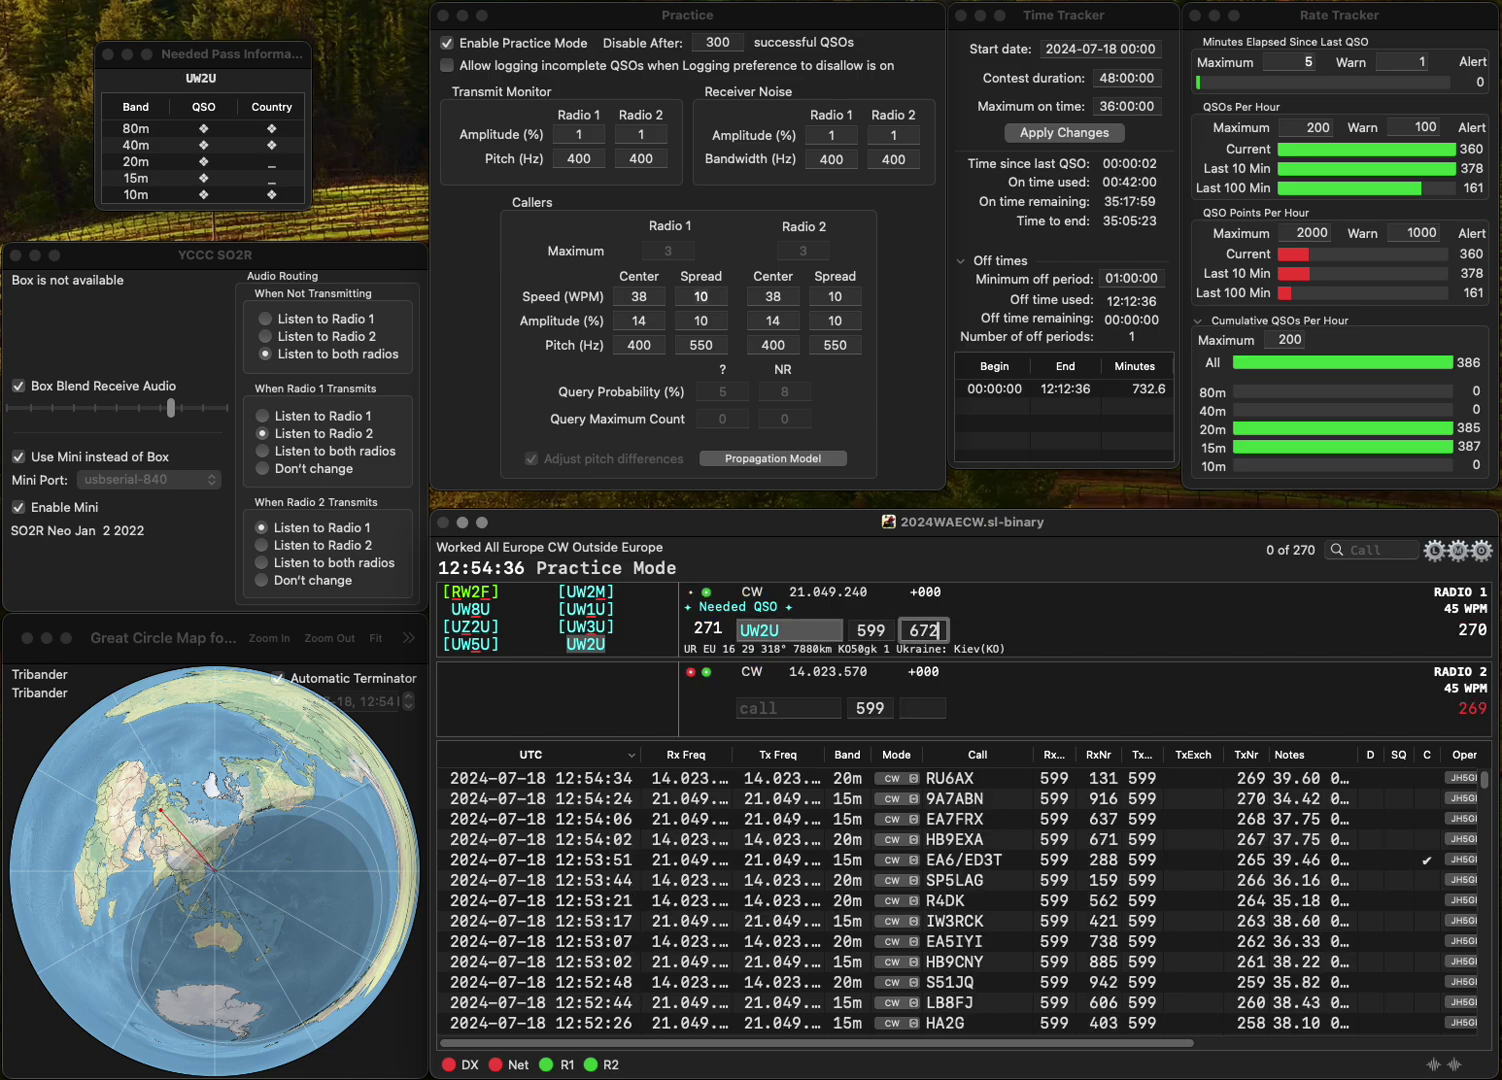
key("Return")
type("IK4RVG")
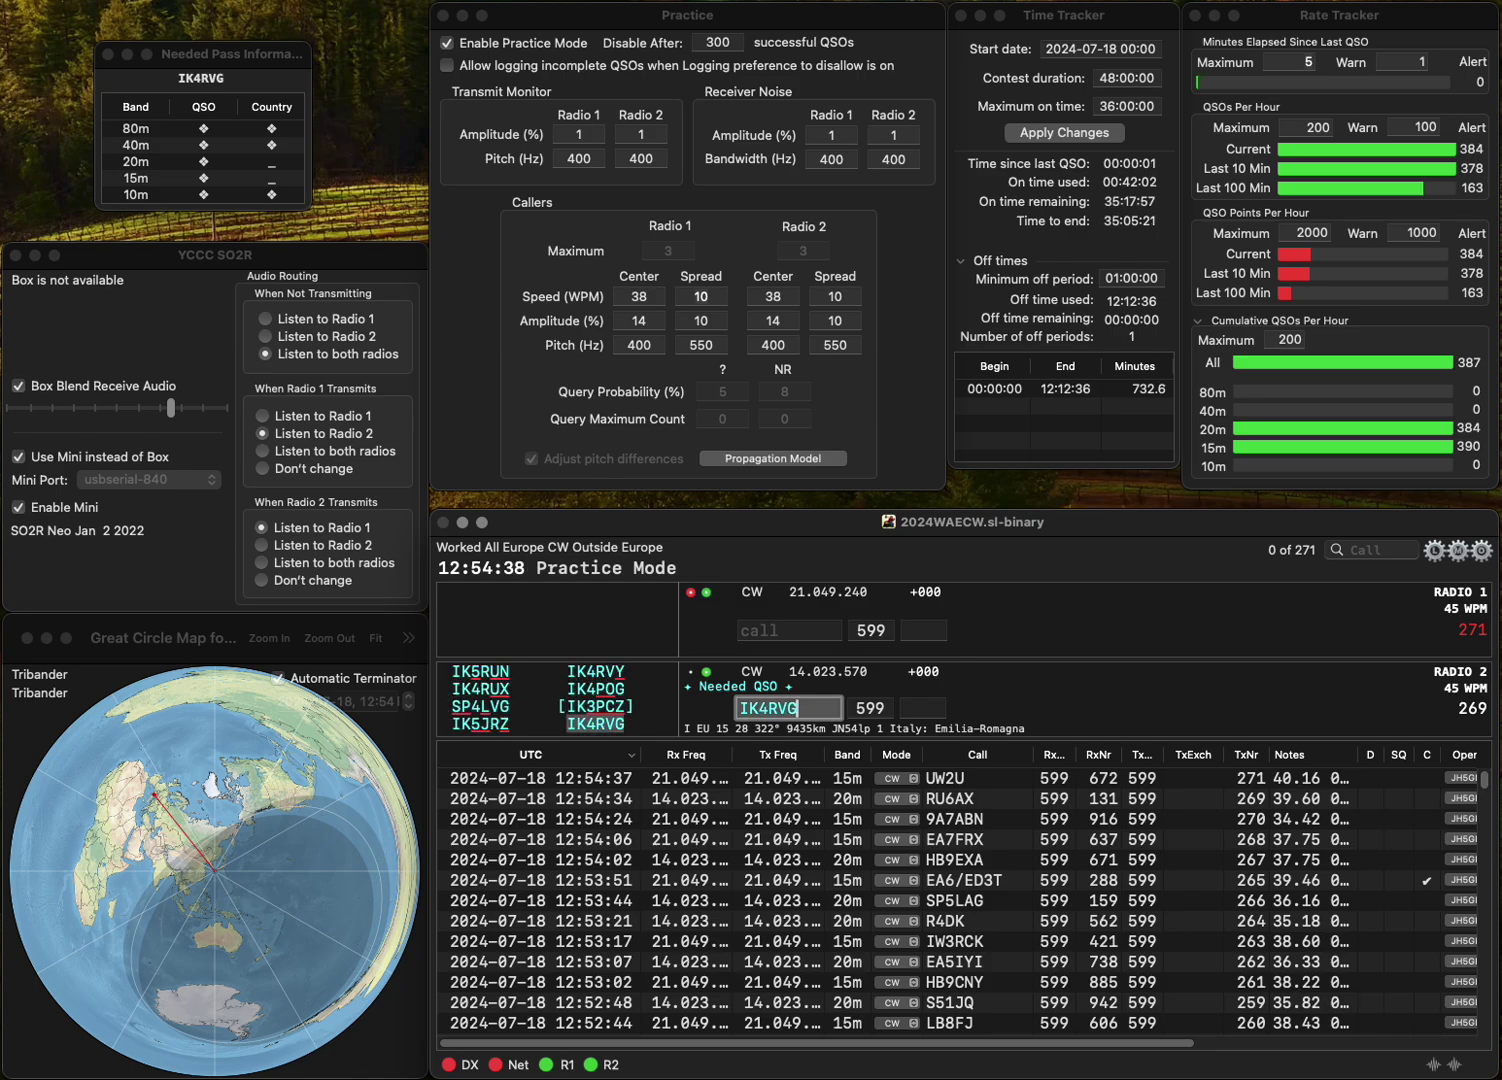
key("Return")
type("EA4EM")
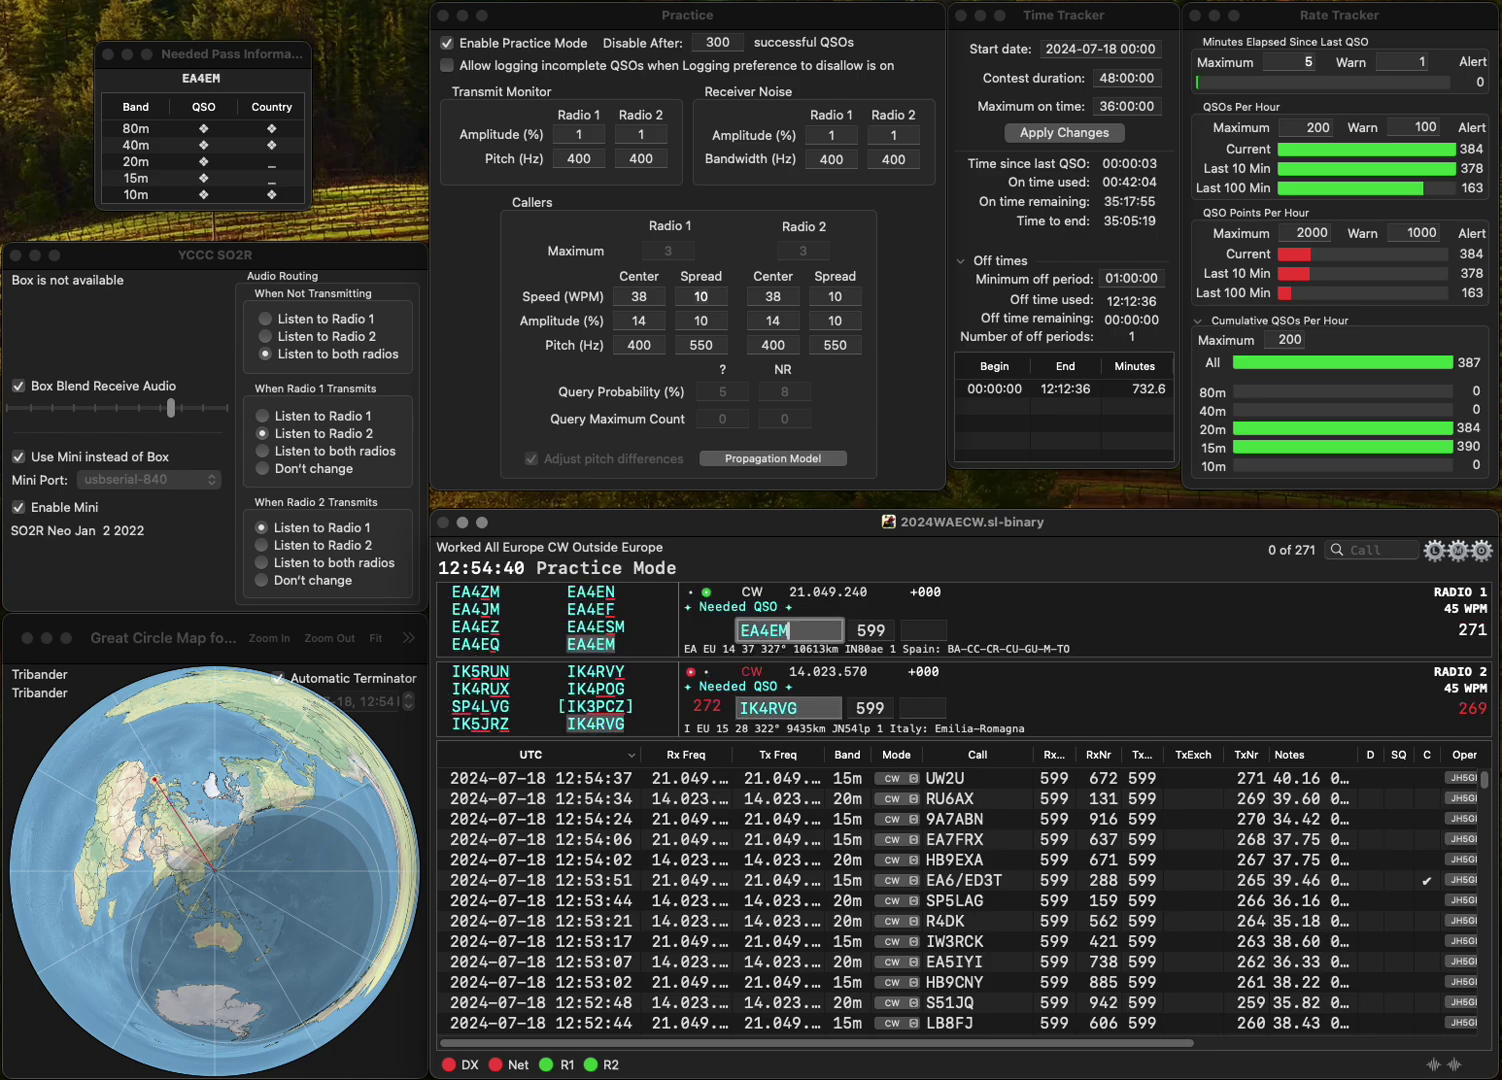
key("Return")
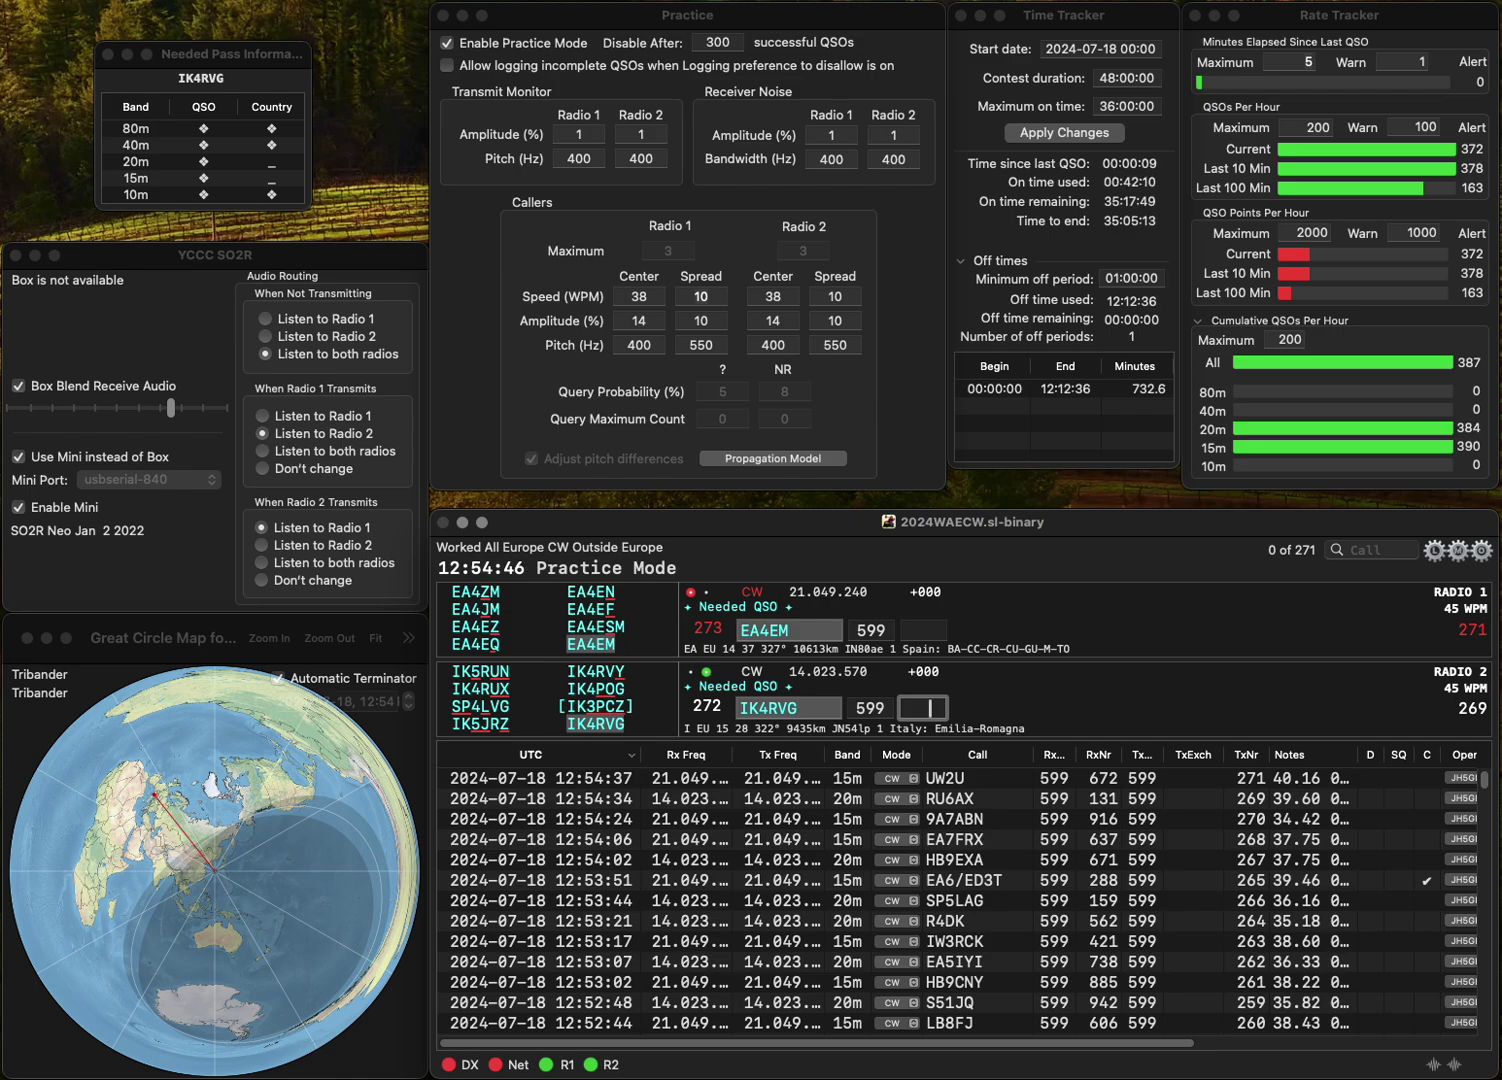
type("1")
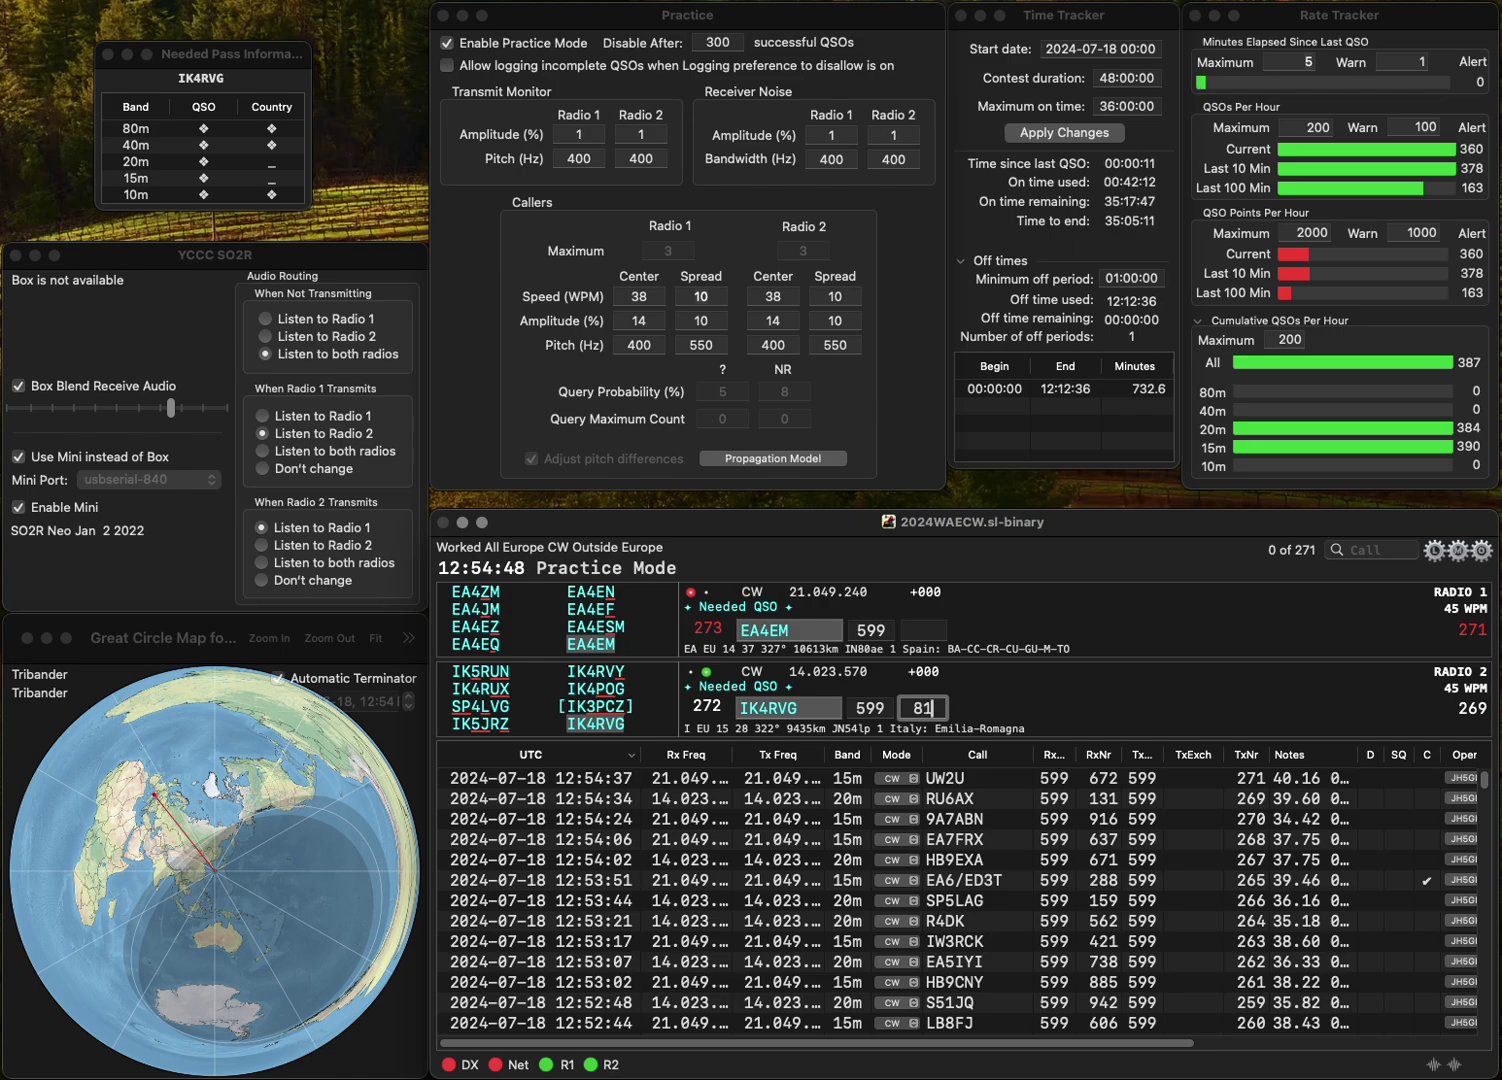
type("8")
key("Return")
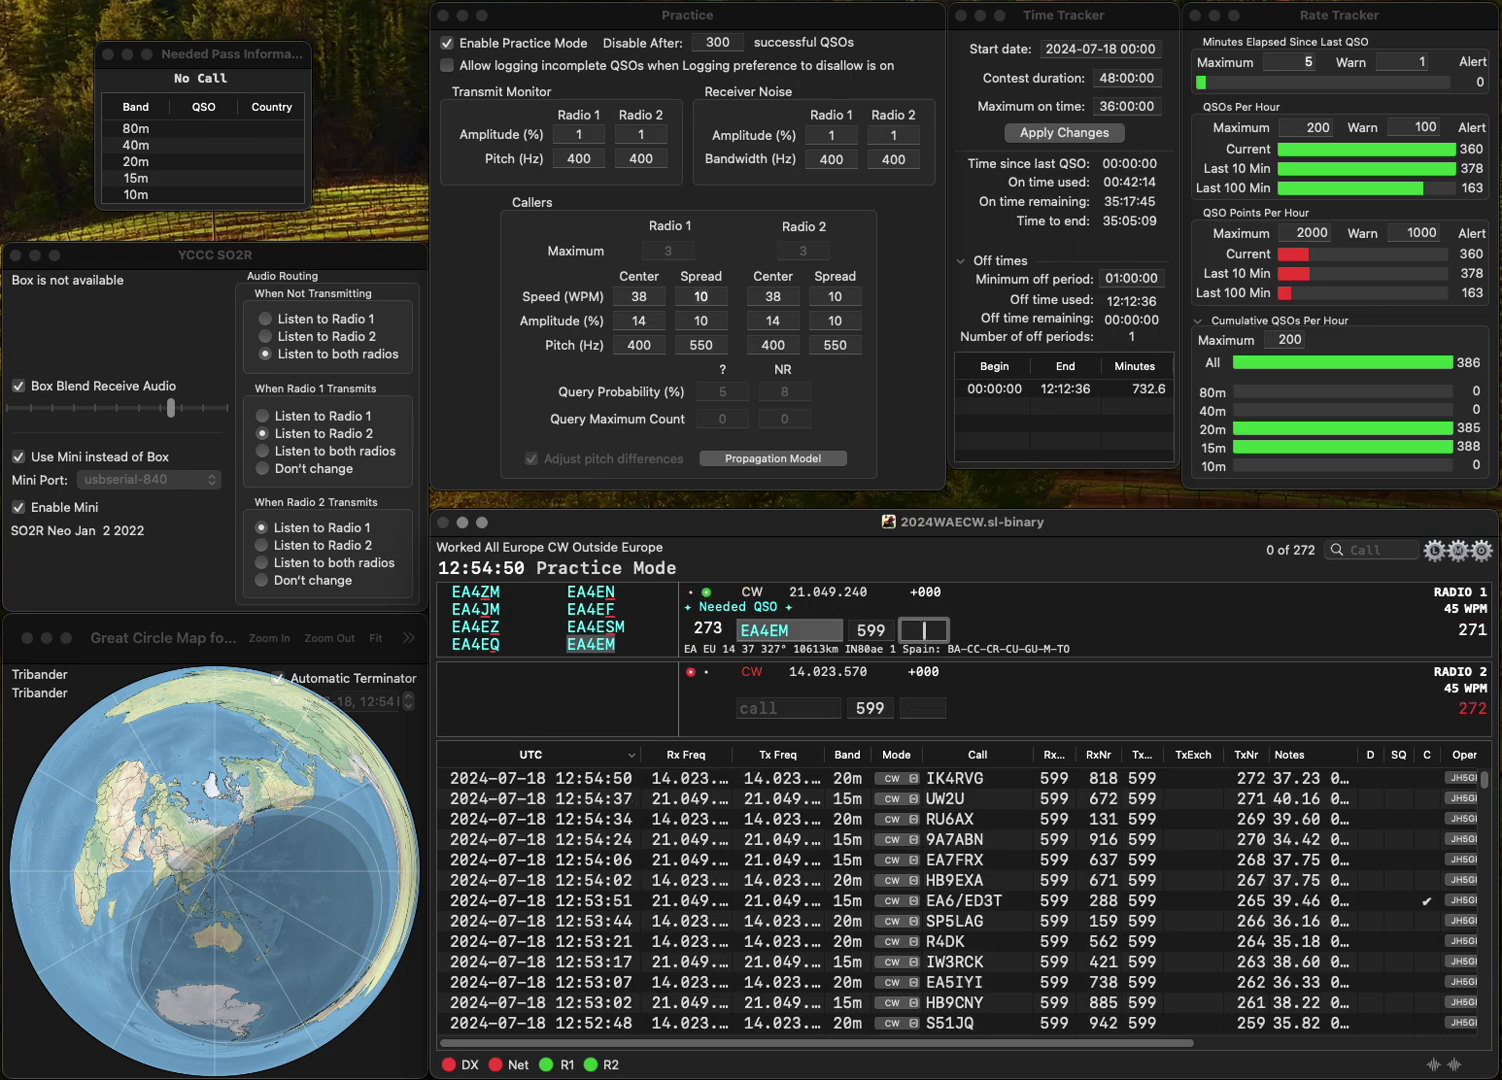
type("616")
key("Return")
- Answer the next callers, entering the partial call 9A/ on Radio 2 and UA2FF on Radio 1
type("I9A")
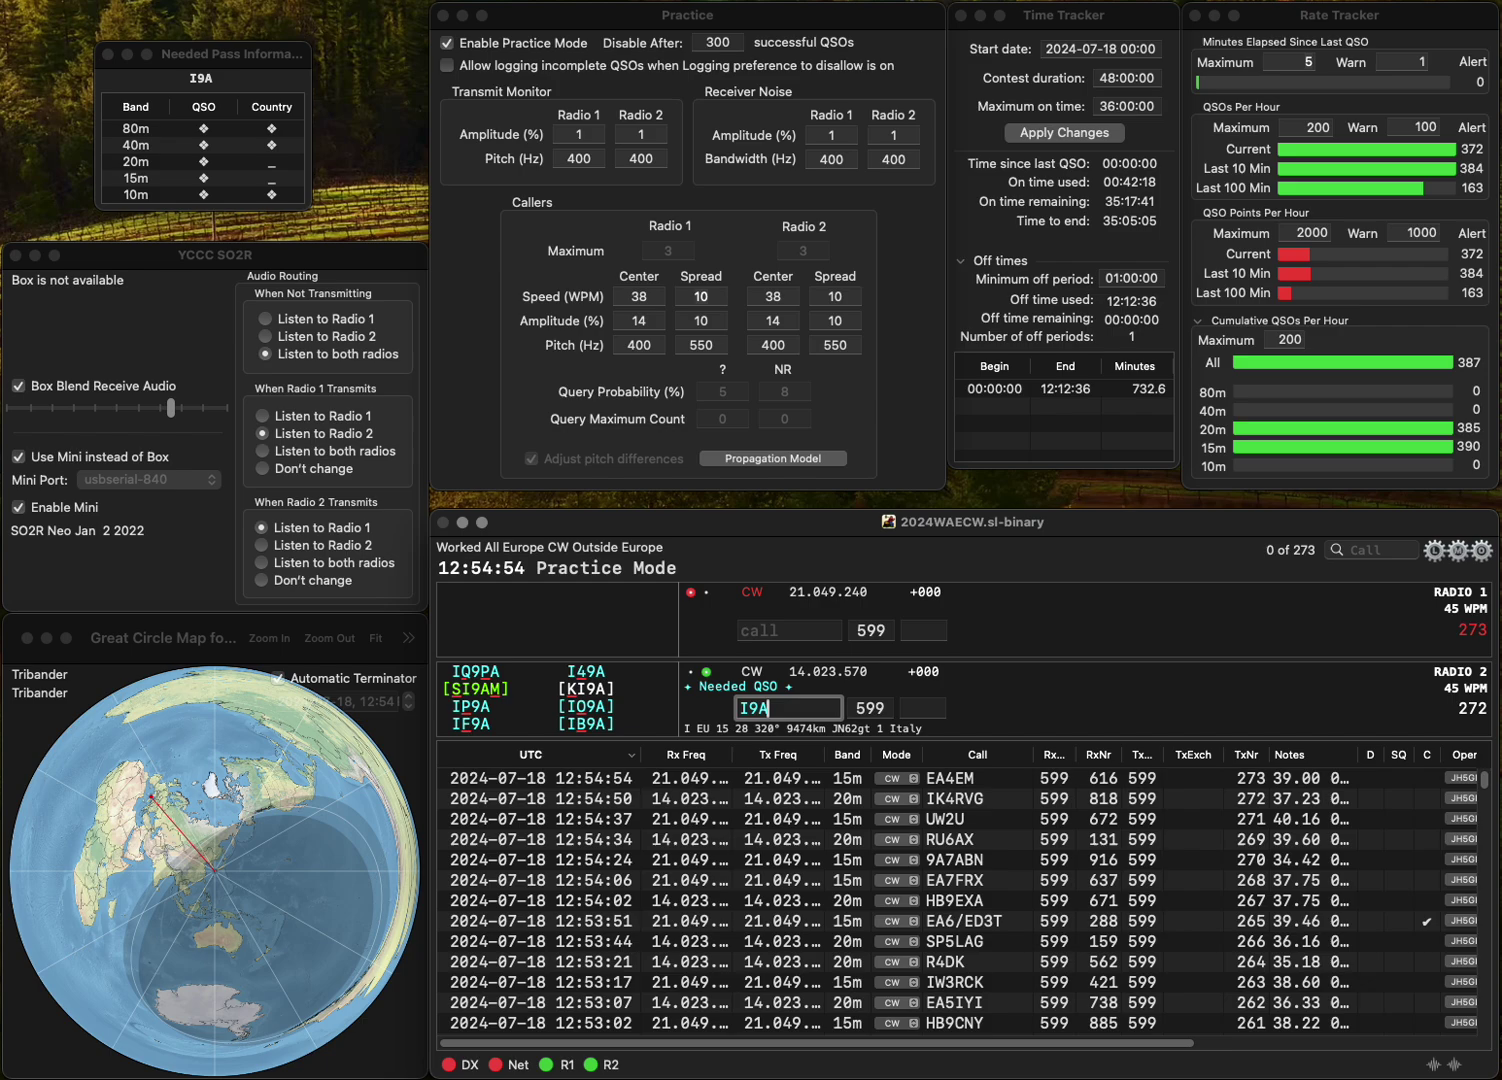
key("BackSpace")
key("BackSpace")
key("BackSpace")
type("9A/")
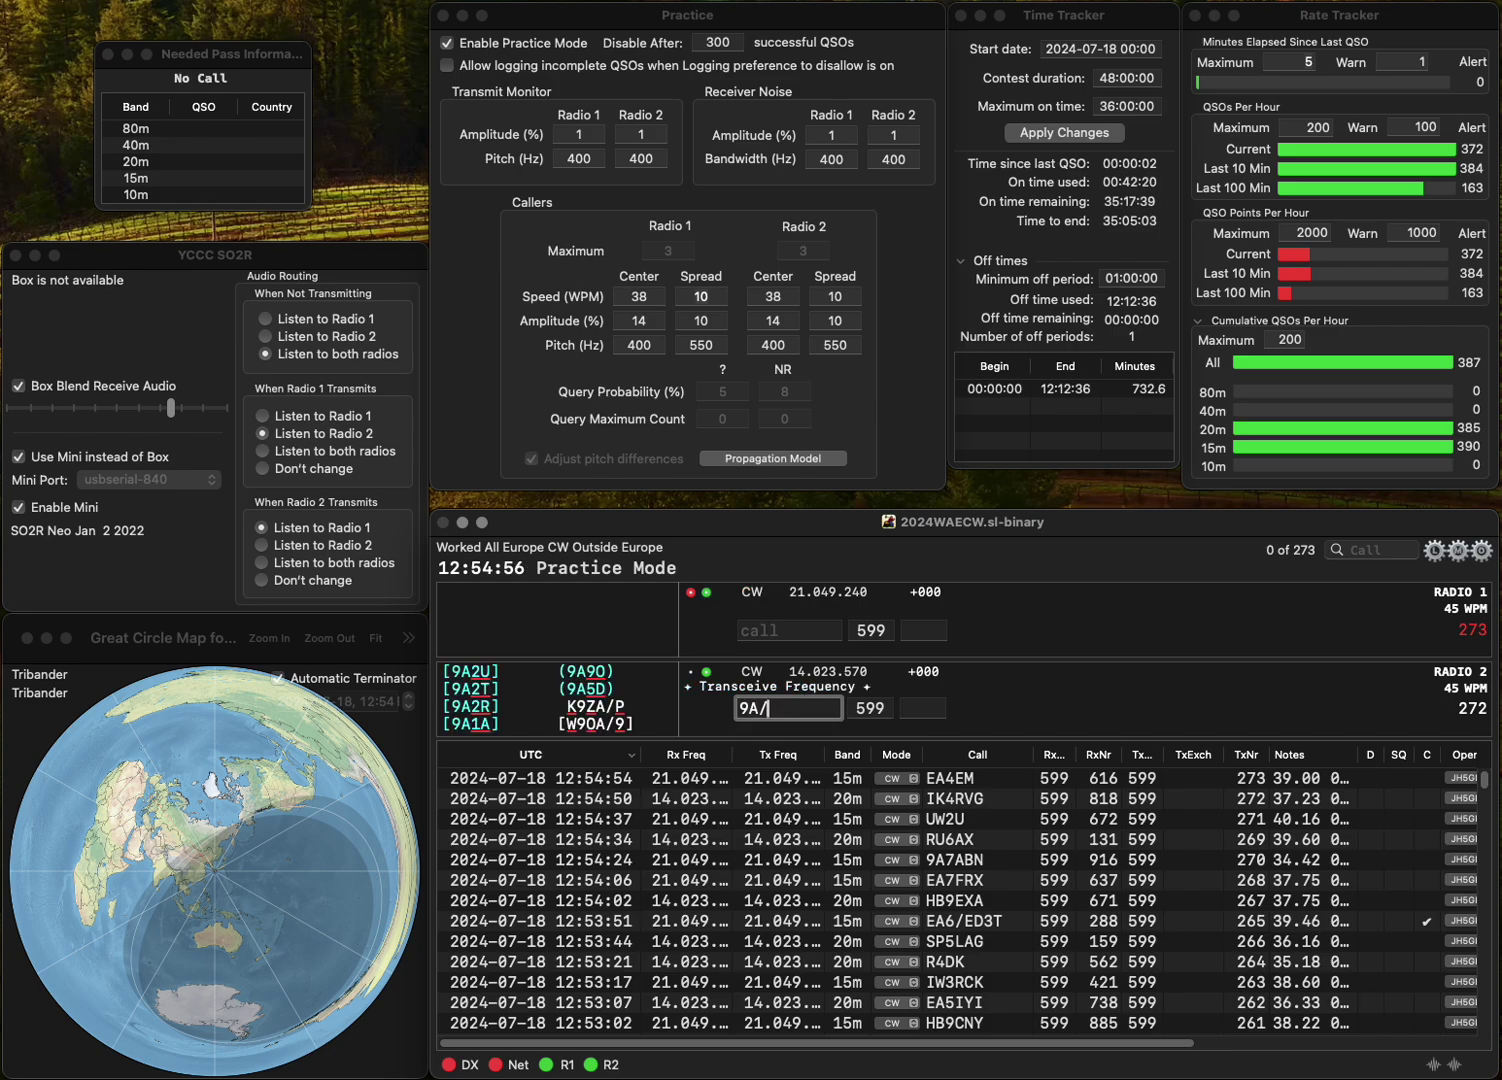
key("Up")
type("UA2FF")
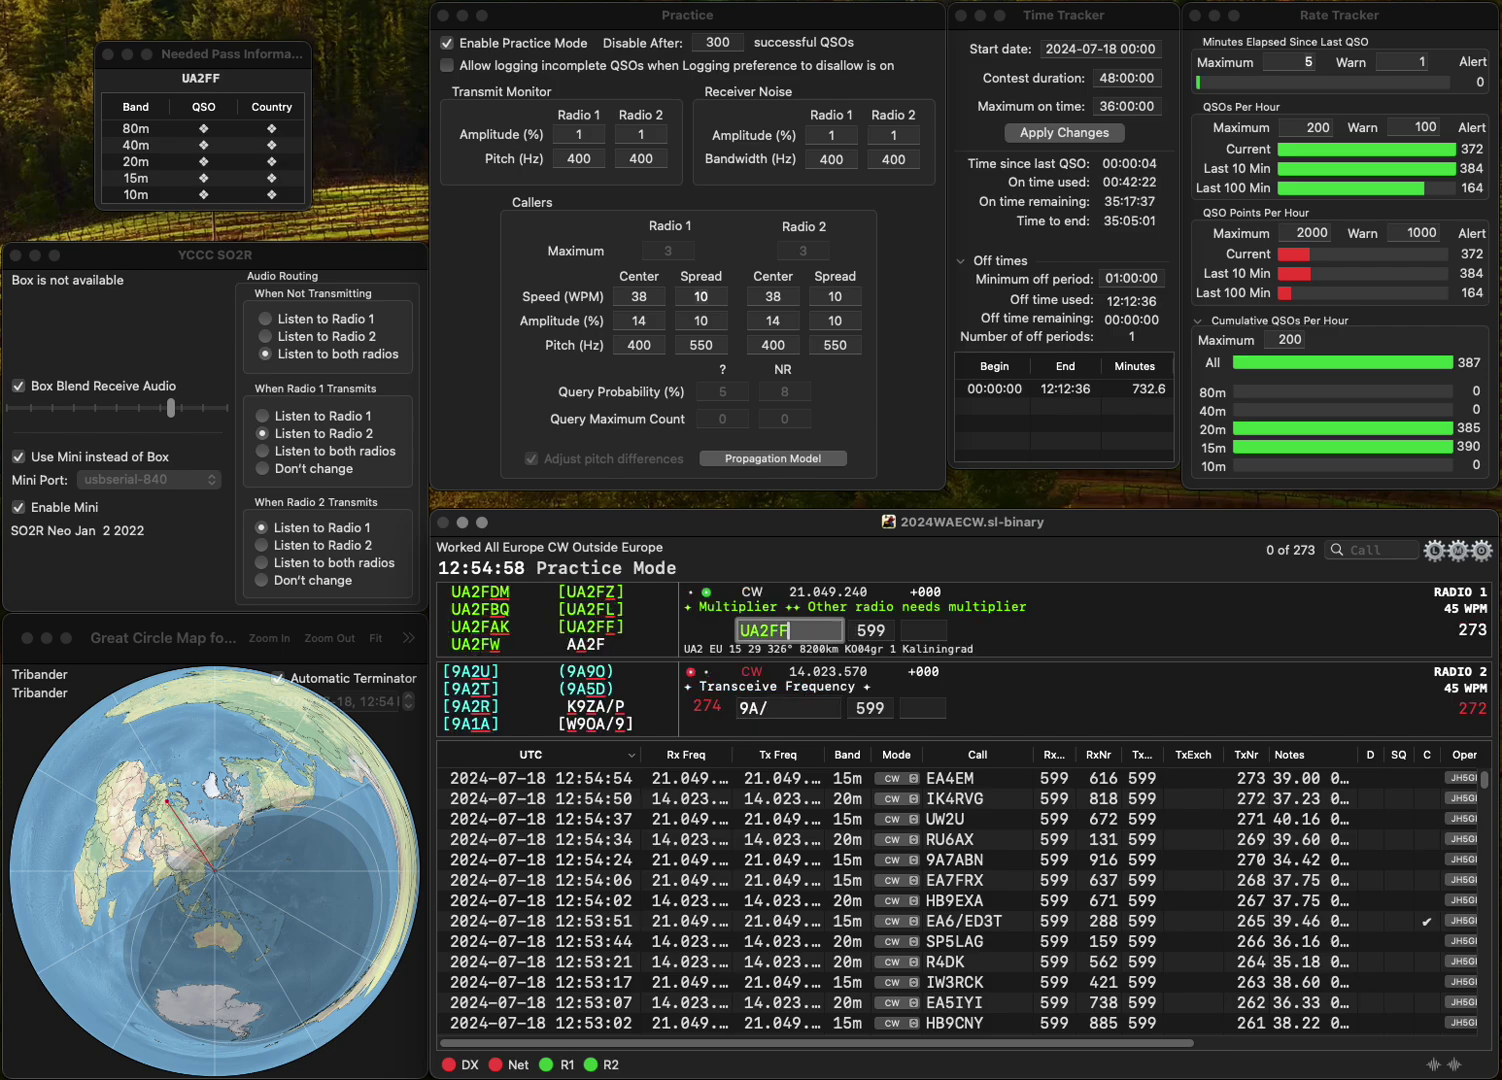
key("Down")
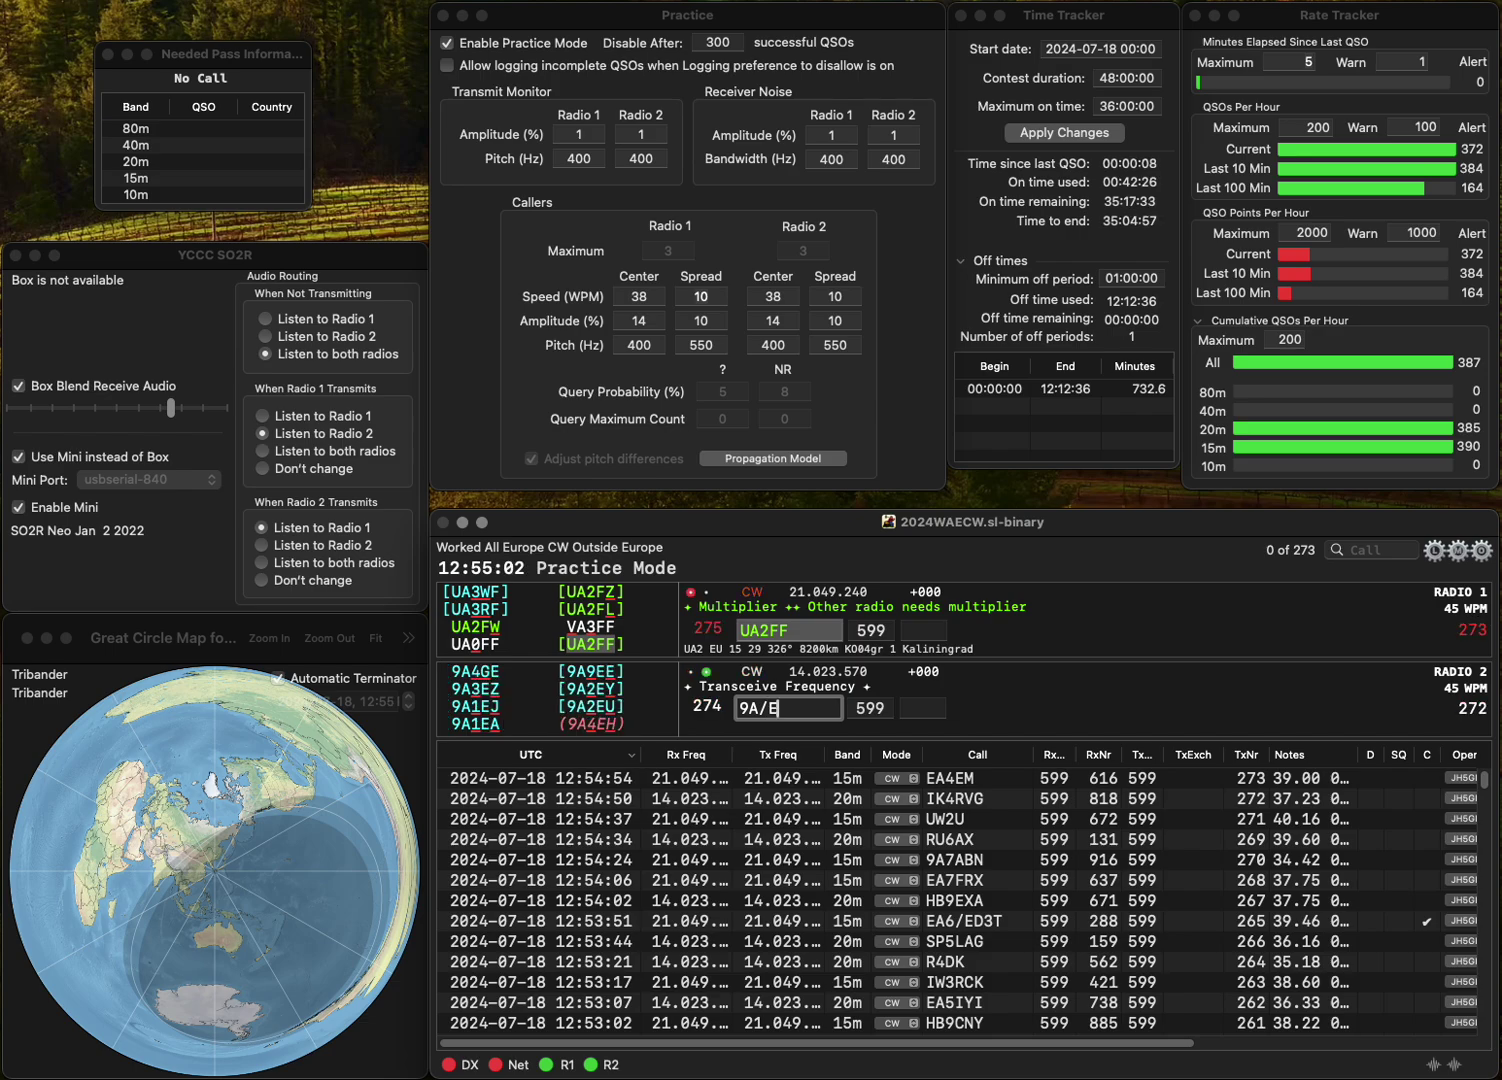
- Complete Radio 2's call as 9A/EI8KW and log it with received number 329
type("EI8KW")
key("Tab")
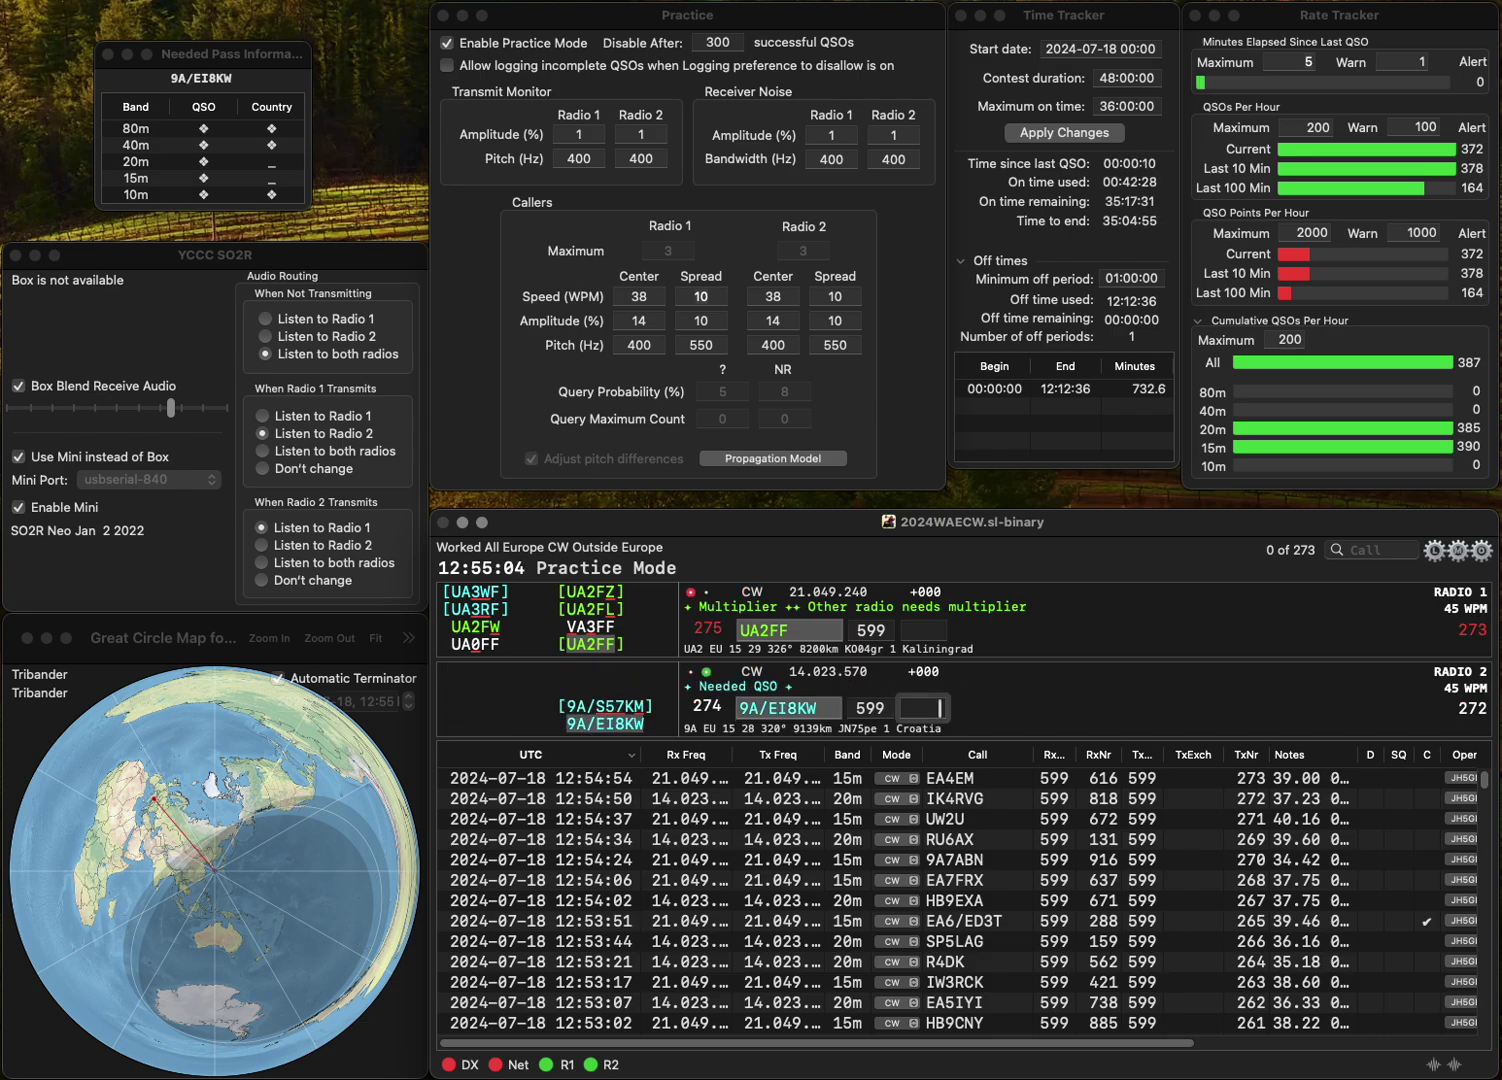
type("329")
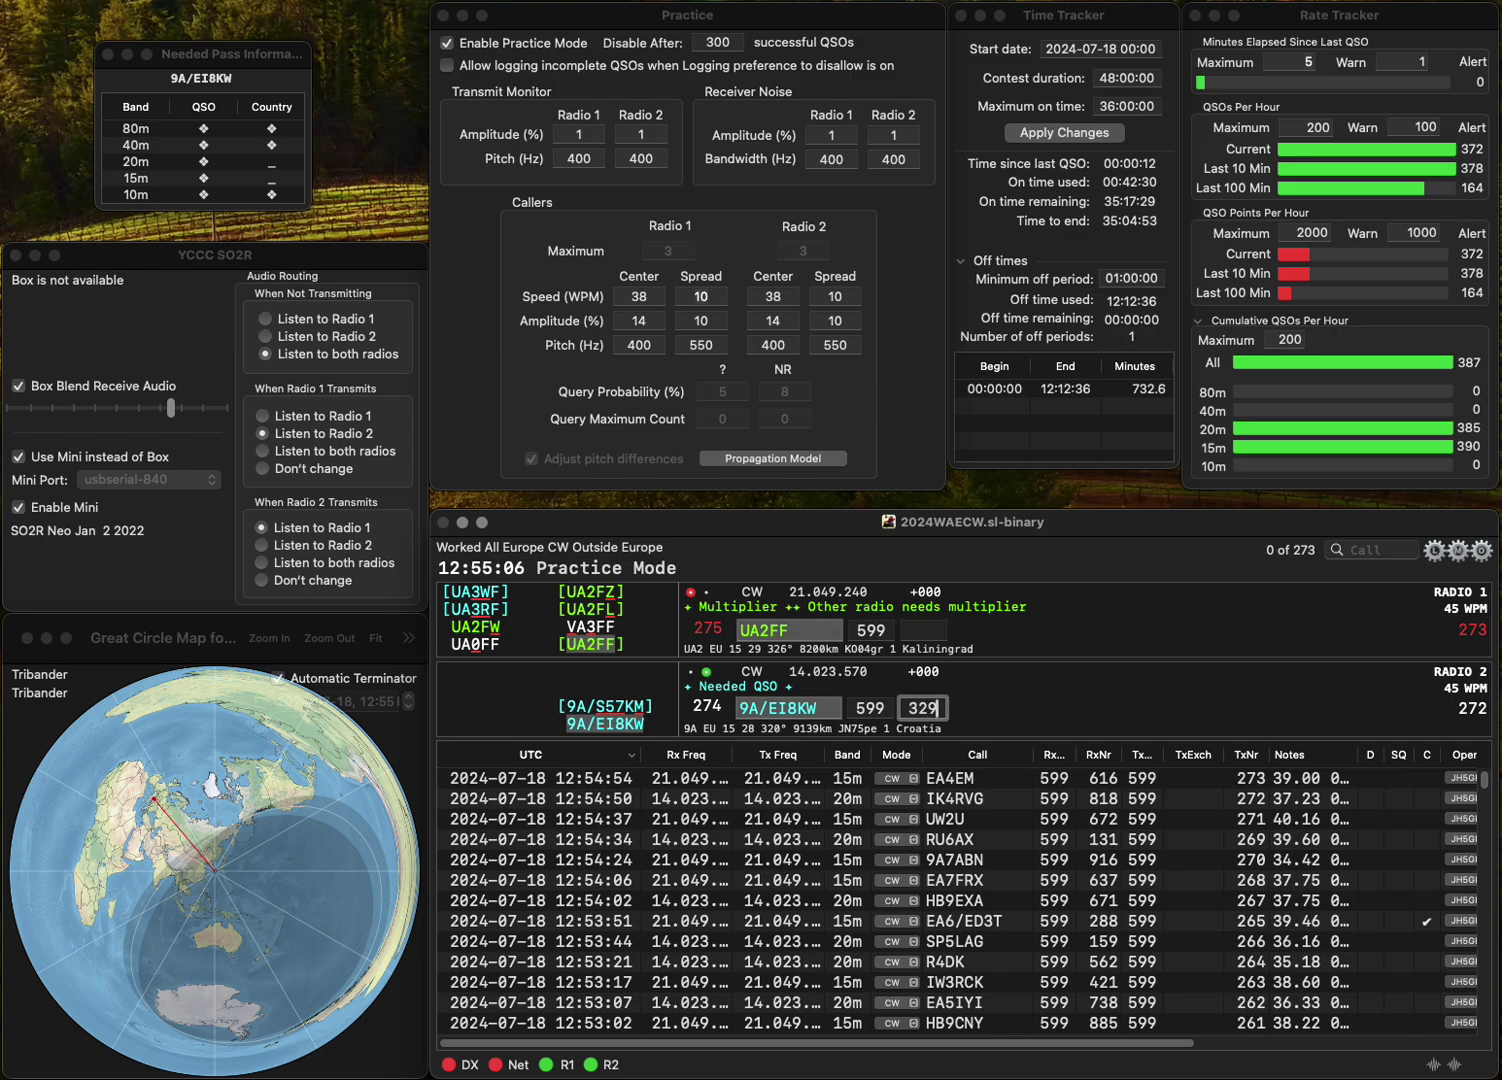
key("Return")
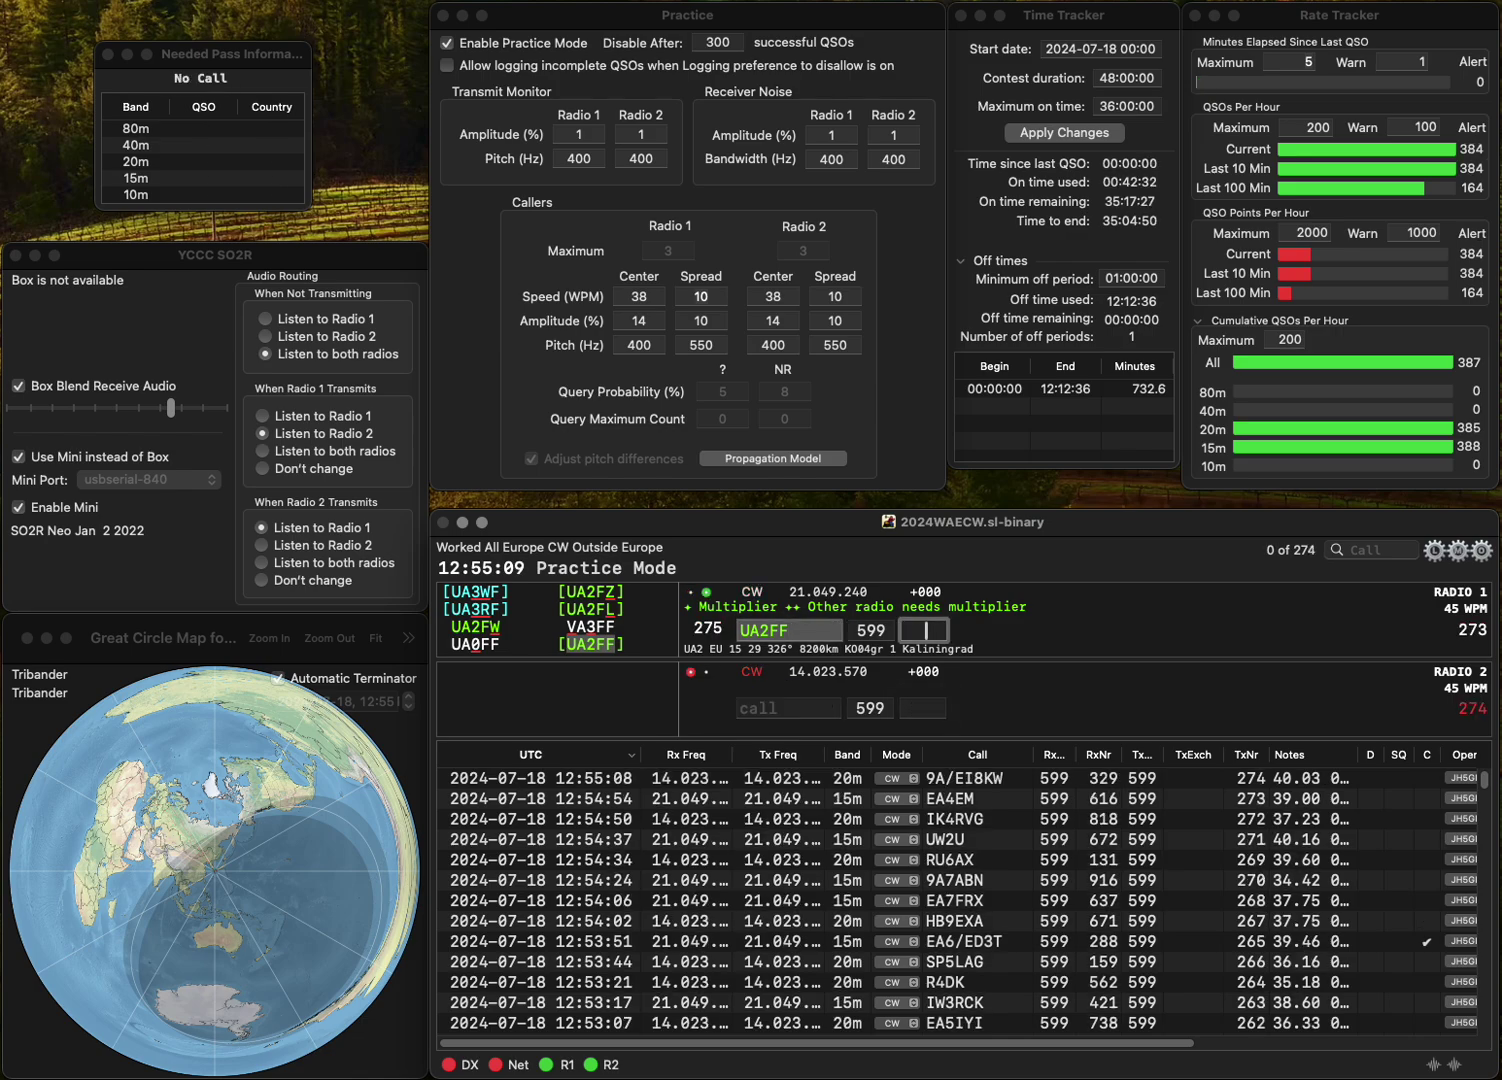
- Log UA2FF on Radio 1 with received number 264 and answer LZ5E on Radio 2
type("264")
key("Return")
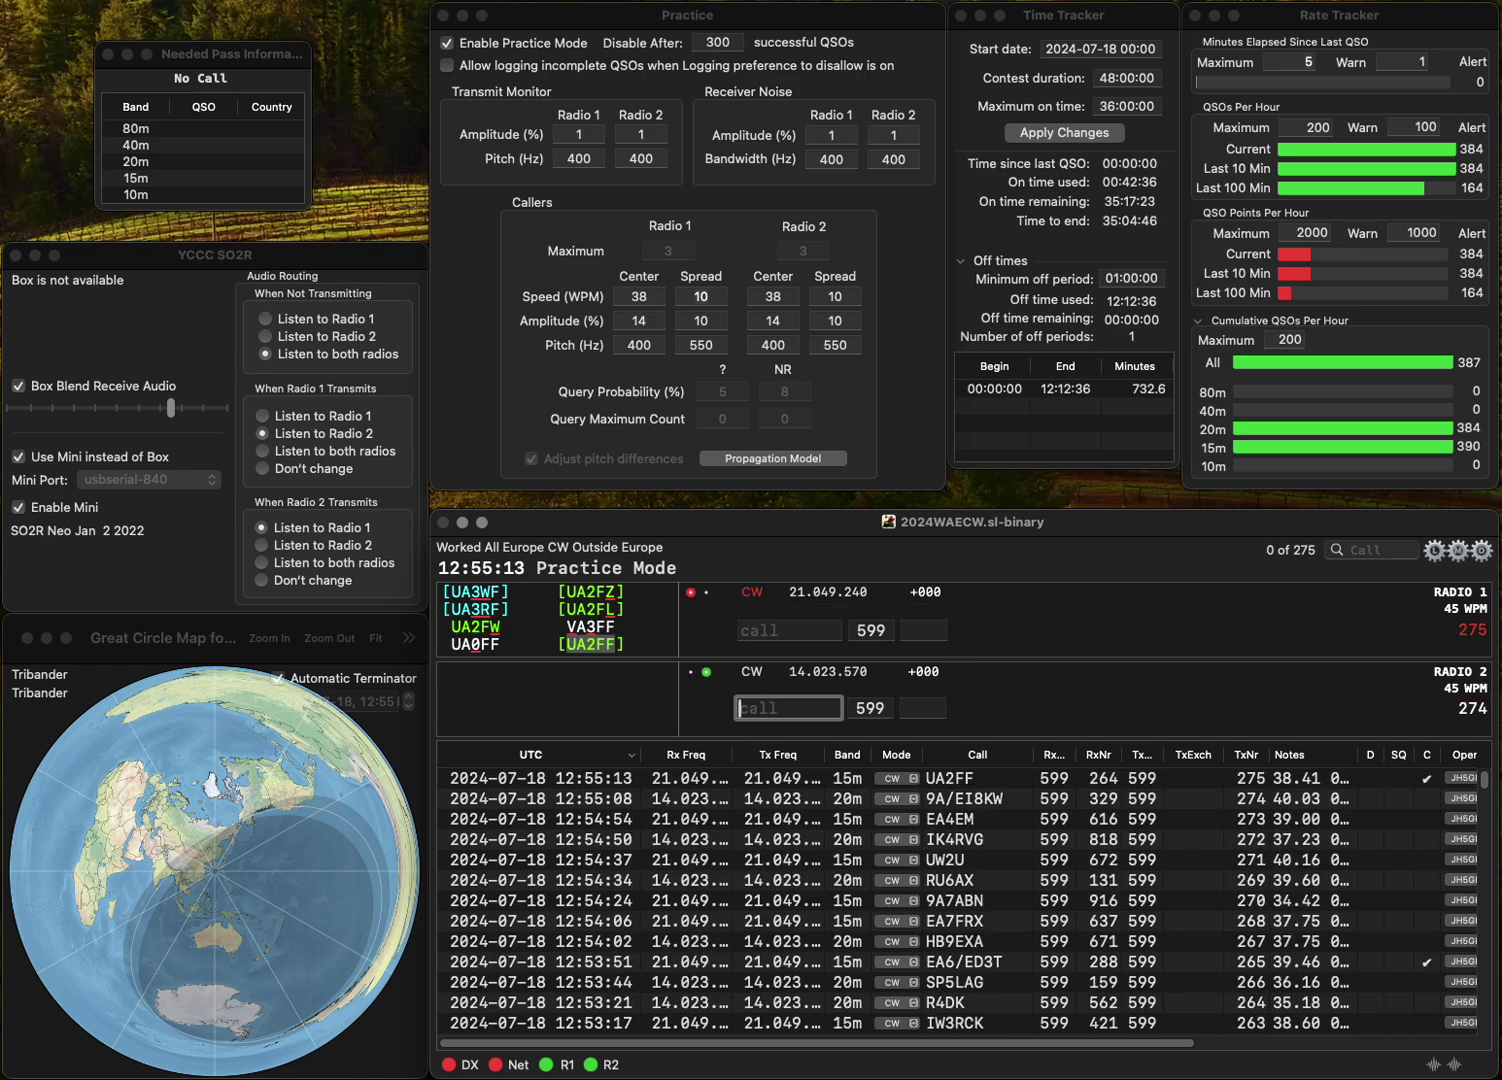
type("LZ5E")
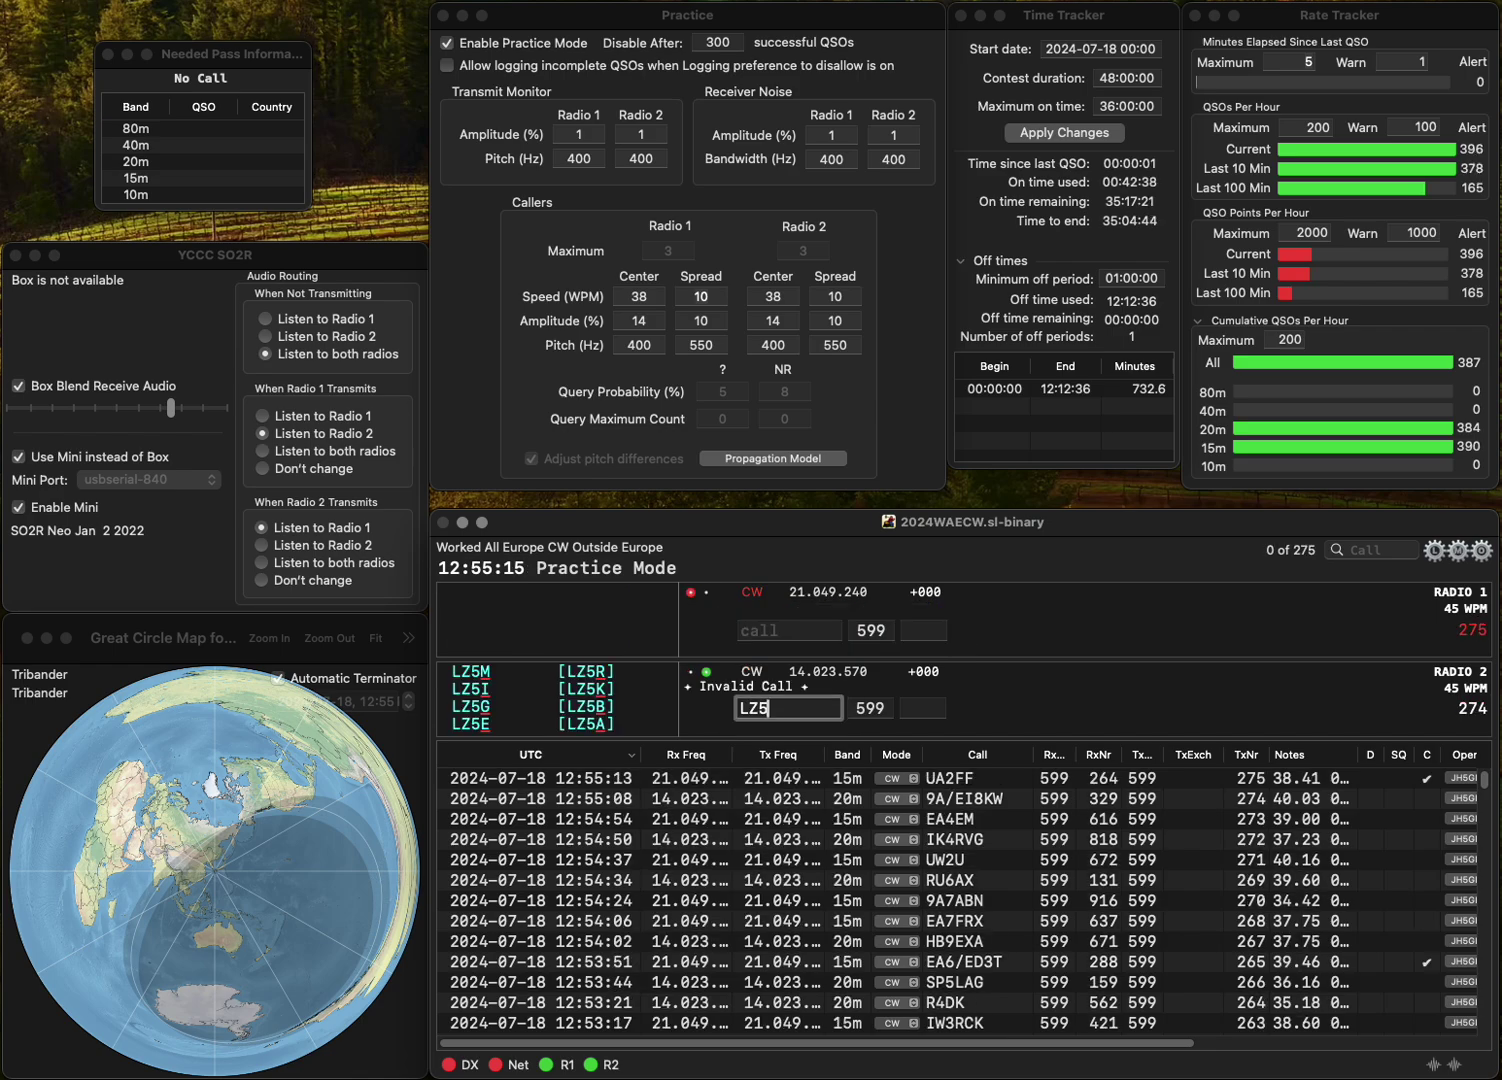
key("Return")
- Answer the partial call TM3 on Radio 1 and switch to Radio 2's received-number entry
type("TM33")
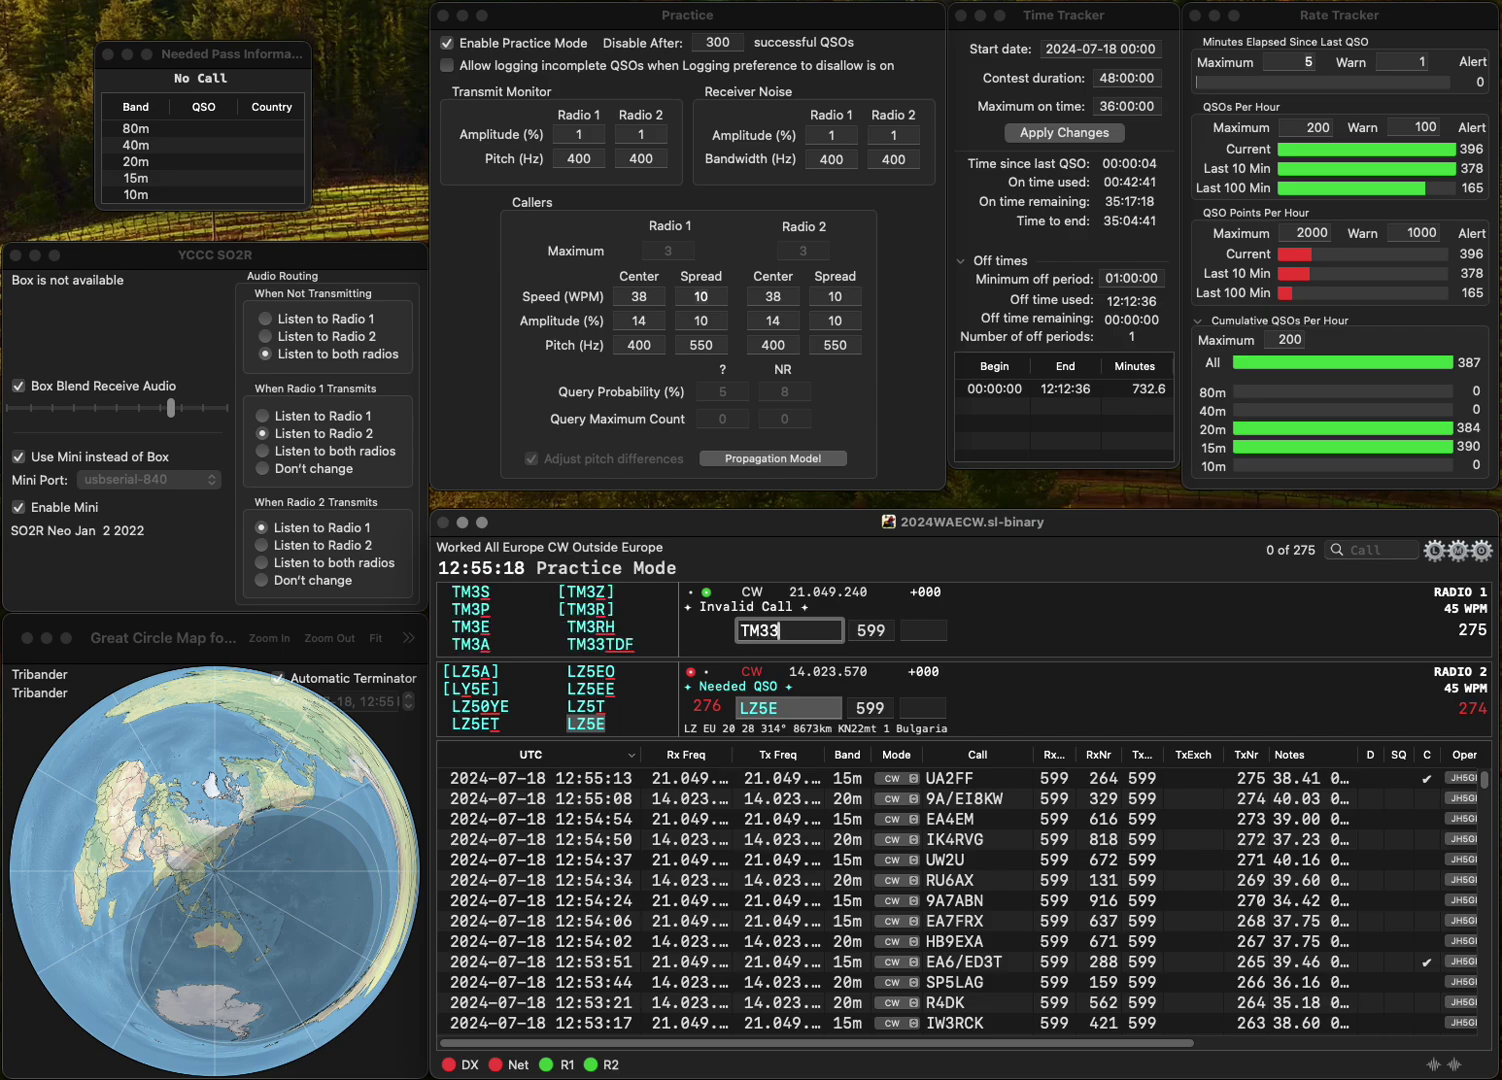
key("BackSpace")
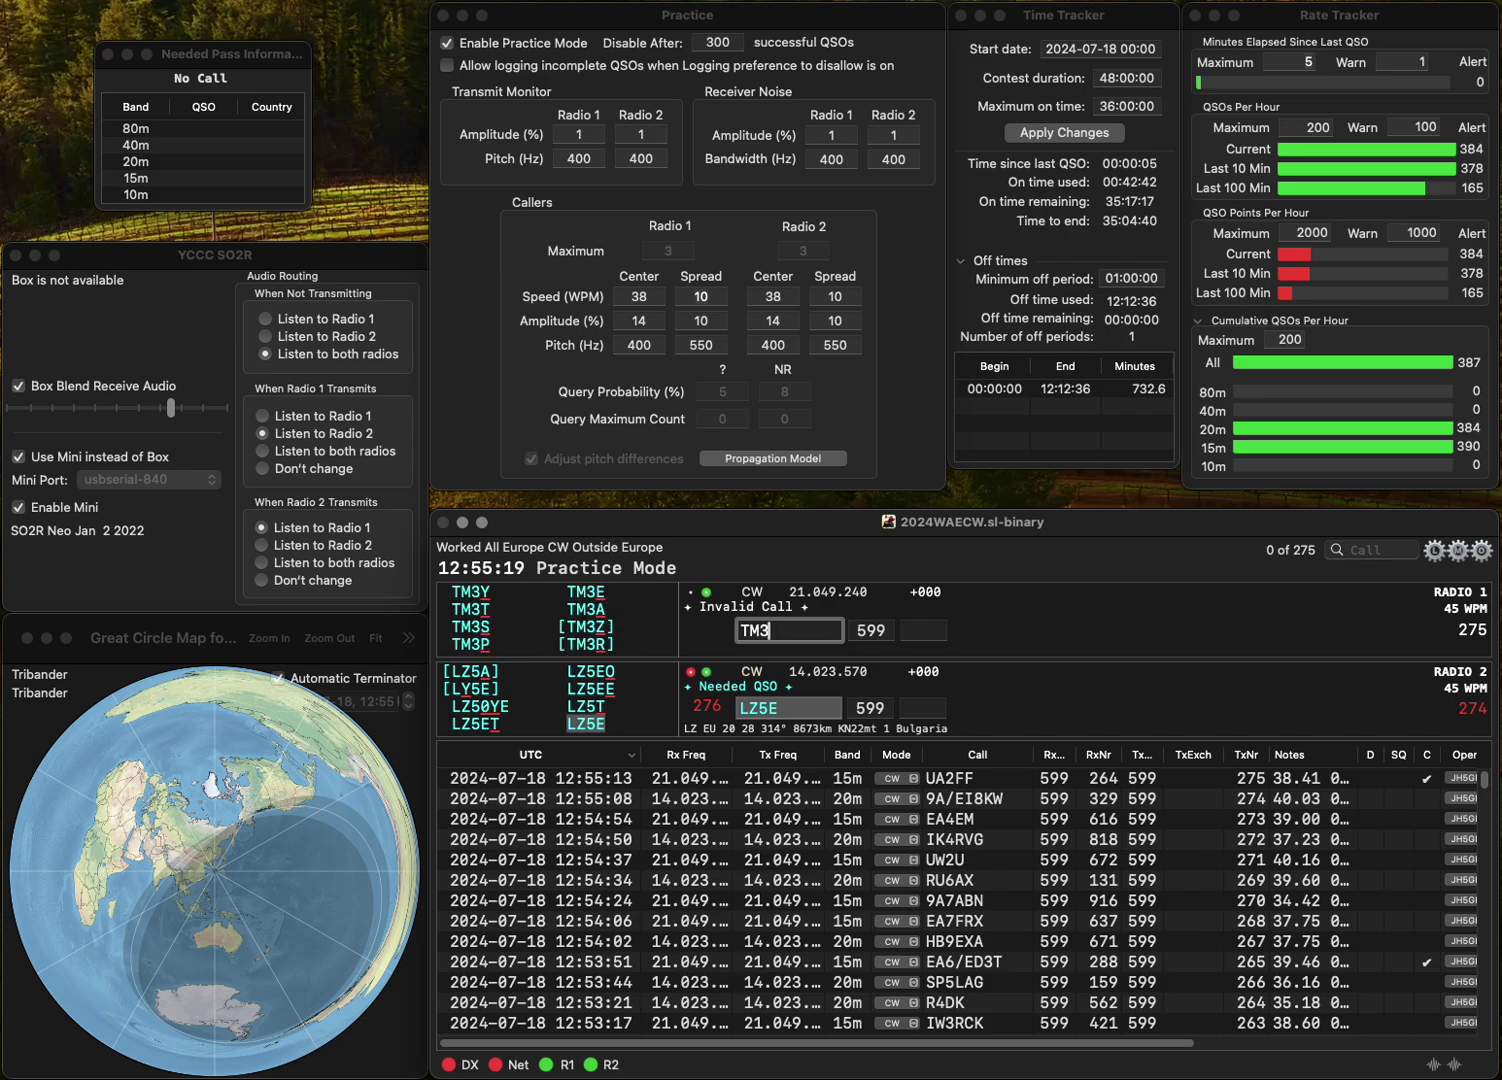
key("Return")
key("space")
key("space")
type("57")
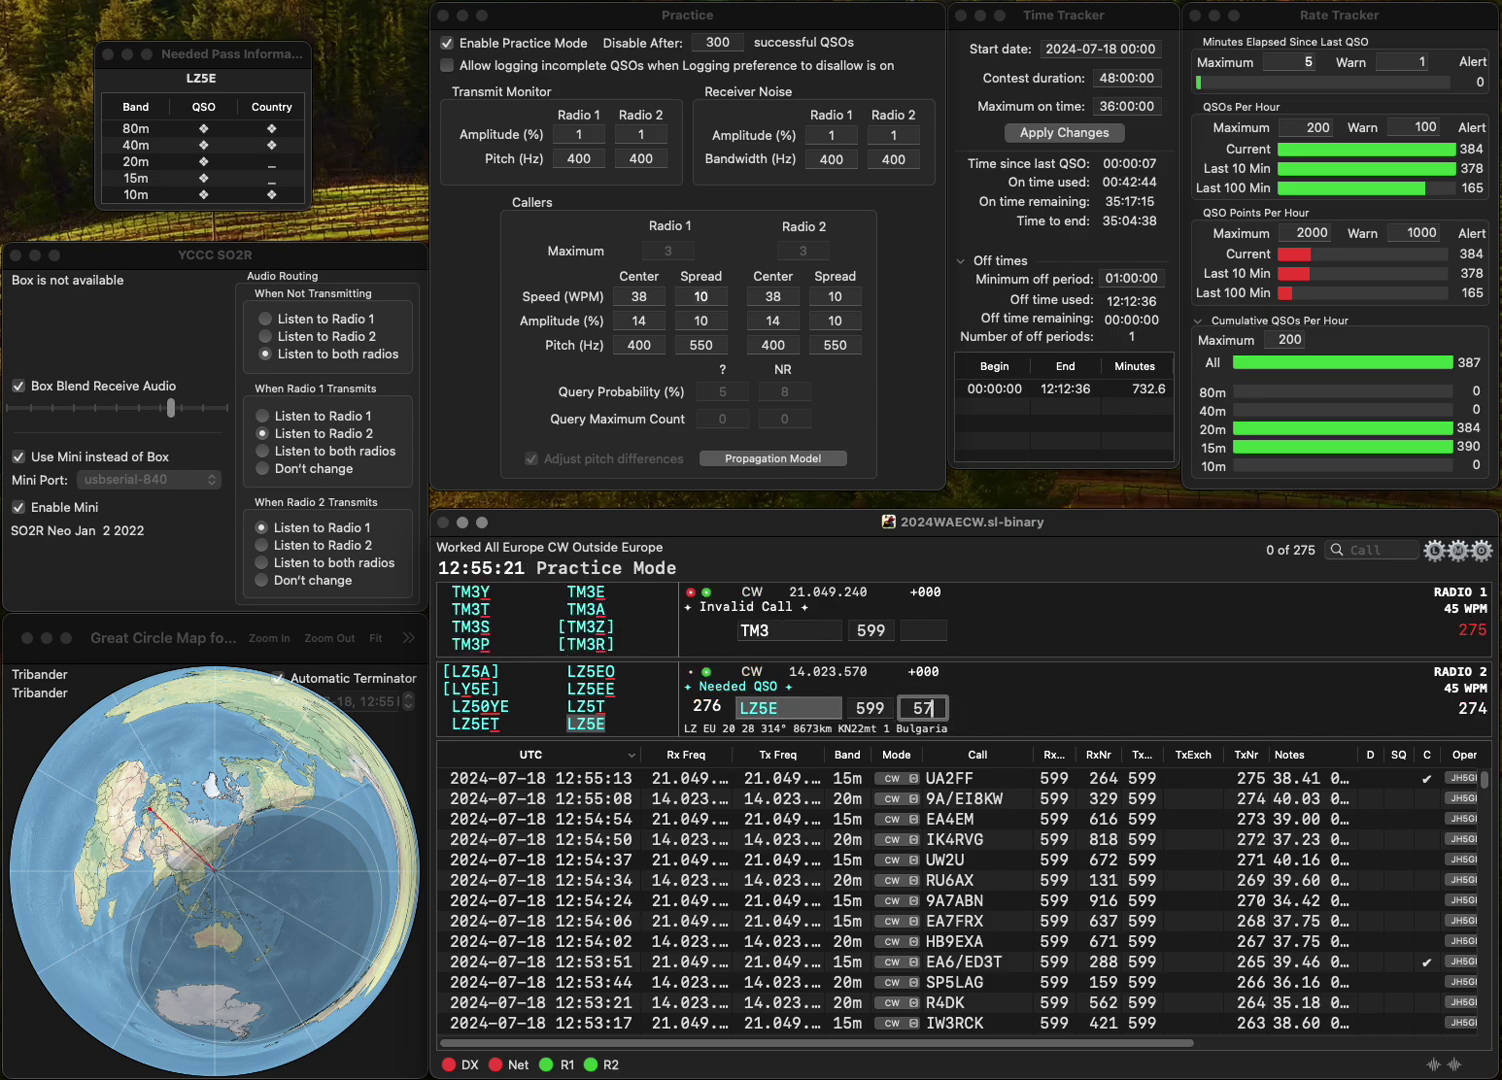
key("Tab")
type("3DF")
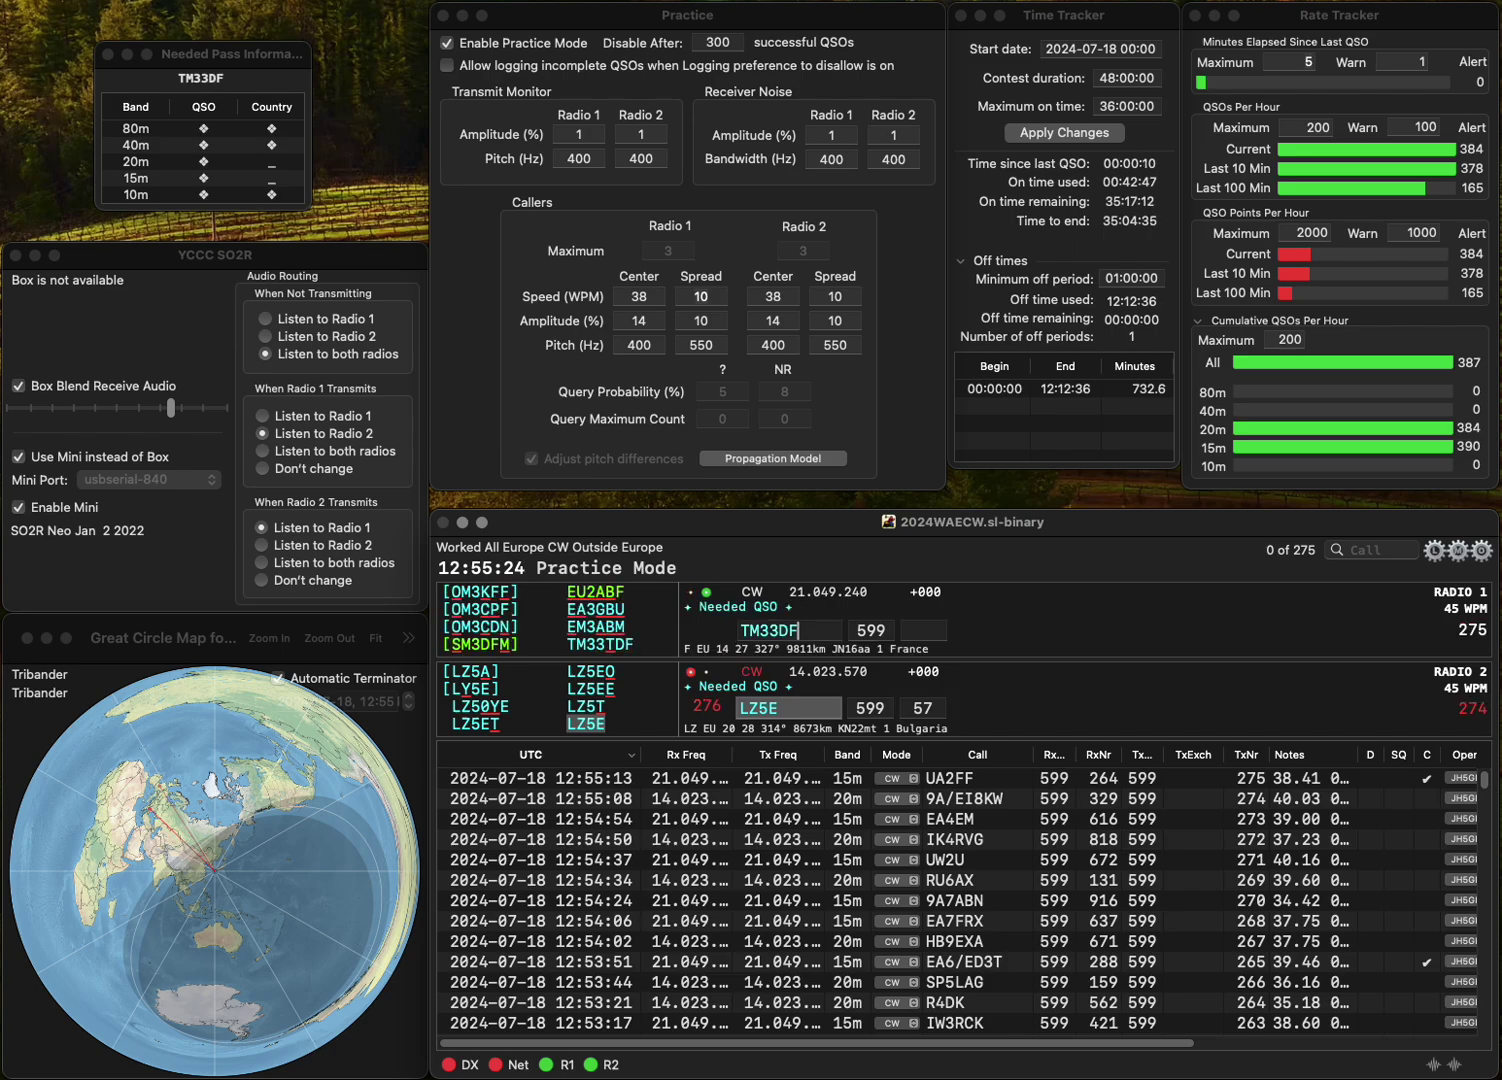
key("Return")
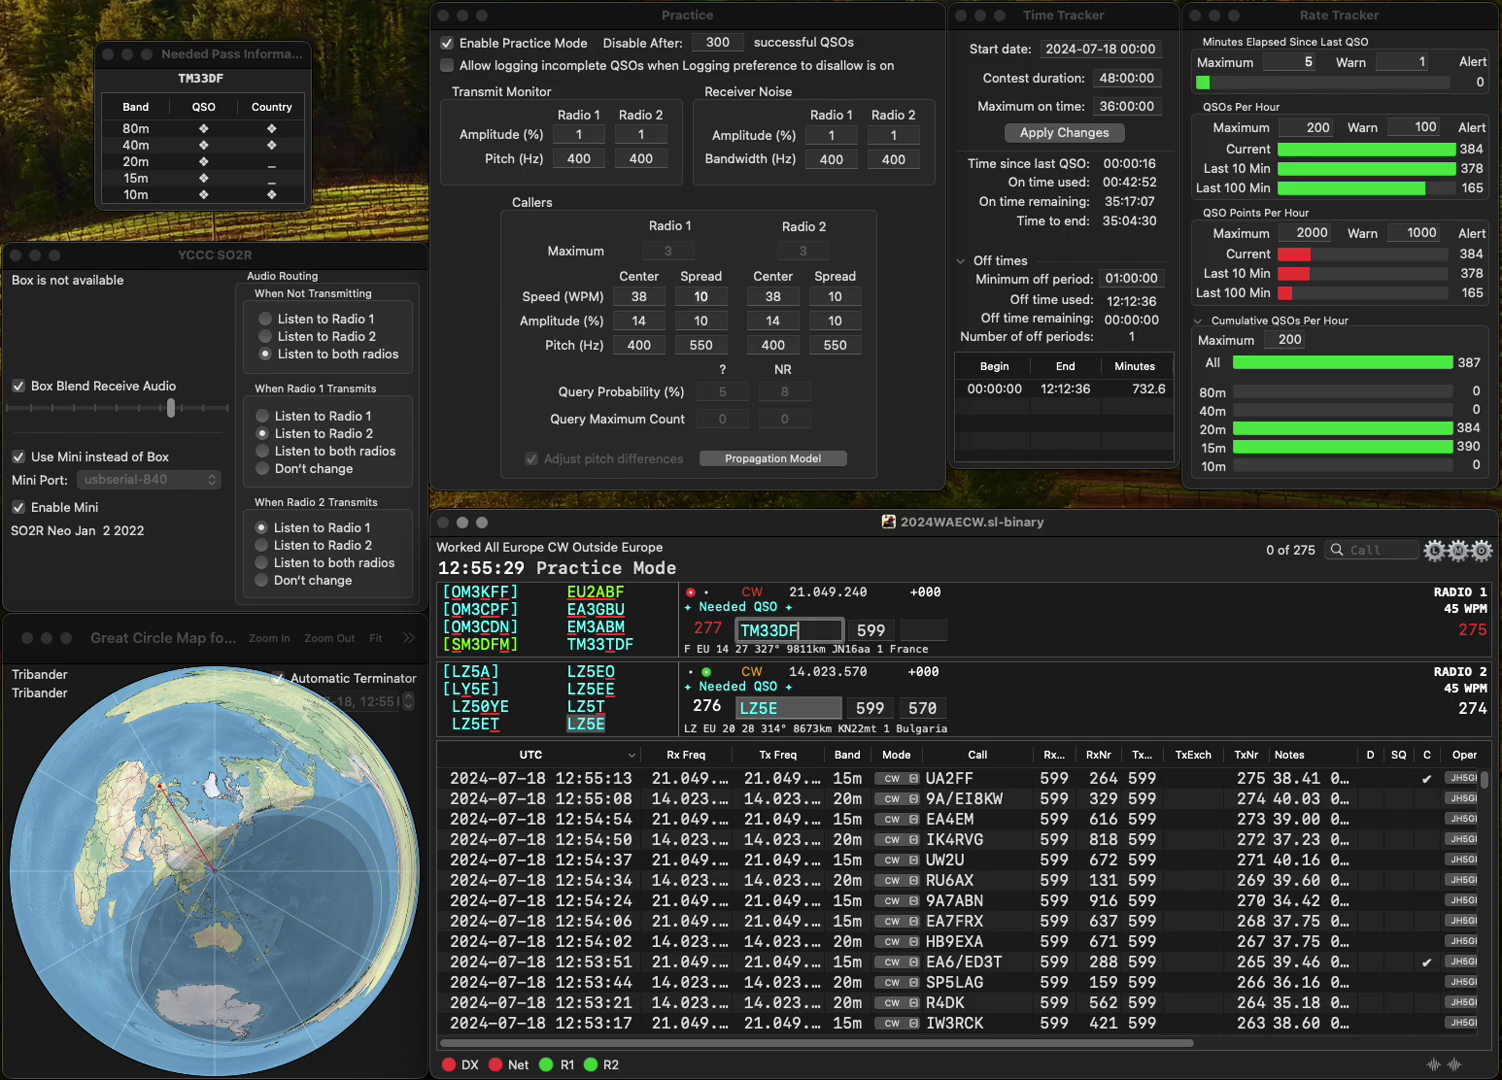
key("Return")
key("Return")
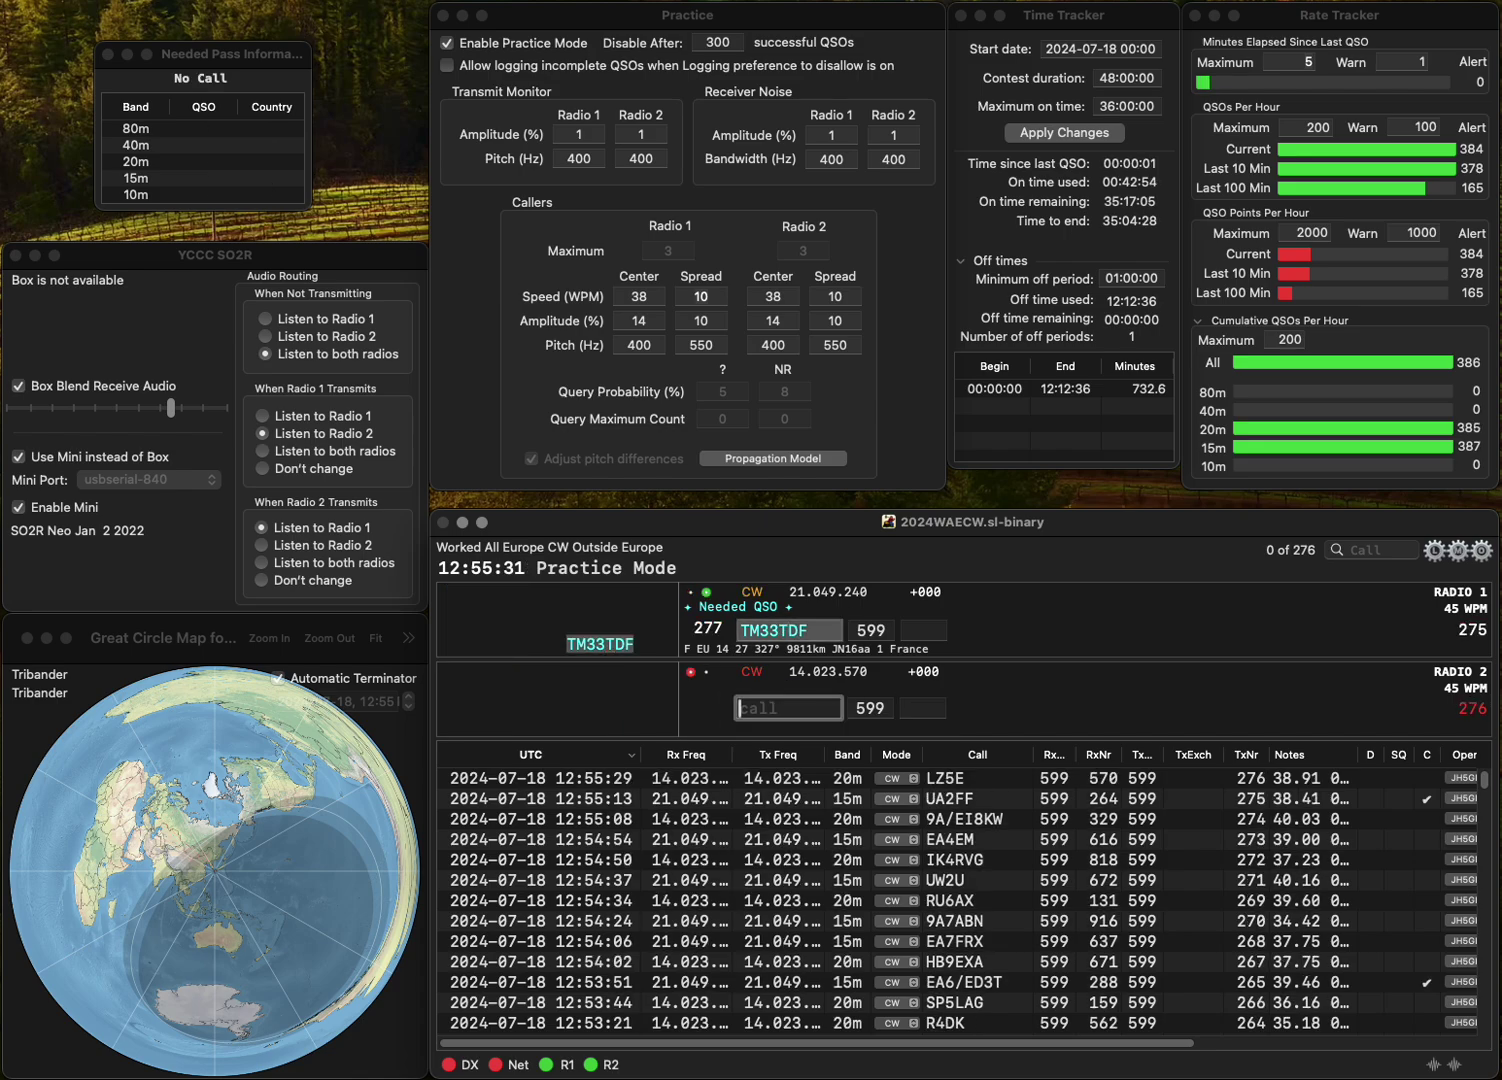
type("F4")
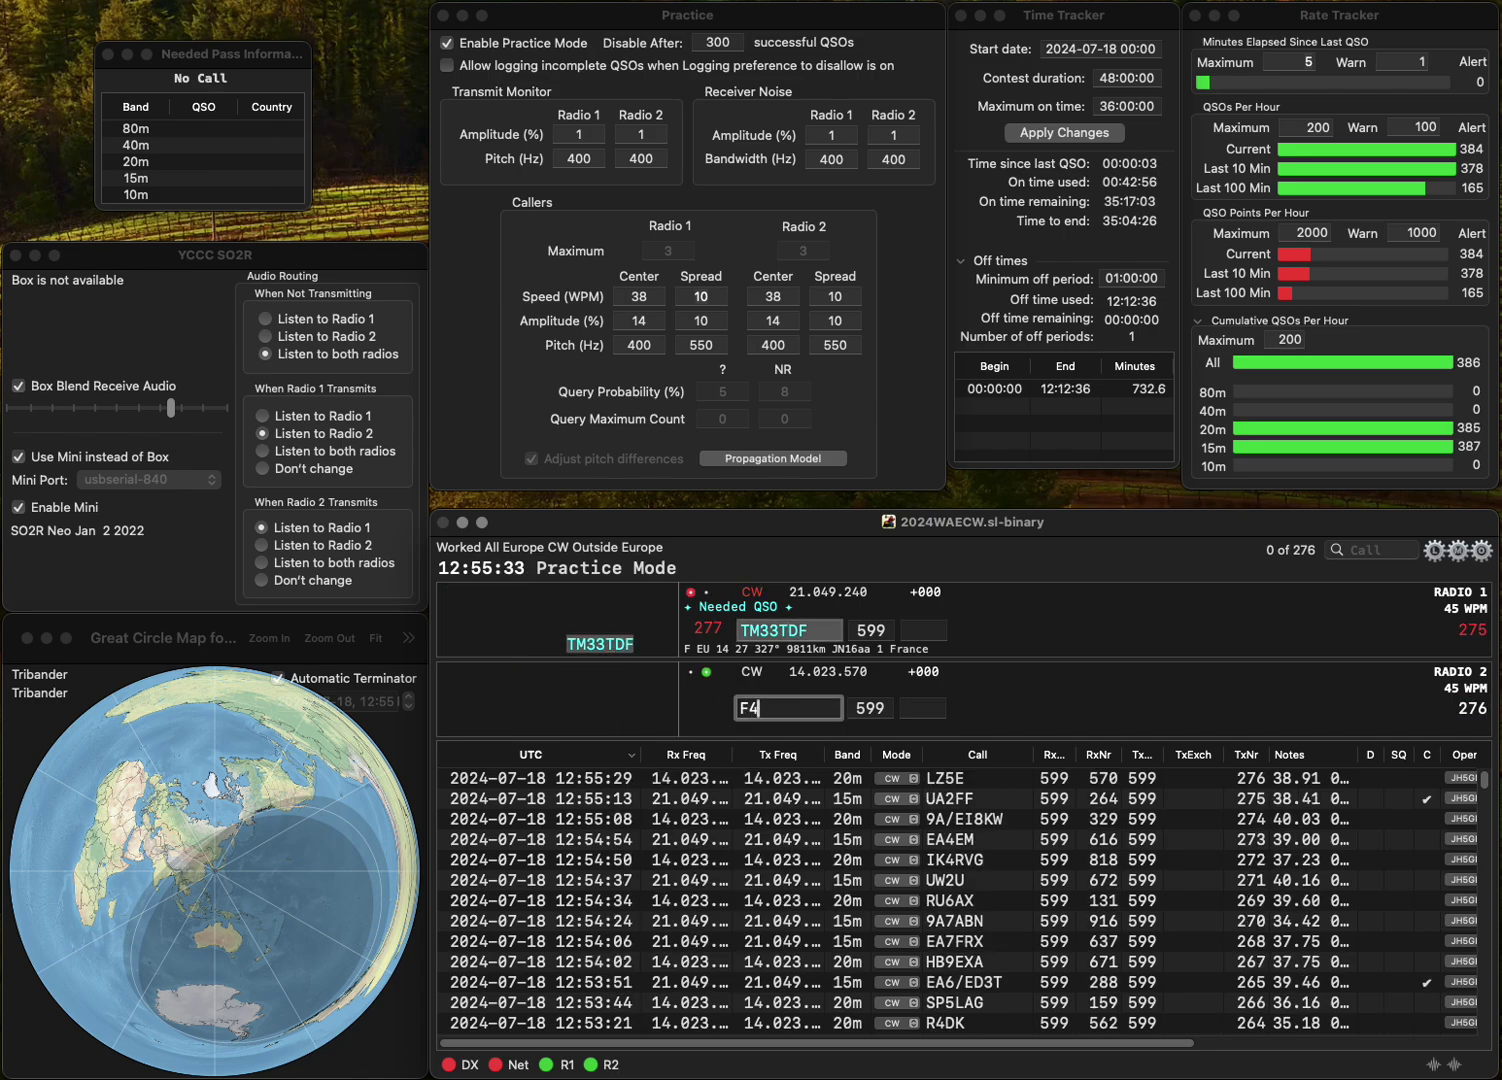
key("BackSpace")
type("ORP")
key("Home")
type("G3")
key("Return")
left_click(935, 630)
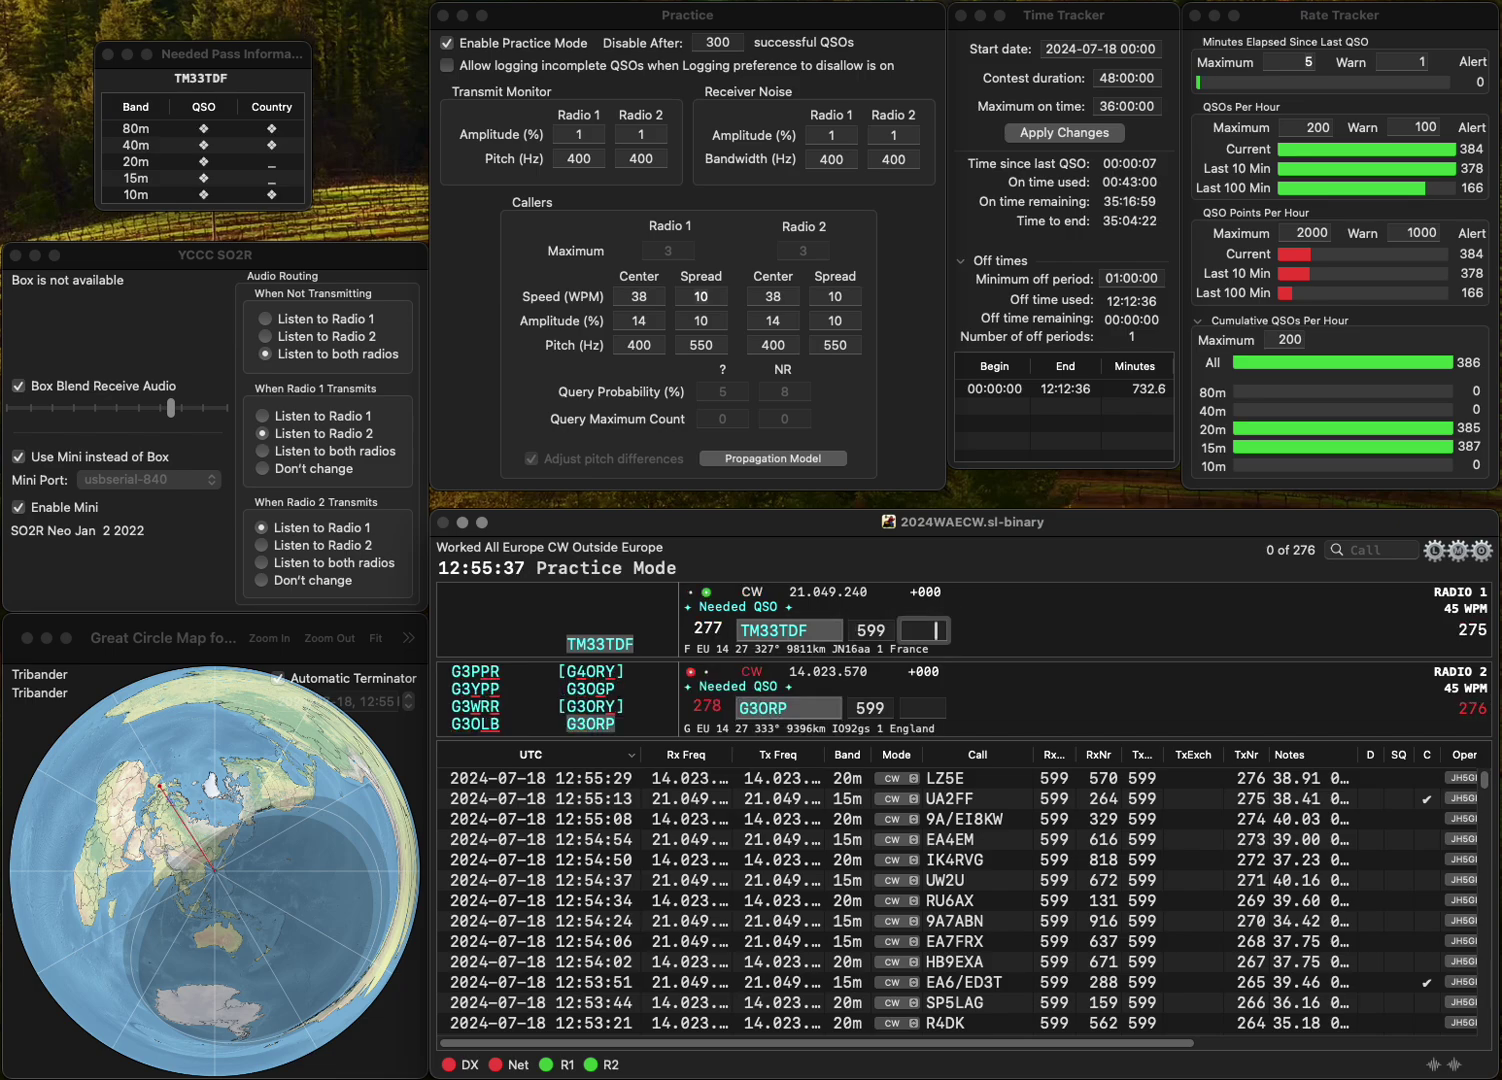
- Log TM33TDF on Radio 1 with received number 806
type("806")
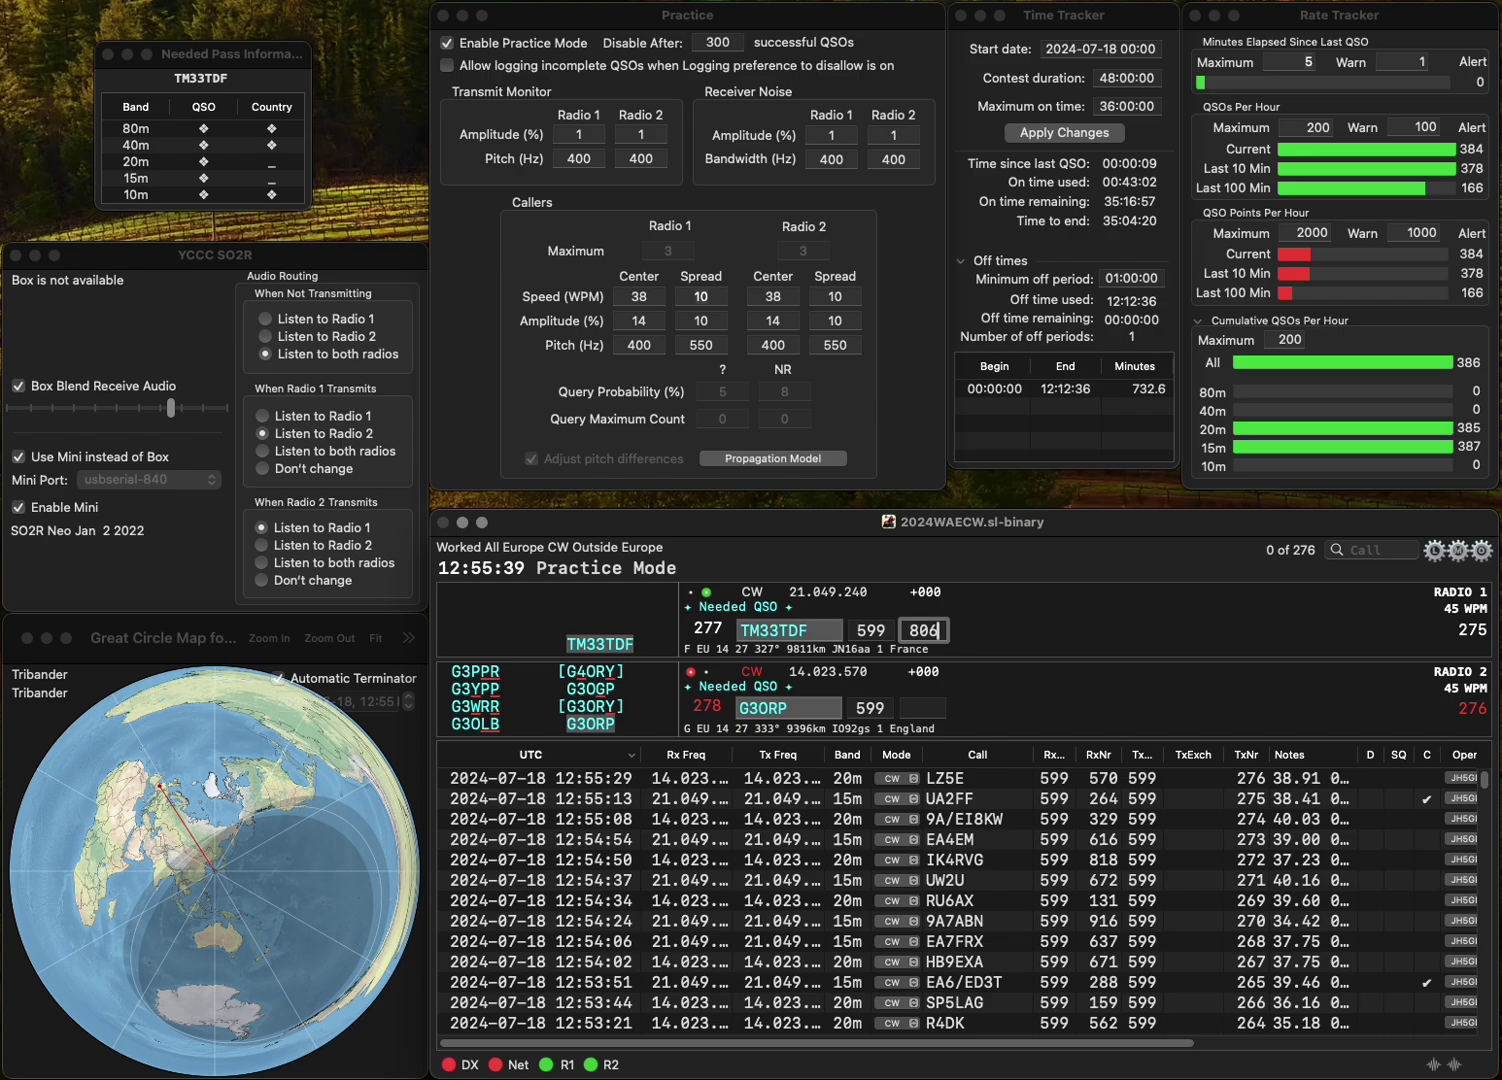
key("Return")
- Log G3ORP on Radio 2 with received number 576
left_click(759, 708)
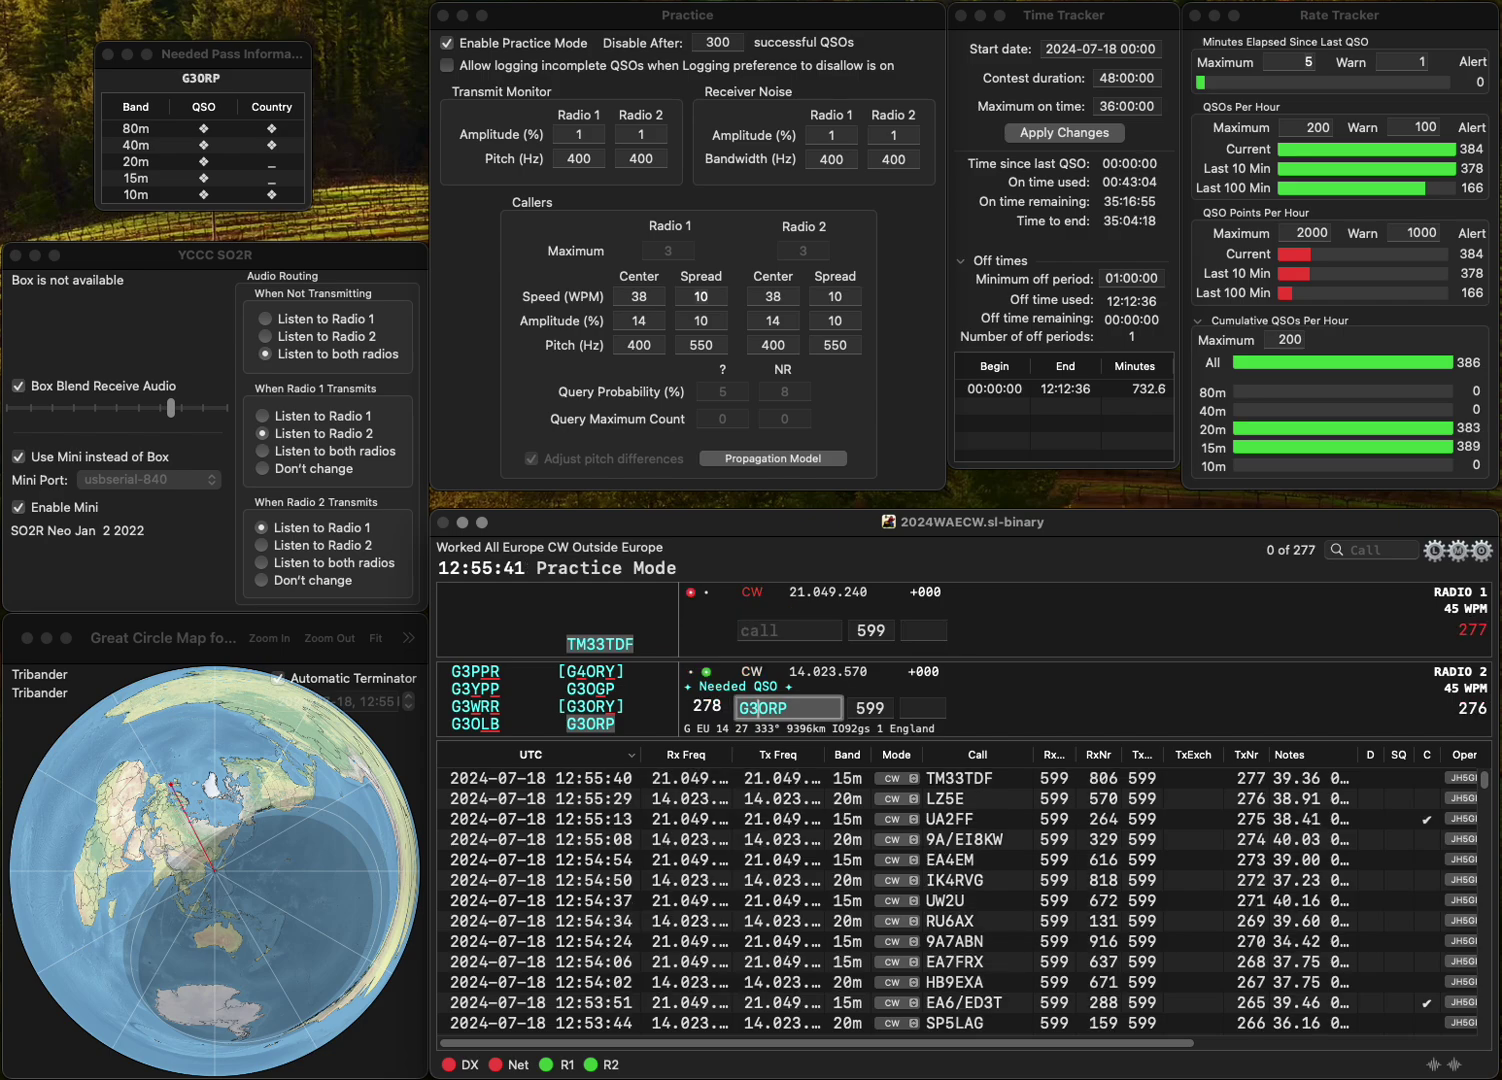
key("Return")
type("5")
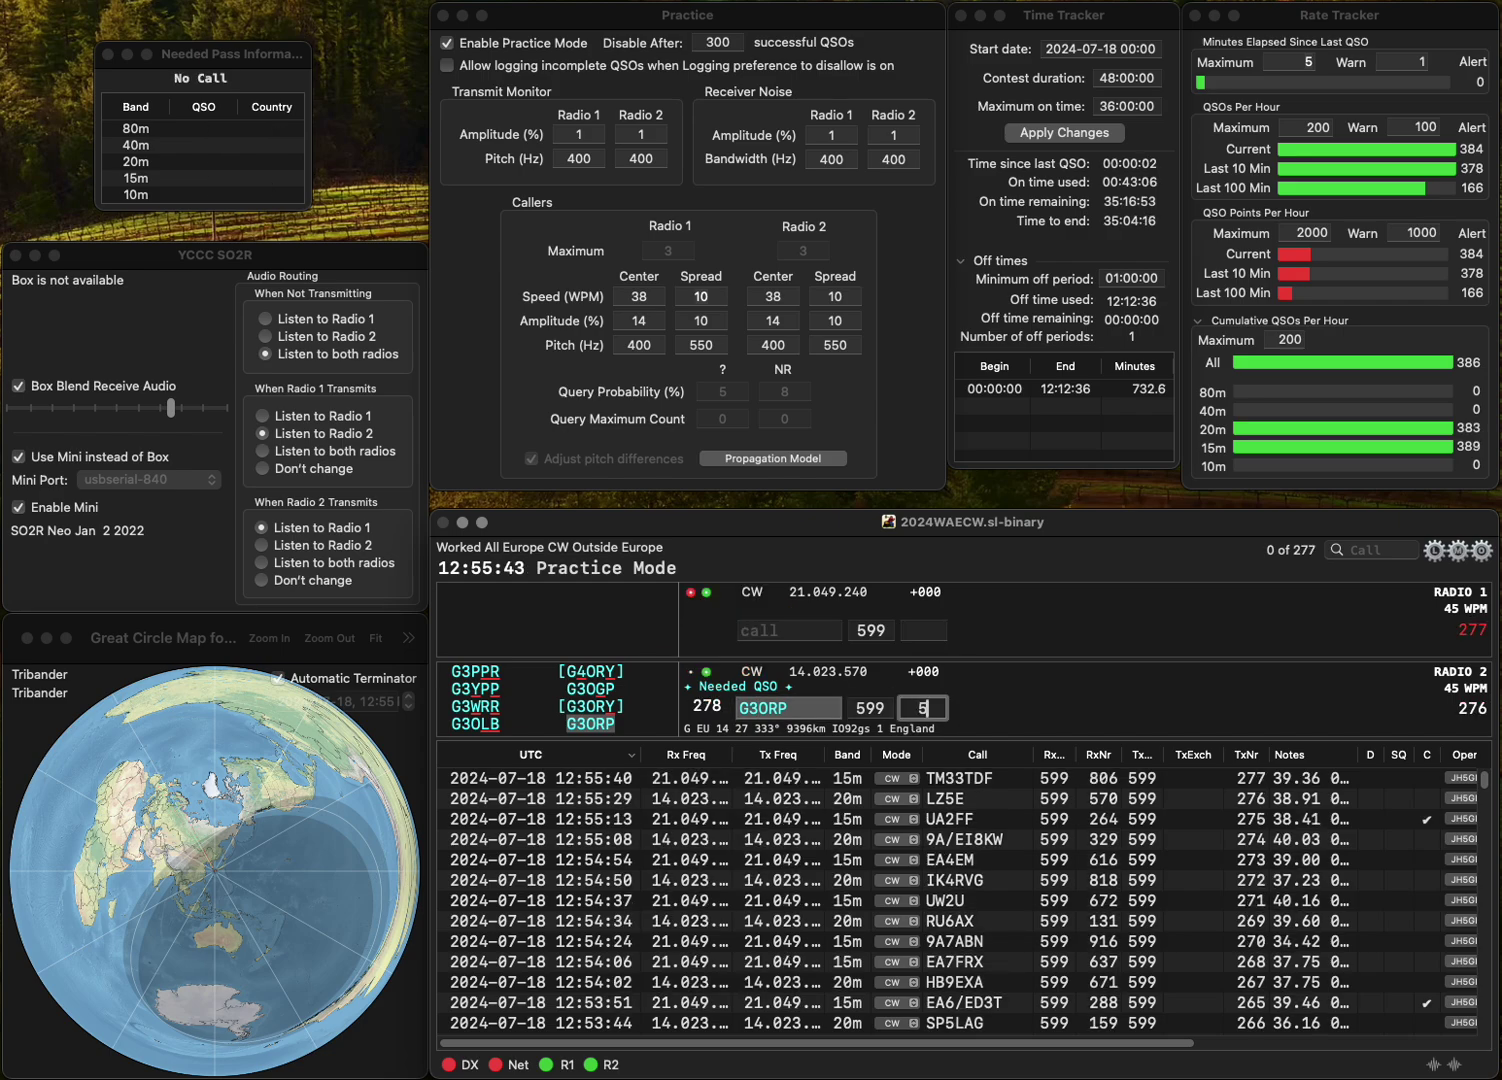
type("76")
key("Return")
type("IW2")
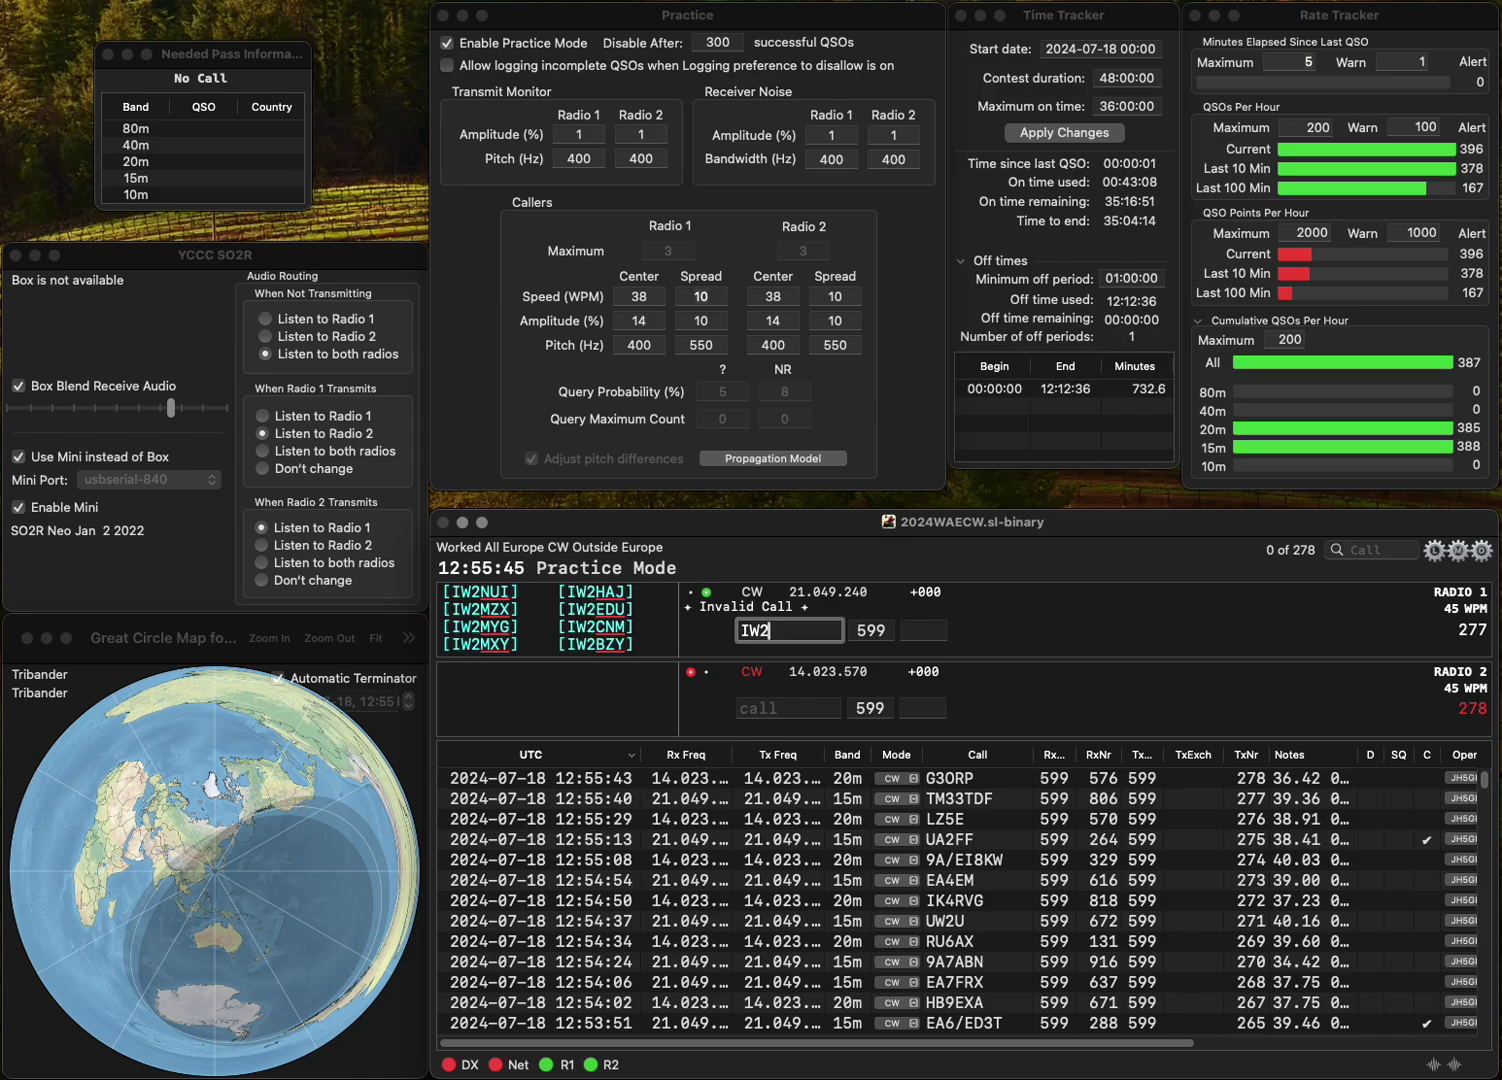
type("HU")
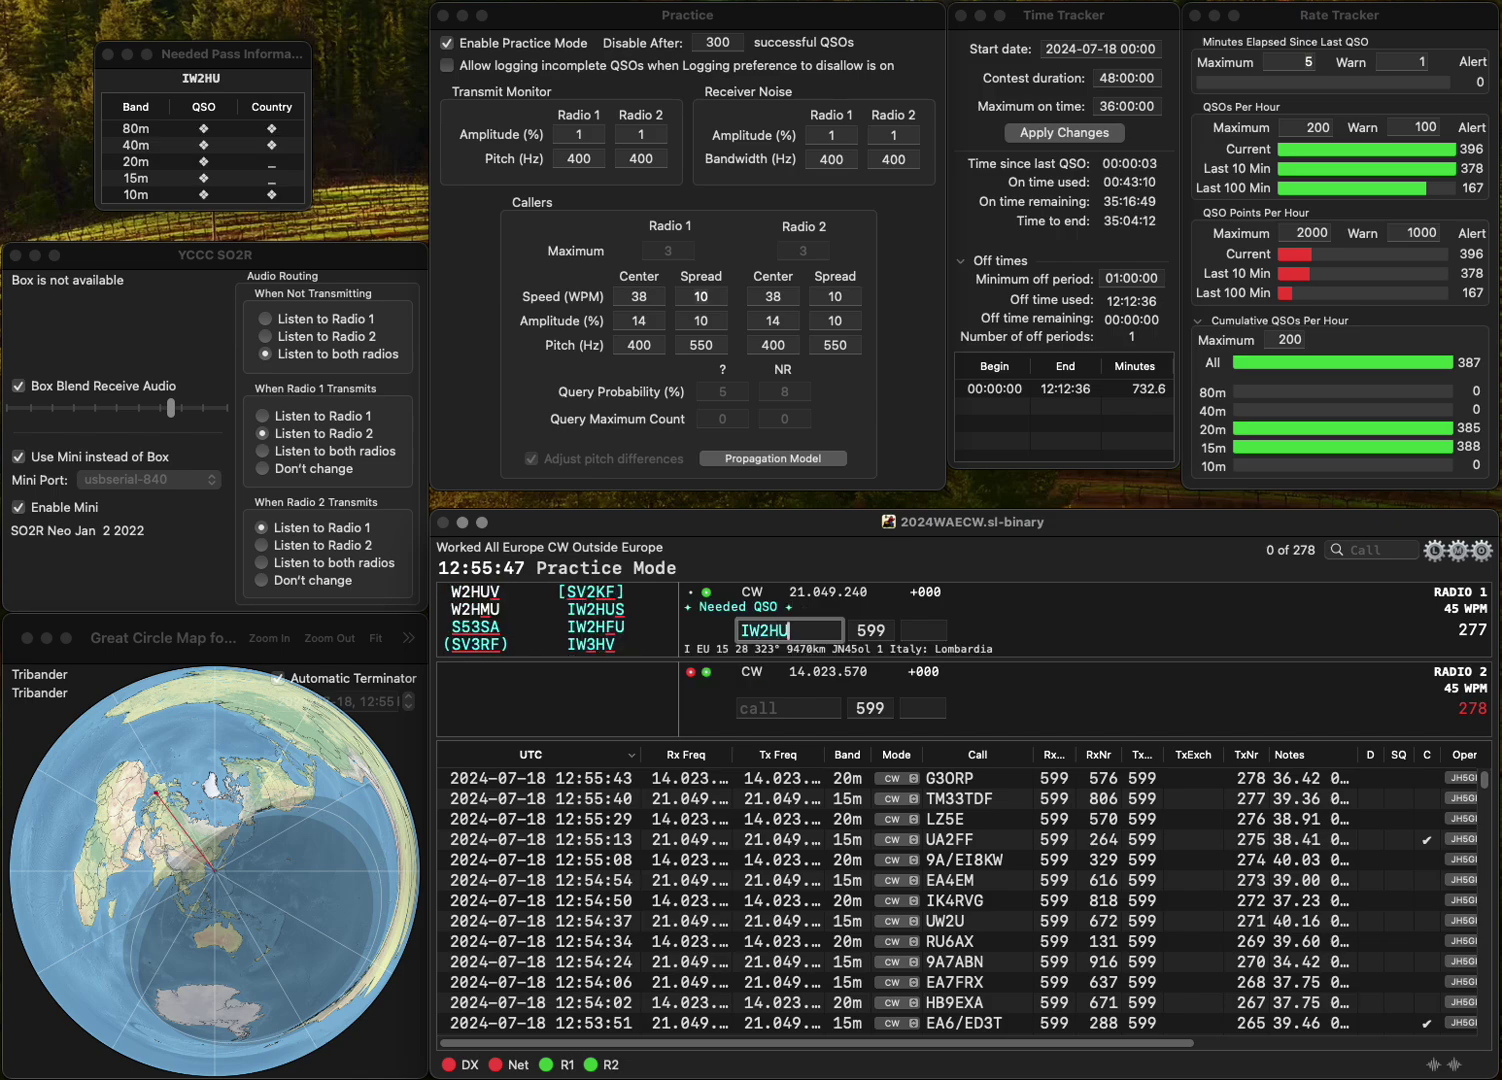
key("Return")
- Answer the new caller on Radio 2, entering the call F4IVV
type("I")
type("V")
key("Home")
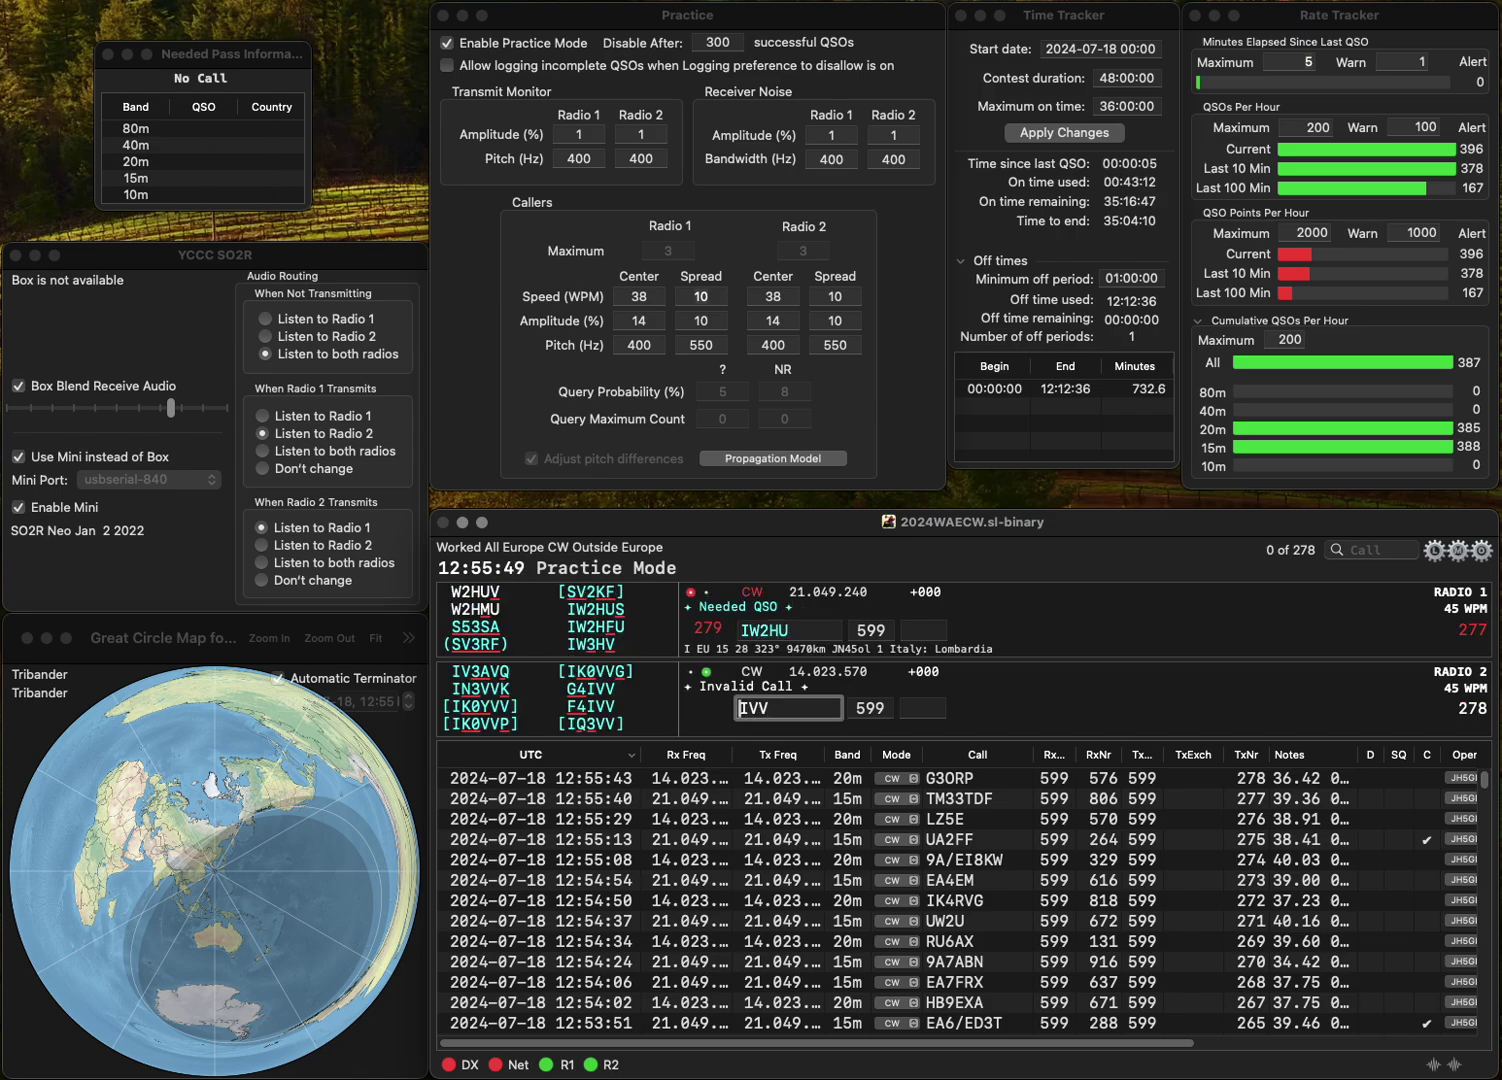
type("F4")
key("Return")
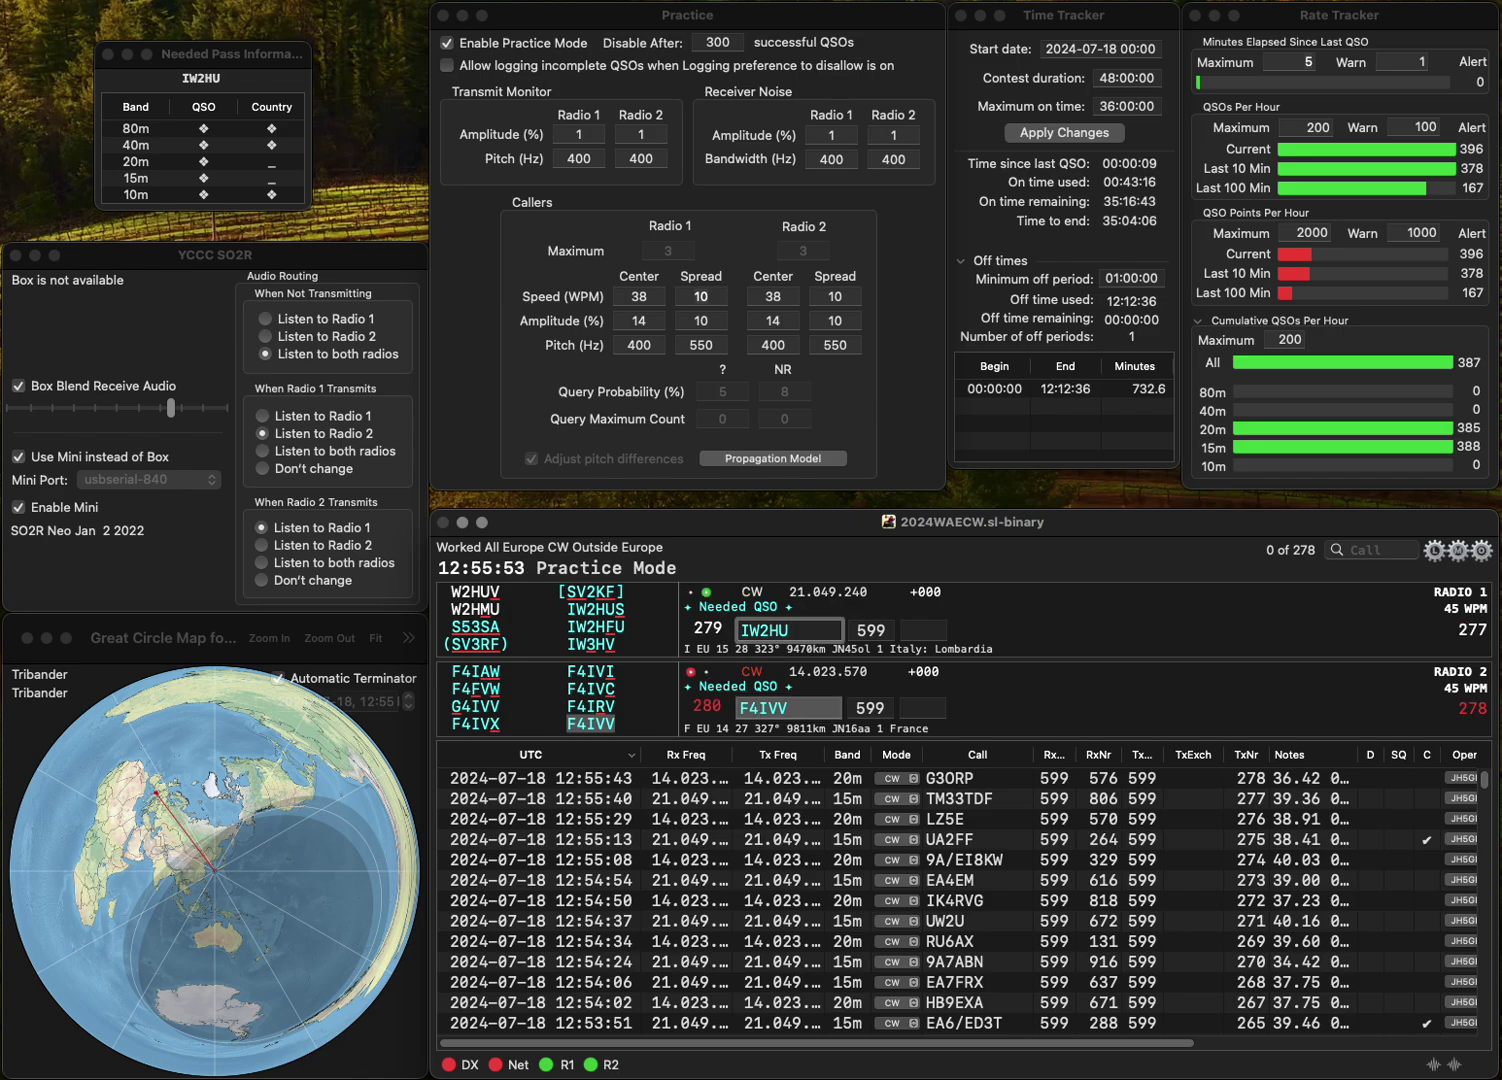
- Correct the caller's call on Radio 1 to IW2HUS and resend the exchange
type("S")
key("Return")
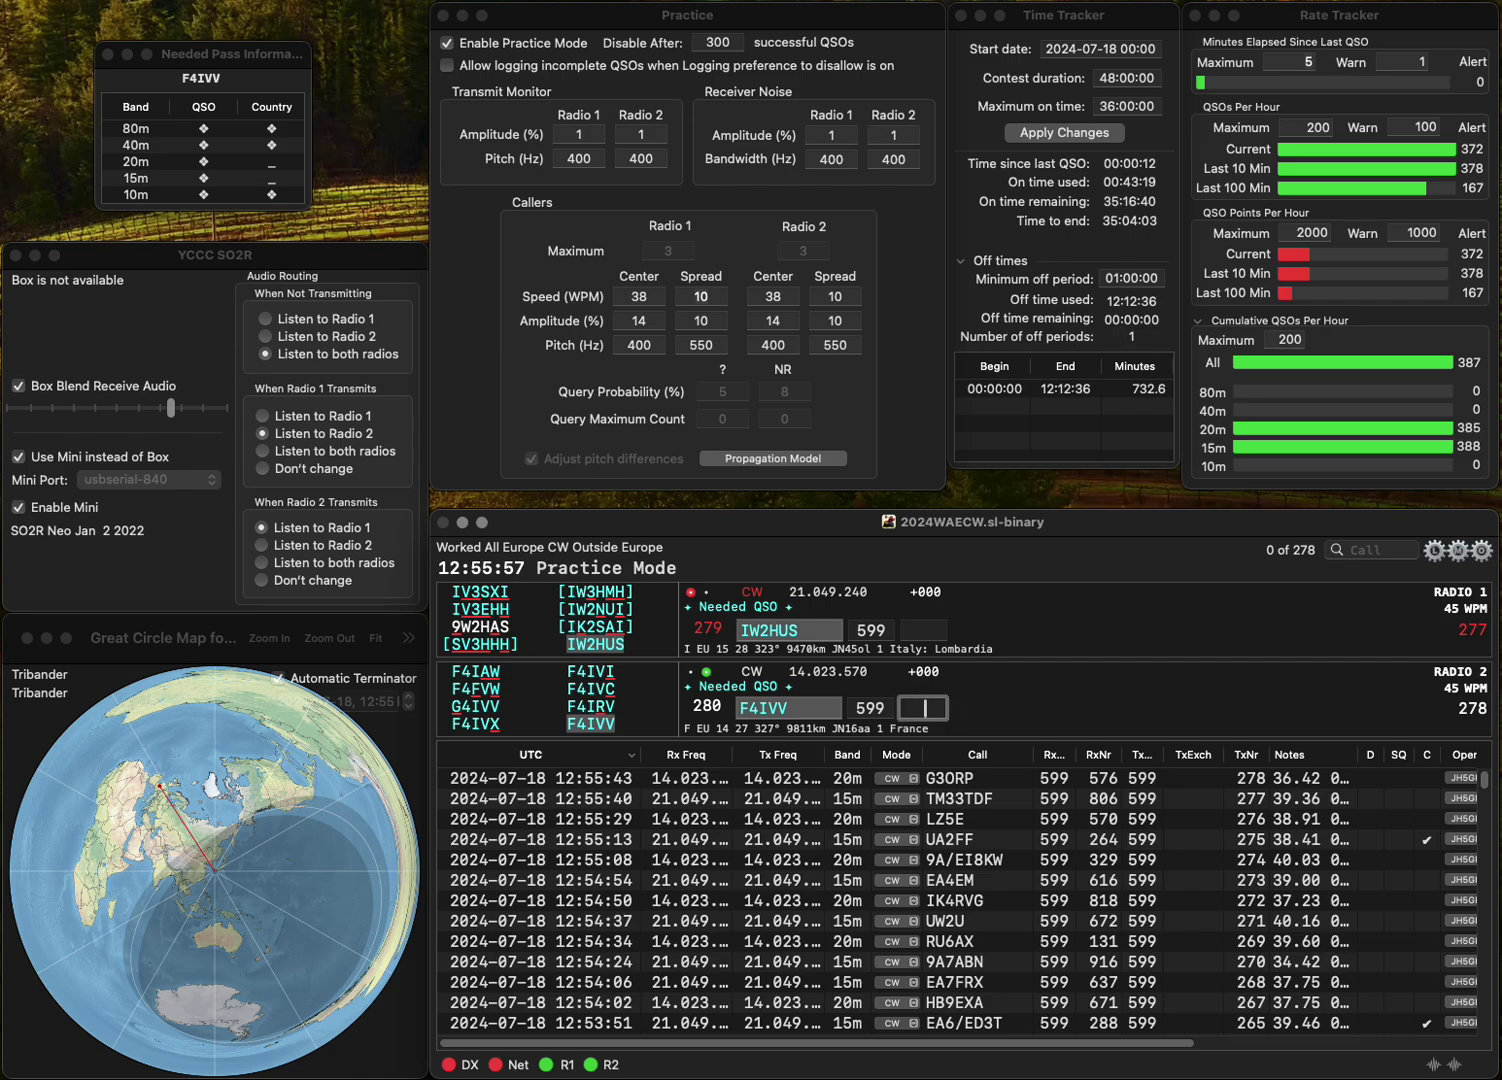
- Log F4IVV on Radio 2 with received number 992 and IW2HUS on Radio 1 with received number 399
type("992")
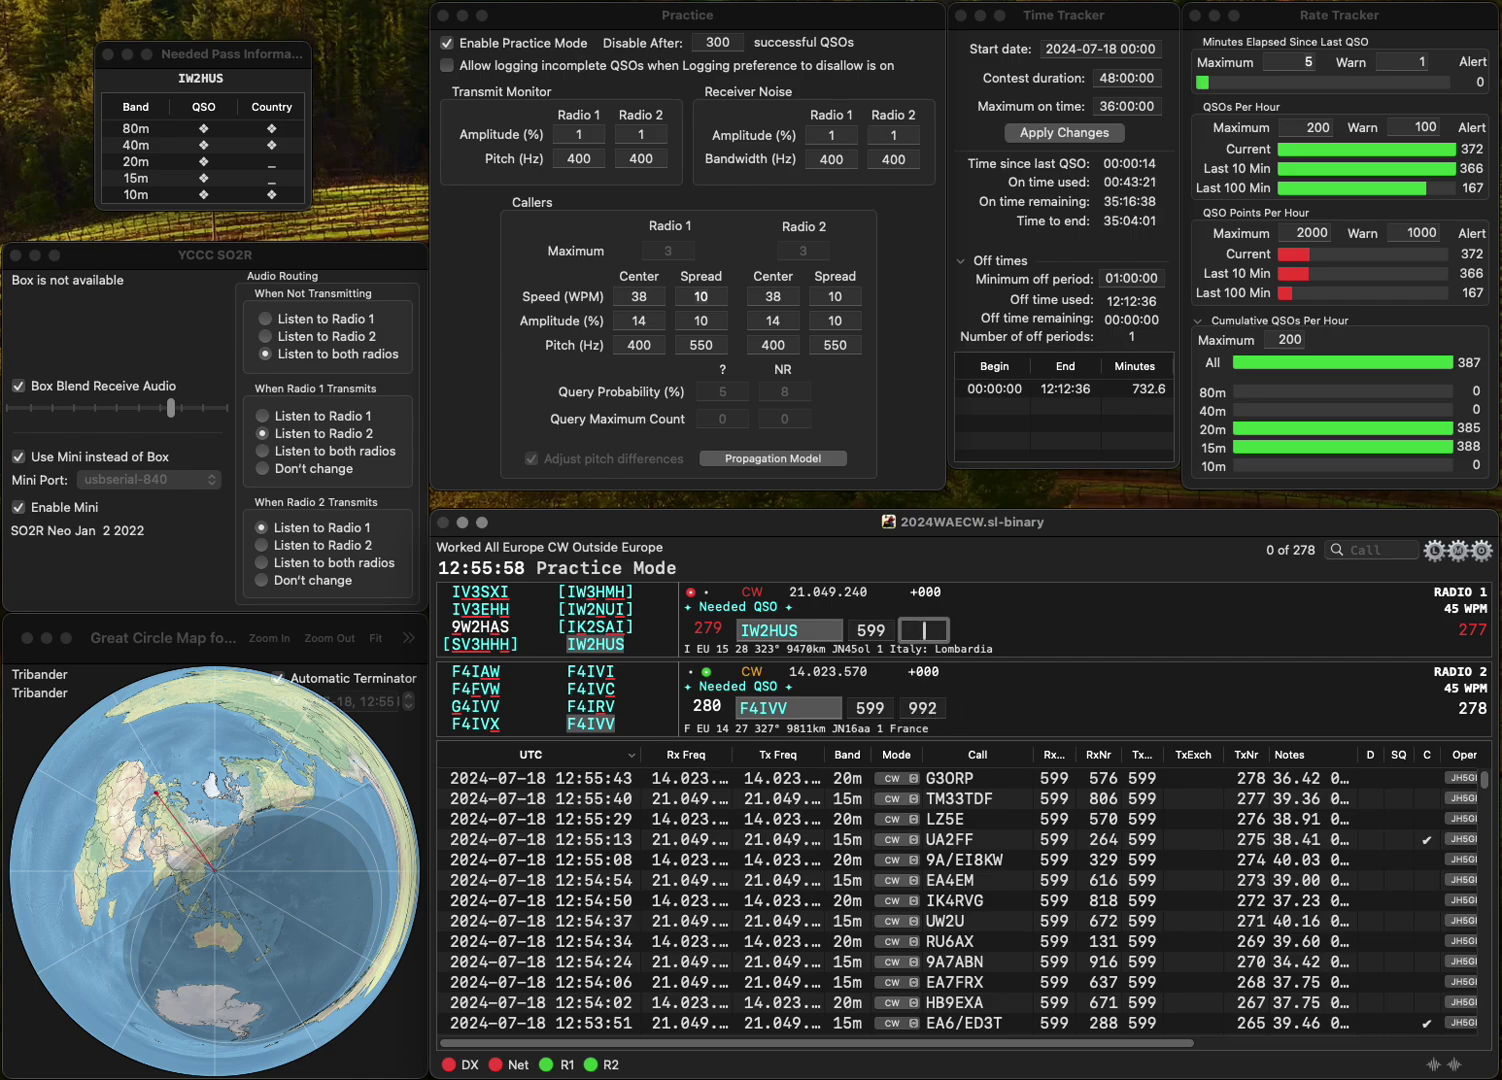
key("Return")
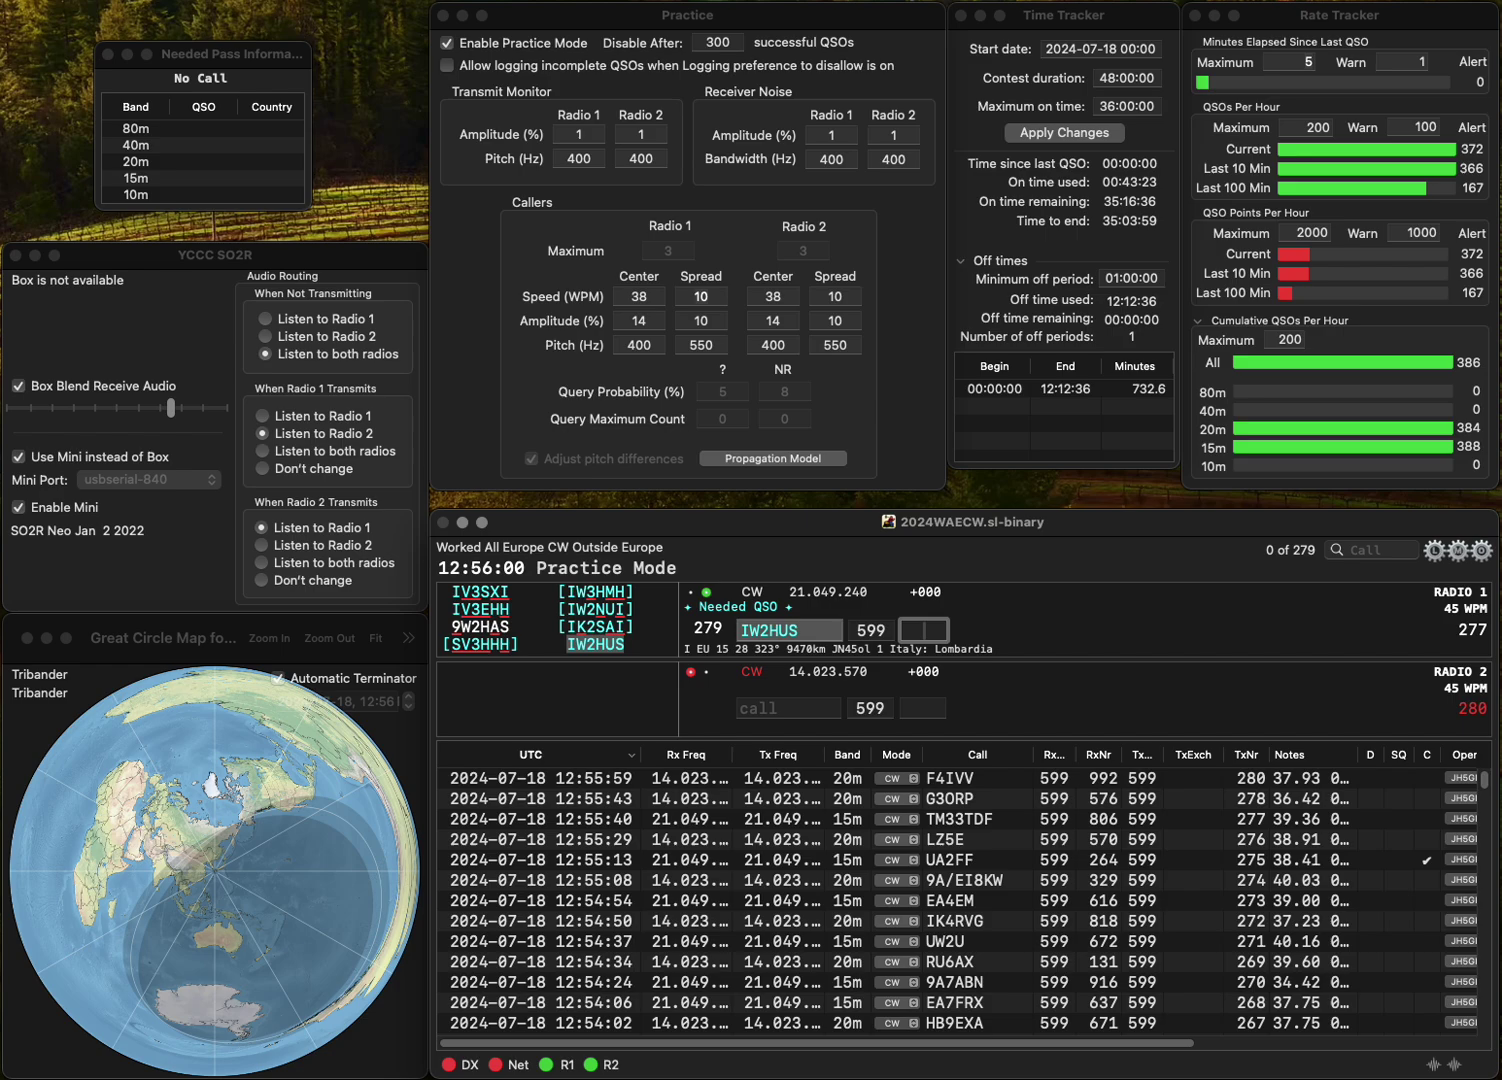
type("399")
key("Return")
type("M")
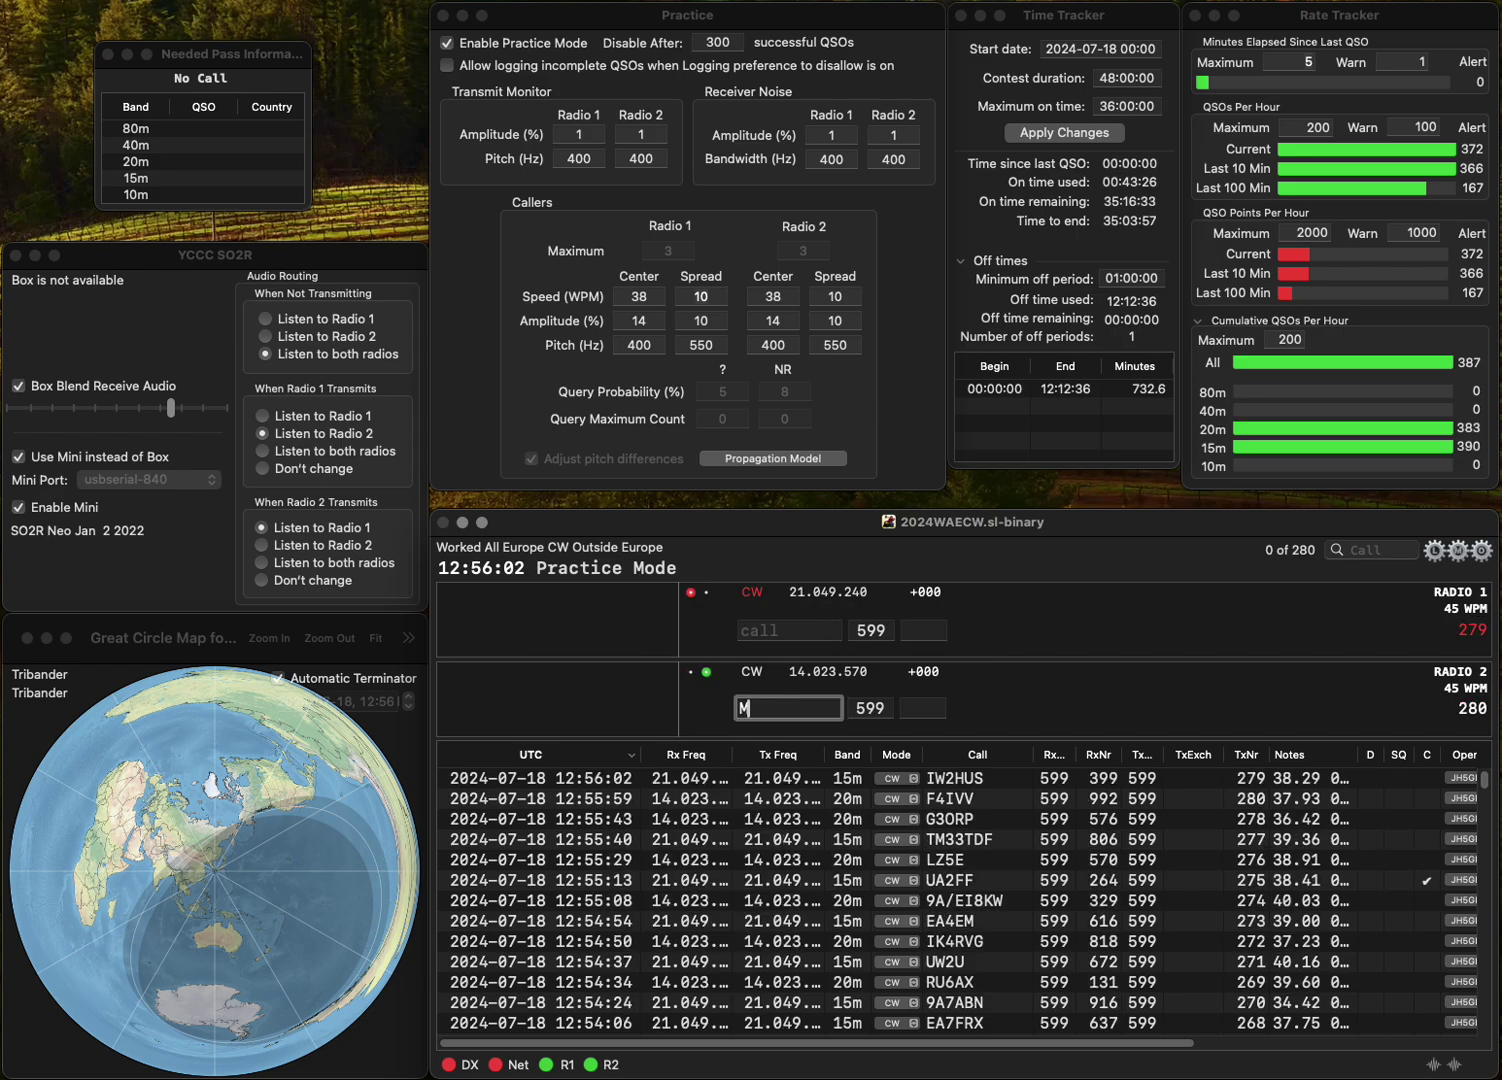
type("0DMA")
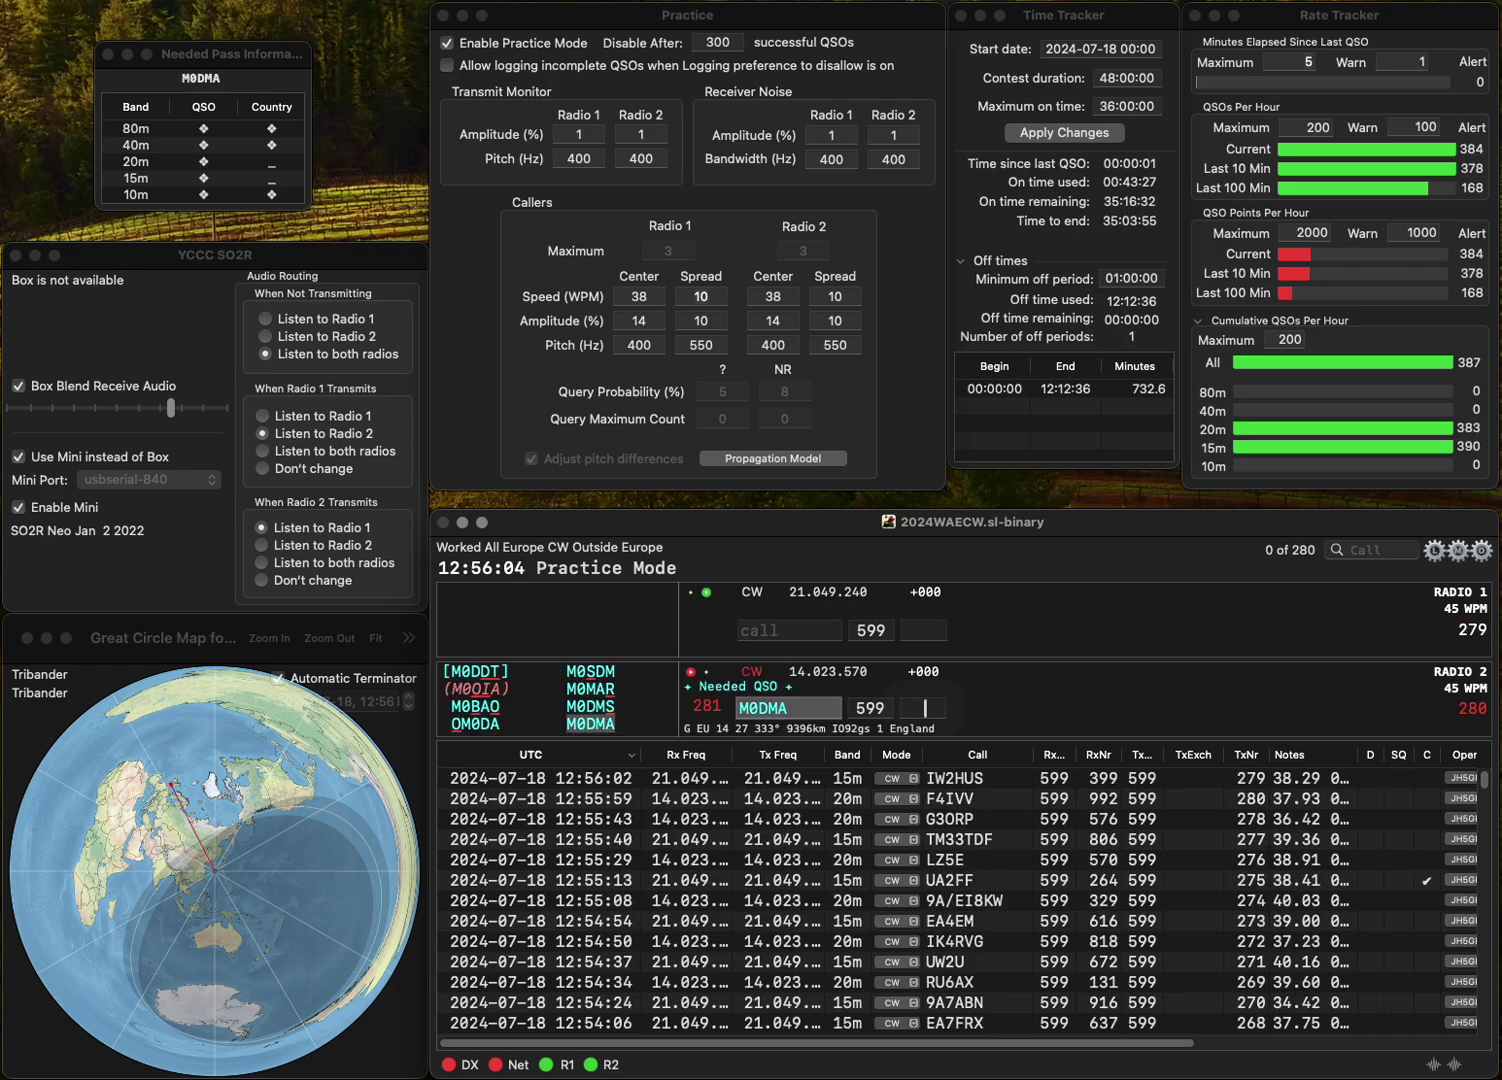
key("Return")
type("IZ1HDR")
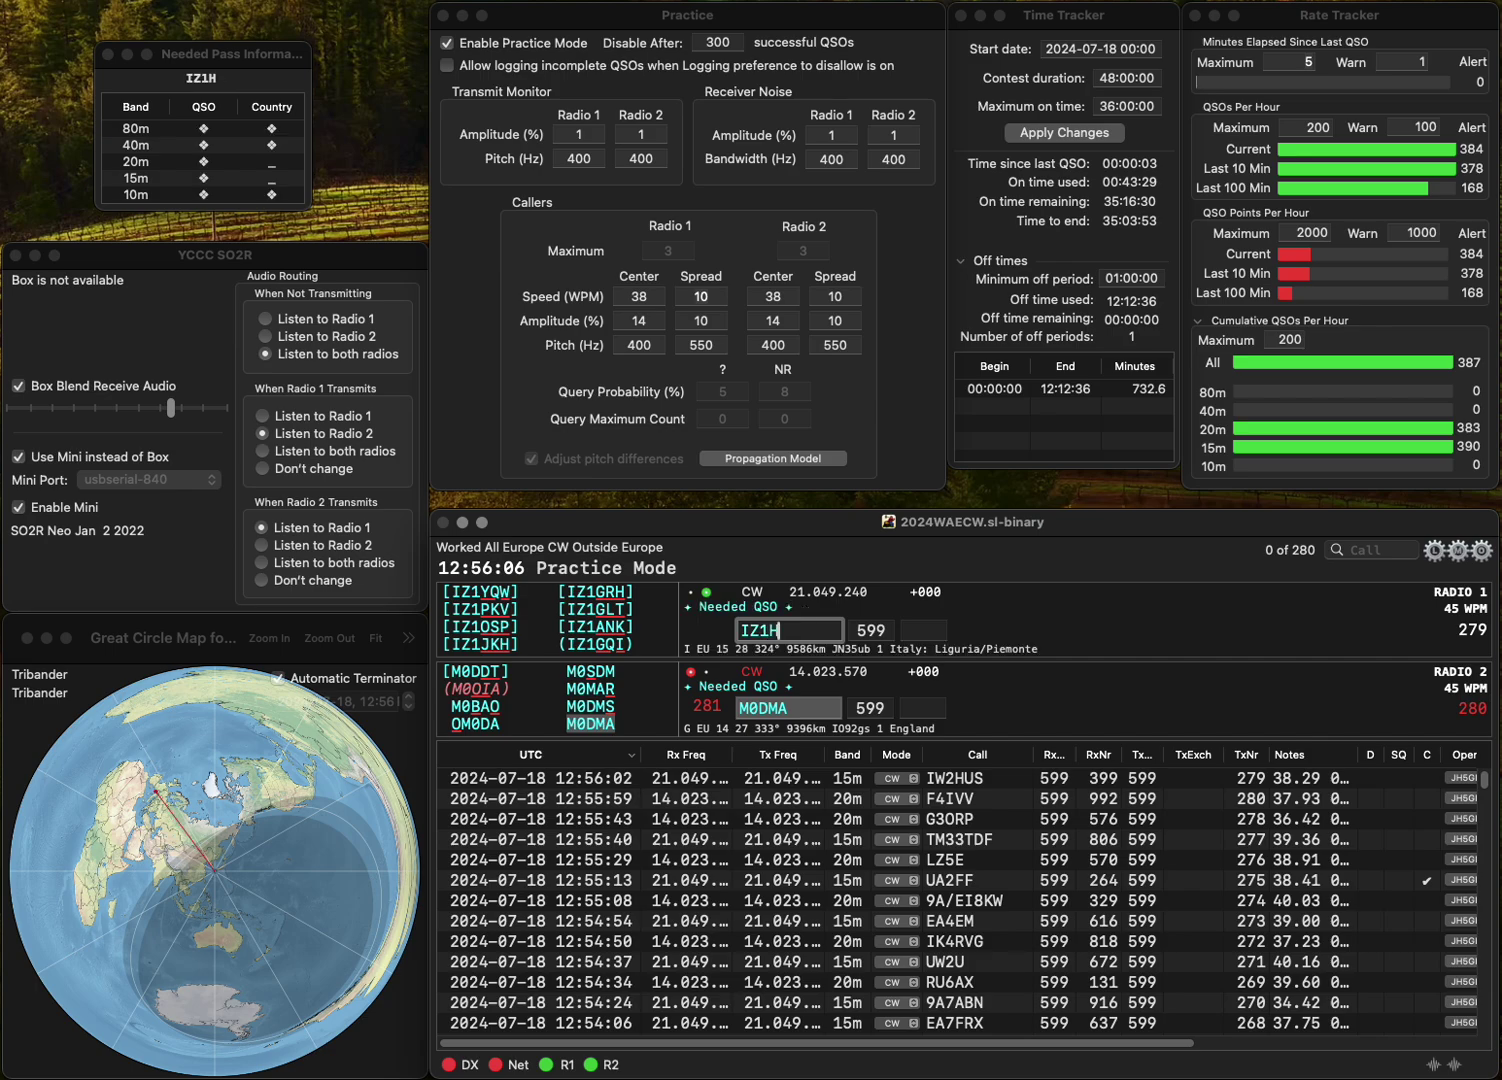
key("Return")
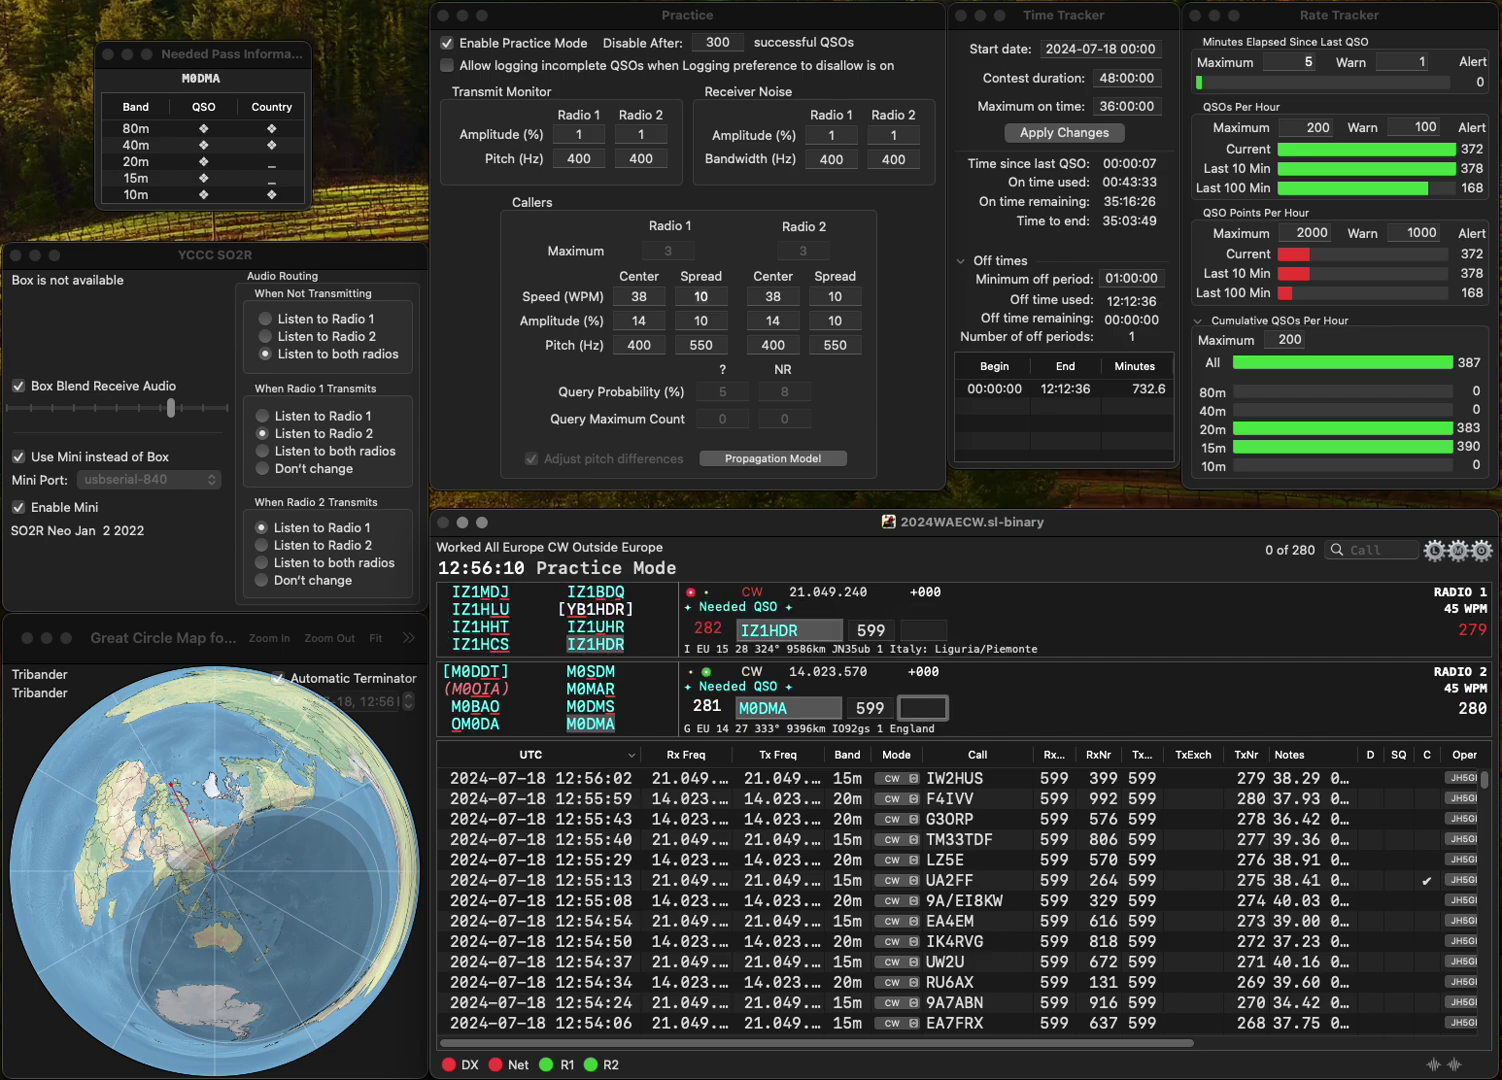
type("396")
key("Return")
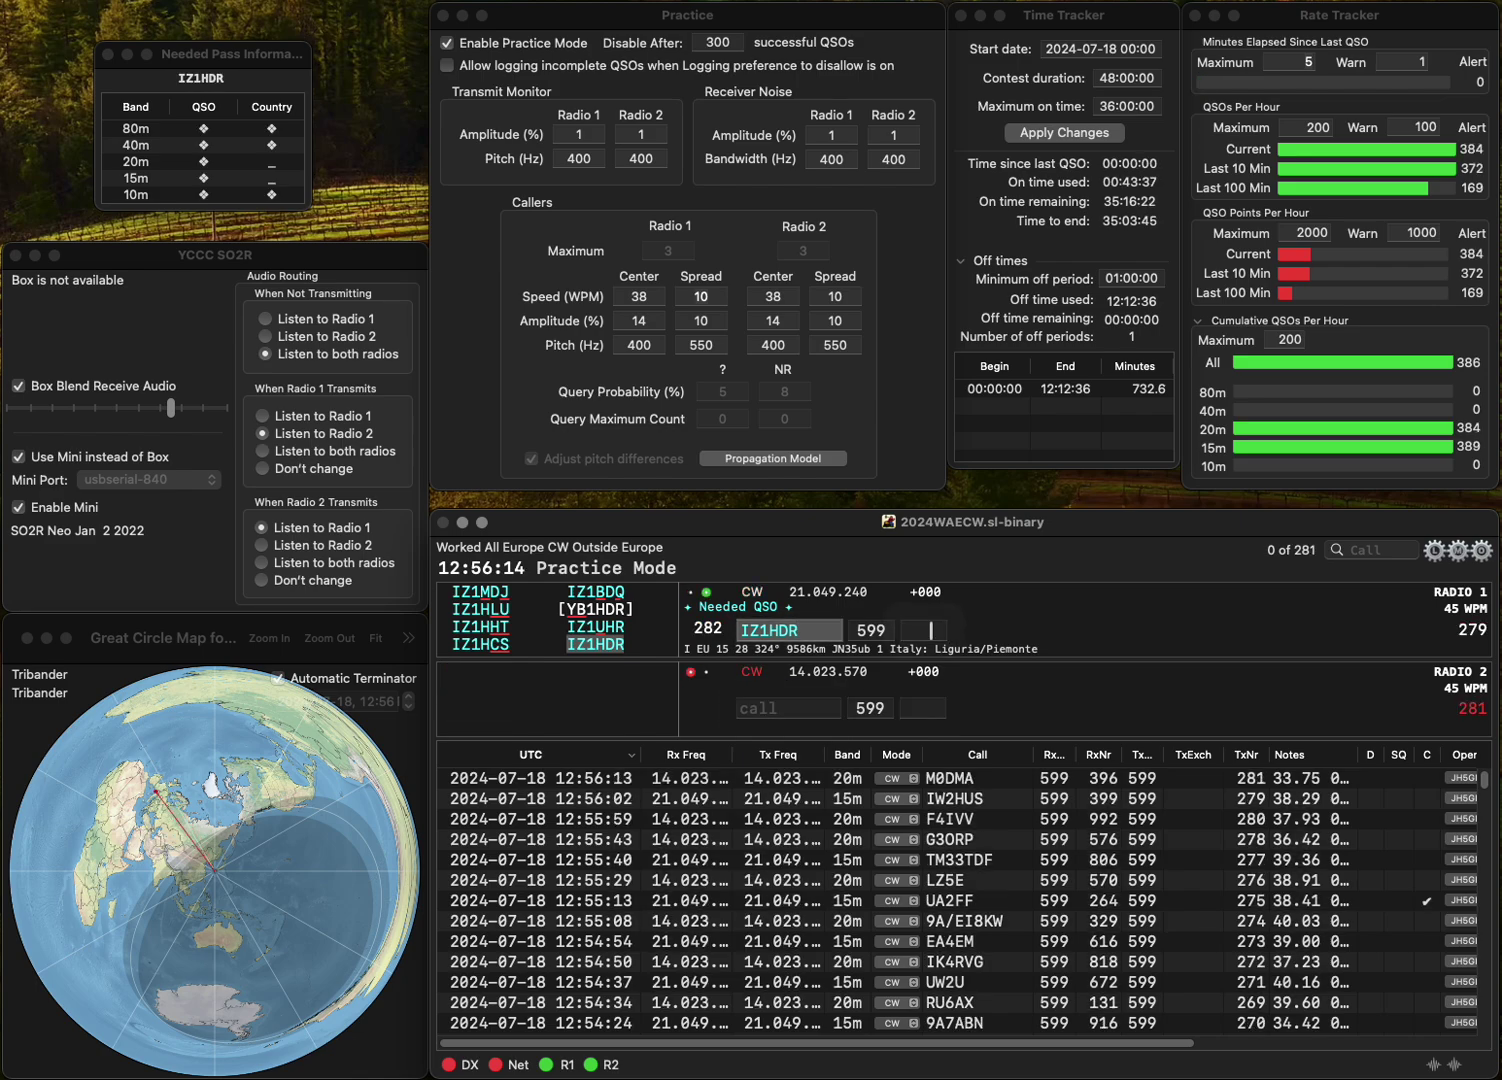
type("745")
key("Return")
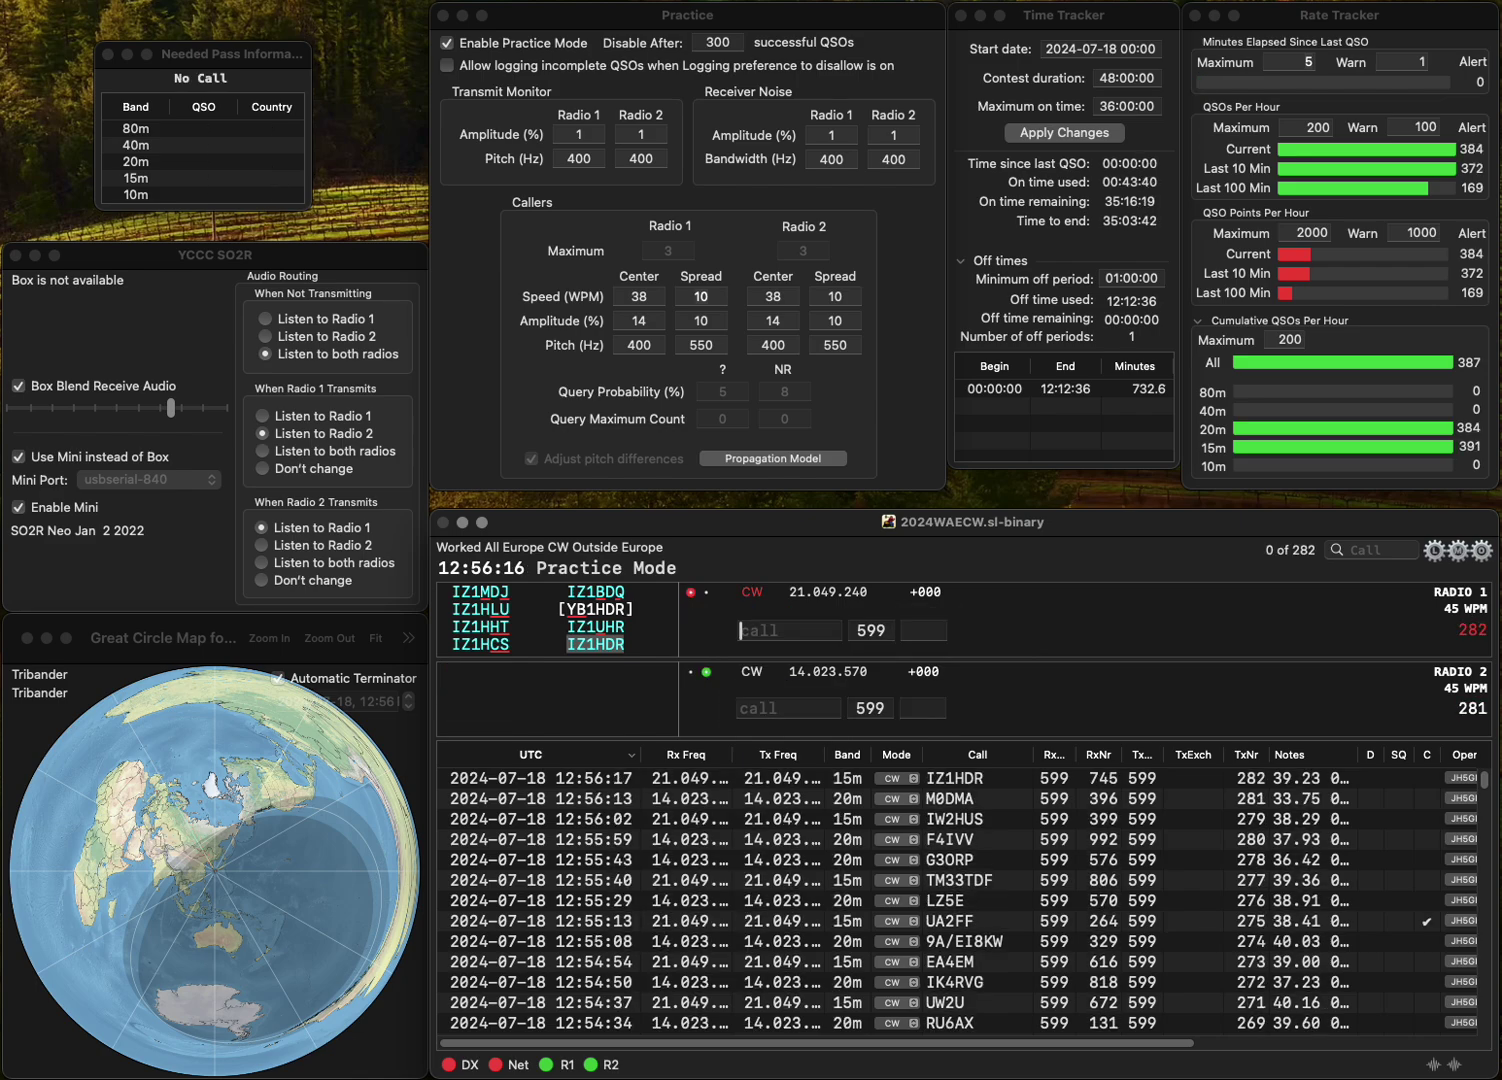
- Answer the new callers, entering the call SP0DJ on Radio 2 and YU1KW on Radio 1
type("PS0DJ")
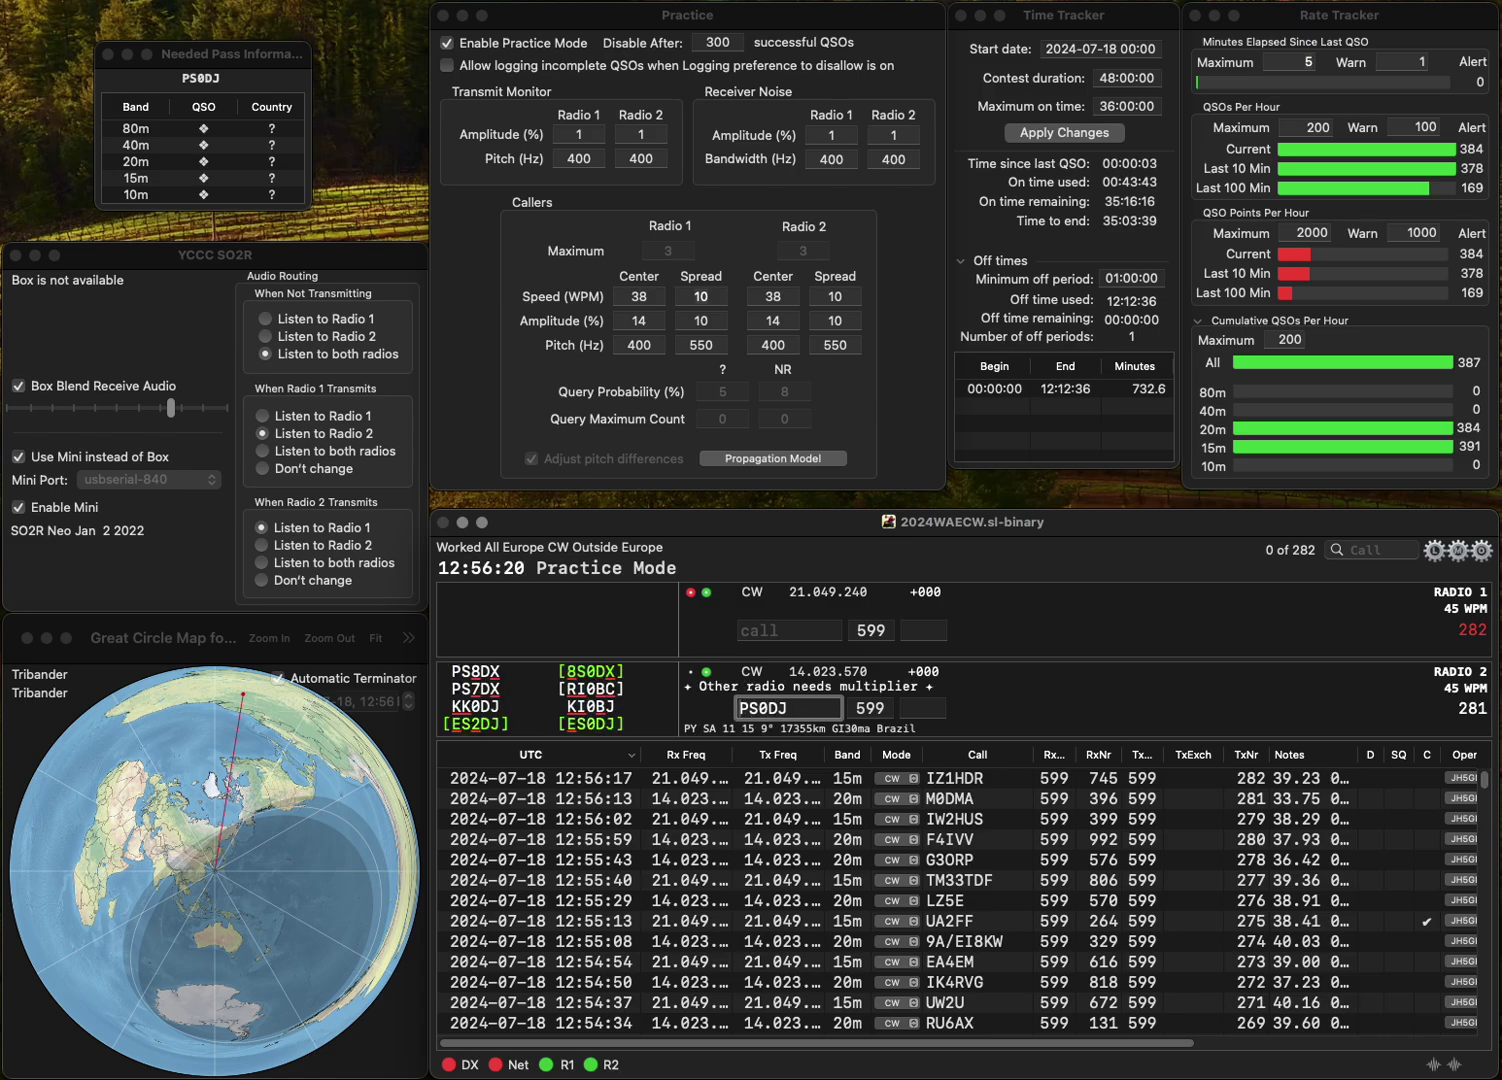
key("Delete")
key("Right")
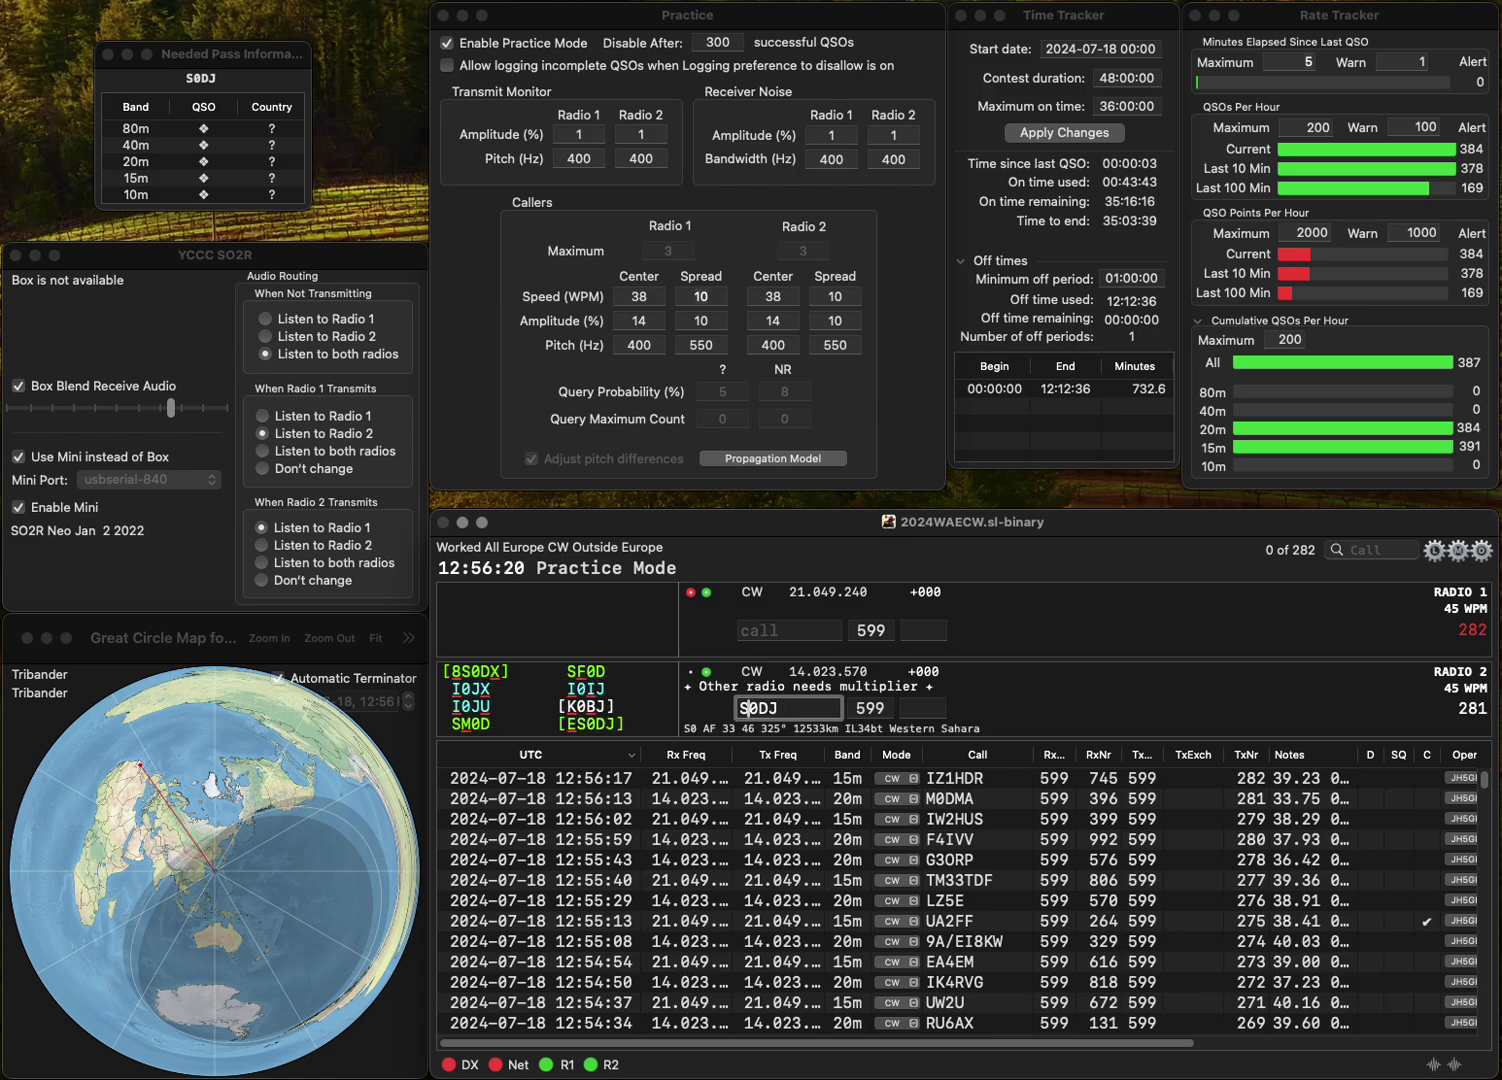
type("P")
key("Return")
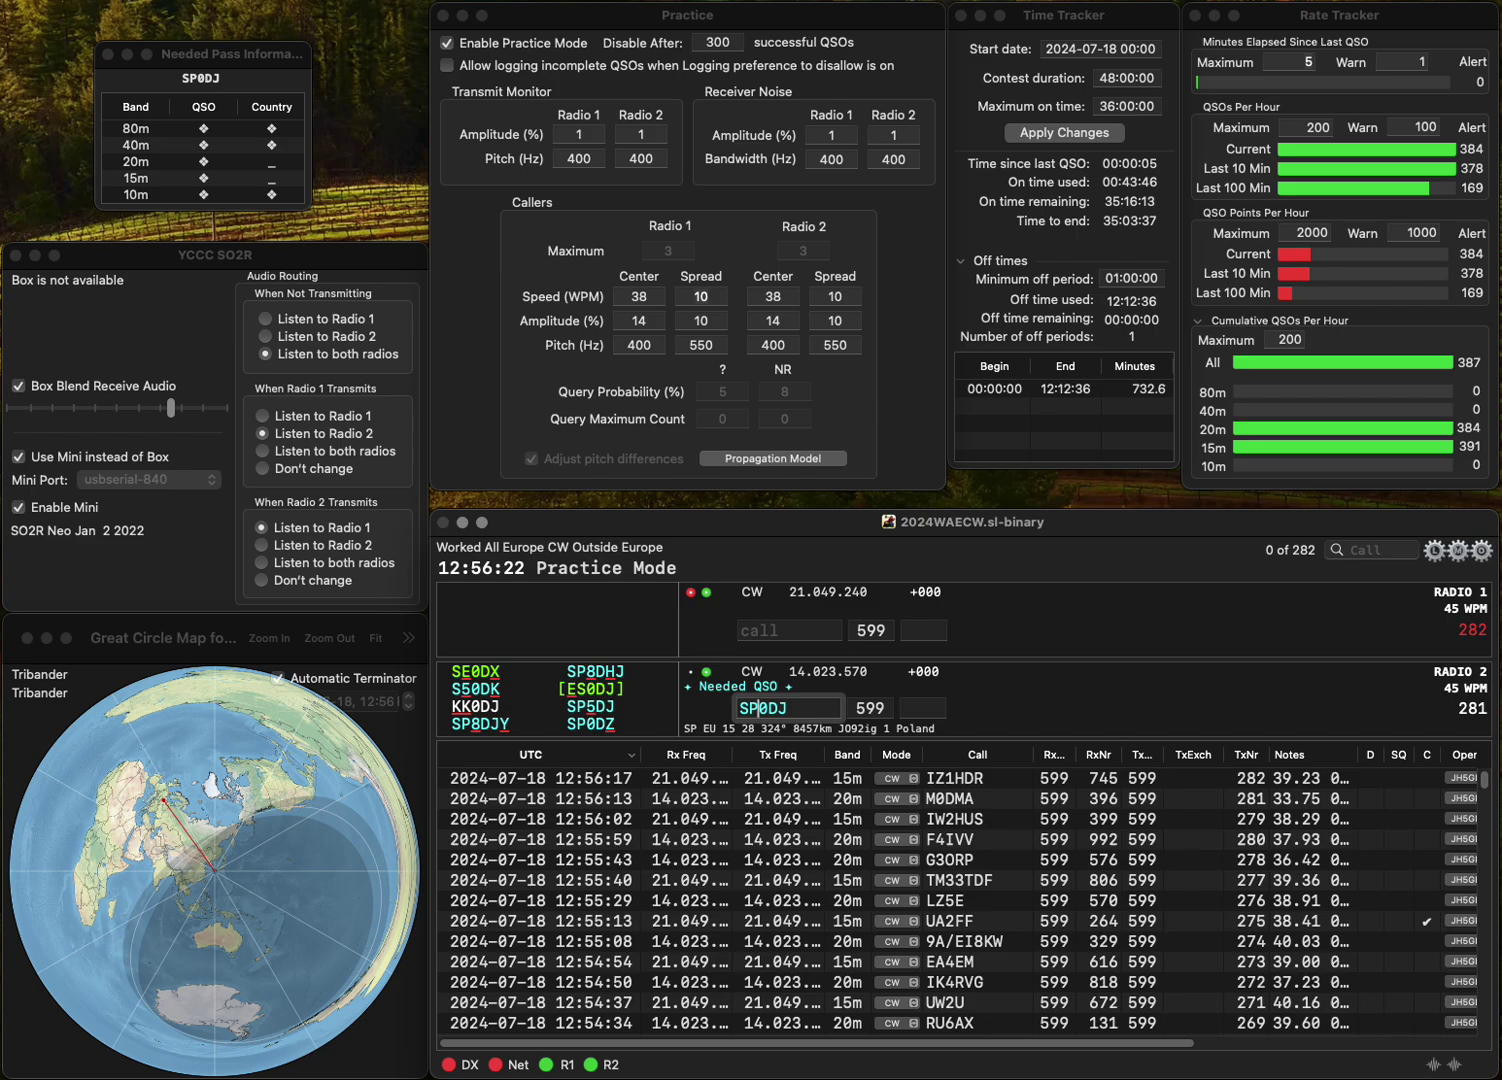
type("YU1KW")
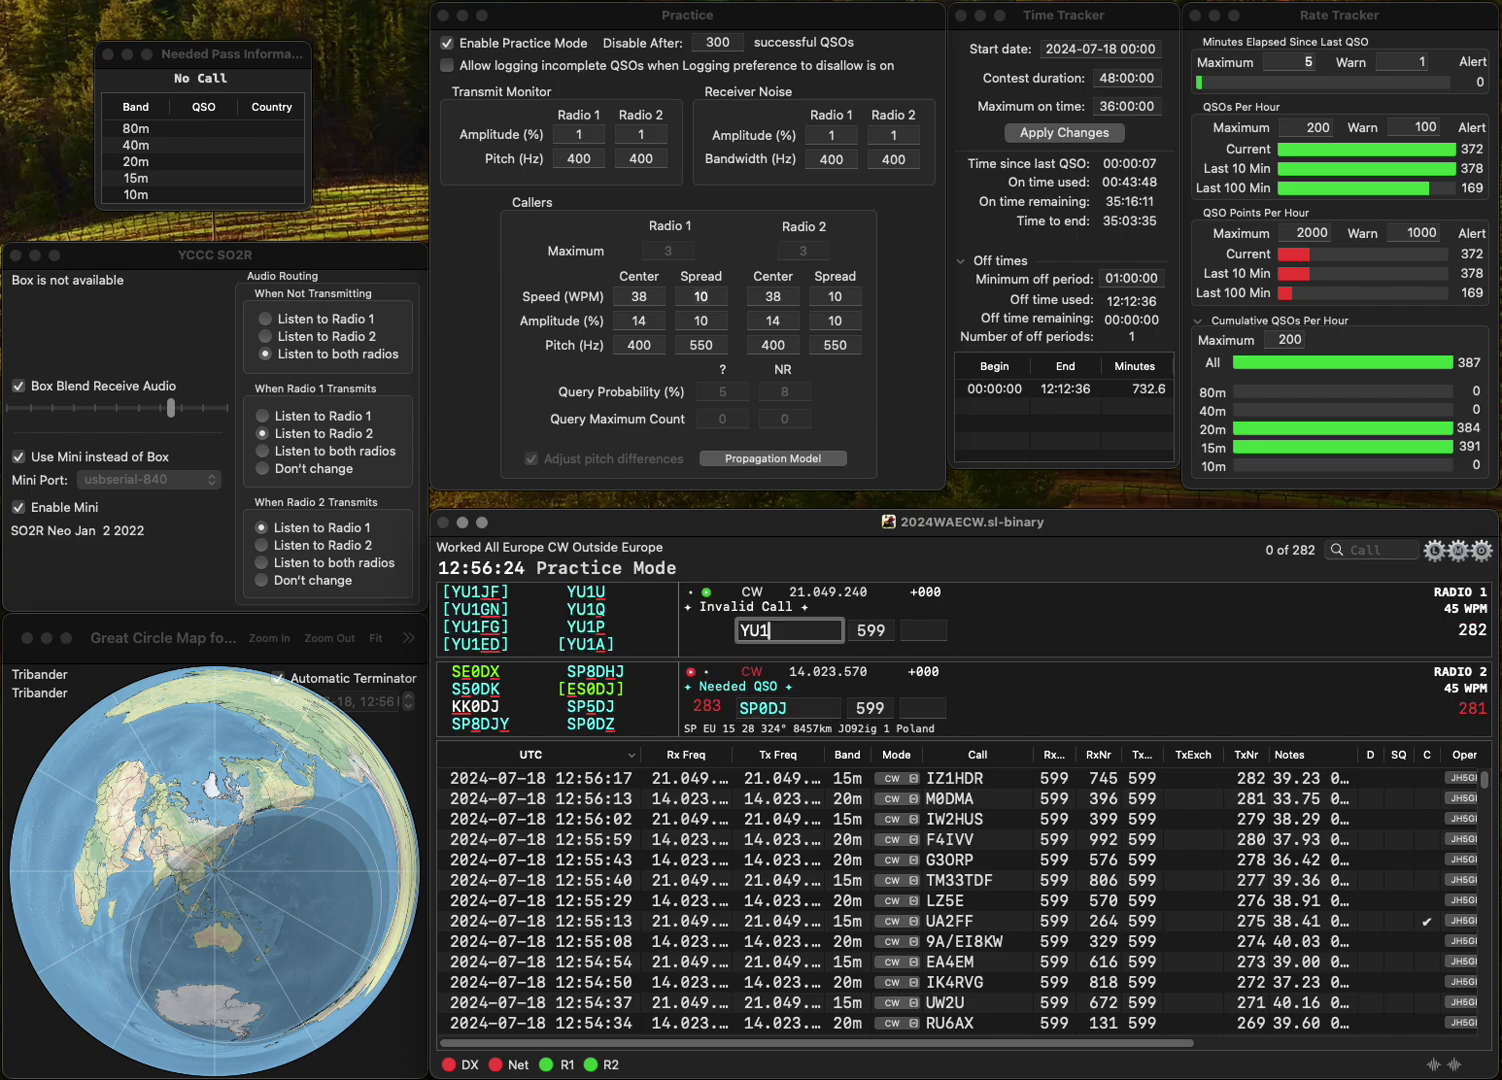
key("Return")
key("backslash")
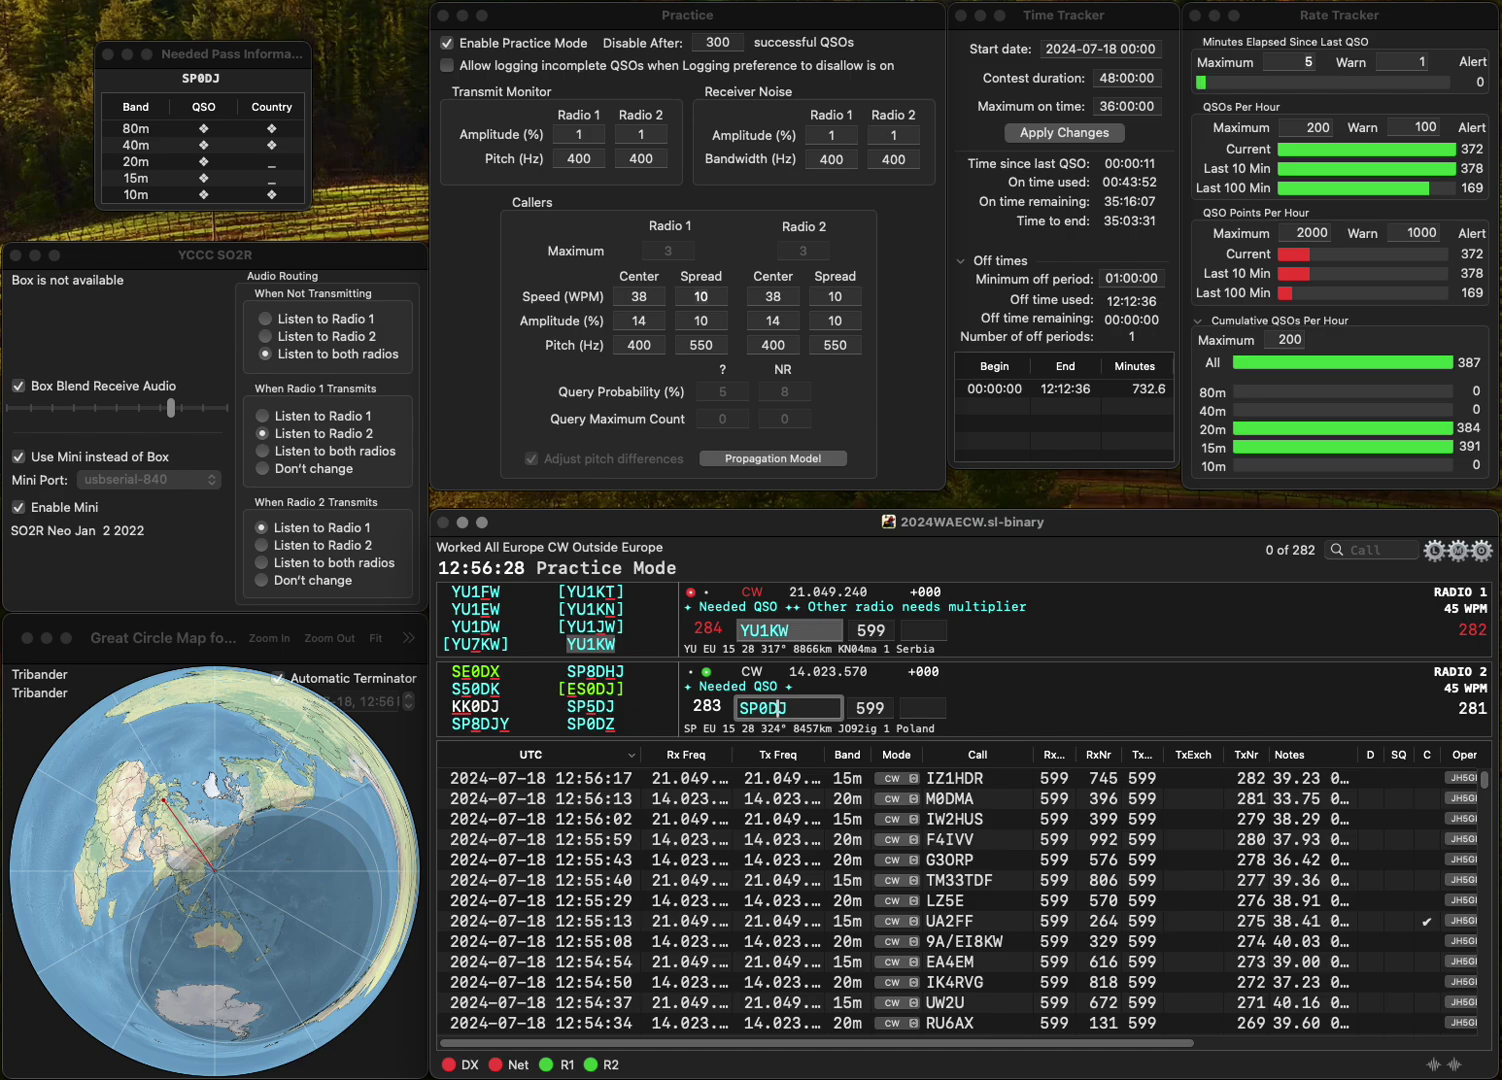
type("9")
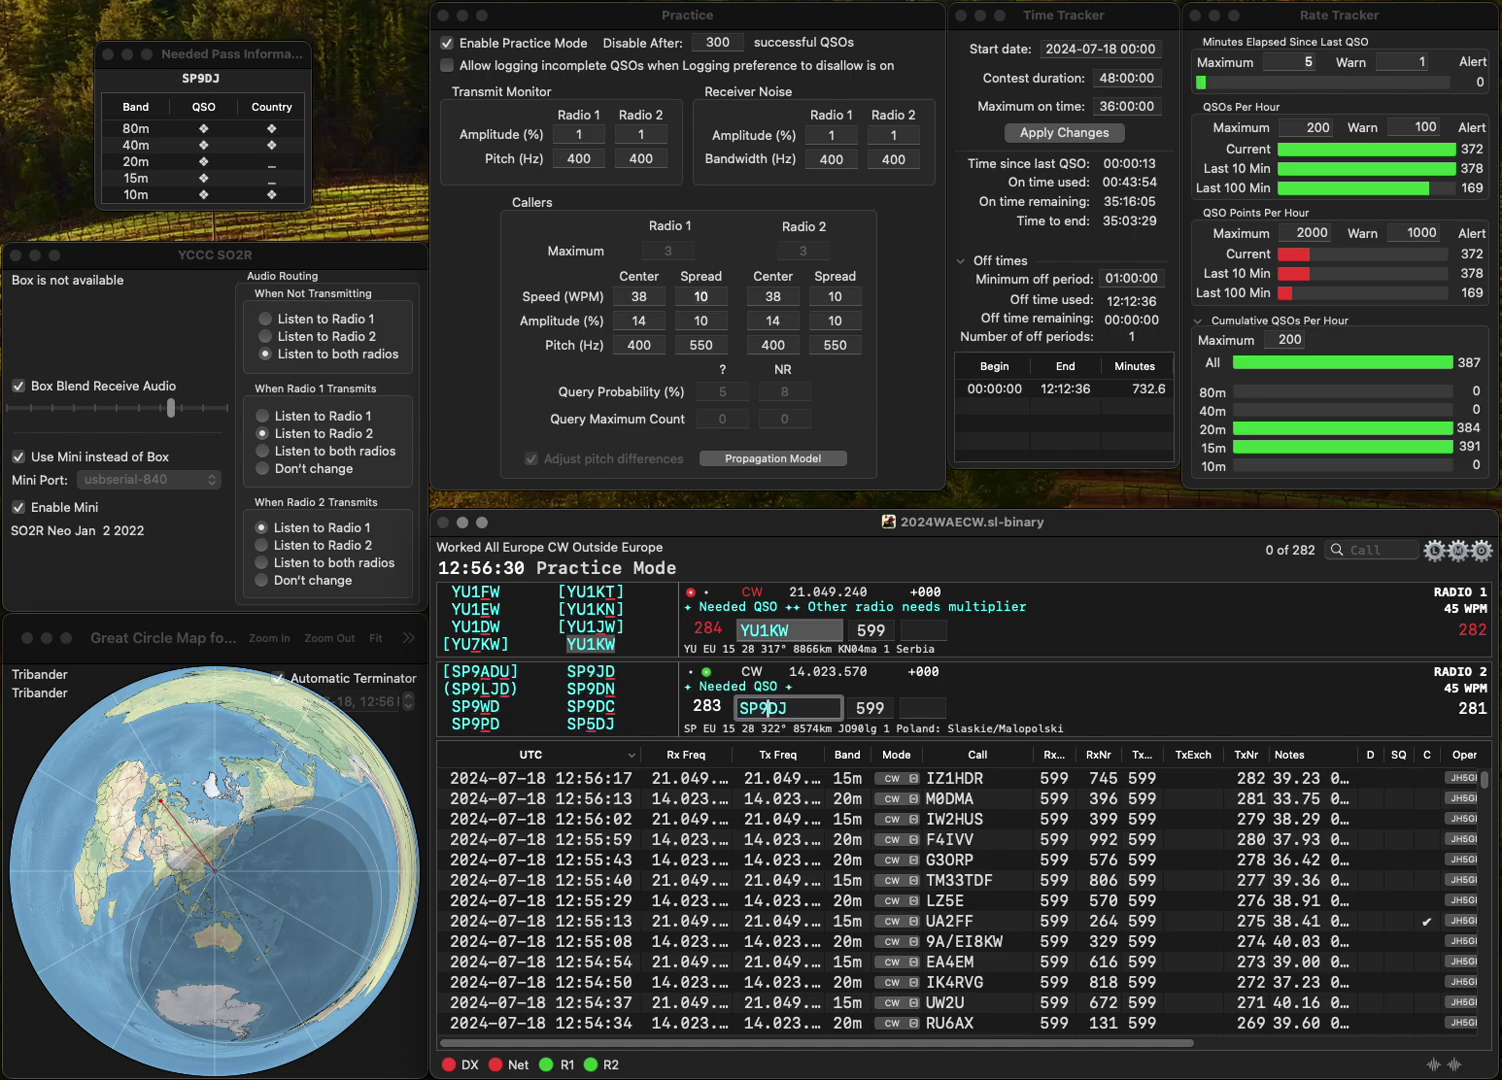
key("Right")
key("Right")
type("V")
key("Left")
key("Left")
key("BackSpace")
type("B")
key("Return")
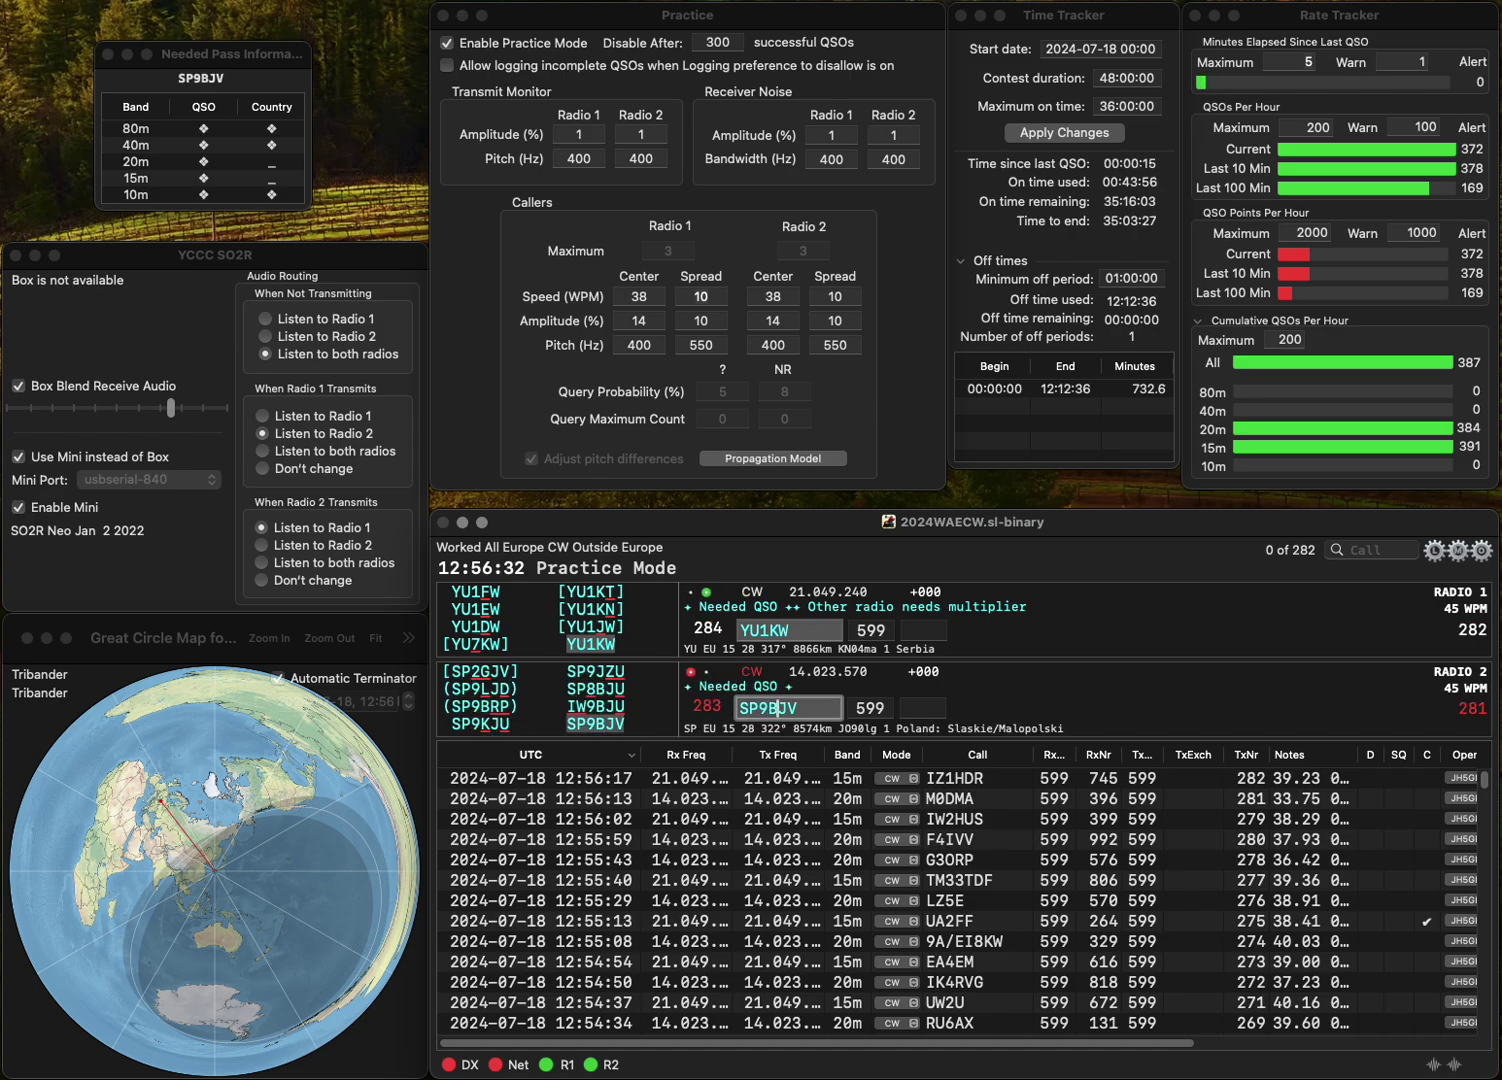
type("927")
key("Return")
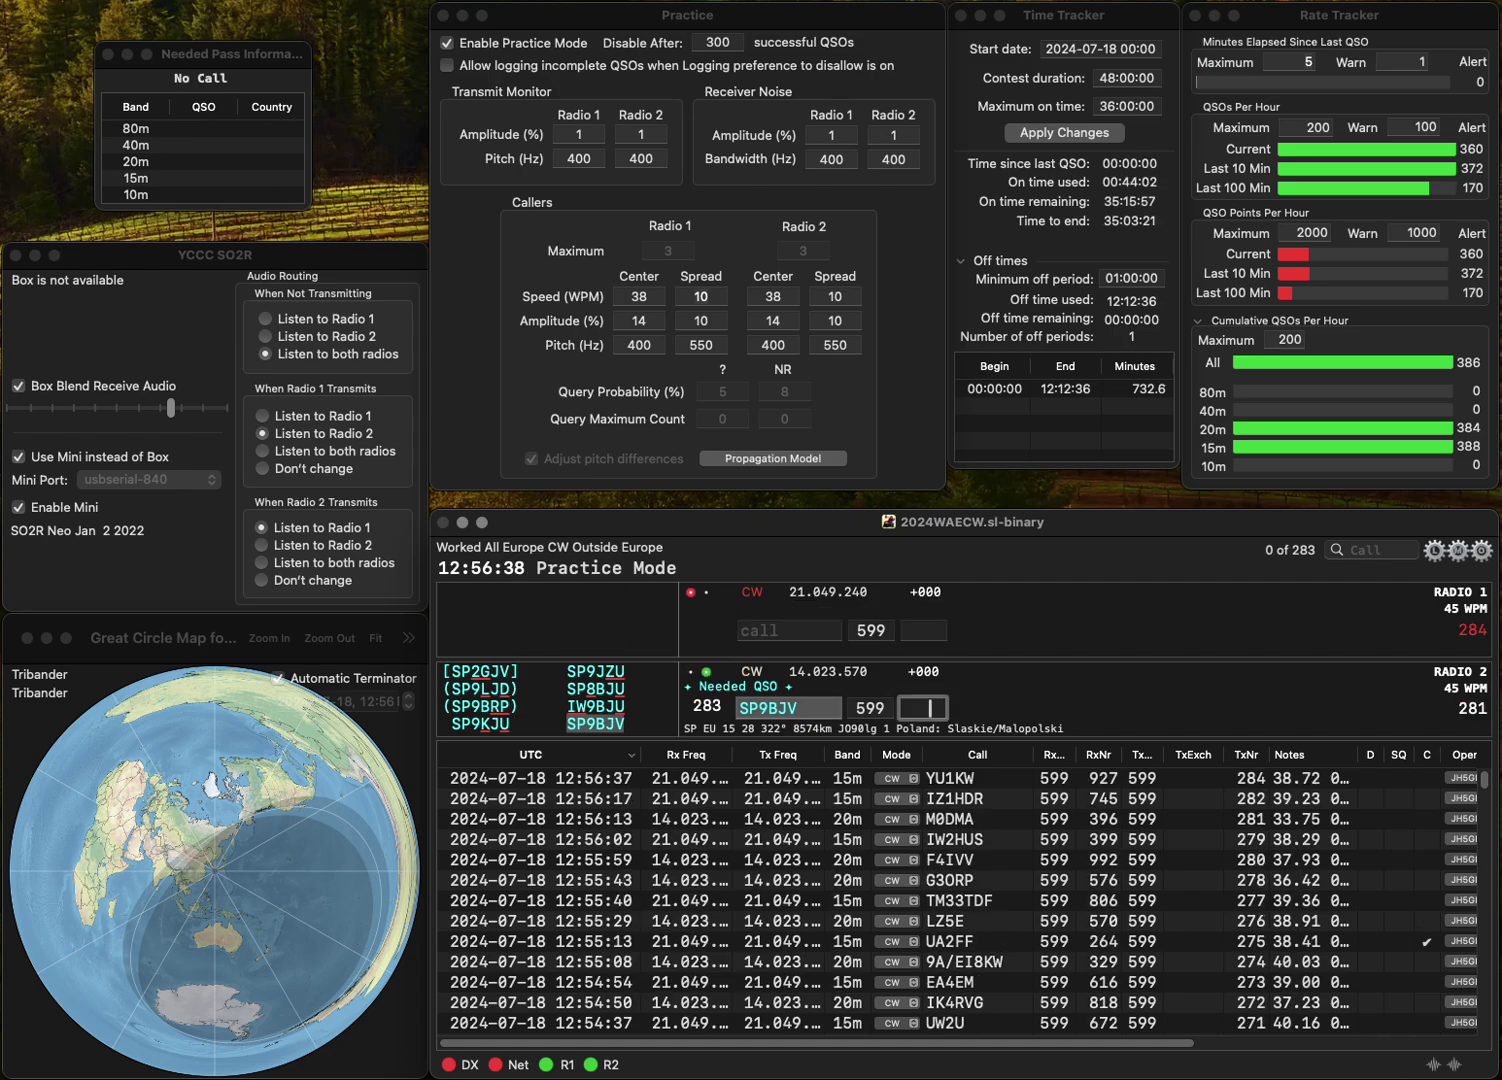
type("662")
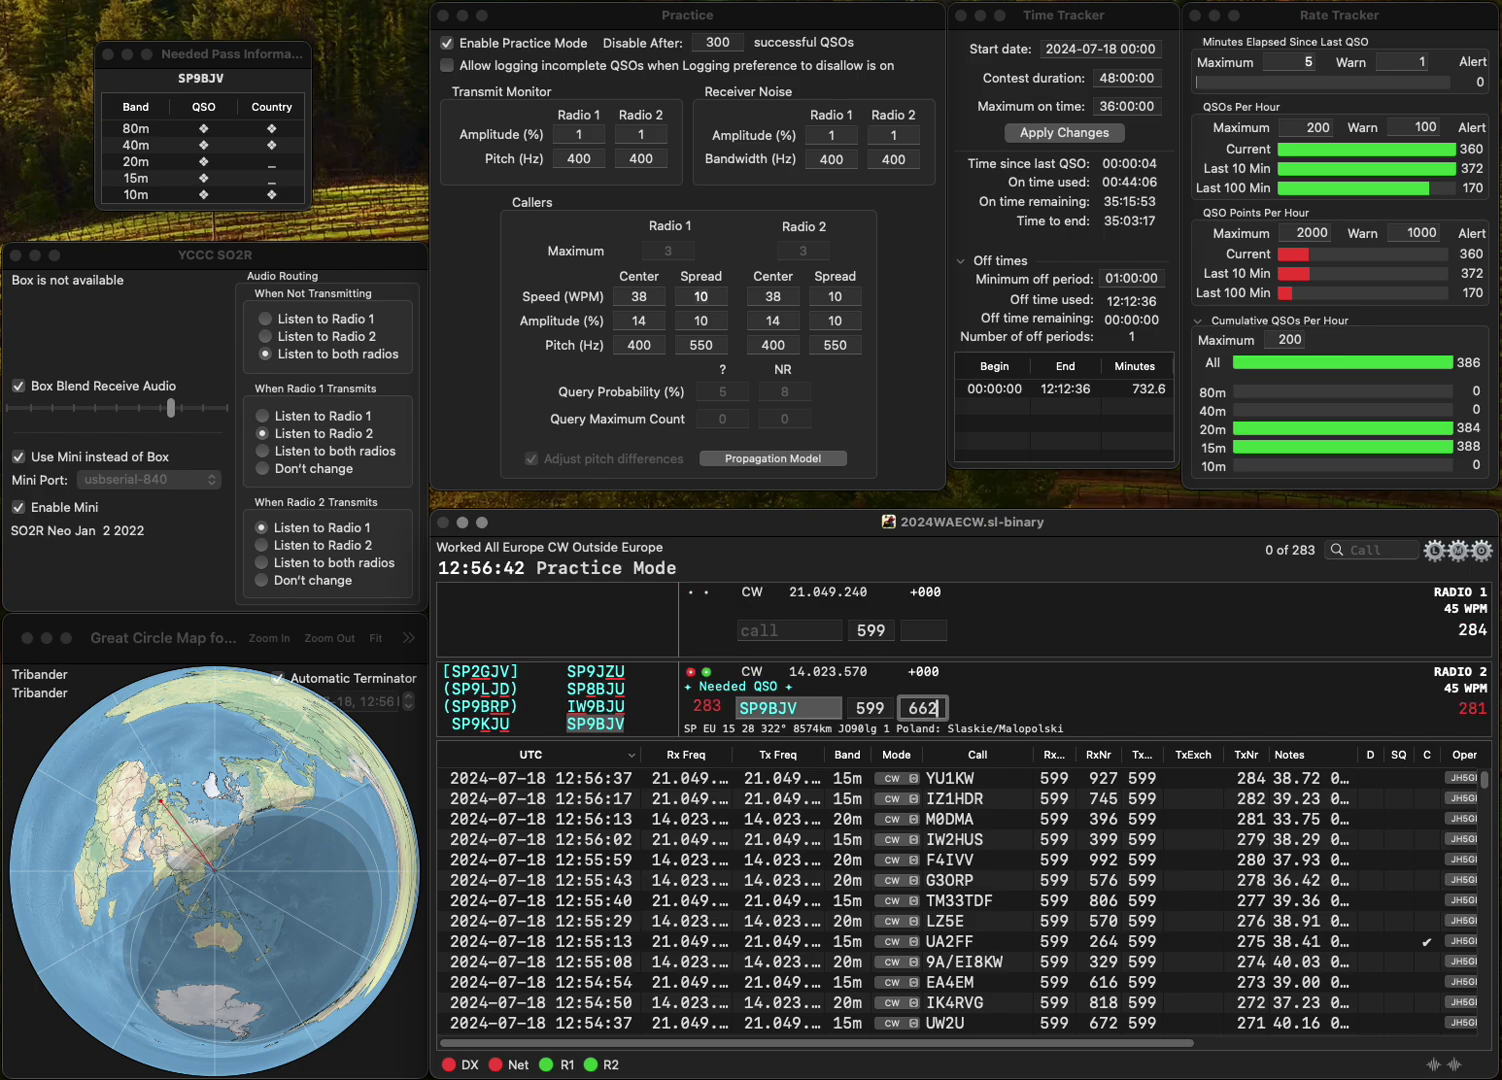
key("BackSpace")
type("3")
key("Return")
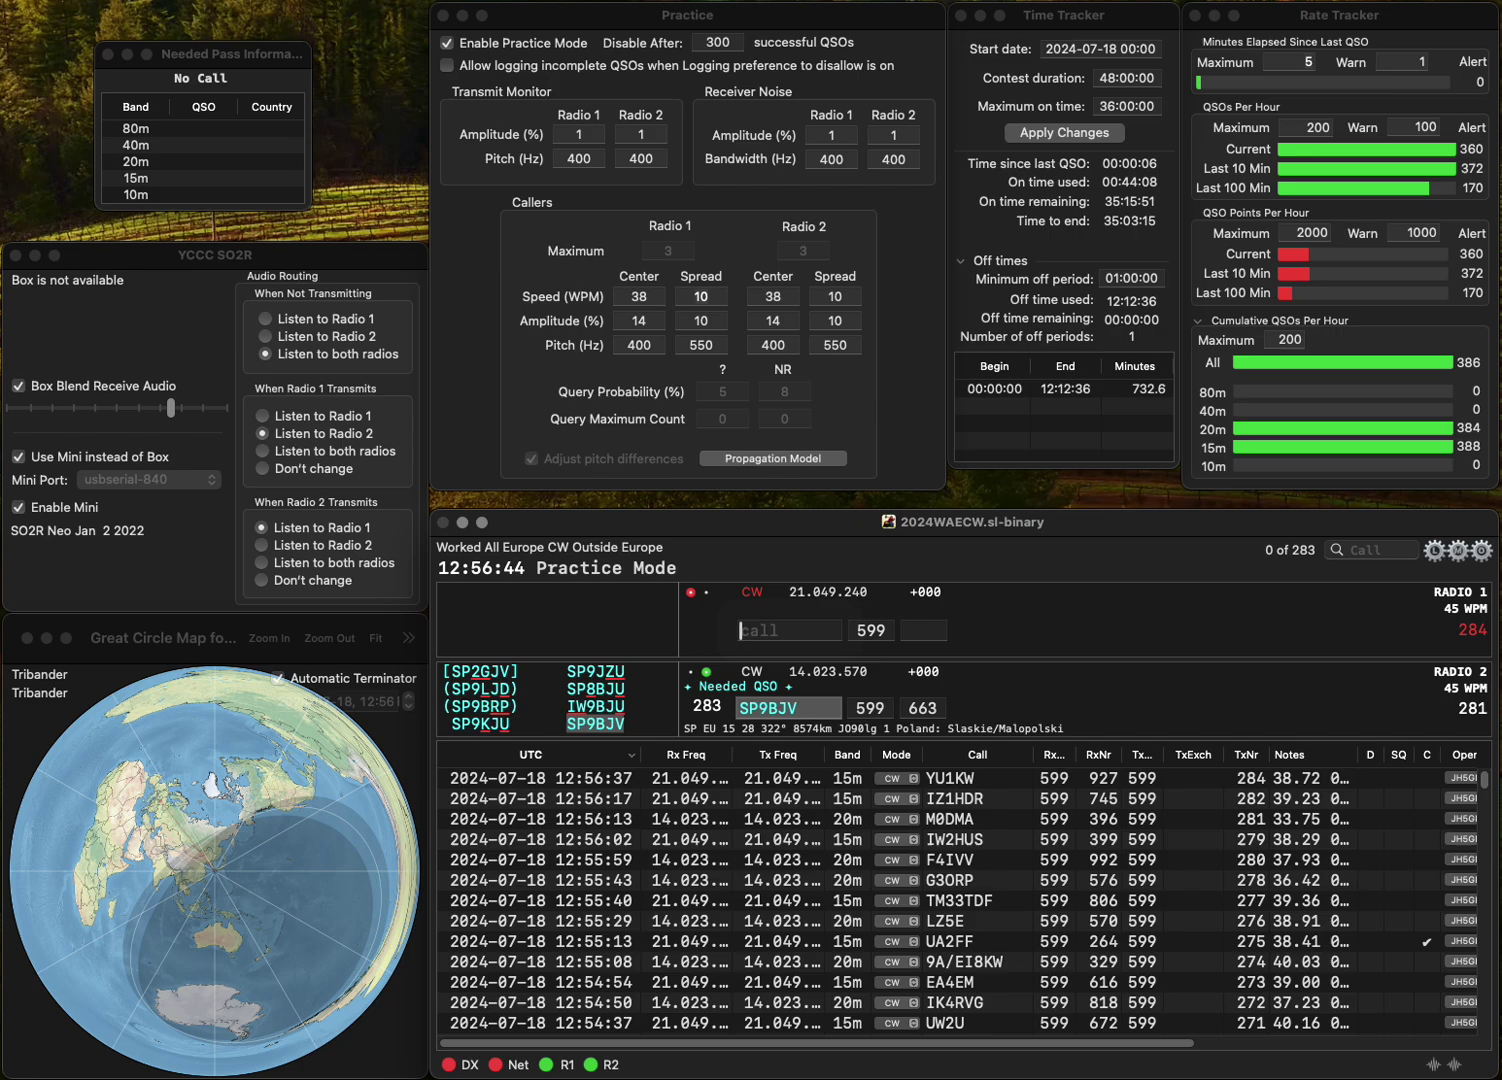
- Answer the new callers, entering the call EA2ERT on Radio 1 and the partial call TICQ/1 on Radio 2
type("EA2ERT")
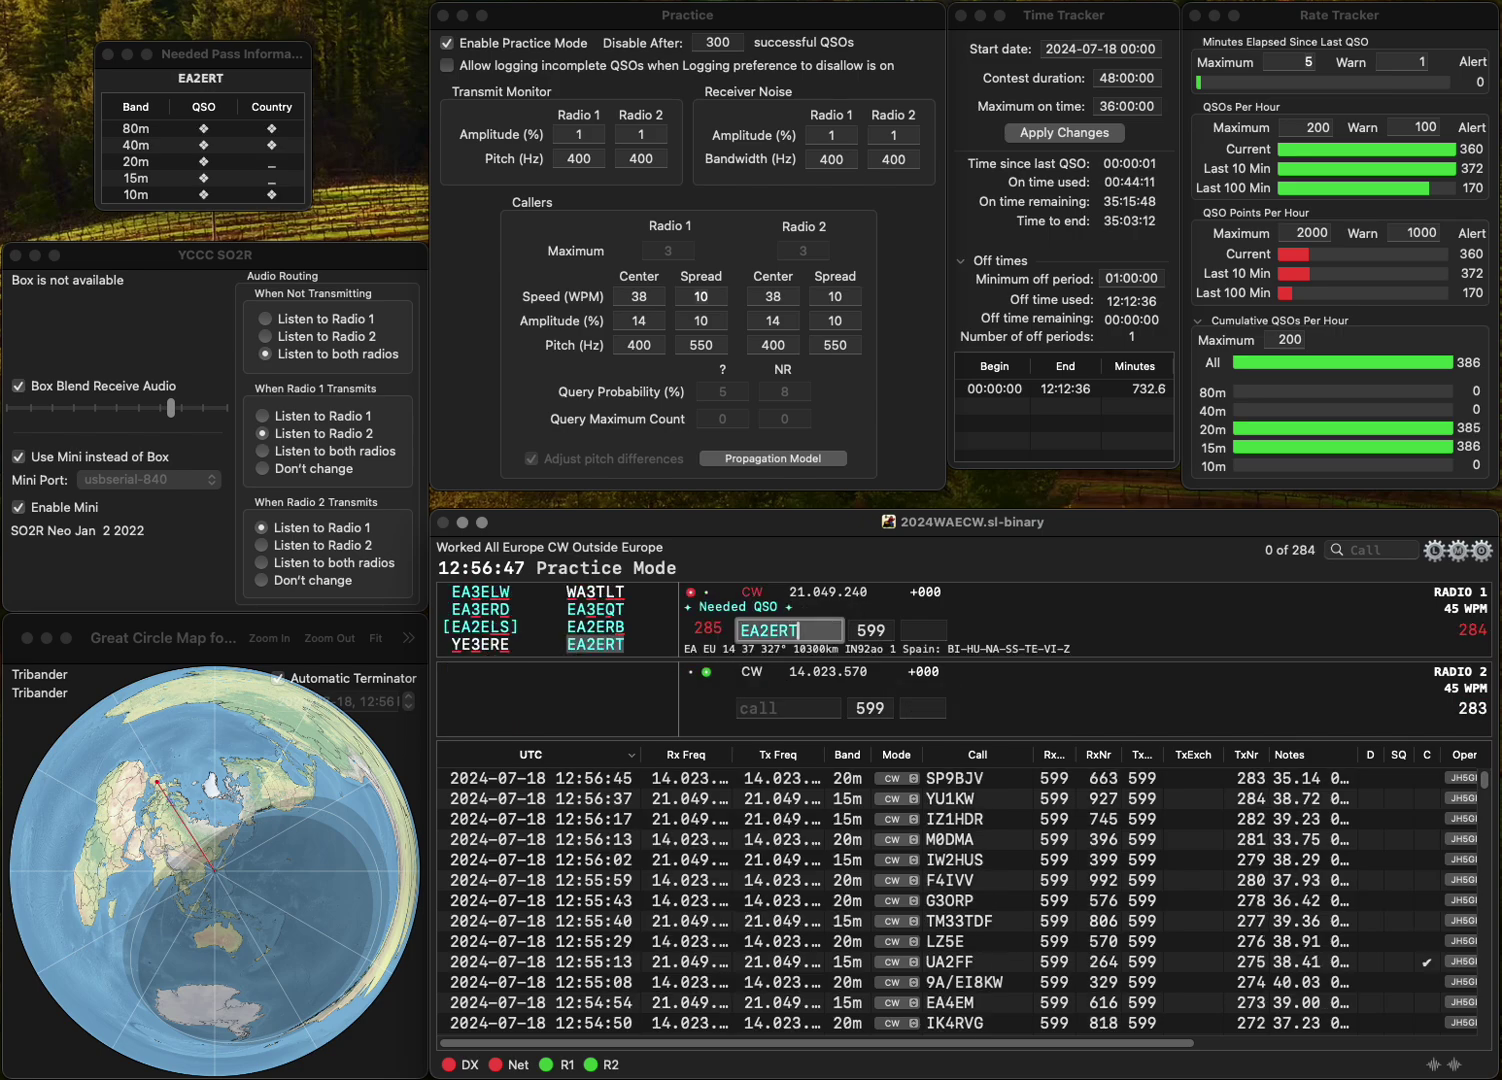
key("Return")
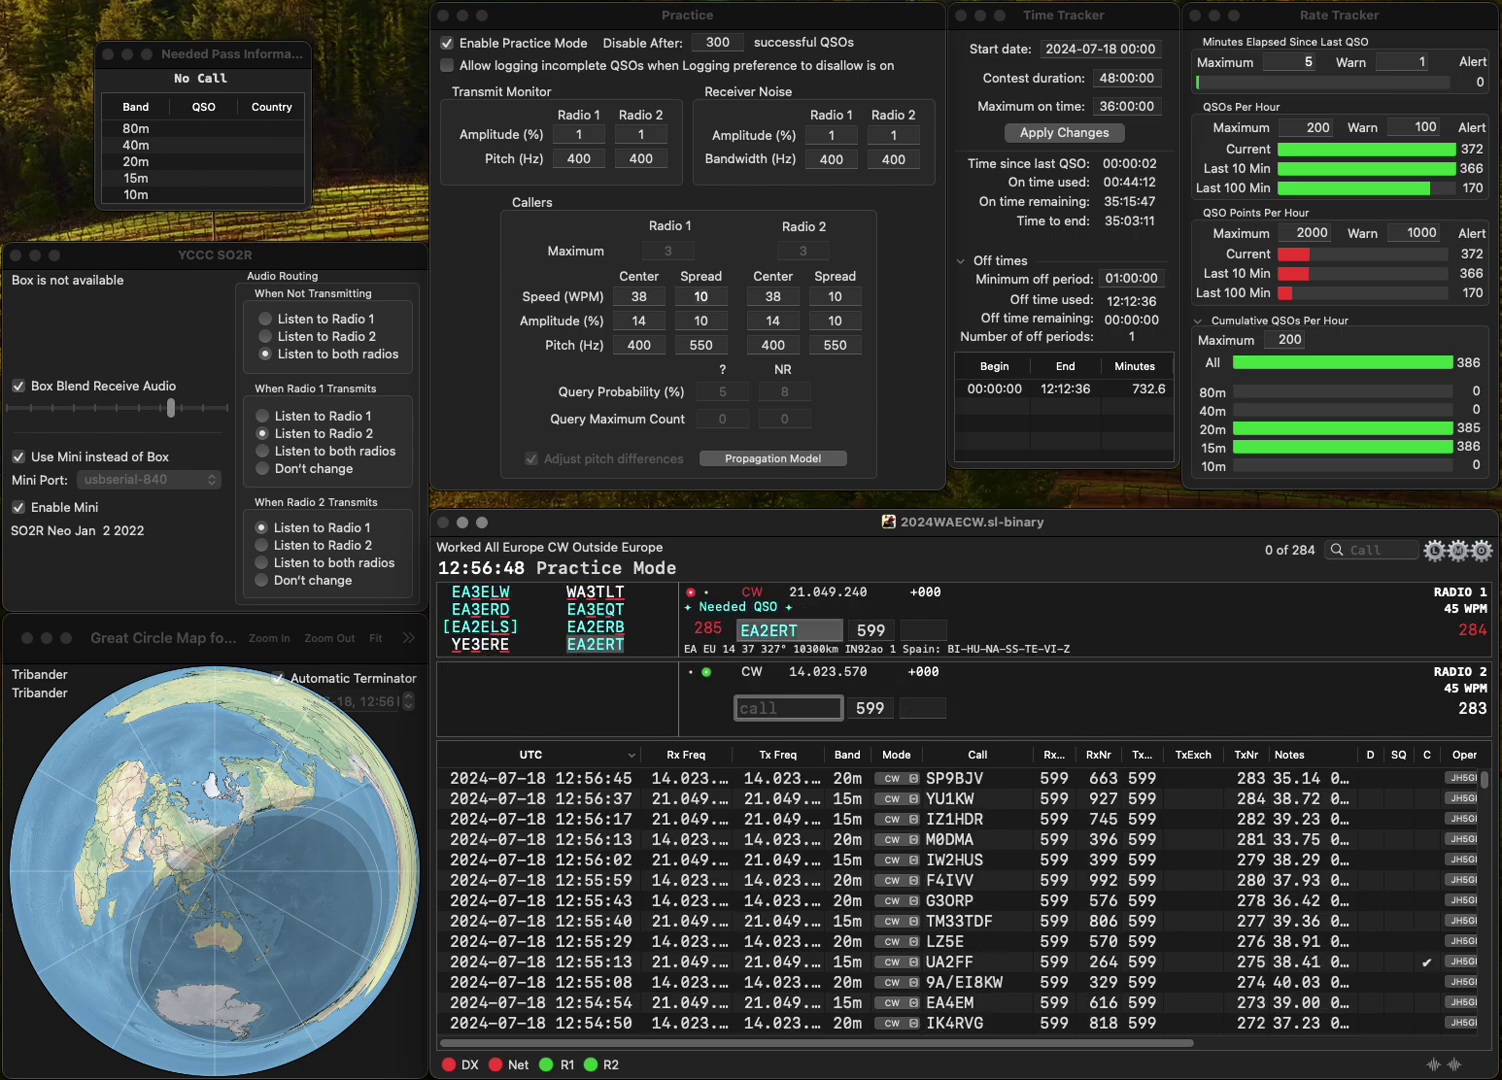
type("TICQ/1")
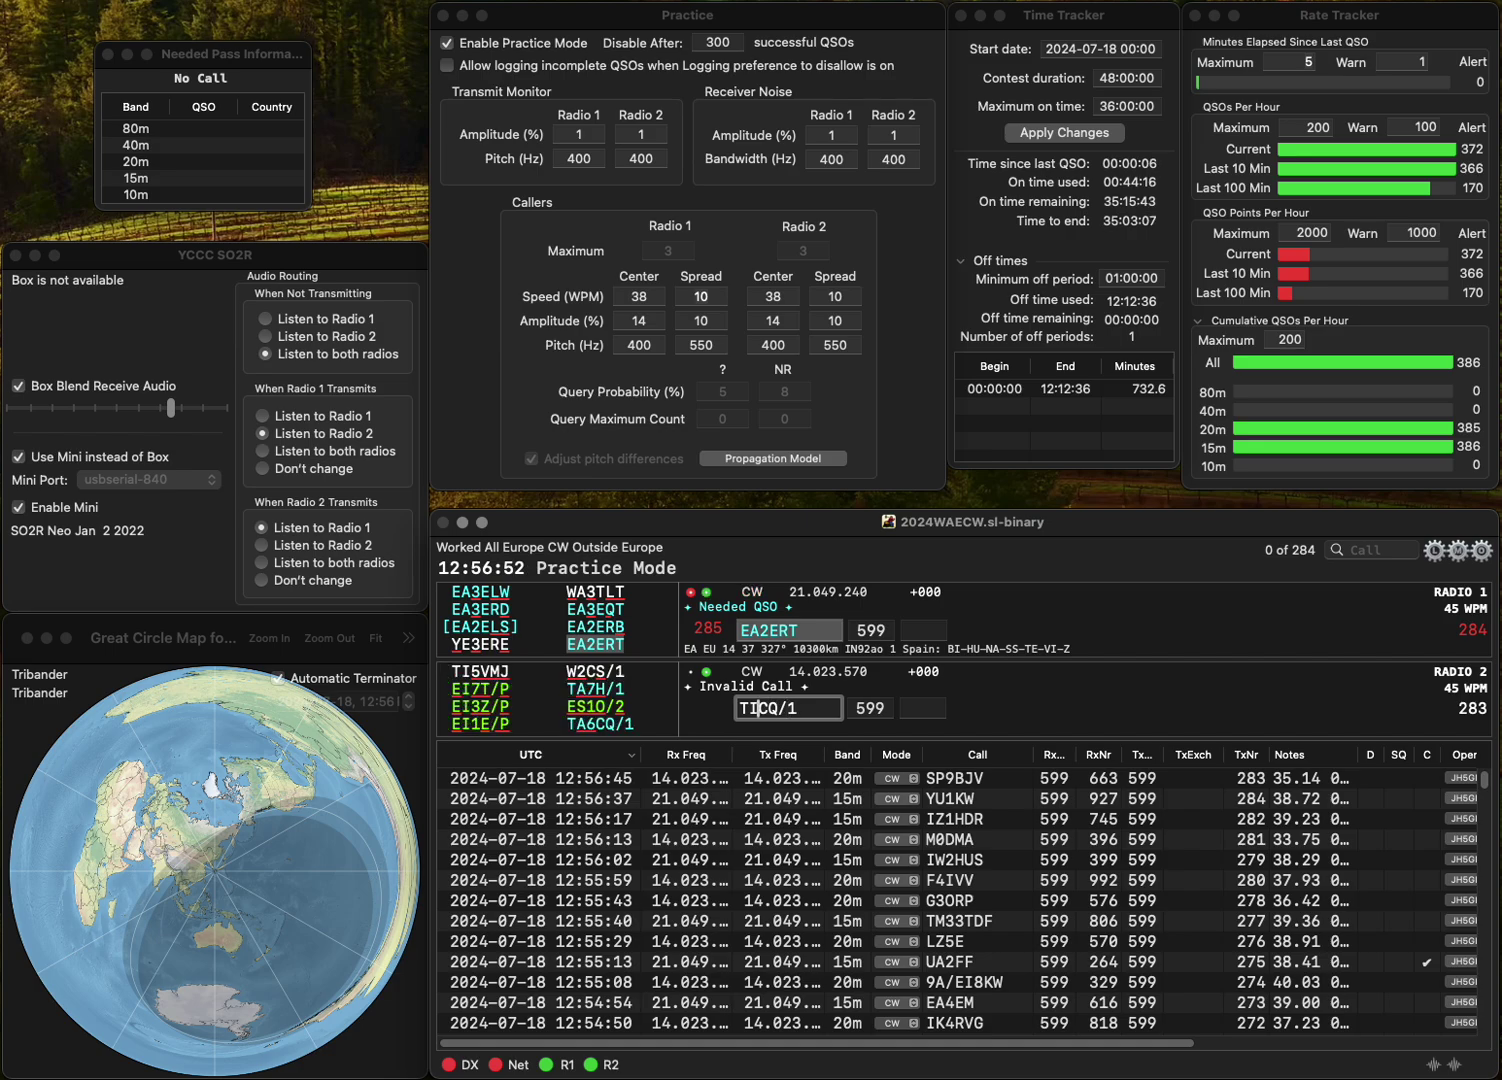
key("Return")
- Enter 46 as the partial received number for EA2ERT on Radio 1 and correct the Radio 2 call to TA6CQ/1
key("space")
type("46")
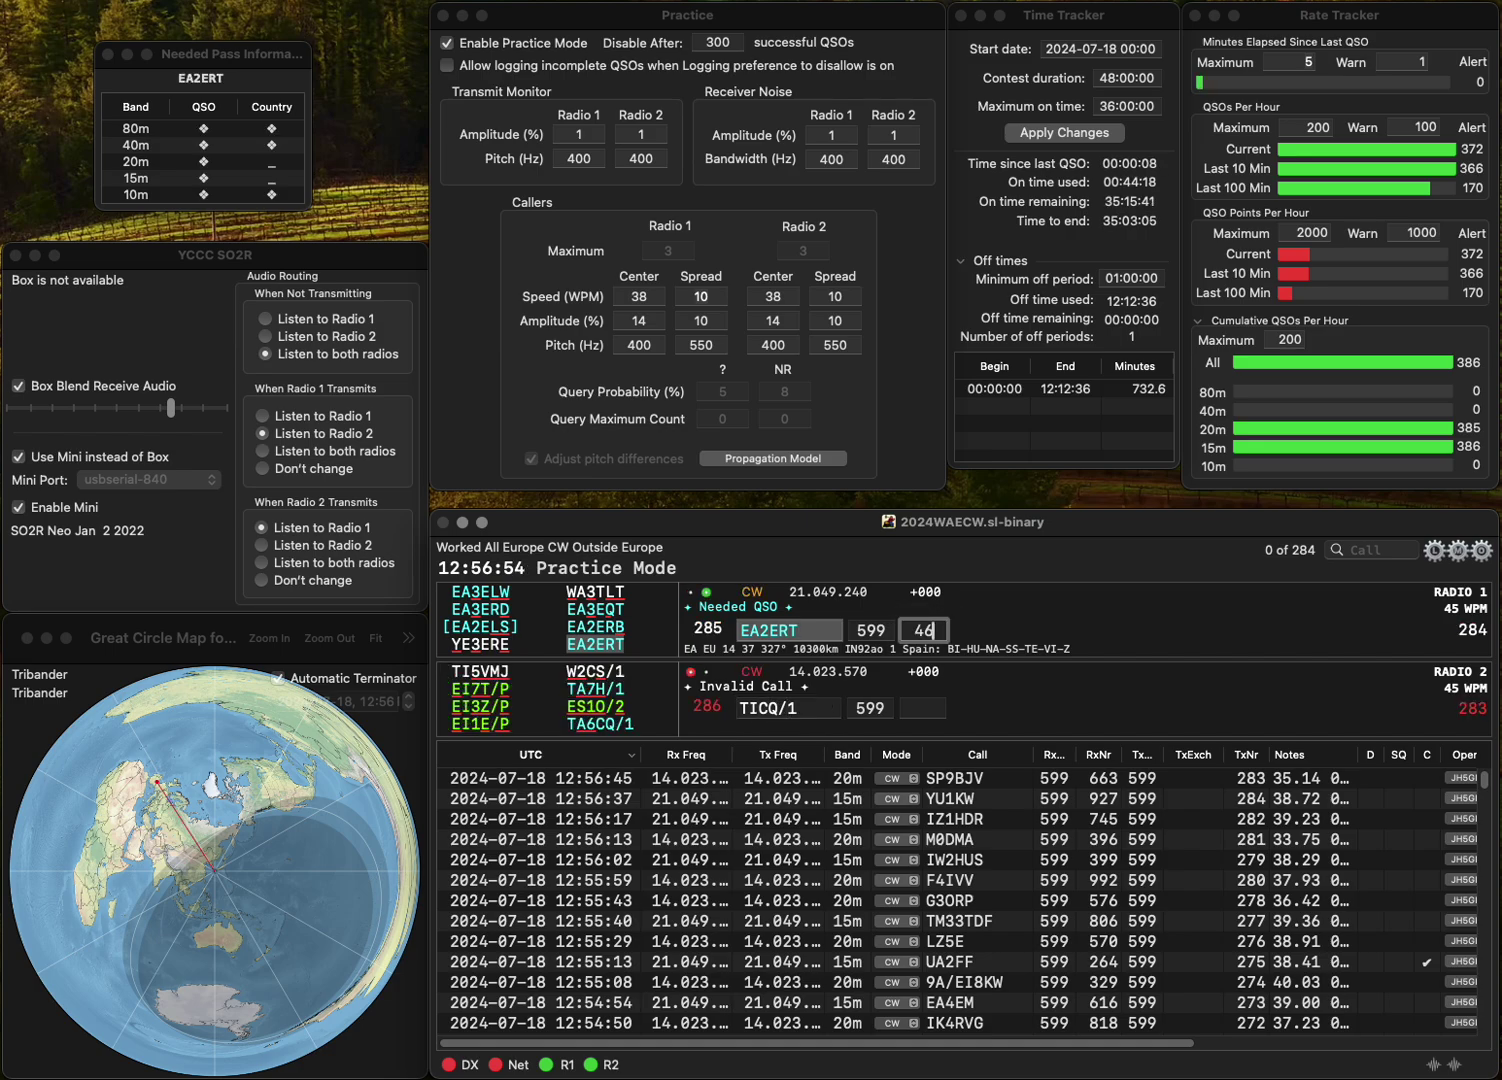
left_click(756, 707)
key("BackSpace")
type("A")
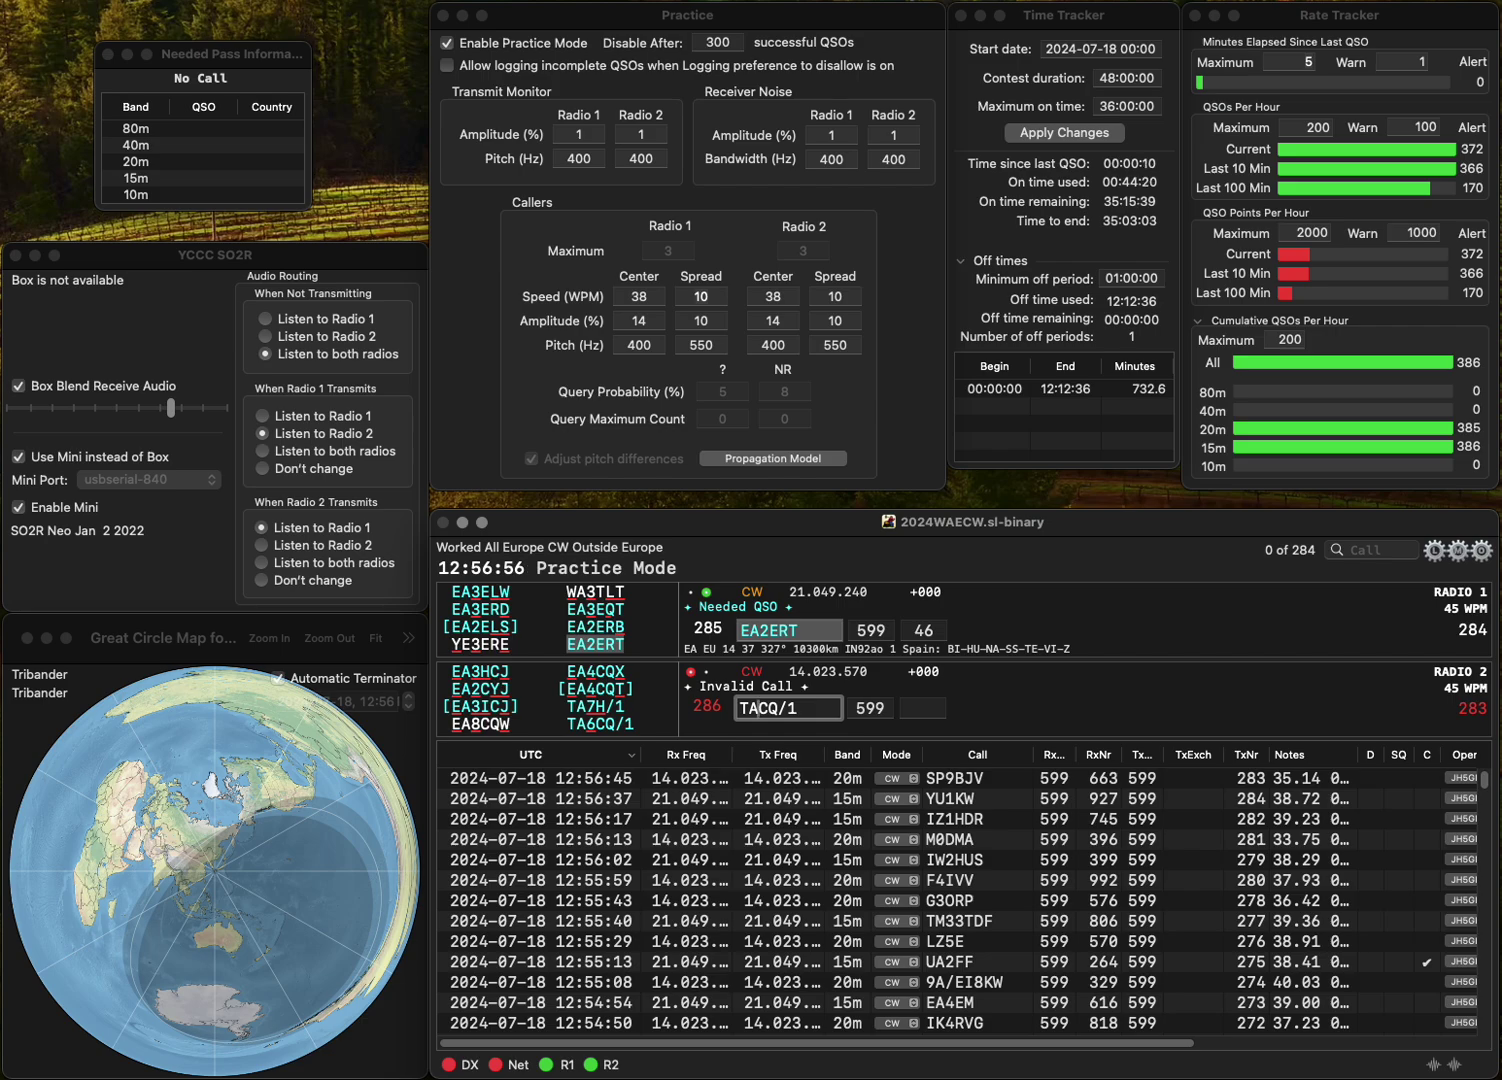
type("6")
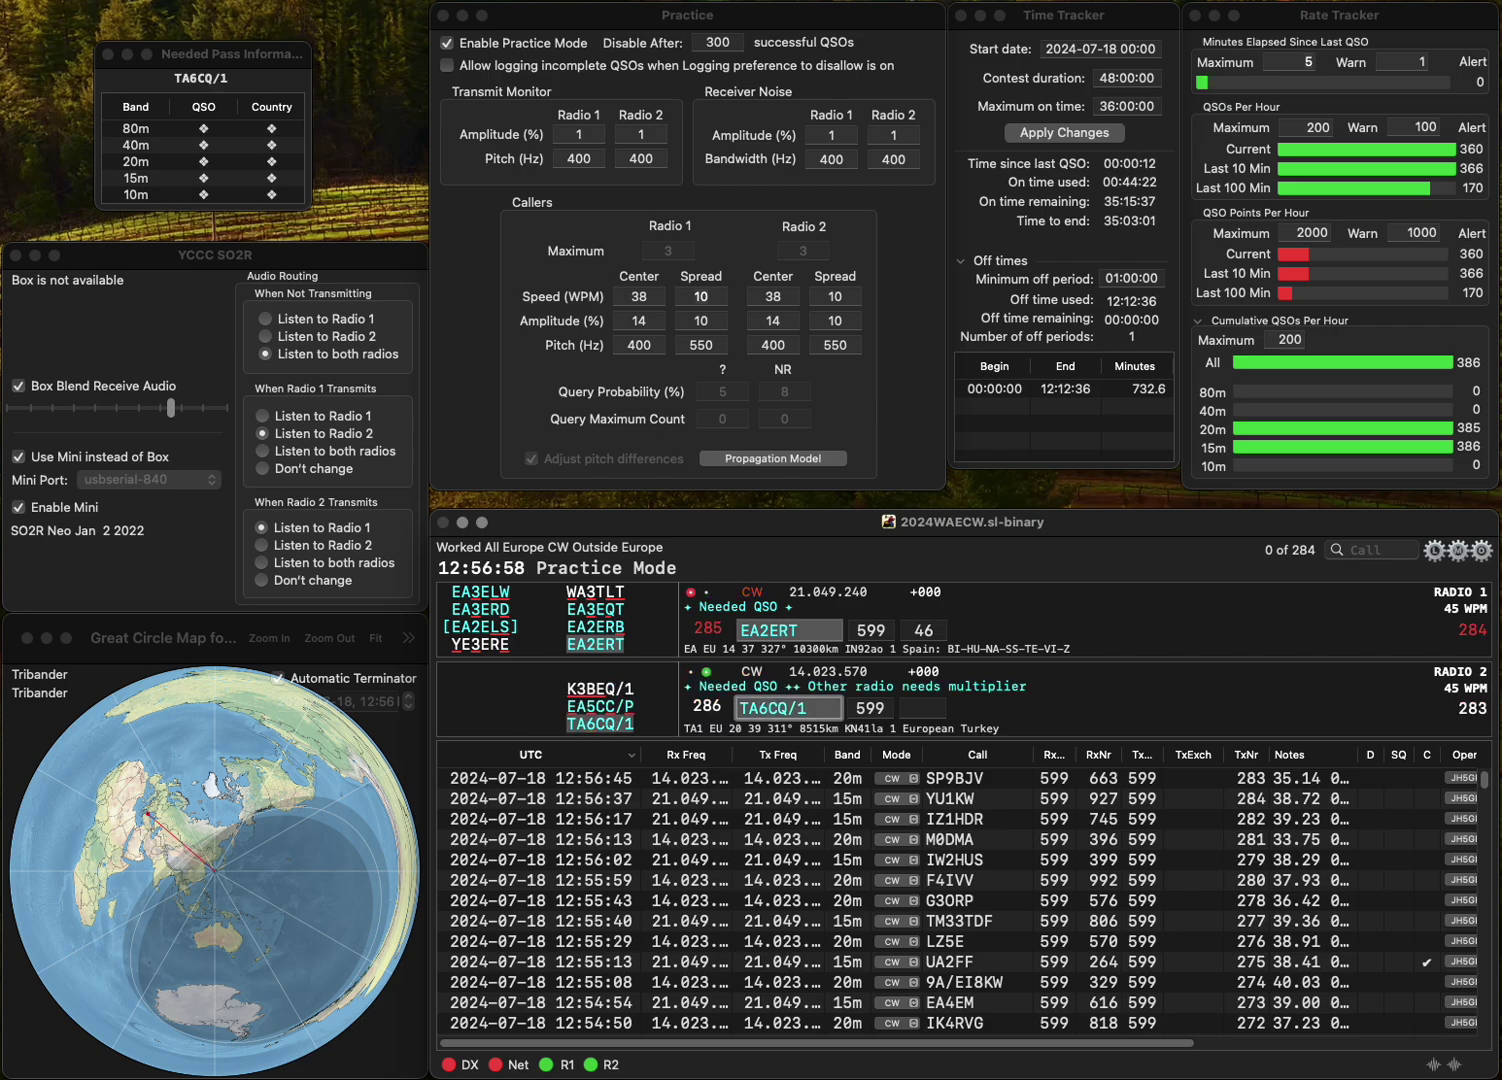
key("grave")
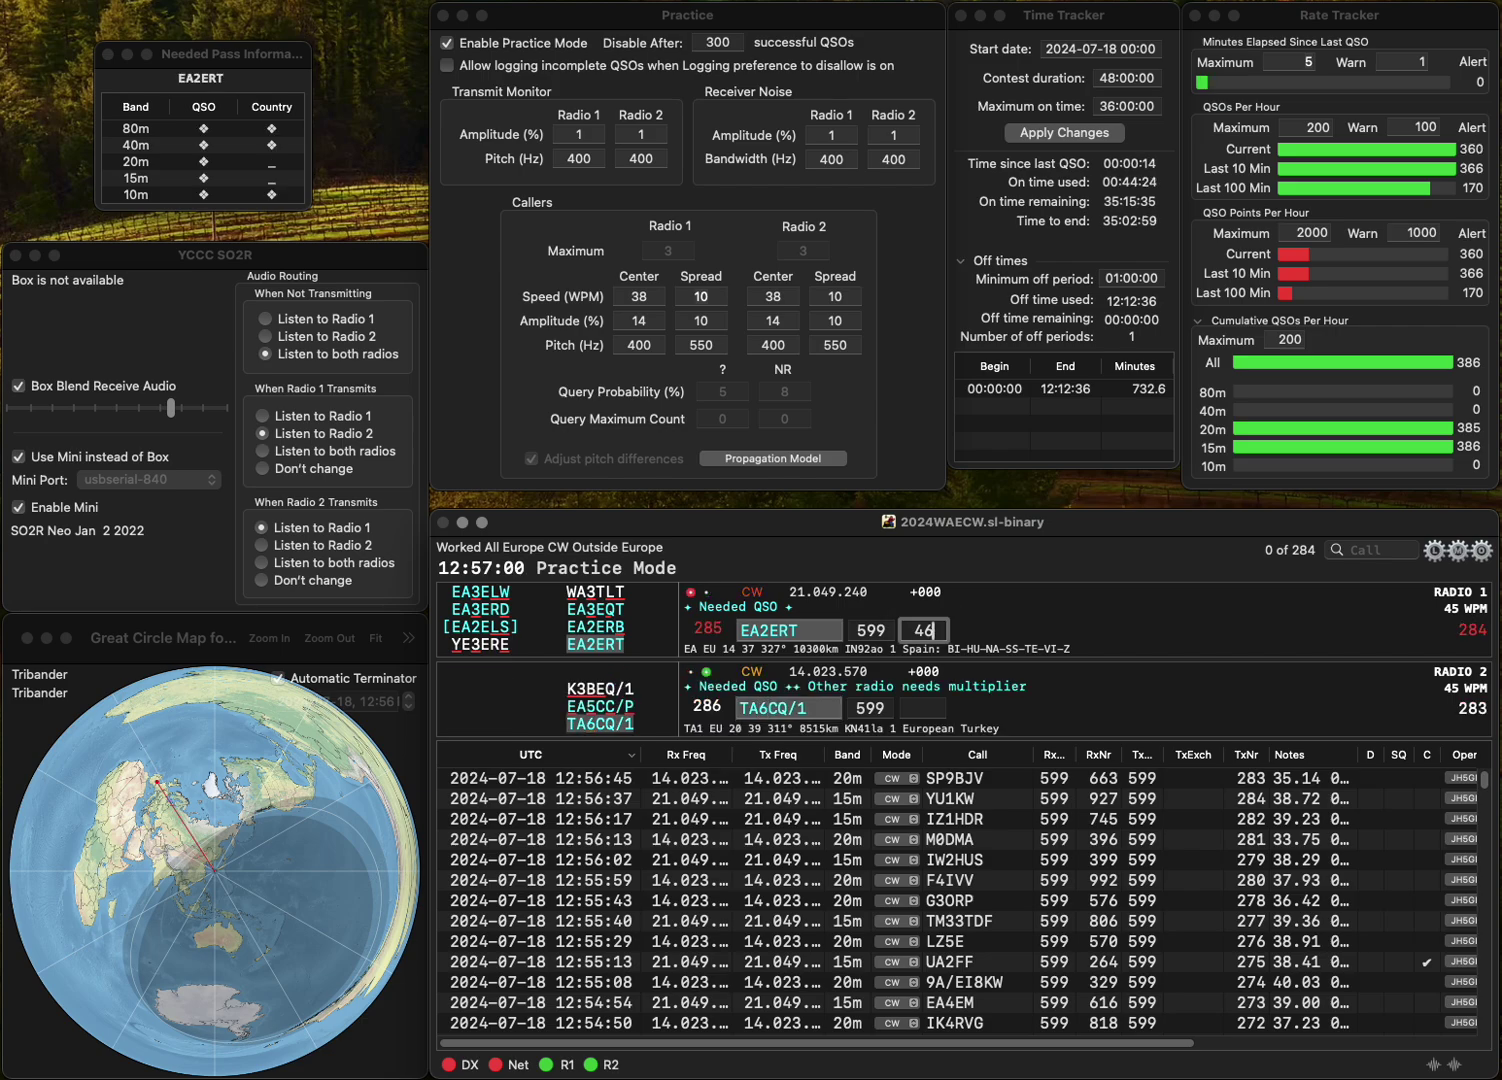
key("grave")
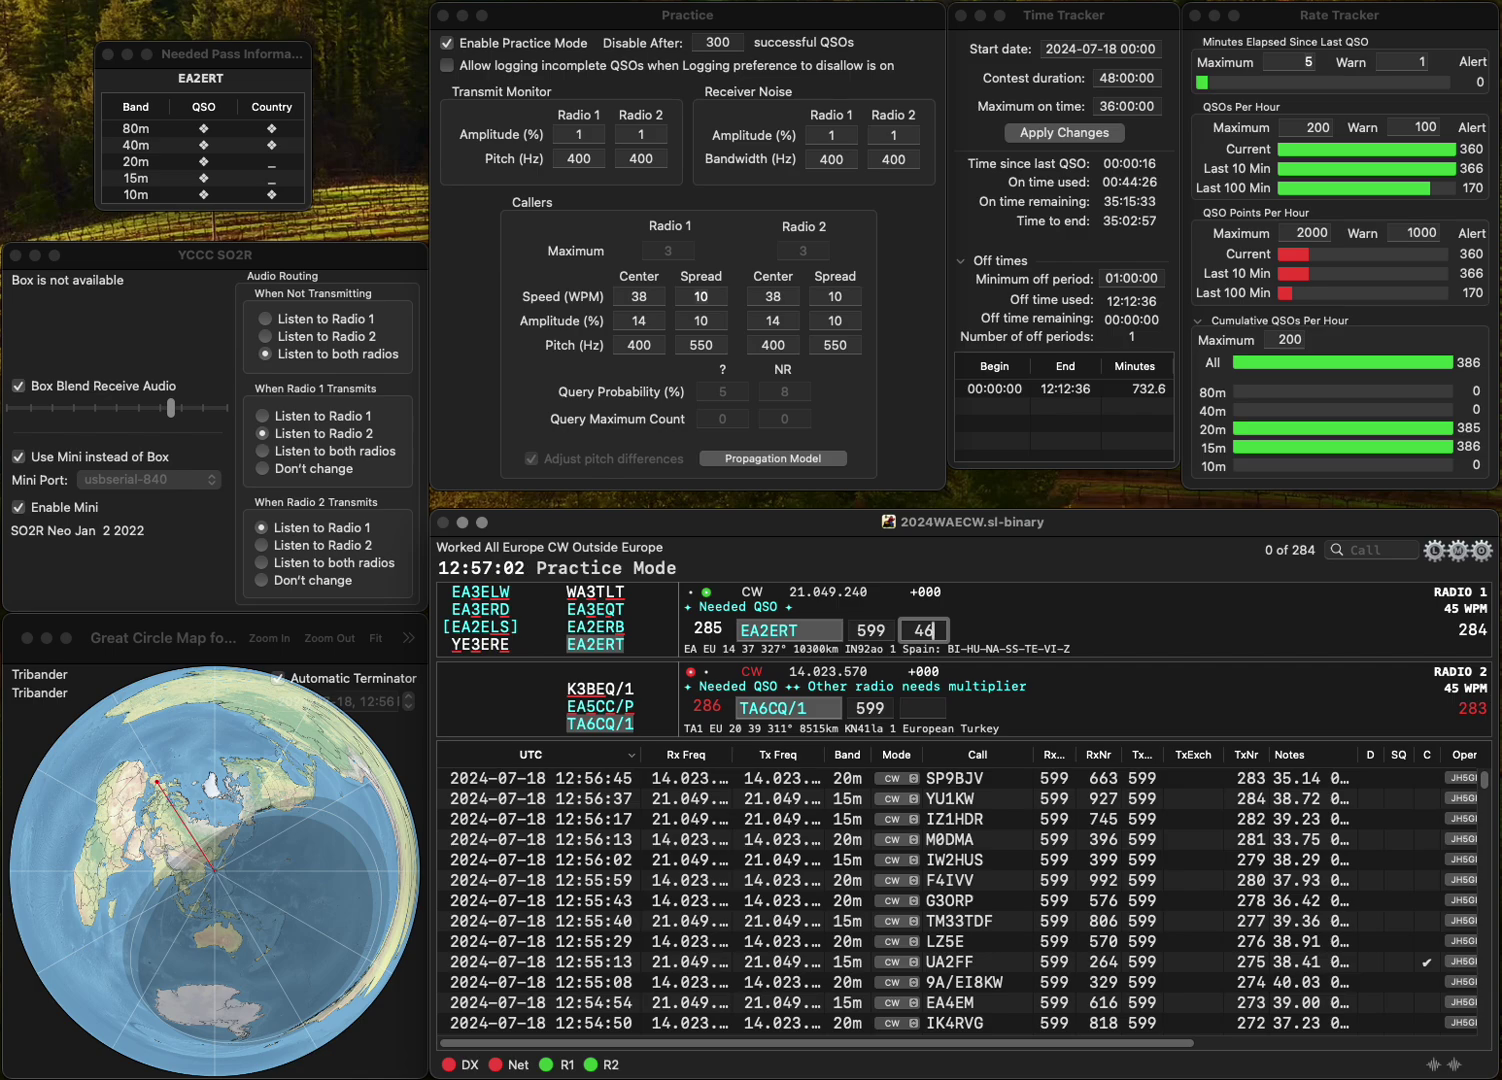
type("9")
key("Return")
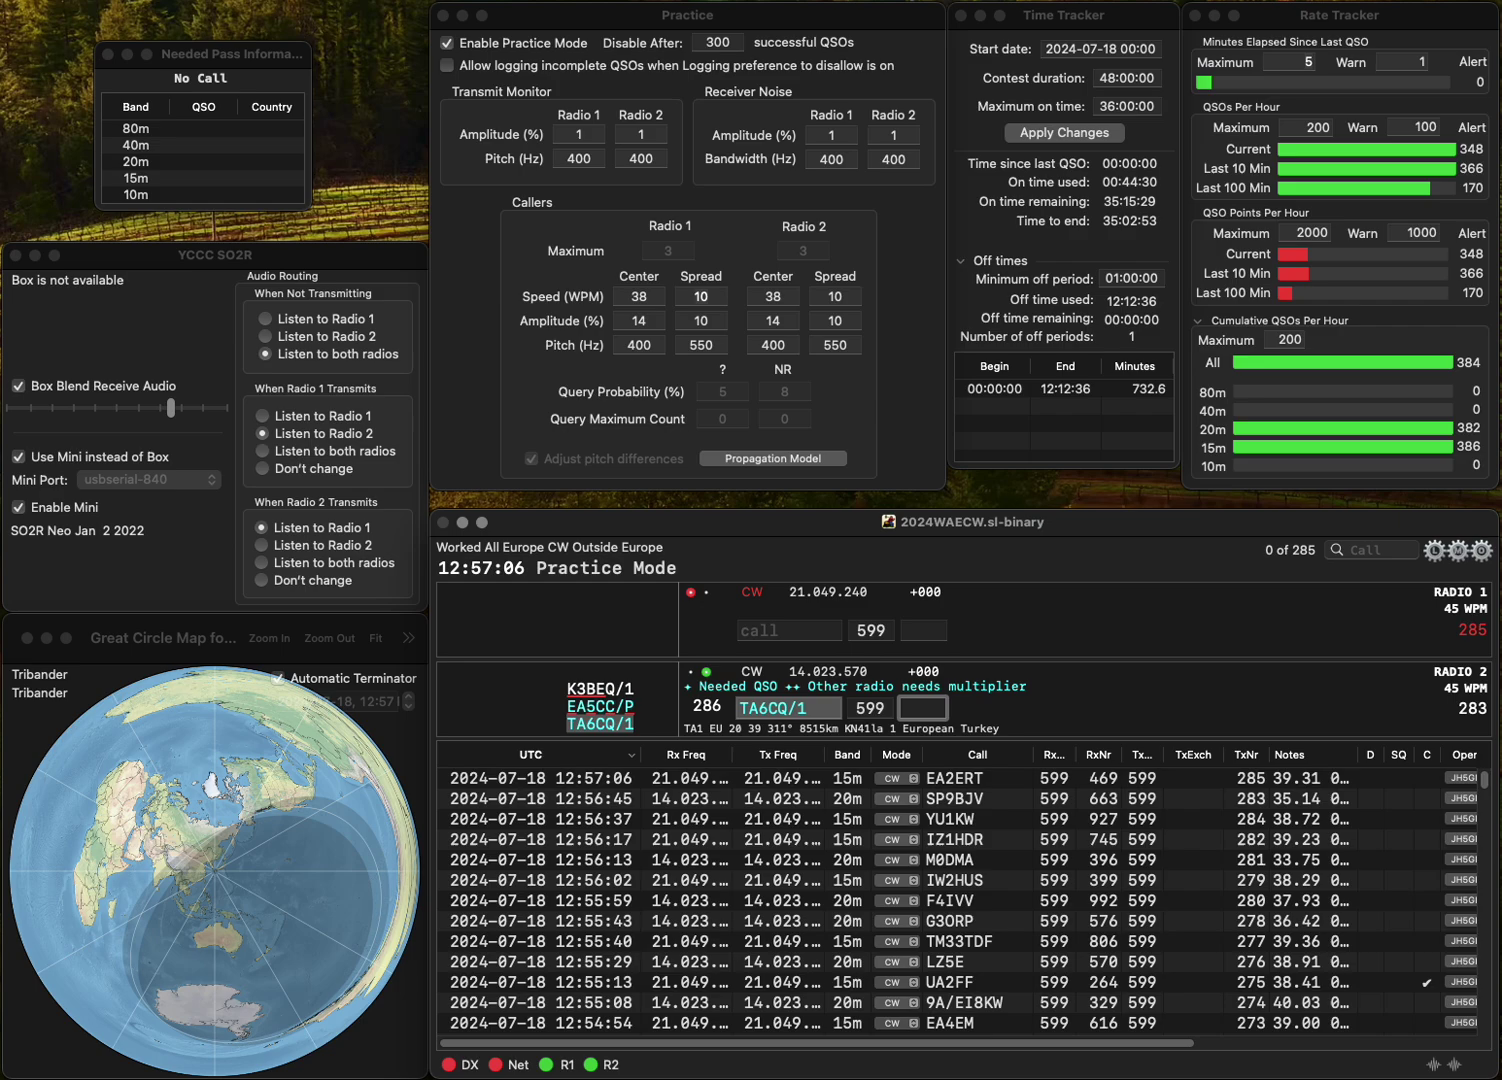
type("102")
key("Return")
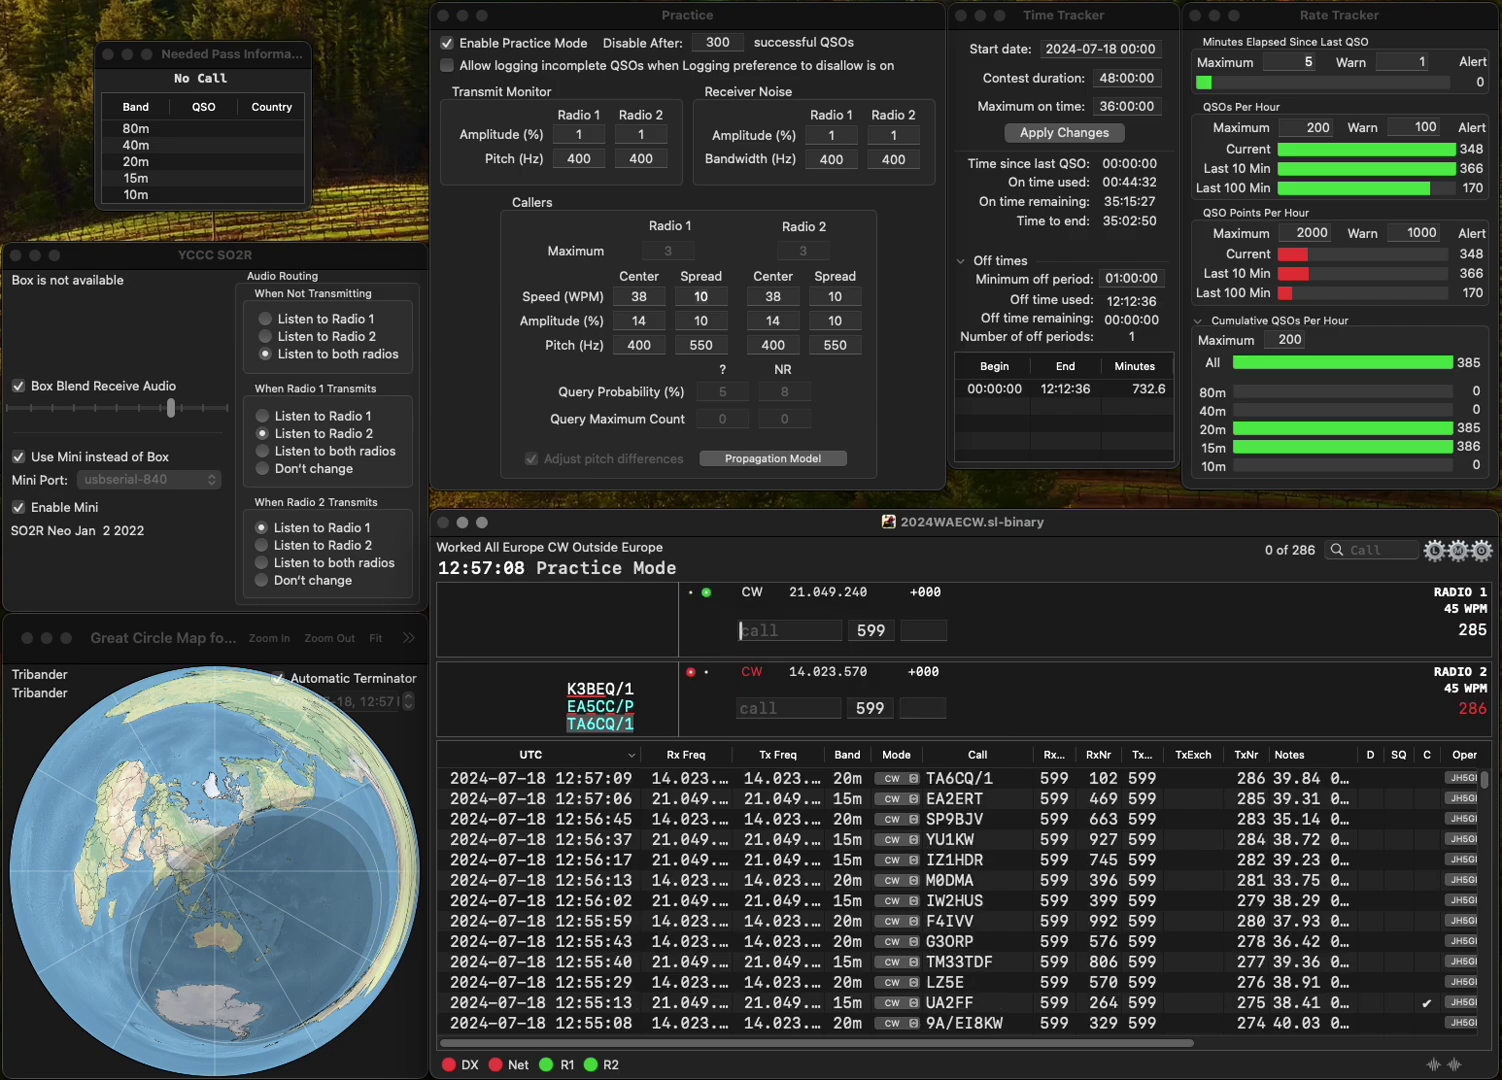
- Answer the new callers, entering the call SQ5JMO on Radio 1 and DL0DK/P on Radio 2
type("Q5J")
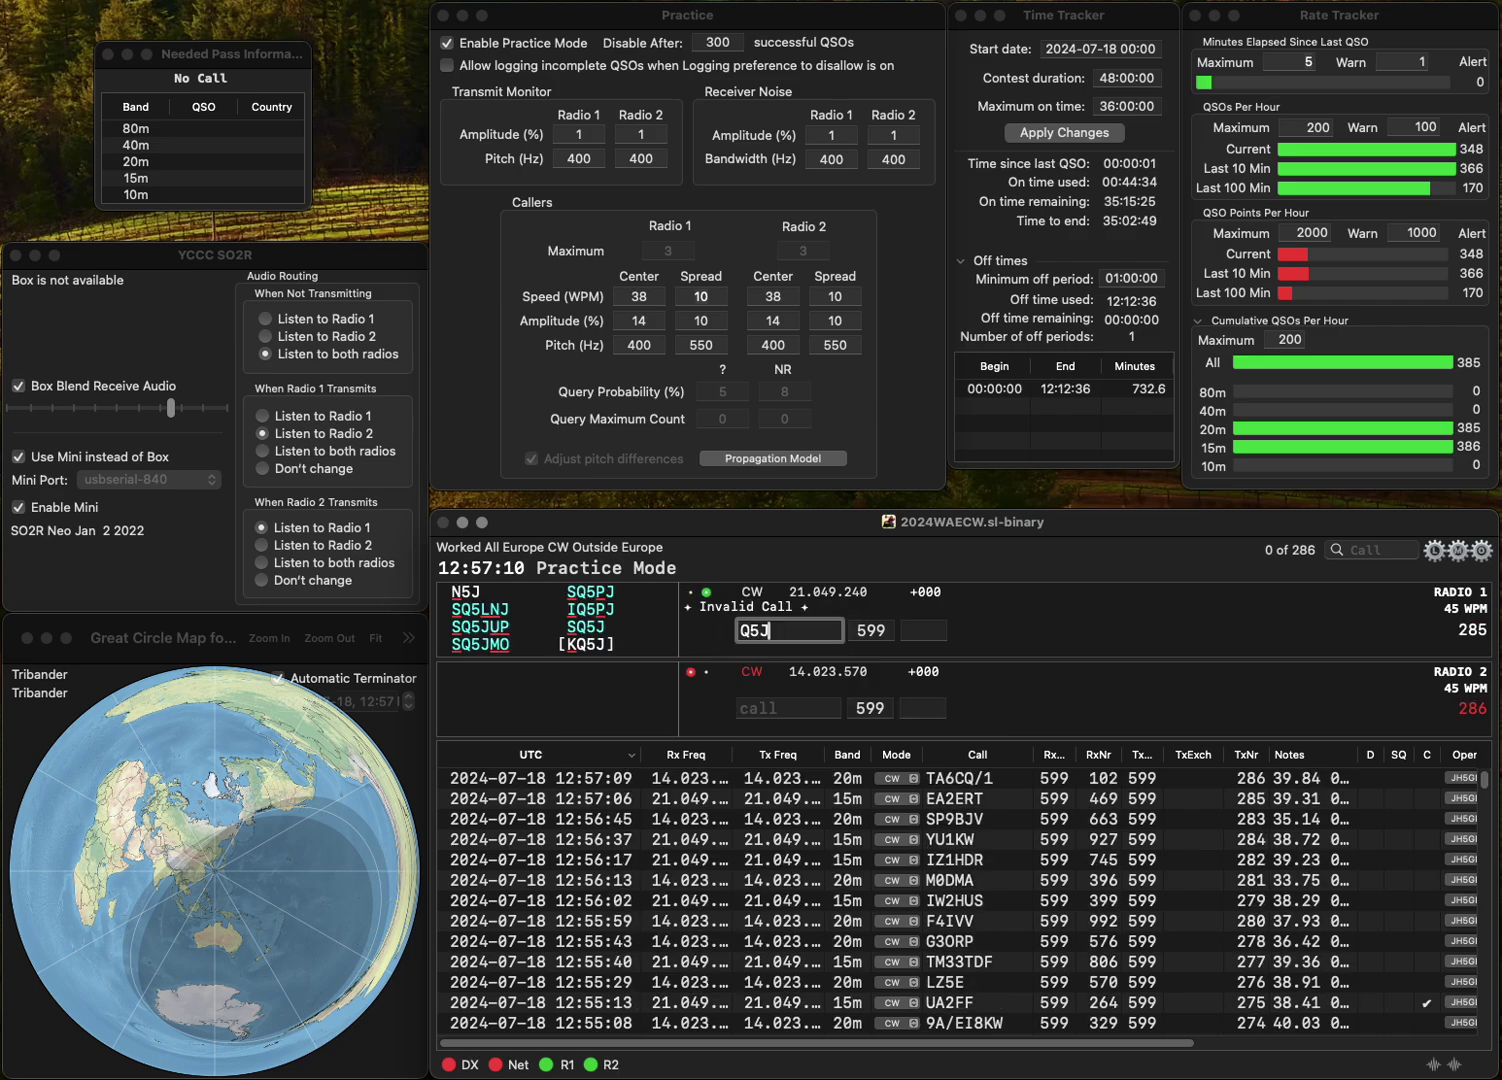
type("MOS")
key("Return")
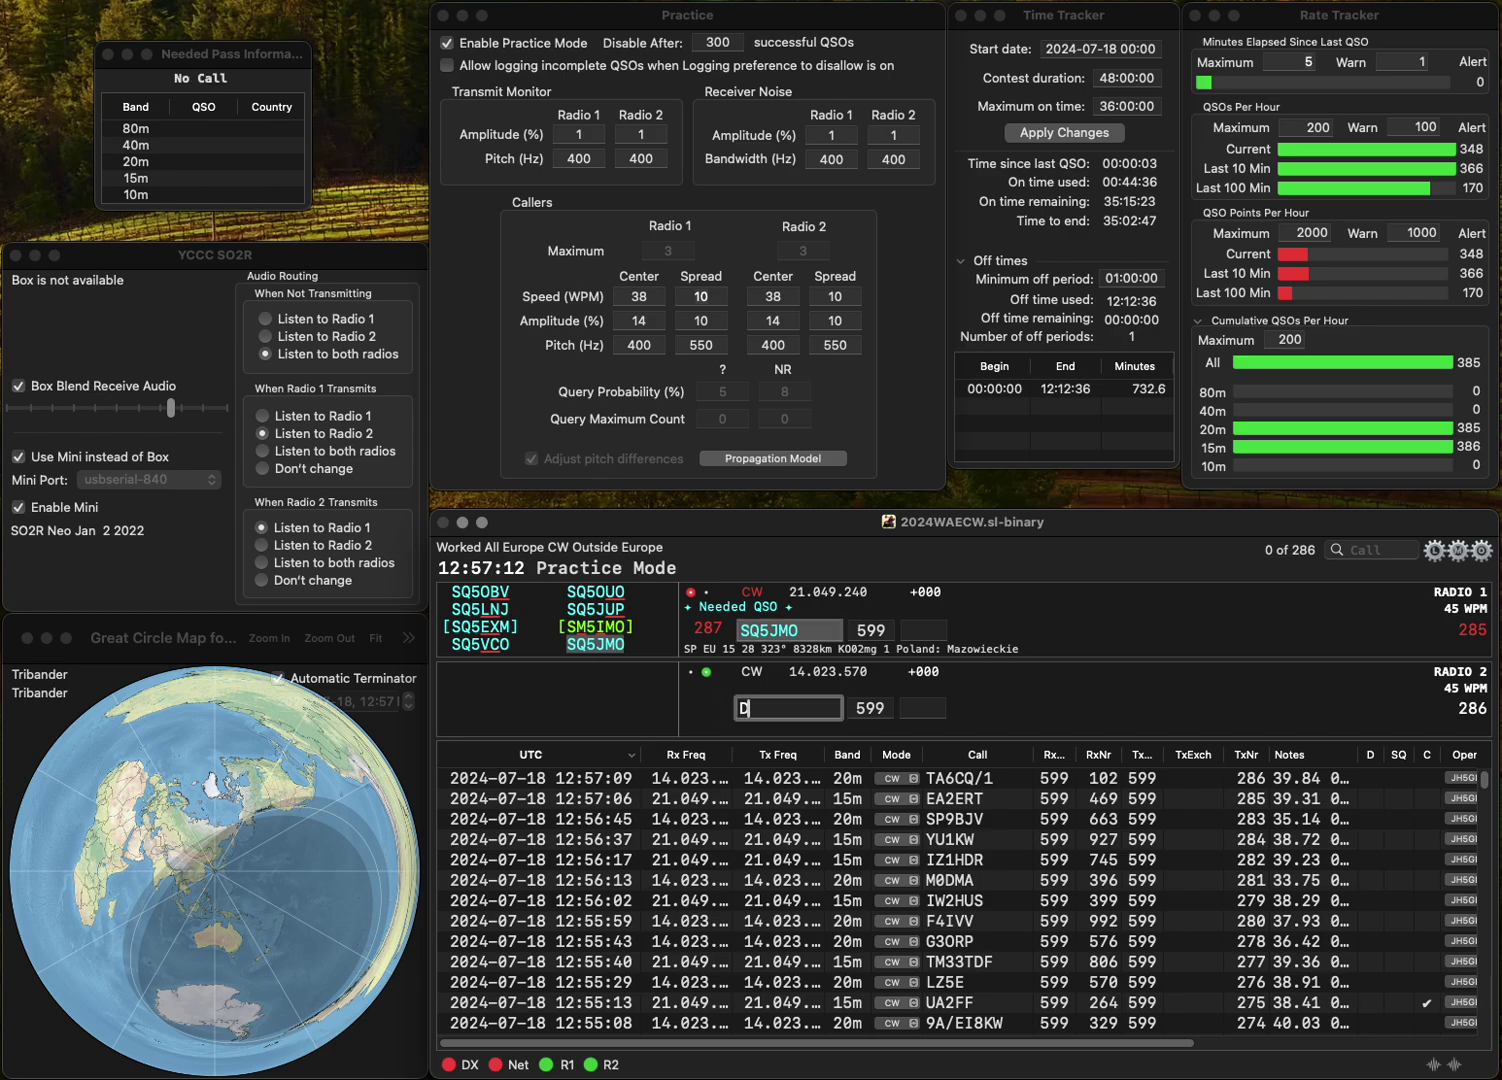
type("DL0DK/P")
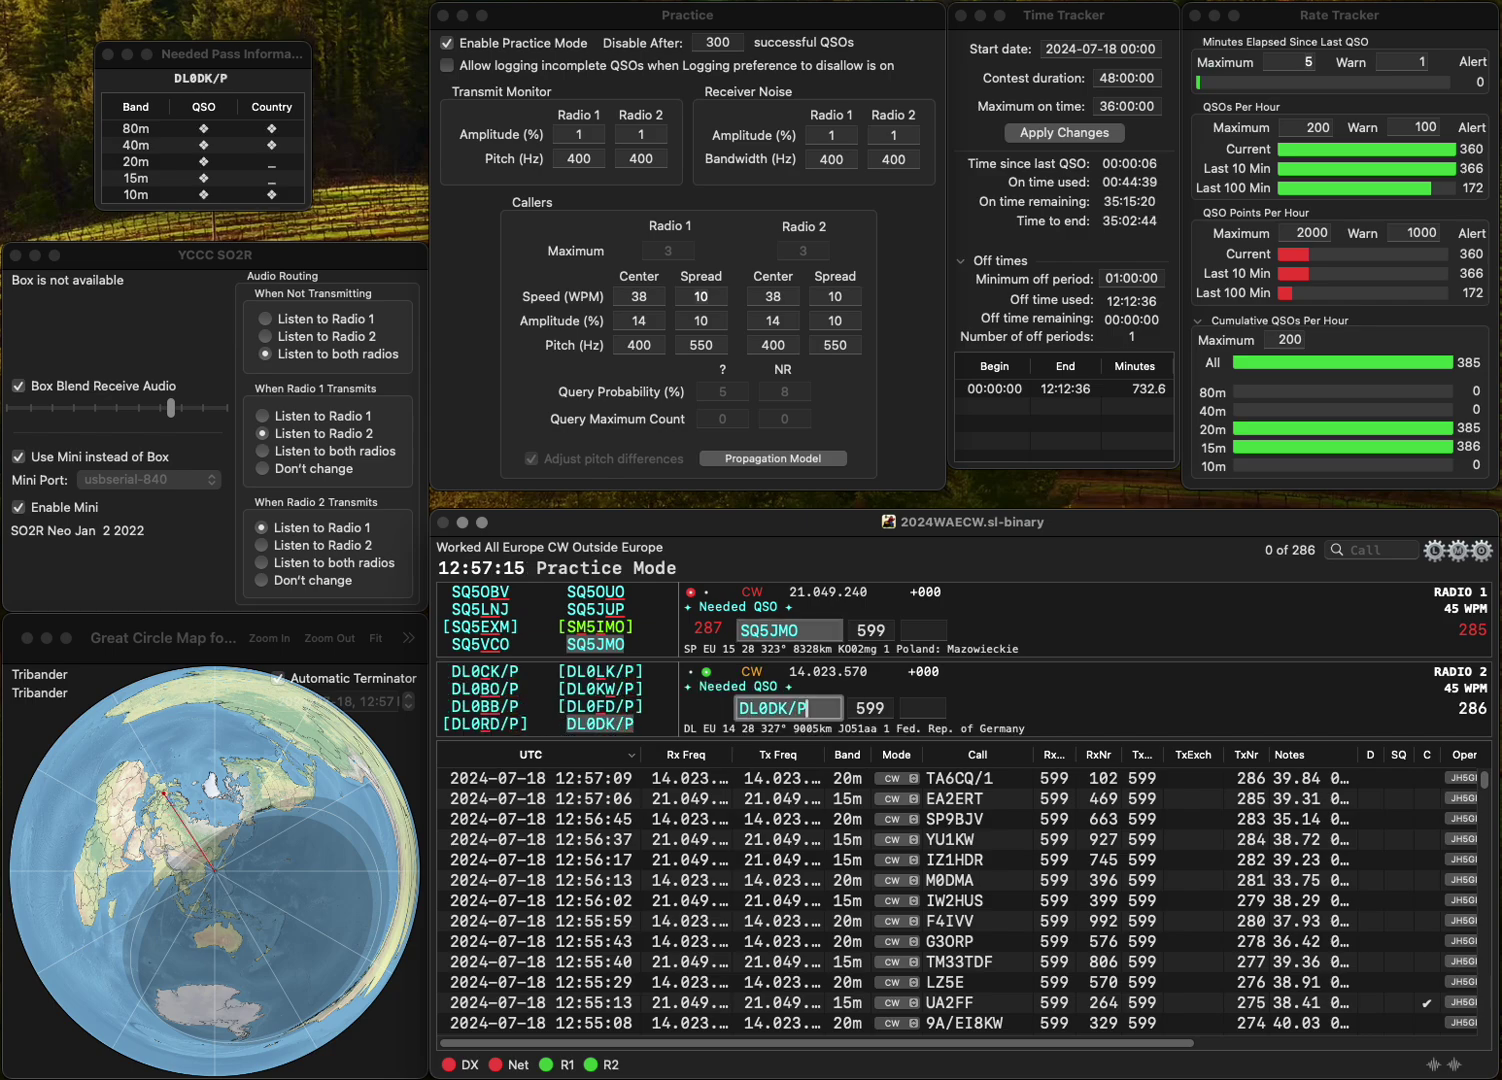
key("Return")
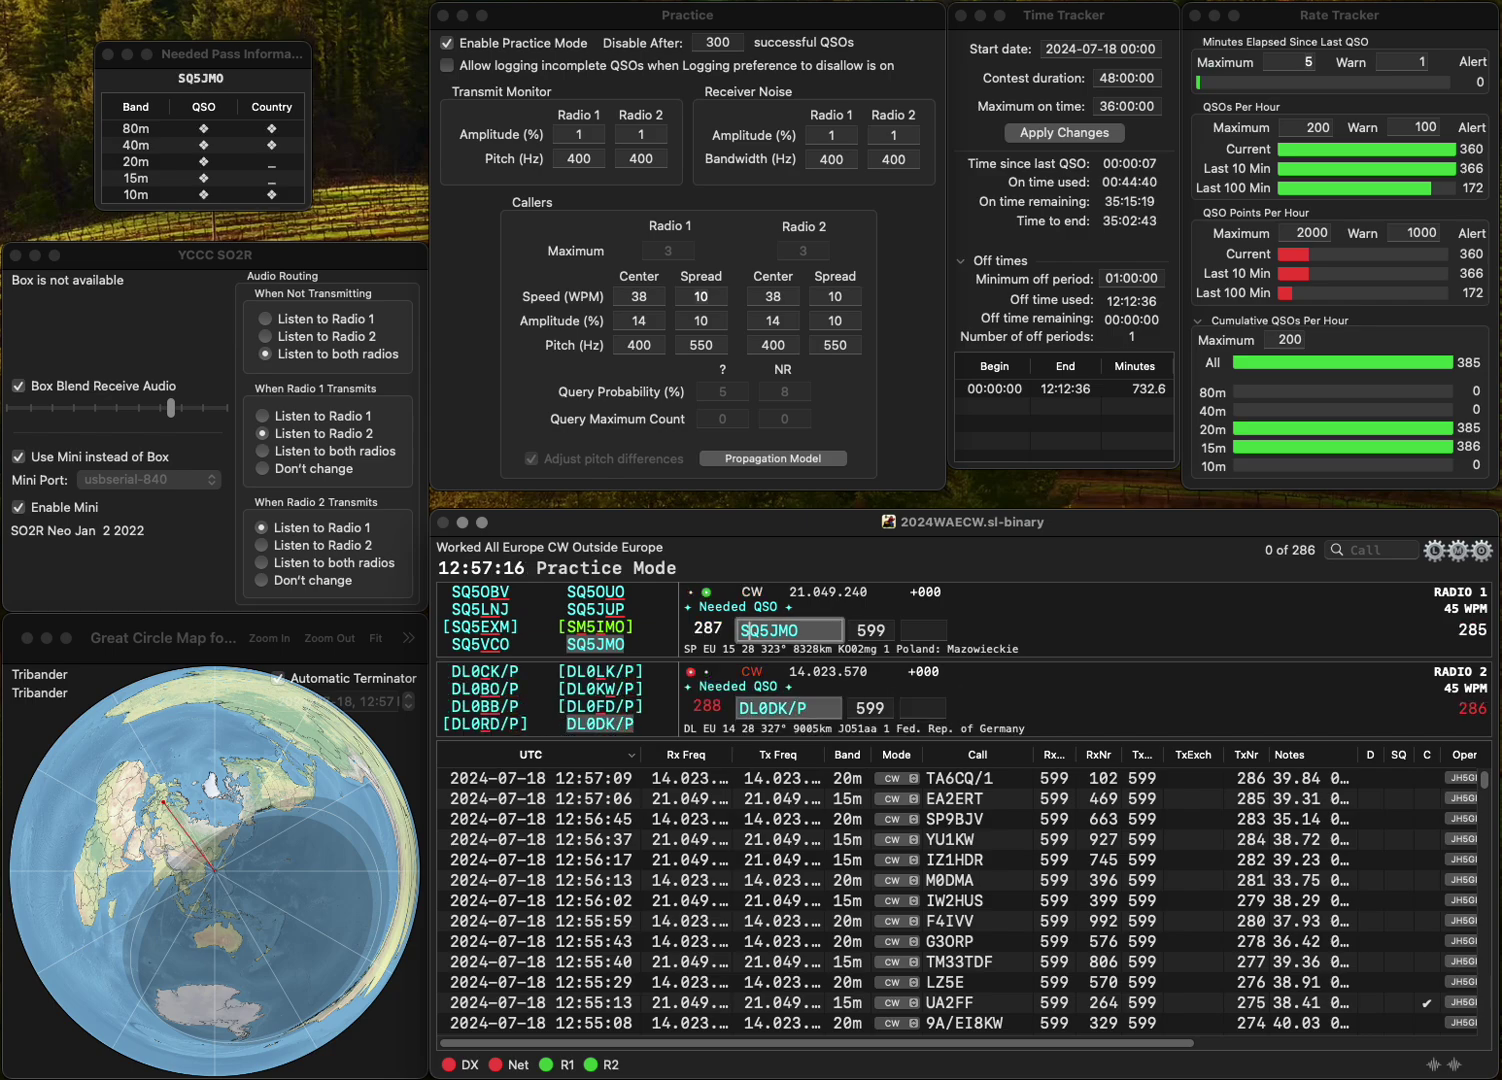
key("Tab")
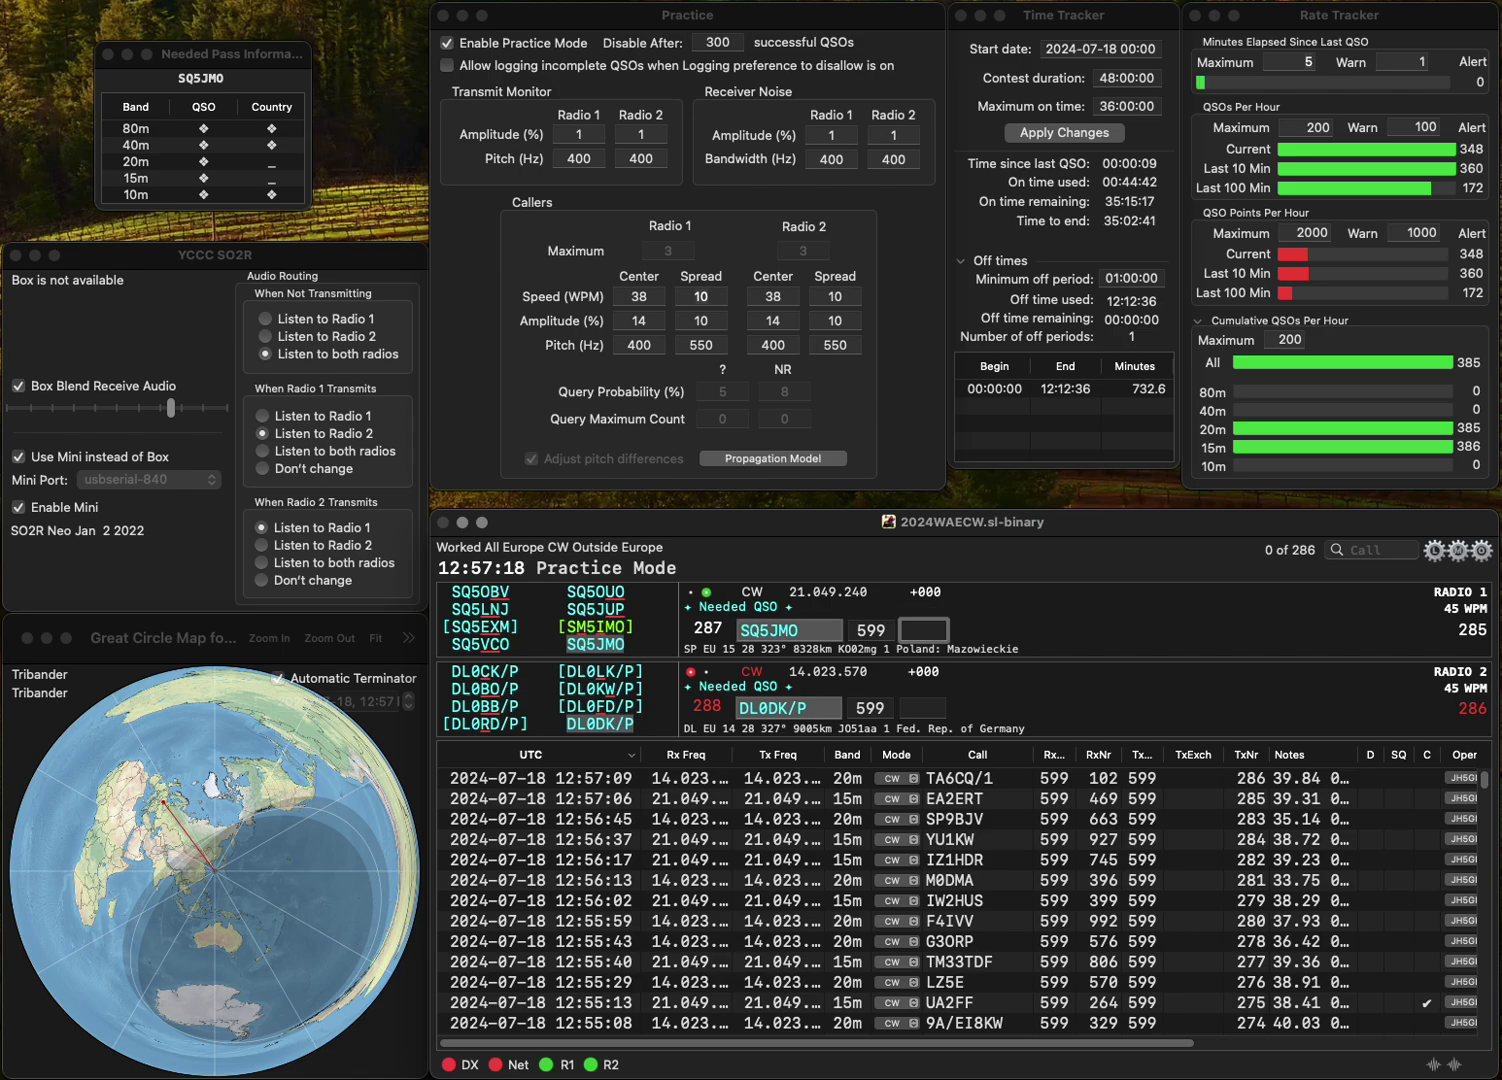
type("55")
key("Return")
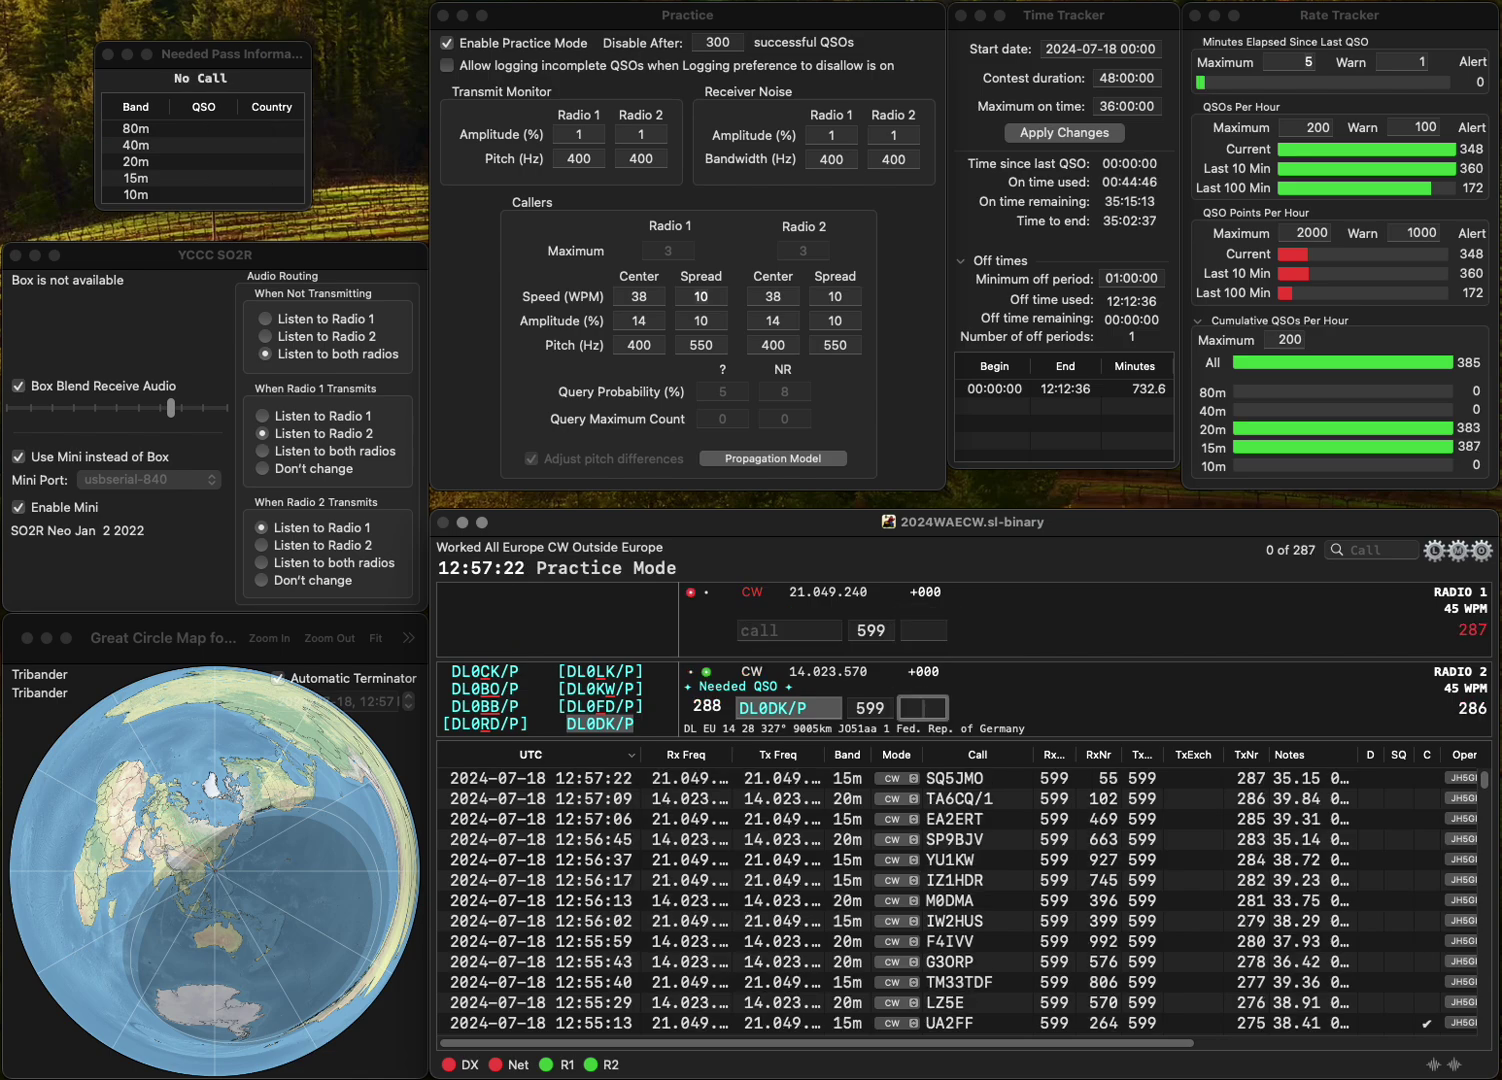
- Log DL0DK/P on Radio 2 with received number 817
type("81")
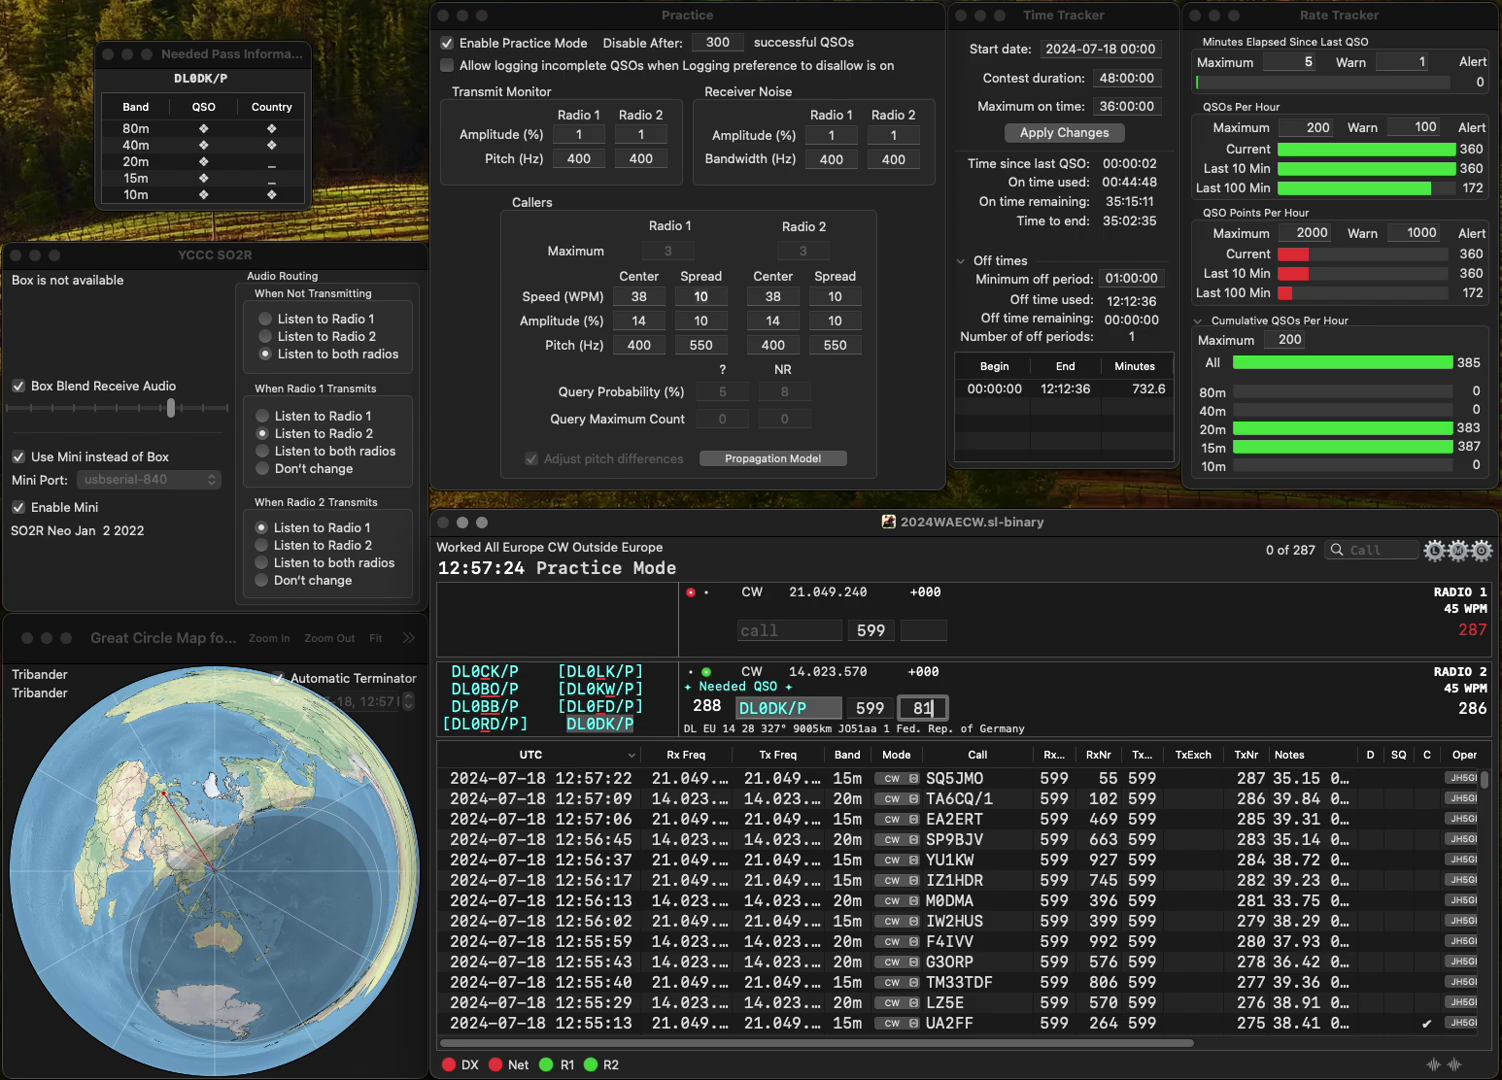
type("8")
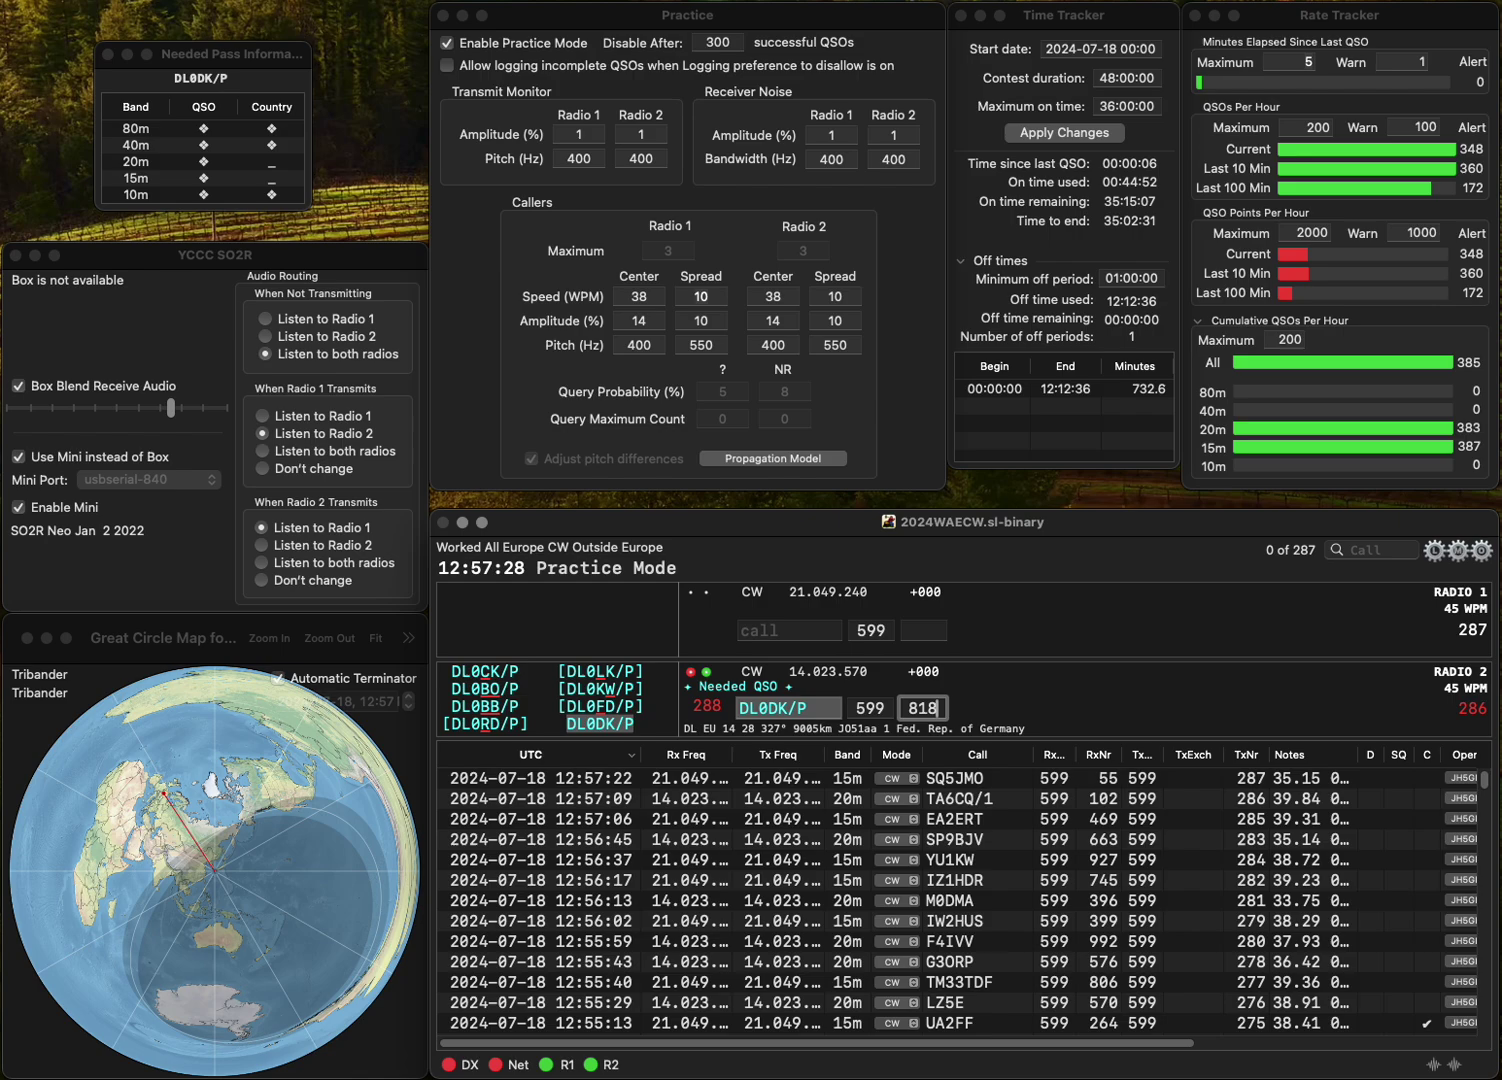
key("Return")
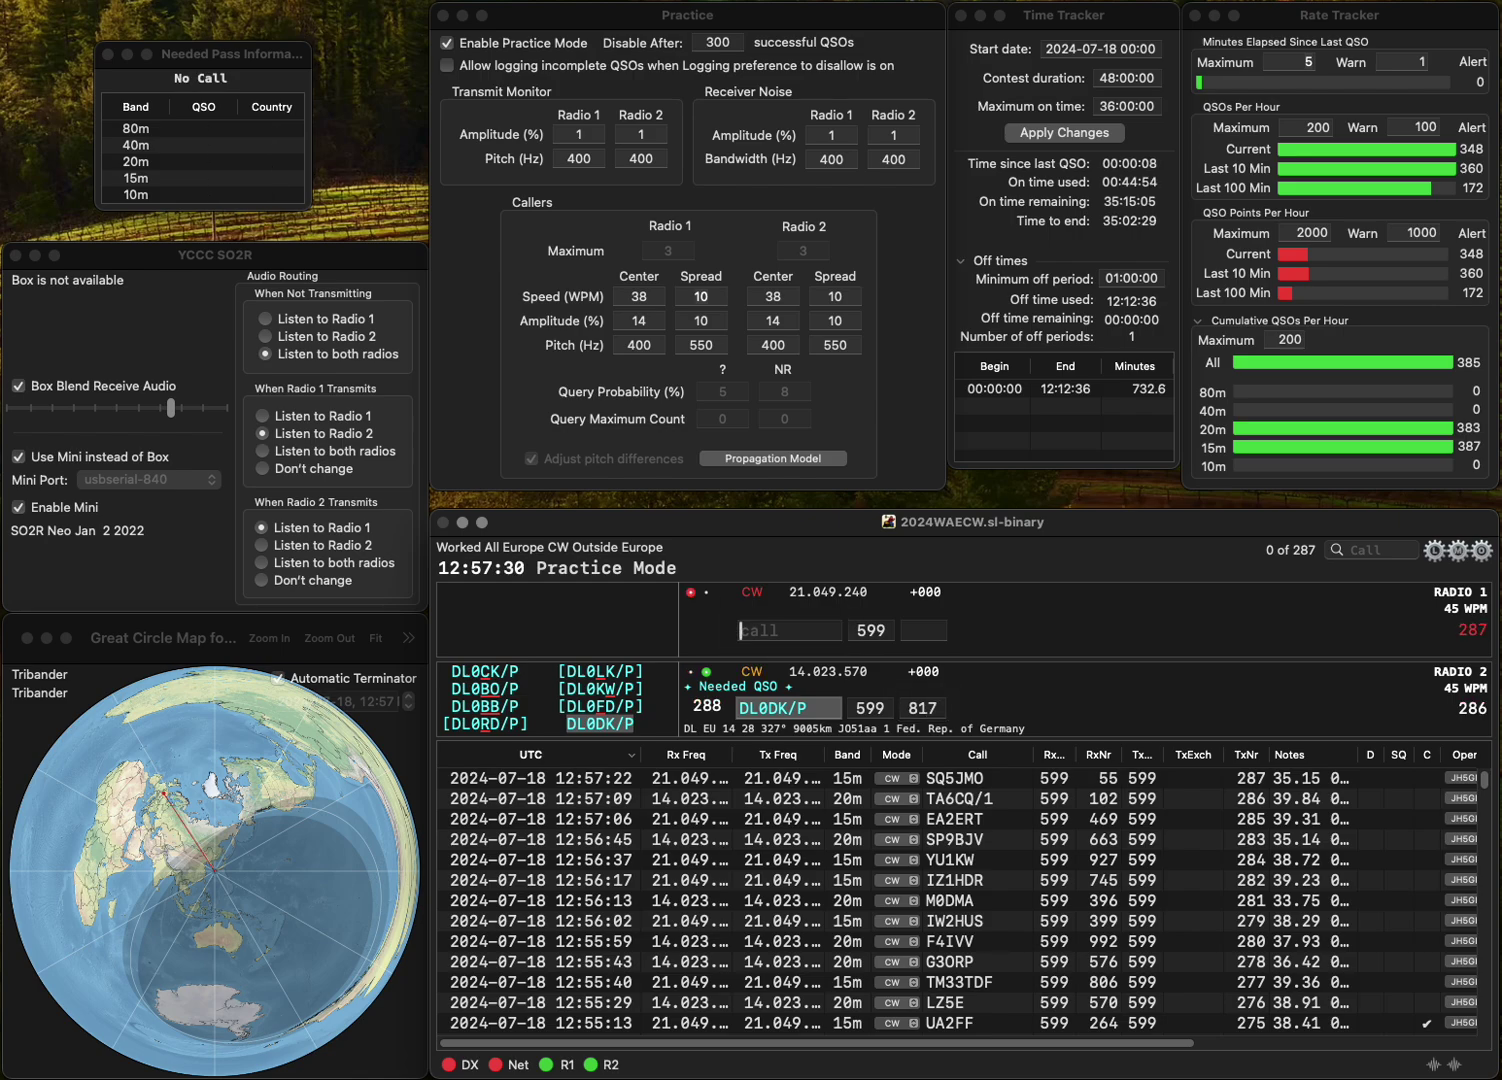
type("L3DFE")
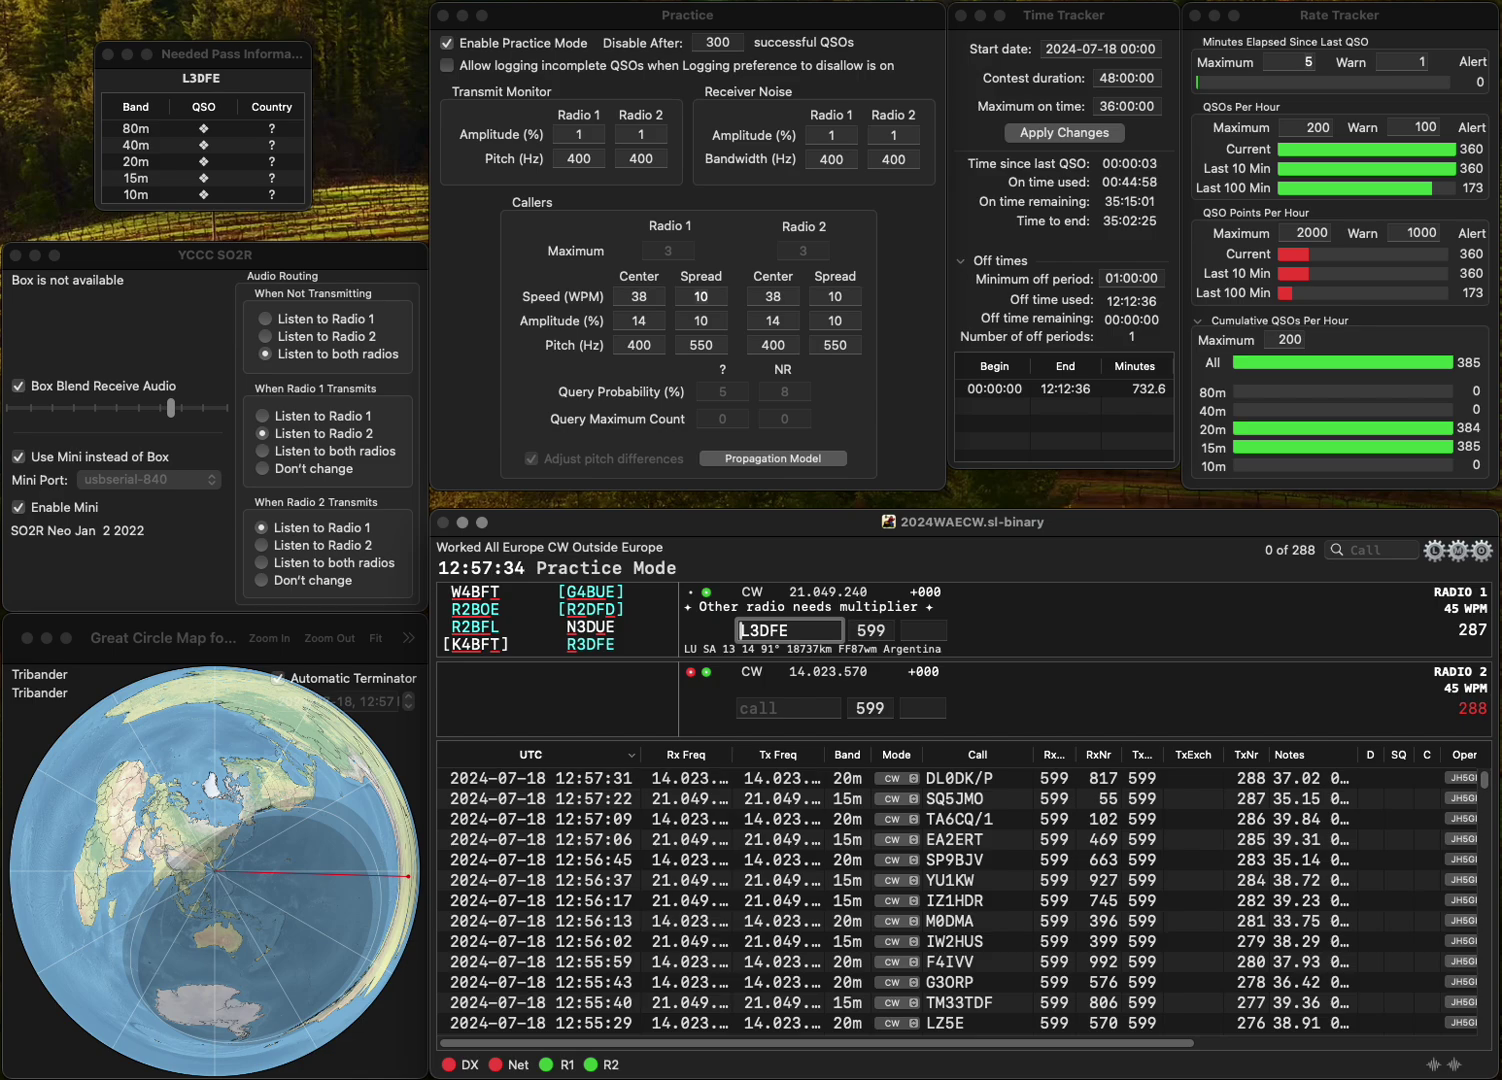
key("Delete")
type("R")
key("Return")
type("S")
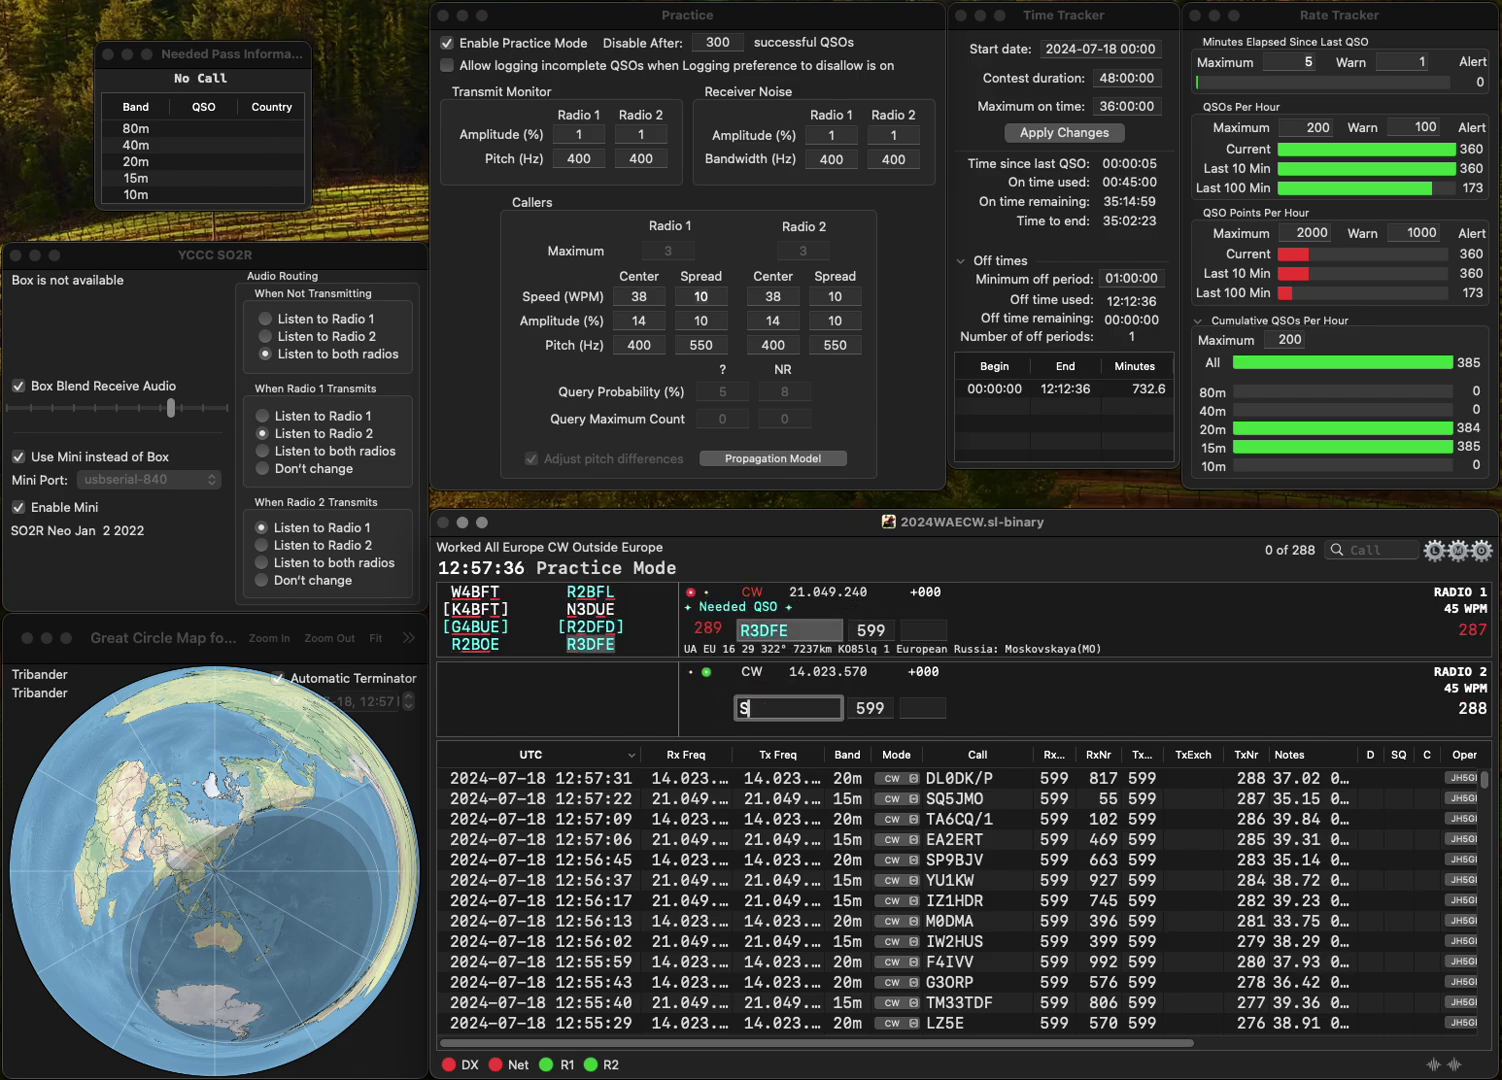
type("Q9AW")
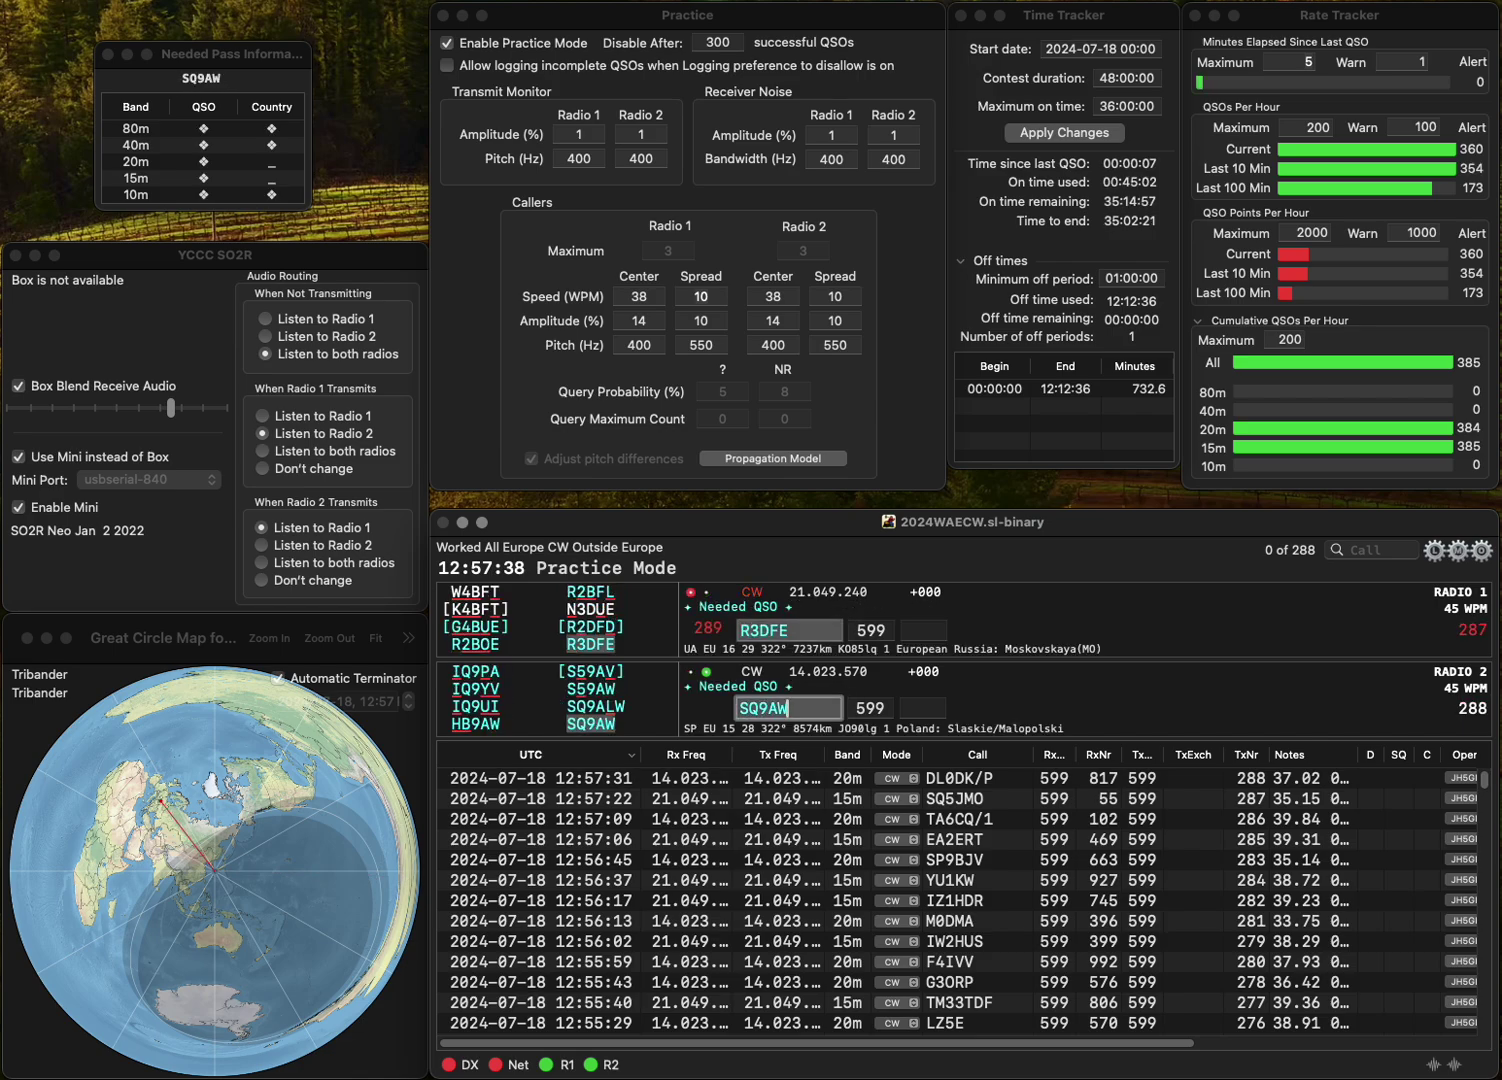
key("Return")
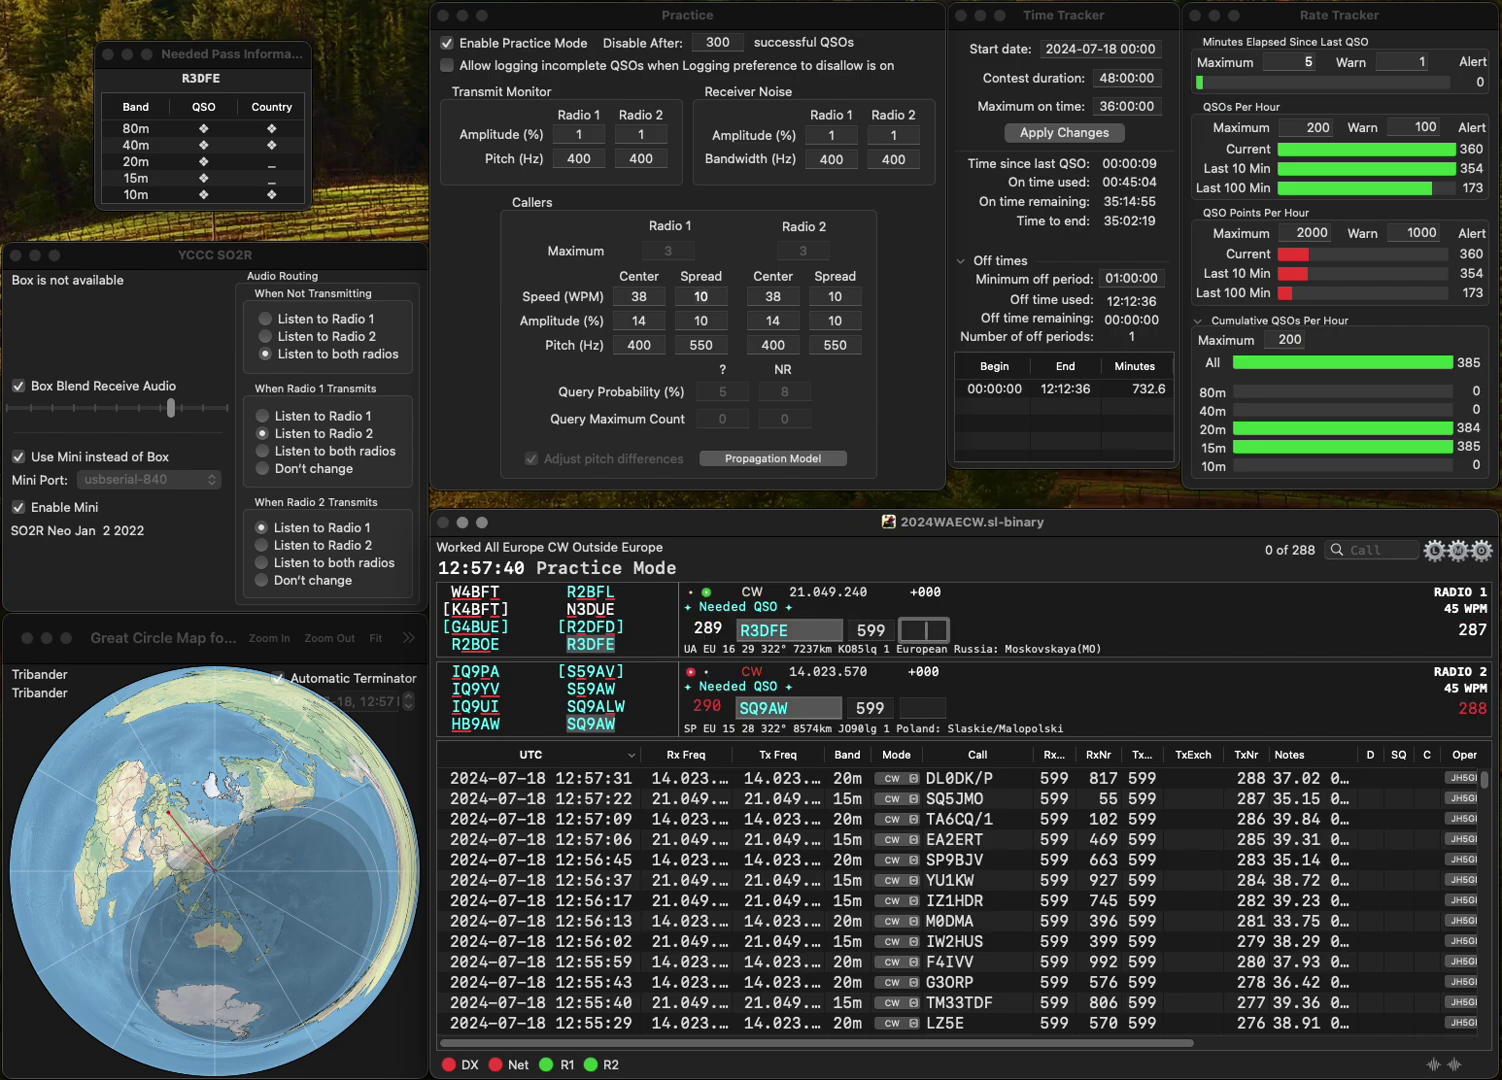
- Log R3DFE on Radio 1 with received number 355 and SQ9AW on Radio 2 with received number 977
type("355")
left_click(922, 708)
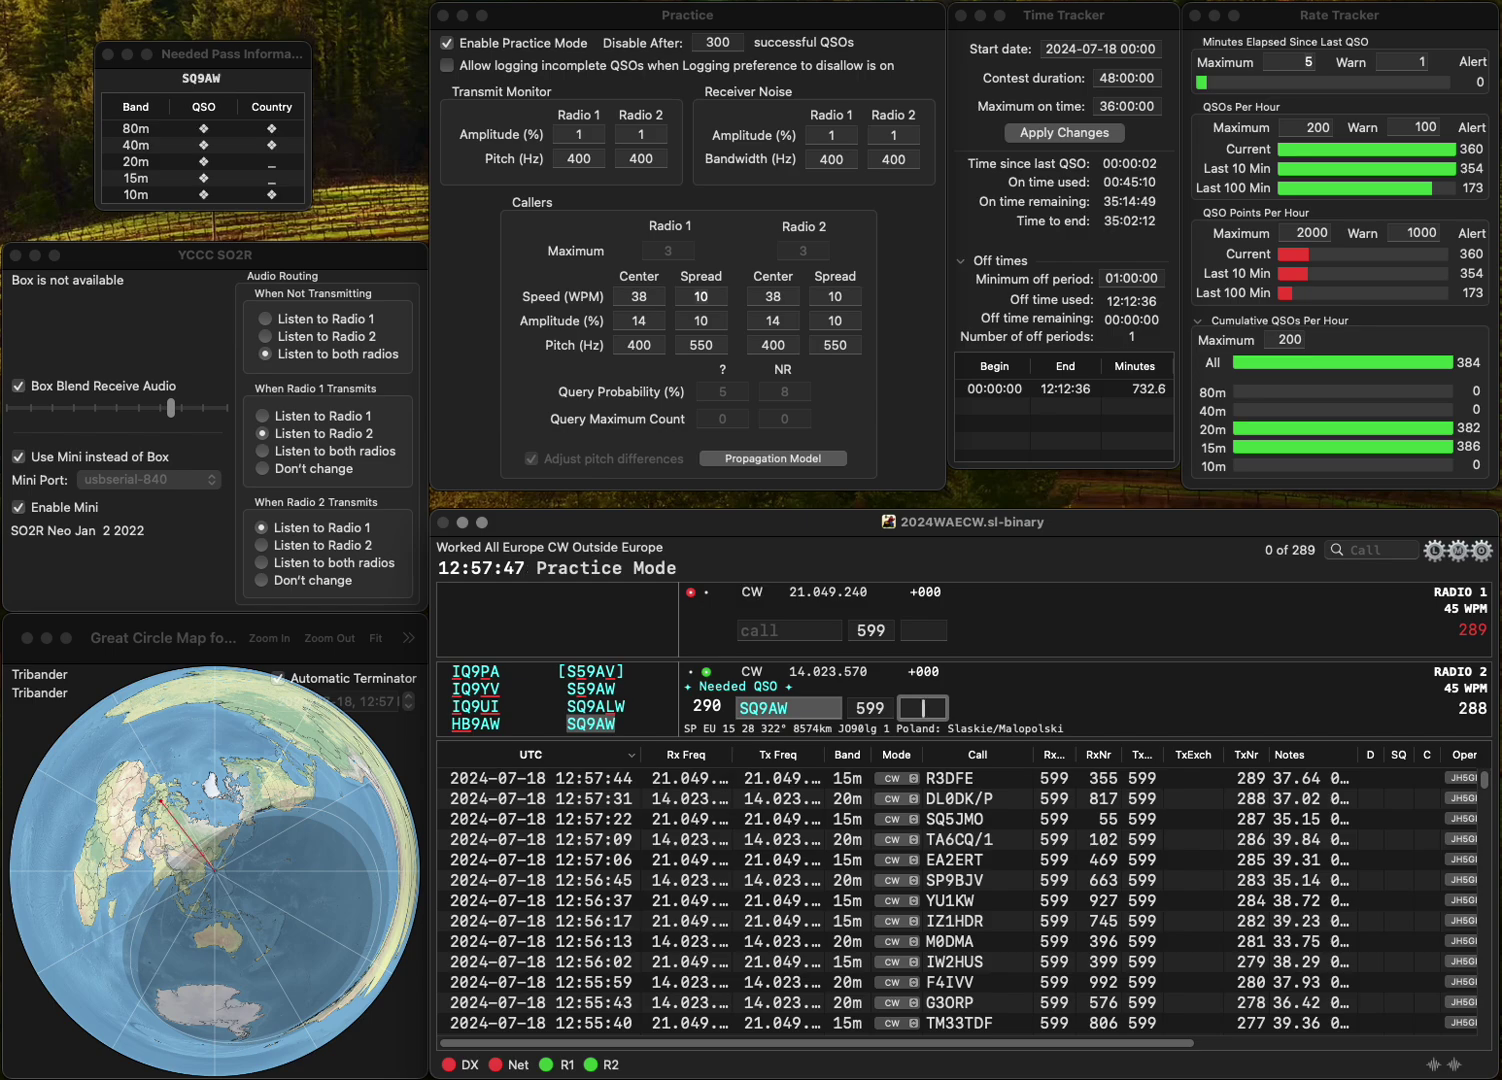
type("977")
key("Return")
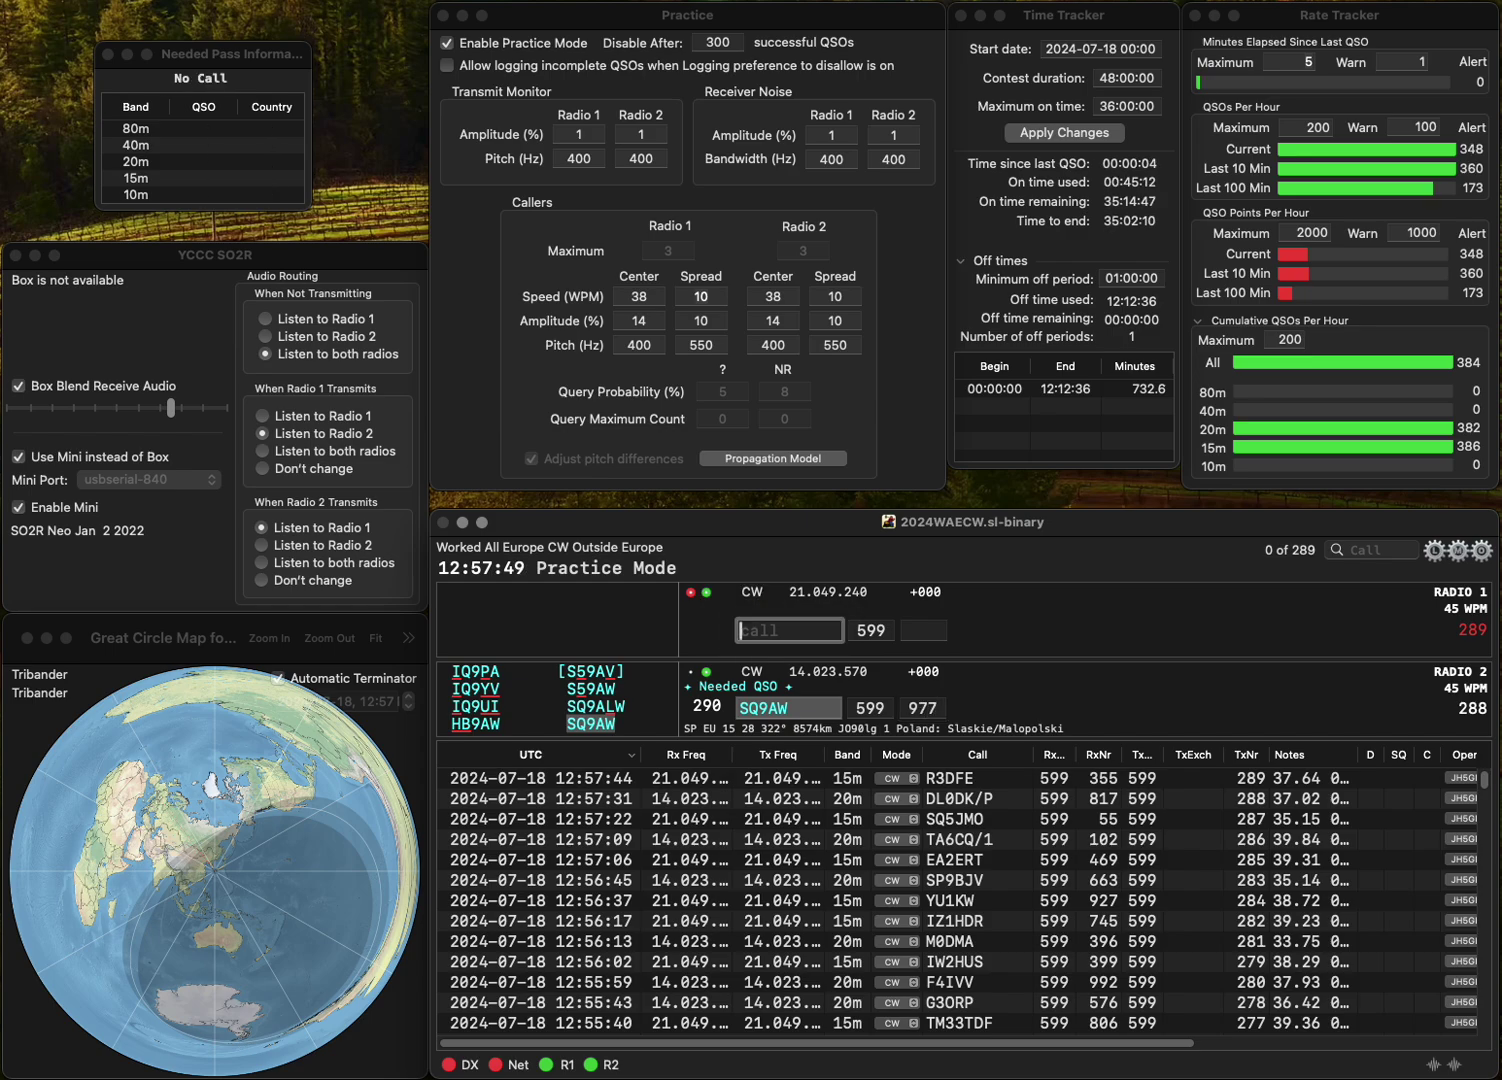
type("4FDL")
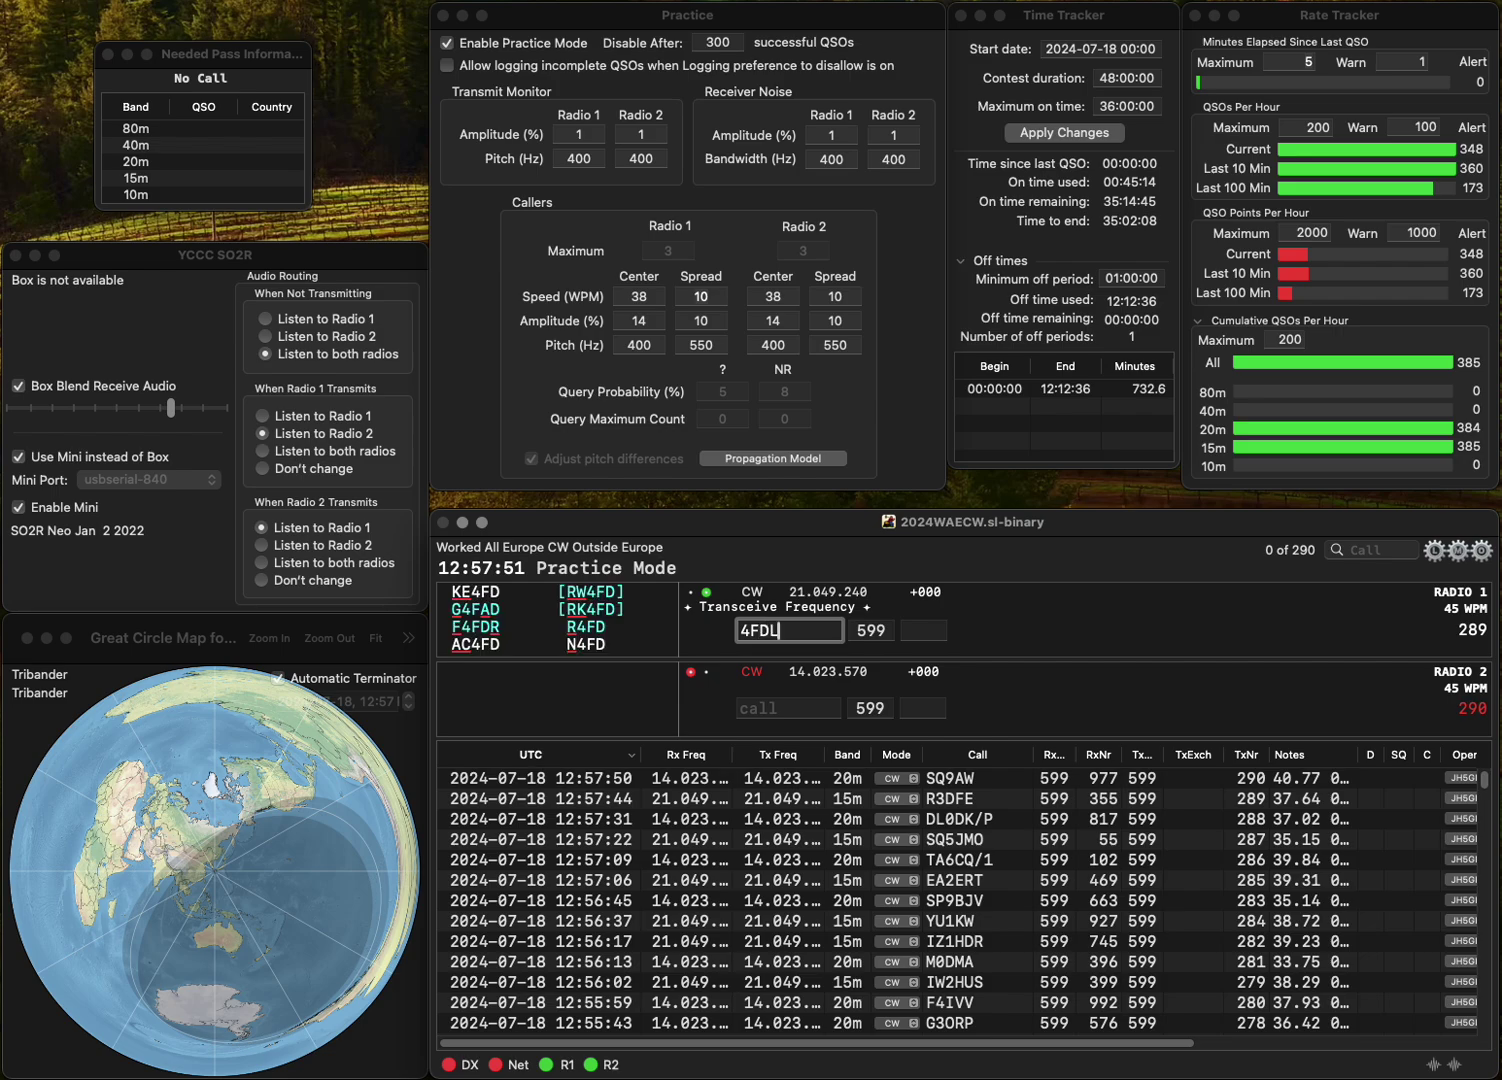
key("ctrl+a")
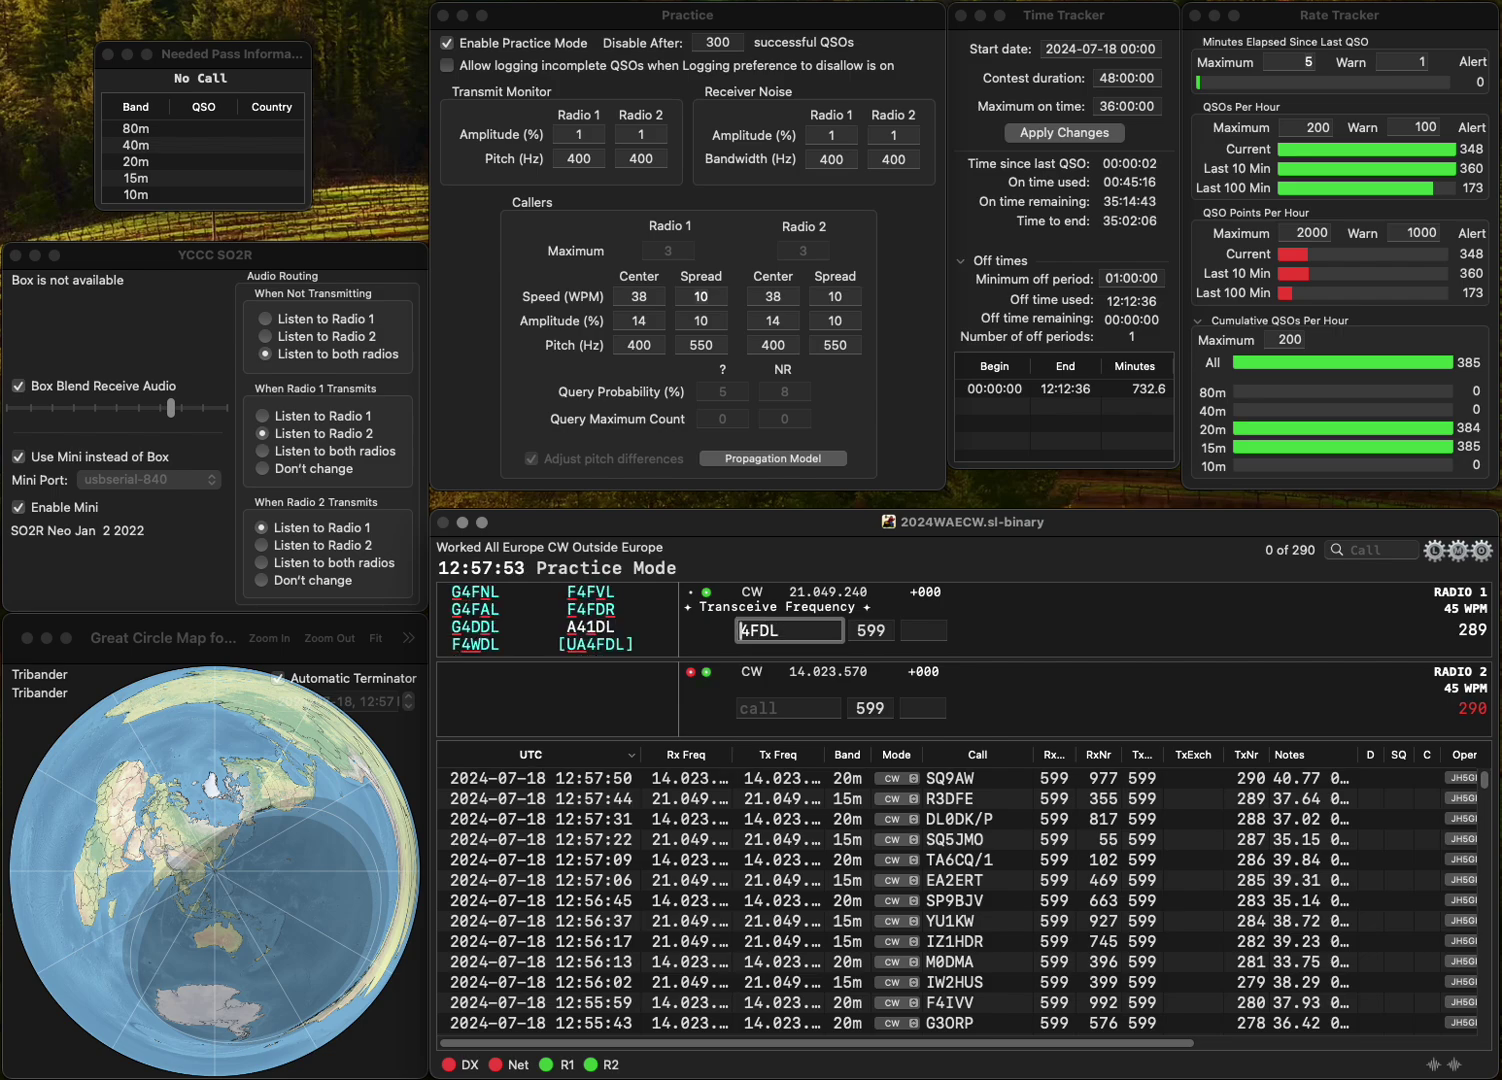
type("UA")
key("Return")
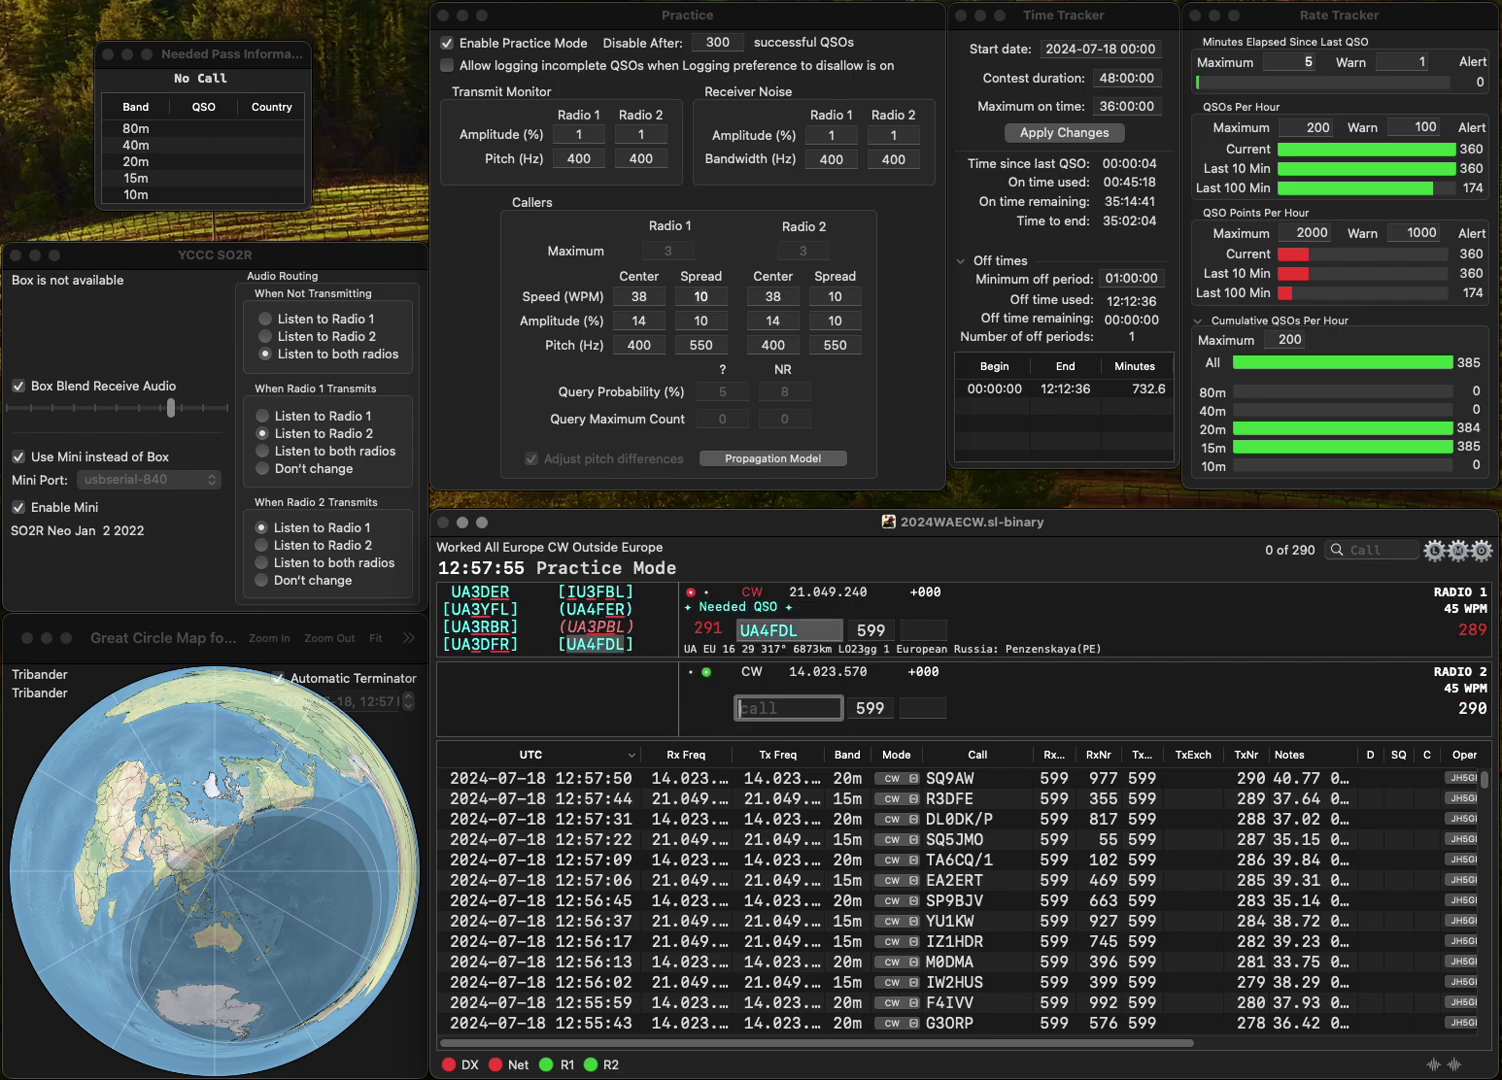
key("Return")
key("space")
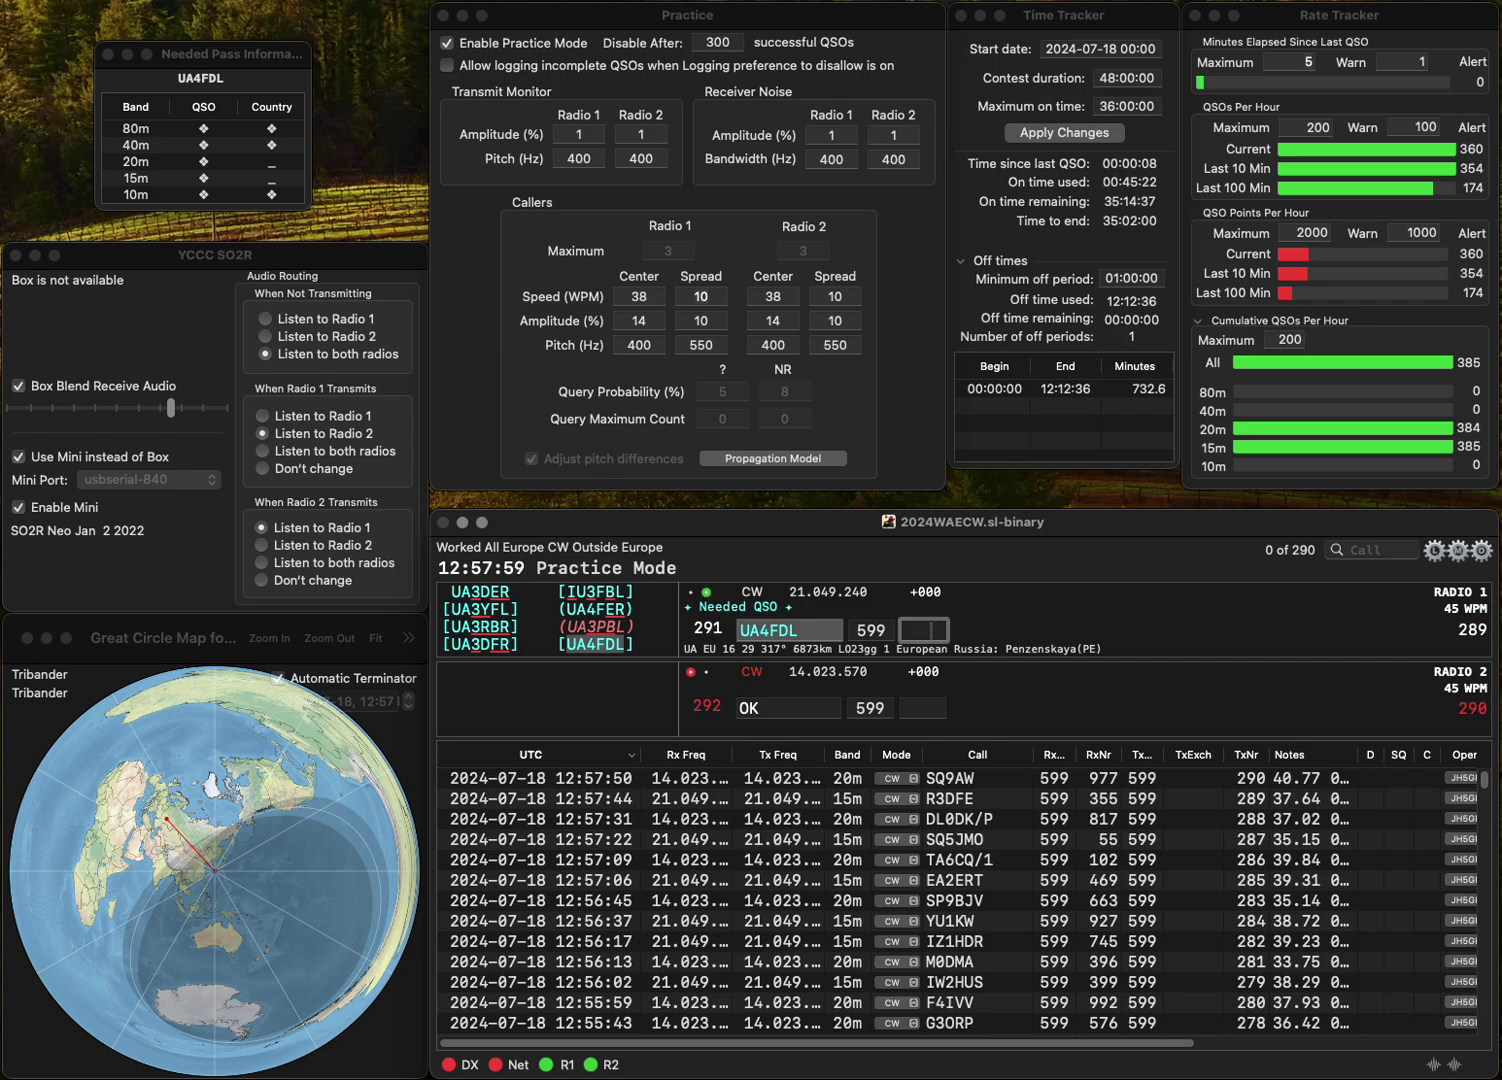
type("435")
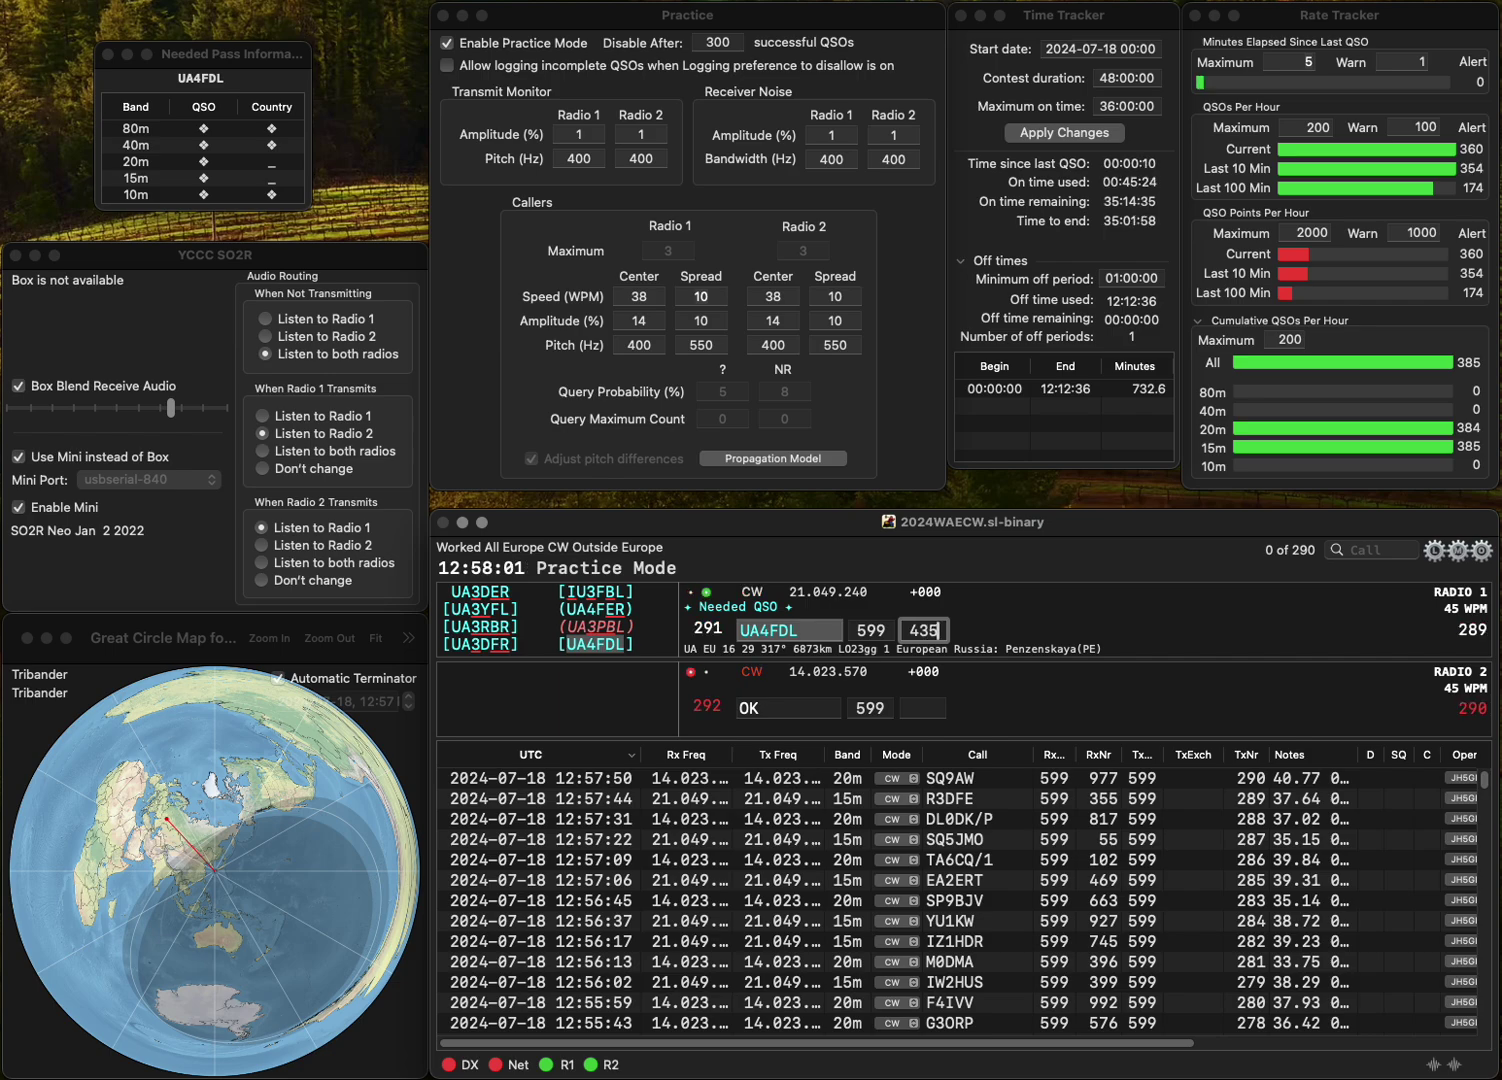
key("Return")
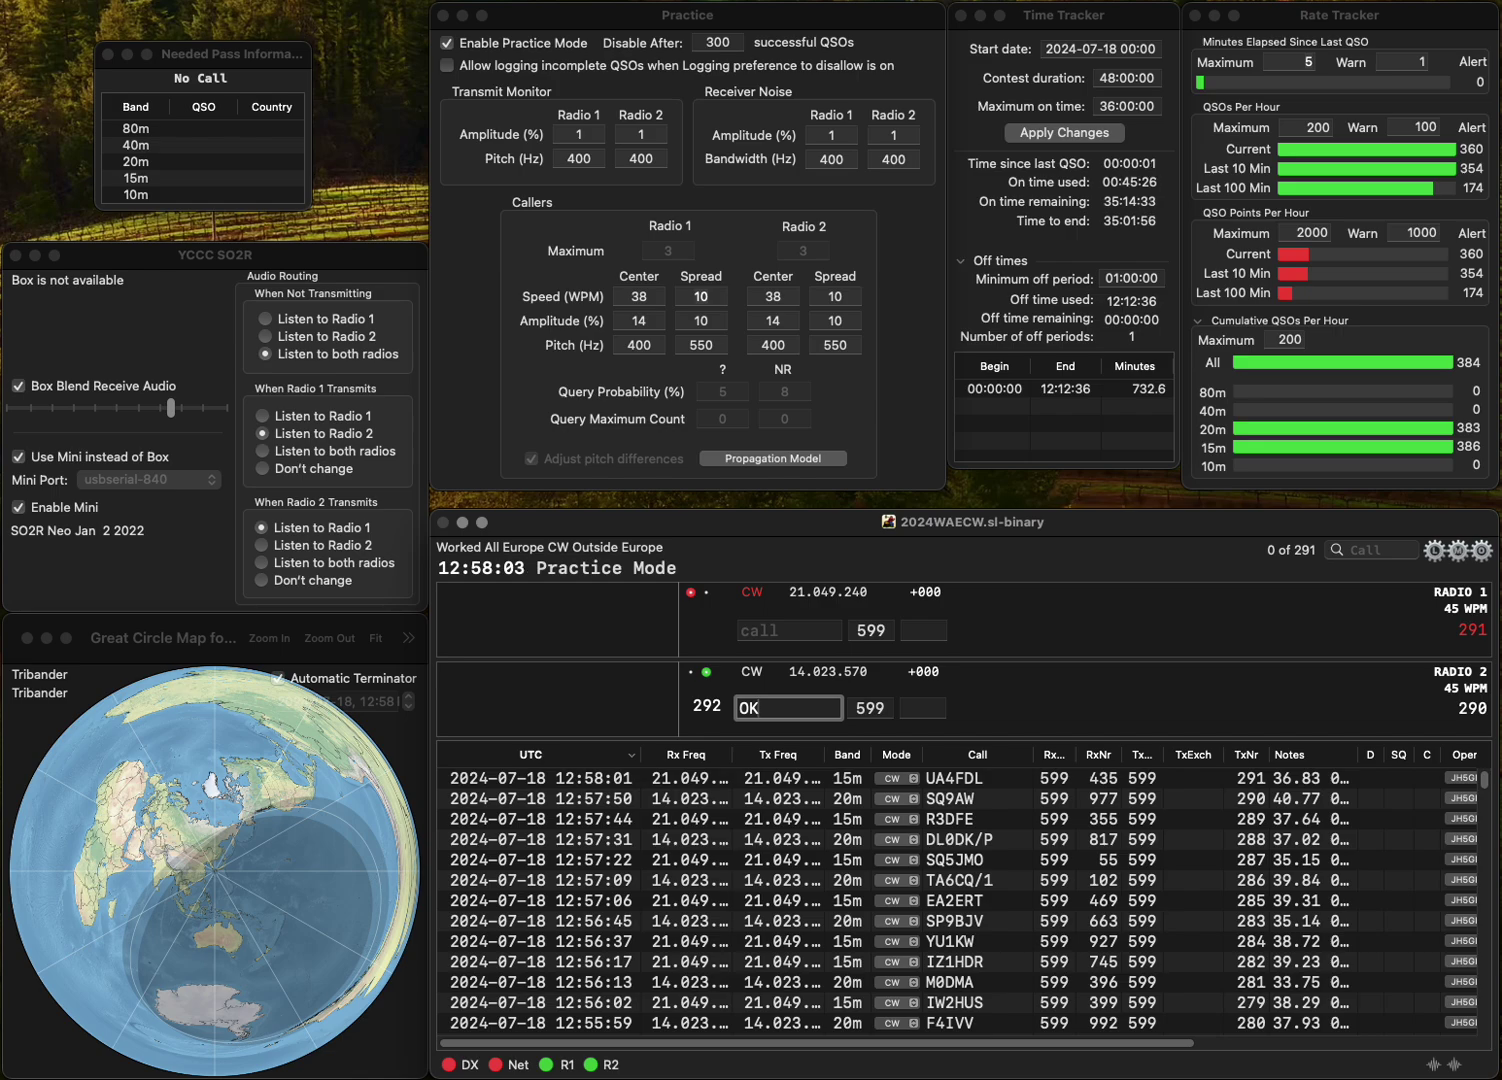
type("OK")
key("BackSpace")
type("NB")
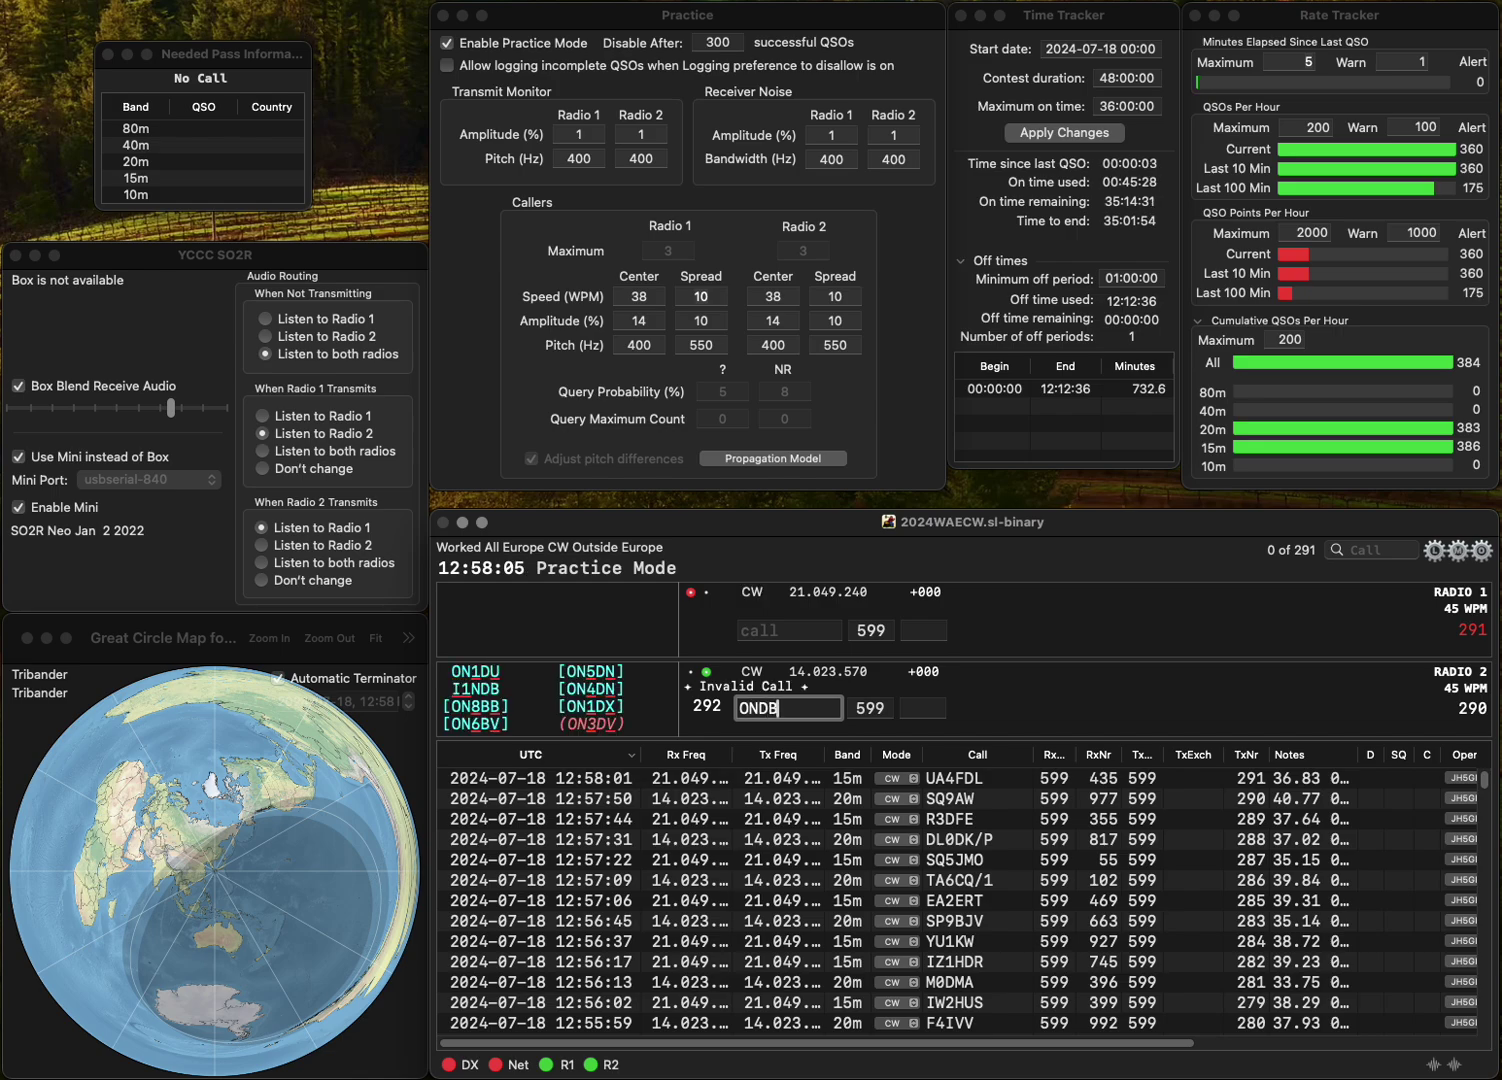
key("BackSpace")
type("6BR")
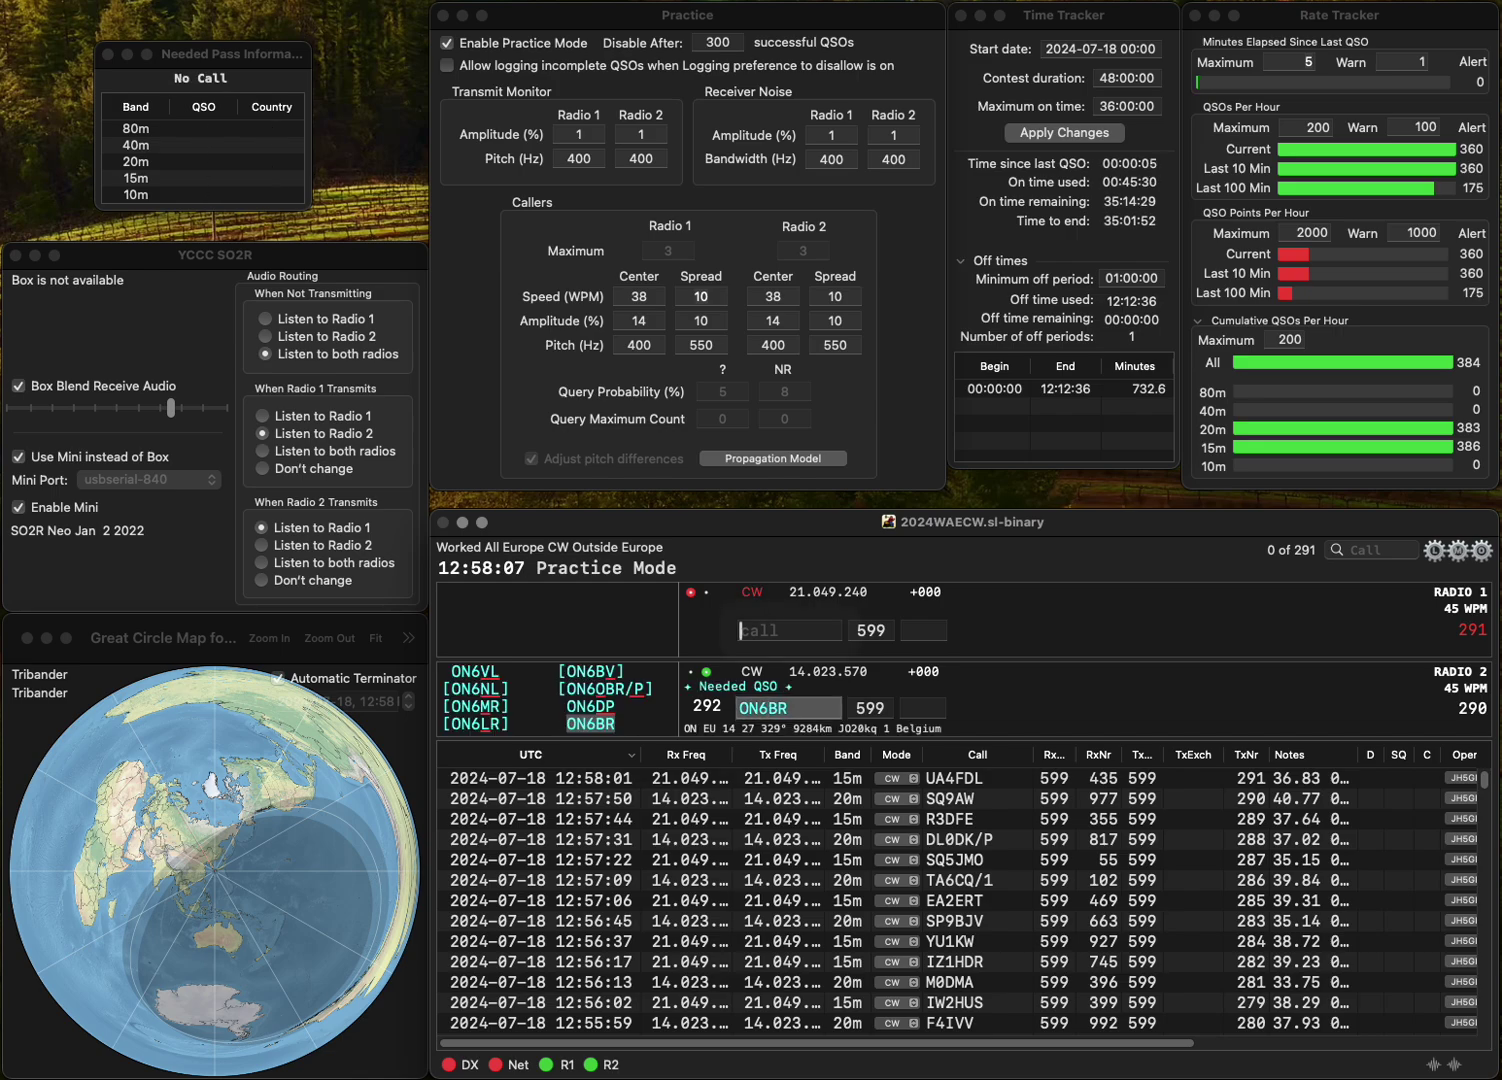
key("Return")
- Answer the next caller on Radio 1, entering the call RL7G
type("R")
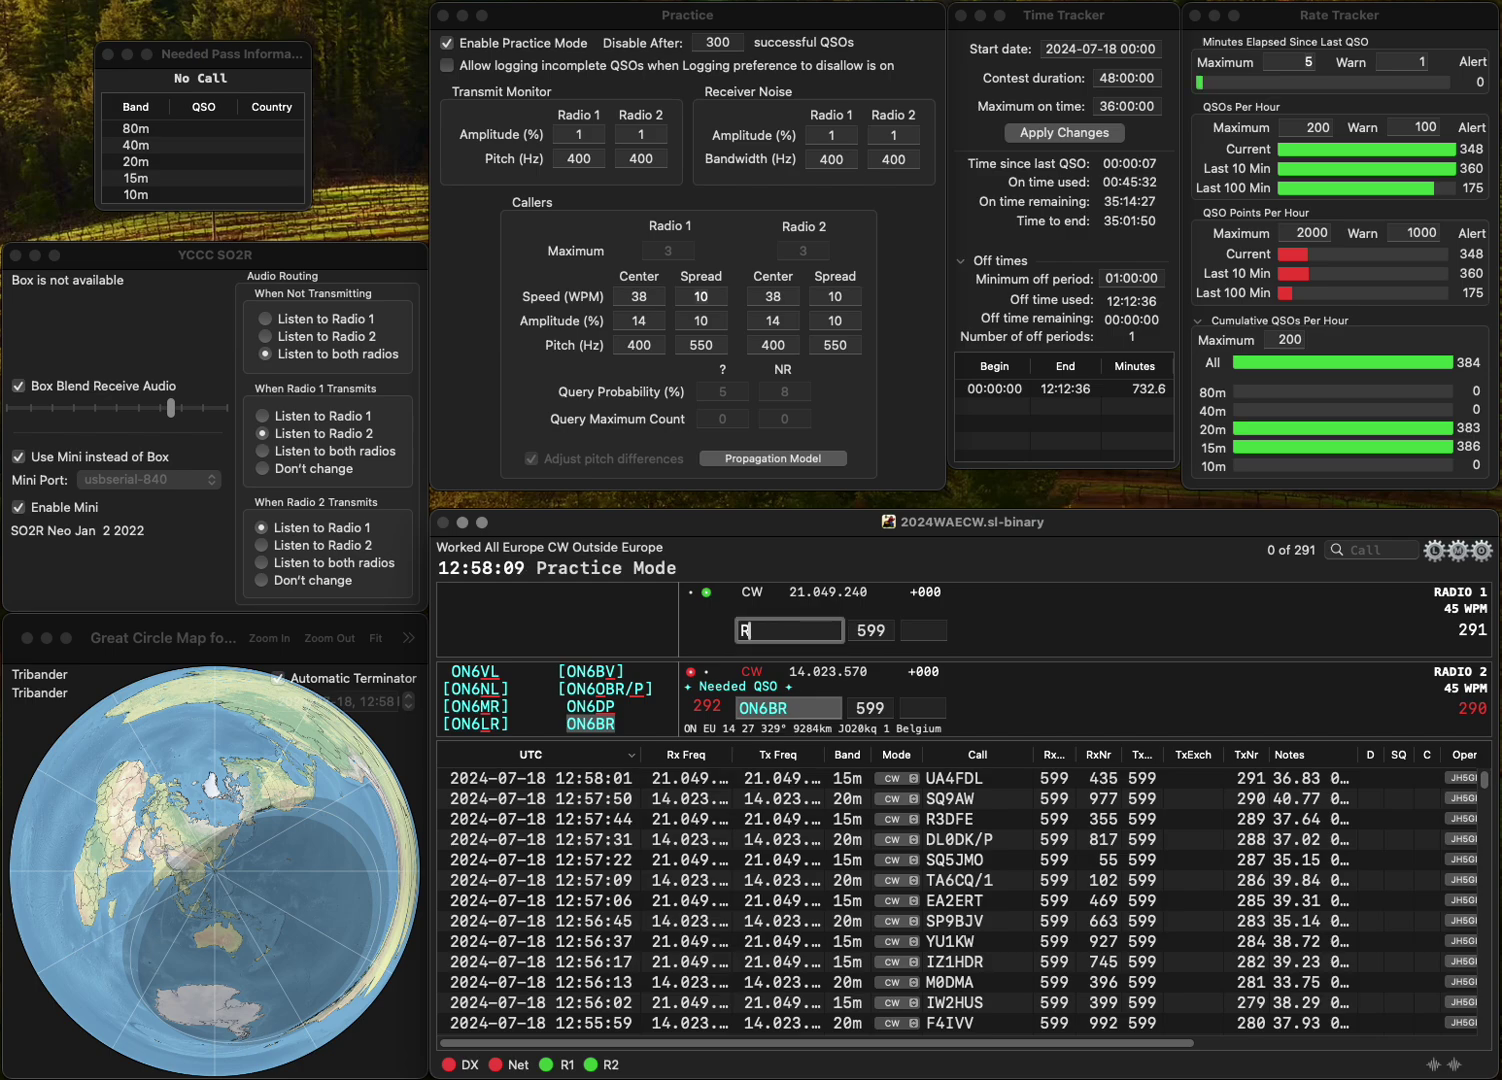
type("L7G")
key("Return")
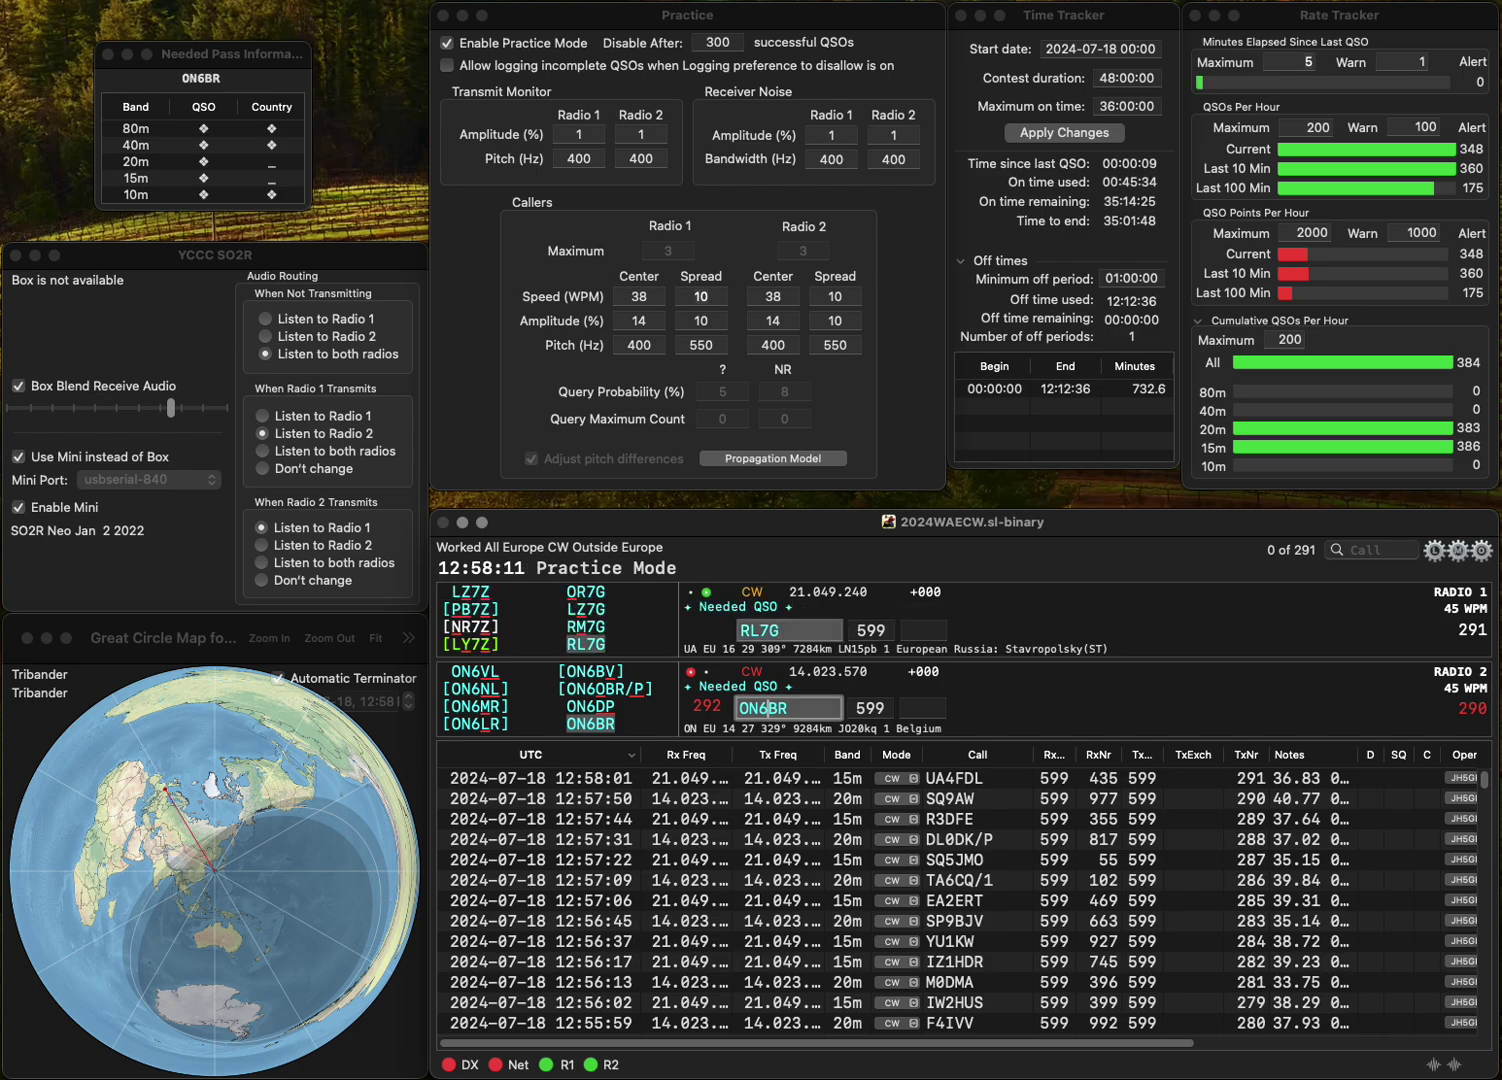
key("Tab")
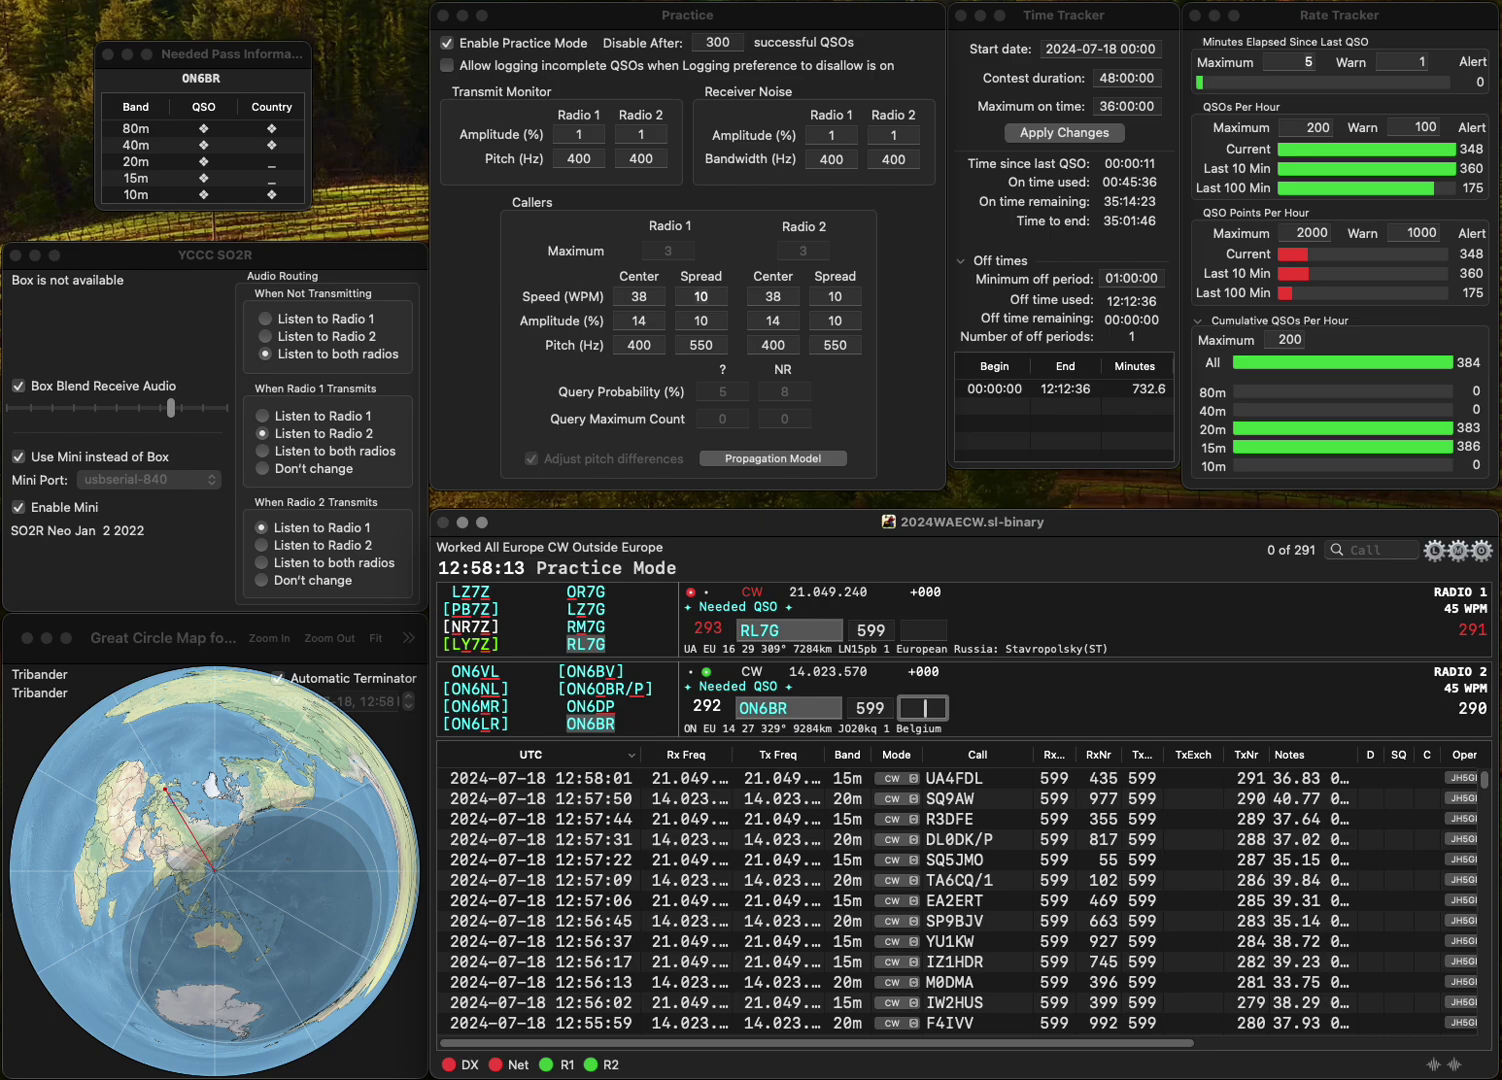
type("342")
key("Return")
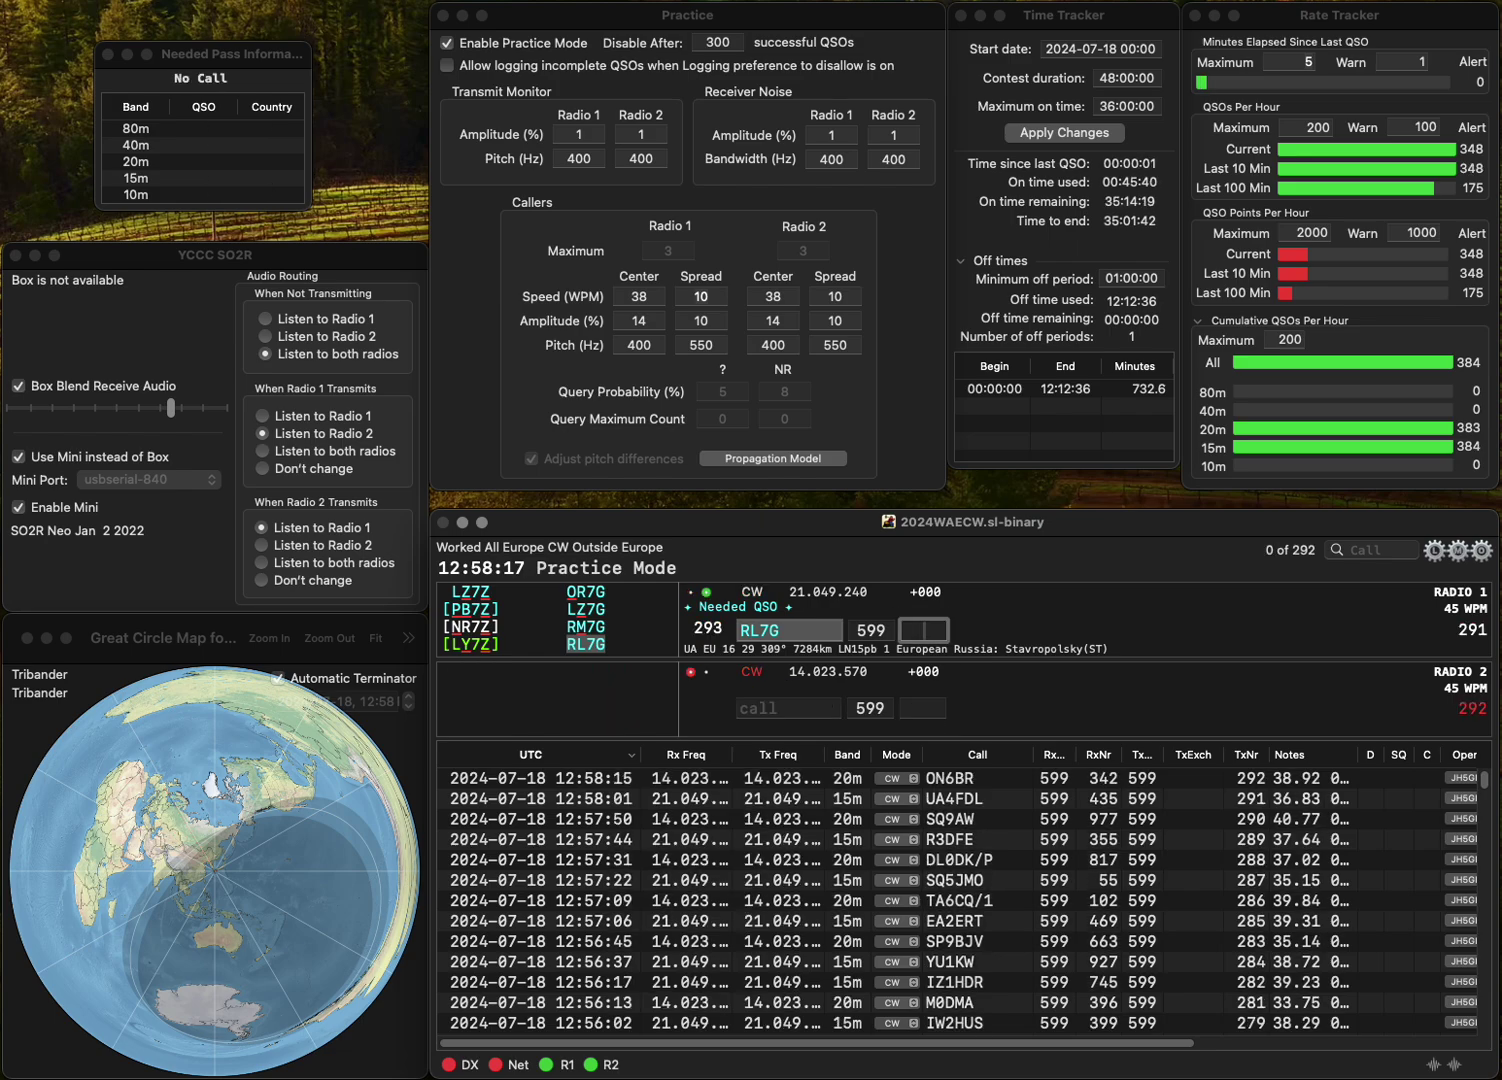
type("656")
key("Return")
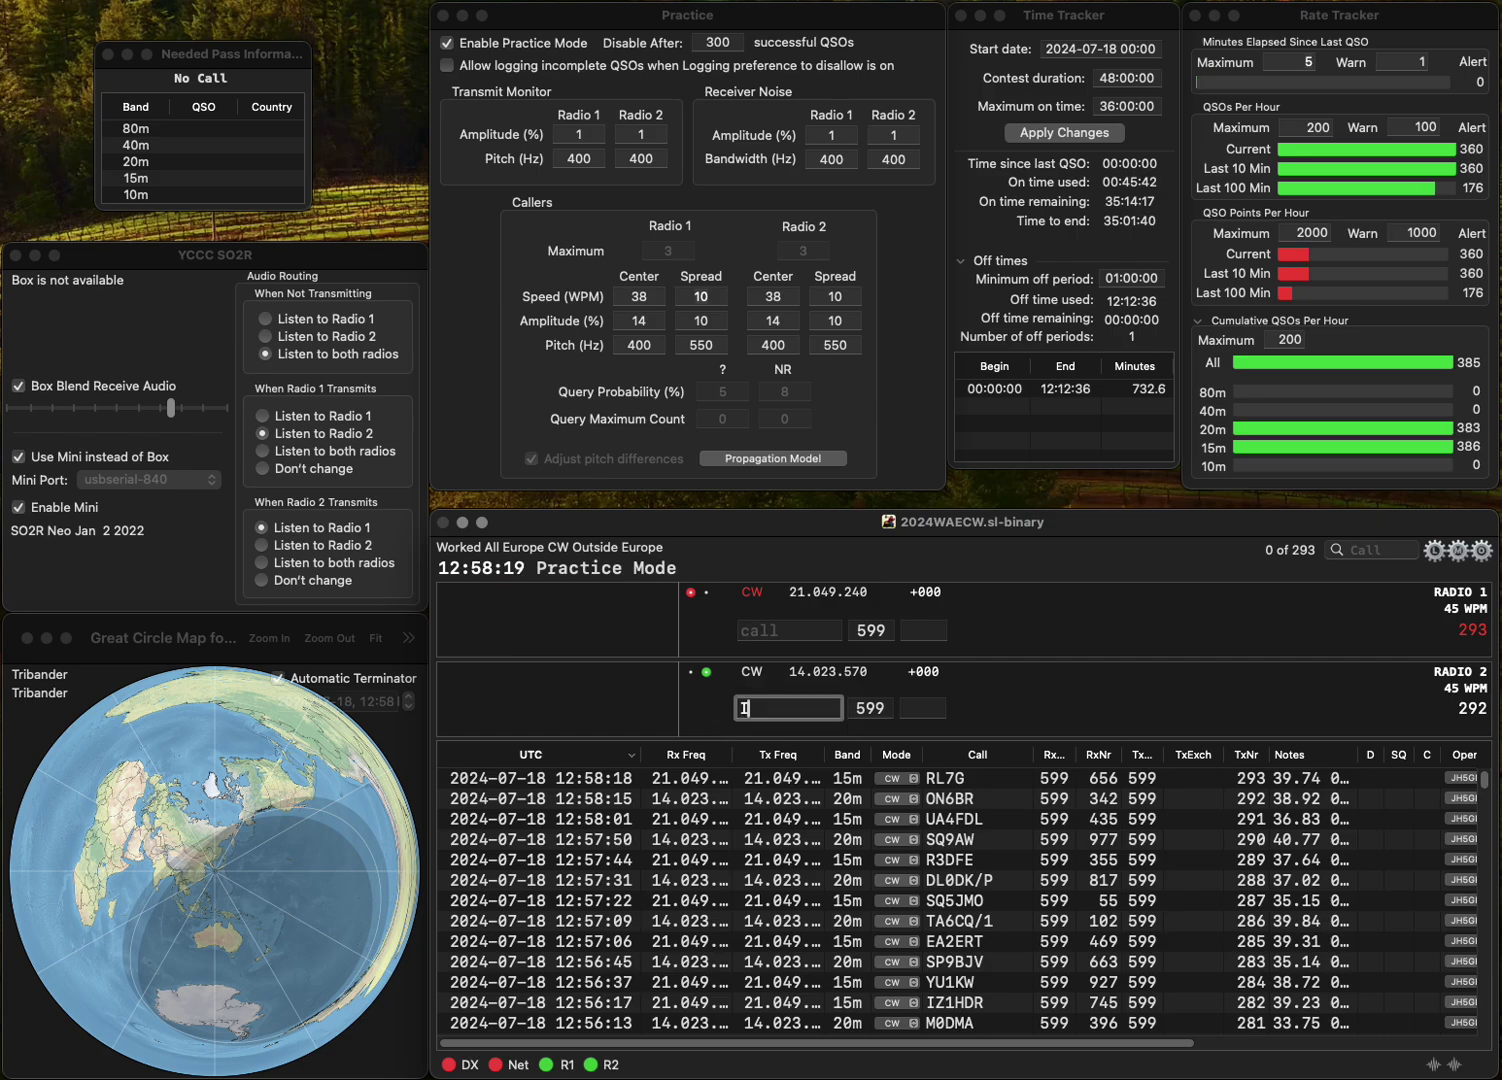
type("IZ1GLT")
key("Return")
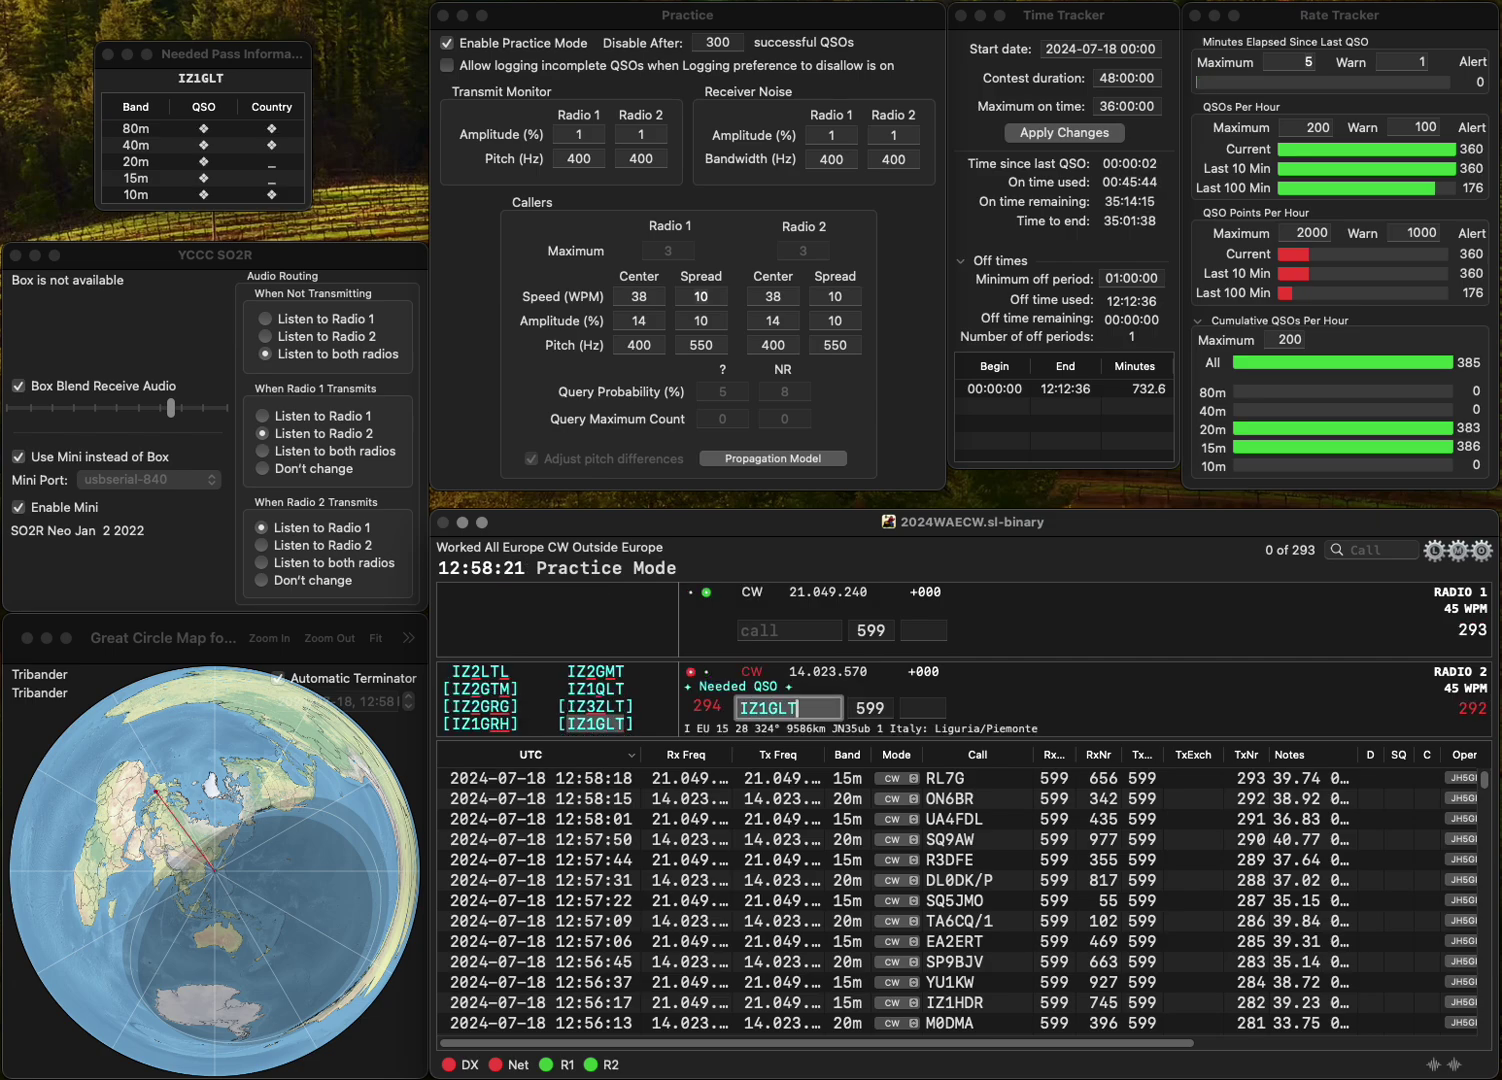
type("GM7OAW")
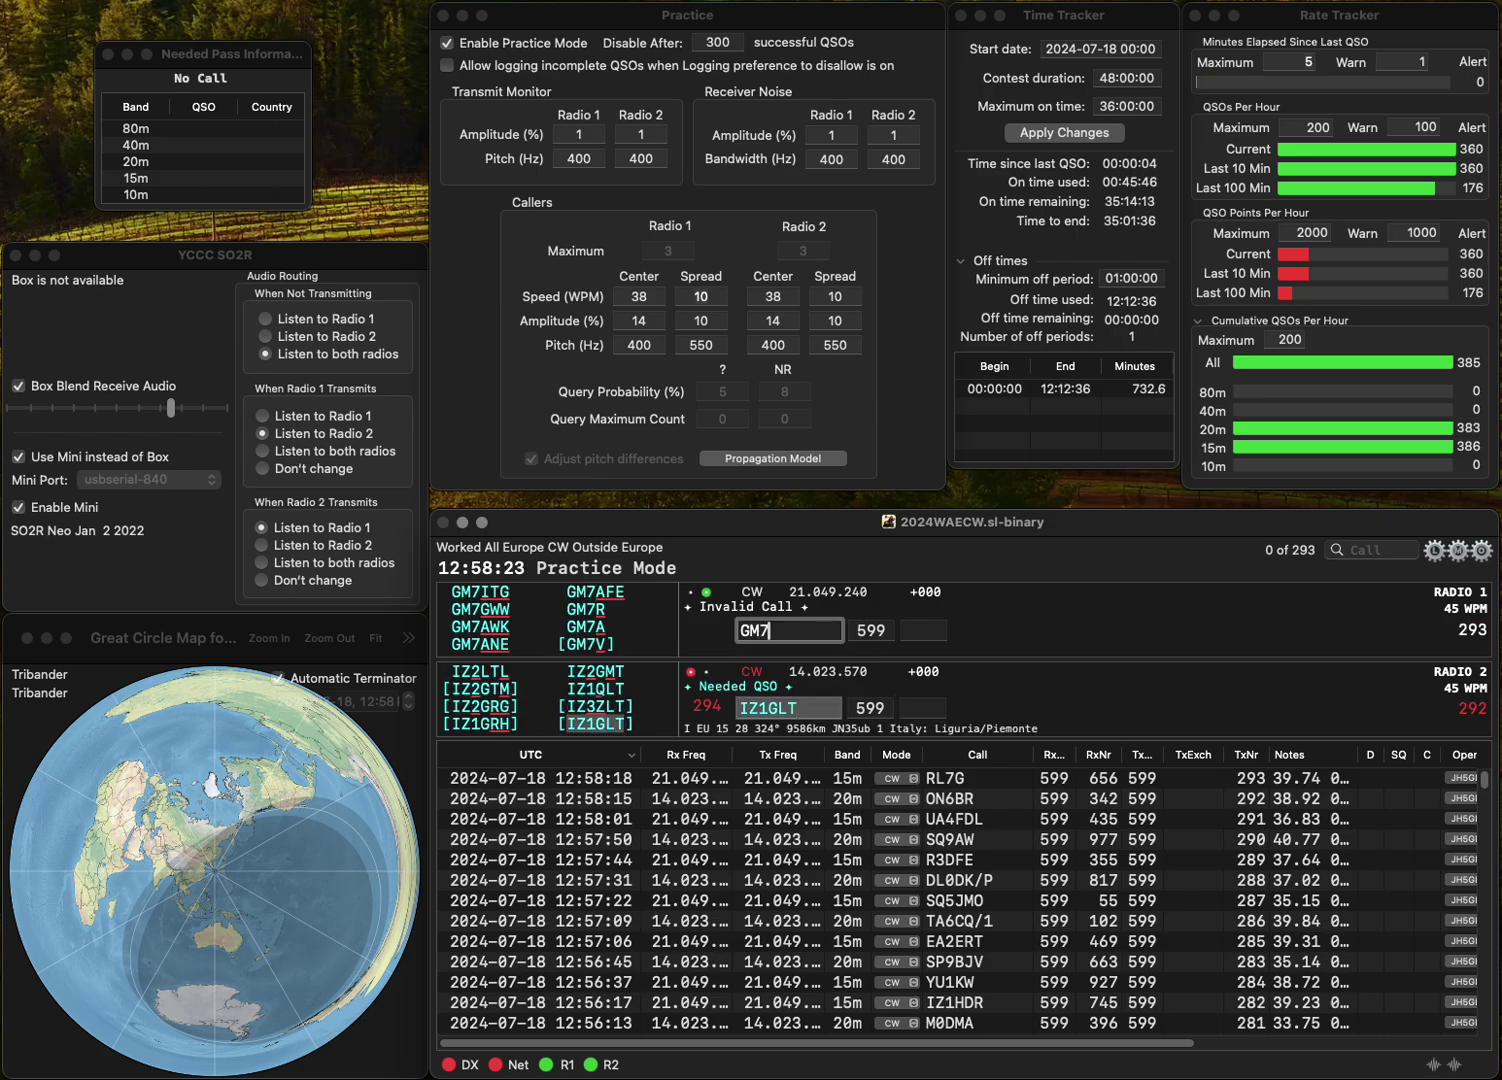
key("space")
key("Return")
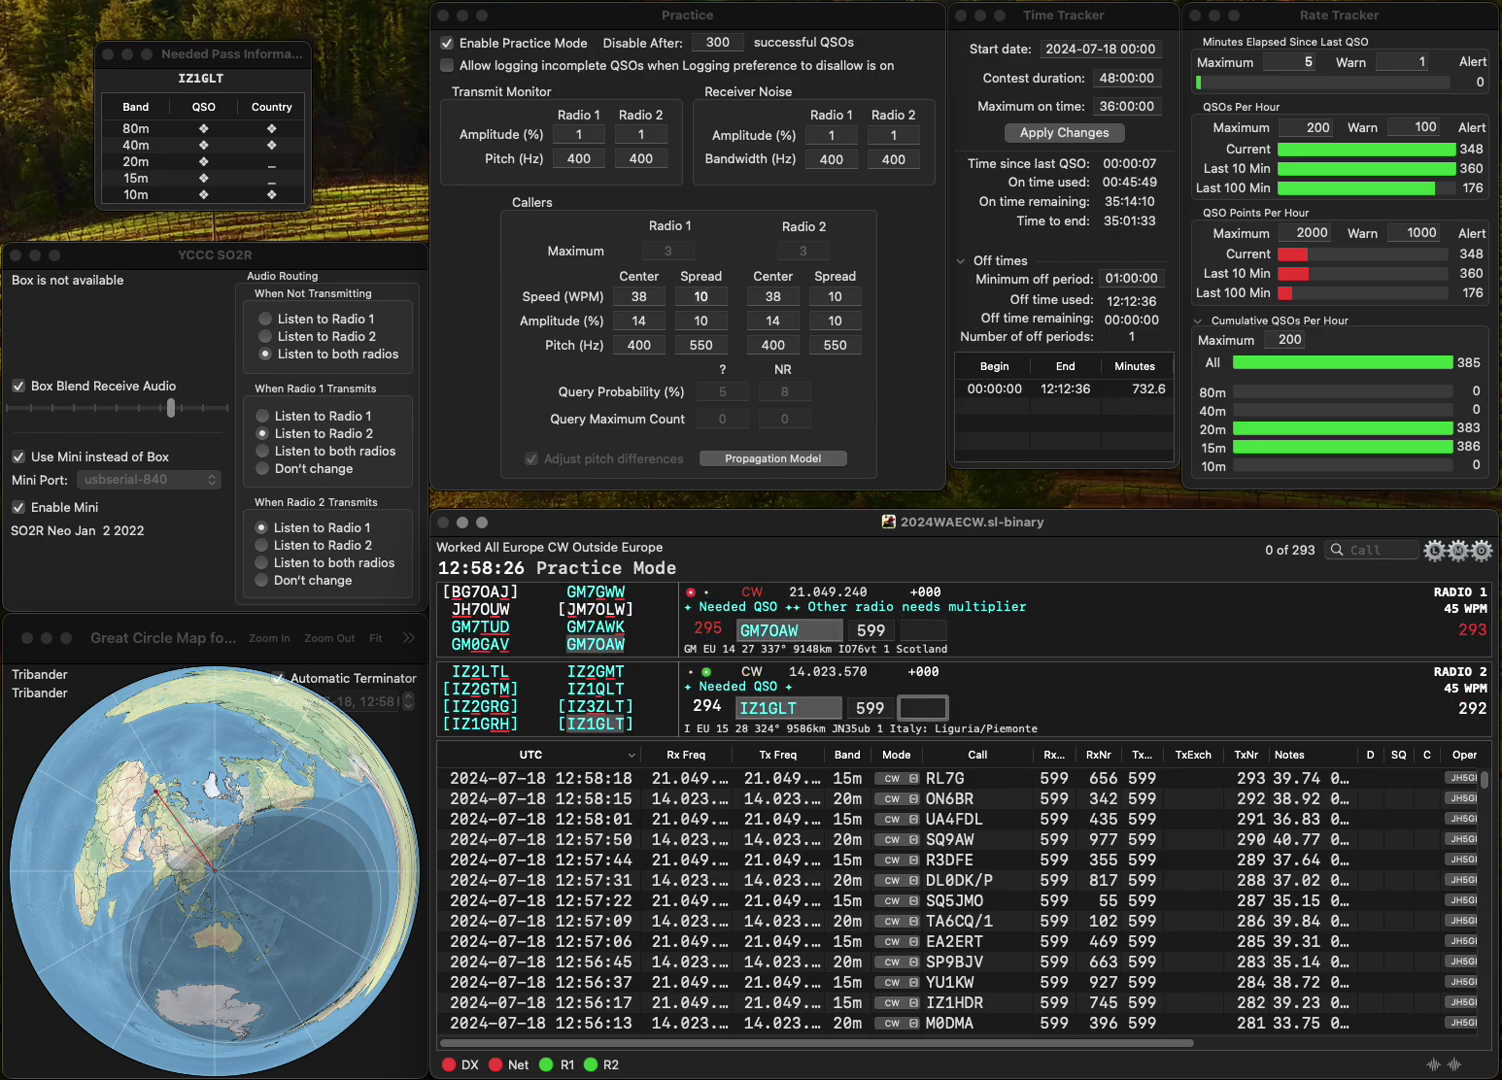
- Log IZ1GLT on Radio 2 with received number 862 and GM7OAW on Radio 1 with received number 131
type("862")
key("Return")
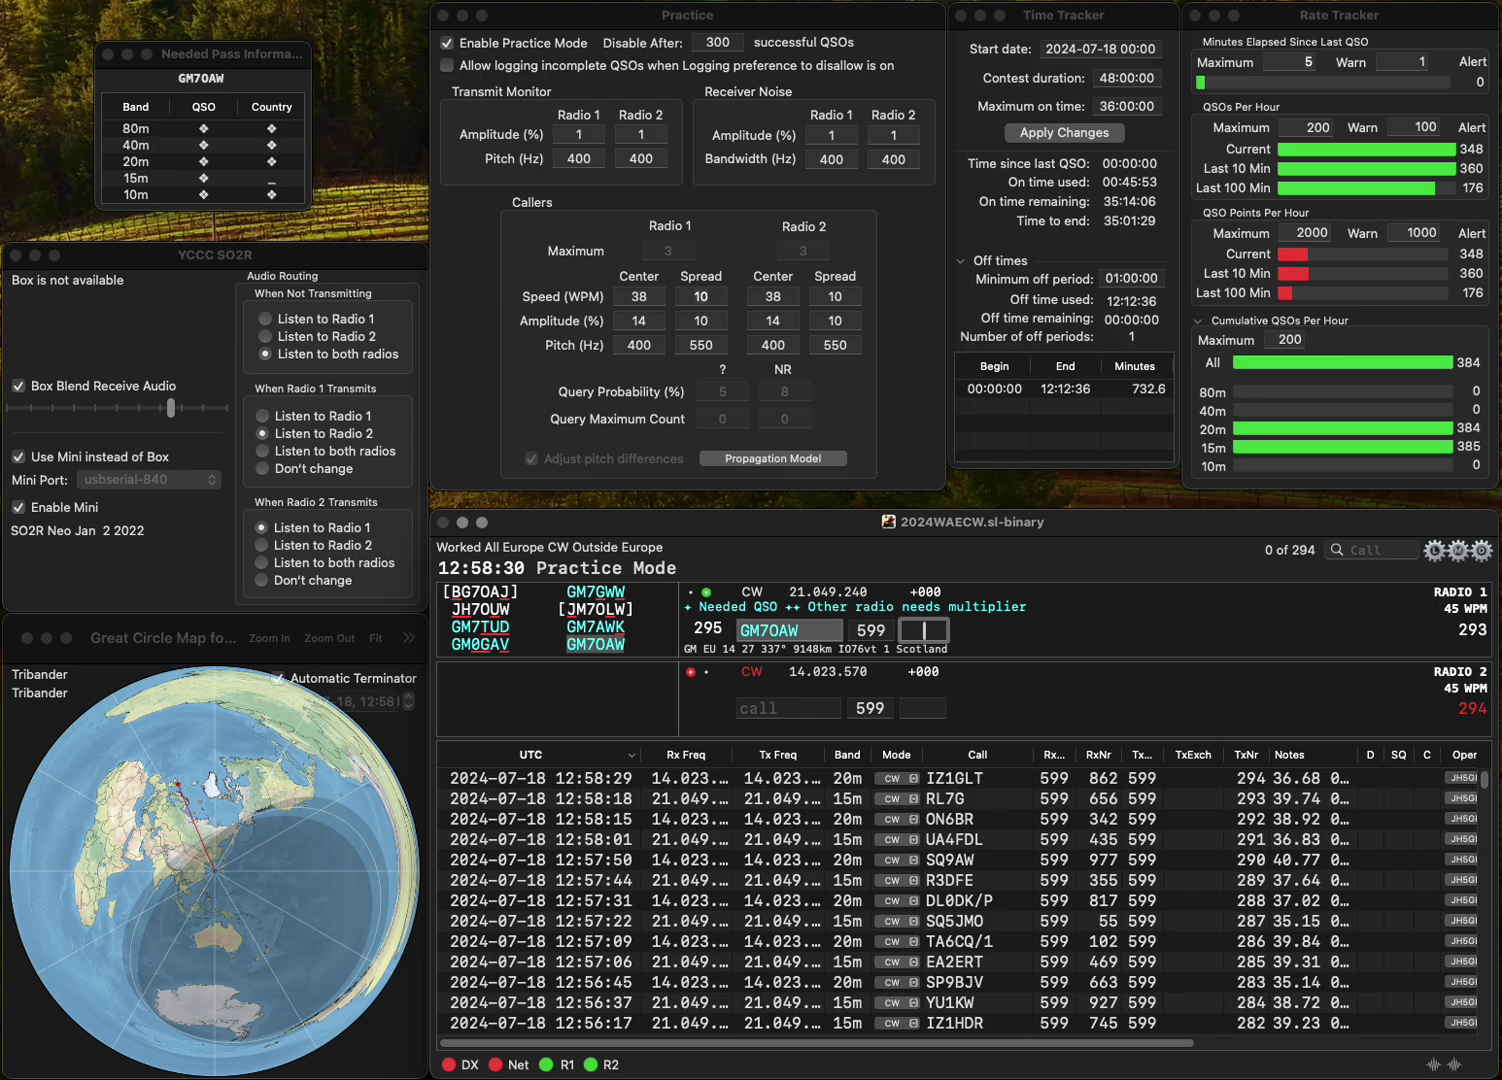
type("131")
key("Return")
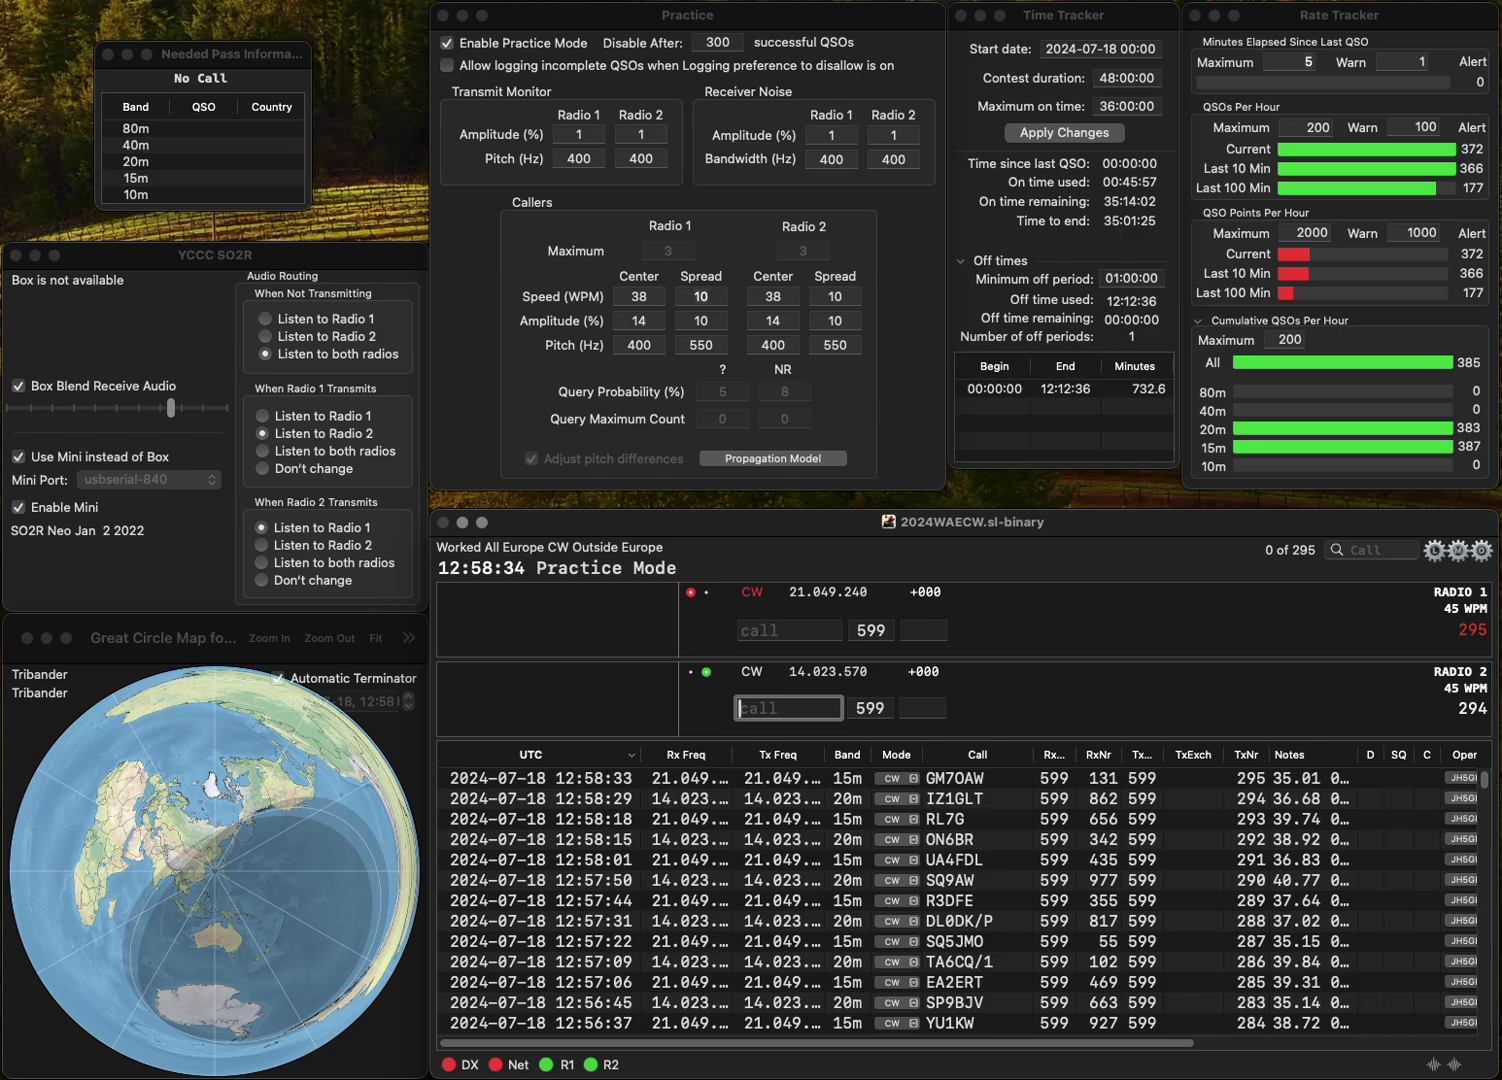
type("Y3L")
key("Return")
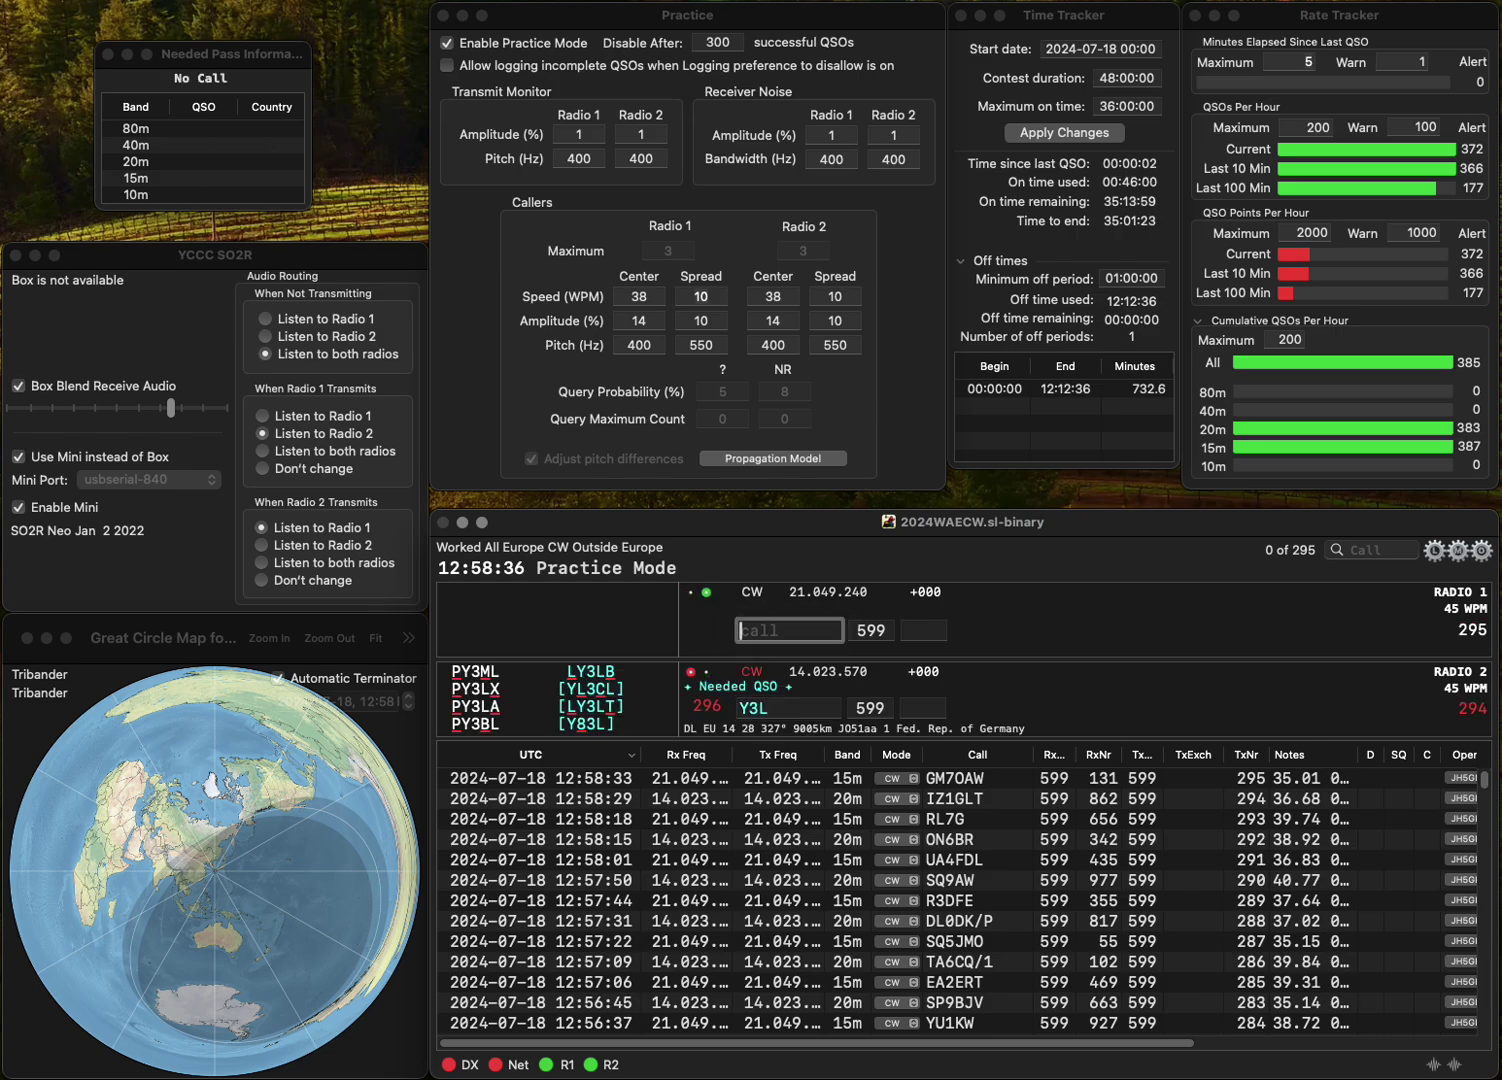
type("DL1SWT")
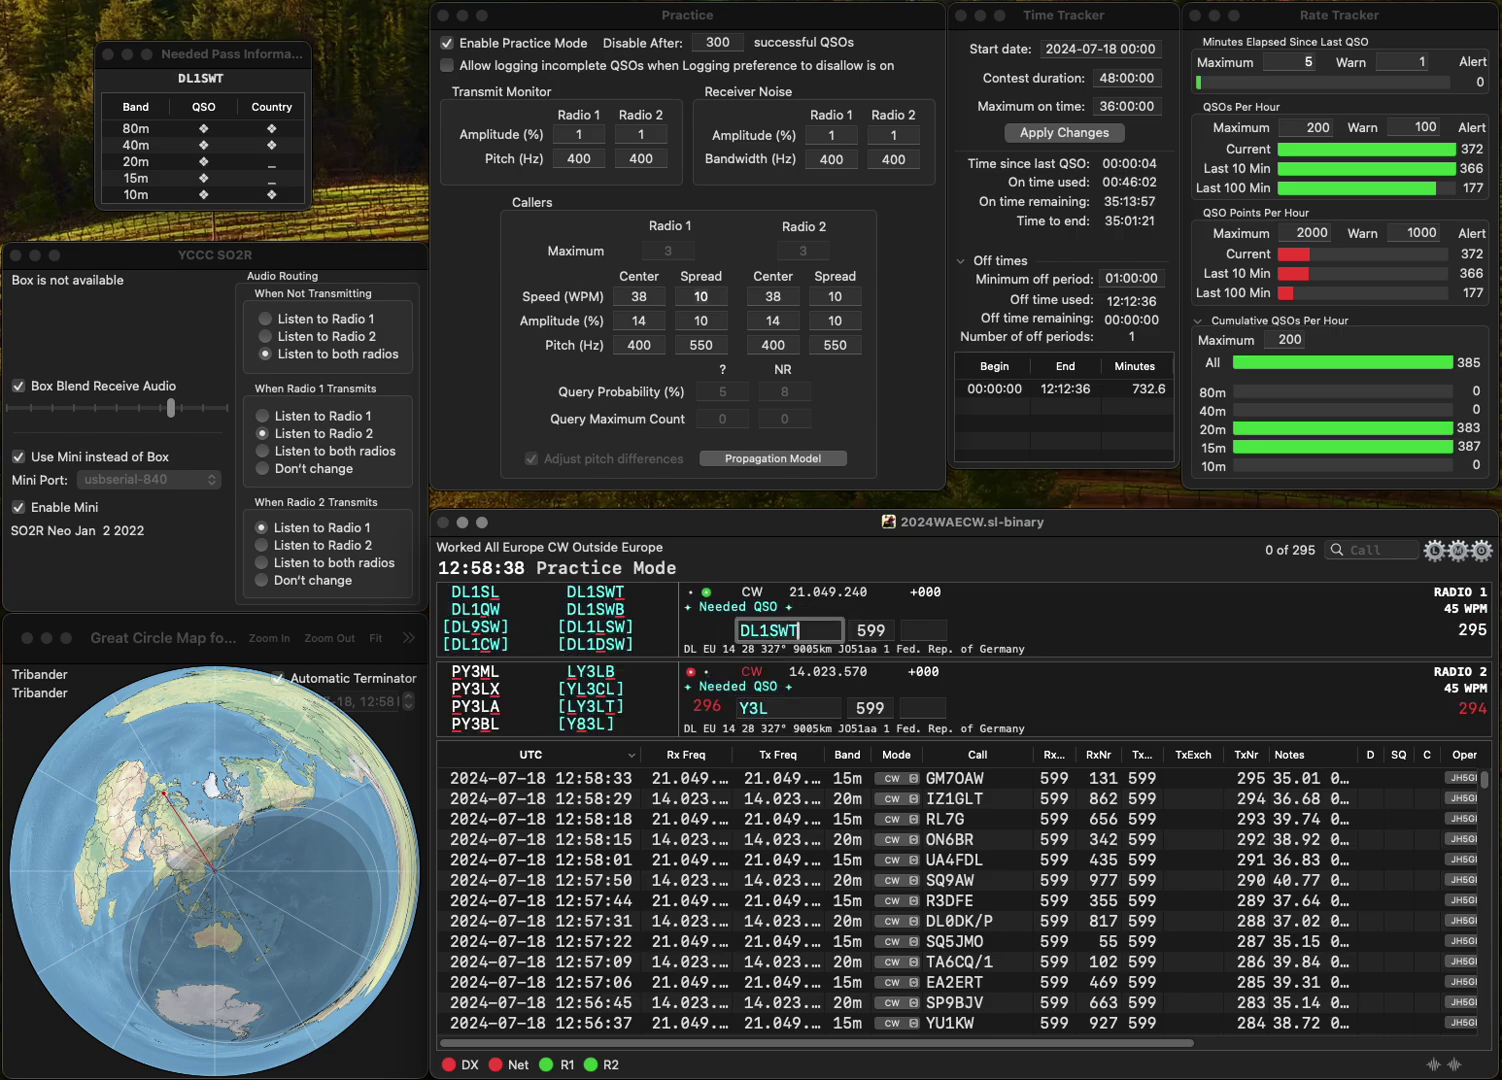
key("Return")
type("L")
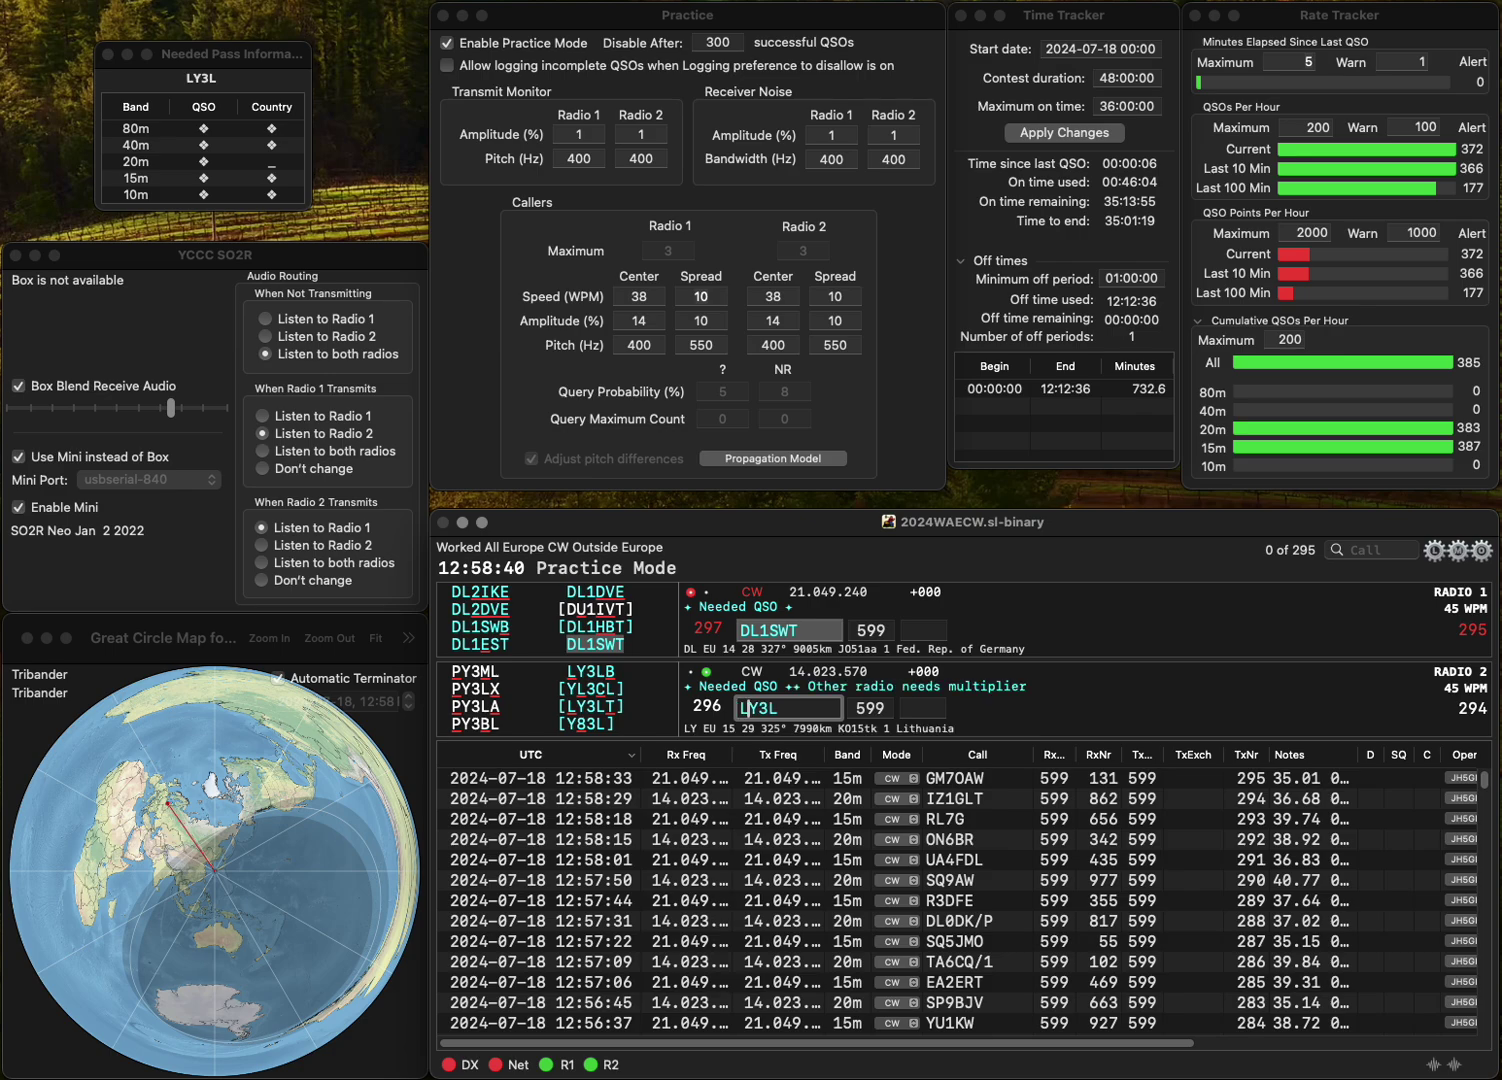
key("Delete")
type("4")
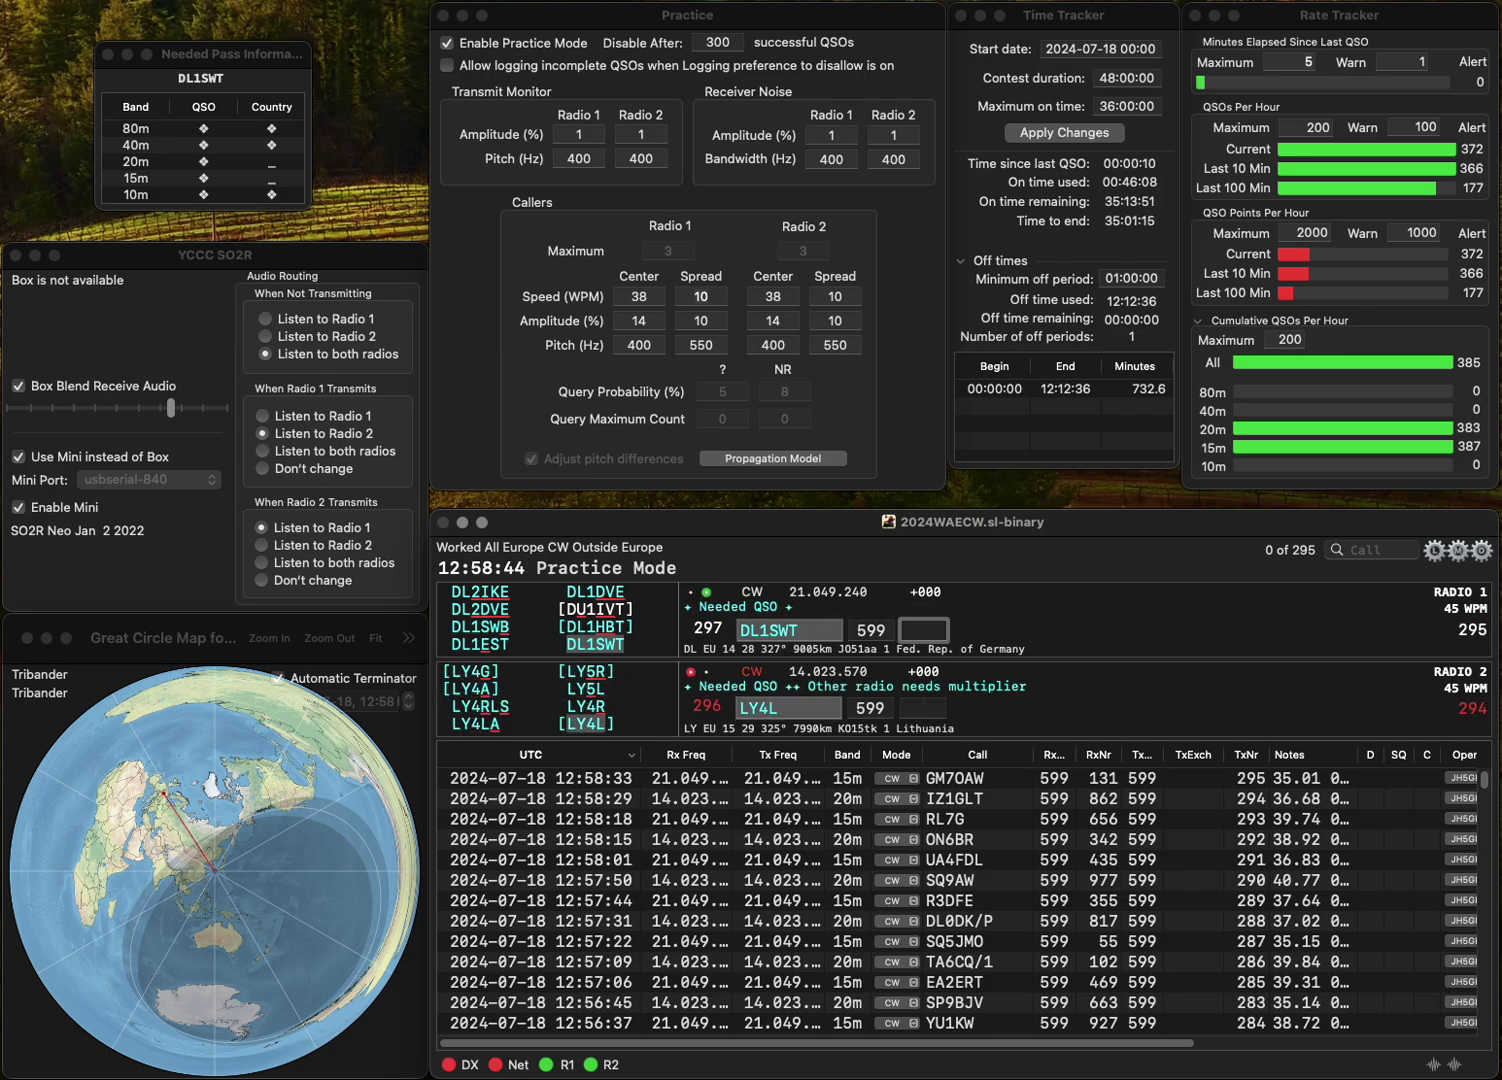
type("15")
- Log DL1SWT on Radio 1 with received number 159 and LY4L on Radio 2 with received number 841
key("Return")
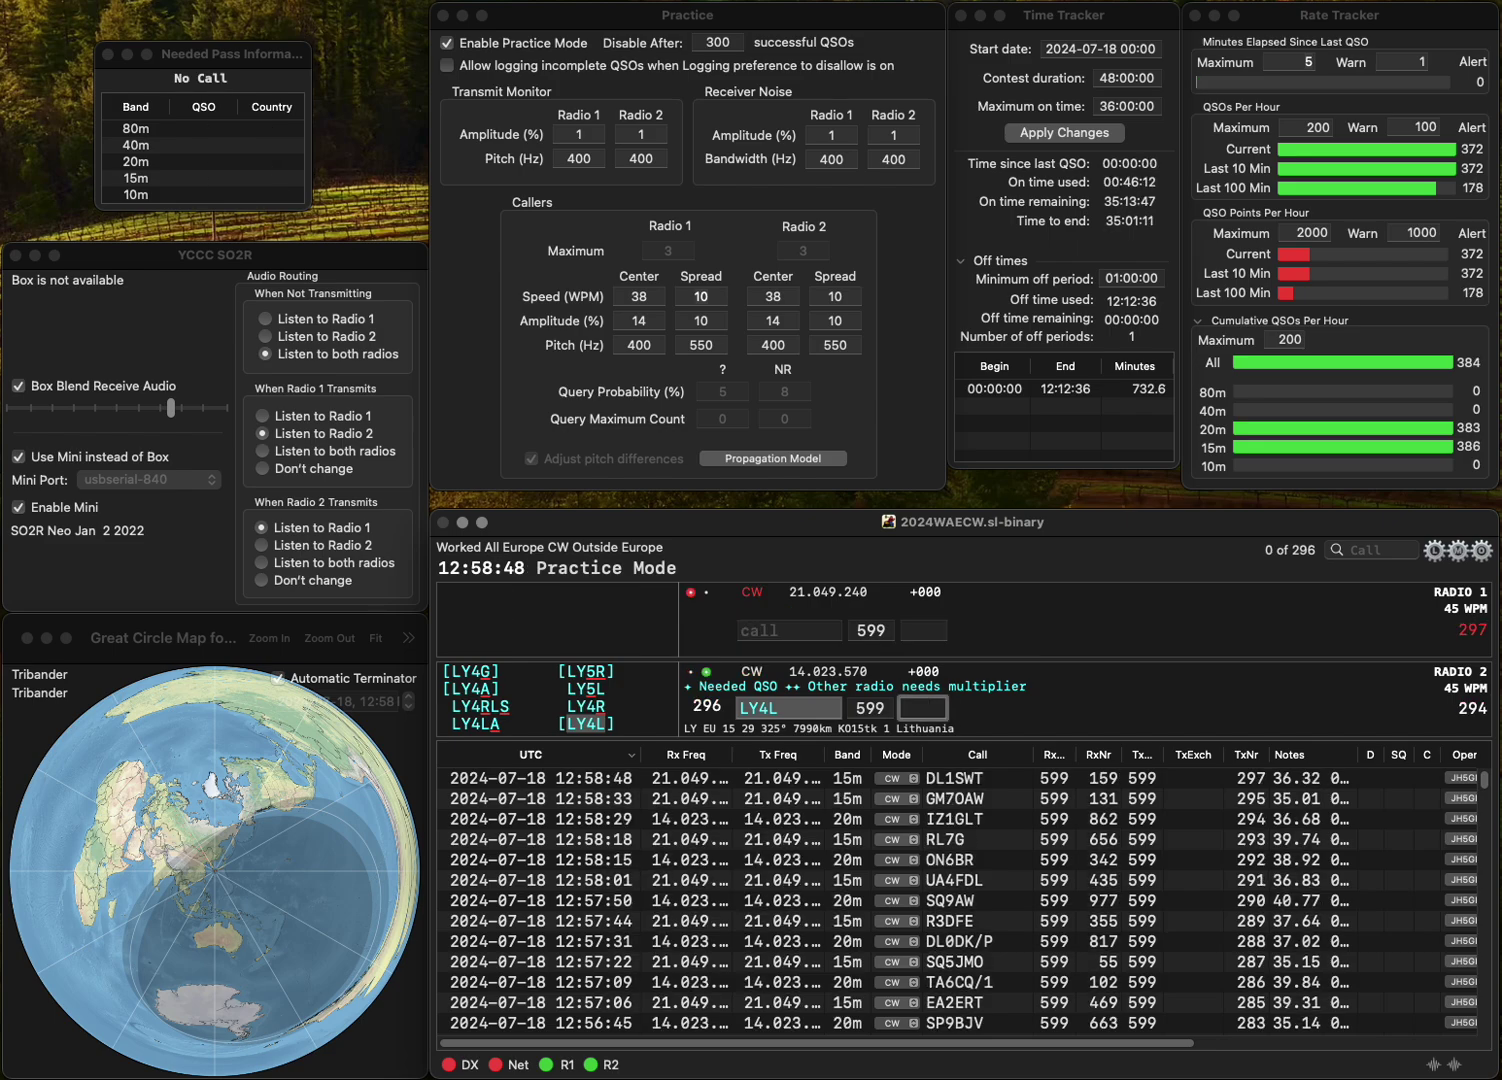
type("84")
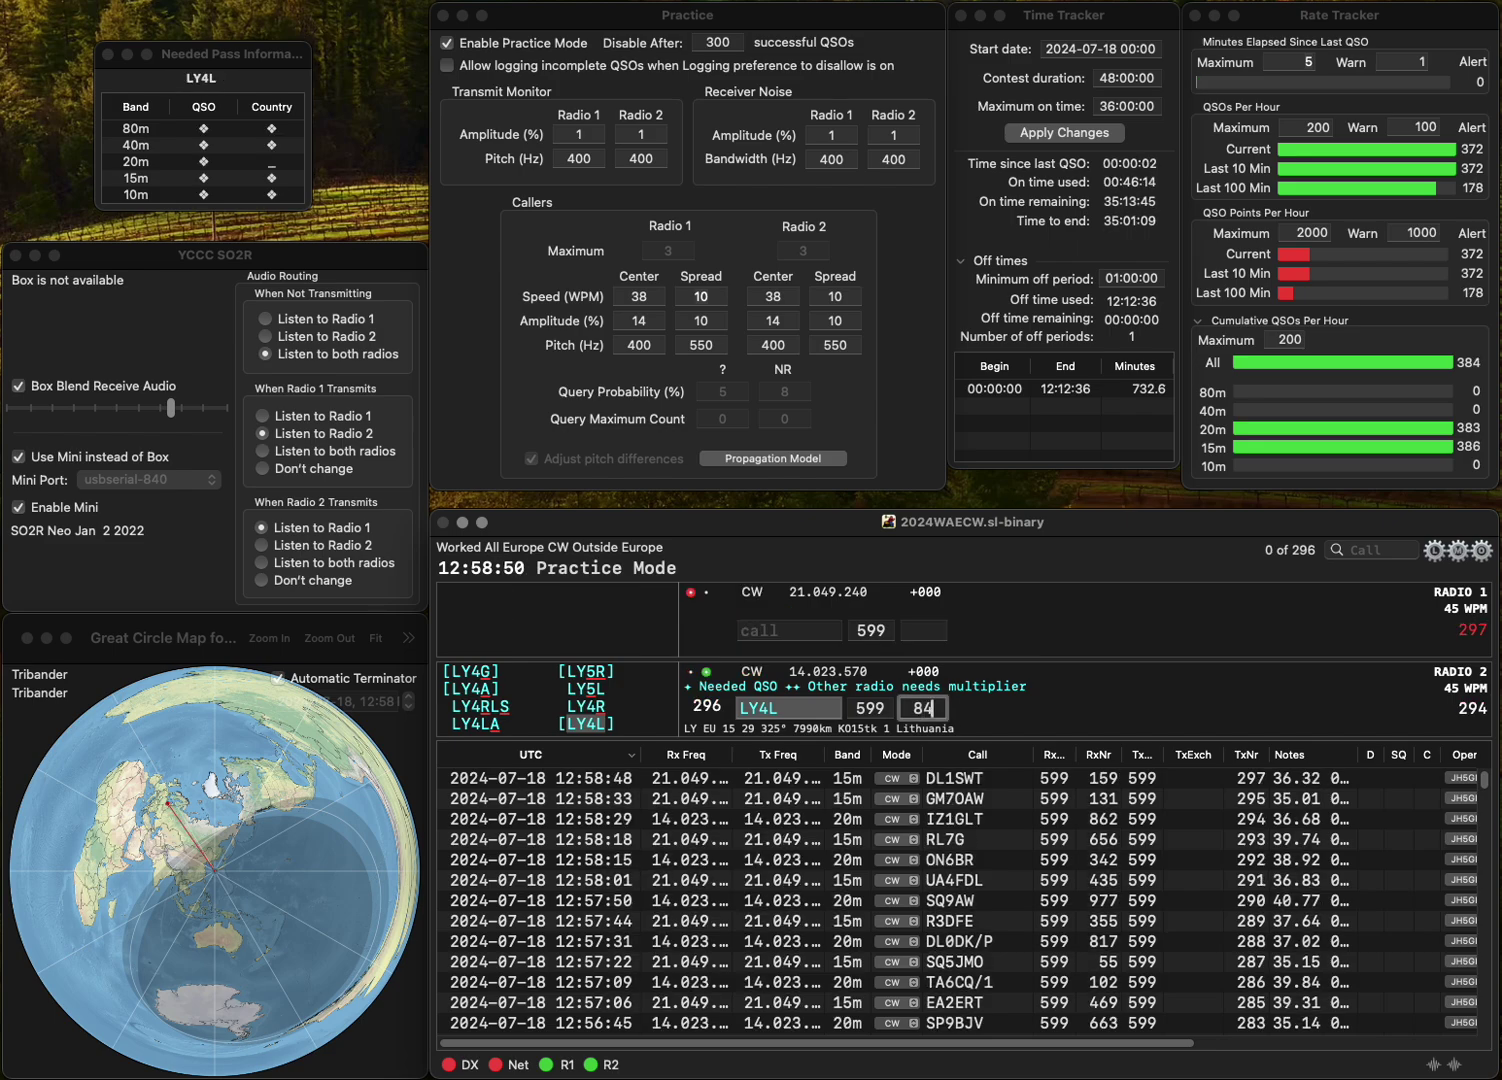
type("1")
key("Return")
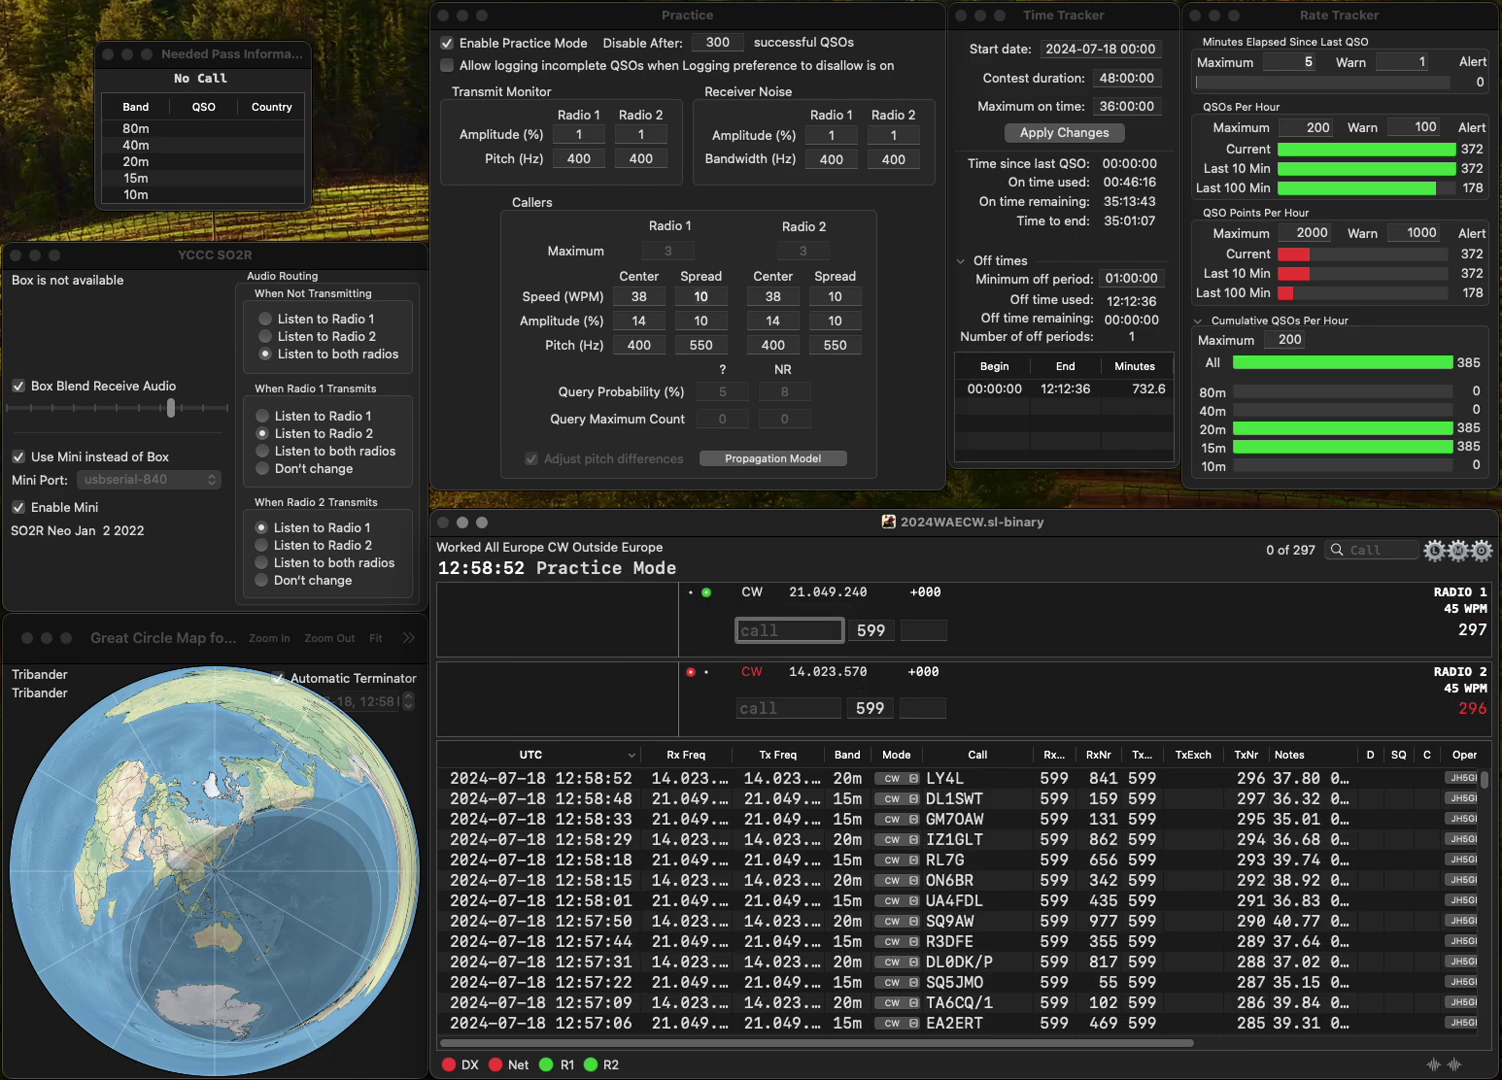
- Answer the partial call FRX on Radio 1 and OLO on Radio 2, calling CQ on Radio 2 in between
type("FR")
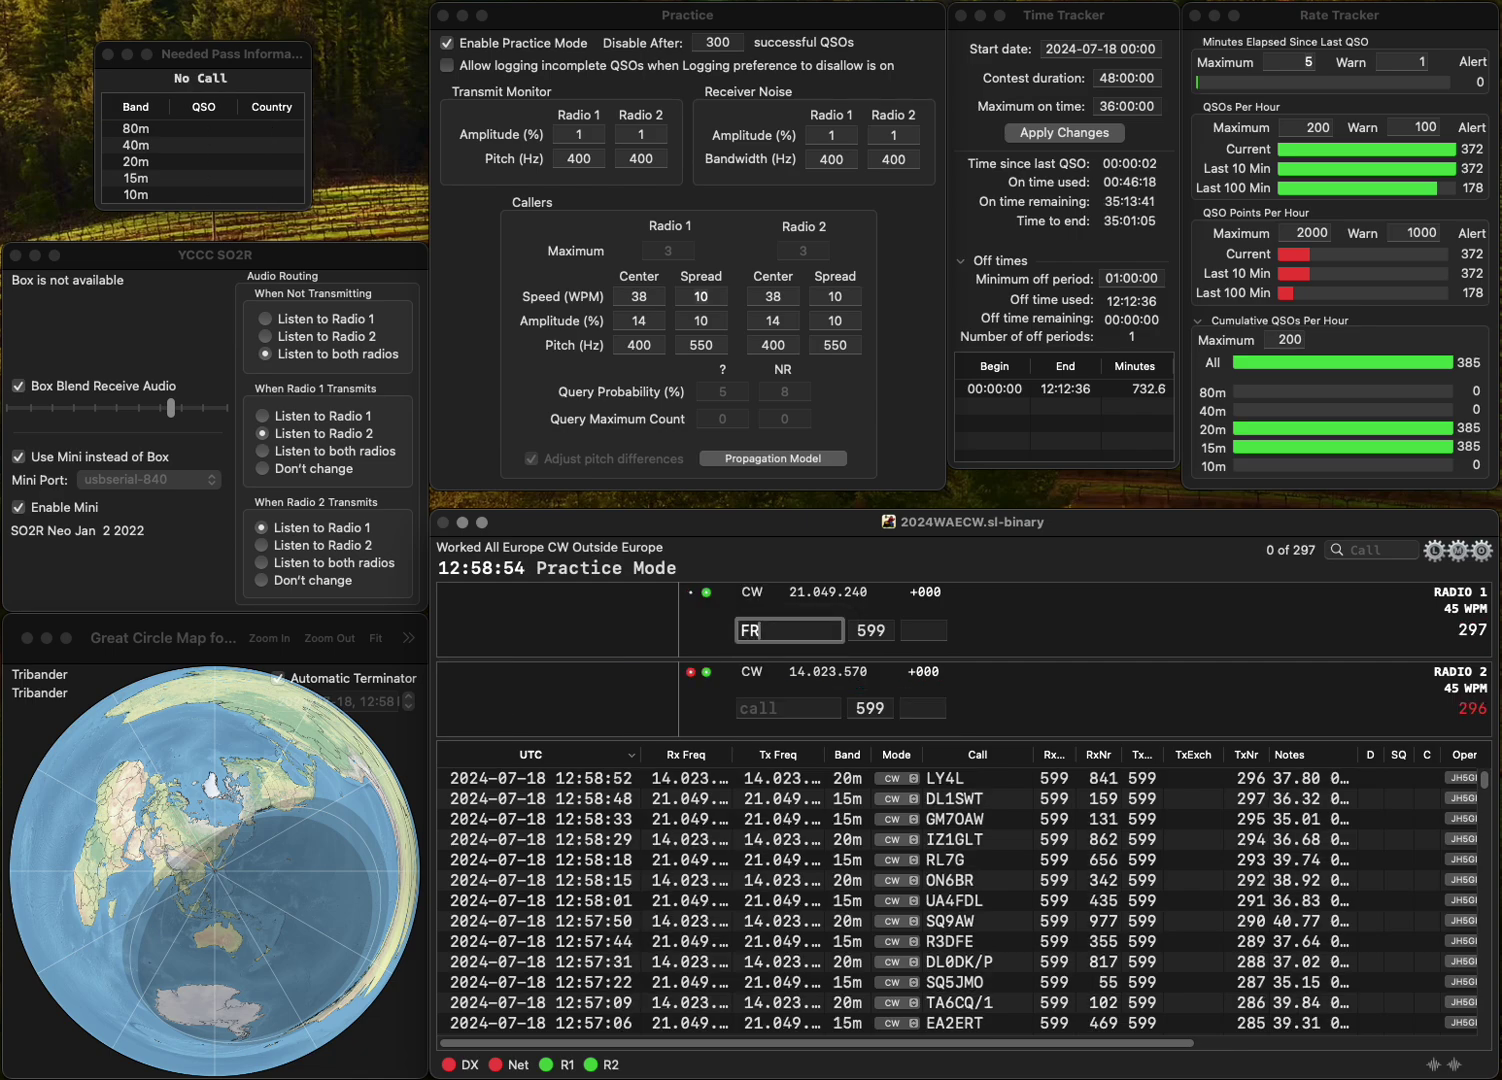
type("X")
key("backslash")
key("F1")
key("backslash")
key("Return")
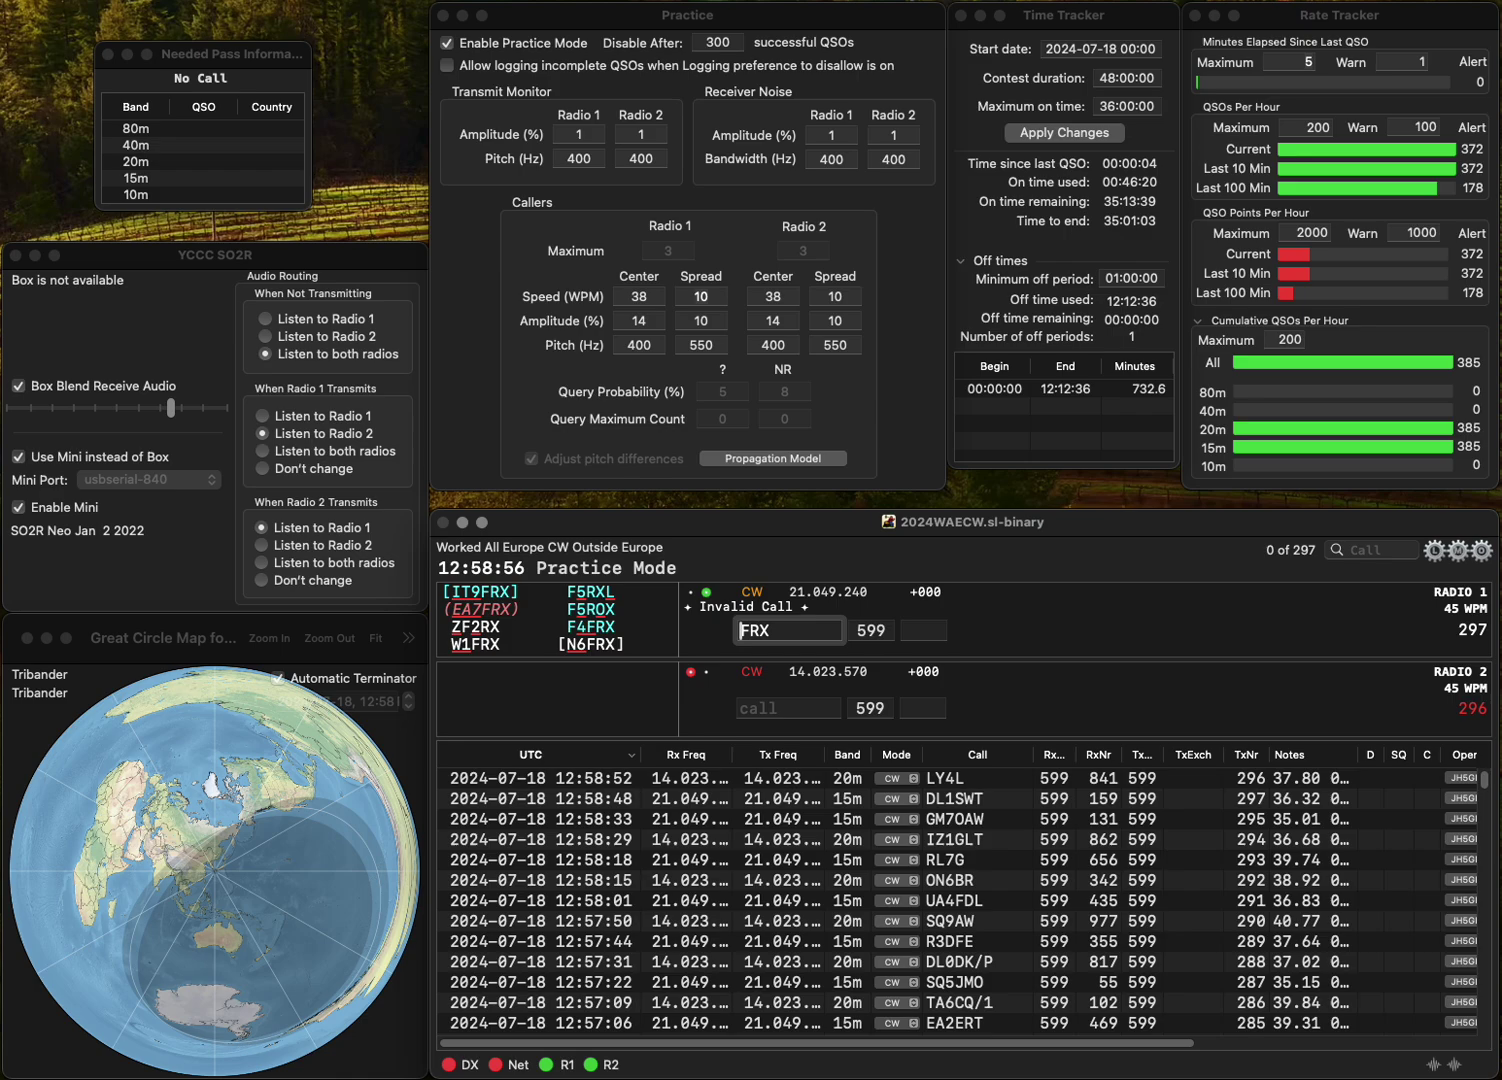
key("backslash")
type("OL")
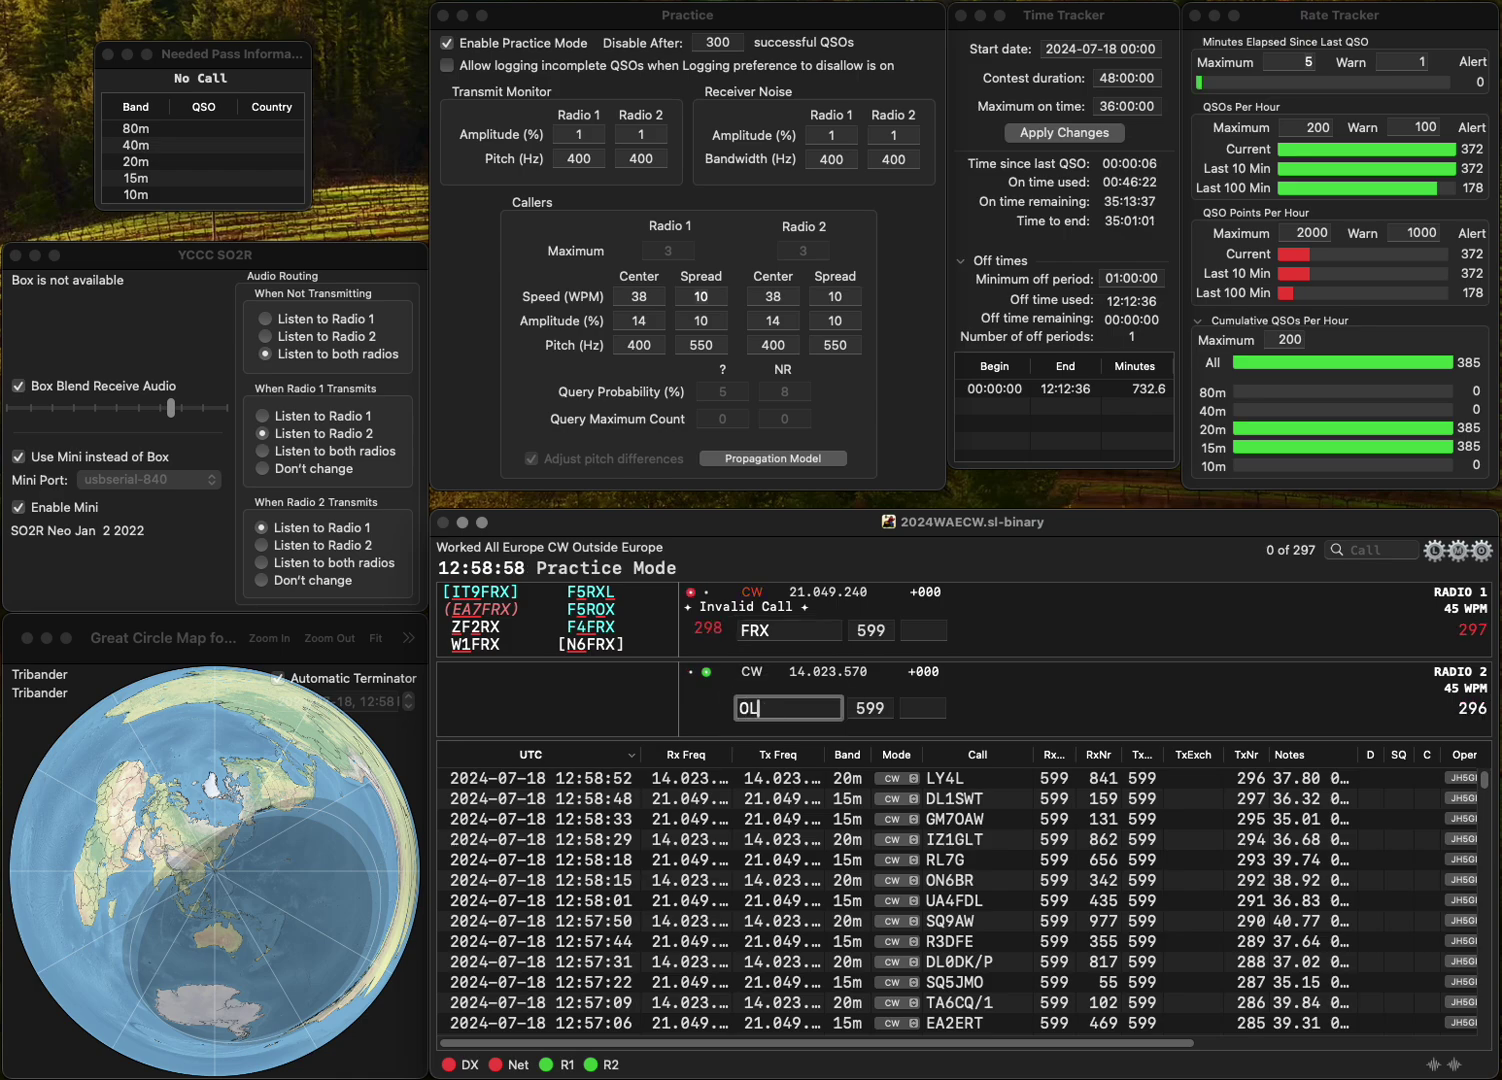
type("O")
key("Return")
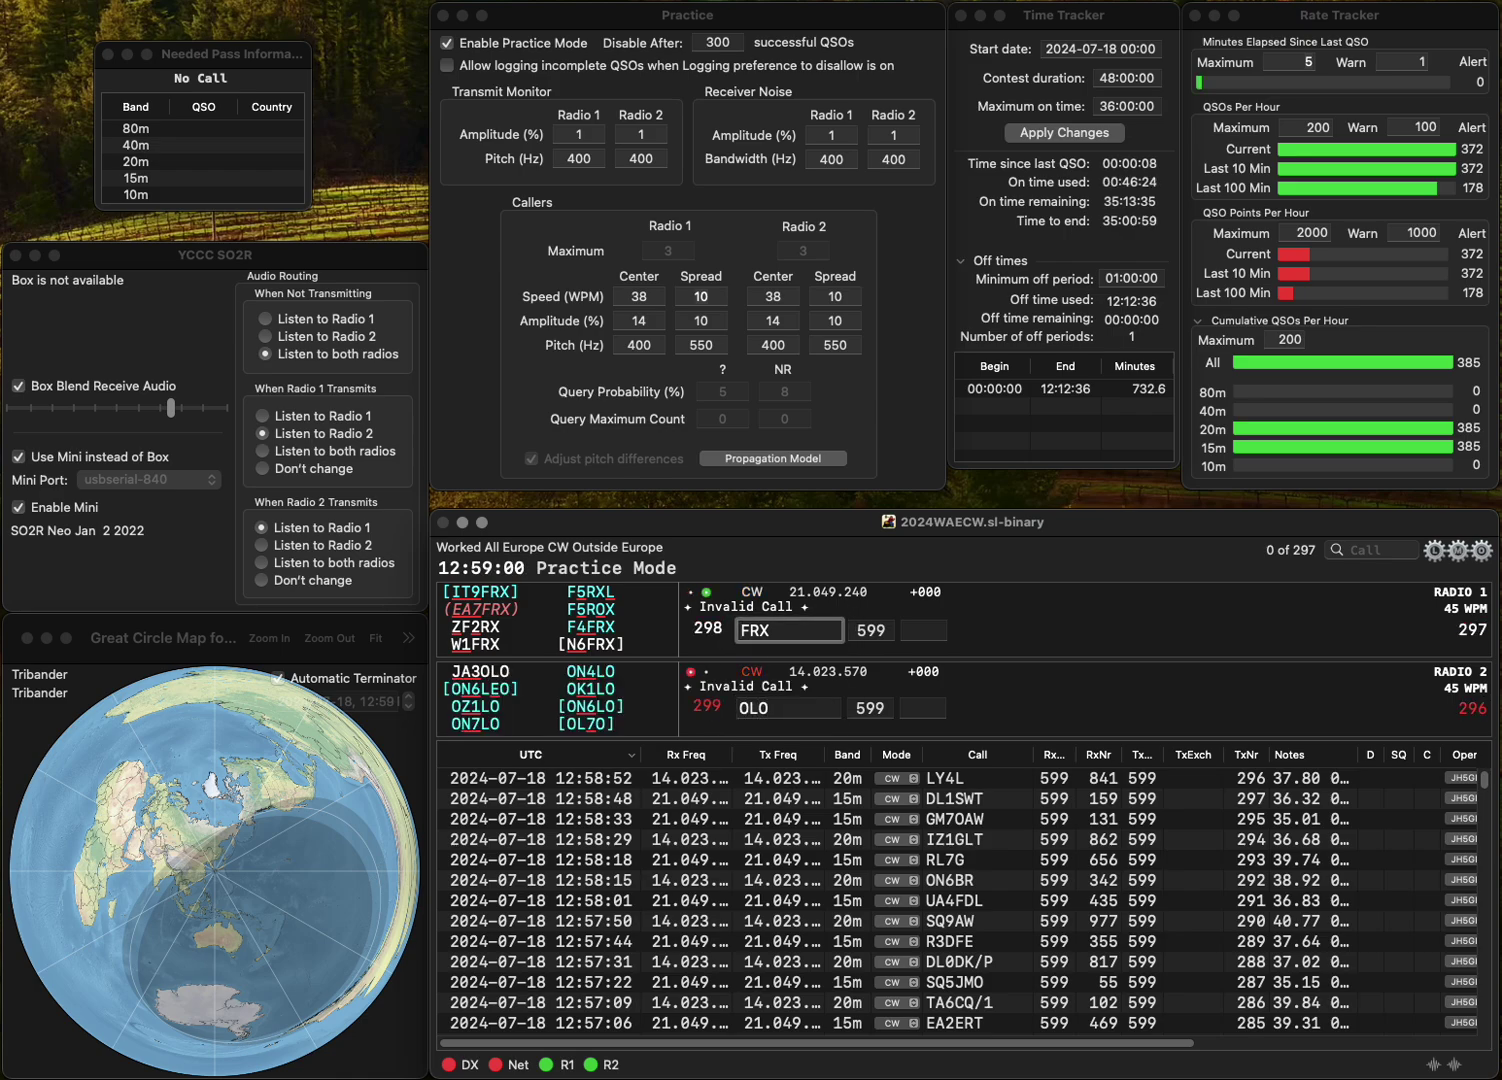
type("EA7")
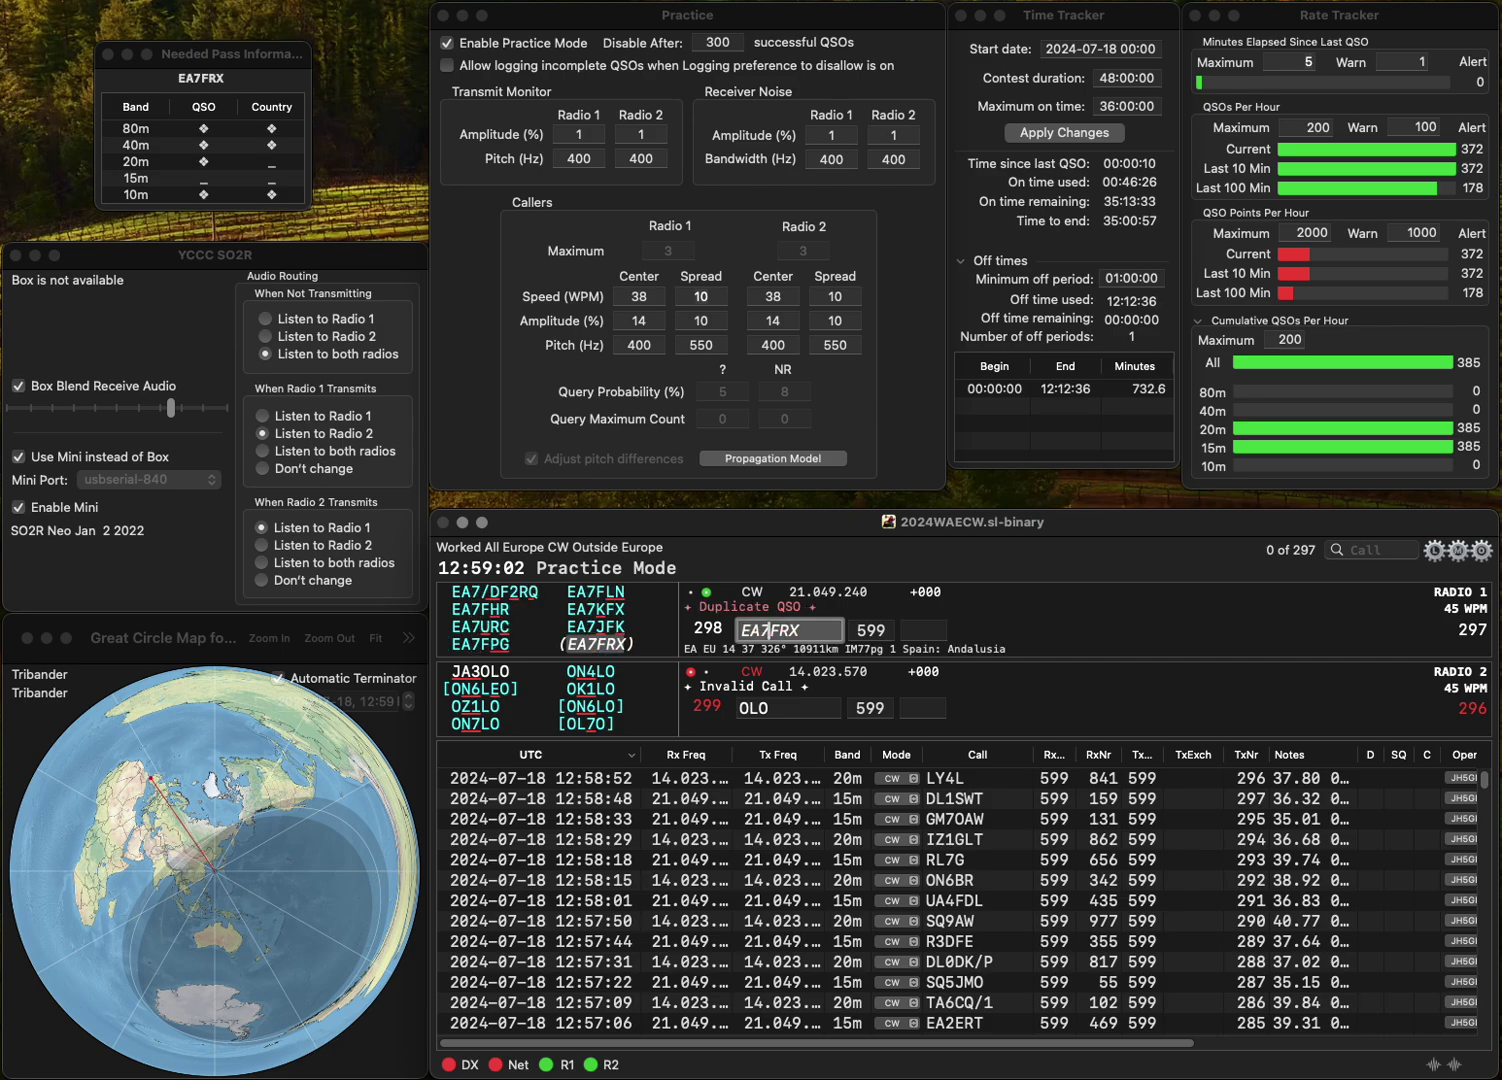
key("Return")
key("BackSpace")
key("BackSpace")
key("BackSpace")
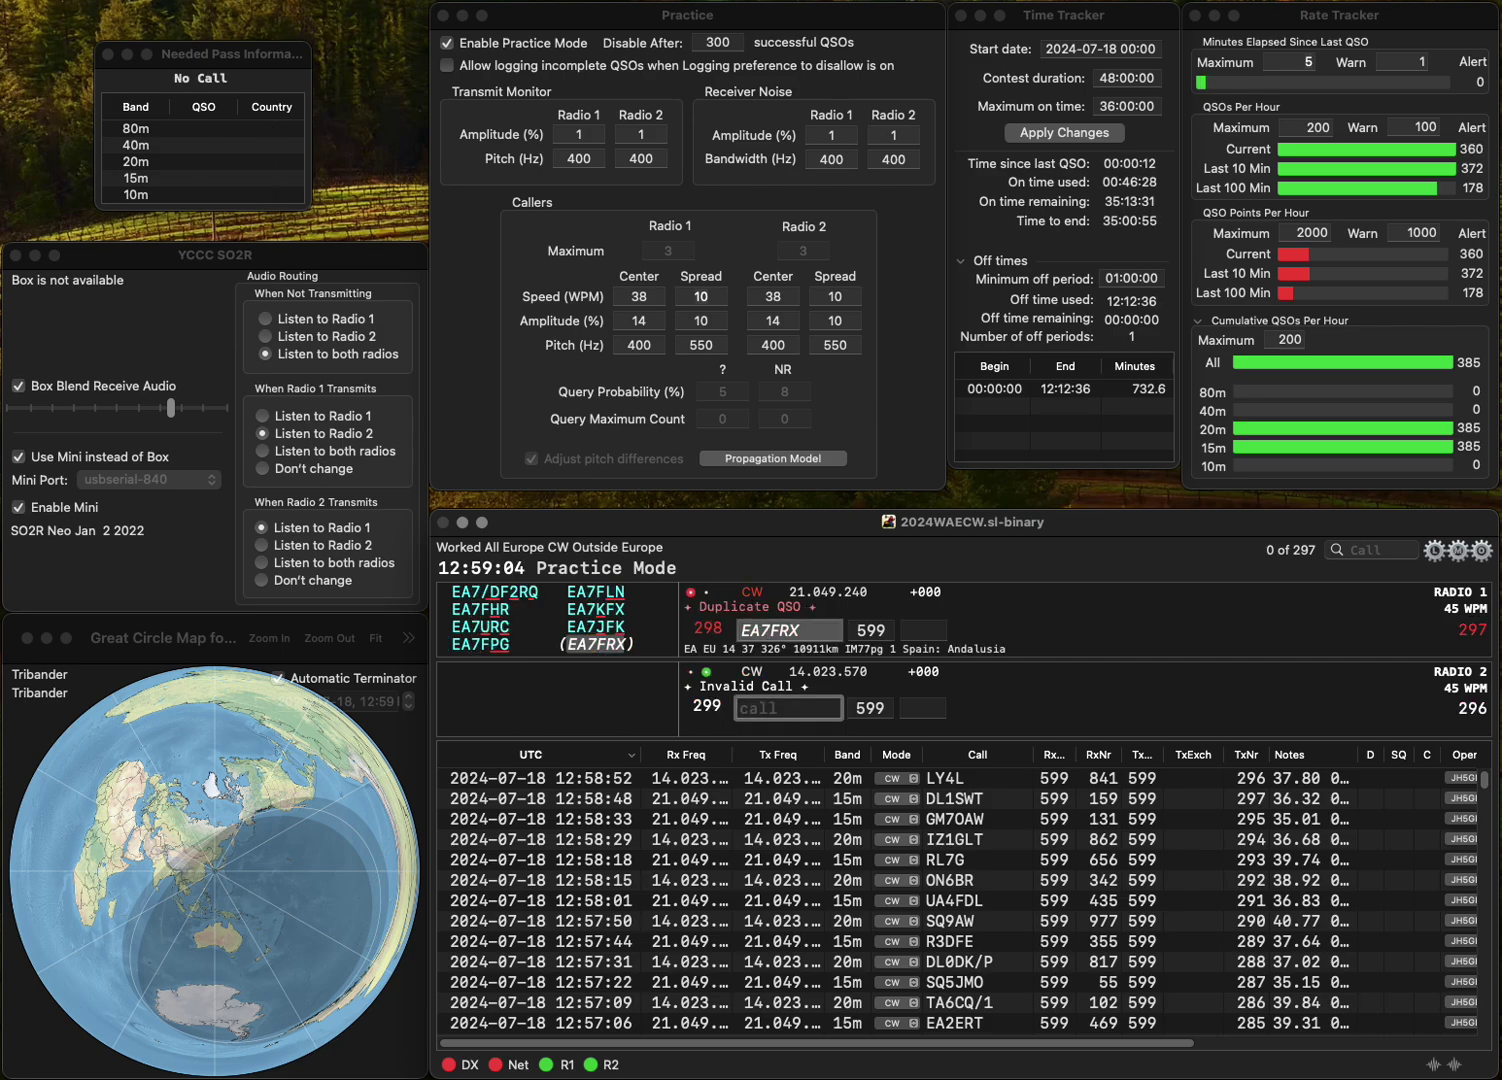
type("OL0A/P")
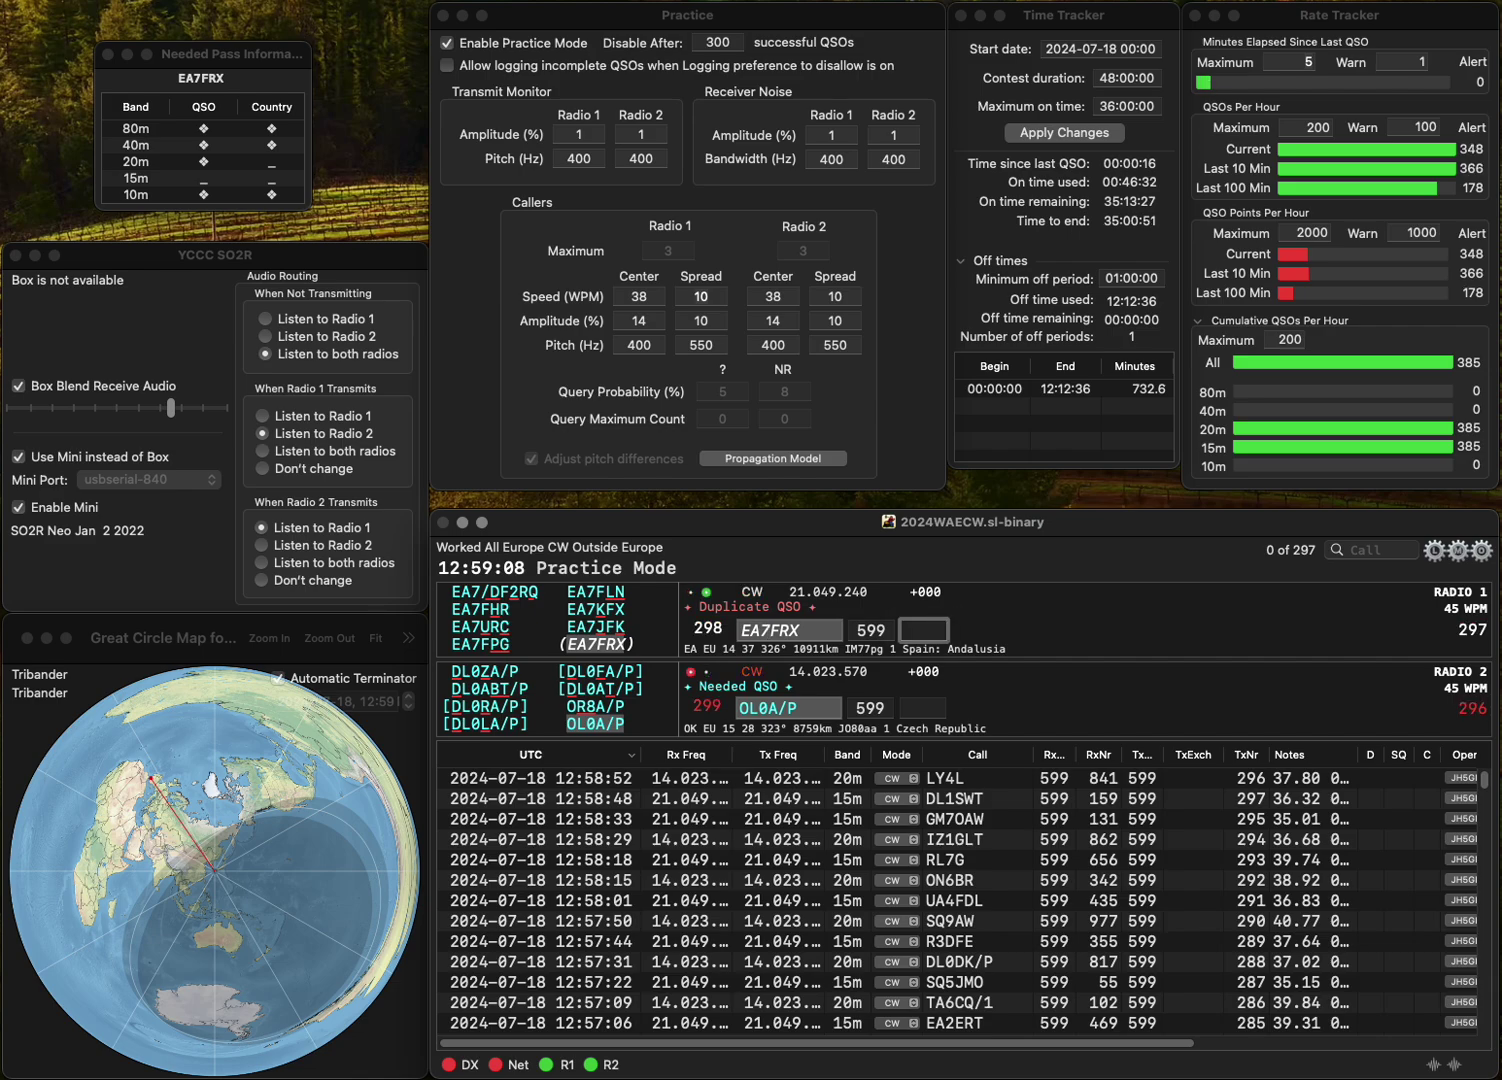
type("746")
key("Return")
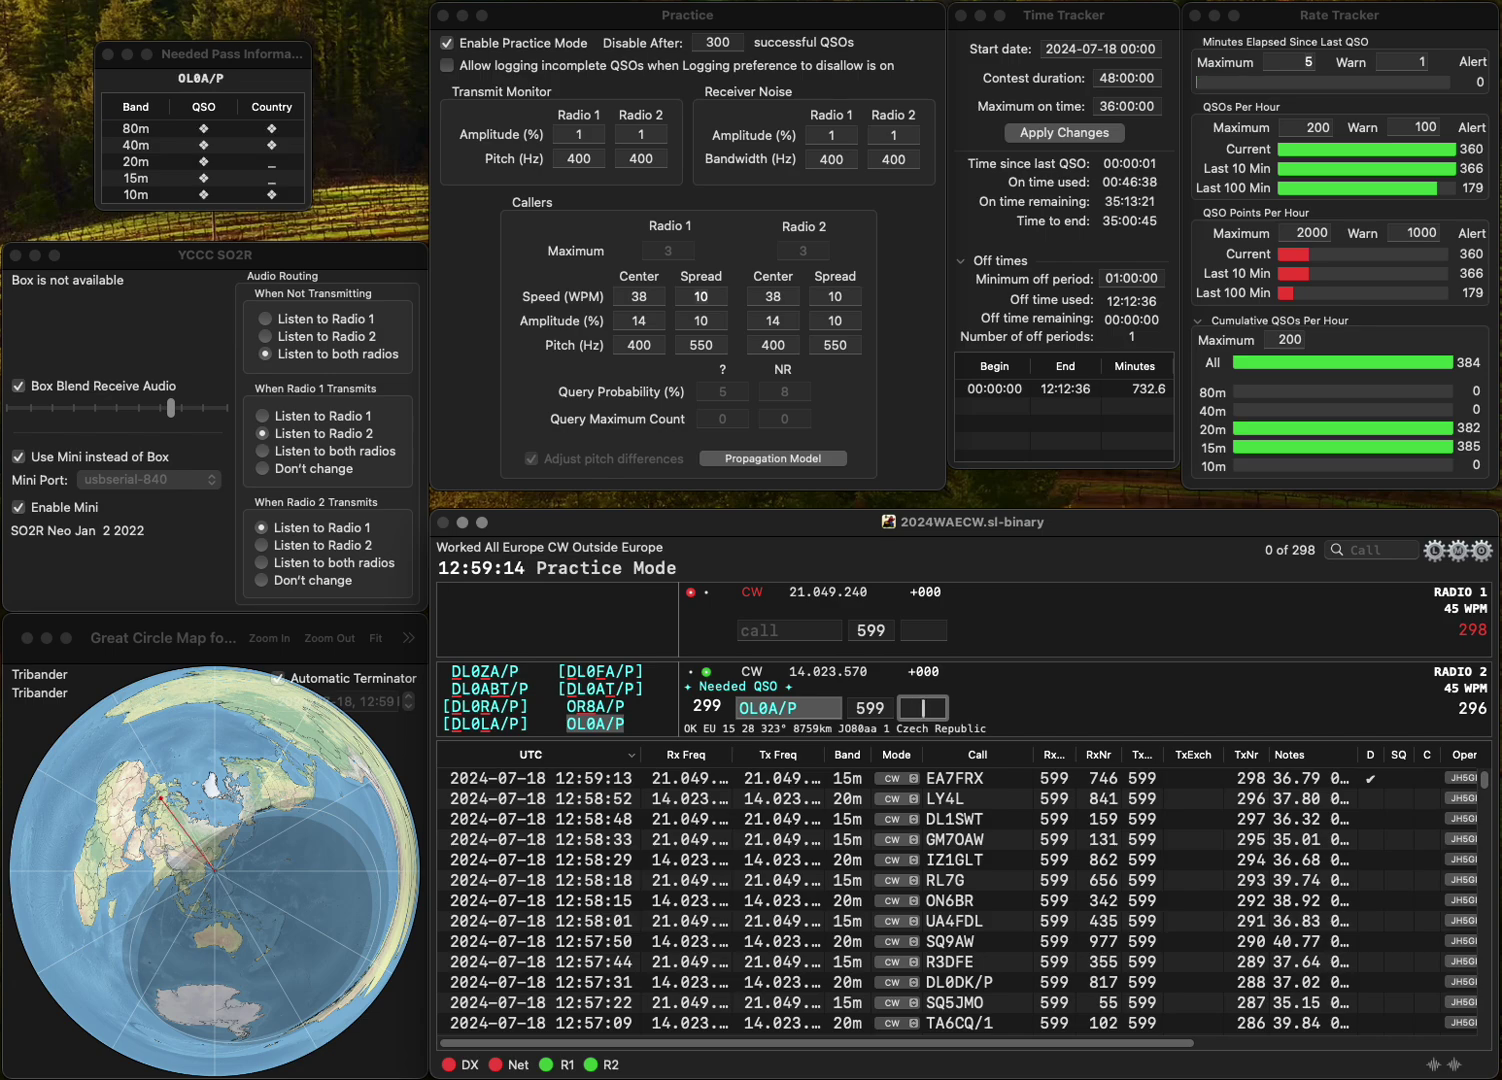
type("253")
key("Return")
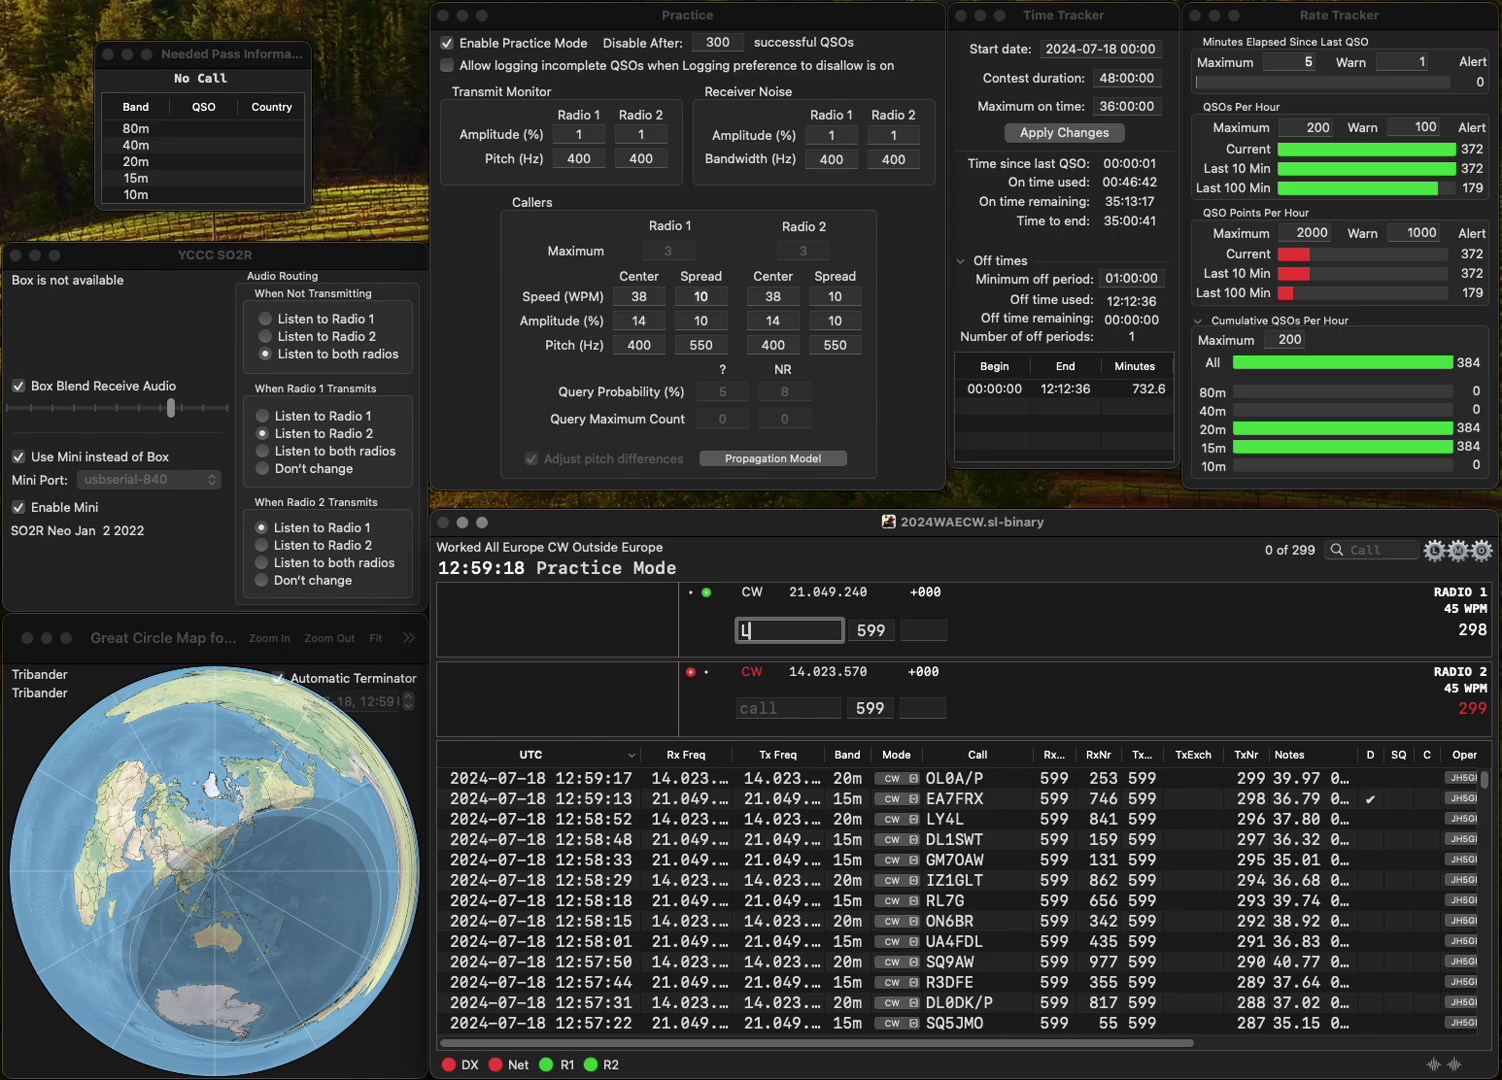
type("L9KAO")
key("Home")
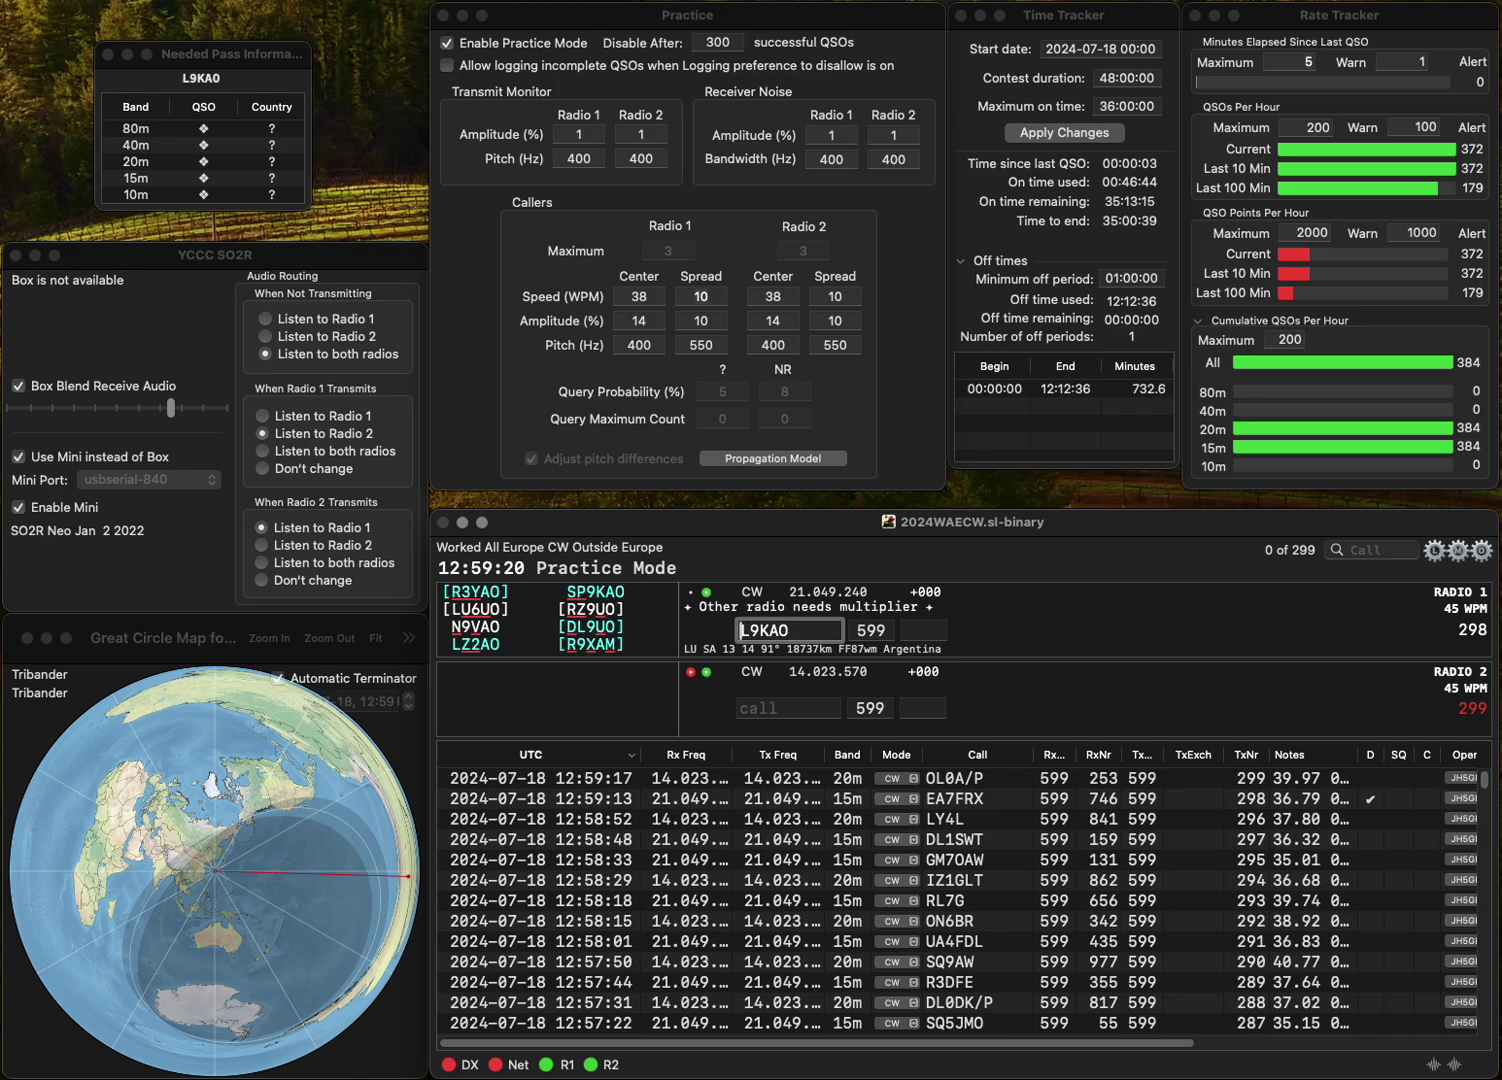
key("Delete")
key("Return")
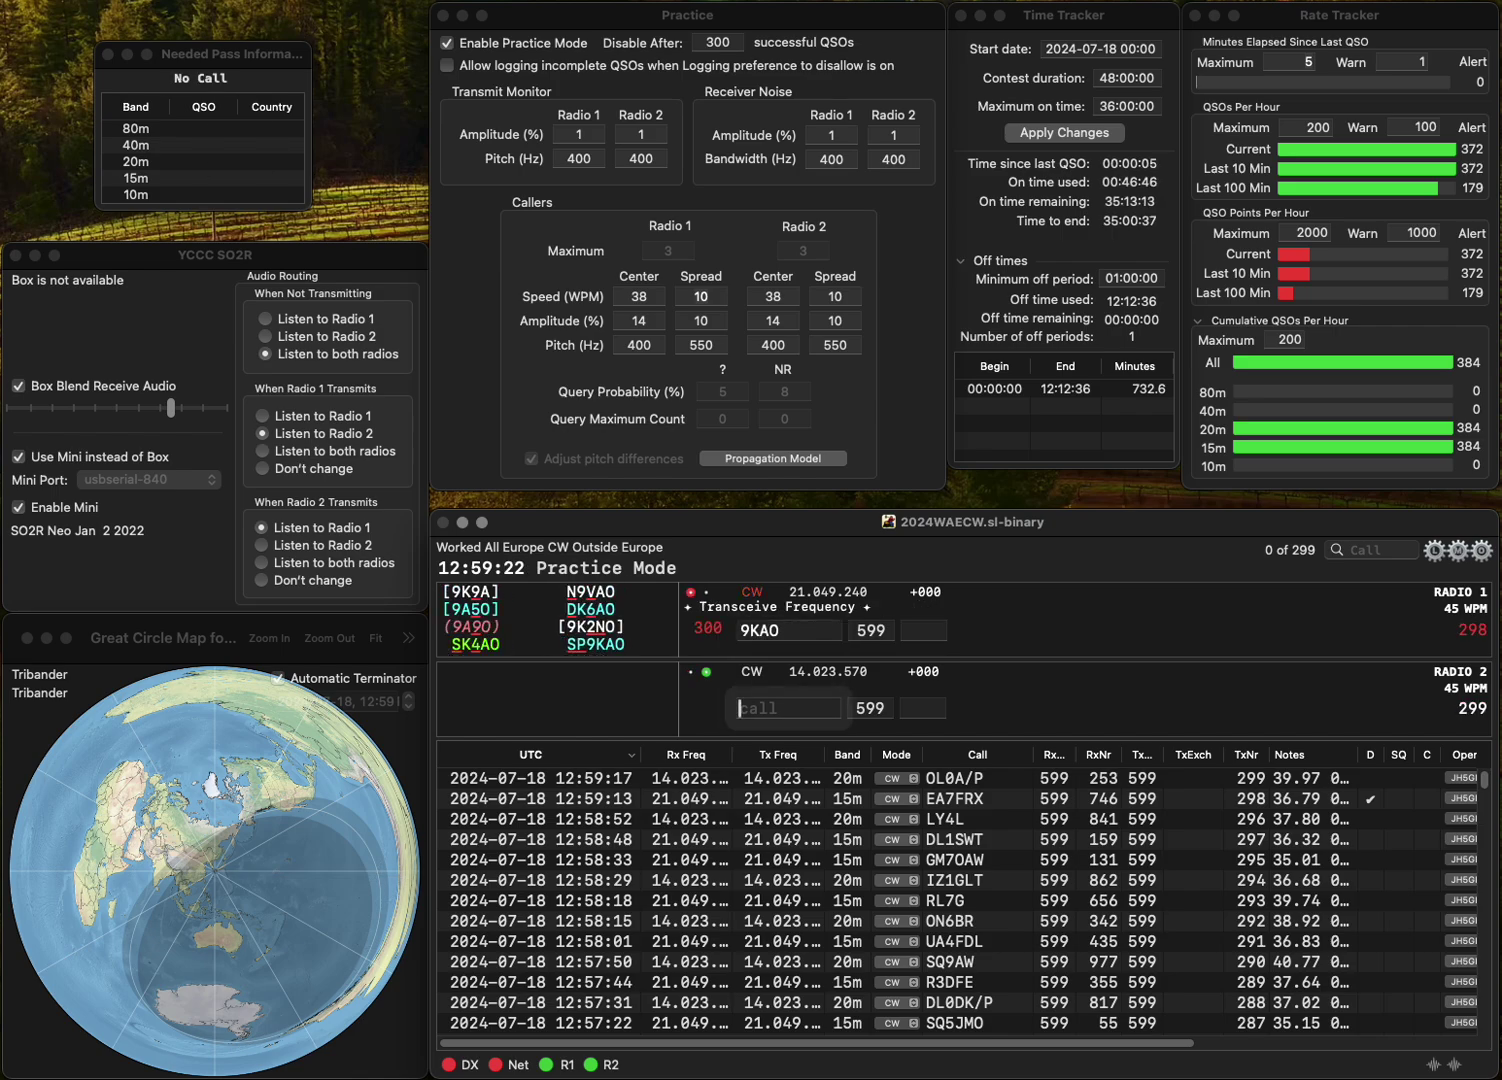
type("YU1")
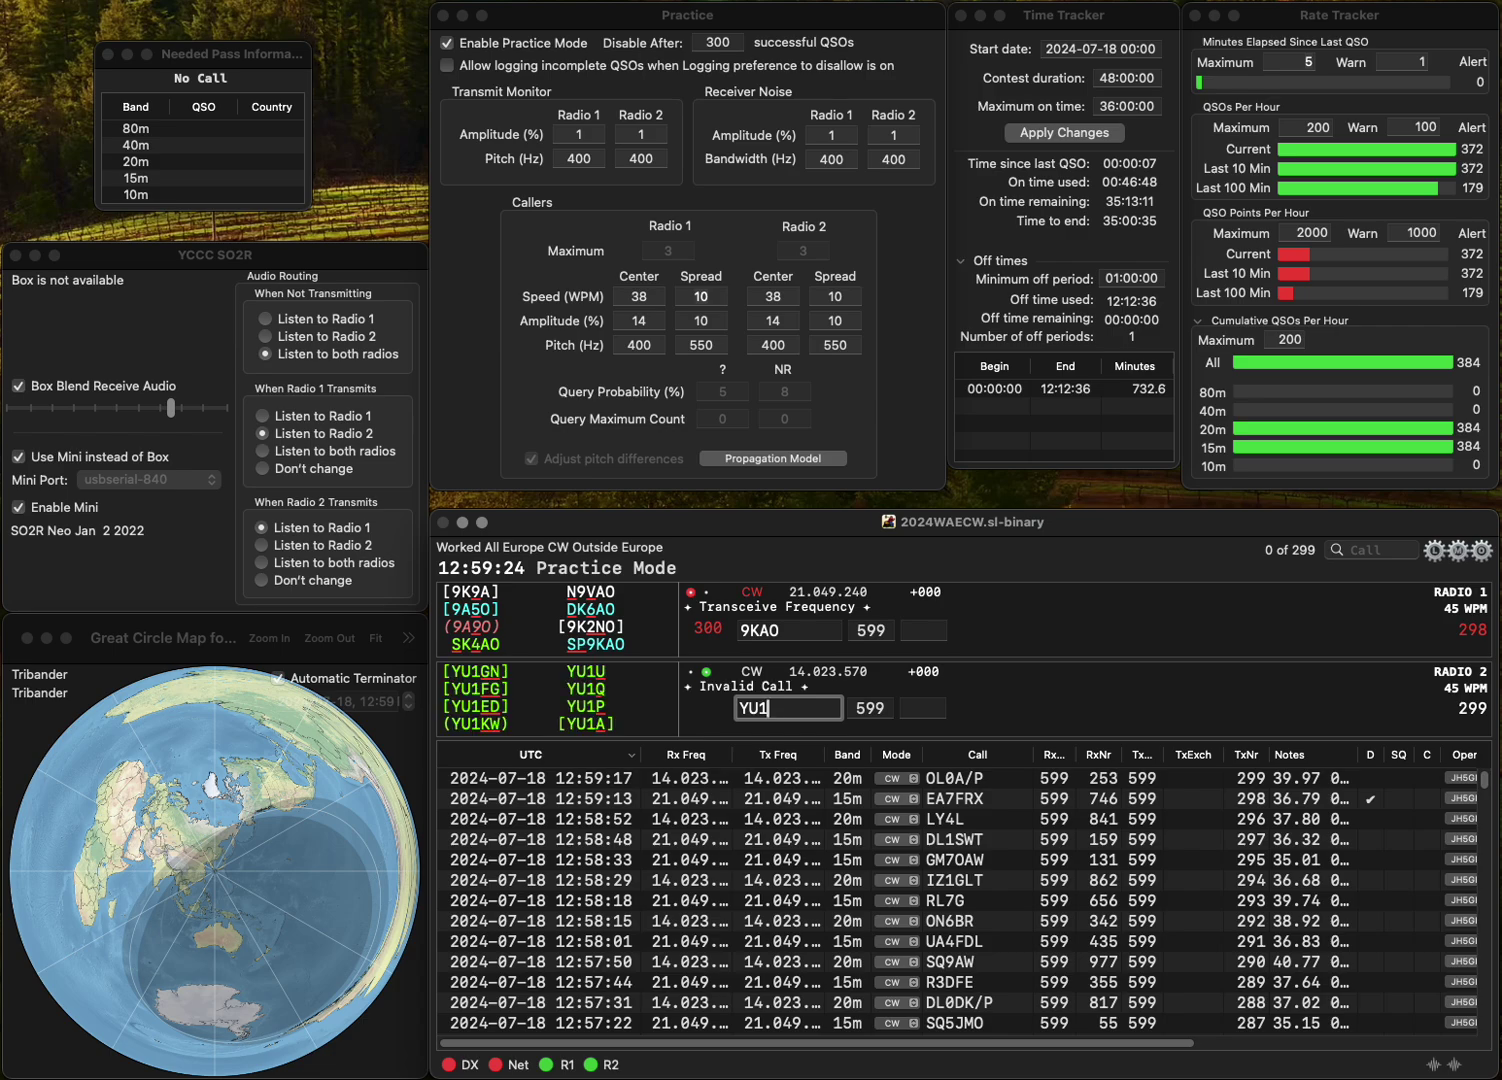
type("TMP")
key("Return")
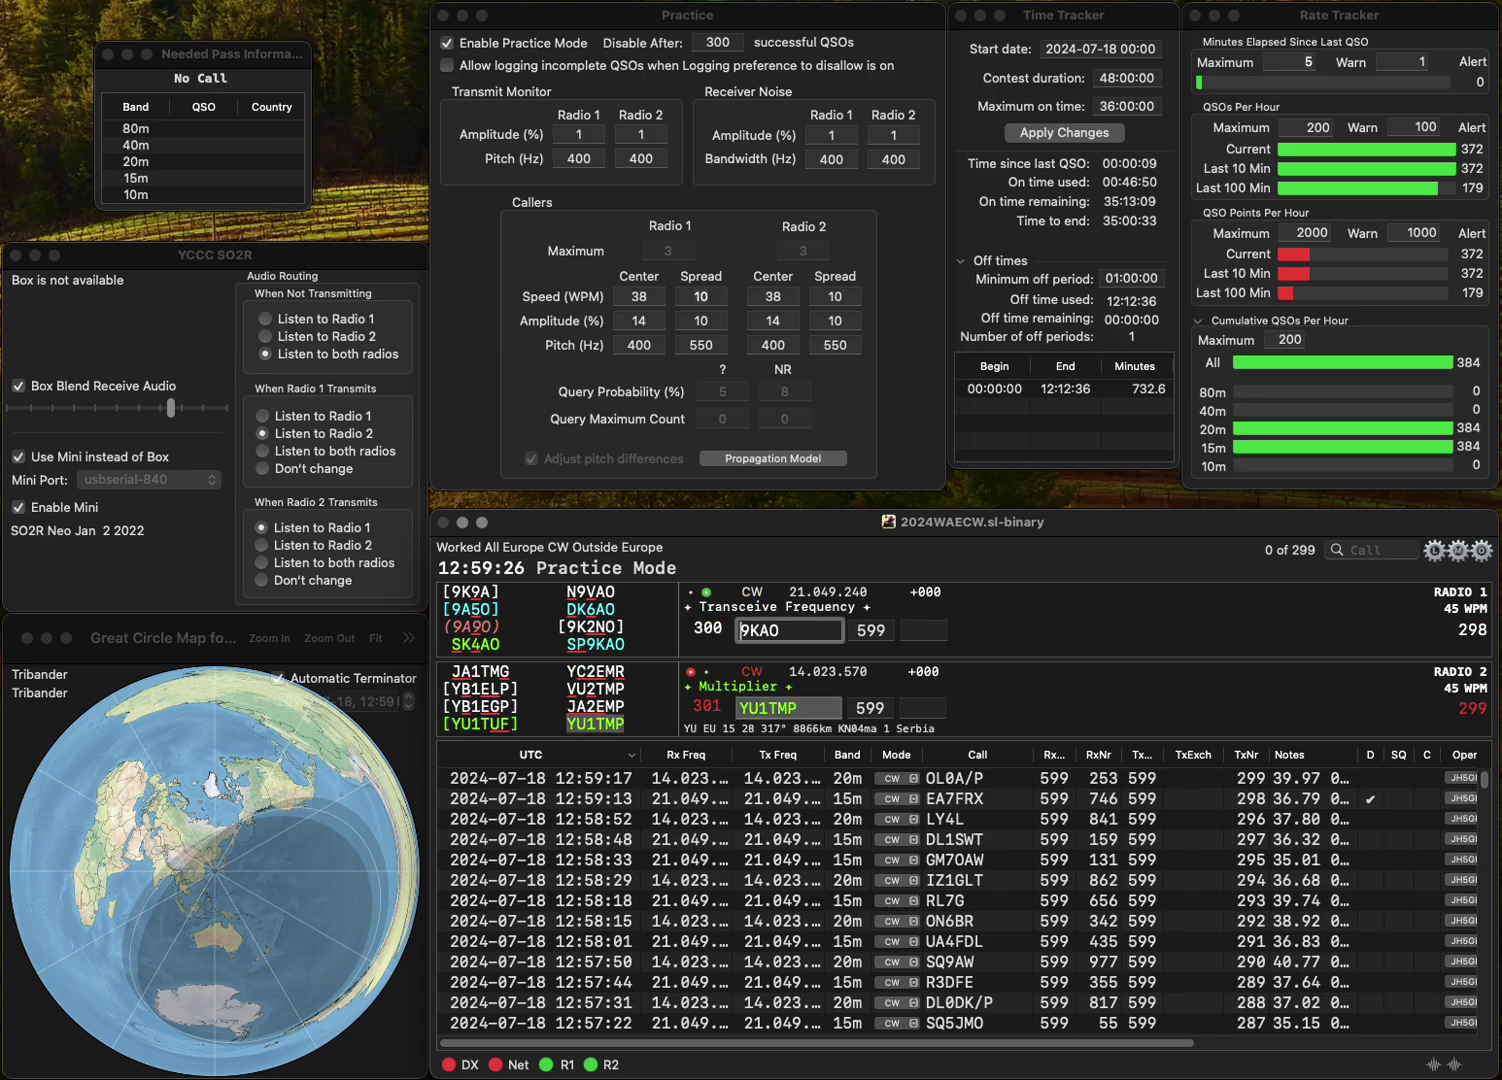
type("SP")
key("Return")
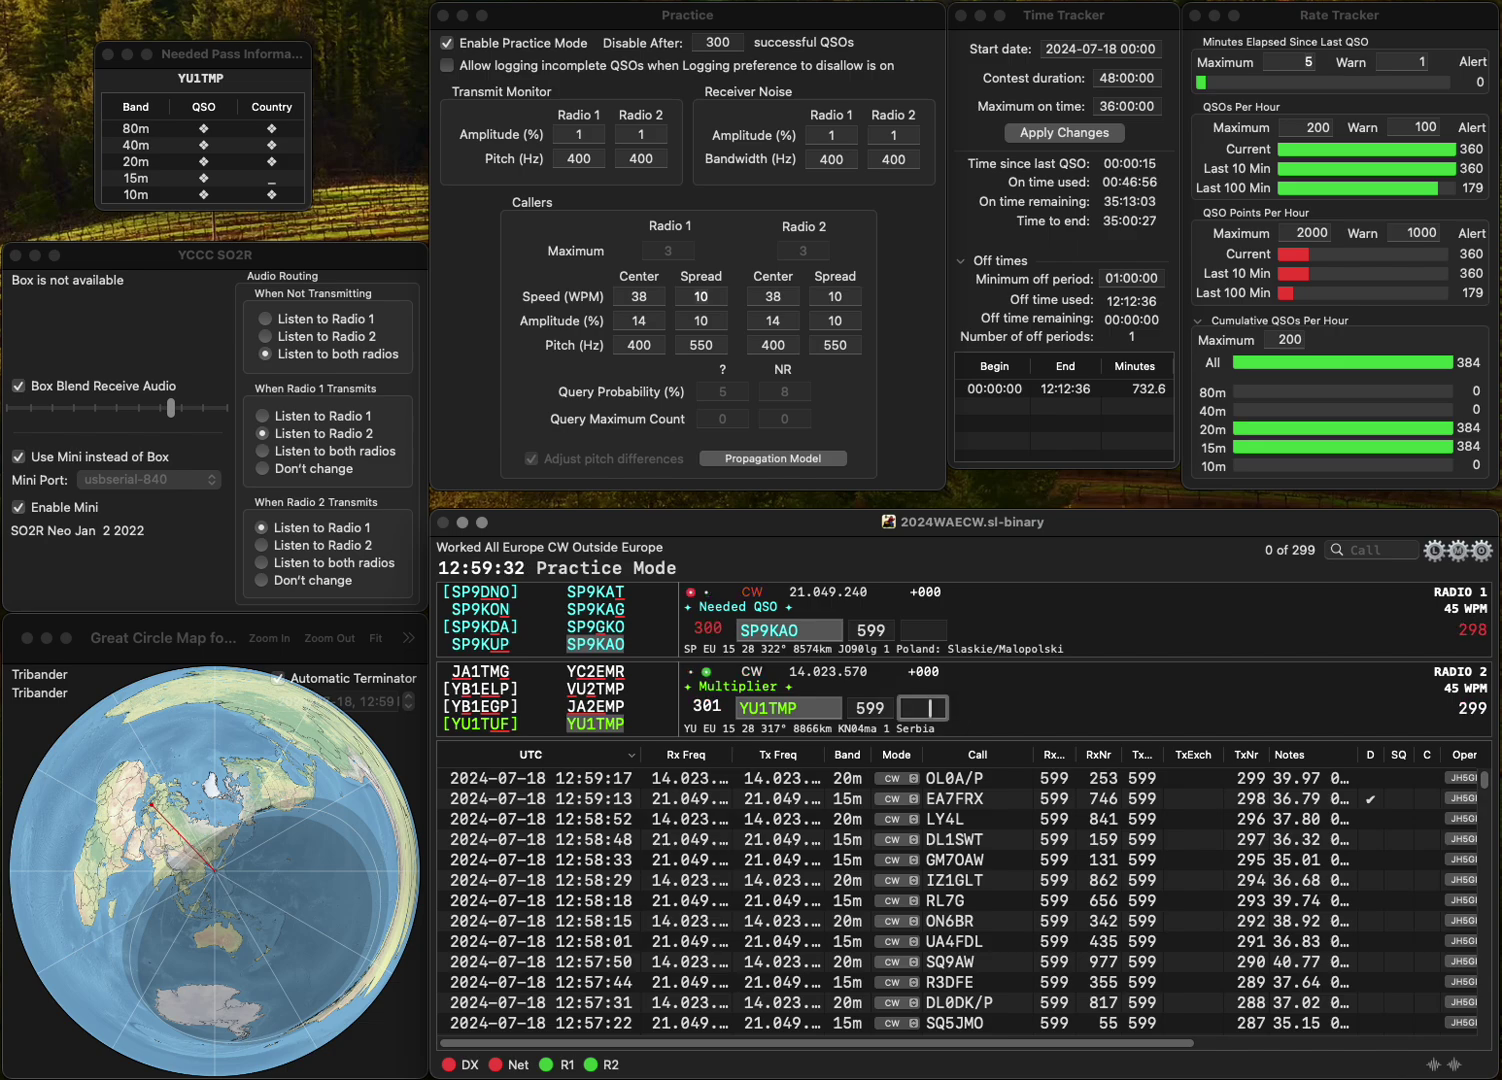
type("99")
key("Return")
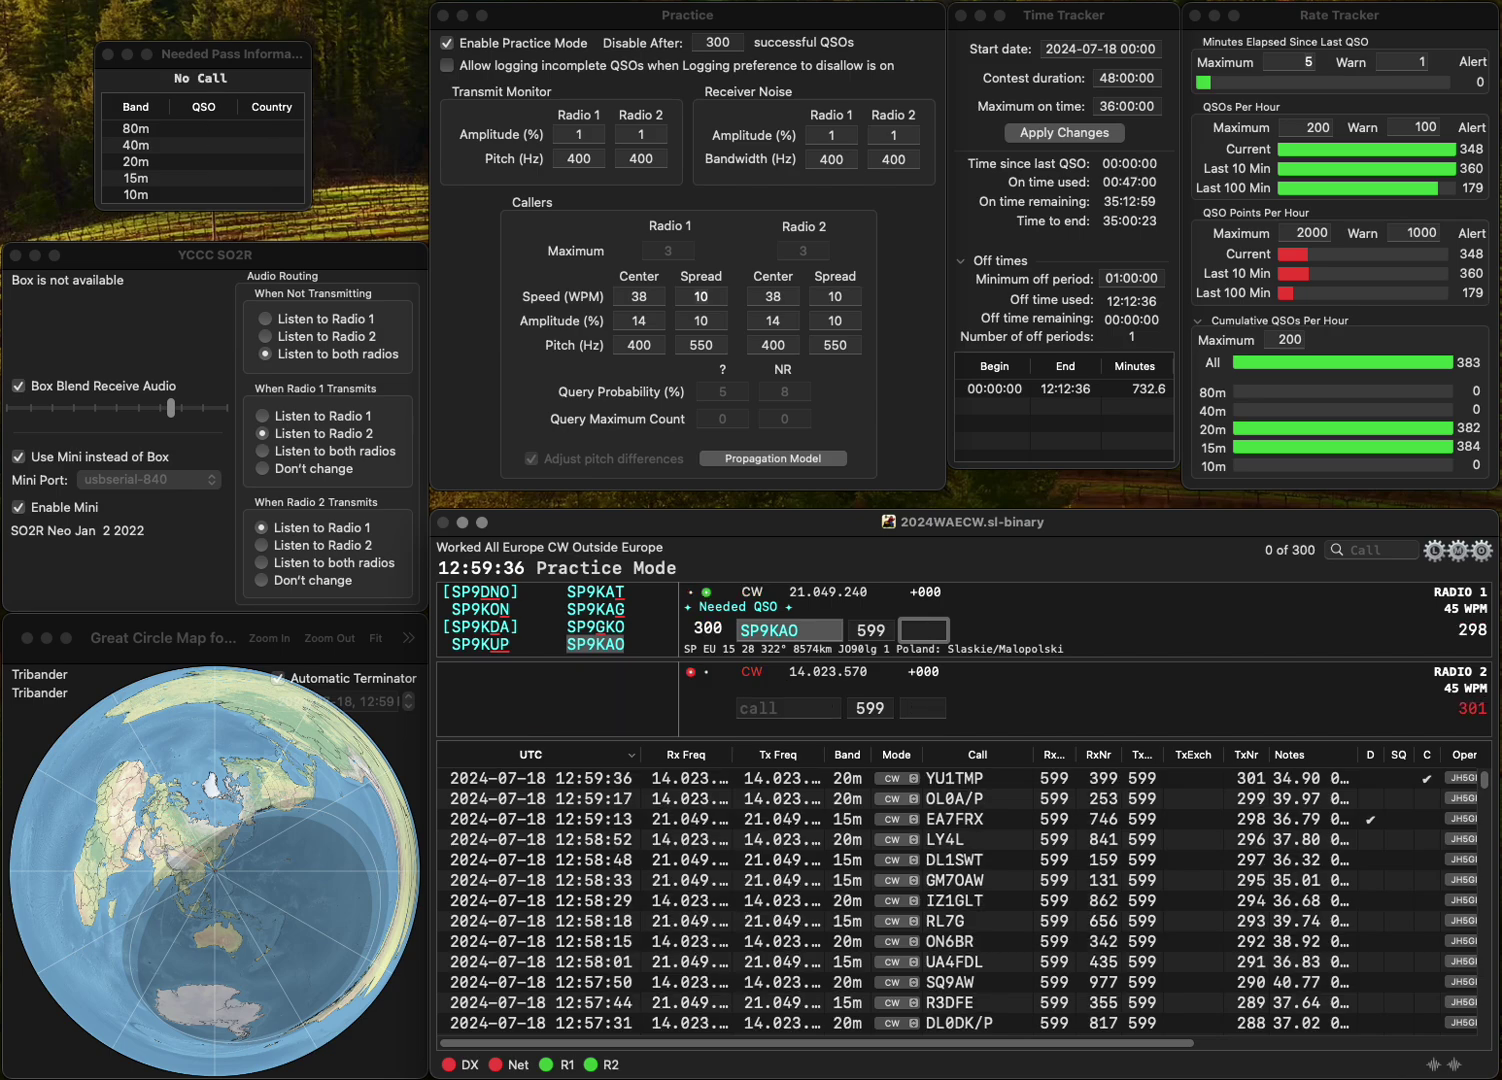
type("57")
key("Return")
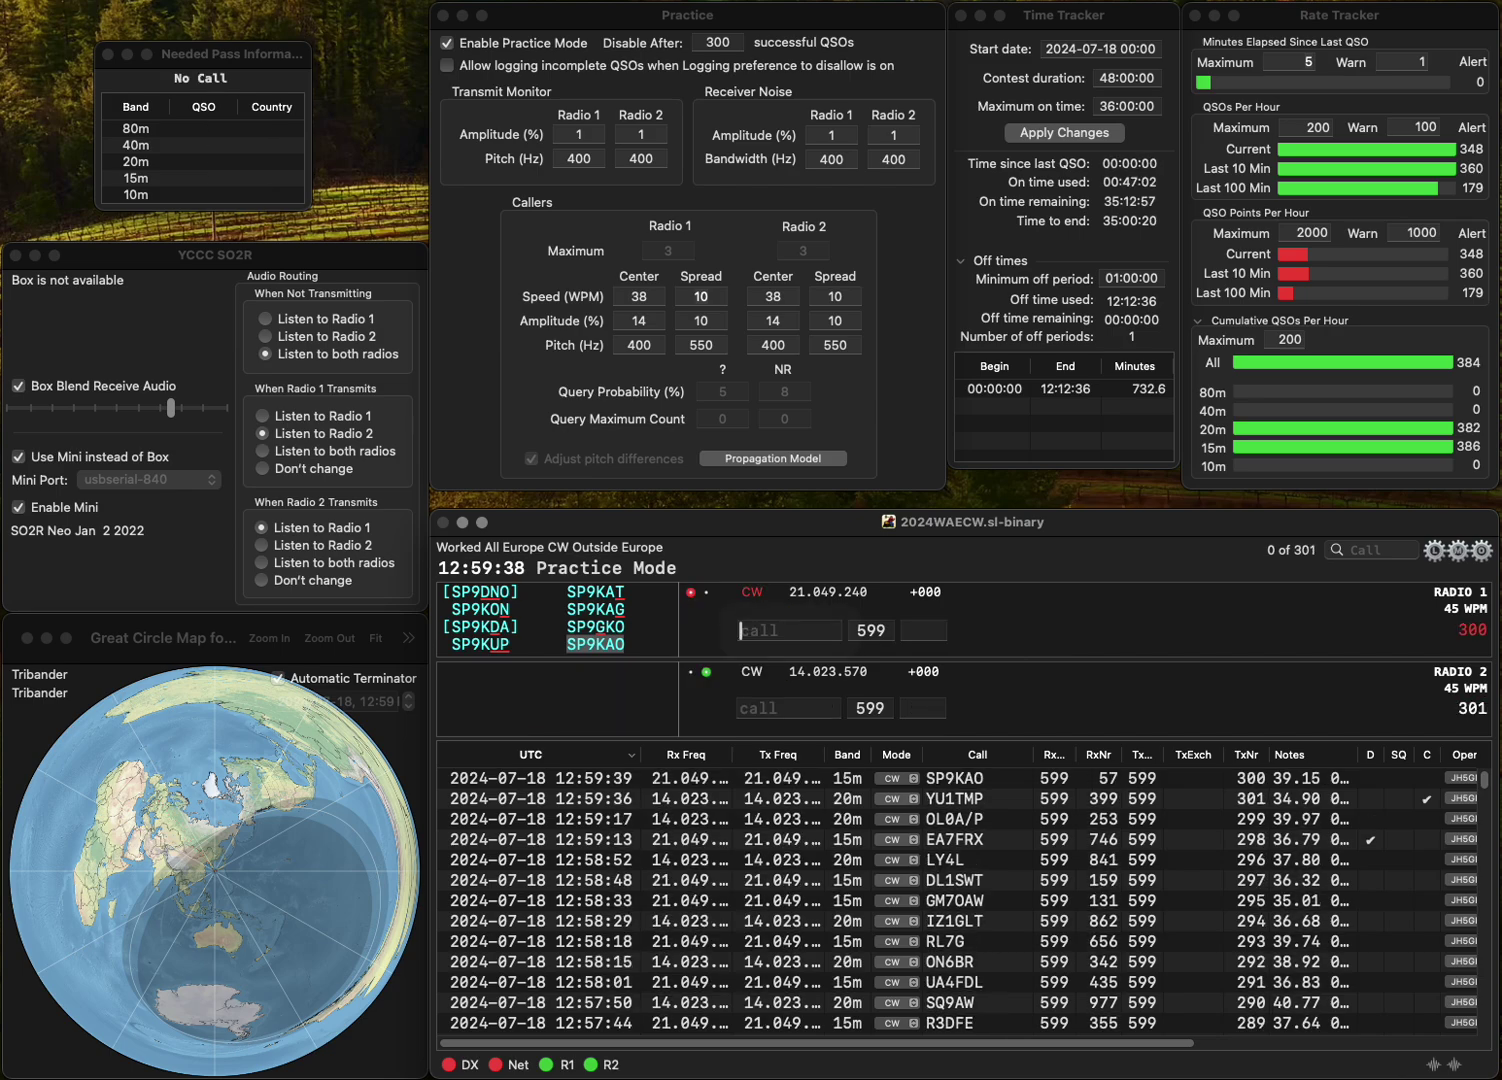